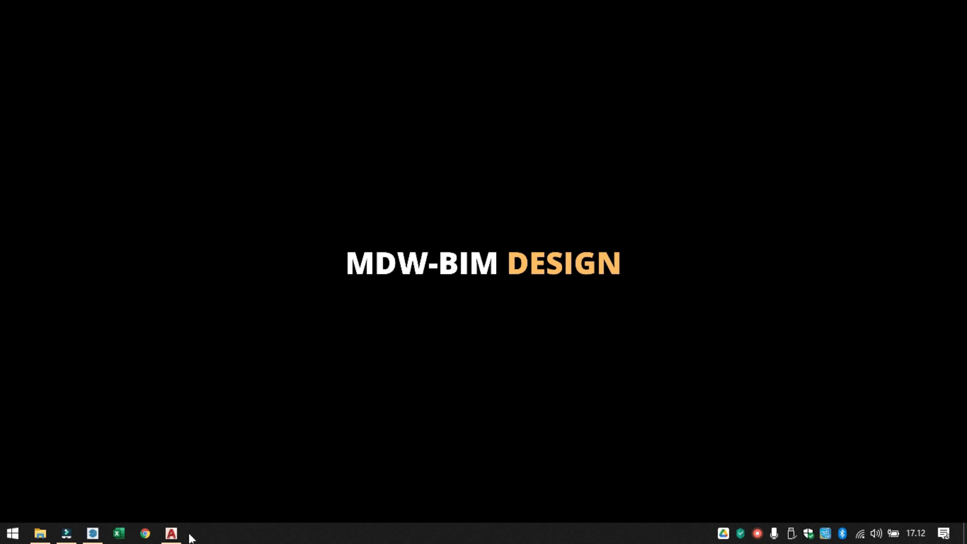
- Launch SketchUp and create a new model from the Architectural Centimeters template
{"action": "left_click", "coordinate": [92, 531]}
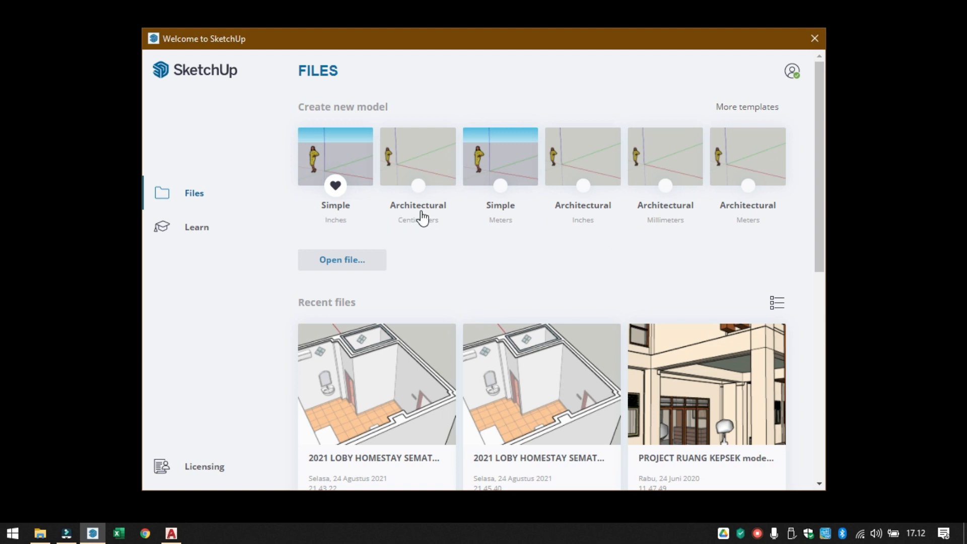
{"action": "left_click", "coordinate": [418, 162]}
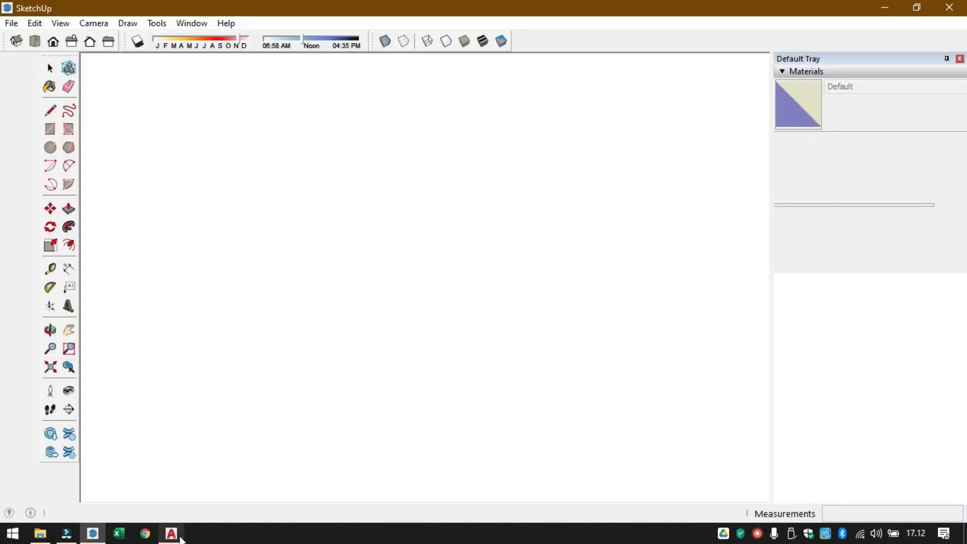
- Switch to AutoCAD and examine the sections and elevations of the small roofed building
{"action": "mouse_move", "coordinate": [171, 534]}
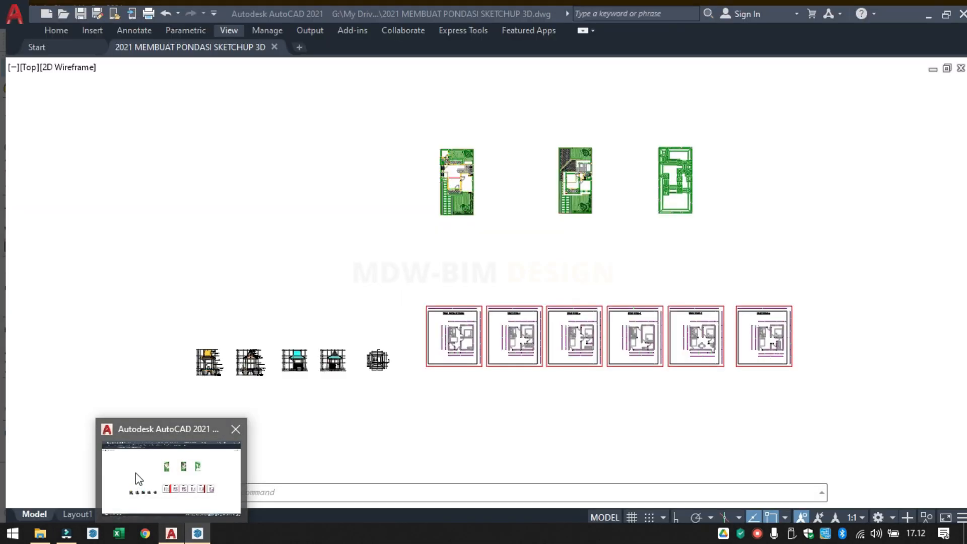
{"action": "left_click", "coordinate": [135, 475]}
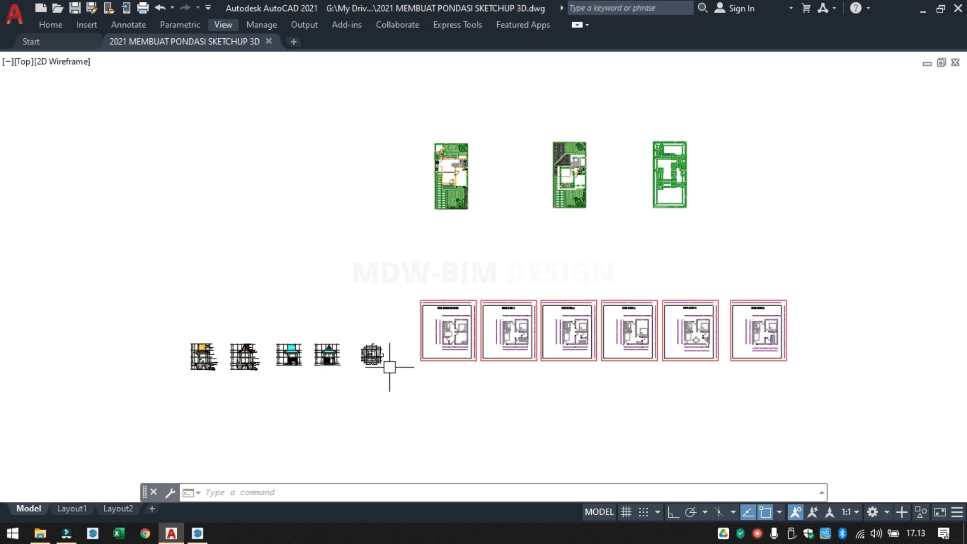
{"action": "scroll", "coordinate": [313, 349], "scroll_direction": "up", "scroll_amount": 6}
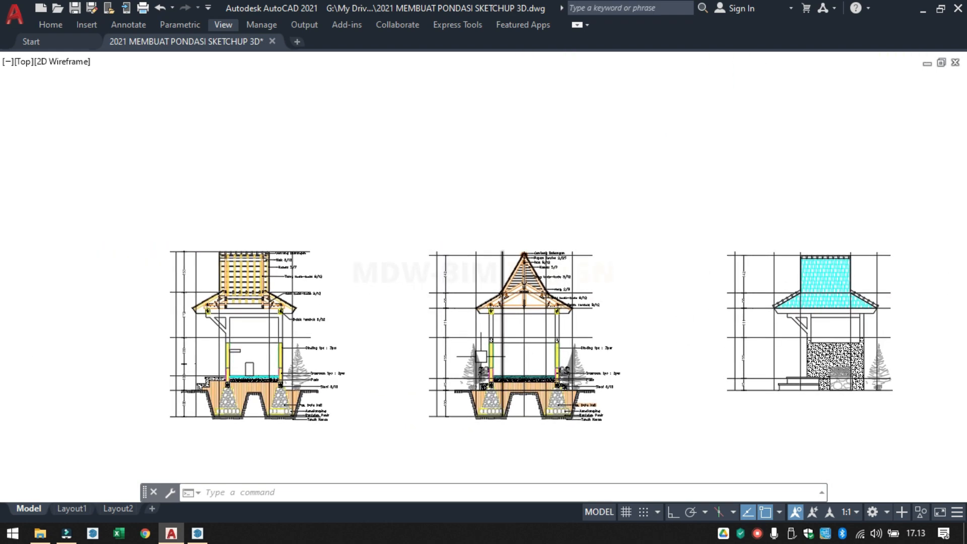
{"action": "scroll", "coordinate": [481, 356], "scroll_direction": "up", "scroll_amount": 2}
{"action": "middle_click_drag", "start_coordinate": [504, 373], "coordinate": [486, 314]}
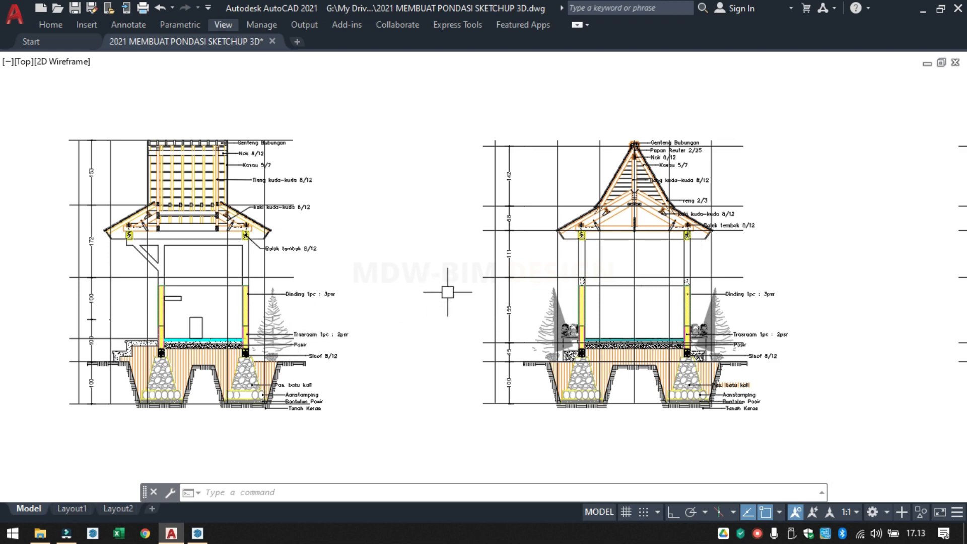
{"action": "middle_click_drag", "start_coordinate": [316, 302], "coordinate": [284, 307]}
{"action": "scroll", "coordinate": [348, 288], "scroll_direction": "down", "scroll_amount": 1}
{"action": "middle_click_drag", "start_coordinate": [349, 289], "coordinate": [187, 269]}
{"action": "middle_click_drag", "start_coordinate": [590, 307], "coordinate": [184, 308]}
{"action": "middle_click_drag", "start_coordinate": [823, 262], "coordinate": [549, 267]}
- Examine the framed house floor plans, from Denah Standar Perumahan through Denah Pilihan-5
{"action": "scroll", "coordinate": [511, 242], "scroll_direction": "down", "scroll_amount": 2}
{"action": "middle_click_drag", "start_coordinate": [712, 235], "coordinate": [219, 308]}
{"action": "scroll", "coordinate": [374, 164], "scroll_direction": "up", "scroll_amount": 2}
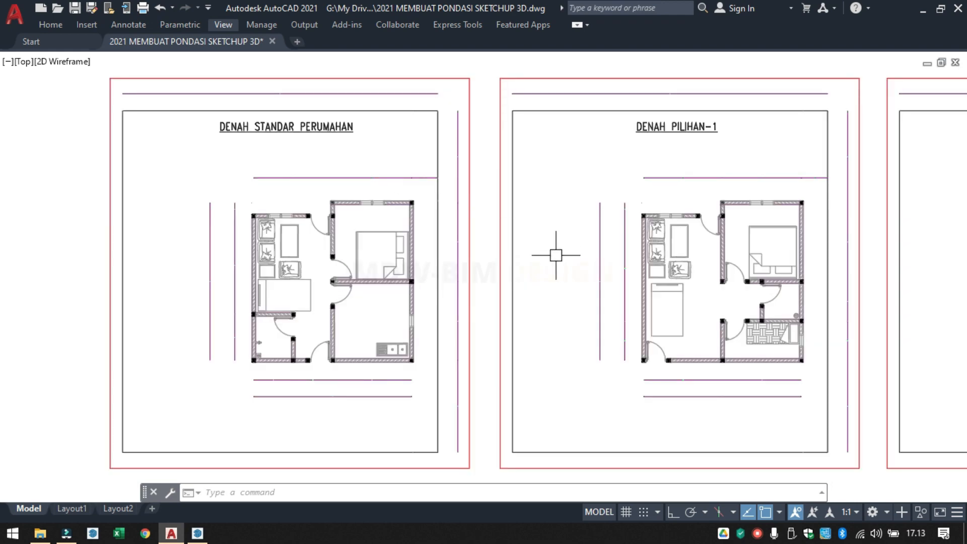
{"action": "middle_click_drag", "start_coordinate": [550, 313], "coordinate": [295, 291]}
{"action": "scroll", "coordinate": [515, 269], "scroll_direction": "down", "scroll_amount": 2}
{"action": "scroll", "coordinate": [683, 280], "scroll_direction": "up", "scroll_amount": 2}
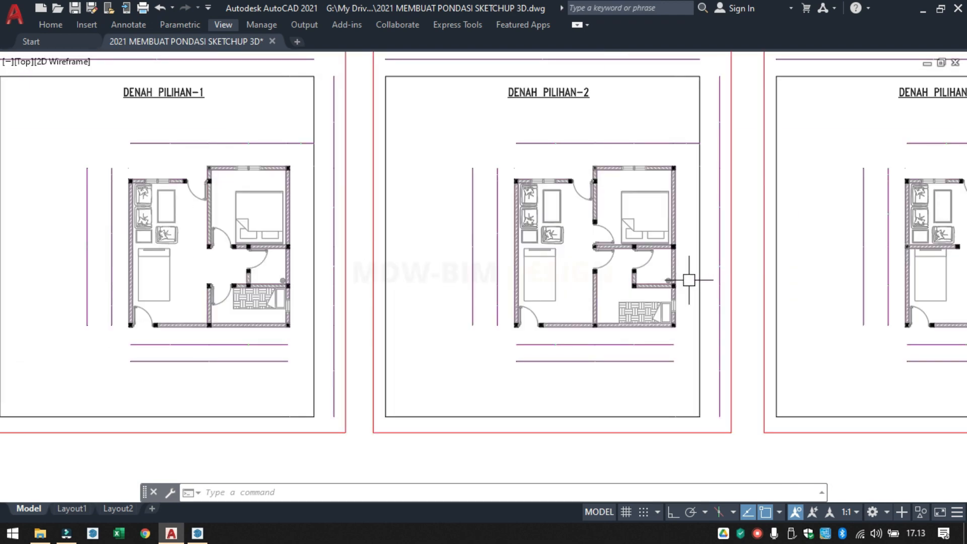
{"action": "middle_click_drag", "start_coordinate": [730, 281], "coordinate": [382, 283]}
{"action": "scroll", "coordinate": [383, 280], "scroll_direction": "down", "scroll_amount": 1}
{"action": "middle_click_drag", "start_coordinate": [693, 271], "coordinate": [337, 270]}
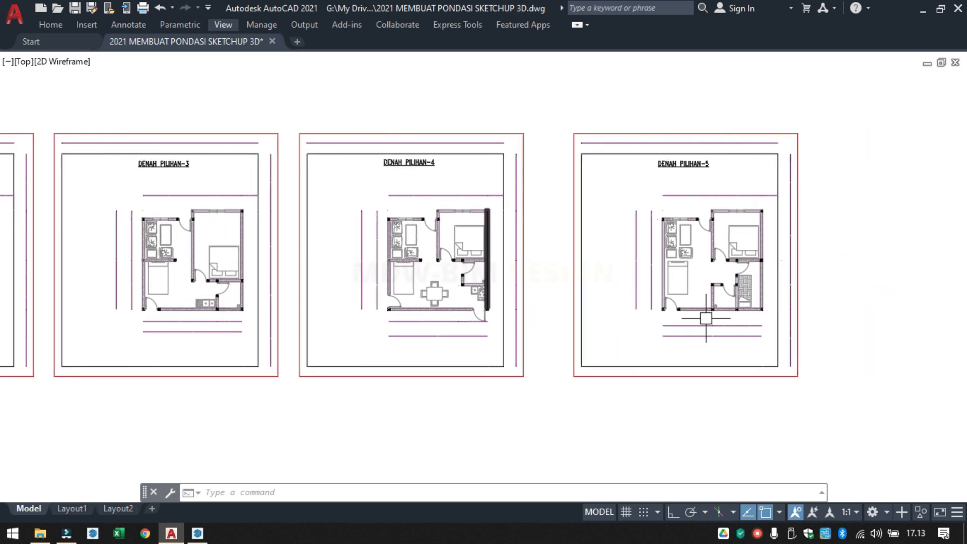
{"action": "scroll", "coordinate": [707, 318], "scroll_direction": "up", "scroll_amount": 2}
{"action": "scroll", "coordinate": [655, 303], "scroll_direction": "down", "scroll_amount": 4}
- Examine the two landscaped house plans and the foundation plan, and survey how all drawings are arranged in the file
{"action": "middle_click_drag", "start_coordinate": [598, 274], "coordinate": [677, 375]}
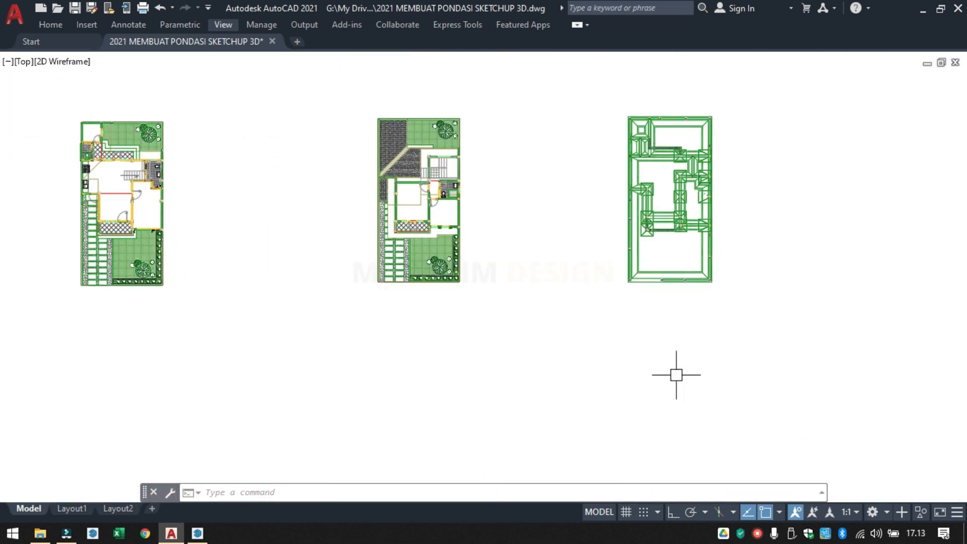
{"action": "scroll", "coordinate": [677, 375], "scroll_direction": "down", "scroll_amount": 2}
{"action": "scroll", "coordinate": [635, 302], "scroll_direction": "up", "scroll_amount": 4}
{"action": "mouse_move", "coordinate": [482, 282]}
{"action": "middle_mouse_down"}
{"action": "mouse_move", "coordinate": [781, 272]}
{"action": "mouse_move", "coordinate": [767, 262]}
{"action": "middle_mouse_up"}
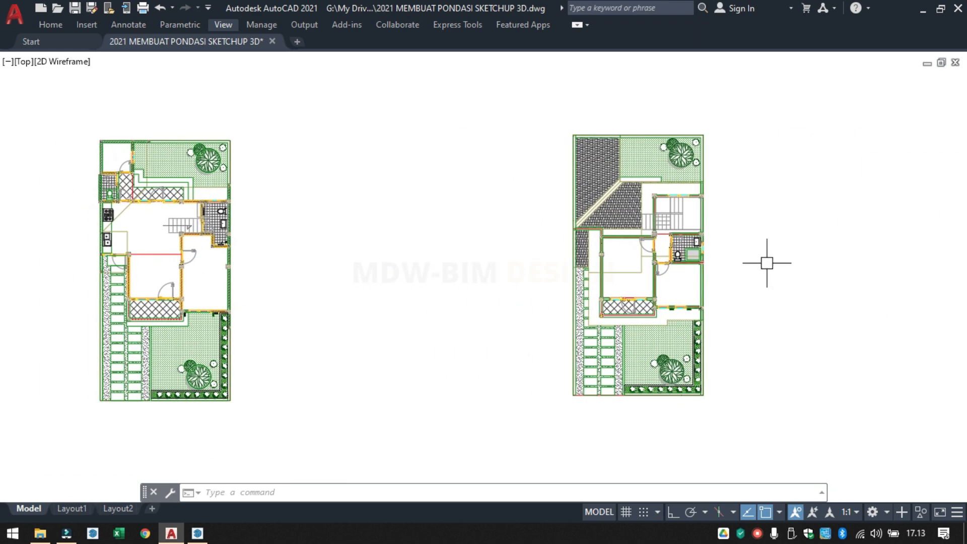
{"action": "scroll", "coordinate": [582, 249], "scroll_direction": "down", "scroll_amount": 3}
{"action": "mouse_move", "coordinate": [689, 274]}
{"action": "middle_mouse_down"}
{"action": "mouse_move", "coordinate": [509, 225]}
{"action": "mouse_move", "coordinate": [631, 250]}
{"action": "middle_mouse_up"}
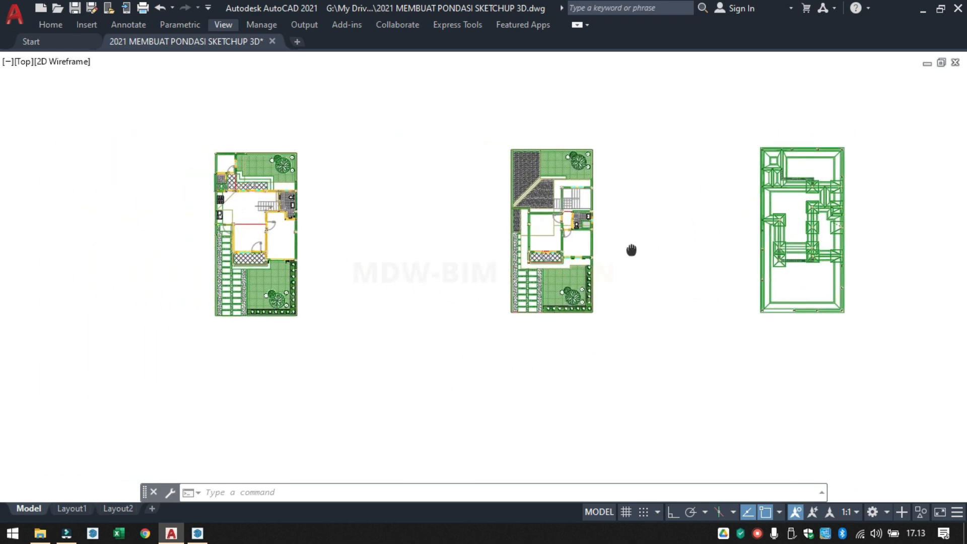
{"action": "scroll", "coordinate": [266, 184], "scroll_direction": "up", "scroll_amount": 4}
{"action": "scroll", "coordinate": [315, 201], "scroll_direction": "down", "scroll_amount": 4}
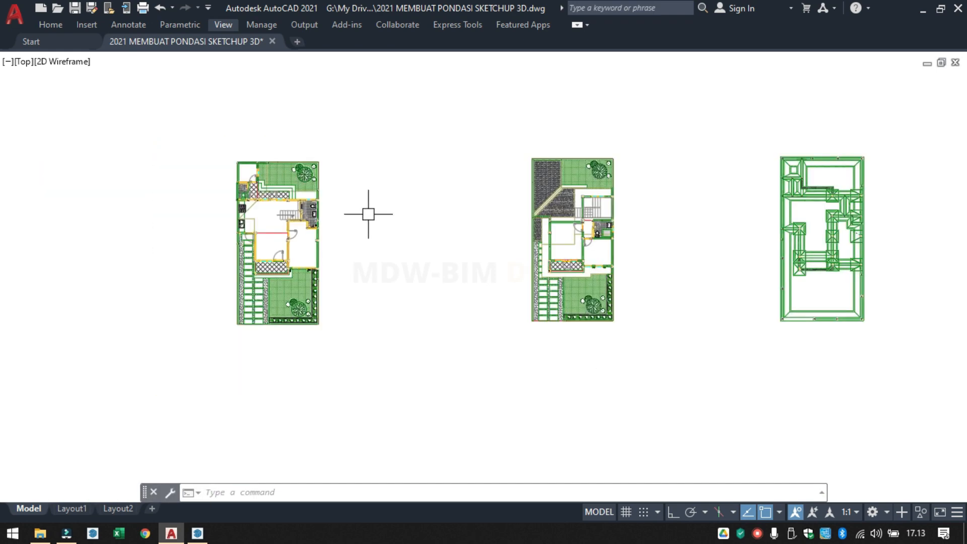
{"action": "middle_click_drag", "start_coordinate": [385, 241], "coordinate": [633, 150]}
{"action": "scroll", "coordinate": [571, 189], "scroll_direction": "down", "scroll_amount": 2}
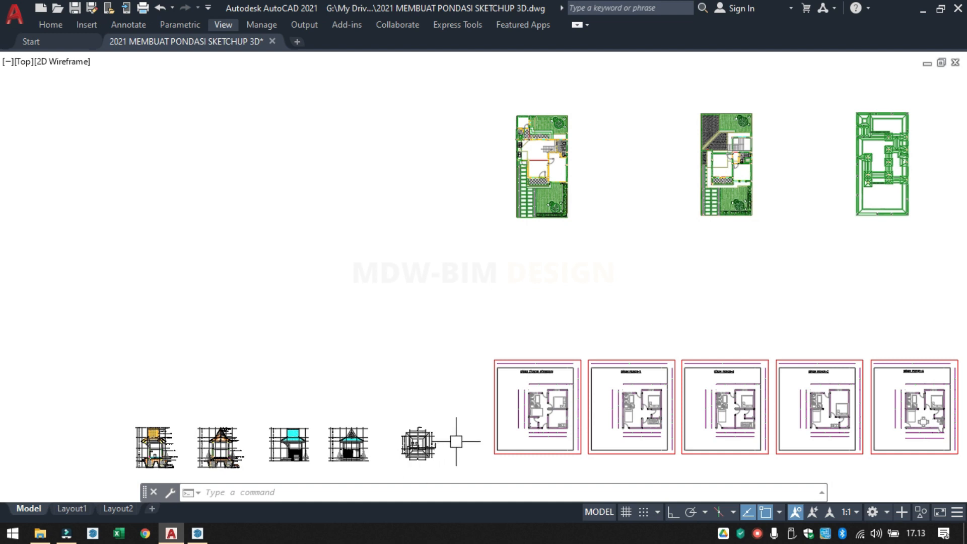
{"action": "middle_click_drag", "start_coordinate": [456, 442], "coordinate": [389, 380]}
{"action": "middle_click_drag", "start_coordinate": [503, 335], "coordinate": [334, 363]}
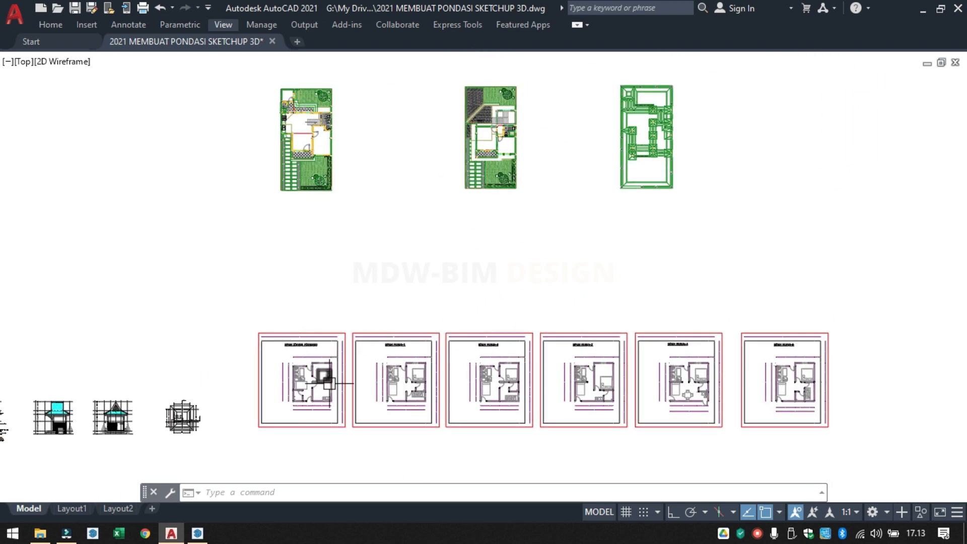
{"action": "middle_click_drag", "start_coordinate": [412, 269], "coordinate": [365, 370]}
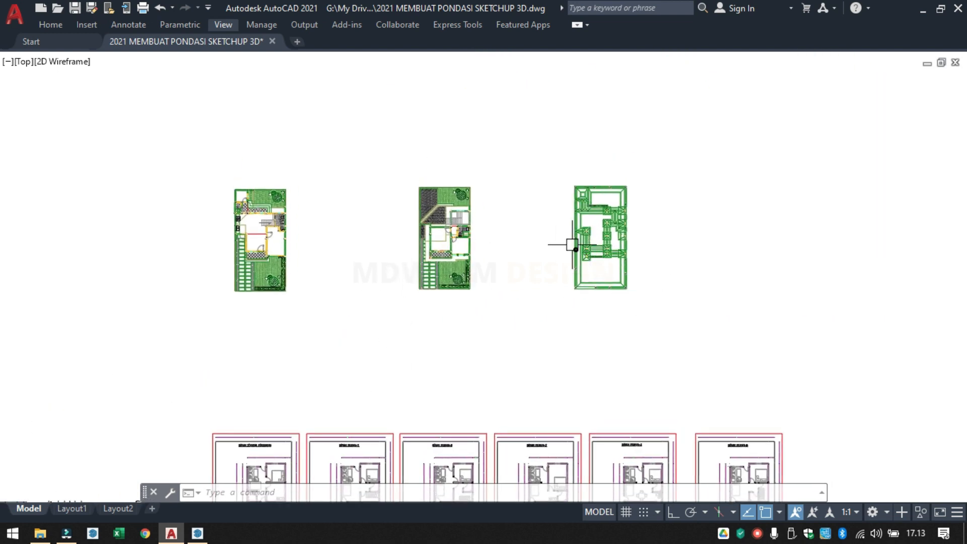
{"action": "mouse_move", "coordinate": [436, 336]}
{"action": "middle_mouse_down"}
{"action": "mouse_move", "coordinate": [467, 330]}
{"action": "mouse_move", "coordinate": [545, 237]}
{"action": "middle_mouse_up"}
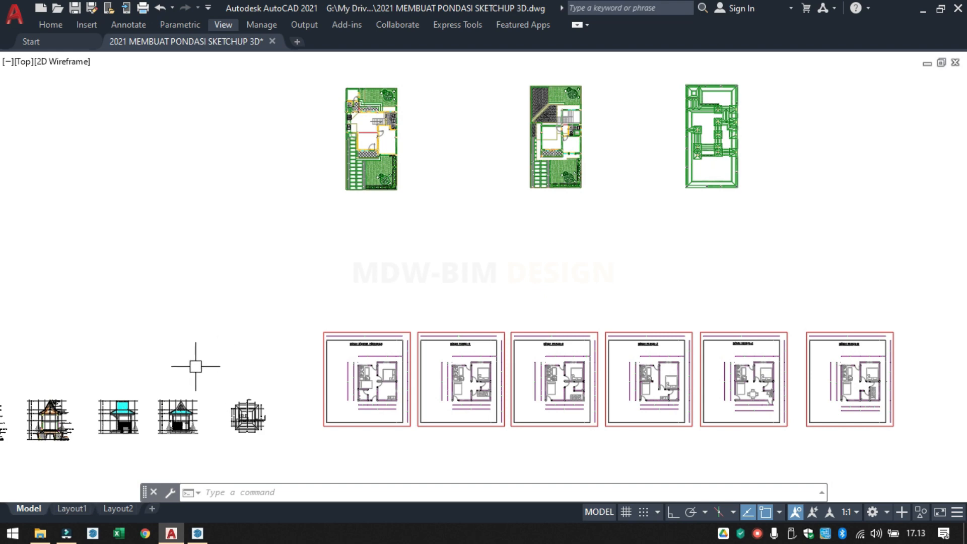
- Examine the stone foundation detail in the building section, including the sloof, aanstamping and sand bed layers
{"action": "middle_click_drag", "start_coordinate": [197, 361], "coordinate": [608, 306]}
{"action": "scroll", "coordinate": [392, 385], "scroll_direction": "up", "scroll_amount": 2}
{"action": "scroll", "coordinate": [368, 387], "scroll_direction": "up", "scroll_amount": 6}
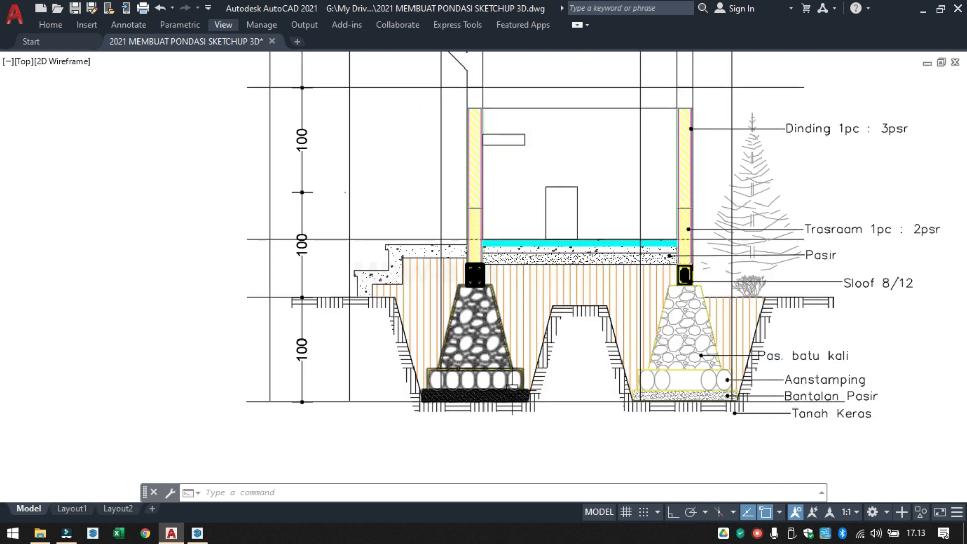
{"action": "scroll", "coordinate": [430, 376], "scroll_direction": "down", "scroll_amount": 6}
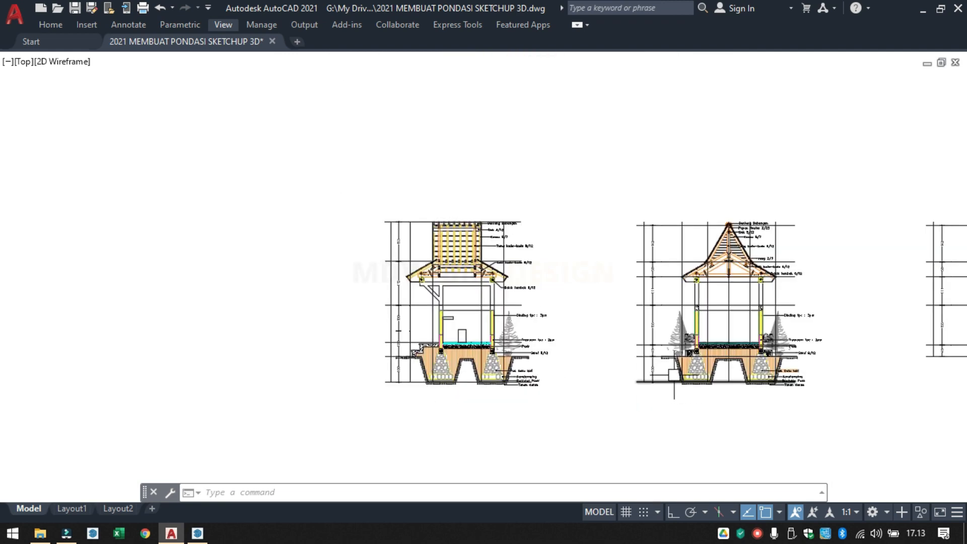
{"action": "scroll", "coordinate": [661, 377], "scroll_direction": "down", "scroll_amount": 2}
{"action": "middle_click_drag", "start_coordinate": [789, 271], "coordinate": [282, 273]}
{"action": "scroll", "coordinate": [281, 272], "scroll_direction": "down", "scroll_amount": 4}
{"action": "mouse_move", "coordinate": [394, 243]}
{"action": "middle_mouse_down"}
{"action": "mouse_move", "coordinate": [324, 281]}
{"action": "mouse_move", "coordinate": [324, 319]}
{"action": "middle_mouse_up"}
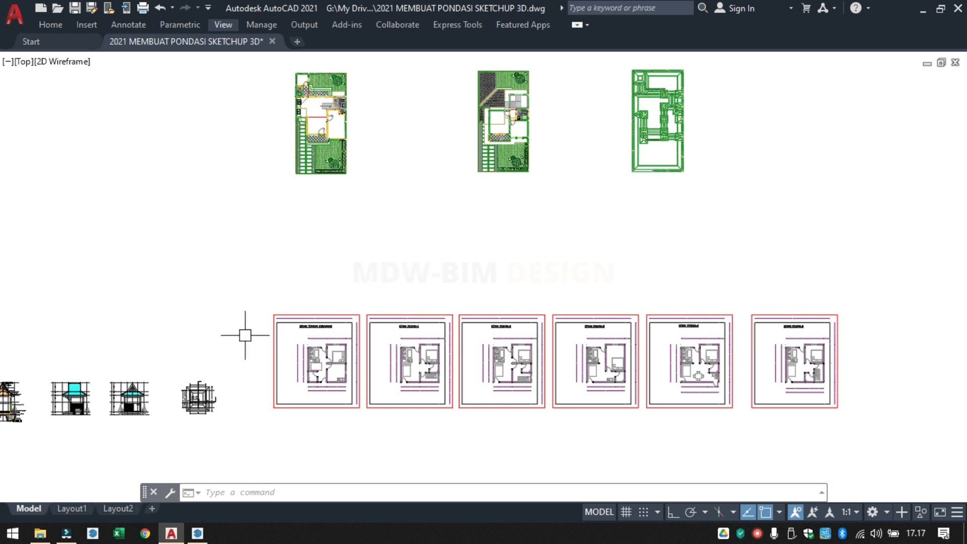
- Switch to the new SketchUp model and collapse the Default Tray to enlarge the drawing area
{"action": "left_click", "coordinate": [200, 539]}
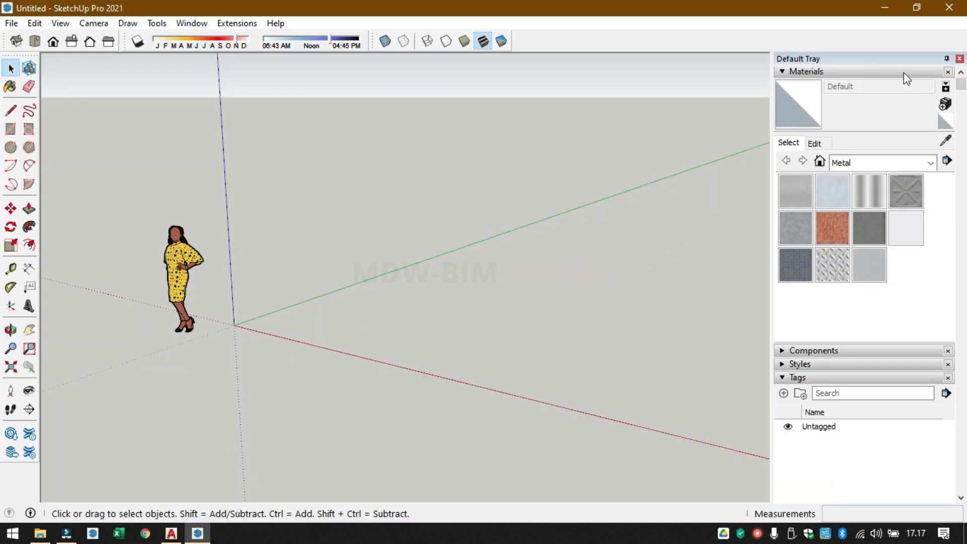
{"action": "left_click", "coordinate": [946, 59]}
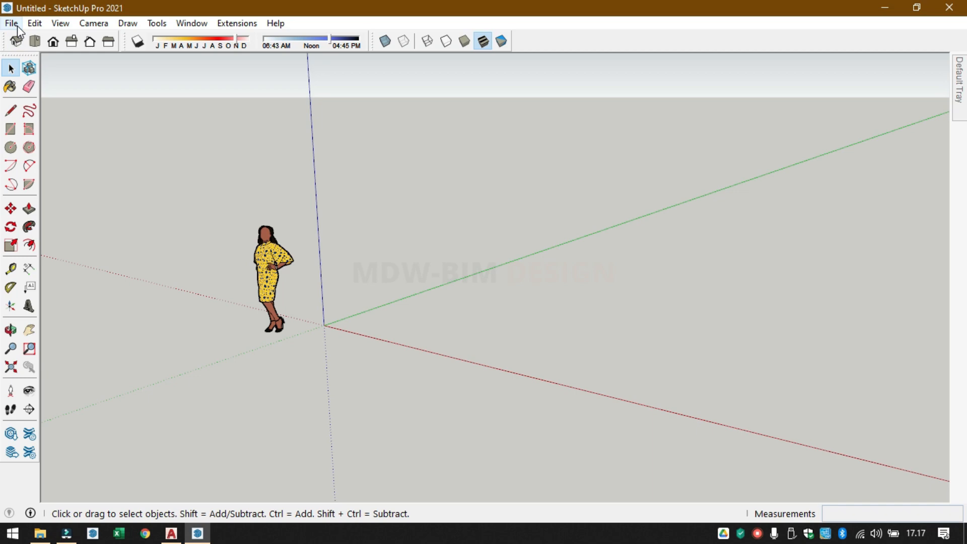
- Check the name of the open drawing file in AutoCAD and return to SketchUp
{"action": "left_click", "coordinate": [172, 533]}
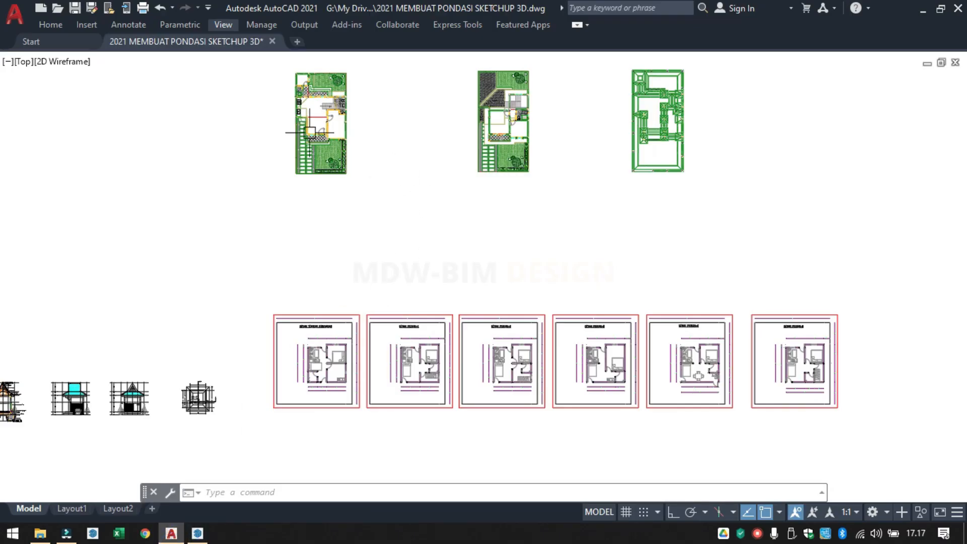
{"action": "mouse_move", "coordinate": [180, 41]}
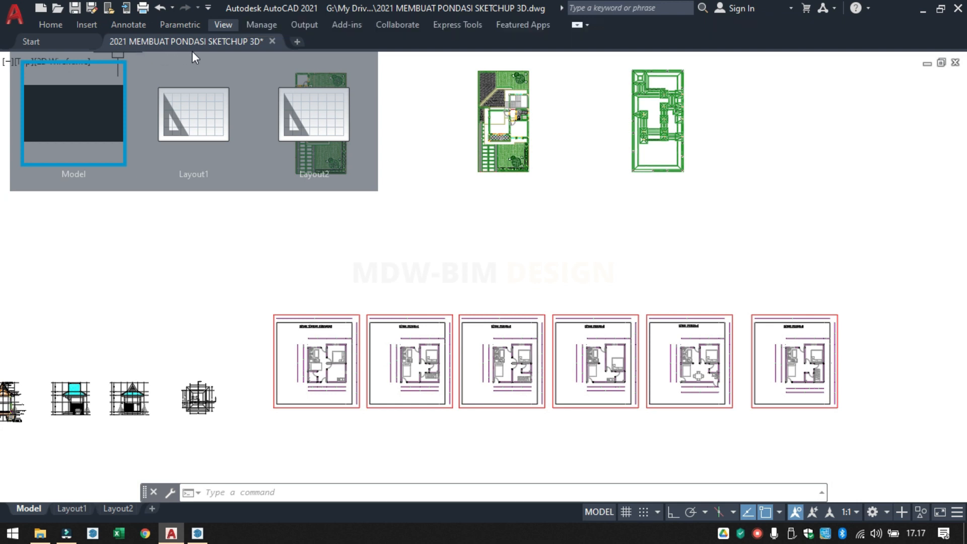
{"action": "left_click", "coordinate": [198, 533]}
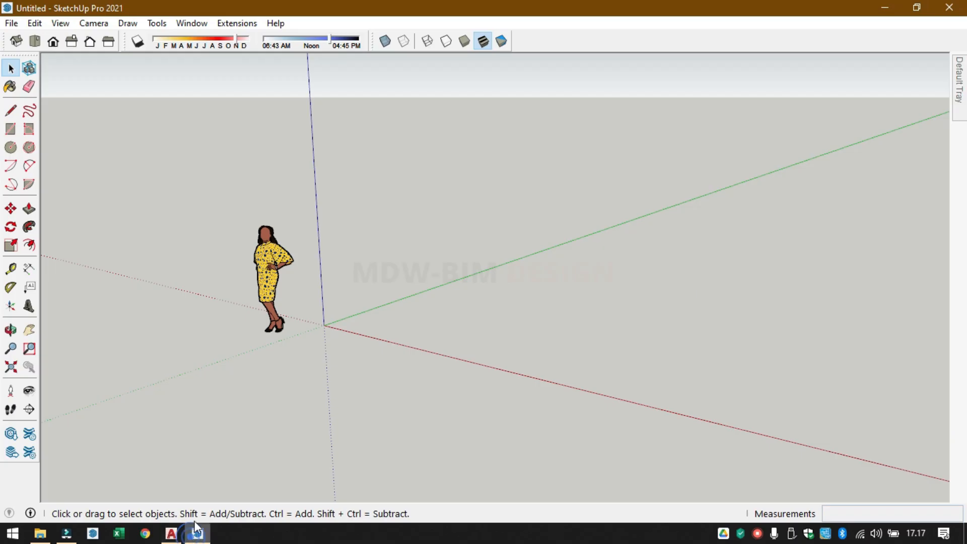
- Start an import and select 2021 MEMBUAT PONDASI SKETCHUP 3D.dwg from its project folder within the 2021 YouTube folder on Google Drive
{"action": "left_click", "coordinate": [12, 24]}
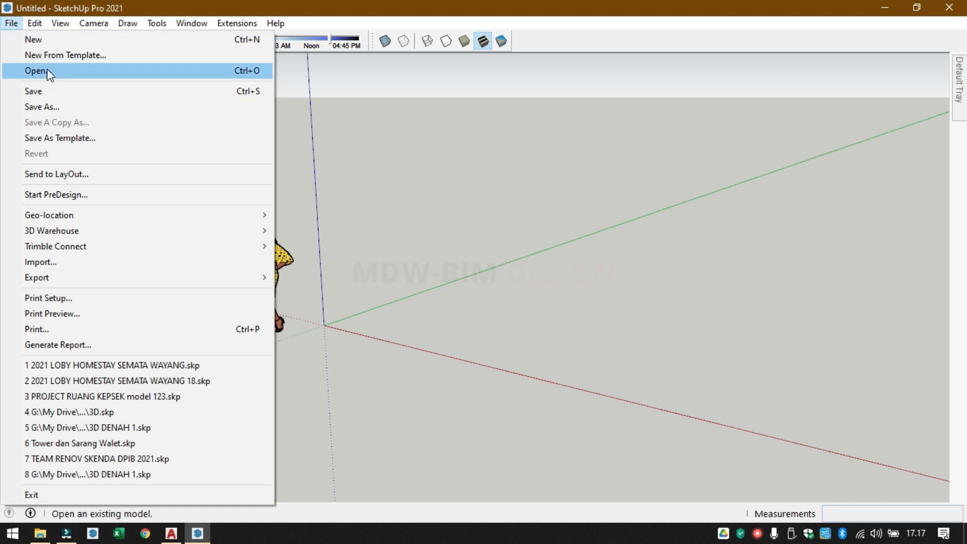
{"action": "left_click", "coordinate": [174, 268]}
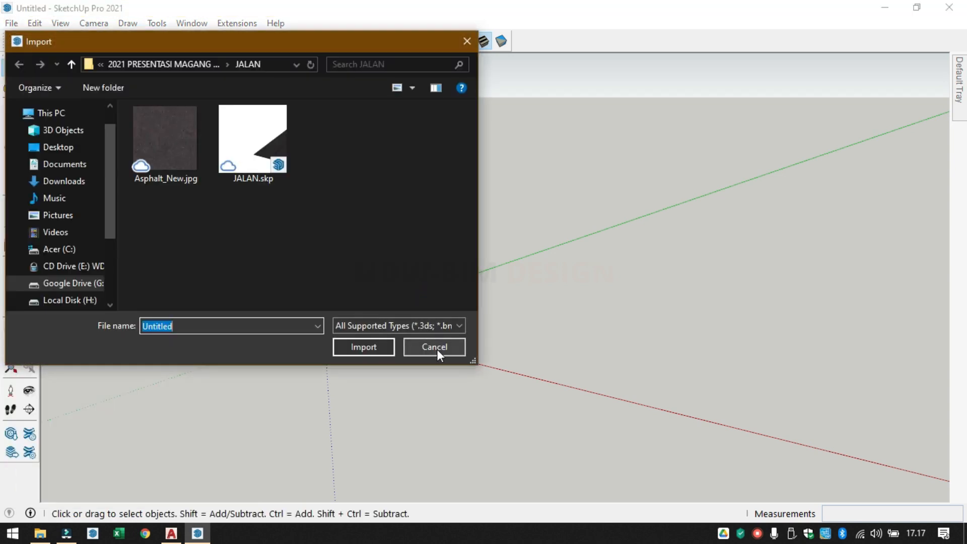
{"action": "left_click", "coordinate": [71, 284]}
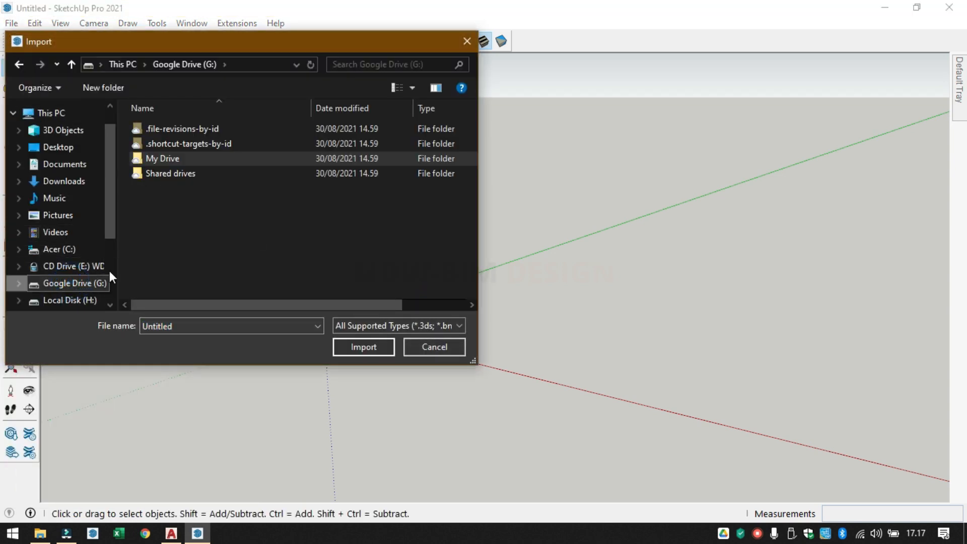
{"action": "double_click", "coordinate": [170, 160]}
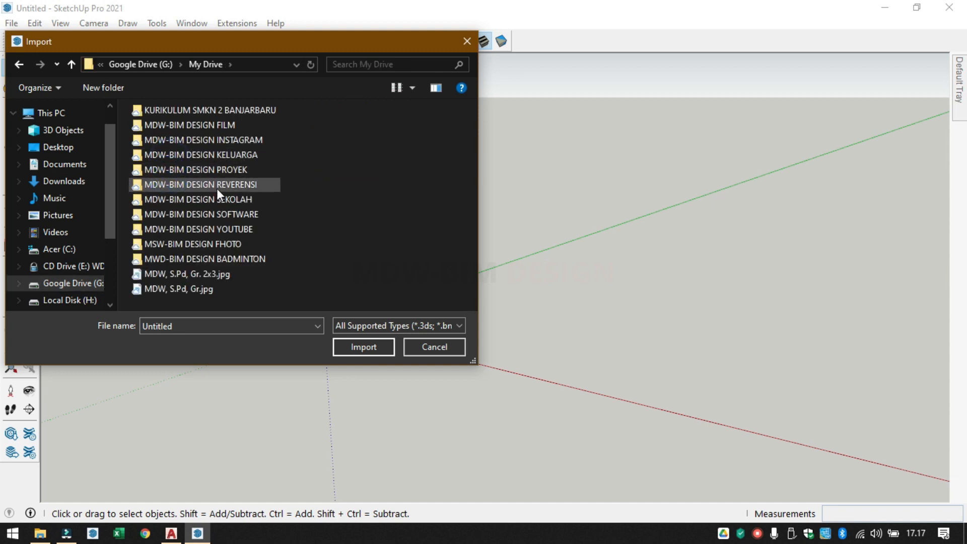
{"action": "double_click", "coordinate": [208, 229]}
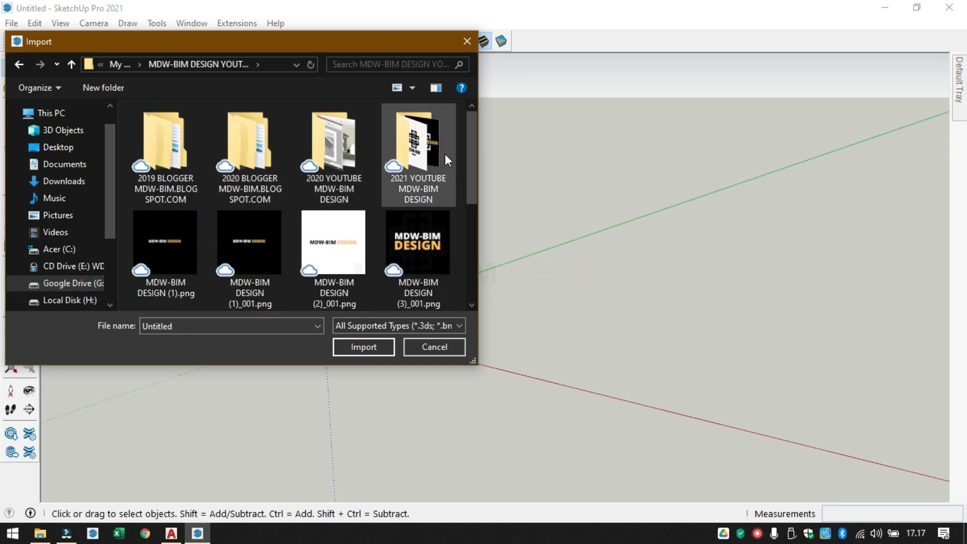
{"action": "double_click", "coordinate": [434, 144]}
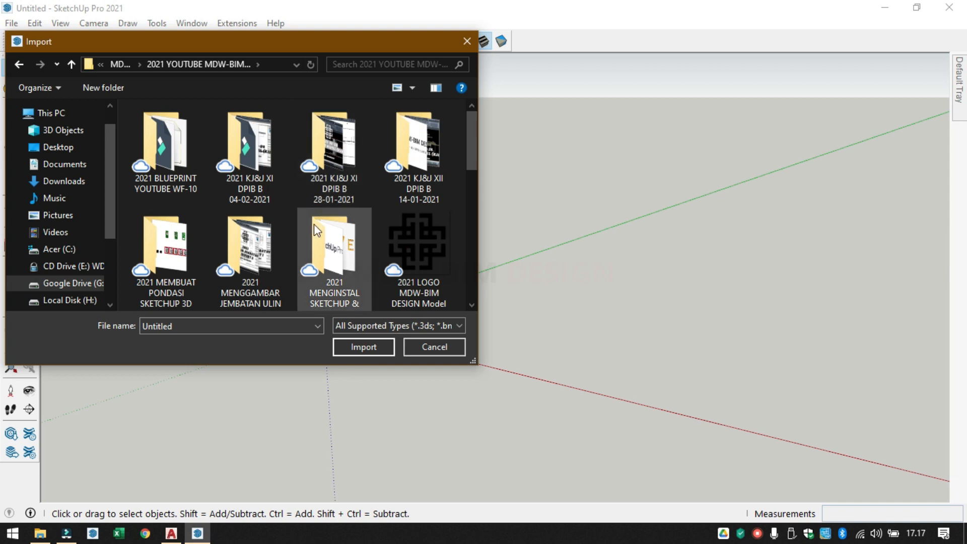
{"action": "scroll", "coordinate": [439, 160], "scroll_direction": "down", "scroll_amount": 3}
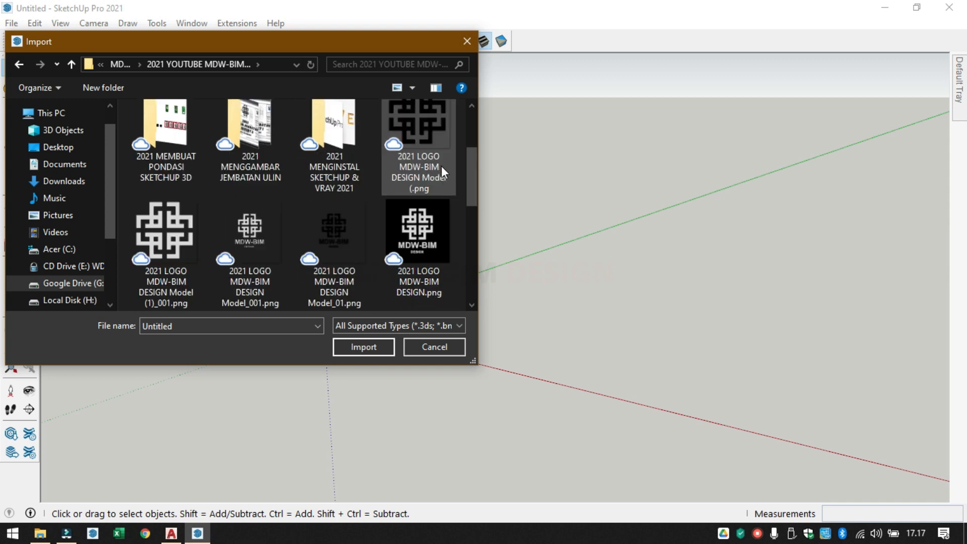
{"action": "scroll", "coordinate": [367, 189], "scroll_direction": "up", "scroll_amount": 1}
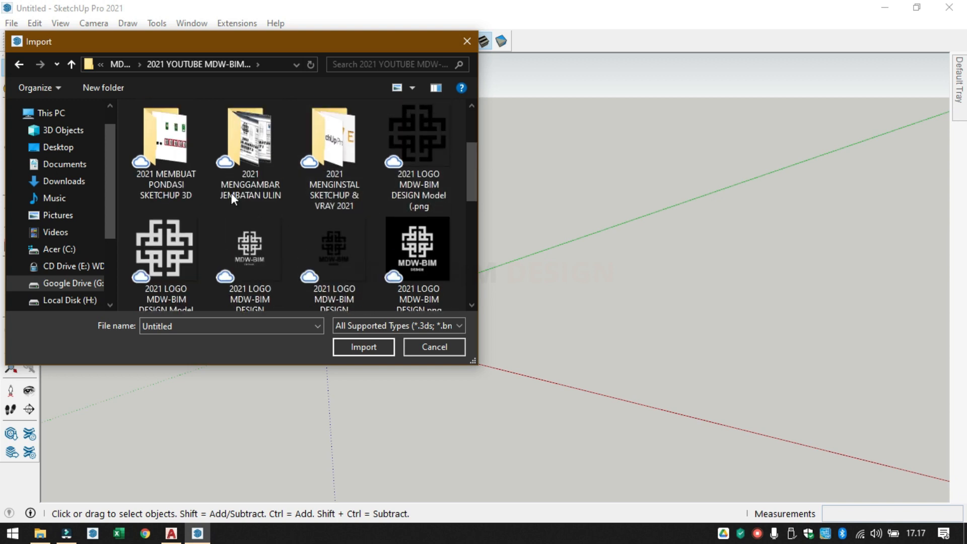
{"action": "double_click", "coordinate": [189, 144]}
{"action": "left_click", "coordinate": [209, 129]}
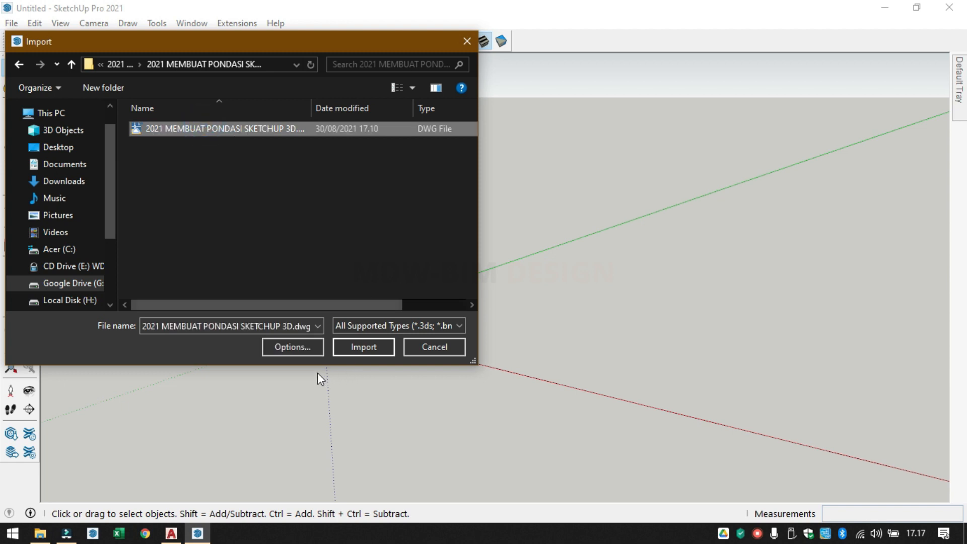
- Import the DWG with Model Units as the scale and only the Import Materials option enabled, and dismiss the import results
{"action": "left_click", "coordinate": [308, 347]}
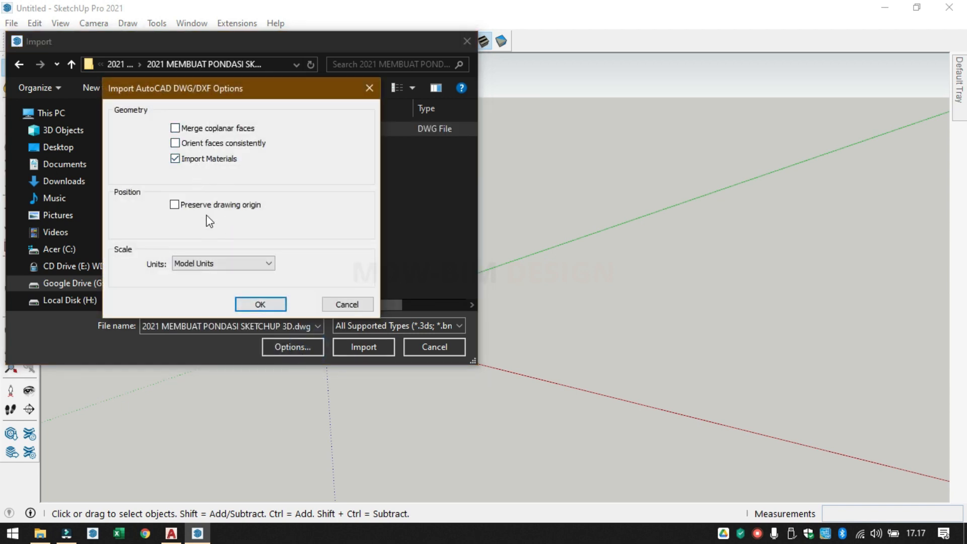
{"action": "left_click", "coordinate": [256, 265]}
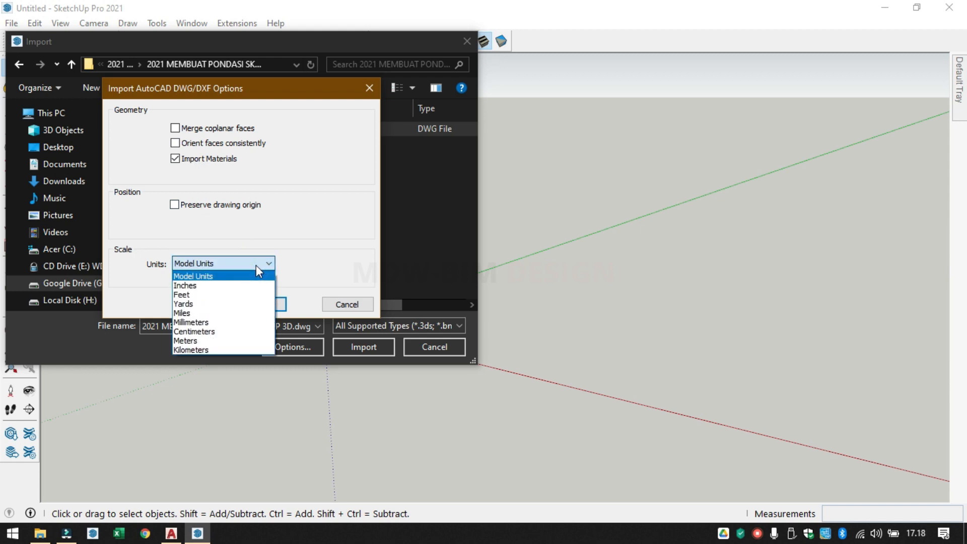
{"action": "left_click", "coordinate": [308, 266]}
{"action": "left_click", "coordinate": [277, 309]}
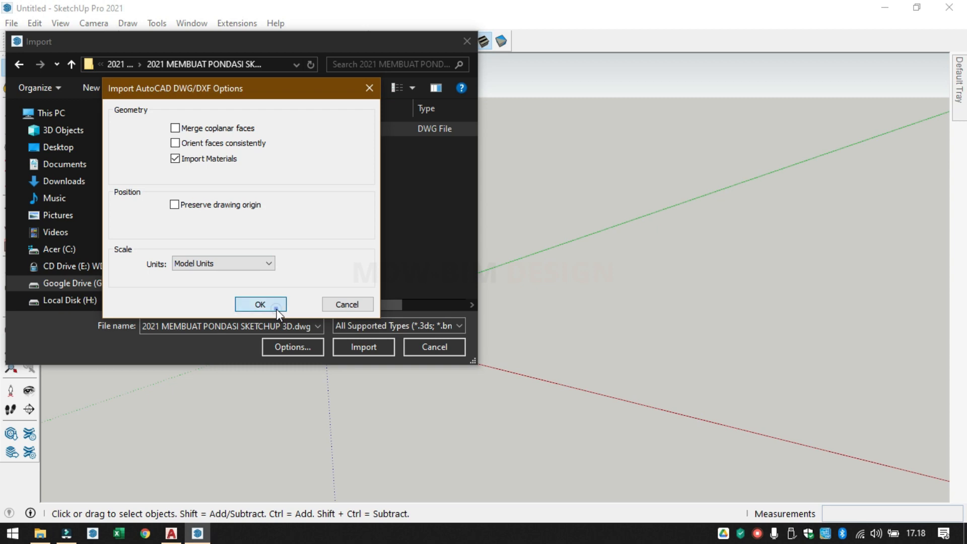
{"action": "left_click", "coordinate": [374, 344]}
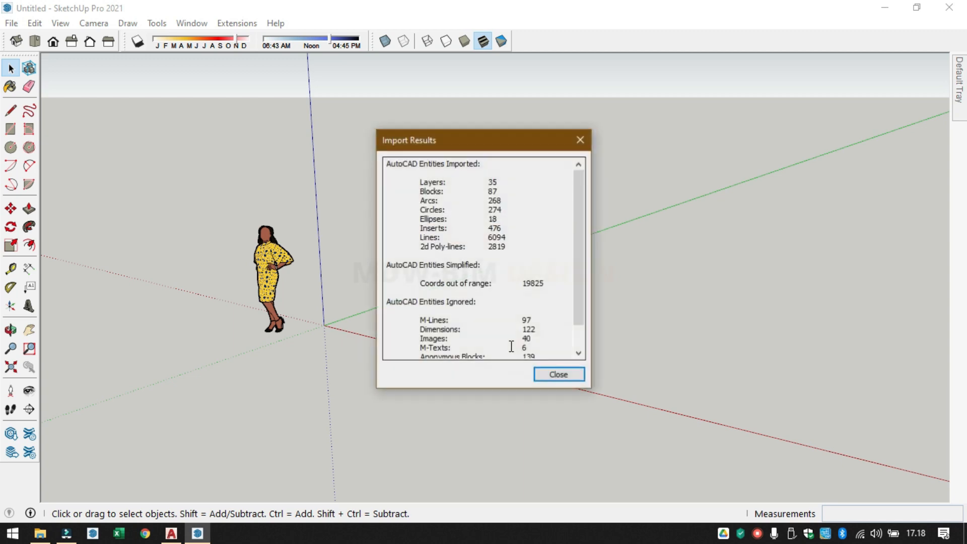
{"action": "left_click", "coordinate": [549, 376]}
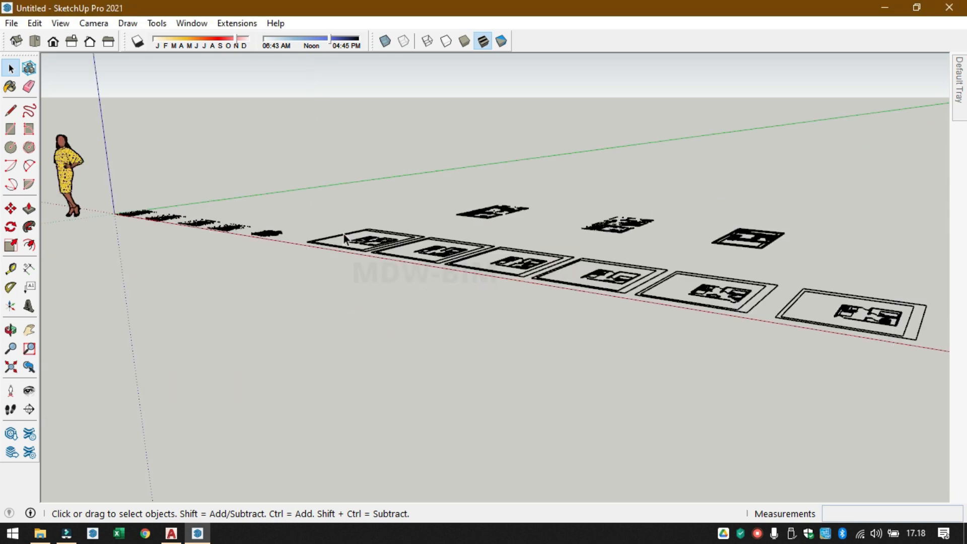
- Measure the bottom width of the stone foundation in the first building section to check the imported scale
{"action": "middle_click_drag", "start_coordinate": [345, 239], "coordinate": [399, 349]}
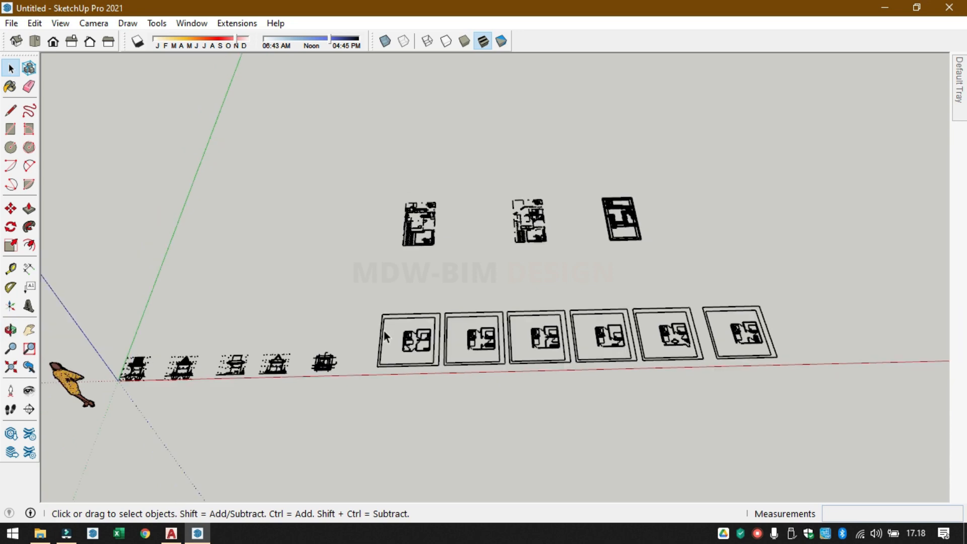
{"action": "scroll", "coordinate": [179, 363], "scroll_direction": "up", "scroll_amount": 5}
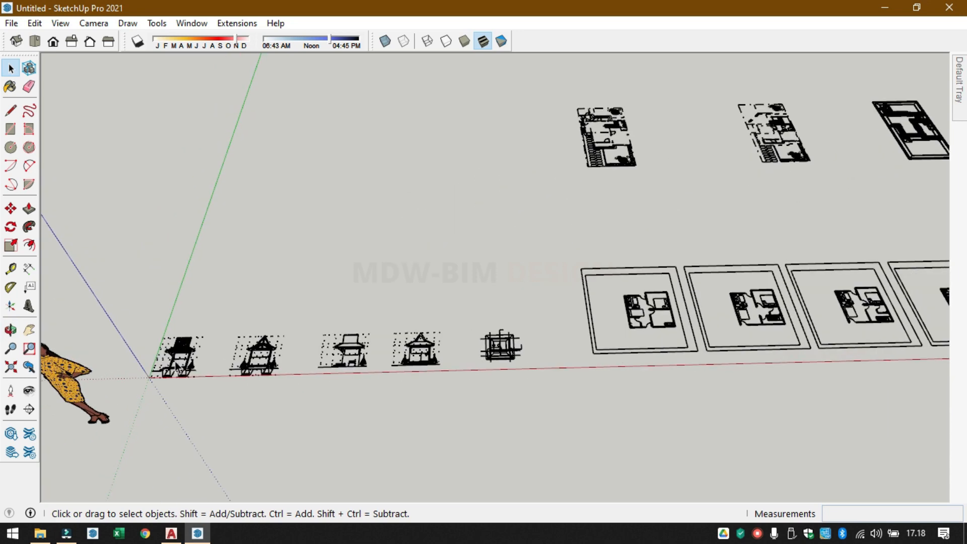
{"action": "scroll", "coordinate": [177, 362], "scroll_direction": "up", "scroll_amount": 8}
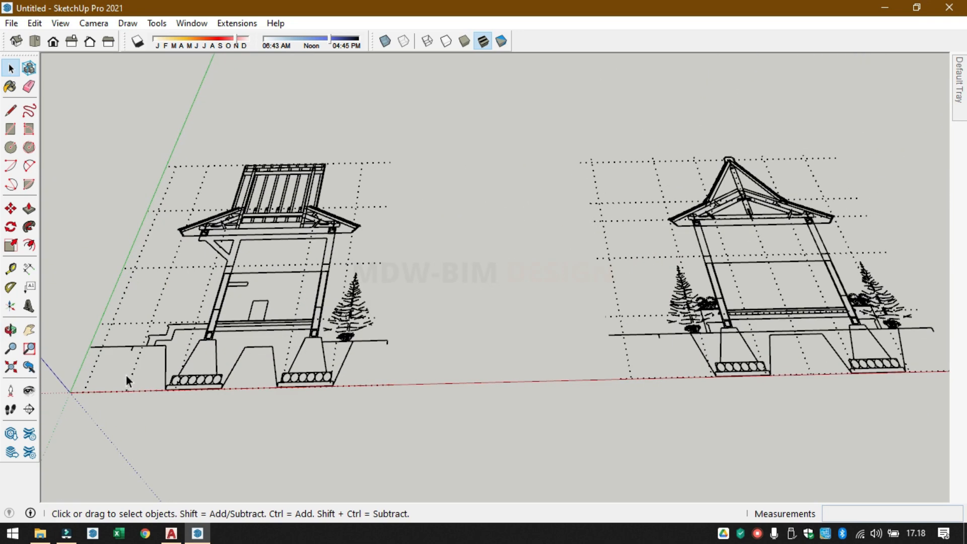
{"action": "scroll", "coordinate": [125, 373], "scroll_direction": "up", "scroll_amount": 8}
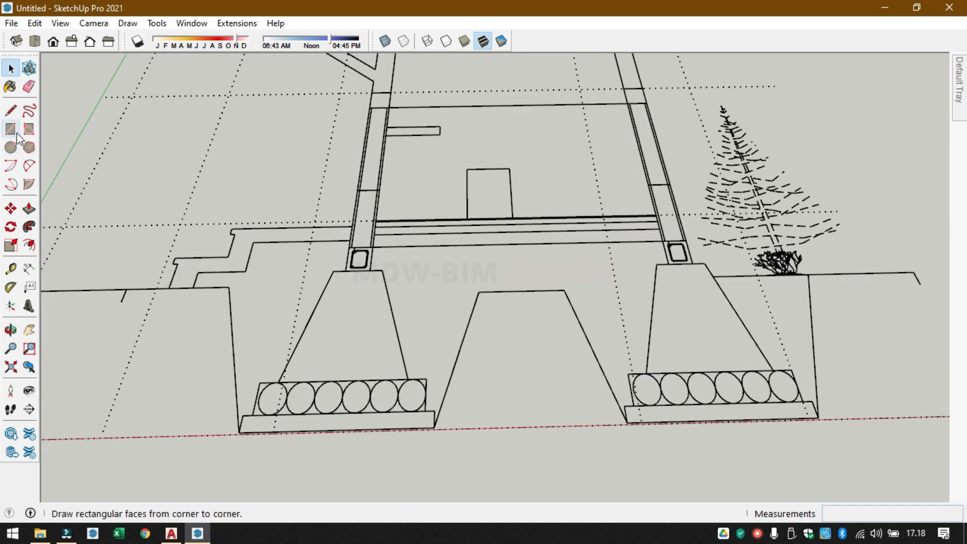
{"action": "left_click", "coordinate": [12, 270]}
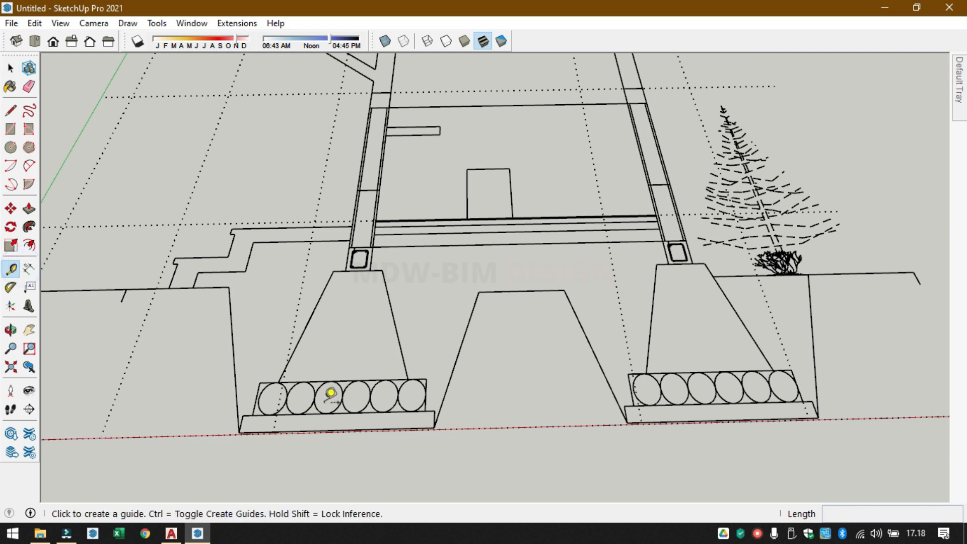
{"action": "left_click", "coordinate": [239, 433]}
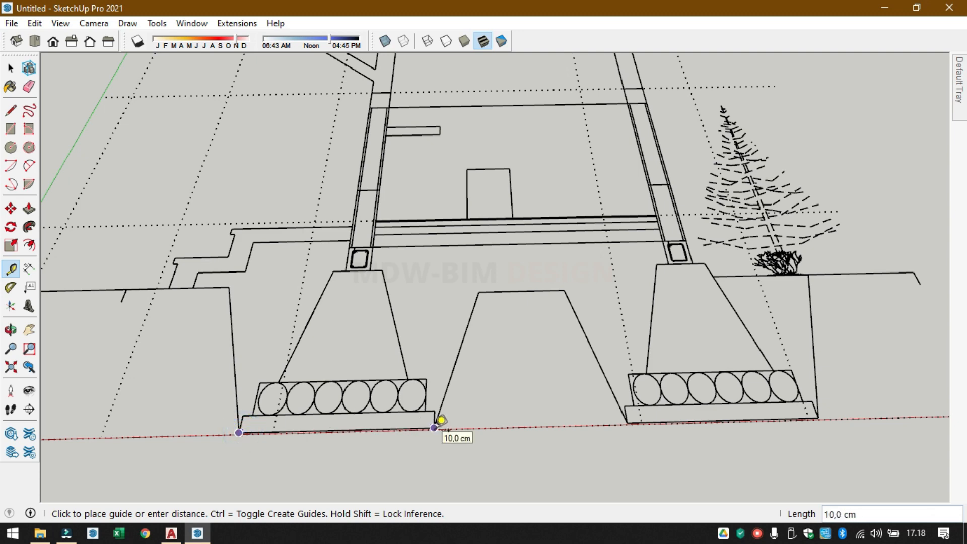
{"action": "left_click", "coordinate": [441, 420]}
- Scale the whole imported drawing group uniformly by a factor of 10 from its corner at the origin
{"action": "scroll", "coordinate": [425, 374], "scroll_direction": "down", "scroll_amount": 10}
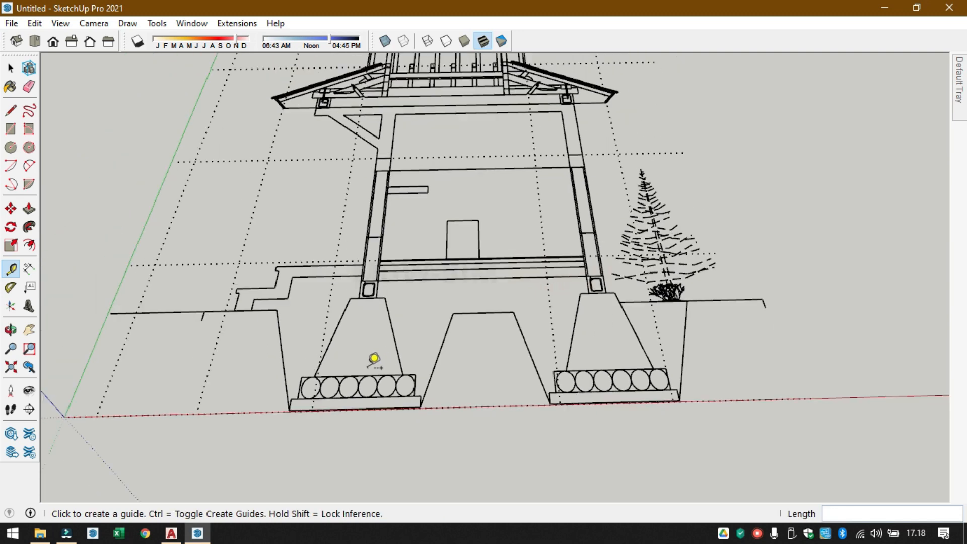
{"action": "scroll", "coordinate": [306, 260], "scroll_direction": "down", "scroll_amount": 8}
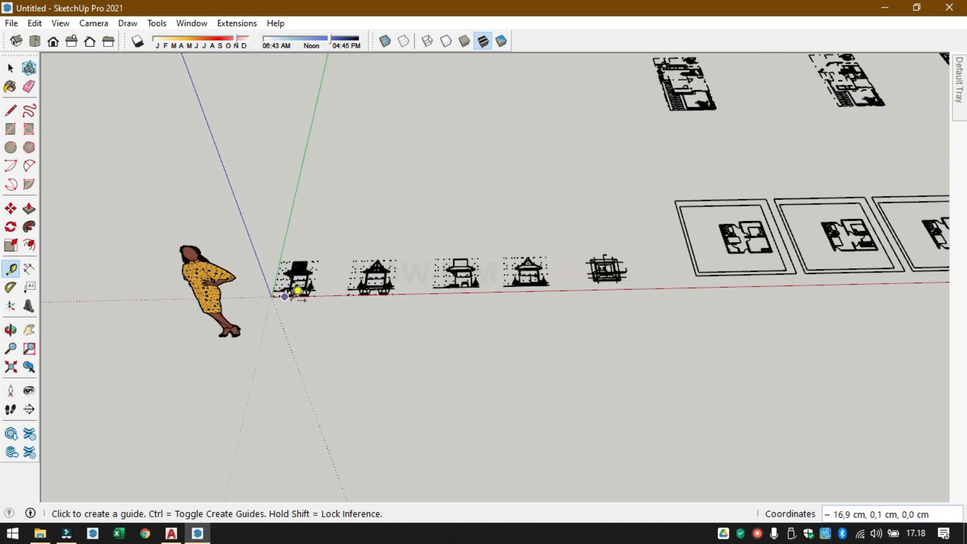
{"action": "key", "text": "space"}
{"action": "left_click", "coordinate": [356, 287]}
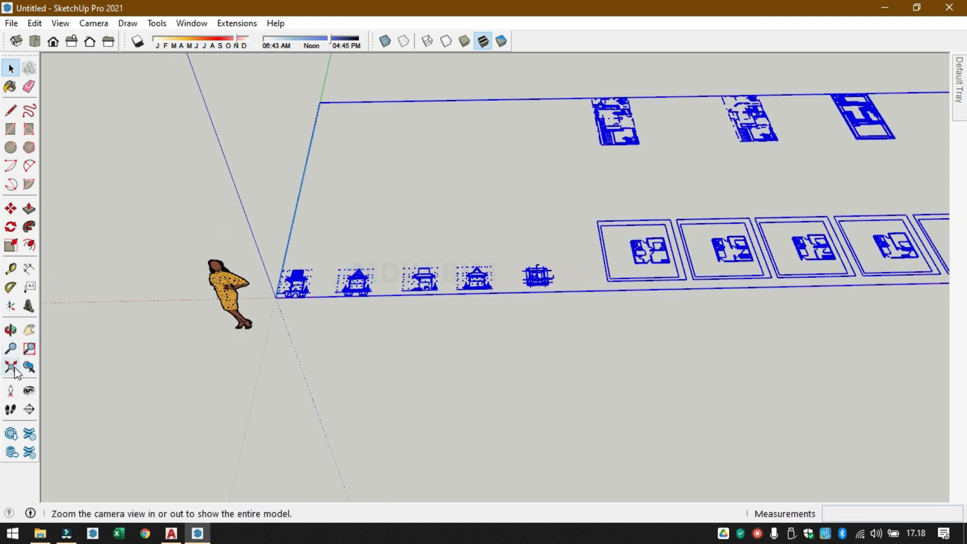
{"action": "left_click", "coordinate": [11, 246]}
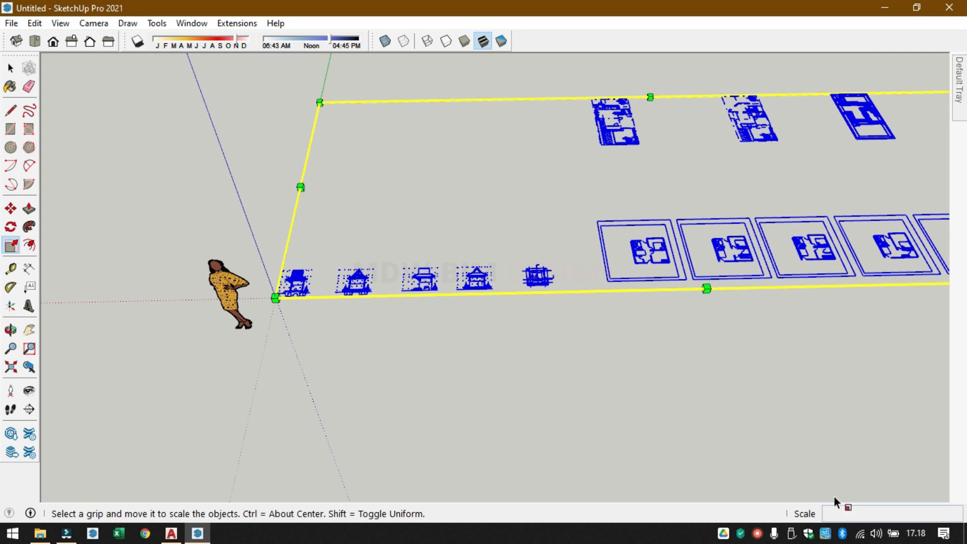
{"action": "scroll", "coordinate": [595, 330], "scroll_direction": "down", "scroll_amount": 3}
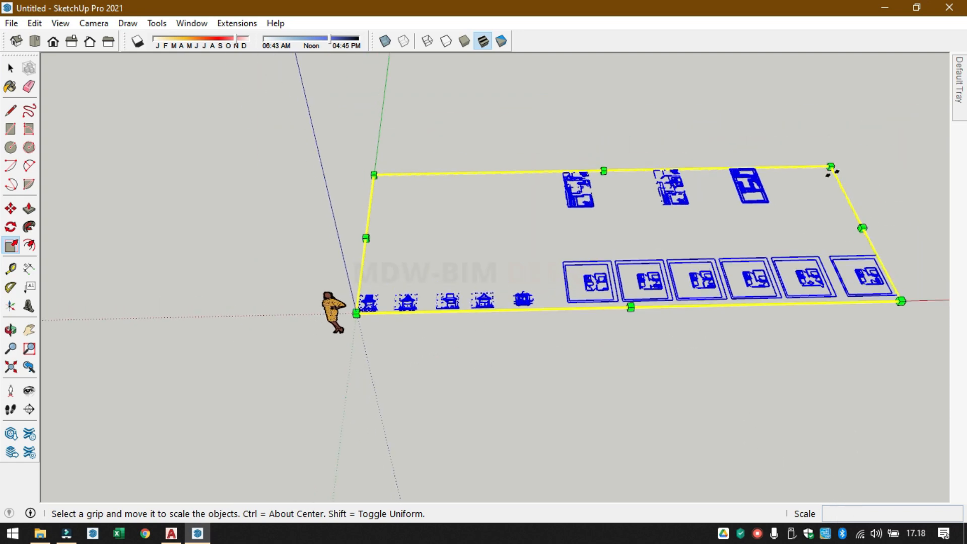
{"action": "left_click_drag", "start_coordinate": [833, 166], "coordinate": [846, 161]}
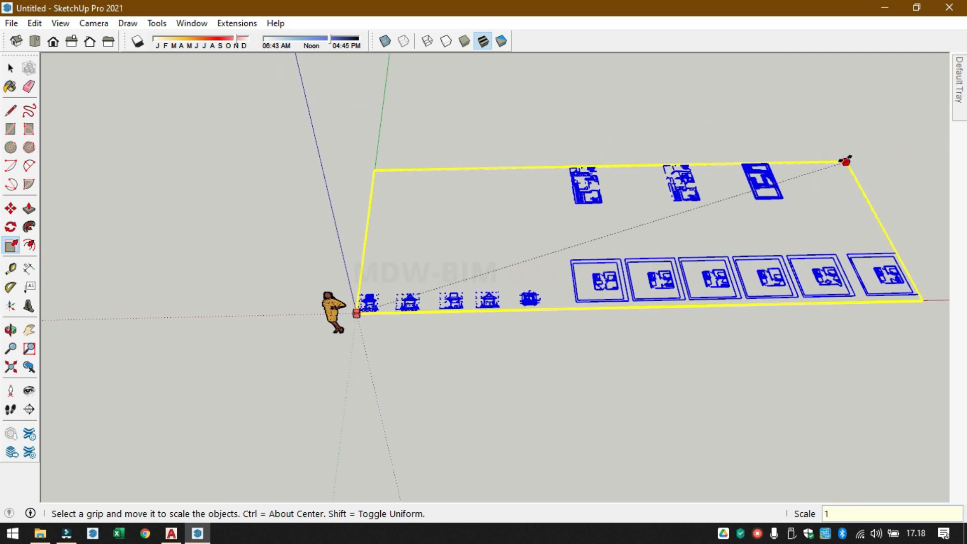
{"action": "key", "text": "Return"}
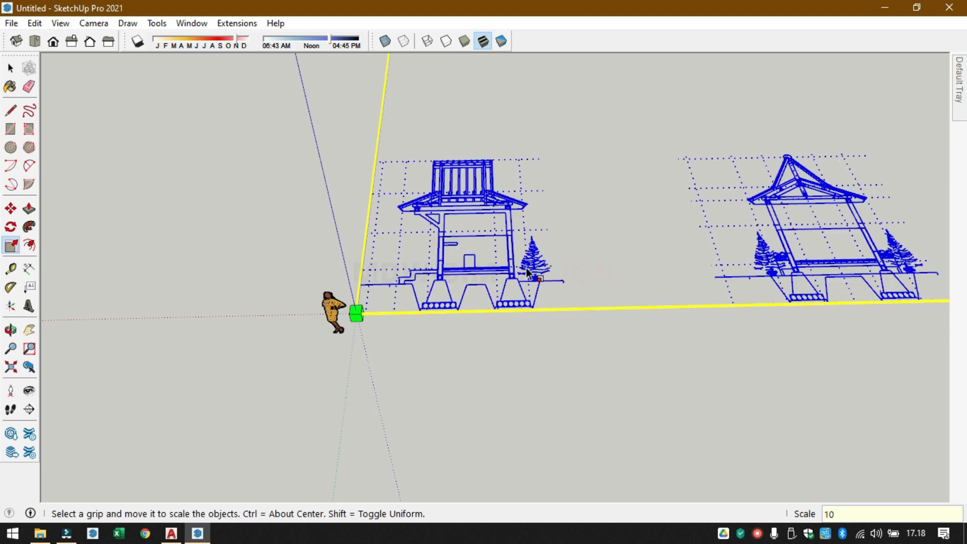
- Examine the scaled floor plans, roof plan, elevations and building sections across the imported drawing
{"action": "scroll", "coordinate": [443, 317], "scroll_direction": "up", "scroll_amount": 3}
{"action": "scroll", "coordinate": [342, 254], "scroll_direction": "down", "scroll_amount": 6}
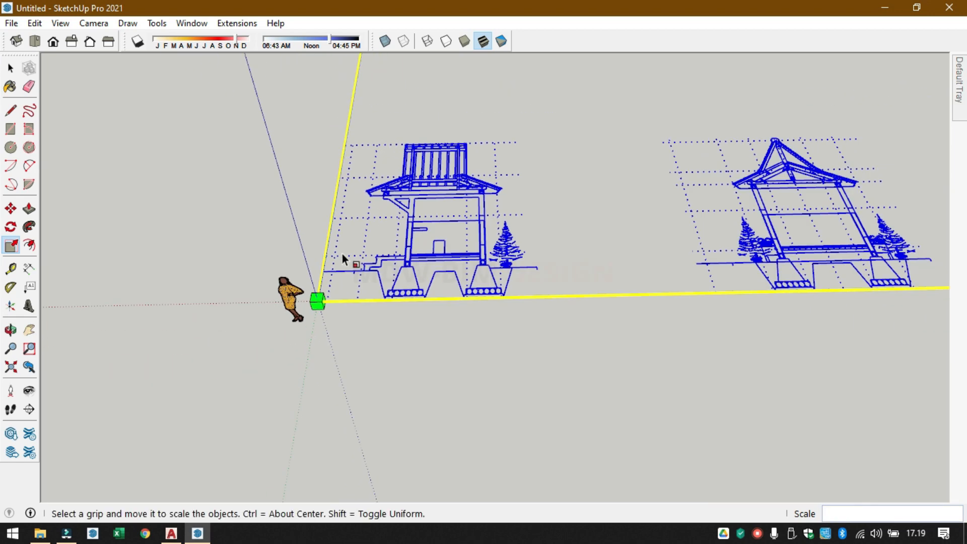
{"action": "scroll", "coordinate": [446, 268], "scroll_direction": "down", "scroll_amount": 3}
{"action": "scroll", "coordinate": [741, 246], "scroll_direction": "up", "scroll_amount": 3}
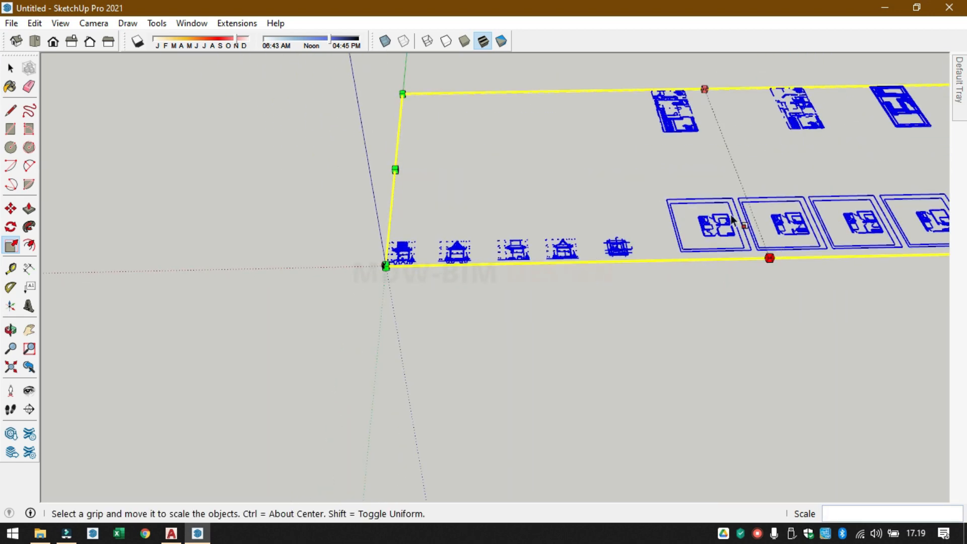
{"action": "scroll", "coordinate": [741, 246], "scroll_direction": "up", "scroll_amount": 8}
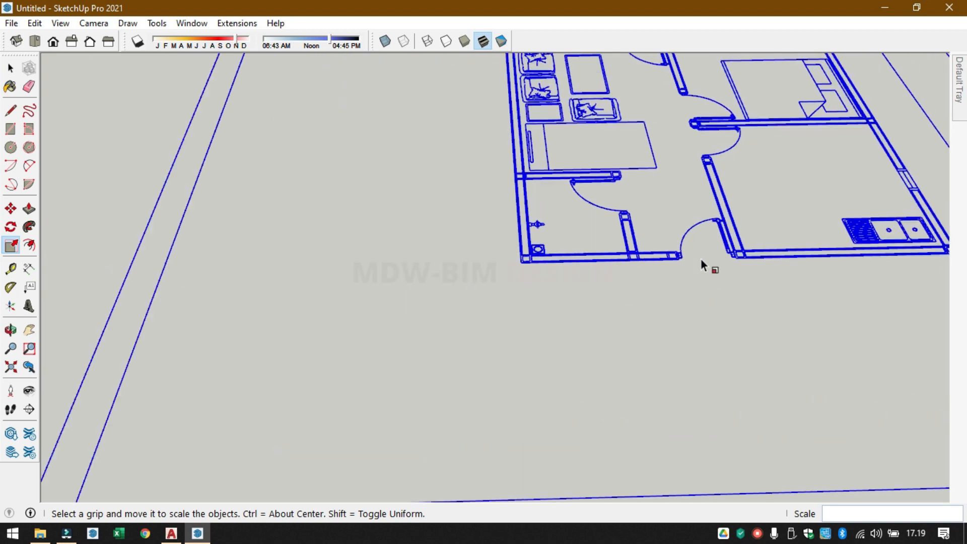
{"action": "scroll", "coordinate": [677, 261], "scroll_direction": "down", "scroll_amount": 10}
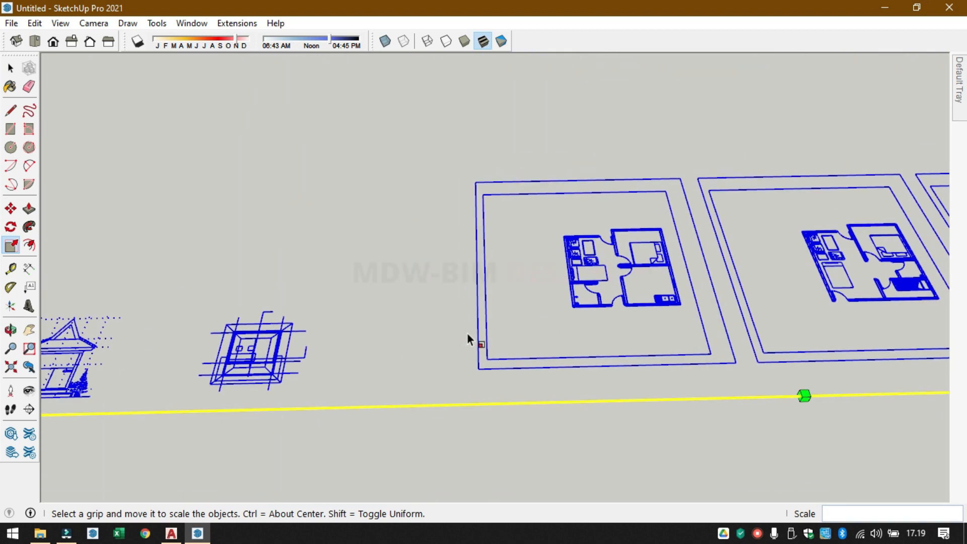
{"action": "middle_click_drag", "start_coordinate": [362, 345], "coordinate": [396, 360]}
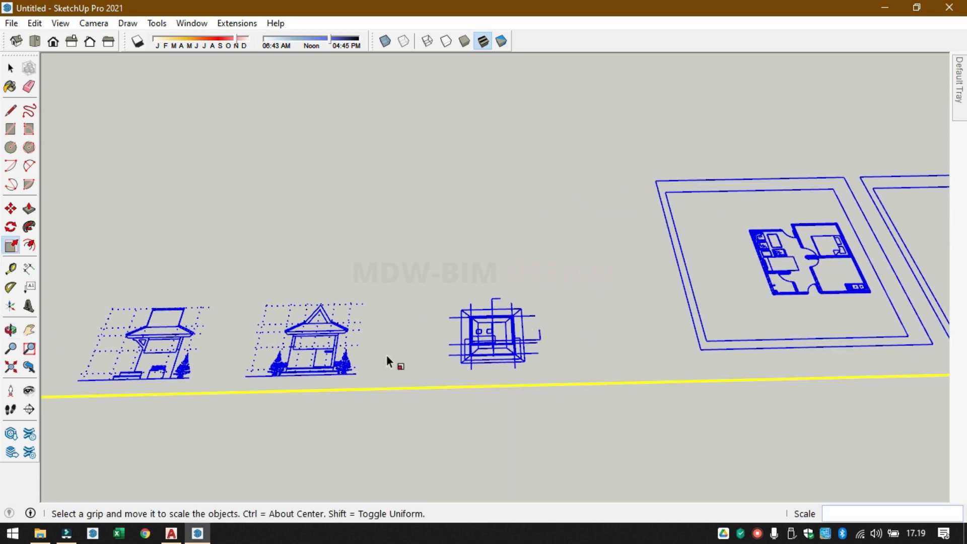
{"action": "scroll", "coordinate": [323, 353], "scroll_direction": "up", "scroll_amount": 5}
{"action": "middle_click_drag", "start_coordinate": [294, 403], "coordinate": [353, 408]}
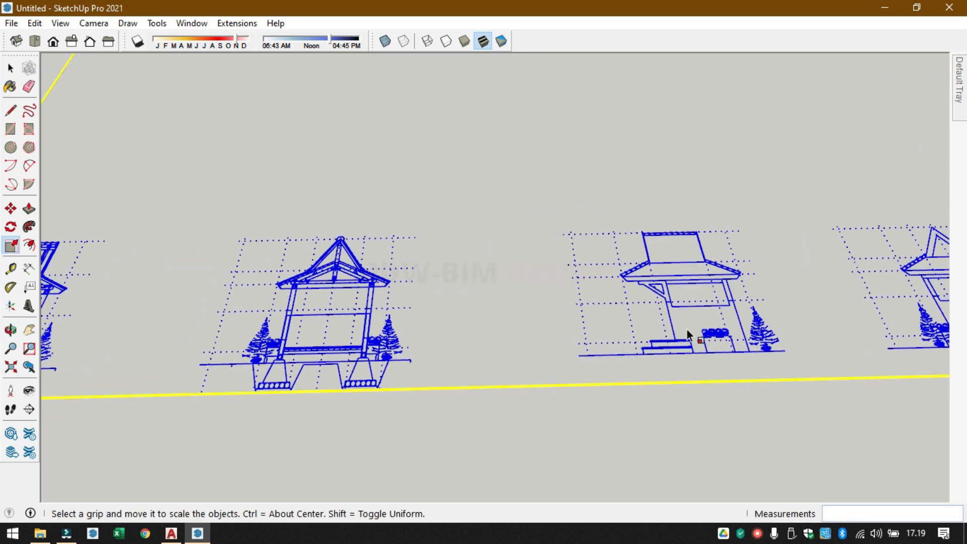
- Measure the bottom and top widths of the stone foundation in the second building section
{"action": "scroll", "coordinate": [364, 418], "scroll_direction": "up", "scroll_amount": 4}
{"action": "scroll", "coordinate": [364, 417], "scroll_direction": "up", "scroll_amount": 5}
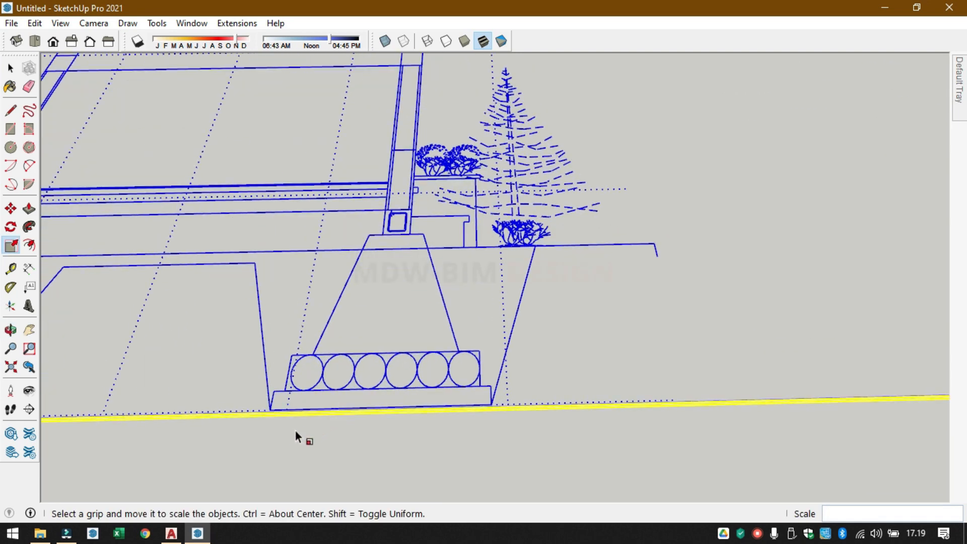
{"action": "key", "text": "t"}
{"action": "left_click", "coordinate": [270, 410]}
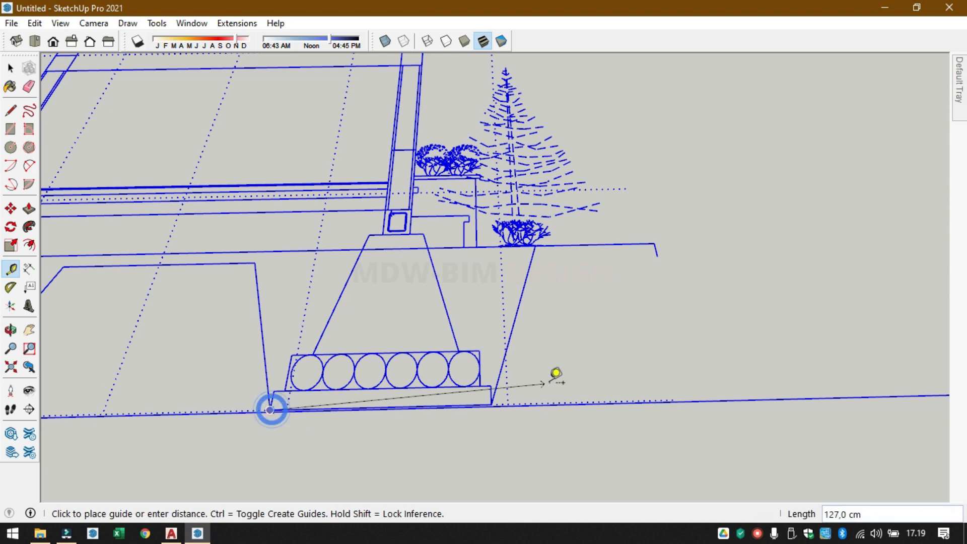
{"action": "left_click", "coordinate": [497, 396]}
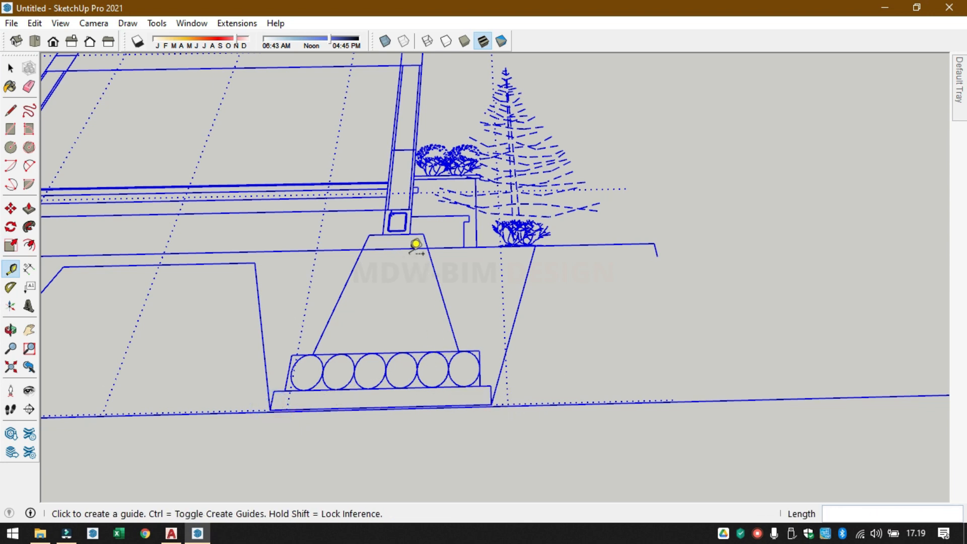
{"action": "left_click", "coordinate": [369, 235]}
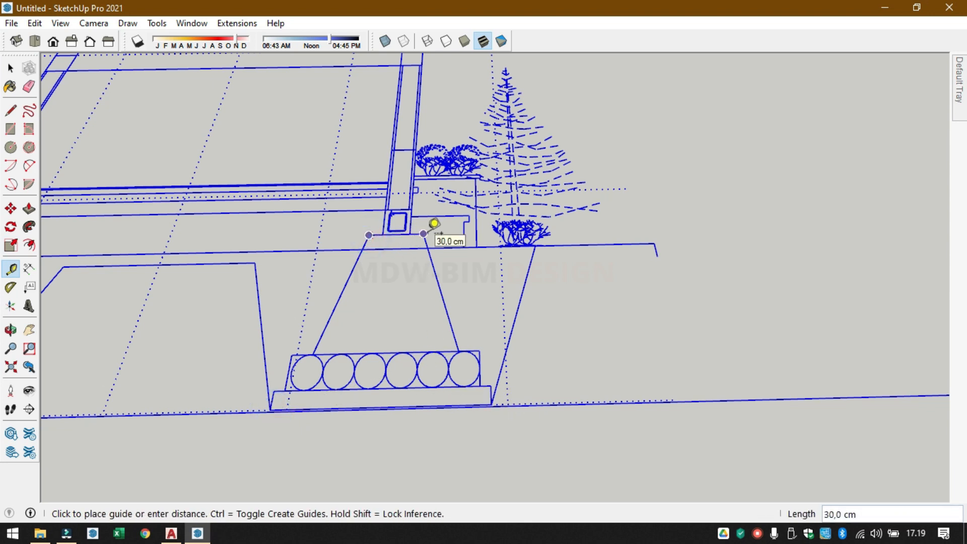
{"action": "left_click", "coordinate": [423, 234]}
- Measure along the column line in the small building's plan beside the elevations
{"action": "scroll", "coordinate": [311, 321], "scroll_direction": "down", "scroll_amount": 1}
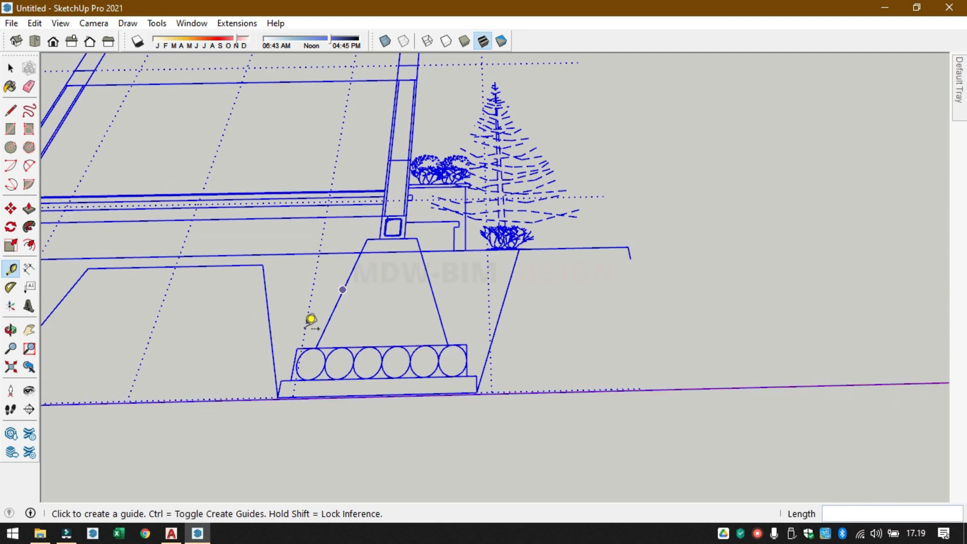
{"action": "scroll", "coordinate": [311, 320], "scroll_direction": "down", "scroll_amount": 5}
{"action": "scroll", "coordinate": [422, 286], "scroll_direction": "down", "scroll_amount": 2}
{"action": "middle_click_drag", "start_coordinate": [626, 262], "coordinate": [497, 331]}
{"action": "scroll", "coordinate": [506, 345], "scroll_direction": "up", "scroll_amount": 3}
{"action": "scroll", "coordinate": [491, 343], "scroll_direction": "up", "scroll_amount": 4}
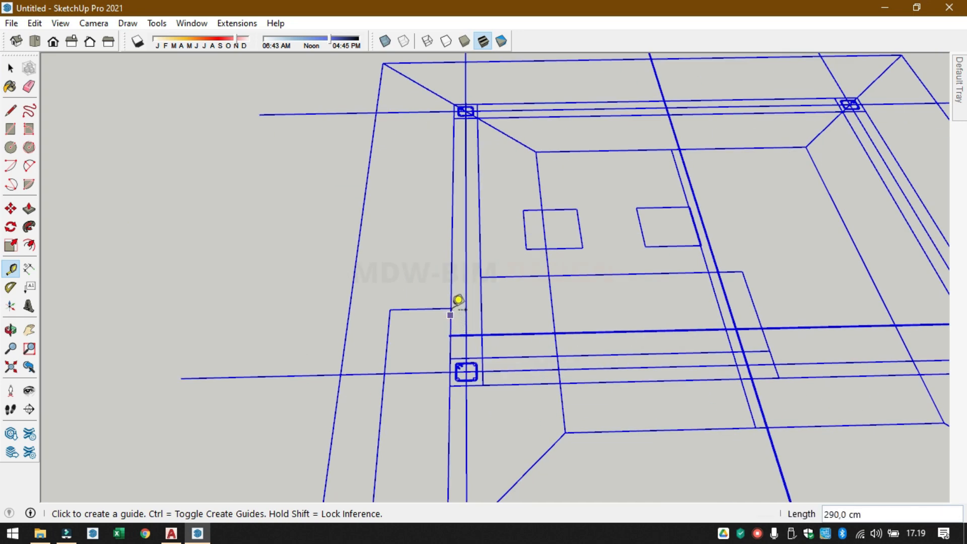
{"action": "left_click", "coordinate": [451, 308]}
{"action": "key", "text": "Escape"}
- Measure the width of the corner column in the foundation plan and return to object selection
{"action": "scroll", "coordinate": [432, 276], "scroll_direction": "down", "scroll_amount": 10}
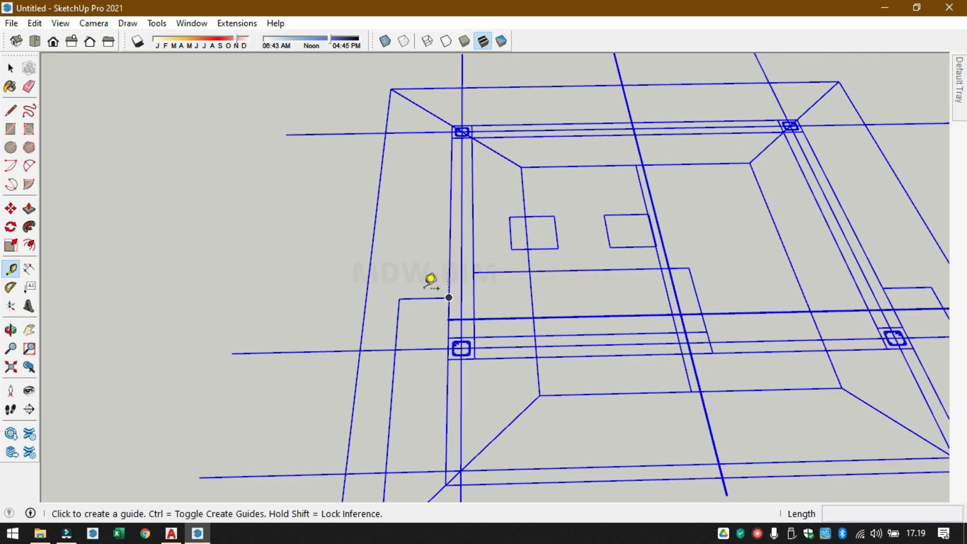
{"action": "scroll", "coordinate": [447, 311], "scroll_direction": "down", "scroll_amount": 3}
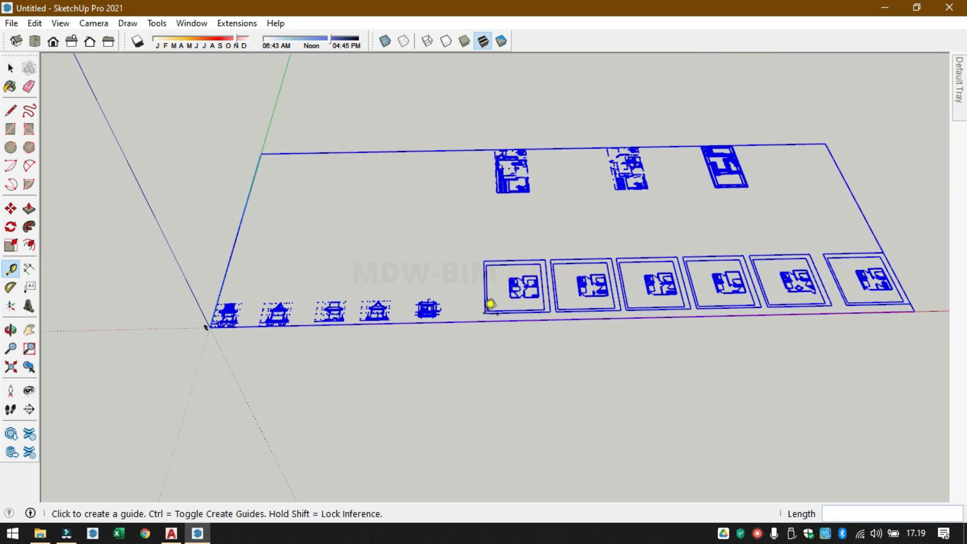
{"action": "scroll", "coordinate": [736, 148], "scroll_direction": "up", "scroll_amount": 6}
{"action": "scroll", "coordinate": [736, 169], "scroll_direction": "up", "scroll_amount": 8}
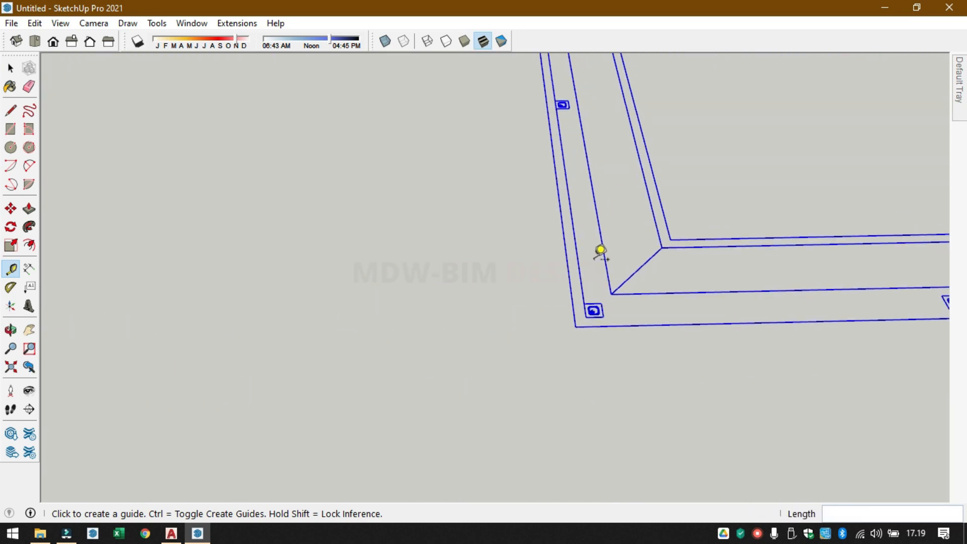
{"action": "left_click", "coordinate": [600, 295]}
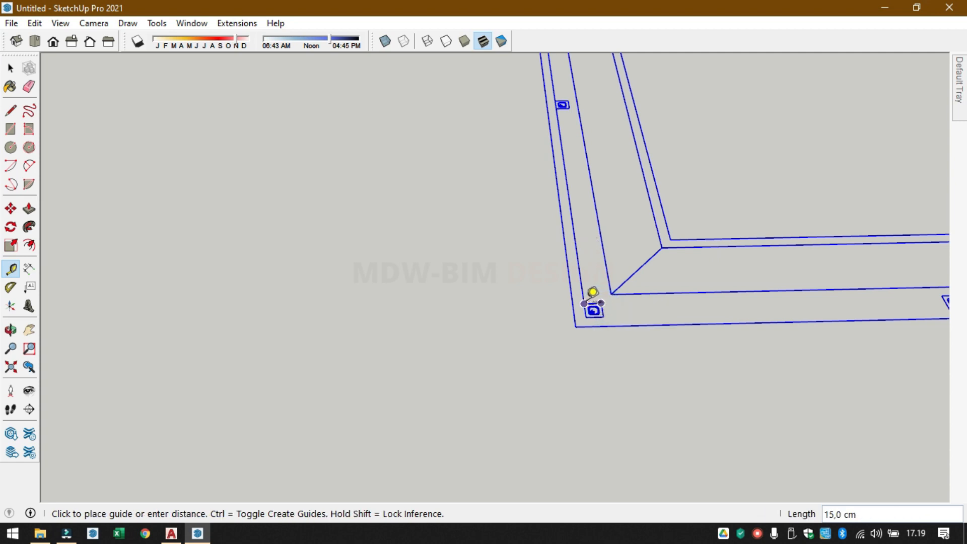
{"action": "scroll", "coordinate": [592, 292], "scroll_direction": "down", "scroll_amount": 6}
{"action": "key", "text": "space"}
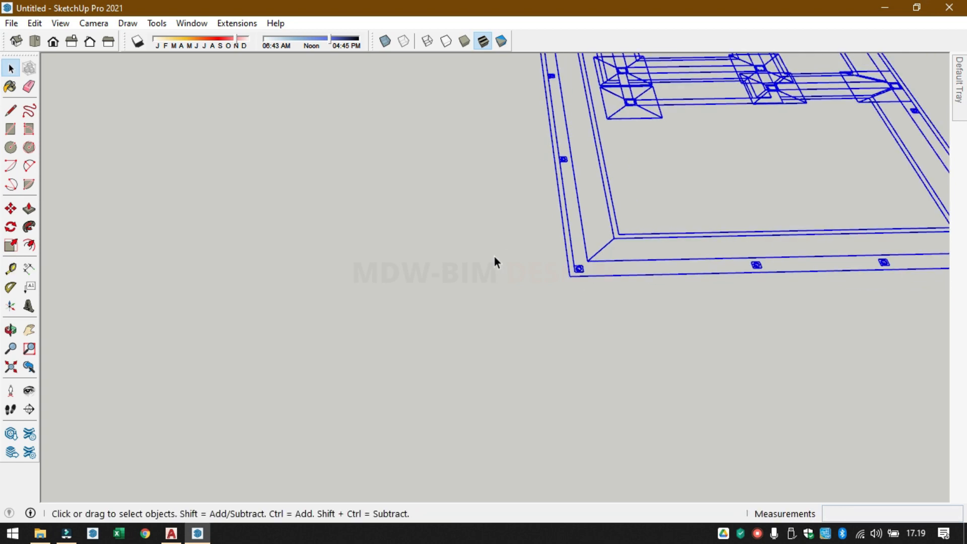
{"action": "scroll", "coordinate": [495, 261], "scroll_direction": "down", "scroll_amount": 3}
{"action": "scroll", "coordinate": [463, 200], "scroll_direction": "down", "scroll_amount": 6}
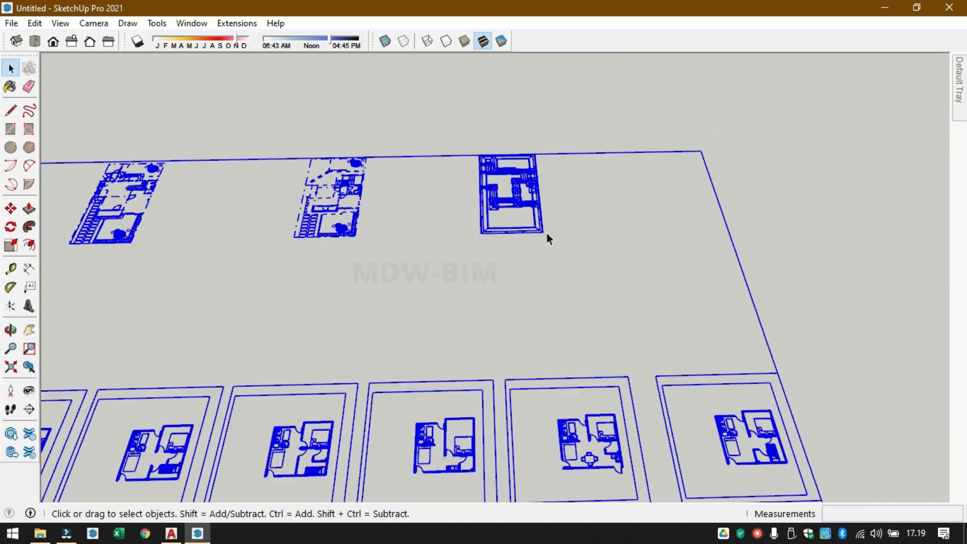
{"action": "scroll", "coordinate": [514, 260], "scroll_direction": "down", "scroll_amount": 3}
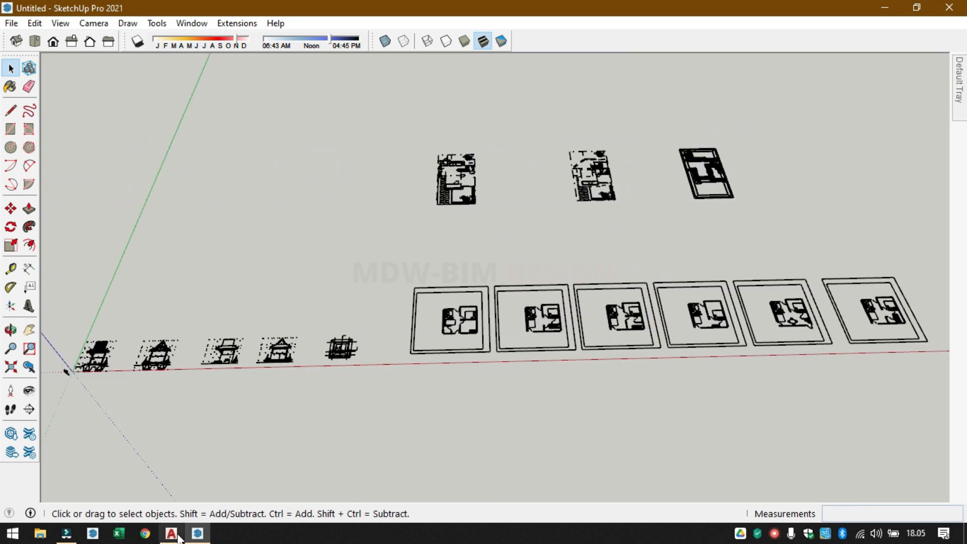
- Switch to AutoCAD and close it, saving the changes to 2021 MEMBUAT PONDASI SKETCHUP 3D.dwg
{"action": "left_click", "coordinate": [174, 535]}
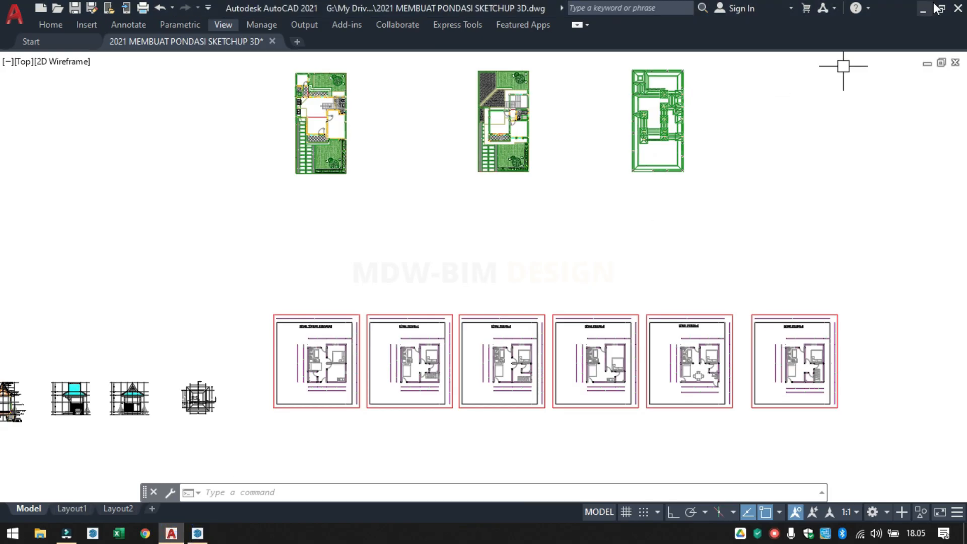
{"action": "left_click", "coordinate": [959, 8]}
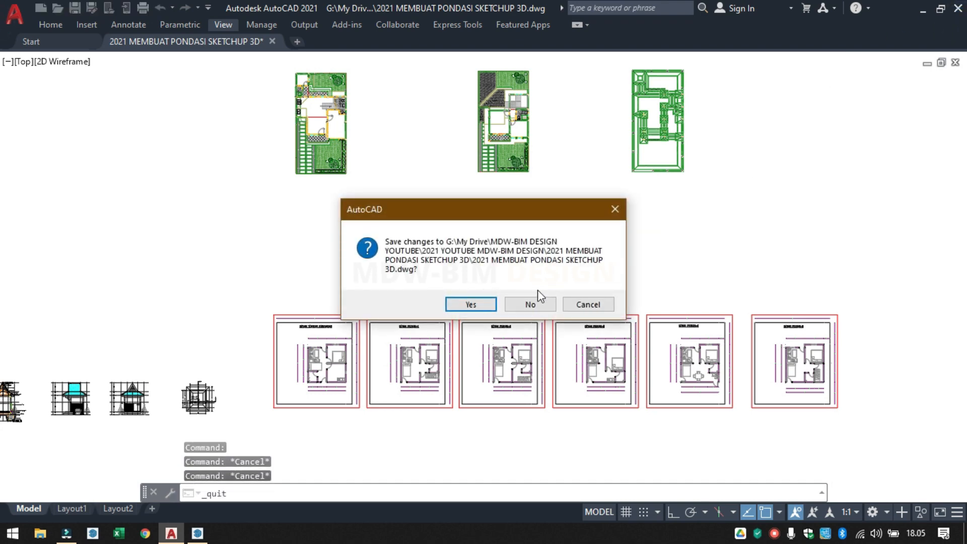
{"action": "left_click", "coordinate": [486, 304]}
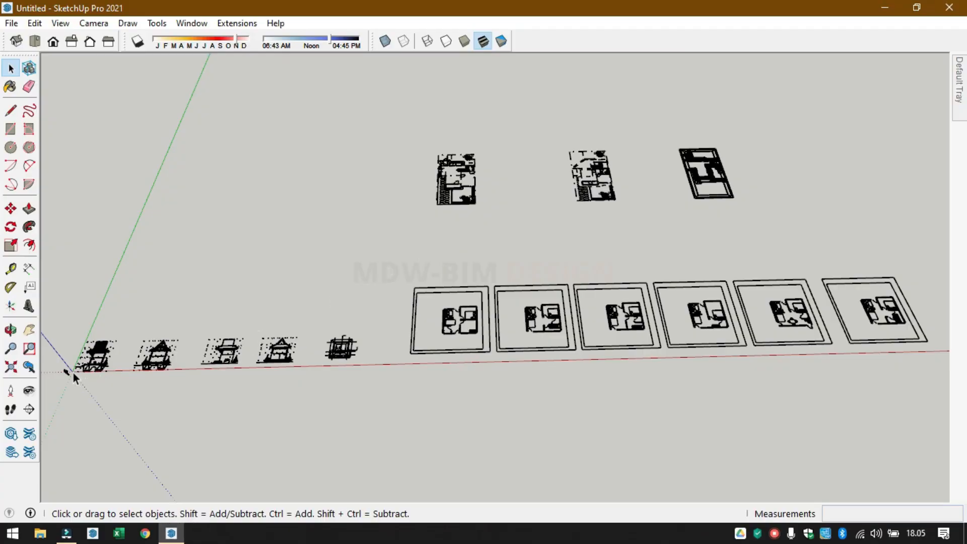
- Examine the building sections, elevations and small foundation plan in the imported drawing
{"action": "scroll", "coordinate": [74, 373], "scroll_direction": "up", "scroll_amount": 8}
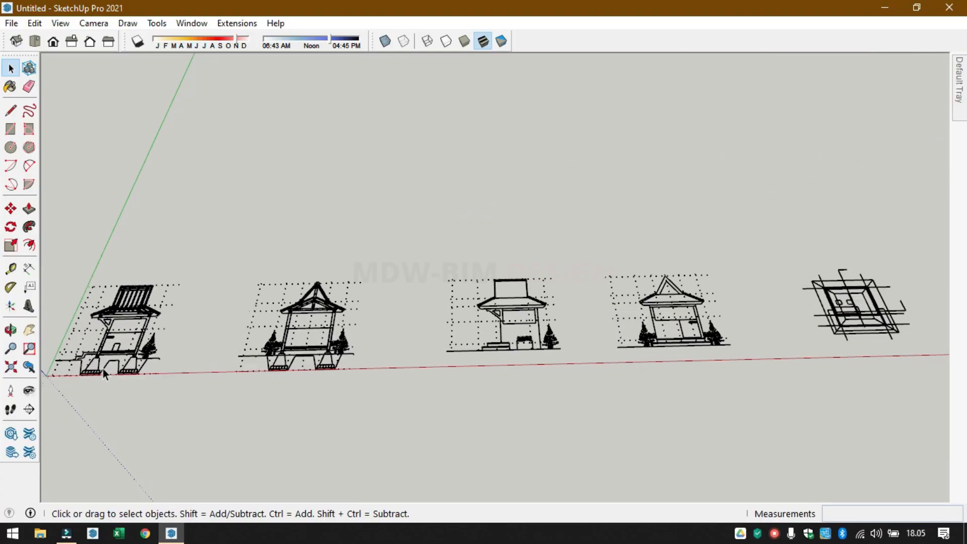
{"action": "scroll", "coordinate": [103, 368], "scroll_direction": "up", "scroll_amount": 5}
{"action": "mouse_move", "coordinate": [175, 331]}
{"action": "middle_mouse_down"}
{"action": "mouse_move", "coordinate": [201, 320]}
{"action": "mouse_move", "coordinate": [287, 334]}
{"action": "mouse_move", "coordinate": [272, 327]}
{"action": "middle_mouse_up"}
{"action": "scroll", "coordinate": [267, 325], "scroll_direction": "down", "scroll_amount": 6}
{"action": "middle_click_drag", "start_coordinate": [388, 313], "coordinate": [469, 318]}
{"action": "scroll", "coordinate": [469, 319], "scroll_direction": "up", "scroll_amount": 4}
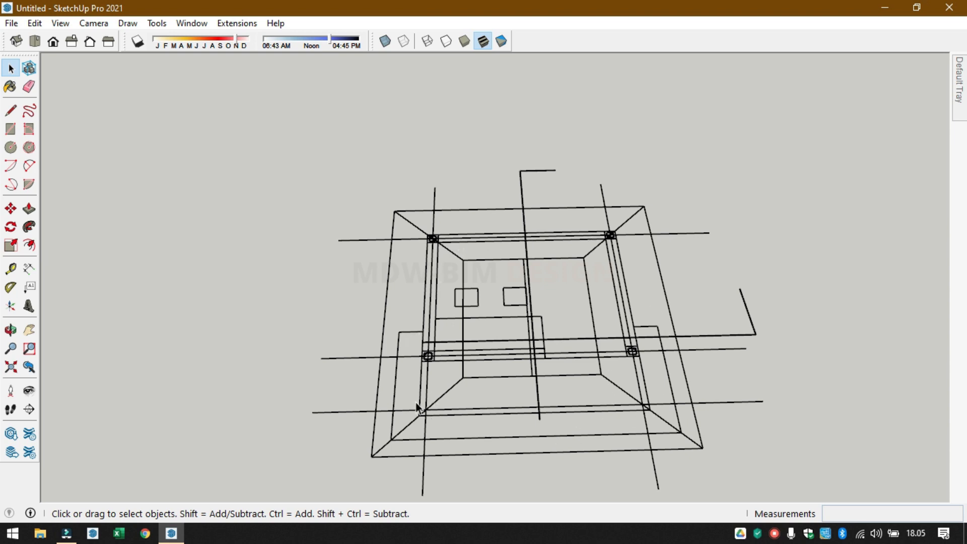
{"action": "scroll", "coordinate": [648, 358], "scroll_direction": "down", "scroll_amount": 6}
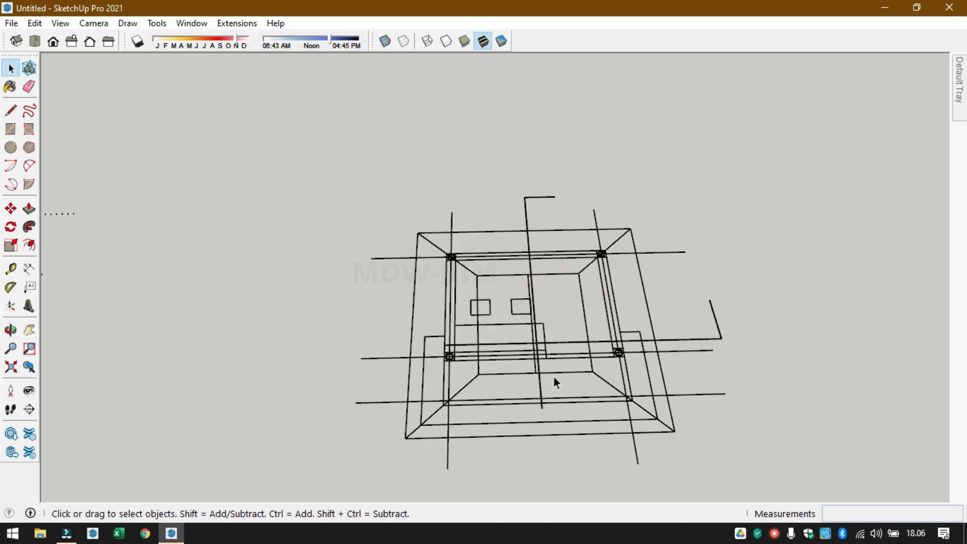
{"action": "middle_click_drag", "start_coordinate": [373, 383], "coordinate": [419, 427]}
{"action": "middle_click_drag", "start_coordinate": [211, 411], "coordinate": [449, 442], "text": "shift"}
{"action": "scroll", "coordinate": [355, 441], "scroll_direction": "up", "scroll_amount": 3}
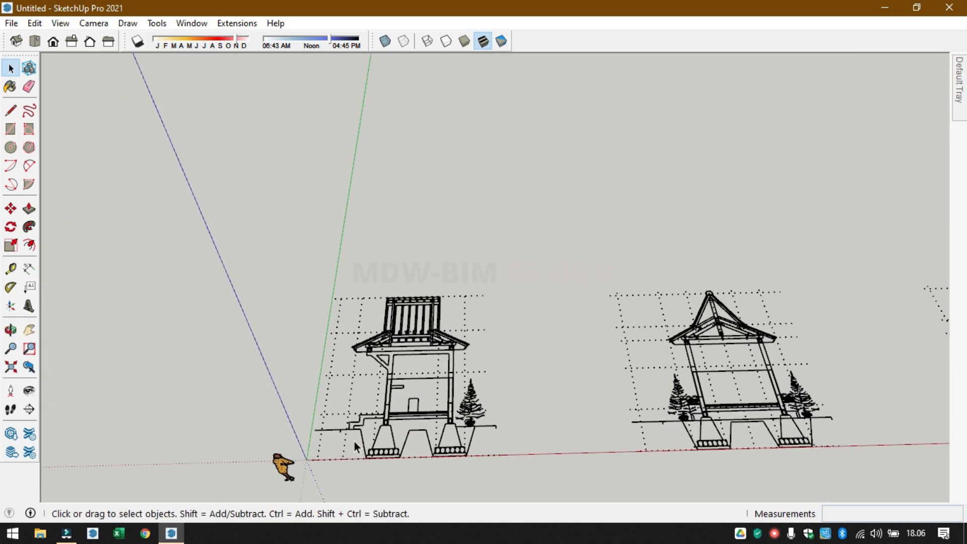
- Show the model from the top and delete the human scale figure beside the origin
{"action": "left_click", "coordinate": [94, 23]}
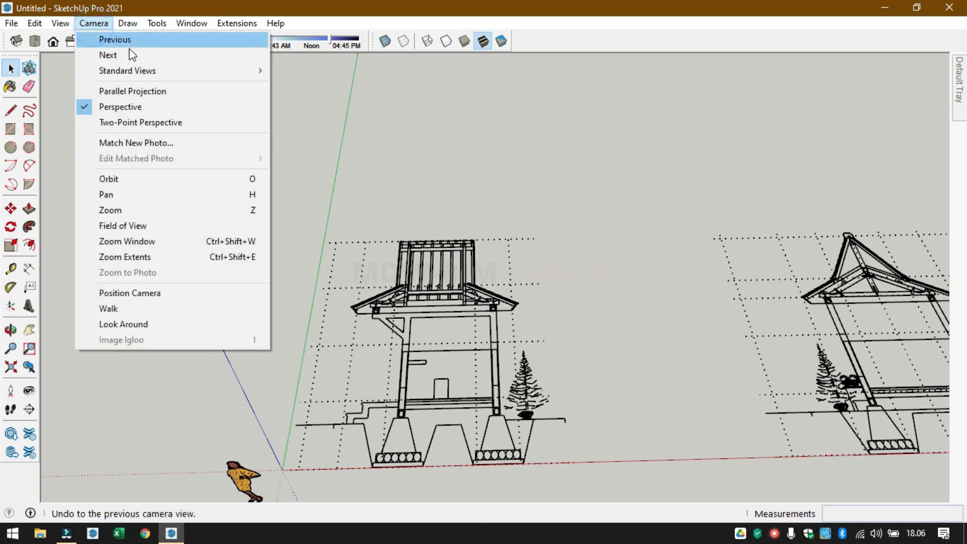
{"action": "left_click", "coordinate": [34, 41]}
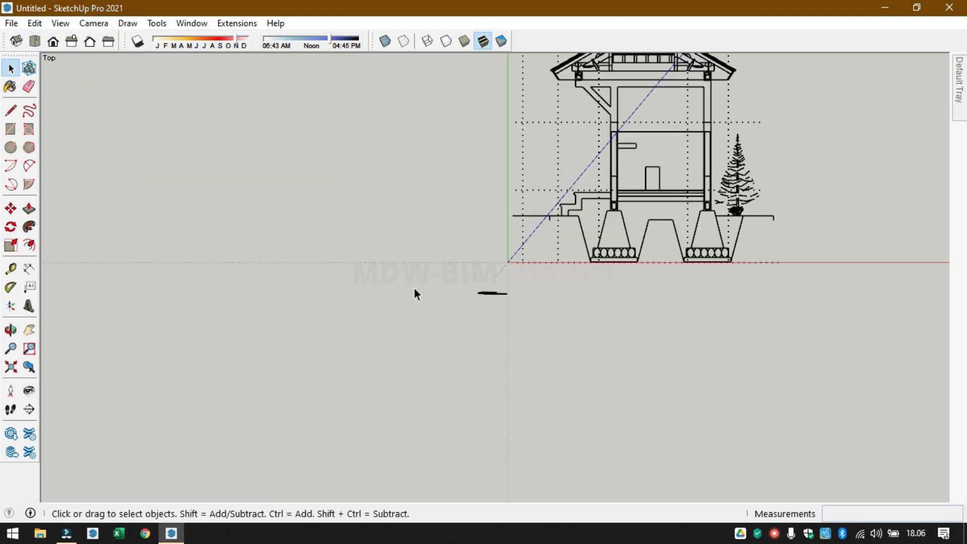
{"action": "left_click_drag", "start_coordinate": [417, 279], "coordinate": [596, 326]}
{"action": "key", "text": "Delete"}
- Start saving the model under a new name and browse to My Drive > MDW-BIM DESIGN YOUTUBE > 2021 YOUTUBE MDW-BIM DESIGN
{"action": "left_click", "coordinate": [11, 23]}
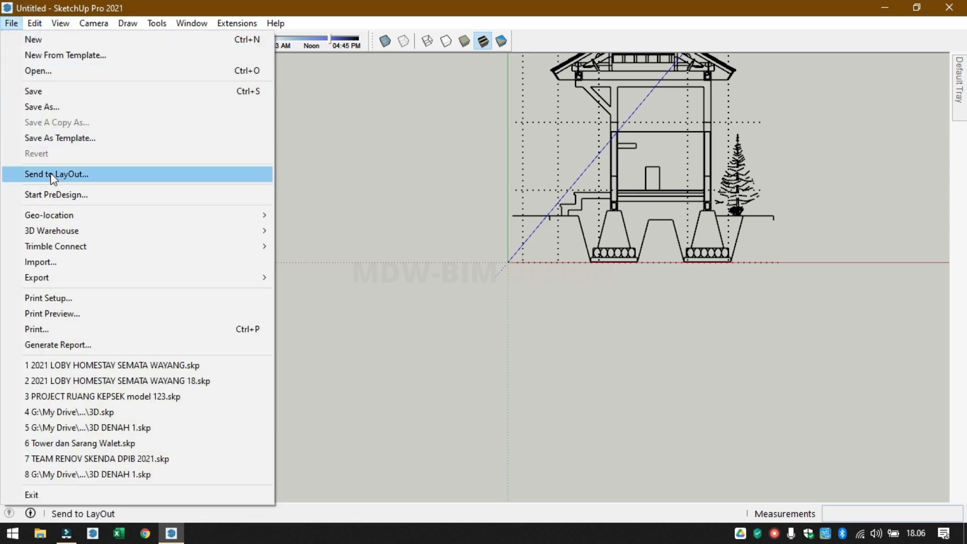
{"action": "left_click", "coordinate": [54, 106]}
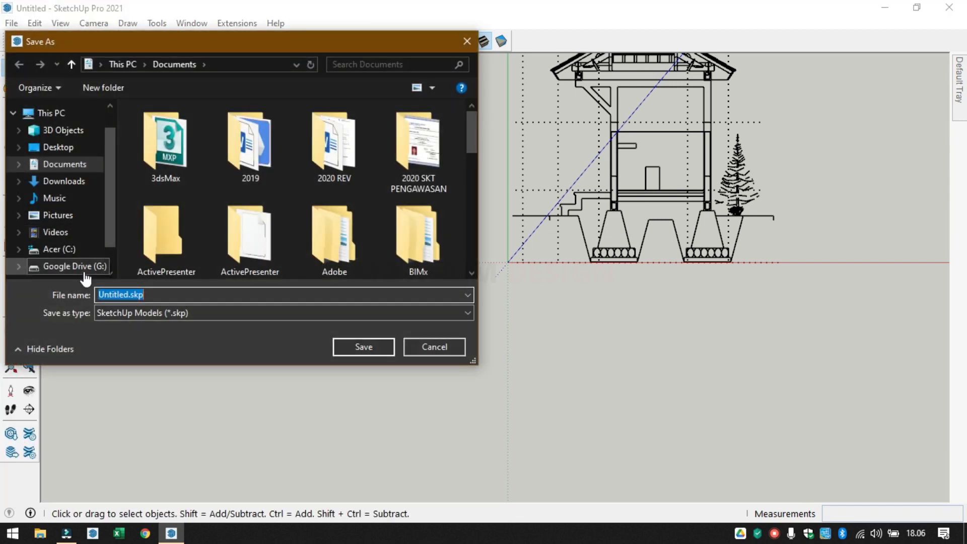
{"action": "left_click", "coordinate": [81, 267]}
{"action": "left_click", "coordinate": [163, 159]}
{"action": "double_click", "coordinate": [163, 160]}
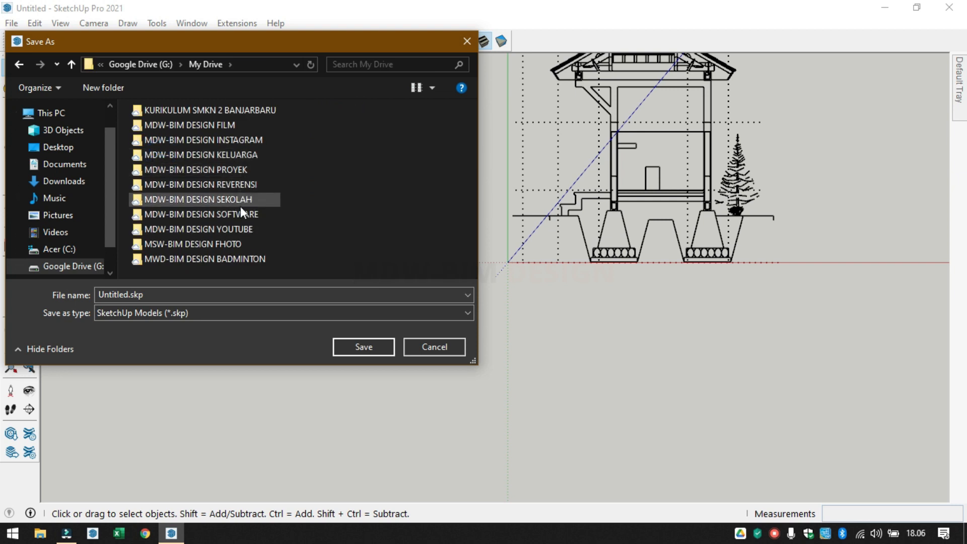
{"action": "left_click", "coordinate": [237, 229]}
{"action": "double_click", "coordinate": [236, 228]}
{"action": "left_click", "coordinate": [407, 168]}
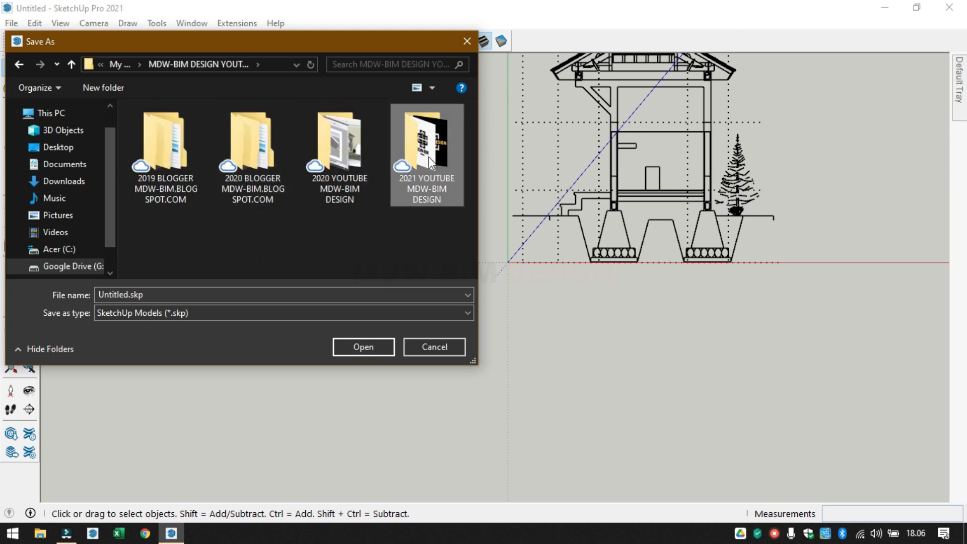
{"action": "double_click", "coordinate": [408, 168]}
{"action": "scroll", "coordinate": [358, 219], "scroll_direction": "down", "scroll_amount": 1}
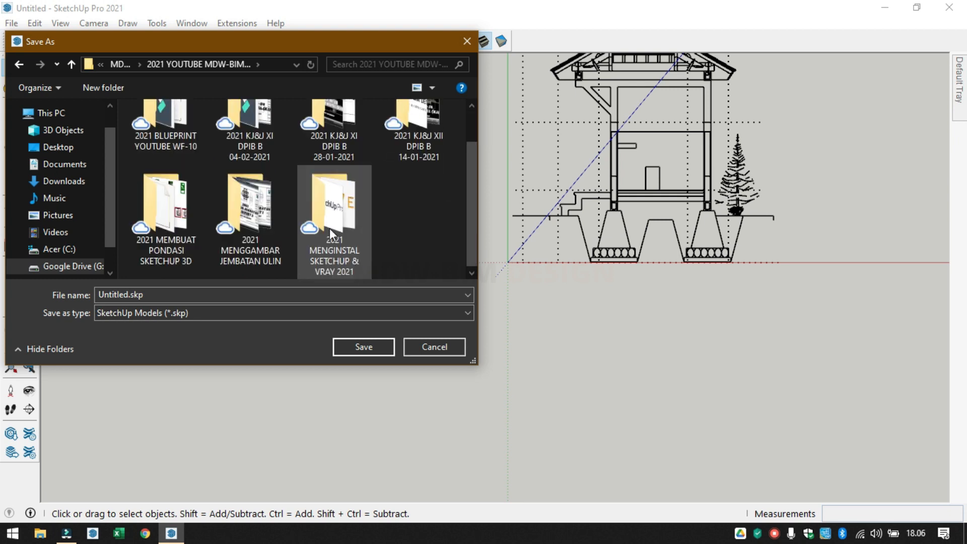
- Copy the name of the 2021 MEMBUAT PONDASI SKETCHUP 3D folder without changing it
{"action": "left_click", "coordinate": [175, 218]}
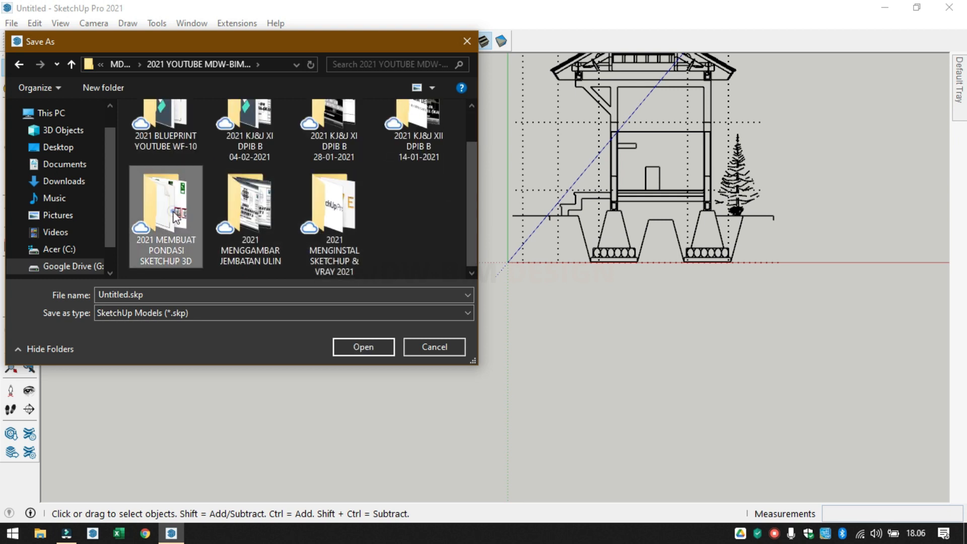
{"action": "left_click", "coordinate": [175, 218]}
{"action": "key", "text": "ctrl+c"}
{"action": "left_click", "coordinate": [442, 238]}
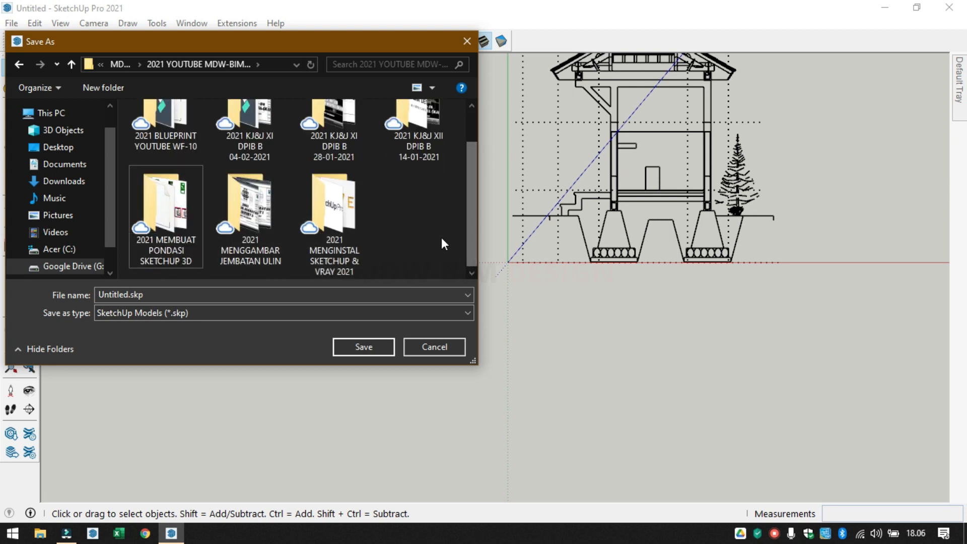
- Save the model in the 2021 MEMBUAT PONDASI SKETCHUP 3D folder under the copied name, 2021 MEMBUAT PONDASI SKETCHUP 3D
{"action": "left_click", "coordinate": [197, 213]}
{"action": "double_click", "coordinate": [197, 213]}
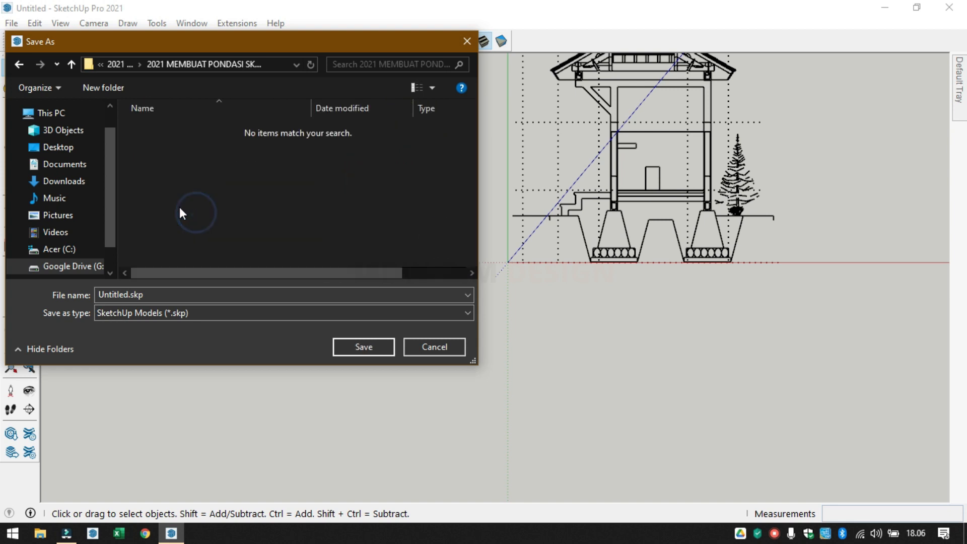
{"action": "double_click", "coordinate": [194, 295]}
{"action": "key", "text": "ctrl+v"}
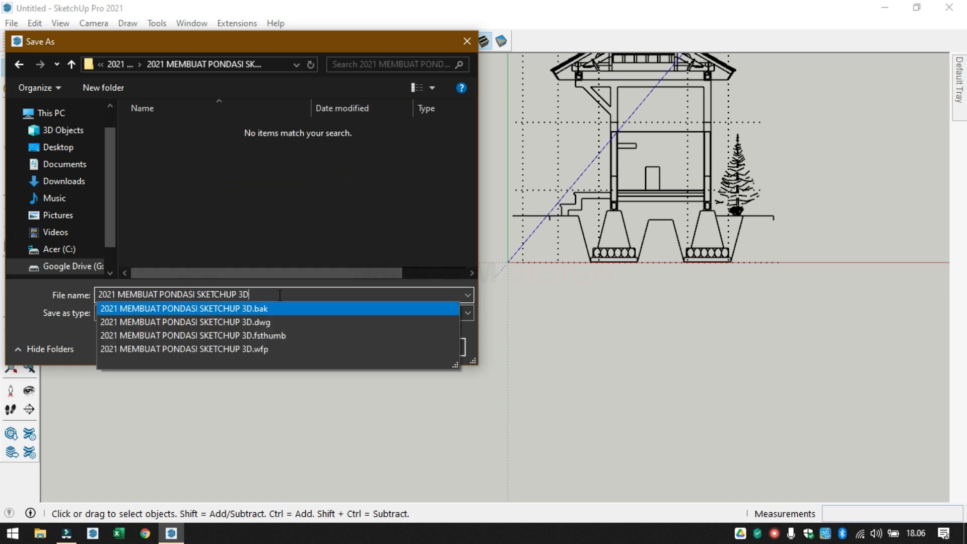
{"action": "left_click", "coordinate": [20, 294]}
{"action": "left_click", "coordinate": [362, 349]}
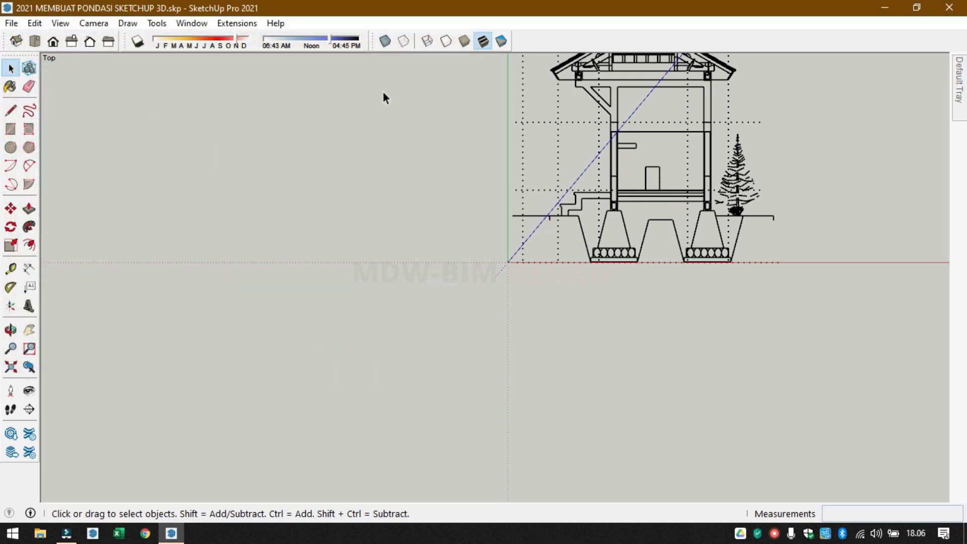
- Set the camera to parallel projection for the top view of the first building section's foundation
{"action": "scroll", "coordinate": [649, 221], "scroll_direction": "up", "scroll_amount": 3}
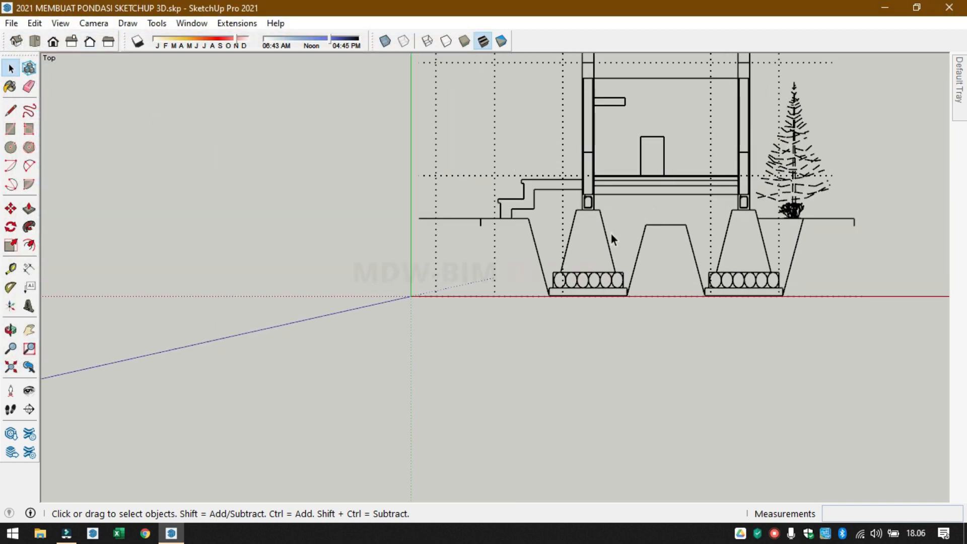
{"action": "scroll", "coordinate": [612, 233], "scroll_direction": "up", "scroll_amount": 1}
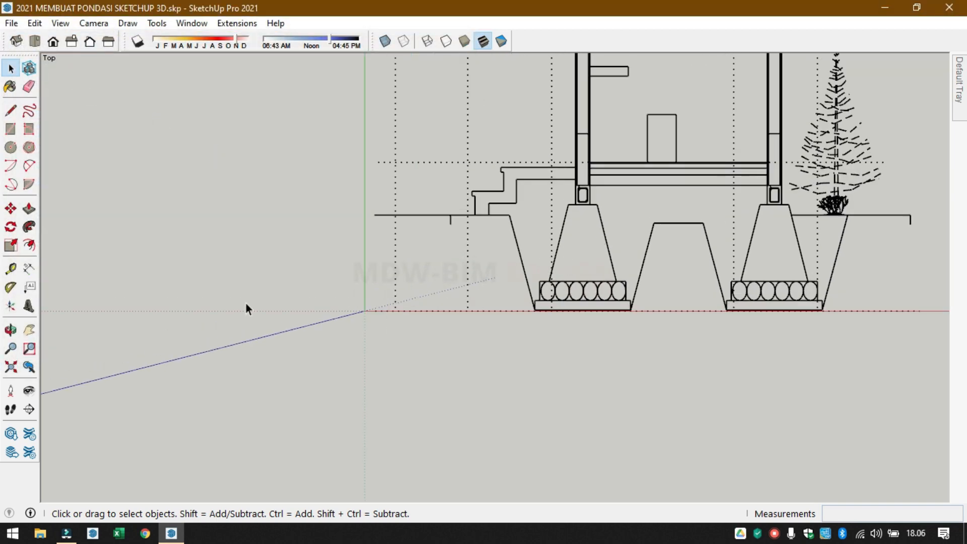
{"action": "left_click", "coordinate": [96, 24]}
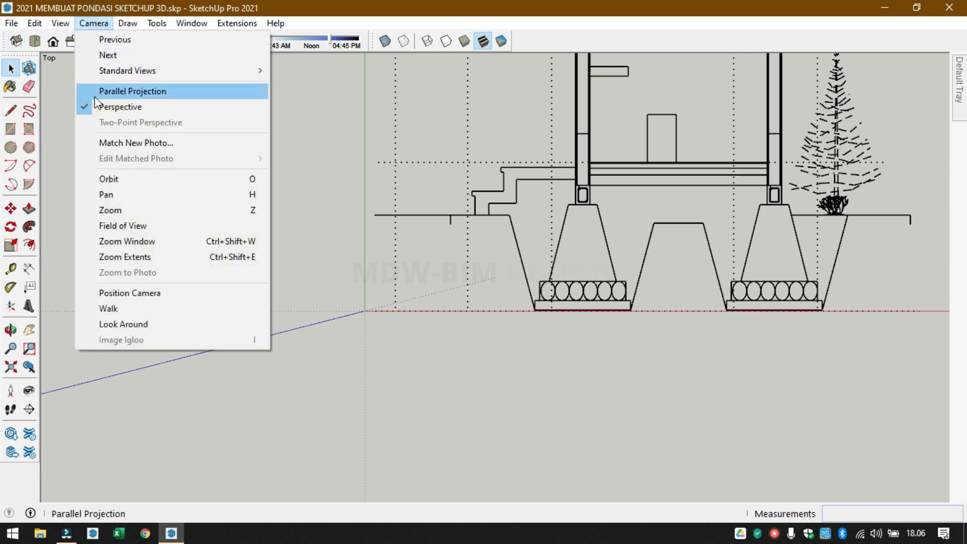
{"action": "left_click", "coordinate": [120, 107]}
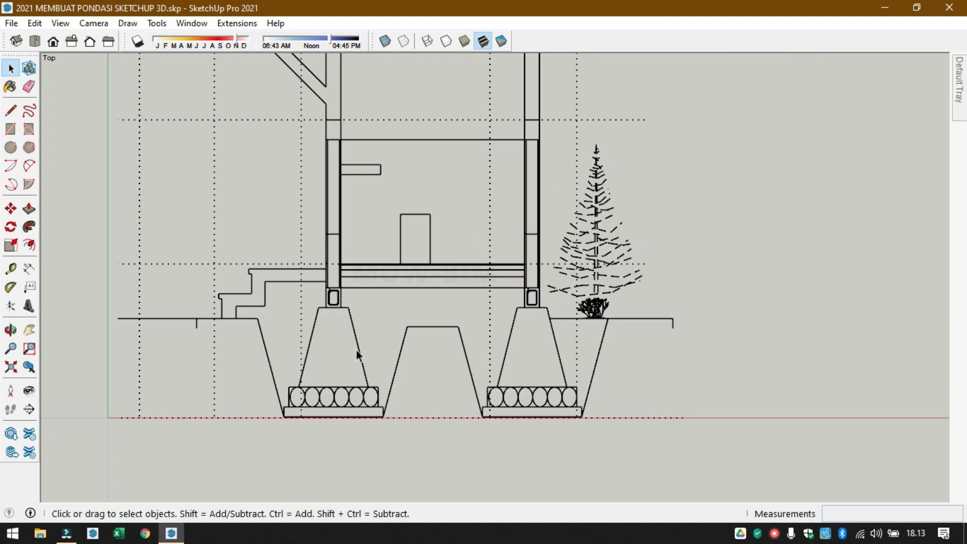
- Trace the left foundation's 30 cm top edge and its right sloping side down to the stone layer with the Line tool
{"action": "scroll", "coordinate": [331, 349], "scroll_direction": "up", "scroll_amount": 5}
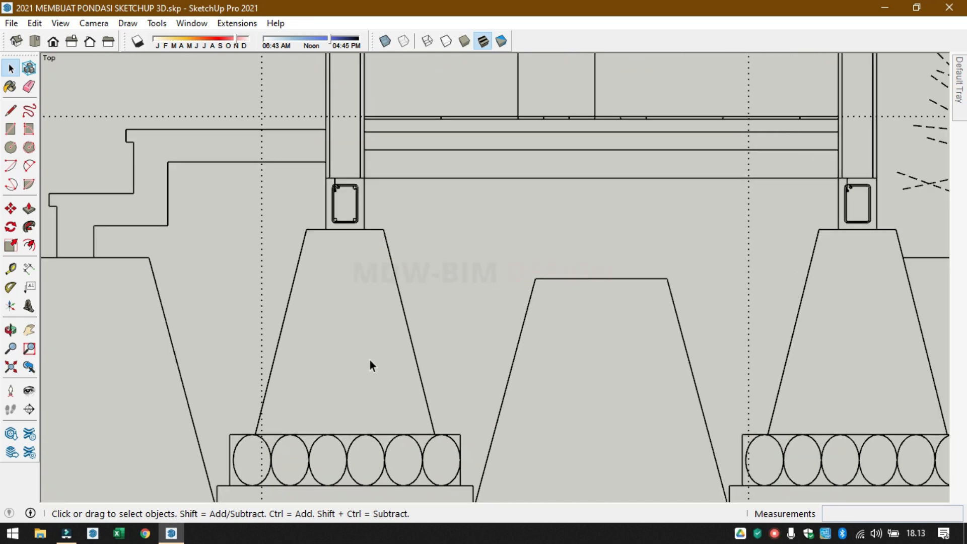
{"action": "scroll", "coordinate": [367, 490], "scroll_direction": "down", "scroll_amount": 4}
{"action": "scroll", "coordinate": [364, 472], "scroll_direction": "up", "scroll_amount": 5}
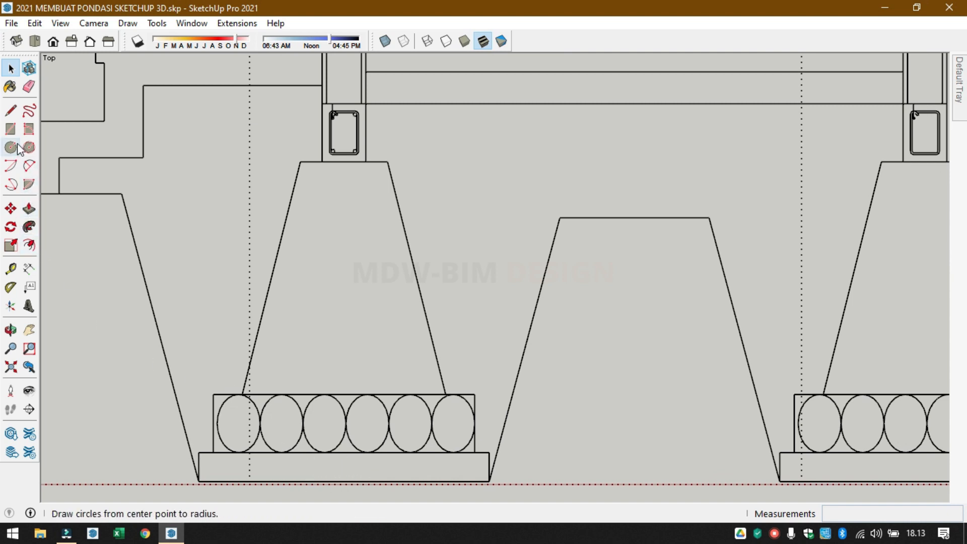
{"action": "left_click", "coordinate": [15, 111]}
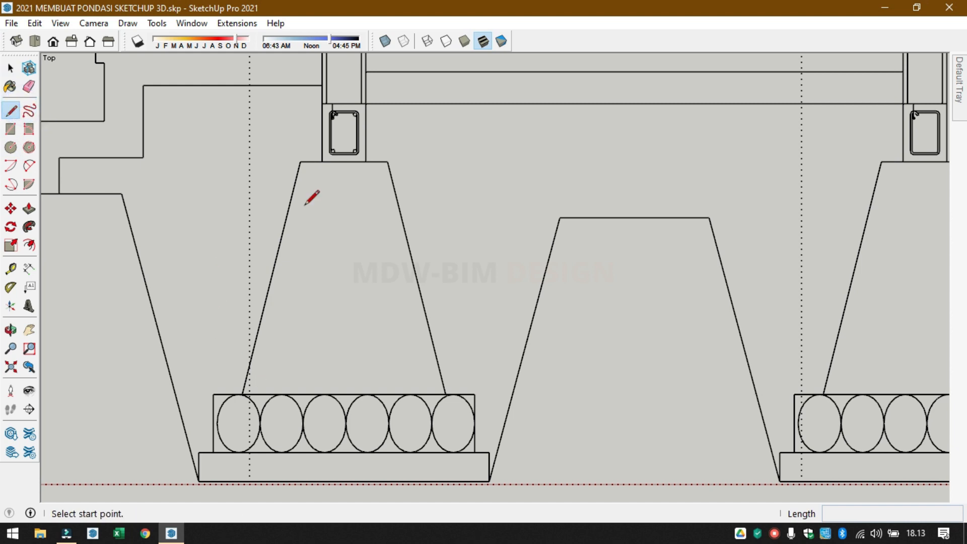
{"action": "left_click", "coordinate": [301, 162]}
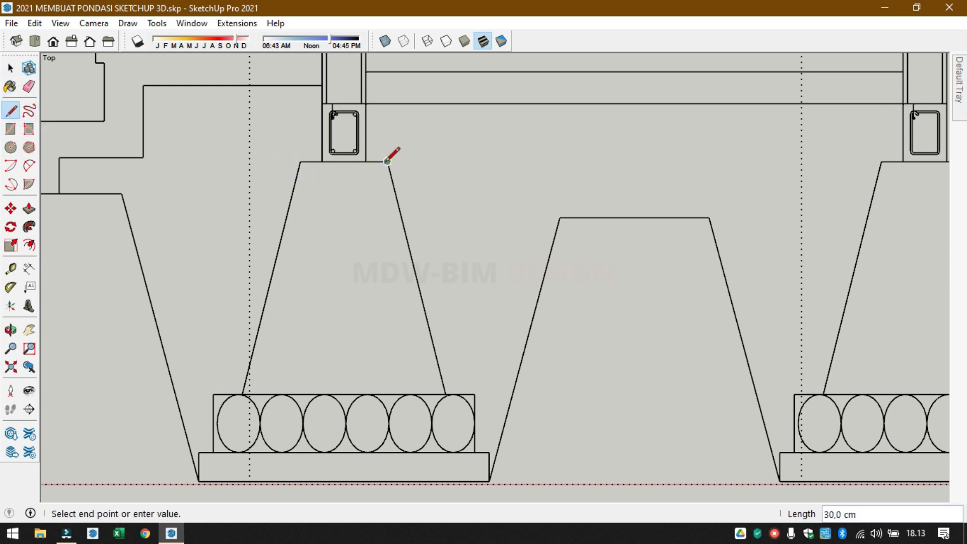
{"action": "scroll", "coordinate": [446, 393], "scroll_direction": "up", "scroll_amount": 5}
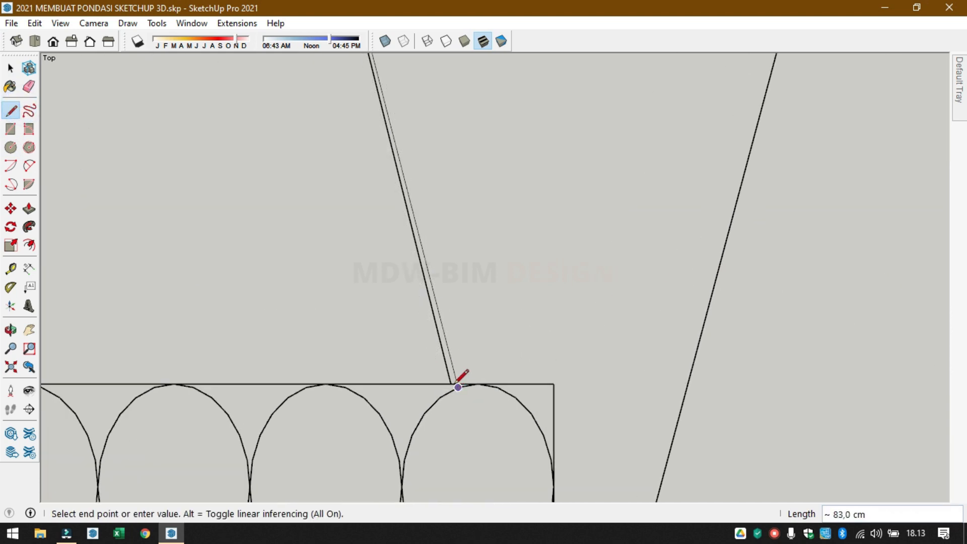
{"action": "scroll", "coordinate": [456, 382], "scroll_direction": "up", "scroll_amount": 3}
{"action": "left_click", "coordinate": [451, 382]}
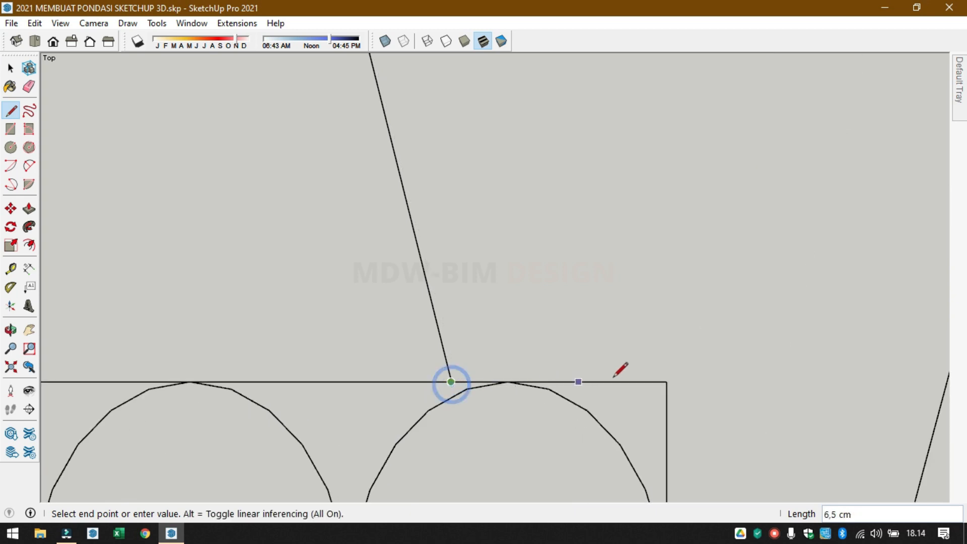
- Trace the outline of the left foundation's stone layer down its right end, along its base and up its left end
{"action": "left_click", "coordinate": [667, 382]}
{"action": "scroll", "coordinate": [668, 275], "scroll_direction": "down", "scroll_amount": 3}
{"action": "scroll", "coordinate": [678, 302], "scroll_direction": "down", "scroll_amount": 4}
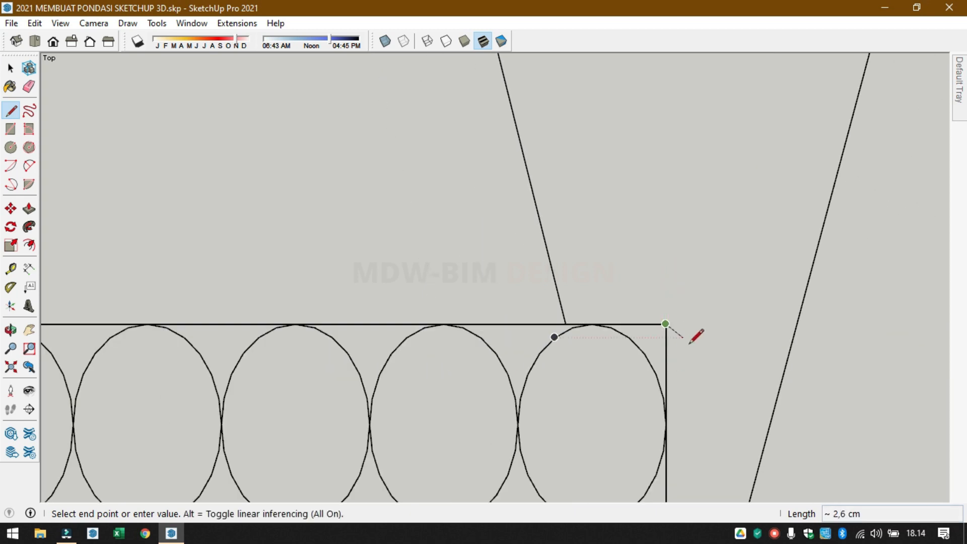
{"action": "left_click", "coordinate": [675, 456]}
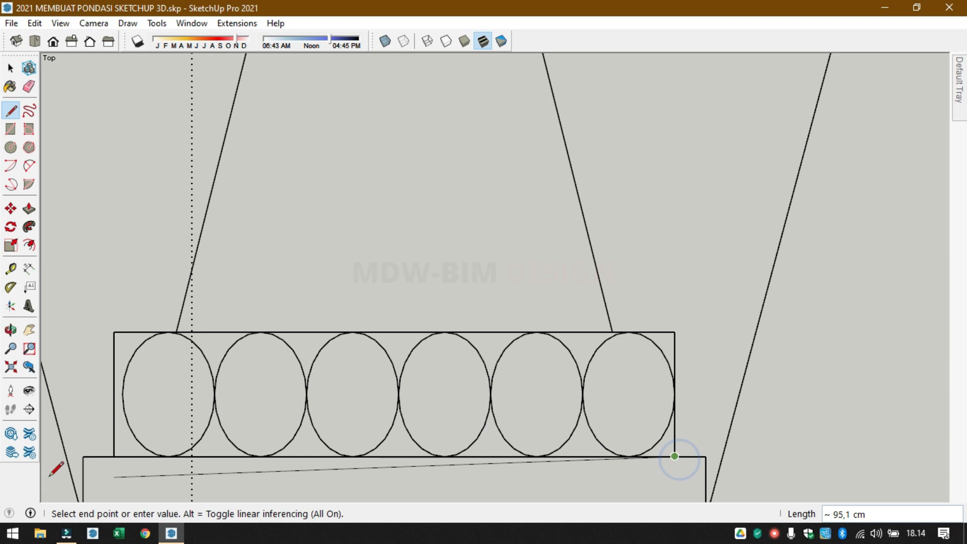
{"action": "left_click", "coordinate": [114, 456]}
{"action": "left_click", "coordinate": [114, 331]}
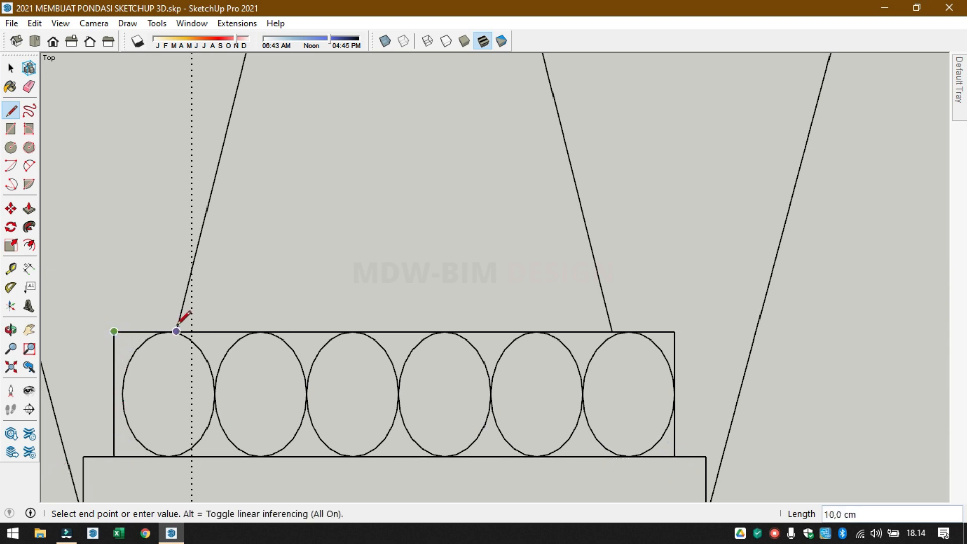
- Close the left foundation profile into a face along its left sloping side, from the stone layer to the top edge
{"action": "scroll", "coordinate": [182, 323], "scroll_direction": "up", "scroll_amount": 4}
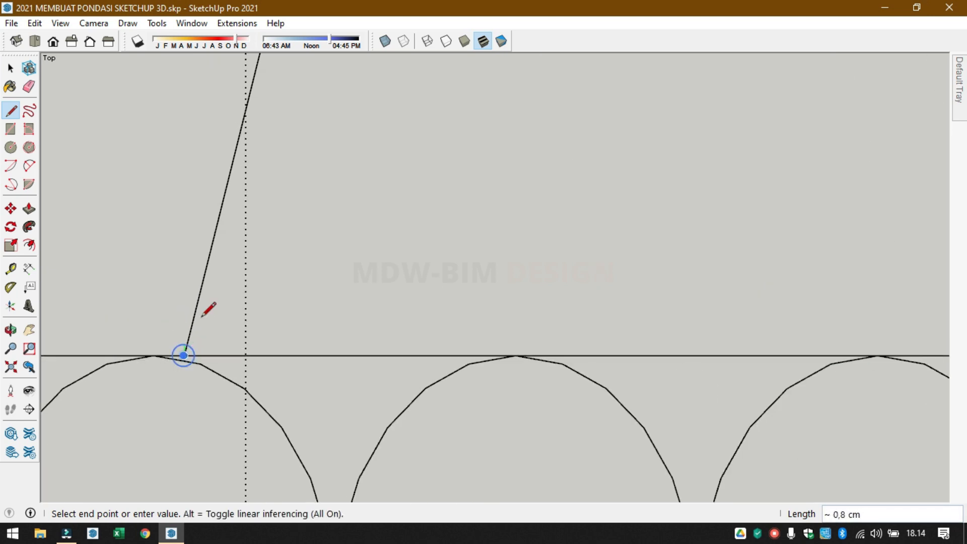
{"action": "scroll", "coordinate": [202, 316], "scroll_direction": "down", "scroll_amount": 6}
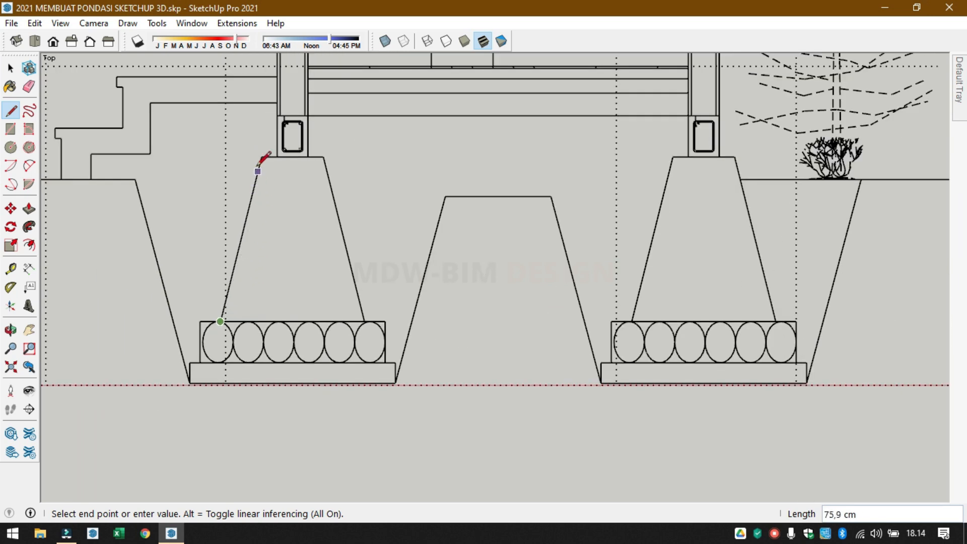
{"action": "left_click", "coordinate": [261, 157]}
{"action": "key", "text": "space"}
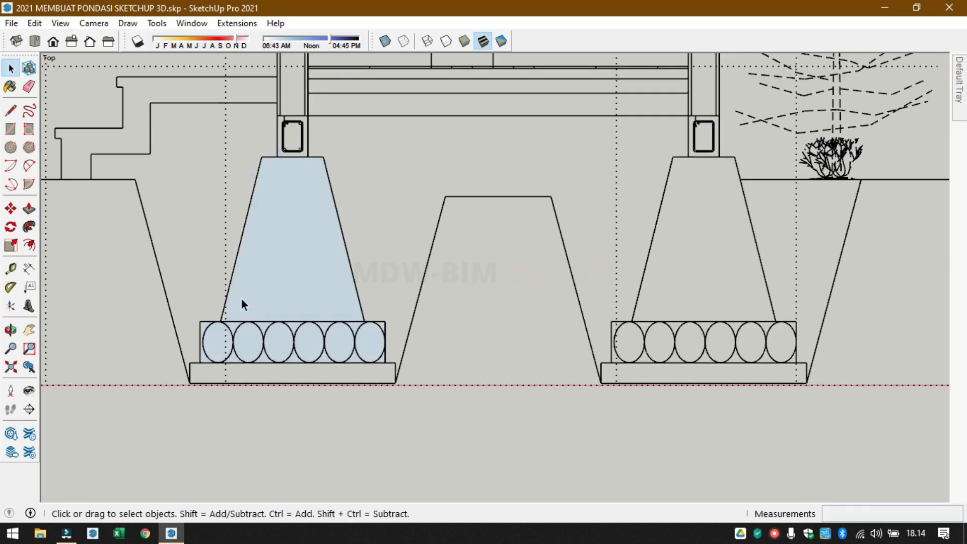
{"action": "scroll", "coordinate": [192, 327], "scroll_direction": "up", "scroll_amount": 3}
{"action": "left_click", "coordinate": [370, 267]}
{"action": "right_click", "coordinate": [370, 233]}
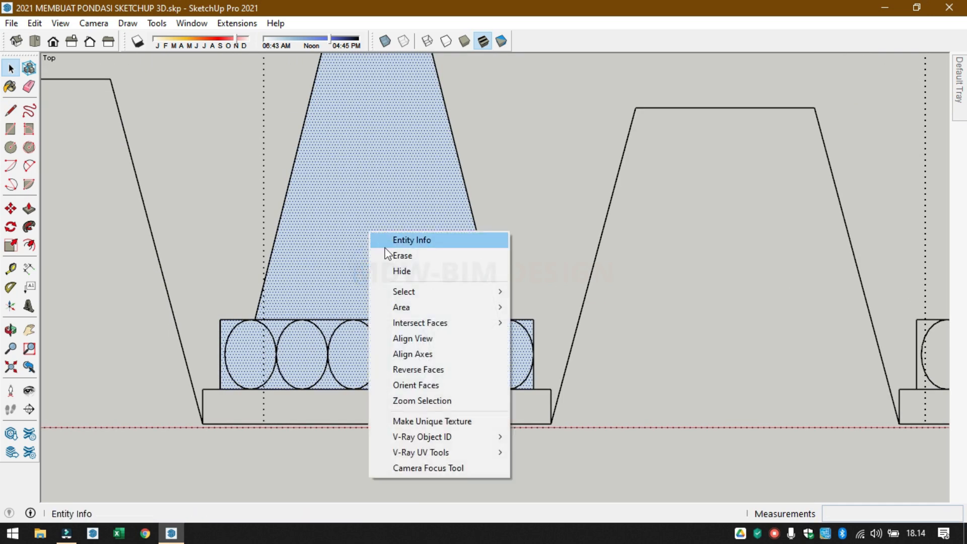
{"action": "left_click", "coordinate": [529, 192]}
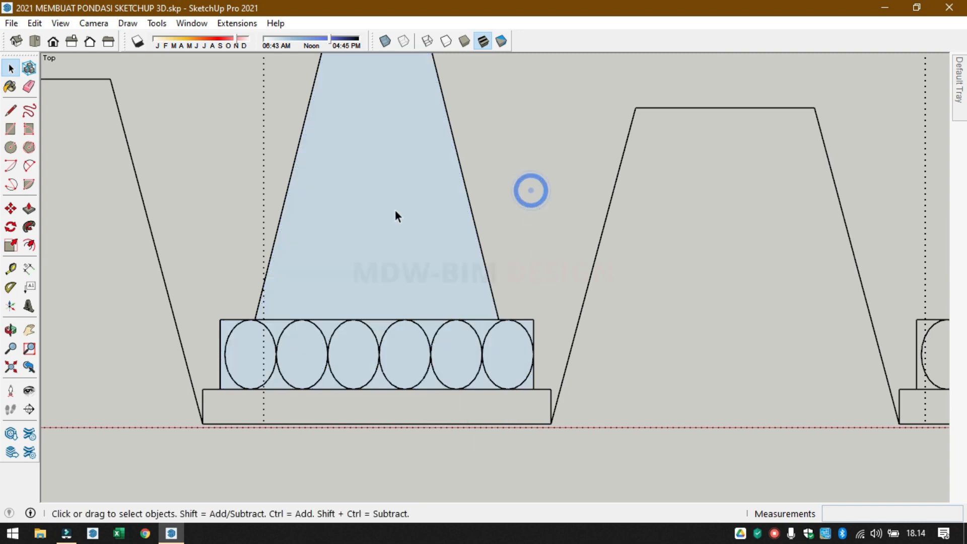
{"action": "left_click", "coordinate": [396, 207]}
{"action": "right_click", "coordinate": [396, 207]}
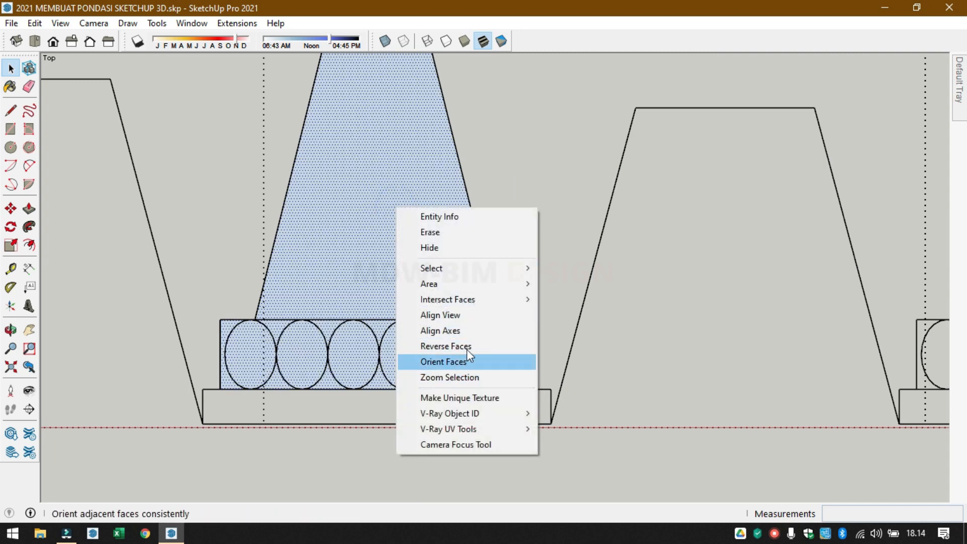
{"action": "left_click", "coordinate": [550, 157]}
{"action": "left_click", "coordinate": [361, 181]}
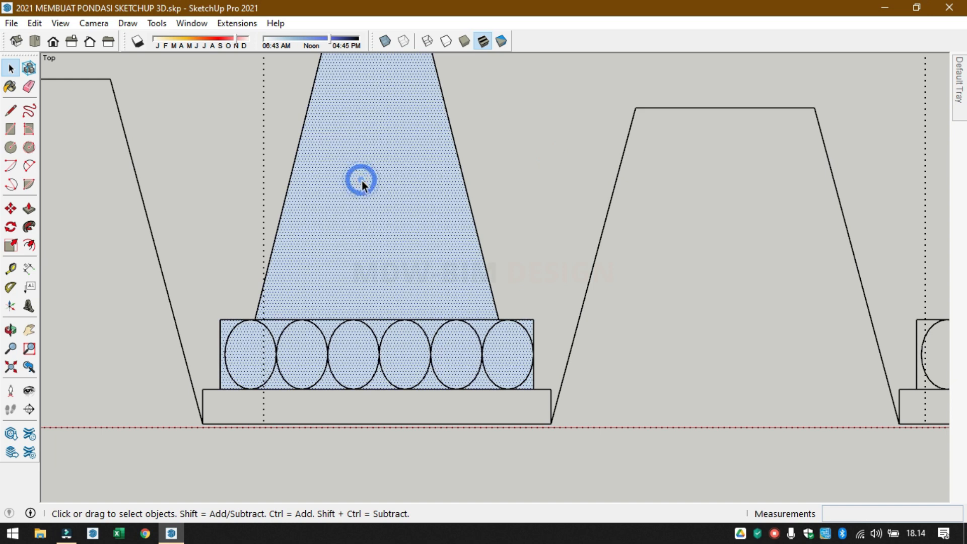
{"action": "right_click", "coordinate": [362, 180]}
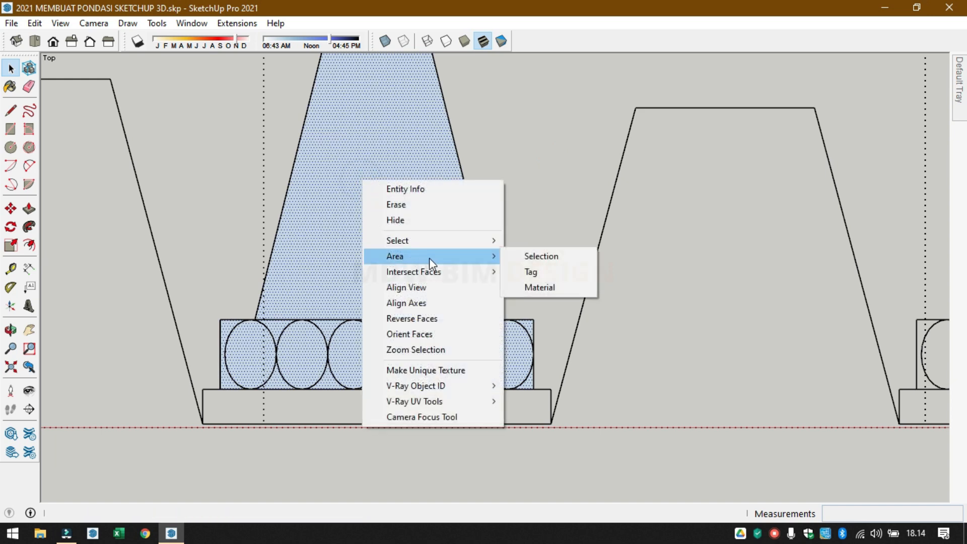
{"action": "left_click", "coordinate": [536, 214]}
- Rotate the foundation profile face 90° in the right view so that it stands upright
{"action": "scroll", "coordinate": [354, 302], "scroll_direction": "down", "scroll_amount": 3}
{"action": "left_click", "coordinate": [369, 251]}
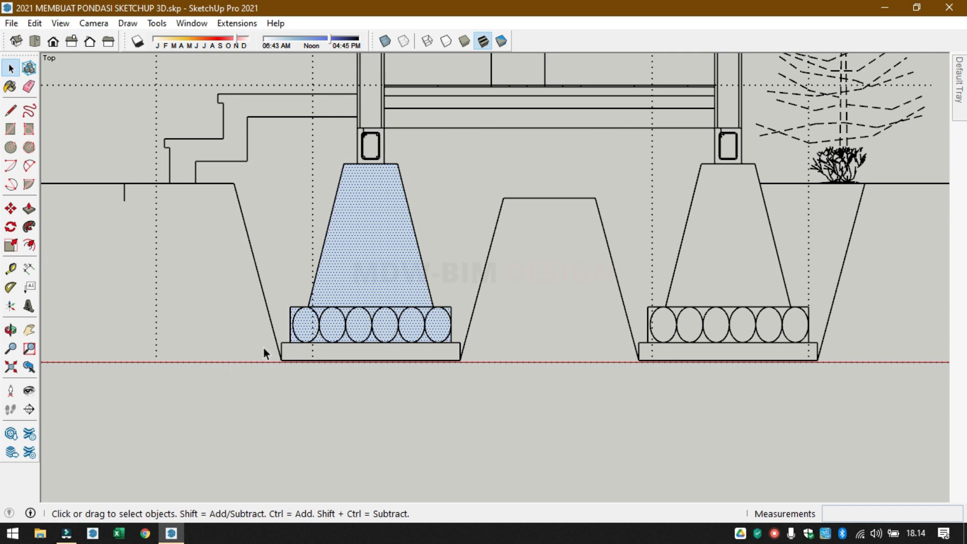
{"action": "left_click", "coordinate": [72, 43]}
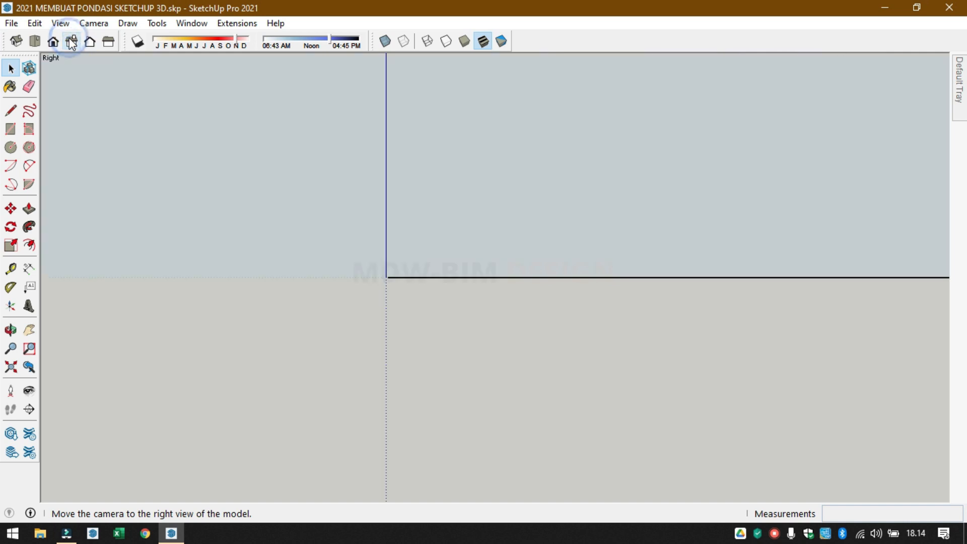
{"action": "left_click", "coordinate": [10, 227]}
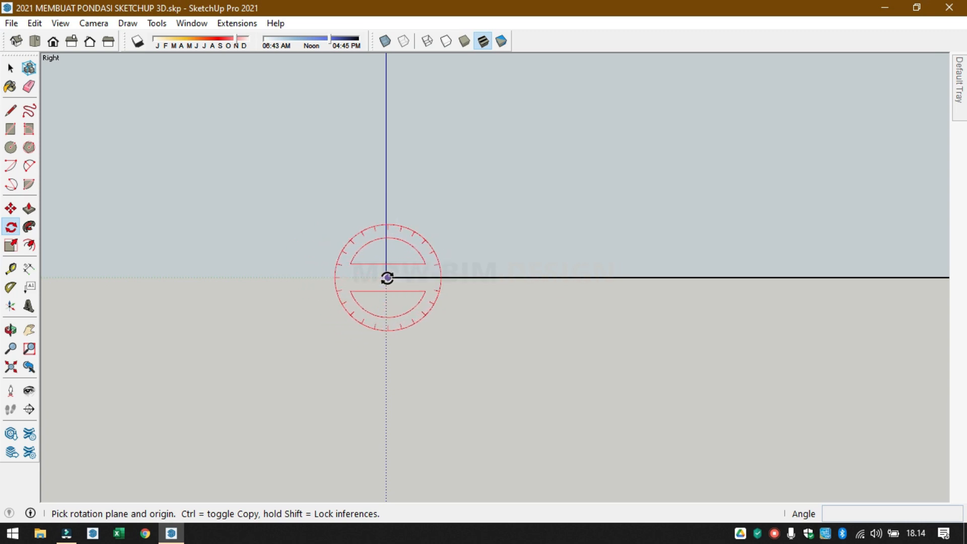
{"action": "left_click", "coordinate": [387, 278]}
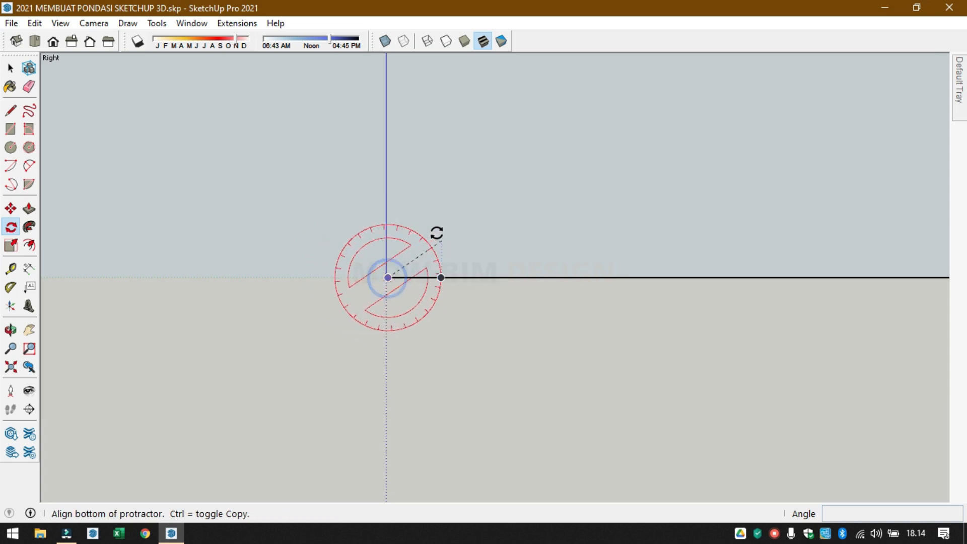
{"action": "left_click", "coordinate": [388, 162]}
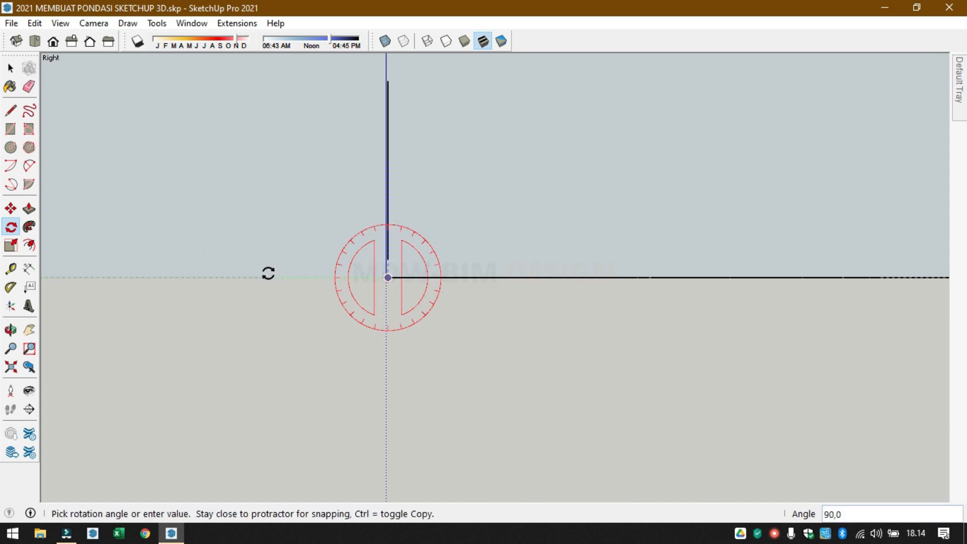
{"action": "left_click", "coordinate": [268, 273]}
{"action": "middle_click_drag", "start_coordinate": [346, 309], "coordinate": [566, 357]}
{"action": "scroll", "coordinate": [435, 329], "scroll_direction": "down", "scroll_amount": 1}
{"action": "key", "text": "space"}
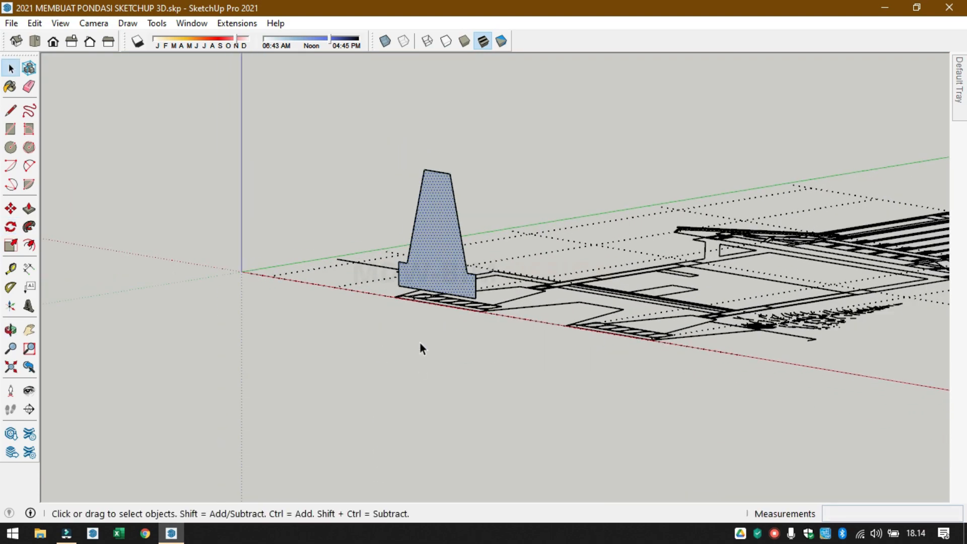
- Make a group of the upright foundation face and all its edges
{"action": "scroll", "coordinate": [404, 282], "scroll_direction": "up", "scroll_amount": 1}
{"action": "middle_click_drag", "start_coordinate": [405, 278], "coordinate": [431, 183]}
{"action": "left_click_drag", "start_coordinate": [373, 107], "coordinate": [604, 340]}
{"action": "right_click", "coordinate": [470, 242]}
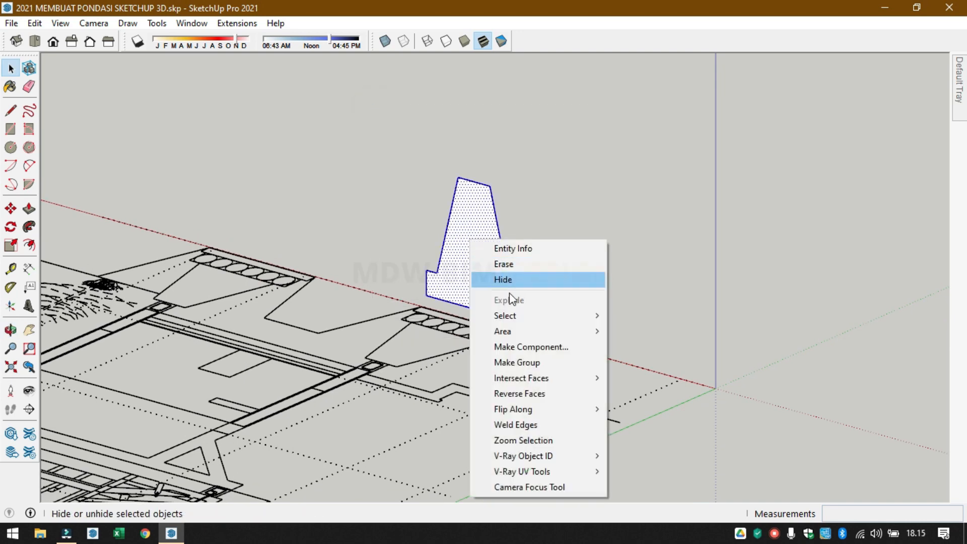
{"action": "left_click", "coordinate": [537, 363]}
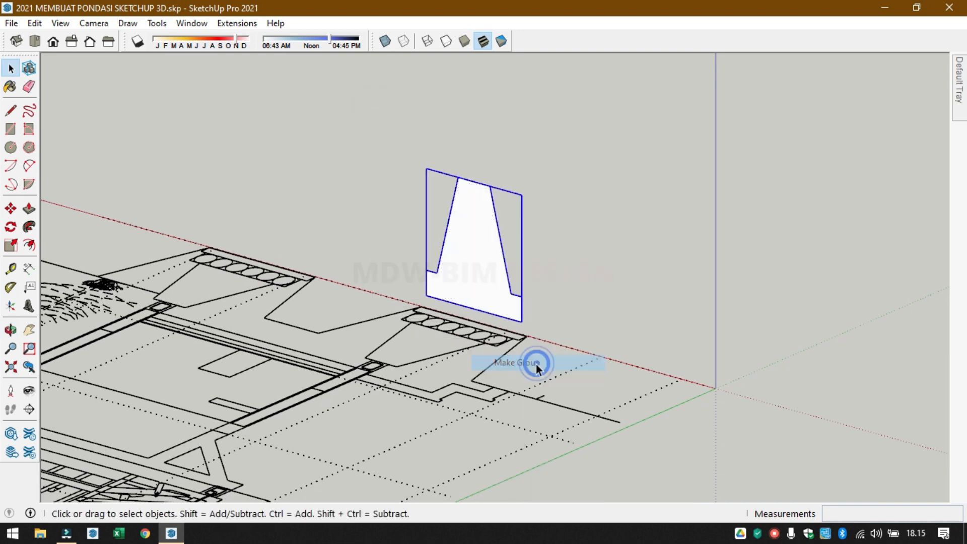
- Move the foundation profile group about 4100 cm, past the section drawings, to the plan drawing
{"action": "scroll", "coordinate": [602, 281], "scroll_direction": "down", "scroll_amount": 4}
{"action": "middle_click_drag", "start_coordinate": [628, 295], "coordinate": [133, 275]}
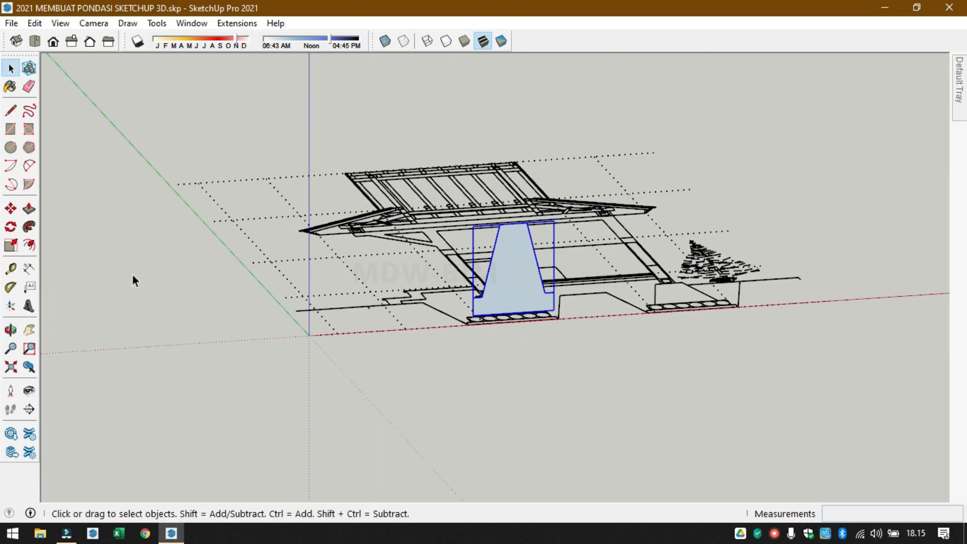
{"action": "scroll", "coordinate": [490, 288], "scroll_direction": "down", "scroll_amount": 1}
{"action": "scroll", "coordinate": [489, 289], "scroll_direction": "down", "scroll_amount": 2}
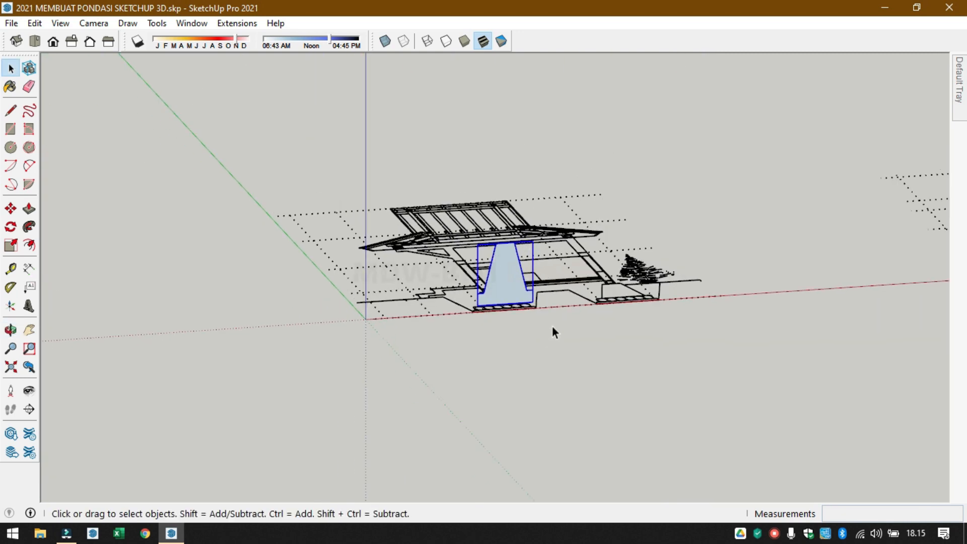
{"action": "scroll", "coordinate": [587, 315], "scroll_direction": "down", "scroll_amount": 4}
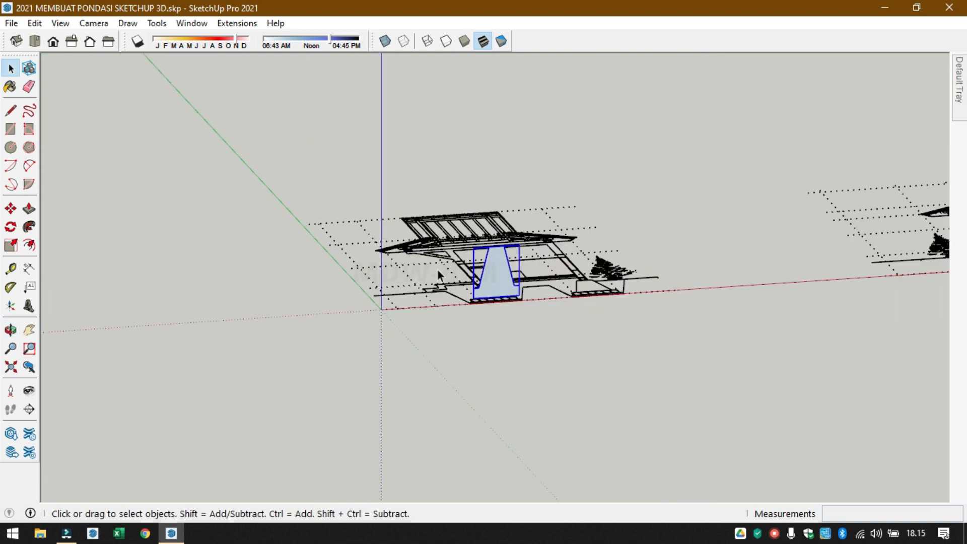
{"action": "key", "text": "m"}
{"action": "left_click", "coordinate": [508, 274]}
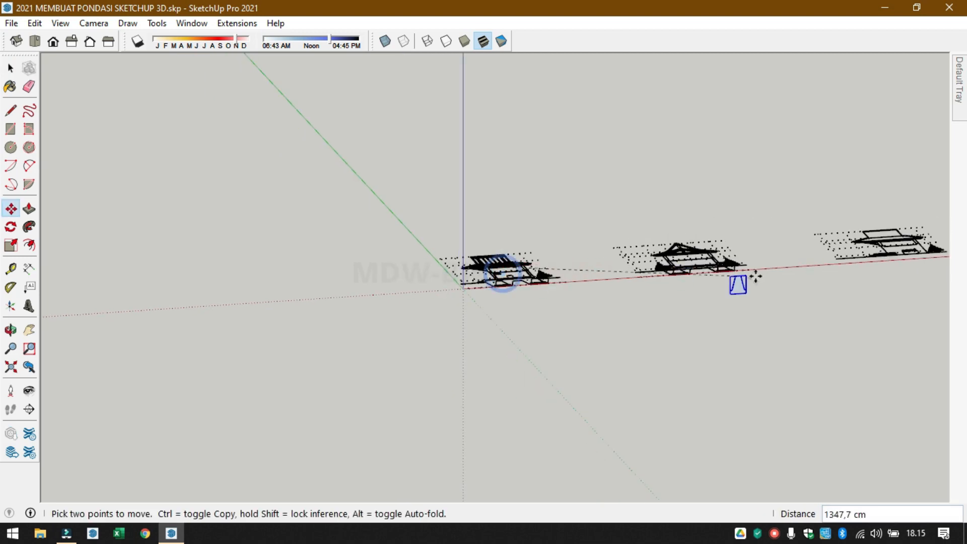
{"action": "left_click", "coordinate": [780, 274]}
{"action": "middle_click_drag", "start_coordinate": [670, 302], "coordinate": [64, 398], "text": "shift"}
{"action": "scroll", "coordinate": [604, 330], "scroll_direction": "up", "scroll_amount": 5}
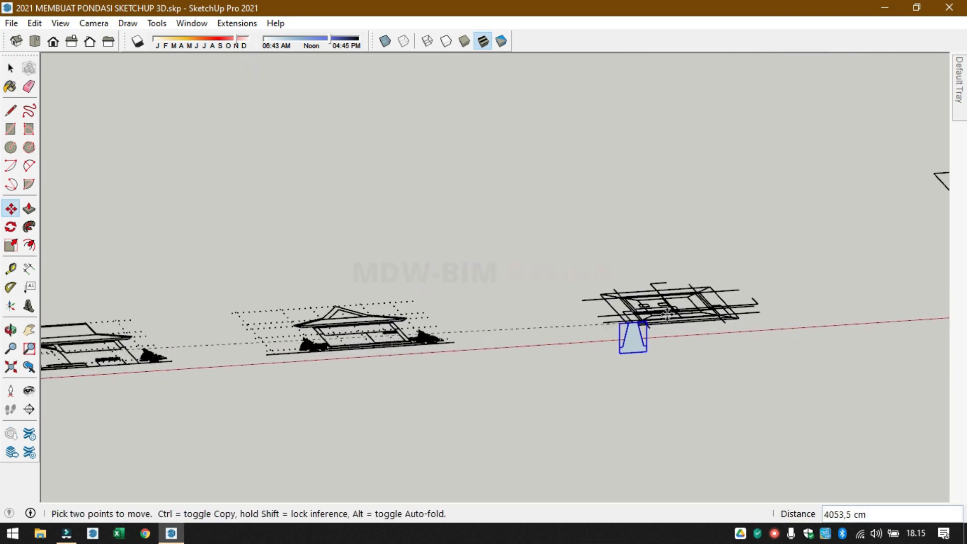
{"action": "scroll", "coordinate": [683, 308], "scroll_direction": "up", "scroll_amount": 3}
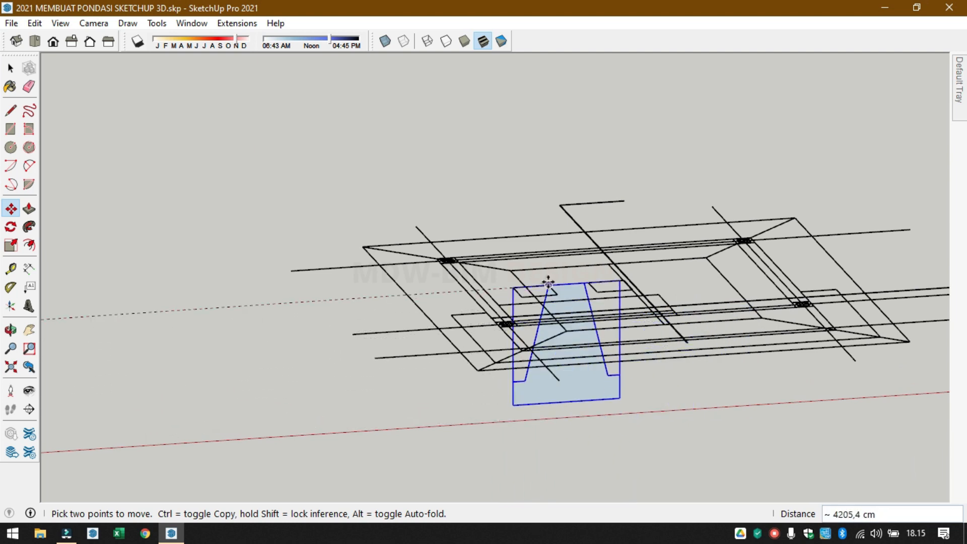
{"action": "left_click", "coordinate": [563, 272]}
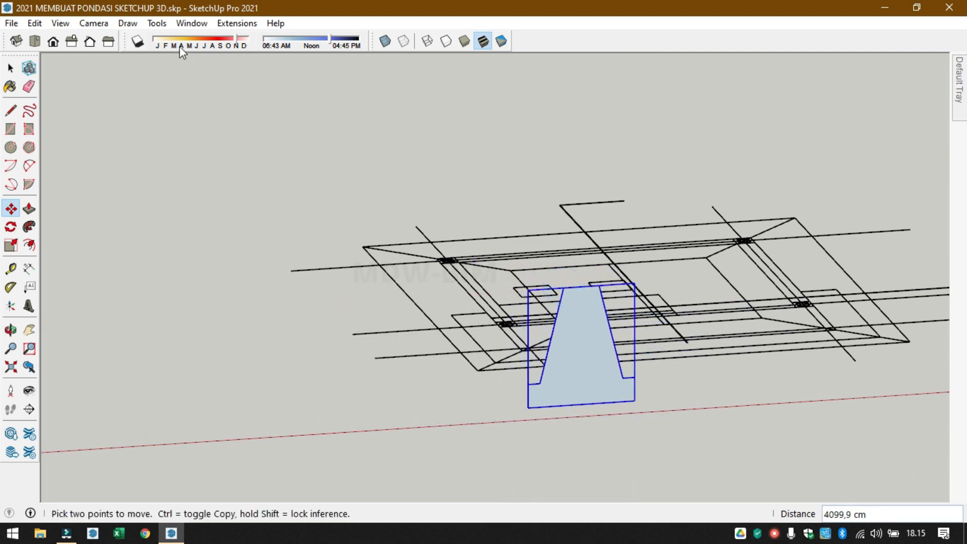
- Locate the foundation profile group in the back view and examine its height above the plan drawing
{"action": "left_click", "coordinate": [72, 42]}
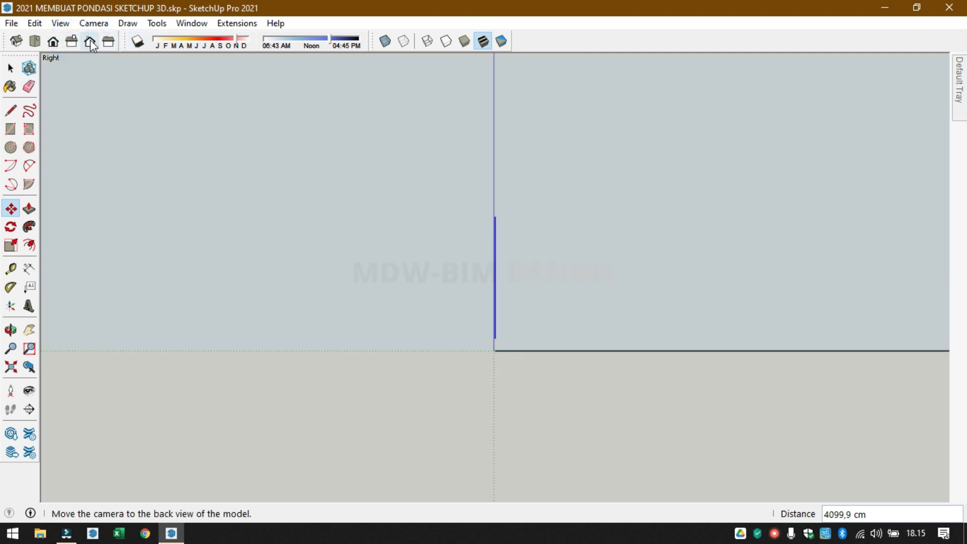
{"action": "left_click", "coordinate": [90, 41]}
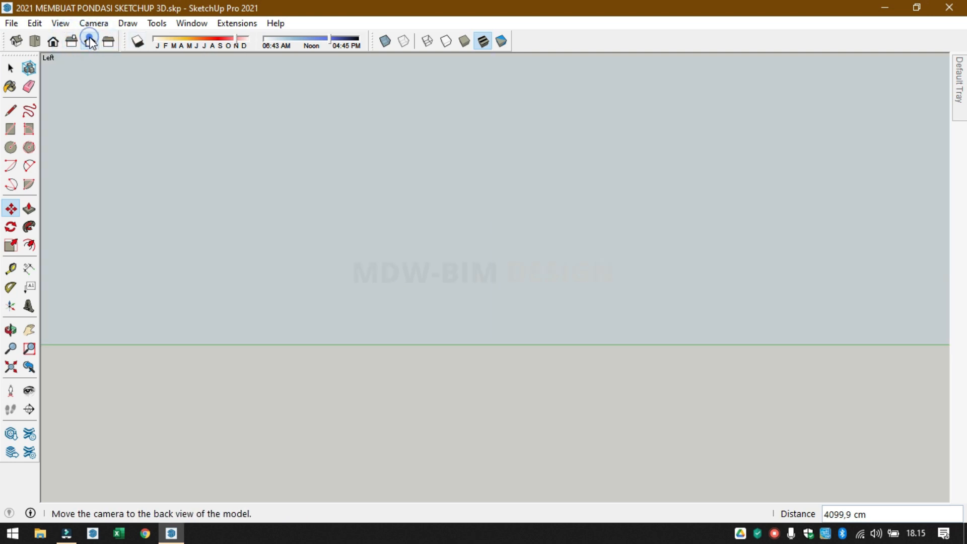
{"action": "left_click", "coordinate": [89, 41]}
{"action": "scroll", "coordinate": [129, 150], "scroll_direction": "down", "scroll_amount": 6}
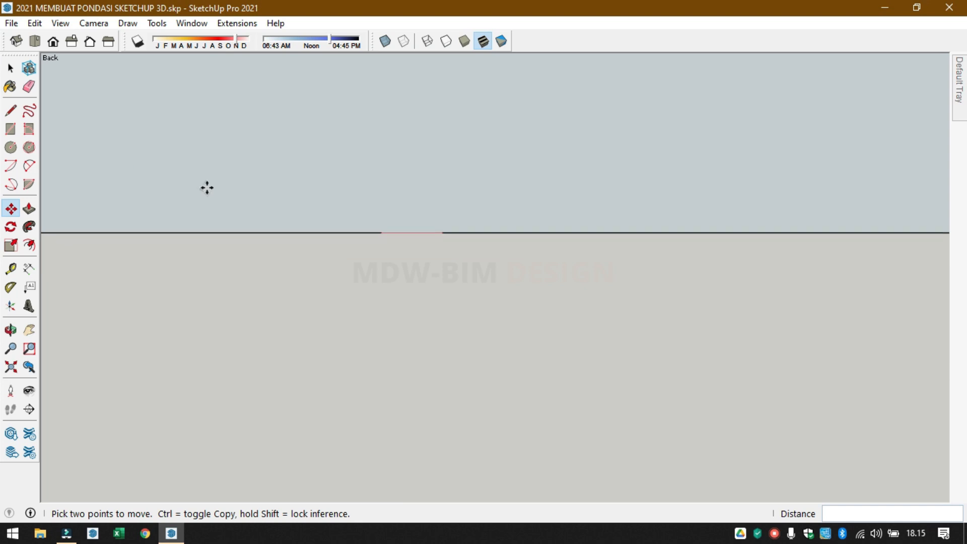
{"action": "middle_click_drag", "start_coordinate": [272, 212], "coordinate": [775, 325], "text": "shift"}
{"action": "scroll", "coordinate": [587, 316], "scroll_direction": "down", "scroll_amount": 3}
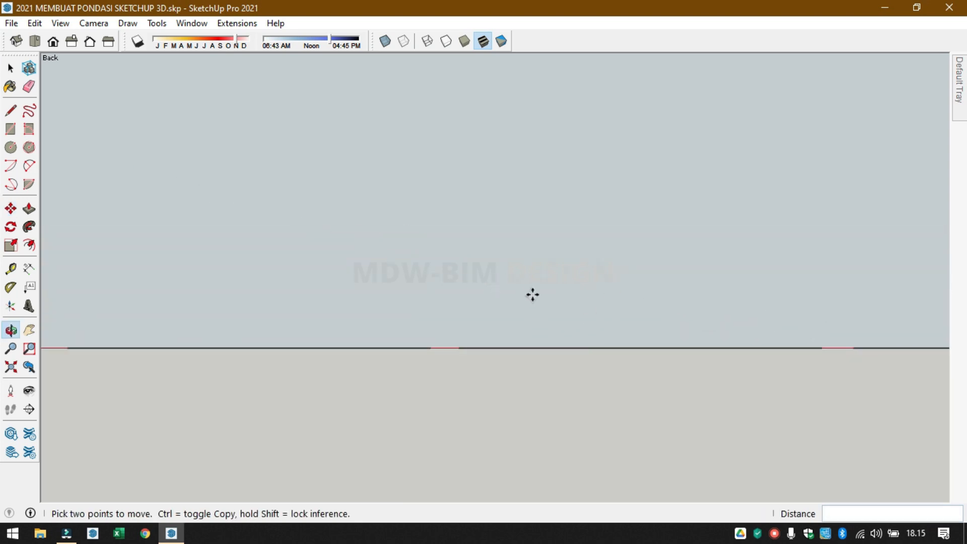
{"action": "left_click", "coordinate": [50, 43]}
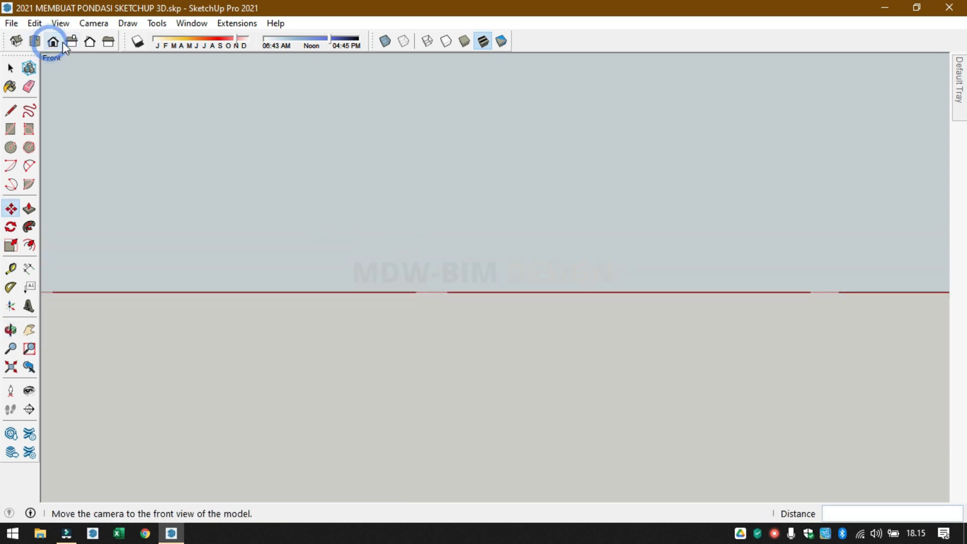
{"action": "left_click", "coordinate": [89, 40]}
{"action": "left_click", "coordinate": [71, 40]}
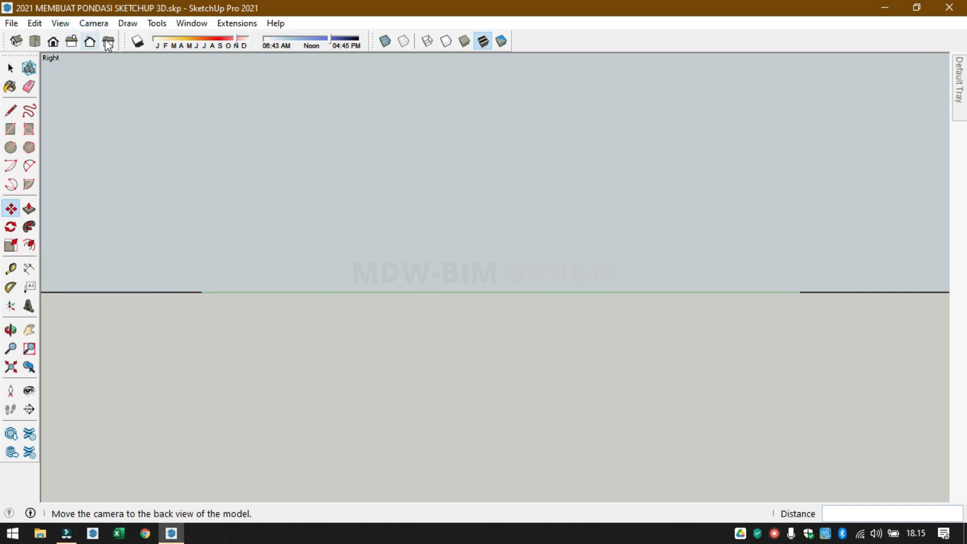
{"action": "left_click", "coordinate": [108, 40]}
{"action": "left_click", "coordinate": [89, 41]}
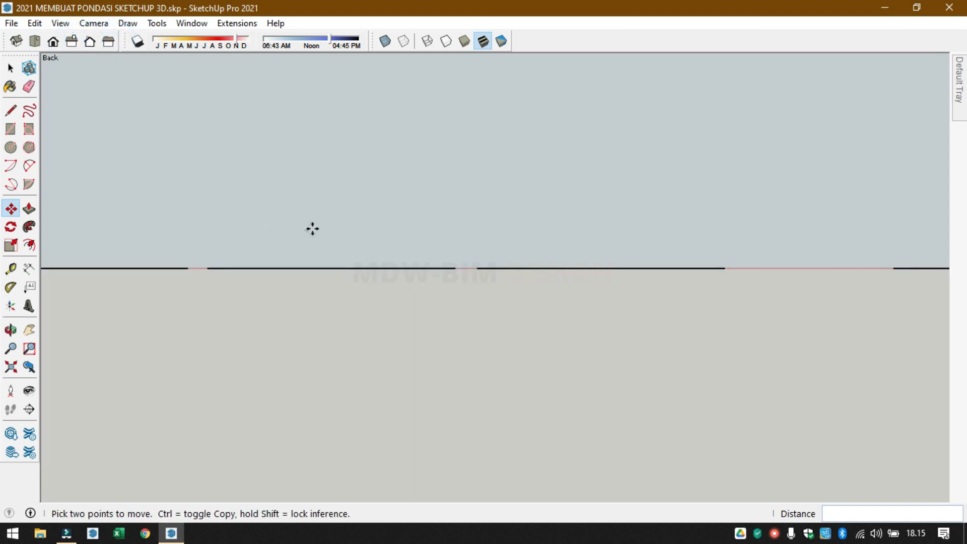
{"action": "scroll", "coordinate": [627, 257], "scroll_direction": "up", "scroll_amount": 5}
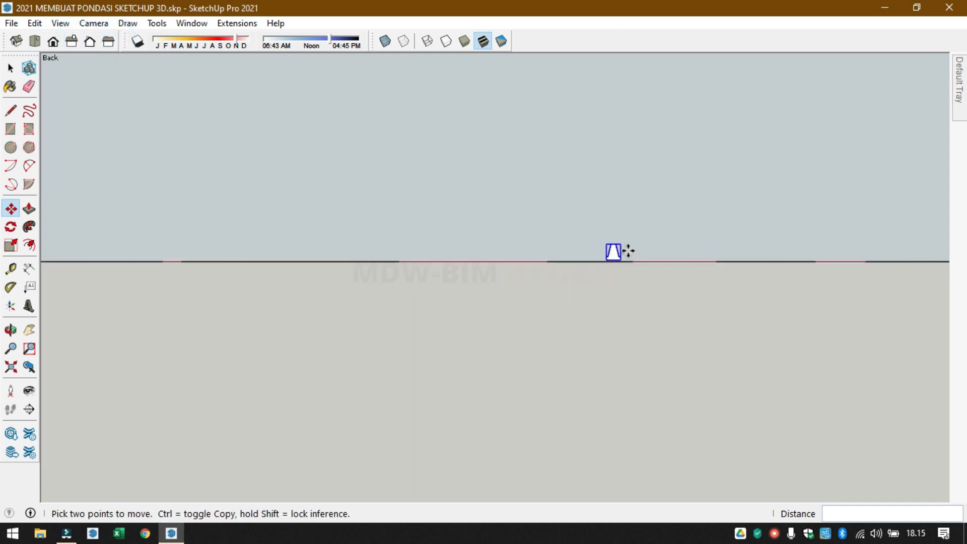
{"action": "scroll", "coordinate": [626, 259], "scroll_direction": "up", "scroll_amount": 4}
{"action": "scroll", "coordinate": [560, 164], "scroll_direction": "up", "scroll_amount": 2}
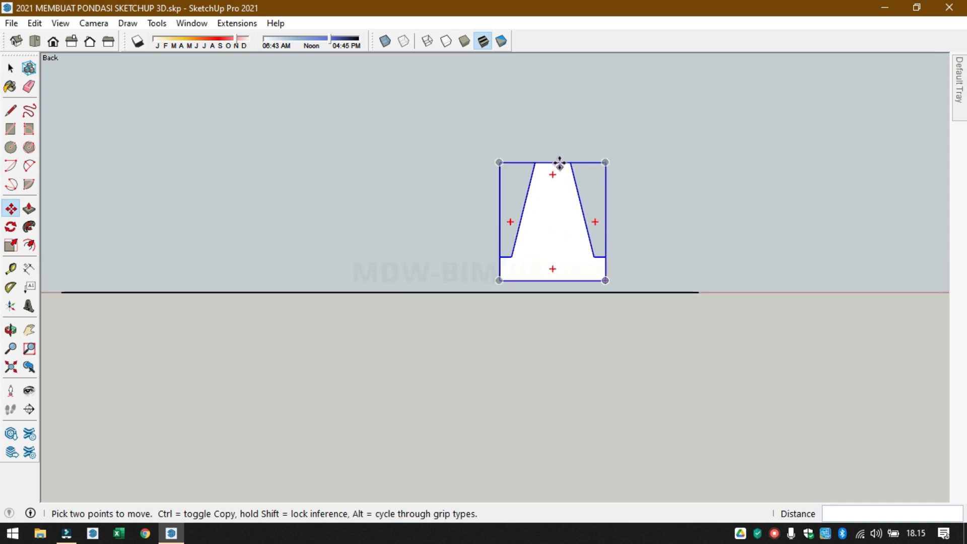
- Move the foundation profile group straight down 110 cm so that its top edge lies on the plan drawing's level
{"action": "left_click", "coordinate": [557, 161]}
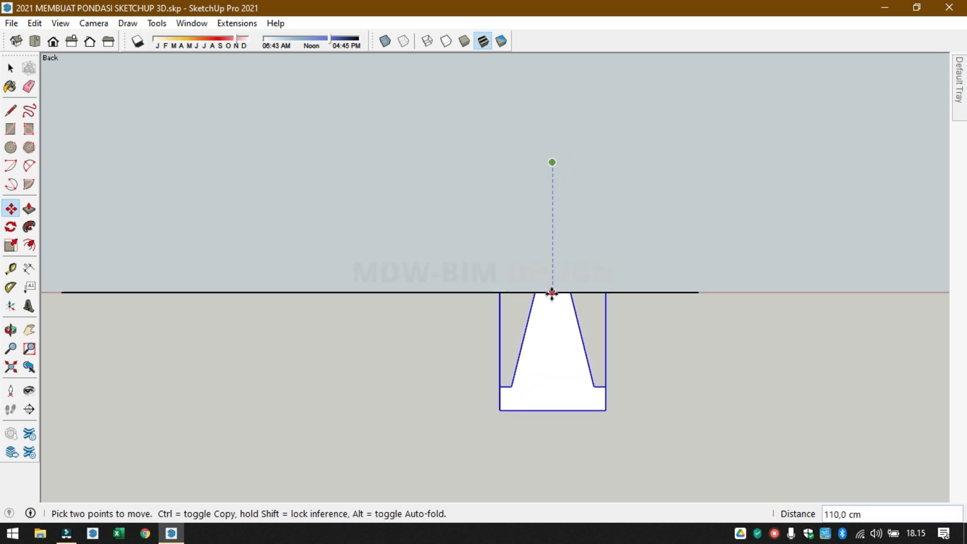
{"action": "left_click", "coordinate": [552, 293]}
- Copy the foundation profile group a short distance along the red axis, beside the original
{"action": "middle_click_drag", "start_coordinate": [549, 282], "coordinate": [289, 396]}
{"action": "scroll", "coordinate": [380, 345], "scroll_direction": "up", "scroll_amount": 1}
{"action": "scroll", "coordinate": [460, 320], "scroll_direction": "up", "scroll_amount": 1}
{"action": "scroll", "coordinate": [642, 292], "scroll_direction": "up", "scroll_amount": 1}
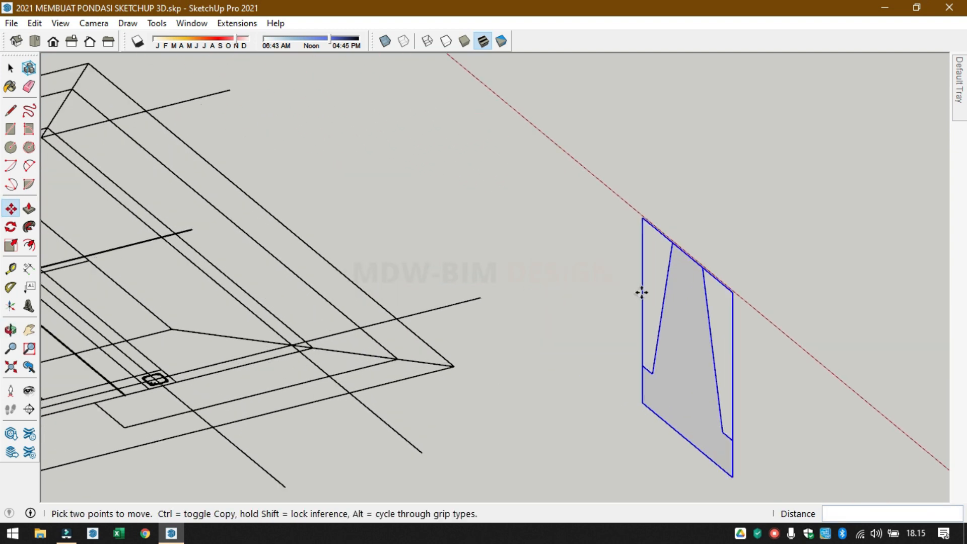
{"action": "left_click", "coordinate": [732, 293]}
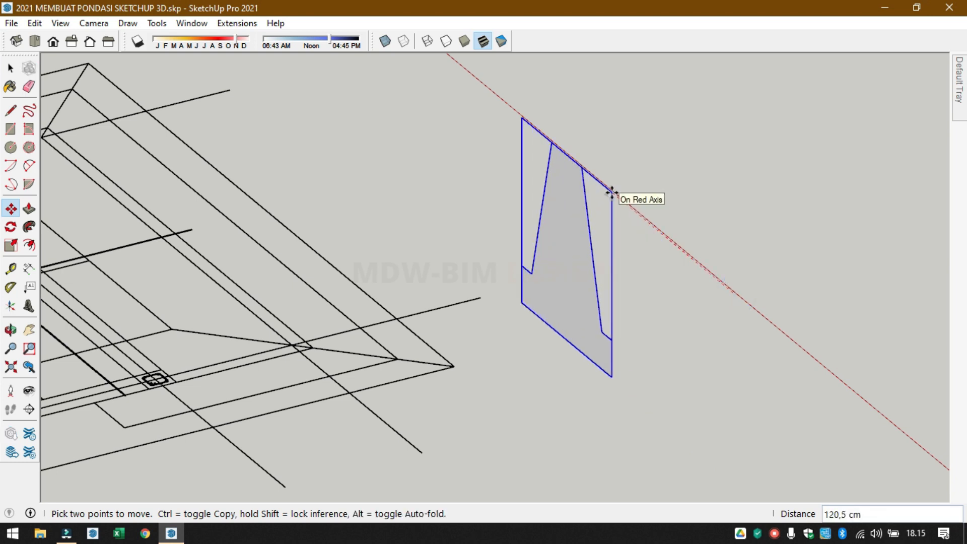
{"action": "key", "text": "ctrl"}
{"action": "left_click", "coordinate": [604, 185]}
{"action": "key", "text": "space"}
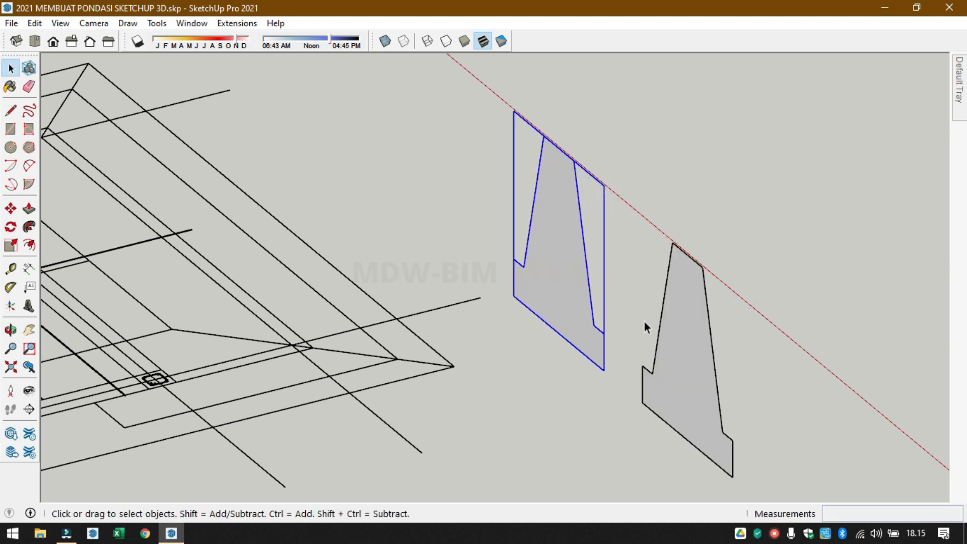
- Rotate the copied foundation profile 90° in the top view about one end, making it perpendicular to the original
{"action": "scroll", "coordinate": [635, 319], "scroll_direction": "down", "scroll_amount": 2}
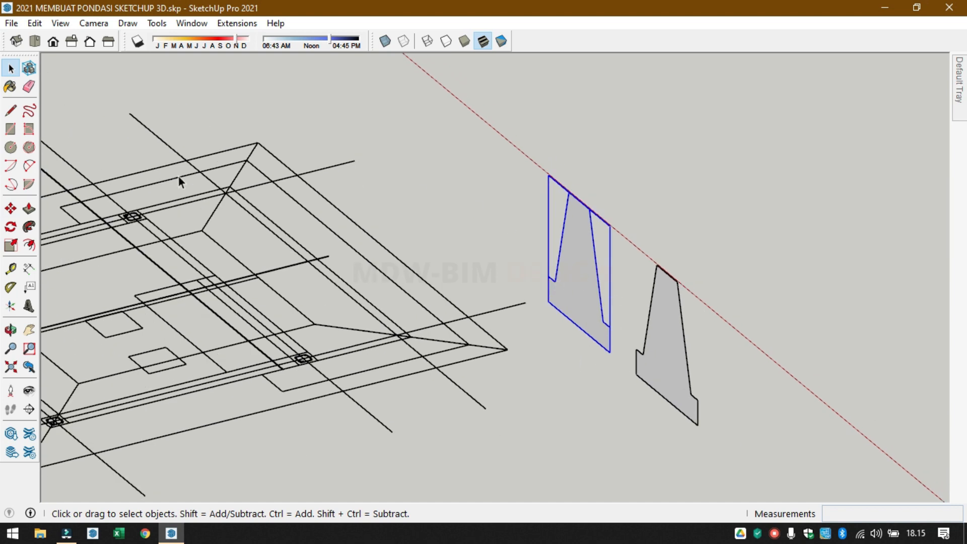
{"action": "scroll", "coordinate": [330, 298], "scroll_direction": "down", "scroll_amount": 3}
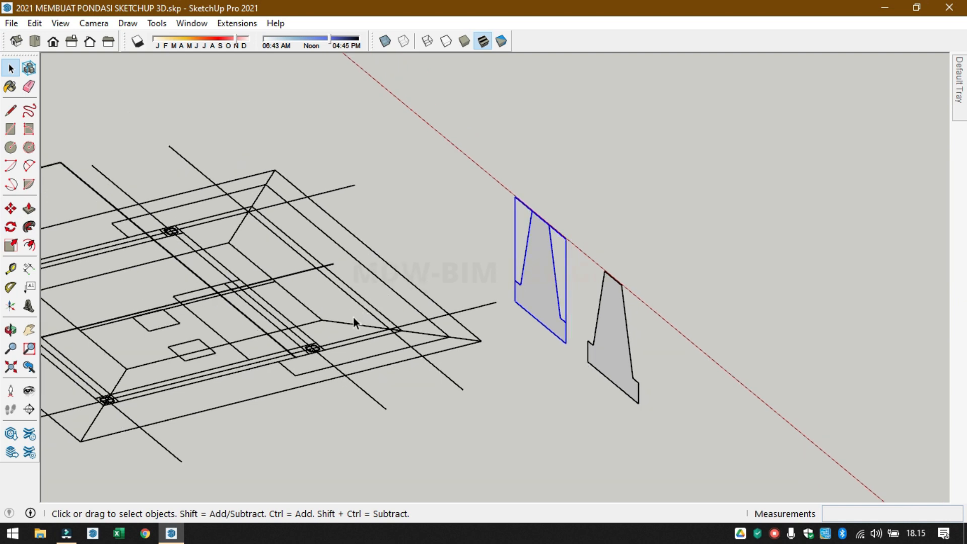
{"action": "scroll", "coordinate": [352, 340], "scroll_direction": "up", "scroll_amount": 1}
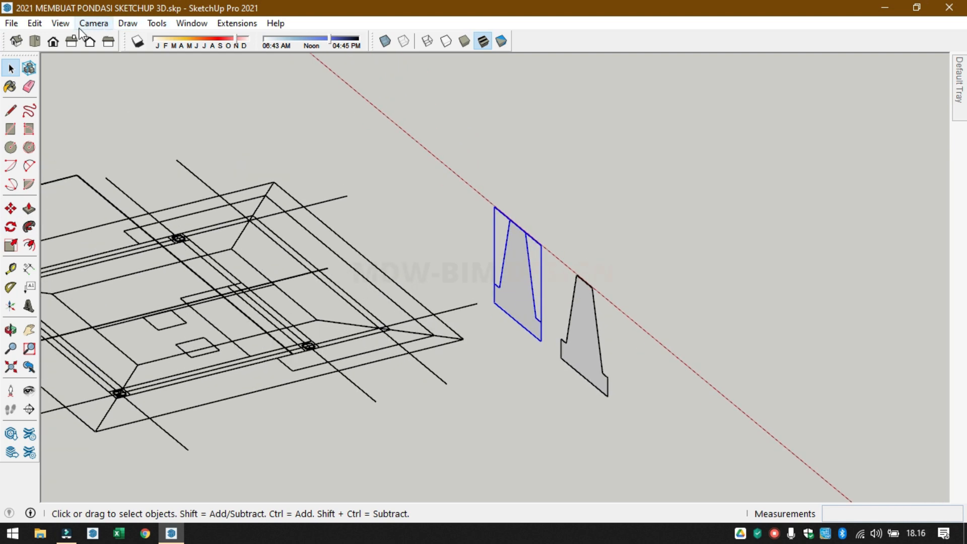
{"action": "left_click", "coordinate": [35, 41]}
{"action": "scroll", "coordinate": [526, 265], "scroll_direction": "down", "scroll_amount": 4}
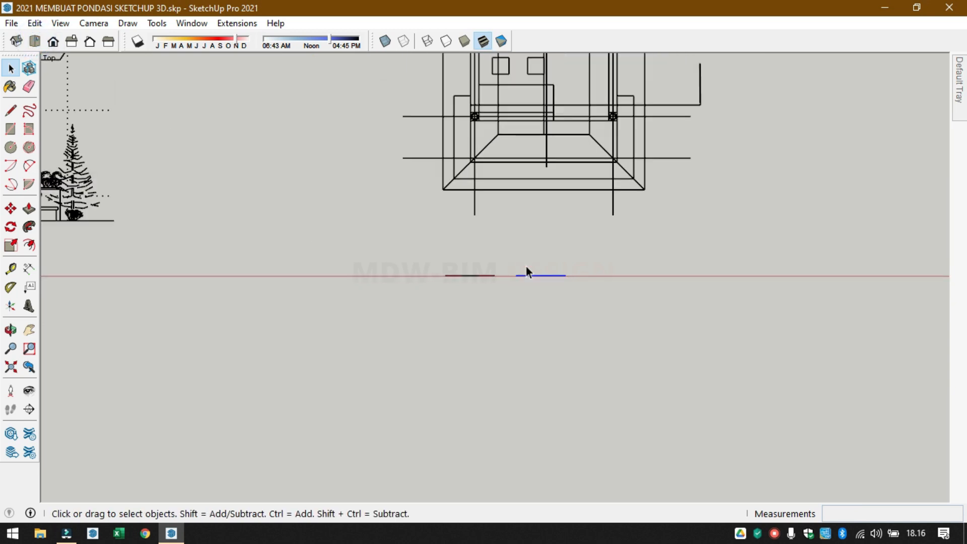
{"action": "middle_click_drag", "start_coordinate": [525, 245], "coordinate": [446, 366], "text": "shift"}
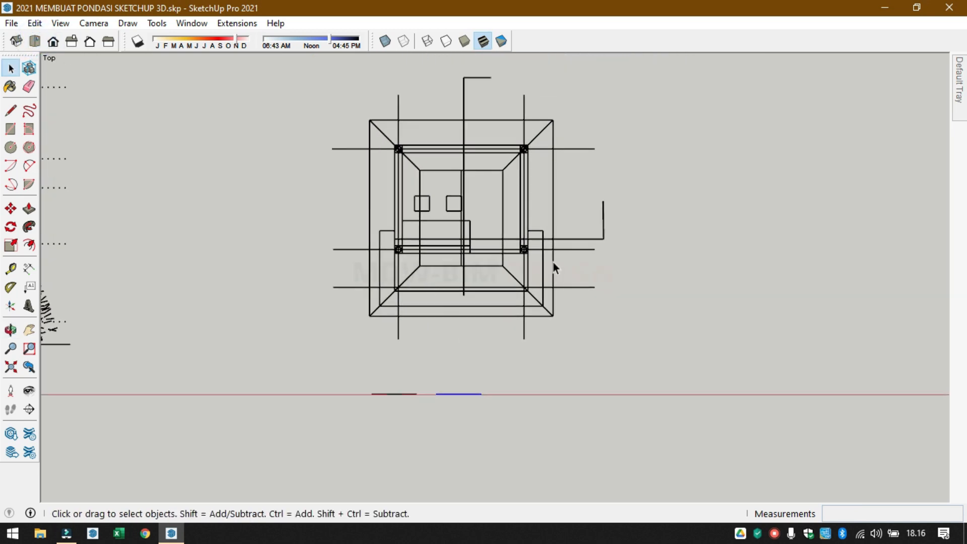
{"action": "scroll", "coordinate": [471, 401], "scroll_direction": "up", "scroll_amount": 6}
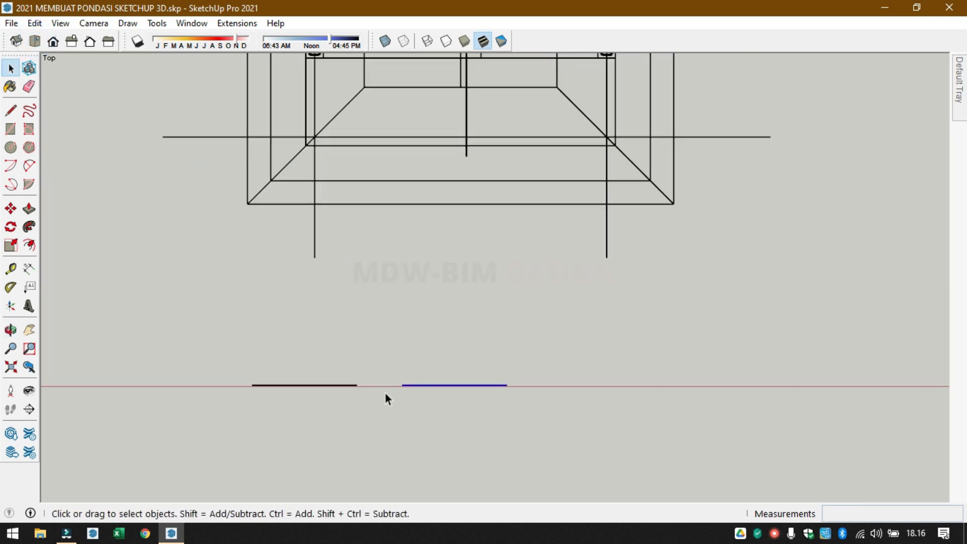
{"action": "key", "text": "q"}
{"action": "left_click", "coordinate": [402, 385]}
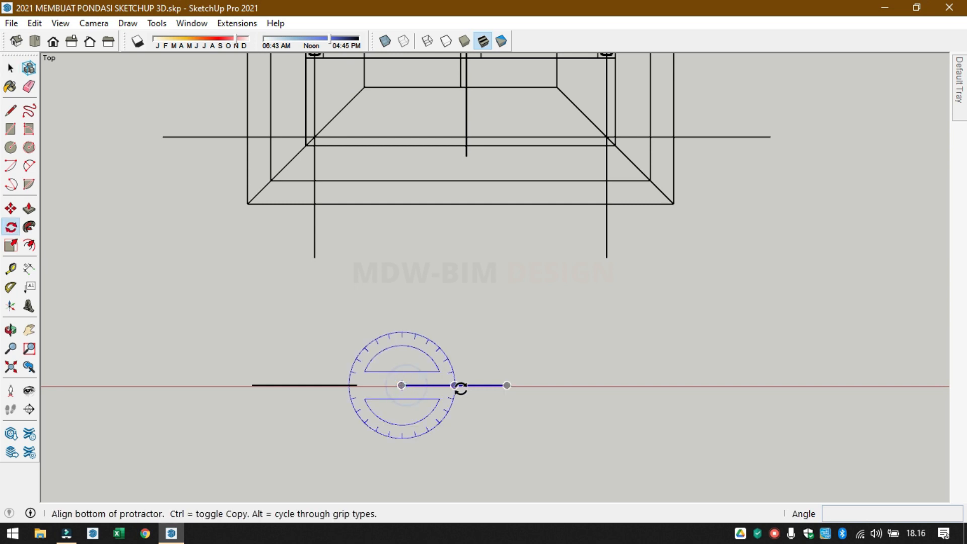
{"action": "left_click", "coordinate": [457, 388]}
{"action": "left_click", "coordinate": [397, 263]}
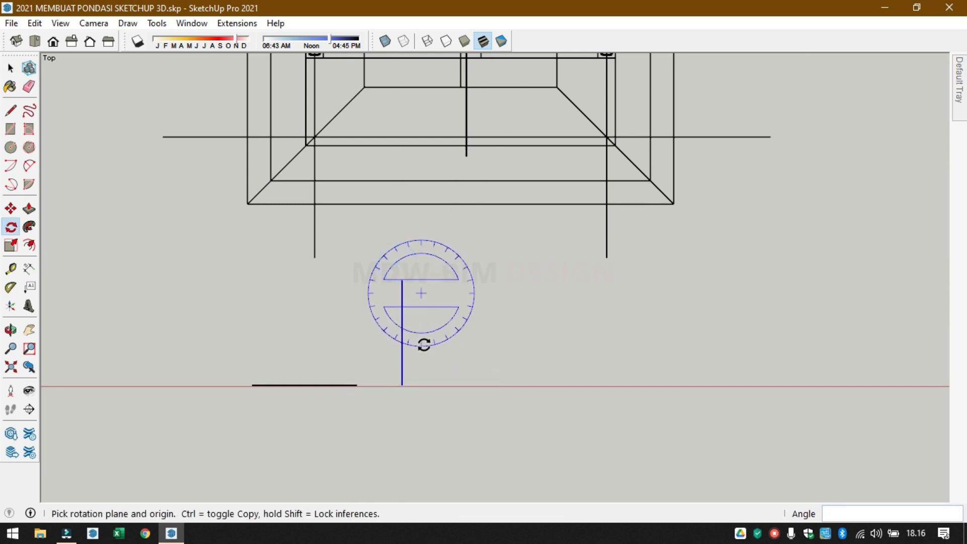
{"action": "scroll", "coordinate": [424, 344], "scroll_direction": "down", "scroll_amount": 5}
{"action": "key", "text": "space"}
- Move the original foundation profile by its top edge's midpoint onto the grid-line intersection at the plan's nearest front corner
{"action": "scroll", "coordinate": [424, 245], "scroll_direction": "up", "scroll_amount": 1}
{"action": "middle_click_drag", "start_coordinate": [417, 250], "coordinate": [408, 169]}
{"action": "scroll", "coordinate": [408, 169], "scroll_direction": "up", "scroll_amount": 3}
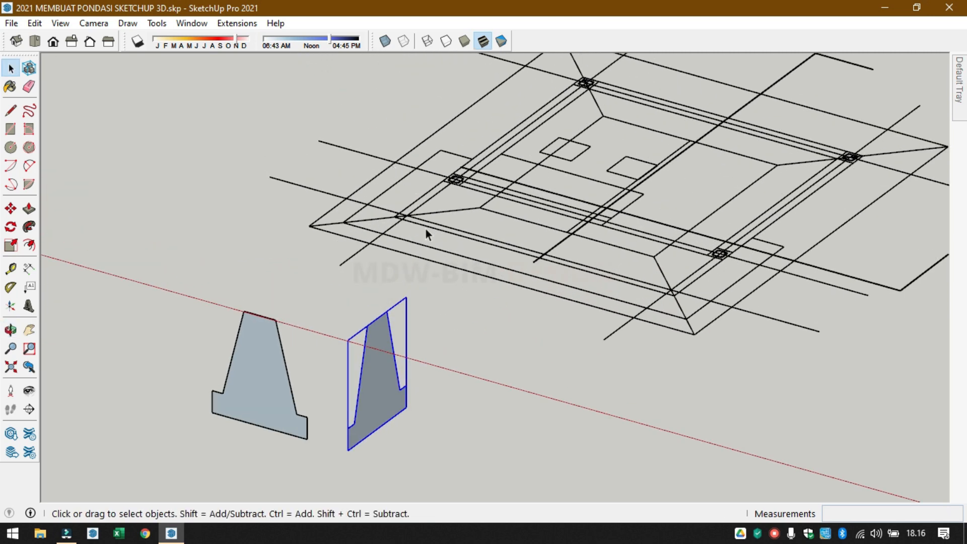
{"action": "left_click", "coordinate": [246, 355]}
{"action": "key", "text": "m"}
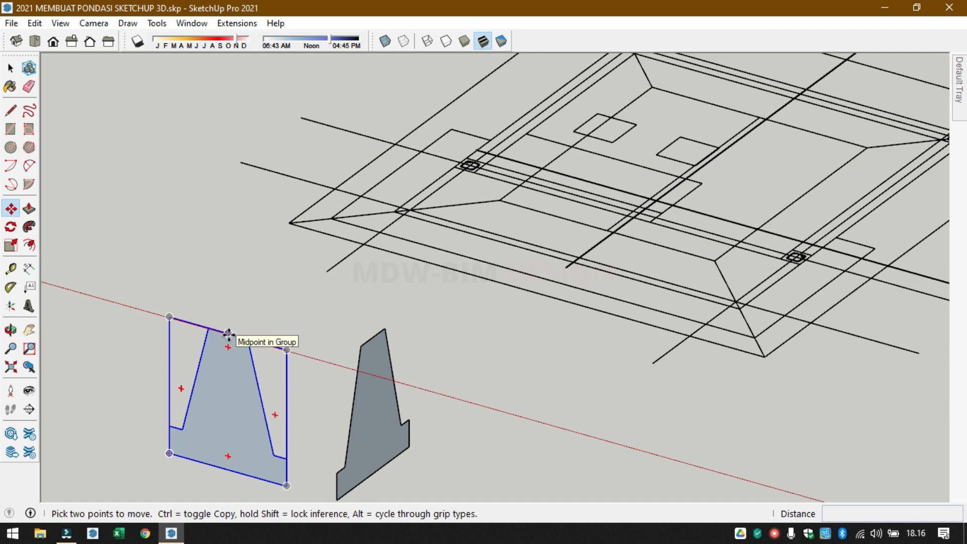
{"action": "left_click", "coordinate": [228, 333]}
{"action": "scroll", "coordinate": [391, 229], "scroll_direction": "up", "scroll_amount": 4}
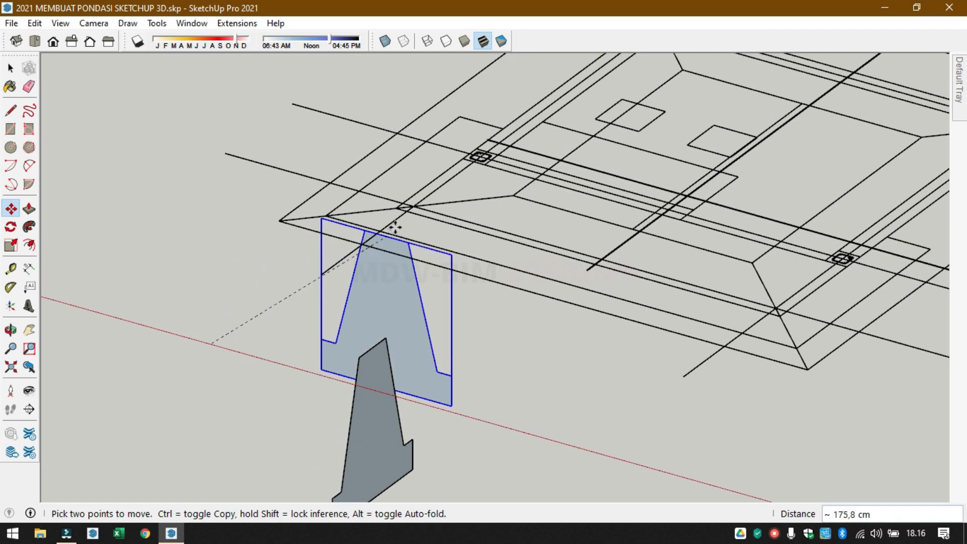
{"action": "middle_click_drag", "start_coordinate": [425, 203], "coordinate": [274, 368], "text": "shift"}
{"action": "scroll", "coordinate": [272, 370], "scroll_direction": "up", "scroll_amount": 1}
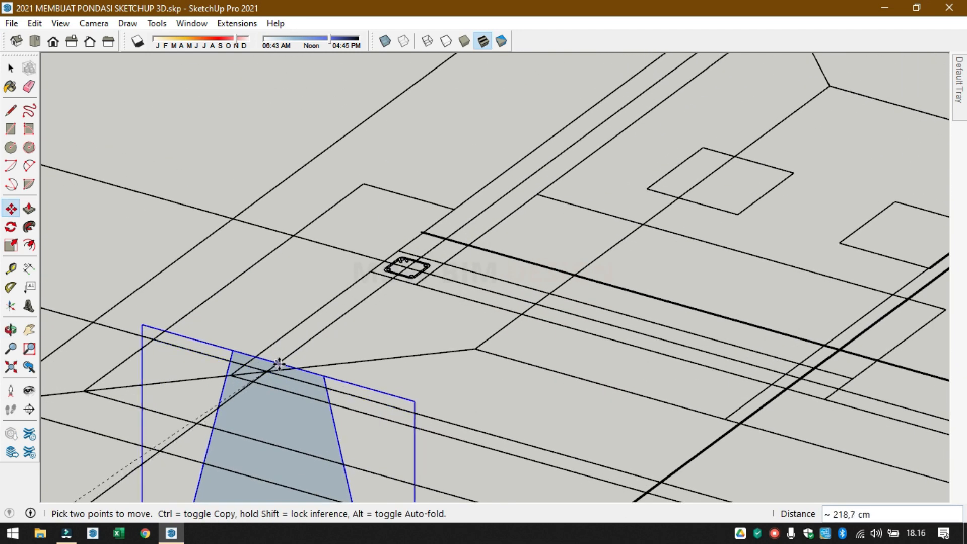
{"action": "left_click", "coordinate": [267, 371]}
- Examine the placed foundation profile against the plan's grid lines in the top and isometric views
{"action": "scroll", "coordinate": [270, 281], "scroll_direction": "down", "scroll_amount": 5}
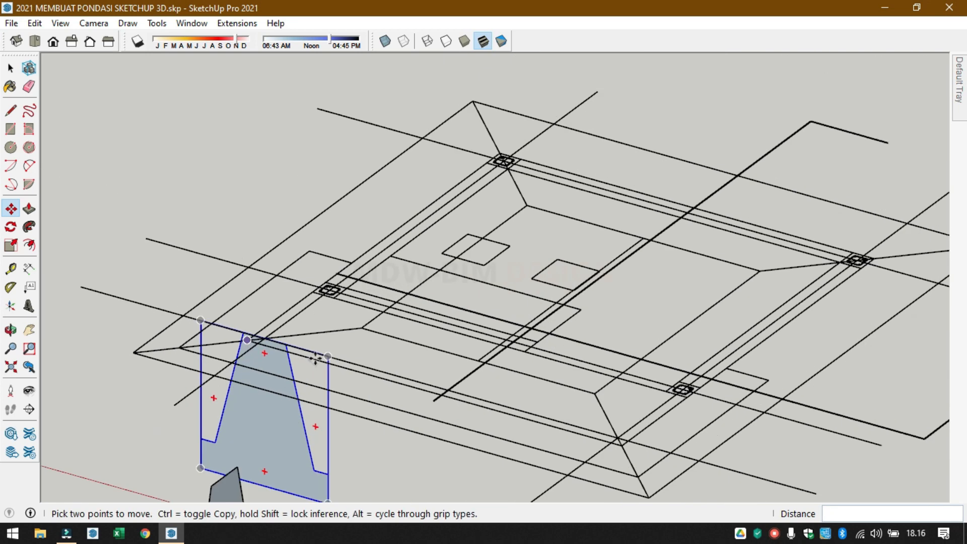
{"action": "left_click", "coordinate": [35, 46]}
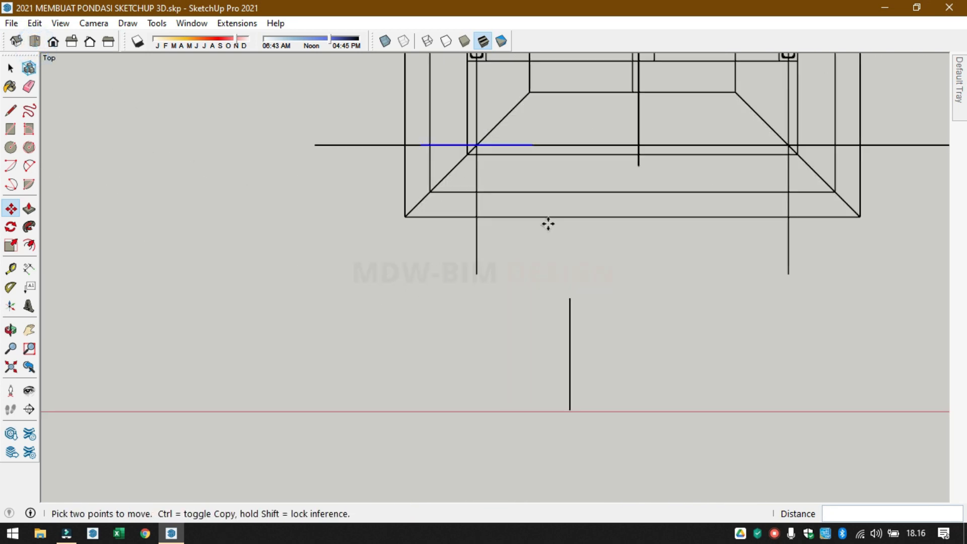
{"action": "middle_click_drag", "start_coordinate": [548, 225], "coordinate": [307, 542], "text": "shift"}
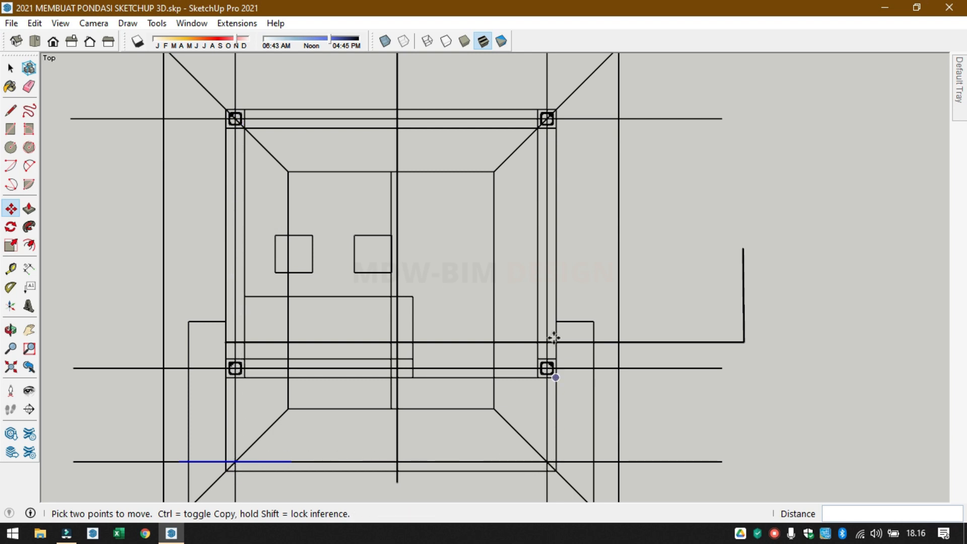
{"action": "key", "text": "space"}
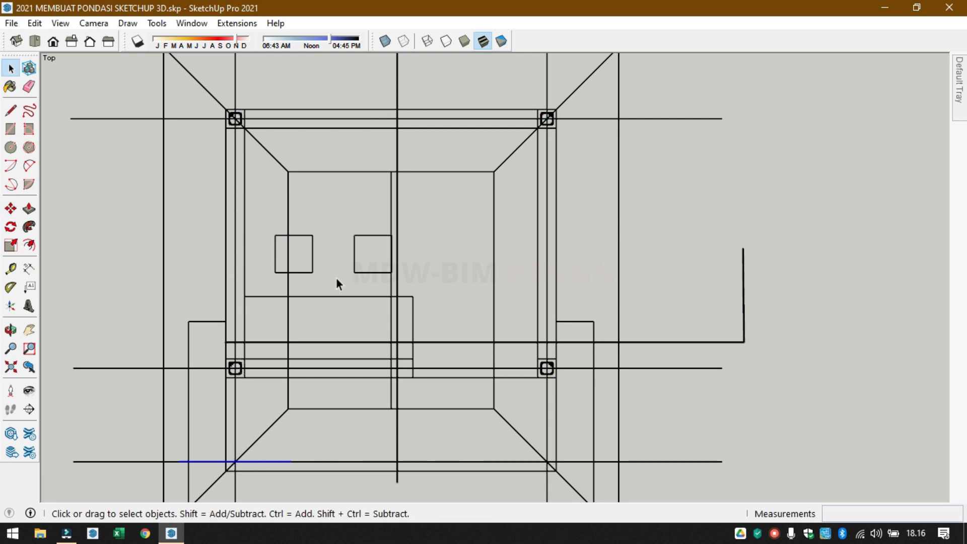
{"action": "middle_click_drag", "start_coordinate": [378, 455], "coordinate": [394, 394]}
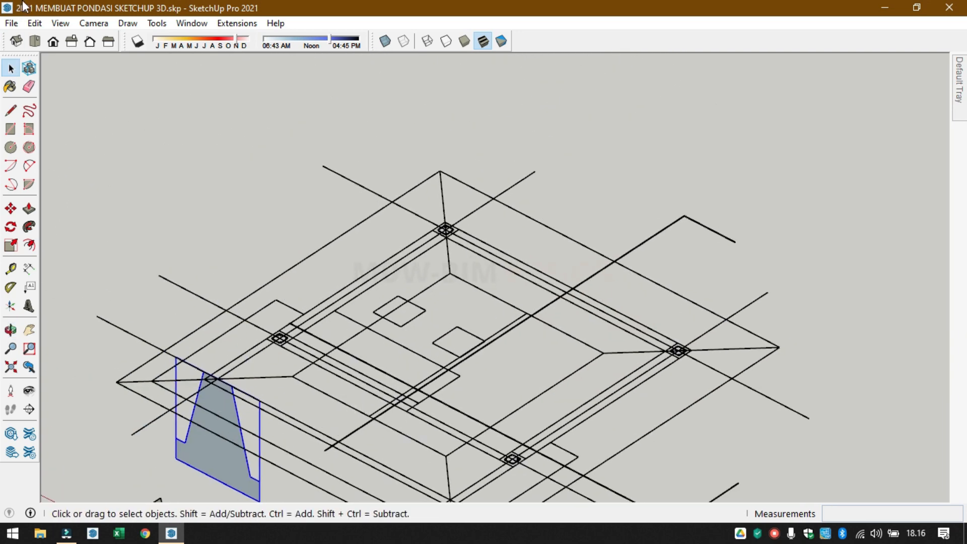
{"action": "left_click", "coordinate": [93, 23]}
{"action": "left_click", "coordinate": [17, 41]}
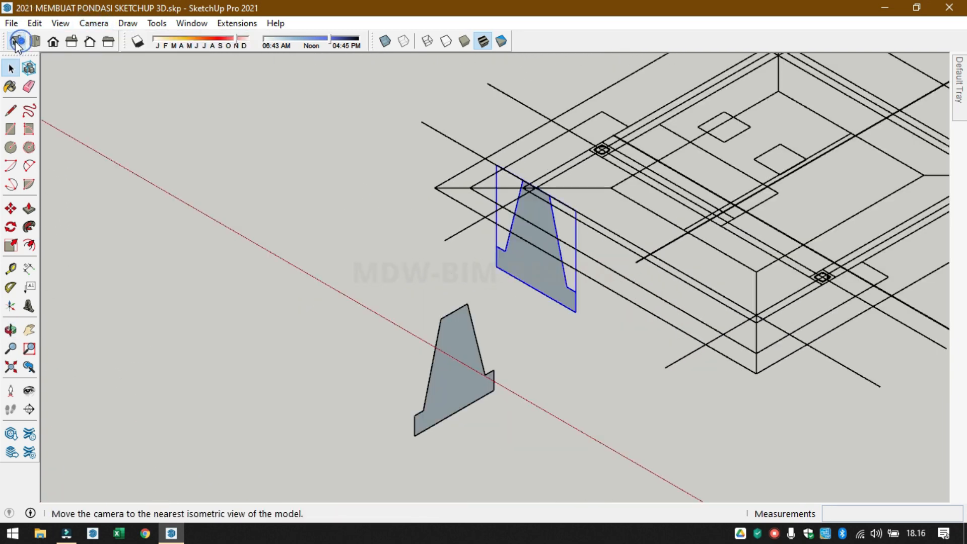
{"action": "middle_click_drag", "start_coordinate": [404, 164], "coordinate": [105, 312], "text": "shift"}
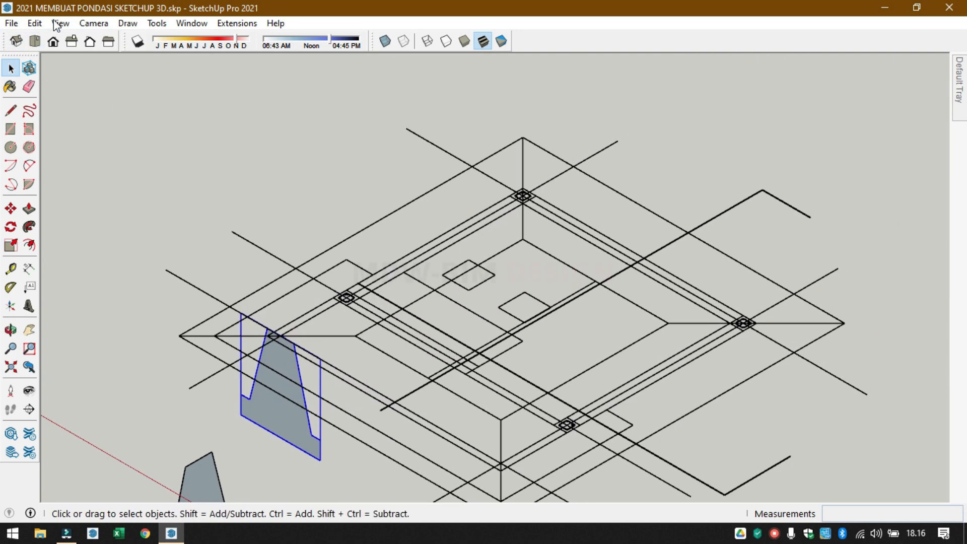
- Switch the camera to perspective projection and bring the plan with the foundation profile into close view
{"action": "left_click", "coordinate": [93, 23]}
{"action": "left_click", "coordinate": [103, 107]}
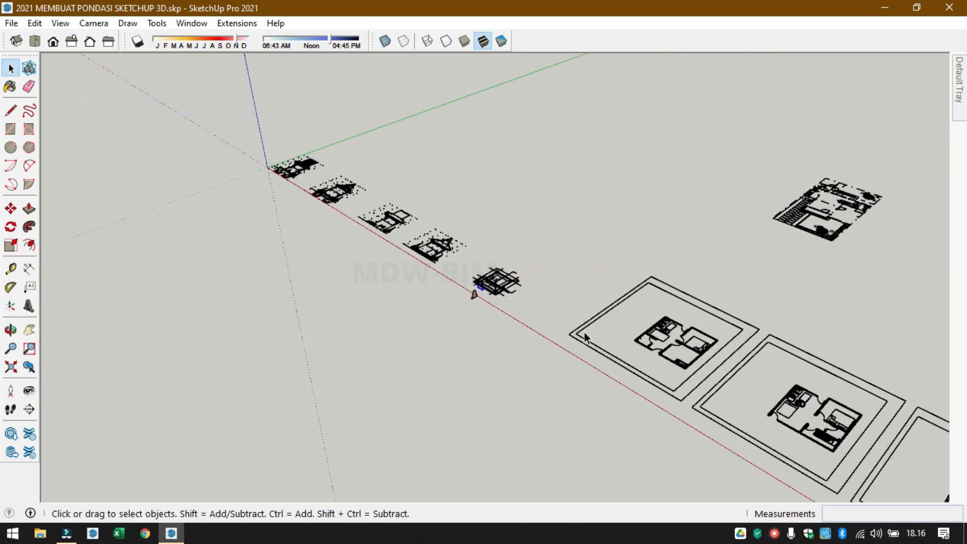
{"action": "scroll", "coordinate": [476, 291], "scroll_direction": "up", "scroll_amount": 10}
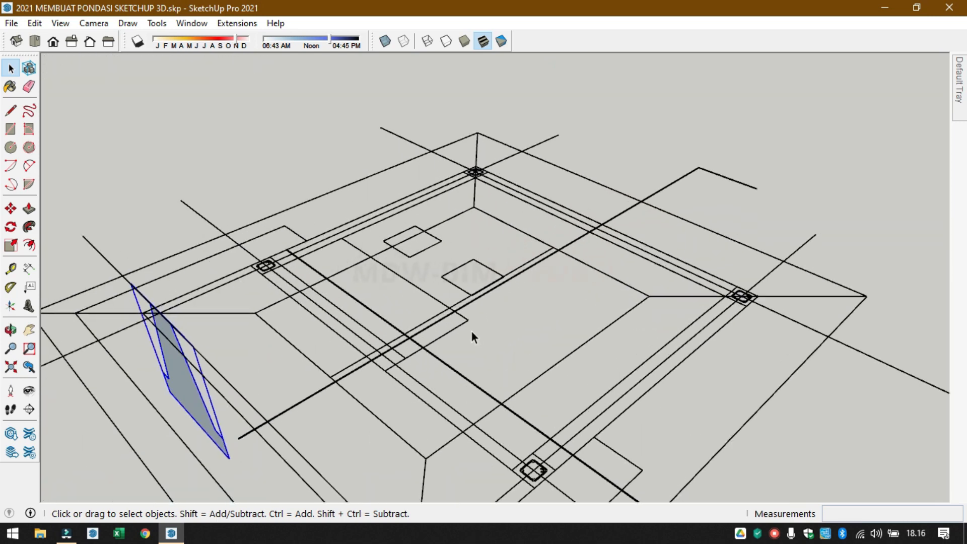
{"action": "middle_click_drag", "start_coordinate": [464, 343], "coordinate": [474, 256]}
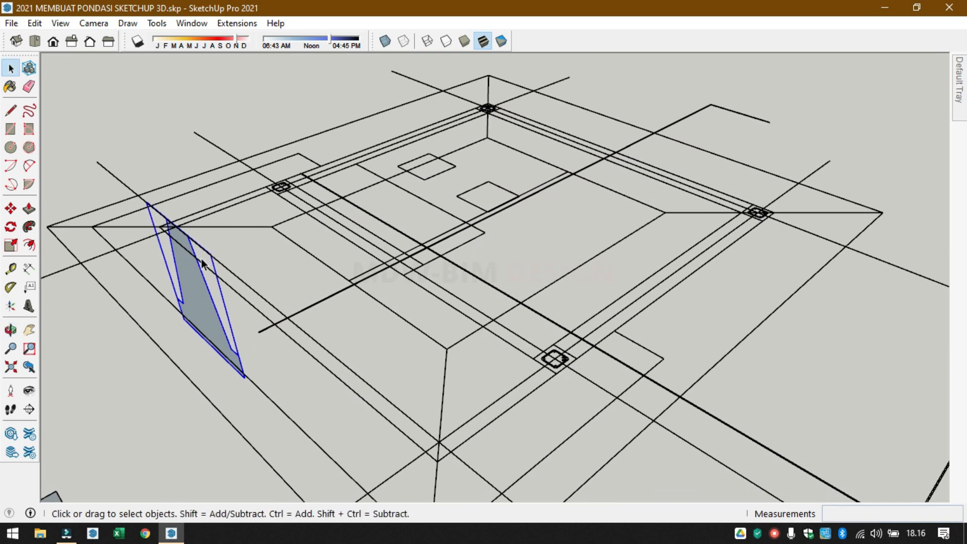
- Inside the foundation group, draw a rectangle about 250 by 277 cm from the profile's top midpoint to the diagonally opposite column centre
{"action": "double_click", "coordinate": [195, 289]}
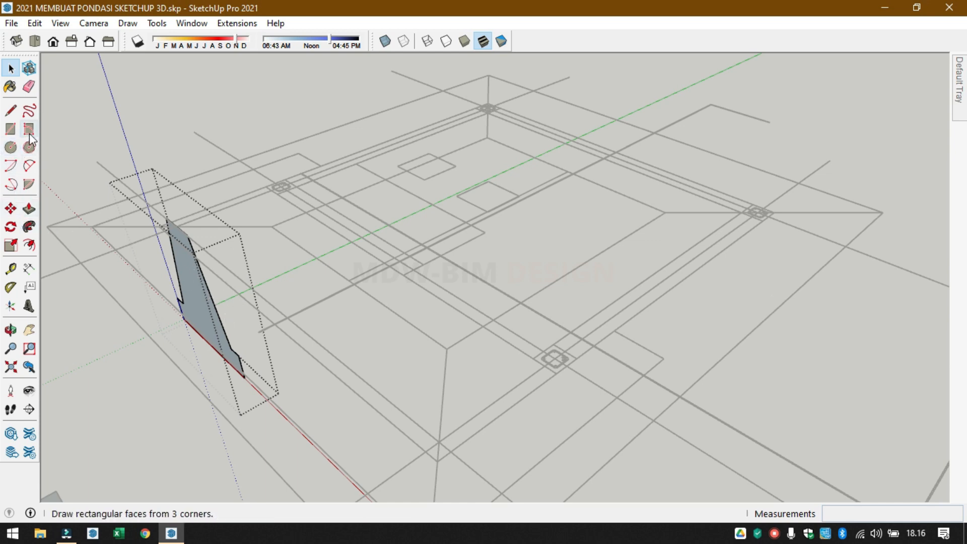
{"action": "left_click", "coordinate": [10, 130]}
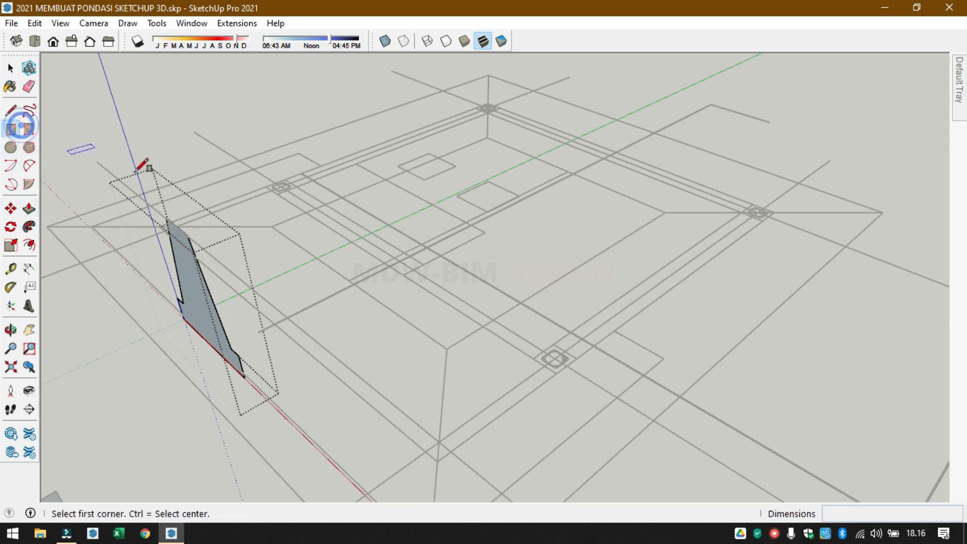
{"action": "left_click", "coordinate": [177, 226]}
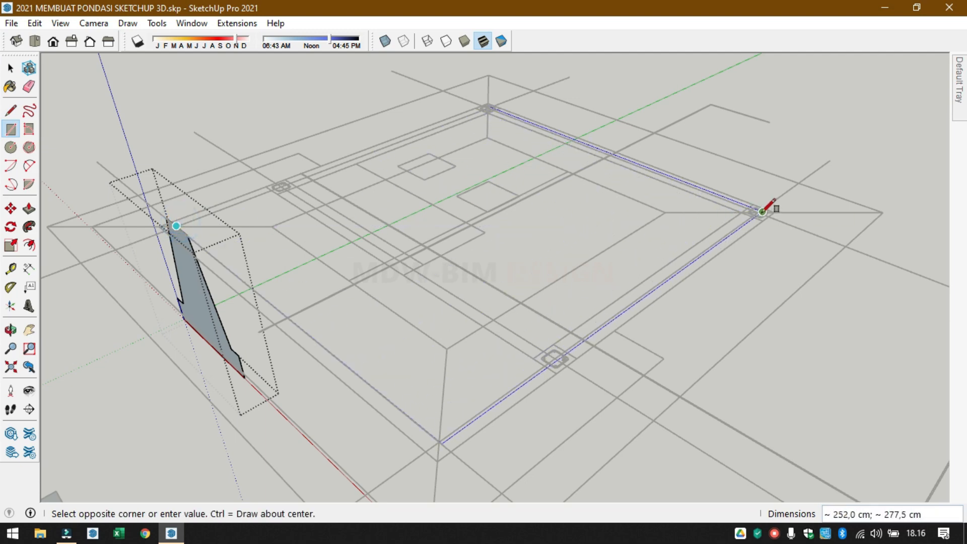
{"action": "scroll", "coordinate": [762, 212], "scroll_direction": "up", "scroll_amount": 6}
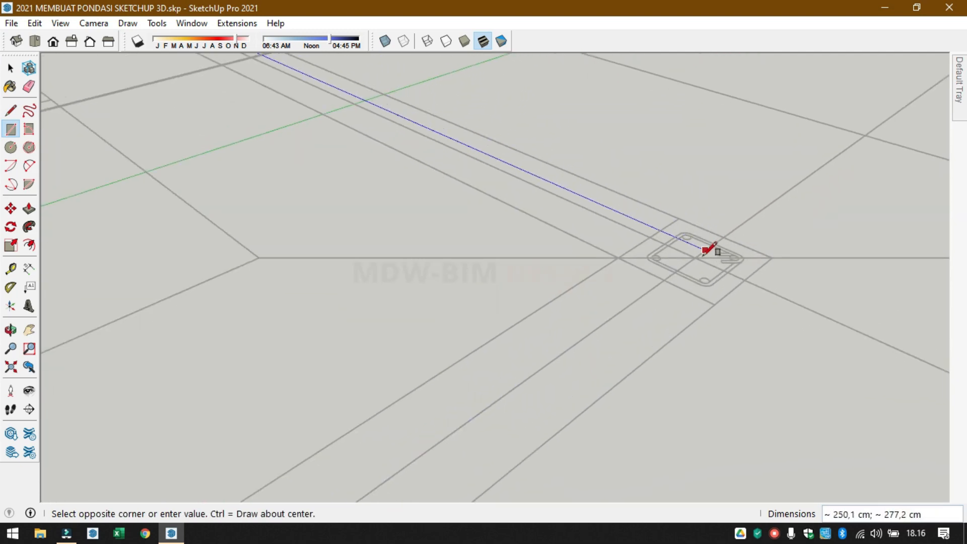
{"action": "left_click", "coordinate": [706, 250]}
- Delete the rectangle's face, keep its four edges as the sweep path, and select them
{"action": "scroll", "coordinate": [680, 155], "scroll_direction": "down", "scroll_amount": 2}
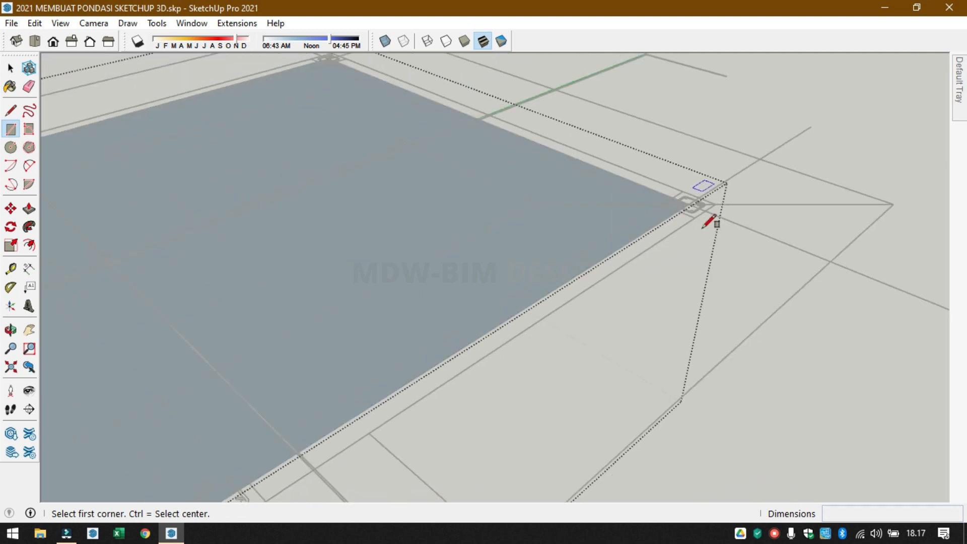
{"action": "scroll", "coordinate": [630, 272], "scroll_direction": "down", "scroll_amount": 4}
{"action": "scroll", "coordinate": [512, 255], "scroll_direction": "up", "scroll_amount": 1}
{"action": "key", "text": "space"}
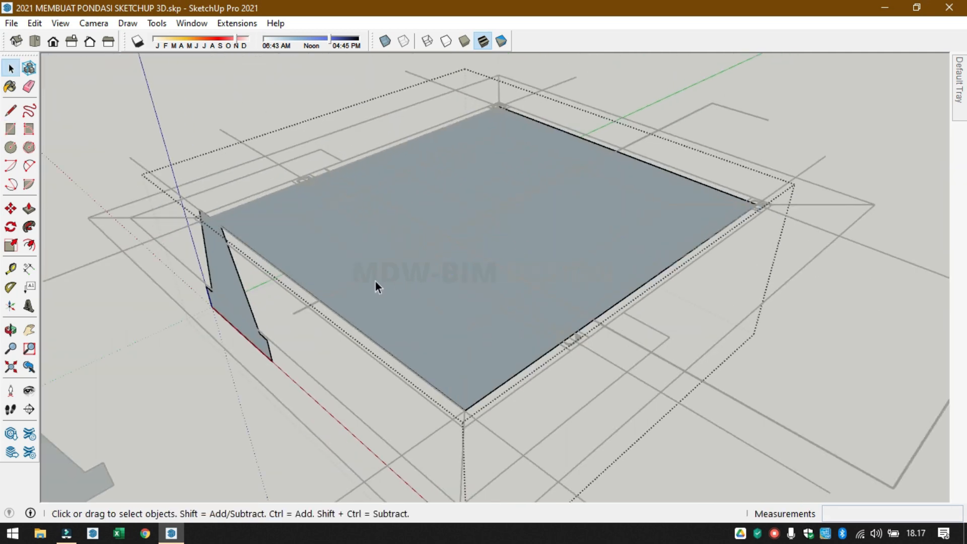
{"action": "left_click", "coordinate": [562, 234]}
{"action": "key", "text": "Delete"}
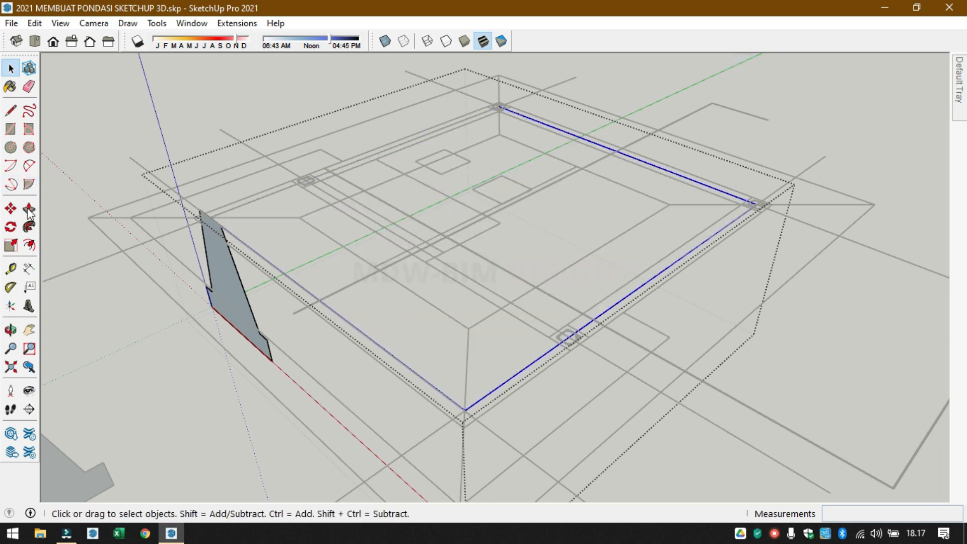
- Sweep the foundation profile face along the rectangular path with Follow Me
{"action": "left_click", "coordinate": [29, 227]}
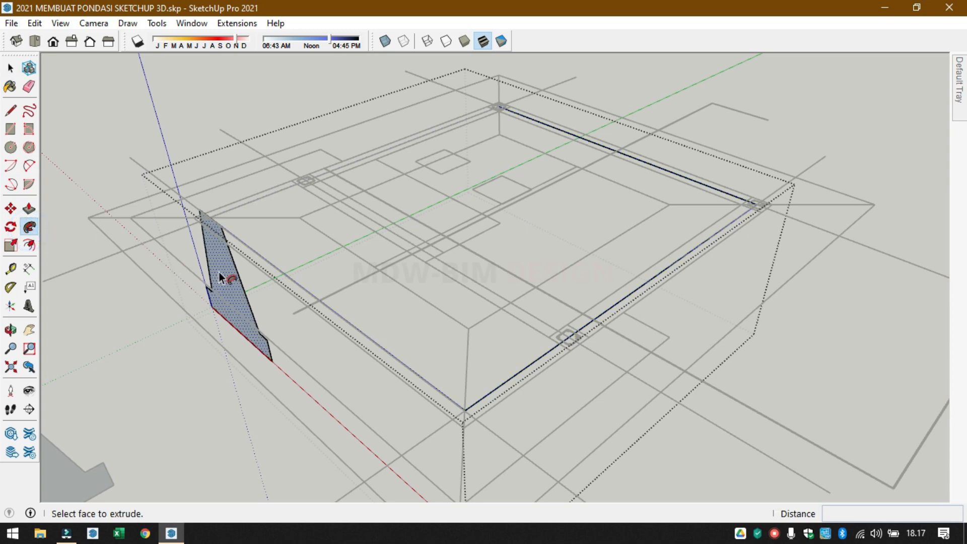
{"action": "left_click", "coordinate": [220, 272]}
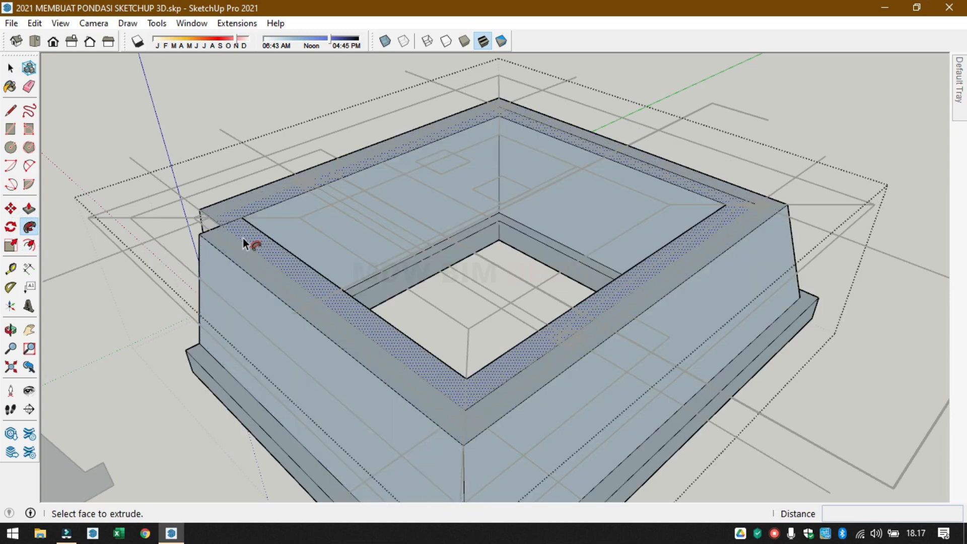
- Undo the Follow Me sweep, reselect the rectangular path edges, and sweep the foundation profile face along them again
{"action": "key", "text": "ctrl+z"}
{"action": "middle_click_drag", "start_coordinate": [134, 233], "coordinate": [807, 252]}
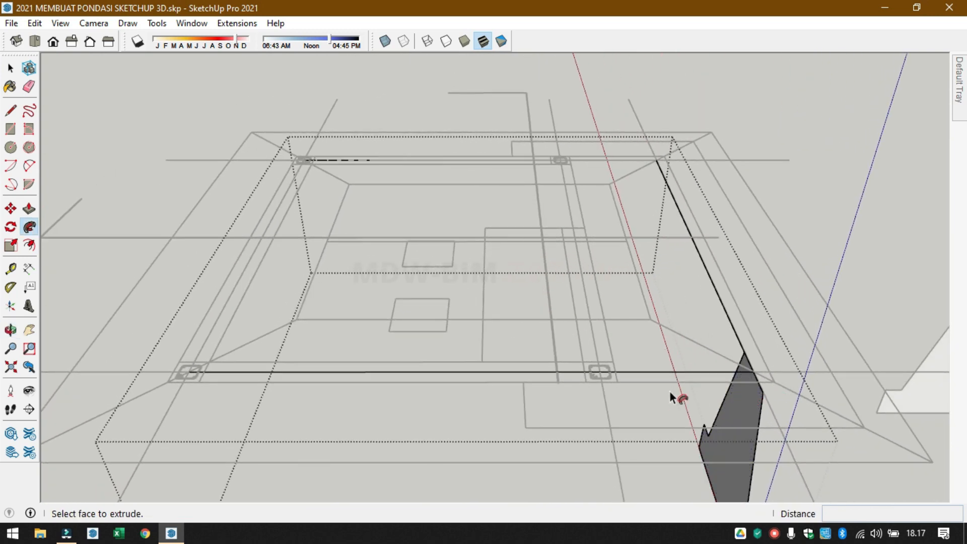
{"action": "key", "text": "space"}
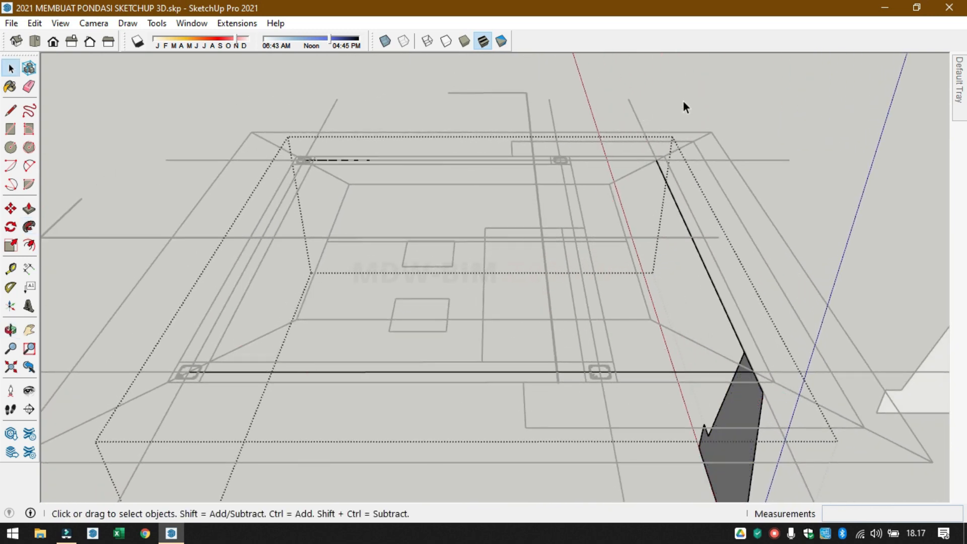
{"action": "left_click_drag", "start_coordinate": [206, 386], "coordinate": [196, 394]}
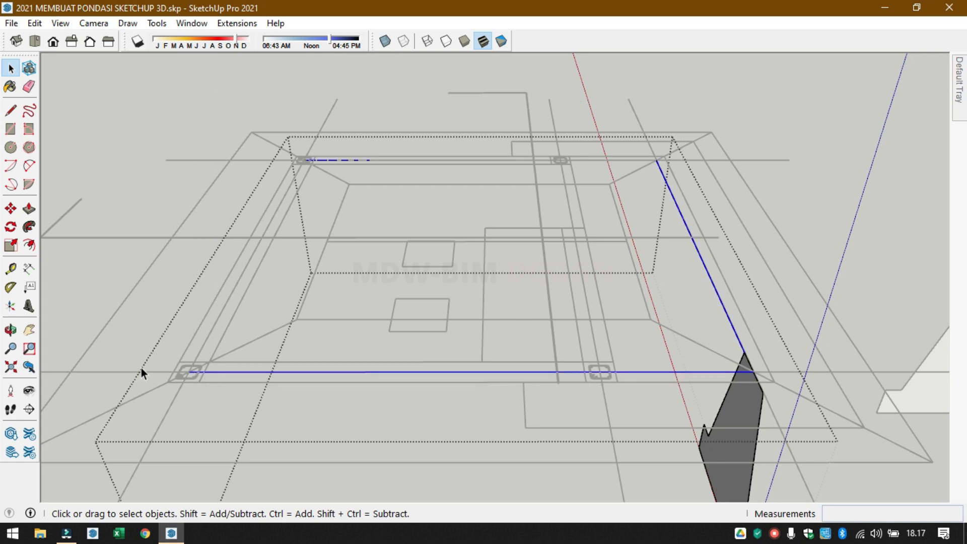
{"action": "left_click", "coordinate": [28, 227]}
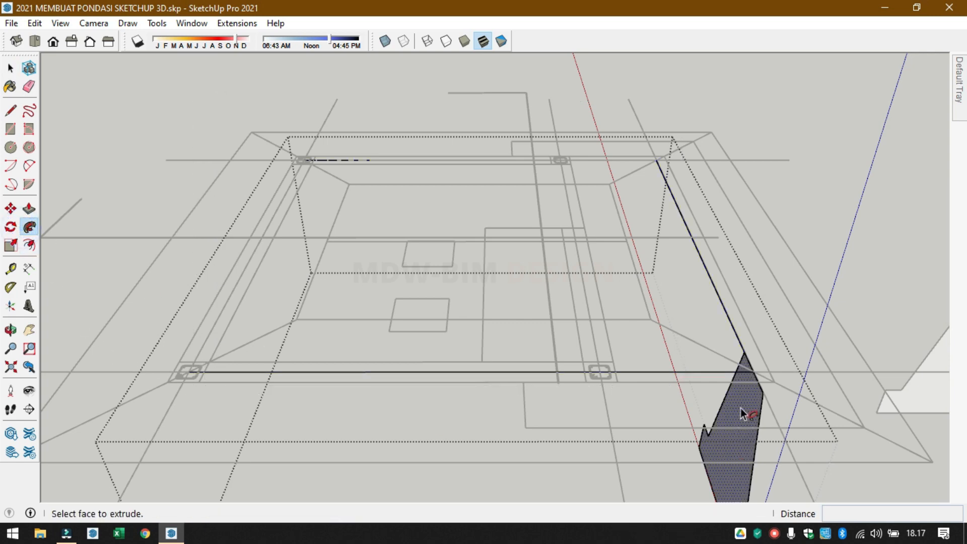
{"action": "left_click", "coordinate": [741, 409]}
- Try to outline the foundation's open corner at the bottom with two edges joining the outer base corners
{"action": "middle_click_drag", "start_coordinate": [740, 447], "coordinate": [609, 465]}
{"action": "scroll", "coordinate": [610, 466], "scroll_direction": "up", "scroll_amount": 5}
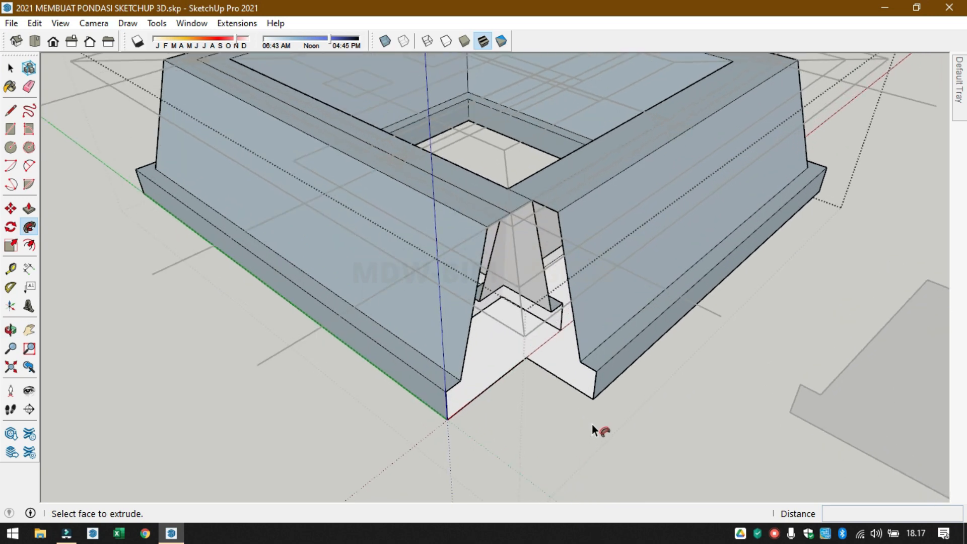
{"action": "key", "text": "l"}
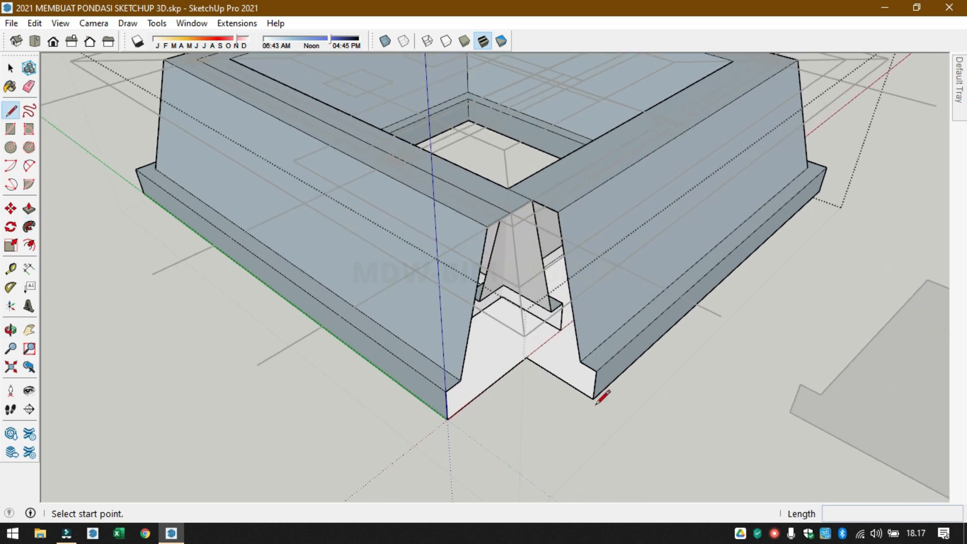
{"action": "left_click", "coordinate": [593, 398]}
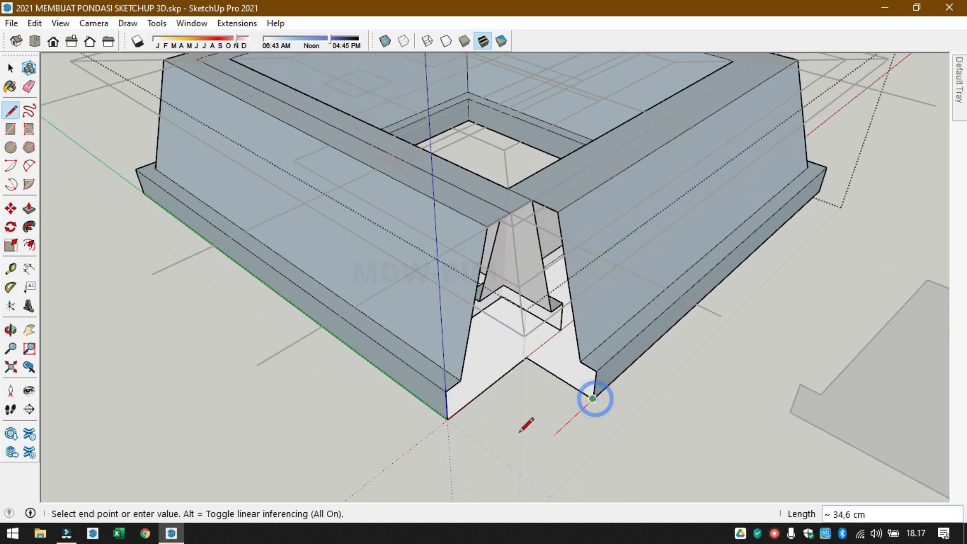
{"action": "left_click", "coordinate": [514, 472]}
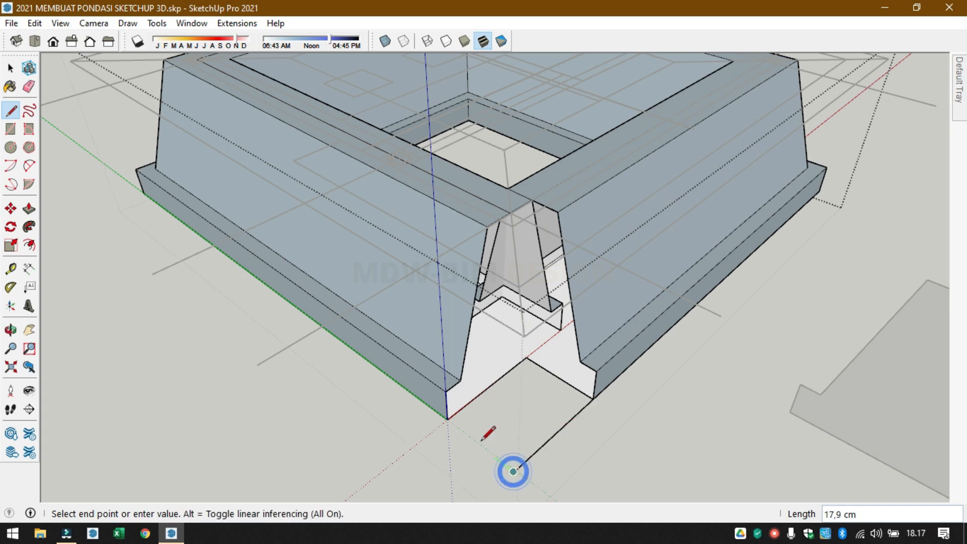
{"action": "left_click", "coordinate": [446, 420]}
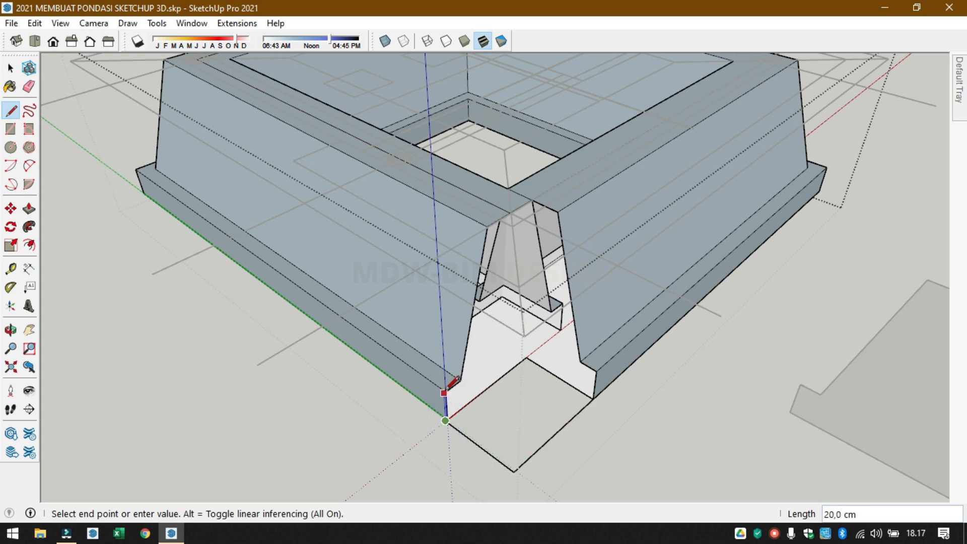
{"action": "middle_click_drag", "start_coordinate": [527, 447], "coordinate": [432, 447]}
{"action": "key", "text": "space"}
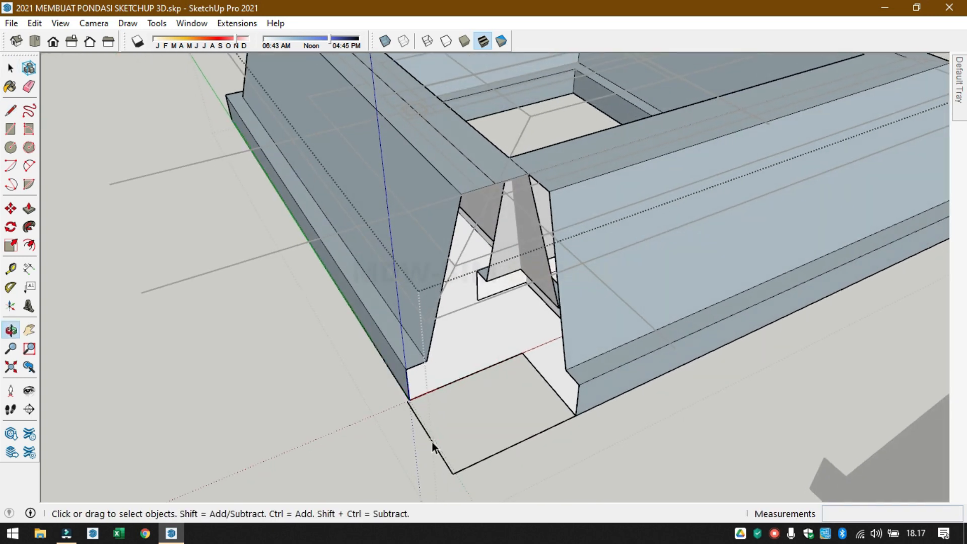
{"action": "key", "text": "ctrl+z"}
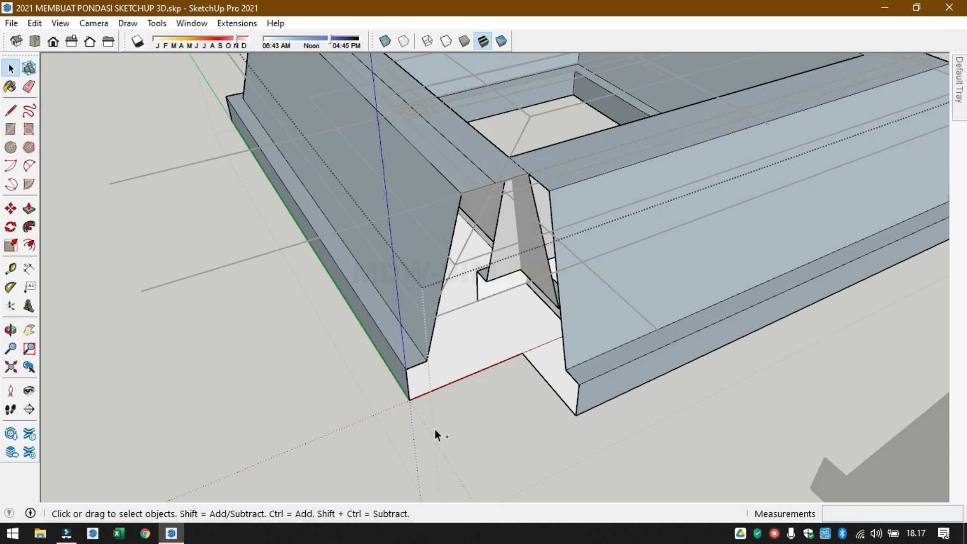
- Close the open corner's underside with two edges from the outer bottom corners, meeting about 45 cm out at the missing corner
{"action": "key", "text": "l"}
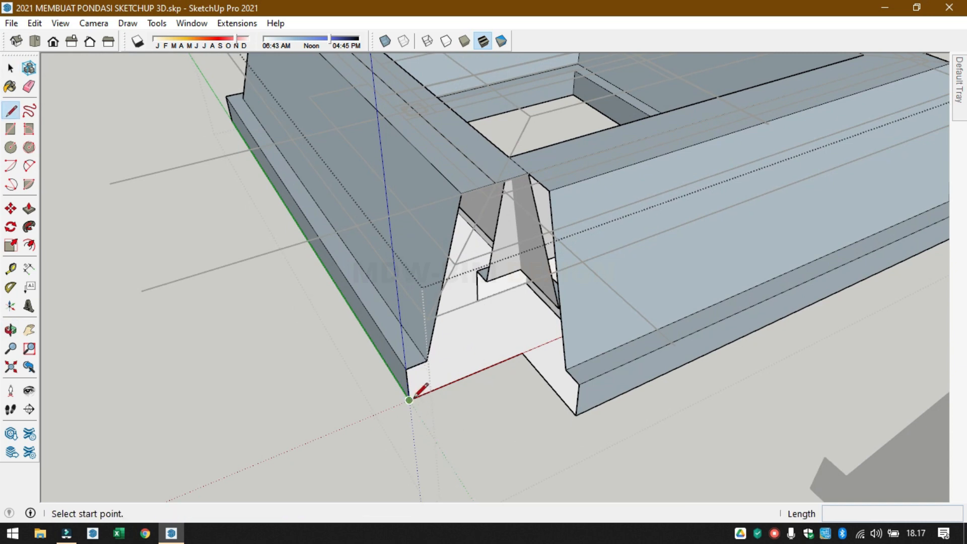
{"action": "left_click", "coordinate": [409, 400]}
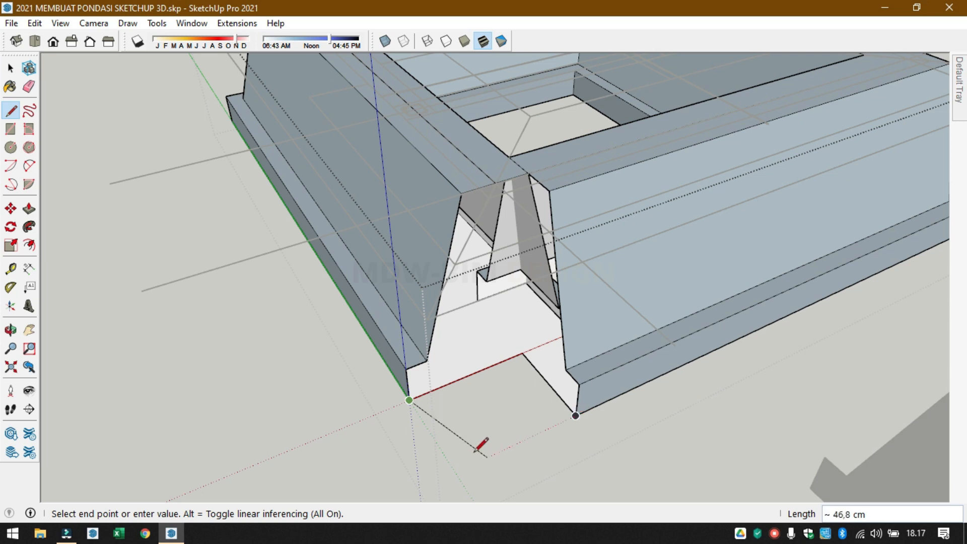
{"action": "left_click", "coordinate": [455, 472]}
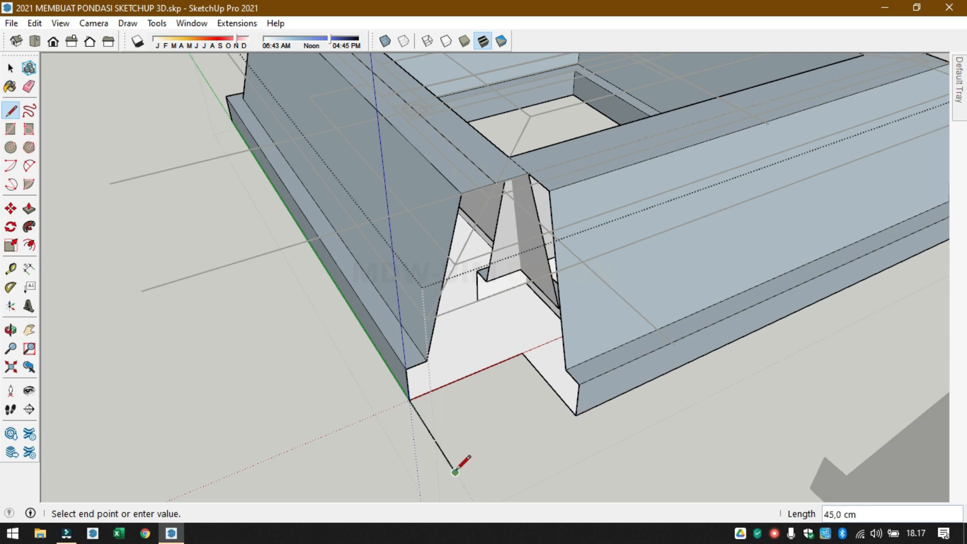
{"action": "left_click", "coordinate": [576, 416]}
- Draw two edges joining the footing's upper outer corners at the missing corner to close its upper face
{"action": "left_click", "coordinate": [580, 385]}
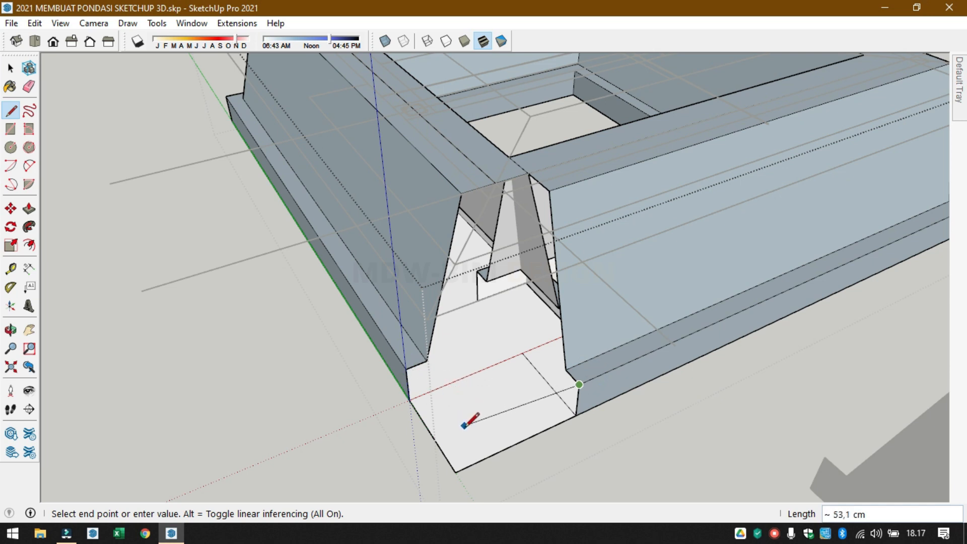
{"action": "left_click", "coordinate": [453, 441]}
{"action": "left_click", "coordinate": [406, 369]}
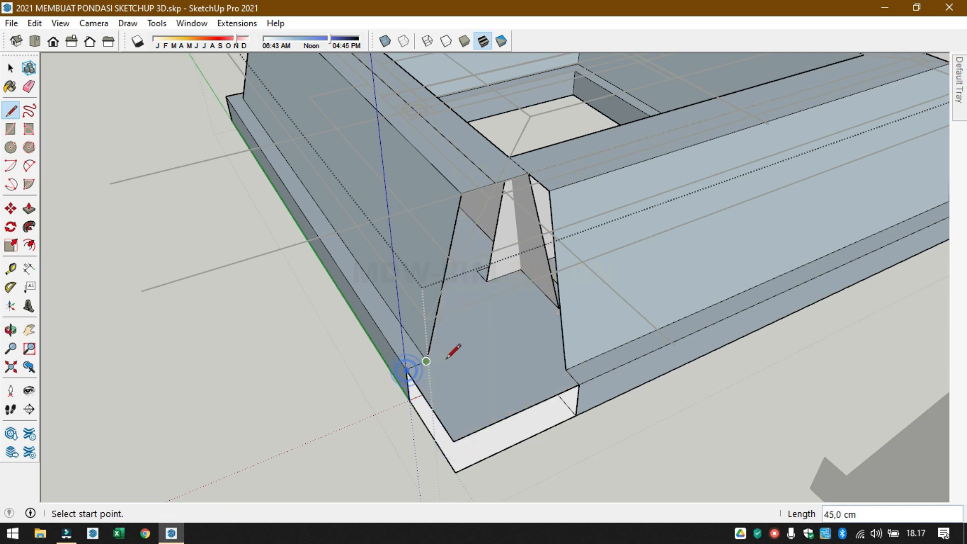
- Extend the sloped wall's base lines to meet on the footing's upper face, and add the footing's 20 cm outer corner edge
{"action": "left_click", "coordinate": [427, 356]}
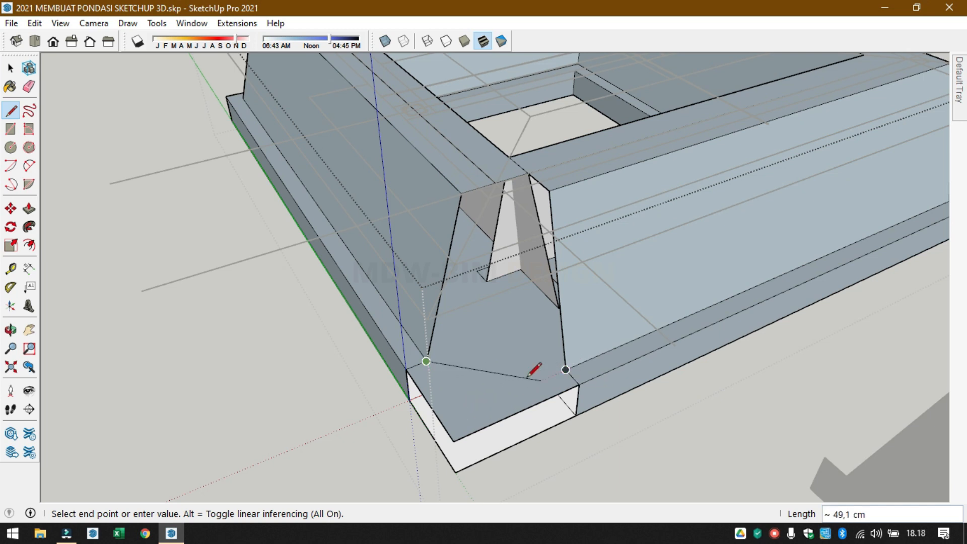
{"action": "left_click", "coordinate": [464, 415]}
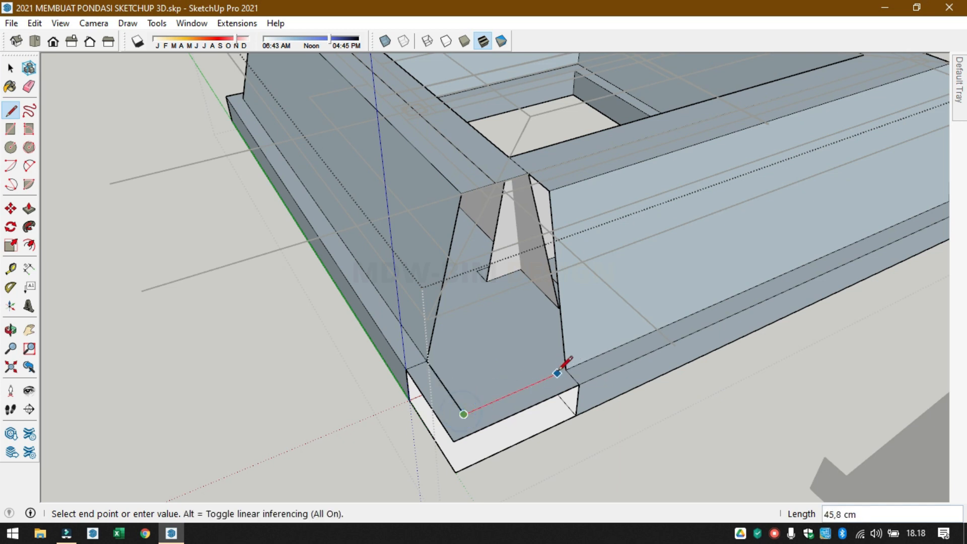
{"action": "left_click", "coordinate": [566, 370]}
{"action": "left_click", "coordinate": [453, 441]}
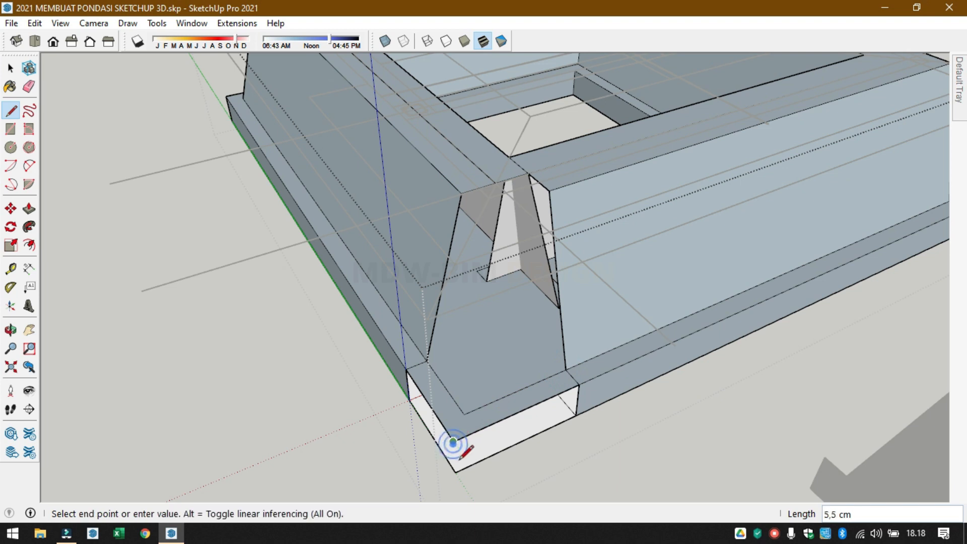
{"action": "left_click", "coordinate": [456, 471]}
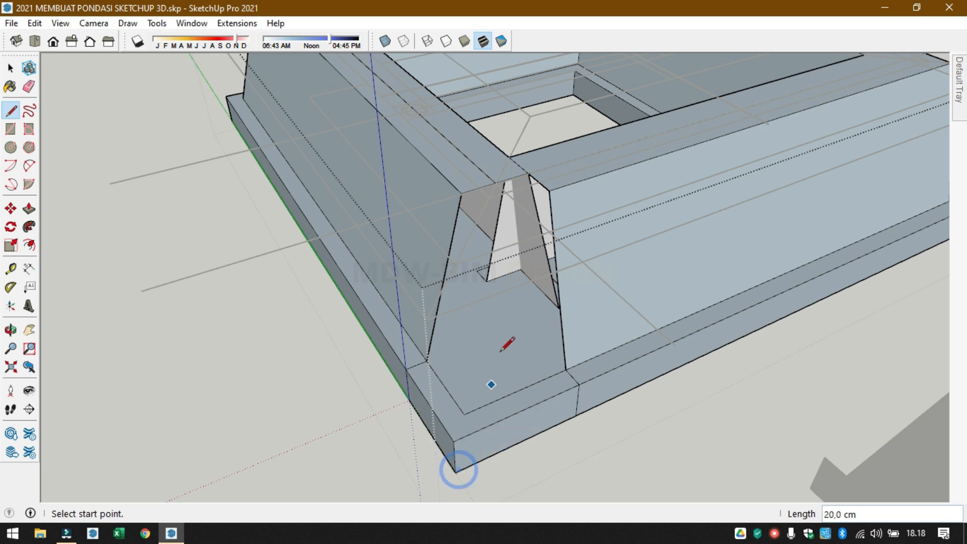
- Draw the two missing corner edges of the foundation top and the slanted edge down to the footing, closing the wall corner
{"action": "left_click", "coordinate": [461, 193]}
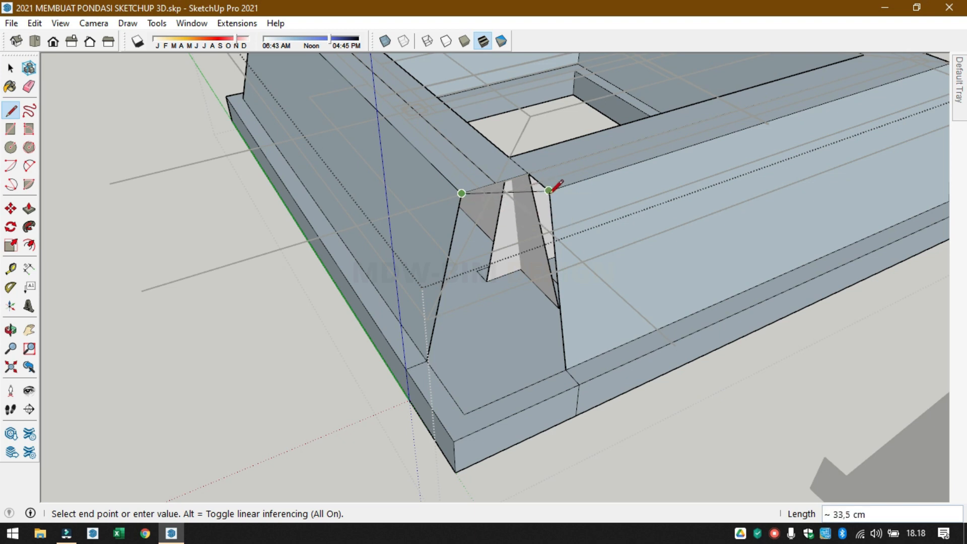
{"action": "scroll", "coordinate": [484, 212], "scroll_direction": "up", "scroll_amount": 4}
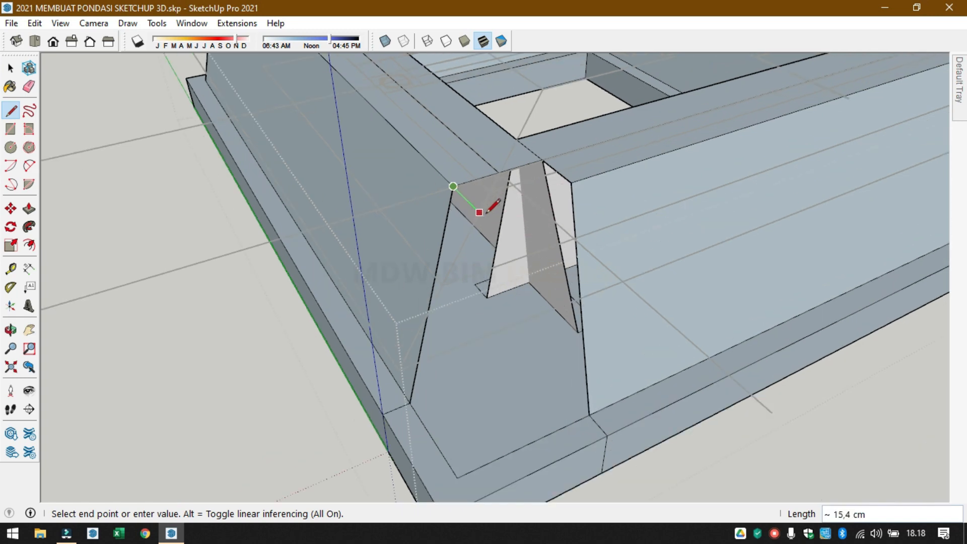
{"action": "left_click", "coordinate": [474, 210]}
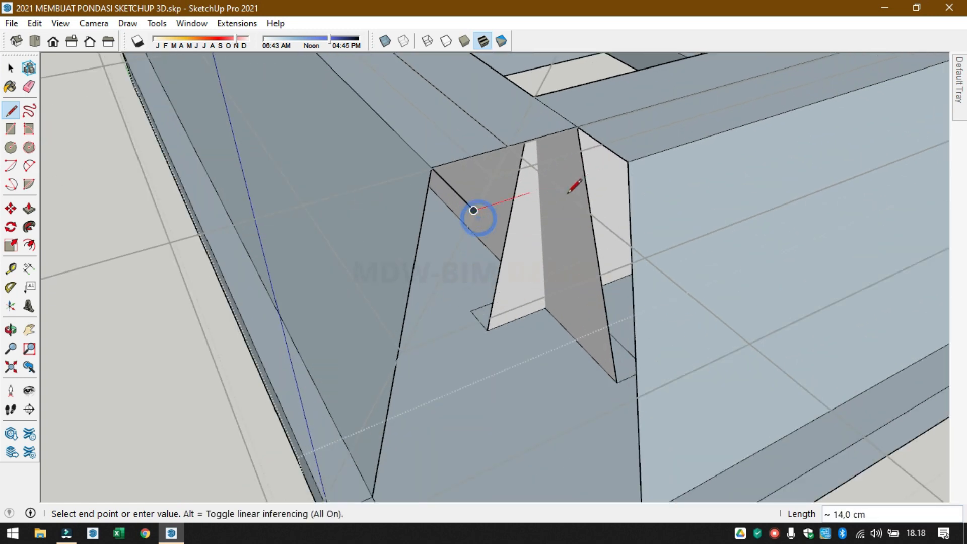
{"action": "left_click", "coordinate": [627, 161]}
{"action": "scroll", "coordinate": [627, 161], "scroll_direction": "down", "scroll_amount": 5}
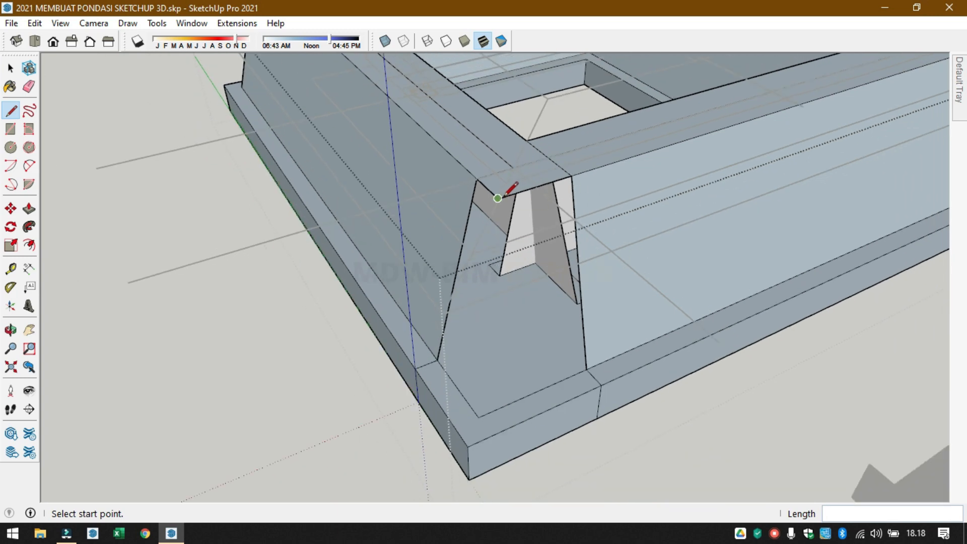
{"action": "left_click", "coordinate": [498, 198]}
{"action": "left_click", "coordinate": [479, 417]}
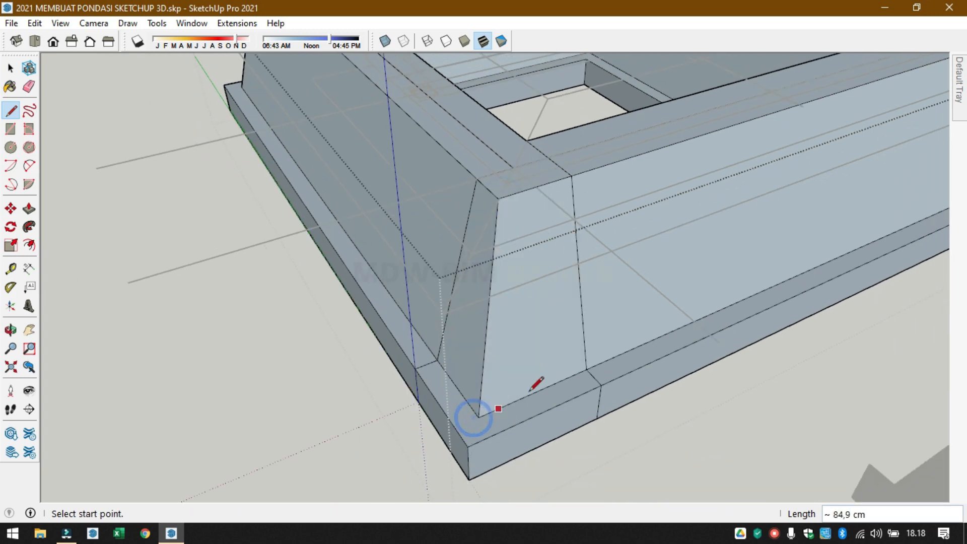
- Try selecting all connected foundation geometry, a single side face, and that face with its bounding edges
{"action": "mouse_move", "coordinate": [499, 403]}
{"action": "middle_mouse_down"}
{"action": "mouse_move", "coordinate": [494, 289]}
{"action": "mouse_move", "coordinate": [727, 304]}
{"action": "mouse_move", "coordinate": [756, 278]}
{"action": "mouse_move", "coordinate": [585, 299]}
{"action": "middle_mouse_up"}
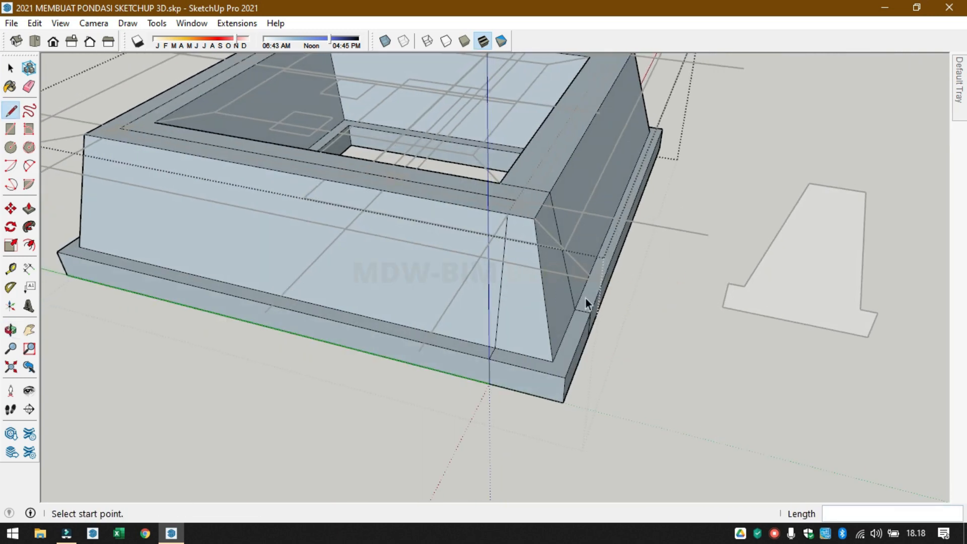
{"action": "key", "text": "space"}
{"action": "triple_click", "coordinate": [434, 279]}
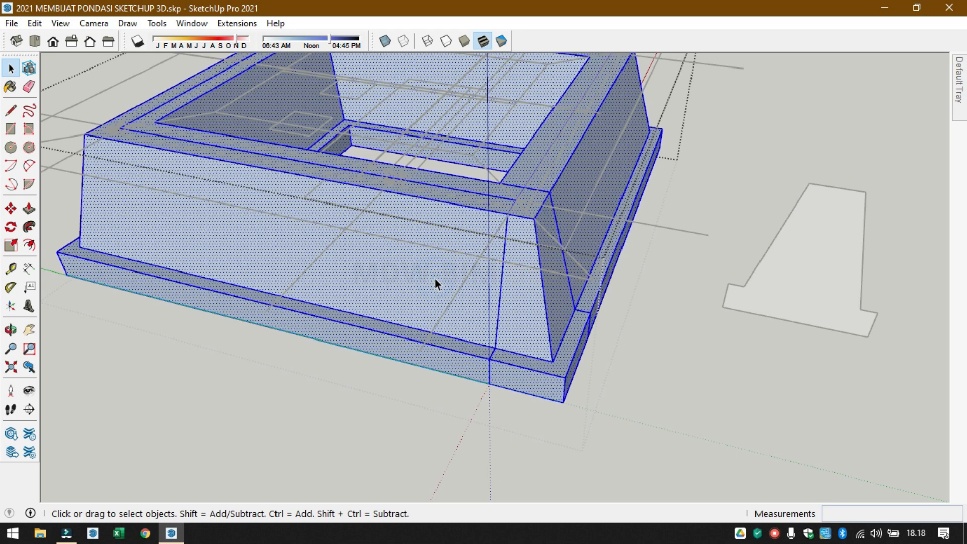
{"action": "left_click", "coordinate": [743, 395]}
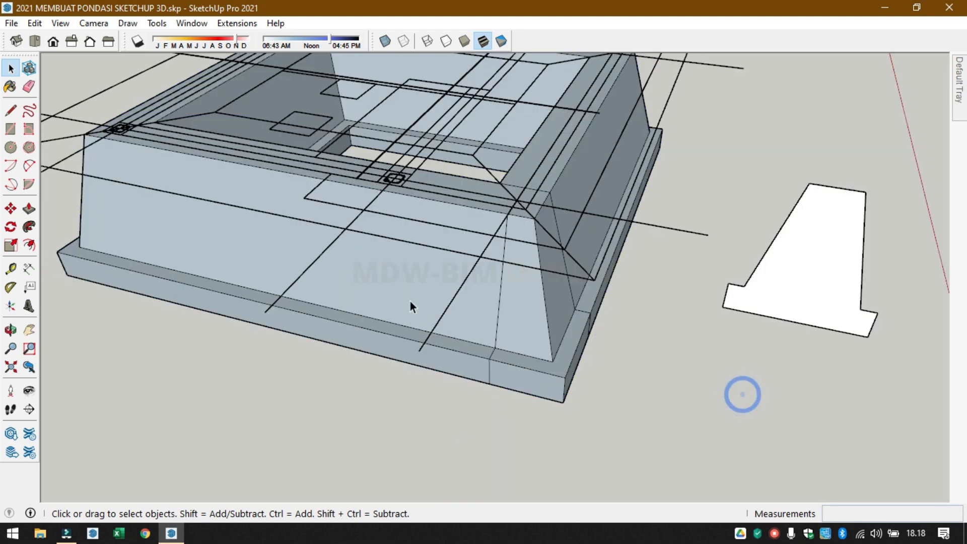
{"action": "left_click", "coordinate": [398, 277]}
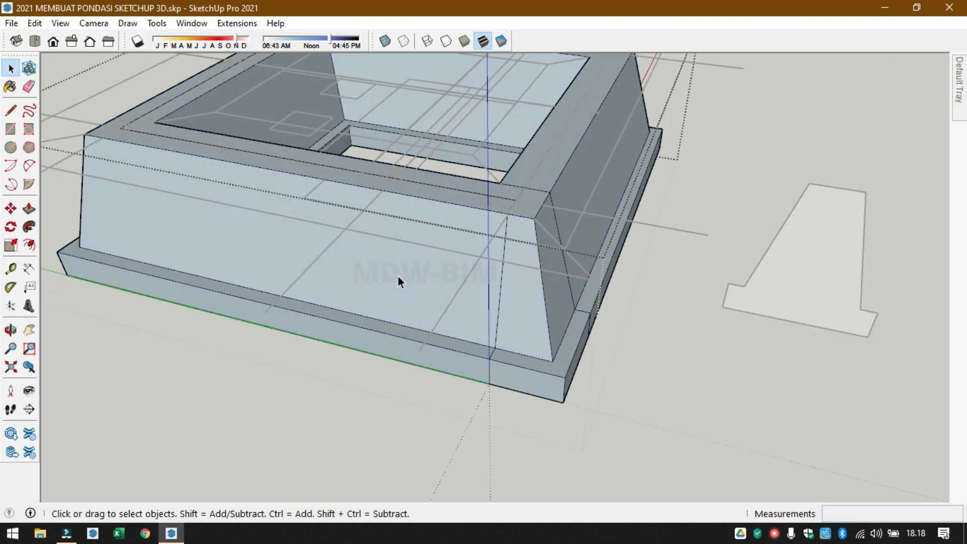
{"action": "left_click", "coordinate": [398, 277]}
{"action": "left_click", "coordinate": [398, 277]}
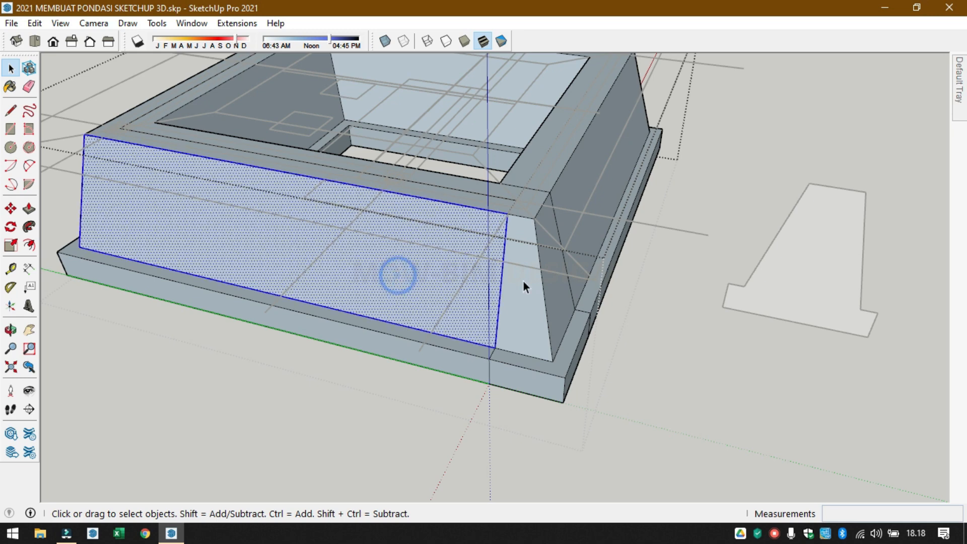
{"action": "left_click", "coordinate": [519, 295]}
{"action": "left_click", "coordinate": [717, 442]}
{"action": "double_click", "coordinate": [425, 273]}
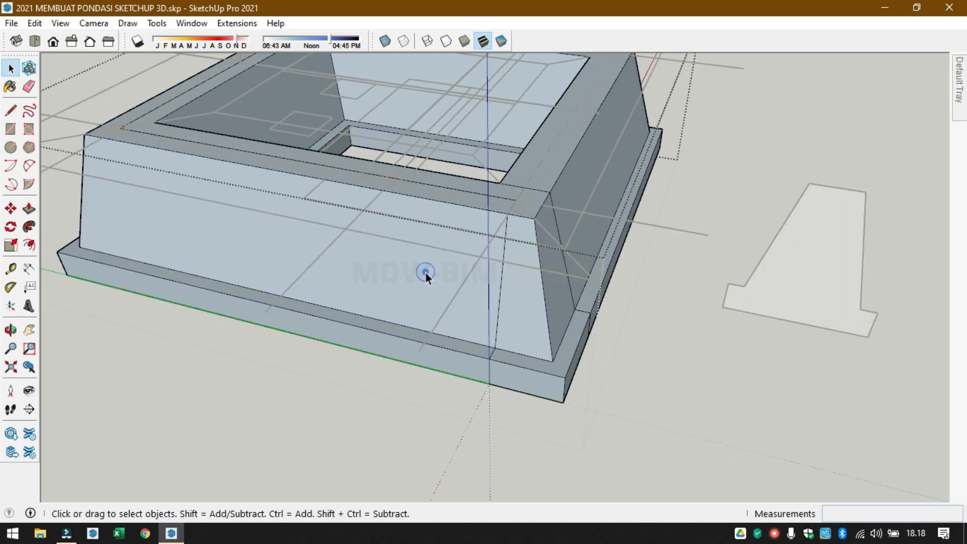
{"action": "left_click", "coordinate": [437, 299]}
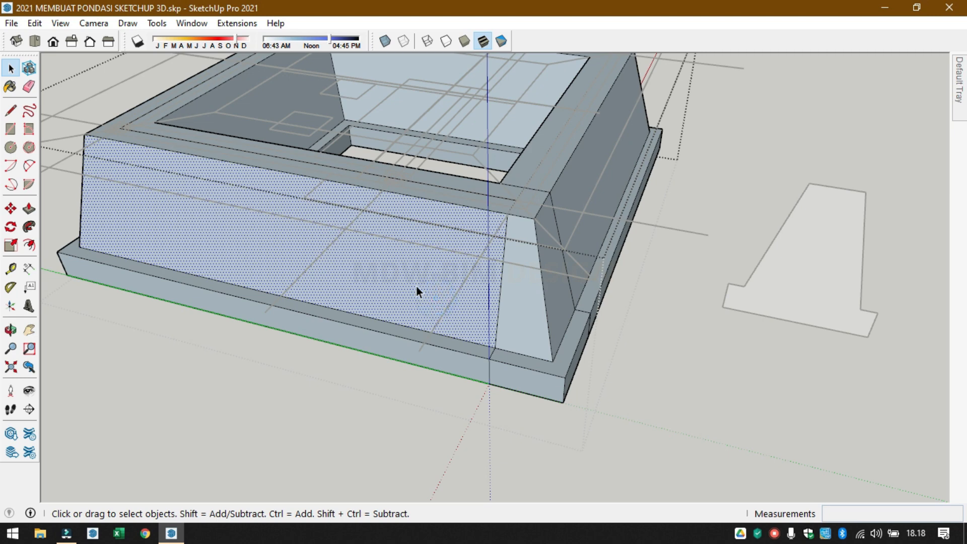
{"action": "left_click", "coordinate": [417, 286]}
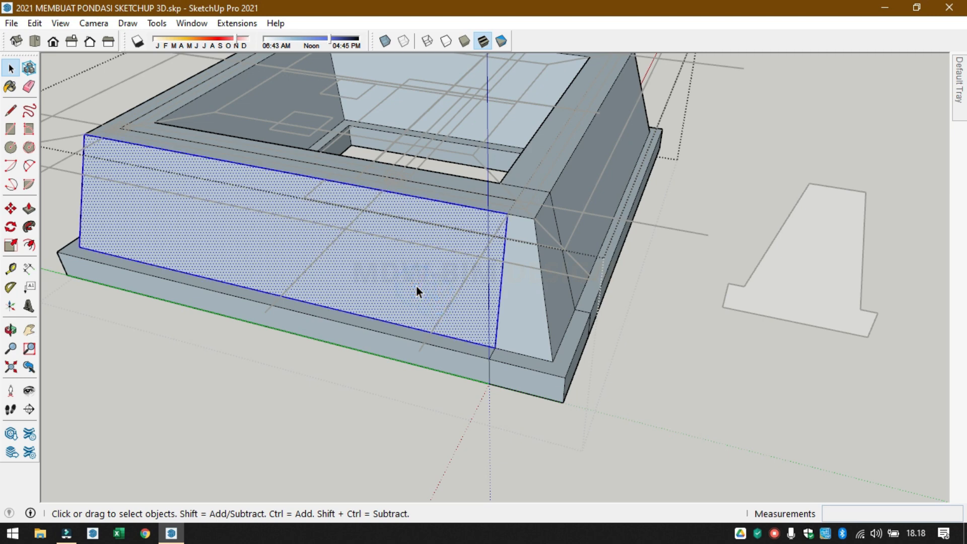
- Select all connected foundation geometry, reverse its faces, and close the foundation group
{"action": "triple_click", "coordinate": [416, 286]}
{"action": "right_click", "coordinate": [418, 274]}
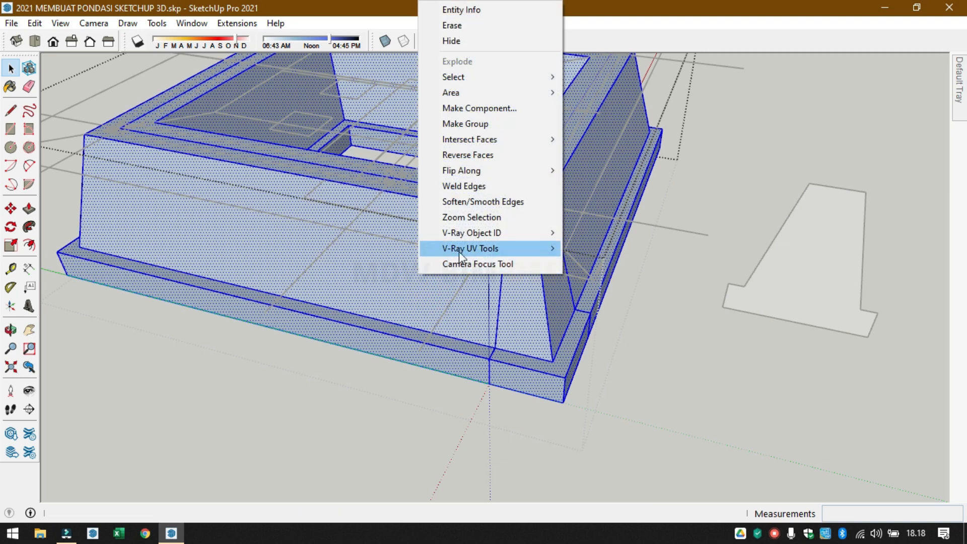
{"action": "left_click", "coordinate": [494, 157]}
{"action": "left_click", "coordinate": [622, 352]}
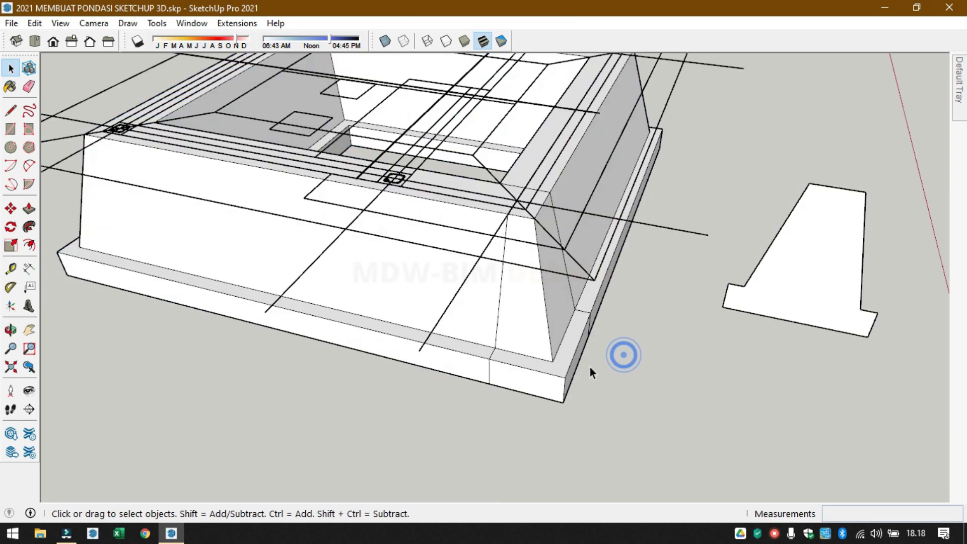
{"action": "middle_click_drag", "start_coordinate": [590, 371], "coordinate": [482, 314]}
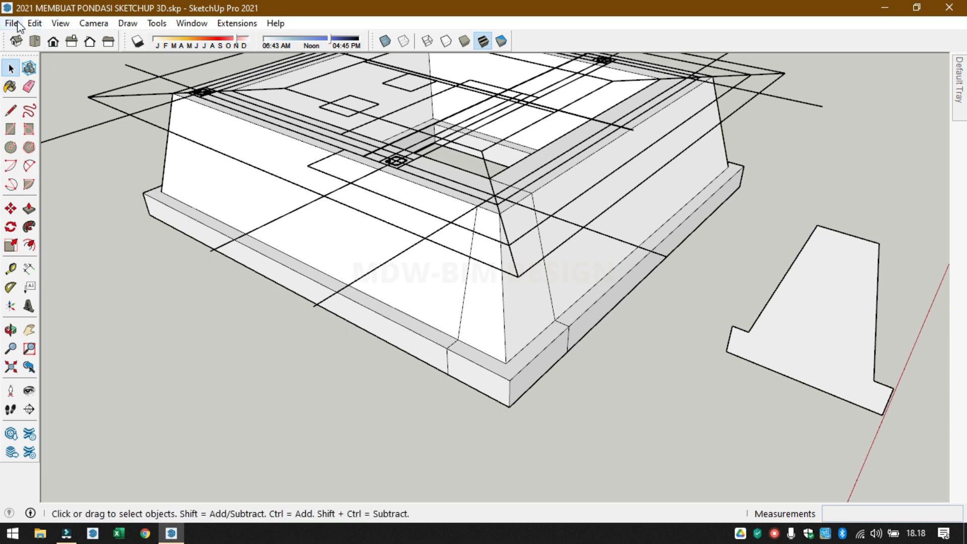
{"action": "scroll", "coordinate": [444, 252], "scroll_direction": "down", "scroll_amount": 4}
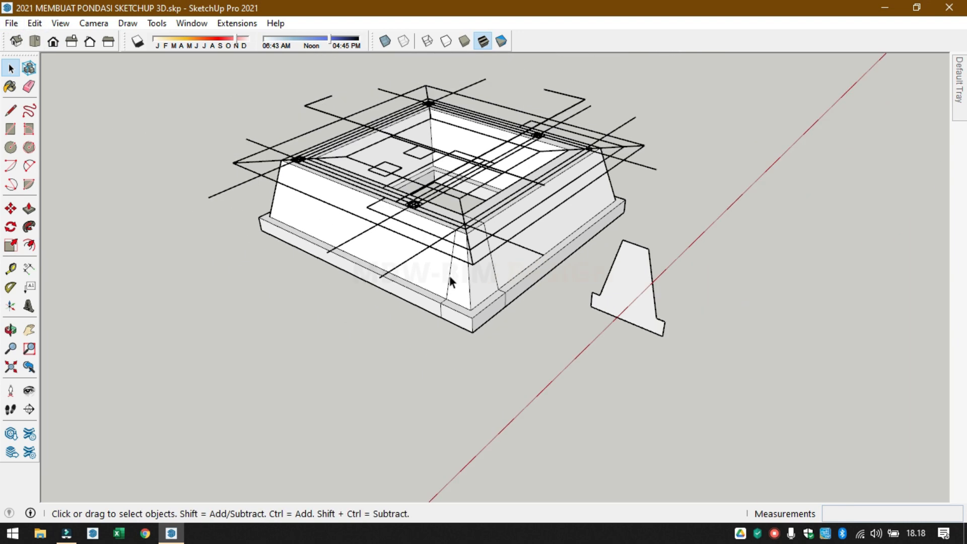
{"action": "scroll", "coordinate": [586, 157], "scroll_direction": "up", "scroll_amount": 5}
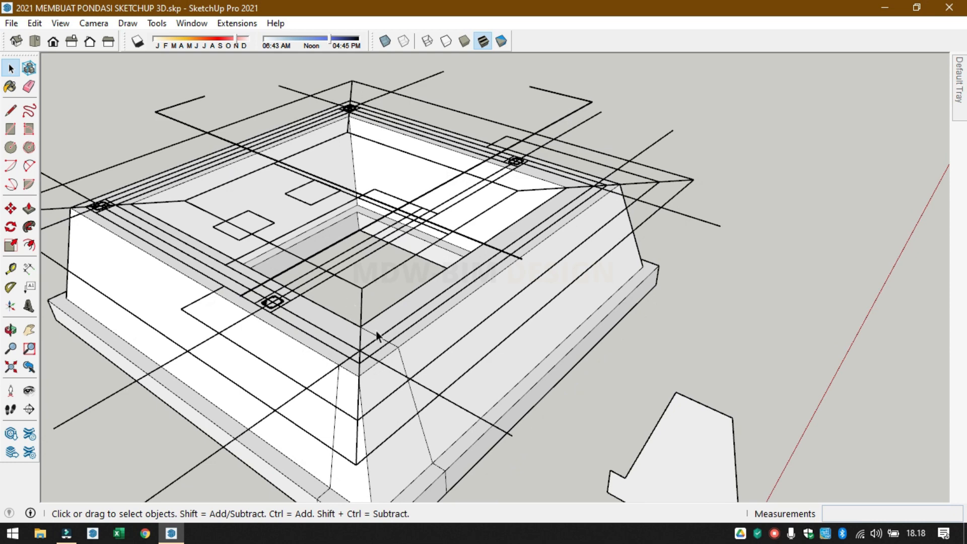
{"action": "triple_click", "coordinate": [460, 332]}
{"action": "left_click", "coordinate": [756, 302]}
- Draw a 250 cm line across the foundation between the centres of the two opposite intermediate column symbols
{"action": "key", "text": "l"}
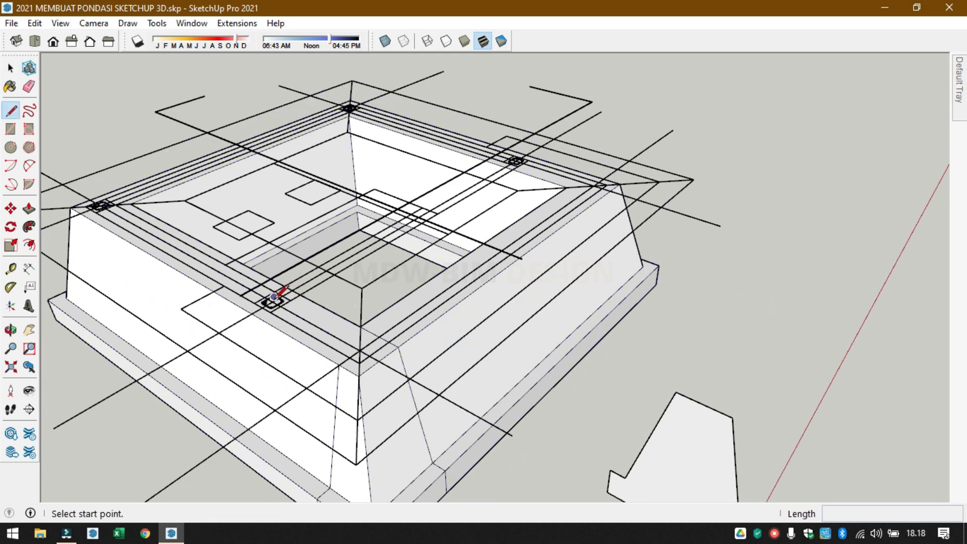
{"action": "scroll", "coordinate": [282, 301], "scroll_direction": "up", "scroll_amount": 4}
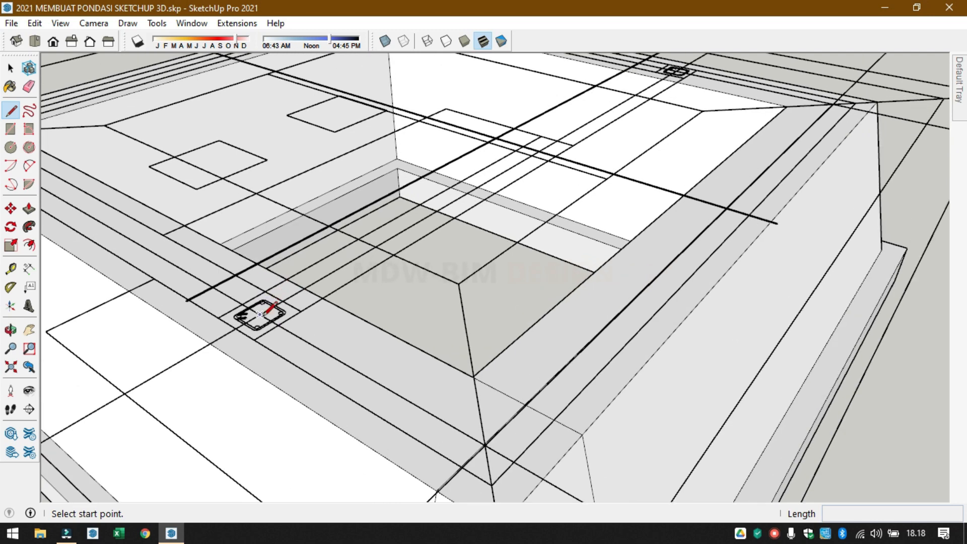
{"action": "left_click", "coordinate": [260, 315]}
{"action": "scroll", "coordinate": [257, 312], "scroll_direction": "down", "scroll_amount": 4}
{"action": "scroll", "coordinate": [568, 135], "scroll_direction": "up", "scroll_amount": 4}
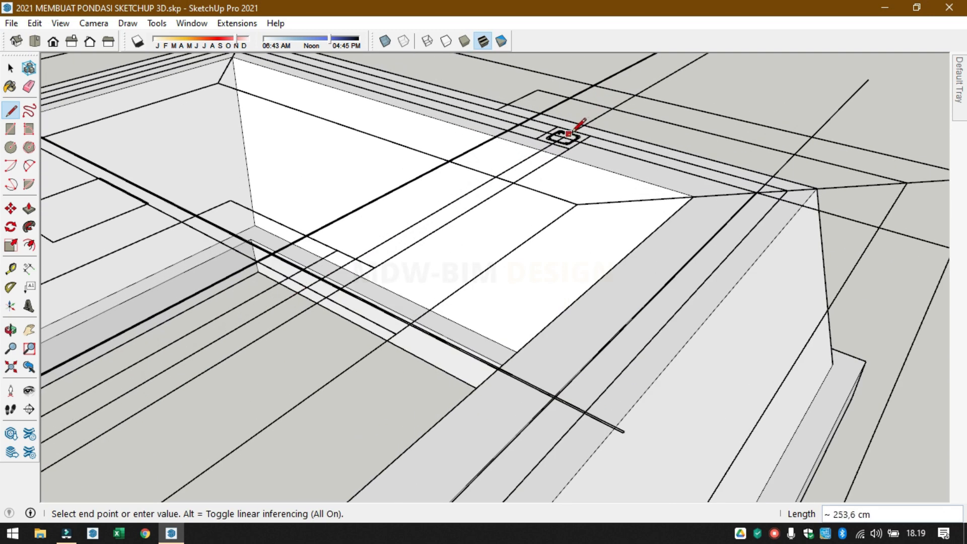
{"action": "scroll", "coordinate": [567, 136], "scroll_direction": "up", "scroll_amount": 3}
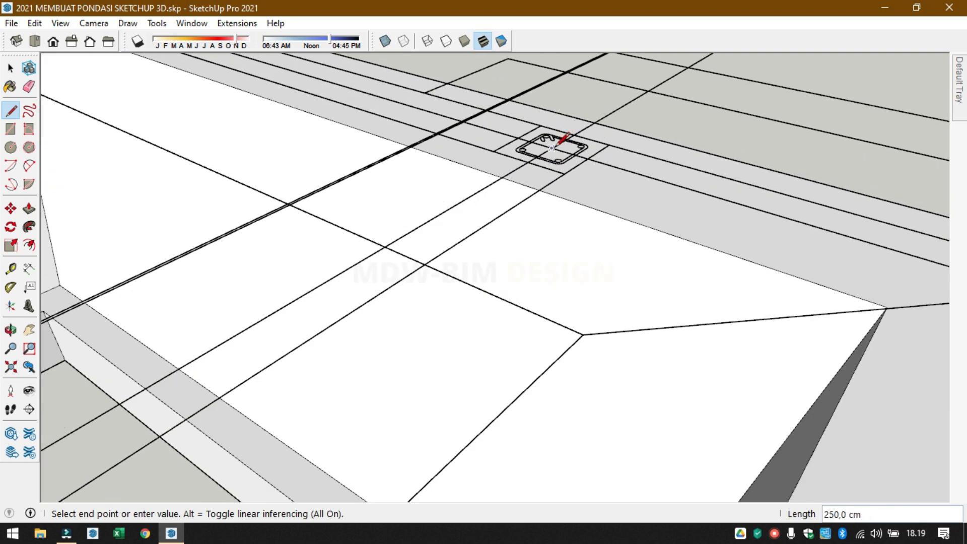
{"action": "left_click", "coordinate": [560, 143]}
{"action": "scroll", "coordinate": [554, 151], "scroll_direction": "down", "scroll_amount": 5}
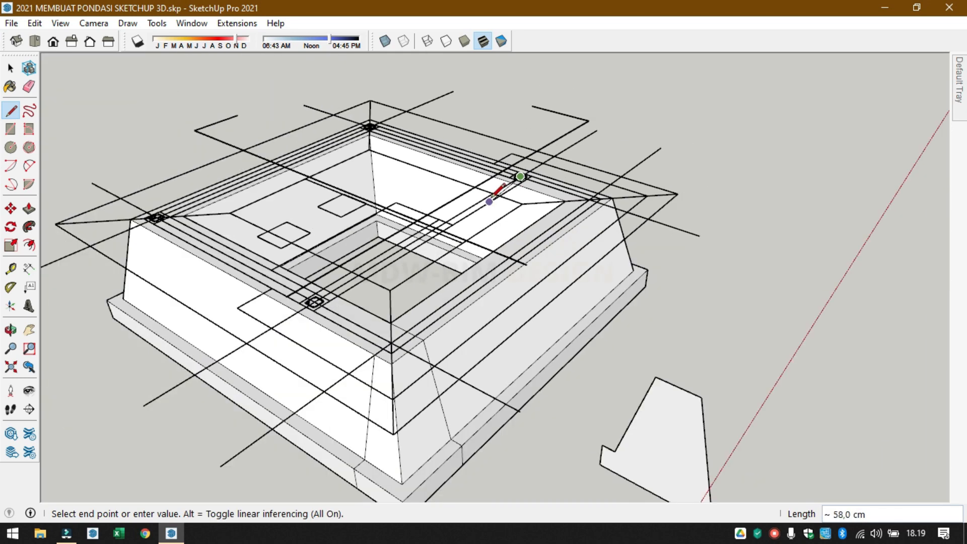
{"action": "scroll", "coordinate": [494, 192], "scroll_direction": "down", "scroll_amount": 3}
{"action": "key", "text": "space"}
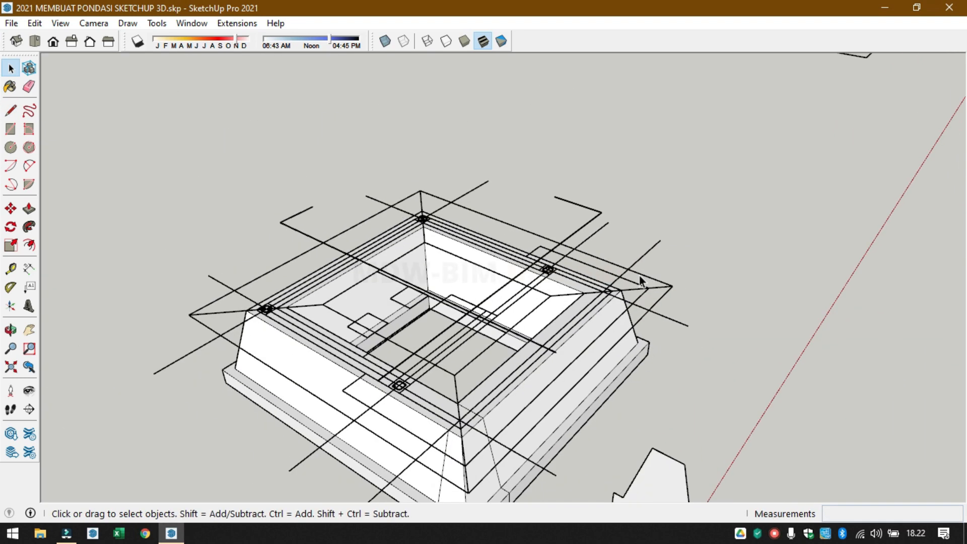
- Hide the floor plan linework component lying over the foundation
{"action": "scroll", "coordinate": [641, 344], "scroll_direction": "down", "scroll_amount": 3}
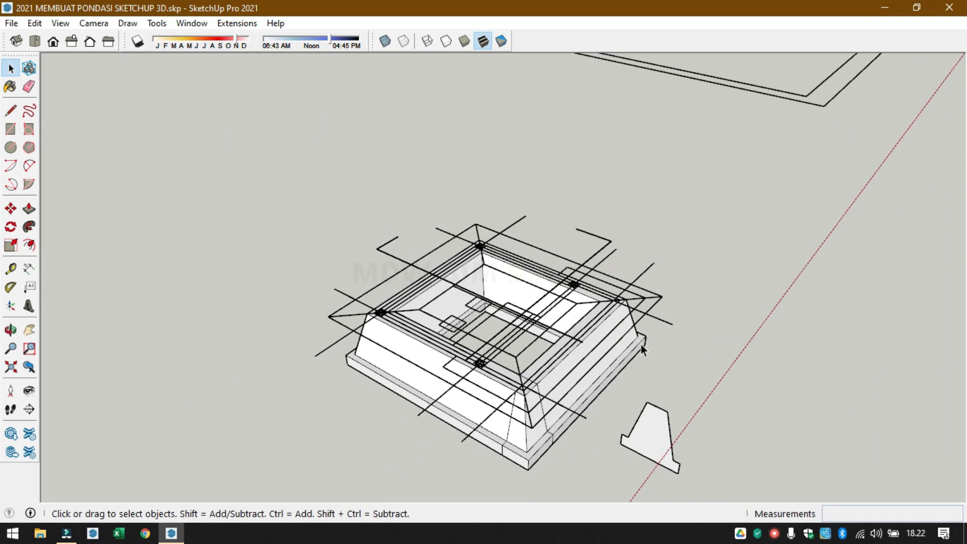
{"action": "scroll", "coordinate": [645, 363], "scroll_direction": "up", "scroll_amount": 4}
{"action": "scroll", "coordinate": [610, 338], "scroll_direction": "down", "scroll_amount": 2}
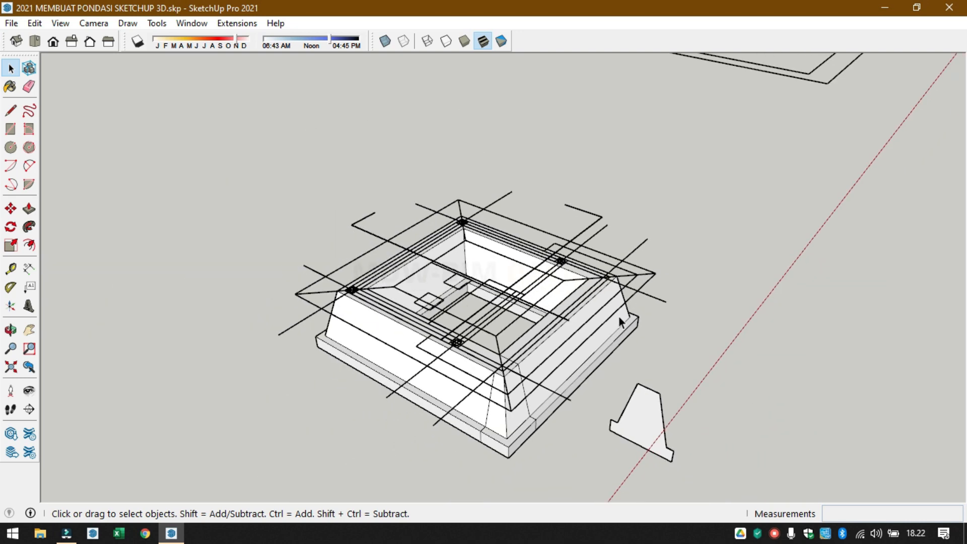
{"action": "left_click", "coordinate": [655, 274]}
{"action": "right_click", "coordinate": [654, 274]}
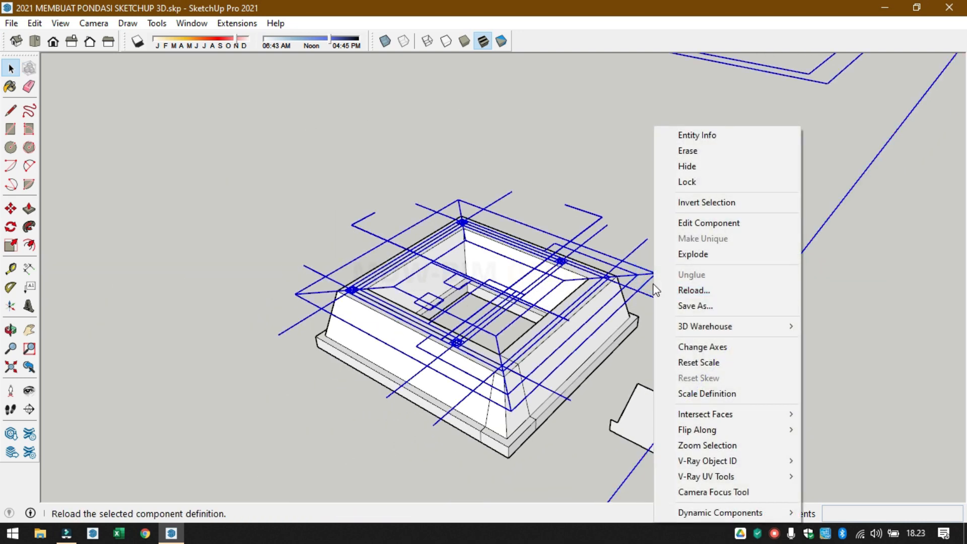
{"action": "left_click", "coordinate": [715, 164]}
- Open the foundation group for editing and display its back edges as dashed lines at the closed corner
{"action": "scroll", "coordinate": [569, 337], "scroll_direction": "down", "scroll_amount": 2}
{"action": "scroll", "coordinate": [524, 368], "scroll_direction": "up", "scroll_amount": 5}
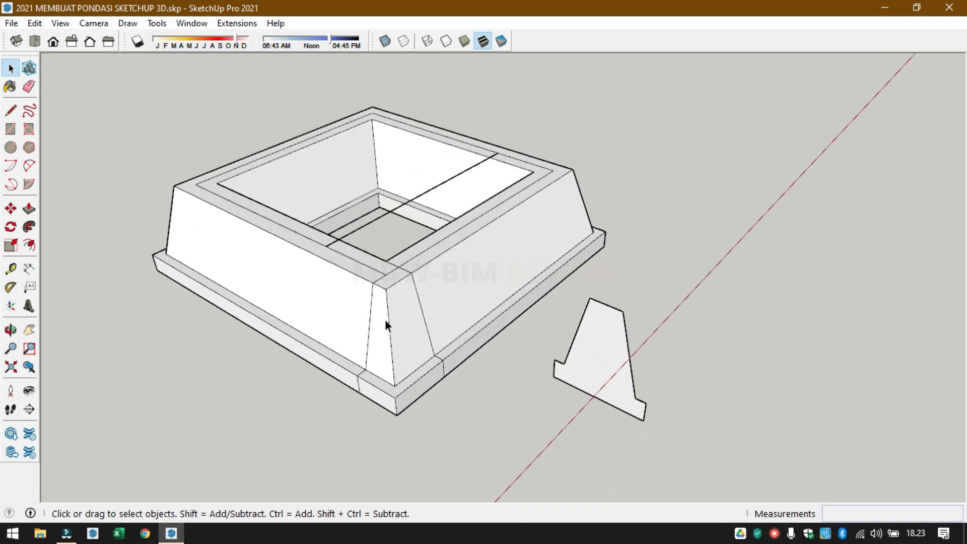
{"action": "scroll", "coordinate": [395, 280], "scroll_direction": "down", "scroll_amount": 1}
{"action": "middle_click_drag", "start_coordinate": [395, 280], "coordinate": [383, 360]}
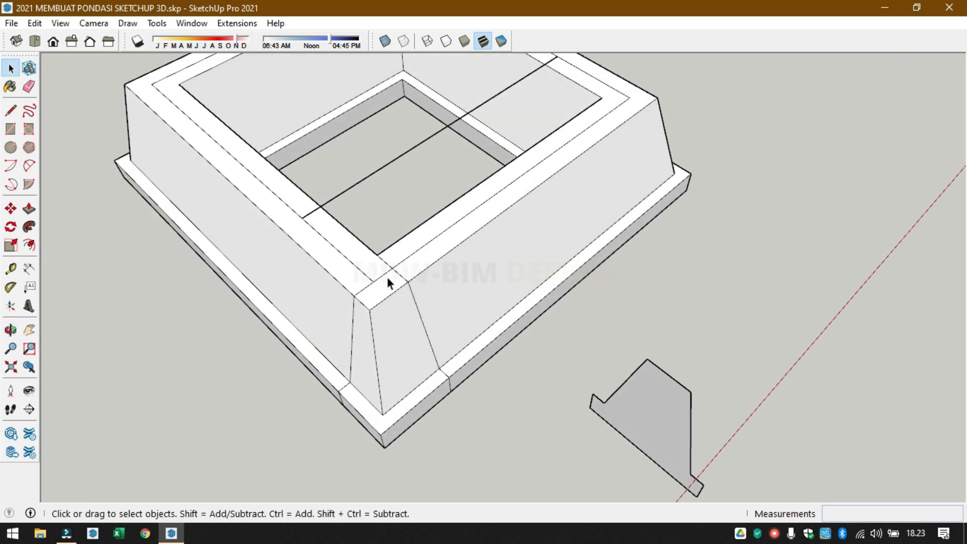
{"action": "scroll", "coordinate": [387, 275], "scroll_direction": "up", "scroll_amount": 2}
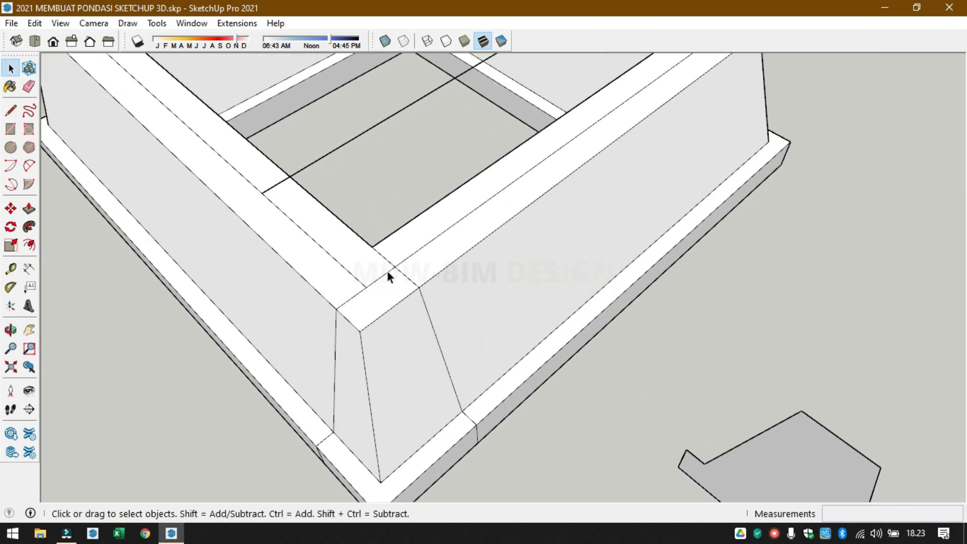
{"action": "left_click", "coordinate": [29, 87]}
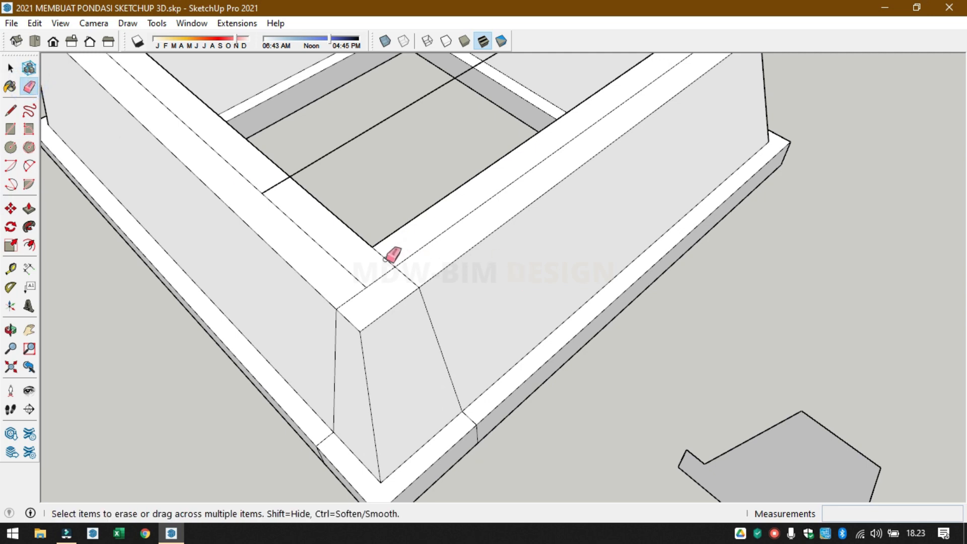
{"action": "scroll", "coordinate": [393, 256], "scroll_direction": "up", "scroll_amount": 3}
{"action": "scroll", "coordinate": [413, 272], "scroll_direction": "down", "scroll_amount": 3}
{"action": "key", "text": "space"}
{"action": "middle_click_drag", "start_coordinate": [381, 256], "coordinate": [413, 246]}
{"action": "left_click", "coordinate": [28, 86]}
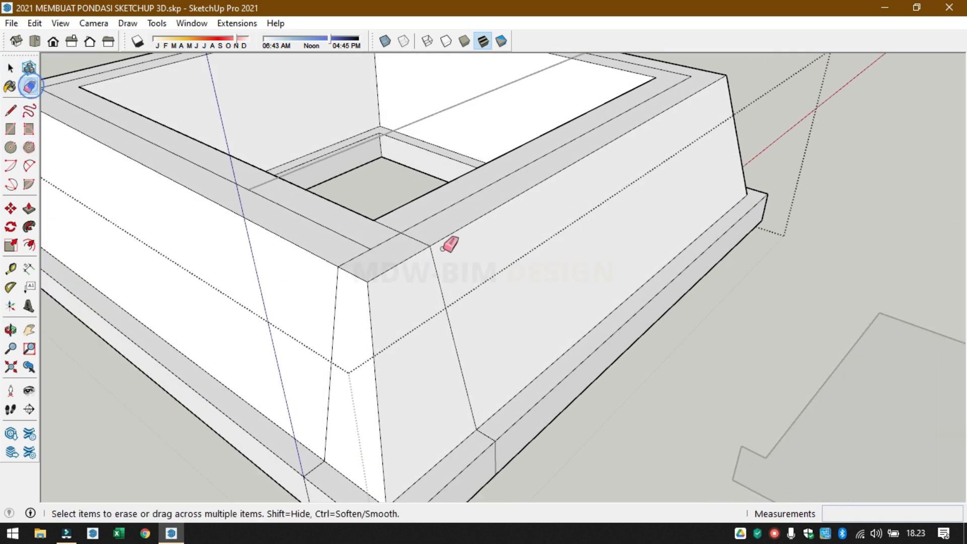
{"action": "left_click", "coordinate": [403, 40]}
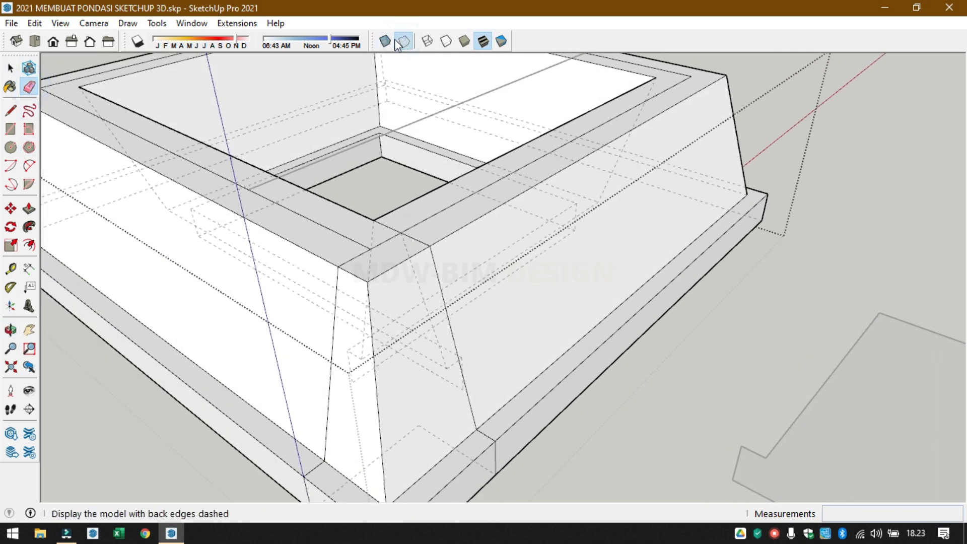
- Erase the leftover seam edges around the closed corner on the foundation's top, underside, footing and sloped outer walls
{"action": "left_click", "coordinate": [386, 227]}
{"action": "mouse_move", "coordinate": [434, 328]}
{"action": "middle_mouse_down"}
{"action": "mouse_move", "coordinate": [337, 367]}
{"action": "mouse_move", "coordinate": [423, 302]}
{"action": "mouse_move", "coordinate": [354, 350]}
{"action": "mouse_move", "coordinate": [372, 331]}
{"action": "middle_mouse_up"}
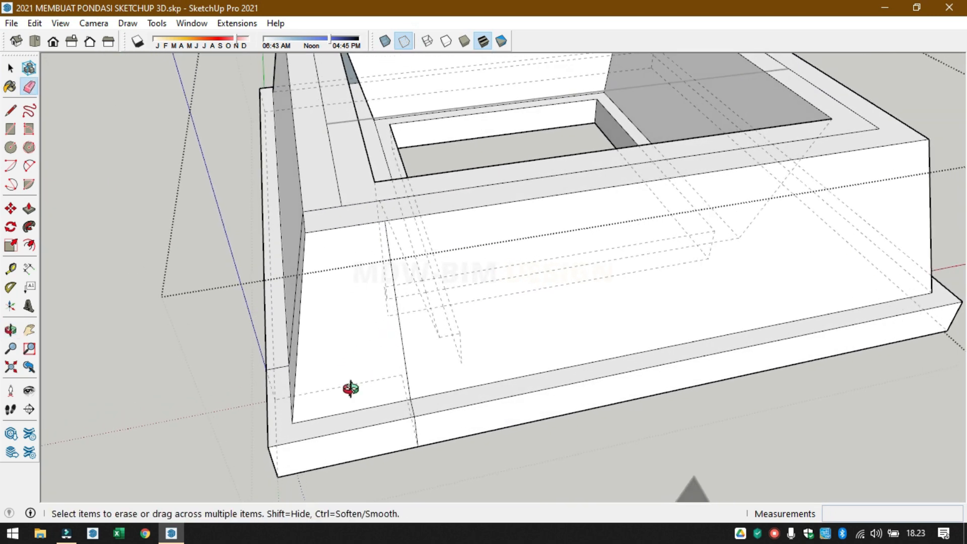
{"action": "middle_click_drag", "start_coordinate": [350, 389], "coordinate": [428, 365]}
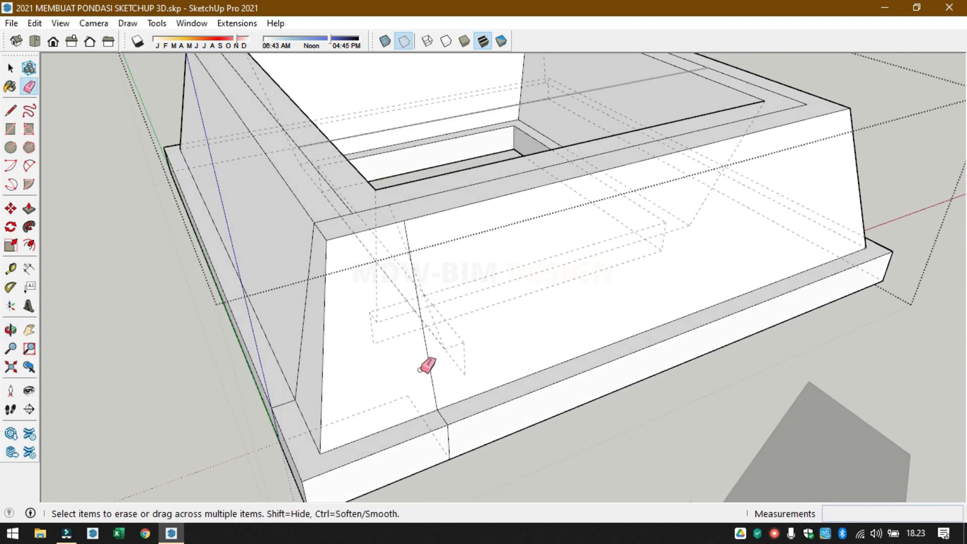
{"action": "left_click", "coordinate": [393, 399]}
{"action": "left_click", "coordinate": [411, 400]}
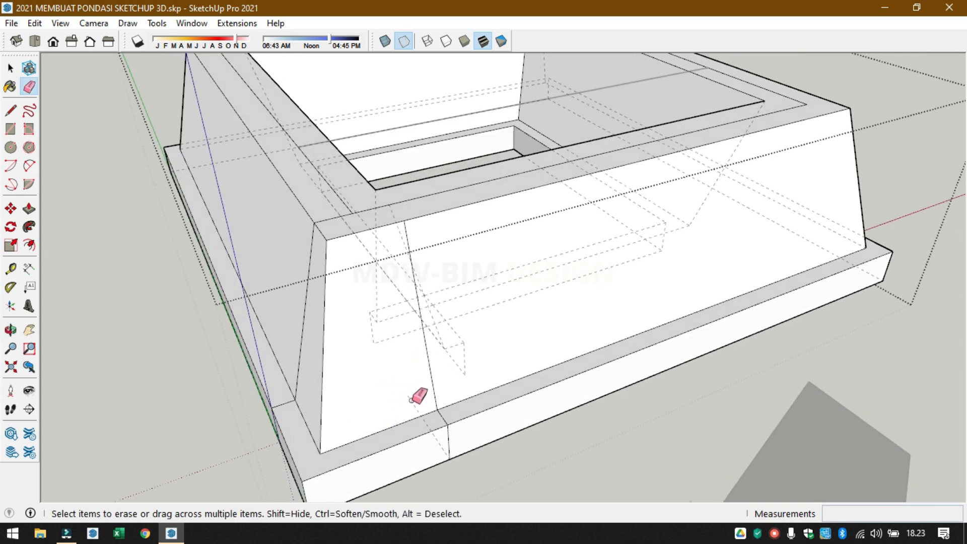
{"action": "left_click", "coordinate": [445, 419]}
{"action": "left_click", "coordinate": [451, 437]}
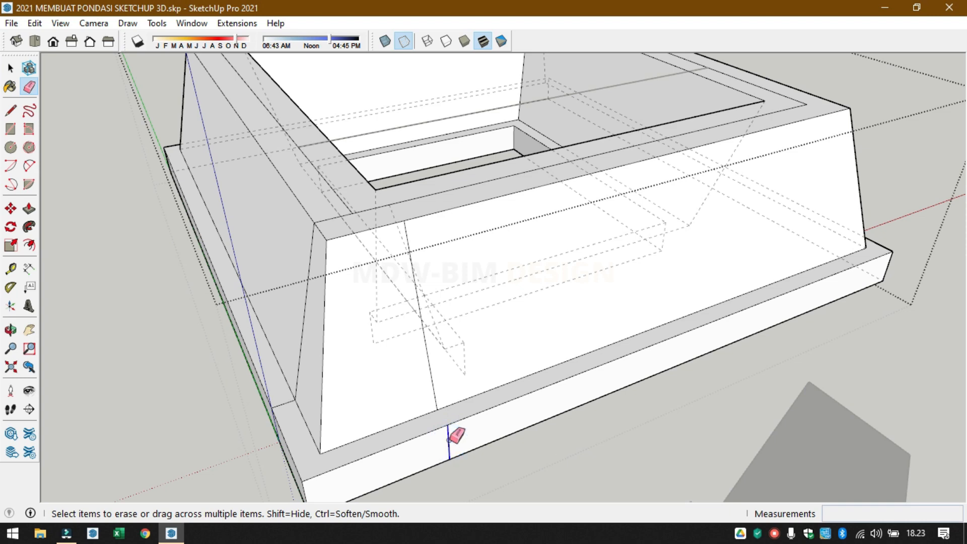
{"action": "left_click", "coordinate": [449, 439]}
{"action": "left_click", "coordinate": [432, 383]}
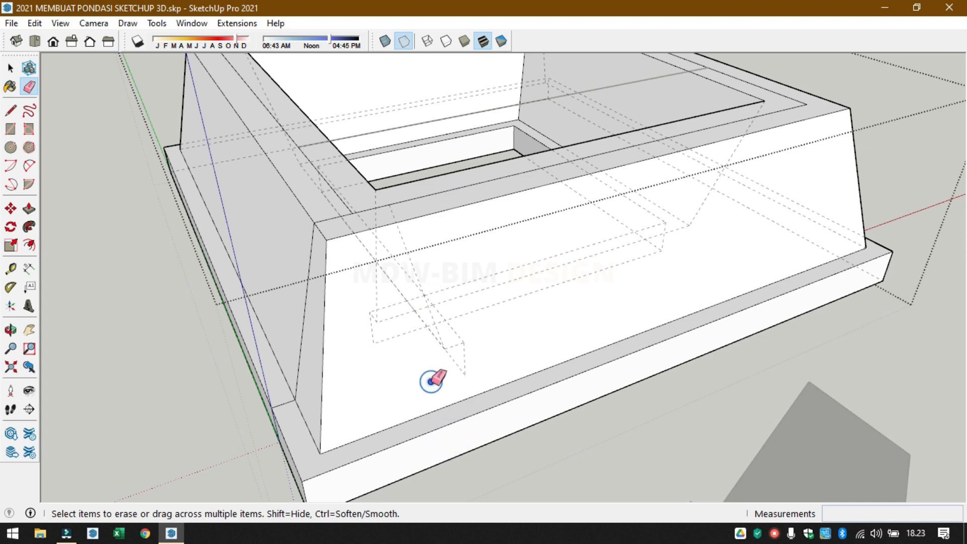
{"action": "left_click", "coordinate": [297, 377]}
- Inspect the closed corner from the inside, and turn off the dashed display of back edges
{"action": "mouse_move", "coordinate": [287, 403]}
{"action": "middle_mouse_down"}
{"action": "mouse_move", "coordinate": [296, 410]}
{"action": "mouse_move", "coordinate": [334, 368]}
{"action": "mouse_move", "coordinate": [409, 348]}
{"action": "mouse_move", "coordinate": [333, 423]}
{"action": "mouse_move", "coordinate": [438, 237]}
{"action": "middle_mouse_up"}
{"action": "scroll", "coordinate": [378, 202], "scroll_direction": "up", "scroll_amount": 3}
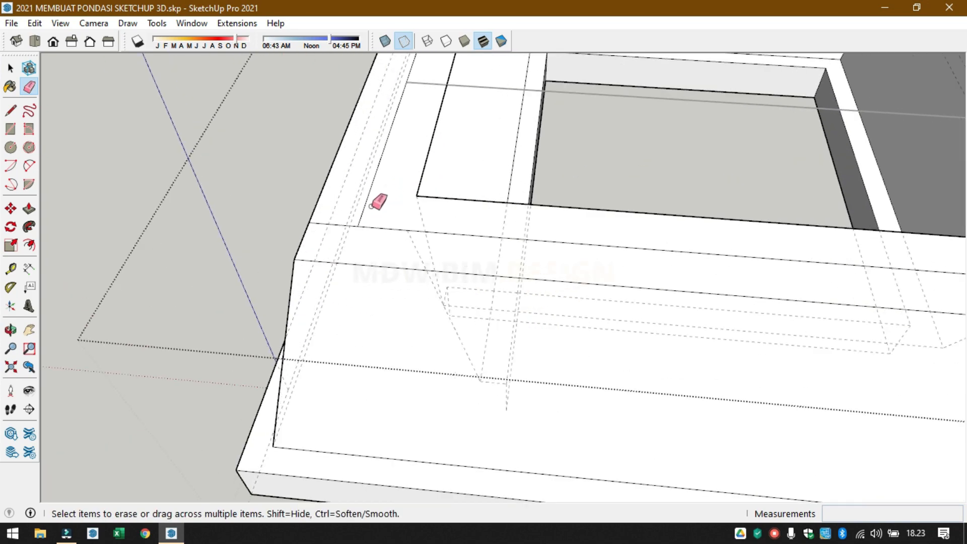
{"action": "mouse_move", "coordinate": [338, 225]}
{"action": "middle_mouse_down"}
{"action": "mouse_move", "coordinate": [615, 253]}
{"action": "mouse_move", "coordinate": [328, 298]}
{"action": "mouse_move", "coordinate": [241, 199]}
{"action": "mouse_move", "coordinate": [514, 307]}
{"action": "mouse_move", "coordinate": [425, 272]}
{"action": "mouse_move", "coordinate": [554, 268]}
{"action": "middle_mouse_up"}
{"action": "scroll", "coordinate": [529, 277], "scroll_direction": "up", "scroll_amount": 2}
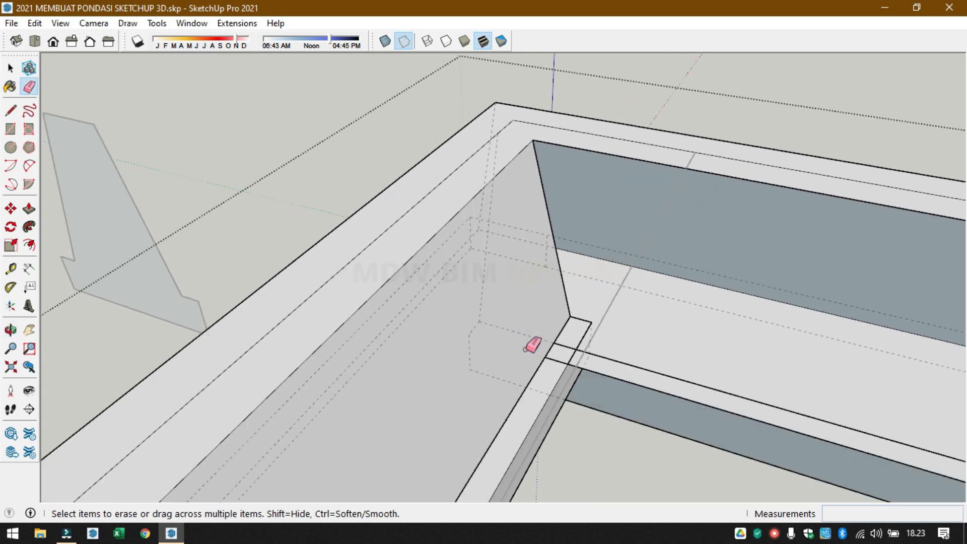
{"action": "mouse_move", "coordinate": [522, 313]}
{"action": "middle_mouse_down"}
{"action": "mouse_move", "coordinate": [553, 362]}
{"action": "mouse_move", "coordinate": [624, 347]}
{"action": "middle_mouse_up"}
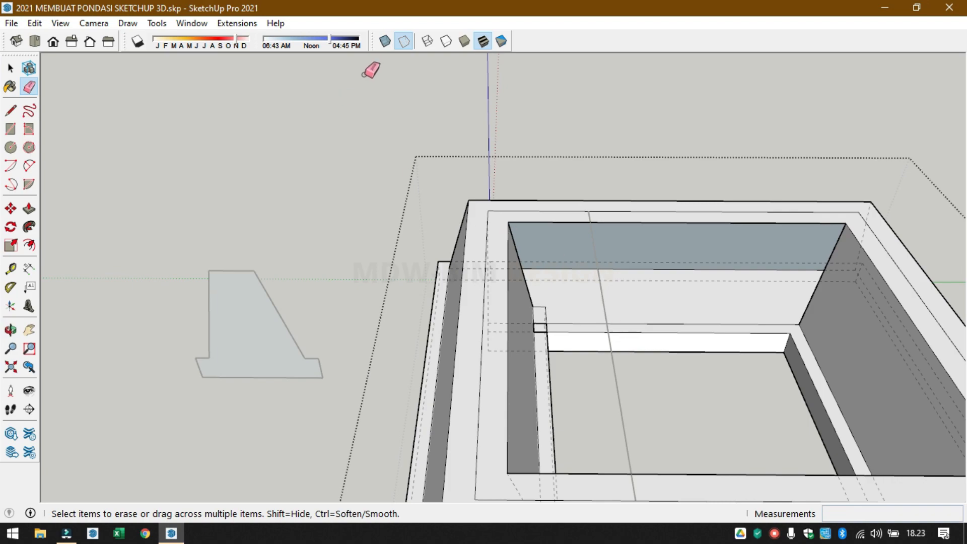
{"action": "left_click", "coordinate": [404, 40]}
- Trace the slanted inner corner edge from the foundation's top down to the footing to close the inner wall face
{"action": "middle_click_drag", "start_coordinate": [550, 183], "coordinate": [922, 389]}
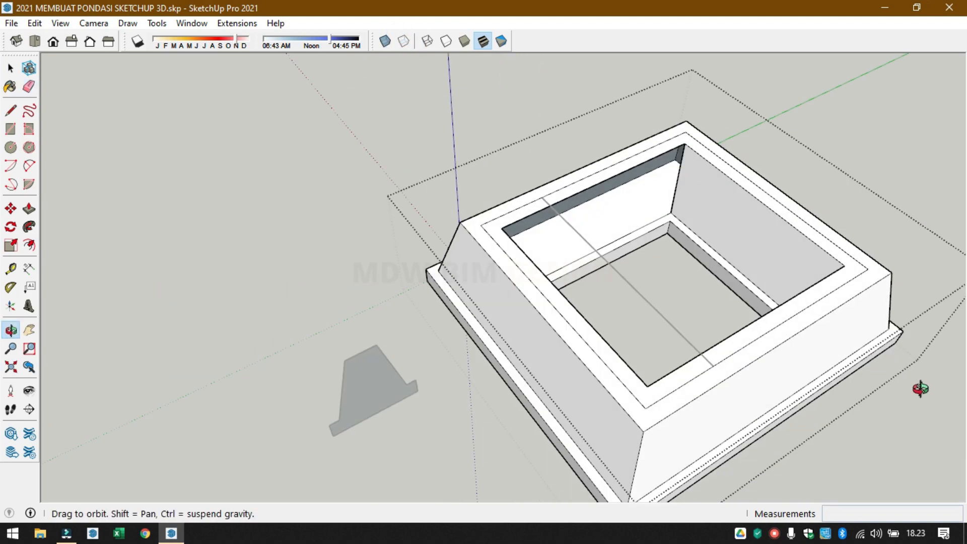
{"action": "scroll", "coordinate": [650, 252], "scroll_direction": "up", "scroll_amount": 5}
{"action": "mouse_move", "coordinate": [648, 279]}
{"action": "middle_mouse_down"}
{"action": "mouse_move", "coordinate": [484, 355]}
{"action": "mouse_move", "coordinate": [301, 323]}
{"action": "mouse_move", "coordinate": [252, 277]}
{"action": "middle_mouse_up"}
{"action": "scroll", "coordinate": [417, 270], "scroll_direction": "up", "scroll_amount": 5}
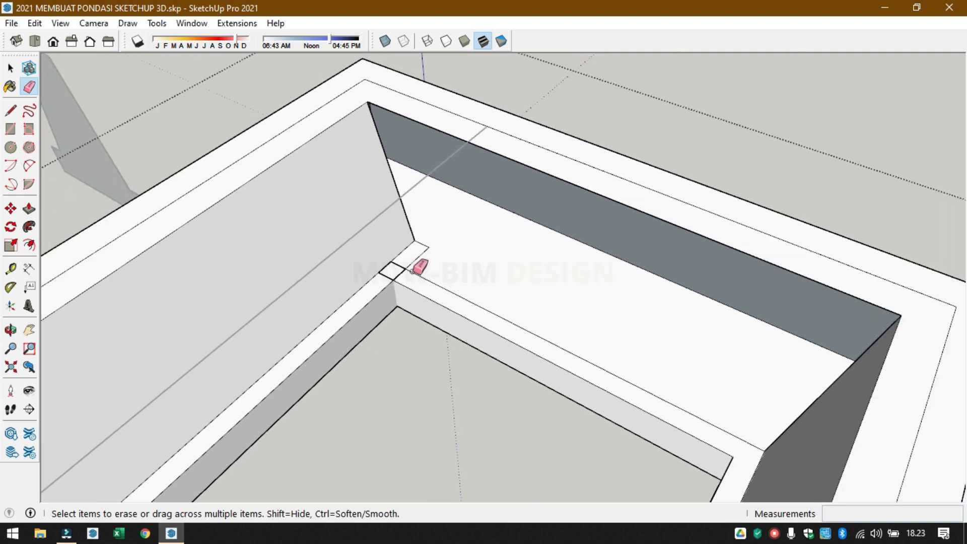
{"action": "key", "text": "l"}
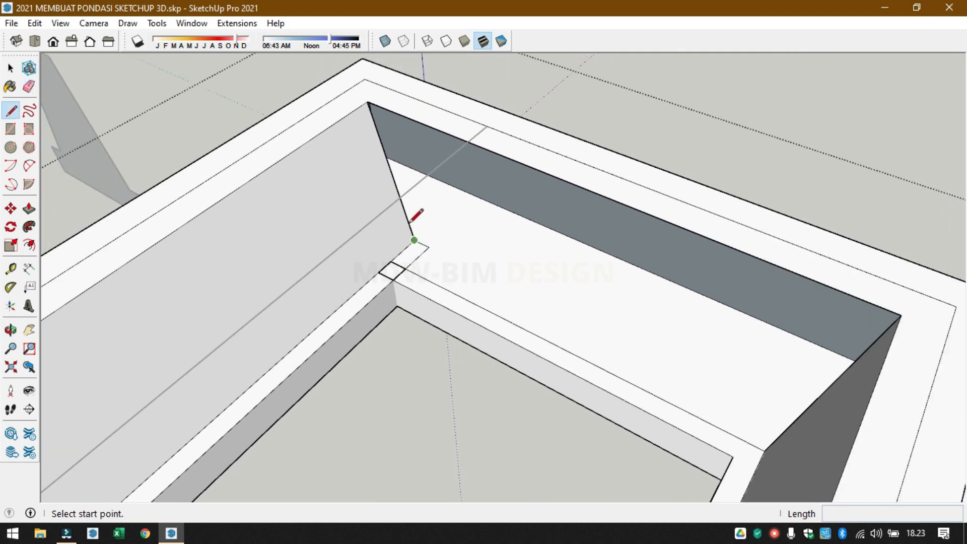
{"action": "left_click", "coordinate": [367, 101]}
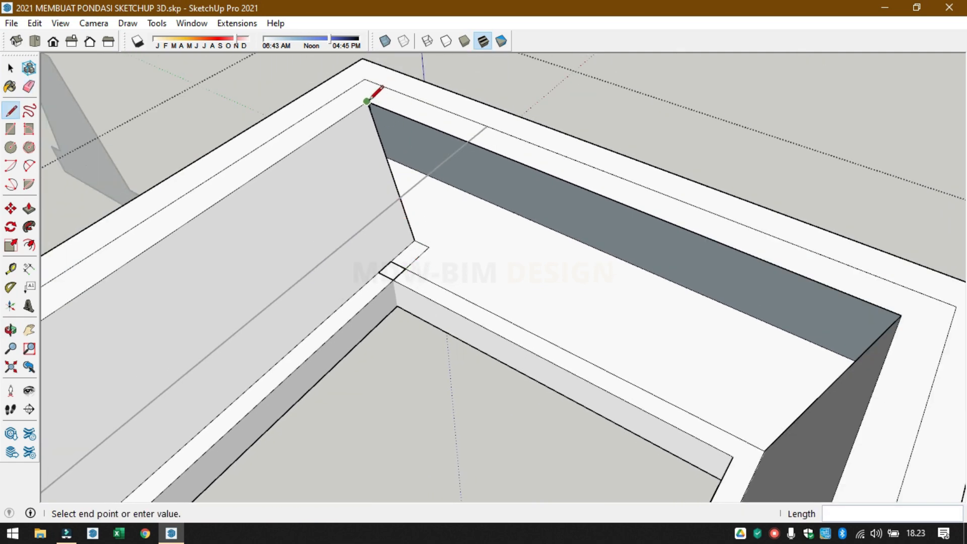
{"action": "left_click", "coordinate": [391, 260]}
- Draw the 20 cm inner corner edge of the footing, from its bottom corner up to its upper face
{"action": "scroll", "coordinate": [394, 259], "scroll_direction": "down", "scroll_amount": 3}
{"action": "middle_click_drag", "start_coordinate": [394, 259], "coordinate": [615, 307]}
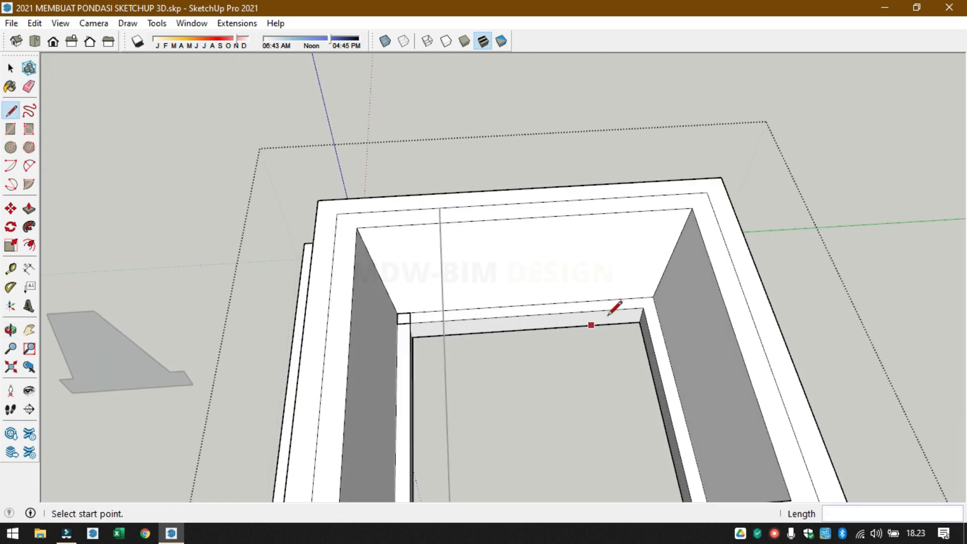
{"action": "scroll", "coordinate": [425, 298], "scroll_direction": "up", "scroll_amount": 4}
{"action": "scroll", "coordinate": [266, 344], "scroll_direction": "up", "scroll_amount": 2}
{"action": "key", "text": "space"}
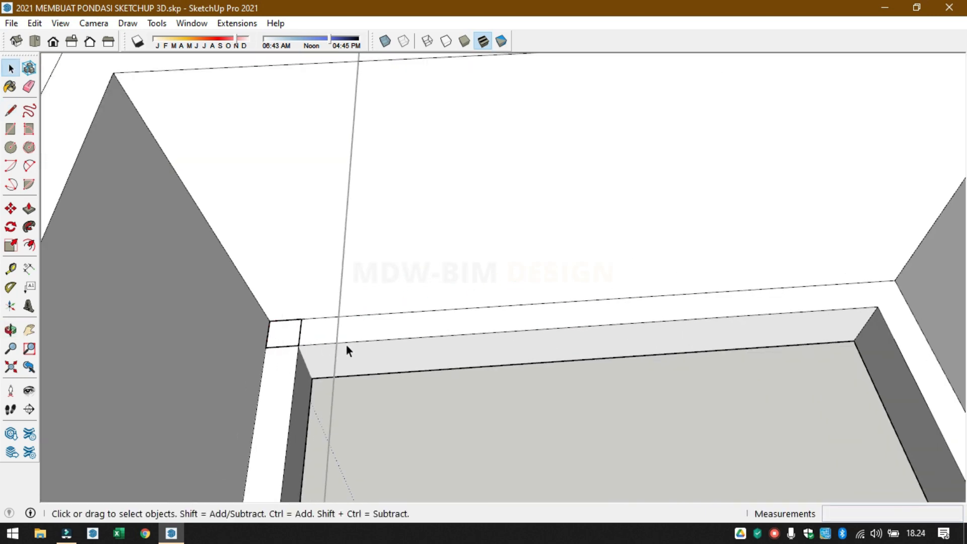
{"action": "key", "text": "l"}
{"action": "left_click", "coordinate": [313, 378]}
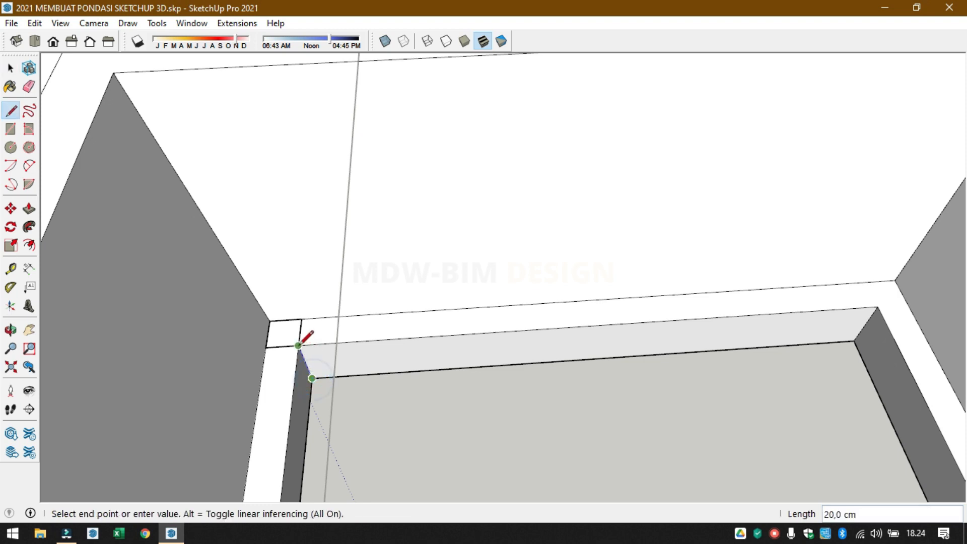
{"action": "left_click", "coordinate": [300, 346]}
- Erase the two leftover edges of the small square at the inner corner of the footing's upper face
{"action": "key", "text": "space"}
{"action": "key", "text": "e"}
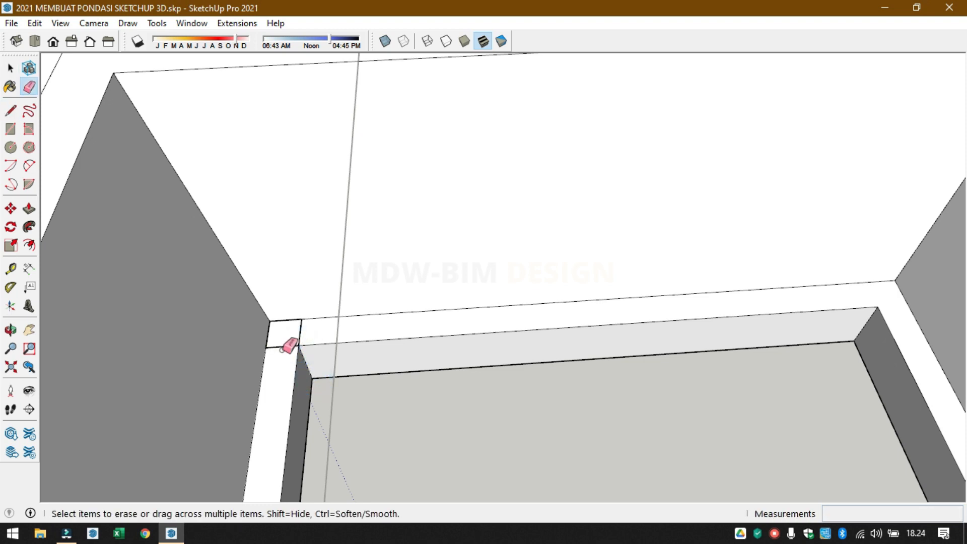
{"action": "left_click", "coordinate": [281, 347]}
{"action": "left_click", "coordinate": [300, 333]}
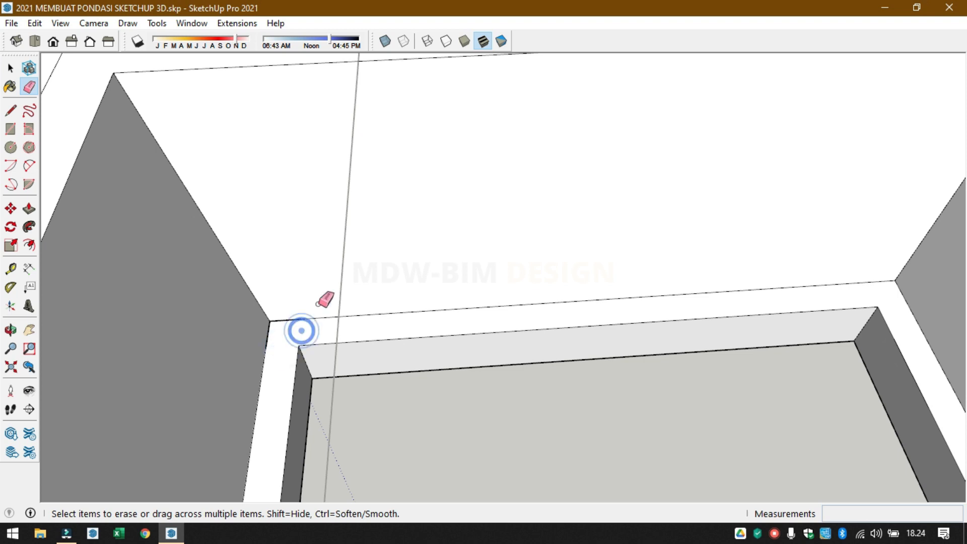
- Show the hidden back edges and erase the leftover profile edges inside the foundation's closed corner, leaving the foundation group after that
{"action": "left_click", "coordinate": [403, 40]}
{"action": "mouse_move", "coordinate": [196, 315]}
{"action": "left_mouse_down"}
{"action": "mouse_move", "coordinate": [140, 415]}
{"action": "mouse_move", "coordinate": [143, 362]}
{"action": "mouse_move", "coordinate": [134, 379]}
{"action": "left_mouse_up"}
{"action": "left_click_drag", "start_coordinate": [177, 294], "coordinate": [136, 336]}
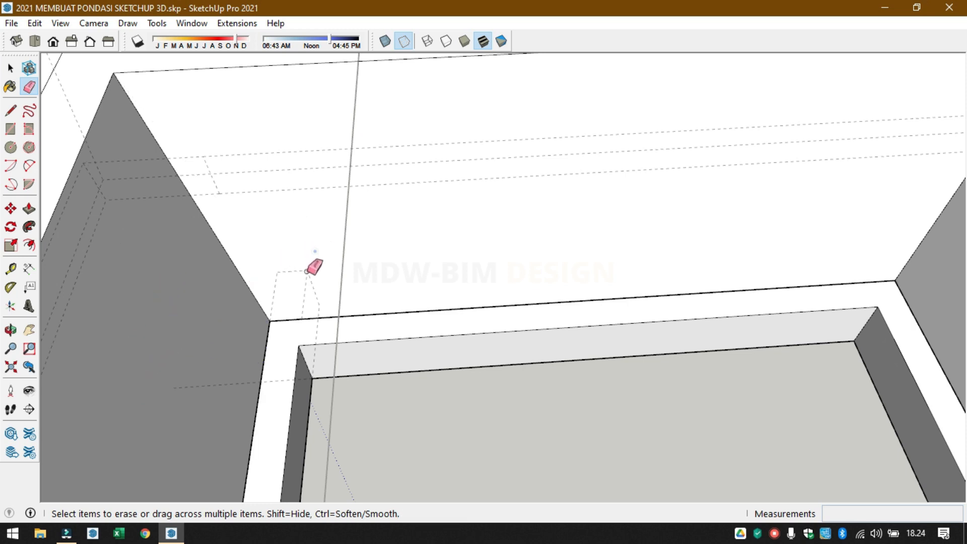
{"action": "left_click_drag", "start_coordinate": [315, 251], "coordinate": [268, 294]}
{"action": "left_click_drag", "start_coordinate": [221, 348], "coordinate": [206, 401]}
{"action": "left_click_drag", "start_coordinate": [319, 339], "coordinate": [327, 328]}
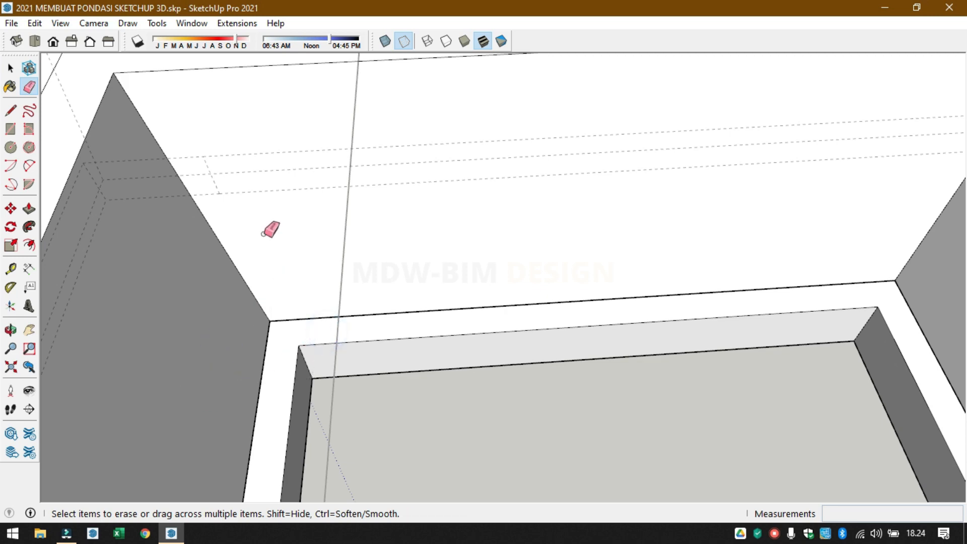
{"action": "left_click", "coordinate": [225, 180]}
{"action": "mouse_move", "coordinate": [281, 158]}
{"action": "middle_mouse_down"}
{"action": "mouse_move", "coordinate": [259, 222]}
{"action": "mouse_move", "coordinate": [446, 240]}
{"action": "mouse_move", "coordinate": [618, 162]}
{"action": "mouse_move", "coordinate": [641, 91]}
{"action": "mouse_move", "coordinate": [577, 259]}
{"action": "mouse_move", "coordinate": [503, 376]}
{"action": "mouse_move", "coordinate": [641, 333]}
{"action": "mouse_move", "coordinate": [858, 371]}
{"action": "mouse_move", "coordinate": [466, 391]}
{"action": "mouse_move", "coordinate": [317, 287]}
{"action": "mouse_move", "coordinate": [368, 309]}
{"action": "mouse_move", "coordinate": [819, 380]}
{"action": "mouse_move", "coordinate": [683, 287]}
{"action": "mouse_move", "coordinate": [602, 335]}
{"action": "mouse_move", "coordinate": [464, 339]}
{"action": "middle_mouse_up"}
{"action": "key", "text": "e"}
{"action": "key", "text": "space"}
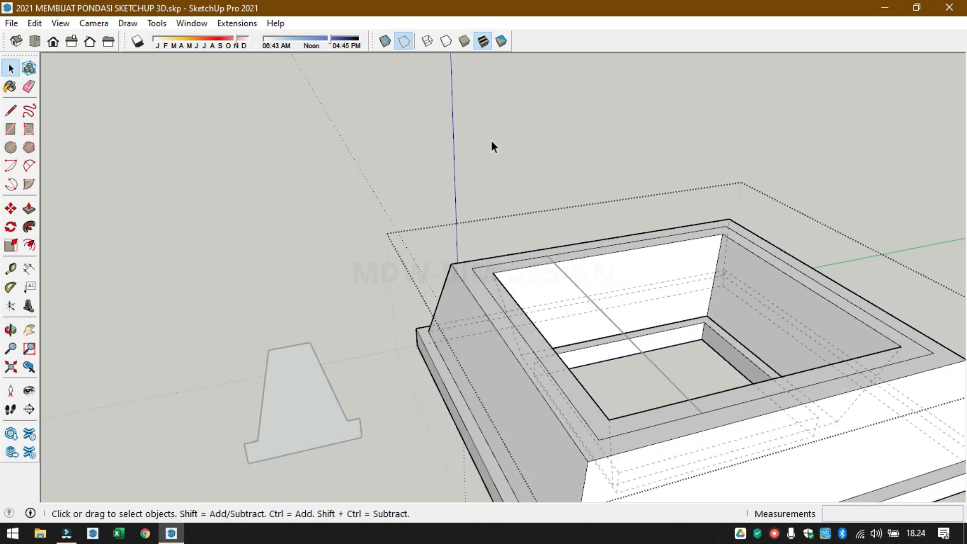
{"action": "left_click", "coordinate": [491, 141]}
- Move the profile by its top edge midpoint onto the end of the partition centre line on the foundation's top
{"action": "mouse_move", "coordinate": [531, 353]}
{"action": "middle_mouse_down"}
{"action": "mouse_move", "coordinate": [503, 384]}
{"action": "mouse_move", "coordinate": [527, 380]}
{"action": "middle_mouse_up"}
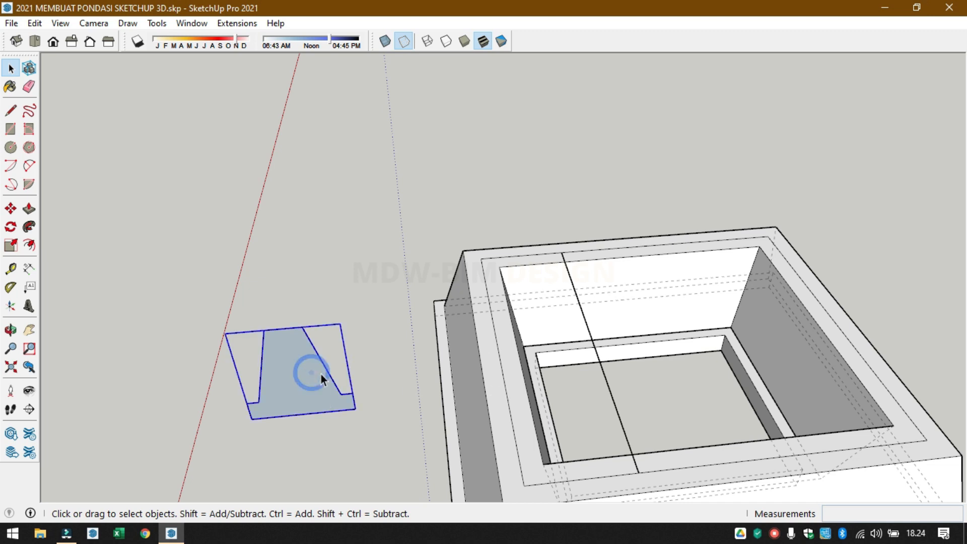
{"action": "key", "text": "m"}
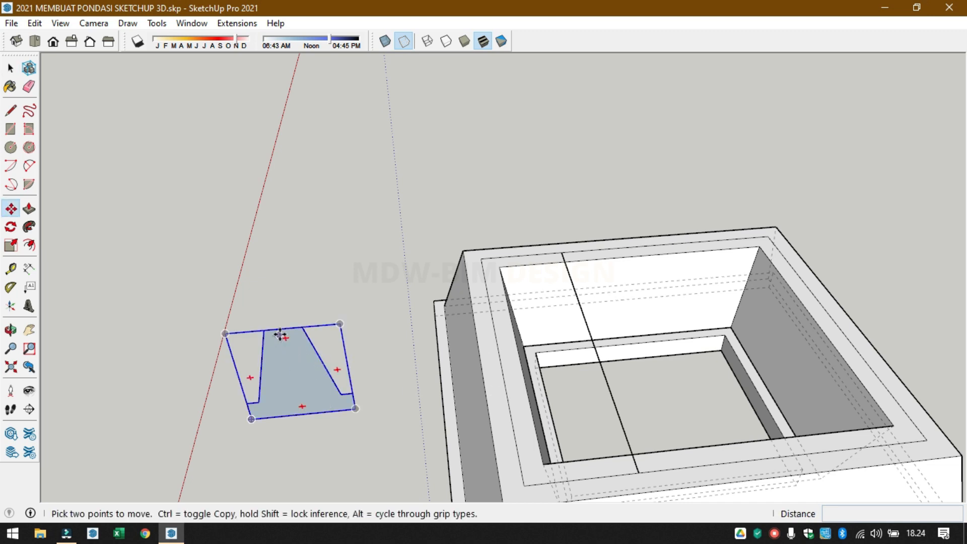
{"action": "left_click", "coordinate": [283, 330]}
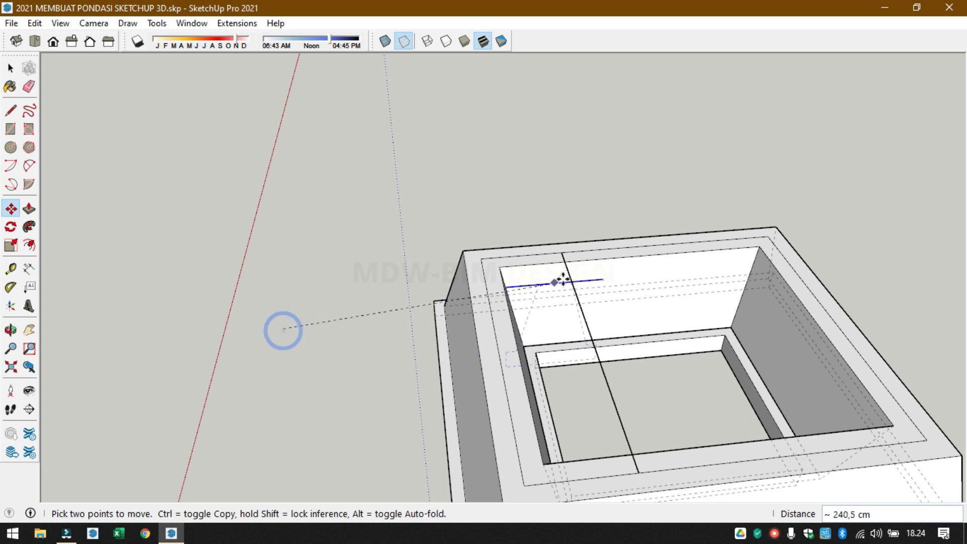
{"action": "left_click", "coordinate": [562, 253]}
{"action": "scroll", "coordinate": [598, 290], "scroll_direction": "up", "scroll_amount": 2}
{"action": "scroll", "coordinate": [595, 293], "scroll_direction": "down", "scroll_amount": 1}
{"action": "middle_click_drag", "start_coordinate": [562, 307], "coordinate": [525, 308]}
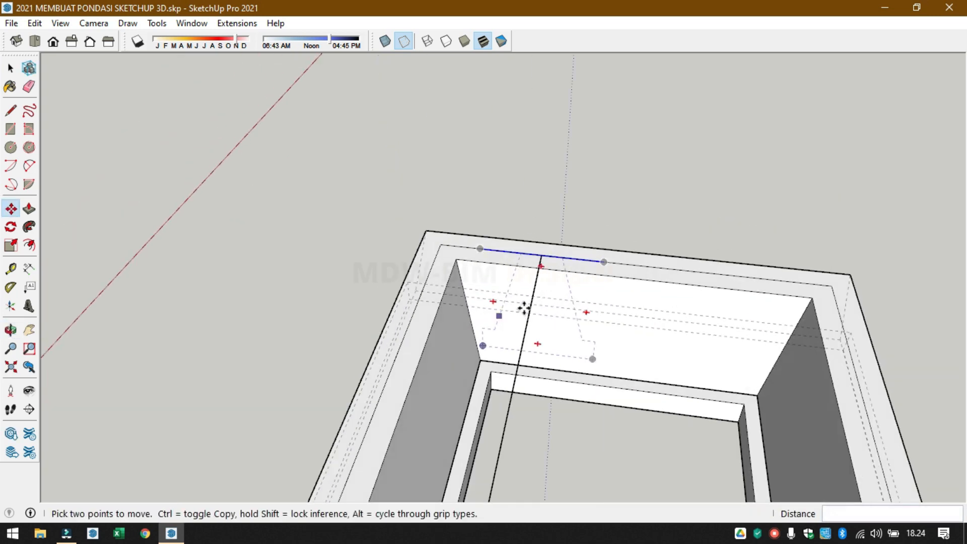
- Open the moved profile group and trace a path line along the full partition centre line across the foundation
{"action": "key", "text": "space"}
{"action": "double_click", "coordinate": [553, 285]}
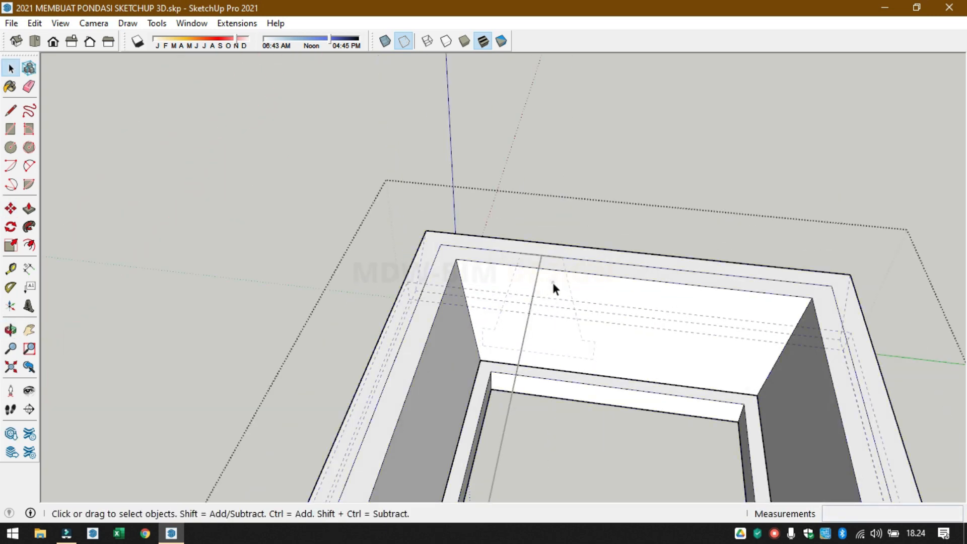
{"action": "key", "text": "Escape"}
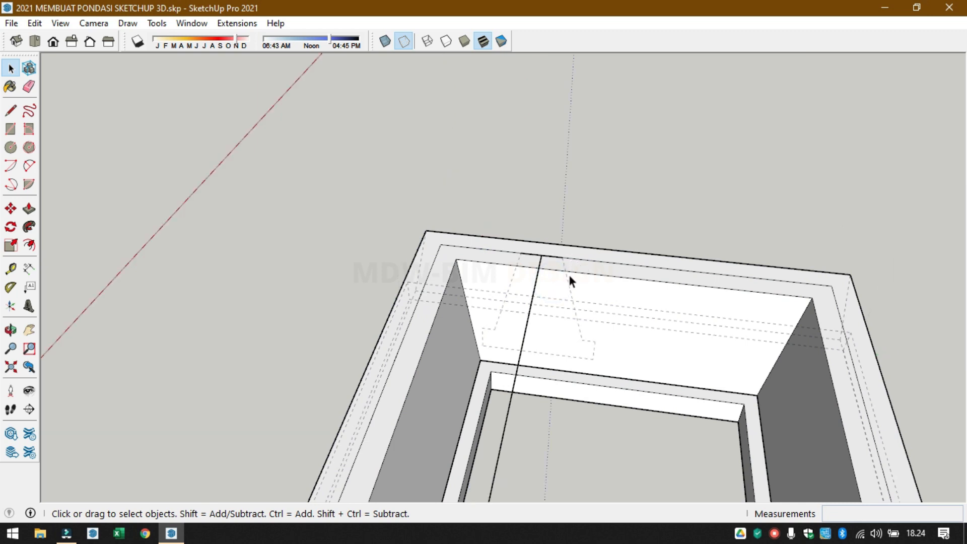
{"action": "left_click", "coordinate": [560, 258]}
{"action": "double_click", "coordinate": [558, 258]}
{"action": "scroll", "coordinate": [551, 280], "scroll_direction": "down", "scroll_amount": 5}
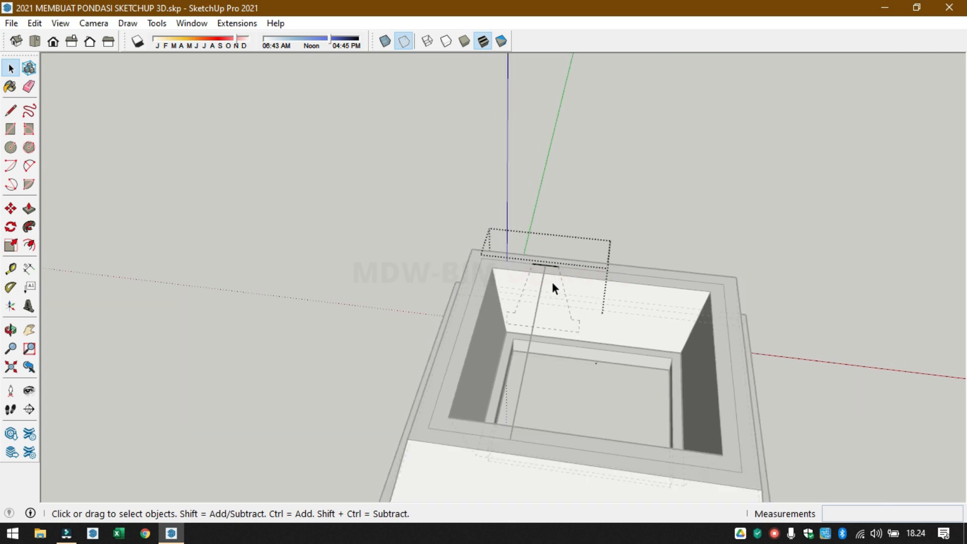
{"action": "key", "text": "l"}
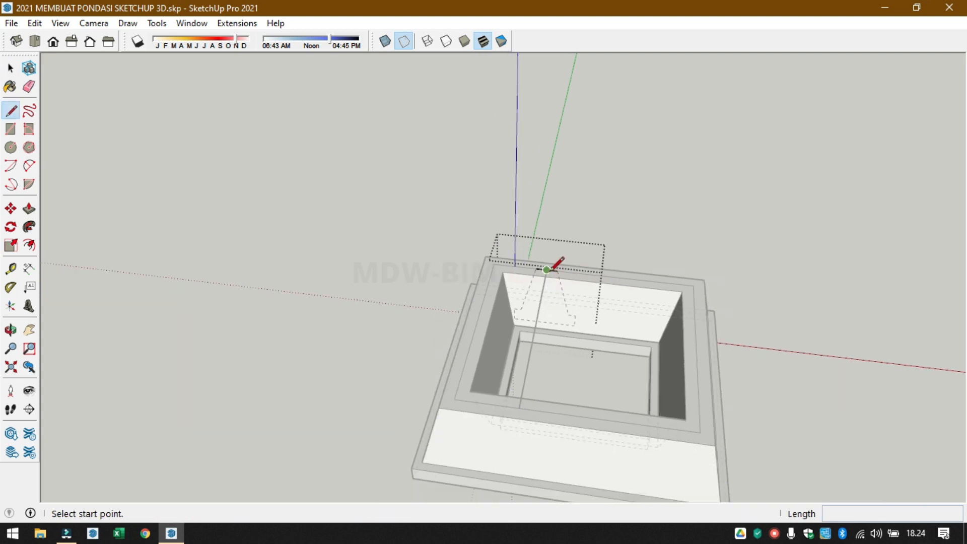
{"action": "left_click", "coordinate": [548, 270]}
{"action": "left_click", "coordinate": [519, 408]}
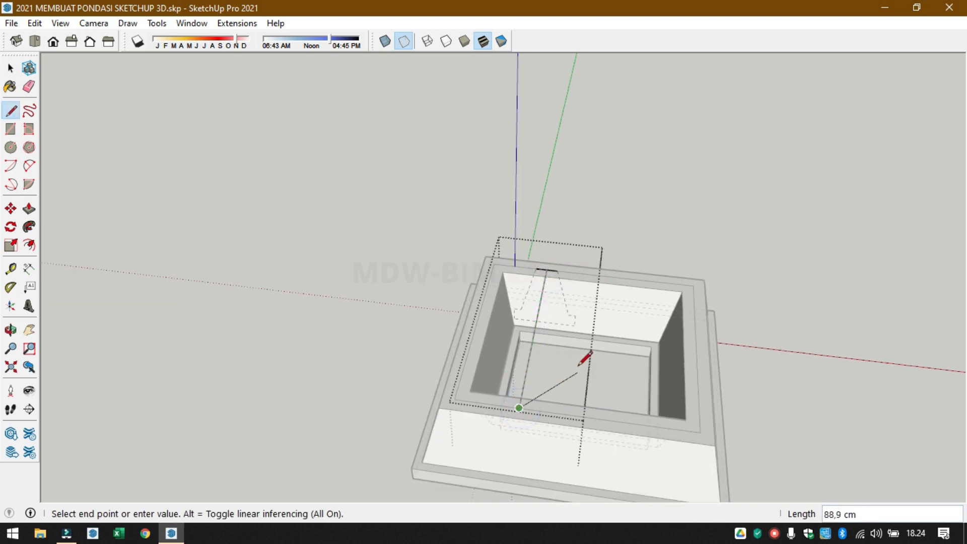
- Sweep the profile along the partition centre line with Follow Me and leave the group
{"action": "key", "text": "space"}
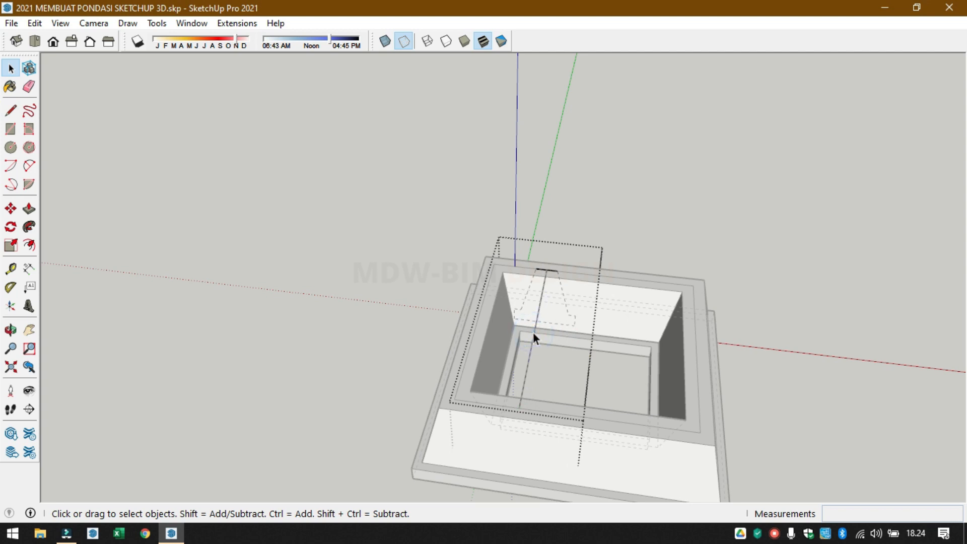
{"action": "left_click", "coordinate": [28, 226]}
{"action": "left_click", "coordinate": [551, 289]}
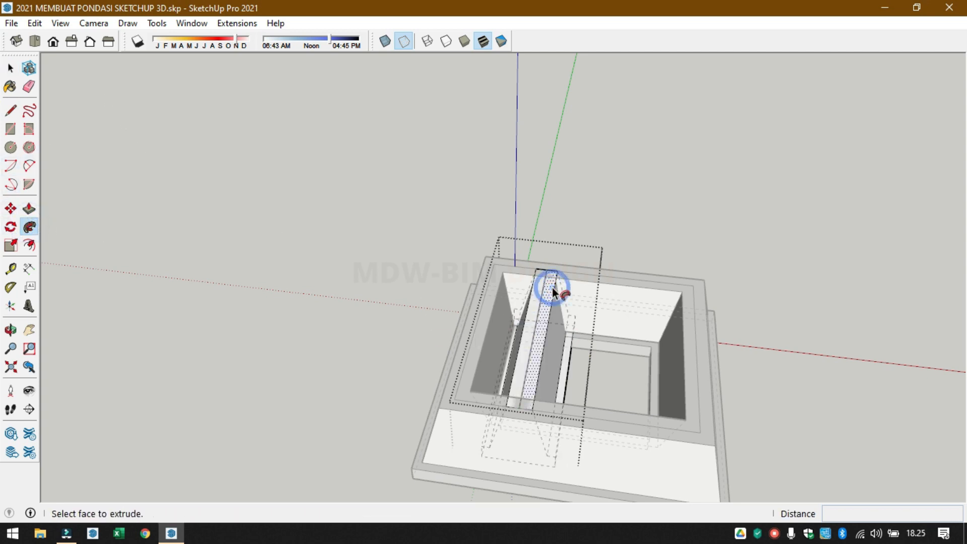
{"action": "mouse_move", "coordinate": [552, 288]}
{"action": "middle_mouse_down"}
{"action": "mouse_move", "coordinate": [551, 334]}
{"action": "mouse_move", "coordinate": [508, 353]}
{"action": "mouse_move", "coordinate": [559, 334]}
{"action": "middle_mouse_up"}
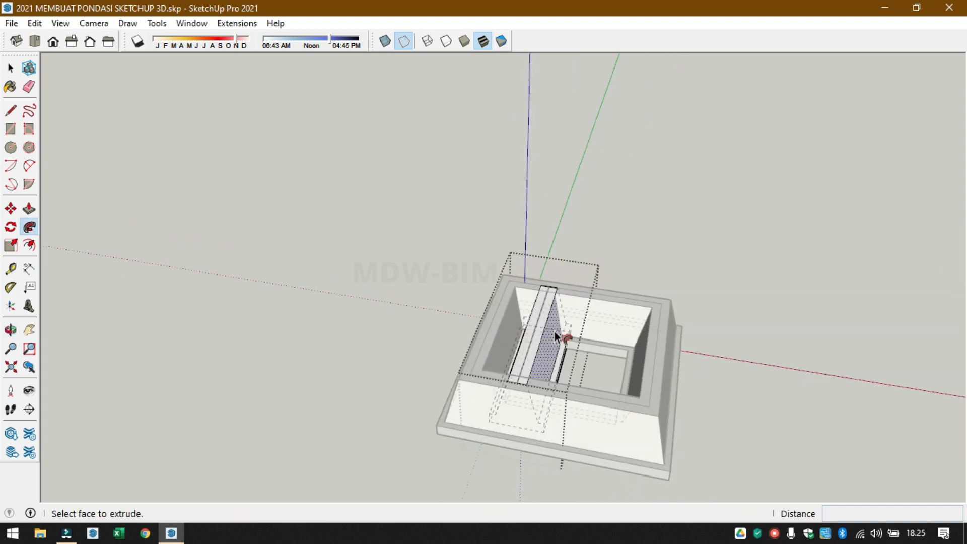
{"action": "key", "text": "space"}
{"action": "middle_click_drag", "start_coordinate": [631, 253], "coordinate": [561, 307]}
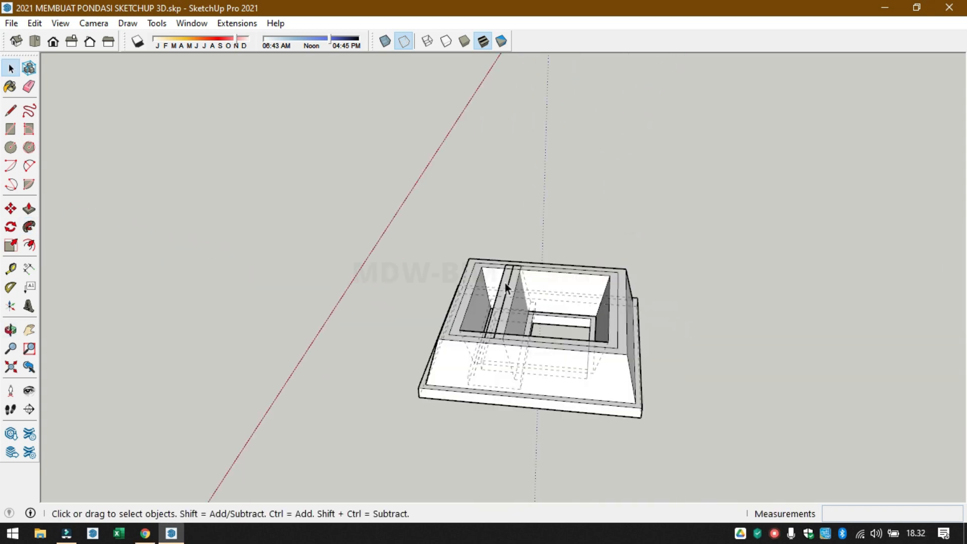
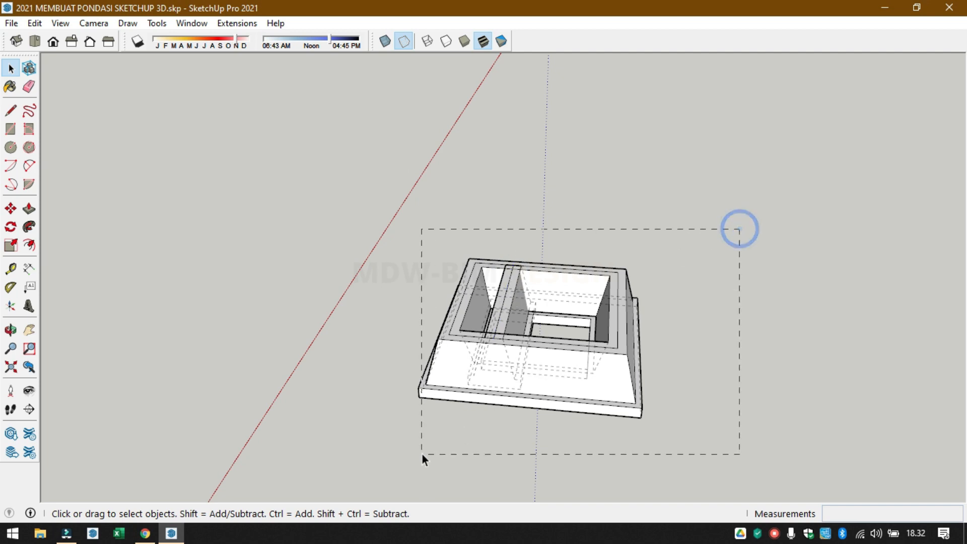
- Explode the outer foundation and partition foundation groups together into loose geometry
{"action": "left_click_drag", "start_coordinate": [422, 454], "coordinate": [423, 455]}
{"action": "right_click", "coordinate": [504, 313]}
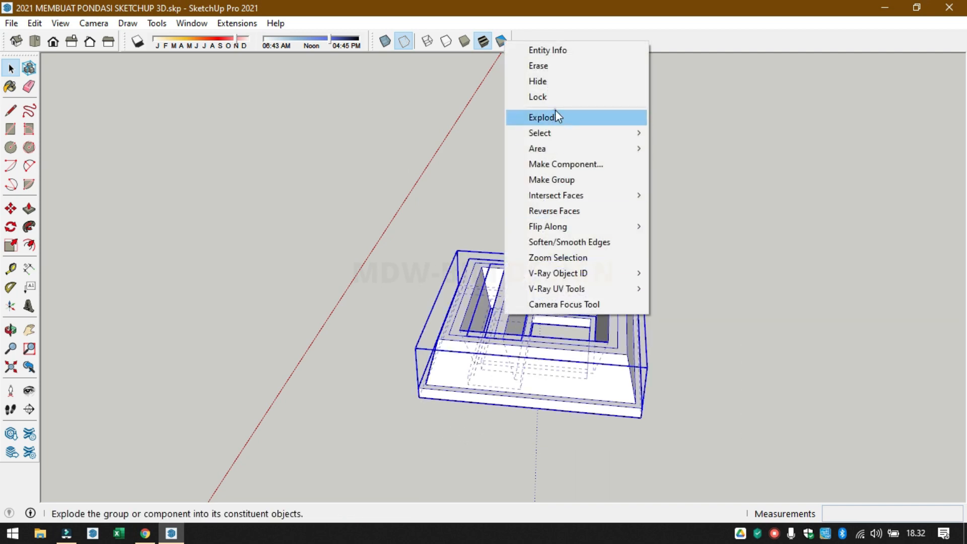
{"action": "left_click", "coordinate": [555, 110]}
{"action": "left_click", "coordinate": [724, 244]}
{"action": "left_click", "coordinate": [526, 309]}
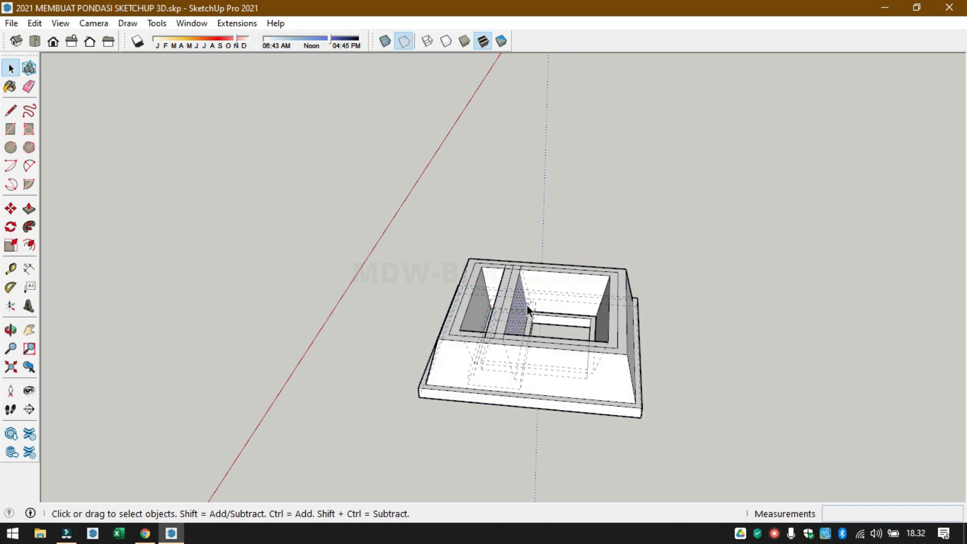
- Hide the dashed back edges and intersect all faces of the combined foundation with the selection
{"action": "left_click", "coordinate": [403, 40]}
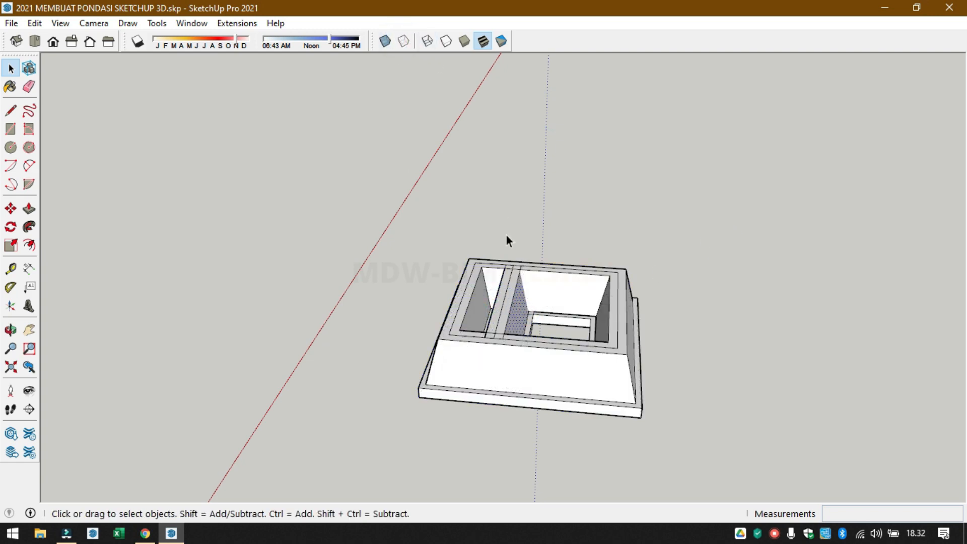
{"action": "scroll", "coordinate": [524, 288], "scroll_direction": "up", "scroll_amount": 1}
{"action": "left_click_drag", "start_coordinate": [391, 482], "coordinate": [392, 483]}
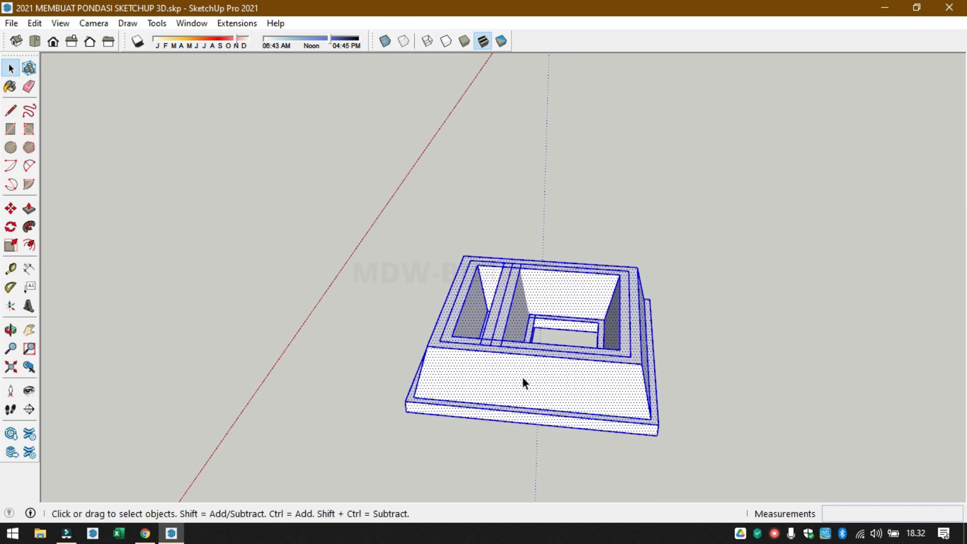
{"action": "right_click", "coordinate": [522, 375]}
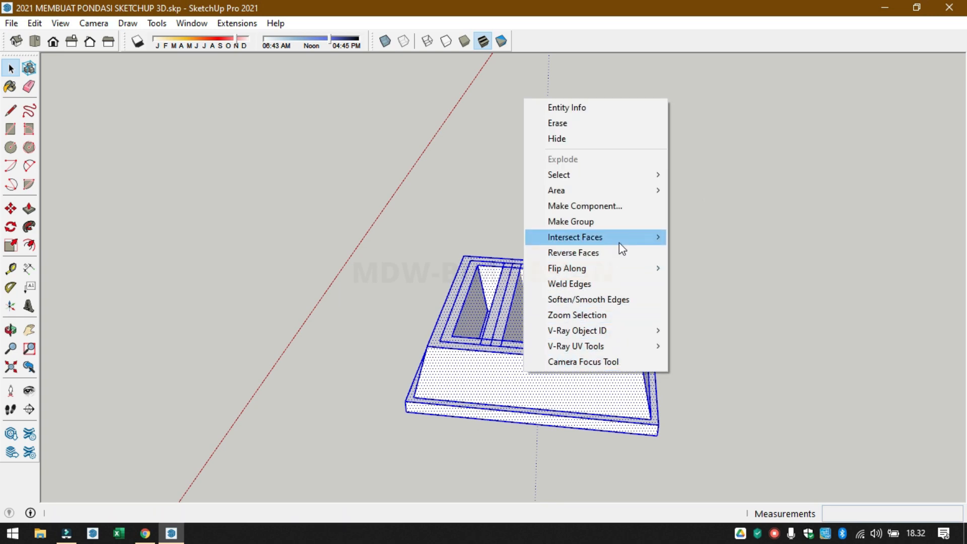
{"action": "mouse_move", "coordinate": [643, 238]}
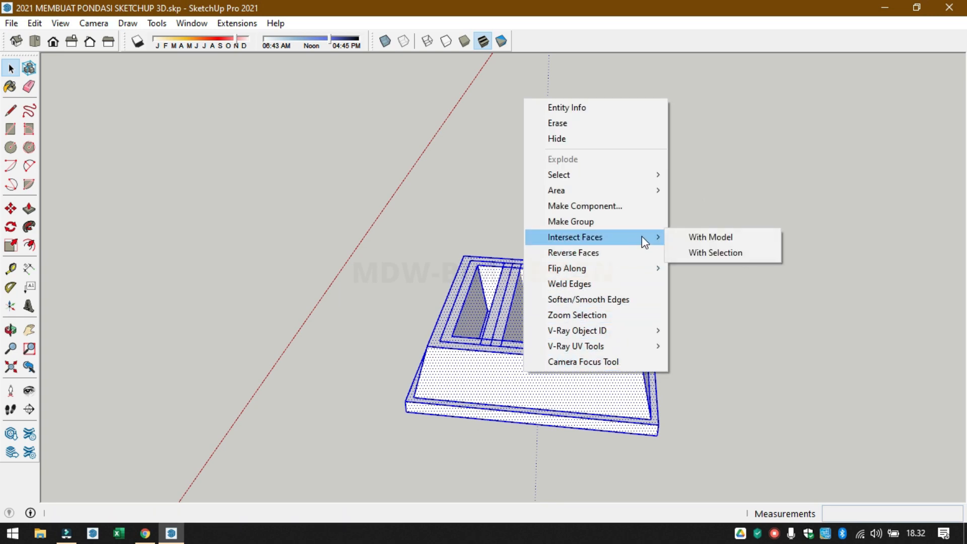
{"action": "left_click", "coordinate": [713, 252]}
- Show the back edges again and check whether the inner wall faces are split where the partition foundation meets them
{"action": "scroll", "coordinate": [532, 313], "scroll_direction": "up", "scroll_amount": 4}
{"action": "scroll", "coordinate": [532, 313], "scroll_direction": "up", "scroll_amount": 3}
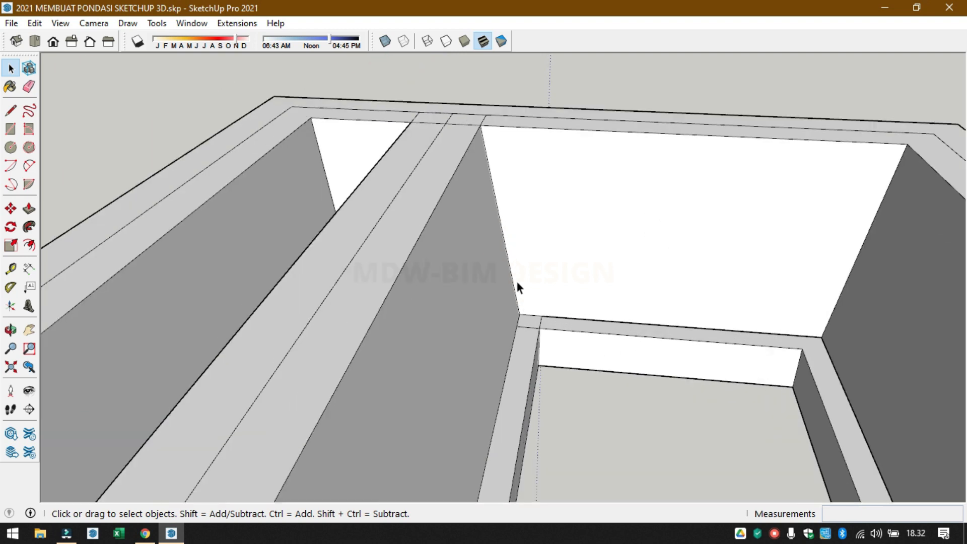
{"action": "middle_click_drag", "start_coordinate": [516, 279], "coordinate": [479, 197]}
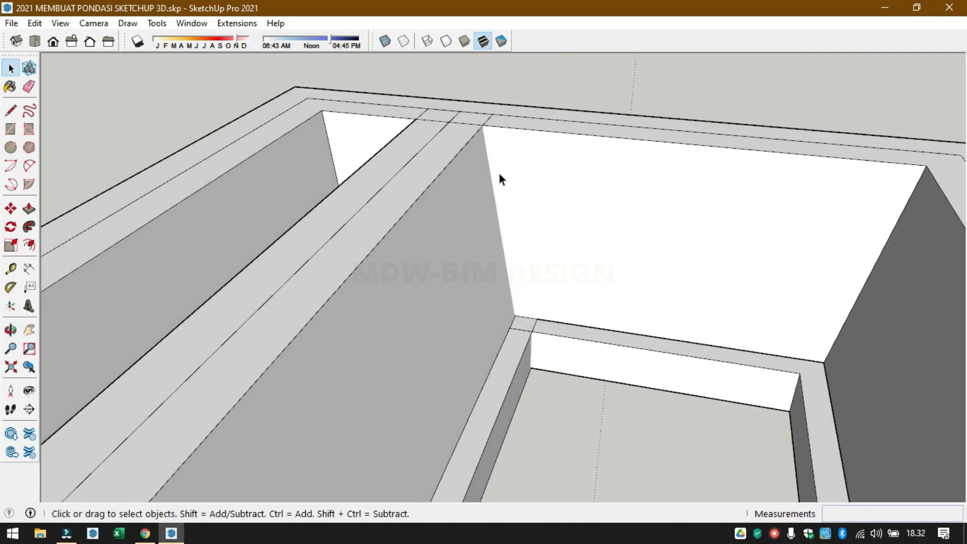
{"action": "scroll", "coordinate": [483, 140], "scroll_direction": "up", "scroll_amount": 3}
{"action": "left_click", "coordinate": [404, 41]}
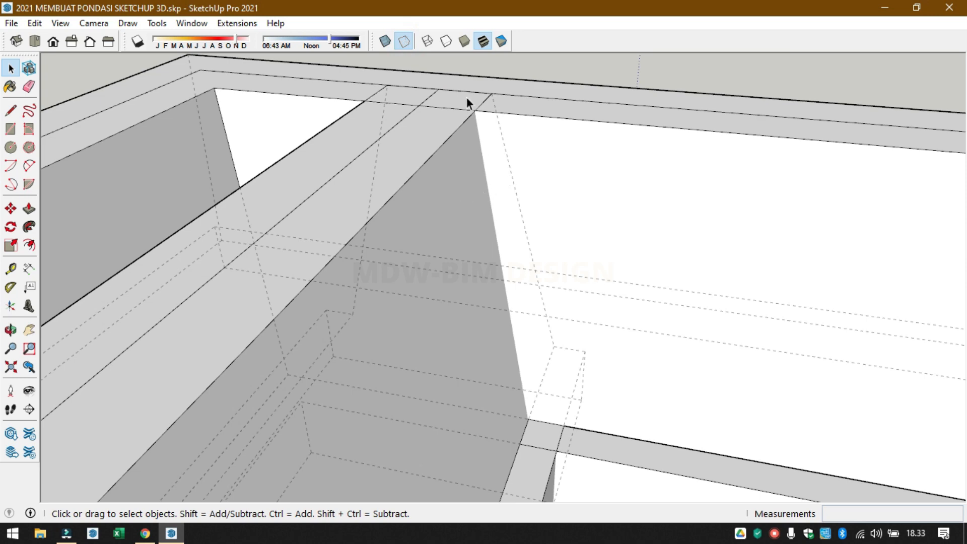
{"action": "left_click", "coordinate": [530, 211]}
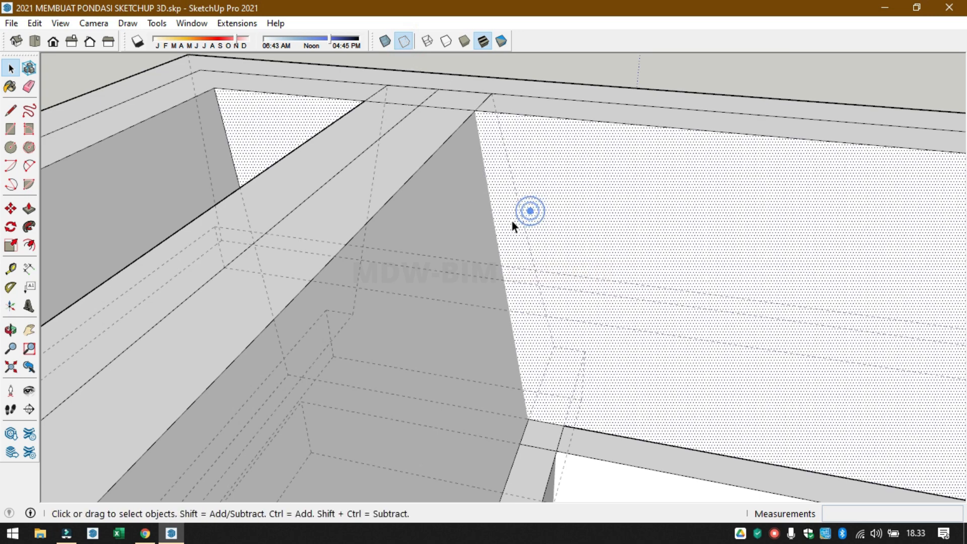
{"action": "scroll", "coordinate": [360, 186], "scroll_direction": "down", "scroll_amount": 1}
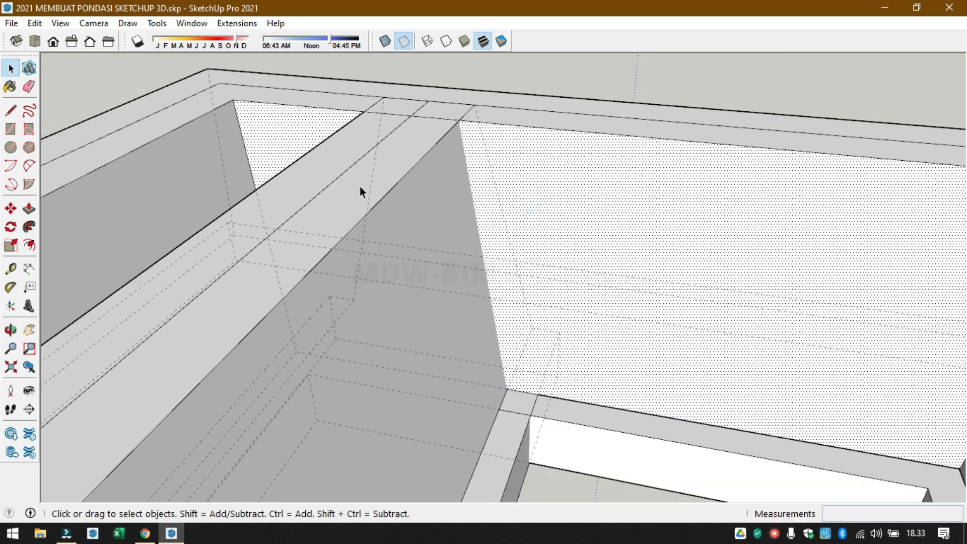
{"action": "left_click", "coordinate": [412, 269]}
{"action": "left_click", "coordinate": [517, 166]}
{"action": "scroll", "coordinate": [407, 137], "scroll_direction": "down", "scroll_amount": 10}
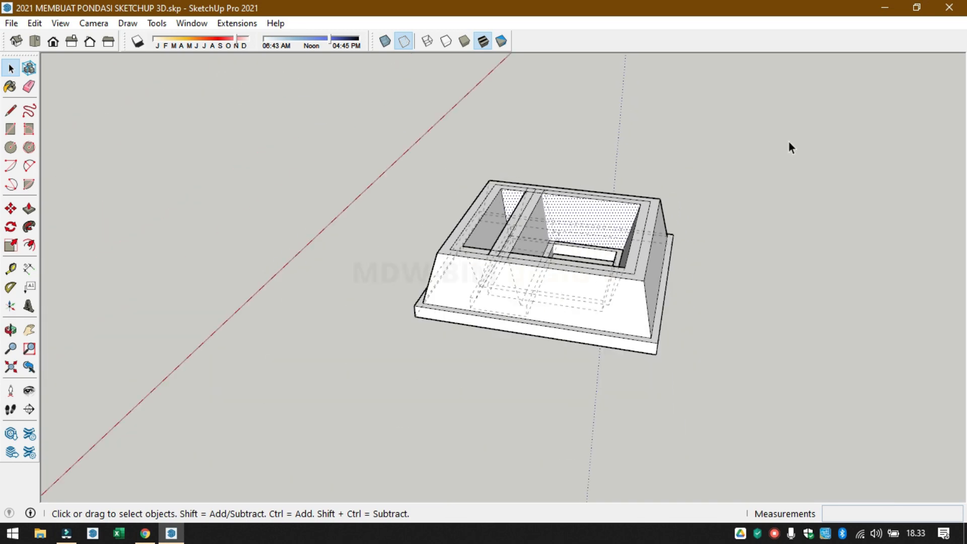
- Intersect the faces of the whole model with the selection once more
{"action": "key", "text": "ctrl+a"}
{"action": "right_click", "coordinate": [589, 301]}
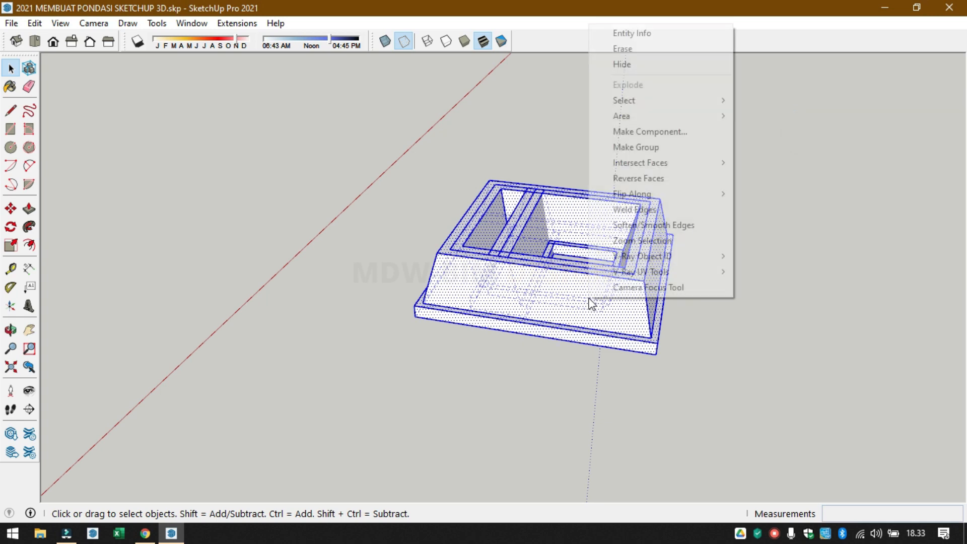
{"action": "mouse_move", "coordinate": [715, 164]}
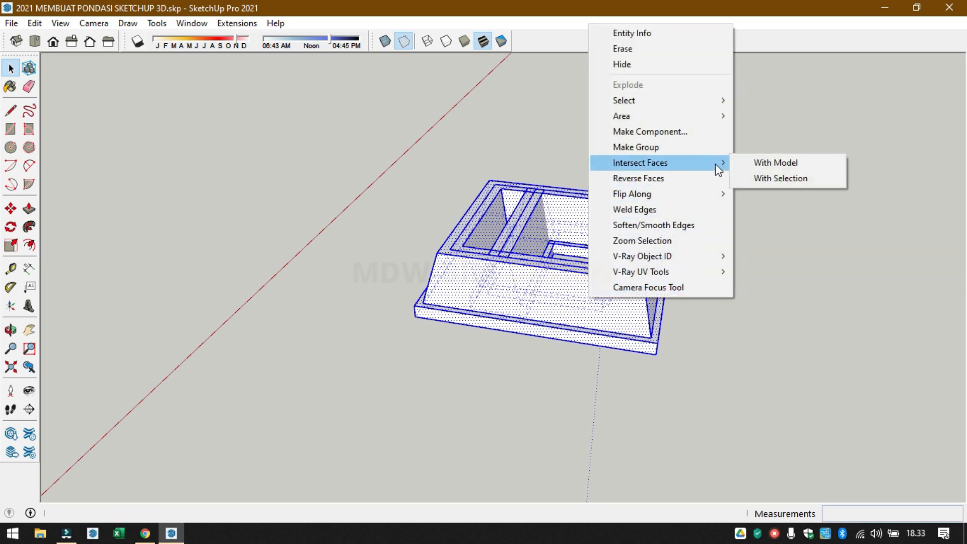
{"action": "left_click", "coordinate": [780, 181]}
- Check the inner wall faces on both sides of the partition and examine the hidden junction edges from the outside
{"action": "scroll", "coordinate": [544, 200], "scroll_direction": "up", "scroll_amount": 5}
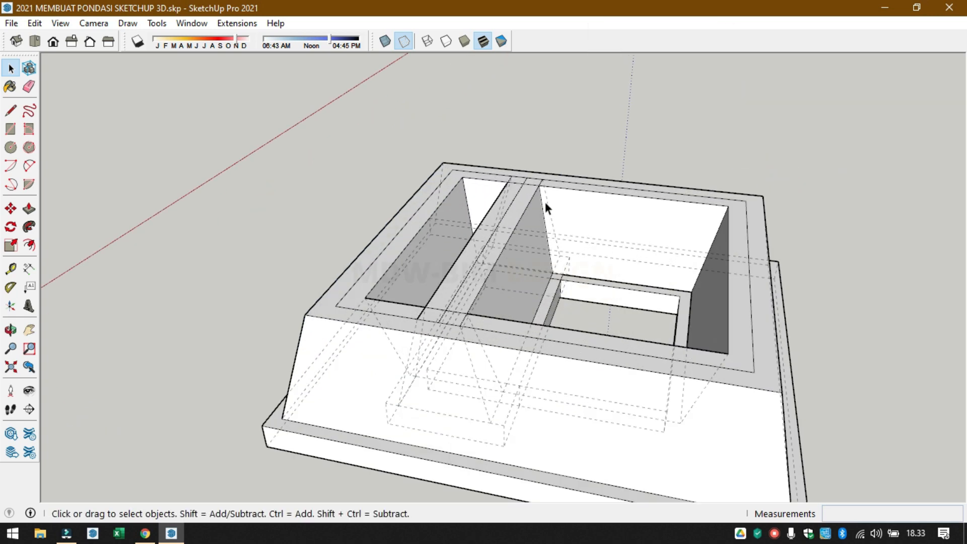
{"action": "left_click", "coordinate": [562, 211]}
{"action": "scroll", "coordinate": [557, 214], "scroll_direction": "up", "scroll_amount": 3}
{"action": "left_click", "coordinate": [459, 192]}
{"action": "left_click", "coordinate": [628, 233]}
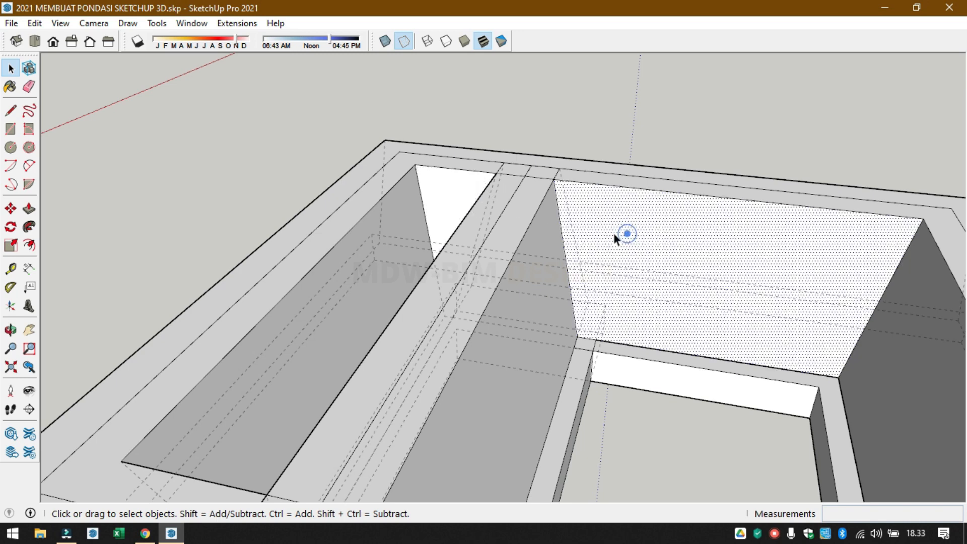
{"action": "left_click", "coordinate": [438, 192]}
{"action": "scroll", "coordinate": [524, 213], "scroll_direction": "down", "scroll_amount": 8}
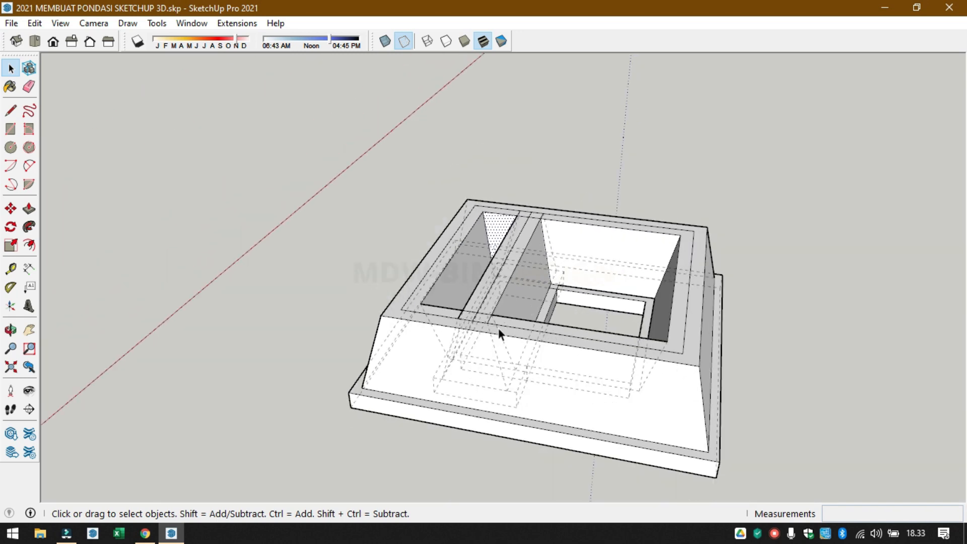
{"action": "middle_click_drag", "start_coordinate": [498, 328], "coordinate": [521, 384]}
{"action": "scroll", "coordinate": [573, 361], "scroll_direction": "up", "scroll_amount": 4}
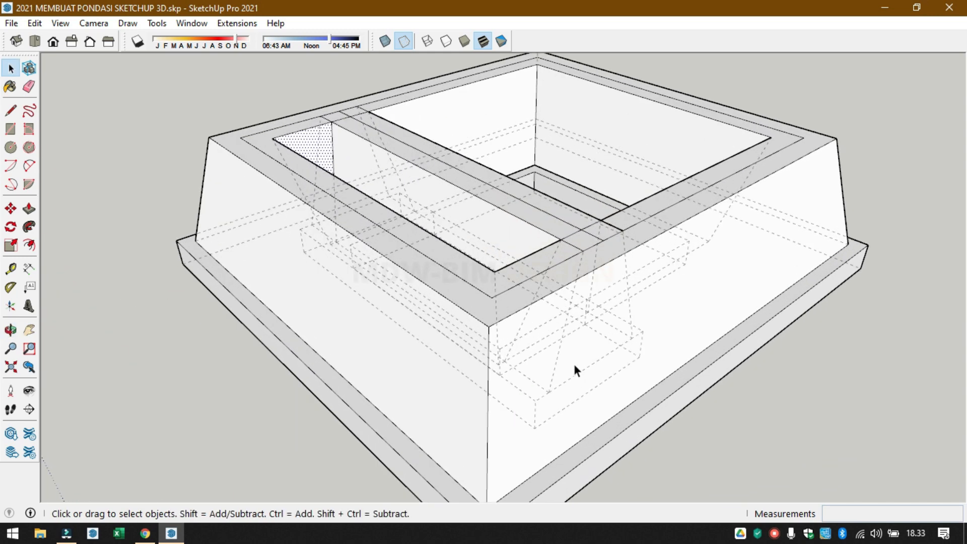
- Erase the leftover hidden edges of the partition footing that extend inside the outer wall at the near end
{"action": "key", "text": "e"}
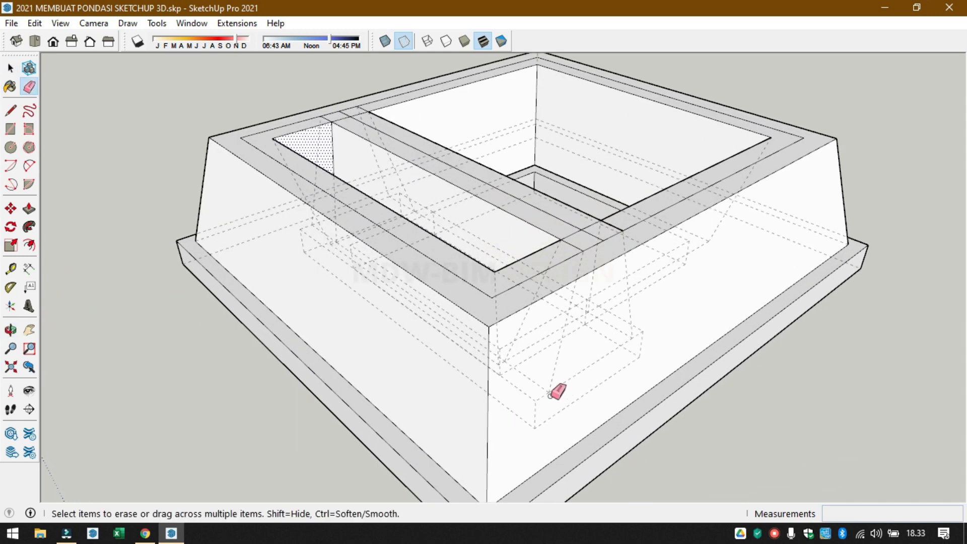
{"action": "left_click", "coordinate": [568, 374]}
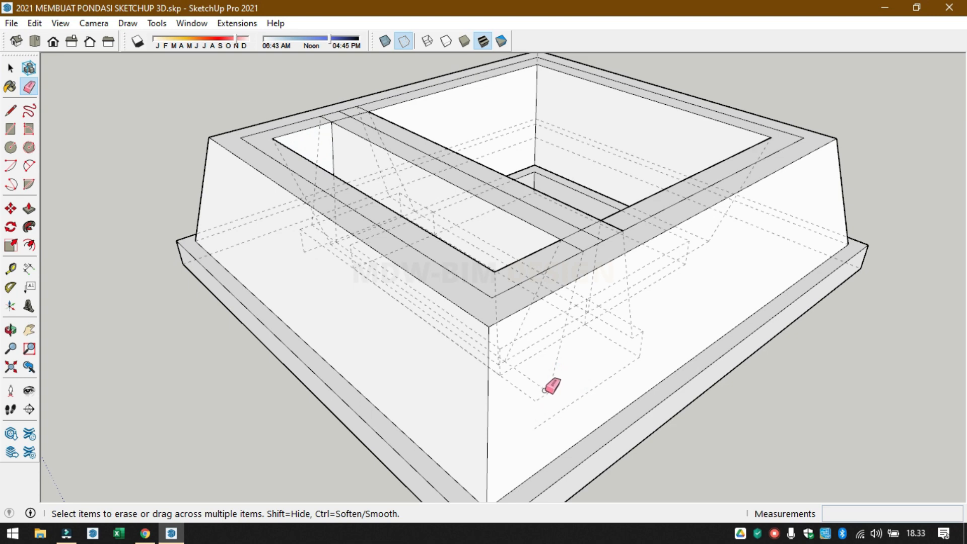
{"action": "mouse_move", "coordinate": [590, 381]}
{"action": "middle_mouse_down"}
{"action": "mouse_move", "coordinate": [432, 406]}
{"action": "mouse_move", "coordinate": [446, 380]}
{"action": "middle_mouse_up"}
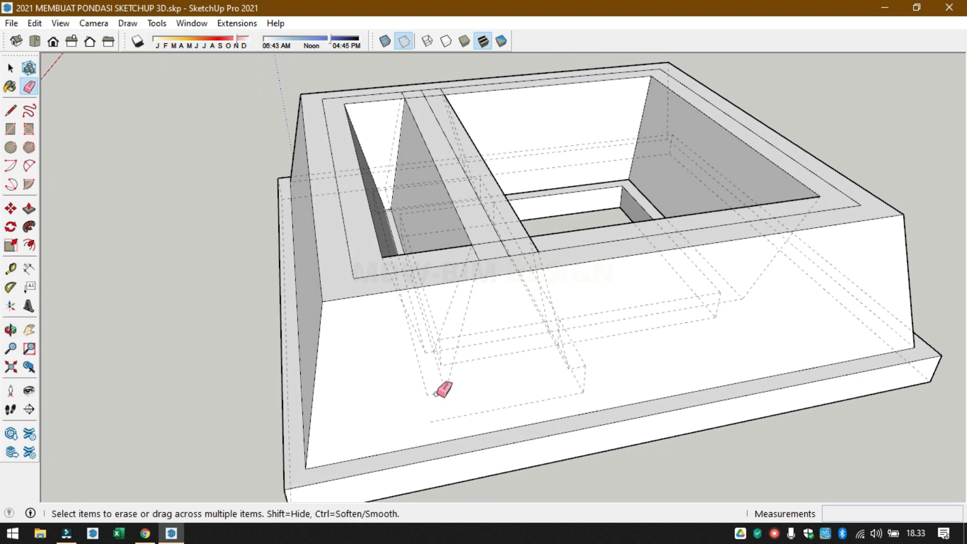
{"action": "left_click", "coordinate": [427, 393]}
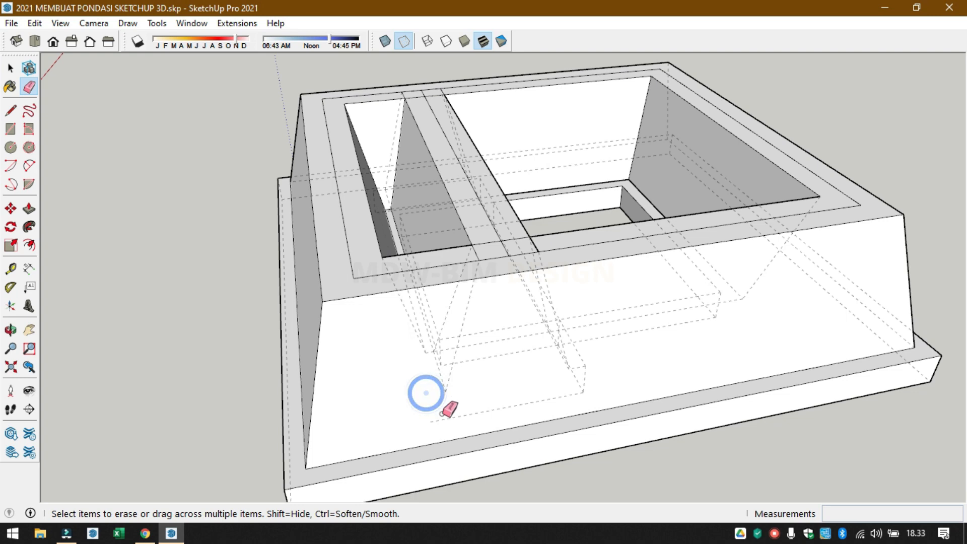
{"action": "left_click", "coordinate": [584, 382]}
{"action": "left_click", "coordinate": [586, 370]}
{"action": "left_click", "coordinate": [461, 389]}
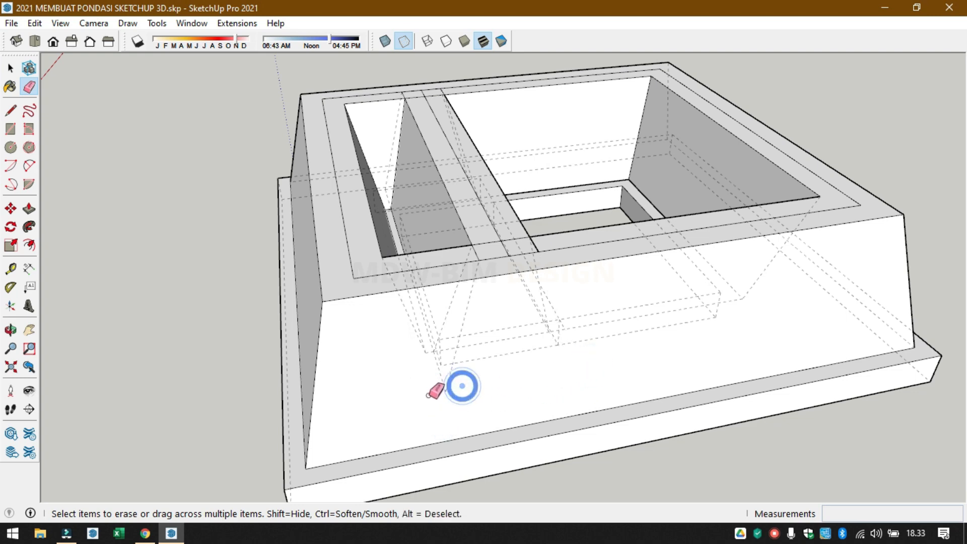
- Erase the leftover hidden footing and wall edges at the partition's opposite end inside the outer wall
{"action": "mouse_move", "coordinate": [440, 388]}
{"action": "middle_mouse_down"}
{"action": "mouse_move", "coordinate": [823, 355]}
{"action": "mouse_move", "coordinate": [492, 373]}
{"action": "mouse_move", "coordinate": [788, 368]}
{"action": "mouse_move", "coordinate": [496, 398]}
{"action": "mouse_move", "coordinate": [551, 404]}
{"action": "mouse_move", "coordinate": [559, 393]}
{"action": "middle_mouse_up"}
{"action": "scroll", "coordinate": [567, 378], "scroll_direction": "up", "scroll_amount": 2}
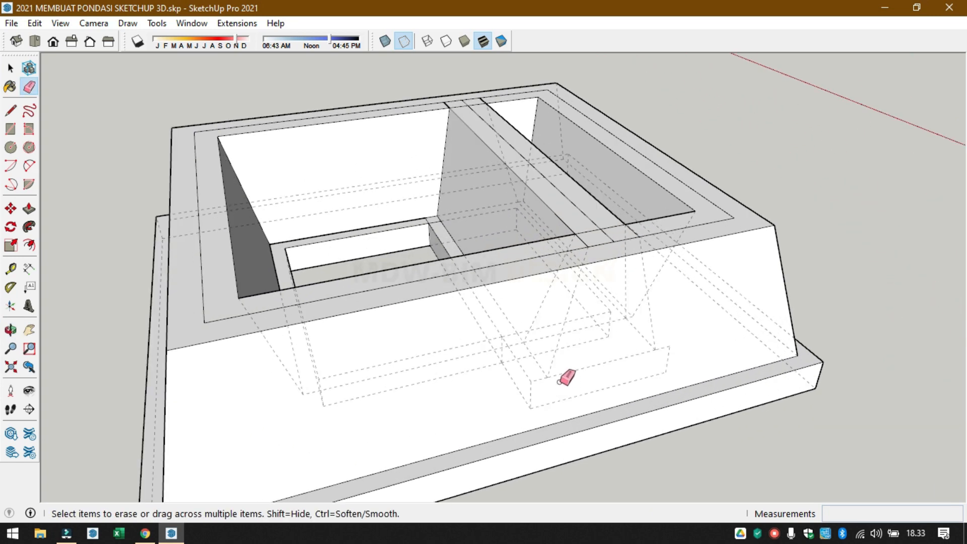
{"action": "mouse_move", "coordinate": [562, 364]}
{"action": "left_mouse_down"}
{"action": "mouse_move", "coordinate": [518, 403]}
{"action": "mouse_move", "coordinate": [532, 395]}
{"action": "left_mouse_up"}
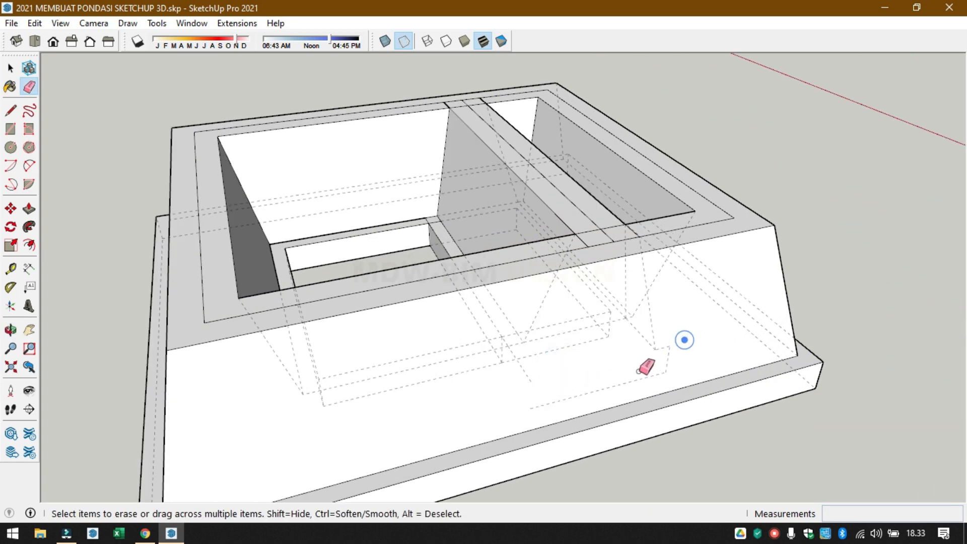
{"action": "left_click_drag", "start_coordinate": [639, 371], "coordinate": [633, 377]}
{"action": "left_click_drag", "start_coordinate": [672, 335], "coordinate": [621, 362]}
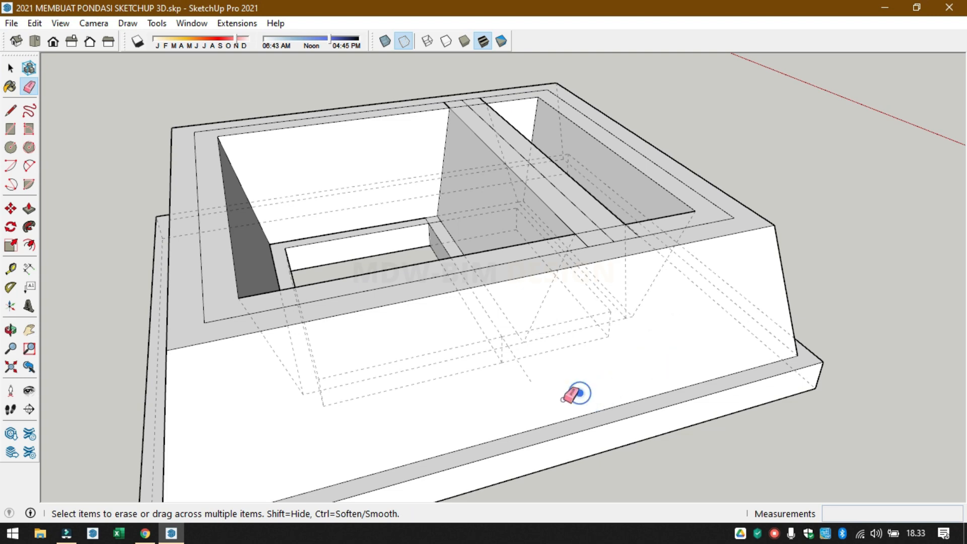
- Examine the inner corners and footing junctions in both compartments of the foundation for remaining hidden edges
{"action": "mouse_move", "coordinate": [529, 377]}
{"action": "middle_mouse_down"}
{"action": "mouse_move", "coordinate": [525, 362]}
{"action": "mouse_move", "coordinate": [452, 362]}
{"action": "mouse_move", "coordinate": [615, 453]}
{"action": "mouse_move", "coordinate": [593, 314]}
{"action": "middle_mouse_up"}
{"action": "scroll", "coordinate": [596, 313], "scroll_direction": "up", "scroll_amount": 6}
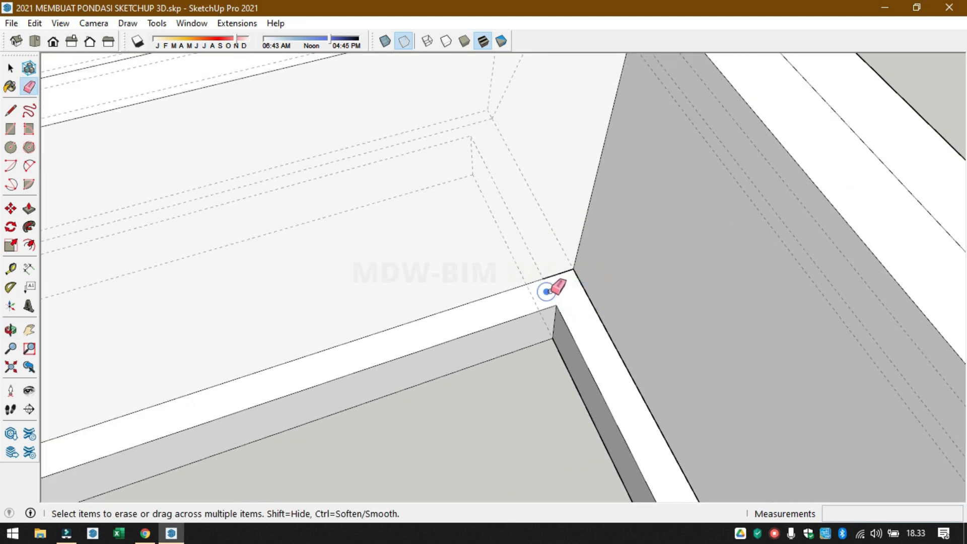
{"action": "scroll", "coordinate": [552, 291], "scroll_direction": "down", "scroll_amount": 5}
{"action": "mouse_move", "coordinate": [539, 328]}
{"action": "middle_mouse_down"}
{"action": "mouse_move", "coordinate": [566, 320]}
{"action": "mouse_move", "coordinate": [610, 266]}
{"action": "mouse_move", "coordinate": [609, 340]}
{"action": "mouse_move", "coordinate": [831, 335]}
{"action": "mouse_move", "coordinate": [561, 309]}
{"action": "mouse_move", "coordinate": [487, 321]}
{"action": "mouse_move", "coordinate": [350, 299]}
{"action": "middle_mouse_up"}
{"action": "scroll", "coordinate": [548, 284], "scroll_direction": "down", "scroll_amount": 3}
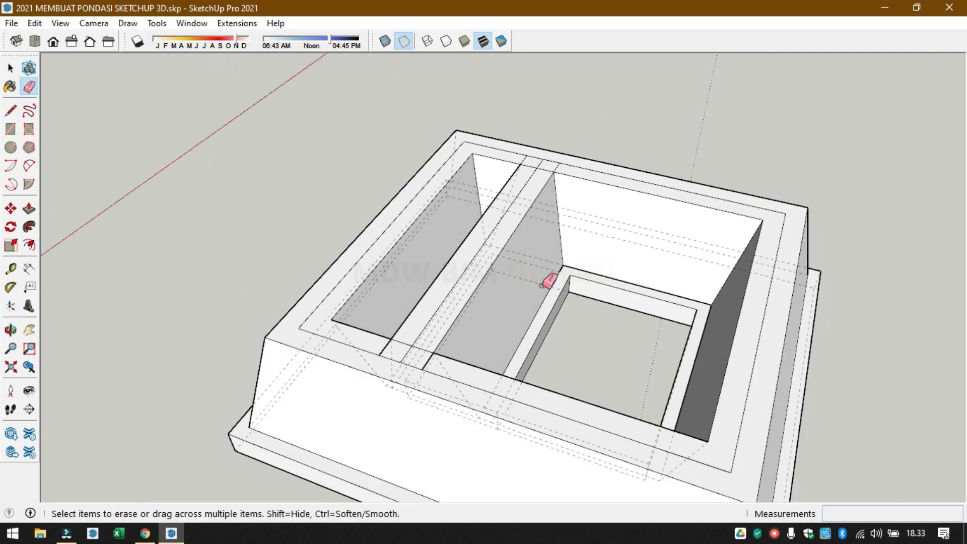
{"action": "mouse_move", "coordinate": [549, 284]}
{"action": "middle_mouse_down"}
{"action": "mouse_move", "coordinate": [579, 322]}
{"action": "mouse_move", "coordinate": [810, 298]}
{"action": "middle_mouse_up"}
{"action": "scroll", "coordinate": [531, 272], "scroll_direction": "up", "scroll_amount": 3}
{"action": "mouse_move", "coordinate": [531, 272]}
{"action": "middle_mouse_down"}
{"action": "mouse_move", "coordinate": [489, 320]}
{"action": "mouse_move", "coordinate": [524, 361]}
{"action": "mouse_move", "coordinate": [469, 327]}
{"action": "middle_mouse_up"}
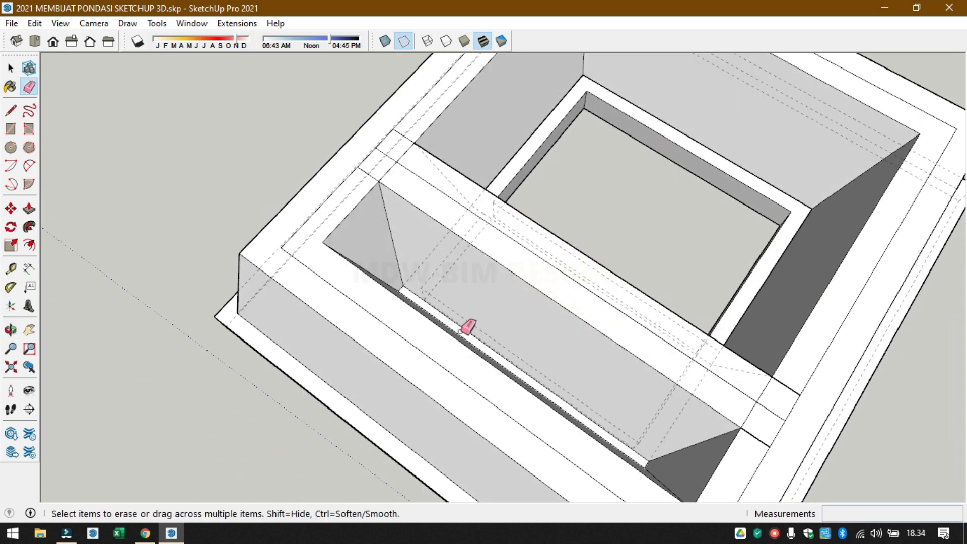
{"action": "left_click", "coordinate": [428, 280]}
{"action": "mouse_move", "coordinate": [447, 286]}
{"action": "middle_mouse_down"}
{"action": "mouse_move", "coordinate": [492, 288]}
{"action": "mouse_move", "coordinate": [403, 208]}
{"action": "middle_mouse_up"}
{"action": "key", "text": "ctrl+z"}
- Inspect the underside of the foundation and the hidden edges where the partition footing meets the outer footing
{"action": "middle_click_drag", "start_coordinate": [599, 266], "coordinate": [443, 260]}
{"action": "scroll", "coordinate": [559, 316], "scroll_direction": "down", "scroll_amount": 3}
{"action": "mouse_move", "coordinate": [565, 314]}
{"action": "middle_mouse_down"}
{"action": "mouse_move", "coordinate": [603, 246]}
{"action": "mouse_move", "coordinate": [633, 25]}
{"action": "mouse_move", "coordinate": [566, 350]}
{"action": "mouse_move", "coordinate": [491, 288]}
{"action": "mouse_move", "coordinate": [488, 382]}
{"action": "middle_mouse_up"}
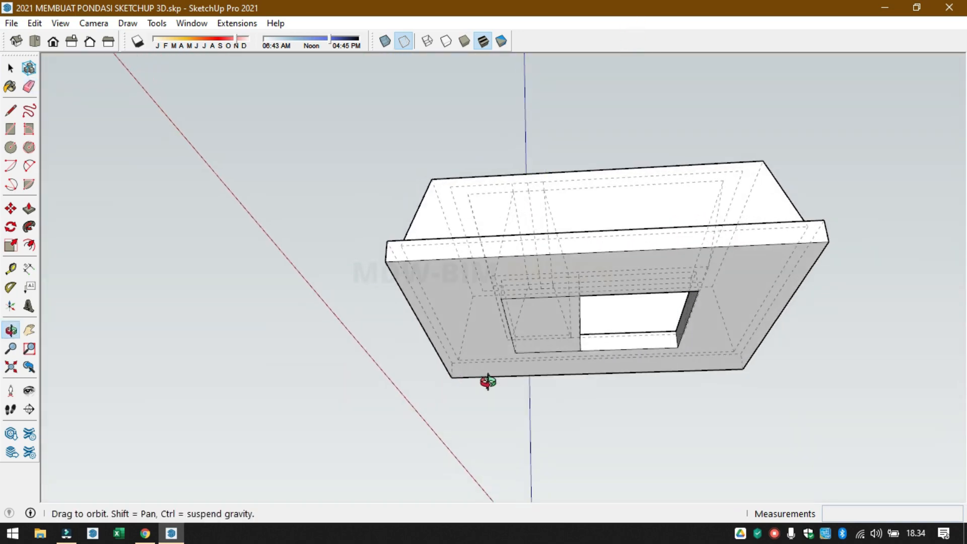
{"action": "scroll", "coordinate": [544, 313], "scroll_direction": "up", "scroll_amount": 2}
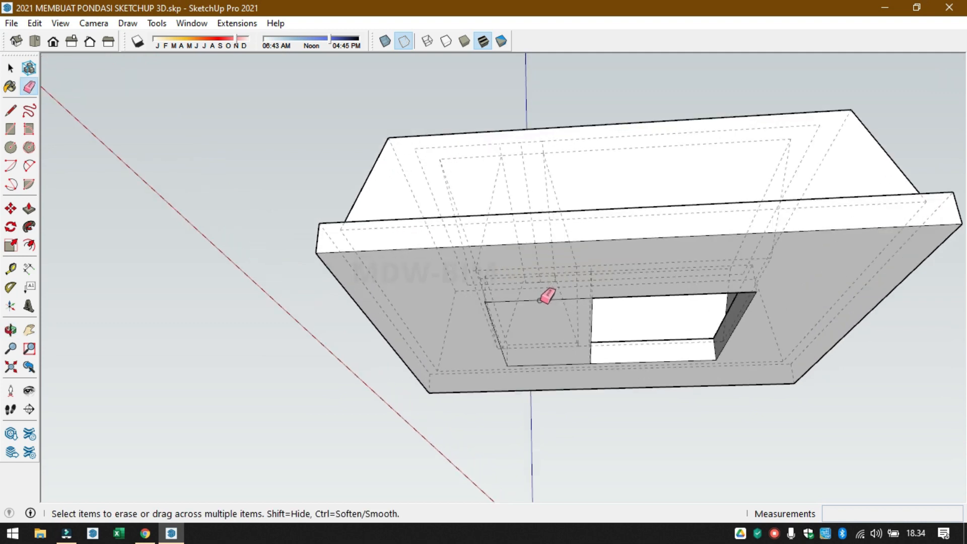
{"action": "middle_click_drag", "start_coordinate": [508, 342], "coordinate": [557, 315]}
{"action": "scroll", "coordinate": [524, 334], "scroll_direction": "up", "scroll_amount": 2}
{"action": "scroll", "coordinate": [557, 325], "scroll_direction": "up", "scroll_amount": 2}
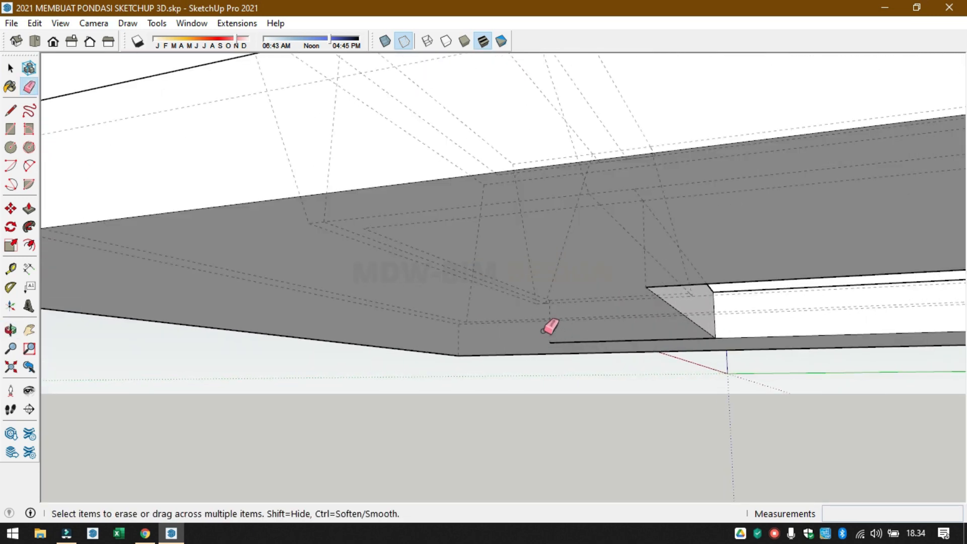
{"action": "scroll", "coordinate": [556, 343], "scroll_direction": "down", "scroll_amount": 2}
{"action": "mouse_move", "coordinate": [544, 309]}
{"action": "middle_mouse_down"}
{"action": "mouse_move", "coordinate": [726, 246]}
{"action": "mouse_move", "coordinate": [622, 156]}
{"action": "mouse_move", "coordinate": [741, 216]}
{"action": "mouse_move", "coordinate": [544, 144]}
{"action": "middle_mouse_up"}
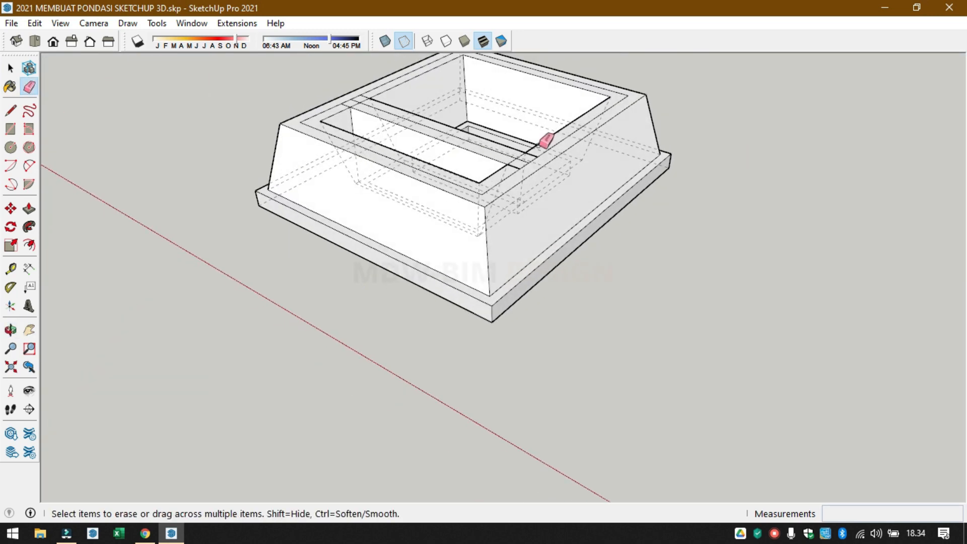
- Turn off the dashed back edges and bring the finished foundation into a closer view
{"action": "left_click", "coordinate": [405, 40]}
{"action": "scroll", "coordinate": [411, 263], "scroll_direction": "down", "scroll_amount": 3}
{"action": "scroll", "coordinate": [389, 99], "scroll_direction": "up", "scroll_amount": 5}
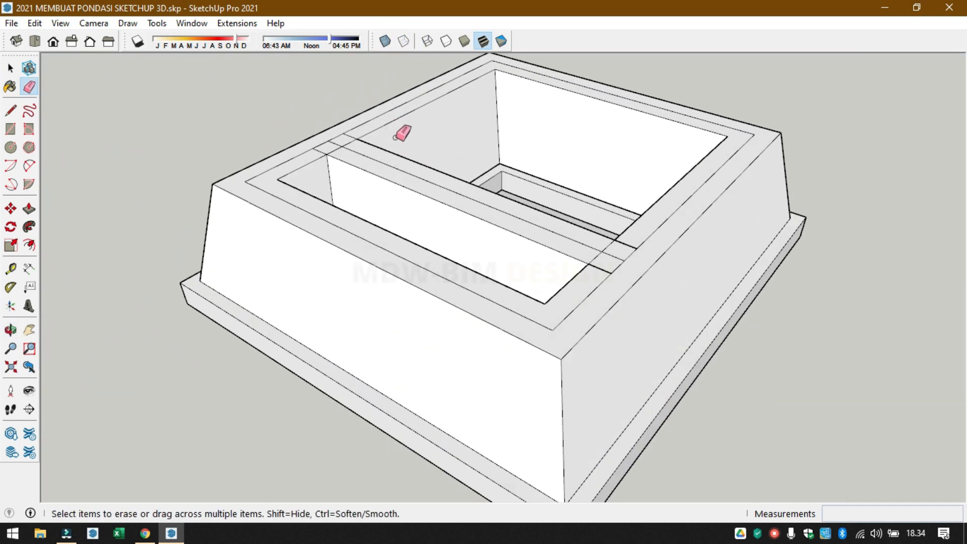
{"action": "middle_click_drag", "start_coordinate": [402, 134], "coordinate": [406, 219]}
- Unhide all hidden drawings in the model
{"action": "scroll", "coordinate": [436, 185], "scroll_direction": "down", "scroll_amount": 2}
{"action": "scroll", "coordinate": [352, 167], "scroll_direction": "down", "scroll_amount": 6}
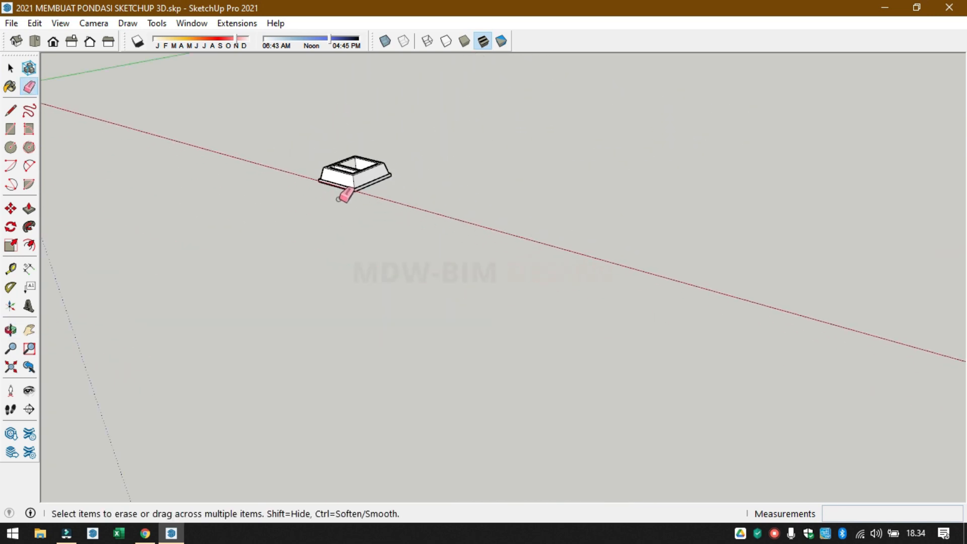
{"action": "scroll", "coordinate": [352, 241], "scroll_direction": "down", "scroll_amount": 5}
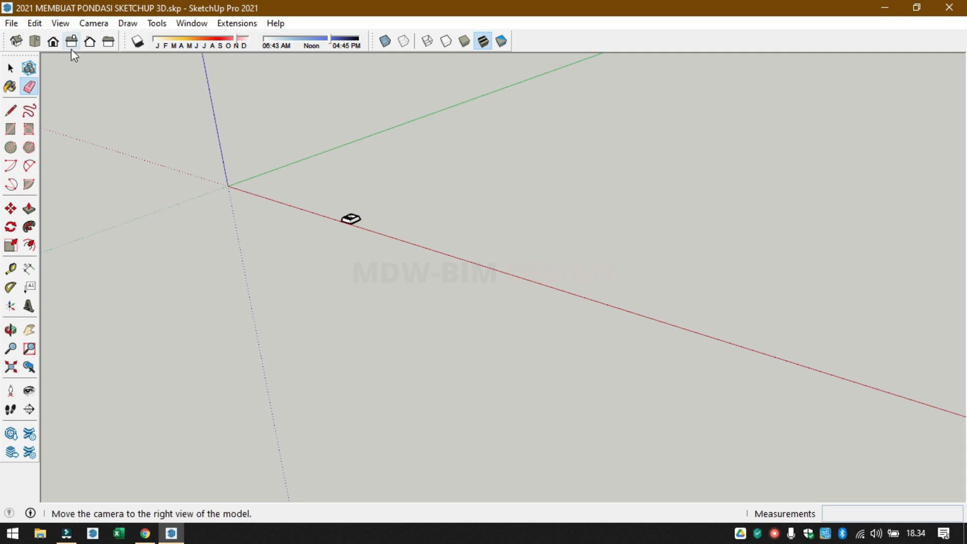
{"action": "left_click", "coordinate": [60, 23]}
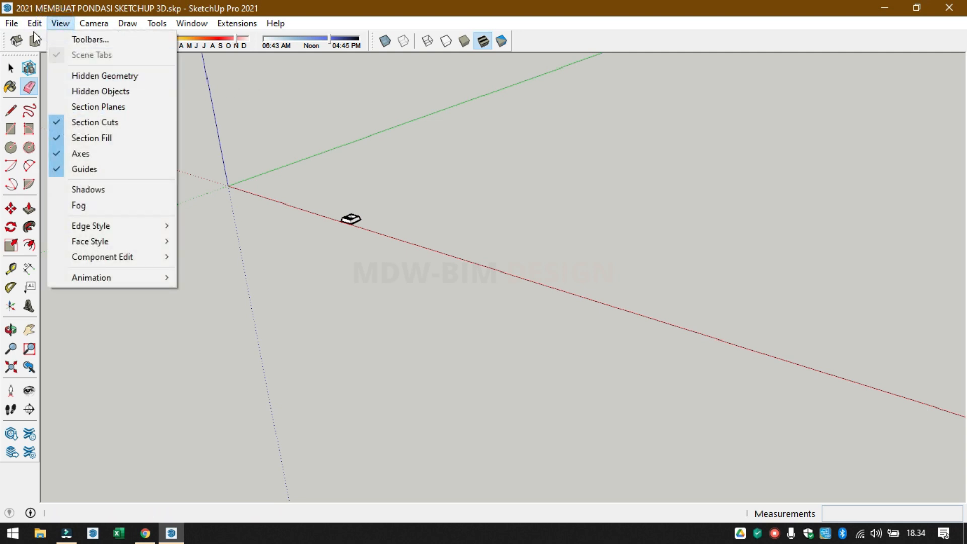
{"action": "mouse_move", "coordinate": [34, 24]}
{"action": "mouse_move", "coordinate": [231, 243]}
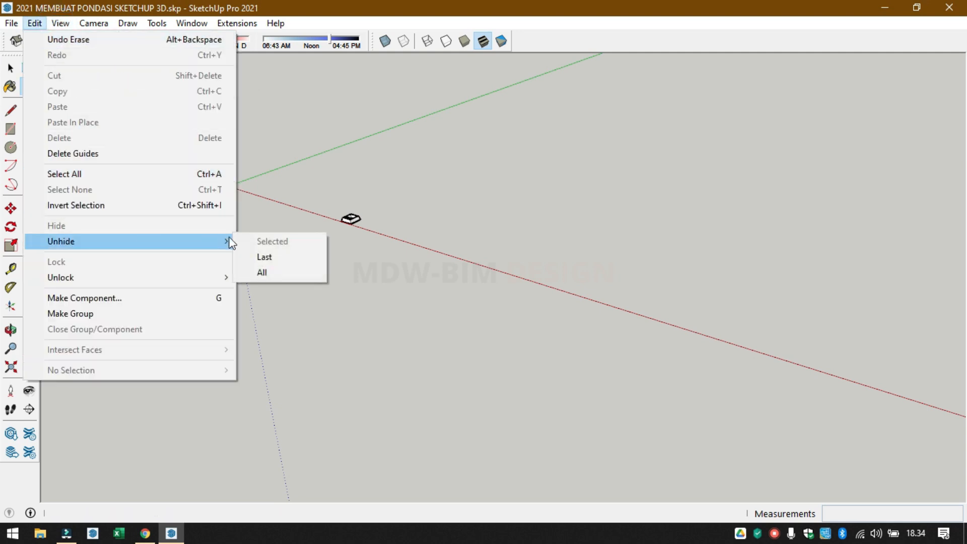
{"action": "left_click", "coordinate": [264, 274]}
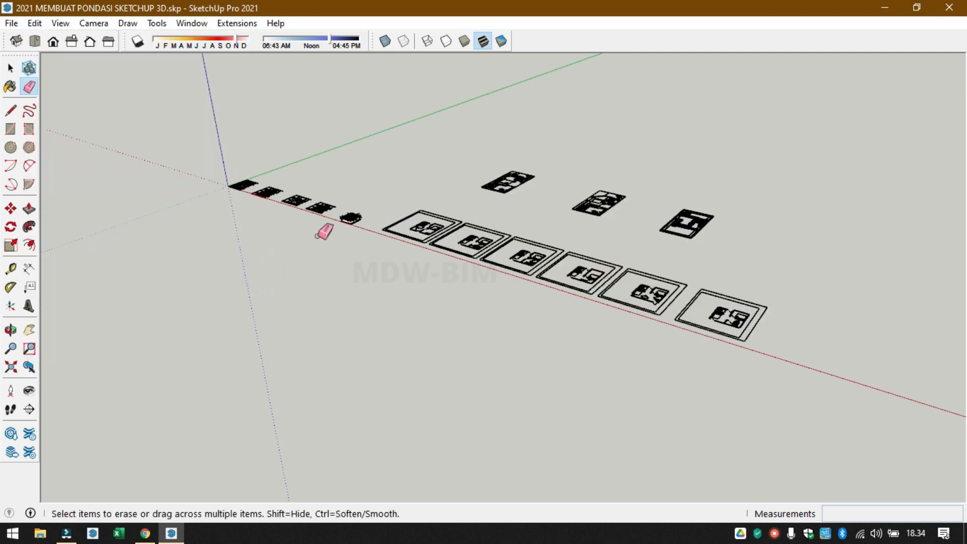
- Look over the unhidden house plans and examine the foundation plan in the back row
{"action": "middle_click_drag", "start_coordinate": [325, 232], "coordinate": [372, 275]}
{"action": "scroll", "coordinate": [346, 270], "scroll_direction": "up", "scroll_amount": 5}
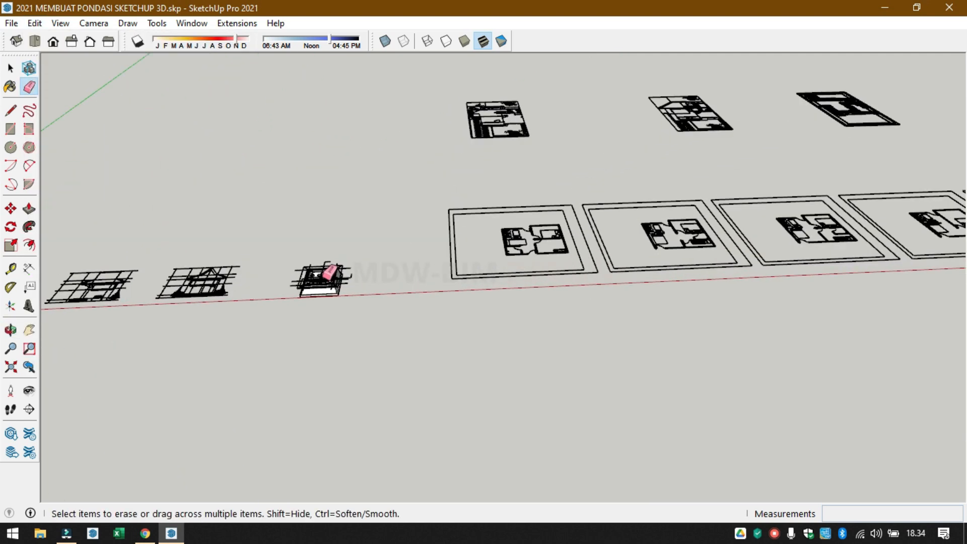
{"action": "key", "text": "space"}
{"action": "mouse_move", "coordinate": [497, 231]}
{"action": "middle_mouse_down"}
{"action": "mouse_move", "coordinate": [324, 302]}
{"action": "mouse_move", "coordinate": [400, 306]}
{"action": "mouse_move", "coordinate": [349, 426]}
{"action": "middle_mouse_up"}
{"action": "scroll", "coordinate": [350, 425], "scroll_direction": "up", "scroll_amount": 1}
{"action": "middle_click_drag", "start_coordinate": [621, 279], "coordinate": [269, 334], "text": "shift"}
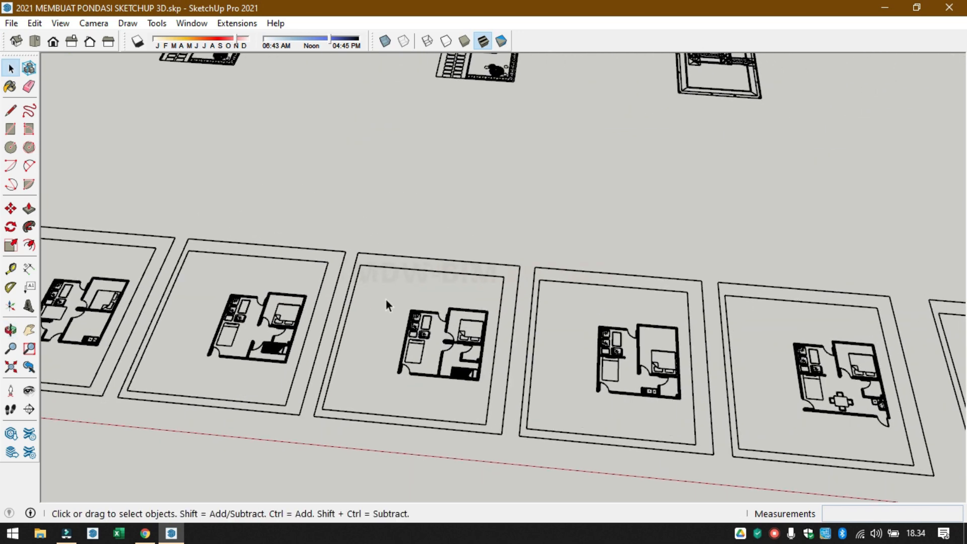
{"action": "scroll", "coordinate": [386, 301], "scroll_direction": "down", "scroll_amount": 3}
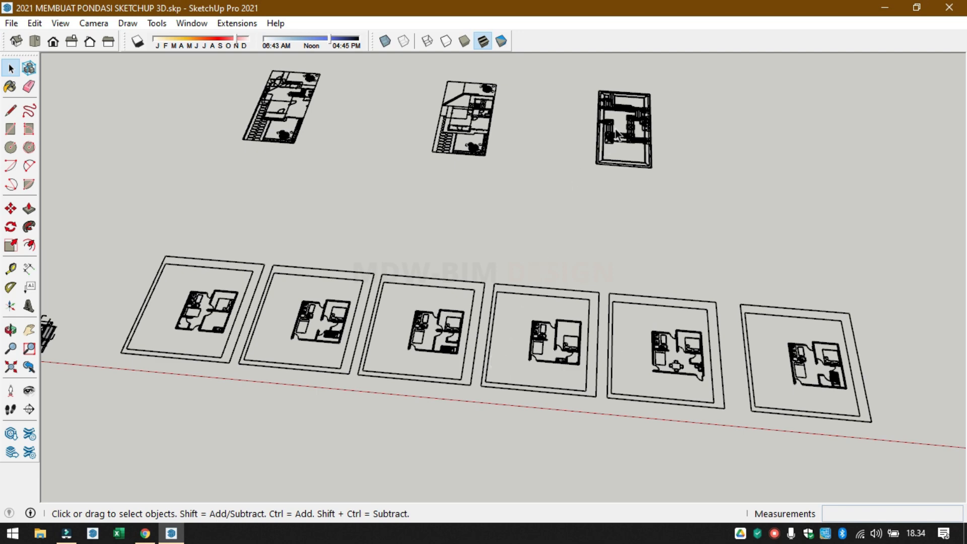
{"action": "scroll", "coordinate": [616, 129], "scroll_direction": "up", "scroll_amount": 6}
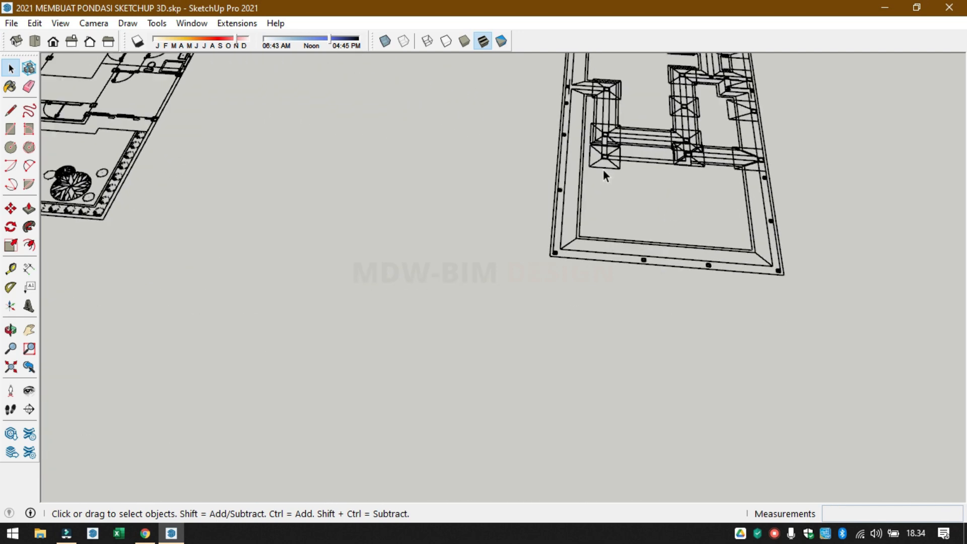
{"action": "scroll", "coordinate": [604, 171], "scroll_direction": "up", "scroll_amount": 2}
- Switch to the top view and centre it on the row of house floor plans
{"action": "scroll", "coordinate": [490, 191], "scroll_direction": "down", "scroll_amount": 1}
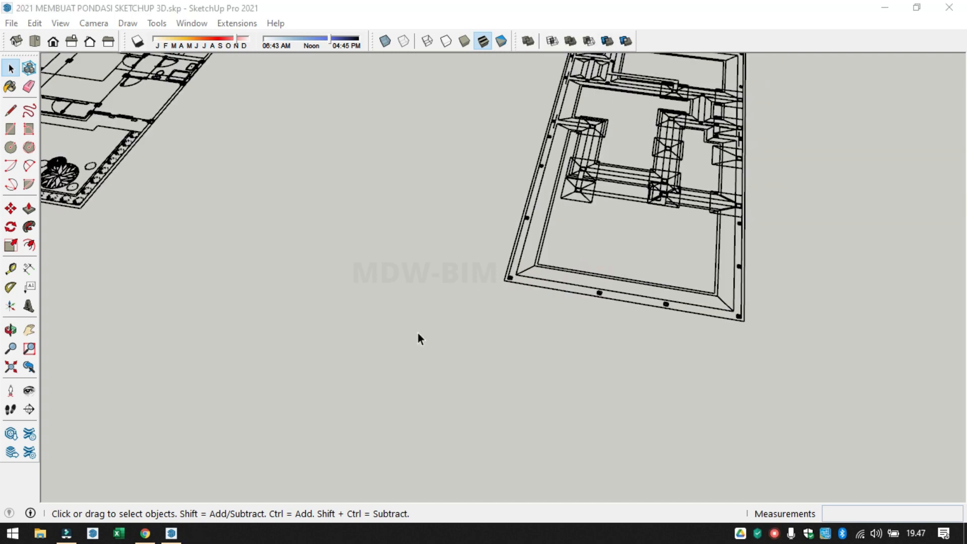
{"action": "scroll", "coordinate": [419, 331], "scroll_direction": "down", "scroll_amount": 2}
{"action": "middle_click_drag", "start_coordinate": [409, 317], "coordinate": [537, 198]}
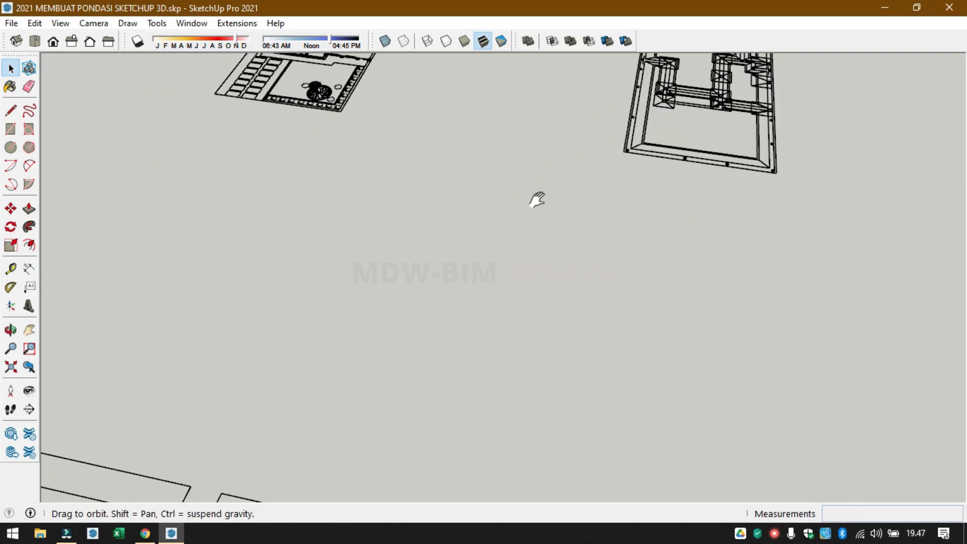
{"action": "left_click", "coordinate": [35, 43]}
{"action": "middle_click_drag", "start_coordinate": [595, 452], "coordinate": [416, 326], "text": "shift"}
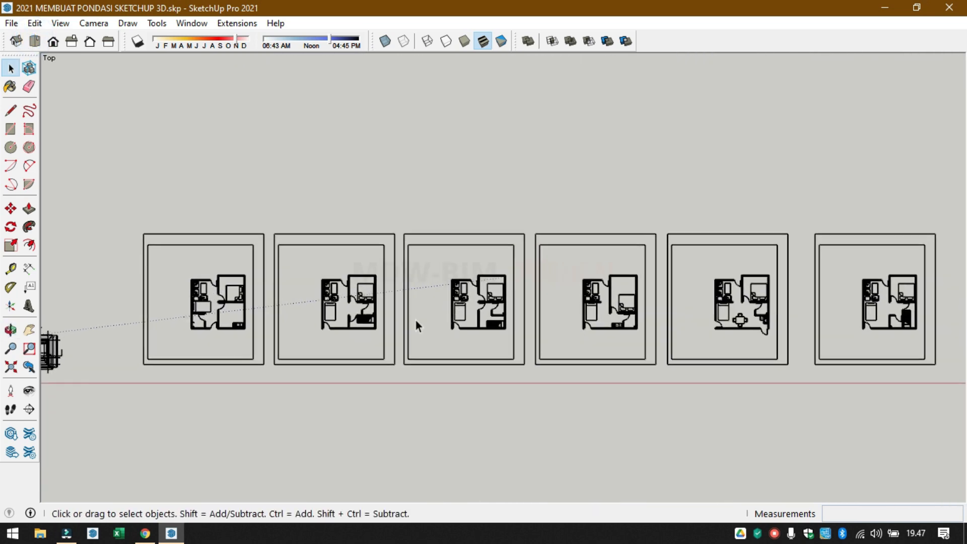
- Compare the house floor plans along the row and examine the wall layout of the plan with the kitchen sink
{"action": "scroll", "coordinate": [324, 325], "scroll_direction": "up", "scroll_amount": 5}
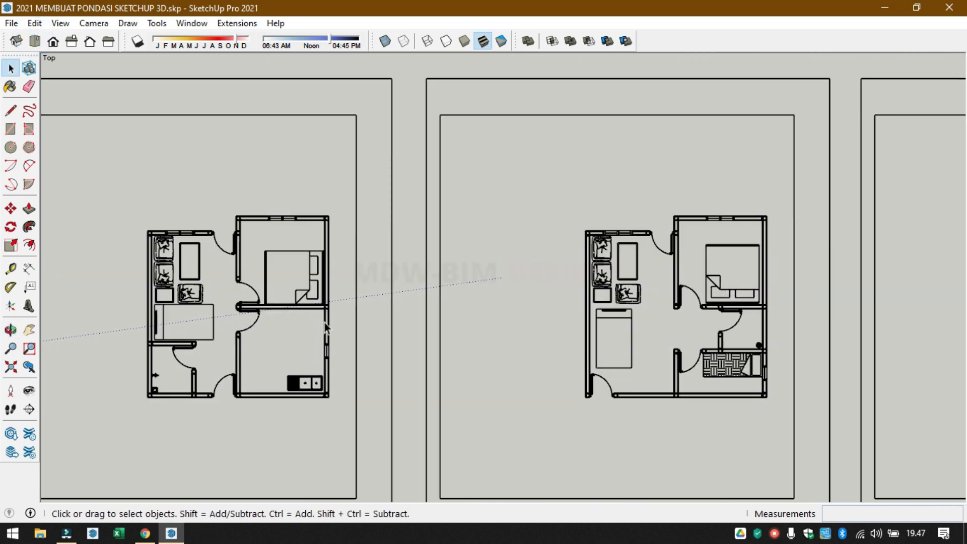
{"action": "middle_click_drag", "start_coordinate": [483, 347], "coordinate": [172, 322], "text": "shift"}
{"action": "middle_click_drag", "start_coordinate": [512, 330], "coordinate": [103, 315], "text": "shift"}
{"action": "middle_click_drag", "start_coordinate": [587, 321], "coordinate": [300, 328], "text": "shift"}
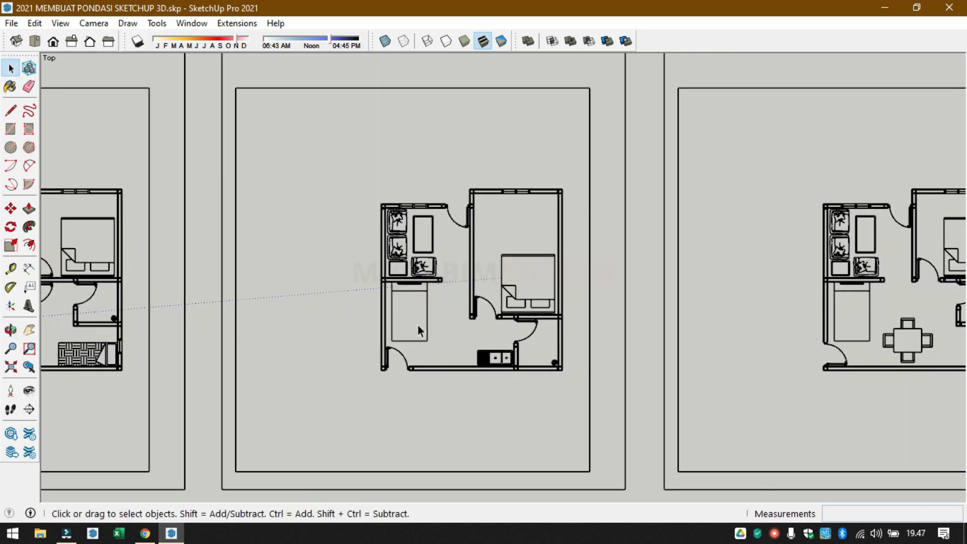
{"action": "middle_click_drag", "start_coordinate": [624, 344], "coordinate": [549, 309], "text": "shift"}
{"action": "key", "text": "space"}
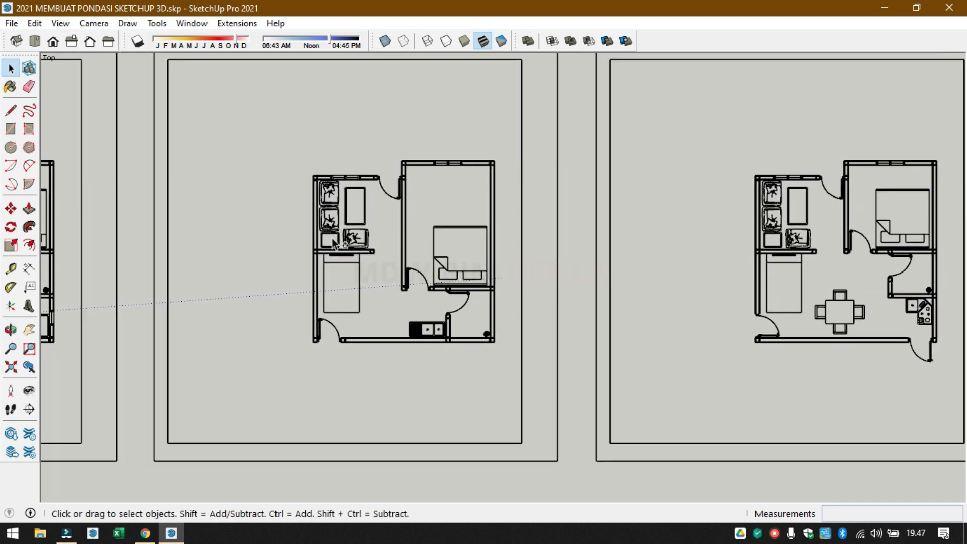
{"action": "scroll", "coordinate": [329, 233], "scroll_direction": "up", "scroll_amount": 3}
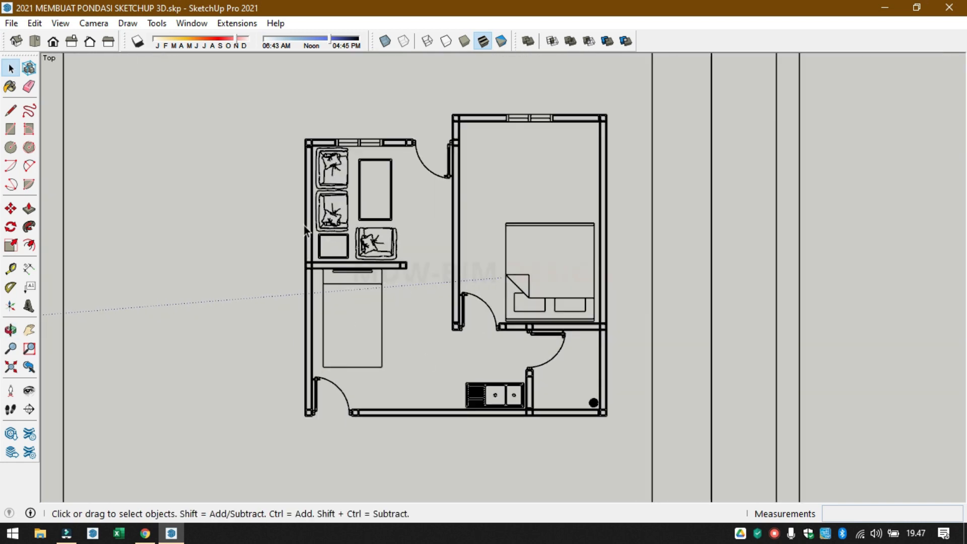
{"action": "scroll", "coordinate": [307, 406], "scroll_direction": "up", "scroll_amount": 4}
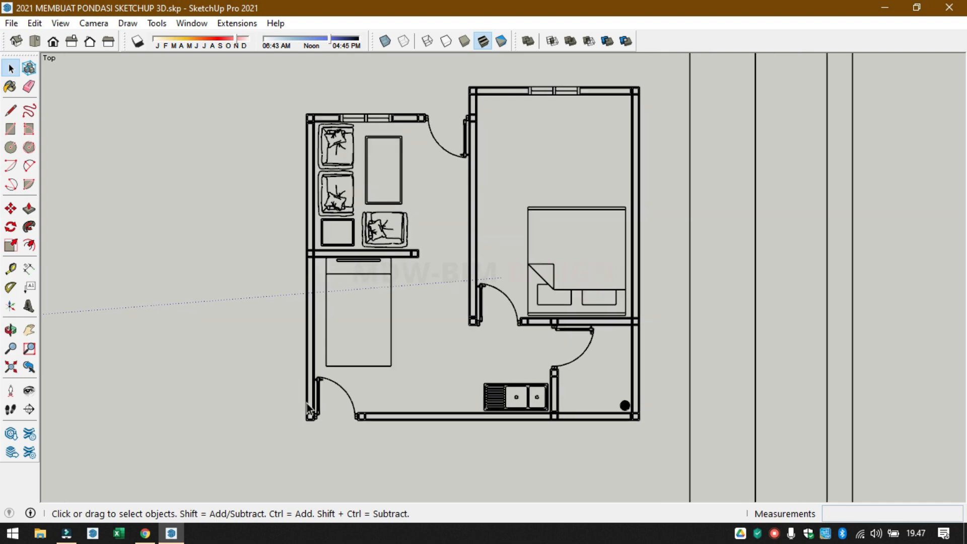
{"action": "scroll", "coordinate": [317, 351], "scroll_direction": "down", "scroll_amount": 8}
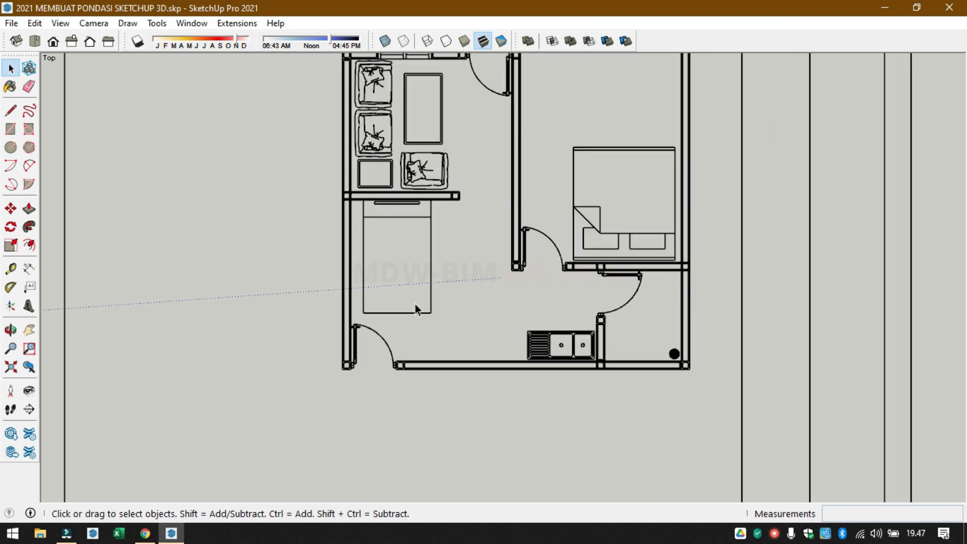
{"action": "scroll", "coordinate": [219, 346], "scroll_direction": "down", "scroll_amount": 1}
- Draw a line along the base of the left foundation trapezoid in the first section drawing to close it into a face
{"action": "middle_click_drag", "start_coordinate": [341, 339], "coordinate": [878, 360], "text": "shift"}
{"action": "scroll", "coordinate": [281, 389], "scroll_direction": "up", "scroll_amount": 10}
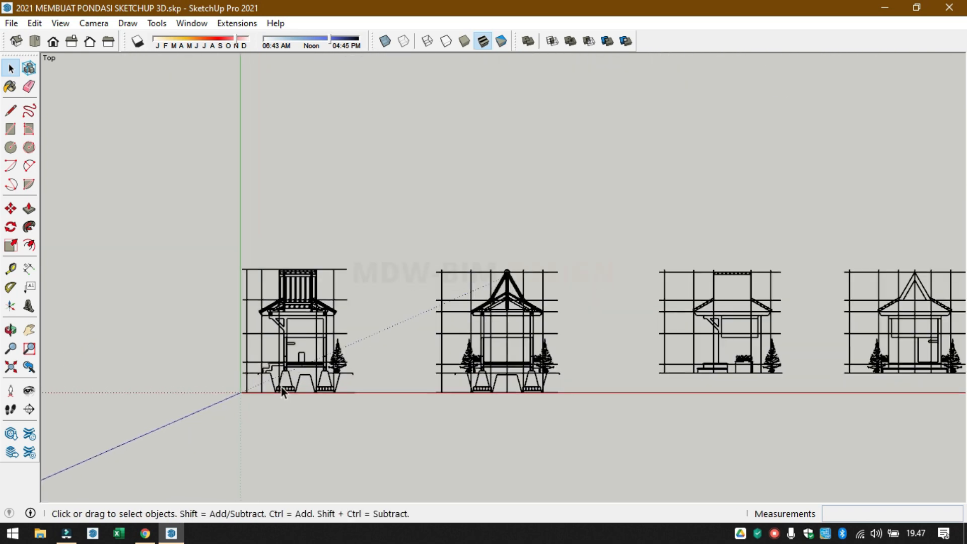
{"action": "scroll", "coordinate": [282, 396], "scroll_direction": "up", "scroll_amount": 2}
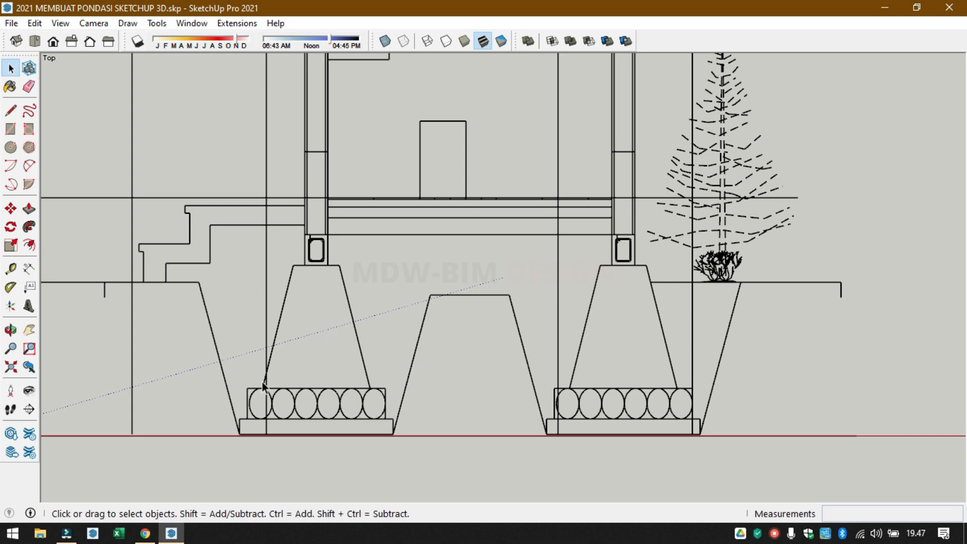
{"action": "key", "text": "l"}
{"action": "scroll", "coordinate": [273, 395], "scroll_direction": "up", "scroll_amount": 2}
{"action": "scroll", "coordinate": [274, 396], "scroll_direction": "up", "scroll_amount": 2}
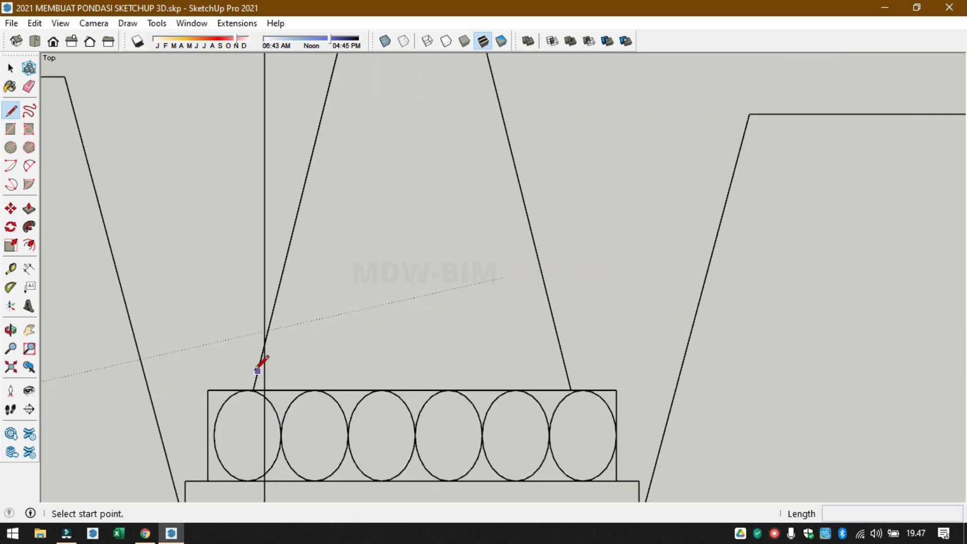
{"action": "scroll", "coordinate": [255, 385], "scroll_direction": "up", "scroll_amount": 4}
{"action": "left_click", "coordinate": [250, 399]}
{"action": "scroll", "coordinate": [250, 397], "scroll_direction": "down", "scroll_amount": 5}
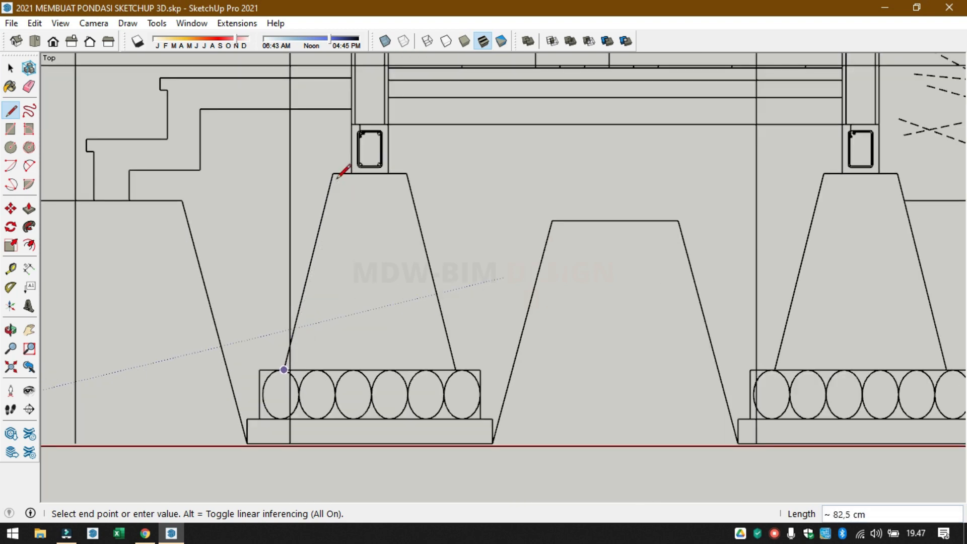
{"action": "scroll", "coordinate": [459, 388], "scroll_direction": "up", "scroll_amount": 5}
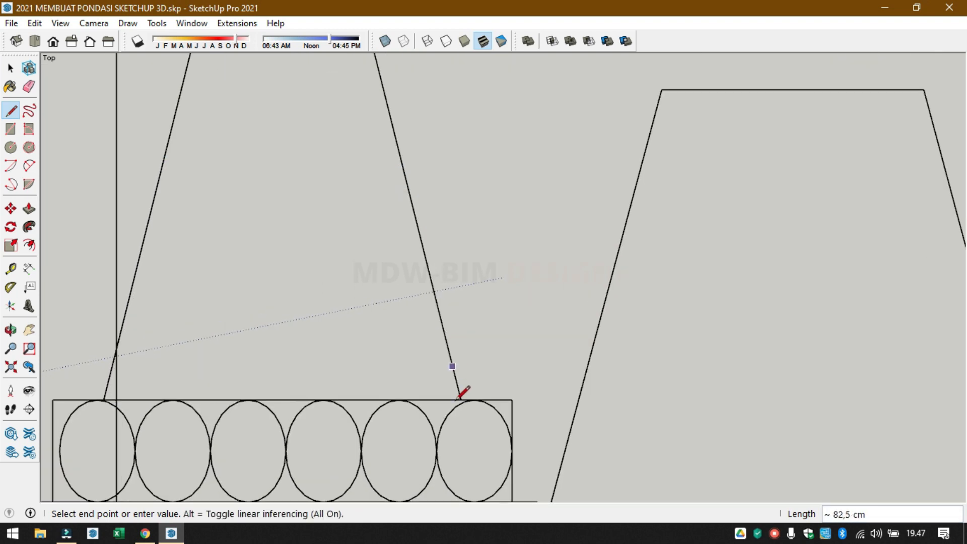
{"action": "left_click", "coordinate": [468, 397]}
{"action": "scroll", "coordinate": [328, 352], "scroll_direction": "down", "scroll_amount": 5}
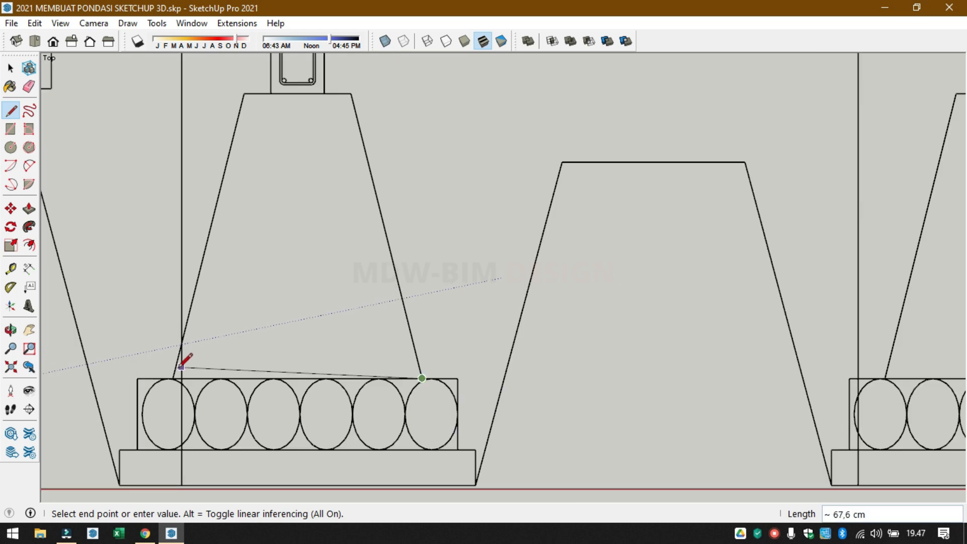
{"action": "scroll", "coordinate": [183, 363], "scroll_direction": "up", "scroll_amount": 3}
{"action": "left_click", "coordinate": [171, 381]}
{"action": "scroll", "coordinate": [272, 337], "scroll_direction": "down", "scroll_amount": 2}
{"action": "key", "text": "space"}
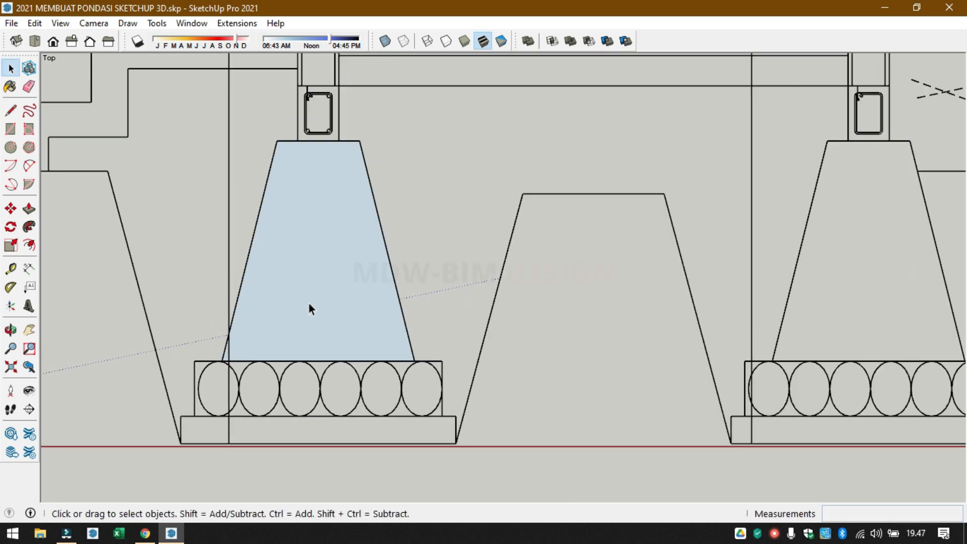
- Move the trapezoidal face straight out of the section drawing into the empty area below it
{"action": "left_click", "coordinate": [311, 297]}
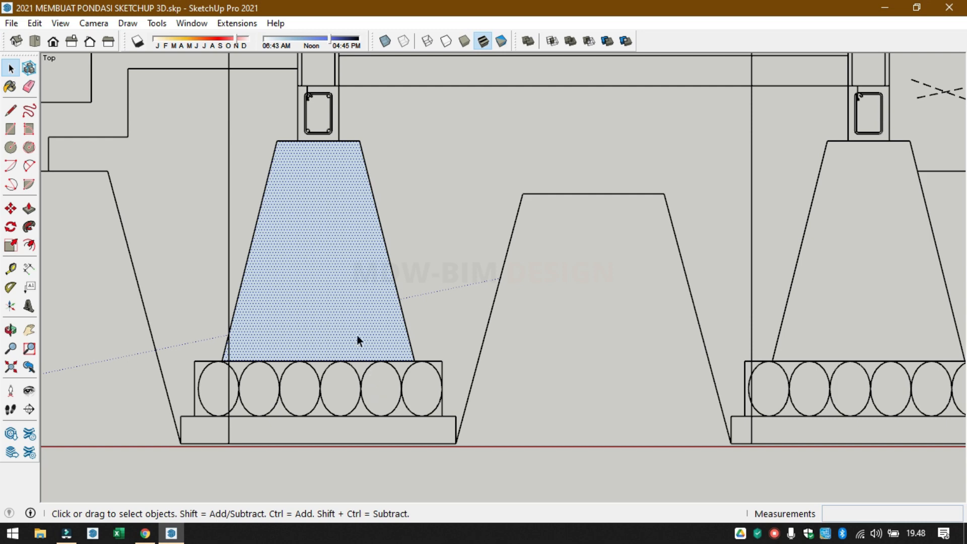
{"action": "key", "text": "p"}
{"action": "key", "text": "m"}
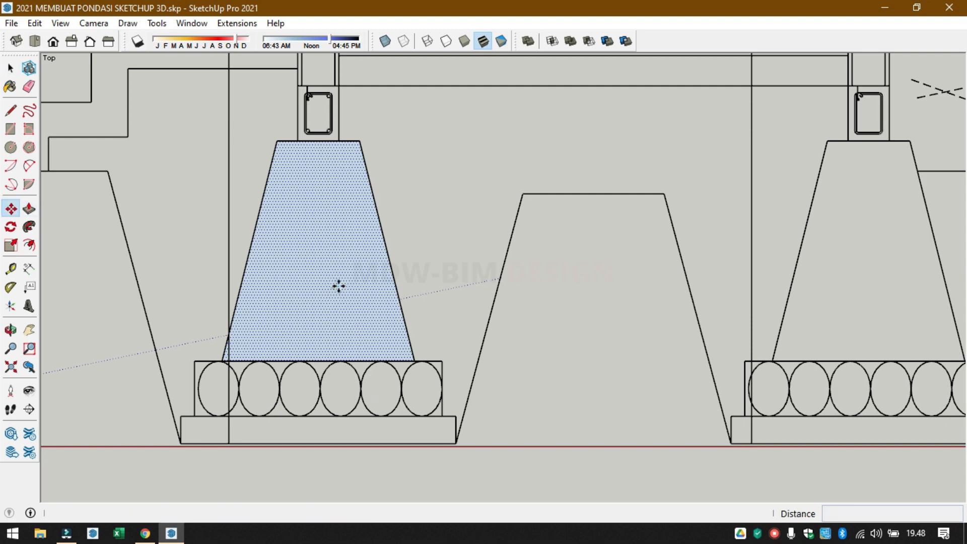
{"action": "left_click", "coordinate": [339, 285]}
{"action": "scroll", "coordinate": [361, 432], "scroll_direction": "down", "scroll_amount": 2}
{"action": "middle_click_drag", "start_coordinate": [361, 432], "coordinate": [344, 48]}
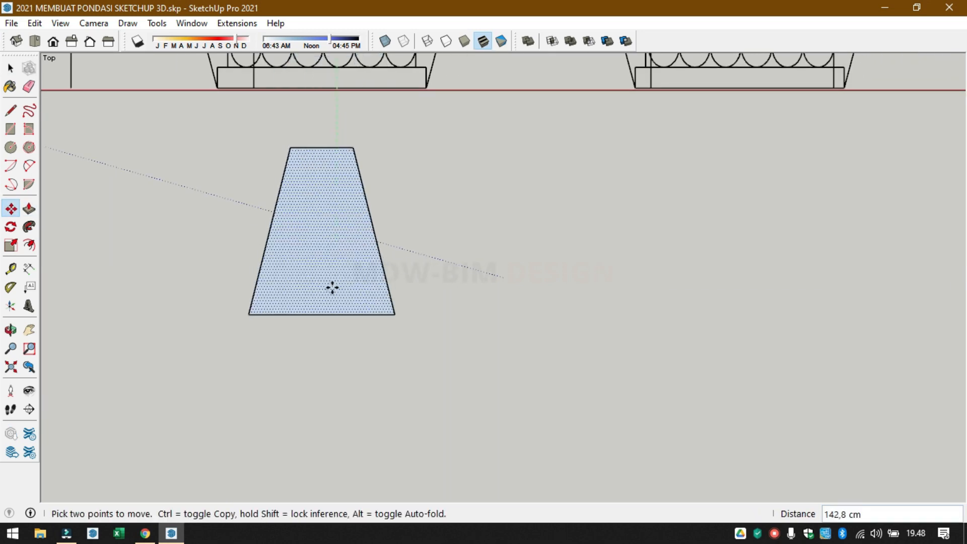
{"action": "left_click", "coordinate": [333, 350]}
{"action": "scroll", "coordinate": [305, 255], "scroll_direction": "down", "scroll_amount": 2}
{"action": "key", "text": "space"}
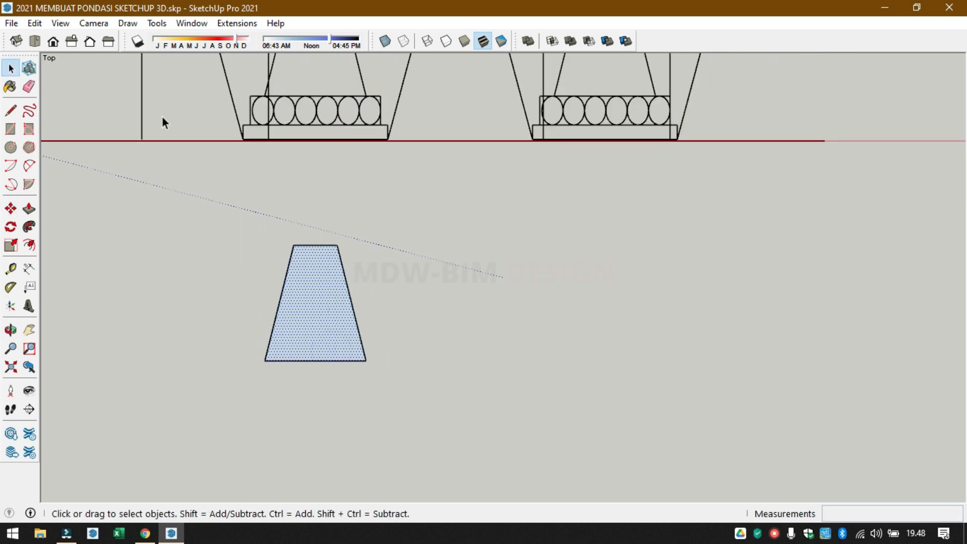
- Select the trapezoid with its edges and rotate it 90 degrees about its narrow edge, working in the right side view
{"action": "left_click", "coordinate": [91, 43]}
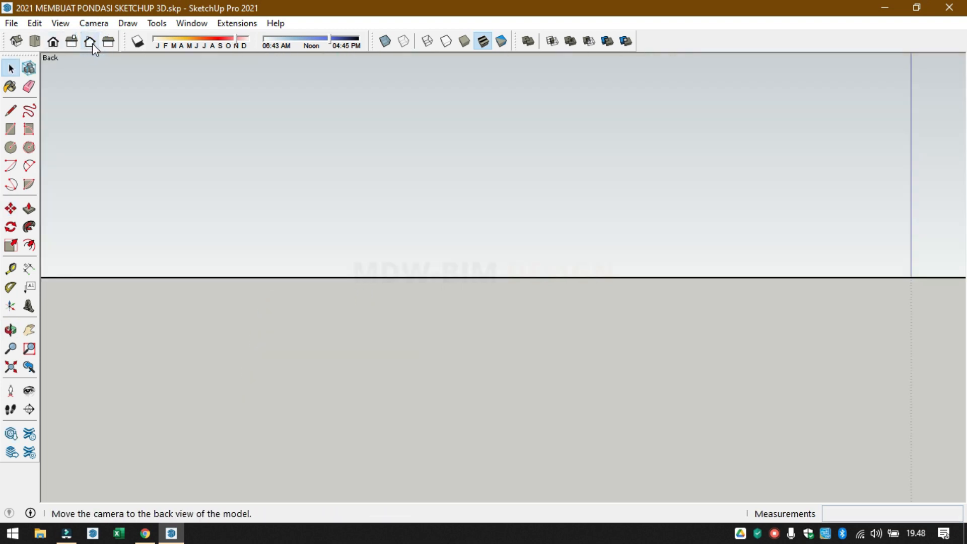
{"action": "left_click", "coordinate": [36, 42]}
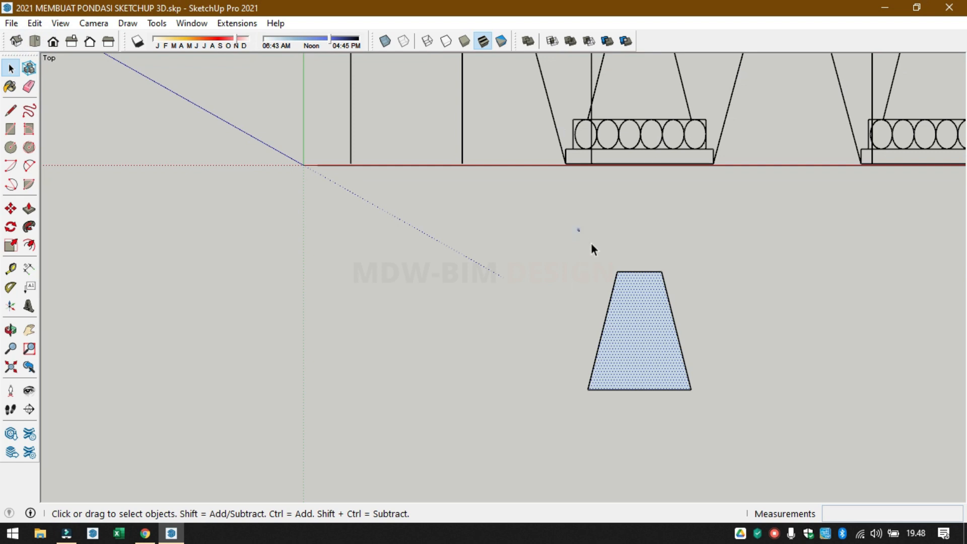
{"action": "left_click_drag", "start_coordinate": [579, 231], "coordinate": [770, 440]}
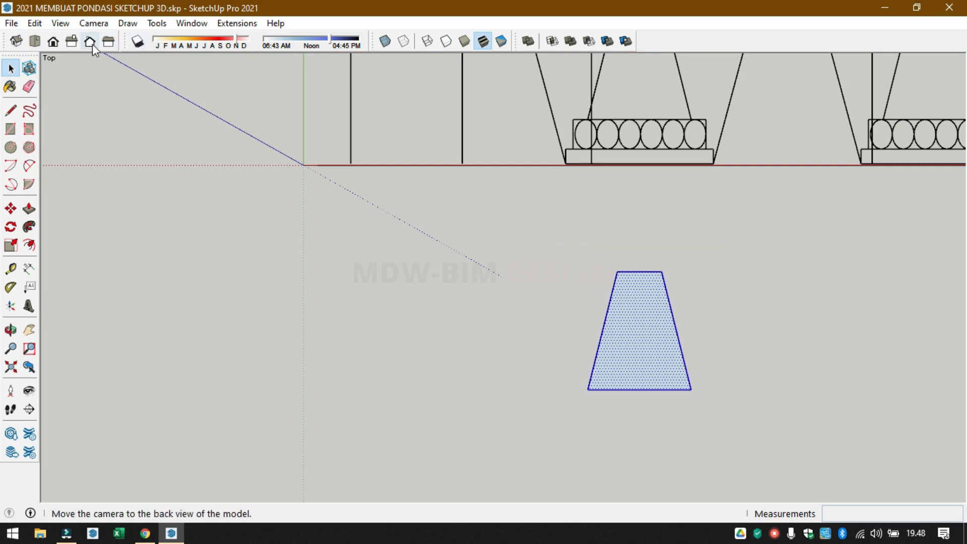
{"action": "left_click", "coordinate": [76, 43]}
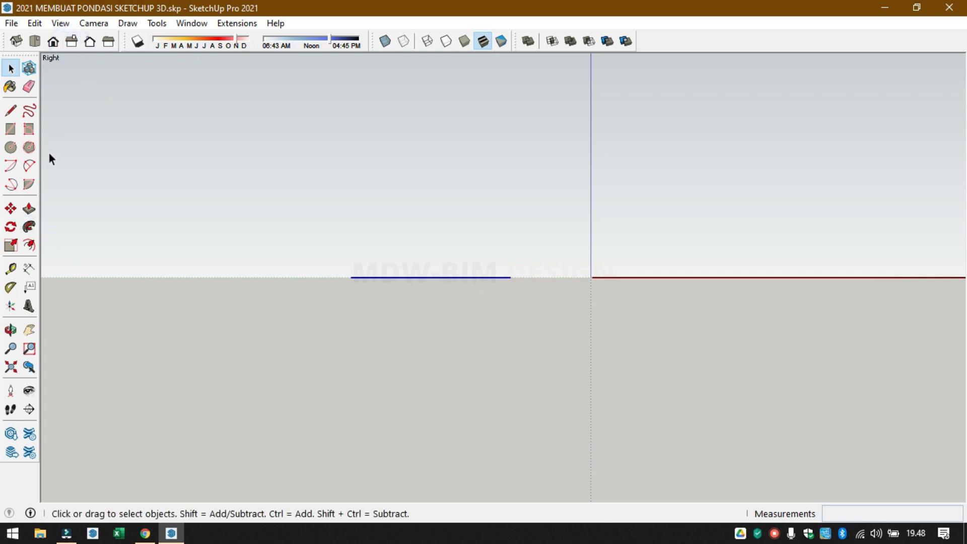
{"action": "left_click", "coordinate": [11, 227]}
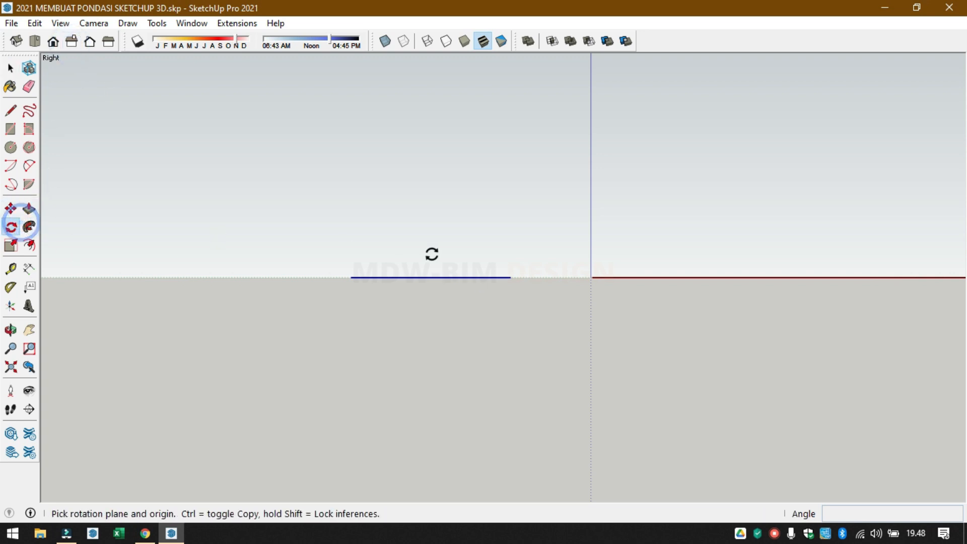
{"action": "left_click", "coordinate": [511, 277]}
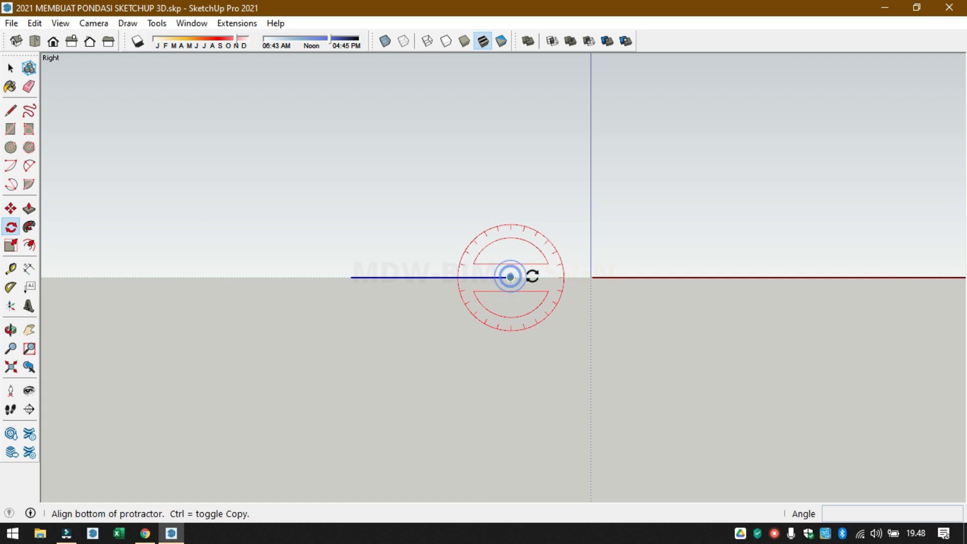
{"action": "left_click", "coordinate": [571, 278]}
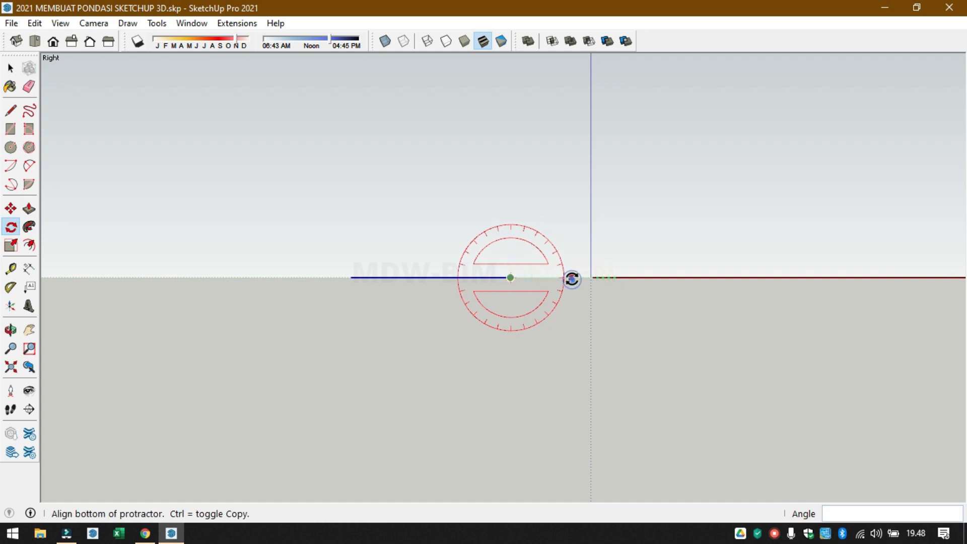
{"action": "left_click", "coordinate": [510, 197]}
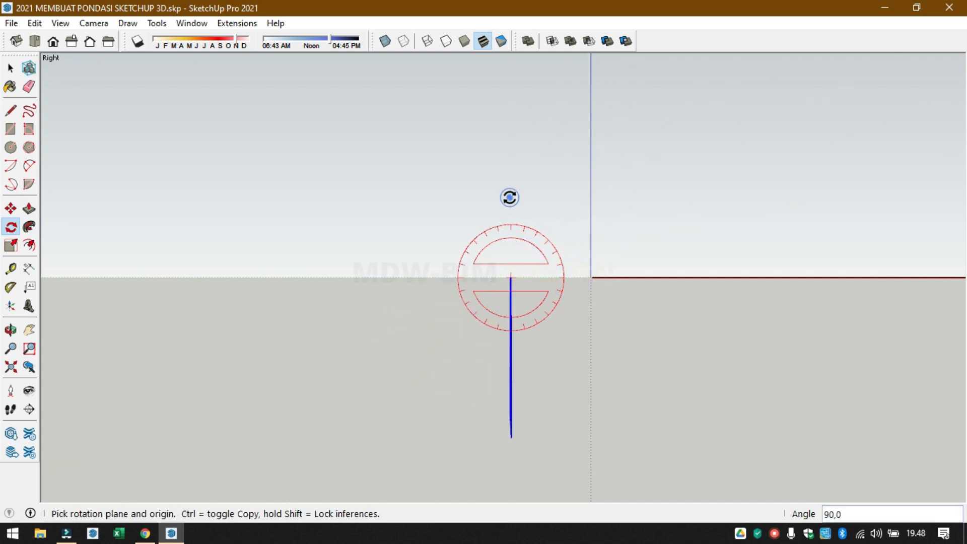
- Make the rotated, upright trapezoid profile a group
{"action": "left_click", "coordinate": [35, 42]}
{"action": "key", "text": "o"}
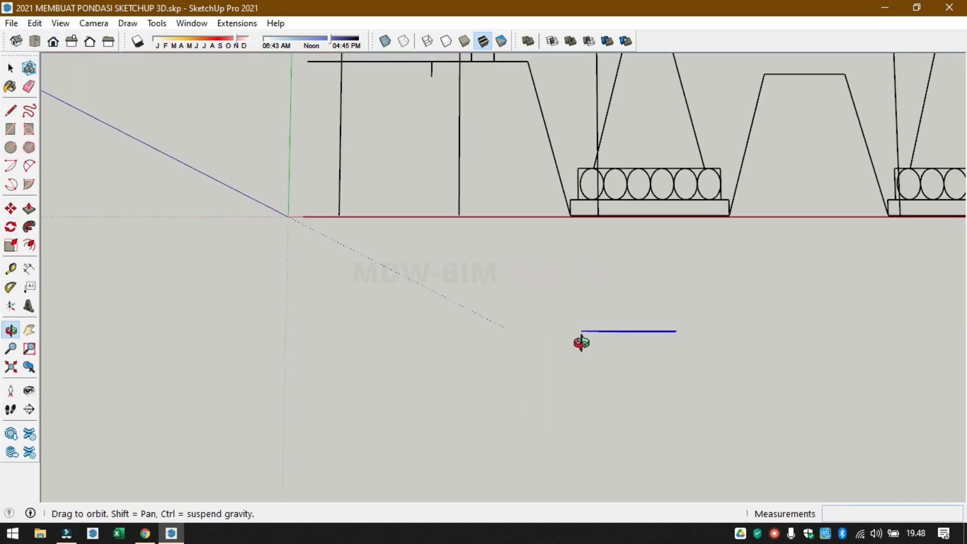
{"action": "left_click_drag", "start_coordinate": [582, 343], "coordinate": [658, 134]}
{"action": "key", "text": "q"}
{"action": "middle_click_drag", "start_coordinate": [659, 134], "coordinate": [552, 305]}
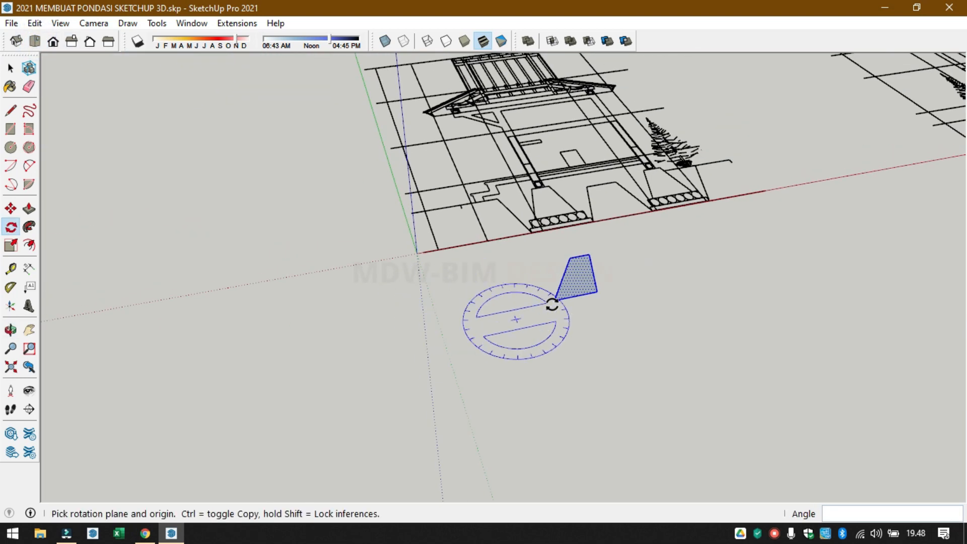
{"action": "scroll", "coordinate": [560, 290], "scroll_direction": "down", "scroll_amount": 3}
{"action": "scroll", "coordinate": [561, 288], "scroll_direction": "up", "scroll_amount": 3}
{"action": "key", "text": "space"}
{"action": "right_click", "coordinate": [568, 287]}
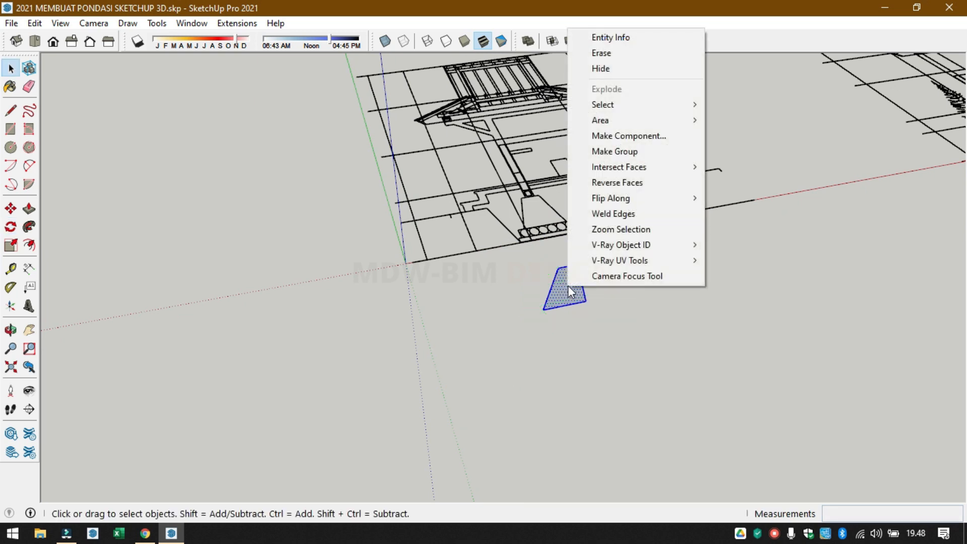
{"action": "left_click", "coordinate": [625, 151]}
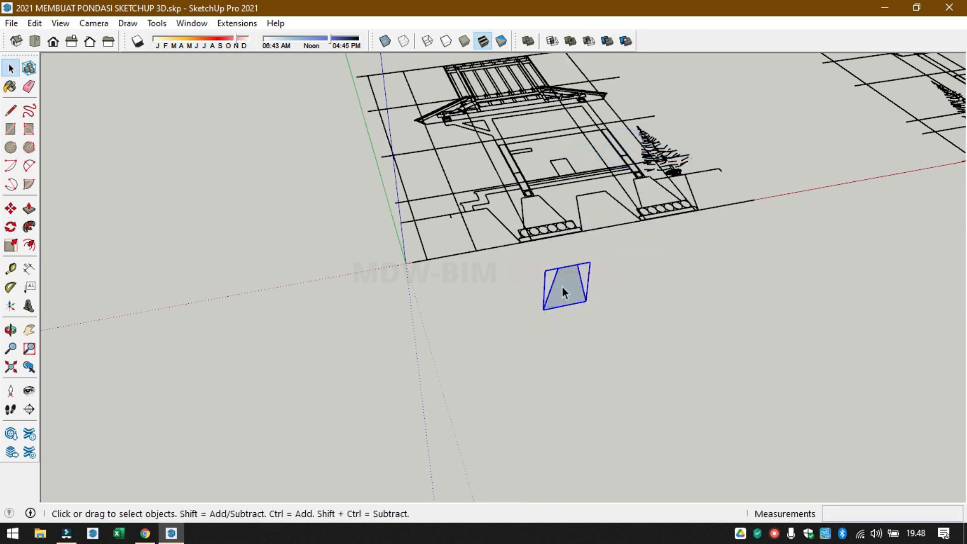
- Move the profile group about 10425 cm to just outside the rear door corner of the floor plan with the kitchen sink
{"action": "key", "text": "m"}
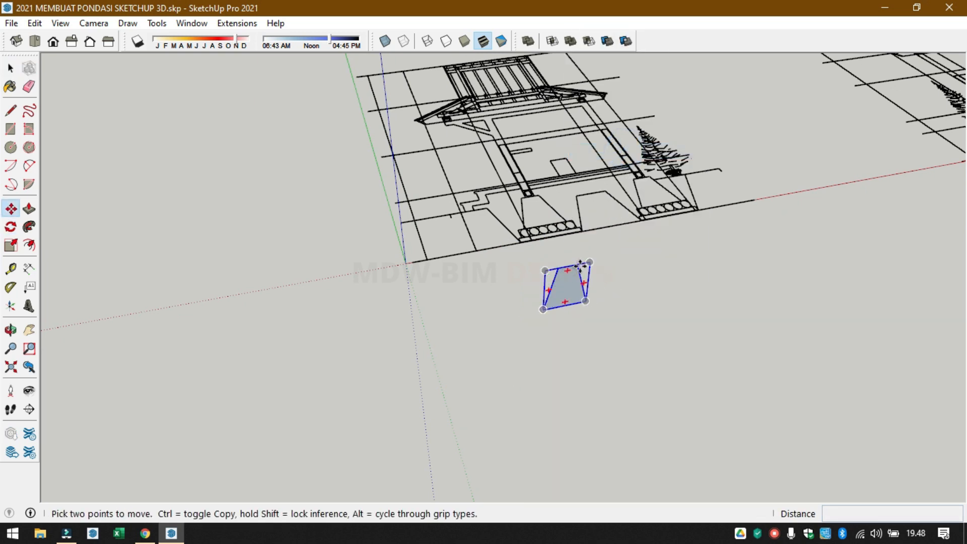
{"action": "left_click", "coordinate": [581, 266]}
{"action": "left_click", "coordinate": [35, 41]}
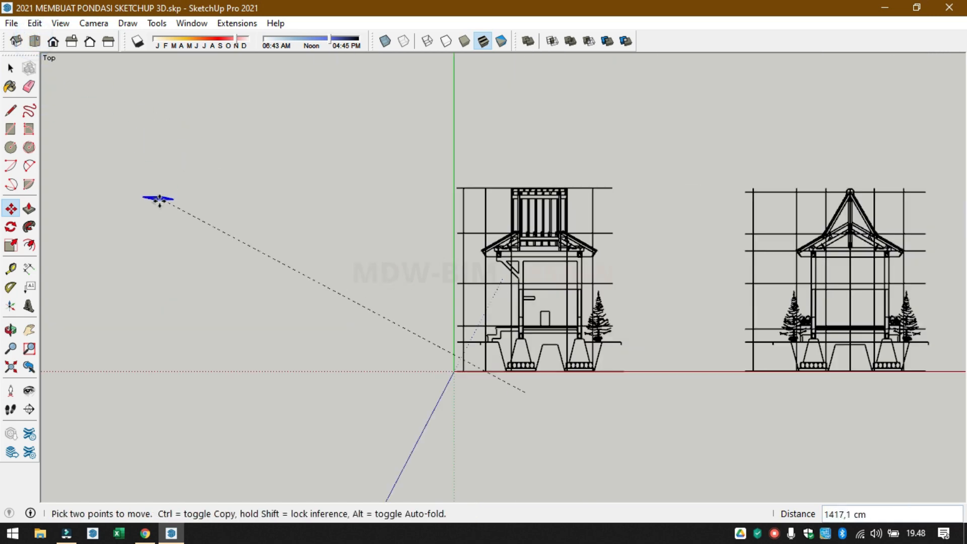
{"action": "scroll", "coordinate": [227, 233], "scroll_direction": "down", "scroll_amount": 3}
{"action": "middle_click_drag", "start_coordinate": [635, 289], "coordinate": [8, 279], "text": "shift"}
{"action": "middle_click_drag", "start_coordinate": [632, 236], "coordinate": [55, 264], "text": "shift"}
{"action": "middle_click_drag", "start_coordinate": [273, 263], "coordinate": [297, 267], "text": "shift"}
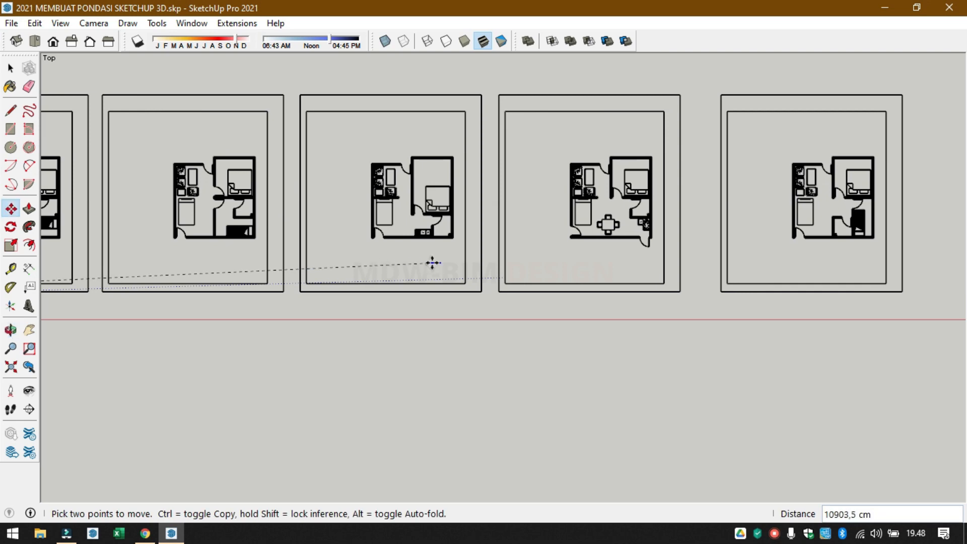
{"action": "scroll", "coordinate": [432, 262], "scroll_direction": "up", "scroll_amount": 5}
{"action": "left_click", "coordinate": [370, 270]}
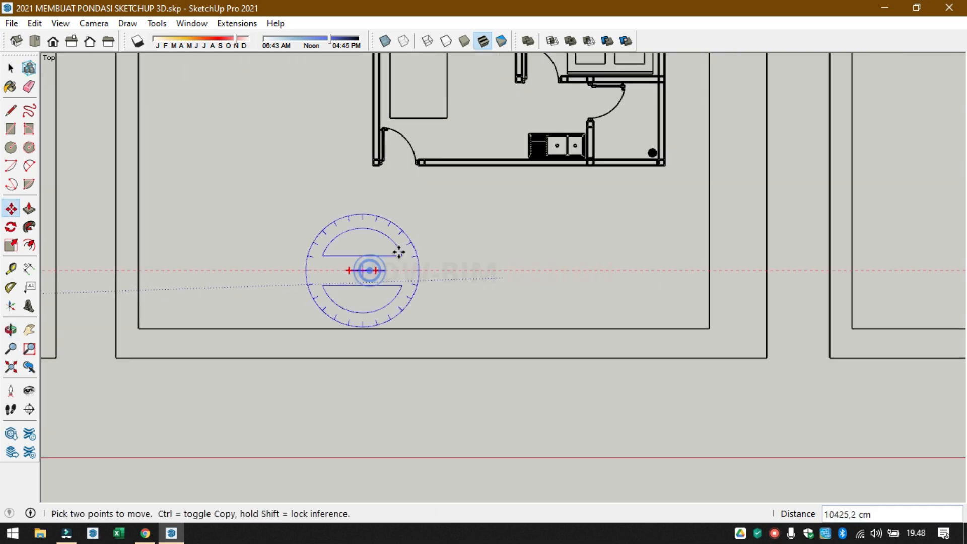
{"action": "key", "text": "space"}
- Switch to the top view in parallel projection, deselect the profile group, and frame the floor plan with the kitchen sink
{"action": "middle_click_drag", "start_coordinate": [406, 255], "coordinate": [437, 128]}
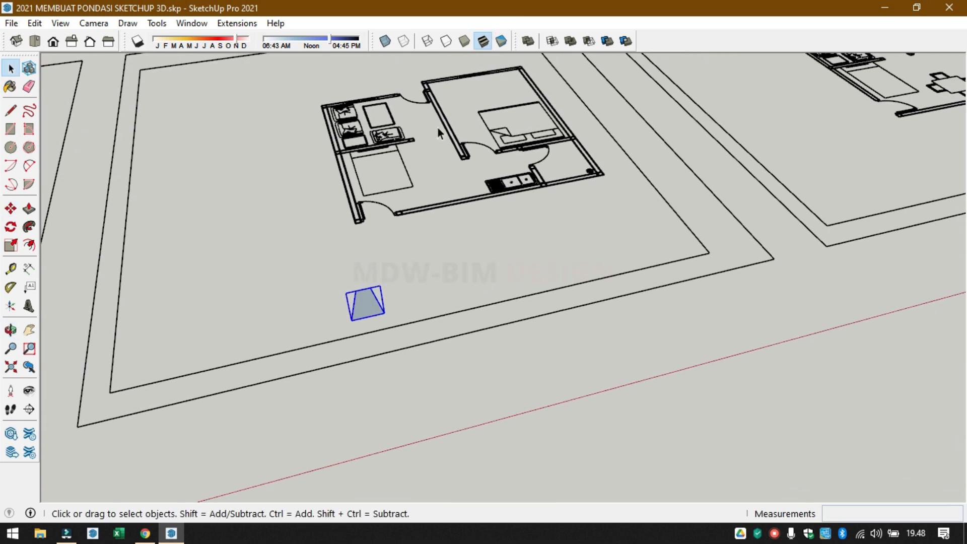
{"action": "scroll", "coordinate": [376, 162], "scroll_direction": "up", "scroll_amount": 3}
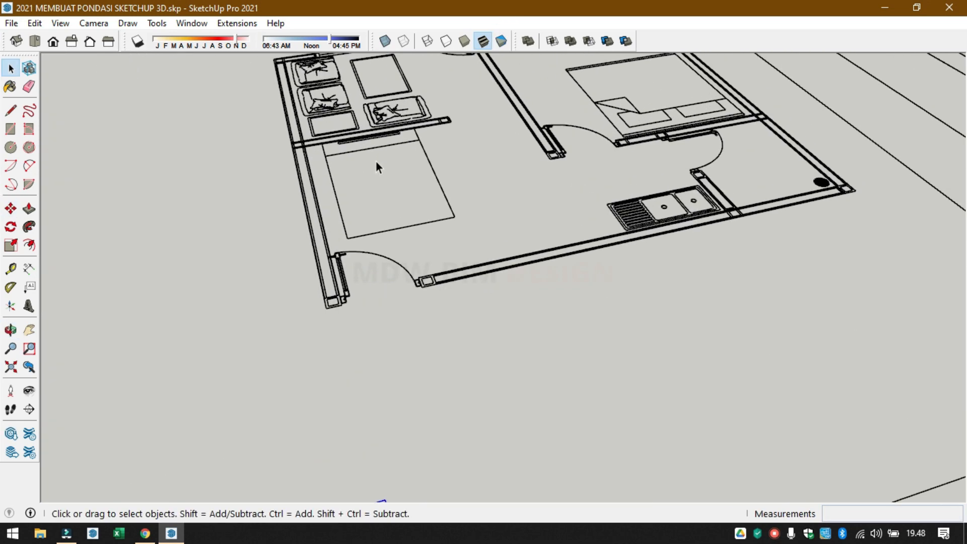
{"action": "left_click", "coordinate": [35, 41]}
{"action": "left_click", "coordinate": [94, 23]}
{"action": "left_click", "coordinate": [109, 96]}
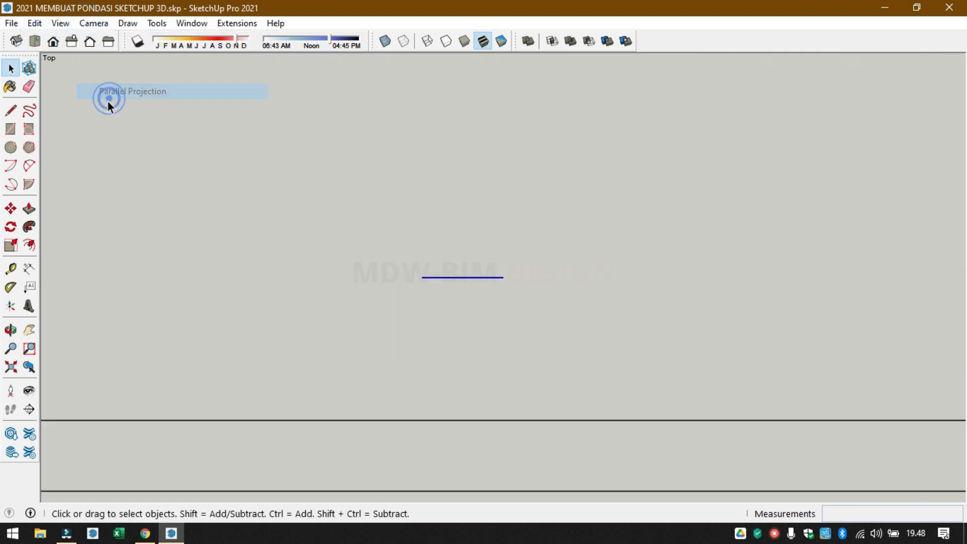
{"action": "left_click", "coordinate": [94, 23]}
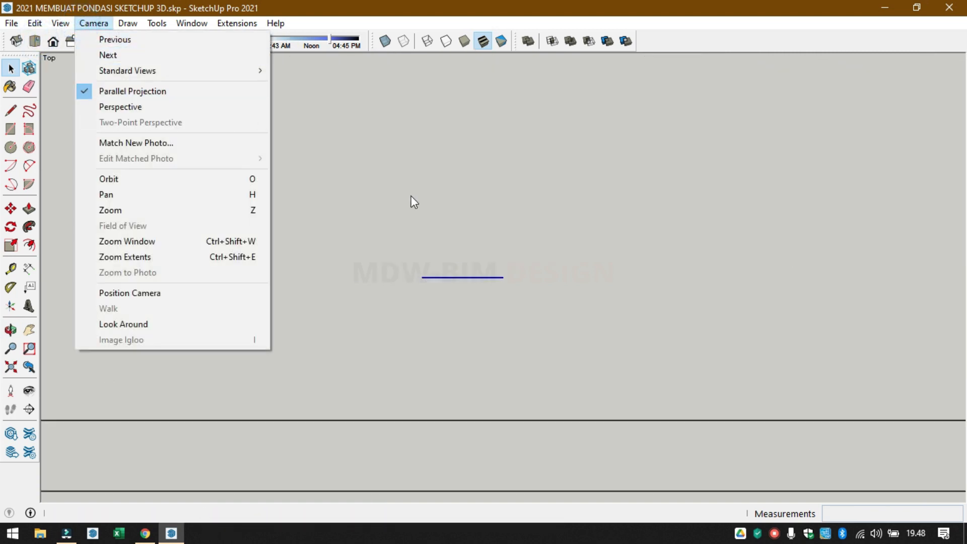
{"action": "left_click", "coordinate": [439, 185]}
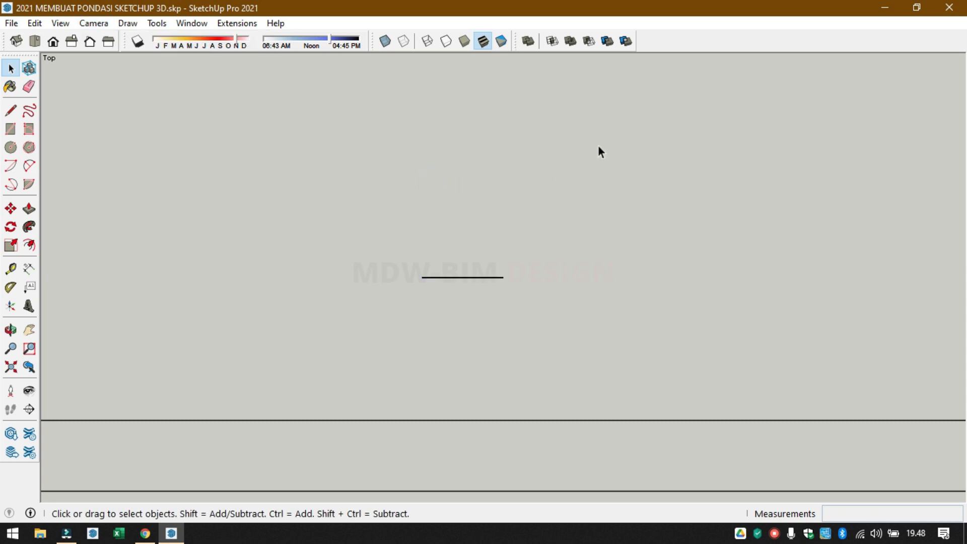
{"action": "middle_click_drag", "start_coordinate": [598, 144], "coordinate": [398, 442], "text": "shift"}
{"action": "scroll", "coordinate": [372, 304], "scroll_direction": "down", "scroll_amount": 5}
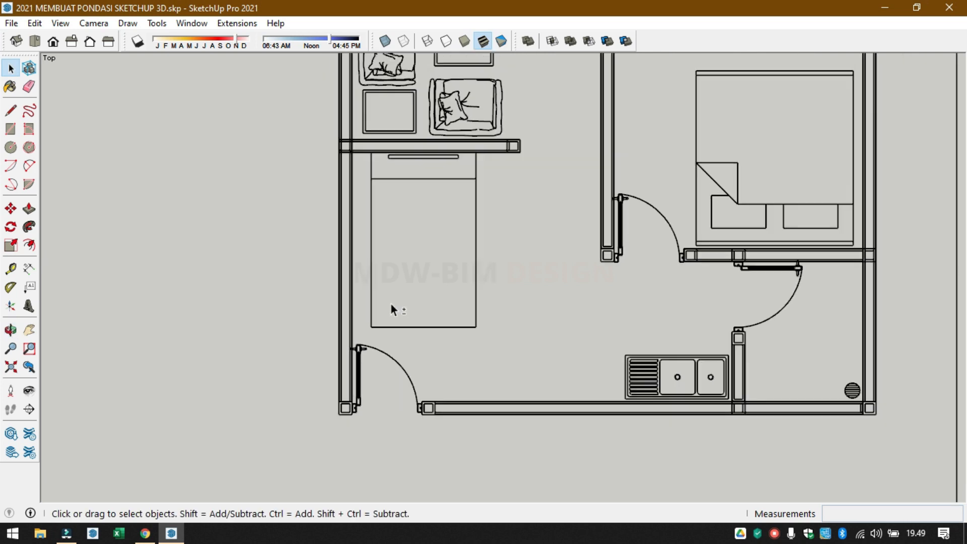
{"action": "scroll", "coordinate": [367, 130], "scroll_direction": "up", "scroll_amount": 3}
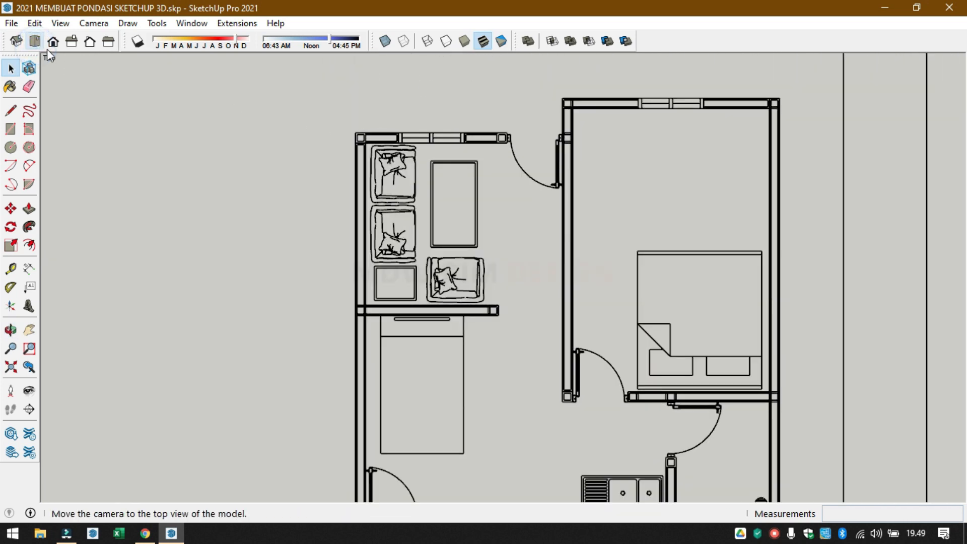
{"action": "scroll", "coordinate": [208, 118], "scroll_direction": "down", "scroll_amount": 1}
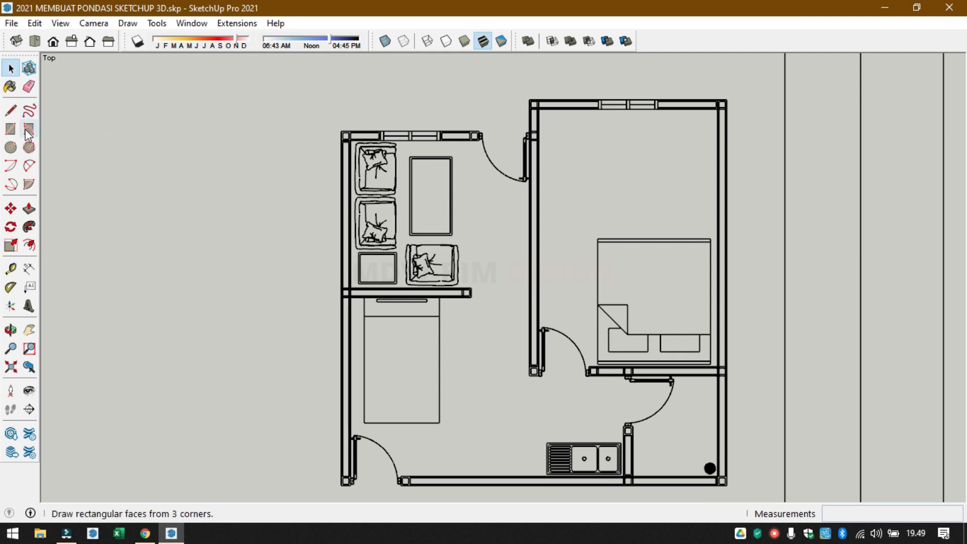
- Draw a 315 x 15 cm rectangle over the living room's window wall, spanning the door opening from the bedroom wall's inner face to the outer corner
{"action": "scroll", "coordinate": [446, 126], "scroll_direction": "up", "scroll_amount": 8}
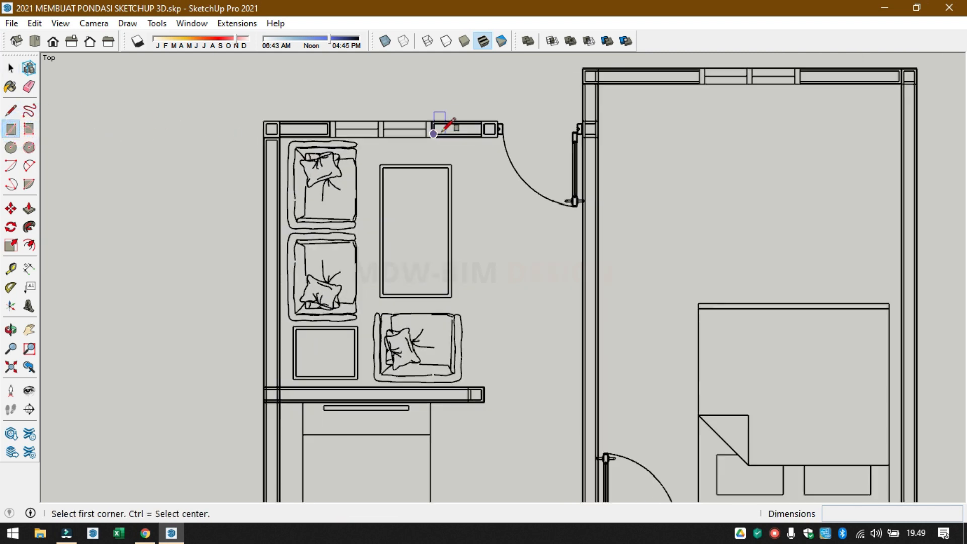
{"action": "scroll", "coordinate": [711, 110], "scroll_direction": "up", "scroll_amount": 2}
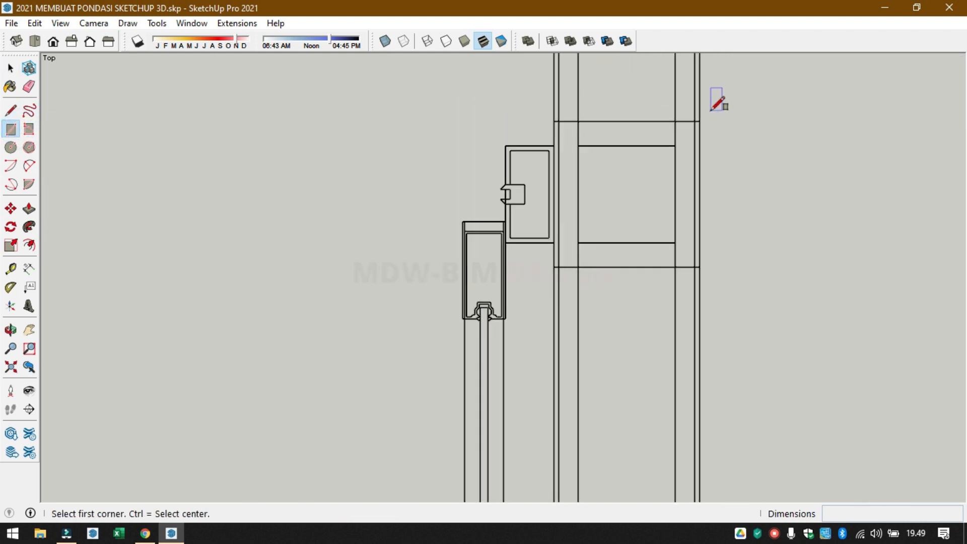
{"action": "left_click", "coordinate": [704, 123]}
{"action": "scroll", "coordinate": [781, 131], "scroll_direction": "down", "scroll_amount": 4}
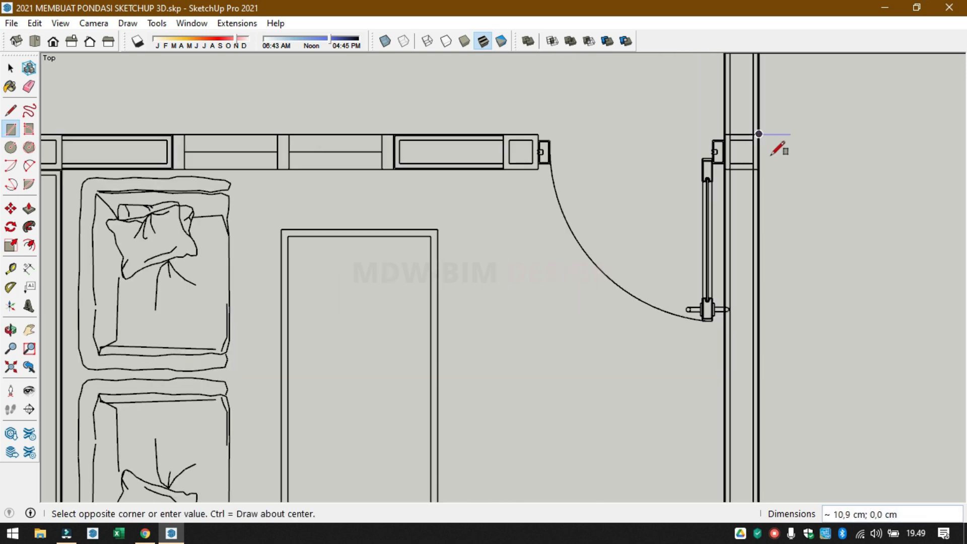
{"action": "scroll", "coordinate": [358, 158], "scroll_direction": "up", "scroll_amount": 5}
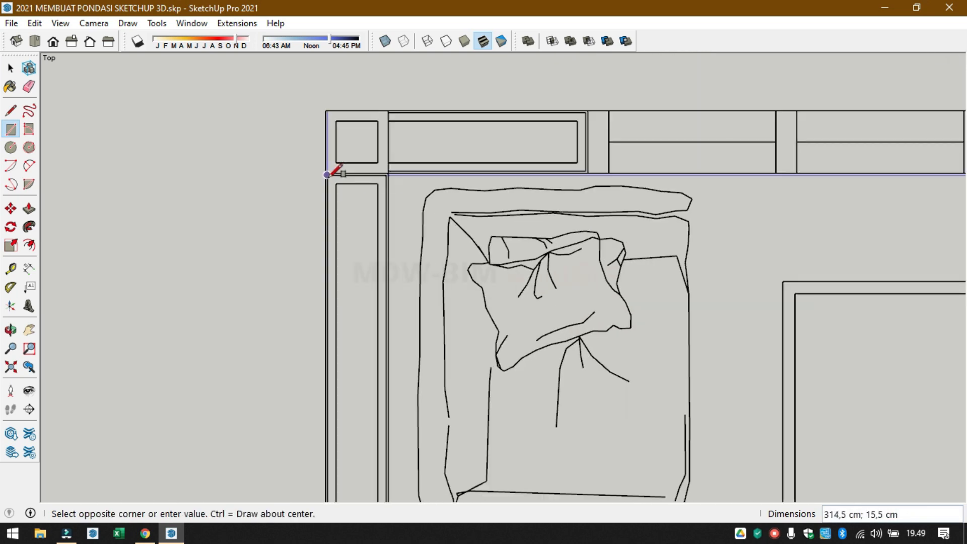
{"action": "scroll", "coordinate": [328, 173], "scroll_direction": "up", "scroll_amount": 2}
{"action": "scroll", "coordinate": [326, 172], "scroll_direction": "down", "scroll_amount": 2}
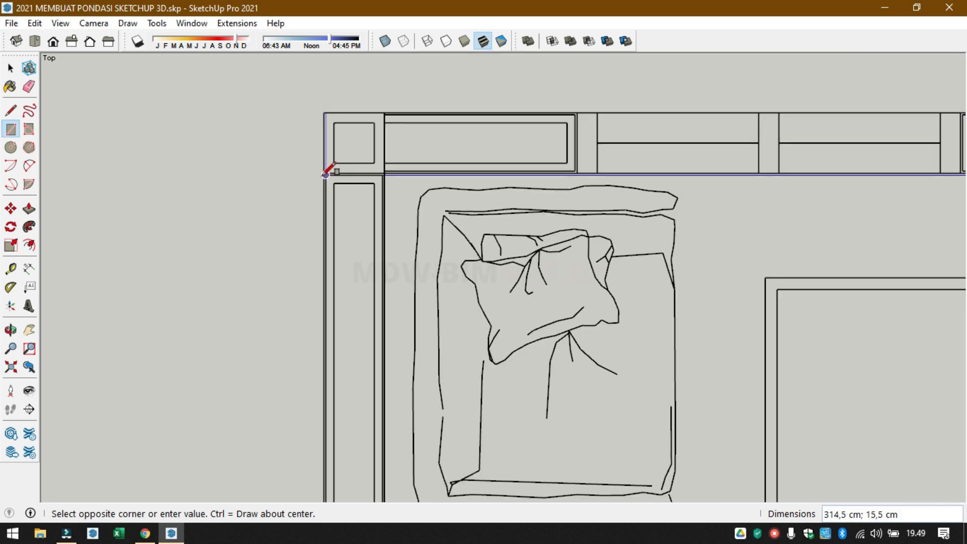
{"action": "scroll", "coordinate": [325, 172], "scroll_direction": "up", "scroll_amount": 2}
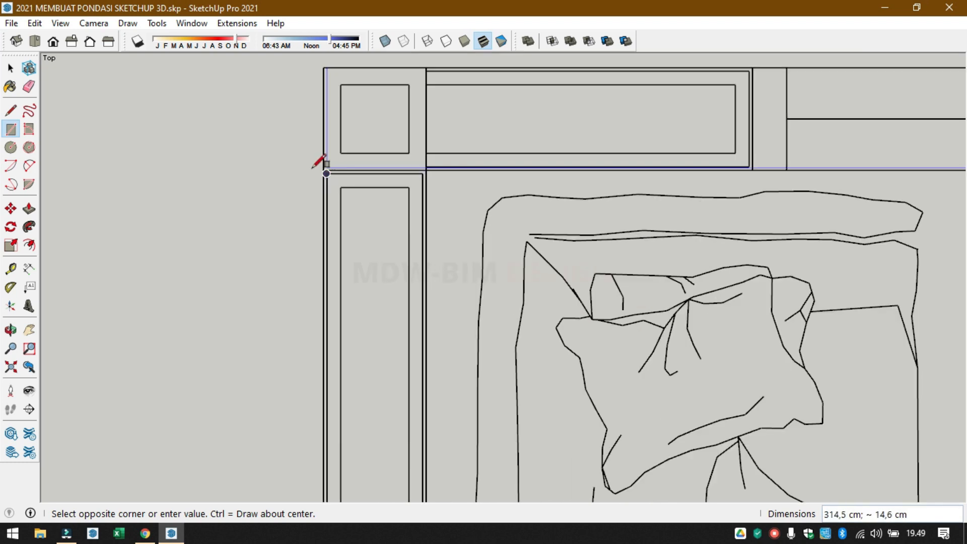
{"action": "scroll", "coordinate": [326, 170], "scroll_direction": "up", "scroll_amount": 2}
{"action": "scroll", "coordinate": [324, 166], "scroll_direction": "up", "scroll_amount": 4}
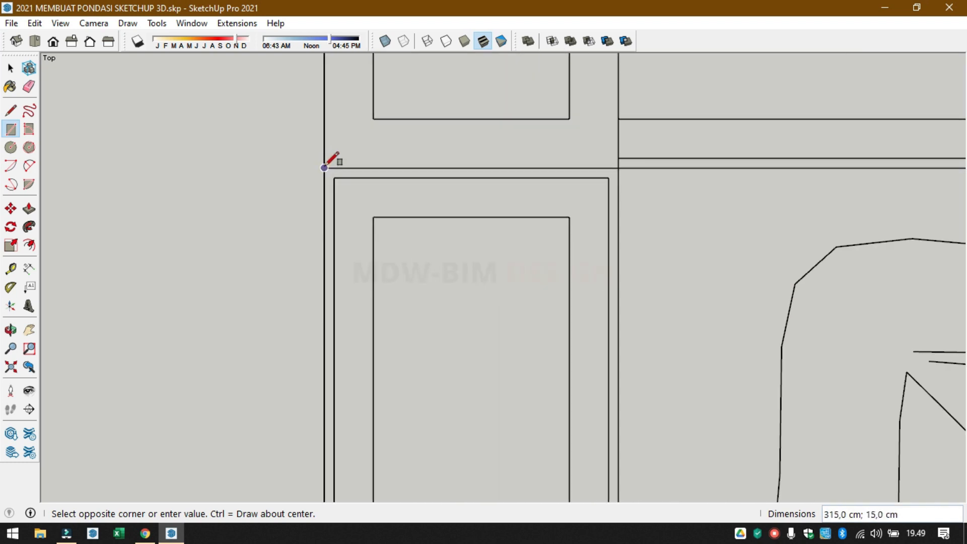
{"action": "scroll", "coordinate": [325, 167], "scroll_direction": "down", "scroll_amount": 5}
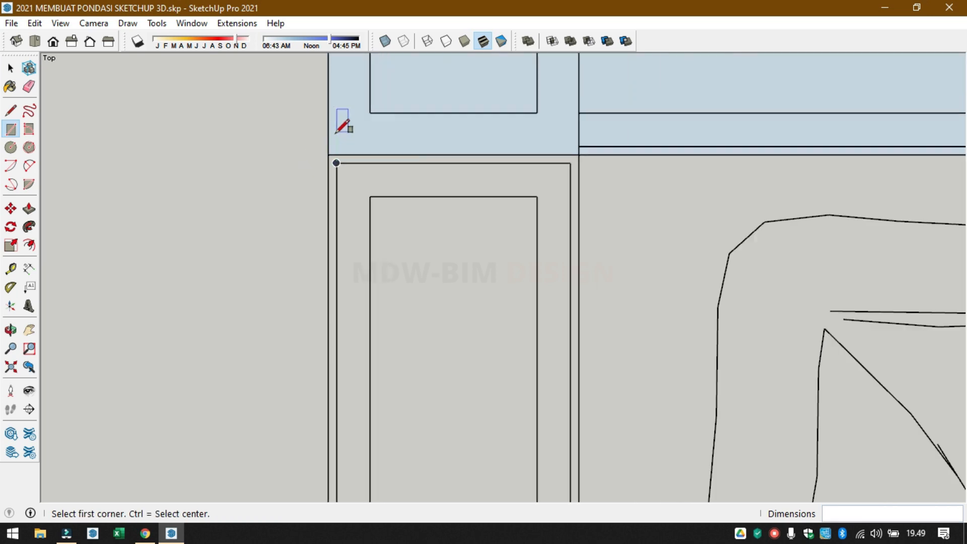
{"action": "scroll", "coordinate": [342, 155], "scroll_direction": "up", "scroll_amount": 2}
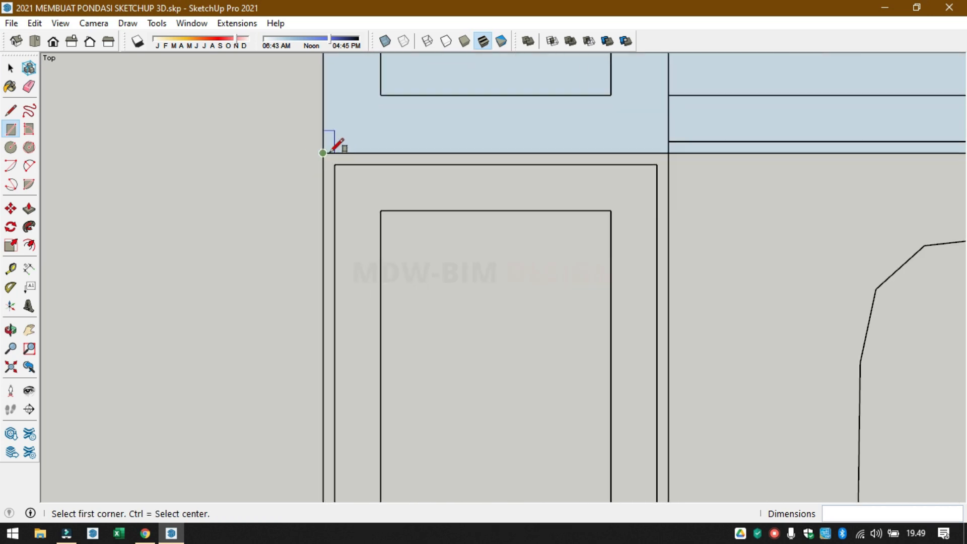
- Draw a 550 × 15 cm rectangle over the plan's left outer wall, down to the outer edge of the corner column
{"action": "scroll", "coordinate": [333, 149], "scroll_direction": "down", "scroll_amount": 6}
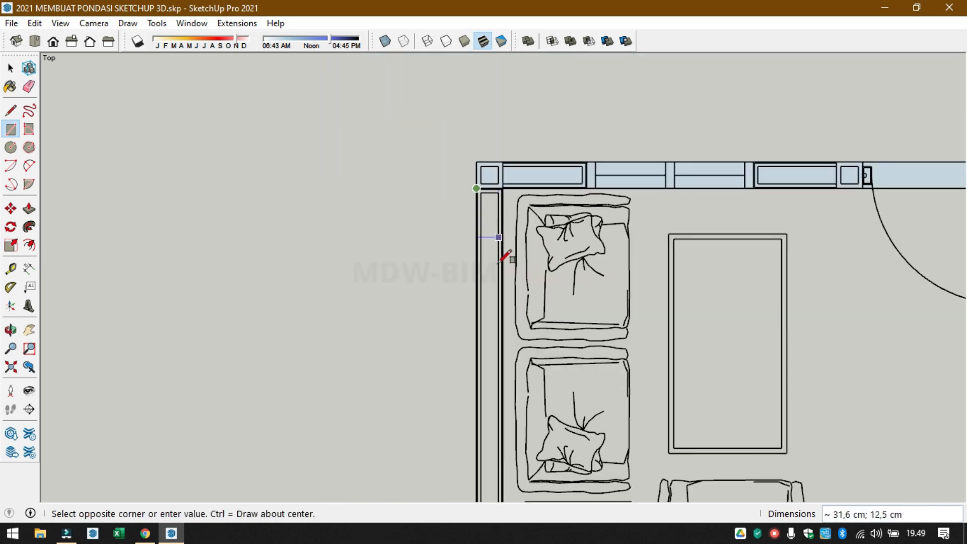
{"action": "middle_click_drag", "start_coordinate": [494, 337], "coordinate": [475, 75], "text": "shift"}
{"action": "scroll", "coordinate": [486, 438], "scroll_direction": "up", "scroll_amount": 5}
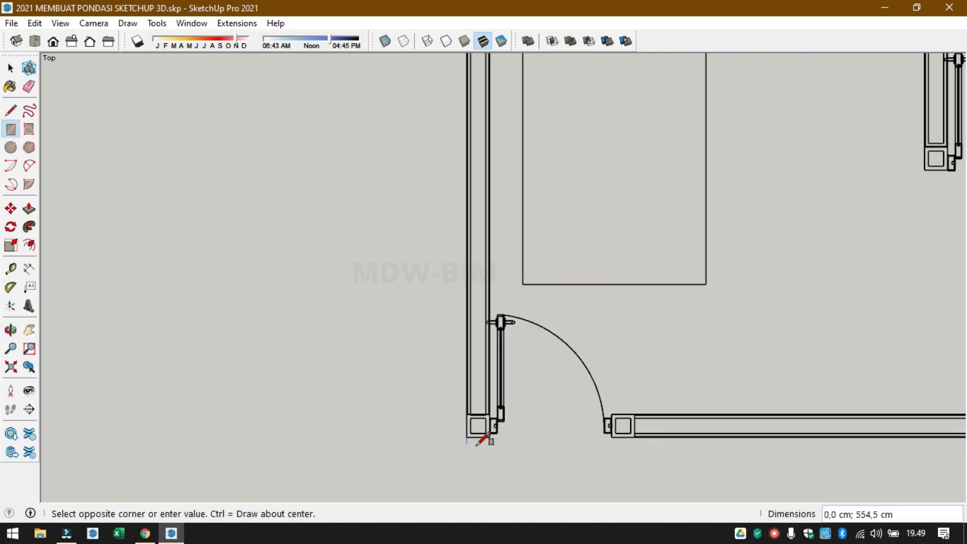
{"action": "scroll", "coordinate": [495, 443], "scroll_direction": "up", "scroll_amount": 1}
{"action": "left_click", "coordinate": [503, 415]}
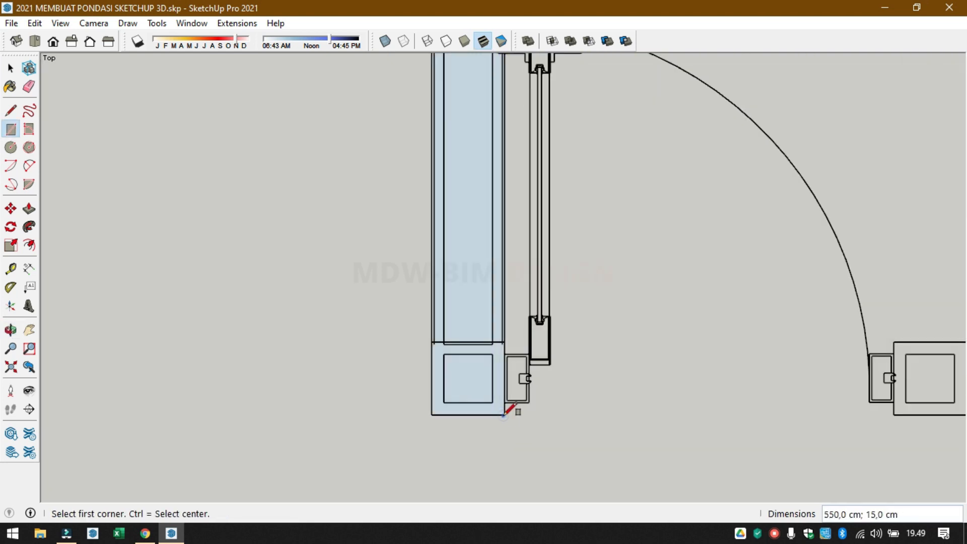
- Draw a rectangle over the short partition below the sofas, from the left outer wall to the free-standing end column
{"action": "scroll", "coordinate": [456, 447], "scroll_direction": "down", "scroll_amount": 6}
{"action": "middle_click_drag", "start_coordinate": [534, 226], "coordinate": [441, 307], "text": "shift"}
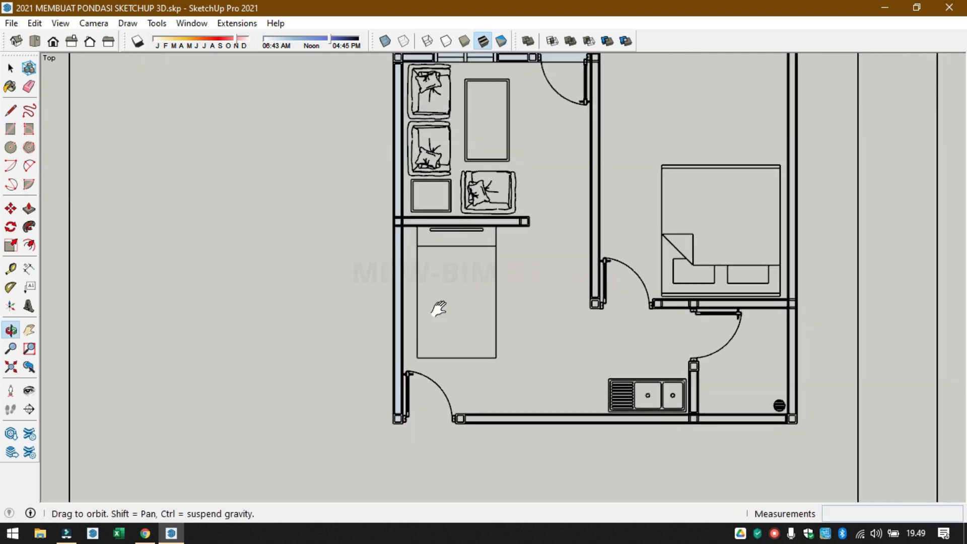
{"action": "scroll", "coordinate": [494, 191], "scroll_direction": "up", "scroll_amount": 5}
{"action": "scroll", "coordinate": [199, 245], "scroll_direction": "up", "scroll_amount": 6}
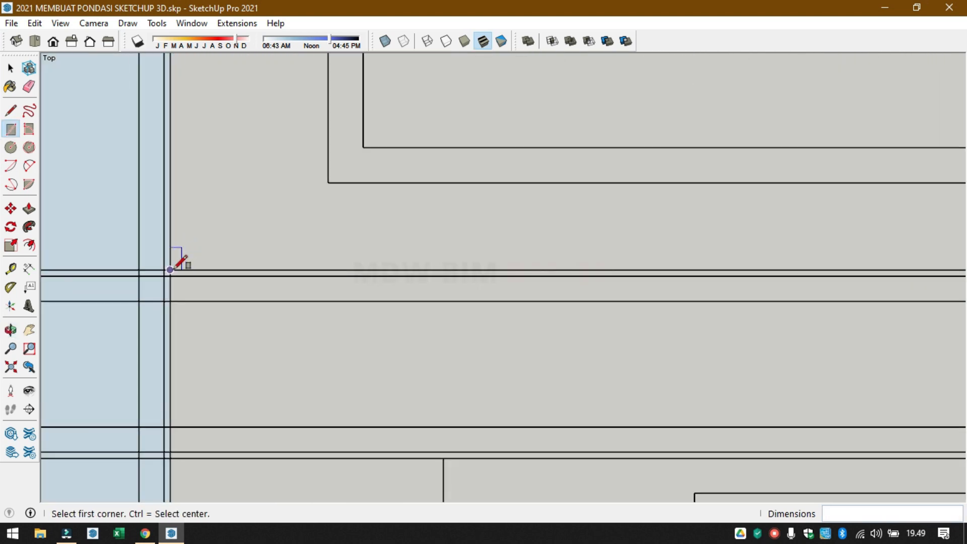
{"action": "scroll", "coordinate": [183, 266], "scroll_direction": "down", "scroll_amount": 6}
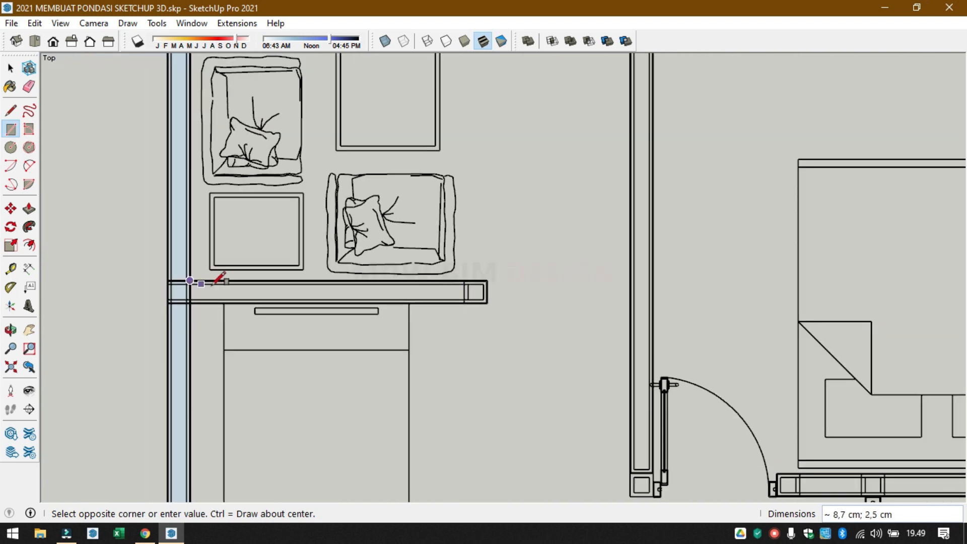
{"action": "scroll", "coordinate": [499, 302], "scroll_direction": "up", "scroll_amount": 5}
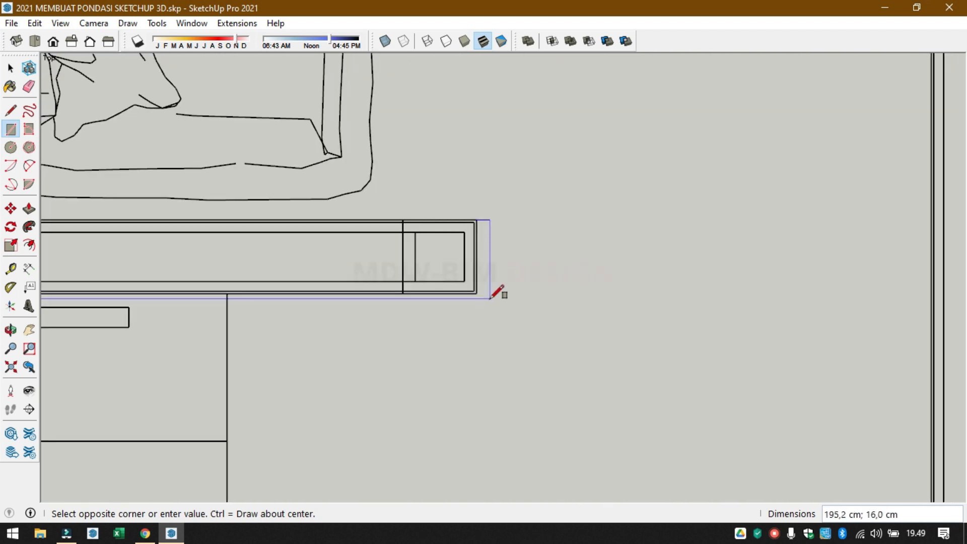
{"action": "scroll", "coordinate": [479, 294], "scroll_direction": "down", "scroll_amount": 6}
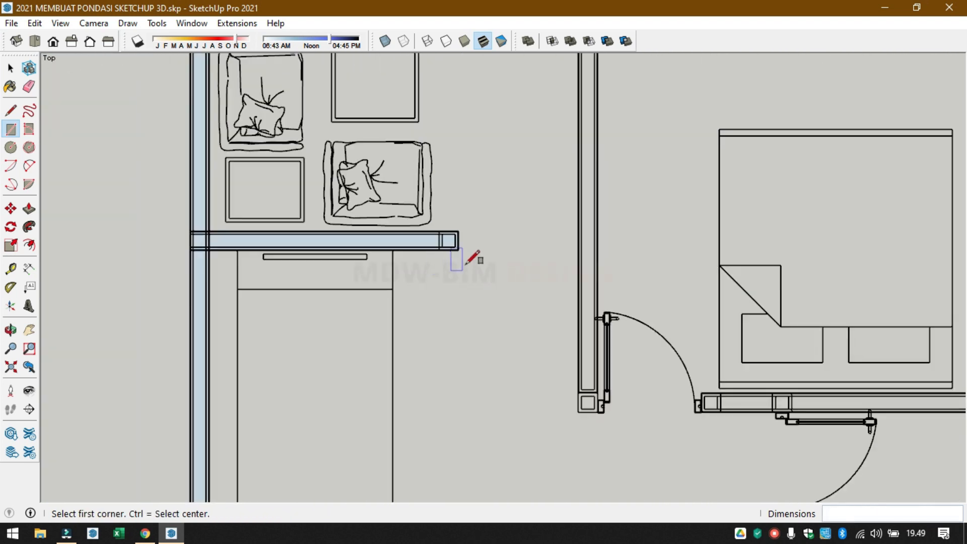
- Draw a 600 × 15 cm rectangle along the plan's lower outer wall, from the left wall strip to the far corner column
{"action": "scroll", "coordinate": [420, 462], "scroll_direction": "up", "scroll_amount": 10}
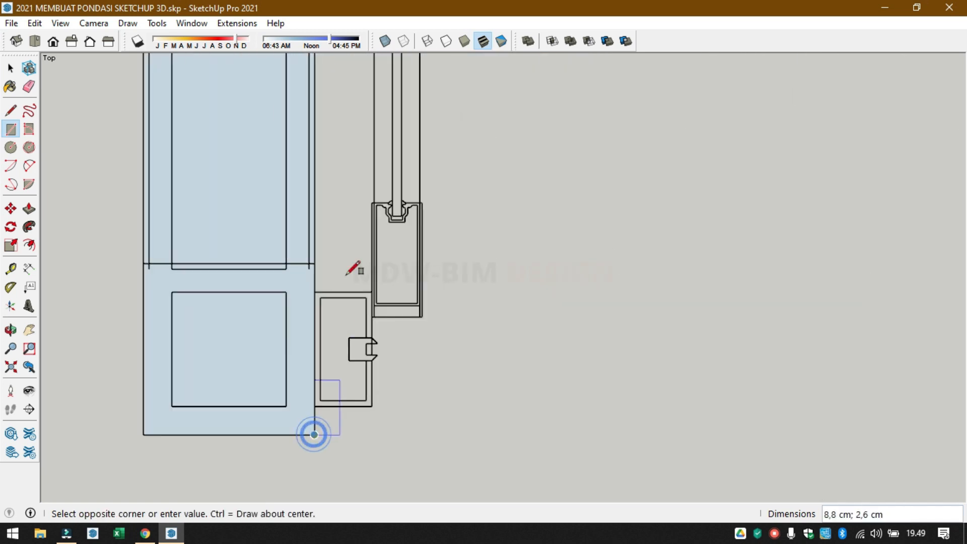
{"action": "scroll", "coordinate": [347, 274], "scroll_direction": "down", "scroll_amount": 10}
{"action": "middle_click_drag", "start_coordinate": [600, 294], "coordinate": [295, 316], "text": "shift"}
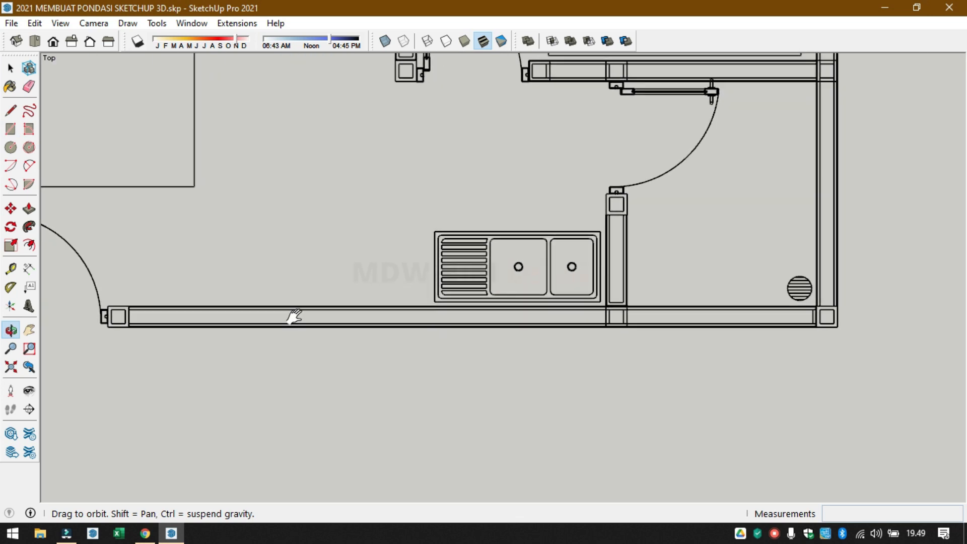
{"action": "scroll", "coordinate": [847, 292], "scroll_direction": "up", "scroll_amount": 8}
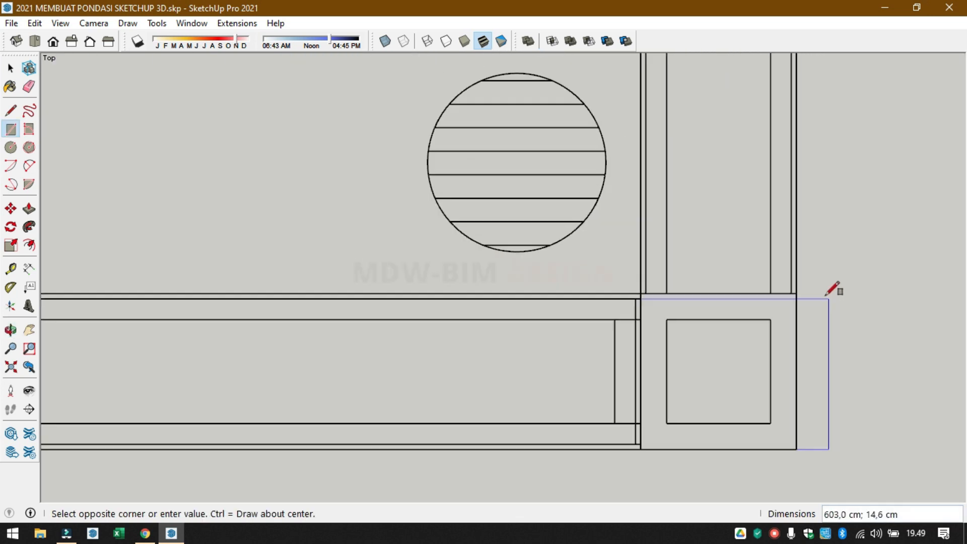
{"action": "left_click", "coordinate": [801, 289]}
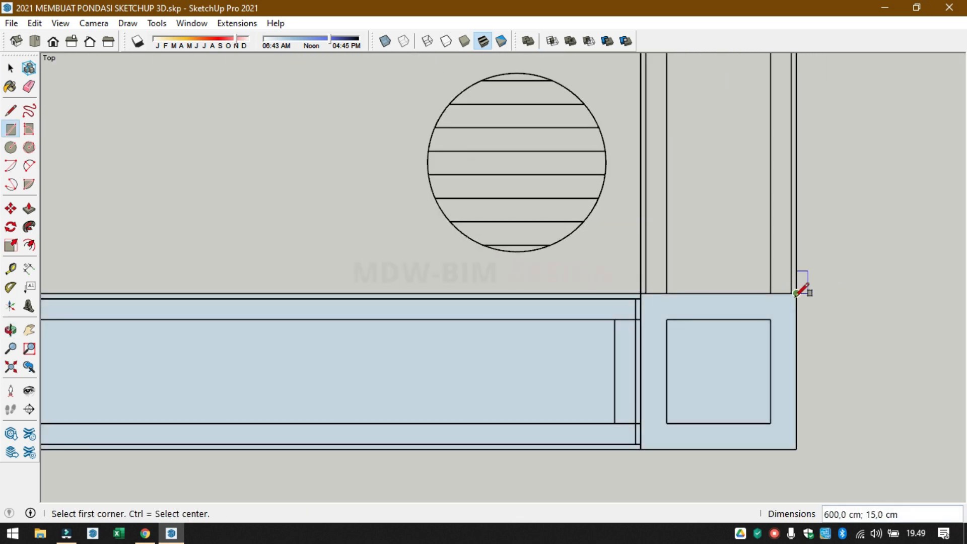
- Draw a 600 × 15 cm rectangle over the plan's right outer wall, up to the bedroom's upper corner
{"action": "scroll", "coordinate": [766, 350], "scroll_direction": "down", "scroll_amount": 9}
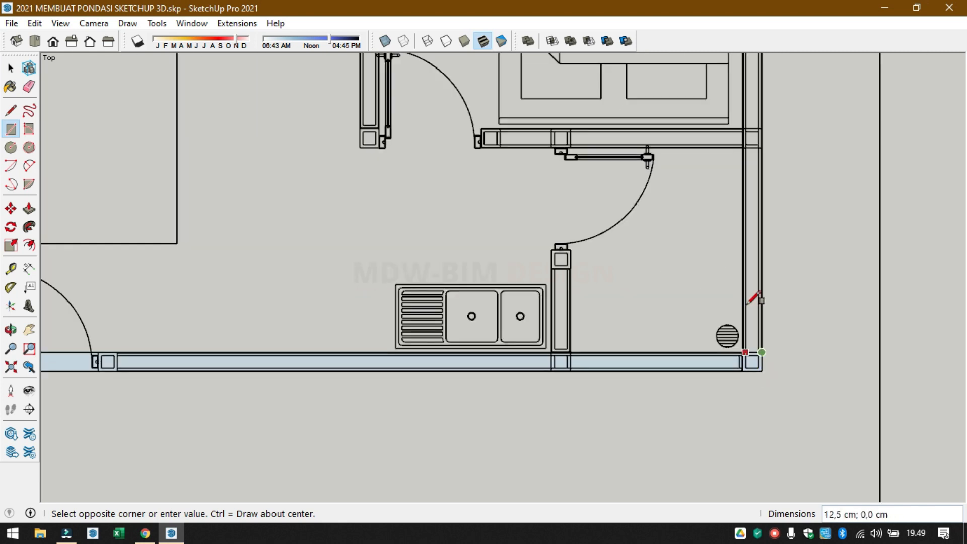
{"action": "middle_click_drag", "start_coordinate": [716, 242], "coordinate": [635, 486], "text": "shift"}
{"action": "middle_click_drag", "start_coordinate": [672, 146], "coordinate": [641, 280], "text": "shift"}
{"action": "middle_click_drag", "start_coordinate": [630, 158], "coordinate": [584, 490], "text": "shift"}
{"action": "scroll", "coordinate": [620, 252], "scroll_direction": "up", "scroll_amount": 8}
{"action": "scroll", "coordinate": [611, 254], "scroll_direction": "up", "scroll_amount": 3}
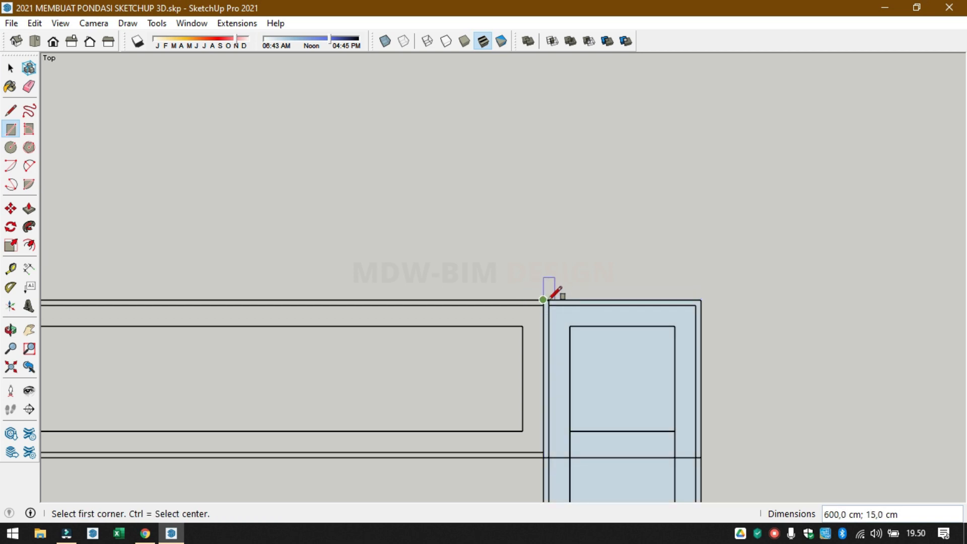
- Draw a 300 × 15 cm rectangle over the bedroom's upper window wall, ending at its left corner
{"action": "scroll", "coordinate": [907, 201], "scroll_direction": "down", "scroll_amount": 8}
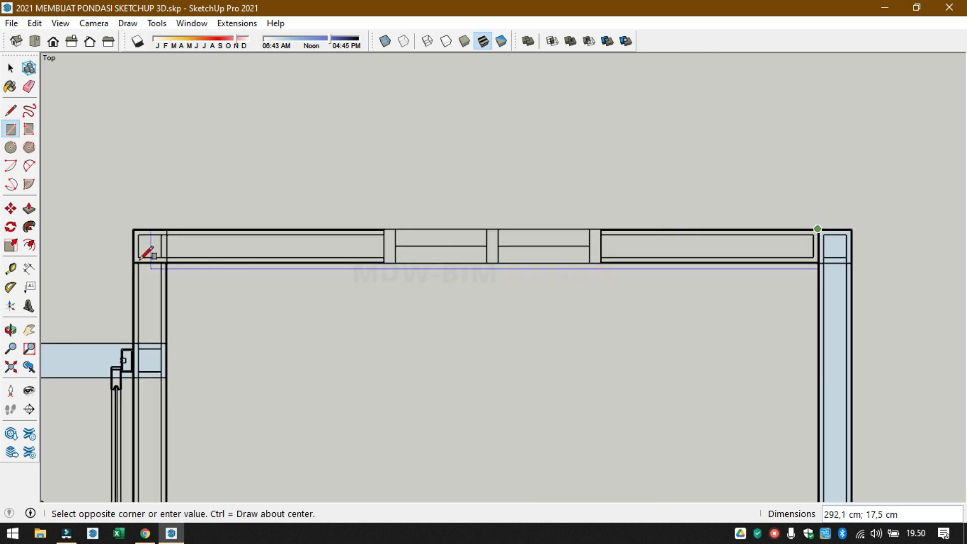
{"action": "scroll", "coordinate": [134, 262], "scroll_direction": "up", "scroll_amount": 4}
{"action": "scroll", "coordinate": [134, 262], "scroll_direction": "up", "scroll_amount": 5}
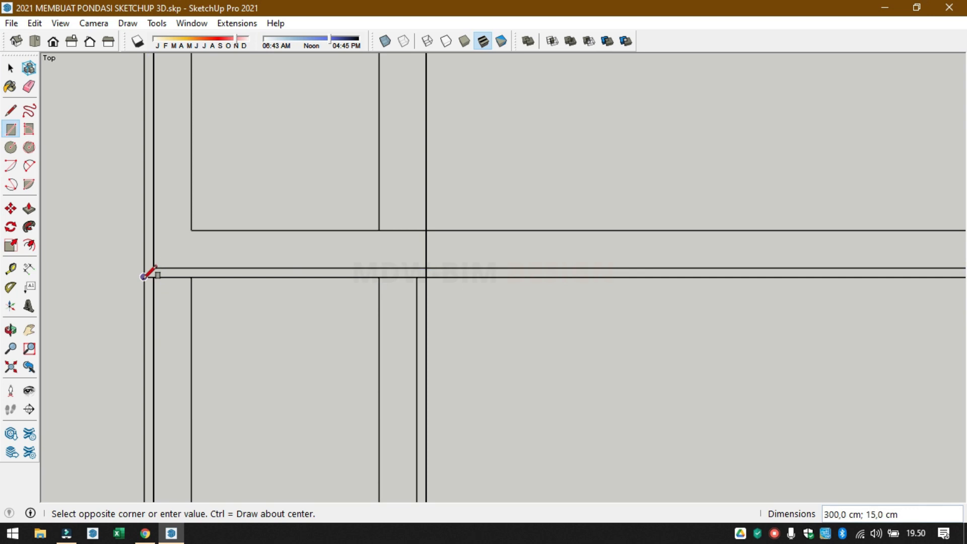
- Draw a 35 × 15 cm rectangle over the short wall joining the bedroom's window wall to the entrance wall
{"action": "scroll", "coordinate": [307, 111], "scroll_direction": "down", "scroll_amount": 7}
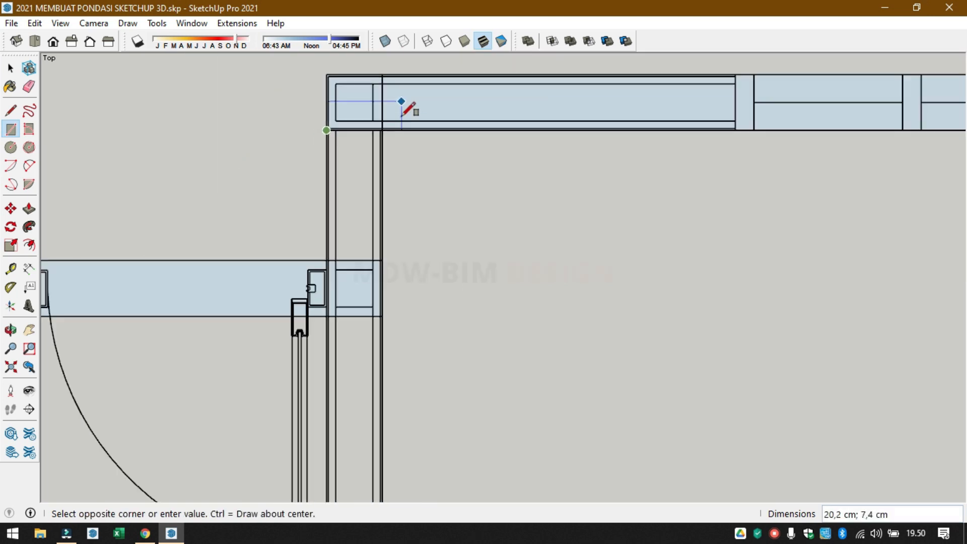
{"action": "scroll", "coordinate": [383, 226], "scroll_direction": "up", "scroll_amount": 5}
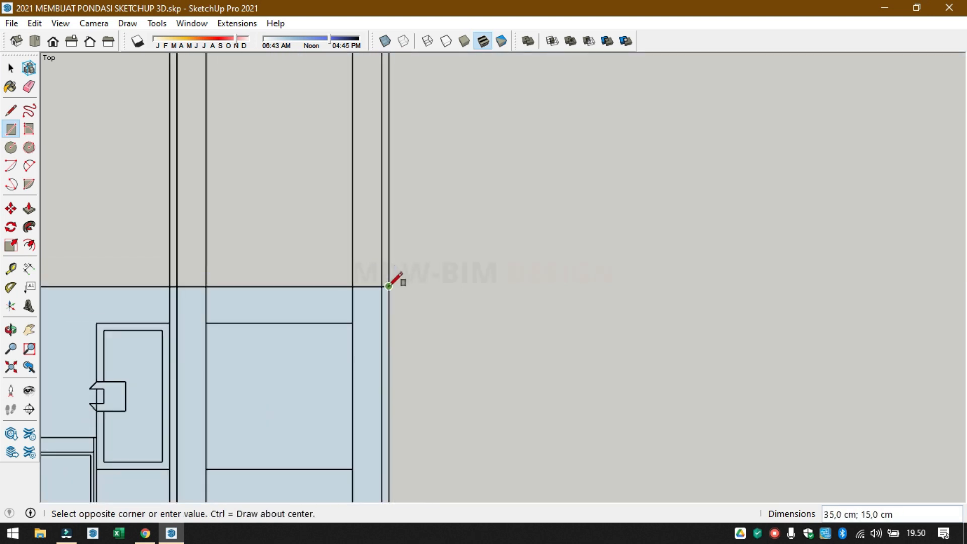
{"action": "left_click", "coordinate": [389, 286]}
- Delete the unwanted face filling the house interior between the wall strips
{"action": "scroll", "coordinate": [423, 187], "scroll_direction": "down", "scroll_amount": 3}
{"action": "key", "text": "space"}
{"action": "left_click", "coordinate": [473, 228]}
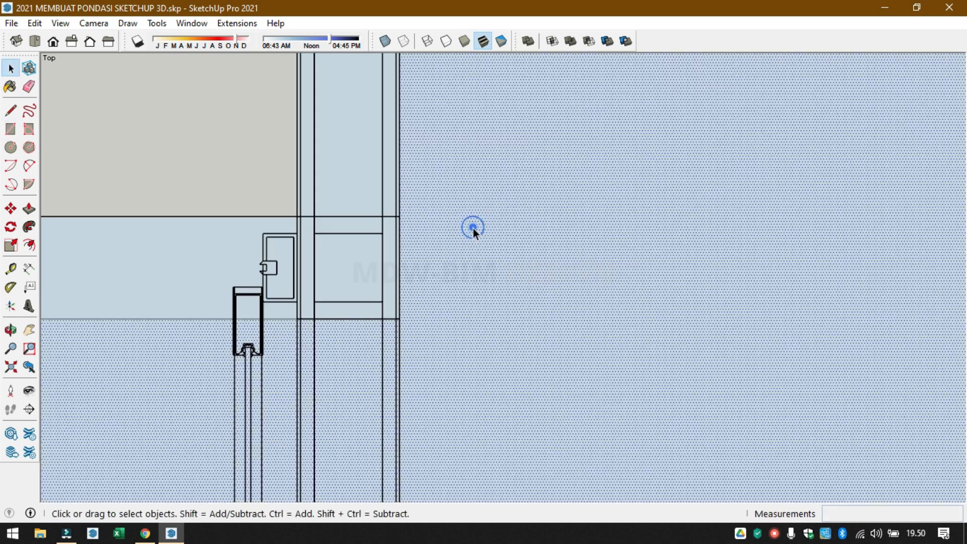
{"action": "key", "text": "Delete"}
{"action": "scroll", "coordinate": [403, 297], "scroll_direction": "down", "scroll_amount": 1}
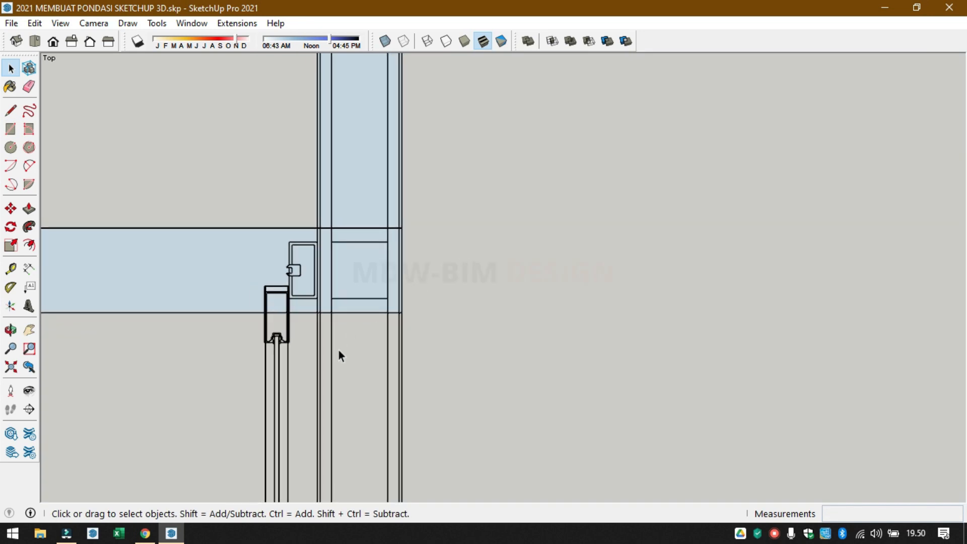
- Draw a 375 × 15 cm rectangle over the wall between living room and bedroom, from the entrance wall to the column beside the bedroom door
{"action": "key", "text": "t"}
{"action": "key", "text": "r"}
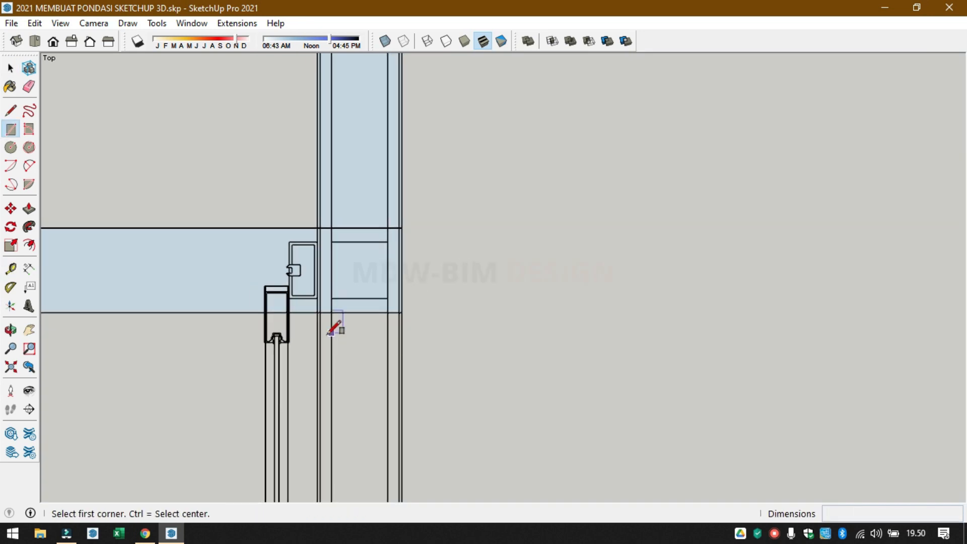
{"action": "scroll", "coordinate": [325, 308], "scroll_direction": "up", "scroll_amount": 3}
{"action": "left_click", "coordinate": [317, 318]}
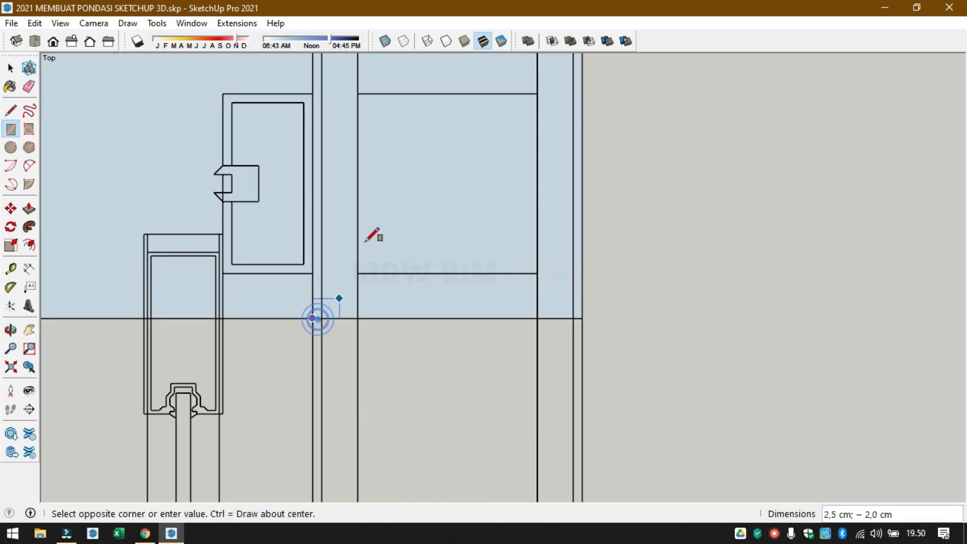
{"action": "scroll", "coordinate": [374, 233], "scroll_direction": "down", "scroll_amount": 6}
{"action": "middle_click_drag", "start_coordinate": [519, 424], "coordinate": [495, 38], "text": "shift"}
{"action": "scroll", "coordinate": [467, 176], "scroll_direction": "down", "scroll_amount": 4}
{"action": "scroll", "coordinate": [468, 381], "scroll_direction": "up", "scroll_amount": 4}
{"action": "scroll", "coordinate": [464, 354], "scroll_direction": "up", "scroll_amount": 6}
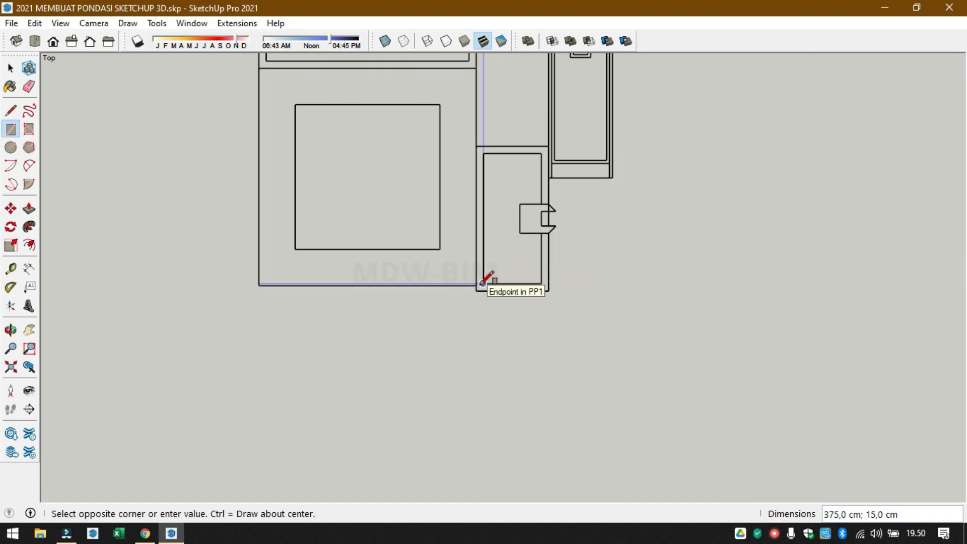
{"action": "left_click", "coordinate": [475, 286]}
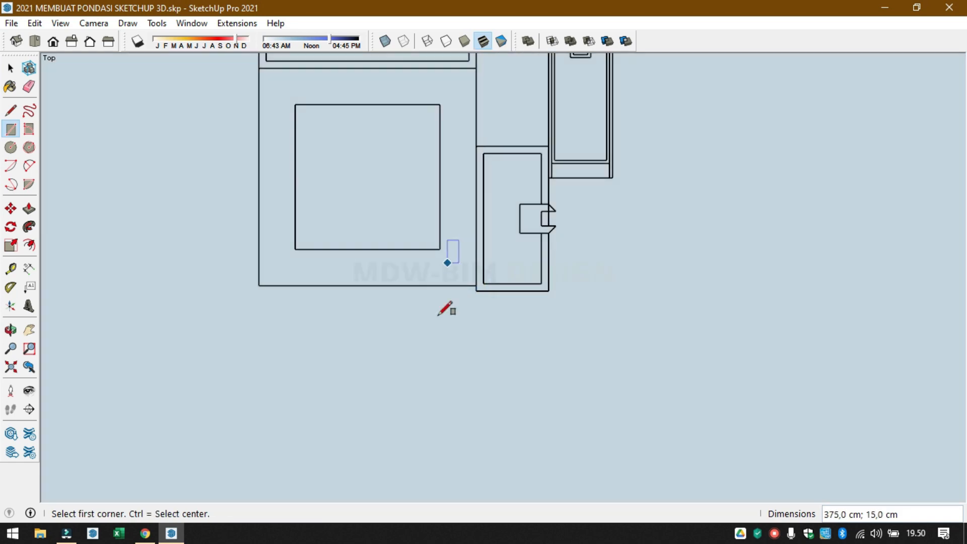
- Delete the unwanted interior face surrounding the new wall strip between living room and bedroom
{"action": "key", "text": "space"}
{"action": "scroll", "coordinate": [453, 347], "scroll_direction": "down", "scroll_amount": 3}
{"action": "left_click", "coordinate": [474, 377]}
{"action": "key", "text": "Delete"}
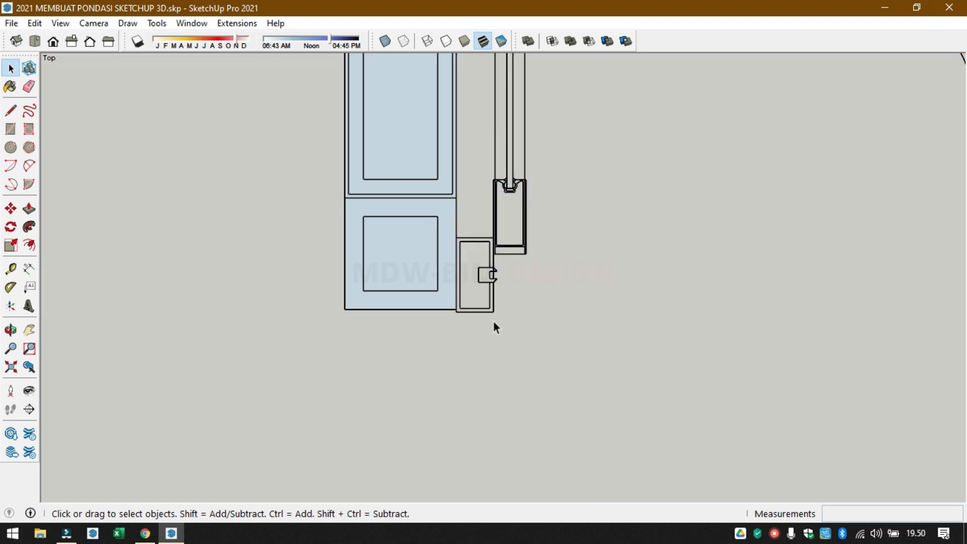
- Draw a 285 × 15 cm rectangle over the bedroom's lower wall, from the right outer wall across the door opening to the column
{"action": "scroll", "coordinate": [452, 334], "scroll_direction": "down", "scroll_amount": 7}
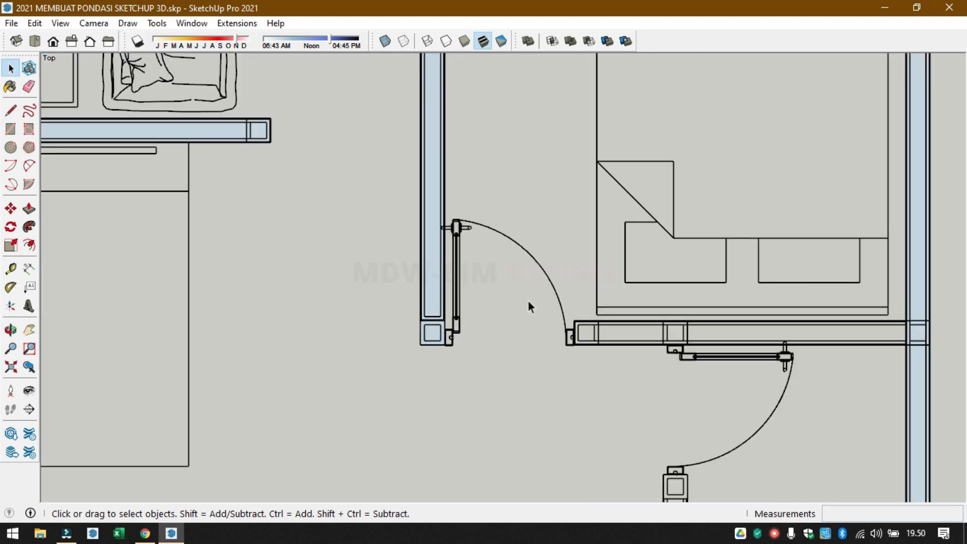
{"action": "scroll", "coordinate": [528, 300], "scroll_direction": "down", "scroll_amount": 1}
{"action": "scroll", "coordinate": [809, 337], "scroll_direction": "up", "scroll_amount": 6}
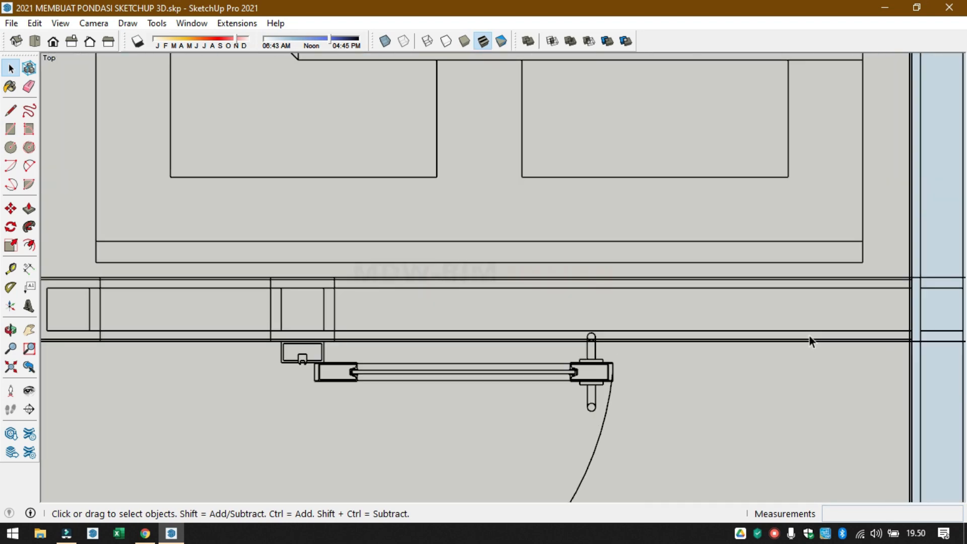
{"action": "key", "text": "r"}
{"action": "scroll", "coordinate": [920, 302], "scroll_direction": "up", "scroll_amount": 5}
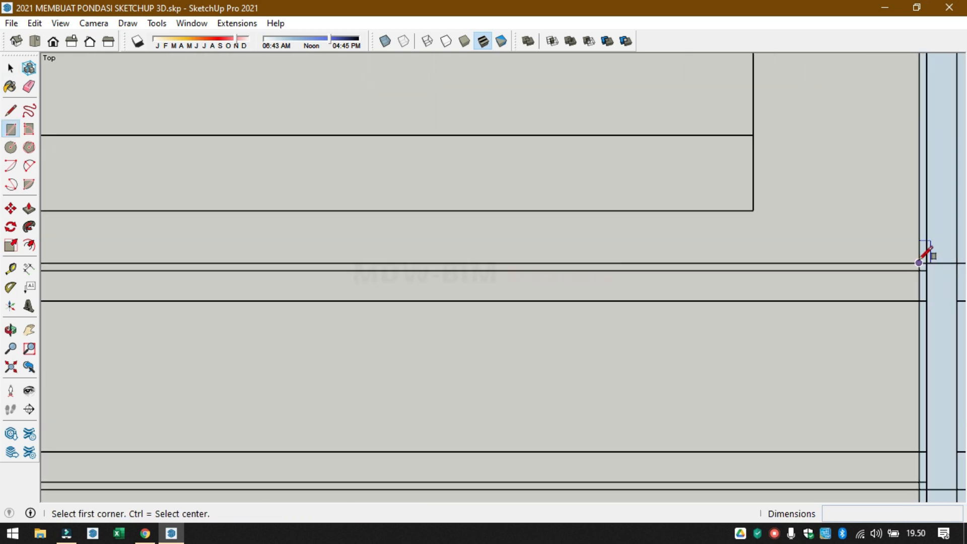
{"action": "left_click", "coordinate": [920, 262]}
{"action": "scroll", "coordinate": [899, 261], "scroll_direction": "down", "scroll_amount": 5}
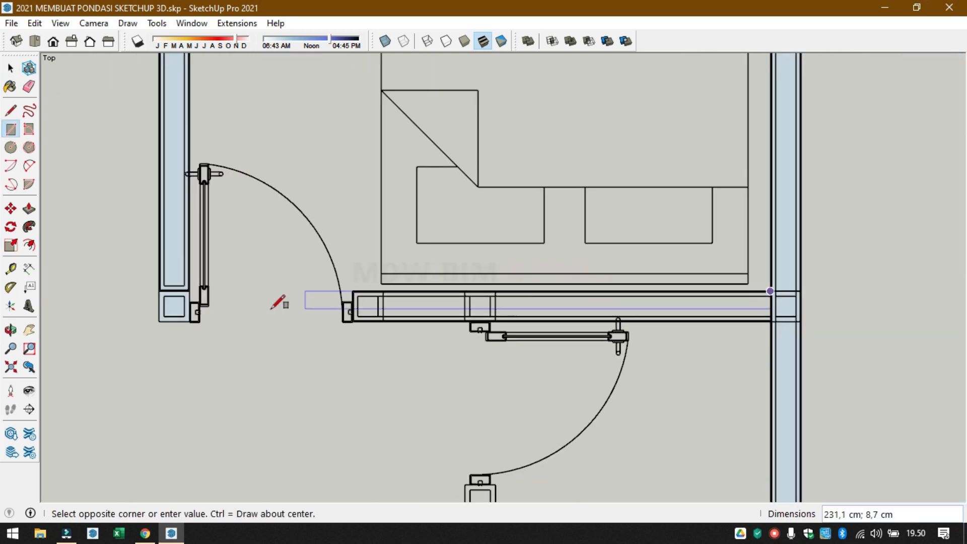
{"action": "scroll", "coordinate": [190, 313], "scroll_direction": "up", "scroll_amount": 6}
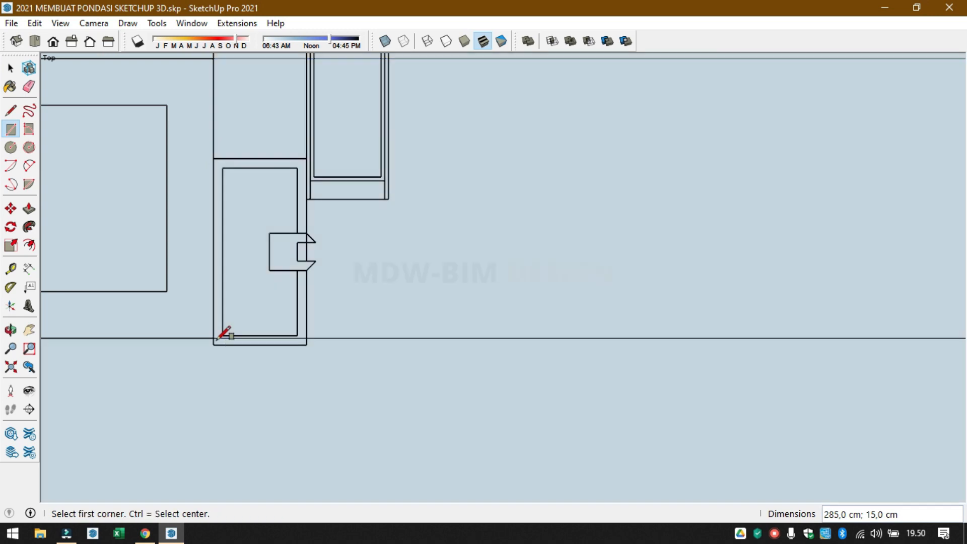
- Delete the unwanted faces filling the bedroom and the living and kitchen area
{"action": "key", "text": "space"}
{"action": "left_click", "coordinate": [447, 390]}
{"action": "scroll", "coordinate": [423, 380], "scroll_direction": "down", "scroll_amount": 5}
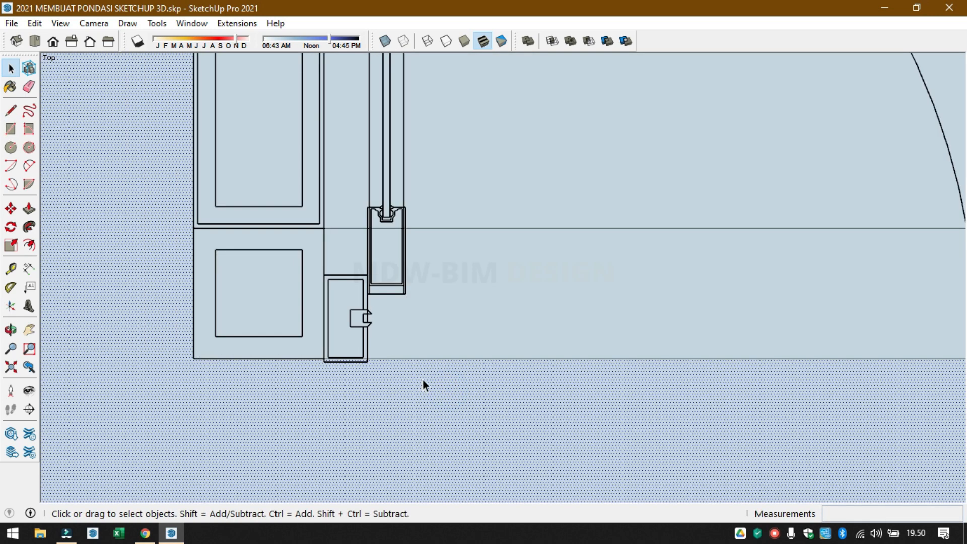
{"action": "key", "text": "Delete"}
- Draw a rectangle about 160 × 15 cm over the bathroom's inner wall and door opening, from the outer wall to the bedroom wall
{"action": "scroll", "coordinate": [506, 216], "scroll_direction": "down", "scroll_amount": 5}
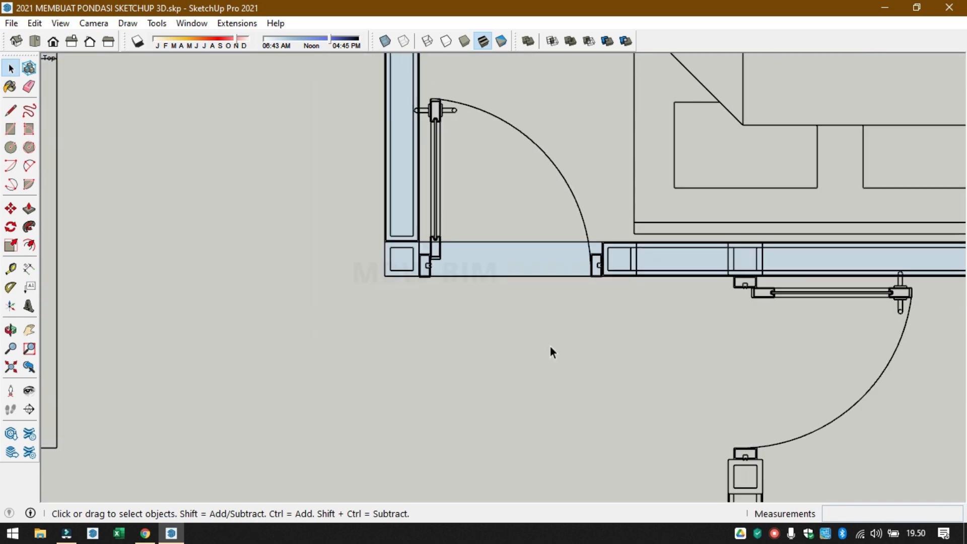
{"action": "scroll", "coordinate": [656, 439], "scroll_direction": "up", "scroll_amount": 6}
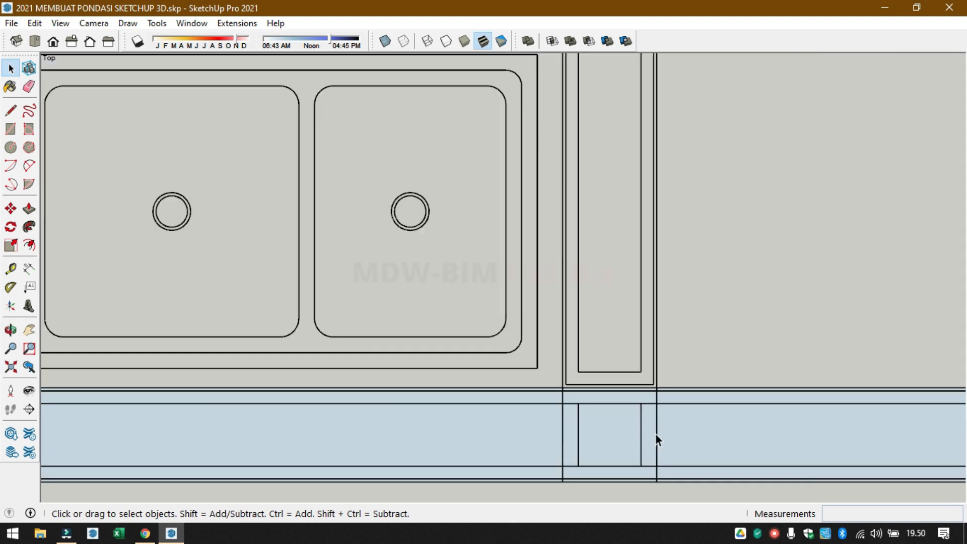
{"action": "key", "text": "r"}
{"action": "scroll", "coordinate": [653, 354], "scroll_direction": "up", "scroll_amount": 3}
{"action": "left_click", "coordinate": [651, 336]}
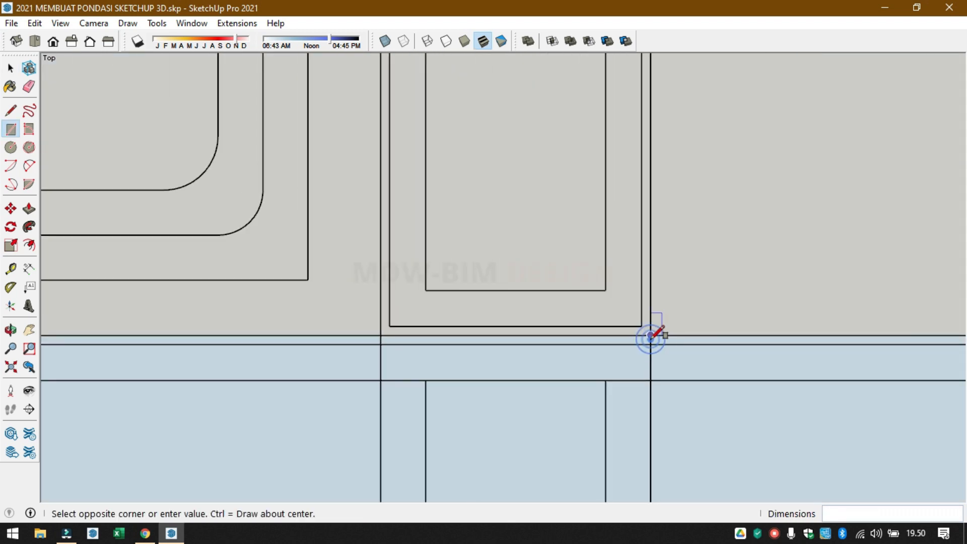
{"action": "scroll", "coordinate": [651, 337], "scroll_direction": "down", "scroll_amount": 4}
{"action": "scroll", "coordinate": [572, 322], "scroll_direction": "down", "scroll_amount": 4}
{"action": "scroll", "coordinate": [575, 151], "scroll_direction": "up", "scroll_amount": 7}
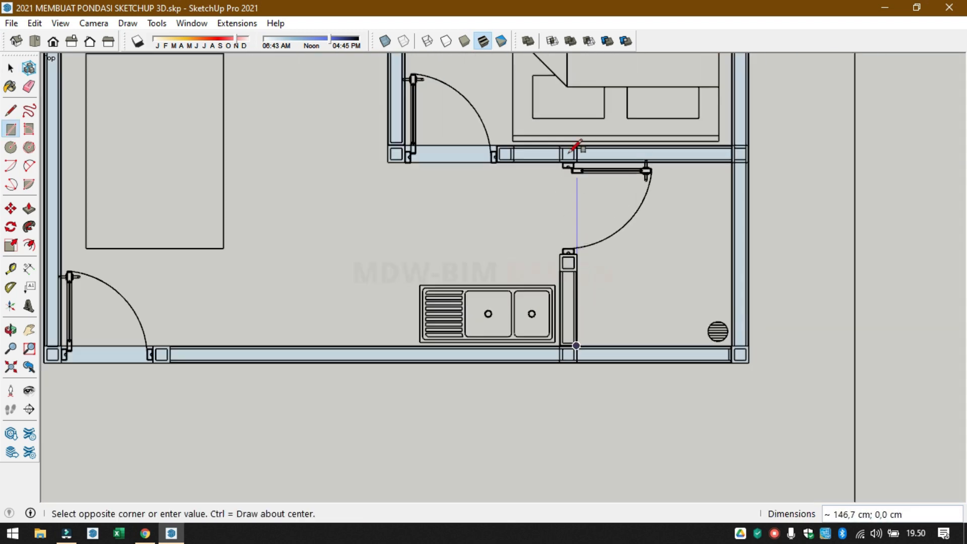
{"action": "scroll", "coordinate": [552, 170], "scroll_direction": "up", "scroll_amount": 4}
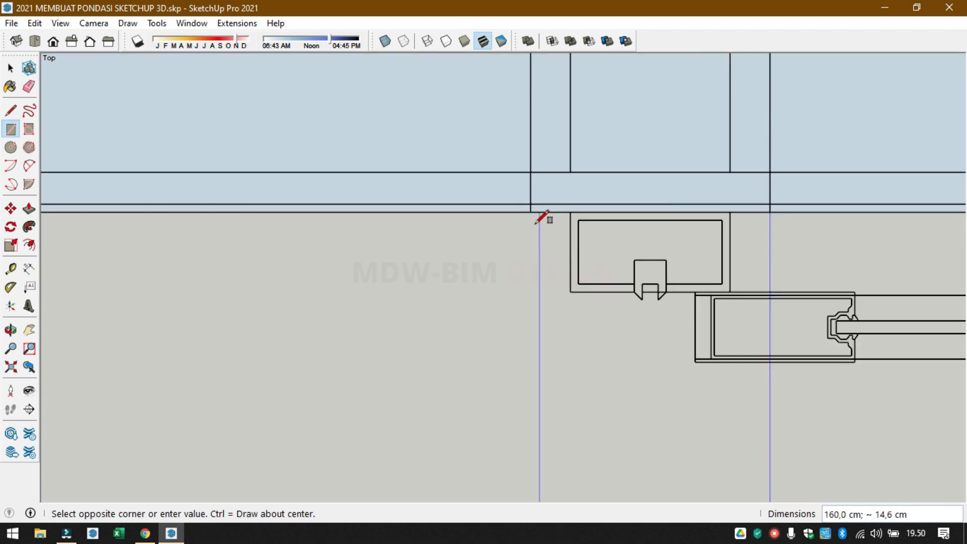
{"action": "left_click", "coordinate": [533, 212]}
- Delete the unwanted faces filling the bathroom and the adjoining living and kitchen area
{"action": "scroll", "coordinate": [534, 232], "scroll_direction": "down", "scroll_amount": 5}
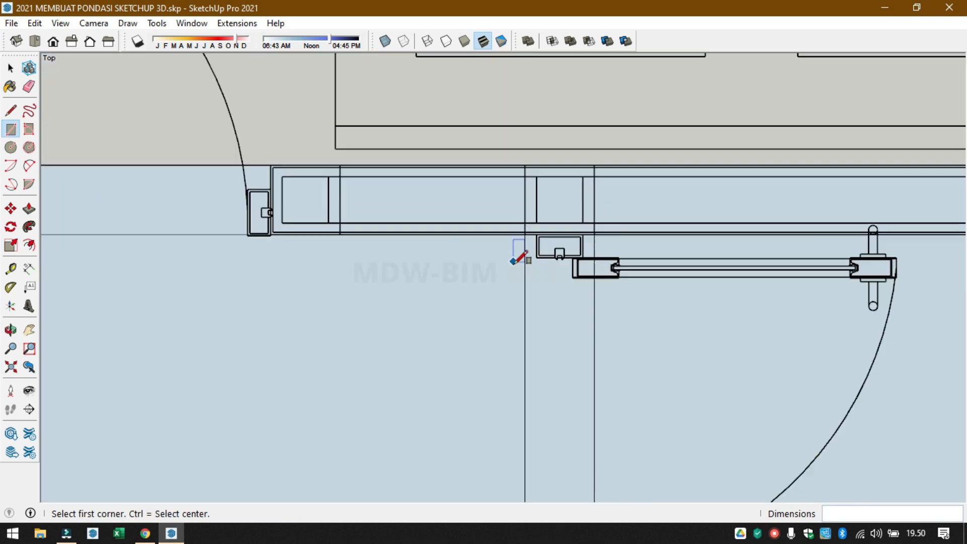
{"action": "key", "text": "space"}
{"action": "left_click", "coordinate": [742, 398]}
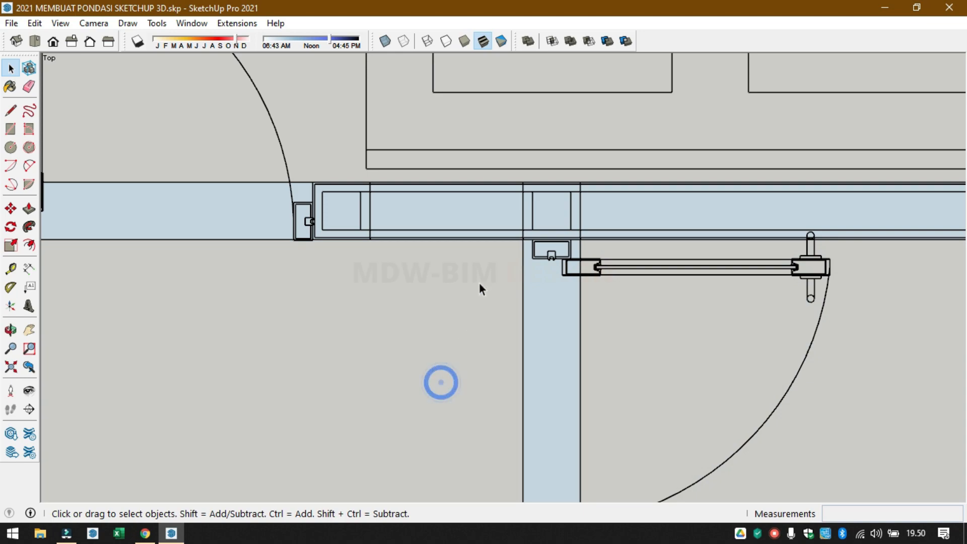
- Select all connected wall faces and edges and make them a group
{"action": "scroll", "coordinate": [742, 301], "scroll_direction": "down", "scroll_amount": 8}
{"action": "middle_click_drag", "start_coordinate": [550, 441], "coordinate": [653, 237]}
{"action": "scroll", "coordinate": [524, 369], "scroll_direction": "up", "scroll_amount": 3}
{"action": "scroll", "coordinate": [443, 383], "scroll_direction": "down", "scroll_amount": 4}
{"action": "middle_click_drag", "start_coordinate": [443, 380], "coordinate": [403, 346]}
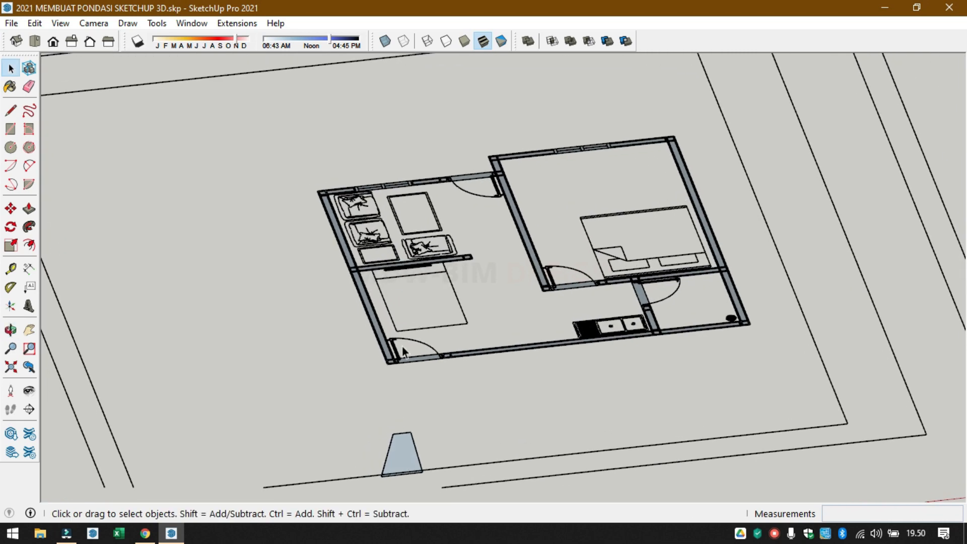
{"action": "scroll", "coordinate": [403, 347], "scroll_direction": "up", "scroll_amount": 5}
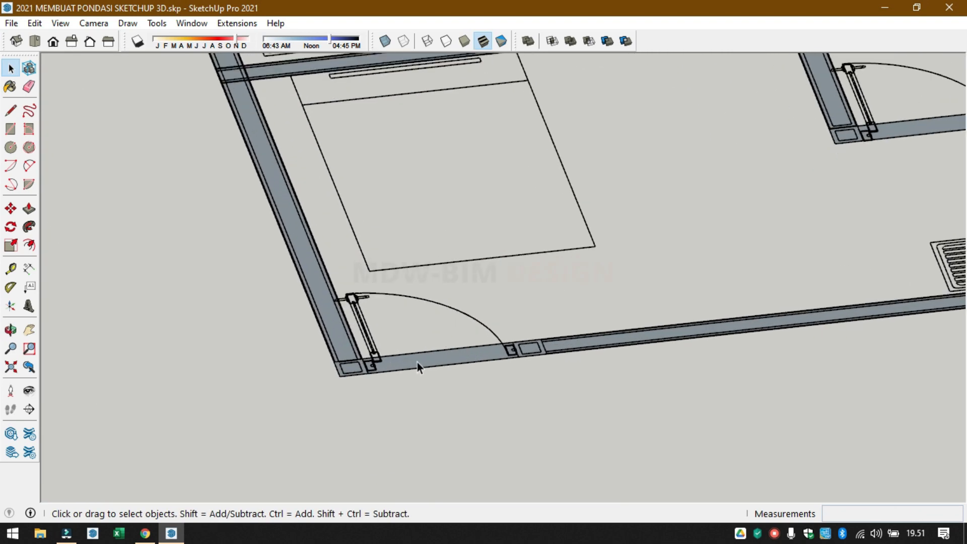
{"action": "left_click", "coordinate": [417, 366]}
{"action": "triple_click", "coordinate": [417, 362]}
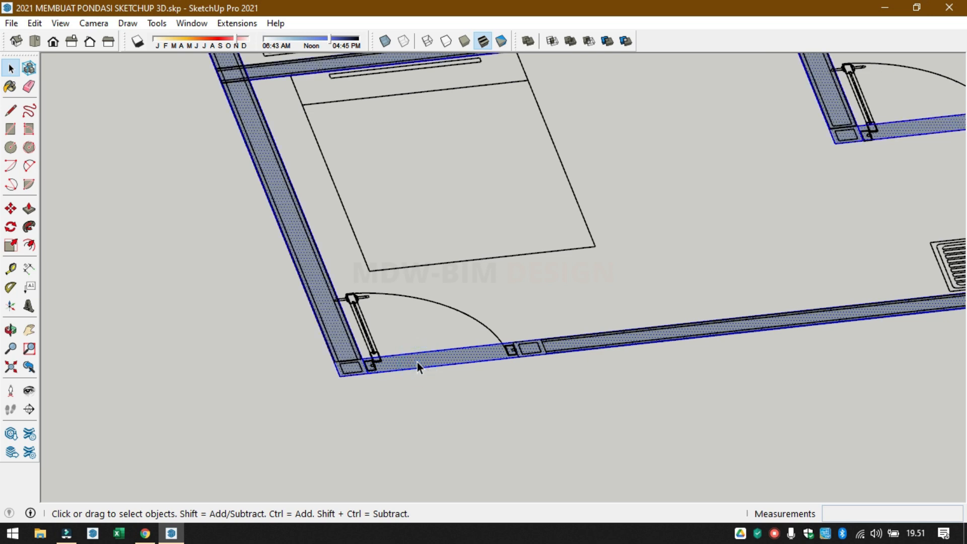
{"action": "right_click", "coordinate": [418, 362]}
{"action": "left_click", "coordinate": [487, 211]}
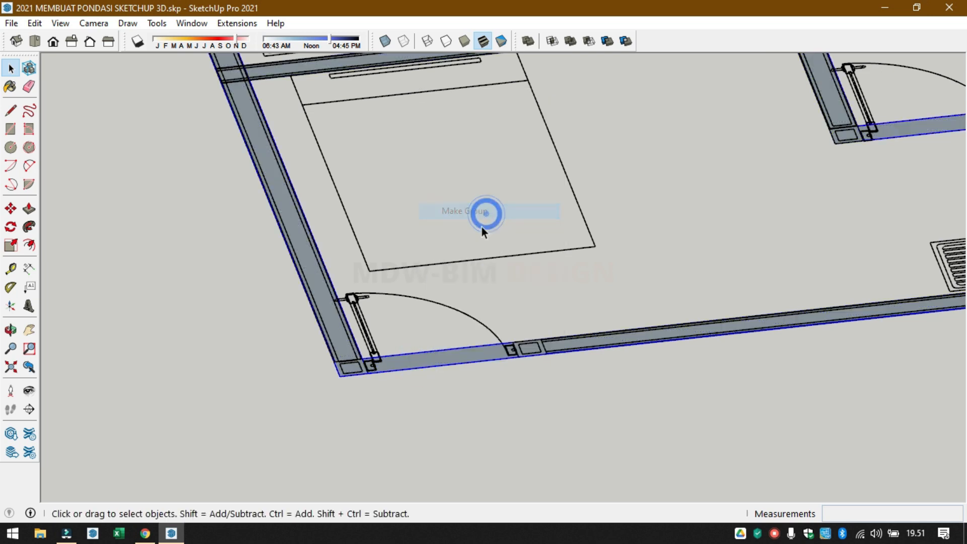
- Hide the imported floor plan component so only the traced wall faces are displayed
{"action": "left_click", "coordinate": [415, 300]}
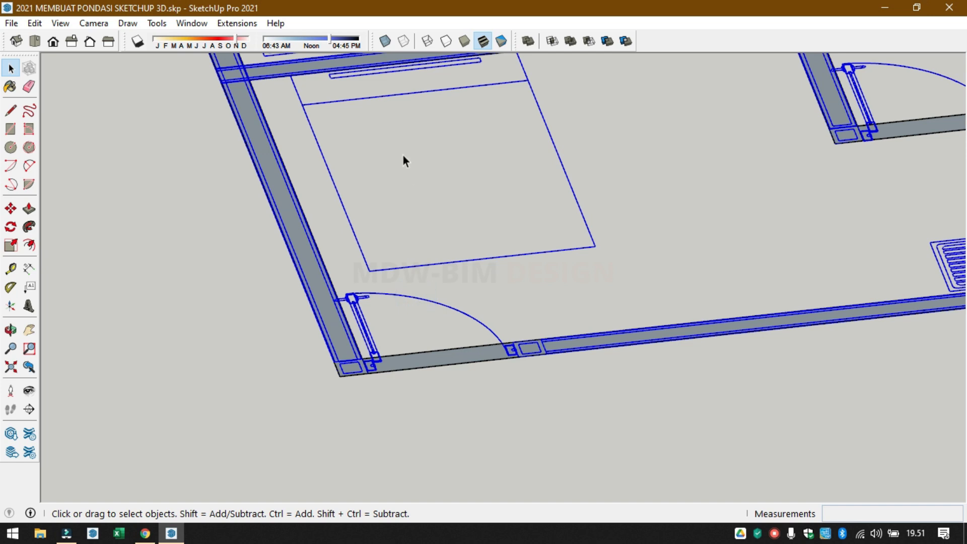
{"action": "right_click", "coordinate": [385, 298]}
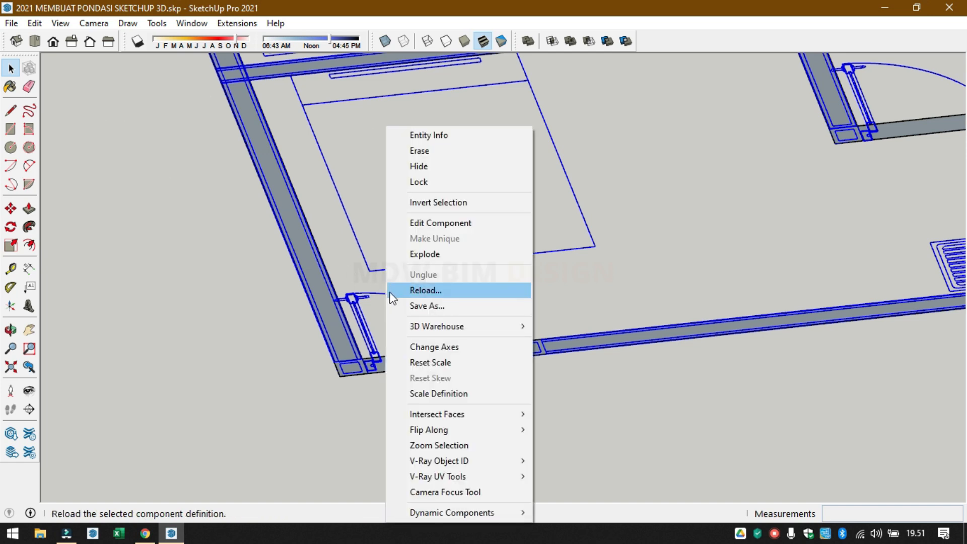
{"action": "left_click", "coordinate": [437, 167]}
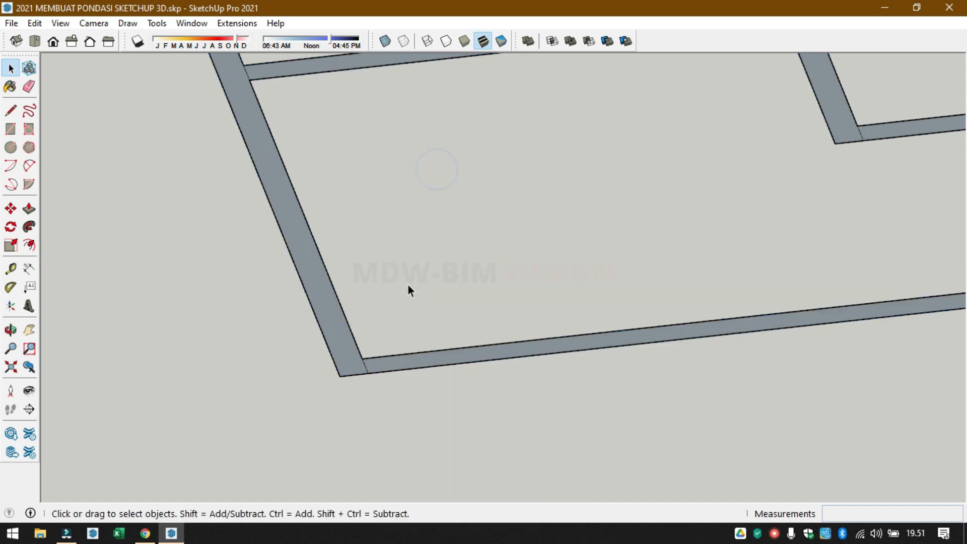
{"action": "scroll", "coordinate": [407, 283], "scroll_direction": "down", "scroll_amount": 6}
{"action": "scroll", "coordinate": [452, 224], "scroll_direction": "up", "scroll_amount": 3}
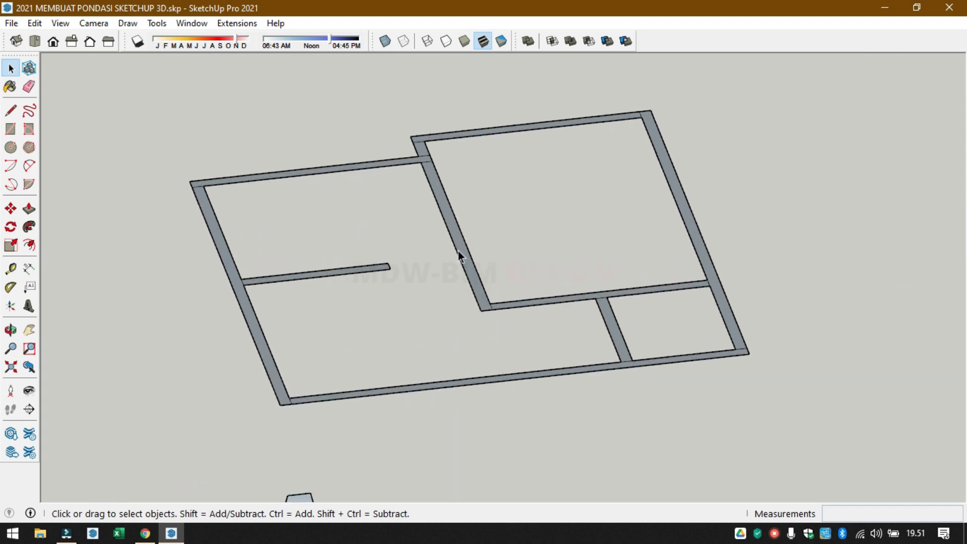
{"action": "left_click", "coordinate": [458, 250]}
{"action": "key", "text": "e"}
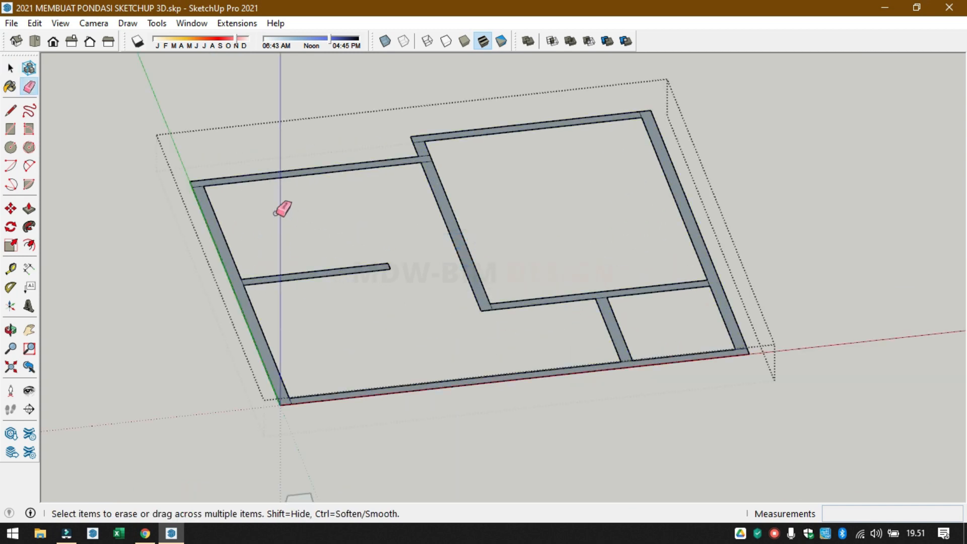
{"action": "scroll", "coordinate": [212, 187], "scroll_direction": "up", "scroll_amount": 2}
{"action": "key", "text": "space"}
{"action": "left_click", "coordinate": [330, 255]}
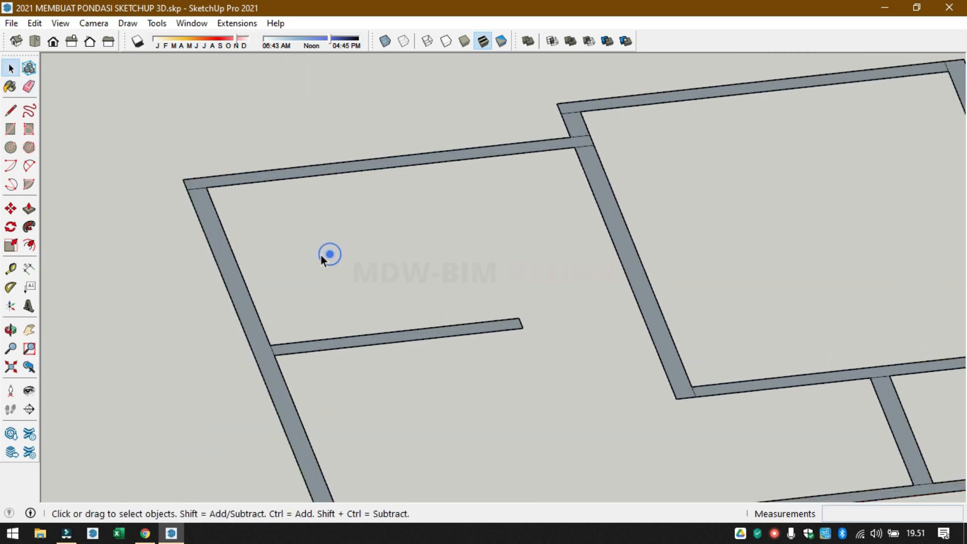
{"action": "scroll", "coordinate": [314, 246], "scroll_direction": "down", "scroll_amount": 3}
{"action": "scroll", "coordinate": [461, 308], "scroll_direction": "up", "scroll_amount": 3}
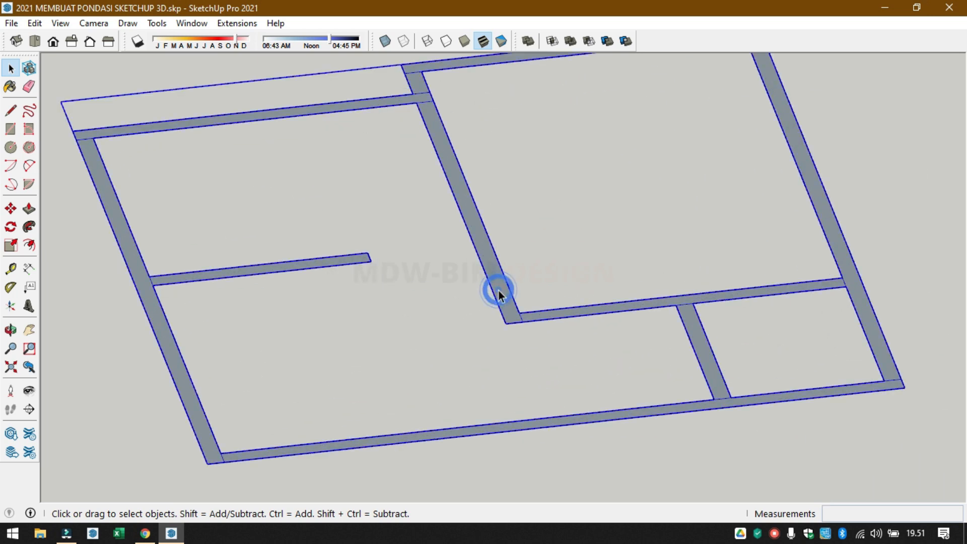
{"action": "right_click", "coordinate": [499, 291]}
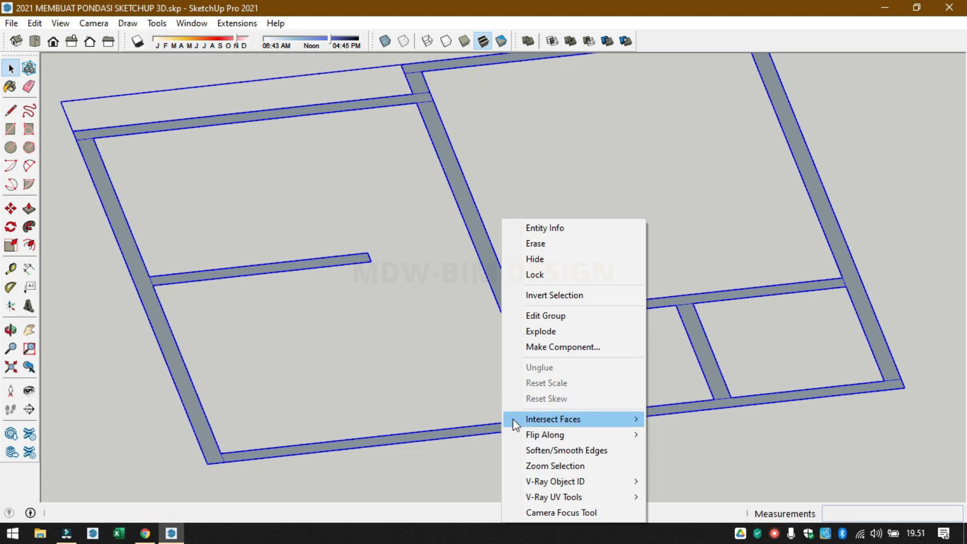
{"action": "left_click", "coordinate": [396, 409]}
- Open the wall group for editing and reverse the face of the long outer wall along the red axis
{"action": "double_click", "coordinate": [379, 443]}
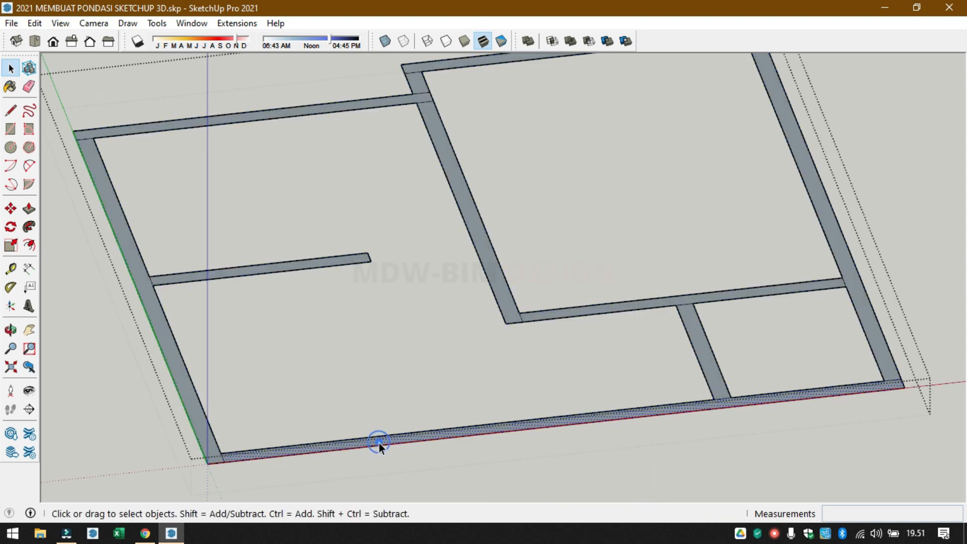
{"action": "right_click", "coordinate": [379, 443]}
{"action": "left_click", "coordinate": [449, 335]}
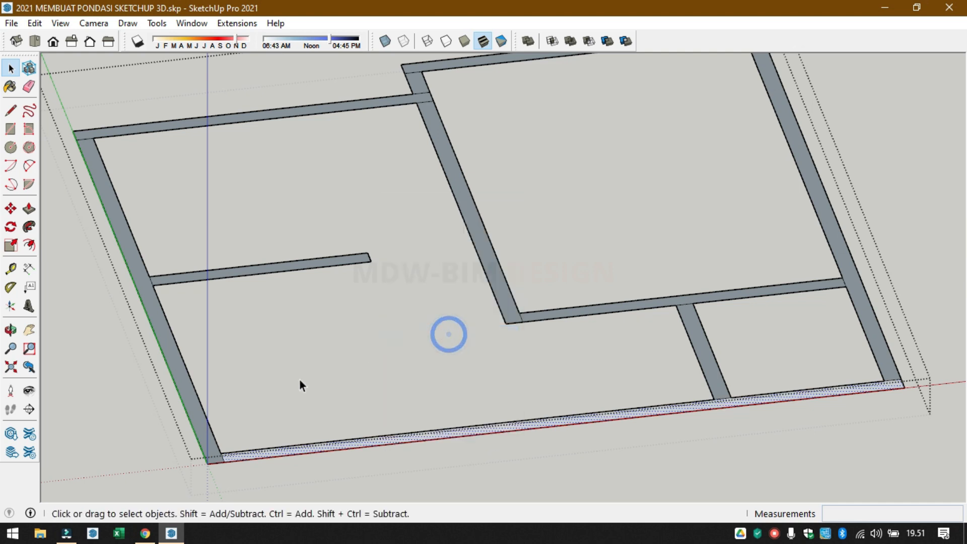
- Select all connected geometry inside the wall group and reverse its faces
{"action": "left_click", "coordinate": [185, 382]}
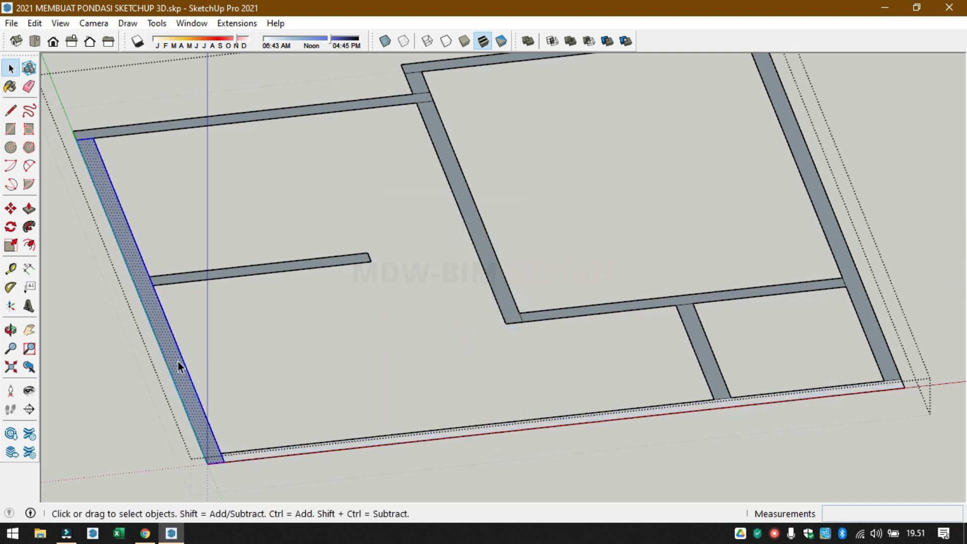
{"action": "triple_click", "coordinate": [177, 361]}
{"action": "right_click", "coordinate": [177, 361]}
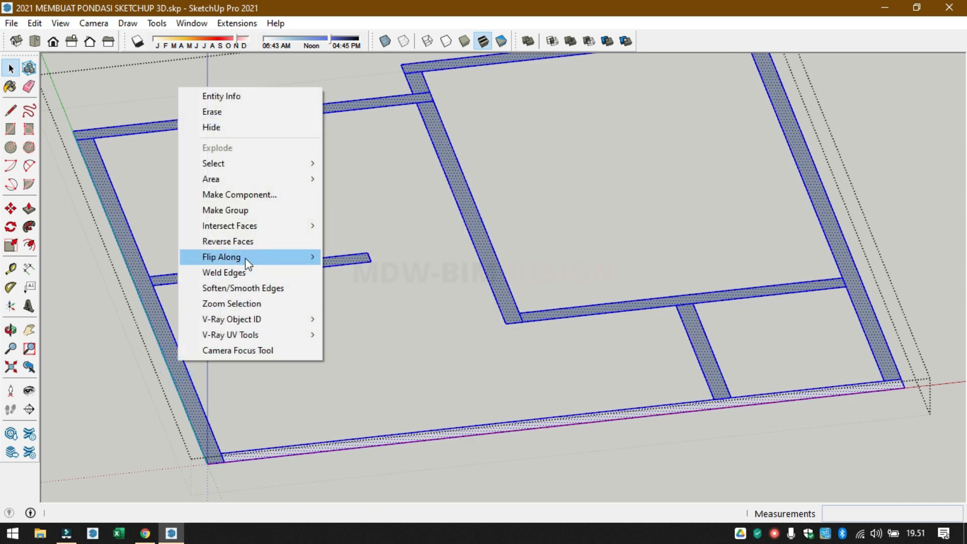
{"action": "left_click", "coordinate": [251, 243]}
- Reverse the long outer wall's face along the red axis once more to match the other walls, and close the group
{"action": "left_click", "coordinate": [270, 383]}
{"action": "left_click", "coordinate": [268, 452]}
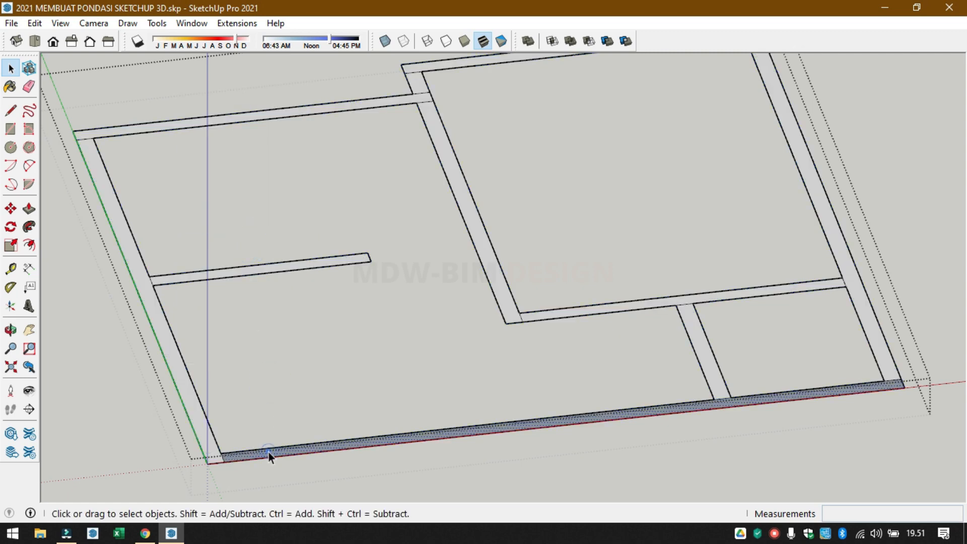
{"action": "right_click", "coordinate": [268, 452]}
{"action": "left_click", "coordinate": [336, 347]}
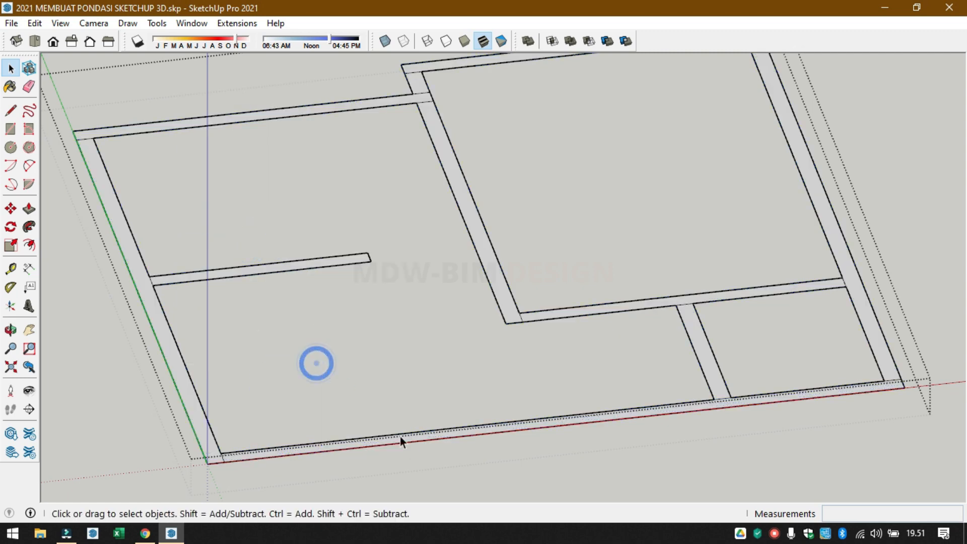
{"action": "left_click", "coordinate": [477, 494]}
- Copy the trapezoidal foundation profile about 108 cm sideways along the outer wall's direction
{"action": "scroll", "coordinate": [341, 403], "scroll_direction": "up", "scroll_amount": 4}
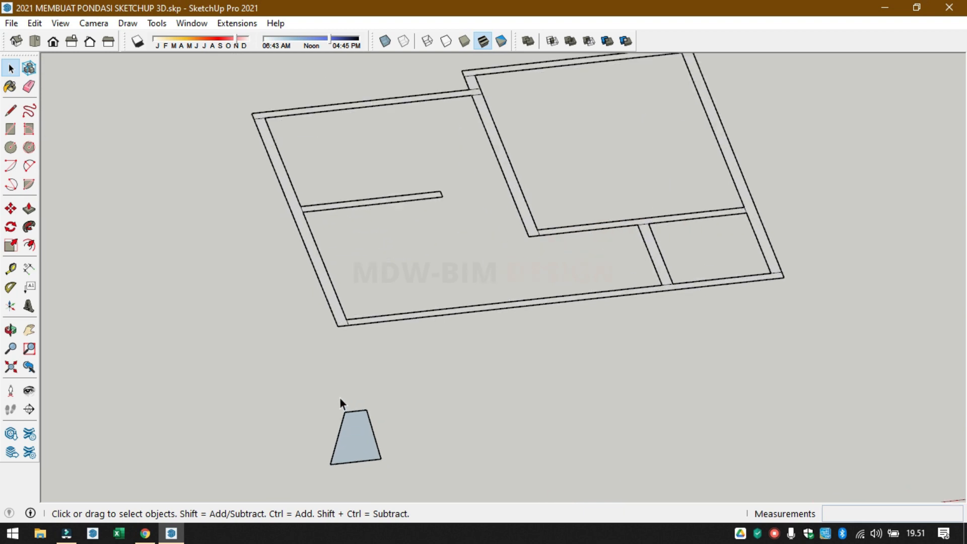
{"action": "key", "text": "m"}
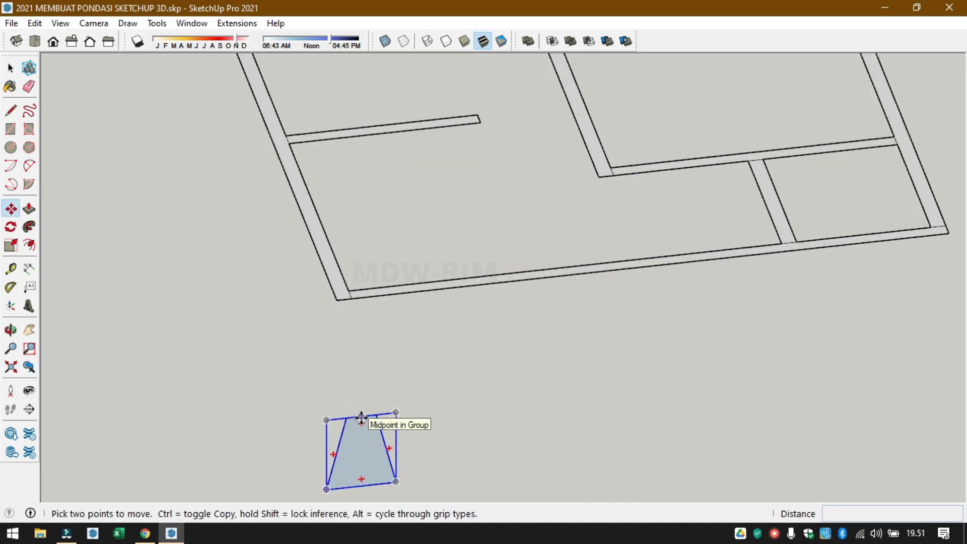
{"action": "key", "text": "ctrl"}
{"action": "left_click", "coordinate": [361, 418]}
{"action": "left_click", "coordinate": [469, 410]}
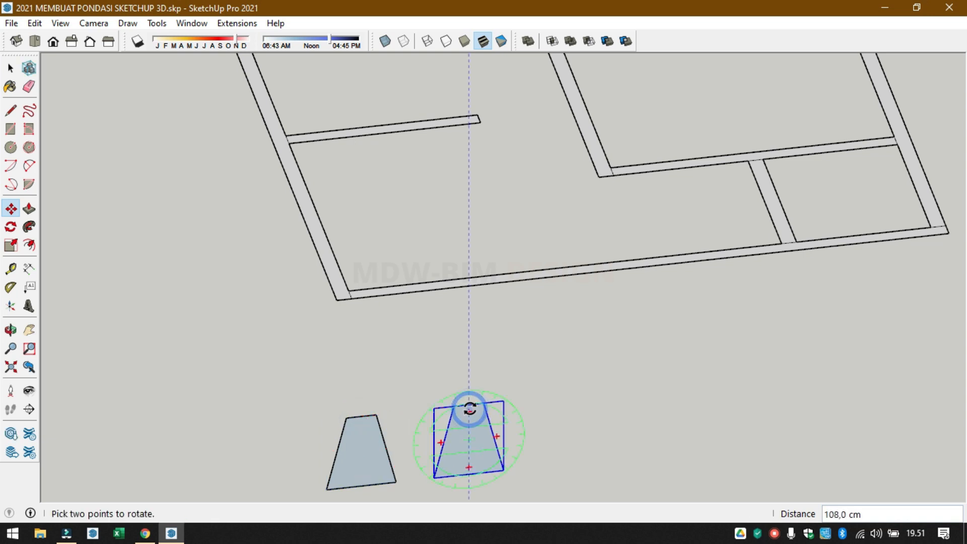
{"action": "key", "text": "space"}
- Rotate the copied foundation profile 90° about its midpoint in the top view
{"action": "left_click", "coordinate": [34, 41]}
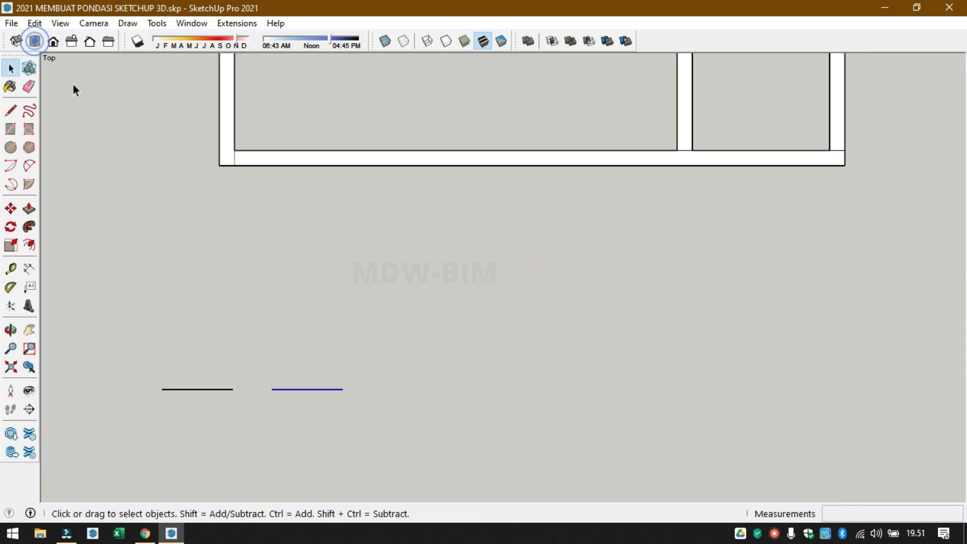
{"action": "key", "text": "q"}
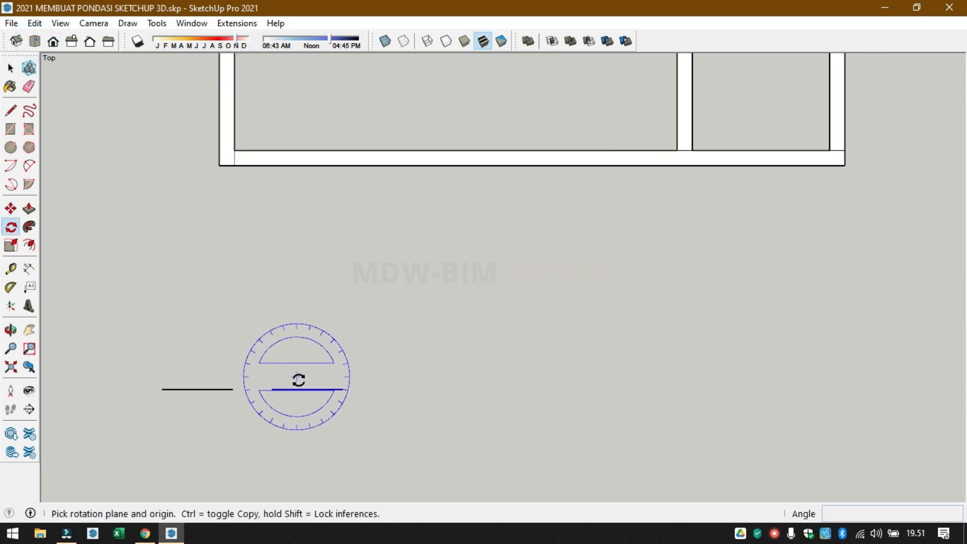
{"action": "left_click", "coordinate": [307, 389]}
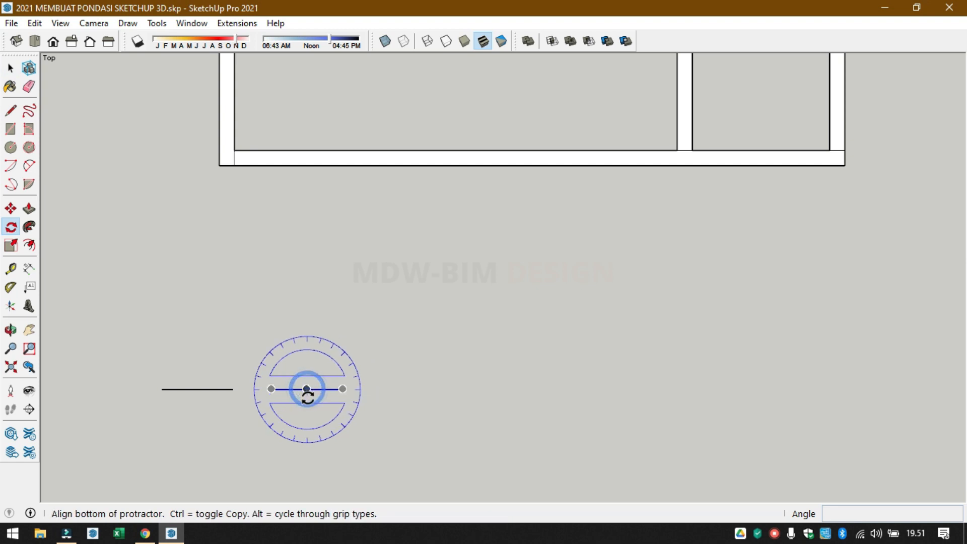
{"action": "left_click", "coordinate": [377, 394]}
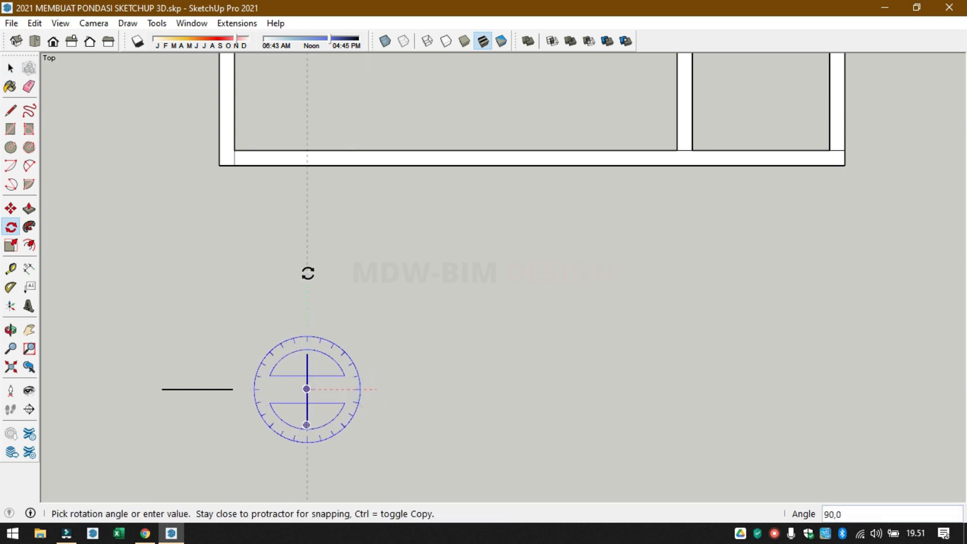
{"action": "left_click", "coordinate": [307, 272]}
{"action": "key", "text": "space"}
- Move the unrotated foundation profile by its top-edge midpoint onto the midpoint of the long outer wall's end at the front corner
{"action": "scroll", "coordinate": [310, 314], "scroll_direction": "down", "scroll_amount": 3}
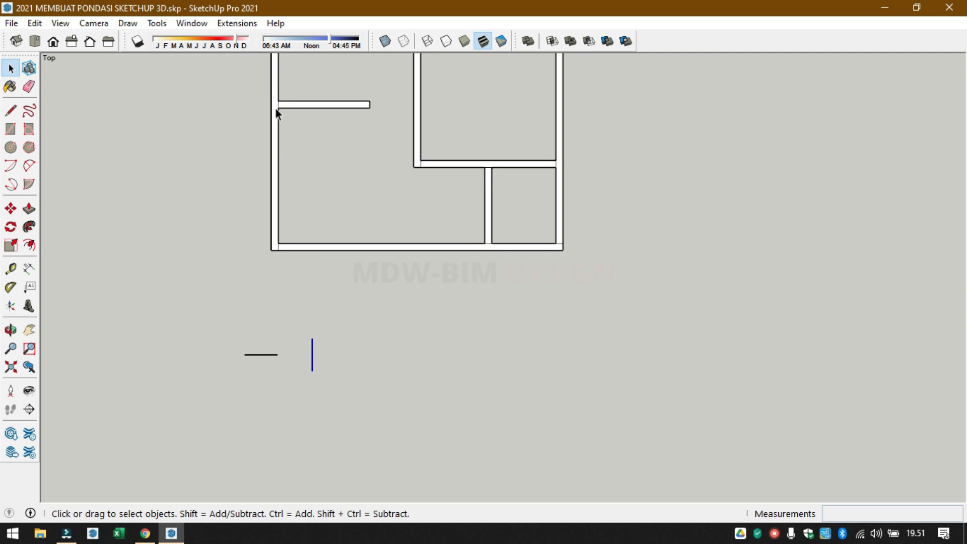
{"action": "left_click", "coordinate": [18, 43]}
{"action": "scroll", "coordinate": [443, 164], "scroll_direction": "up", "scroll_amount": 3}
{"action": "middle_click_drag", "start_coordinate": [388, 371], "coordinate": [504, 326]}
{"action": "middle_click_drag", "start_coordinate": [474, 358], "coordinate": [447, 385]}
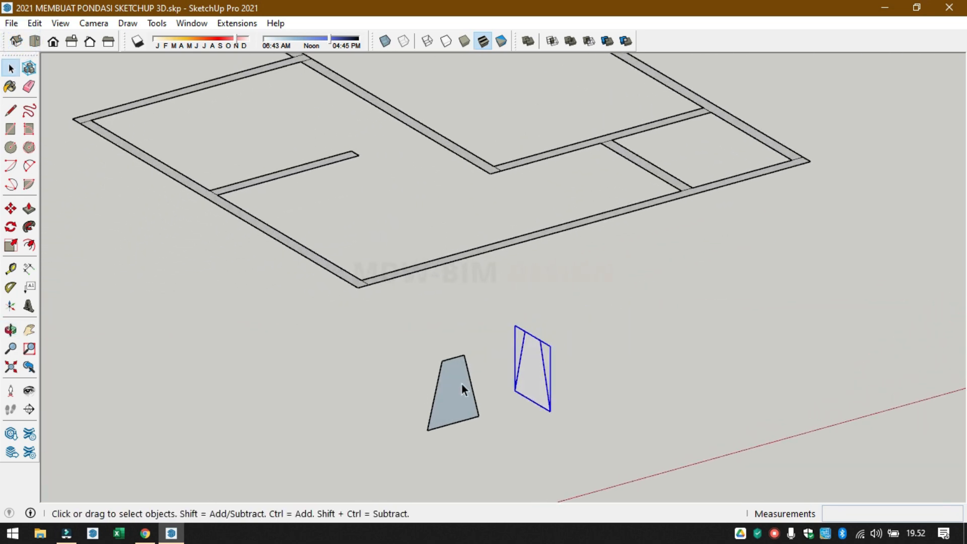
{"action": "left_click", "coordinate": [458, 384]}
{"action": "key", "text": "m"}
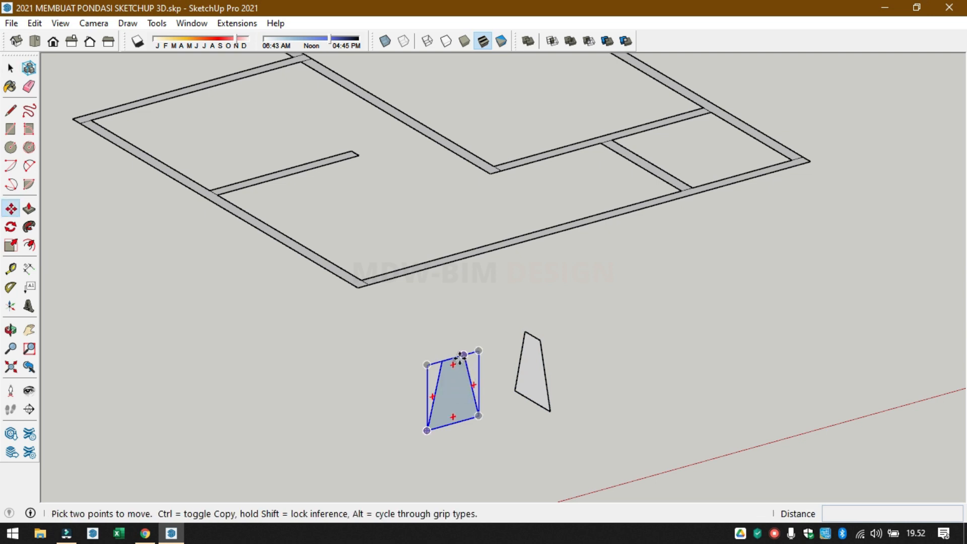
{"action": "left_click", "coordinate": [452, 357]}
{"action": "scroll", "coordinate": [380, 281], "scroll_direction": "up", "scroll_amount": 5}
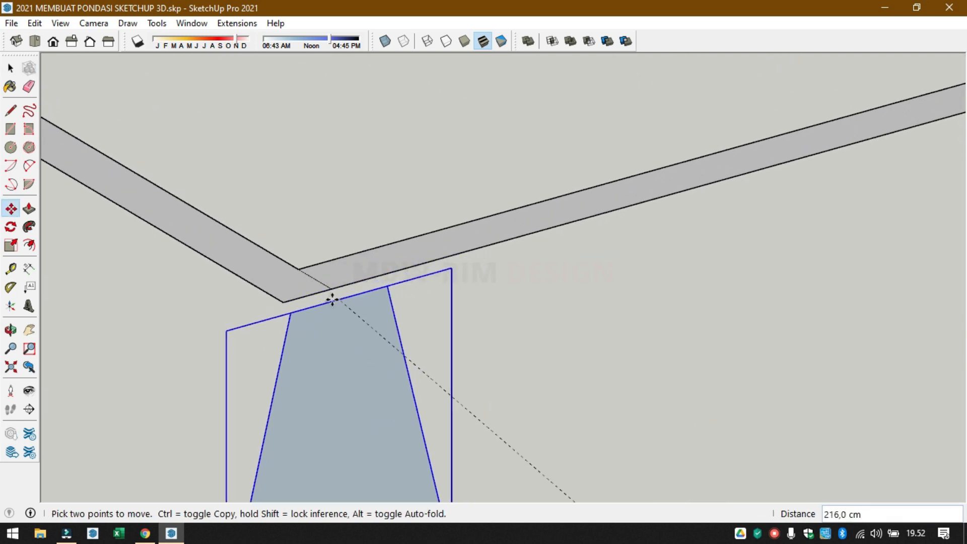
{"action": "left_click", "coordinate": [303, 294]}
{"action": "scroll", "coordinate": [357, 328], "scroll_direction": "down", "scroll_amount": 2}
{"action": "mouse_move", "coordinate": [356, 328]}
{"action": "middle_mouse_down"}
{"action": "mouse_move", "coordinate": [242, 343]}
{"action": "mouse_move", "coordinate": [250, 326]}
{"action": "mouse_move", "coordinate": [419, 333]}
{"action": "mouse_move", "coordinate": [370, 341]}
{"action": "middle_mouse_up"}
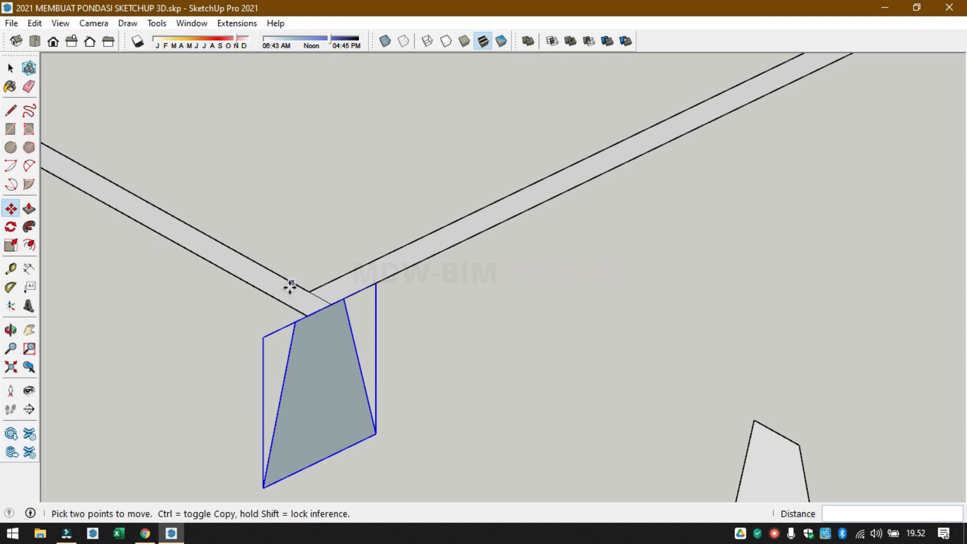
{"action": "key", "text": "space"}
- Open the placed profile's group and draw a line along the adjoining outer wall's outside edge, from the front corner to the back corner
{"action": "middle_click_drag", "start_coordinate": [309, 339], "coordinate": [391, 324]}
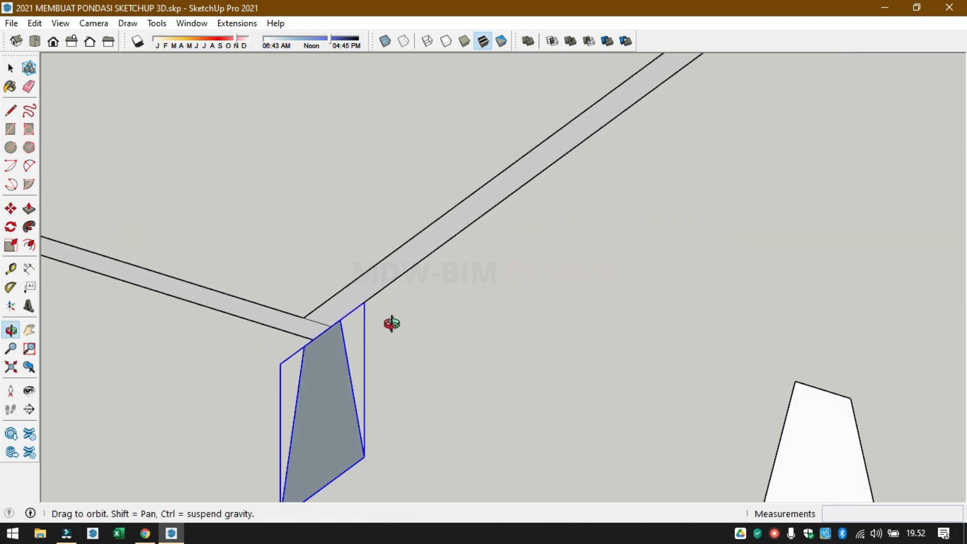
{"action": "double_click", "coordinate": [333, 382]}
{"action": "scroll", "coordinate": [335, 356], "scroll_direction": "down", "scroll_amount": 3}
{"action": "scroll", "coordinate": [335, 356], "scroll_direction": "down", "scroll_amount": 2}
{"action": "key", "text": "l"}
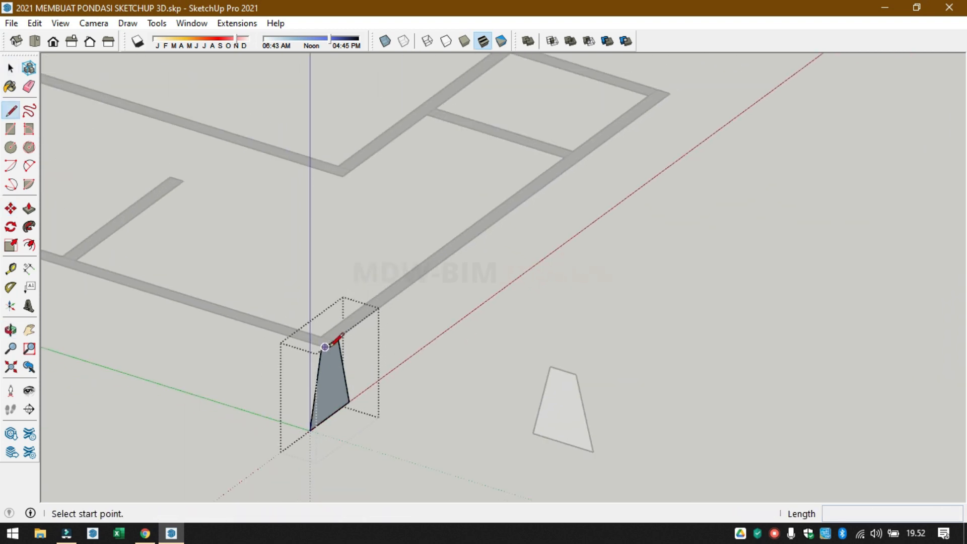
{"action": "scroll", "coordinate": [331, 326], "scroll_direction": "up", "scroll_amount": 3}
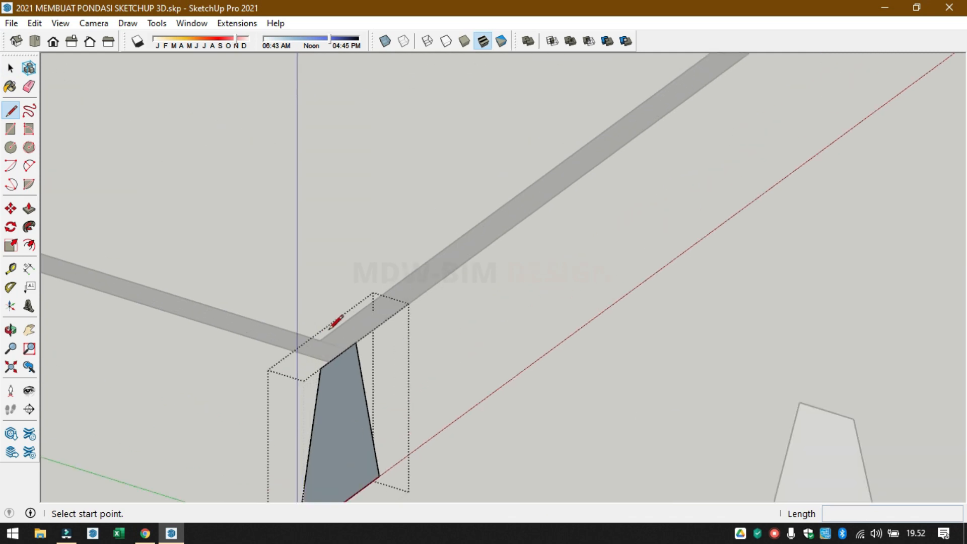
{"action": "left_click", "coordinate": [329, 362]}
{"action": "scroll", "coordinate": [376, 272], "scroll_direction": "down", "scroll_amount": 4}
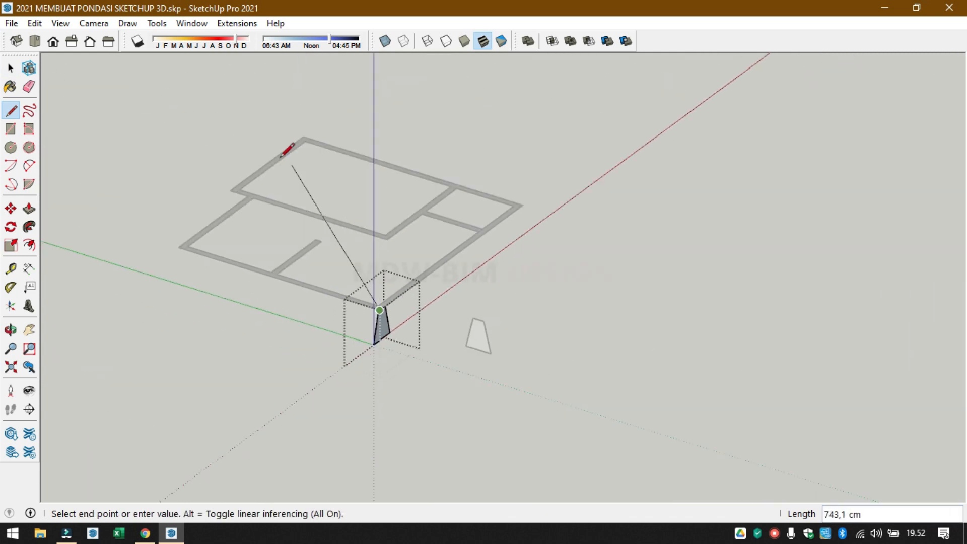
{"action": "left_click", "coordinate": [39, 44]}
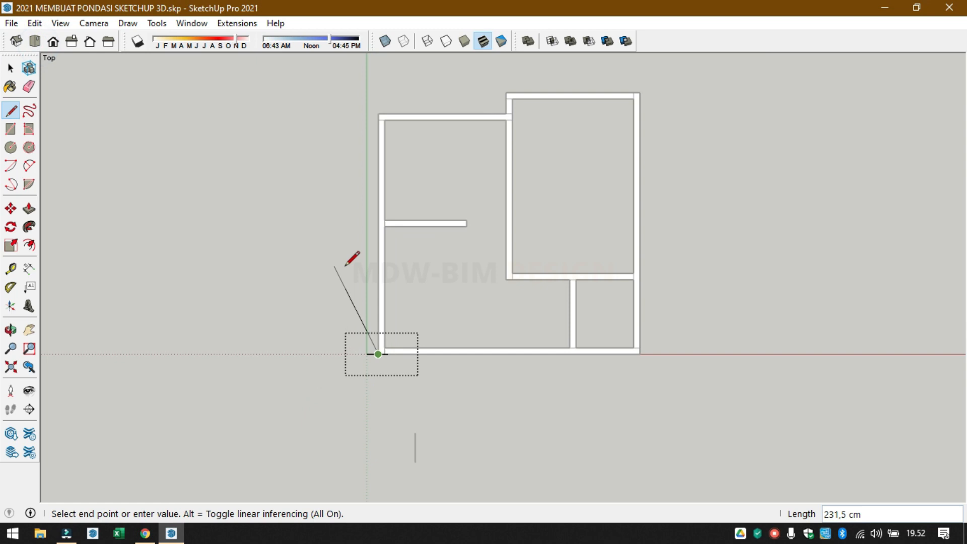
{"action": "scroll", "coordinate": [387, 109], "scroll_direction": "up", "scroll_amount": 2}
{"action": "left_click", "coordinate": [378, 116]}
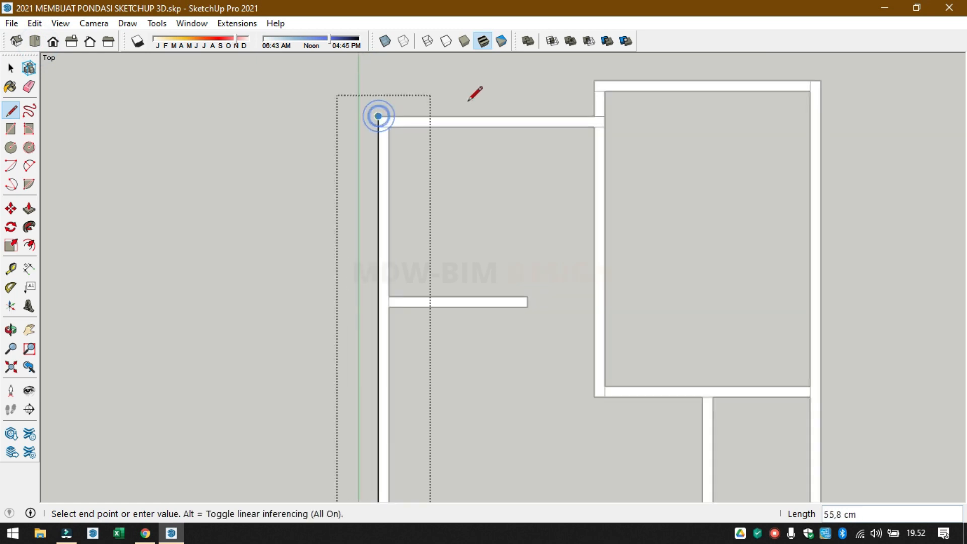
- Trace the remaining outside edges of the walls, including the setback, and close the outline at the starting corner
{"action": "left_click", "coordinate": [594, 117]}
{"action": "left_click", "coordinate": [594, 80]}
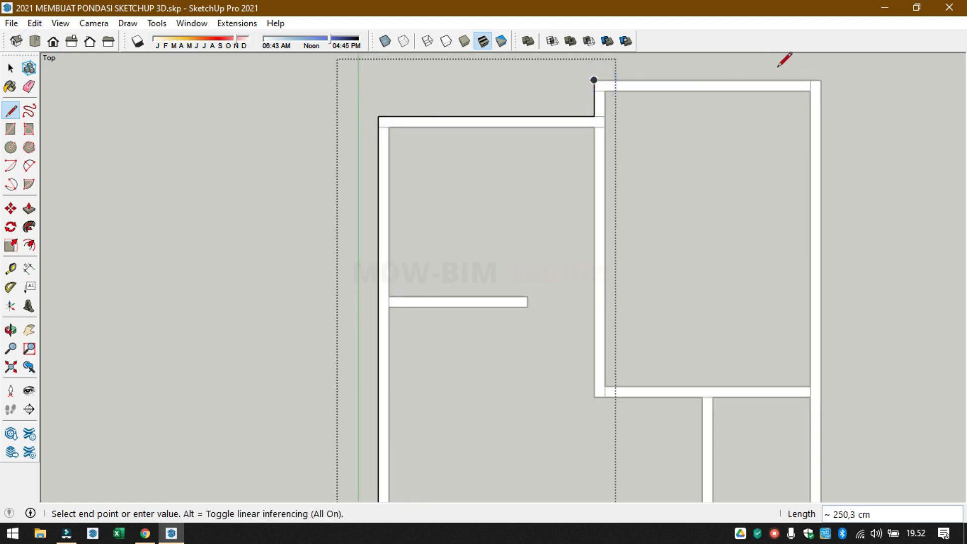
{"action": "left_click", "coordinate": [811, 80]}
{"action": "scroll", "coordinate": [786, 88], "scroll_direction": "down", "scroll_amount": 3}
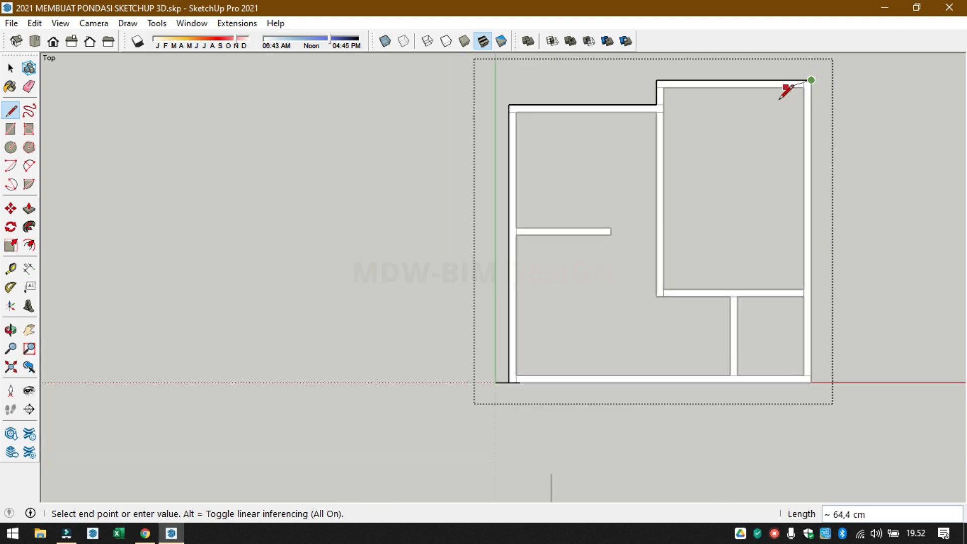
{"action": "scroll", "coordinate": [817, 250], "scroll_direction": "up", "scroll_amount": 4}
{"action": "left_click", "coordinate": [802, 368]}
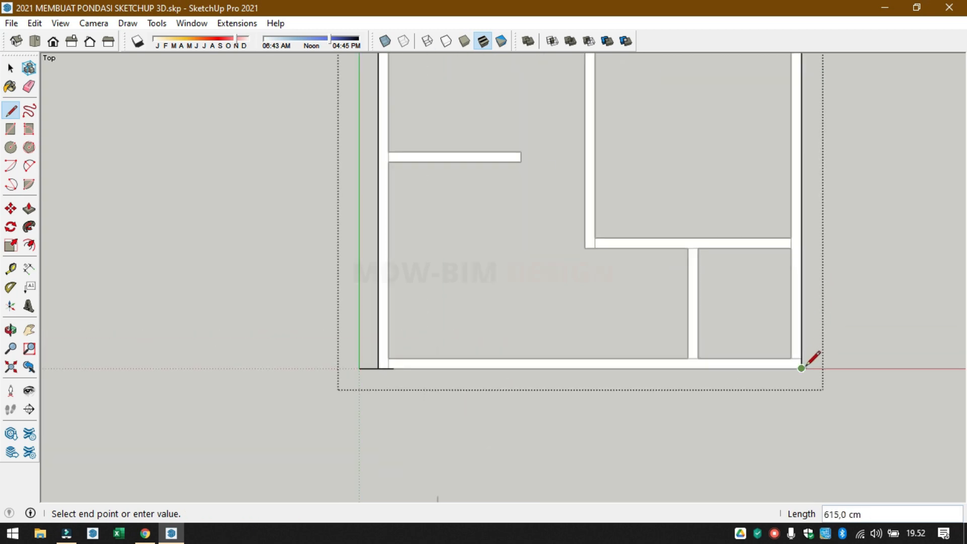
{"action": "scroll", "coordinate": [383, 363], "scroll_direction": "up", "scroll_amount": 3}
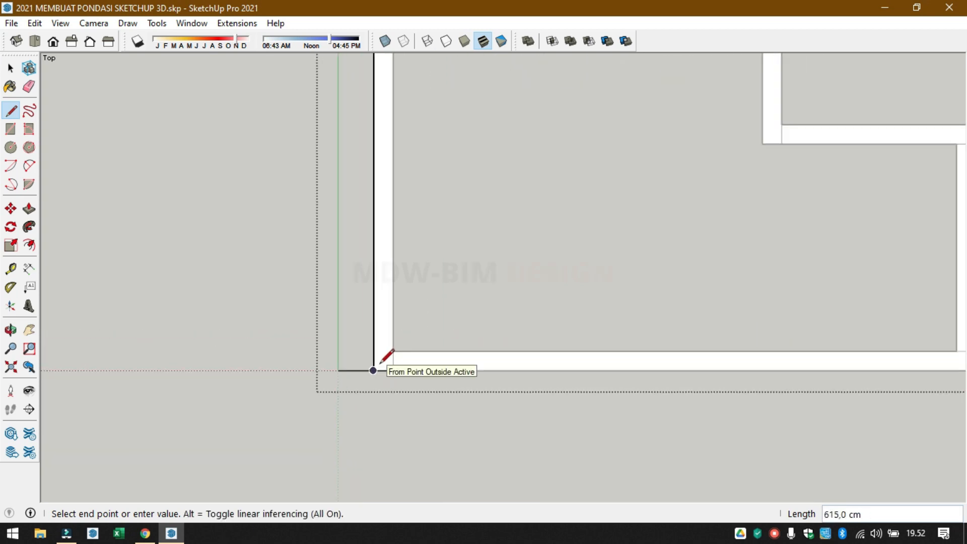
{"action": "left_click", "coordinate": [374, 369]}
{"action": "scroll", "coordinate": [442, 308], "scroll_direction": "down", "scroll_amount": 3}
{"action": "key", "text": "space"}
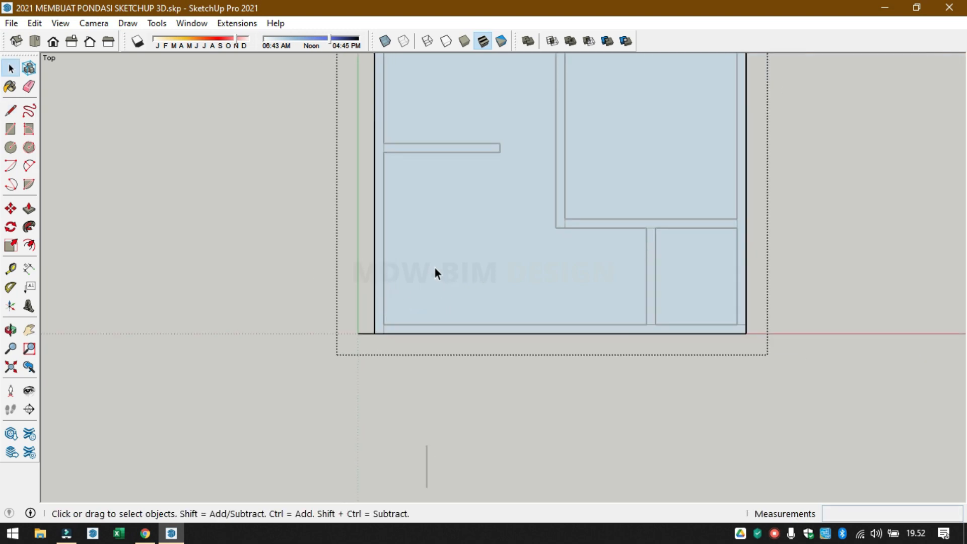
- Sweep the trapezoidal profile around the traced floor outline with Follow Me, using the floor face as the path
{"action": "left_click", "coordinate": [421, 248]}
{"action": "mouse_move", "coordinate": [421, 249]}
{"action": "middle_mouse_down"}
{"action": "mouse_move", "coordinate": [406, 280]}
{"action": "mouse_move", "coordinate": [685, 188]}
{"action": "mouse_move", "coordinate": [860, 80]}
{"action": "middle_mouse_up"}
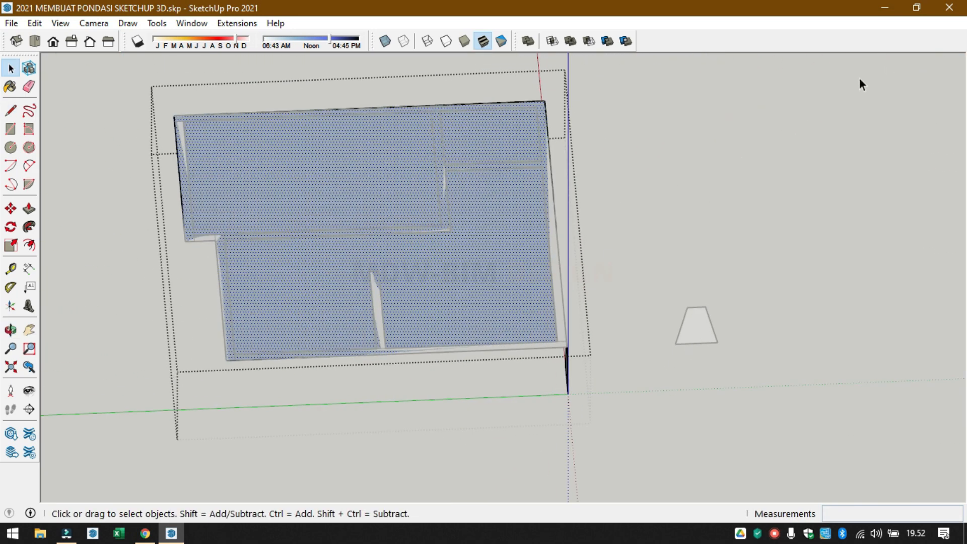
{"action": "mouse_move", "coordinate": [413, 344]}
{"action": "middle_mouse_down"}
{"action": "mouse_move", "coordinate": [607, 249]}
{"action": "mouse_move", "coordinate": [625, 224]}
{"action": "mouse_move", "coordinate": [600, 237]}
{"action": "middle_mouse_up"}
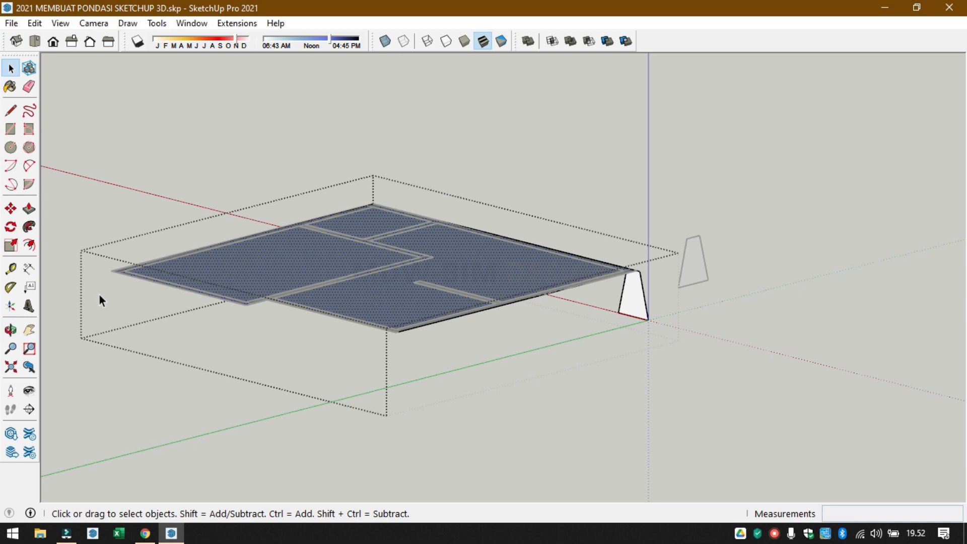
{"action": "left_click", "coordinate": [29, 227]}
{"action": "left_click", "coordinate": [630, 299]}
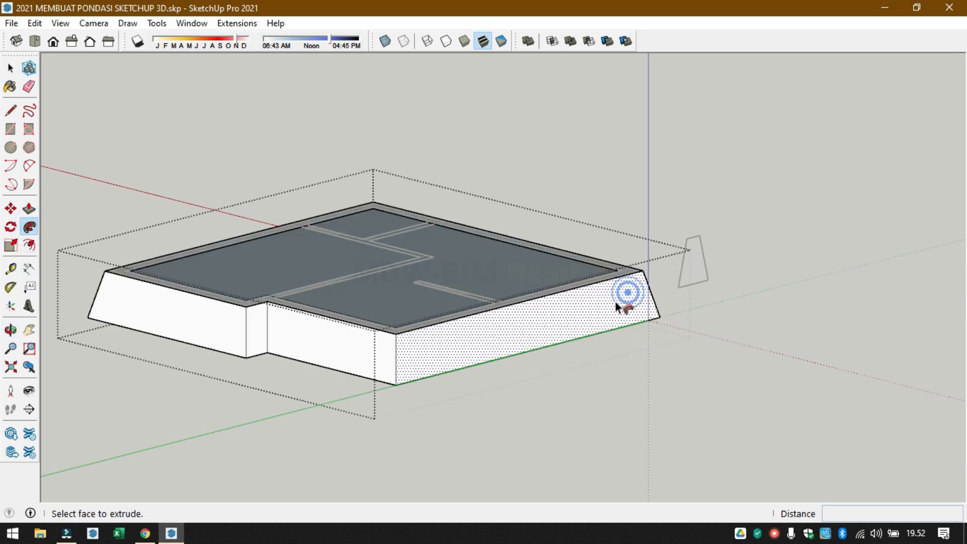
{"action": "middle_click_drag", "start_coordinate": [576, 289], "coordinate": [297, 341]}
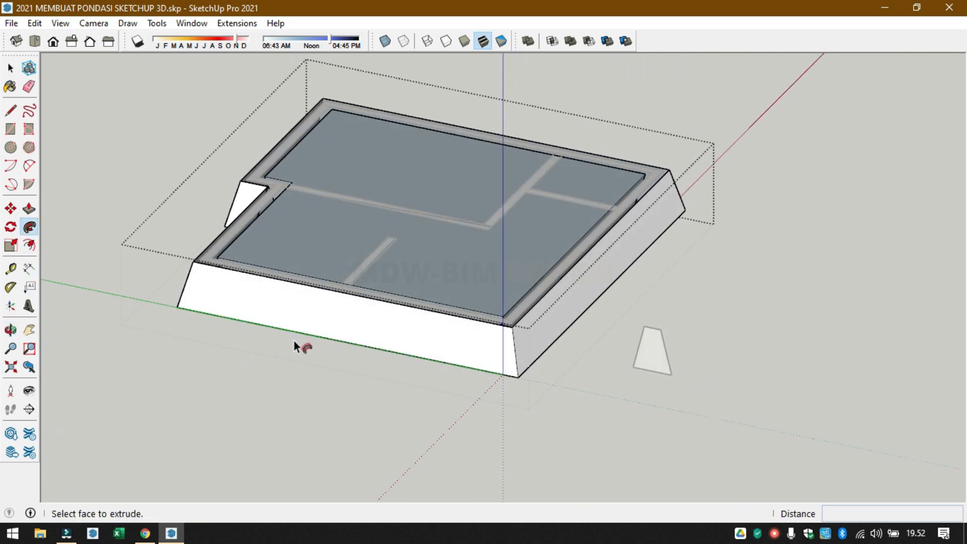
- Delete the floor face enclosed by the swept foundation and close the foundation group
{"action": "key", "text": "space"}
{"action": "left_click", "coordinate": [467, 262]}
{"action": "key", "text": "Delete"}
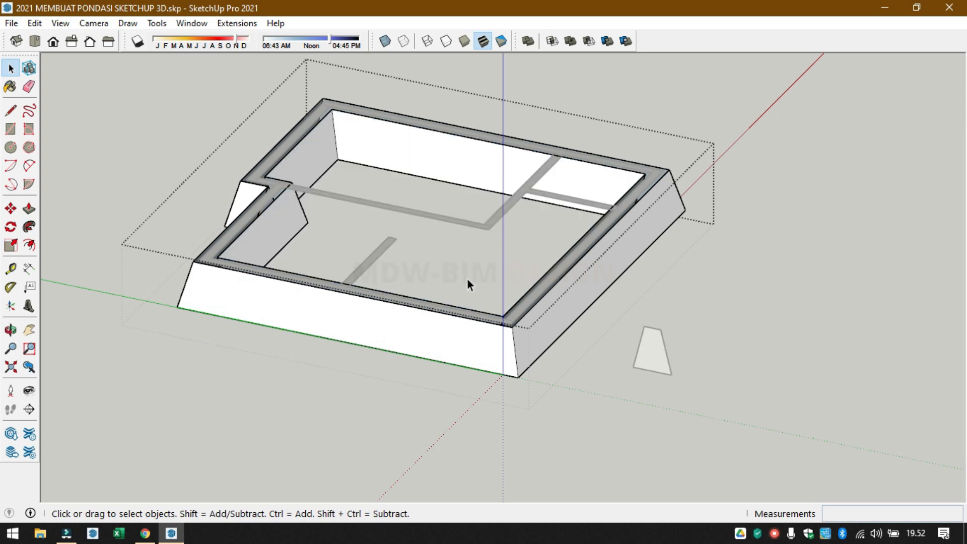
{"action": "middle_click_drag", "start_coordinate": [493, 283], "coordinate": [443, 290]}
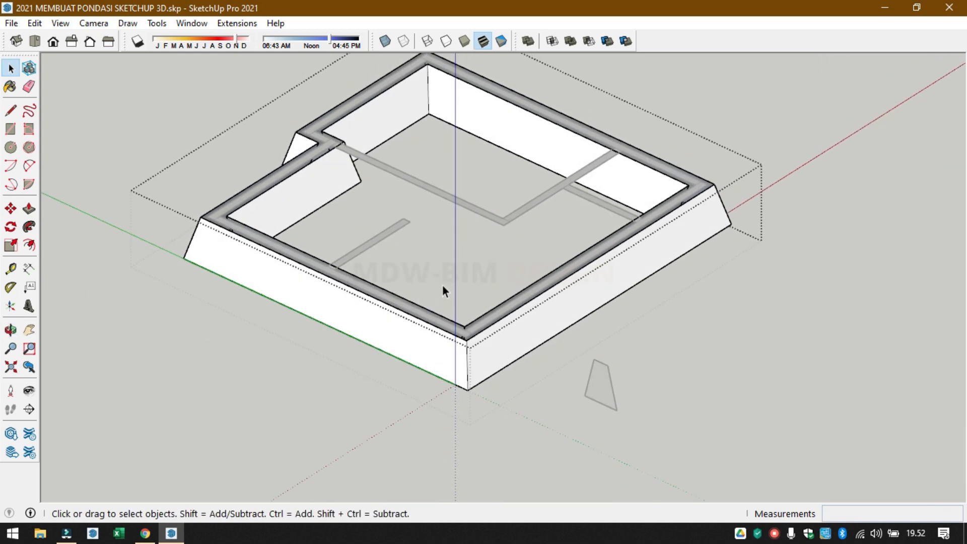
{"action": "left_click", "coordinate": [704, 321]}
- Hide the wall group lying on top of the foundation
{"action": "right_click", "coordinate": [491, 222]}
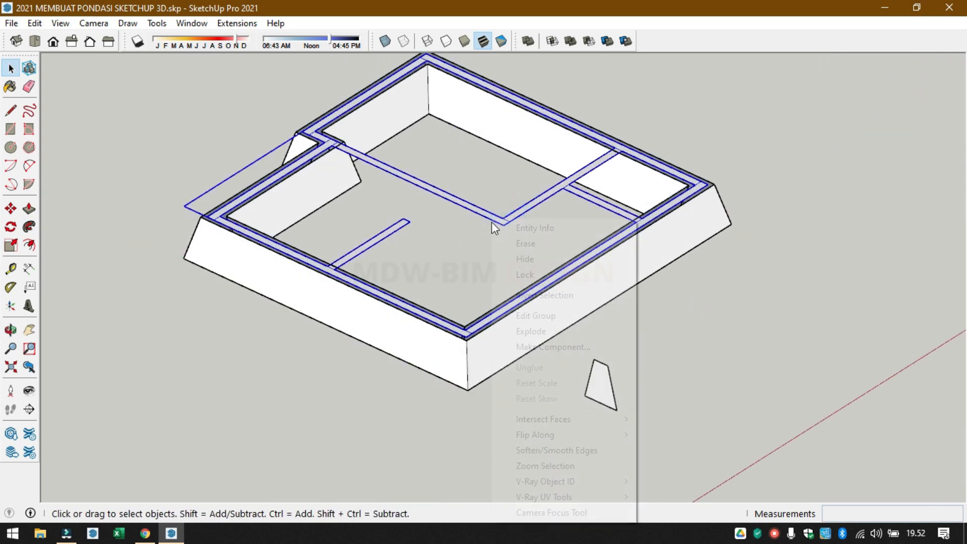
{"action": "left_click", "coordinate": [527, 247]}
{"action": "mouse_move", "coordinate": [484, 250]}
{"action": "middle_mouse_down"}
{"action": "mouse_move", "coordinate": [332, 218]}
{"action": "mouse_move", "coordinate": [400, 262]}
{"action": "mouse_move", "coordinate": [615, 295]}
{"action": "mouse_move", "coordinate": [693, 212]}
{"action": "mouse_move", "coordinate": [565, 181]}
{"action": "mouse_move", "coordinate": [373, 251]}
{"action": "middle_mouse_up"}
{"action": "scroll", "coordinate": [402, 251], "scroll_direction": "up", "scroll_amount": 5}
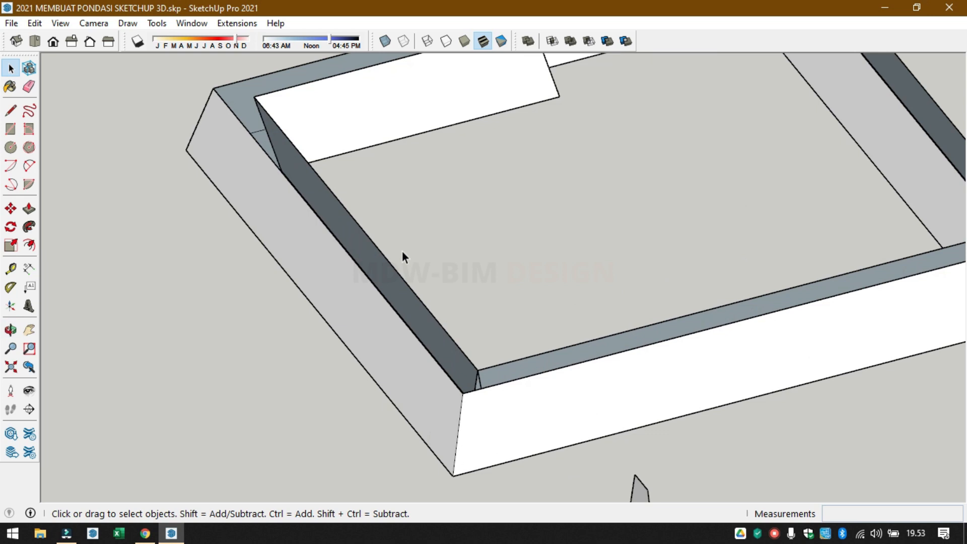
- Open the foundation group and draw a line across its open top at the front corner, from the inner to the outer corner
{"action": "double_click", "coordinate": [476, 369]}
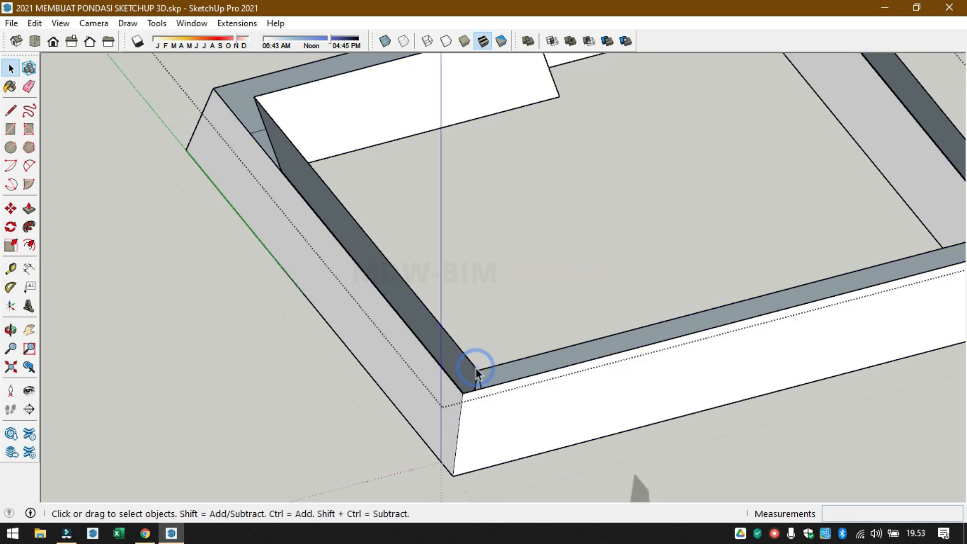
{"action": "left_click", "coordinate": [471, 412]}
{"action": "scroll", "coordinate": [475, 371], "scroll_direction": "up", "scroll_amount": 3}
{"action": "key", "text": "l"}
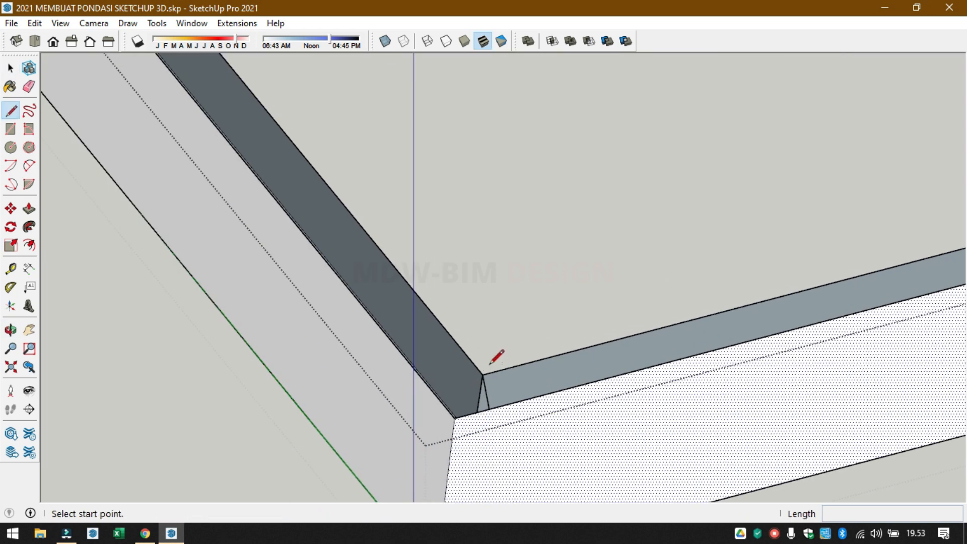
{"action": "left_click", "coordinate": [482, 375]}
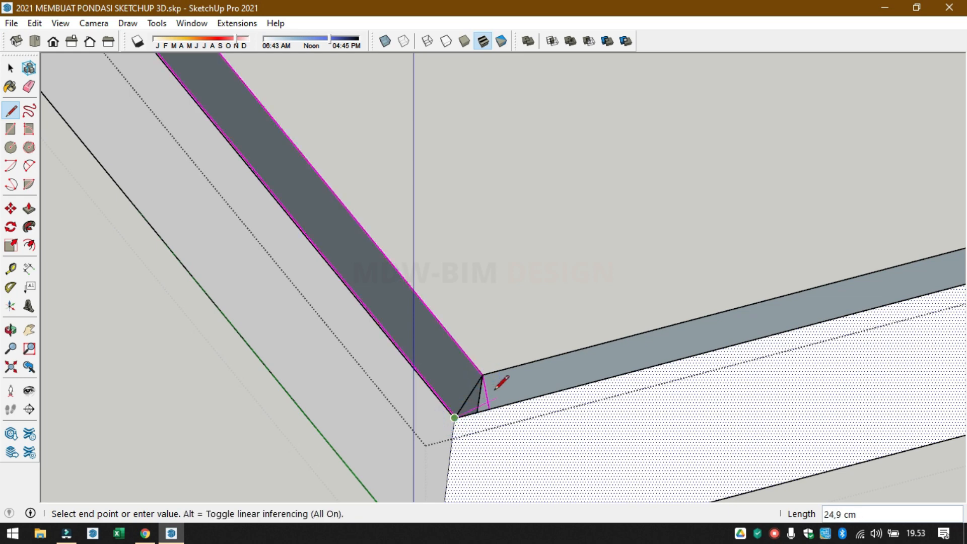
{"action": "key", "text": "Escape"}
{"action": "scroll", "coordinate": [456, 371], "scroll_direction": "down", "scroll_amount": 5}
- Draw lines along the inner and outer top edges of the foundation section beside the setback to close the open top with faces
{"action": "scroll", "coordinate": [438, 196], "scroll_direction": "up", "scroll_amount": 4}
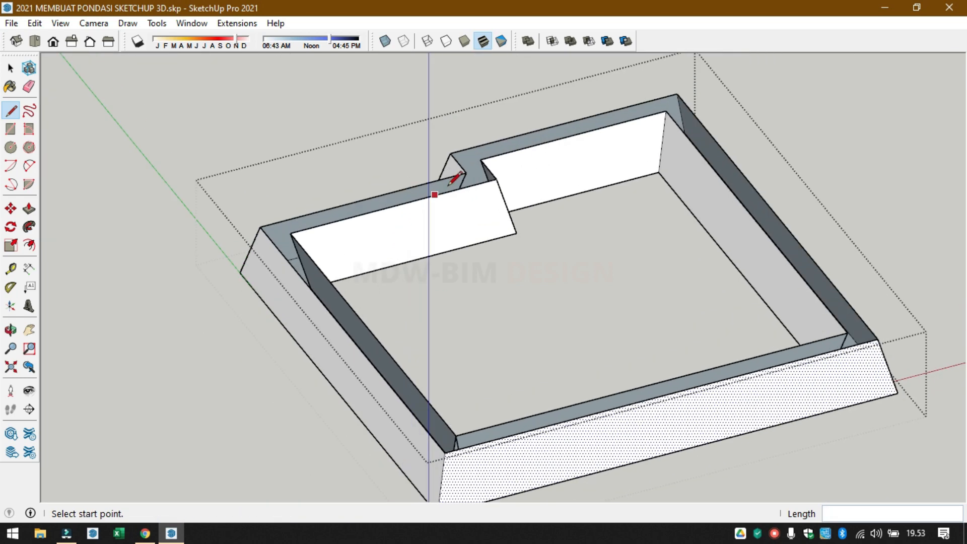
{"action": "left_click", "coordinate": [507, 177]}
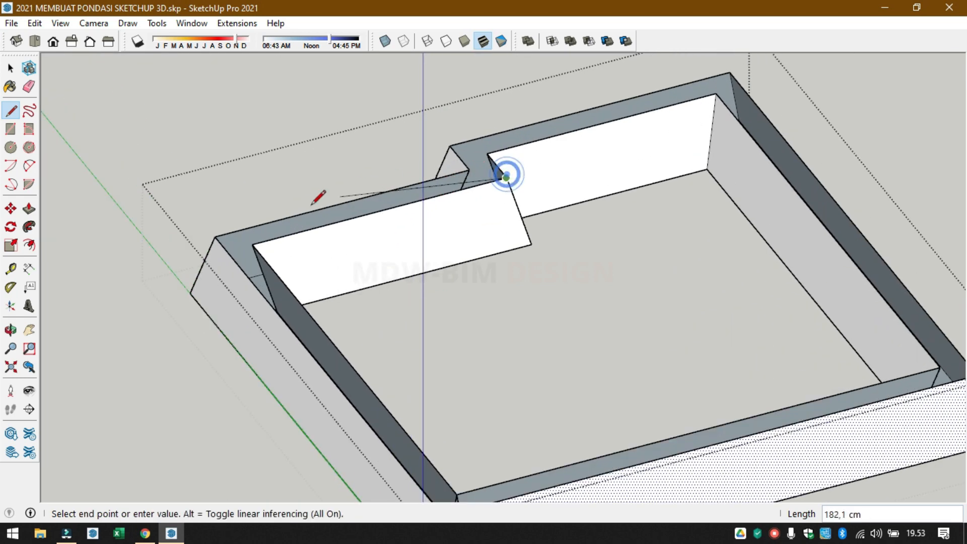
{"action": "left_click", "coordinate": [261, 242]}
{"action": "left_click", "coordinate": [470, 170]}
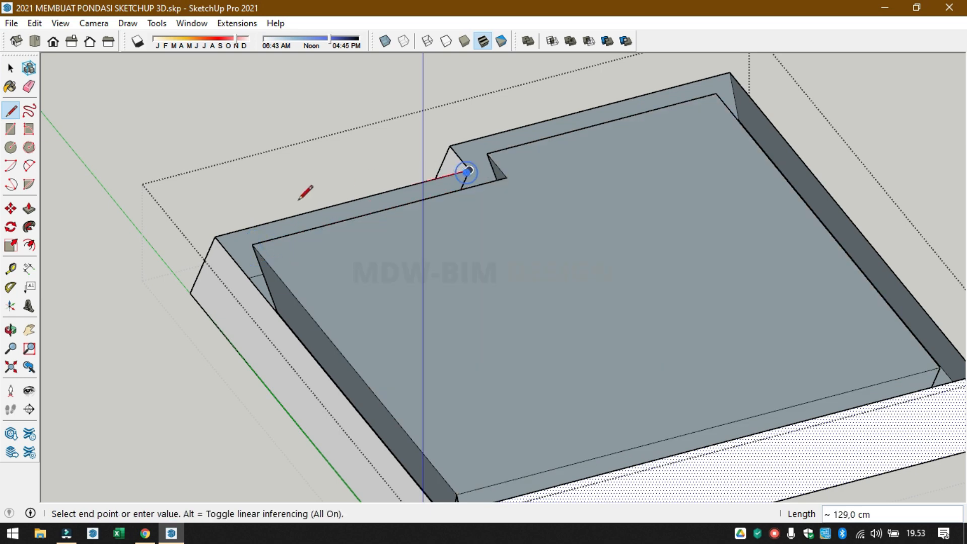
{"action": "left_click", "coordinate": [215, 236]}
- Delete the large face covering the foundation's inner opening, keeping the top ring
{"action": "key", "text": "space"}
{"action": "left_click", "coordinate": [394, 294]}
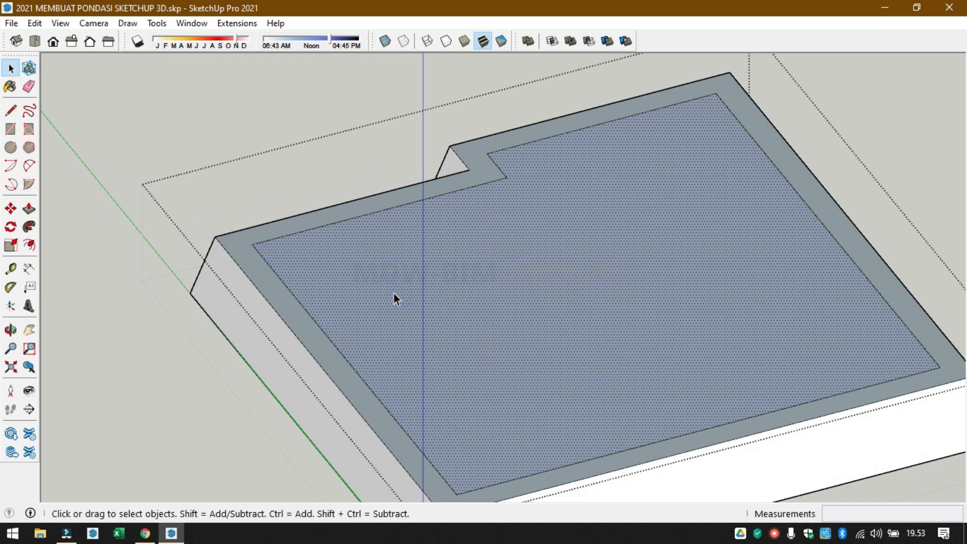
{"action": "key", "text": "Delete"}
- Reverse the foundation's top ring face and close the group
{"action": "left_click", "coordinate": [255, 261]}
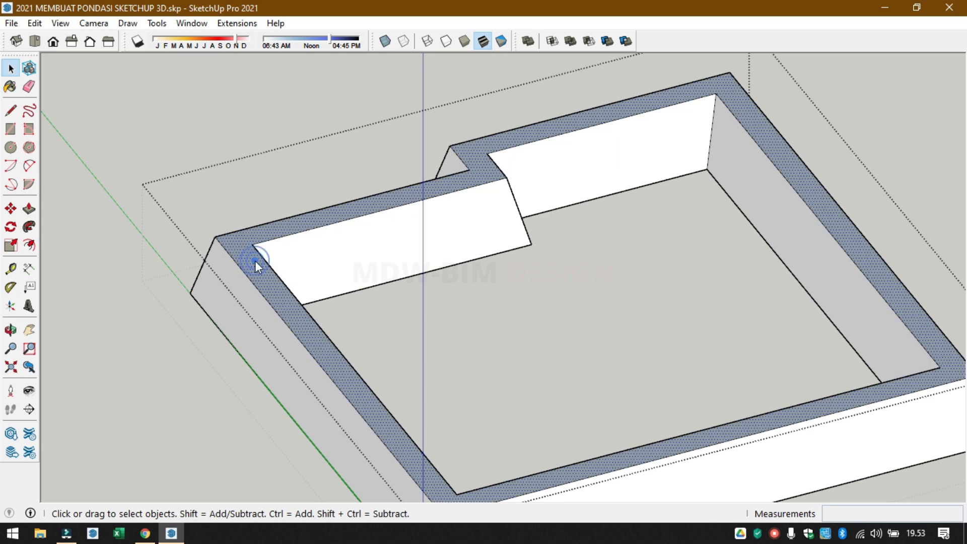
{"action": "right_click", "coordinate": [255, 261]}
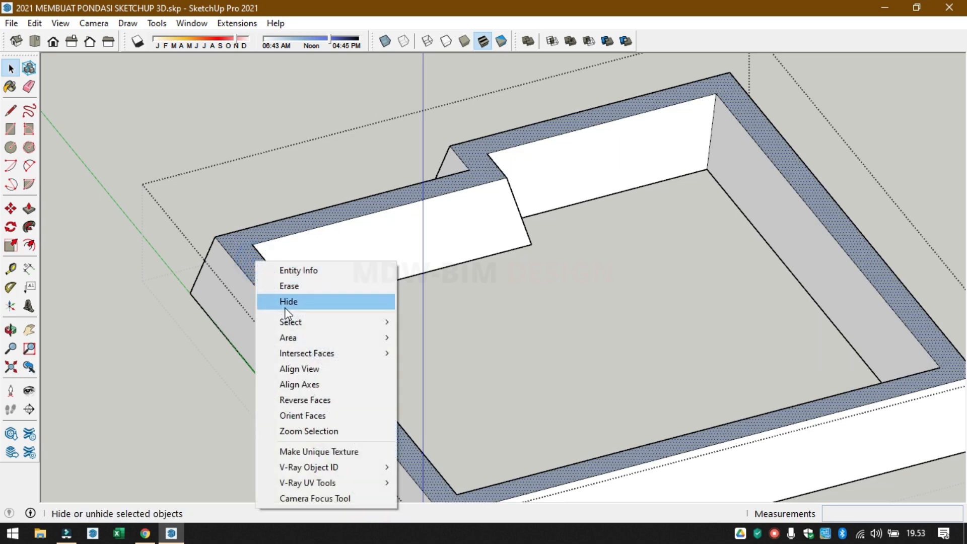
{"action": "left_click", "coordinate": [324, 401]}
{"action": "middle_click_drag", "start_coordinate": [440, 331], "coordinate": [578, 260]}
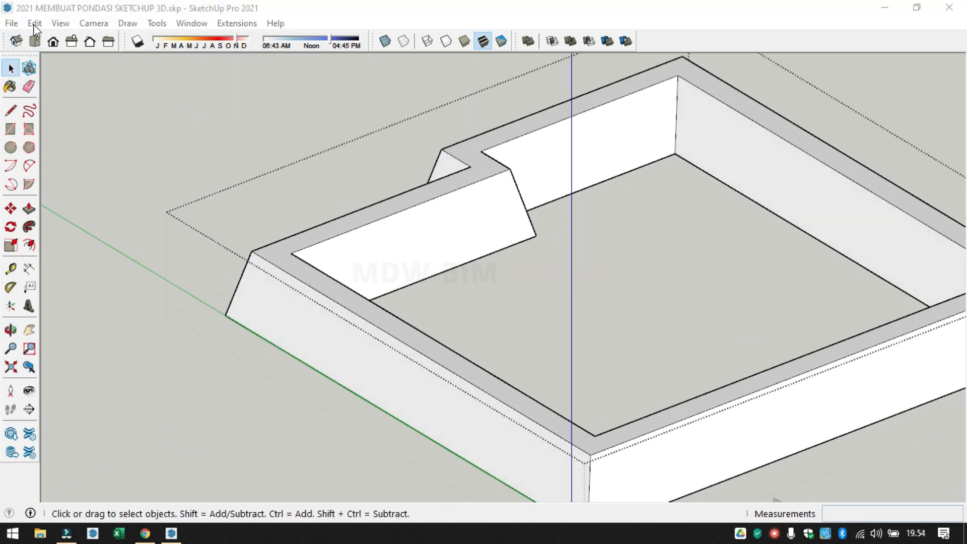
{"action": "left_click", "coordinate": [58, 23]}
{"action": "left_click", "coordinate": [225, 138]}
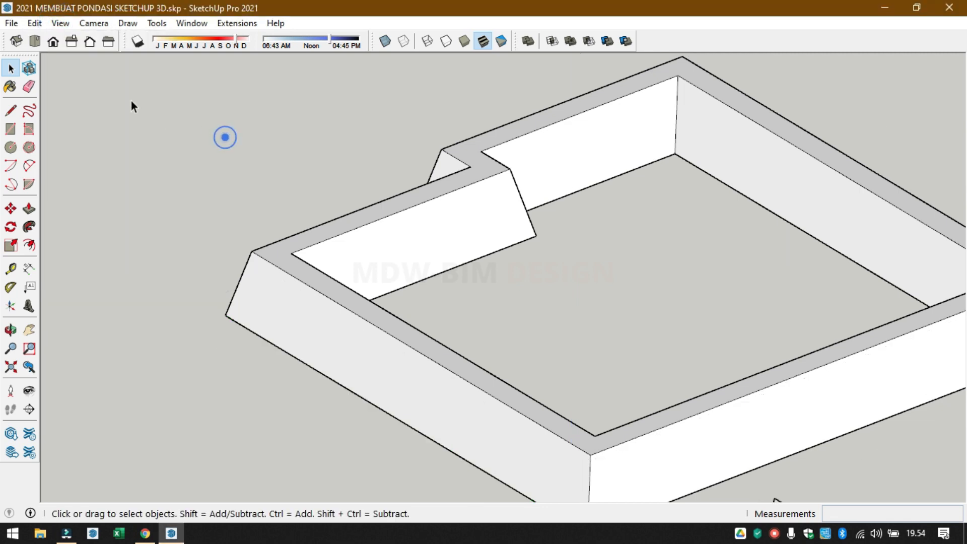
- Unhide the last hidden objects to bring back the wall layout over the foundation
{"action": "left_click", "coordinate": [41, 24]}
{"action": "mouse_move", "coordinate": [196, 243]}
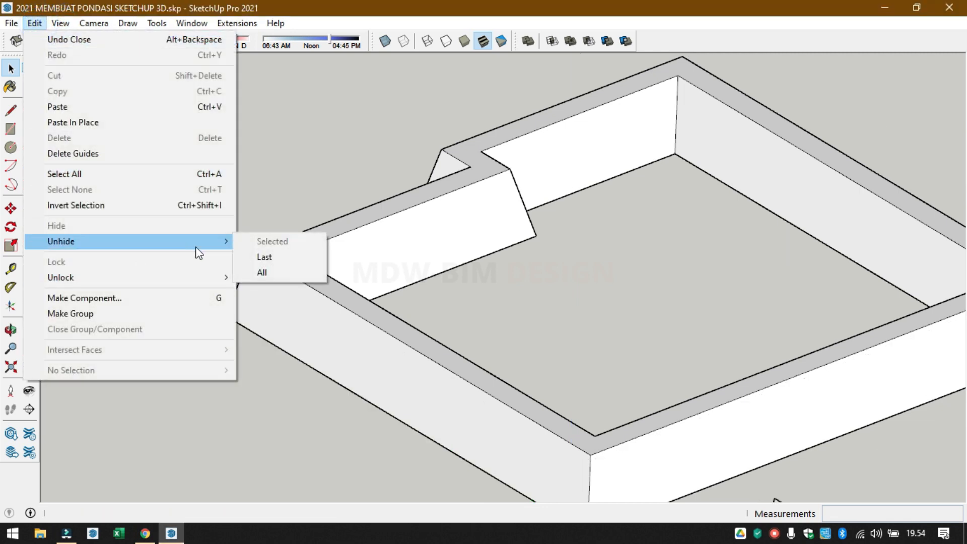
{"action": "left_click", "coordinate": [265, 257]}
{"action": "scroll", "coordinate": [394, 262], "scroll_direction": "down", "scroll_amount": 3}
{"action": "middle_click_drag", "start_coordinate": [504, 282], "coordinate": [694, 498]}
{"action": "scroll", "coordinate": [693, 302], "scroll_direction": "up", "scroll_amount": 3}
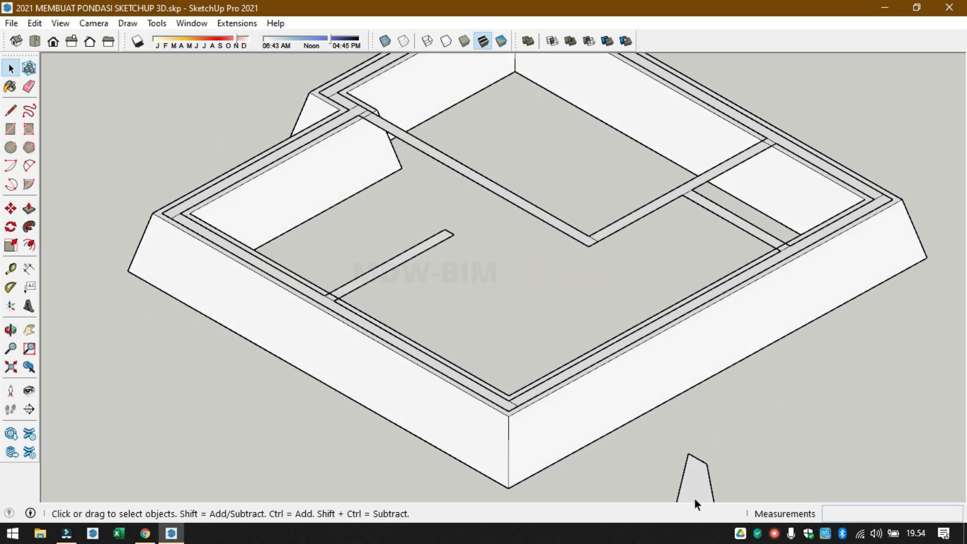
- Copy the trapezoidal profile group to a free spot beside the original, outside the foundation
{"action": "left_click", "coordinate": [693, 485]}
{"action": "scroll", "coordinate": [703, 411], "scroll_direction": "down", "scroll_amount": 3}
{"action": "scroll", "coordinate": [705, 421], "scroll_direction": "up", "scroll_amount": 3}
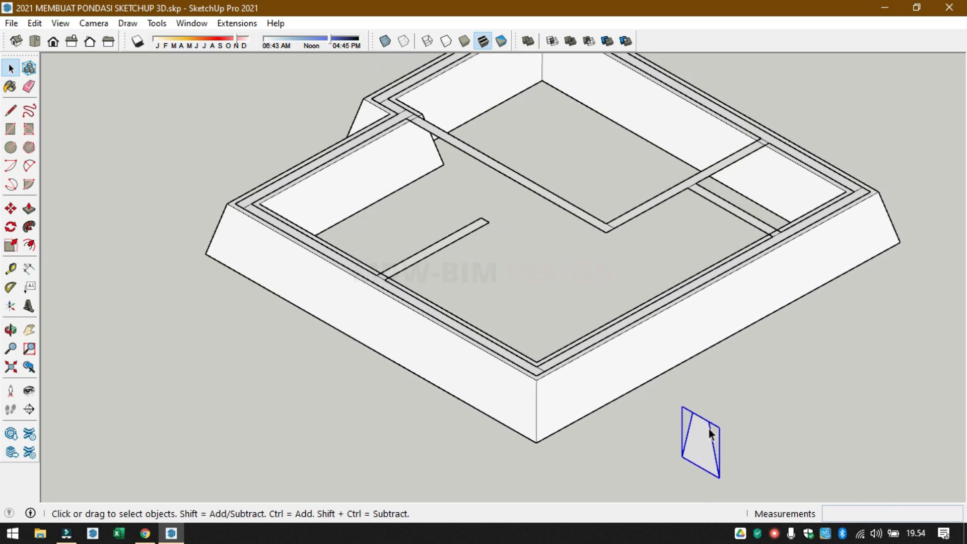
{"action": "key", "text": "m"}
{"action": "key", "text": "ctrl"}
{"action": "left_click", "coordinate": [710, 447]}
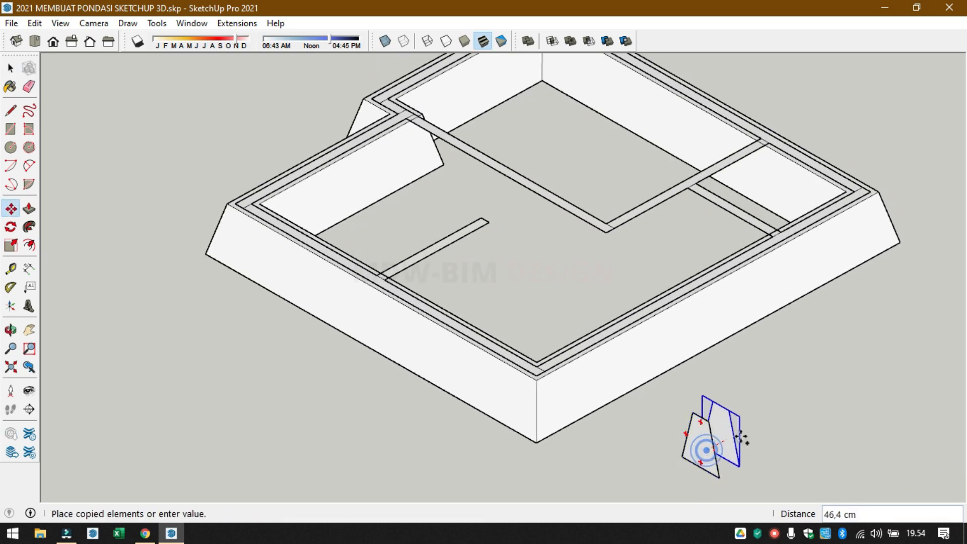
{"action": "left_click", "coordinate": [772, 426]}
{"action": "key", "text": "space"}
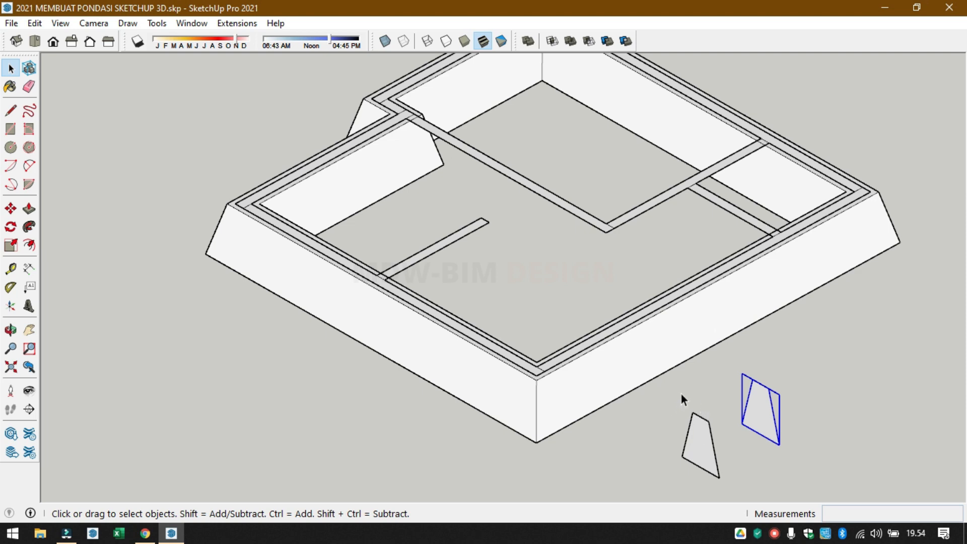
- Move the original profile by its top midpoint onto the centre of the inner wall's end at the outer wall
{"action": "left_click", "coordinate": [702, 425]}
{"action": "key", "text": "m"}
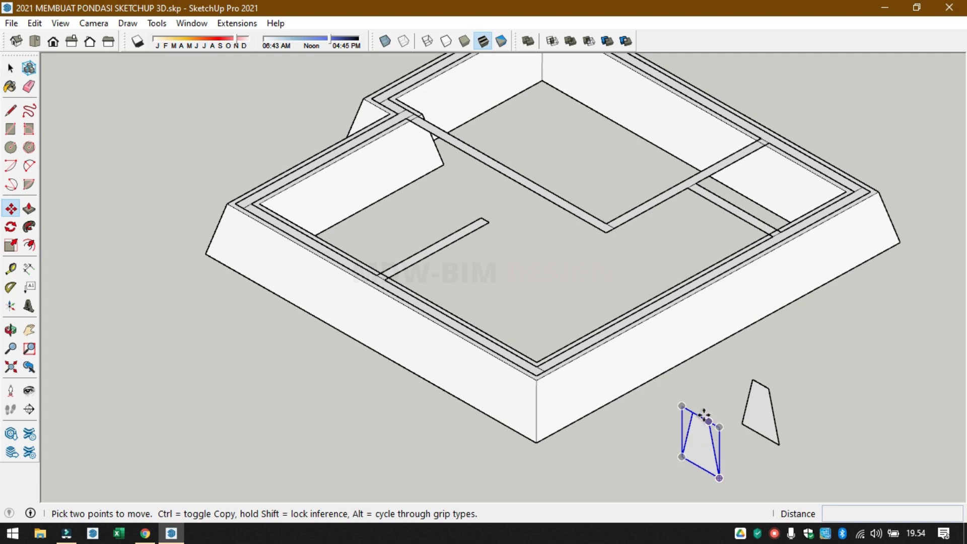
{"action": "scroll", "coordinate": [698, 412], "scroll_direction": "up", "scroll_amount": 3}
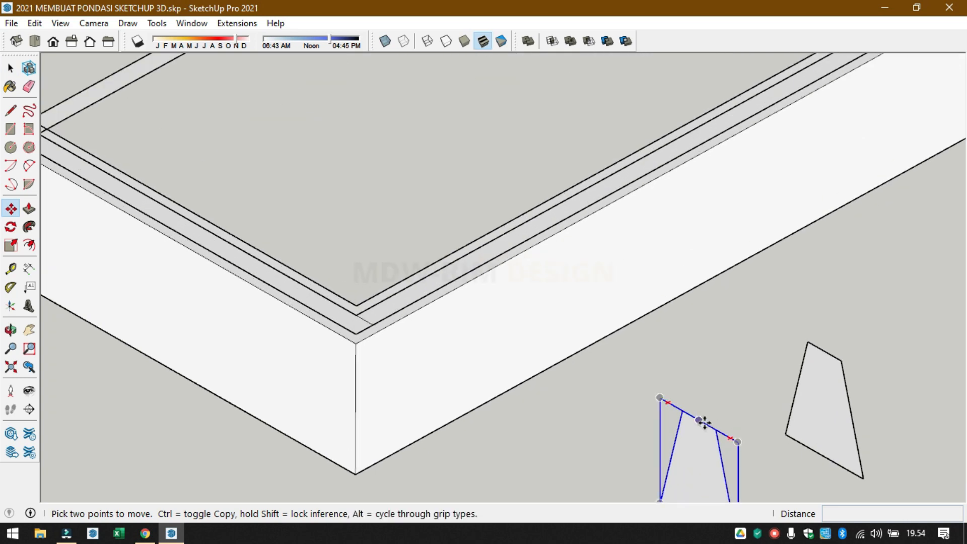
{"action": "left_click", "coordinate": [704, 423]}
{"action": "scroll", "coordinate": [676, 360], "scroll_direction": "down", "scroll_amount": 5}
{"action": "middle_click_drag", "start_coordinate": [758, 201], "coordinate": [626, 395]}
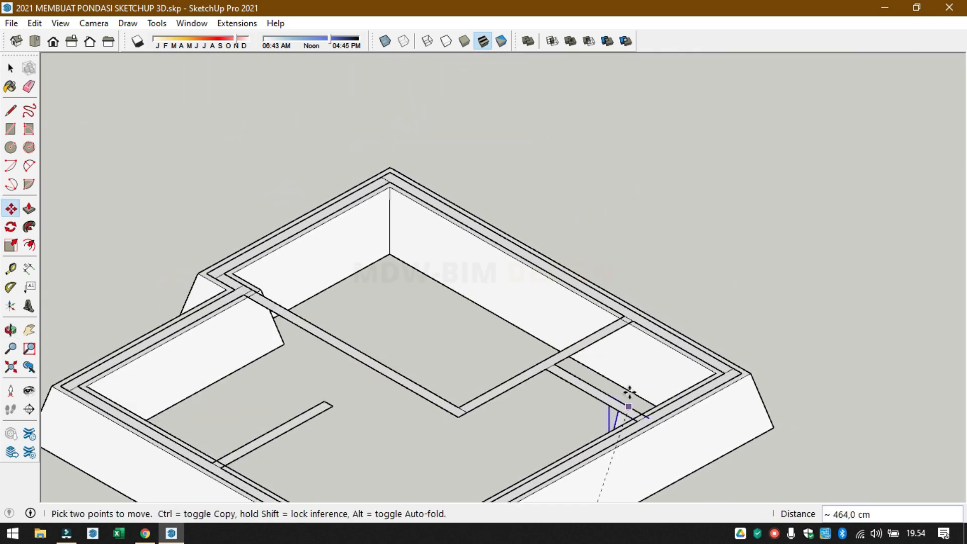
{"action": "scroll", "coordinate": [631, 308], "scroll_direction": "up", "scroll_amount": 5}
{"action": "scroll", "coordinate": [631, 308], "scroll_direction": "up", "scroll_amount": 2}
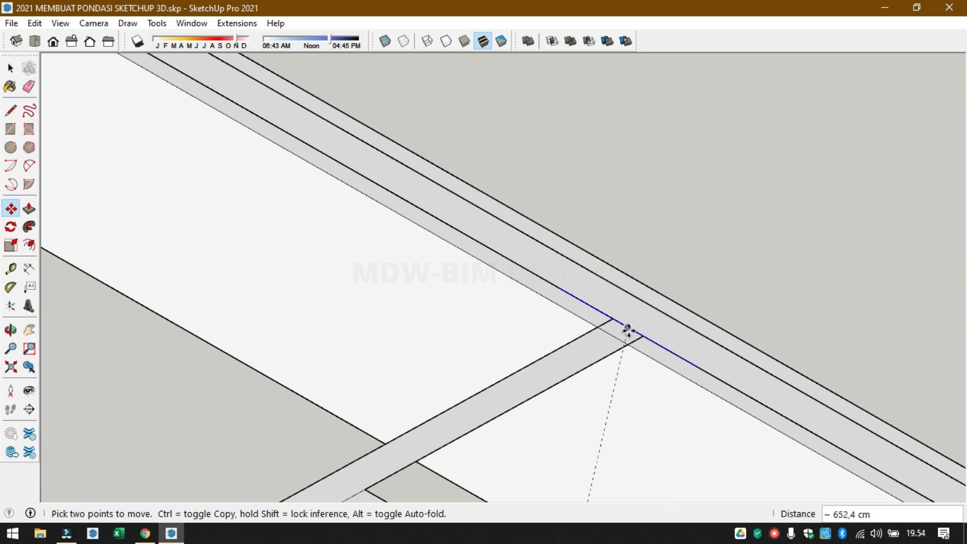
{"action": "left_click", "coordinate": [628, 330]}
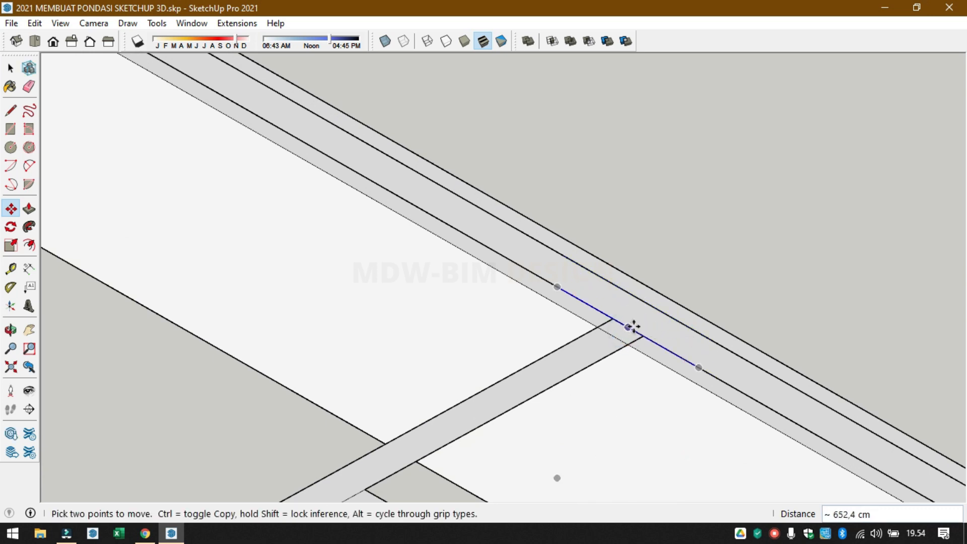
{"action": "key", "text": "space"}
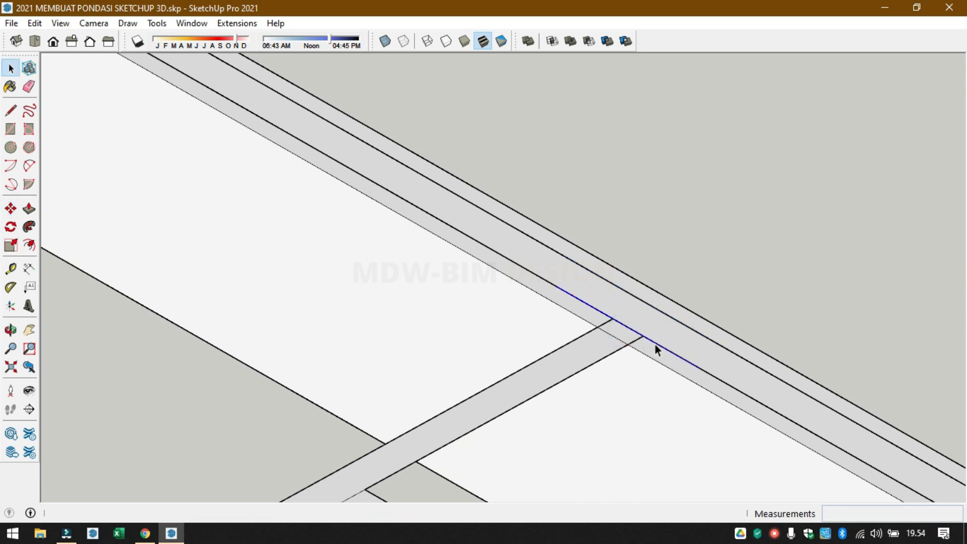
- Open the profile group and draw an L-shaped path along the inner wall's edge to the wall junction beside the setback
{"action": "double_click", "coordinate": [659, 344]}
{"action": "scroll", "coordinate": [658, 343], "scroll_direction": "down", "scroll_amount": 5}
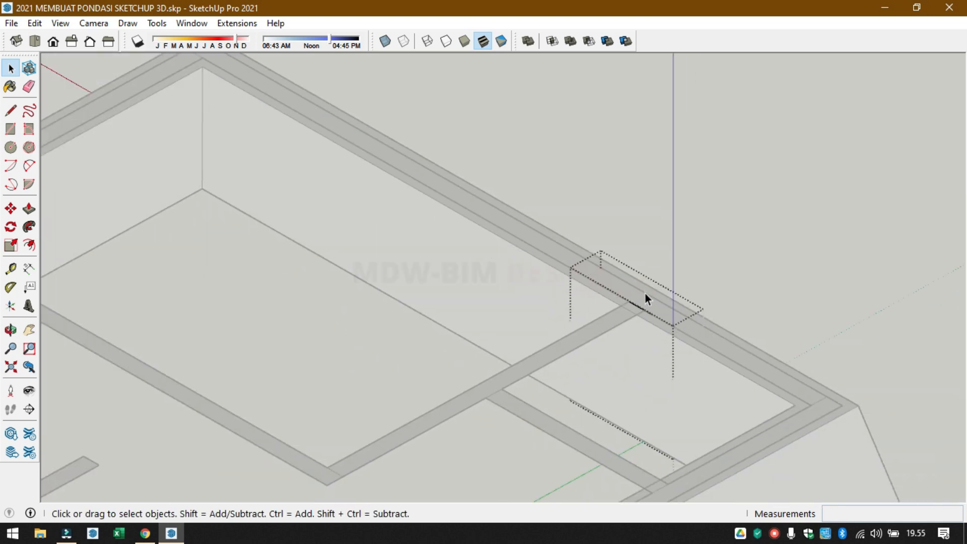
{"action": "scroll", "coordinate": [621, 333], "scroll_direction": "down", "scroll_amount": 2}
{"action": "key", "text": "l"}
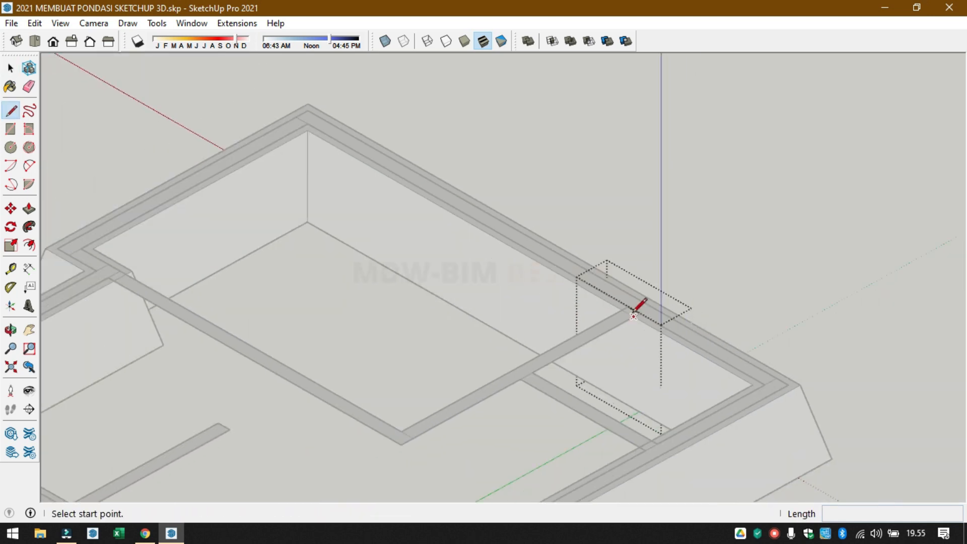
{"action": "scroll", "coordinate": [652, 304], "scroll_direction": "up", "scroll_amount": 3}
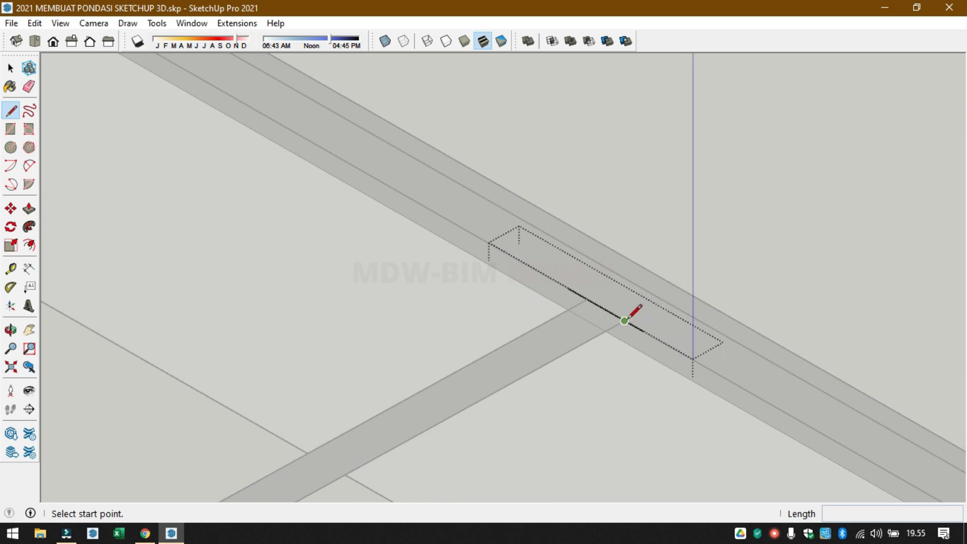
{"action": "left_click", "coordinate": [633, 318]}
{"action": "scroll", "coordinate": [633, 318], "scroll_direction": "down", "scroll_amount": 2}
{"action": "scroll", "coordinate": [524, 357], "scroll_direction": "down", "scroll_amount": 2}
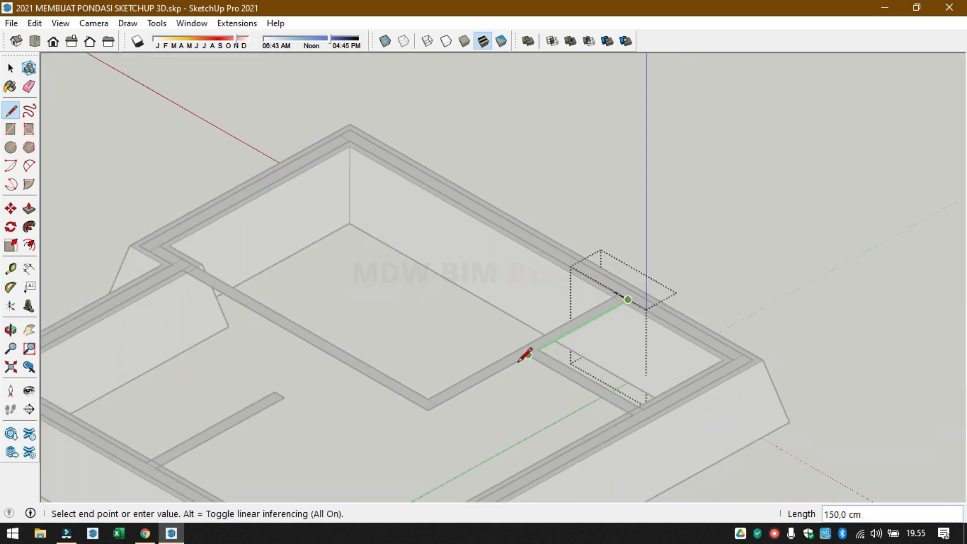
{"action": "left_click", "coordinate": [428, 410]}
{"action": "scroll", "coordinate": [172, 264], "scroll_direction": "up", "scroll_amount": 3}
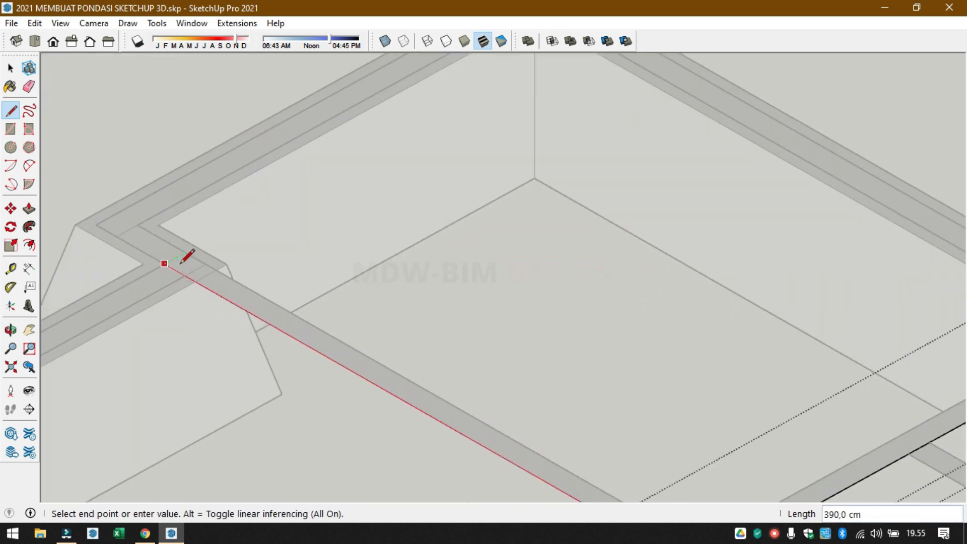
{"action": "left_click", "coordinate": [187, 278]}
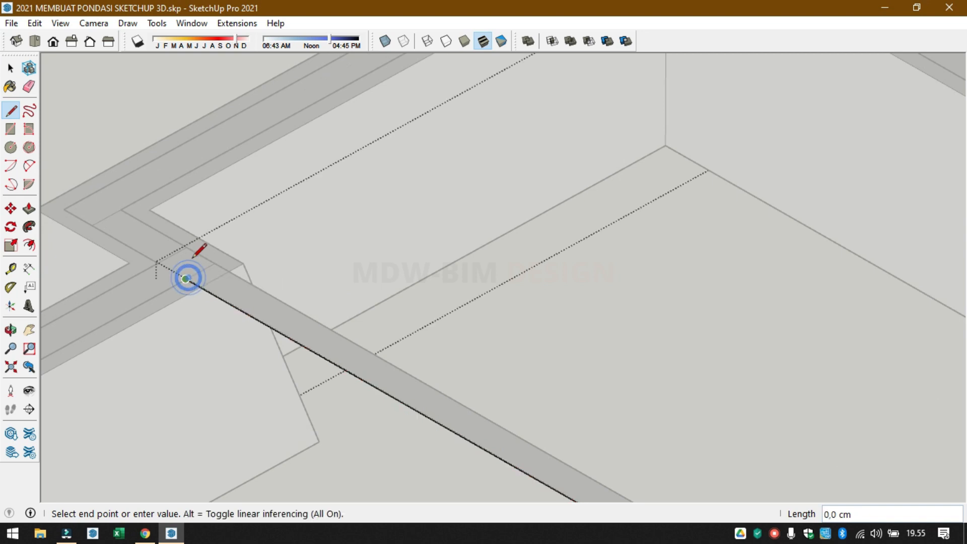
{"action": "scroll", "coordinate": [212, 226], "scroll_direction": "down", "scroll_amount": 3}
{"action": "key", "text": "space"}
{"action": "scroll", "coordinate": [401, 281], "scroll_direction": "down", "scroll_amount": 2}
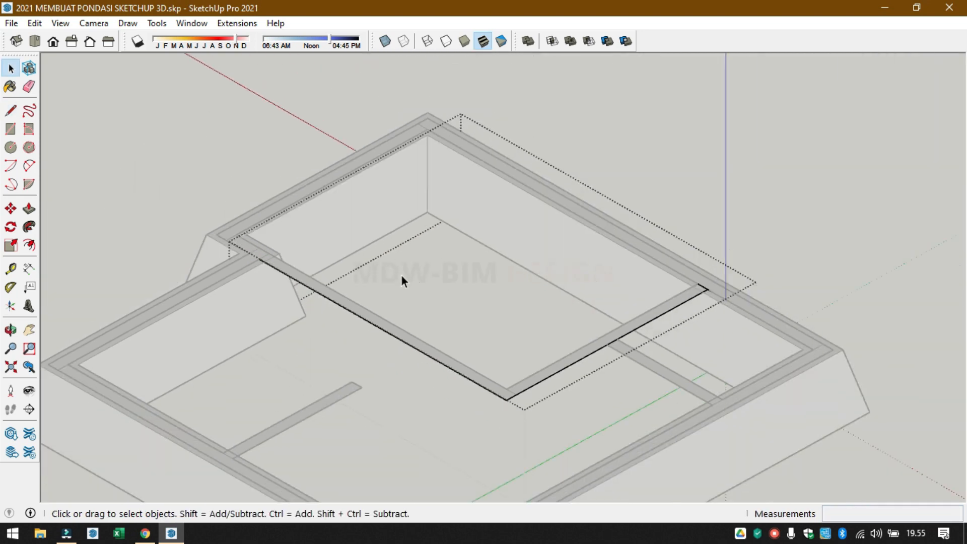
- Sweep the trapezoidal face along the L-shaped path with Follow Me and close the group
{"action": "left_click", "coordinate": [541, 381]}
{"action": "left_click", "coordinate": [29, 226]}
{"action": "left_click", "coordinate": [698, 327]}
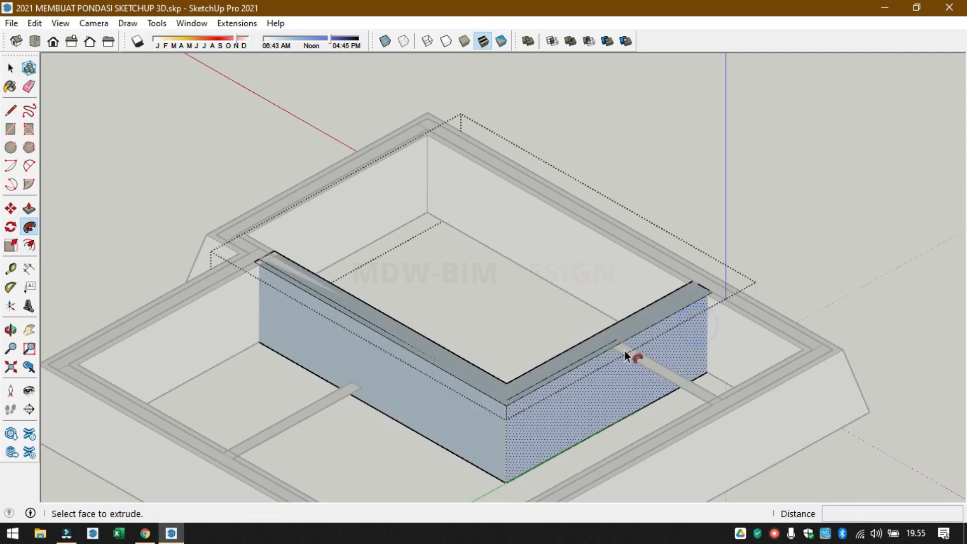
{"action": "middle_click_drag", "start_coordinate": [427, 323], "coordinate": [612, 351]}
{"action": "key", "text": "space"}
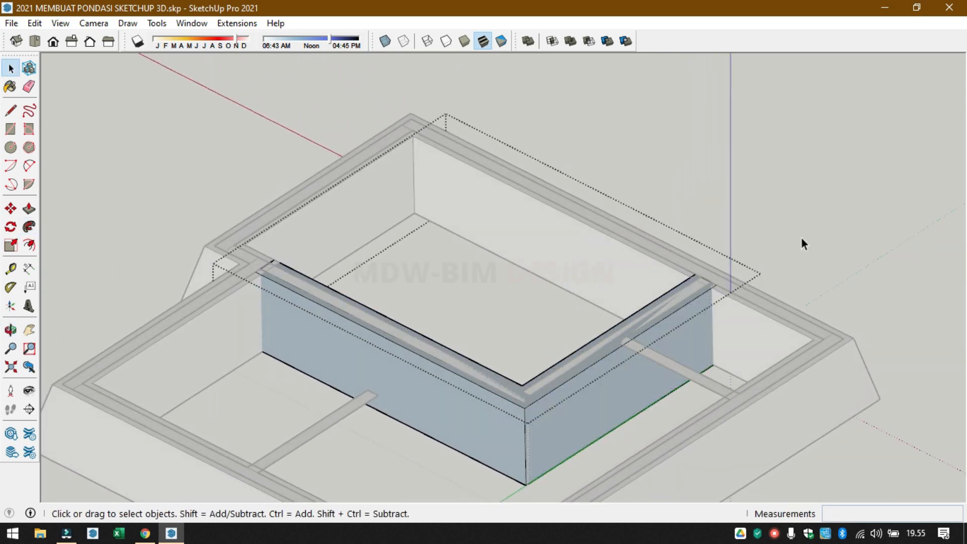
{"action": "left_click", "coordinate": [801, 237]}
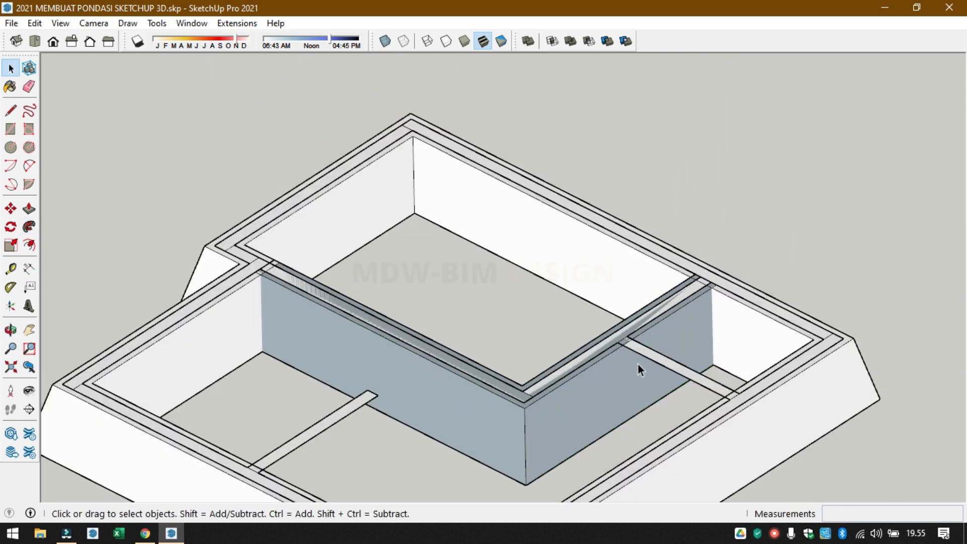
- In top view, copy the spare trapezoidal profile to a free spot beside it, outside the foundation
{"action": "scroll", "coordinate": [638, 363], "scroll_direction": "down", "scroll_amount": 2}
{"action": "middle_click_drag", "start_coordinate": [637, 364], "coordinate": [709, 310]}
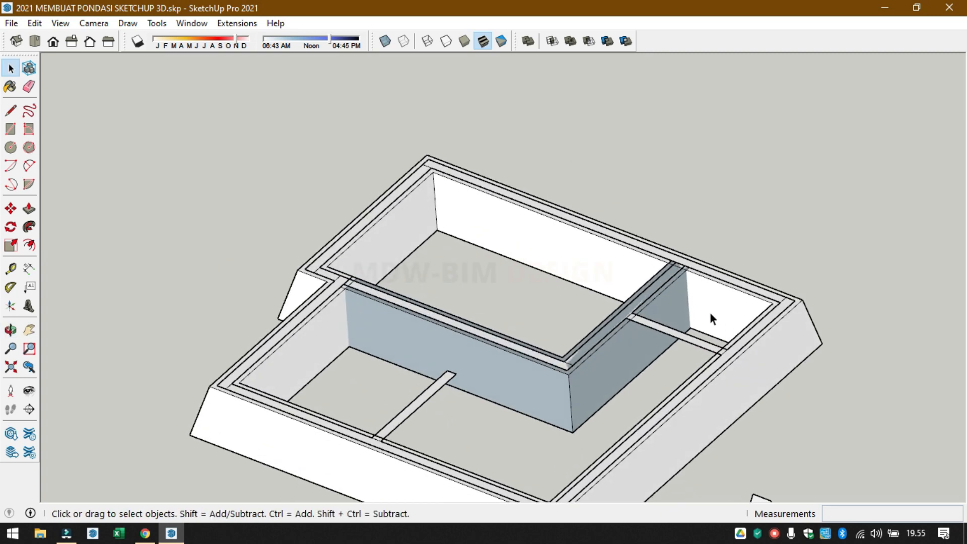
{"action": "scroll", "coordinate": [710, 314], "scroll_direction": "down", "scroll_amount": 2}
{"action": "scroll", "coordinate": [740, 473], "scroll_direction": "up", "scroll_amount": 2}
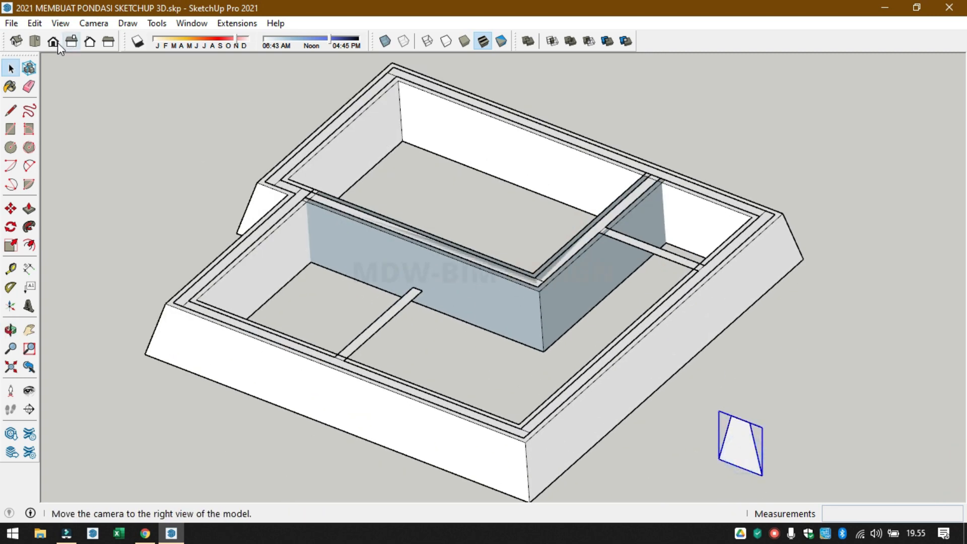
{"action": "left_click", "coordinate": [35, 45]}
{"action": "scroll", "coordinate": [480, 116], "scroll_direction": "down", "scroll_amount": 4}
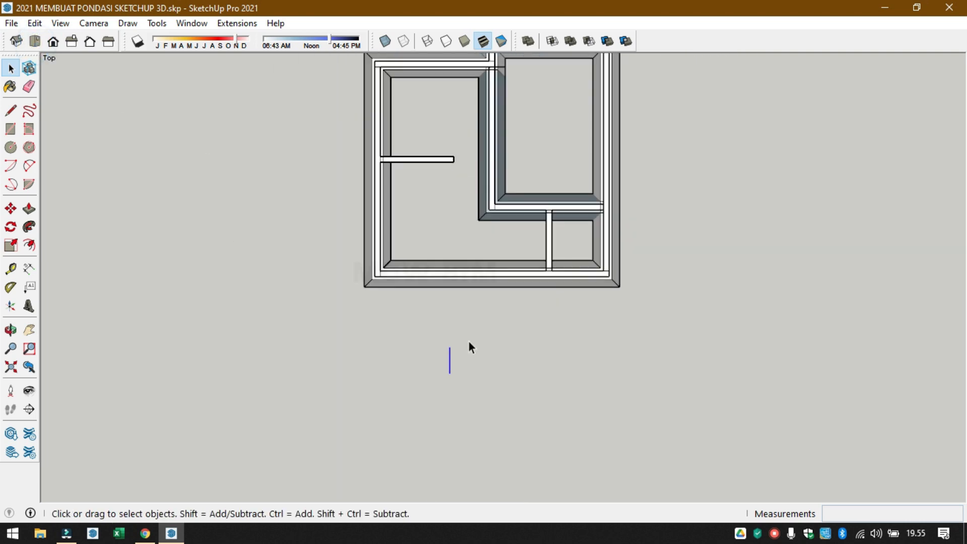
{"action": "scroll", "coordinate": [469, 341], "scroll_direction": "up", "scroll_amount": 3}
{"action": "key", "text": "m"}
{"action": "left_click", "coordinate": [438, 378]}
{"action": "key", "text": "ctrl"}
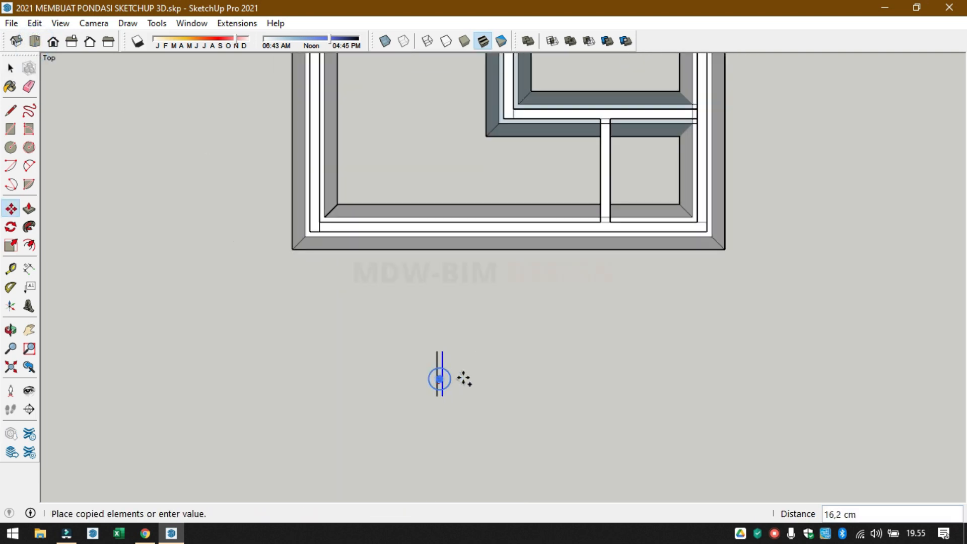
{"action": "left_click", "coordinate": [520, 373]}
{"action": "key", "text": "space"}
- Rotate the new profile copy 90 degrees about its midpoint
{"action": "key", "text": "q"}
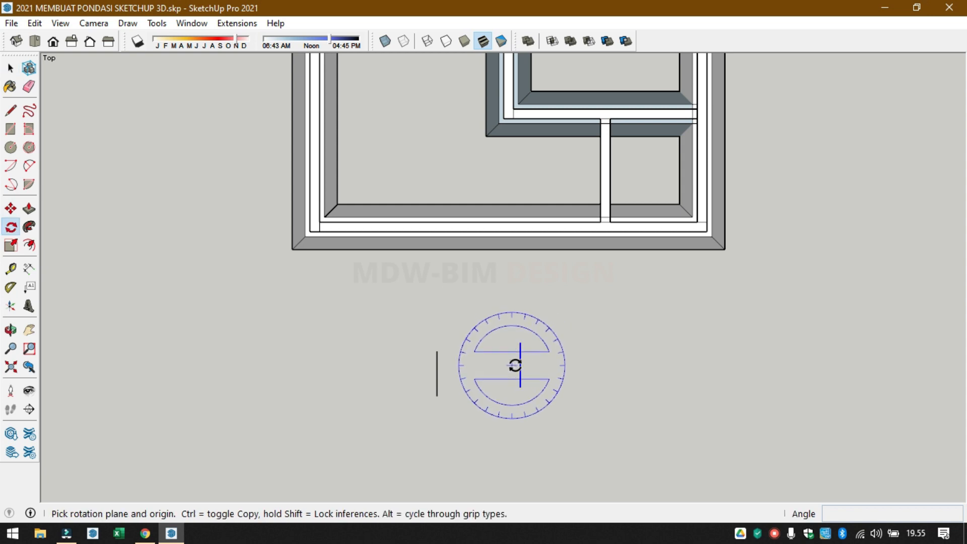
{"action": "left_click", "coordinate": [520, 365]}
{"action": "left_click", "coordinate": [557, 364]}
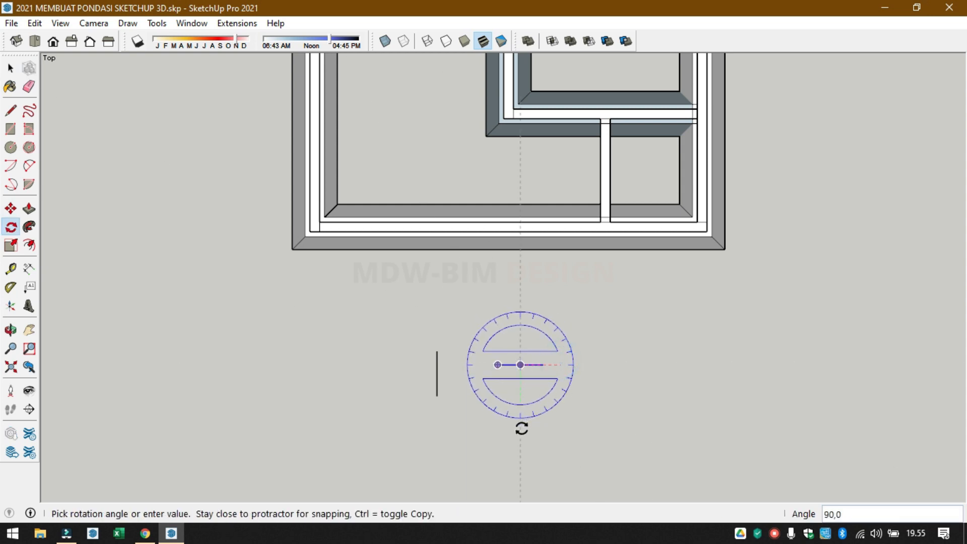
{"action": "left_click", "coordinate": [522, 428]}
{"action": "key", "text": "space"}
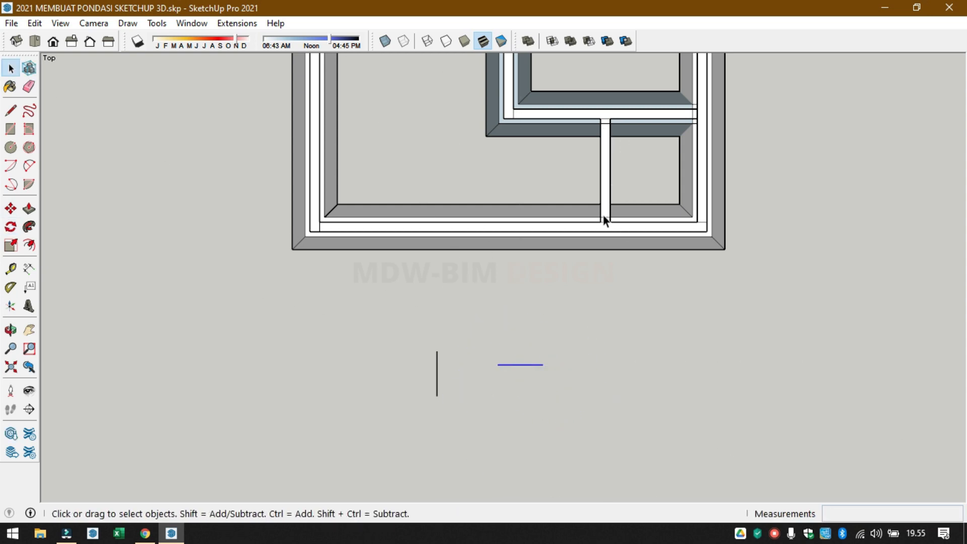
- Move the unrotated profile by its top midpoint onto the centre of the short inner wall's free end
{"action": "middle_click_drag", "start_coordinate": [467, 393], "coordinate": [680, 161]}
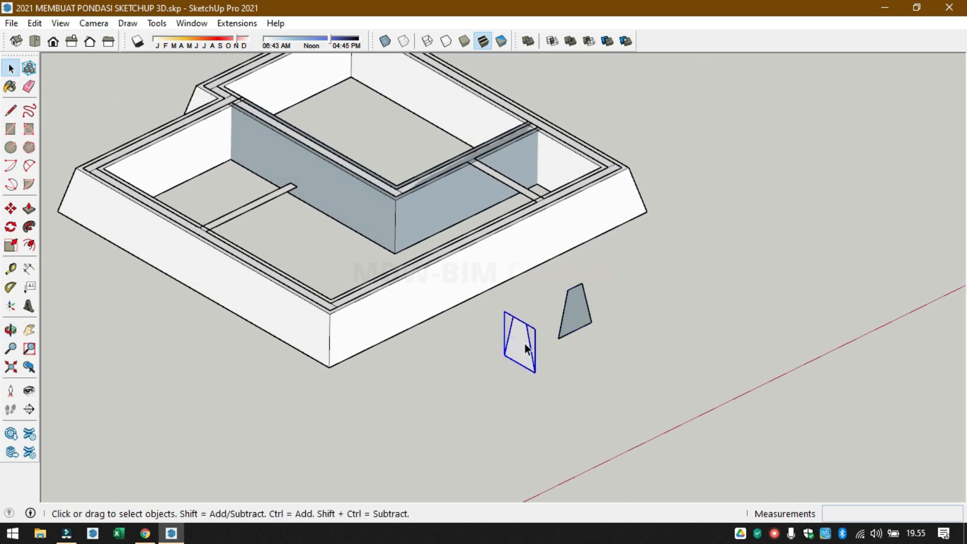
{"action": "key", "text": "q"}
{"action": "key", "text": "m"}
{"action": "scroll", "coordinate": [522, 320], "scroll_direction": "up", "scroll_amount": 3}
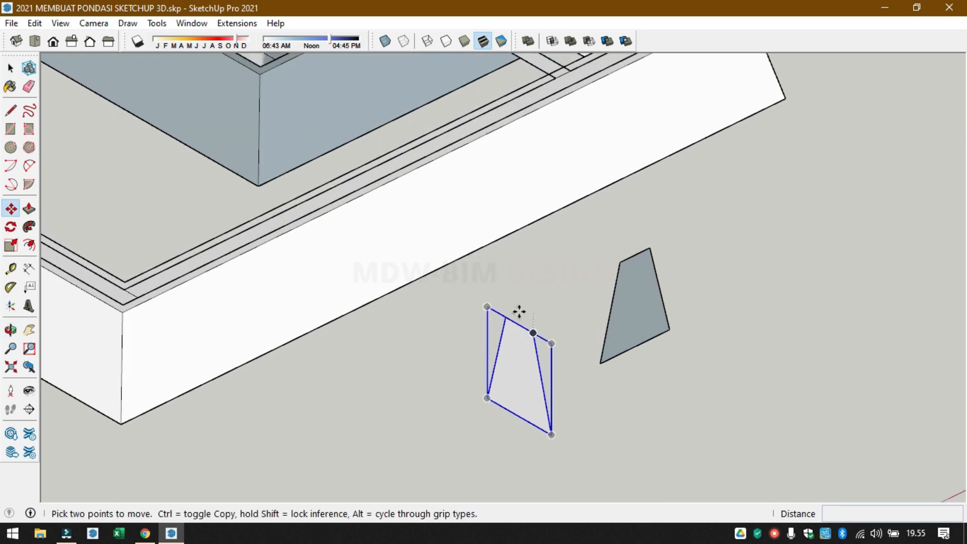
{"action": "left_click", "coordinate": [517, 325]}
{"action": "scroll", "coordinate": [361, 261], "scroll_direction": "down", "scroll_amount": 5}
{"action": "scroll", "coordinate": [317, 167], "scroll_direction": "up", "scroll_amount": 6}
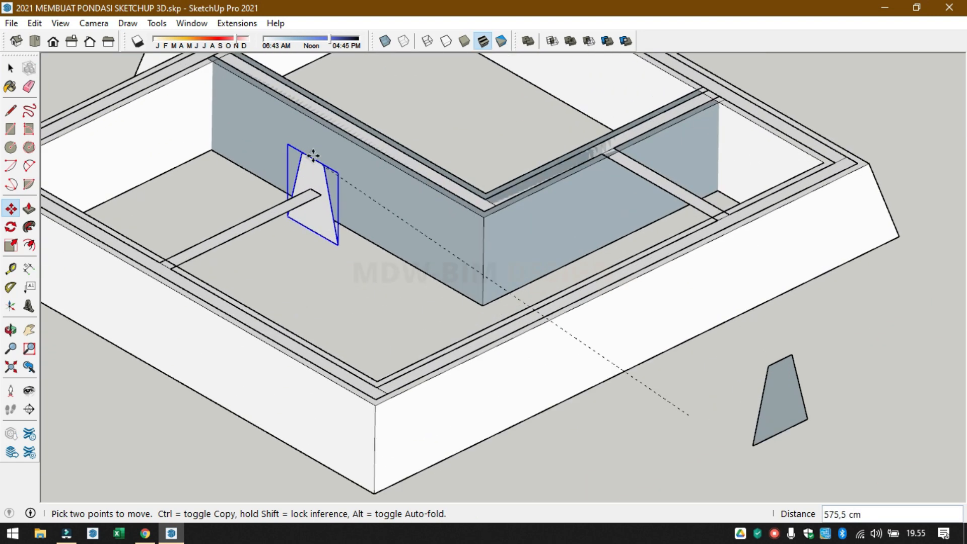
{"action": "left_click", "coordinate": [311, 213]}
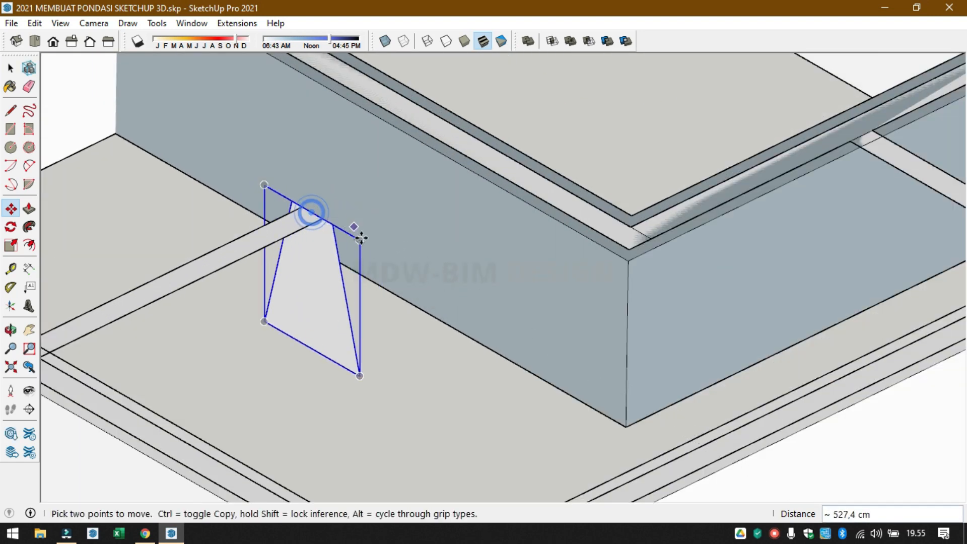
{"action": "key", "text": "space"}
{"action": "scroll", "coordinate": [328, 273], "scroll_direction": "down", "scroll_amount": 2}
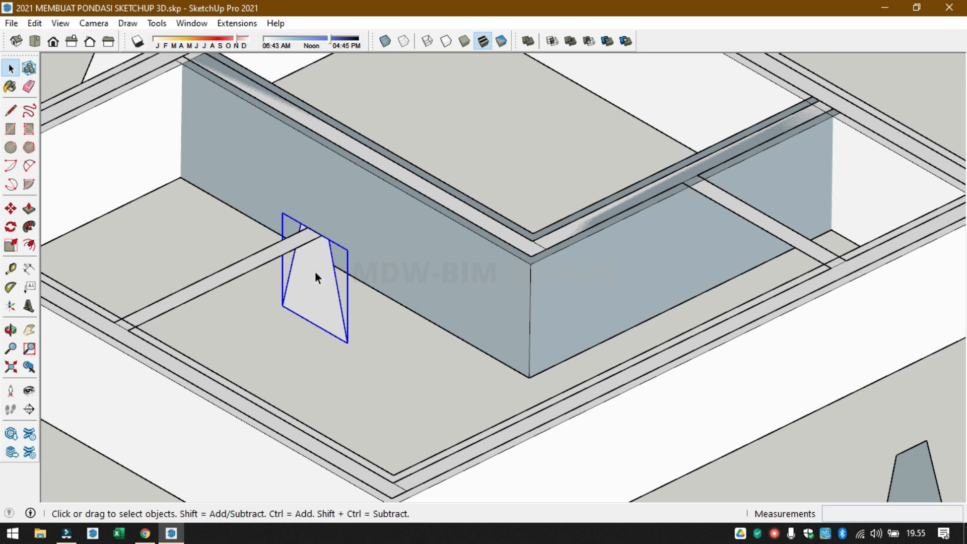
- Open the profile group at the short inner wall's free end and draw a path line along the wall to the outer foundation
{"action": "double_click", "coordinate": [316, 271]}
{"action": "key", "text": "l"}
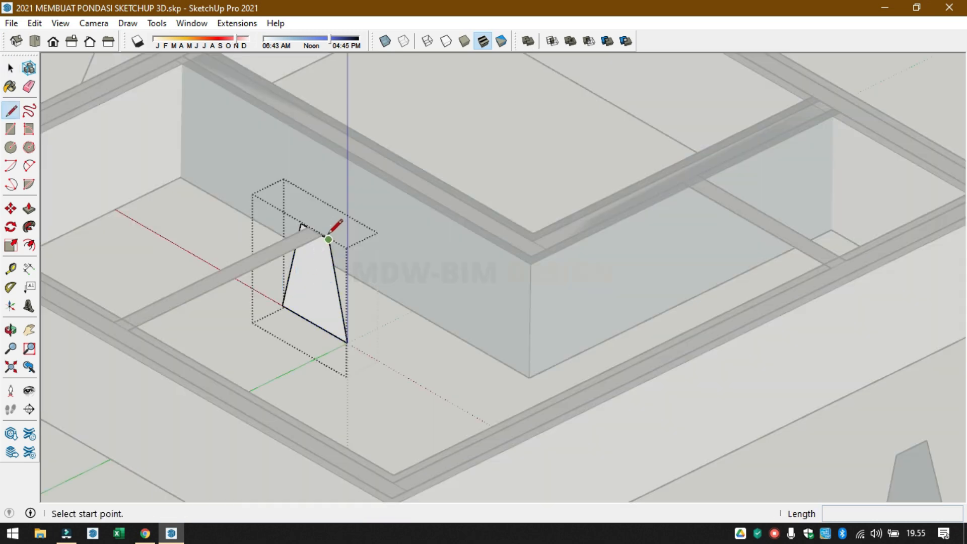
{"action": "left_click", "coordinate": [322, 235]}
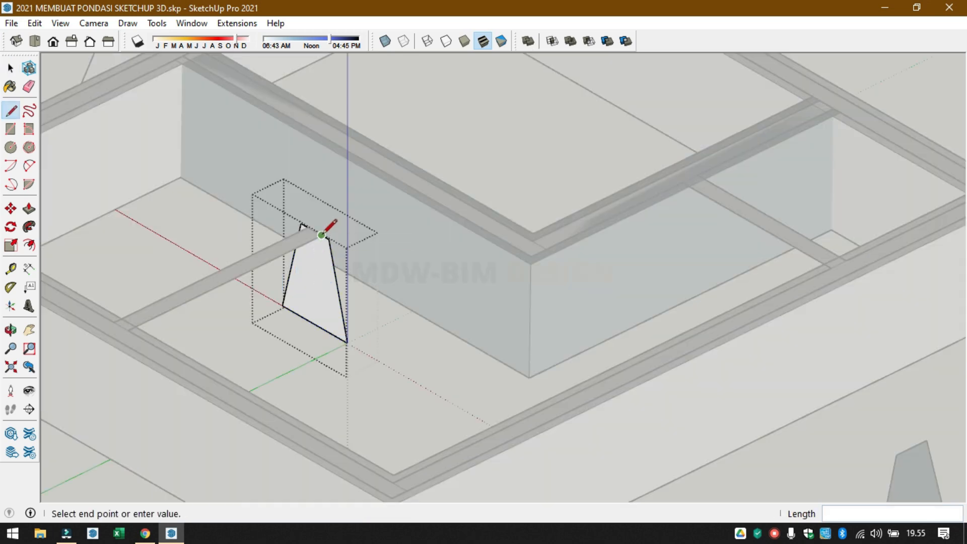
{"action": "left_click", "coordinate": [128, 329]}
{"action": "key", "text": "space"}
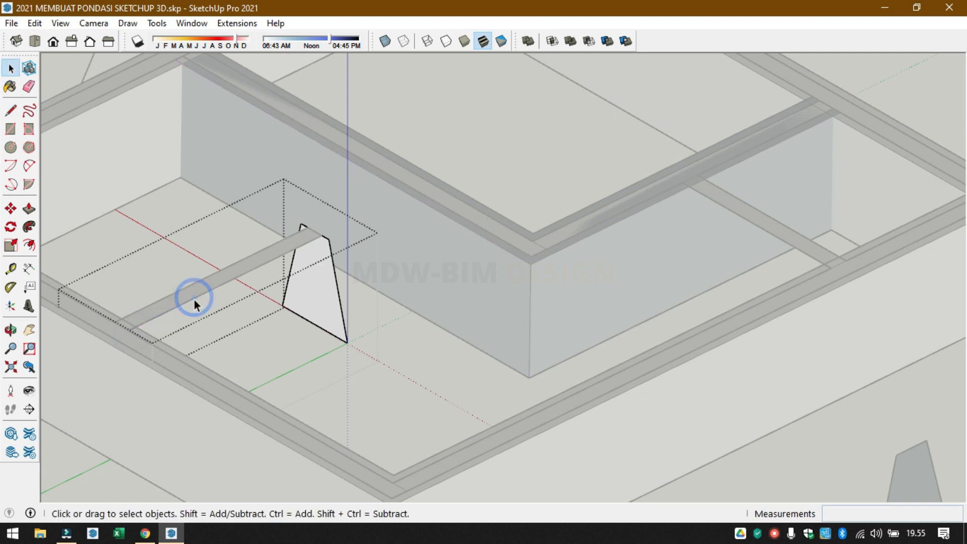
- Sweep the trapezoidal face along the short wall's path line with Follow Me
{"action": "left_click", "coordinate": [32, 221]}
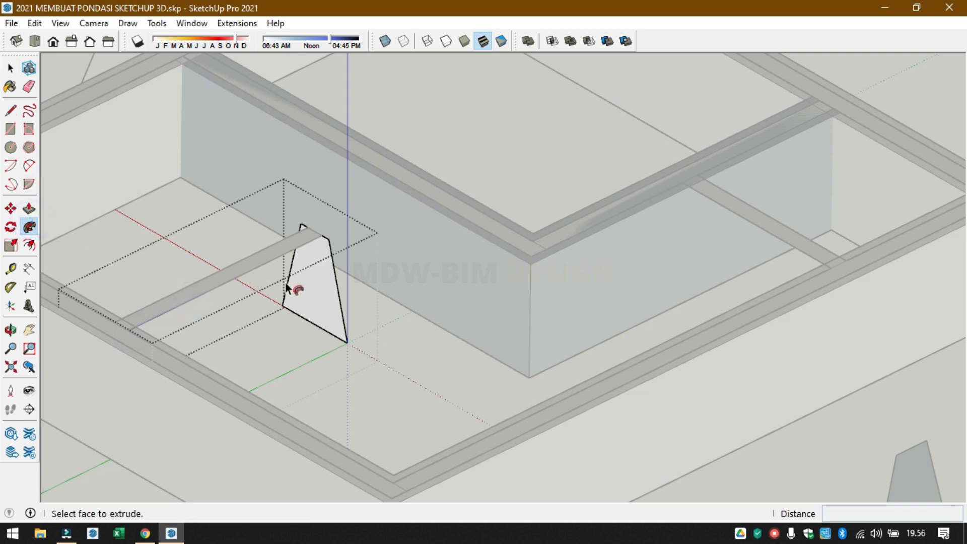
{"action": "left_click", "coordinate": [300, 289]}
{"action": "key", "text": "space"}
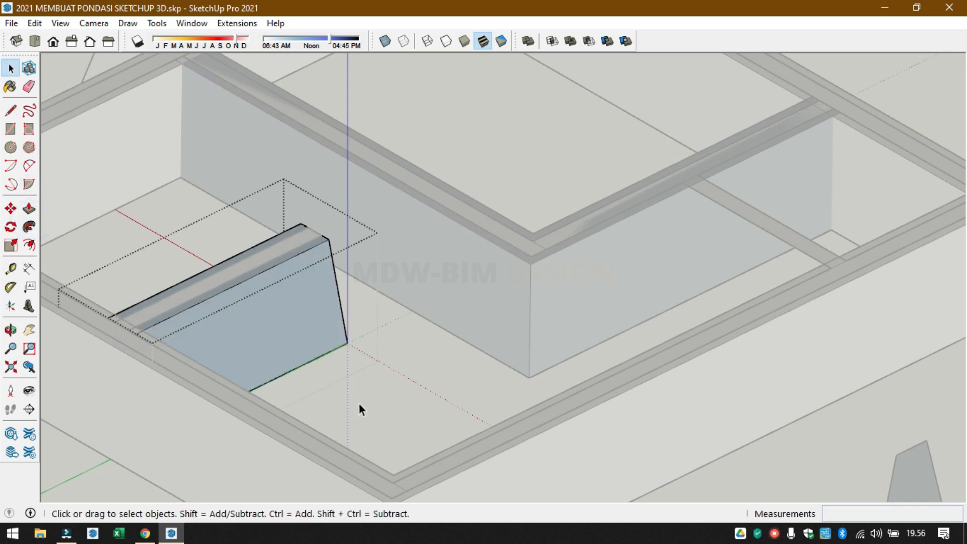
- Close the group, select the spare profile beside the foundation, and turn on the dashed Back Edges display
{"action": "scroll", "coordinate": [359, 403], "scroll_direction": "down", "scroll_amount": 5}
{"action": "scroll", "coordinate": [646, 404], "scroll_direction": "up", "scroll_amount": 3}
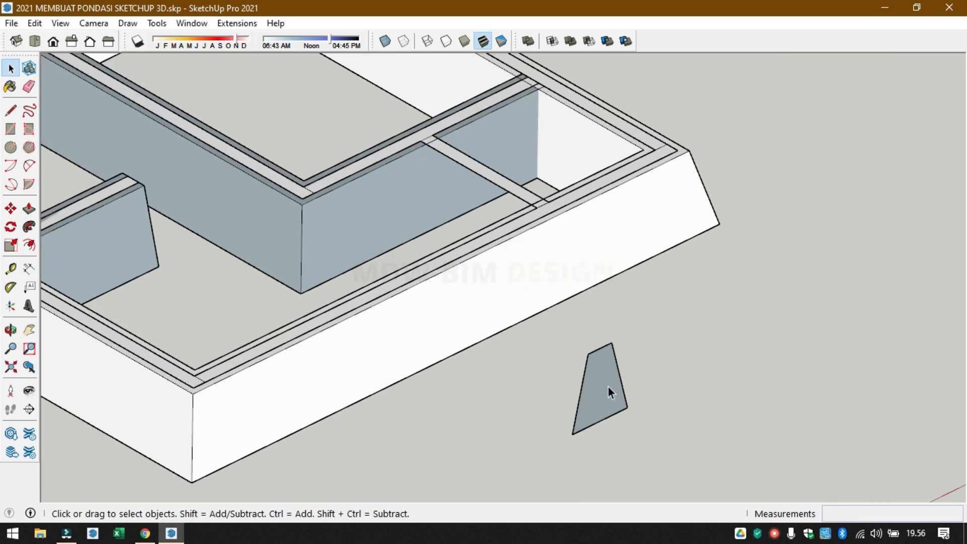
{"action": "middle_click_drag", "start_coordinate": [609, 386], "coordinate": [901, 334]}
{"action": "left_click", "coordinate": [668, 239]}
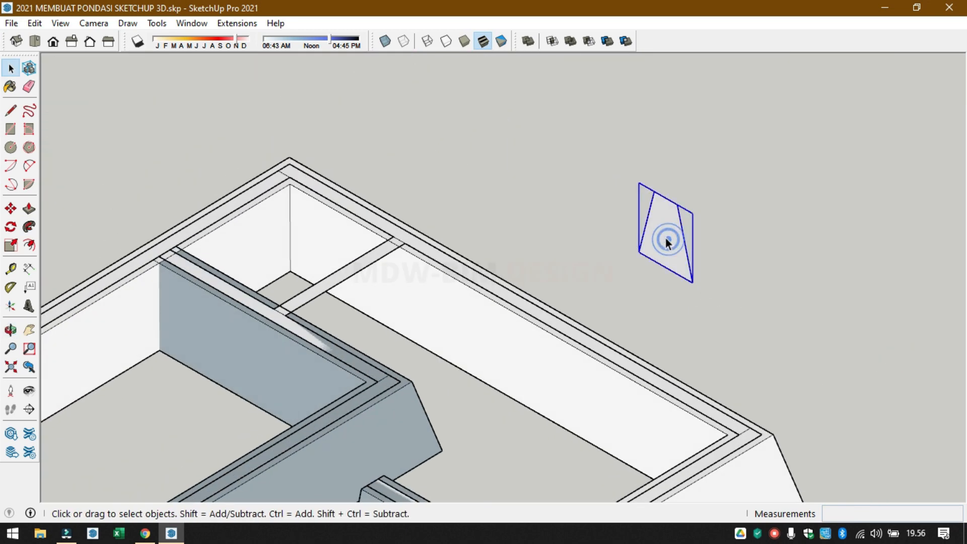
{"action": "left_click", "coordinate": [386, 40]}
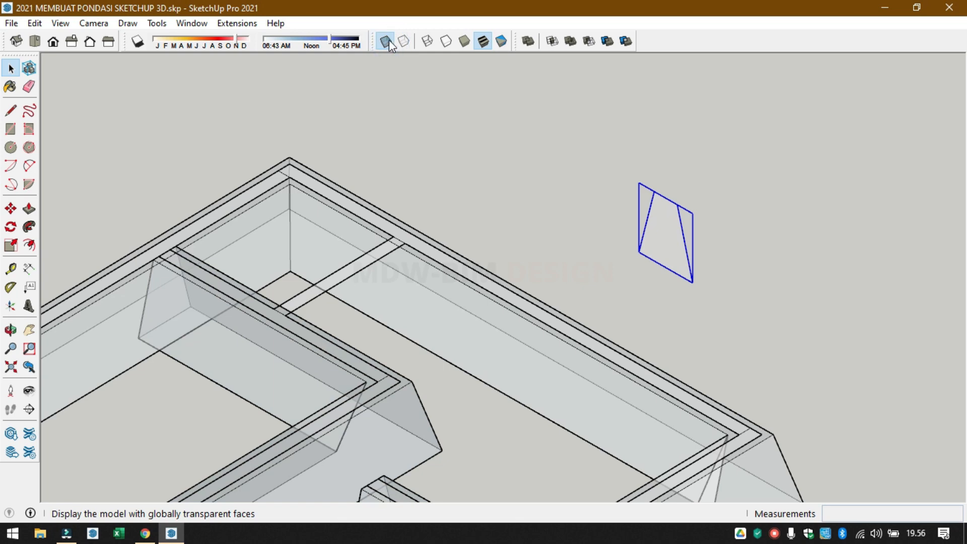
{"action": "left_click", "coordinate": [387, 40]}
{"action": "left_click", "coordinate": [388, 43]}
{"action": "left_click", "coordinate": [403, 43]}
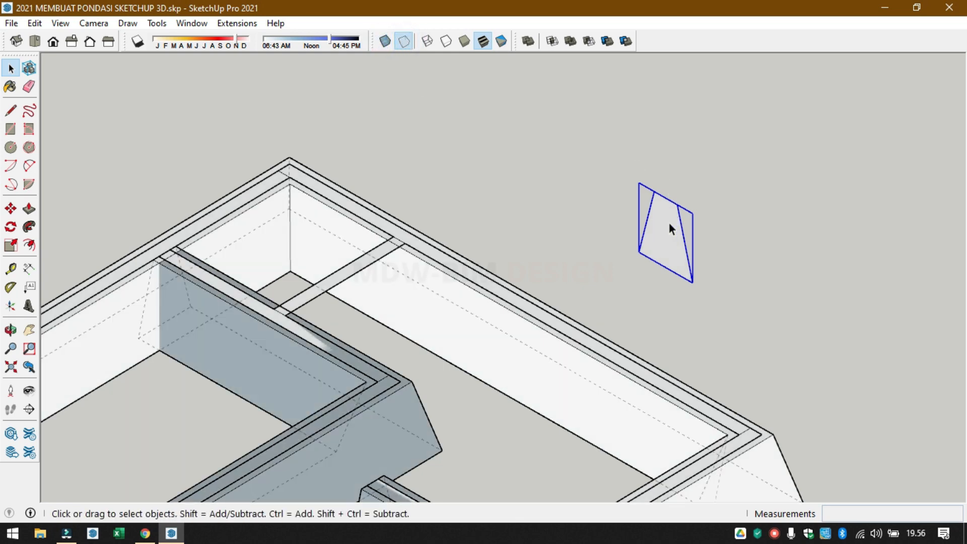
- Move the spare profile by its top midpoint onto the centre of the remaining inner wall's end at the outer wall
{"action": "key", "text": "m"}
{"action": "left_click", "coordinate": [668, 197]}
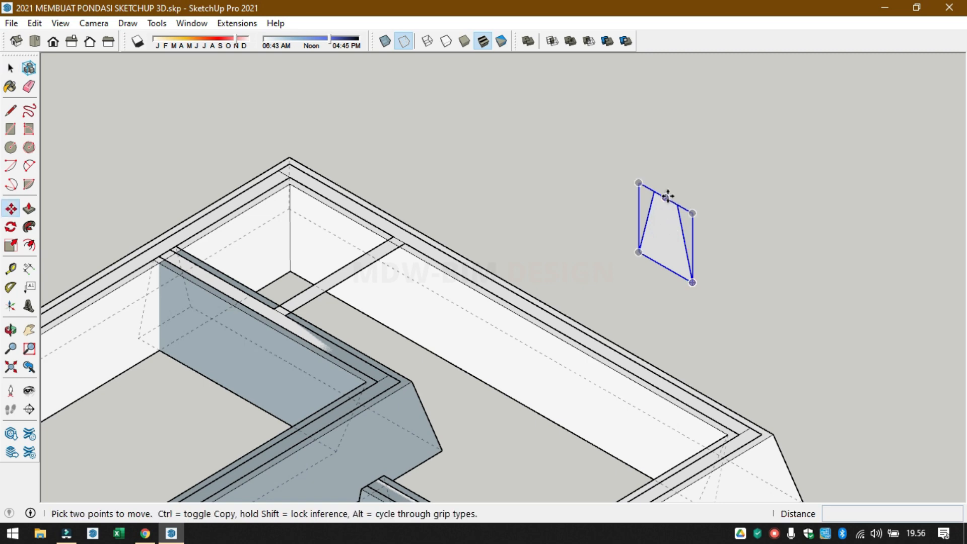
{"action": "scroll", "coordinate": [428, 262], "scroll_direction": "up", "scroll_amount": 5}
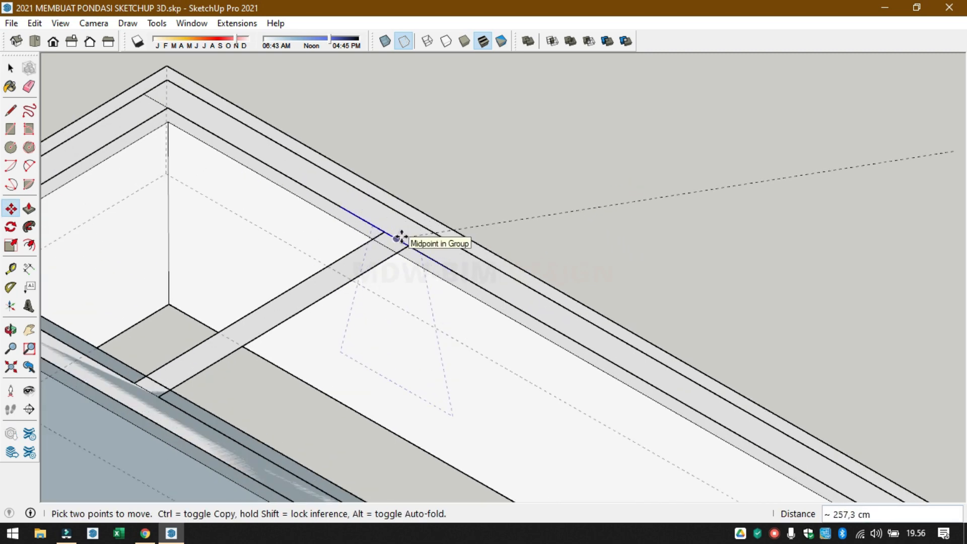
{"action": "left_click", "coordinate": [401, 236]}
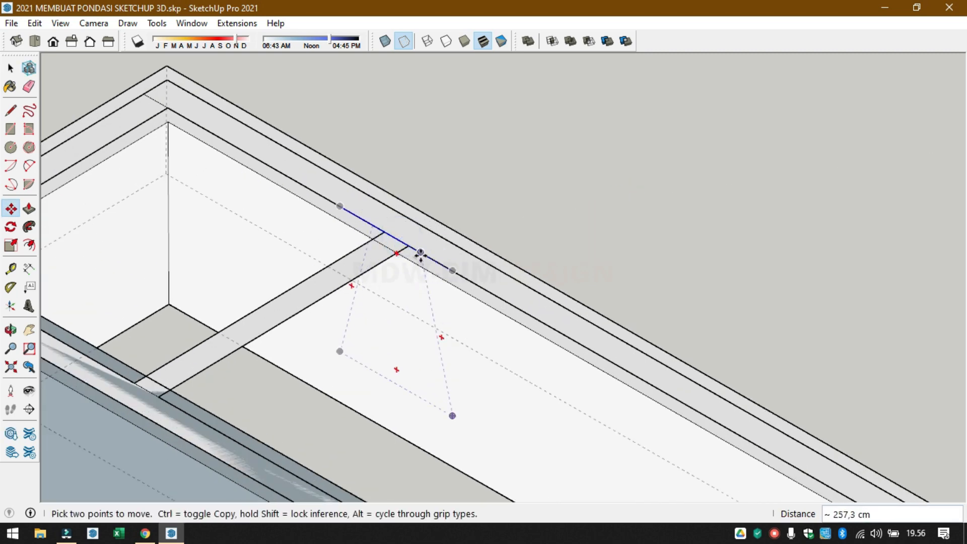
{"action": "key", "text": "space"}
- Inside the moved profile's group, draw a path line along the inner wall's edge up to the L-shaped wall
{"action": "double_click", "coordinate": [422, 254]}
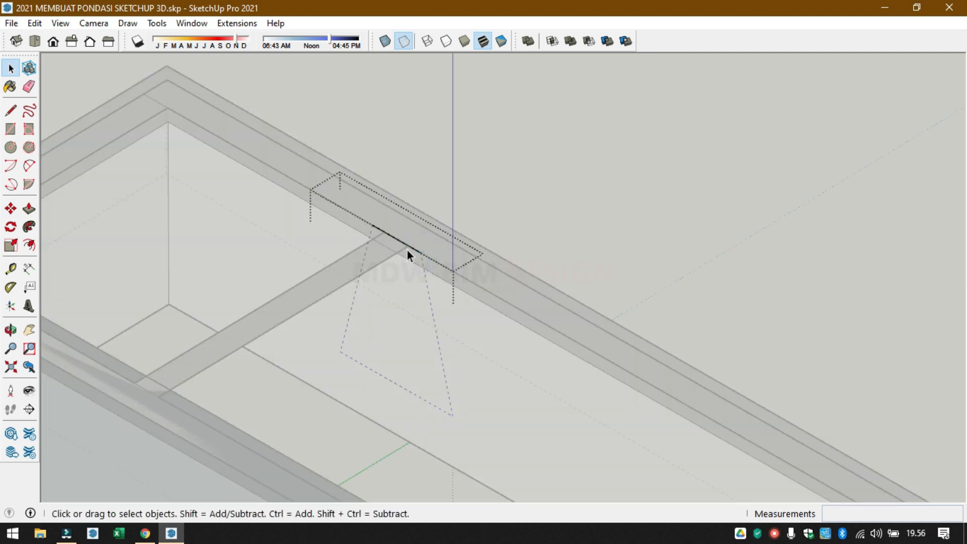
{"action": "key", "text": "l"}
{"action": "left_click", "coordinate": [409, 246]}
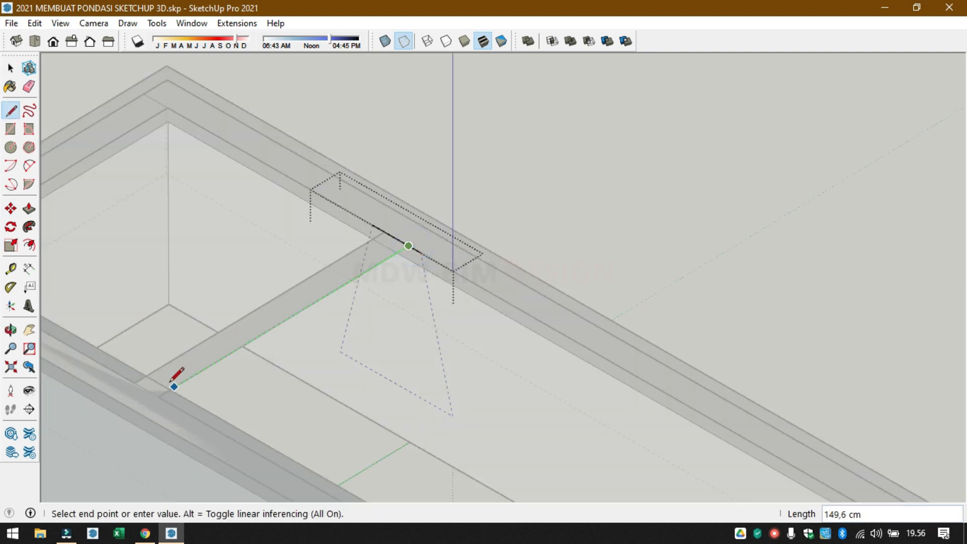
{"action": "left_click", "coordinate": [158, 397]}
{"action": "key", "text": "space"}
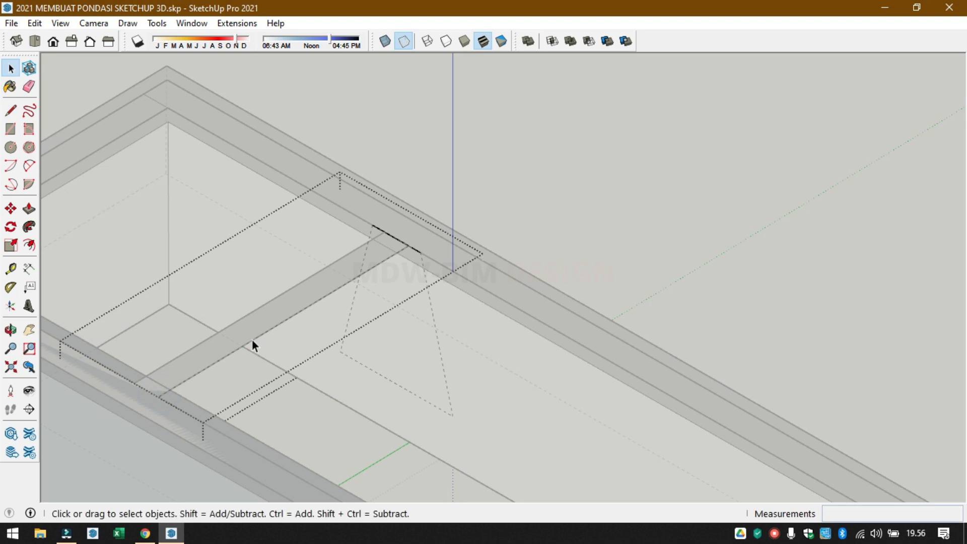
- Sweep this trapezoidal face along its path line with Follow Me and close the group
{"action": "left_click", "coordinate": [29, 226]}
{"action": "left_click", "coordinate": [375, 335]}
{"action": "key", "text": "space"}
{"action": "left_click", "coordinate": [585, 251]}
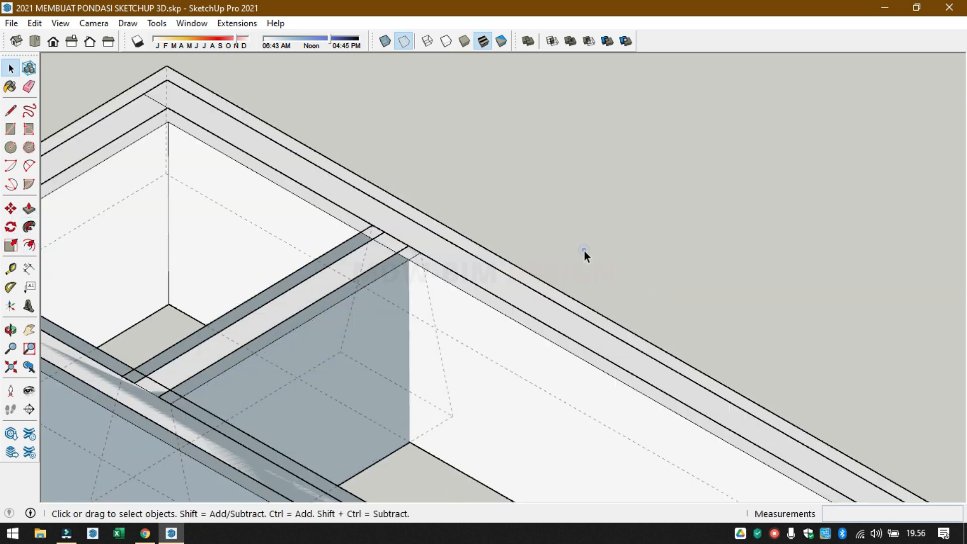
- Turn off the dashed Back Edges display with the whole foundation in view
{"action": "scroll", "coordinate": [630, 288], "scroll_direction": "down", "scroll_amount": 3}
{"action": "middle_click_drag", "start_coordinate": [949, 422], "coordinate": [510, 422]}
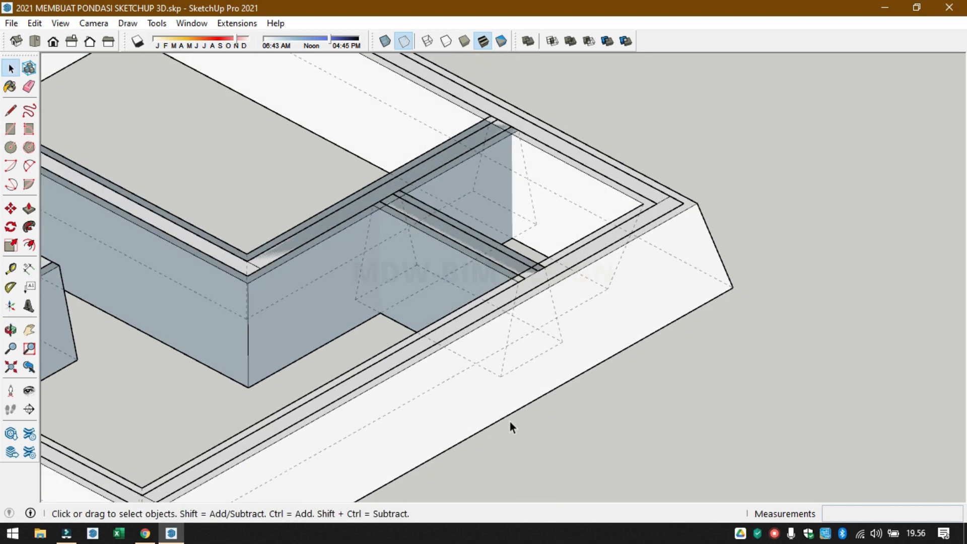
{"action": "scroll", "coordinate": [789, 327], "scroll_direction": "down", "scroll_amount": 5}
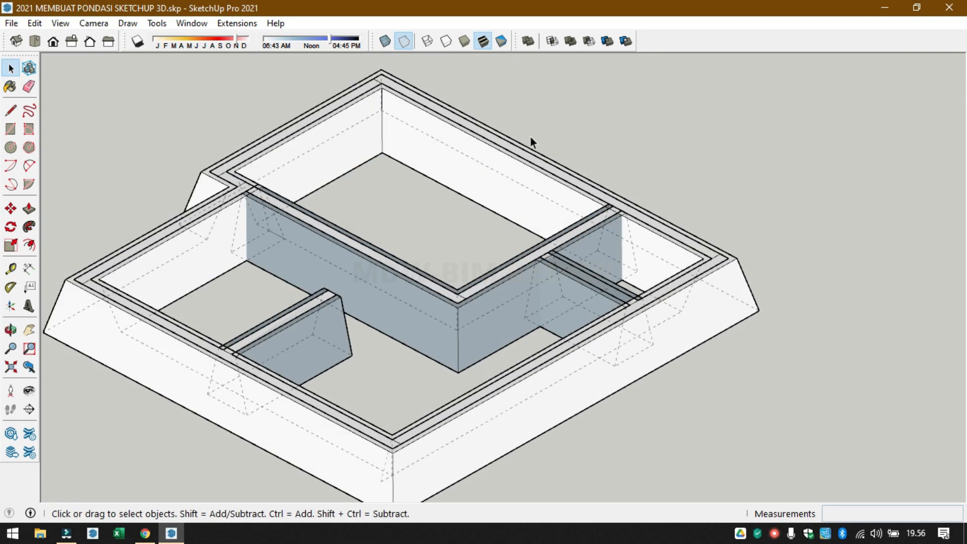
{"action": "left_click", "coordinate": [405, 41]}
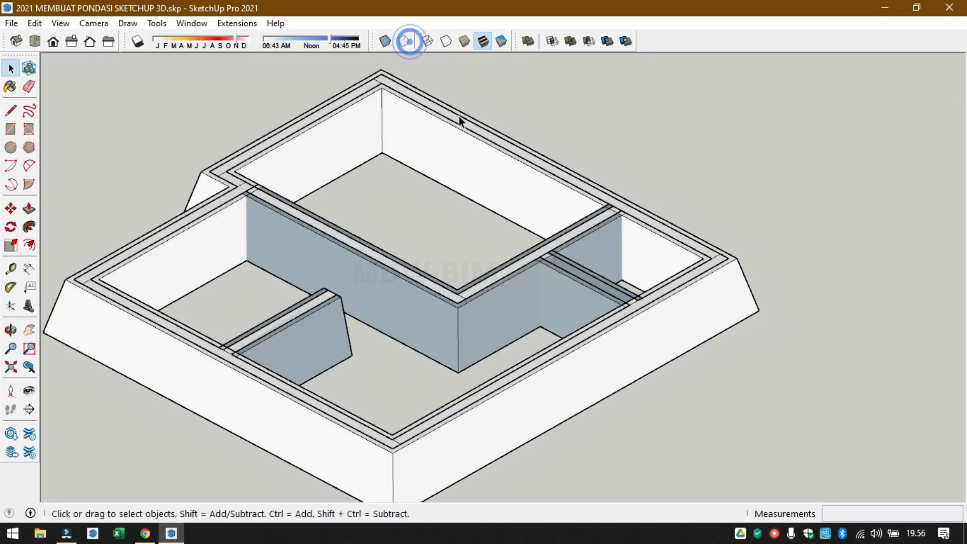
- Hide the flat wall plan group lying on top of the foundation
{"action": "left_click", "coordinate": [476, 289]}
{"action": "left_click", "coordinate": [751, 479]}
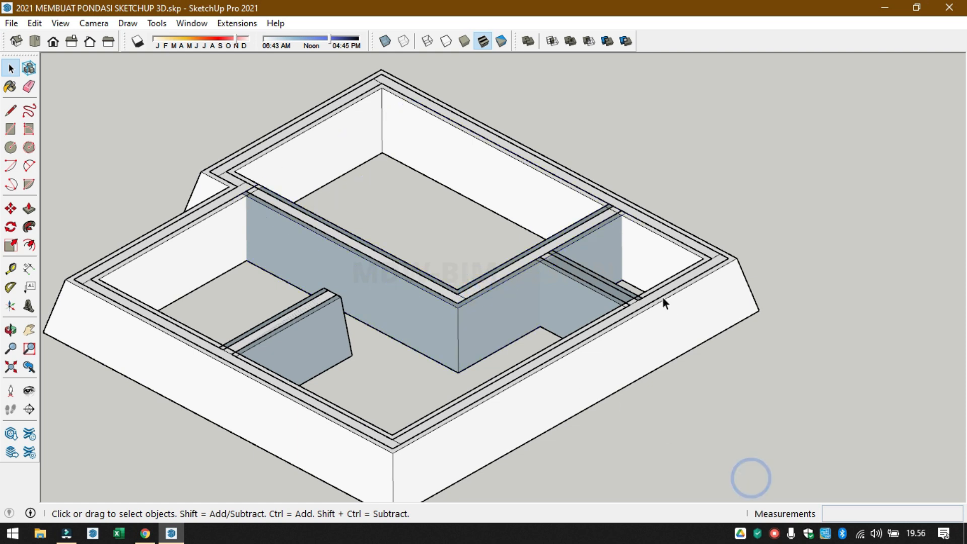
{"action": "left_click", "coordinate": [660, 299]}
{"action": "right_click", "coordinate": [656, 300]}
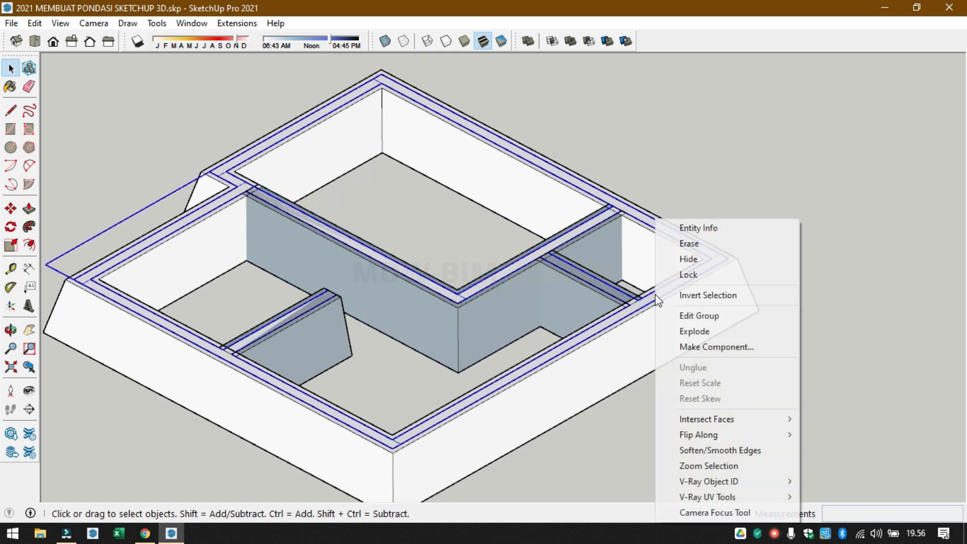
{"action": "left_click", "coordinate": [694, 260]}
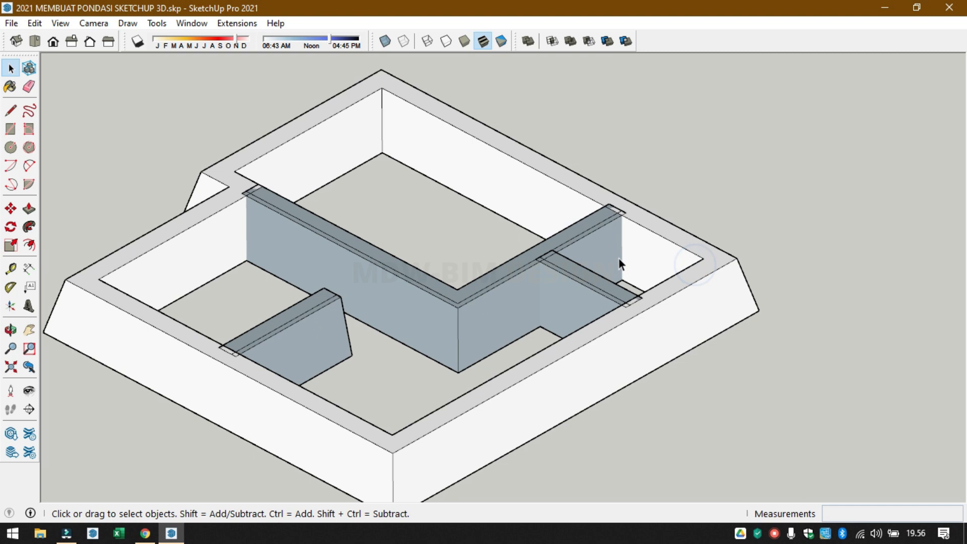
- Select the free-ended short inner wall together with the outer foundation and check which operations are available for them
{"action": "left_click", "coordinate": [588, 294]}
{"action": "left_click", "coordinate": [483, 301]}
{"action": "left_click", "coordinate": [301, 322]}
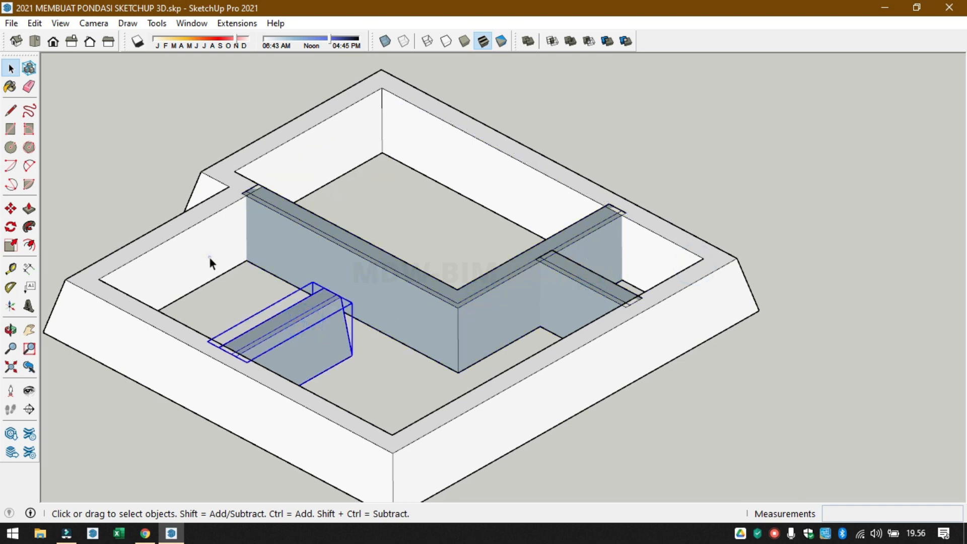
{"action": "left_click", "coordinate": [209, 258]}
{"action": "left_click", "coordinate": [300, 344]}
{"action": "left_click", "coordinate": [293, 432]}
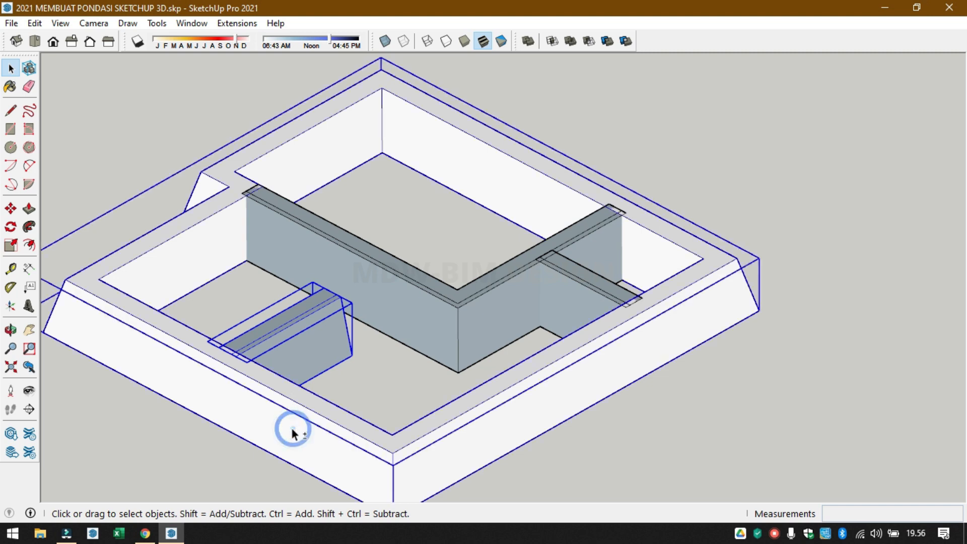
{"action": "right_click", "coordinate": [286, 398]}
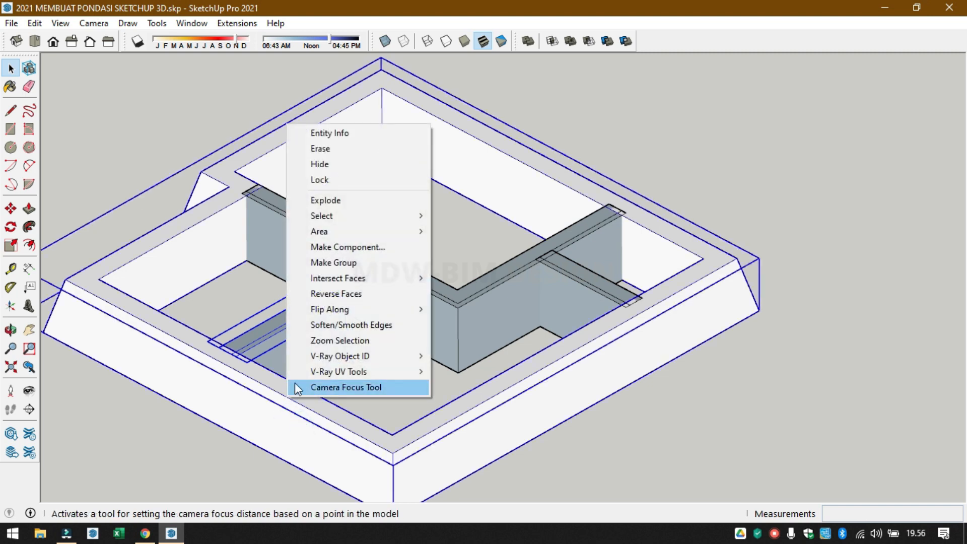
{"action": "left_click", "coordinate": [680, 423]}
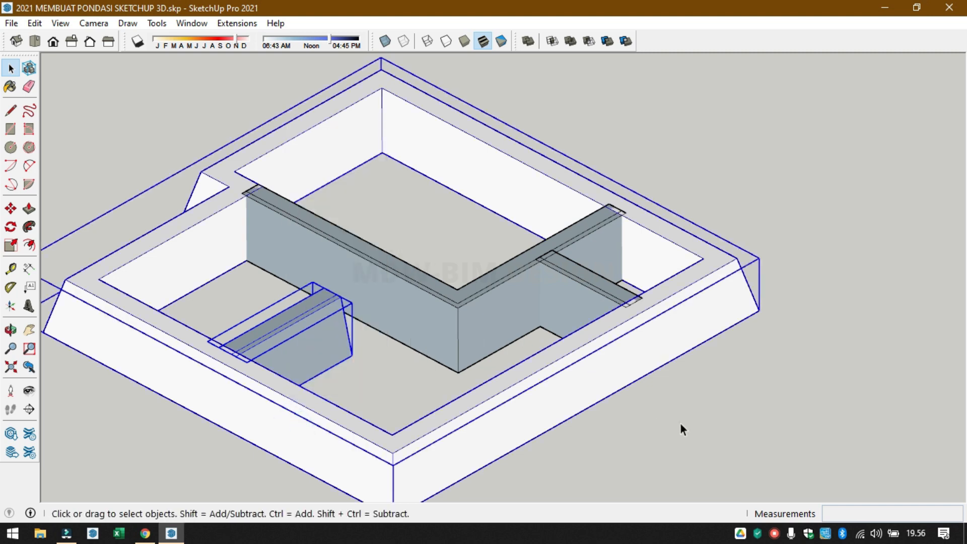
{"action": "left_click", "coordinate": [681, 424]}
- Select only the free-ended short inner wall group and check which operations it offers
{"action": "left_click", "coordinate": [423, 306]}
{"action": "left_click", "coordinate": [294, 337]}
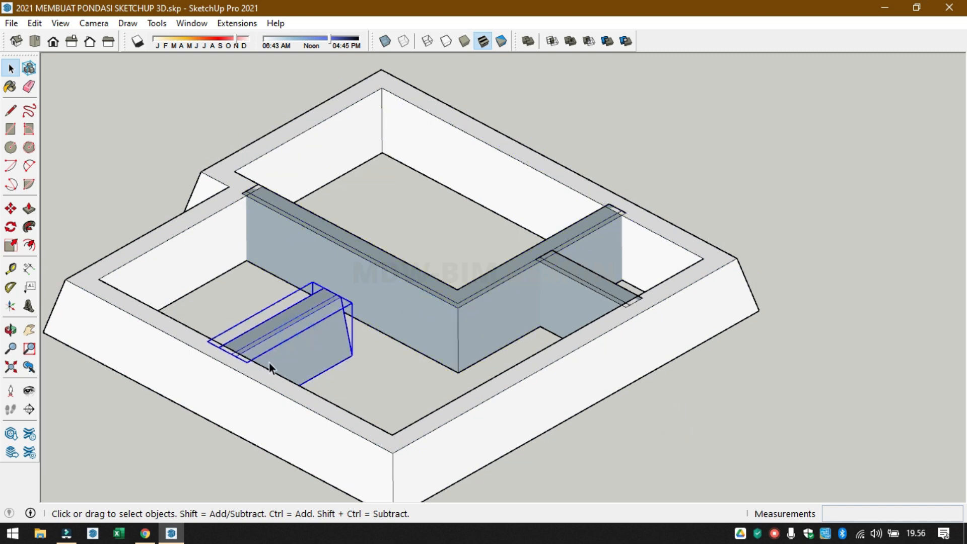
{"action": "left_click", "coordinate": [256, 373]}
{"action": "left_click", "coordinate": [276, 343]}
{"action": "right_click", "coordinate": [306, 331]}
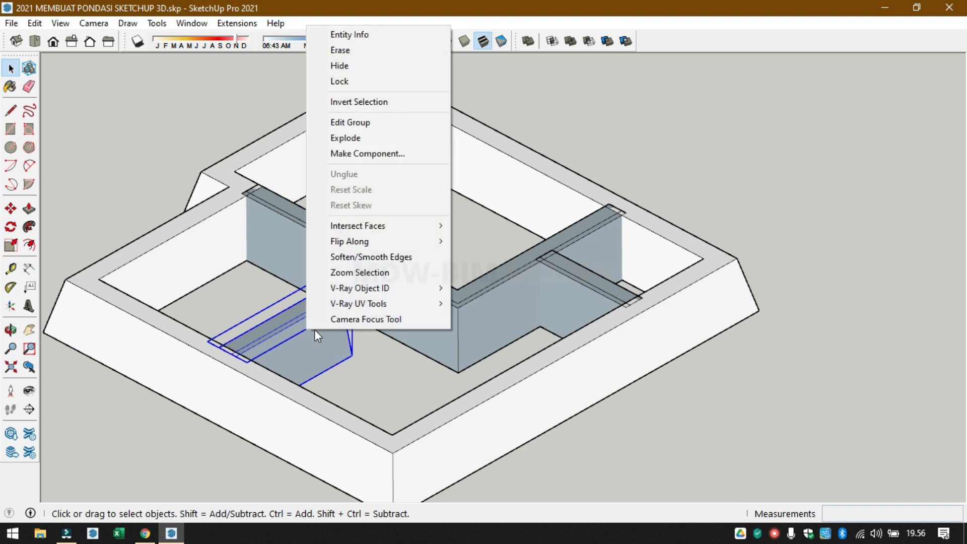
{"action": "left_click", "coordinate": [447, 320]}
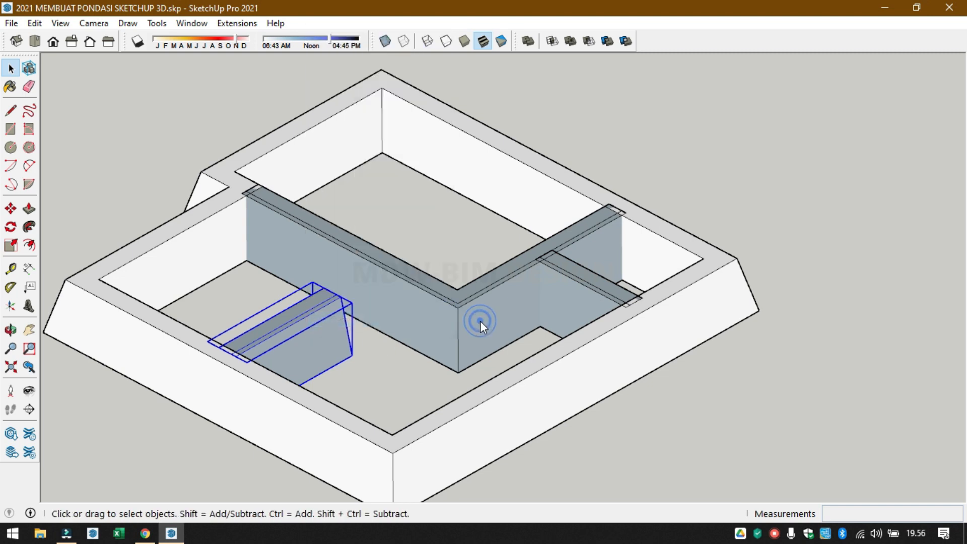
- Select the L-shaped inner wall group and check which solid operations it offers
{"action": "left_click", "coordinate": [612, 364]}
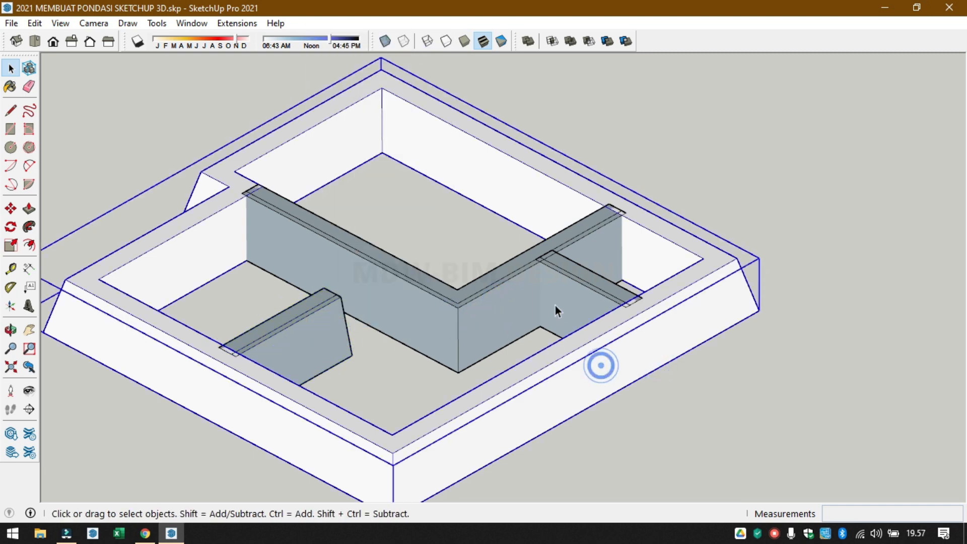
{"action": "left_click", "coordinate": [555, 305]}
{"action": "left_click", "coordinate": [502, 298]}
{"action": "right_click", "coordinate": [502, 300]}
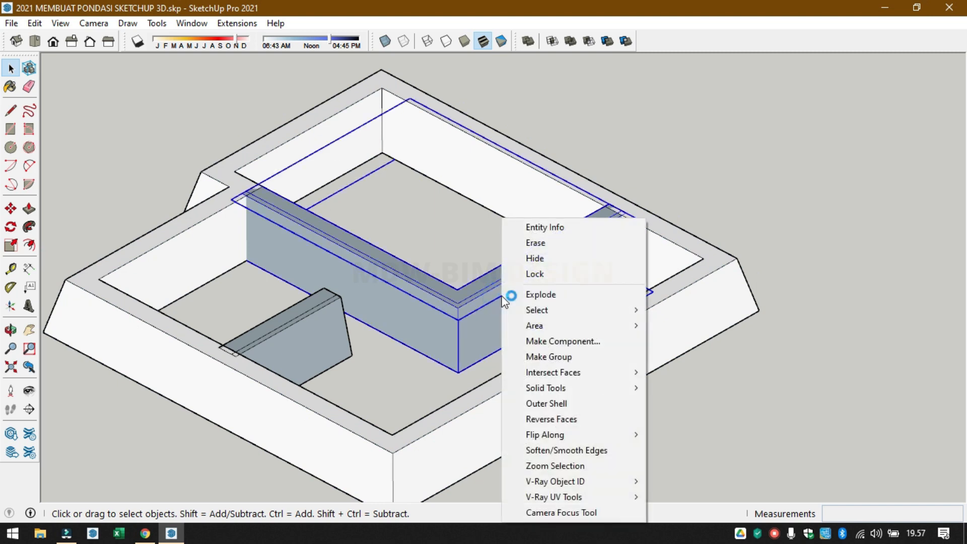
{"action": "left_click", "coordinate": [743, 429]}
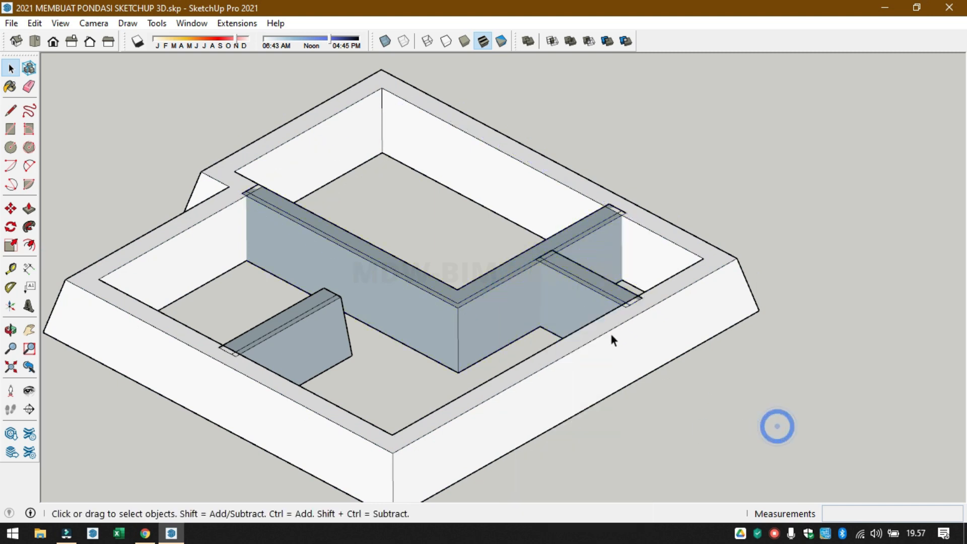
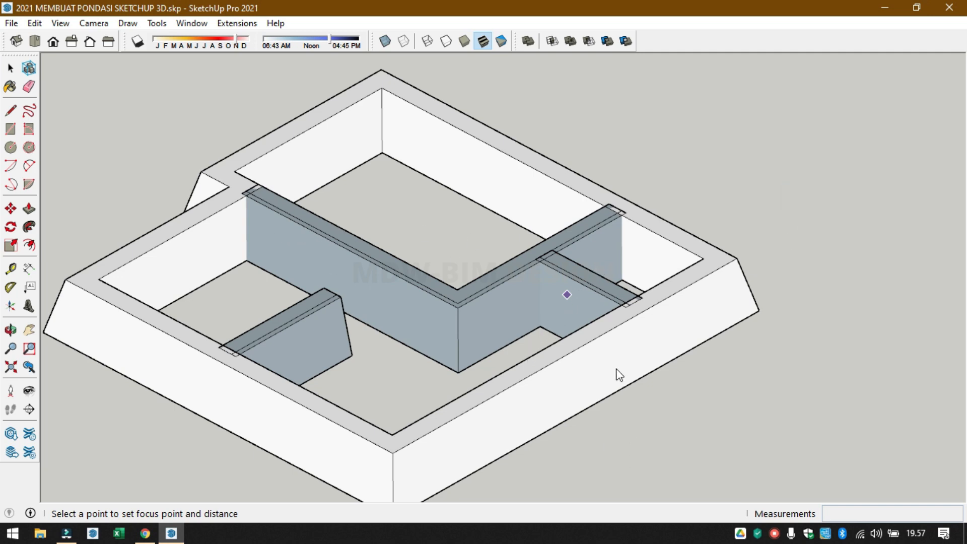
{"action": "left_click", "coordinate": [393, 444]}
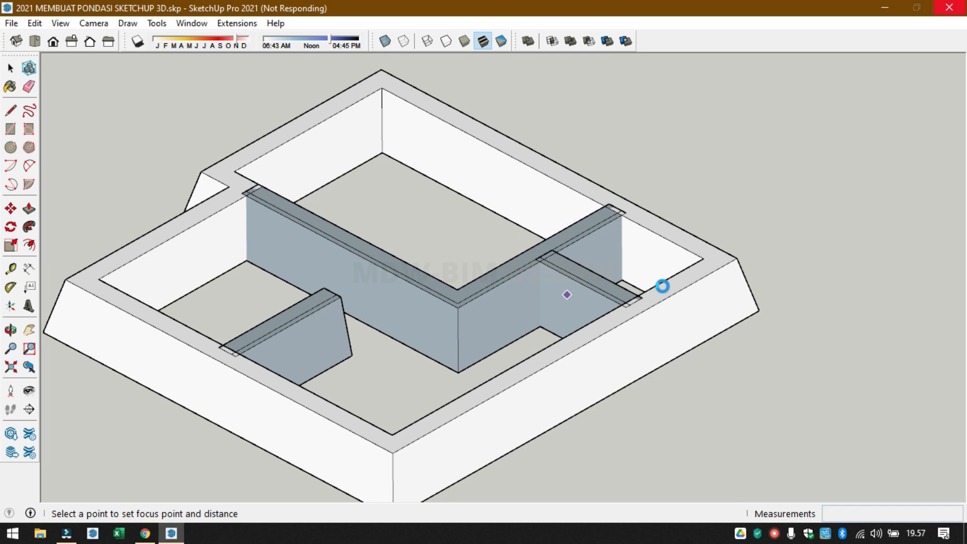
- Merge the L-shaped inner wall and its adjoining short cross wall into one solid with Outer Shell
{"action": "left_click", "coordinate": [563, 295]}
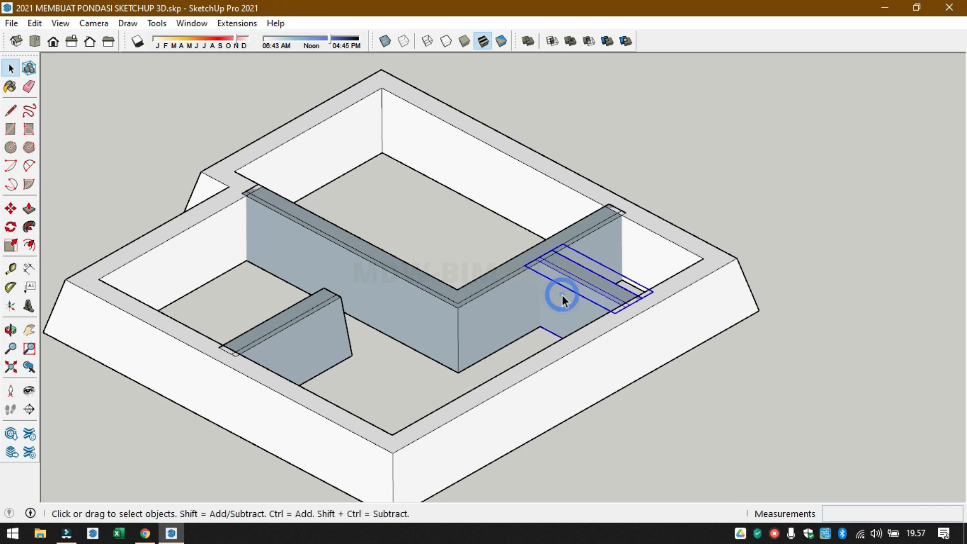
{"action": "left_click", "coordinate": [508, 314], "text": "shift"}
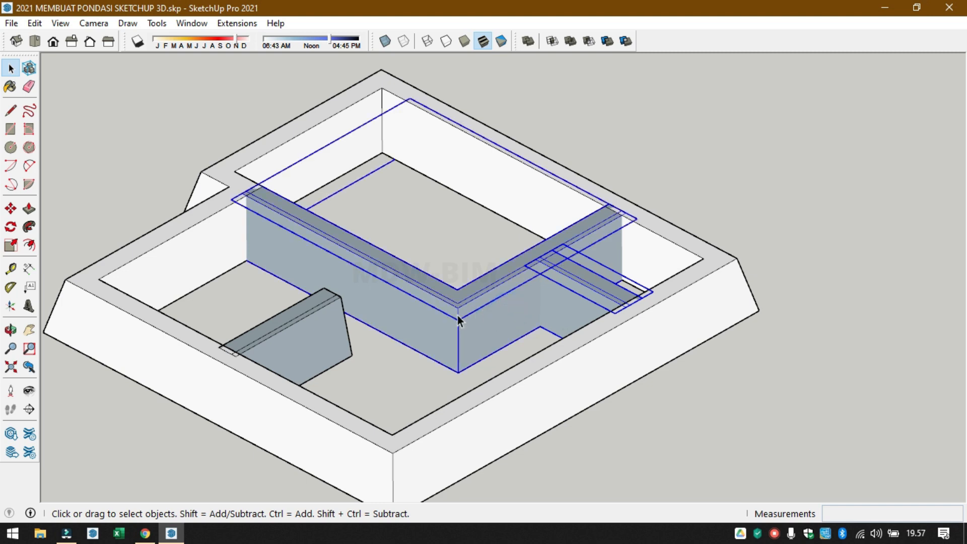
{"action": "right_click", "coordinate": [518, 298]}
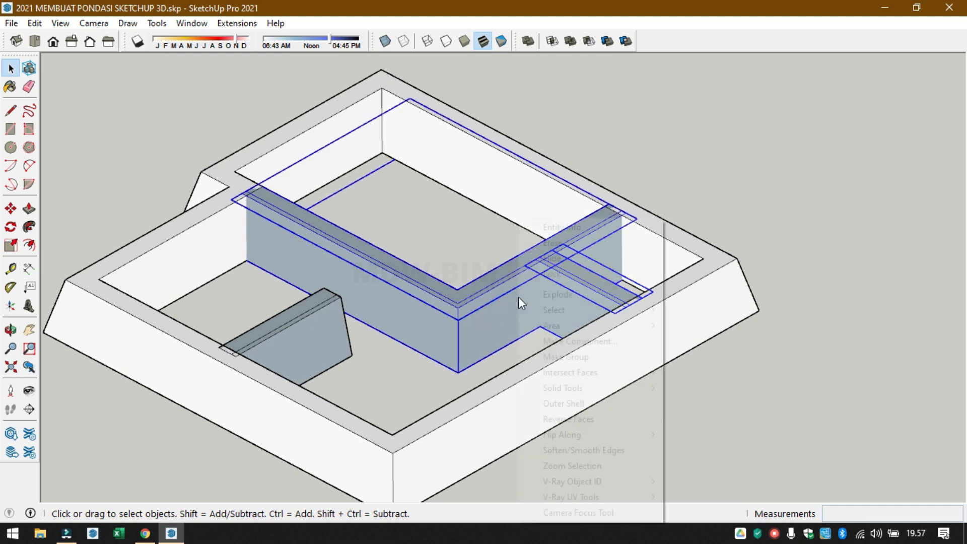
{"action": "left_click", "coordinate": [579, 405]}
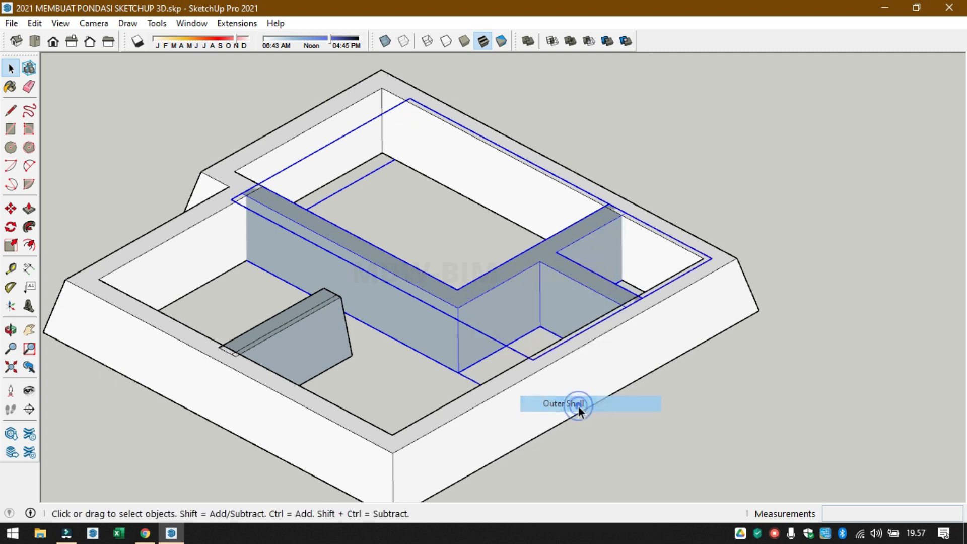
{"action": "middle_click_drag", "start_coordinate": [476, 282], "coordinate": [503, 411]}
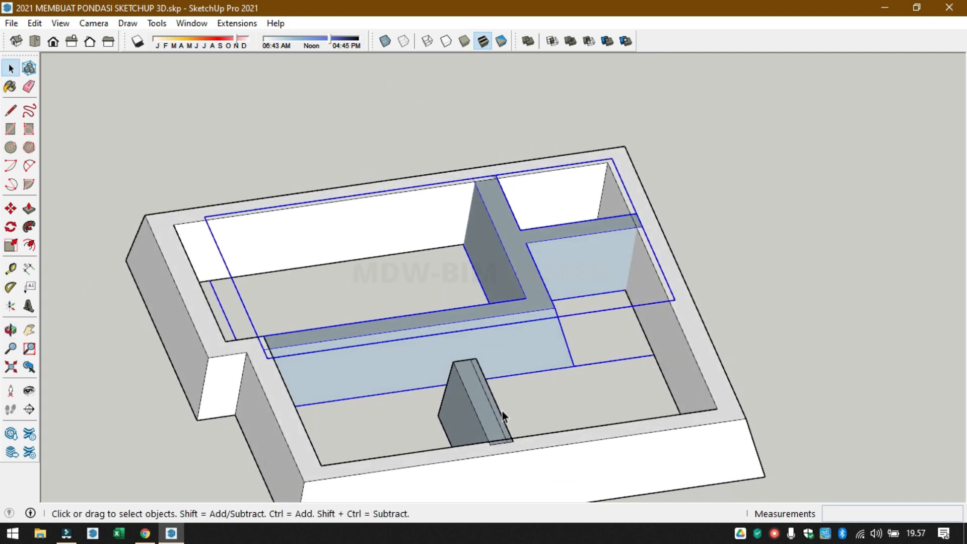
- Select the outer foundation together with the merged inner walls and check which operations are available for the pair
{"action": "left_click", "coordinate": [468, 411]}
{"action": "left_click", "coordinate": [663, 315]}
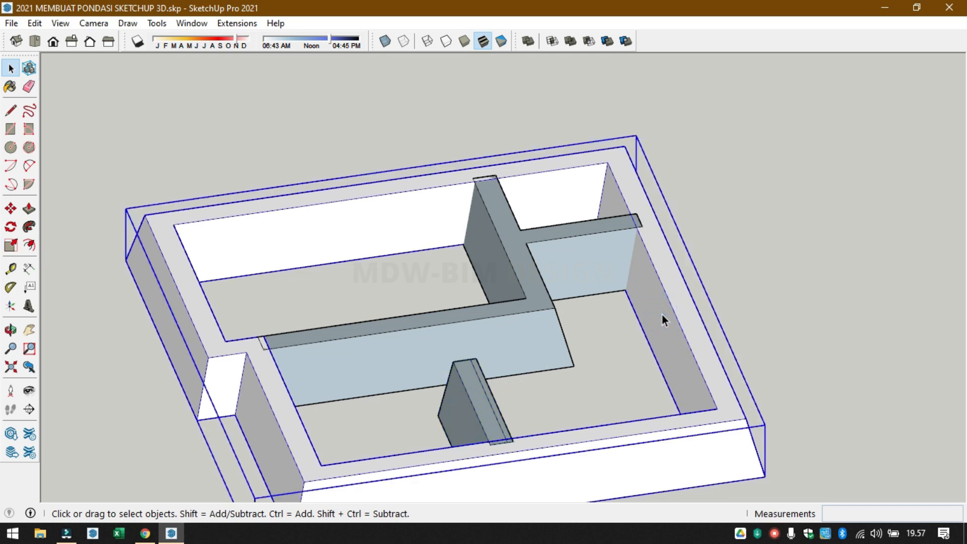
{"action": "left_click", "coordinate": [604, 250], "text": "shift"}
{"action": "right_click", "coordinate": [603, 251]}
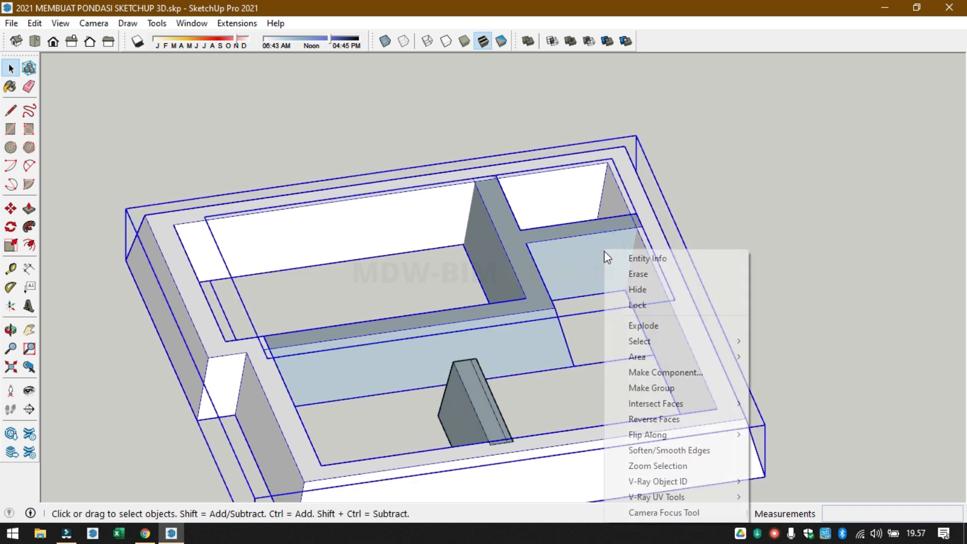
{"action": "left_click", "coordinate": [671, 388]}
{"action": "left_click", "coordinate": [924, 233]}
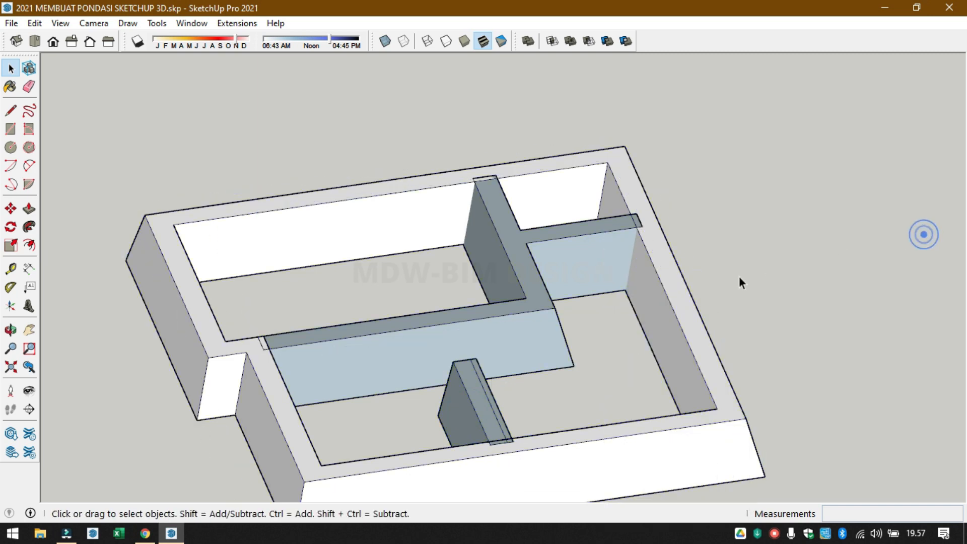
- Reverse all faces inside the outer foundation group and leave the group
{"action": "double_click", "coordinate": [678, 328]}
{"action": "left_click", "coordinate": [662, 330]}
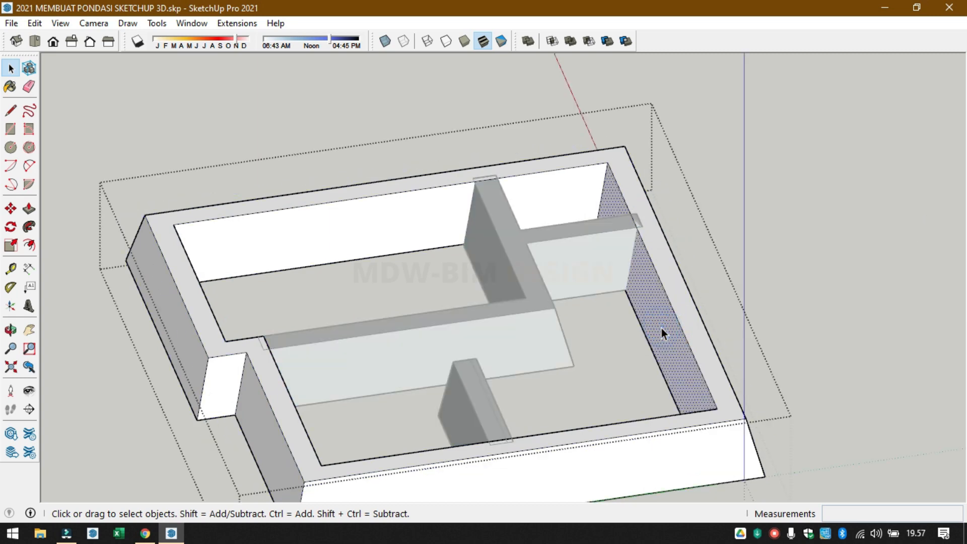
{"action": "double_click", "coordinate": [661, 328]}
{"action": "triple_click", "coordinate": [661, 328]}
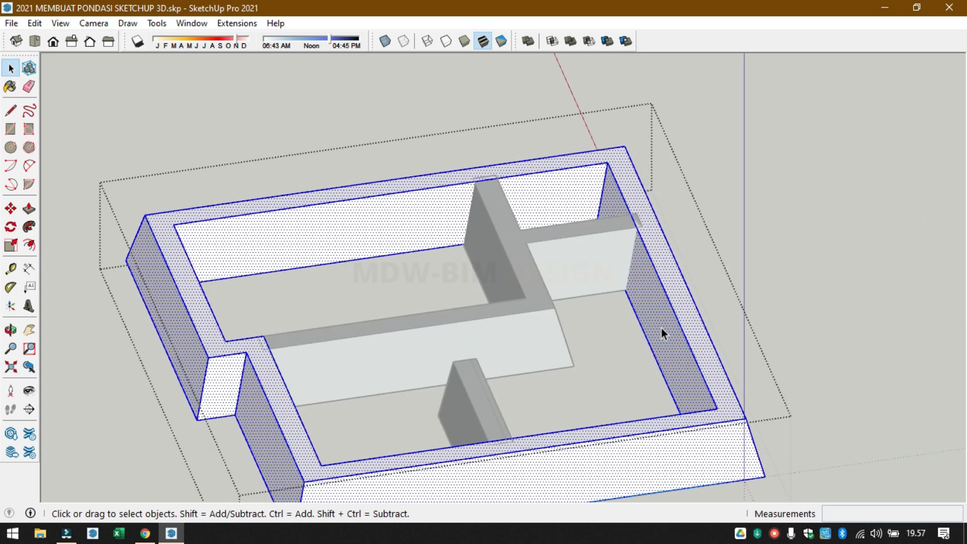
{"action": "right_click", "coordinate": [661, 328]}
{"action": "left_click", "coordinate": [732, 204]}
{"action": "left_click", "coordinate": [820, 226]}
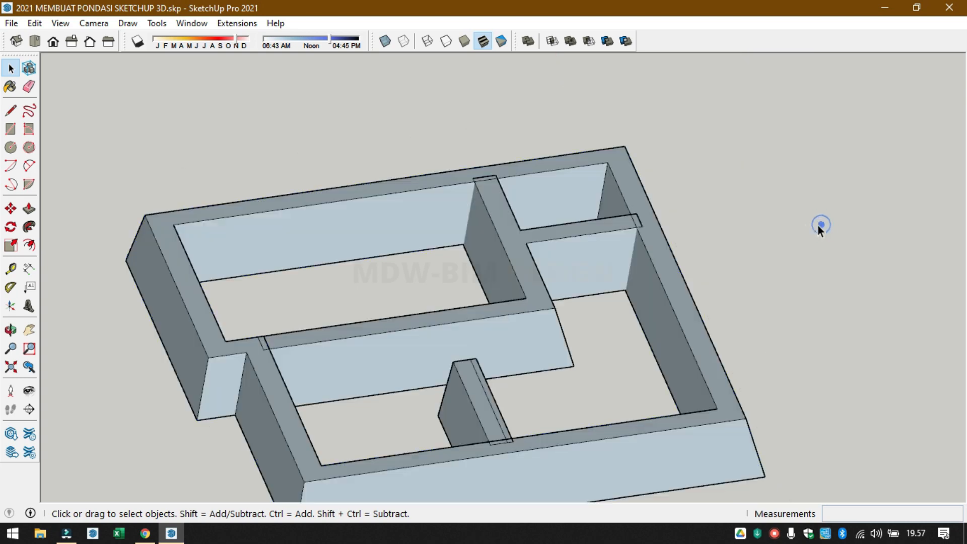
- Check which operations the reversed outer foundation and merged inner walls offer together, and select the outer foundation and free-ended short wall individually
{"action": "left_click", "coordinate": [639, 282]}
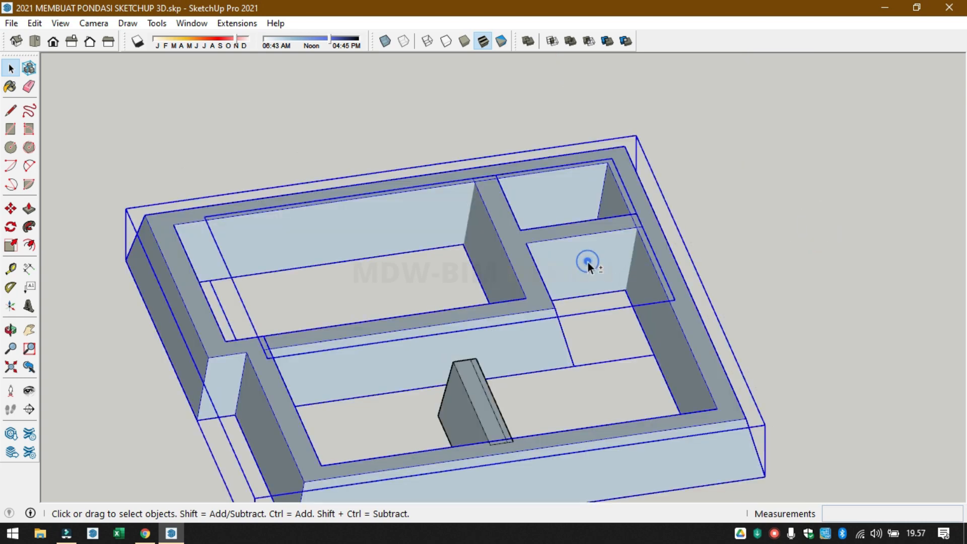
{"action": "right_click", "coordinate": [588, 262]}
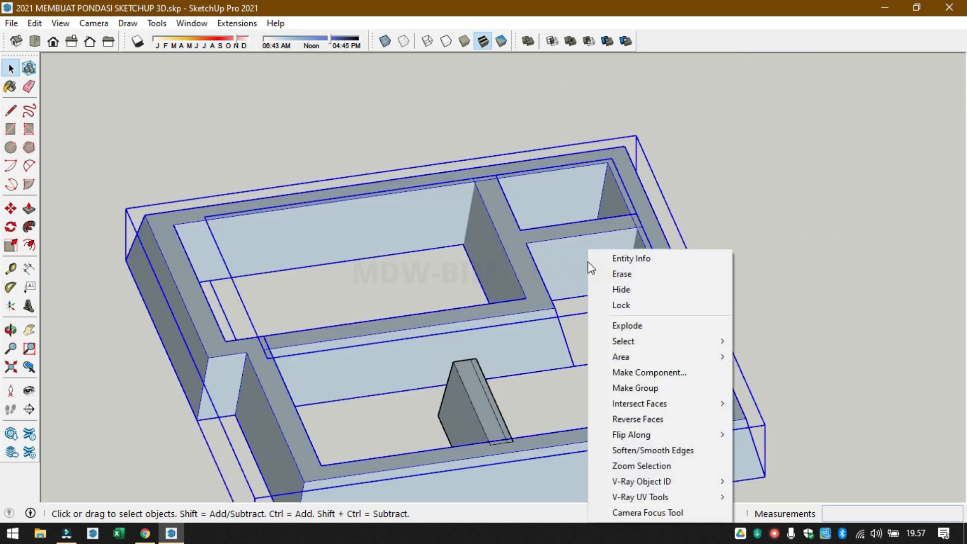
{"action": "left_click", "coordinate": [895, 270]}
{"action": "middle_click_drag", "start_coordinate": [639, 282], "coordinate": [776, 278]}
{"action": "scroll", "coordinate": [605, 322], "scroll_direction": "down", "scroll_amount": 2}
{"action": "middle_click_drag", "start_coordinate": [605, 399], "coordinate": [812, 305]}
{"action": "scroll", "coordinate": [617, 252], "scroll_direction": "up", "scroll_amount": 2}
{"action": "scroll", "coordinate": [624, 255], "scroll_direction": "up", "scroll_amount": 1}
{"action": "left_click", "coordinate": [725, 291]}
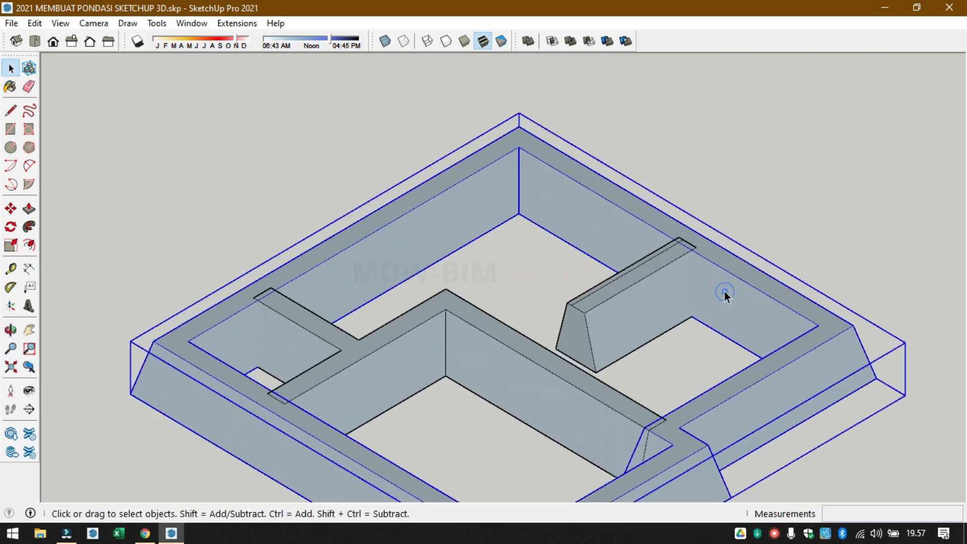
{"action": "left_click", "coordinate": [634, 305]}
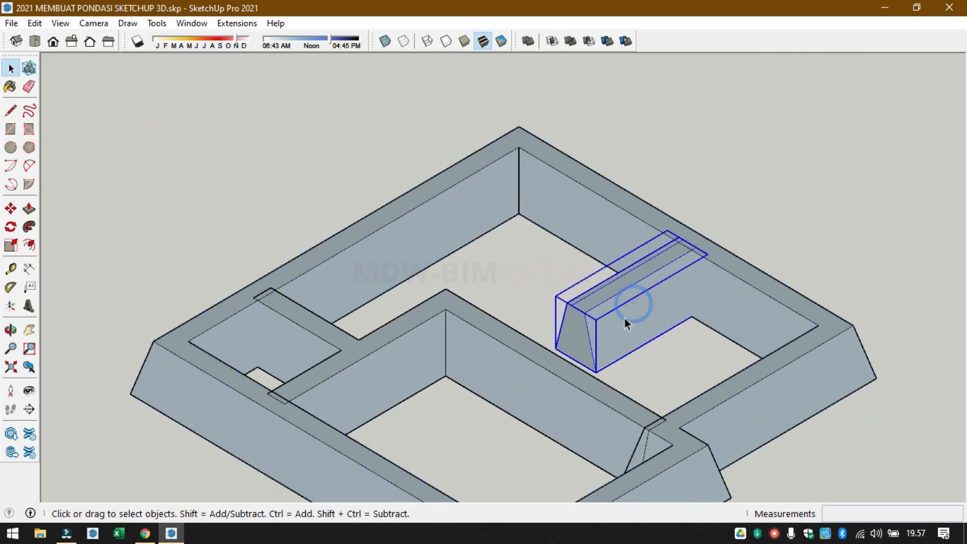
- Explode the outer foundation, the merged inner walls and the free-ended short wall into loose geometry
{"action": "left_click", "coordinate": [570, 412]}
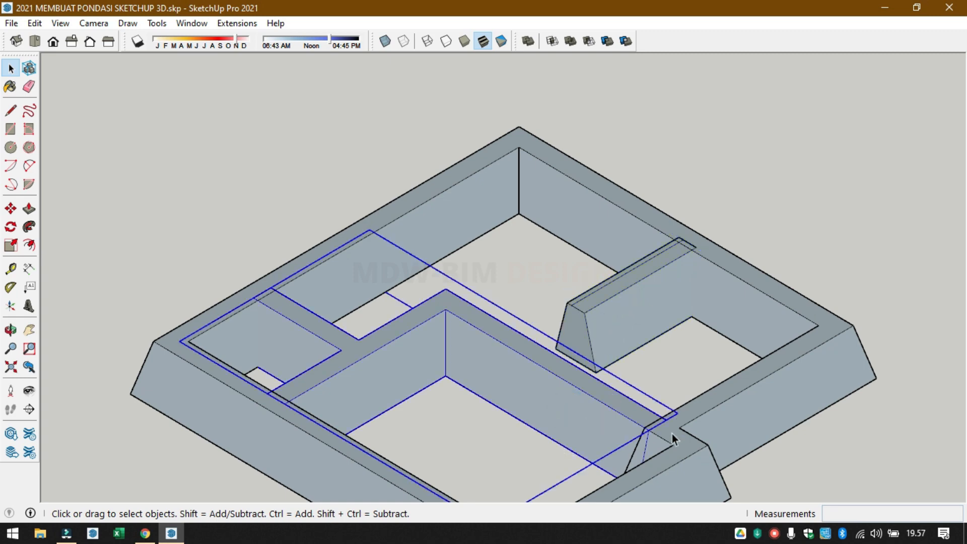
{"action": "middle_click_drag", "start_coordinate": [726, 346], "coordinate": [582, 450]}
{"action": "left_click", "coordinate": [719, 289], "text": "shift"}
{"action": "left_click", "coordinate": [653, 295], "text": "shift"}
{"action": "right_click", "coordinate": [643, 297]}
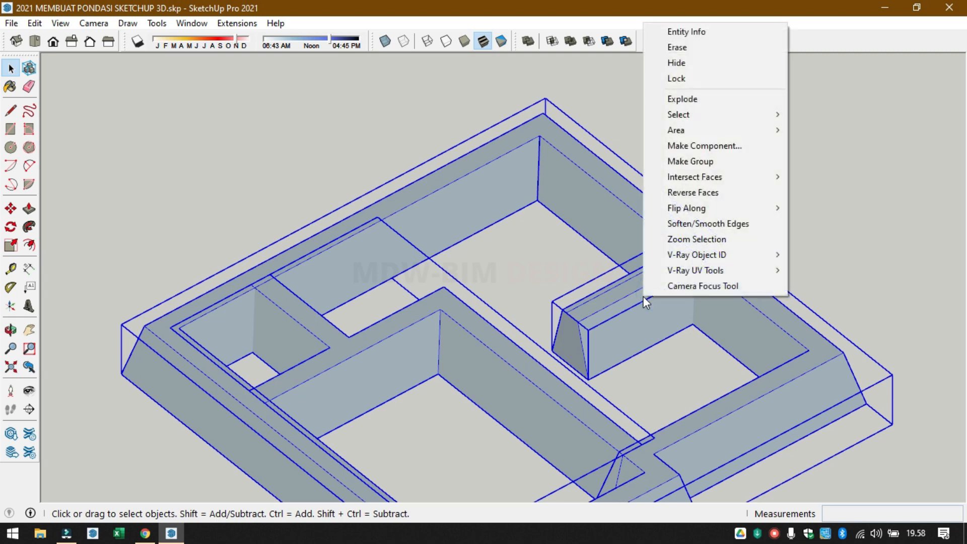
{"action": "left_click", "coordinate": [683, 100]}
{"action": "left_click", "coordinate": [795, 166]}
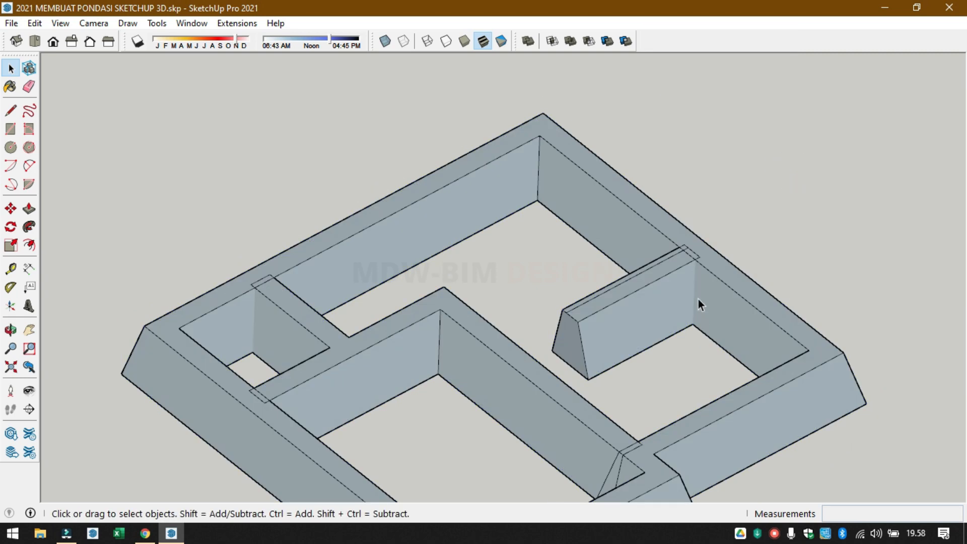
- Select all the exploded foundation geometry and intersect its faces with the selection
{"action": "key", "text": "ctrl+a"}
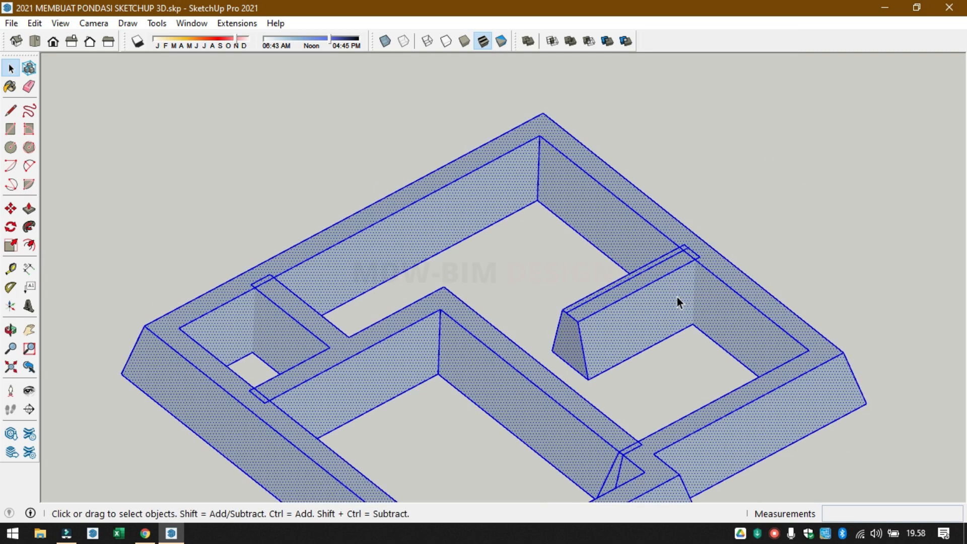
{"action": "right_click", "coordinate": [676, 297]}
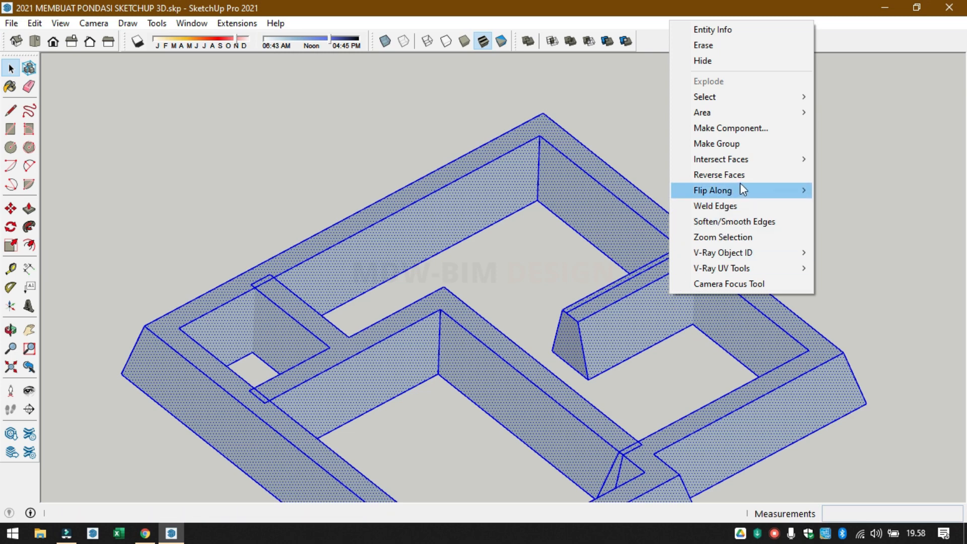
{"action": "mouse_move", "coordinate": [781, 166]}
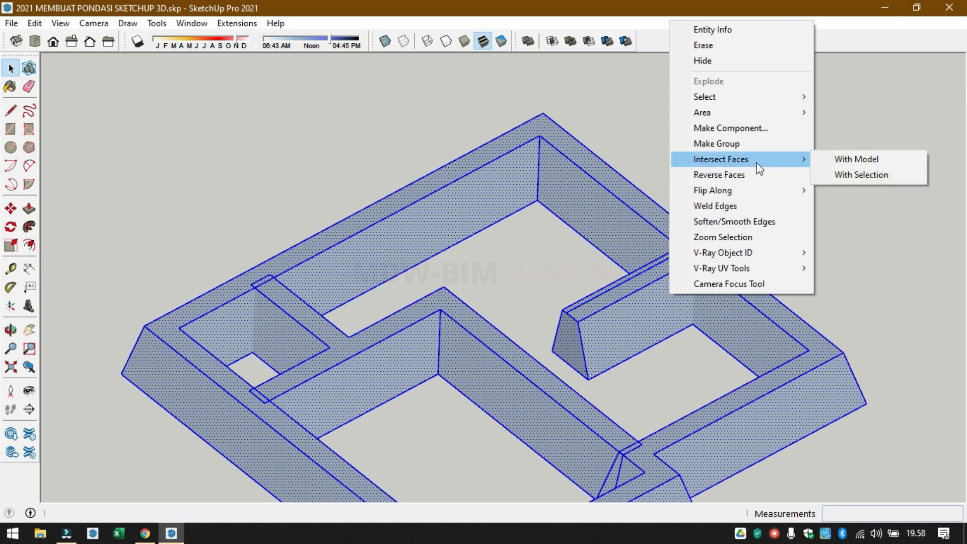
{"action": "left_click", "coordinate": [870, 177]}
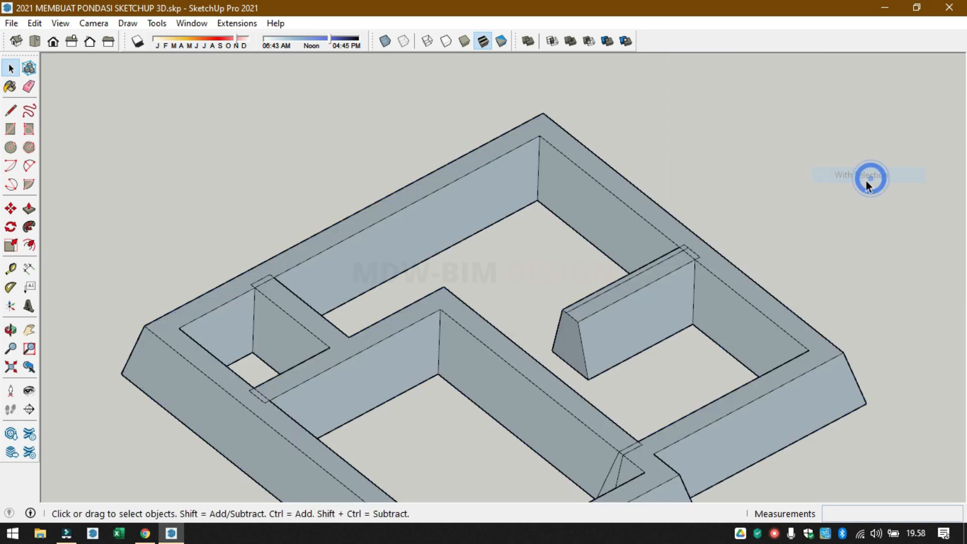
- Turn on the dashed Back Edges display for inspecting where the short cross wall penetrates the outer foundation
{"action": "middle_click_drag", "start_coordinate": [763, 286], "coordinate": [487, 153]}
{"action": "scroll", "coordinate": [487, 153], "scroll_direction": "up", "scroll_amount": 5}
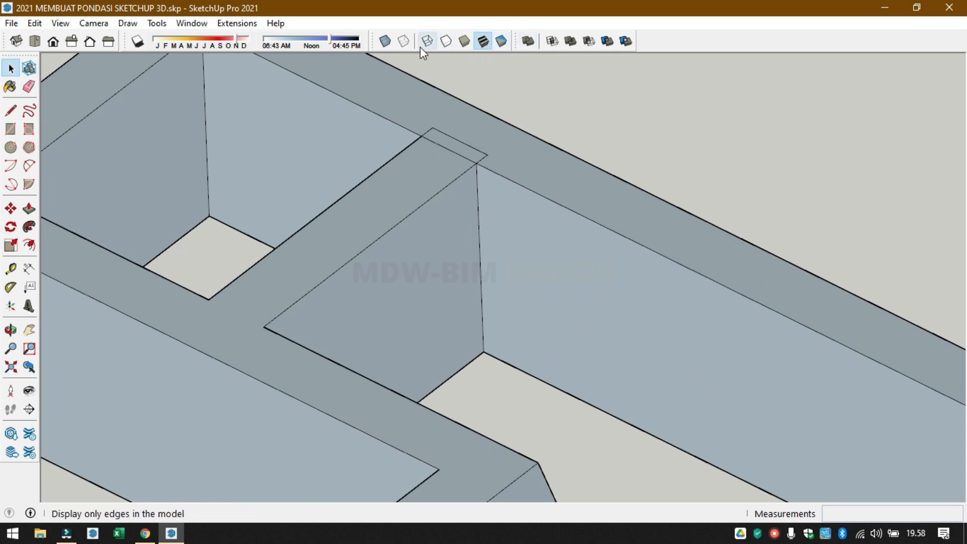
{"action": "left_click", "coordinate": [408, 42]}
{"action": "middle_click_drag", "start_coordinate": [523, 216], "coordinate": [573, 367]}
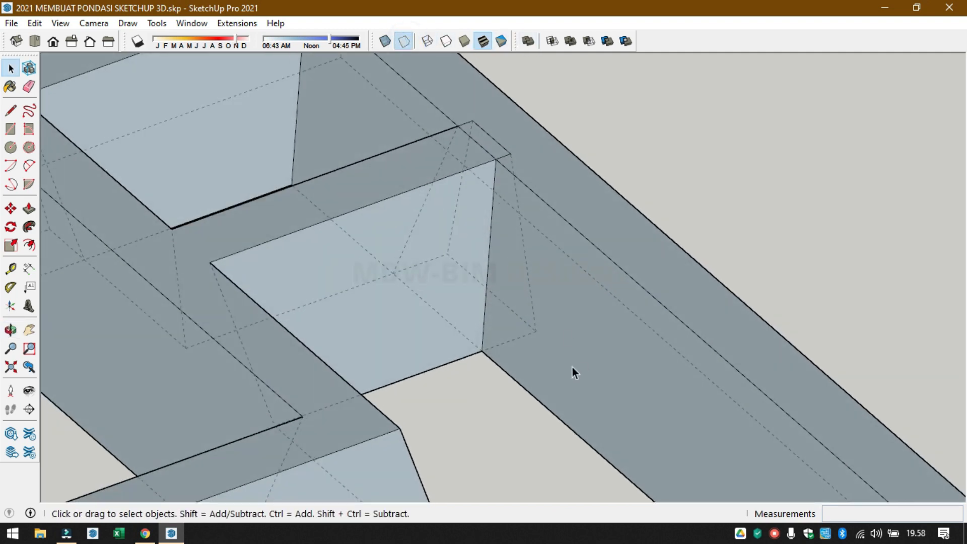
- Erase the overlapping top and hidden edges where the short cross wall runs into the outer foundation
{"action": "key", "text": "e"}
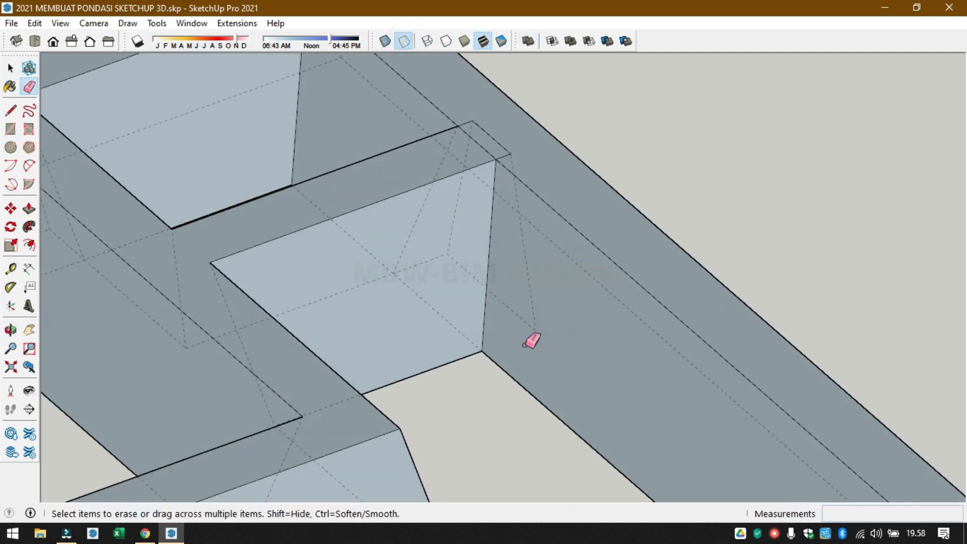
{"action": "left_click_drag", "start_coordinate": [552, 310], "coordinate": [522, 339]}
{"action": "left_click_drag", "start_coordinate": [456, 237], "coordinate": [435, 262]}
{"action": "left_click", "coordinate": [508, 156]}
{"action": "left_click", "coordinate": [507, 147]}
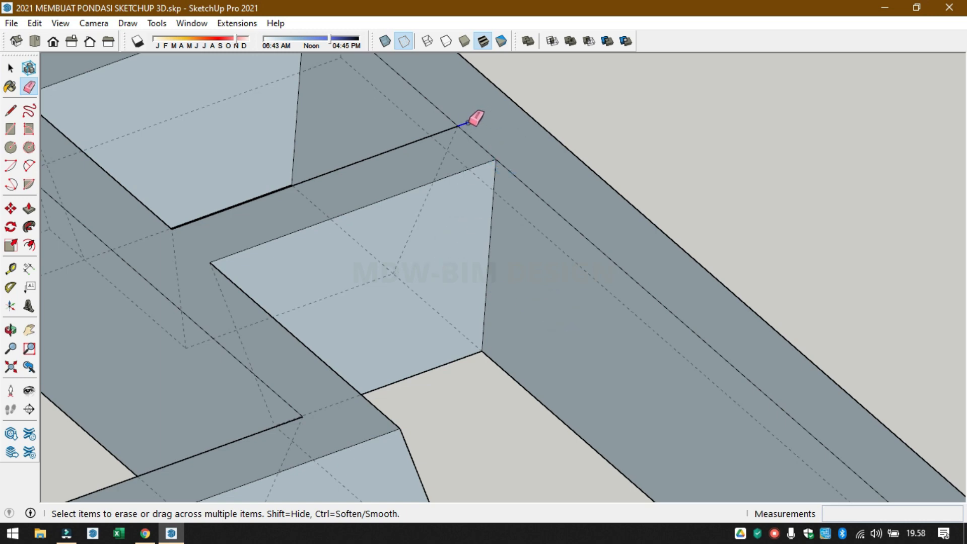
{"action": "left_click", "coordinate": [468, 123]}
- Erase the overlapping edges where the long leg of the L-shaped inner wall enters the outer foundation beside the notch
{"action": "scroll", "coordinate": [521, 172], "scroll_direction": "down", "scroll_amount": 3}
{"action": "mouse_move", "coordinate": [534, 196]}
{"action": "middle_mouse_down"}
{"action": "mouse_move", "coordinate": [415, 280]}
{"action": "mouse_move", "coordinate": [352, 277]}
{"action": "mouse_move", "coordinate": [514, 339]}
{"action": "mouse_move", "coordinate": [535, 332]}
{"action": "mouse_move", "coordinate": [517, 247]}
{"action": "mouse_move", "coordinate": [524, 277]}
{"action": "mouse_move", "coordinate": [403, 294]}
{"action": "mouse_move", "coordinate": [346, 277]}
{"action": "mouse_move", "coordinate": [478, 297]}
{"action": "mouse_move", "coordinate": [274, 246]}
{"action": "middle_mouse_up"}
{"action": "scroll", "coordinate": [173, 215], "scroll_direction": "up", "scroll_amount": 5}
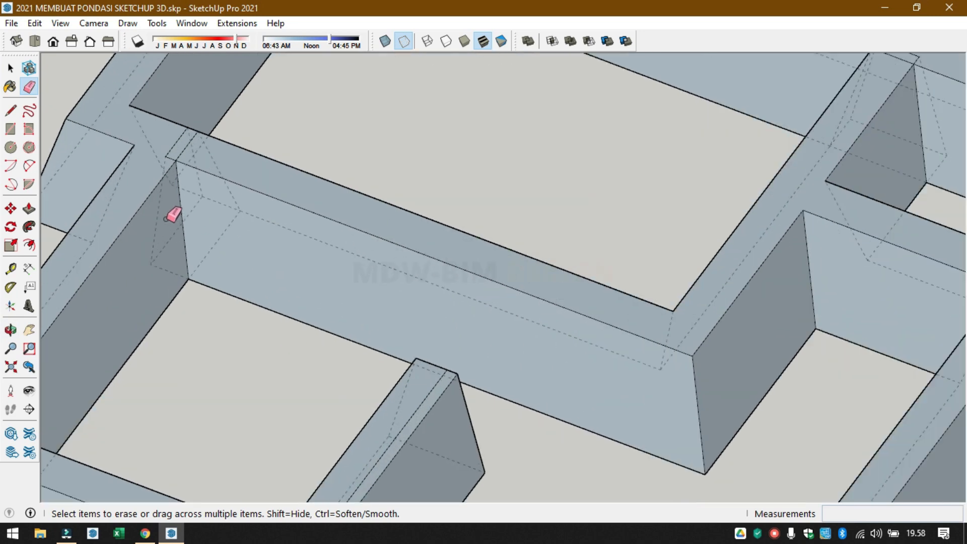
{"action": "scroll", "coordinate": [194, 130], "scroll_direction": "up", "scroll_amount": 4}
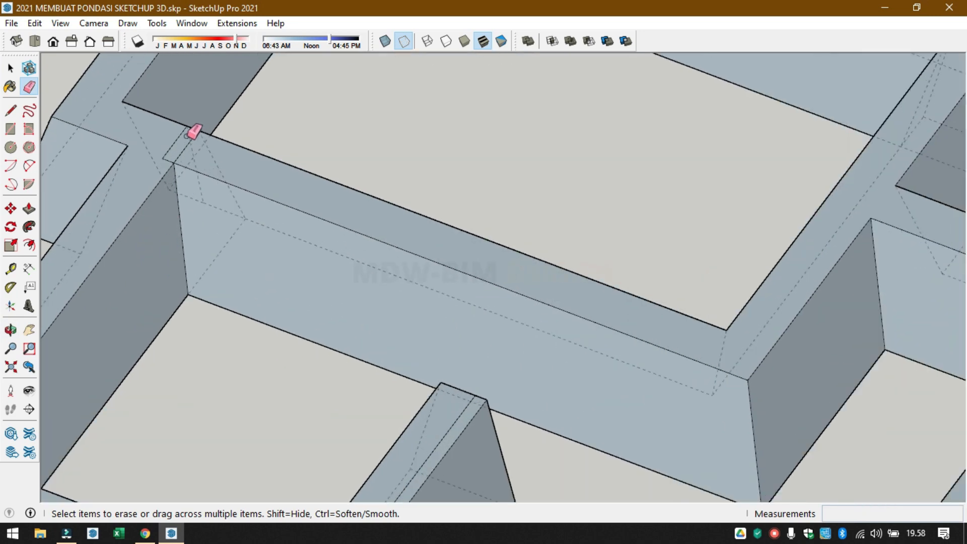
{"action": "left_click", "coordinate": [173, 146]}
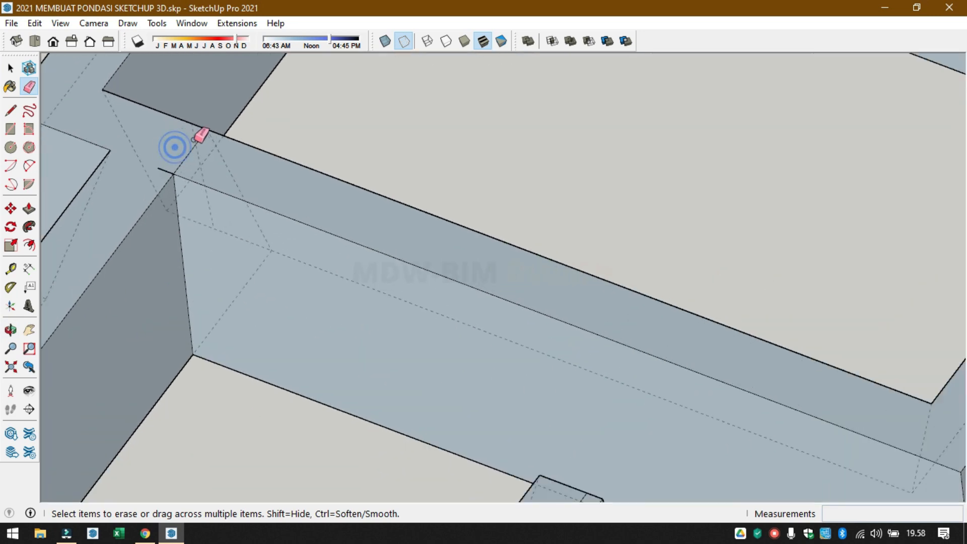
{"action": "left_click", "coordinate": [163, 170]}
{"action": "left_click", "coordinate": [231, 173]}
{"action": "scroll", "coordinate": [242, 146], "scroll_direction": "down", "scroll_amount": 5}
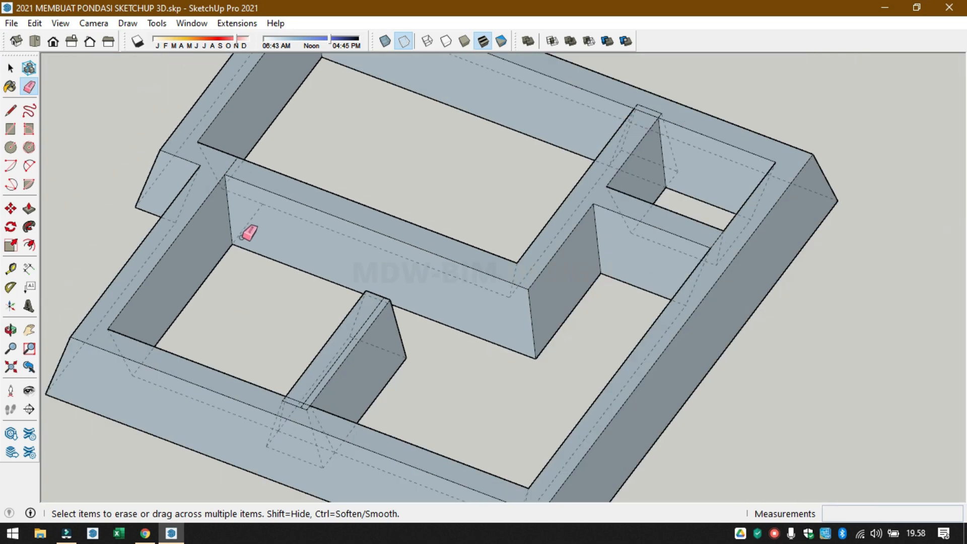
- Erase the hidden sloping edges where the short free-ended inner wall penetrates the outer foundation
{"action": "mouse_move", "coordinate": [392, 327]}
{"action": "middle_mouse_down"}
{"action": "mouse_move", "coordinate": [162, 339]}
{"action": "mouse_move", "coordinate": [218, 309]}
{"action": "mouse_move", "coordinate": [227, 320]}
{"action": "mouse_move", "coordinate": [190, 324]}
{"action": "mouse_move", "coordinate": [237, 302]}
{"action": "middle_mouse_up"}
{"action": "scroll", "coordinate": [233, 319], "scroll_direction": "up", "scroll_amount": 5}
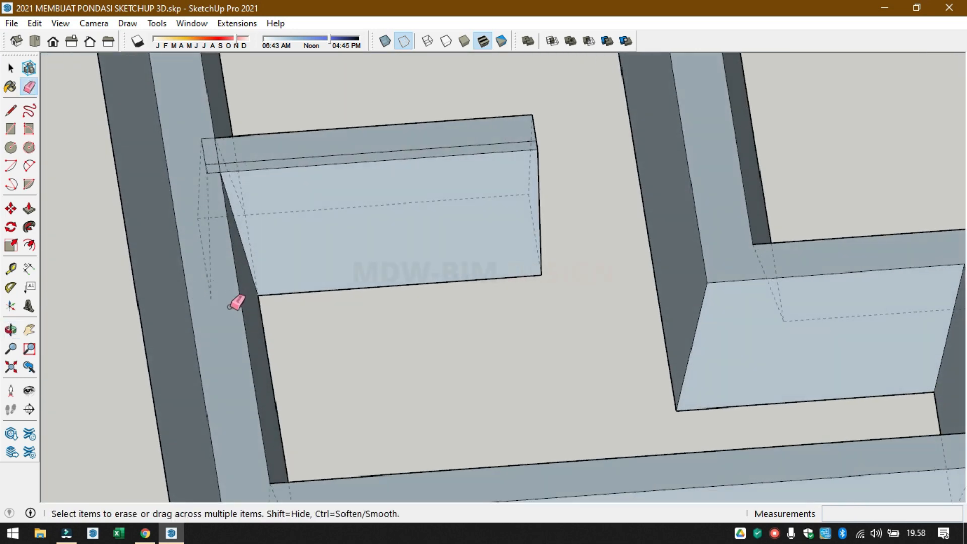
{"action": "left_click", "coordinate": [219, 312]}
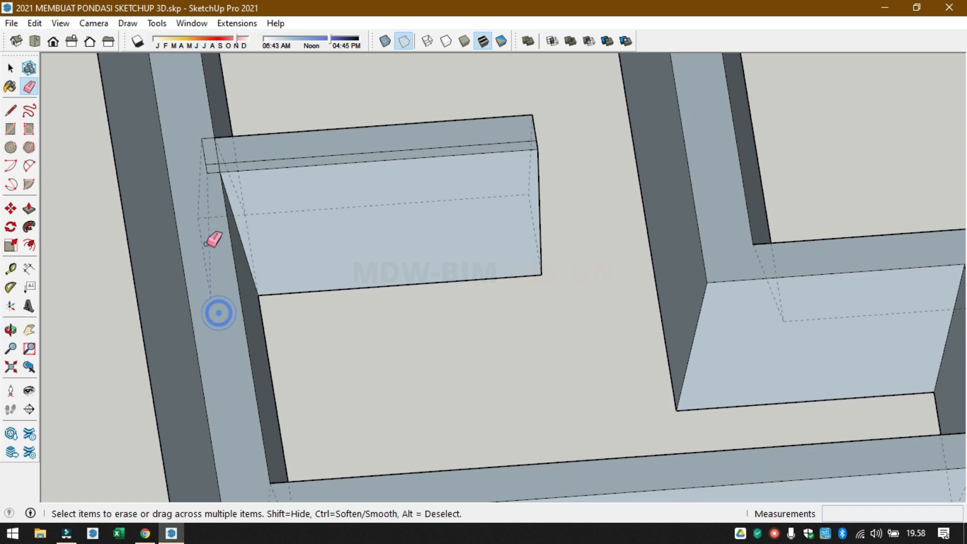
{"action": "left_click", "coordinate": [198, 197]}
- Erase the extra lengthwise line on top of the short free-ended wall and its overlapping outline on the outer foundation's top
{"action": "mouse_move", "coordinate": [202, 195]}
{"action": "middle_mouse_down"}
{"action": "mouse_move", "coordinate": [225, 222]}
{"action": "mouse_move", "coordinate": [313, 180]}
{"action": "middle_mouse_up"}
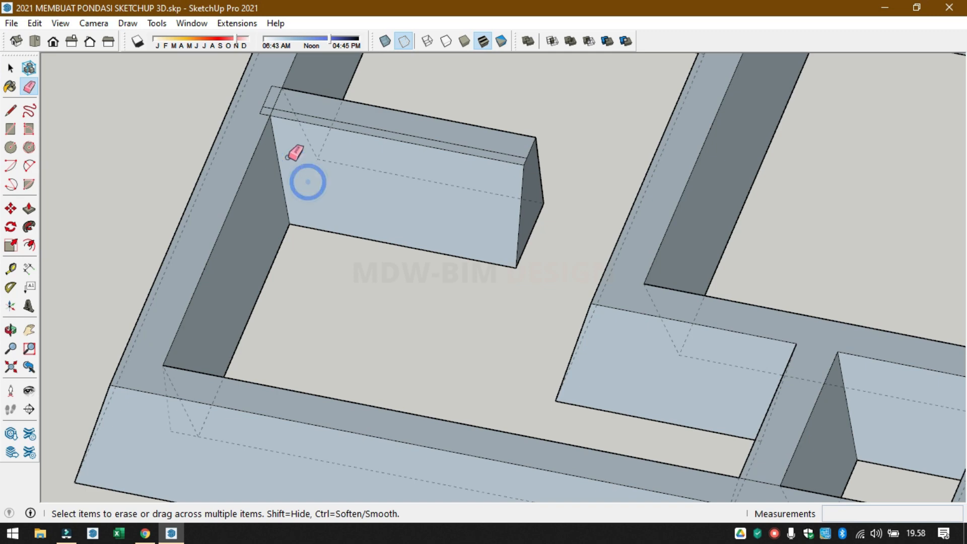
{"action": "scroll", "coordinate": [270, 92], "scroll_direction": "up", "scroll_amount": 4}
{"action": "mouse_move", "coordinate": [271, 93]}
{"action": "middle_mouse_down"}
{"action": "mouse_move", "coordinate": [185, 155]}
{"action": "mouse_move", "coordinate": [287, 147]}
{"action": "middle_mouse_up"}
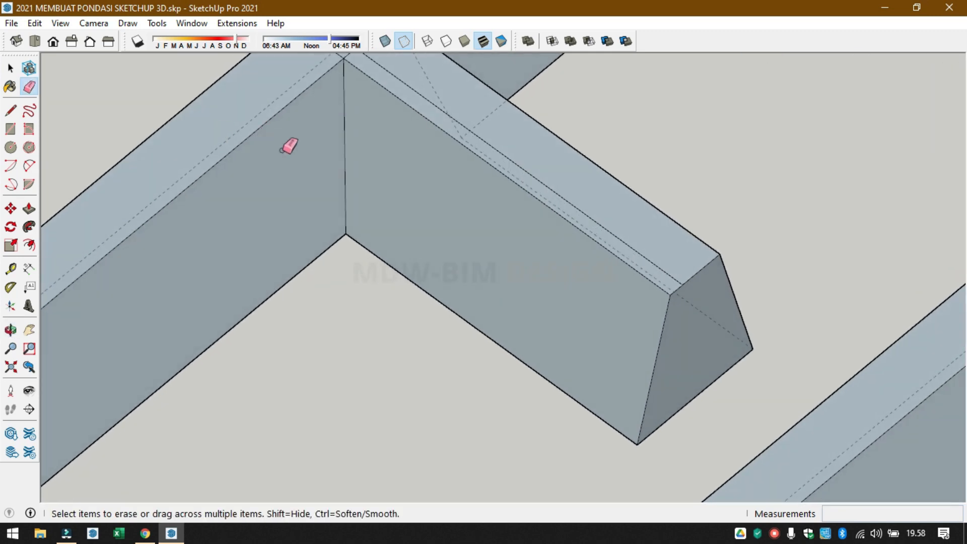
{"action": "scroll", "coordinate": [512, 261], "scroll_direction": "down", "scroll_amount": 5}
{"action": "mouse_move", "coordinate": [512, 261]}
{"action": "middle_mouse_down"}
{"action": "mouse_move", "coordinate": [372, 212]}
{"action": "mouse_move", "coordinate": [398, 119]}
{"action": "middle_mouse_up"}
{"action": "scroll", "coordinate": [398, 119], "scroll_direction": "up", "scroll_amount": 4}
{"action": "scroll", "coordinate": [392, 124], "scroll_direction": "up", "scroll_amount": 3}
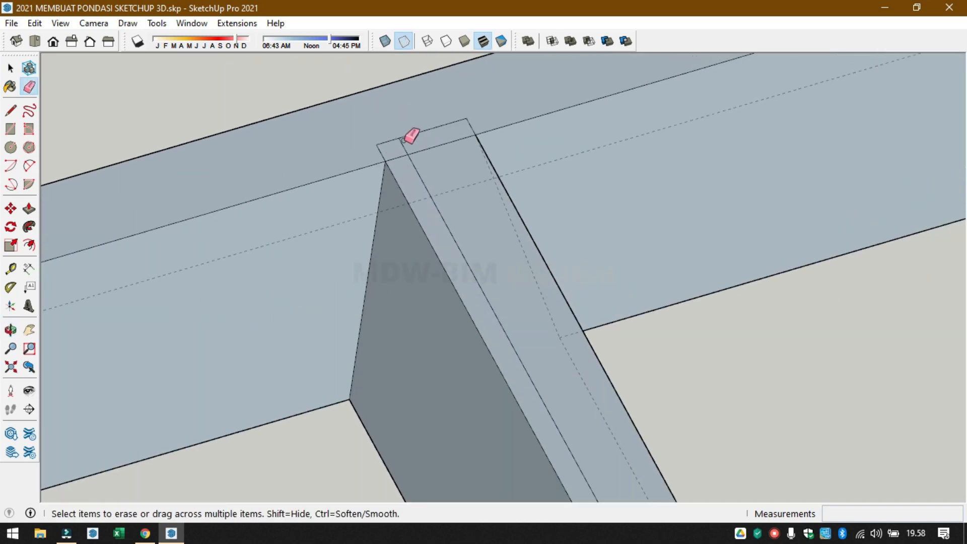
{"action": "left_click", "coordinate": [418, 172]}
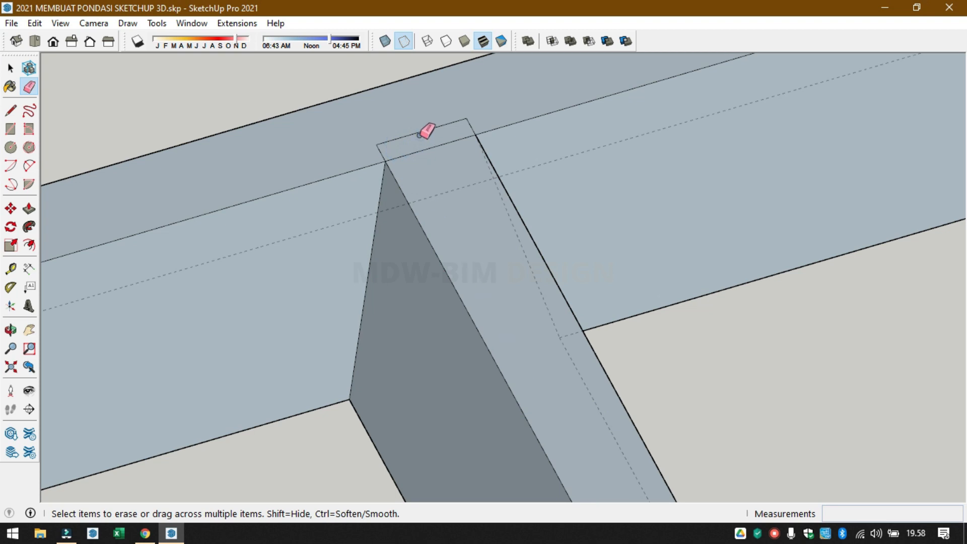
{"action": "left_click_drag", "start_coordinate": [482, 114], "coordinate": [430, 119]}
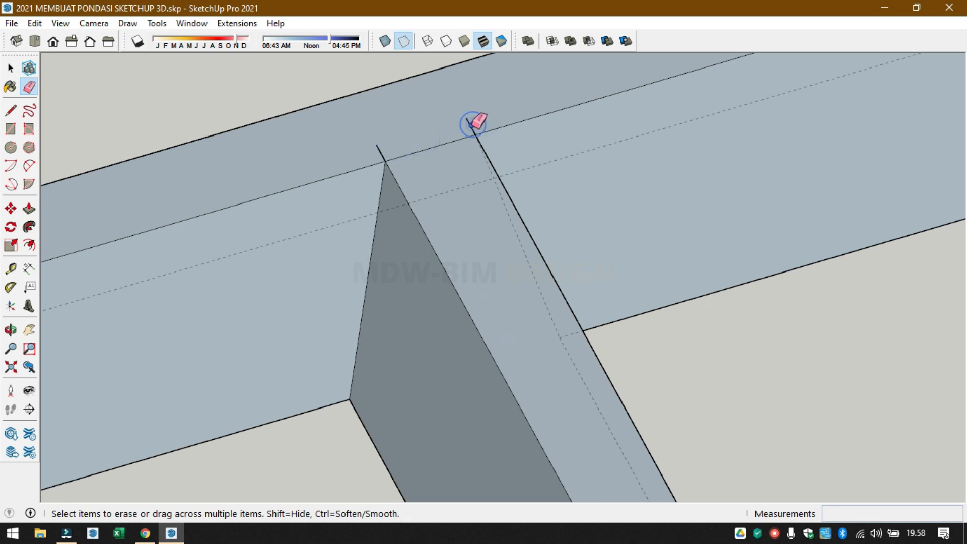
{"action": "middle_click_drag", "start_coordinate": [471, 123], "coordinate": [404, 152]}
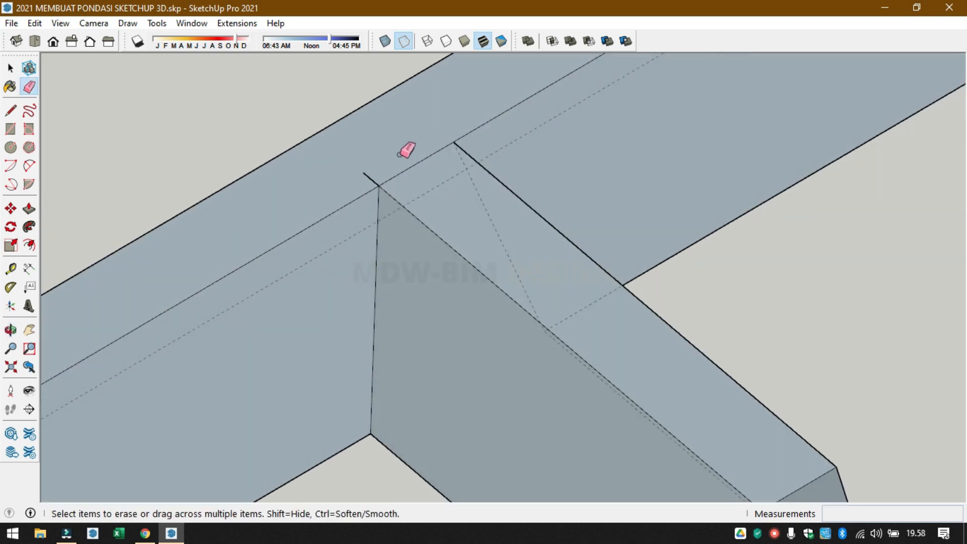
{"action": "left_click", "coordinate": [368, 174]}
{"action": "scroll", "coordinate": [431, 108], "scroll_direction": "down", "scroll_amount": 5}
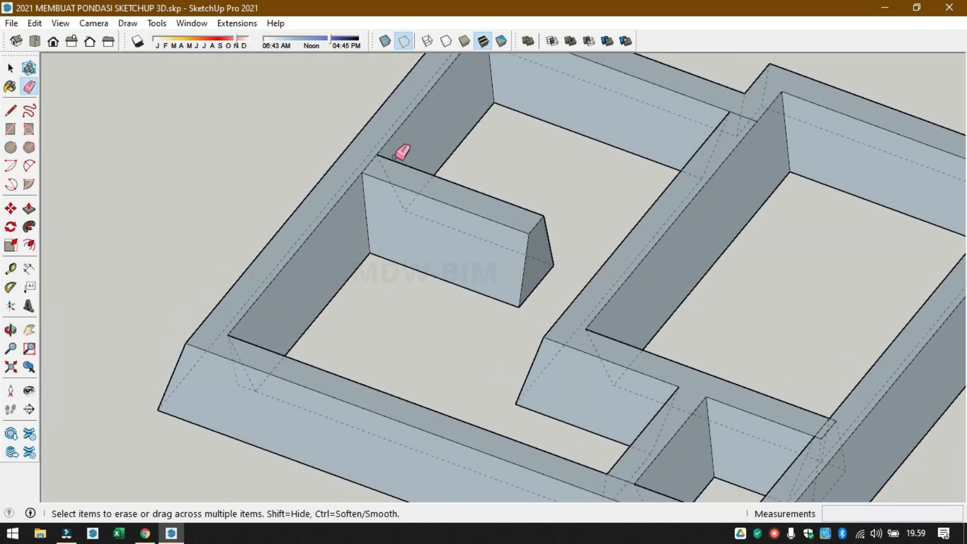
- Erase the overlapping hidden and top edges where the inner wall beside the small corner room enters the outer foundation
{"action": "mouse_move", "coordinate": [394, 157]}
{"action": "middle_mouse_down"}
{"action": "mouse_move", "coordinate": [363, 164]}
{"action": "mouse_move", "coordinate": [373, 167]}
{"action": "middle_mouse_up"}
{"action": "scroll", "coordinate": [370, 172], "scroll_direction": "down", "scroll_amount": 5}
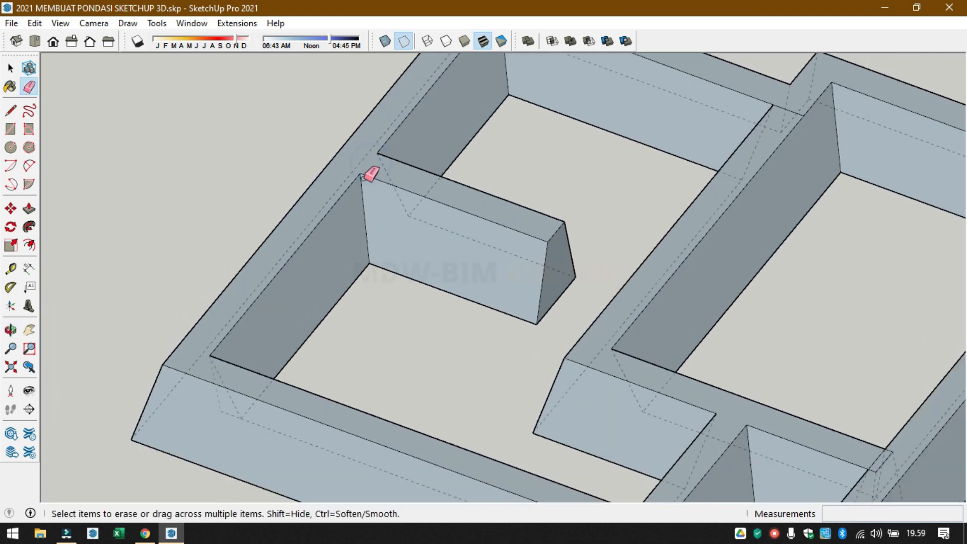
{"action": "mouse_move", "coordinate": [551, 363]}
{"action": "middle_mouse_down"}
{"action": "mouse_move", "coordinate": [528, 447]}
{"action": "mouse_move", "coordinate": [477, 469]}
{"action": "mouse_move", "coordinate": [385, 339]}
{"action": "mouse_move", "coordinate": [443, 271]}
{"action": "mouse_move", "coordinate": [637, 292]}
{"action": "mouse_move", "coordinate": [304, 340]}
{"action": "middle_mouse_up"}
{"action": "scroll", "coordinate": [305, 340], "scroll_direction": "up", "scroll_amount": 2}
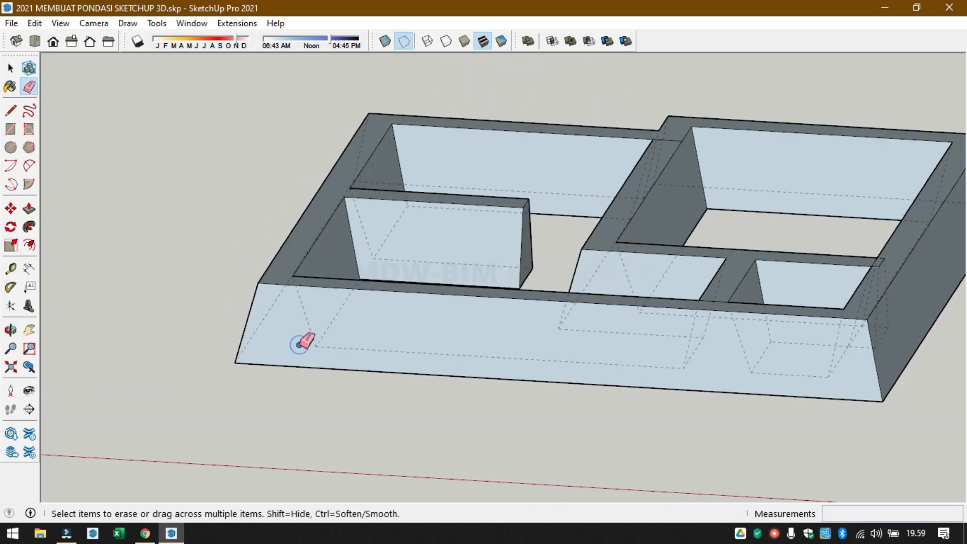
{"action": "scroll", "coordinate": [302, 341], "scroll_direction": "down", "scroll_amount": 3}
{"action": "middle_click_drag", "start_coordinate": [341, 350], "coordinate": [529, 349]}
{"action": "scroll", "coordinate": [529, 351], "scroll_direction": "up", "scroll_amount": 5}
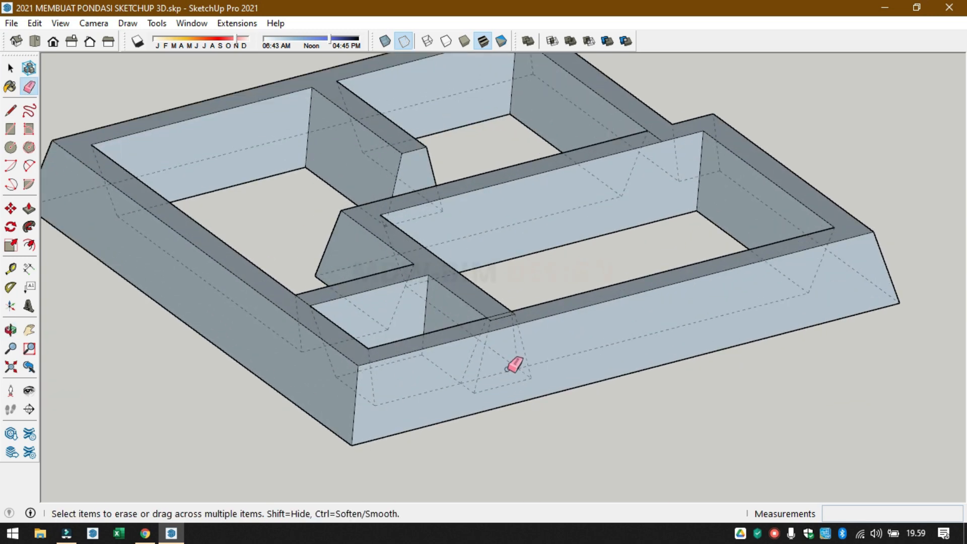
{"action": "left_click", "coordinate": [456, 403]}
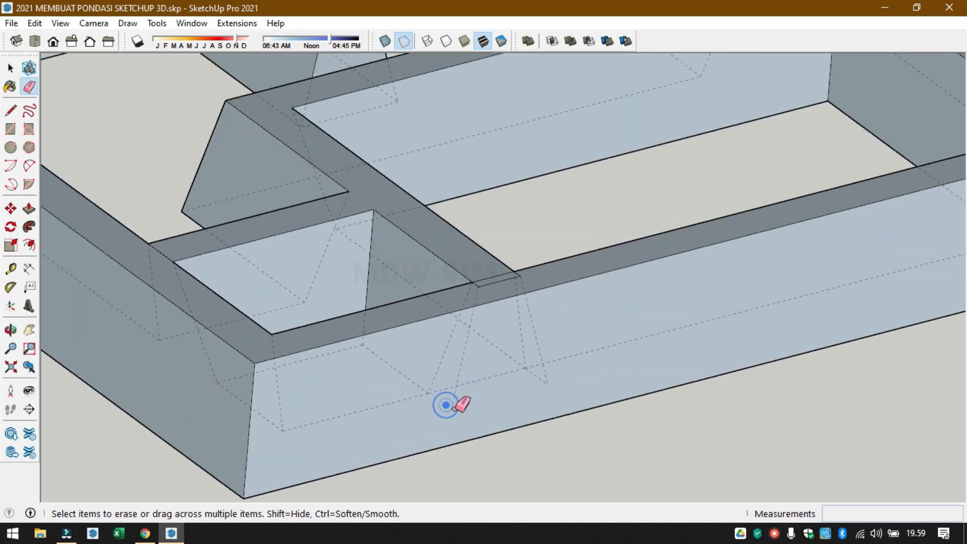
{"action": "left_click", "coordinate": [541, 377]}
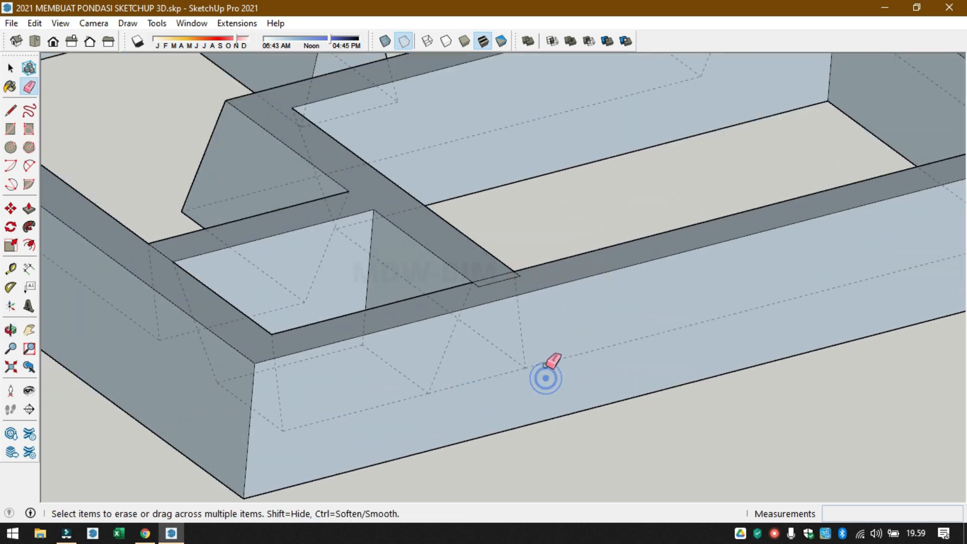
{"action": "left_click", "coordinate": [492, 281]}
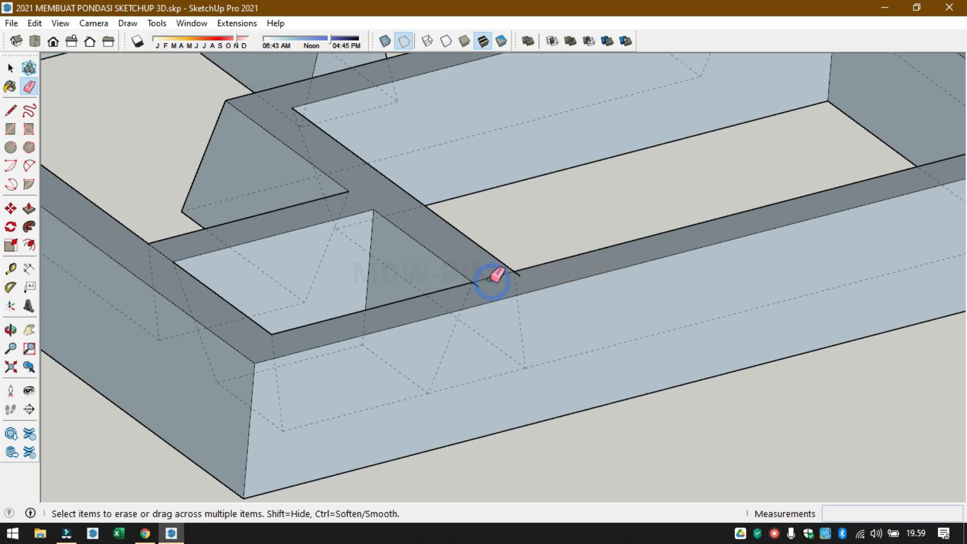
{"action": "mouse_move", "coordinate": [488, 278]}
{"action": "middle_mouse_down"}
{"action": "mouse_move", "coordinate": [536, 352]}
{"action": "mouse_move", "coordinate": [569, 334]}
{"action": "middle_mouse_up"}
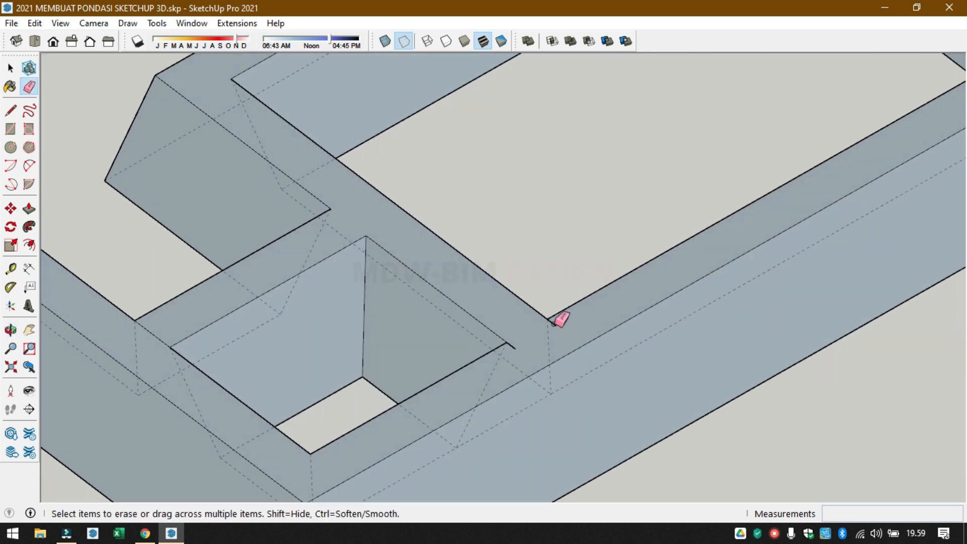
{"action": "scroll", "coordinate": [513, 347], "scroll_direction": "down", "scroll_amount": 6}
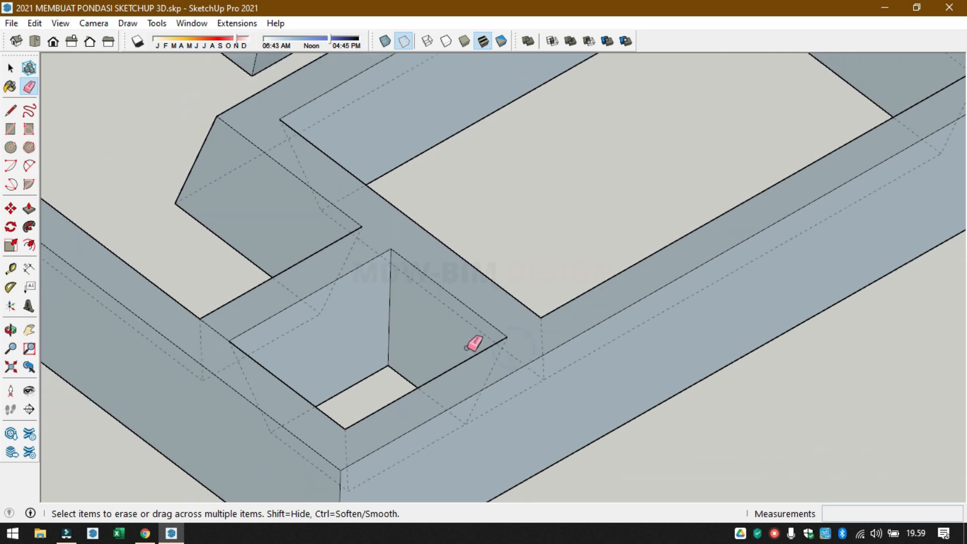
- Check the cleaned wall junctions around the foundation and turn off the dashed Back Edges display
{"action": "mouse_move", "coordinate": [665, 271]}
{"action": "middle_mouse_down"}
{"action": "mouse_move", "coordinate": [496, 255]}
{"action": "mouse_move", "coordinate": [343, 263]}
{"action": "mouse_move", "coordinate": [201, 231]}
{"action": "middle_mouse_up"}
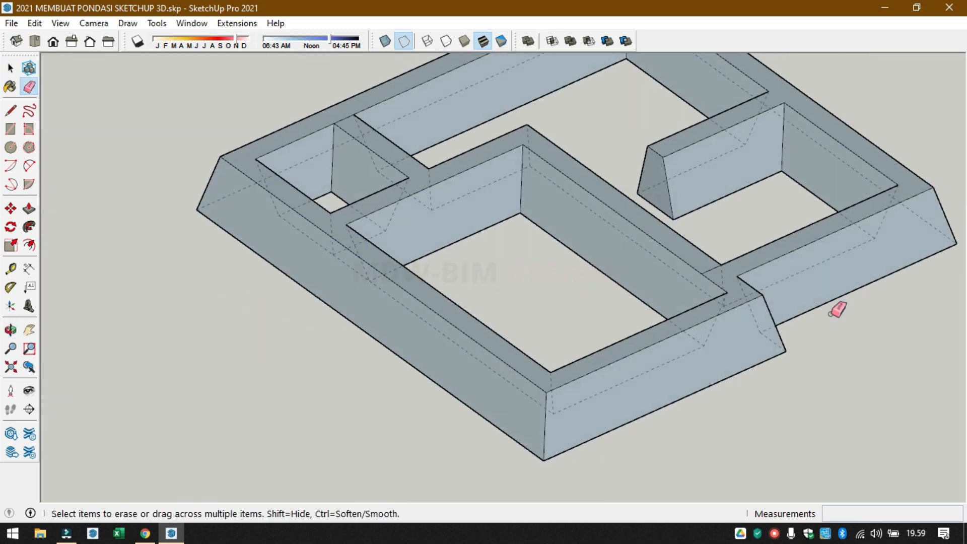
{"action": "mouse_move", "coordinate": [831, 316]}
{"action": "middle_mouse_down"}
{"action": "mouse_move", "coordinate": [675, 334]}
{"action": "mouse_move", "coordinate": [657, 380]}
{"action": "middle_mouse_up"}
{"action": "scroll", "coordinate": [634, 346], "scroll_direction": "up", "scroll_amount": 4}
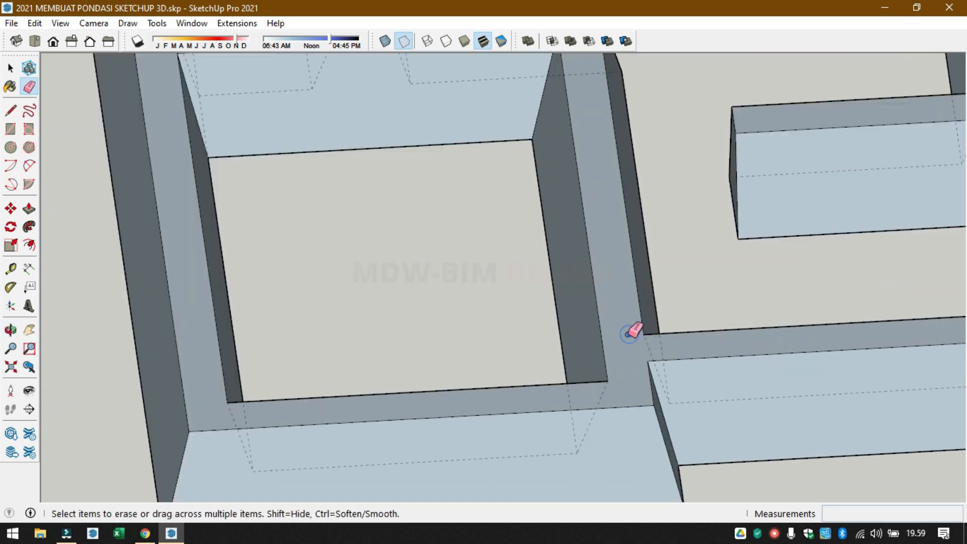
{"action": "scroll", "coordinate": [670, 339], "scroll_direction": "down", "scroll_amount": 5}
{"action": "mouse_move", "coordinate": [521, 371]}
{"action": "middle_mouse_down"}
{"action": "mouse_move", "coordinate": [388, 268]}
{"action": "mouse_move", "coordinate": [270, 270]}
{"action": "mouse_move", "coordinate": [290, 298]}
{"action": "mouse_move", "coordinate": [328, 310]}
{"action": "middle_mouse_up"}
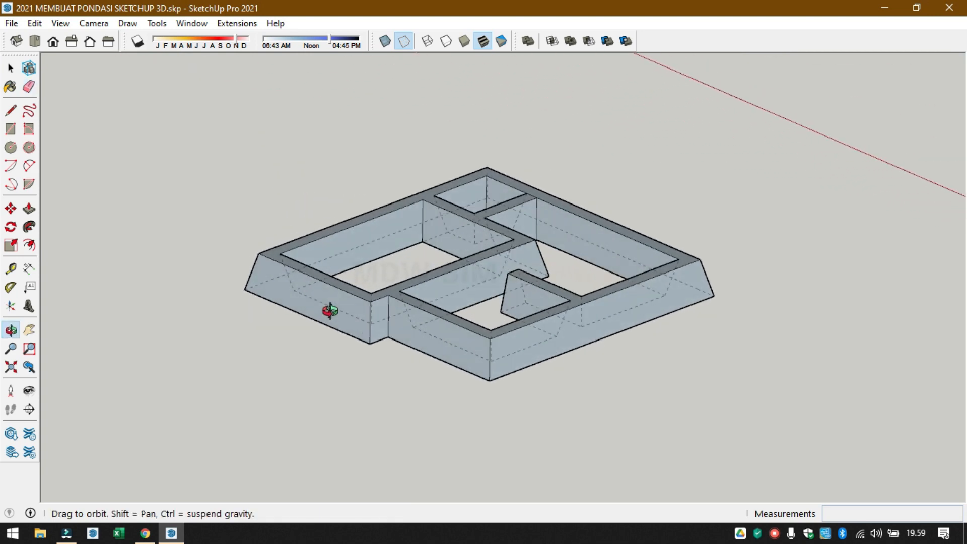
{"action": "left_click", "coordinate": [403, 42]}
- Select the whole merged foundation and reverse its faces so the front sides point outward
{"action": "key", "text": "space"}
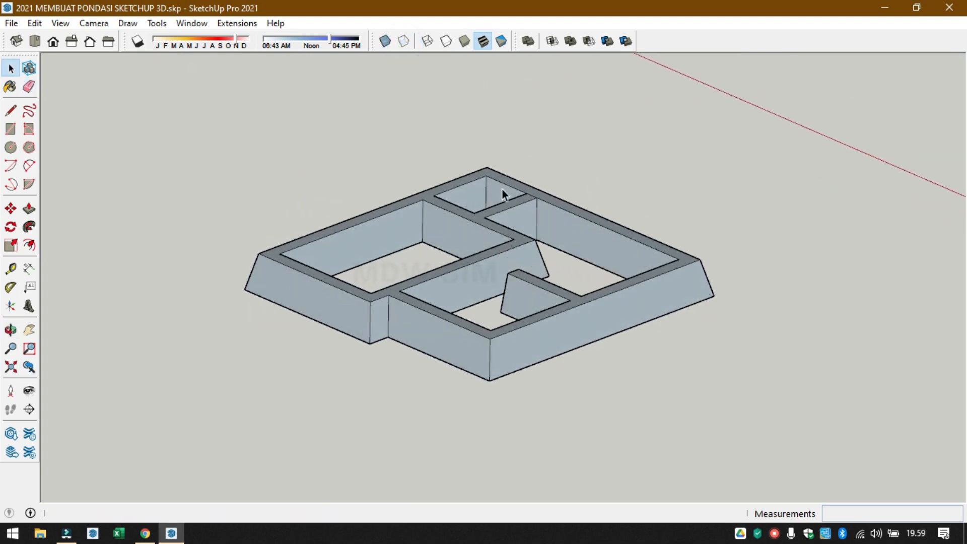
{"action": "triple_click", "coordinate": [491, 271]}
{"action": "right_click", "coordinate": [491, 271]}
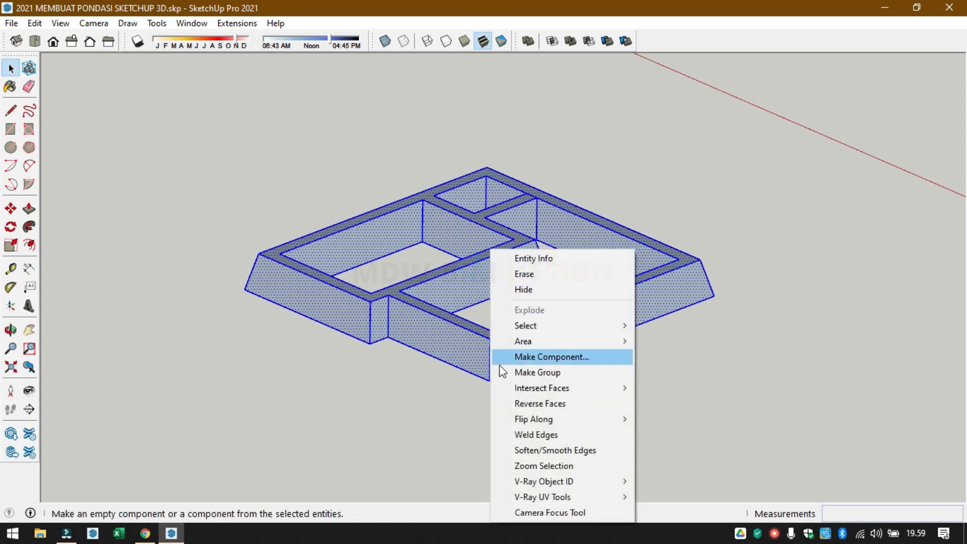
{"action": "left_click", "coordinate": [554, 403]}
{"action": "left_click", "coordinate": [702, 394]}
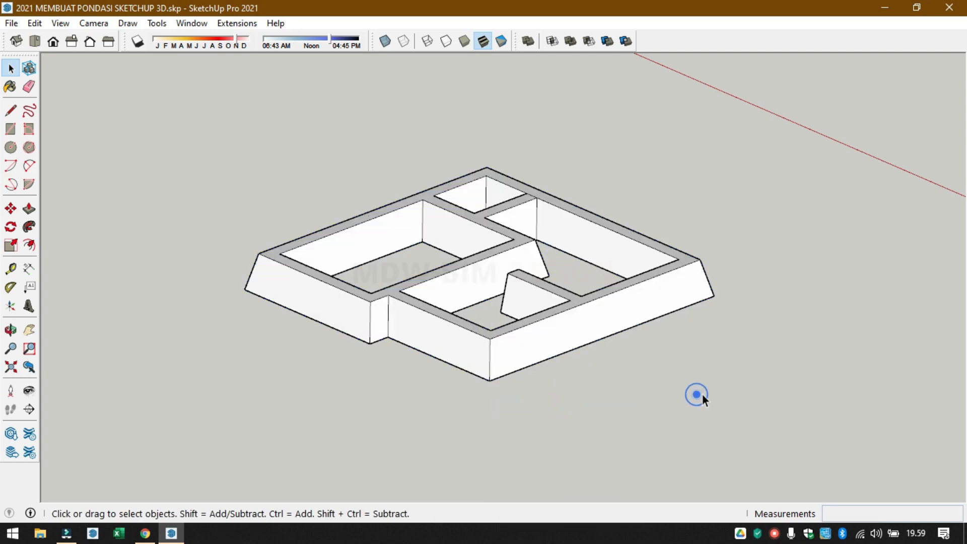
- Select all the connected foundation geometry and make it a group
{"action": "middle_click_drag", "start_coordinate": [702, 394], "coordinate": [561, 309]}
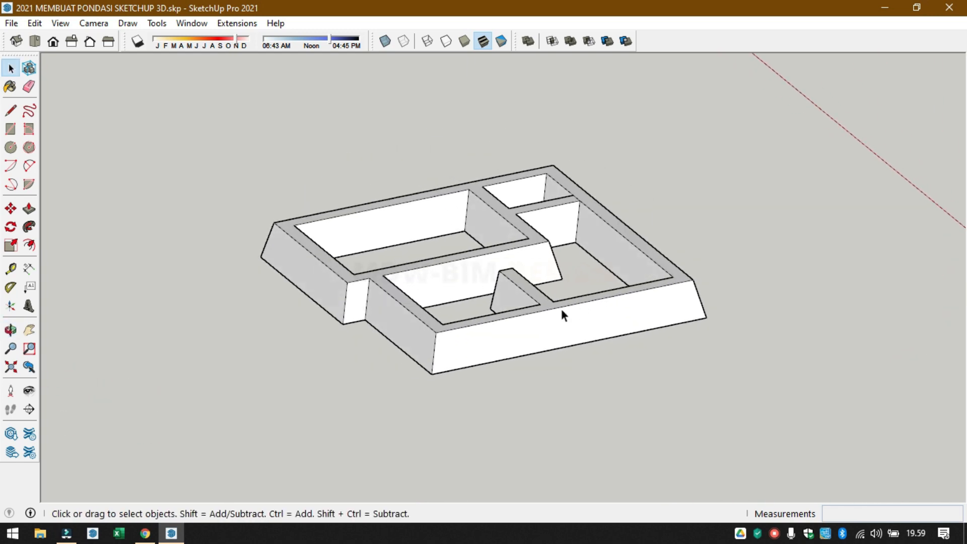
{"action": "triple_click", "coordinate": [526, 336]}
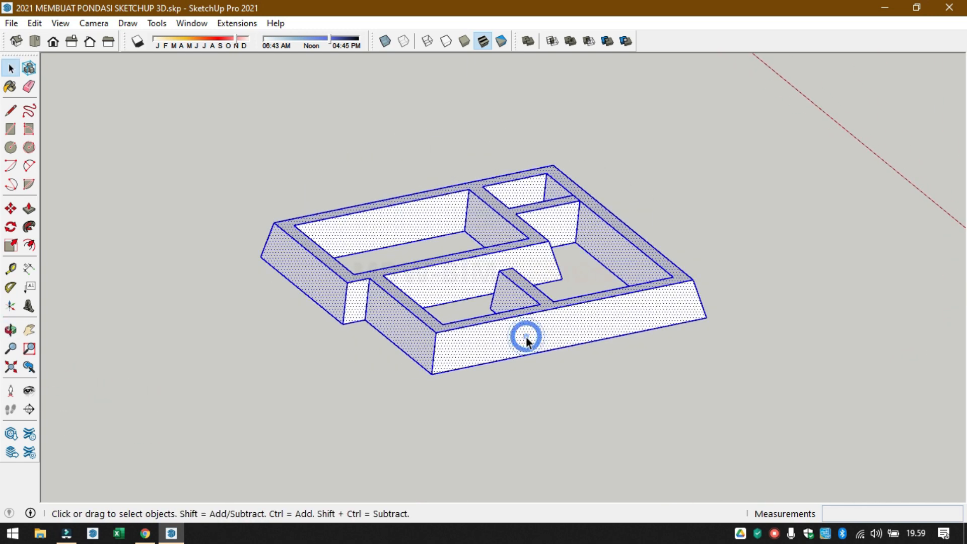
{"action": "right_click", "coordinate": [528, 338]}
{"action": "left_click", "coordinate": [620, 186]}
{"action": "middle_click_drag", "start_coordinate": [625, 191], "coordinate": [761, 387]}
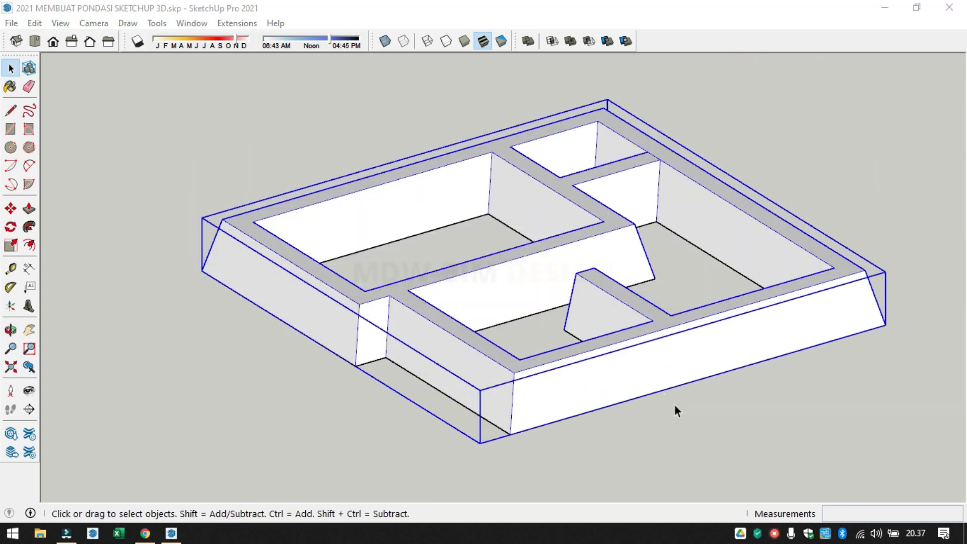
- Deselect the foundation group and switch the camera from parallel projection to Perspective
{"action": "left_click", "coordinate": [669, 429]}
{"action": "middle_click_drag", "start_coordinate": [571, 413], "coordinate": [687, 160]}
{"action": "middle_click_drag", "start_coordinate": [655, 193], "coordinate": [565, 333]}
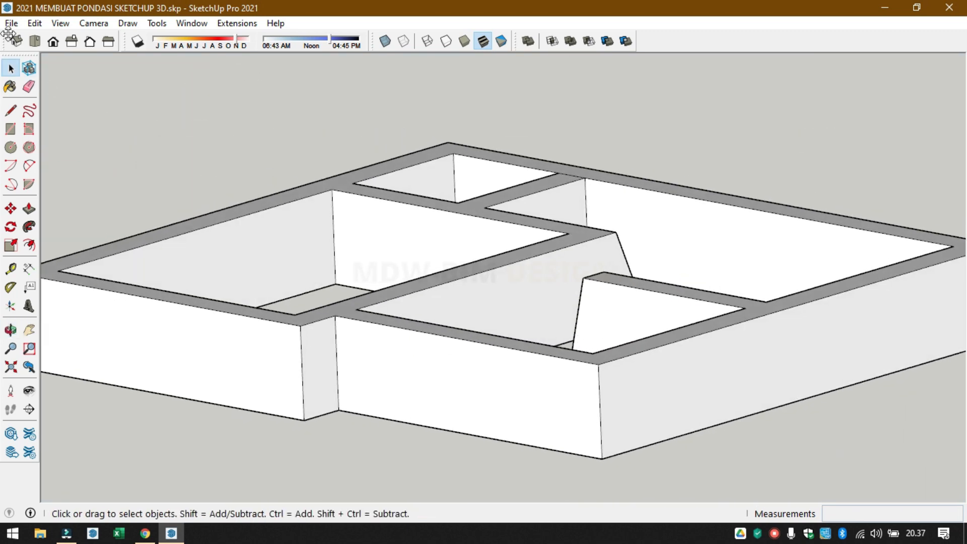
{"action": "left_click", "coordinate": [94, 23]}
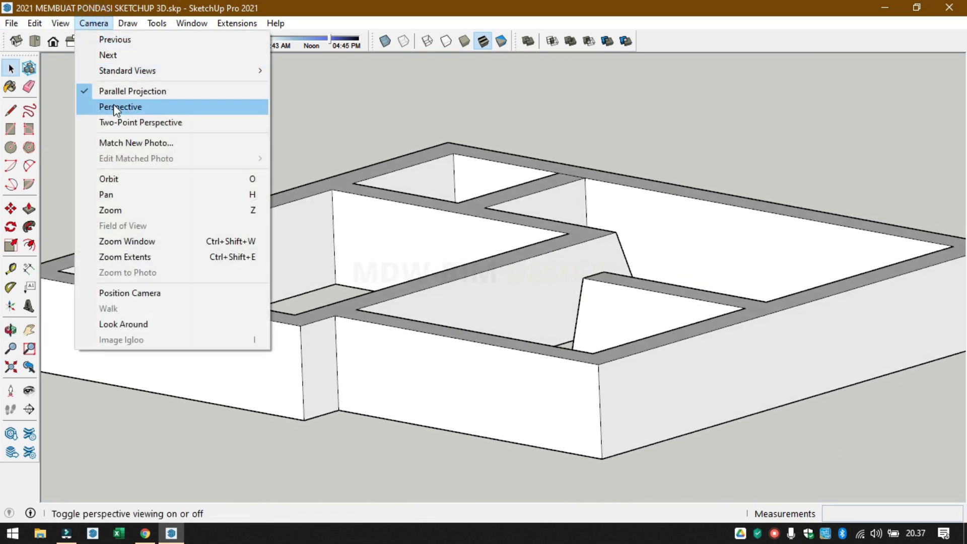
{"action": "left_click", "coordinate": [115, 107]}
{"action": "scroll", "coordinate": [516, 283], "scroll_direction": "up", "scroll_amount": 12}
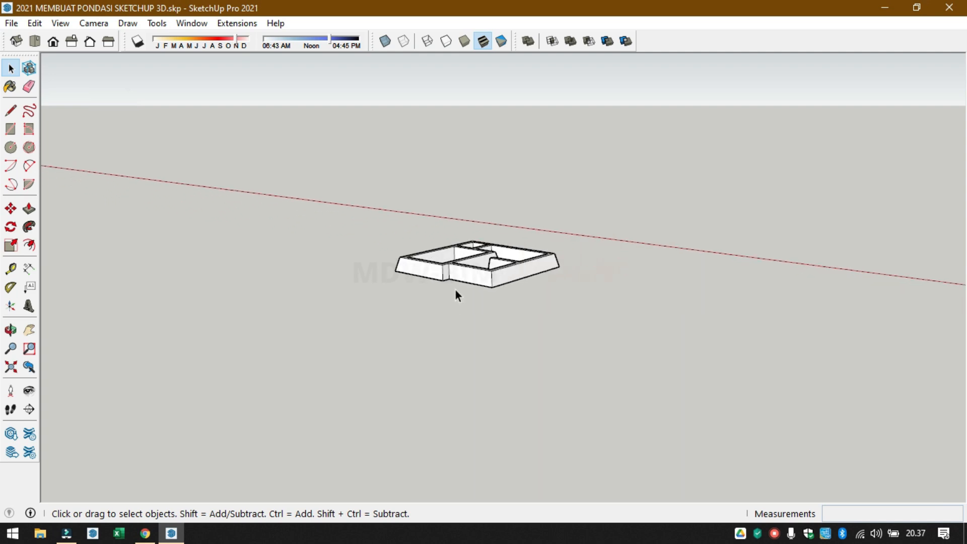
- Open the foundation group from its underside, delete the overlapping bottom face, and close the group
{"action": "middle_click_drag", "start_coordinate": [507, 350], "coordinate": [600, 201]}
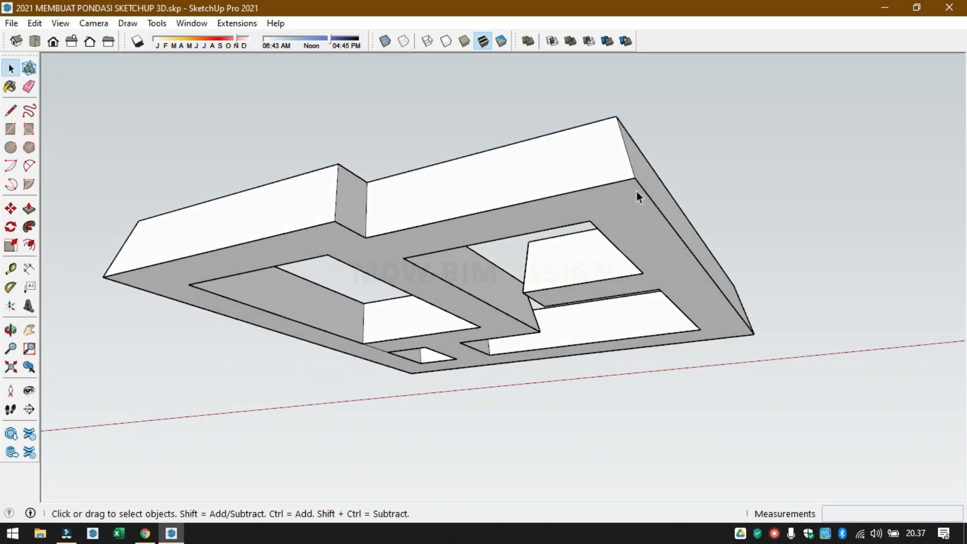
{"action": "middle_click_drag", "start_coordinate": [697, 229], "coordinate": [607, 192]}
{"action": "left_click", "coordinate": [605, 180]}
{"action": "scroll", "coordinate": [605, 180], "scroll_direction": "down", "scroll_amount": 2}
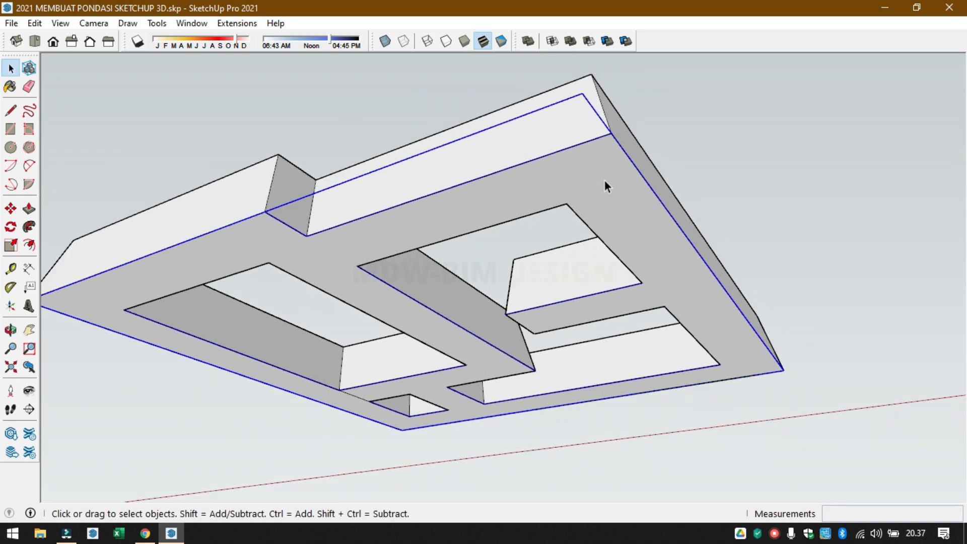
{"action": "double_click", "coordinate": [604, 180]}
{"action": "left_click", "coordinate": [604, 177]}
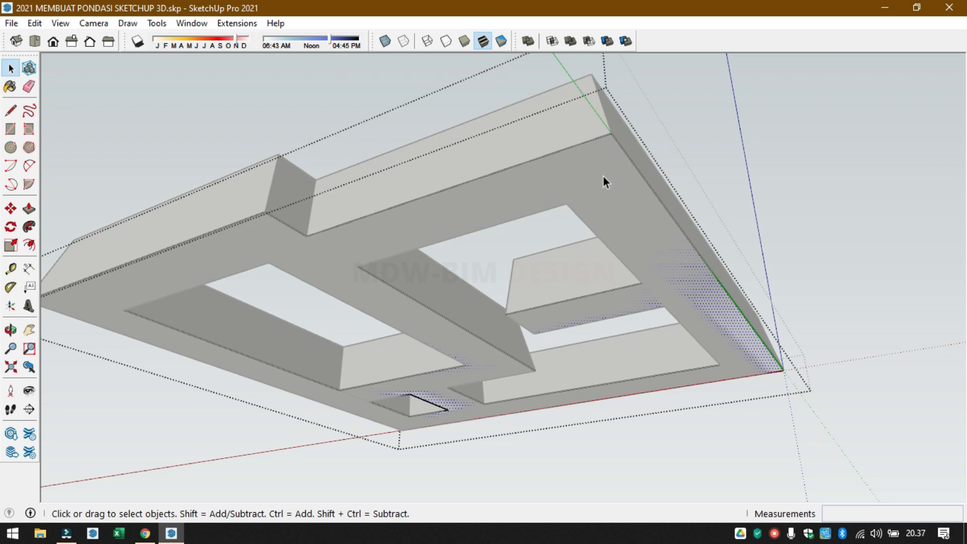
{"action": "key", "text": "Delete"}
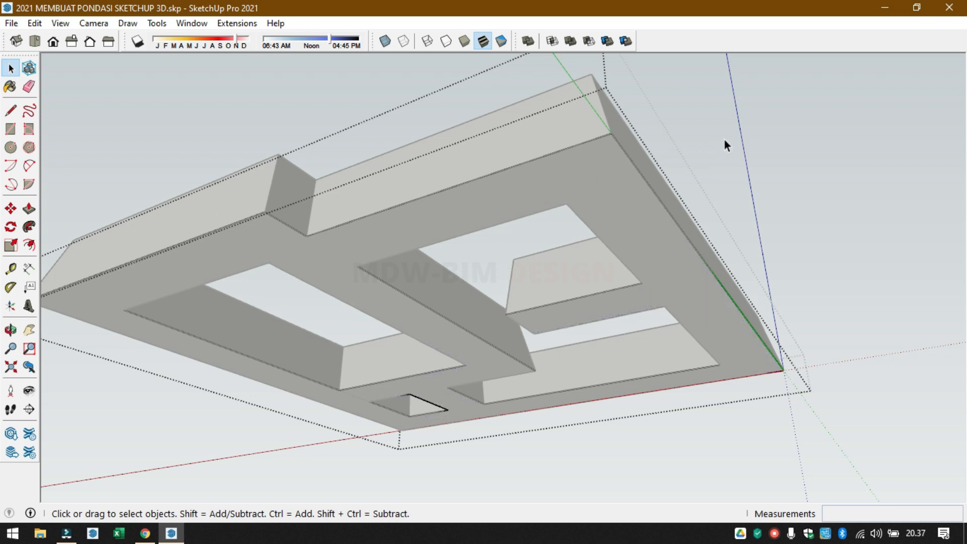
{"action": "left_click", "coordinate": [779, 134]}
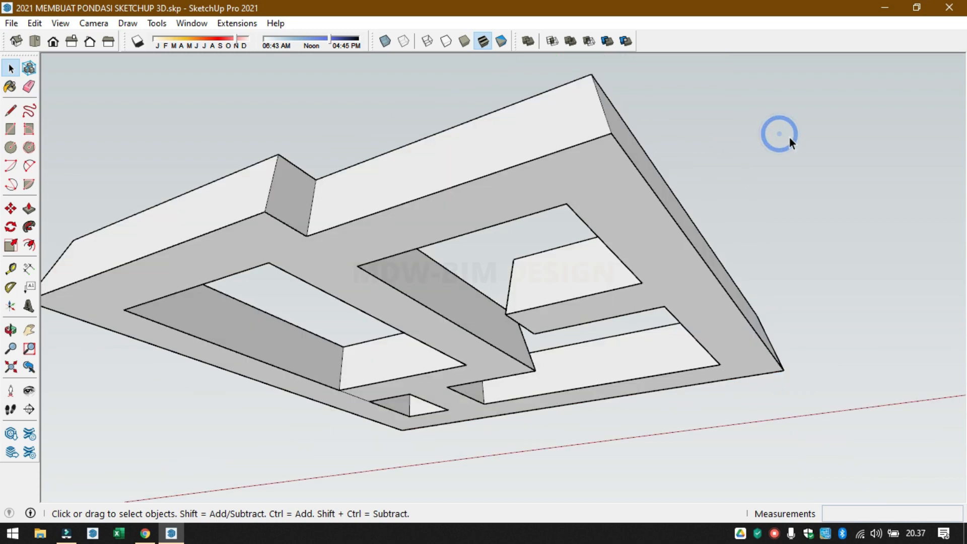
- Copy the bottom face from inside the foundation group and paste it outside the group, aligned to the same bottom corner
{"action": "double_click", "coordinate": [621, 186]}
{"action": "left_click", "coordinate": [616, 183]}
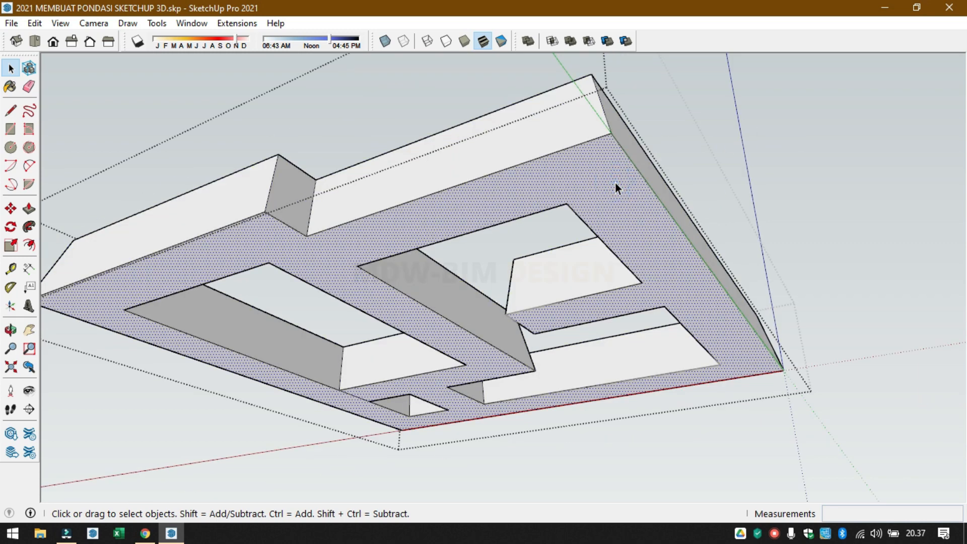
{"action": "key", "text": "m"}
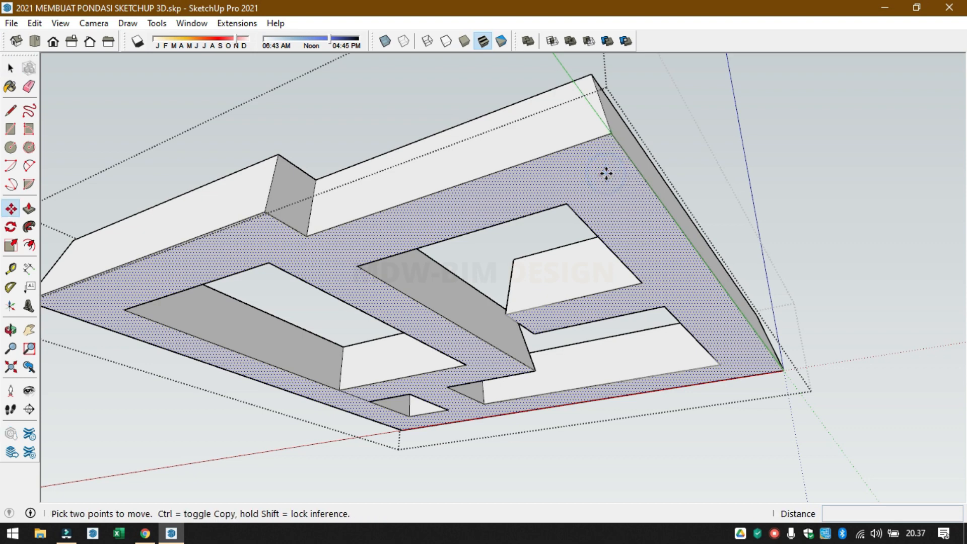
{"action": "key", "text": "space"}
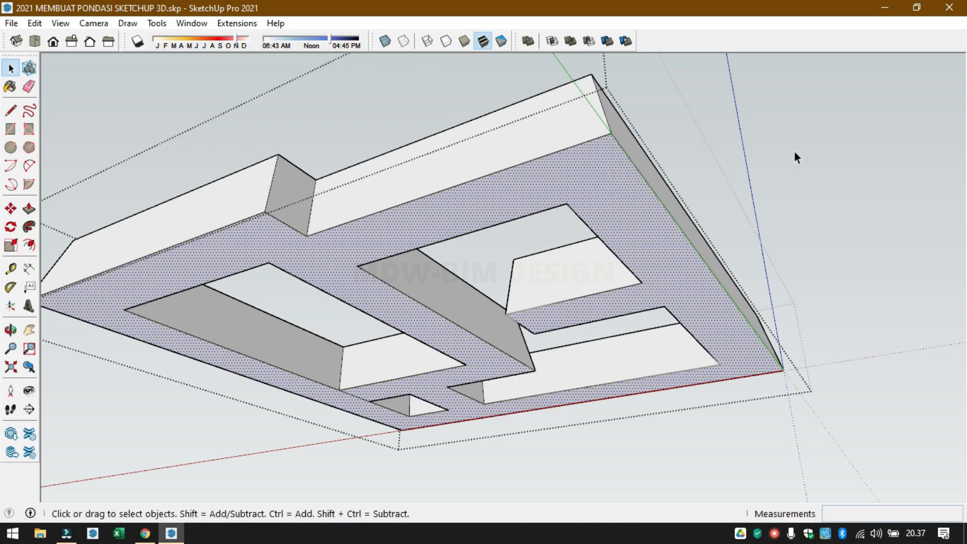
{"action": "left_click", "coordinate": [807, 149]}
{"action": "key", "text": "ctrl+v"}
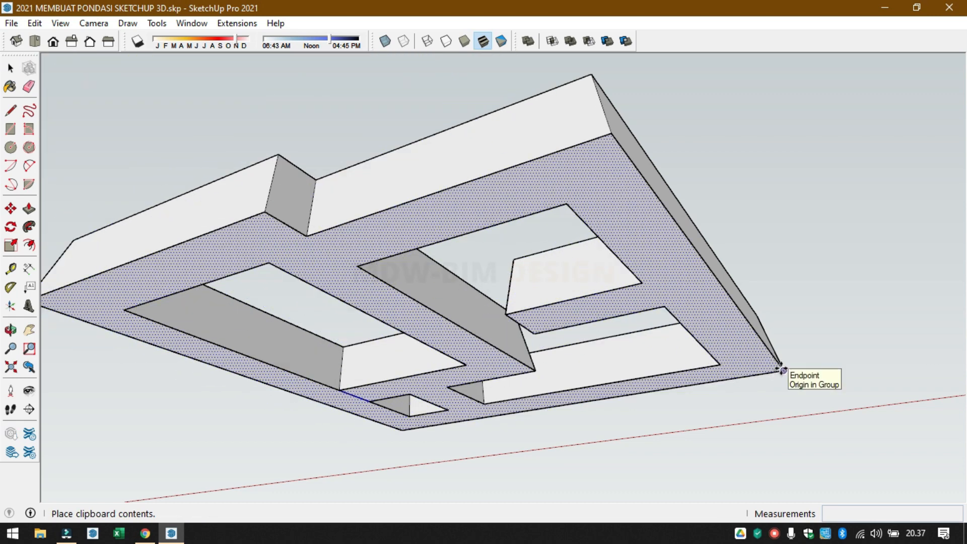
{"action": "left_click", "coordinate": [782, 370]}
{"action": "key", "text": "space"}
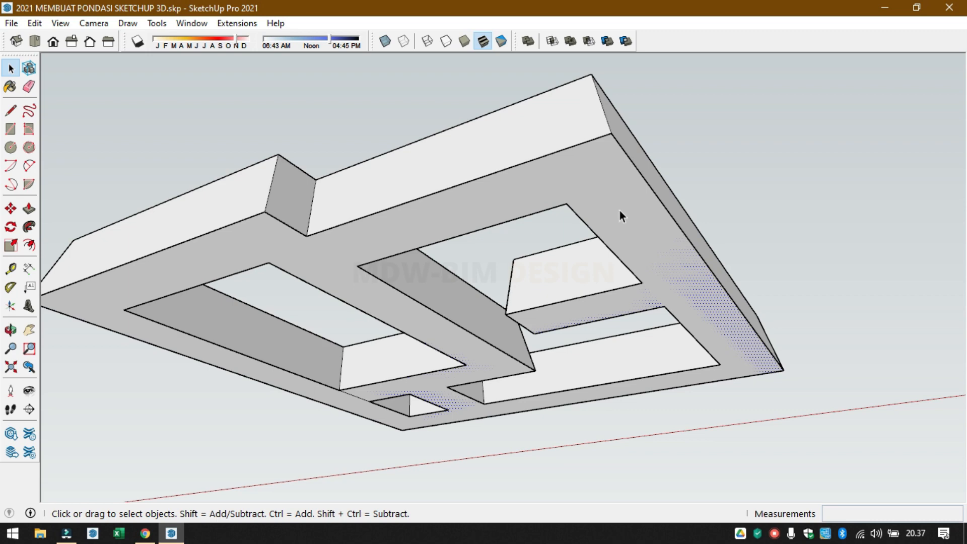
- Move the pasted face straight down 20 cm along the blue axis, below the foundation
{"action": "middle_click_drag", "start_coordinate": [620, 208], "coordinate": [621, 273]}
{"action": "key", "text": "m"}
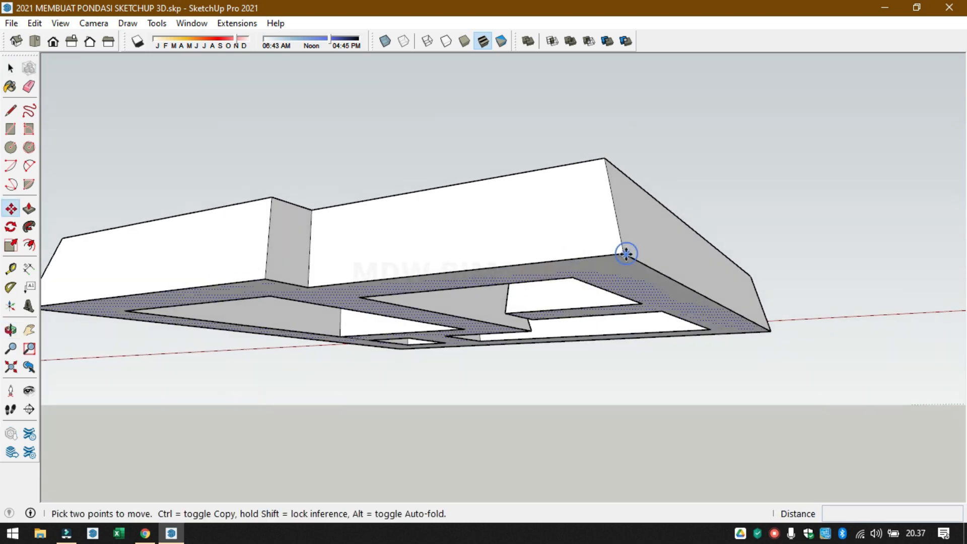
{"action": "left_click", "coordinate": [626, 254]}
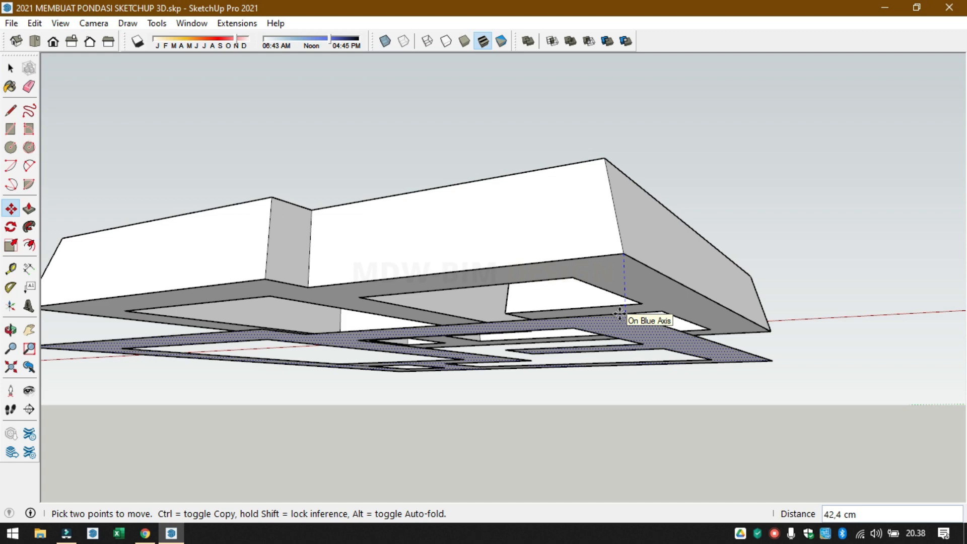
{"action": "type", "text": "20"}
{"action": "key", "text": "Return"}
{"action": "middle_click_drag", "start_coordinate": [620, 314], "coordinate": [618, 354]}
{"action": "scroll", "coordinate": [618, 354], "scroll_direction": "up", "scroll_amount": 5}
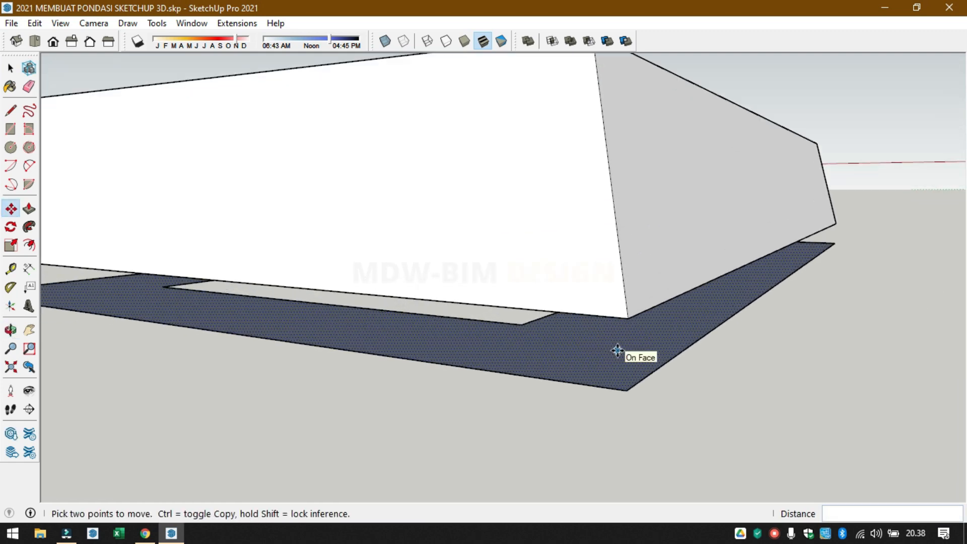
{"action": "key", "text": "space"}
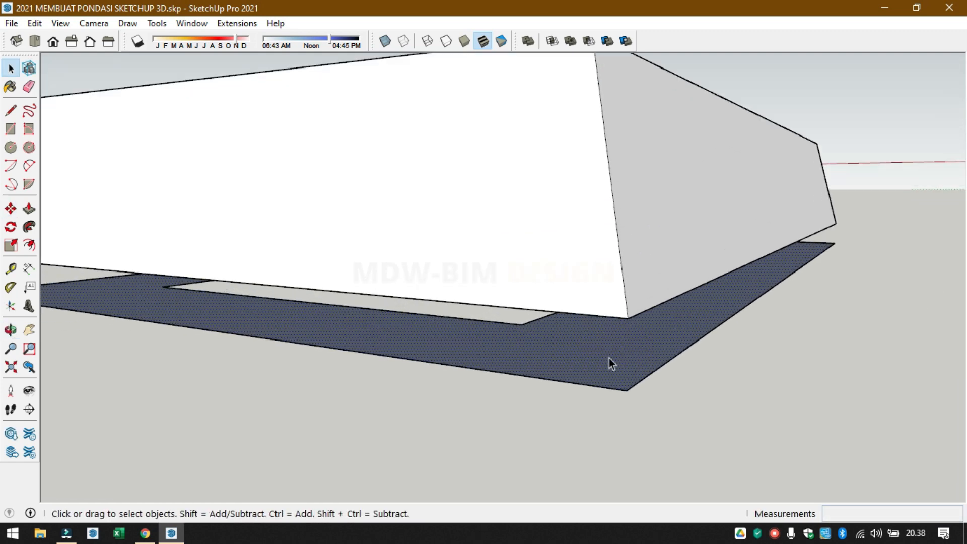
- Offset the outer outline of the lowered face outward by 10 cm
{"action": "key", "text": "f"}
{"action": "left_click", "coordinate": [531, 343]}
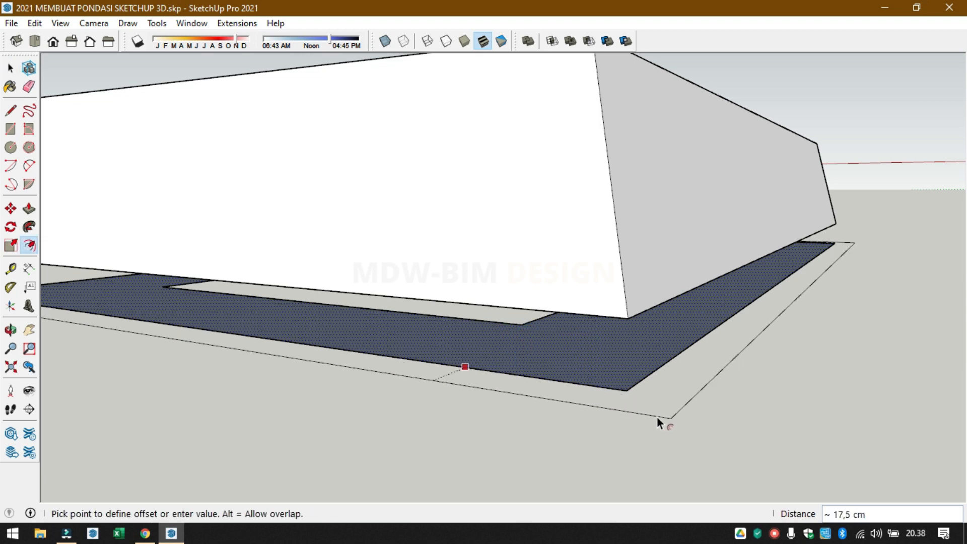
{"action": "type", "text": "10"}
{"action": "key", "text": "Return"}
{"action": "key", "text": "space"}
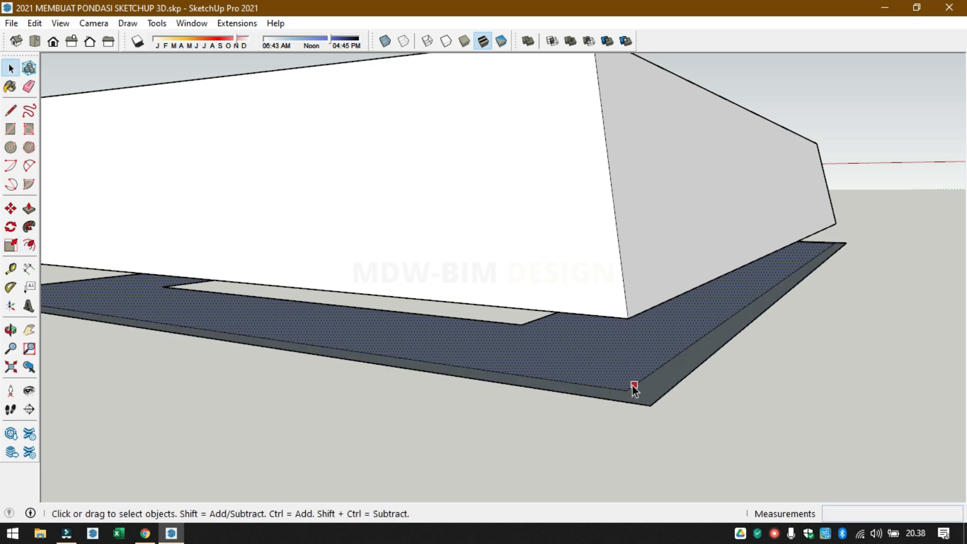
- Delete the original inner outline edges left beside the offset, including the short edge at the outer wall's notch
{"action": "left_click", "coordinate": [662, 384]}
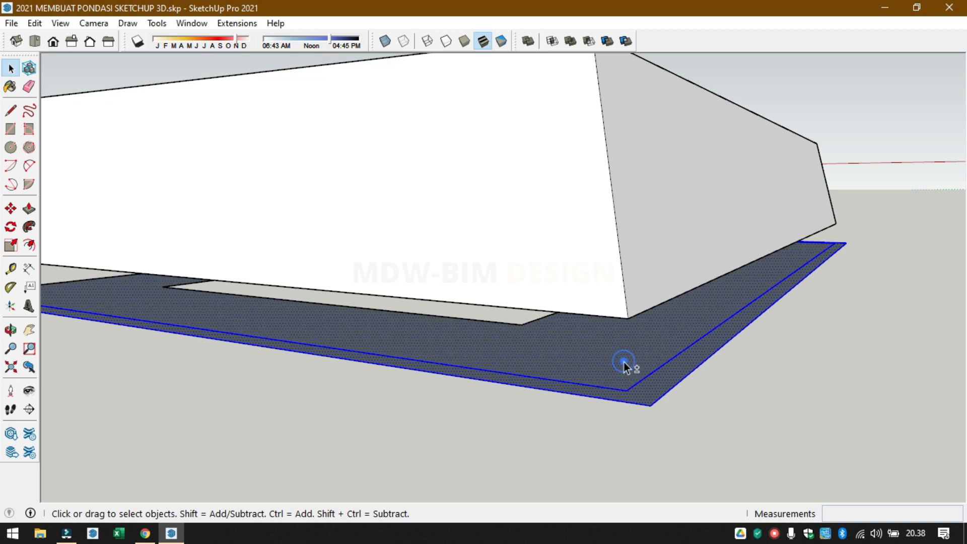
{"action": "left_click", "coordinate": [650, 373]}
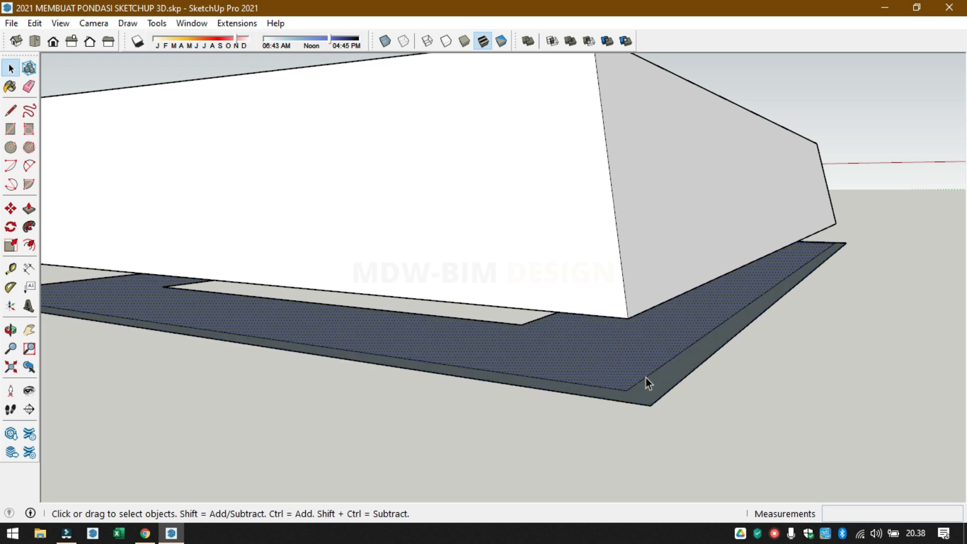
{"action": "left_click", "coordinate": [644, 380]}
{"action": "key", "text": "Delete"}
{"action": "scroll", "coordinate": [554, 322], "scroll_direction": "down", "scroll_amount": 5}
{"action": "middle_click_drag", "start_coordinate": [489, 335], "coordinate": [523, 395]}
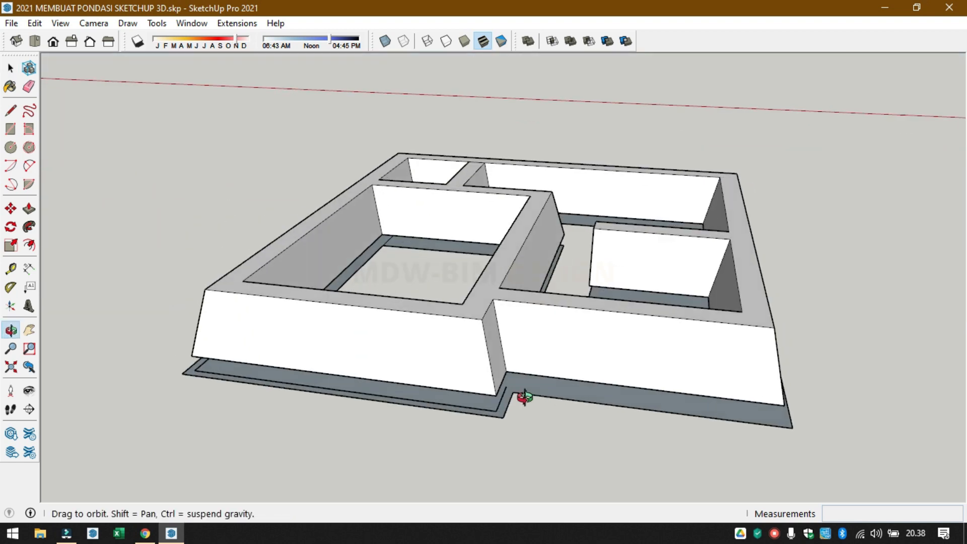
{"action": "scroll", "coordinate": [506, 404], "scroll_direction": "up", "scroll_amount": 5}
{"action": "key", "text": "e"}
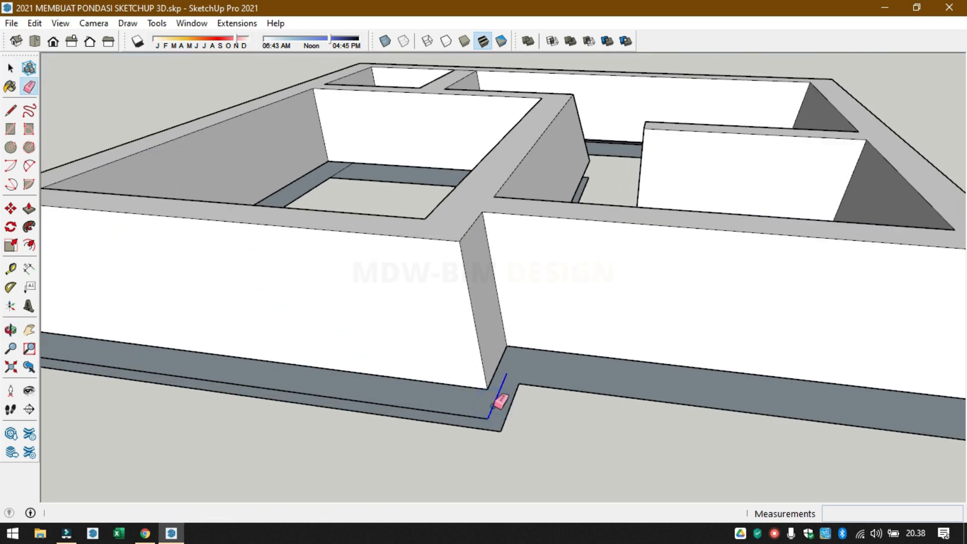
{"action": "left_click", "coordinate": [490, 411]}
{"action": "scroll", "coordinate": [487, 414], "scroll_direction": "down", "scroll_amount": 5}
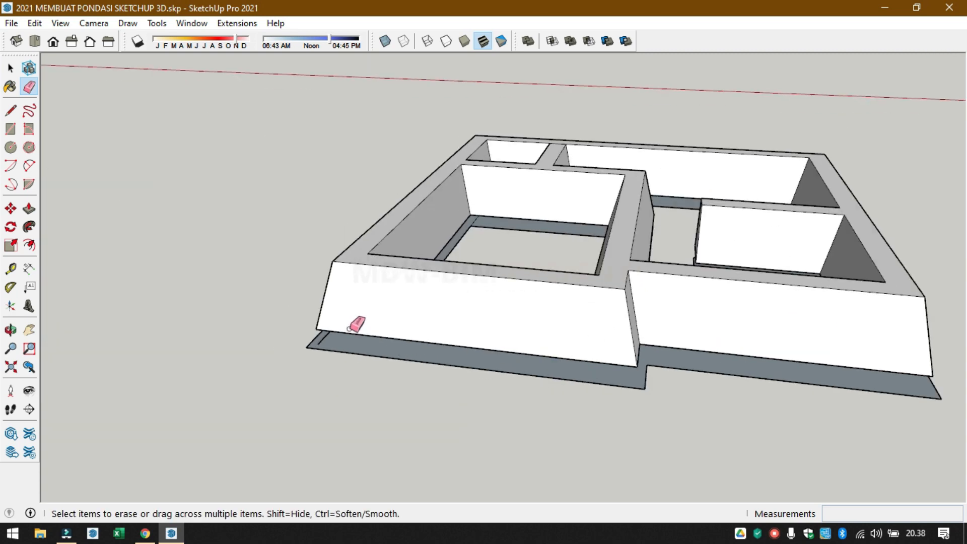
- Erase the remaining original outline edges on the other sides so the widened base is one continuous face
{"action": "scroll", "coordinate": [354, 326], "scroll_direction": "up", "scroll_amount": 5}
{"action": "middle_click_drag", "start_coordinate": [252, 242], "coordinate": [579, 281]}
{"action": "mouse_move", "coordinate": [190, 196]}
{"action": "middle_mouse_down"}
{"action": "mouse_move", "coordinate": [210, 211]}
{"action": "mouse_move", "coordinate": [398, 205]}
{"action": "middle_mouse_up"}
{"action": "scroll", "coordinate": [277, 317], "scroll_direction": "down", "scroll_amount": 5}
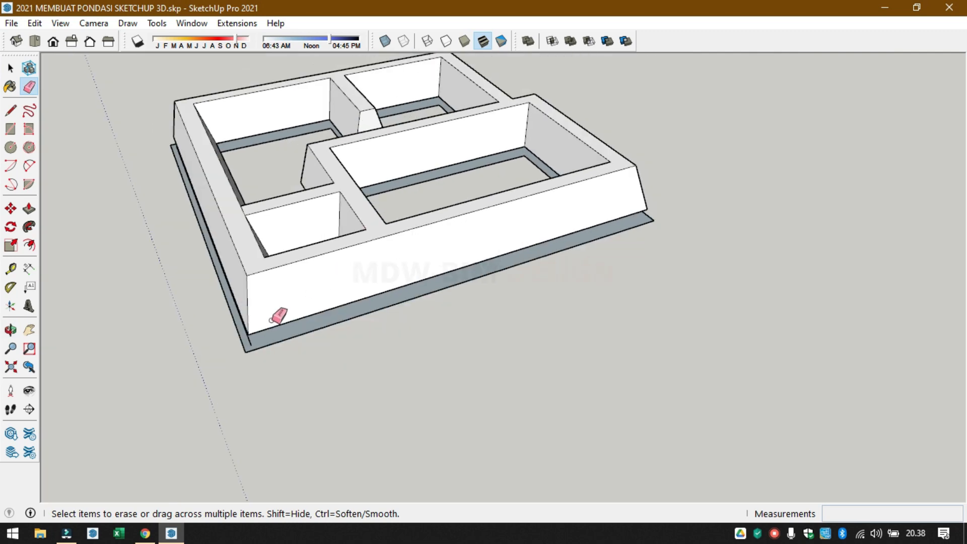
{"action": "scroll", "coordinate": [262, 351], "scroll_direction": "up", "scroll_amount": 5}
{"action": "scroll", "coordinate": [255, 354], "scroll_direction": "down", "scroll_amount": 5}
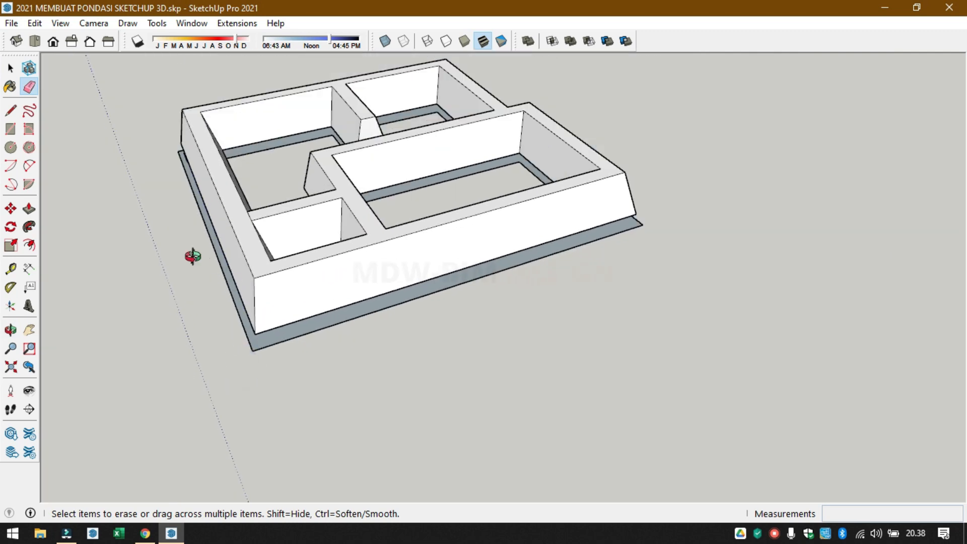
{"action": "middle_click_drag", "start_coordinate": [190, 255], "coordinate": [470, 285]}
{"action": "scroll", "coordinate": [202, 302], "scroll_direction": "up", "scroll_amount": 3}
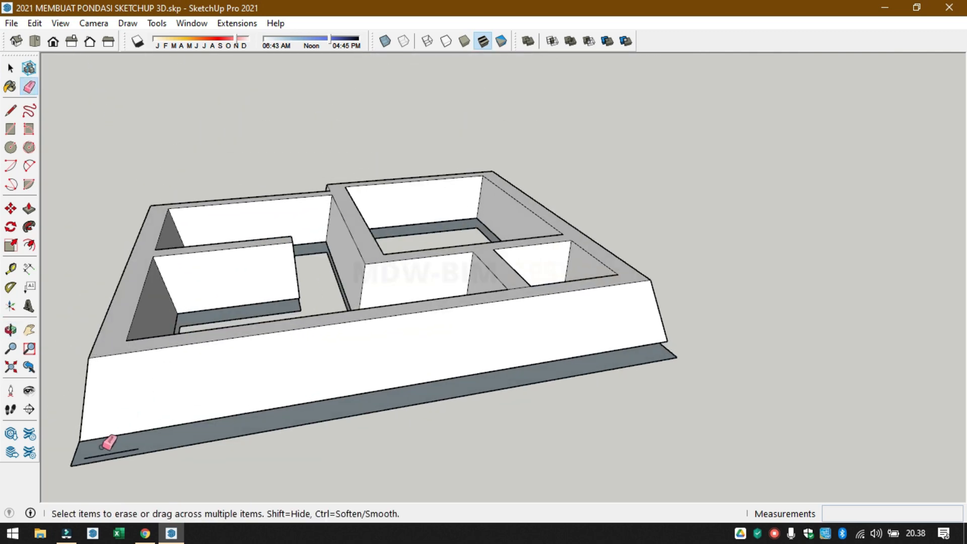
{"action": "key", "text": "space"}
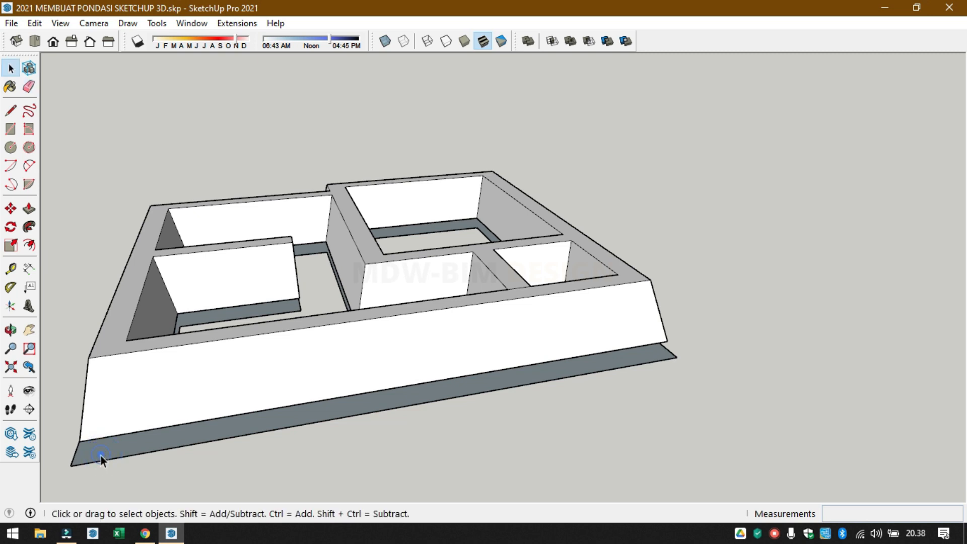
{"action": "key", "text": "p"}
{"action": "left_click", "coordinate": [101, 456]}
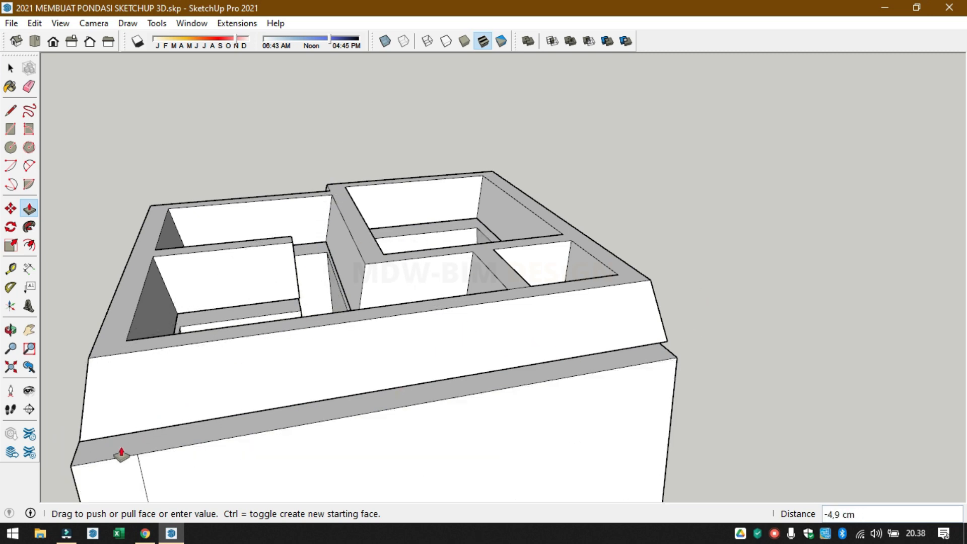
{"action": "key", "text": "Escape"}
- Reverse the widened base face so its front side points upward
{"action": "scroll", "coordinate": [41, 453], "scroll_direction": "up", "scroll_amount": 1}
{"action": "middle_click_drag", "start_coordinate": [90, 447], "coordinate": [184, 421]}
{"action": "key", "text": "space"}
{"action": "right_click", "coordinate": [212, 469]}
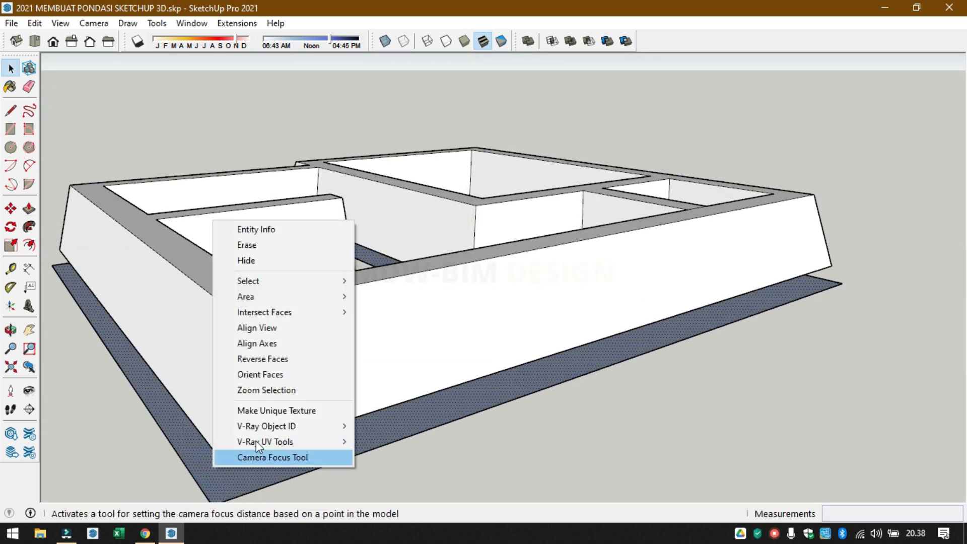
{"action": "left_click", "coordinate": [299, 361]}
- Push/Pull the base face up 20 cm to the foundation's underside and erase the stray vertical edge on its side
{"action": "key", "text": "p"}
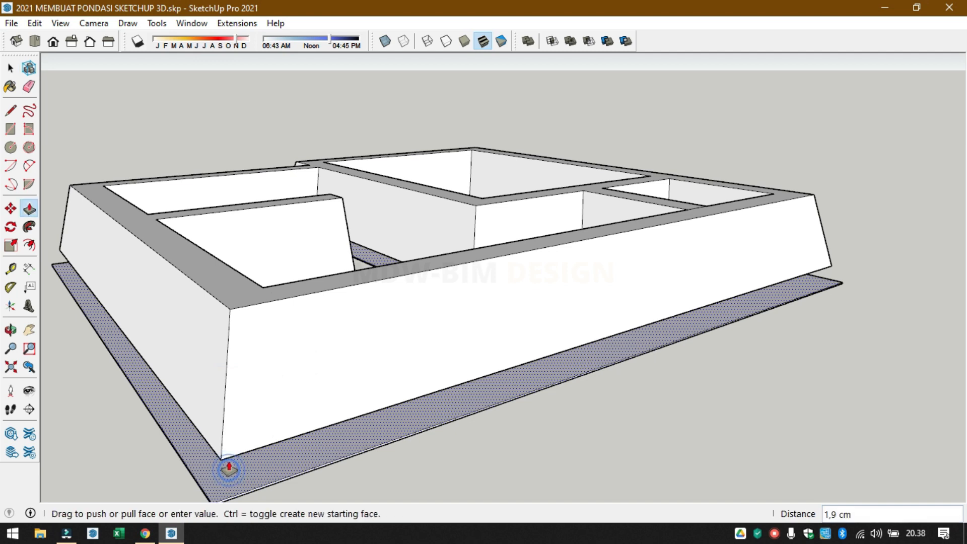
{"action": "left_click", "coordinate": [229, 471]}
{"action": "left_click", "coordinate": [219, 464]}
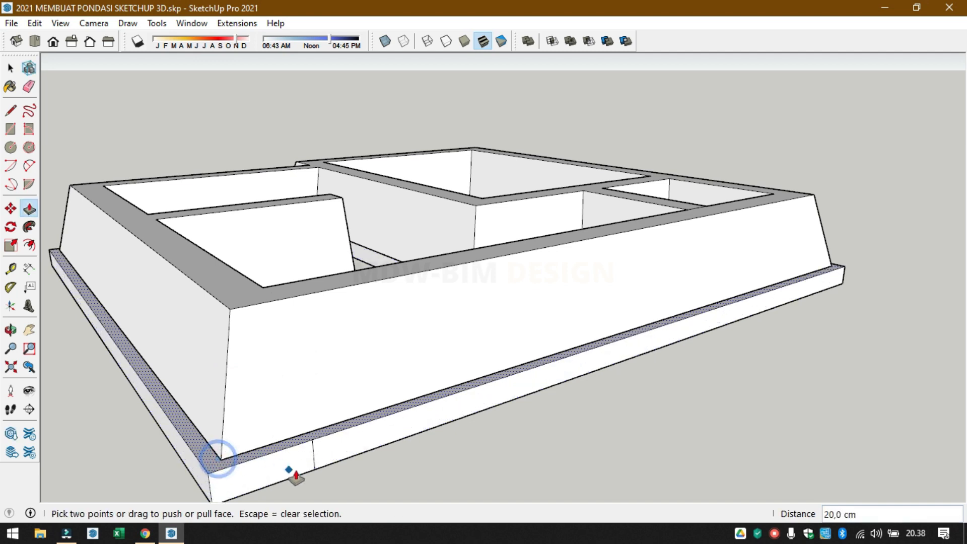
{"action": "key", "text": "space"}
{"action": "key", "text": "e"}
{"action": "left_click", "coordinate": [314, 454]}
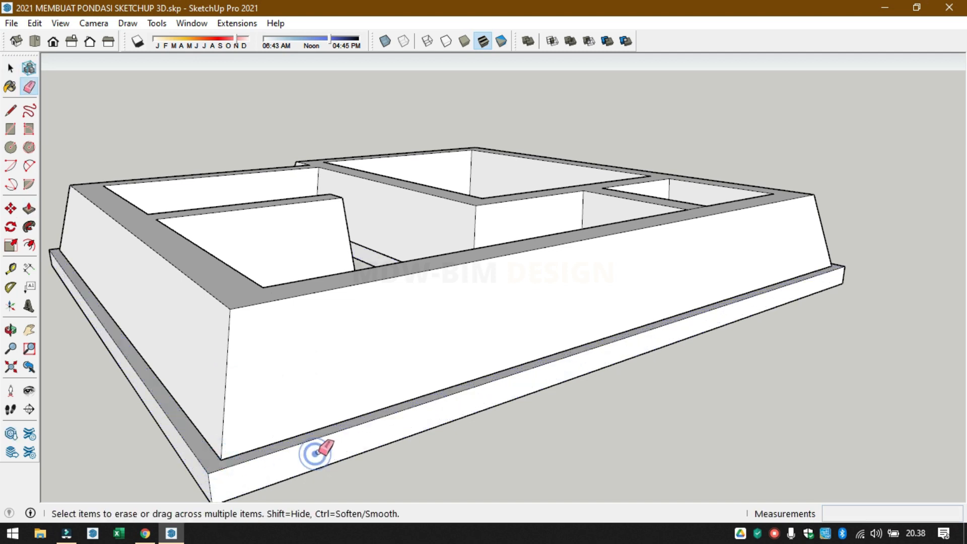
- Pull the base's short inner side face in the largest room inward so it projects beyond the foundation wall
{"action": "scroll", "coordinate": [316, 448], "scroll_direction": "down", "scroll_amount": 3}
{"action": "mouse_move", "coordinate": [119, 361]}
{"action": "middle_mouse_down"}
{"action": "mouse_move", "coordinate": [451, 429]}
{"action": "mouse_move", "coordinate": [738, 393]}
{"action": "mouse_move", "coordinate": [562, 454]}
{"action": "middle_mouse_up"}
{"action": "scroll", "coordinate": [426, 307], "scroll_direction": "up", "scroll_amount": 3}
{"action": "mouse_move", "coordinate": [425, 307]}
{"action": "middle_mouse_down"}
{"action": "mouse_move", "coordinate": [471, 335]}
{"action": "mouse_move", "coordinate": [650, 339]}
{"action": "middle_mouse_up"}
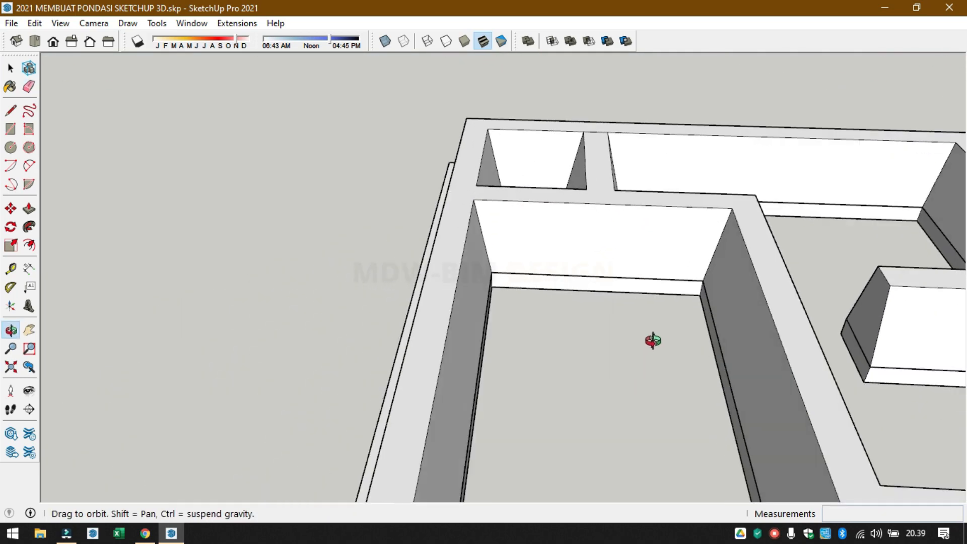
{"action": "scroll", "coordinate": [676, 324], "scroll_direction": "up", "scroll_amount": 3}
{"action": "key", "text": "space"}
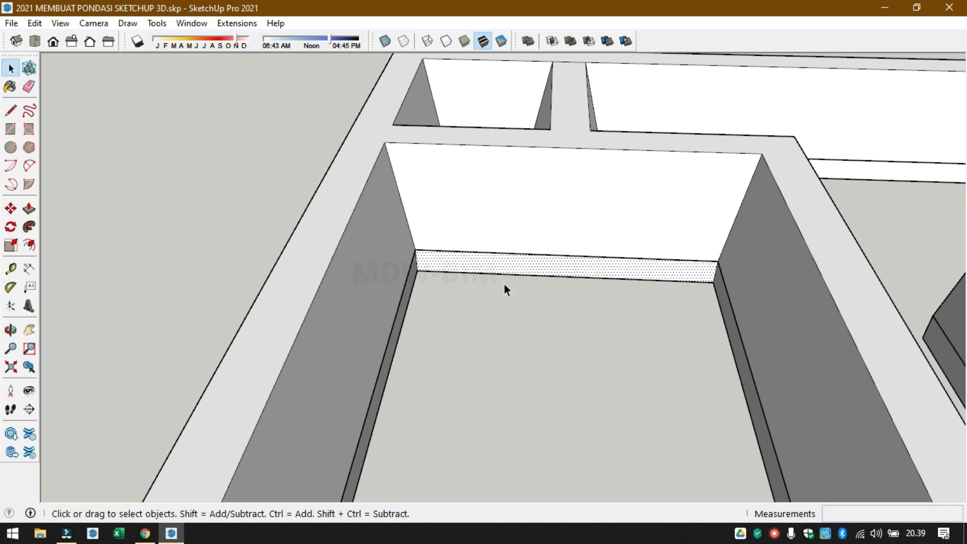
{"action": "key", "text": "p"}
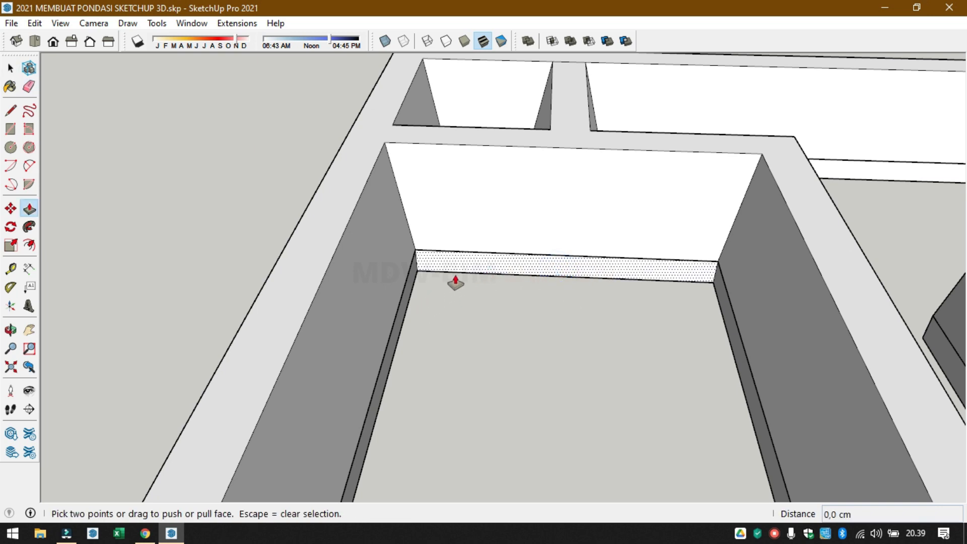
{"action": "left_click", "coordinate": [472, 262]}
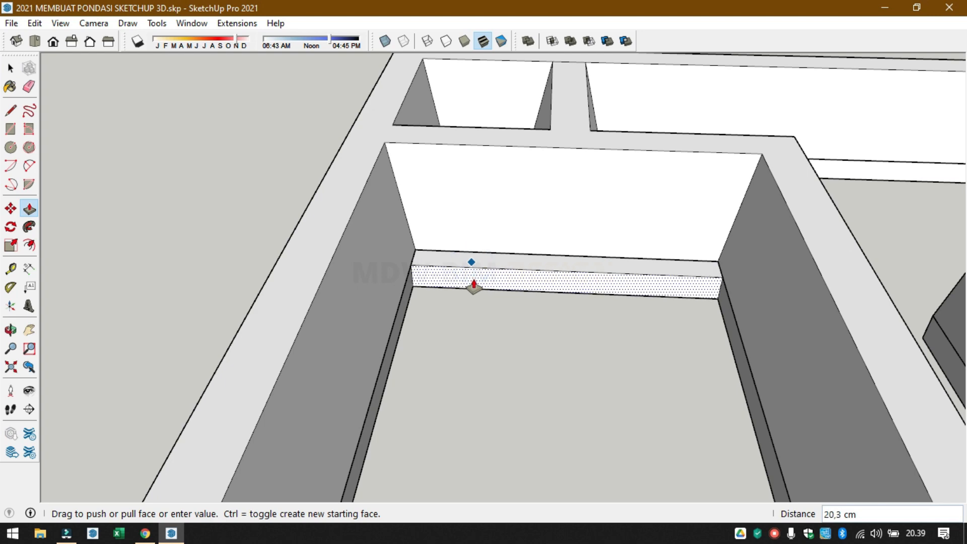
{"action": "key", "text": "Return"}
- Repeat the same inward pull on the base's adjacent long side and opposite short side in the largest room
{"action": "middle_click_drag", "start_coordinate": [403, 303], "coordinate": [289, 305]}
{"action": "key", "text": "space"}
{"action": "left_click", "coordinate": [300, 263]}
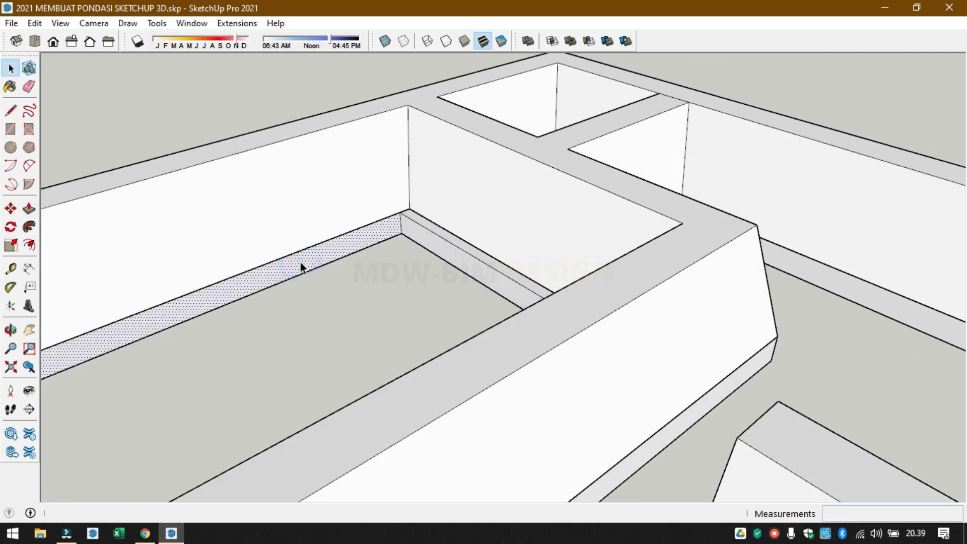
{"action": "key", "text": "p"}
{"action": "middle_click_drag", "start_coordinate": [300, 270], "coordinate": [154, 130]}
{"action": "scroll", "coordinate": [153, 130], "scroll_direction": "up", "scroll_amount": 3}
{"action": "double_click", "coordinate": [322, 88]}
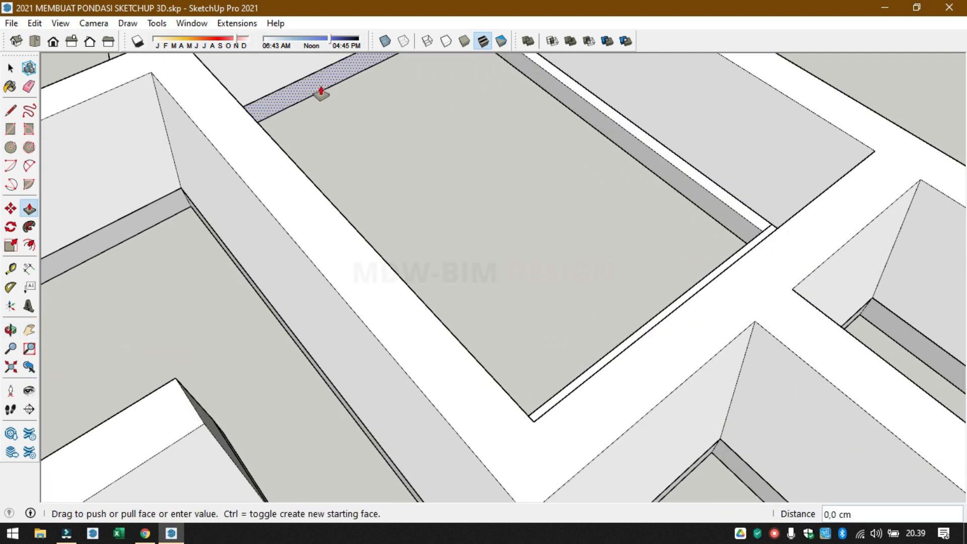
- Apply the same pull to the largest room's remaining base side and to a base side in the neighbouring room
{"action": "scroll", "coordinate": [678, 248], "scroll_direction": "down", "scroll_amount": 3}
{"action": "mouse_move", "coordinate": [680, 247]}
{"action": "middle_mouse_down"}
{"action": "mouse_move", "coordinate": [309, 268]}
{"action": "mouse_move", "coordinate": [583, 231]}
{"action": "mouse_move", "coordinate": [620, 234]}
{"action": "mouse_move", "coordinate": [668, 255]}
{"action": "middle_mouse_up"}
{"action": "scroll", "coordinate": [570, 229], "scroll_direction": "up", "scroll_amount": 2}
{"action": "double_click", "coordinate": [554, 224]}
{"action": "scroll", "coordinate": [559, 242], "scroll_direction": "down", "scroll_amount": 3}
{"action": "double_click", "coordinate": [375, 224]}
{"action": "middle_click_drag", "start_coordinate": [376, 218], "coordinate": [573, 249]}
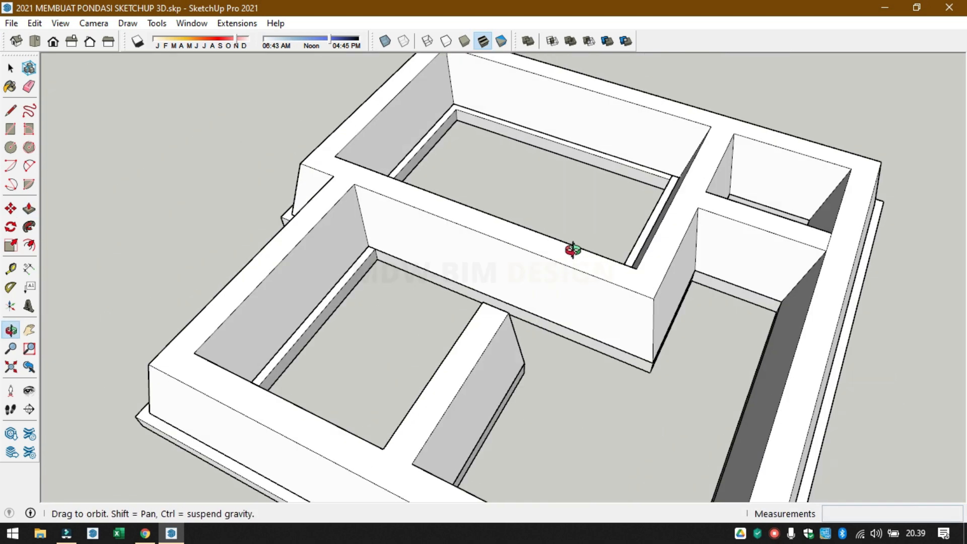
- Apply the same inward pull to the base sides still flush with the walls in the rooms on both sides of the partitions
{"action": "scroll", "coordinate": [393, 290], "scroll_direction": "up", "scroll_amount": 2}
{"action": "double_click", "coordinate": [406, 275]}
{"action": "middle_click_drag", "start_coordinate": [406, 274], "coordinate": [687, 188]}
{"action": "double_click", "coordinate": [609, 373]}
{"action": "double_click", "coordinate": [711, 246]}
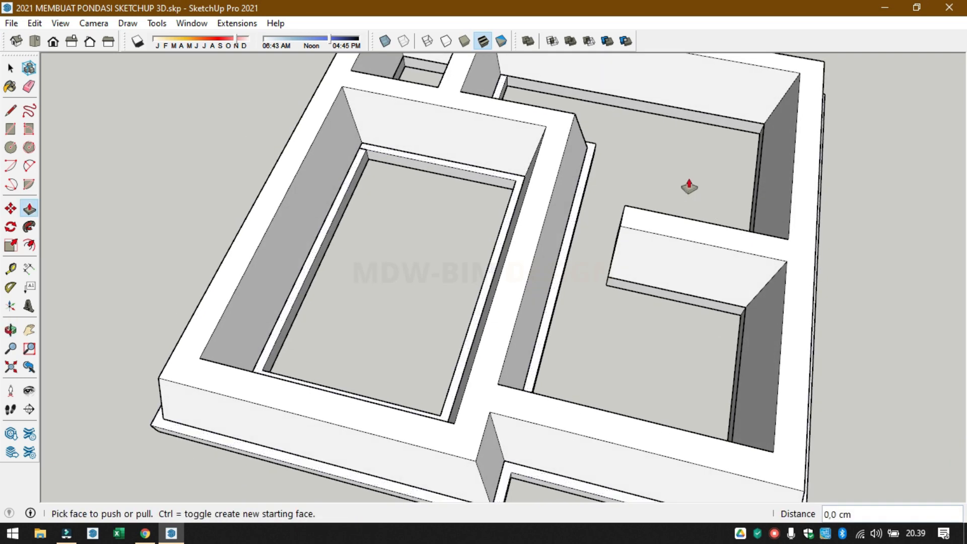
{"action": "scroll", "coordinate": [686, 188], "scroll_direction": "up", "scroll_amount": 2}
{"action": "double_click", "coordinate": [627, 112]}
{"action": "middle_click_drag", "start_coordinate": [577, 125], "coordinate": [772, 182]}
{"action": "scroll", "coordinate": [464, 156], "scroll_direction": "up", "scroll_amount": 4}
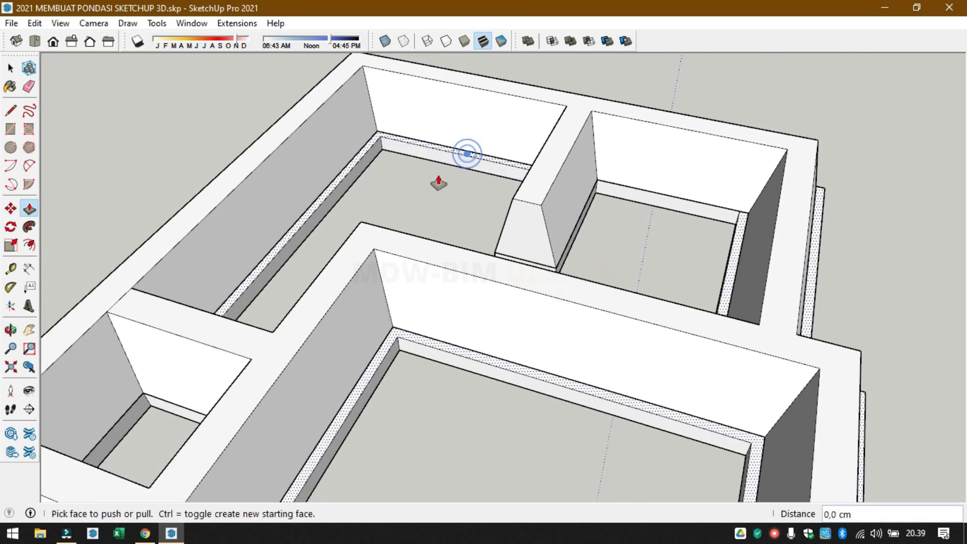
- Extend the base with the same pull around the free end and sides of the short partition wall
{"action": "middle_click_drag", "start_coordinate": [464, 155], "coordinate": [462, 261]}
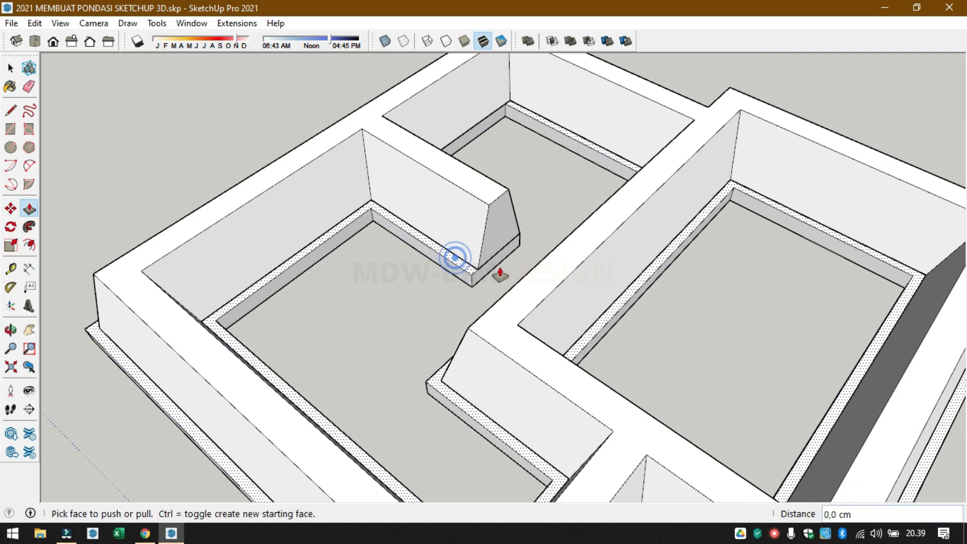
{"action": "middle_click_drag", "start_coordinate": [600, 244], "coordinate": [449, 268]}
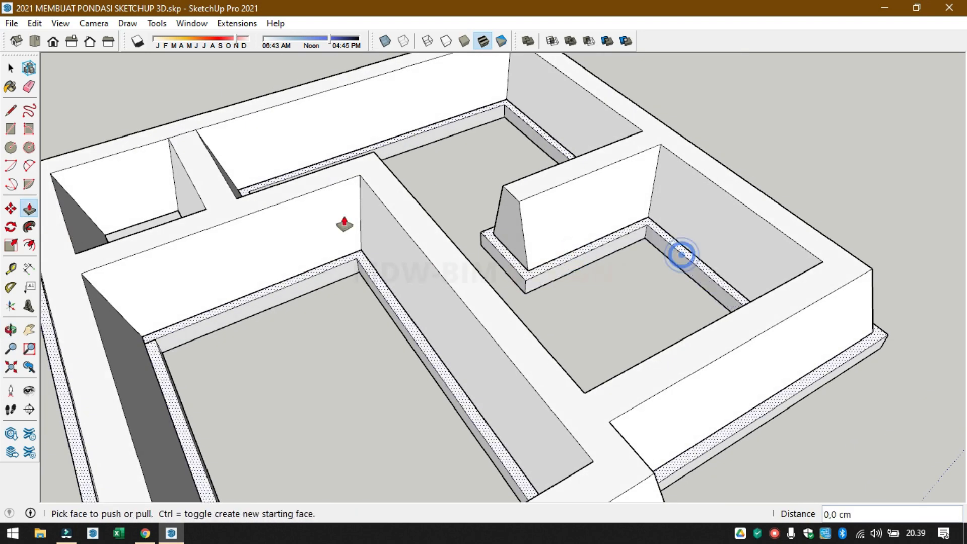
{"action": "middle_click_drag", "start_coordinate": [680, 255], "coordinate": [383, 375]}
{"action": "scroll", "coordinate": [464, 262], "scroll_direction": "down", "scroll_amount": 2}
{"action": "scroll", "coordinate": [590, 424], "scroll_direction": "up", "scroll_amount": 3}
- Apply the same pull to the base's inner sides in the smallest corner room
{"action": "middle_click_drag", "start_coordinate": [589, 423], "coordinate": [799, 117]}
{"action": "scroll", "coordinate": [405, 132], "scroll_direction": "up", "scroll_amount": 3}
{"action": "scroll", "coordinate": [368, 179], "scroll_direction": "down", "scroll_amount": 3}
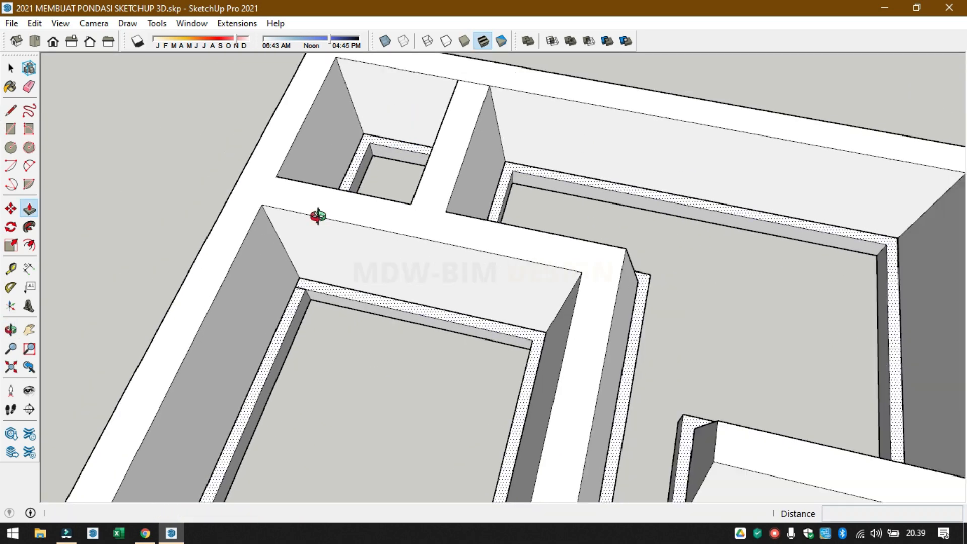
{"action": "middle_click_drag", "start_coordinate": [317, 216], "coordinate": [779, 235]}
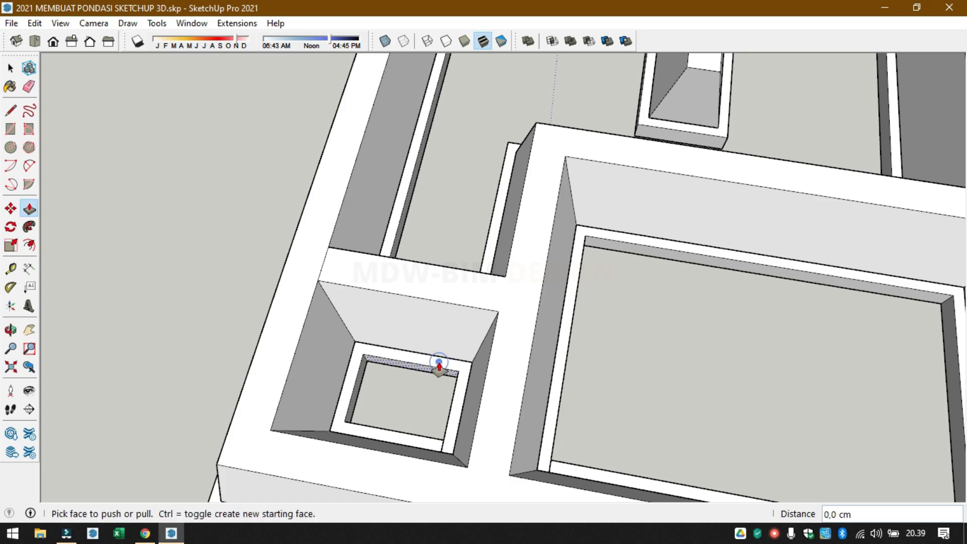
{"action": "scroll", "coordinate": [439, 367], "scroll_direction": "down", "scroll_amount": 3}
{"action": "middle_click_drag", "start_coordinate": [438, 328], "coordinate": [701, 236]}
- On the base's underside, draw a line joining the corner of the smallest room's opening to the corner of the adjacent opening
{"action": "middle_click_drag", "start_coordinate": [411, 69], "coordinate": [255, 155]}
{"action": "scroll", "coordinate": [373, 182], "scroll_direction": "up", "scroll_amount": 5}
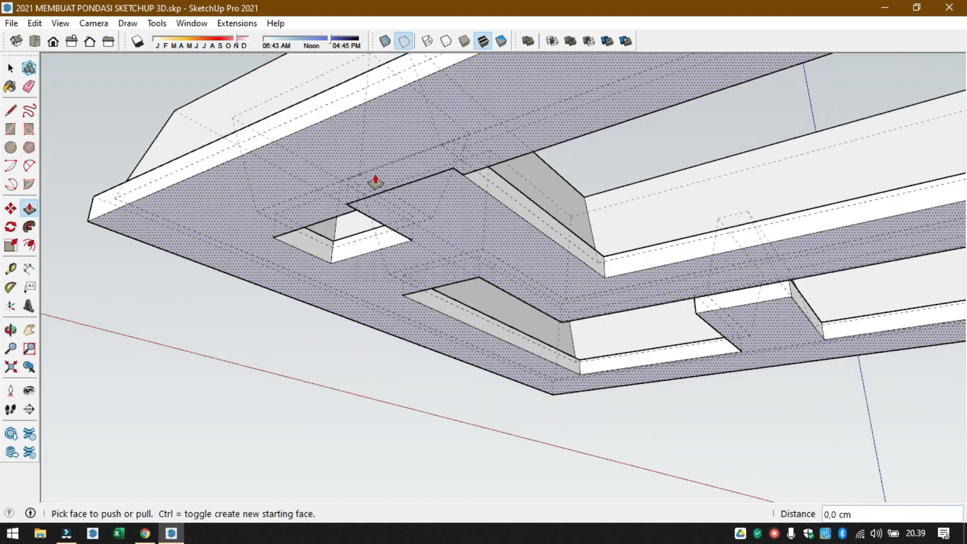
{"action": "middle_click_drag", "start_coordinate": [374, 181], "coordinate": [255, 108]}
{"action": "scroll", "coordinate": [286, 255], "scroll_direction": "up", "scroll_amount": 3}
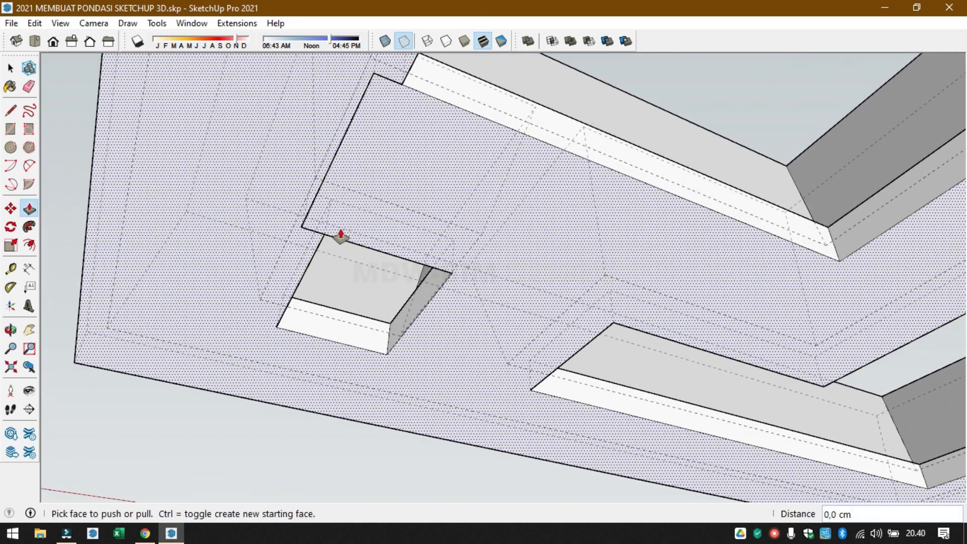
{"action": "key", "text": "space"}
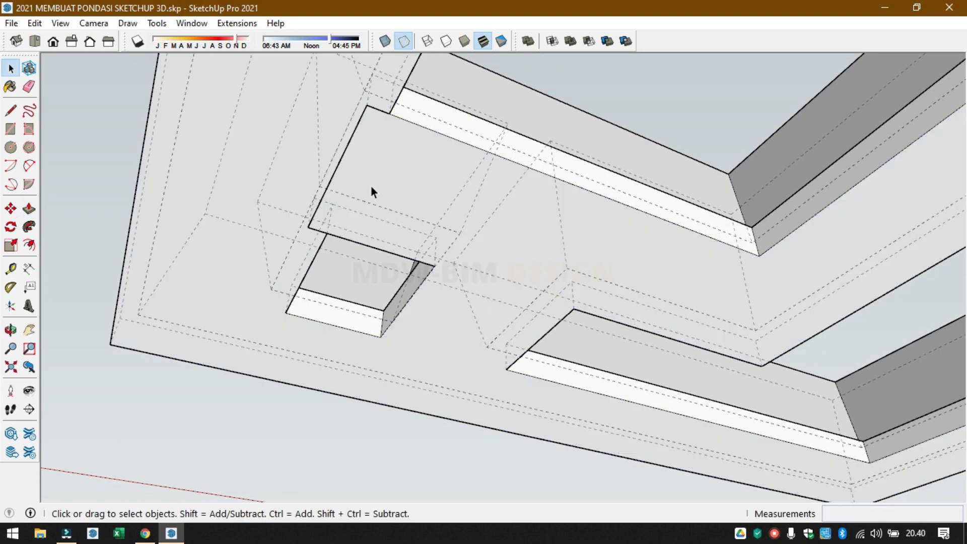
{"action": "key", "text": "l"}
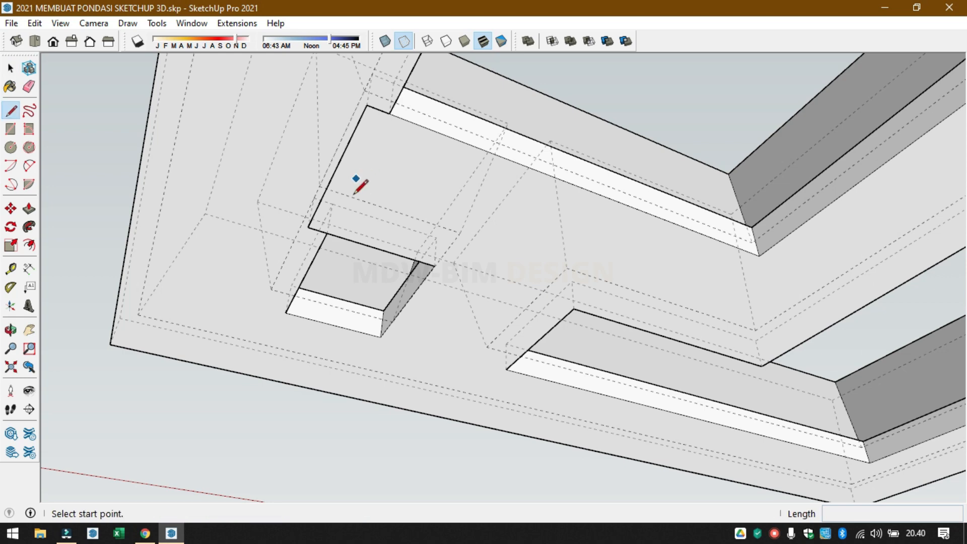
{"action": "left_click", "coordinate": [327, 233]}
{"action": "left_click", "coordinate": [390, 113]}
{"action": "key", "text": "space"}
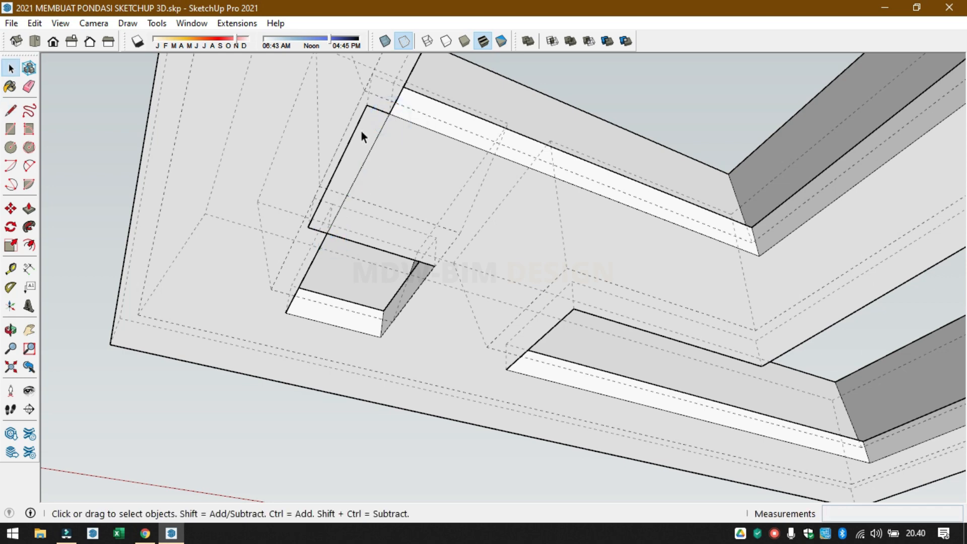
- Delete the overlapping base edge that runs parallel to the new line on the underside
{"action": "left_click", "coordinate": [354, 128]}
{"action": "middle_click_drag", "start_coordinate": [355, 128], "coordinate": [334, 157]}
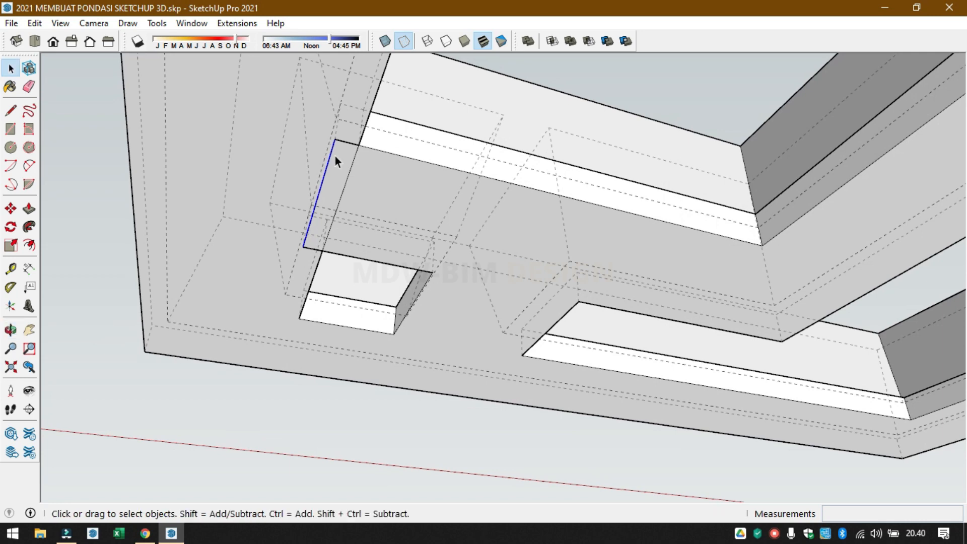
{"action": "key", "text": "Delete"}
- Select the line left between the smallest room's opening and its neighbour on the underside, and turn off Back Edges display
{"action": "middle_click_drag", "start_coordinate": [313, 264], "coordinate": [486, 242]}
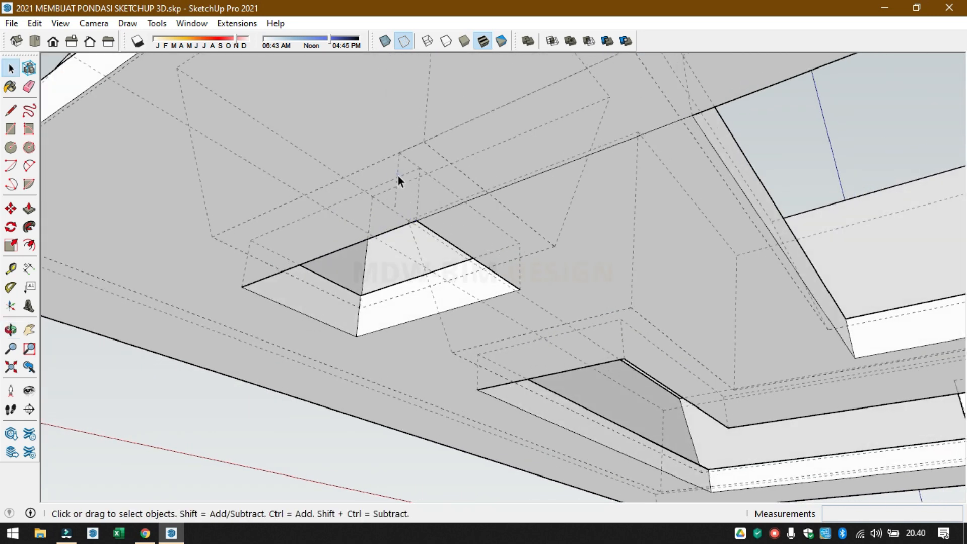
{"action": "middle_click_drag", "start_coordinate": [408, 160], "coordinate": [304, 153]}
{"action": "middle_click_drag", "start_coordinate": [379, 154], "coordinate": [365, 130]}
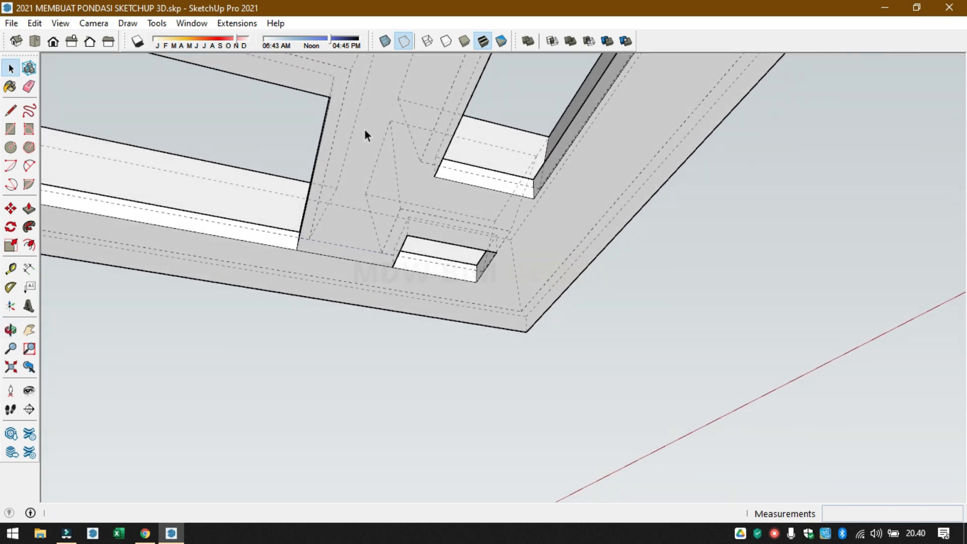
{"action": "left_click", "coordinate": [347, 261]}
{"action": "middle_click_drag", "start_coordinate": [351, 262], "coordinate": [421, 266]}
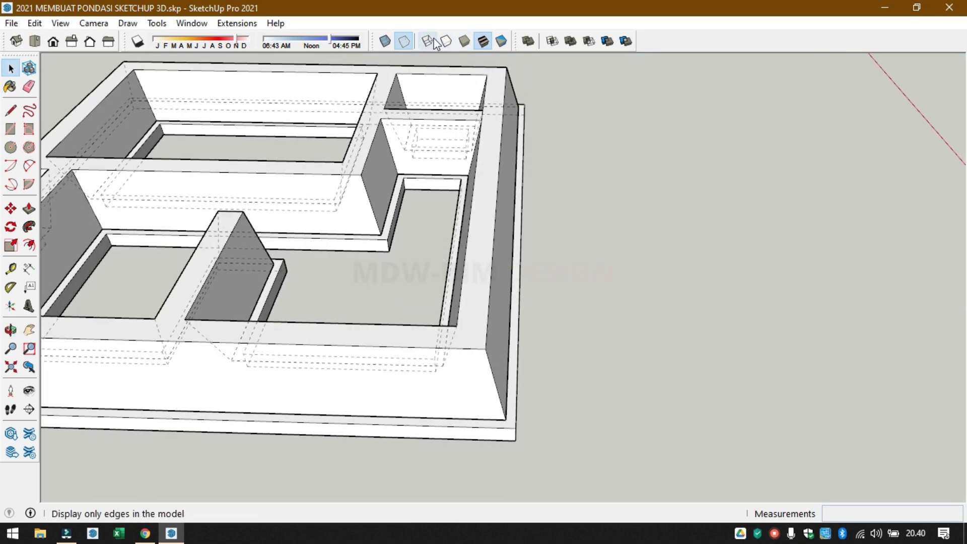
{"action": "left_click", "coordinate": [404, 41]}
- Select all connected geometry of the base and make it a group
{"action": "scroll", "coordinate": [440, 116], "scroll_direction": "down", "scroll_amount": 3}
{"action": "middle_click_drag", "start_coordinate": [454, 154], "coordinate": [508, 334]}
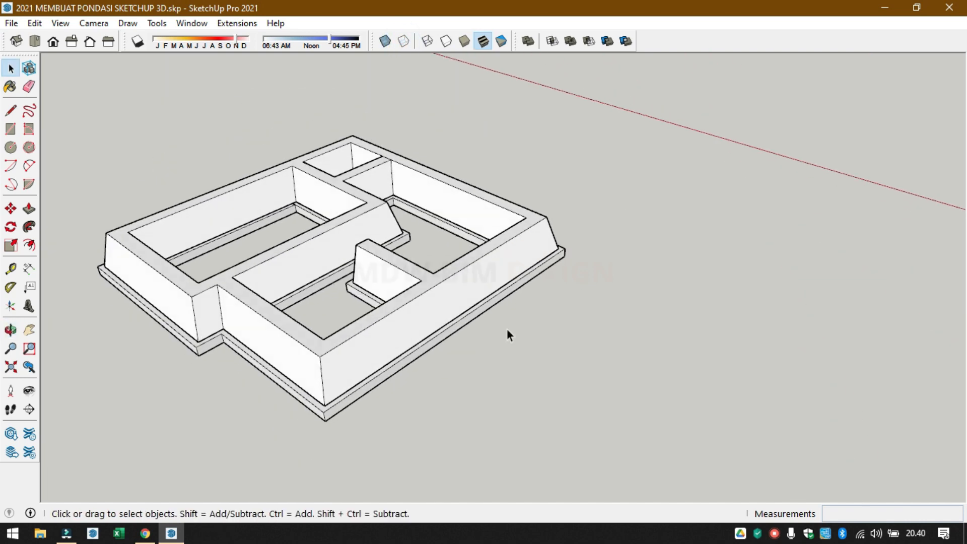
{"action": "triple_click", "coordinate": [362, 392]}
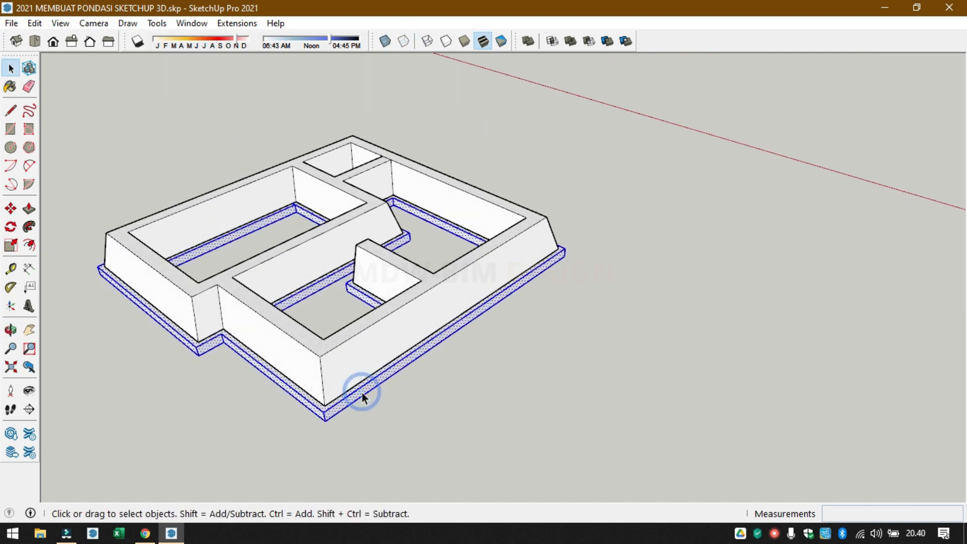
{"action": "right_click", "coordinate": [362, 392]}
{"action": "left_click", "coordinate": [460, 241]}
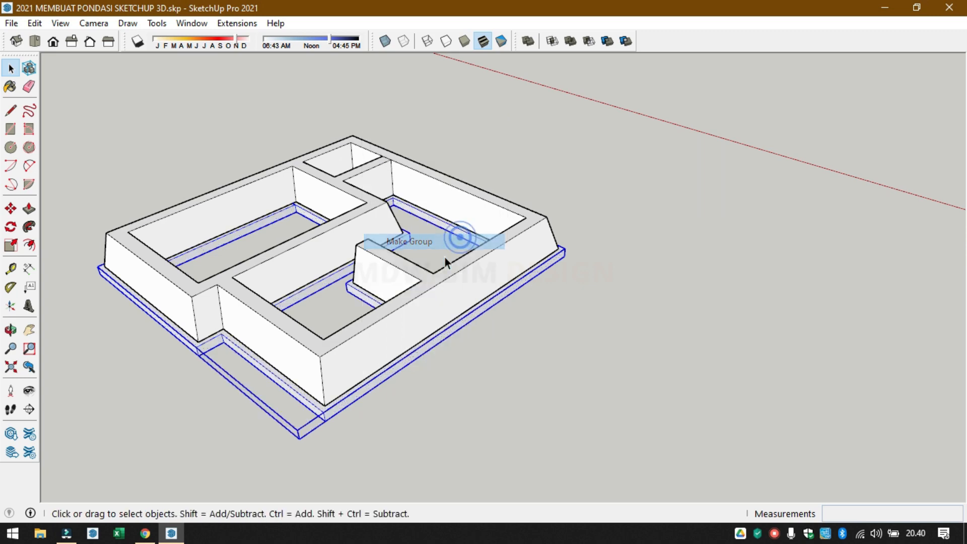
{"action": "left_click", "coordinate": [479, 402]}
- Examine the grouped foundation and base, along with the smaller foundation model placed nearer the origin
{"action": "middle_click_drag", "start_coordinate": [478, 403], "coordinate": [303, 362]}
{"action": "scroll", "coordinate": [363, 401], "scroll_direction": "up", "scroll_amount": 2}
{"action": "scroll", "coordinate": [276, 335], "scroll_direction": "up", "scroll_amount": 3}
{"action": "left_click", "coordinate": [276, 337]}
{"action": "scroll", "coordinate": [296, 319], "scroll_direction": "down", "scroll_amount": 5}
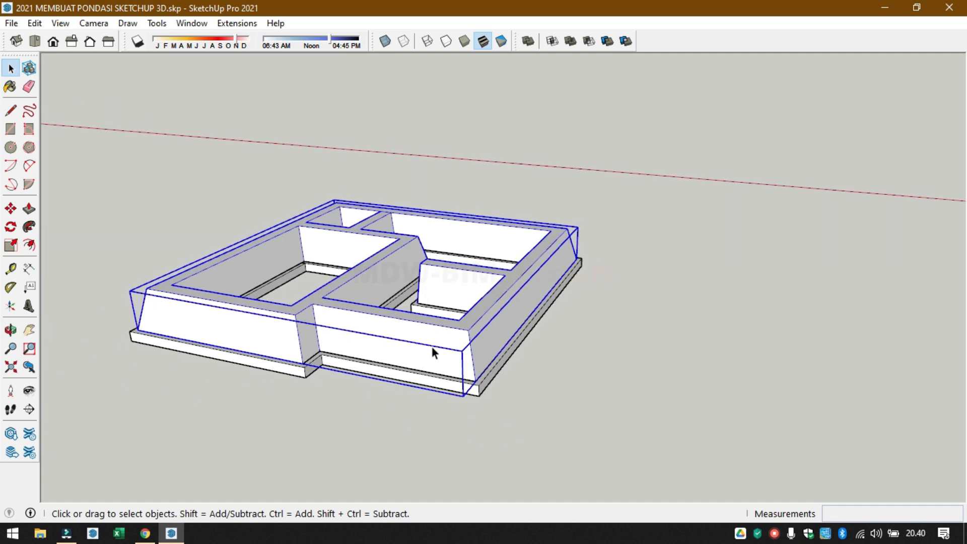
{"action": "middle_click_drag", "start_coordinate": [512, 357], "coordinate": [529, 318]}
{"action": "scroll", "coordinate": [605, 328], "scroll_direction": "down", "scroll_amount": 6}
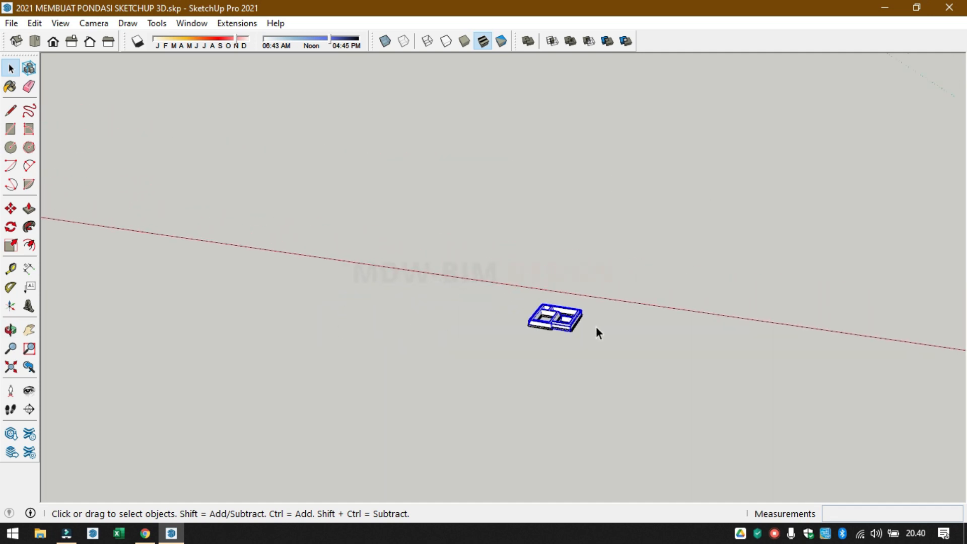
{"action": "middle_click_drag", "start_coordinate": [657, 352], "coordinate": [406, 352]}
{"action": "scroll", "coordinate": [611, 316], "scroll_direction": "up", "scroll_amount": 5}
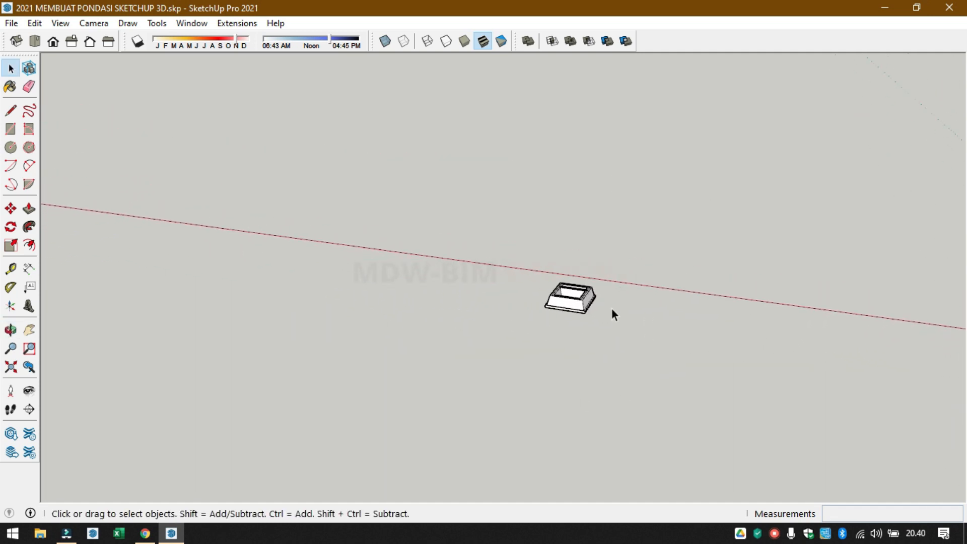
{"action": "scroll", "coordinate": [579, 295], "scroll_direction": "up", "scroll_amount": 5}
{"action": "middle_click_drag", "start_coordinate": [564, 308], "coordinate": [596, 277]}
{"action": "scroll", "coordinate": [747, 294], "scroll_direction": "down", "scroll_amount": 8}
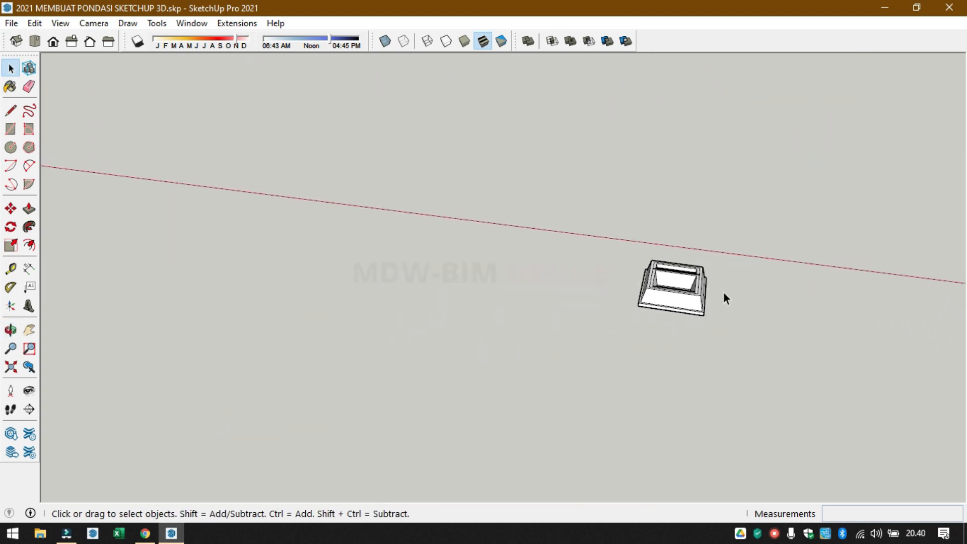
{"action": "scroll", "coordinate": [567, 309], "scroll_direction": "down", "scroll_amount": 4}
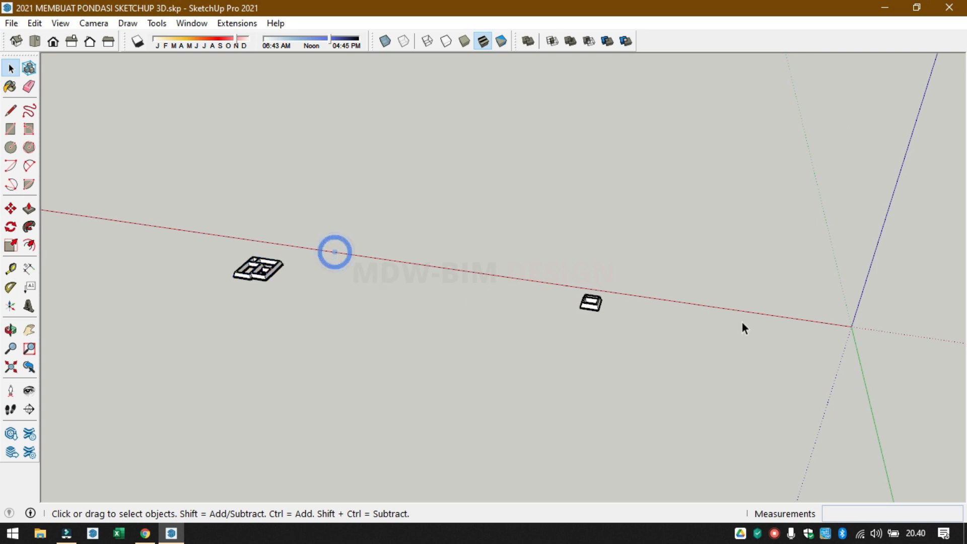
{"action": "middle_click_drag", "start_coordinate": [744, 328], "coordinate": [246, 319]}
{"action": "middle_click_drag", "start_coordinate": [748, 270], "coordinate": [639, 240]}
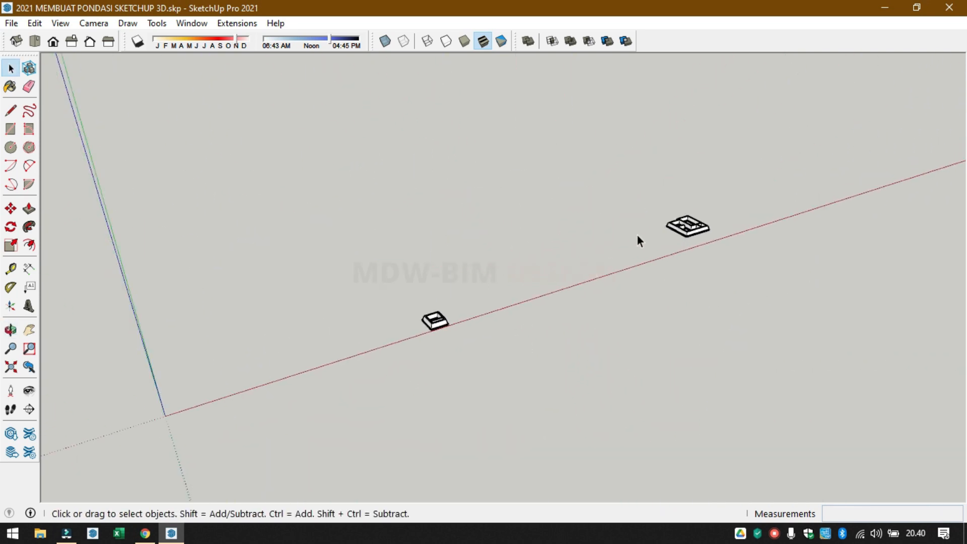
- Unhide all hidden objects in the model
{"action": "left_click", "coordinate": [33, 23]}
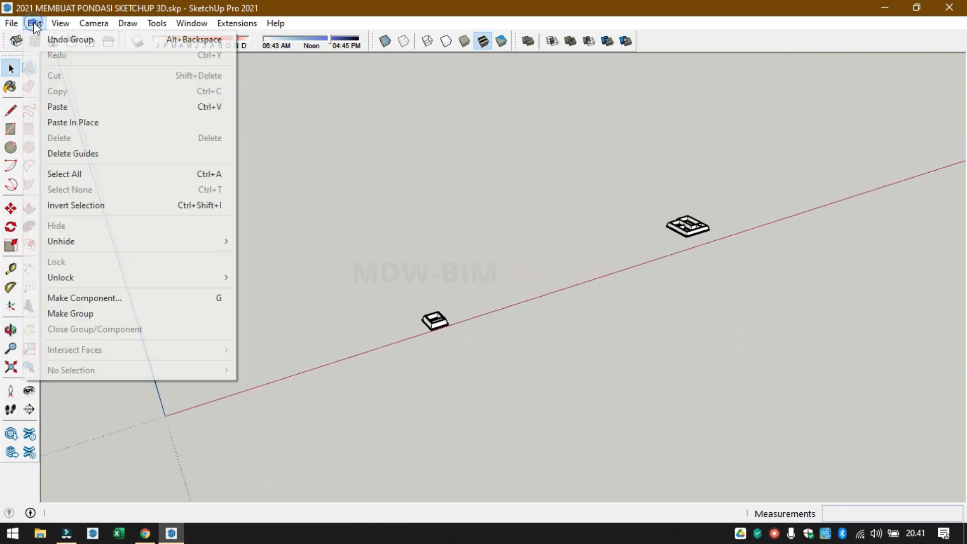
{"action": "mouse_move", "coordinate": [179, 249]}
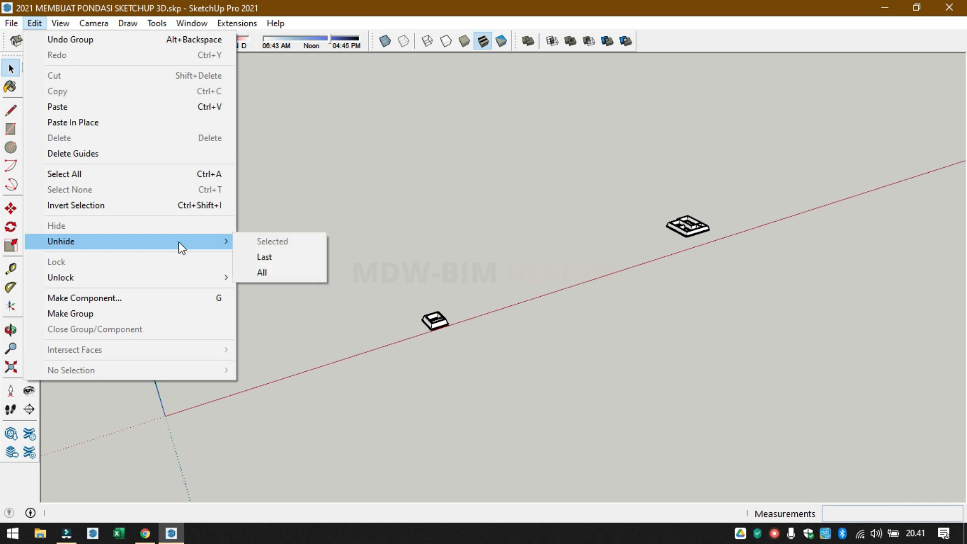
{"action": "left_click", "coordinate": [277, 276]}
{"action": "scroll", "coordinate": [341, 265], "scroll_direction": "down", "scroll_amount": 3}
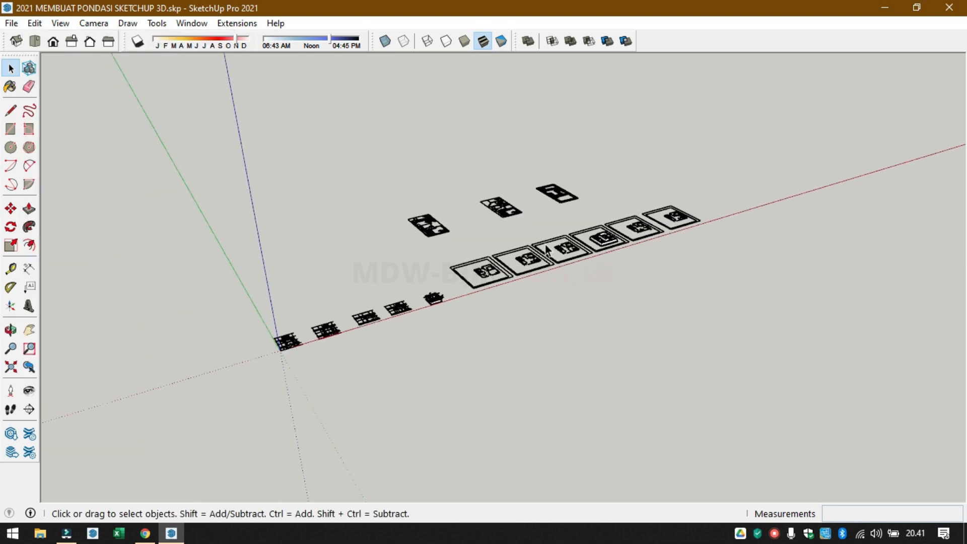
- Examine the layout of the foundation plan drawing among the unhidden drawings
{"action": "scroll", "coordinate": [591, 218], "scroll_direction": "up", "scroll_amount": 5}
{"action": "scroll", "coordinate": [615, 270], "scroll_direction": "up", "scroll_amount": 3}
{"action": "middle_click_drag", "start_coordinate": [583, 305], "coordinate": [445, 413], "text": "shift"}
{"action": "scroll", "coordinate": [357, 206], "scroll_direction": "up", "scroll_amount": 1}
{"action": "scroll", "coordinate": [356, 196], "scroll_direction": "up", "scroll_amount": 3}
{"action": "scroll", "coordinate": [377, 244], "scroll_direction": "up", "scroll_amount": 3}
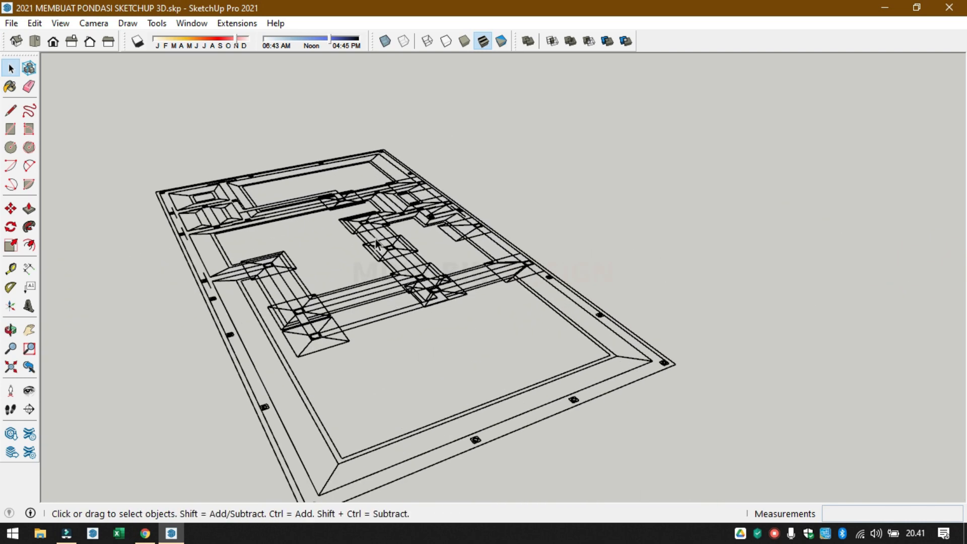
{"action": "scroll", "coordinate": [327, 353], "scroll_direction": "up", "scroll_amount": 3}
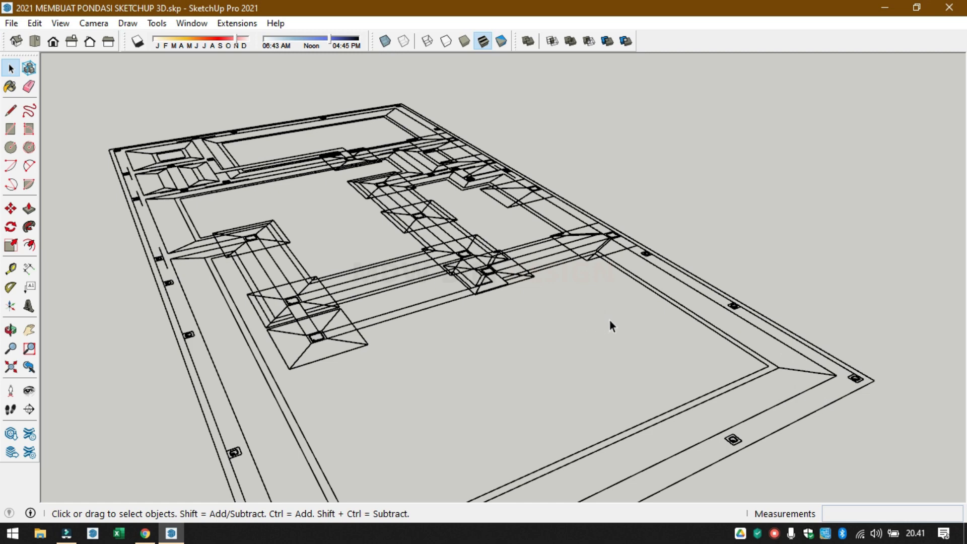
{"action": "scroll", "coordinate": [537, 209], "scroll_direction": "down", "scroll_amount": 6}
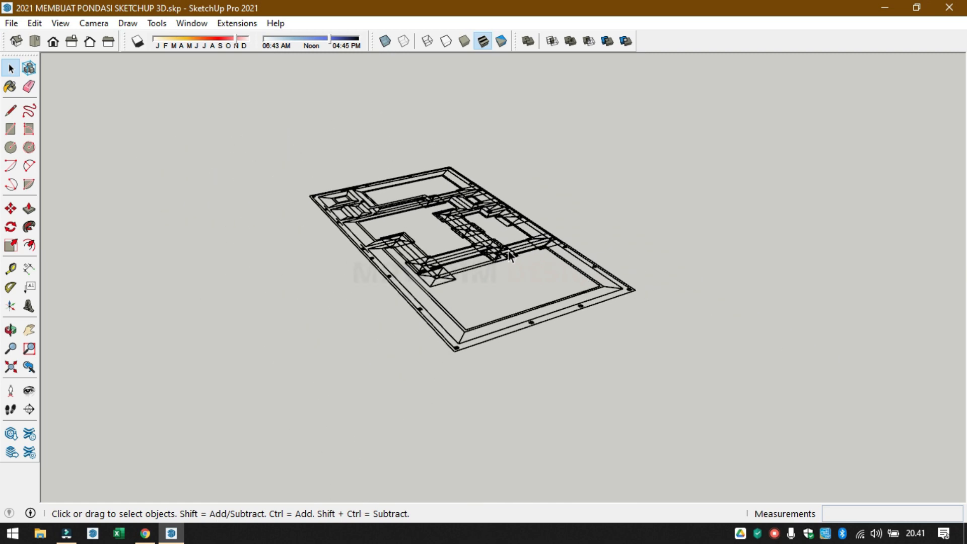
{"action": "middle_click_drag", "start_coordinate": [685, 272], "coordinate": [372, 281]}
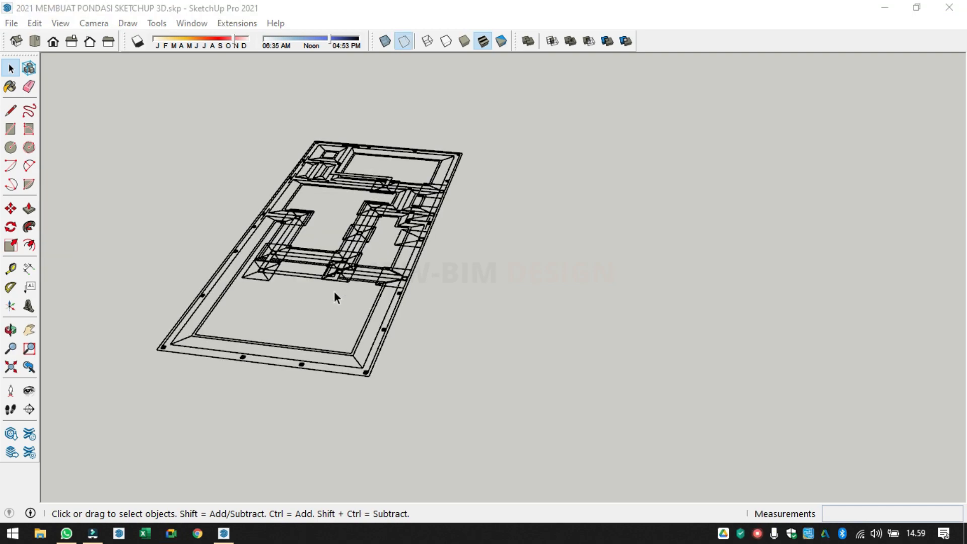
- Inspect the footing and column positions on the foundation plan, and review the whole set of drawings
{"action": "scroll", "coordinate": [277, 258], "scroll_direction": "up", "scroll_amount": 5}
{"action": "scroll", "coordinate": [303, 288], "scroll_direction": "down", "scroll_amount": 3}
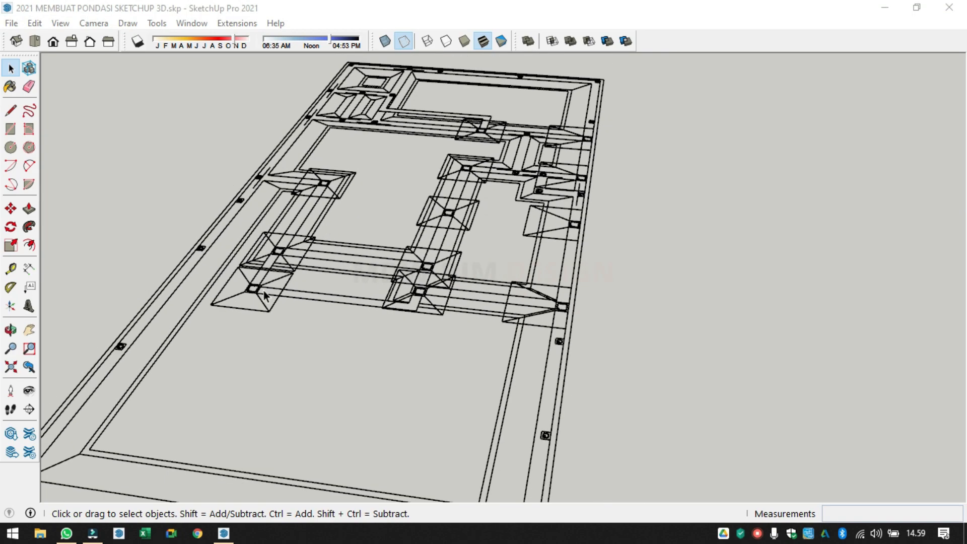
{"action": "scroll", "coordinate": [303, 286], "scroll_direction": "up", "scroll_amount": 3}
{"action": "middle_click_drag", "start_coordinate": [303, 286], "coordinate": [660, 295]}
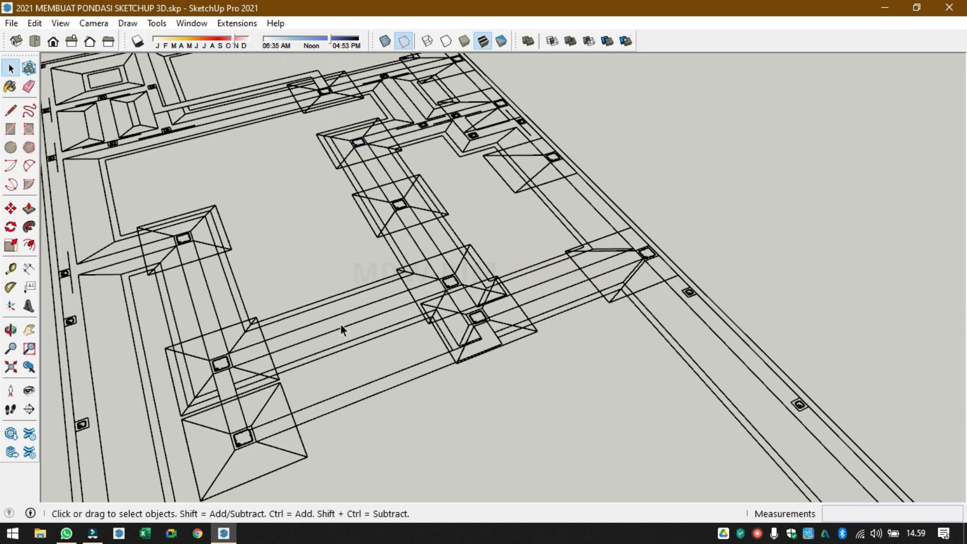
{"action": "middle_click_drag", "start_coordinate": [181, 297], "coordinate": [382, 347]}
{"action": "scroll", "coordinate": [531, 291], "scroll_direction": "down", "scroll_amount": 5}
{"action": "middle_click_drag", "start_coordinate": [530, 291], "coordinate": [388, 320]}
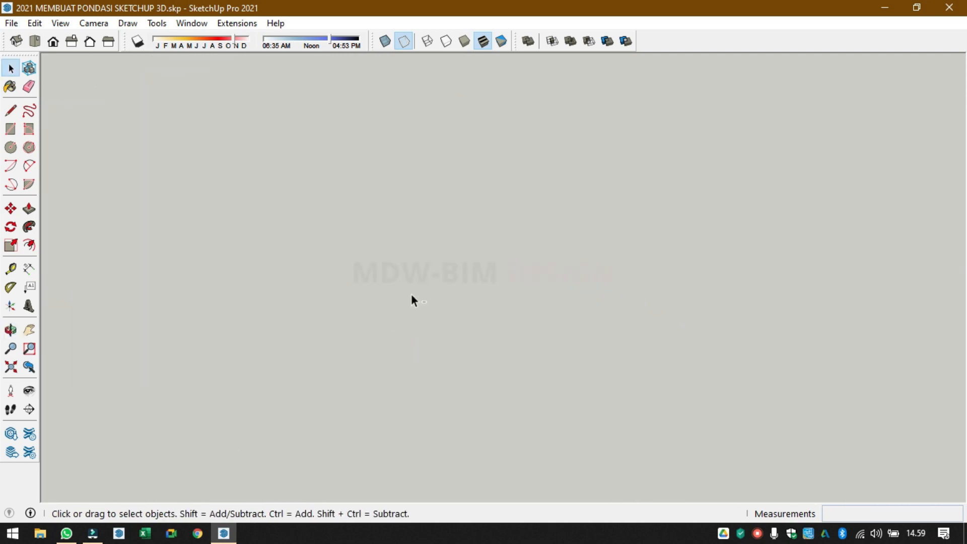
{"action": "key", "text": "shift+z"}
{"action": "scroll", "coordinate": [70, 374], "scroll_direction": "up", "scroll_amount": 5}
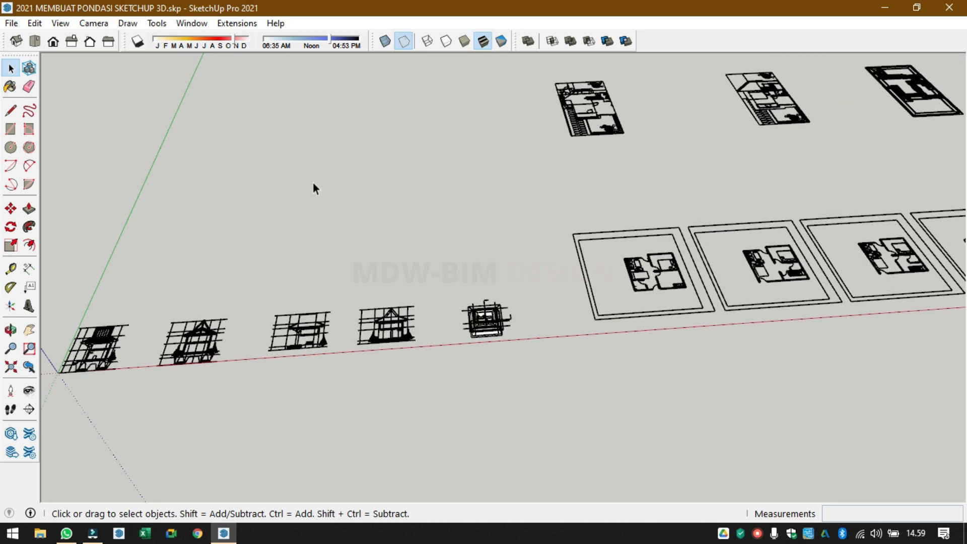
- Check the model from the left and right standard views, and switch to the back view at the end of the site outline
{"action": "scroll", "coordinate": [338, 188], "scroll_direction": "down", "scroll_amount": 3}
{"action": "left_click", "coordinate": [93, 23]}
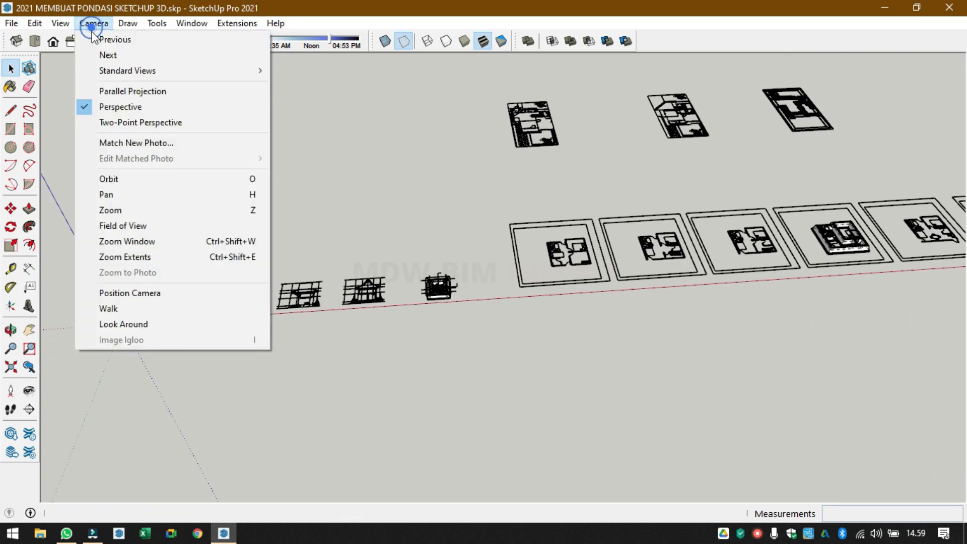
{"action": "left_click", "coordinate": [107, 105]}
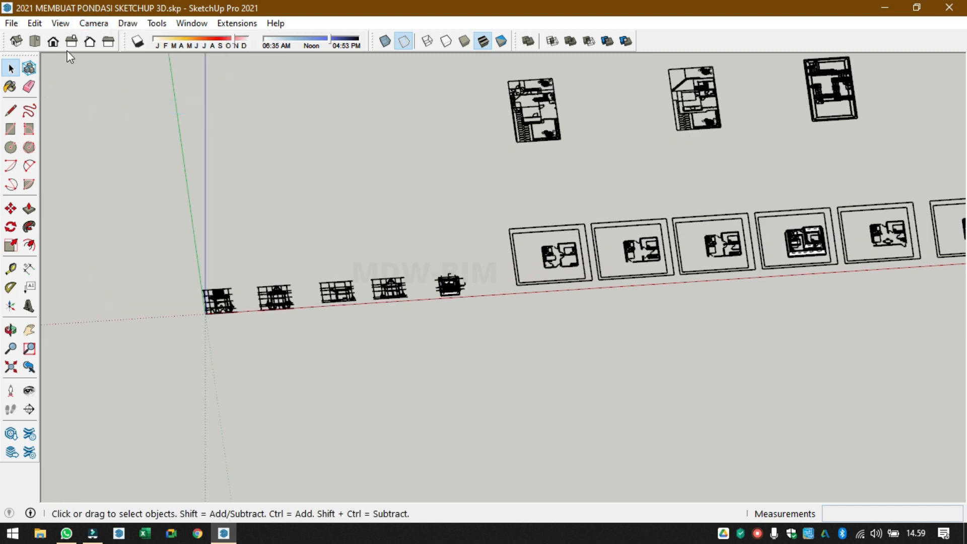
{"action": "left_click", "coordinate": [104, 48]}
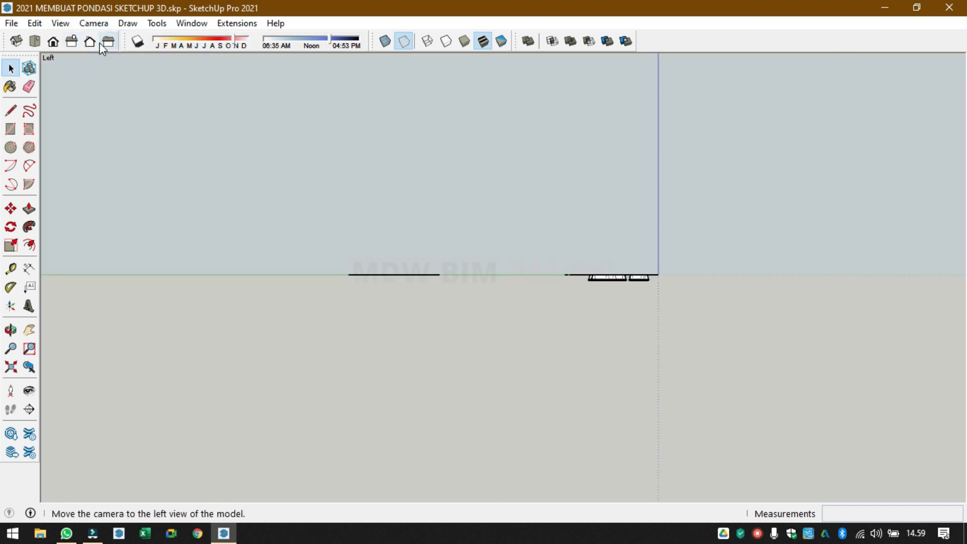
{"action": "mouse_move", "coordinate": [355, 282]}
{"action": "middle_mouse_down"}
{"action": "mouse_move", "coordinate": [356, 270]}
{"action": "mouse_move", "coordinate": [358, 298]}
{"action": "middle_mouse_up"}
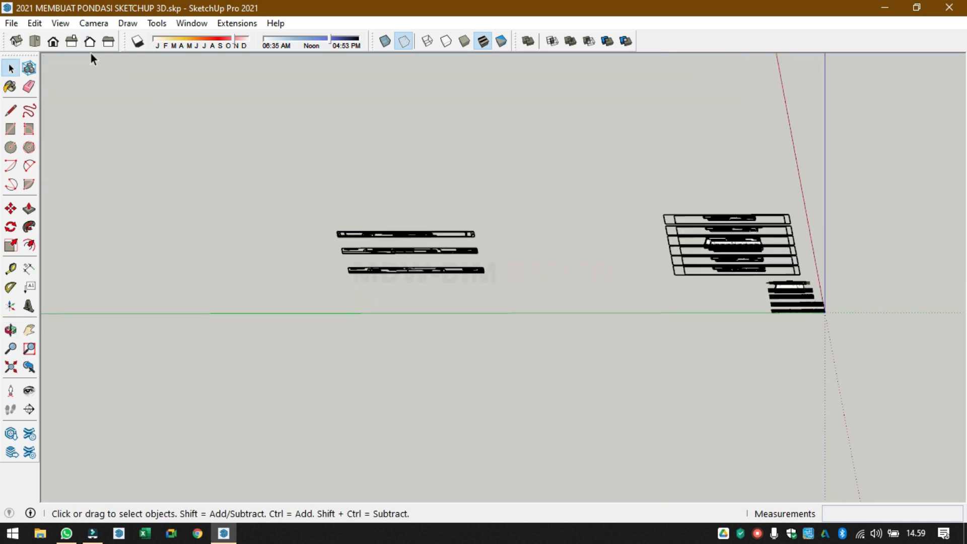
{"action": "left_click", "coordinate": [72, 42]}
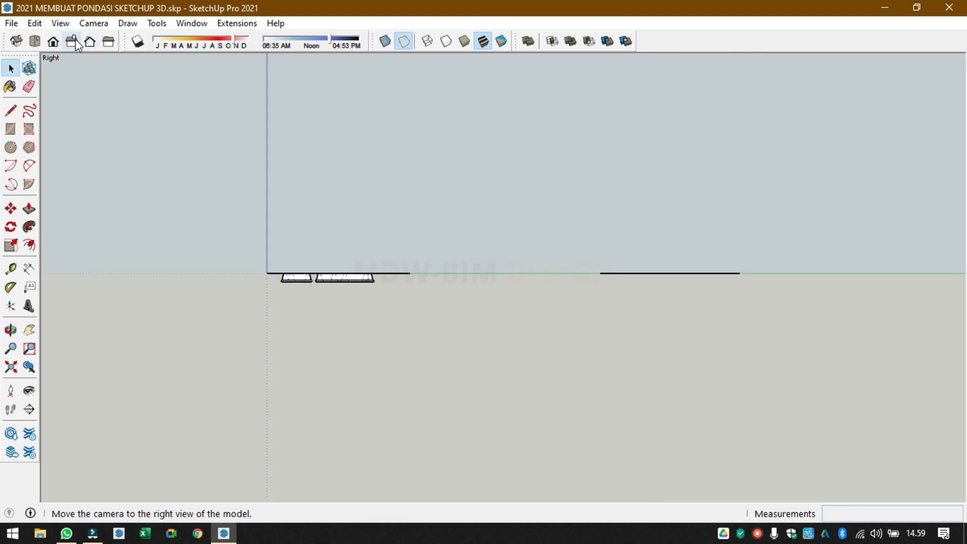
{"action": "left_click", "coordinate": [96, 43]}
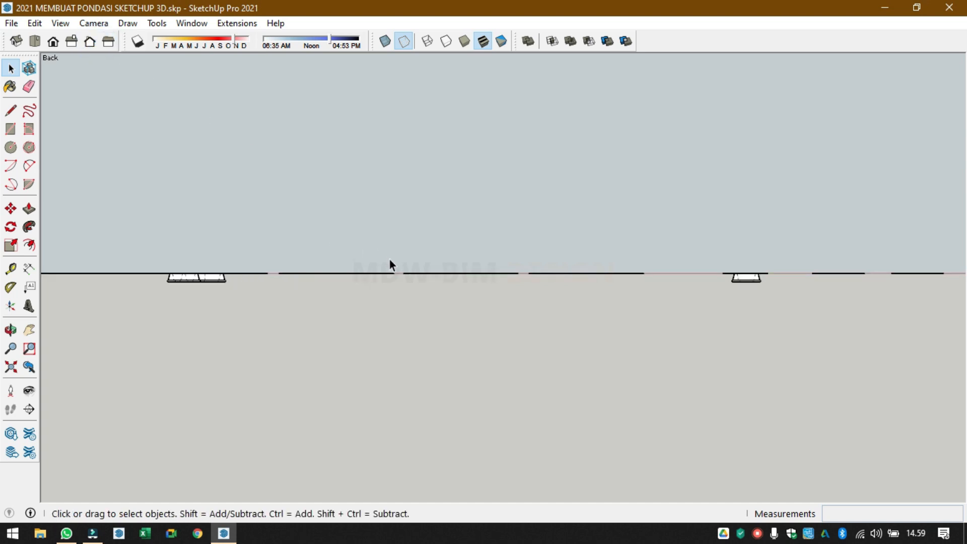
{"action": "mouse_move", "coordinate": [302, 234]}
{"action": "middle_mouse_down", "text": "shift"}
{"action": "mouse_move", "coordinate": [695, 292]}
{"action": "mouse_move", "coordinate": [771, 276]}
{"action": "middle_mouse_up", "text": "shift"}
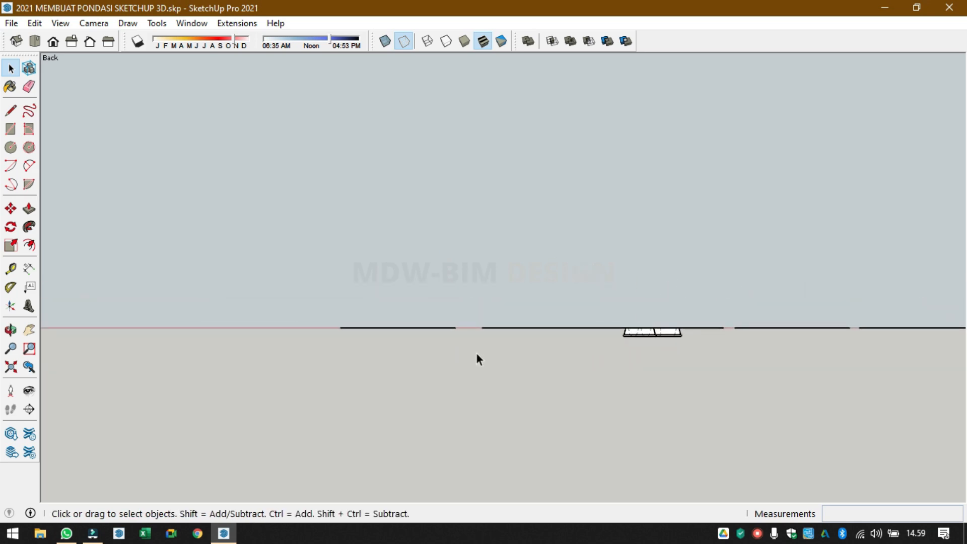
{"action": "scroll", "coordinate": [326, 326], "scroll_direction": "up", "scroll_amount": 6}
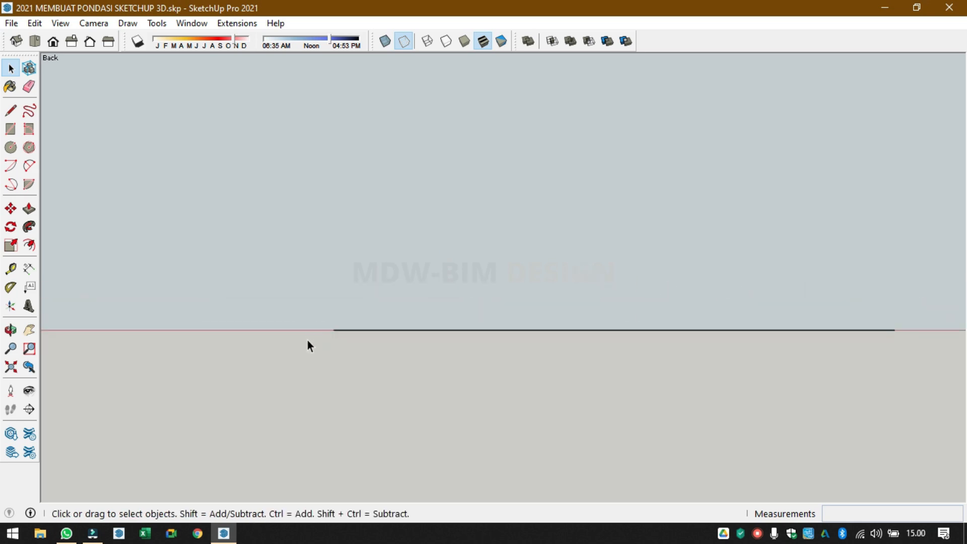
{"action": "key", "text": "r"}
{"action": "left_click", "coordinate": [340, 328]}
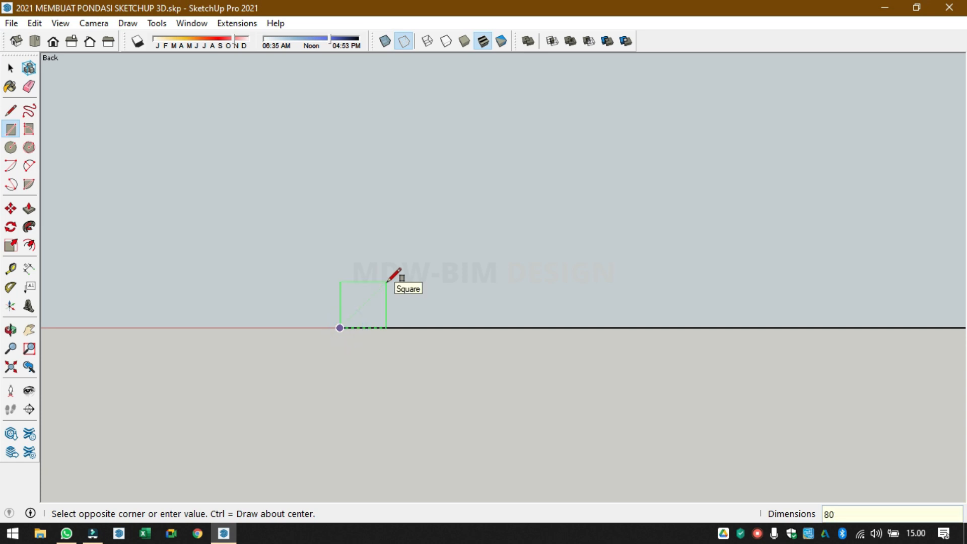
{"action": "key", "text": "l"}
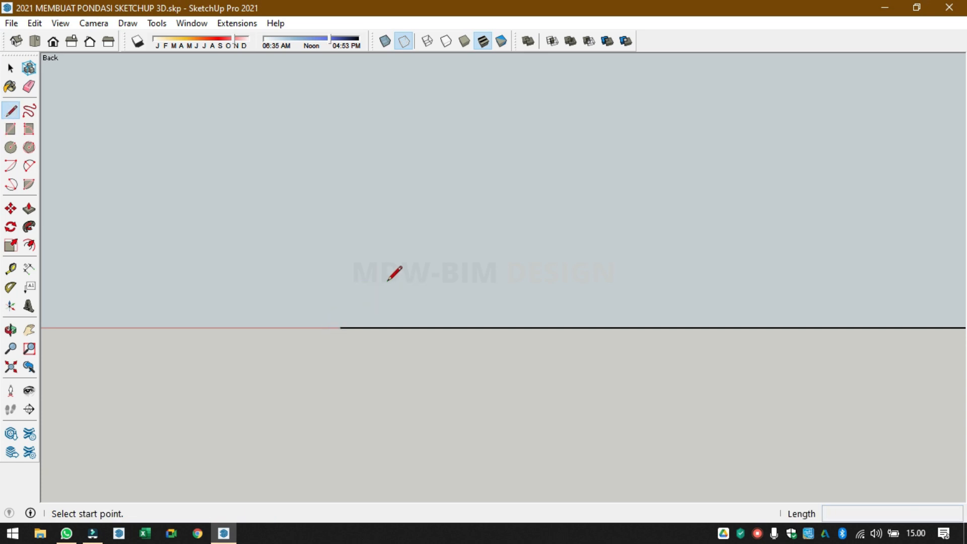
{"action": "left_click", "coordinate": [340, 328]}
{"action": "key", "text": "Escape"}
- Draw a vertical 80 by 80 cm square starting from the end corner of the site outline
{"action": "key", "text": "r"}
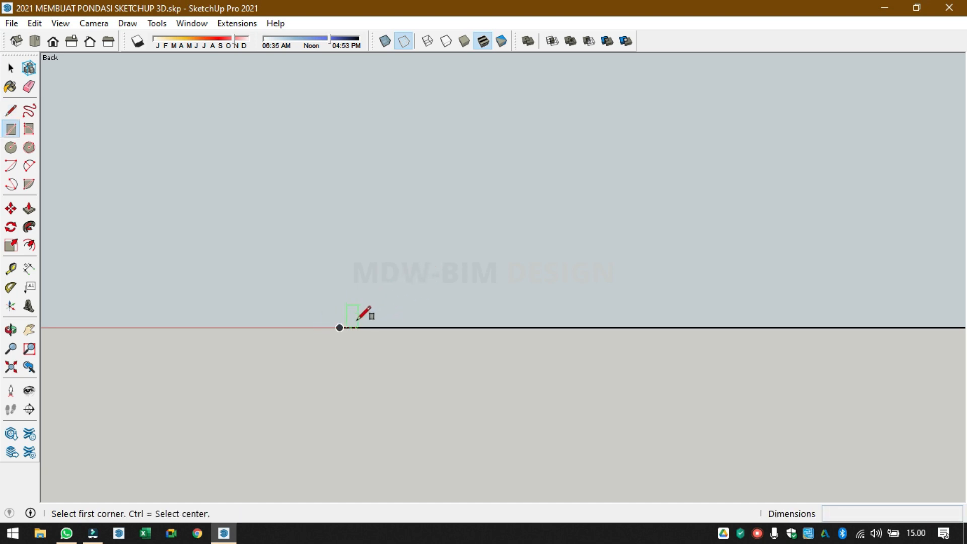
{"action": "left_click", "coordinate": [340, 327]}
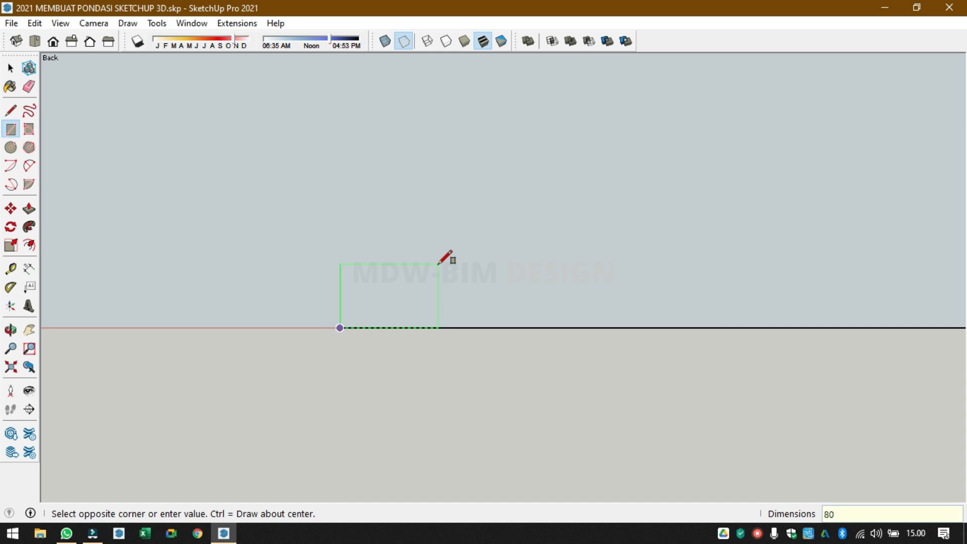
{"action": "key", "text": "Return"}
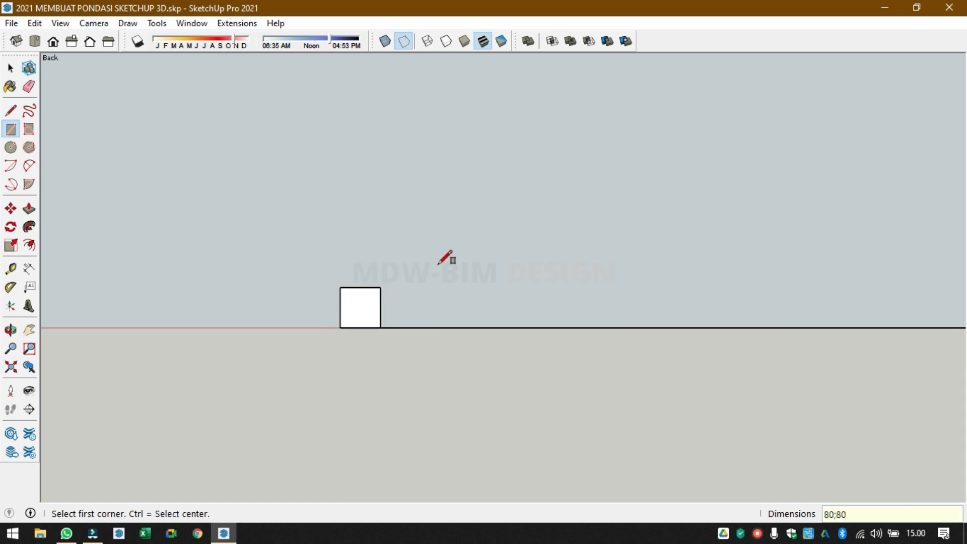
- Turn the 80 cm square's face and its edges into a group
{"action": "middle_click_drag", "start_coordinate": [372, 273], "coordinate": [382, 332]}
{"action": "scroll", "coordinate": [399, 335], "scroll_direction": "up", "scroll_amount": 3}
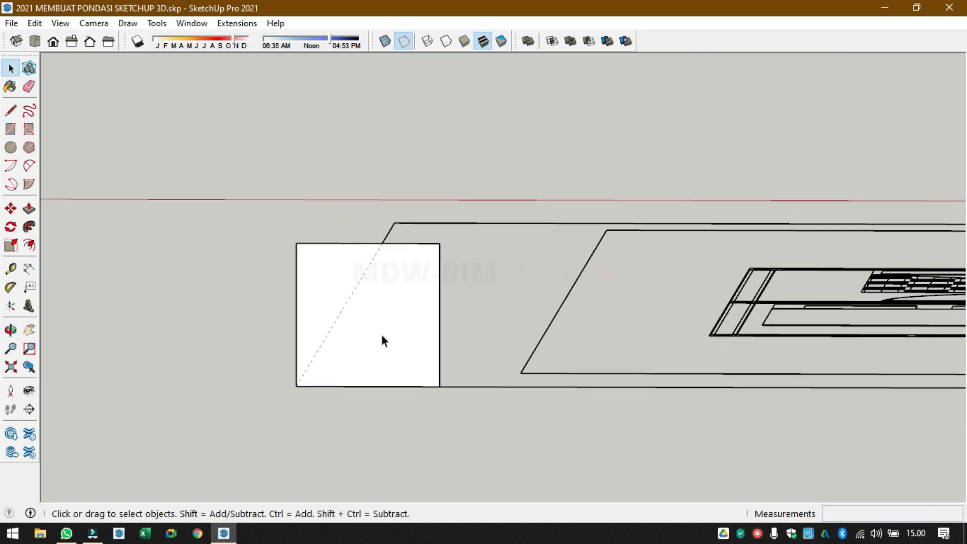
{"action": "left_click", "coordinate": [384, 334]}
{"action": "right_click", "coordinate": [384, 337]}
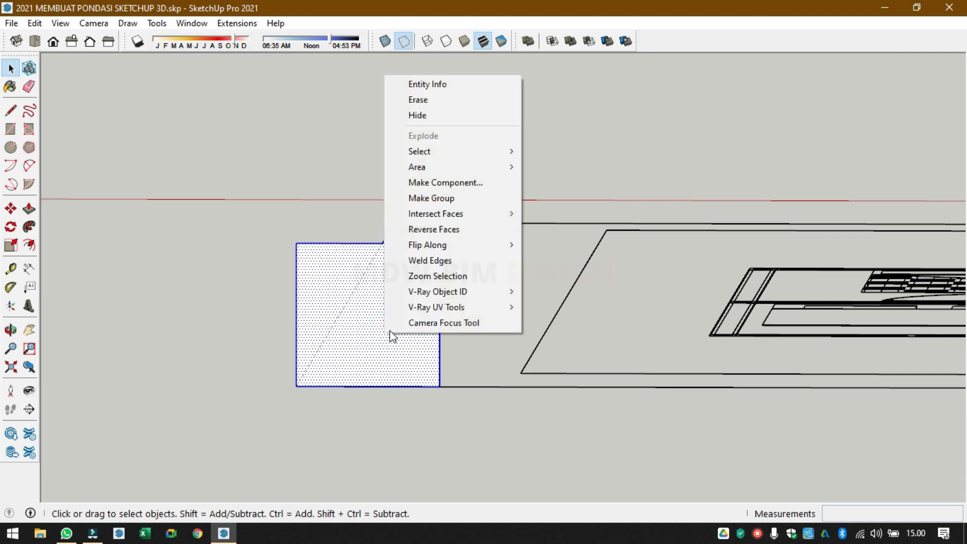
{"action": "left_click", "coordinate": [449, 198]}
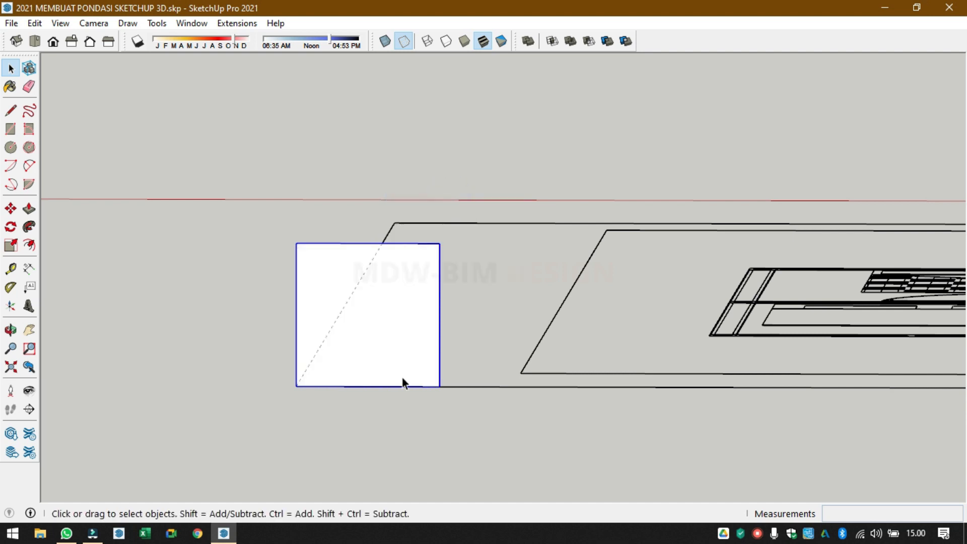
- Copy the grouped square about 110 cm along the red axis, placing the copy outside the site outline
{"action": "key", "text": "m"}
{"action": "left_click", "coordinate": [439, 385]}
{"action": "key", "text": "ctrl"}
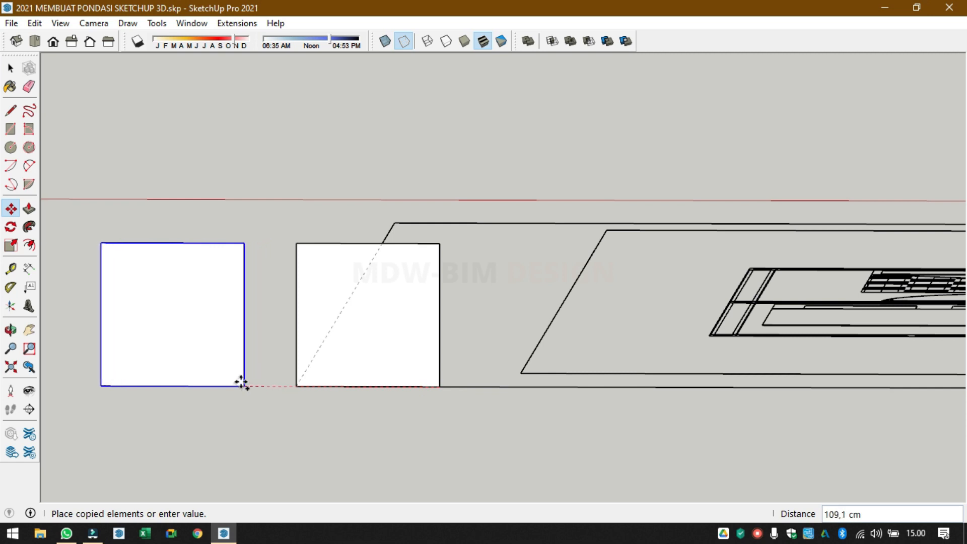
{"action": "left_click", "coordinate": [237, 381]}
{"action": "key", "text": "space"}
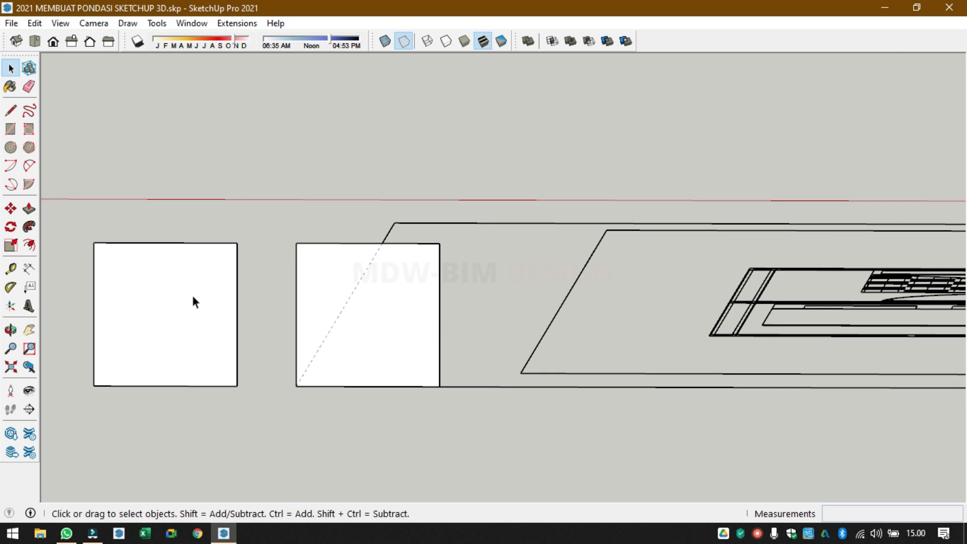
{"action": "double_click", "coordinate": [170, 279]}
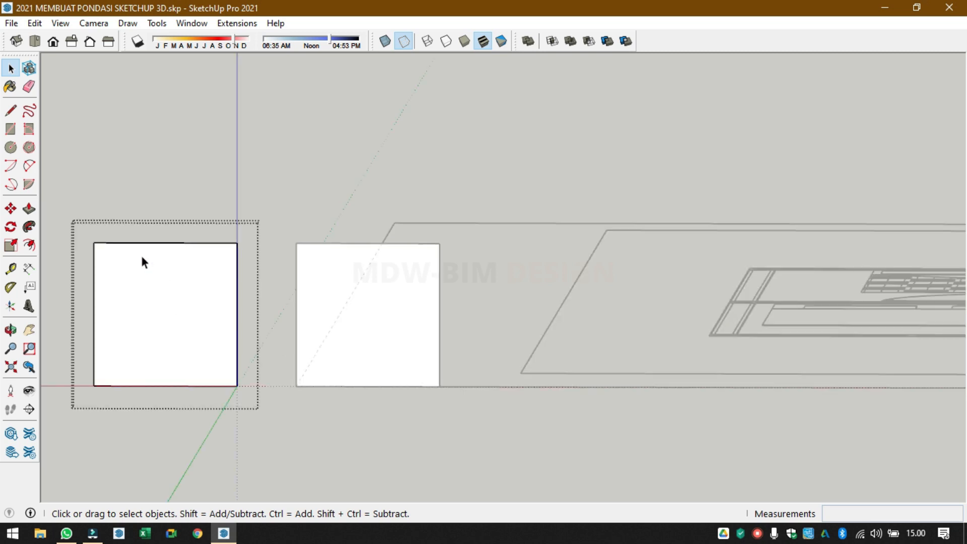
{"action": "scroll", "coordinate": [139, 253], "scroll_direction": "up", "scroll_amount": 2}
{"action": "left_click", "coordinate": [113, 237]}
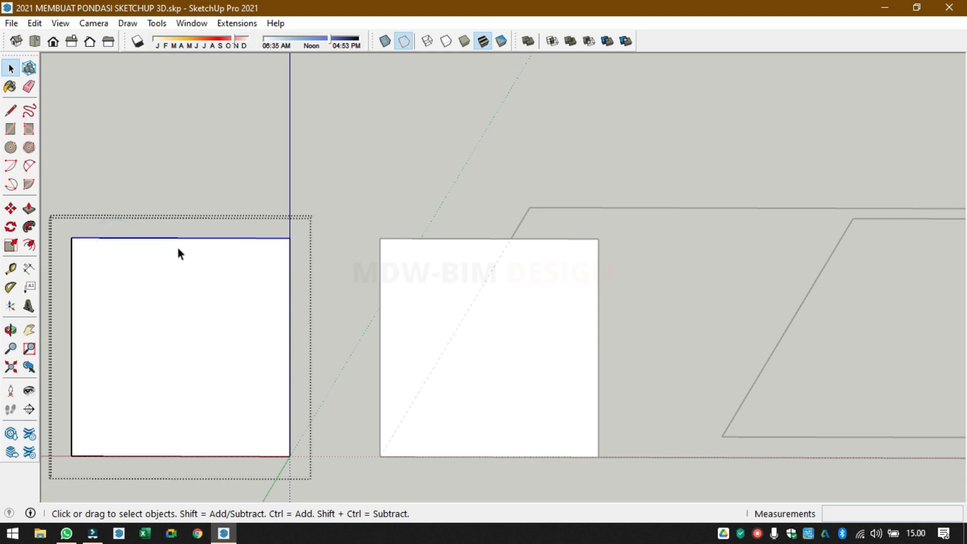
{"action": "left_click", "coordinate": [300, 152]}
- Move both square groups together from the site outline's corner to the outer corner of the foundation plan
{"action": "scroll", "coordinate": [393, 222], "scroll_direction": "down", "scroll_amount": 2}
{"action": "middle_click_drag", "start_coordinate": [399, 246], "coordinate": [686, 313]}
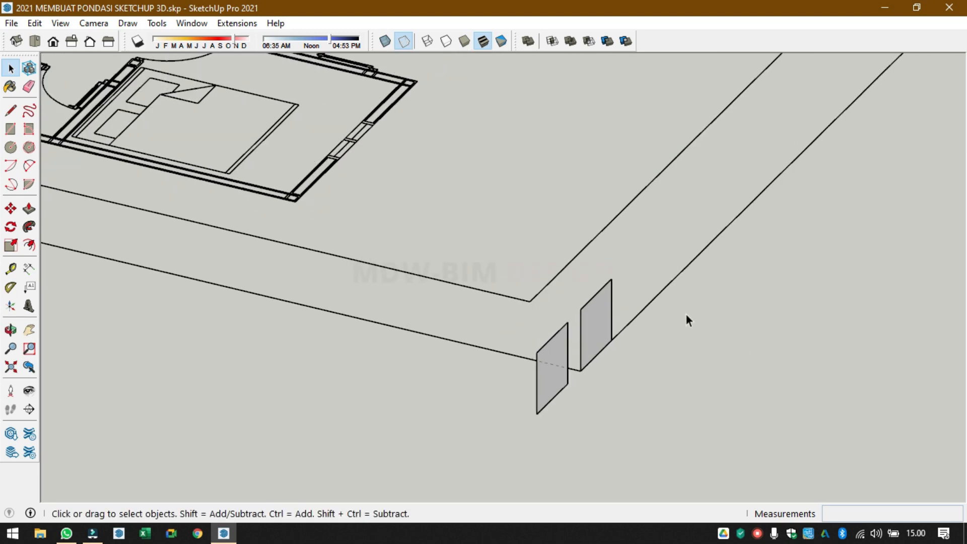
{"action": "scroll", "coordinate": [584, 368], "scroll_direction": "down", "scroll_amount": 4}
{"action": "scroll", "coordinate": [583, 371], "scroll_direction": "up", "scroll_amount": 2}
{"action": "left_click_drag", "start_coordinate": [518, 305], "coordinate": [607, 434]}
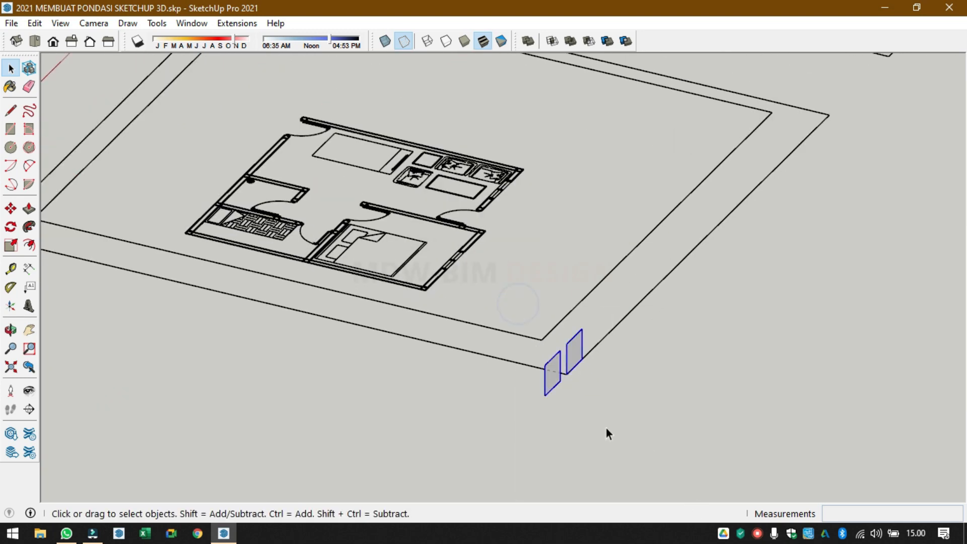
{"action": "key", "text": "m"}
{"action": "left_click", "coordinate": [548, 392]}
{"action": "scroll", "coordinate": [630, 352], "scroll_direction": "down", "scroll_amount": 5}
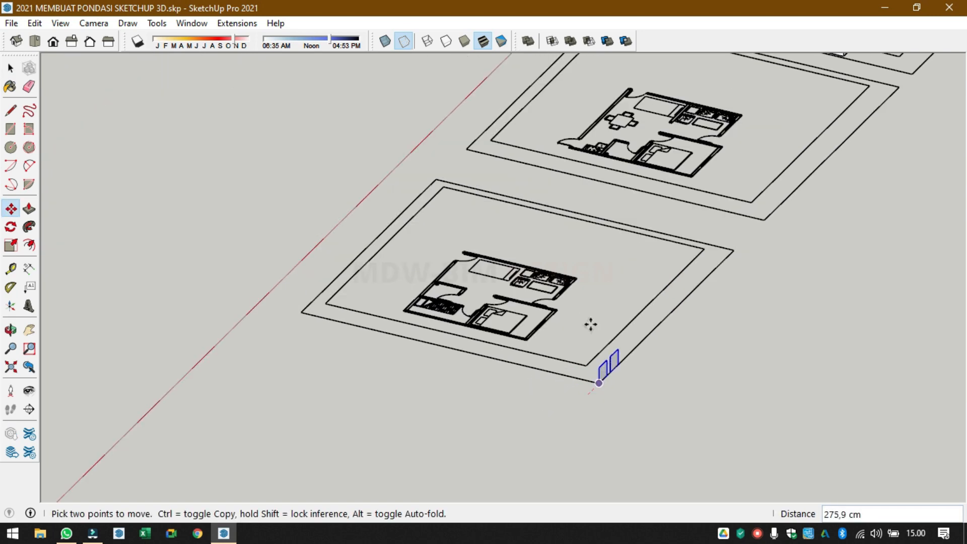
{"action": "middle_click_drag", "start_coordinate": [759, 393], "coordinate": [393, 328]}
{"action": "scroll", "coordinate": [456, 323], "scroll_direction": "up", "scroll_amount": 6}
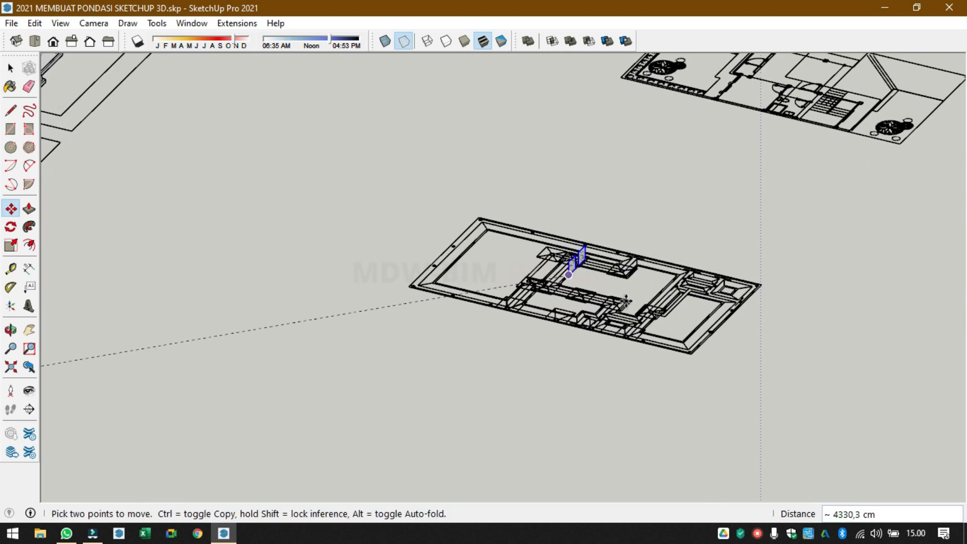
{"action": "scroll", "coordinate": [361, 272], "scroll_direction": "up", "scroll_amount": 5}
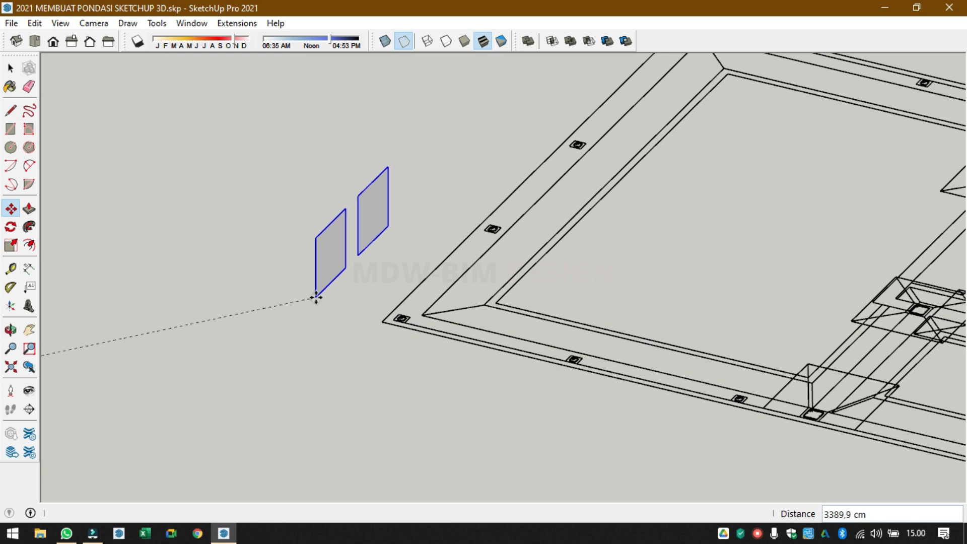
- Shift both squares along the green axis so they stand clear of the foundation plan's outer corner
{"action": "middle_click_drag", "start_coordinate": [320, 259], "coordinate": [444, 244]}
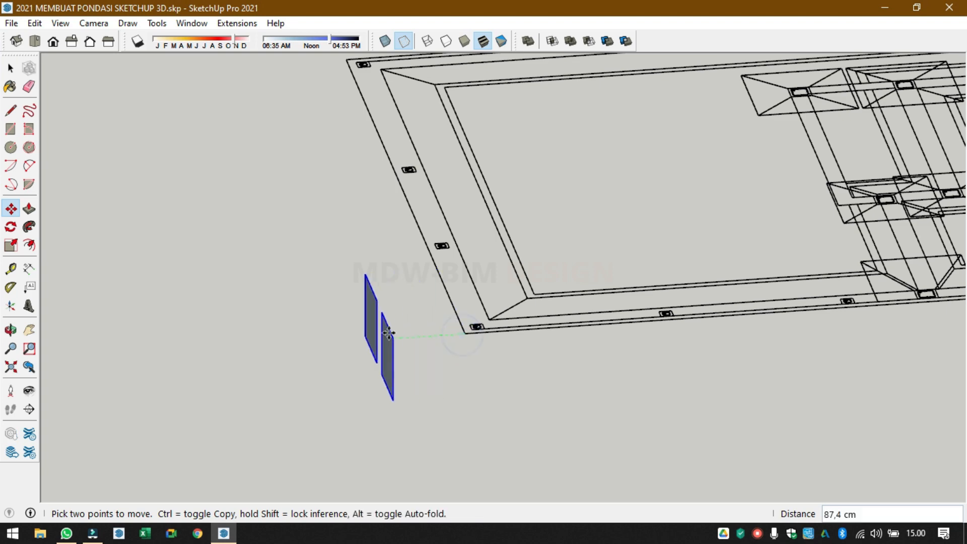
{"action": "middle_click_drag", "start_coordinate": [378, 335], "coordinate": [316, 376]}
{"action": "scroll", "coordinate": [466, 277], "scroll_direction": "up", "scroll_amount": 3}
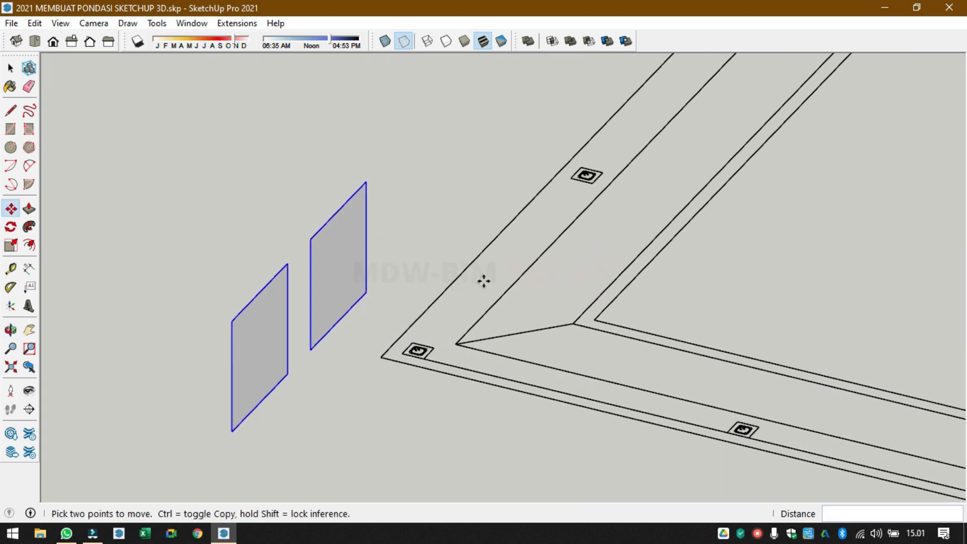
{"action": "scroll", "coordinate": [493, 302], "scroll_direction": "down", "scroll_amount": 1}
{"action": "scroll", "coordinate": [619, 388], "scroll_direction": "up", "scroll_amount": 3}
{"action": "key", "text": "space"}
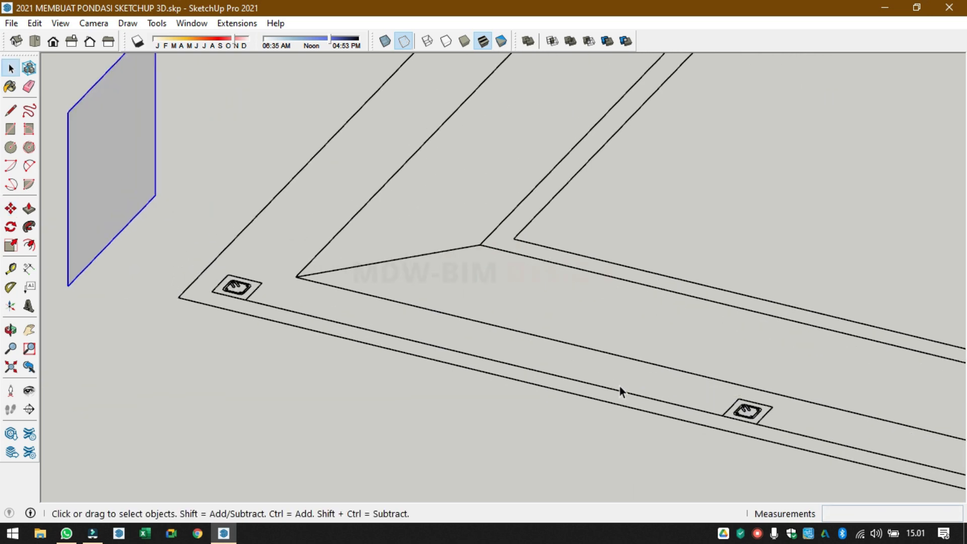
- Measure the spacing between the parallel foundation lines running along the plan's outer edge
{"action": "key", "text": "t"}
{"action": "left_click", "coordinate": [633, 394]}
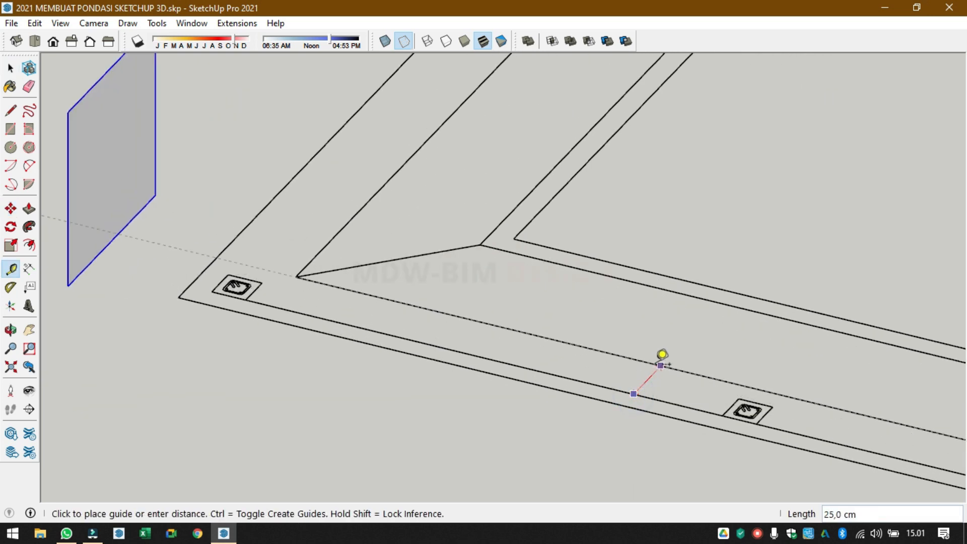
{"action": "key", "text": "Escape"}
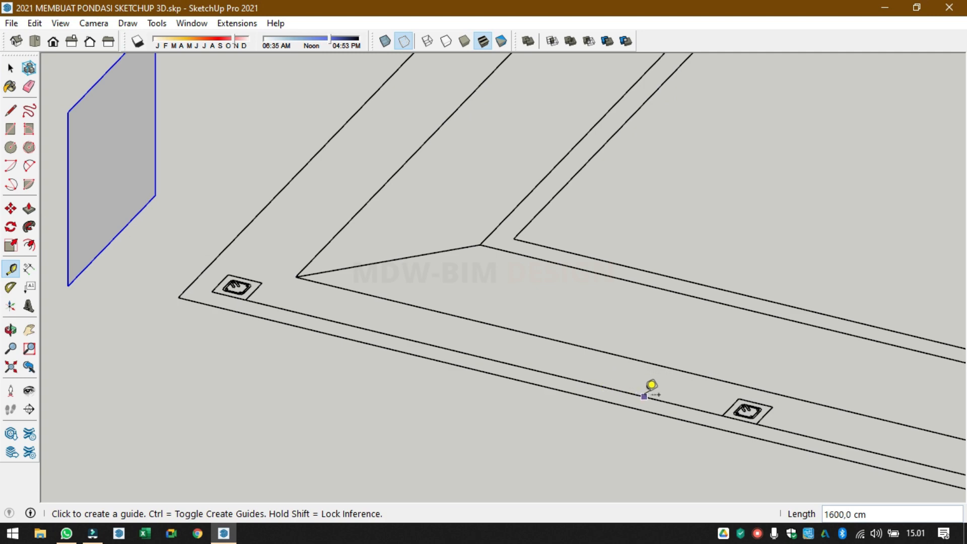
{"action": "left_click", "coordinate": [644, 397]}
{"action": "key", "text": "Escape"}
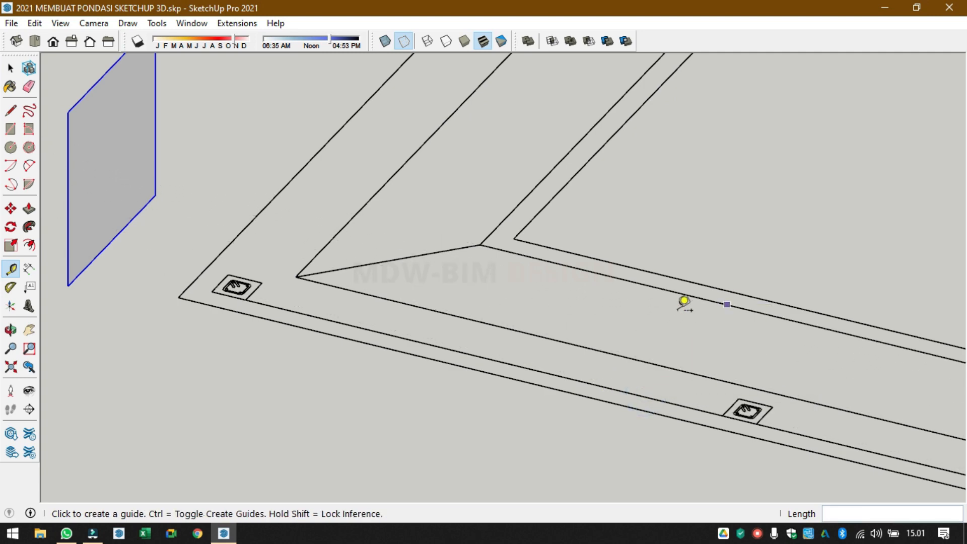
- Open the left of the two square groups beside the foundation plan for editing
{"action": "scroll", "coordinate": [531, 336], "scroll_direction": "down", "scroll_amount": 3}
{"action": "middle_click_drag", "start_coordinate": [412, 361], "coordinate": [747, 373]}
{"action": "key", "text": "space"}
{"action": "scroll", "coordinate": [553, 347], "scroll_direction": "up", "scroll_amount": 3}
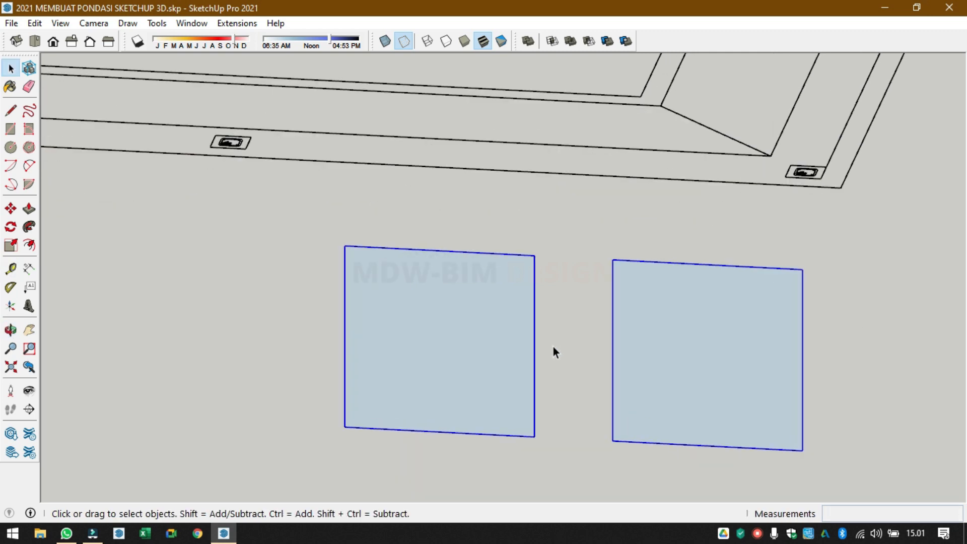
{"action": "left_click", "coordinate": [473, 313]}
{"action": "double_click", "coordinate": [481, 318]}
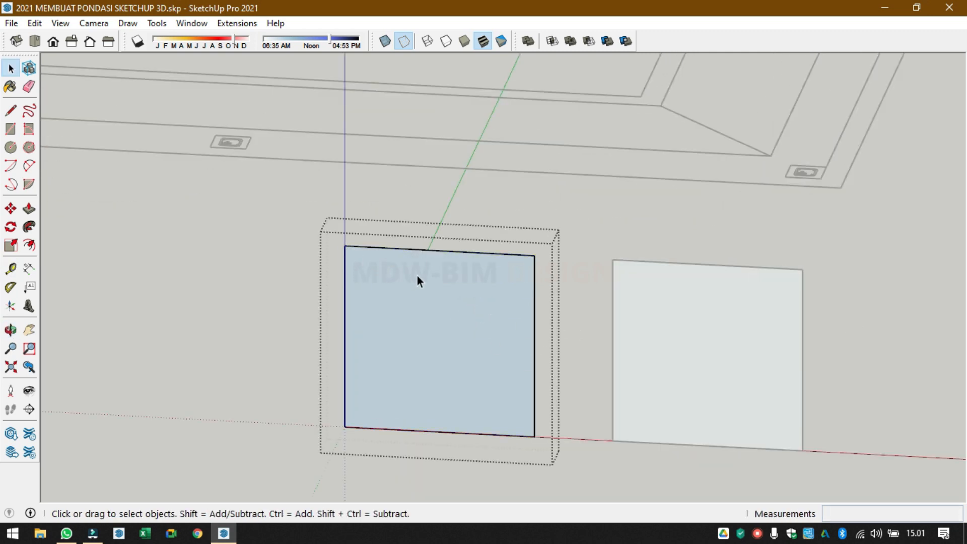
{"action": "left_click", "coordinate": [418, 254]}
{"action": "key", "text": "m"}
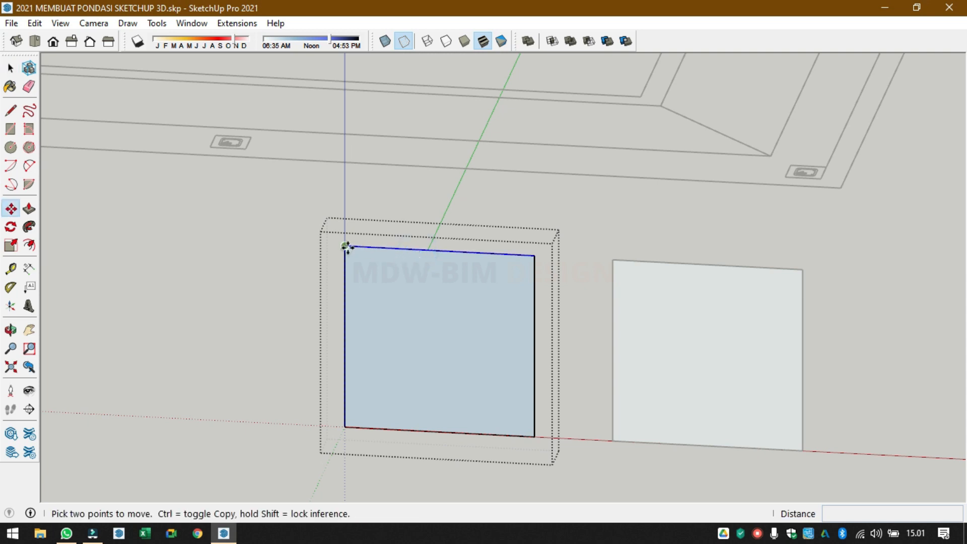
{"action": "left_click", "coordinate": [346, 247]}
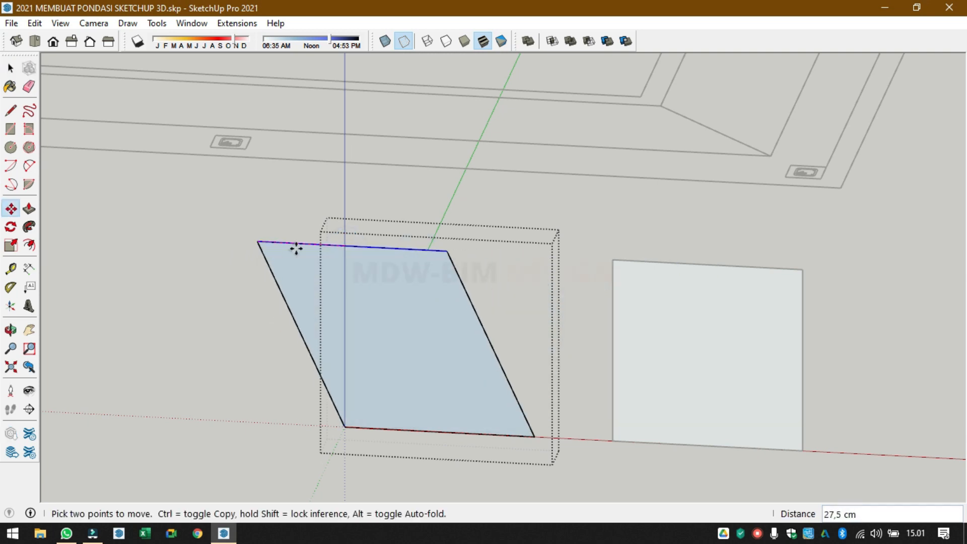
{"action": "key", "text": "Escape"}
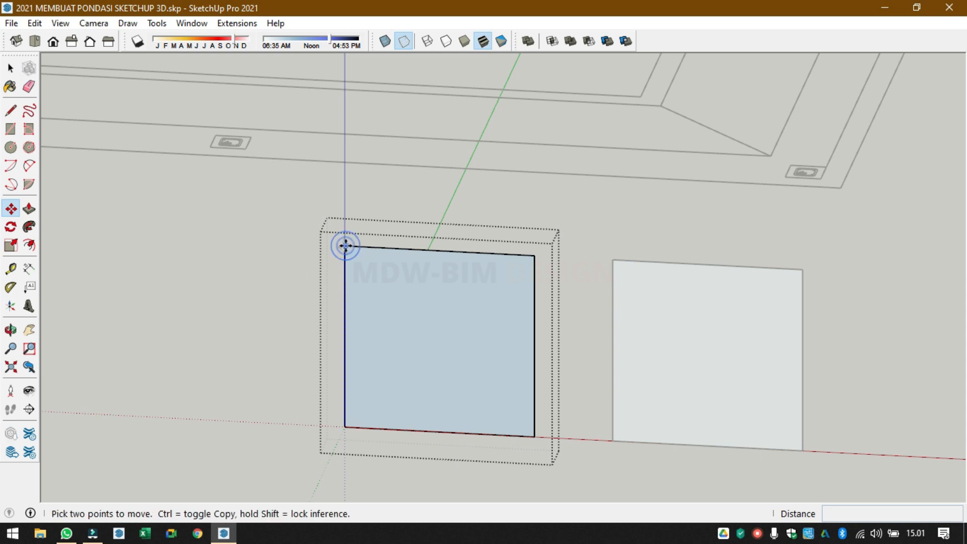
- Move the square's upper-left corner 55 cm inward along the red axis to slope that side
{"action": "left_click", "coordinate": [345, 246]}
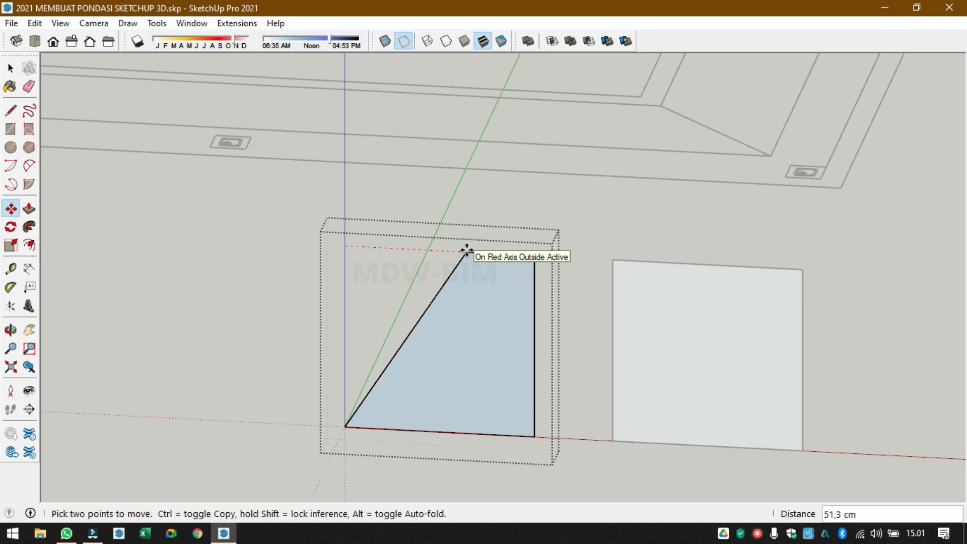
{"action": "type", "text": "55"}
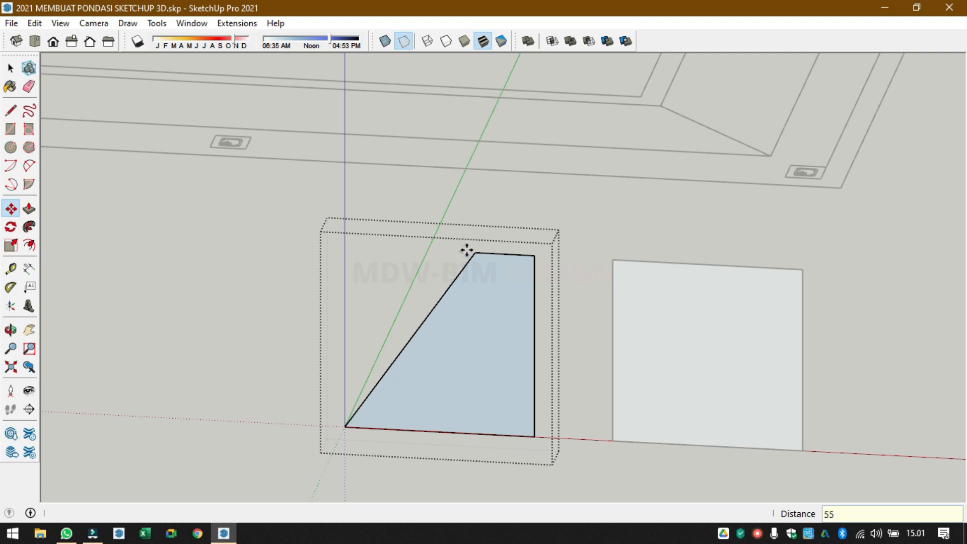
{"action": "key", "text": "Return"}
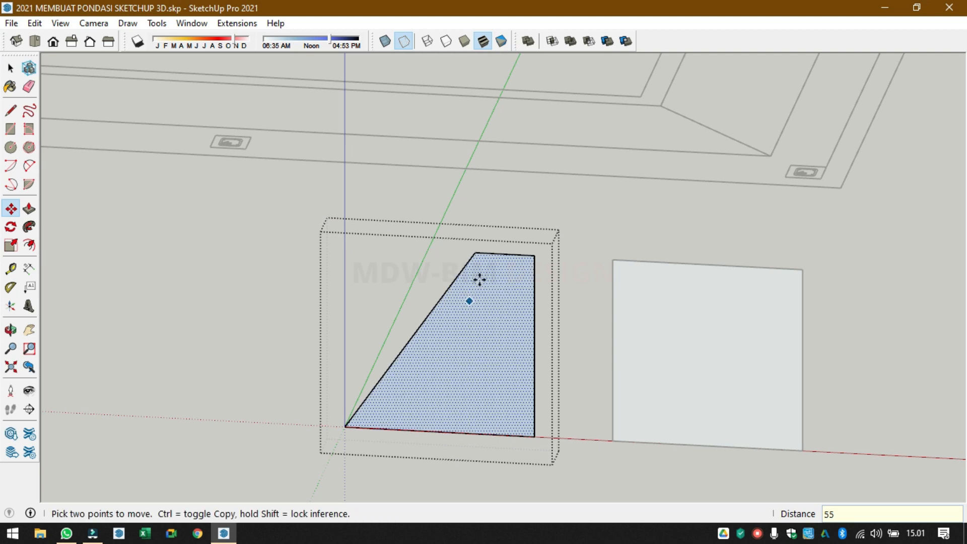
- Measure the length of the sloped profile's top edge and leave its group
{"action": "key", "text": "t"}
{"action": "left_click", "coordinate": [476, 251]}
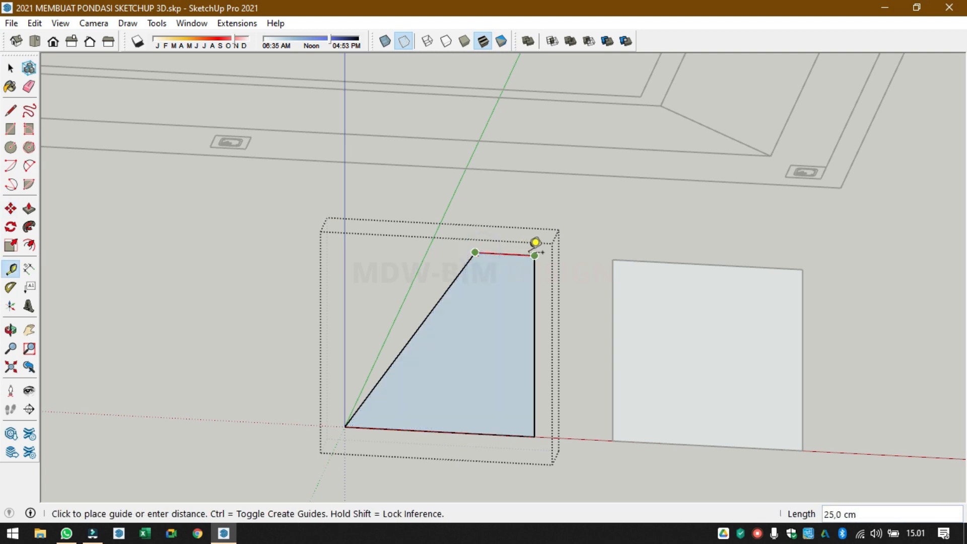
{"action": "key", "text": "Escape"}
{"action": "key", "text": "space"}
{"action": "left_click", "coordinate": [626, 233]}
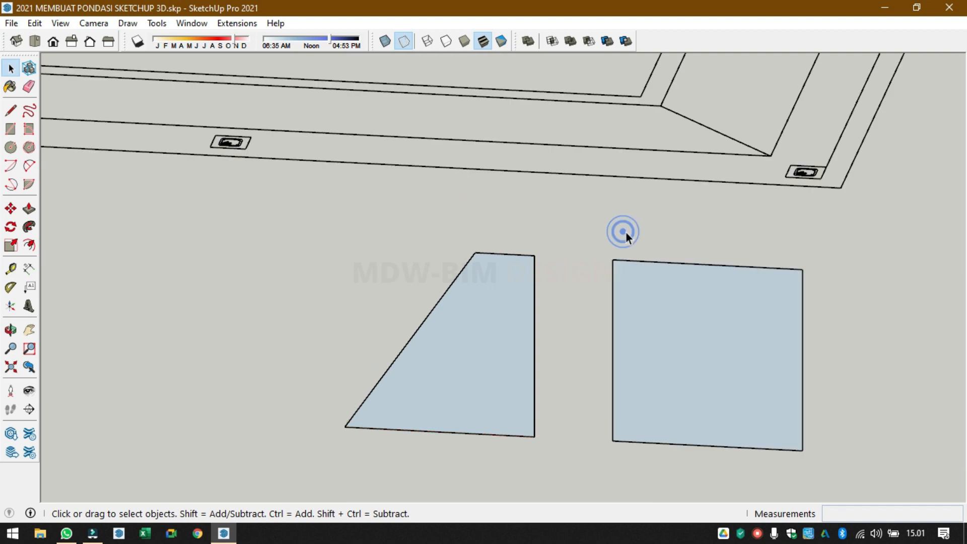
- Inside the second square's group, move the upper-left corner 27.5 cm inward along the red axis
{"action": "double_click", "coordinate": [702, 288]}
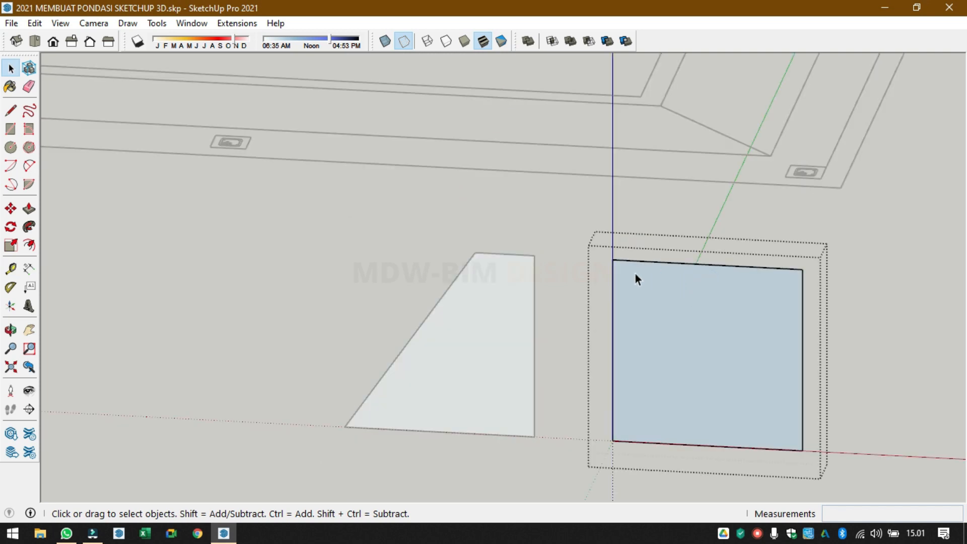
{"action": "key", "text": "m"}
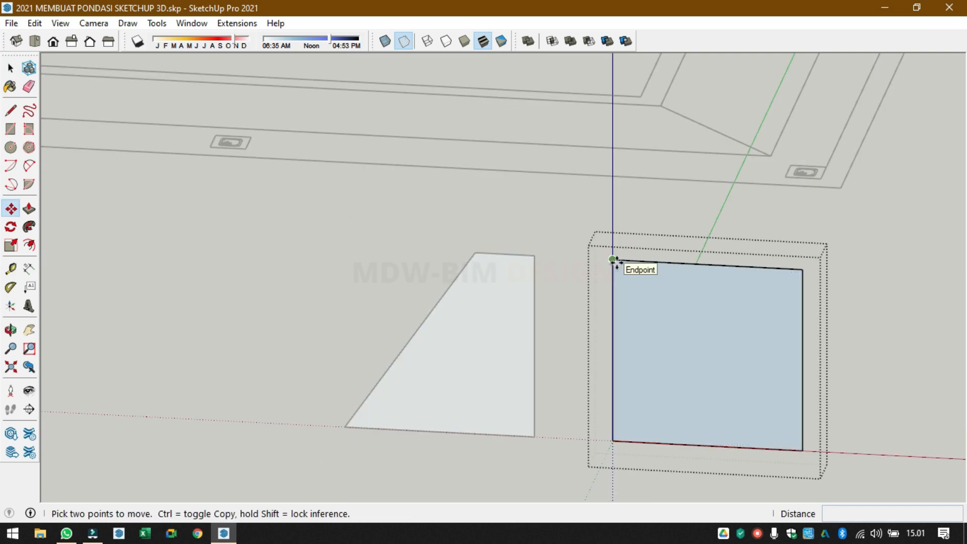
{"action": "left_click", "coordinate": [613, 261]}
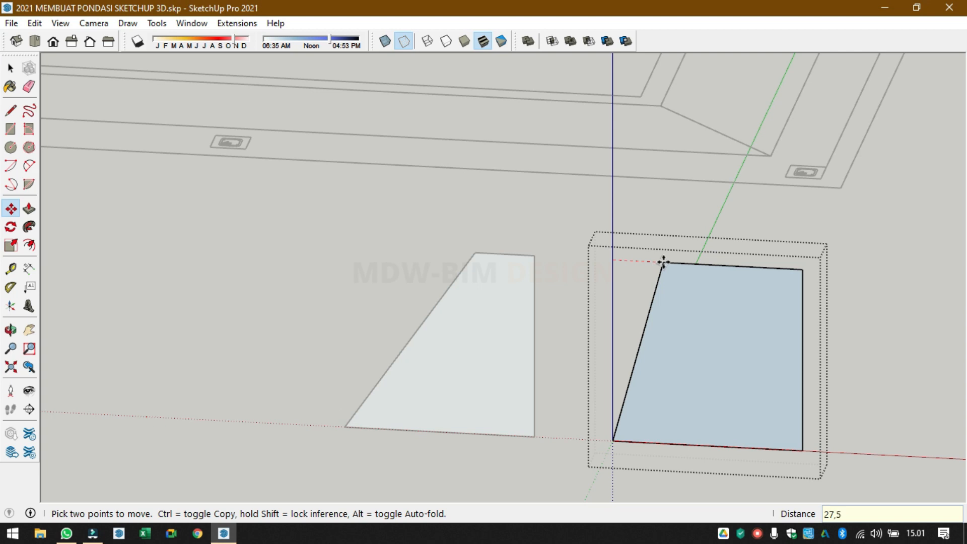
{"action": "key", "text": "Escape"}
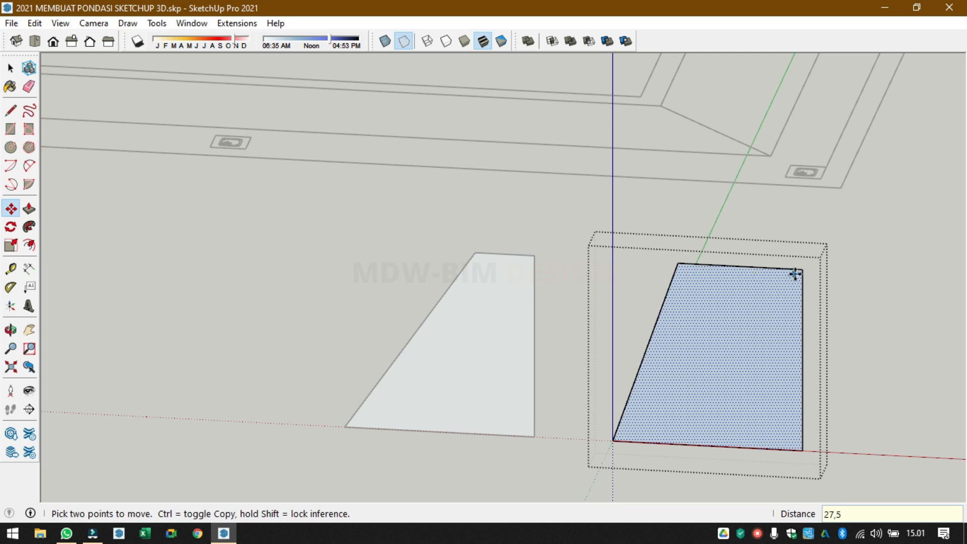
- Move the second profile's upper-right corner inward along the red axis to form a symmetrical trapezoid, and leave the group
{"action": "left_click", "coordinate": [802, 270]}
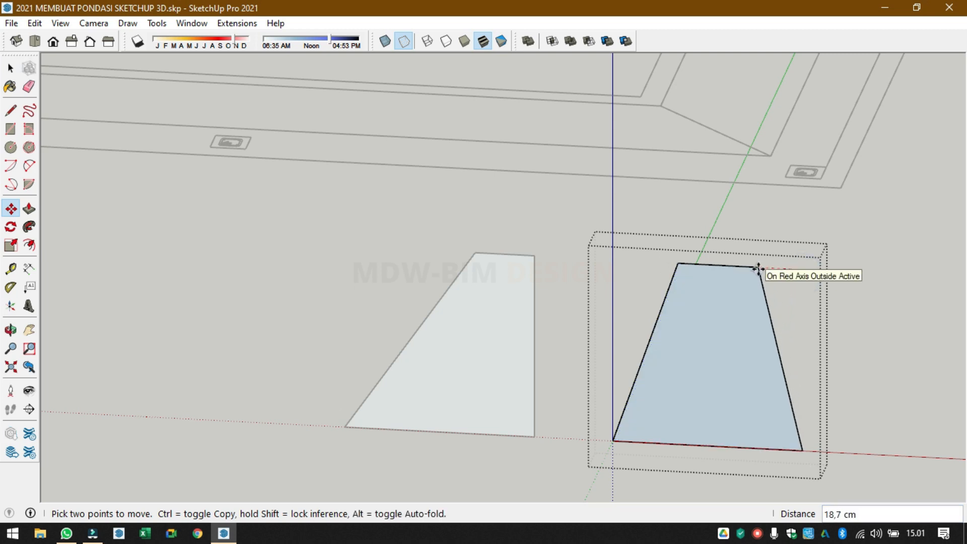
{"action": "key", "text": "Escape"}
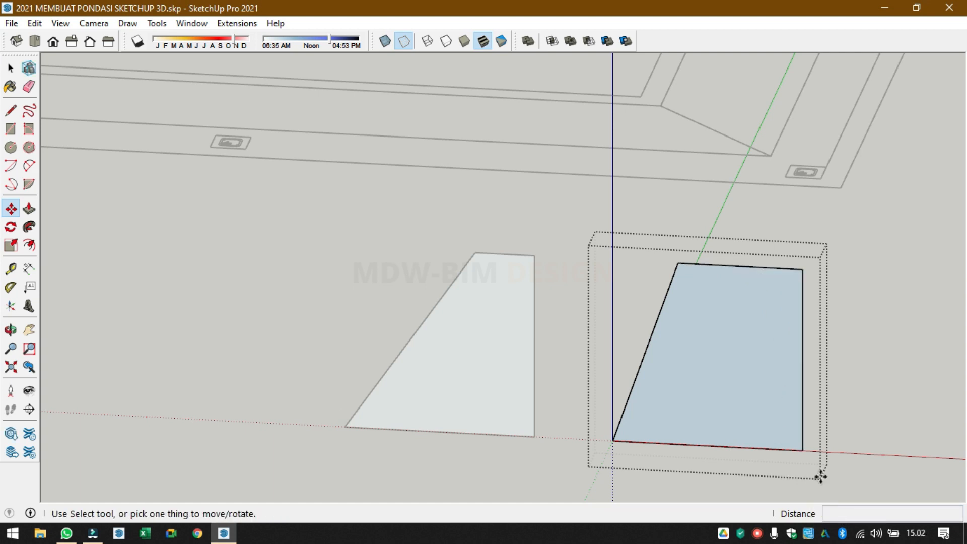
{"action": "left_click", "coordinate": [803, 270]}
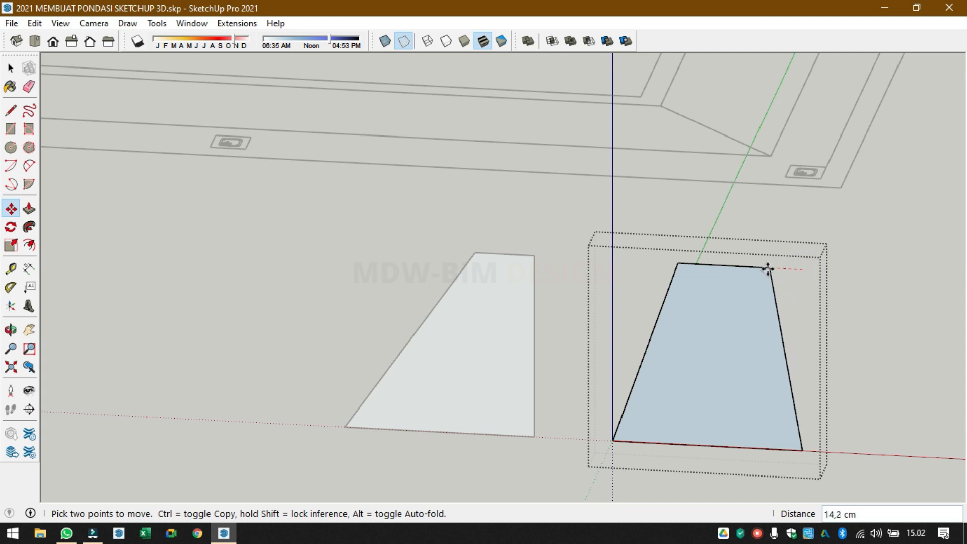
{"action": "left_click", "coordinate": [740, 266]}
{"action": "key", "text": "space"}
{"action": "left_click", "coordinate": [871, 313]}
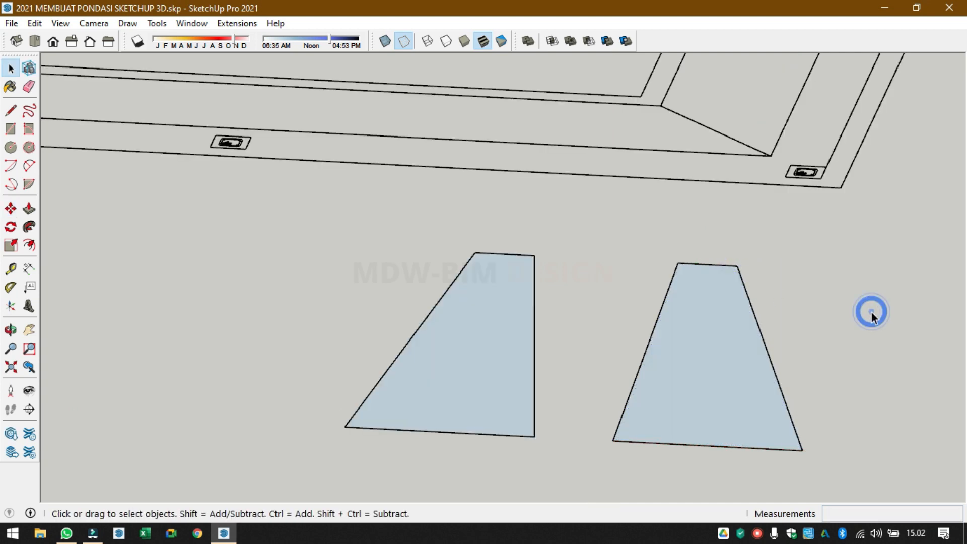
- Inside the one-sided sloped profile's group, draw a 10 cm line outward along the red axis from its lower-right corner
{"action": "key", "text": "o"}
{"action": "scroll", "coordinate": [695, 373], "scroll_direction": "down", "scroll_amount": 10}
{"action": "key", "text": "space"}
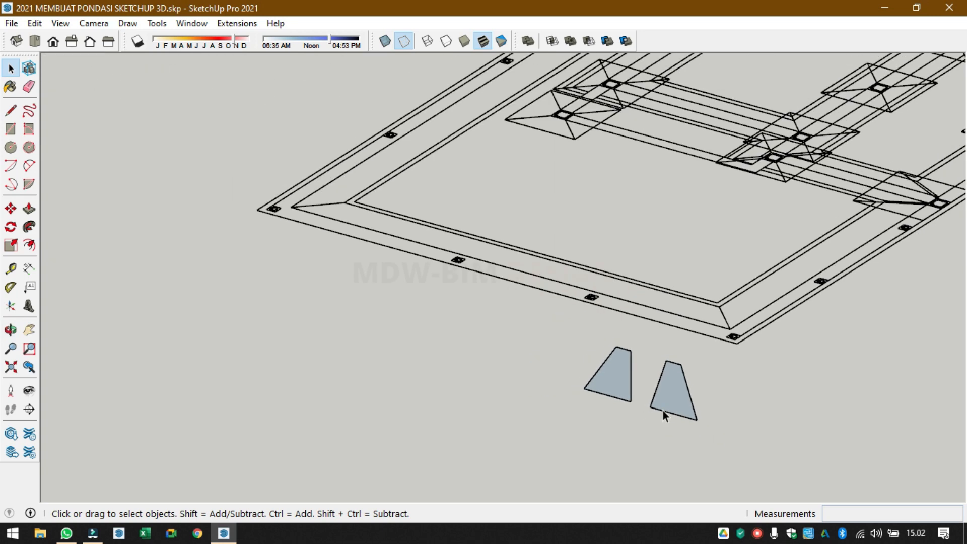
{"action": "mouse_move", "coordinate": [693, 406]}
{"action": "middle_mouse_down"}
{"action": "mouse_move", "coordinate": [693, 417]}
{"action": "mouse_move", "coordinate": [707, 417]}
{"action": "mouse_move", "coordinate": [693, 416]}
{"action": "middle_mouse_up"}
{"action": "scroll", "coordinate": [691, 408], "scroll_direction": "up", "scroll_amount": 8}
{"action": "middle_click_drag", "start_coordinate": [670, 378], "coordinate": [688, 346]}
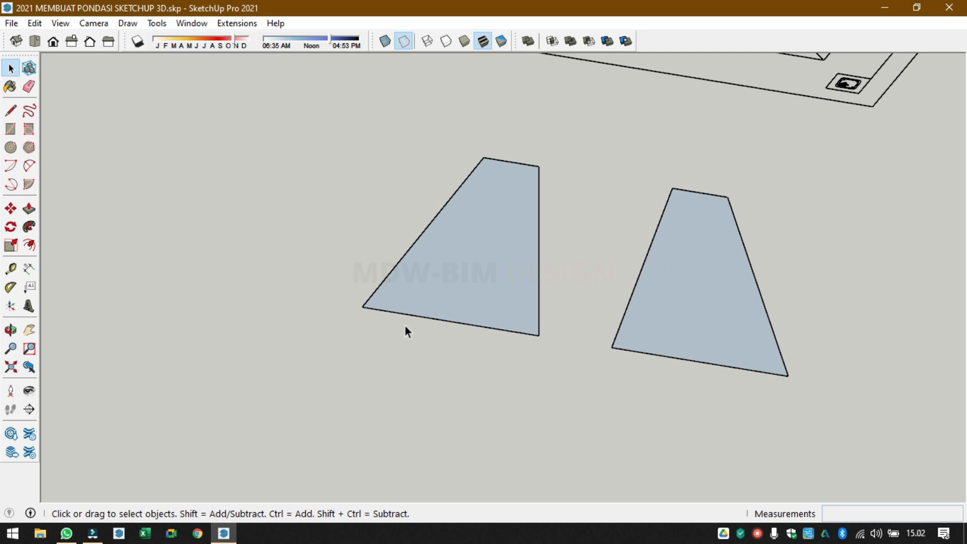
{"action": "double_click", "coordinate": [449, 251]}
{"action": "key", "text": "l"}
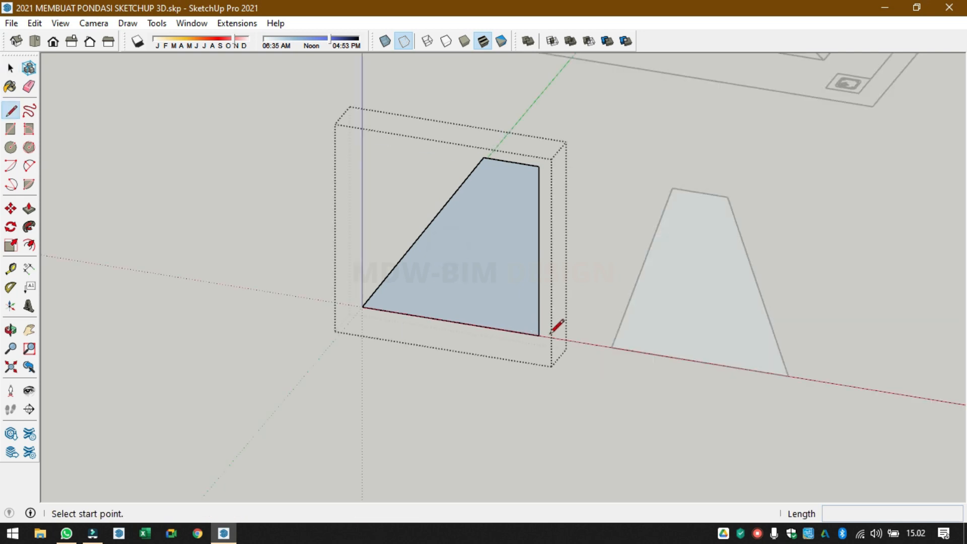
{"action": "scroll", "coordinate": [560, 312], "scroll_direction": "down", "scroll_amount": 2}
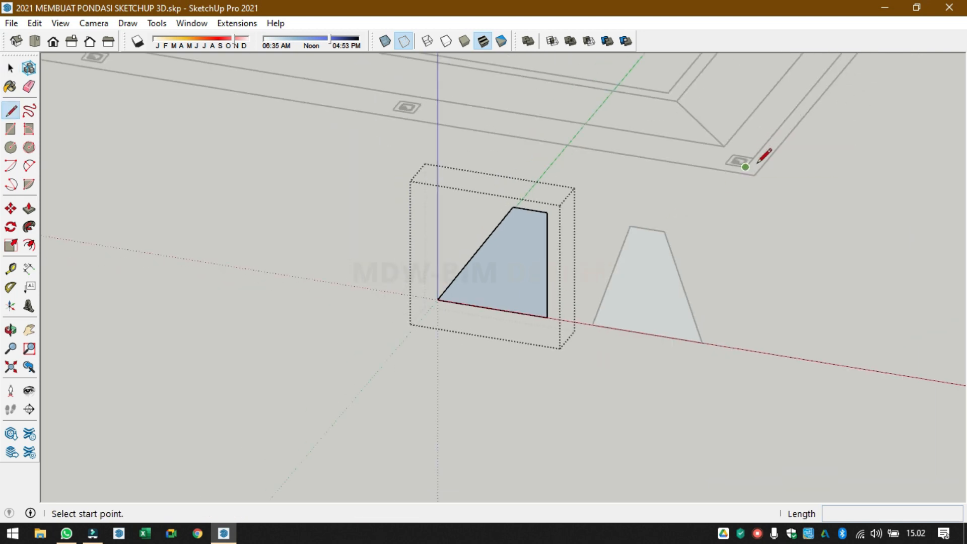
{"action": "left_click", "coordinate": [770, 139]}
{"action": "key", "text": "Escape"}
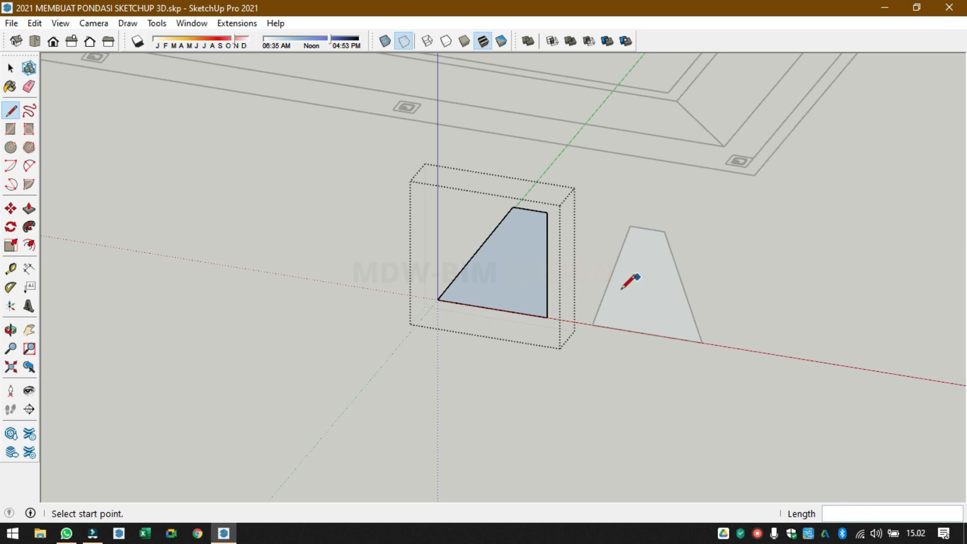
{"action": "scroll", "coordinate": [540, 304], "scroll_direction": "up", "scroll_amount": 5}
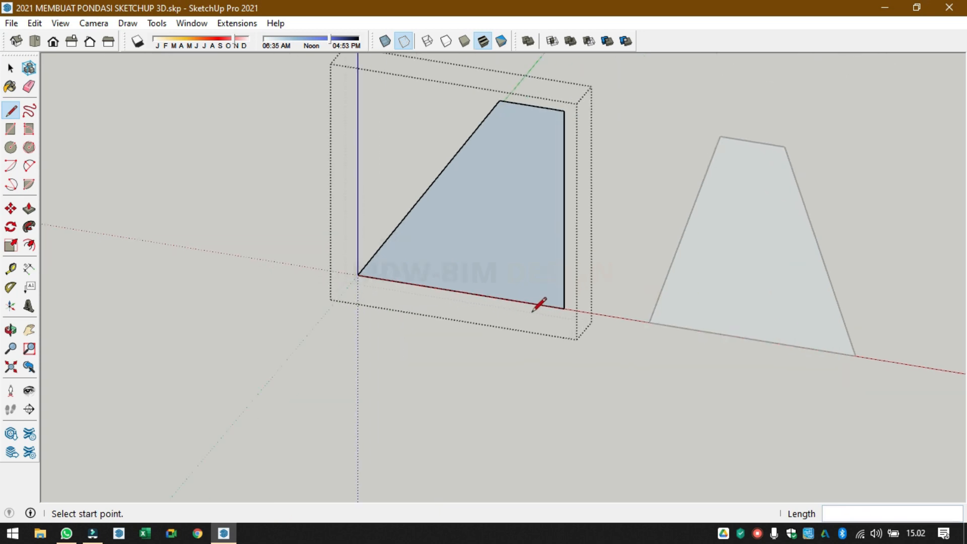
{"action": "left_click", "coordinate": [566, 308]}
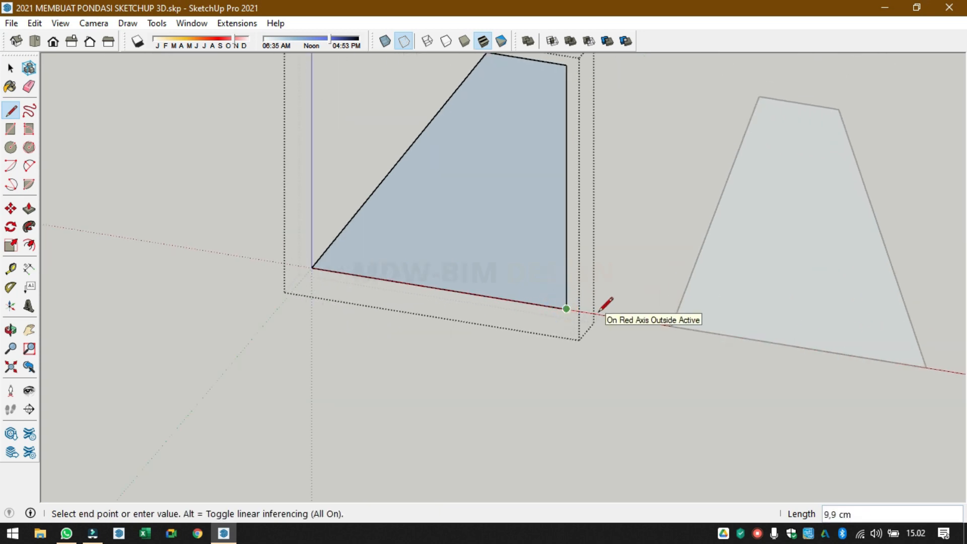
{"action": "type", "text": "10"}
{"action": "key", "text": "Return"}
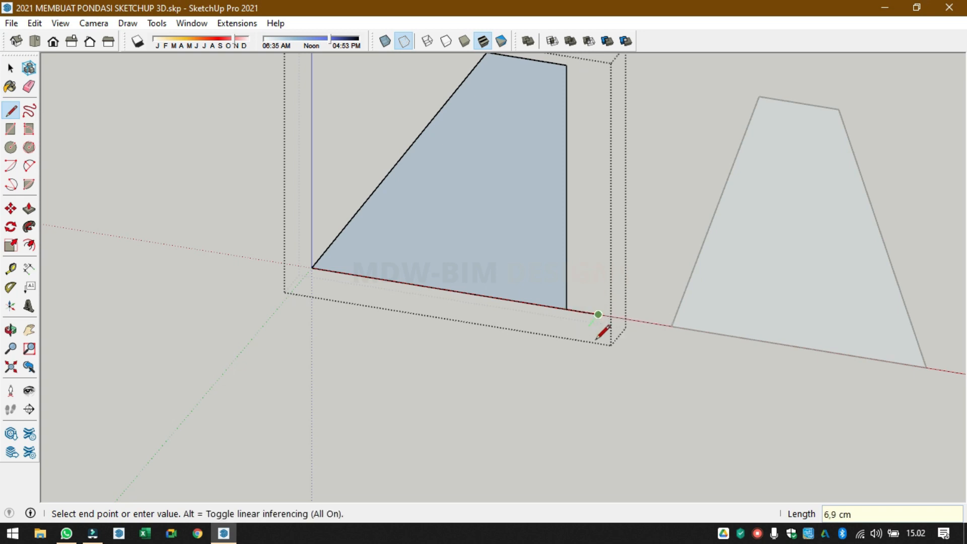
- Draw a footing outline 100 cm wide and 10 cm deep beneath the asymmetric foundation profile, closing it at the profile's base corner
{"action": "left_click", "coordinate": [601, 343]}
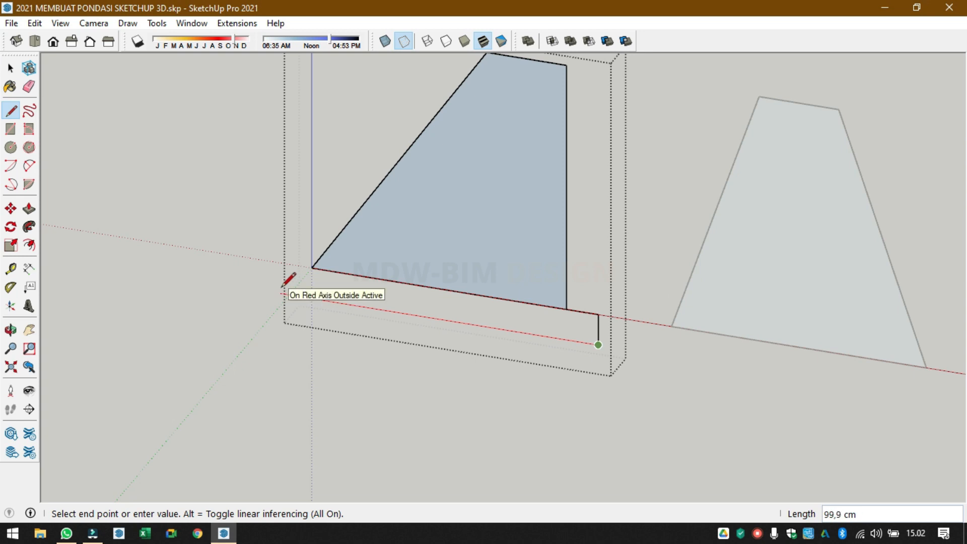
{"action": "type", "text": "100"}
{"action": "key", "text": "Return"}
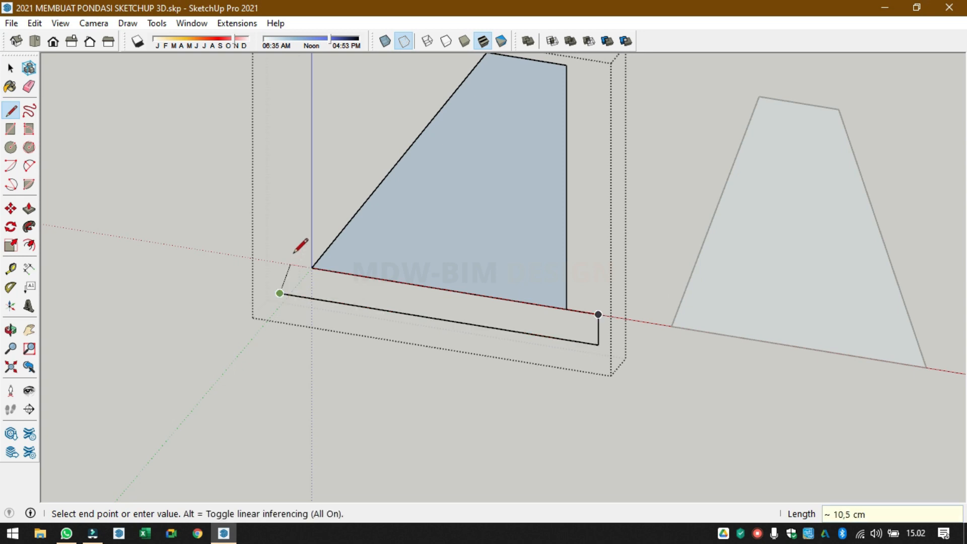
{"action": "left_click", "coordinate": [280, 263]}
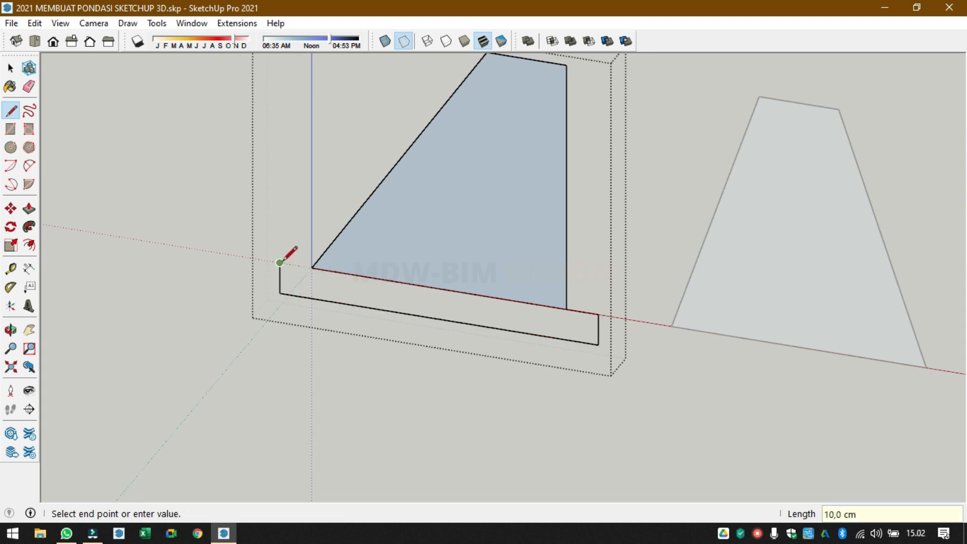
{"action": "left_click", "coordinate": [312, 268]}
{"action": "key", "text": "space"}
- Erase the edge dividing the new footing from the asymmetric foundation profile
{"action": "key", "text": "e"}
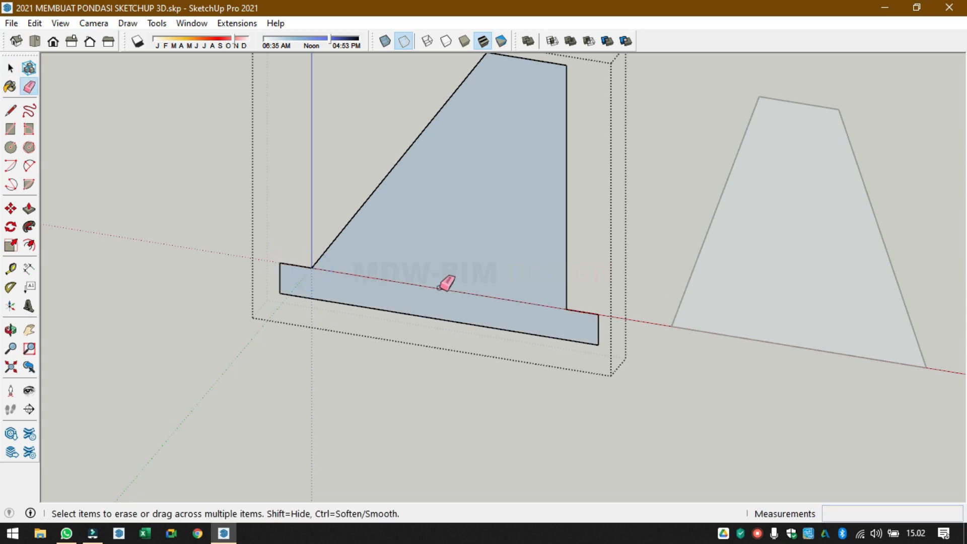
{"action": "left_click", "coordinate": [441, 288]}
{"action": "scroll", "coordinate": [440, 278], "scroll_direction": "down", "scroll_amount": 3}
{"action": "key", "text": "space"}
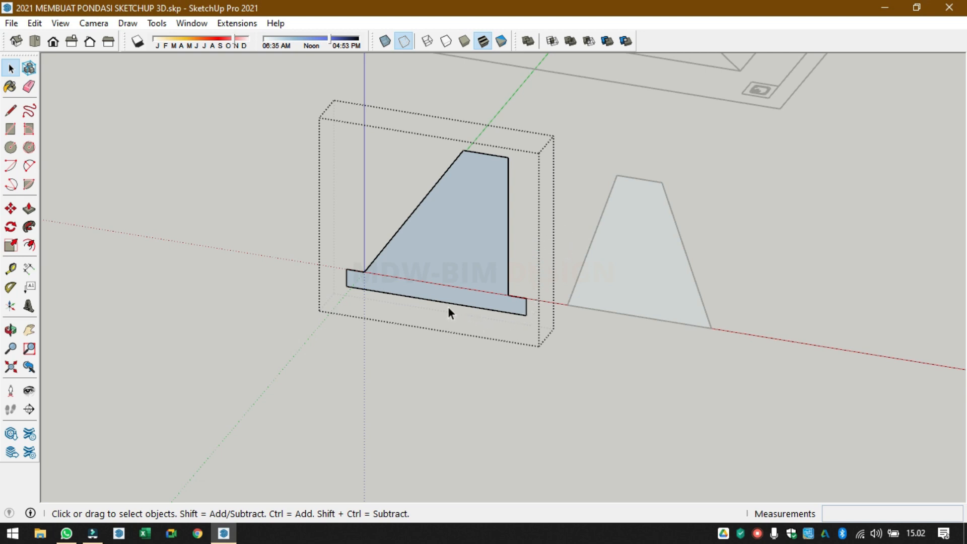
- Move the bottom edge of the asymmetric profile's footing 5 cm downward along the blue axis
{"action": "scroll", "coordinate": [448, 309], "scroll_direction": "up", "scroll_amount": 3}
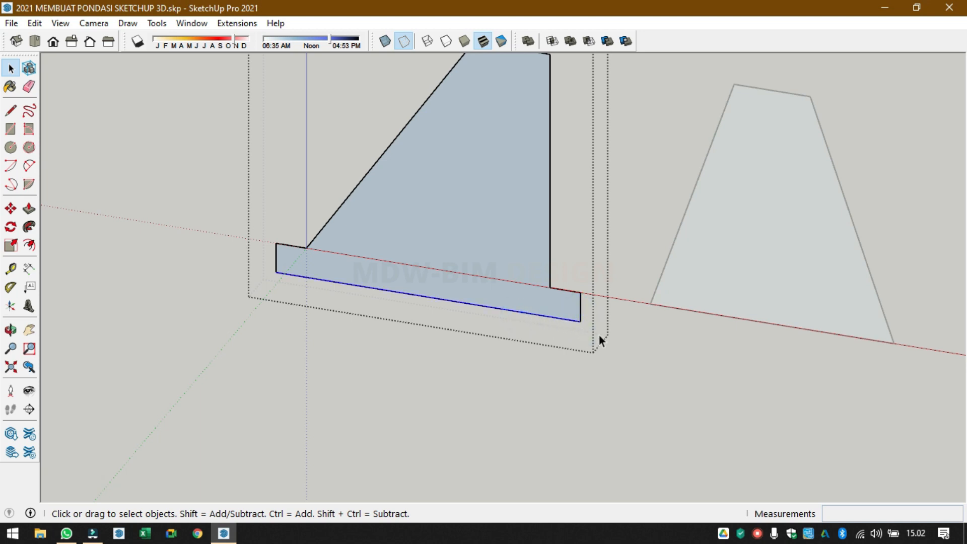
{"action": "key", "text": "m"}
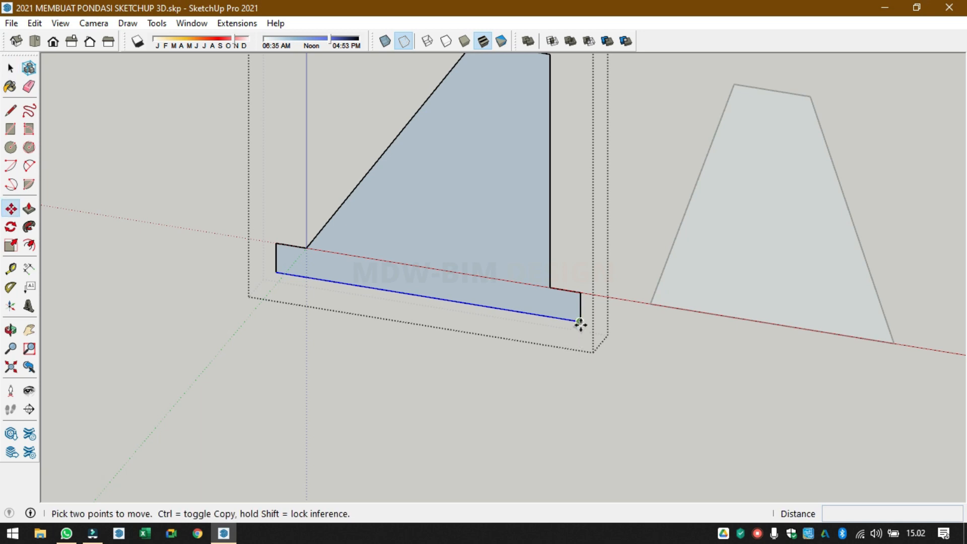
{"action": "left_click", "coordinate": [581, 322]}
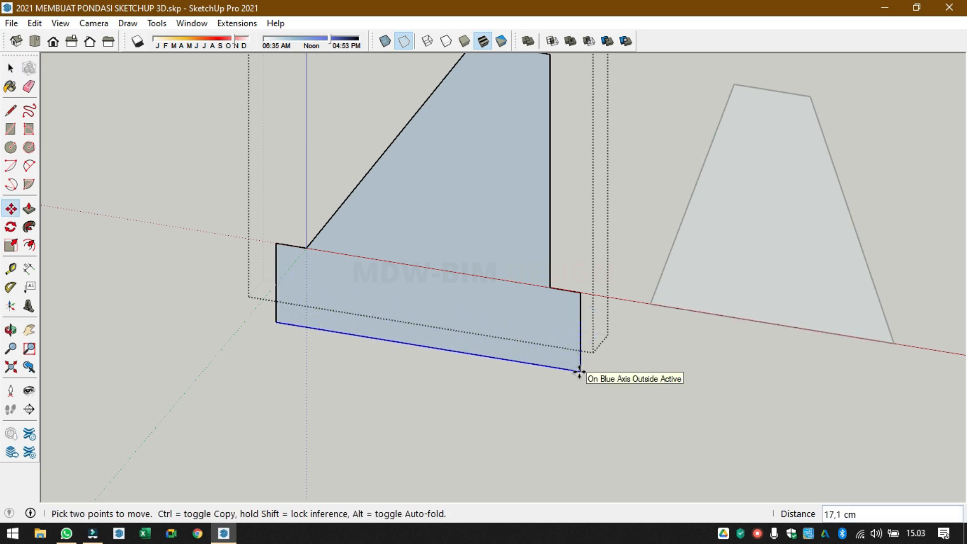
{"action": "key", "text": "Return"}
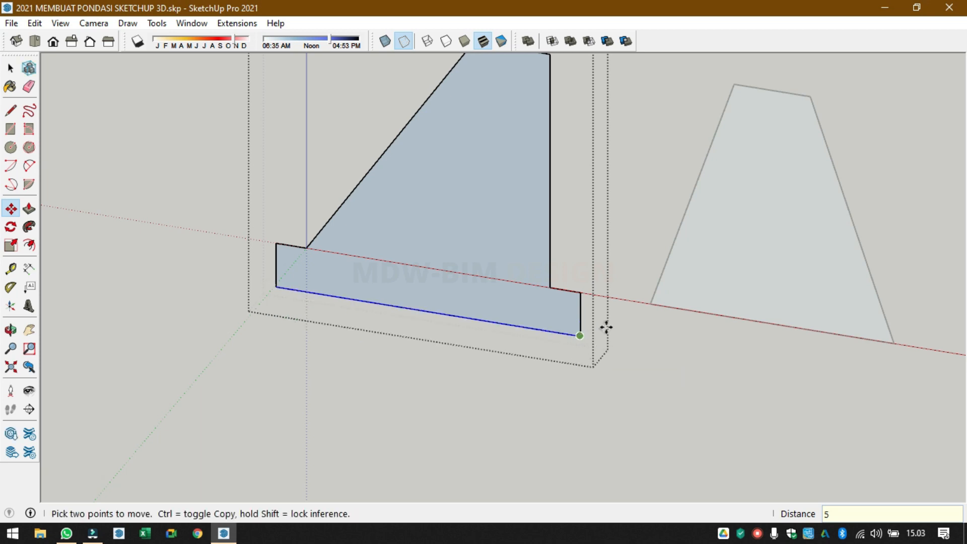
- Check the footing's side edge with the Tape Measure and close the asymmetric profile's group
{"action": "key", "text": "t"}
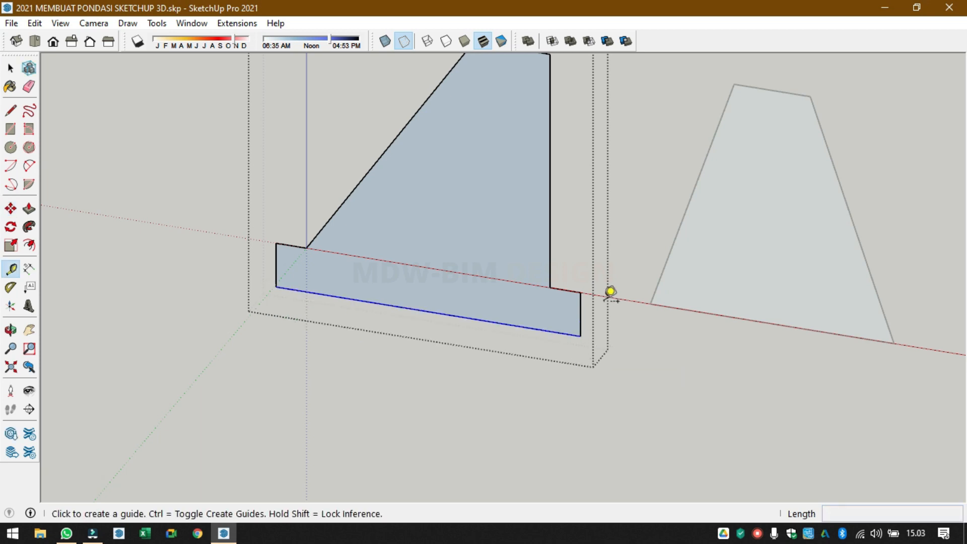
{"action": "left_click", "coordinate": [580, 292]}
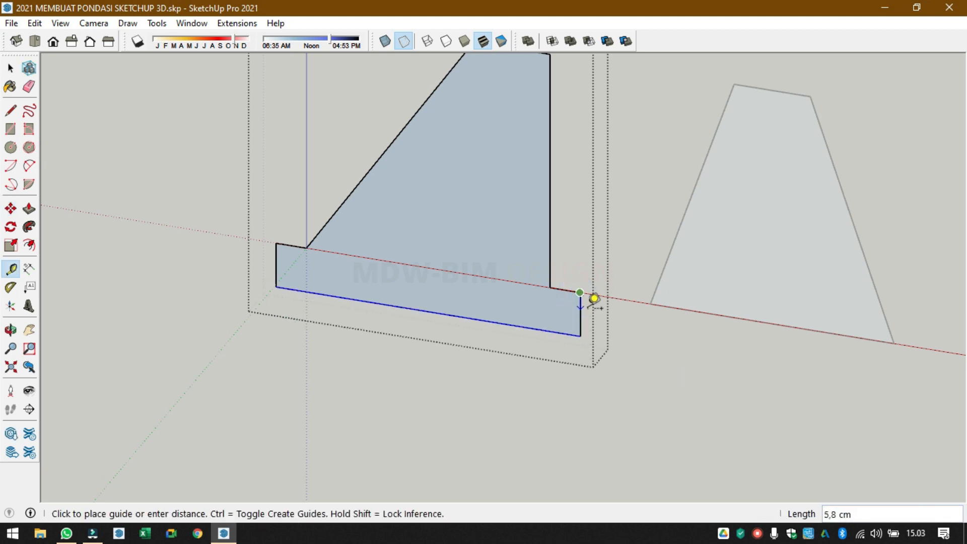
{"action": "key", "text": "Escape"}
{"action": "key", "text": "space"}
{"action": "left_click", "coordinate": [655, 337]}
{"action": "scroll", "coordinate": [701, 300], "scroll_direction": "down", "scroll_amount": 2}
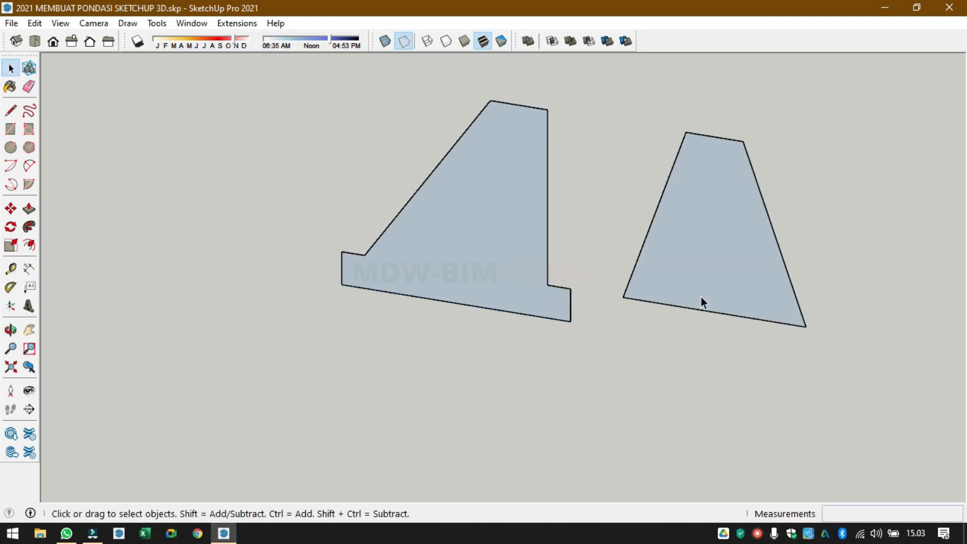
- Inside the symmetric profile's group, draw a 10 cm overhang from the base corner and a vertical edge as deep as the neighbouring footing
{"action": "scroll", "coordinate": [664, 301], "scroll_direction": "up", "scroll_amount": 3}
{"action": "double_click", "coordinate": [666, 285]}
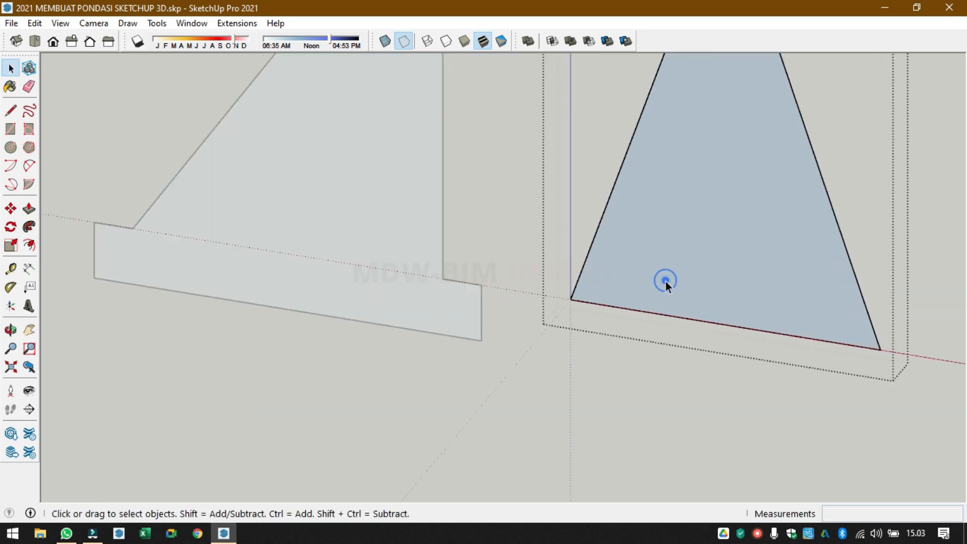
{"action": "key", "text": "l"}
{"action": "left_click", "coordinate": [571, 299]}
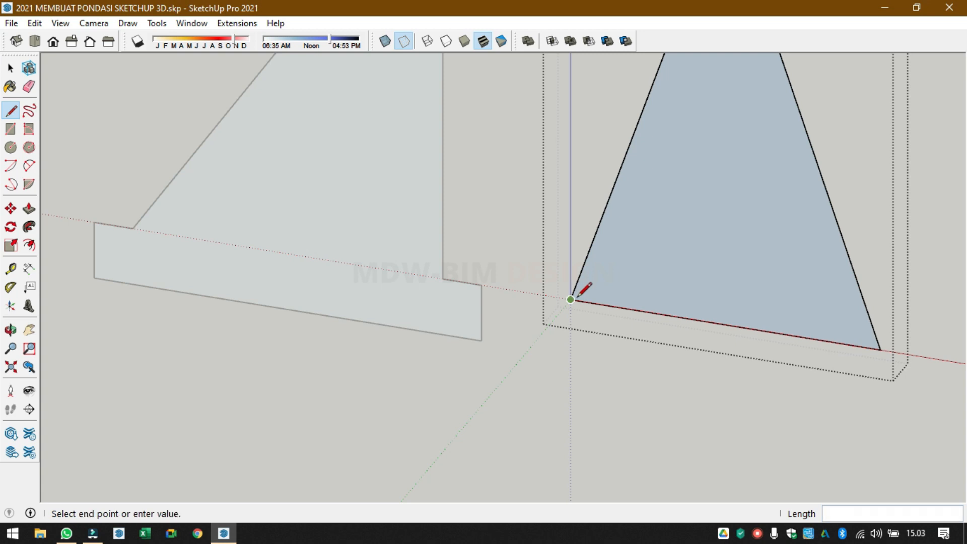
{"action": "type", "text": "10"}
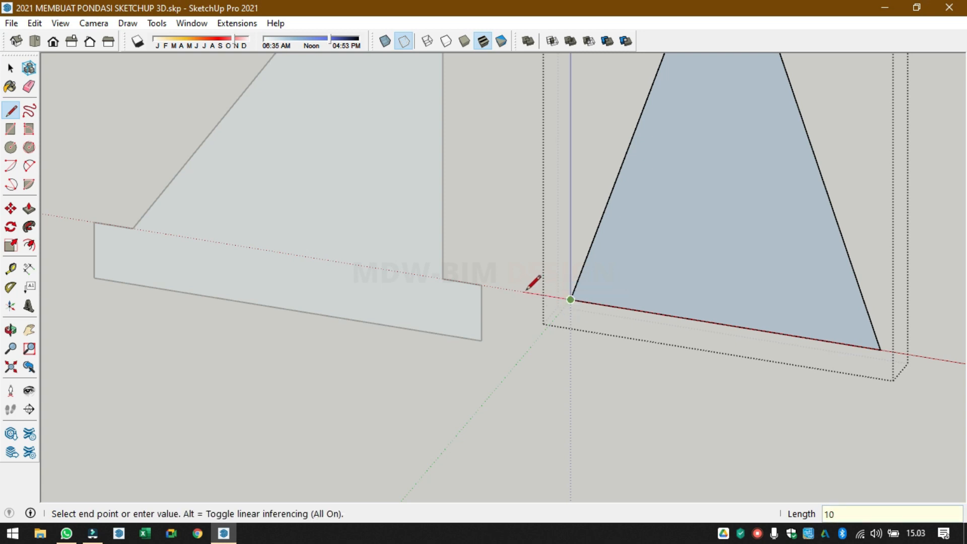
{"action": "key", "text": "Return"}
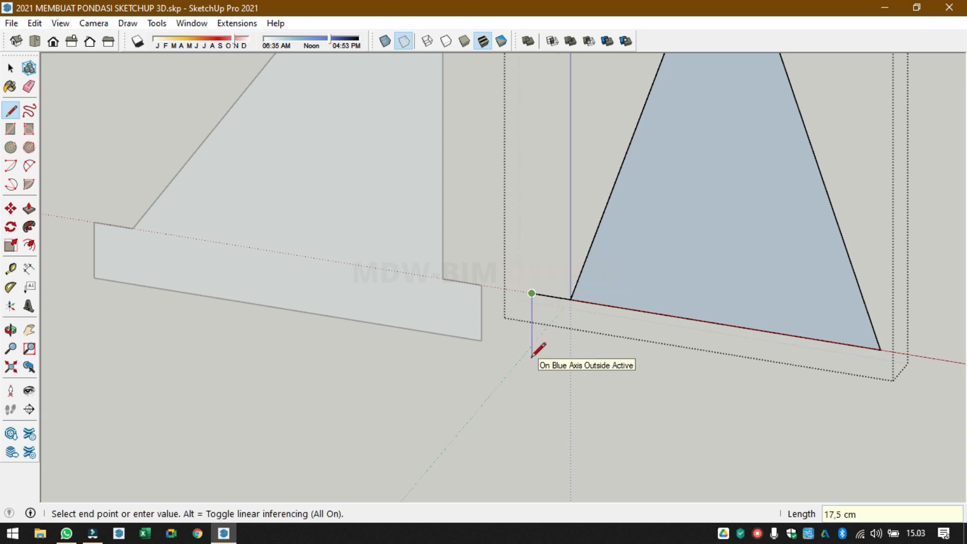
{"action": "key", "text": "Return"}
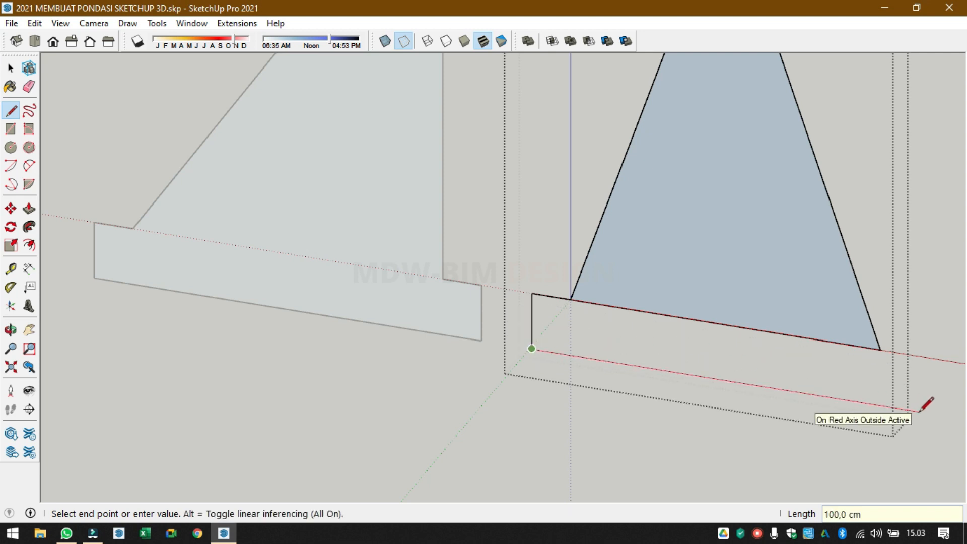
- Draw the footing's 100 cm bottom edge and close the outline up to the symmetric profile's opposite base corner
{"action": "type", "text": "10,"}
{"action": "type", "text": "00"}
{"action": "key", "text": "Return"}
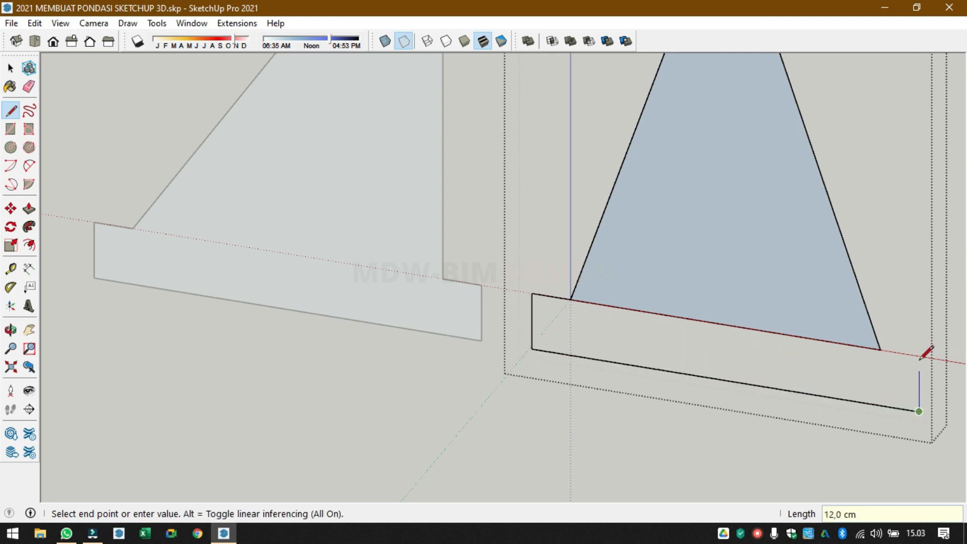
{"action": "left_click", "coordinate": [920, 355]}
{"action": "left_click", "coordinate": [881, 350]}
{"action": "key", "text": "space"}
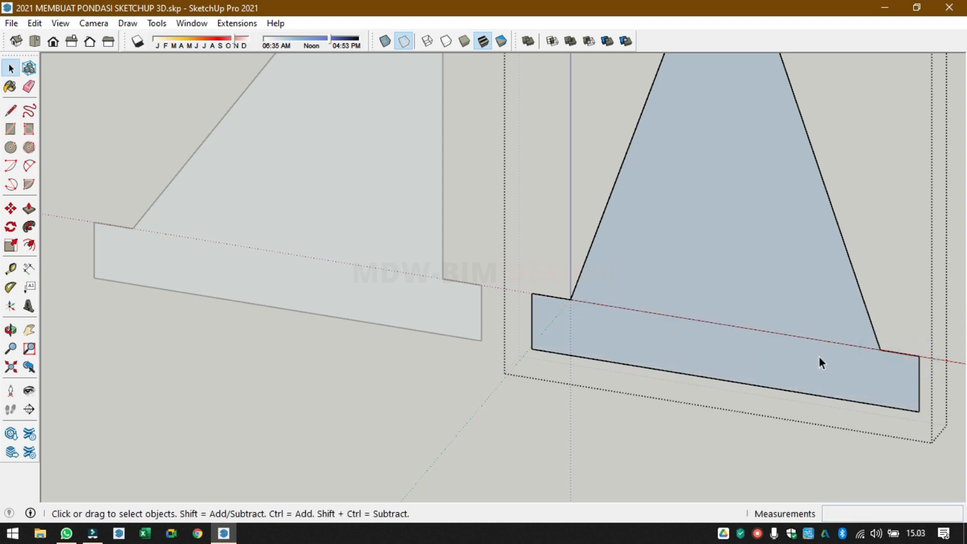
- Erase the edge dividing the footing from the symmetric profile and close its group
{"action": "key", "text": "e"}
{"action": "left_click", "coordinate": [766, 331]}
{"action": "key", "text": "space"}
{"action": "scroll", "coordinate": [861, 196], "scroll_direction": "down", "scroll_amount": 10}
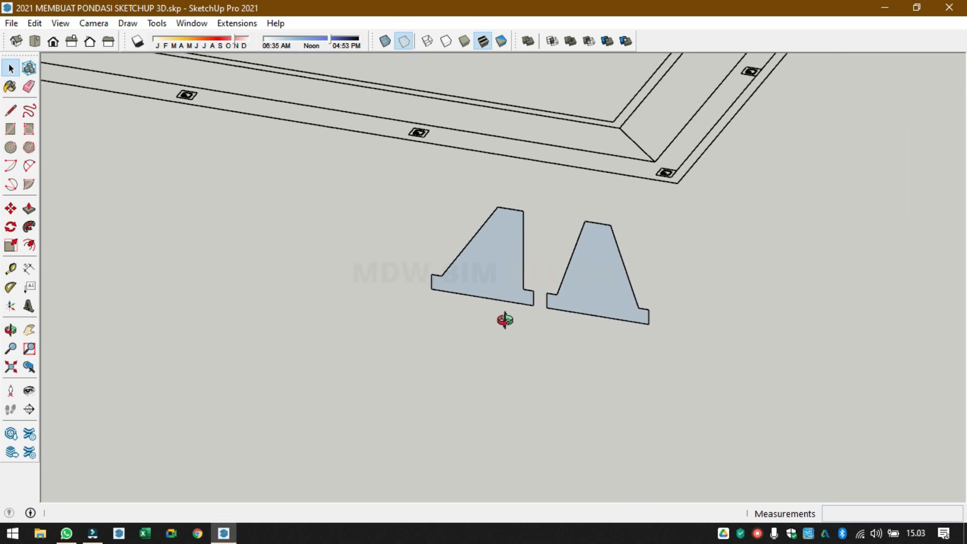
- Select the symmetric foundation profile and switch to the top view
{"action": "scroll", "coordinate": [609, 337], "scroll_direction": "down", "scroll_amount": 3}
{"action": "middle_click_drag", "start_coordinate": [574, 313], "coordinate": [485, 260]}
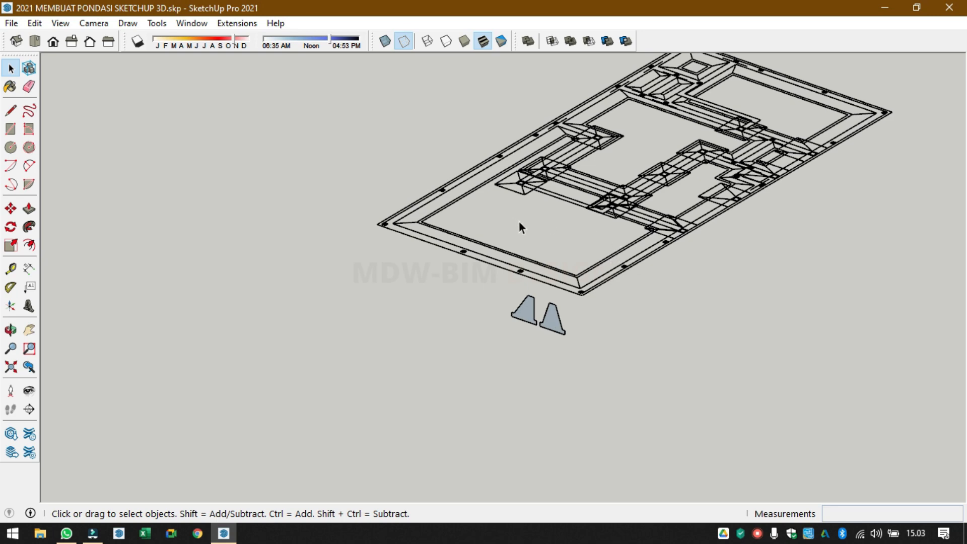
{"action": "middle_click_drag", "start_coordinate": [546, 301], "coordinate": [464, 253]}
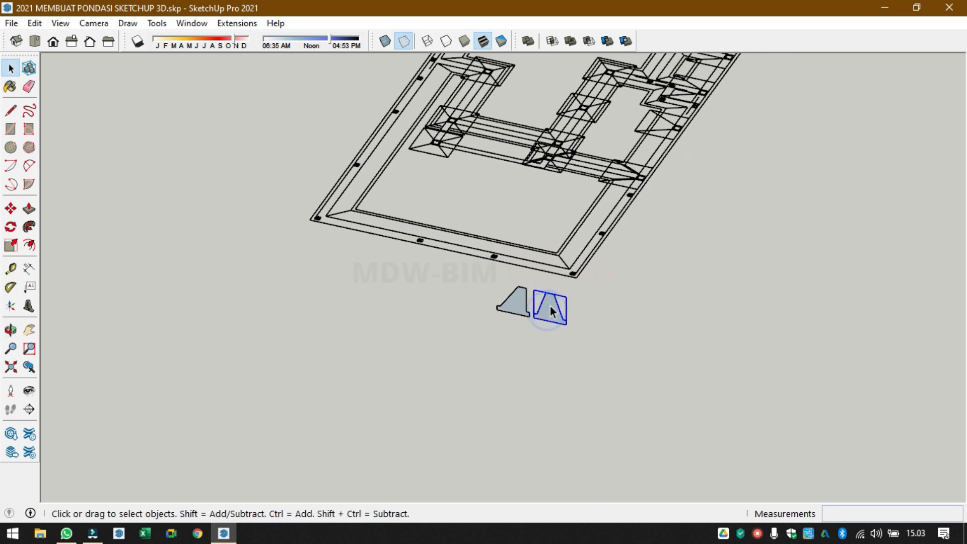
{"action": "scroll", "coordinate": [551, 308], "scroll_direction": "up", "scroll_amount": 2}
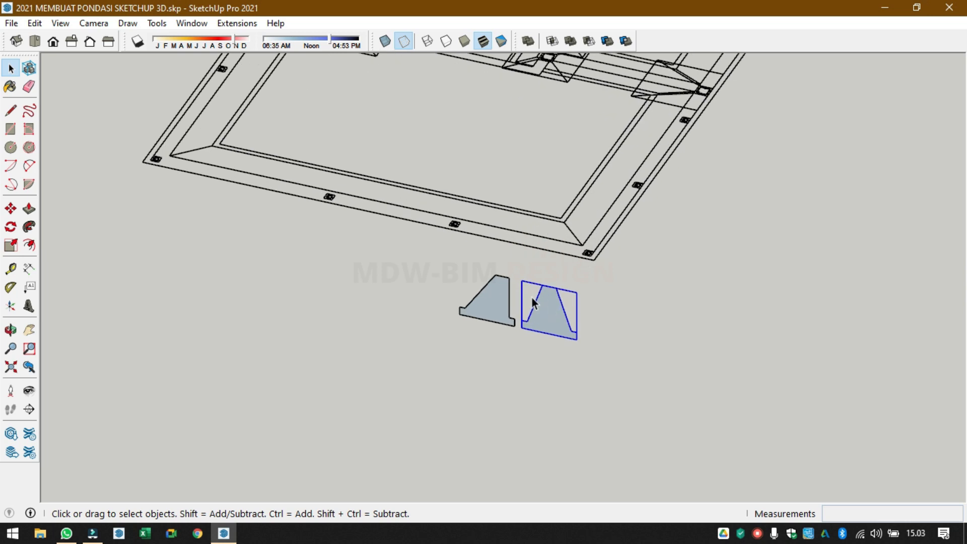
{"action": "left_click", "coordinate": [36, 42]}
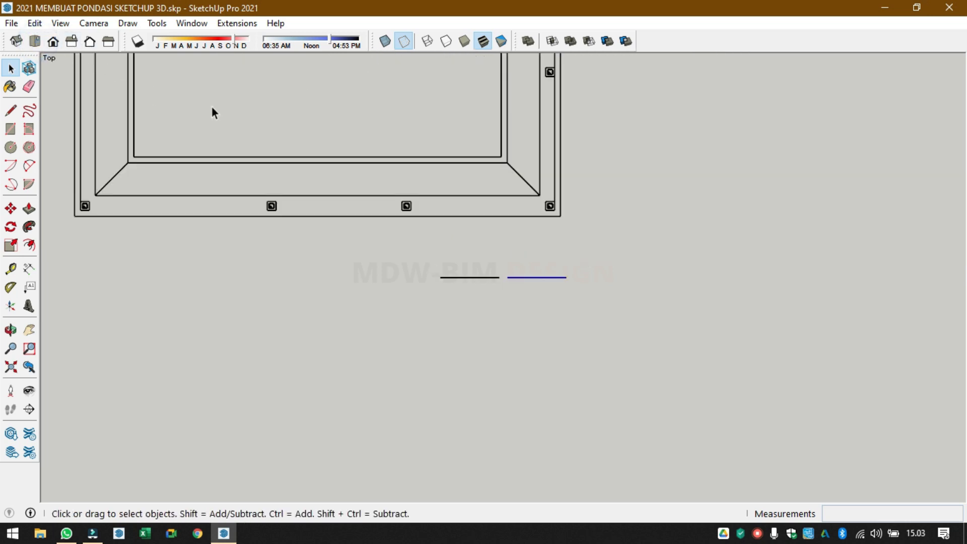
{"action": "key", "text": "m"}
{"action": "key", "text": "q"}
{"action": "left_click", "coordinate": [536, 277]}
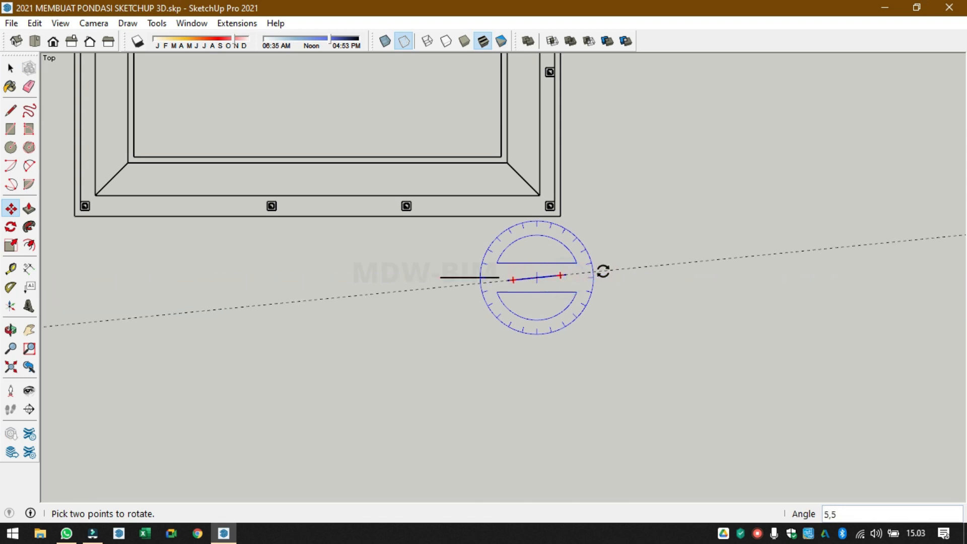
- Copy the symmetric foundation profile along the red axis, placing the copy beyond the original on the side away from the asymmetric profile
{"action": "key", "text": "m"}
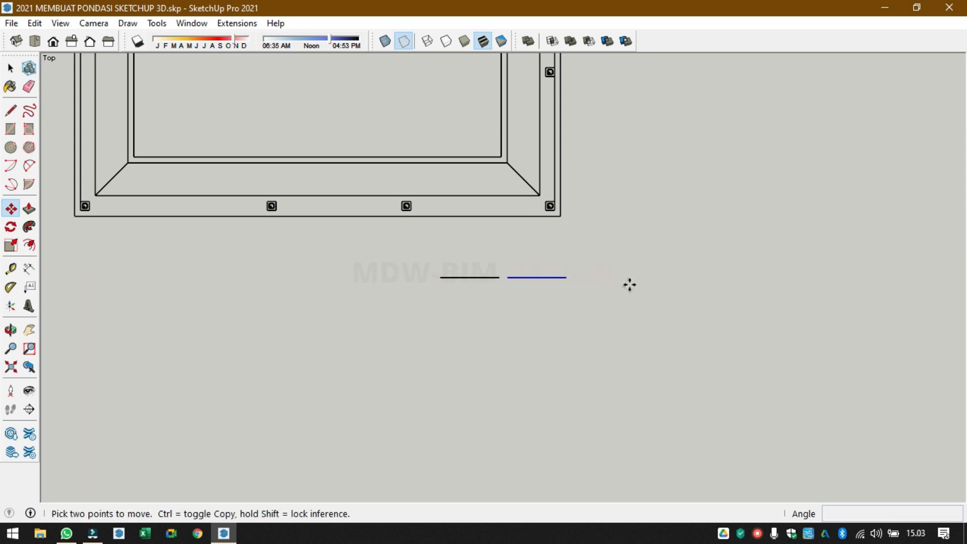
{"action": "left_click", "coordinate": [608, 283]}
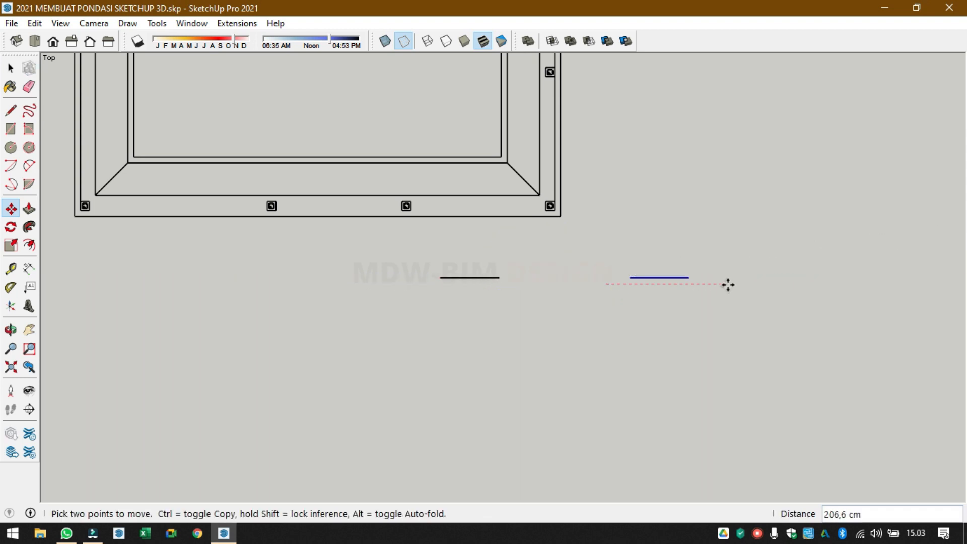
{"action": "key", "text": "ctrl"}
{"action": "key", "text": "space"}
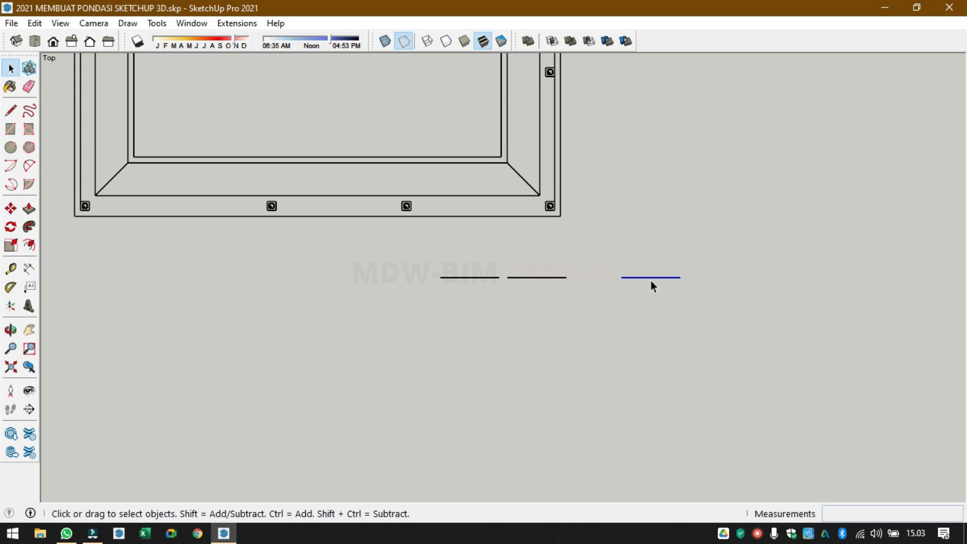
- Rotate the copied symmetric profile 90 degrees about its near end in plan
{"action": "key", "text": "q"}
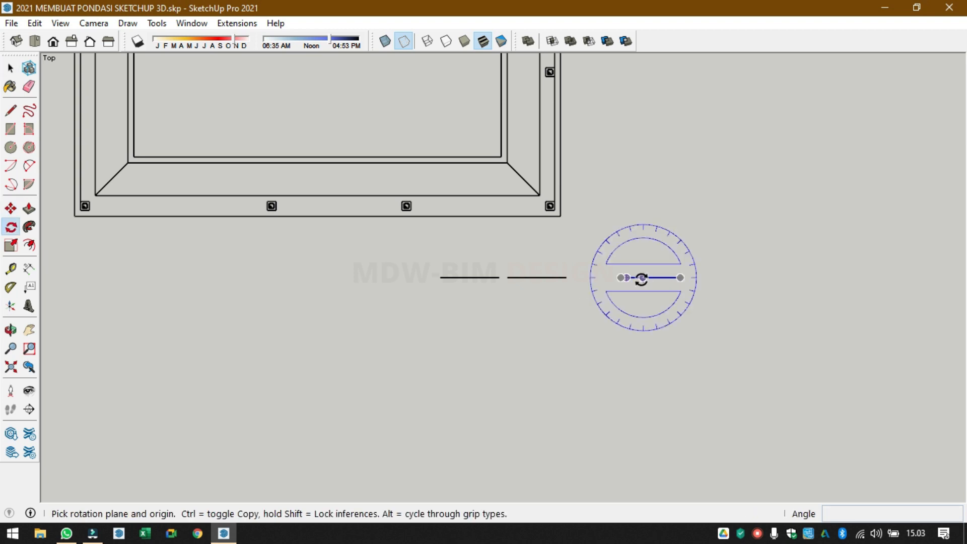
{"action": "left_click", "coordinate": [624, 278]}
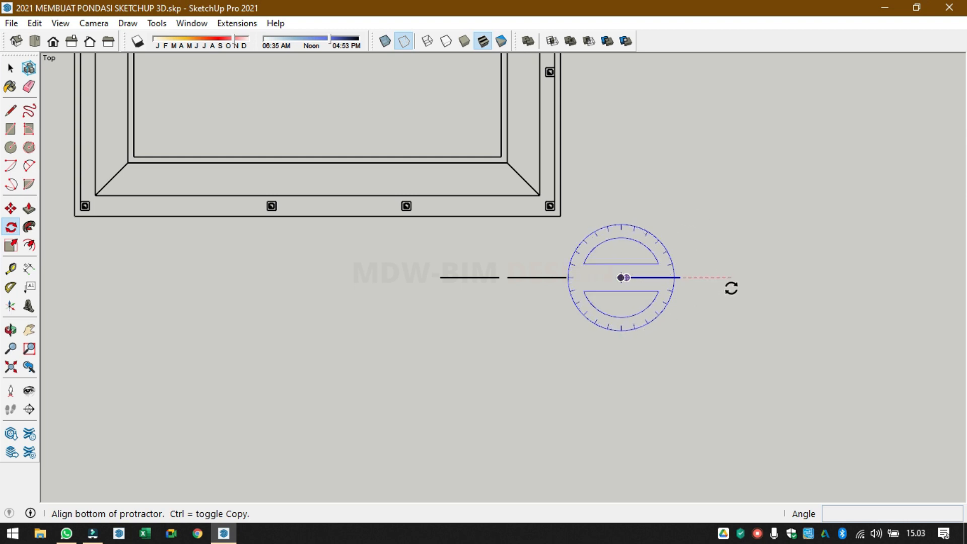
{"action": "left_click", "coordinate": [731, 282]}
{"action": "left_click", "coordinate": [617, 140]}
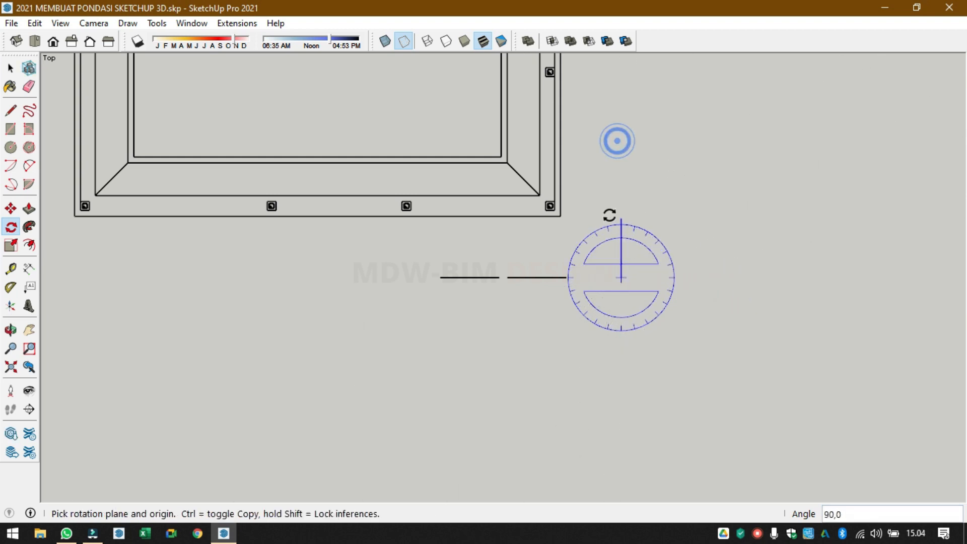
{"action": "key", "text": "space"}
{"action": "middle_click_drag", "start_coordinate": [565, 345], "coordinate": [401, 204]}
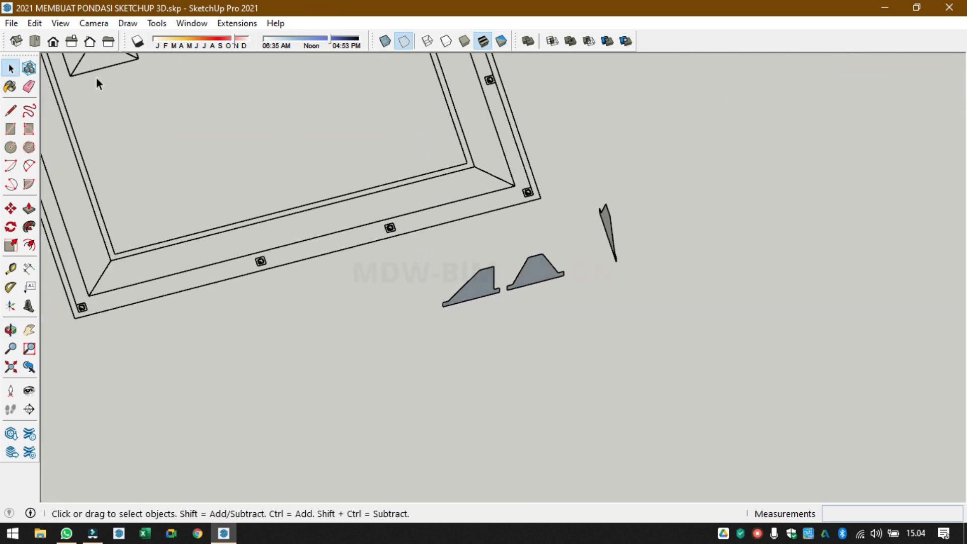
{"action": "left_click", "coordinate": [35, 41]}
{"action": "mouse_move", "coordinate": [480, 188]}
{"action": "middle_mouse_down"}
{"action": "mouse_move", "coordinate": [507, 173]}
{"action": "mouse_move", "coordinate": [508, 307]}
{"action": "mouse_move", "coordinate": [570, 218]}
{"action": "mouse_move", "coordinate": [492, 249]}
{"action": "mouse_move", "coordinate": [502, 246]}
{"action": "middle_mouse_up"}
{"action": "key", "text": "p"}
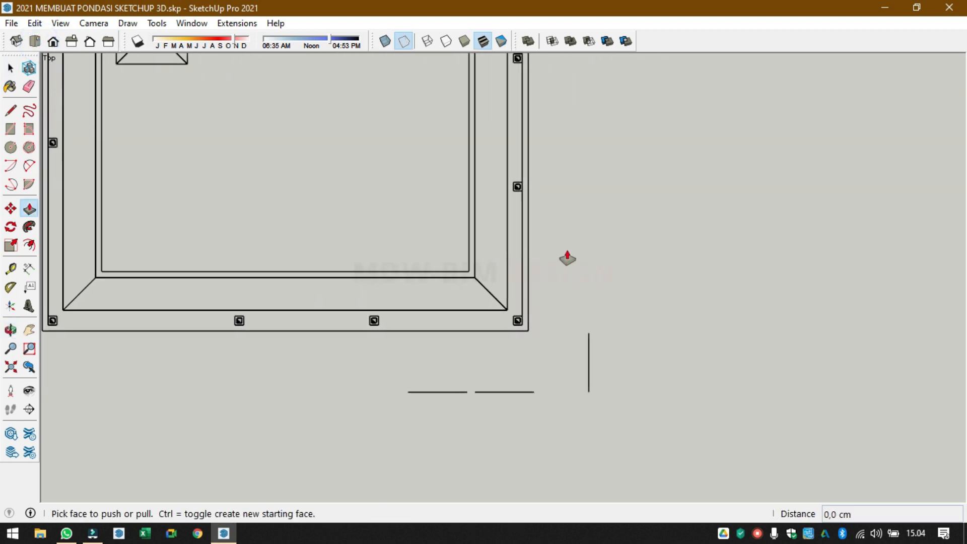
{"action": "key", "text": "h"}
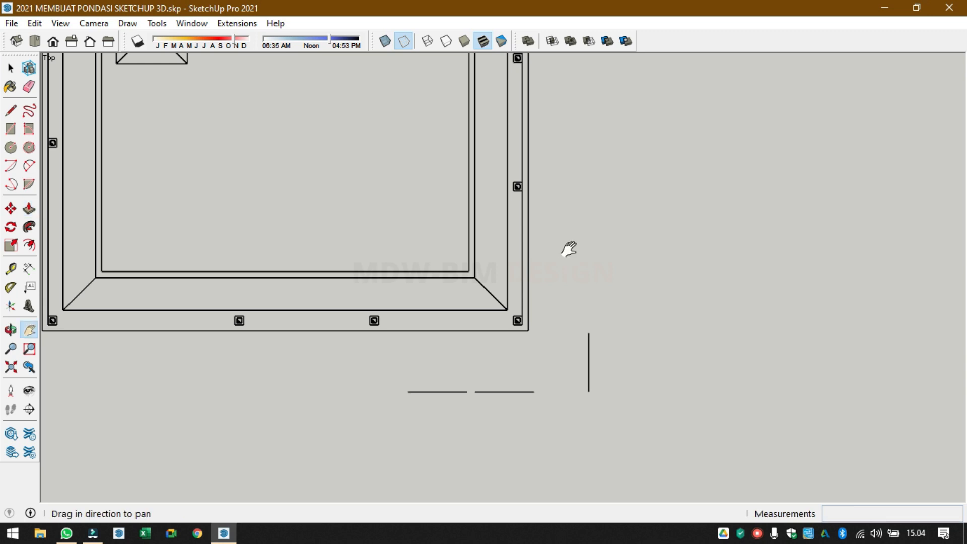
{"action": "key", "text": "space"}
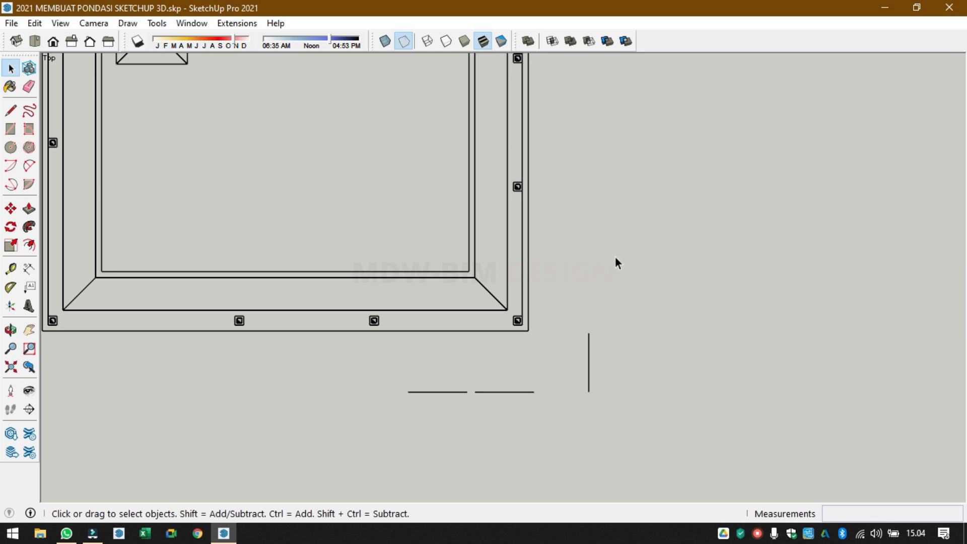
- Copy the rotated symmetric profile onto the plan, snapping its end to the cross foundation's outline corner beside the outer column footing
{"action": "middle_click_drag", "start_coordinate": [619, 170], "coordinate": [729, 473], "text": "shift"}
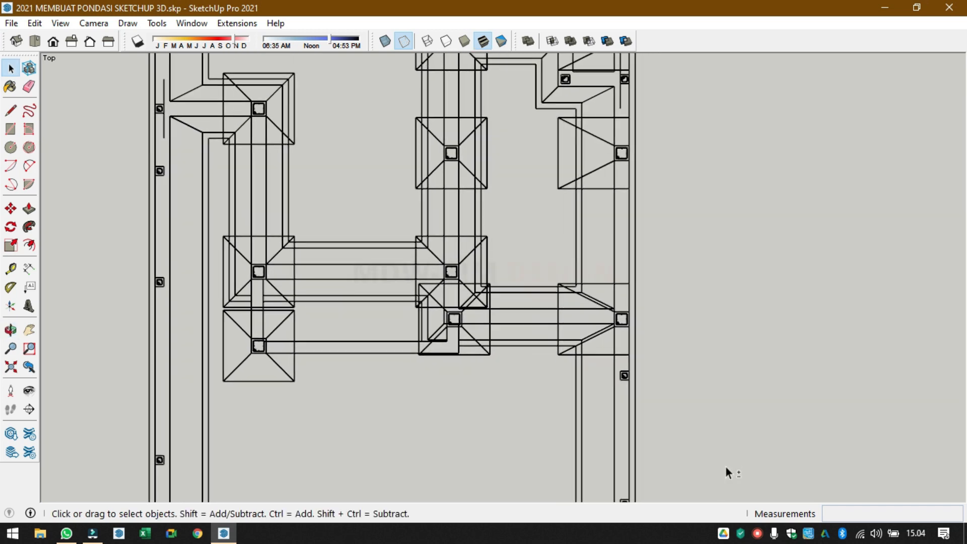
{"action": "scroll", "coordinate": [592, 352], "scroll_direction": "up", "scroll_amount": 4}
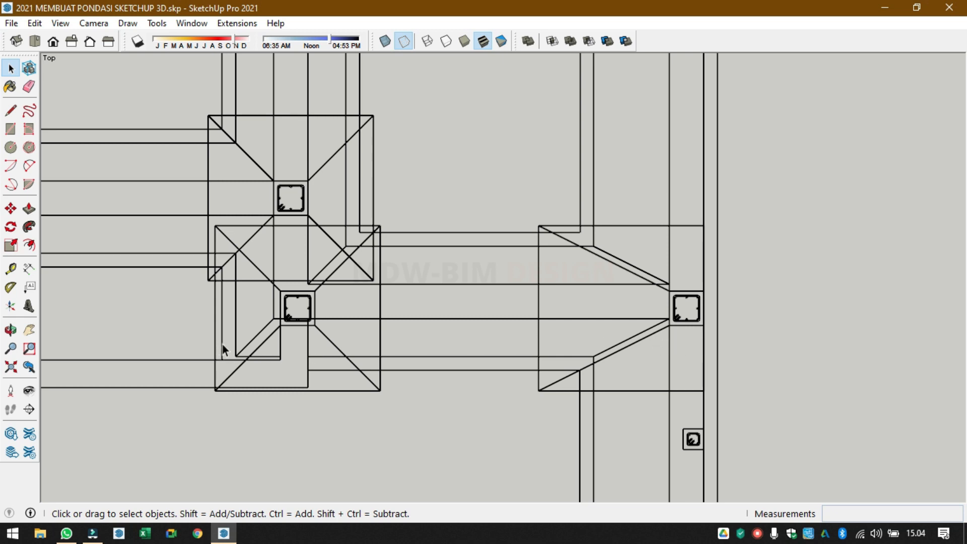
{"action": "scroll", "coordinate": [445, 252], "scroll_direction": "down", "scroll_amount": 7}
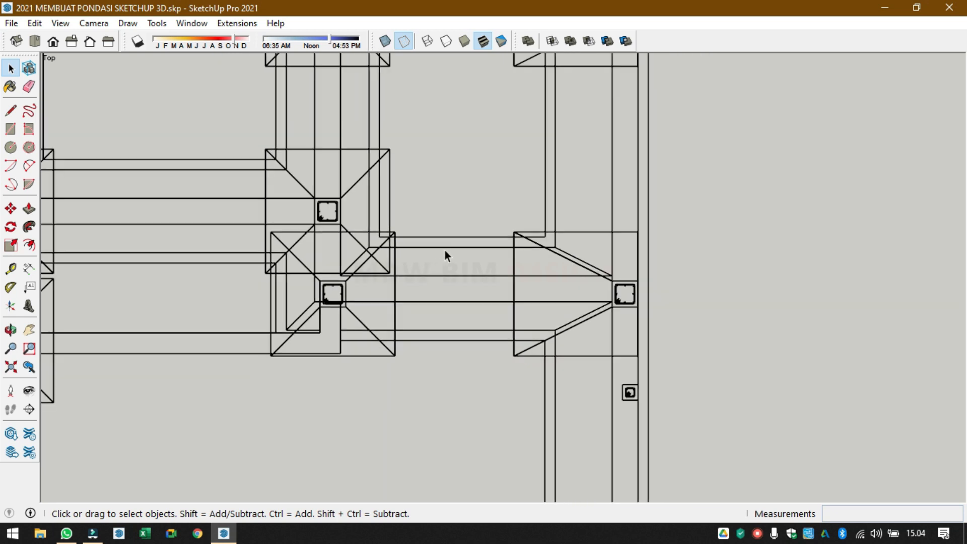
{"action": "middle_click_drag", "start_coordinate": [664, 419], "coordinate": [649, 351], "text": "shift"}
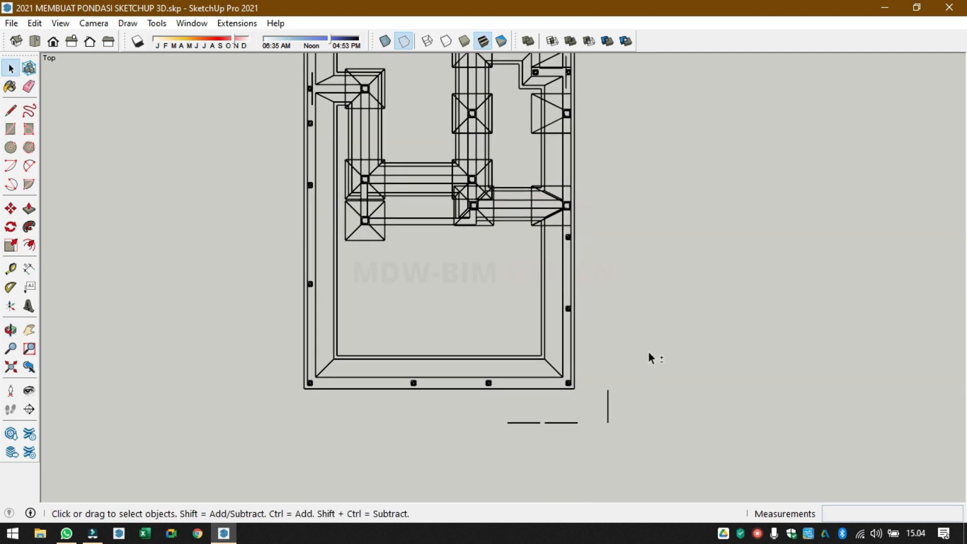
{"action": "scroll", "coordinate": [607, 416], "scroll_direction": "up", "scroll_amount": 3}
{"action": "key", "text": "m"}
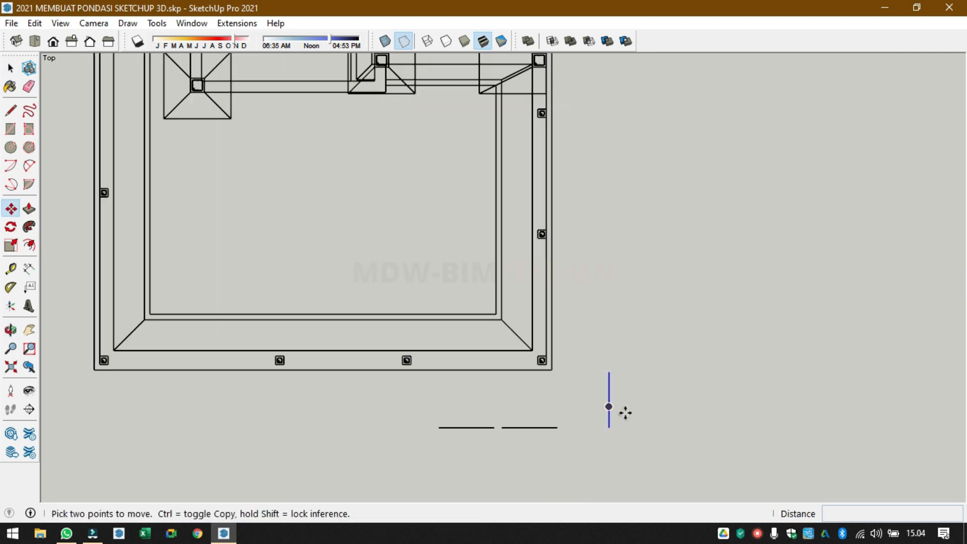
{"action": "scroll", "coordinate": [630, 413], "scroll_direction": "up", "scroll_amount": 3}
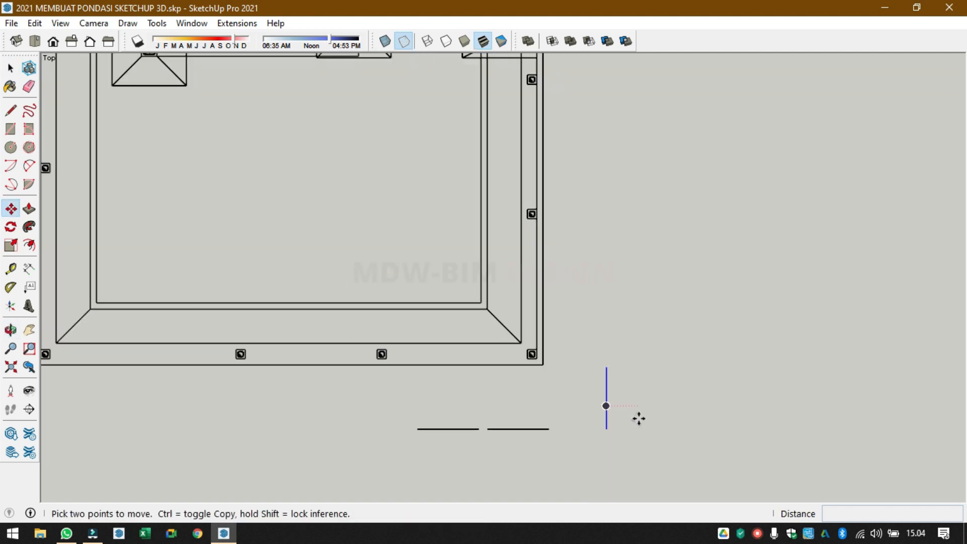
{"action": "left_click", "coordinate": [606, 434]}
{"action": "mouse_move", "coordinate": [588, 298]}
{"action": "middle_mouse_down", "text": "shift"}
{"action": "mouse_move", "coordinate": [540, 280]}
{"action": "mouse_move", "coordinate": [542, 479]}
{"action": "middle_mouse_up", "text": "shift"}
{"action": "scroll", "coordinate": [555, 245], "scroll_direction": "up", "scroll_amount": 3}
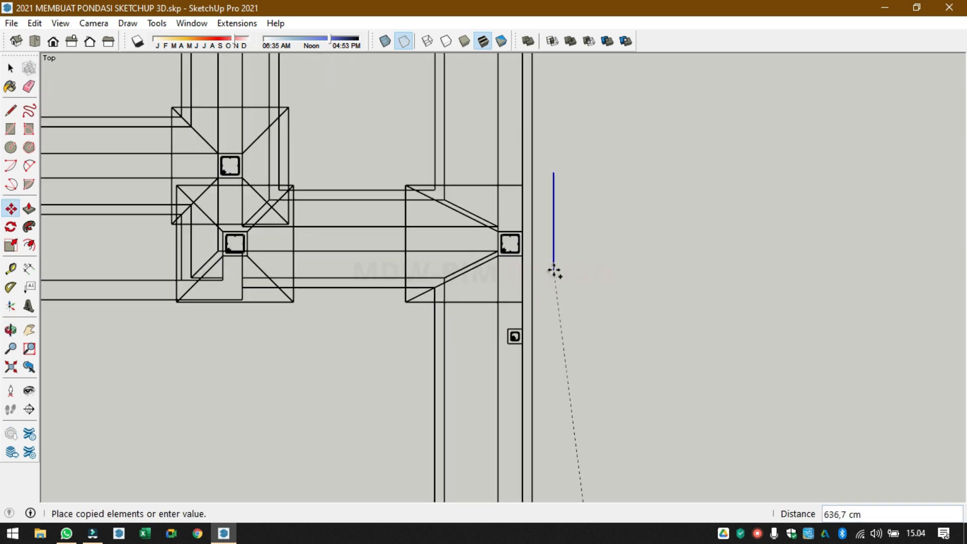
{"action": "left_click", "coordinate": [408, 292]}
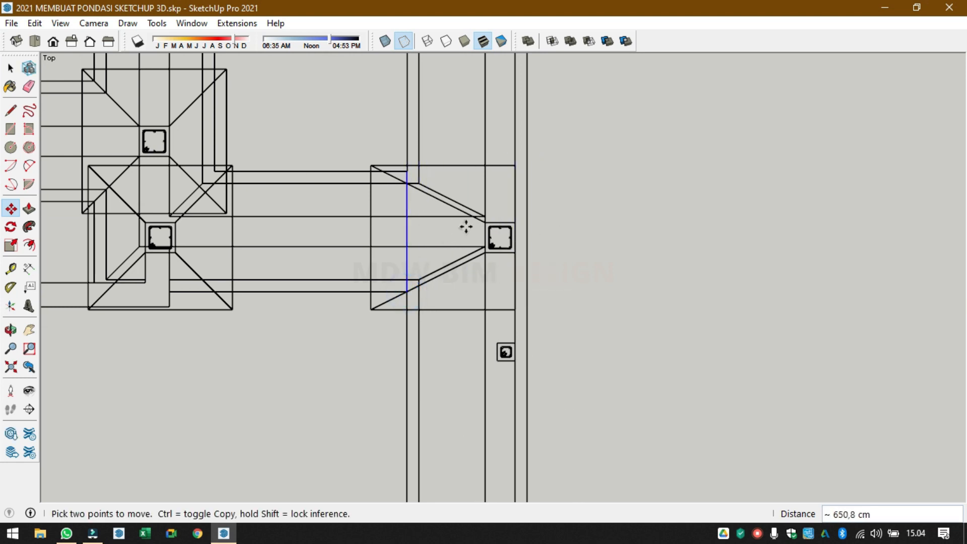
- Move the copied profile 90 cm along the red axis to the outer edge of the column
{"action": "scroll", "coordinate": [417, 239], "scroll_direction": "up", "scroll_amount": 2}
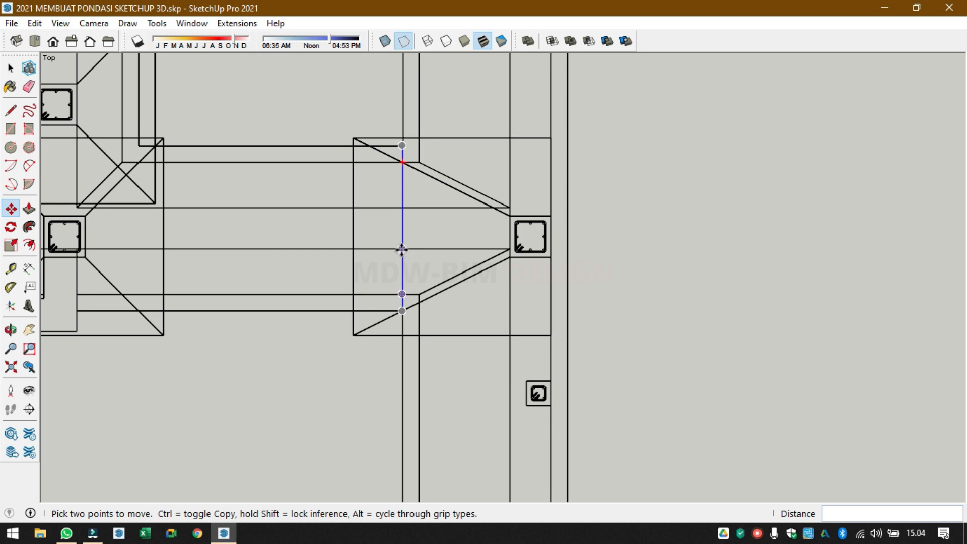
{"action": "left_click", "coordinate": [402, 250]}
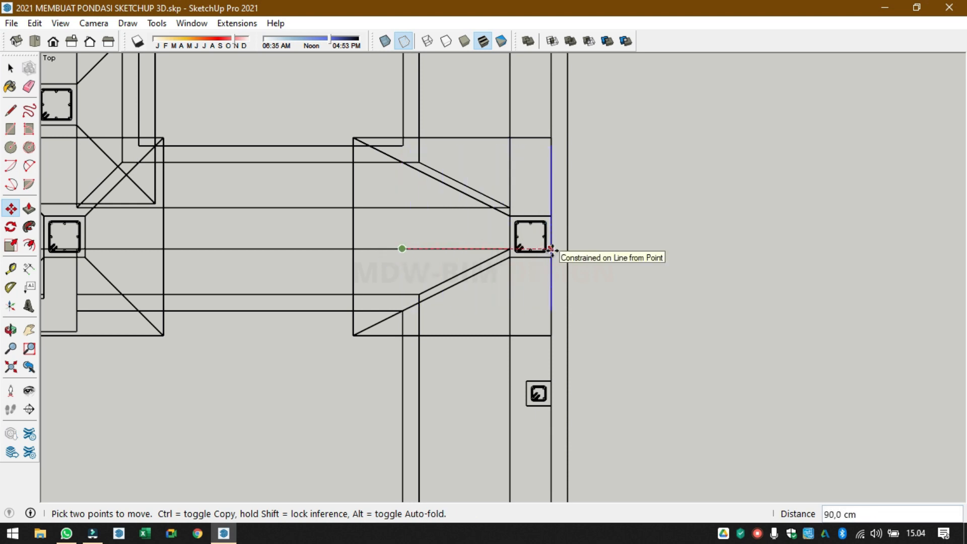
{"action": "left_click", "coordinate": [552, 249]}
{"action": "scroll", "coordinate": [442, 247], "scroll_direction": "up", "scroll_amount": 1}
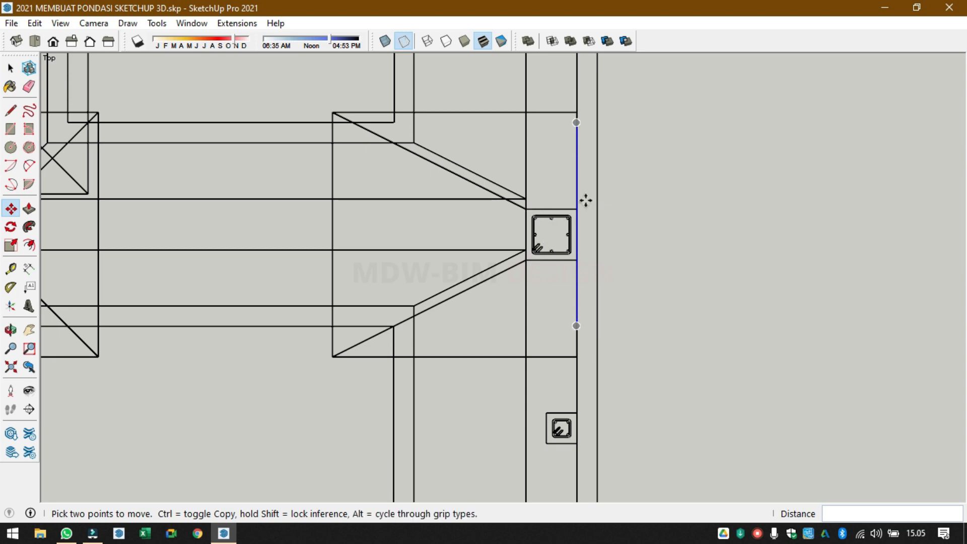
{"action": "key", "text": "space"}
- Lower the profile 80 cm from its top midpoint so its top edge lies on the plan
{"action": "middle_click_drag", "start_coordinate": [499, 244], "coordinate": [386, 255]}
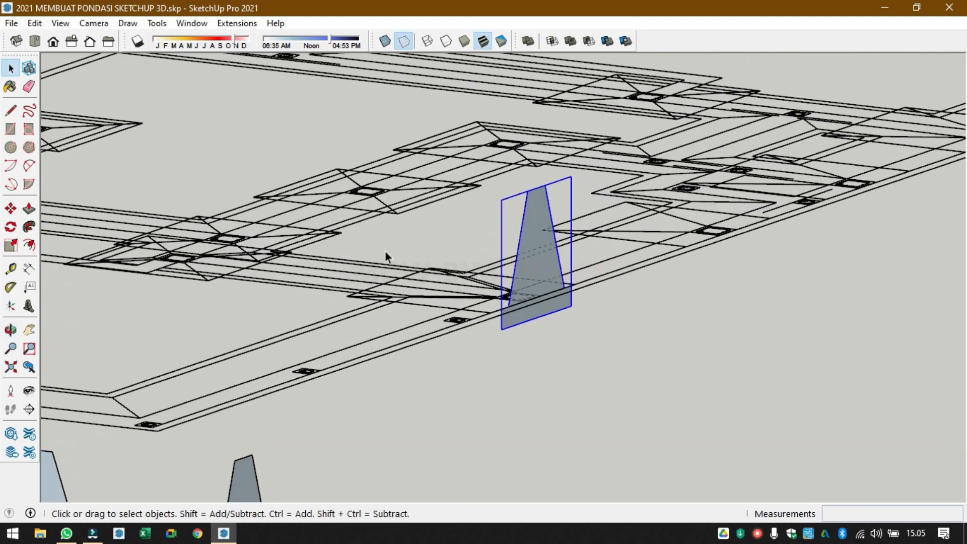
{"action": "scroll", "coordinate": [494, 193], "scroll_direction": "up", "scroll_amount": 2}
{"action": "middle_click_drag", "start_coordinate": [535, 352], "coordinate": [558, 319]}
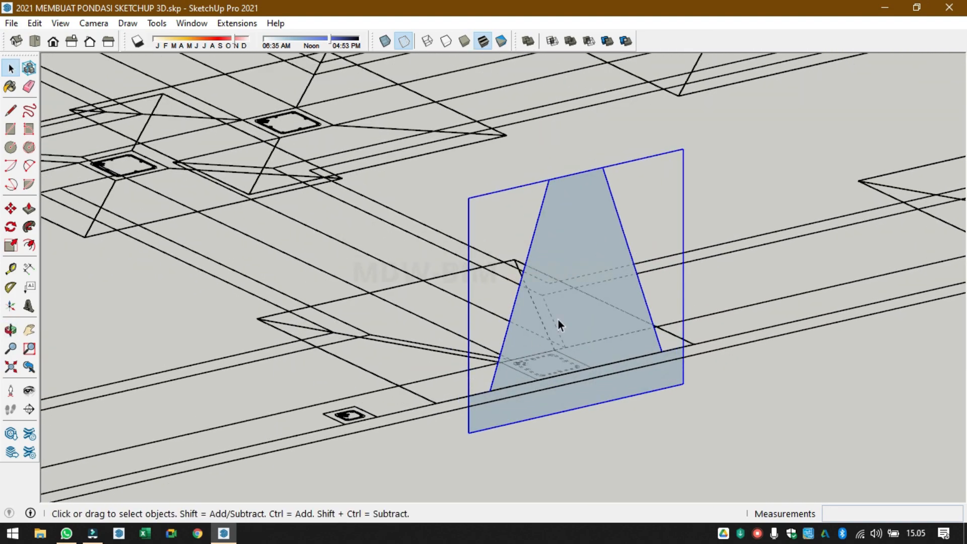
{"action": "key", "text": "m"}
{"action": "left_click", "coordinate": [576, 173]}
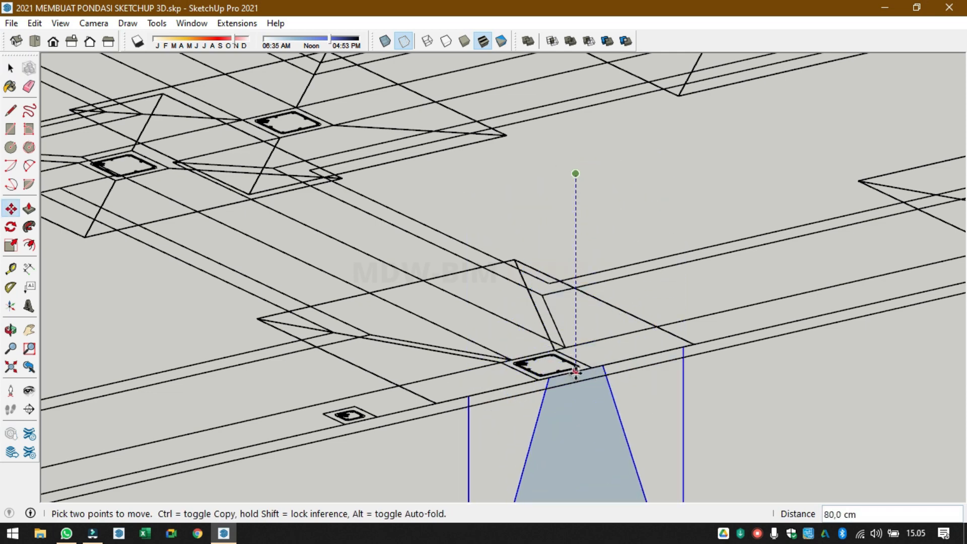
{"action": "left_click", "coordinate": [575, 371]}
- Open the profile group and draw a 350 cm path line from its top corner along the cross foundation to its inner end
{"action": "middle_click_drag", "start_coordinate": [458, 352], "coordinate": [539, 392]}
{"action": "key", "text": "space"}
{"action": "double_click", "coordinate": [536, 392]}
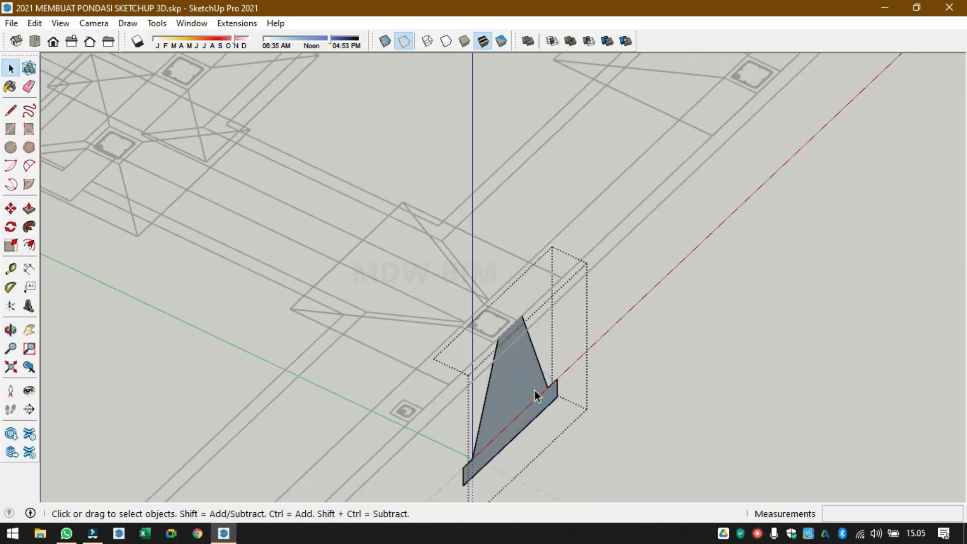
{"action": "key", "text": "l"}
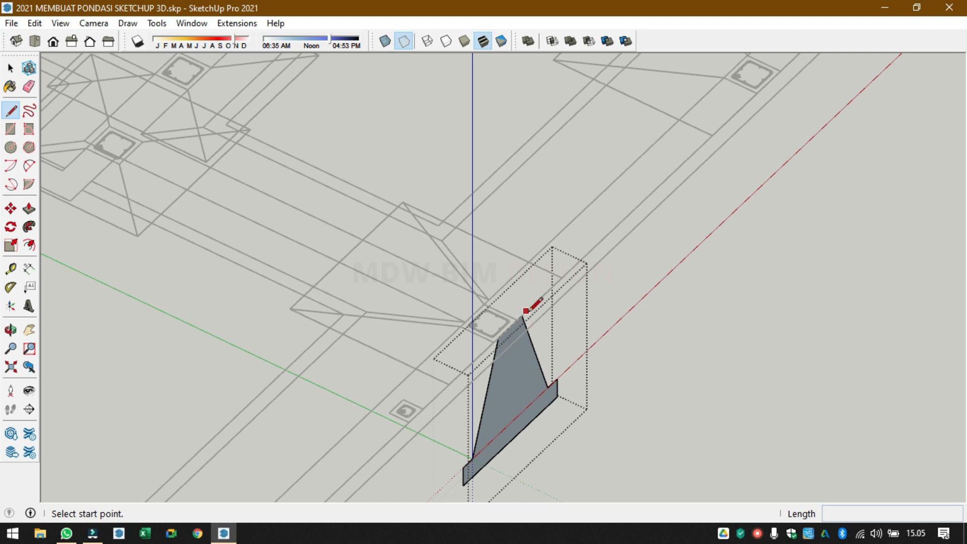
{"action": "left_click", "coordinate": [522, 314]}
{"action": "scroll", "coordinate": [331, 216], "scroll_direction": "down", "scroll_amount": 2}
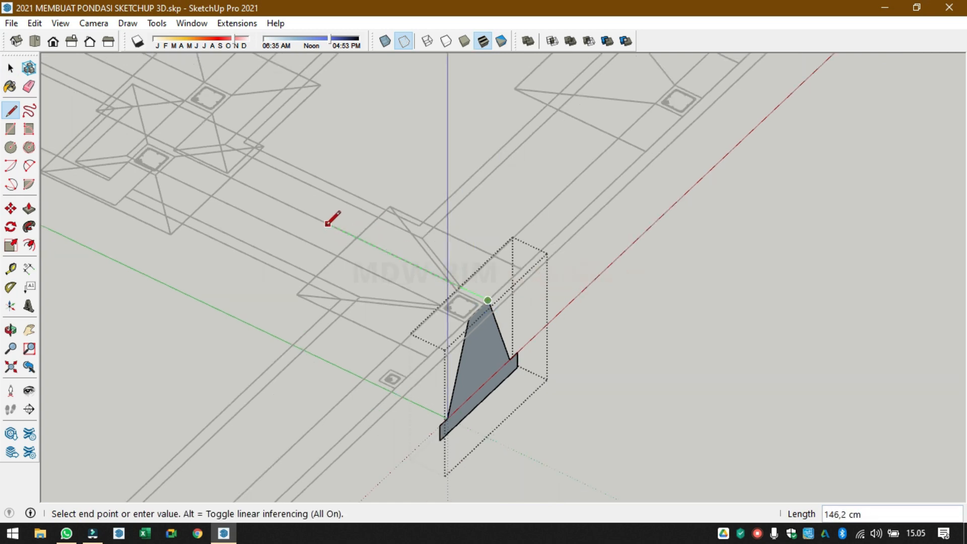
{"action": "scroll", "coordinate": [204, 154], "scroll_direction": "up", "scroll_amount": 1}
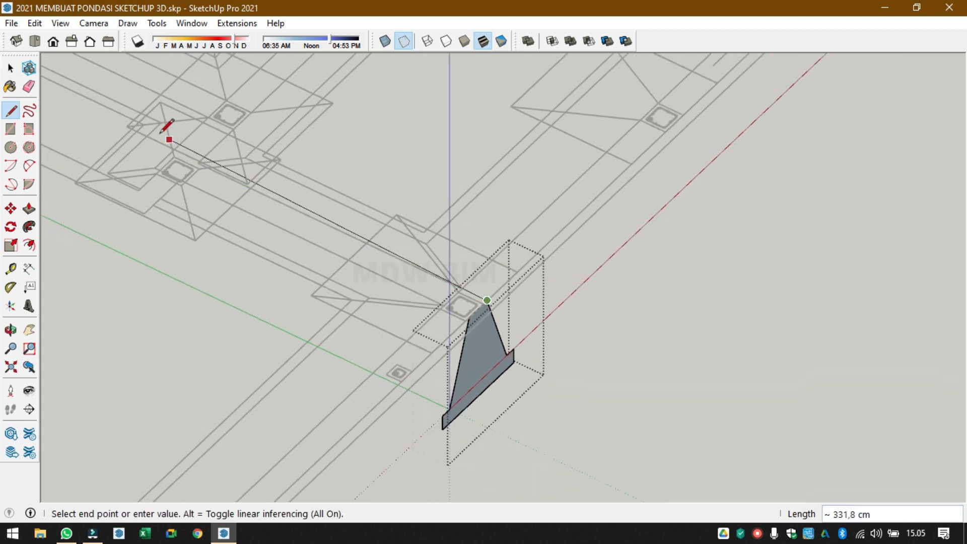
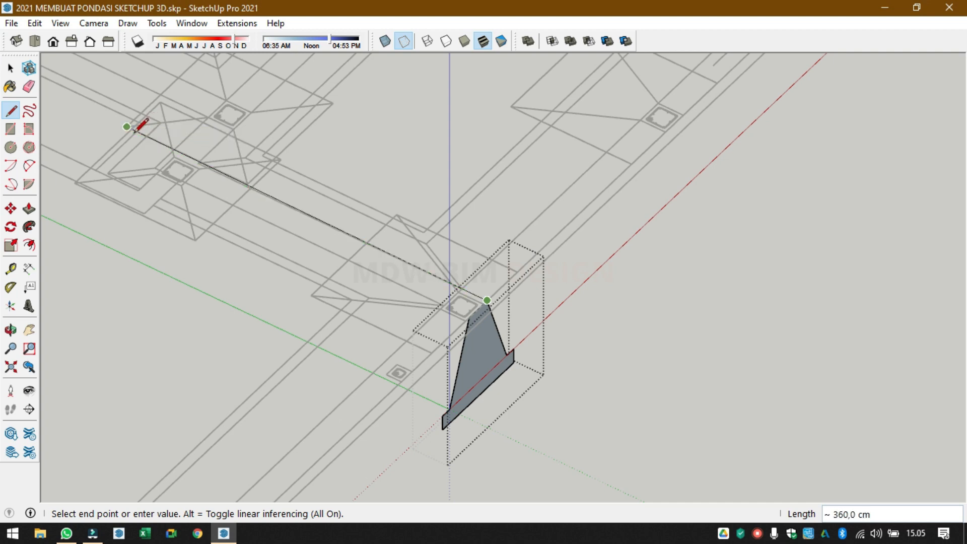
{"action": "scroll", "coordinate": [132, 130], "scroll_direction": "up", "scroll_amount": 3}
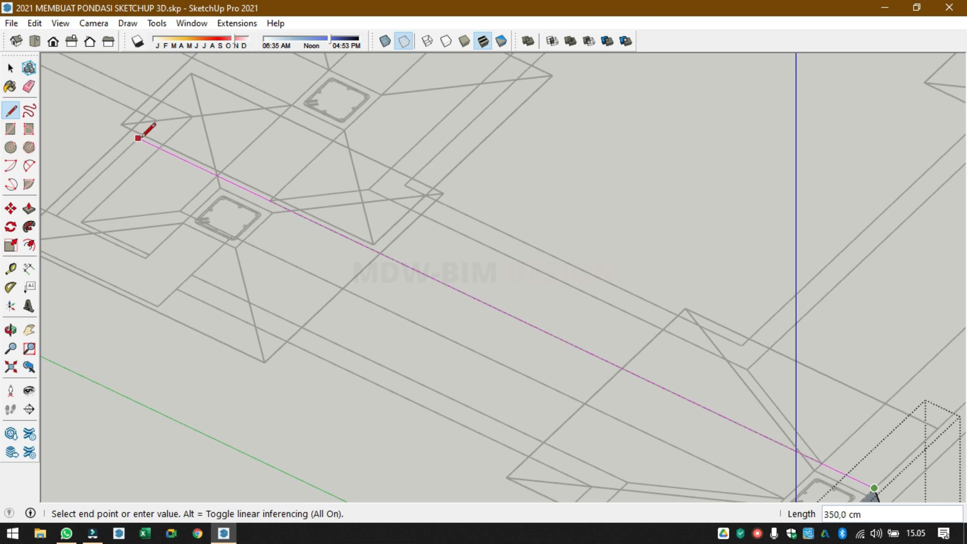
{"action": "scroll", "coordinate": [140, 135], "scroll_direction": "down", "scroll_amount": 5}
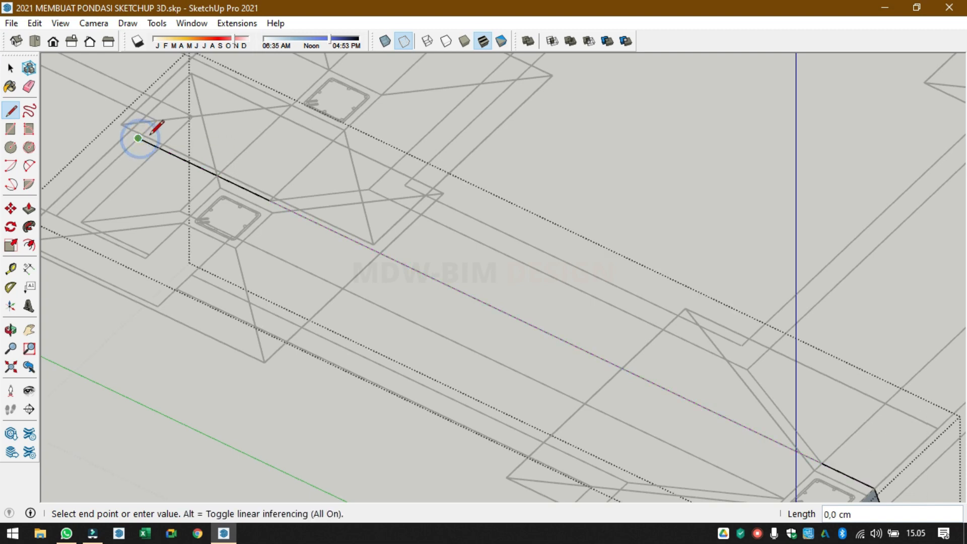
{"action": "middle_click_drag", "start_coordinate": [270, 168], "coordinate": [545, 273]}
- Extrude the foundation profile along the path line with Follow Me
{"action": "key", "text": "space"}
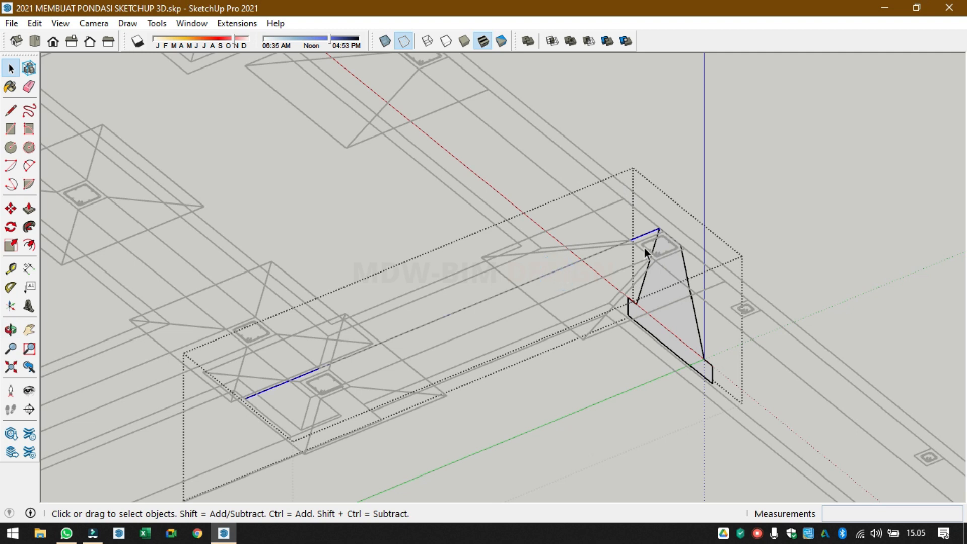
{"action": "left_click", "coordinate": [29, 227]}
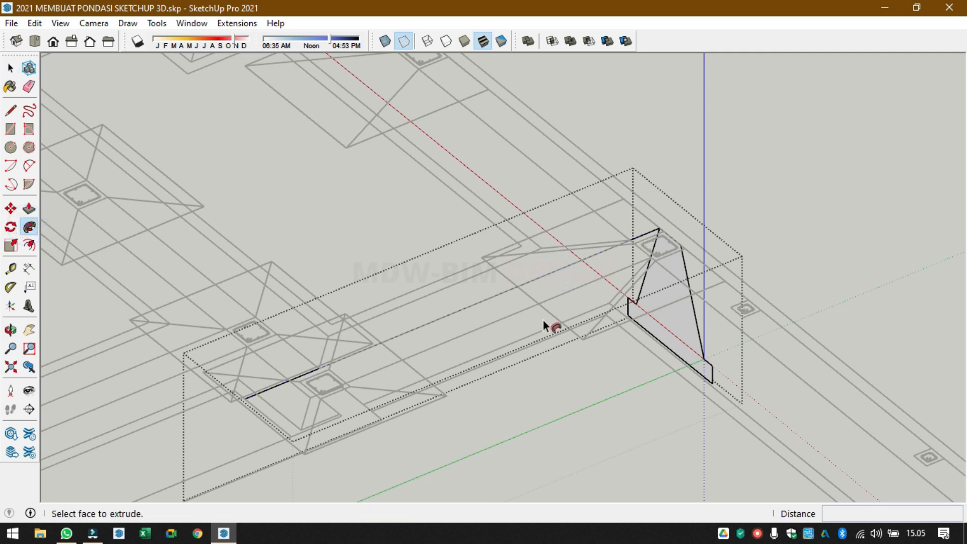
{"action": "left_click", "coordinate": [670, 322]}
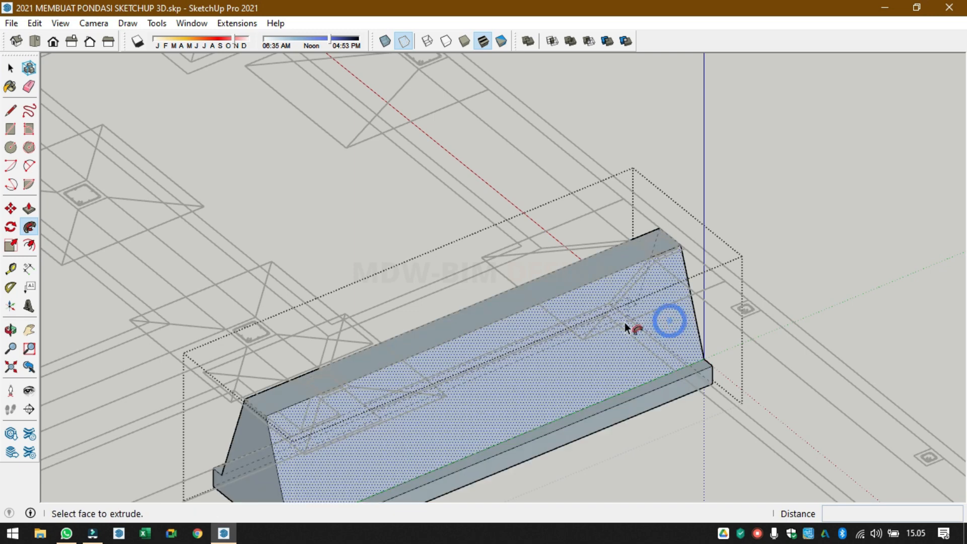
- Reverse all faces of the extruded foundation and close its group
{"action": "key", "text": "space"}
{"action": "triple_click", "coordinate": [607, 366]}
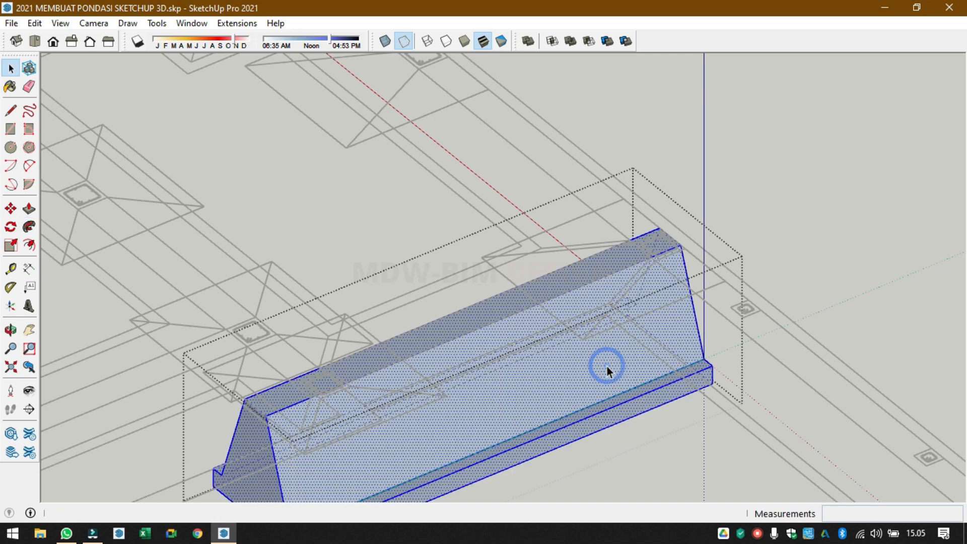
{"action": "right_click", "coordinate": [606, 367]}
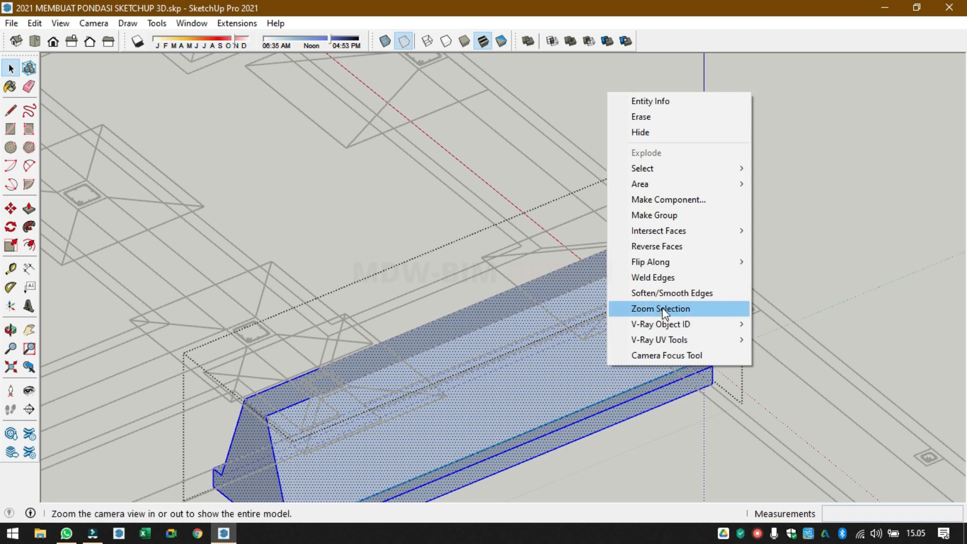
{"action": "left_click", "coordinate": [678, 251]}
{"action": "middle_click_drag", "start_coordinate": [745, 296], "coordinate": [272, 324]}
{"action": "scroll", "coordinate": [168, 357], "scroll_direction": "down", "scroll_amount": 6}
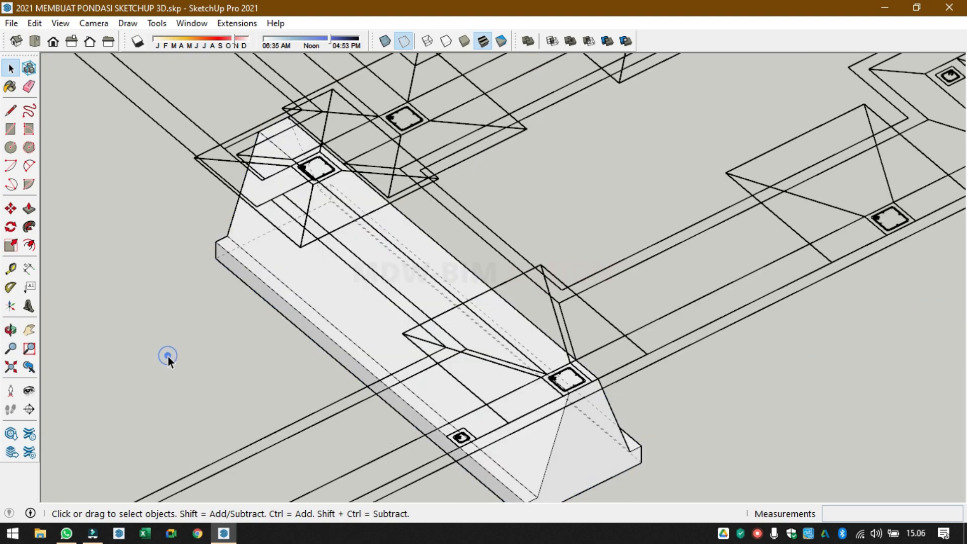
- Copy the finished foundation segment onto the adjacent cross foundation line, aligning its end with the outer column in top view
{"action": "middle_click_drag", "start_coordinate": [255, 324], "coordinate": [547, 359]}
{"action": "scroll", "coordinate": [185, 402], "scroll_direction": "up", "scroll_amount": 1}
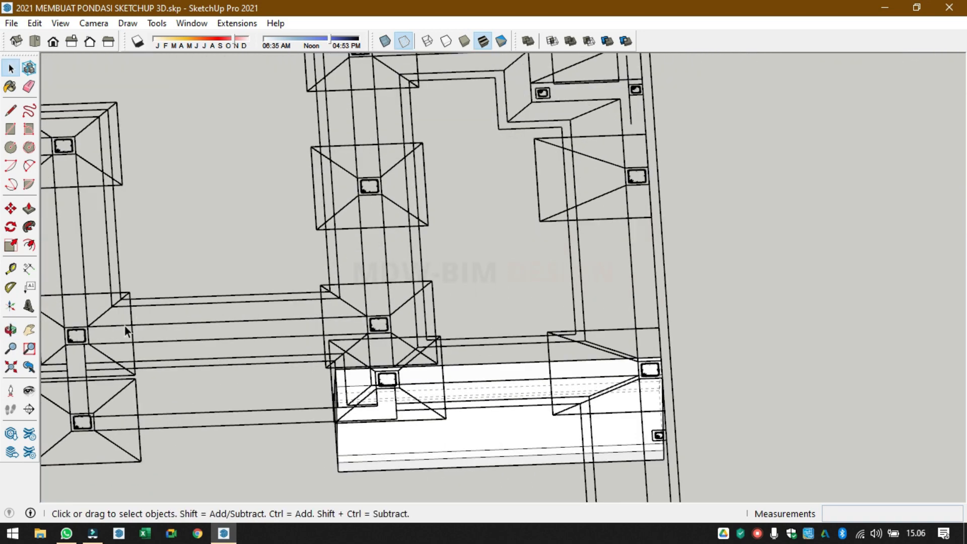
{"action": "scroll", "coordinate": [286, 276], "scroll_direction": "down", "scroll_amount": 5}
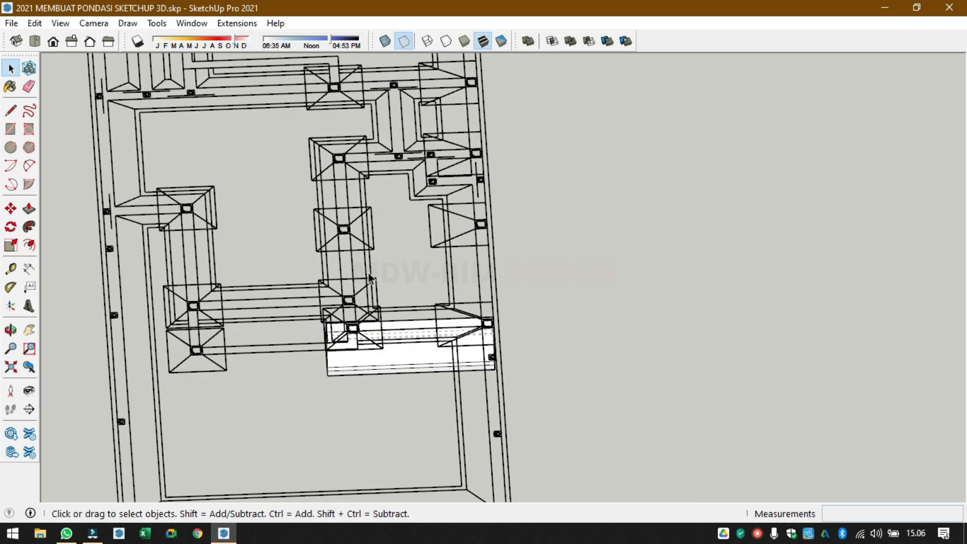
{"action": "scroll", "coordinate": [371, 320], "scroll_direction": "up", "scroll_amount": 3}
{"action": "middle_click_drag", "start_coordinate": [340, 326], "coordinate": [506, 302]}
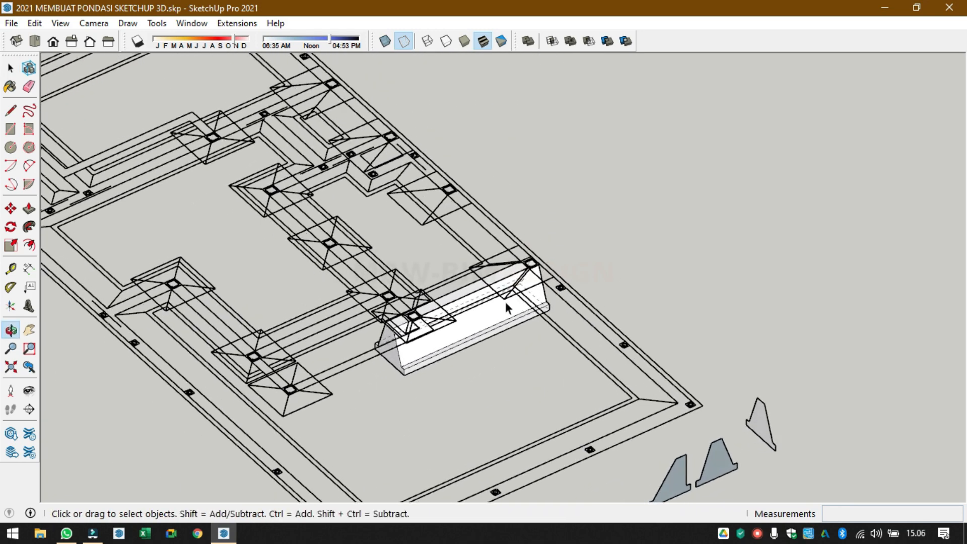
{"action": "scroll", "coordinate": [392, 366], "scroll_direction": "up", "scroll_amount": 4}
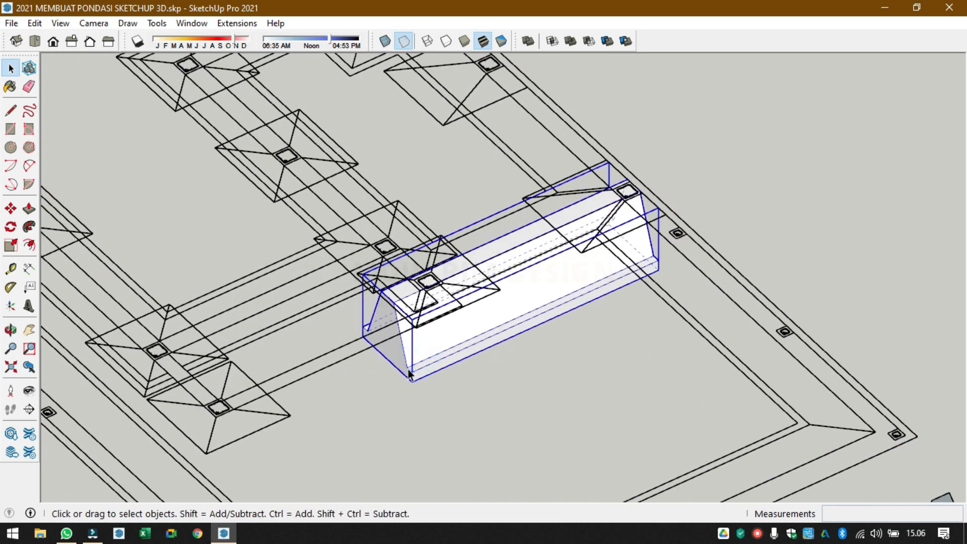
{"action": "key", "text": "m"}
{"action": "scroll", "coordinate": [424, 319], "scroll_direction": "up", "scroll_amount": 6}
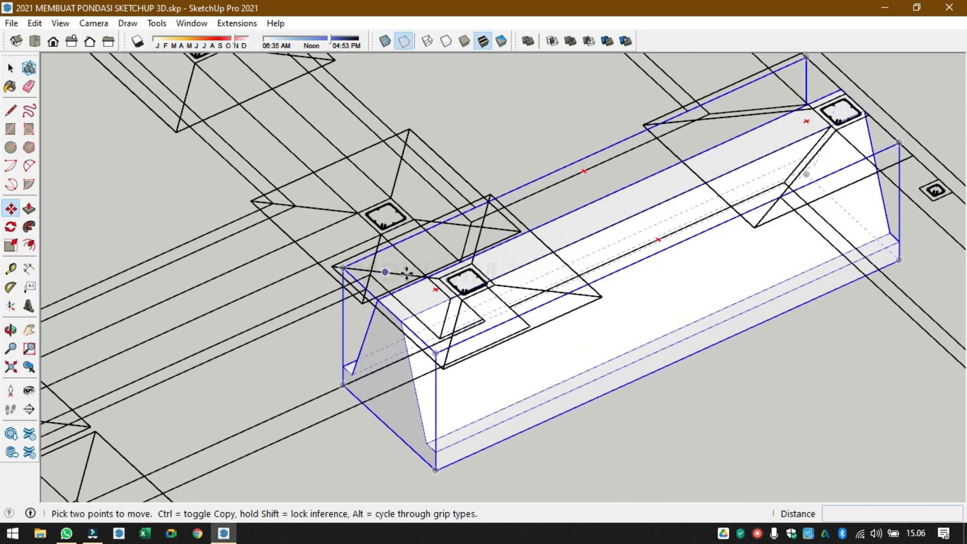
{"action": "left_click", "coordinate": [394, 333]}
{"action": "key", "text": "ctrl"}
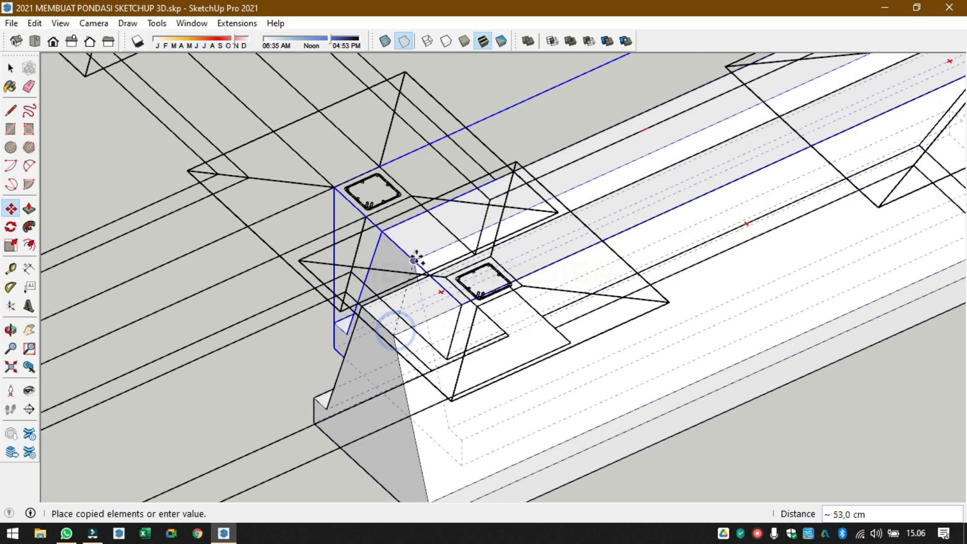
{"action": "scroll", "coordinate": [415, 256], "scroll_direction": "down", "scroll_amount": 4}
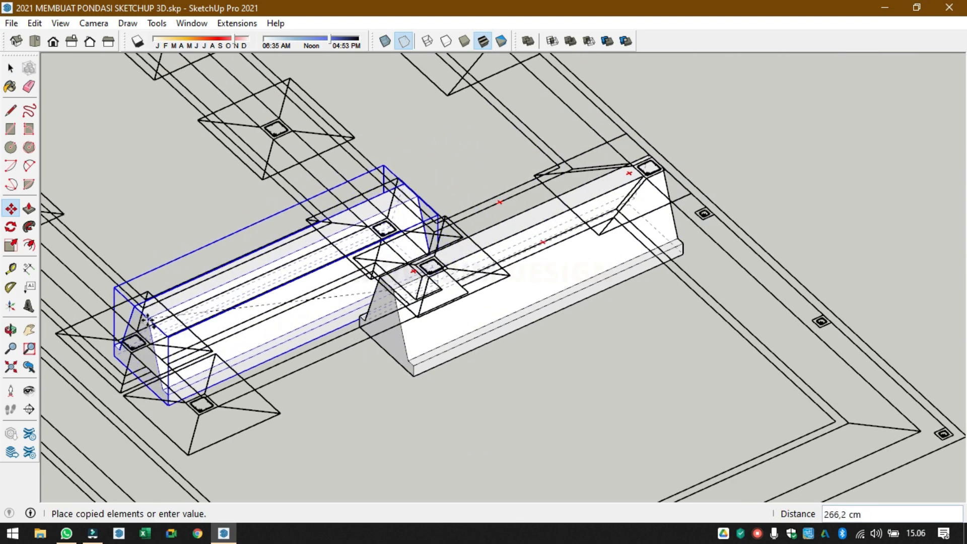
{"action": "scroll", "coordinate": [161, 305], "scroll_direction": "up", "scroll_amount": 3}
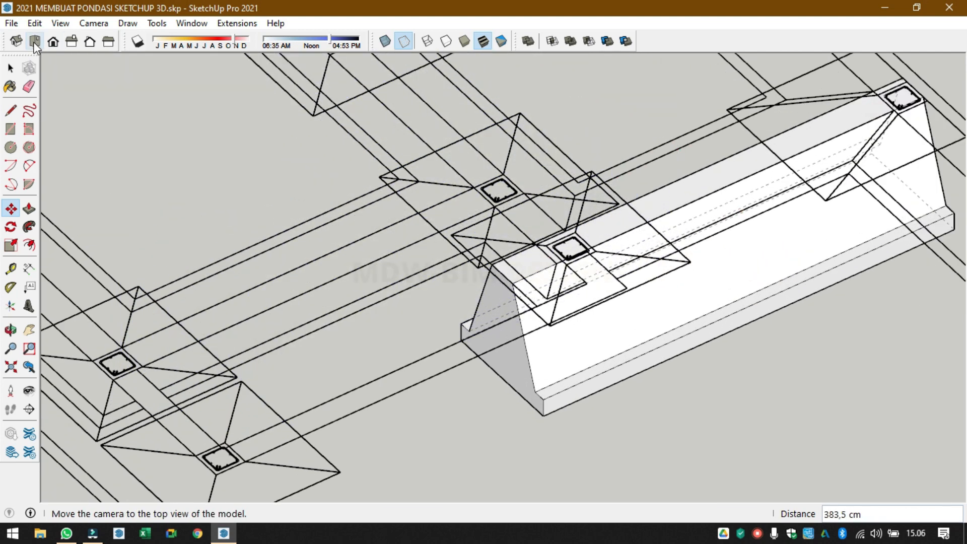
{"action": "left_click", "coordinate": [34, 44]}
{"action": "scroll", "coordinate": [251, 269], "scroll_direction": "down", "scroll_amount": 3}
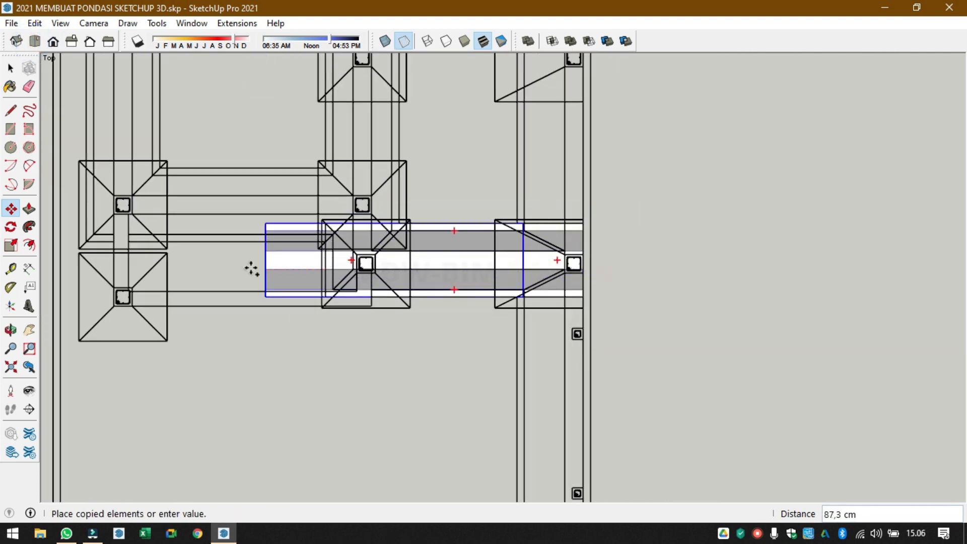
{"action": "scroll", "coordinate": [142, 233], "scroll_direction": "up", "scroll_amount": 1}
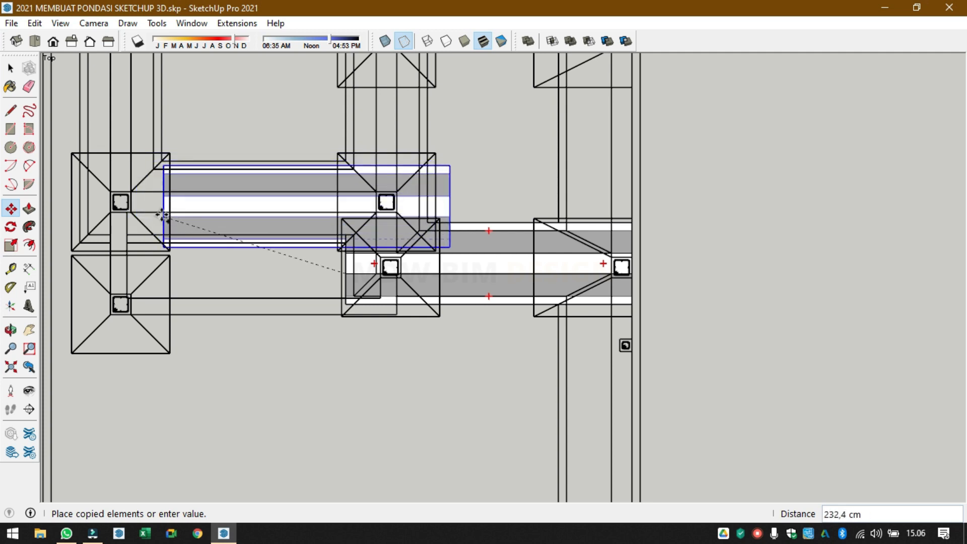
{"action": "left_click", "coordinate": [109, 212]}
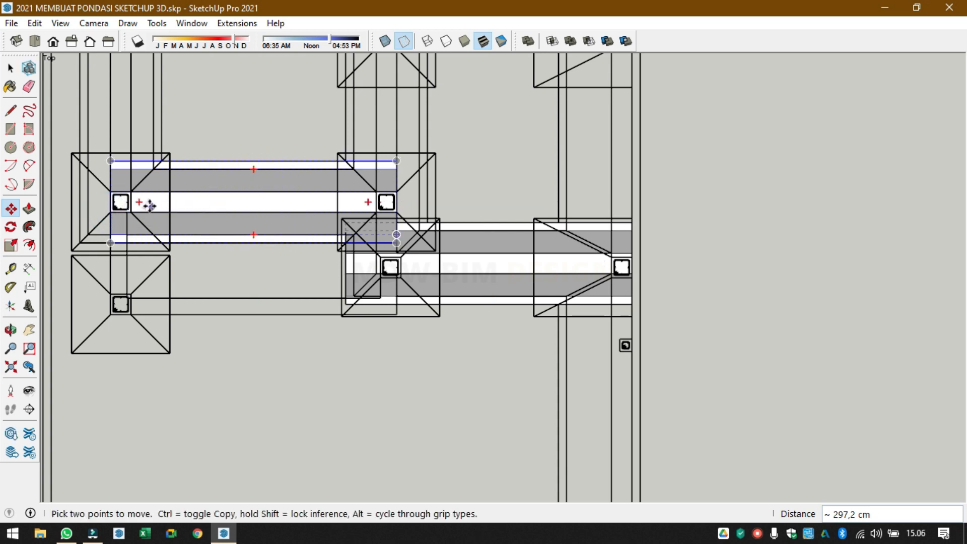
- Copy the new cross segment about 719 cm sideways, clear of the plan, and rotate the copy 90 degrees
{"action": "left_click", "coordinate": [111, 212]}
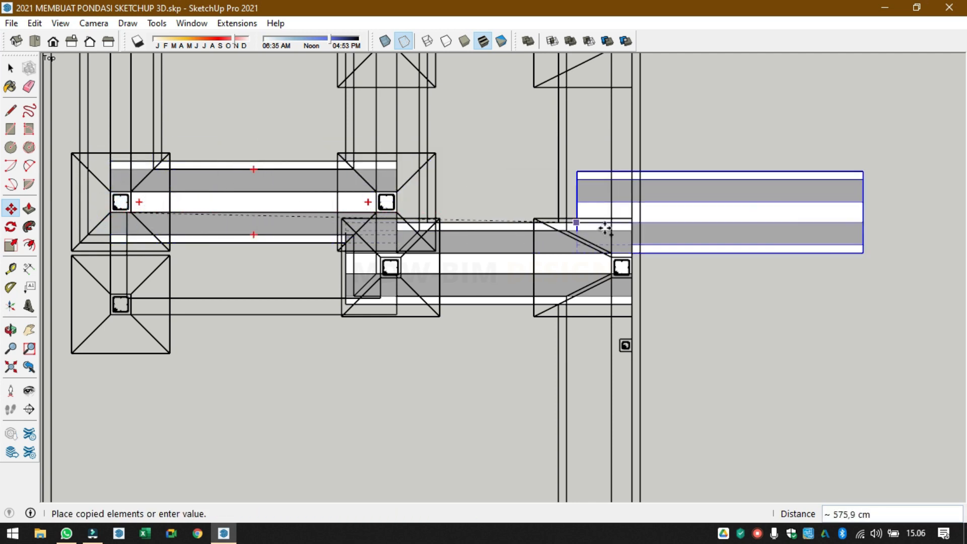
{"action": "left_click", "coordinate": [698, 238]}
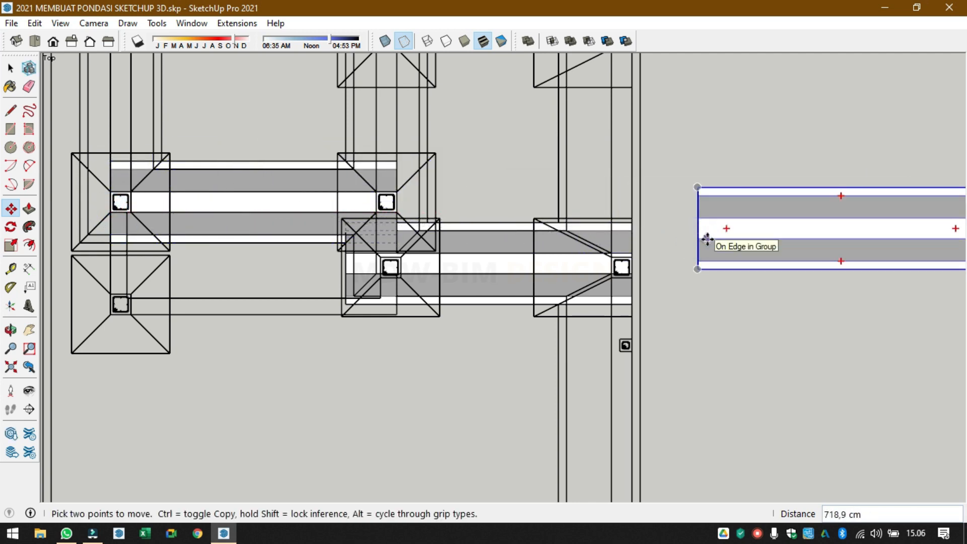
{"action": "key", "text": "q"}
{"action": "left_click", "coordinate": [698, 238]}
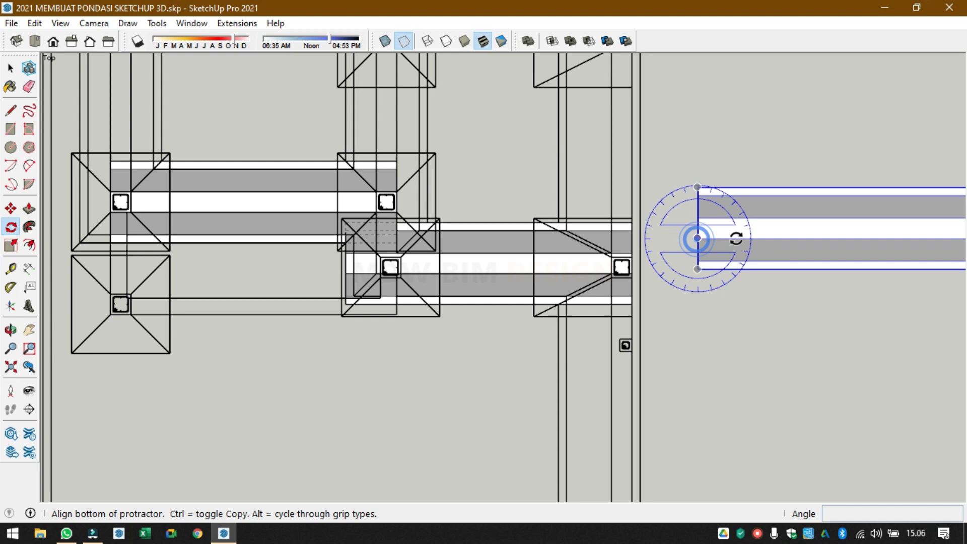
{"action": "left_click", "coordinate": [737, 239]}
{"action": "left_click", "coordinate": [690, 132]}
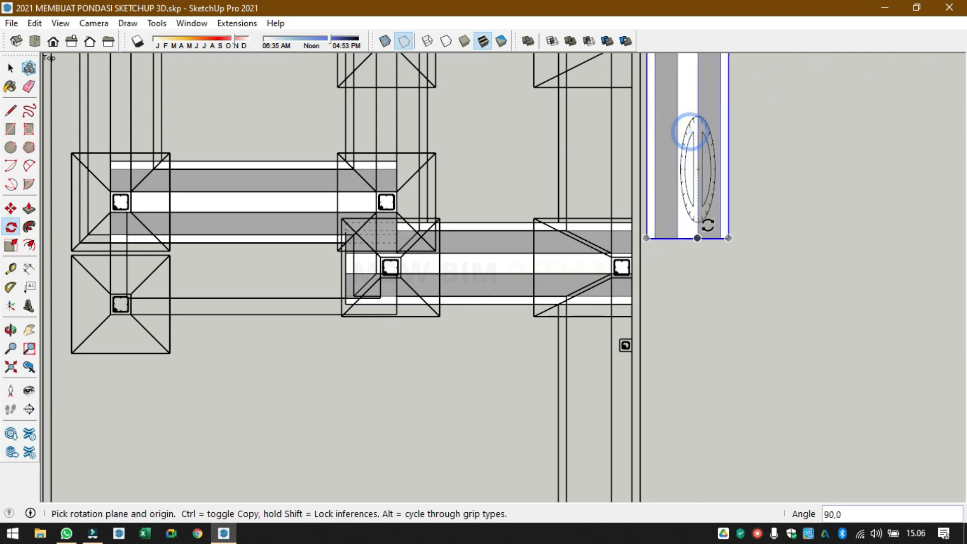
- Move the rotated segment onto the lengthwise foundation line at the outer end of the copied cross segment, flush with its outer base edge
{"action": "key", "text": "m"}
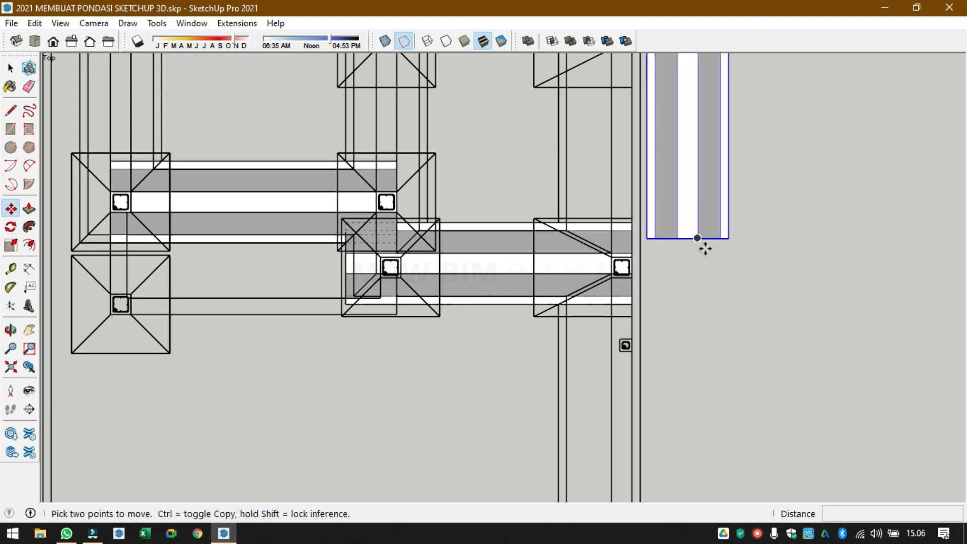
{"action": "left_click", "coordinate": [698, 239]}
{"action": "scroll", "coordinate": [468, 212], "scroll_direction": "down", "scroll_amount": 2}
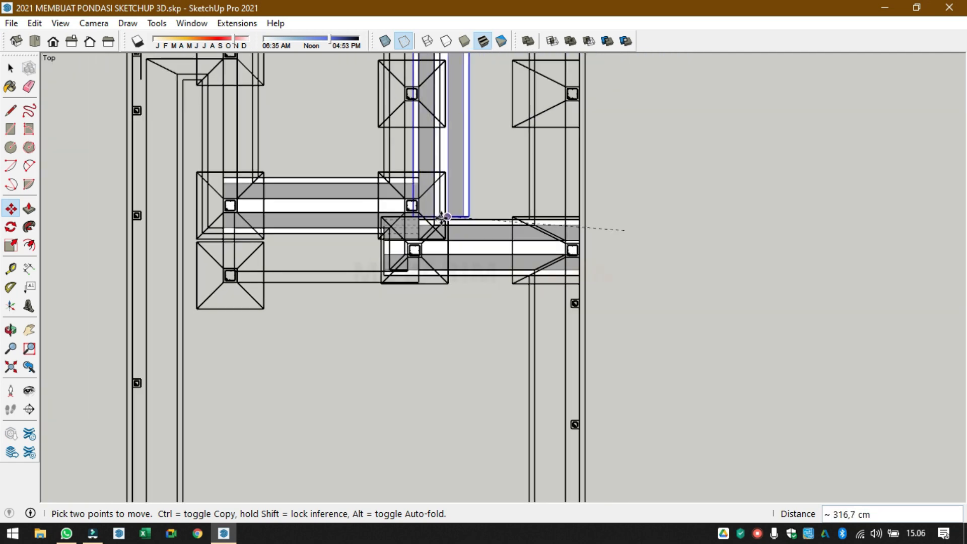
{"action": "scroll", "coordinate": [326, 193], "scroll_direction": "up", "scroll_amount": 2}
{"action": "scroll", "coordinate": [262, 197], "scroll_direction": "up", "scroll_amount": 2}
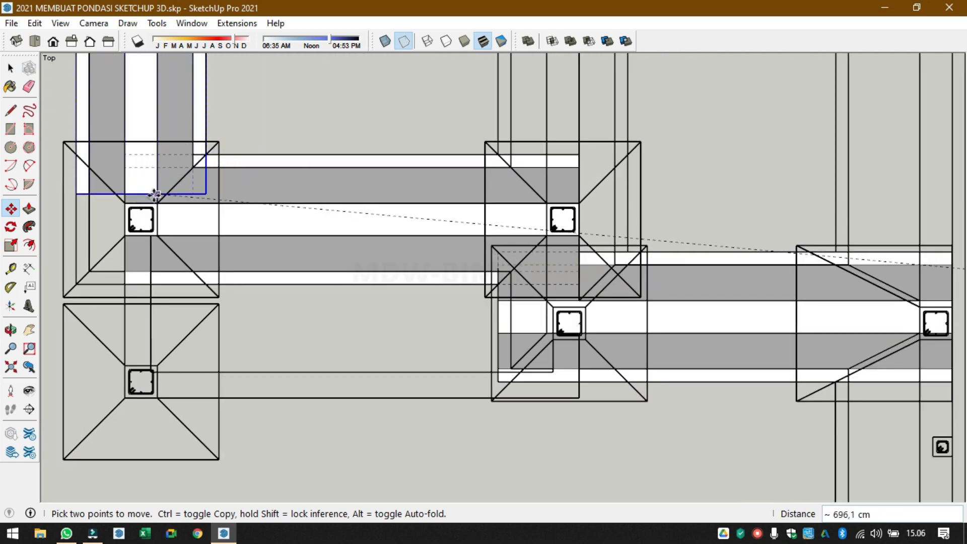
{"action": "scroll", "coordinate": [150, 237], "scroll_direction": "up", "scroll_amount": 3}
{"action": "scroll", "coordinate": [158, 264], "scroll_direction": "down", "scroll_amount": 2}
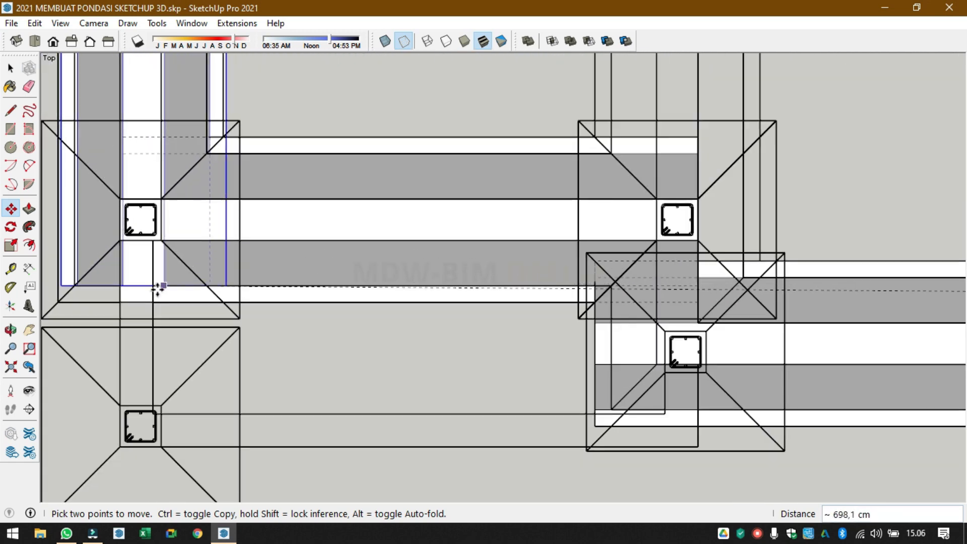
{"action": "left_click", "coordinate": [152, 302]}
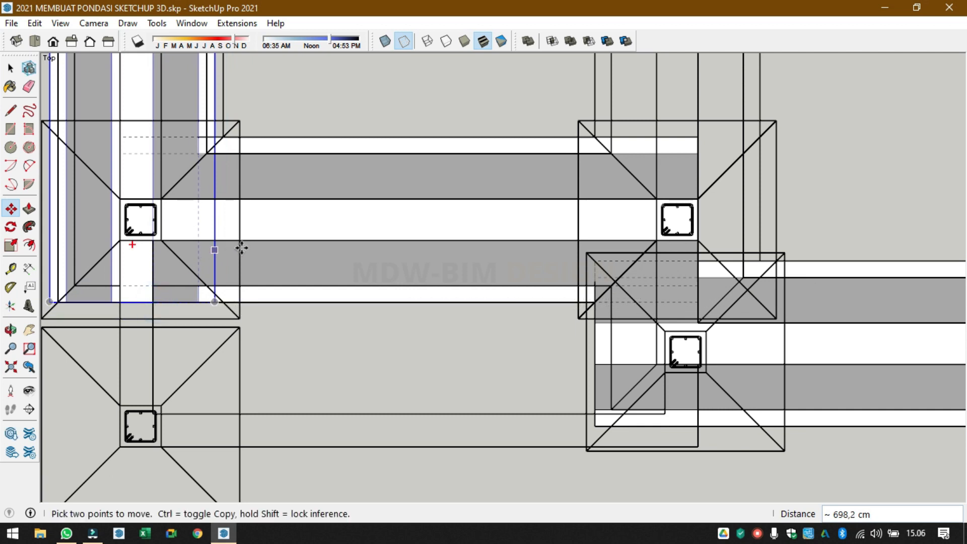
- Copy the lengthwise segment onto the parallel foundation line through the inner columns, ending at the top edge of the original cross segment
{"action": "key", "text": "ctrl"}
{"action": "left_click", "coordinate": [153, 302]}
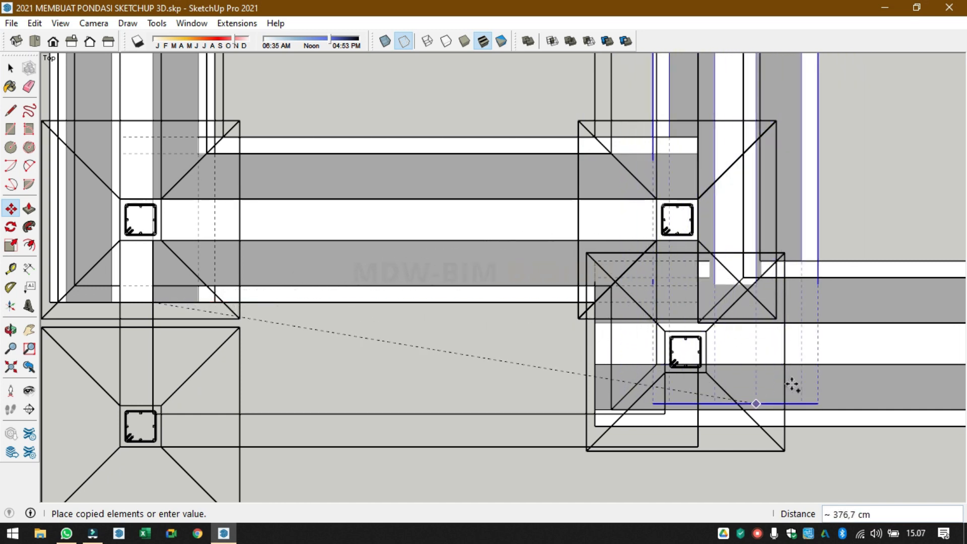
{"action": "scroll", "coordinate": [788, 156], "scroll_direction": "down", "scroll_amount": 1}
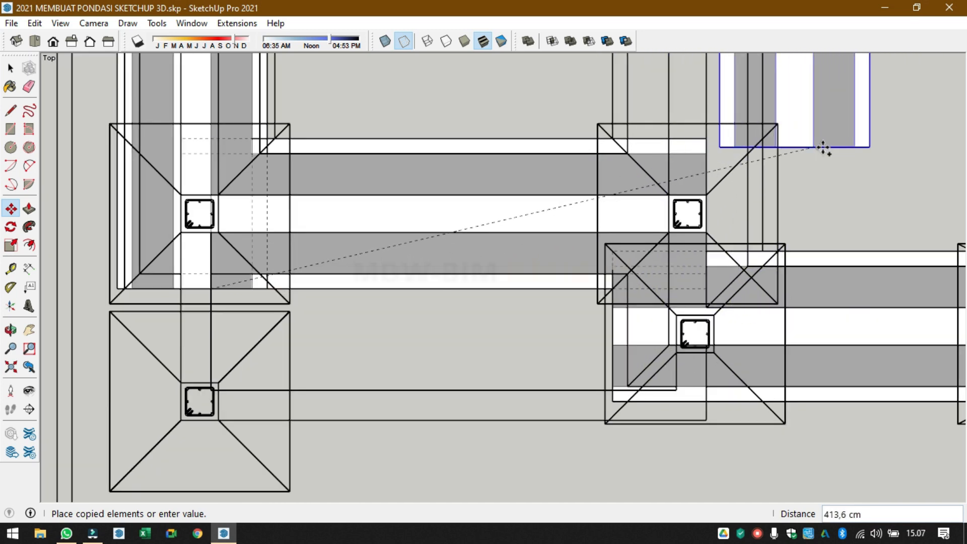
{"action": "scroll", "coordinate": [840, 206], "scroll_direction": "up", "scroll_amount": 1}
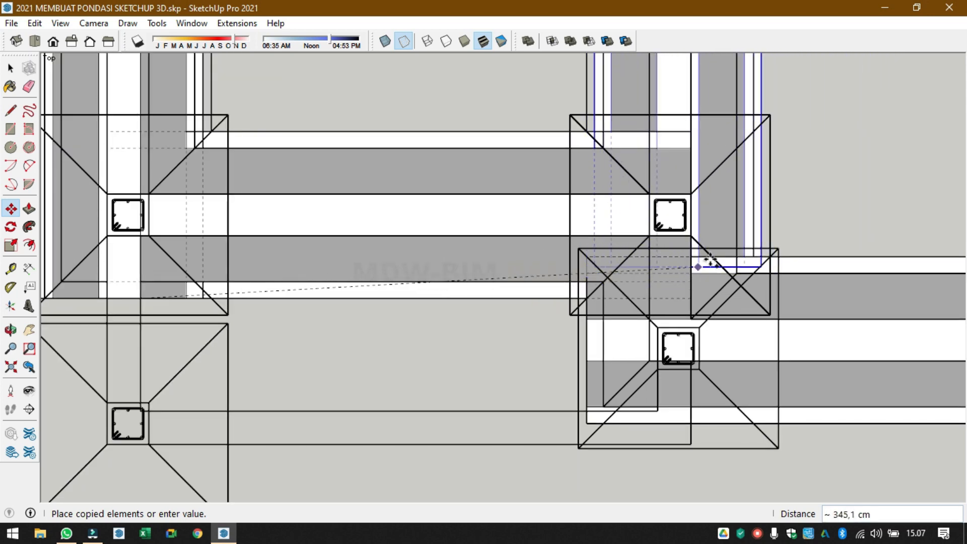
{"action": "scroll", "coordinate": [700, 265], "scroll_direction": "up", "scroll_amount": 1}
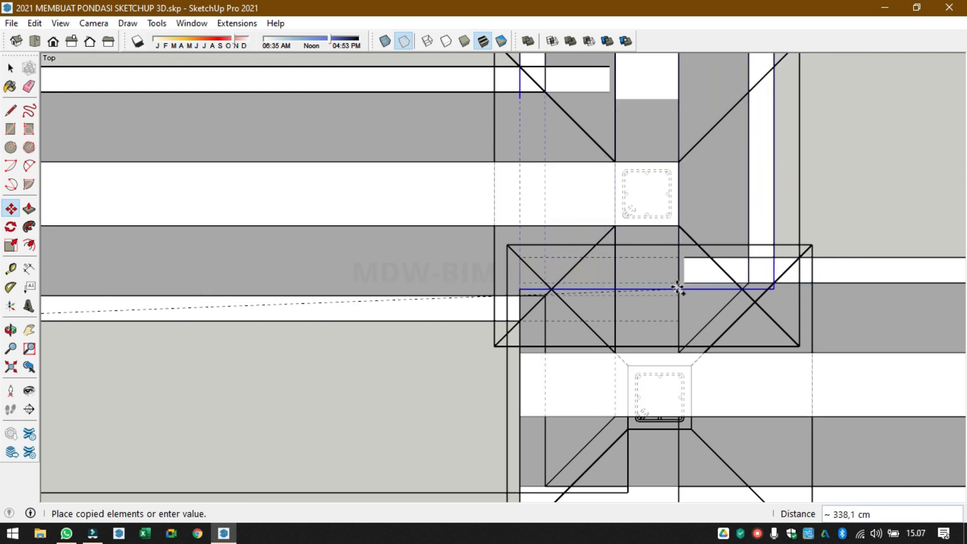
{"action": "left_click", "coordinate": [677, 353]}
- Hide the foundation plan component so only the 3D foundation segments remain
{"action": "scroll", "coordinate": [645, 261], "scroll_direction": "down", "scroll_amount": 3}
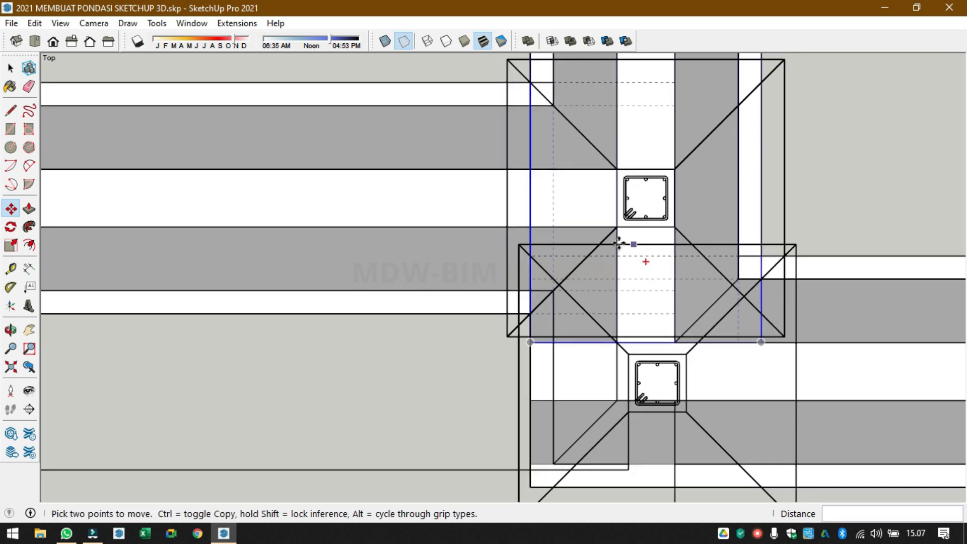
{"action": "scroll", "coordinate": [575, 262], "scroll_direction": "down", "scroll_amount": 3}
{"action": "scroll", "coordinate": [582, 234], "scroll_direction": "down", "scroll_amount": 3}
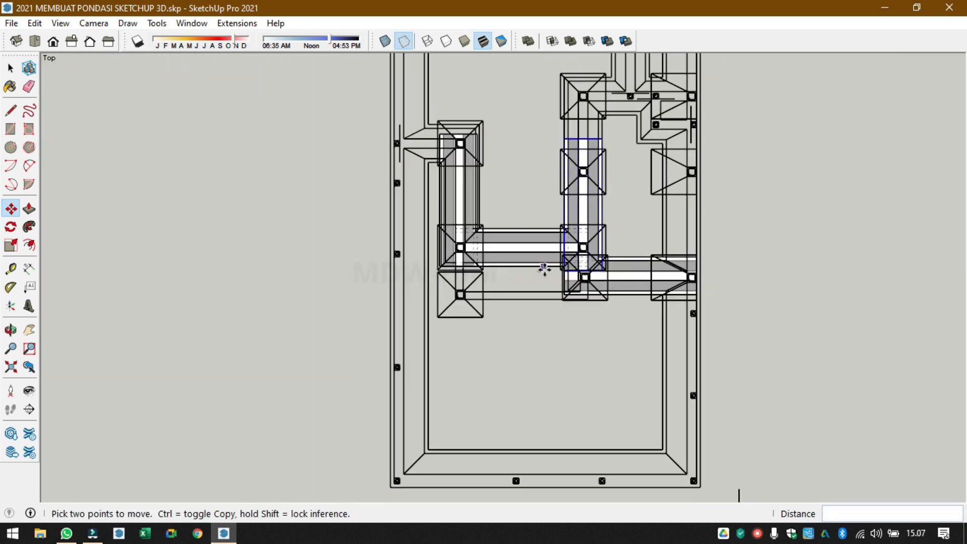
{"action": "middle_click_drag", "start_coordinate": [540, 276], "coordinate": [612, 204]}
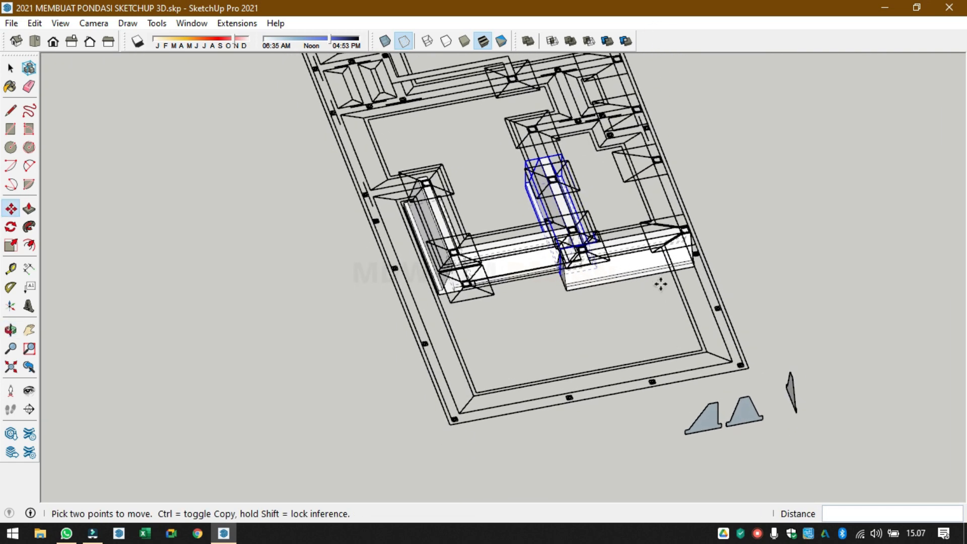
{"action": "key", "text": "space"}
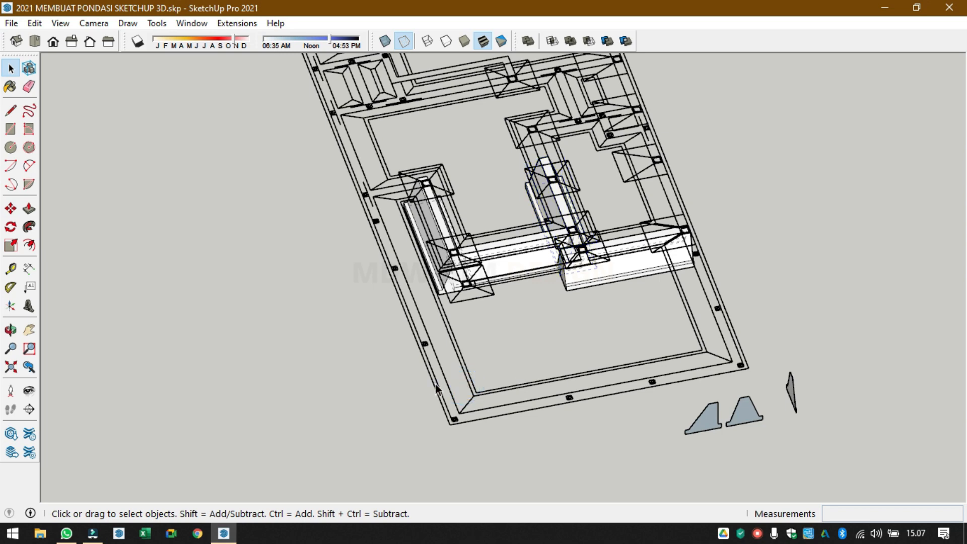
{"action": "left_click", "coordinate": [436, 386]}
{"action": "right_click", "coordinate": [436, 383]}
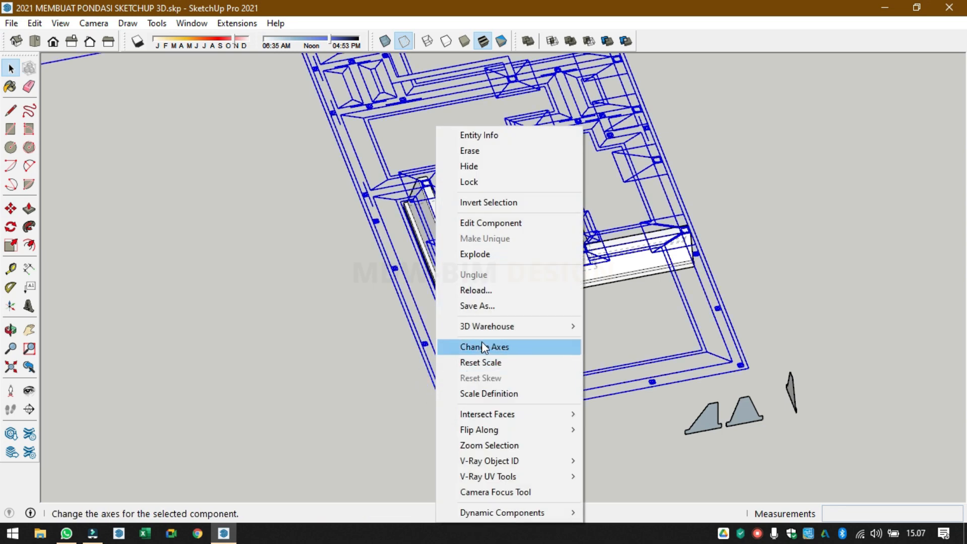
{"action": "left_click", "coordinate": [466, 166]}
- Merge the outer lengthwise segment and the cross segment meeting it into one solid with Outer Shell
{"action": "middle_click_drag", "start_coordinate": [532, 257], "coordinate": [477, 245]}
{"action": "scroll", "coordinate": [554, 267], "scroll_direction": "up", "scroll_amount": 3}
{"action": "middle_click_drag", "start_coordinate": [648, 296], "coordinate": [271, 269]}
{"action": "scroll", "coordinate": [721, 332], "scroll_direction": "up", "scroll_amount": 3}
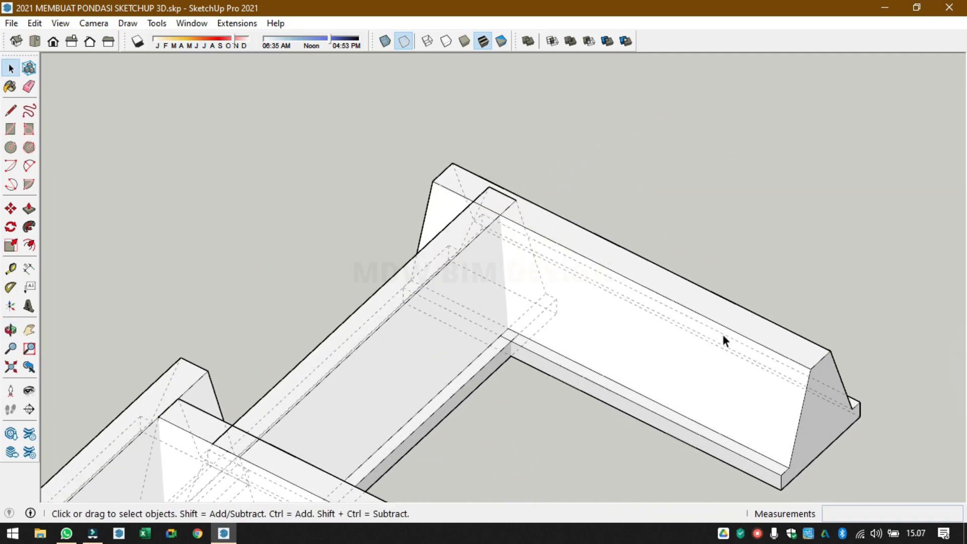
{"action": "left_click", "coordinate": [567, 289]}
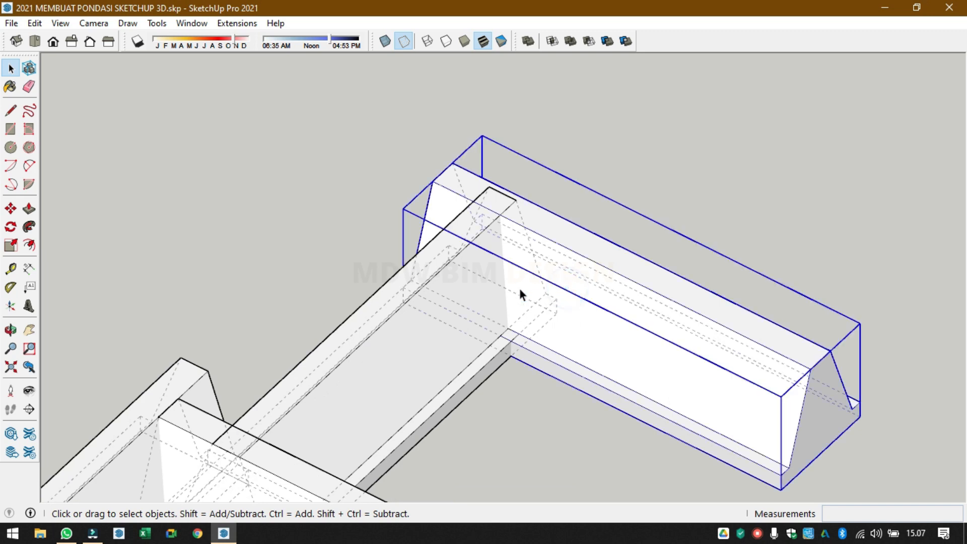
{"action": "left_click", "coordinate": [369, 375], "text": "shift"}
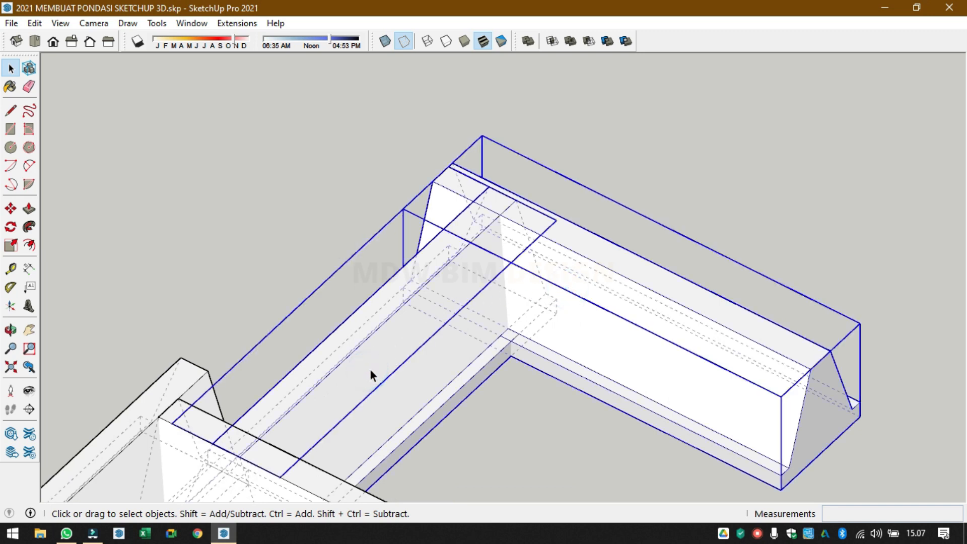
{"action": "right_click", "coordinate": [403, 326]}
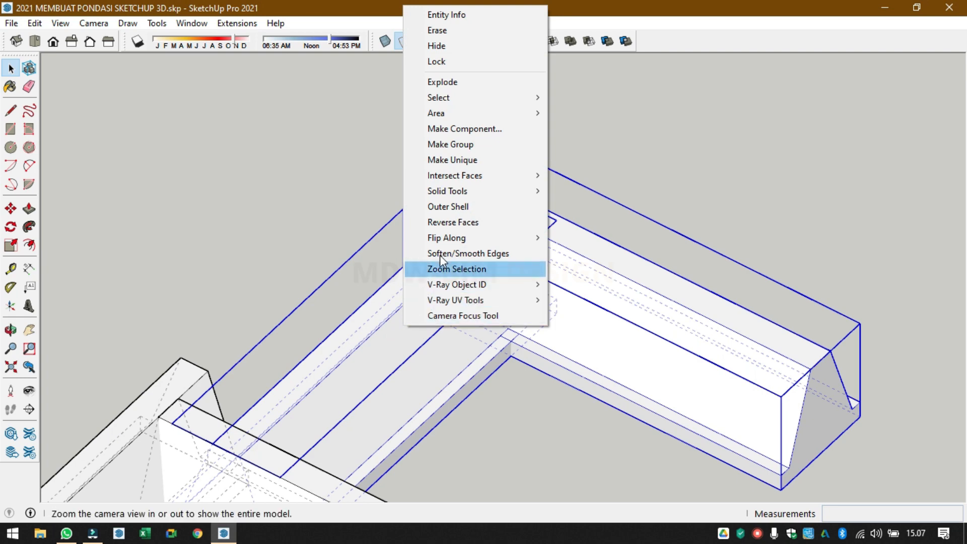
{"action": "left_click", "coordinate": [447, 206]}
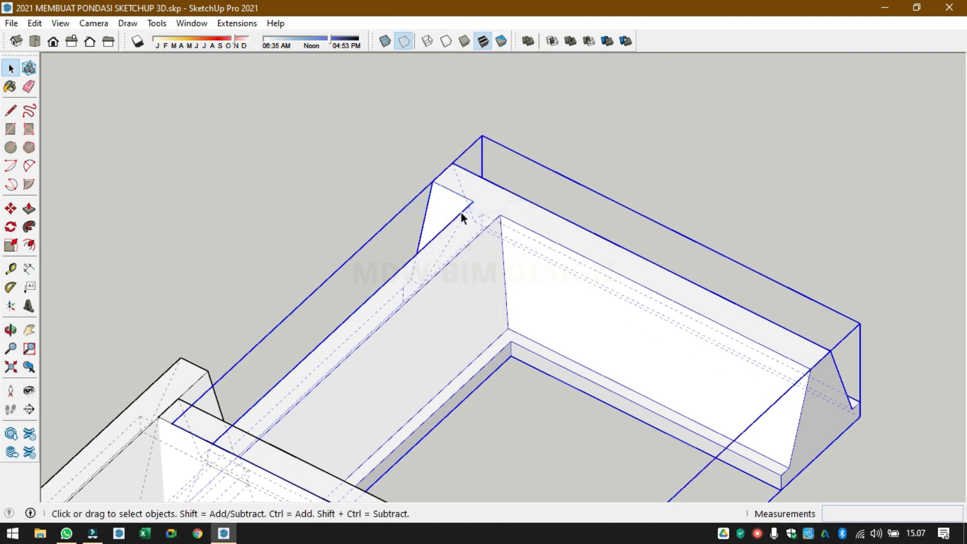
{"action": "middle_click_drag", "start_coordinate": [410, 260], "coordinate": [575, 391]}
{"action": "scroll", "coordinate": [467, 330], "scroll_direction": "down", "scroll_amount": 4}
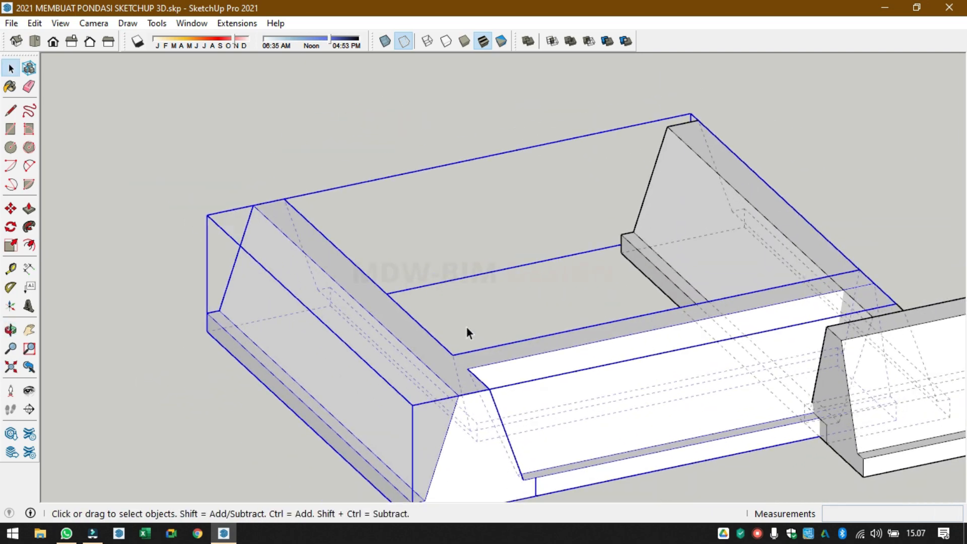
- Merge the joined corner segments, the inner lengthwise segment and the adjoining cross segment into one solid with Outer Shell
{"action": "scroll", "coordinate": [522, 277], "scroll_direction": "up", "scroll_amount": 3}
{"action": "scroll", "coordinate": [468, 234], "scroll_direction": "up", "scroll_amount": 2}
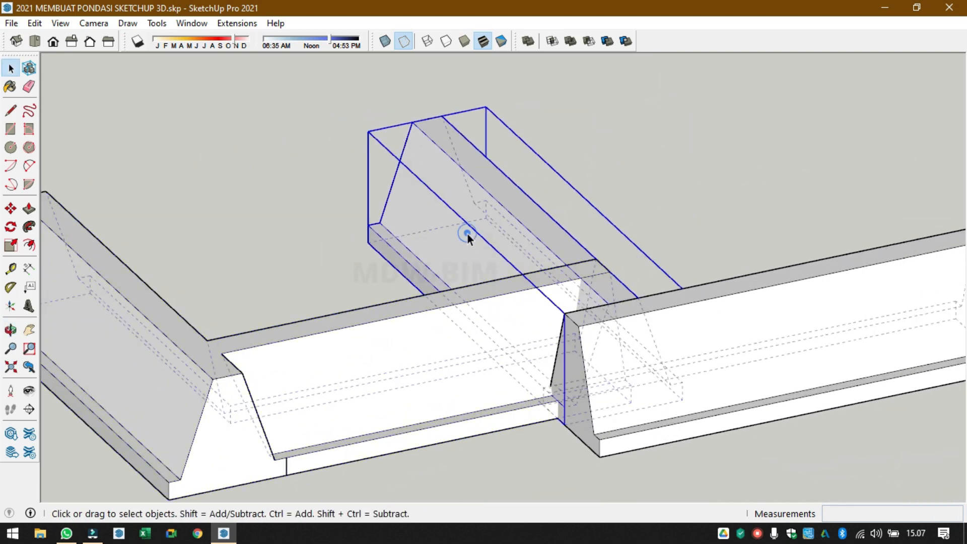
{"action": "left_click", "coordinate": [640, 359], "text": "shift"}
{"action": "left_click", "coordinate": [389, 358], "text": "shift"}
{"action": "right_click", "coordinate": [391, 360]}
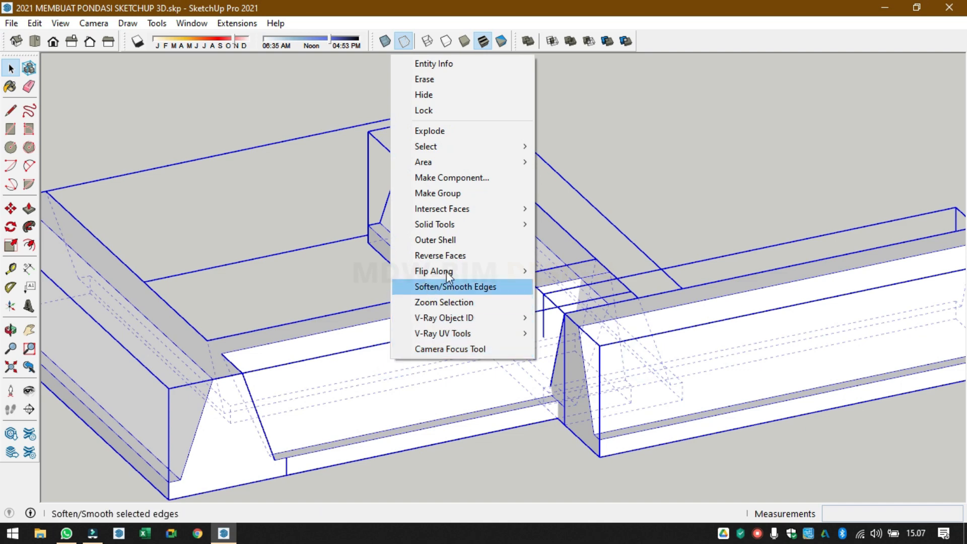
{"action": "left_click", "coordinate": [621, 184]}
{"action": "left_click", "coordinate": [487, 240]}
{"action": "left_click", "coordinate": [657, 369], "text": "shift"}
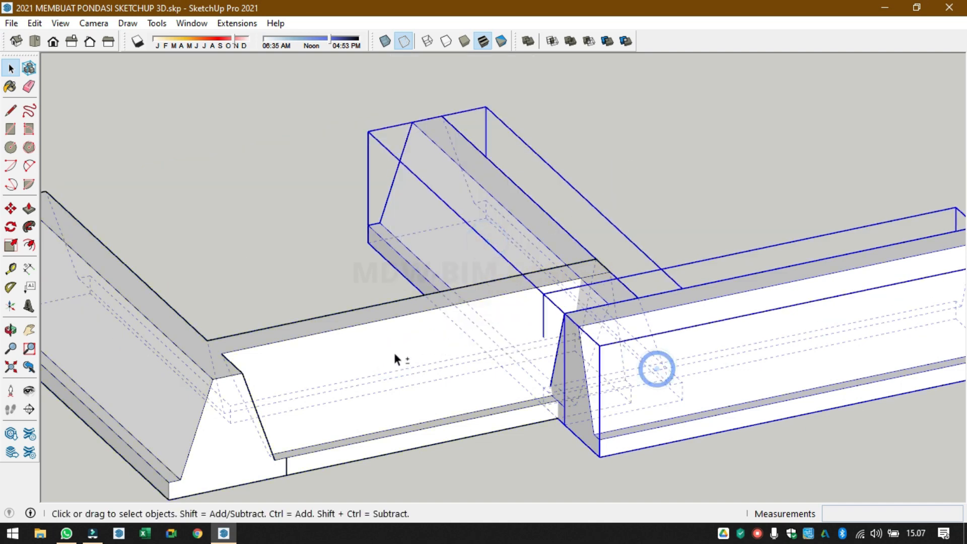
{"action": "left_click", "coordinate": [367, 348], "text": "shift"}
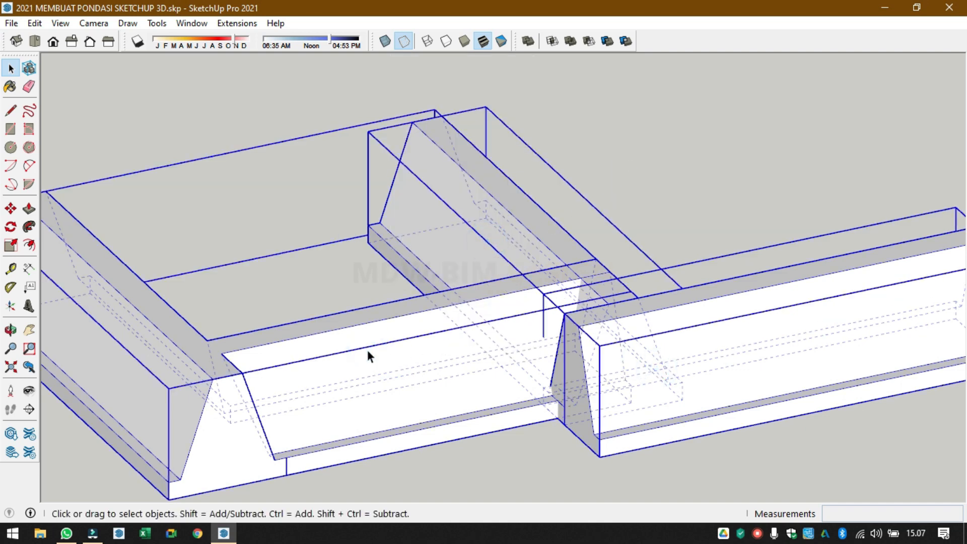
{"action": "right_click", "coordinate": [366, 348]}
{"action": "left_click", "coordinate": [436, 233]}
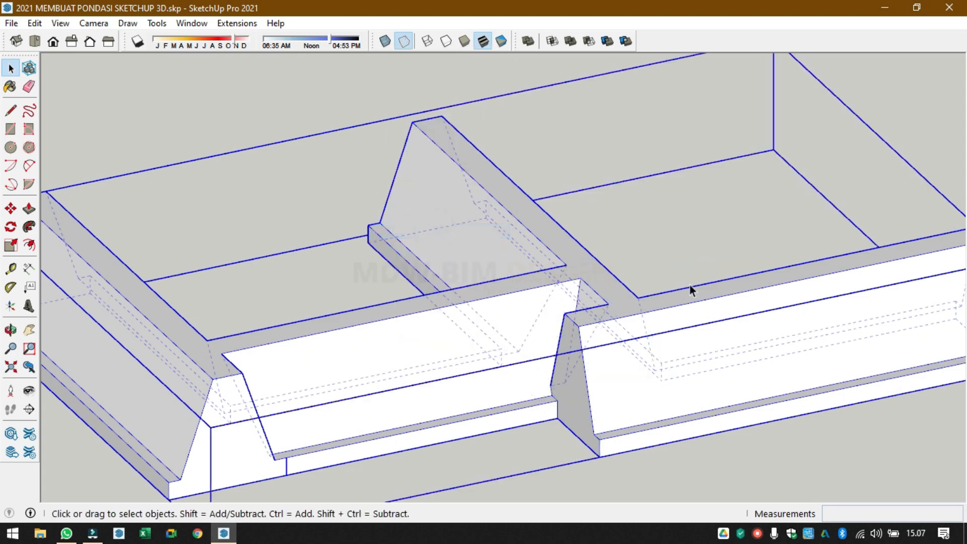
- Open the merged foundation for editing and select the narrow sloped side face of the protruding corner end
{"action": "middle_click_drag", "start_coordinate": [690, 285], "coordinate": [447, 298]}
{"action": "scroll", "coordinate": [403, 297], "scroll_direction": "down", "scroll_amount": 5}
{"action": "middle_click_drag", "start_coordinate": [351, 294], "coordinate": [641, 333]}
{"action": "middle_click_drag", "start_coordinate": [404, 378], "coordinate": [97, 365]}
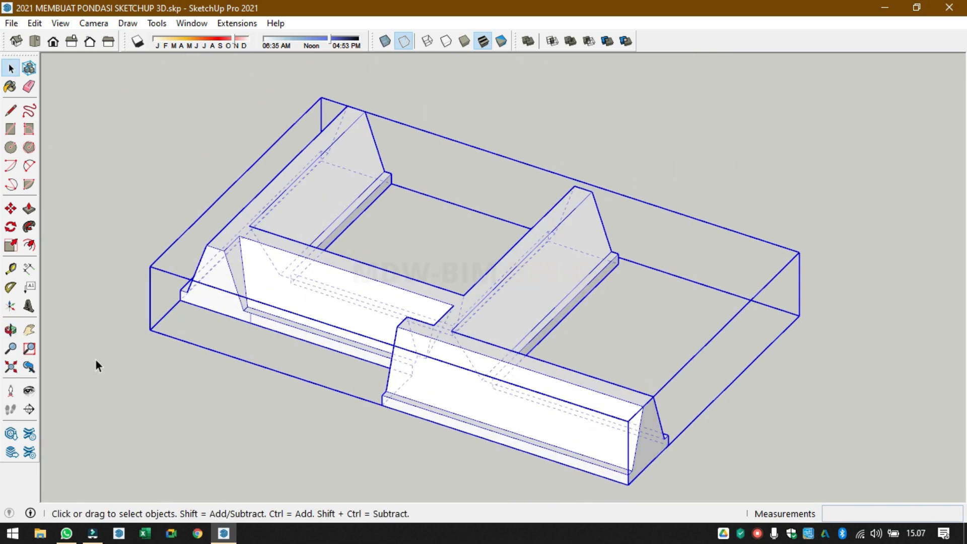
{"action": "scroll", "coordinate": [237, 287], "scroll_direction": "up", "scroll_amount": 5}
{"action": "double_click", "coordinate": [368, 275]}
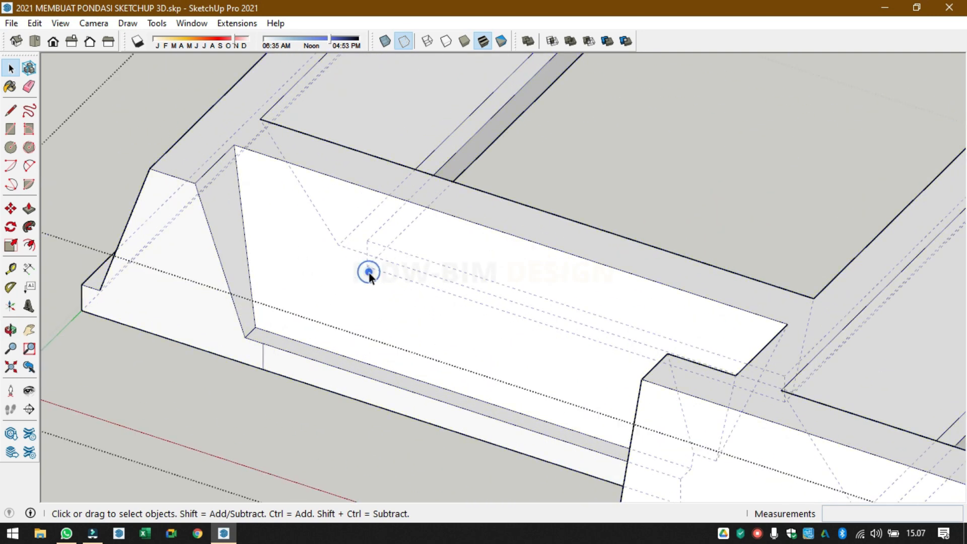
{"action": "left_click", "coordinate": [259, 356]}
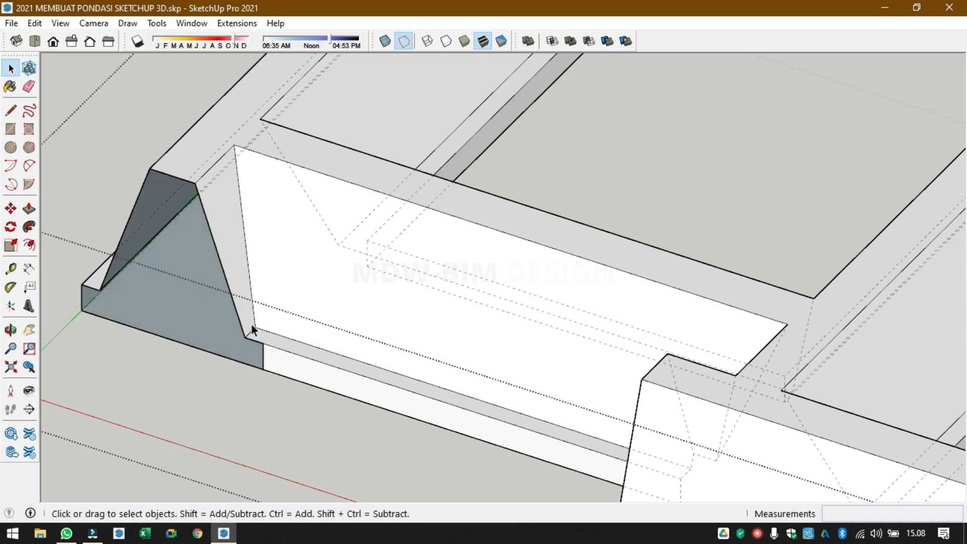
{"action": "left_click", "coordinate": [236, 248]}
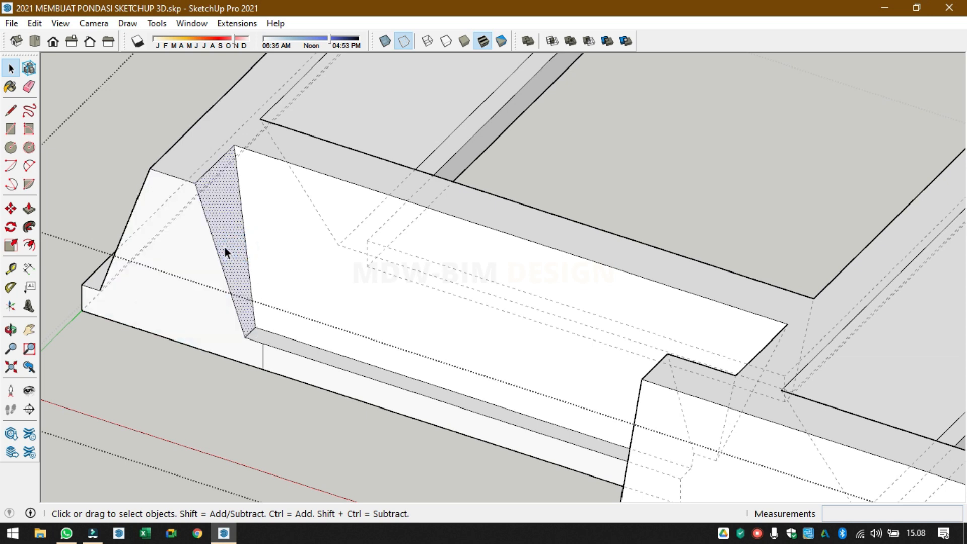
- Draw an 80 cm line across the corner's end face at footing height and a 25 cm line across its top face
{"action": "key", "text": "l"}
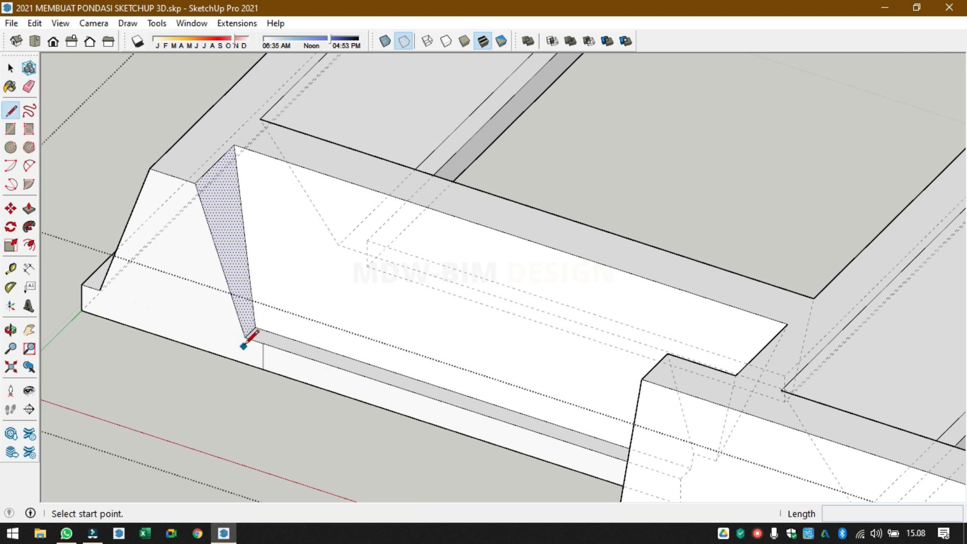
{"action": "left_click", "coordinate": [245, 336]}
{"action": "left_click", "coordinate": [101, 288]}
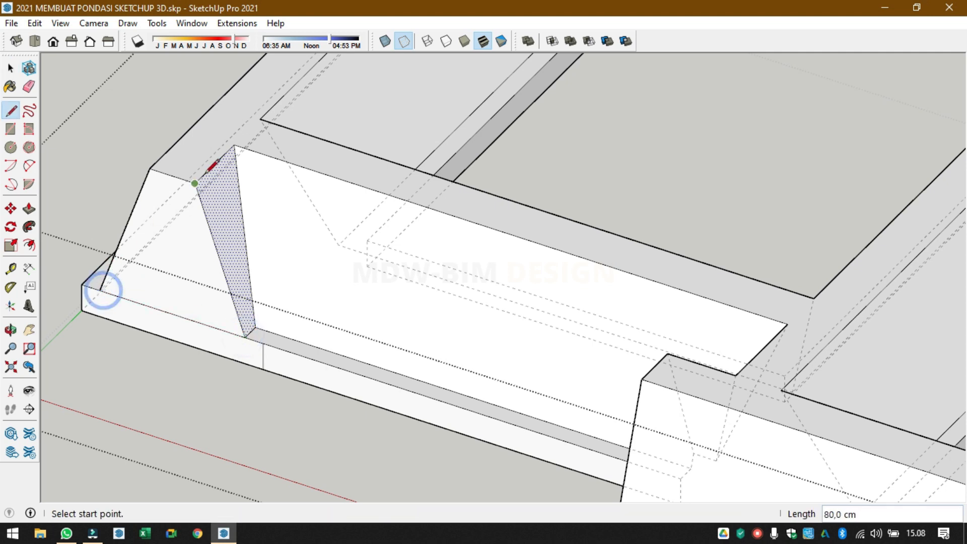
{"action": "left_click", "coordinate": [235, 145]}
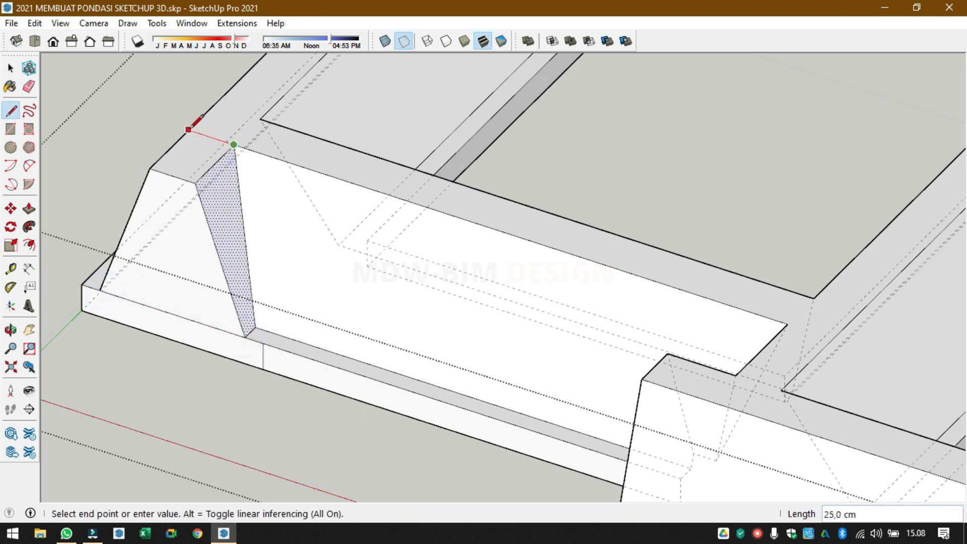
{"action": "left_click", "coordinate": [189, 129]}
{"action": "middle_click_drag", "start_coordinate": [189, 129], "coordinate": [290, 169]}
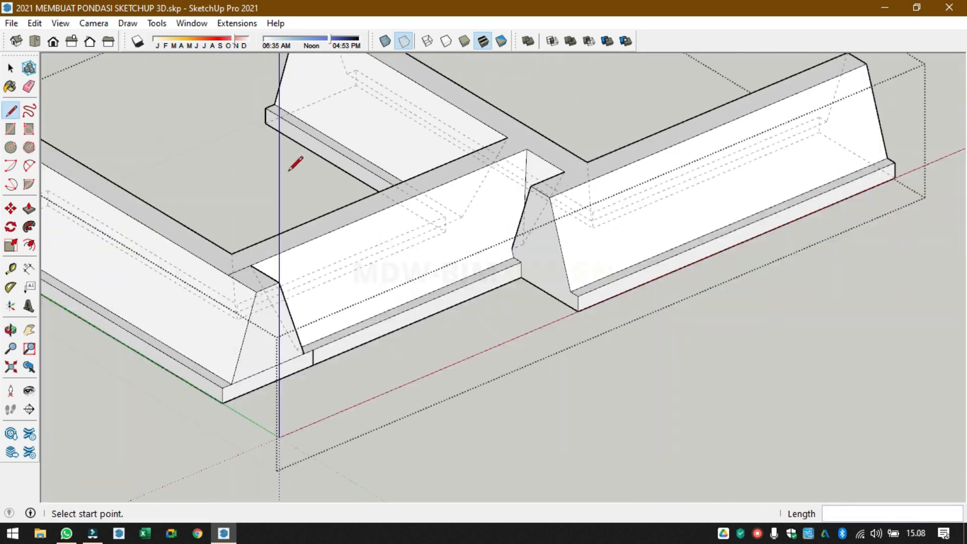
{"action": "left_click", "coordinate": [229, 274]}
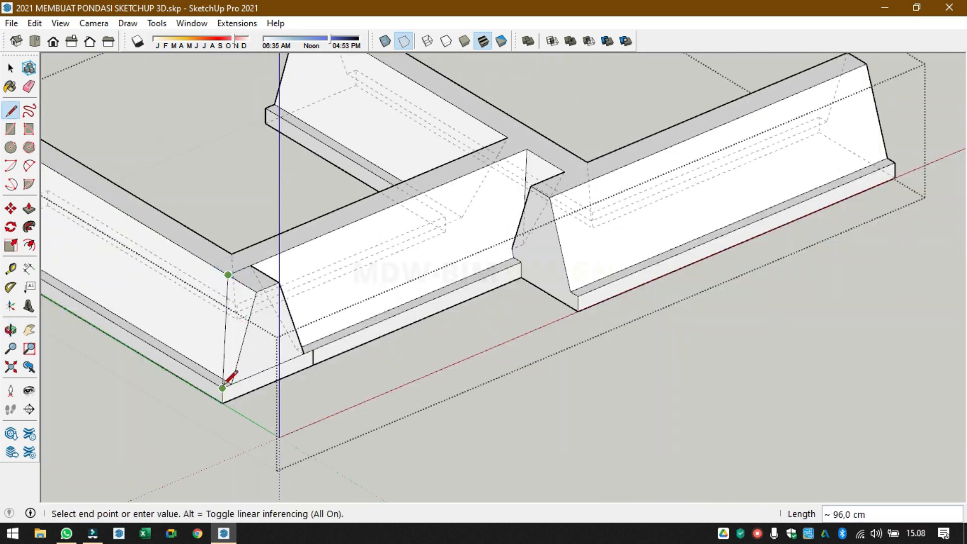
{"action": "key", "text": "space"}
{"action": "key", "text": "l"}
{"action": "scroll", "coordinate": [227, 386], "scroll_direction": "up", "scroll_amount": 2}
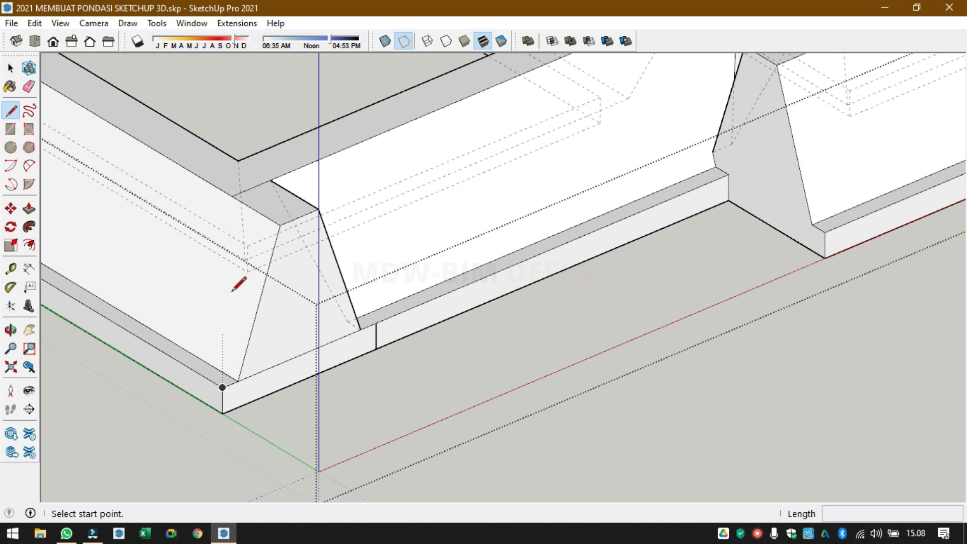
{"action": "middle_click_drag", "start_coordinate": [252, 189], "coordinate": [169, 233]}
{"action": "middle_click_drag", "start_coordinate": [363, 195], "coordinate": [416, 141]}
{"action": "scroll", "coordinate": [469, 152], "scroll_direction": "up", "scroll_amount": 1}
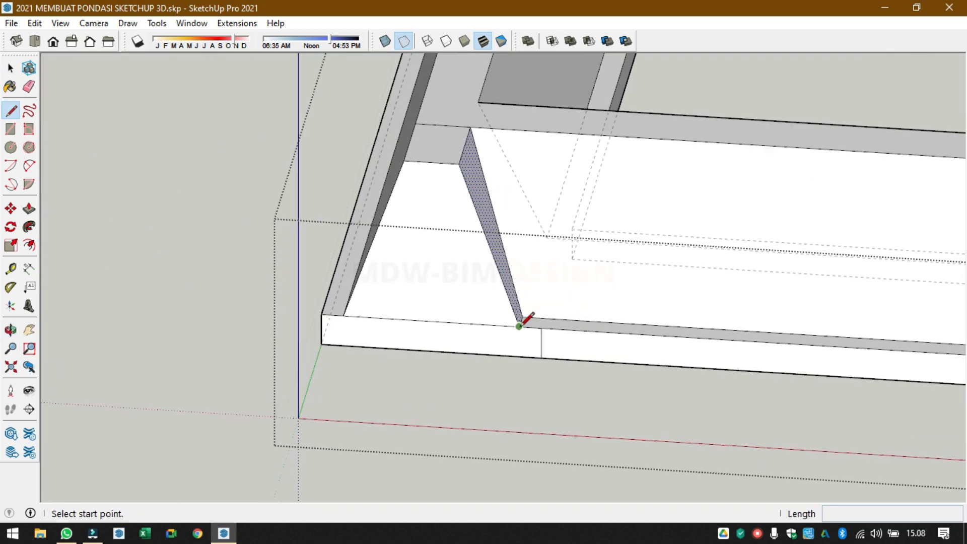
{"action": "key", "text": "space"}
- Draw an 80 cm line extending the cross segment's slope base behind the protruding end face to the outer footing ledge
{"action": "left_click", "coordinate": [454, 258]}
{"action": "key", "text": "o"}
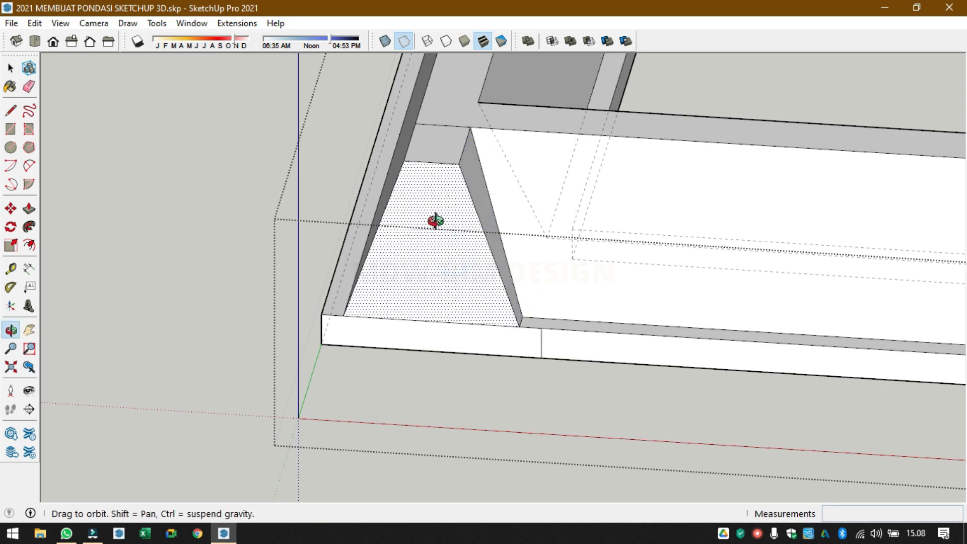
{"action": "left_click_drag", "start_coordinate": [436, 220], "coordinate": [725, 261]}
{"action": "key", "text": "space"}
{"action": "middle_click_drag", "start_coordinate": [294, 281], "coordinate": [346, 335]}
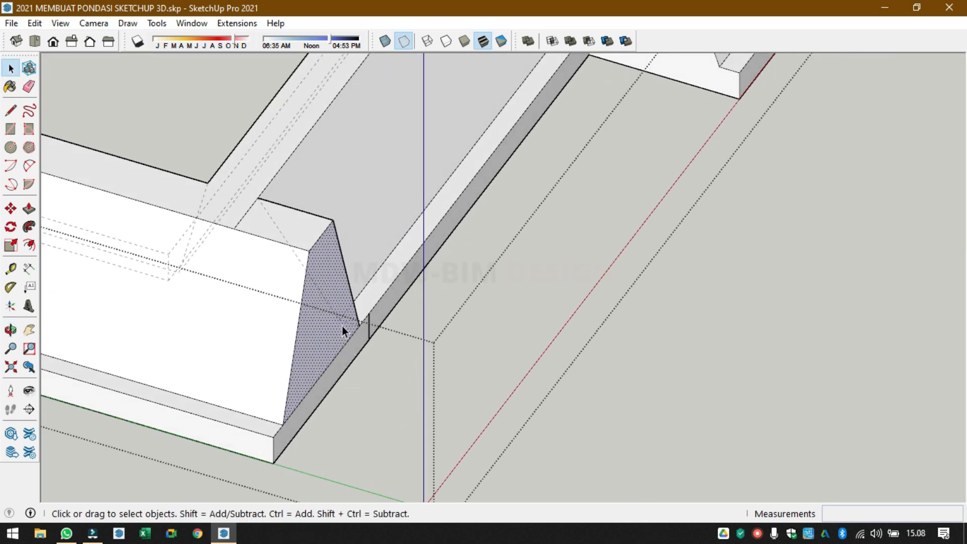
{"action": "key", "text": "l"}
{"action": "left_click", "coordinate": [339, 319]}
{"action": "left_click", "coordinate": [265, 409]}
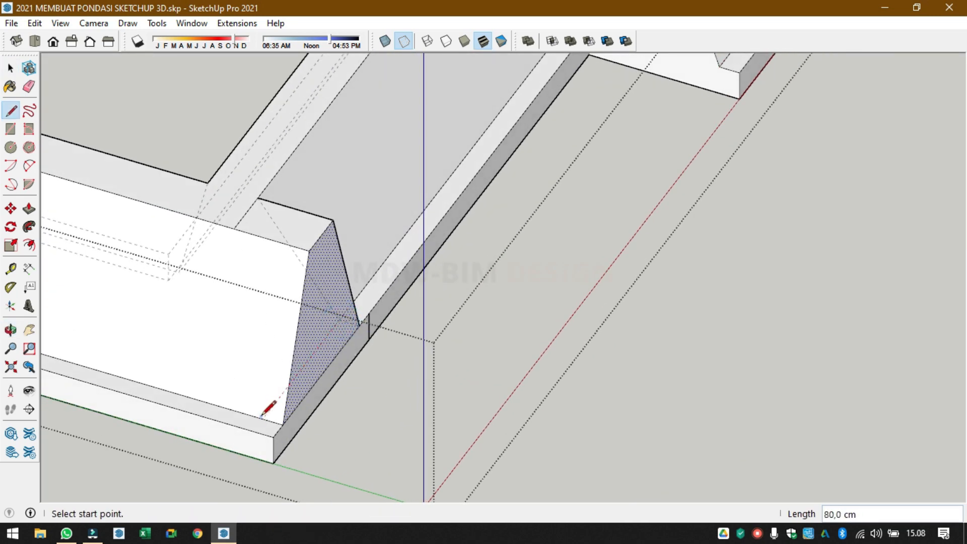
- Draw the corner's mitre line of about 14.2 cm across the footing ledge and its sloped edge of about 89 cm up to the top
{"action": "left_click", "coordinate": [273, 436]}
{"action": "left_click", "coordinate": [263, 418]}
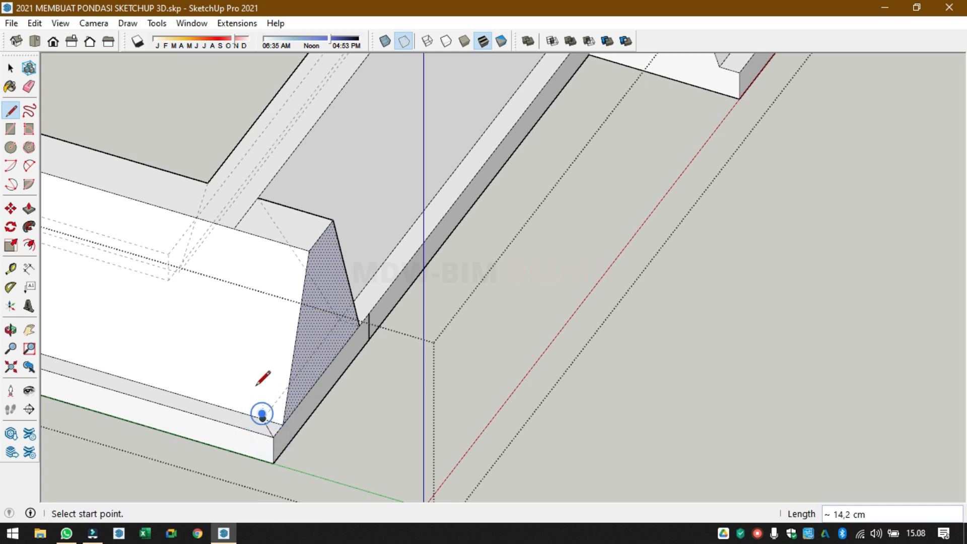
{"action": "left_click", "coordinate": [234, 229]}
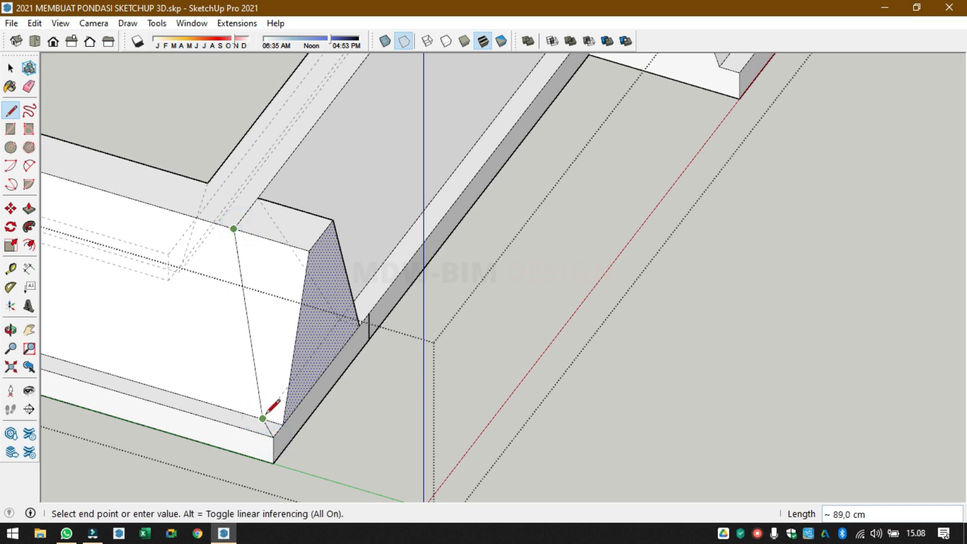
{"action": "left_click", "coordinate": [263, 418]}
{"action": "middle_click_drag", "start_coordinate": [287, 355], "coordinate": [259, 278]}
{"action": "key", "text": "space"}
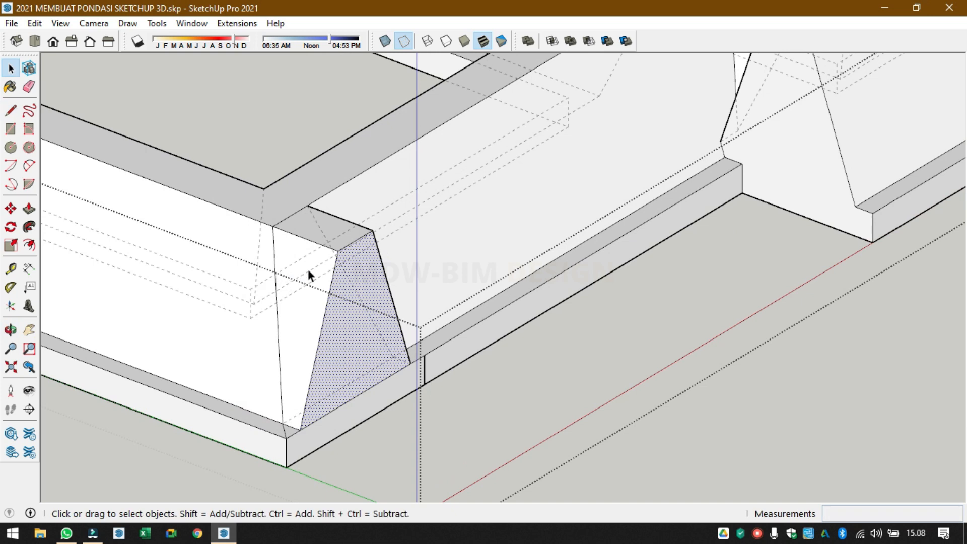
- Erase the leftover edges of the protruding corner end and the short seam across the footing ledge beside it
{"action": "left_click", "coordinate": [308, 268]}
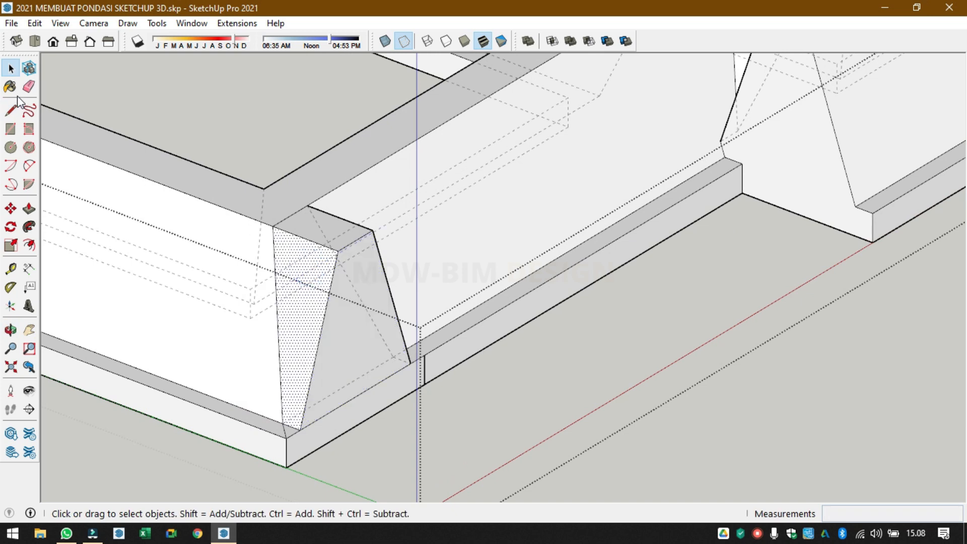
{"action": "left_click", "coordinate": [29, 86]}
{"action": "left_click", "coordinate": [305, 237]}
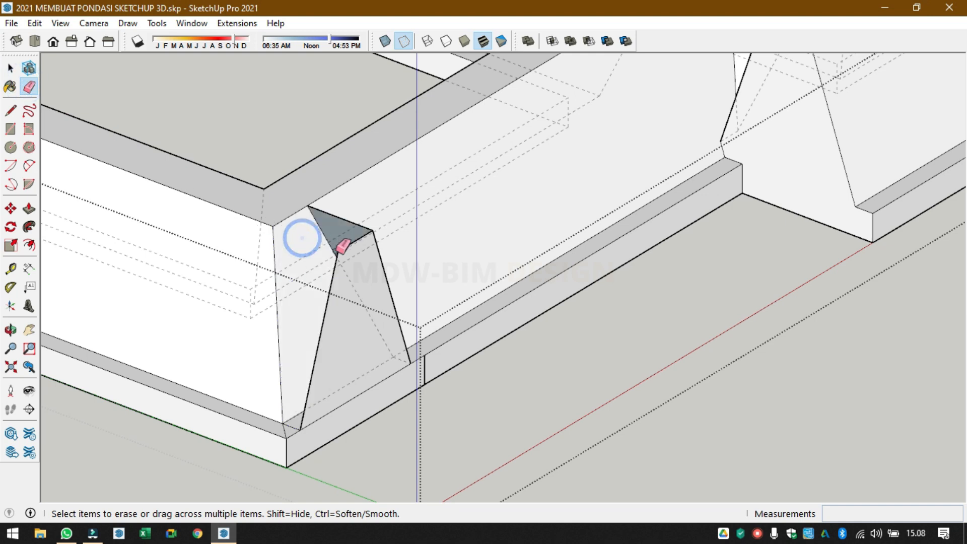
{"action": "left_click", "coordinate": [338, 254]}
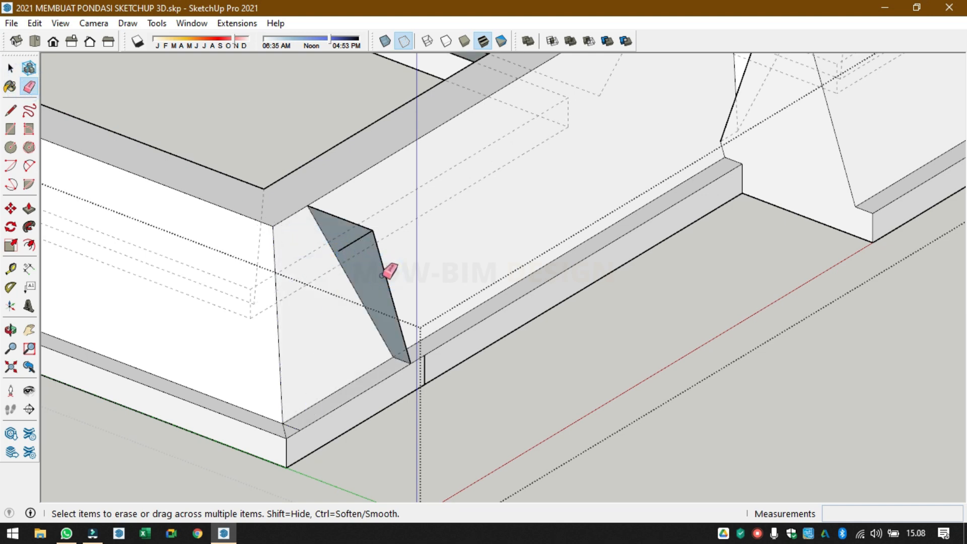
{"action": "left_click", "coordinate": [385, 274]}
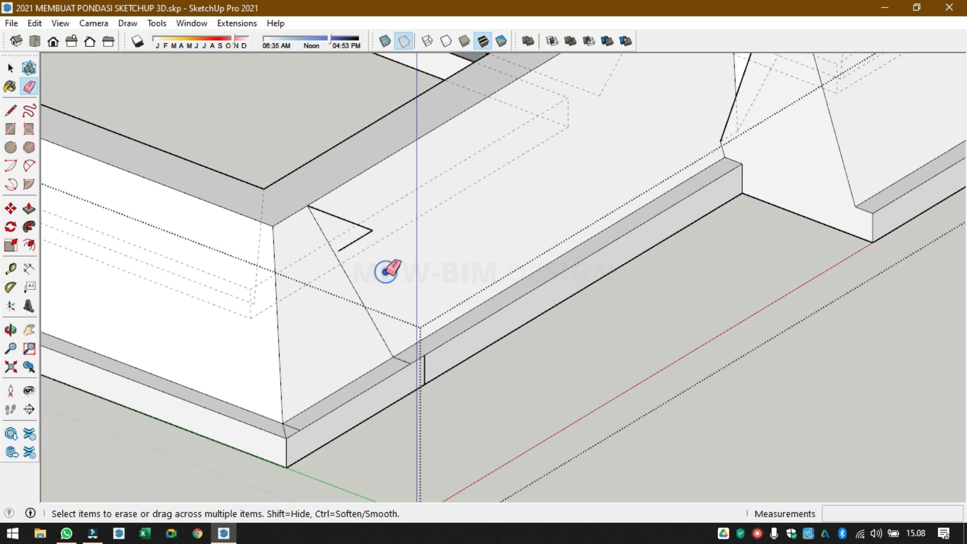
{"action": "left_click", "coordinate": [345, 219]}
{"action": "left_click", "coordinate": [335, 252]}
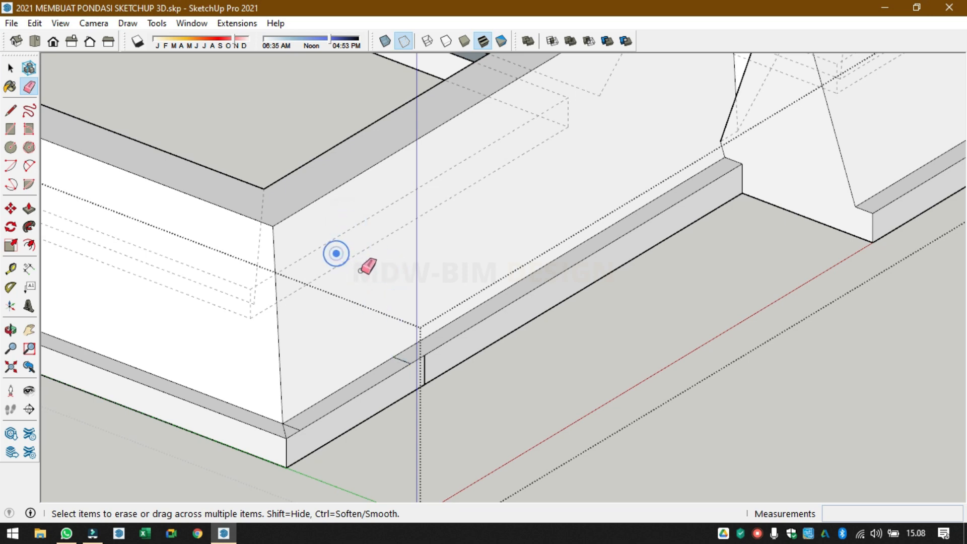
{"action": "left_click", "coordinate": [402, 359]}
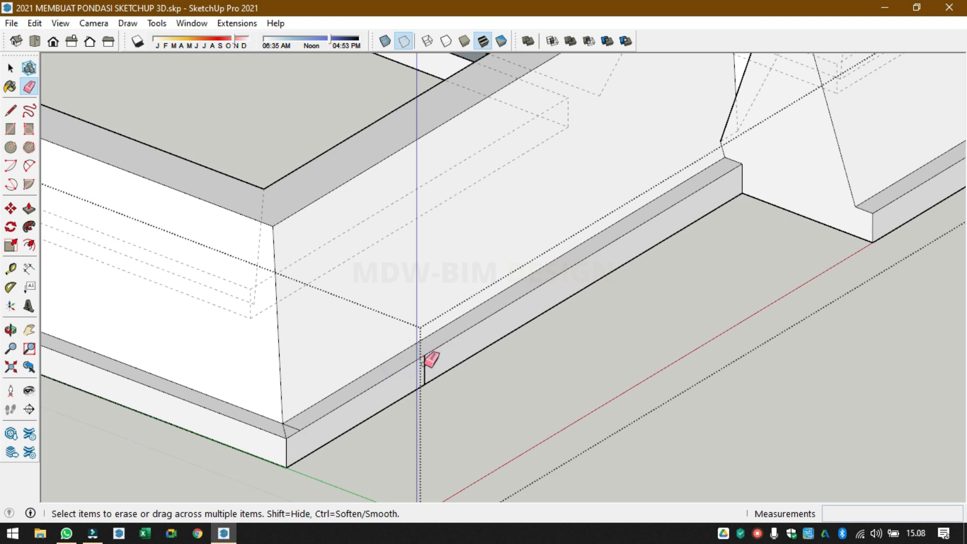
{"action": "left_click", "coordinate": [424, 365]}
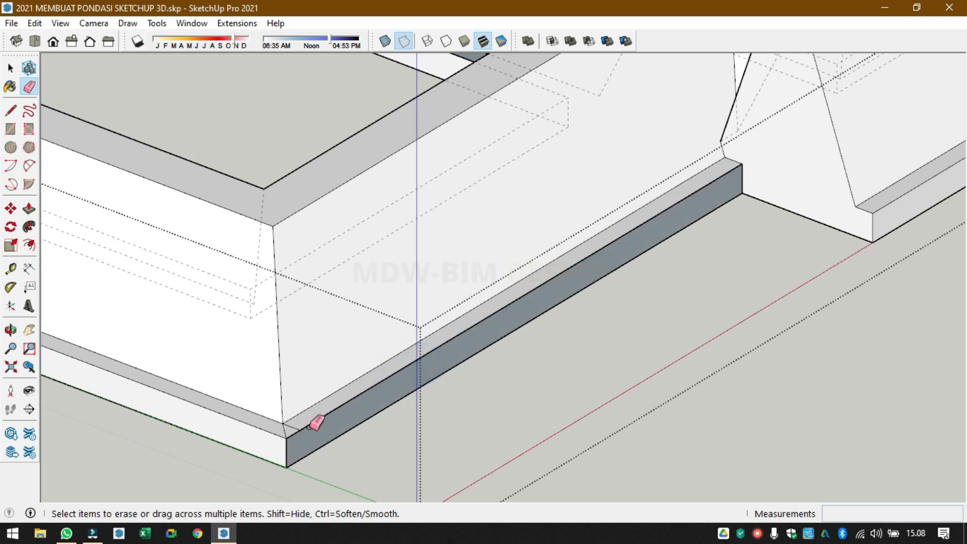
{"action": "key", "text": "ctrl+z"}
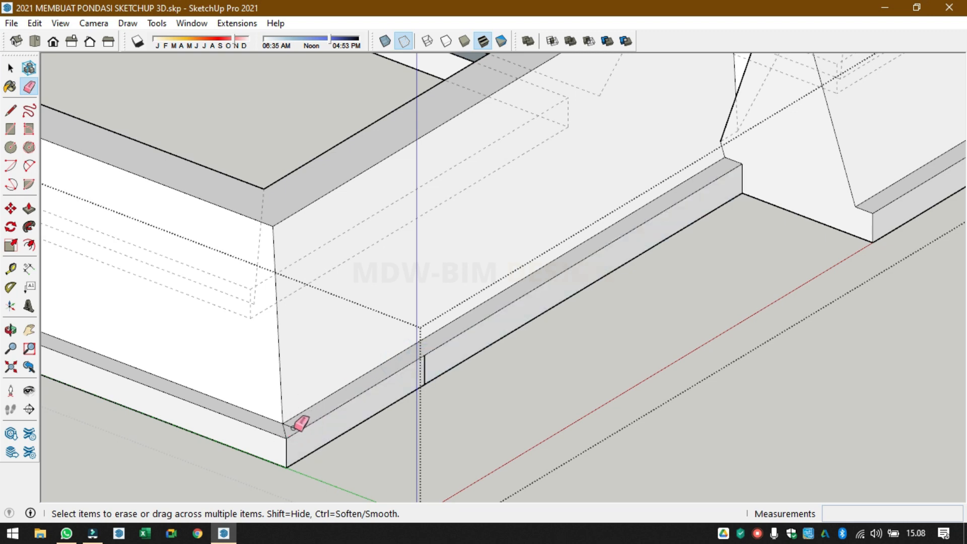
- Draw a line across the protruding end's top face at the inner junction, continuing the neighbouring segment's top edge
{"action": "mouse_move", "coordinate": [292, 426]}
{"action": "middle_mouse_down"}
{"action": "mouse_move", "coordinate": [280, 429]}
{"action": "mouse_move", "coordinate": [324, 382]}
{"action": "mouse_move", "coordinate": [304, 415]}
{"action": "mouse_move", "coordinate": [136, 382]}
{"action": "mouse_move", "coordinate": [367, 335]}
{"action": "mouse_move", "coordinate": [371, 363]}
{"action": "mouse_move", "coordinate": [675, 157]}
{"action": "middle_mouse_up"}
{"action": "scroll", "coordinate": [670, 158], "scroll_direction": "up", "scroll_amount": 2}
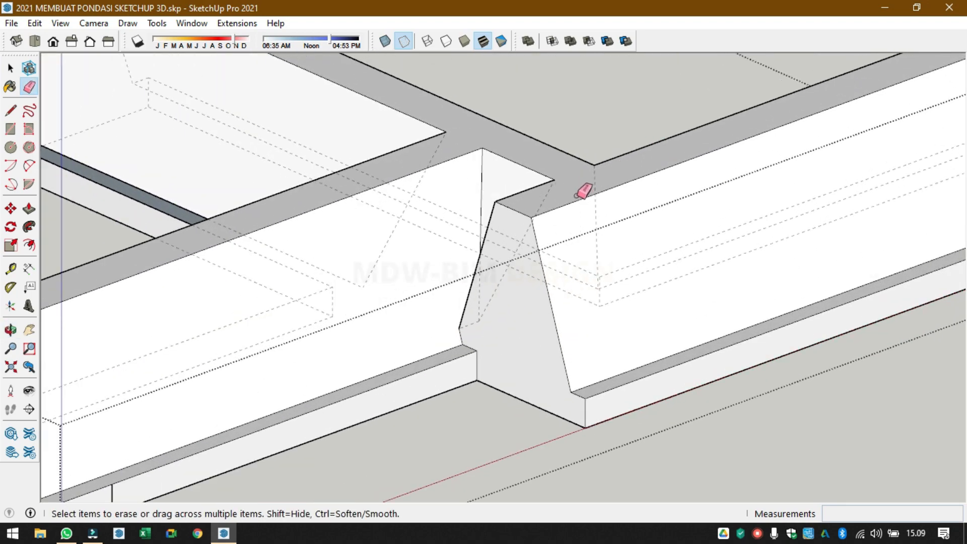
{"action": "key", "text": "l"}
{"action": "left_click", "coordinate": [555, 179]}
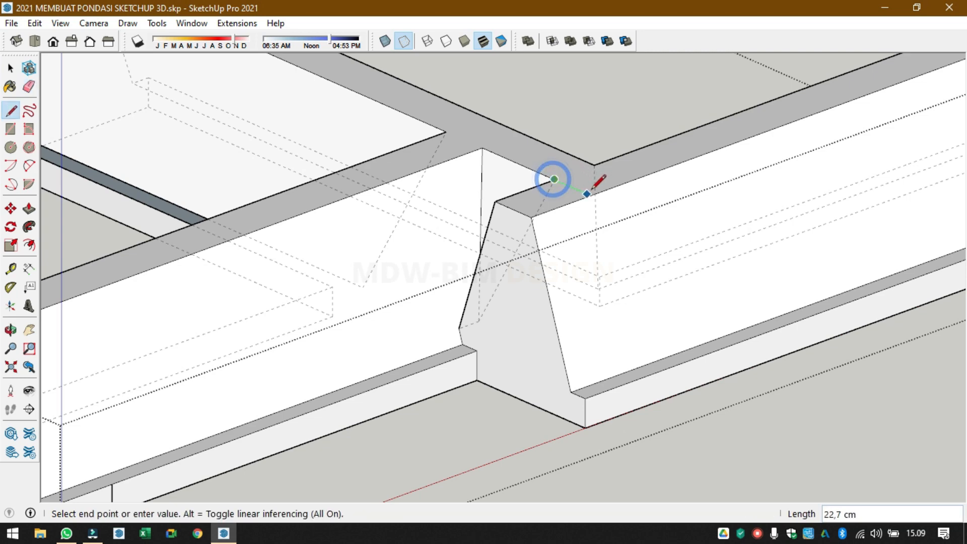
{"action": "left_click", "coordinate": [598, 193]}
- Draw a line of about 65 cm across the junction's end face at footing height, from the outer slope's foot to the adjoining footing corner
{"action": "mouse_move", "coordinate": [598, 193]}
{"action": "middle_mouse_down"}
{"action": "mouse_move", "coordinate": [504, 225]}
{"action": "mouse_move", "coordinate": [598, 255]}
{"action": "mouse_move", "coordinate": [659, 326]}
{"action": "mouse_move", "coordinate": [626, 276]}
{"action": "mouse_move", "coordinate": [428, 184]}
{"action": "mouse_move", "coordinate": [449, 171]}
{"action": "mouse_move", "coordinate": [421, 166]}
{"action": "middle_mouse_up"}
{"action": "scroll", "coordinate": [433, 194], "scroll_direction": "down", "scroll_amount": 3}
{"action": "middle_click_drag", "start_coordinate": [431, 204], "coordinate": [455, 220]}
{"action": "scroll", "coordinate": [380, 255], "scroll_direction": "up", "scroll_amount": 3}
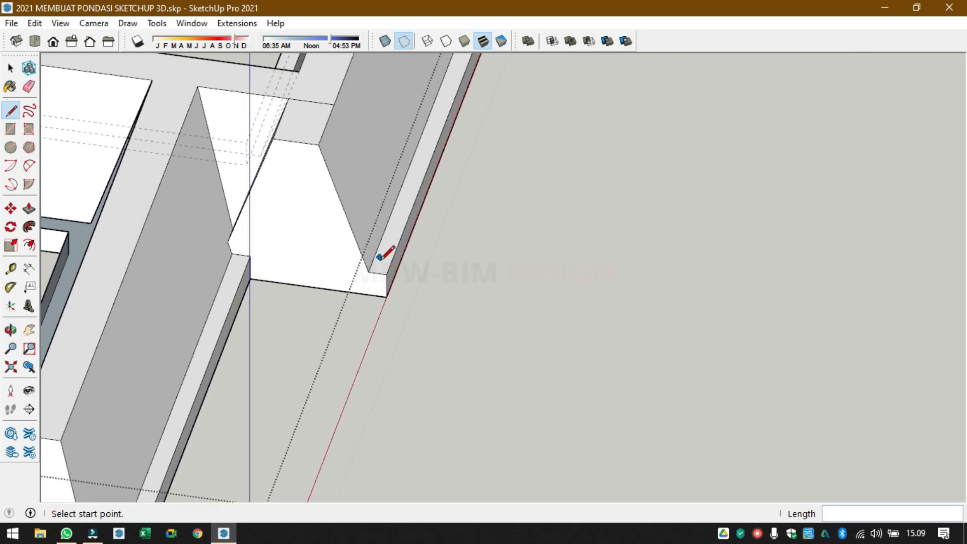
{"action": "left_click", "coordinate": [370, 272]}
{"action": "left_click", "coordinate": [251, 256]}
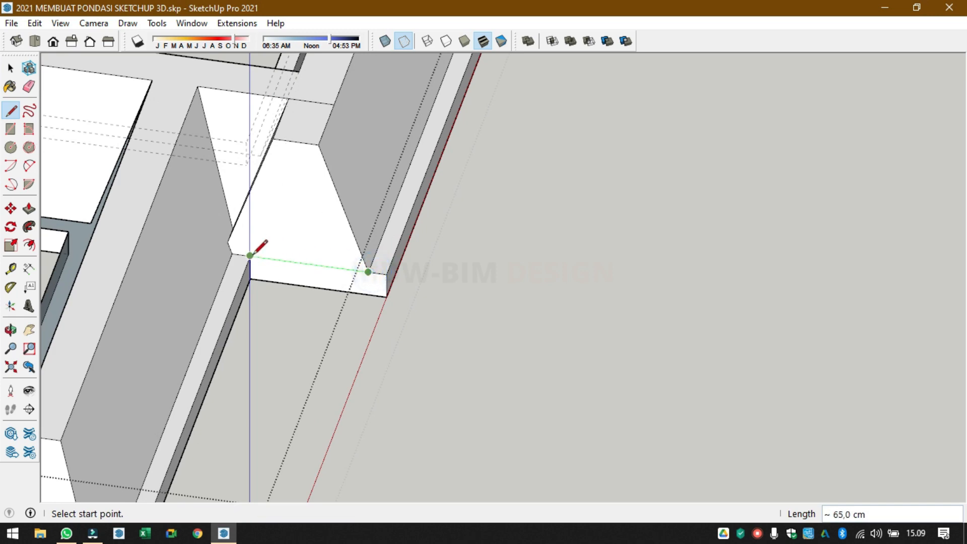
{"action": "scroll", "coordinate": [394, 257], "scroll_direction": "up", "scroll_amount": 1}
{"action": "mouse_move", "coordinate": [390, 254]}
{"action": "middle_mouse_down"}
{"action": "mouse_move", "coordinate": [270, 237]}
{"action": "mouse_move", "coordinate": [350, 238]}
{"action": "middle_mouse_up"}
{"action": "scroll", "coordinate": [371, 183], "scroll_direction": "up", "scroll_amount": 2}
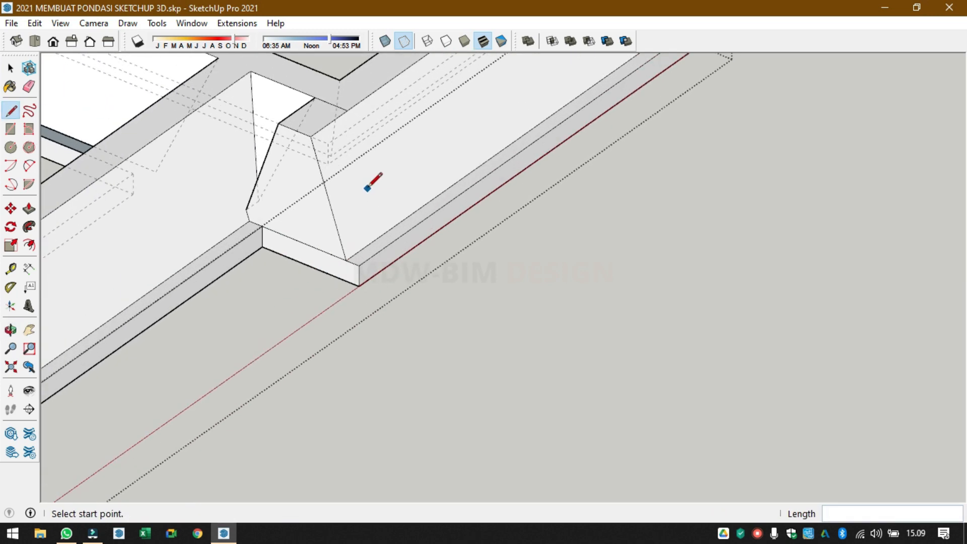
- Draw a short line at the junction's inner side, from the end face's slope foot to the adjoining footing corner
{"action": "scroll", "coordinate": [352, 261], "scroll_direction": "up", "scroll_amount": 1}
{"action": "middle_click_drag", "start_coordinate": [353, 168], "coordinate": [234, 130]}
{"action": "left_click", "coordinate": [236, 128]}
{"action": "left_click", "coordinate": [301, 165]}
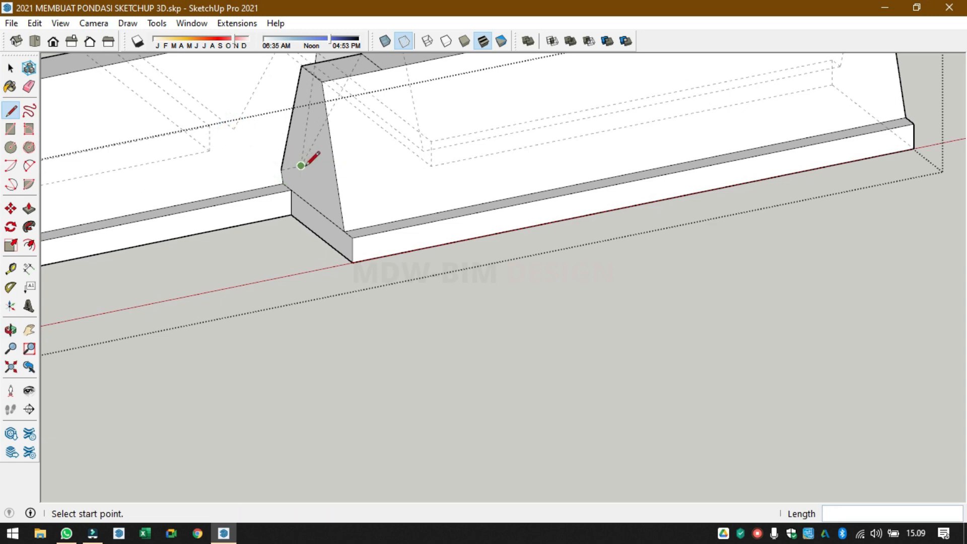
- Draw a line of about 155 cm to the protruding end's outer ledge corner, then the ledge's mitre line and the sloped edge up to the top
{"action": "middle_click_drag", "start_coordinate": [366, 176], "coordinate": [276, 134]}
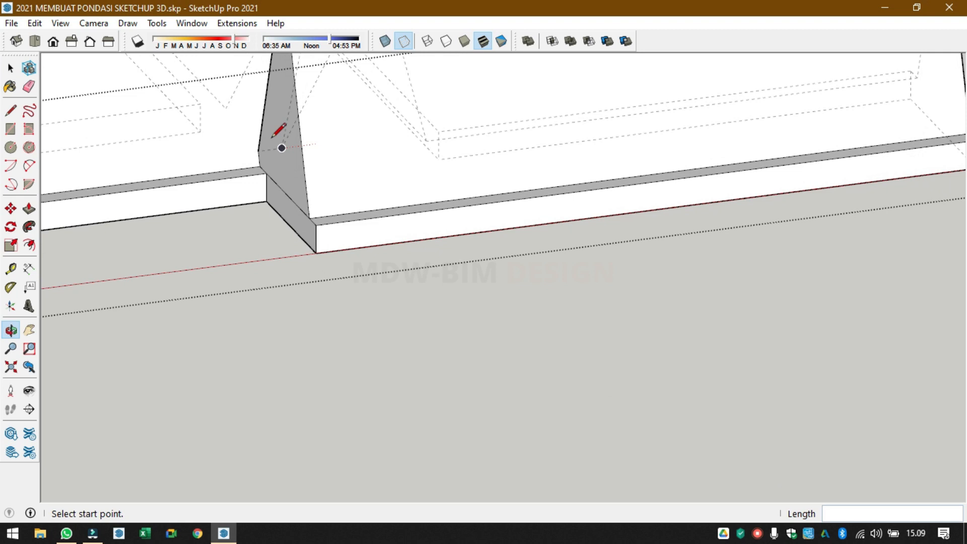
{"action": "left_click", "coordinate": [226, 109]}
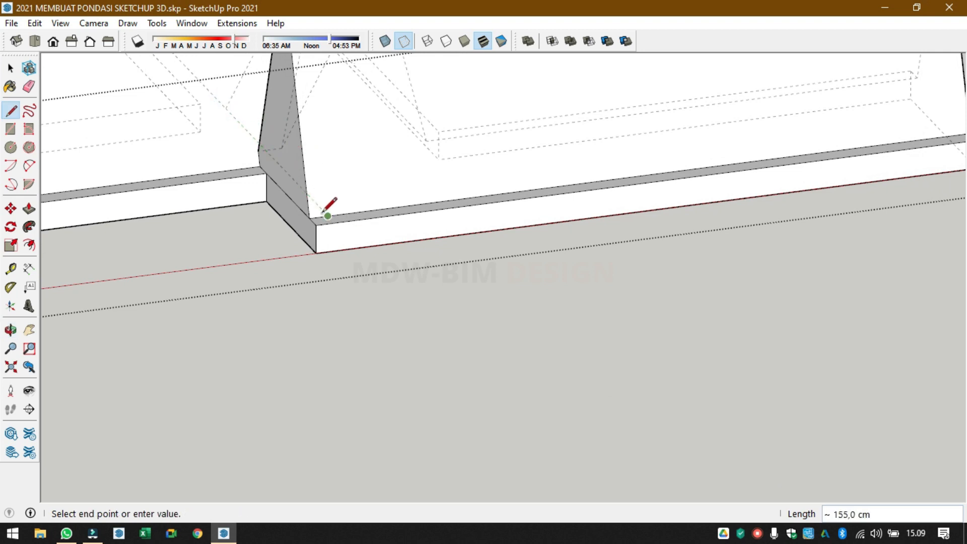
{"action": "middle_click_drag", "start_coordinate": [331, 207], "coordinate": [335, 172]}
{"action": "left_click", "coordinate": [319, 249]}
{"action": "left_click", "coordinate": [323, 230]}
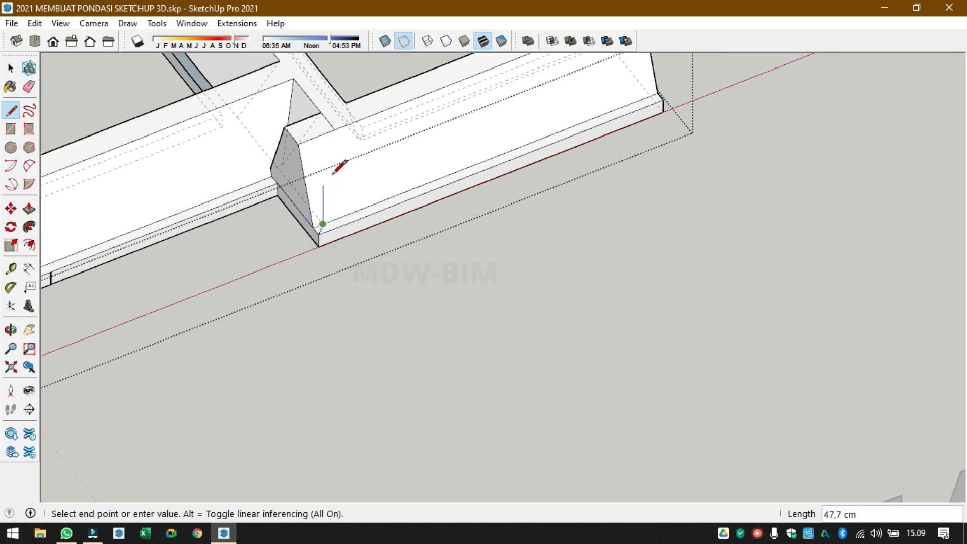
{"action": "left_click", "coordinate": [336, 133]}
- Delete the leftover top and sloped faces and edges of the protruding end beyond the new corner edge
{"action": "middle_click_drag", "start_coordinate": [335, 135], "coordinate": [308, 115]}
{"action": "key", "text": "space"}
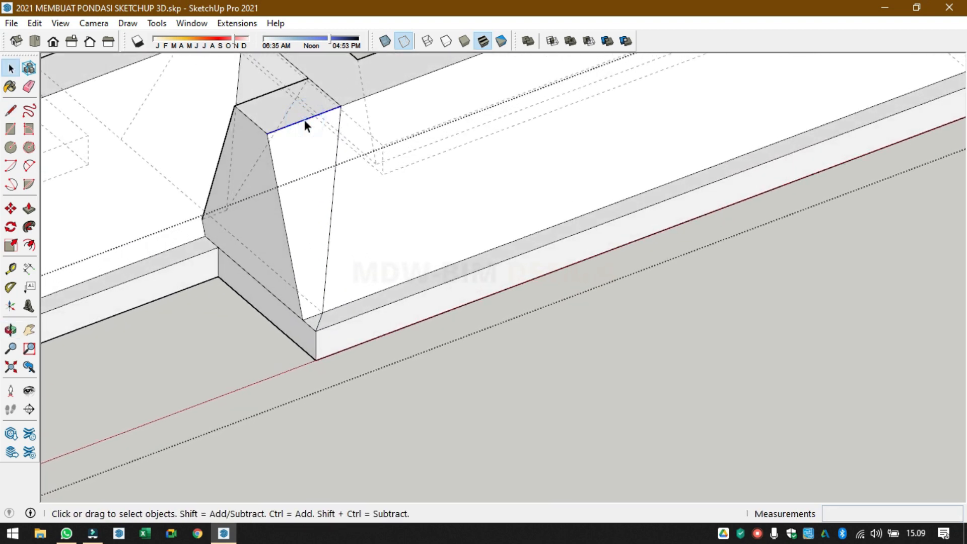
{"action": "double_click", "coordinate": [304, 120]}
{"action": "double_click", "coordinate": [268, 146], "text": "ctrl"}
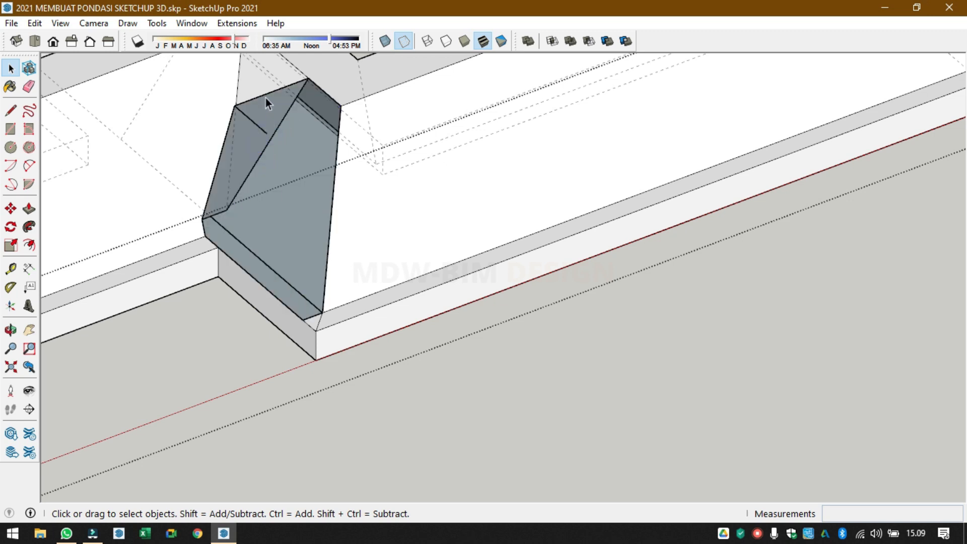
{"action": "left_click", "coordinate": [253, 125], "text": "shift"}
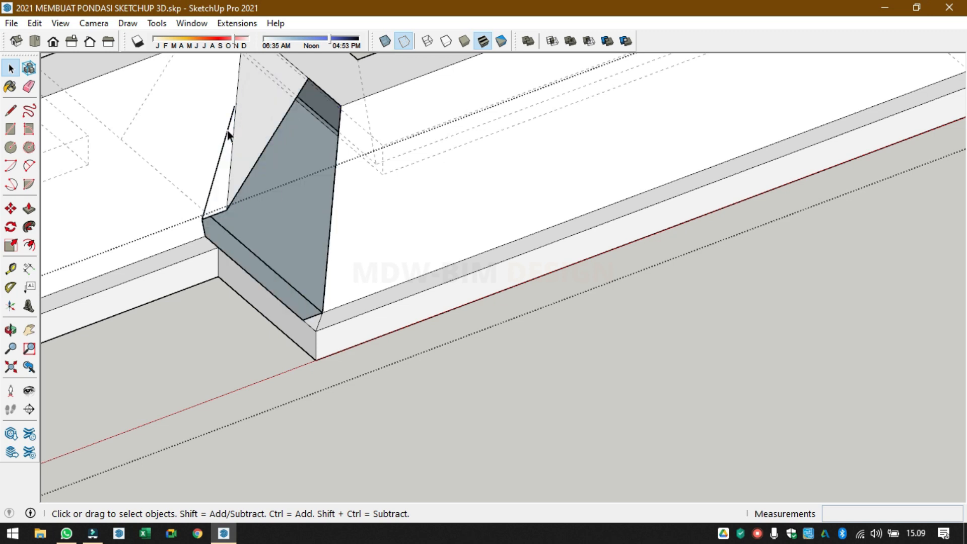
- Draw a line of about 10 cm across the inner end of the footing ledge to close the ledge face
{"action": "middle_click_drag", "start_coordinate": [221, 233], "coordinate": [392, 239]}
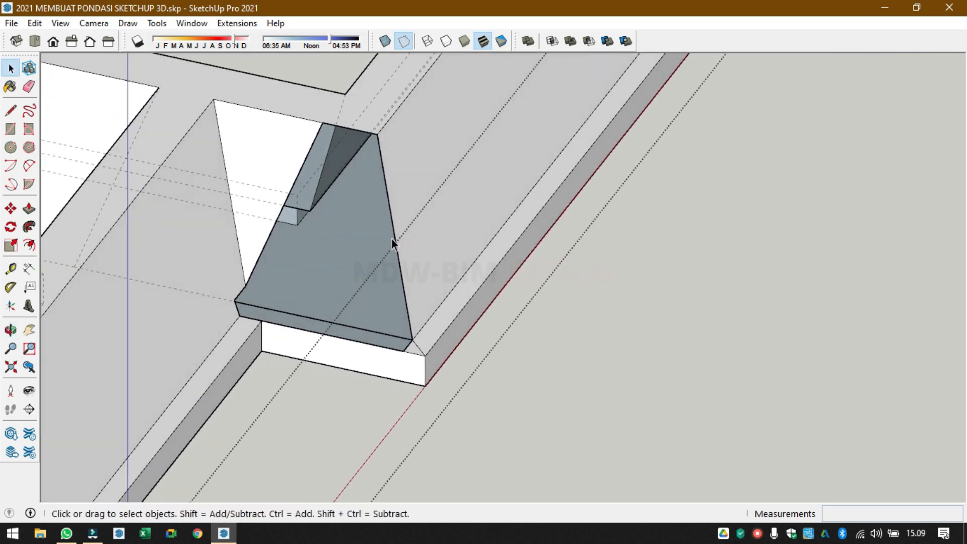
{"action": "key", "text": "l"}
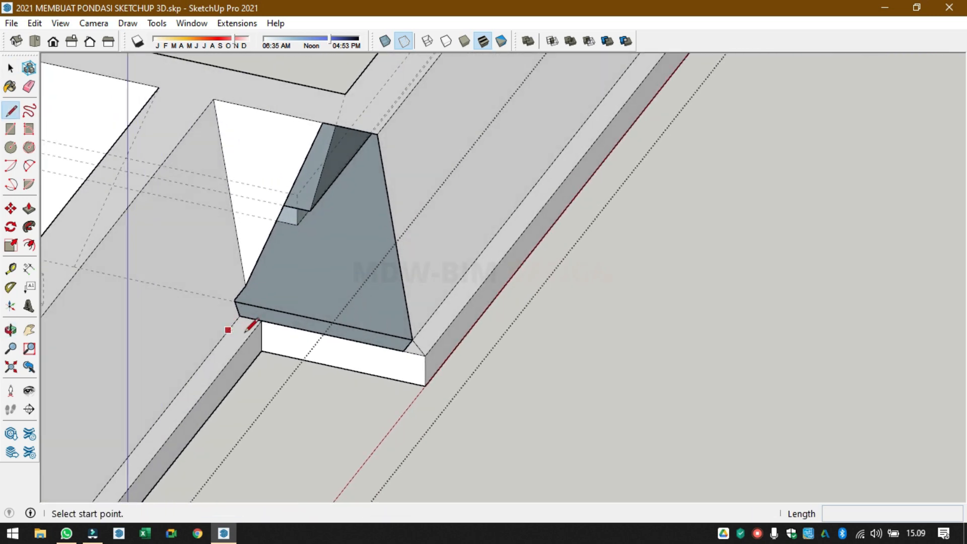
{"action": "left_click", "coordinate": [240, 316]}
{"action": "left_click", "coordinate": [250, 306]}
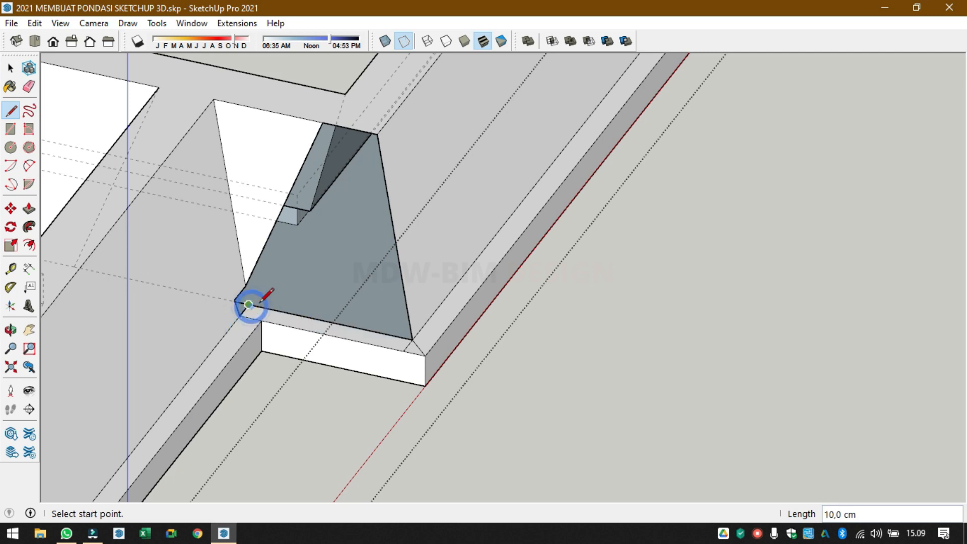
- Erase the short seam and mitre lines across the footing ledge at the junction's inner and outer corners
{"action": "key", "text": "space"}
{"action": "scroll", "coordinate": [407, 327], "scroll_direction": "up", "scroll_amount": 2}
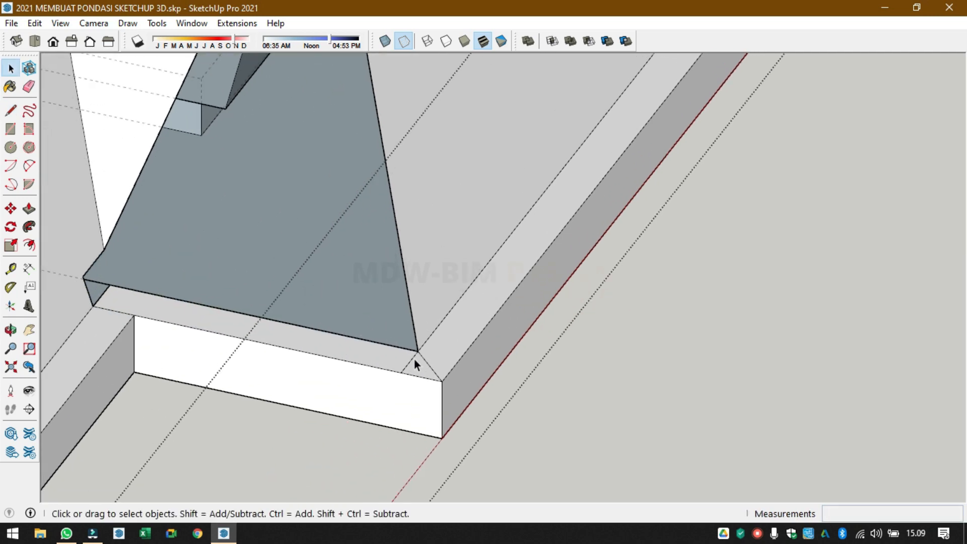
{"action": "middle_click_drag", "start_coordinate": [414, 359], "coordinate": [359, 346]}
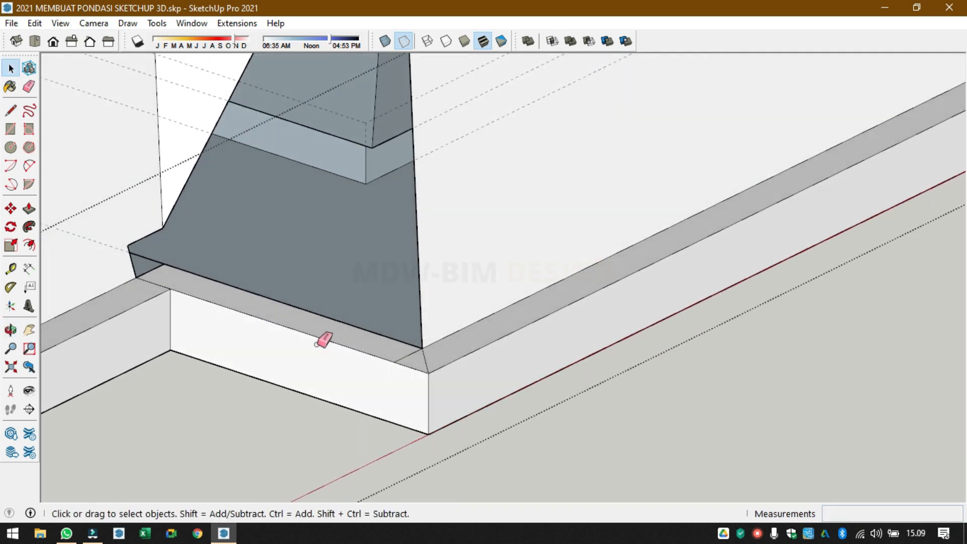
{"action": "key", "text": "e"}
{"action": "left_click", "coordinate": [155, 285]}
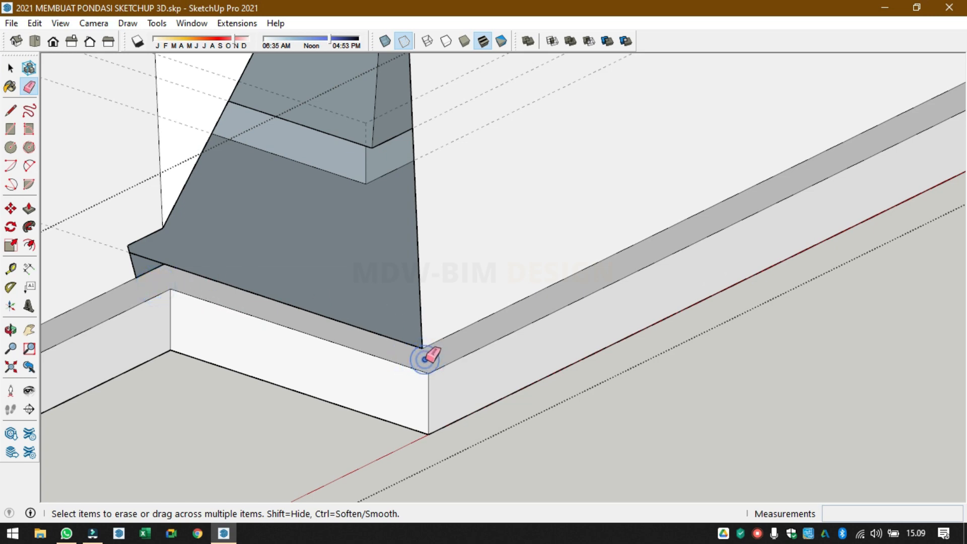
{"action": "scroll", "coordinate": [425, 359], "scroll_direction": "down", "scroll_amount": 5}
- Draw a mitre line across the footing ledge at the outer corner, from the footing corner to the slope's foot
{"action": "mouse_move", "coordinate": [339, 316]}
{"action": "middle_mouse_down"}
{"action": "mouse_move", "coordinate": [378, 319]}
{"action": "mouse_move", "coordinate": [370, 310]}
{"action": "middle_mouse_up"}
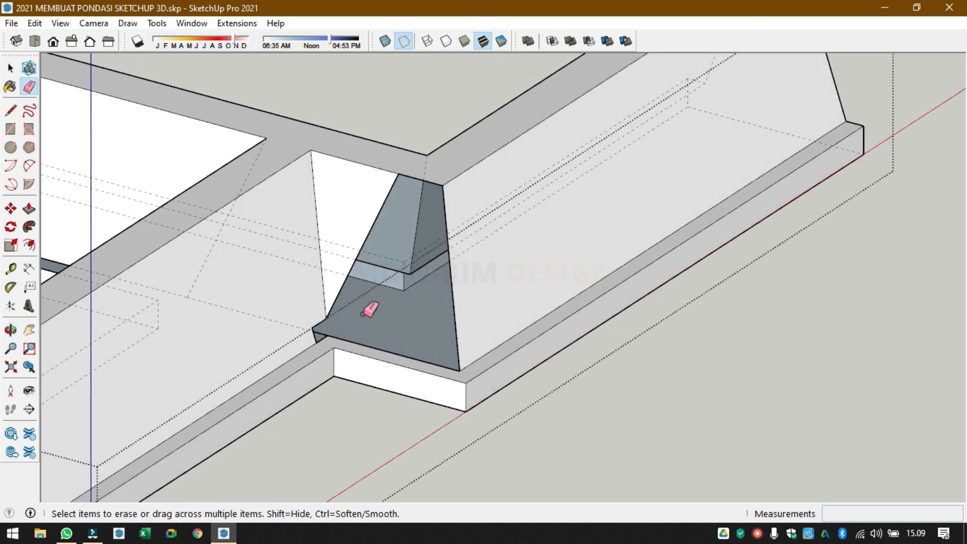
{"action": "scroll", "coordinate": [330, 269], "scroll_direction": "up", "scroll_amount": 2}
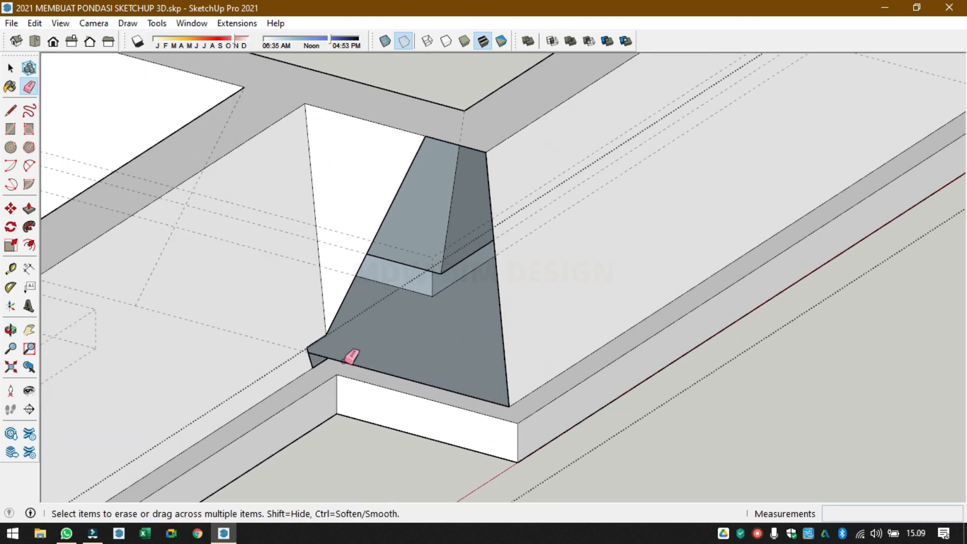
{"action": "scroll", "coordinate": [351, 357], "scroll_direction": "up", "scroll_amount": 3}
{"action": "key", "text": "l"}
{"action": "middle_click_drag", "start_coordinate": [334, 371], "coordinate": [409, 388]}
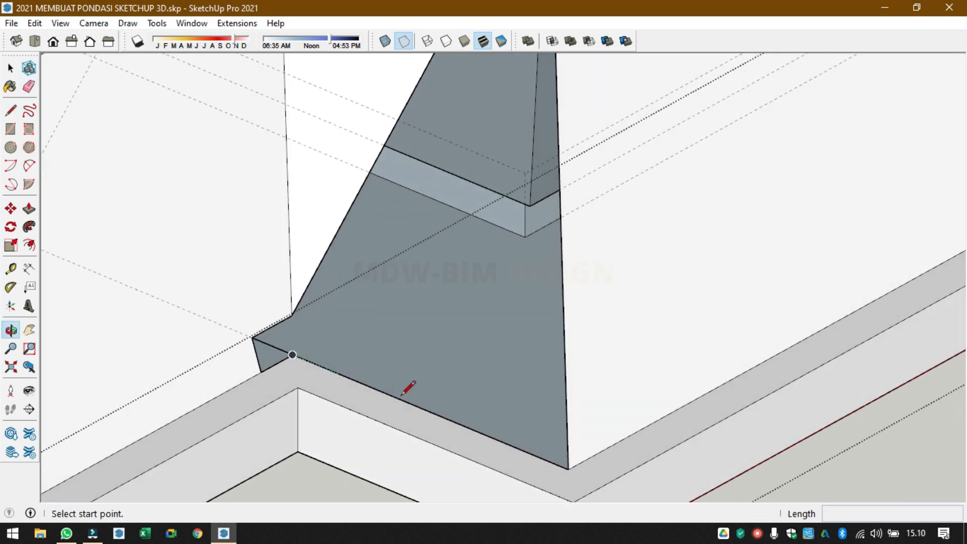
{"action": "scroll", "coordinate": [571, 466], "scroll_direction": "down", "scroll_amount": 2}
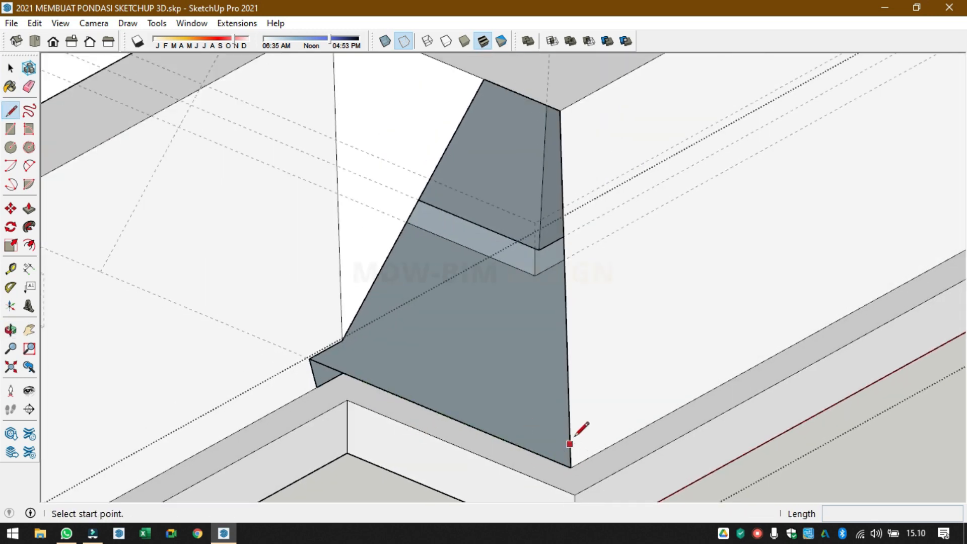
{"action": "scroll", "coordinate": [576, 436], "scroll_direction": "down", "scroll_amount": 2}
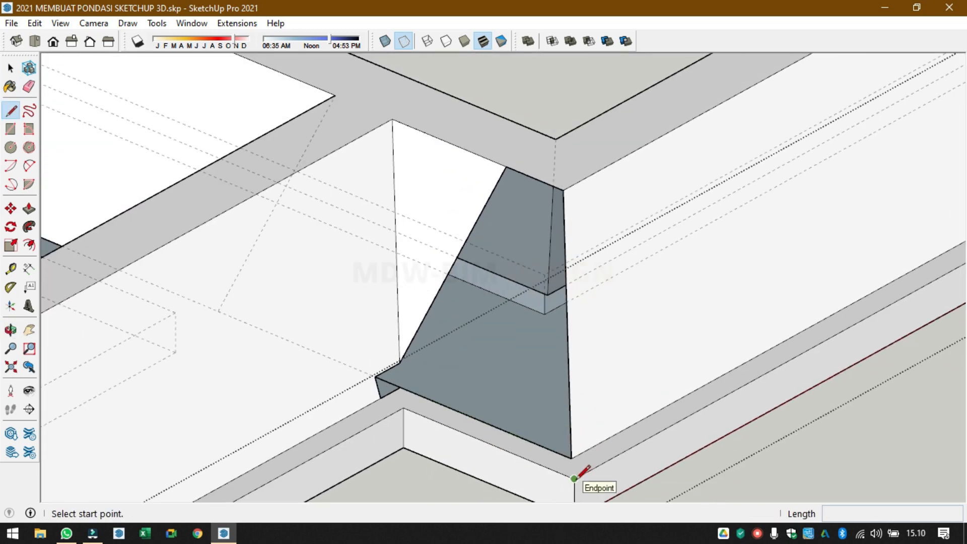
{"action": "left_click", "coordinate": [574, 478]}
{"action": "left_click", "coordinate": [573, 458]}
{"action": "key", "text": "space"}
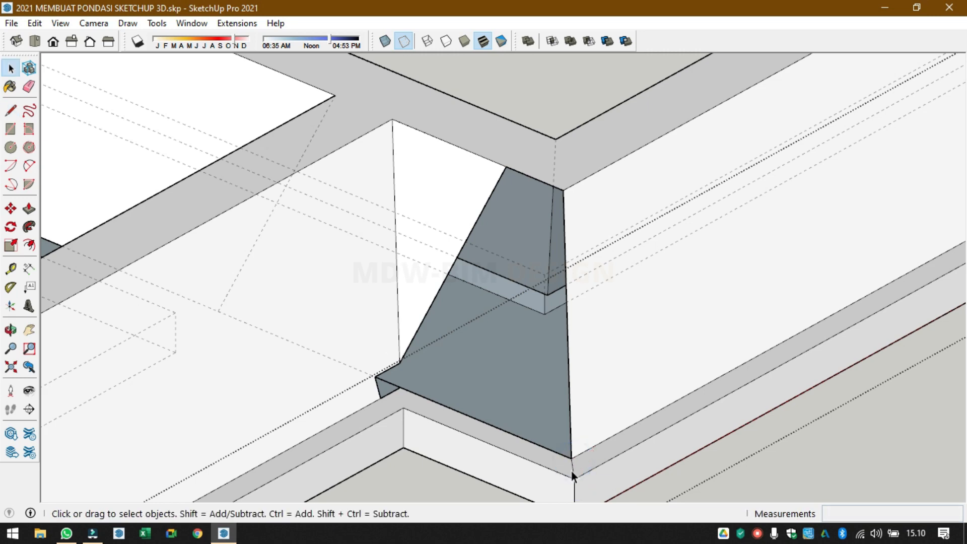
- Copy the outer corner's mitre line about 75 cm along the ledge to the junction's inner footing corner
{"action": "key", "text": "m"}
{"action": "left_click", "coordinate": [573, 476]}
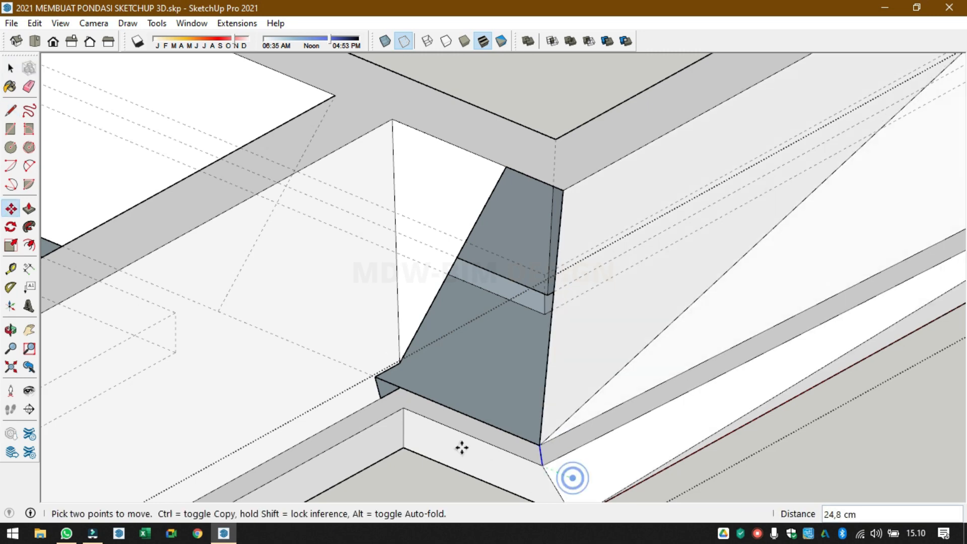
{"action": "key", "text": "ctrl"}
{"action": "left_click", "coordinate": [403, 409]}
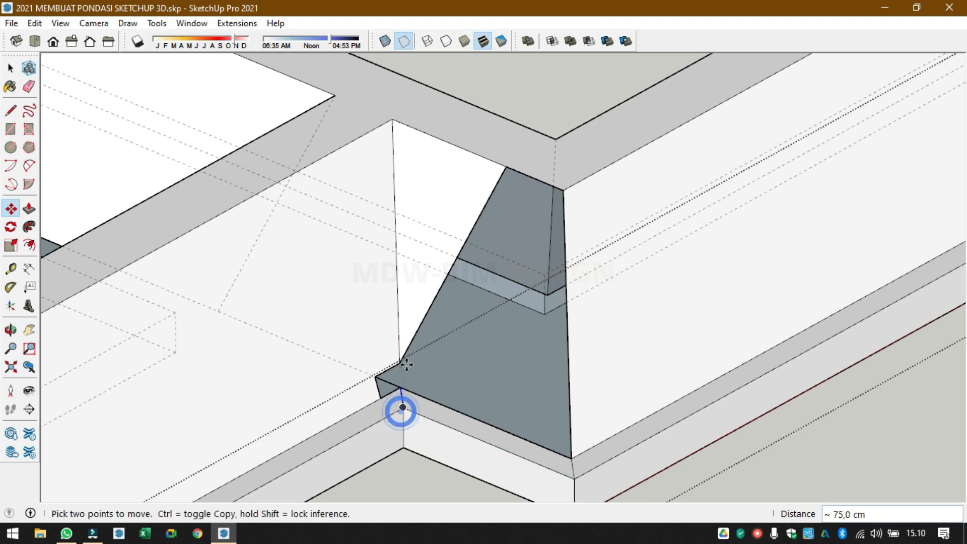
{"action": "key", "text": "space"}
- Draw a sloped edge of about 89 cm from the inner mitre line's upper end to the foundation's top corner
{"action": "scroll", "coordinate": [406, 351], "scroll_direction": "up", "scroll_amount": 2}
{"action": "key", "text": "l"}
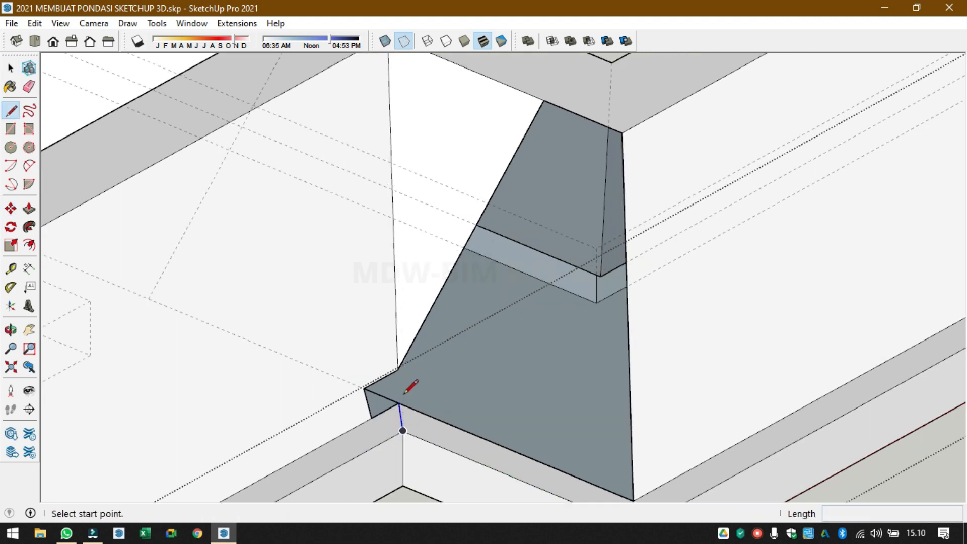
{"action": "left_click", "coordinate": [400, 404]}
{"action": "scroll", "coordinate": [407, 151], "scroll_direction": "down", "scroll_amount": 1}
{"action": "scroll", "coordinate": [406, 155], "scroll_direction": "down", "scroll_amount": 2}
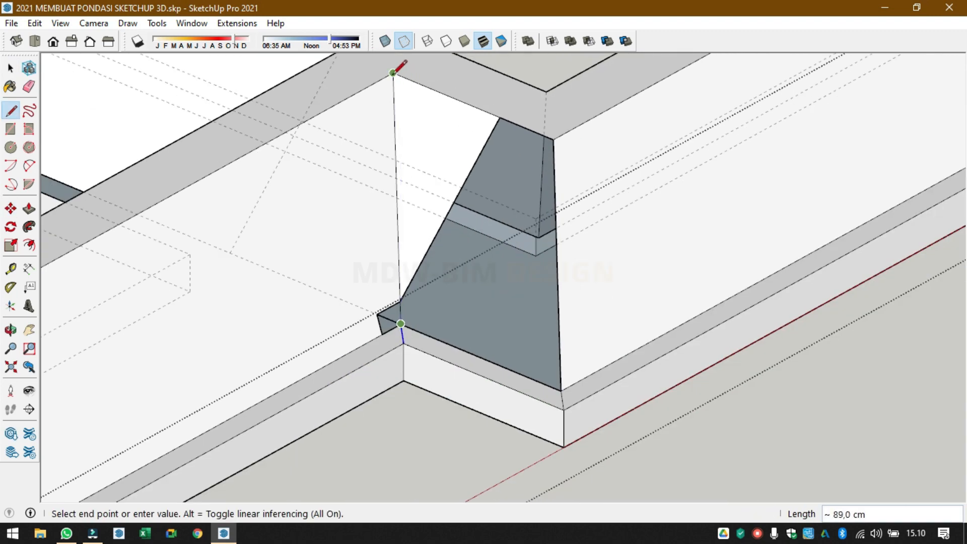
{"action": "left_click", "coordinate": [394, 76]}
- Delete the leftover diagonal edge across the new sloped face and the small stray edges beside the junction's foot
{"action": "key", "text": "space"}
{"action": "middle_click_drag", "start_coordinate": [432, 248], "coordinate": [454, 201]}
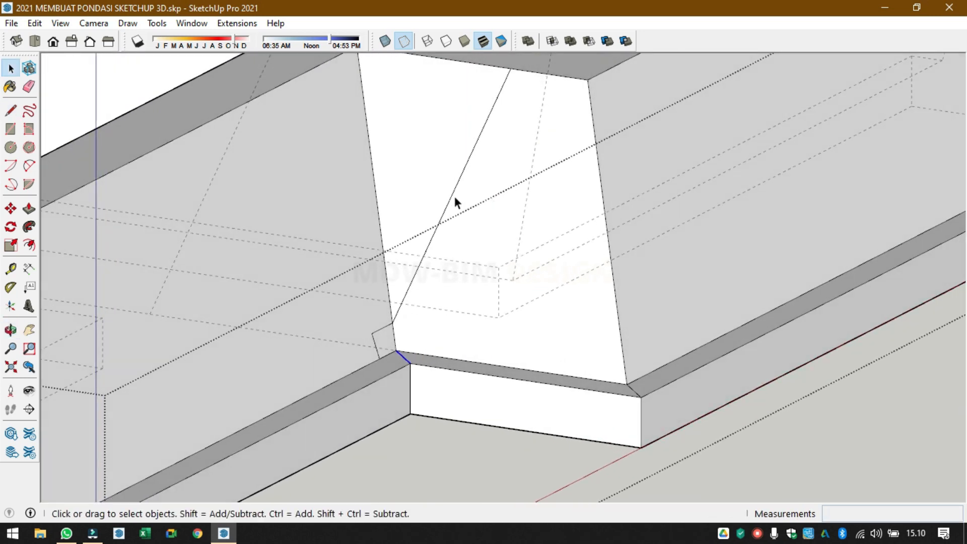
{"action": "left_click", "coordinate": [451, 195]}
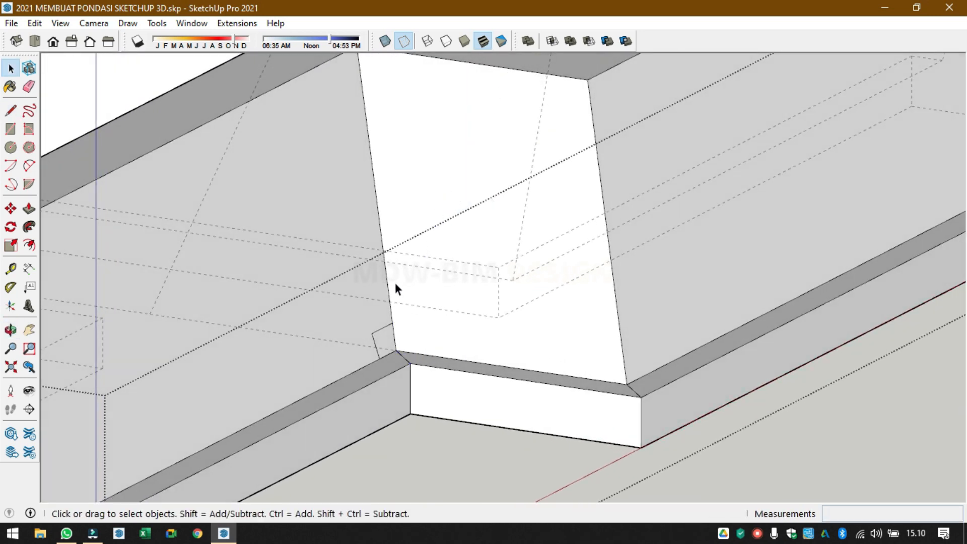
{"action": "left_click", "coordinate": [383, 326]}
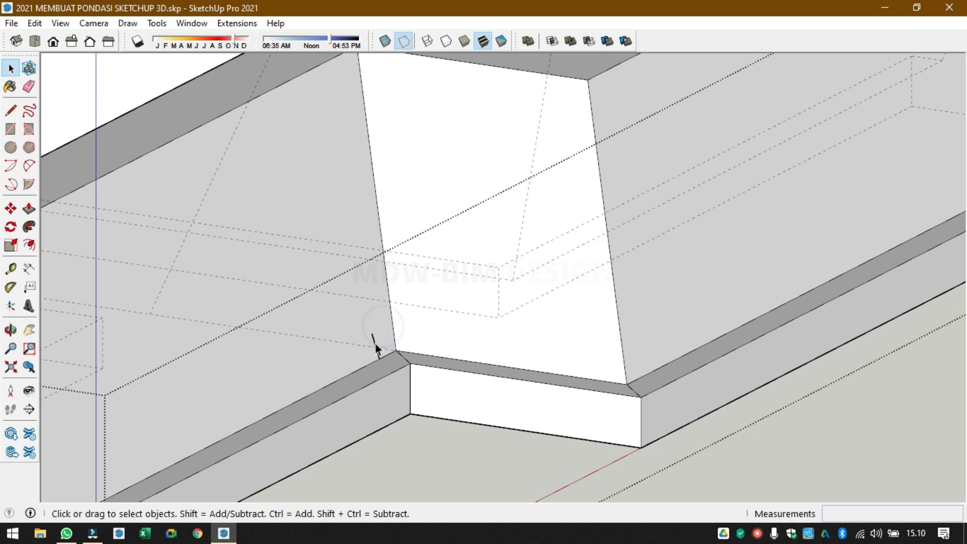
{"action": "left_click", "coordinate": [405, 360]}
- Delete the vertical seam and the divided side faces of the footing between the front corner and the inner junction
{"action": "middle_click_drag", "start_coordinate": [664, 393], "coordinate": [558, 356]}
{"action": "scroll", "coordinate": [556, 367], "scroll_direction": "up", "scroll_amount": 2}
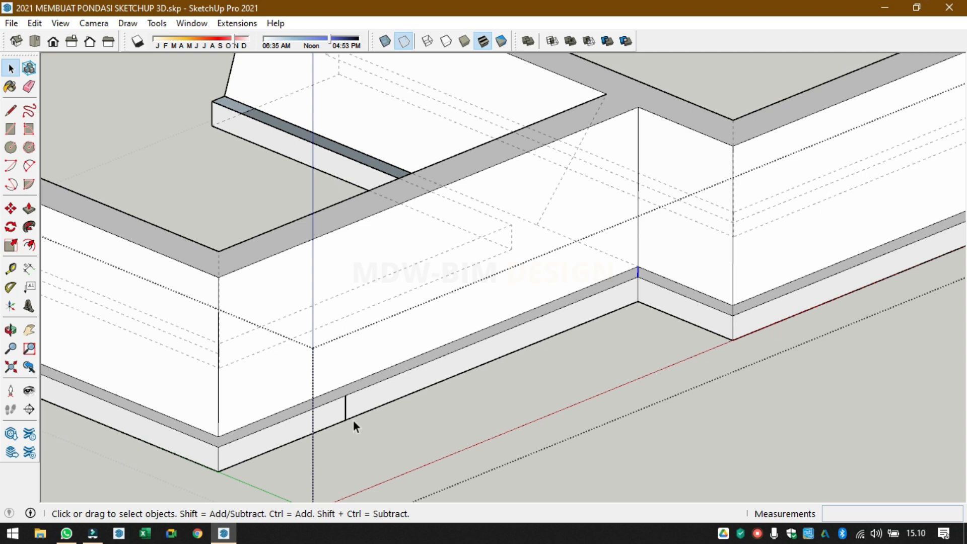
{"action": "key", "text": "l"}
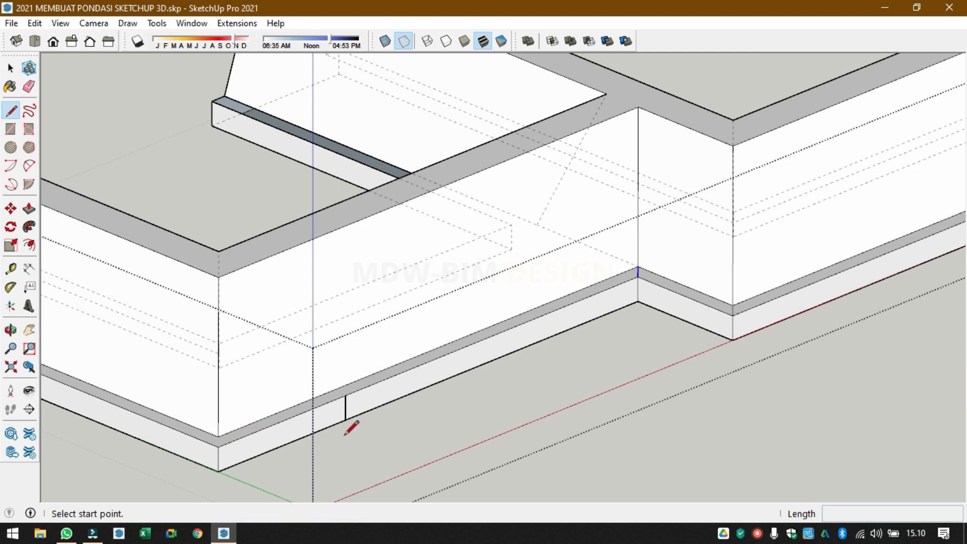
{"action": "key", "text": "space"}
{"action": "left_click", "coordinate": [345, 410]}
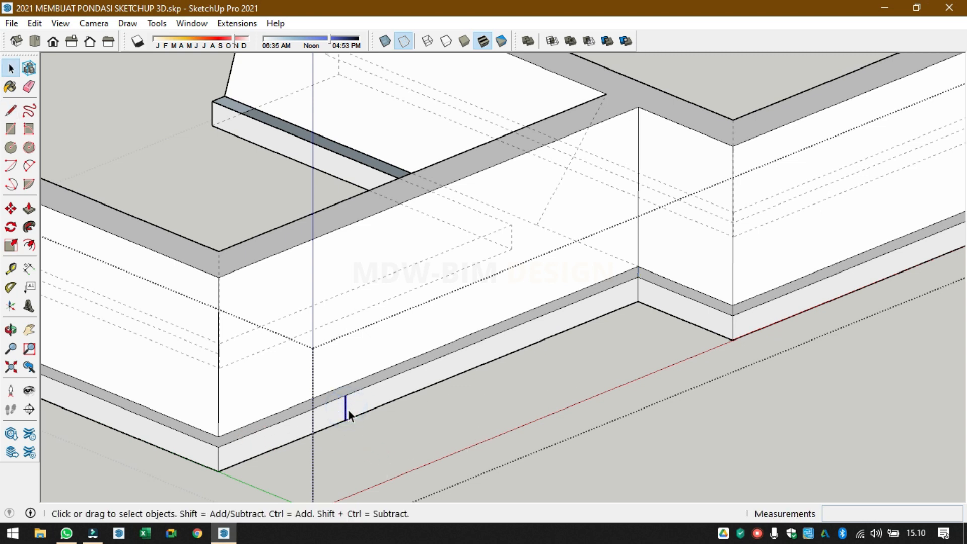
{"action": "left_click", "coordinate": [347, 412]}
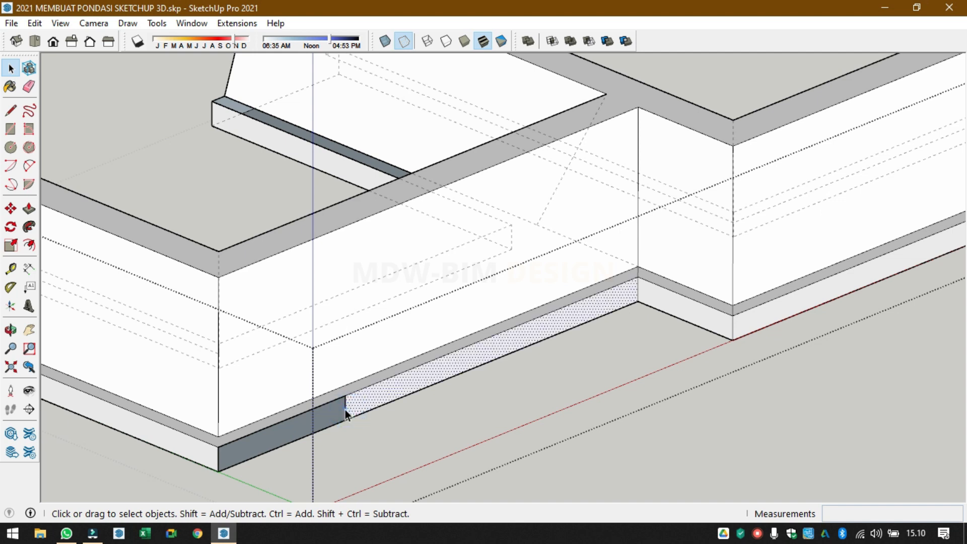
{"action": "left_click", "coordinate": [346, 410]}
{"action": "key", "text": "Delete"}
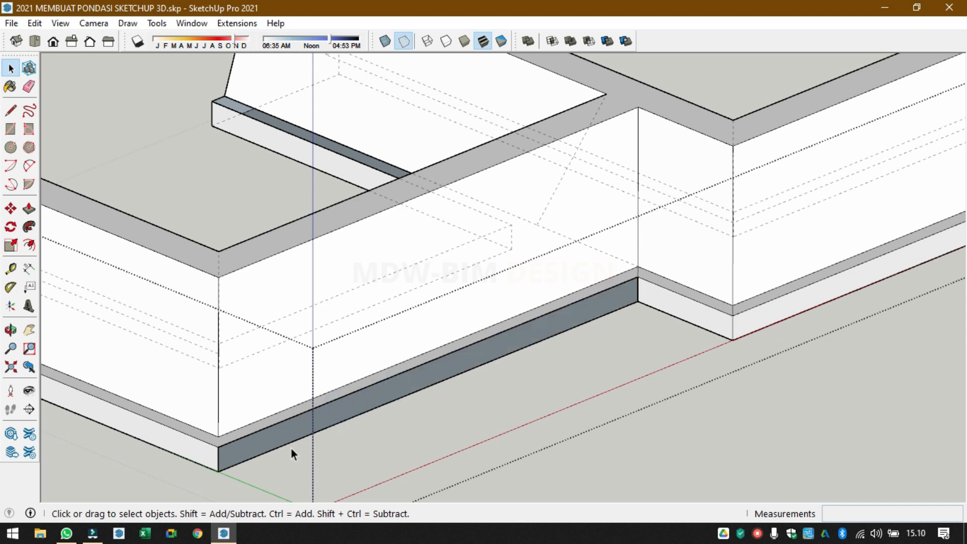
- Draw a rectangle over the open footing side from the front corner to the inner junction to restore its face
{"action": "key", "text": "r"}
{"action": "left_click", "coordinate": [218, 447]}
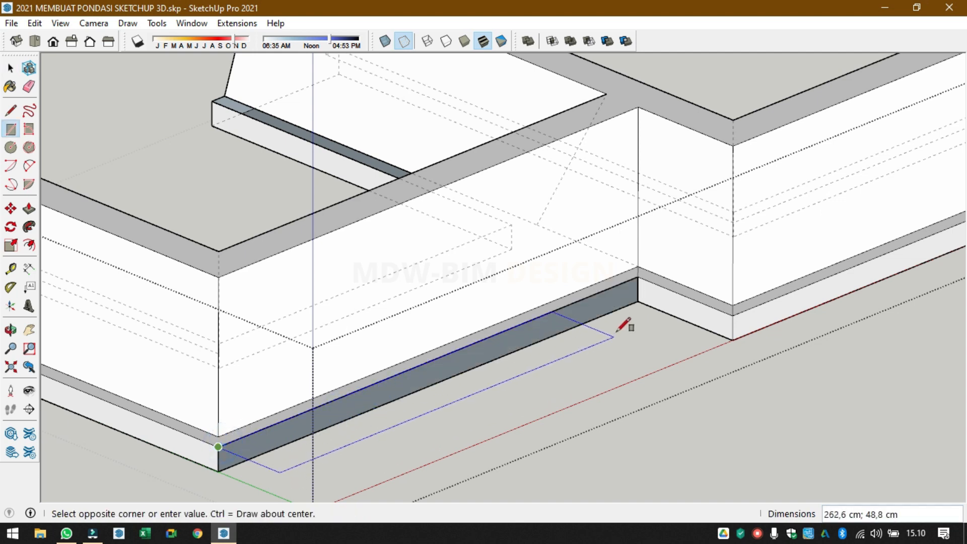
{"action": "left_click", "coordinate": [638, 302]}
{"action": "scroll", "coordinate": [558, 313], "scroll_direction": "down", "scroll_amount": 3}
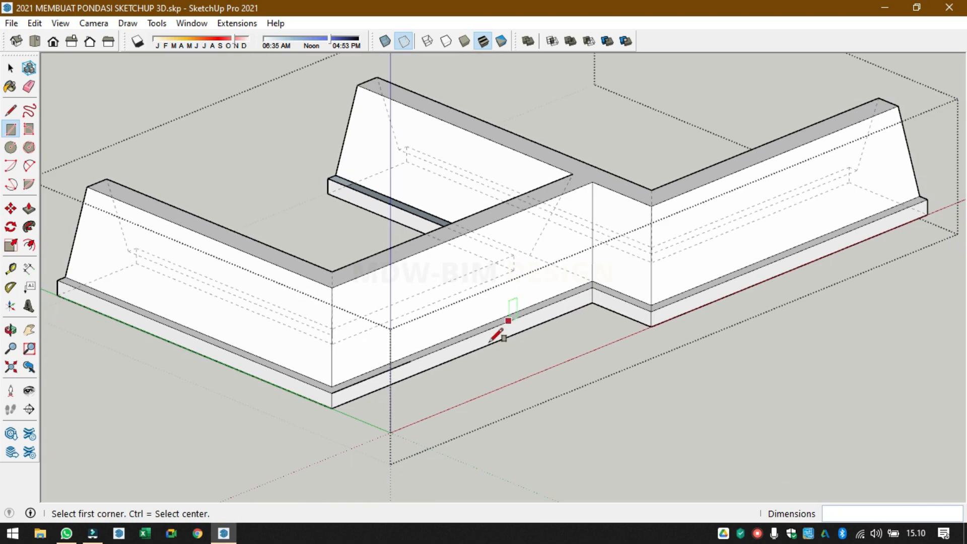
{"action": "key", "text": "space"}
- Draw a 250 cm line along the room's inner slope foot, between its two footing corners, to restore the missing inner faces
{"action": "middle_click_drag", "start_coordinate": [615, 371], "coordinate": [710, 230]}
{"action": "key", "text": "space"}
{"action": "key", "text": "l"}
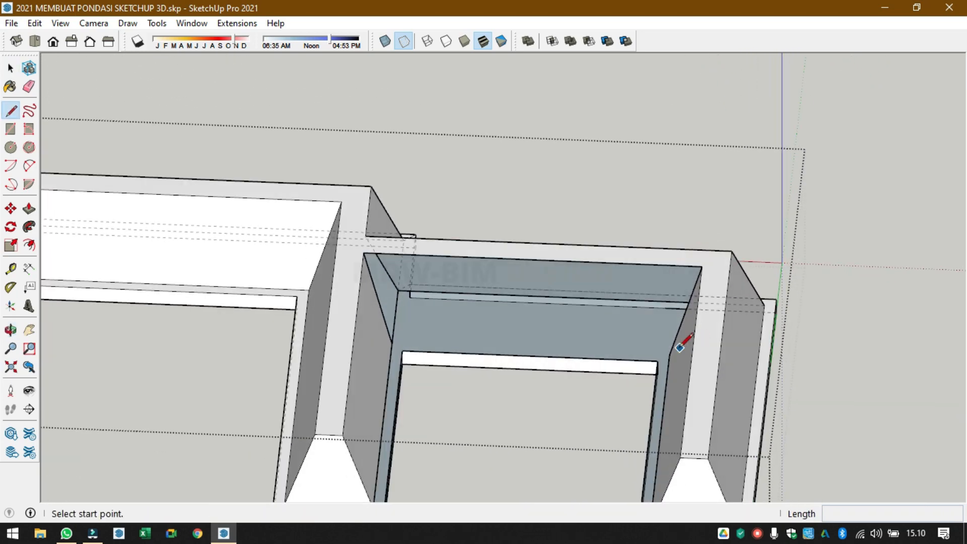
{"action": "left_click", "coordinate": [669, 356]}
{"action": "left_click", "coordinate": [391, 344]}
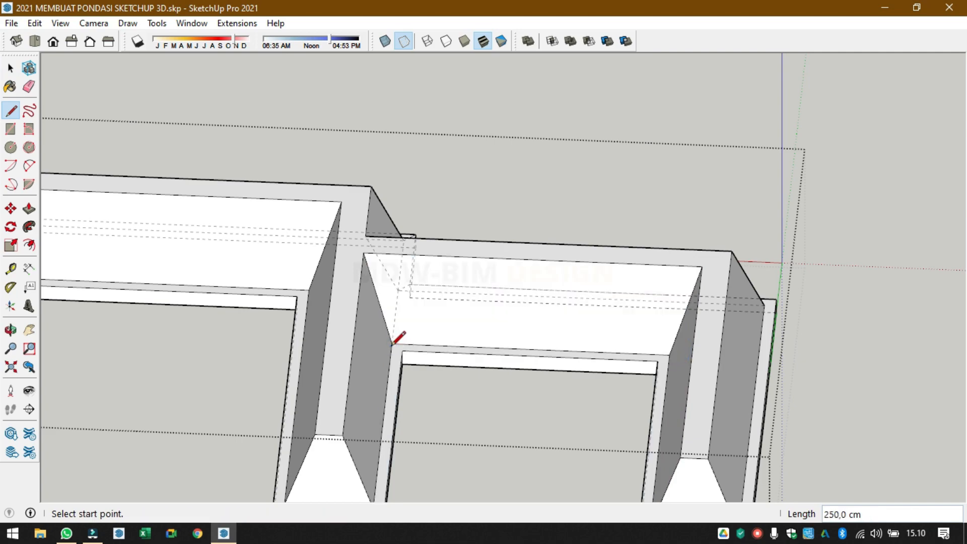
- Close the foundation group for editing and turn off the display of hidden back edges
{"action": "middle_click_drag", "start_coordinate": [496, 326], "coordinate": [216, 257]}
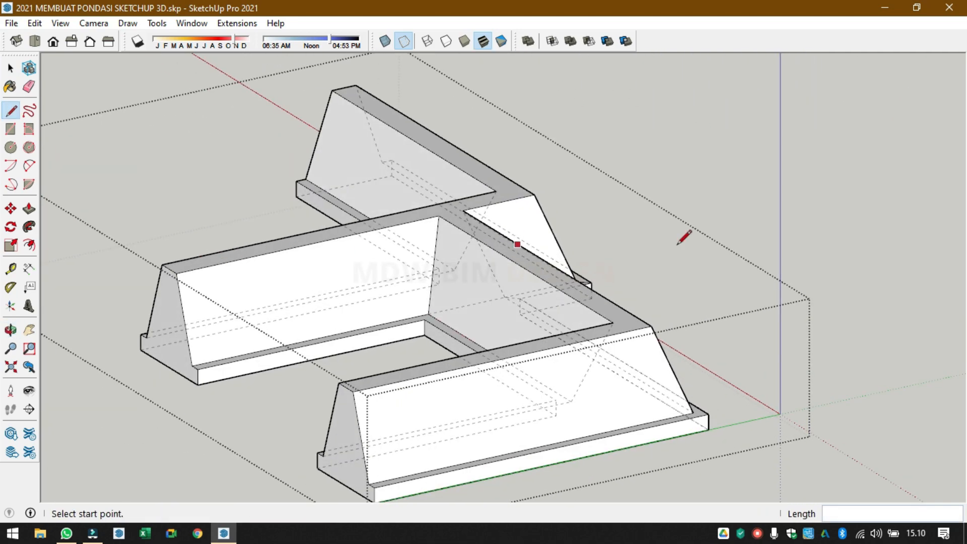
{"action": "middle_click_drag", "start_coordinate": [679, 242], "coordinate": [654, 156]}
{"action": "scroll", "coordinate": [624, 270], "scroll_direction": "down", "scroll_amount": 4}
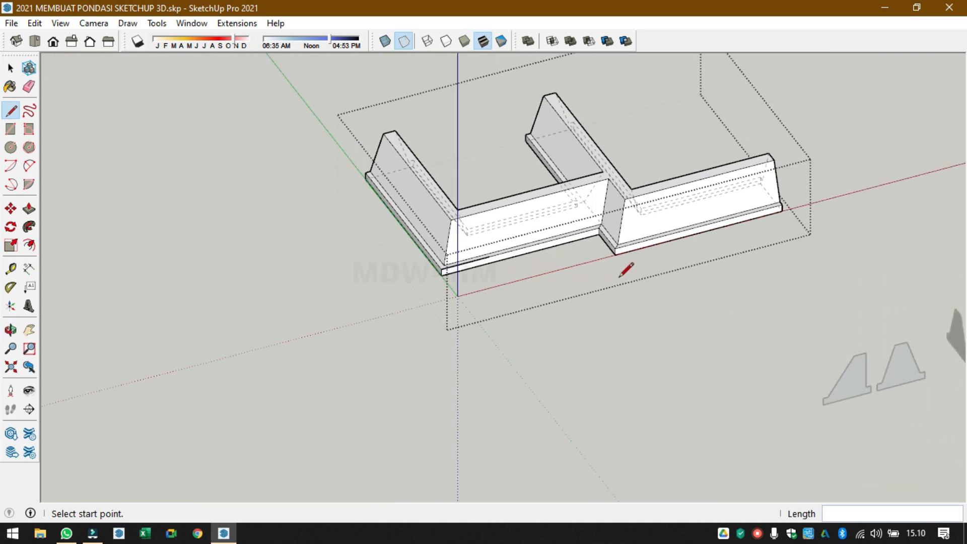
{"action": "key", "text": "space"}
{"action": "left_click", "coordinate": [625, 337]}
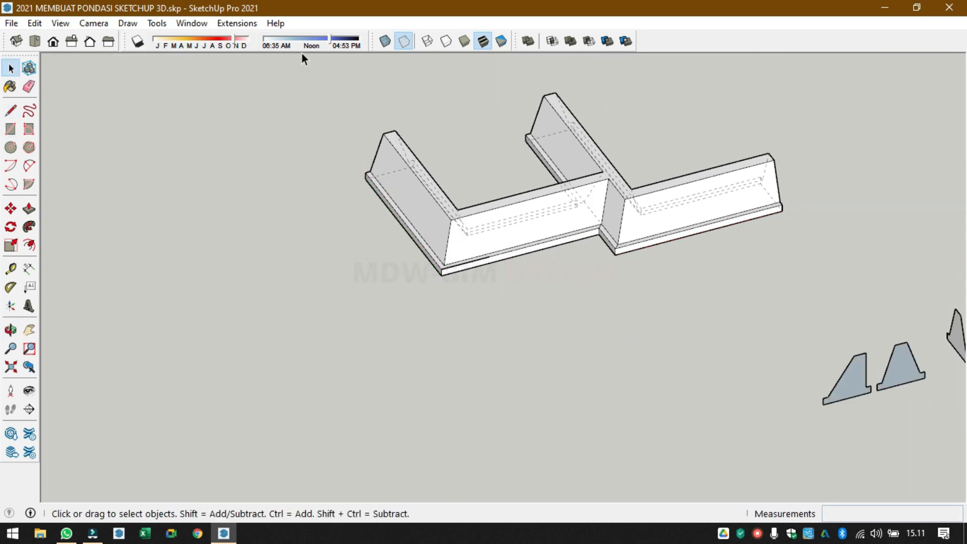
{"action": "left_click", "coordinate": [413, 40]}
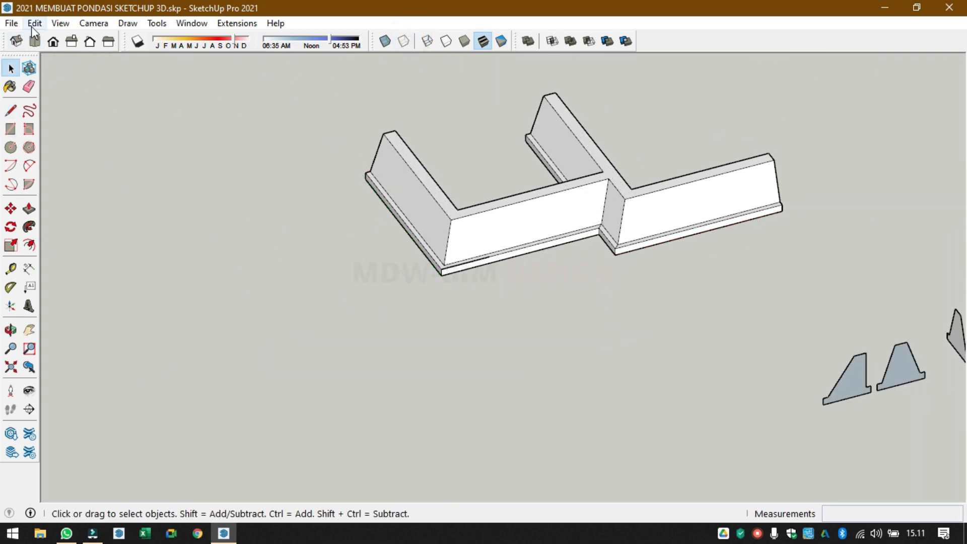
- Unhide the foundation plan linework so it overlays the stone foundation model
{"action": "left_click", "coordinate": [59, 24]}
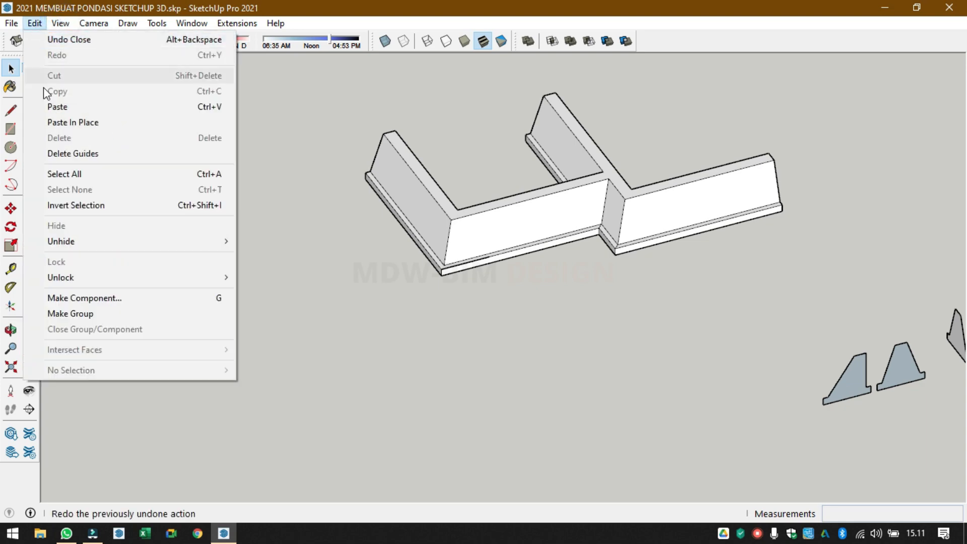
{"action": "mouse_move", "coordinate": [174, 243]}
{"action": "left_click", "coordinate": [272, 259]}
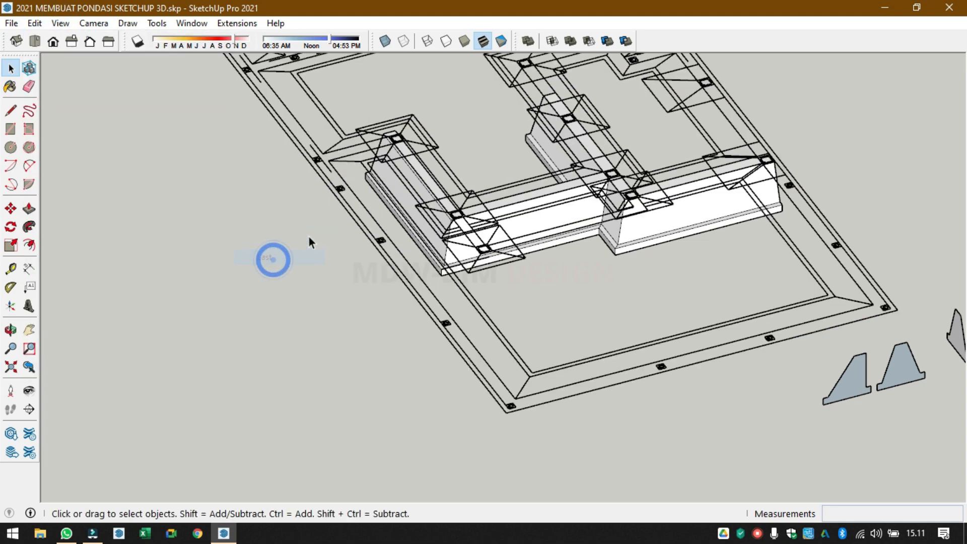
- Inside the foundation group, Push/Pull the open end face of the middle wall about 125 cm to the next column, and close the group
{"action": "scroll", "coordinate": [443, 282], "scroll_direction": "down", "scroll_amount": 3}
{"action": "middle_click_drag", "start_coordinate": [445, 284], "coordinate": [232, 80]}
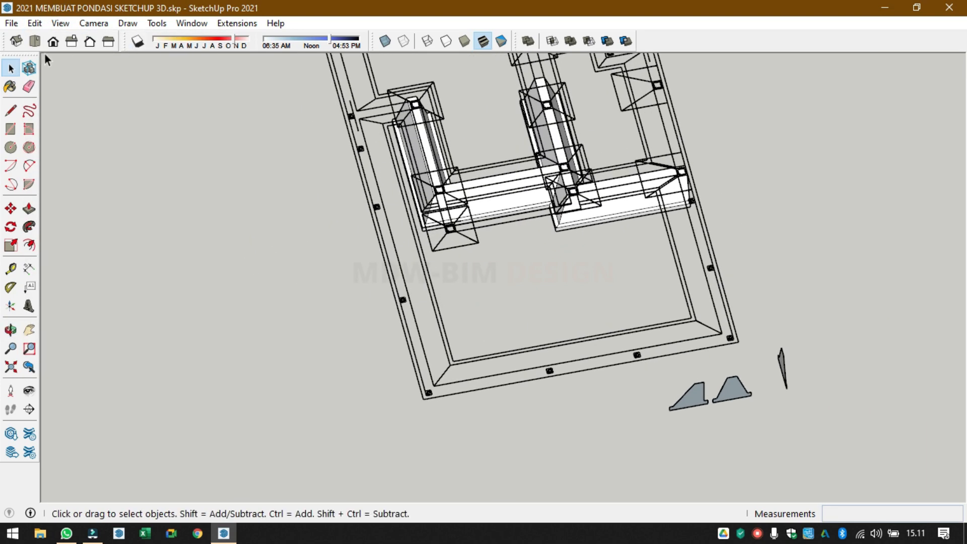
{"action": "left_click", "coordinate": [34, 40]}
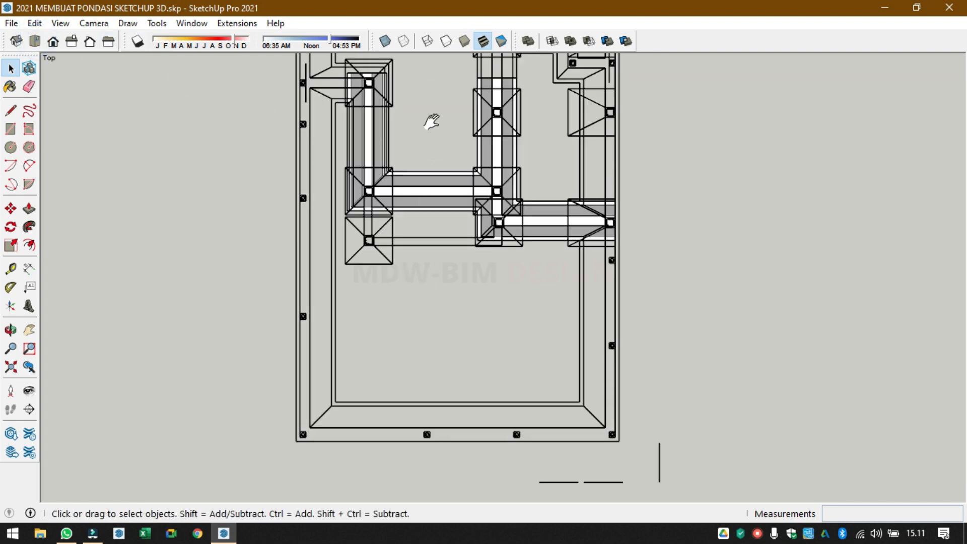
{"action": "middle_click_drag", "start_coordinate": [432, 121], "coordinate": [377, 267], "text": "shift"}
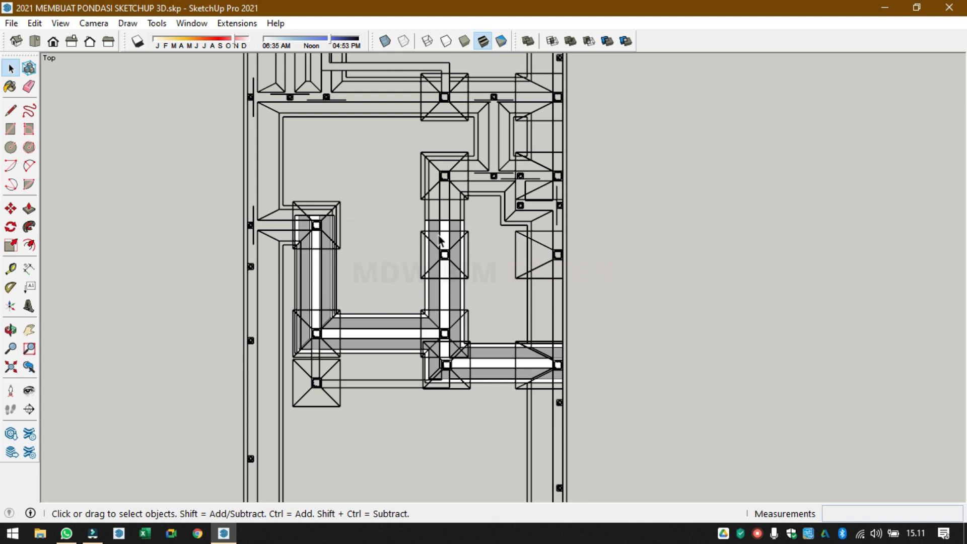
{"action": "scroll", "coordinate": [438, 188], "scroll_direction": "up", "scroll_amount": 1}
{"action": "middle_click_drag", "start_coordinate": [438, 189], "coordinate": [473, 408]}
{"action": "key", "text": "space"}
{"action": "scroll", "coordinate": [510, 334], "scroll_direction": "up", "scroll_amount": 5}
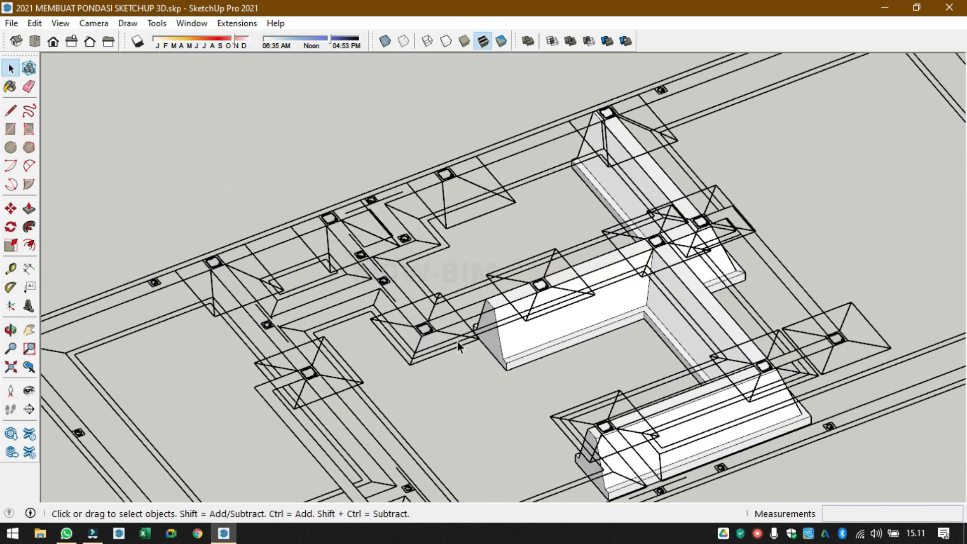
{"action": "double_click", "coordinate": [519, 341]}
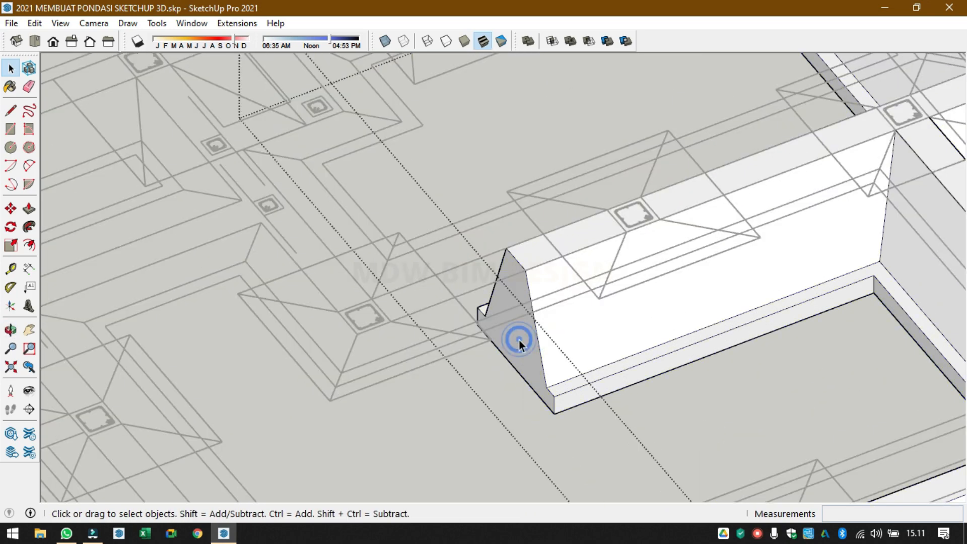
{"action": "left_click", "coordinate": [519, 341]}
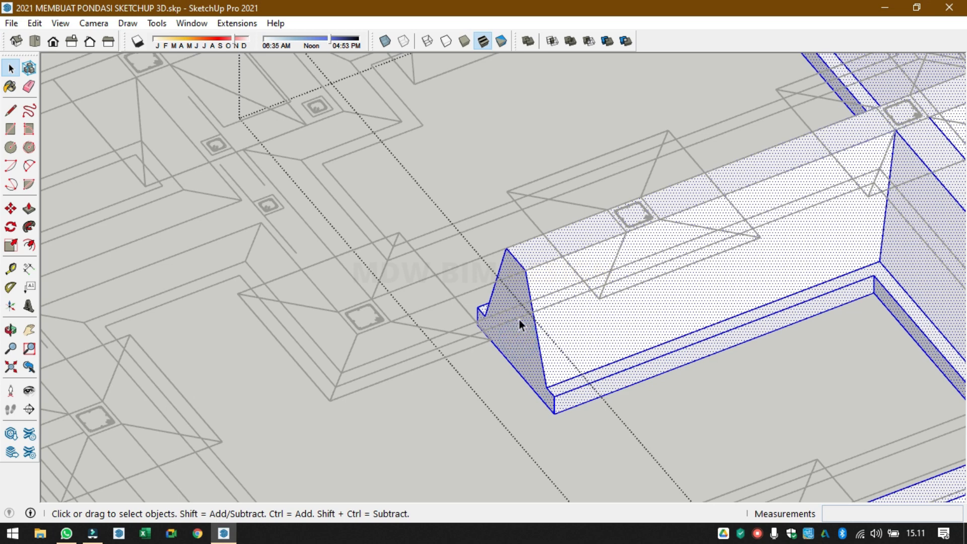
{"action": "key", "text": "p"}
{"action": "left_click_drag", "start_coordinate": [519, 287], "coordinate": [352, 336]}
{"action": "scroll", "coordinate": [287, 321], "scroll_direction": "down", "scroll_amount": 2}
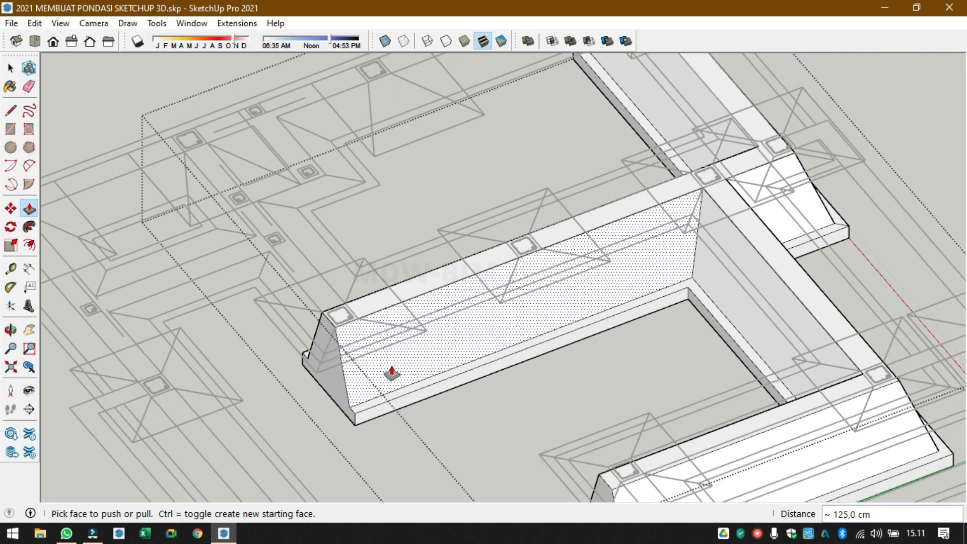
{"action": "key", "text": "space"}
{"action": "middle_click_drag", "start_coordinate": [384, 364], "coordinate": [540, 398]}
{"action": "scroll", "coordinate": [508, 359], "scroll_direction": "down", "scroll_amount": 5}
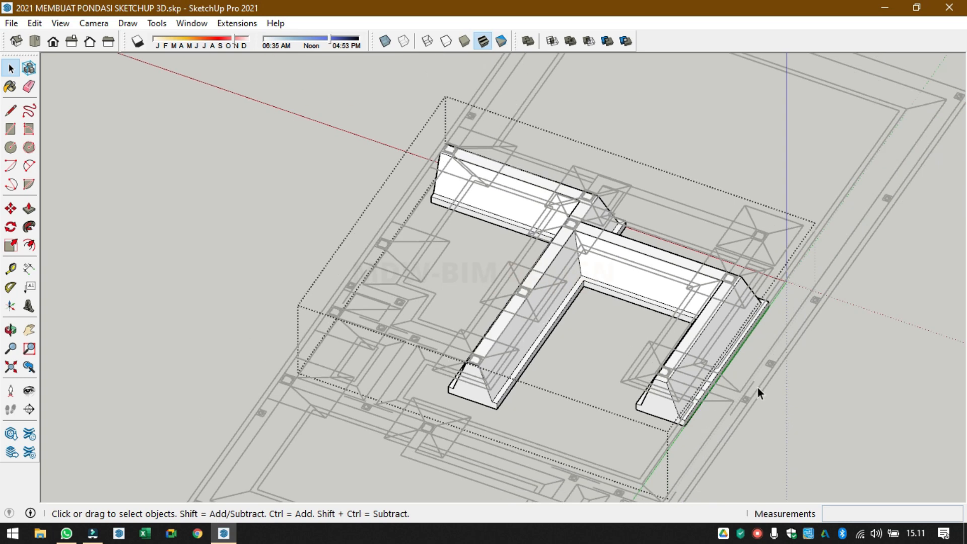
{"action": "left_click", "coordinate": [895, 404]}
{"action": "scroll", "coordinate": [668, 395], "scroll_direction": "down", "scroll_amount": 3}
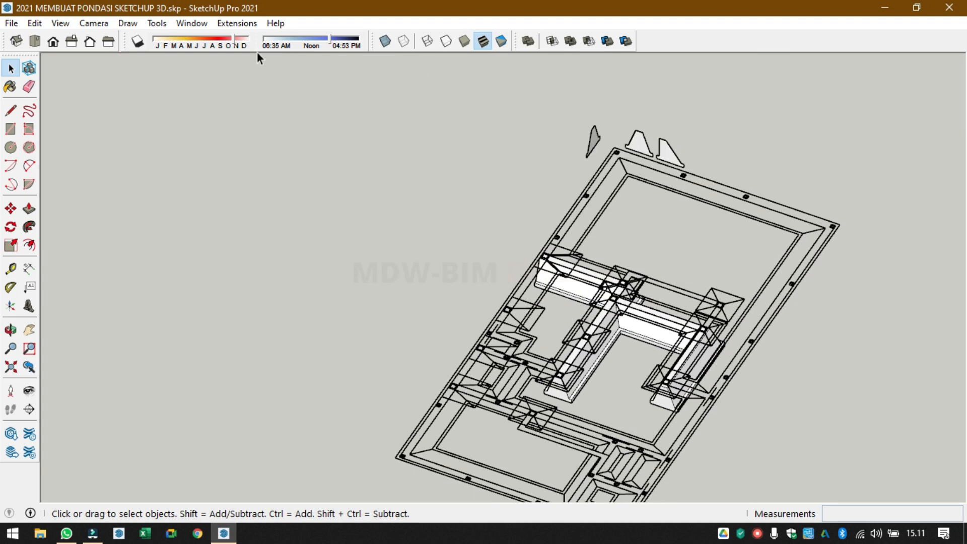
- Copy the perpendicular foundation profile beside the plan to the footing corner of the short side branch near the outer foundation
{"action": "left_click", "coordinate": [34, 41]}
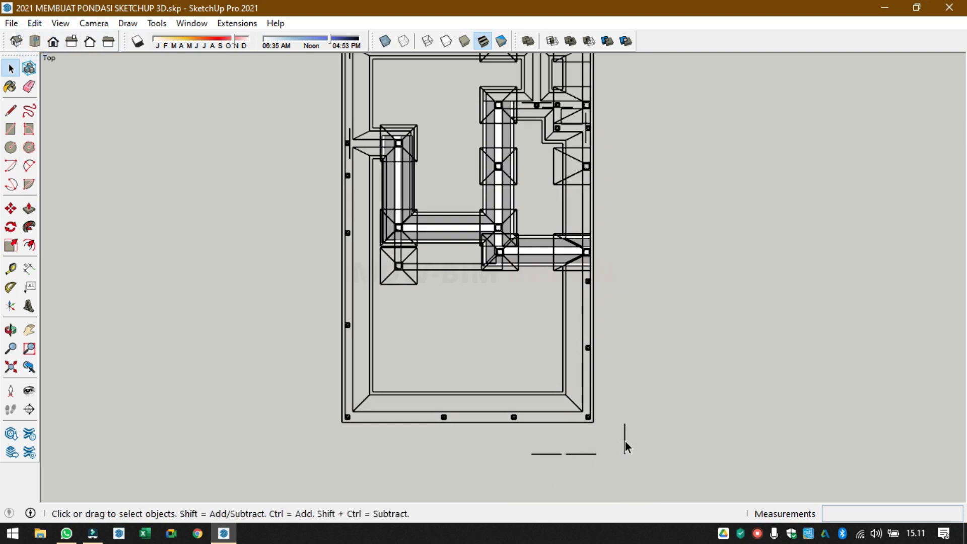
{"action": "key", "text": "m"}
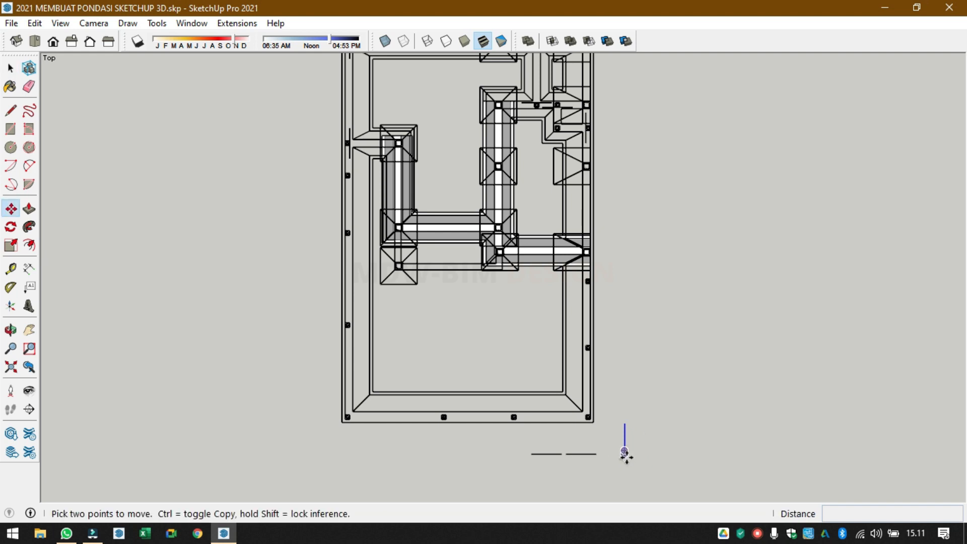
{"action": "key", "text": "ctrl"}
{"action": "left_click", "coordinate": [625, 453]}
{"action": "scroll", "coordinate": [311, 135], "scroll_direction": "up", "scroll_amount": 6}
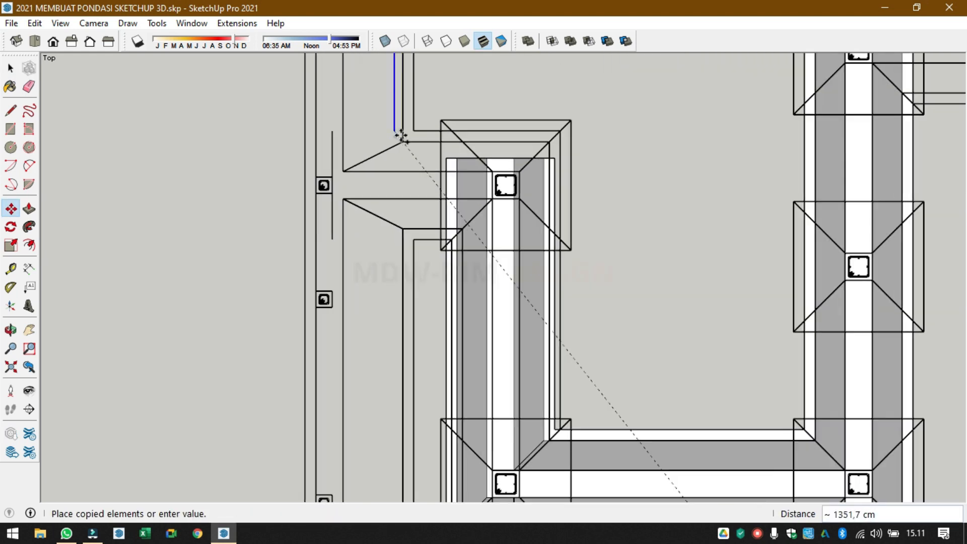
{"action": "left_click", "coordinate": [418, 277]}
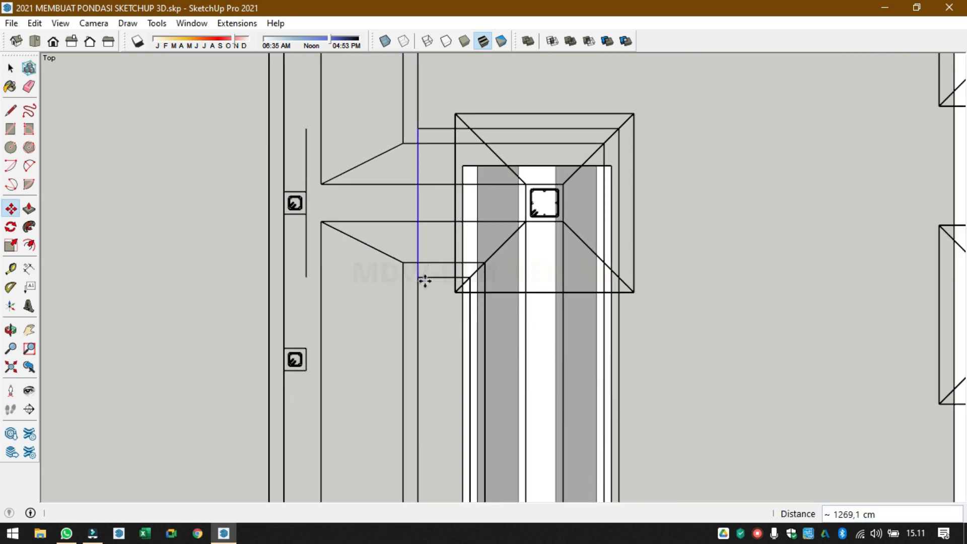
- Move the copied profile to the branch's end at the outer foundation's edge and lower it 80 cm below the plan lines
{"action": "left_click", "coordinate": [418, 221]}
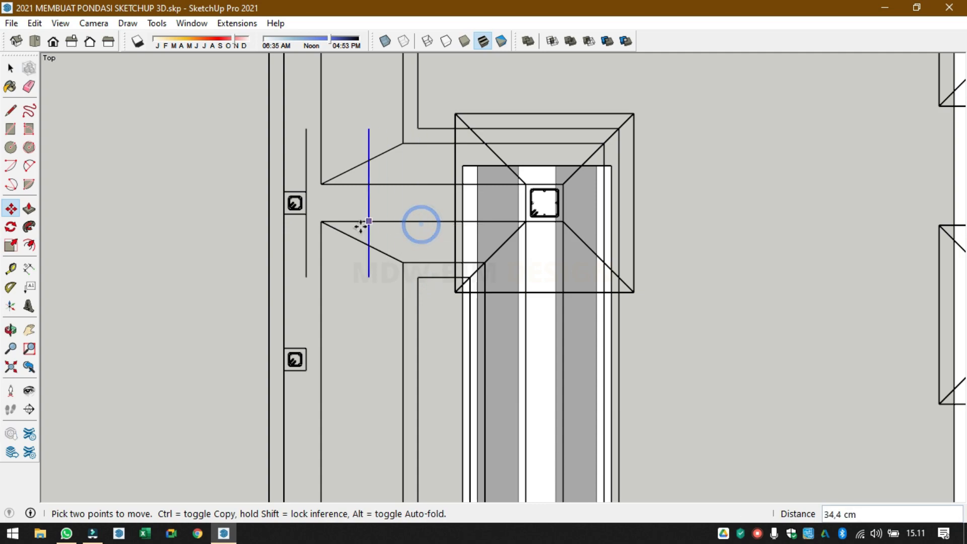
{"action": "left_click", "coordinate": [321, 222]}
{"action": "middle_click_drag", "start_coordinate": [320, 222], "coordinate": [545, 96]}
{"action": "scroll", "coordinate": [352, 334], "scroll_direction": "down", "scroll_amount": 1}
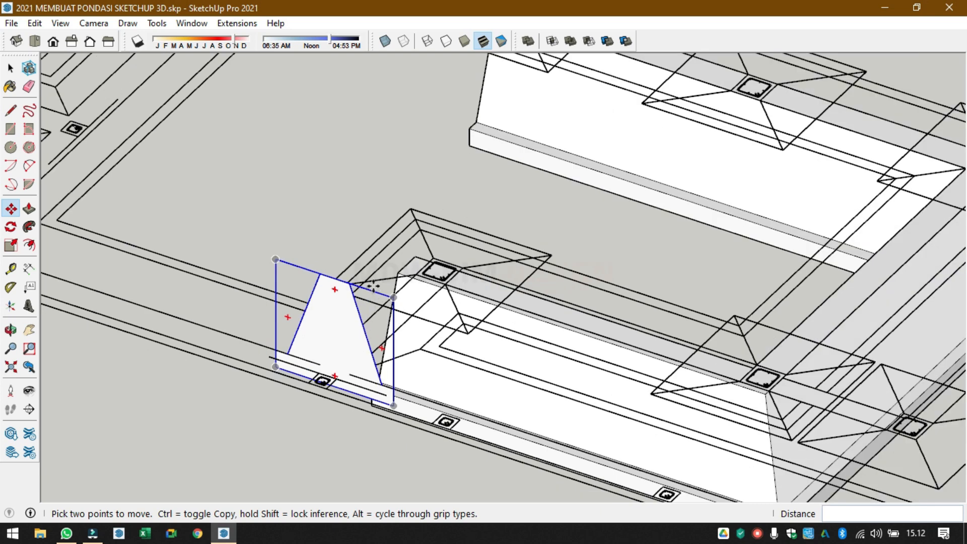
{"action": "left_click", "coordinate": [350, 284]}
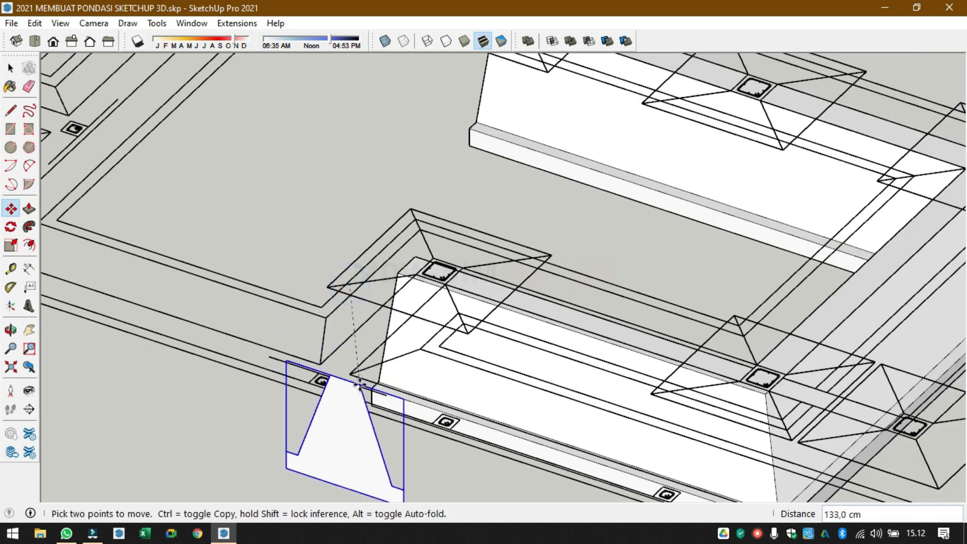
{"action": "left_click", "coordinate": [349, 373]}
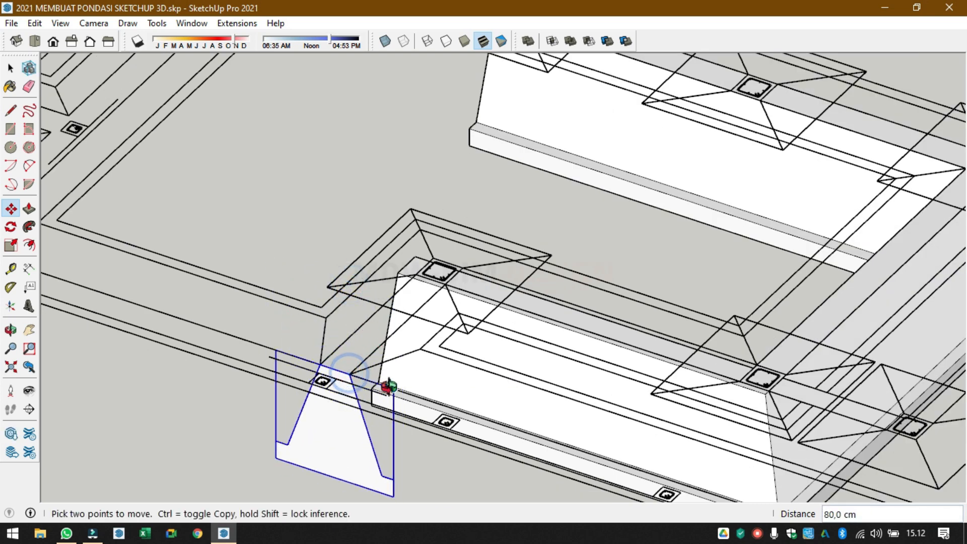
- Examine how the foundation group's walls and corners and the copied profile line up with the plan, from above and in perspective
{"action": "middle_click_drag", "start_coordinate": [385, 388], "coordinate": [291, 409]}
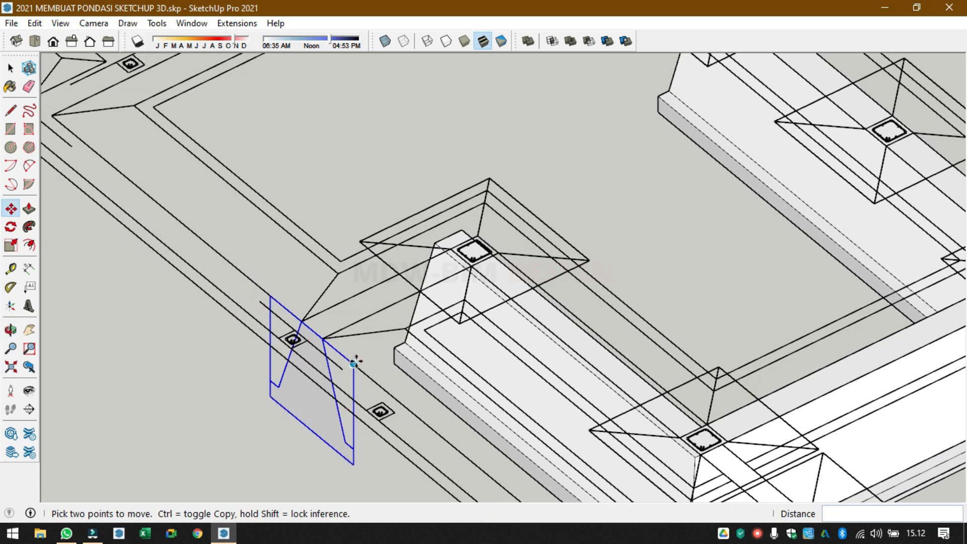
{"action": "middle_click_drag", "start_coordinate": [379, 348], "coordinate": [382, 247]}
{"action": "scroll", "coordinate": [391, 250], "scroll_direction": "down", "scroll_amount": 2}
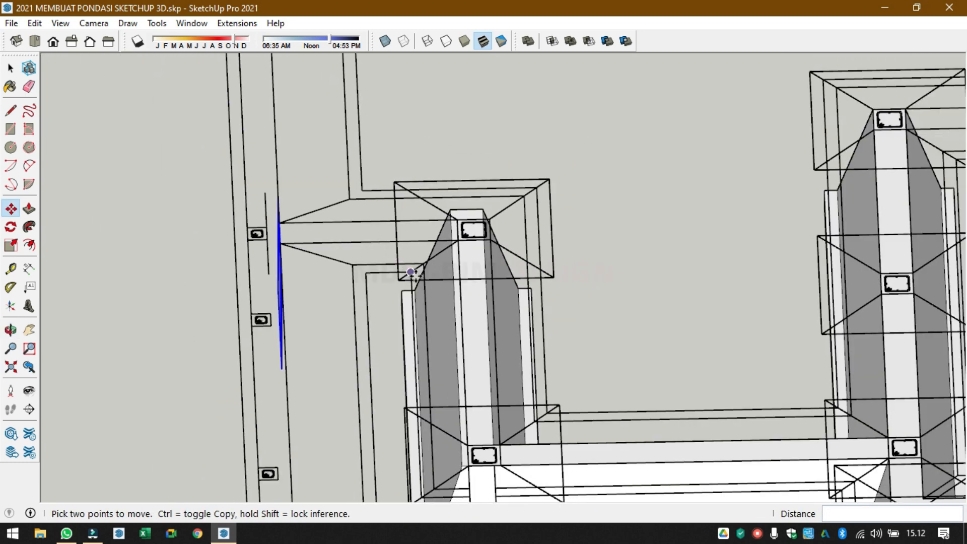
{"action": "scroll", "coordinate": [499, 305], "scroll_direction": "down", "scroll_amount": 2}
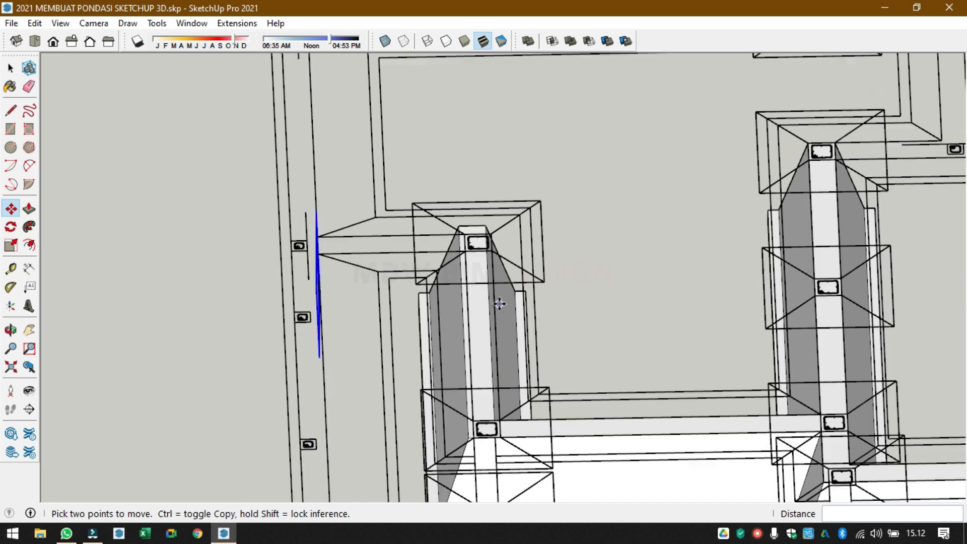
{"action": "scroll", "coordinate": [503, 445], "scroll_direction": "up", "scroll_amount": 4}
{"action": "scroll", "coordinate": [501, 441], "scroll_direction": "up", "scroll_amount": 2}
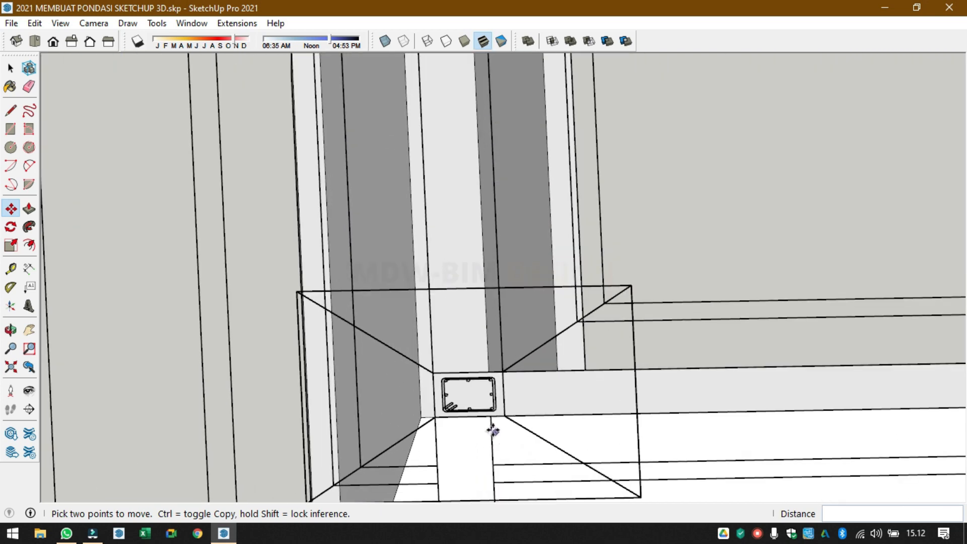
{"action": "mouse_move", "coordinate": [485, 350]}
{"action": "middle_mouse_down"}
{"action": "mouse_move", "coordinate": [492, 423]}
{"action": "mouse_move", "coordinate": [423, 324]}
{"action": "mouse_move", "coordinate": [493, 359]}
{"action": "mouse_move", "coordinate": [499, 401]}
{"action": "middle_mouse_up"}
{"action": "scroll", "coordinate": [479, 244], "scroll_direction": "up", "scroll_amount": 5}
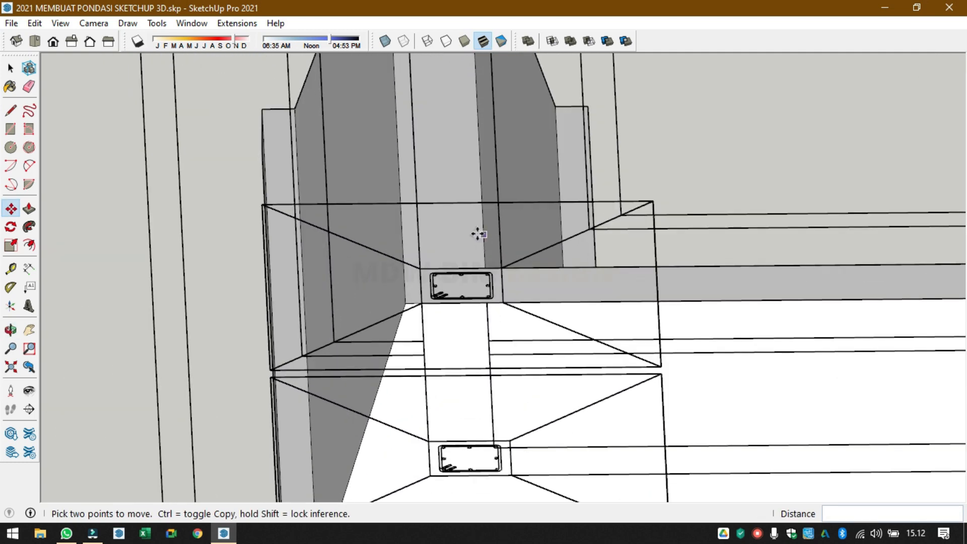
{"action": "key", "text": "space"}
{"action": "left_click", "coordinate": [449, 247]}
{"action": "scroll", "coordinate": [444, 245], "scroll_direction": "down", "scroll_amount": 3}
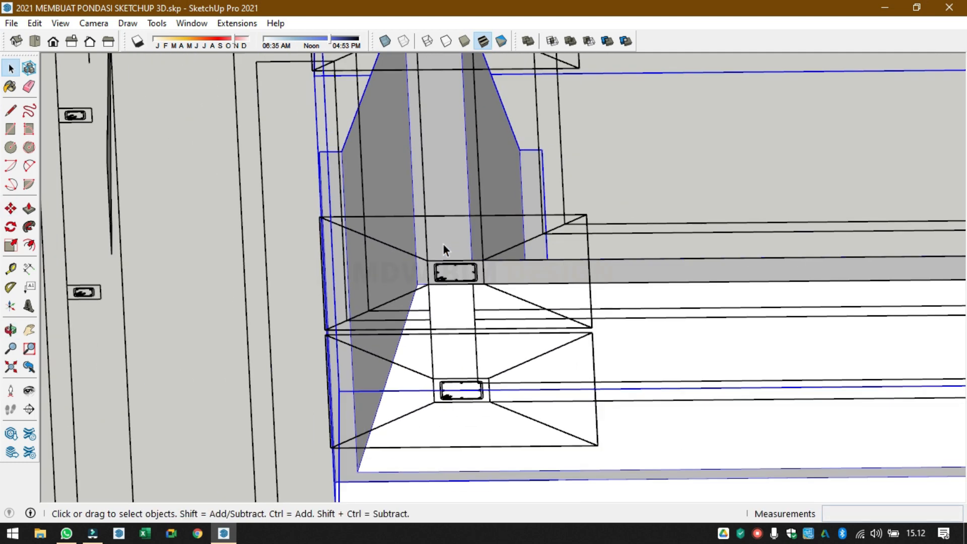
{"action": "scroll", "coordinate": [444, 245], "scroll_direction": "down", "scroll_amount": 3}
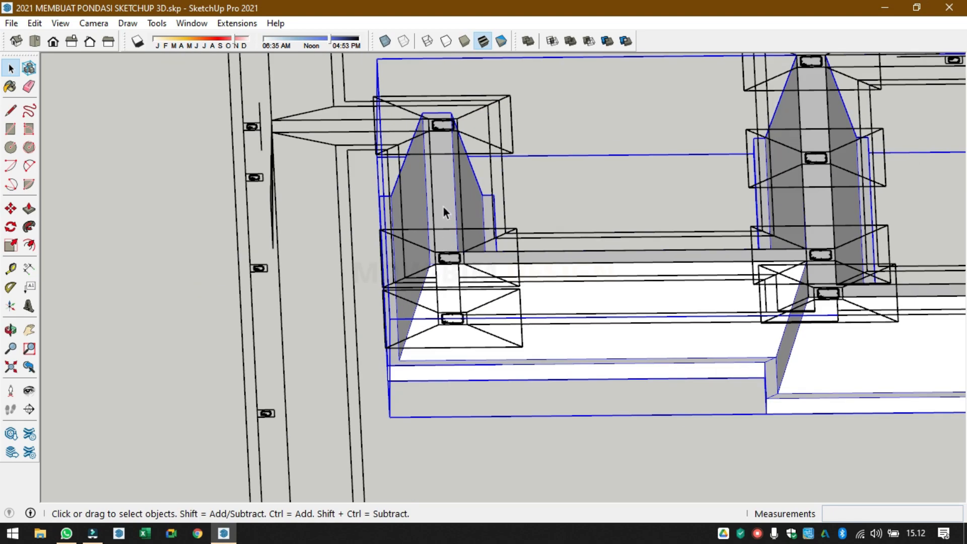
{"action": "mouse_move", "coordinate": [444, 207]}
{"action": "middle_mouse_down"}
{"action": "mouse_move", "coordinate": [961, 341]}
{"action": "mouse_move", "coordinate": [881, 313]}
{"action": "mouse_move", "coordinate": [829, 313]}
{"action": "middle_mouse_up"}
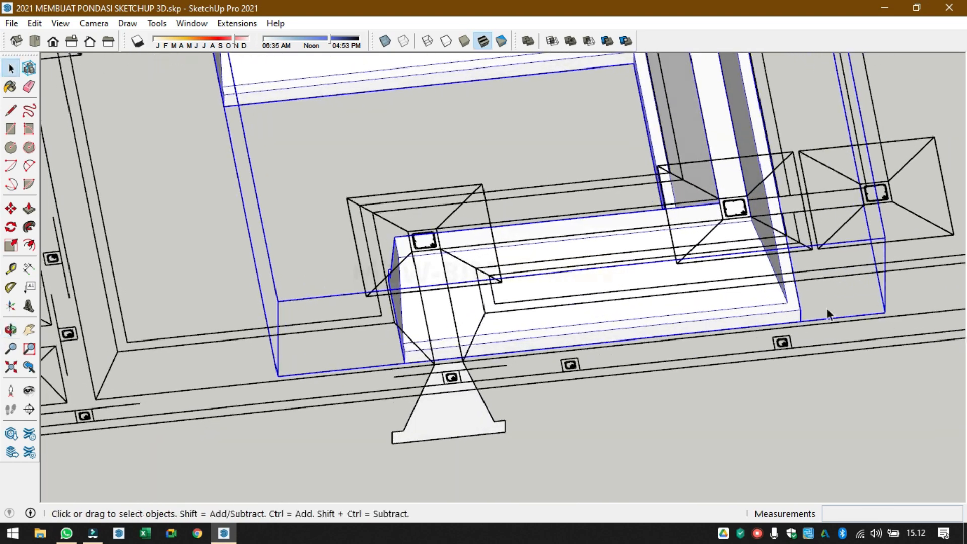
{"action": "scroll", "coordinate": [657, 258], "scroll_direction": "down", "scroll_amount": 3}
{"action": "mouse_move", "coordinate": [655, 250]}
{"action": "middle_mouse_down"}
{"action": "mouse_move", "coordinate": [339, 292]}
{"action": "mouse_move", "coordinate": [237, 295]}
{"action": "middle_mouse_up"}
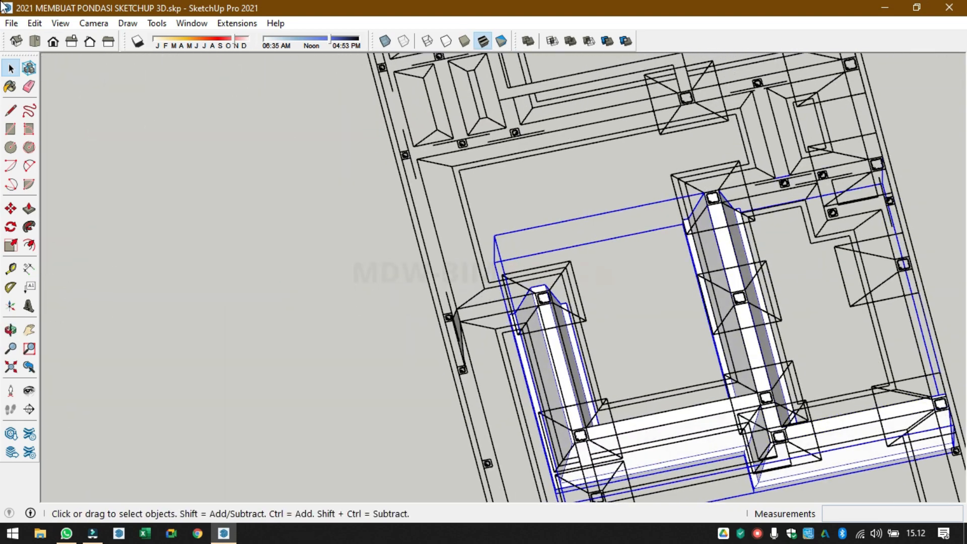
{"action": "left_click", "coordinate": [34, 40]}
{"action": "scroll", "coordinate": [534, 167], "scroll_direction": "up", "scroll_amount": 3}
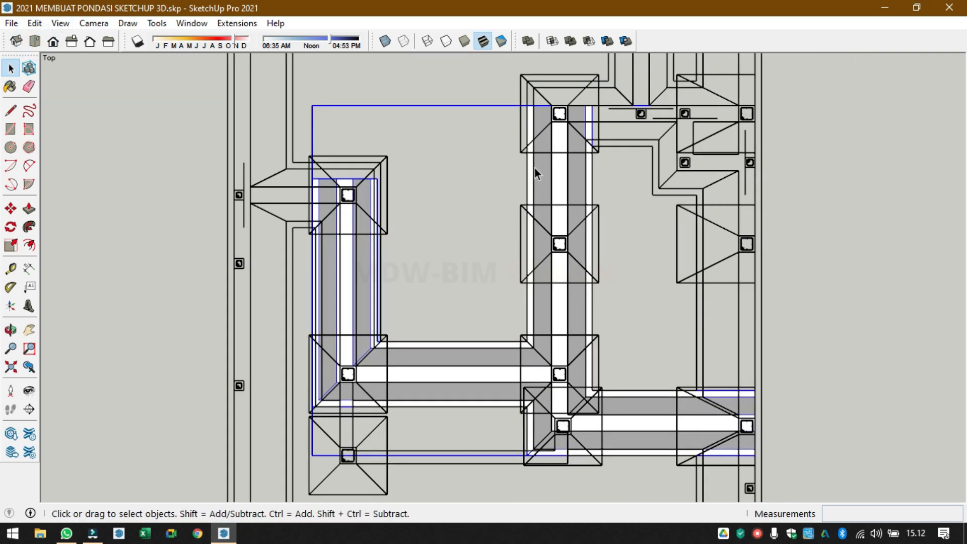
{"action": "scroll", "coordinate": [259, 242], "scroll_direction": "up", "scroll_amount": 2}
{"action": "scroll", "coordinate": [289, 207], "scroll_direction": "up", "scroll_amount": 2}
{"action": "scroll", "coordinate": [292, 221], "scroll_direction": "down", "scroll_amount": 3}
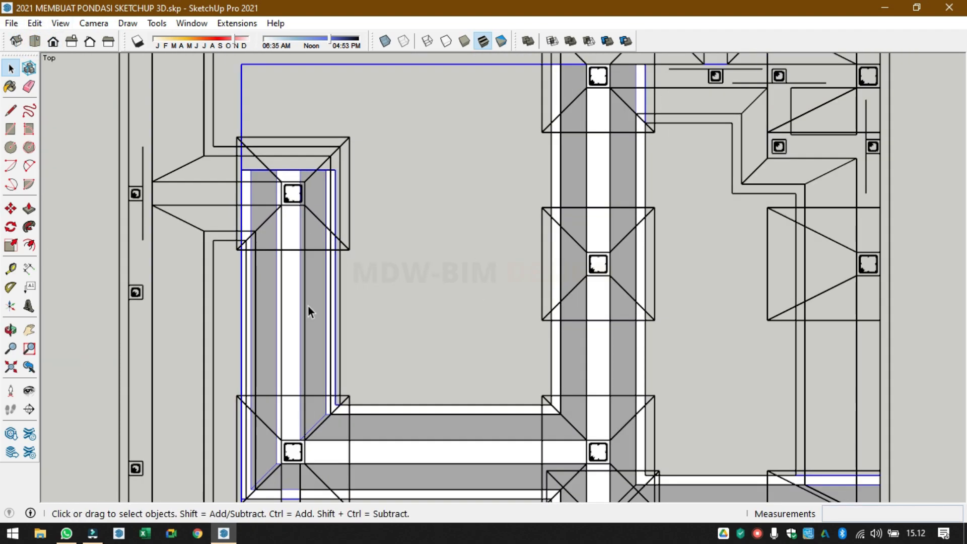
{"action": "middle_click_drag", "start_coordinate": [309, 309], "coordinate": [484, 113]}
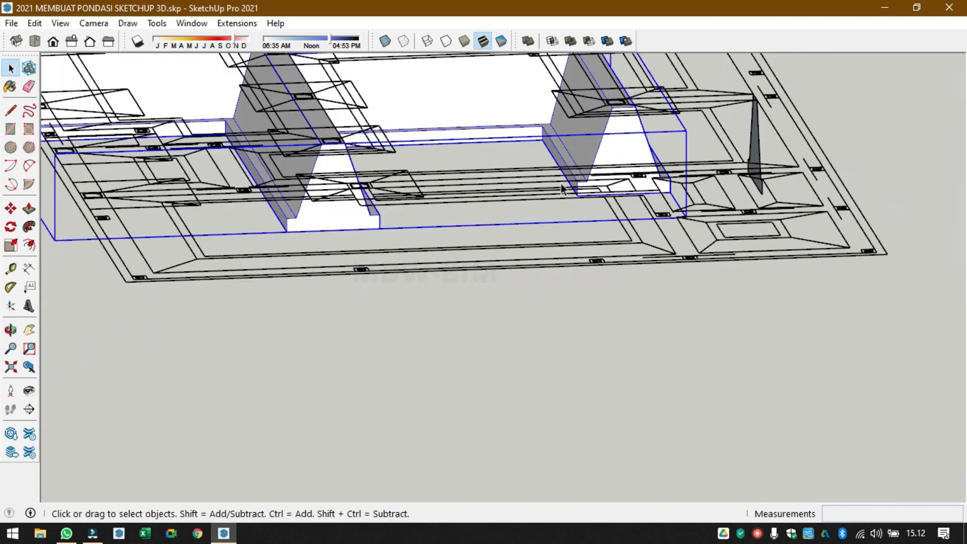
- Inside the foundation group, Push/Pull the end face of the short side wall back about 250 cm to the adjoining wall's corner
{"action": "scroll", "coordinate": [647, 166], "scroll_direction": "up", "scroll_amount": 2}
{"action": "middle_click_drag", "start_coordinate": [616, 132], "coordinate": [724, 214]}
{"action": "scroll", "coordinate": [634, 141], "scroll_direction": "up", "scroll_amount": 2}
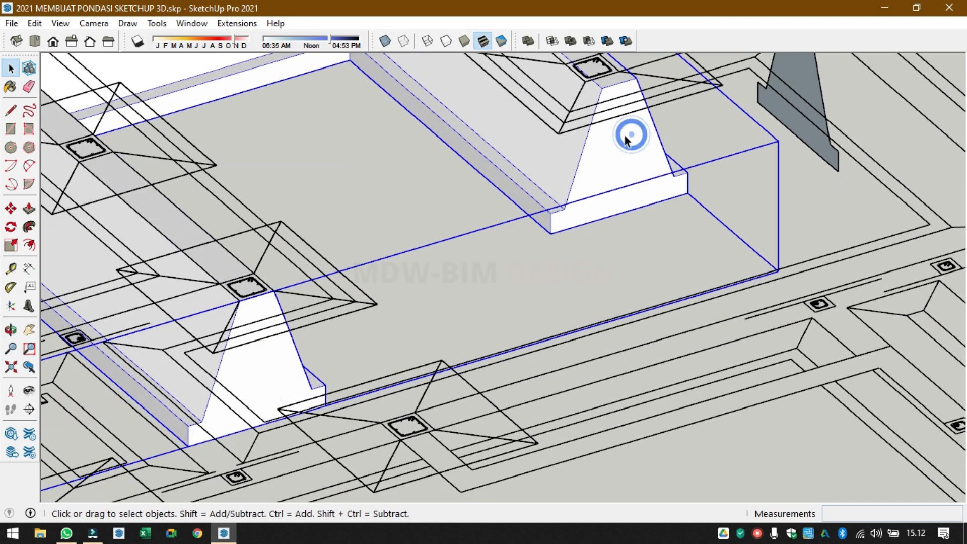
{"action": "double_click", "coordinate": [625, 135]}
{"action": "left_click", "coordinate": [623, 137]}
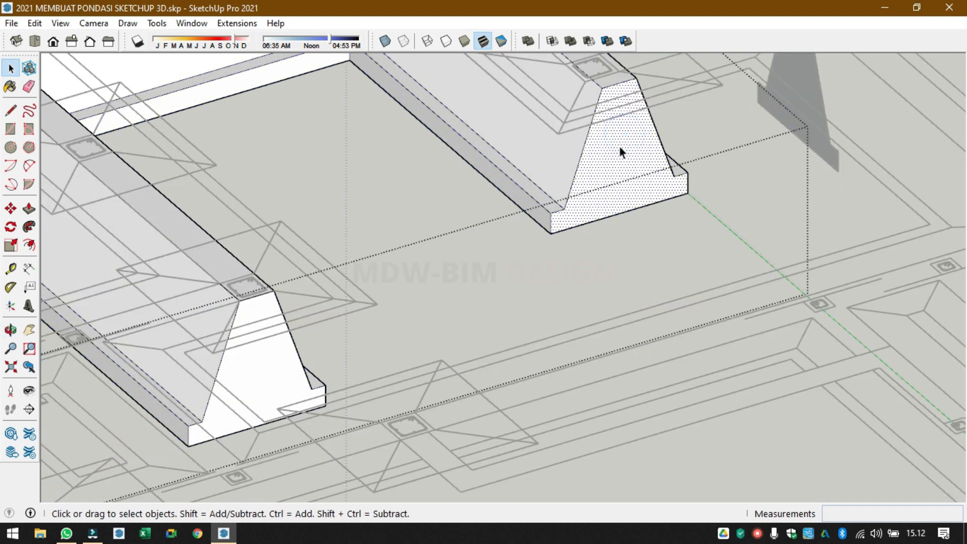
{"action": "key", "text": "p"}
{"action": "left_click_drag", "start_coordinate": [618, 149], "coordinate": [354, 63]}
{"action": "key", "text": "o"}
{"action": "left_click_drag", "start_coordinate": [460, 108], "coordinate": [377, 432]}
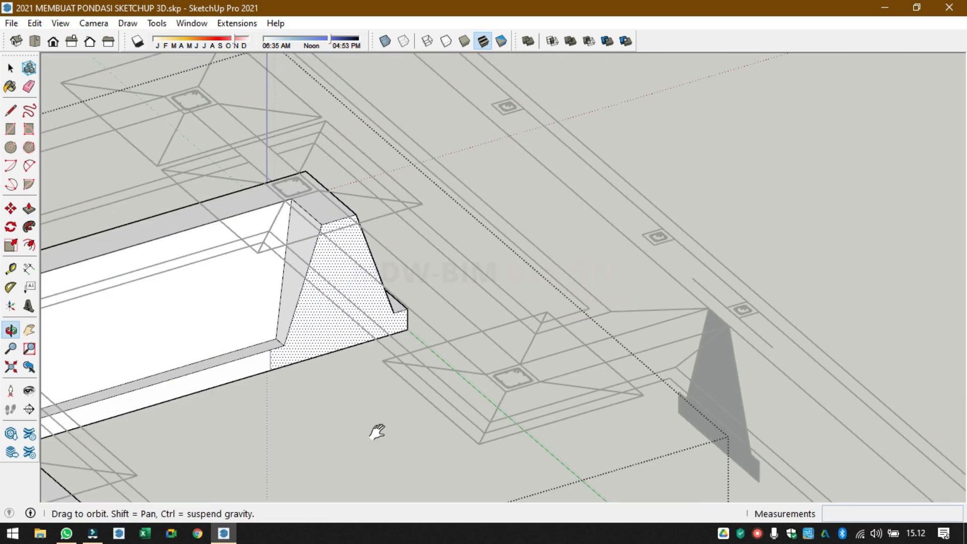
{"action": "key", "text": "p"}
{"action": "scroll", "coordinate": [302, 282], "scroll_direction": "up", "scroll_amount": 3}
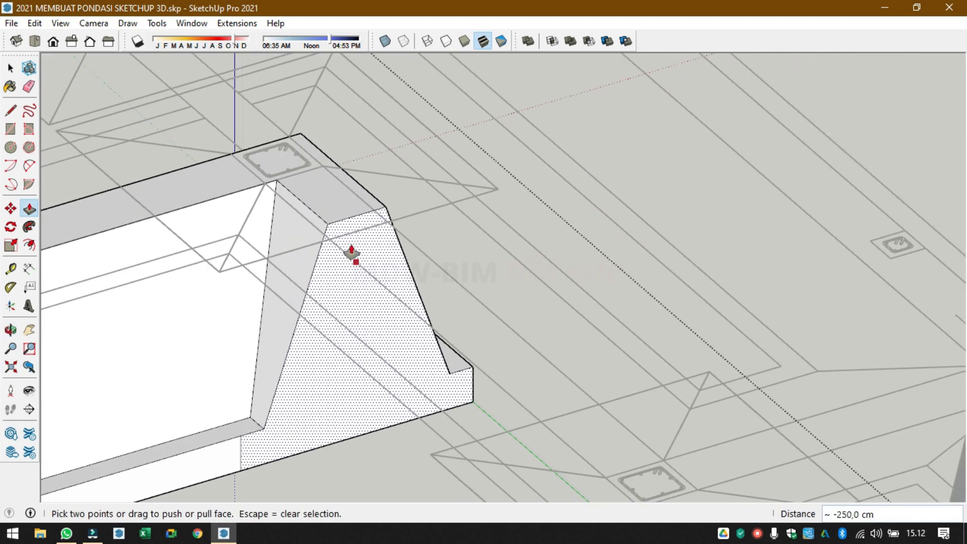
{"action": "middle_click_drag", "start_coordinate": [352, 252], "coordinate": [355, 277]}
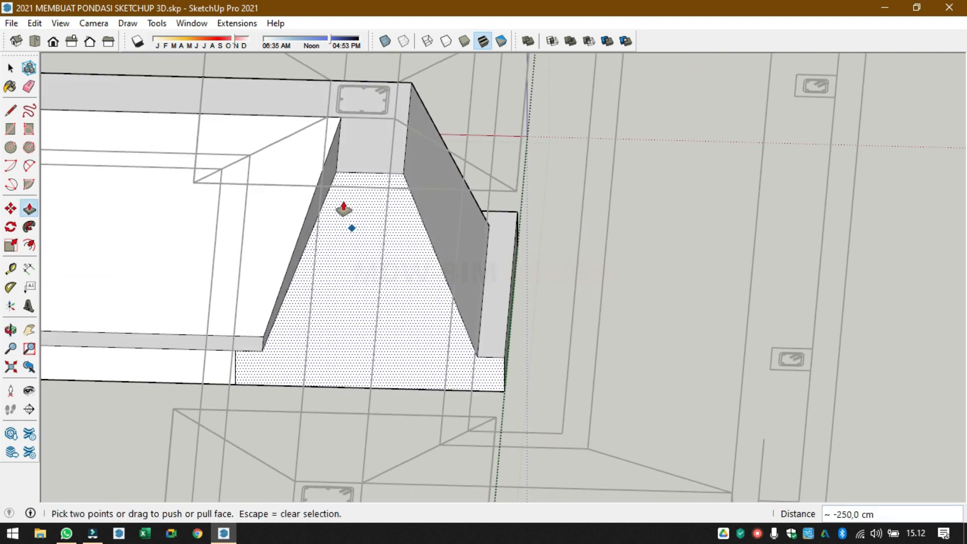
{"action": "middle_click_drag", "start_coordinate": [278, 285], "coordinate": [321, 282]}
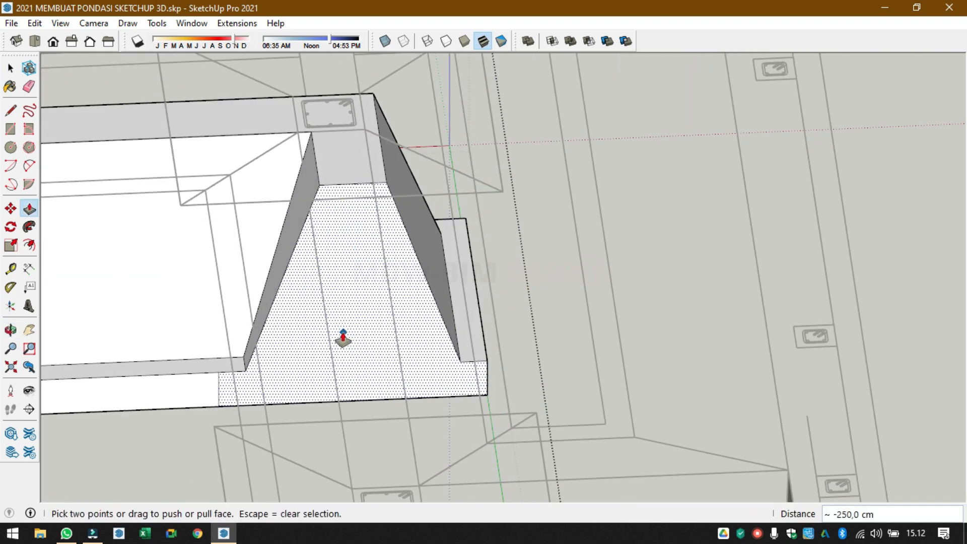
- Draw cut lines around the adjoining wall near the corner: 10 cm across the inner footing ledge, 25 cm across the top, and along the inner slope
{"action": "key", "text": "l"}
{"action": "left_click", "coordinate": [219, 372]}
{"action": "left_click", "coordinate": [218, 358]}
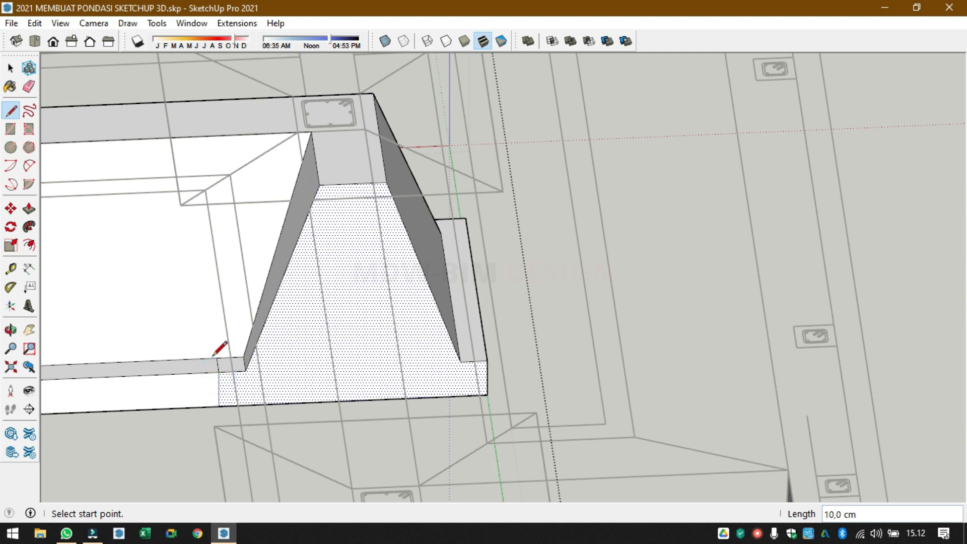
{"action": "left_click", "coordinate": [210, 135]}
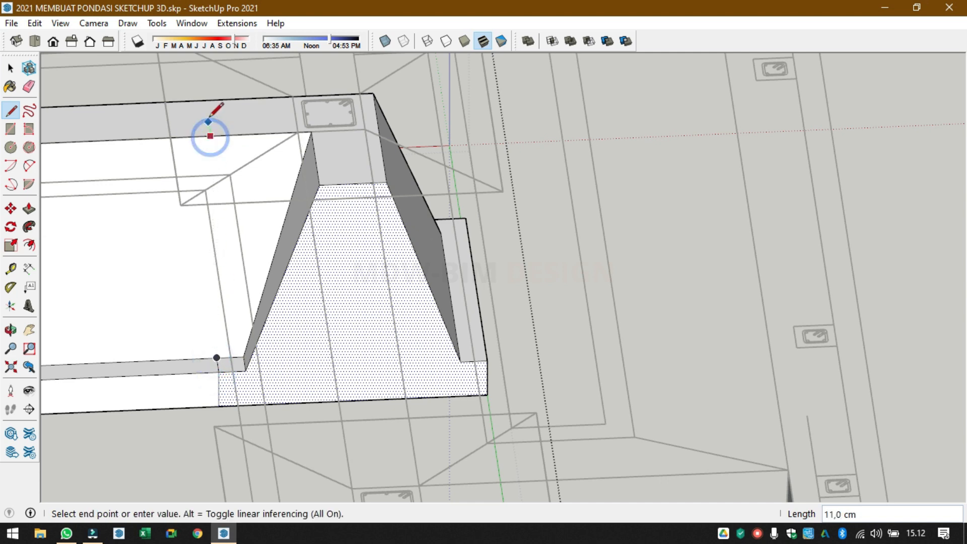
{"action": "left_click", "coordinate": [206, 99]}
{"action": "left_click", "coordinate": [210, 135]}
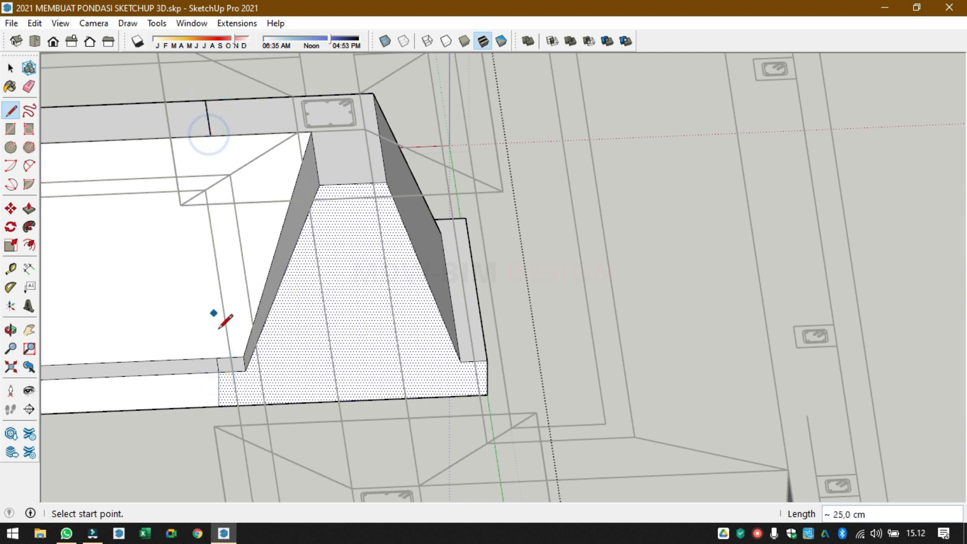
{"action": "left_click", "coordinate": [217, 358]}
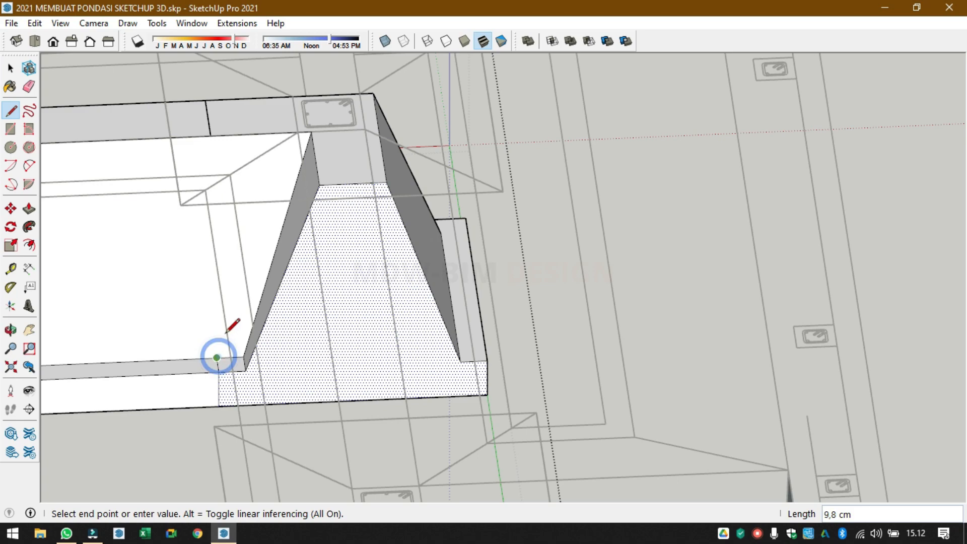
{"action": "left_click", "coordinate": [210, 135]}
- Draw a cut line about 84.6 cm long down the wall's outer sloped face, from the top cut line to the footing ledge
{"action": "middle_click_drag", "start_coordinate": [459, 229], "coordinate": [101, 307]}
{"action": "scroll", "coordinate": [283, 272], "scroll_direction": "down", "scroll_amount": 3}
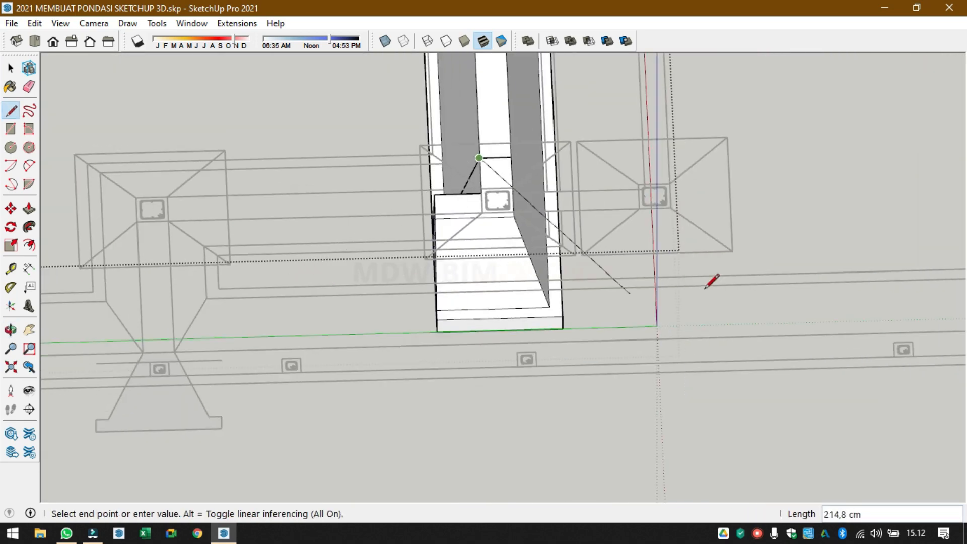
{"action": "middle_click_drag", "start_coordinate": [708, 287], "coordinate": [187, 301]}
{"action": "key", "text": "Escape"}
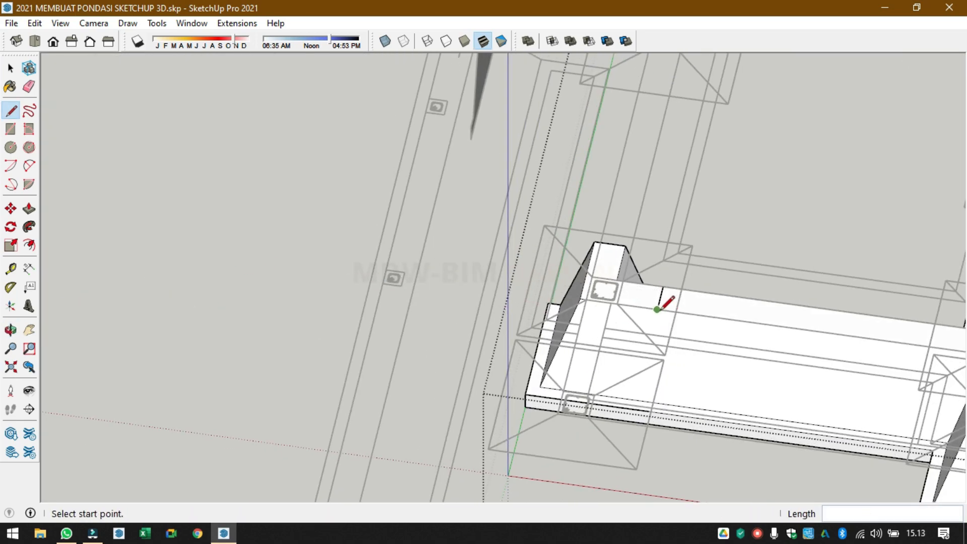
{"action": "left_click", "coordinate": [657, 309]}
{"action": "middle_click_drag", "start_coordinate": [659, 388], "coordinate": [549, 305]}
{"action": "scroll", "coordinate": [556, 312], "scroll_direction": "up", "scroll_amount": 3}
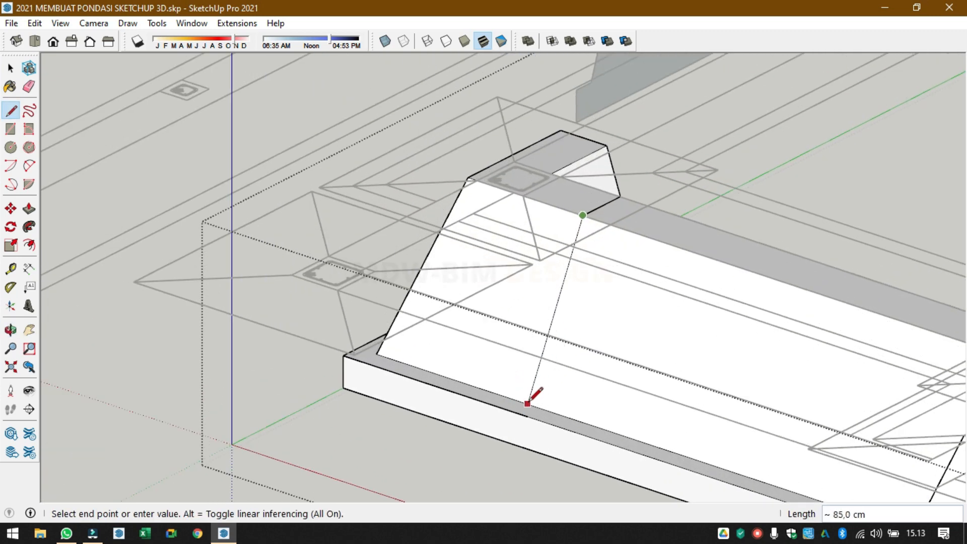
{"action": "middle_click_drag", "start_coordinate": [527, 403], "coordinate": [629, 394]}
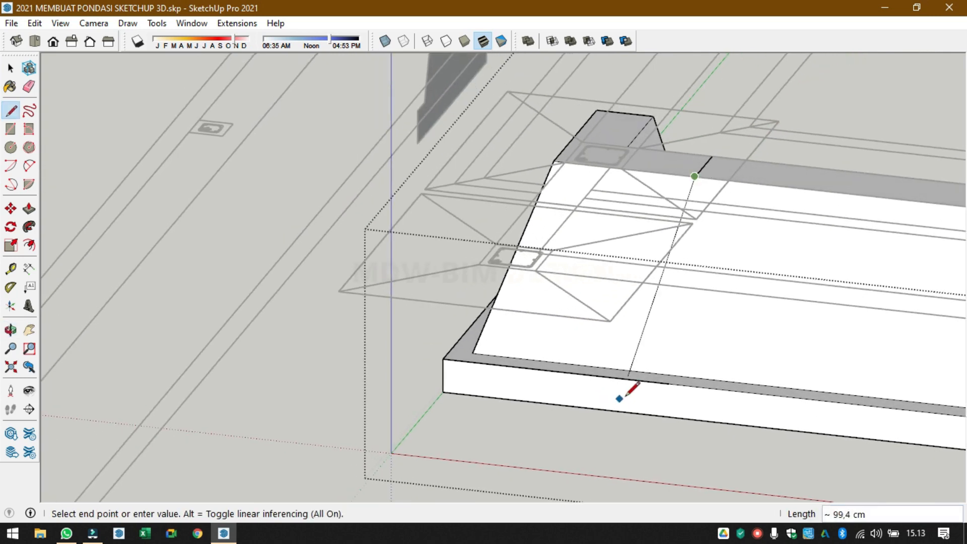
{"action": "left_click", "coordinate": [676, 375]}
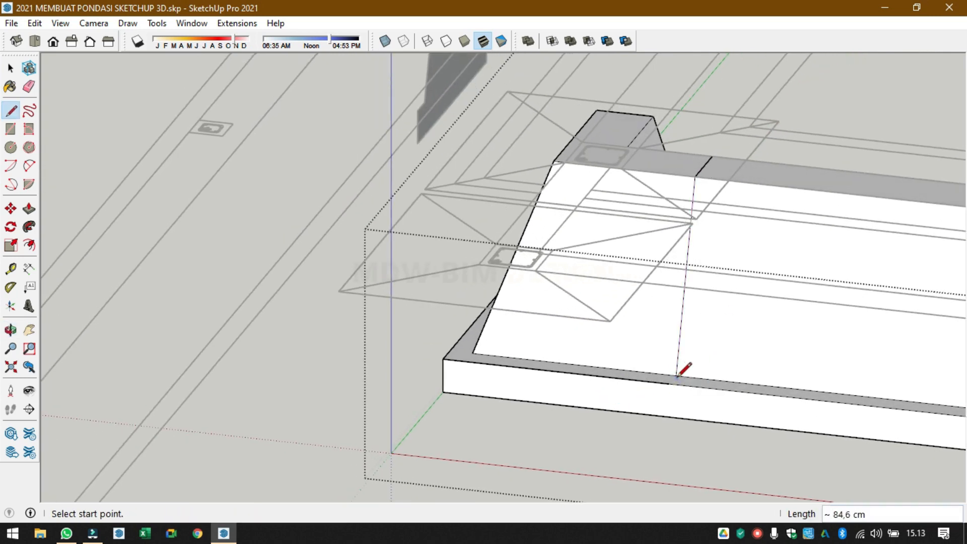
- Continue the outer cut line 10 cm across the footing ledge and 15 cm down the footing's side face
{"action": "left_click", "coordinate": [678, 376]}
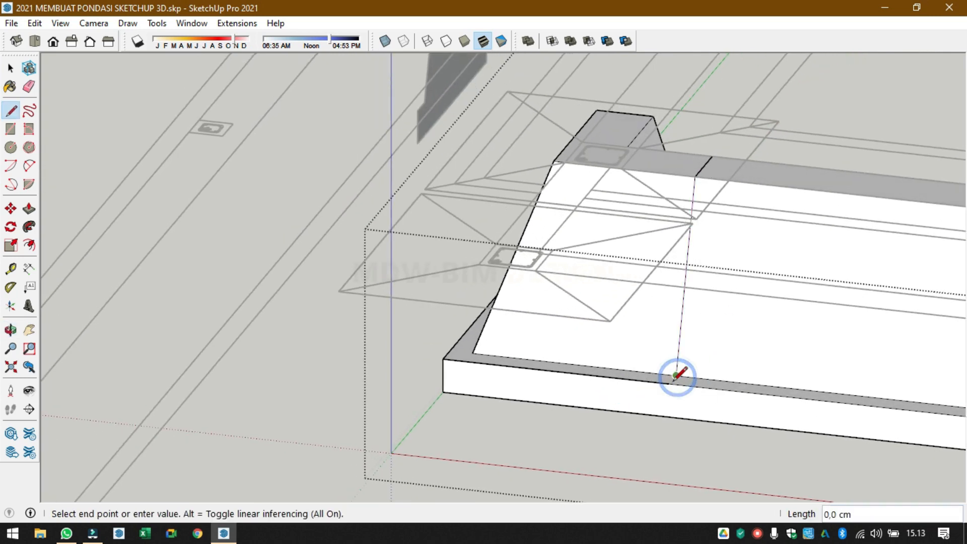
{"action": "scroll", "coordinate": [678, 375], "scroll_direction": "up", "scroll_amount": 5}
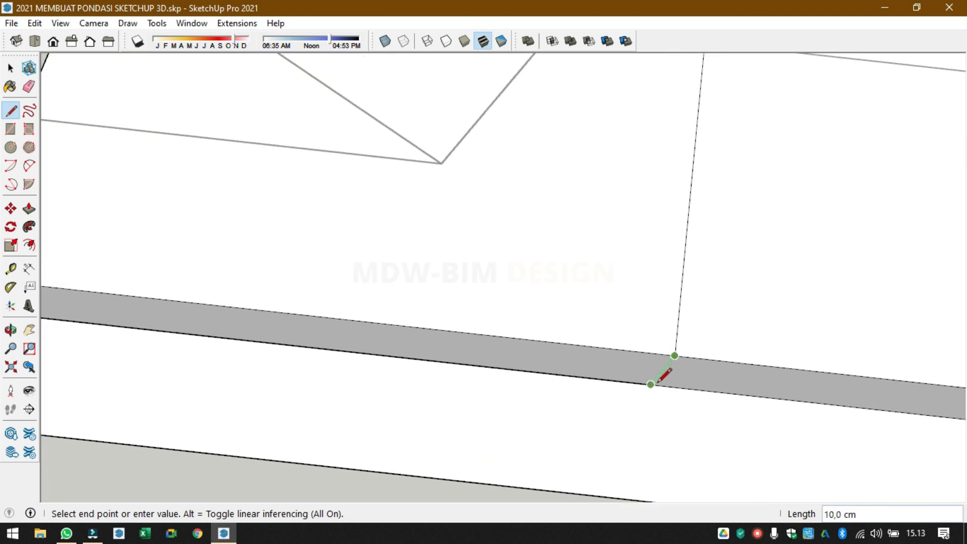
{"action": "left_click", "coordinate": [652, 384]}
{"action": "scroll", "coordinate": [654, 416], "scroll_direction": "down", "scroll_amount": 2}
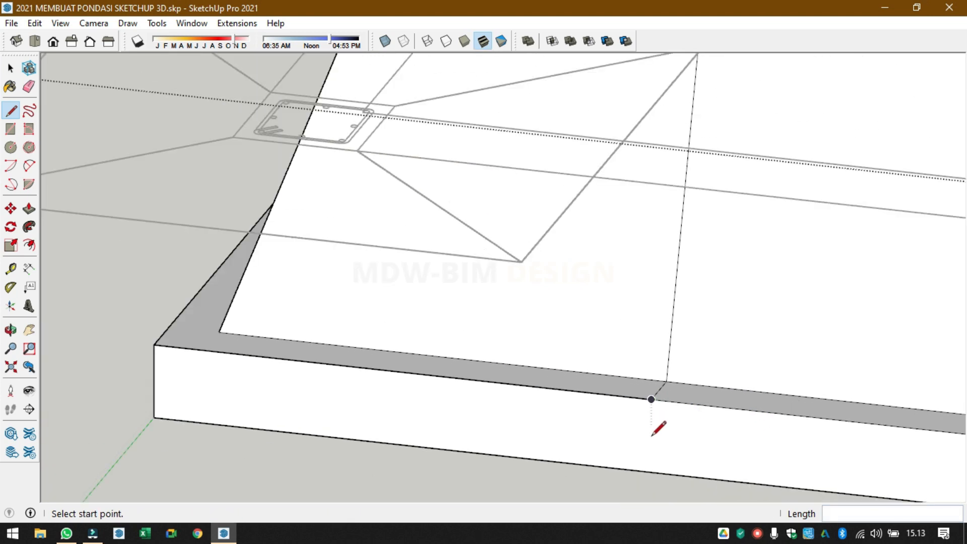
{"action": "left_click", "coordinate": [652, 471]}
{"action": "left_click", "coordinate": [650, 395]}
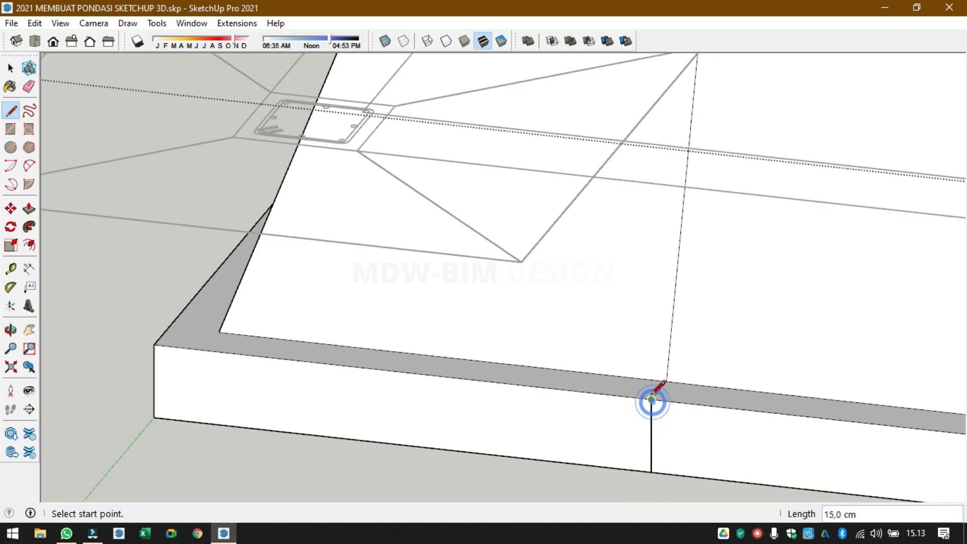
- Check by selection whether the wall's top face is split at the cut, and redraw the line across the top
{"action": "scroll", "coordinate": [650, 396], "scroll_direction": "down", "scroll_amount": 3}
{"action": "scroll", "coordinate": [614, 409], "scroll_direction": "down", "scroll_amount": 1}
{"action": "key", "text": "space"}
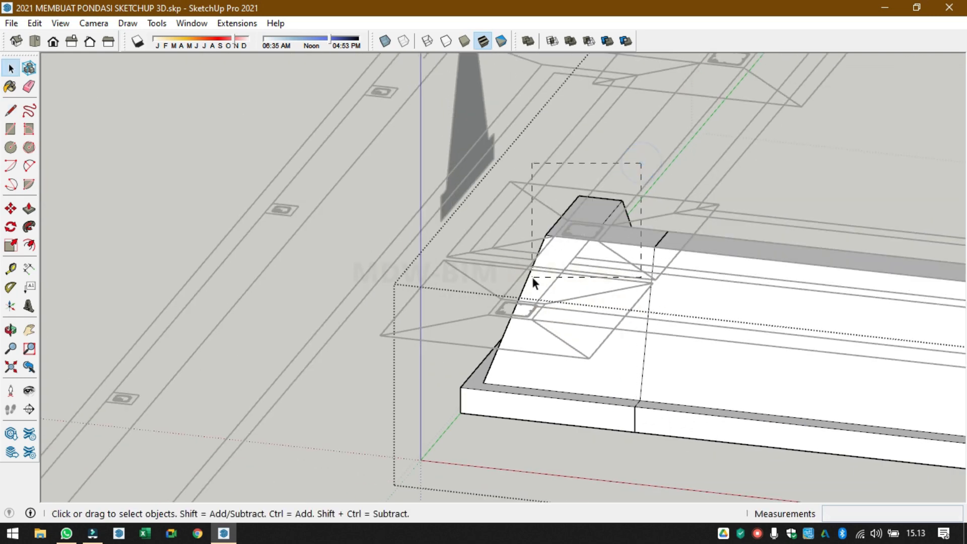
{"action": "left_click_drag", "start_coordinate": [533, 278], "coordinate": [534, 278]}
{"action": "scroll", "coordinate": [670, 258], "scroll_direction": "up", "scroll_amount": 2}
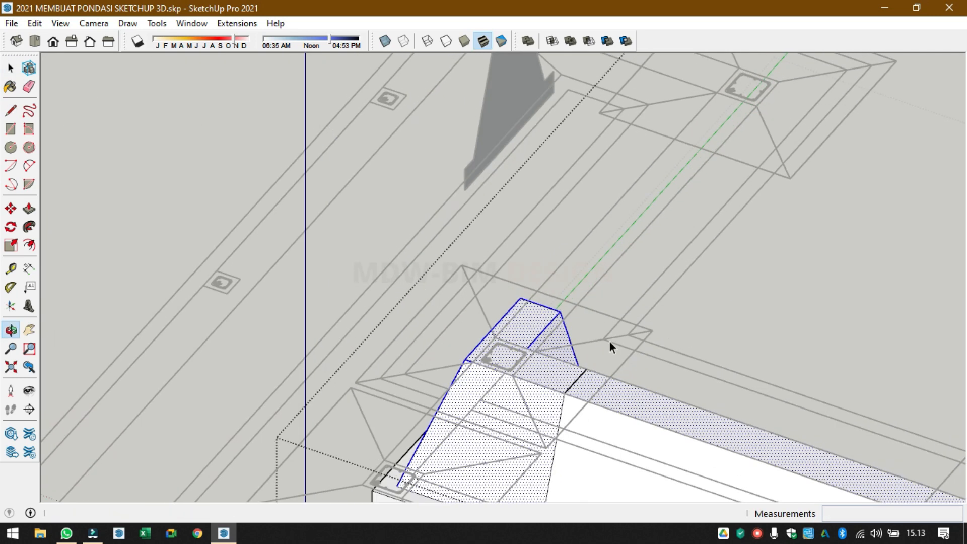
{"action": "left_click", "coordinate": [624, 401]}
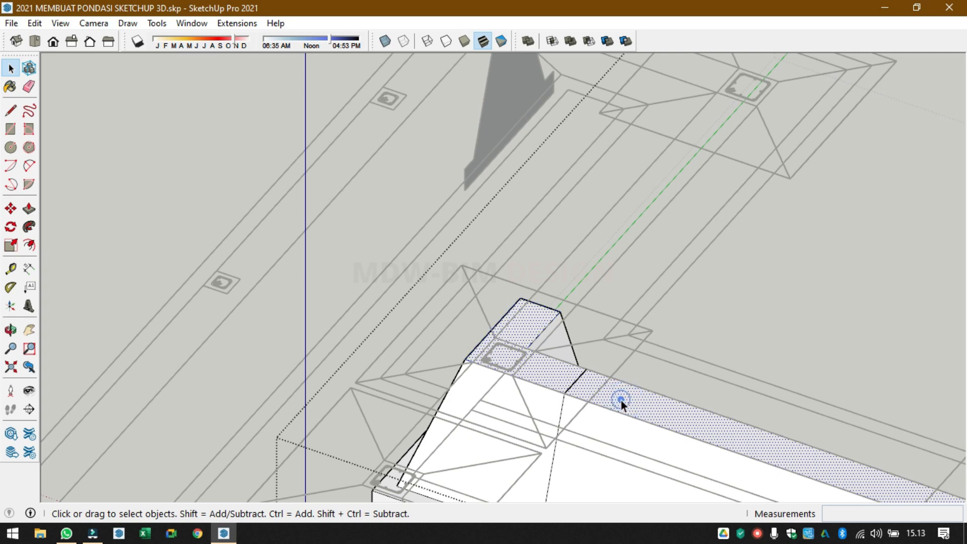
{"action": "key", "text": "l"}
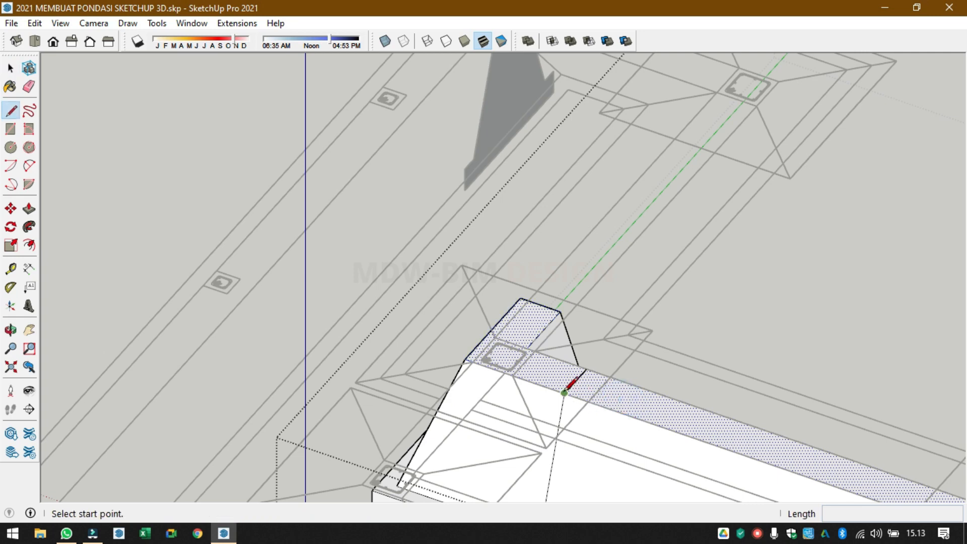
{"action": "left_click", "coordinate": [564, 392]}
{"action": "left_click", "coordinate": [586, 369]}
- Redraw the inner cut lines over the 10 cm footing ledge and along the sloped face up to the wall's top
{"action": "middle_click_drag", "start_coordinate": [648, 381], "coordinate": [140, 316]}
{"action": "key", "text": "space"}
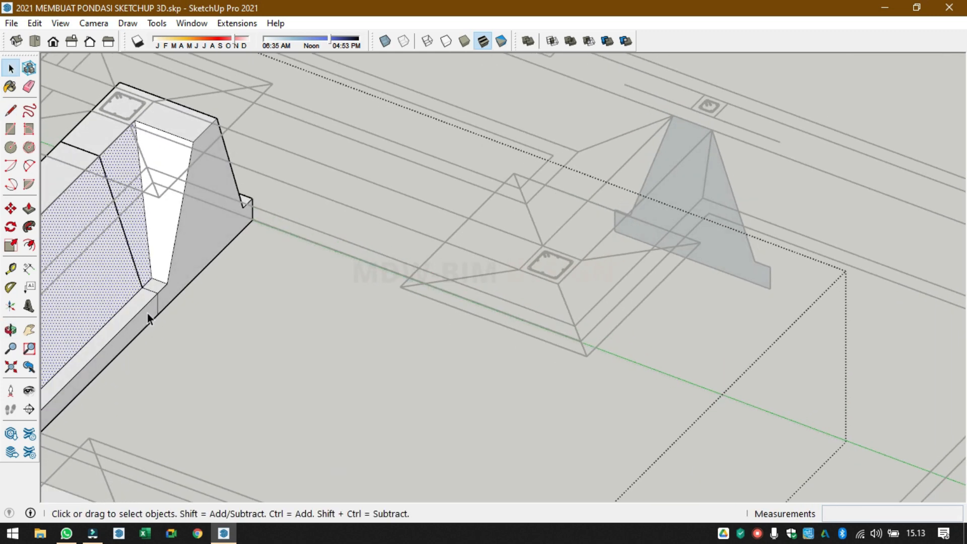
{"action": "key", "text": "l"}
{"action": "left_click", "coordinate": [141, 288]}
{"action": "left_click", "coordinate": [158, 293]}
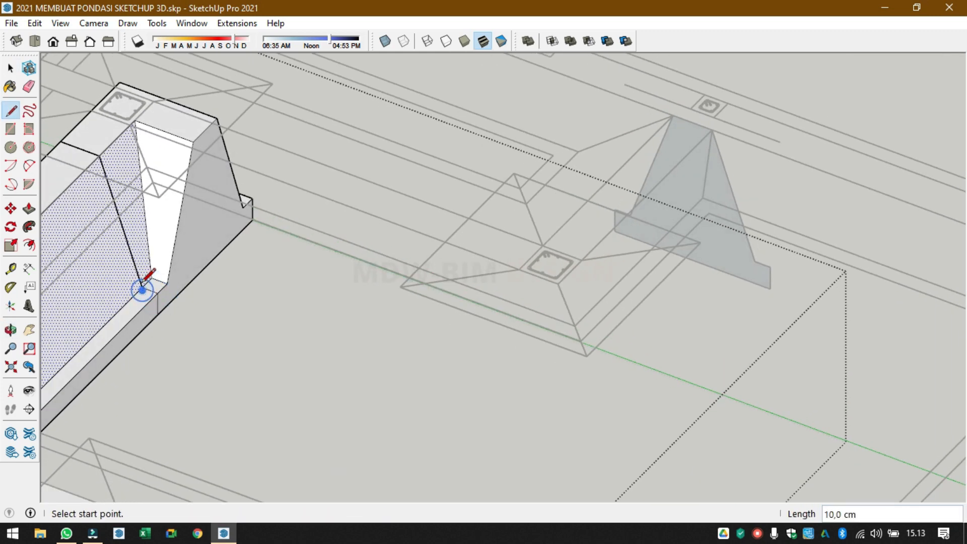
{"action": "left_click", "coordinate": [99, 156]}
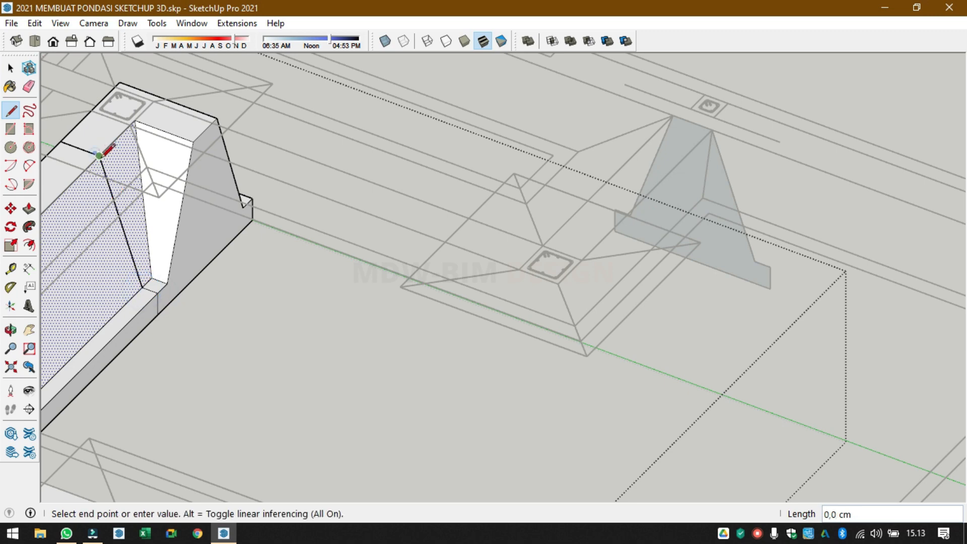
{"action": "left_click", "coordinate": [158, 292]}
{"action": "left_click", "coordinate": [159, 293]}
- Draw a line across the wall's underside from the inner cut line to the lower end of the outer cut line
{"action": "middle_click_drag", "start_coordinate": [153, 316], "coordinate": [164, 414]}
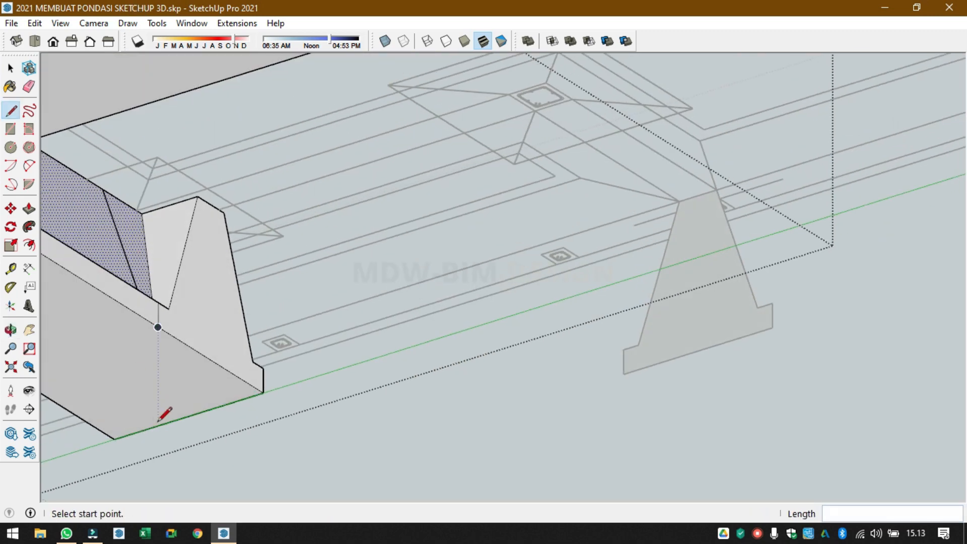
{"action": "left_click", "coordinate": [157, 327]}
{"action": "scroll", "coordinate": [251, 298], "scroll_direction": "down", "scroll_amount": 2}
{"action": "middle_click_drag", "start_coordinate": [250, 298], "coordinate": [615, 361]}
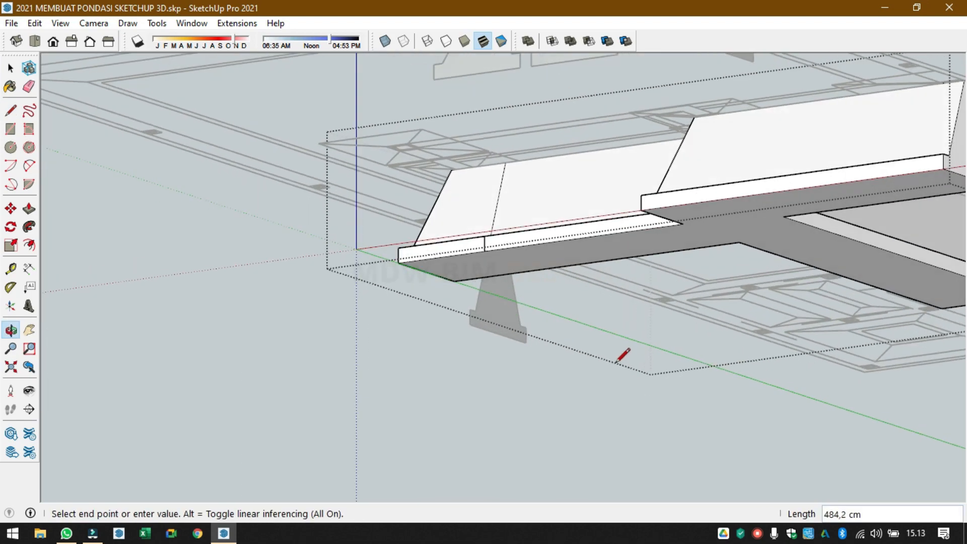
{"action": "left_click", "coordinate": [494, 246]}
- Check by selection whether the wall's sloped face and the footing's side face are split at the cut line
{"action": "mouse_move", "coordinate": [495, 246]}
{"action": "middle_mouse_down"}
{"action": "mouse_move", "coordinate": [603, 311]}
{"action": "mouse_move", "coordinate": [676, 406]}
{"action": "mouse_move", "coordinate": [432, 199]}
{"action": "middle_mouse_up"}
{"action": "key", "text": "space"}
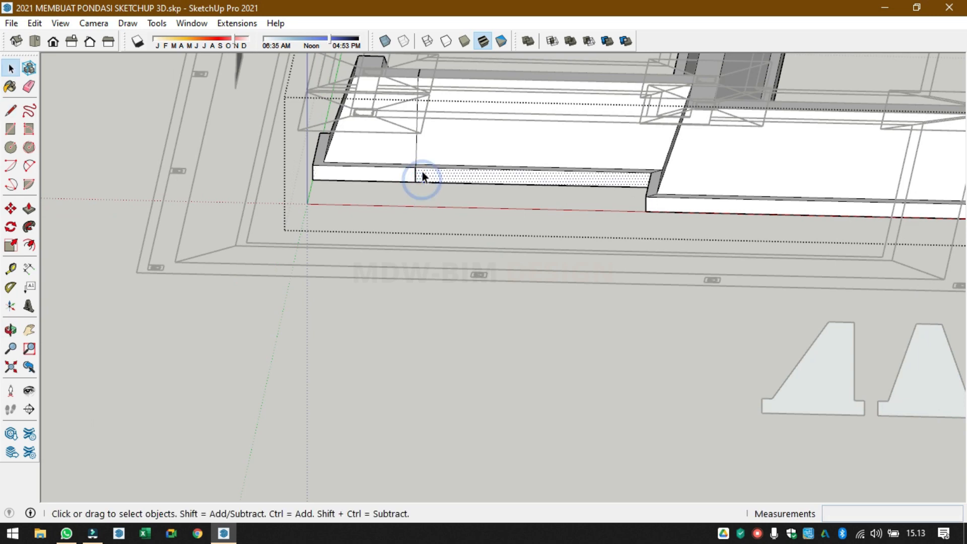
{"action": "scroll", "coordinate": [422, 172], "scroll_direction": "down", "scroll_amount": 2}
{"action": "left_click_drag", "start_coordinate": [326, 198], "coordinate": [328, 196]}
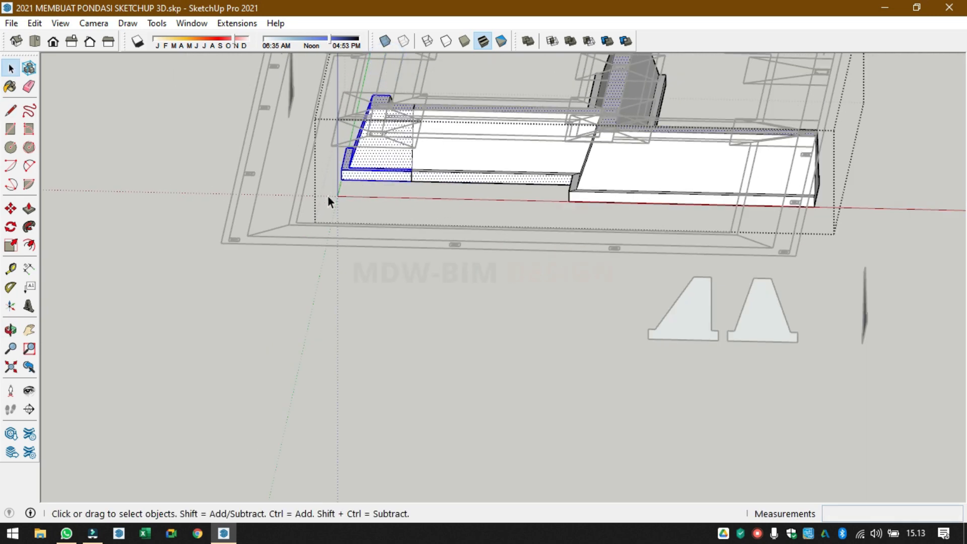
{"action": "scroll", "coordinate": [407, 149], "scroll_direction": "up", "scroll_amount": 4}
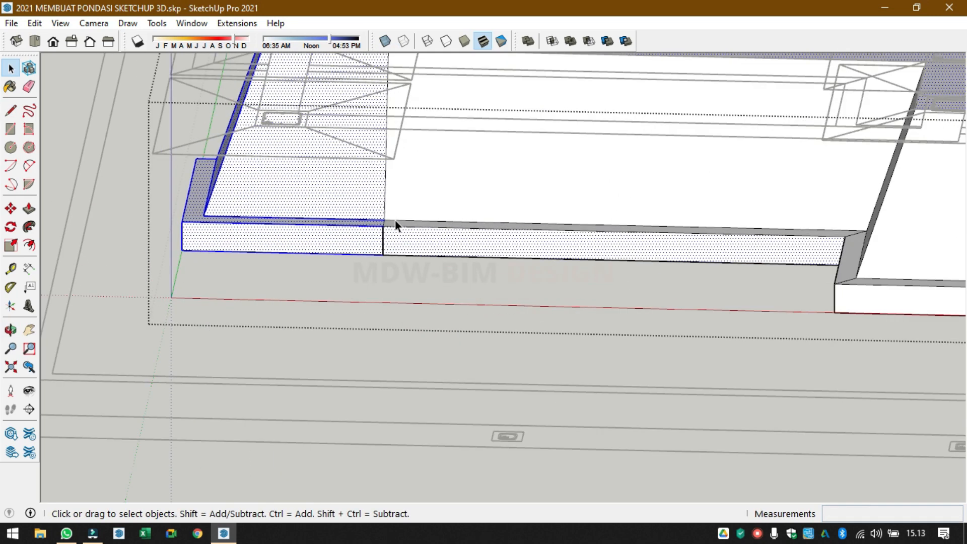
{"action": "scroll", "coordinate": [406, 247], "scroll_direction": "up", "scroll_amount": 3}
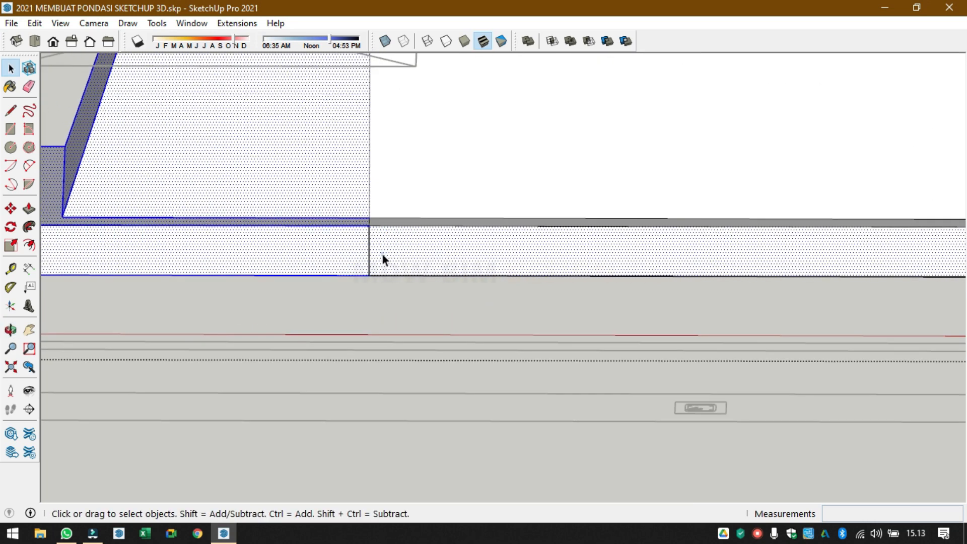
{"action": "middle_click_drag", "start_coordinate": [383, 259], "coordinate": [342, 262]}
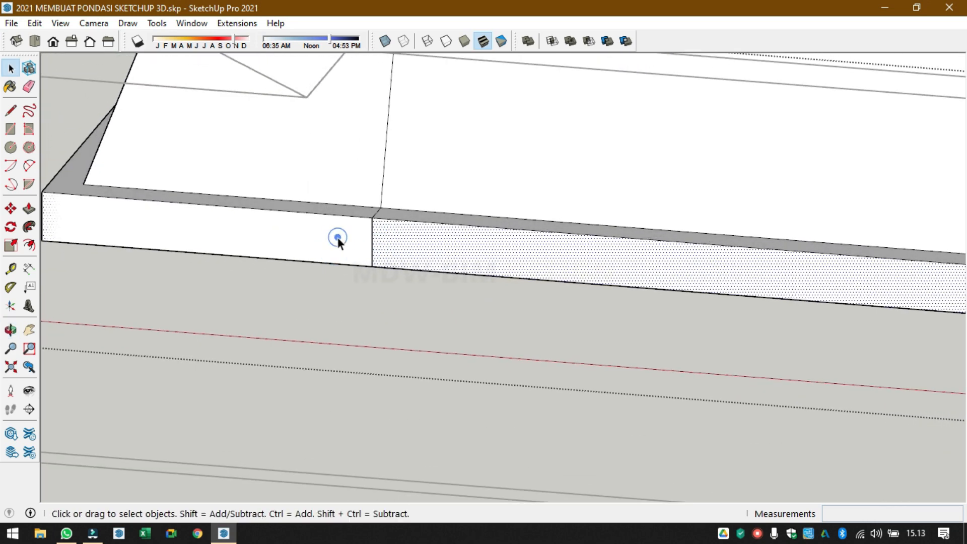
{"action": "left_click", "coordinate": [467, 226]}
{"action": "left_click", "coordinate": [322, 147]}
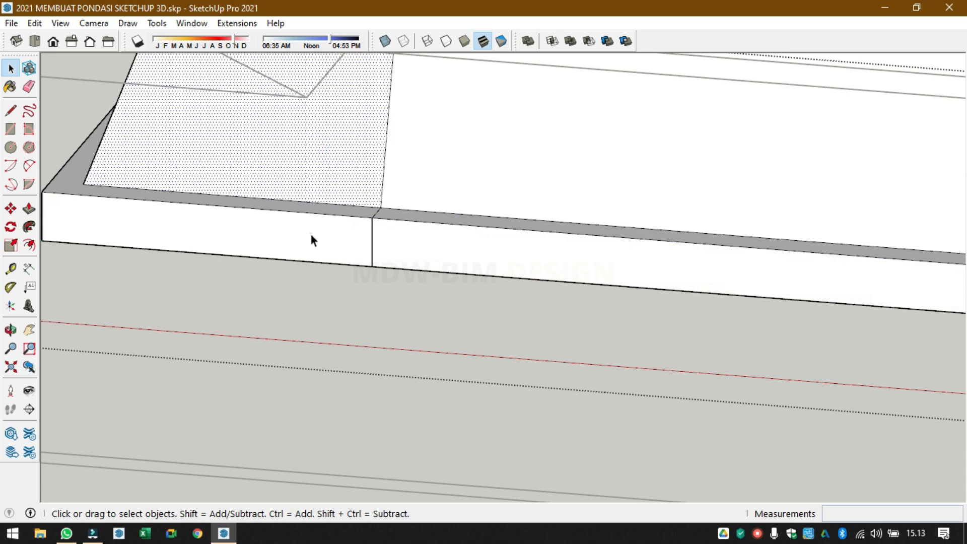
{"action": "left_click", "coordinate": [309, 231]}
{"action": "left_click", "coordinate": [320, 187]}
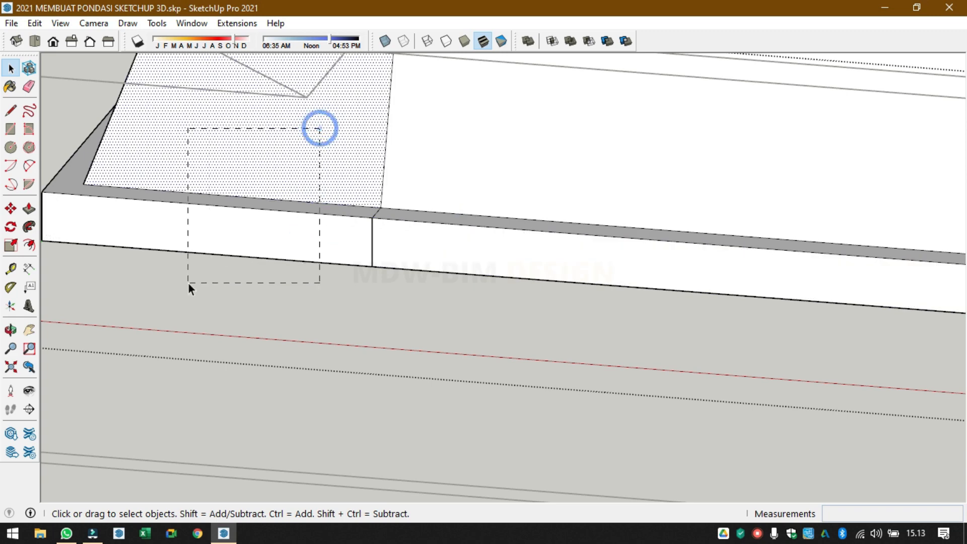
- Delete the faces and edges of the corner segment beyond the cut line
{"action": "left_click_drag", "start_coordinate": [189, 283], "coordinate": [197, 265]}
{"action": "key", "text": "Delete"}
{"action": "scroll", "coordinate": [205, 269], "scroll_direction": "down", "scroll_amount": 5}
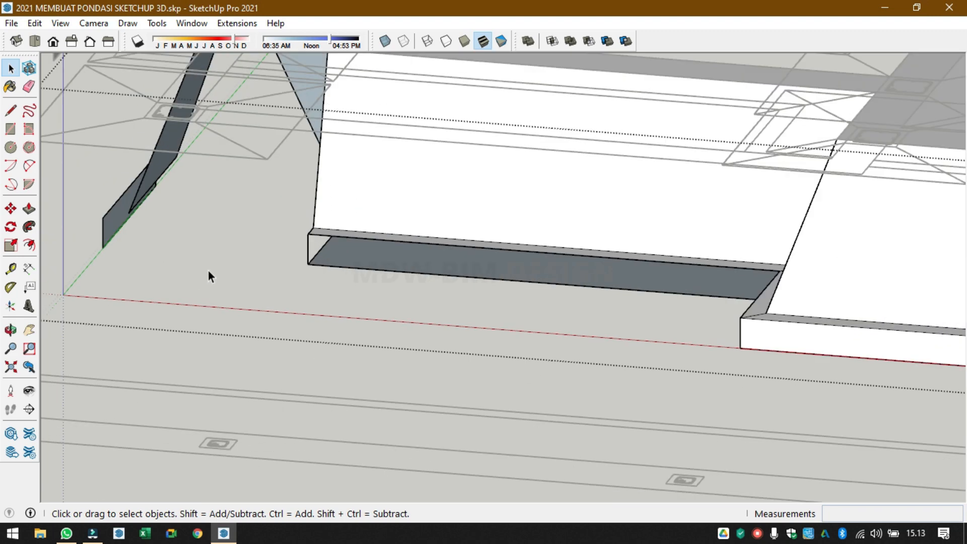
{"action": "key", "text": "Delete"}
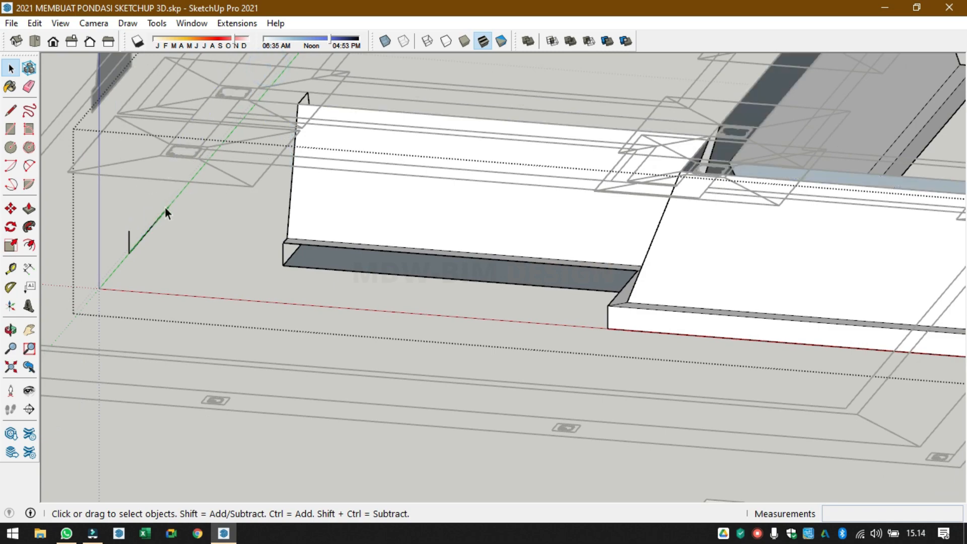
- Draw the wall's missing top edge from the cut end to the corner at the wall junction
{"action": "middle_click_drag", "start_coordinate": [110, 261], "coordinate": [866, 334]}
{"action": "middle_click_drag", "start_coordinate": [361, 297], "coordinate": [345, 314]}
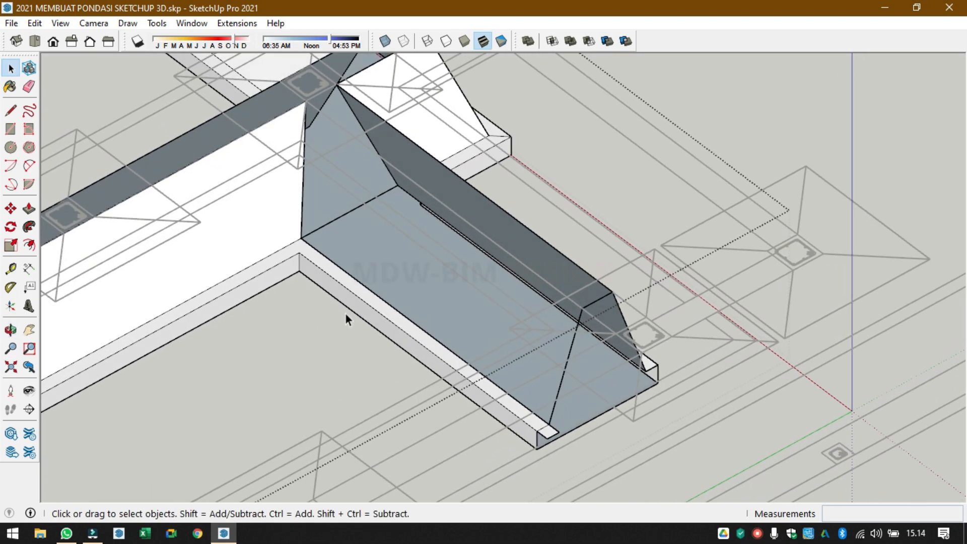
{"action": "key", "text": "l"}
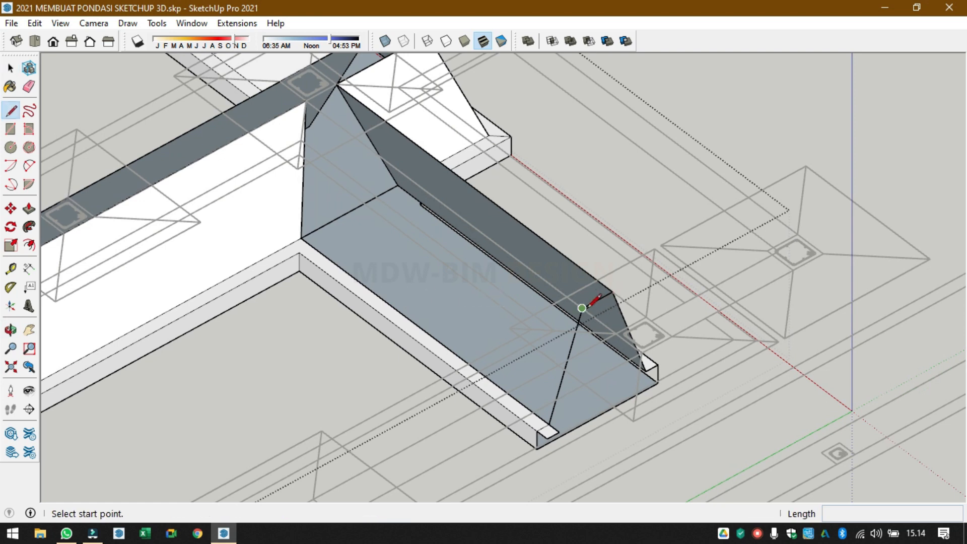
{"action": "left_click", "coordinate": [582, 308]}
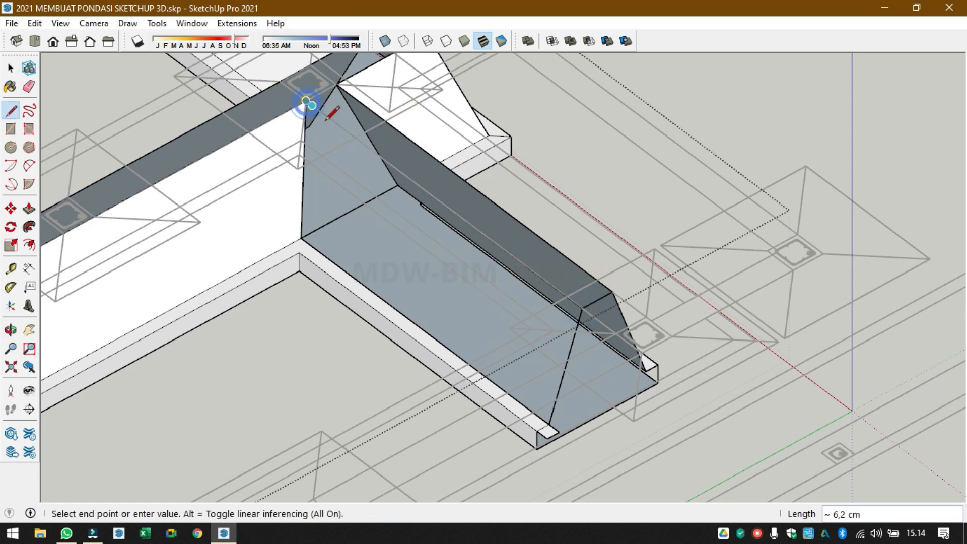
{"action": "key", "text": "space"}
- Draw a 240 cm line along the slope's foot from the junction to the cut end, and check the resulting sloped face by selection
{"action": "middle_click_drag", "start_coordinate": [570, 365], "coordinate": [422, 302]}
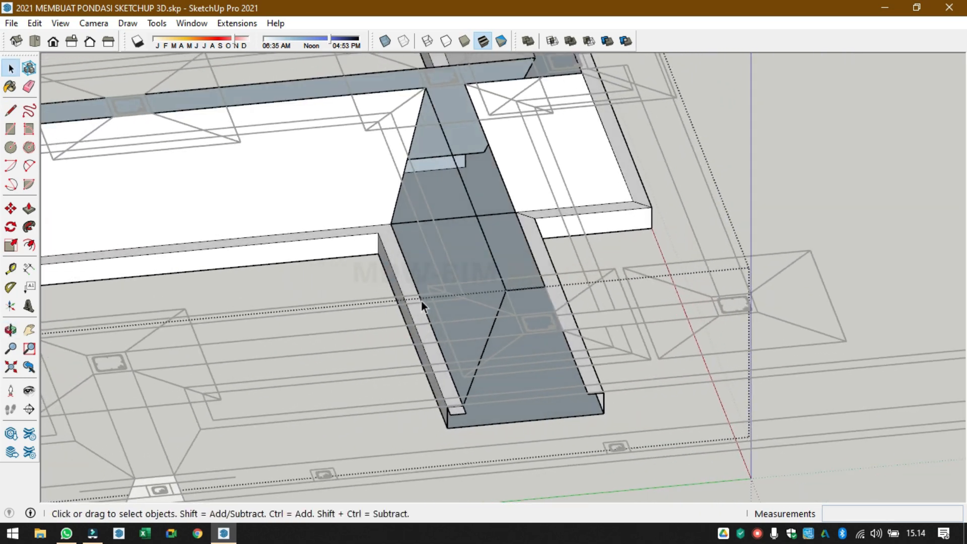
{"action": "key", "text": "l"}
{"action": "left_click", "coordinate": [391, 224]}
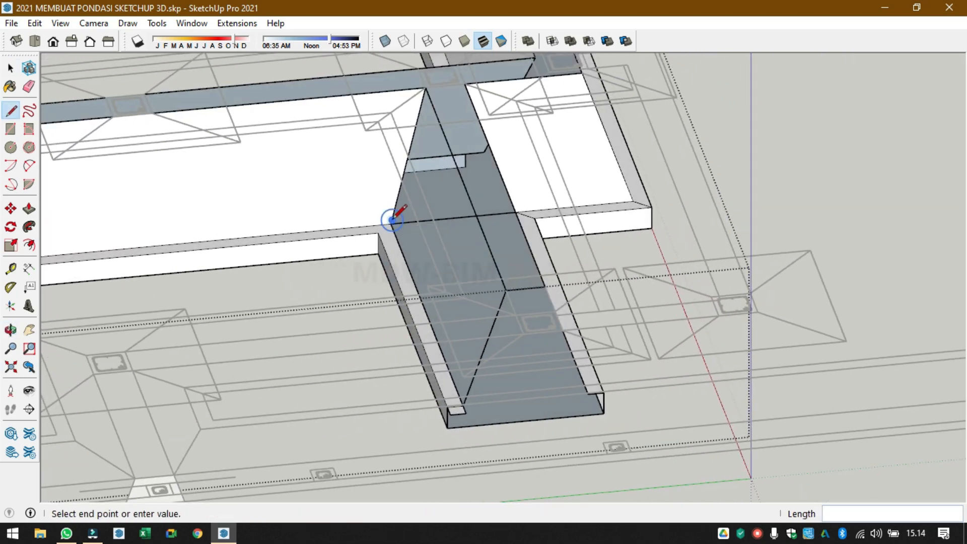
{"action": "key", "text": "Escape"}
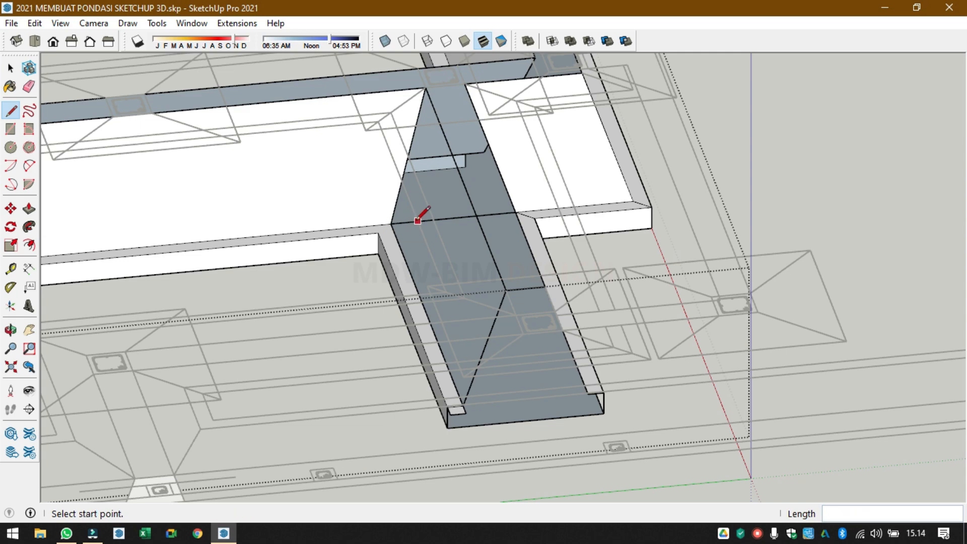
{"action": "left_click", "coordinate": [391, 224]}
{"action": "left_click", "coordinate": [462, 400]}
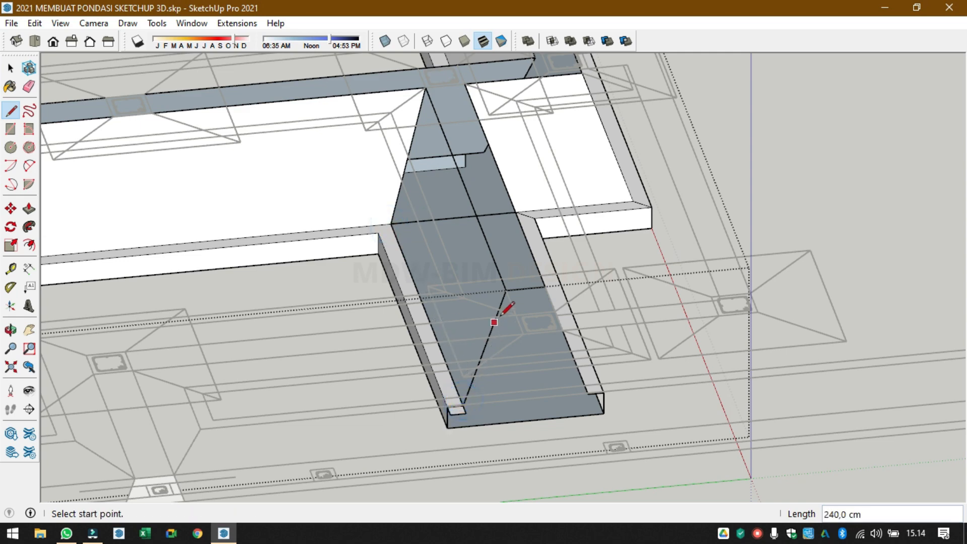
{"action": "middle_click_drag", "start_coordinate": [556, 285], "coordinate": [542, 336]}
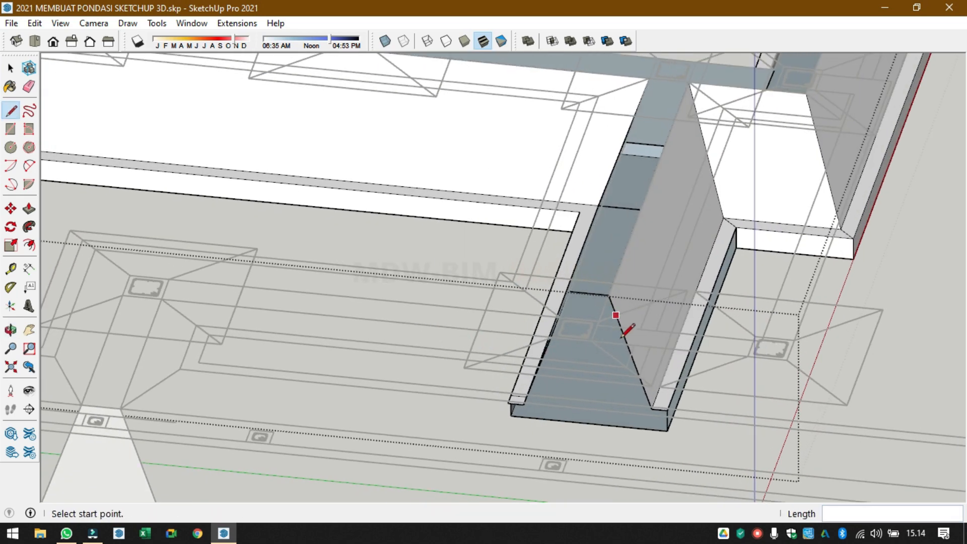
{"action": "key", "text": "space"}
{"action": "left_click", "coordinate": [649, 280]}
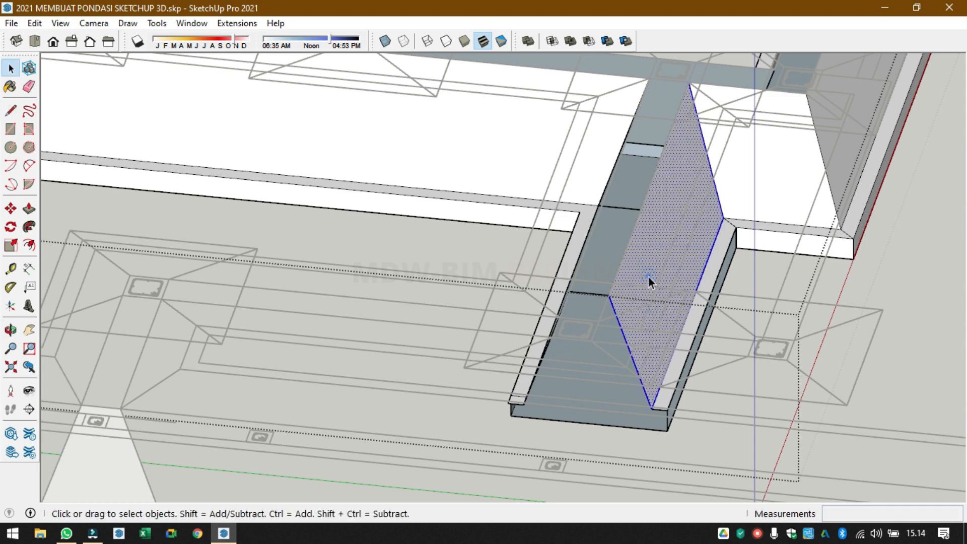
{"action": "left_click", "coordinate": [583, 175]}
- Draw a line across the open wall end between the feet of its two sloped edges
{"action": "key", "text": "l"}
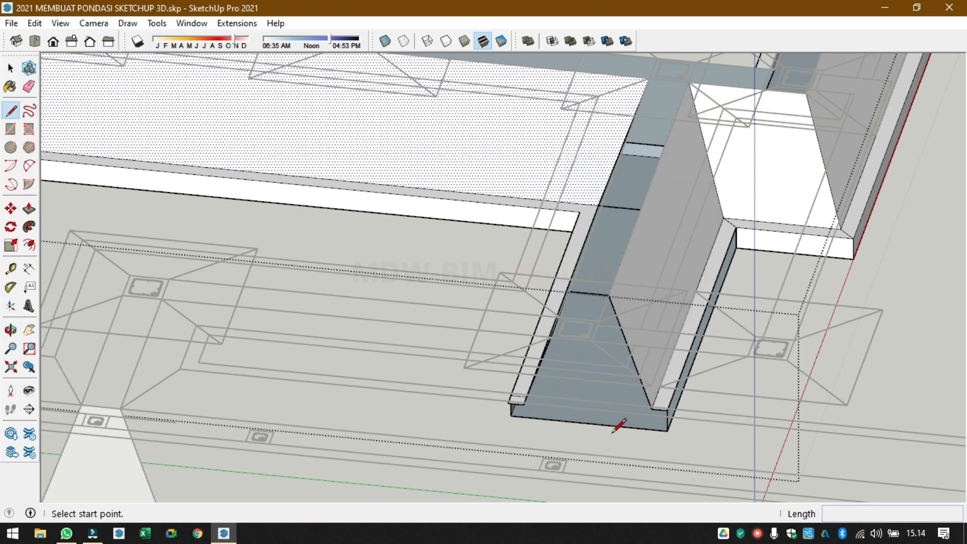
{"action": "scroll", "coordinate": [621, 425], "scroll_direction": "up", "scroll_amount": 3}
{"action": "middle_click_drag", "start_coordinate": [652, 399], "coordinate": [439, 384]}
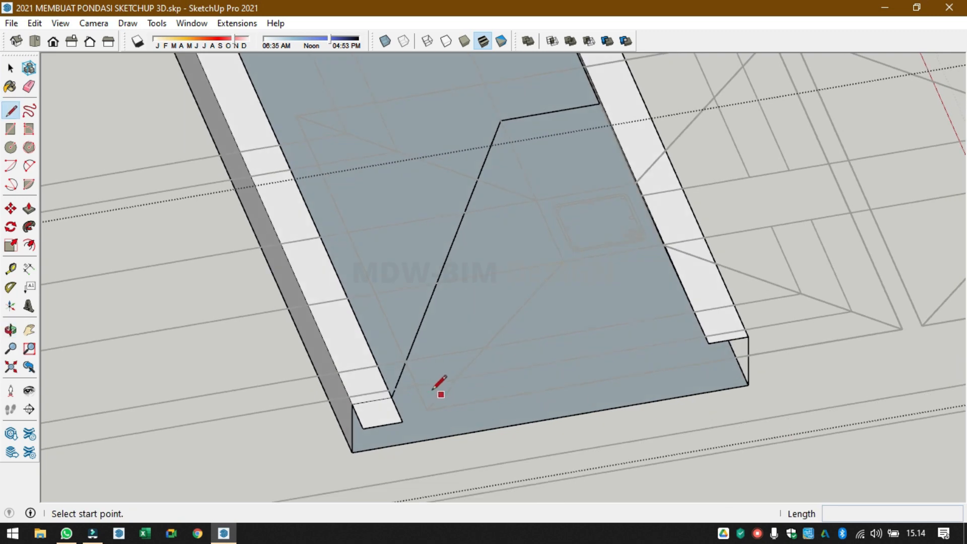
{"action": "left_click", "coordinate": [392, 397]}
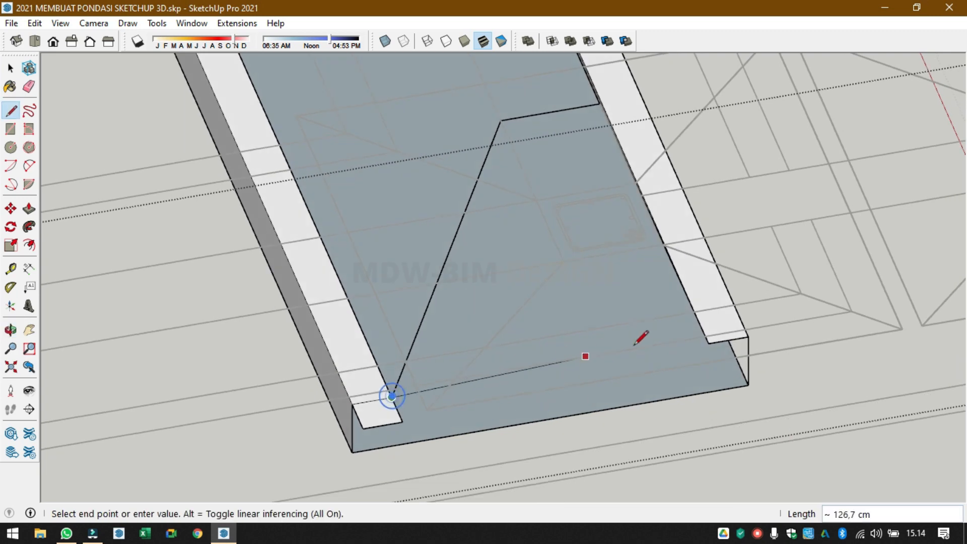
{"action": "left_click", "coordinate": [705, 336]}
{"action": "middle_click_drag", "start_coordinate": [535, 359], "coordinate": [615, 322]}
- Remove the small leftover ledge face and its stub edges protruding past the wall's end, keeping the end face
{"action": "key", "text": "space"}
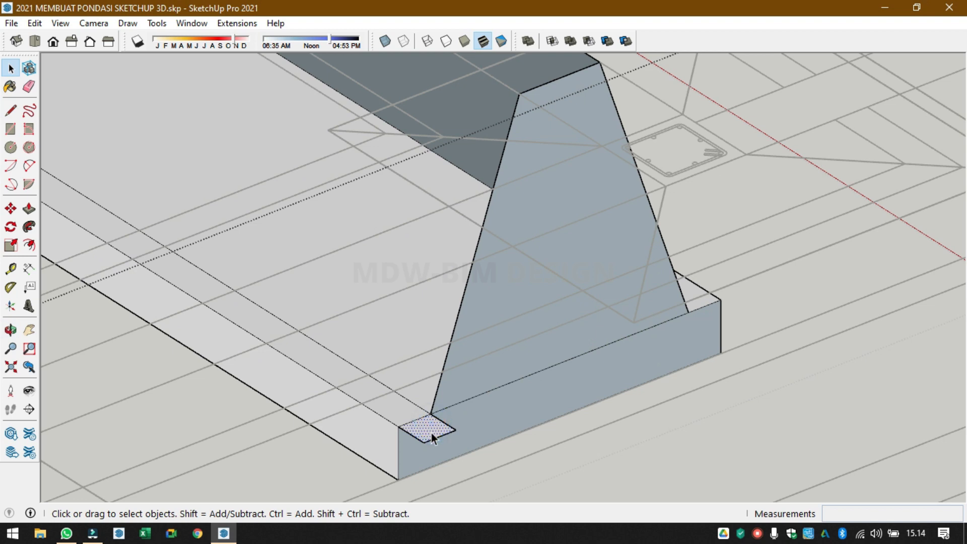
{"action": "left_click", "coordinate": [433, 440]}
{"action": "key", "text": "Delete"}
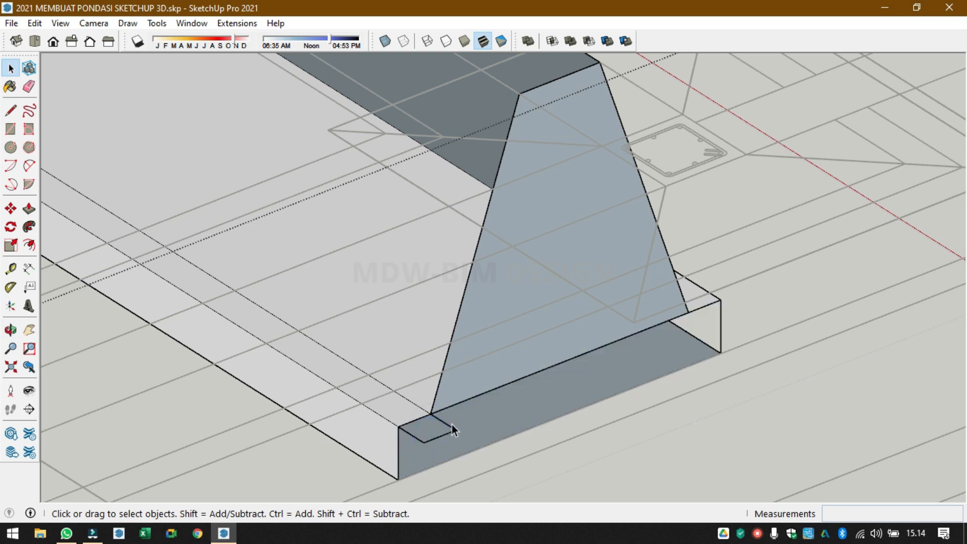
{"action": "key", "text": "ctrl+z"}
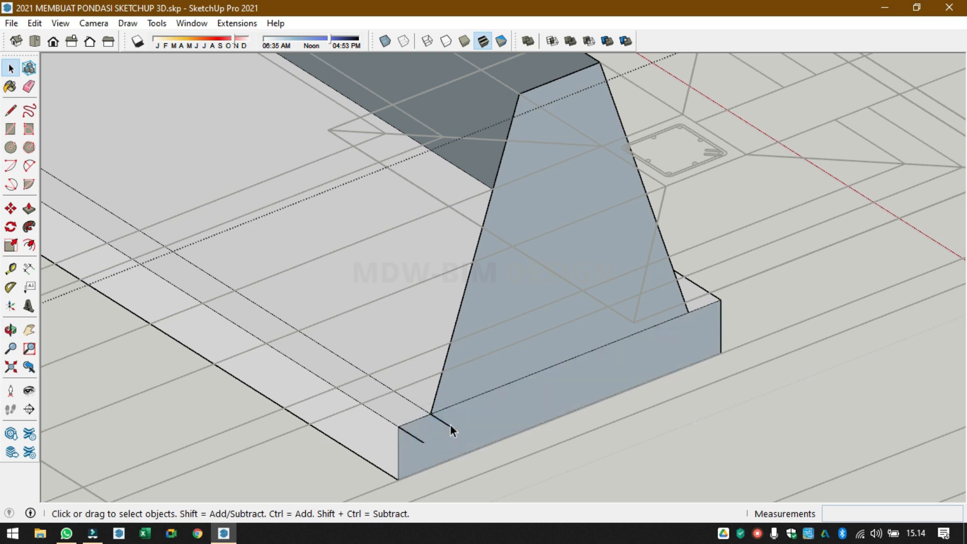
{"action": "left_click", "coordinate": [449, 424]}
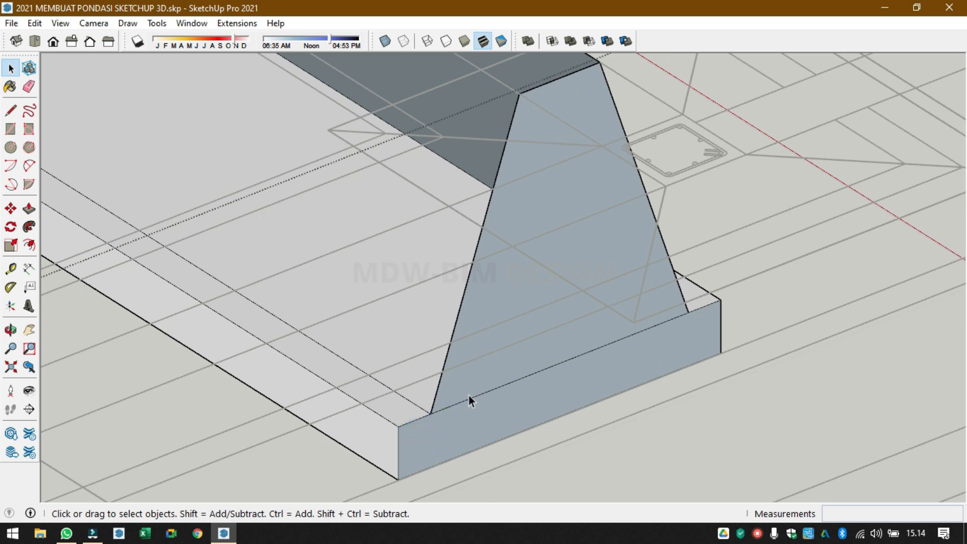
- Draw a rectangle over the shortened wall's open top, from the junction corner to the opposite corner at the cut end
{"action": "middle_click_drag", "start_coordinate": [470, 395], "coordinate": [760, 341]}
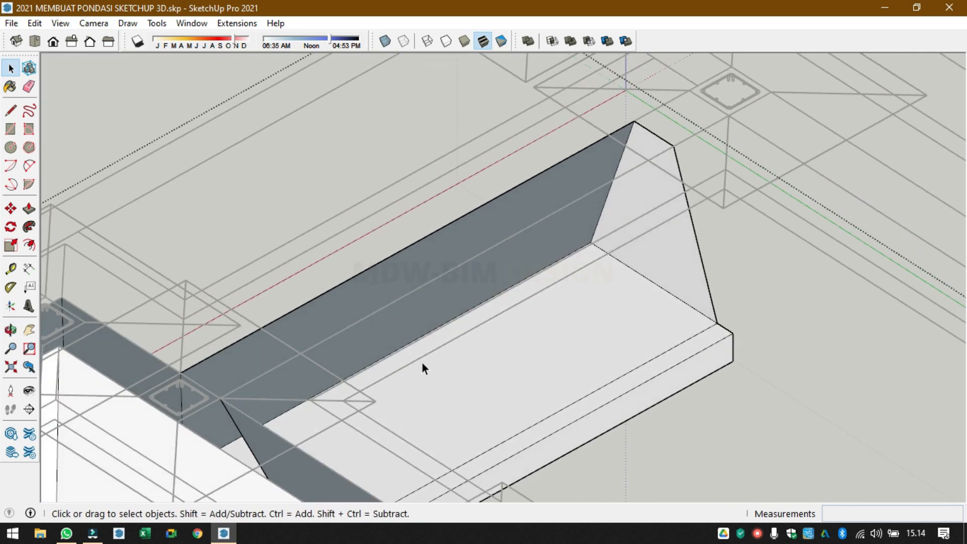
{"action": "left_click", "coordinate": [180, 373]}
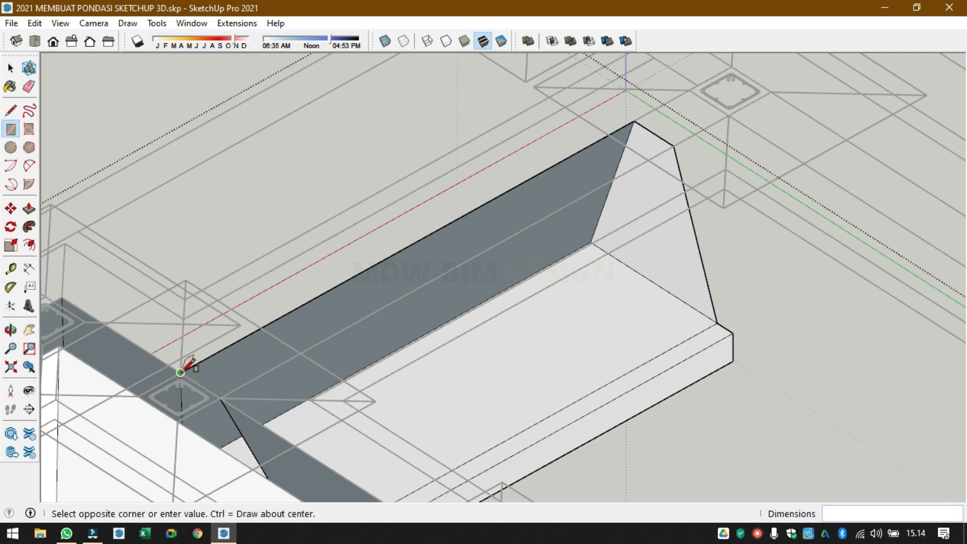
{"action": "left_click", "coordinate": [675, 145]}
{"action": "scroll", "coordinate": [398, 290], "scroll_direction": "down", "scroll_amount": 4}
{"action": "middle_click_drag", "start_coordinate": [428, 283], "coordinate": [274, 277]}
{"action": "key", "text": "space"}
{"action": "scroll", "coordinate": [234, 217], "scroll_direction": "up", "scroll_amount": 3}
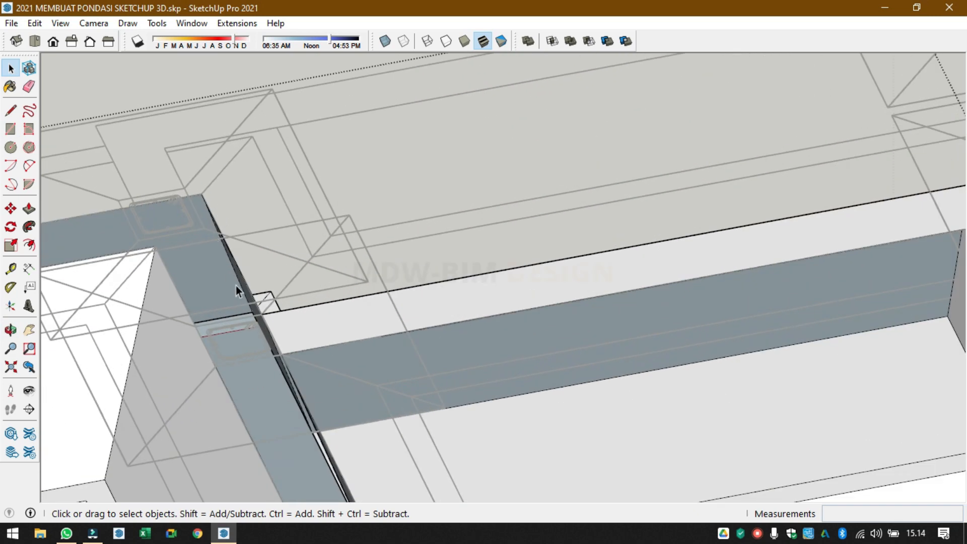
- Draw a line about 25 cm long across the adjoining wall's top at the junction to close its open top
{"action": "middle_click_drag", "start_coordinate": [264, 345], "coordinate": [445, 371]}
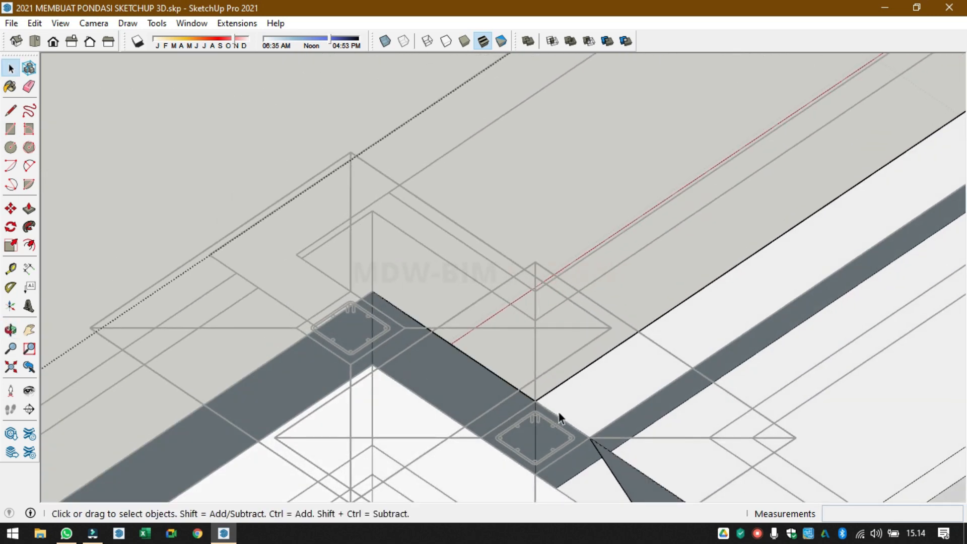
{"action": "key", "text": "l"}
{"action": "left_click", "coordinate": [589, 438]}
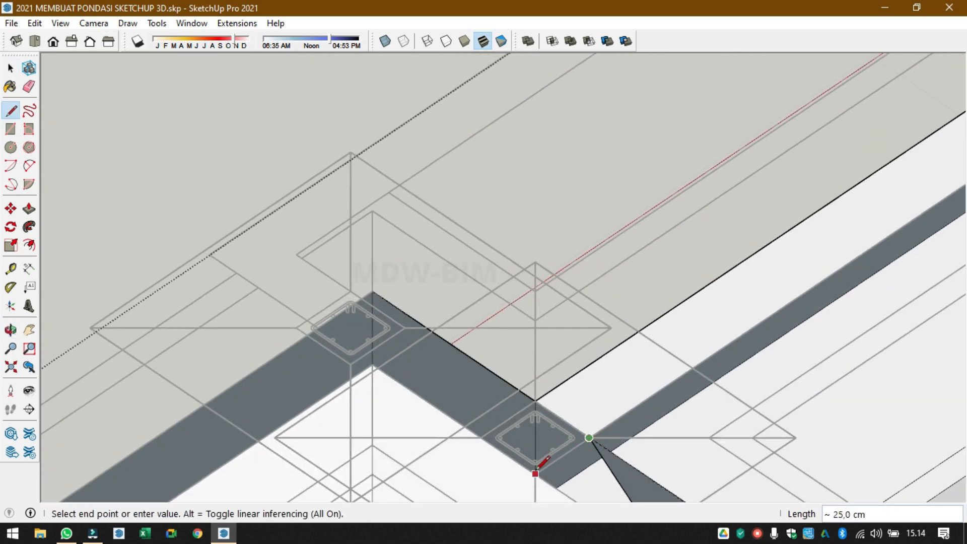
{"action": "left_click", "coordinate": [535, 474]}
{"action": "key", "text": "space"}
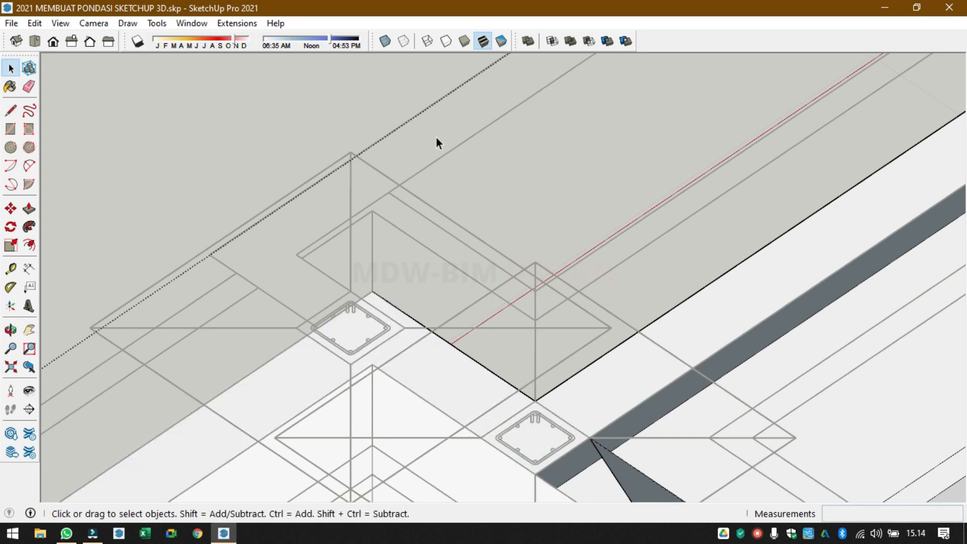
- Leave the foundation group and hide the plan component overlaid on it
{"action": "left_click", "coordinate": [360, 104]}
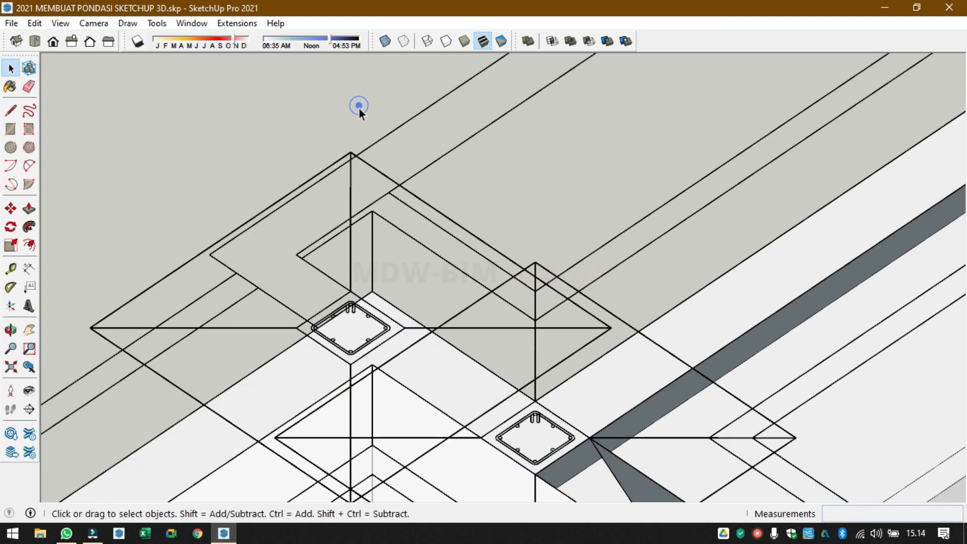
{"action": "left_click", "coordinate": [381, 168]}
{"action": "right_click", "coordinate": [384, 174]}
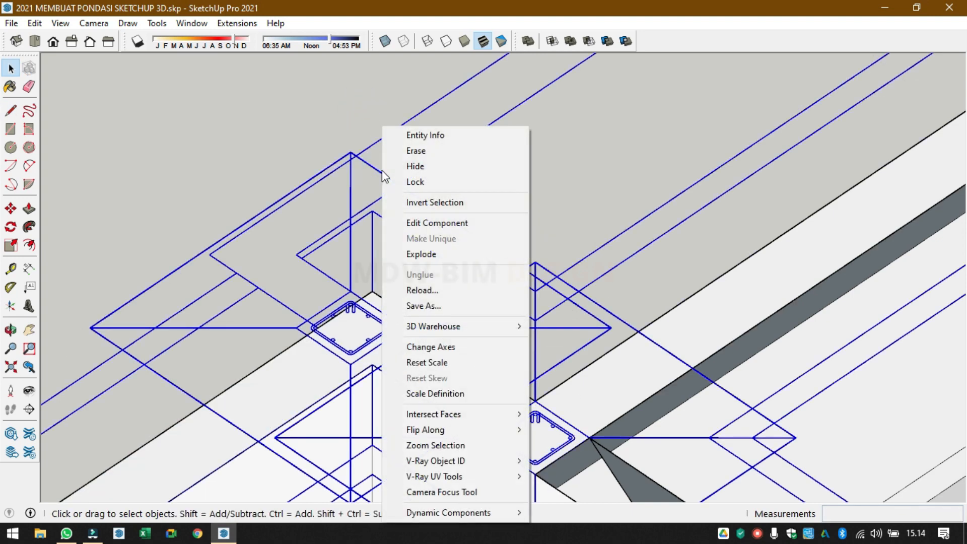
{"action": "left_click", "coordinate": [427, 167]}
{"action": "scroll", "coordinate": [426, 171], "scroll_direction": "down", "scroll_amount": 3}
{"action": "middle_click_drag", "start_coordinate": [379, 199], "coordinate": [371, 301]}
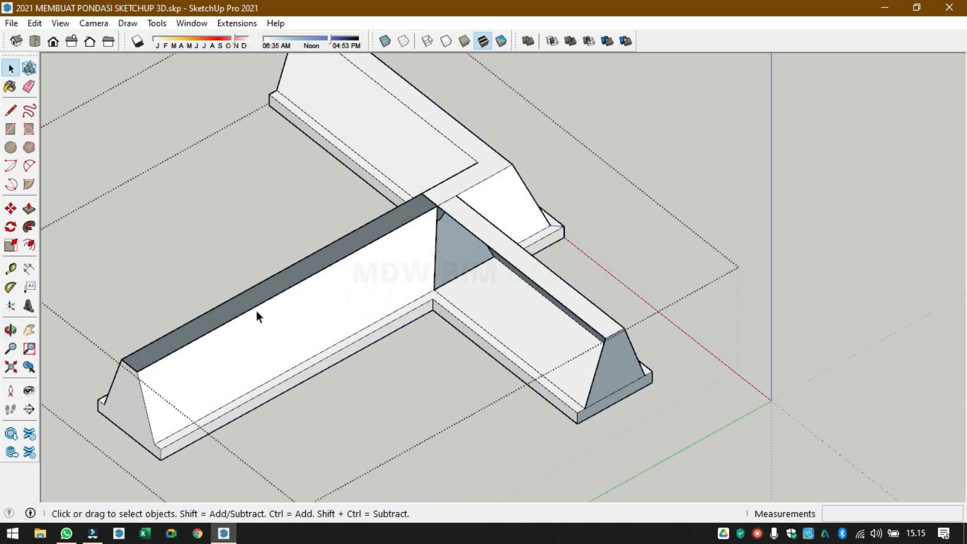
- Try to close the long wall's open top by tracing lines along its two long edges up to the junction
{"action": "key", "text": "l"}
{"action": "left_click", "coordinate": [121, 359]}
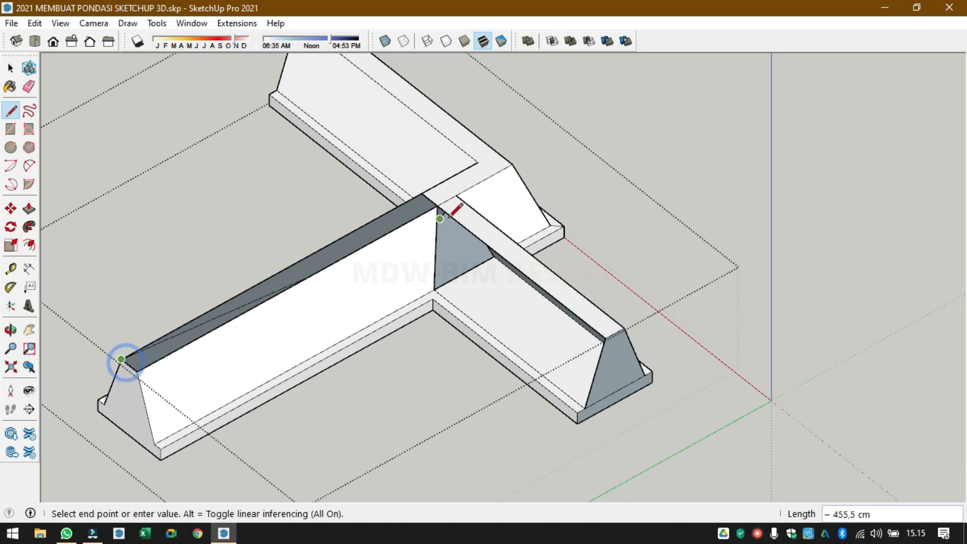
{"action": "left_click", "coordinate": [421, 193]}
{"action": "middle_click_drag", "start_coordinate": [421, 193], "coordinate": [412, 353]}
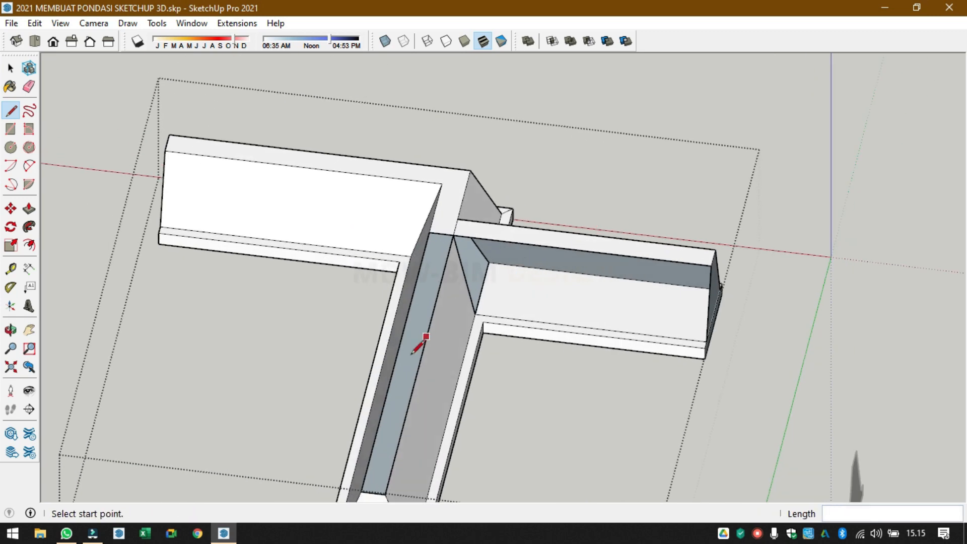
{"action": "left_click", "coordinate": [386, 494]}
{"action": "left_click", "coordinate": [453, 234]}
{"action": "key", "text": "space"}
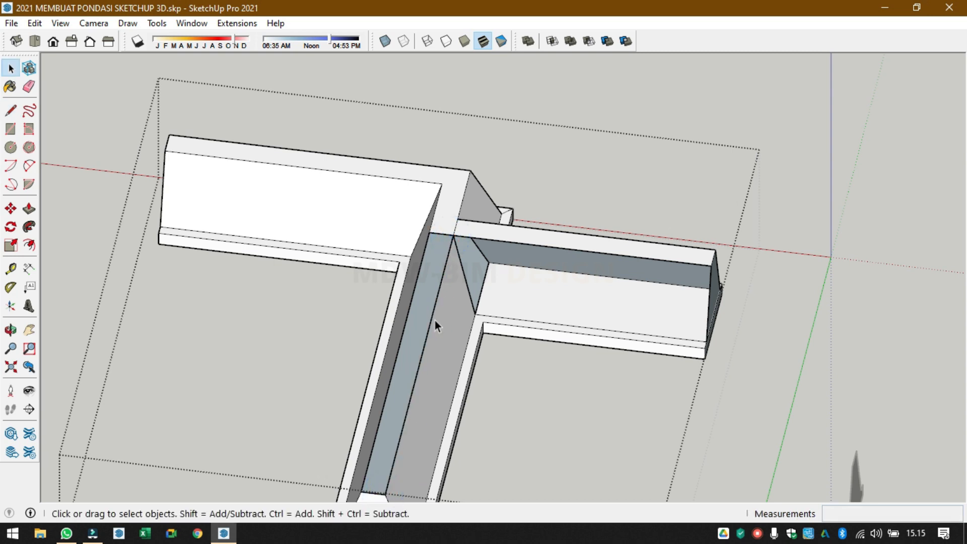
- Draw a rectangle over the long wall's open top, from the junction corner to the opposite corner at the far end
{"action": "key", "text": "r"}
{"action": "left_click", "coordinate": [429, 232]}
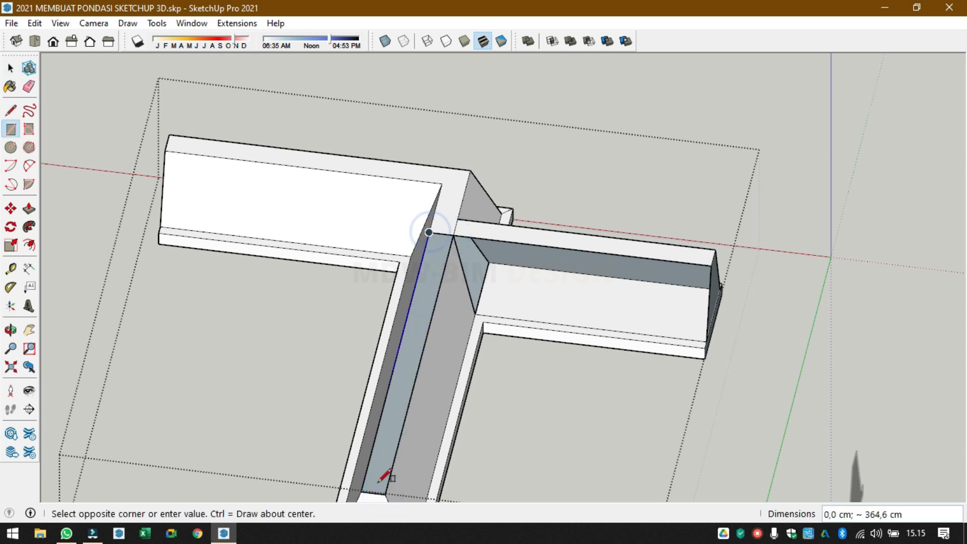
{"action": "left_click", "coordinate": [386, 494]}
{"action": "key", "text": "space"}
- Erase the seam across the wall top at the junction and the interior edge at the base inside the adjoining wall's open side
{"action": "key", "text": "e"}
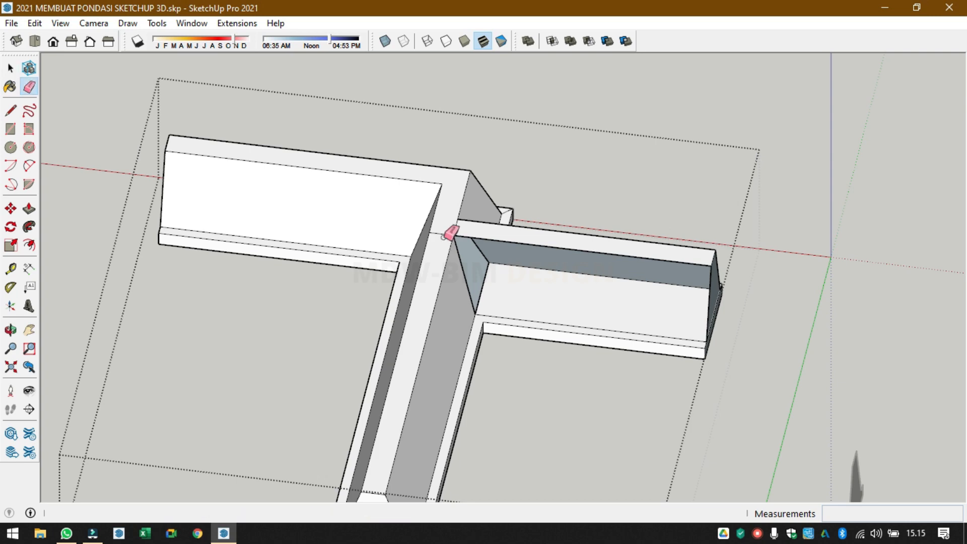
{"action": "mouse_move", "coordinate": [443, 233]}
{"action": "middle_mouse_down"}
{"action": "mouse_move", "coordinate": [544, 276]}
{"action": "mouse_move", "coordinate": [406, 201]}
{"action": "middle_mouse_up"}
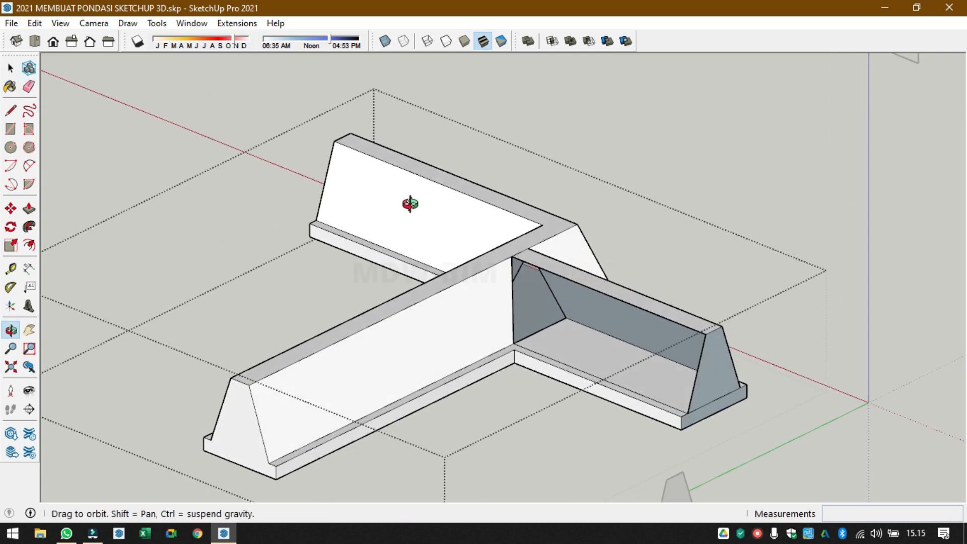
{"action": "scroll", "coordinate": [663, 398], "scroll_direction": "up", "scroll_amount": 5}
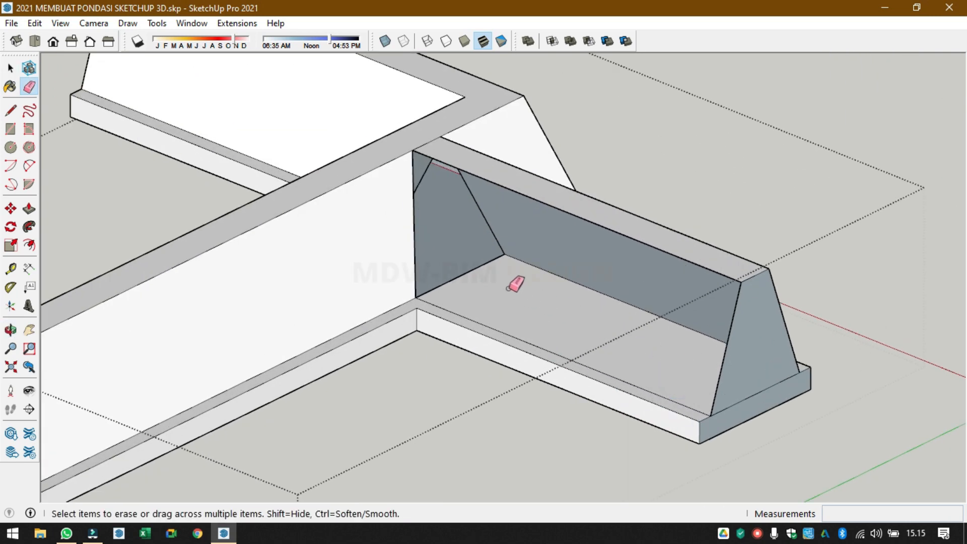
{"action": "left_click", "coordinate": [469, 272]}
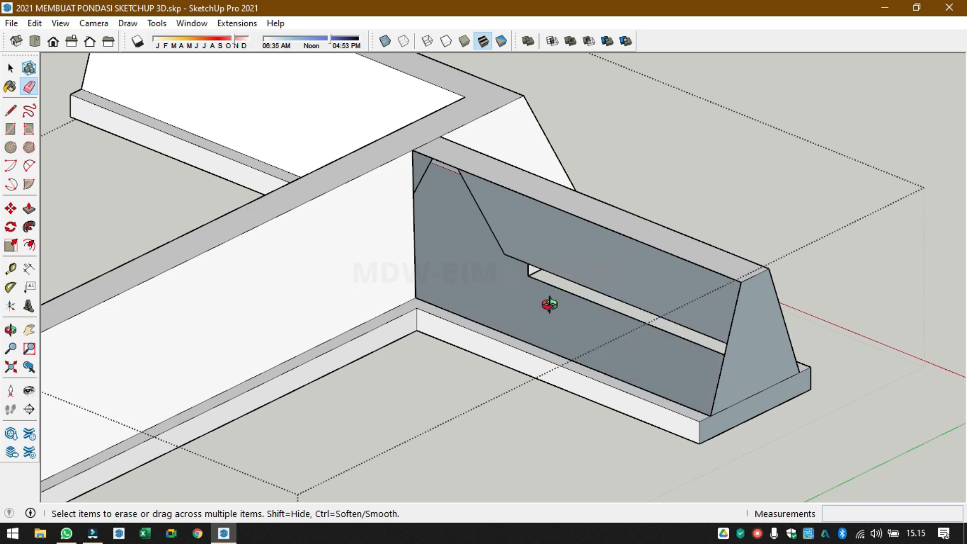
{"action": "mouse_move", "coordinate": [549, 304]}
{"action": "middle_mouse_down"}
{"action": "mouse_move", "coordinate": [449, 298]}
{"action": "mouse_move", "coordinate": [556, 343]}
{"action": "middle_mouse_up"}
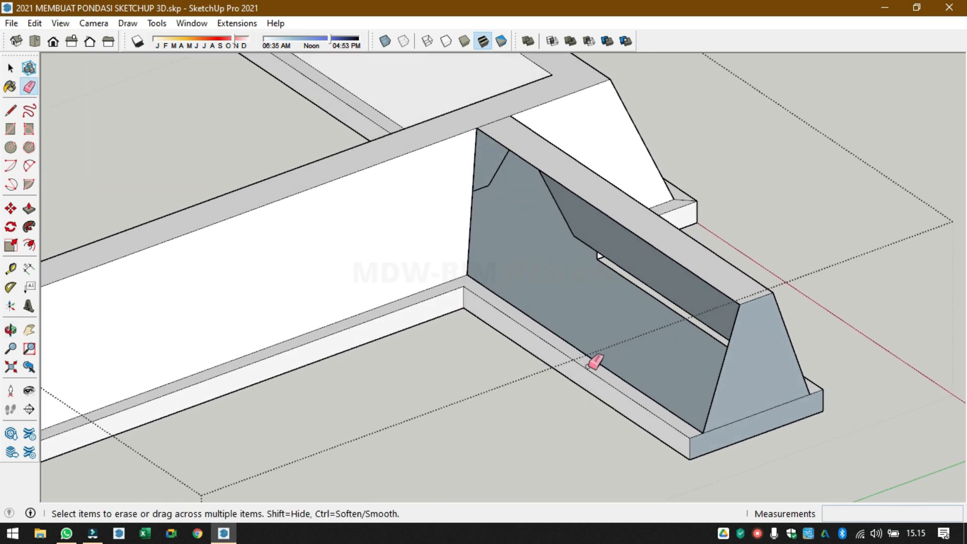
- Draw a 240 cm line along the base and a 267.5 cm line along the top edge of the adjoining wall's open side
{"action": "key", "text": "l"}
{"action": "left_click", "coordinate": [467, 274]}
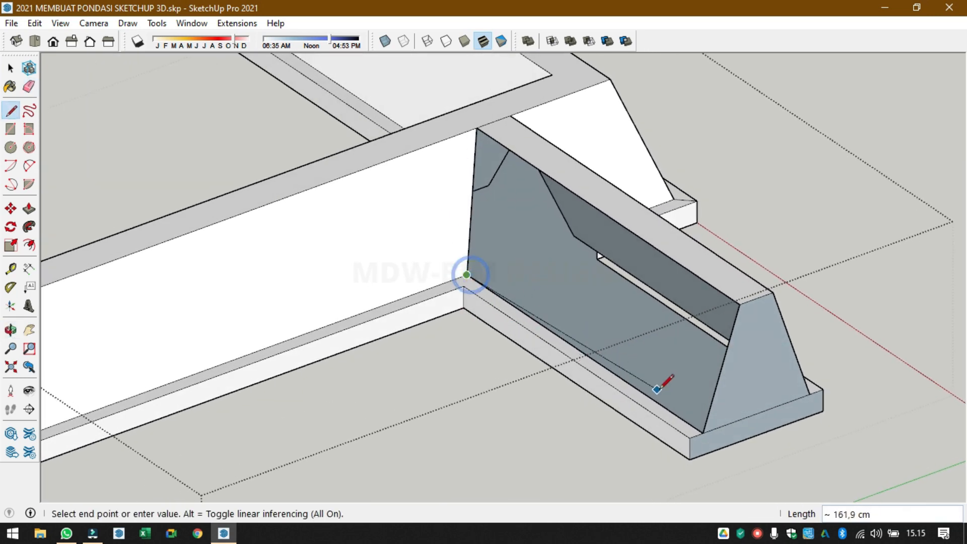
{"action": "left_click", "coordinate": [703, 431]}
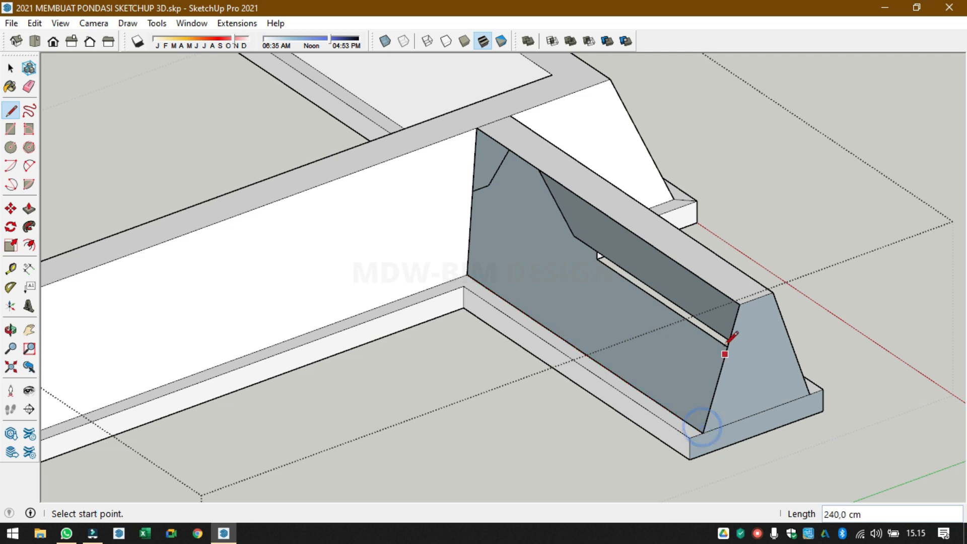
{"action": "left_click", "coordinate": [739, 304]}
{"action": "left_click", "coordinate": [477, 127]}
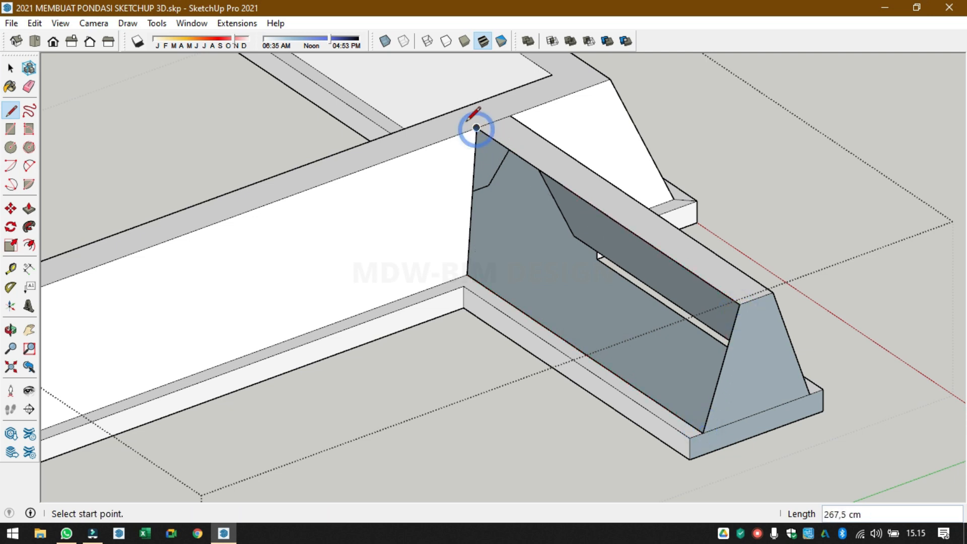
- Draw a line down the junction corner, from the wall's top to its base, to close the adjoining wall's sloped side
{"action": "scroll", "coordinate": [477, 125], "scroll_direction": "up", "scroll_amount": 5}
{"action": "key", "text": "space"}
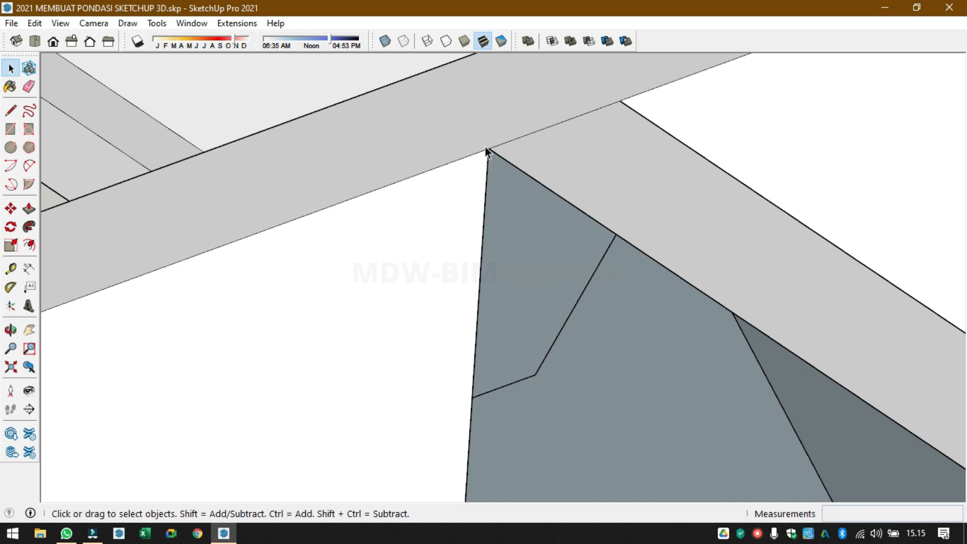
{"action": "scroll", "coordinate": [485, 146], "scroll_direction": "up", "scroll_amount": 2}
{"action": "scroll", "coordinate": [502, 145], "scroll_direction": "up", "scroll_amount": 1}
{"action": "key", "text": "l"}
{"action": "left_click", "coordinate": [470, 176]}
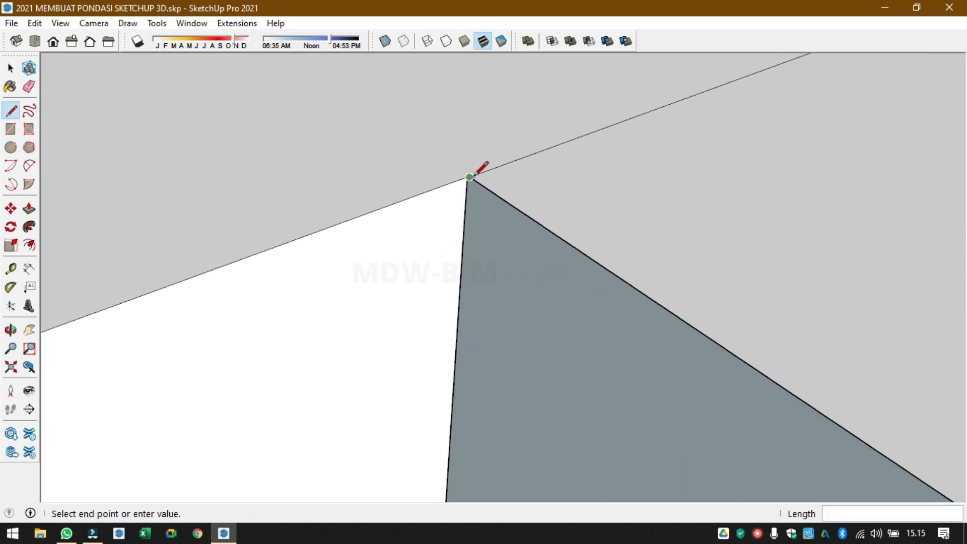
{"action": "key", "text": "Escape"}
{"action": "left_click", "coordinate": [474, 174]}
{"action": "scroll", "coordinate": [477, 171], "scroll_direction": "down", "scroll_amount": 5}
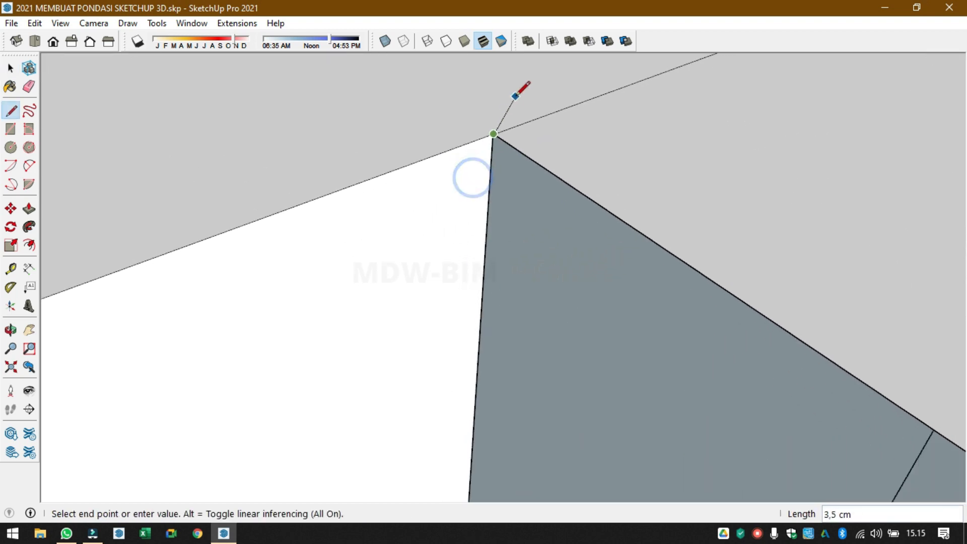
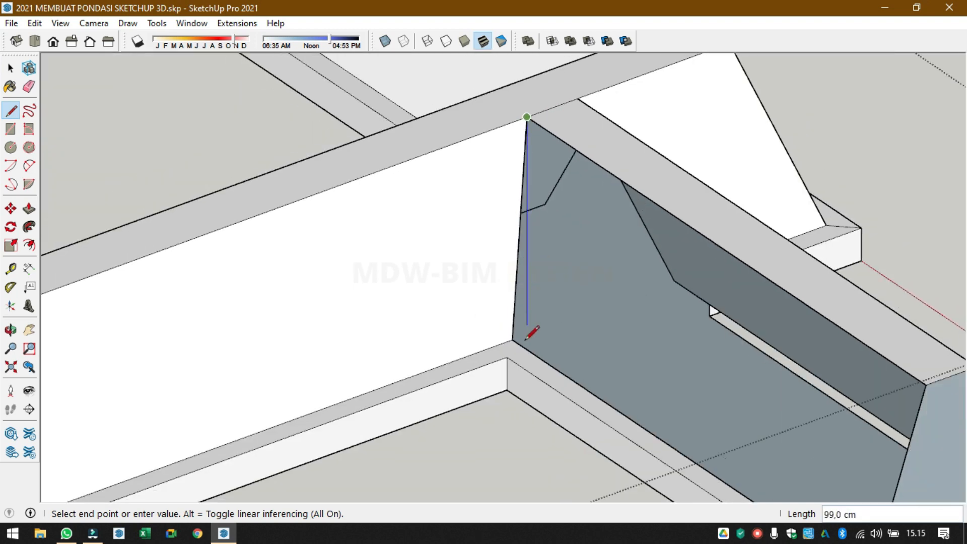
{"action": "left_click", "coordinate": [512, 339]}
{"action": "scroll", "coordinate": [579, 231], "scroll_direction": "down", "scroll_amount": 5}
{"action": "key", "text": "space"}
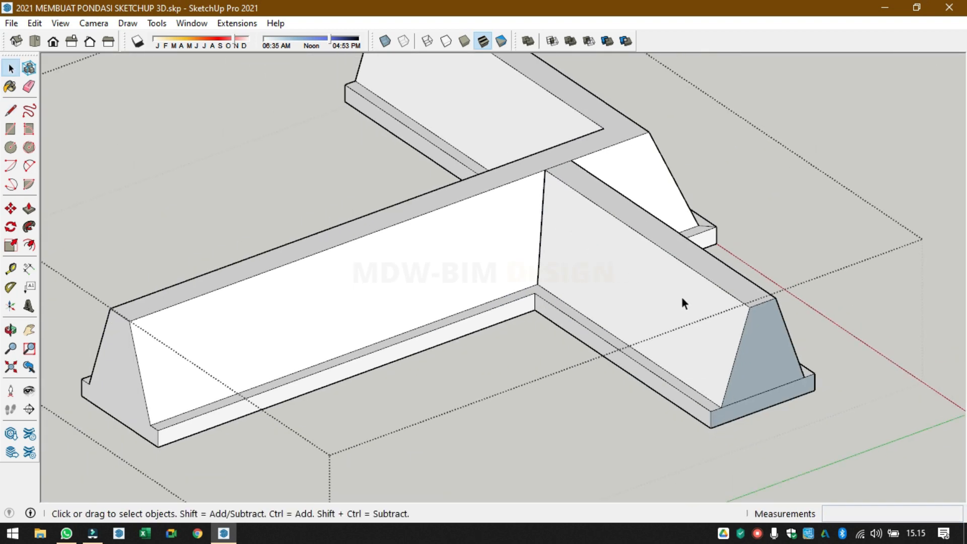
- Delete the edge between wall and footing on the short wall's end face, and reverse the merged face
{"action": "middle_click_drag", "start_coordinate": [682, 302], "coordinate": [556, 259]}
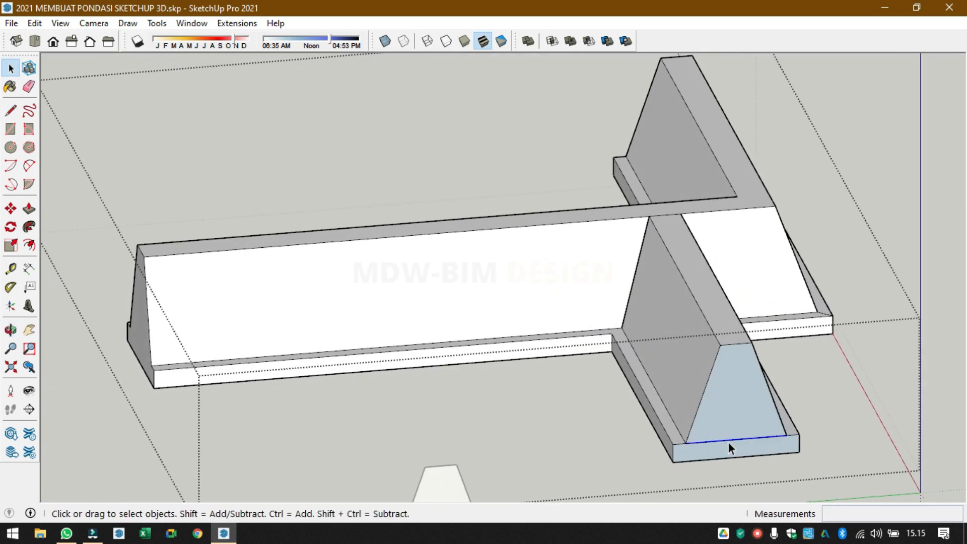
{"action": "key", "text": "Delete"}
{"action": "middle_click_drag", "start_coordinate": [756, 433], "coordinate": [646, 447]}
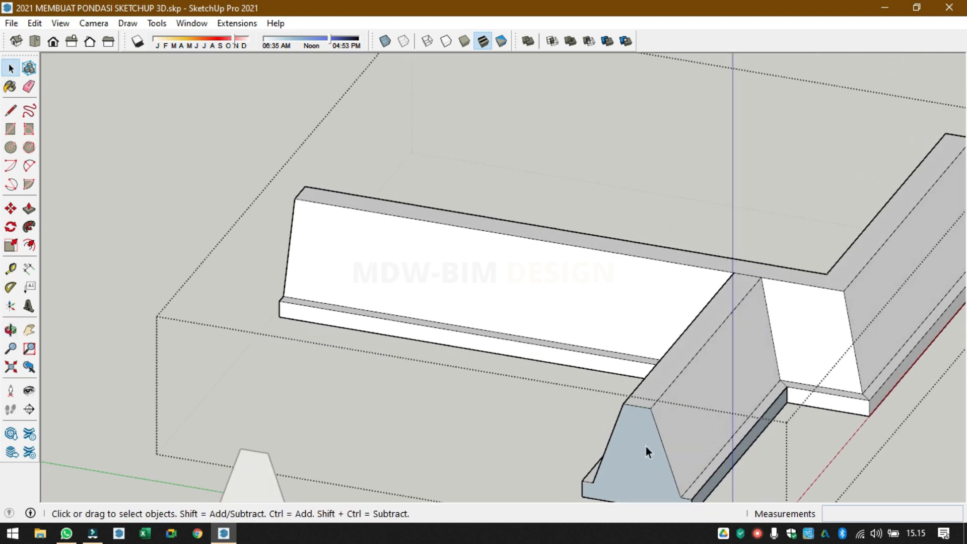
{"action": "right_click", "coordinate": [647, 456]}
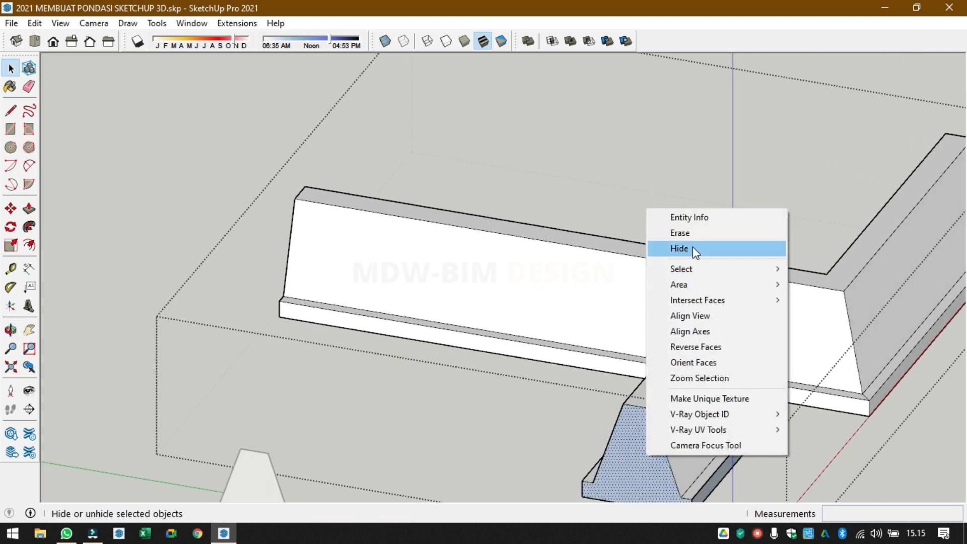
{"action": "left_click", "coordinate": [717, 350]}
- Try to close the short wall's open footing side with a line along its upper edge from the end to the inner corner
{"action": "scroll", "coordinate": [691, 353], "scroll_direction": "down", "scroll_amount": 3}
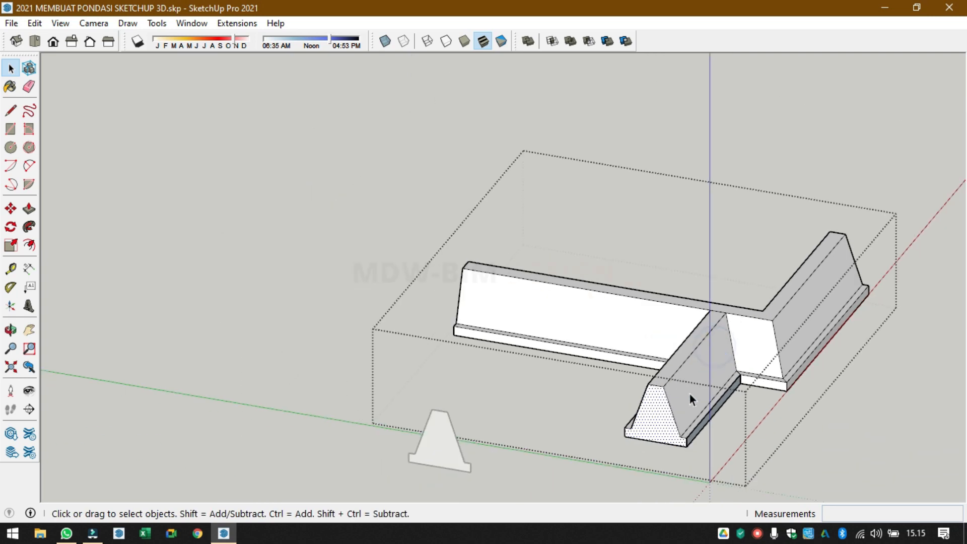
{"action": "middle_click_drag", "start_coordinate": [690, 394], "coordinate": [630, 434]}
{"action": "scroll", "coordinate": [690, 456], "scroll_direction": "up", "scroll_amount": 3}
{"action": "scroll", "coordinate": [690, 459], "scroll_direction": "up", "scroll_amount": 3}
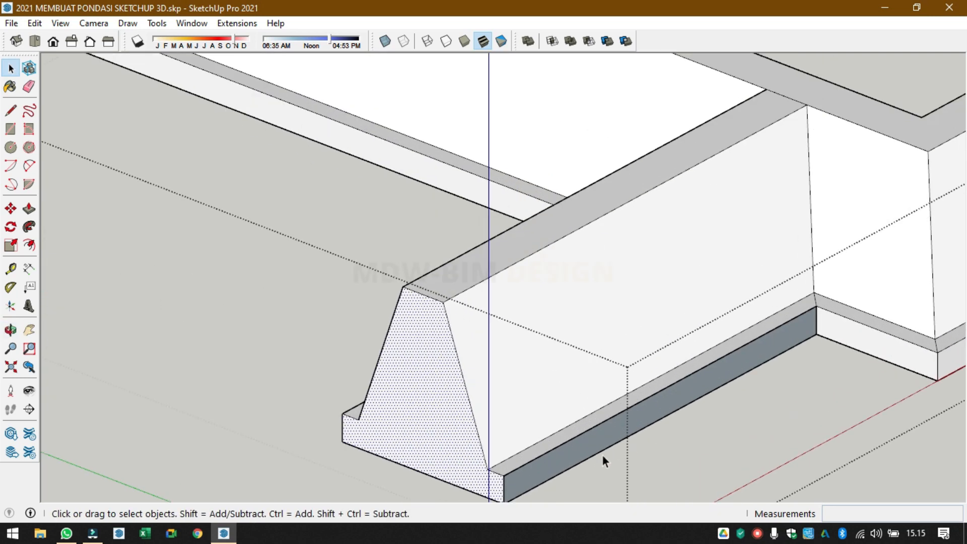
{"action": "key", "text": "l"}
{"action": "left_click", "coordinate": [515, 470]}
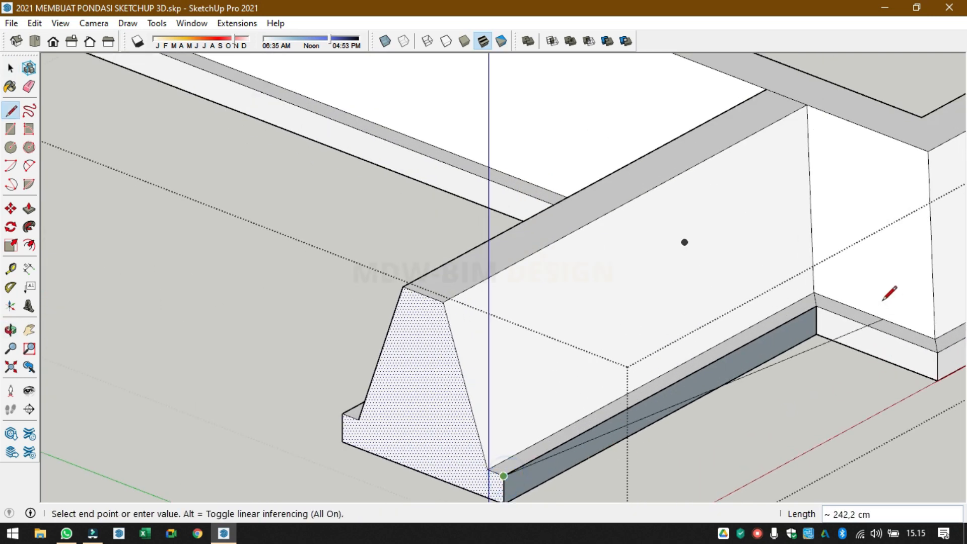
{"action": "left_click", "coordinate": [817, 306]}
{"action": "scroll", "coordinate": [817, 313], "scroll_direction": "down", "scroll_amount": 3}
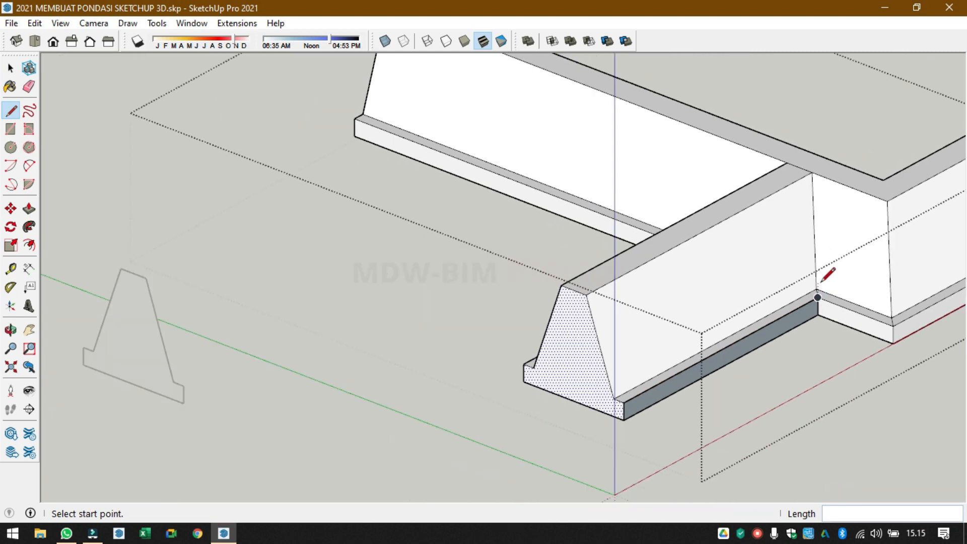
{"action": "key", "text": "space"}
- Draw a 230 × 15 cm rectangle over the short wall's open footing side, and leave the foundation group
{"action": "key", "text": "e"}
{"action": "key", "text": "r"}
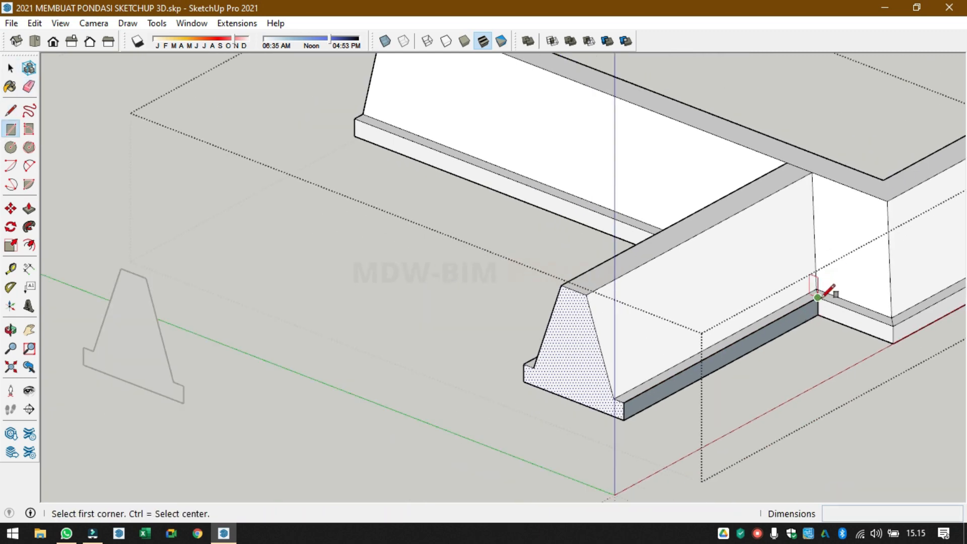
{"action": "left_click", "coordinate": [817, 298]}
{"action": "left_click", "coordinate": [627, 422]}
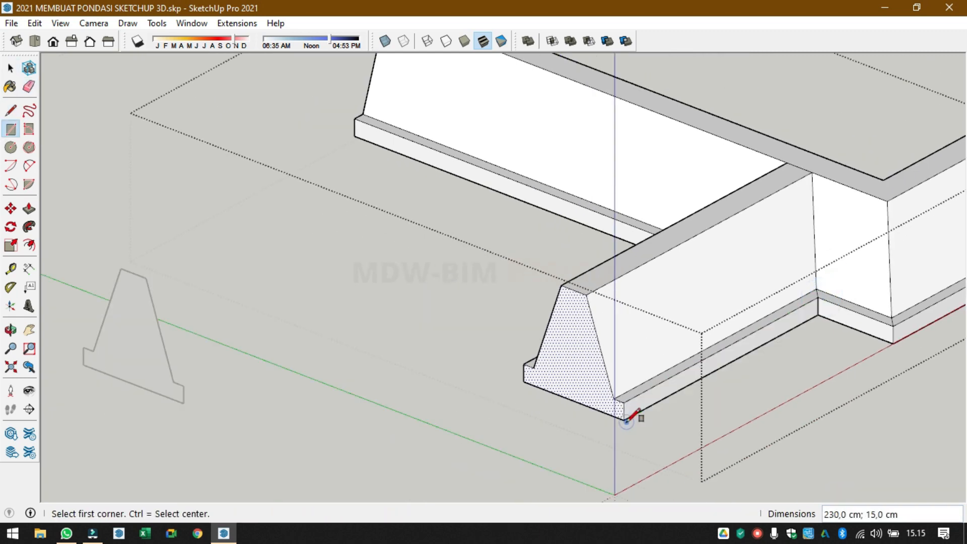
{"action": "key", "text": "space"}
{"action": "left_click", "coordinate": [458, 358]}
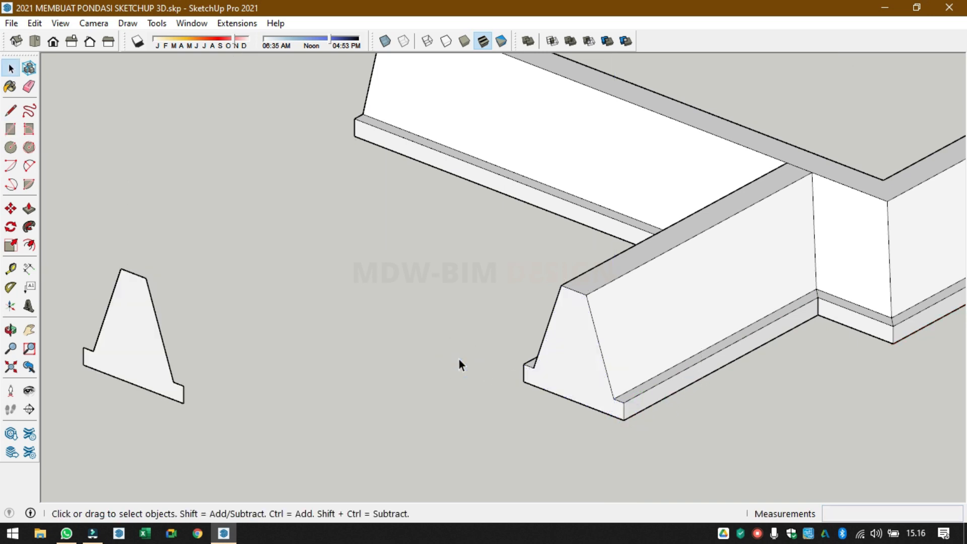
- Open the foundation group to check the short wall's top face at the junction, and leave the group
{"action": "left_click", "coordinate": [791, 163]}
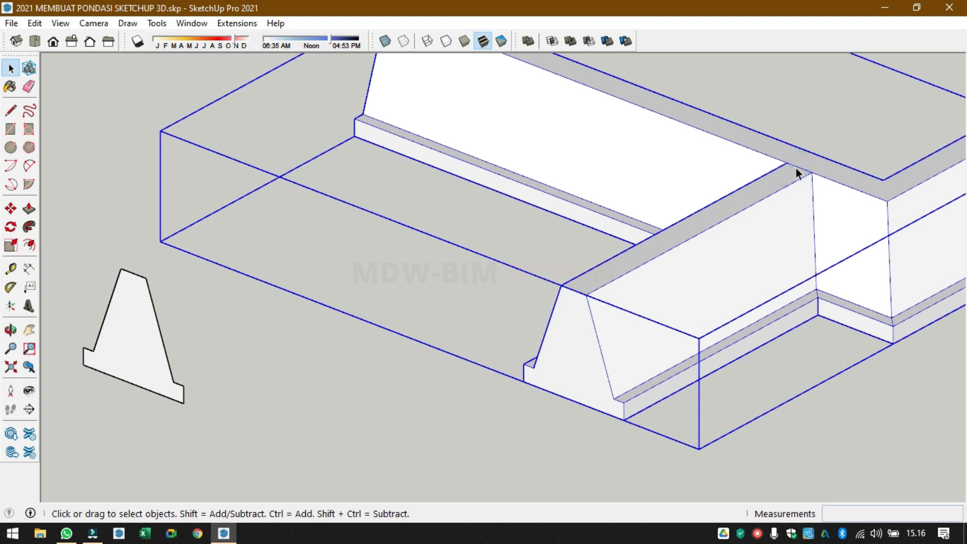
{"action": "triple_click", "coordinate": [796, 169]}
{"action": "double_click", "coordinate": [794, 170]}
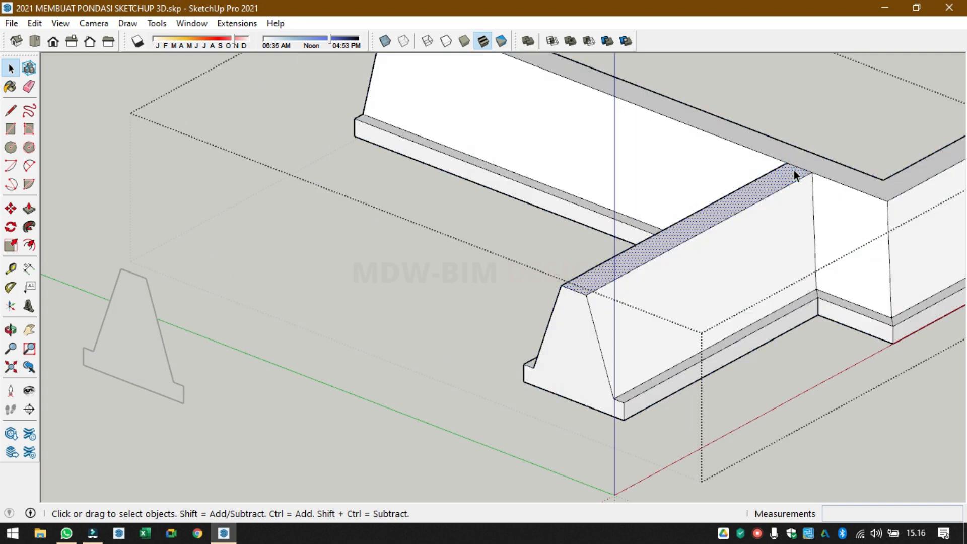
{"action": "left_click", "coordinate": [796, 167]}
{"action": "scroll", "coordinate": [794, 167], "scroll_direction": "down", "scroll_amount": 4}
{"action": "scroll", "coordinate": [692, 171], "scroll_direction": "down", "scroll_amount": 3}
{"action": "left_click", "coordinate": [826, 326]}
{"action": "middle_click_drag", "start_coordinate": [731, 346], "coordinate": [666, 353]}
- Unhide the last hidden object to bring back the foundation plan over the model
{"action": "left_click", "coordinate": [56, 23]}
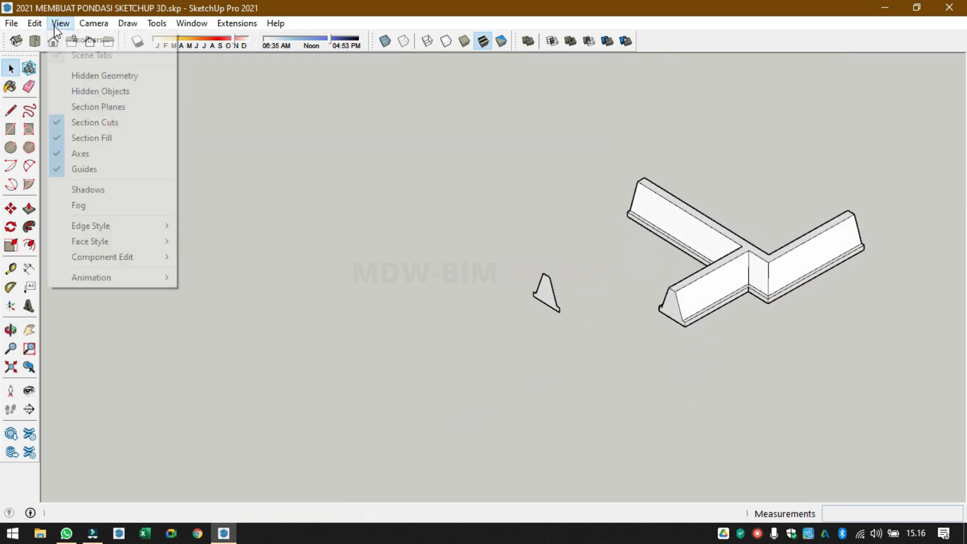
{"action": "mouse_move", "coordinate": [34, 23]}
{"action": "mouse_move", "coordinate": [152, 246]}
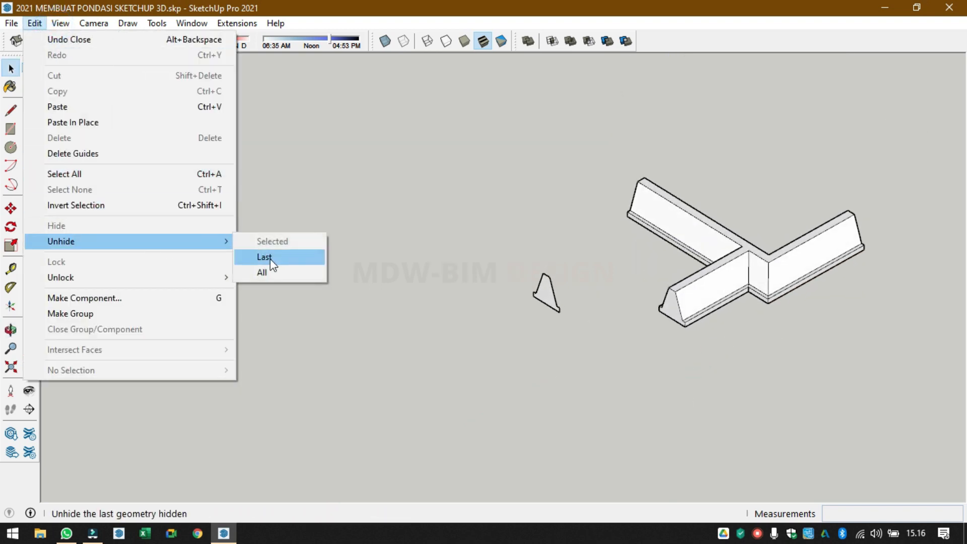
{"action": "left_click", "coordinate": [270, 259]}
{"action": "scroll", "coordinate": [418, 240], "scroll_direction": "down", "scroll_amount": 2}
{"action": "scroll", "coordinate": [718, 206], "scroll_direction": "up", "scroll_amount": 2}
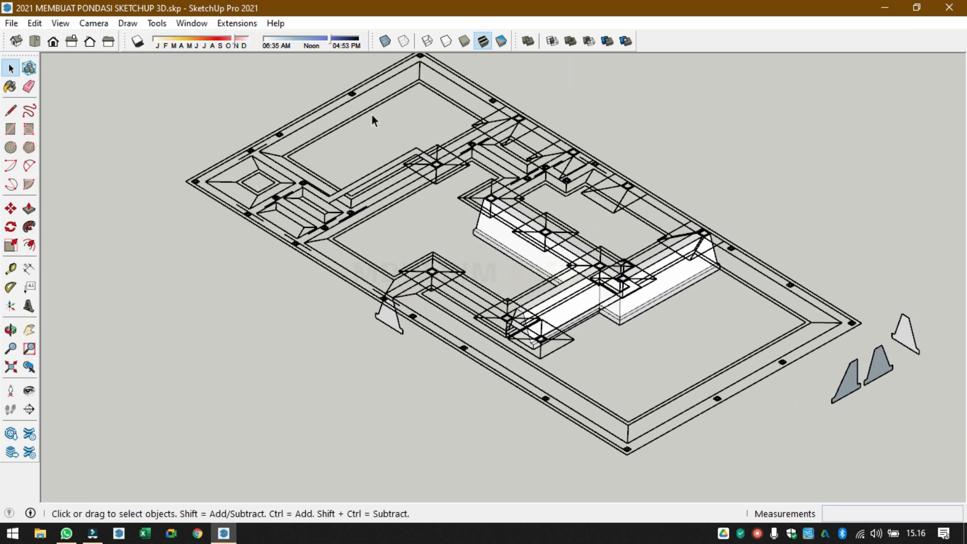
- Open the profile group at the outer wall and draw a straight path line from its upper corner along the plan, past the nearby column
{"action": "left_click", "coordinate": [35, 40]}
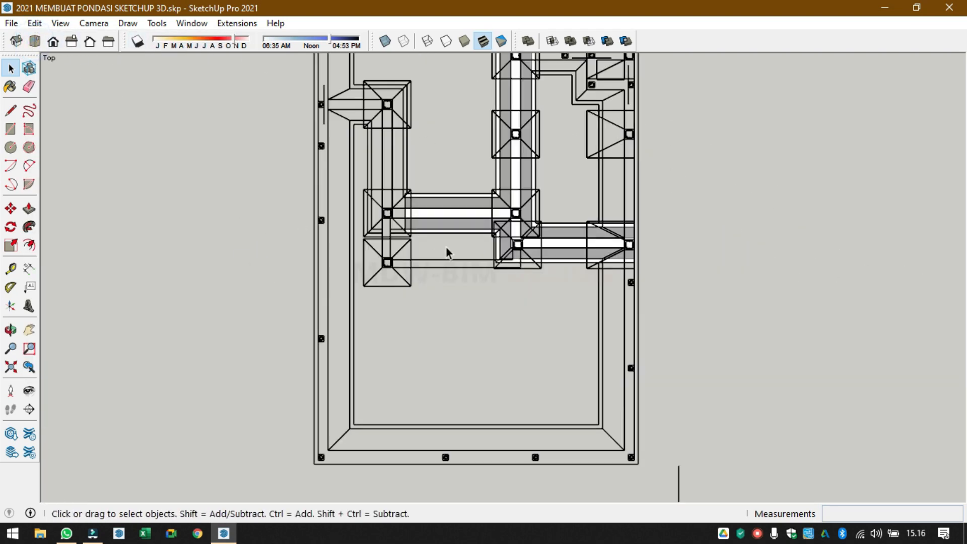
{"action": "scroll", "coordinate": [446, 246], "scroll_direction": "up", "scroll_amount": 1}
{"action": "scroll", "coordinate": [325, 91], "scroll_direction": "up", "scroll_amount": 4}
{"action": "middle_click_drag", "start_coordinate": [343, 193], "coordinate": [580, 74]}
{"action": "middle_click_drag", "start_coordinate": [309, 309], "coordinate": [313, 238]}
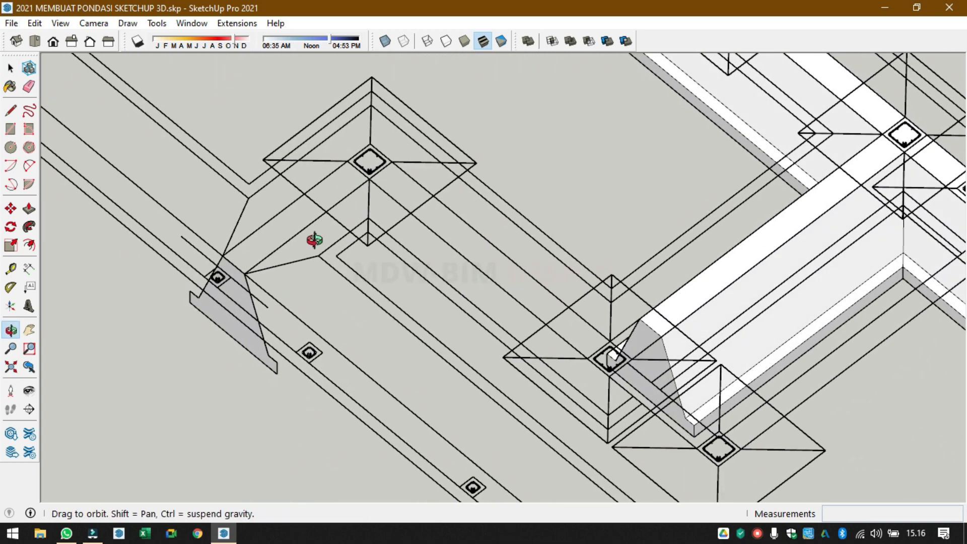
{"action": "scroll", "coordinate": [315, 229], "scroll_direction": "up", "scroll_amount": 1}
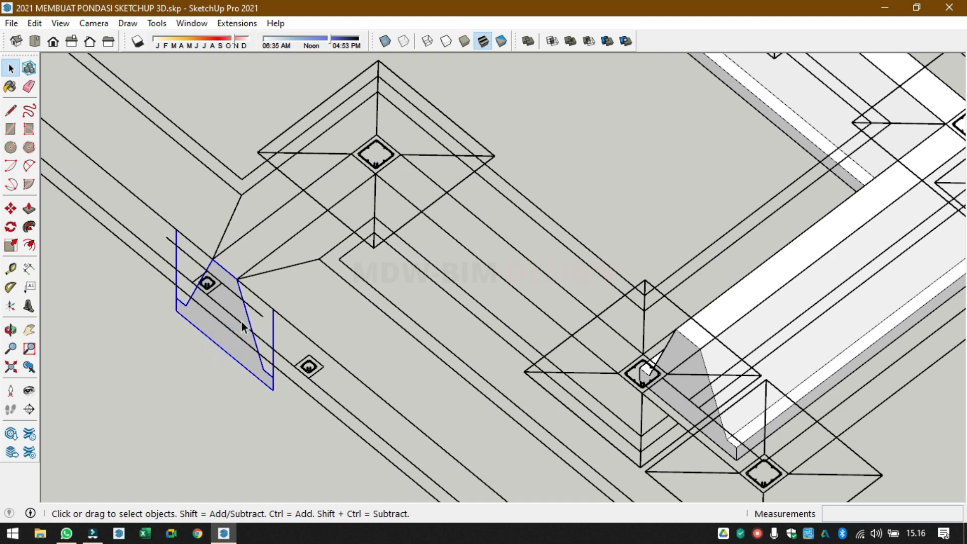
{"action": "double_click", "coordinate": [219, 336]}
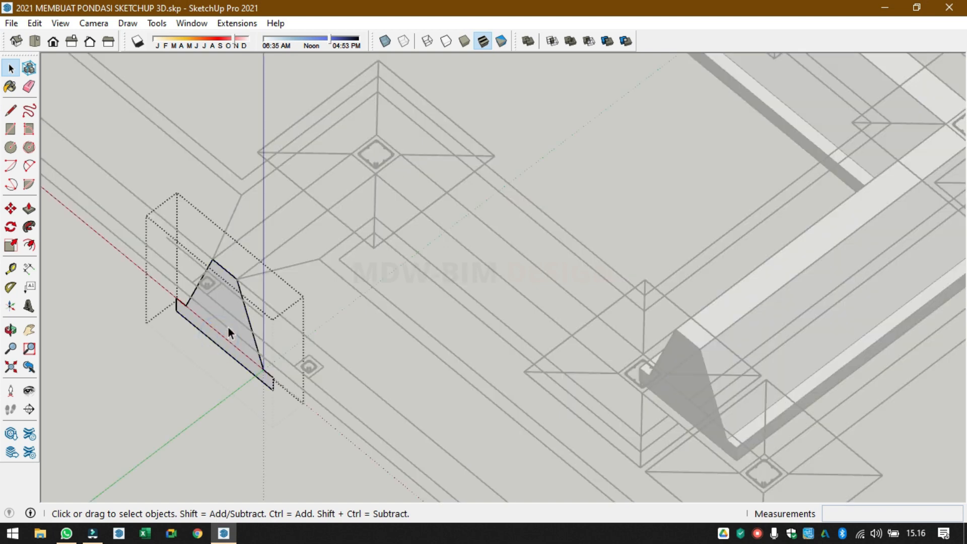
{"action": "key", "text": "l"}
{"action": "left_click", "coordinate": [237, 278]}
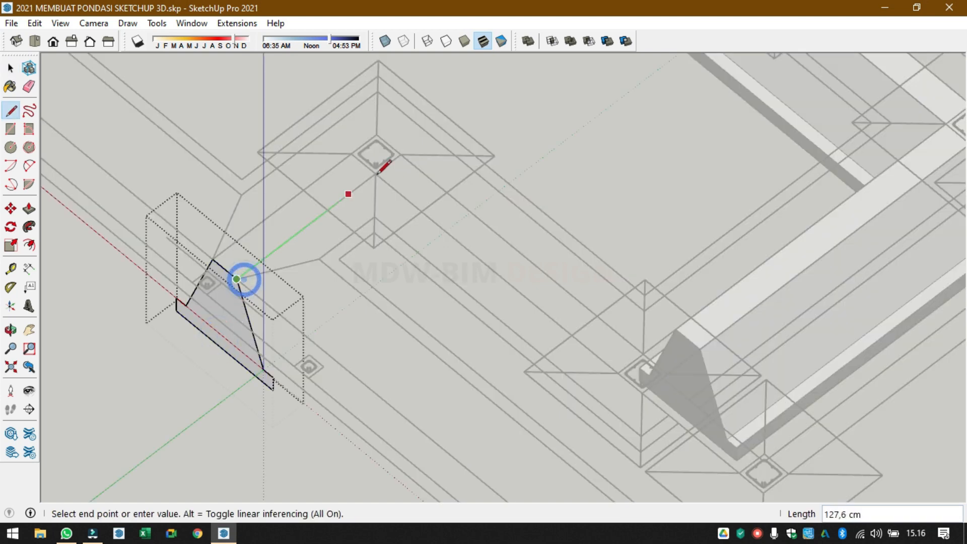
{"action": "left_click", "coordinate": [428, 133]}
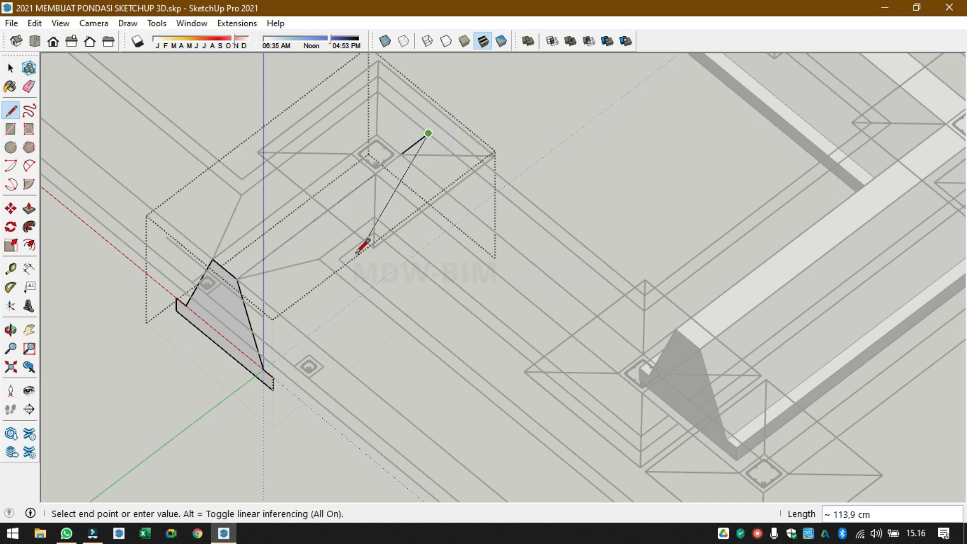
{"action": "key", "text": "space"}
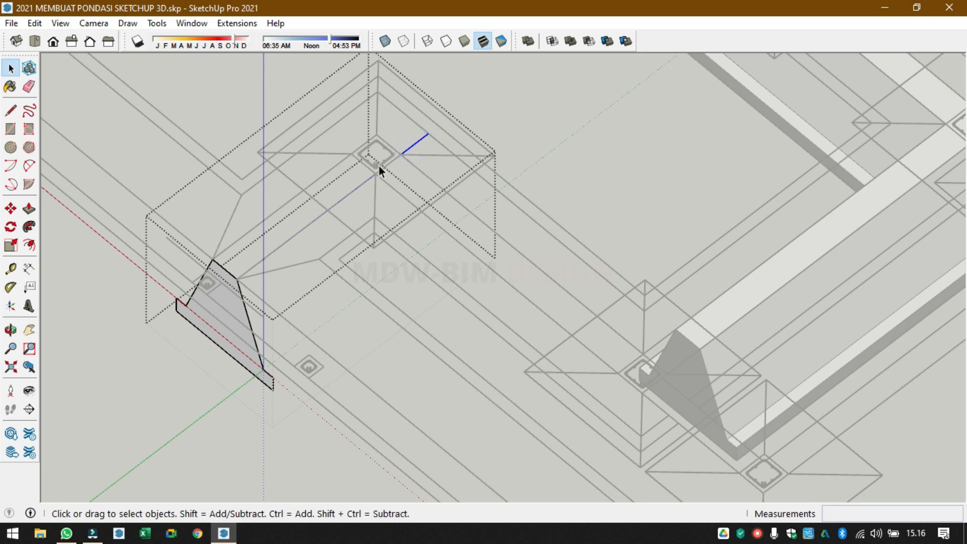
- Extrude the foundation profile along the drawn path line with Follow Me, and leave the group
{"action": "left_click", "coordinate": [29, 227]}
{"action": "left_click", "coordinate": [218, 304]}
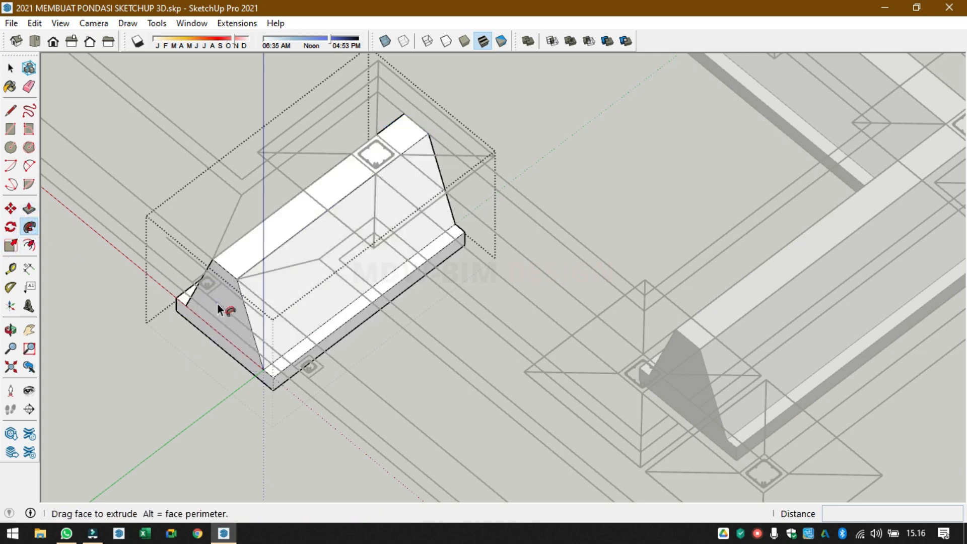
{"action": "key", "text": "space"}
{"action": "scroll", "coordinate": [333, 281], "scroll_direction": "down", "scroll_amount": 3}
{"action": "left_click", "coordinate": [467, 207]}
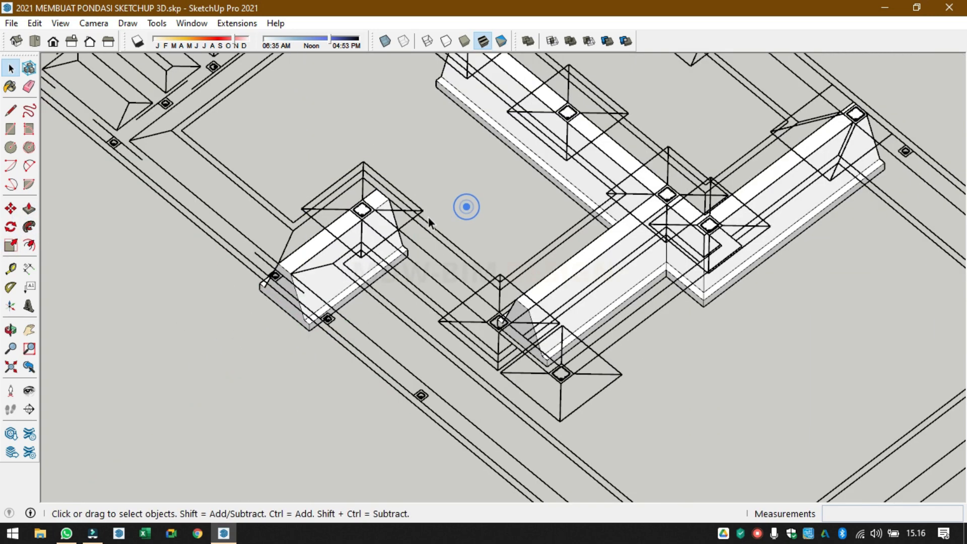
- Copy the new short foundation wall 500 cm along the outer wall to the matching plan corner between the small rooms
{"action": "scroll", "coordinate": [364, 304], "scroll_direction": "down", "scroll_amount": 2}
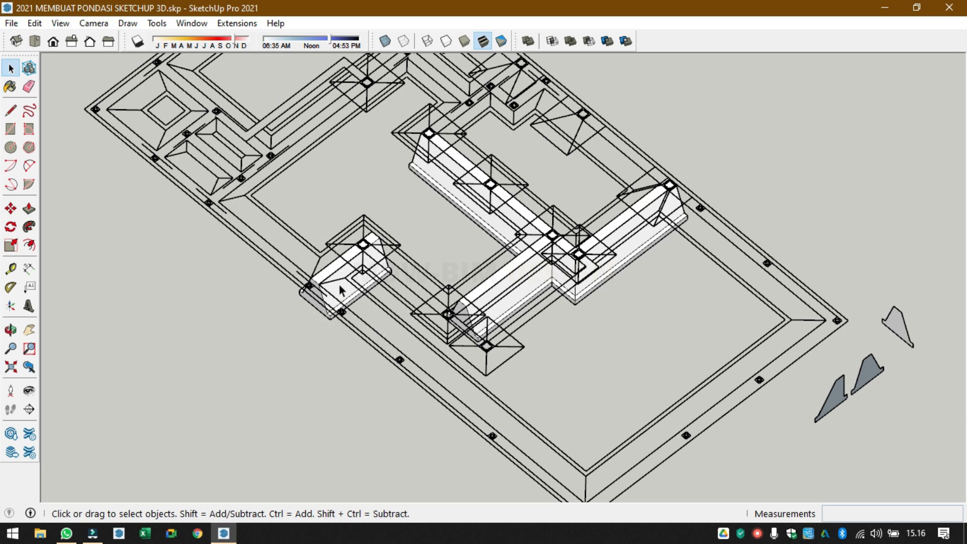
{"action": "scroll", "coordinate": [339, 286], "scroll_direction": "up", "scroll_amount": 2}
{"action": "key", "text": "m"}
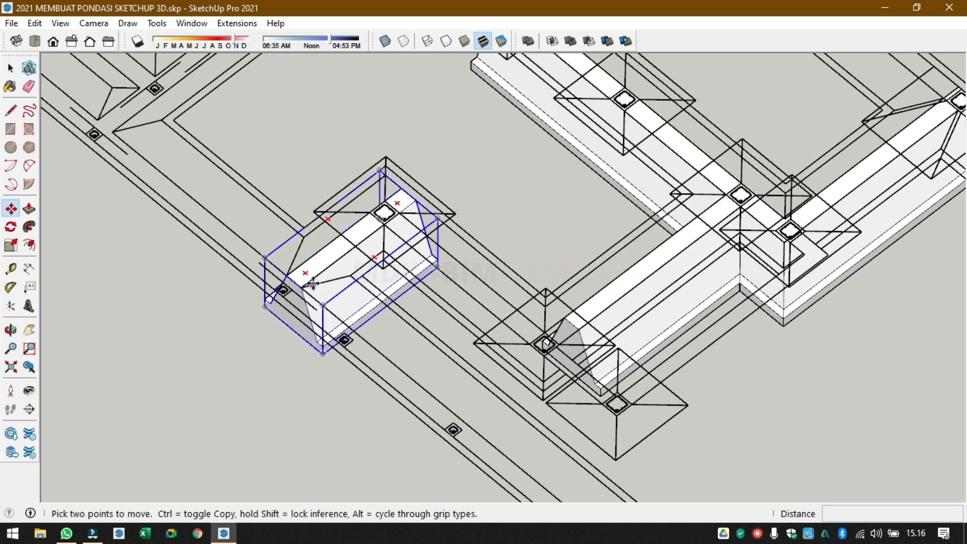
{"action": "left_click", "coordinate": [301, 289]}
{"action": "key", "text": "ctrl"}
{"action": "scroll", "coordinate": [149, 146], "scroll_direction": "down", "scroll_amount": 1}
{"action": "middle_click_drag", "start_coordinate": [133, 132], "coordinate": [462, 458], "text": "shift"}
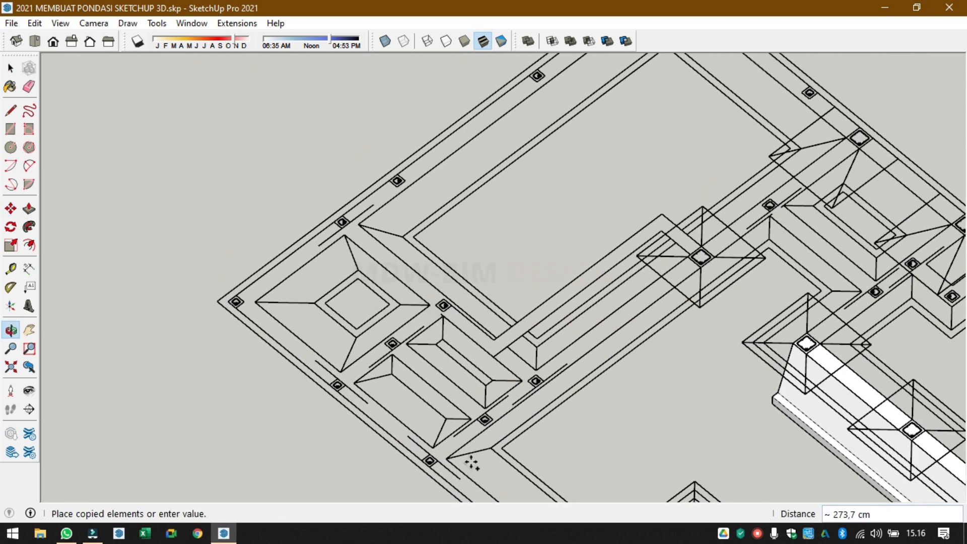
{"action": "scroll", "coordinate": [374, 393], "scroll_direction": "up", "scroll_amount": 2}
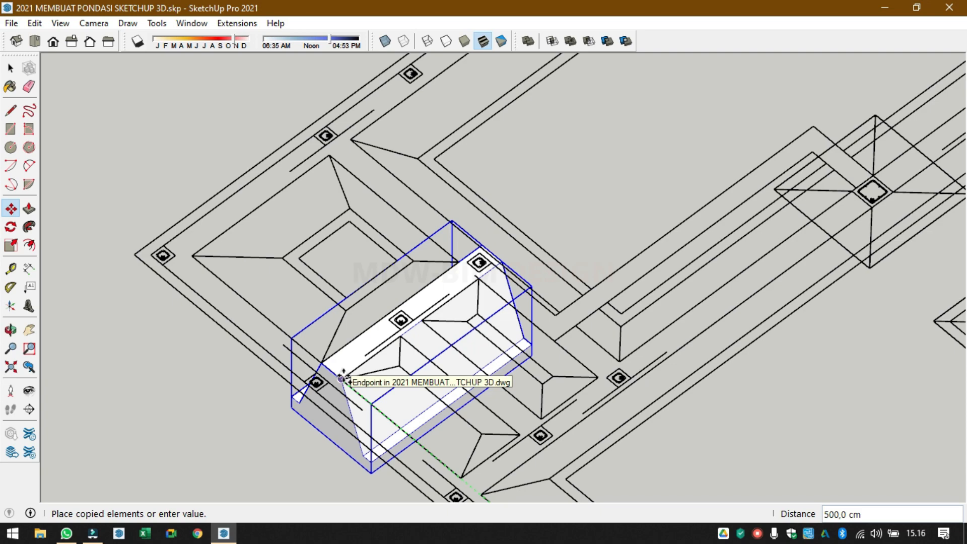
{"action": "left_click", "coordinate": [343, 378]}
- Inside the copied wall's group, push its inner end face back slightly to the plan line beside the column, and leave the group
{"action": "middle_click_drag", "start_coordinate": [342, 378], "coordinate": [509, 270]}
{"action": "scroll", "coordinate": [520, 250], "scroll_direction": "up", "scroll_amount": 5}
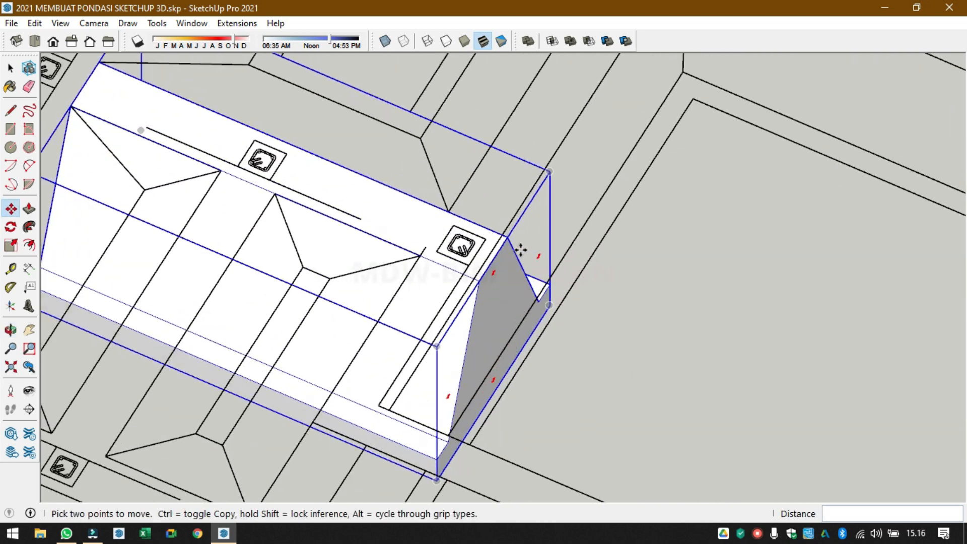
{"action": "scroll", "coordinate": [521, 250], "scroll_direction": "up", "scroll_amount": 3}
{"action": "key", "text": "space"}
{"action": "left_click", "coordinate": [499, 292]}
{"action": "double_click", "coordinate": [500, 292]}
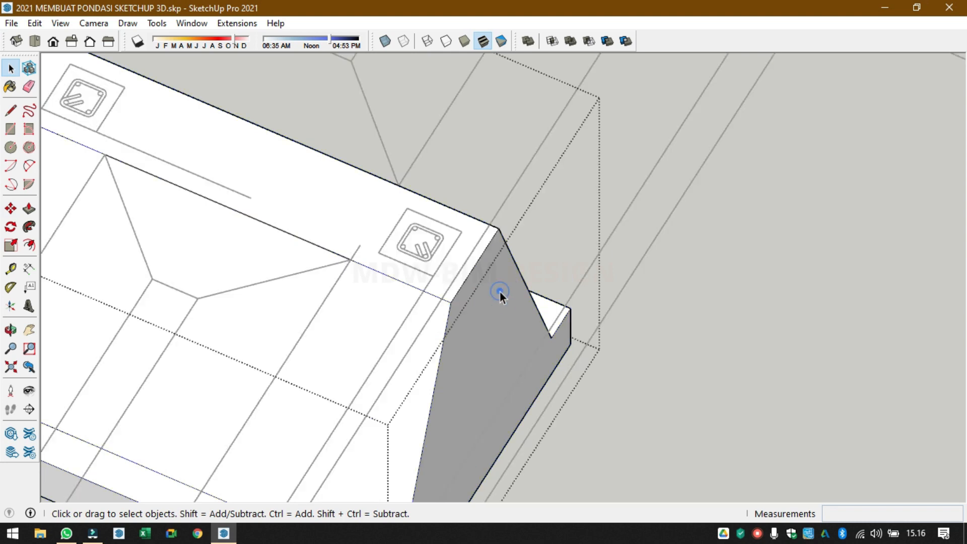
{"action": "left_click", "coordinate": [500, 292]}
{"action": "key", "text": "p"}
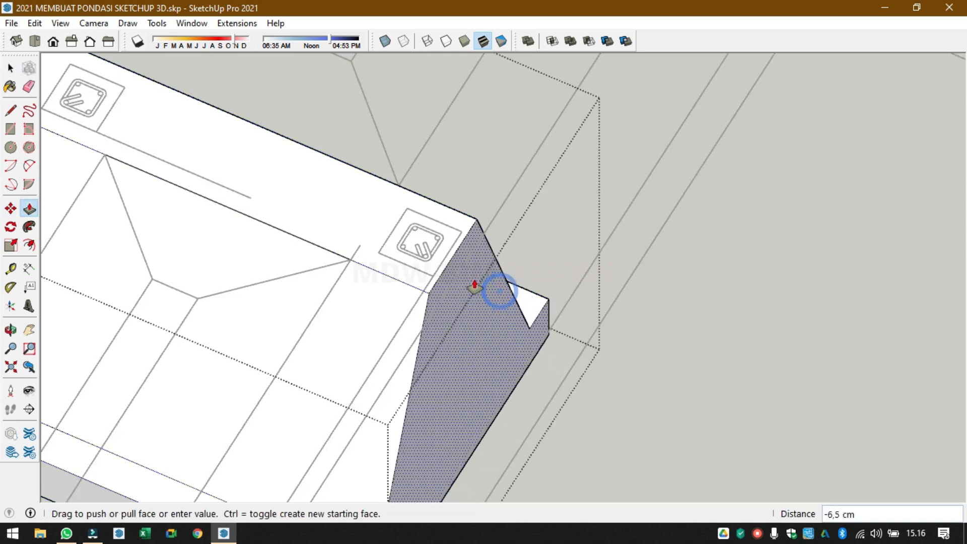
{"action": "left_click_drag", "start_coordinate": [499, 287], "coordinate": [416, 356]}
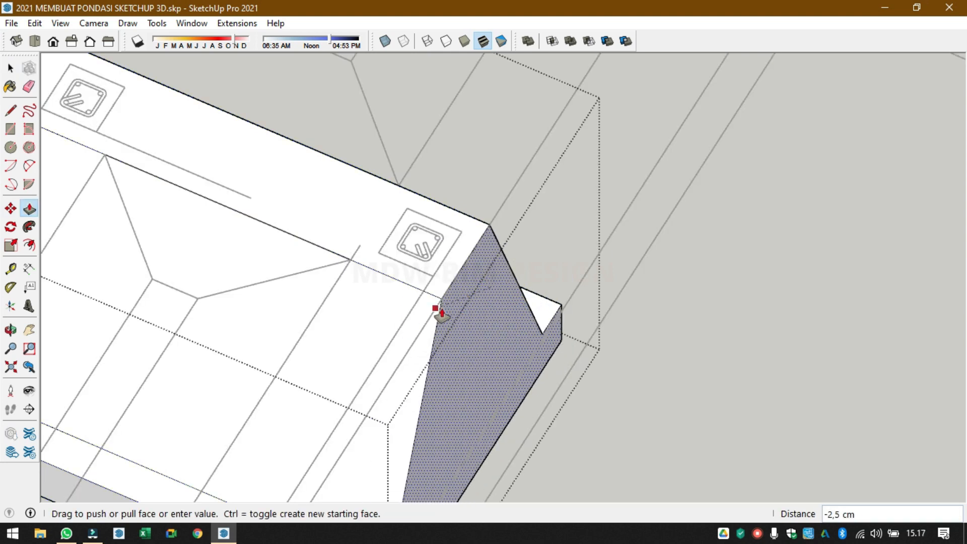
{"action": "left_click_drag", "start_coordinate": [439, 311], "coordinate": [443, 305]}
{"action": "scroll", "coordinate": [519, 244], "scroll_direction": "down", "scroll_amount": 5}
{"action": "key", "text": "space"}
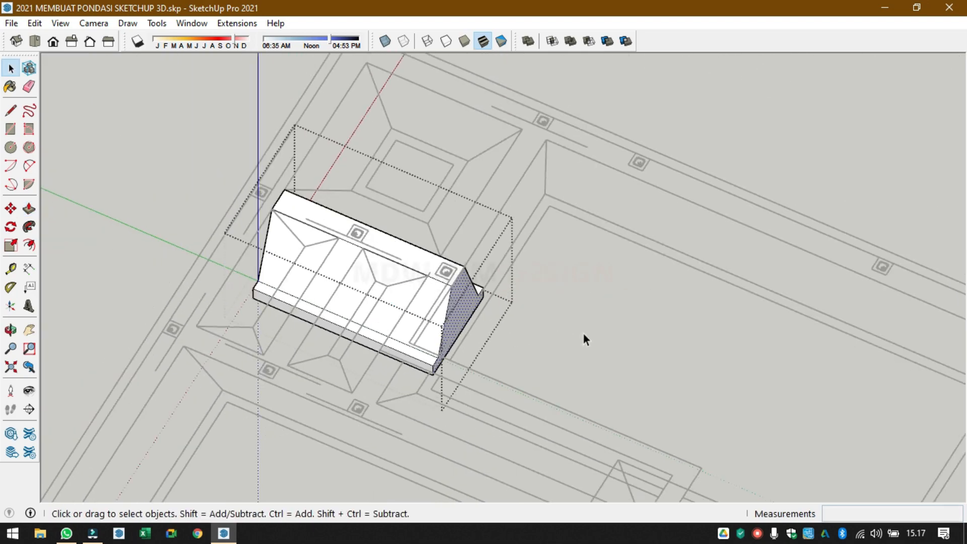
{"action": "left_click", "coordinate": [583, 333]}
- Copy the original short foundation wall 325 cm along the outer wall to the next cross-wall junction on the plan
{"action": "scroll", "coordinate": [555, 260], "scroll_direction": "down", "scroll_amount": 4}
{"action": "middle_click_drag", "start_coordinate": [415, 432], "coordinate": [483, 375]}
{"action": "scroll", "coordinate": [439, 453], "scroll_direction": "up", "scroll_amount": 3}
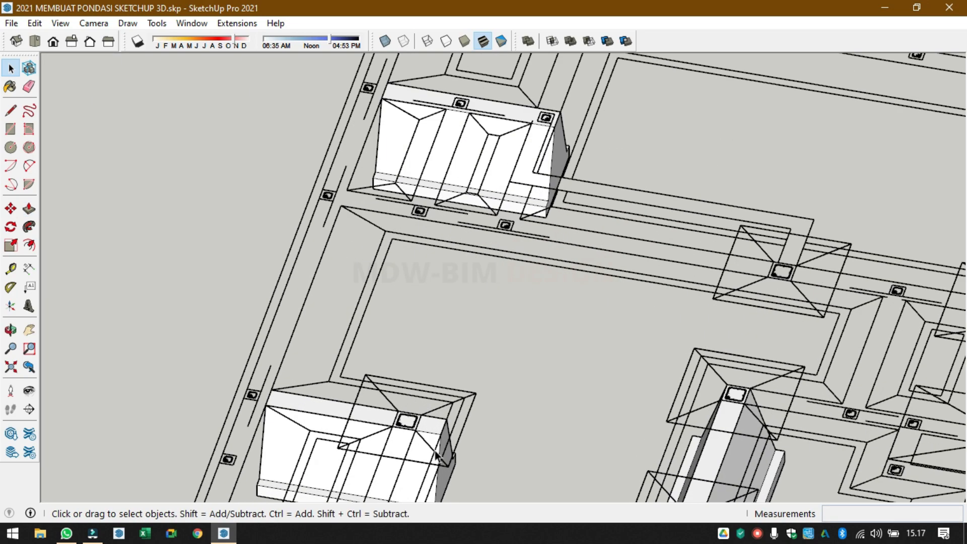
{"action": "scroll", "coordinate": [438, 444], "scroll_direction": "up", "scroll_amount": 3}
{"action": "scroll", "coordinate": [452, 413], "scroll_direction": "down", "scroll_amount": 3}
{"action": "middle_click_drag", "start_coordinate": [452, 413], "coordinate": [770, 458]}
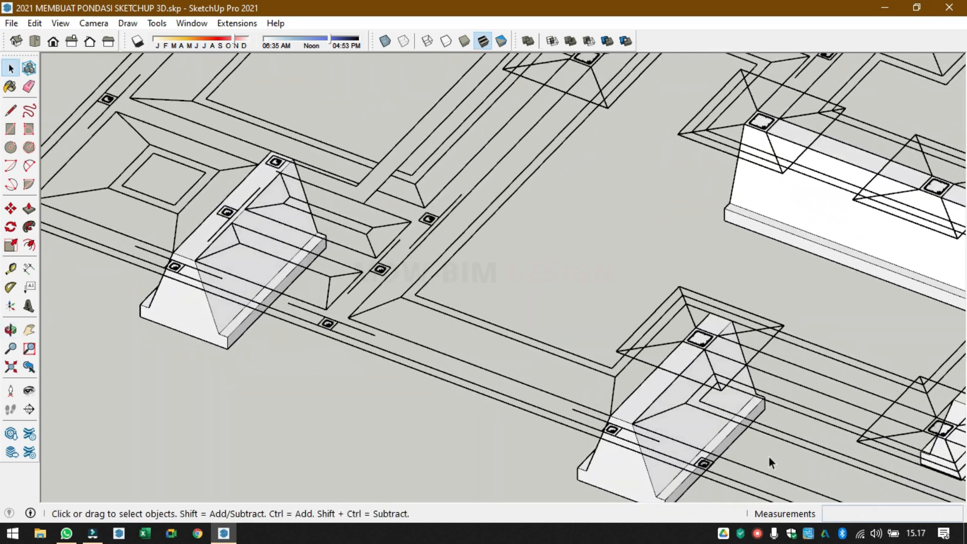
{"action": "left_click", "coordinate": [631, 475]}
{"action": "key", "text": "m"}
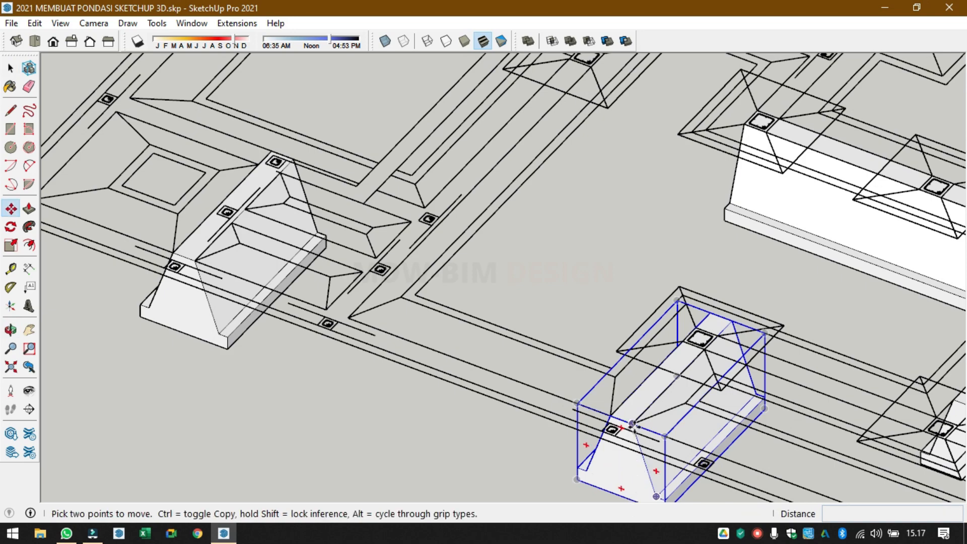
{"action": "key", "text": "ctrl"}
{"action": "left_click", "coordinate": [633, 423]}
{"action": "left_click", "coordinate": [355, 316]}
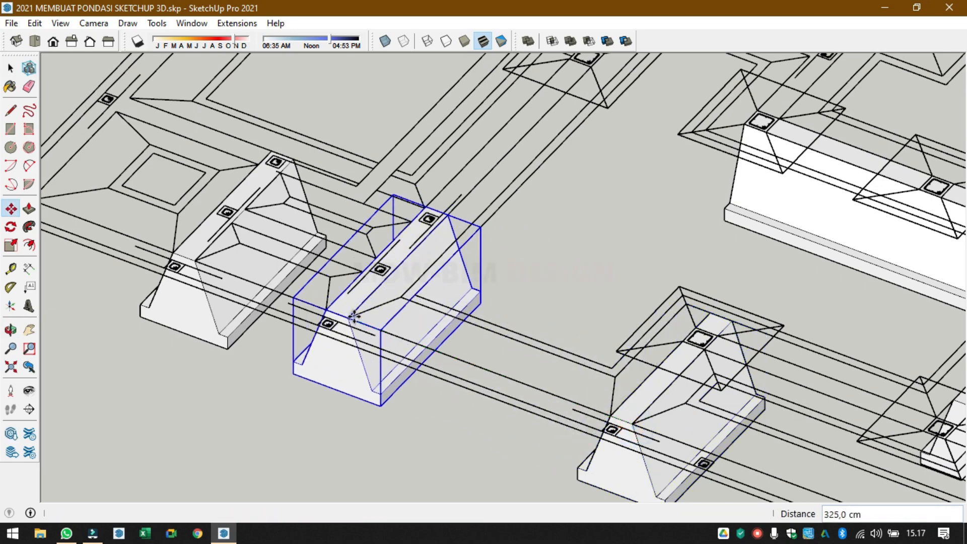
- Inside the second copy's group, push/pull its inner end face about 560 cm to the opposite outer wall line, and leave the group
{"action": "middle_click_drag", "start_coordinate": [354, 316], "coordinate": [622, 350]}
{"action": "key", "text": "space"}
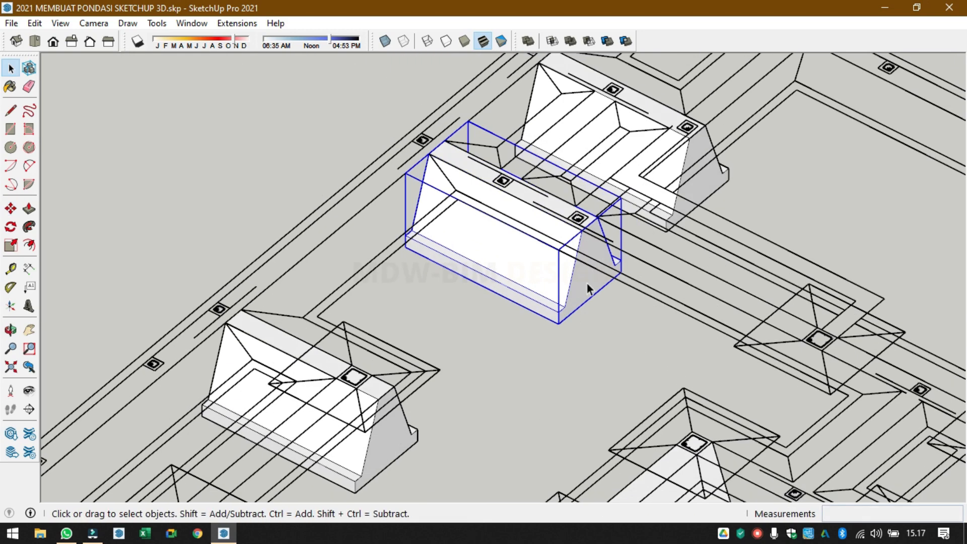
{"action": "double_click", "coordinate": [587, 285]}
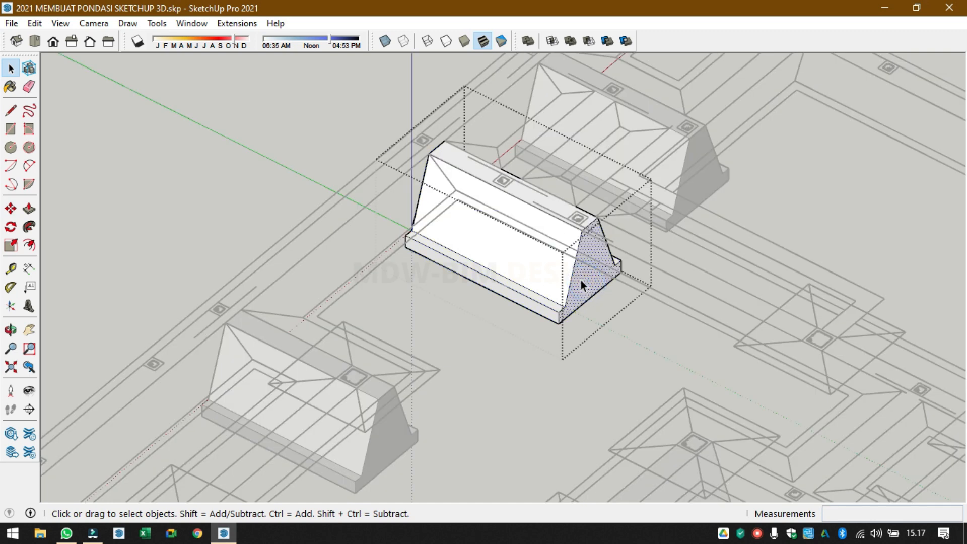
{"action": "key", "text": "p"}
{"action": "left_click", "coordinate": [581, 280]}
{"action": "scroll", "coordinate": [636, 297], "scroll_direction": "down", "scroll_amount": 2}
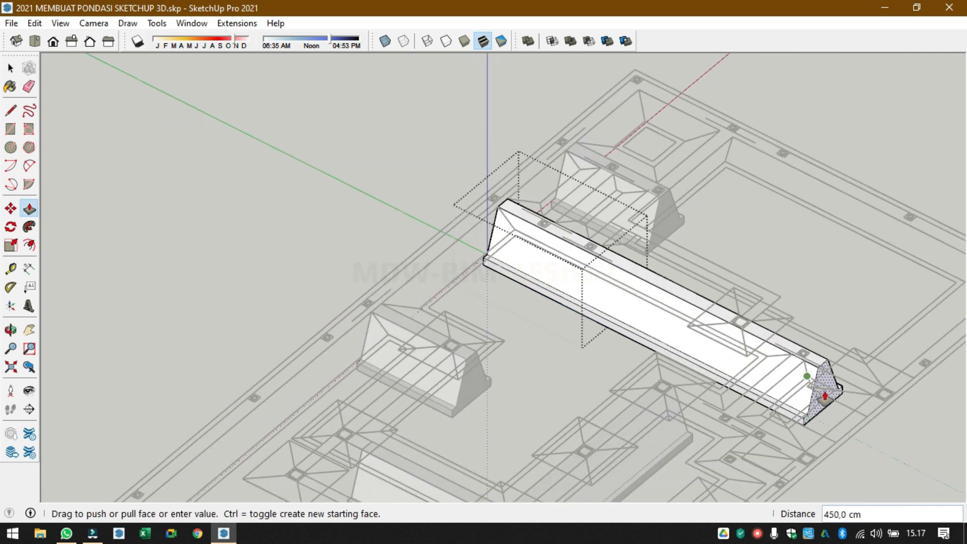
{"action": "left_click", "coordinate": [787, 377]}
{"action": "middle_click_drag", "start_coordinate": [787, 376], "coordinate": [519, 273]}
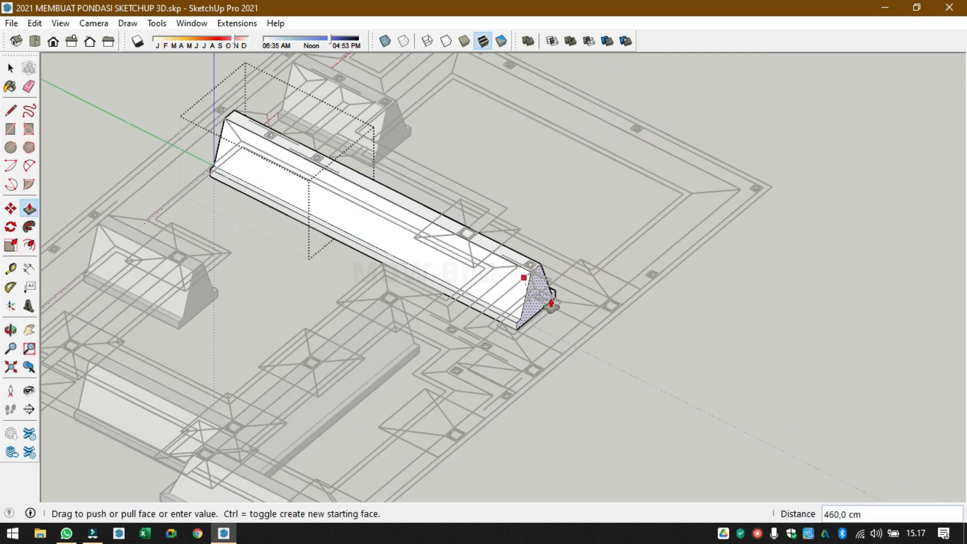
{"action": "scroll", "coordinate": [612, 302], "scroll_direction": "up", "scroll_amount": 5}
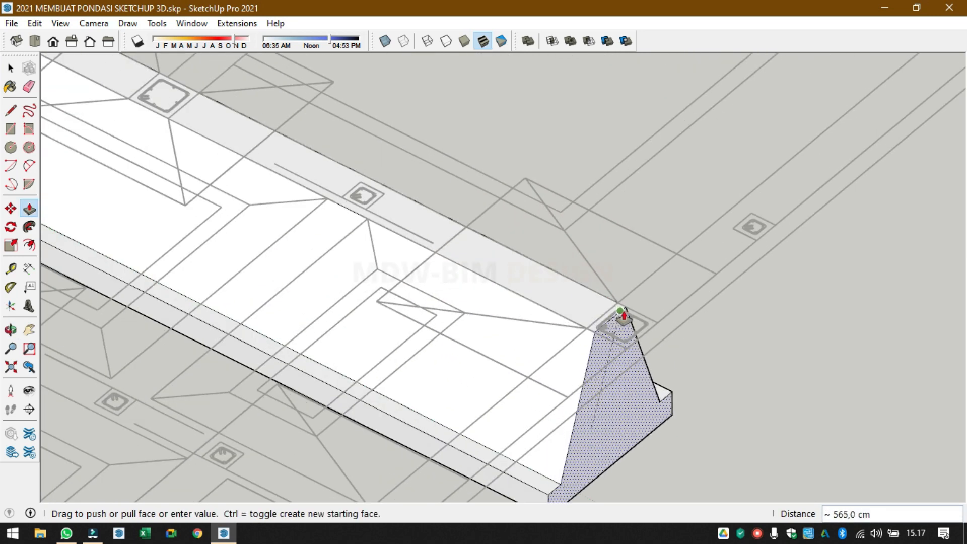
{"action": "left_click", "coordinate": [621, 308]}
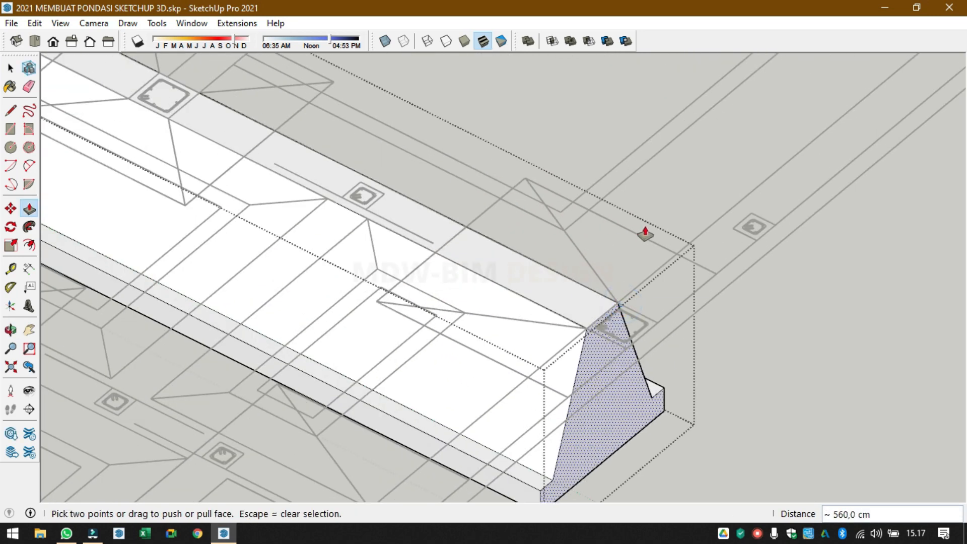
{"action": "scroll", "coordinate": [645, 233], "scroll_direction": "down", "scroll_amount": 5}
{"action": "middle_click_drag", "start_coordinate": [509, 267], "coordinate": [607, 335]}
{"action": "key", "text": "space"}
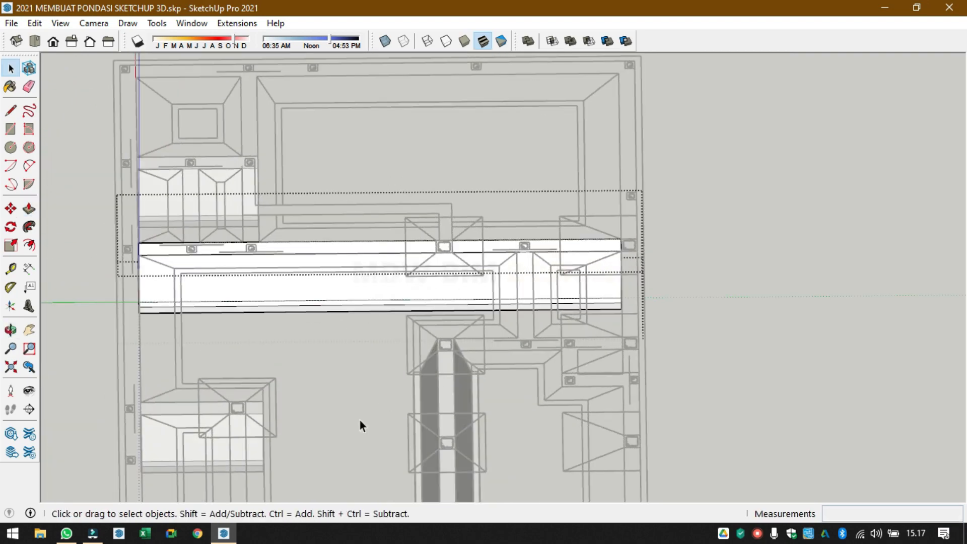
{"action": "left_click", "coordinate": [359, 419]}
- Copy the short foundation wall about 574 cm to the cross-wall line by the opposite outer wall, aligning its end with the column edge
{"action": "middle_click_drag", "start_coordinate": [356, 415], "coordinate": [424, 364]}
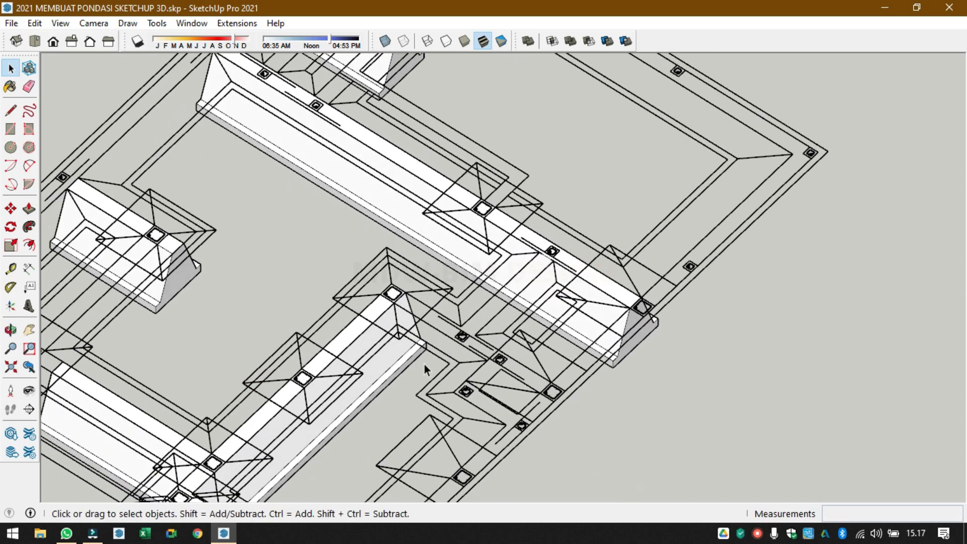
{"action": "scroll", "coordinate": [445, 339], "scroll_direction": "up", "scroll_amount": 3}
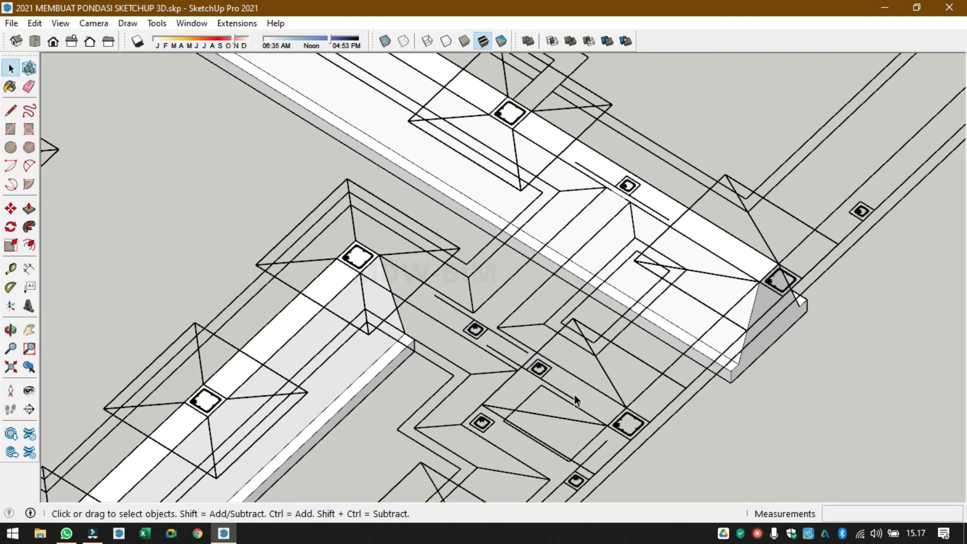
{"action": "scroll", "coordinate": [573, 393], "scroll_direction": "down", "scroll_amount": 3}
{"action": "scroll", "coordinate": [569, 407], "scroll_direction": "up", "scroll_amount": 3}
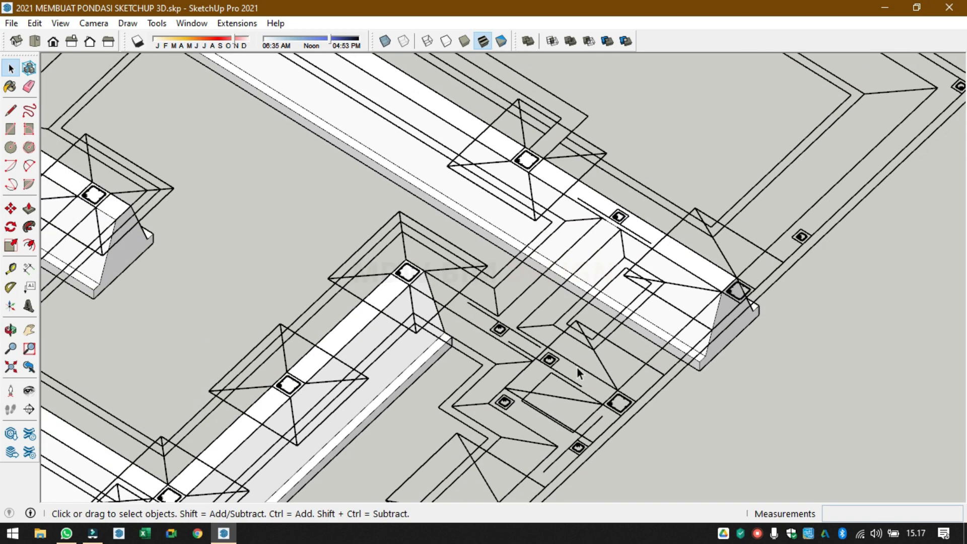
{"action": "scroll", "coordinate": [575, 398], "scroll_direction": "down", "scroll_amount": 3}
{"action": "scroll", "coordinate": [554, 419], "scroll_direction": "up", "scroll_amount": 3}
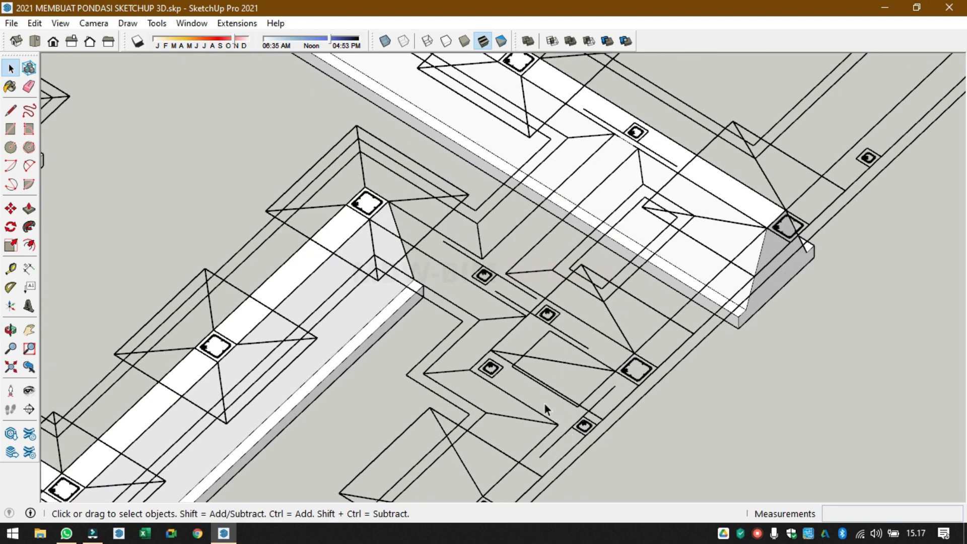
{"action": "middle_click_drag", "start_coordinate": [575, 374], "coordinate": [604, 297]}
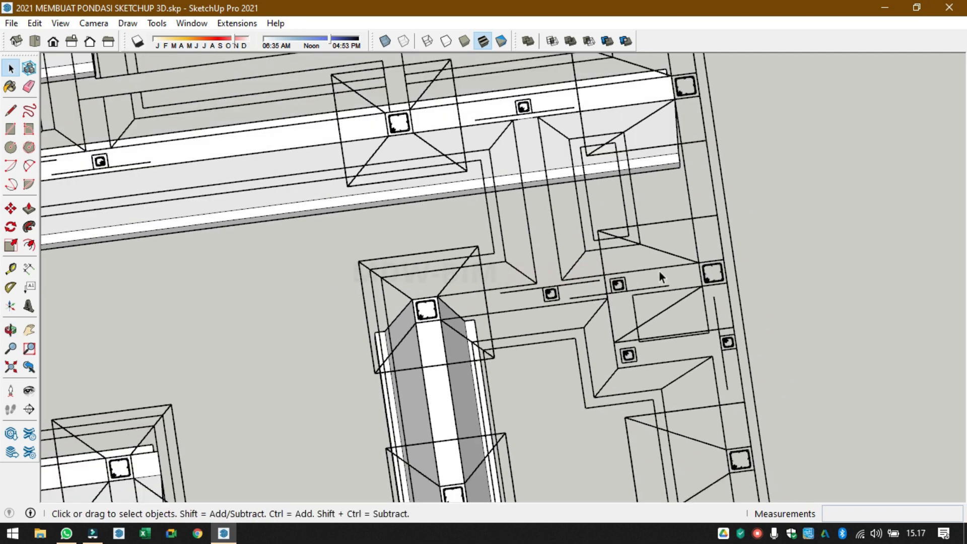
{"action": "scroll", "coordinate": [610, 283], "scroll_direction": "down", "scroll_amount": 2}
{"action": "middle_click_drag", "start_coordinate": [244, 456], "coordinate": [244, 232]}
{"action": "key", "text": "m"}
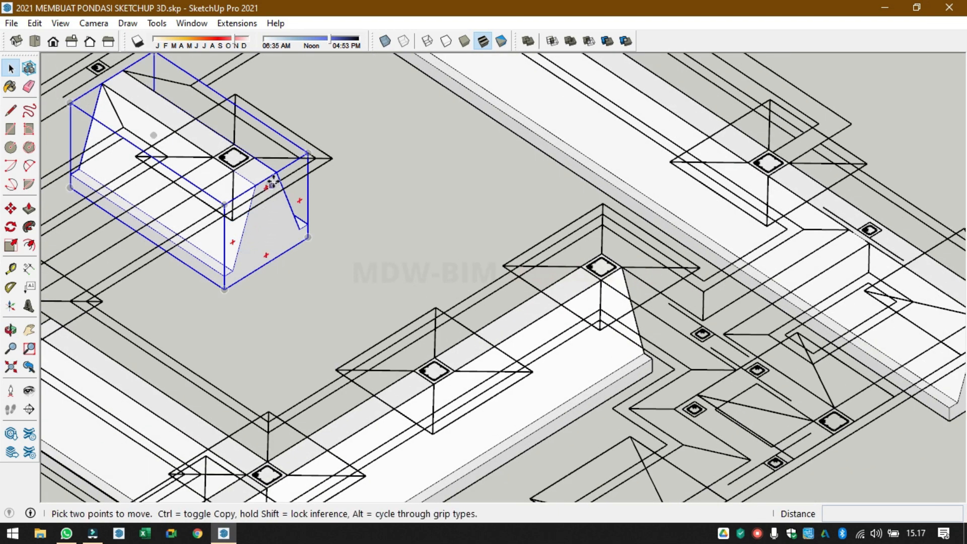
{"action": "left_click", "coordinate": [277, 172]}
{"action": "key", "text": "ctrl"}
{"action": "scroll", "coordinate": [233, 138], "scroll_direction": "down", "scroll_amount": 3}
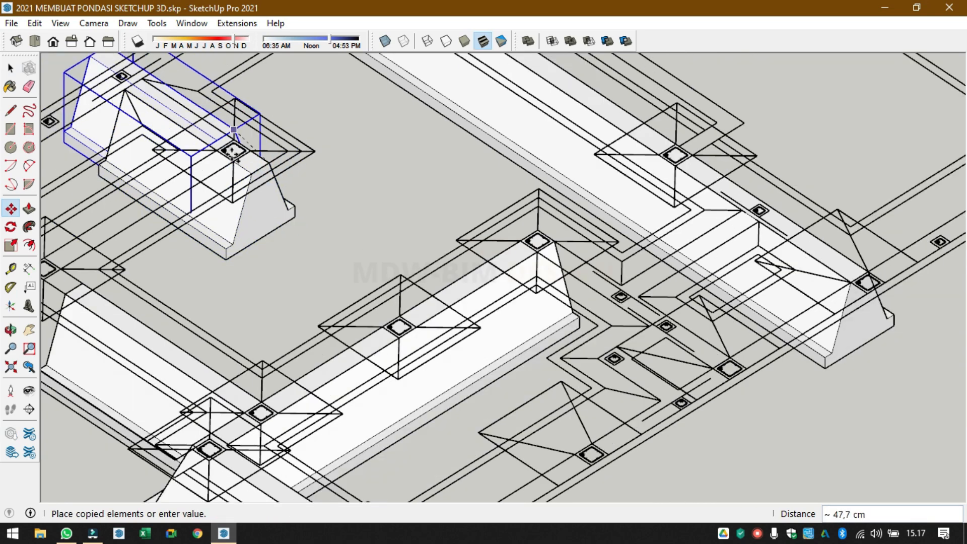
{"action": "scroll", "coordinate": [567, 247], "scroll_direction": "up", "scroll_amount": 4}
{"action": "scroll", "coordinate": [576, 331], "scroll_direction": "up", "scroll_amount": 4}
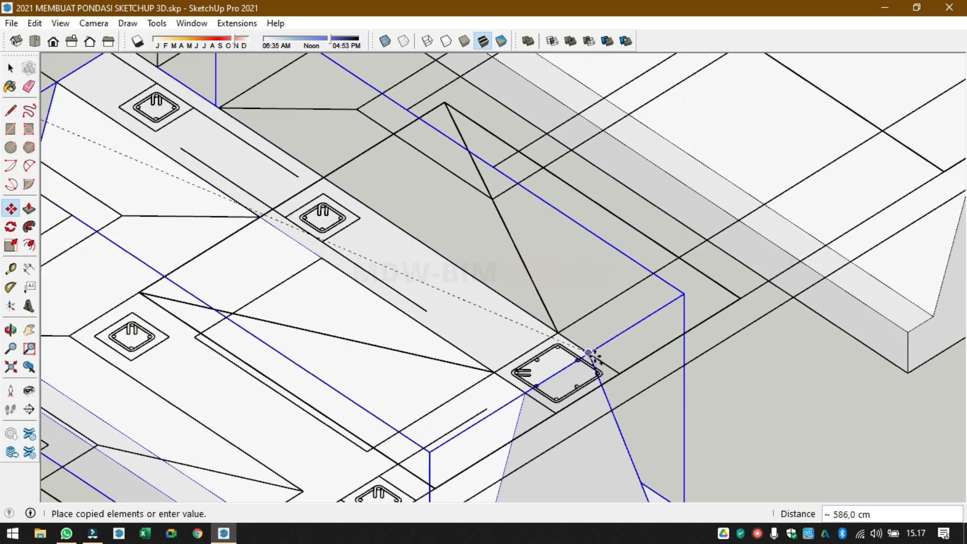
{"action": "left_click", "coordinate": [558, 333]}
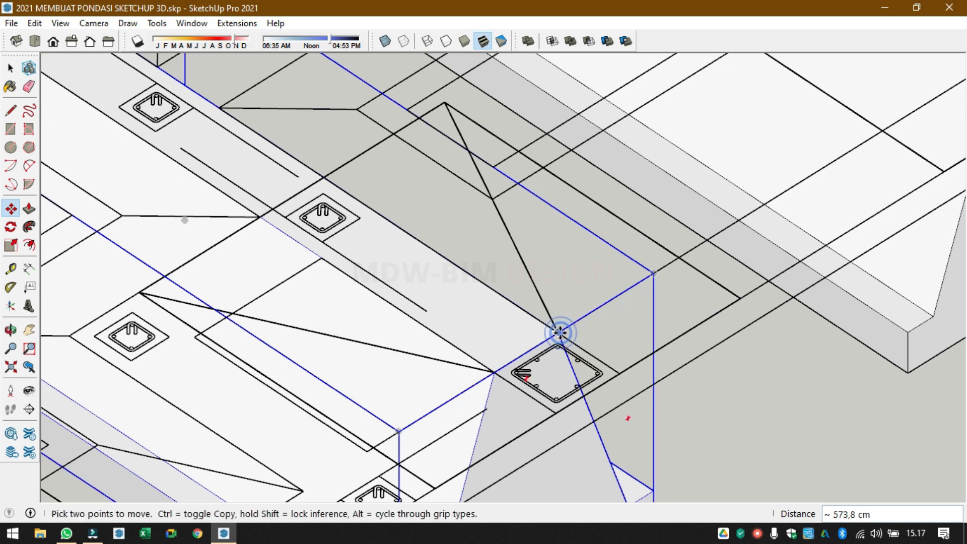
- Copy the newly placed wall about 75 cm along the outer wall to the adjacent short cross-wall line
{"action": "left_click", "coordinate": [524, 372]}
{"action": "scroll", "coordinate": [380, 356], "scroll_direction": "down", "scroll_amount": 3}
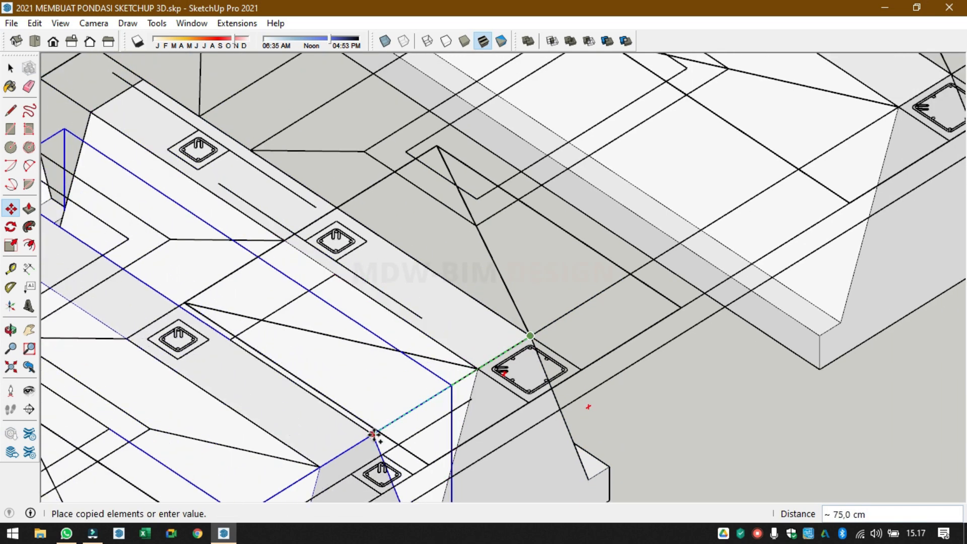
{"action": "left_click", "coordinate": [374, 433]}
{"action": "left_click", "coordinate": [373, 433]}
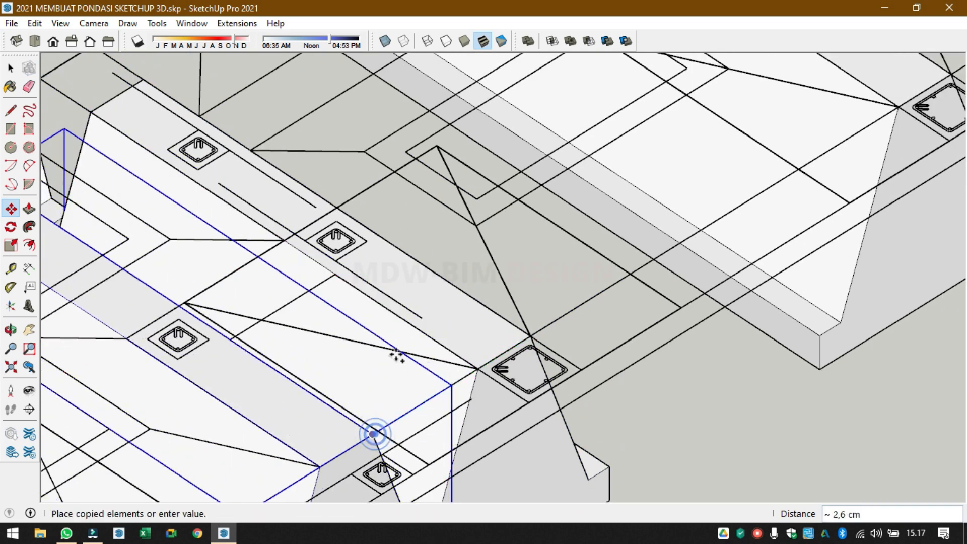
{"action": "scroll", "coordinate": [395, 352], "scroll_direction": "down", "scroll_amount": 5}
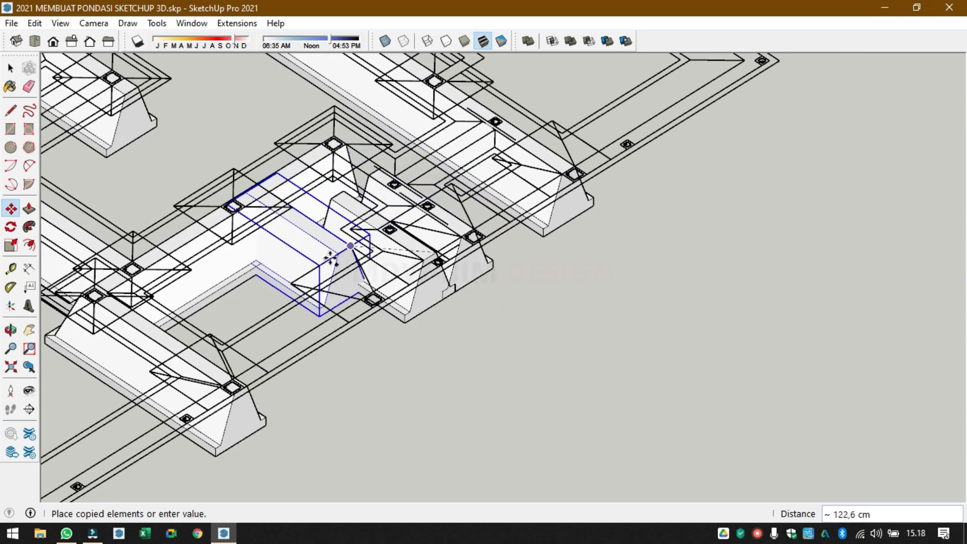
{"action": "middle_click_drag", "start_coordinate": [331, 259], "coordinate": [339, 446]}
{"action": "left_click_drag", "start_coordinate": [395, 411], "coordinate": [267, 396]}
{"action": "middle_click_drag", "start_coordinate": [268, 396], "coordinate": [268, 391]}
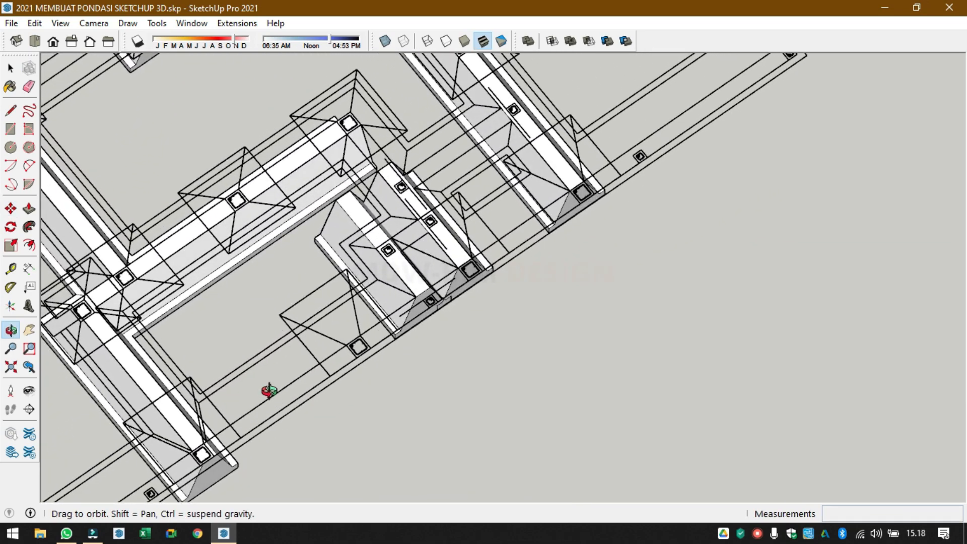
- Inside the adjacent copy's group, push its inner end face back about 67.5 cm to shorten the wall, and leave the group
{"action": "left_click", "coordinate": [335, 209]}
{"action": "scroll", "coordinate": [330, 189], "scroll_direction": "up", "scroll_amount": 3}
{"action": "middle_click_drag", "start_coordinate": [332, 250], "coordinate": [510, 315]}
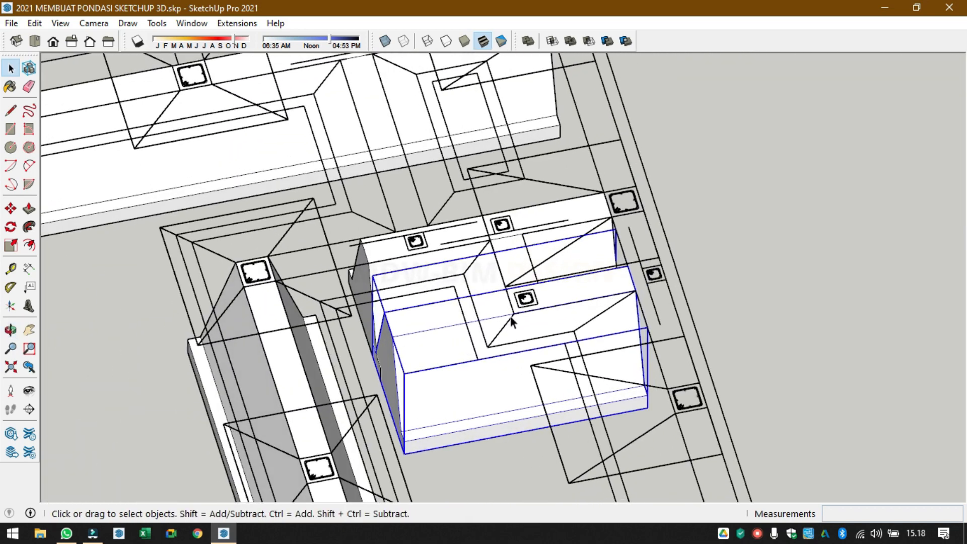
{"action": "scroll", "coordinate": [454, 333], "scroll_direction": "up", "scroll_amount": 3}
{"action": "double_click", "coordinate": [377, 325]}
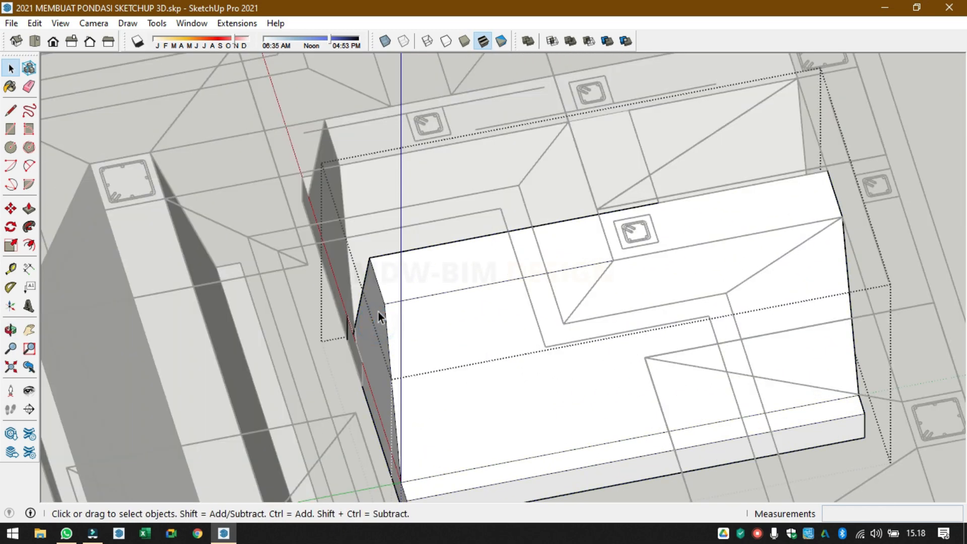
{"action": "left_click", "coordinate": [379, 313]}
{"action": "key", "text": "p"}
{"action": "left_click_drag", "start_coordinate": [379, 316], "coordinate": [553, 298]}
{"action": "left_click", "coordinate": [552, 297]}
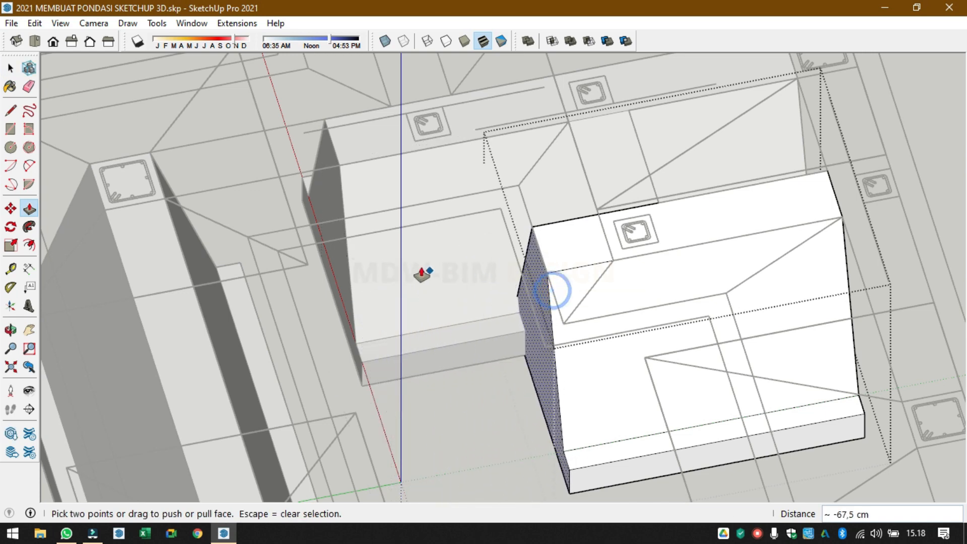
{"action": "key", "text": "space"}
{"action": "left_click", "coordinate": [332, 190]}
- Inside the first copy's group, pull its inner end face out about 97.6 cm through the lengthwise wall's corner, and leave the group
{"action": "double_click", "coordinate": [335, 190]}
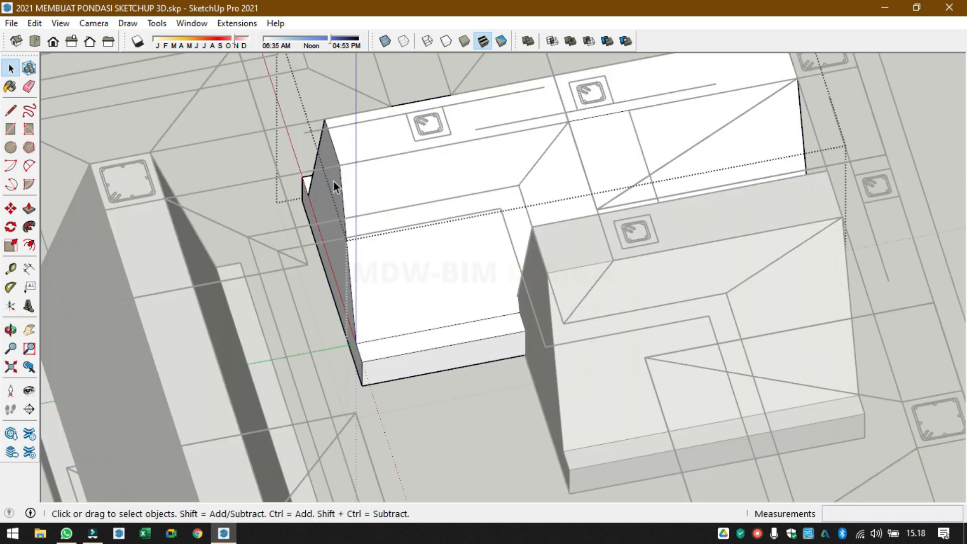
{"action": "left_click", "coordinate": [334, 181]}
{"action": "key", "text": "p"}
{"action": "left_click_drag", "start_coordinate": [334, 181], "coordinate": [108, 210]}
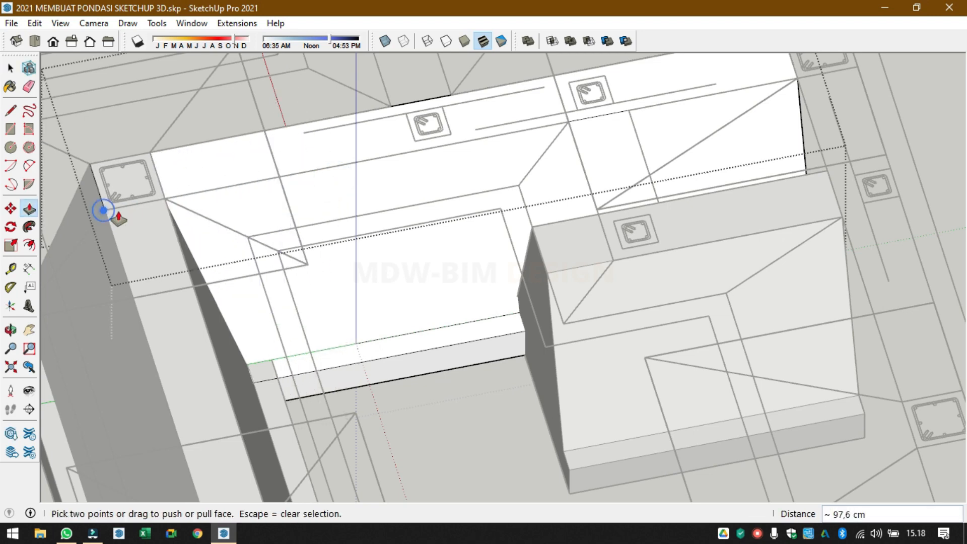
{"action": "scroll", "coordinate": [69, 274], "scroll_direction": "down", "scroll_amount": 3}
{"action": "middle_click_drag", "start_coordinate": [69, 274], "coordinate": [303, 239]}
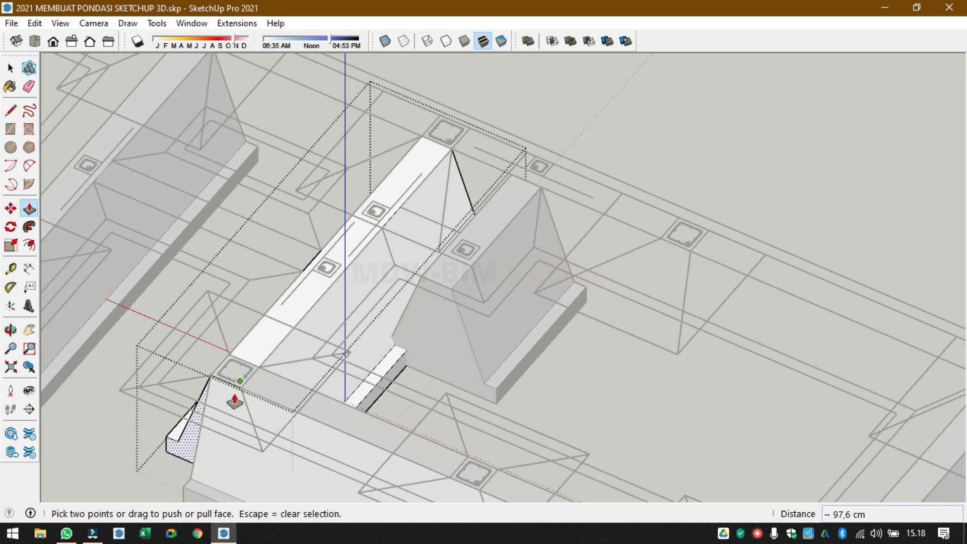
{"action": "middle_click_drag", "start_coordinate": [231, 391], "coordinate": [418, 182]}
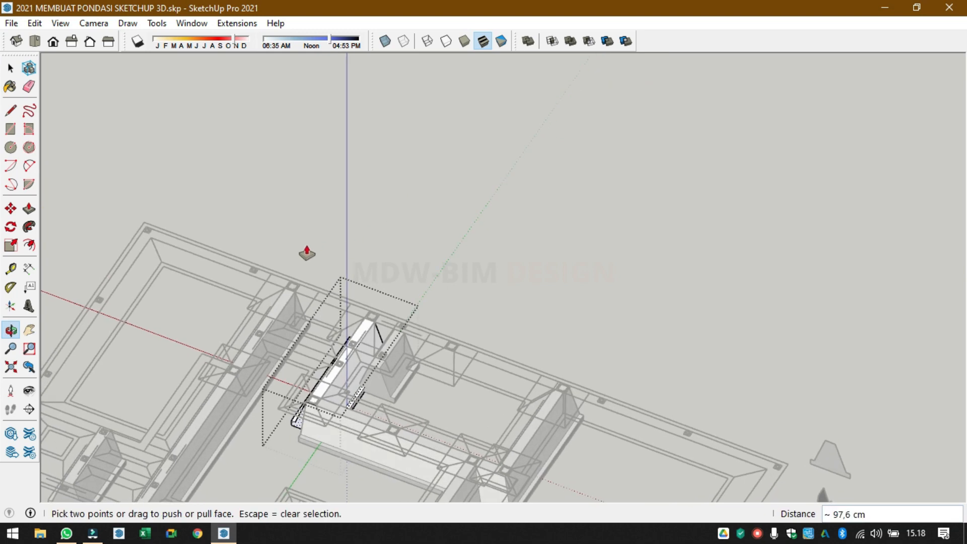
{"action": "scroll", "coordinate": [307, 252], "scroll_direction": "down", "scroll_amount": 3}
{"action": "middle_click_drag", "start_coordinate": [395, 303], "coordinate": [252, 353]}
{"action": "key", "text": "space"}
{"action": "left_click", "coordinate": [476, 233]}
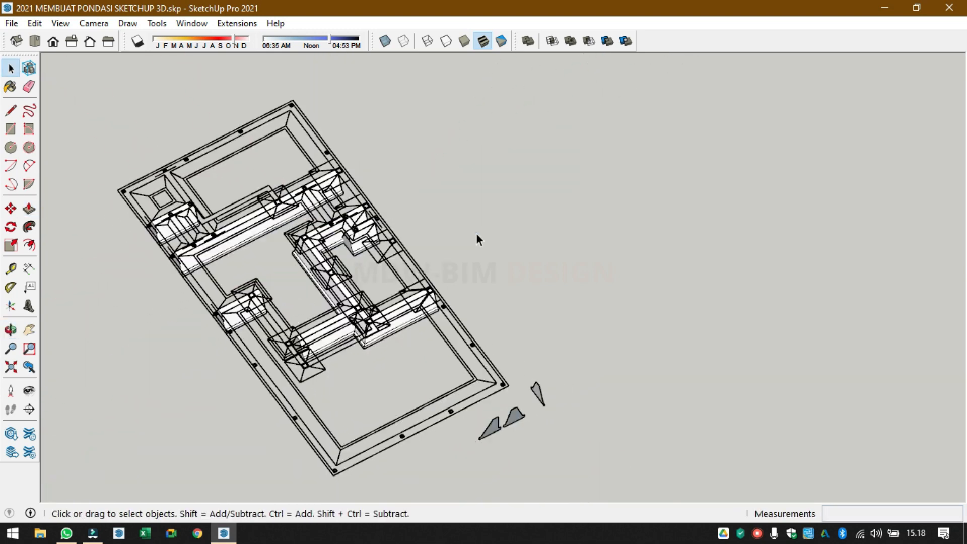
- In top view, move the middle foundation profile 1299 cm from beside the plan to the start of the short connecting foundation between the cross walls
{"action": "scroll", "coordinate": [384, 343], "scroll_direction": "up", "scroll_amount": 3}
{"action": "scroll", "coordinate": [367, 334], "scroll_direction": "up", "scroll_amount": 1}
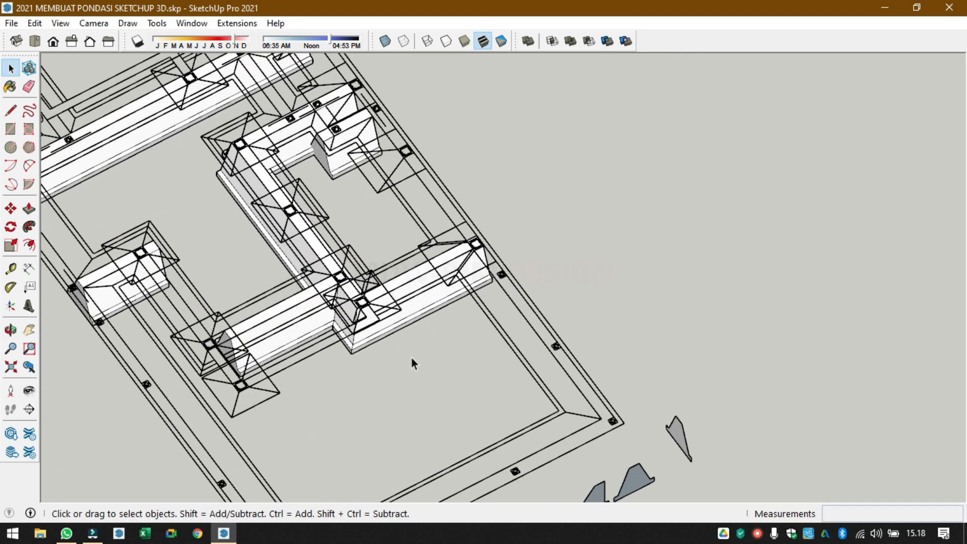
{"action": "scroll", "coordinate": [391, 247], "scroll_direction": "down", "scroll_amount": 3}
{"action": "scroll", "coordinate": [587, 428], "scroll_direction": "up", "scroll_amount": 5}
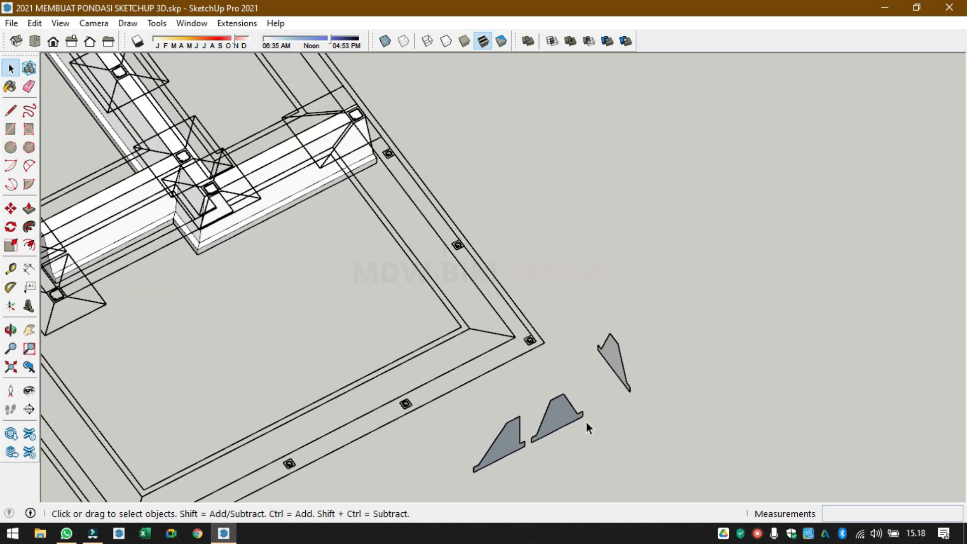
{"action": "left_click", "coordinate": [35, 41]}
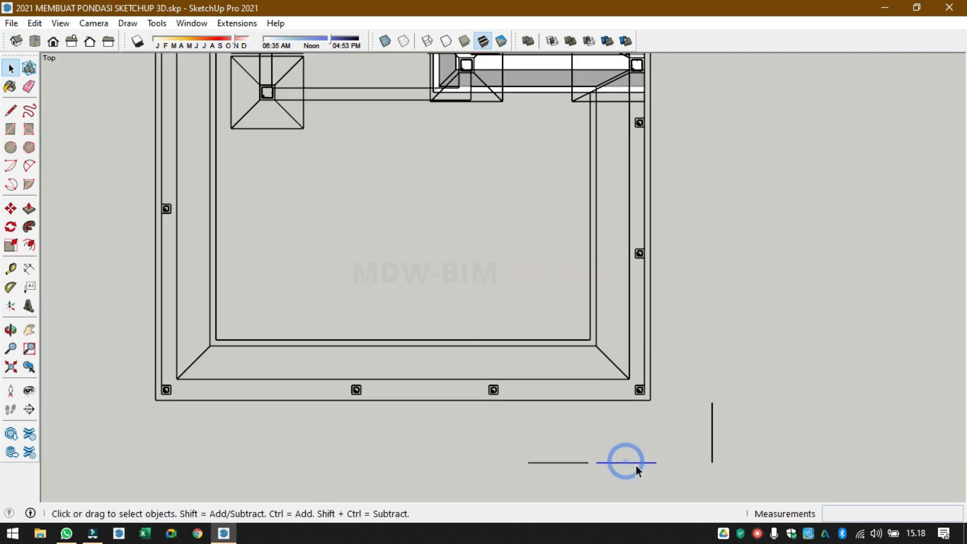
{"action": "key", "text": "m"}
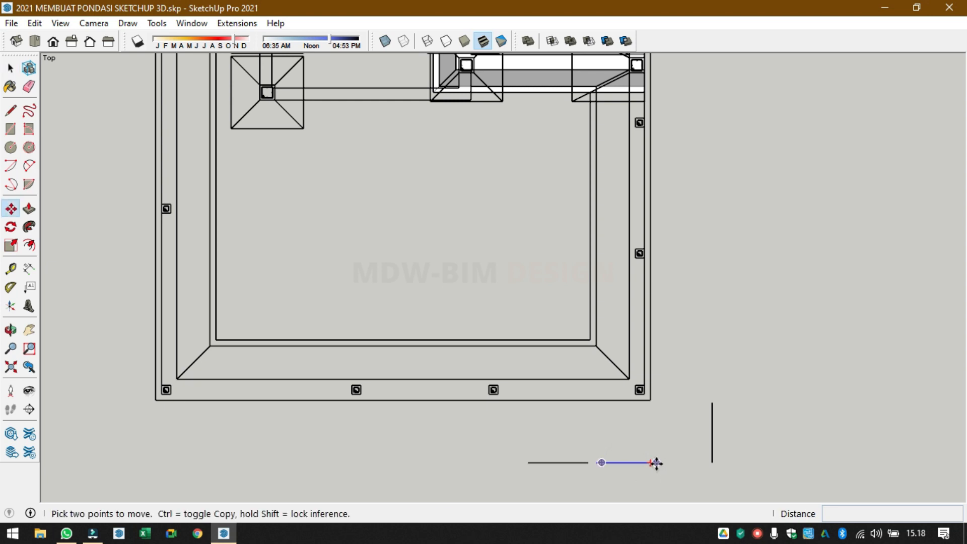
{"action": "left_click", "coordinate": [656, 463]}
{"action": "scroll", "coordinate": [465, 363], "scroll_direction": "down", "scroll_amount": 3}
{"action": "scroll", "coordinate": [436, 274], "scroll_direction": "down", "scroll_amount": 2}
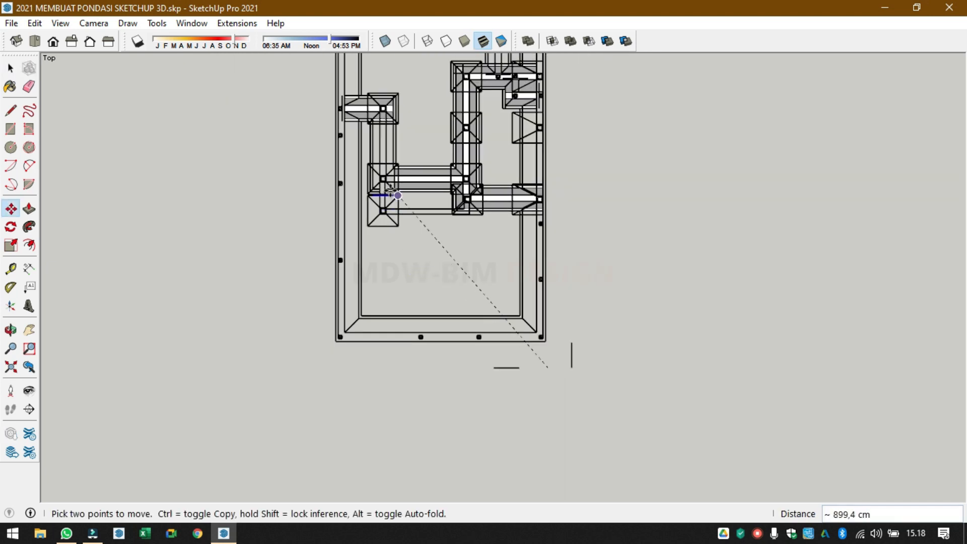
{"action": "scroll", "coordinate": [390, 191], "scroll_direction": "up", "scroll_amount": 4}
{"action": "middle_click_drag", "start_coordinate": [434, 240], "coordinate": [443, 512], "text": "shift"}
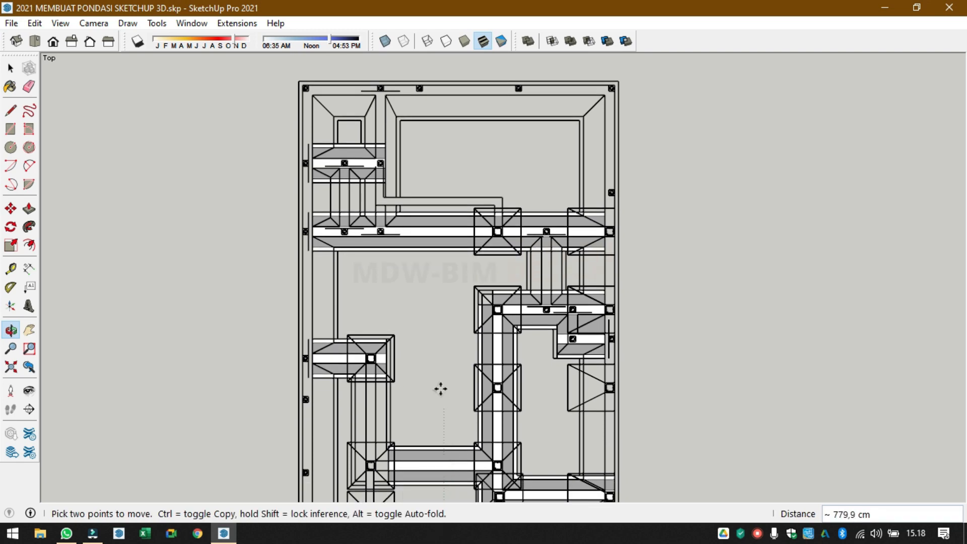
{"action": "middle_click_drag", "start_coordinate": [433, 339], "coordinate": [362, 302], "text": "shift"}
{"action": "scroll", "coordinate": [495, 220], "scroll_direction": "up", "scroll_amount": 6}
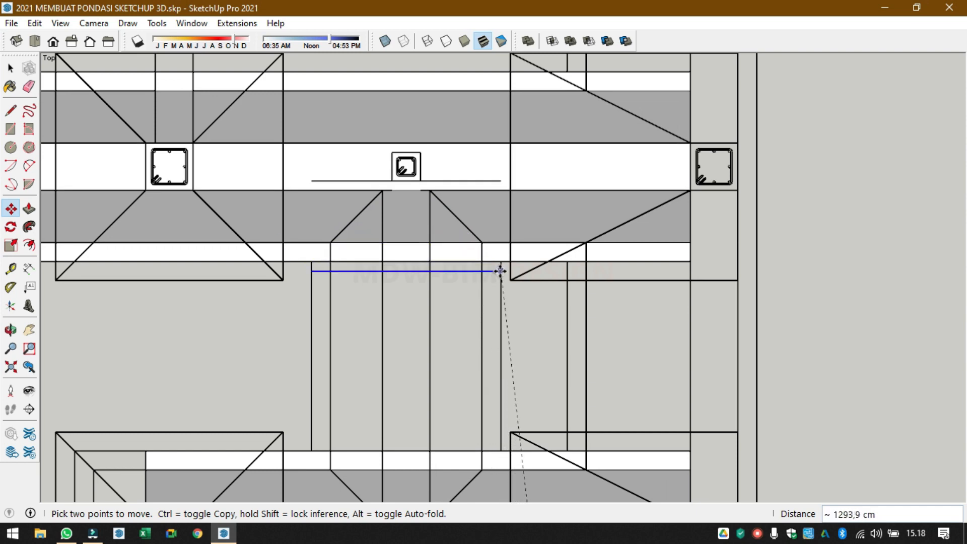
{"action": "left_click", "coordinate": [502, 262]}
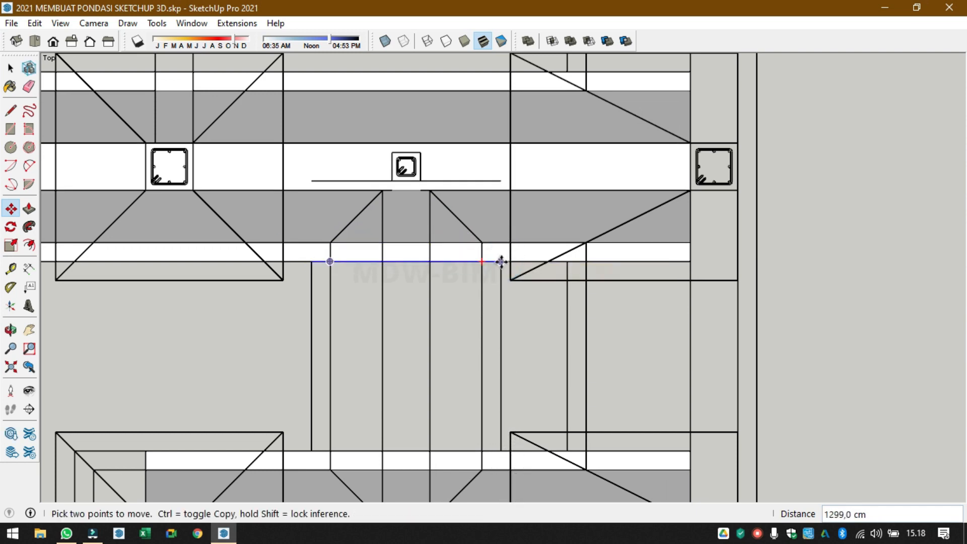
- Move the foundation profile 37.5 cm onto the beam line beside the small column, and lower it 80 cm
{"action": "left_click", "coordinate": [501, 261]}
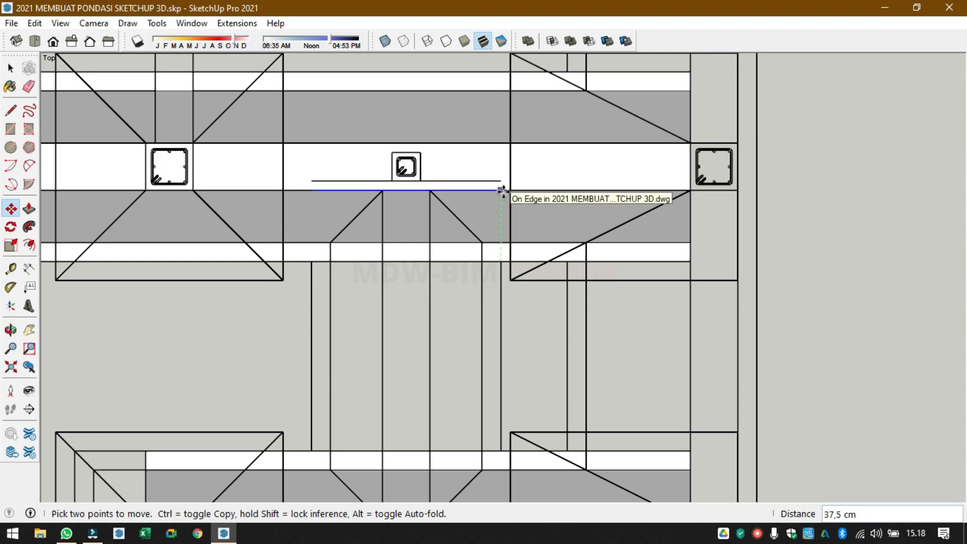
{"action": "left_click", "coordinate": [502, 191]}
{"action": "middle_click_drag", "start_coordinate": [510, 289], "coordinate": [484, 96]}
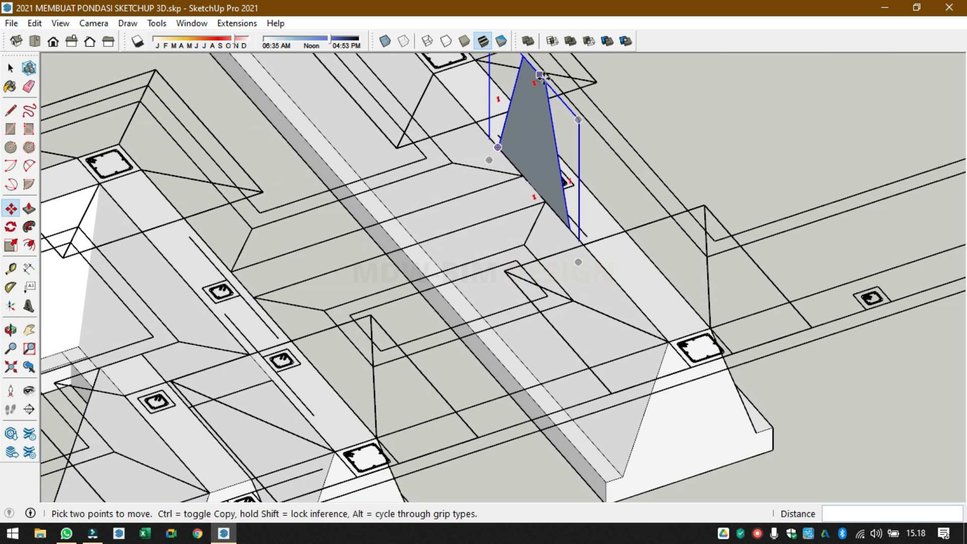
{"action": "left_click", "coordinate": [545, 81]}
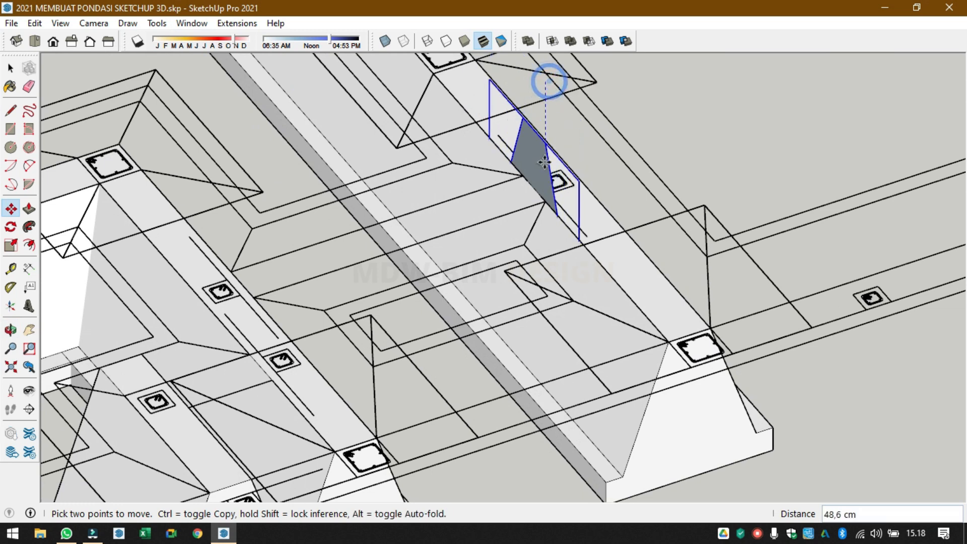
{"action": "left_click", "coordinate": [546, 201]}
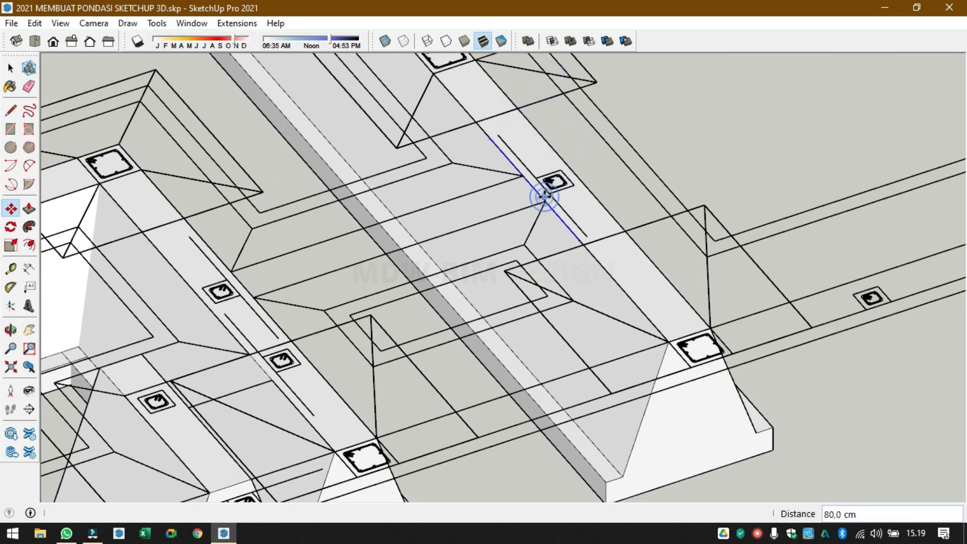
{"action": "key", "text": "space"}
{"action": "double_click", "coordinate": [571, 234]}
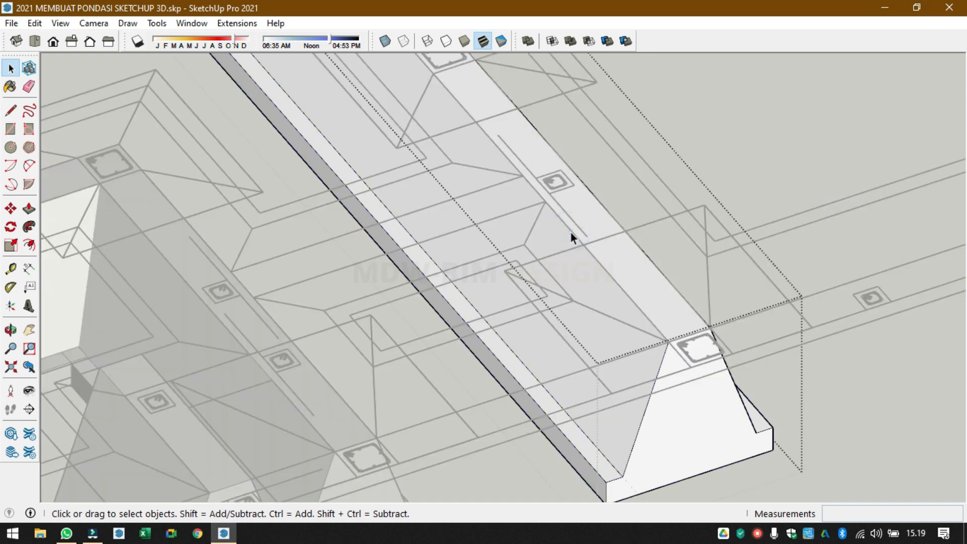
{"action": "left_click", "coordinate": [549, 226]}
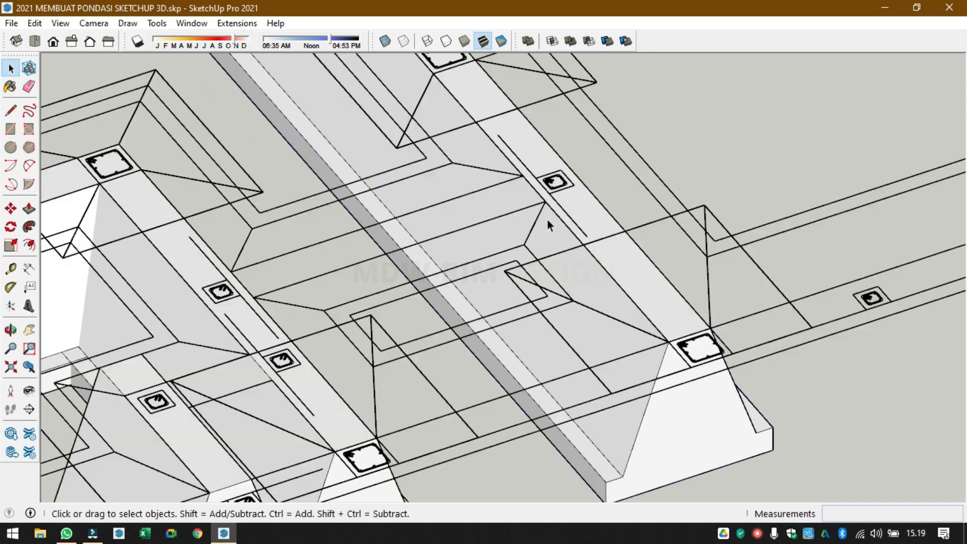
{"action": "left_click", "coordinate": [571, 224]}
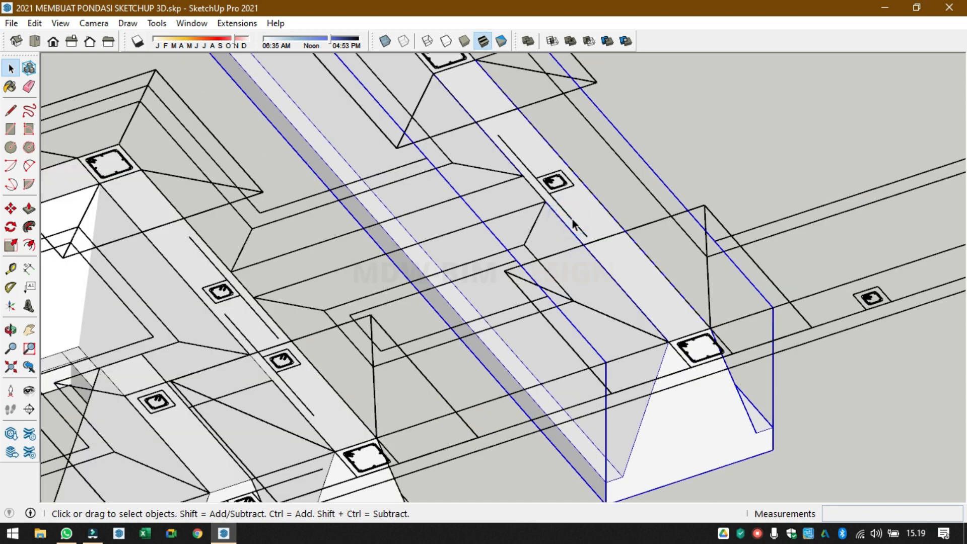
{"action": "left_click", "coordinate": [766, 227]}
{"action": "right_click", "coordinate": [766, 227]}
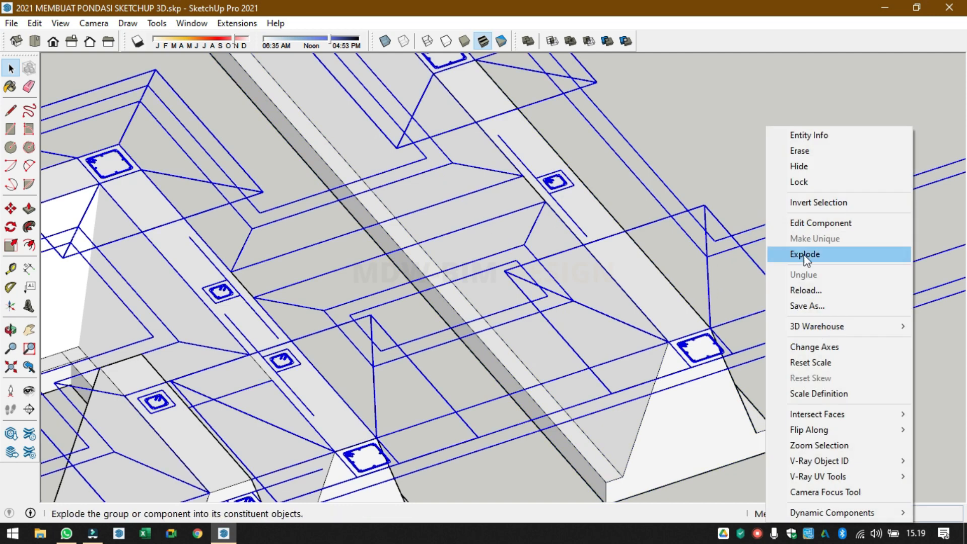
{"action": "left_click", "coordinate": [708, 166]}
{"action": "left_click", "coordinate": [728, 131]}
- Turn on X-ray display and hide the long foundation that encloses the profile
{"action": "left_click", "coordinate": [384, 40]}
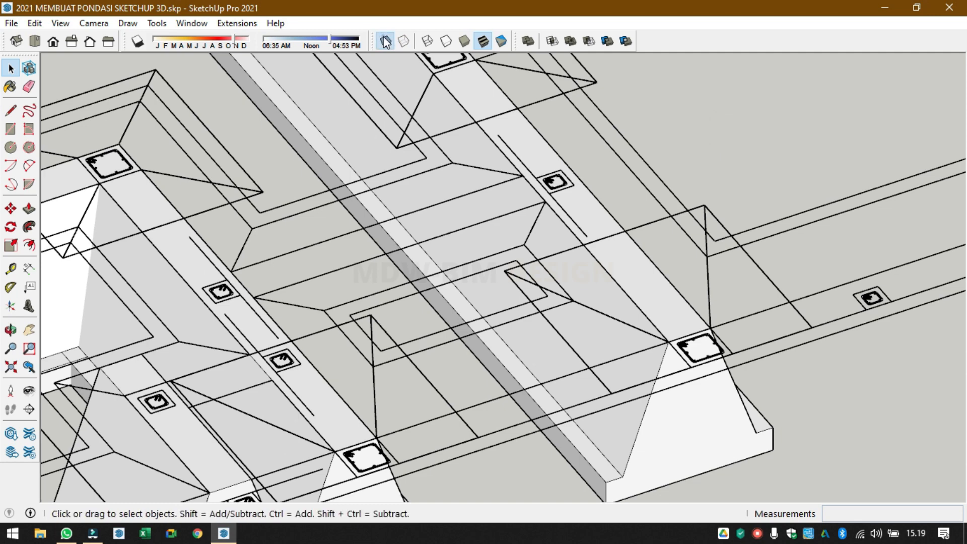
{"action": "left_click", "coordinate": [551, 238]}
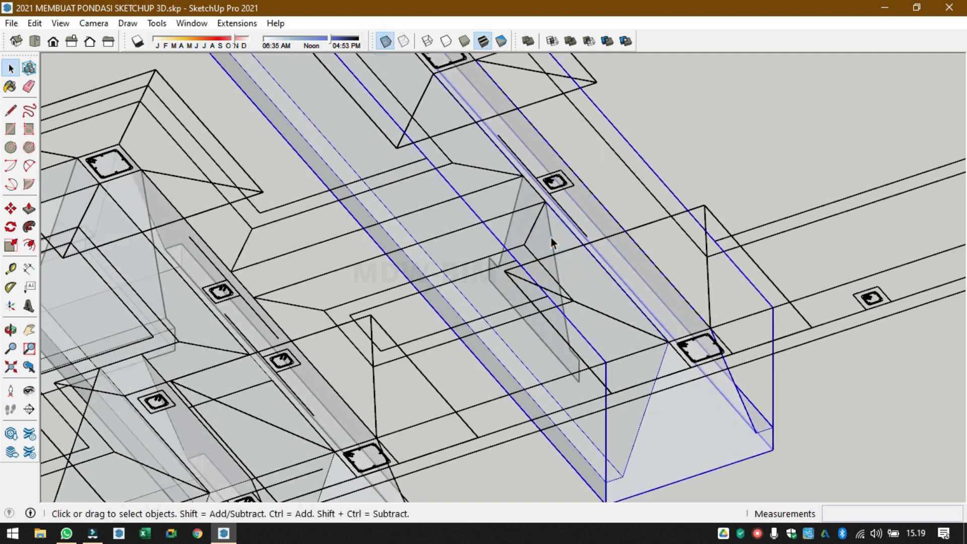
{"action": "double_click", "coordinate": [551, 238]}
{"action": "key", "text": "Escape"}
{"action": "left_click", "coordinate": [649, 435]}
{"action": "right_click", "coordinate": [649, 435]}
{"action": "left_click", "coordinate": [681, 172]}
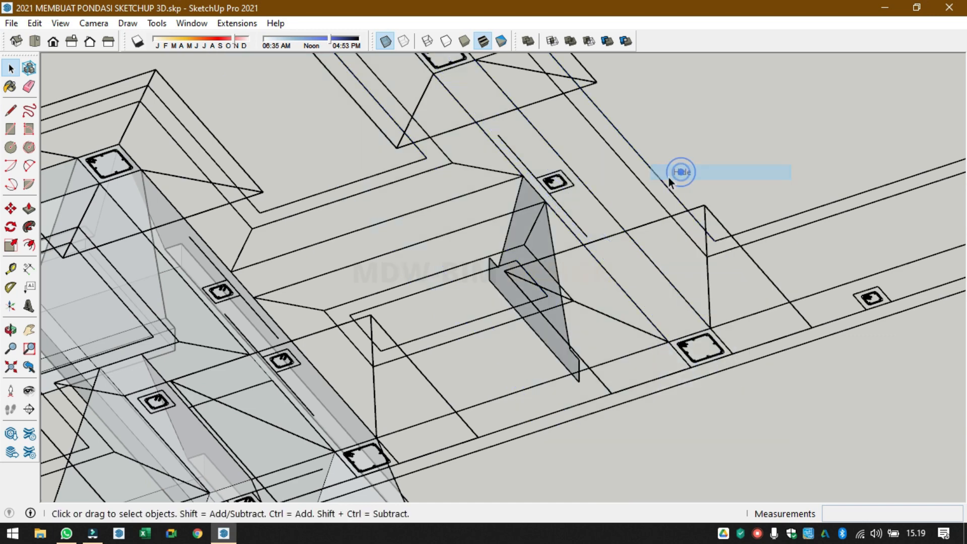
- Inside the profile's group, draw a path line from its upper corner across to the far top edge of the opposite foundation
{"action": "double_click", "coordinate": [552, 240]}
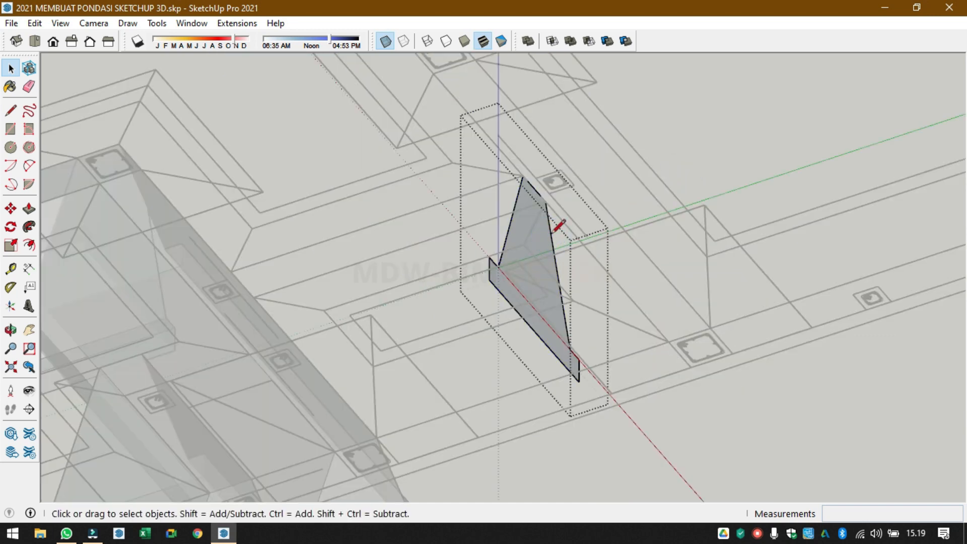
{"action": "key", "text": "l"}
{"action": "left_click", "coordinate": [546, 201]}
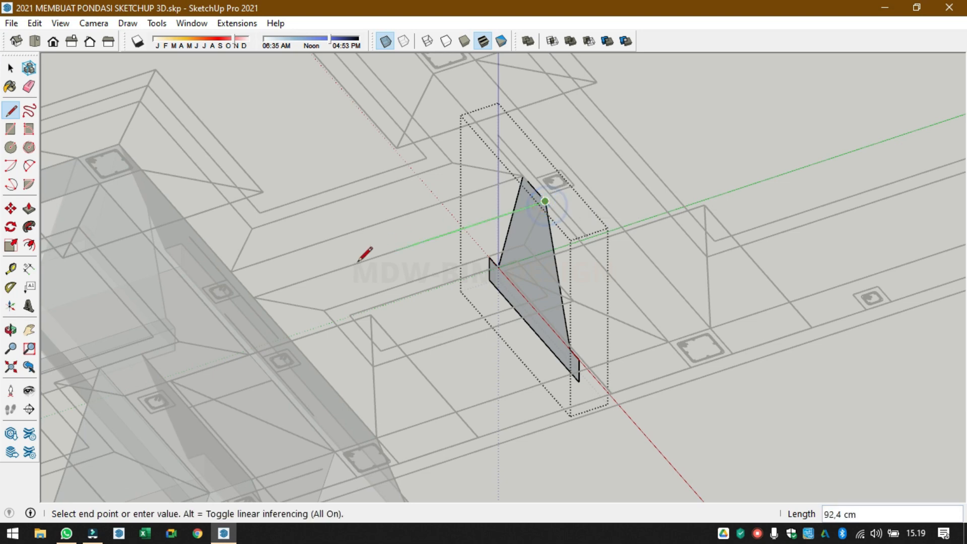
{"action": "scroll", "coordinate": [235, 304], "scroll_direction": "up", "scroll_amount": 3}
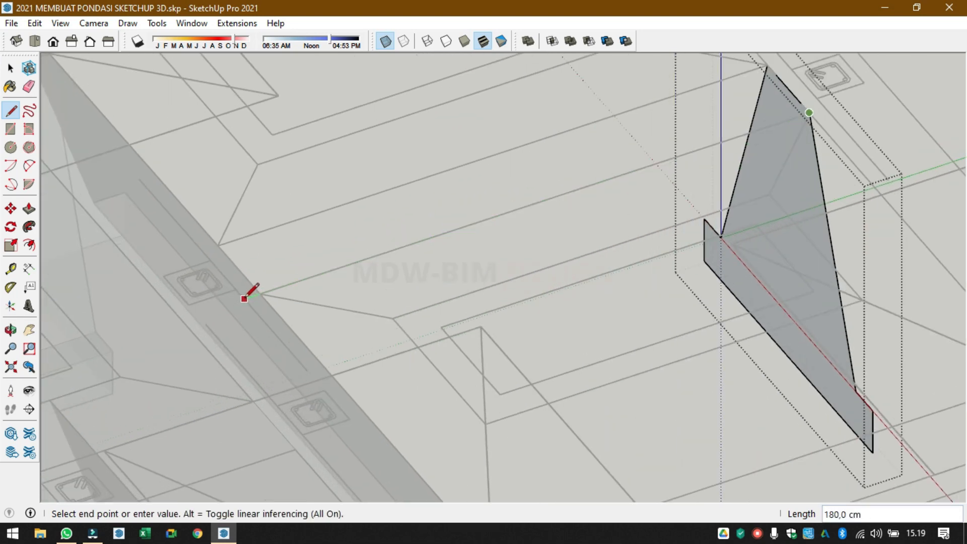
{"action": "middle_click_drag", "start_coordinate": [248, 291], "coordinate": [169, 308]}
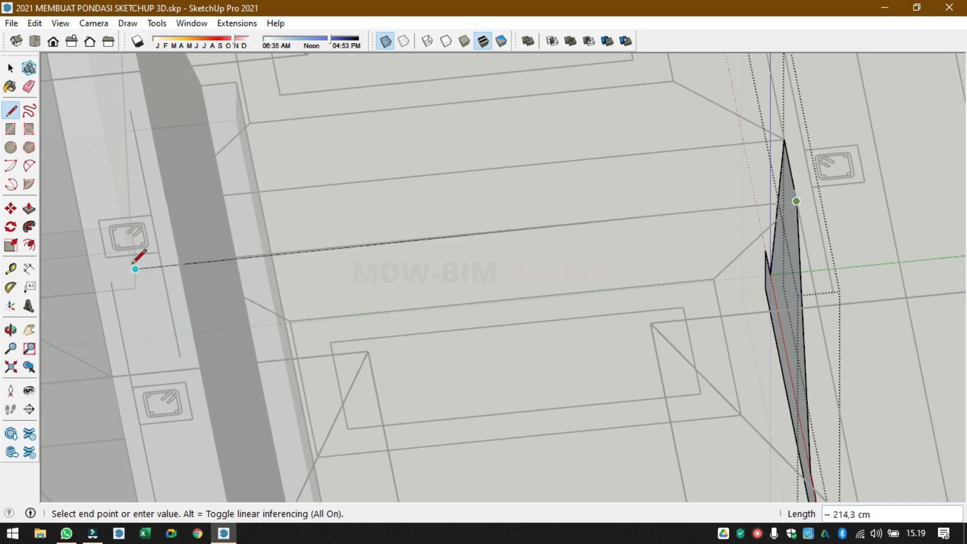
{"action": "left_click", "coordinate": [90, 273]}
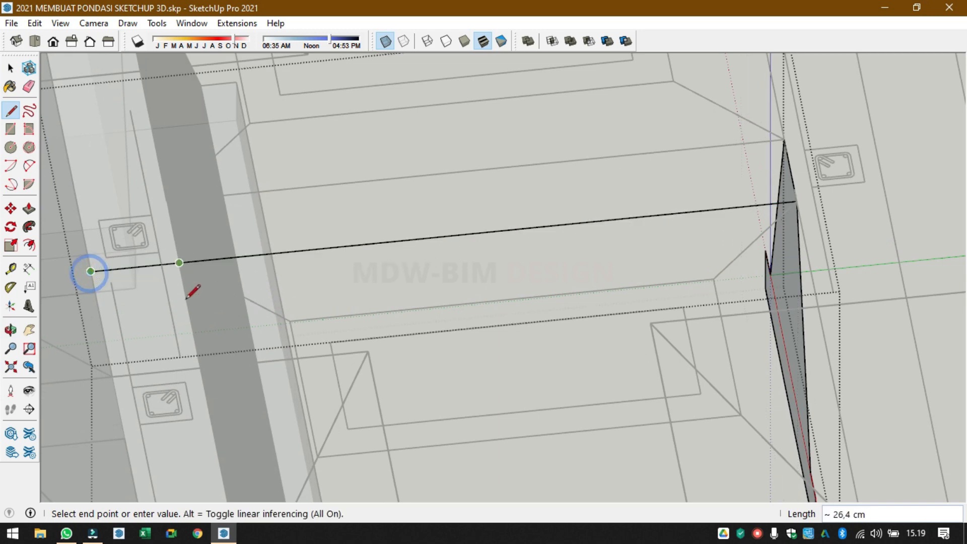
{"action": "middle_click_drag", "start_coordinate": [190, 287], "coordinate": [416, 250]}
- Extrude the foundation profile along the path line with Follow Me
{"action": "key", "text": "space"}
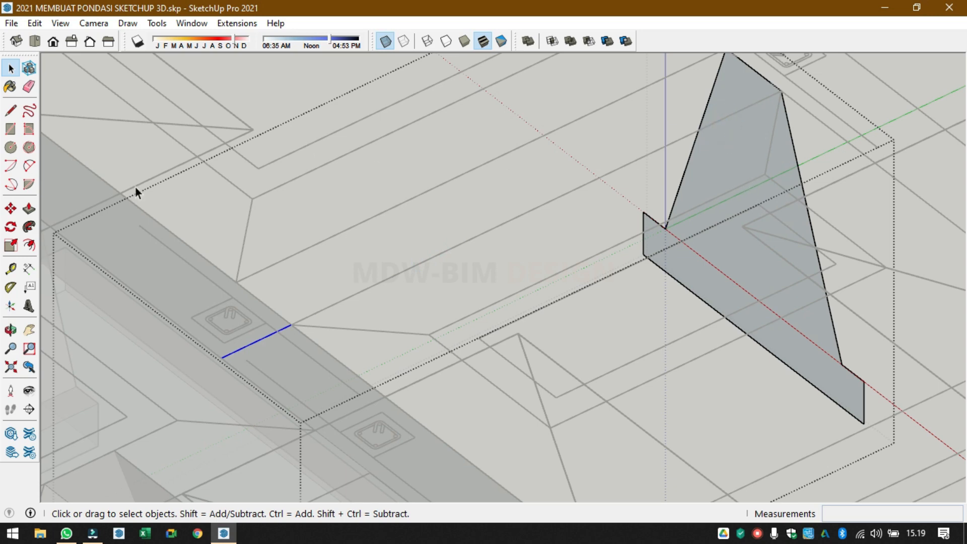
{"action": "left_click", "coordinate": [30, 227]}
{"action": "left_click", "coordinate": [752, 161]}
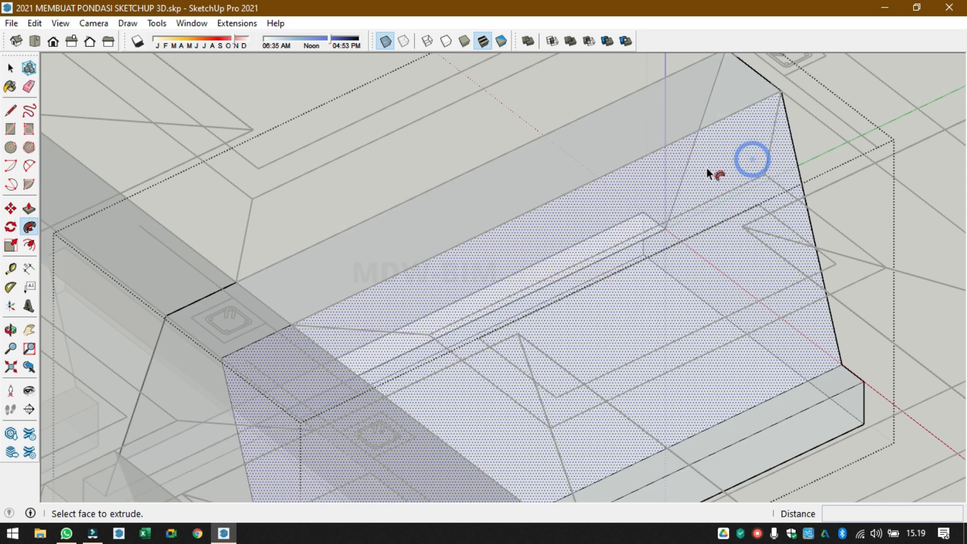
{"action": "scroll", "coordinate": [609, 198], "scroll_direction": "down", "scroll_amount": 2}
- Reverse all faces of the extruded foundation
{"action": "key", "text": "space"}
{"action": "triple_click", "coordinate": [673, 171]}
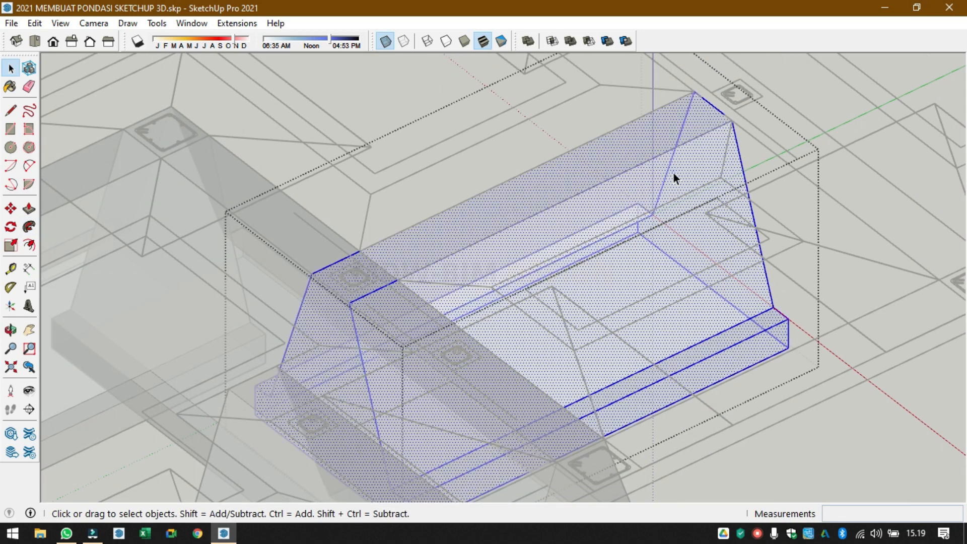
{"action": "right_click", "coordinate": [673, 172]}
{"action": "left_click", "coordinate": [736, 328]}
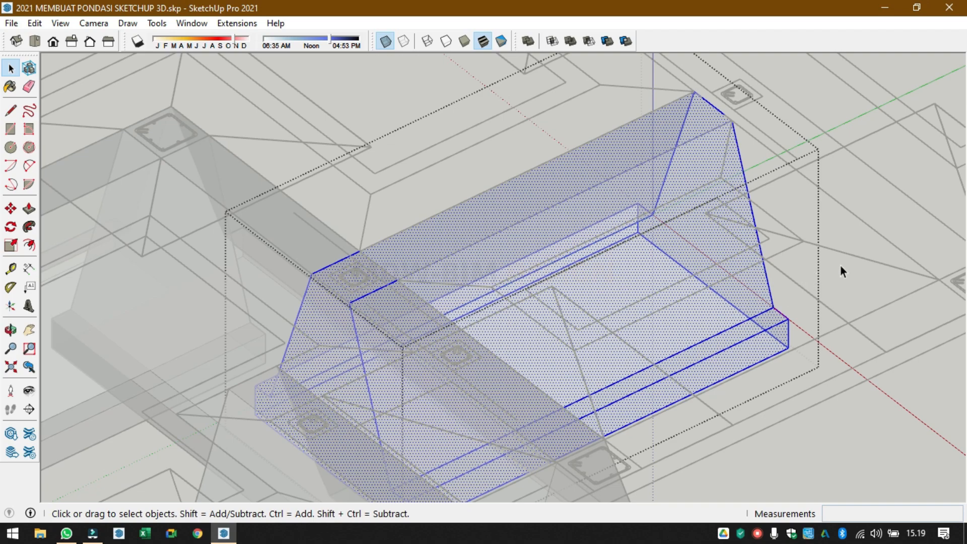
- Leave the foundation group and turn off X-ray display
{"action": "middle_click_drag", "start_coordinate": [862, 241], "coordinate": [587, 161]}
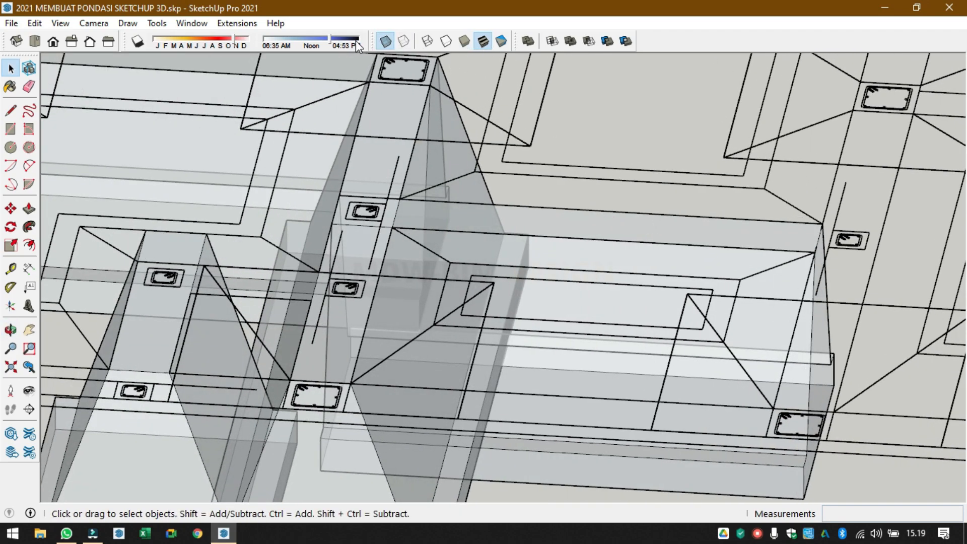
{"action": "left_click", "coordinate": [385, 40]}
{"action": "middle_click_drag", "start_coordinate": [564, 214], "coordinate": [643, 256]}
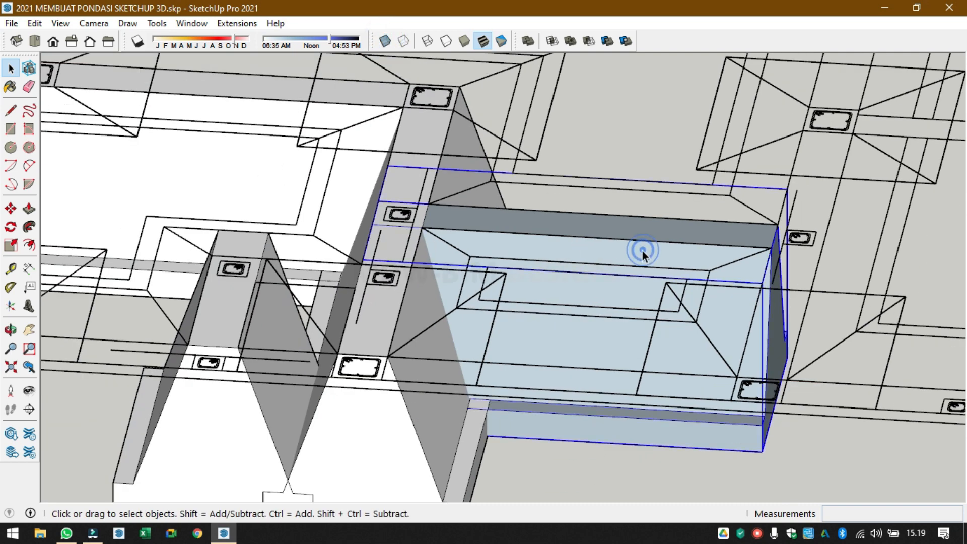
- Reverse the extruded foundation's faces again so their front sides point outward, and leave the group
{"action": "double_click", "coordinate": [643, 252]}
{"action": "right_click", "coordinate": [643, 255]}
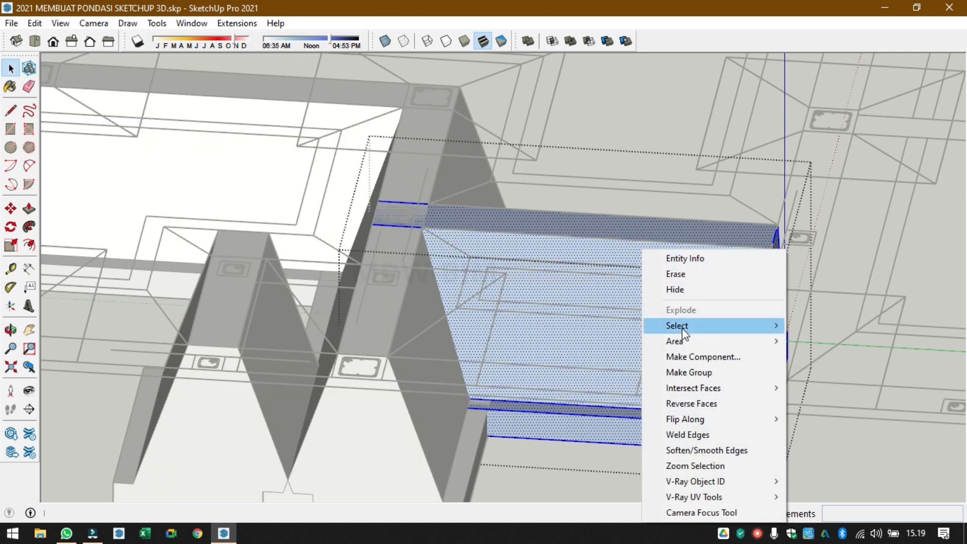
{"action": "left_click", "coordinate": [697, 403]}
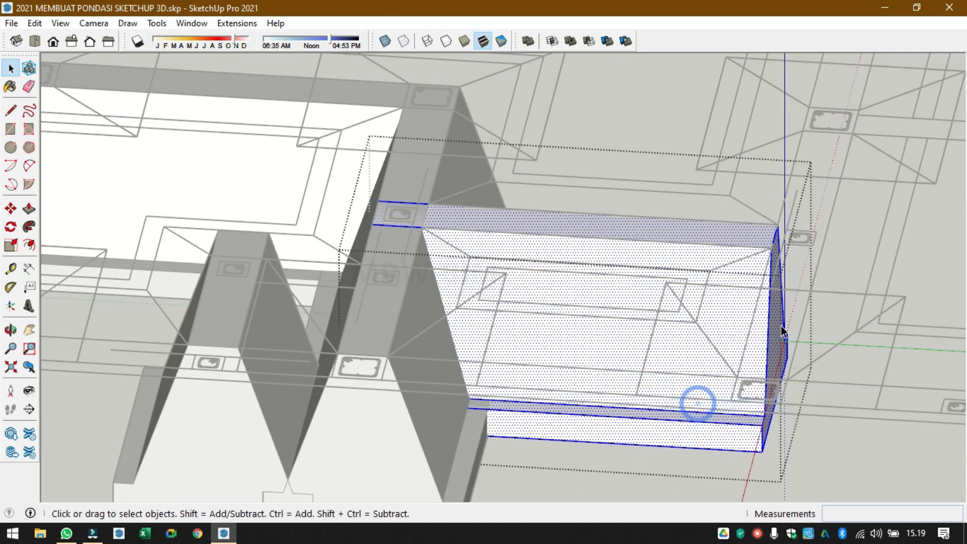
{"action": "left_click", "coordinate": [849, 259]}
- Copy the new foundation about 541 cm from its top corner to the column on the separate short foundation
{"action": "middle_click_drag", "start_coordinate": [848, 259], "coordinate": [772, 346]}
{"action": "mouse_move", "coordinate": [724, 259]}
{"action": "middle_mouse_down"}
{"action": "mouse_move", "coordinate": [768, 305]}
{"action": "mouse_move", "coordinate": [735, 268]}
{"action": "middle_mouse_up"}
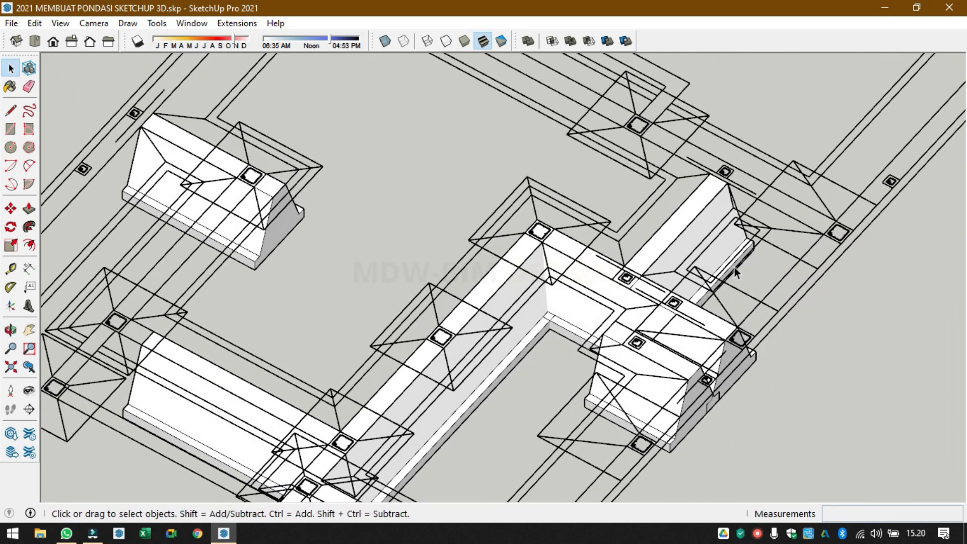
{"action": "key", "text": "m"}
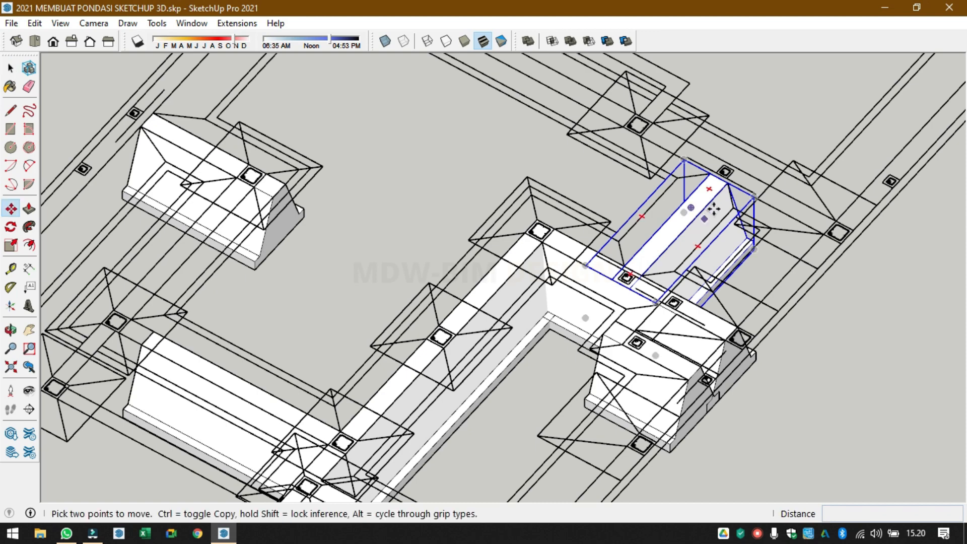
{"action": "key", "text": "ctrl"}
{"action": "left_click", "coordinate": [727, 183]}
{"action": "scroll", "coordinate": [508, 179], "scroll_direction": "down", "scroll_amount": 3}
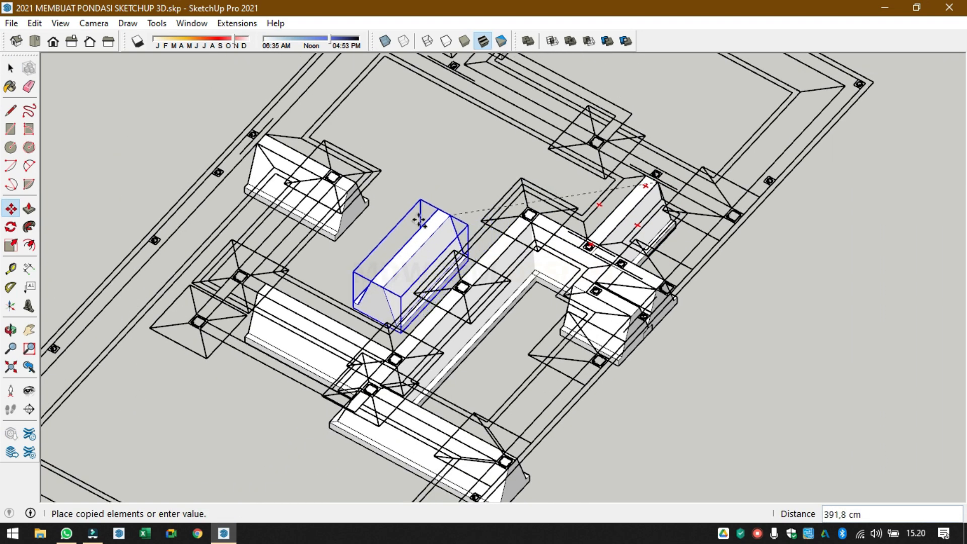
{"action": "scroll", "coordinate": [331, 167], "scroll_direction": "up", "scroll_amount": 5}
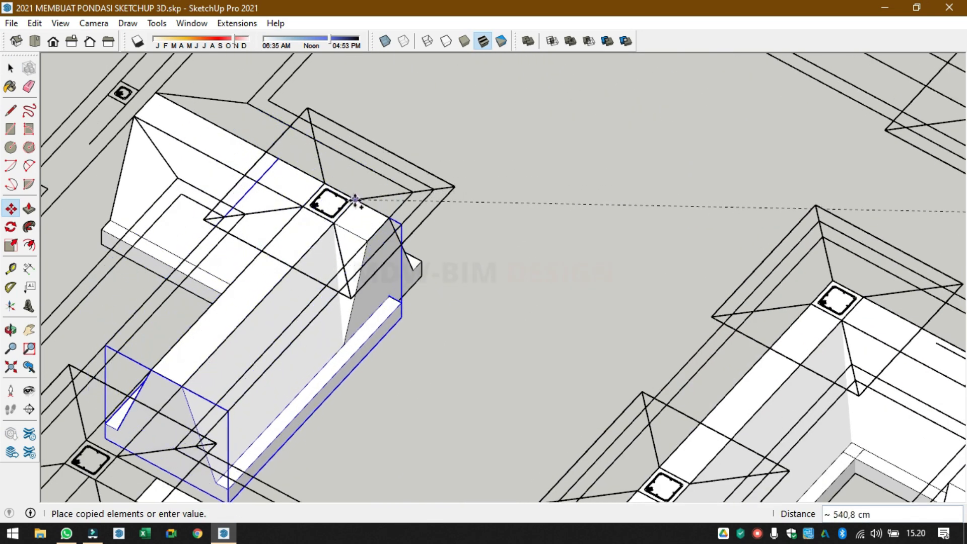
{"action": "left_click", "coordinate": [355, 200]}
- Extend the copied foundation's free end face 100 cm to the corner of the next column
{"action": "middle_click_drag", "start_coordinate": [403, 147], "coordinate": [294, 308]}
{"action": "scroll", "coordinate": [272, 345], "scroll_direction": "up", "scroll_amount": 3}
{"action": "scroll", "coordinate": [272, 346], "scroll_direction": "up", "scroll_amount": 1}
{"action": "key", "text": "space"}
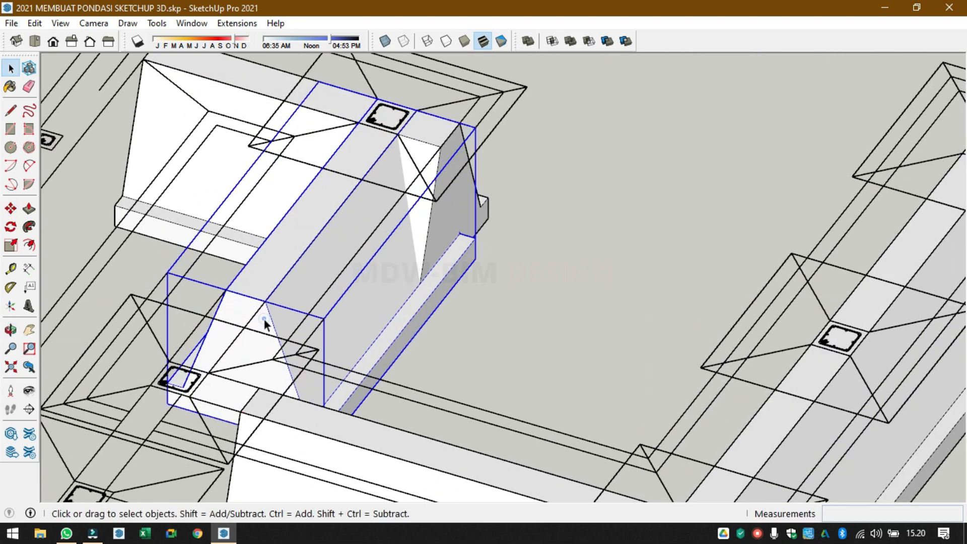
{"action": "double_click", "coordinate": [264, 321]}
{"action": "left_click", "coordinate": [264, 321]}
{"action": "key", "text": "p"}
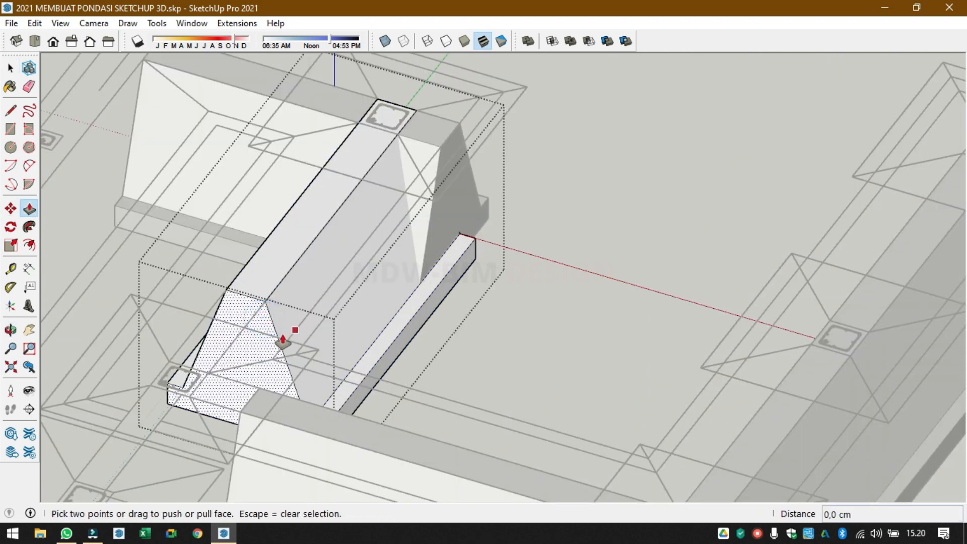
{"action": "left_click", "coordinate": [272, 329]}
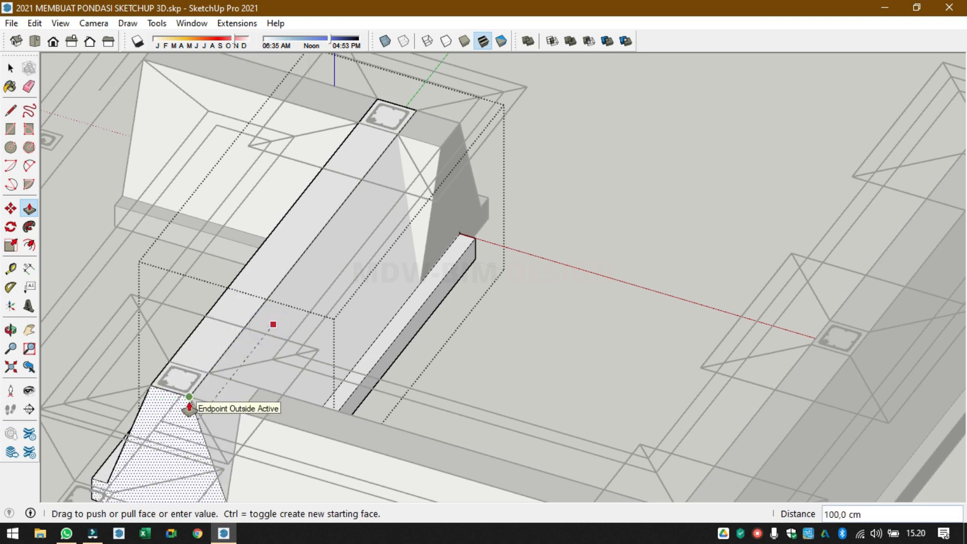
{"action": "left_click", "coordinate": [189, 408]}
{"action": "middle_click_drag", "start_coordinate": [189, 408], "coordinate": [705, 445]}
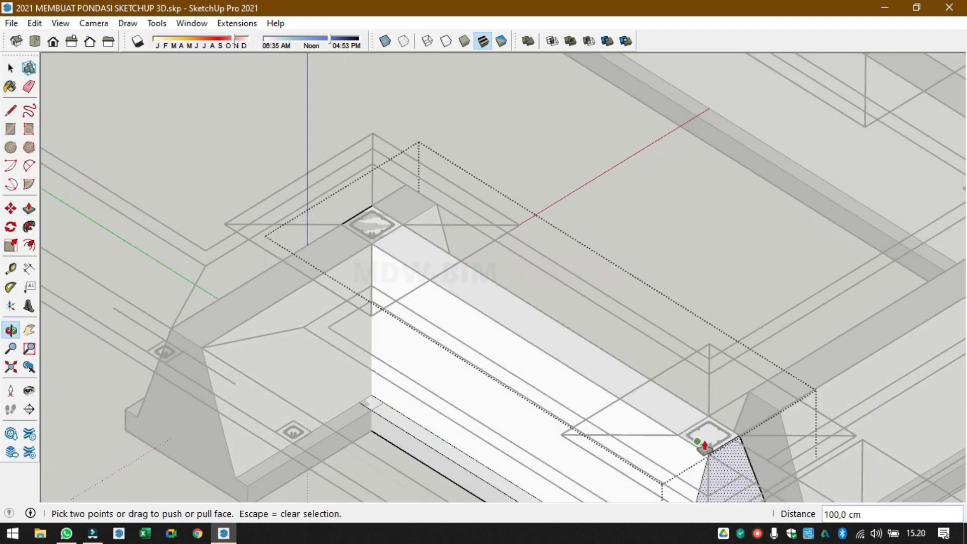
{"action": "key", "text": "space"}
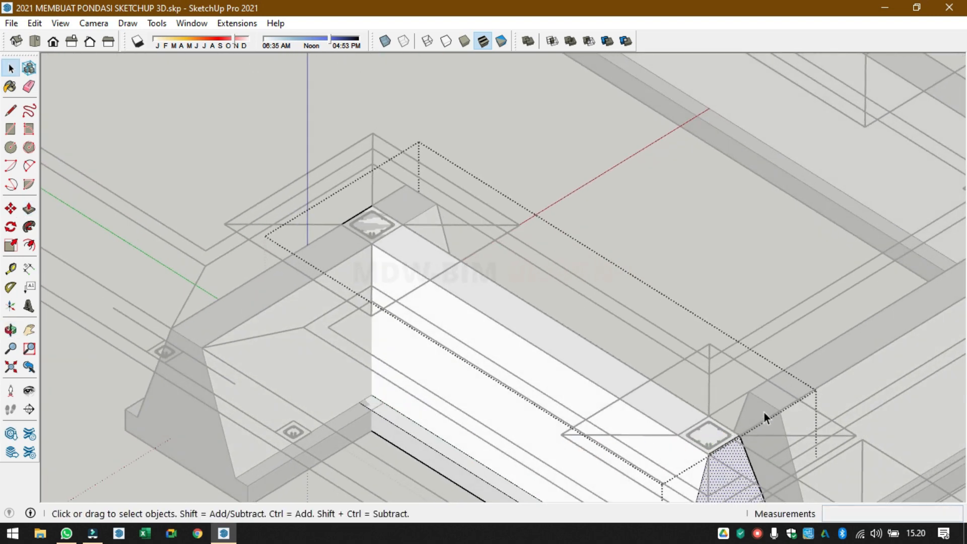
- Extend the end face of the perpendicular foundation about 57.5 cm through to the far corner of the column, and leave the group
{"action": "left_click", "coordinate": [752, 258]}
{"action": "double_click", "coordinate": [818, 368]}
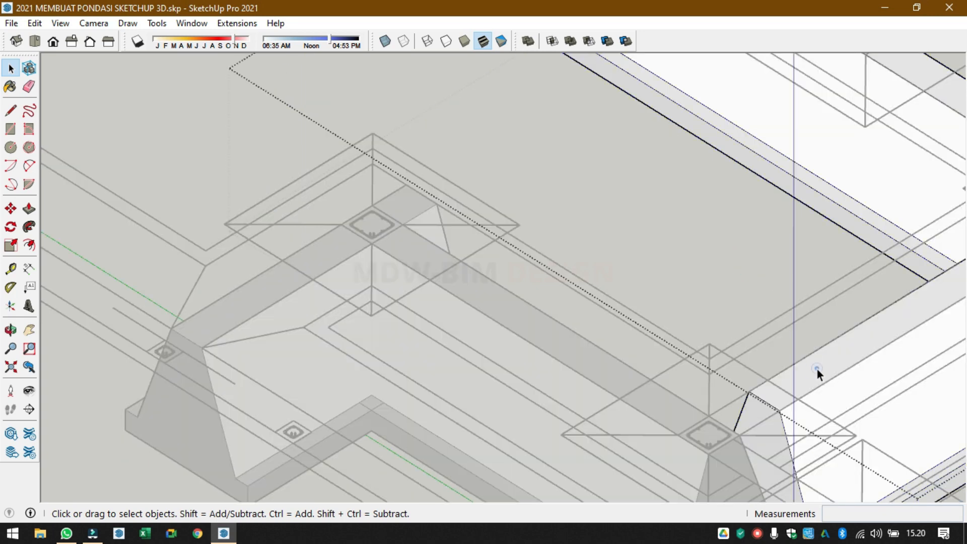
{"action": "key", "text": "p"}
{"action": "left_click", "coordinate": [754, 407]}
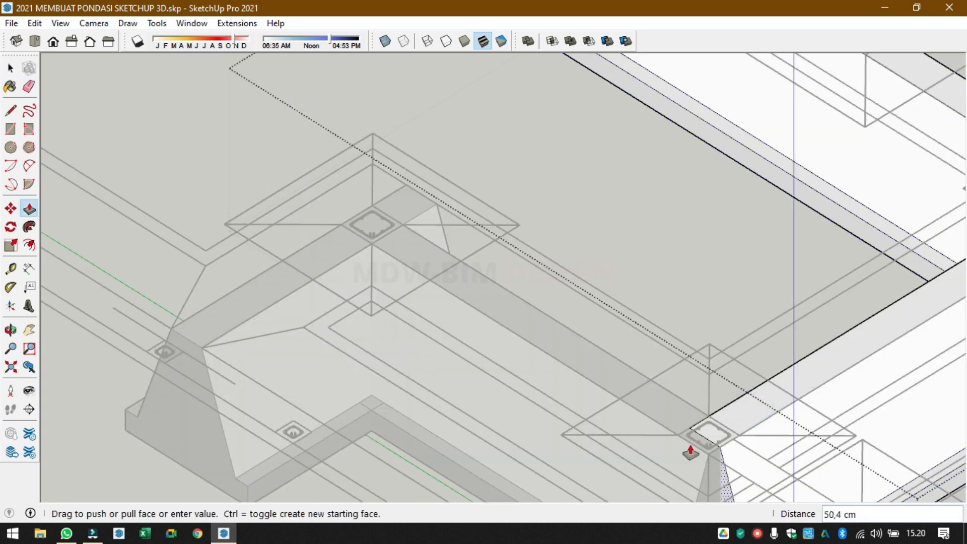
{"action": "left_click", "coordinate": [671, 430]}
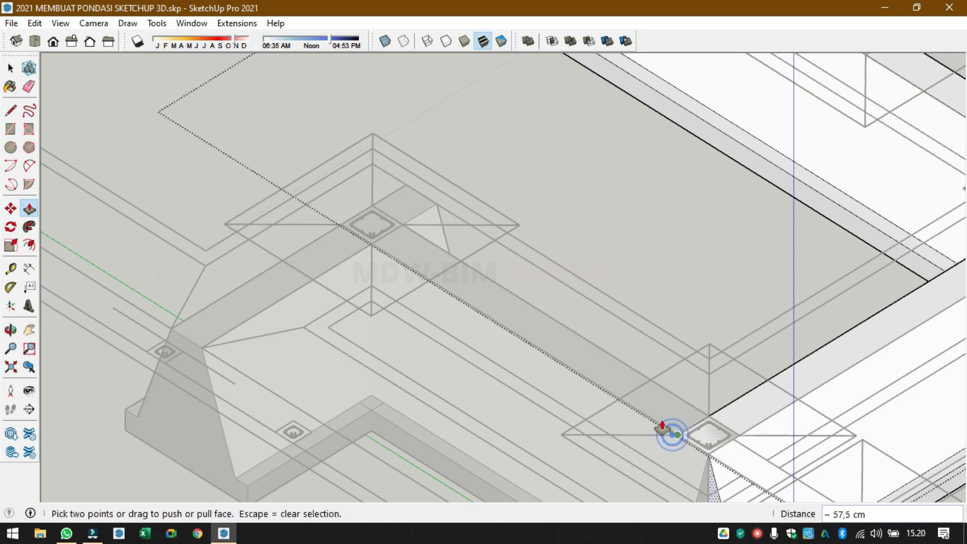
{"action": "scroll", "coordinate": [605, 382], "scroll_direction": "down", "scroll_amount": 3}
{"action": "key", "text": "space"}
{"action": "left_click", "coordinate": [633, 300]}
- Copy the short foundation between the two parallel strips about 556 cm by its top corner to the column on the plan's outer rear strip
{"action": "middle_click_drag", "start_coordinate": [633, 298], "coordinate": [491, 326]}
{"action": "scroll", "coordinate": [491, 322], "scroll_direction": "down", "scroll_amount": 2}
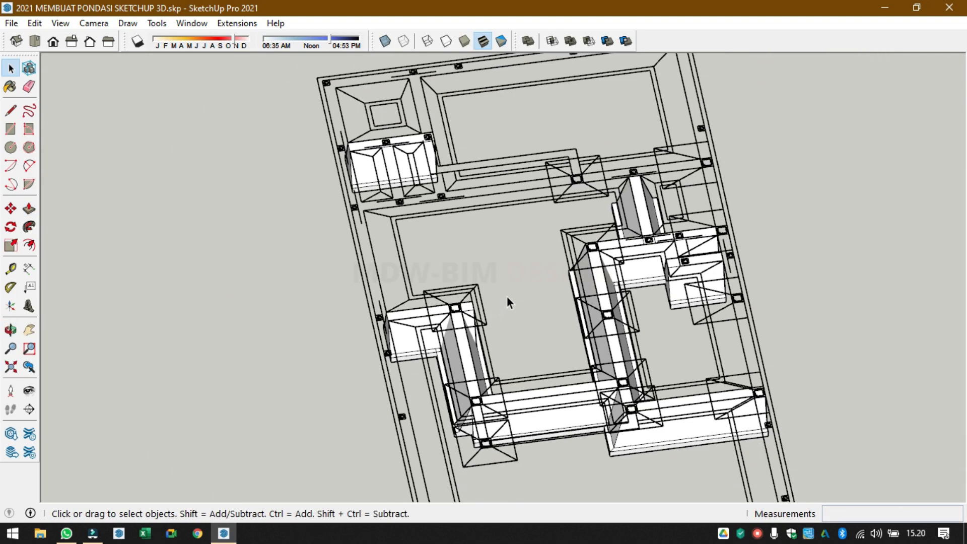
{"action": "middle_click_drag", "start_coordinate": [706, 356], "coordinate": [624, 233]}
{"action": "scroll", "coordinate": [625, 233], "scroll_direction": "up", "scroll_amount": 4}
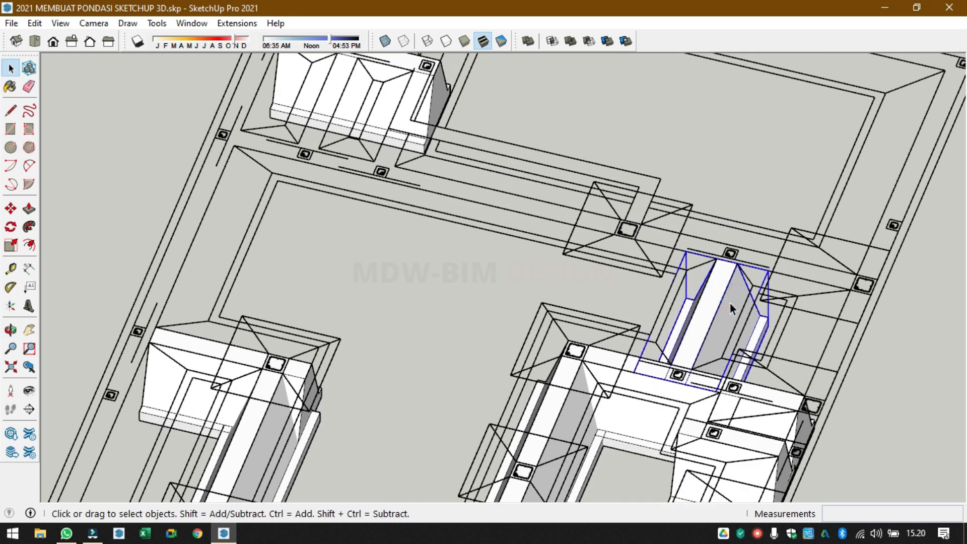
{"action": "key", "text": "m"}
{"action": "key", "text": "ctrl"}
{"action": "left_click", "coordinate": [737, 263]}
{"action": "scroll", "coordinate": [730, 268], "scroll_direction": "down", "scroll_amount": 3}
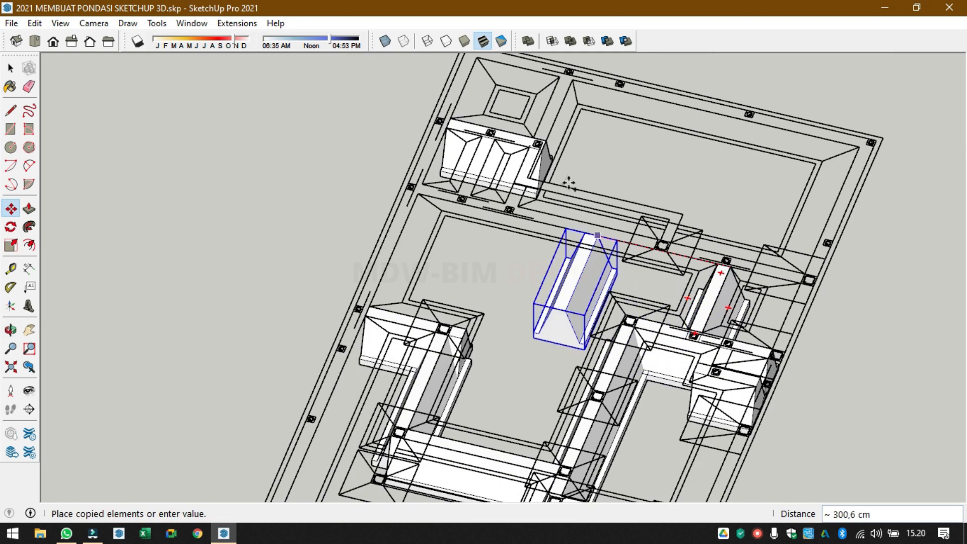
{"action": "middle_click_drag", "start_coordinate": [567, 181], "coordinate": [595, 330], "text": "shift"}
{"action": "scroll", "coordinate": [599, 235], "scroll_direction": "up", "scroll_amount": 5}
{"action": "scroll", "coordinate": [603, 227], "scroll_direction": "up", "scroll_amount": 2}
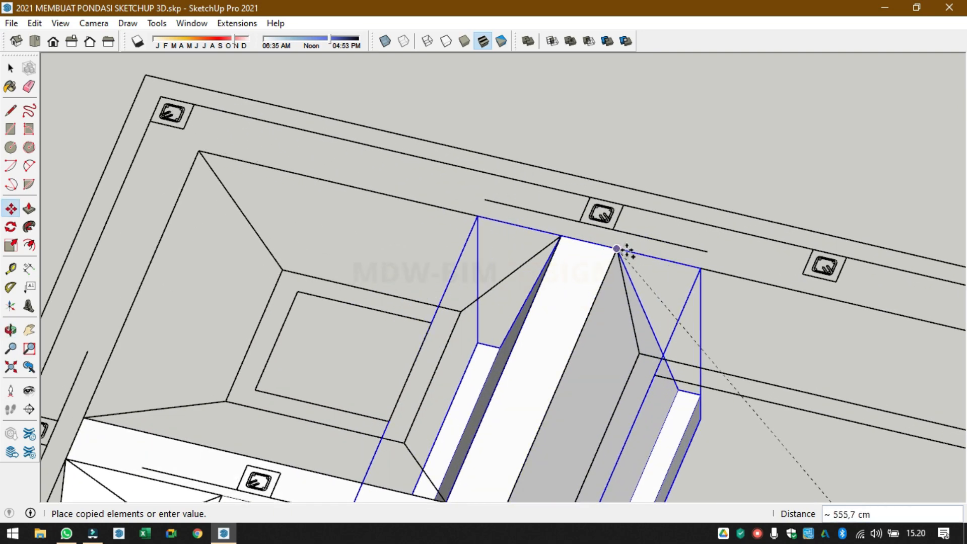
{"action": "left_click", "coordinate": [619, 248]}
{"action": "scroll", "coordinate": [615, 157], "scroll_direction": "down", "scroll_amount": 3}
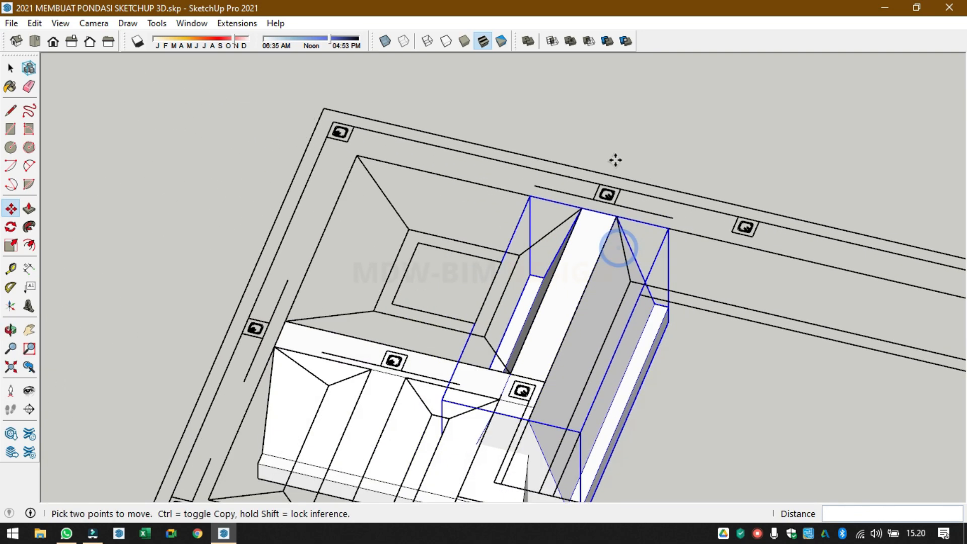
- Push the copied foundation's free end face back 12.5 cm to the near corner of the column, and leave the group
{"action": "middle_click_drag", "start_coordinate": [615, 158], "coordinate": [484, 375]}
{"action": "scroll", "coordinate": [470, 356], "scroll_direction": "up", "scroll_amount": 3}
{"action": "scroll", "coordinate": [470, 356], "scroll_direction": "up", "scroll_amount": 2}
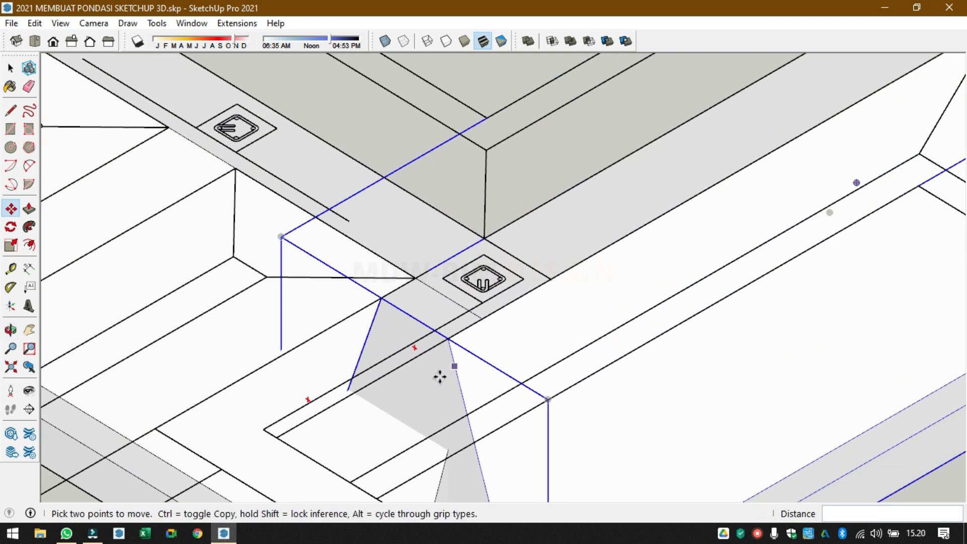
{"action": "key", "text": "space"}
{"action": "double_click", "coordinate": [440, 378]}
{"action": "left_click", "coordinate": [439, 363]}
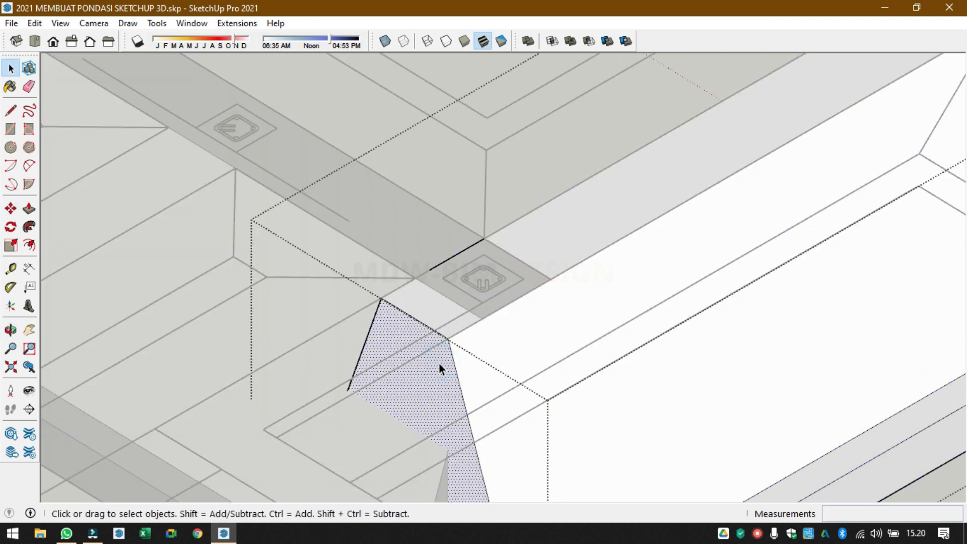
{"action": "key", "text": "p"}
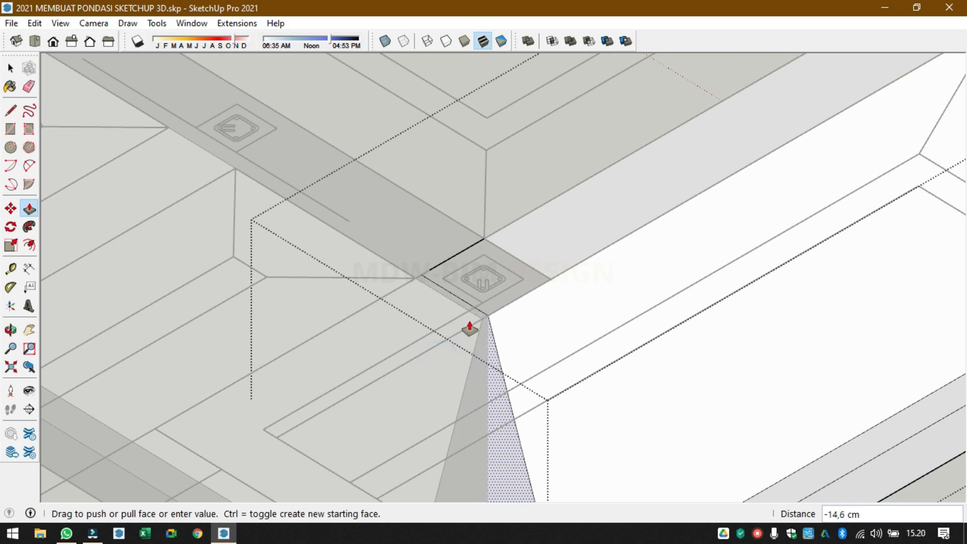
{"action": "left_click", "coordinate": [482, 319]}
{"action": "scroll", "coordinate": [508, 264], "scroll_direction": "down", "scroll_amount": 3}
{"action": "scroll", "coordinate": [541, 315], "scroll_direction": "down", "scroll_amount": 2}
{"action": "key", "text": "space"}
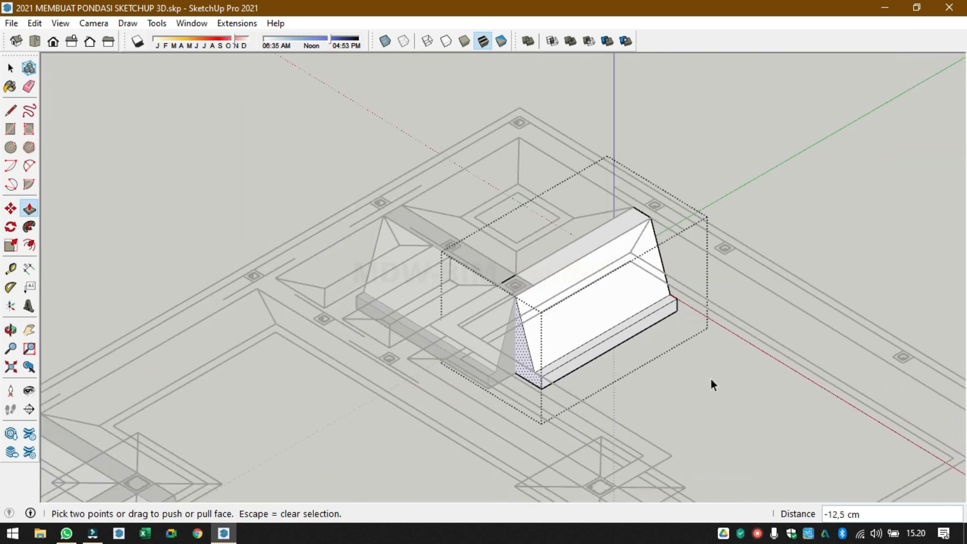
{"action": "left_click", "coordinate": [724, 386]}
- Unhide the last hidden foundation
{"action": "scroll", "coordinate": [633, 345], "scroll_direction": "down", "scroll_amount": 3}
{"action": "middle_click_drag", "start_coordinate": [629, 347], "coordinate": [561, 405]}
{"action": "left_click", "coordinate": [61, 23]}
{"action": "mouse_move", "coordinate": [35, 25]}
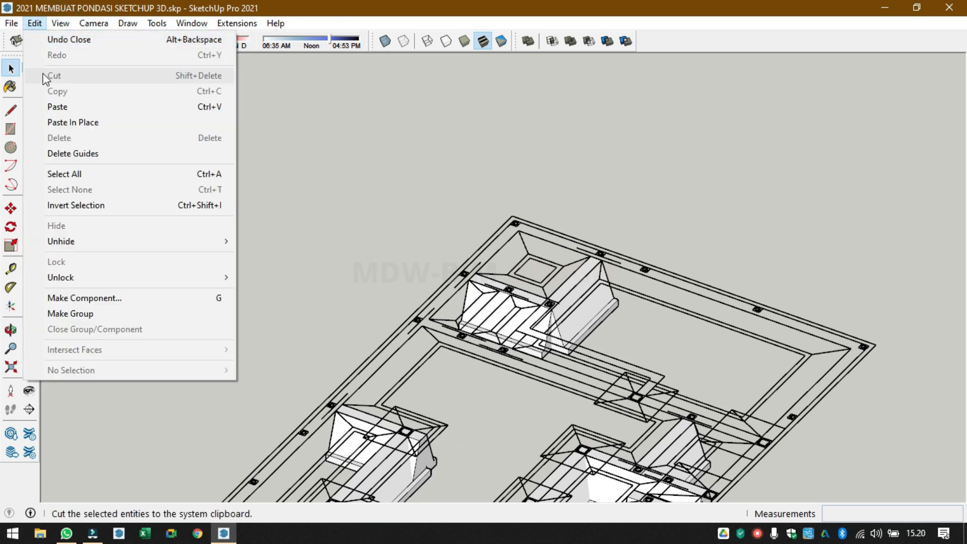
{"action": "mouse_move", "coordinate": [136, 241]}
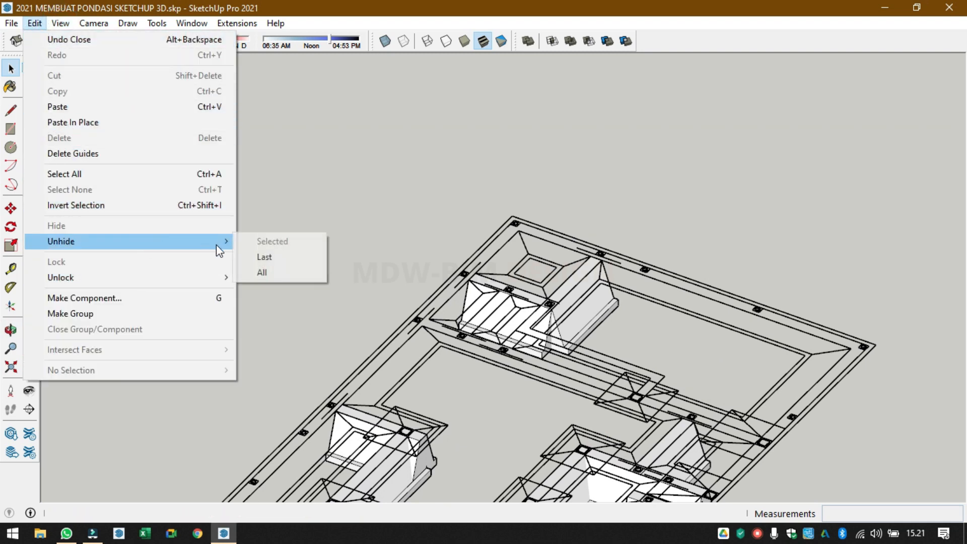
{"action": "left_click", "coordinate": [271, 260]}
- Extend the copied rear foundation's end face 150 cm to the edge of the unhidden long foundation, and leave the group
{"action": "scroll", "coordinate": [237, 270], "scroll_direction": "down", "scroll_amount": 5}
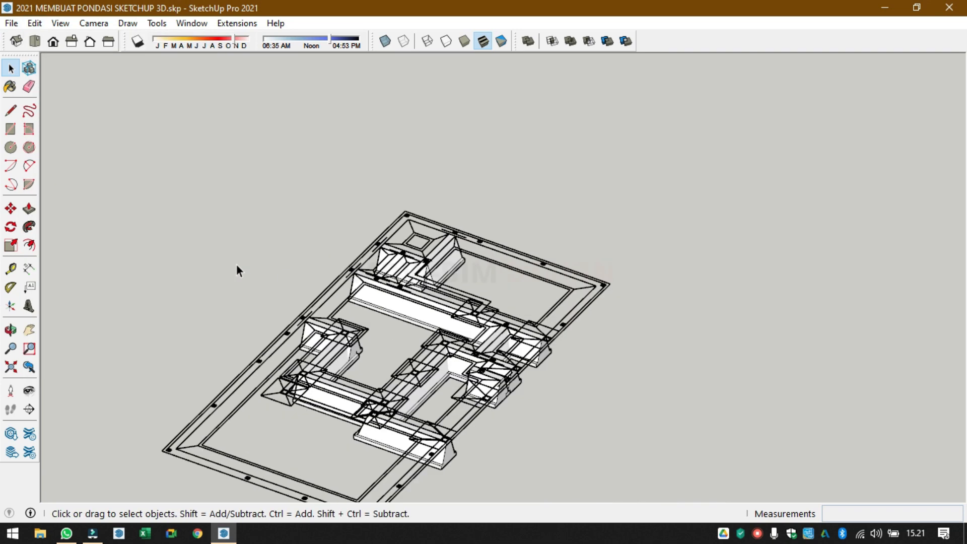
{"action": "middle_click_drag", "start_coordinate": [237, 270], "coordinate": [272, 413]}
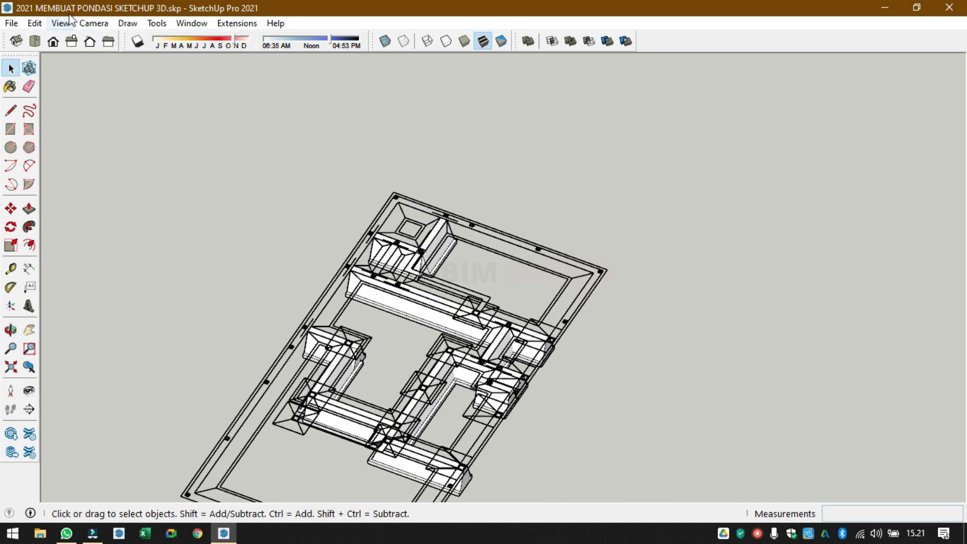
{"action": "left_click", "coordinate": [34, 41]}
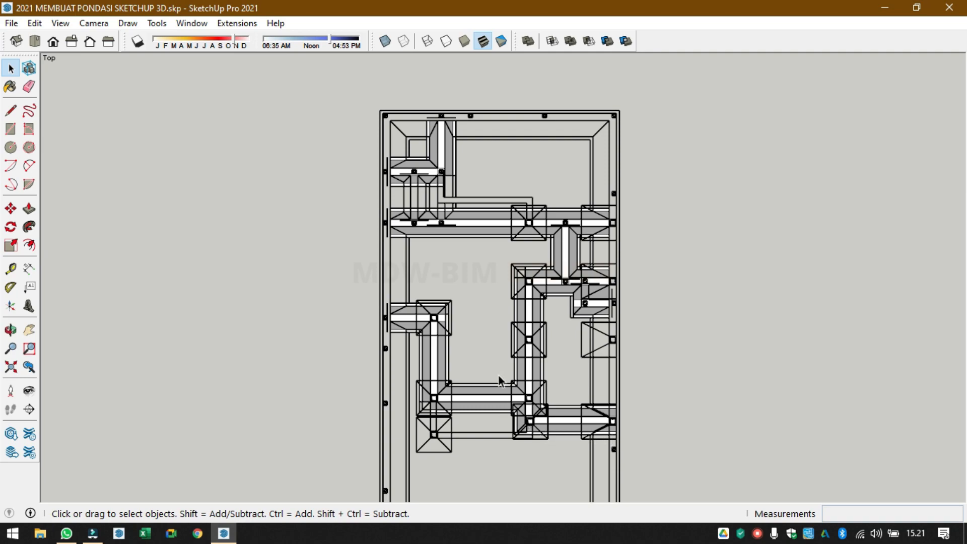
{"action": "scroll", "coordinate": [436, 177], "scroll_direction": "up", "scroll_amount": 6}
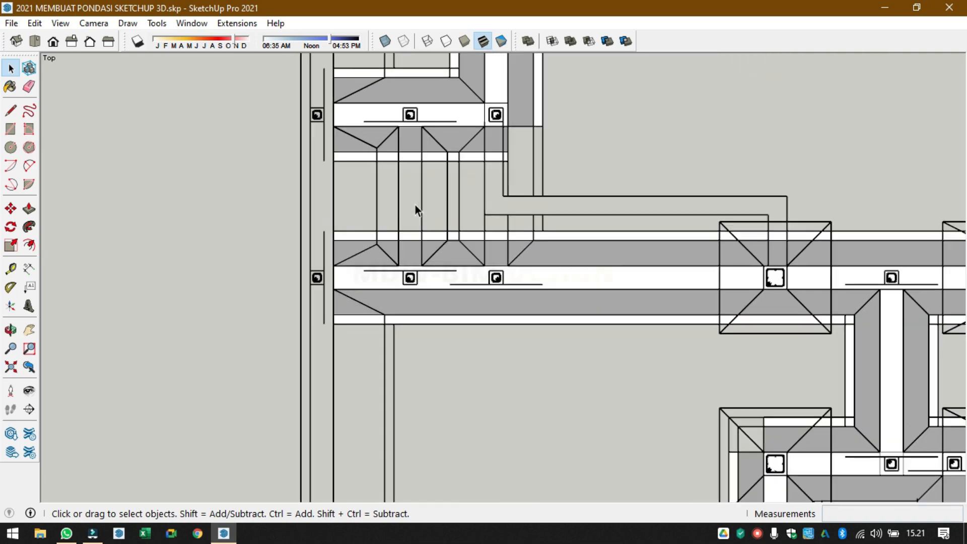
{"action": "middle_click_drag", "start_coordinate": [415, 205], "coordinate": [458, 188]}
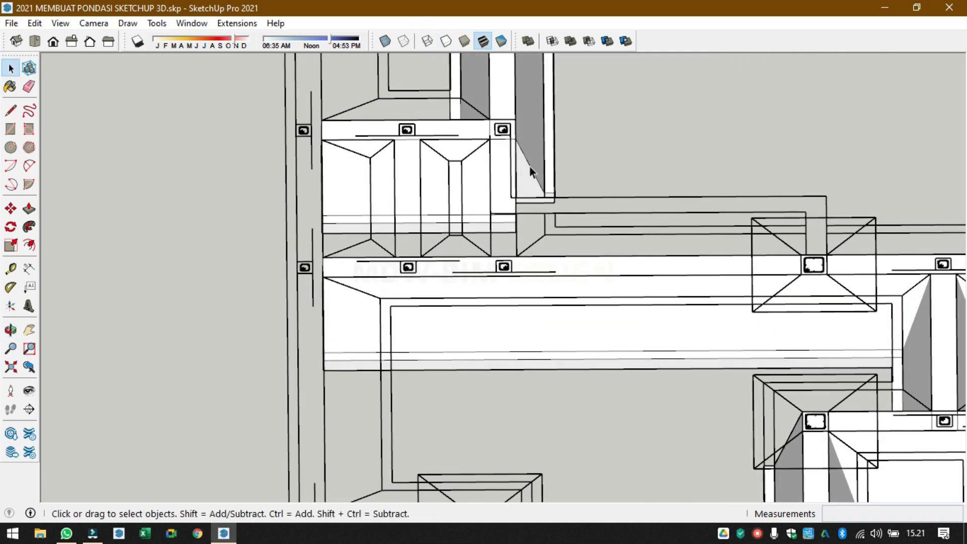
{"action": "middle_click_drag", "start_coordinate": [530, 168], "coordinate": [550, 125]}
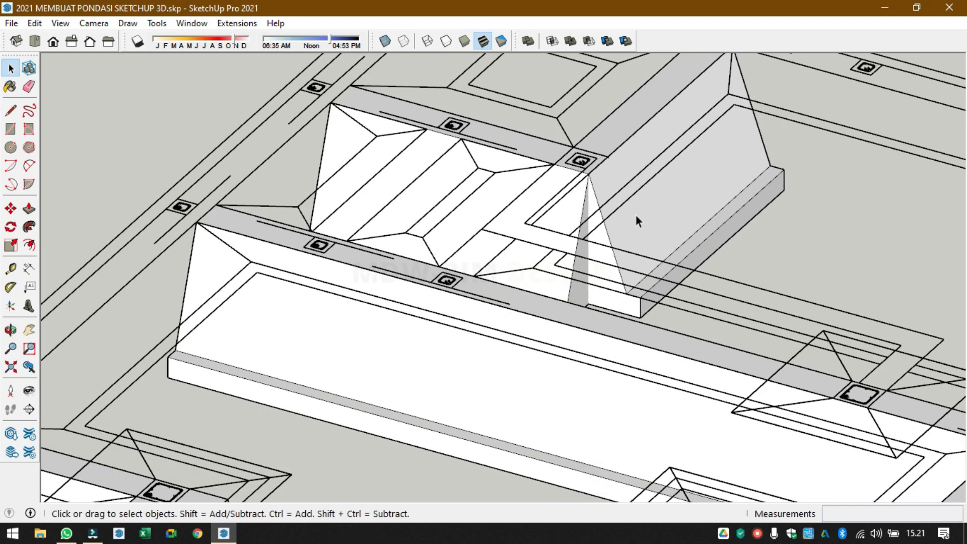
{"action": "middle_click_drag", "start_coordinate": [636, 216], "coordinate": [588, 233]}
{"action": "left_click", "coordinate": [600, 232]}
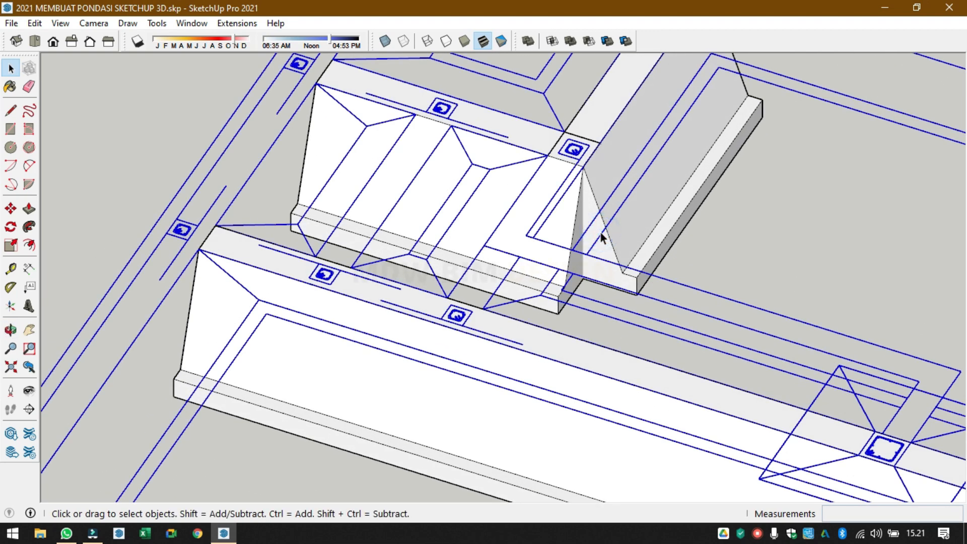
{"action": "left_click", "coordinate": [674, 207]}
{"action": "double_click", "coordinate": [673, 207]}
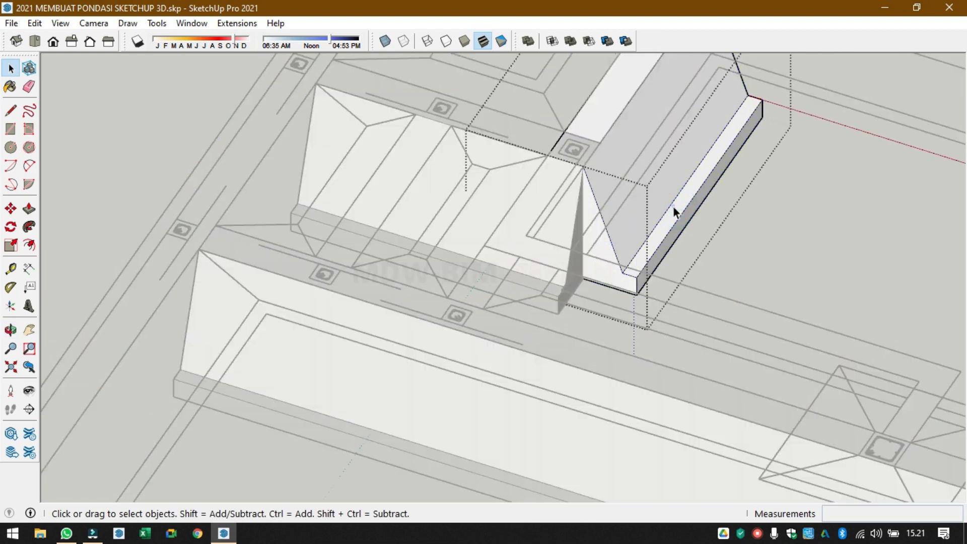
{"action": "key", "text": "p"}
{"action": "left_click", "coordinate": [602, 244]}
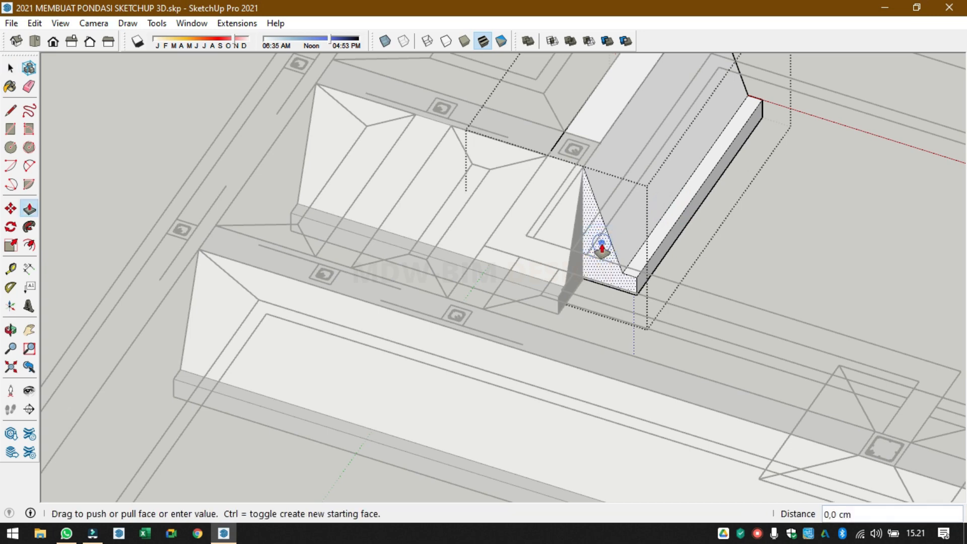
{"action": "left_click", "coordinate": [486, 318]}
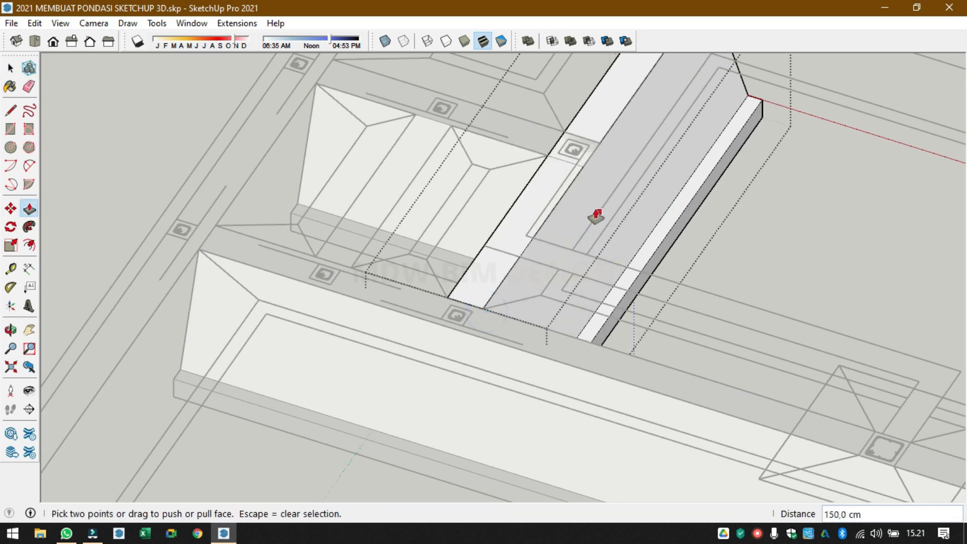
{"action": "scroll", "coordinate": [597, 216], "scroll_direction": "down", "scroll_amount": 3}
{"action": "left_click", "coordinate": [621, 340]}
{"action": "key", "text": "space"}
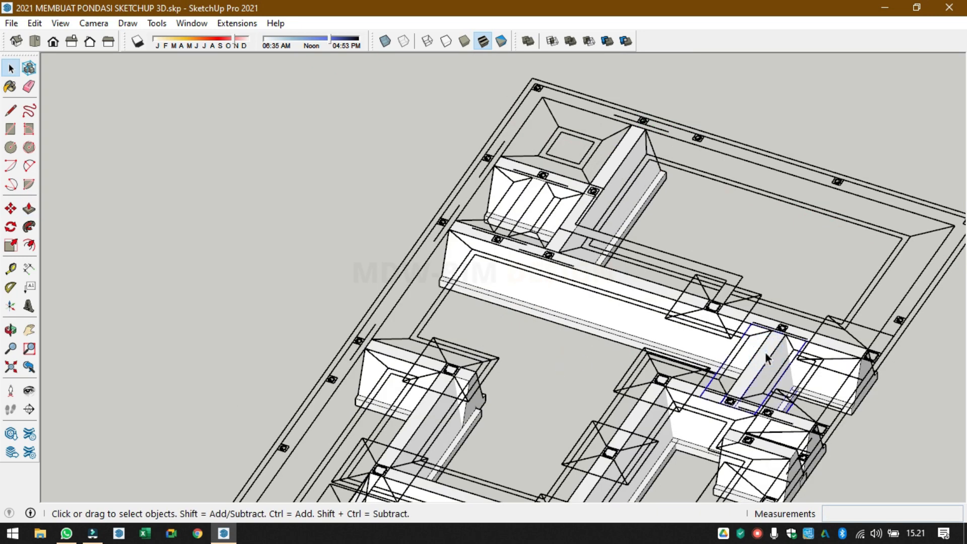
- Copy the short connecting foundation about 546 cm by its top corner to the plan endpoint beside the middle column of the small rear strip
{"action": "key", "text": "m"}
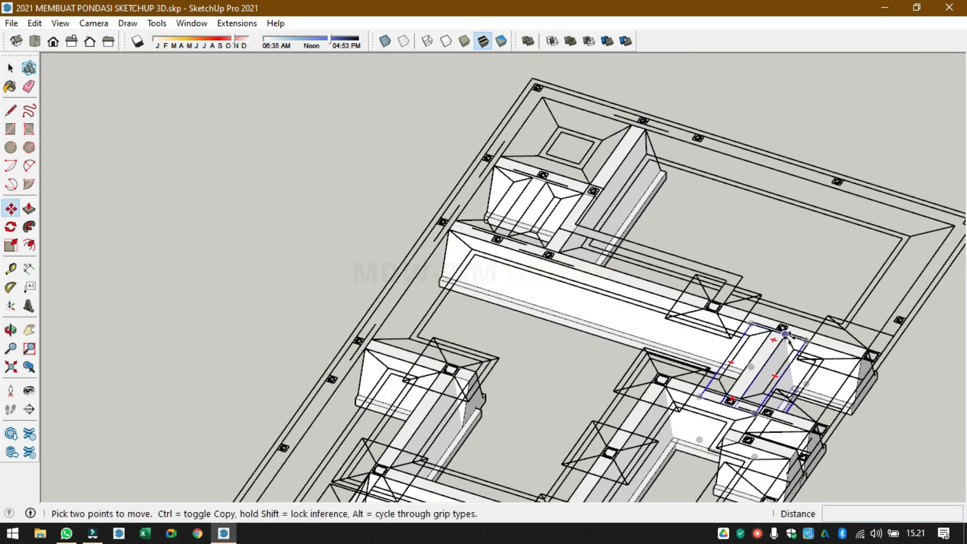
{"action": "scroll", "coordinate": [786, 334], "scroll_direction": "up", "scroll_amount": 5}
{"action": "left_click", "coordinate": [785, 344]}
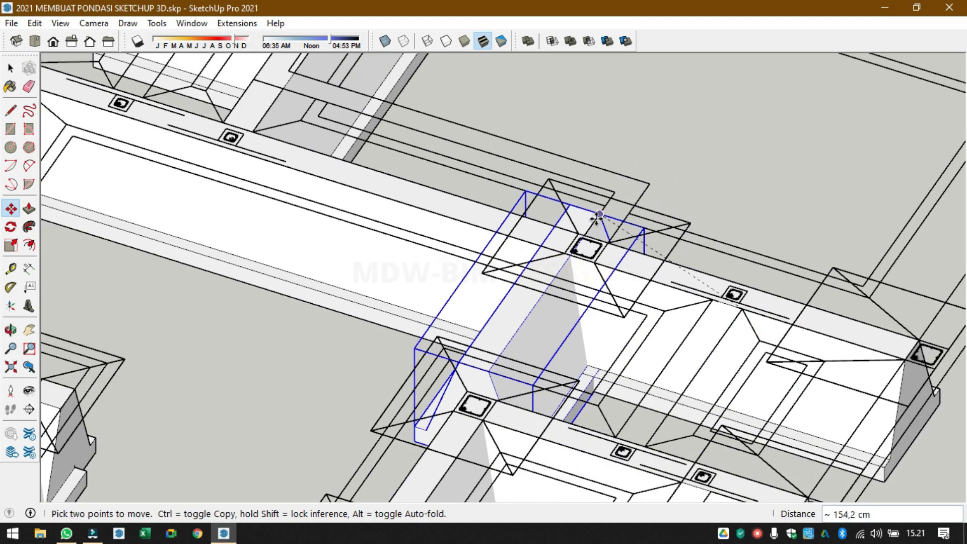
{"action": "scroll", "coordinate": [597, 217], "scroll_direction": "down", "scroll_amount": 1}
{"action": "key", "text": "ctrl"}
{"action": "scroll", "coordinate": [488, 221], "scroll_direction": "down", "scroll_amount": 2}
{"action": "middle_click_drag", "start_coordinate": [438, 222], "coordinate": [440, 366], "text": "shift"}
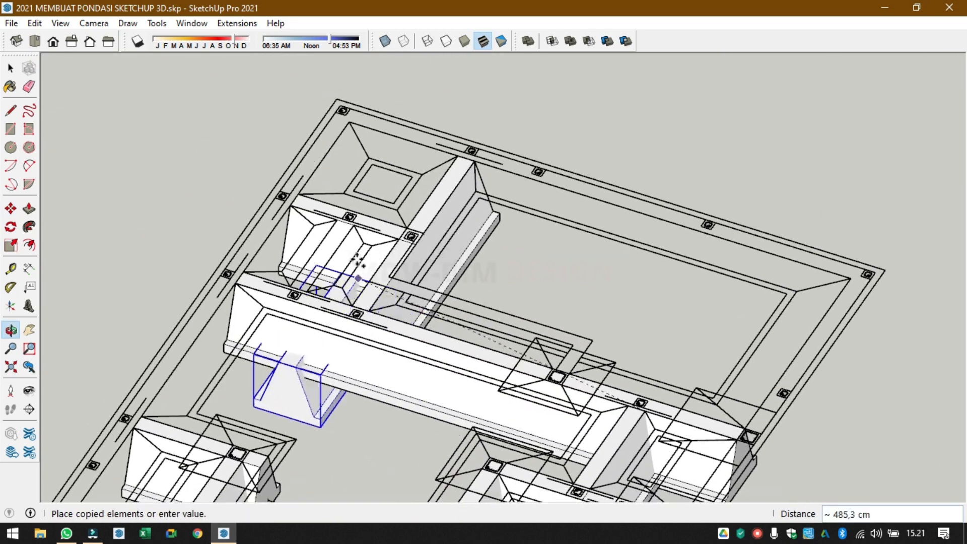
{"action": "scroll", "coordinate": [357, 261], "scroll_direction": "up", "scroll_amount": 5}
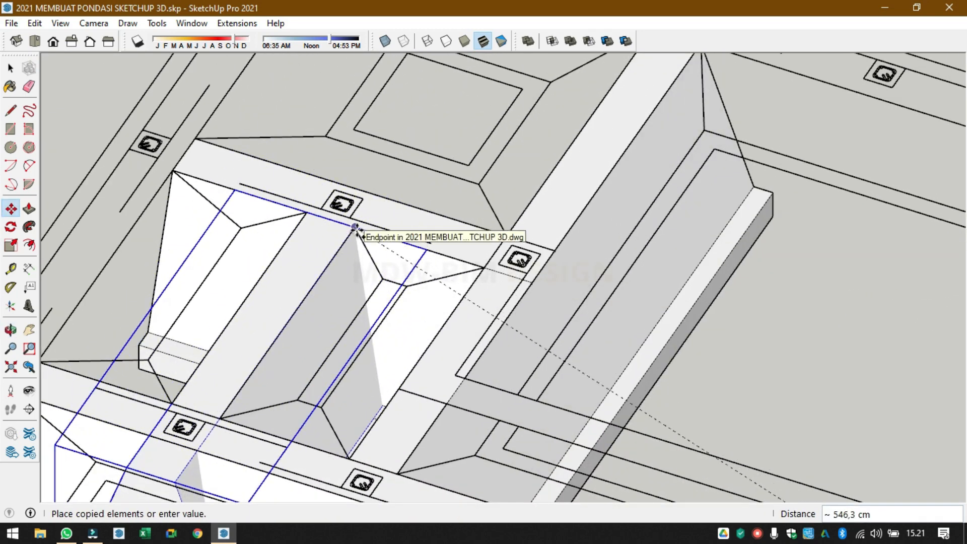
{"action": "left_click", "coordinate": [356, 228]}
{"action": "scroll", "coordinate": [363, 330], "scroll_direction": "down", "scroll_amount": 2}
{"action": "scroll", "coordinate": [198, 401], "scroll_direction": "up", "scroll_amount": 3}
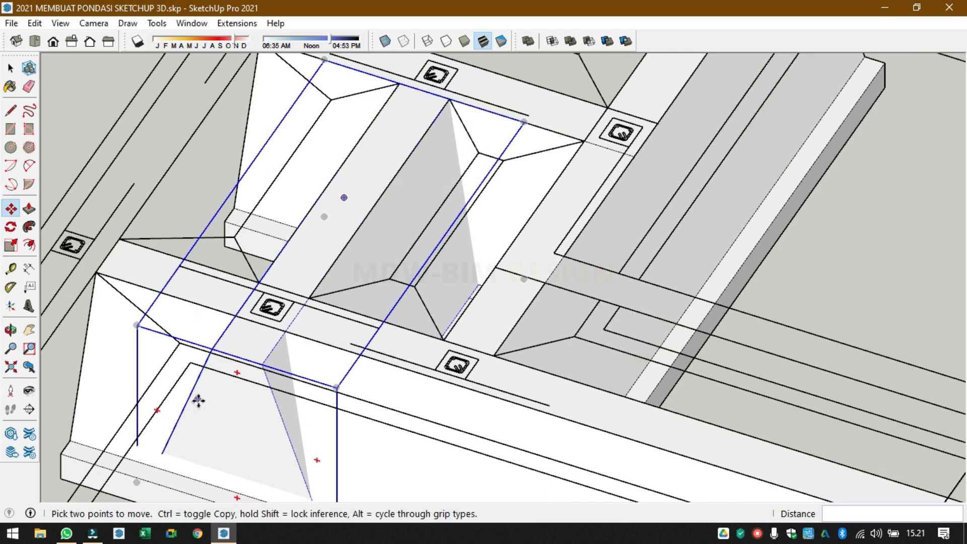
- Push the copied foundation's overhanging end face back 25 cm to the edge of the long foundation, and leave the group
{"action": "key", "text": "space"}
{"action": "double_click", "coordinate": [245, 395]}
{"action": "scroll", "coordinate": [246, 370], "scroll_direction": "up", "scroll_amount": 2}
{"action": "left_click", "coordinate": [243, 406]}
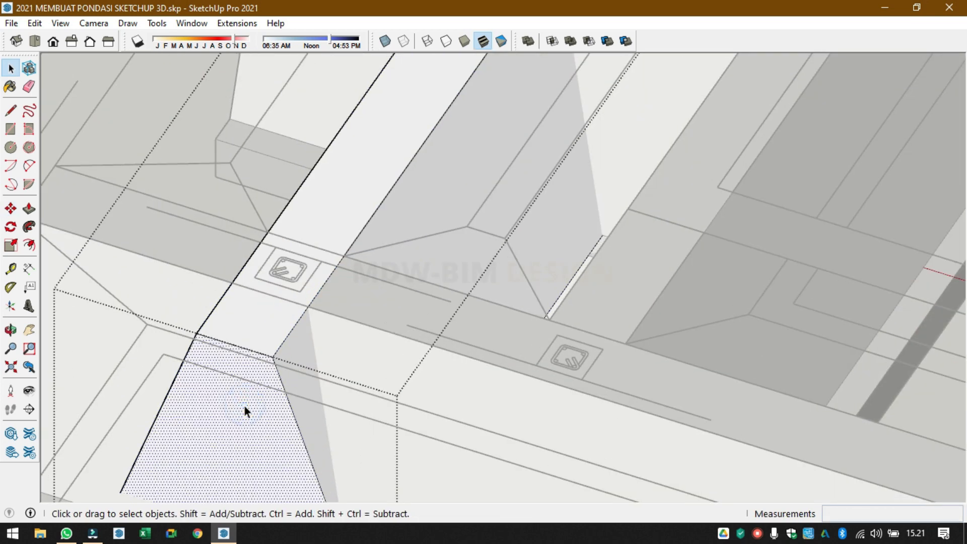
{"action": "key", "text": "p"}
{"action": "left_click_drag", "start_coordinate": [244, 406], "coordinate": [262, 296]}
{"action": "middle_click_drag", "start_coordinate": [356, 257], "coordinate": [318, 358]}
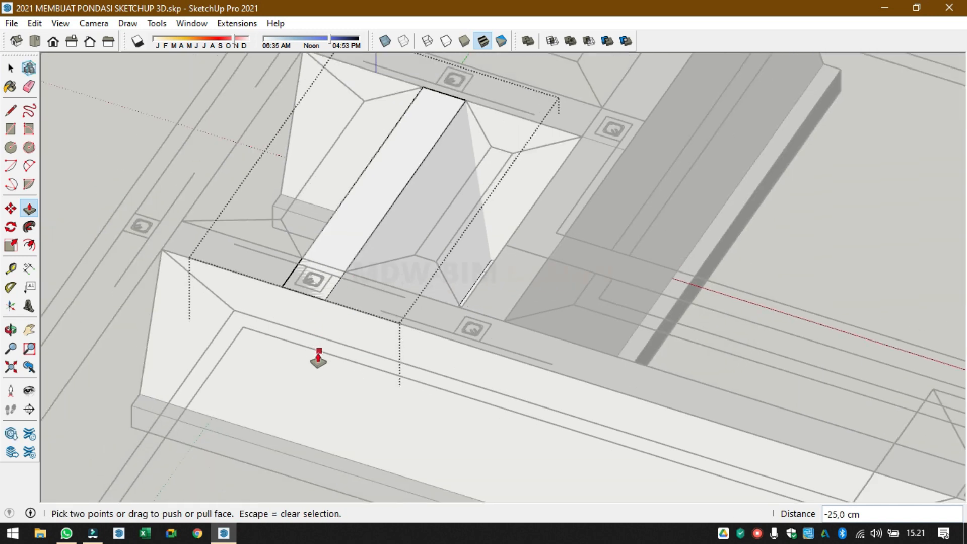
{"action": "scroll", "coordinate": [318, 353], "scroll_direction": "down", "scroll_amount": 3}
{"action": "key", "text": "space"}
{"action": "left_click", "coordinate": [136, 225]}
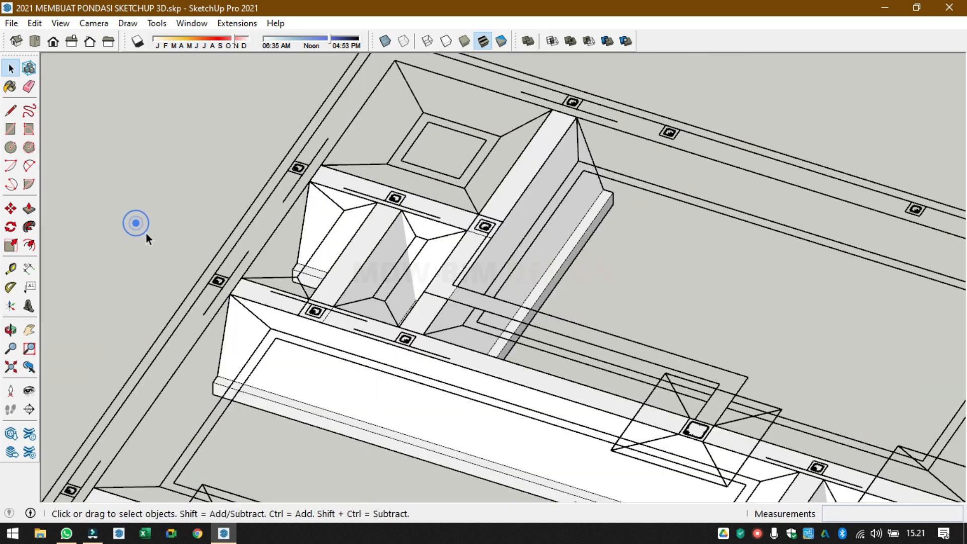
- Review the foundation layout against the plan from the top view
{"action": "left_click", "coordinate": [35, 43]}
{"action": "scroll", "coordinate": [272, 262], "scroll_direction": "down", "scroll_amount": 5}
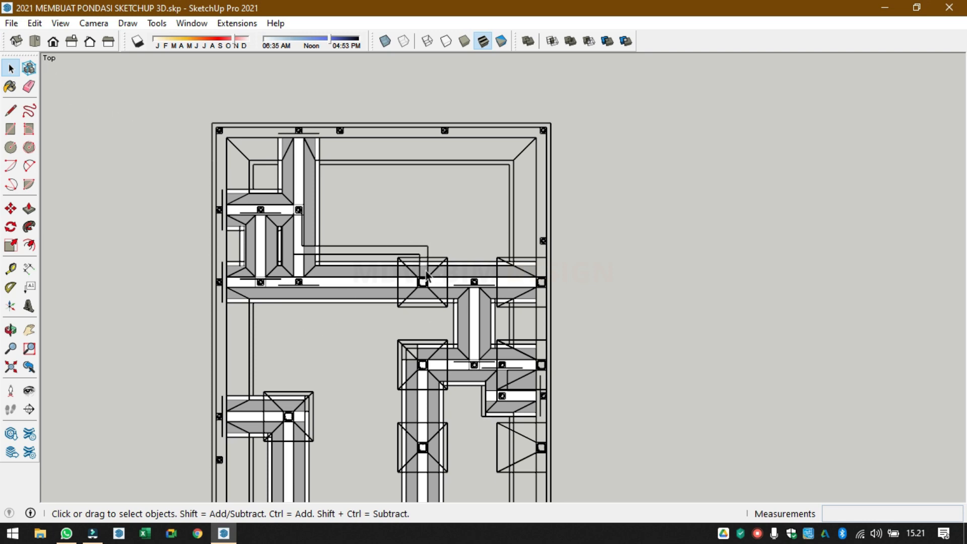
{"action": "scroll", "coordinate": [425, 276], "scroll_direction": "down", "scroll_amount": 2}
{"action": "middle_click_drag", "start_coordinate": [426, 276], "coordinate": [375, 342]}
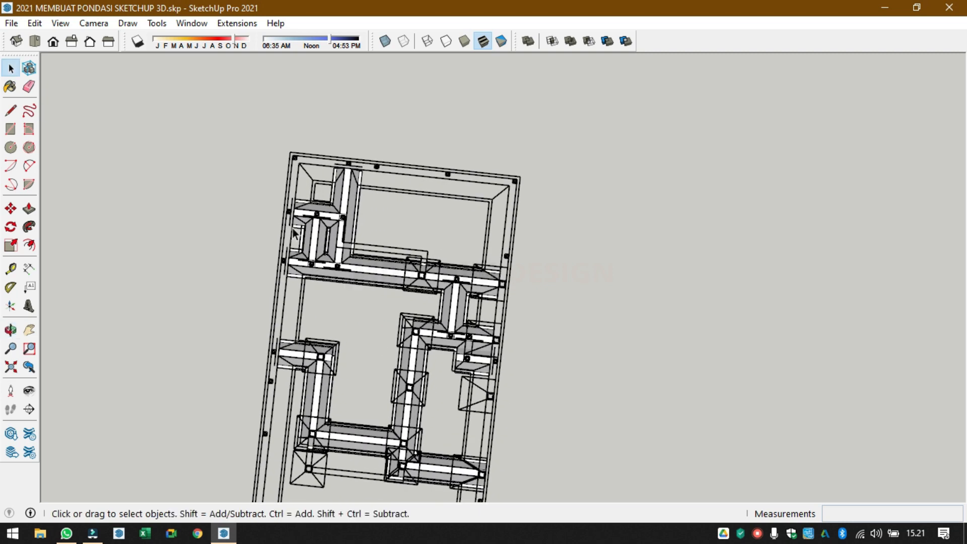
- Hide the imported DWG plan component so only the 3D foundations are shown
{"action": "left_click", "coordinate": [60, 24]}
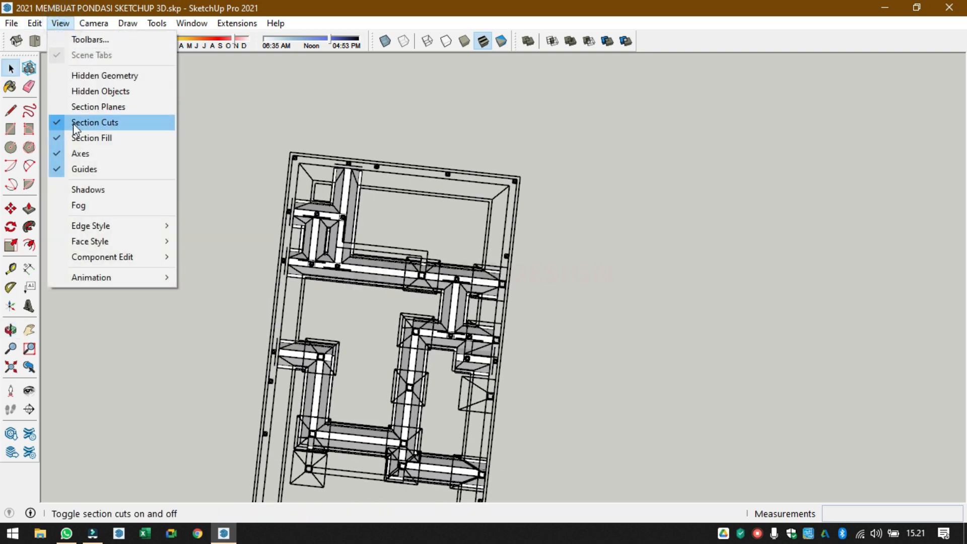
{"action": "left_click", "coordinate": [400, 125]}
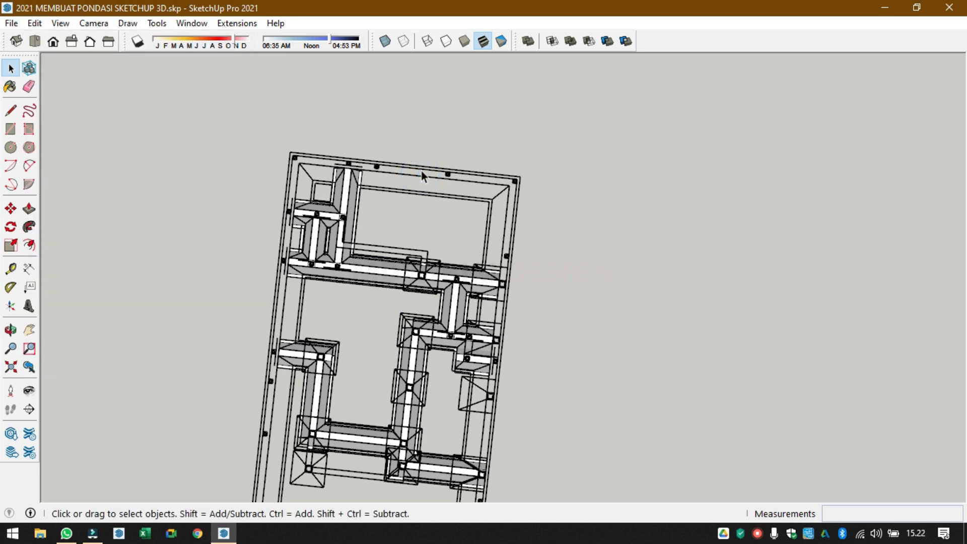
{"action": "left_click", "coordinate": [421, 174]}
{"action": "right_click", "coordinate": [424, 166]}
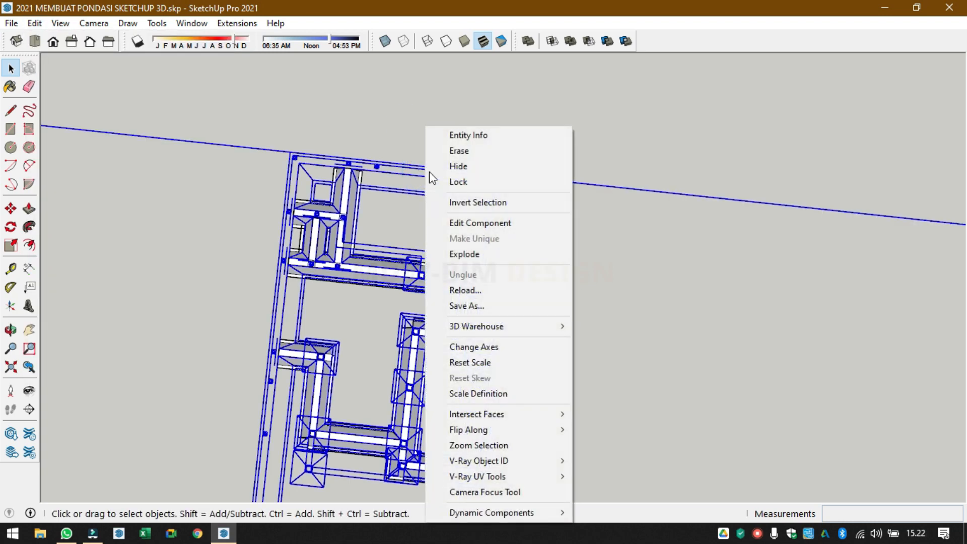
{"action": "left_click", "coordinate": [472, 171]}
- Push the short front foundation's overhanging end face back flush with the outer top edge of the crossing foundation, and leave the group
{"action": "middle_click_drag", "start_coordinate": [492, 260], "coordinate": [579, 370]}
{"action": "left_click", "coordinate": [670, 409]}
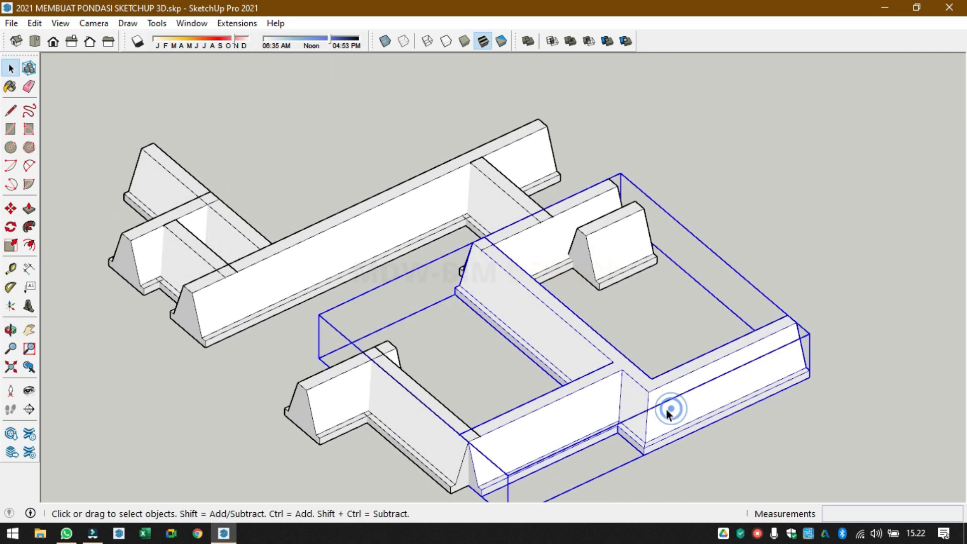
{"action": "scroll", "coordinate": [492, 458], "scroll_direction": "up", "scroll_amount": 5}
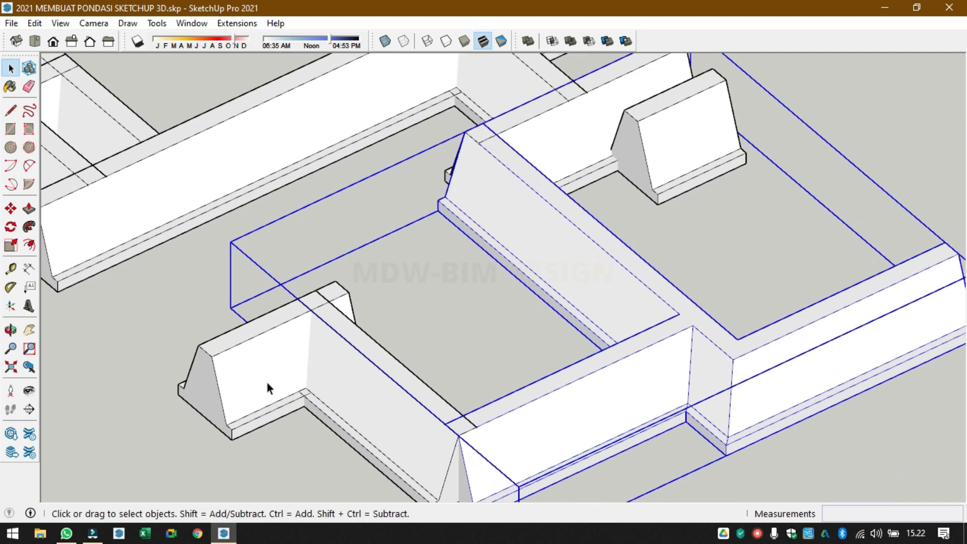
{"action": "left_click", "coordinate": [267, 388]}
{"action": "middle_click_drag", "start_coordinate": [402, 348], "coordinate": [141, 348]}
{"action": "scroll", "coordinate": [225, 180], "scroll_direction": "up", "scroll_amount": 3}
{"action": "middle_click_drag", "start_coordinate": [385, 193], "coordinate": [337, 184]}
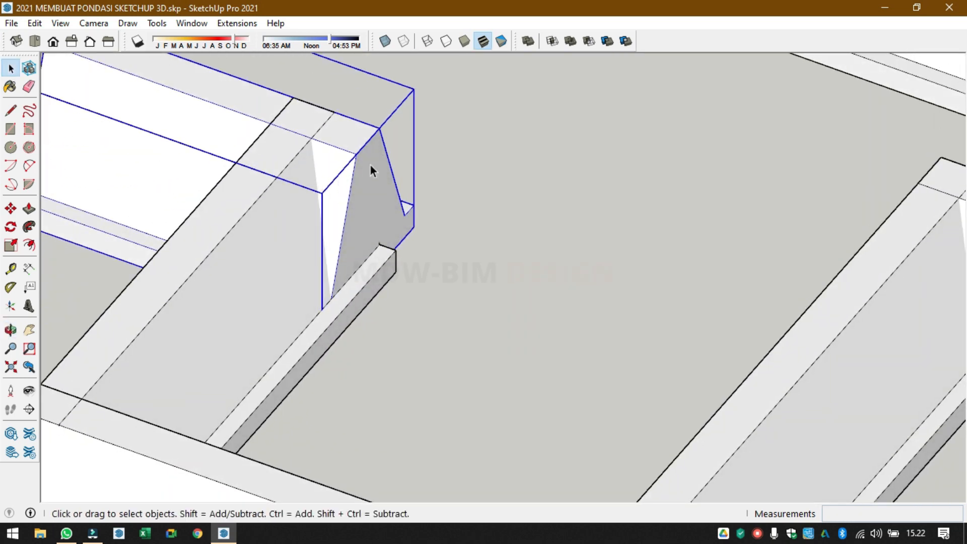
{"action": "double_click", "coordinate": [371, 165]}
{"action": "left_click", "coordinate": [373, 165]}
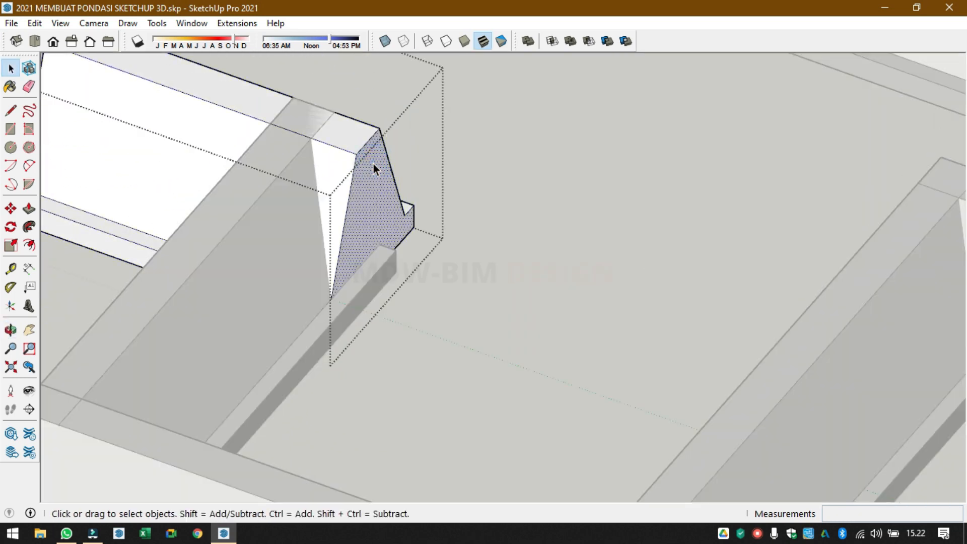
{"action": "key", "text": "p"}
{"action": "left_click_drag", "start_coordinate": [373, 162], "coordinate": [334, 113]}
{"action": "scroll", "coordinate": [335, 114], "scroll_direction": "down", "scroll_amount": 3}
{"action": "key", "text": "space"}
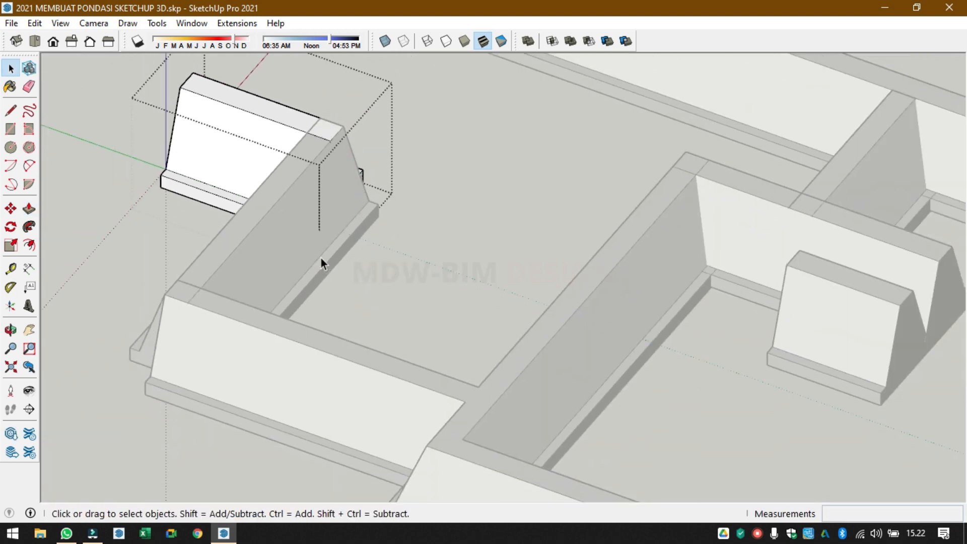
{"action": "left_click", "coordinate": [398, 267]}
{"action": "middle_click_drag", "start_coordinate": [398, 267], "coordinate": [583, 276]}
{"action": "left_click", "coordinate": [505, 408]}
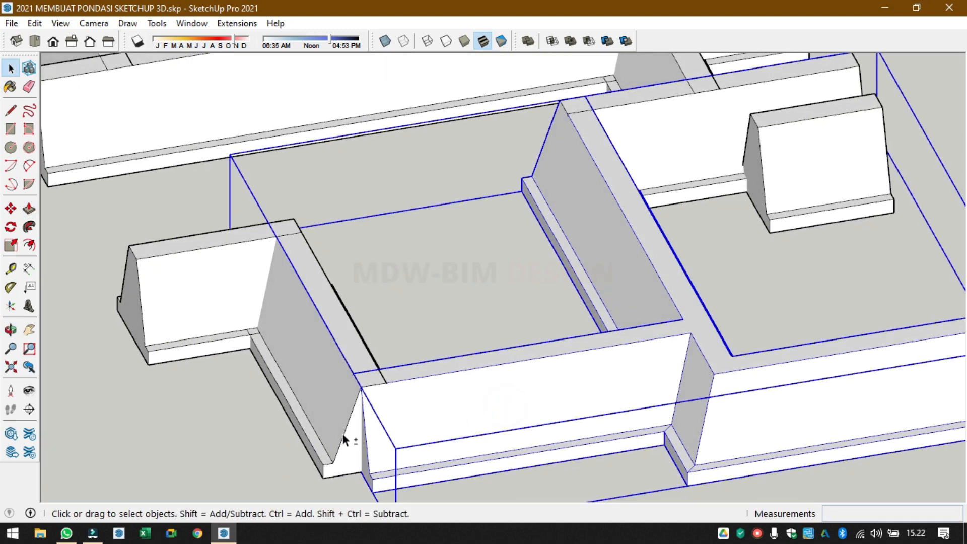
{"action": "left_click", "coordinate": [328, 436], "text": "shift"}
{"action": "right_click", "coordinate": [327, 431]}
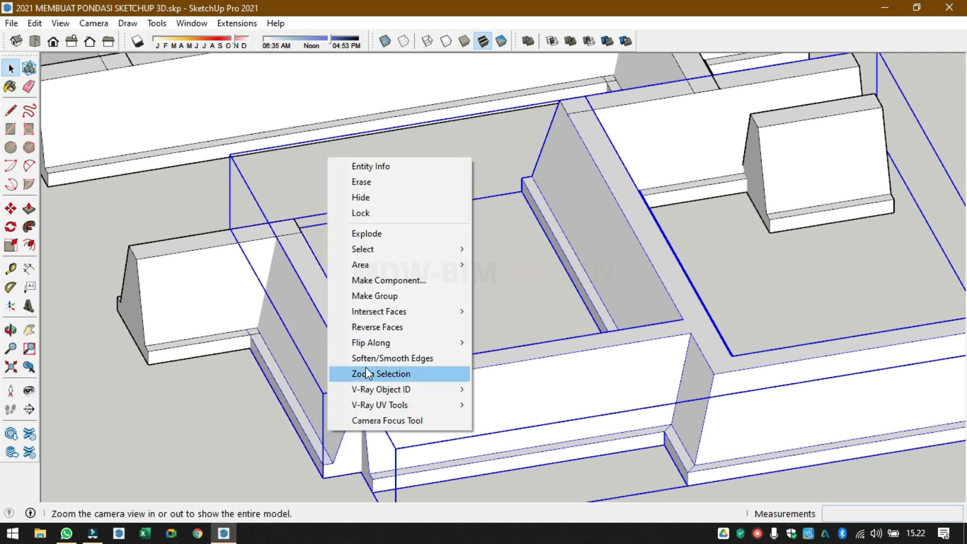
{"action": "mouse_move", "coordinate": [389, 343]}
{"action": "left_click", "coordinate": [549, 248]}
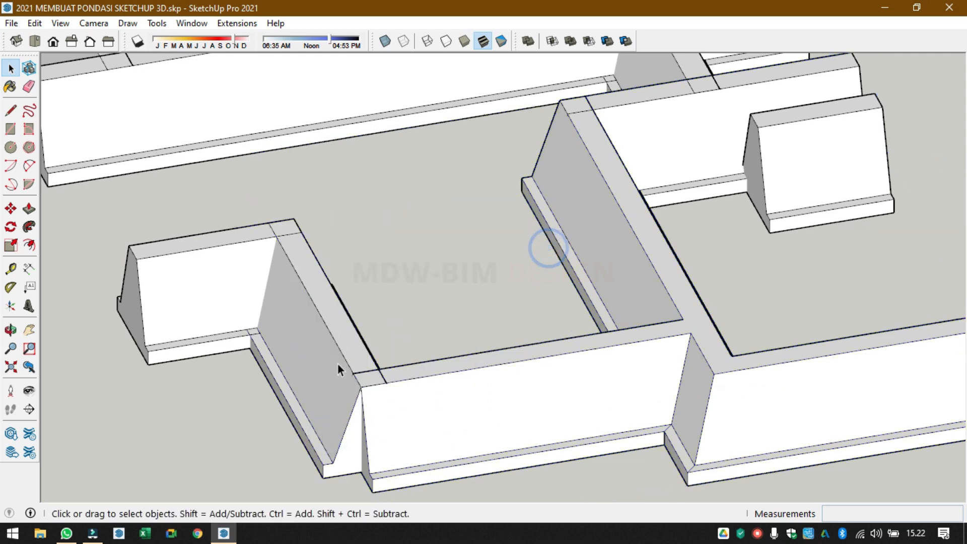
- Merge the short front foundation and the adjoining crossing foundation into one solid with Outer Shell
{"action": "middle_click_drag", "start_coordinate": [337, 364], "coordinate": [275, 358]}
{"action": "left_click", "coordinate": [247, 335]}
{"action": "left_click", "coordinate": [334, 340], "text": "shift"}
{"action": "right_click", "coordinate": [334, 341]}
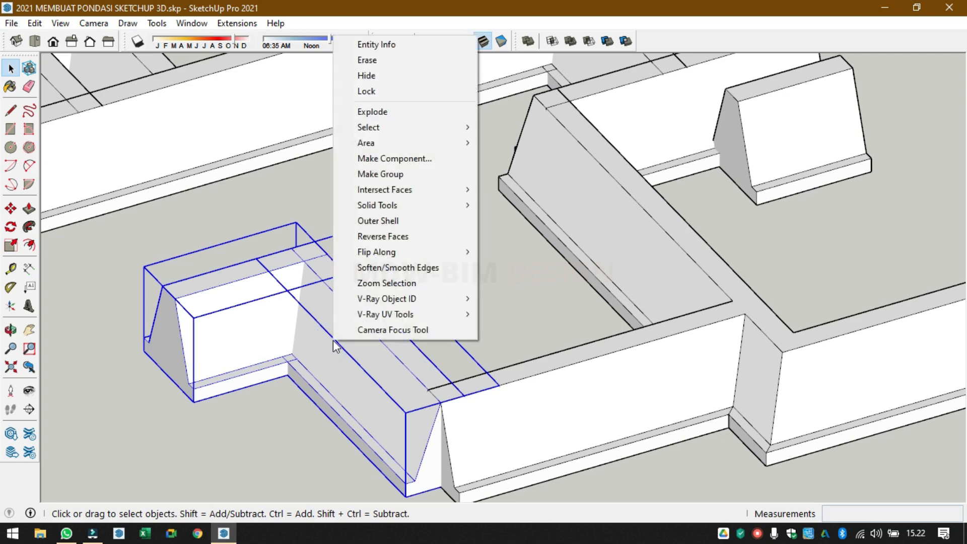
{"action": "left_click", "coordinate": [388, 222]}
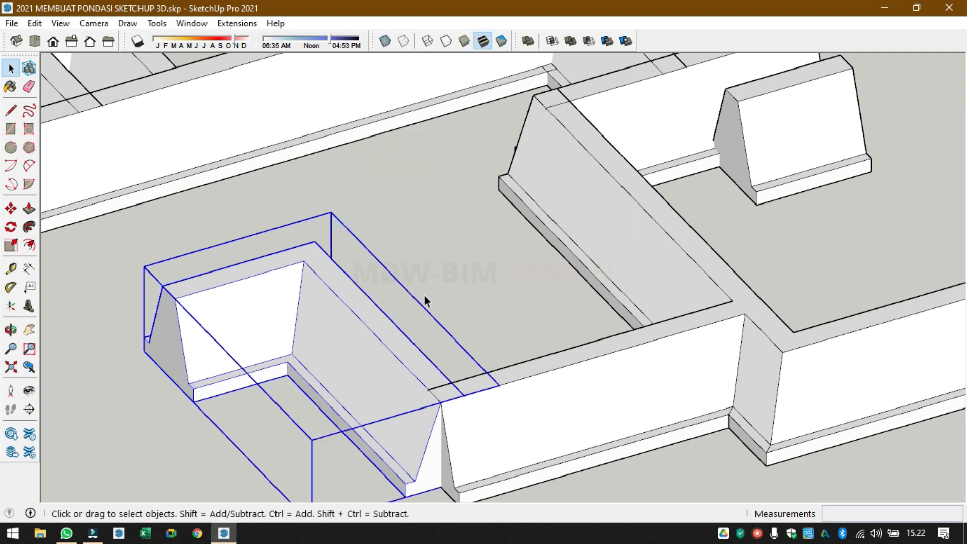
- Open the merged foundation for editing at its notched outer corner and try to push or pull the notch's side face
{"action": "middle_click_drag", "start_coordinate": [425, 298], "coordinate": [493, 156]}
{"action": "scroll", "coordinate": [703, 117], "scroll_direction": "up", "scroll_amount": 5}
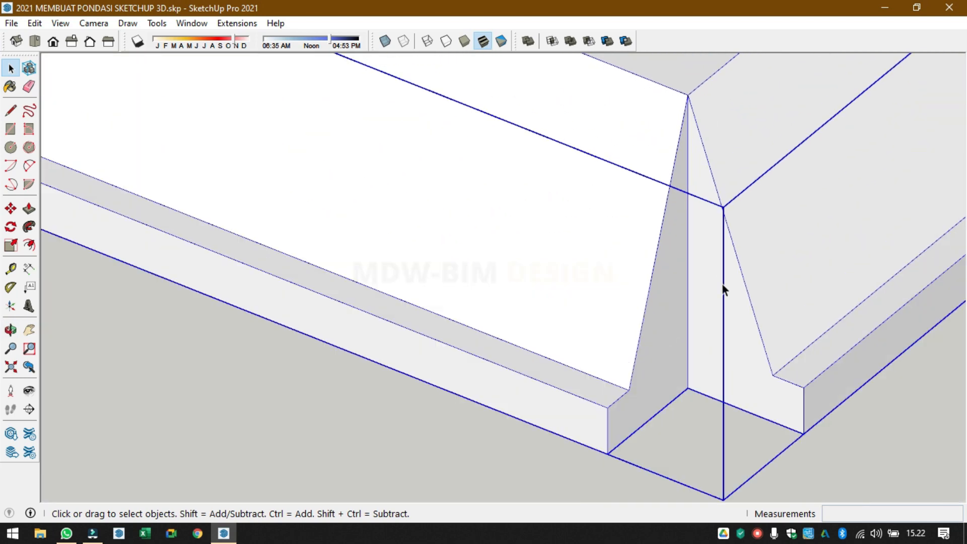
{"action": "double_click", "coordinate": [711, 281]}
{"action": "left_click", "coordinate": [709, 284]}
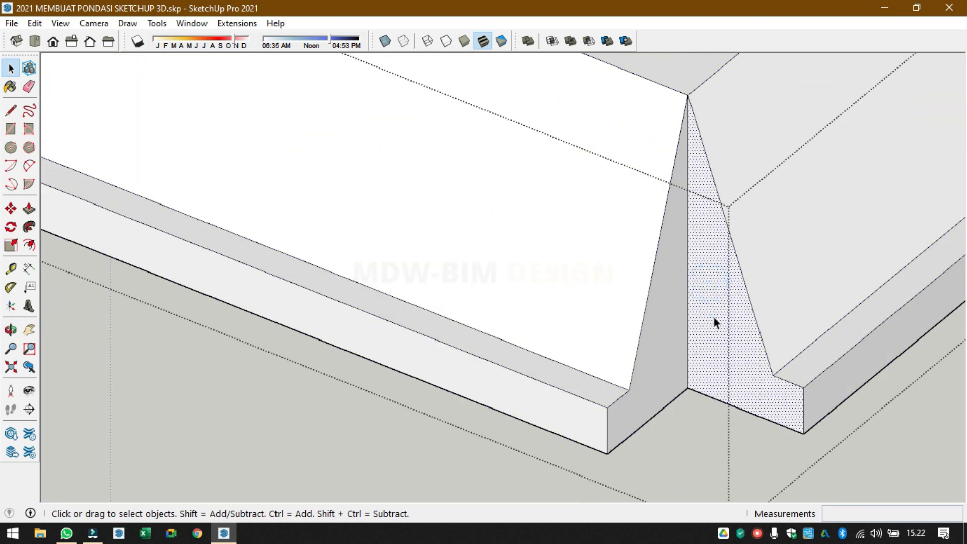
{"action": "key", "text": "p"}
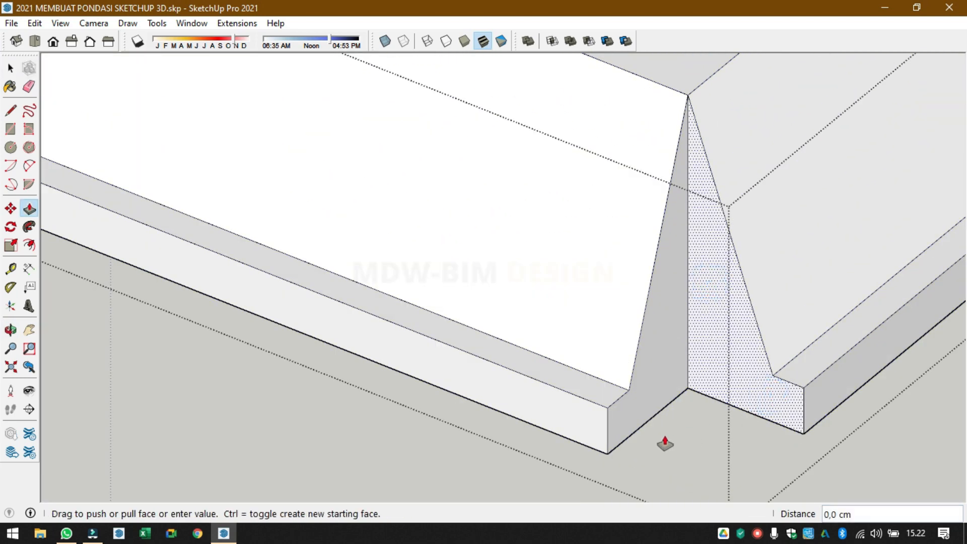
{"action": "left_click", "coordinate": [713, 367]}
{"action": "key", "text": "space"}
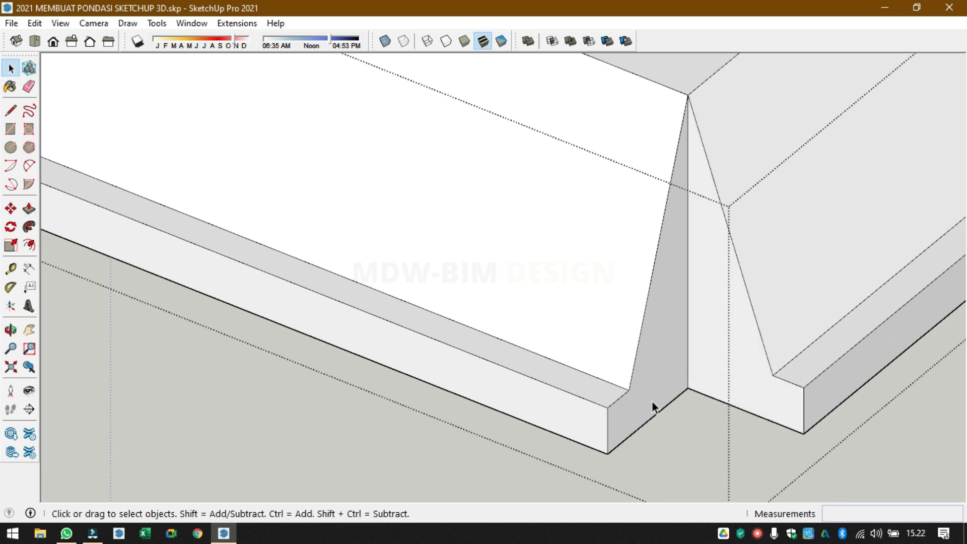
- Draw lines extending both footing ledges across the notch to a shared outer corner, joined by a mitre edge to close their top faces
{"action": "key", "text": "l"}
{"action": "left_click", "coordinate": [774, 375]}
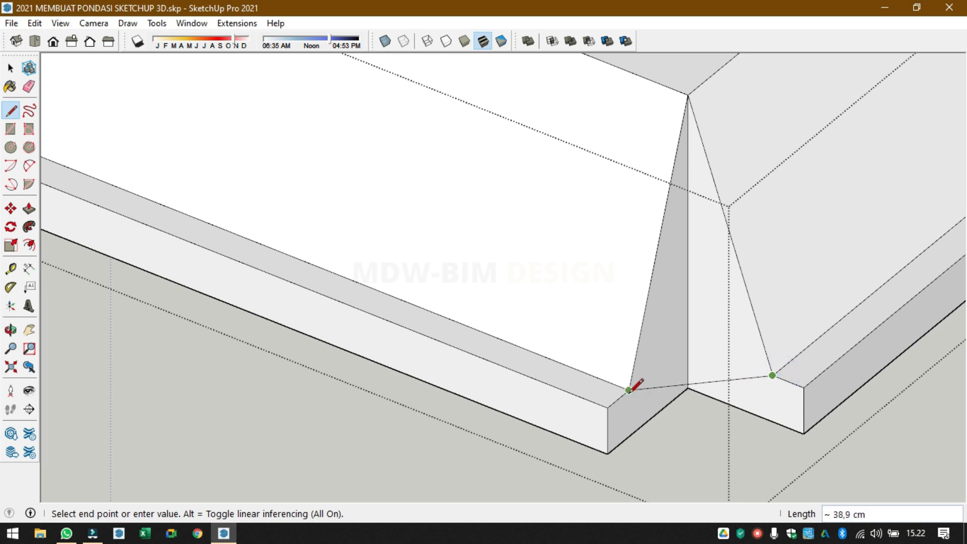
{"action": "left_click", "coordinate": [713, 424]}
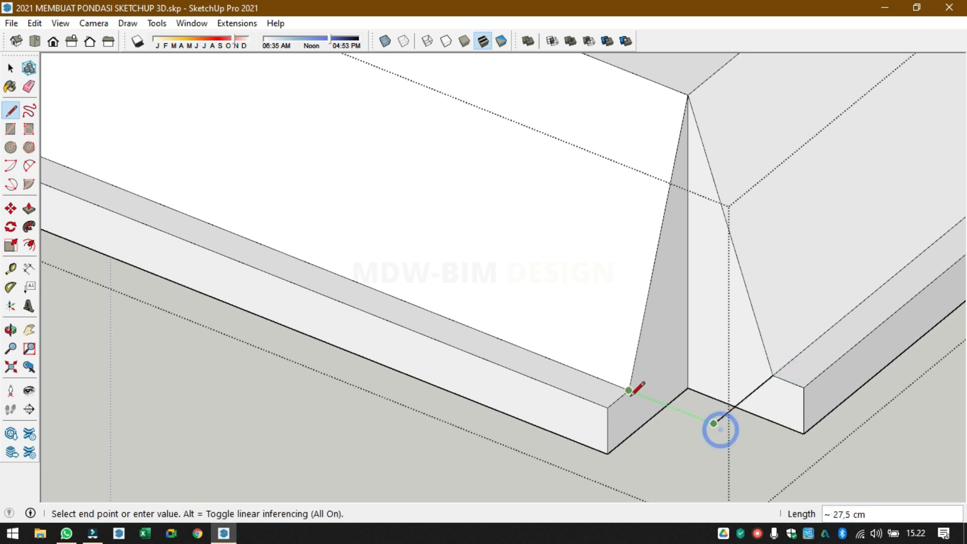
{"action": "left_click", "coordinate": [628, 390]}
{"action": "left_click", "coordinate": [607, 408]}
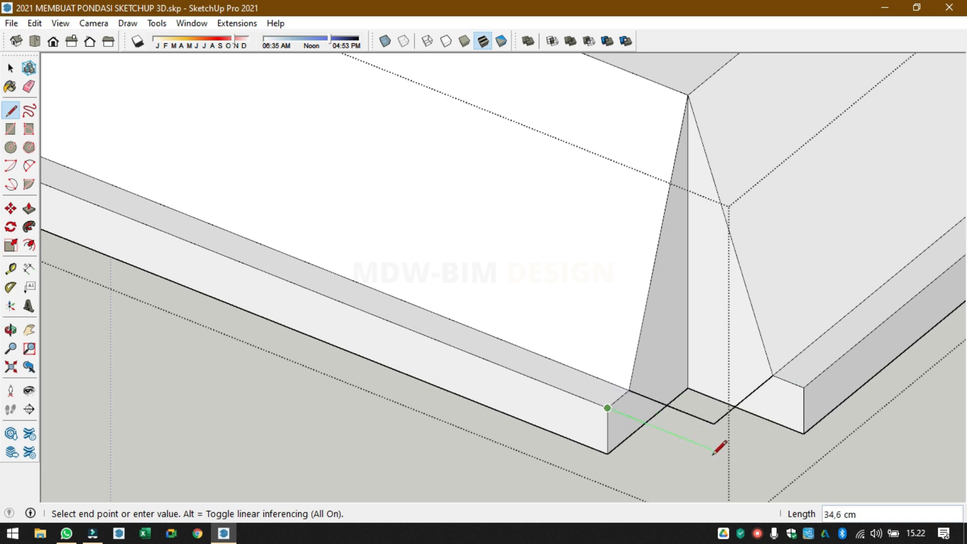
{"action": "left_click", "coordinate": [723, 454]}
{"action": "left_click", "coordinate": [713, 424]}
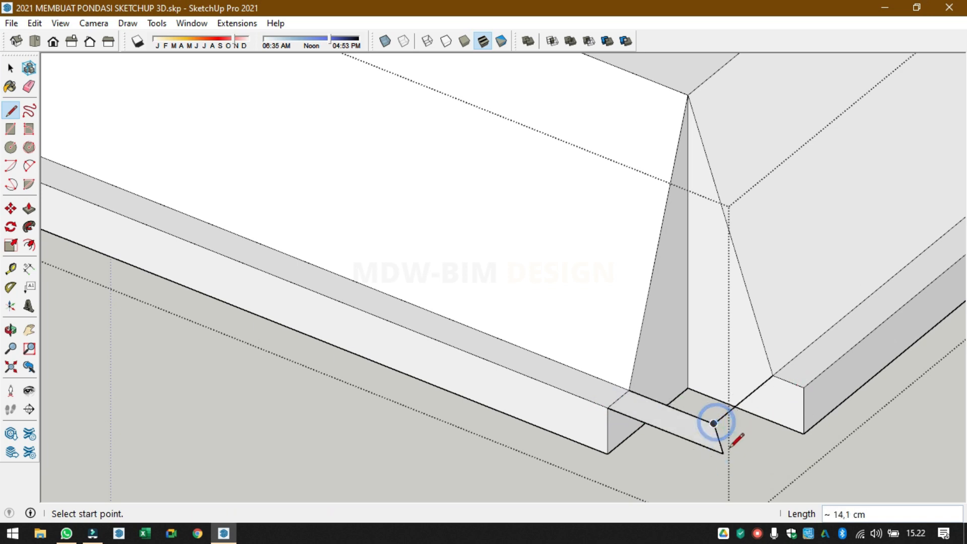
{"action": "left_click", "coordinate": [723, 453]}
{"action": "left_click", "coordinate": [805, 389]}
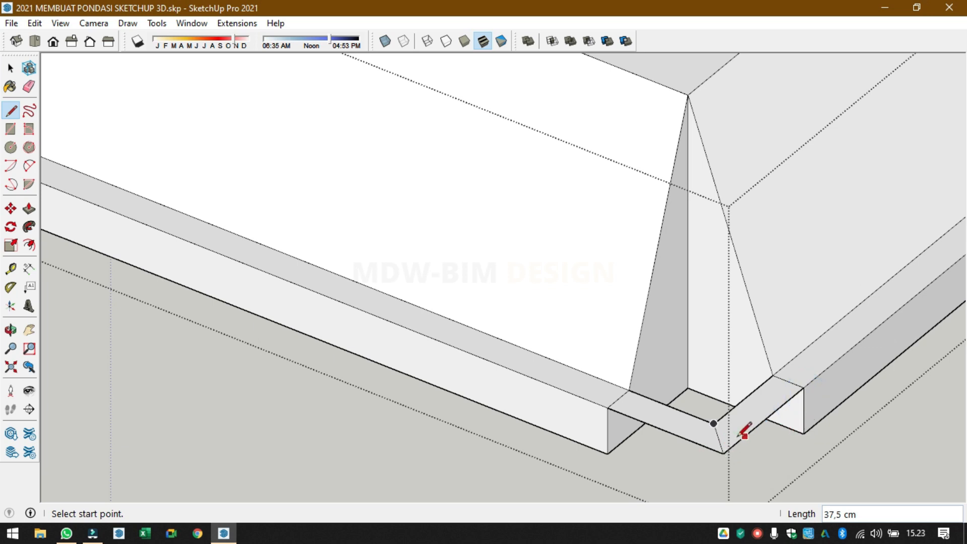
- Draw edges along the notch's two inner faces at ledge height to close the square face between the ledges
{"action": "left_click", "coordinate": [629, 390]}
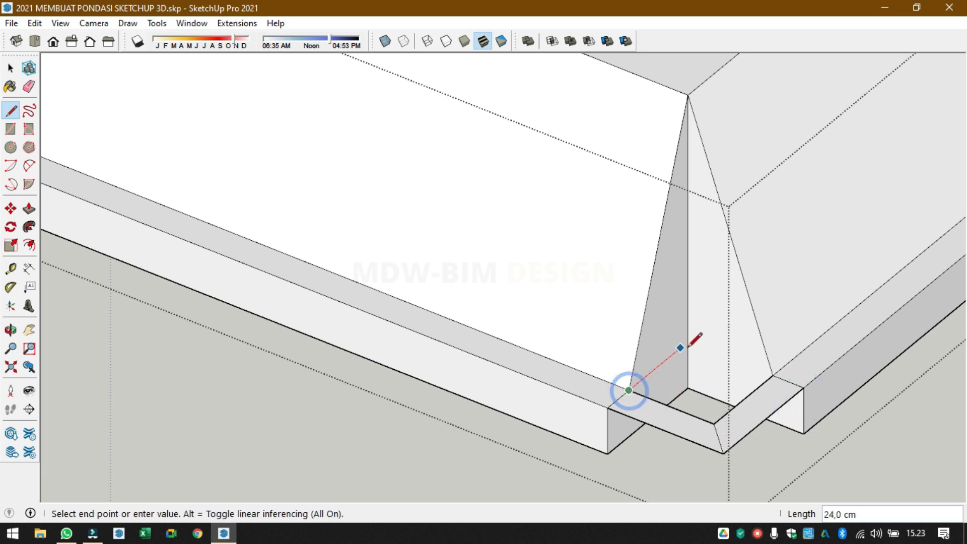
{"action": "left_click", "coordinate": [688, 342]}
{"action": "left_click", "coordinate": [689, 343]}
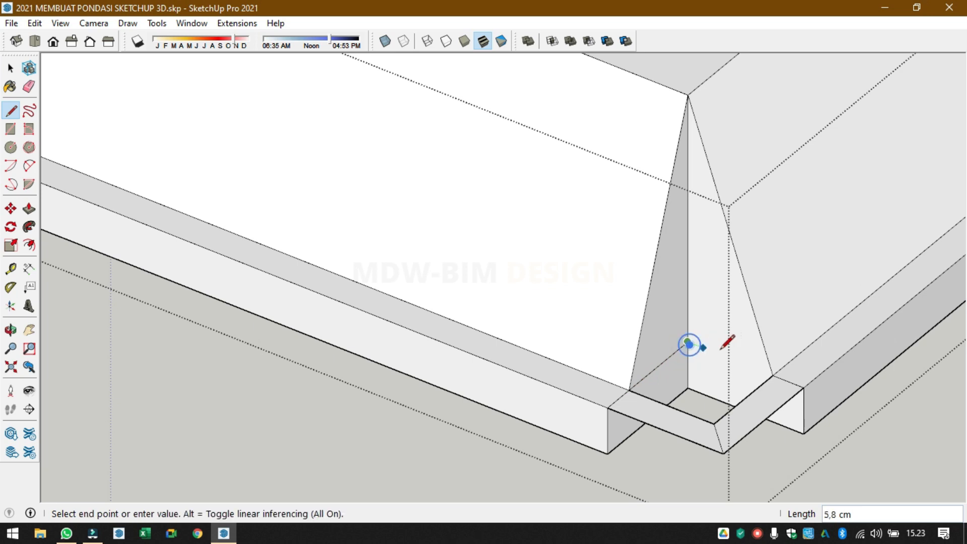
{"action": "left_click", "coordinate": [772, 376]}
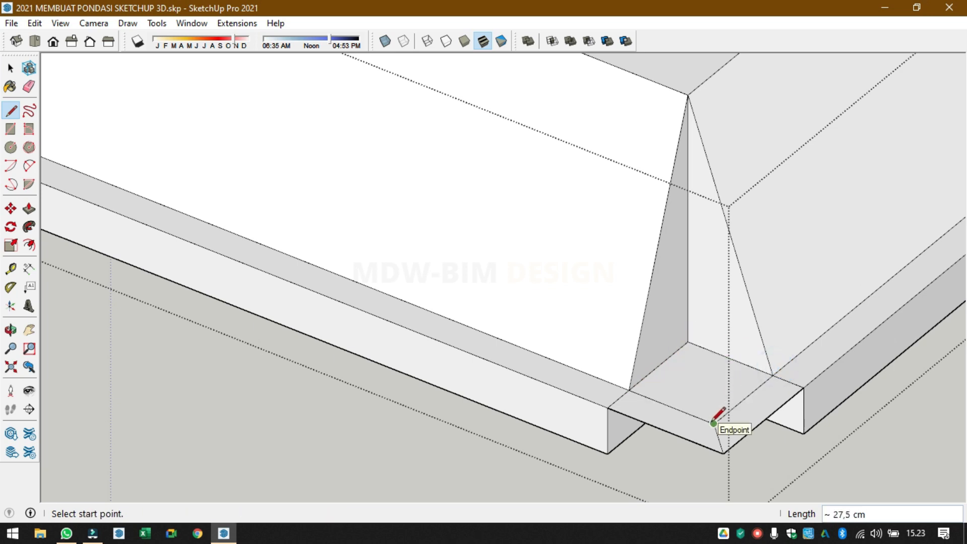
- Delete the two edges separating the inner square face from the extended ledge tops
{"action": "key", "text": "space"}
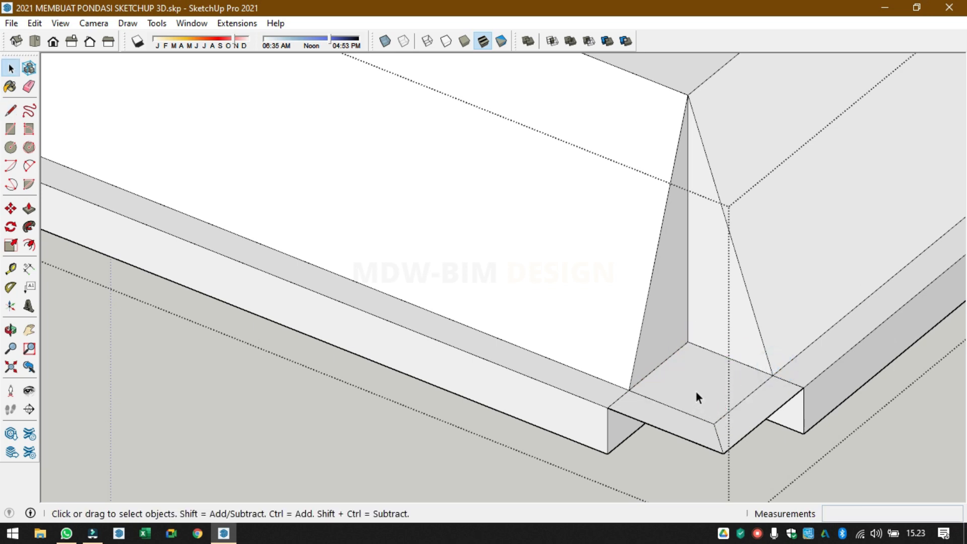
{"action": "left_click", "coordinate": [704, 418]}
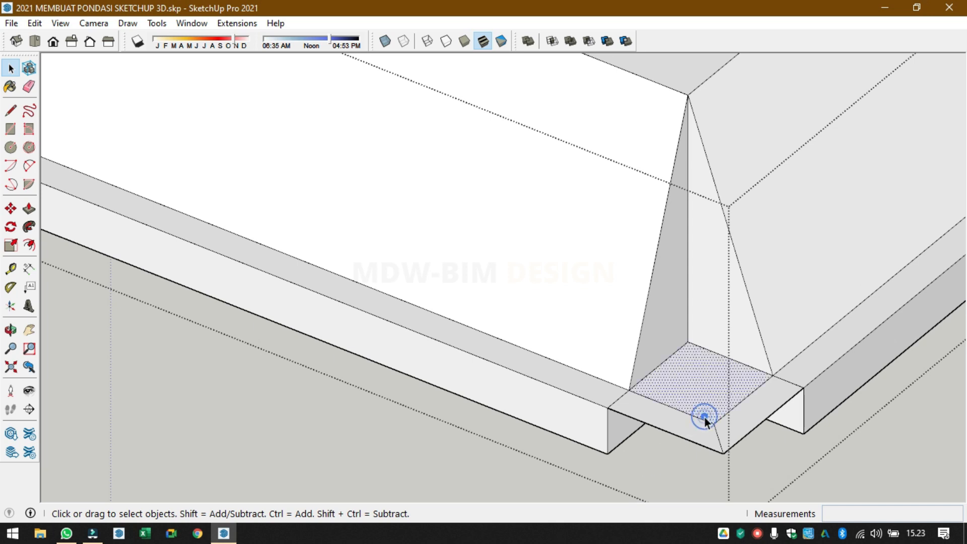
{"action": "left_click", "coordinate": [701, 418]}
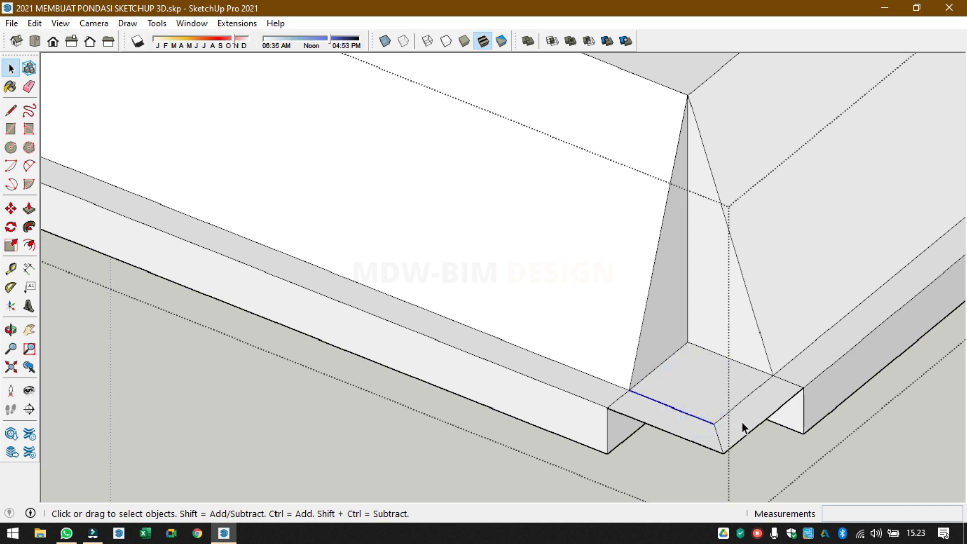
{"action": "left_click", "coordinate": [736, 405]}
{"action": "key", "text": "Delete"}
- Draw a sloped corner edge from the ledge's inner corner to the foundation's top corner and lines to both walls' bases, closing the sloped faces
{"action": "key", "text": "l"}
{"action": "left_click", "coordinate": [713, 422]}
{"action": "left_click", "coordinate": [688, 95]}
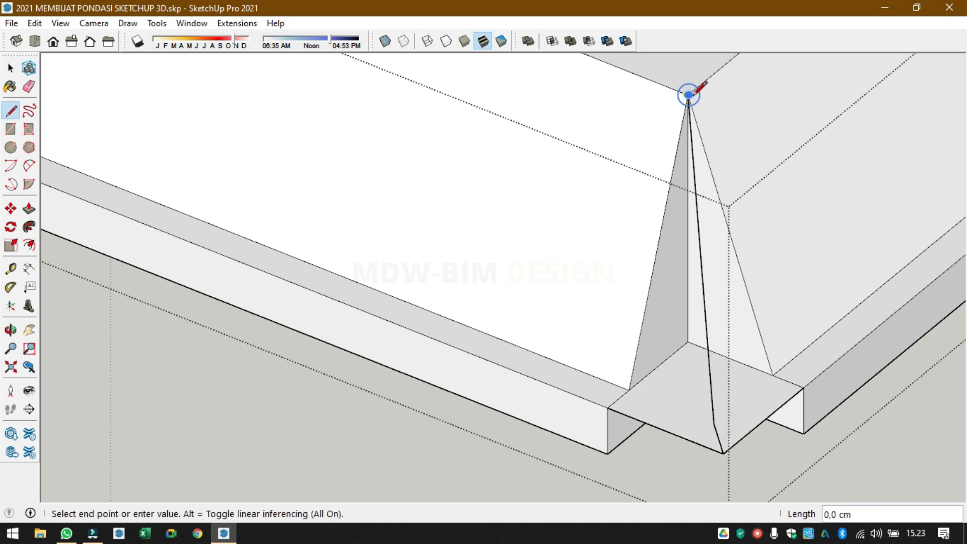
{"action": "key", "text": "Escape"}
{"action": "left_click", "coordinate": [772, 375]}
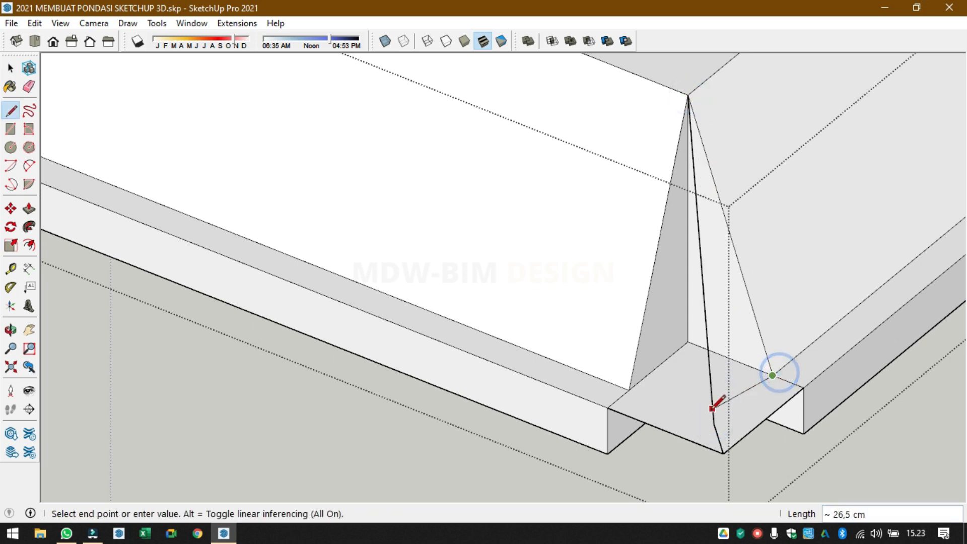
{"action": "left_click", "coordinate": [715, 422]}
{"action": "left_click", "coordinate": [715, 423]}
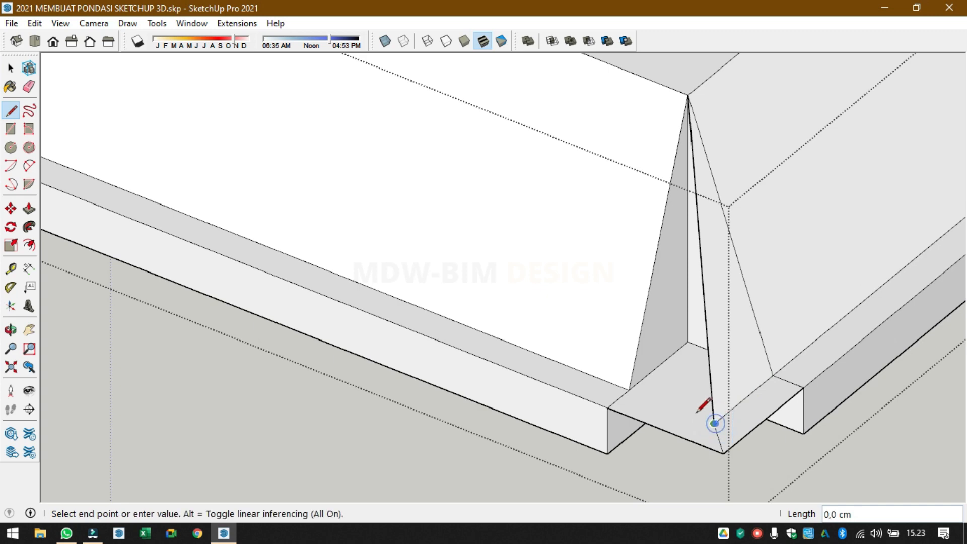
{"action": "left_click", "coordinate": [630, 389]}
- Draw base lines from both footings' lower end corners to a shared outer corner, closing the underside of the notch
{"action": "middle_click_drag", "start_coordinate": [704, 413], "coordinate": [668, 462]}
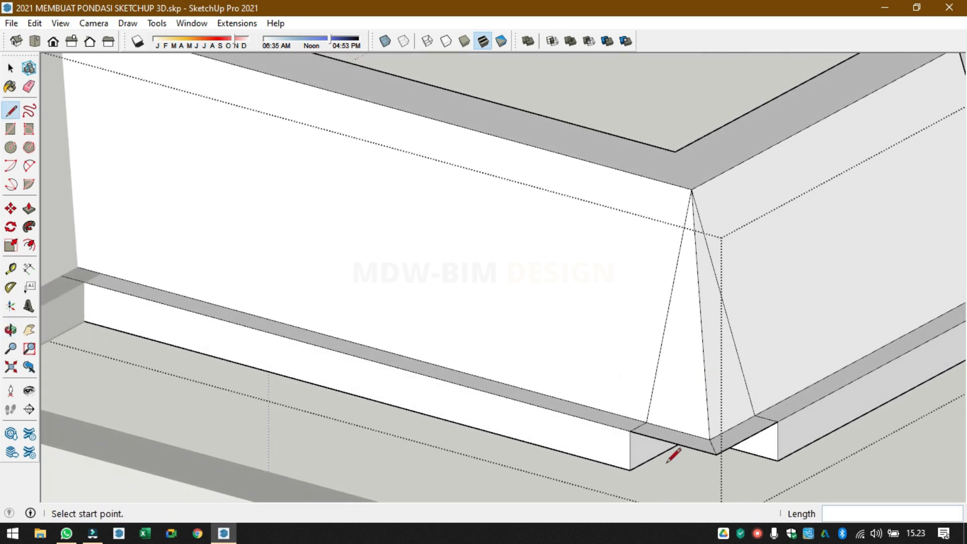
{"action": "middle_click_drag", "start_coordinate": [733, 460], "coordinate": [713, 460]}
{"action": "key", "text": "space"}
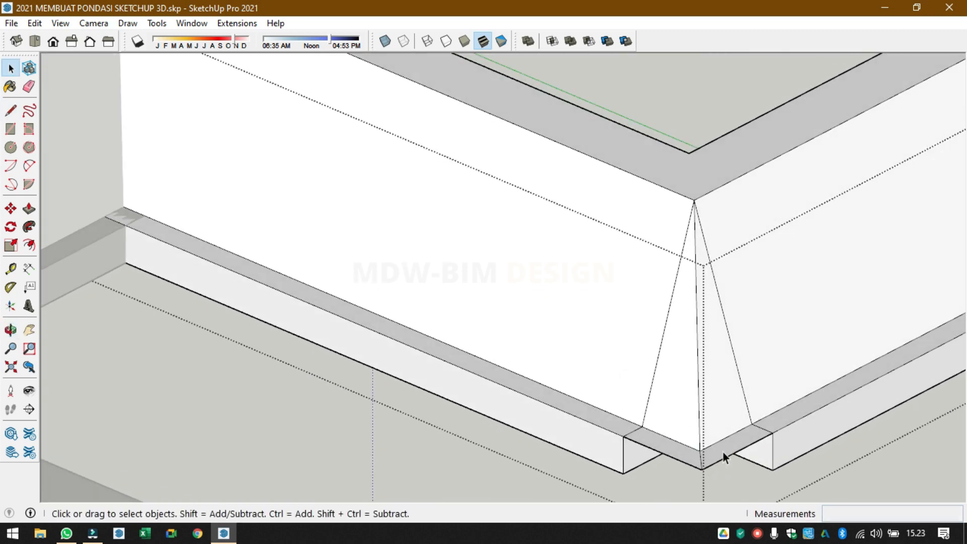
{"action": "left_click", "coordinate": [723, 451]}
{"action": "left_click", "coordinate": [772, 466]}
{"action": "key", "text": "l"}
{"action": "left_click", "coordinate": [773, 471]}
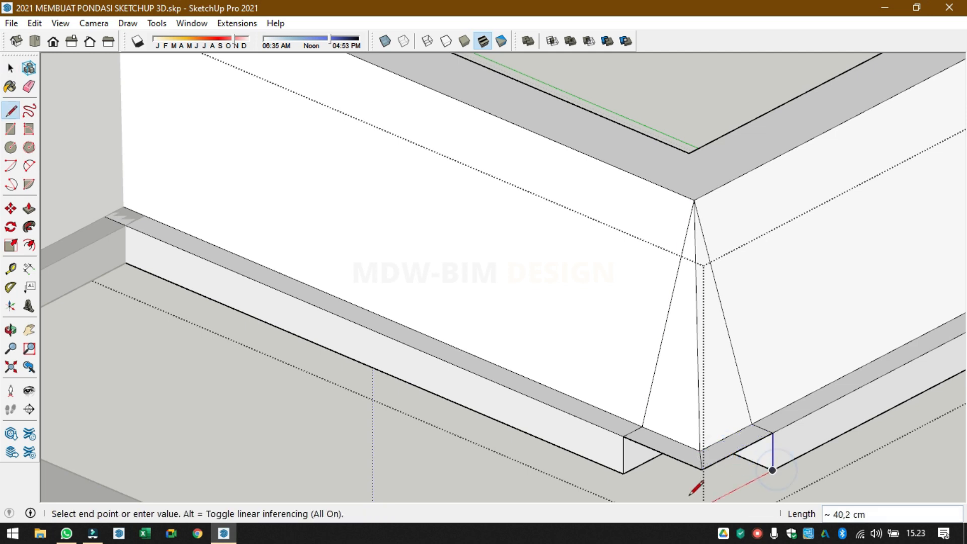
{"action": "scroll", "coordinate": [714, 500], "scroll_direction": "down", "scroll_amount": 3}
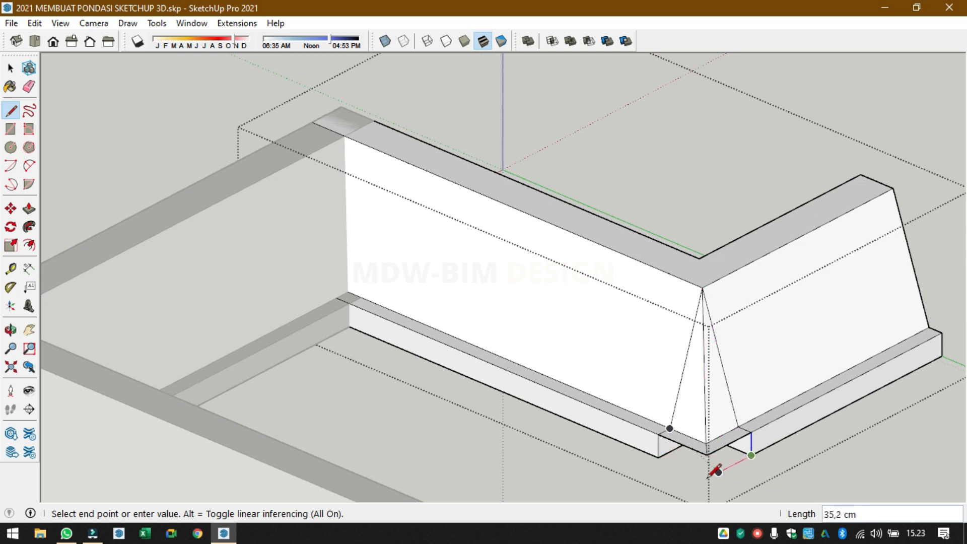
{"action": "scroll", "coordinate": [710, 480], "scroll_direction": "up", "scroll_amount": 4}
{"action": "middle_click_drag", "start_coordinate": [710, 479], "coordinate": [616, 462]}
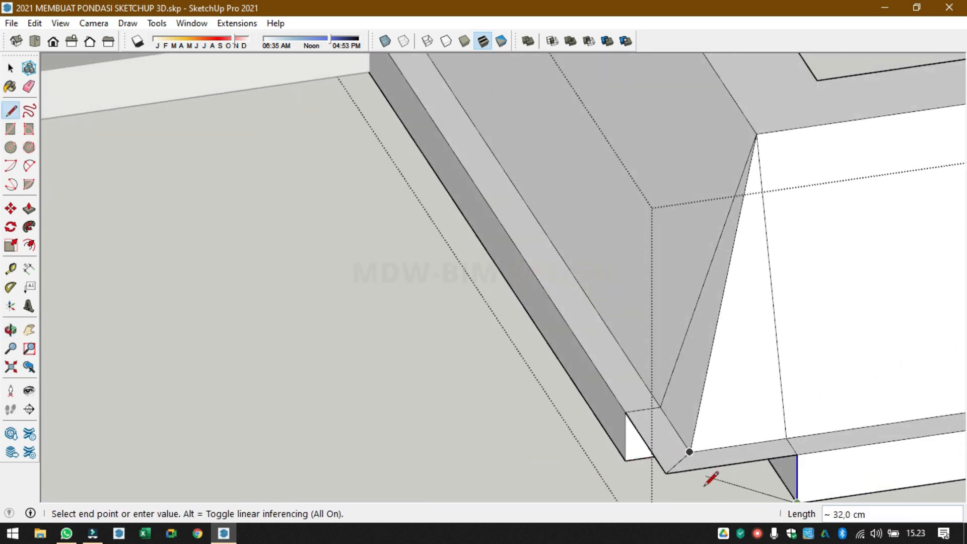
{"action": "middle_click_drag", "start_coordinate": [702, 446], "coordinate": [679, 247], "text": "shift"}
{"action": "scroll", "coordinate": [630, 322], "scroll_direction": "up", "scroll_amount": 2}
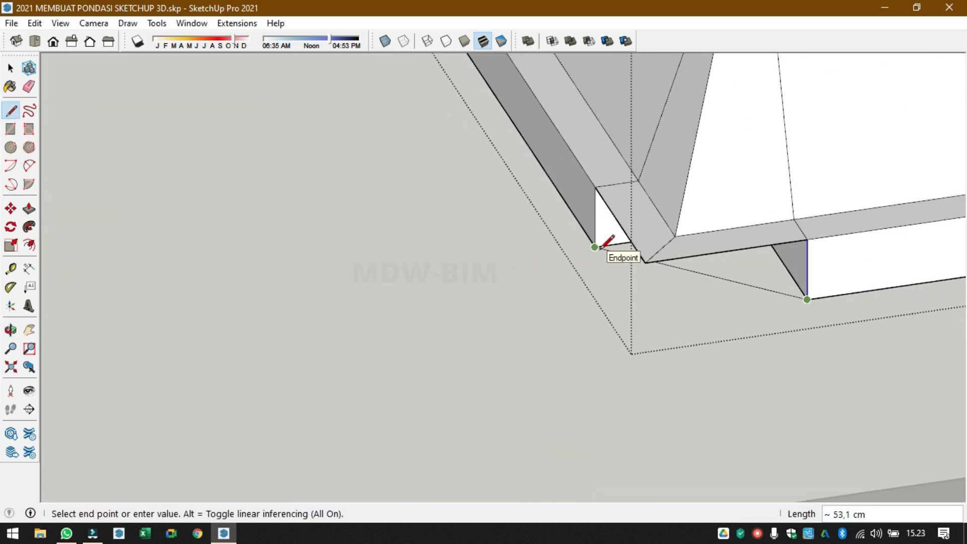
{"action": "left_click", "coordinate": [645, 323]}
{"action": "left_click", "coordinate": [595, 246]}
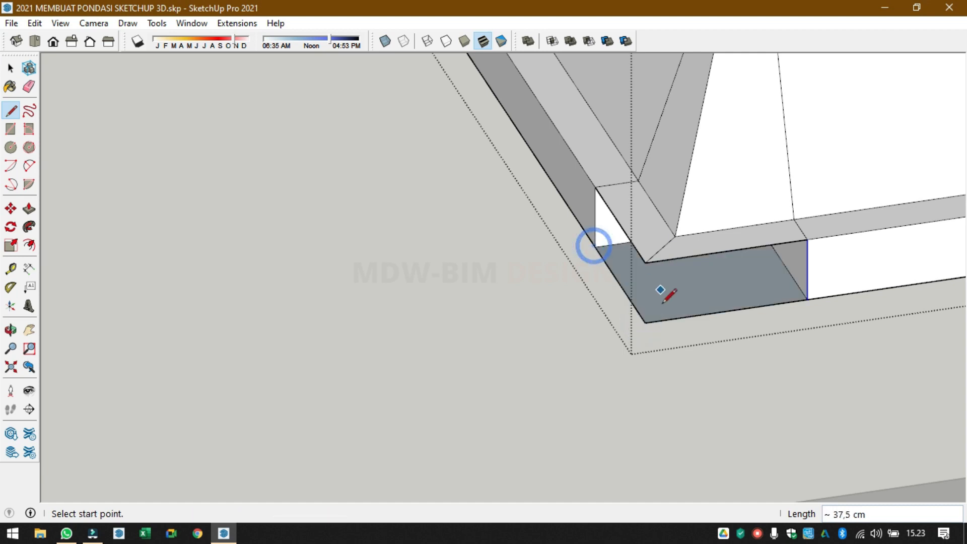
- Draw a vertical edge from the base's outer corner up to the ledge corner, closing both side faces of the footing
{"action": "left_click", "coordinate": [645, 322]}
{"action": "left_click", "coordinate": [646, 263]}
{"action": "key", "text": "space"}
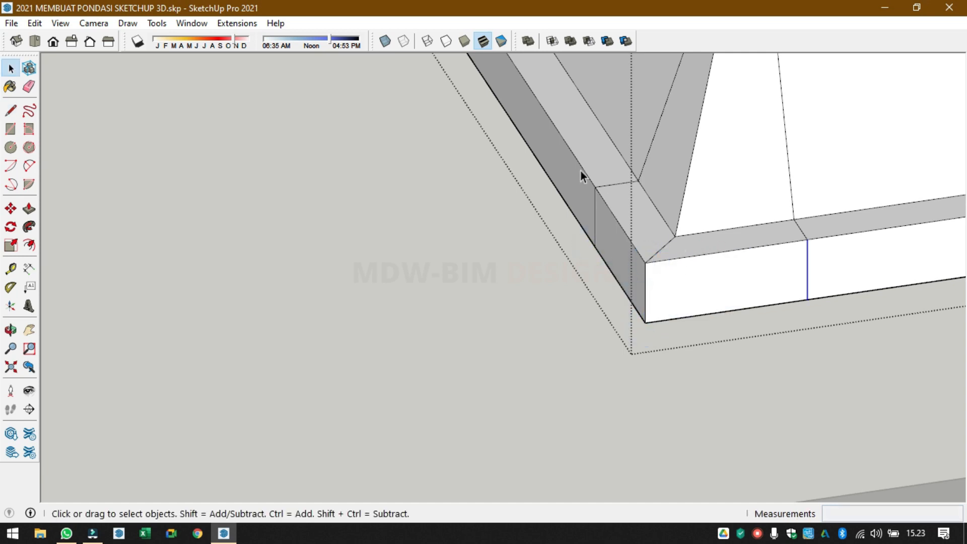
- Display back edges and erase the notch's leftover interior edges and the mitre edge across the ledge corner
{"action": "left_click", "coordinate": [404, 41]}
{"action": "key", "text": "e"}
{"action": "mouse_move", "coordinate": [768, 159]}
{"action": "left_mouse_down"}
{"action": "mouse_move", "coordinate": [748, 181]}
{"action": "mouse_move", "coordinate": [751, 202]}
{"action": "left_mouse_up"}
{"action": "left_click", "coordinate": [788, 273]}
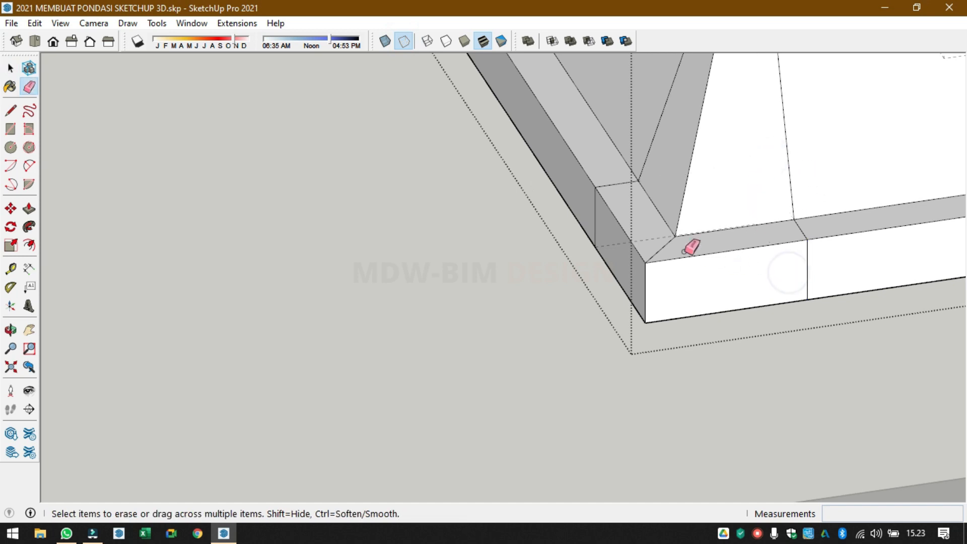
{"action": "left_click", "coordinate": [665, 245]}
{"action": "left_click", "coordinate": [654, 239]}
- Erase the remaining seam edges on the corner's ledge tops, sloped faces and footing sides, and leave the foundation group
{"action": "left_click", "coordinate": [616, 187]}
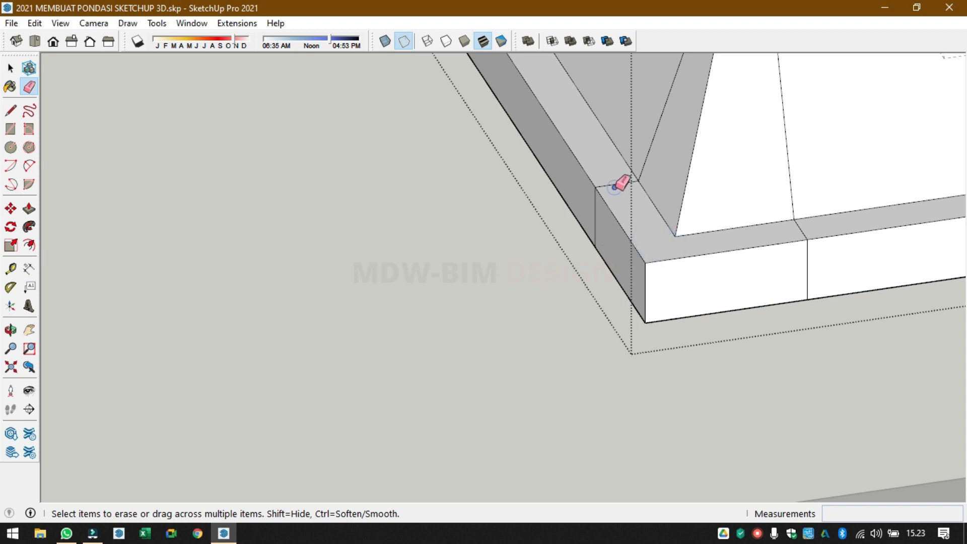
{"action": "left_click", "coordinate": [645, 162]}
{"action": "left_click", "coordinate": [789, 168]}
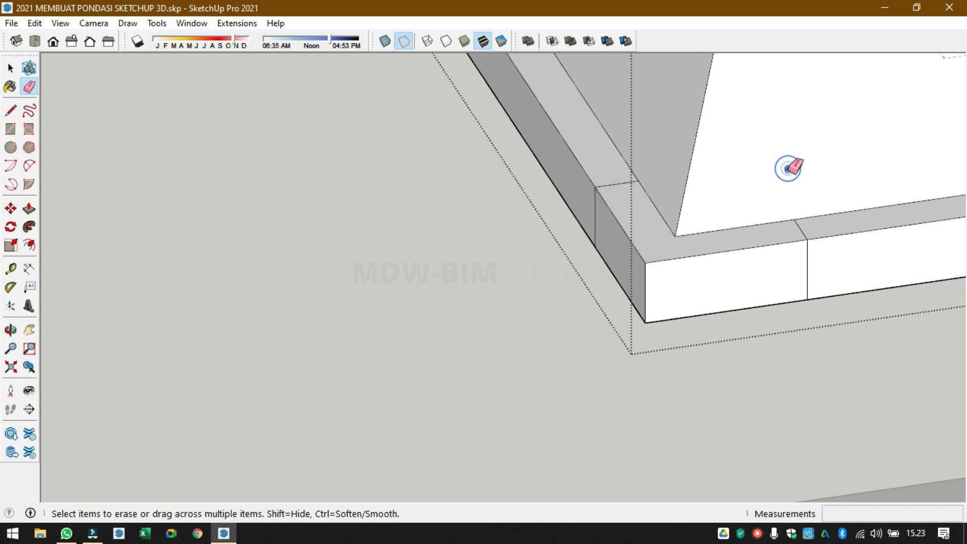
{"action": "left_click", "coordinate": [804, 228]}
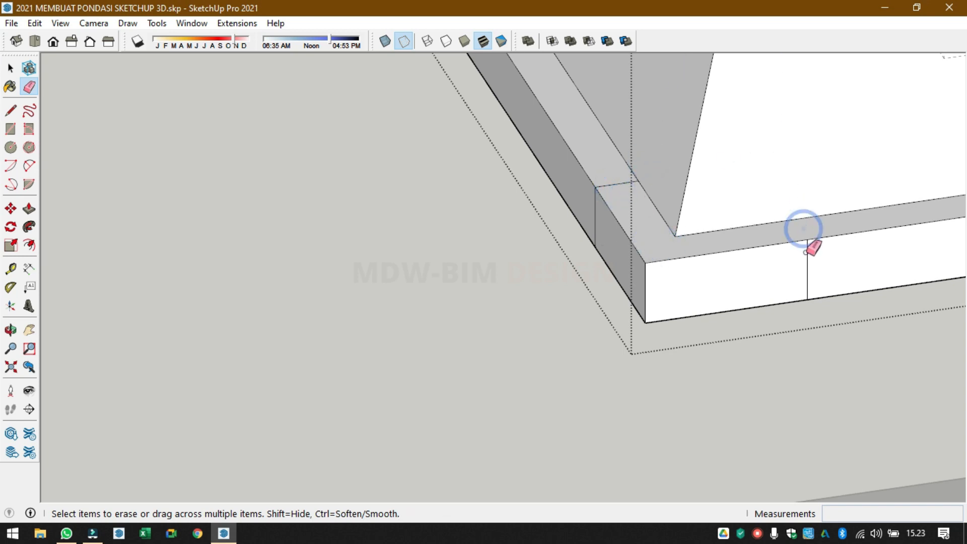
{"action": "left_click", "coordinate": [616, 184]}
{"action": "scroll", "coordinate": [592, 214], "scroll_direction": "down", "scroll_amount": 2}
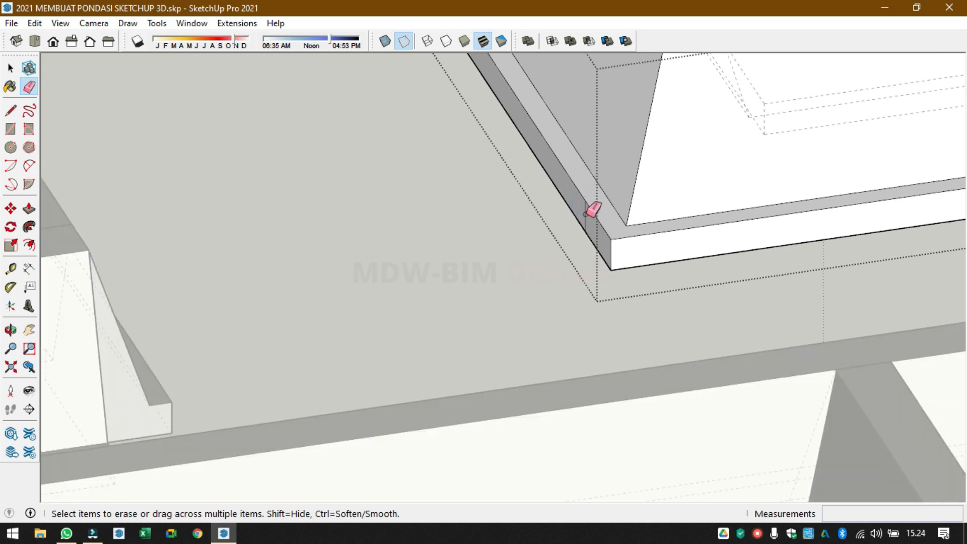
{"action": "scroll", "coordinate": [701, 190], "scroll_direction": "down", "scroll_amount": 5}
{"action": "key", "text": "space"}
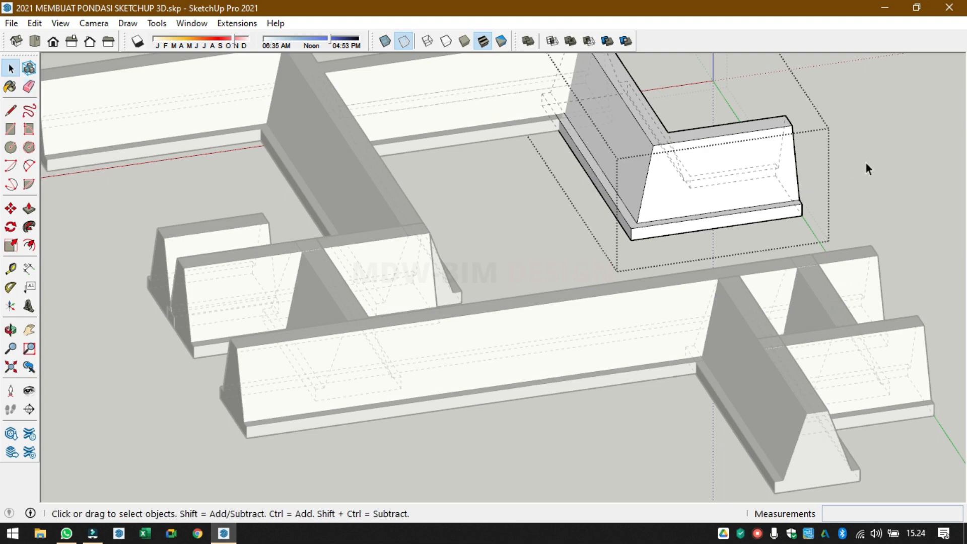
{"action": "left_click", "coordinate": [869, 160]}
- Merge the long foundation strip and its three crossing strips at one end into a single solid with Outer Shell
{"action": "middle_click_drag", "start_coordinate": [785, 222], "coordinate": [673, 247]}
{"action": "scroll", "coordinate": [672, 249], "scroll_direction": "down", "scroll_amount": 3}
{"action": "middle_click_drag", "start_coordinate": [856, 272], "coordinate": [641, 423]}
{"action": "scroll", "coordinate": [641, 423], "scroll_direction": "up", "scroll_amount": 6}
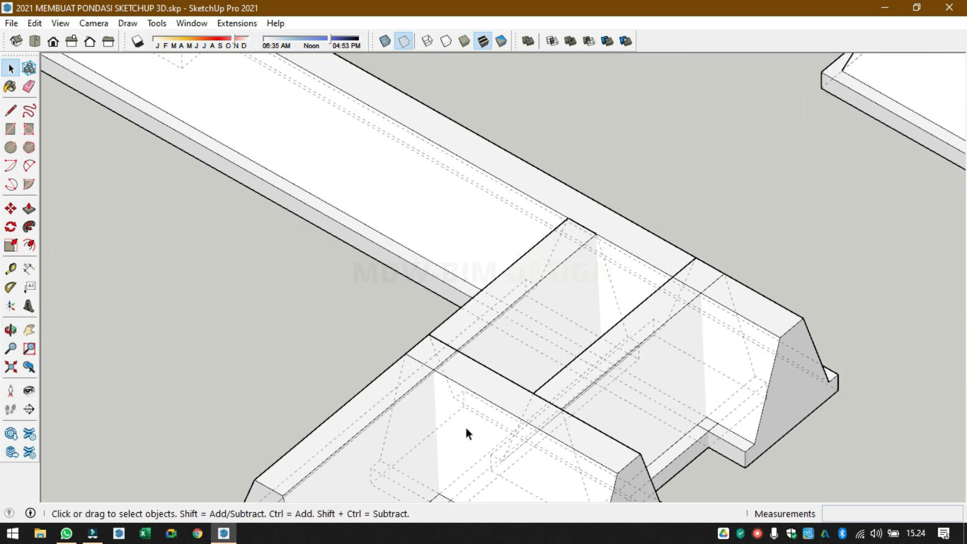
{"action": "left_click", "coordinate": [457, 419]}
{"action": "left_click", "coordinate": [485, 314], "text": "shift"}
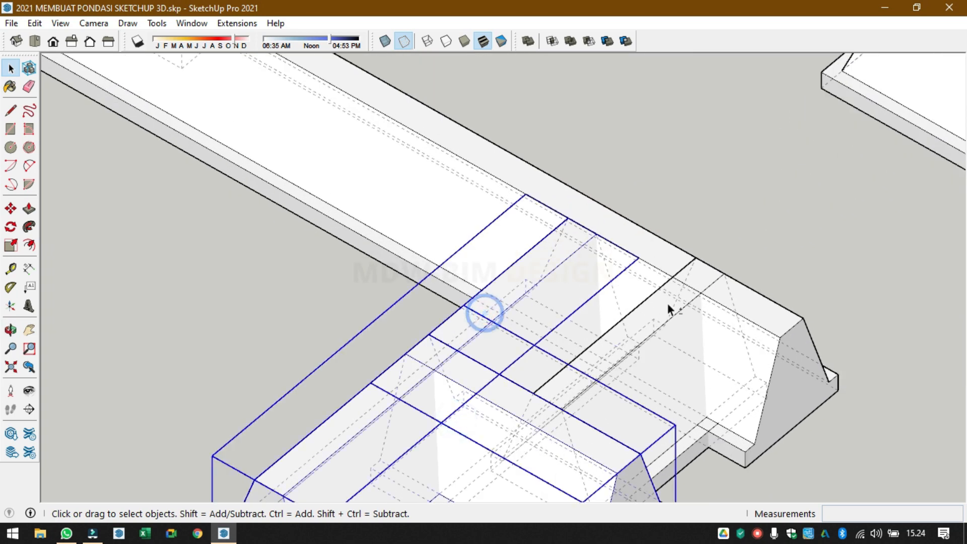
{"action": "left_click", "coordinate": [638, 347], "text": "shift"}
{"action": "left_click", "coordinate": [761, 345], "text": "shift"}
{"action": "right_click", "coordinate": [763, 350]}
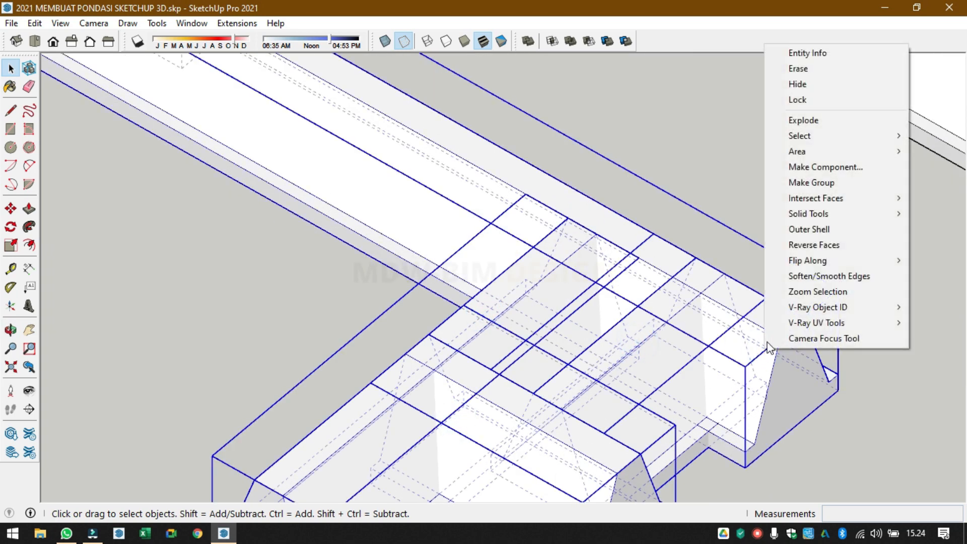
{"action": "left_click", "coordinate": [809, 229]}
{"action": "scroll", "coordinate": [712, 235], "scroll_direction": "down", "scroll_amount": 6}
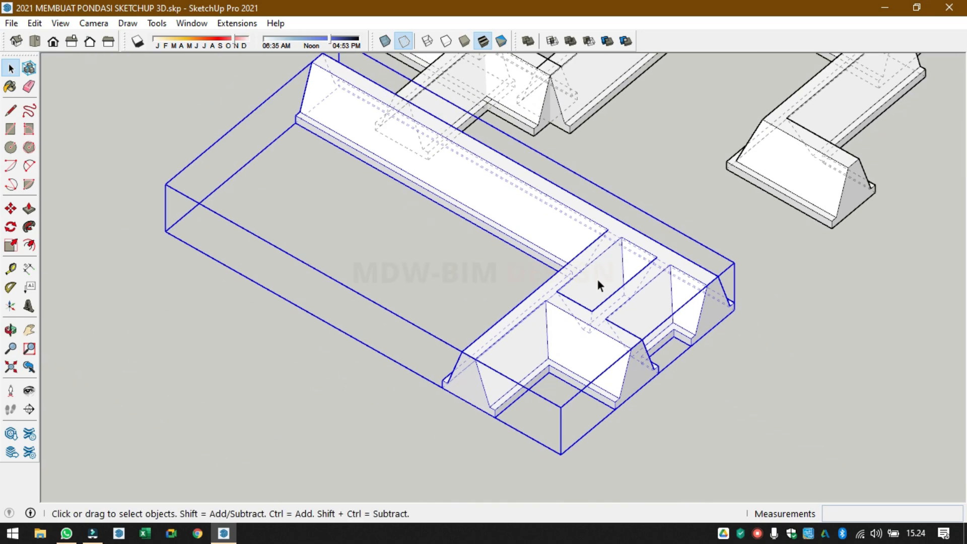
- Merge the short connecting strip near the other end of the long foundation into the combined solid with Outer Shell
{"action": "middle_click_drag", "start_coordinate": [565, 310], "coordinate": [663, 158]}
{"action": "scroll", "coordinate": [514, 89], "scroll_direction": "up", "scroll_amount": 3}
{"action": "middle_click_drag", "start_coordinate": [514, 89], "coordinate": [353, 242]}
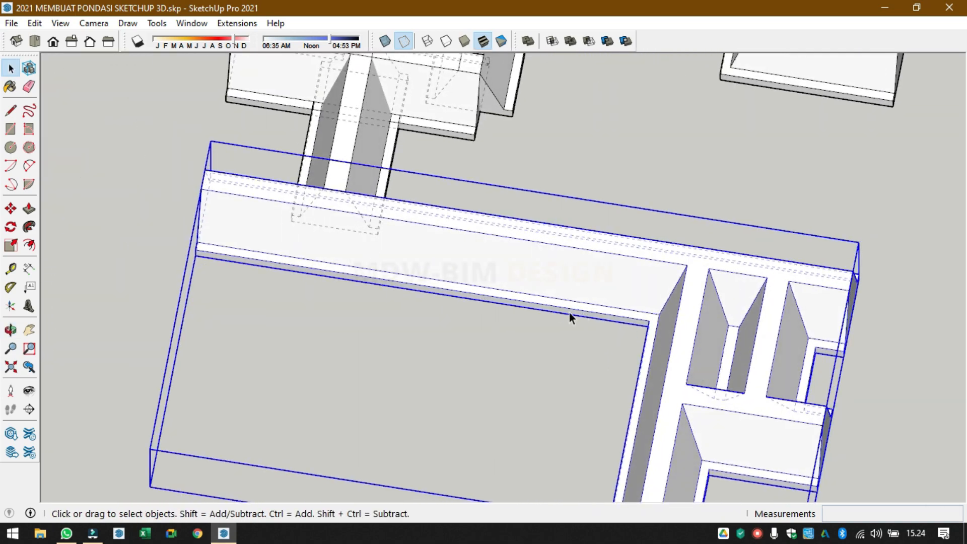
{"action": "middle_click_drag", "start_coordinate": [570, 318], "coordinate": [561, 347]}
{"action": "left_click", "coordinate": [328, 357], "text": "ctrl"}
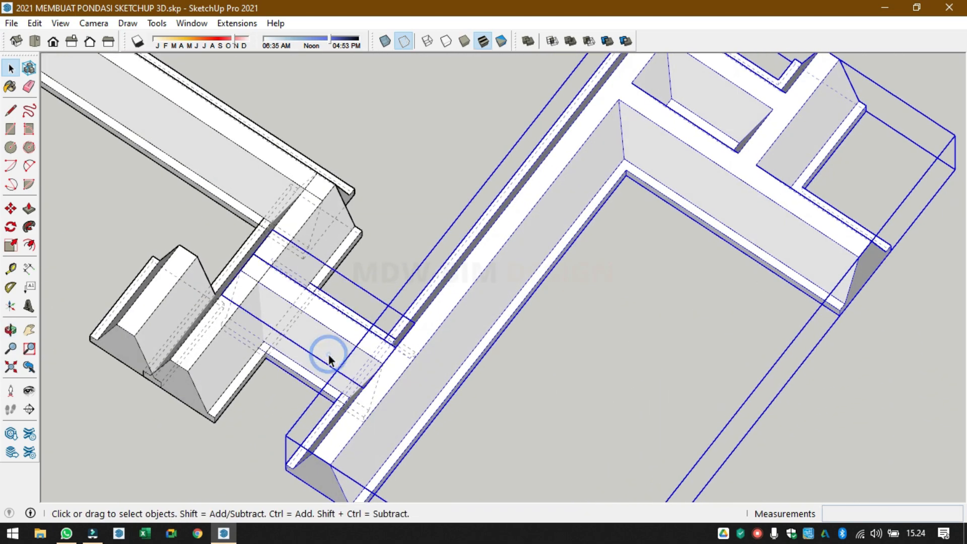
{"action": "right_click", "coordinate": [328, 356]}
{"action": "left_click", "coordinate": [398, 235]}
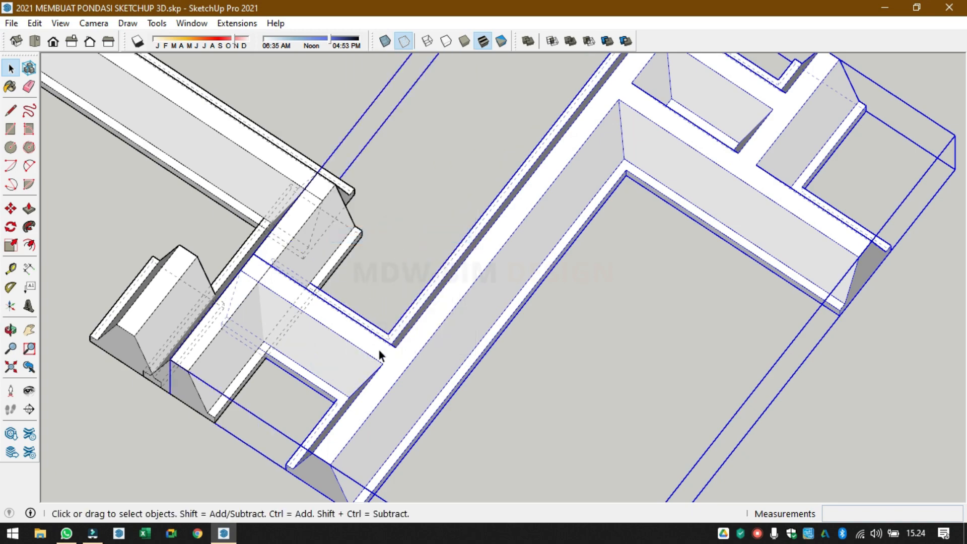
- Add the strip crossing the end of the short connector to the combined solid with Outer Shell
{"action": "middle_click_drag", "start_coordinate": [380, 352], "coordinate": [274, 376]}
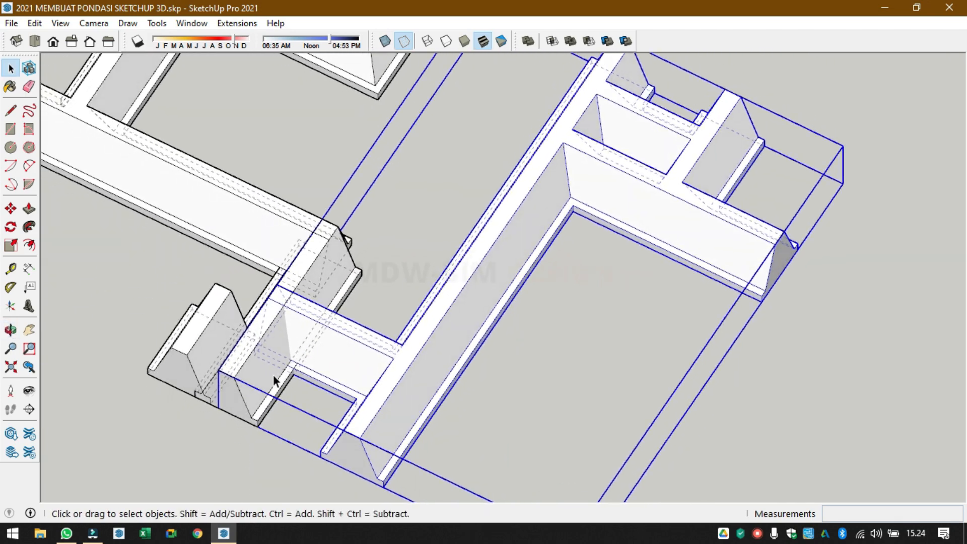
{"action": "left_click", "coordinate": [263, 377], "text": "ctrl"}
{"action": "right_click", "coordinate": [262, 376]}
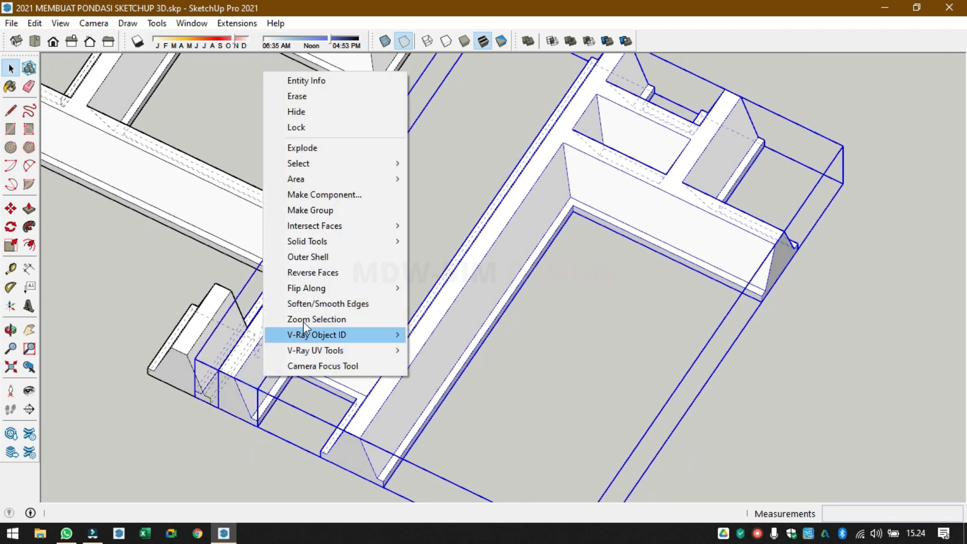
{"action": "left_click", "coordinate": [325, 258]}
{"action": "middle_click_drag", "start_coordinate": [396, 311], "coordinate": [353, 202]}
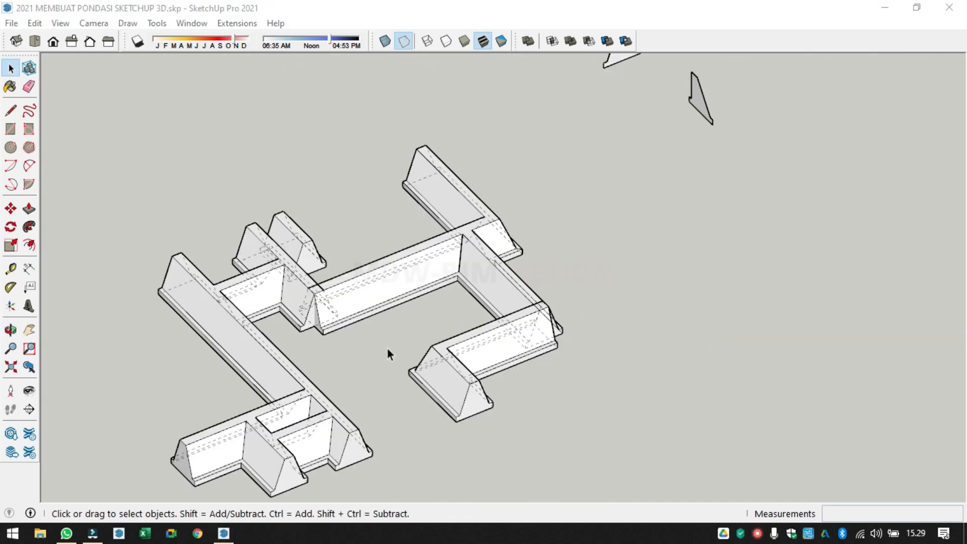
- Try to merge the two large adjoining foundation groups into one solid
{"action": "scroll", "coordinate": [284, 303], "scroll_direction": "up", "scroll_amount": 5}
{"action": "middle_click_drag", "start_coordinate": [284, 304], "coordinate": [373, 322]}
{"action": "scroll", "coordinate": [373, 322], "scroll_direction": "up", "scroll_amount": 3}
{"action": "left_click", "coordinate": [425, 302]}
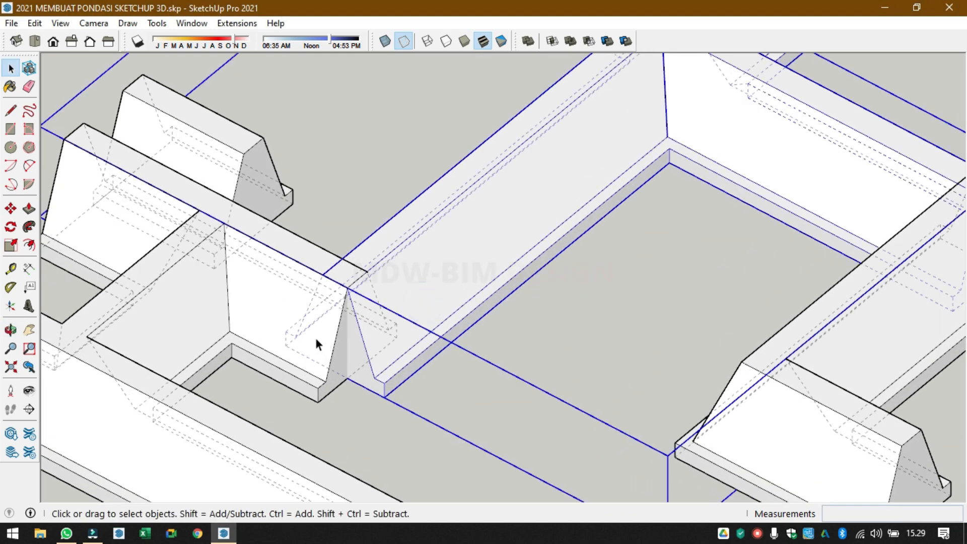
{"action": "left_click", "coordinate": [271, 336]}
{"action": "left_click", "coordinate": [410, 262], "text": "shift"}
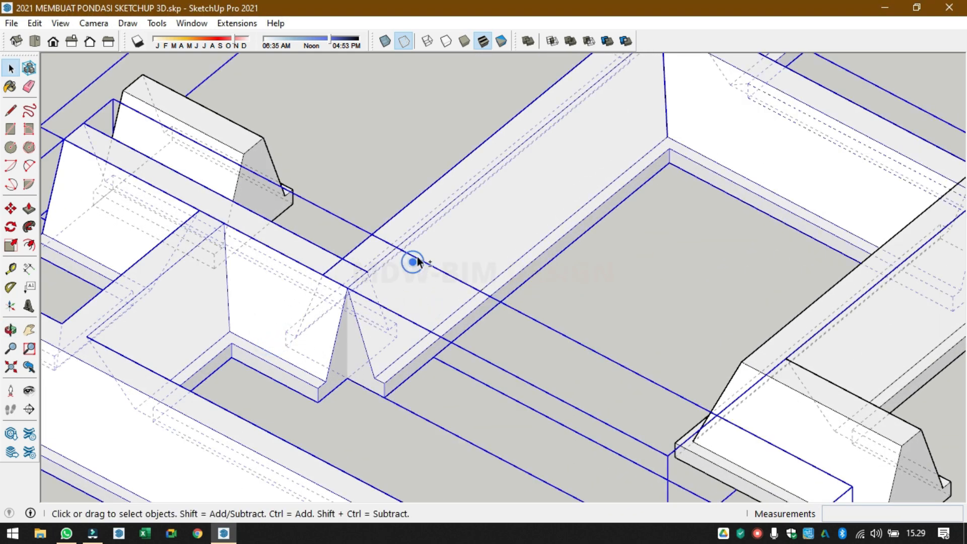
{"action": "right_click", "coordinate": [419, 243]}
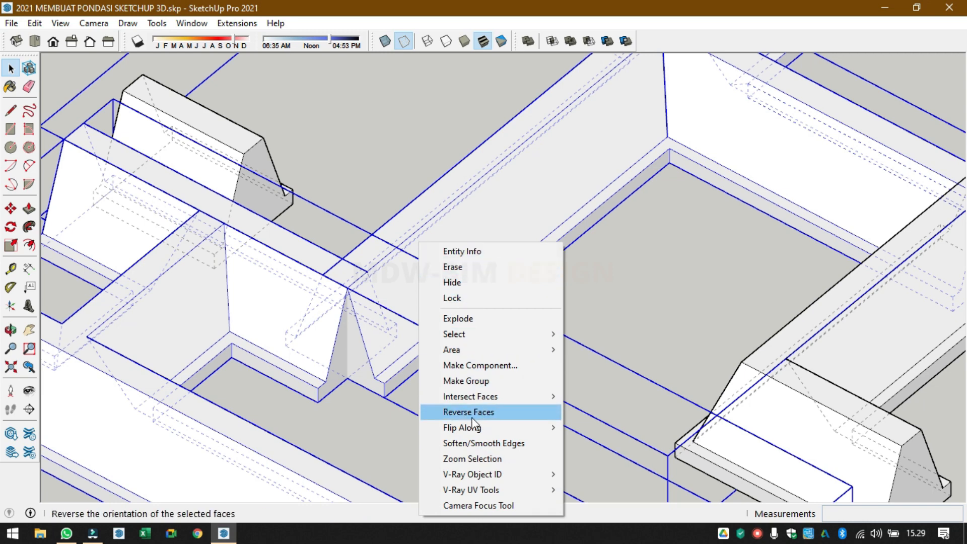
{"action": "left_click", "coordinate": [712, 264]}
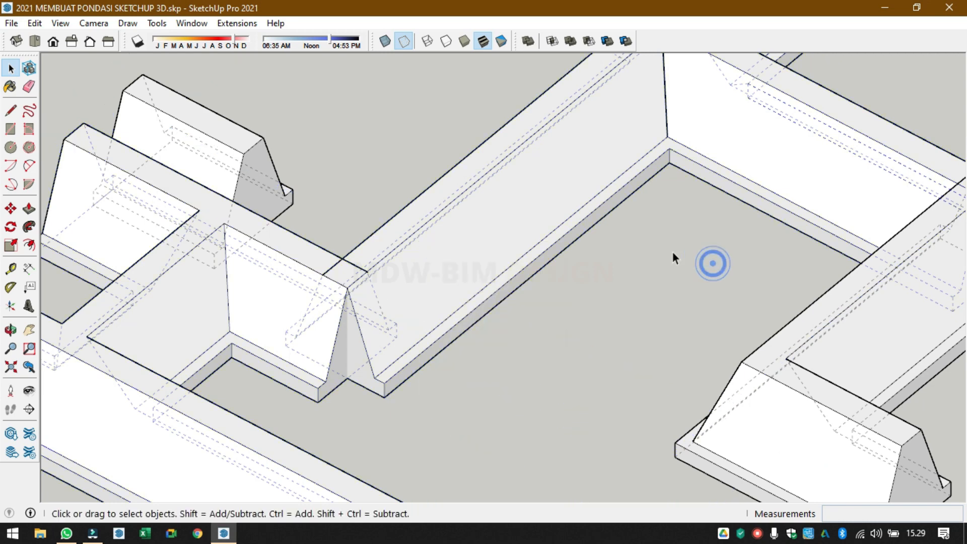
- Unhide the hidden DWG foundation plan around the 3D foundations
{"action": "scroll", "coordinate": [605, 278], "scroll_direction": "down", "scroll_amount": 3}
{"action": "mouse_move", "coordinate": [645, 265]}
{"action": "middle_mouse_down"}
{"action": "mouse_move", "coordinate": [590, 279]}
{"action": "mouse_move", "coordinate": [576, 253]}
{"action": "mouse_move", "coordinate": [413, 307]}
{"action": "mouse_move", "coordinate": [531, 295]}
{"action": "mouse_move", "coordinate": [395, 296]}
{"action": "mouse_move", "coordinate": [422, 319]}
{"action": "middle_mouse_up"}
{"action": "scroll", "coordinate": [549, 277], "scroll_direction": "down", "scroll_amount": 2}
{"action": "scroll", "coordinate": [533, 281], "scroll_direction": "down", "scroll_amount": 2}
{"action": "mouse_move", "coordinate": [525, 323]}
{"action": "middle_mouse_down"}
{"action": "mouse_move", "coordinate": [497, 378]}
{"action": "mouse_move", "coordinate": [529, 387]}
{"action": "middle_mouse_up"}
{"action": "middle_click_drag", "start_coordinate": [697, 471], "coordinate": [562, 432]}
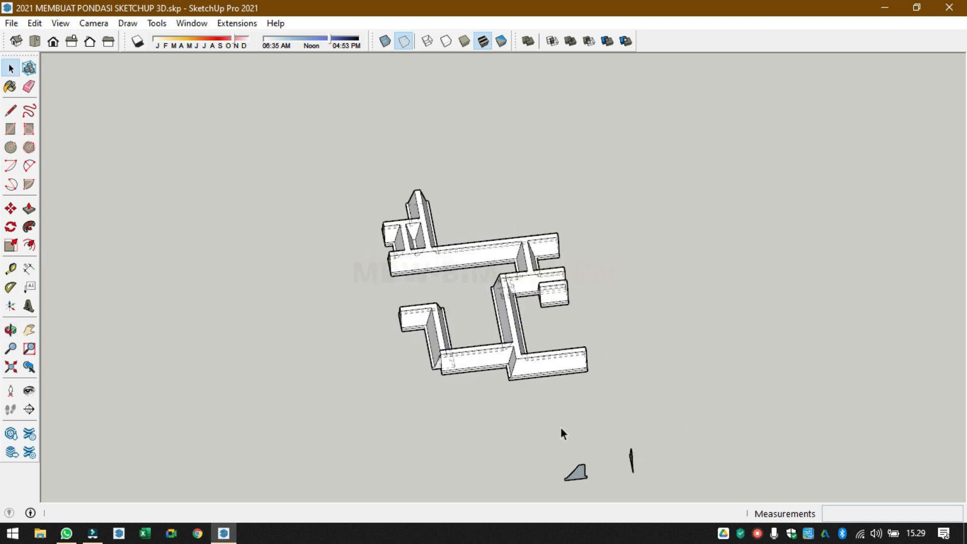
{"action": "left_click", "coordinate": [59, 24]}
{"action": "mouse_move", "coordinate": [103, 28]}
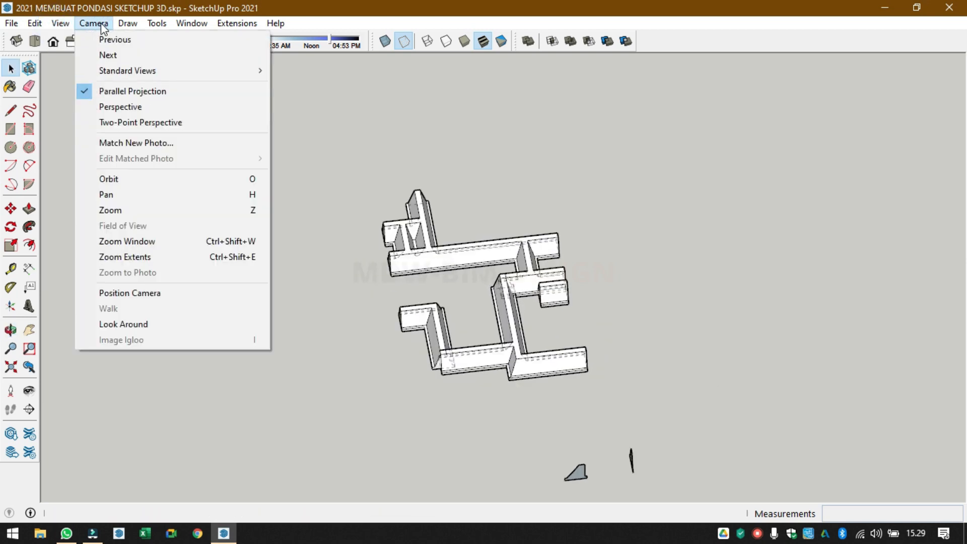
{"action": "mouse_move", "coordinate": [35, 24]}
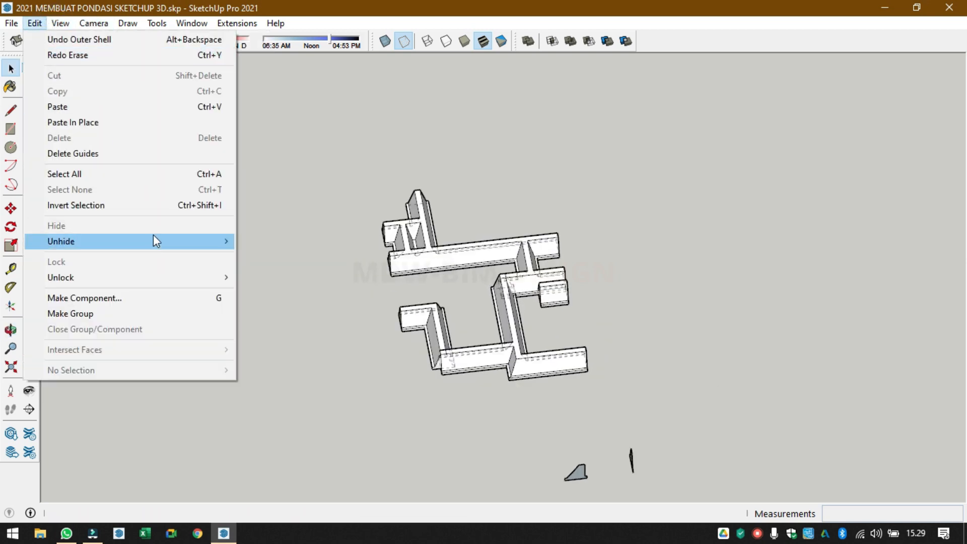
{"action": "mouse_move", "coordinate": [155, 241]}
{"action": "left_click", "coordinate": [272, 257]}
- Hide the three large 3D foundation groups that cover the plan
{"action": "middle_click_drag", "start_coordinate": [475, 298], "coordinate": [503, 494]}
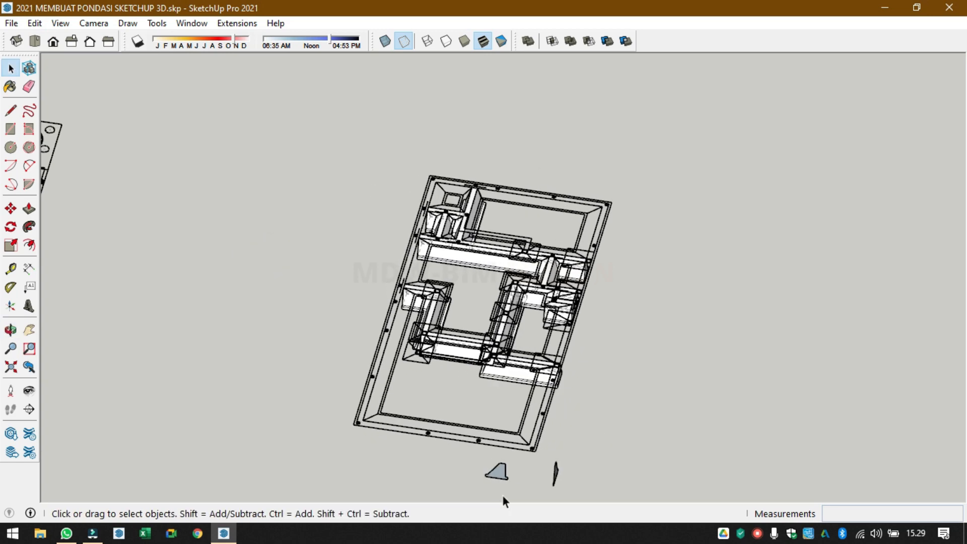
{"action": "scroll", "coordinate": [499, 469], "scroll_direction": "up", "scroll_amount": 3}
{"action": "scroll", "coordinate": [498, 460], "scroll_direction": "down", "scroll_amount": 4}
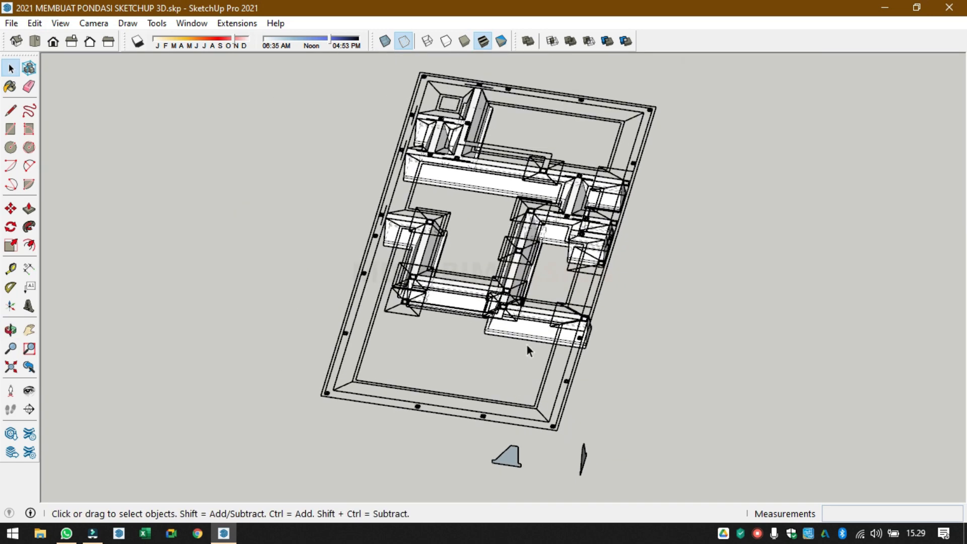
{"action": "middle_click_drag", "start_coordinate": [527, 341], "coordinate": [565, 65]}
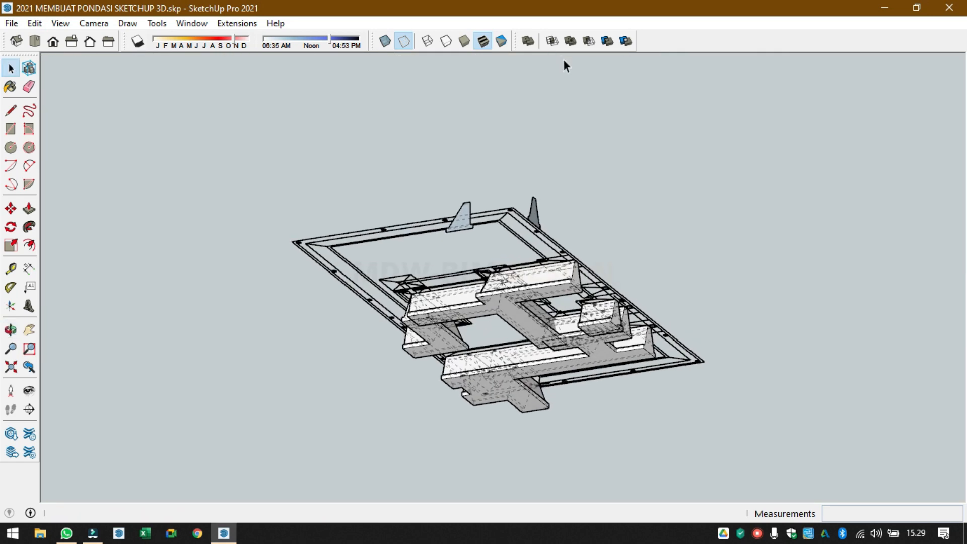
{"action": "left_click", "coordinate": [525, 324]}
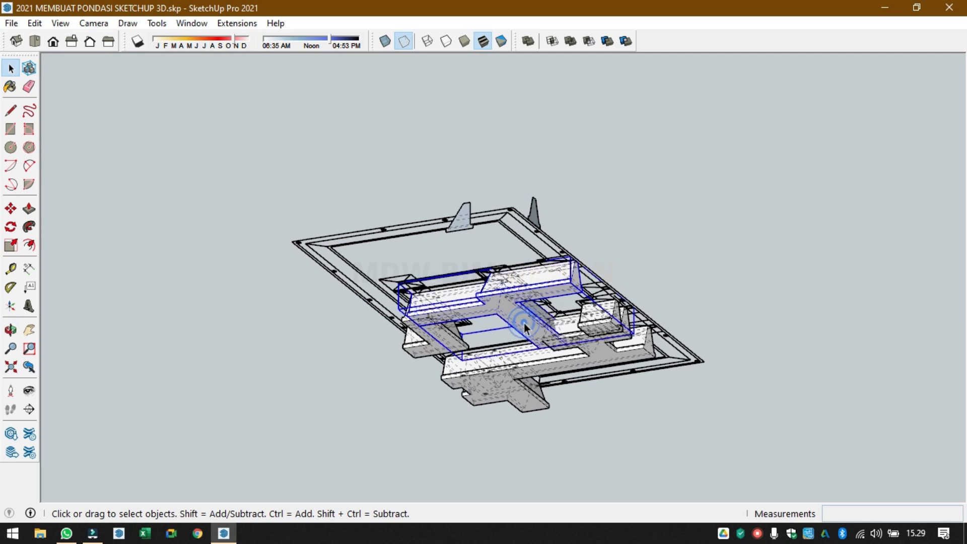
{"action": "left_click", "coordinate": [572, 360], "text": "shift"}
{"action": "right_click", "coordinate": [570, 358]}
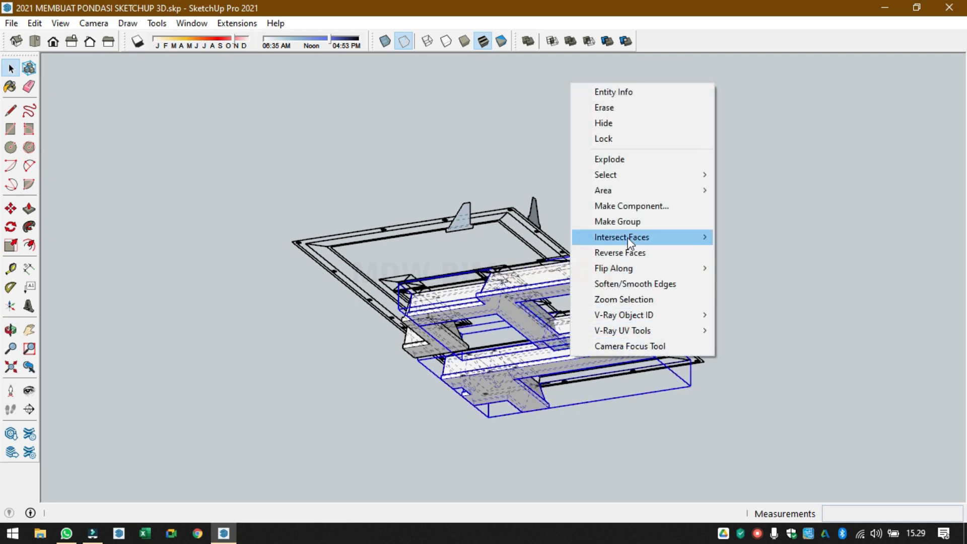
{"action": "left_click", "coordinate": [811, 377]}
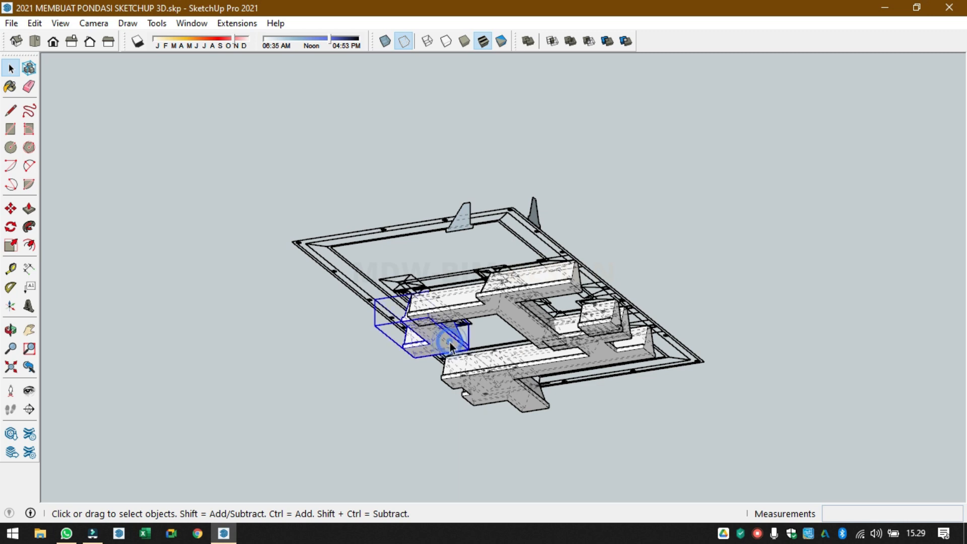
{"action": "left_click", "coordinate": [474, 312], "text": "shift"}
{"action": "right_click", "coordinate": [477, 309]}
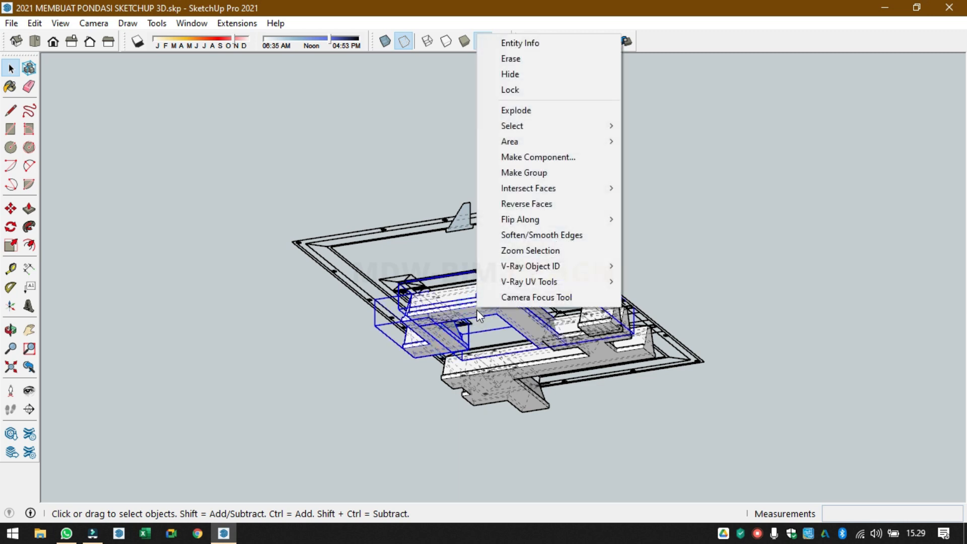
{"action": "left_click", "coordinate": [504, 377], "text": "shift"}
{"action": "right_click", "coordinate": [509, 376]}
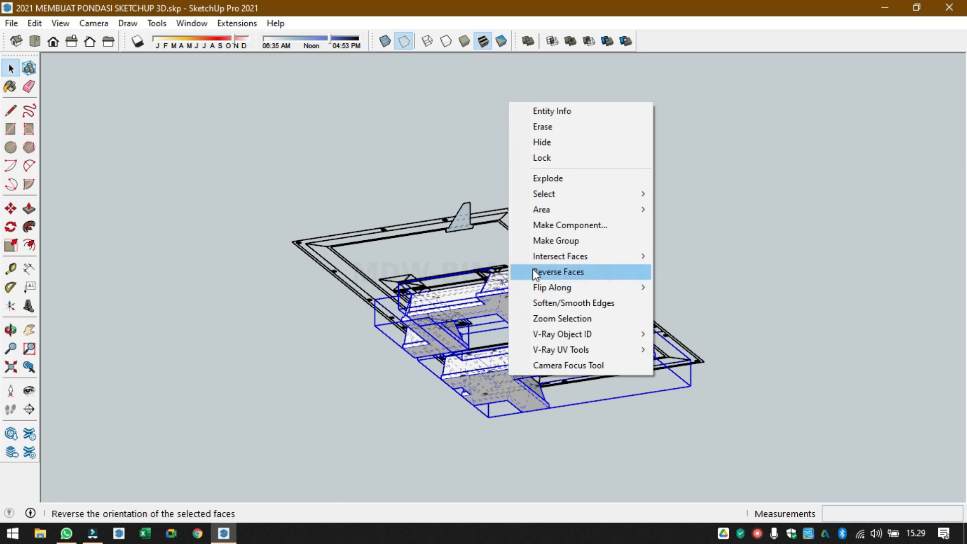
{"action": "left_click", "coordinate": [565, 144]}
- Hide the remaining short 3D foundation piece at the edge of the plan
{"action": "middle_click_drag", "start_coordinate": [564, 146], "coordinate": [582, 241]}
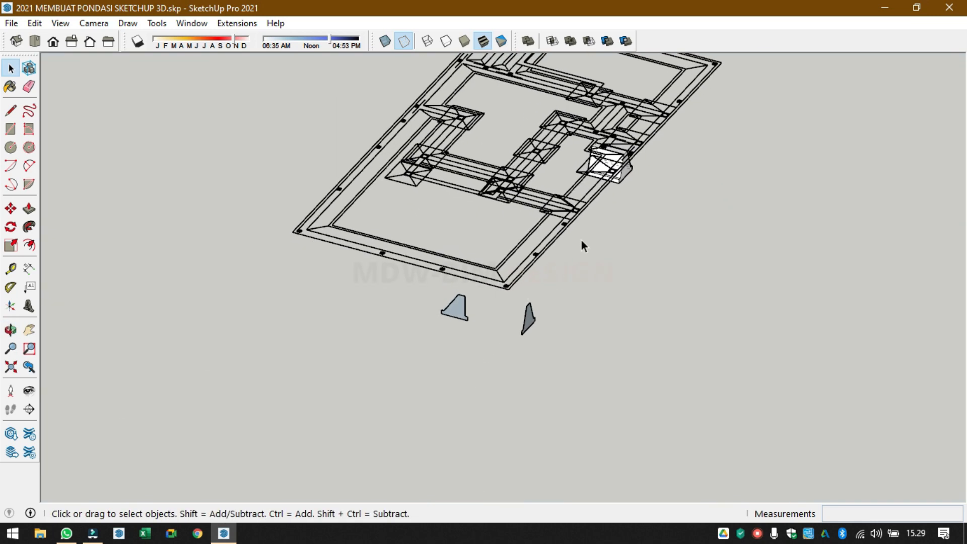
{"action": "right_click", "coordinate": [629, 173]}
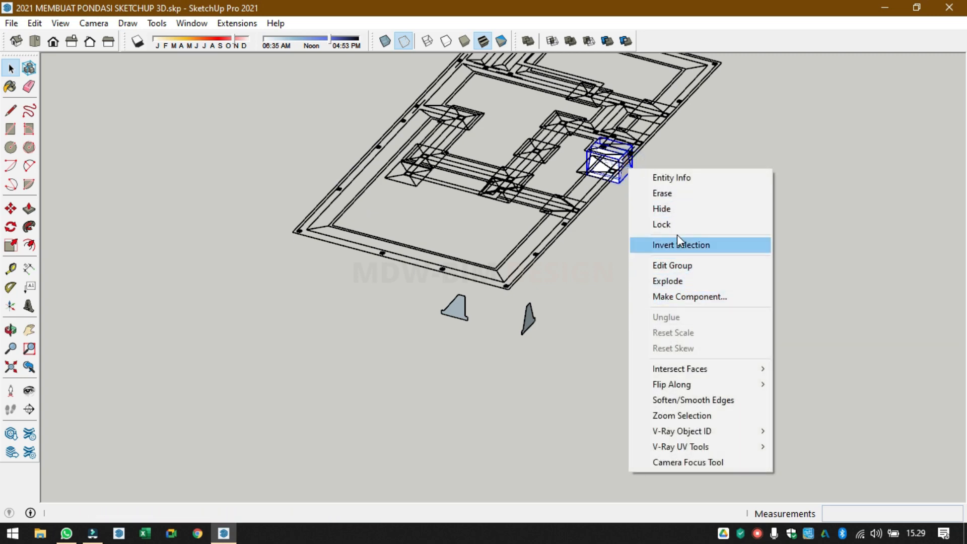
{"action": "left_click", "coordinate": [672, 209]}
- Move the front trapezoidal profile by its top corner to the outer corner column of the plan
{"action": "scroll", "coordinate": [439, 264], "scroll_direction": "up", "scroll_amount": 3}
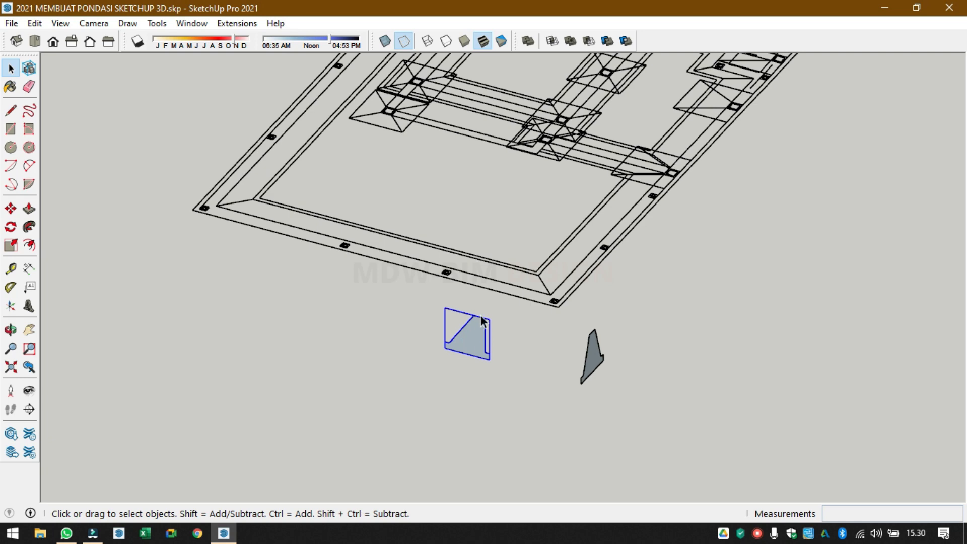
{"action": "key", "text": "m"}
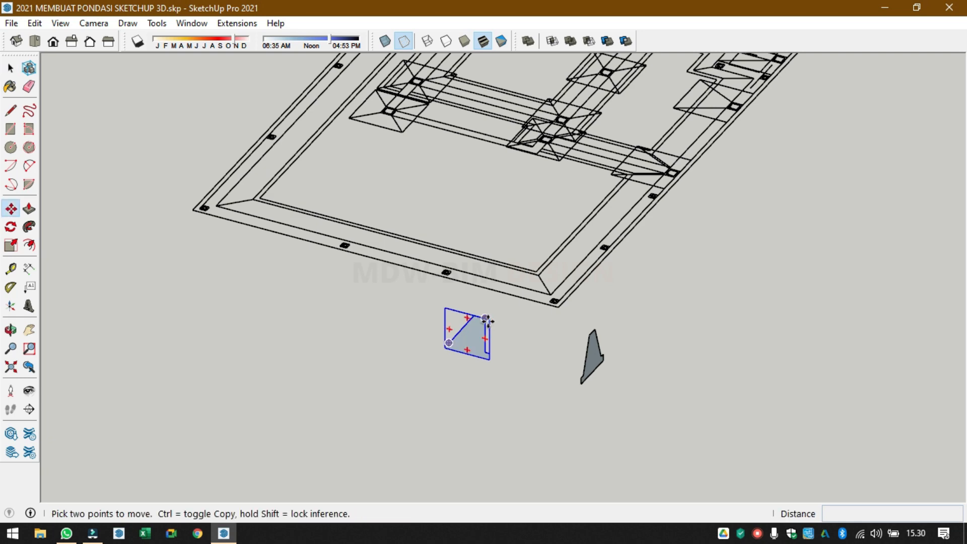
{"action": "left_click", "coordinate": [486, 318]}
{"action": "scroll", "coordinate": [550, 297], "scroll_direction": "up", "scroll_amount": 5}
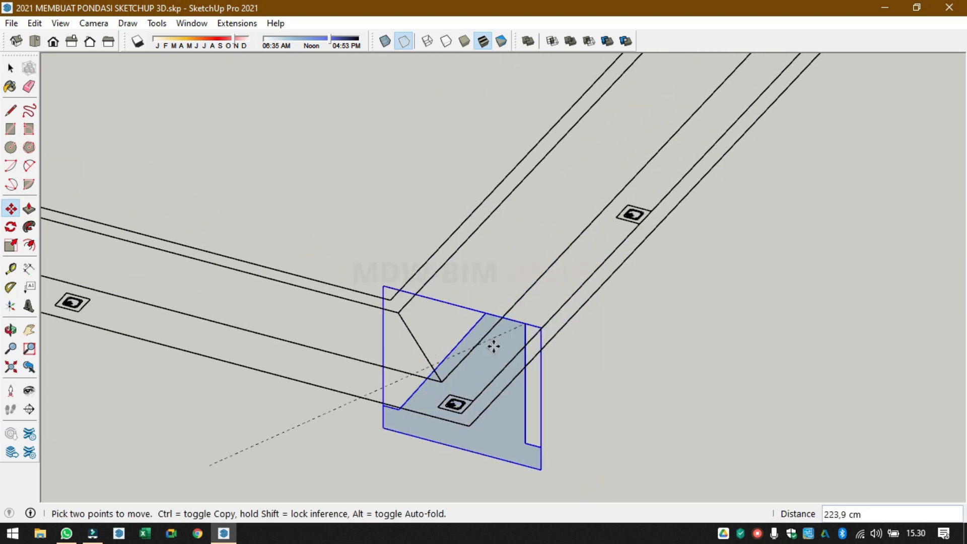
{"action": "scroll", "coordinate": [473, 364], "scroll_direction": "down", "scroll_amount": 7}
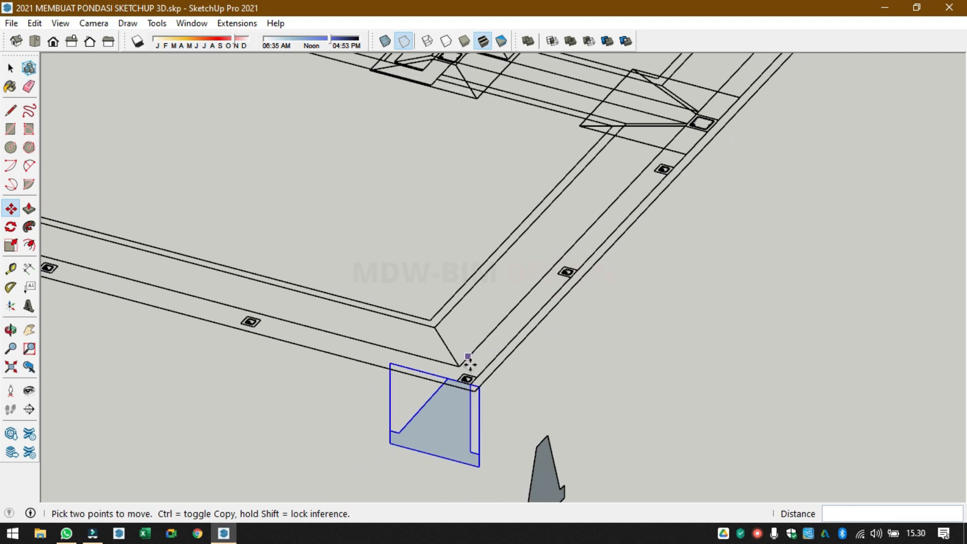
{"action": "key", "text": "space"}
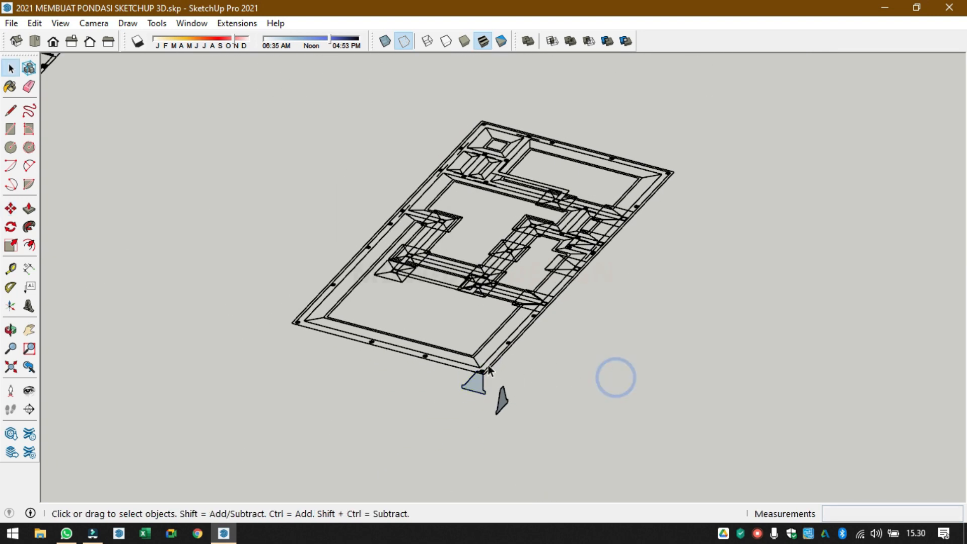
- Inside the profile group, draw a rectangle about 800 by 1600 cm from the profile's top corner to the plan's diagonally opposite corner column
{"action": "key", "text": "r"}
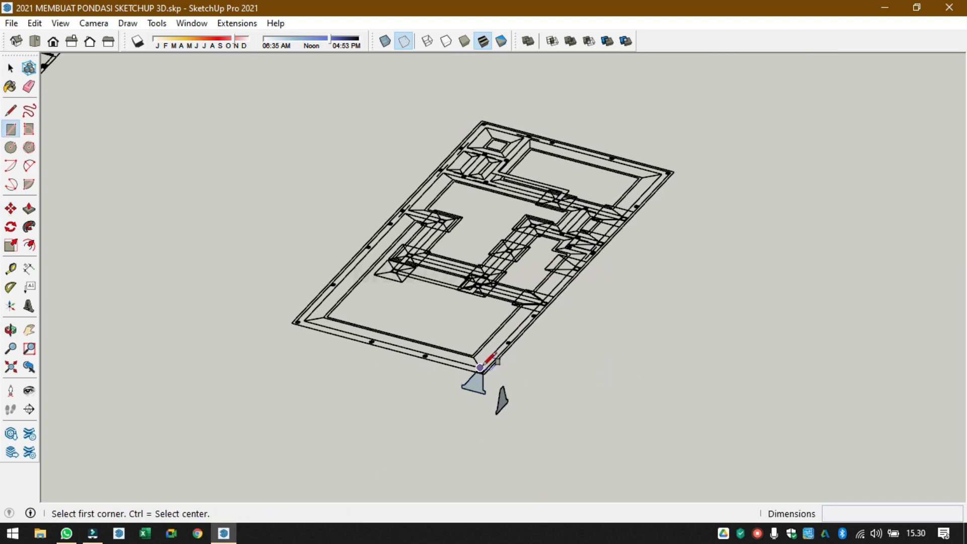
{"action": "scroll", "coordinate": [496, 360], "scroll_direction": "up", "scroll_amount": 5}
{"action": "key", "text": "space"}
{"action": "double_click", "coordinate": [478, 419]}
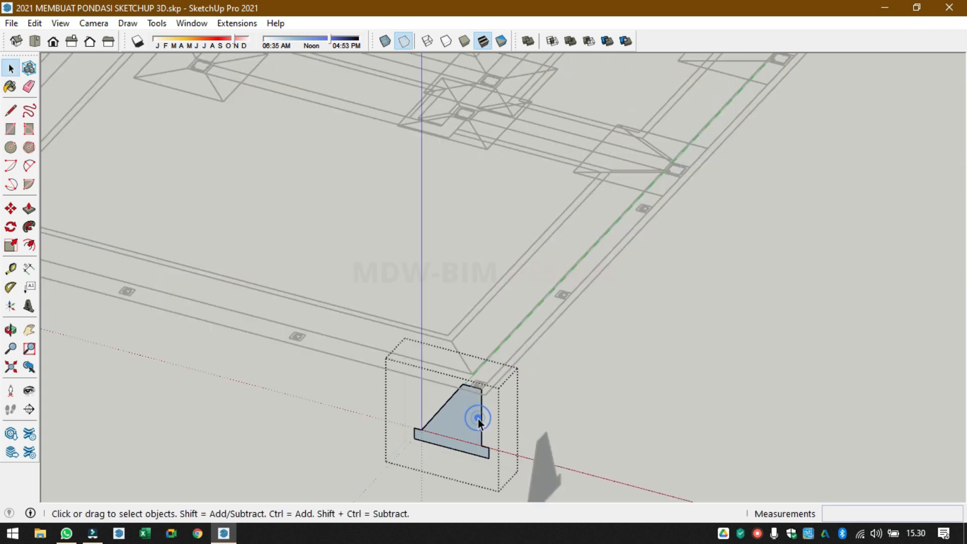
{"action": "key", "text": "m"}
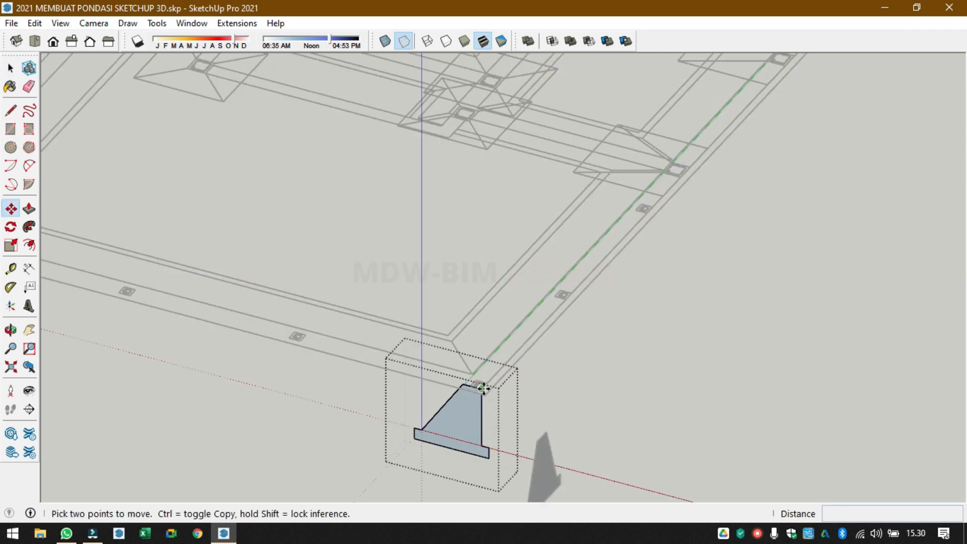
{"action": "left_click", "coordinate": [480, 388]}
{"action": "scroll", "coordinate": [511, 272], "scroll_direction": "down", "scroll_amount": 1}
{"action": "key", "text": "r"}
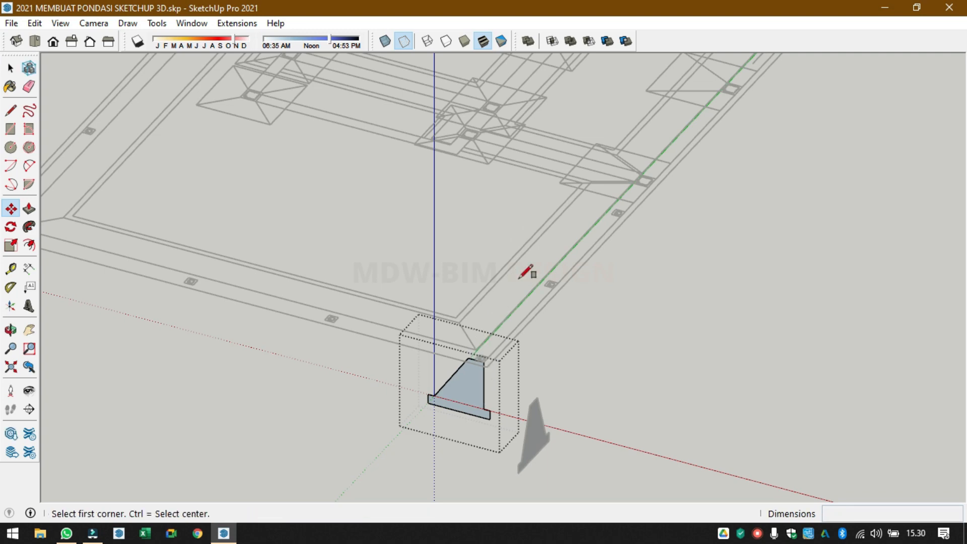
{"action": "left_click", "coordinate": [484, 361]}
{"action": "scroll", "coordinate": [524, 255], "scroll_direction": "down", "scroll_amount": 3}
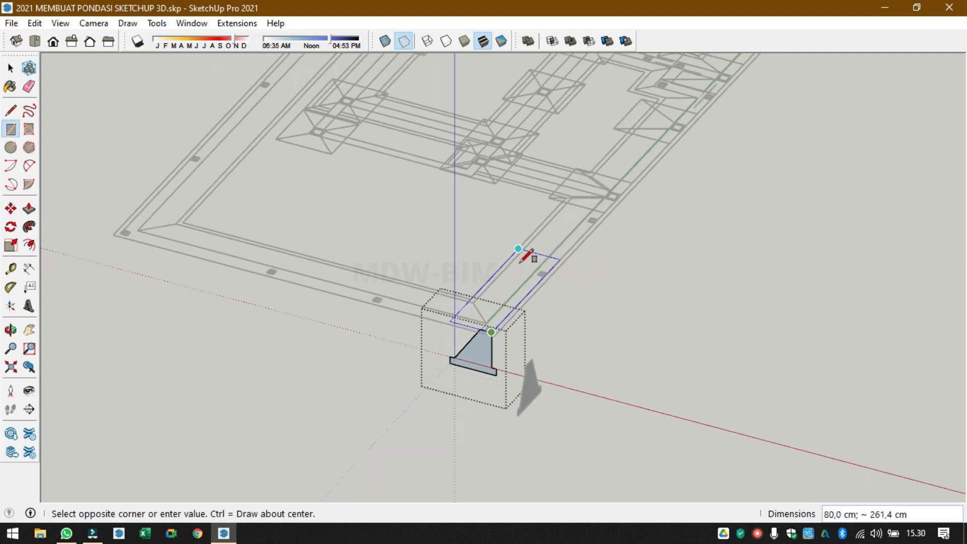
{"action": "middle_click_drag", "start_coordinate": [509, 96], "coordinate": [466, 325]}
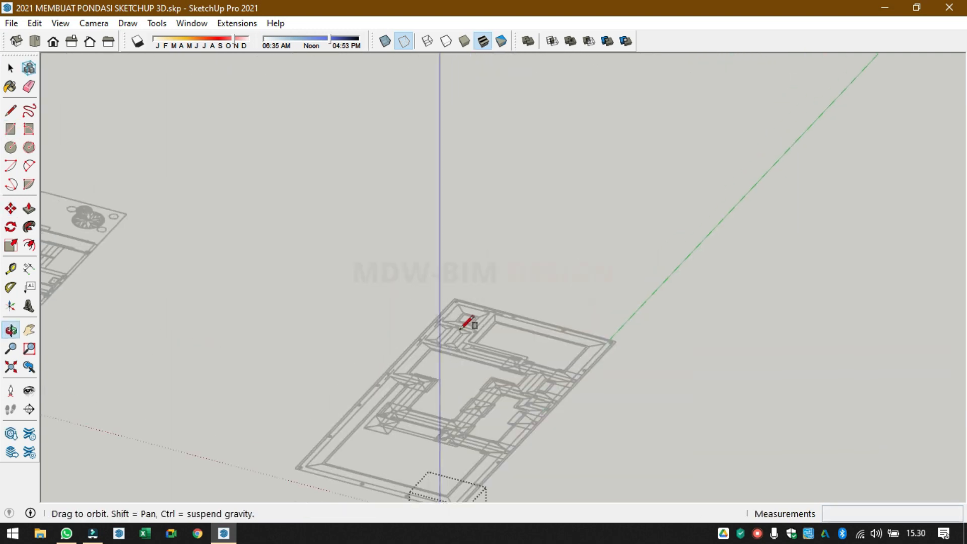
{"action": "scroll", "coordinate": [464, 272], "scroll_direction": "up", "scroll_amount": 5}
{"action": "scroll", "coordinate": [448, 307], "scroll_direction": "up", "scroll_amount": 4}
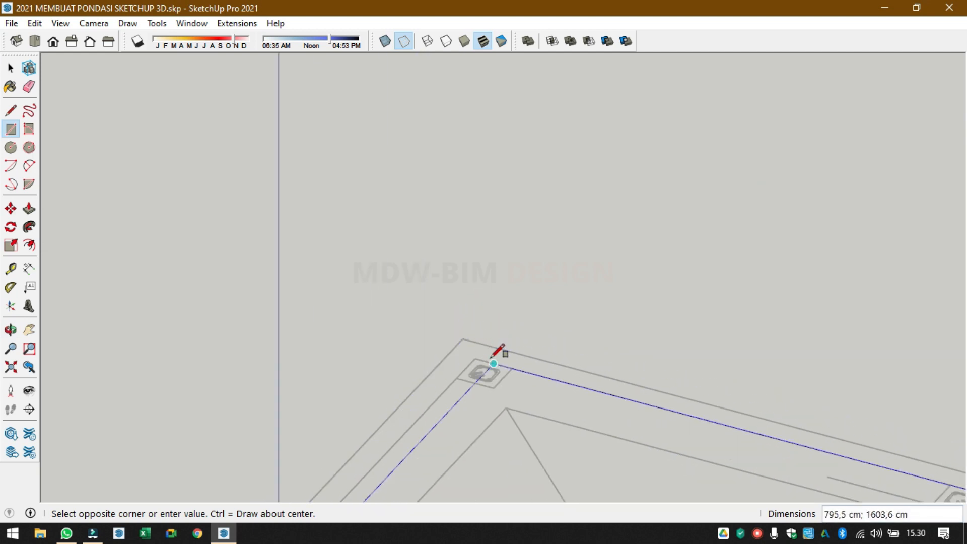
{"action": "left_click", "coordinate": [476, 360]}
{"action": "scroll", "coordinate": [524, 155], "scroll_direction": "down", "scroll_amount": 6}
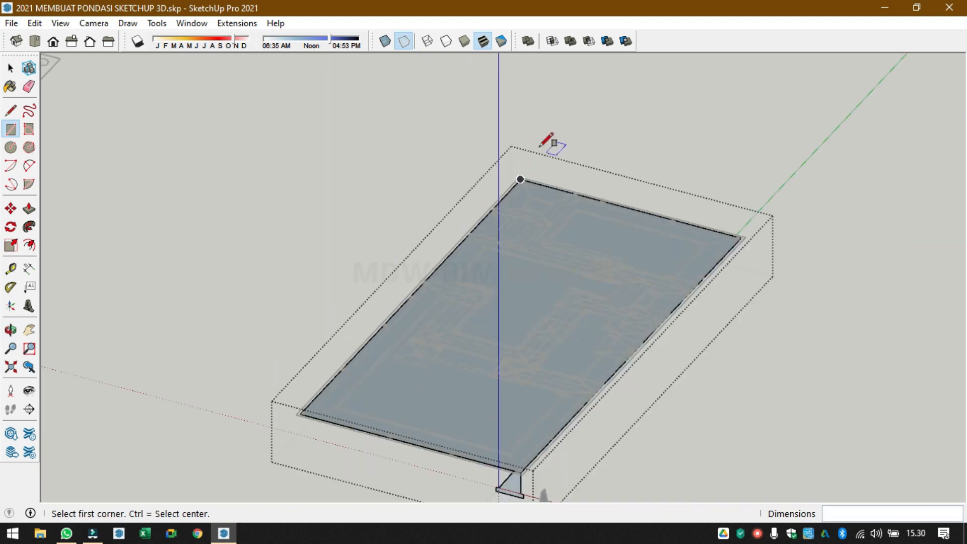
- Delete the rectangle's face, keeping its edges as the perimeter path
{"action": "key", "text": "space"}
{"action": "left_click", "coordinate": [627, 244]}
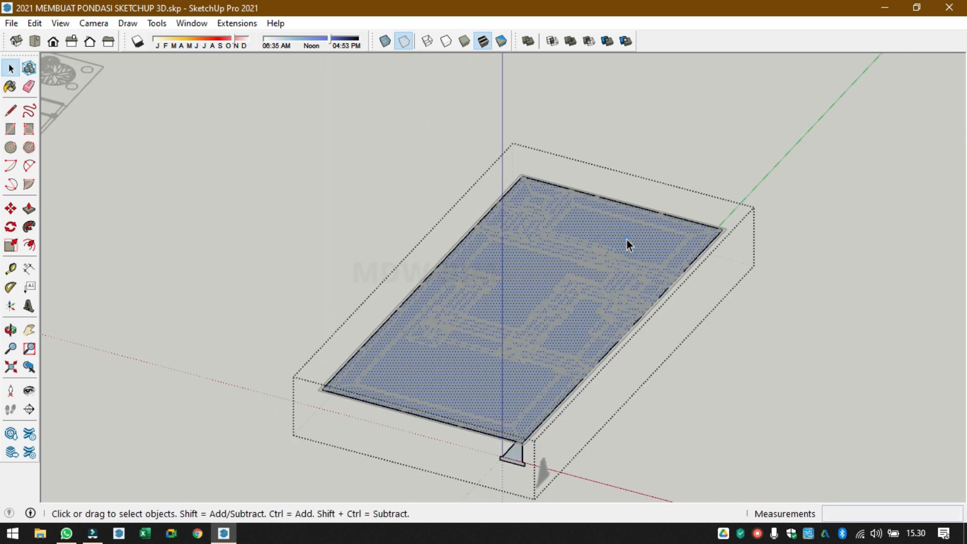
{"action": "key", "text": "Delete"}
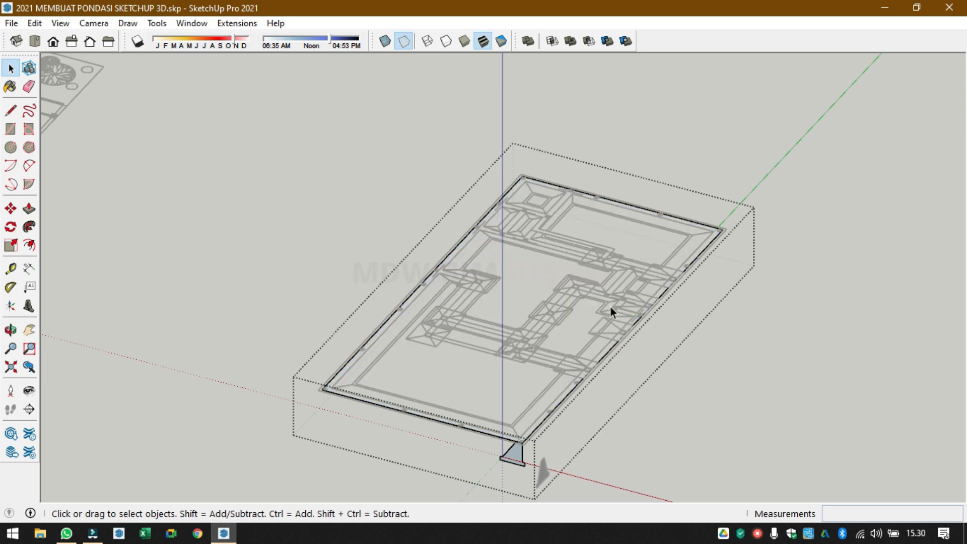
- Sweep the trapezoidal profile along the four perimeter edges with Follow Me
{"action": "middle_click_drag", "start_coordinate": [611, 307], "coordinate": [630, 303]}
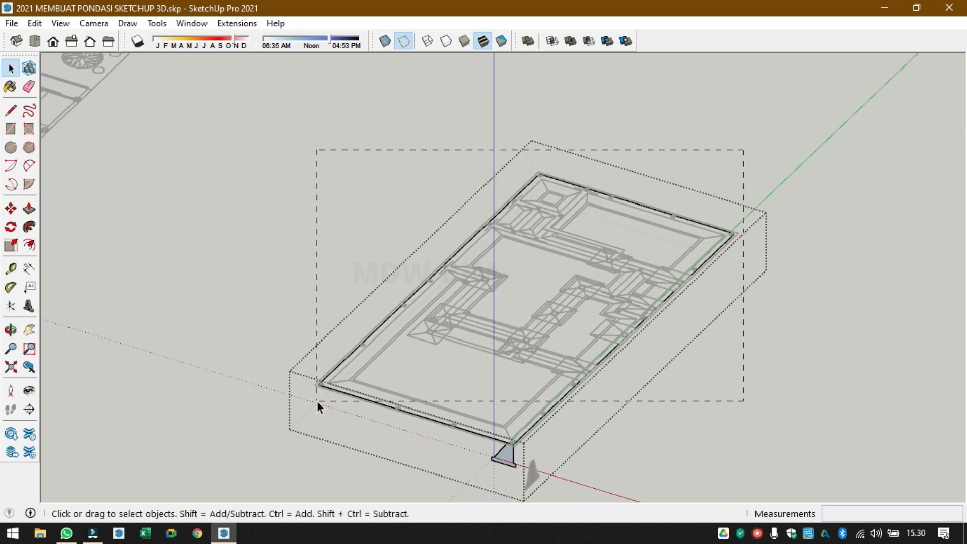
{"action": "left_click_drag", "start_coordinate": [318, 402], "coordinate": [319, 400]}
{"action": "middle_click_drag", "start_coordinate": [579, 447], "coordinate": [503, 427]}
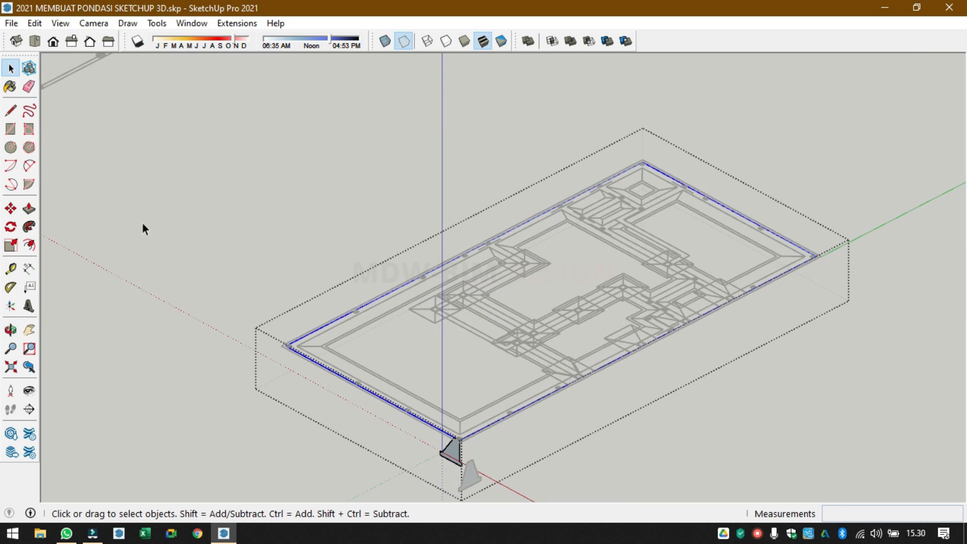
{"action": "left_click", "coordinate": [29, 226]}
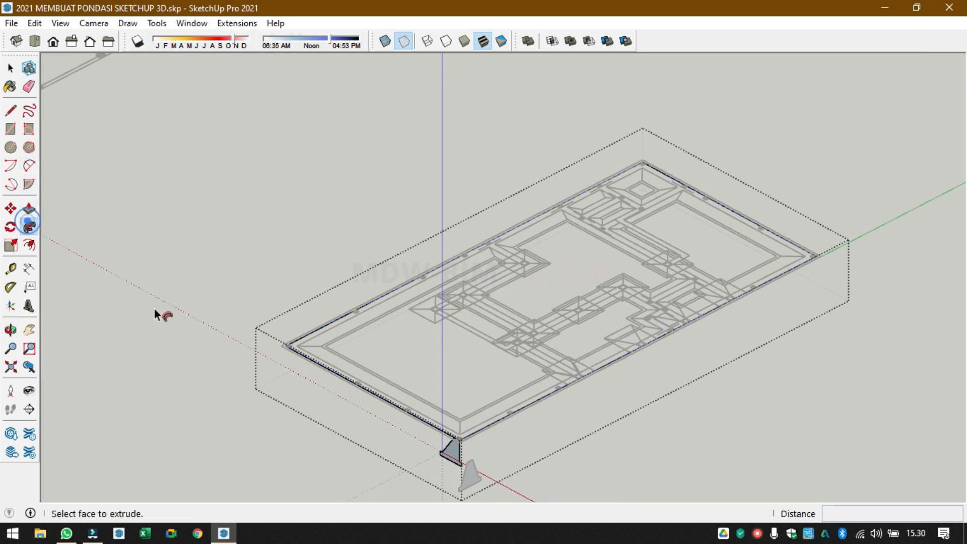
{"action": "left_click", "coordinate": [450, 454]}
{"action": "middle_click_drag", "start_coordinate": [401, 389], "coordinate": [452, 428]}
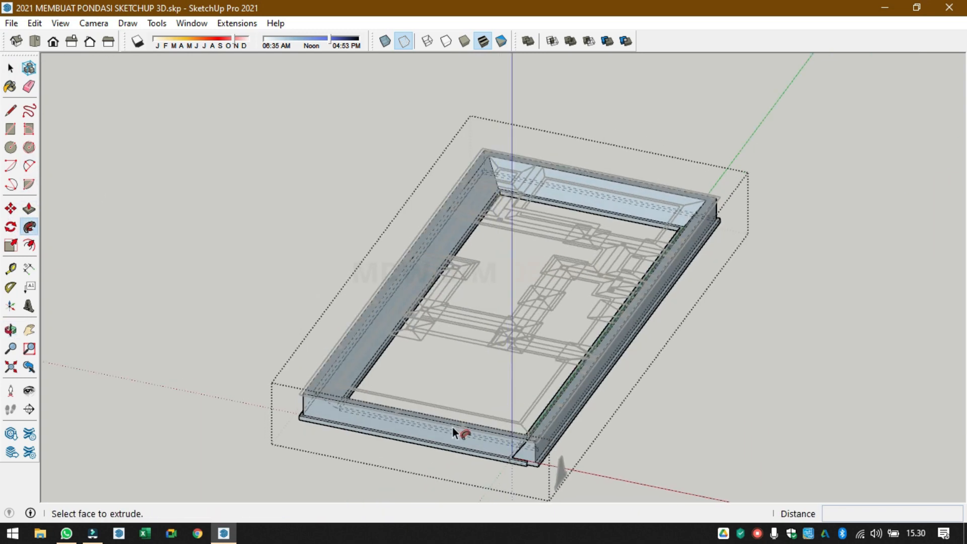
- Reverse all faces of the swept perimeter foundation
{"action": "key", "text": "space"}
{"action": "triple_click", "coordinate": [389, 424]}
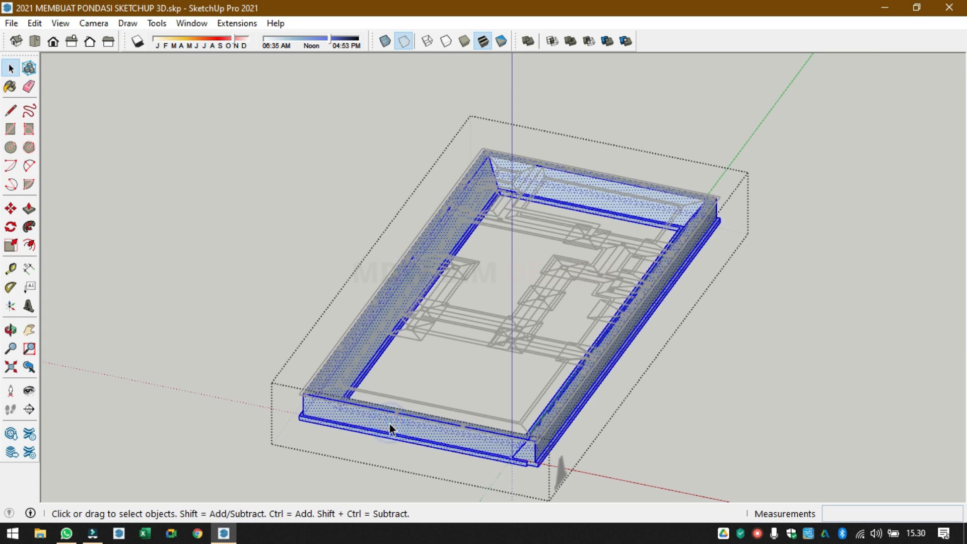
{"action": "right_click", "coordinate": [389, 424]}
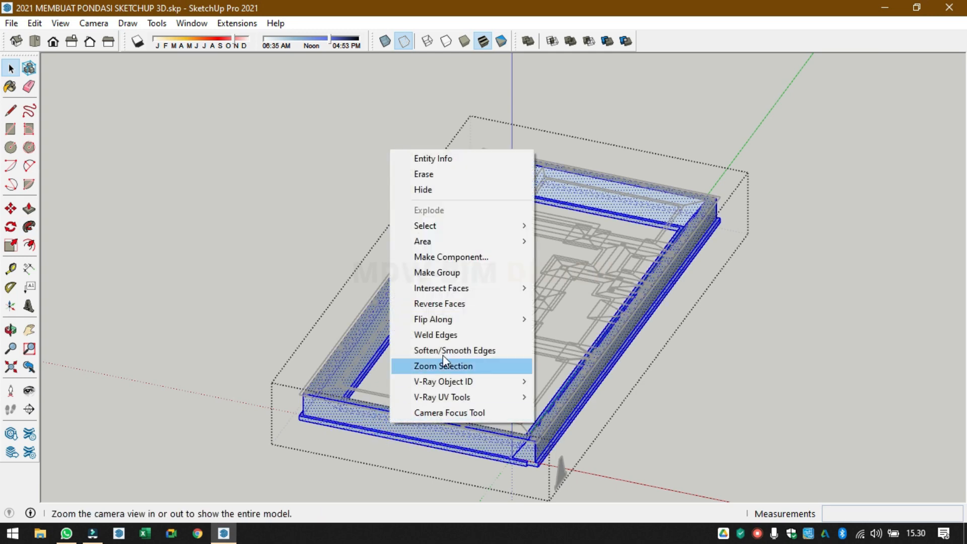
{"action": "left_click", "coordinate": [494, 302]}
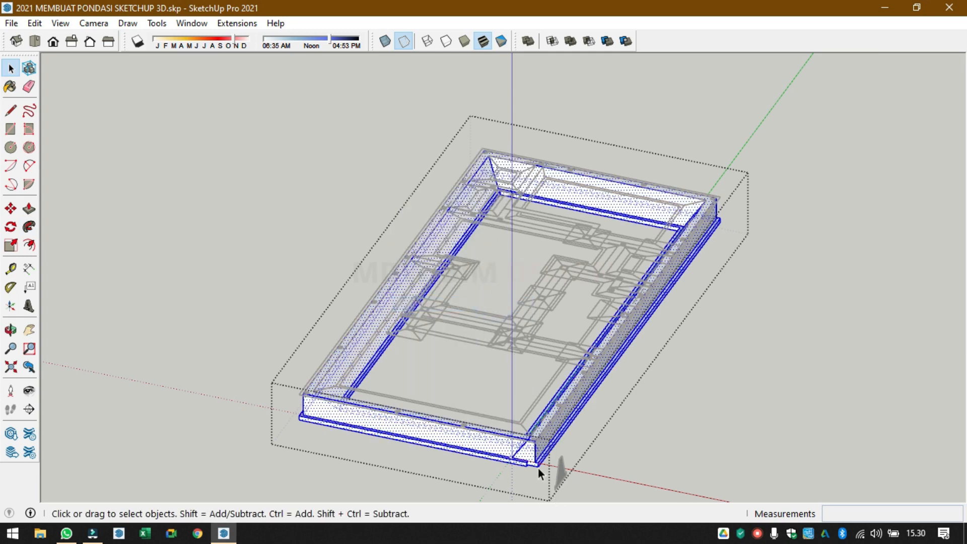
- Examine the base corner where the start and end of the swept perimeter foundation meet
{"action": "scroll", "coordinate": [538, 466], "scroll_direction": "up", "scroll_amount": 6}
{"action": "middle_click_drag", "start_coordinate": [535, 461], "coordinate": [548, 324]}
{"action": "scroll", "coordinate": [507, 395], "scroll_direction": "down", "scroll_amount": 4}
{"action": "scroll", "coordinate": [547, 447], "scroll_direction": "up", "scroll_amount": 8}
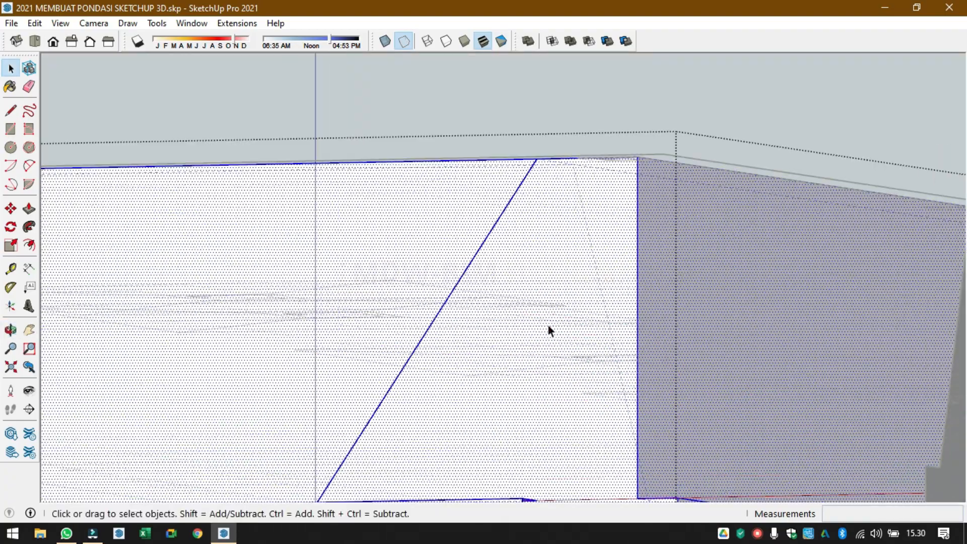
{"action": "scroll", "coordinate": [549, 325], "scroll_direction": "down", "scroll_amount": 4}
{"action": "middle_click_drag", "start_coordinate": [639, 479], "coordinate": [494, 392]}
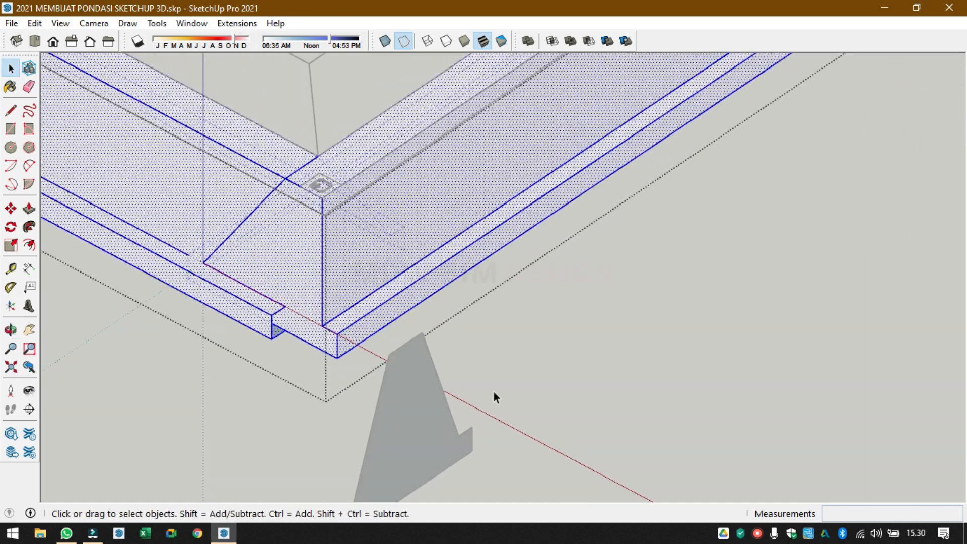
{"action": "scroll", "coordinate": [328, 313], "scroll_direction": "up", "scroll_amount": 5}
{"action": "middle_click_drag", "start_coordinate": [341, 335], "coordinate": [336, 313]}
{"action": "left_click", "coordinate": [481, 182]}
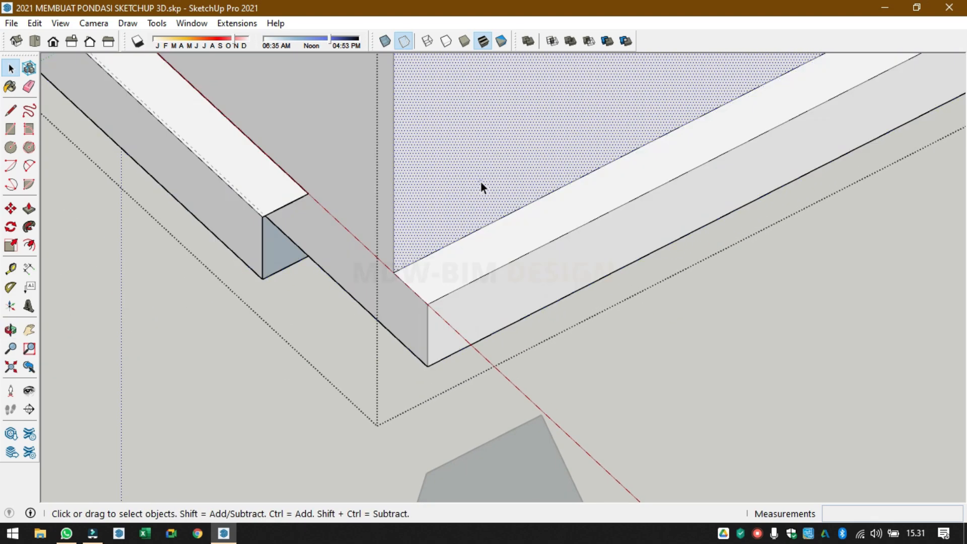
- Close the perimeter foundation group and hide the interior foundation component
{"action": "left_click", "coordinate": [109, 417]}
{"action": "scroll", "coordinate": [357, 421], "scroll_direction": "down", "scroll_amount": 4}
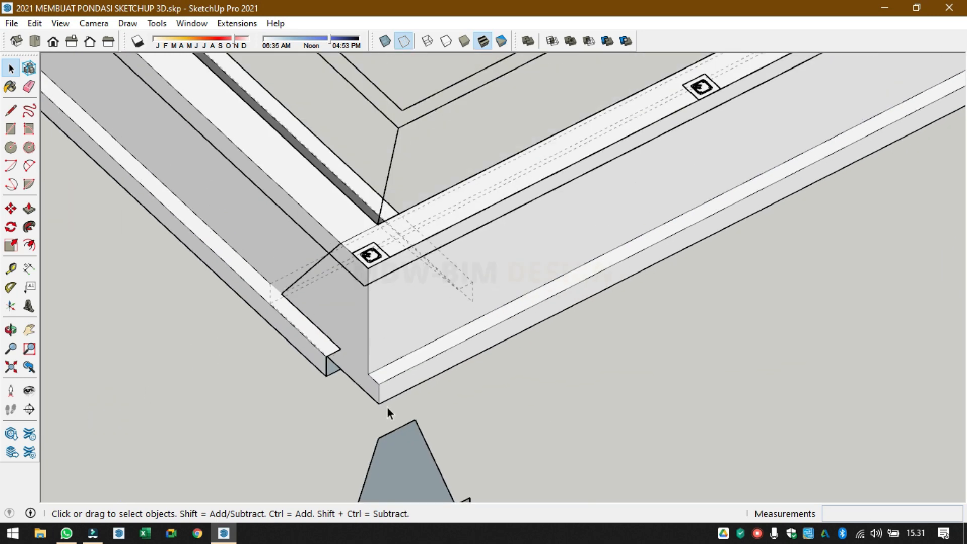
{"action": "right_click", "coordinate": [398, 131]}
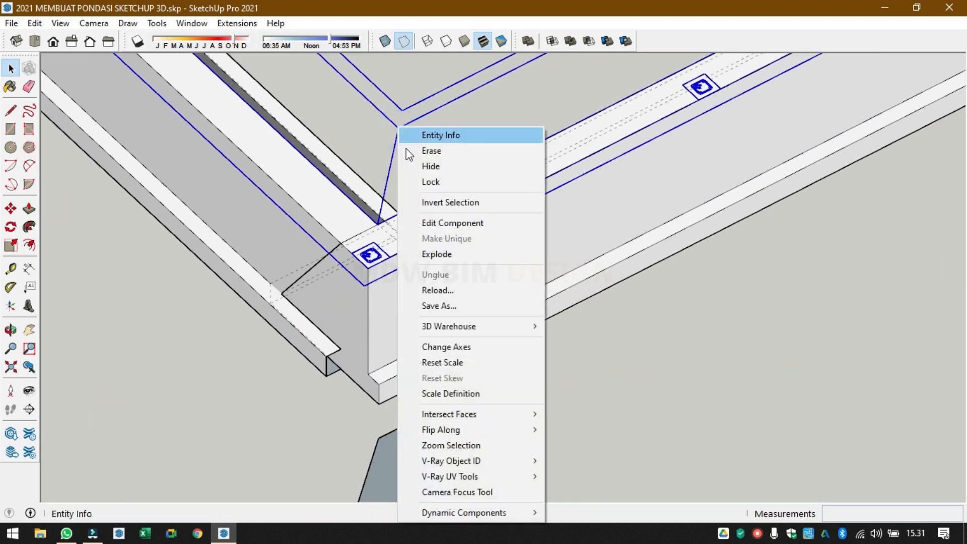
{"action": "left_click", "coordinate": [452, 168]}
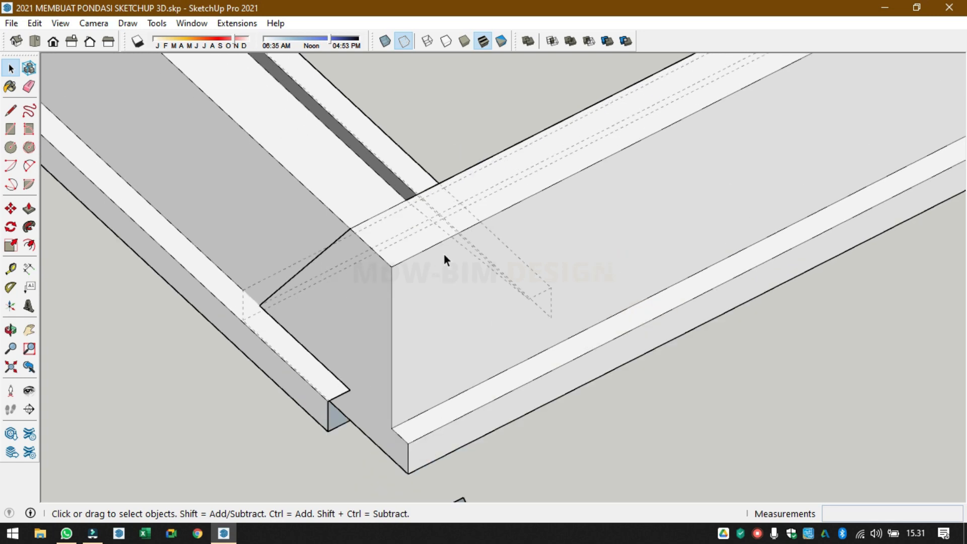
- Turn off the dashed back edges and delete the leftover trapezoidal profile beside the perimeter foundation's corner
{"action": "scroll", "coordinate": [445, 259], "scroll_direction": "down", "scroll_amount": 3}
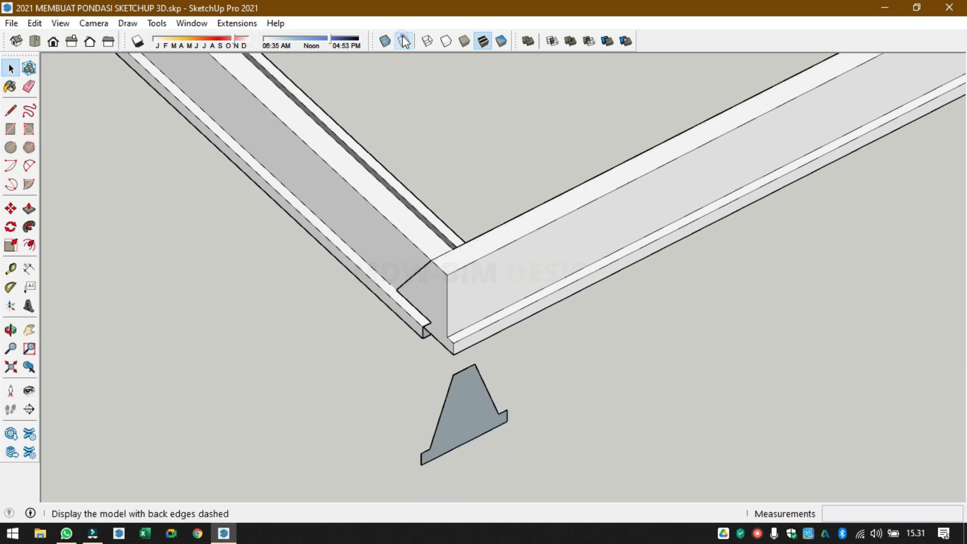
{"action": "scroll", "coordinate": [475, 316], "scroll_direction": "down", "scroll_amount": 5}
{"action": "scroll", "coordinate": [680, 296], "scroll_direction": "up", "scroll_amount": 3}
{"action": "middle_click_drag", "start_coordinate": [680, 296], "coordinate": [578, 288]}
{"action": "scroll", "coordinate": [501, 360], "scroll_direction": "up", "scroll_amount": 6}
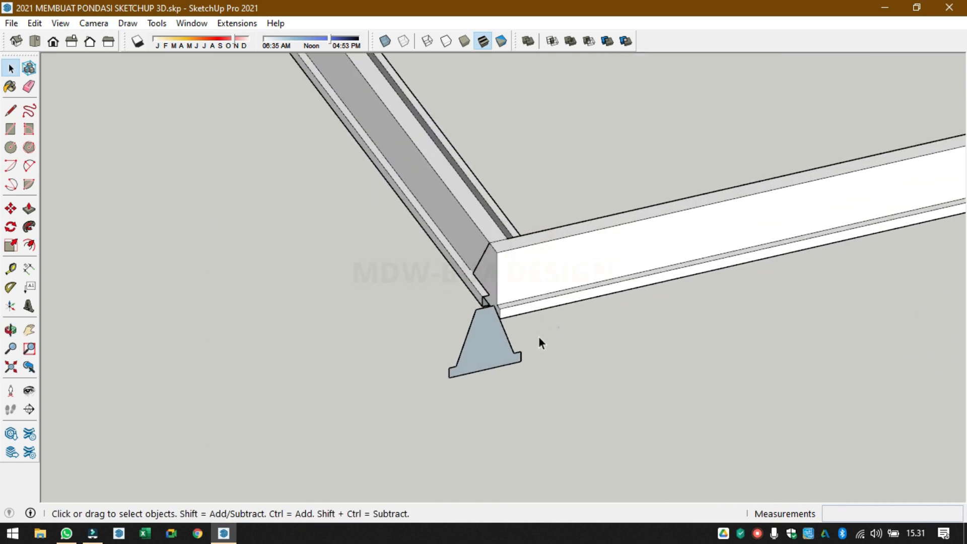
{"action": "left_click", "coordinate": [512, 360]}
{"action": "key", "text": "Delete"}
{"action": "scroll", "coordinate": [497, 305], "scroll_direction": "up", "scroll_amount": 8}
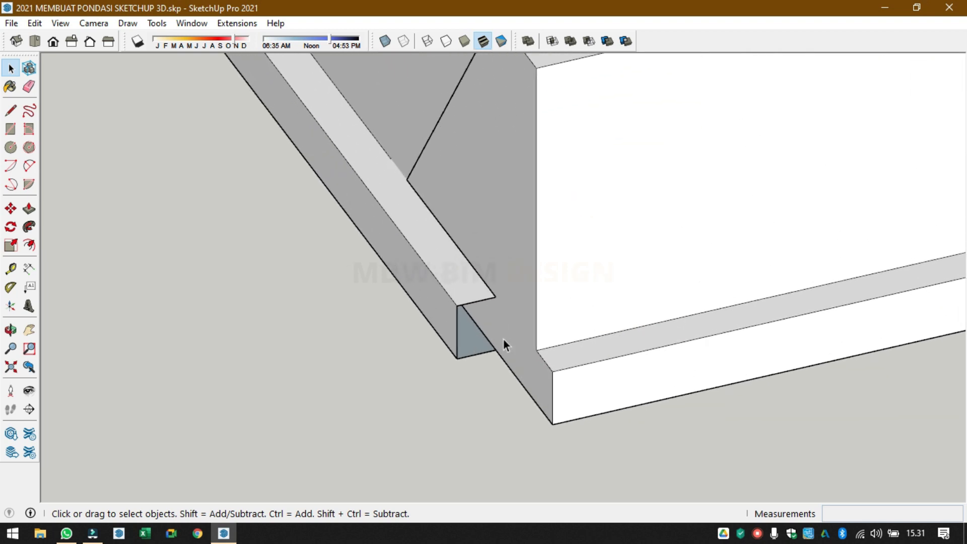
{"action": "key", "text": "l"}
{"action": "left_click", "coordinate": [496, 297]}
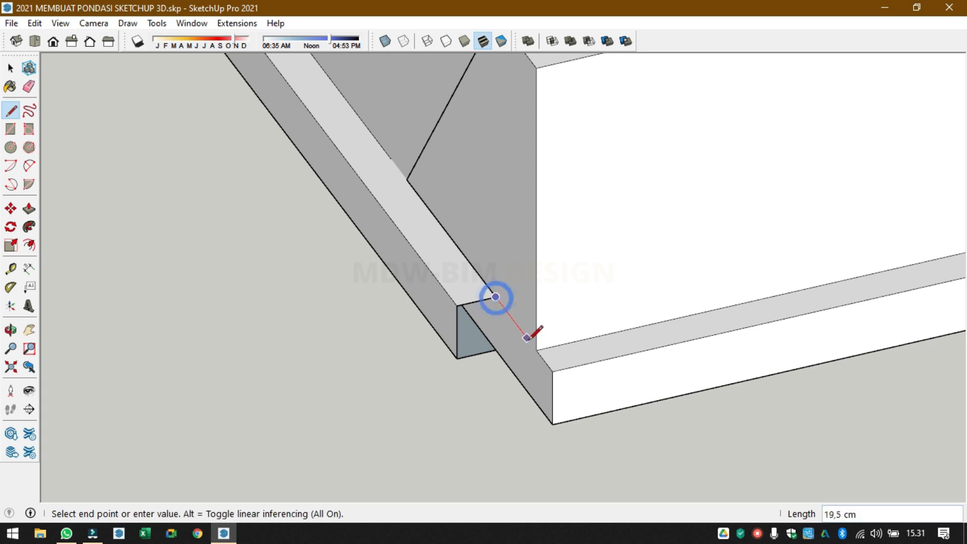
{"action": "left_click", "coordinate": [536, 350]}
{"action": "key", "text": "space"}
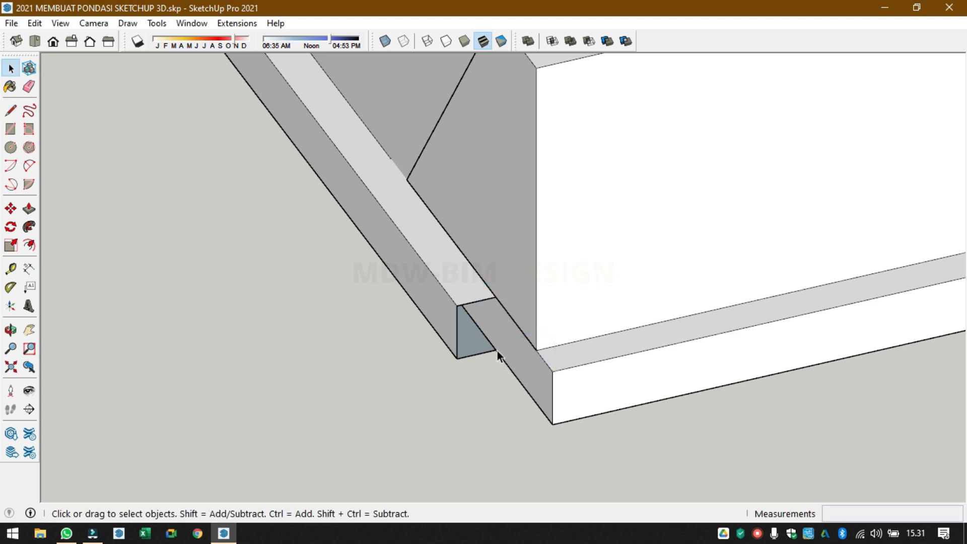
{"action": "key", "text": "l"}
{"action": "left_click", "coordinate": [496, 350]}
{"action": "left_click", "coordinate": [496, 296]}
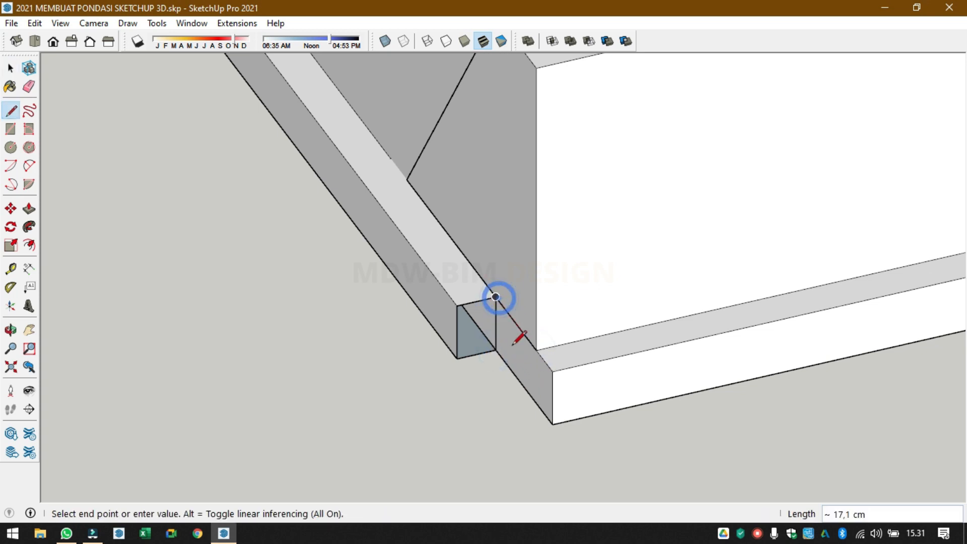
{"action": "key", "text": "space"}
{"action": "left_click", "coordinate": [518, 358]}
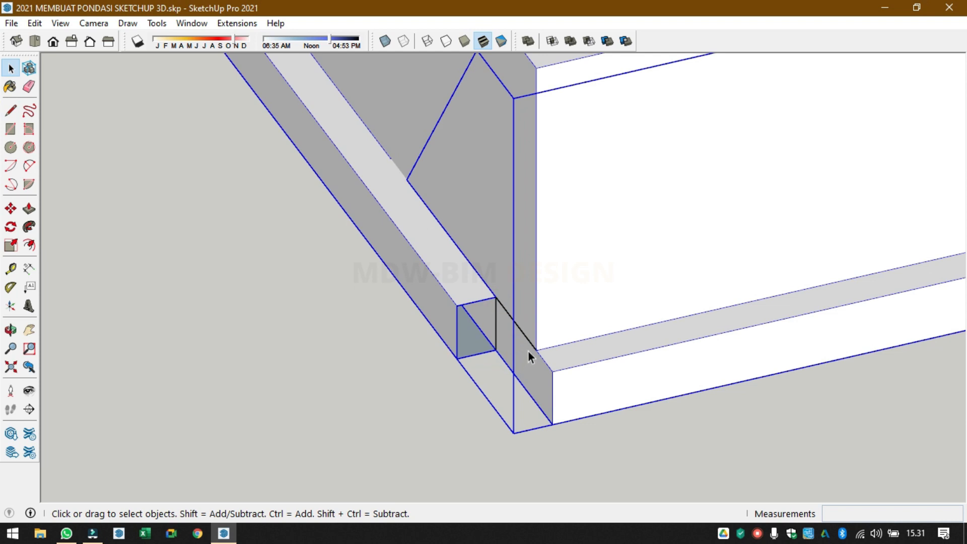
{"action": "mouse_move", "coordinate": [292, 242]}
{"action": "left_mouse_down"}
{"action": "mouse_move", "coordinate": [545, 366]}
{"action": "mouse_move", "coordinate": [589, 477]}
{"action": "left_mouse_up"}
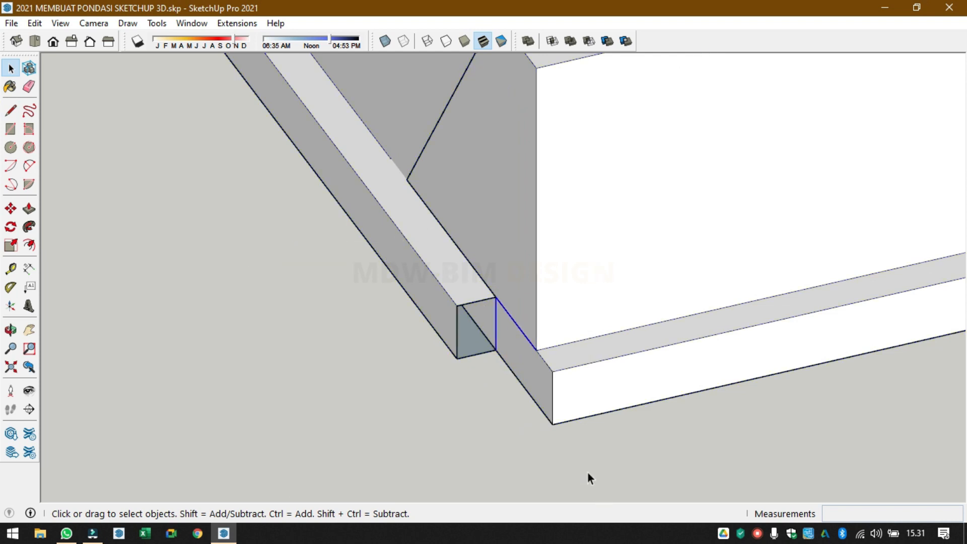
- Inside the perimeter foundation group, draw edges along the base top and down the open end to cap the notched corner
{"action": "left_click", "coordinate": [604, 288]}
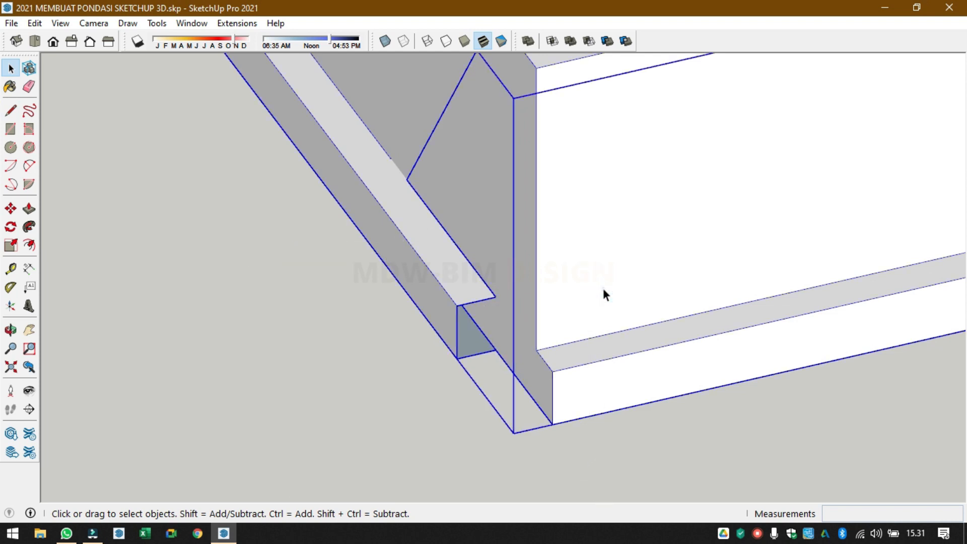
{"action": "double_click", "coordinate": [602, 287]}
{"action": "key", "text": "l"}
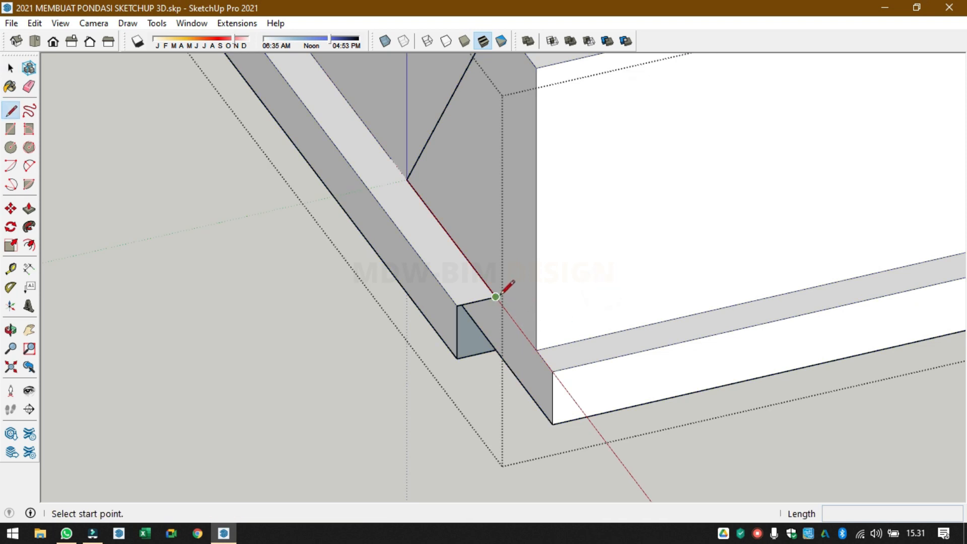
{"action": "left_click", "coordinate": [497, 296]}
{"action": "left_click", "coordinate": [538, 346]}
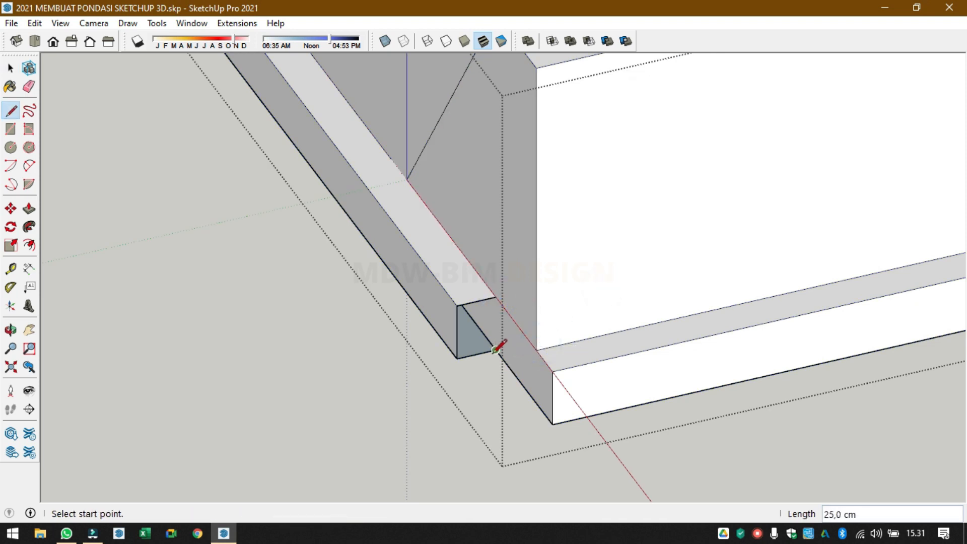
{"action": "left_click", "coordinate": [495, 352]}
{"action": "left_click", "coordinate": [497, 297]}
{"action": "key", "text": "space"}
- Push/Pull the capped end face of the base out to the adjoining base's outer corner
{"action": "left_click", "coordinate": [523, 361]}
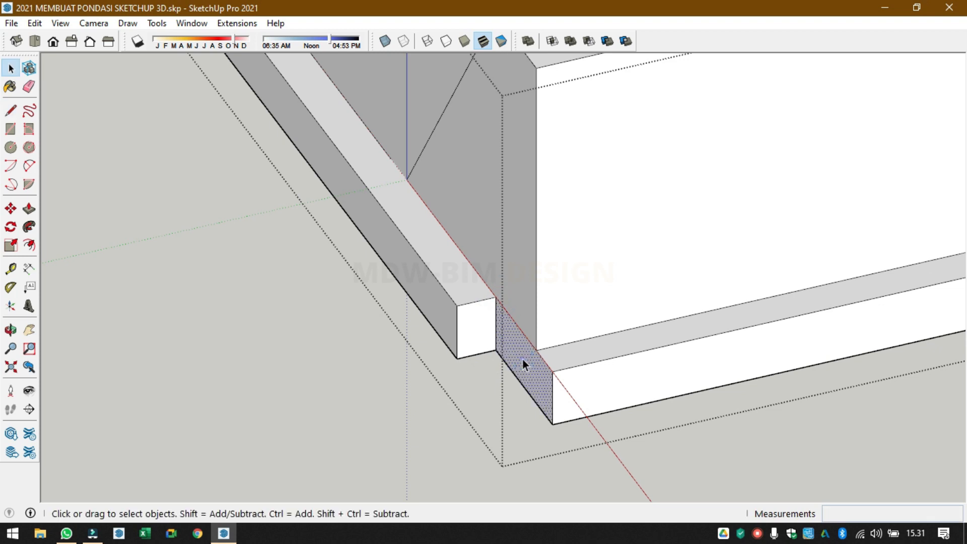
{"action": "left_click", "coordinate": [479, 324]}
{"action": "key", "text": "p"}
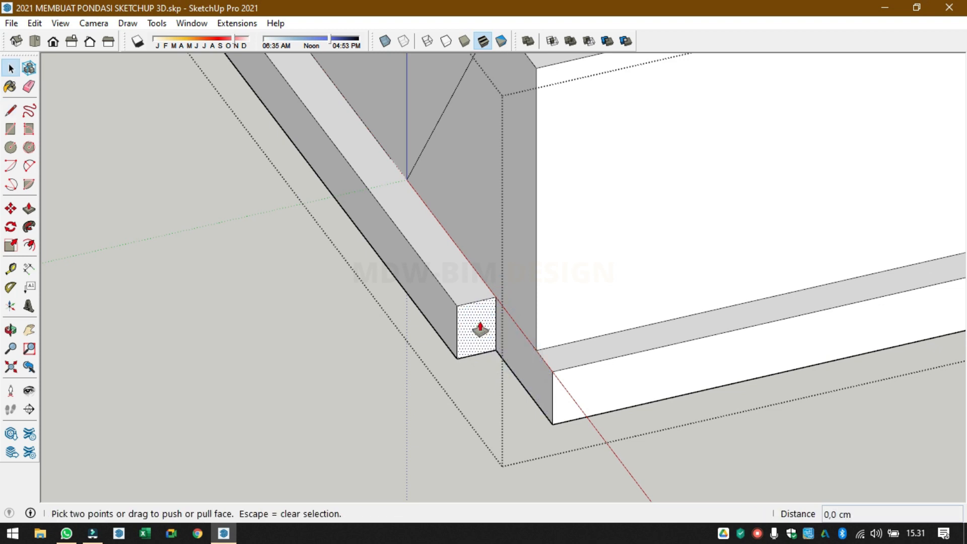
{"action": "left_click", "coordinate": [479, 322]}
{"action": "left_click", "coordinate": [550, 369]}
{"action": "key", "text": "space"}
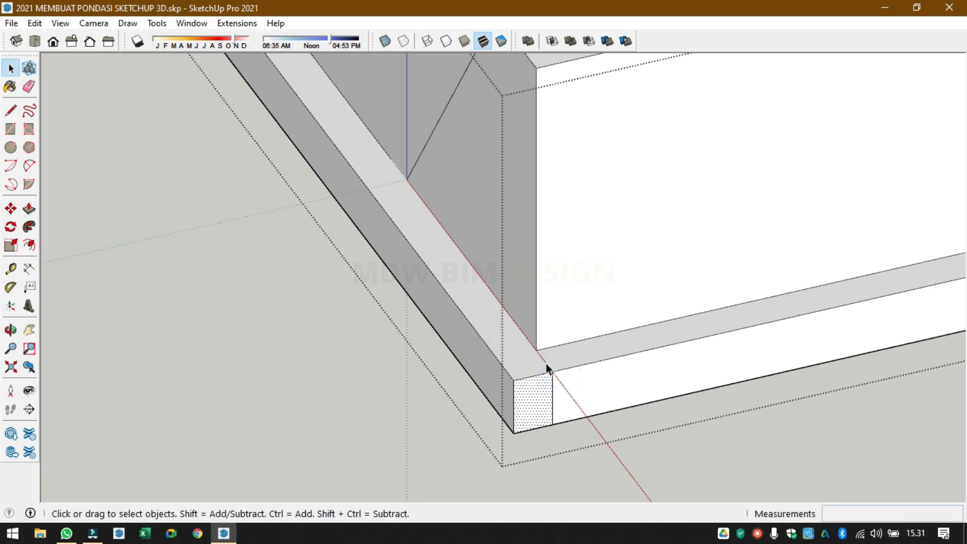
- Try to delete the leftover seam edges at the corner and undo the deletion
{"action": "key", "text": "Delete"}
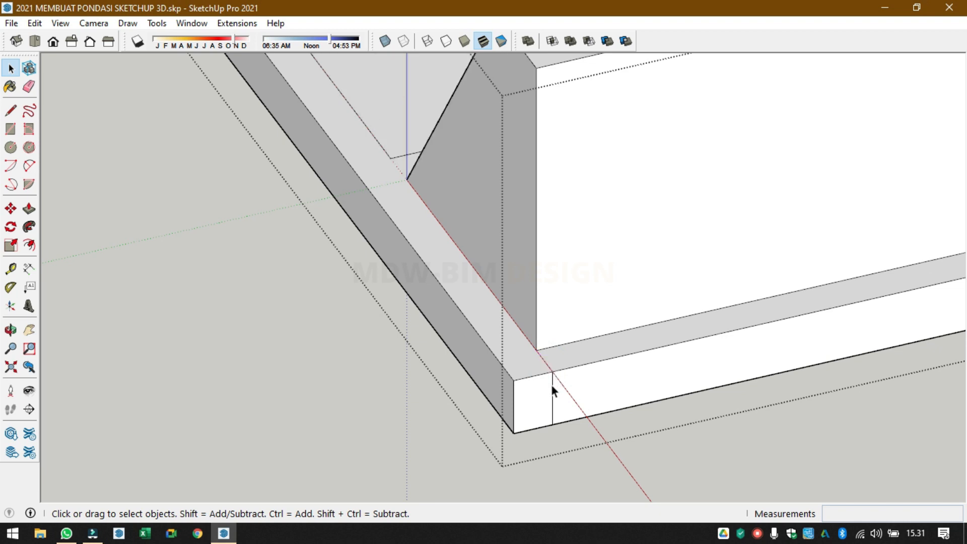
{"action": "key", "text": "ctrl+z"}
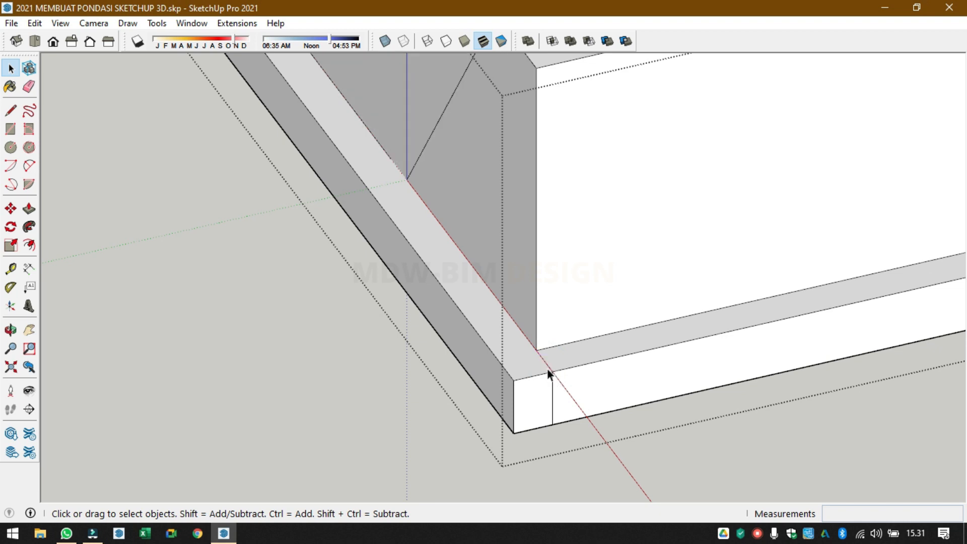
{"action": "scroll", "coordinate": [529, 353], "scroll_direction": "down", "scroll_amount": 2}
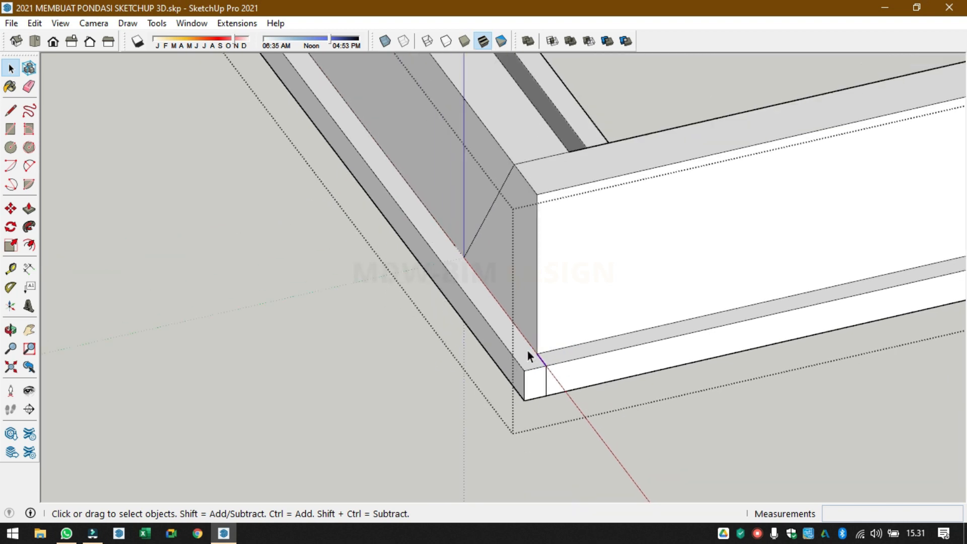
{"action": "left_click", "coordinate": [509, 181]}
{"action": "key", "text": "Delete"}
{"action": "middle_click_drag", "start_coordinate": [535, 159], "coordinate": [700, 294]}
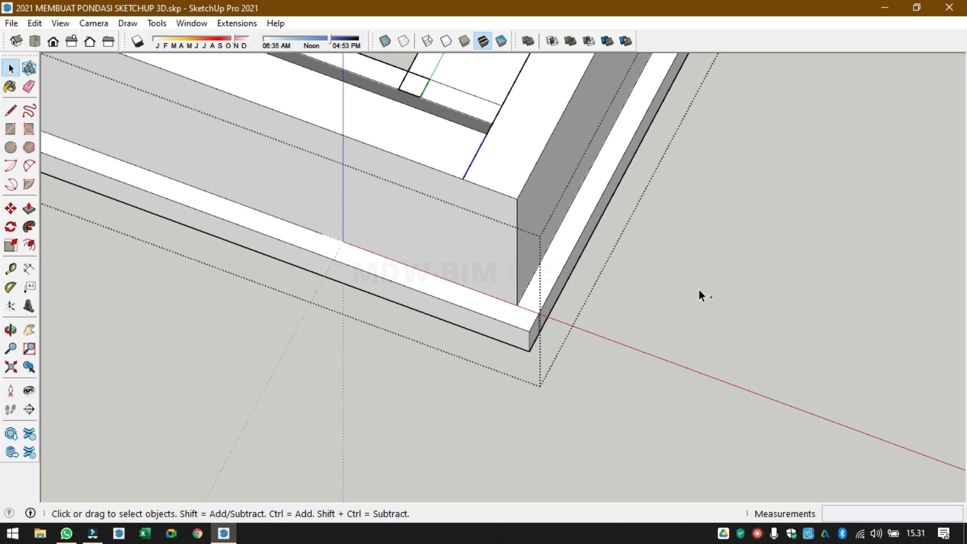
- Select all the connected perimeter geometry, intersect its faces with the selection, and close the group
{"action": "middle_click_drag", "start_coordinate": [607, 252], "coordinate": [560, 205]}
{"action": "left_click", "coordinate": [559, 205]}
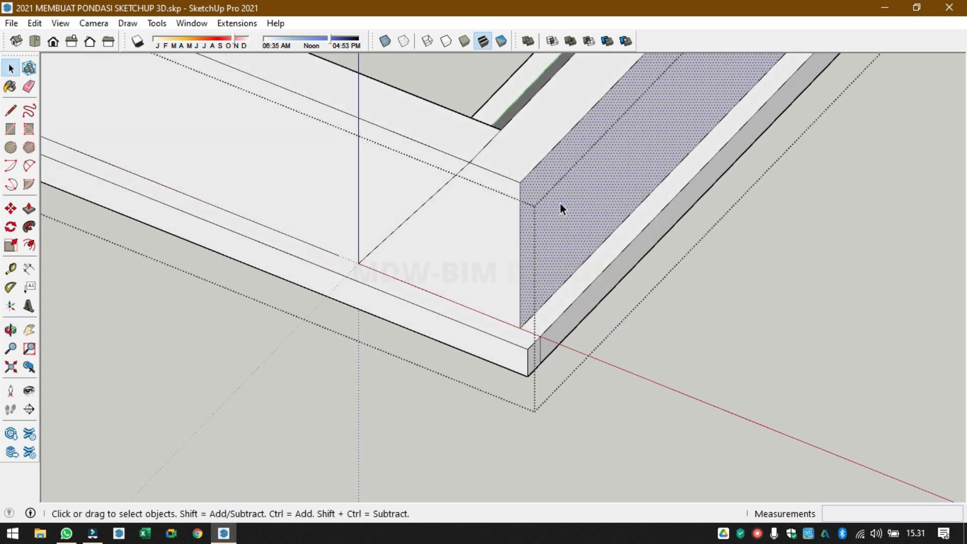
{"action": "triple_click", "coordinate": [560, 203]}
{"action": "right_click", "coordinate": [560, 203]}
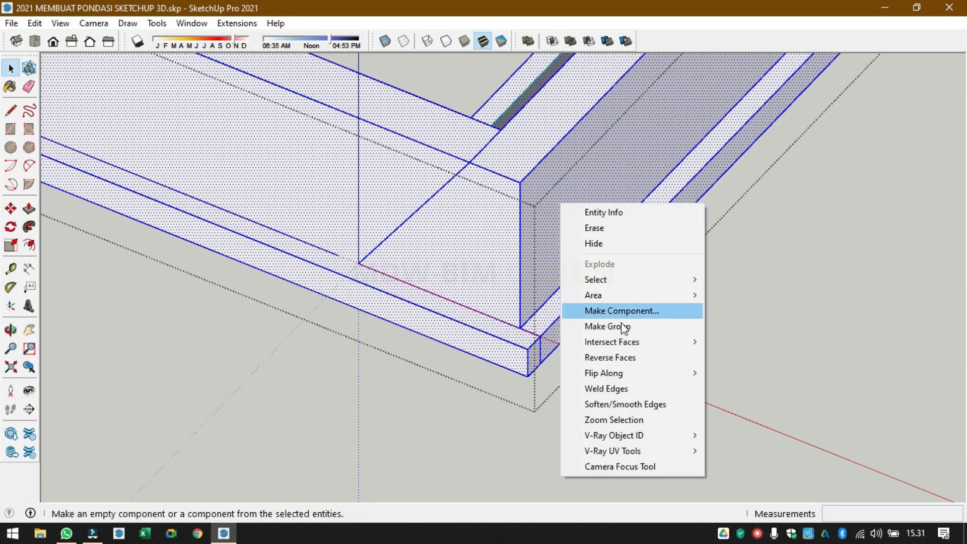
{"action": "mouse_move", "coordinate": [646, 348]}
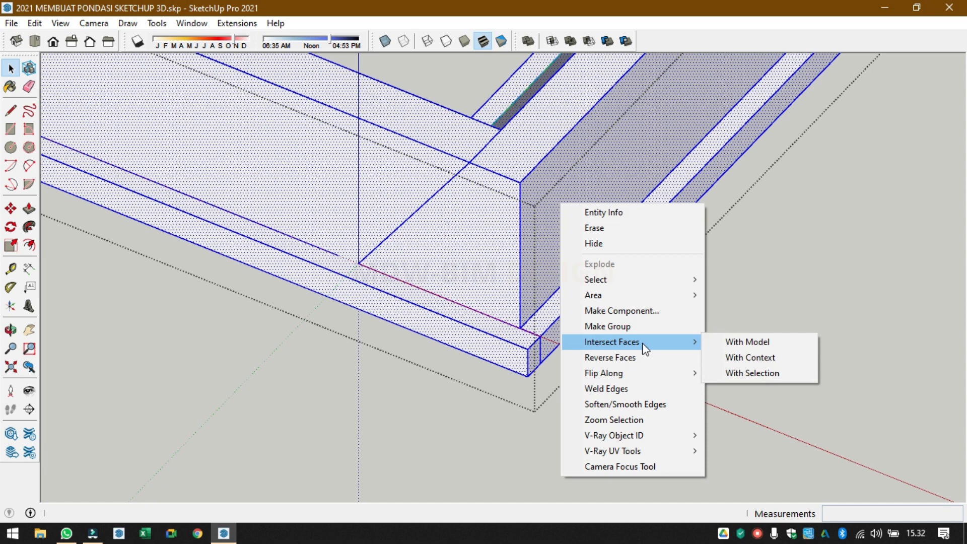
{"action": "left_click", "coordinate": [775, 373]}
{"action": "left_click", "coordinate": [676, 339]}
- Reopen the perimeter group and delete the diagonal seam edges across the corner's outer wall and top
{"action": "left_click", "coordinate": [402, 225]}
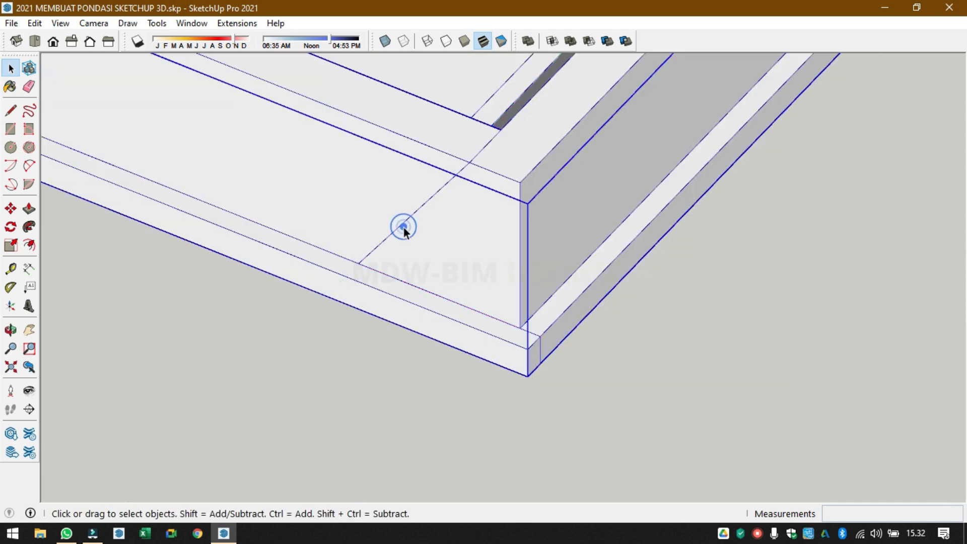
{"action": "double_click", "coordinate": [404, 225]}
{"action": "left_click", "coordinate": [406, 219]}
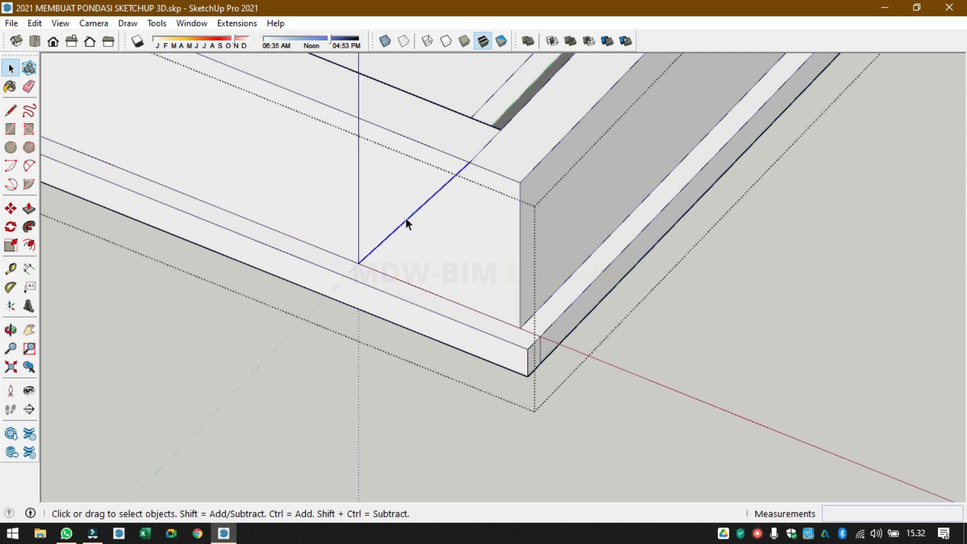
{"action": "middle_click_drag", "start_coordinate": [395, 233], "coordinate": [551, 240]}
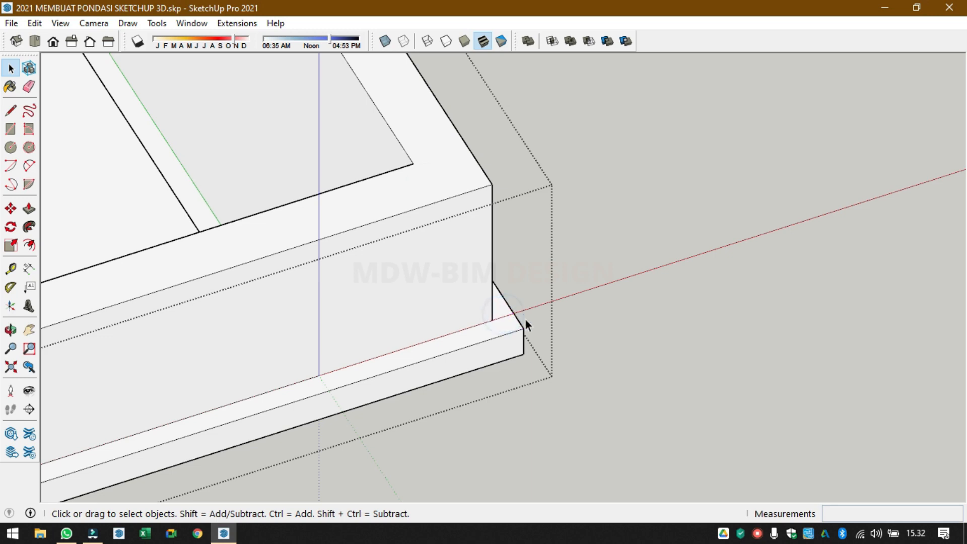
- Delete the face spanning the interior opening enclosed by the perimeter foundation
{"action": "middle_click_drag", "start_coordinate": [528, 324], "coordinate": [433, 326]}
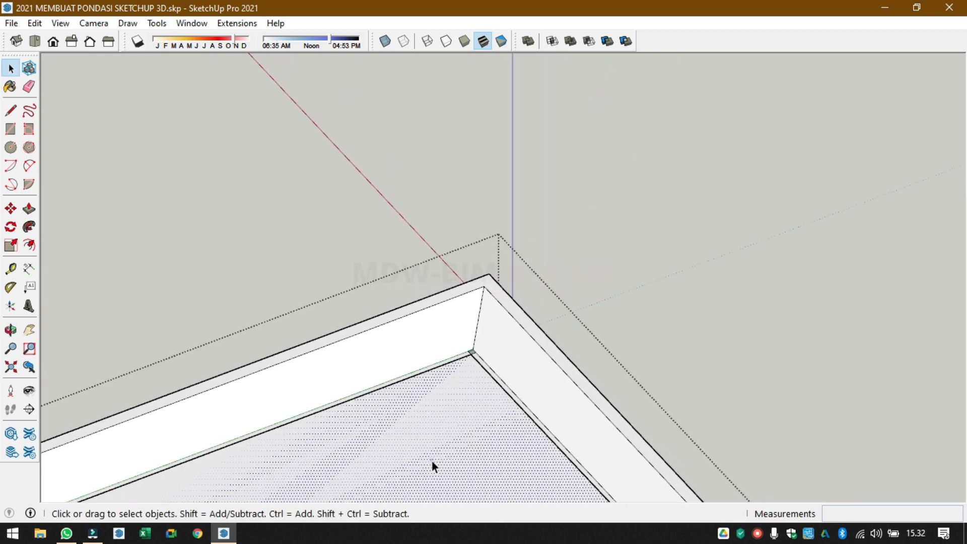
{"action": "key", "text": "Delete"}
{"action": "left_click", "coordinate": [429, 434]}
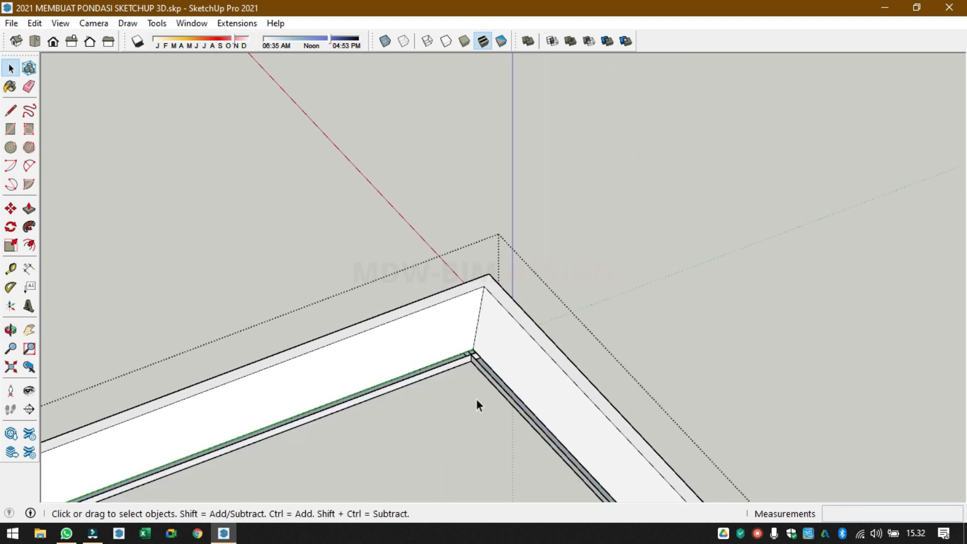
- Draw a diagonal edge from the base ledge's inner corner to the wall corner to fill the missing ledge face
{"action": "middle_click_drag", "start_coordinate": [477, 398], "coordinate": [410, 421]}
{"action": "scroll", "coordinate": [449, 358], "scroll_direction": "up", "scroll_amount": 5}
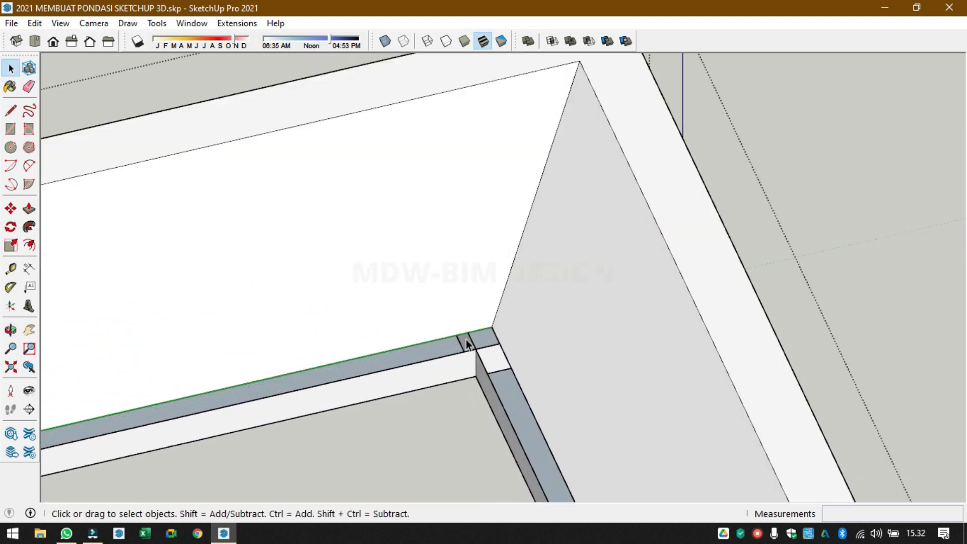
{"action": "scroll", "coordinate": [468, 345], "scroll_direction": "up", "scroll_amount": 3}
{"action": "key", "text": "l"}
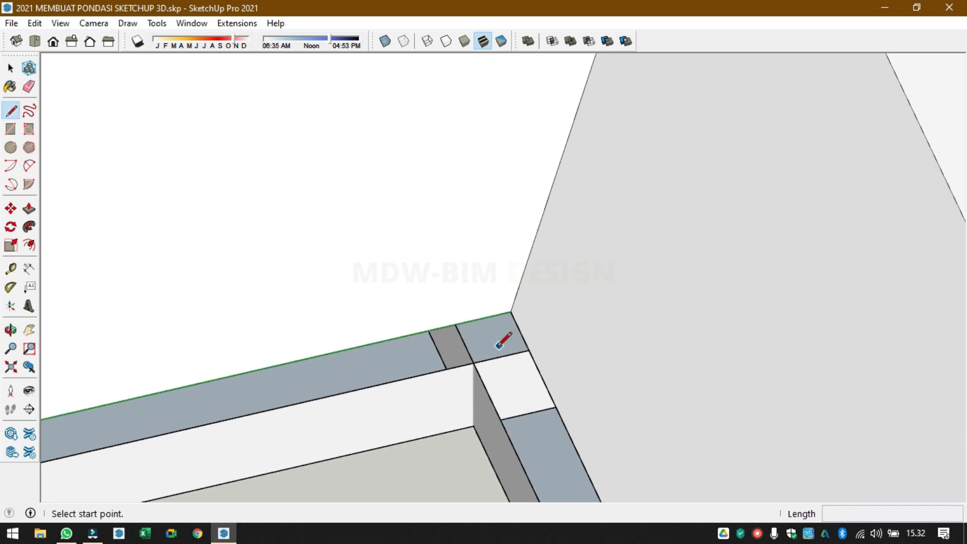
{"action": "left_click", "coordinate": [473, 362]}
{"action": "left_click", "coordinate": [510, 312]}
{"action": "key", "text": "space"}
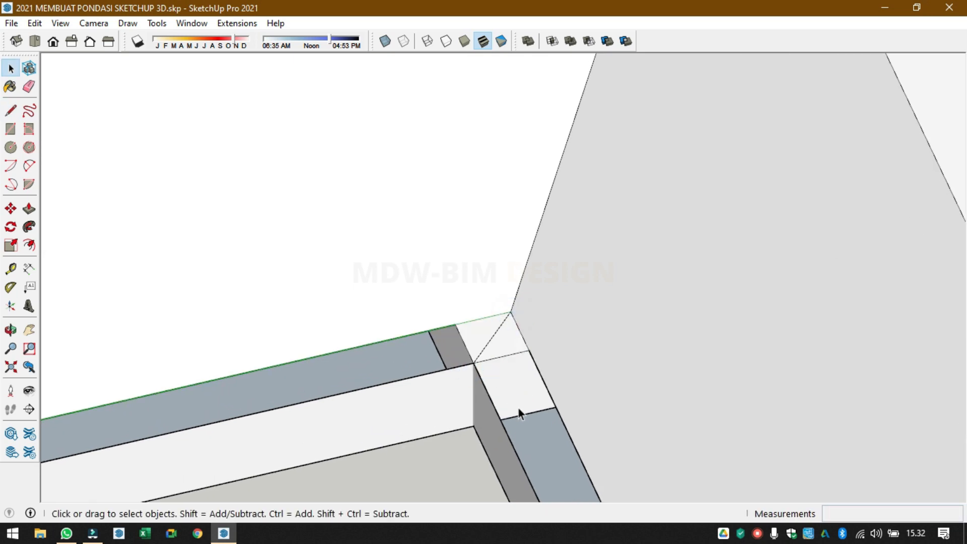
- Trace the 10 cm edge across the inner ledge to fill its remaining gaps, and erase the extra dividing edges at the corner
{"action": "key", "text": "l"}
{"action": "left_click", "coordinate": [502, 421]}
{"action": "left_click", "coordinate": [554, 409]}
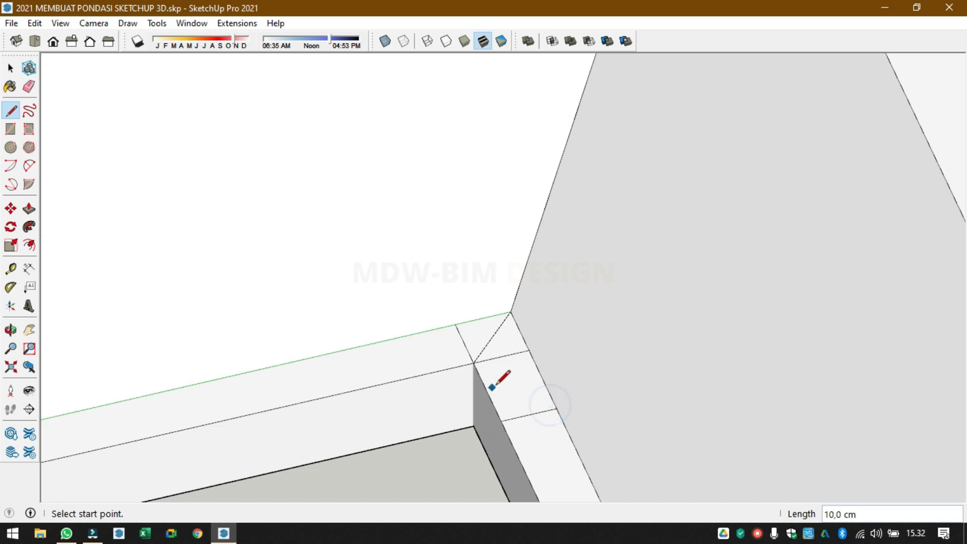
{"action": "key", "text": "space"}
{"action": "key", "text": "e"}
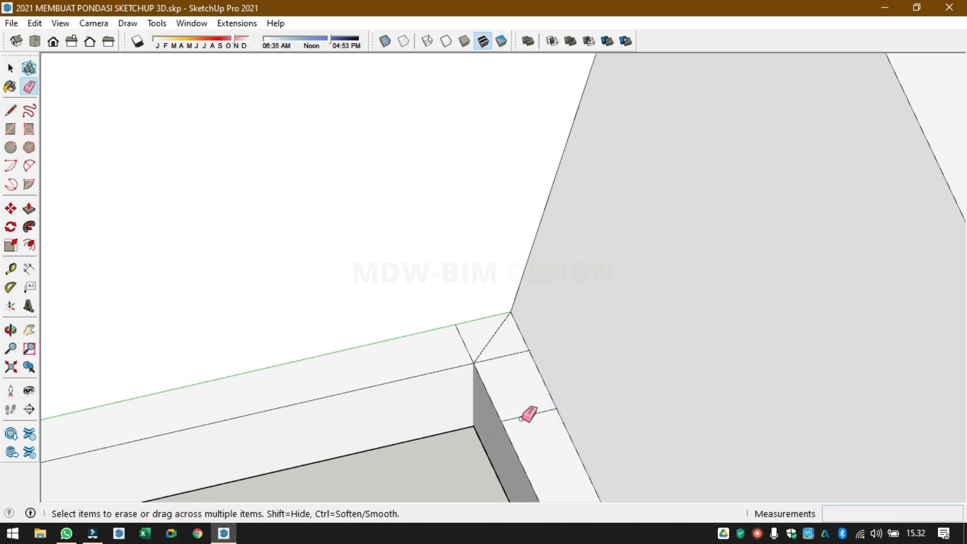
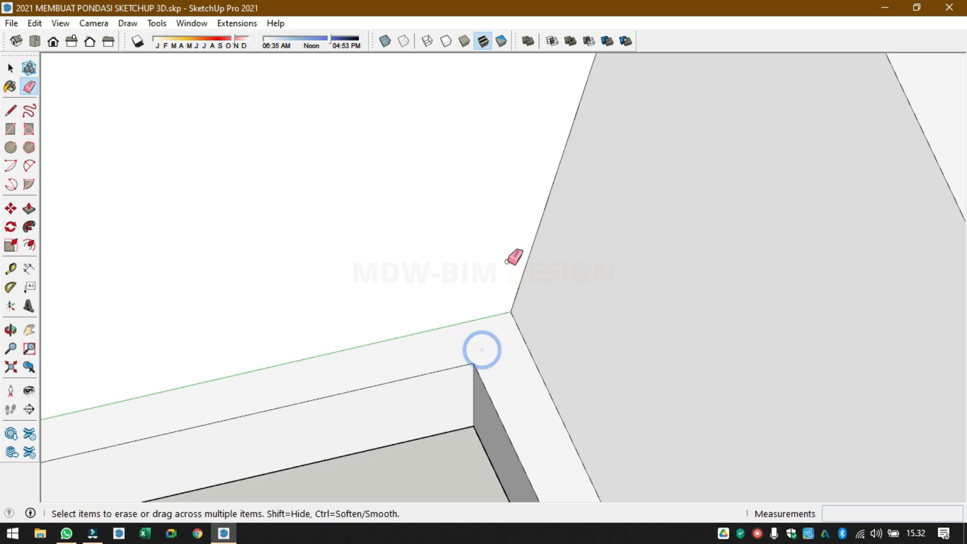
- Examine the perimeter foundation's corners, ledges and wall faces from several sides and close its group
{"action": "middle_click_drag", "start_coordinate": [507, 261], "coordinate": [106, 312]}
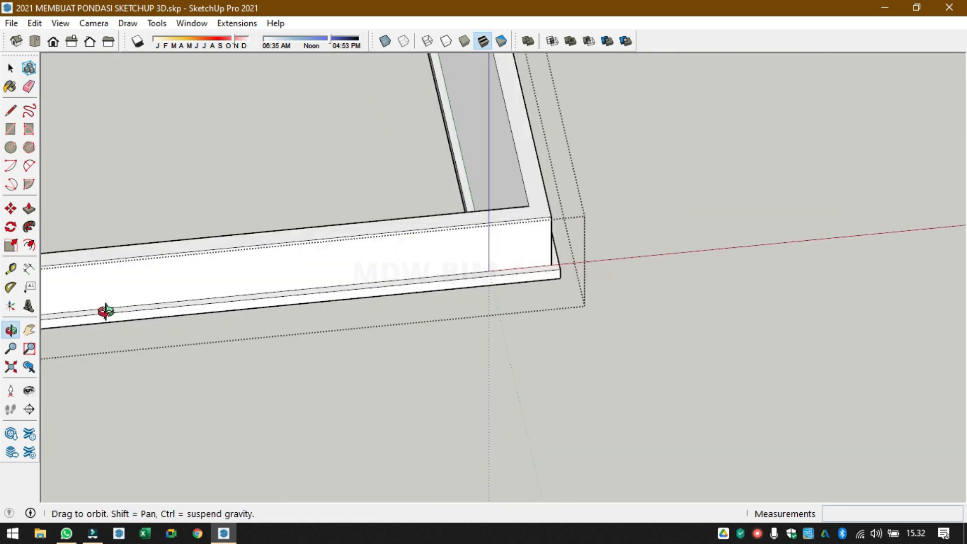
{"action": "scroll", "coordinate": [488, 302], "scroll_direction": "down", "scroll_amount": 5}
{"action": "middle_click_drag", "start_coordinate": [527, 281], "coordinate": [297, 208]}
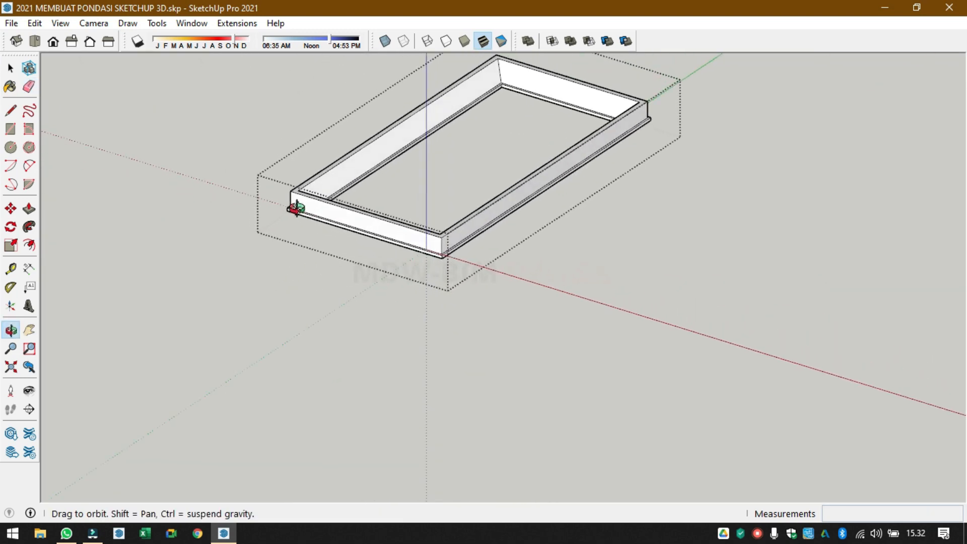
{"action": "scroll", "coordinate": [471, 67], "scroll_direction": "up", "scroll_amount": 6}
{"action": "mouse_move", "coordinate": [470, 67]}
{"action": "middle_mouse_down"}
{"action": "mouse_move", "coordinate": [471, 155]}
{"action": "mouse_move", "coordinate": [697, 228]}
{"action": "middle_mouse_up"}
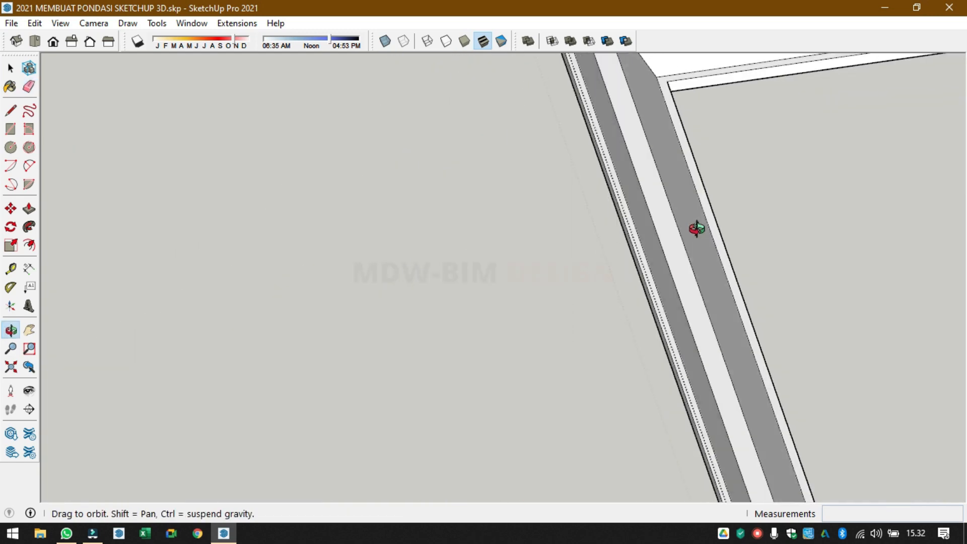
{"action": "scroll", "coordinate": [428, 168], "scroll_direction": "down", "scroll_amount": 5}
{"action": "mouse_move", "coordinate": [428, 168]}
{"action": "middle_mouse_down"}
{"action": "mouse_move", "coordinate": [673, 315]}
{"action": "mouse_move", "coordinate": [718, 209]}
{"action": "mouse_move", "coordinate": [722, 287]}
{"action": "mouse_move", "coordinate": [767, 248]}
{"action": "middle_mouse_up"}
{"action": "scroll", "coordinate": [801, 166], "scroll_direction": "up", "scroll_amount": 3}
{"action": "left_click", "coordinate": [888, 179]}
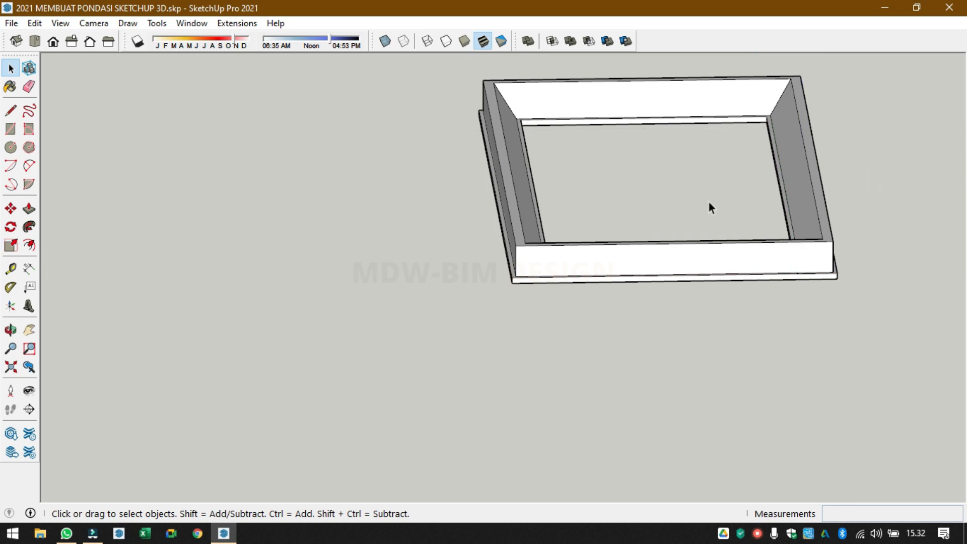
- Unhide all hidden objects to bring back the interior foundations, and hide the imported DWG plan component
{"action": "middle_click_drag", "start_coordinate": [711, 207], "coordinate": [390, 183]}
{"action": "middle_click_drag", "start_coordinate": [561, 310], "coordinate": [198, 430]}
{"action": "scroll", "coordinate": [197, 431], "scroll_direction": "up", "scroll_amount": 5}
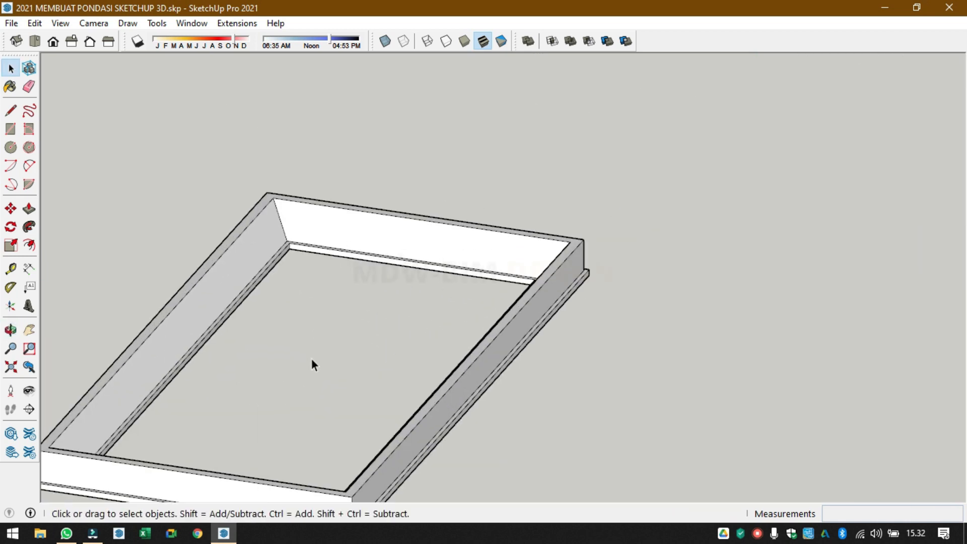
{"action": "middle_click_drag", "start_coordinate": [313, 363], "coordinate": [428, 277]}
{"action": "left_click", "coordinate": [58, 24]}
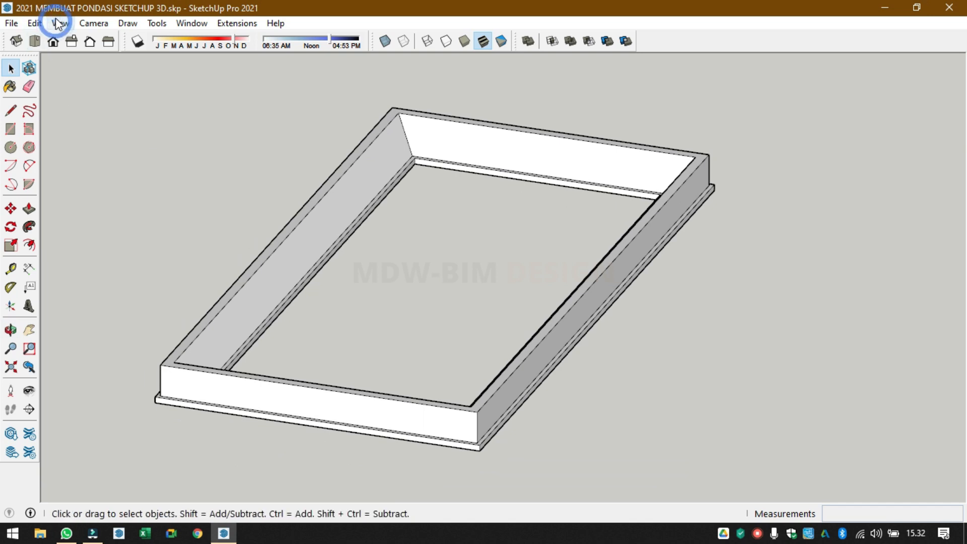
{"action": "mouse_move", "coordinate": [36, 28]}
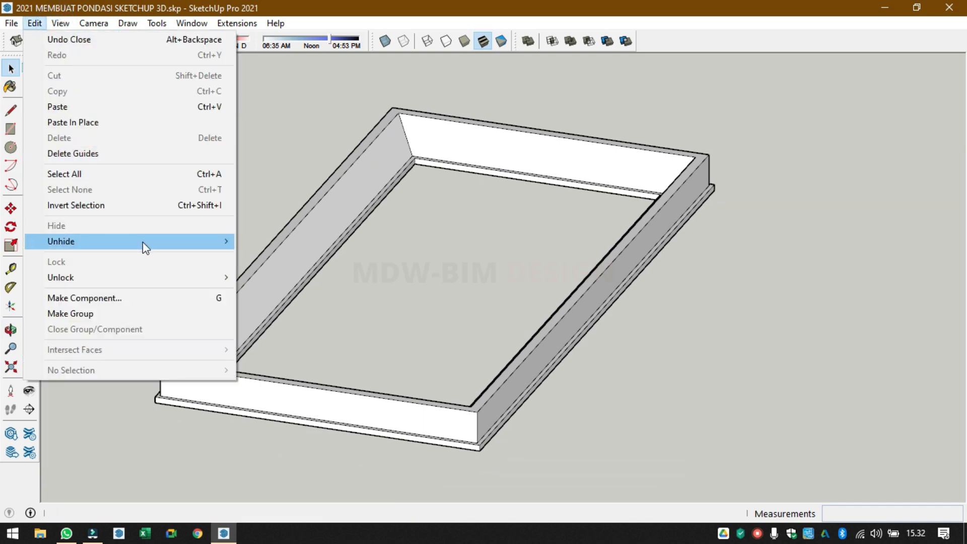
{"action": "mouse_move", "coordinate": [143, 242]}
{"action": "left_click", "coordinate": [291, 273]}
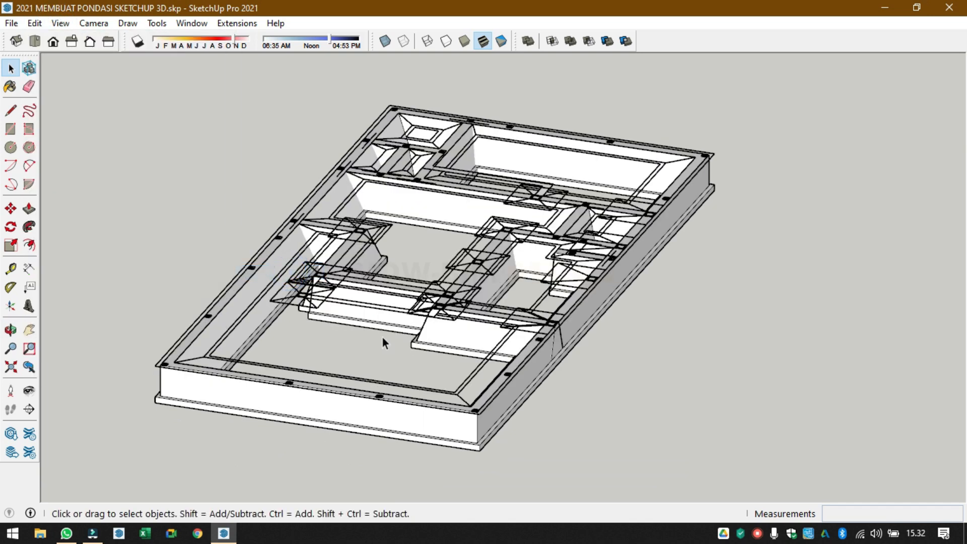
{"action": "left_click", "coordinate": [388, 230]}
{"action": "right_click", "coordinate": [388, 228]}
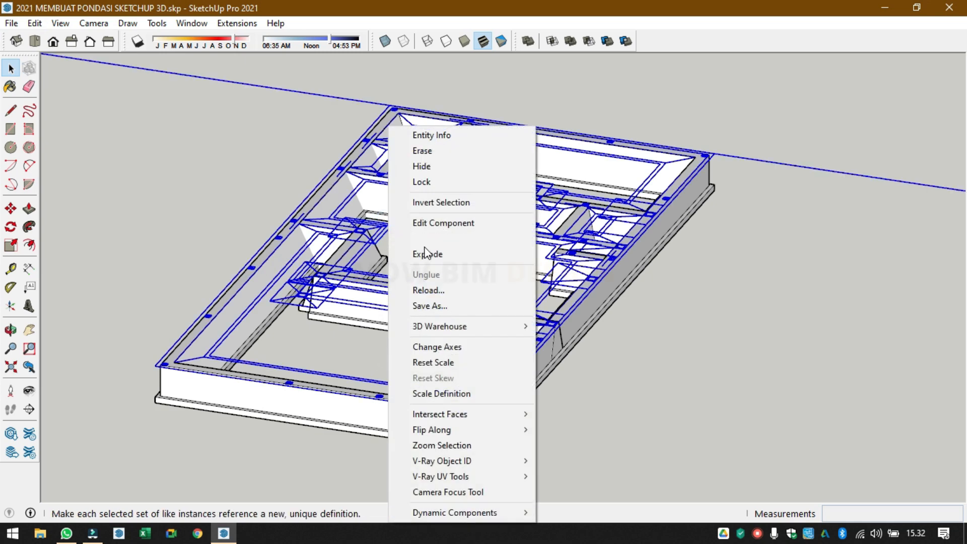
{"action": "left_click", "coordinate": [436, 168]}
- Examine the junctions between the interior foundations and the perimeter, including the small L-shaped foundation's corner
{"action": "middle_click_drag", "start_coordinate": [392, 256], "coordinate": [484, 391]}
{"action": "scroll", "coordinate": [436, 392], "scroll_direction": "up", "scroll_amount": 6}
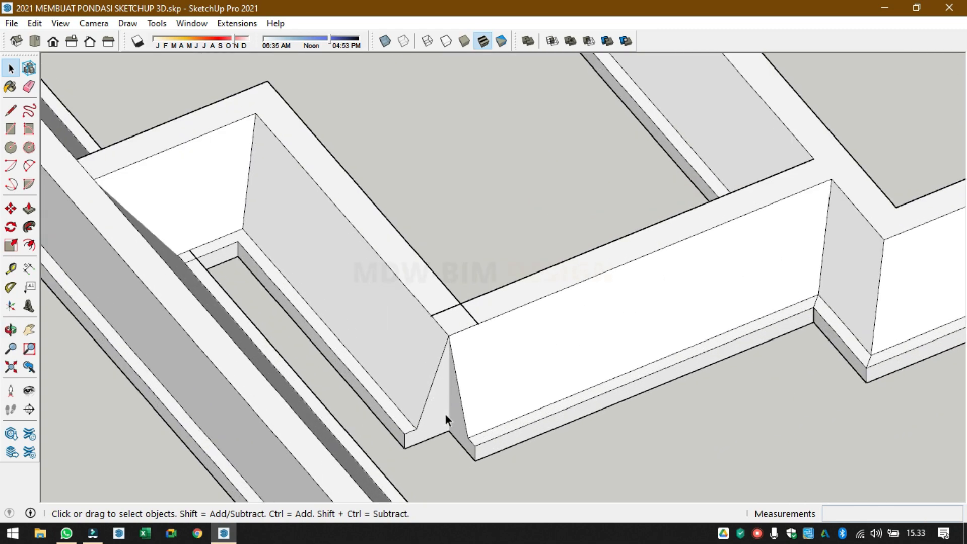
{"action": "scroll", "coordinate": [446, 415], "scroll_direction": "down", "scroll_amount": 10}
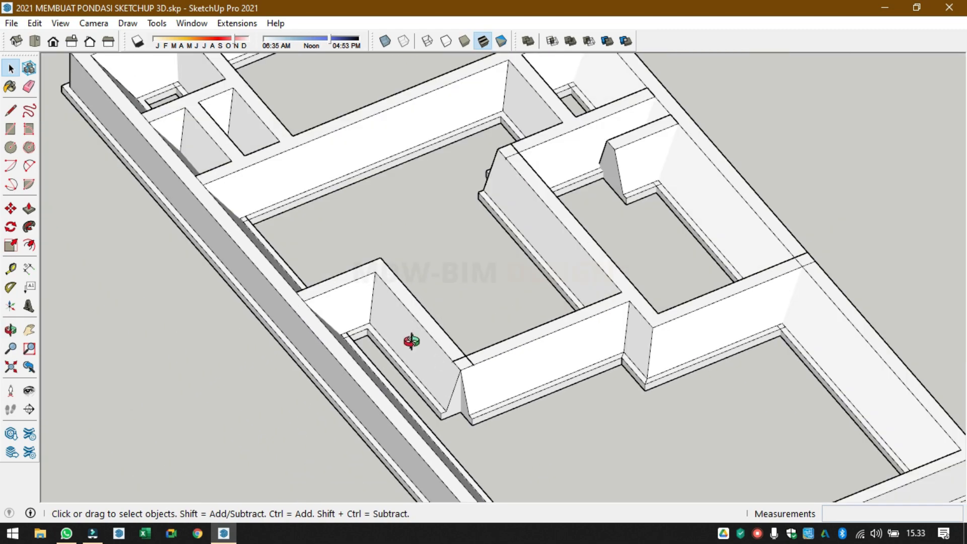
{"action": "middle_click_drag", "start_coordinate": [410, 339], "coordinate": [358, 147]}
{"action": "scroll", "coordinate": [400, 223], "scroll_direction": "up", "scroll_amount": 8}
{"action": "middle_click_drag", "start_coordinate": [409, 278], "coordinate": [367, 229]}
{"action": "scroll", "coordinate": [483, 253], "scroll_direction": "down", "scroll_amount": 6}
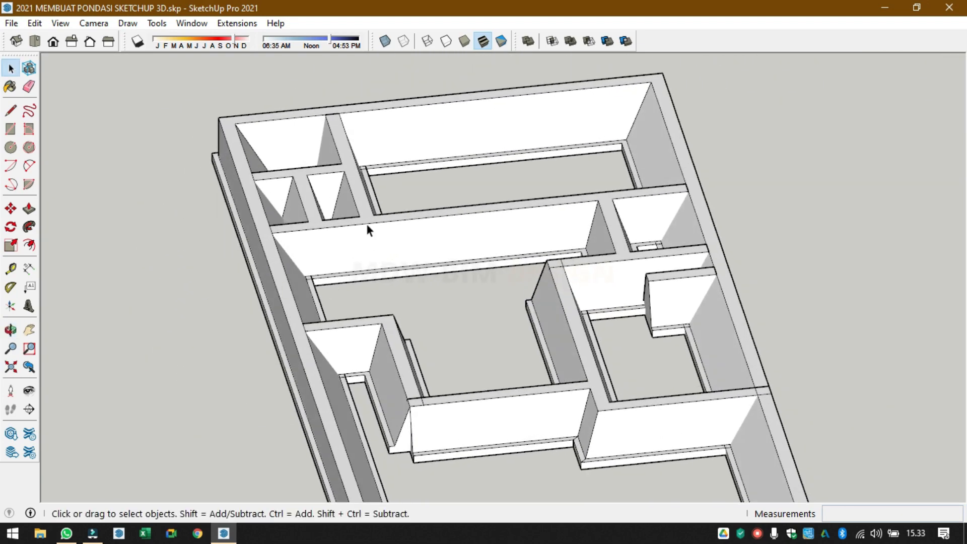
{"action": "left_click", "coordinate": [367, 223]}
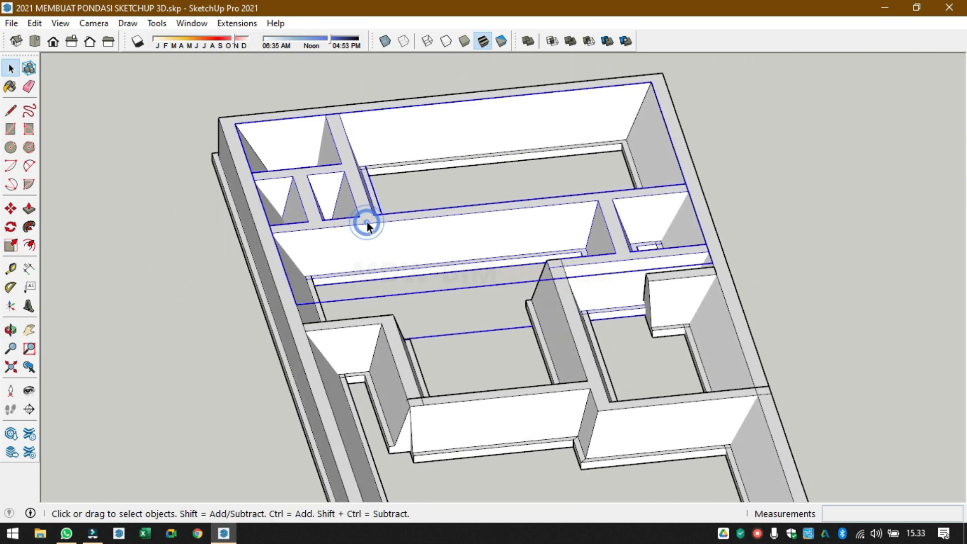
{"action": "left_click", "coordinate": [282, 296], "text": "shift"}
{"action": "right_click", "coordinate": [282, 296]}
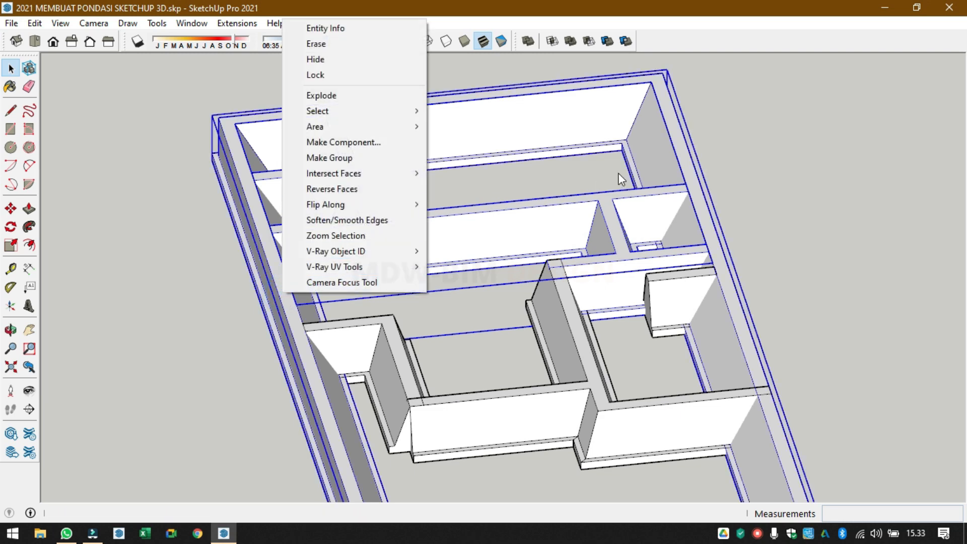
{"action": "left_click", "coordinate": [590, 166]}
{"action": "middle_click_drag", "start_coordinate": [590, 166], "coordinate": [521, 221]}
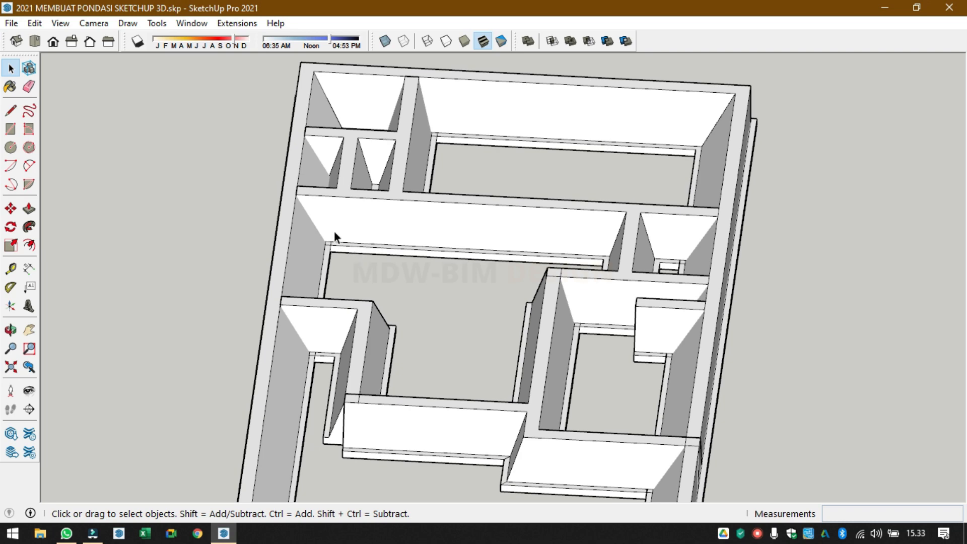
- Try to intersect the faces of the rear interior foundation group and the perimeter foundation group
{"action": "mouse_move", "coordinate": [363, 210]}
{"action": "middle_mouse_down"}
{"action": "mouse_move", "coordinate": [421, 222]}
{"action": "mouse_move", "coordinate": [361, 190]}
{"action": "mouse_move", "coordinate": [378, 202]}
{"action": "middle_mouse_up"}
{"action": "left_click", "coordinate": [379, 198]}
{"action": "left_click", "coordinate": [298, 246], "text": "shift"}
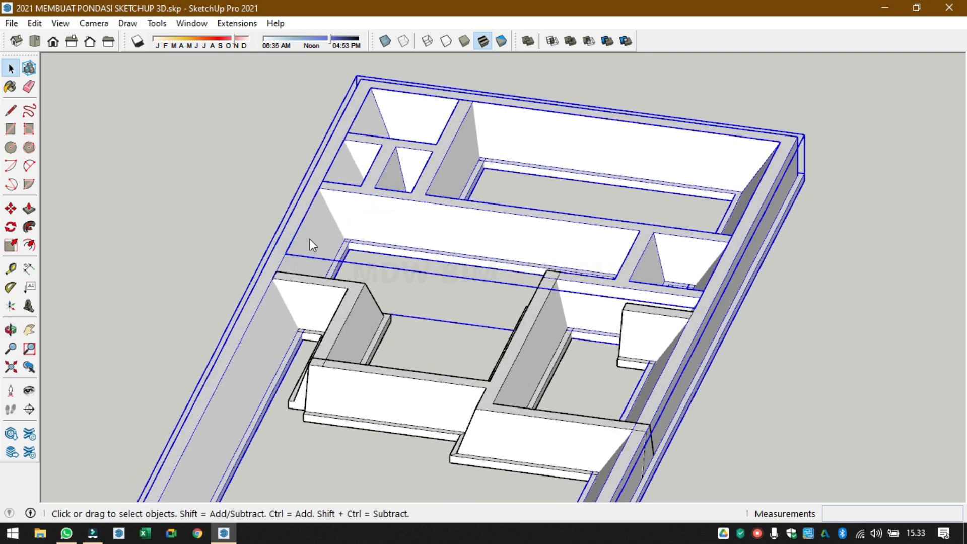
{"action": "right_click", "coordinate": [310, 239]}
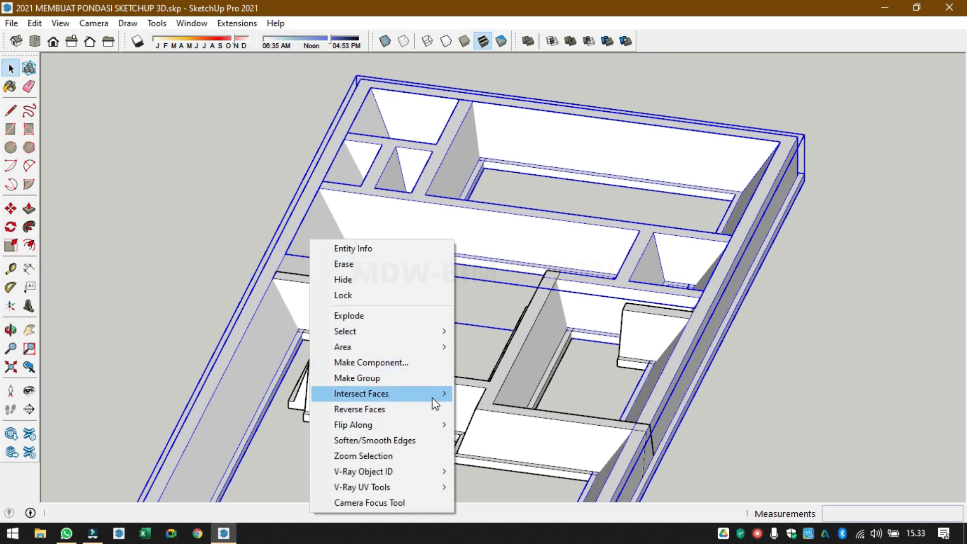
{"action": "mouse_move", "coordinate": [433, 398]}
{"action": "left_click", "coordinate": [509, 397]}
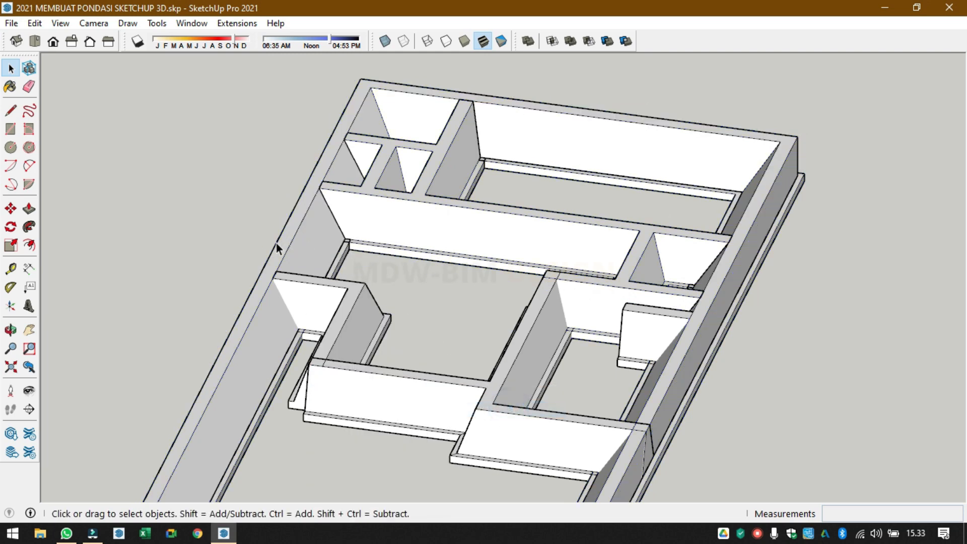
{"action": "scroll", "coordinate": [309, 198], "scroll_direction": "up", "scroll_amount": 5}
{"action": "scroll", "coordinate": [334, 152], "scroll_direction": "down", "scroll_amount": 10}
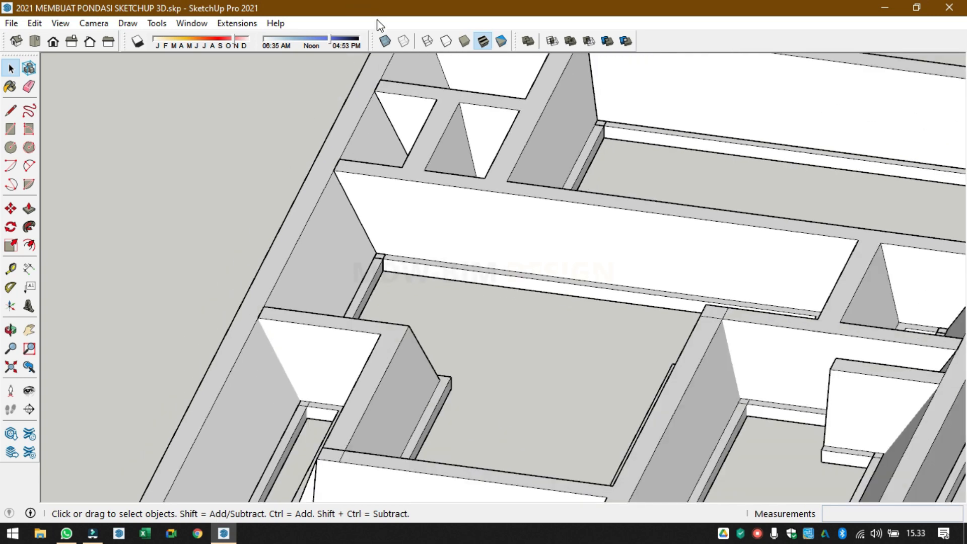
{"action": "left_click", "coordinate": [377, 250]}
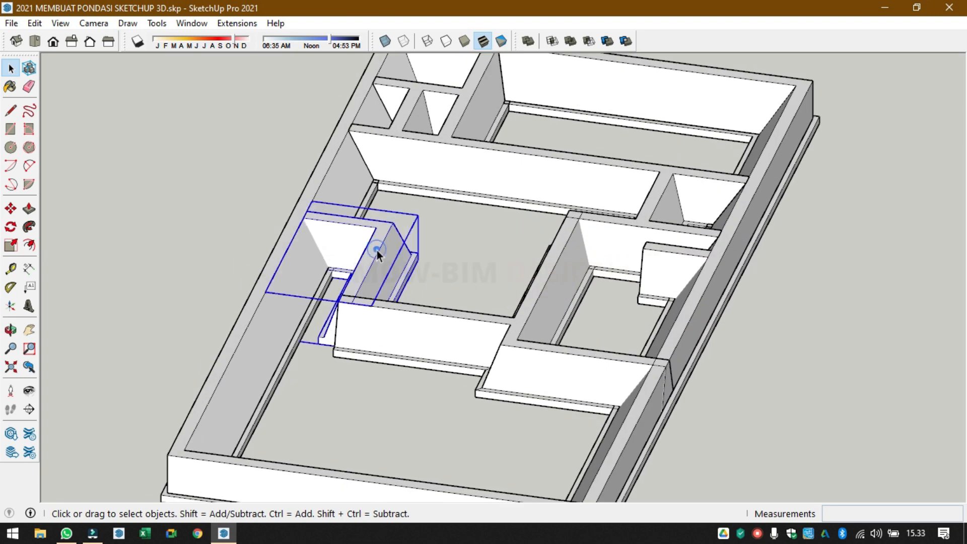
{"action": "left_click", "coordinate": [293, 266], "text": "shift"}
{"action": "left_click", "coordinate": [445, 272]}
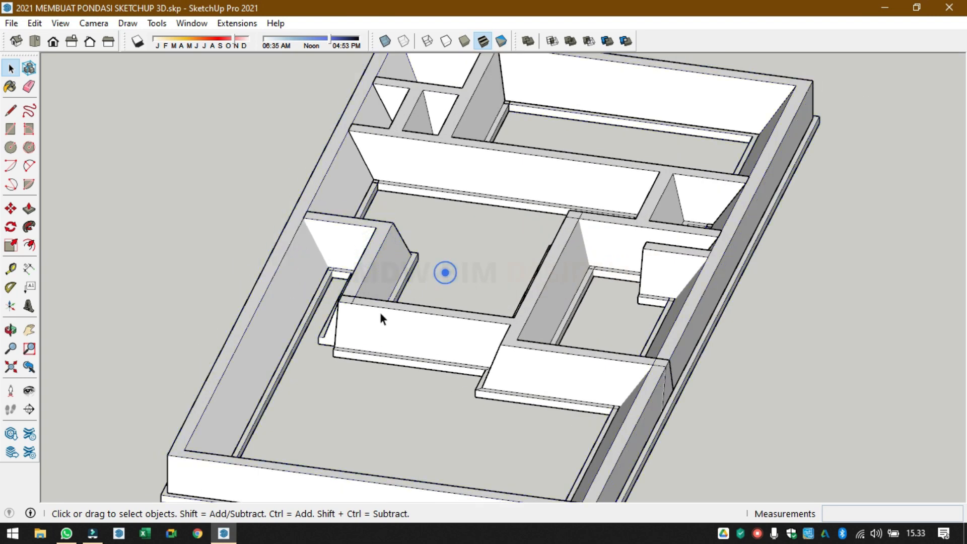
- Open the middle interior foundation group and draw a vertical edge on its end face from the bottom corner to the top corner
{"action": "middle_click_drag", "start_coordinate": [379, 311], "coordinate": [562, 343]}
{"action": "scroll", "coordinate": [563, 342], "scroll_direction": "up", "scroll_amount": 4}
{"action": "left_click", "coordinate": [558, 322]}
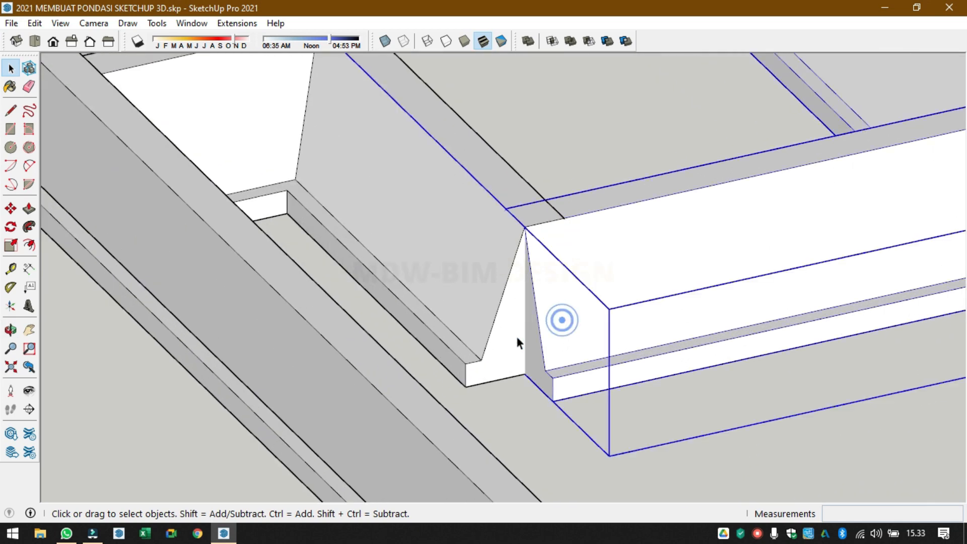
{"action": "left_click", "coordinate": [502, 337]}
{"action": "scroll", "coordinate": [527, 327], "scroll_direction": "up", "scroll_amount": 2}
{"action": "scroll", "coordinate": [528, 327], "scroll_direction": "up", "scroll_amount": 1}
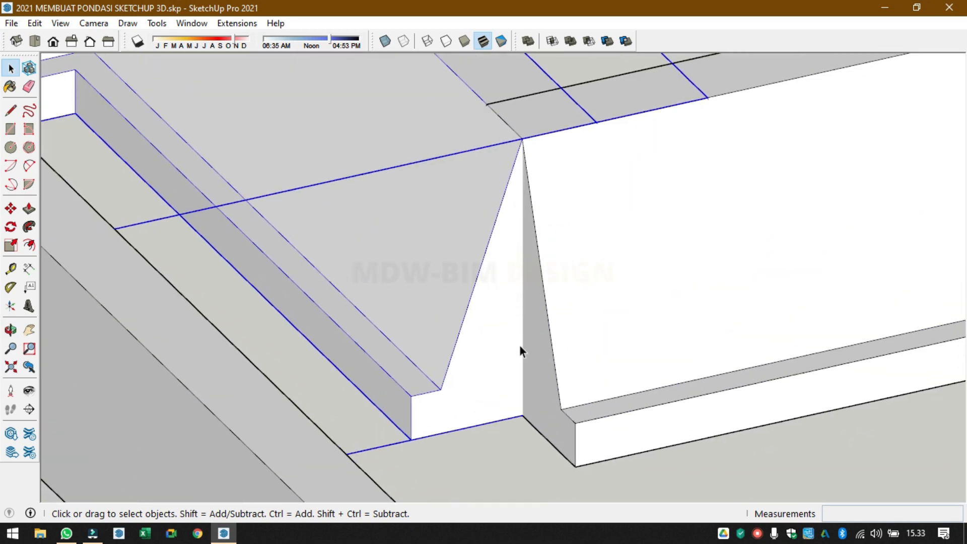
{"action": "double_click", "coordinate": [548, 338]}
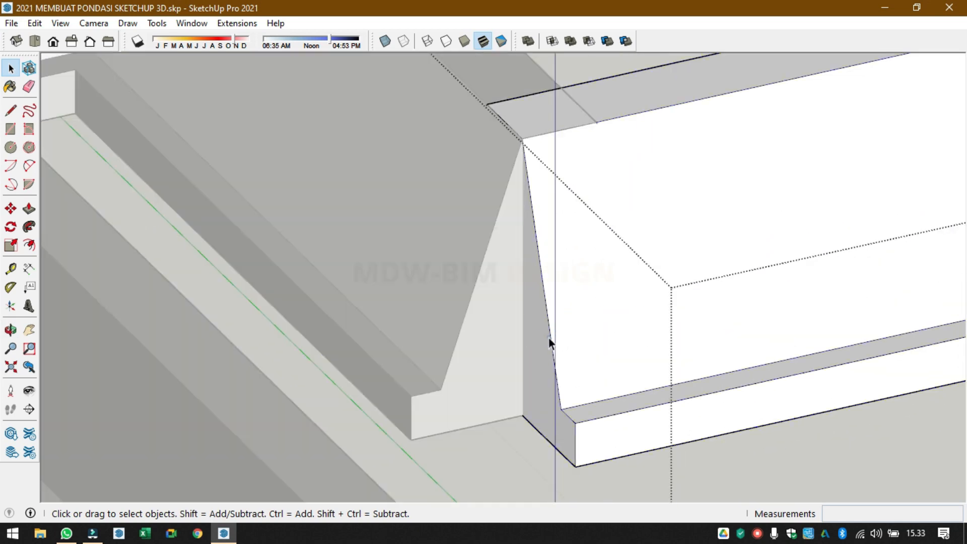
{"action": "left_click", "coordinate": [534, 361]}
{"action": "key", "text": "l"}
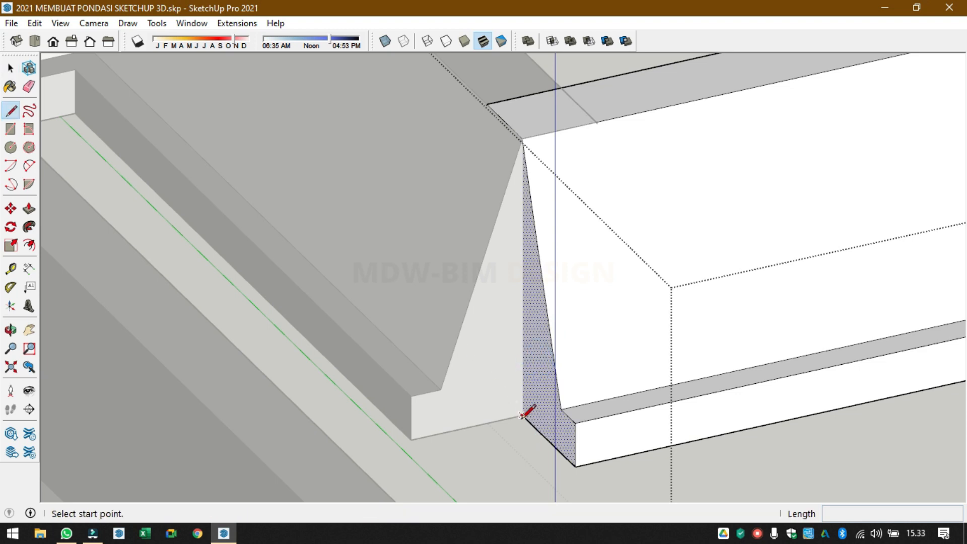
{"action": "left_click", "coordinate": [522, 416]}
{"action": "left_click", "coordinate": [523, 138]}
{"action": "key", "text": "space"}
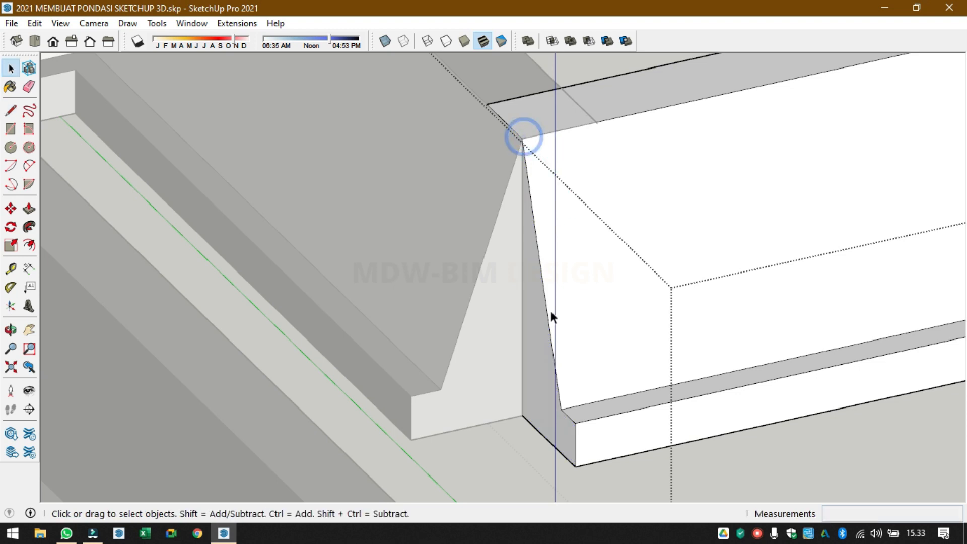
- Try to push/pull the end face of the middle interior foundation beside the L-shaped foundation
{"action": "left_click", "coordinate": [543, 414]}
{"action": "key", "text": "p"}
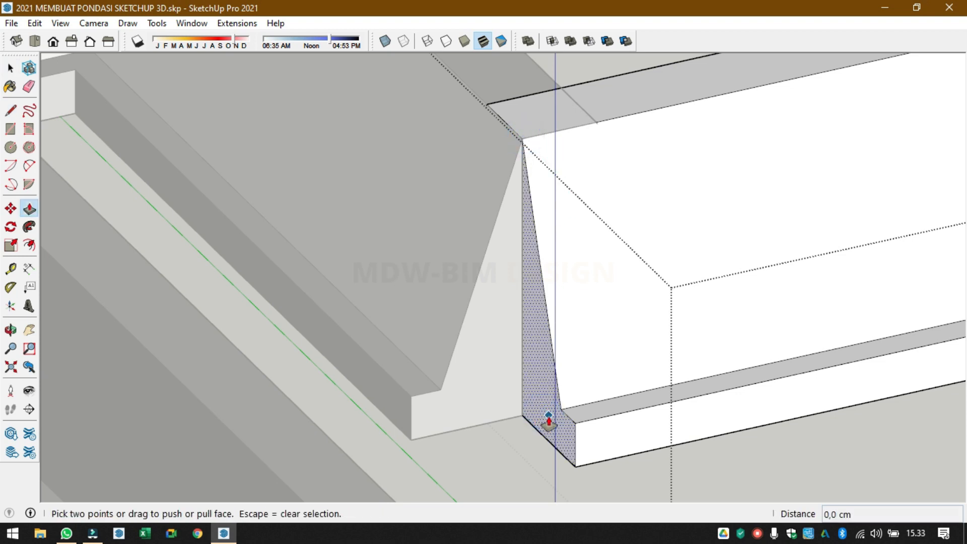
{"action": "left_click", "coordinate": [544, 412]}
{"action": "left_click", "coordinate": [555, 413]}
{"action": "key", "text": "space"}
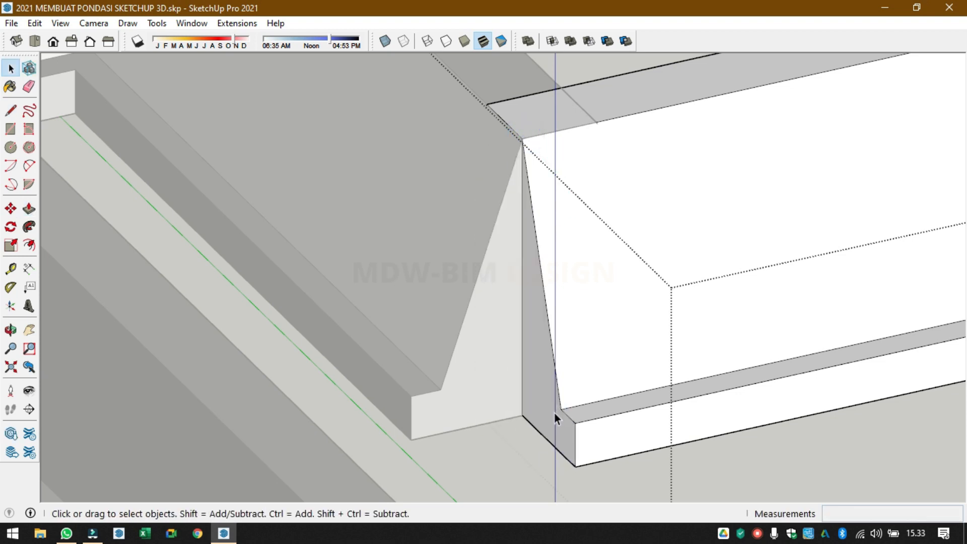
- Close the middle interior foundation group and return to the whole model without adding another edge
{"action": "key", "text": "l"}
{"action": "left_click", "coordinate": [561, 409]}
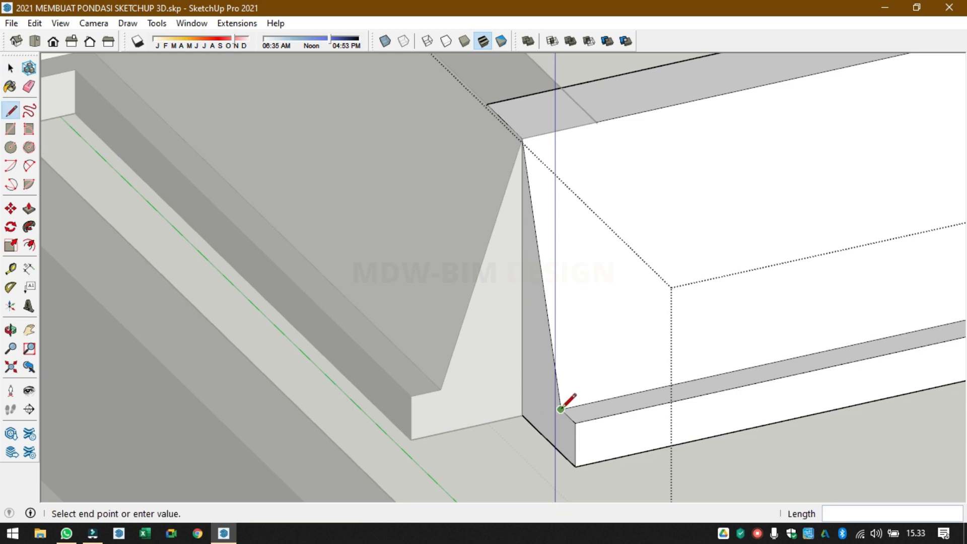
{"action": "key", "text": "space"}
{"action": "scroll", "coordinate": [540, 366], "scroll_direction": "down", "scroll_amount": 2}
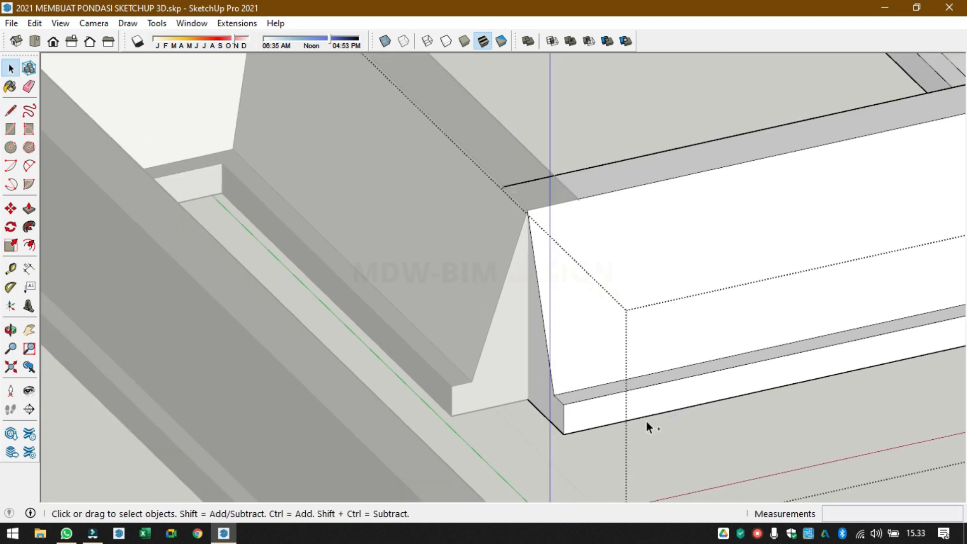
{"action": "scroll", "coordinate": [646, 422], "scroll_direction": "down", "scroll_amount": 3}
{"action": "scroll", "coordinate": [644, 292], "scroll_direction": "down", "scroll_amount": 4}
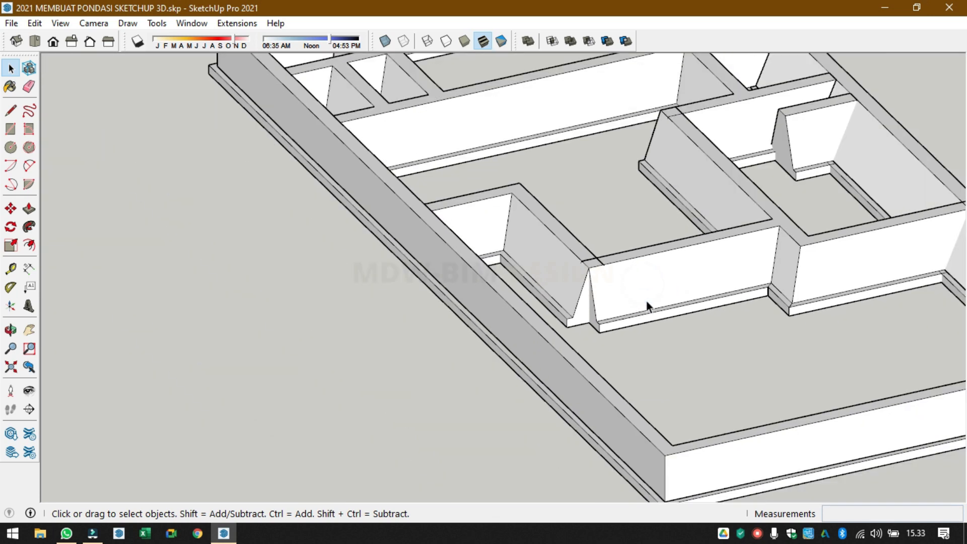
{"action": "left_click", "coordinate": [642, 301]}
{"action": "left_click", "coordinate": [565, 285], "text": "shift"}
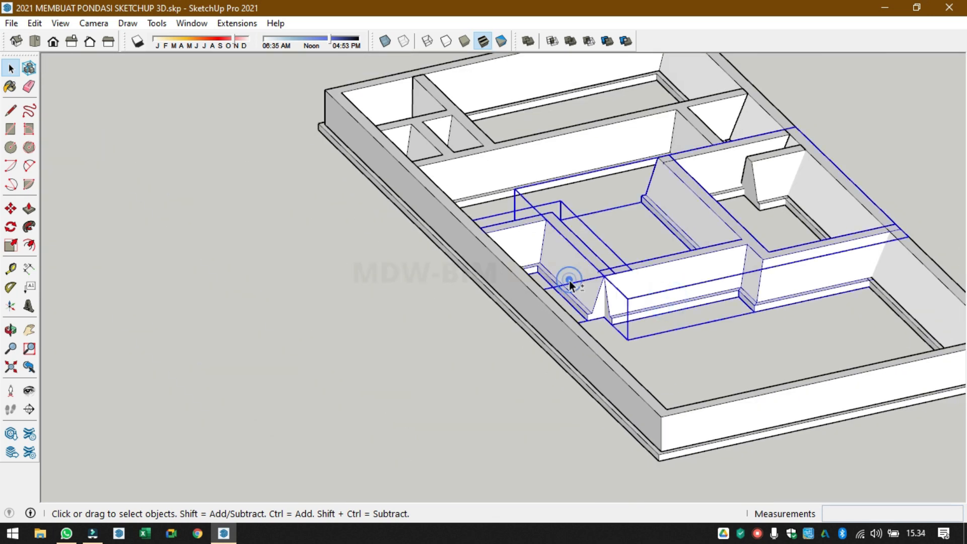
{"action": "left_click", "coordinate": [708, 383]}
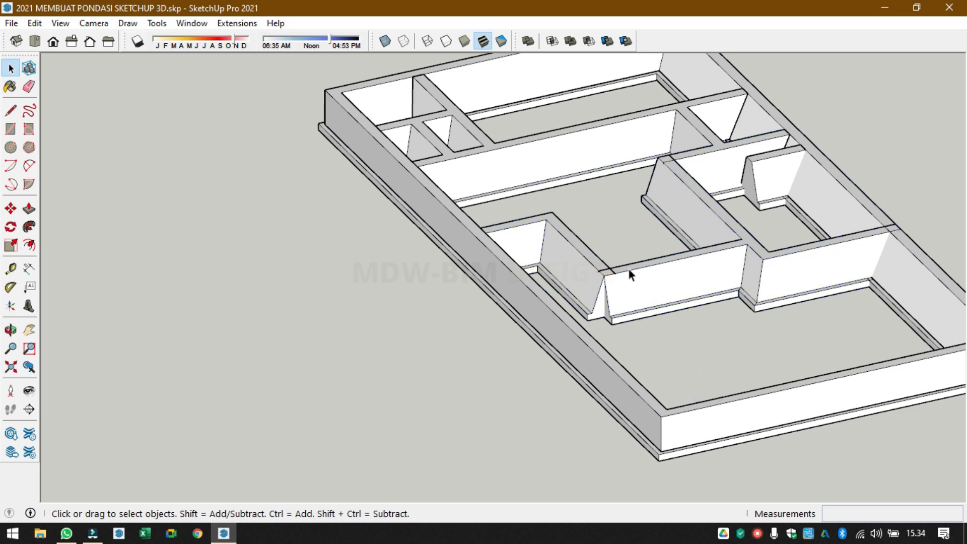
- Explode the L-shaped foundation group and the middle interior foundation group beside it
{"action": "left_click", "coordinate": [657, 282]}
{"action": "right_click", "coordinate": [656, 282]}
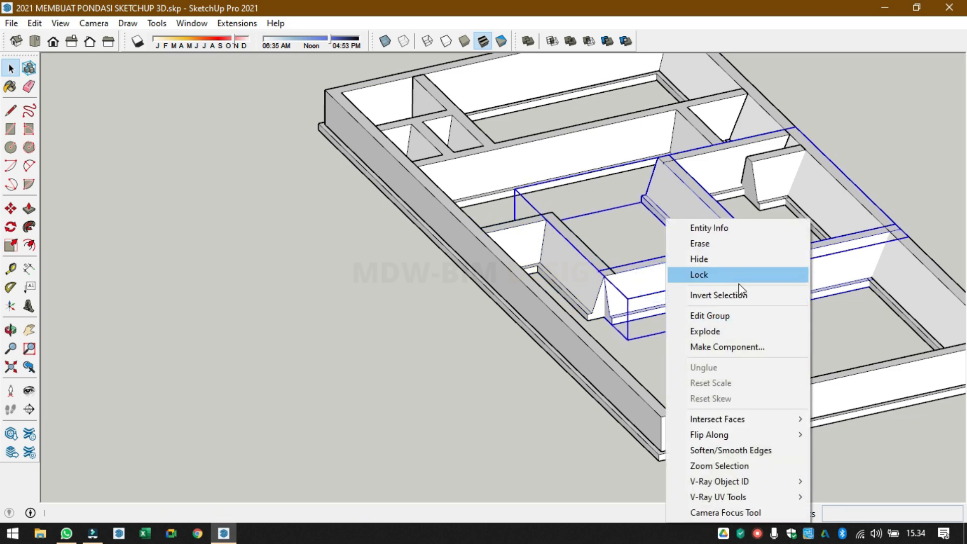
{"action": "left_click", "coordinate": [723, 331]}
{"action": "right_click", "coordinate": [578, 282]}
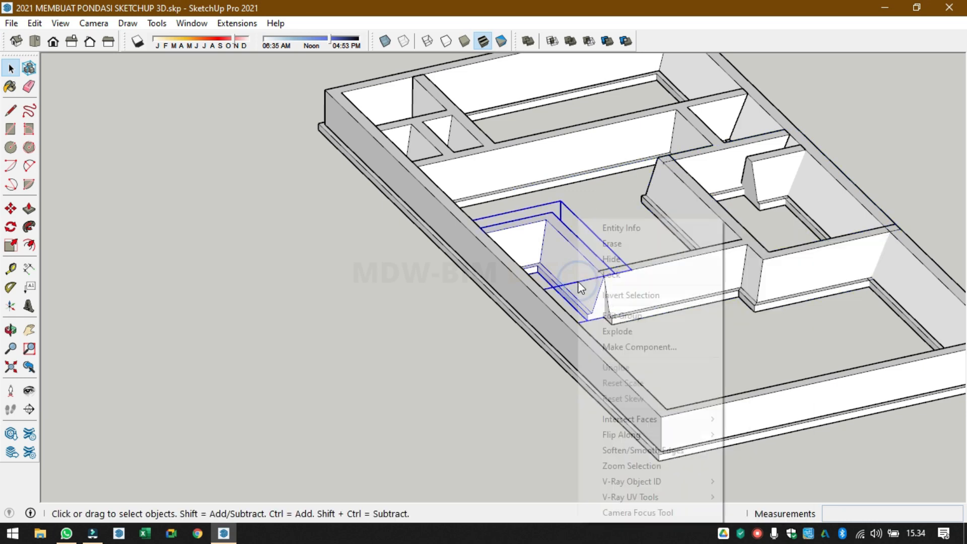
{"action": "left_click", "coordinate": [634, 332]}
{"action": "scroll", "coordinate": [605, 289], "scroll_direction": "up", "scroll_amount": 3}
{"action": "scroll", "coordinate": [605, 290], "scroll_direction": "up", "scroll_amount": 3}
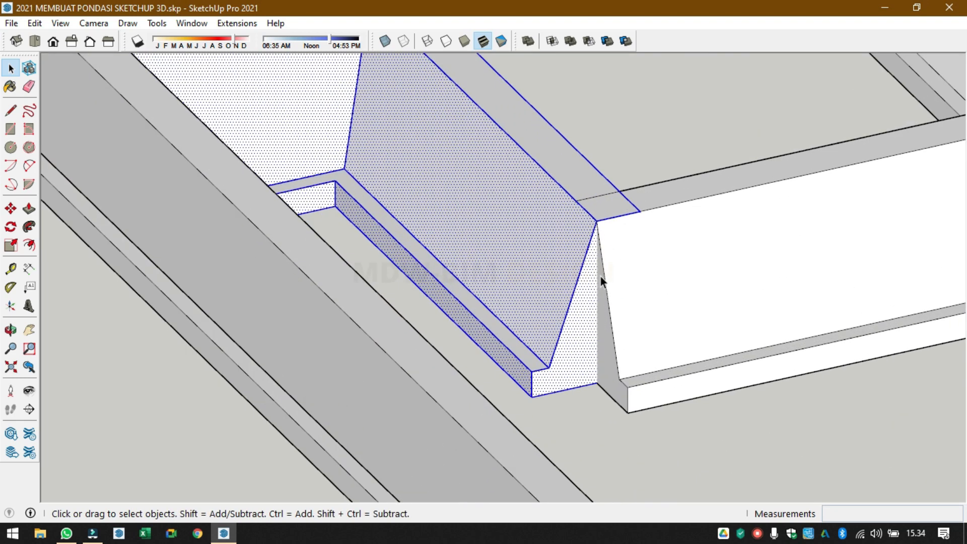
{"action": "left_click", "coordinate": [642, 423]}
{"action": "scroll", "coordinate": [564, 395], "scroll_direction": "up", "scroll_amount": 4}
{"action": "key", "text": "l"}
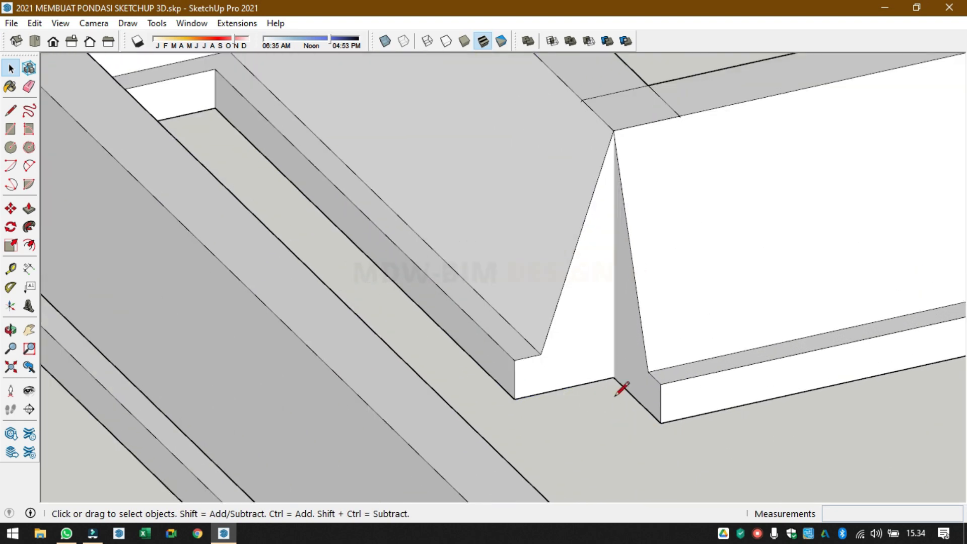
{"action": "left_click", "coordinate": [650, 372]}
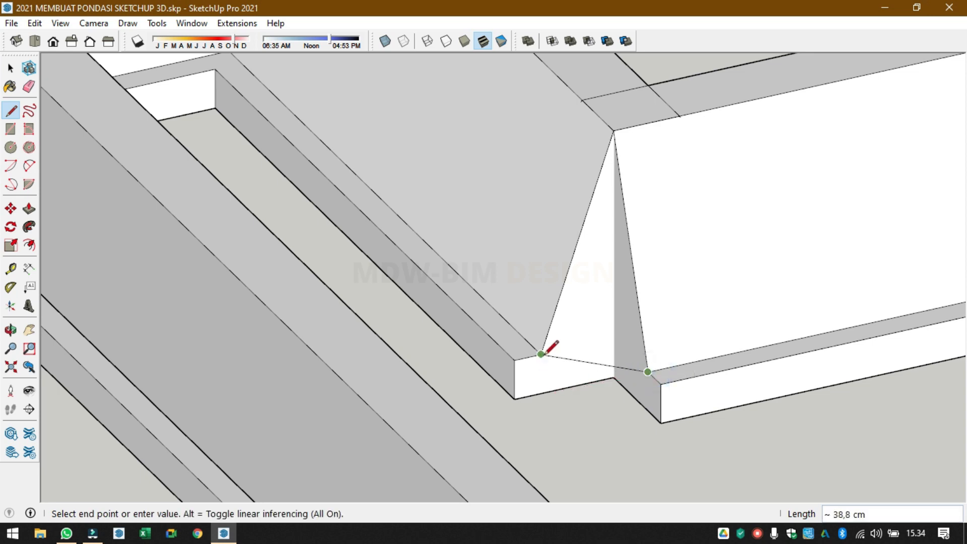
{"action": "key", "text": "space"}
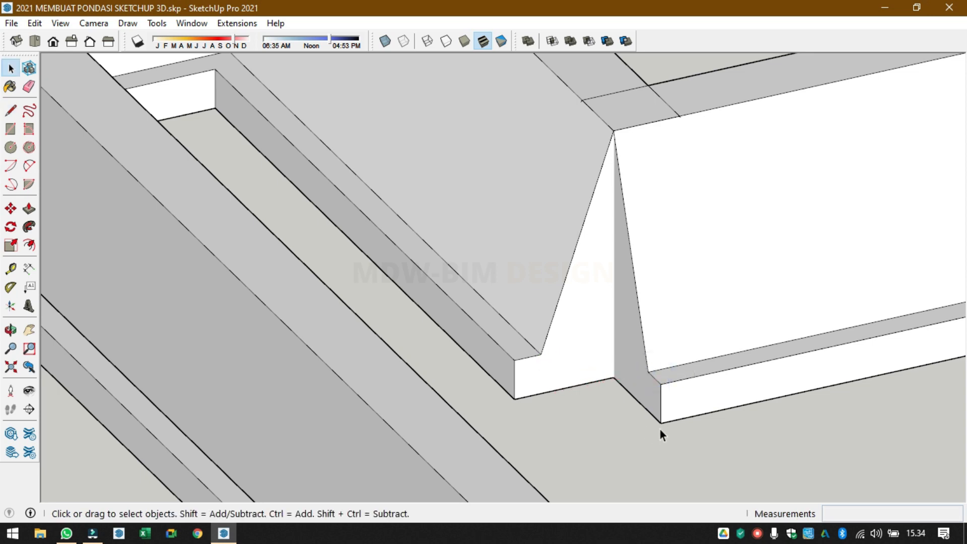
- Draw a rectangle at ground level filling the open corner between the two footing ends and select its face
{"action": "key", "text": "r"}
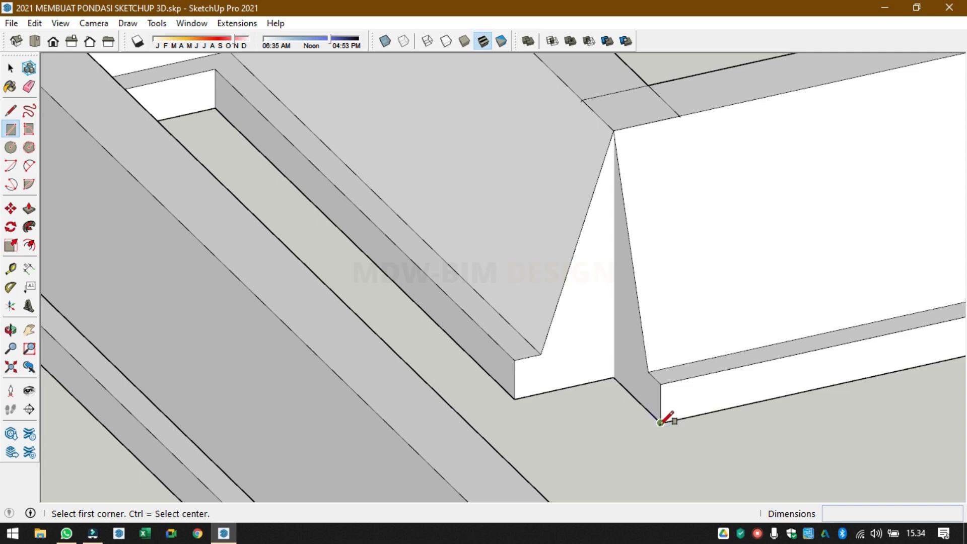
{"action": "left_click", "coordinate": [661, 422]}
{"action": "left_click", "coordinate": [515, 398]}
{"action": "key", "text": "space"}
{"action": "left_click", "coordinate": [589, 413]}
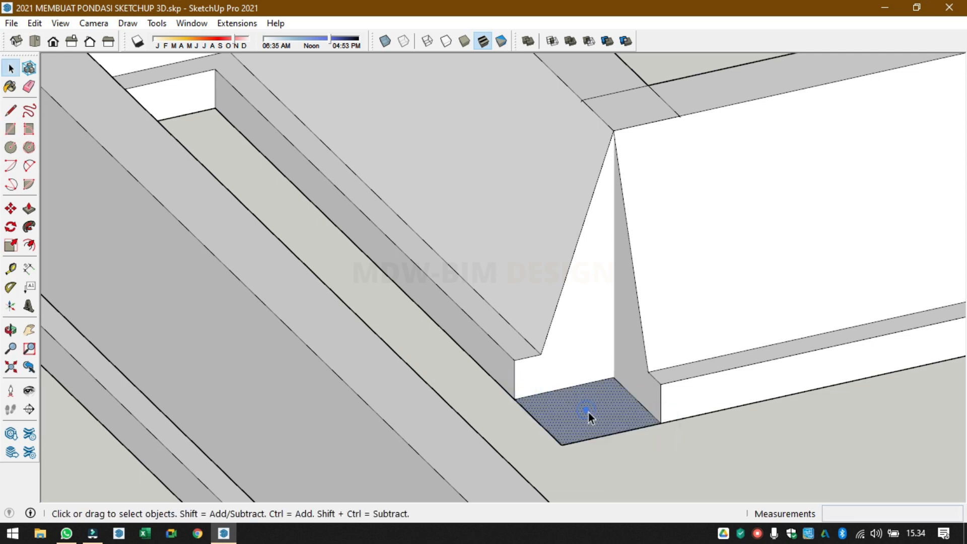
- Try to extrude the corner rectangle 15 cm up to the footing height, and undo the extrusion
{"action": "key", "text": "p"}
{"action": "left_click", "coordinate": [604, 416]}
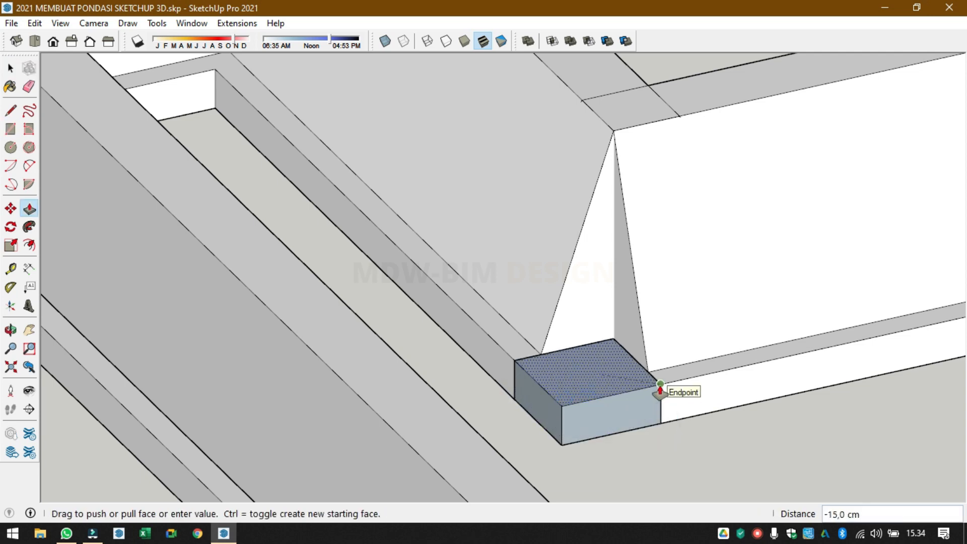
{"action": "left_click", "coordinate": [660, 388]}
{"action": "key", "text": "space"}
{"action": "left_click", "coordinate": [613, 415]}
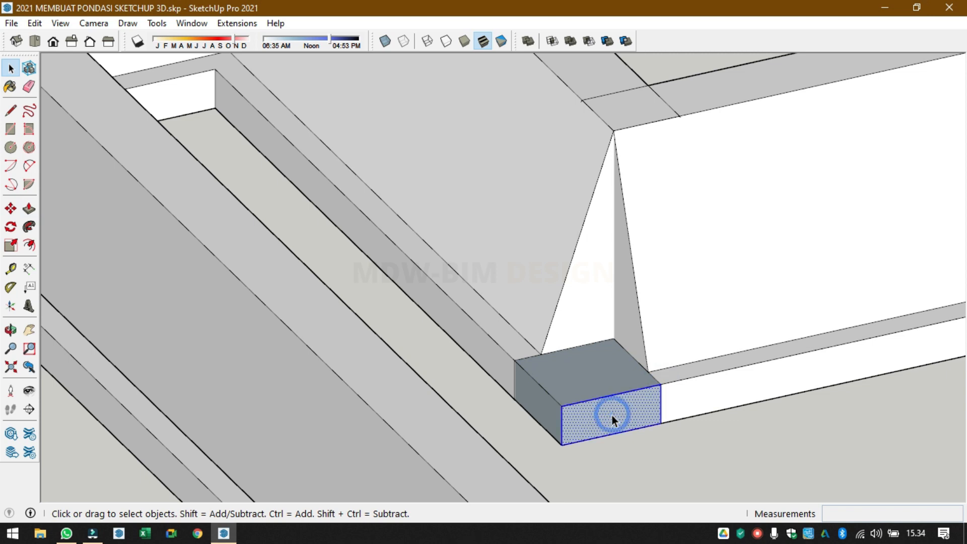
{"action": "left_click", "coordinate": [594, 378], "text": "shift"}
{"action": "key", "text": "ctrl+z"}
- Reverse the corner rectangle's face and push/pull it up to the top of the adjoining footing
{"action": "right_click", "coordinate": [592, 409]}
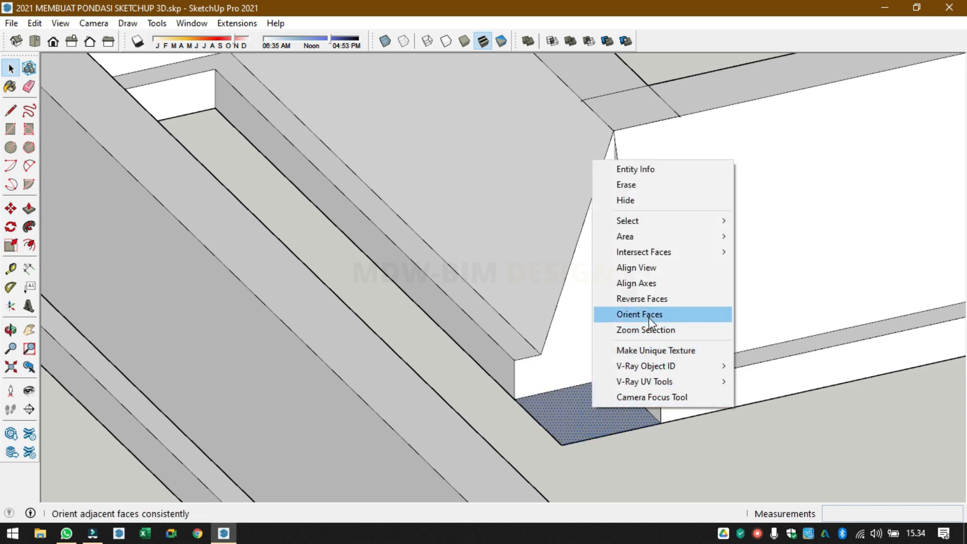
{"action": "left_click", "coordinate": [650, 300]}
{"action": "key", "text": "p"}
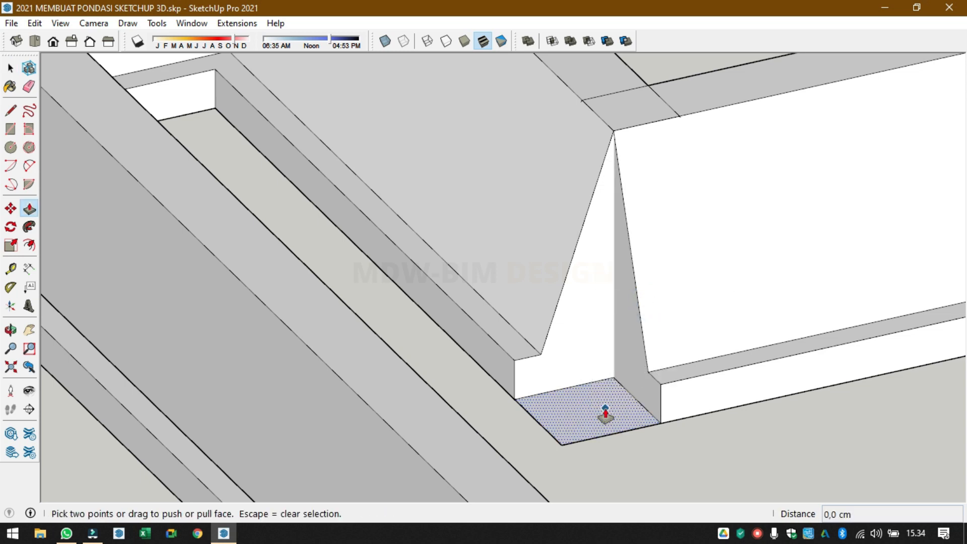
{"action": "left_click_drag", "start_coordinate": [607, 410], "coordinate": [664, 401]}
{"action": "key", "text": "space"}
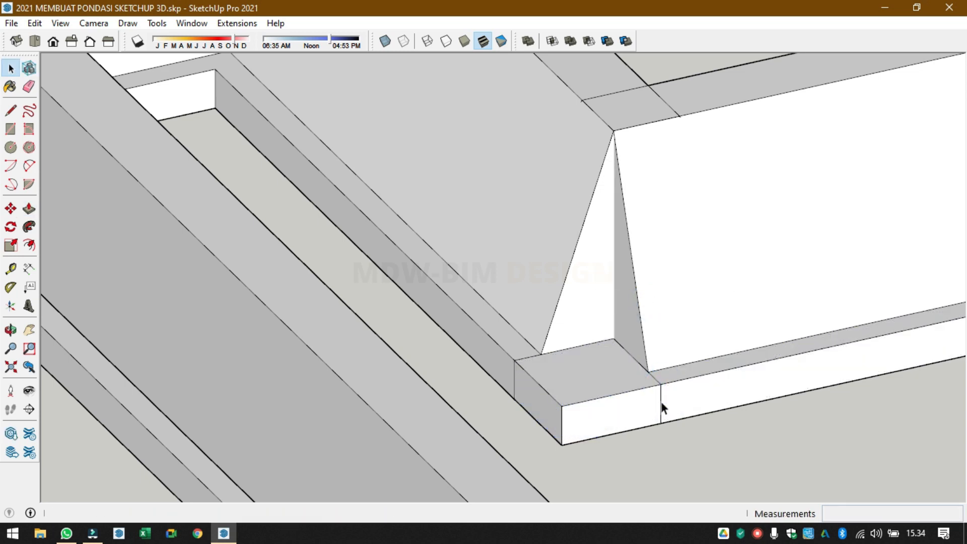
- Remove the seam edges between the corner block and the footings, and turn on the display of back edges
{"action": "left_click", "coordinate": [659, 398]}
{"action": "left_click", "coordinate": [661, 392]}
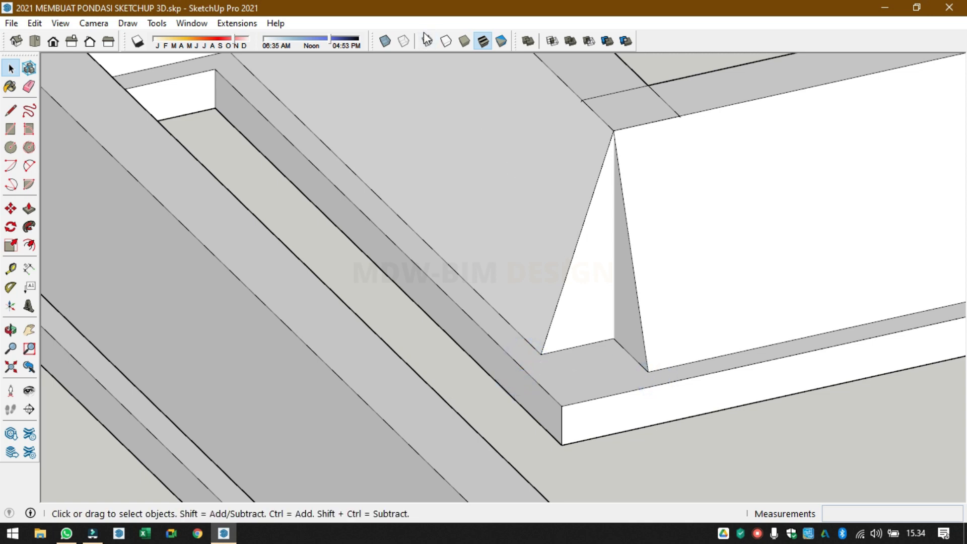
{"action": "left_click", "coordinate": [405, 41]}
{"action": "middle_click_drag", "start_coordinate": [605, 370], "coordinate": [692, 383]}
{"action": "left_click_drag", "start_coordinate": [784, 328], "coordinate": [723, 380]}
{"action": "left_click", "coordinate": [748, 362]}
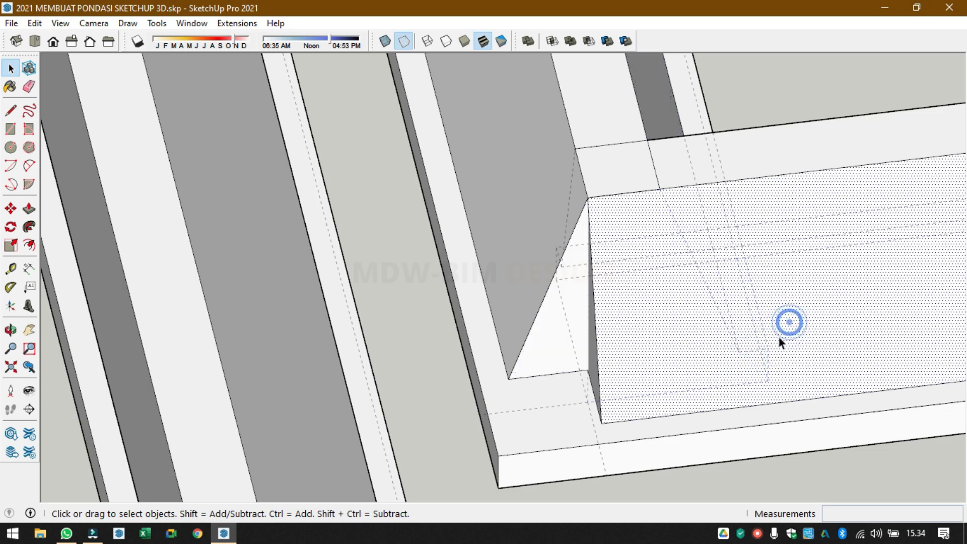
{"action": "left_click", "coordinate": [749, 357]}
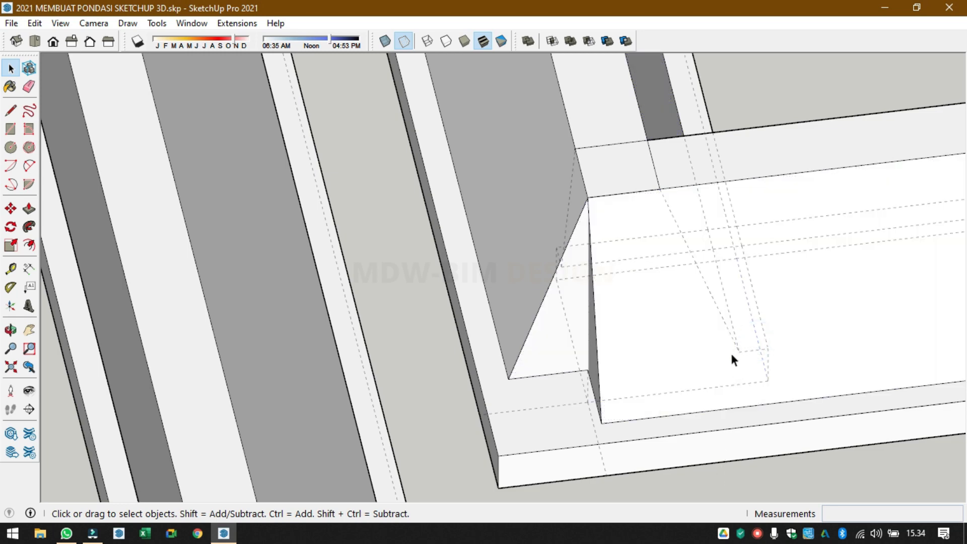
- Try to erase the hidden edges behind the long sloped face, and undo the edge removals at the corner
{"action": "key", "text": "e"}
{"action": "mouse_move", "coordinate": [801, 325]}
{"action": "left_mouse_down"}
{"action": "mouse_move", "coordinate": [726, 385]}
{"action": "mouse_move", "coordinate": [754, 349]}
{"action": "mouse_move", "coordinate": [715, 357]}
{"action": "left_mouse_up"}
{"action": "key", "text": "ctrl+z"}
{"action": "key", "text": "ctrl+z"}
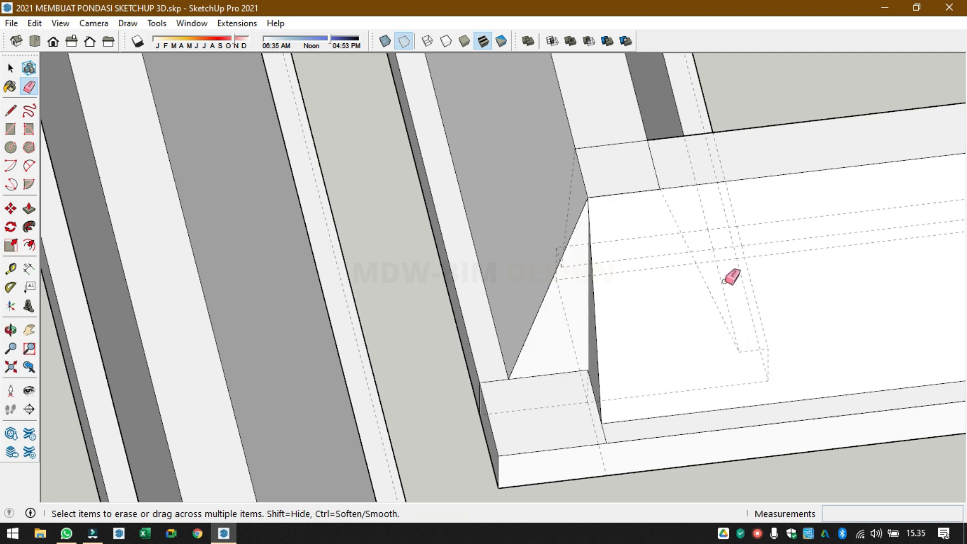
{"action": "mouse_move", "coordinate": [732, 278]}
{"action": "middle_mouse_down"}
{"action": "mouse_move", "coordinate": [697, 410]}
{"action": "mouse_move", "coordinate": [795, 402]}
{"action": "mouse_move", "coordinate": [355, 455]}
{"action": "mouse_move", "coordinate": [706, 430]}
{"action": "mouse_move", "coordinate": [537, 386]}
{"action": "middle_mouse_up"}
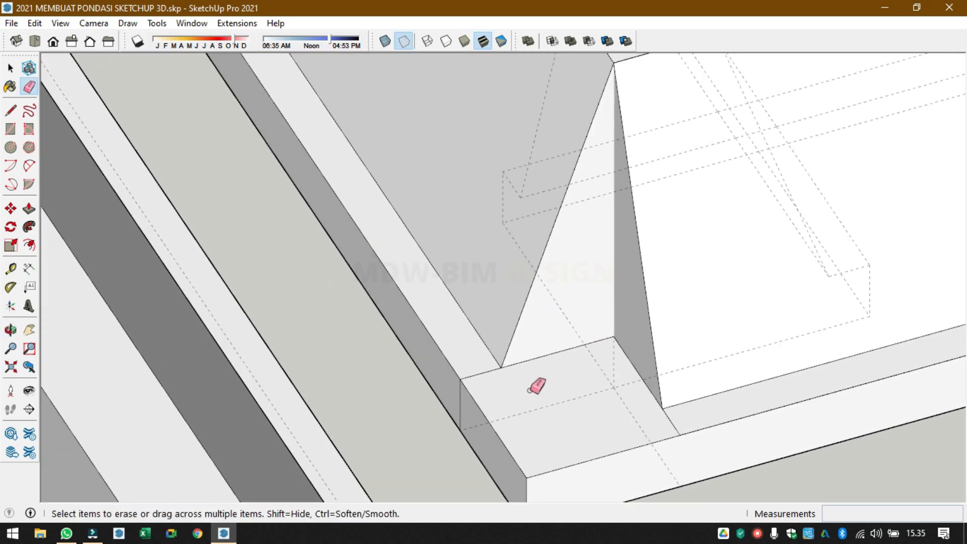
{"action": "key", "text": "space"}
{"action": "key", "text": "l"}
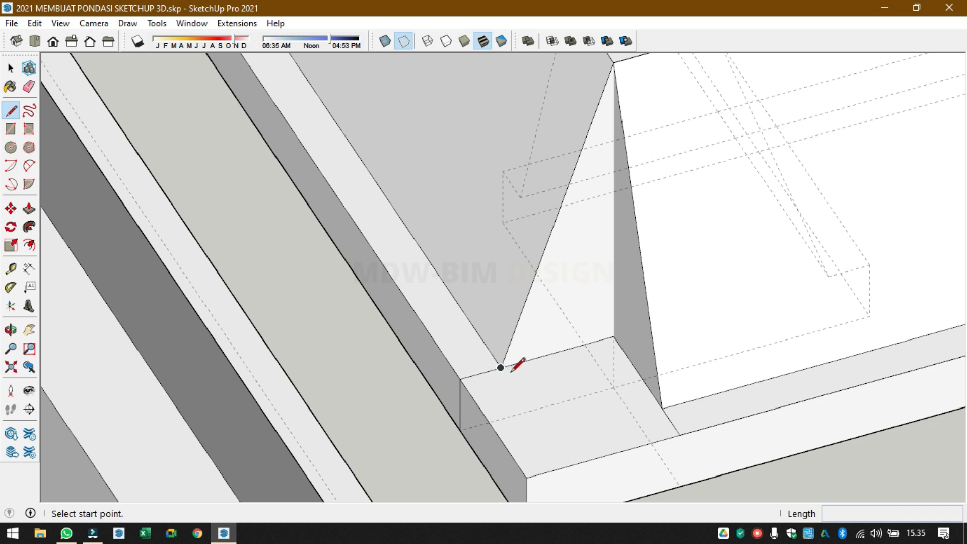
{"action": "key", "text": "r"}
{"action": "left_click", "coordinate": [614, 336]}
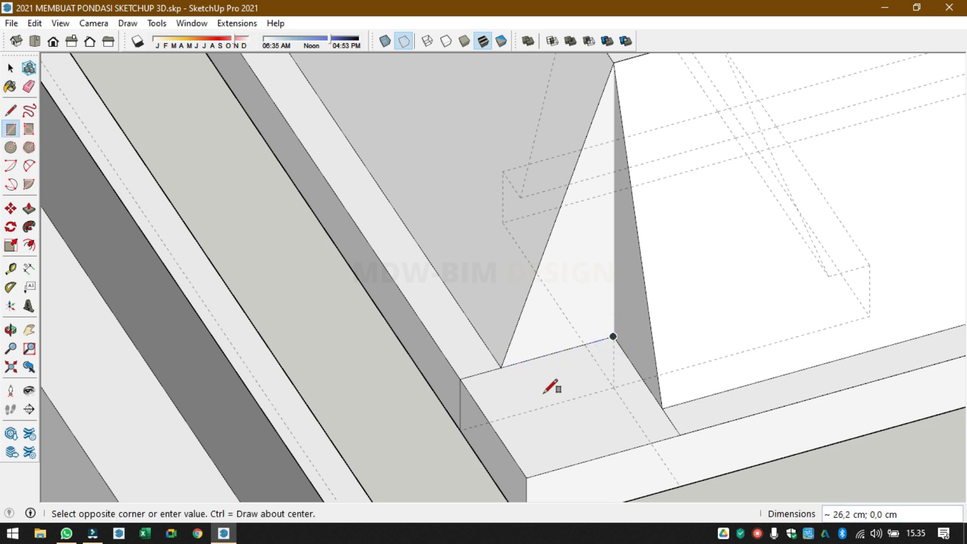
{"action": "key", "text": "space"}
- Draw a rectangle about 27.5 by 27.4 cm on top of the corner block between the feet of the two sloped faces
{"action": "key", "text": "r"}
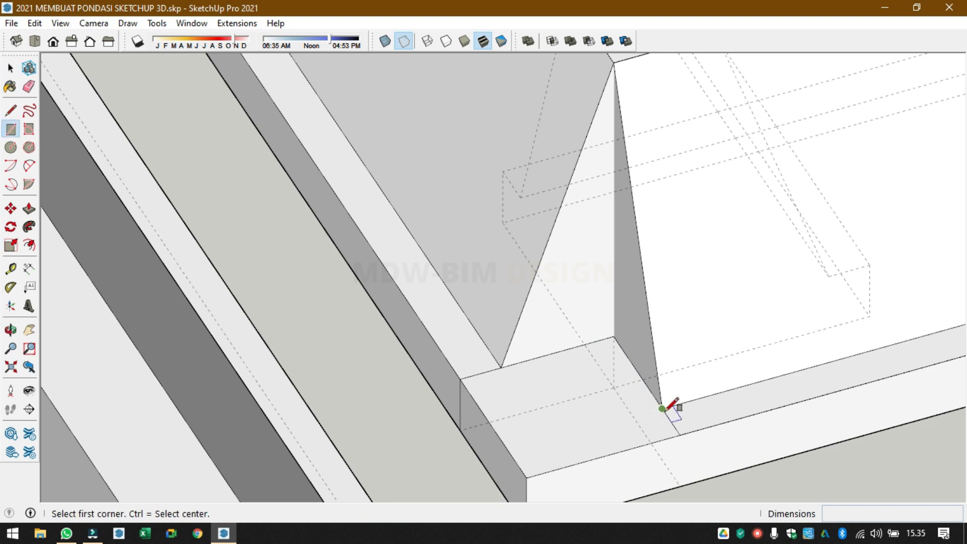
{"action": "left_click", "coordinate": [662, 408]}
{"action": "left_click", "coordinate": [500, 368]}
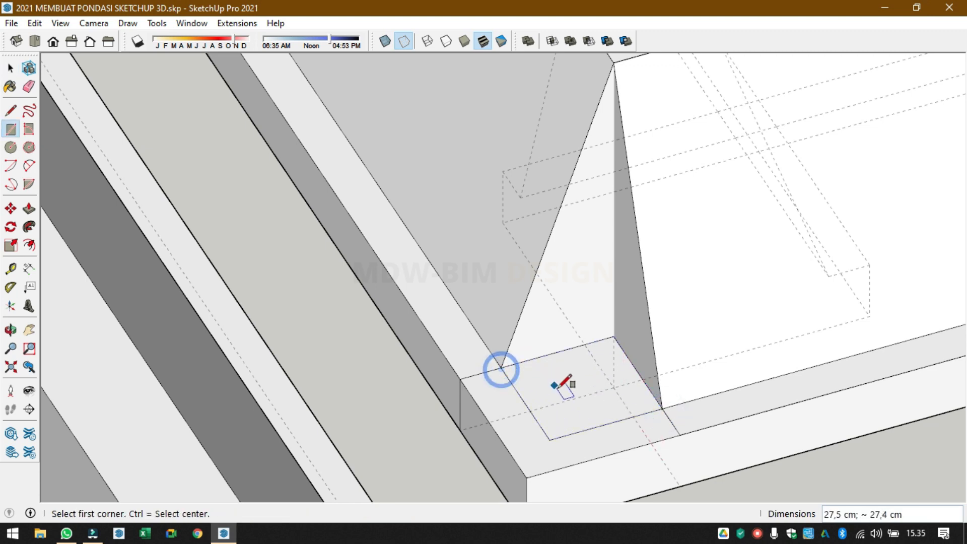
- Draw a sloping edge from the rectangle's outer corner to the top corner of the foundations to close the gap
{"action": "scroll", "coordinate": [559, 409], "scroll_direction": "down", "scroll_amount": 2}
{"action": "key", "text": "space"}
{"action": "key", "text": "l"}
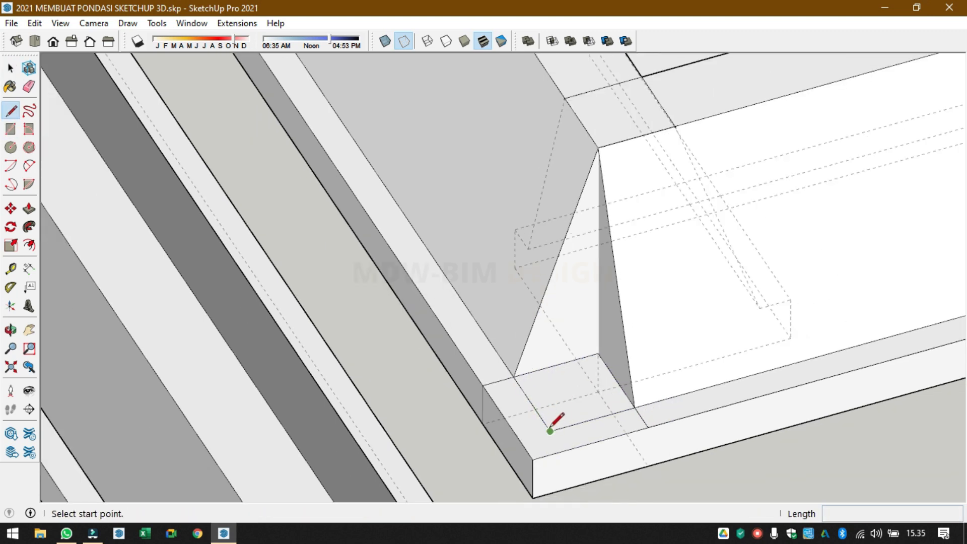
{"action": "left_click", "coordinate": [550, 431]}
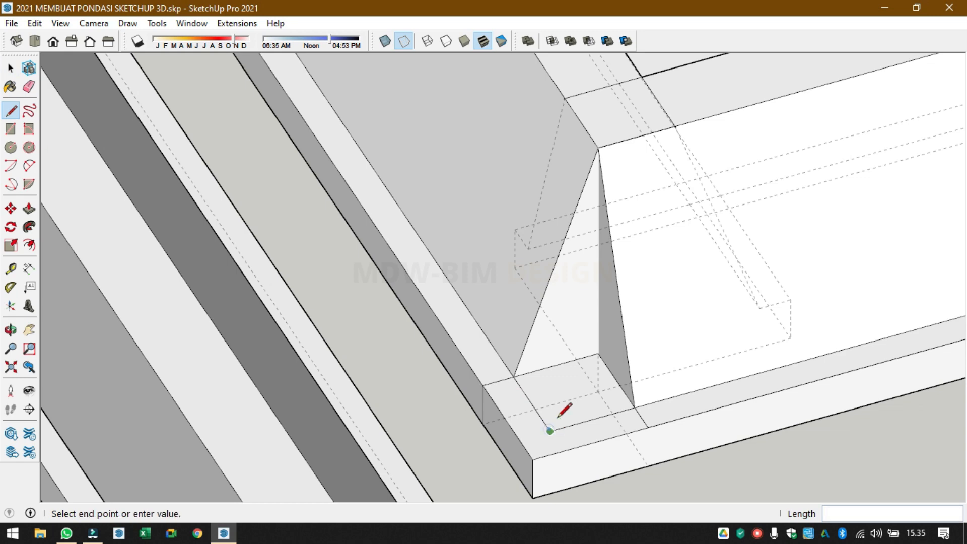
{"action": "left_click", "coordinate": [597, 147]}
{"action": "key", "text": "space"}
- Select all connected geometry of the joined foundations and intersect its faces with the selection
{"action": "middle_click_drag", "start_coordinate": [640, 341], "coordinate": [449, 345]}
{"action": "scroll", "coordinate": [598, 319], "scroll_direction": "down", "scroll_amount": 3}
{"action": "scroll", "coordinate": [449, 345], "scroll_direction": "up", "scroll_amount": 3}
{"action": "middle_click_drag", "start_coordinate": [484, 379], "coordinate": [497, 315]}
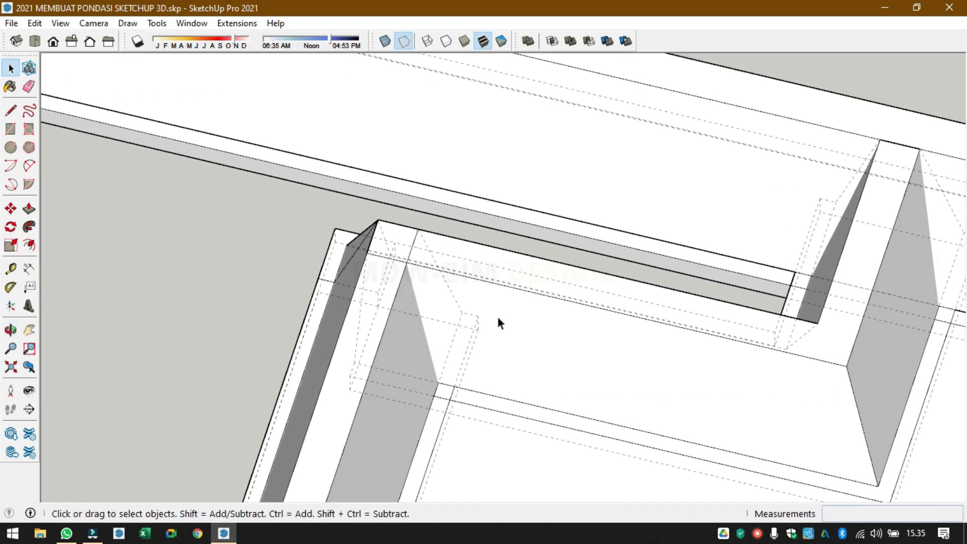
{"action": "triple_click", "coordinate": [512, 318]}
{"action": "right_click", "coordinate": [512, 319]}
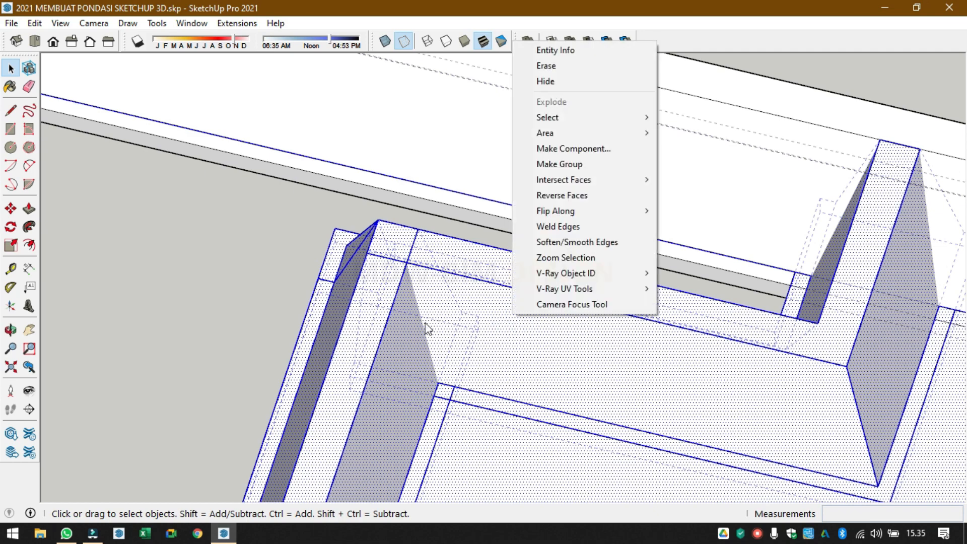
{"action": "left_click", "coordinate": [466, 329]}
{"action": "triple_click", "coordinate": [464, 329]}
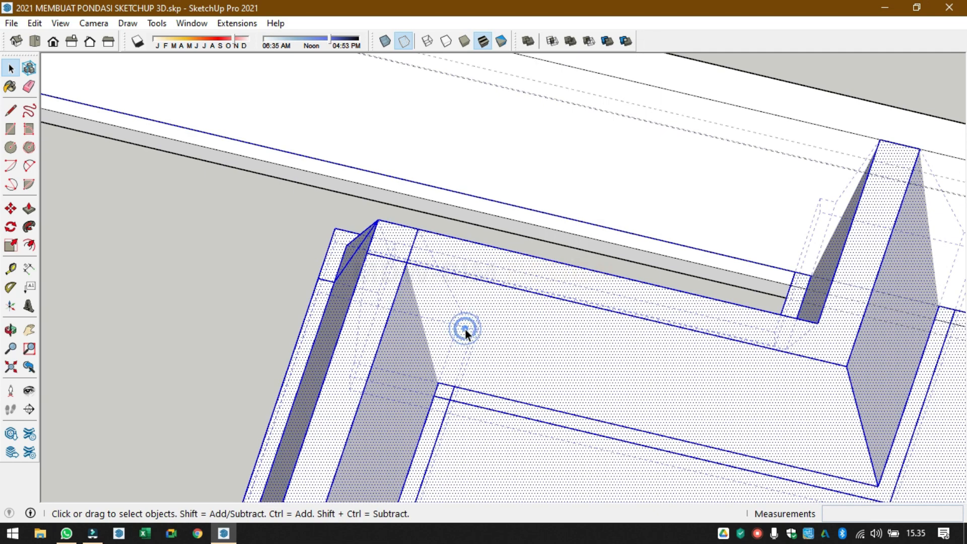
{"action": "right_click", "coordinate": [516, 333]}
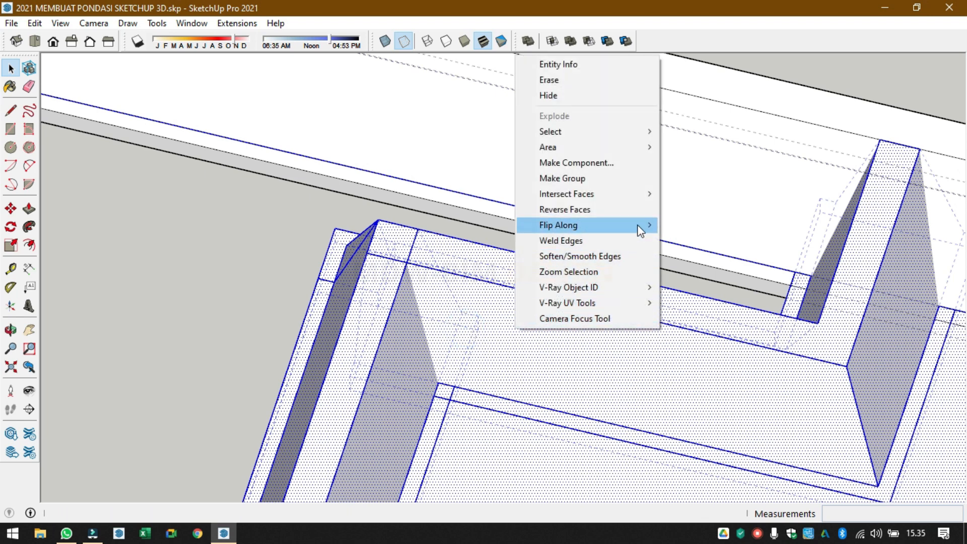
{"action": "mouse_move", "coordinate": [653, 198]}
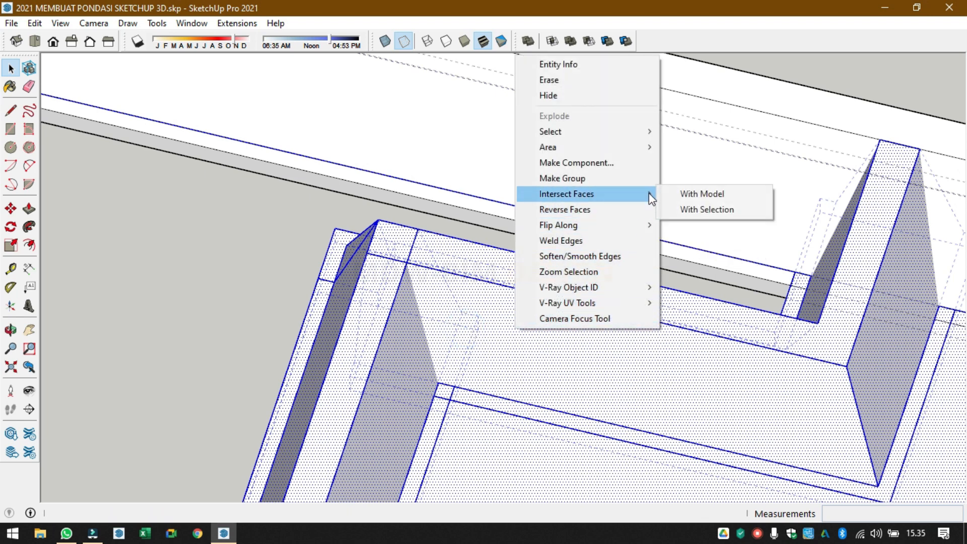
{"action": "left_click", "coordinate": [712, 210]}
- Delete the short seam edges on the footing ledge at the junction's inner corner
{"action": "scroll", "coordinate": [437, 397], "scroll_direction": "up", "scroll_amount": 3}
{"action": "middle_click_drag", "start_coordinate": [436, 397], "coordinate": [403, 364]}
{"action": "left_click", "coordinate": [403, 366]}
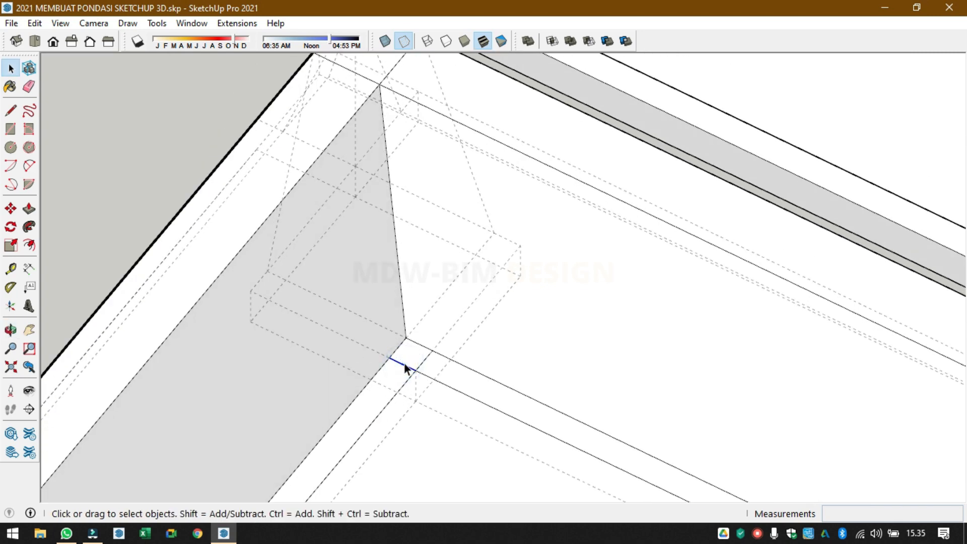
{"action": "left_click", "coordinate": [440, 371]}
- Erase the hidden footing and slope edges left inside the junction of the two foundations
{"action": "key", "text": "e"}
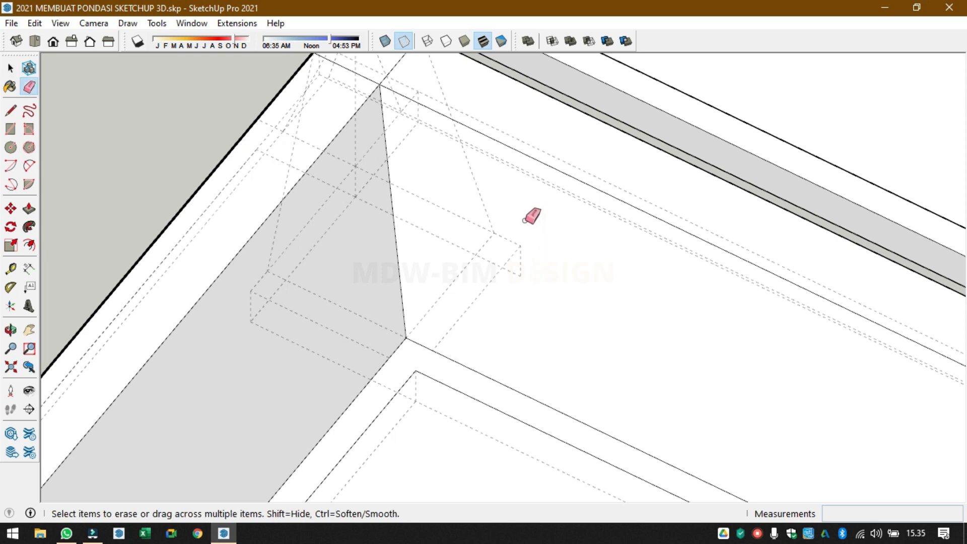
{"action": "left_click_drag", "start_coordinate": [525, 220], "coordinate": [472, 291]}
{"action": "left_click_drag", "start_coordinate": [504, 216], "coordinate": [443, 272]}
{"action": "left_click_drag", "start_coordinate": [540, 224], "coordinate": [484, 275]}
{"action": "left_click_drag", "start_coordinate": [505, 206], "coordinate": [456, 274]}
{"action": "mouse_move", "coordinate": [335, 255]}
{"action": "left_mouse_down"}
{"action": "mouse_move", "coordinate": [302, 281]}
{"action": "mouse_move", "coordinate": [273, 275]}
{"action": "left_mouse_up"}
{"action": "left_click_drag", "start_coordinate": [447, 194], "coordinate": [417, 223]}
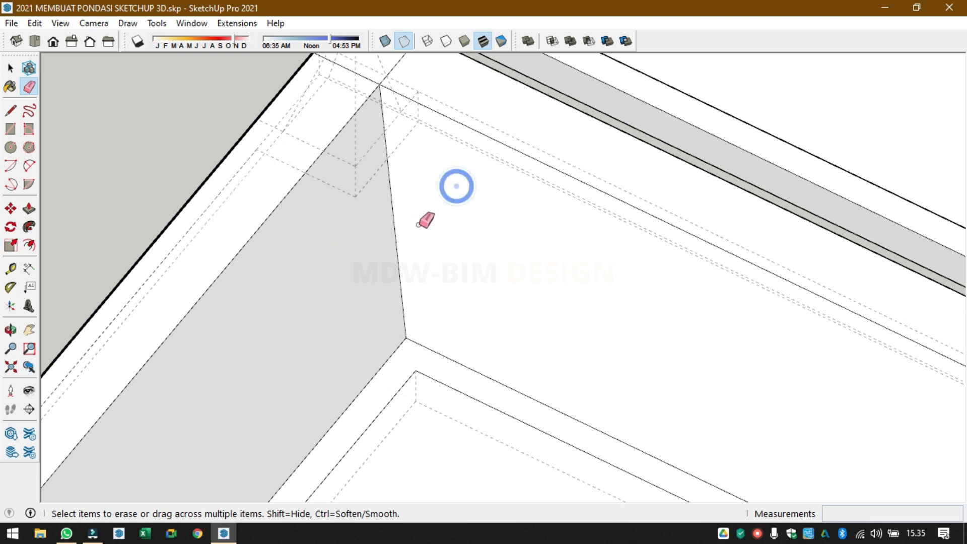
{"action": "mouse_move", "coordinate": [358, 147]}
{"action": "left_mouse_down"}
{"action": "mouse_move", "coordinate": [351, 200]}
{"action": "mouse_move", "coordinate": [360, 173]}
{"action": "mouse_move", "coordinate": [339, 186]}
{"action": "mouse_move", "coordinate": [372, 179]}
{"action": "left_mouse_up"}
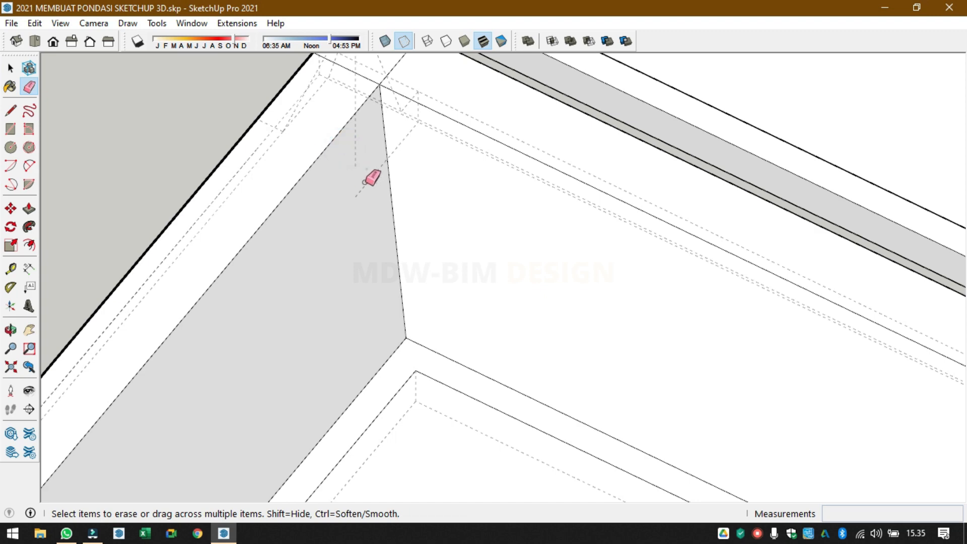
- Erase the leftover seam edges on the sloping face and footing ledge at the joined foundations' outer corner
{"action": "mouse_move", "coordinate": [251, 199]}
{"action": "middle_mouse_down"}
{"action": "mouse_move", "coordinate": [466, 281]}
{"action": "mouse_move", "coordinate": [457, 295]}
{"action": "middle_mouse_up"}
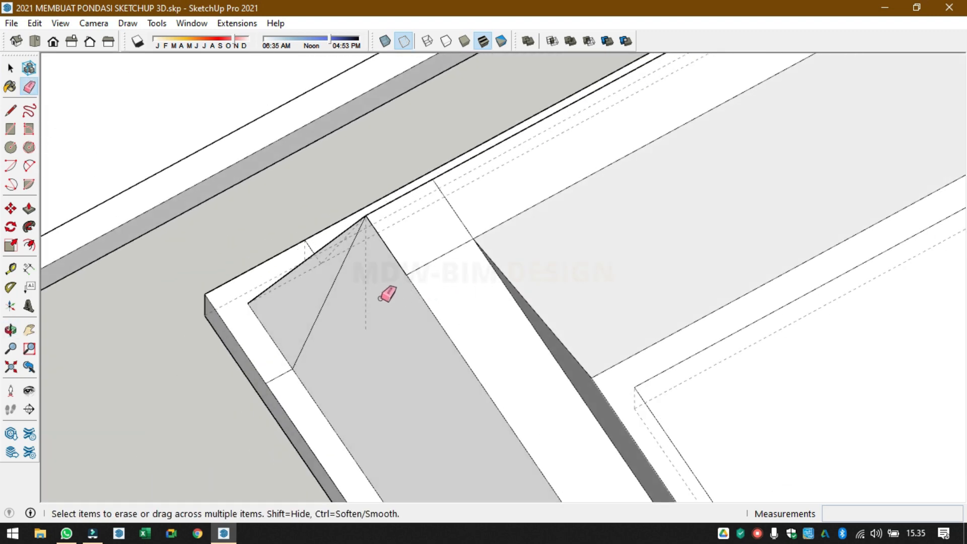
{"action": "mouse_move", "coordinate": [380, 299]}
{"action": "left_mouse_down"}
{"action": "mouse_move", "coordinate": [344, 328]}
{"action": "mouse_move", "coordinate": [301, 317]}
{"action": "mouse_move", "coordinate": [268, 381]}
{"action": "left_mouse_up"}
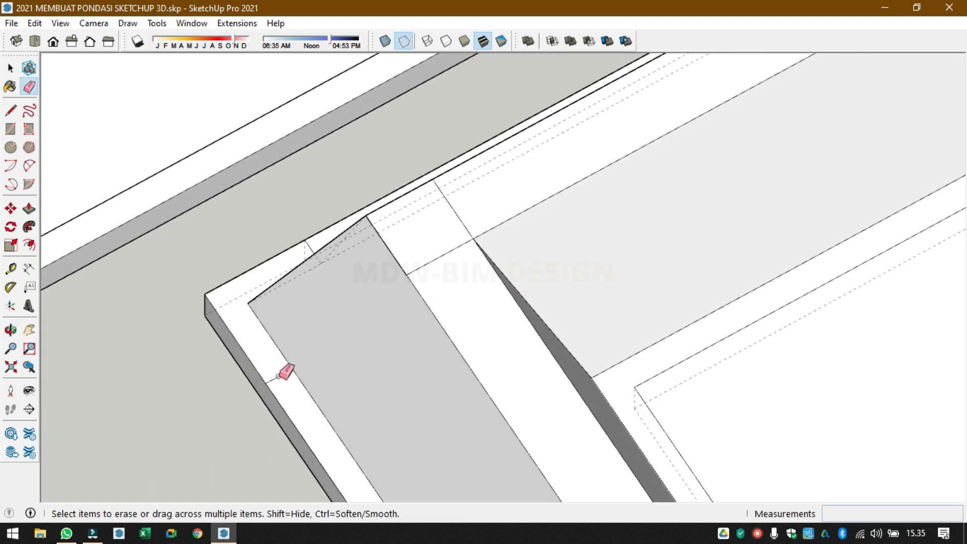
{"action": "mouse_move", "coordinate": [276, 374]}
{"action": "middle_mouse_down"}
{"action": "mouse_move", "coordinate": [380, 335]}
{"action": "mouse_move", "coordinate": [706, 257]}
{"action": "mouse_move", "coordinate": [445, 182]}
{"action": "mouse_move", "coordinate": [494, 300]}
{"action": "middle_mouse_up"}
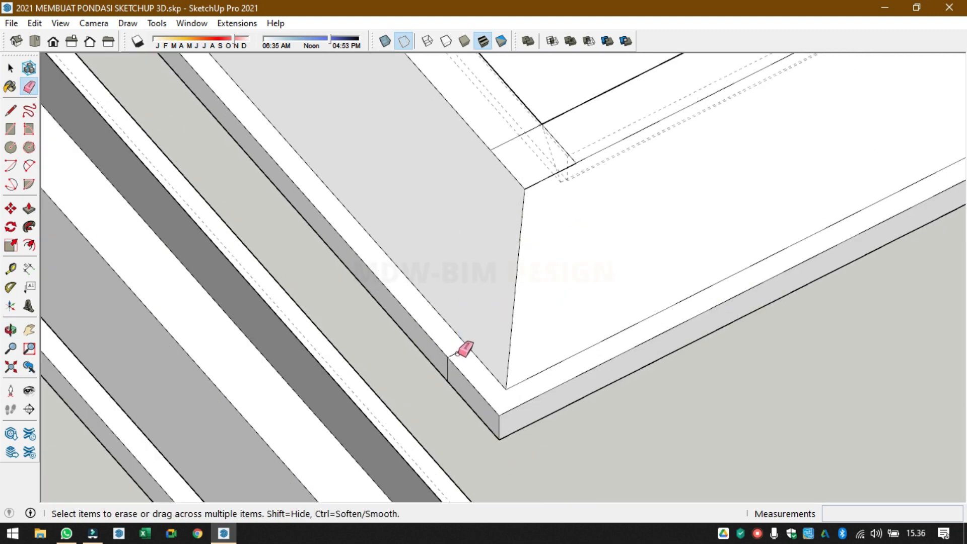
{"action": "mouse_move", "coordinate": [549, 234]}
{"action": "middle_mouse_down"}
{"action": "mouse_move", "coordinate": [411, 264]}
{"action": "mouse_move", "coordinate": [574, 225]}
{"action": "mouse_move", "coordinate": [663, 259]}
{"action": "mouse_move", "coordinate": [512, 334]}
{"action": "mouse_move", "coordinate": [685, 190]}
{"action": "mouse_move", "coordinate": [686, 138]}
{"action": "mouse_move", "coordinate": [869, 323]}
{"action": "mouse_move", "coordinate": [728, 391]}
{"action": "mouse_move", "coordinate": [449, 436]}
{"action": "mouse_move", "coordinate": [547, 283]}
{"action": "mouse_move", "coordinate": [721, 398]}
{"action": "middle_mouse_up"}
{"action": "scroll", "coordinate": [722, 398], "scroll_direction": "down", "scroll_amount": 2}
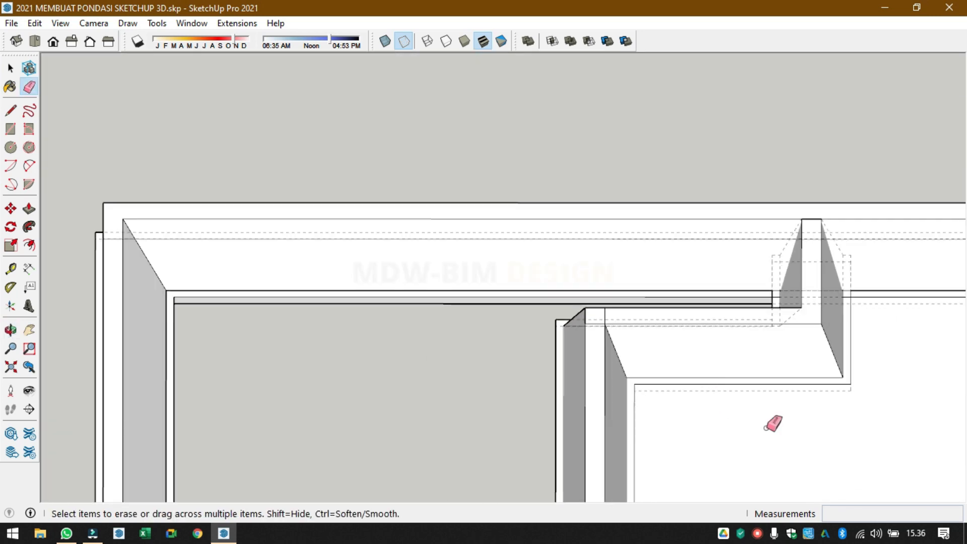
- Delete the stray face covering the opening enclosed by the foundations
{"action": "key", "text": "space"}
{"action": "left_click", "coordinate": [797, 455]}
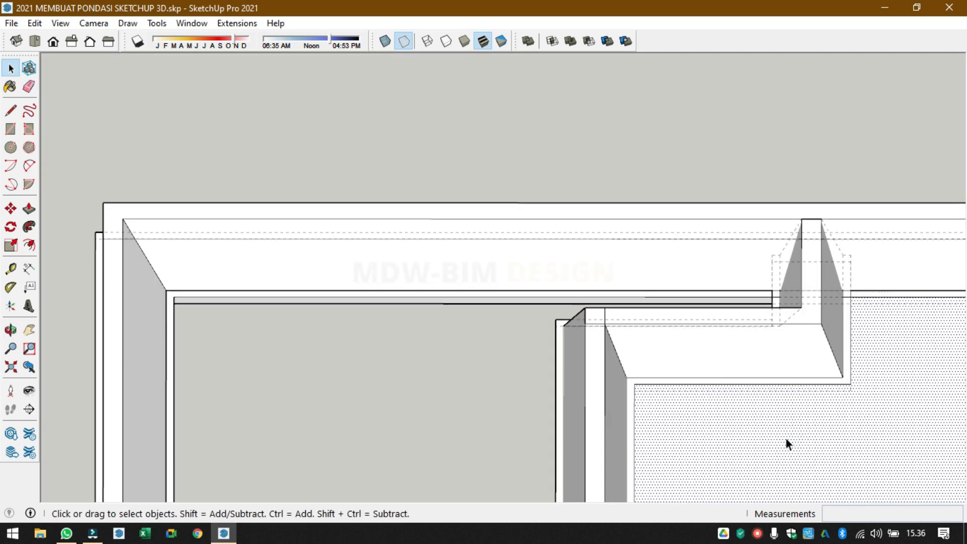
{"action": "scroll", "coordinate": [787, 440], "scroll_direction": "down", "scroll_amount": 3}
{"action": "middle_click_drag", "start_coordinate": [667, 308], "coordinate": [737, 348]}
{"action": "scroll", "coordinate": [756, 388], "scroll_direction": "up", "scroll_amount": 3}
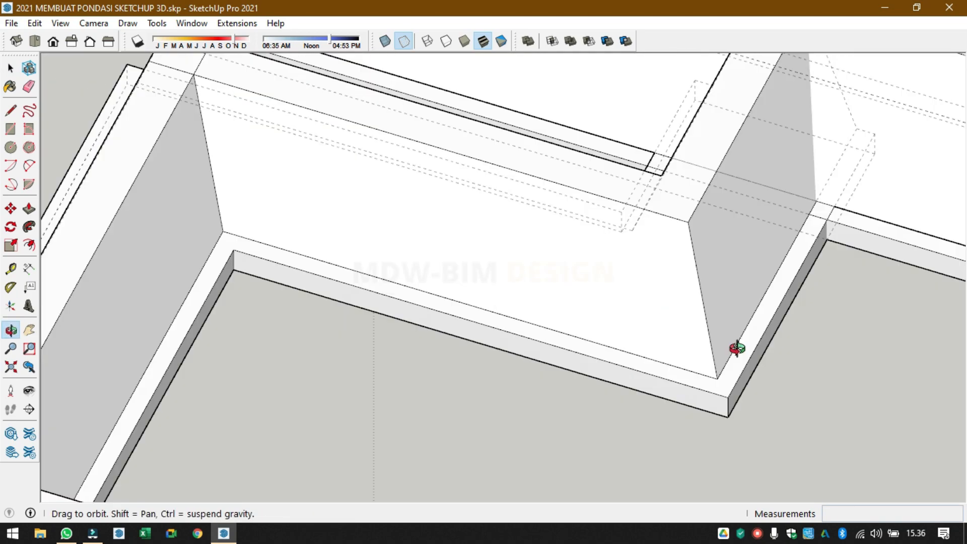
- Examine which interior foundations belong to the joined geometry by selecting everything connected to the front foundation face
{"action": "scroll", "coordinate": [823, 280], "scroll_direction": "down", "scroll_amount": 4}
{"action": "middle_click_drag", "start_coordinate": [598, 287], "coordinate": [799, 233]}
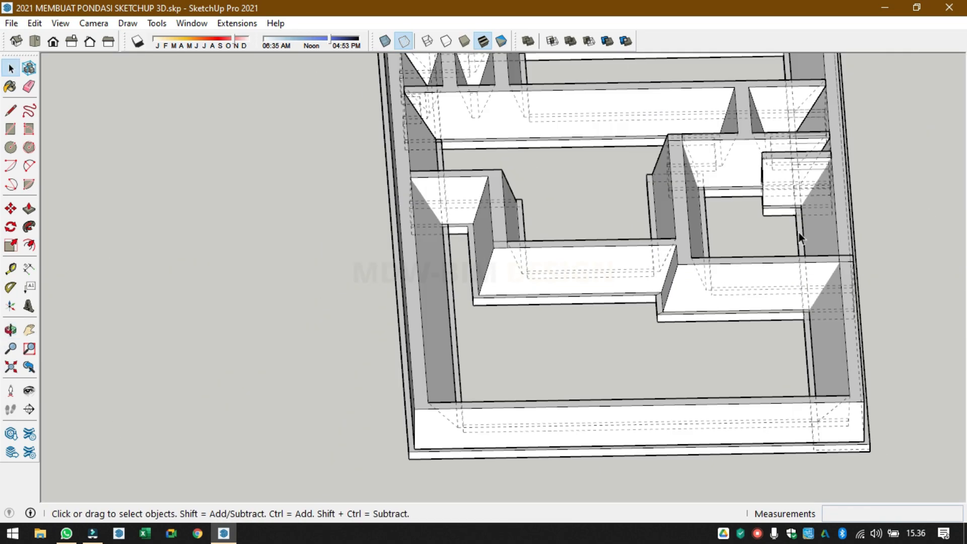
{"action": "left_click", "coordinate": [702, 293]}
{"action": "scroll", "coordinate": [697, 252], "scroll_direction": "up", "scroll_amount": 3}
{"action": "middle_click_drag", "start_coordinate": [697, 253], "coordinate": [699, 340]}
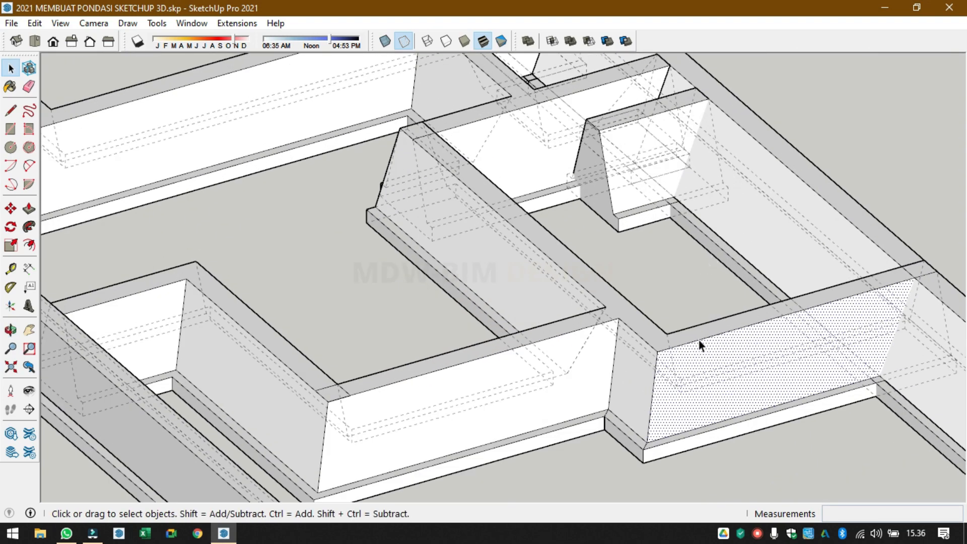
{"action": "triple_click", "coordinate": [708, 375]}
{"action": "scroll", "coordinate": [655, 376], "scroll_direction": "down", "scroll_amount": 5}
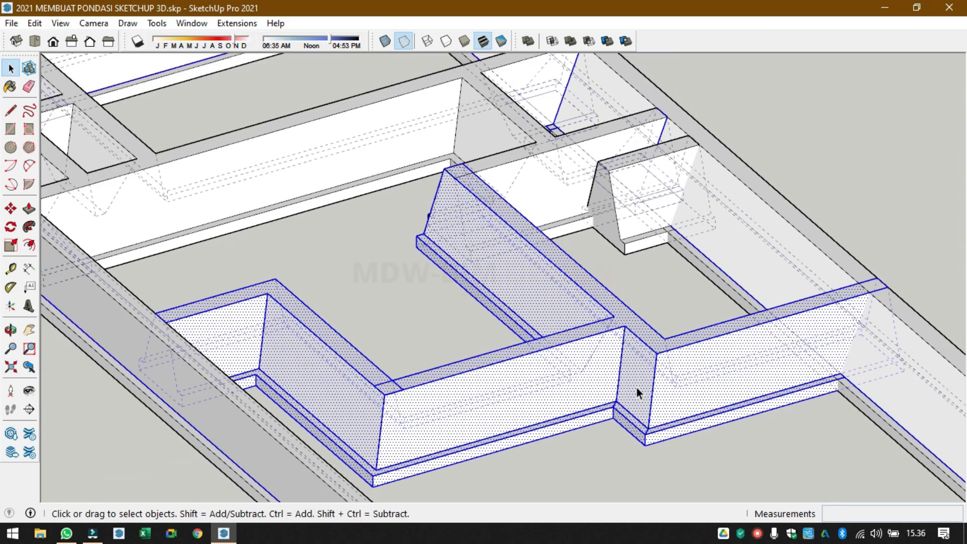
{"action": "mouse_move", "coordinate": [650, 383]}
{"action": "middle_mouse_down"}
{"action": "mouse_move", "coordinate": [681, 371]}
{"action": "mouse_move", "coordinate": [549, 393]}
{"action": "mouse_move", "coordinate": [641, 406]}
{"action": "mouse_move", "coordinate": [654, 379]}
{"action": "middle_mouse_up"}
{"action": "left_click", "coordinate": [672, 339]}
{"action": "middle_click_drag", "start_coordinate": [672, 339], "coordinate": [596, 388]}
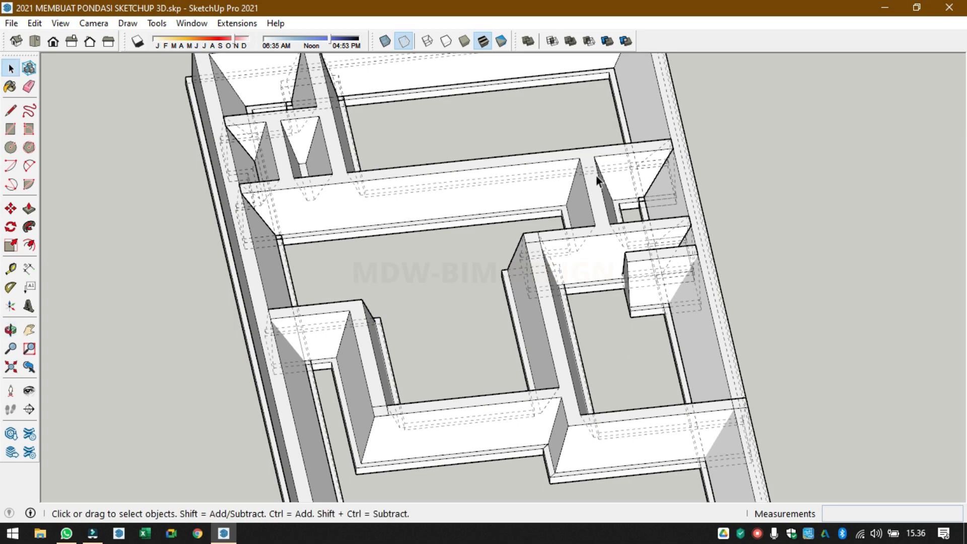
- Explode the group of interior foundations that meets the perimeter foundation
{"action": "left_click", "coordinate": [602, 215]}
{"action": "middle_click_drag", "start_coordinate": [492, 261], "coordinate": [948, 285]}
{"action": "middle_click_drag", "start_coordinate": [311, 251], "coordinate": [412, 286]}
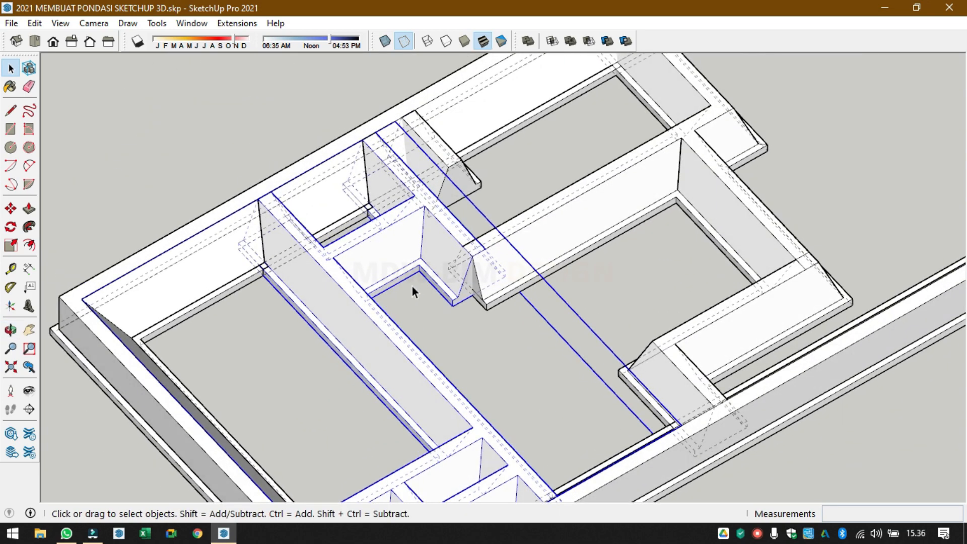
{"action": "right_click", "coordinate": [388, 264]}
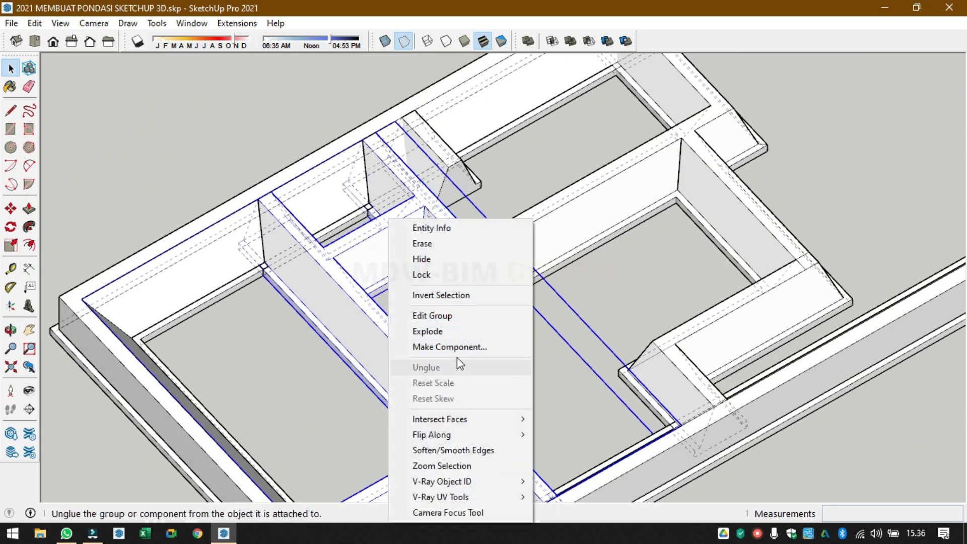
{"action": "left_click", "coordinate": [433, 331]}
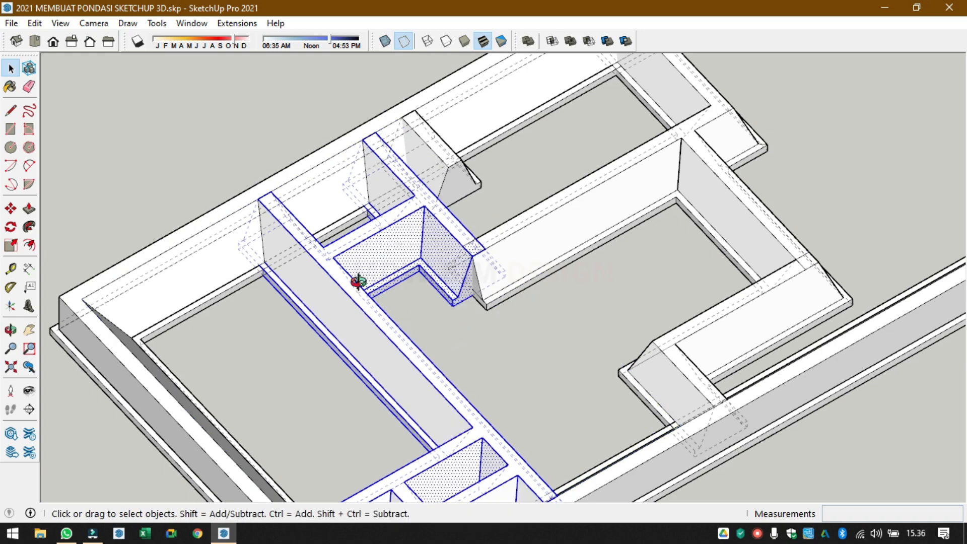
{"action": "middle_click_drag", "start_coordinate": [359, 282], "coordinate": [458, 269]}
- Erase the hidden end edges of the interior foundation that project inside the perimeter foundation at their junction
{"action": "scroll", "coordinate": [222, 306], "scroll_direction": "up", "scroll_amount": 6}
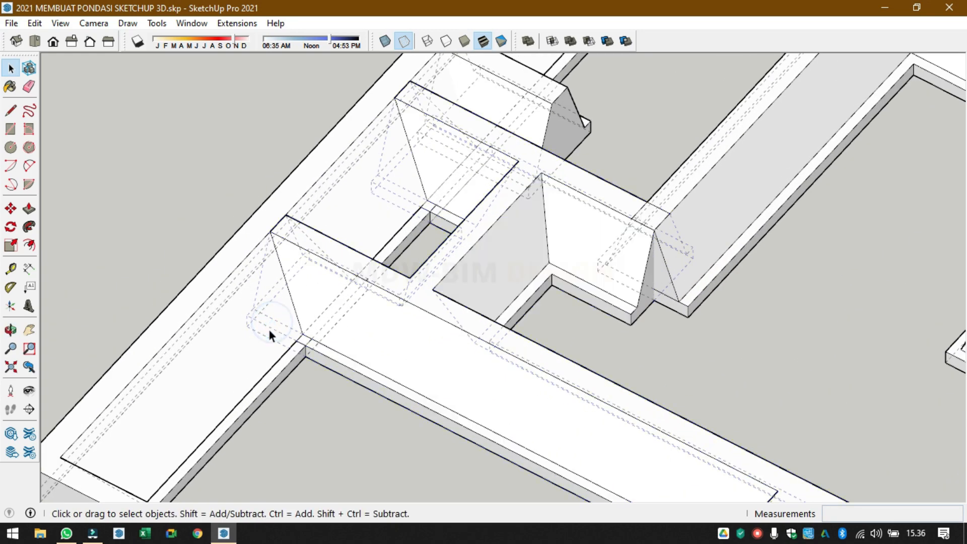
{"action": "left_click", "coordinate": [269, 330]}
{"action": "left_click_drag", "start_coordinate": [281, 311], "coordinate": [252, 351]}
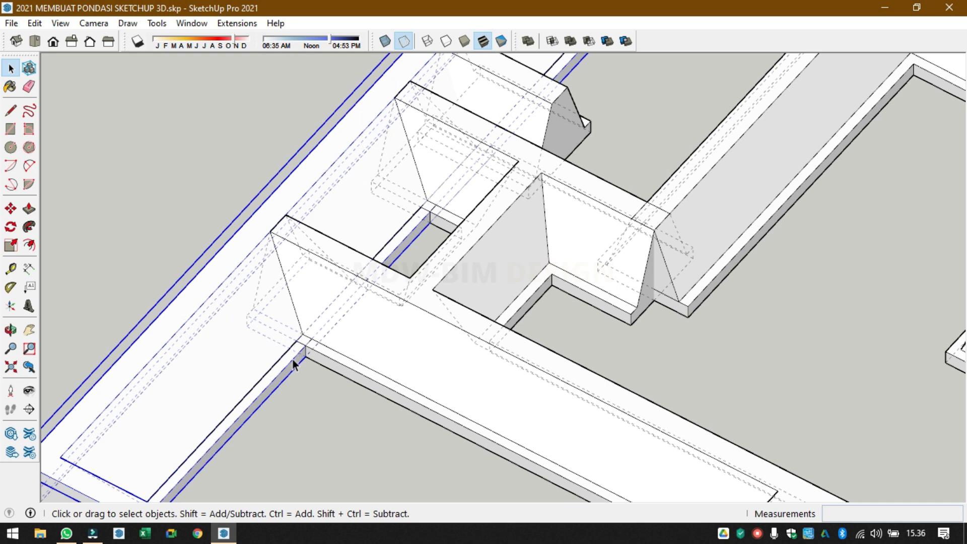
{"action": "left_click", "coordinate": [313, 387]}
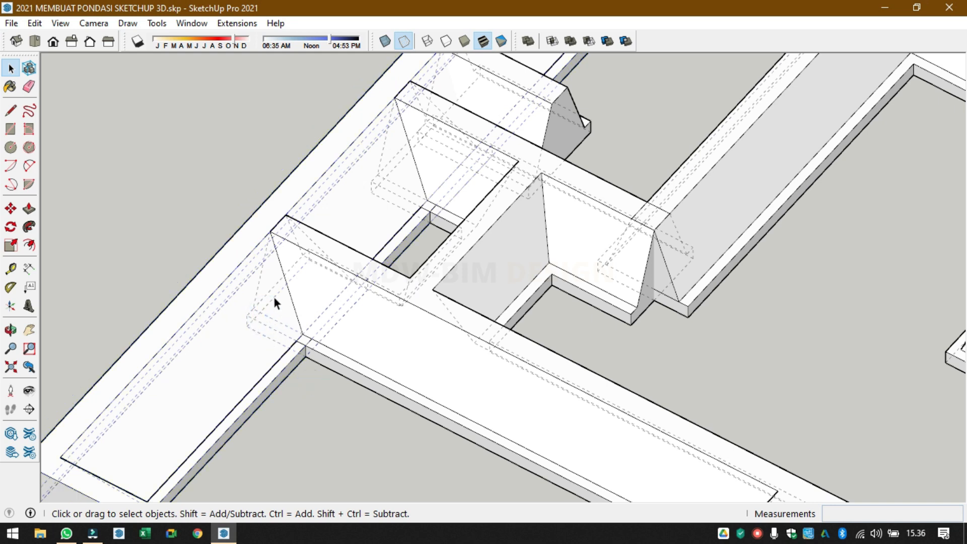
{"action": "key", "text": "e"}
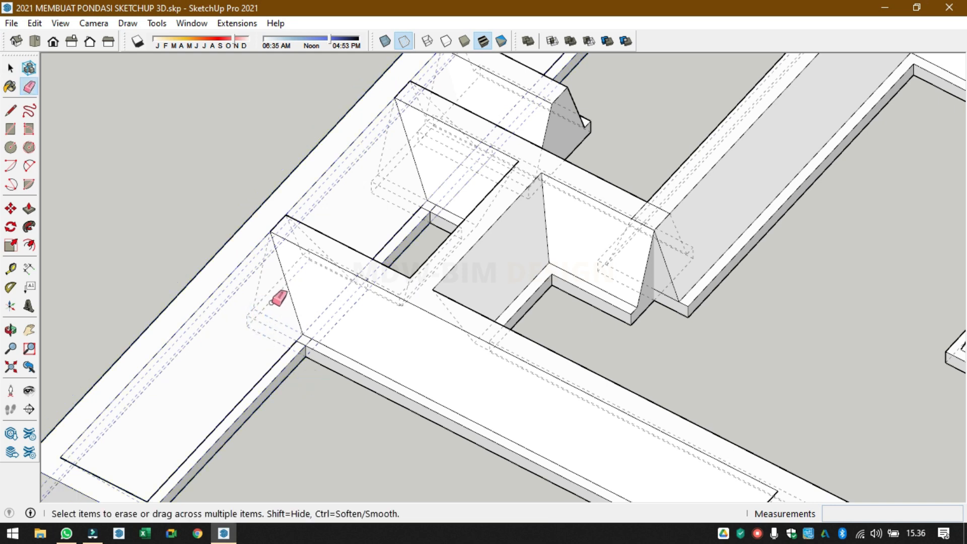
{"action": "mouse_move", "coordinate": [244, 333]}
{"action": "left_mouse_down"}
{"action": "mouse_move", "coordinate": [268, 301]}
{"action": "mouse_move", "coordinate": [242, 312]}
{"action": "mouse_move", "coordinate": [262, 305]}
{"action": "left_mouse_up"}
{"action": "scroll", "coordinate": [347, 322], "scroll_direction": "up", "scroll_amount": 5}
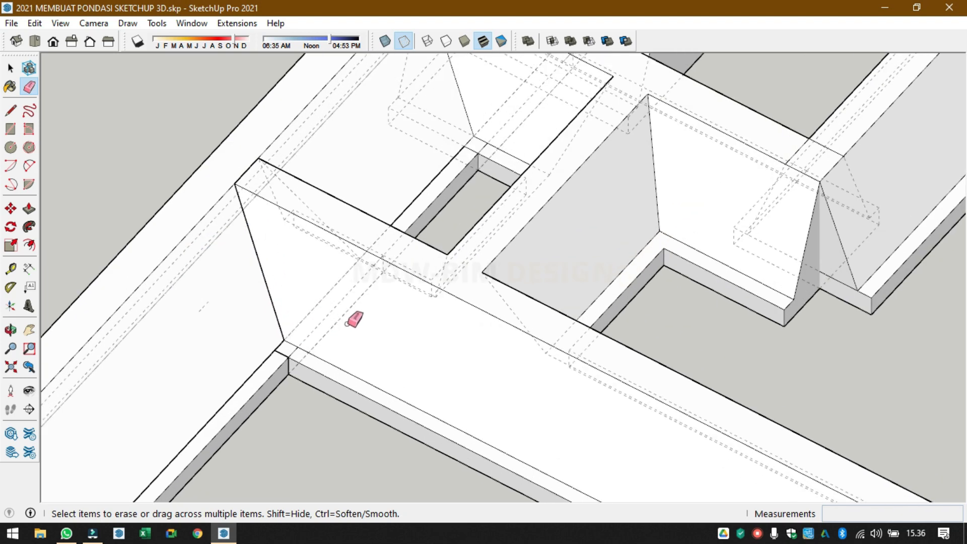
{"action": "left_click_drag", "start_coordinate": [308, 257], "coordinate": [332, 295]}
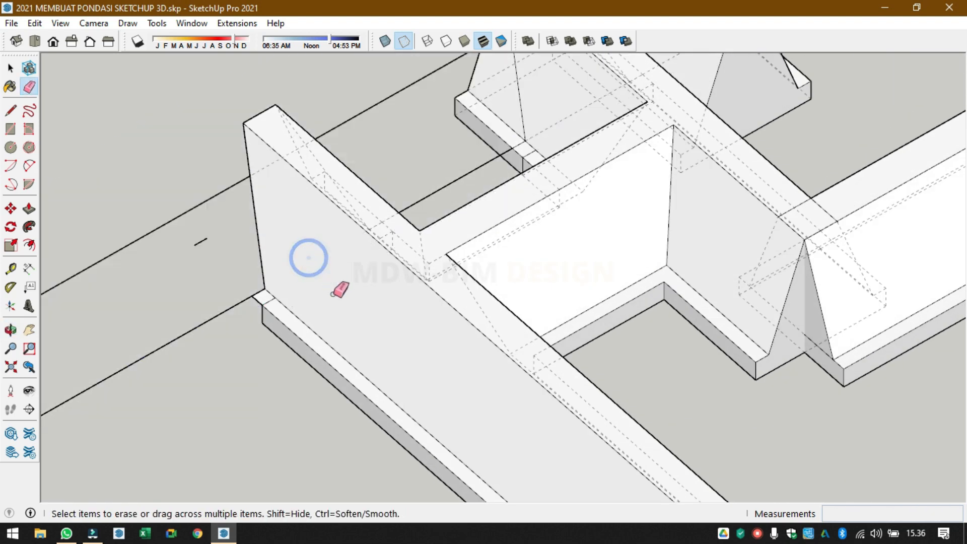
{"action": "scroll", "coordinate": [348, 311], "scroll_direction": "down", "scroll_amount": 5}
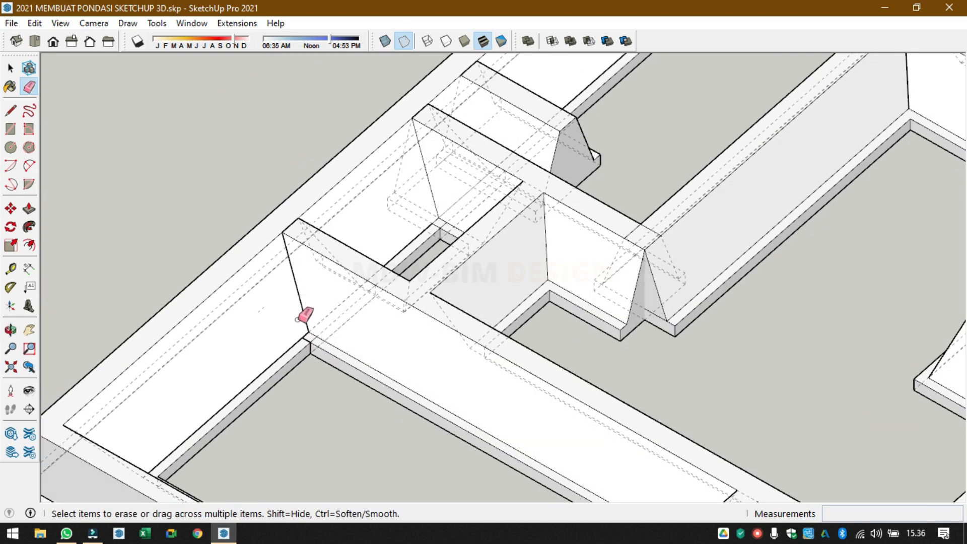
{"action": "left_click_drag", "start_coordinate": [277, 301], "coordinate": [253, 320]}
{"action": "key", "text": "space"}
{"action": "scroll", "coordinate": [272, 309], "scroll_direction": "down", "scroll_amount": 6}
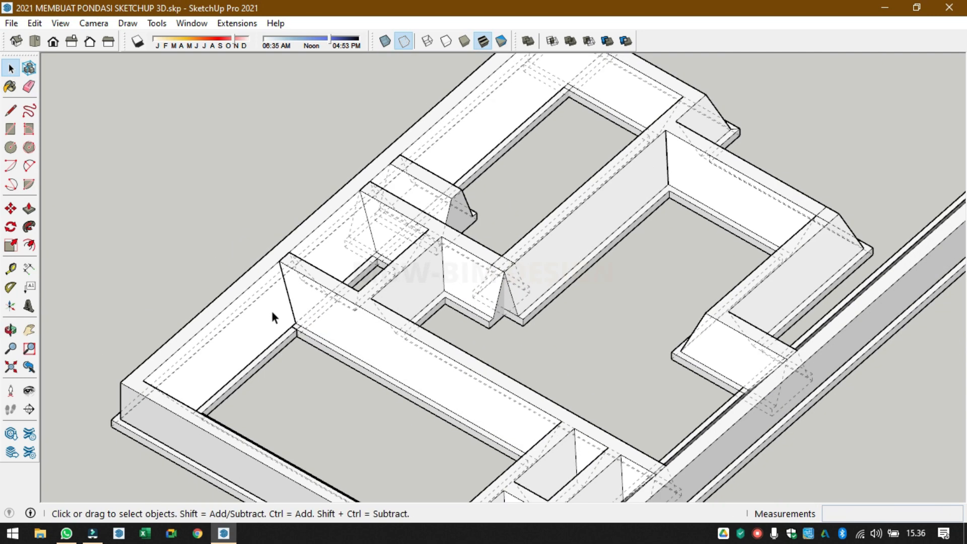
- Explode the perimeter foundation group and check that its faces can be selected individually
{"action": "left_click", "coordinate": [250, 413]}
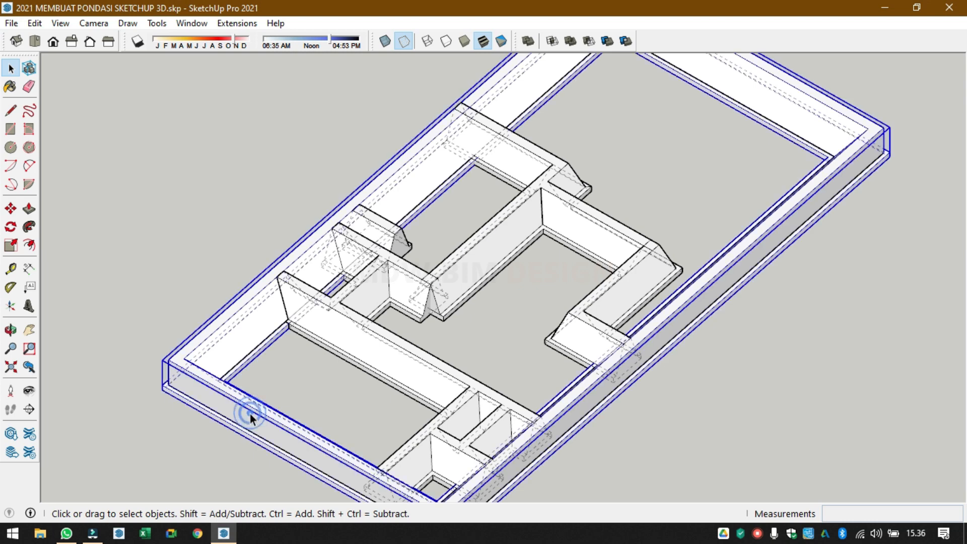
{"action": "right_click", "coordinate": [249, 413]}
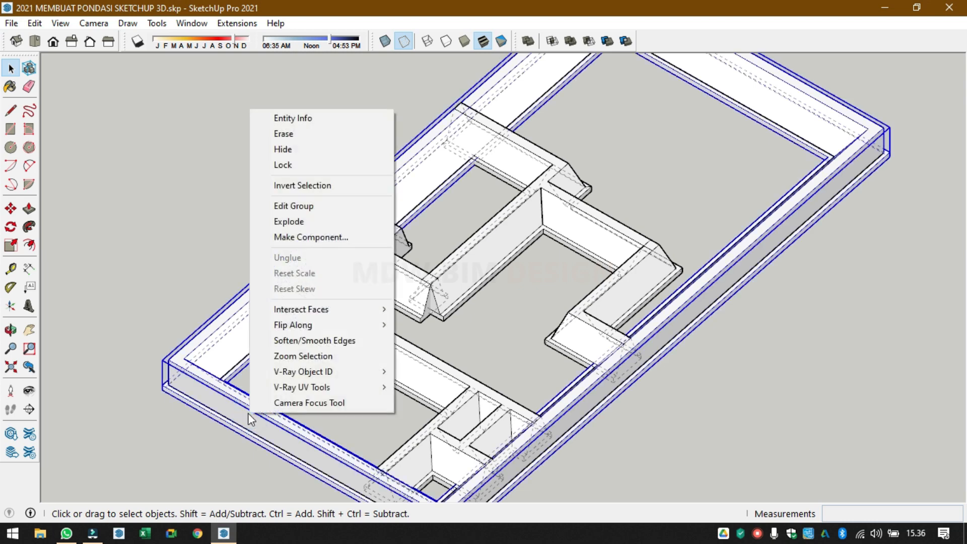
{"action": "left_click", "coordinate": [305, 224]}
{"action": "left_click", "coordinate": [423, 415]}
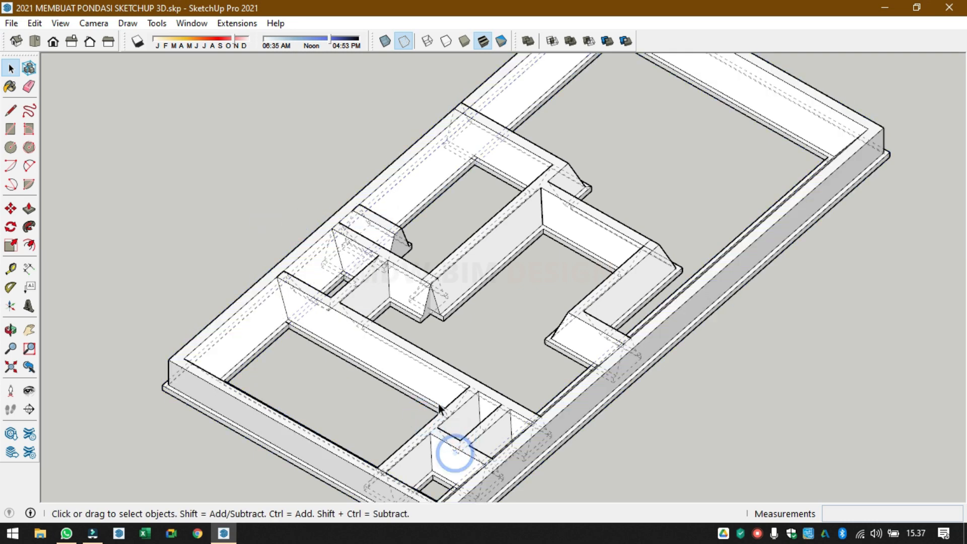
{"action": "left_click", "coordinate": [480, 421]}
{"action": "left_click", "coordinate": [572, 431]}
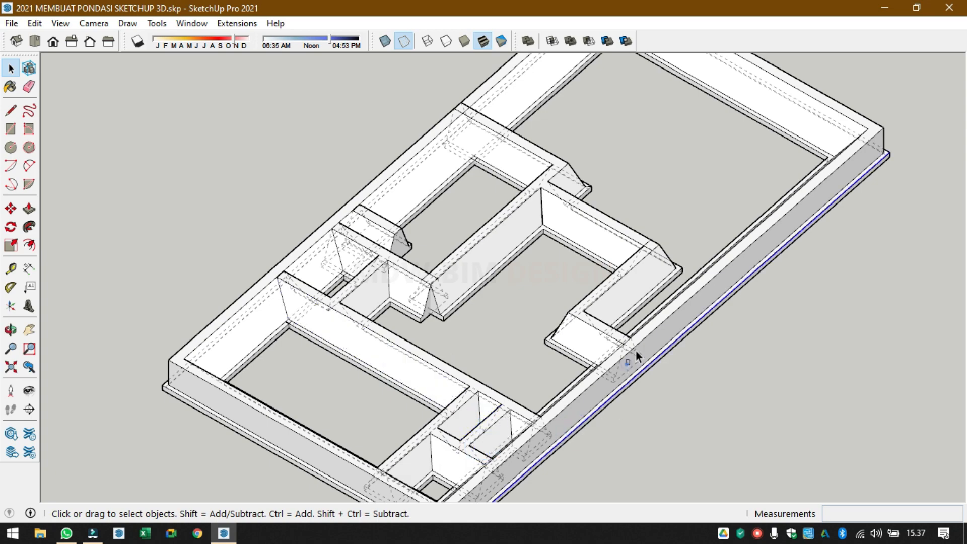
{"action": "left_click", "coordinate": [626, 361]}
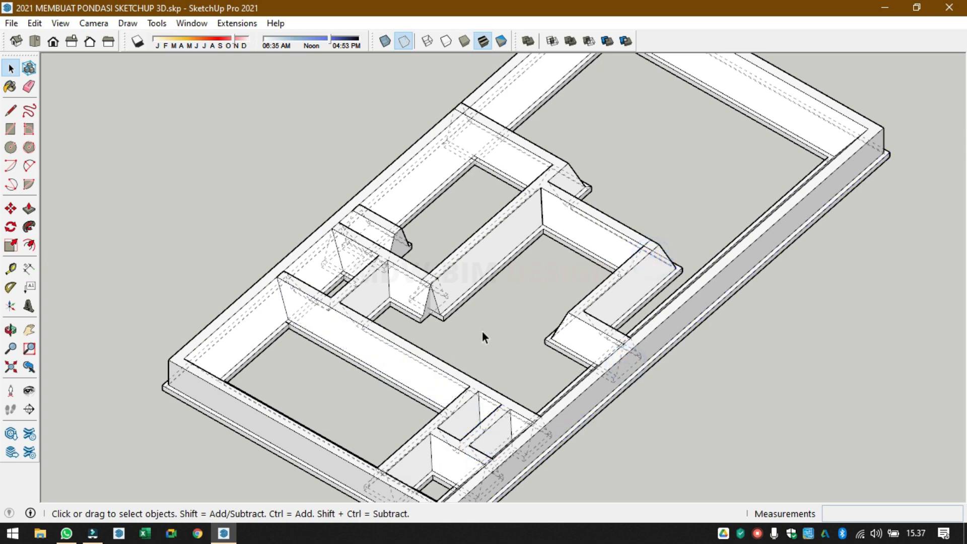
- Try to erase the hidden footing edges where the interior foundation crosses the long perimeter foundation
{"action": "middle_click_drag", "start_coordinate": [481, 330], "coordinate": [402, 391]}
{"action": "scroll", "coordinate": [401, 391], "scroll_direction": "up", "scroll_amount": 3}
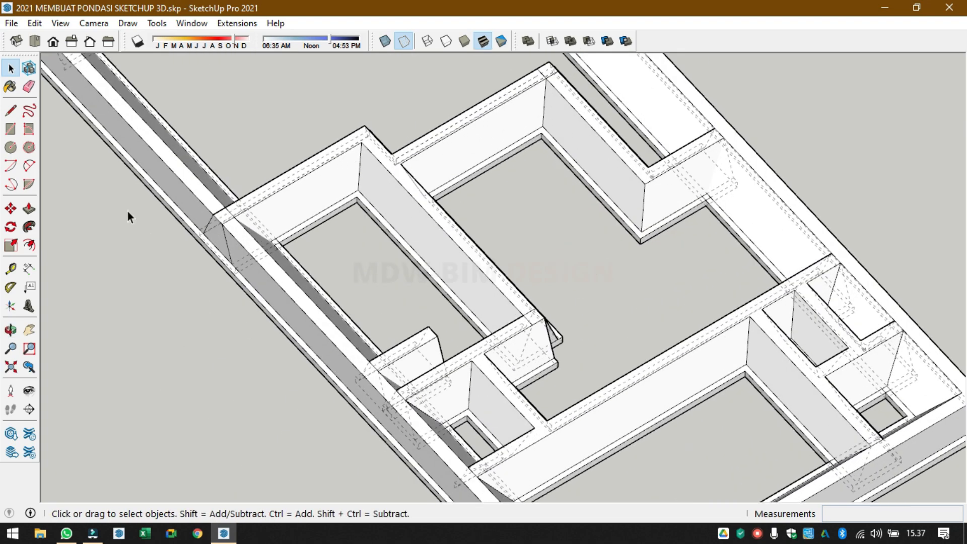
{"action": "middle_click_drag", "start_coordinate": [127, 217], "coordinate": [356, 216]}
{"action": "scroll", "coordinate": [217, 413], "scroll_direction": "up", "scroll_amount": 5}
{"action": "mouse_move", "coordinate": [253, 352]}
{"action": "middle_mouse_down"}
{"action": "mouse_move", "coordinate": [220, 315]}
{"action": "mouse_move", "coordinate": [179, 296]}
{"action": "mouse_move", "coordinate": [228, 220]}
{"action": "mouse_move", "coordinate": [210, 237]}
{"action": "mouse_move", "coordinate": [385, 291]}
{"action": "middle_mouse_up"}
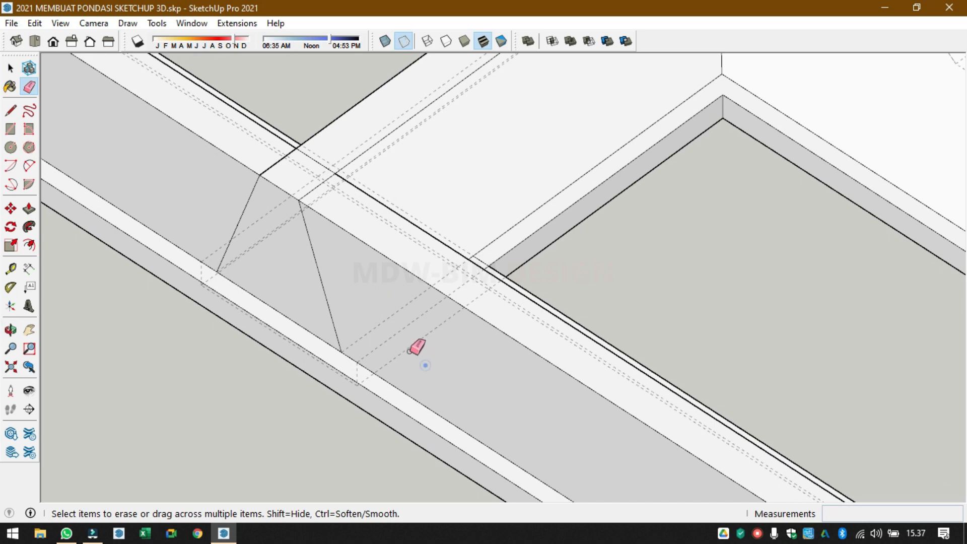
{"action": "left_click_drag", "start_coordinate": [409, 351], "coordinate": [379, 306]}
{"action": "scroll", "coordinate": [407, 305], "scroll_direction": "down", "scroll_amount": 8}
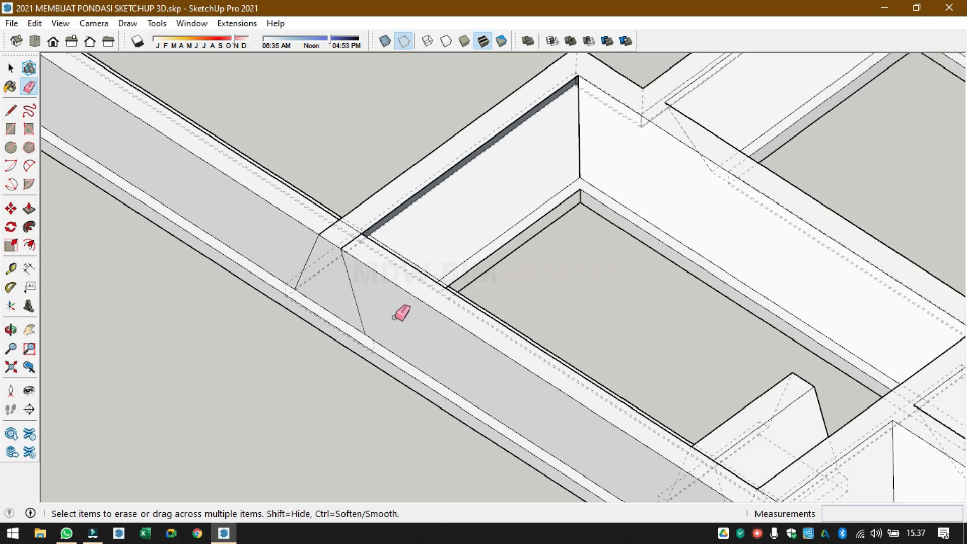
- Select all connected geometry of the exploded interior and perimeter foundations and intersect its faces with the selection
{"action": "key", "text": "space"}
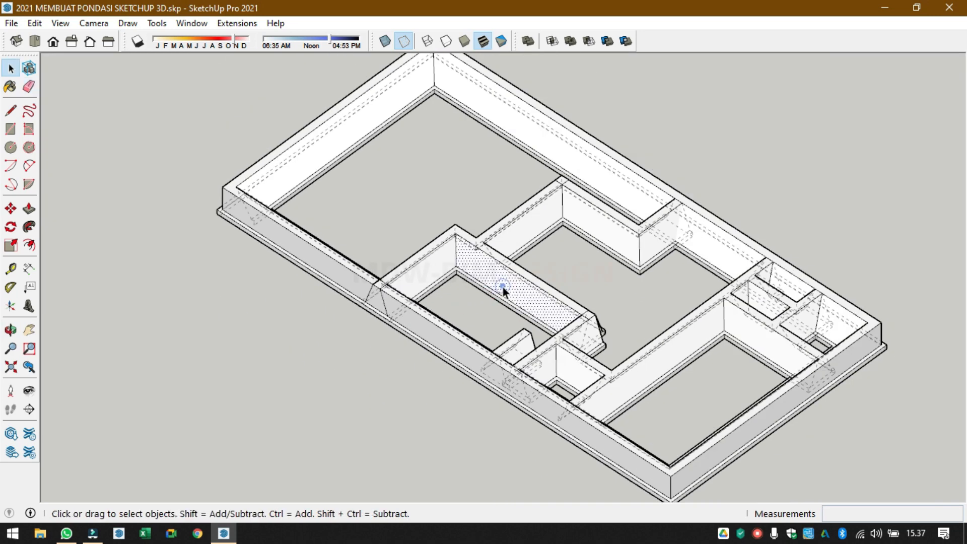
{"action": "key", "text": "ctrl+a"}
{"action": "right_click", "coordinate": [504, 286]}
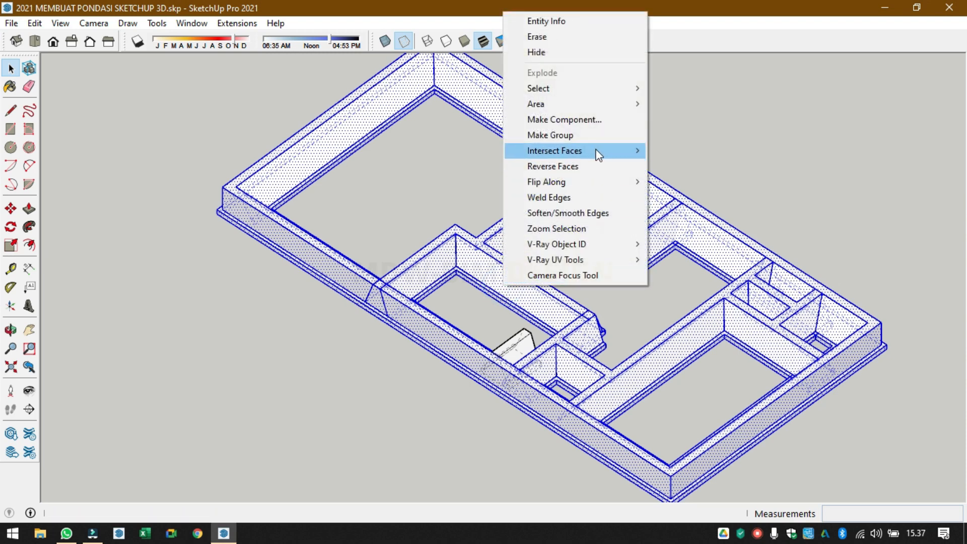
{"action": "mouse_move", "coordinate": [597, 151]}
{"action": "left_click", "coordinate": [696, 166]}
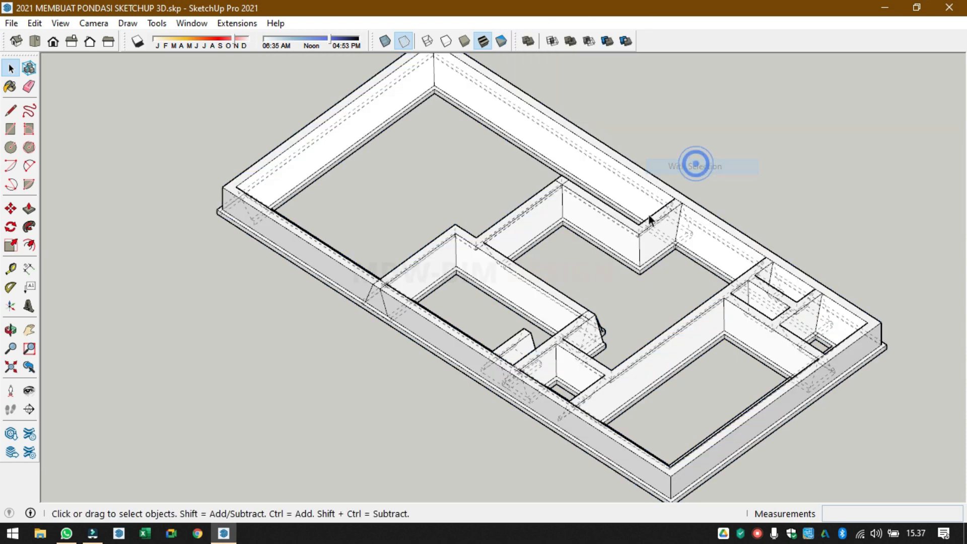
- Erase the sloped profile edges and hidden footing edges where the interior foundation crosses the outer face of the long perimeter foundation
{"action": "scroll", "coordinate": [375, 355], "scroll_direction": "up", "scroll_amount": 3}
{"action": "scroll", "coordinate": [406, 257], "scroll_direction": "up", "scroll_amount": 2}
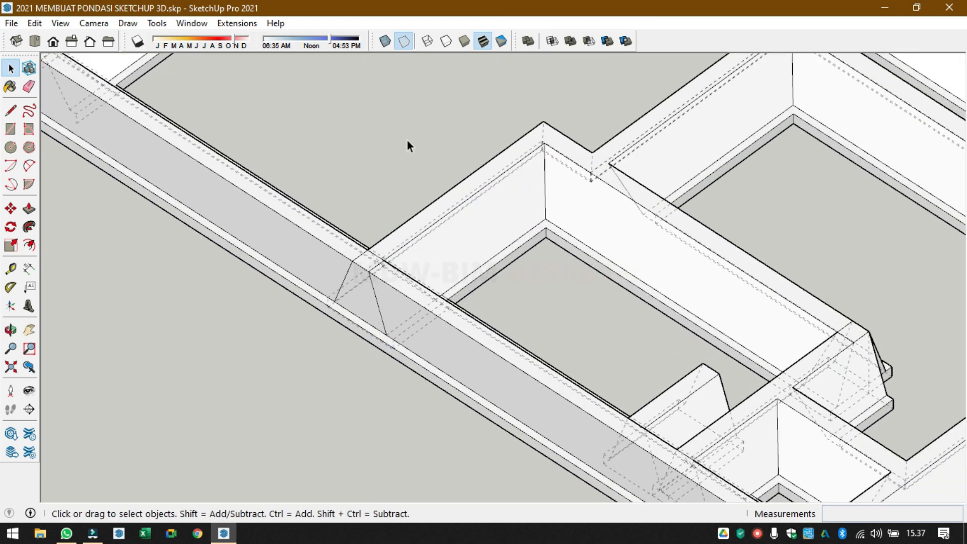
{"action": "scroll", "coordinate": [386, 325], "scroll_direction": "up", "scroll_amount": 2}
{"action": "middle_click_drag", "start_coordinate": [386, 324], "coordinate": [453, 385]}
{"action": "left_click_drag", "start_coordinate": [433, 350], "coordinate": [439, 352]}
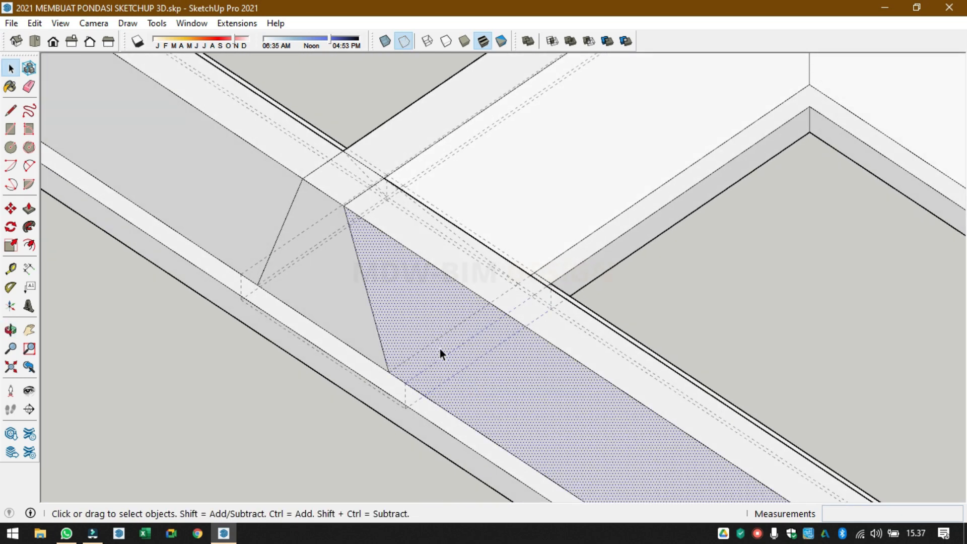
{"action": "key", "text": "e"}
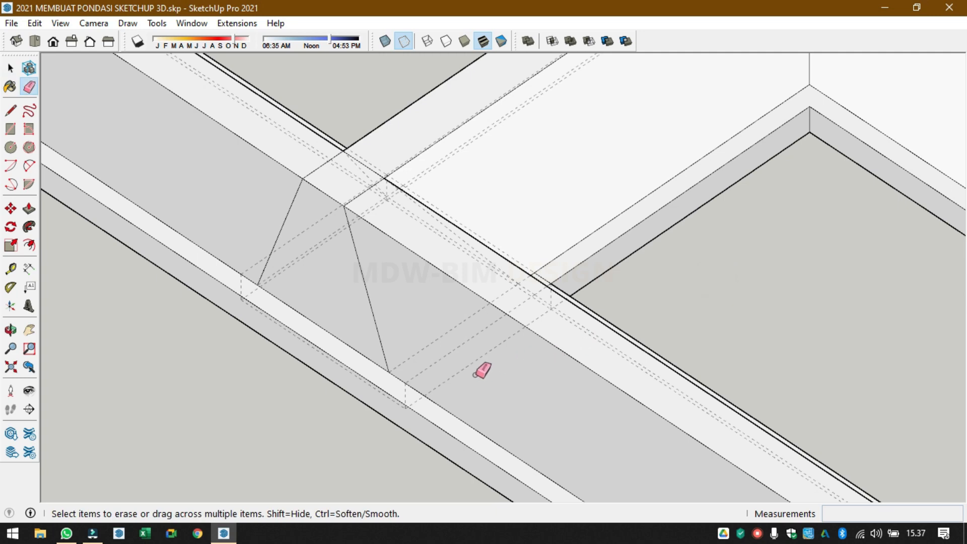
{"action": "left_click", "coordinate": [476, 375]}
{"action": "left_click", "coordinate": [366, 285]}
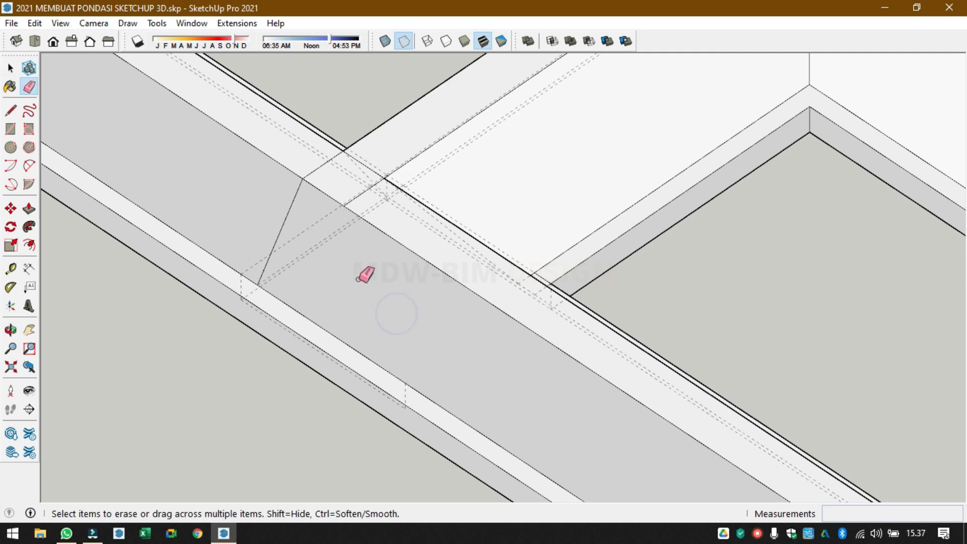
{"action": "left_click", "coordinate": [301, 240]}
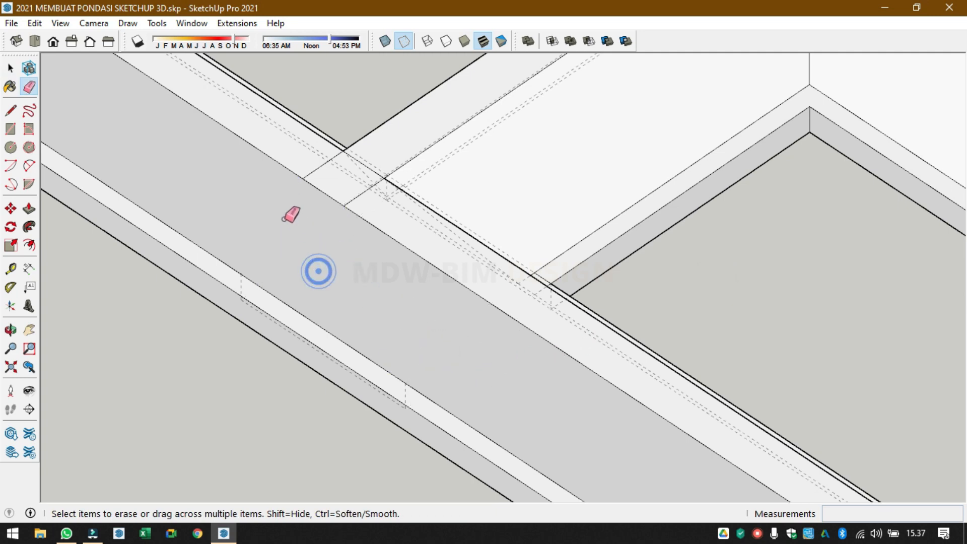
- Erase the remaining hidden footing outline under the outer ledge of the perimeter foundation at the same junction
{"action": "mouse_move", "coordinate": [284, 220]}
{"action": "middle_mouse_down"}
{"action": "mouse_move", "coordinate": [330, 234]}
{"action": "mouse_move", "coordinate": [320, 274]}
{"action": "mouse_move", "coordinate": [339, 262]}
{"action": "mouse_move", "coordinate": [360, 280]}
{"action": "middle_mouse_up"}
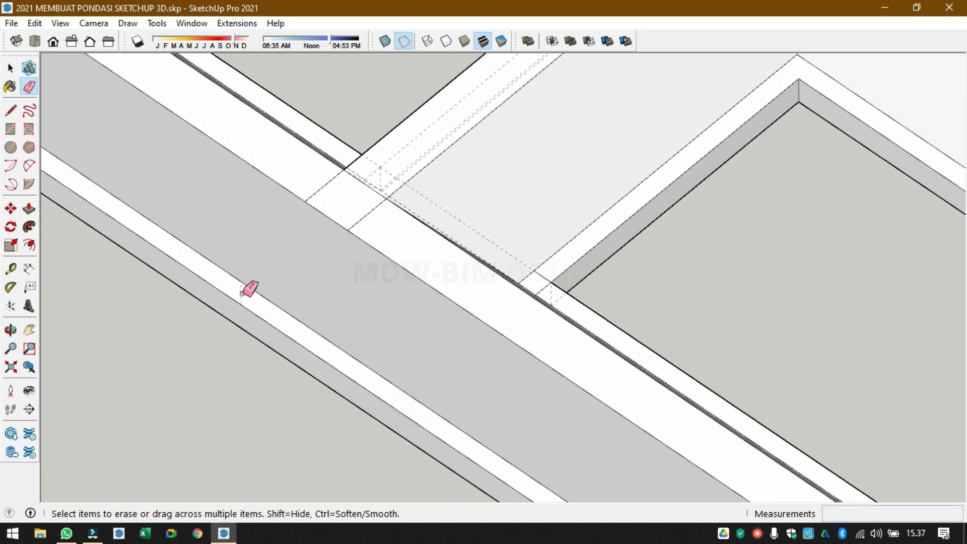
{"action": "scroll", "coordinate": [316, 337], "scroll_direction": "down", "scroll_amount": 2}
{"action": "scroll", "coordinate": [277, 305], "scroll_direction": "up", "scroll_amount": 2}
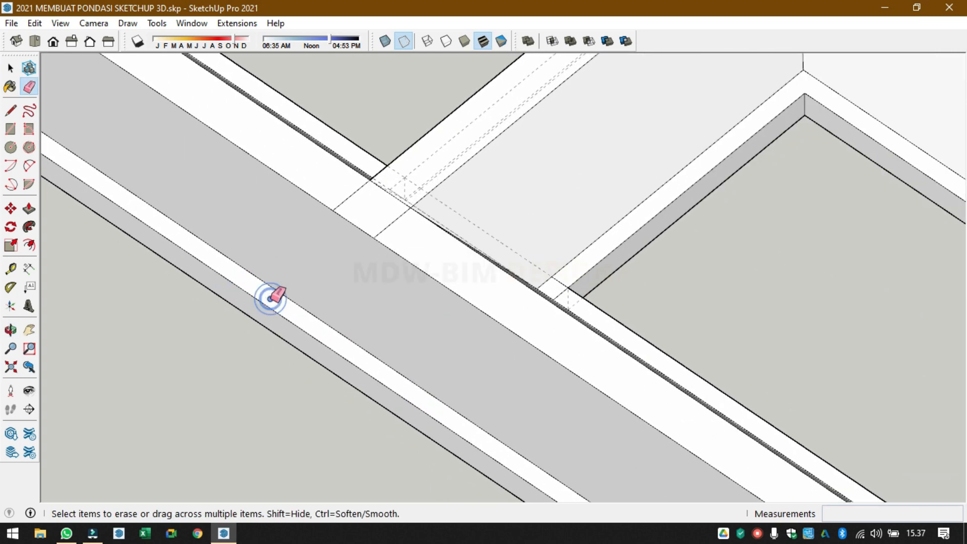
{"action": "scroll", "coordinate": [271, 297], "scroll_direction": "down", "scroll_amount": 2}
- Delete the unwanted bottom face that fills the room openings between the foundations
{"action": "mouse_move", "coordinate": [292, 257]}
{"action": "middle_mouse_down"}
{"action": "mouse_move", "coordinate": [704, 382]}
{"action": "mouse_move", "coordinate": [881, 311]}
{"action": "mouse_move", "coordinate": [857, 322]}
{"action": "middle_mouse_up"}
{"action": "scroll", "coordinate": [543, 359], "scroll_direction": "up", "scroll_amount": 3}
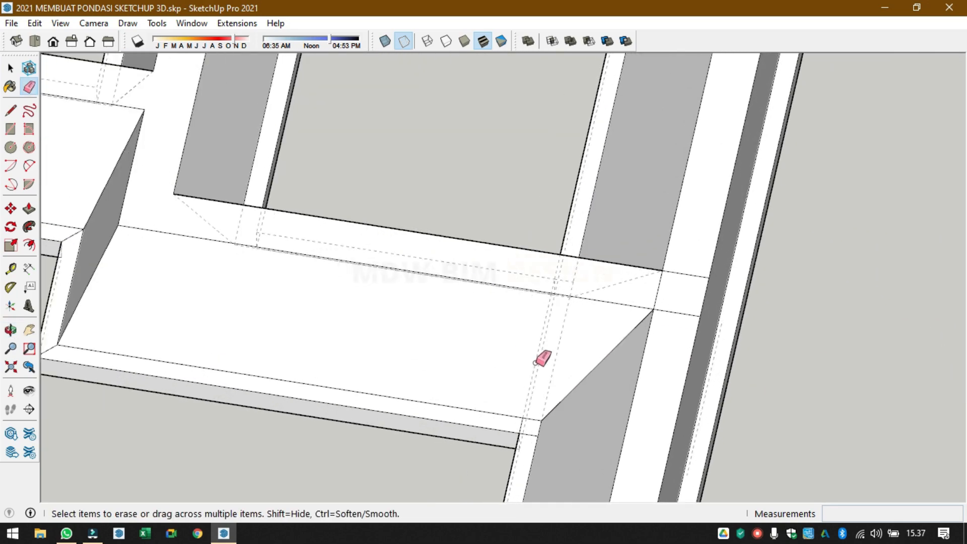
{"action": "scroll", "coordinate": [542, 359], "scroll_direction": "up", "scroll_amount": 1}
{"action": "scroll", "coordinate": [556, 362], "scroll_direction": "down", "scroll_amount": 3}
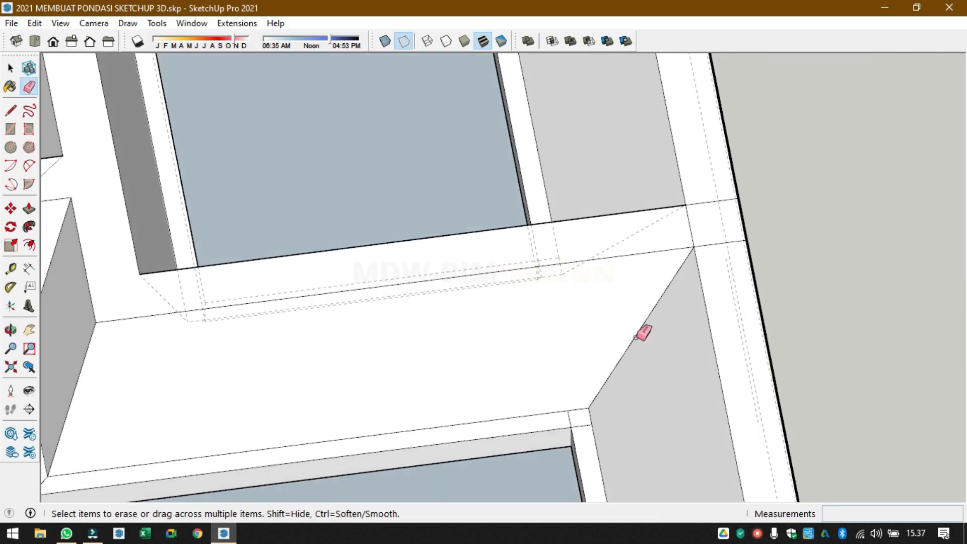
{"action": "mouse_move", "coordinate": [562, 333]}
{"action": "middle_mouse_down"}
{"action": "mouse_move", "coordinate": [606, 218]}
{"action": "mouse_move", "coordinate": [585, 358]}
{"action": "middle_mouse_up"}
{"action": "scroll", "coordinate": [585, 359], "scroll_direction": "up", "scroll_amount": 2}
{"action": "key", "text": "space"}
{"action": "left_click", "coordinate": [524, 472]}
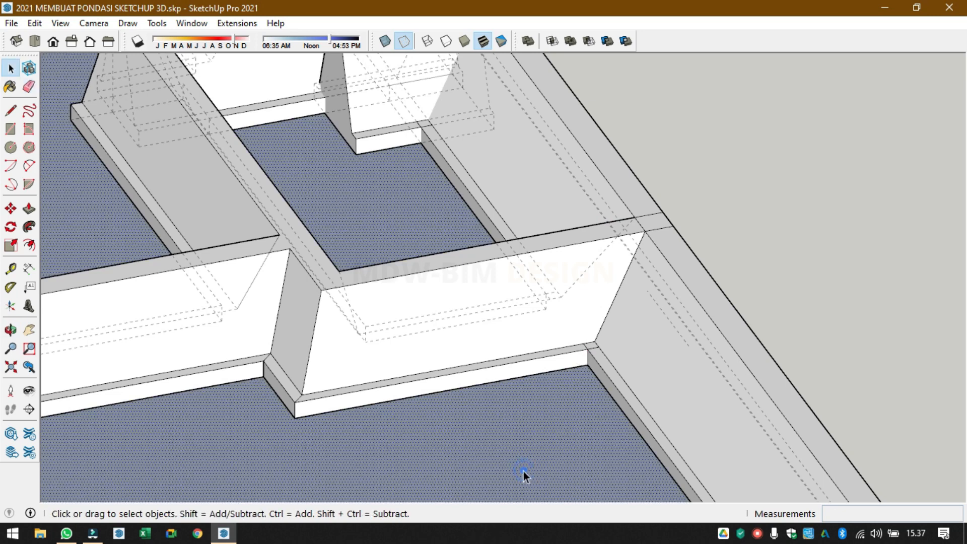
{"action": "scroll", "coordinate": [516, 443], "scroll_direction": "down", "scroll_amount": 4}
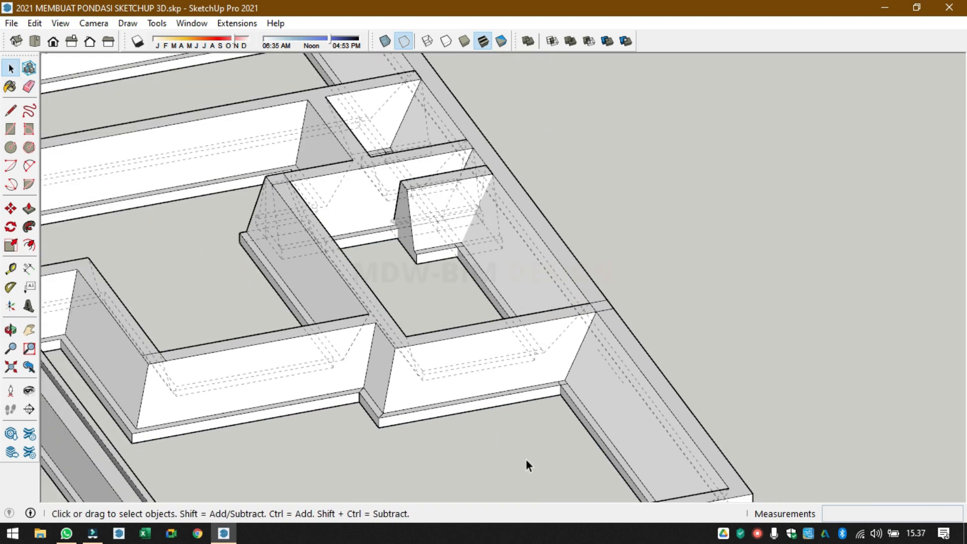
- Try to erase the short stub foundation's hidden edges inside the long perimeter foundation, then undo the erasure
{"action": "middle_click_drag", "start_coordinate": [527, 460], "coordinate": [225, 335]}
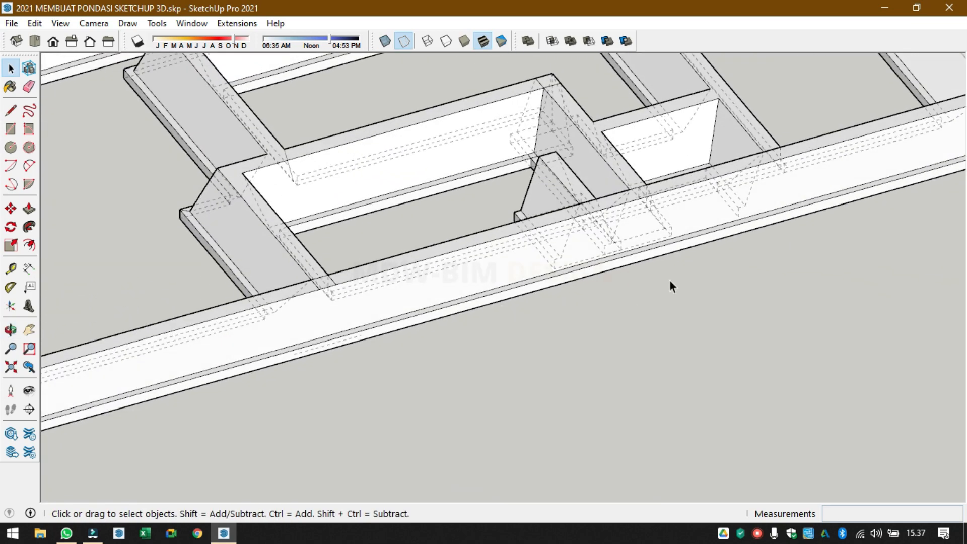
{"action": "scroll", "coordinate": [658, 254], "scroll_direction": "up", "scroll_amount": 3}
{"action": "mouse_move", "coordinate": [637, 222]}
{"action": "middle_mouse_down"}
{"action": "mouse_move", "coordinate": [833, 311]}
{"action": "mouse_move", "coordinate": [823, 288]}
{"action": "mouse_move", "coordinate": [633, 233]}
{"action": "middle_mouse_up"}
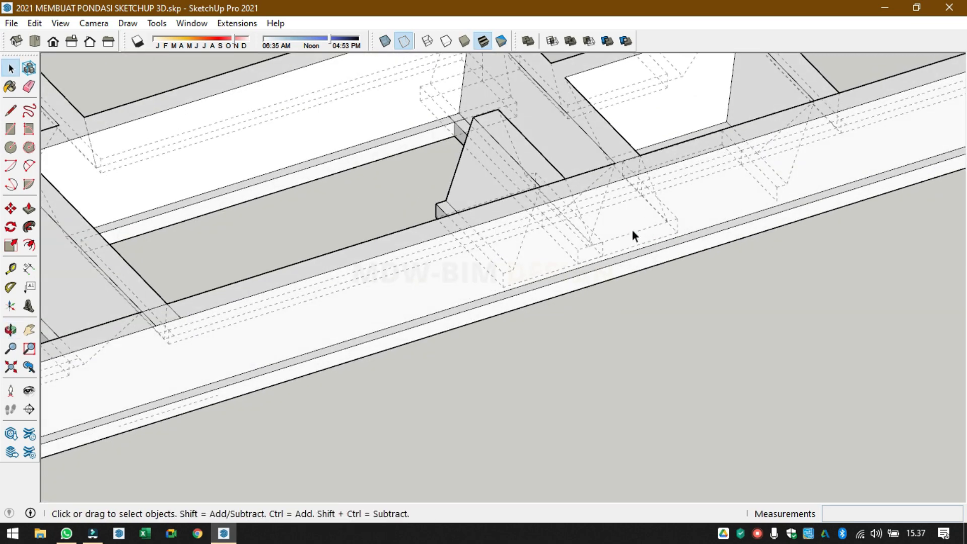
{"action": "scroll", "coordinate": [523, 265], "scroll_direction": "up", "scroll_amount": 4}
{"action": "key", "text": "e"}
{"action": "left_click_drag", "start_coordinate": [512, 273], "coordinate": [448, 289]}
{"action": "key", "text": "ctrl+z"}
{"action": "key", "text": "space"}
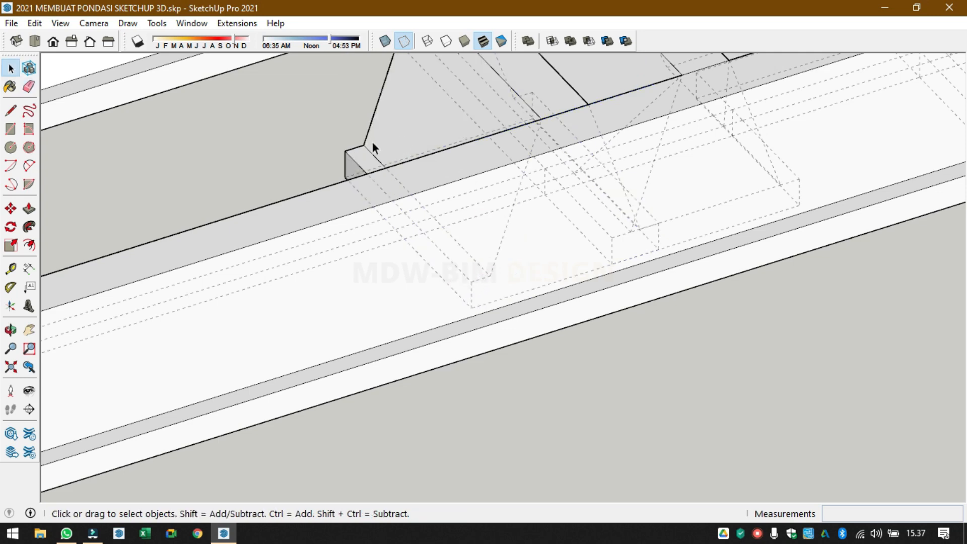
- Explode the group of the short stub foundation that abuts the long perimeter foundation
{"action": "right_click", "coordinate": [369, 134]}
{"action": "left_click", "coordinate": [434, 241]}
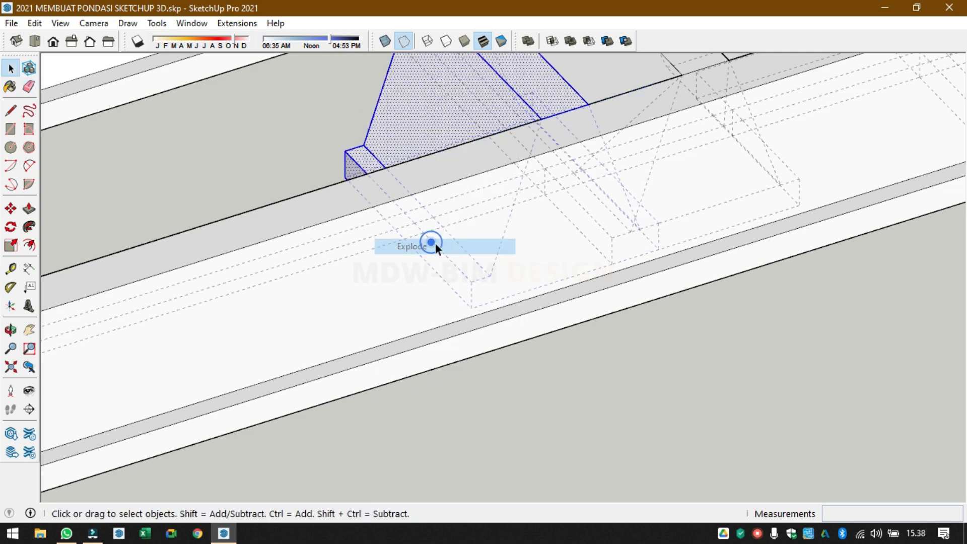
{"action": "left_click", "coordinate": [506, 257]}
{"action": "left_click", "coordinate": [598, 437]}
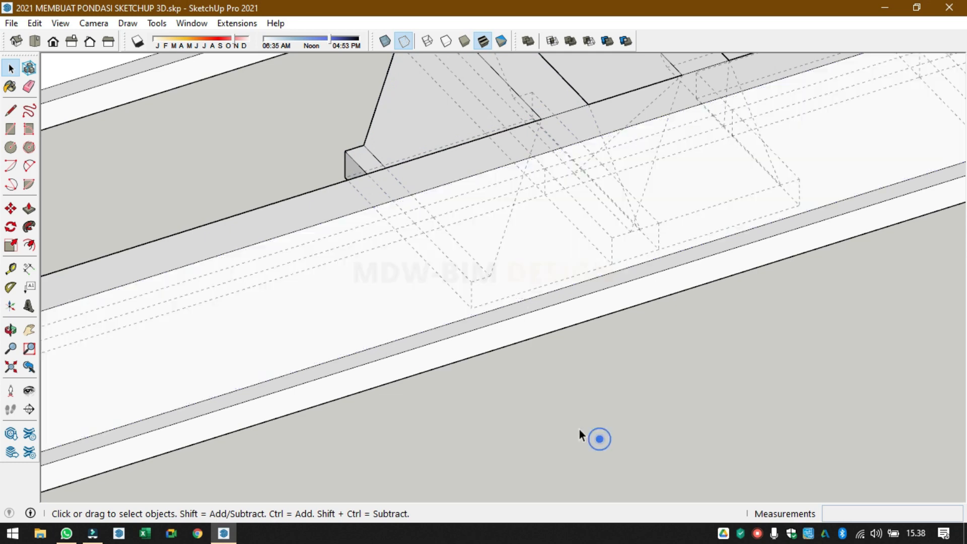
- Try to erase the exploded stub's hidden edges before intersecting its faces with the perimeter foundation
{"action": "key", "text": "e"}
{"action": "left_click_drag", "start_coordinate": [453, 288], "coordinate": [456, 283]}
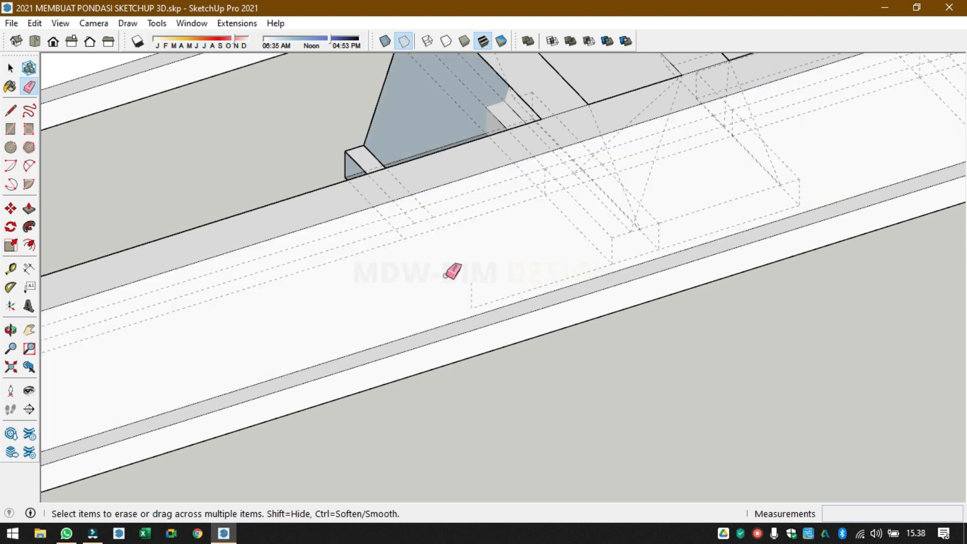
{"action": "key", "text": "space"}
- Select all geometry connected to the stub foundation and intersect its faces with the selection
{"action": "middle_click_drag", "start_coordinate": [691, 426], "coordinate": [425, 174]}
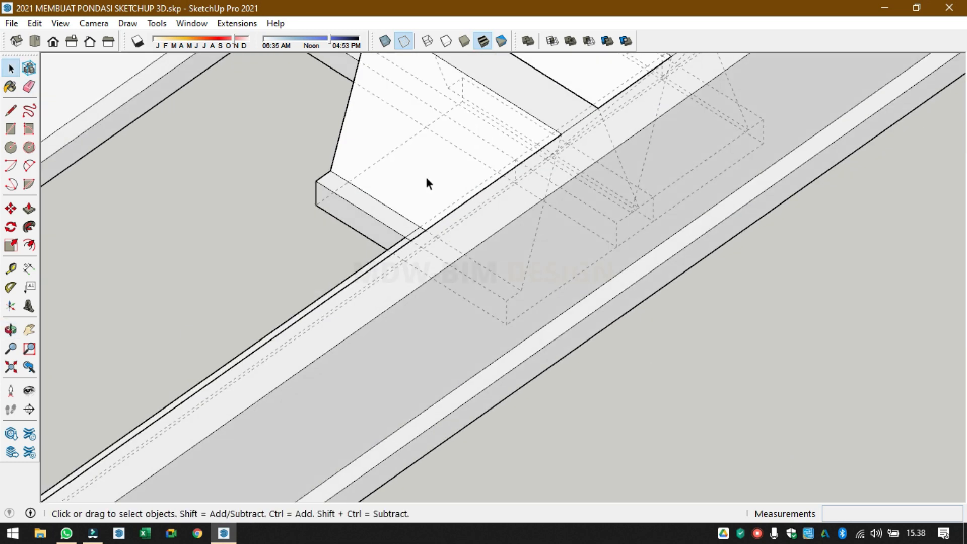
{"action": "triple_click", "coordinate": [398, 162]}
{"action": "right_click", "coordinate": [394, 159]}
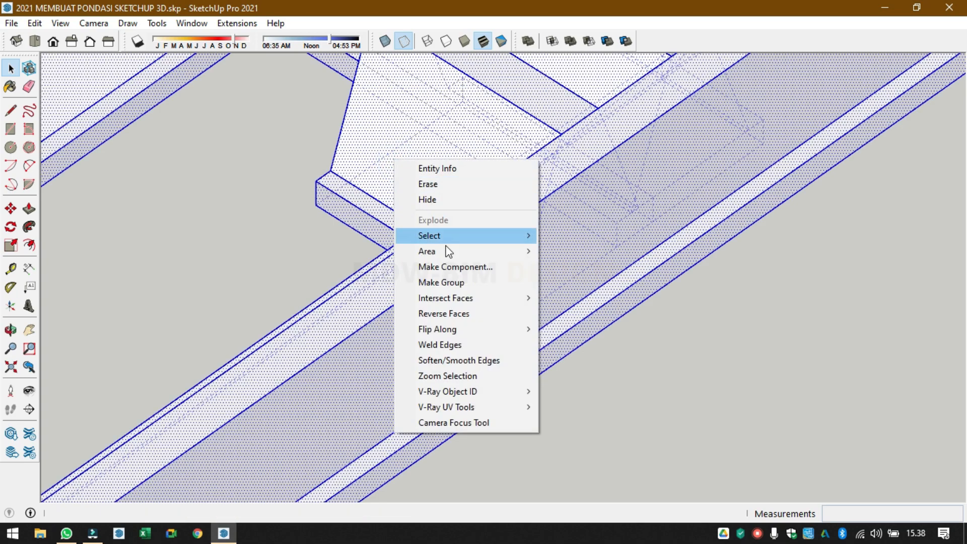
{"action": "mouse_move", "coordinate": [531, 304]}
{"action": "left_click", "coordinate": [573, 313]}
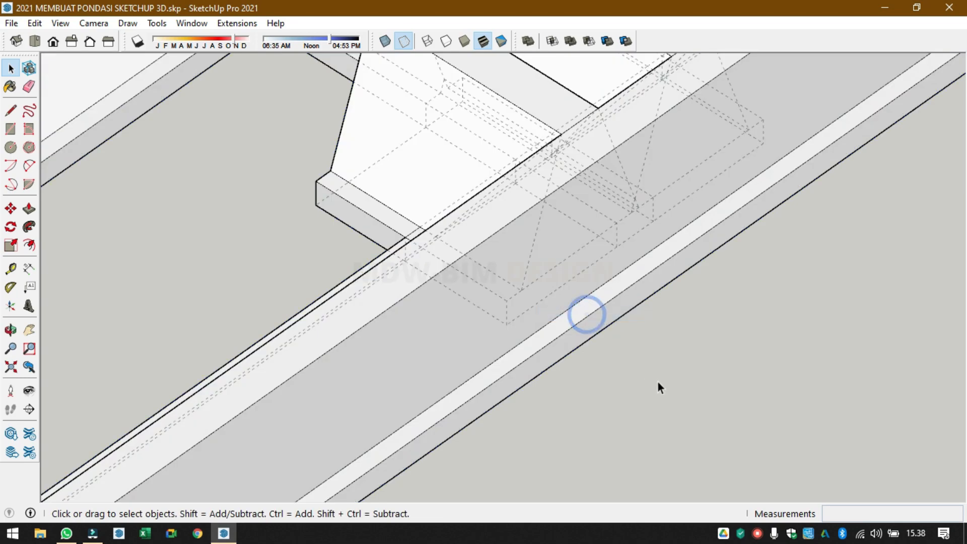
- Erase the stub foundation's hidden profile and footing edges that project inside the long perimeter foundation
{"action": "middle_click_drag", "start_coordinate": [658, 381], "coordinate": [436, 410]}
{"action": "key", "text": "e"}
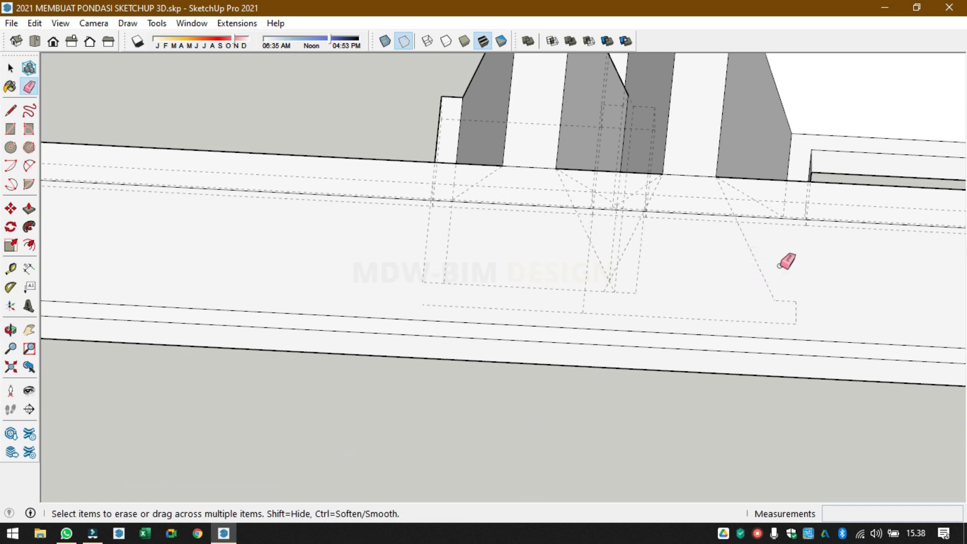
{"action": "left_click_drag", "start_coordinate": [488, 256], "coordinate": [415, 256]}
{"action": "mouse_move", "coordinate": [538, 294]}
{"action": "left_mouse_down"}
{"action": "mouse_move", "coordinate": [593, 271]}
{"action": "mouse_move", "coordinate": [619, 280]}
{"action": "left_mouse_up"}
- Erase the stub's hidden footing edges where it overlaps the neighbouring parallel interior foundation, undoing any erasure that goes wrong
{"action": "mouse_move", "coordinate": [632, 255]}
{"action": "middle_mouse_down"}
{"action": "mouse_move", "coordinate": [438, 198]}
{"action": "mouse_move", "coordinate": [693, 250]}
{"action": "mouse_move", "coordinate": [722, 204]}
{"action": "mouse_move", "coordinate": [572, 201]}
{"action": "mouse_move", "coordinate": [728, 212]}
{"action": "mouse_move", "coordinate": [536, 232]}
{"action": "mouse_move", "coordinate": [561, 229]}
{"action": "mouse_move", "coordinate": [423, 222]}
{"action": "mouse_move", "coordinate": [430, 266]}
{"action": "mouse_move", "coordinate": [568, 324]}
{"action": "mouse_move", "coordinate": [356, 164]}
{"action": "middle_mouse_up"}
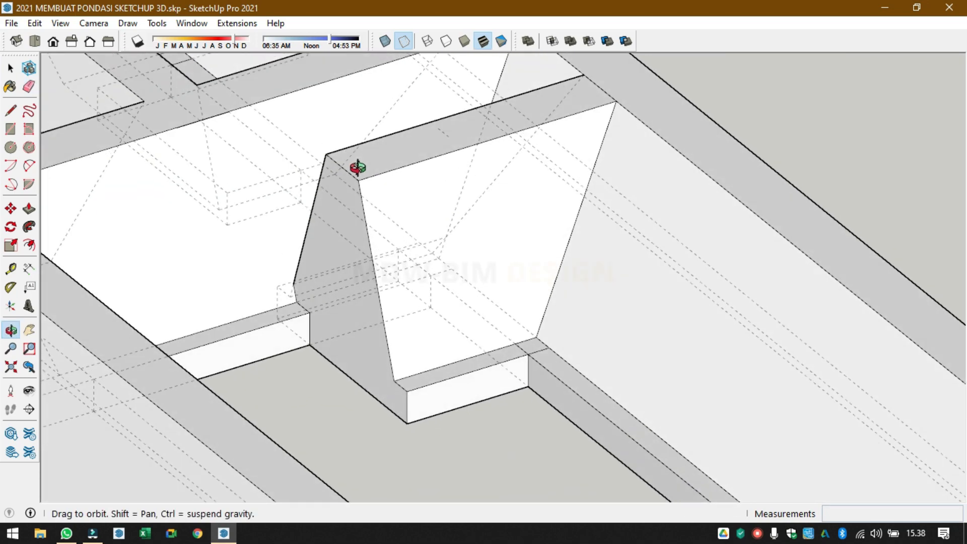
{"action": "mouse_move", "coordinate": [481, 218]}
{"action": "left_mouse_down"}
{"action": "mouse_move", "coordinate": [402, 259]}
{"action": "mouse_move", "coordinate": [428, 261]}
{"action": "mouse_move", "coordinate": [419, 313]}
{"action": "left_mouse_up"}
{"action": "key", "text": "ctrl+z"}
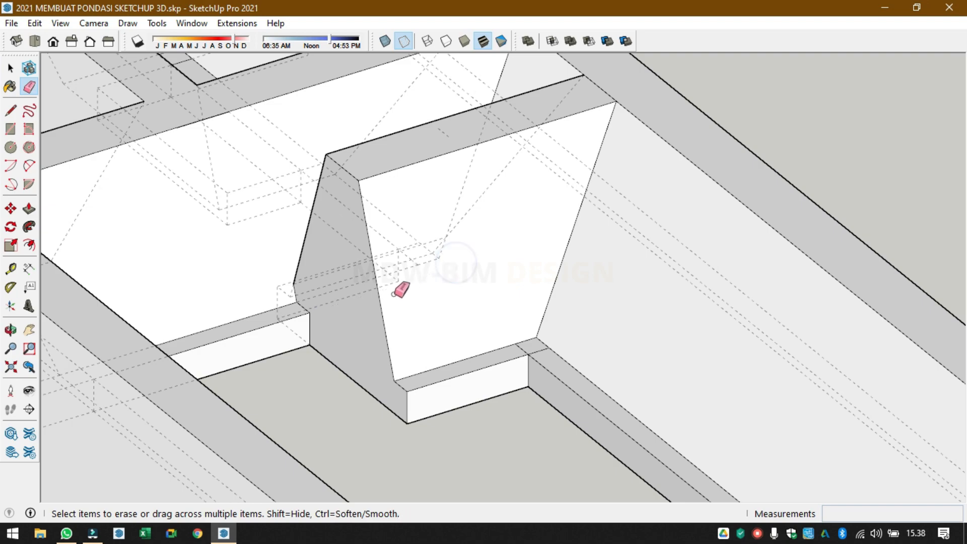
{"action": "mouse_move", "coordinate": [394, 294]}
{"action": "middle_mouse_down"}
{"action": "mouse_move", "coordinate": [531, 311]}
{"action": "mouse_move", "coordinate": [665, 352]}
{"action": "mouse_move", "coordinate": [405, 296]}
{"action": "mouse_move", "coordinate": [445, 260]}
{"action": "middle_mouse_up"}
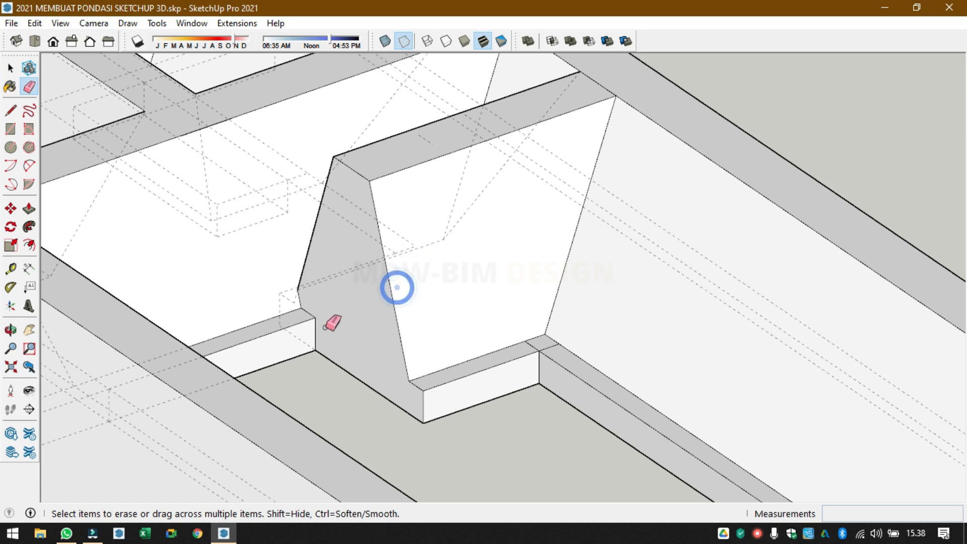
{"action": "mouse_move", "coordinate": [325, 326]}
{"action": "middle_mouse_down"}
{"action": "mouse_move", "coordinate": [331, 311]}
{"action": "mouse_move", "coordinate": [396, 348]}
{"action": "middle_mouse_up"}
{"action": "scroll", "coordinate": [320, 345], "scroll_direction": "up", "scroll_amount": 2}
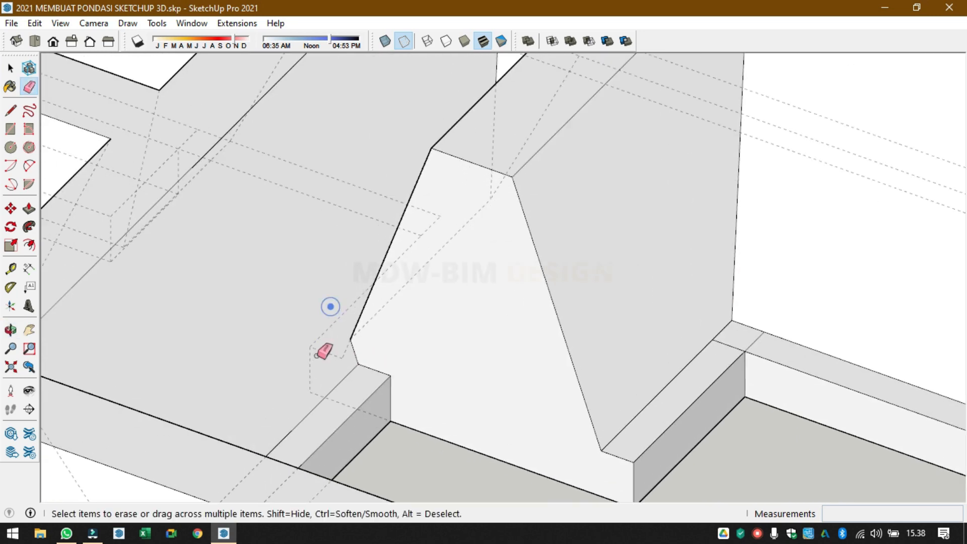
{"action": "left_click_drag", "start_coordinate": [316, 355], "coordinate": [333, 350]}
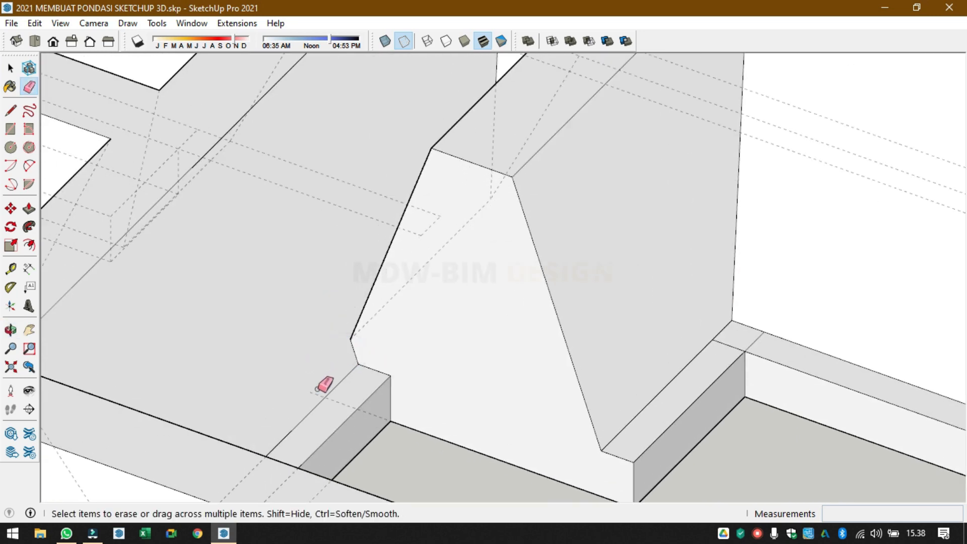
{"action": "scroll", "coordinate": [318, 391], "scroll_direction": "down", "scroll_amount": 2}
{"action": "mouse_move", "coordinate": [315, 393]}
{"action": "middle_mouse_down"}
{"action": "mouse_move", "coordinate": [343, 285]}
{"action": "mouse_move", "coordinate": [317, 201]}
{"action": "middle_mouse_up"}
{"action": "scroll", "coordinate": [317, 200], "scroll_direction": "down", "scroll_amount": 2}
{"action": "mouse_move", "coordinate": [265, 244]}
{"action": "middle_mouse_down"}
{"action": "mouse_move", "coordinate": [231, 220]}
{"action": "mouse_move", "coordinate": [304, 267]}
{"action": "middle_mouse_up"}
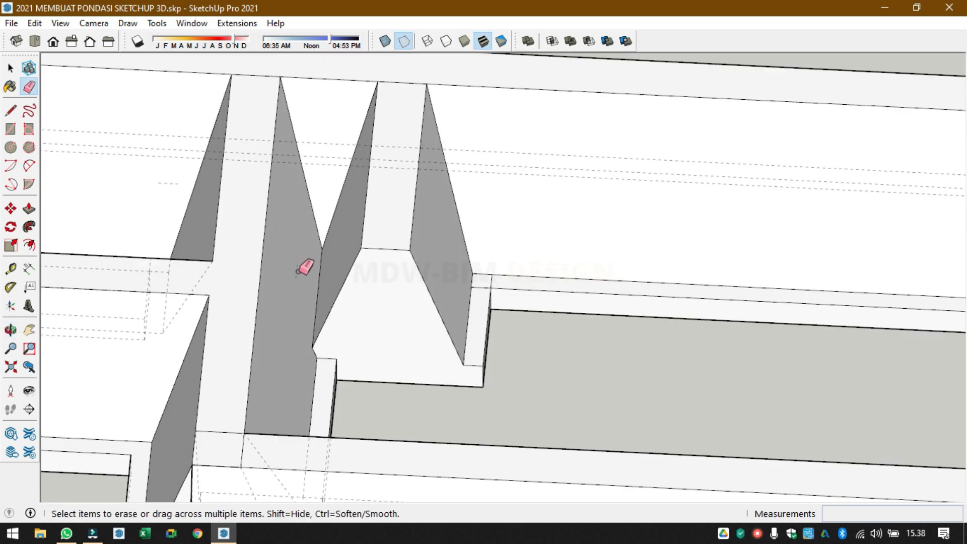
- Erase the leftover hidden footing edges where the small room's partitions join the surrounding foundations
{"action": "mouse_move", "coordinate": [170, 182]}
{"action": "middle_mouse_down"}
{"action": "mouse_move", "coordinate": [523, 300]}
{"action": "mouse_move", "coordinate": [398, 71]}
{"action": "middle_mouse_up"}
{"action": "scroll", "coordinate": [433, 369], "scroll_direction": "up", "scroll_amount": 2}
{"action": "middle_click_drag", "start_coordinate": [429, 372], "coordinate": [311, 317]}
{"action": "scroll", "coordinate": [378, 308], "scroll_direction": "up", "scroll_amount": 3}
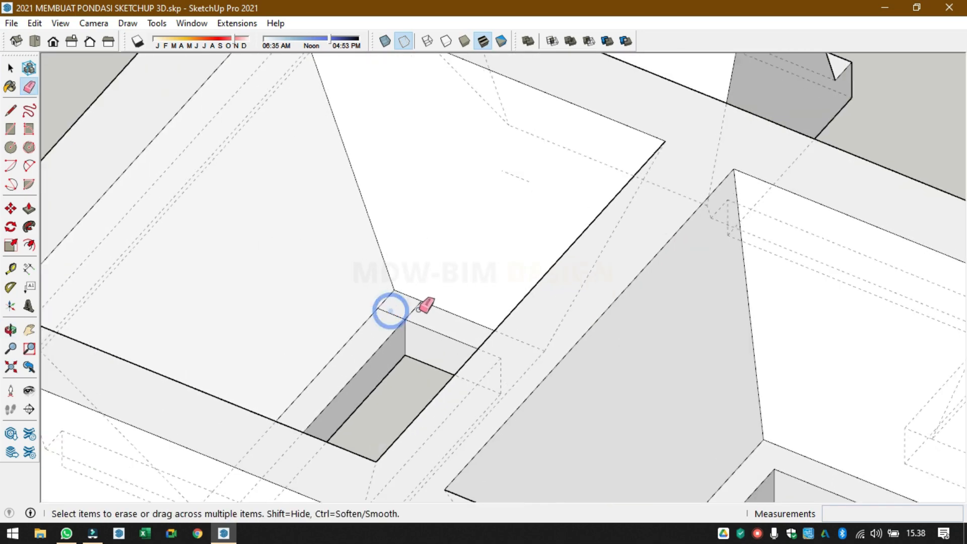
{"action": "scroll", "coordinate": [392, 312], "scroll_direction": "down", "scroll_amount": 3}
{"action": "middle_click_drag", "start_coordinate": [389, 298], "coordinate": [218, 348]}
{"action": "key", "text": "e"}
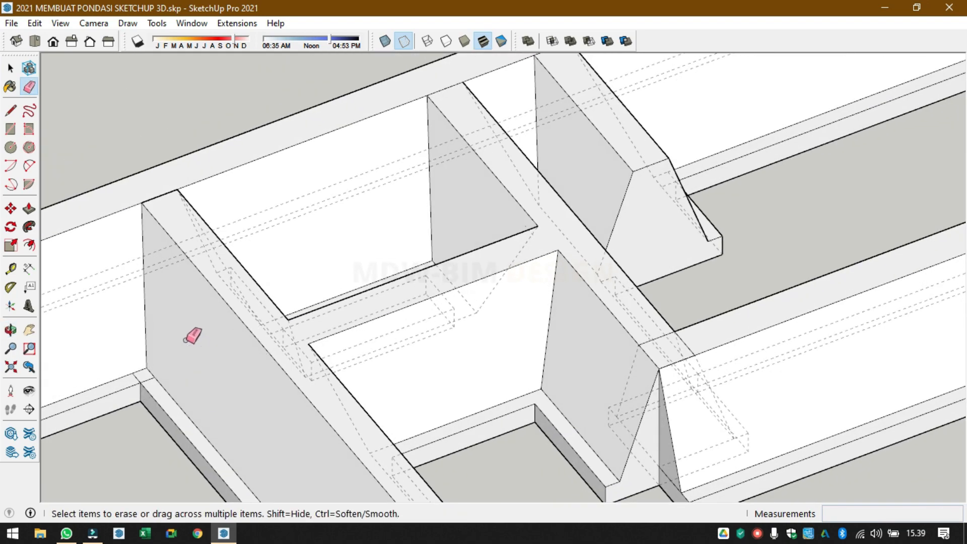
{"action": "mouse_move", "coordinate": [185, 305]}
{"action": "middle_mouse_down"}
{"action": "mouse_move", "coordinate": [414, 222]}
{"action": "mouse_move", "coordinate": [309, 142]}
{"action": "mouse_move", "coordinate": [424, 118]}
{"action": "middle_mouse_up"}
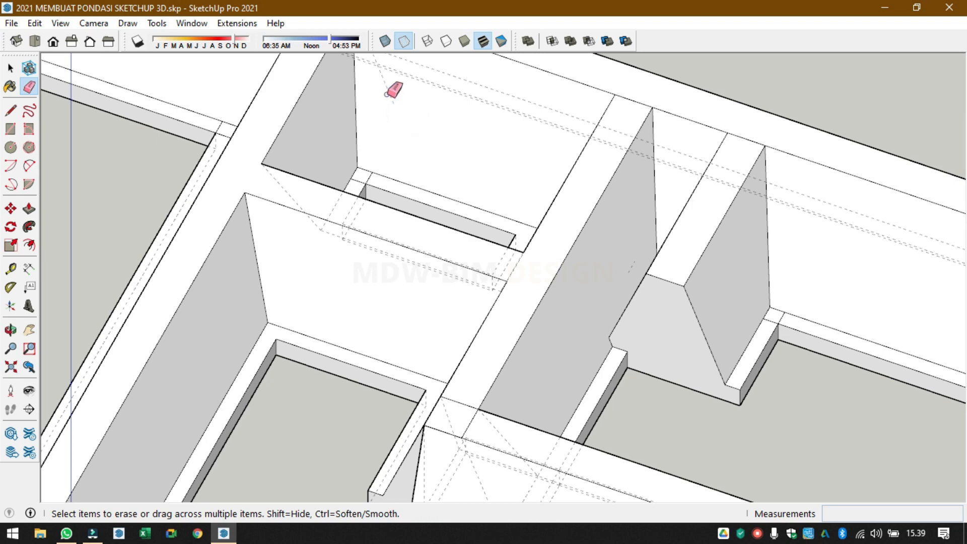
{"action": "mouse_move", "coordinate": [386, 95]}
{"action": "middle_mouse_down"}
{"action": "mouse_move", "coordinate": [339, 161]}
{"action": "mouse_move", "coordinate": [519, 198]}
{"action": "mouse_move", "coordinate": [317, 300]}
{"action": "mouse_move", "coordinate": [205, 333]}
{"action": "middle_mouse_up"}
{"action": "scroll", "coordinate": [204, 333], "scroll_direction": "up", "scroll_amount": 2}
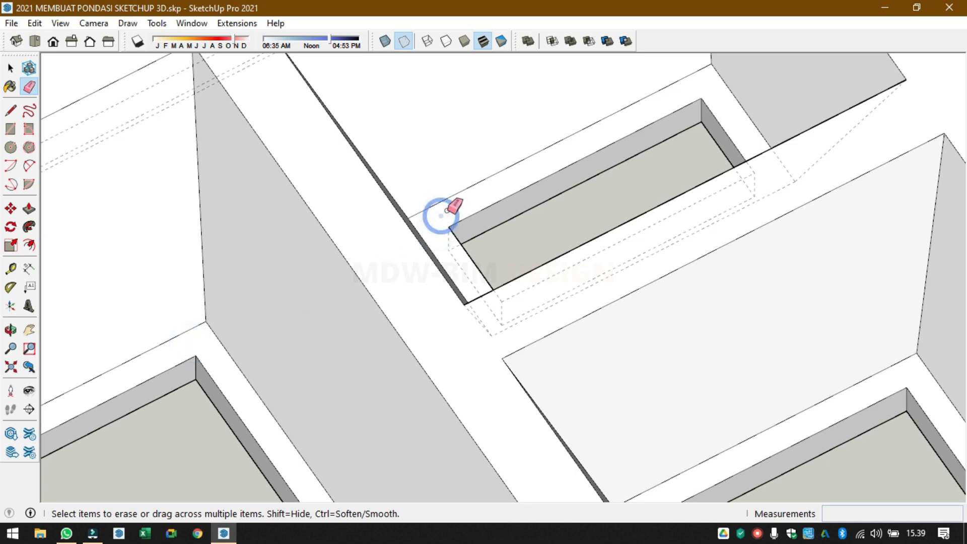
{"action": "mouse_move", "coordinate": [441, 215]}
{"action": "middle_mouse_down"}
{"action": "mouse_move", "coordinate": [579, 246]}
{"action": "mouse_move", "coordinate": [641, 373]}
{"action": "mouse_move", "coordinate": [583, 229]}
{"action": "mouse_move", "coordinate": [640, 173]}
{"action": "mouse_move", "coordinate": [709, 160]}
{"action": "mouse_move", "coordinate": [660, 146]}
{"action": "mouse_move", "coordinate": [875, 276]}
{"action": "mouse_move", "coordinate": [892, 316]}
{"action": "mouse_move", "coordinate": [688, 329]}
{"action": "mouse_move", "coordinate": [760, 350]}
{"action": "mouse_move", "coordinate": [674, 277]}
{"action": "mouse_move", "coordinate": [600, 325]}
{"action": "middle_mouse_up"}
{"action": "mouse_move", "coordinate": [721, 319]}
{"action": "left_mouse_down"}
{"action": "mouse_move", "coordinate": [618, 381]}
{"action": "mouse_move", "coordinate": [666, 369]}
{"action": "left_mouse_up"}
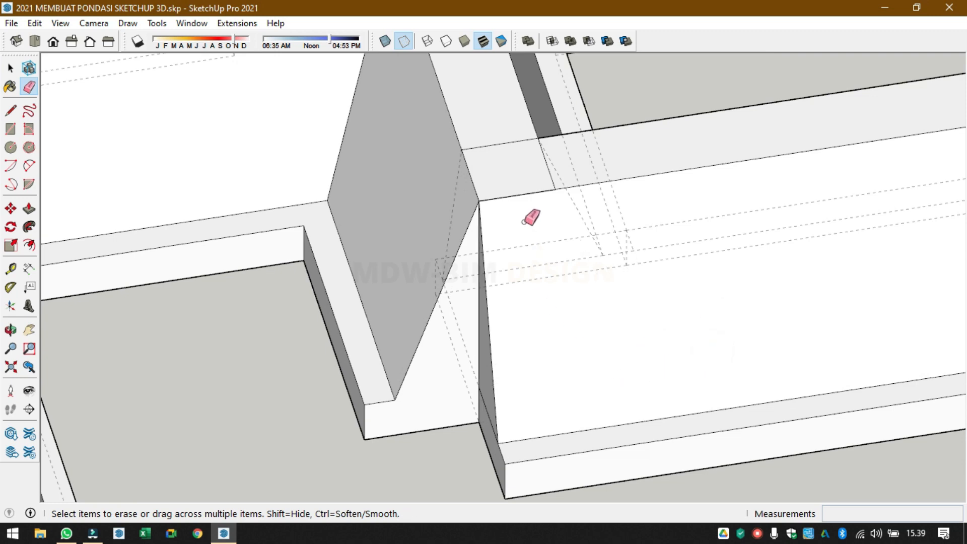
- Erase the hidden profile and footing edges inside the overlapping corner of the interior foundations
{"action": "mouse_move", "coordinate": [524, 222]}
{"action": "middle_mouse_down"}
{"action": "mouse_move", "coordinate": [507, 288]}
{"action": "mouse_move", "coordinate": [480, 313]}
{"action": "mouse_move", "coordinate": [458, 292]}
{"action": "middle_mouse_up"}
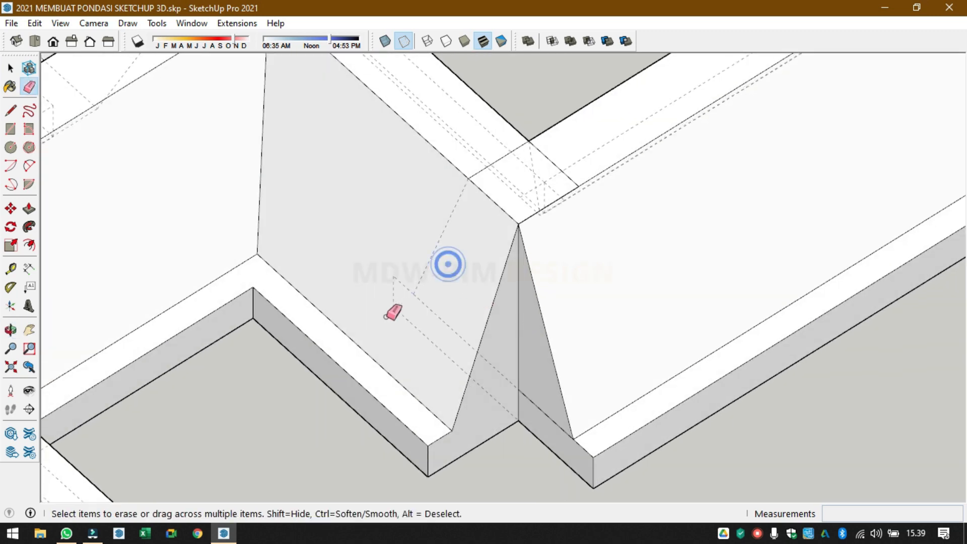
{"action": "left_click_drag", "start_coordinate": [387, 316], "coordinate": [422, 276]}
{"action": "mouse_move", "coordinate": [426, 263]}
{"action": "middle_mouse_down"}
{"action": "mouse_move", "coordinate": [482, 240]}
{"action": "mouse_move", "coordinate": [665, 342]}
{"action": "mouse_move", "coordinate": [488, 259]}
{"action": "middle_mouse_up"}
{"action": "scroll", "coordinate": [453, 242], "scroll_direction": "up", "scroll_amount": 3}
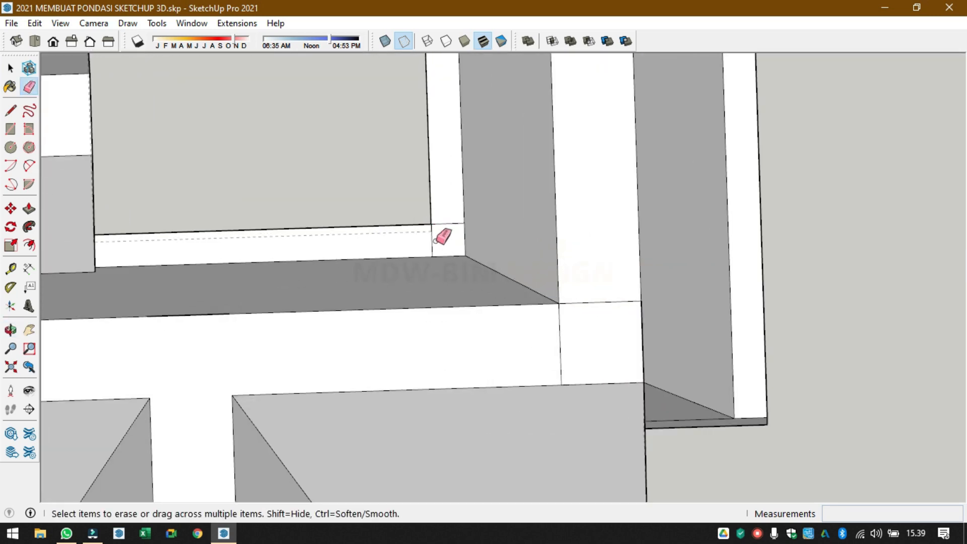
{"action": "middle_click_drag", "start_coordinate": [433, 221], "coordinate": [510, 178]}
{"action": "scroll", "coordinate": [494, 287], "scroll_direction": "down", "scroll_amount": 10}
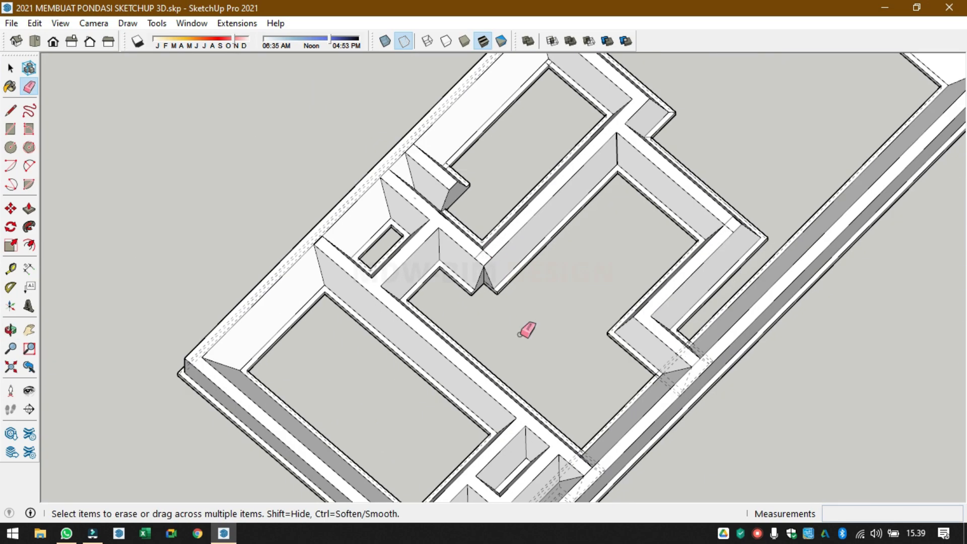
- Erase the interior foundation's hidden profile and footing edges that project inside the long perimeter foundation beside the narrow opening
{"action": "mouse_move", "coordinate": [524, 331]}
{"action": "middle_mouse_down"}
{"action": "mouse_move", "coordinate": [361, 259]}
{"action": "mouse_move", "coordinate": [660, 381]}
{"action": "middle_mouse_up"}
{"action": "mouse_move", "coordinate": [578, 303]}
{"action": "middle_mouse_down"}
{"action": "mouse_move", "coordinate": [667, 373]}
{"action": "mouse_move", "coordinate": [540, 391]}
{"action": "mouse_move", "coordinate": [410, 380]}
{"action": "mouse_move", "coordinate": [424, 381]}
{"action": "middle_mouse_up"}
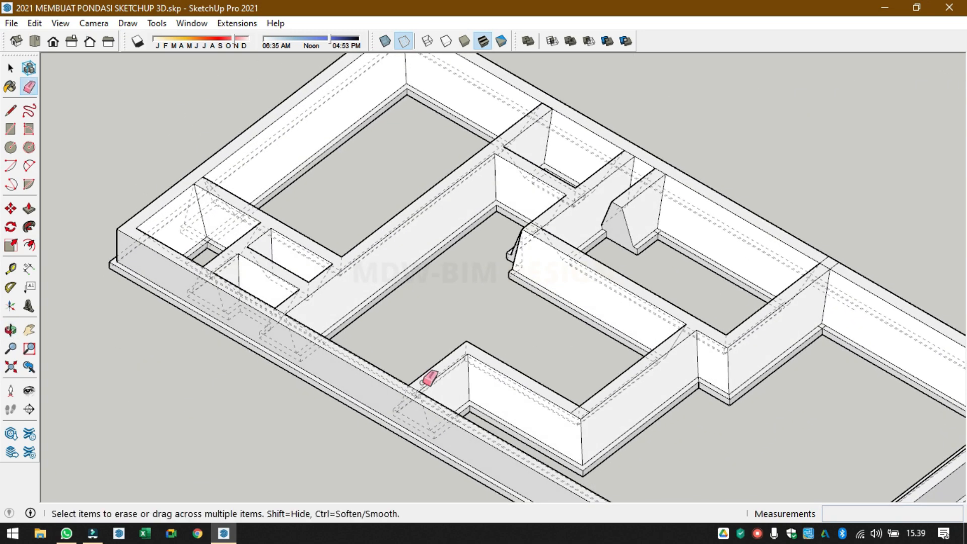
{"action": "scroll", "coordinate": [426, 446], "scroll_direction": "up", "scroll_amount": 6}
{"action": "middle_click_drag", "start_coordinate": [486, 425], "coordinate": [602, 443]}
{"action": "left_click_drag", "start_coordinate": [547, 488], "coordinate": [493, 416]}
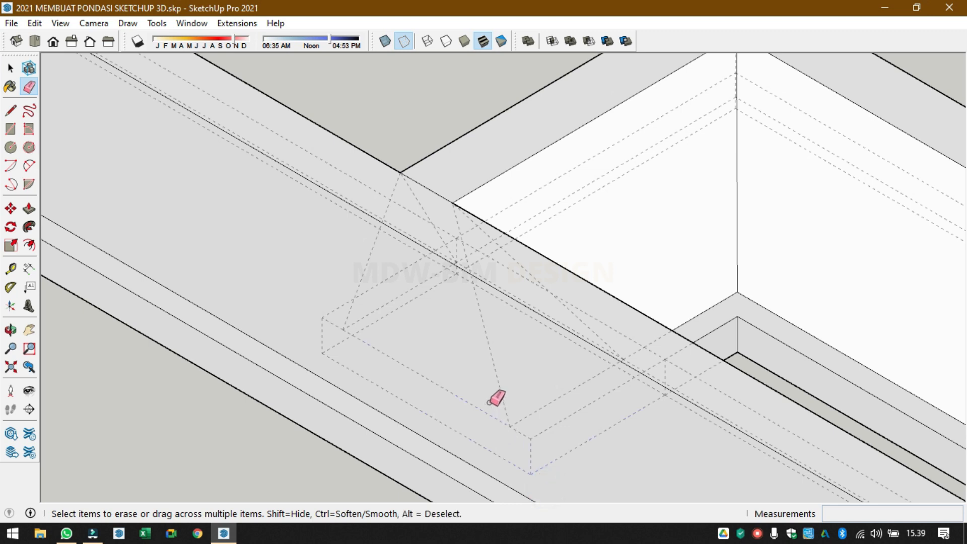
{"action": "mouse_move", "coordinate": [562, 423]}
{"action": "left_mouse_down"}
{"action": "mouse_move", "coordinate": [496, 450]}
{"action": "mouse_move", "coordinate": [439, 348]}
{"action": "mouse_move", "coordinate": [315, 321]}
{"action": "mouse_move", "coordinate": [299, 298]}
{"action": "left_mouse_up"}
{"action": "mouse_move", "coordinate": [384, 259]}
{"action": "left_mouse_down"}
{"action": "mouse_move", "coordinate": [331, 332]}
{"action": "mouse_move", "coordinate": [380, 299]}
{"action": "left_mouse_up"}
{"action": "mouse_move", "coordinate": [379, 299]}
{"action": "middle_mouse_down"}
{"action": "mouse_move", "coordinate": [479, 382]}
{"action": "mouse_move", "coordinate": [561, 428]}
{"action": "mouse_move", "coordinate": [486, 297]}
{"action": "middle_mouse_up"}
{"action": "scroll", "coordinate": [486, 295], "scroll_direction": "up", "scroll_amount": 3}
{"action": "mouse_move", "coordinate": [479, 291]}
{"action": "left_mouse_down"}
{"action": "mouse_move", "coordinate": [483, 337]}
{"action": "mouse_move", "coordinate": [416, 318]}
{"action": "left_mouse_up"}
- Erase the leftover seam lines on the footing tops on both sides of that interior foundation's junction with the perimeter
{"action": "mouse_move", "coordinate": [397, 318]}
{"action": "middle_mouse_down"}
{"action": "mouse_move", "coordinate": [380, 334]}
{"action": "mouse_move", "coordinate": [281, 322]}
{"action": "mouse_move", "coordinate": [305, 294]}
{"action": "middle_mouse_up"}
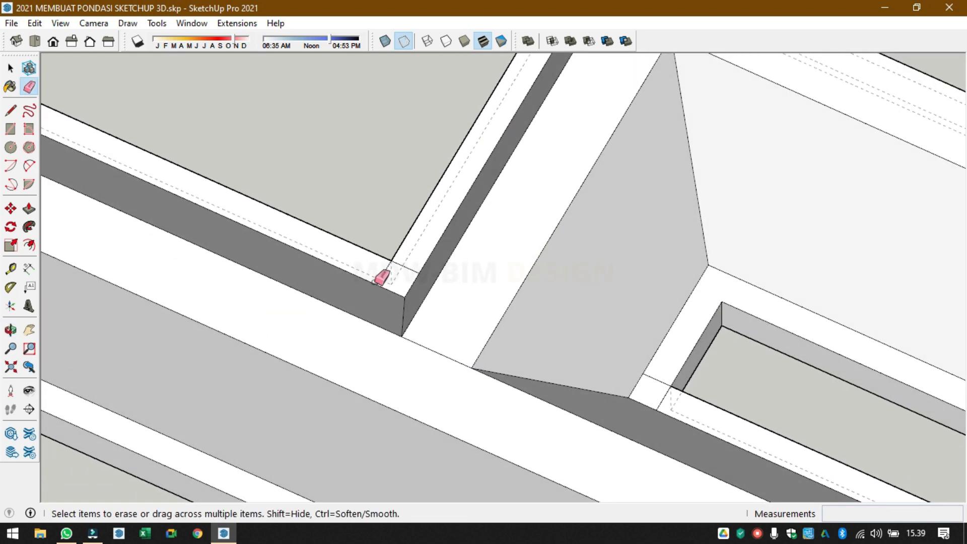
{"action": "left_click", "coordinate": [660, 402]}
{"action": "left_click", "coordinate": [658, 382]}
{"action": "scroll", "coordinate": [717, 363], "scroll_direction": "down", "scroll_amount": 3}
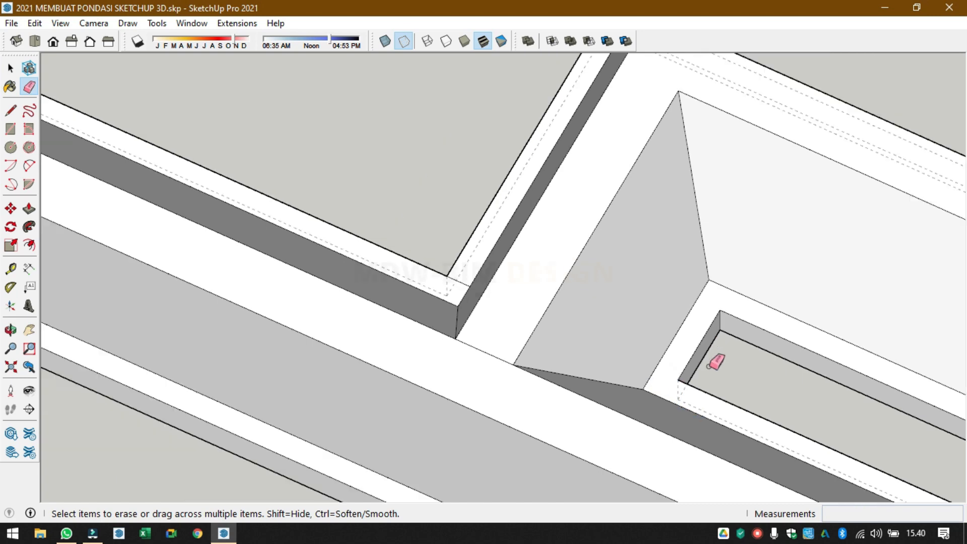
{"action": "middle_click_drag", "start_coordinate": [594, 375], "coordinate": [650, 380]}
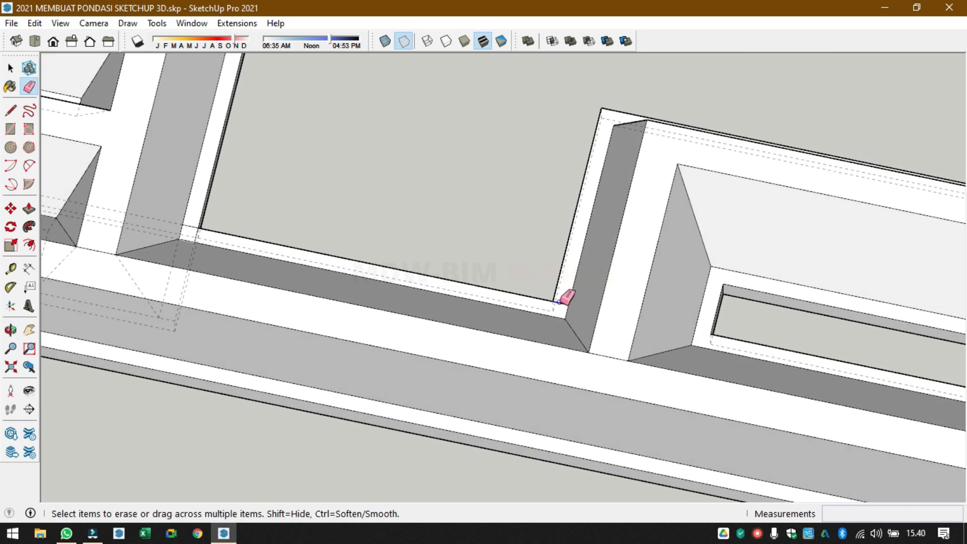
{"action": "scroll", "coordinate": [532, 327], "scroll_direction": "down", "scroll_amount": 6}
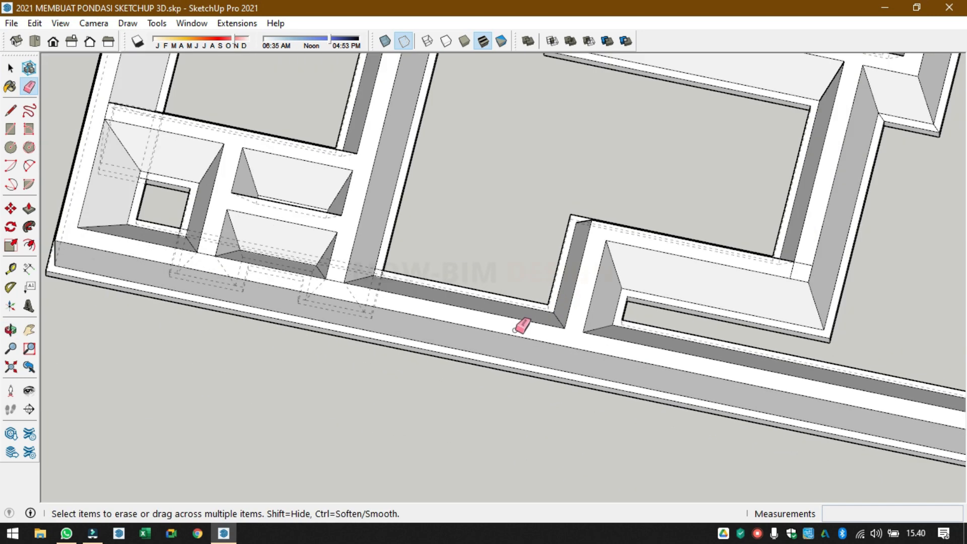
- Erase the seam line across the foundation top at the interior corner above the narrow opening
{"action": "scroll", "coordinate": [731, 279], "scroll_direction": "up", "scroll_amount": 3}
{"action": "scroll", "coordinate": [686, 312], "scroll_direction": "up", "scroll_amount": 2}
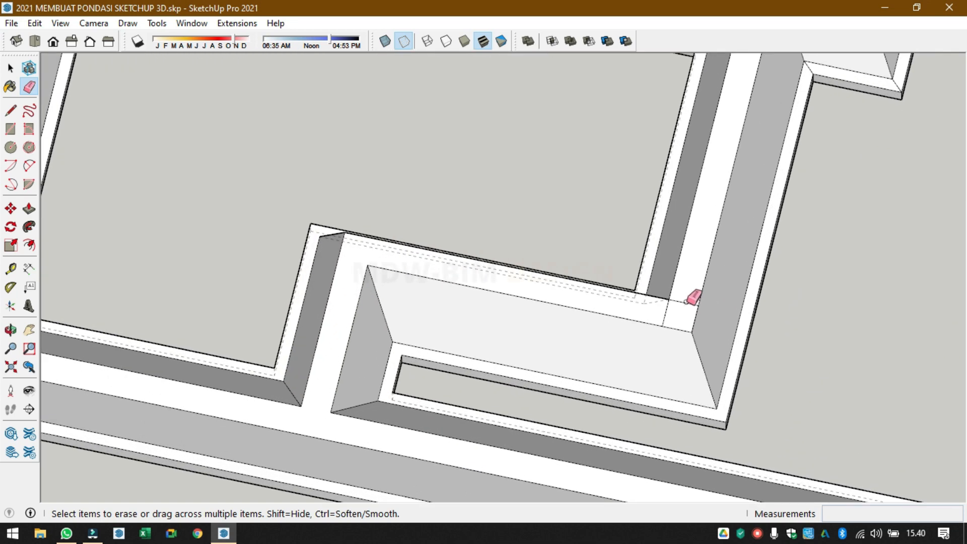
{"action": "left_click", "coordinate": [664, 316]}
{"action": "scroll", "coordinate": [650, 353], "scroll_direction": "down", "scroll_amount": 5}
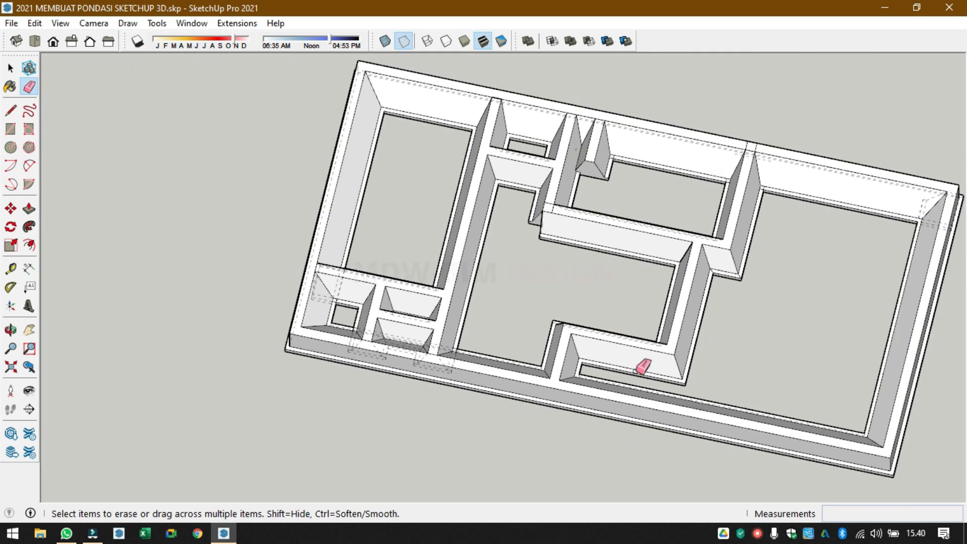
- Erase the top seams where the interior foundation meets the opposite perimeter foundation, plus the stray hidden edge on the perimeter's outer side
{"action": "scroll", "coordinate": [751, 180], "scroll_direction": "up", "scroll_amount": 5}
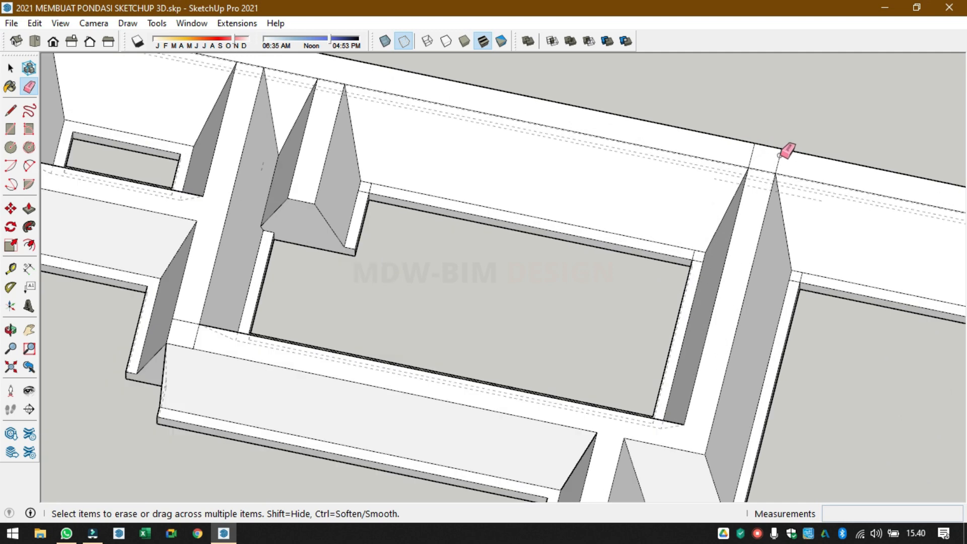
{"action": "scroll", "coordinate": [806, 156], "scroll_direction": "up", "scroll_amount": 2}
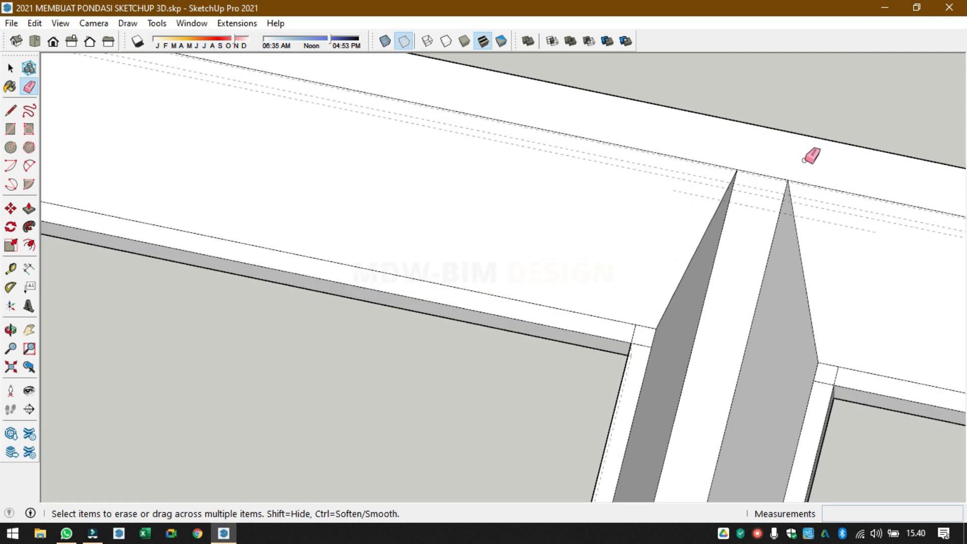
{"action": "mouse_move", "coordinate": [812, 155]}
{"action": "middle_mouse_down"}
{"action": "mouse_move", "coordinate": [750, 207]}
{"action": "mouse_move", "coordinate": [617, 265]}
{"action": "mouse_move", "coordinate": [123, 194]}
{"action": "mouse_move", "coordinate": [17, 99]}
{"action": "mouse_move", "coordinate": [297, 337]}
{"action": "mouse_move", "coordinate": [297, 433]}
{"action": "mouse_move", "coordinate": [305, 411]}
{"action": "middle_mouse_up"}
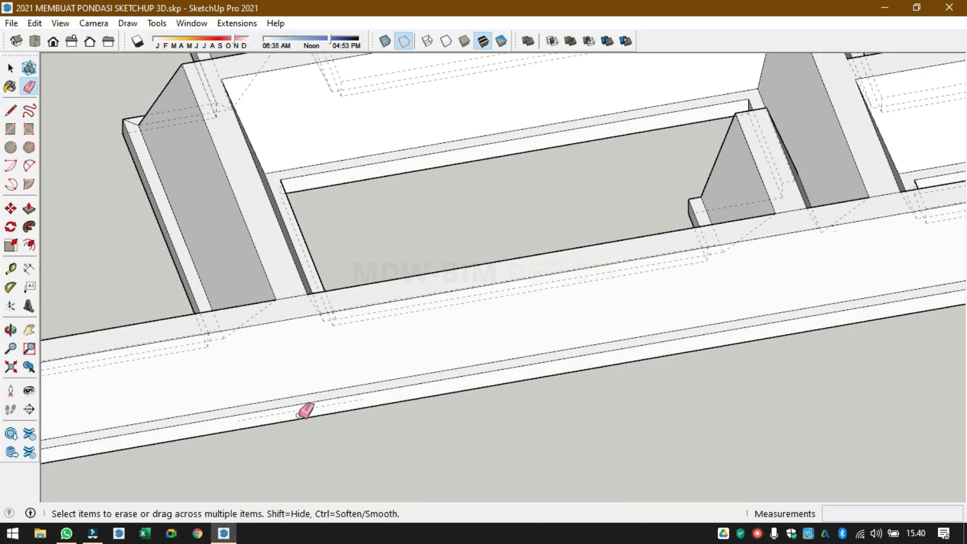
{"action": "left_click", "coordinate": [295, 410]}
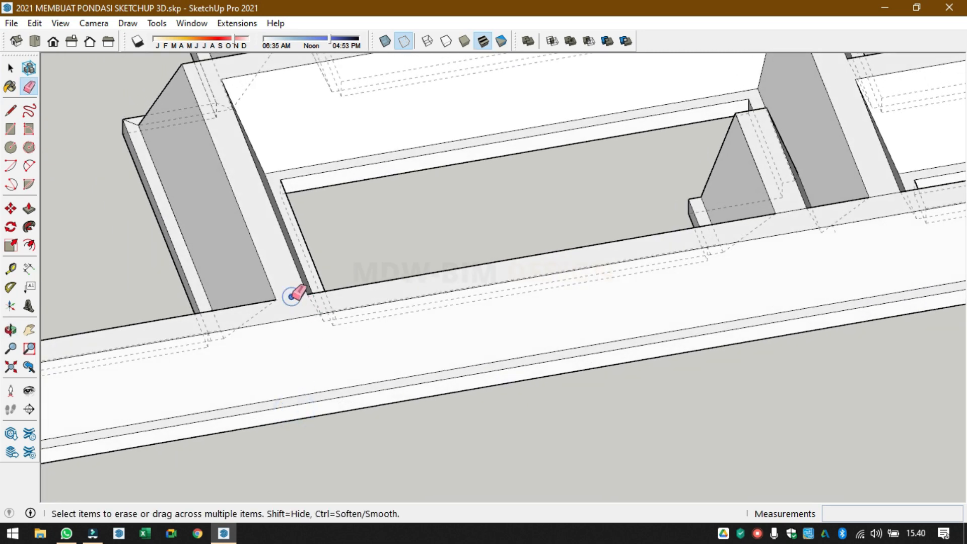
- Erase the seam lines across the foundation tops at the interior corner and where the stub and its neighbour join the perimeter
{"action": "scroll", "coordinate": [297, 293], "scroll_direction": "down", "scroll_amount": 5}
{"action": "scroll", "coordinate": [538, 299], "scroll_direction": "up", "scroll_amount": 3}
{"action": "mouse_move", "coordinate": [537, 302]}
{"action": "middle_mouse_down"}
{"action": "mouse_move", "coordinate": [418, 333]}
{"action": "mouse_move", "coordinate": [365, 388]}
{"action": "mouse_move", "coordinate": [315, 403]}
{"action": "middle_mouse_up"}
{"action": "scroll", "coordinate": [551, 326], "scroll_direction": "up", "scroll_amount": 3}
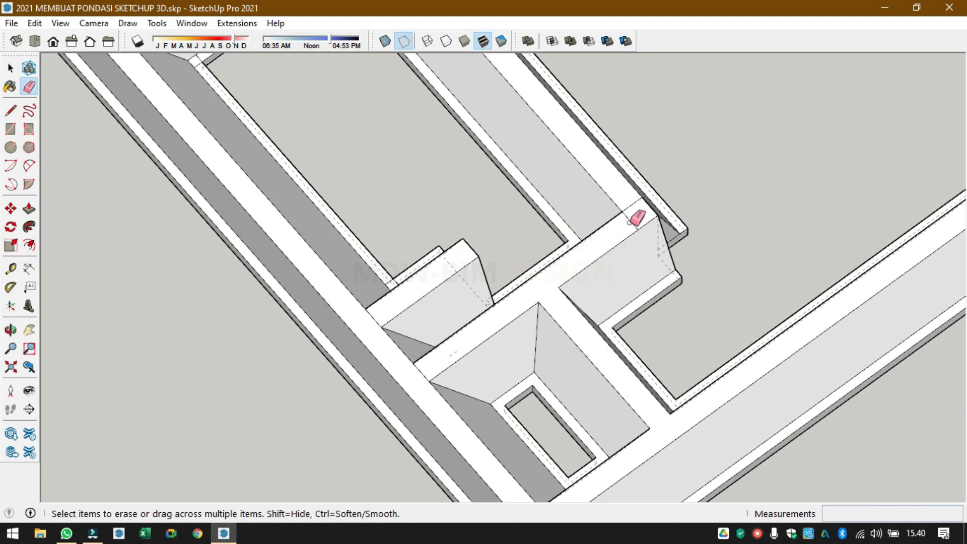
{"action": "left_click", "coordinate": [630, 222]}
{"action": "mouse_move", "coordinate": [661, 262]}
{"action": "middle_mouse_down"}
{"action": "mouse_move", "coordinate": [611, 296]}
{"action": "mouse_move", "coordinate": [419, 340]}
{"action": "middle_mouse_up"}
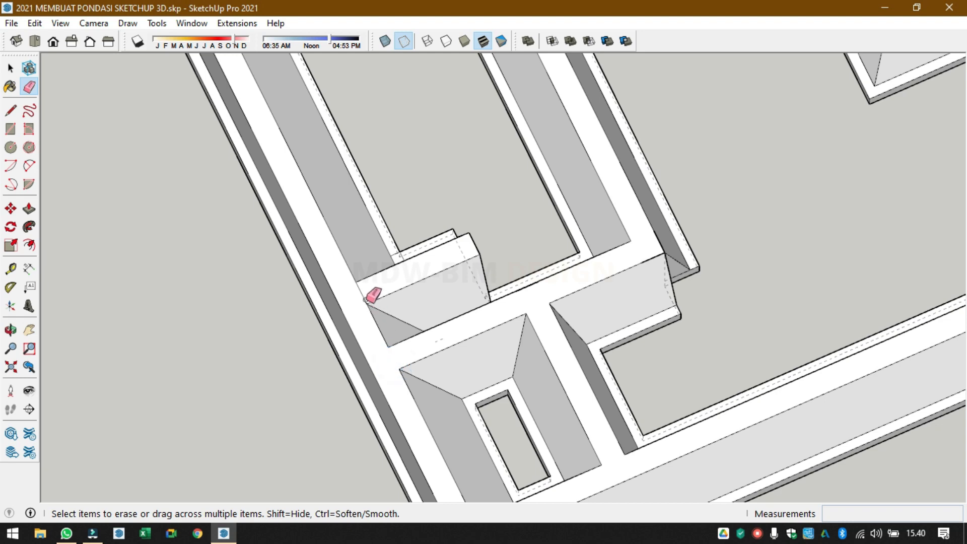
{"action": "middle_click_drag", "start_coordinate": [646, 316], "coordinate": [479, 220]}
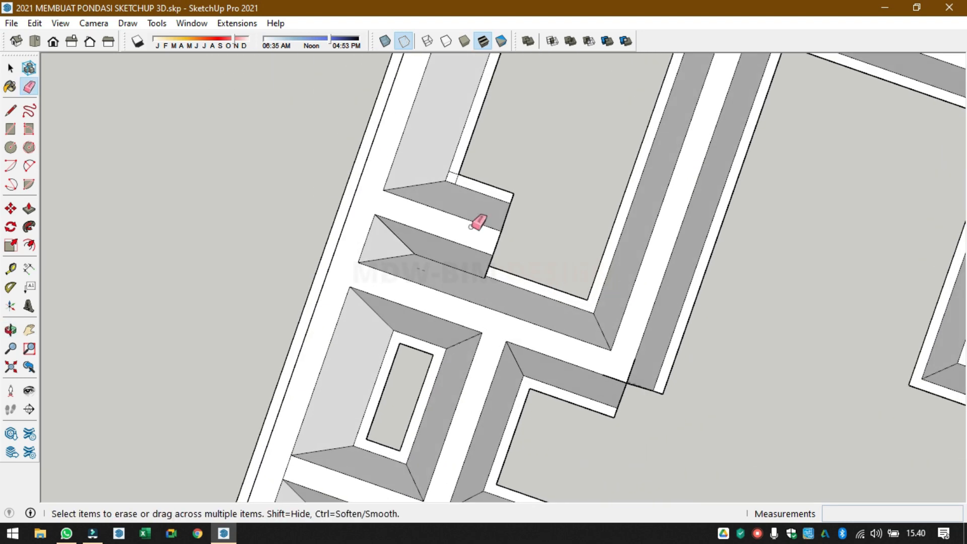
- Erase the small seam line on the footing top where the stub foundation meets the perimeter footing
{"action": "scroll", "coordinate": [459, 169], "scroll_direction": "up", "scroll_amount": 3}
{"action": "scroll", "coordinate": [455, 171], "scroll_direction": "up", "scroll_amount": 2}
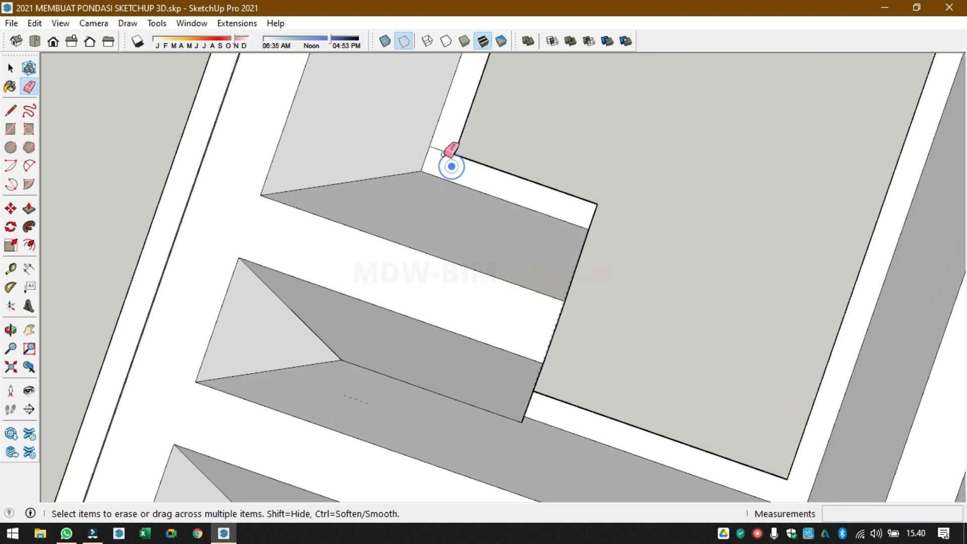
{"action": "left_click_drag", "start_coordinate": [443, 155], "coordinate": [440, 150]}
{"action": "scroll", "coordinate": [503, 84], "scroll_direction": "down", "scroll_amount": 6}
- Push/Pull the footing's end face out 37.5 cm to fill the notched outer corner where the two interior foundations meet
{"action": "middle_click_drag", "start_coordinate": [605, 323], "coordinate": [614, 208]}
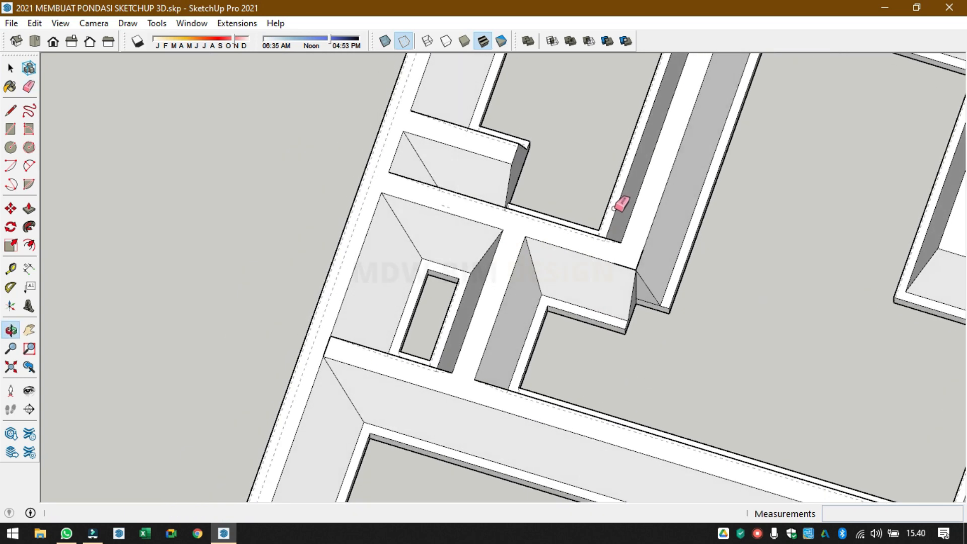
{"action": "scroll", "coordinate": [655, 285], "scroll_direction": "up", "scroll_amount": 2}
{"action": "middle_click_drag", "start_coordinate": [654, 285], "coordinate": [637, 259]}
{"action": "scroll", "coordinate": [661, 337], "scroll_direction": "up", "scroll_amount": 4}
{"action": "middle_click_drag", "start_coordinate": [661, 337], "coordinate": [652, 343]}
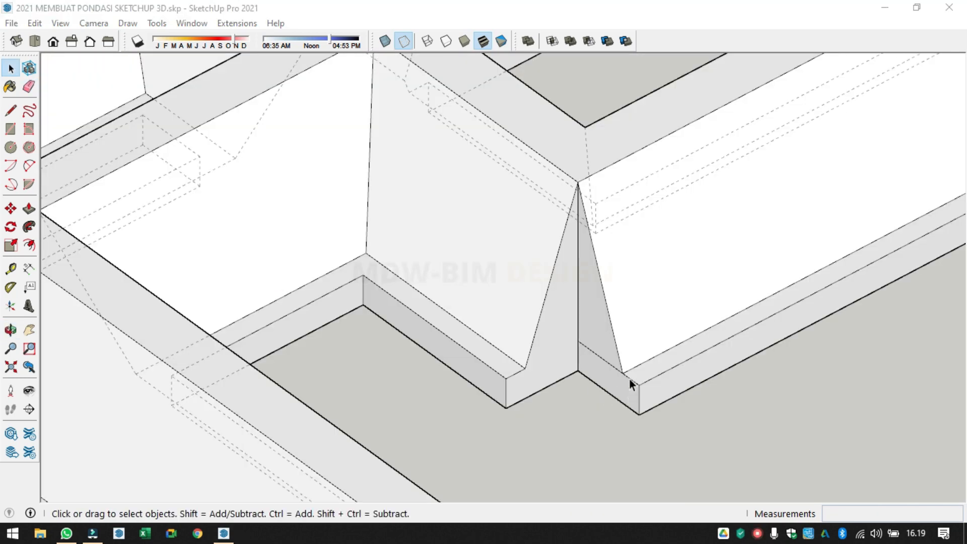
{"action": "left_click", "coordinate": [619, 385]}
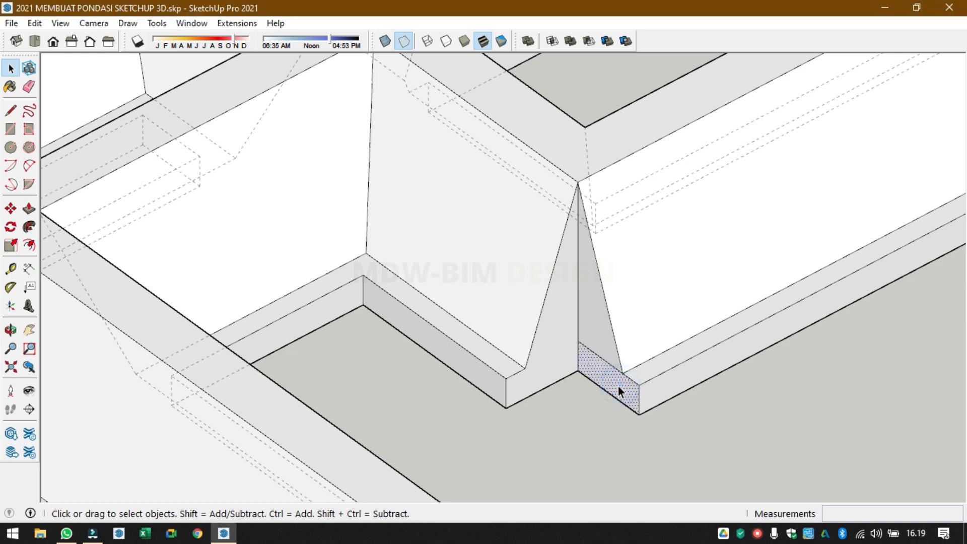
{"action": "key", "text": "p"}
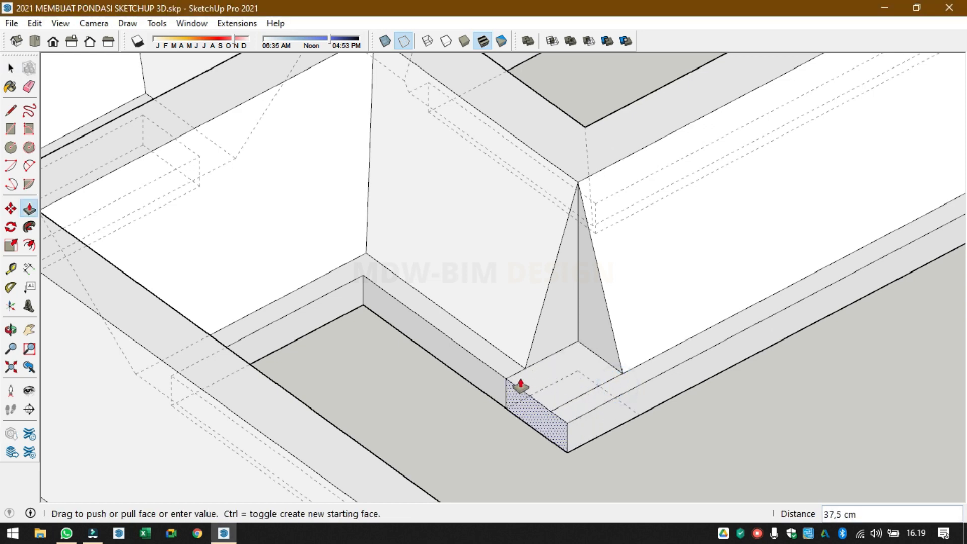
- Extend the footing's end face by 37.5 cm and draw the base and sloping edges that close the wall's outer corner
{"action": "left_click", "coordinate": [509, 382]}
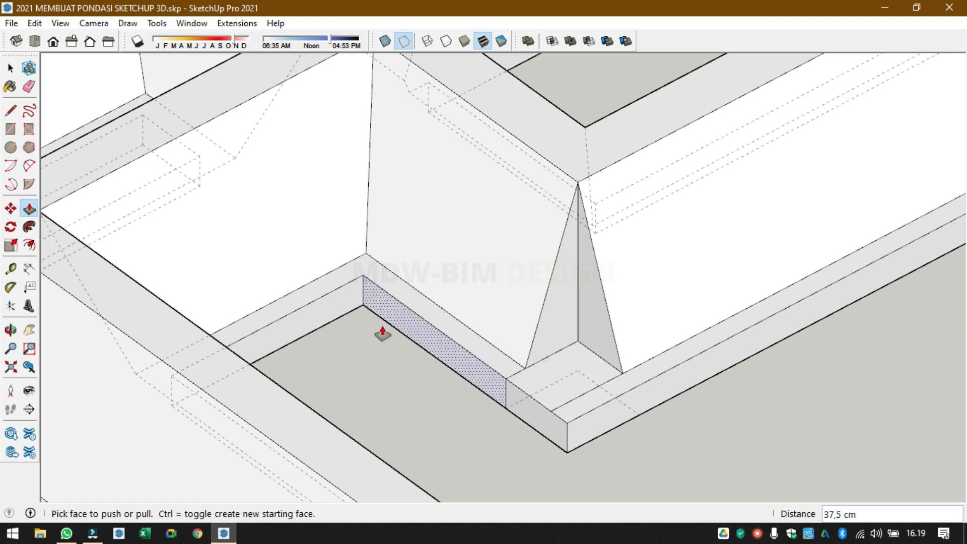
{"action": "key", "text": "l"}
{"action": "left_click", "coordinate": [525, 368]}
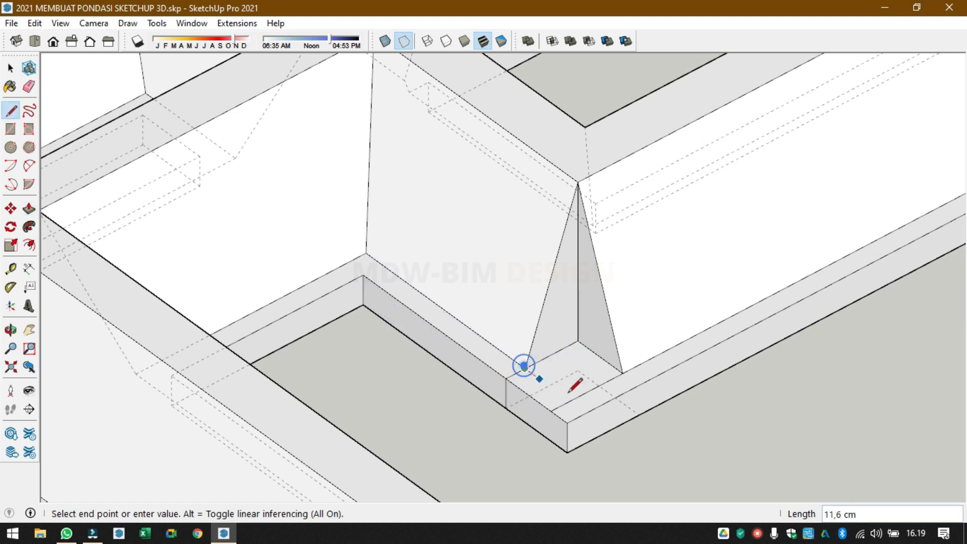
{"action": "left_click", "coordinate": [570, 401]}
{"action": "left_click", "coordinate": [570, 401]}
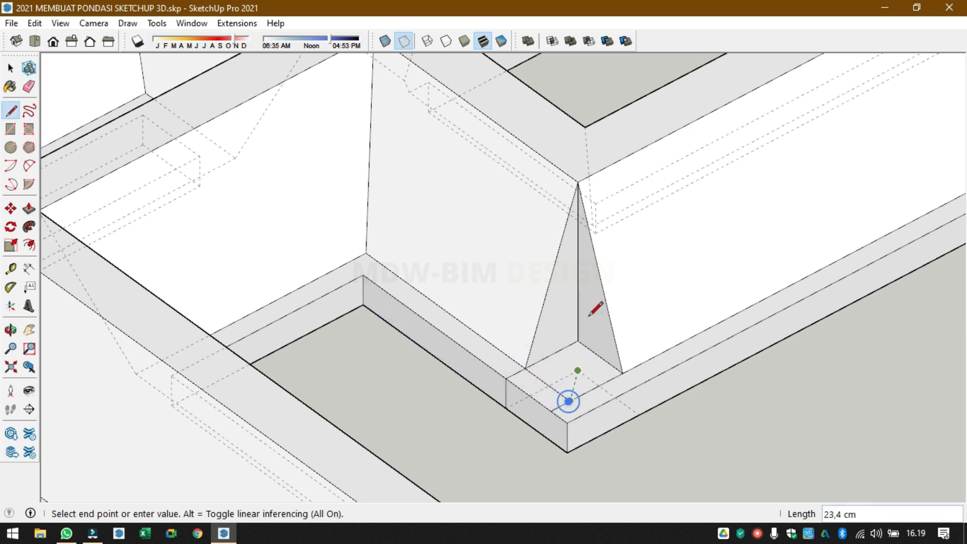
{"action": "left_click", "coordinate": [578, 182]}
- Erase the leftover edges on the sloping wall faces and across the footing at the rebuilt corner
{"action": "middle_click_drag", "start_coordinate": [616, 309], "coordinate": [611, 326]}
{"action": "key", "text": "e"}
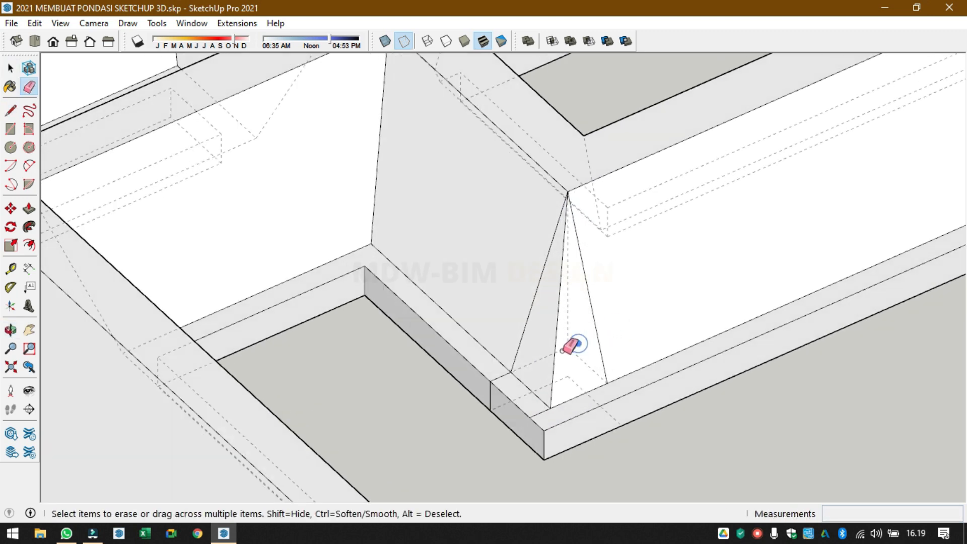
{"action": "left_click", "coordinate": [599, 341]}
{"action": "left_click", "coordinate": [519, 347]}
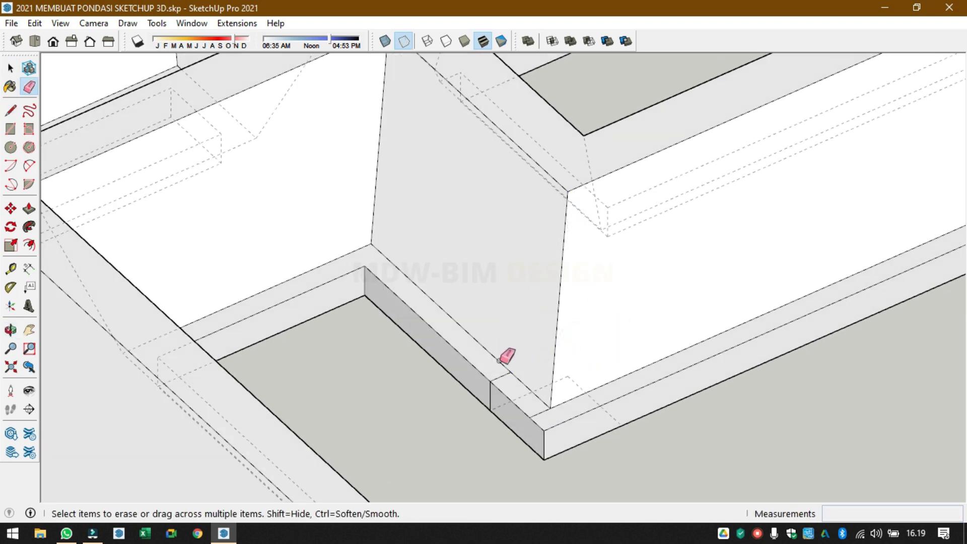
{"action": "left_click", "coordinate": [578, 371]}
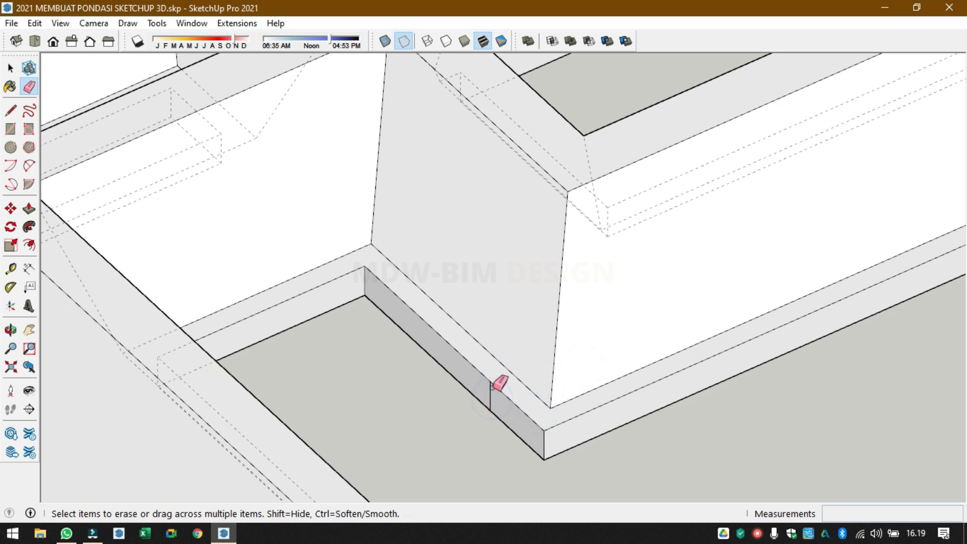
- Turn the entire connected foundation geometry into a component named "pondasi batu kali menerus"
{"action": "scroll", "coordinate": [491, 391], "scroll_direction": "down", "scroll_amount": 8}
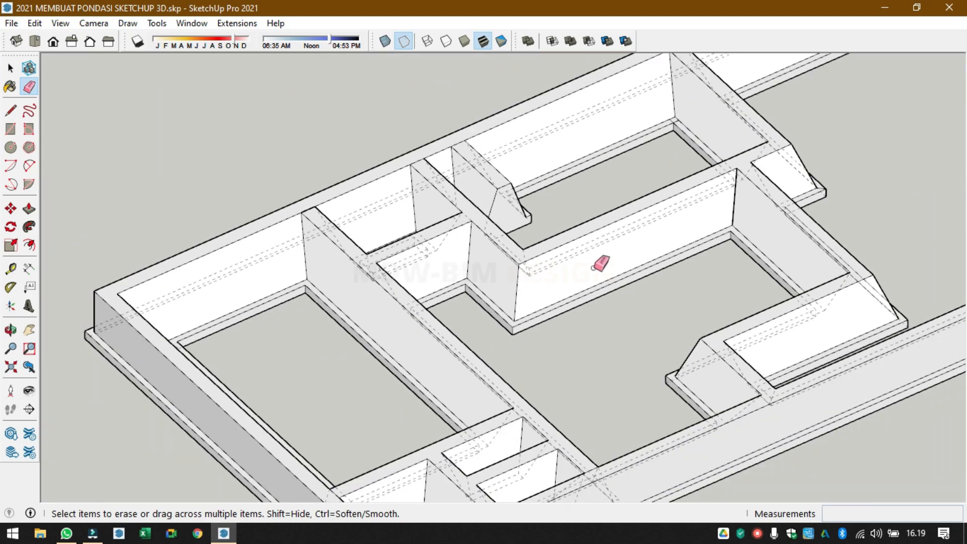
{"action": "mouse_move", "coordinate": [605, 264]}
{"action": "middle_mouse_down"}
{"action": "mouse_move", "coordinate": [428, 331]}
{"action": "mouse_move", "coordinate": [389, 331]}
{"action": "mouse_move", "coordinate": [516, 292]}
{"action": "mouse_move", "coordinate": [378, 272]}
{"action": "mouse_move", "coordinate": [452, 308]}
{"action": "mouse_move", "coordinate": [387, 373]}
{"action": "mouse_move", "coordinate": [413, 346]}
{"action": "mouse_move", "coordinate": [408, 281]}
{"action": "middle_mouse_up"}
{"action": "scroll", "coordinate": [391, 262], "scroll_direction": "down", "scroll_amount": 5}
{"action": "scroll", "coordinate": [440, 337], "scroll_direction": "down", "scroll_amount": 4}
{"action": "middle_click_drag", "start_coordinate": [440, 337], "coordinate": [496, 330]}
{"action": "key", "text": "space"}
{"action": "scroll", "coordinate": [498, 323], "scroll_direction": "up", "scroll_amount": 3}
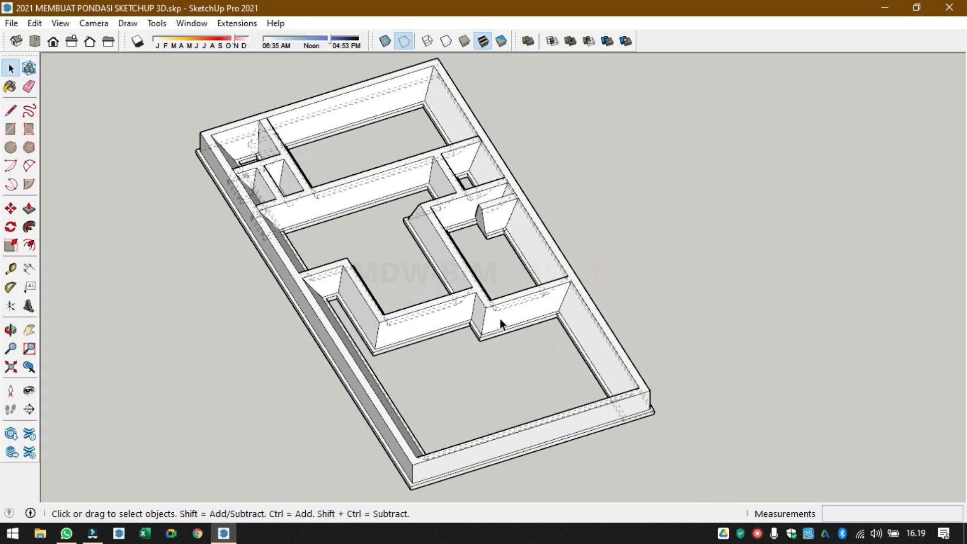
{"action": "triple_click", "coordinate": [500, 317]}
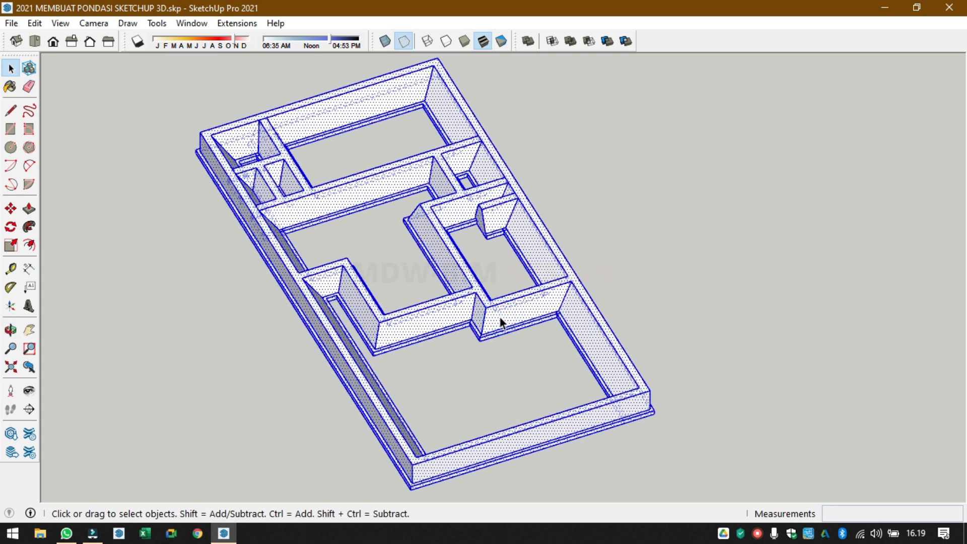
{"action": "right_click", "coordinate": [501, 320]}
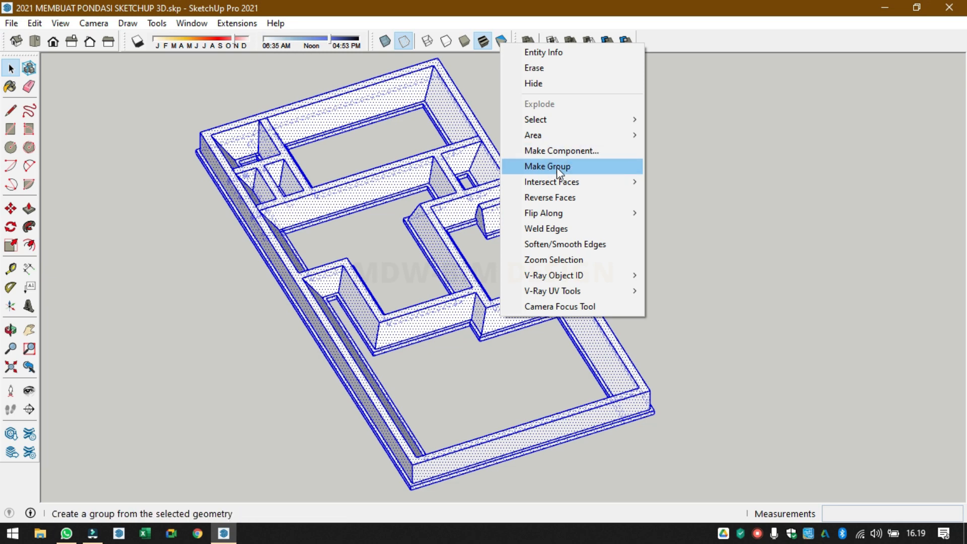
{"action": "left_click", "coordinate": [567, 157]}
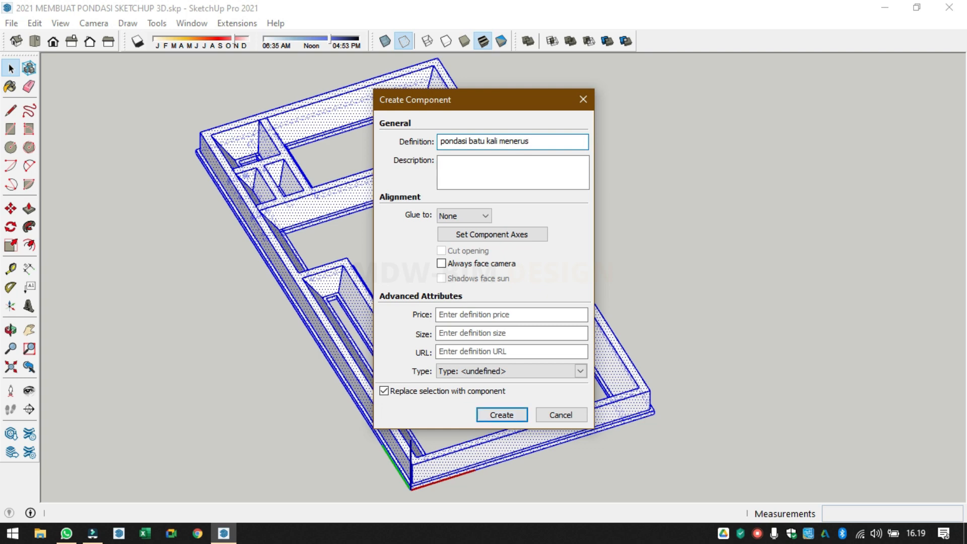
{"action": "left_click", "coordinate": [495, 412]}
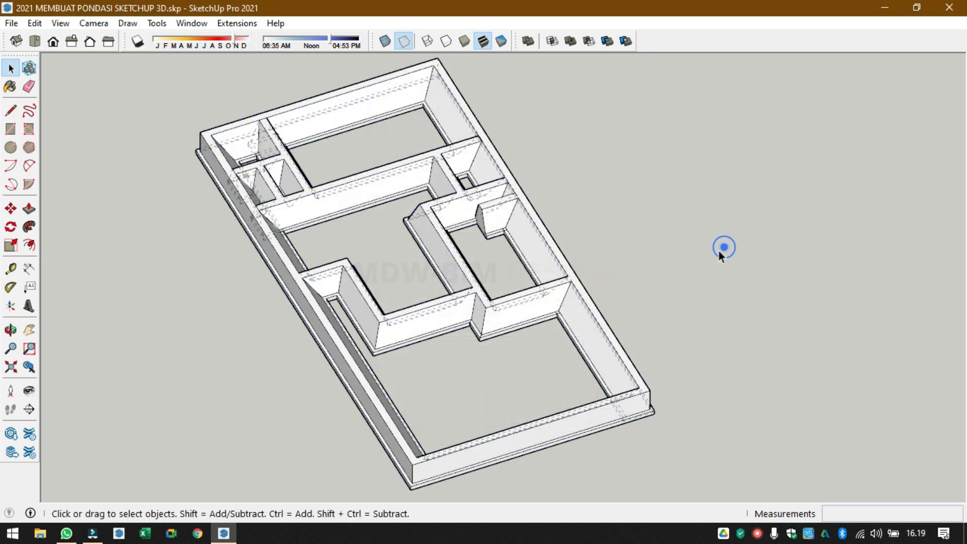
- Unhide all hidden objects so the foundation plan linework is shown with the model
{"action": "left_click", "coordinate": [63, 26]}
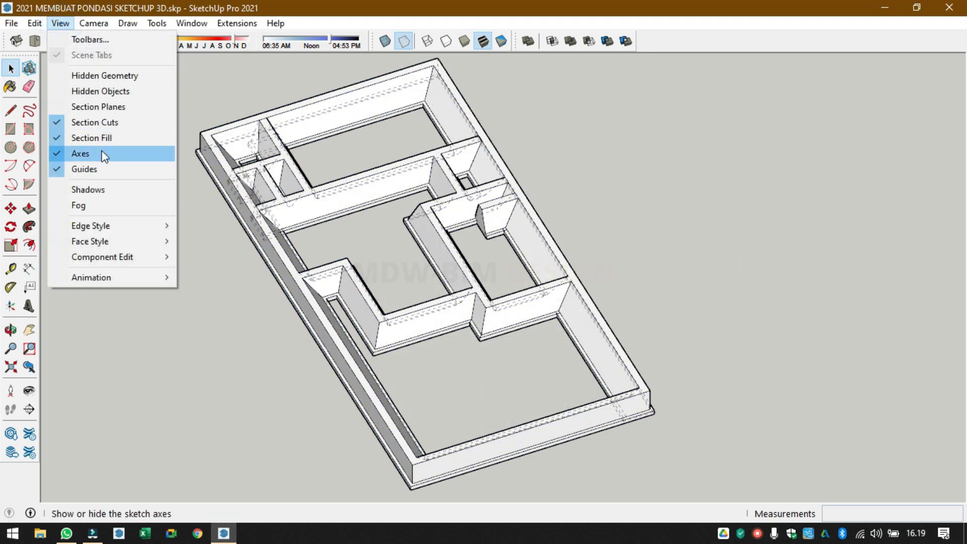
{"action": "mouse_move", "coordinate": [35, 29]}
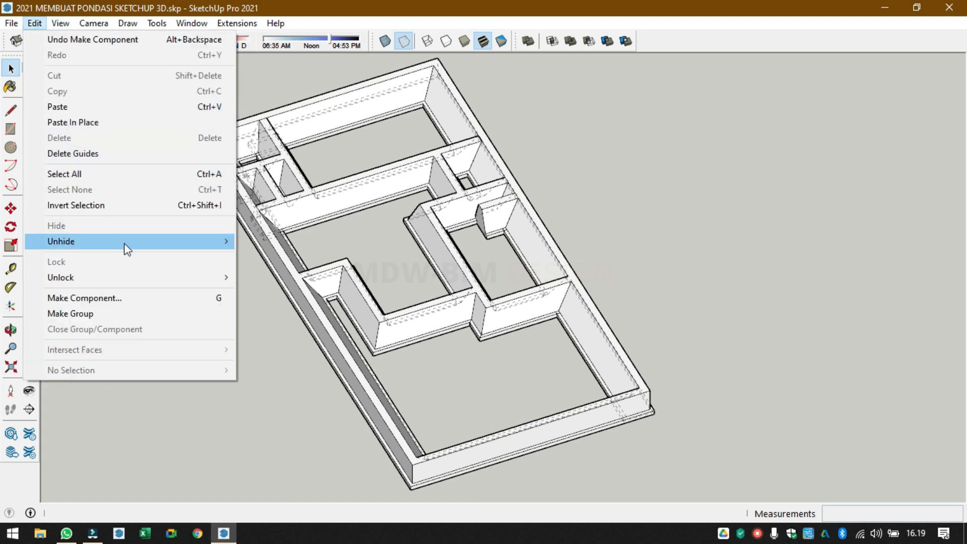
{"action": "mouse_move", "coordinate": [177, 242]}
{"action": "left_click", "coordinate": [311, 272]}
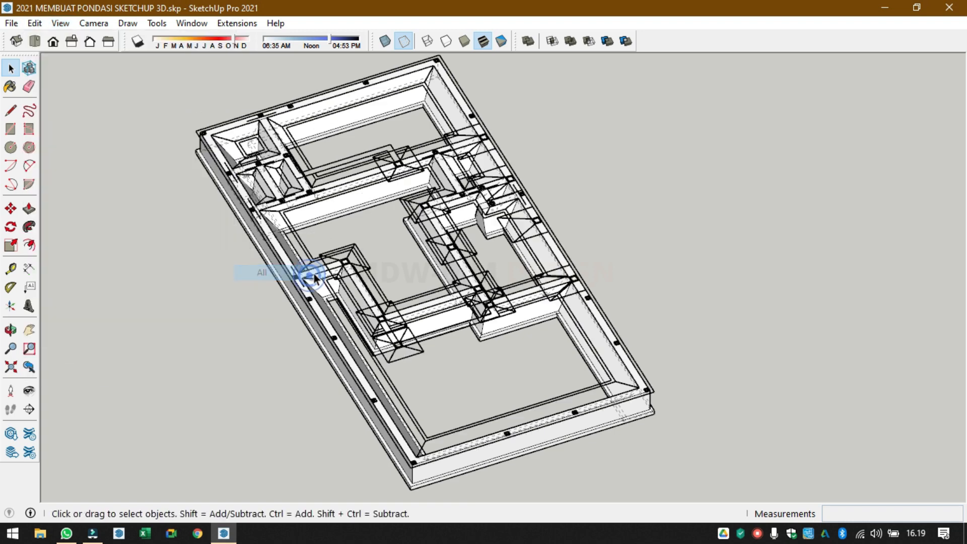
{"action": "left_click", "coordinate": [728, 308]}
- Examine how the column and footing plan outlines line up with the 3D foundation walls, especially at the inner corners
{"action": "middle_click_drag", "start_coordinate": [638, 278], "coordinate": [460, 305]}
{"action": "scroll", "coordinate": [614, 297], "scroll_direction": "up", "scroll_amount": 3}
{"action": "scroll", "coordinate": [444, 330], "scroll_direction": "down", "scroll_amount": 8}
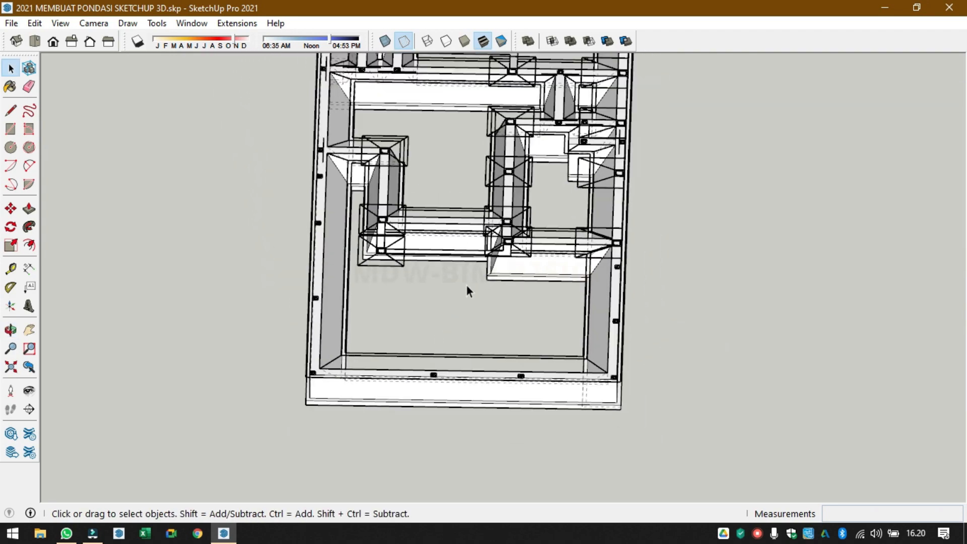
{"action": "middle_click_drag", "start_coordinate": [553, 244], "coordinate": [408, 136]}
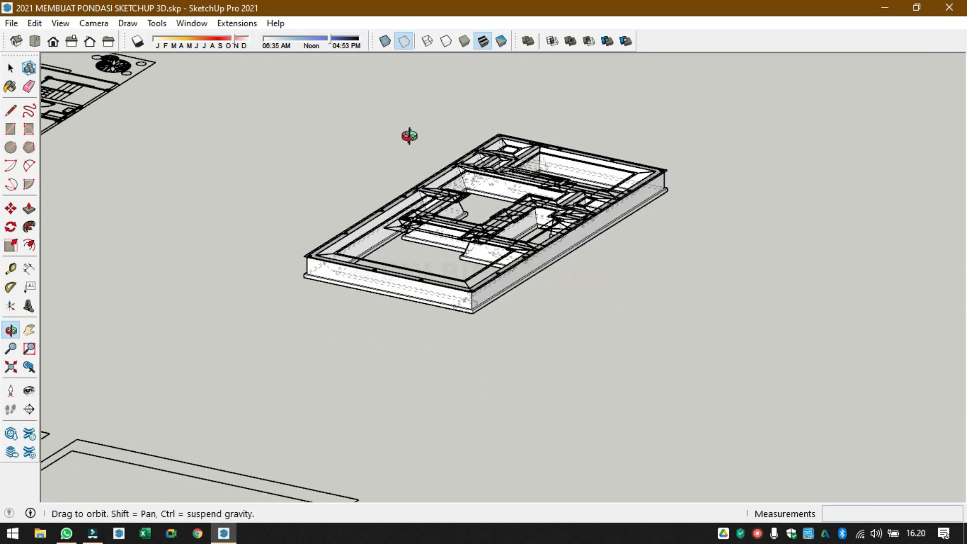
{"action": "scroll", "coordinate": [485, 269], "scroll_direction": "up", "scroll_amount": 3}
{"action": "middle_click_drag", "start_coordinate": [485, 268], "coordinate": [615, 385]}
{"action": "middle_click_drag", "start_coordinate": [401, 406], "coordinate": [460, 402]}
{"action": "scroll", "coordinate": [444, 462], "scroll_direction": "up", "scroll_amount": 5}
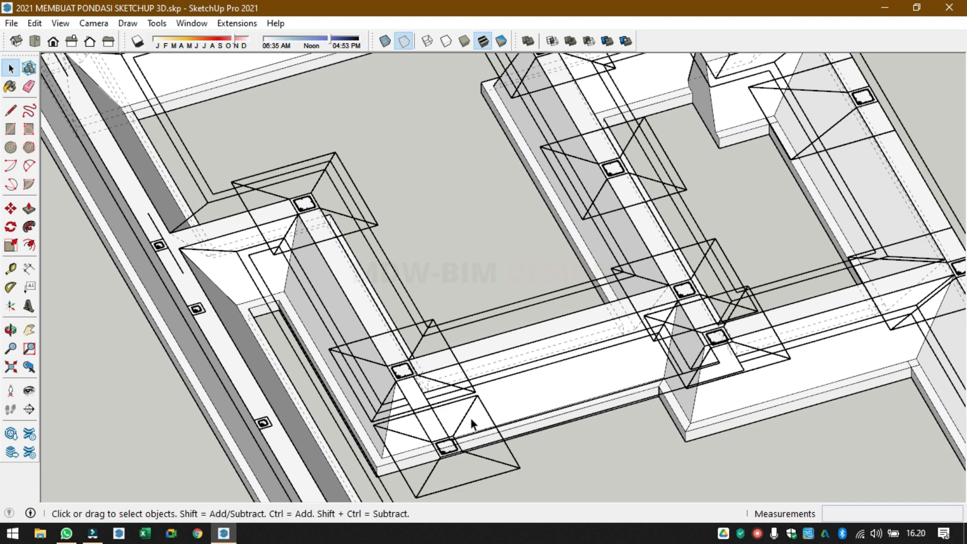
{"action": "scroll", "coordinate": [403, 261], "scroll_direction": "down", "scroll_amount": 5}
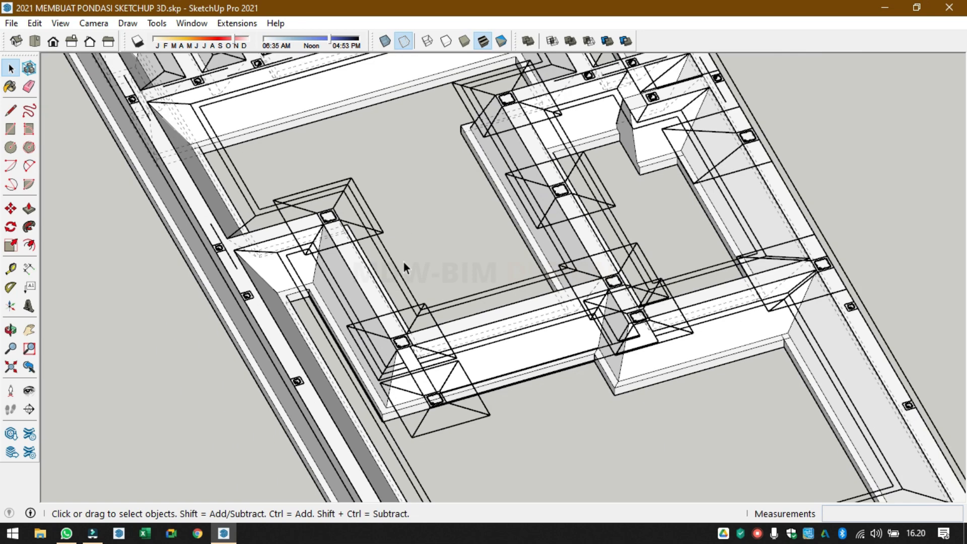
{"action": "middle_click_drag", "start_coordinate": [479, 309], "coordinate": [502, 274]}
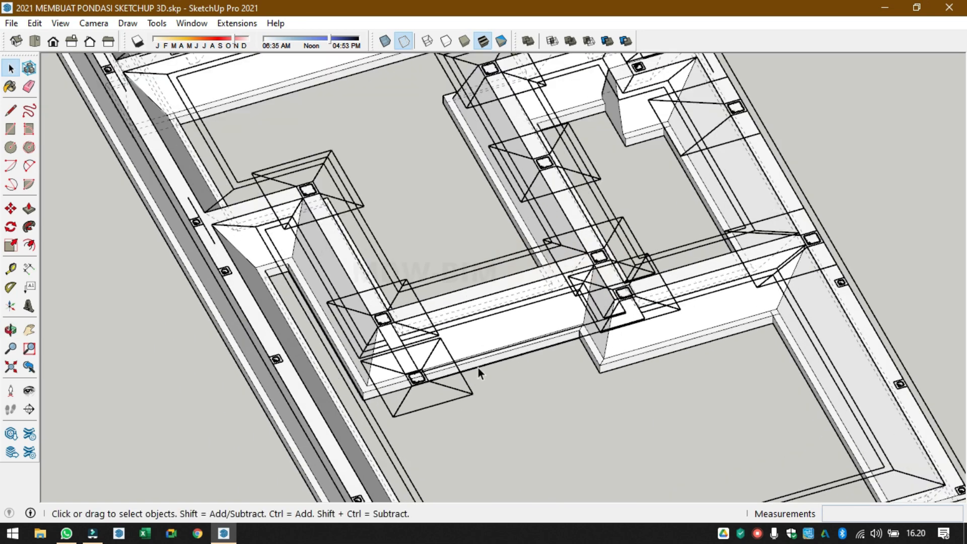
{"action": "scroll", "coordinate": [479, 368], "scroll_direction": "up", "scroll_amount": 3}
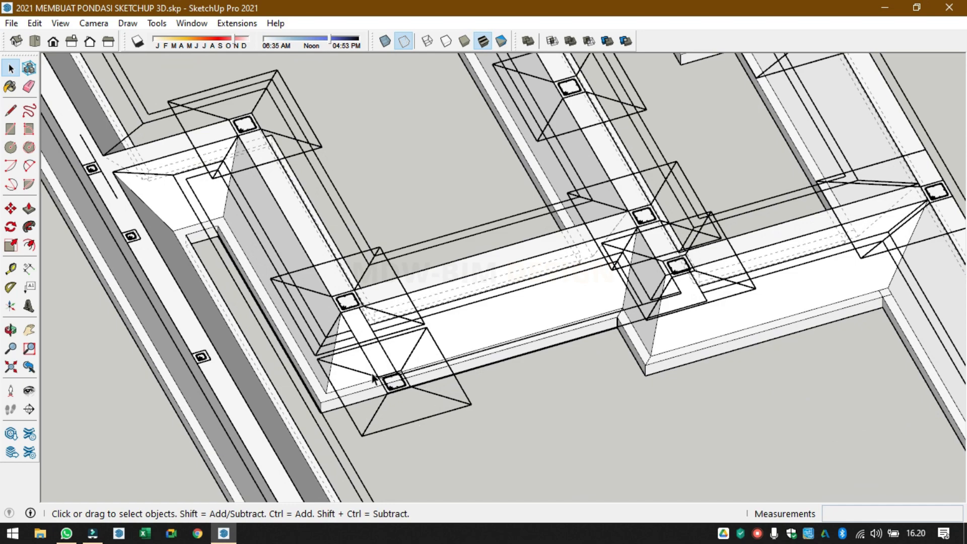
{"action": "scroll", "coordinate": [443, 339], "scroll_direction": "down", "scroll_amount": 2}
{"action": "scroll", "coordinate": [789, 217], "scroll_direction": "up", "scroll_amount": 2}
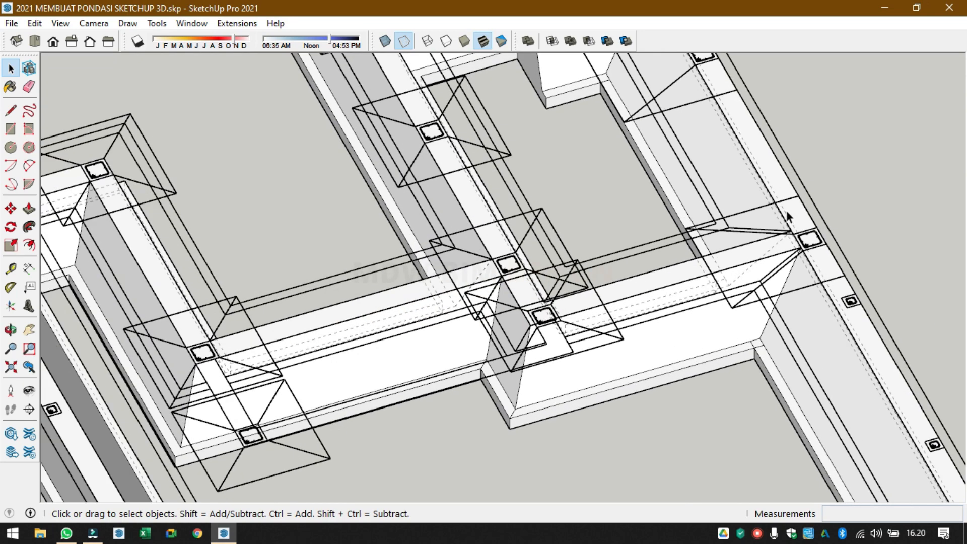
{"action": "scroll", "coordinate": [775, 260], "scroll_direction": "down", "scroll_amount": 4}
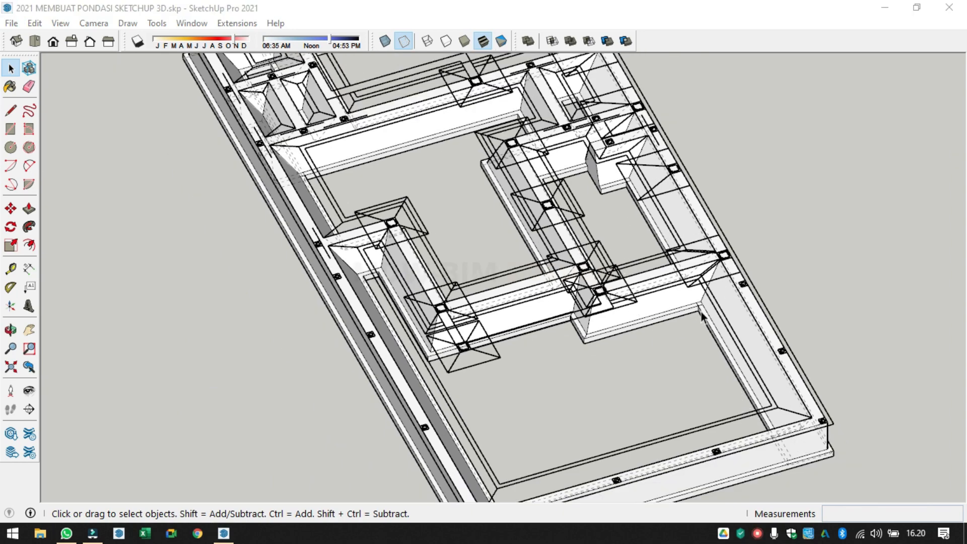
{"action": "middle_click_drag", "start_coordinate": [714, 310], "coordinate": [543, 448]}
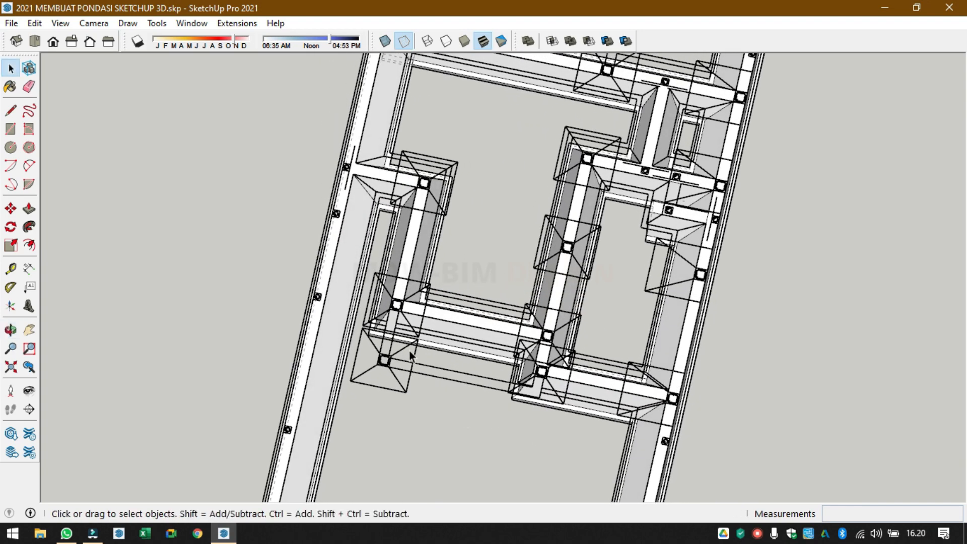
{"action": "scroll", "coordinate": [409, 352], "scroll_direction": "up", "scroll_amount": 10}
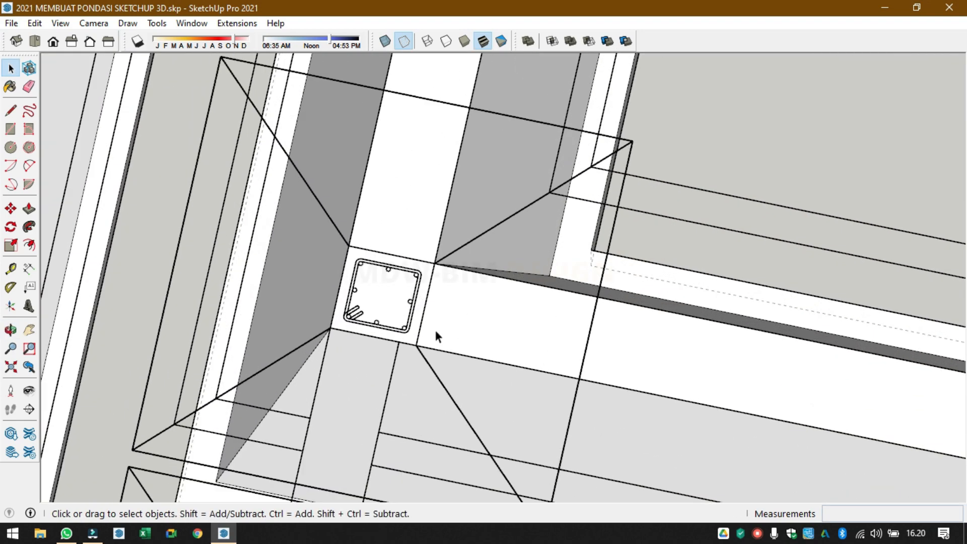
{"action": "scroll", "coordinate": [481, 303], "scroll_direction": "down", "scroll_amount": 5}
- Open the foundation component for editing and draw a 25 cm square over the column outline at the wall corner
{"action": "middle_click_drag", "start_coordinate": [557, 335], "coordinate": [552, 365]}
{"action": "double_click", "coordinate": [554, 352]}
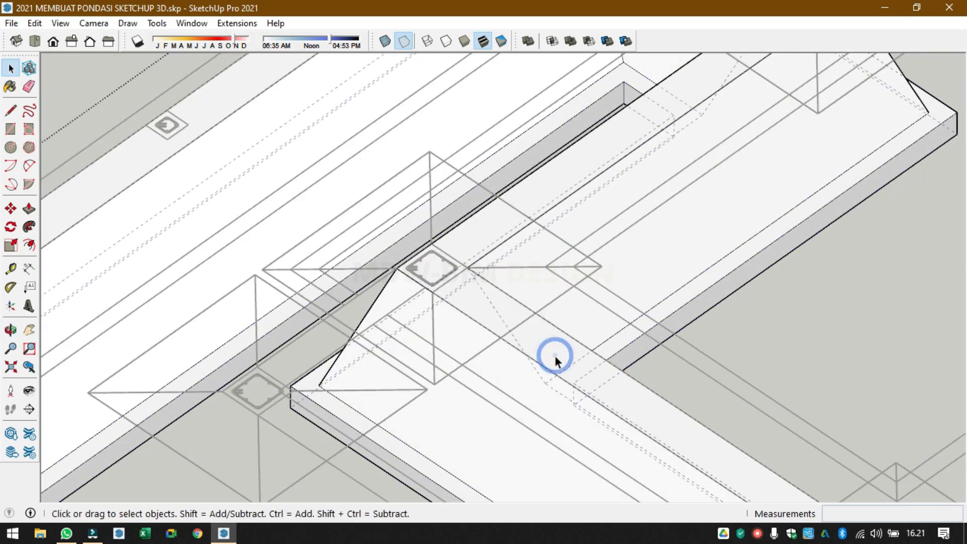
{"action": "middle_click_drag", "start_coordinate": [416, 262], "coordinate": [391, 324]}
{"action": "scroll", "coordinate": [403, 275], "scroll_direction": "up", "scroll_amount": 2}
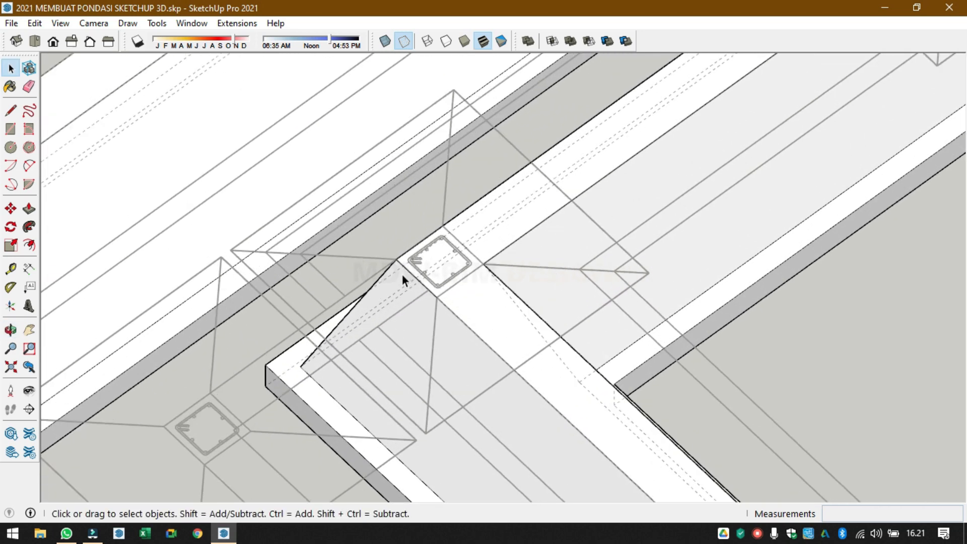
{"action": "key", "text": "r"}
{"action": "left_click", "coordinate": [398, 258]}
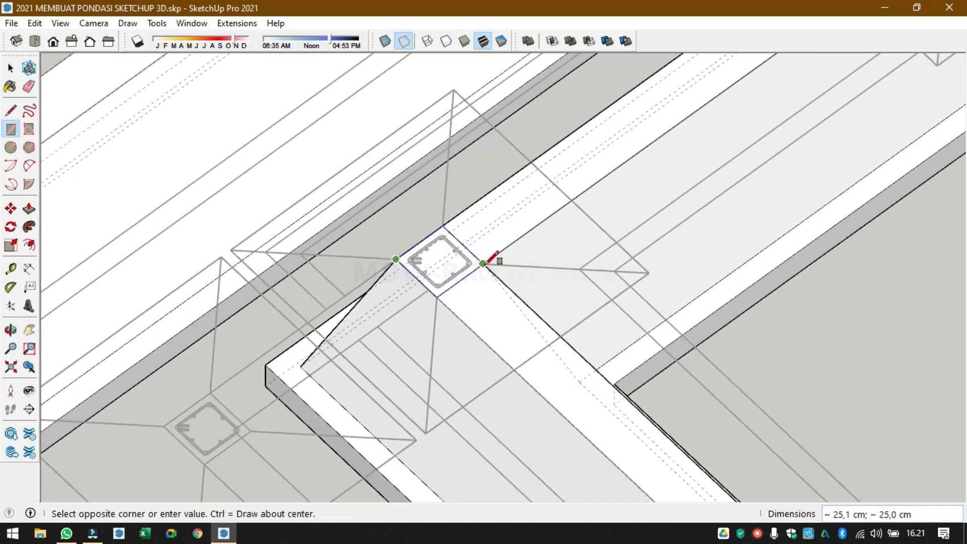
{"action": "left_click", "coordinate": [484, 264]}
- Check the foundation faces around the new column square from below and above
{"action": "key", "text": "space"}
{"action": "middle_click_drag", "start_coordinate": [479, 256], "coordinate": [529, 149]}
{"action": "left_click", "coordinate": [452, 175]}
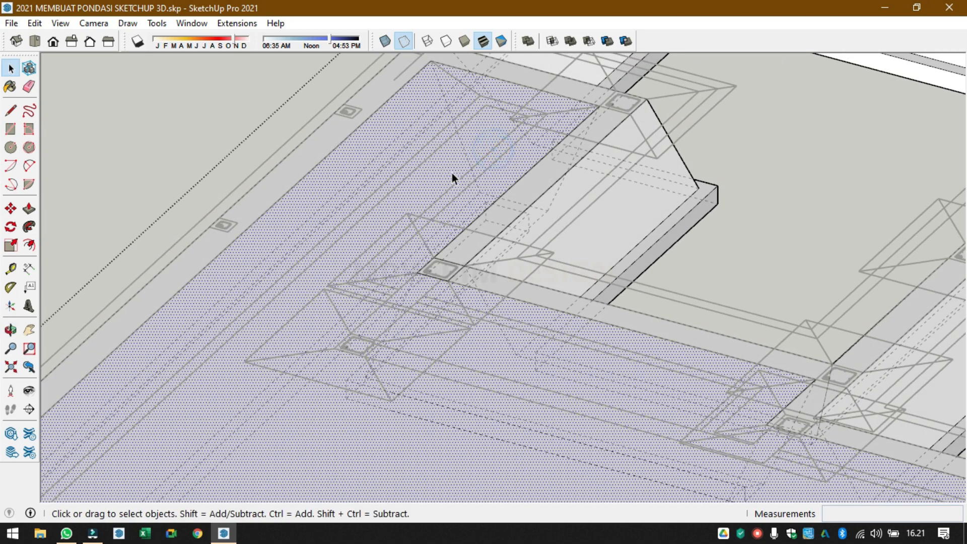
{"action": "middle_click_drag", "start_coordinate": [468, 188], "coordinate": [456, 296]}
{"action": "scroll", "coordinate": [435, 280], "scroll_direction": "up", "scroll_amount": 3}
{"action": "left_click", "coordinate": [754, 241]}
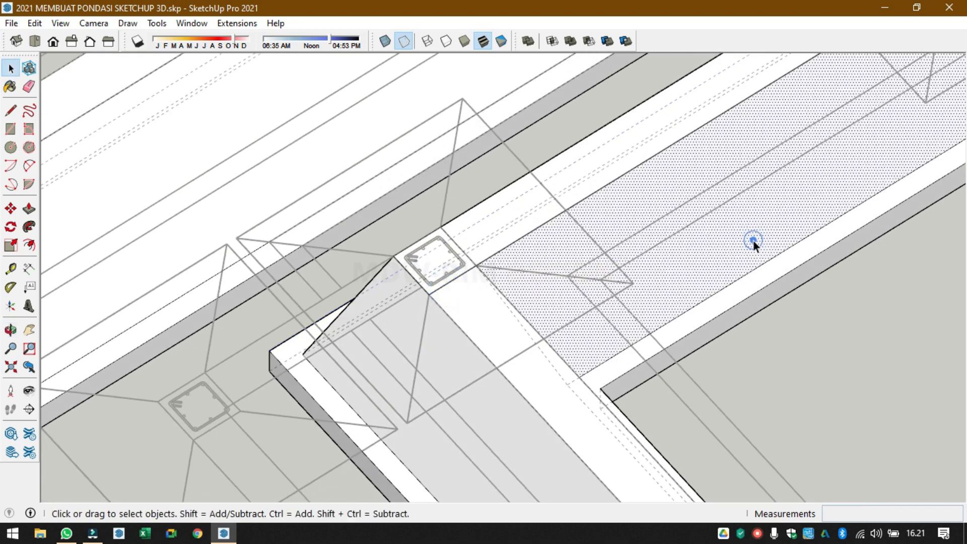
{"action": "left_click", "coordinate": [448, 268]}
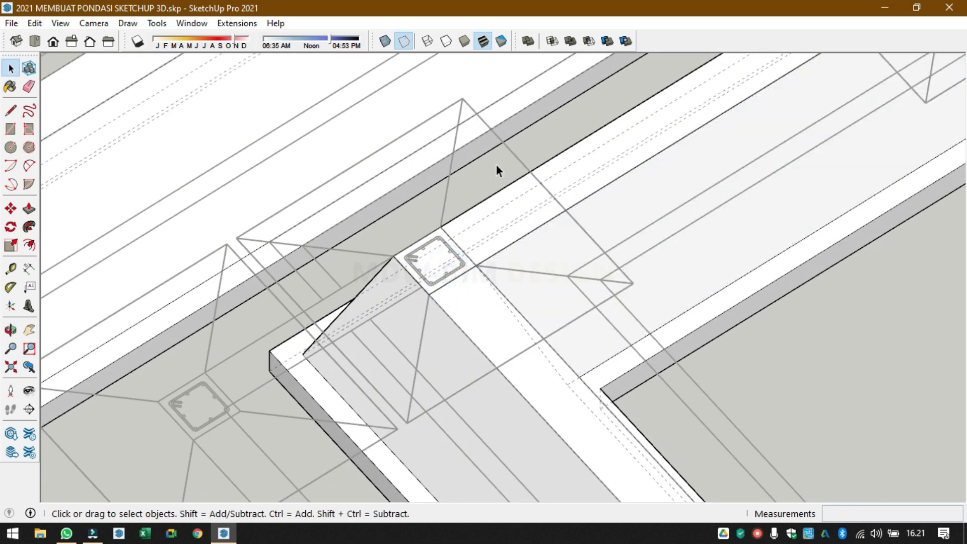
- Push the column square down 95 cm into the foundation wall
{"action": "scroll", "coordinate": [437, 261], "scroll_direction": "up", "scroll_amount": 3}
{"action": "middle_click_drag", "start_coordinate": [401, 282], "coordinate": [408, 377]}
{"action": "left_click", "coordinate": [446, 263]}
{"action": "key", "text": "p"}
{"action": "left_click", "coordinate": [440, 265]}
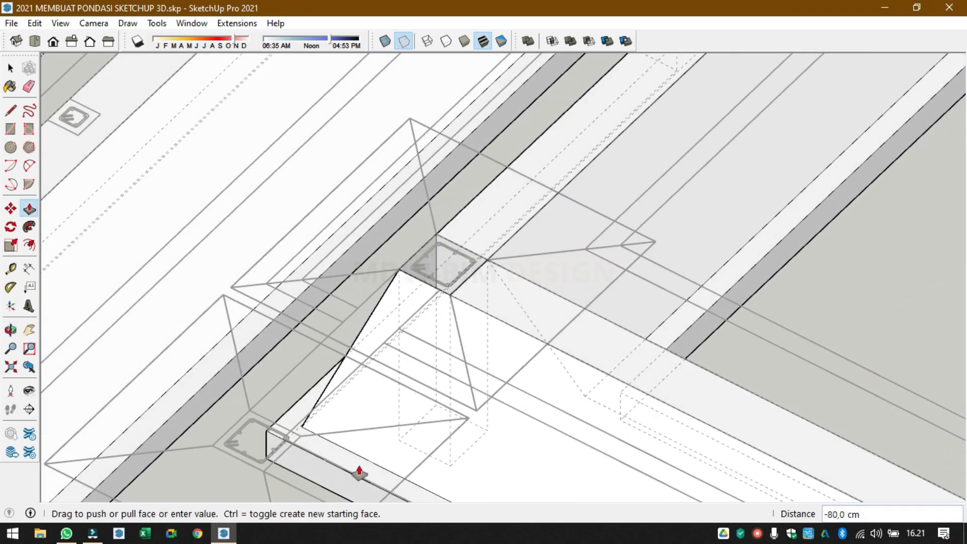
{"action": "left_click", "coordinate": [339, 500]}
- Draw a 25 × 25 cm square over the column outline at the opposite end of the same cross wall
{"action": "middle_click_drag", "start_coordinate": [384, 416], "coordinate": [501, 367]}
{"action": "scroll", "coordinate": [475, 230], "scroll_direction": "down", "scroll_amount": 5}
{"action": "middle_click_drag", "start_coordinate": [558, 273], "coordinate": [733, 309]}
{"action": "scroll", "coordinate": [734, 309], "scroll_direction": "up", "scroll_amount": 3}
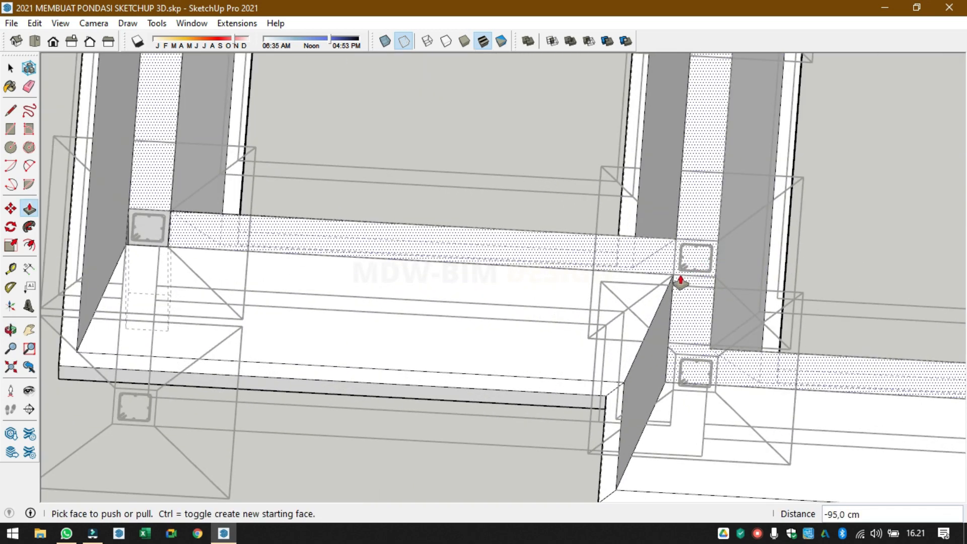
{"action": "key", "text": "r"}
{"action": "left_click", "coordinate": [677, 238]}
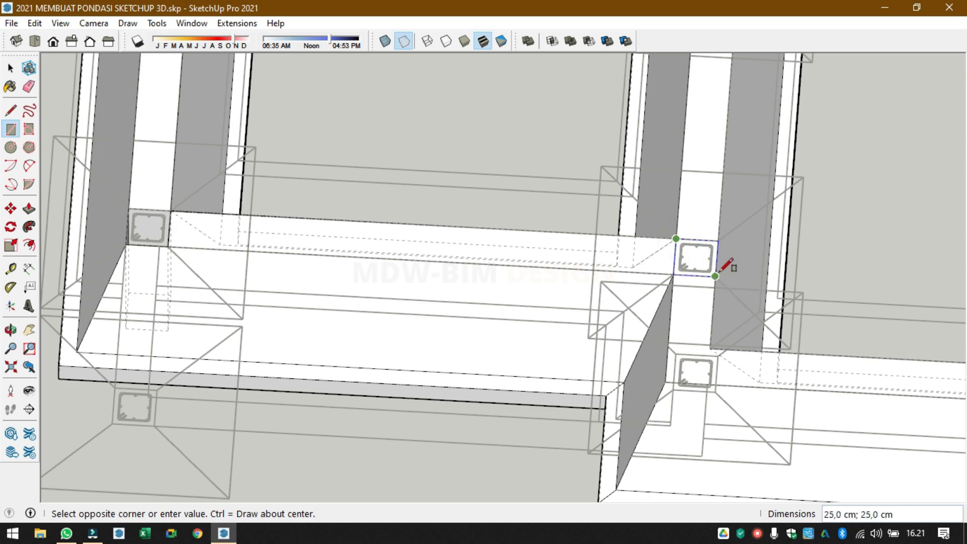
{"action": "scroll", "coordinate": [718, 275], "scroll_direction": "up", "scroll_amount": 5}
{"action": "scroll", "coordinate": [695, 90], "scroll_direction": "down", "scroll_amount": 5}
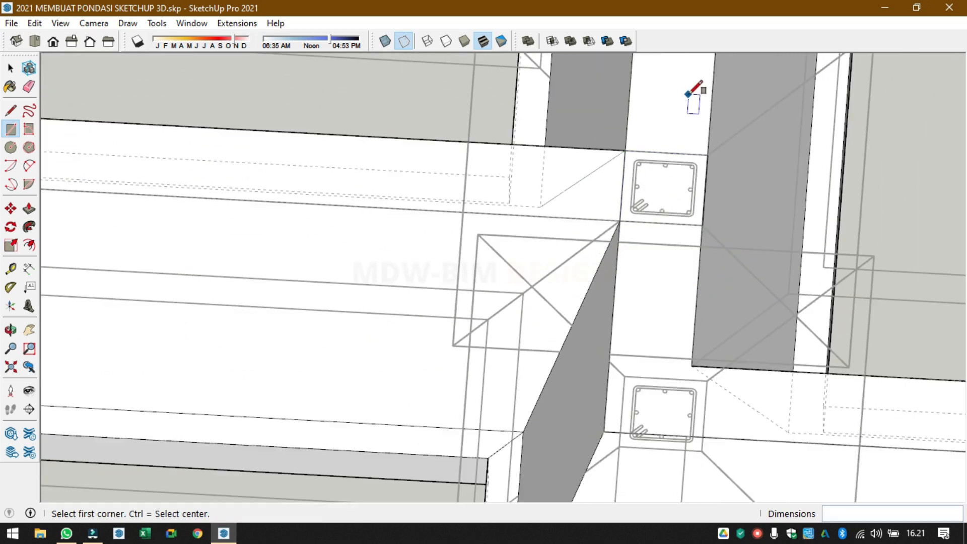
- Draw 25 × 25 cm squares over the column outlines at both ends of the lower cross wall that meets the outer wall
{"action": "scroll", "coordinate": [630, 348], "scroll_direction": "up", "scroll_amount": 3}
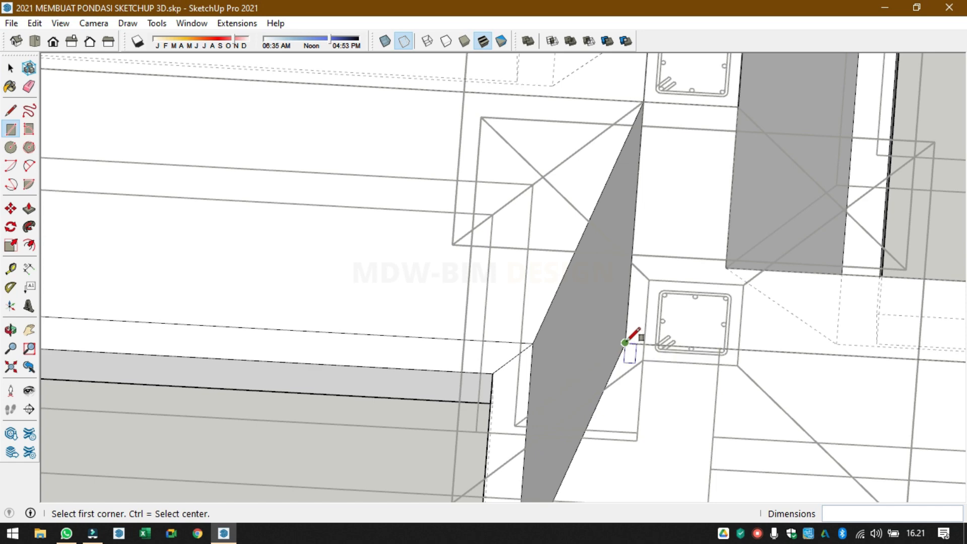
{"action": "left_click", "coordinate": [626, 342]}
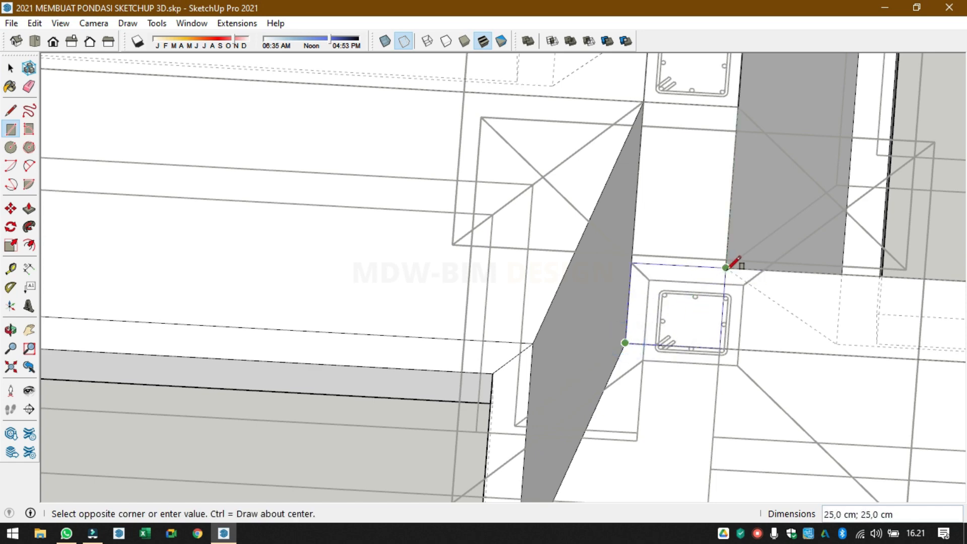
{"action": "scroll", "coordinate": [728, 269], "scroll_direction": "down", "scroll_amount": 6}
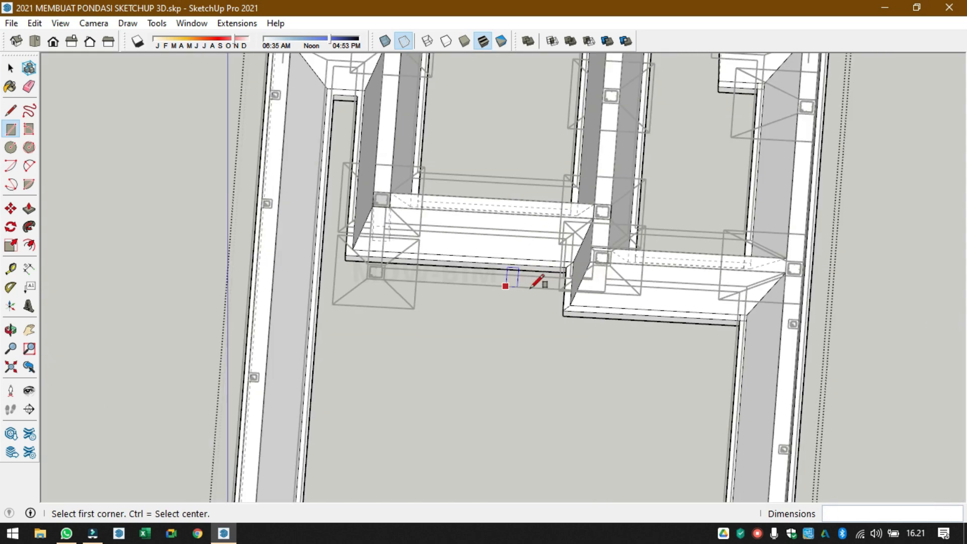
{"action": "scroll", "coordinate": [809, 283], "scroll_direction": "up", "scroll_amount": 6}
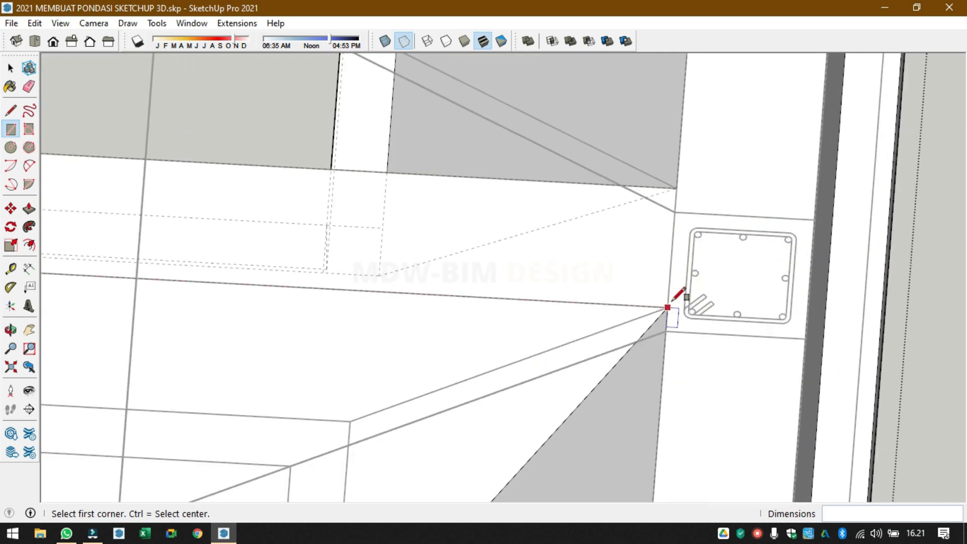
{"action": "left_click", "coordinate": [668, 307]}
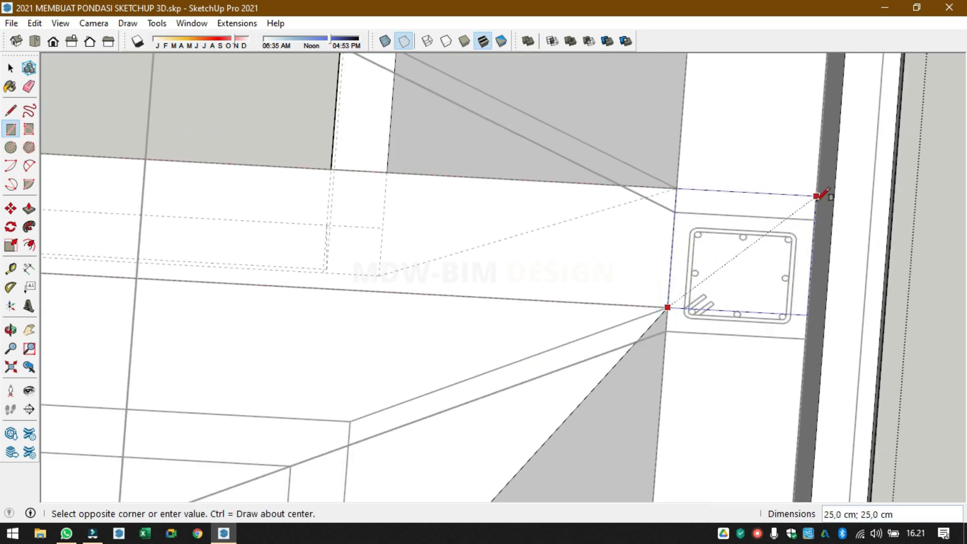
{"action": "left_click", "coordinate": [817, 196]}
{"action": "scroll", "coordinate": [721, 217], "scroll_direction": "down", "scroll_amount": 8}
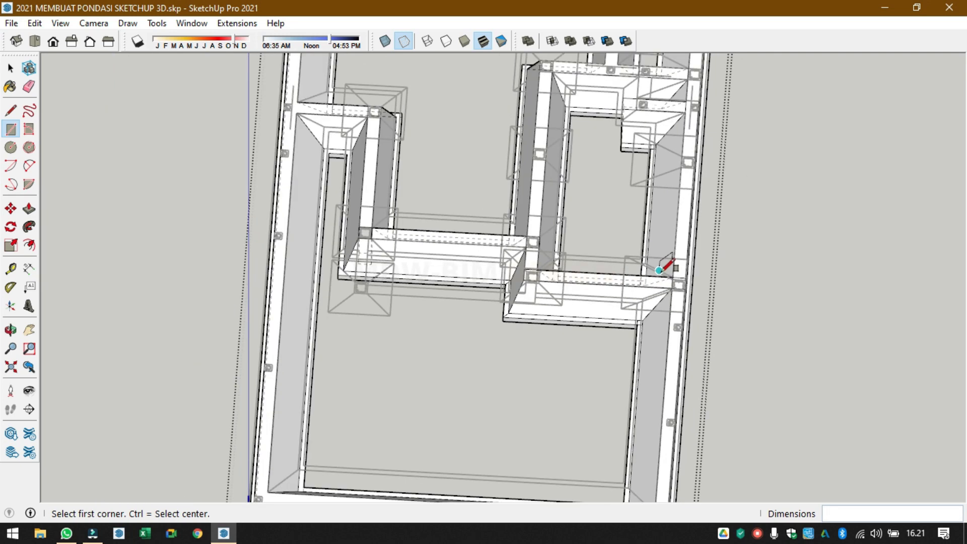
- Draw 25 cm squares over the free-standing column outlines midway along the outer wall and the parallel middle inner wall
{"action": "middle_click_drag", "start_coordinate": [665, 267], "coordinate": [673, 307]}
{"action": "scroll", "coordinate": [655, 315], "scroll_direction": "up", "scroll_amount": 6}
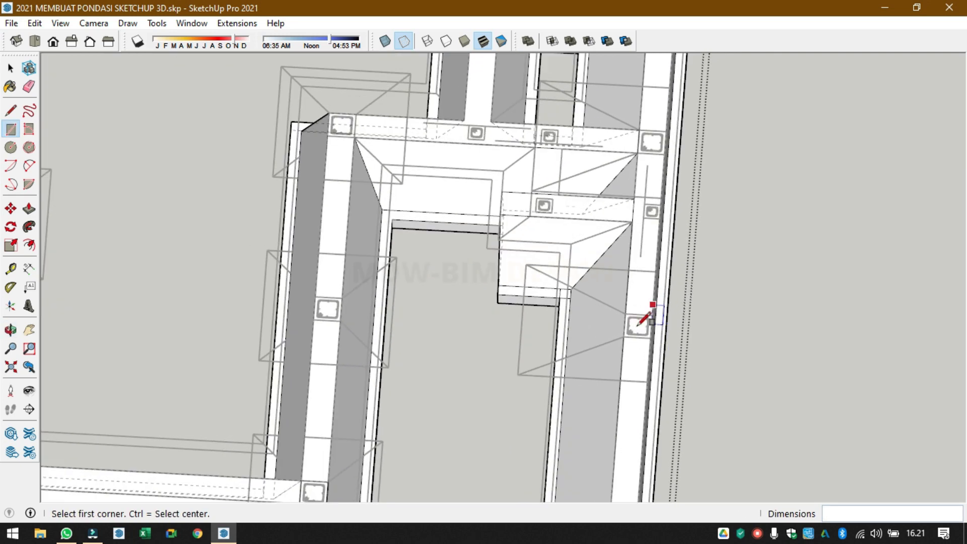
{"action": "left_click", "coordinate": [601, 352]}
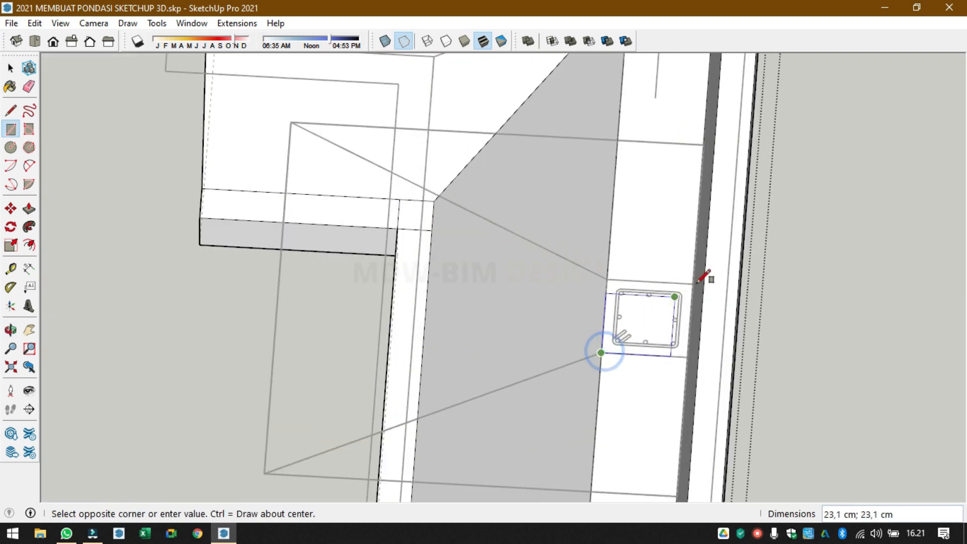
{"action": "left_click", "coordinate": [693, 284]}
{"action": "scroll", "coordinate": [795, 232], "scroll_direction": "down", "scroll_amount": 5}
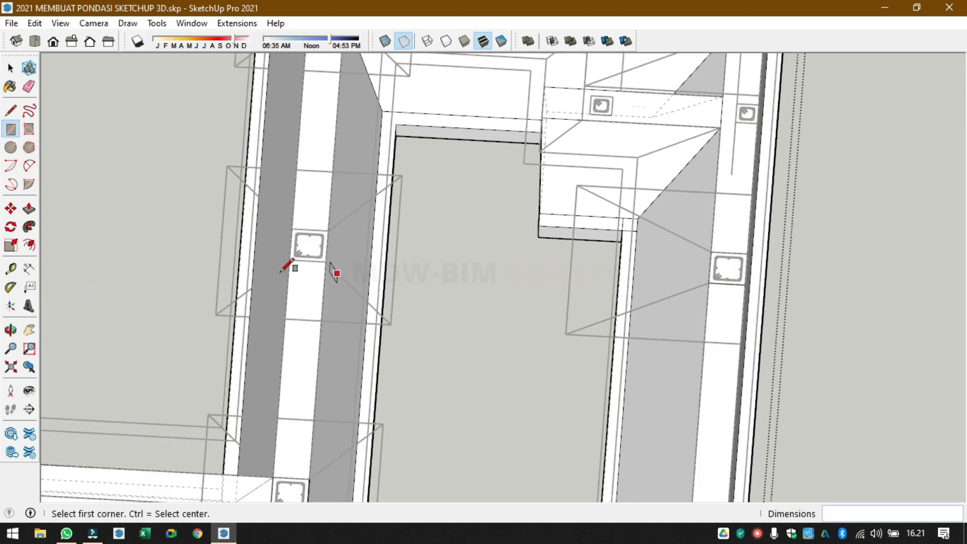
{"action": "scroll", "coordinate": [293, 266], "scroll_direction": "up", "scroll_amount": 6}
{"action": "left_click", "coordinate": [261, 276]}
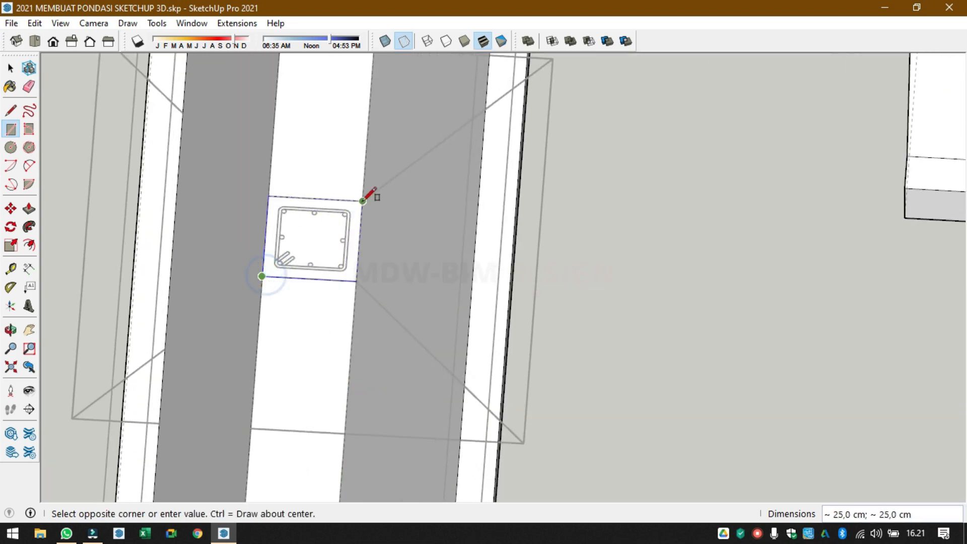
{"action": "left_click", "coordinate": [366, 196]}
{"action": "scroll", "coordinate": [611, 190], "scroll_direction": "down", "scroll_amount": 4}
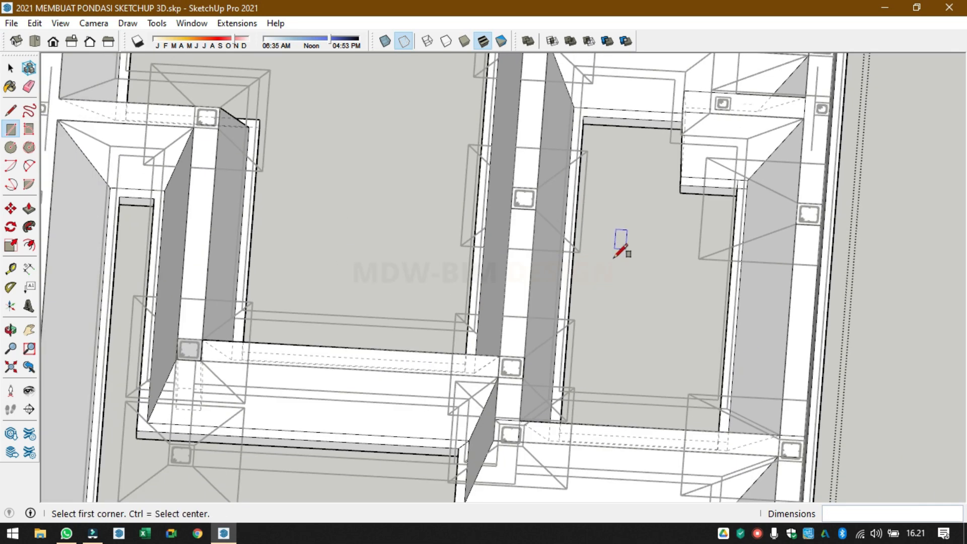
- Draw a 25 cm square over the column outline at the upper corner of the short inner wall
{"action": "scroll", "coordinate": [376, 179], "scroll_direction": "up", "scroll_amount": 5}
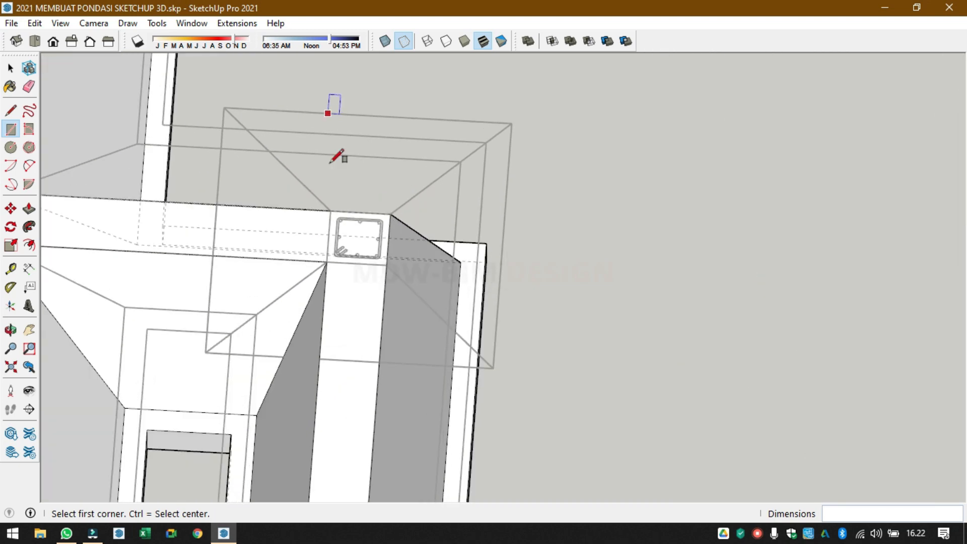
{"action": "left_click", "coordinate": [330, 240]}
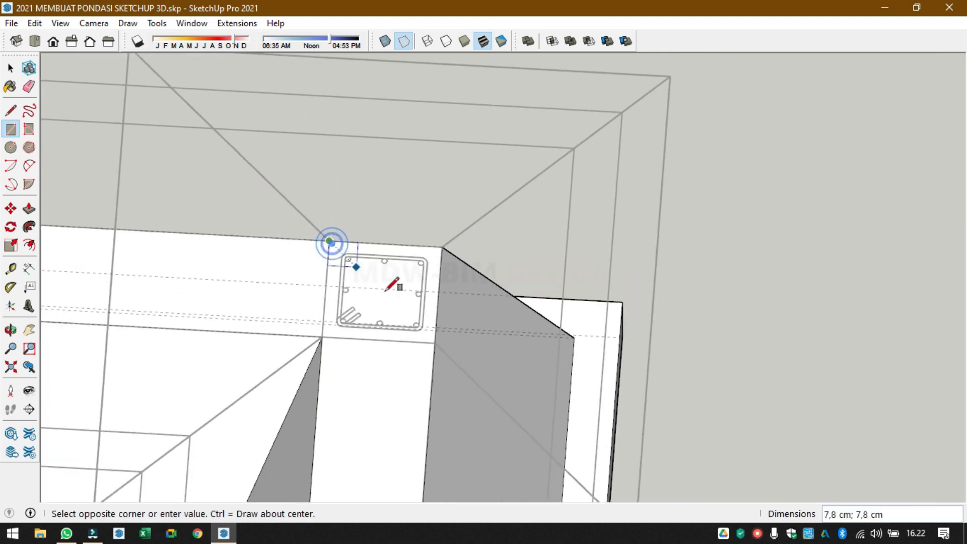
{"action": "scroll", "coordinate": [444, 325], "scroll_direction": "down", "scroll_amount": 8}
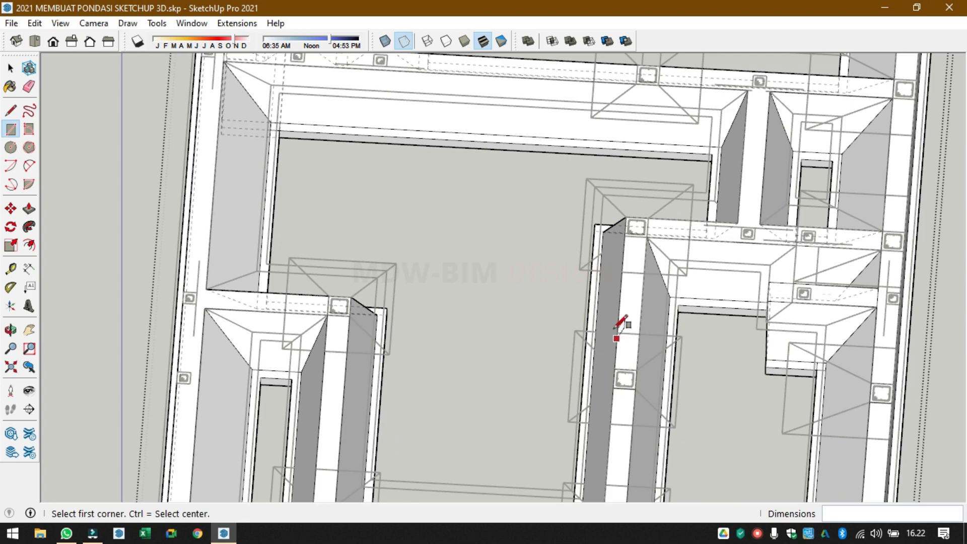
- Draw 25 cm squares over the column outlines at the outer-wall end and the inner-corner end of the next cross wall
{"action": "middle_click_drag", "start_coordinate": [620, 324], "coordinate": [328, 363], "text": "shift"}
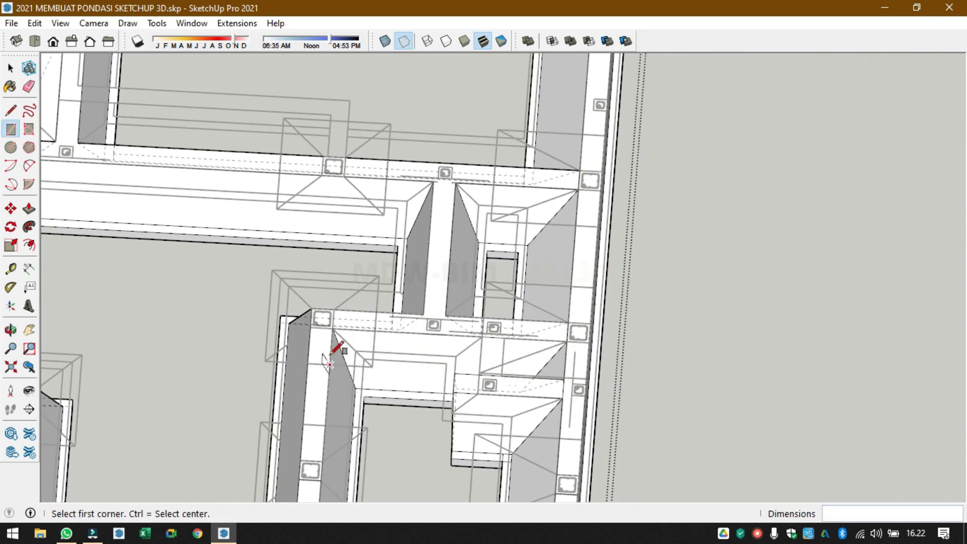
{"action": "middle_click_drag", "start_coordinate": [577, 378], "coordinate": [615, 305]}
{"action": "scroll", "coordinate": [613, 310], "scroll_direction": "up", "scroll_amount": 5}
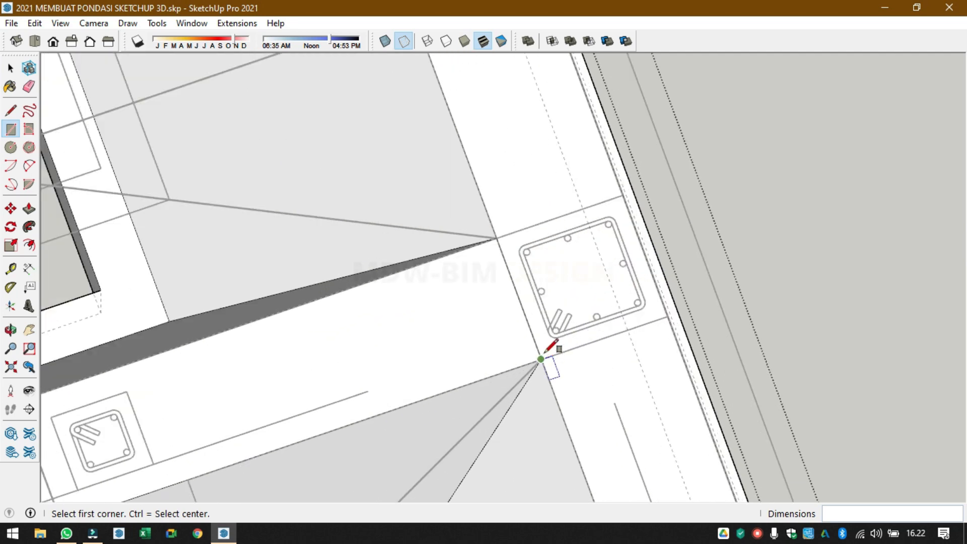
{"action": "left_click", "coordinate": [497, 237]}
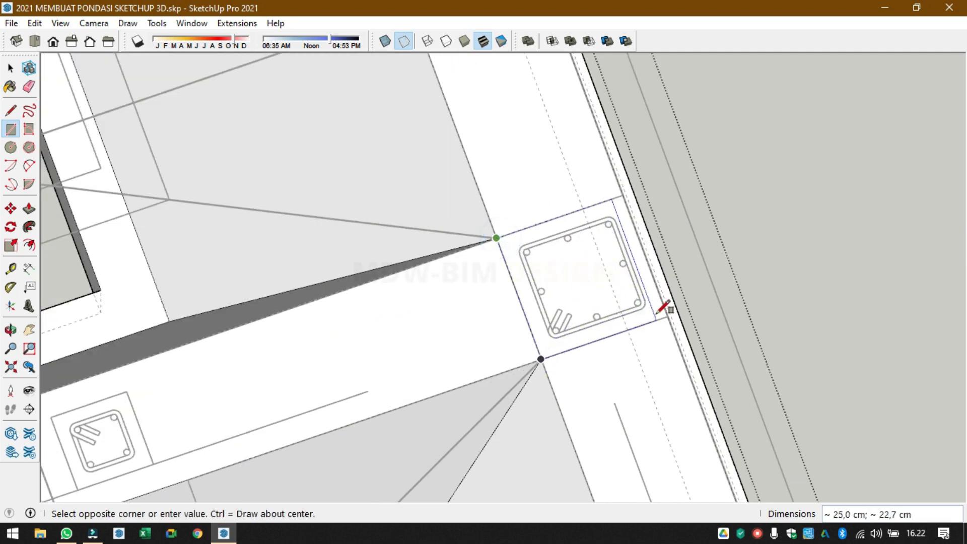
{"action": "scroll", "coordinate": [353, 312], "scroll_direction": "down", "scroll_amount": 6}
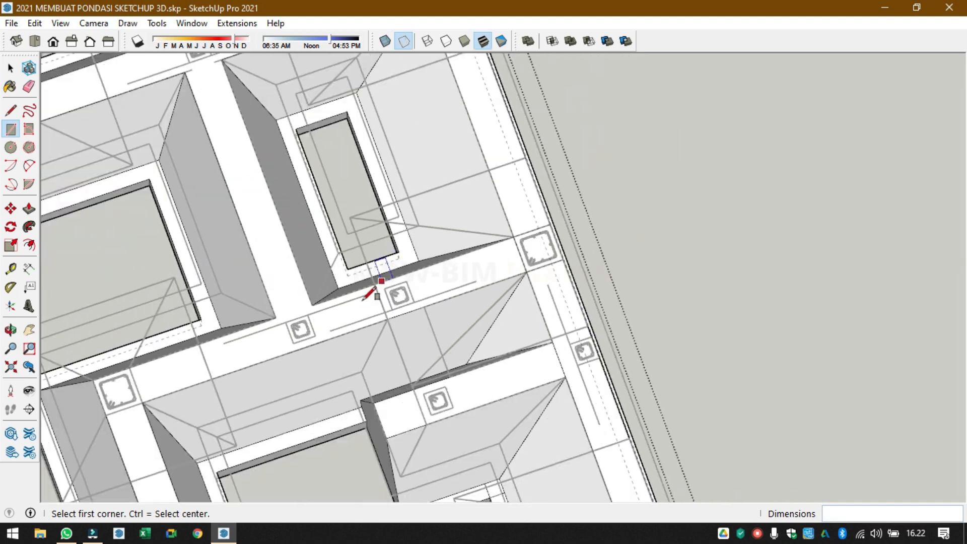
{"action": "middle_click_drag", "start_coordinate": [374, 287], "coordinate": [344, 255]}
{"action": "scroll", "coordinate": [345, 255], "scroll_direction": "up", "scroll_amount": 6}
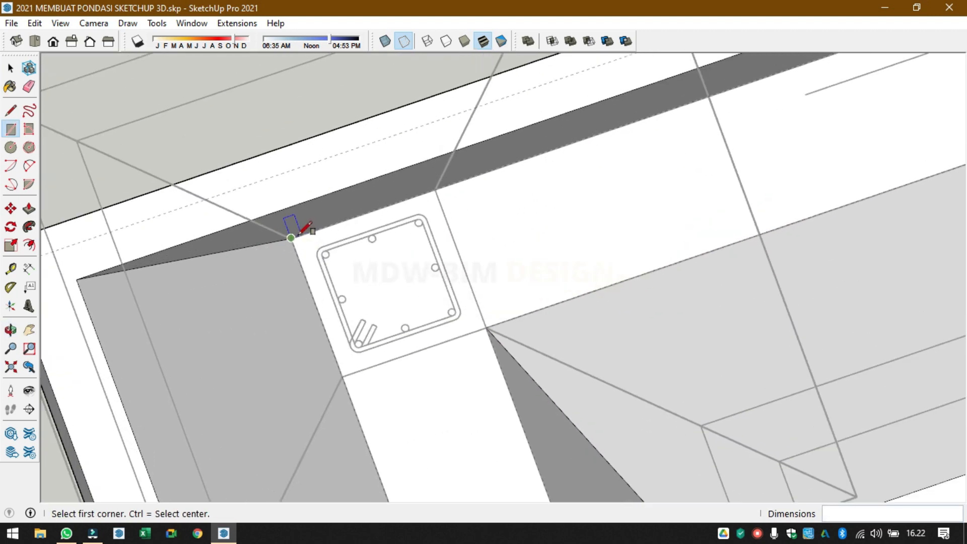
{"action": "left_click", "coordinate": [291, 238]}
{"action": "scroll", "coordinate": [486, 327], "scroll_direction": "down", "scroll_amount": 6}
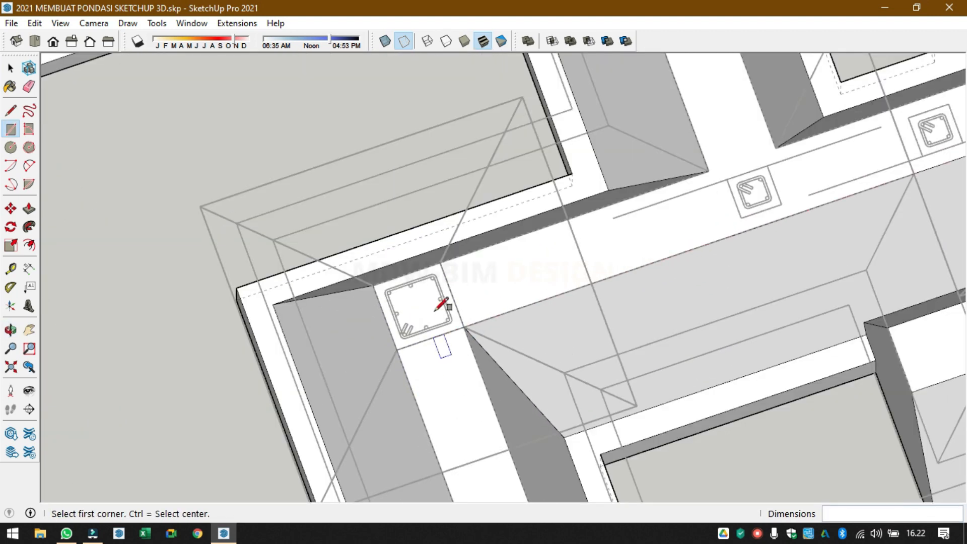
- Draw a square over the large column outline partway along the long upper cross wall
{"action": "scroll", "coordinate": [328, 83], "scroll_direction": "up", "scroll_amount": 8}
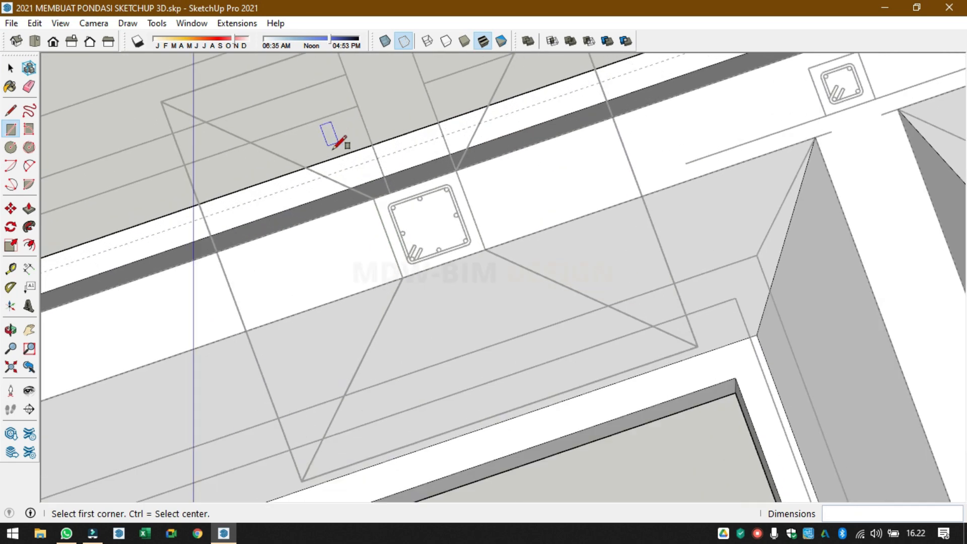
{"action": "scroll", "coordinate": [453, 178], "scroll_direction": "down", "scroll_amount": 4}
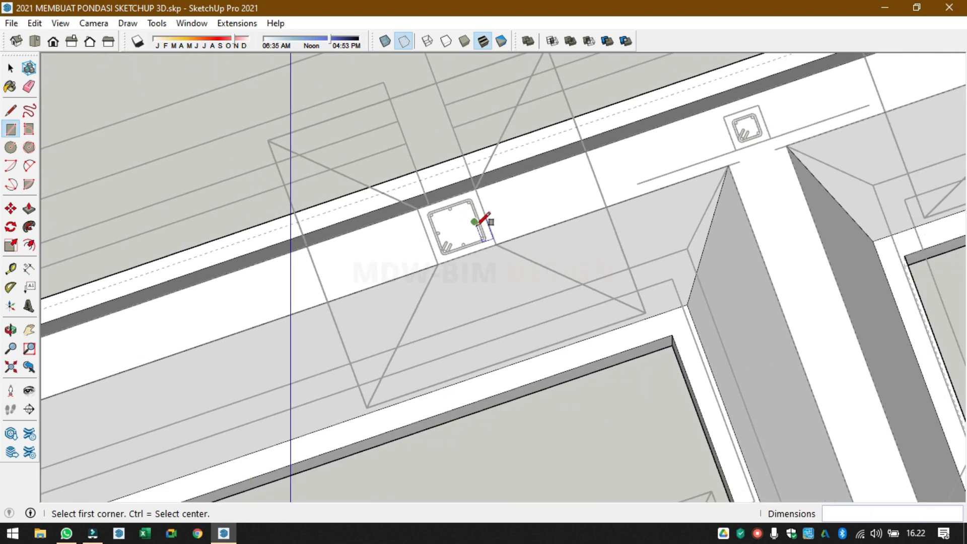
{"action": "left_click", "coordinate": [417, 207]}
{"action": "scroll", "coordinate": [416, 255], "scroll_direction": "down", "scroll_amount": 2}
{"action": "scroll", "coordinate": [449, 283], "scroll_direction": "down", "scroll_amount": 2}
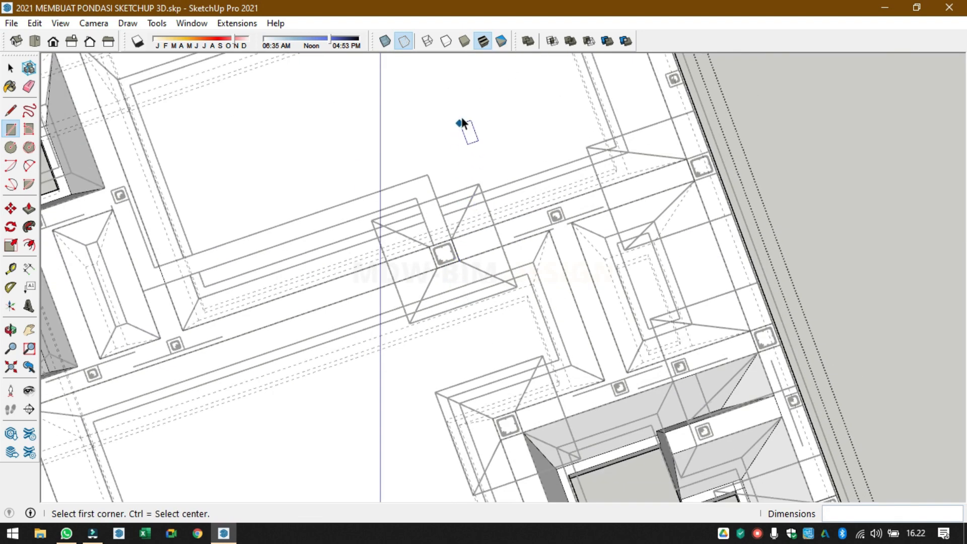
- Delete the two unwanted faces that fill the room openings on either side of the long cross wall
{"action": "key", "text": "space"}
{"action": "left_click", "coordinate": [461, 117]}
{"action": "key", "text": "Delete"}
{"action": "left_click", "coordinate": [425, 359]}
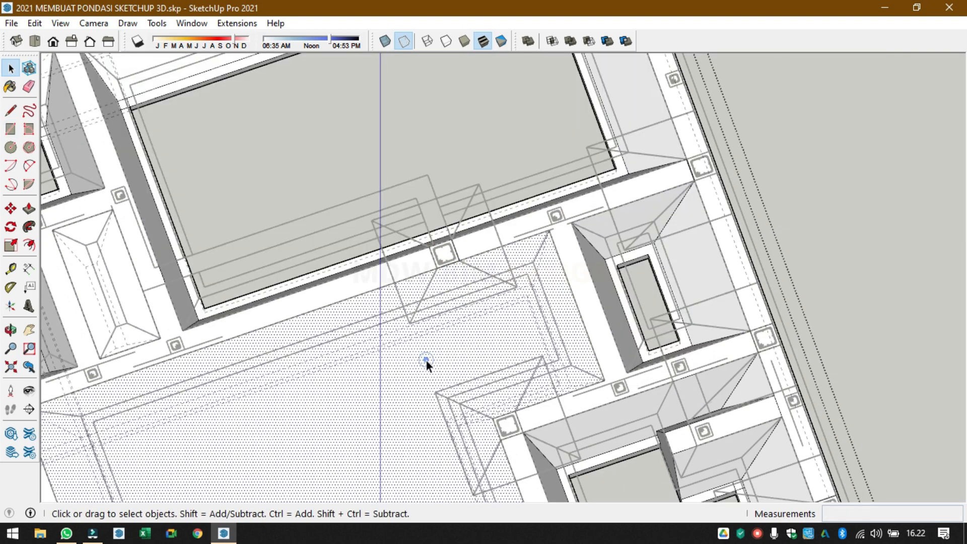
{"action": "key", "text": "Delete"}
- Draw a square over the column outline where the long upper cross wall meets the outer wall
{"action": "scroll", "coordinate": [723, 89], "scroll_direction": "up", "scroll_amount": 5}
{"action": "scroll", "coordinate": [685, 241], "scroll_direction": "up", "scroll_amount": 2}
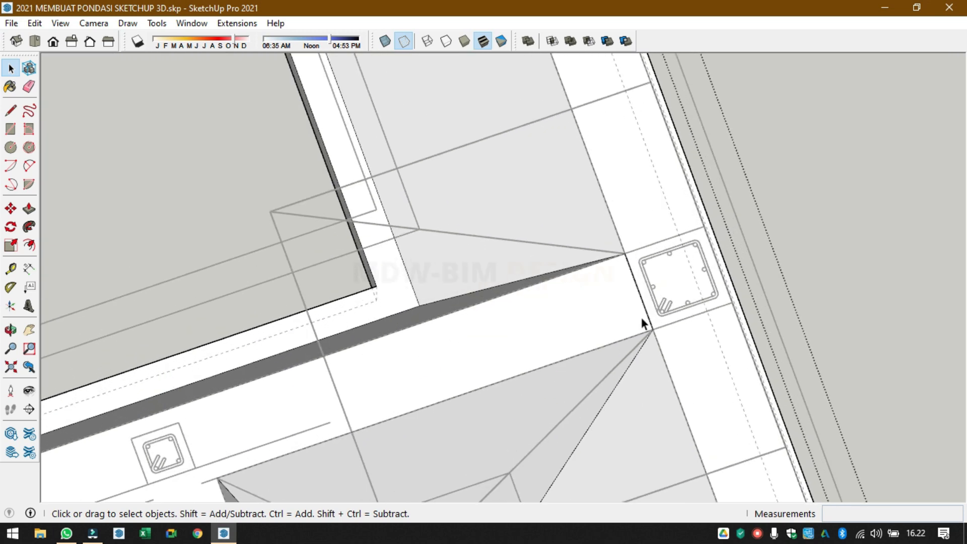
{"action": "key", "text": "r"}
{"action": "left_click", "coordinate": [624, 253]}
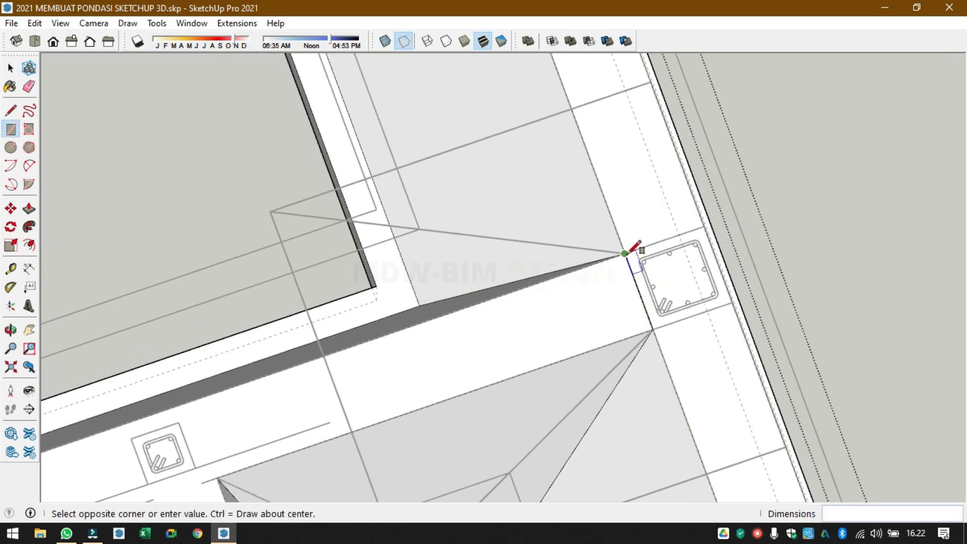
{"action": "left_click", "coordinate": [732, 302]}
{"action": "scroll", "coordinate": [705, 293], "scroll_direction": "down", "scroll_amount": 4}
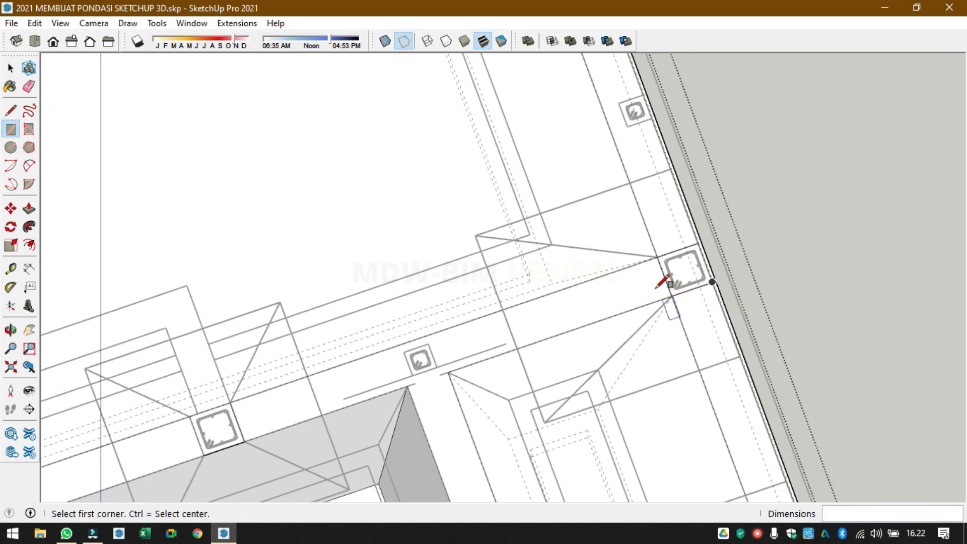
- Delete the unwanted face covering the large room opening above the long cross wall
{"action": "key", "text": "space"}
{"action": "left_click", "coordinate": [447, 209]}
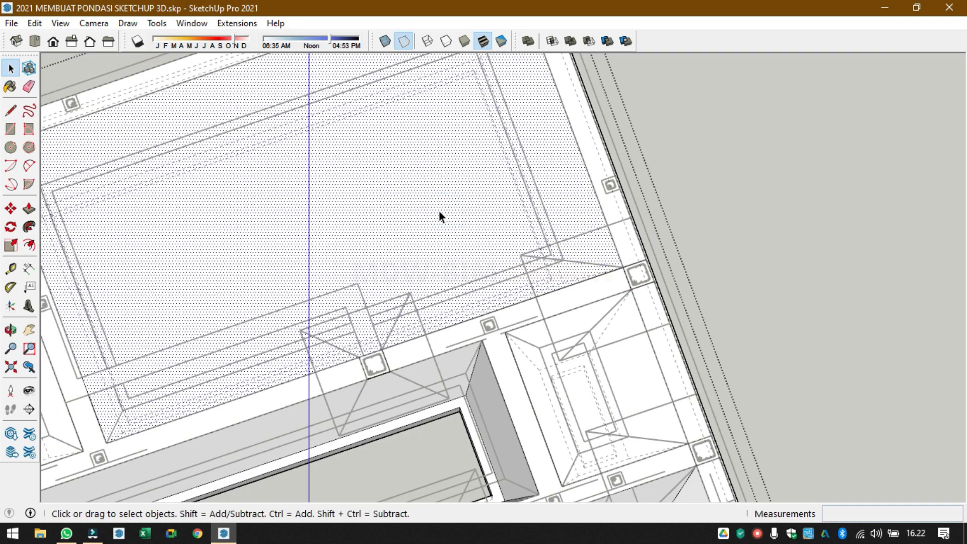
{"action": "key", "text": "Delete"}
{"action": "scroll", "coordinate": [401, 281], "scroll_direction": "down", "scroll_amount": 3}
{"action": "scroll", "coordinate": [323, 363], "scroll_direction": "down", "scroll_amount": 3}
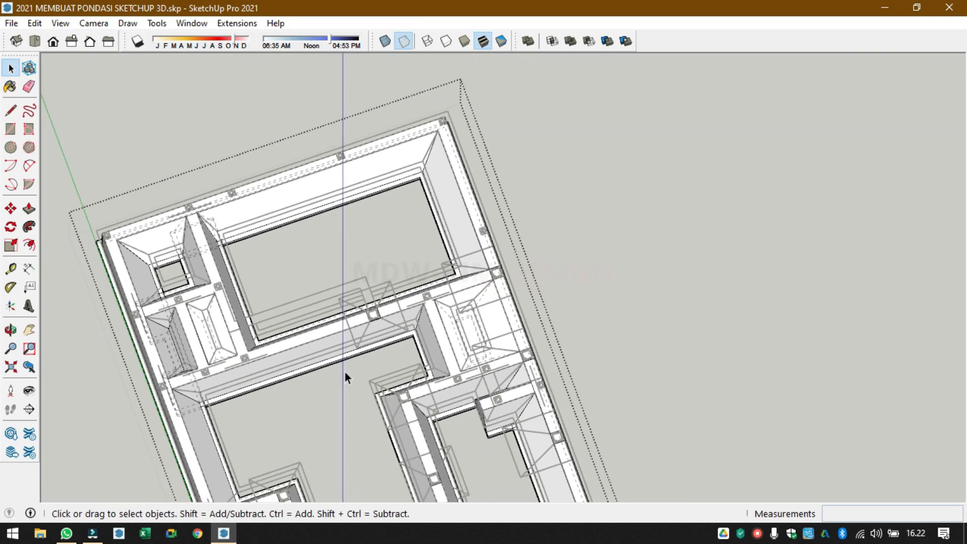
- Push the column square at the upper corner of the short inner wall down 95 cm to the foundation's base
{"action": "middle_click_drag", "start_coordinate": [346, 377], "coordinate": [125, 398]}
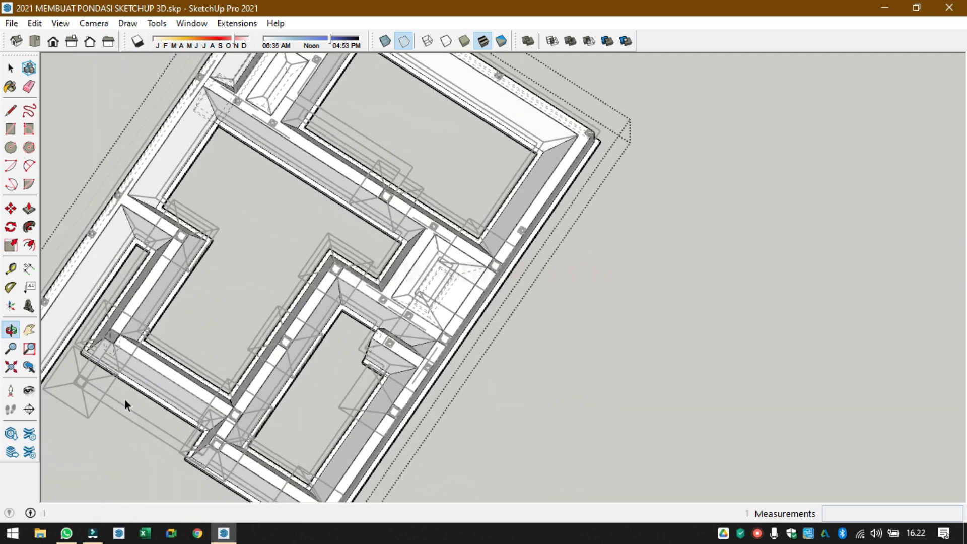
{"action": "scroll", "coordinate": [150, 260], "scroll_direction": "up", "scroll_amount": 6}
{"action": "middle_click_drag", "start_coordinate": [222, 190], "coordinate": [304, 155]}
{"action": "scroll", "coordinate": [288, 151], "scroll_direction": "up", "scroll_amount": 3}
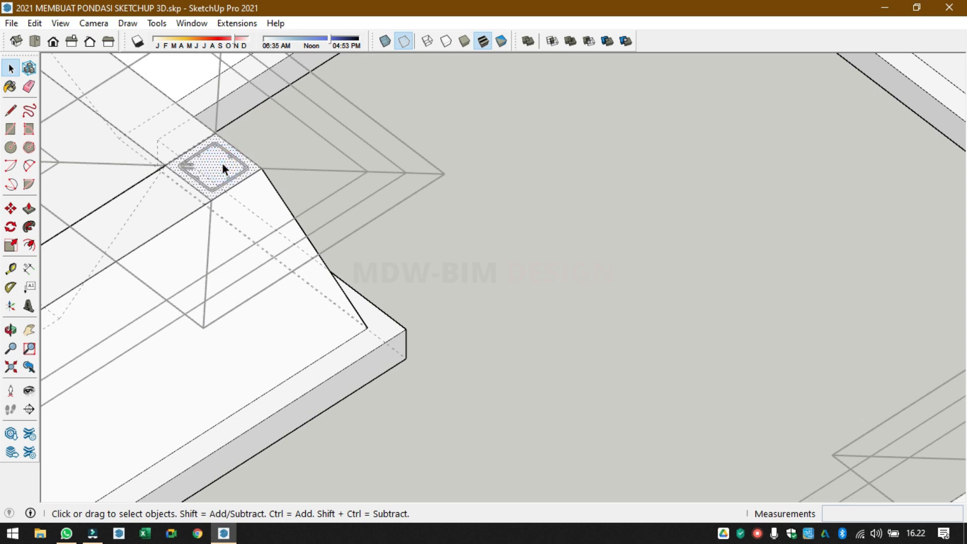
{"action": "key", "text": "p"}
{"action": "left_click", "coordinate": [220, 163]}
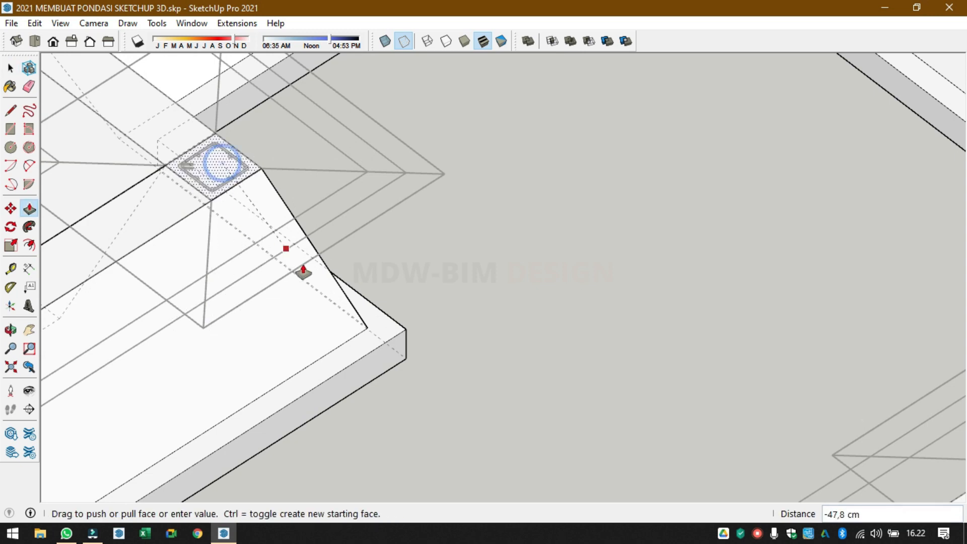
{"action": "left_click", "coordinate": [404, 362]}
{"action": "scroll", "coordinate": [304, 205], "scroll_direction": "down", "scroll_amount": 6}
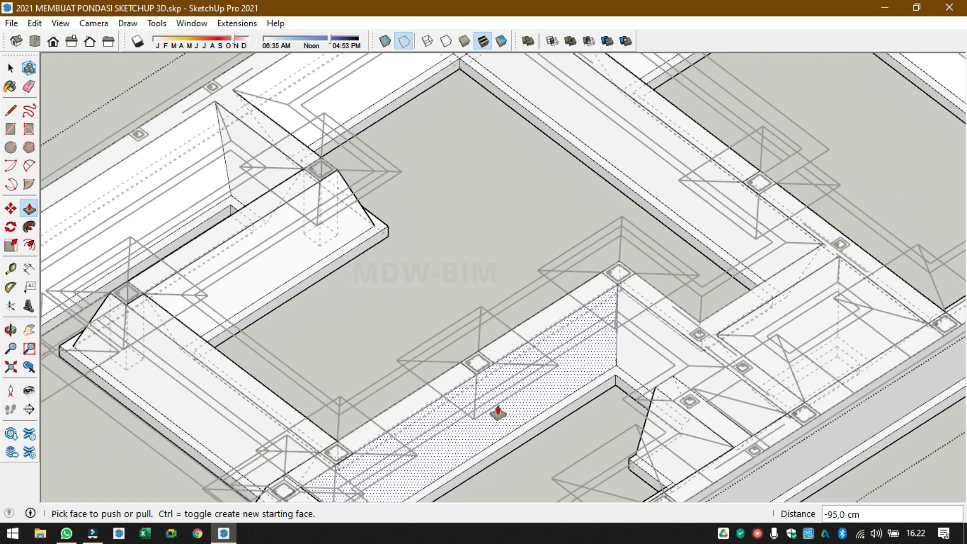
- Push the column squares along the lower cross wall, including its corner and end junctions, down 95 cm to the foundation's base
{"action": "scroll", "coordinate": [493, 398], "scroll_direction": "up", "scroll_amount": 3}
{"action": "double_click", "coordinate": [471, 348]}
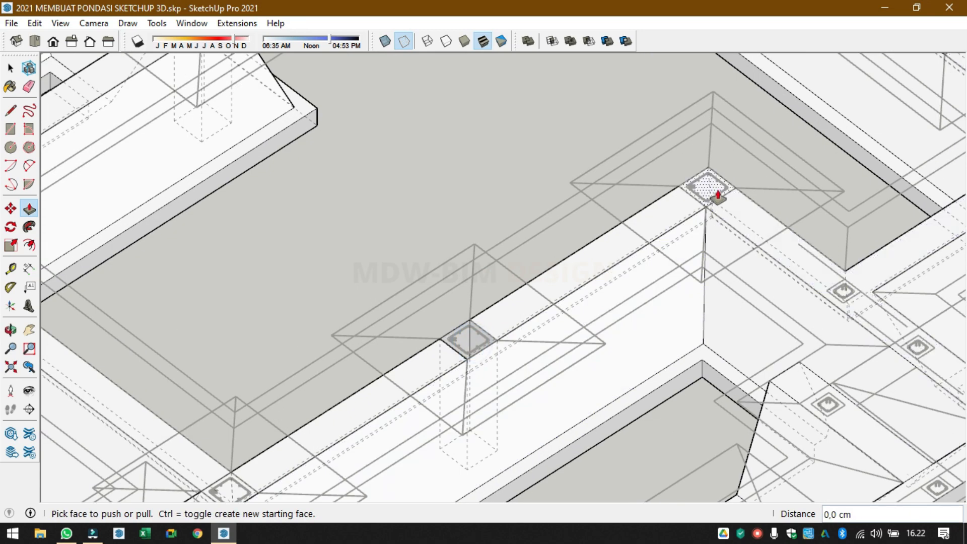
{"action": "scroll", "coordinate": [710, 138], "scroll_direction": "down", "scroll_amount": 3}
{"action": "scroll", "coordinate": [468, 323], "scroll_direction": "up", "scroll_amount": 2}
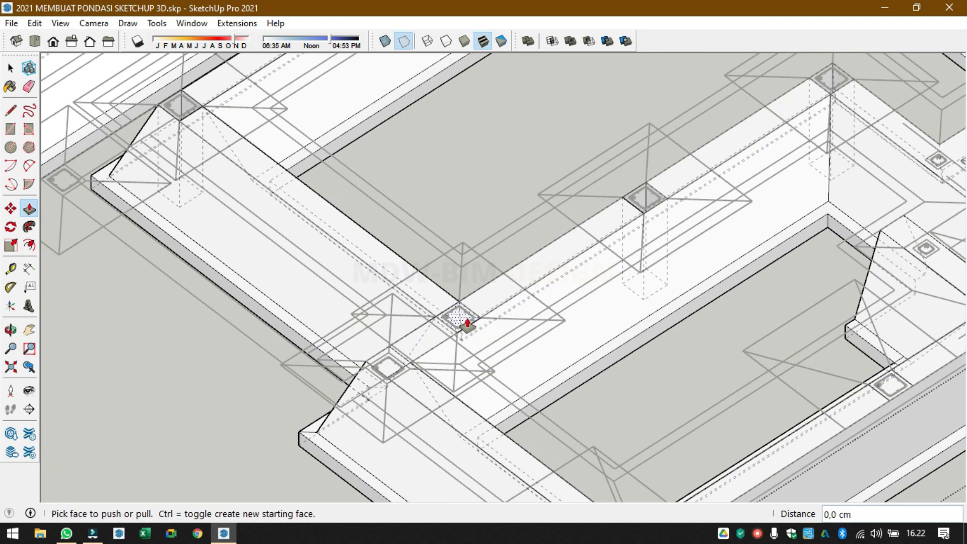
{"action": "double_click", "coordinate": [386, 369]}
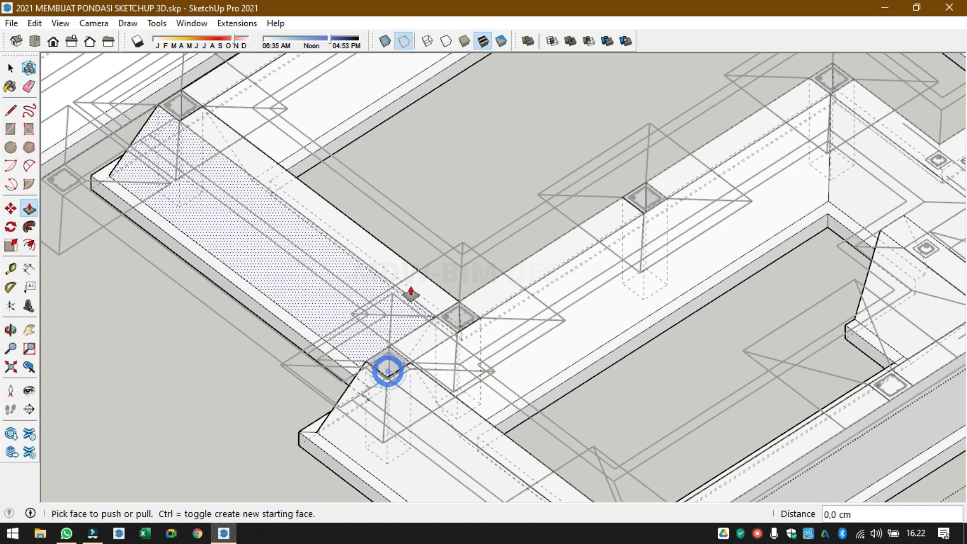
- Push the column squares at the cross-wall junctions along the long outer wall down 80 cm, and the upper cross wall's middle square 95 cm
{"action": "scroll", "coordinate": [446, 220], "scroll_direction": "down", "scroll_amount": 2}
{"action": "scroll", "coordinate": [559, 432], "scroll_direction": "up", "scroll_amount": 2}
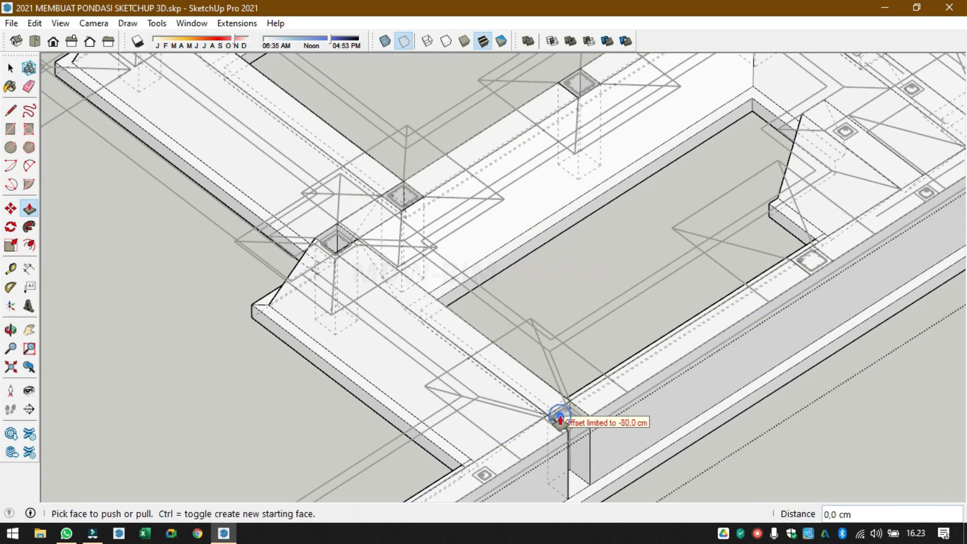
{"action": "scroll", "coordinate": [641, 391], "scroll_direction": "down", "scroll_amount": 2}
{"action": "scroll", "coordinate": [773, 275], "scroll_direction": "up", "scroll_amount": 3}
{"action": "double_click", "coordinate": [672, 328]}
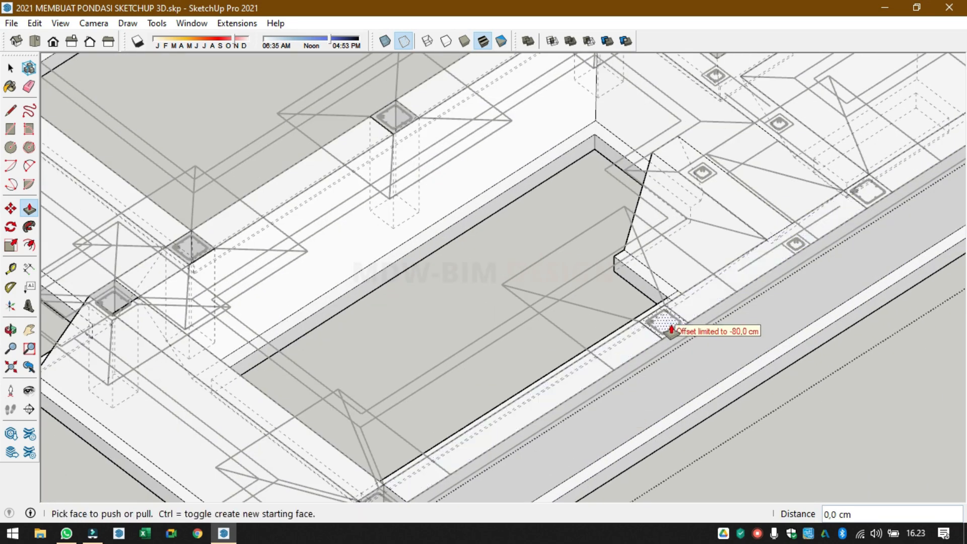
{"action": "double_click", "coordinate": [870, 206]}
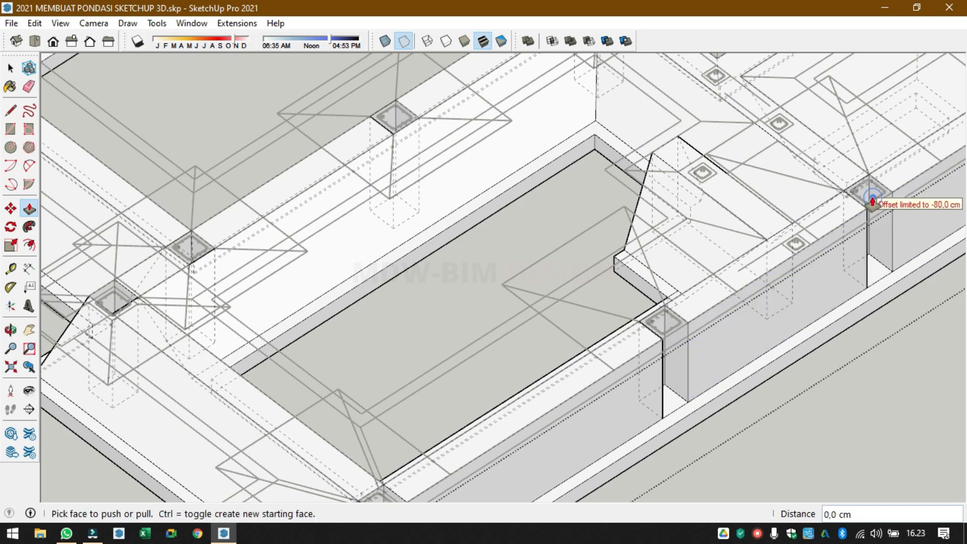
{"action": "scroll", "coordinate": [660, 277], "scroll_direction": "down", "scroll_amount": 4}
{"action": "scroll", "coordinate": [610, 330], "scroll_direction": "down", "scroll_amount": 3}
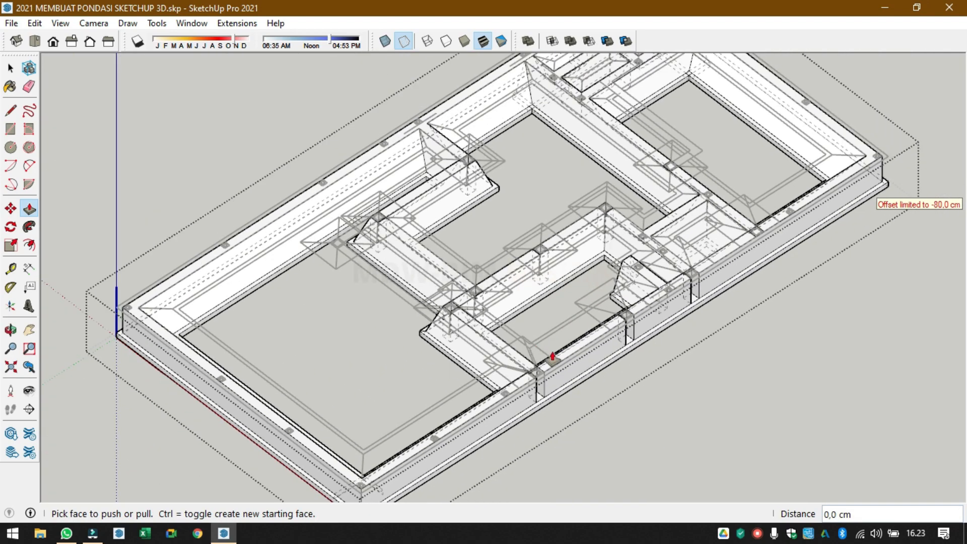
{"action": "middle_click_drag", "start_coordinate": [696, 300], "coordinate": [625, 277]}
{"action": "scroll", "coordinate": [827, 298], "scroll_direction": "up", "scroll_amount": 3}
{"action": "double_click", "coordinate": [723, 322]}
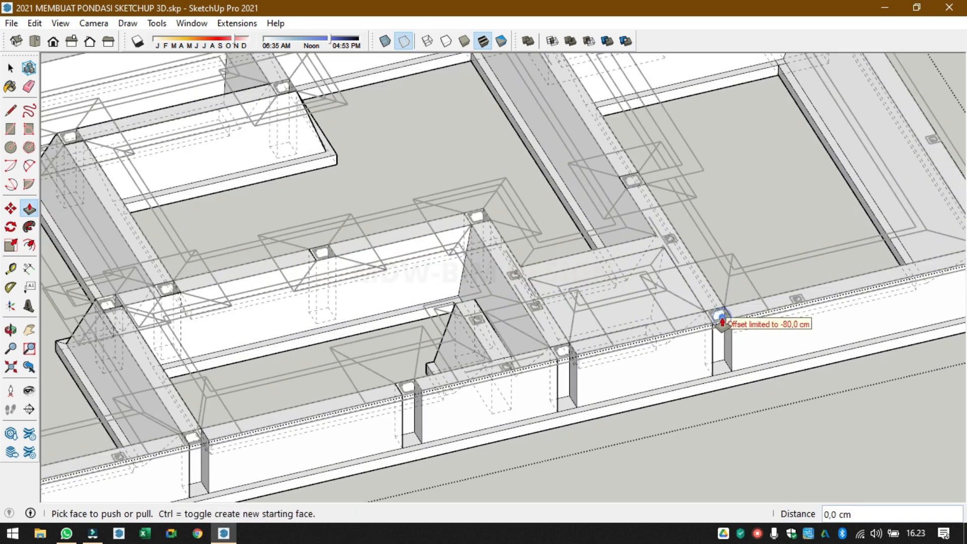
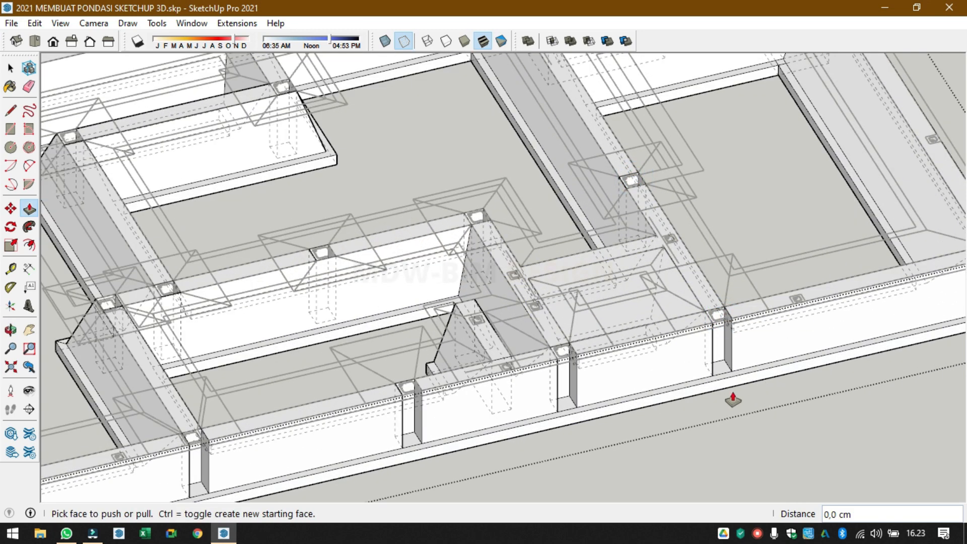
- Push the floors of the four column openings in the long outer wall down another 15 cm
{"action": "left_click", "coordinate": [708, 393]}
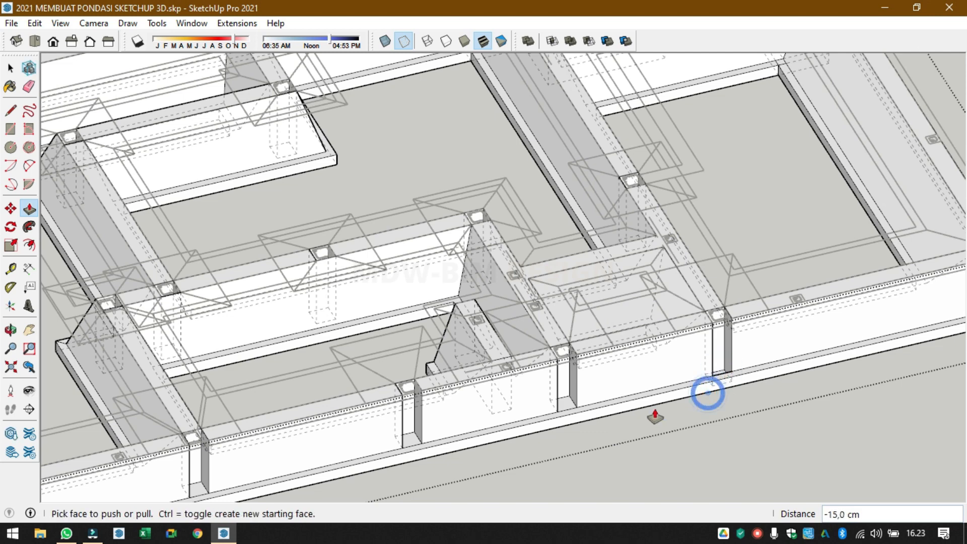
{"action": "double_click", "coordinate": [568, 407]}
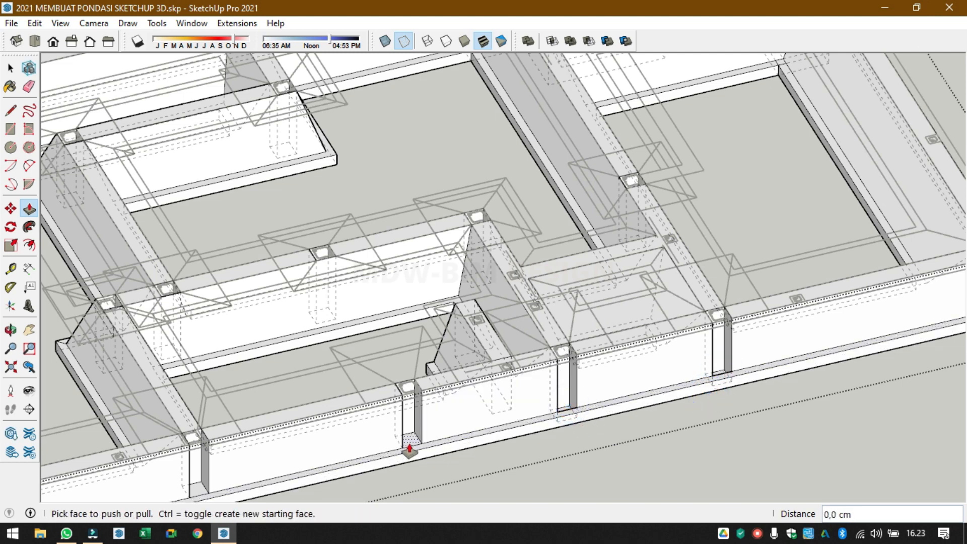
{"action": "double_click", "coordinate": [198, 491]}
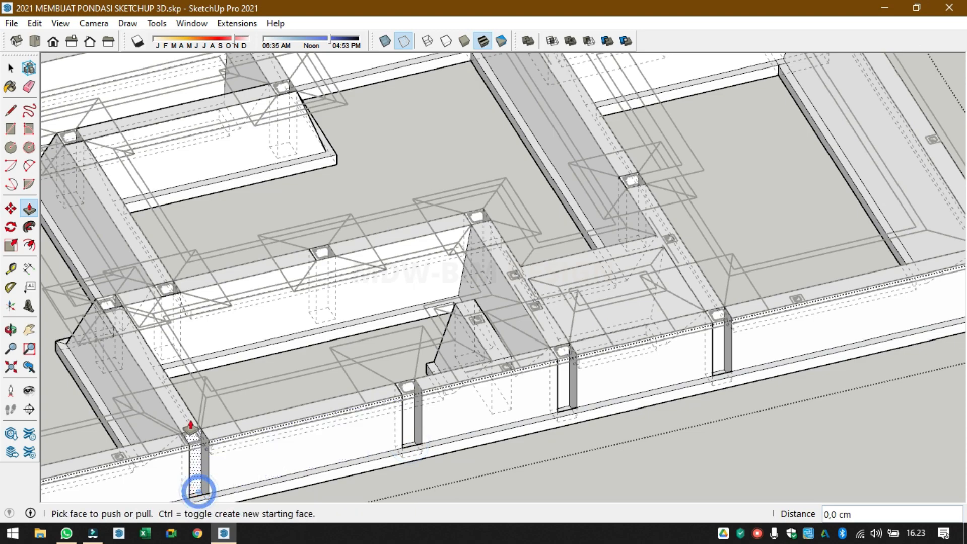
- Push the floors of the four column openings along the lower cross wall down a further 15 cm
{"action": "middle_click_drag", "start_coordinate": [134, 313], "coordinate": [145, 462]}
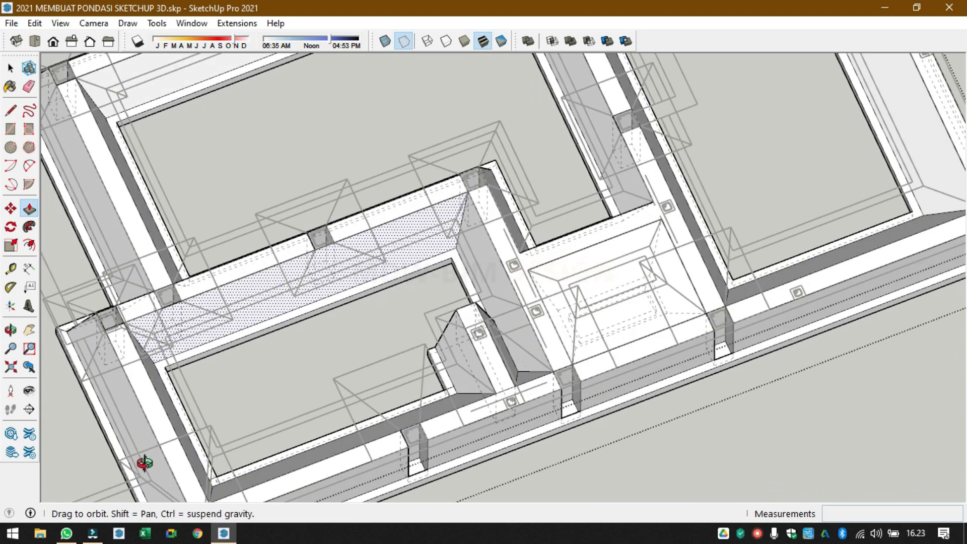
{"action": "scroll", "coordinate": [113, 346], "scroll_direction": "up", "scroll_amount": 8}
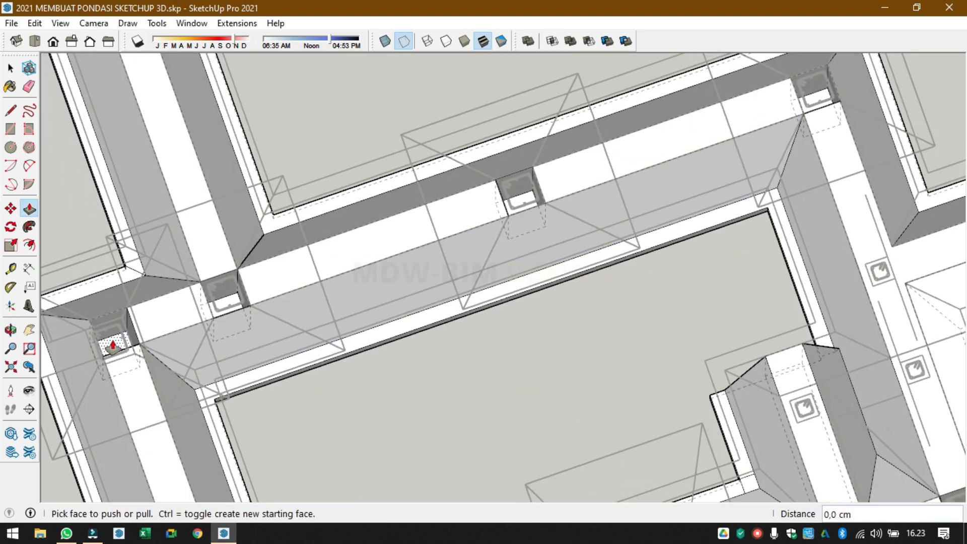
{"action": "double_click", "coordinate": [227, 301]}
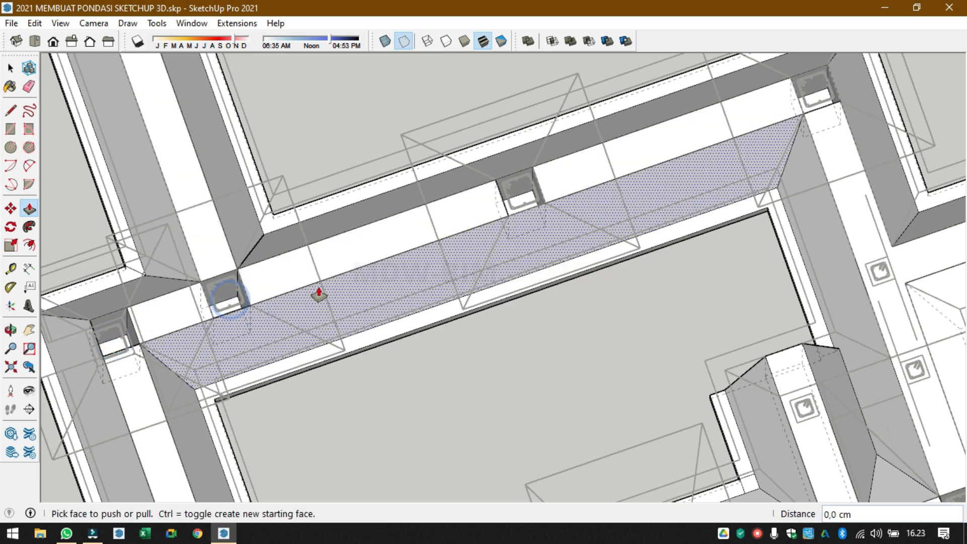
{"action": "double_click", "coordinate": [521, 203]}
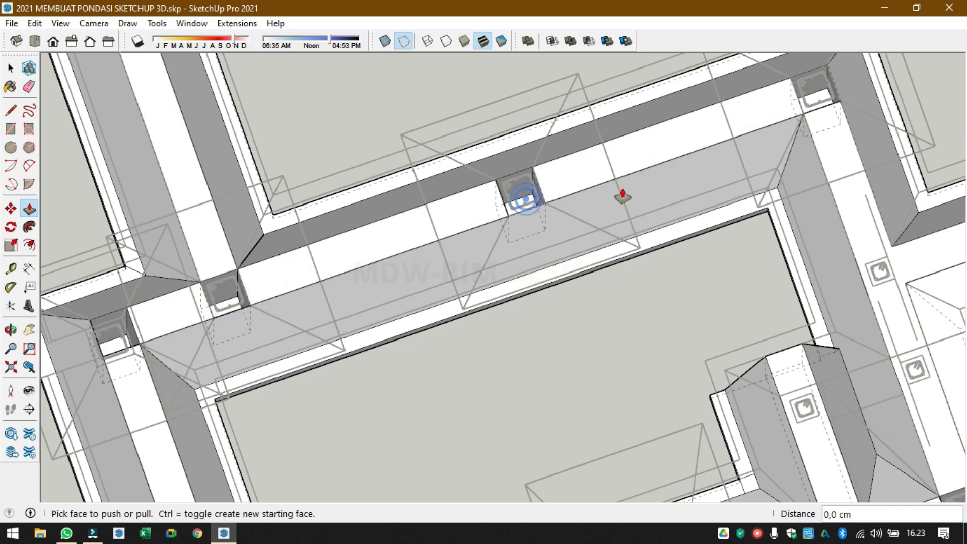
{"action": "left_click", "coordinate": [821, 99]}
{"action": "left_click", "coordinate": [825, 103]}
- Push the floors of the openings in the long upper cross wall and the short inner wall down a further 15 cm
{"action": "scroll", "coordinate": [519, 177], "scroll_direction": "down", "scroll_amount": 5}
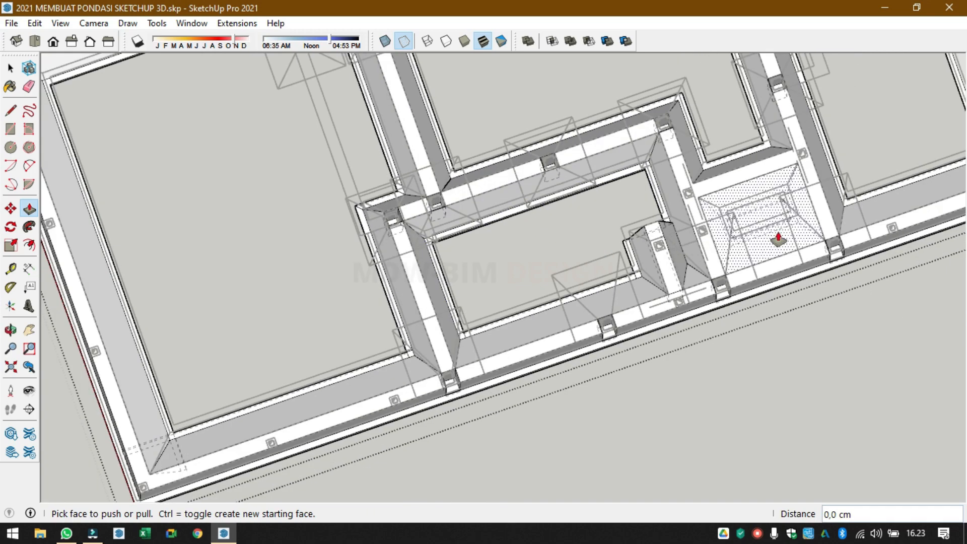
{"action": "scroll", "coordinate": [868, 266], "scroll_direction": "up", "scroll_amount": 3}
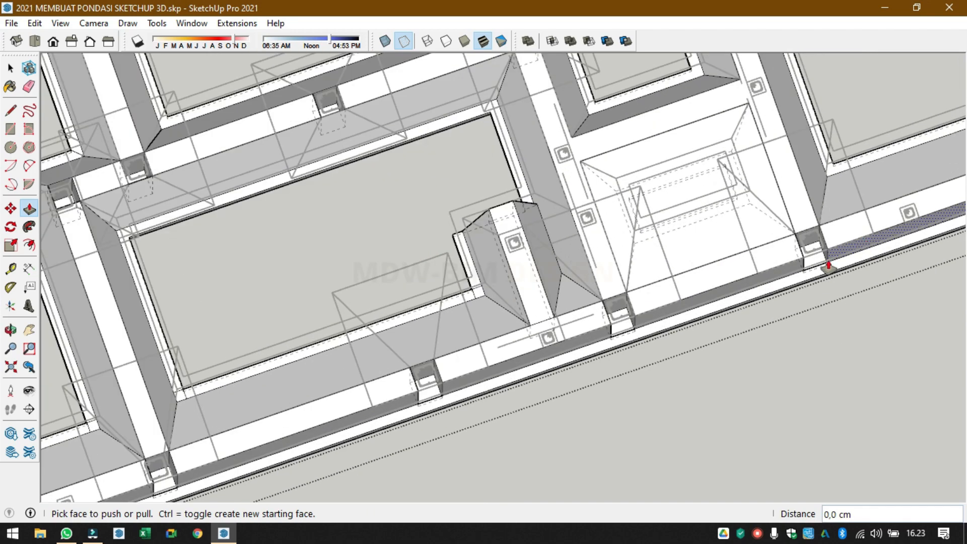
{"action": "scroll", "coordinate": [823, 270], "scroll_direction": "down", "scroll_amount": 4}
{"action": "scroll", "coordinate": [726, 113], "scroll_direction": "up", "scroll_amount": 3}
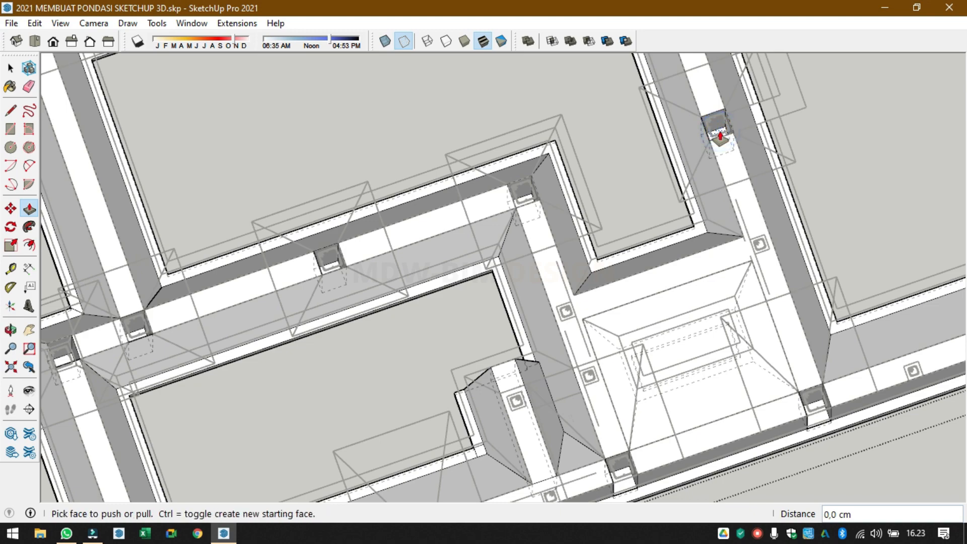
{"action": "scroll", "coordinate": [720, 135], "scroll_direction": "down", "scroll_amount": 6}
{"action": "scroll", "coordinate": [571, 133], "scroll_direction": "up", "scroll_amount": 6}
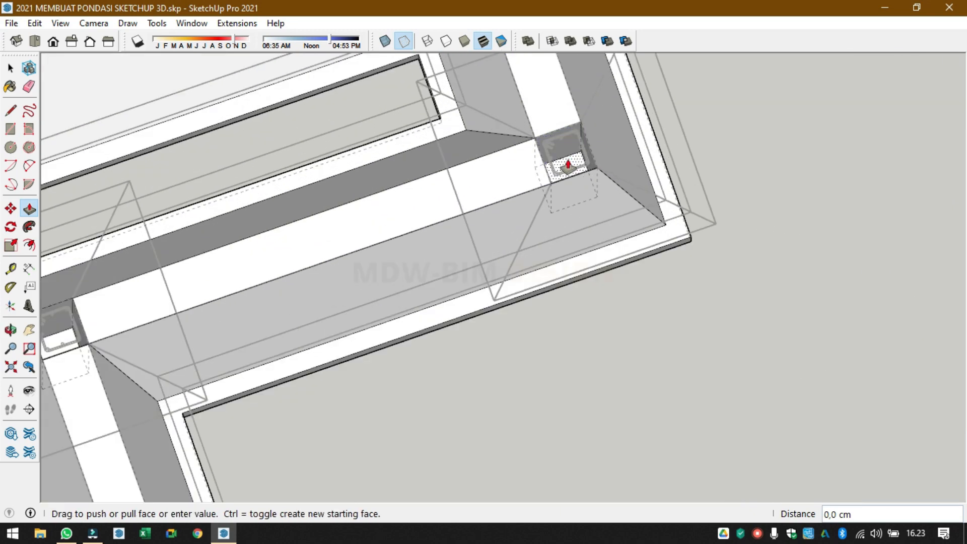
{"action": "left_click", "coordinate": [568, 165]}
{"action": "scroll", "coordinate": [648, 168], "scroll_direction": "down", "scroll_amount": 3}
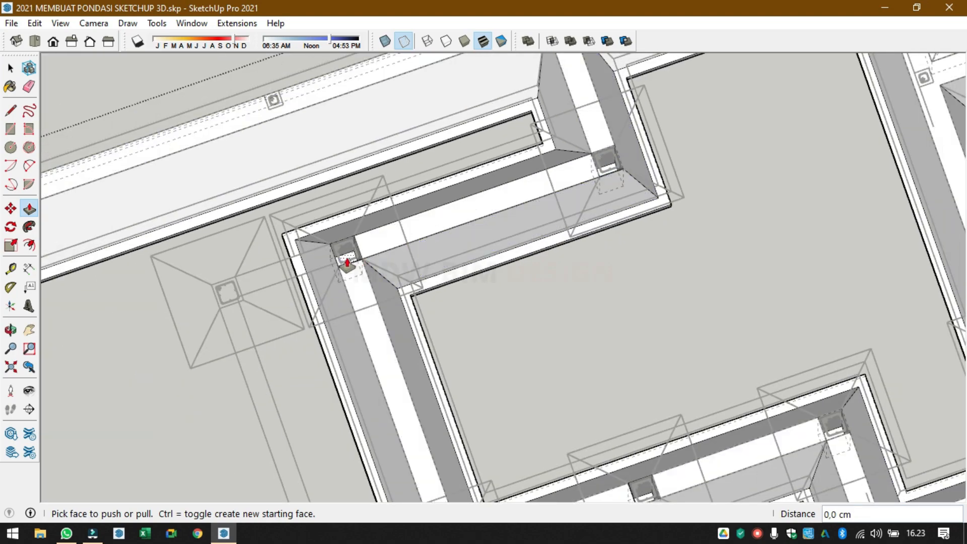
{"action": "scroll", "coordinate": [346, 259], "scroll_direction": "down", "scroll_amount": 5}
- In a left side view, try to move the opening bottoms that project below the foundation up 15 cm to its base
{"action": "middle_click_drag", "start_coordinate": [307, 371], "coordinate": [322, 174]}
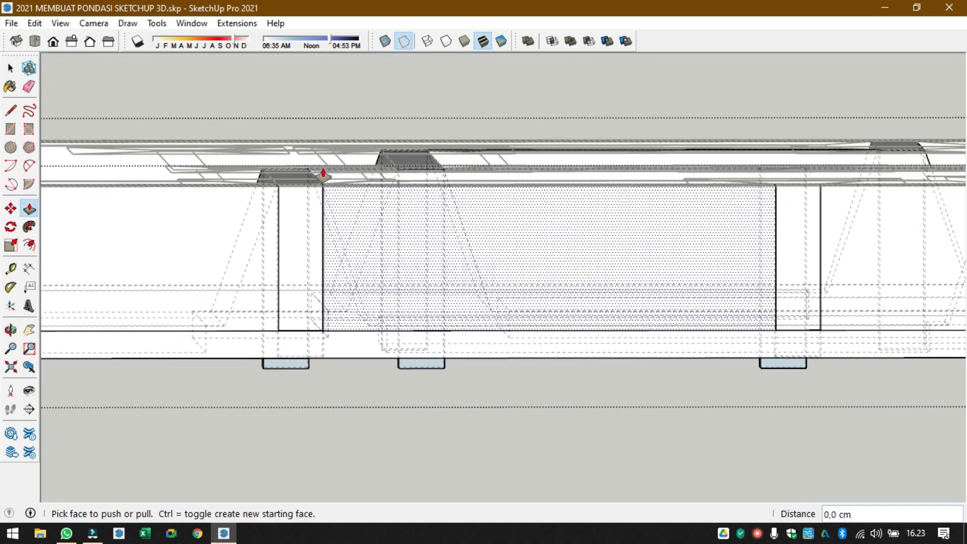
{"action": "left_click", "coordinate": [71, 42]}
{"action": "left_click", "coordinate": [91, 44]}
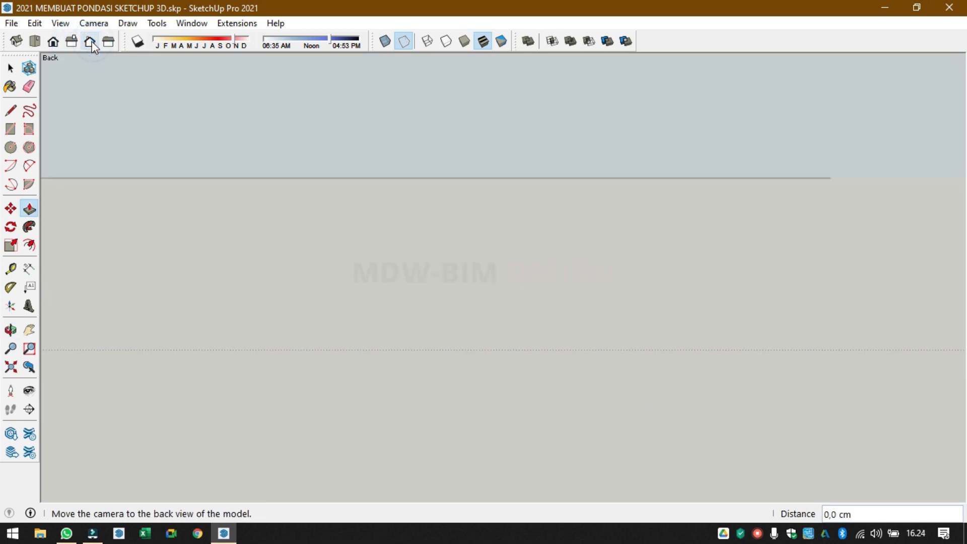
{"action": "left_click", "coordinate": [109, 42]}
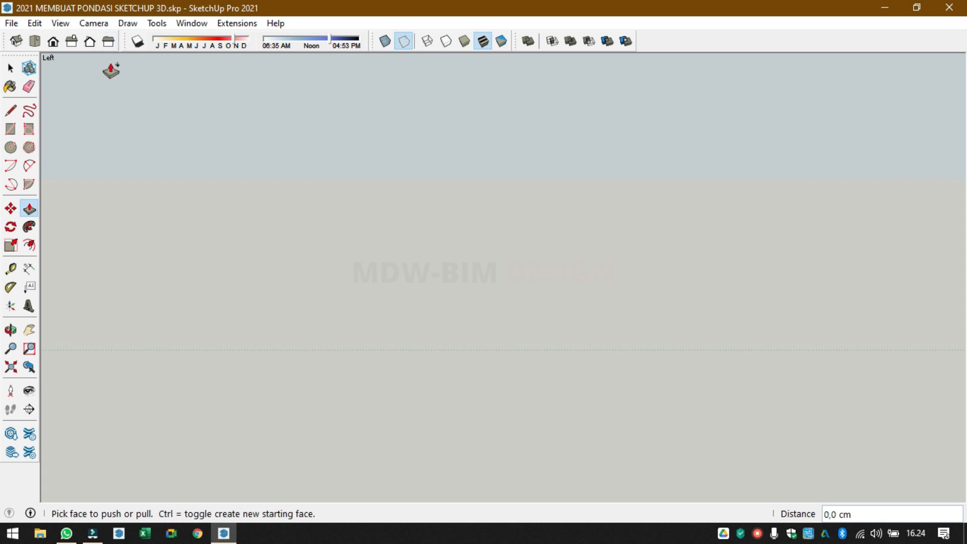
{"action": "scroll", "coordinate": [120, 290], "scroll_direction": "up", "scroll_amount": 6}
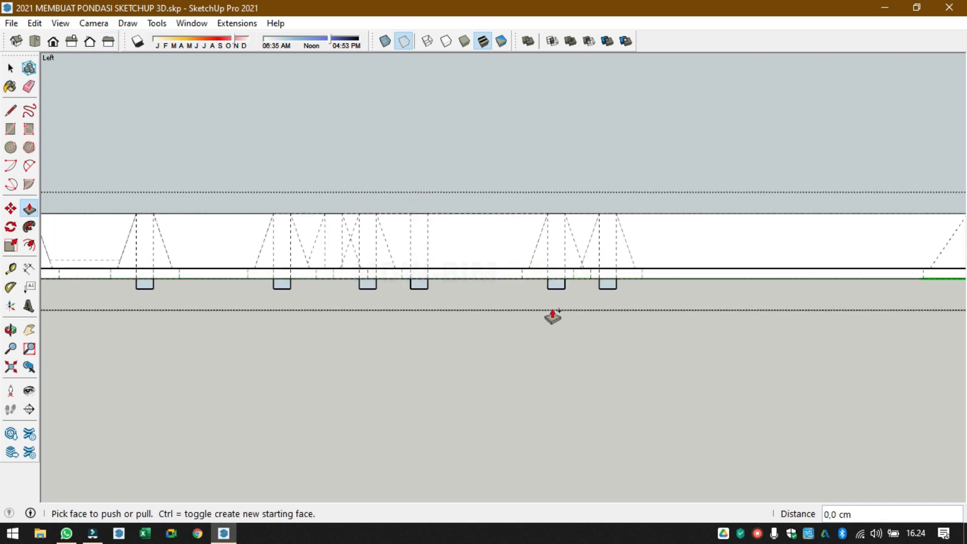
{"action": "key", "text": "space"}
{"action": "left_click_drag", "start_coordinate": [638, 282], "coordinate": [246, 307]}
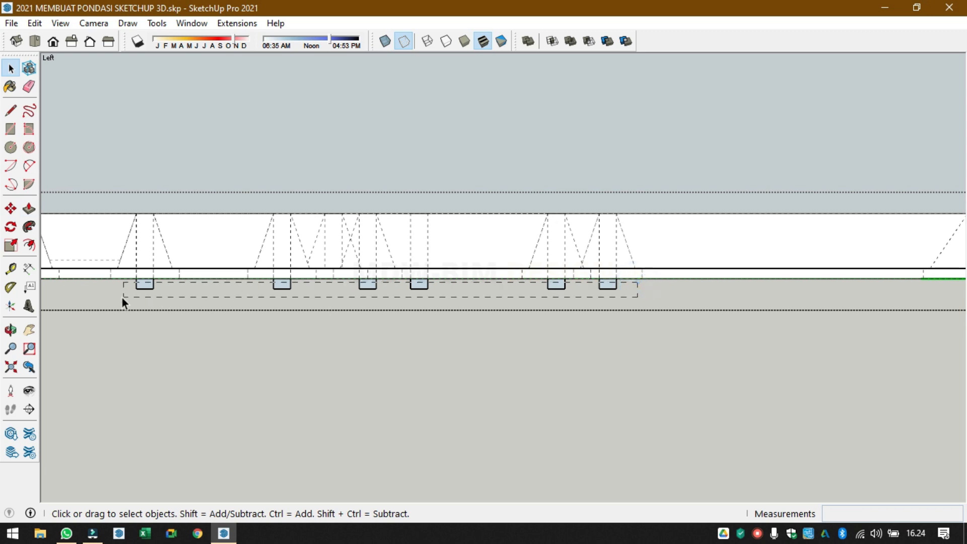
{"action": "left_click_drag", "start_coordinate": [122, 298], "coordinate": [122, 298]}
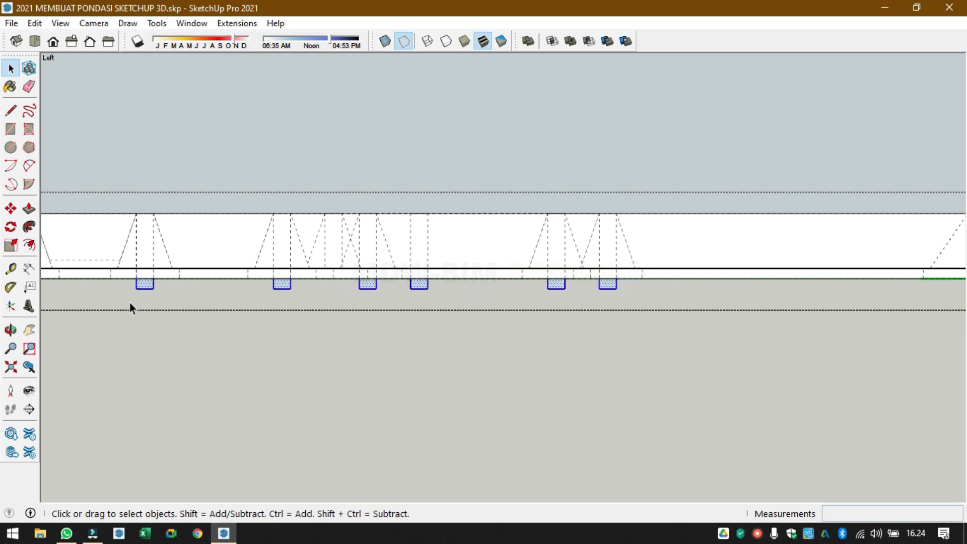
{"action": "key", "text": "m"}
{"action": "left_click", "coordinate": [153, 288]}
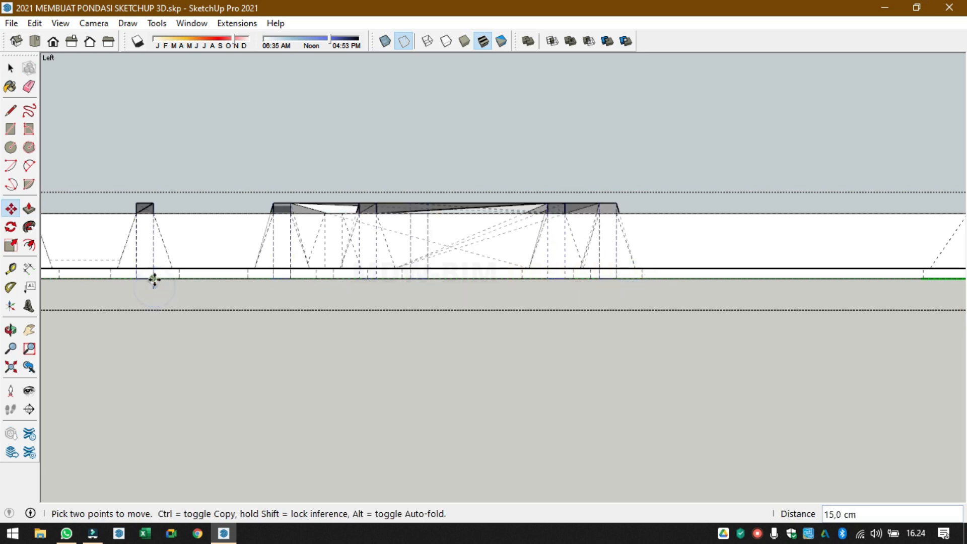
{"action": "left_click", "coordinate": [153, 301]}
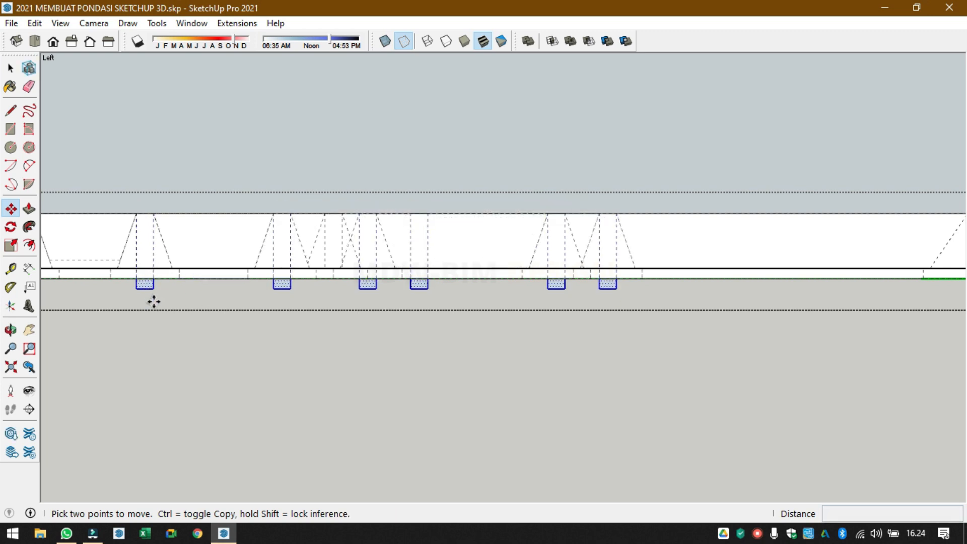
- Move only the lower edges of the projecting opening bottoms up to the foundation's base, then check the geometry from below
{"action": "key", "text": "space"}
{"action": "left_click", "coordinate": [203, 298]}
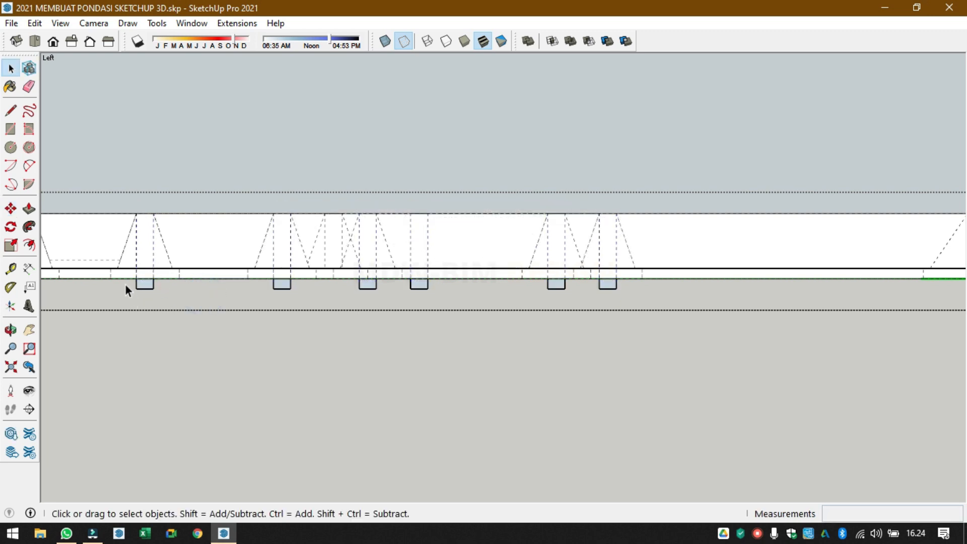
{"action": "left_click_drag", "start_coordinate": [126, 285], "coordinate": [574, 318]}
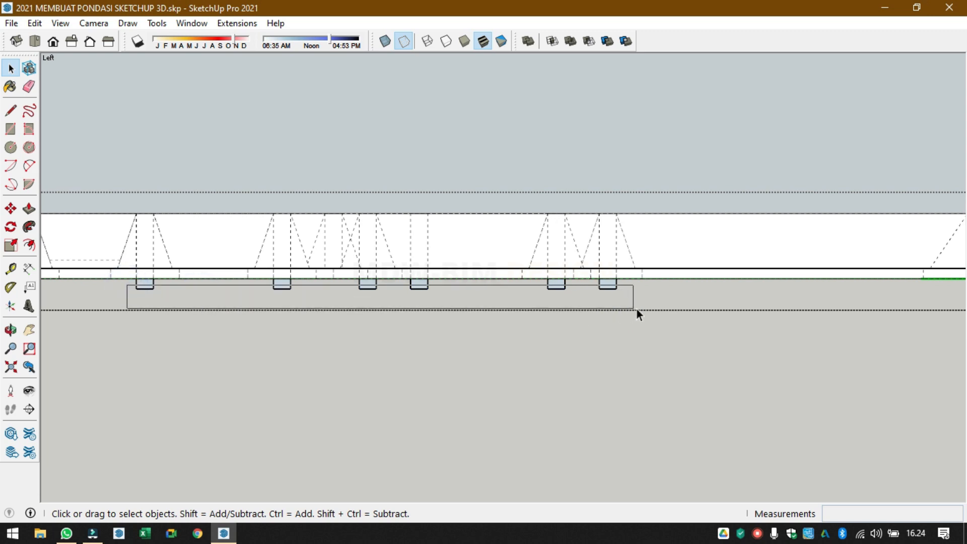
{"action": "left_click_drag", "start_coordinate": [636, 312], "coordinate": [645, 301]}
{"action": "key", "text": "m"}
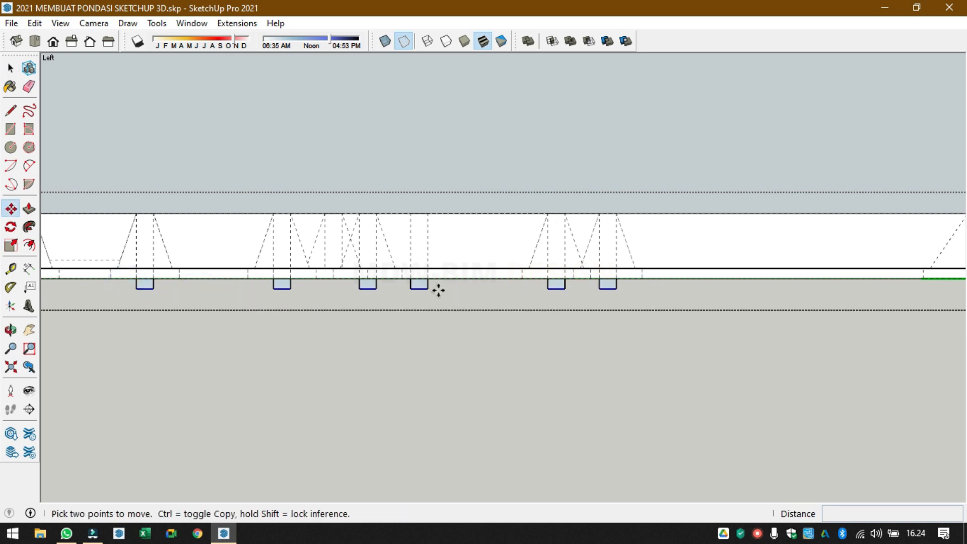
{"action": "left_click", "coordinate": [428, 290]}
{"action": "left_click", "coordinate": [428, 281]}
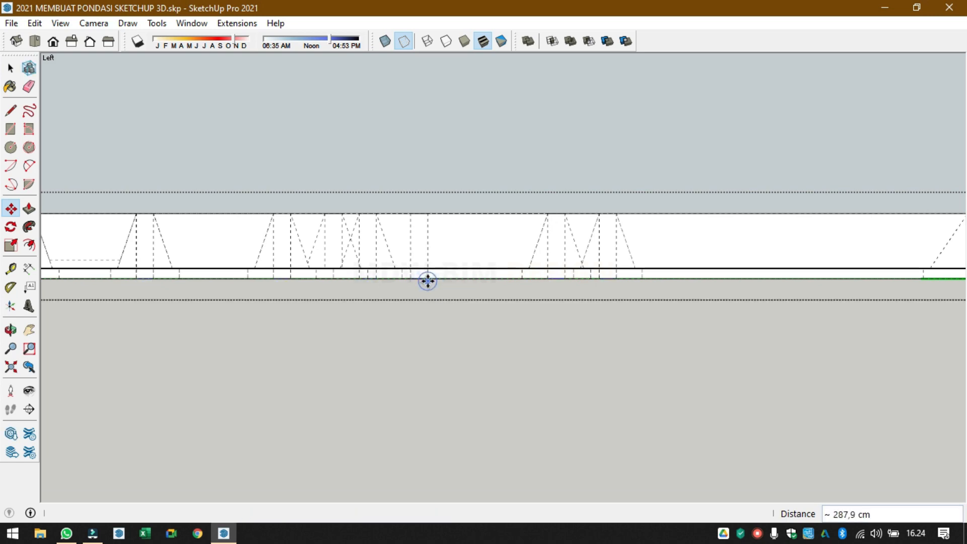
{"action": "key", "text": "space"}
{"action": "middle_click_drag", "start_coordinate": [509, 347], "coordinate": [663, 188]}
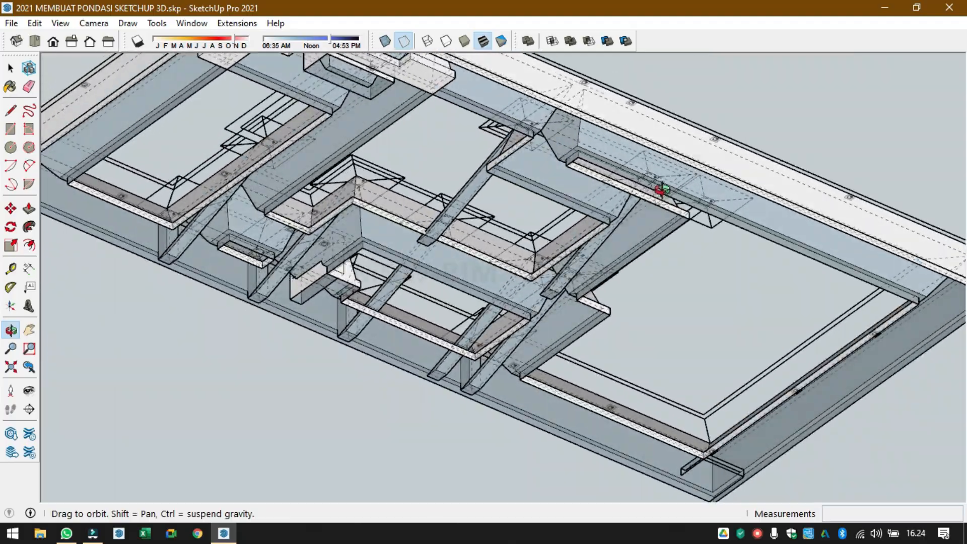
{"action": "scroll", "coordinate": [201, 257], "scroll_direction": "up", "scroll_amount": 6}
{"action": "middle_click_drag", "start_coordinate": [168, 242], "coordinate": [418, 326]}
{"action": "double_click", "coordinate": [417, 325]}
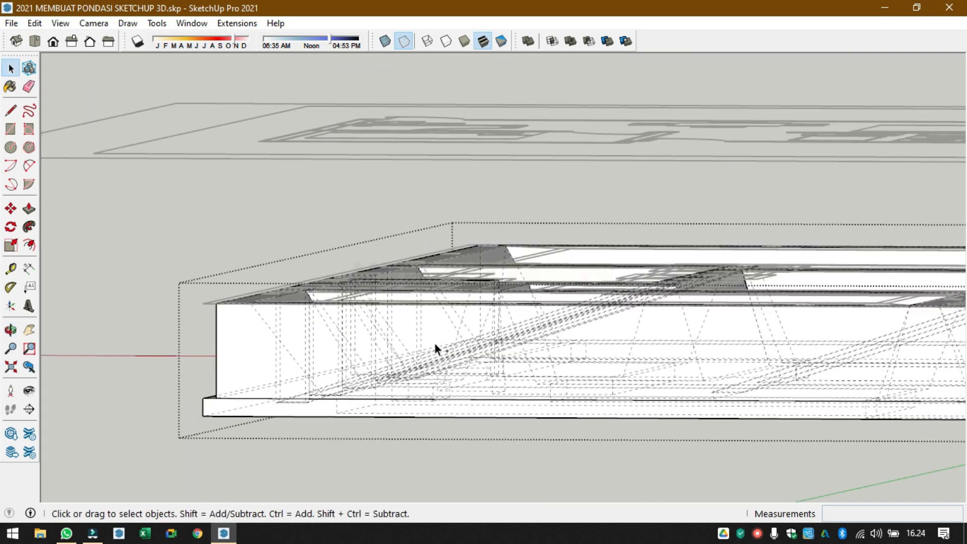
- Move the lower edges of the two projecting column openings nearest the origin up 15 cm to the foundation's base
{"action": "scroll", "coordinate": [419, 284], "scroll_direction": "down", "scroll_amount": 3}
{"action": "middle_click_drag", "start_coordinate": [410, 292], "coordinate": [477, 288]}
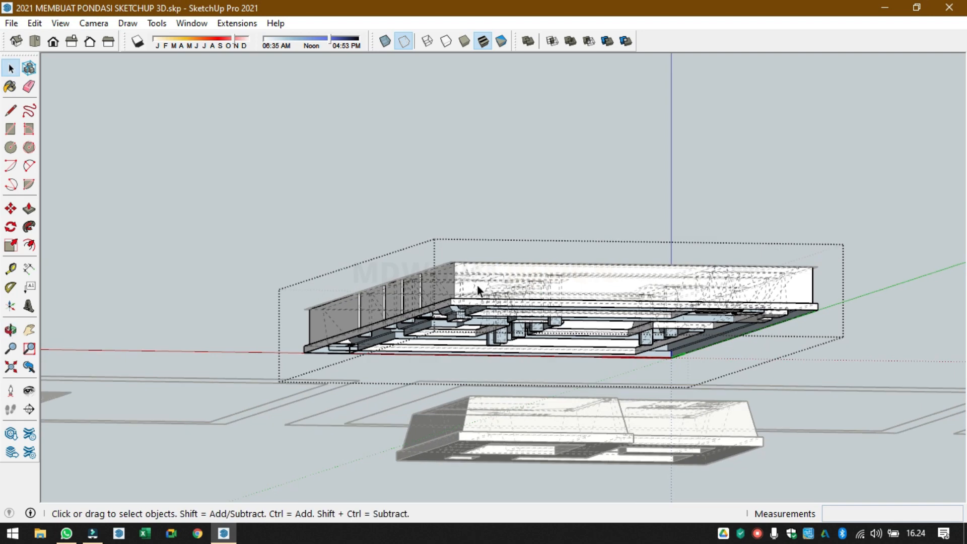
{"action": "left_click", "coordinate": [72, 41]}
{"action": "middle_click_drag", "start_coordinate": [554, 330], "coordinate": [60, 282], "text": "shift"}
{"action": "scroll", "coordinate": [675, 237], "scroll_direction": "up", "scroll_amount": 4}
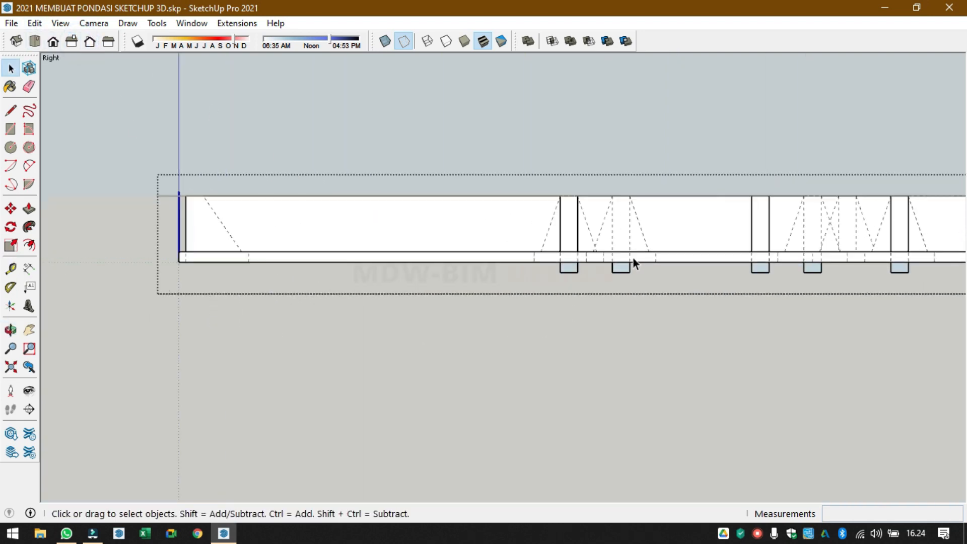
{"action": "left_click", "coordinate": [95, 25]}
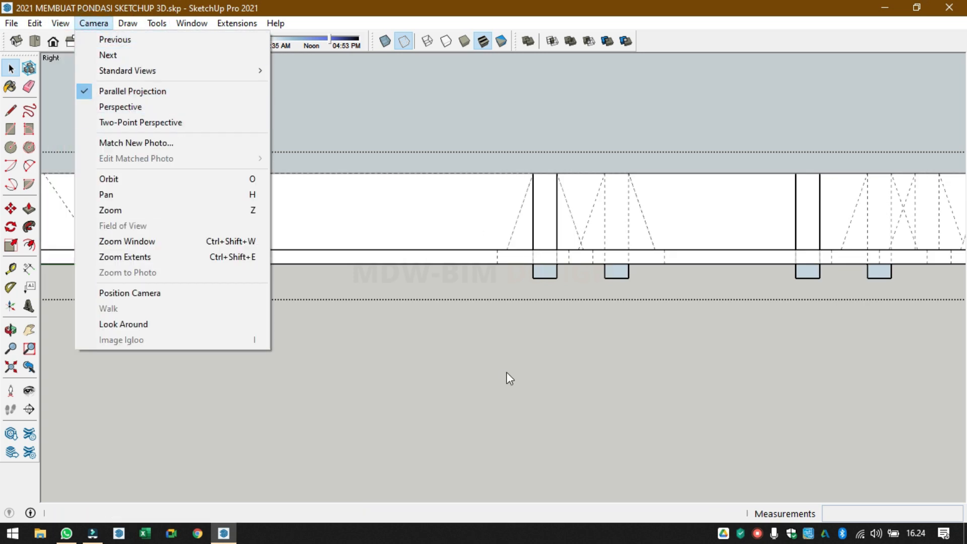
{"action": "left_click", "coordinate": [506, 372]}
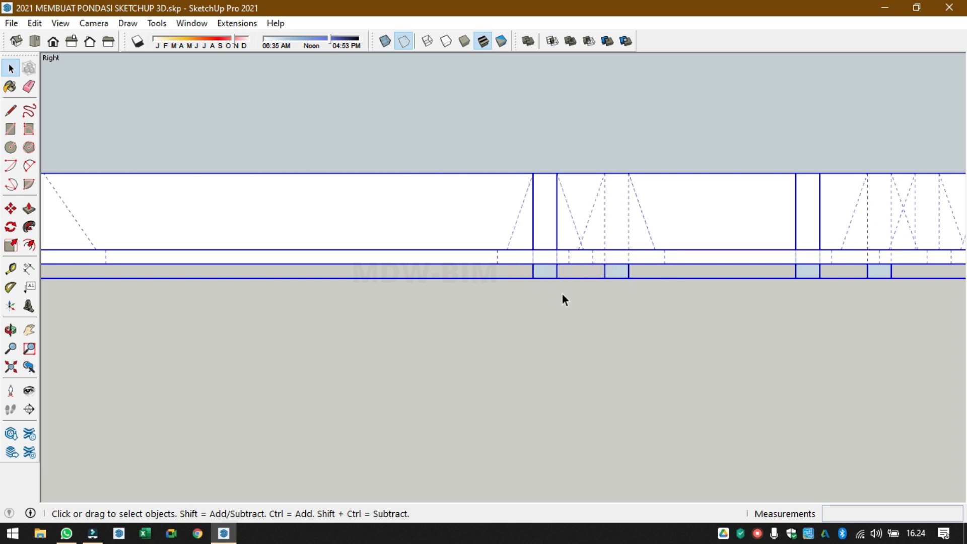
{"action": "double_click", "coordinate": [693, 215]}
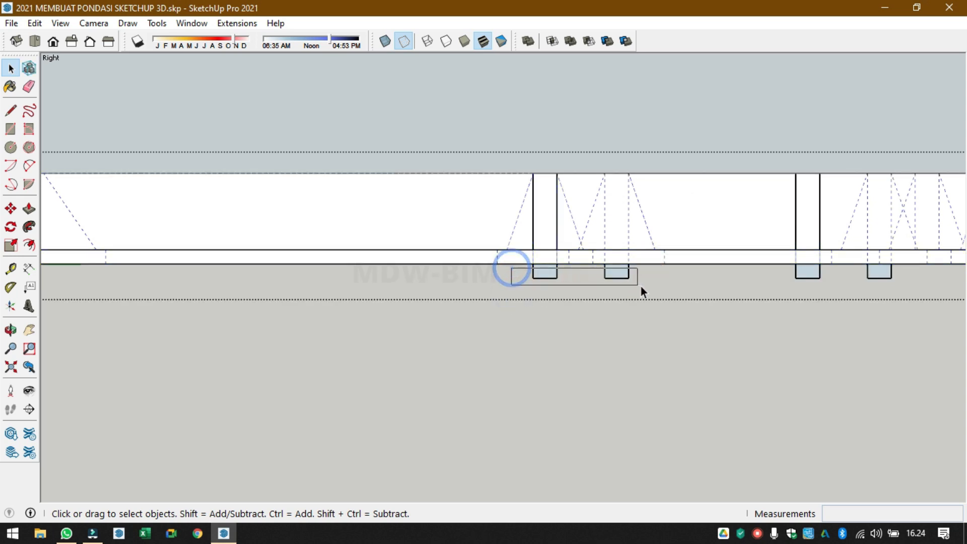
{"action": "key", "text": "m"}
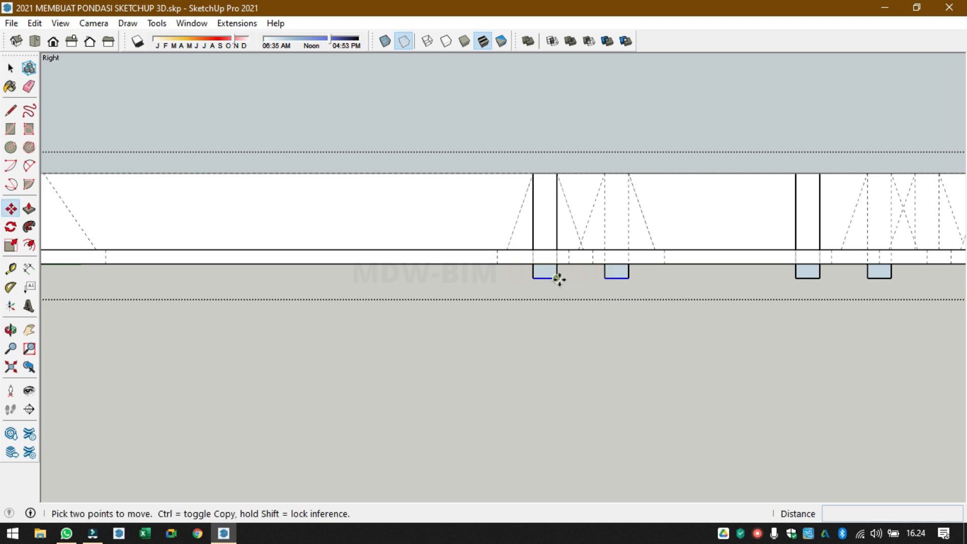
{"action": "left_click", "coordinate": [559, 280]}
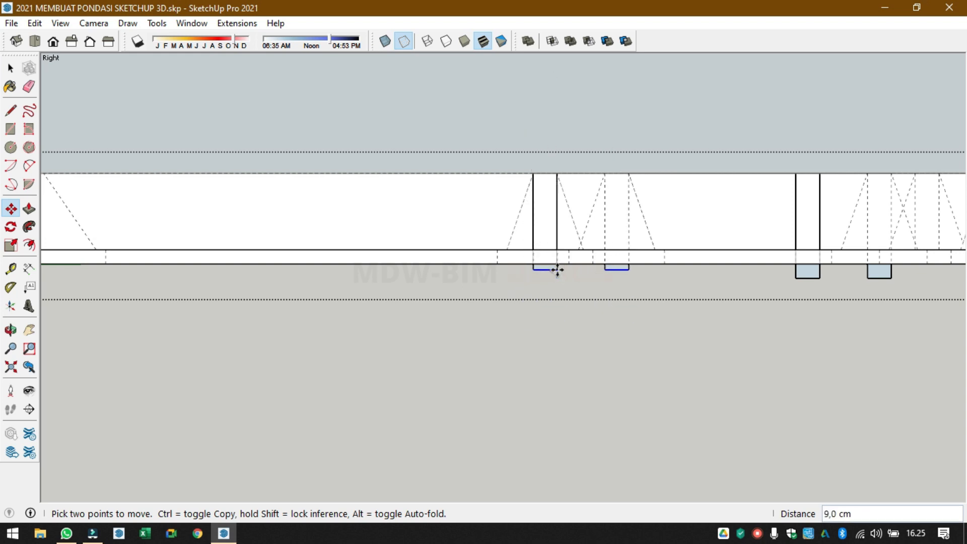
{"action": "scroll", "coordinate": [557, 270], "scroll_direction": "up", "scroll_amount": 3}
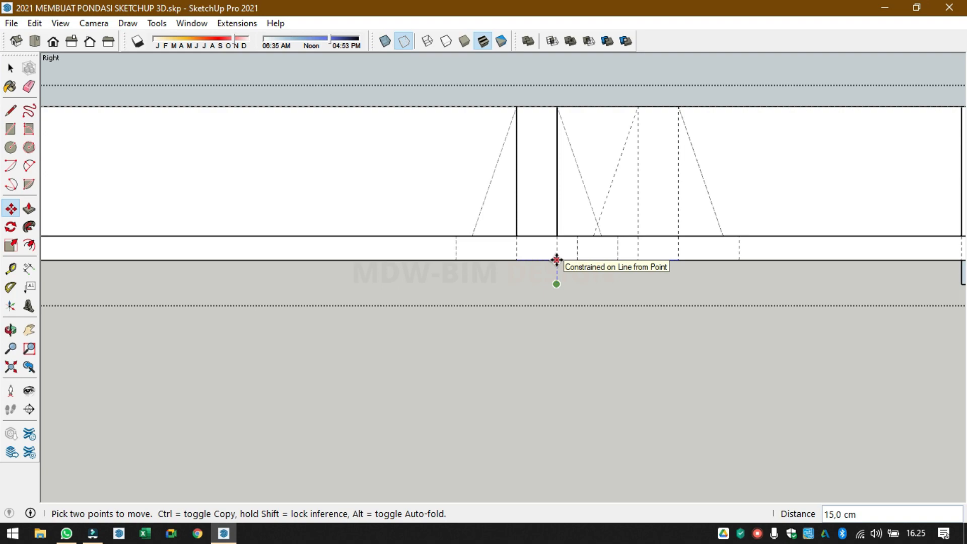
{"action": "left_click", "coordinate": [557, 260]}
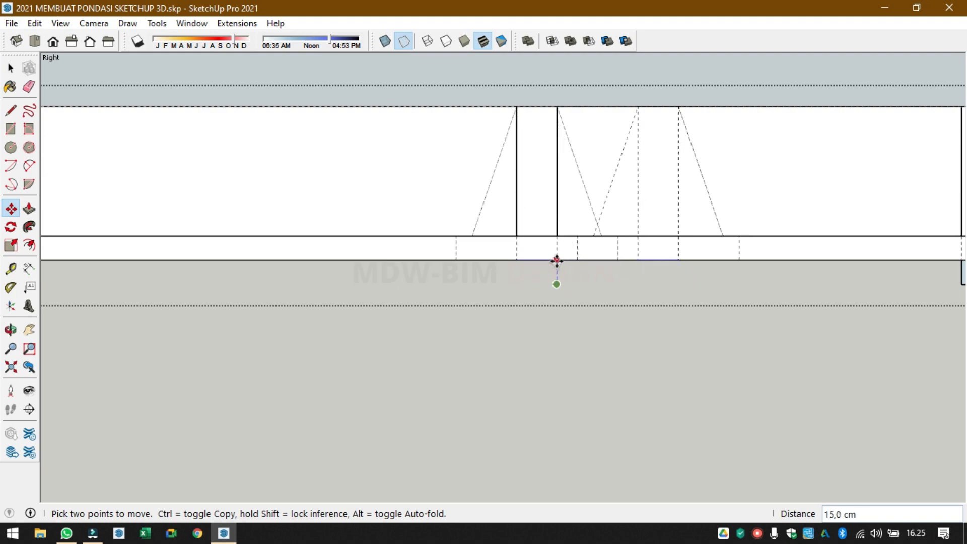
{"action": "key", "text": "space"}
{"action": "middle_click_drag", "start_coordinate": [502, 329], "coordinate": [490, 261]}
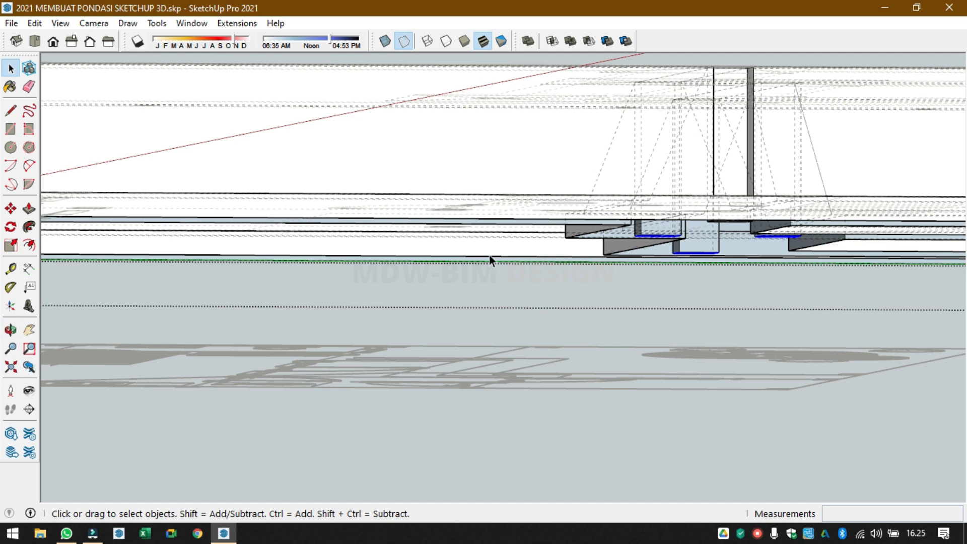
- Move the lower edges of the remaining four rows of projecting column openings up 15 cm to the base and leave component editing
{"action": "left_click", "coordinate": [71, 41]}
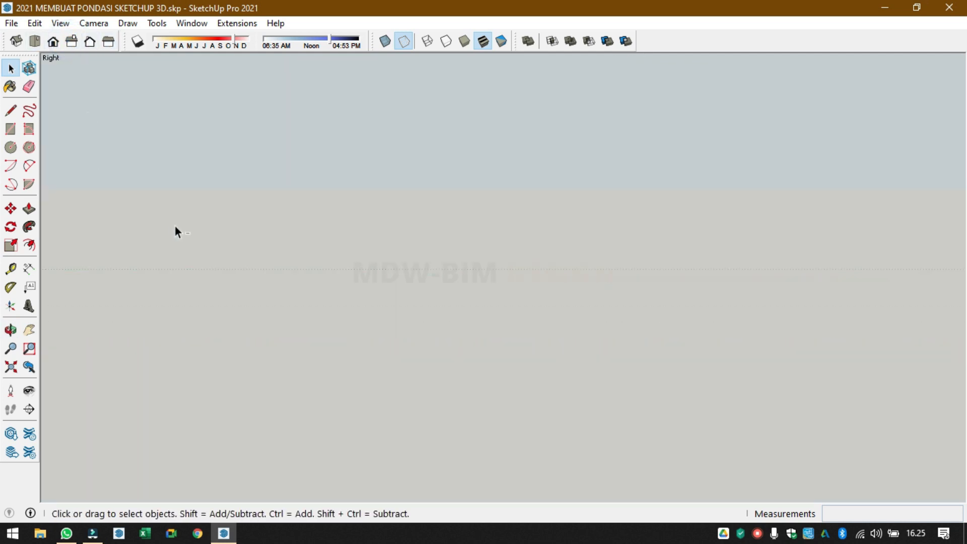
{"action": "key", "text": "ctrl+shift+e"}
{"action": "scroll", "coordinate": [881, 318], "scroll_direction": "up", "scroll_amount": 10}
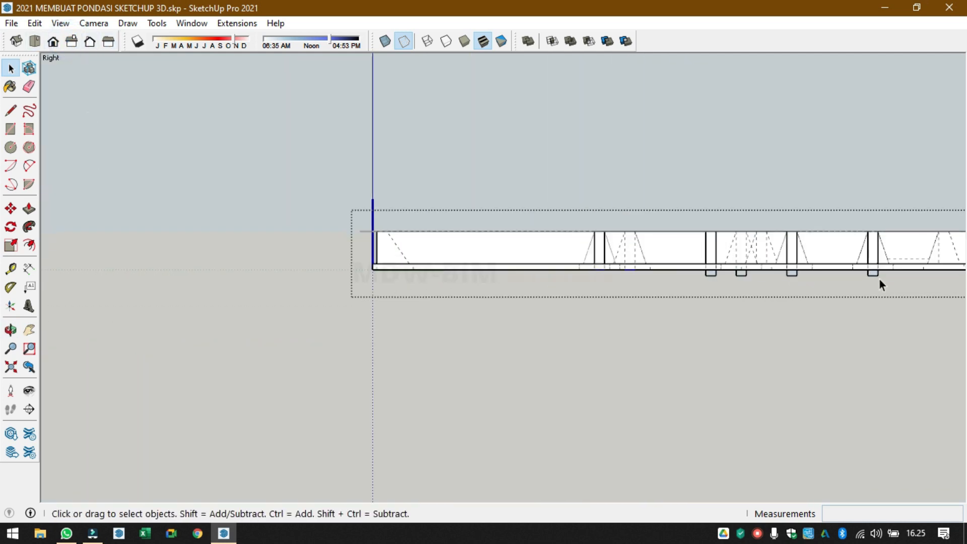
{"action": "left_click_drag", "start_coordinate": [900, 271], "coordinate": [876, 289]}
{"action": "key", "text": "m"}
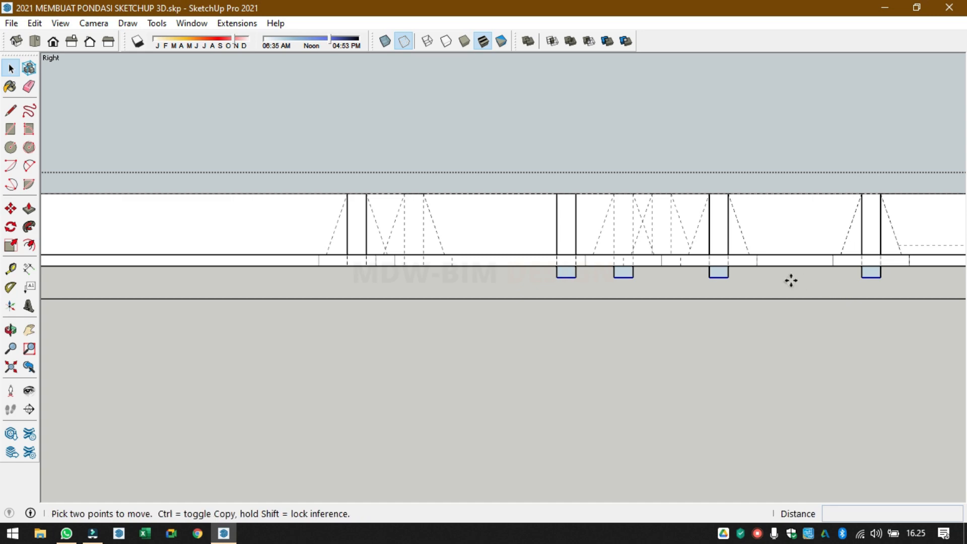
{"action": "left_click", "coordinate": [576, 275]}
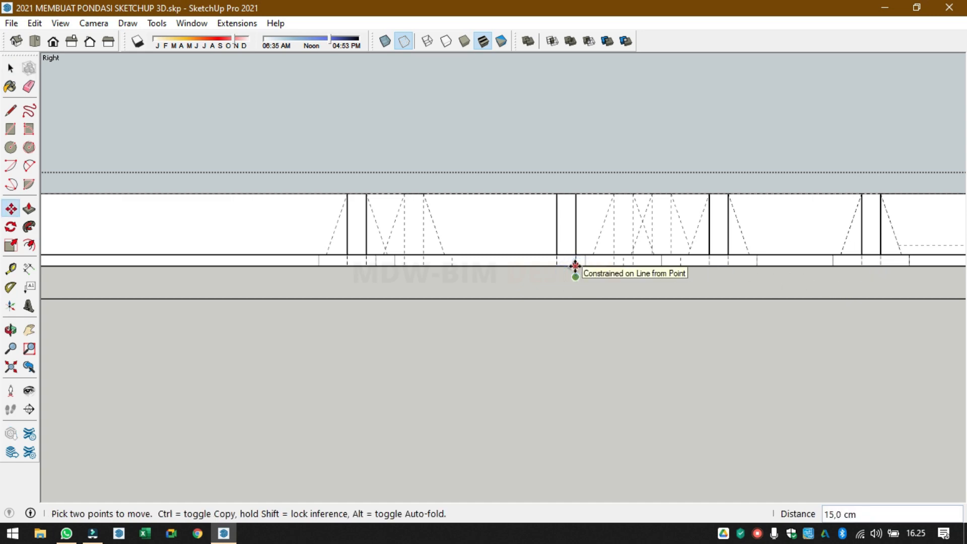
{"action": "left_click", "coordinate": [574, 266]}
{"action": "key", "text": "o"}
{"action": "middle_click_drag", "start_coordinate": [586, 274], "coordinate": [672, 236]}
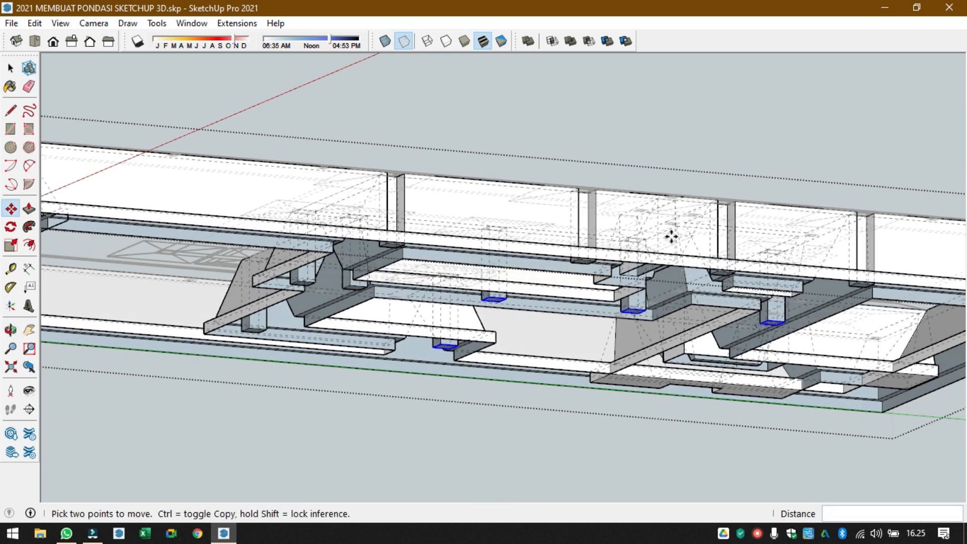
{"action": "key", "text": "space"}
{"action": "left_click", "coordinate": [663, 127]}
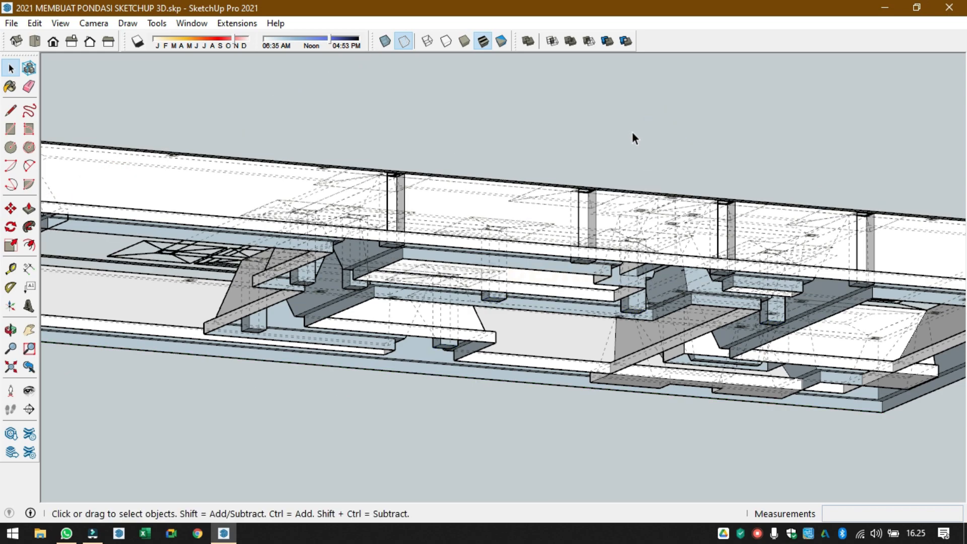
- Turn off the back-edge display and hide the floor plan component, leaving only the foundation shown from below
{"action": "left_click", "coordinate": [404, 41]}
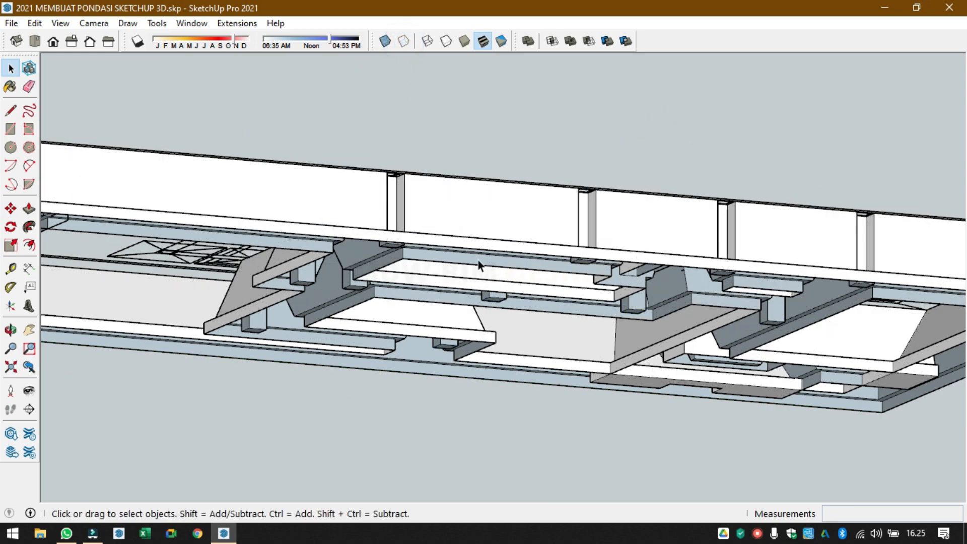
{"action": "middle_click_drag", "start_coordinate": [479, 260], "coordinate": [499, 170]}
{"action": "scroll", "coordinate": [355, 185], "scroll_direction": "down", "scroll_amount": 4}
{"action": "middle_click_drag", "start_coordinate": [560, 301], "coordinate": [605, 283]}
{"action": "scroll", "coordinate": [820, 235], "scroll_direction": "up", "scroll_amount": 3}
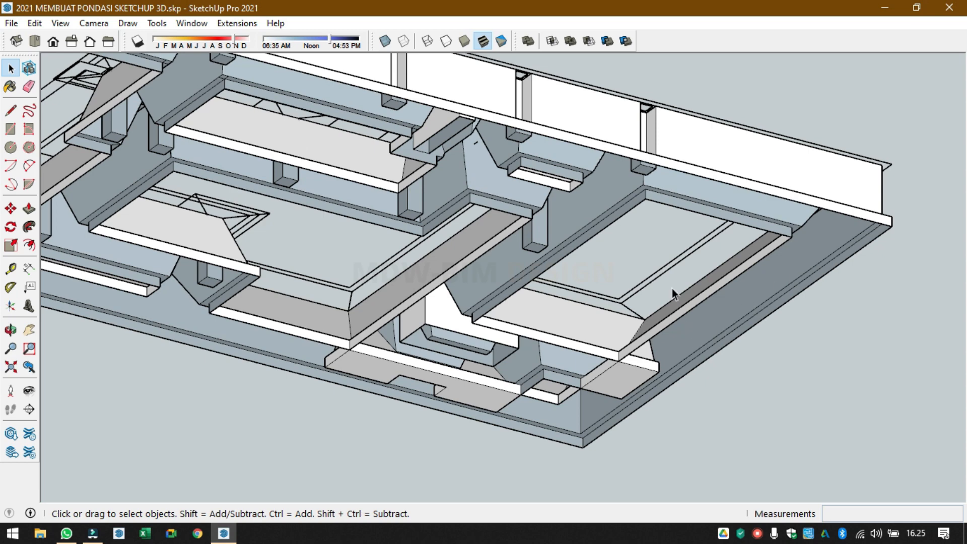
{"action": "left_click", "coordinate": [789, 213]}
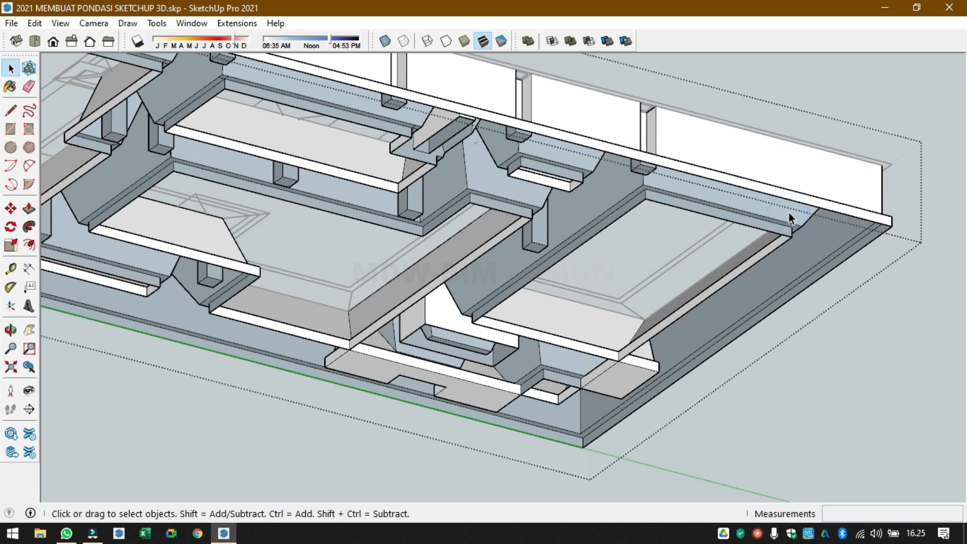
{"action": "left_click", "coordinate": [929, 420]}
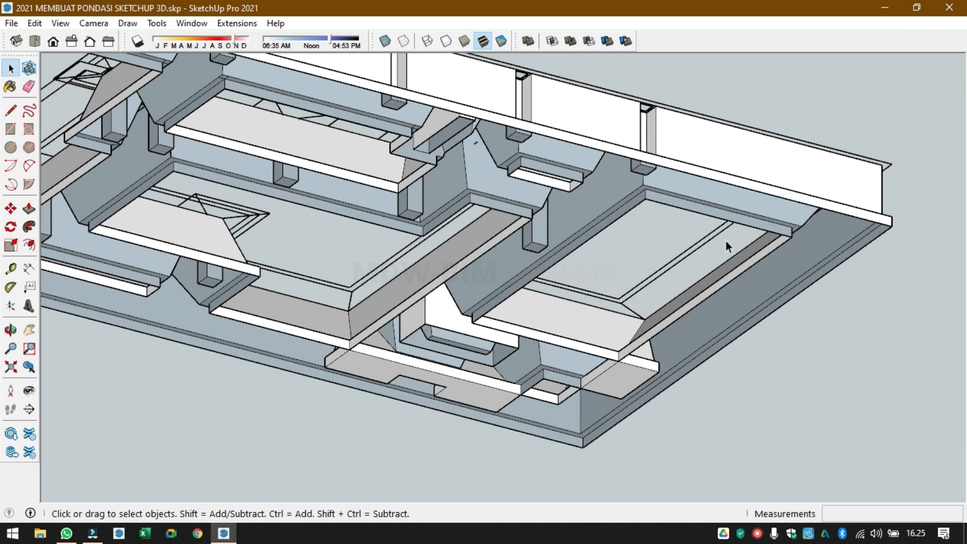
{"action": "right_click", "coordinate": [692, 254]}
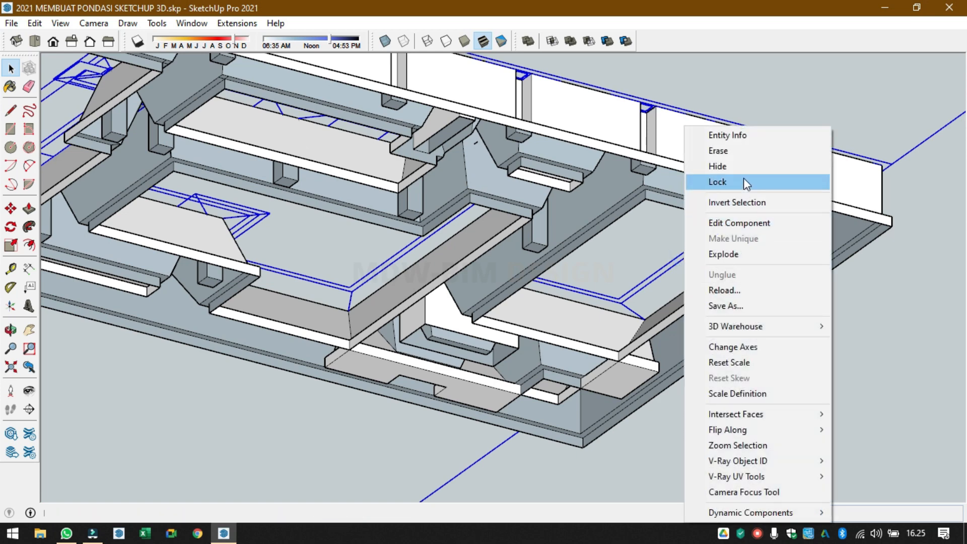
{"action": "left_click", "coordinate": [745, 182]}
- Inside the foundation component, draw a 100 cm line from the inner footing corner to the outer base edge and trace that edge to close the underside
{"action": "left_click", "coordinate": [720, 301]}
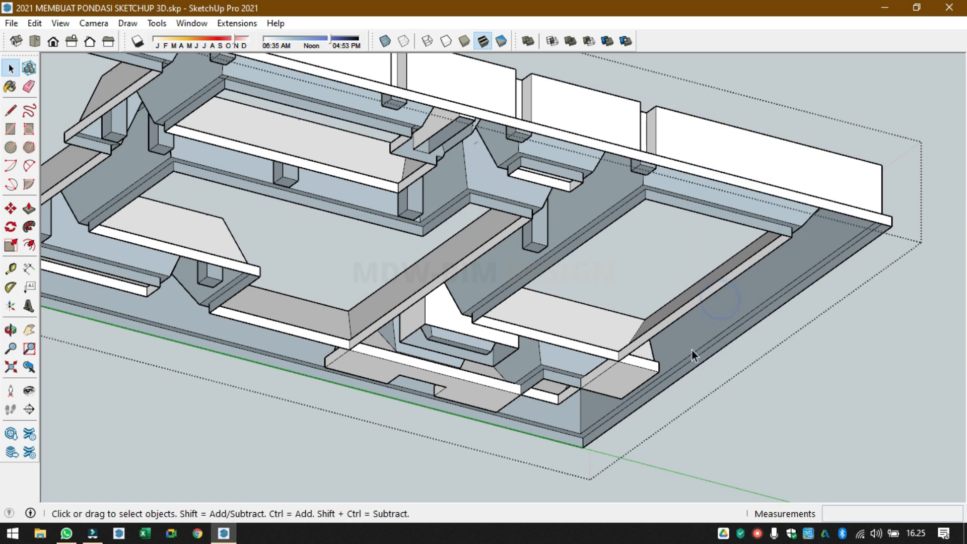
{"action": "key", "text": "l"}
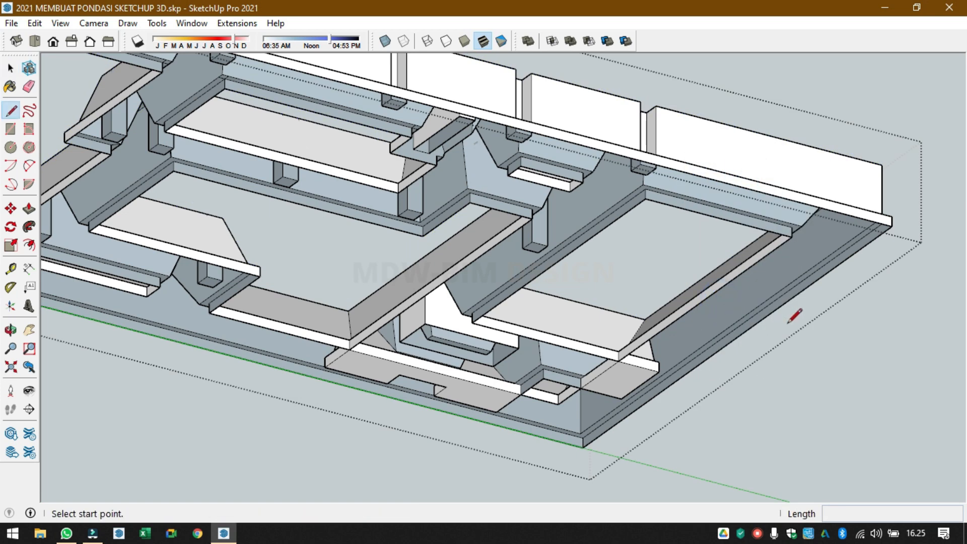
{"action": "left_click", "coordinate": [791, 236]}
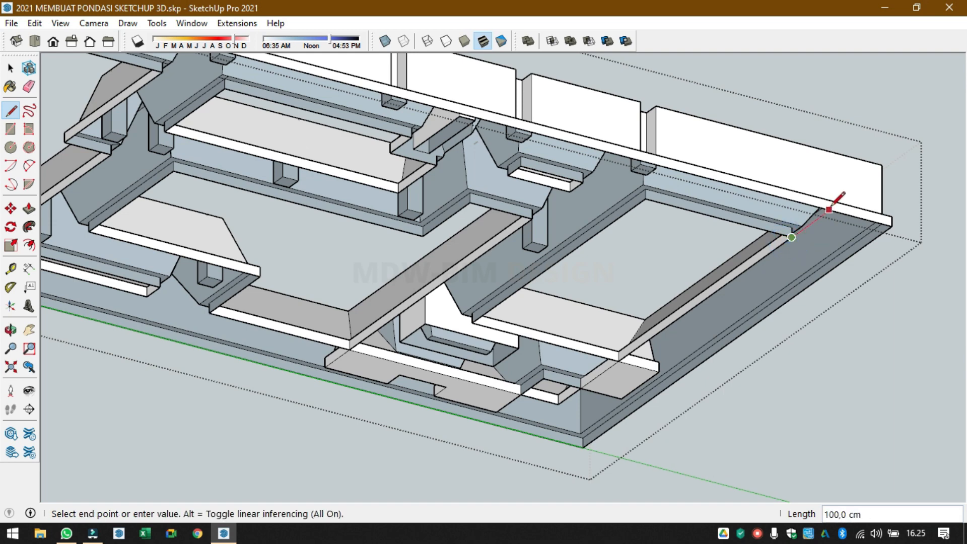
{"action": "left_click", "coordinate": [829, 210]}
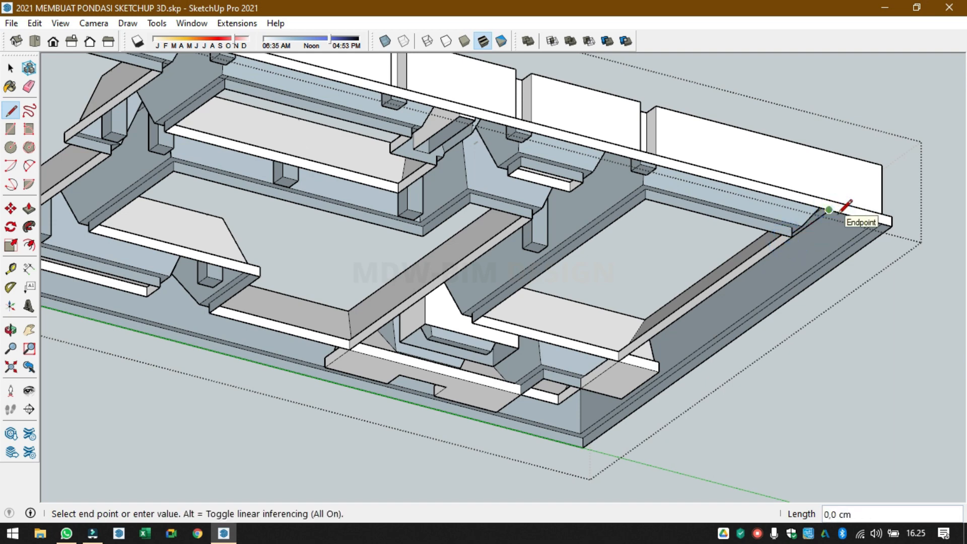
{"action": "left_click", "coordinate": [876, 222]}
{"action": "left_click", "coordinate": [892, 225]}
{"action": "scroll", "coordinate": [890, 222], "scroll_direction": "down", "scroll_amount": 4}
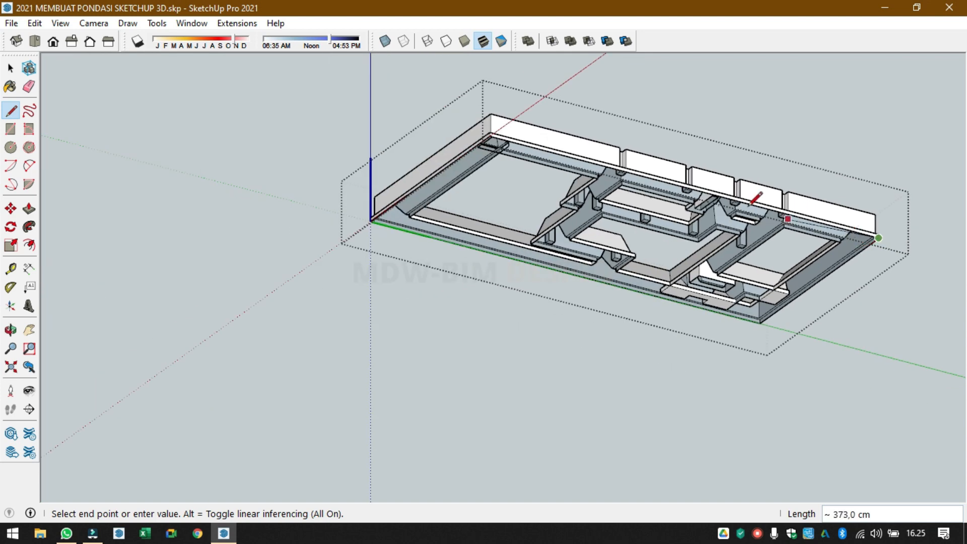
{"action": "scroll", "coordinate": [486, 114], "scroll_direction": "up", "scroll_amount": 6}
{"action": "scroll", "coordinate": [494, 141], "scroll_direction": "up", "scroll_amount": 4}
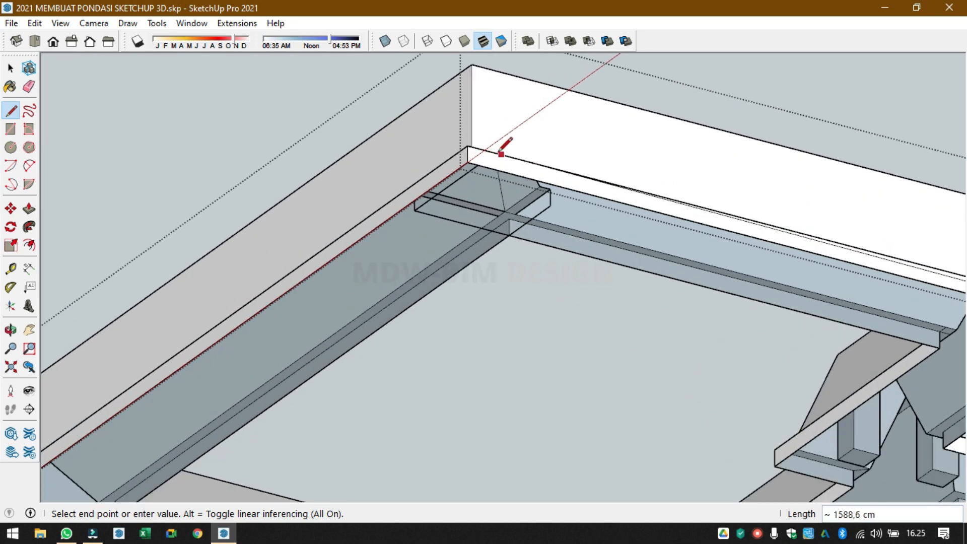
{"action": "left_click", "coordinate": [468, 160]}
{"action": "key", "text": "space"}
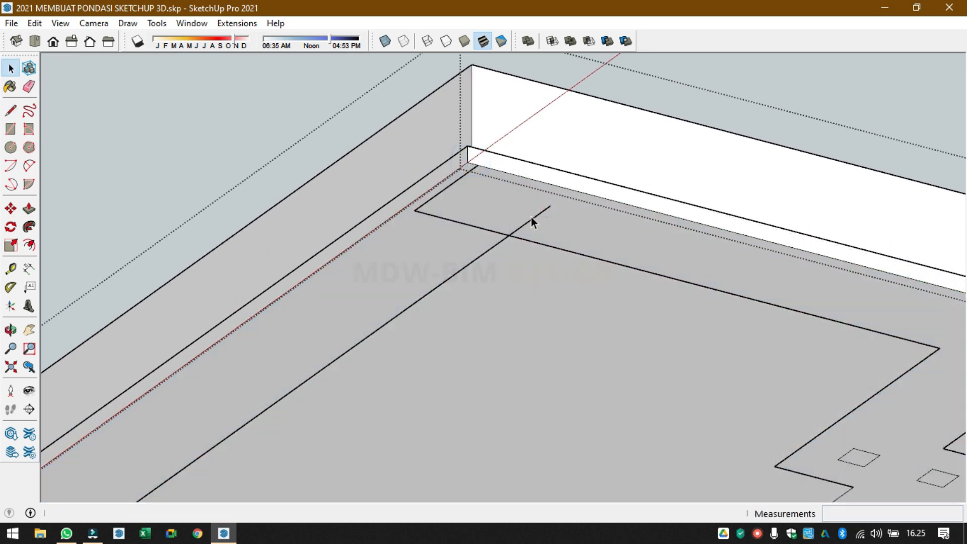
- Show the back edges and erase the leftover crossing footing-stub edges inside the foundation corner on the red axis
{"action": "left_click", "coordinate": [404, 41]}
{"action": "middle_click_drag", "start_coordinate": [542, 176], "coordinate": [630, 207]}
{"action": "scroll", "coordinate": [630, 202], "scroll_direction": "up", "scroll_amount": 3}
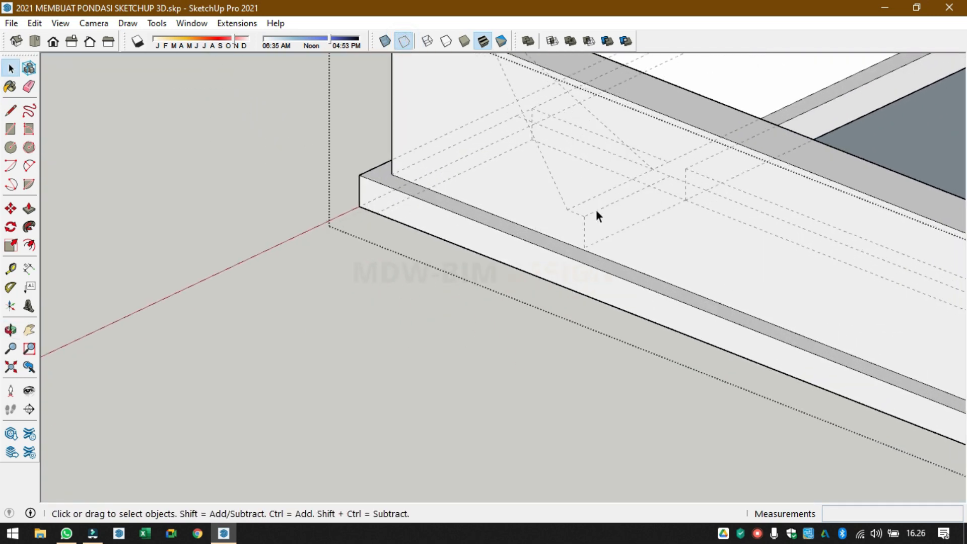
{"action": "key", "text": "e"}
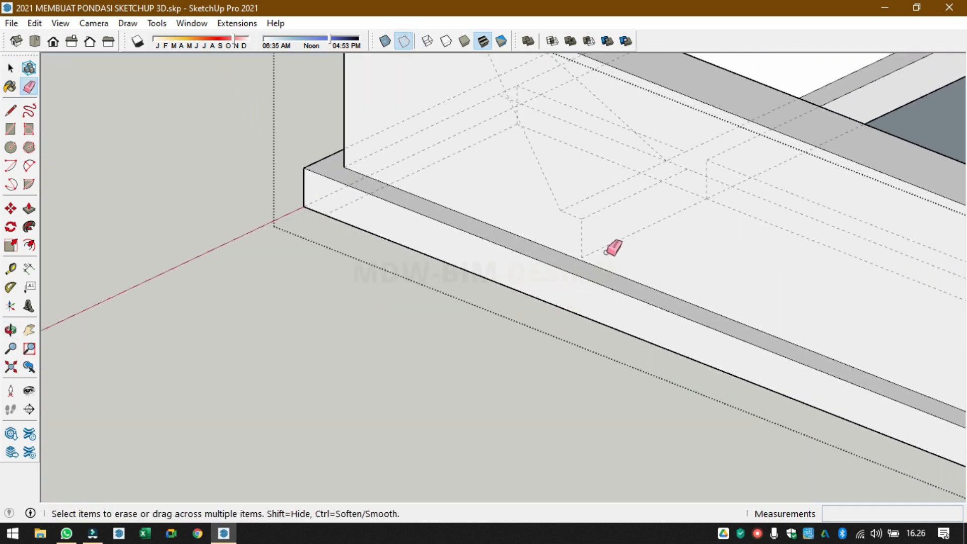
{"action": "mouse_move", "coordinate": [606, 252]}
{"action": "left_mouse_down"}
{"action": "mouse_move", "coordinate": [581, 190]}
{"action": "mouse_move", "coordinate": [586, 208]}
{"action": "left_mouse_up"}
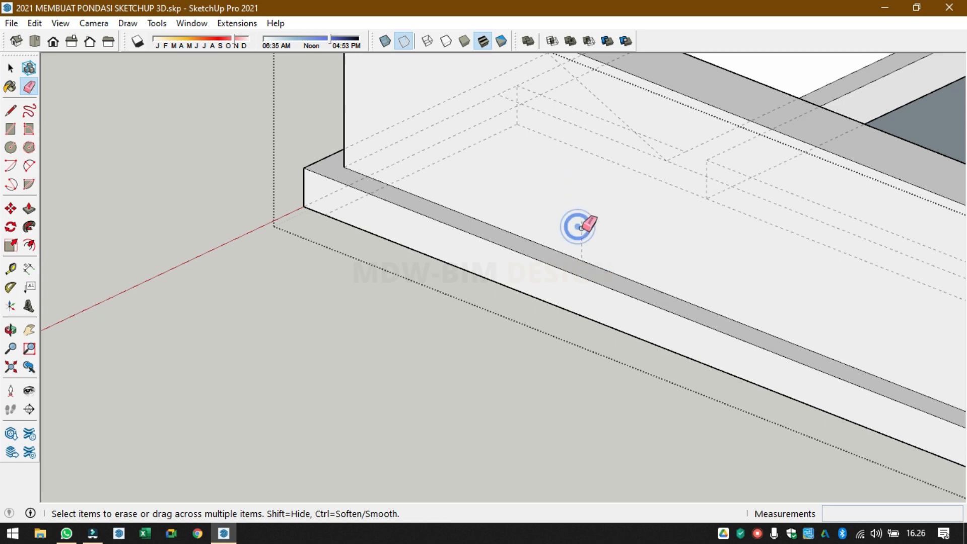
{"action": "middle_click_drag", "start_coordinate": [601, 204], "coordinate": [464, 237]}
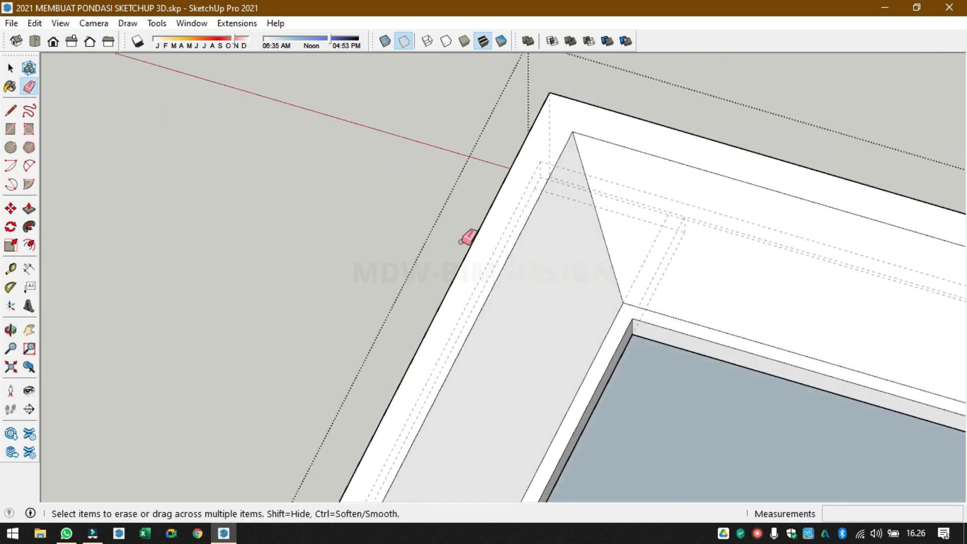
{"action": "scroll", "coordinate": [708, 265], "scroll_direction": "up", "scroll_amount": 2}
{"action": "left_click_drag", "start_coordinate": [676, 280], "coordinate": [604, 228]}
{"action": "mouse_move", "coordinate": [724, 244]}
{"action": "middle_mouse_down"}
{"action": "mouse_move", "coordinate": [504, 215]}
{"action": "mouse_move", "coordinate": [255, 209]}
{"action": "mouse_move", "coordinate": [535, 279]}
{"action": "mouse_move", "coordinate": [453, 230]}
{"action": "mouse_move", "coordinate": [457, 208]}
{"action": "middle_mouse_up"}
{"action": "scroll", "coordinate": [506, 262], "scroll_direction": "up", "scroll_amount": 3}
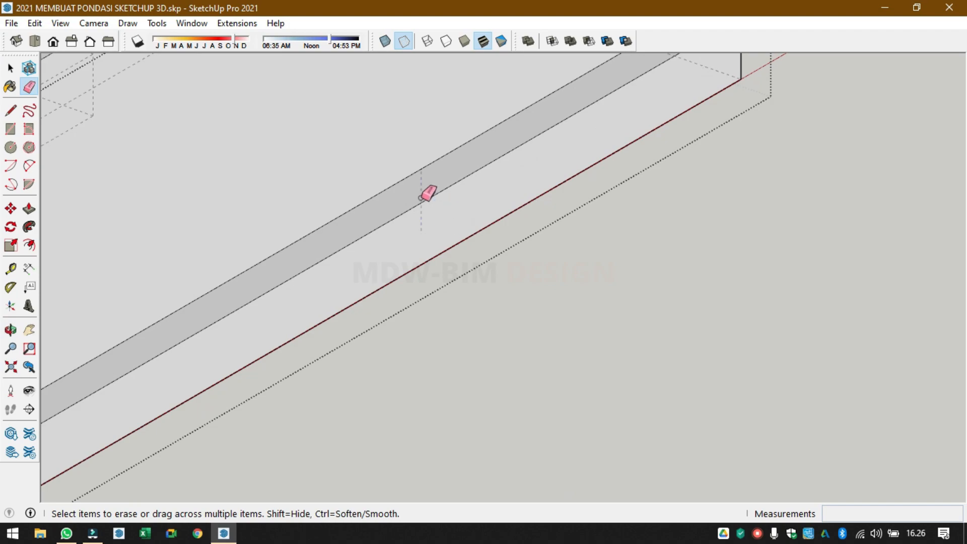
- Leave the foundation component and turn off the back-edge display
{"action": "scroll", "coordinate": [535, 212], "scroll_direction": "down", "scroll_amount": 6}
{"action": "mouse_move", "coordinate": [579, 217]}
{"action": "middle_mouse_down"}
{"action": "mouse_move", "coordinate": [665, 290]}
{"action": "mouse_move", "coordinate": [324, 218]}
{"action": "mouse_move", "coordinate": [403, 188]}
{"action": "mouse_move", "coordinate": [524, 35]}
{"action": "mouse_move", "coordinate": [489, 143]}
{"action": "mouse_move", "coordinate": [421, 436]}
{"action": "mouse_move", "coordinate": [455, 460]}
{"action": "mouse_move", "coordinate": [609, 313]}
{"action": "mouse_move", "coordinate": [605, 409]}
{"action": "mouse_move", "coordinate": [690, 401]}
{"action": "mouse_move", "coordinate": [713, 471]}
{"action": "mouse_move", "coordinate": [598, 303]}
{"action": "middle_mouse_up"}
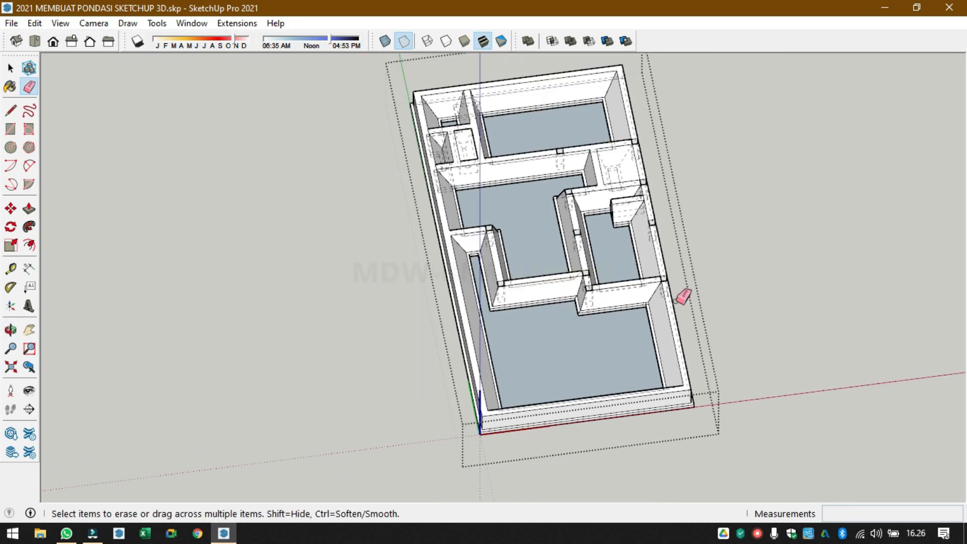
{"action": "key", "text": "space"}
{"action": "left_click", "coordinate": [757, 283]}
{"action": "left_click", "coordinate": [404, 40]}
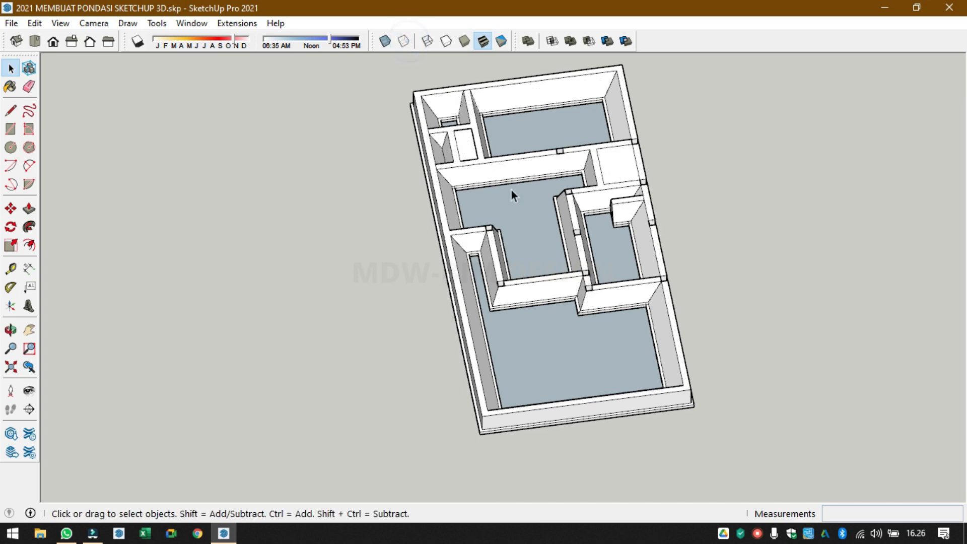
- Inside the foundation component, delete the bottom face that spans the floor openings of the rooms
{"action": "left_click", "coordinate": [512, 209]}
{"action": "triple_click", "coordinate": [517, 217]}
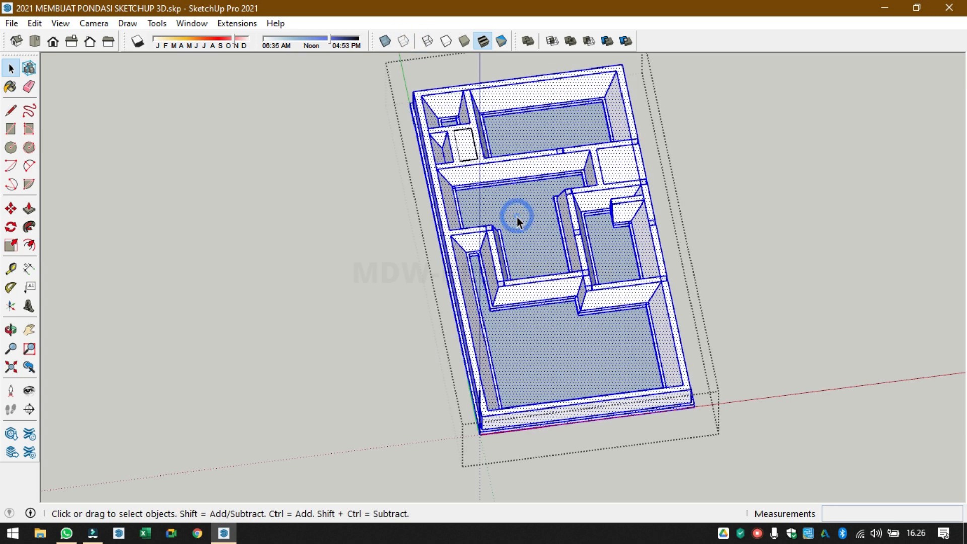
{"action": "left_click", "coordinate": [517, 217]}
{"action": "key", "text": "Delete"}
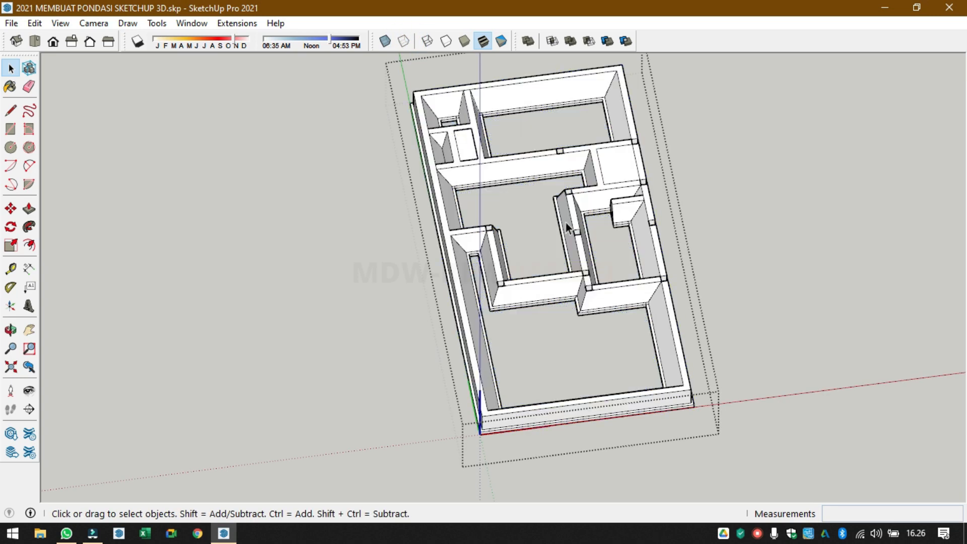
- Delete the top face covering the small room between the two cross walls at the outer long wall
{"action": "middle_click_drag", "start_coordinate": [566, 223], "coordinate": [475, 263]}
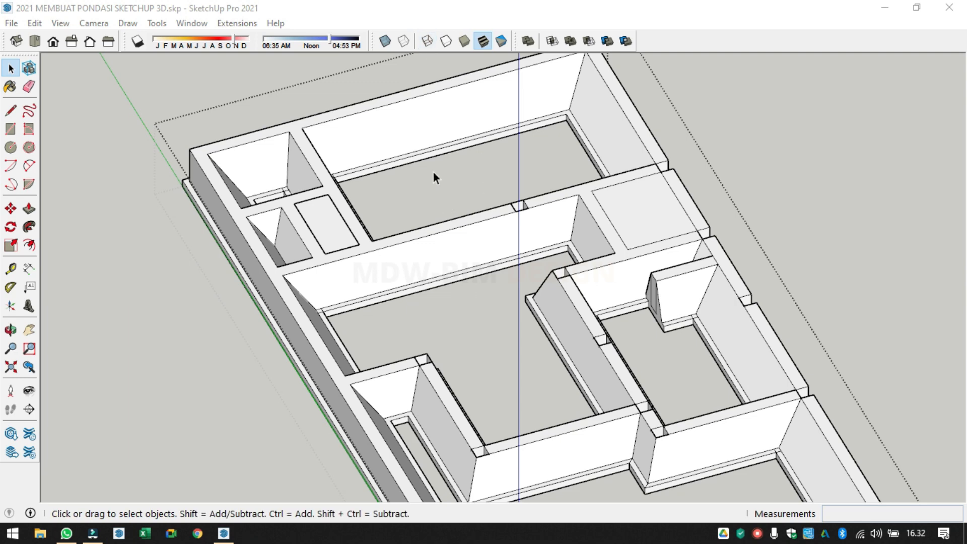
{"action": "scroll", "coordinate": [433, 171], "scroll_direction": "up", "scroll_amount": 3}
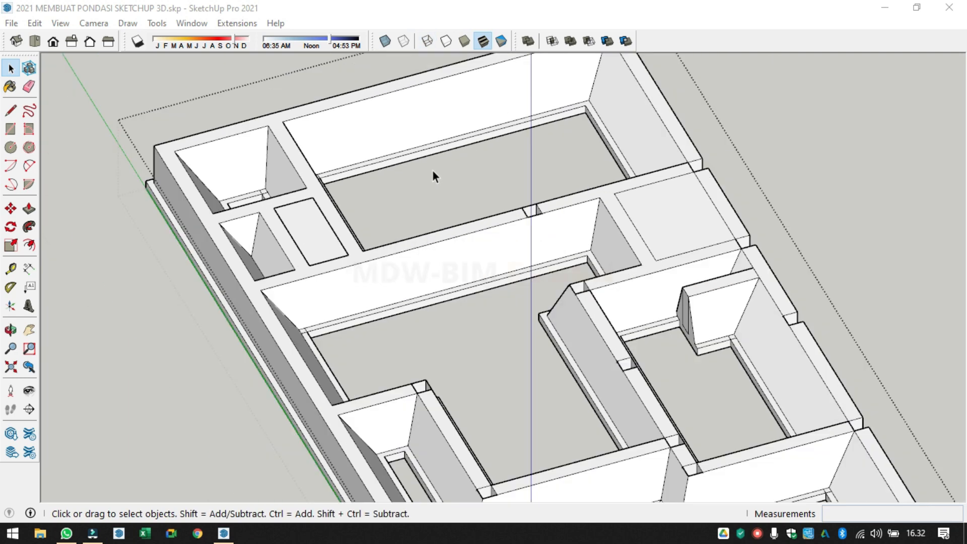
{"action": "left_click", "coordinate": [681, 219]}
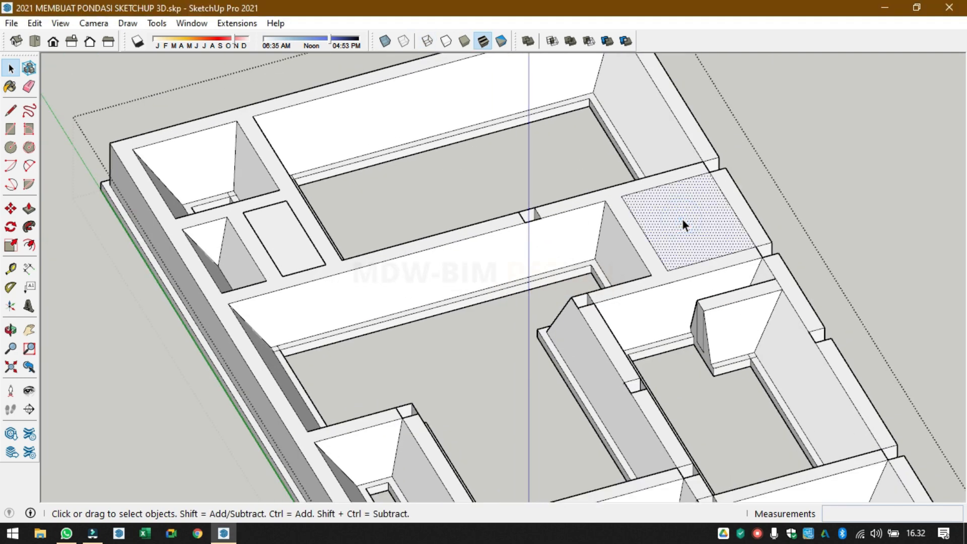
{"action": "key", "text": "Delete"}
- Show the back edges and erase the leftover footing-stub edges that cross behind the large middle room's corner
{"action": "left_click", "coordinate": [298, 242]}
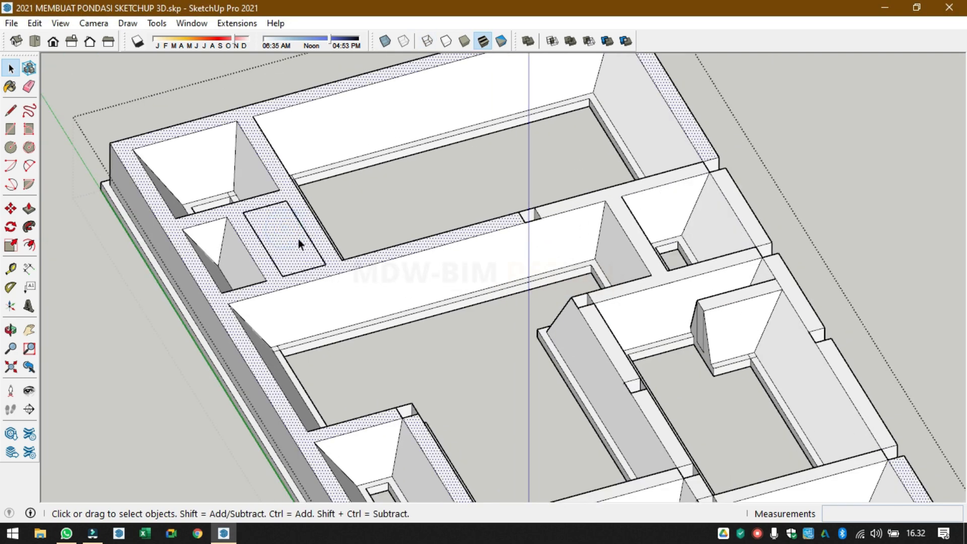
{"action": "scroll", "coordinate": [288, 199], "scroll_direction": "down", "scroll_amount": 2}
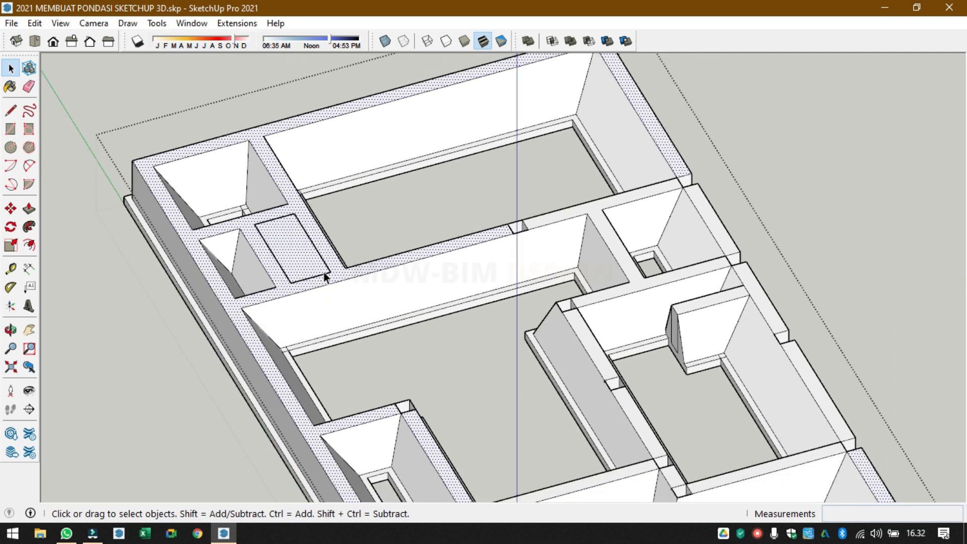
{"action": "scroll", "coordinate": [287, 191], "scroll_direction": "up", "scroll_amount": 2}
{"action": "scroll", "coordinate": [274, 425], "scroll_direction": "up", "scroll_amount": 4}
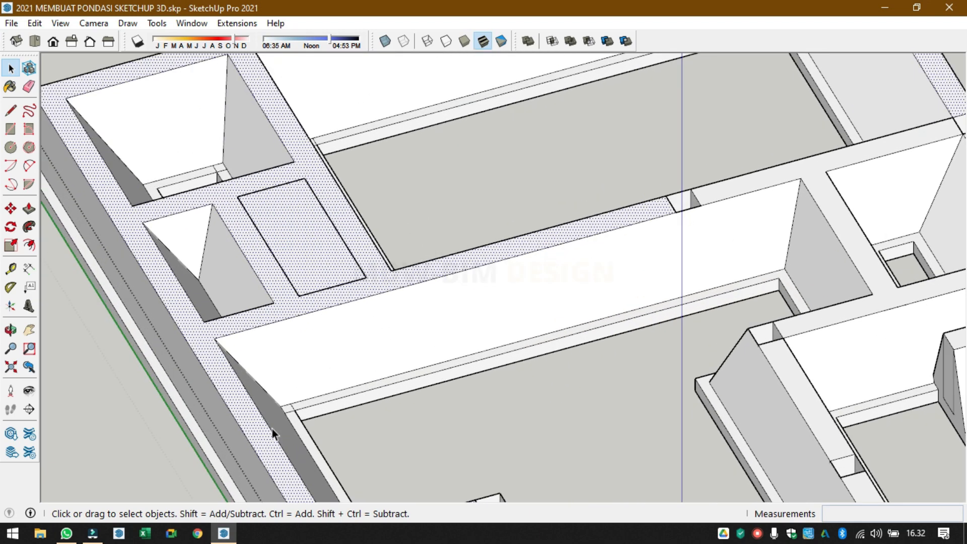
{"action": "left_click", "coordinate": [402, 415]}
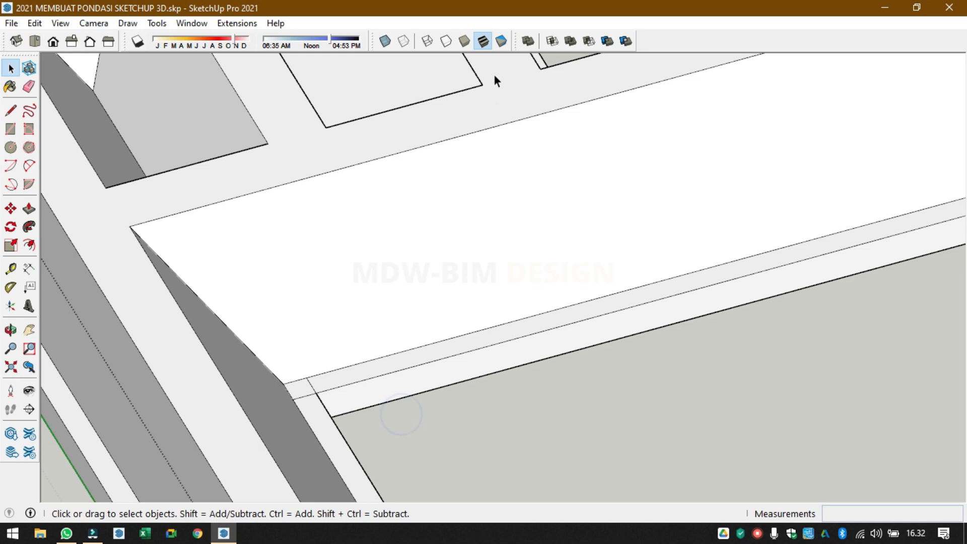
{"action": "left_click", "coordinate": [405, 42]}
{"action": "middle_click_drag", "start_coordinate": [312, 409], "coordinate": [132, 355]}
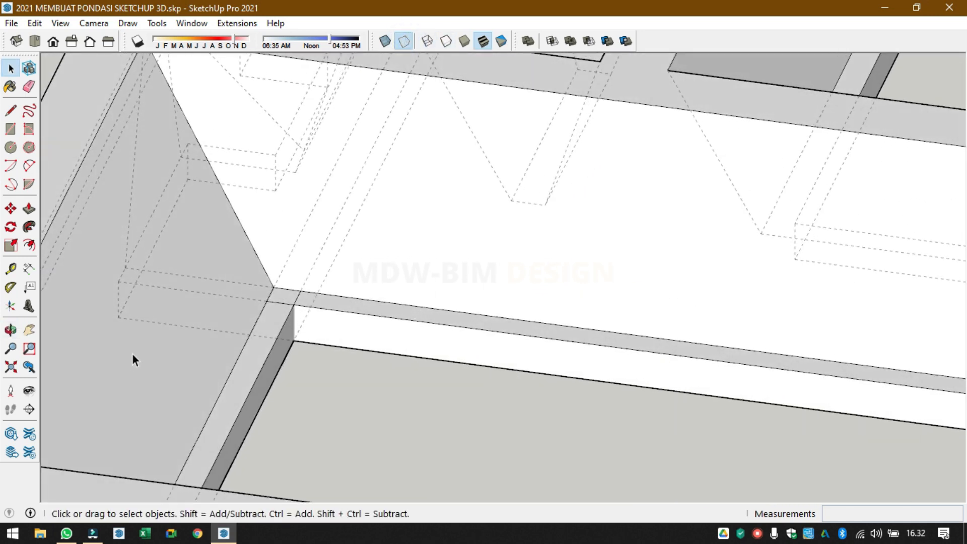
{"action": "key", "text": "e"}
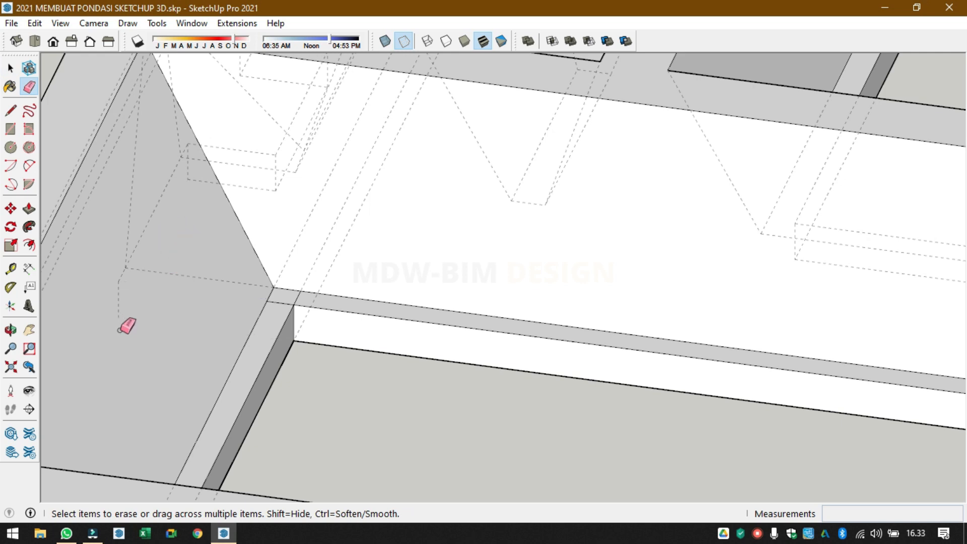
{"action": "left_click", "coordinate": [173, 247]}
- Erase the leftover crossing footing-stub edges inside the long outer wall beside the small corner rooms
{"action": "mouse_move", "coordinate": [165, 183]}
{"action": "middle_mouse_down"}
{"action": "mouse_move", "coordinate": [298, 216]}
{"action": "mouse_move", "coordinate": [303, 151]}
{"action": "mouse_move", "coordinate": [168, 231]}
{"action": "mouse_move", "coordinate": [265, 233]}
{"action": "mouse_move", "coordinate": [96, 324]}
{"action": "middle_mouse_up"}
{"action": "scroll", "coordinate": [108, 324], "scroll_direction": "up", "scroll_amount": 5}
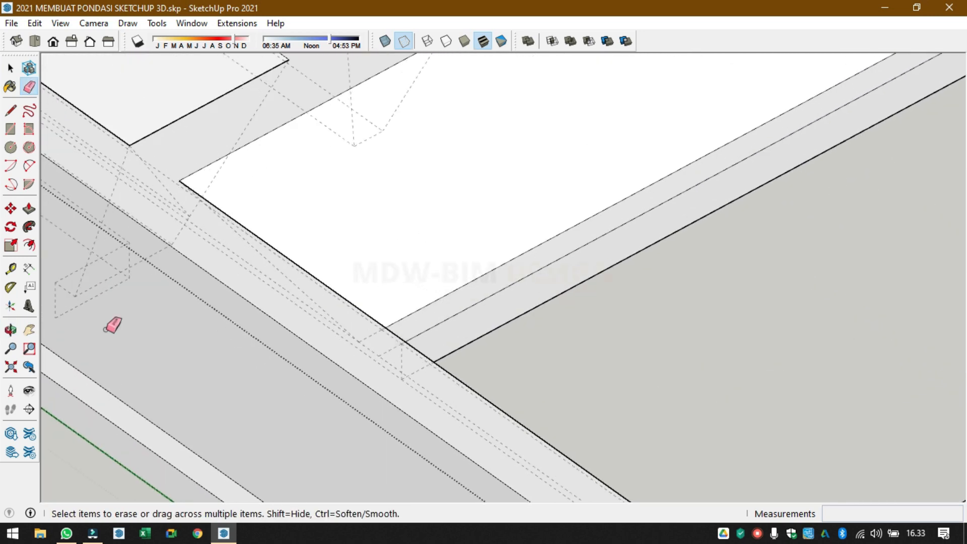
{"action": "scroll", "coordinate": [194, 223], "scroll_direction": "down", "scroll_amount": 3}
{"action": "mouse_move", "coordinate": [195, 223]}
{"action": "middle_mouse_down"}
{"action": "mouse_move", "coordinate": [150, 255]}
{"action": "mouse_move", "coordinate": [87, 224]}
{"action": "mouse_move", "coordinate": [43, 183]}
{"action": "mouse_move", "coordinate": [73, 194]}
{"action": "middle_mouse_up"}
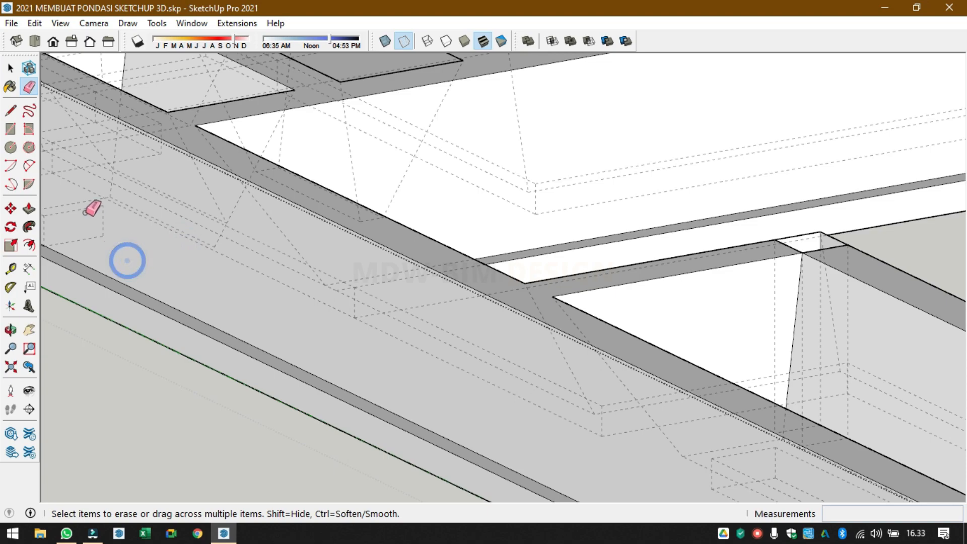
{"action": "scroll", "coordinate": [287, 250], "scroll_direction": "down", "scroll_amount": 5}
{"action": "mouse_move", "coordinate": [287, 250]}
{"action": "middle_mouse_down"}
{"action": "mouse_move", "coordinate": [222, 255]}
{"action": "mouse_move", "coordinate": [403, 304]}
{"action": "mouse_move", "coordinate": [657, 318]}
{"action": "middle_mouse_up"}
{"action": "scroll", "coordinate": [565, 447], "scroll_direction": "up", "scroll_amount": 6}
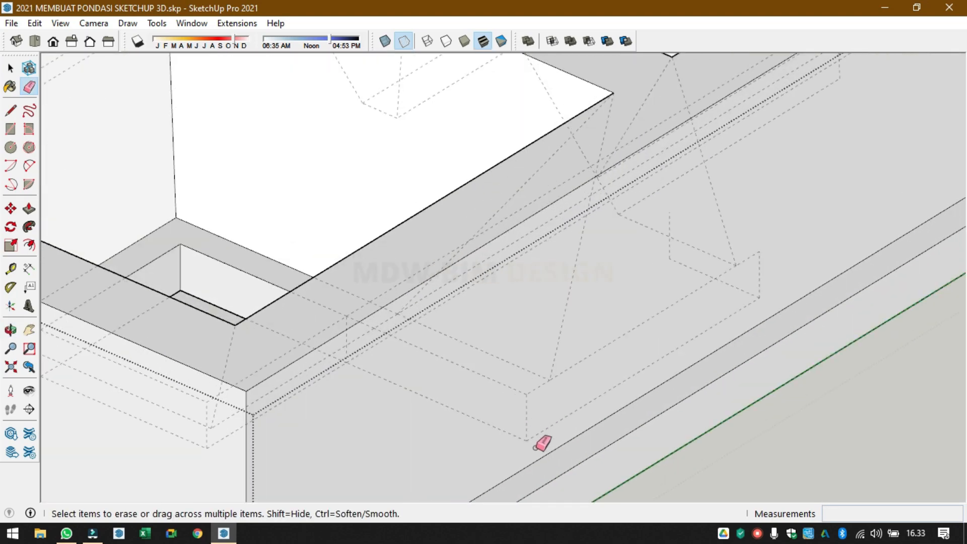
{"action": "left_click_drag", "start_coordinate": [508, 359], "coordinate": [579, 345]}
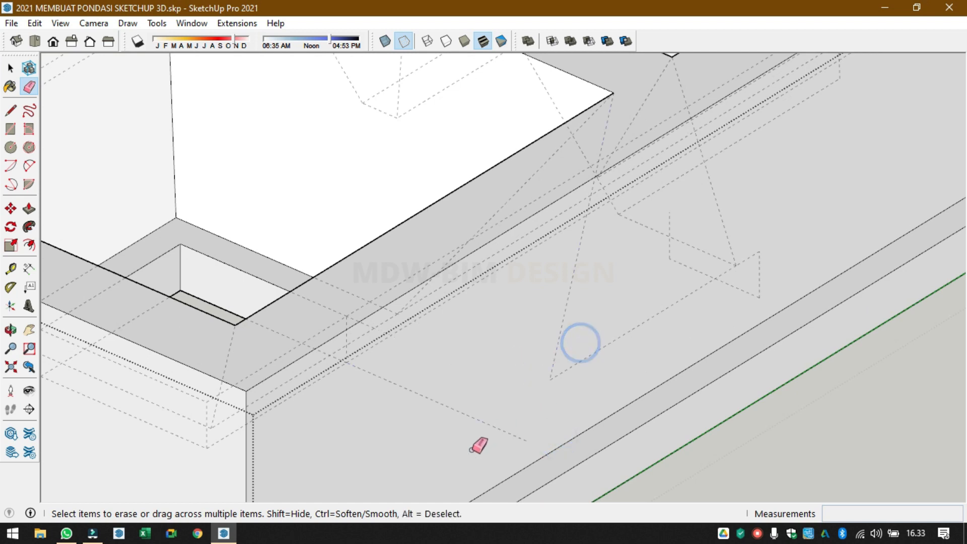
{"action": "left_click_drag", "start_coordinate": [473, 449], "coordinate": [797, 229]}
{"action": "left_click_drag", "start_coordinate": [682, 263], "coordinate": [735, 245]}
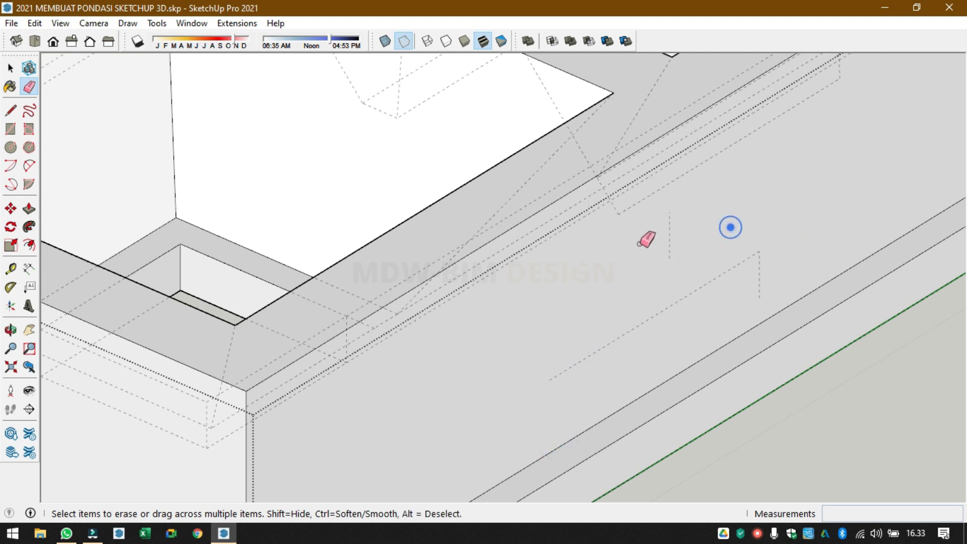
{"action": "mouse_move", "coordinate": [640, 245]}
{"action": "left_mouse_down"}
{"action": "mouse_move", "coordinate": [782, 229]}
{"action": "mouse_move", "coordinate": [712, 281]}
{"action": "left_mouse_up"}
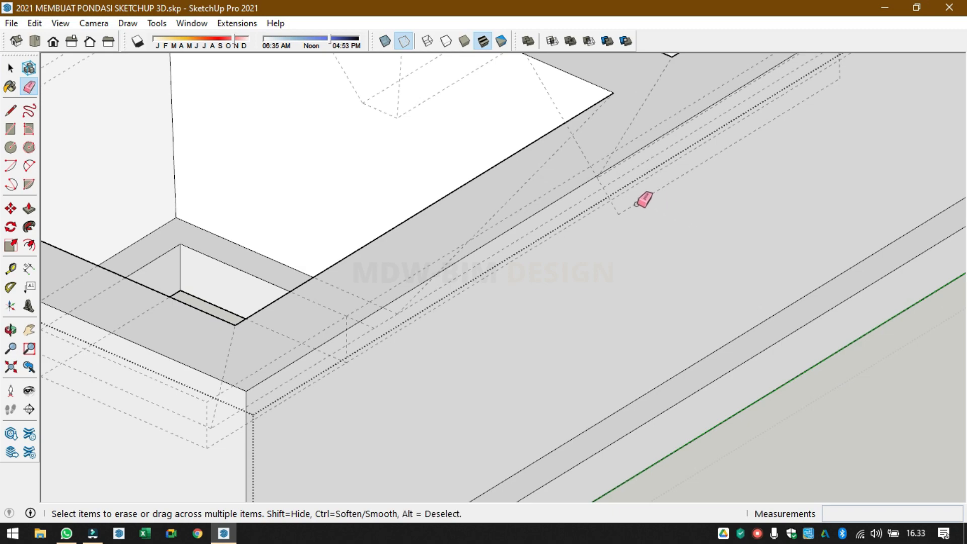
- Erase the leftover footing-stub edges inside the short outer wall where the corner room's partition meets it
{"action": "scroll", "coordinate": [625, 212], "scroll_direction": "down", "scroll_amount": 3}
{"action": "mouse_move", "coordinate": [652, 239]}
{"action": "middle_mouse_down"}
{"action": "mouse_move", "coordinate": [693, 179]}
{"action": "mouse_move", "coordinate": [672, 164]}
{"action": "middle_mouse_up"}
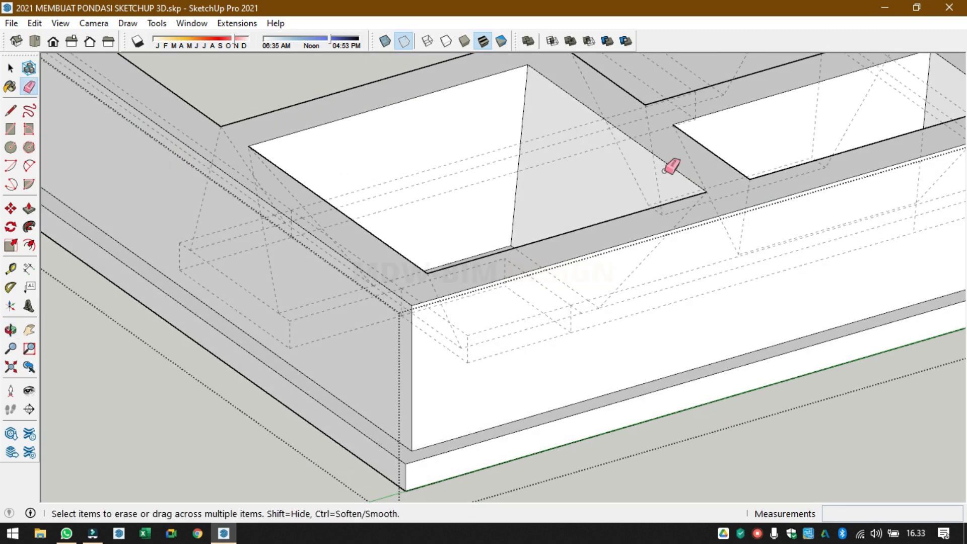
{"action": "scroll", "coordinate": [599, 261], "scroll_direction": "up", "scroll_amount": 2}
{"action": "scroll", "coordinate": [598, 261], "scroll_direction": "down", "scroll_amount": 3}
{"action": "middle_click_drag", "start_coordinate": [598, 261], "coordinate": [505, 259]}
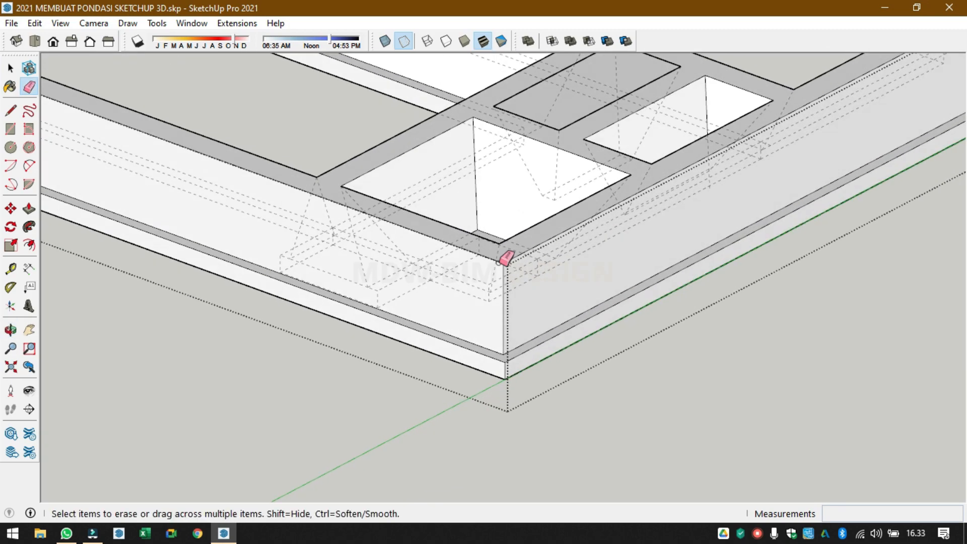
{"action": "scroll", "coordinate": [384, 288], "scroll_direction": "up", "scroll_amount": 3}
{"action": "mouse_move", "coordinate": [385, 288]}
{"action": "middle_mouse_down"}
{"action": "mouse_move", "coordinate": [423, 306]}
{"action": "mouse_move", "coordinate": [388, 307]}
{"action": "middle_mouse_up"}
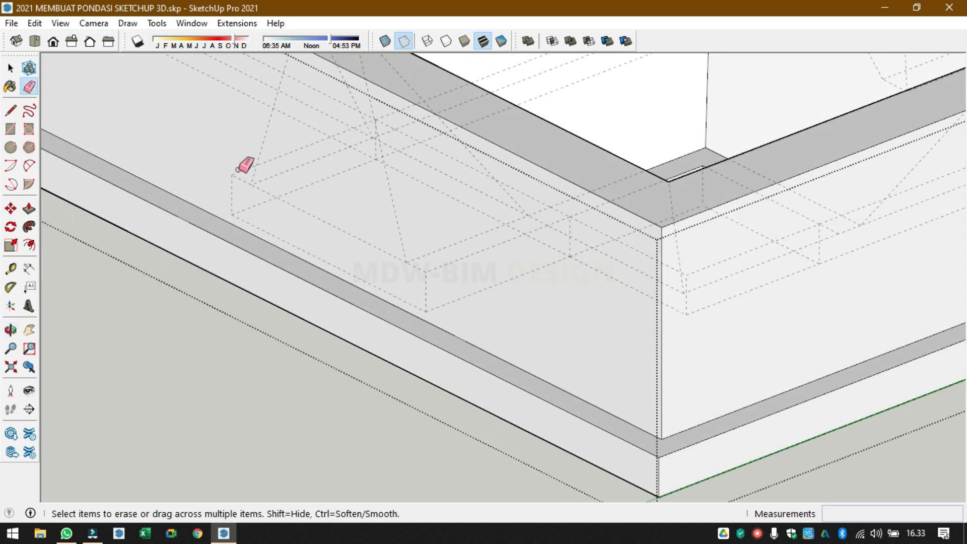
{"action": "left_click_drag", "start_coordinate": [249, 169], "coordinate": [299, 196]}
{"action": "mouse_move", "coordinate": [264, 154]}
{"action": "left_mouse_down"}
{"action": "mouse_move", "coordinate": [231, 195]}
{"action": "mouse_move", "coordinate": [249, 192]}
{"action": "mouse_move", "coordinate": [255, 225]}
{"action": "left_mouse_up"}
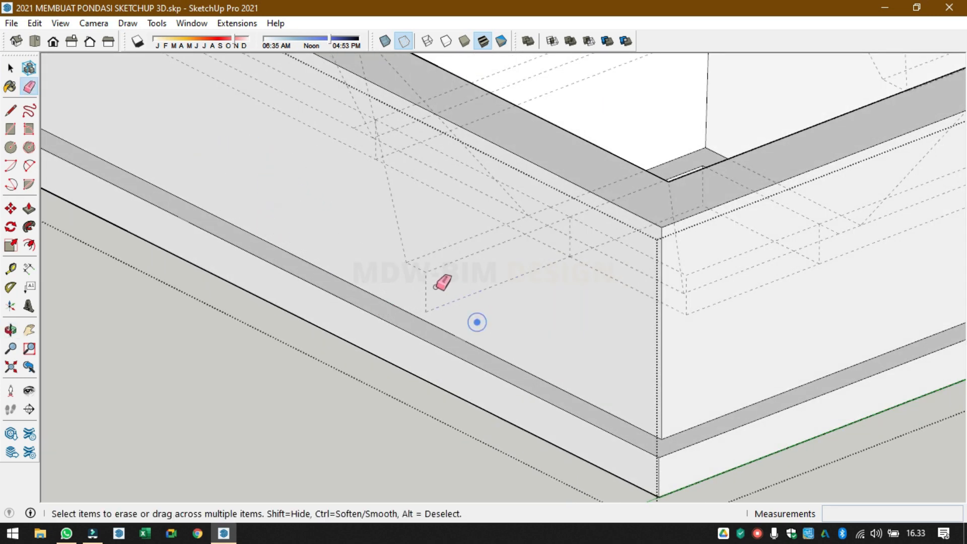
- Erase the surplus edges crossing the footing ledge around the base opening of the small corner room
{"action": "scroll", "coordinate": [456, 271], "scroll_direction": "down", "scroll_amount": 3}
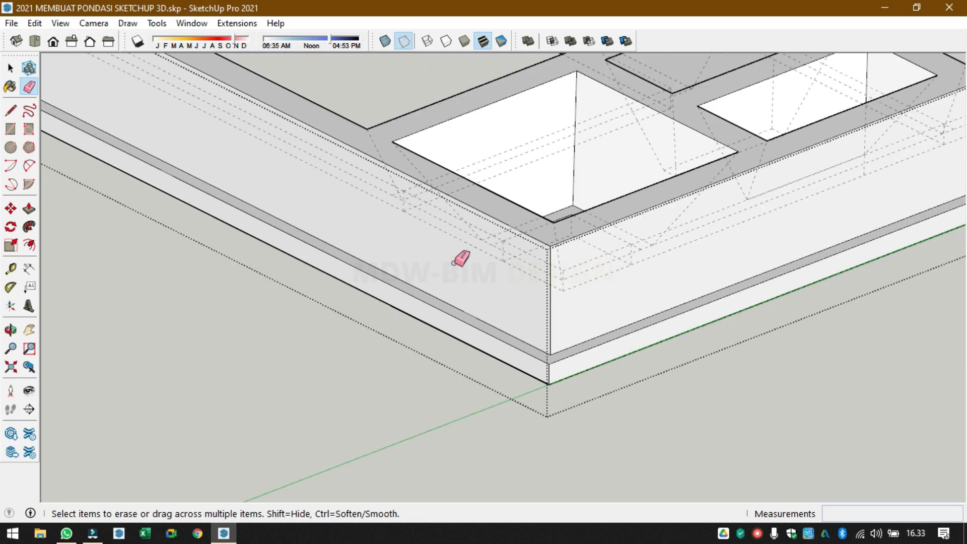
{"action": "mouse_move", "coordinate": [460, 259]}
{"action": "middle_mouse_down"}
{"action": "mouse_move", "coordinate": [426, 216]}
{"action": "mouse_move", "coordinate": [456, 221]}
{"action": "middle_mouse_up"}
{"action": "scroll", "coordinate": [654, 255], "scroll_direction": "down", "scroll_amount": 3}
{"action": "mouse_move", "coordinate": [654, 255]}
{"action": "middle_mouse_down"}
{"action": "mouse_move", "coordinate": [579, 259]}
{"action": "mouse_move", "coordinate": [699, 277]}
{"action": "mouse_move", "coordinate": [672, 274]}
{"action": "mouse_move", "coordinate": [710, 306]}
{"action": "mouse_move", "coordinate": [621, 277]}
{"action": "mouse_move", "coordinate": [691, 372]}
{"action": "mouse_move", "coordinate": [685, 317]}
{"action": "mouse_move", "coordinate": [751, 297]}
{"action": "mouse_move", "coordinate": [637, 169]}
{"action": "mouse_move", "coordinate": [574, 169]}
{"action": "mouse_move", "coordinate": [581, 151]}
{"action": "mouse_move", "coordinate": [620, 259]}
{"action": "mouse_move", "coordinate": [613, 388]}
{"action": "mouse_move", "coordinate": [822, 412]}
{"action": "middle_mouse_up"}
{"action": "scroll", "coordinate": [442, 302], "scroll_direction": "up", "scroll_amount": 3}
{"action": "middle_click_drag", "start_coordinate": [436, 249], "coordinate": [627, 293]}
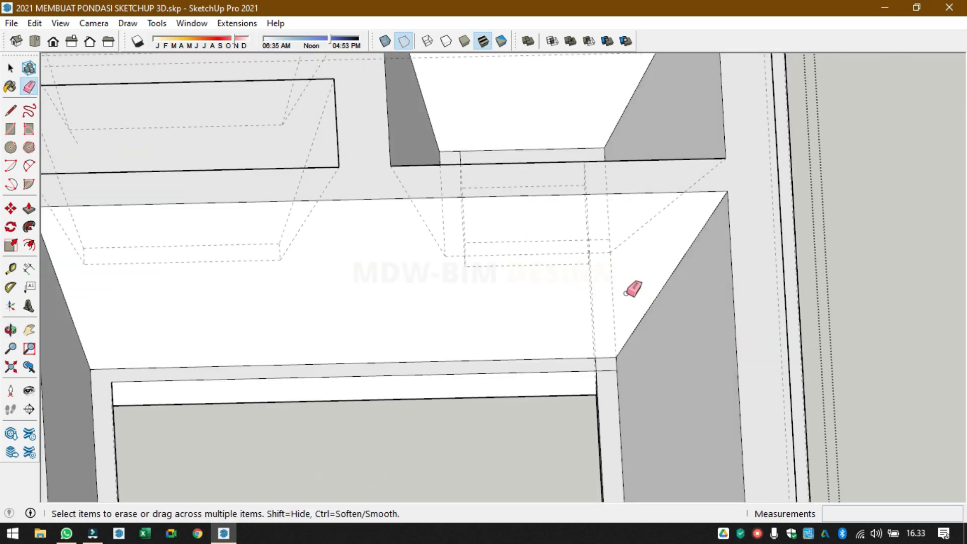
{"action": "mouse_move", "coordinate": [525, 303]}
{"action": "middle_mouse_down"}
{"action": "mouse_move", "coordinate": [423, 272]}
{"action": "mouse_move", "coordinate": [456, 224]}
{"action": "mouse_move", "coordinate": [434, 244]}
{"action": "mouse_move", "coordinate": [416, 340]}
{"action": "mouse_move", "coordinate": [456, 352]}
{"action": "mouse_move", "coordinate": [483, 313]}
{"action": "mouse_move", "coordinate": [588, 368]}
{"action": "mouse_move", "coordinate": [607, 302]}
{"action": "mouse_move", "coordinate": [545, 252]}
{"action": "mouse_move", "coordinate": [428, 376]}
{"action": "middle_mouse_up"}
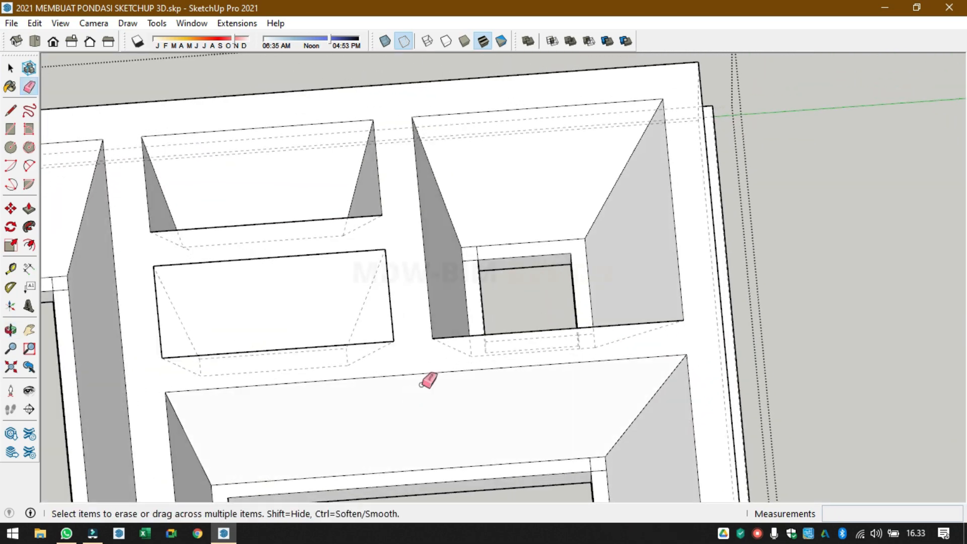
{"action": "scroll", "coordinate": [485, 218], "scroll_direction": "up", "scroll_amount": 3}
{"action": "scroll", "coordinate": [474, 267], "scroll_direction": "down", "scroll_amount": 2}
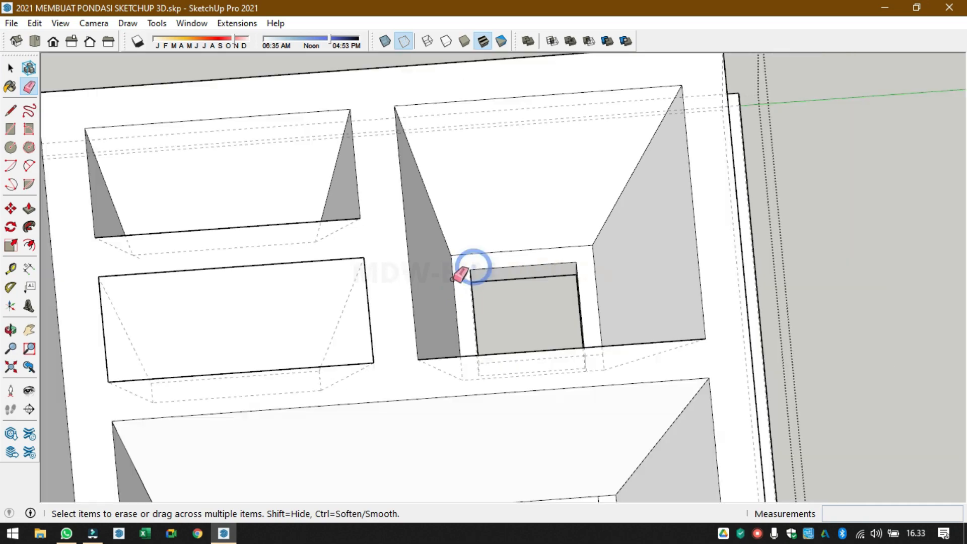
{"action": "middle_click_drag", "start_coordinate": [462, 270], "coordinate": [602, 367]}
{"action": "scroll", "coordinate": [620, 366], "scroll_direction": "up", "scroll_amount": 3}
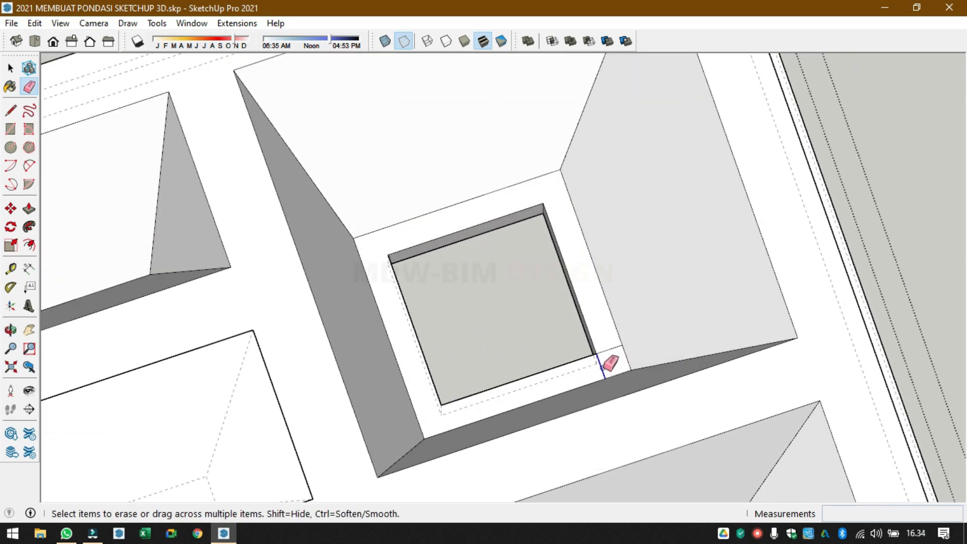
- Examine the foundation's hidden edges from several sides for remaining footing stubs at the wall junctions
{"action": "scroll", "coordinate": [554, 345], "scroll_direction": "down", "scroll_amount": 3}
{"action": "mouse_move", "coordinate": [509, 341]}
{"action": "middle_mouse_down"}
{"action": "mouse_move", "coordinate": [566, 316]}
{"action": "mouse_move", "coordinate": [672, 201]}
{"action": "mouse_move", "coordinate": [674, 144]}
{"action": "middle_mouse_up"}
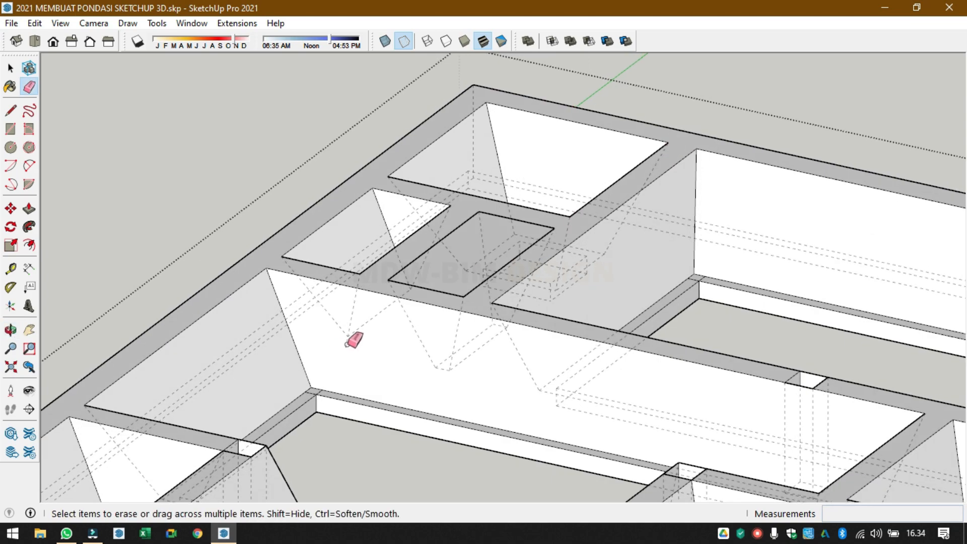
{"action": "scroll", "coordinate": [352, 341], "scroll_direction": "down", "scroll_amount": 2}
{"action": "mouse_move", "coordinate": [395, 358]}
{"action": "middle_mouse_down"}
{"action": "mouse_move", "coordinate": [460, 401]}
{"action": "mouse_move", "coordinate": [628, 398]}
{"action": "mouse_move", "coordinate": [437, 355]}
{"action": "mouse_move", "coordinate": [186, 398]}
{"action": "mouse_move", "coordinate": [246, 401]}
{"action": "mouse_move", "coordinate": [222, 334]}
{"action": "mouse_move", "coordinate": [471, 297]}
{"action": "mouse_move", "coordinate": [287, 296]}
{"action": "mouse_move", "coordinate": [355, 280]}
{"action": "mouse_move", "coordinate": [514, 325]}
{"action": "middle_mouse_up"}
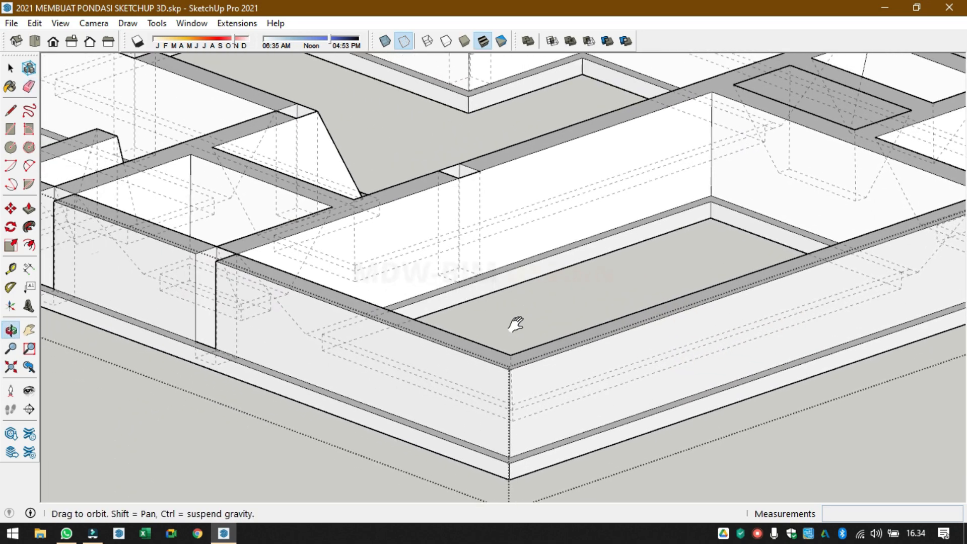
{"action": "mouse_move", "coordinate": [440, 328]}
{"action": "middle_mouse_down"}
{"action": "mouse_move", "coordinate": [506, 389]}
{"action": "mouse_move", "coordinate": [530, 328]}
{"action": "middle_mouse_up"}
{"action": "scroll", "coordinate": [525, 329], "scroll_direction": "down", "scroll_amount": 3}
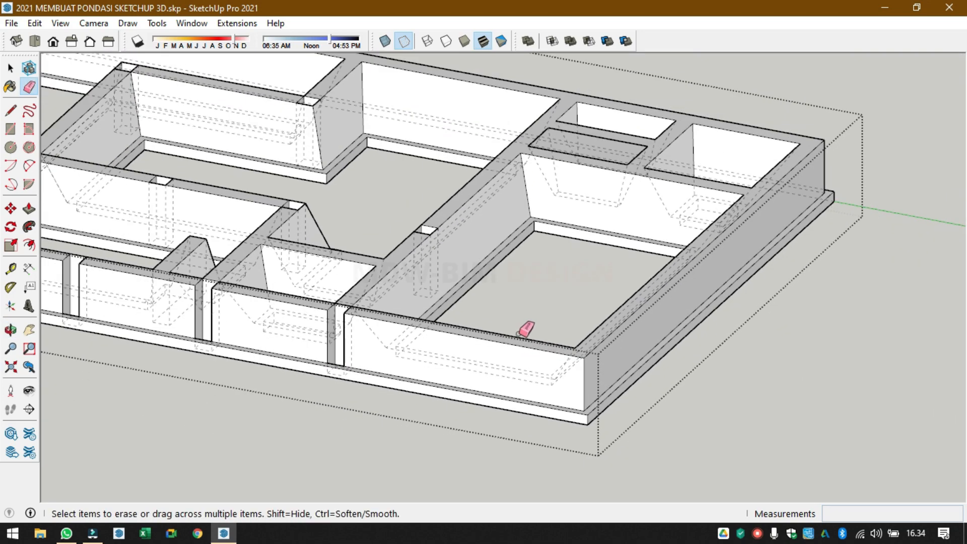
{"action": "middle_click_drag", "start_coordinate": [563, 268], "coordinate": [371, 451], "text": "shift"}
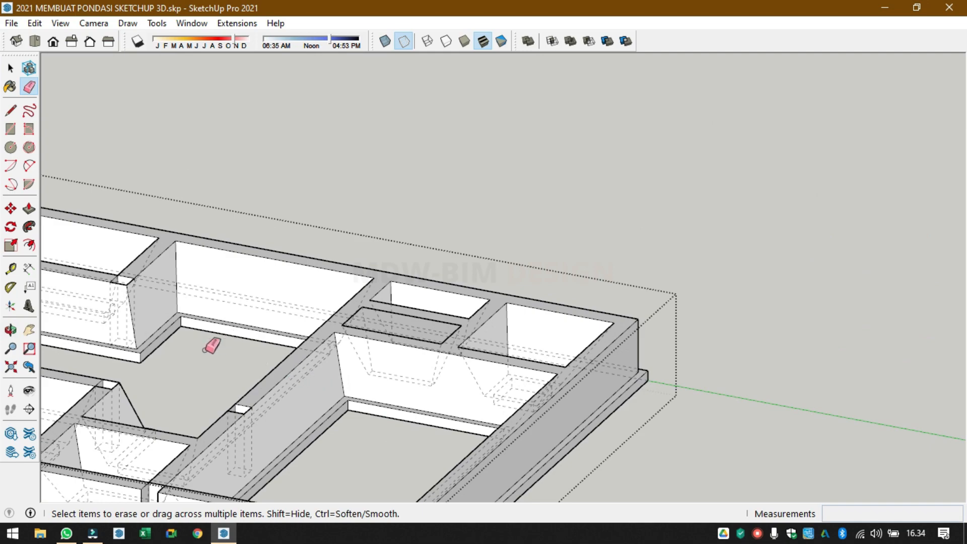
{"action": "mouse_move", "coordinate": [212, 346]}
{"action": "middle_mouse_down"}
{"action": "mouse_move", "coordinate": [376, 469]}
{"action": "mouse_move", "coordinate": [497, 524]}
{"action": "middle_mouse_up"}
{"action": "scroll", "coordinate": [514, 429], "scroll_direction": "up", "scroll_amount": 5}
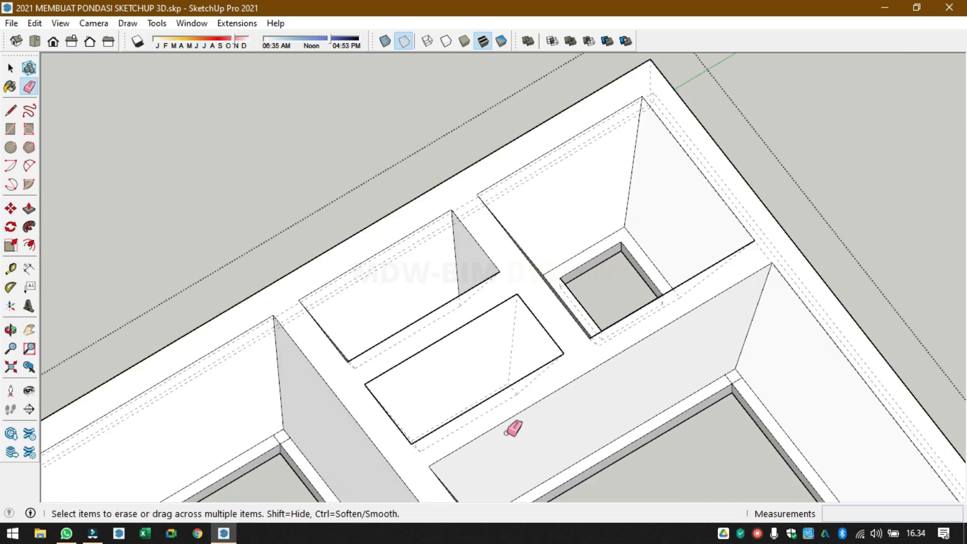
{"action": "mouse_move", "coordinate": [514, 429]}
{"action": "middle_mouse_down"}
{"action": "mouse_move", "coordinate": [730, 432]}
{"action": "mouse_move", "coordinate": [793, 222]}
{"action": "mouse_move", "coordinate": [367, 396]}
{"action": "mouse_move", "coordinate": [375, 354]}
{"action": "middle_mouse_up"}
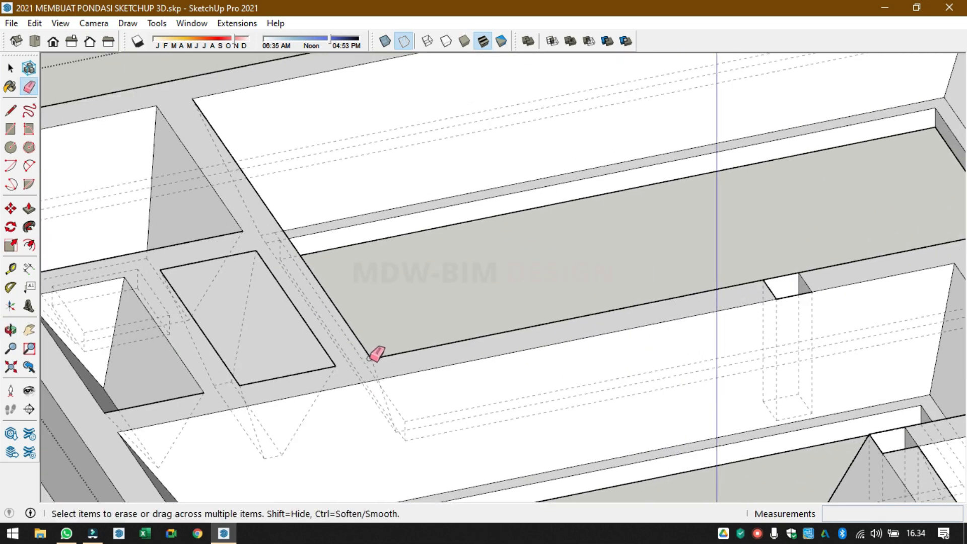
{"action": "scroll", "coordinate": [377, 354], "scroll_direction": "down", "scroll_amount": 2}
- Turn off back edges and draw 25 cm lines where the small rooms' partitions meet the outer walls to separate their top faces
{"action": "left_click", "coordinate": [404, 40]}
{"action": "key", "text": "space"}
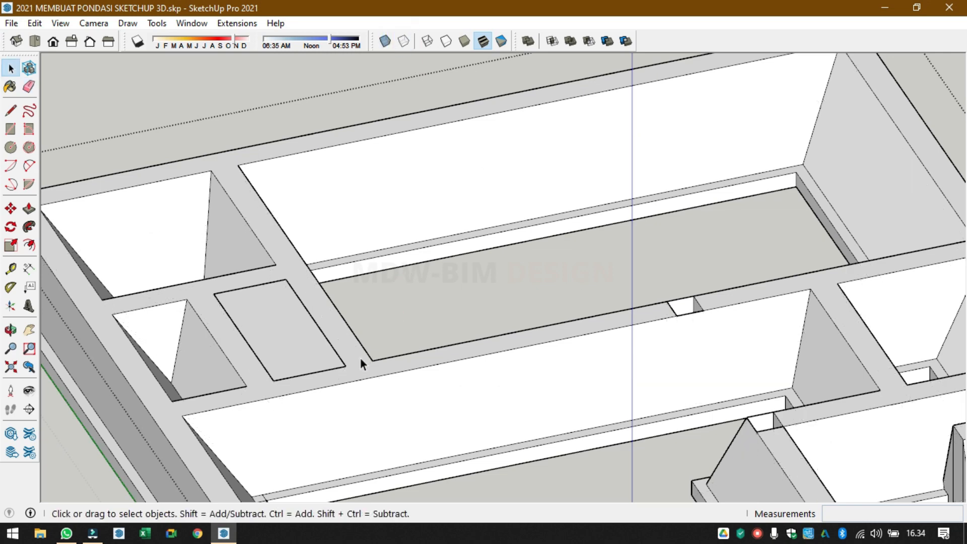
{"action": "left_click", "coordinate": [358, 361]}
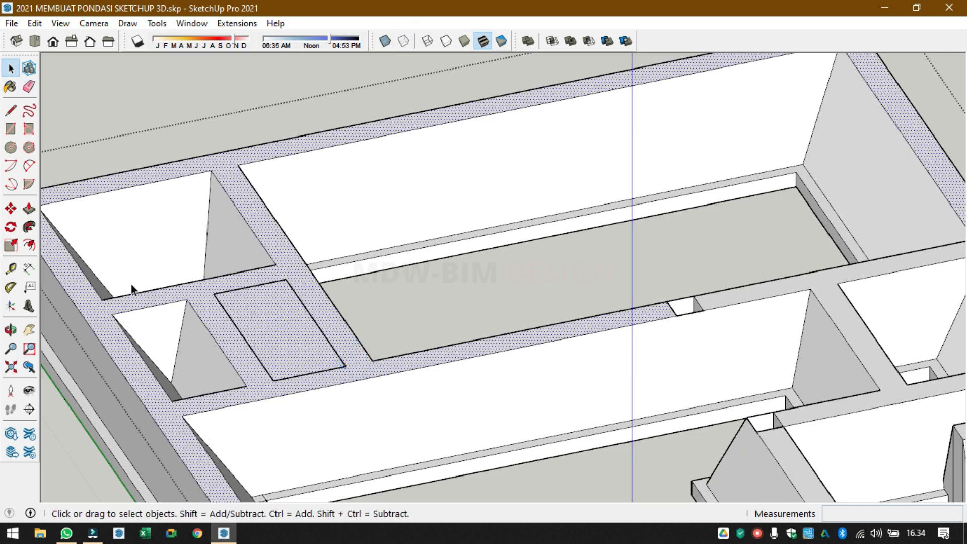
{"action": "key", "text": "l"}
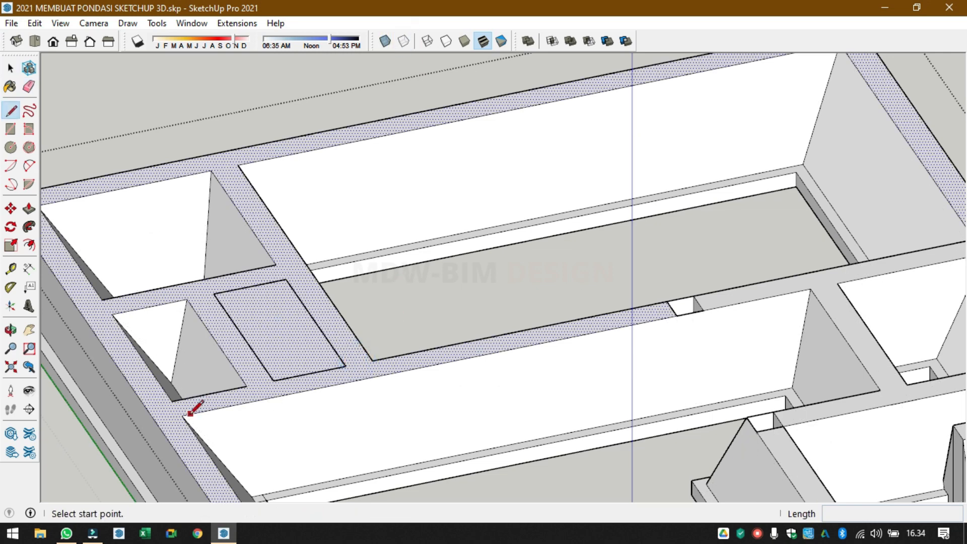
{"action": "left_click", "coordinate": [182, 416]}
{"action": "left_click", "coordinate": [172, 401]}
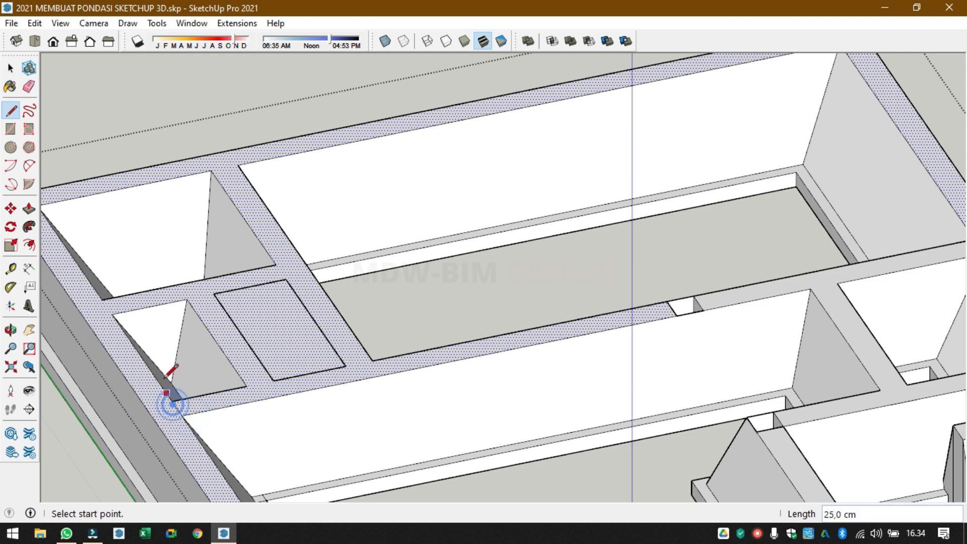
{"action": "left_click", "coordinate": [112, 315]}
{"action": "left_click", "coordinate": [102, 299]}
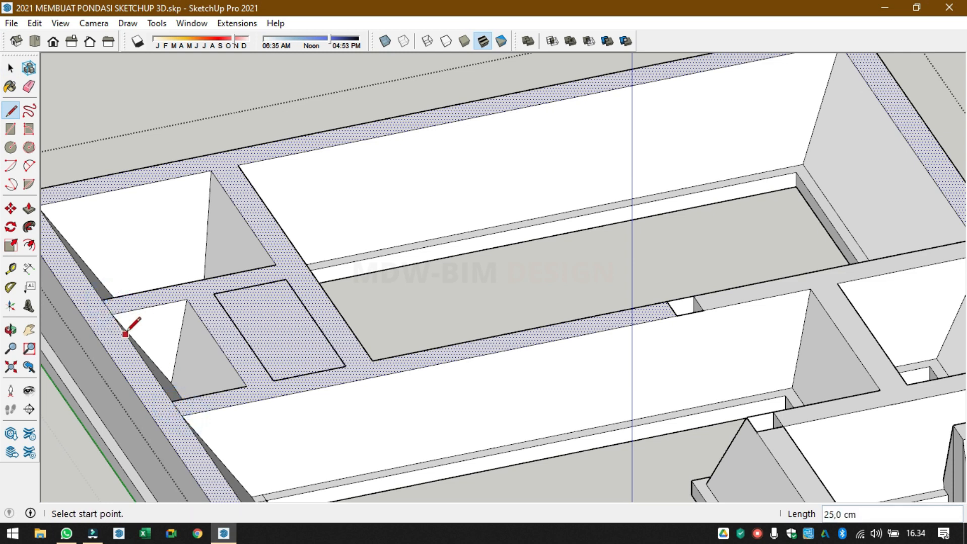
{"action": "left_click", "coordinate": [211, 170]}
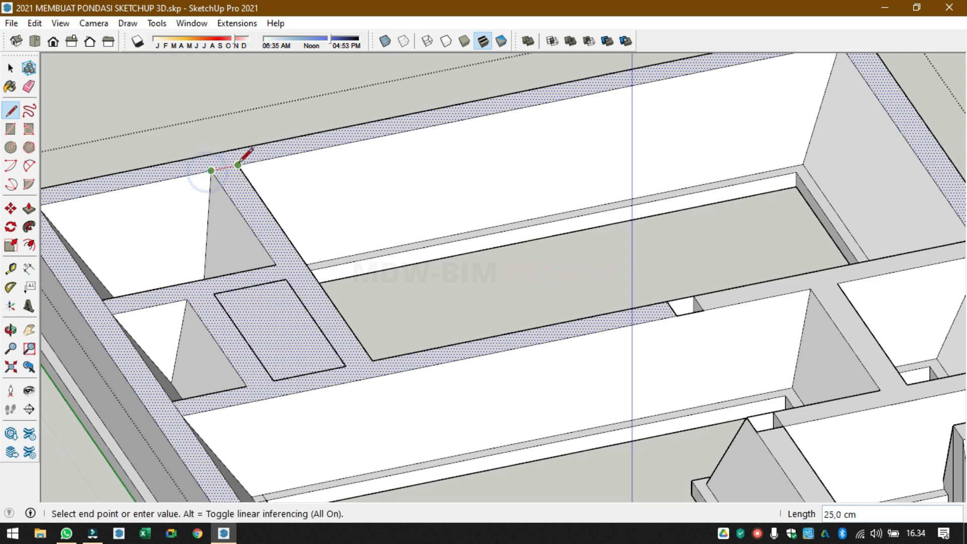
{"action": "left_click", "coordinate": [238, 164]}
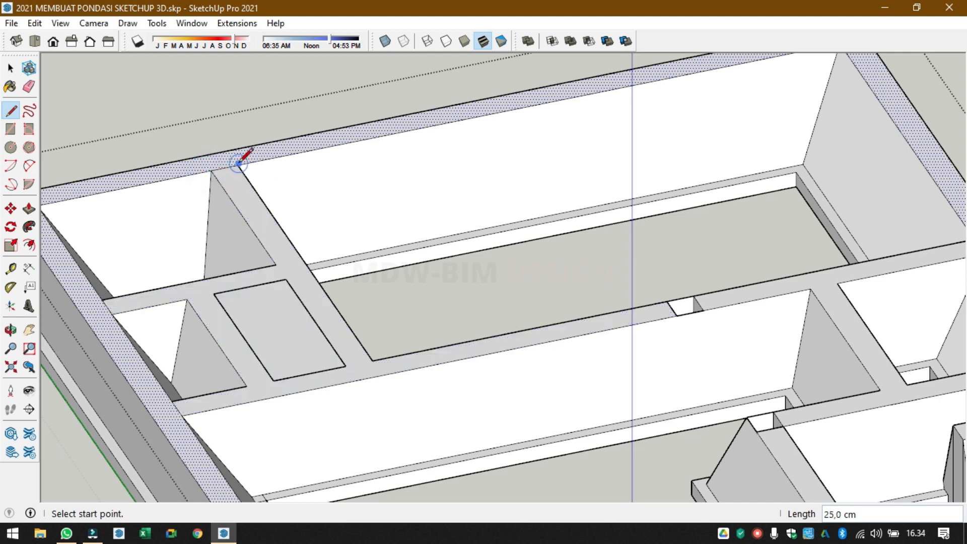
- Draw an edge across the partition junction at the covered small room's corner and delete the partitions' top face
{"action": "left_click", "coordinate": [275, 265]}
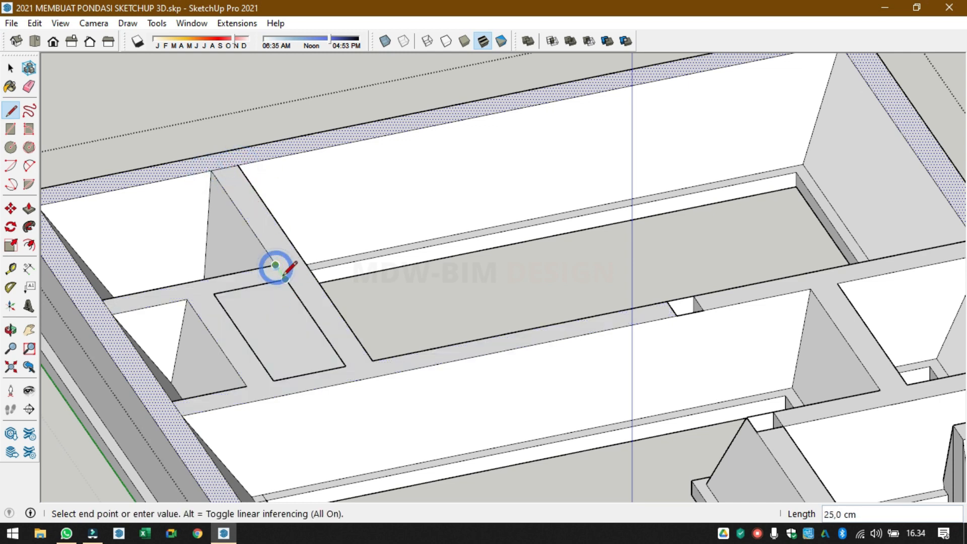
{"action": "left_click", "coordinate": [285, 280]}
{"action": "key", "text": "space"}
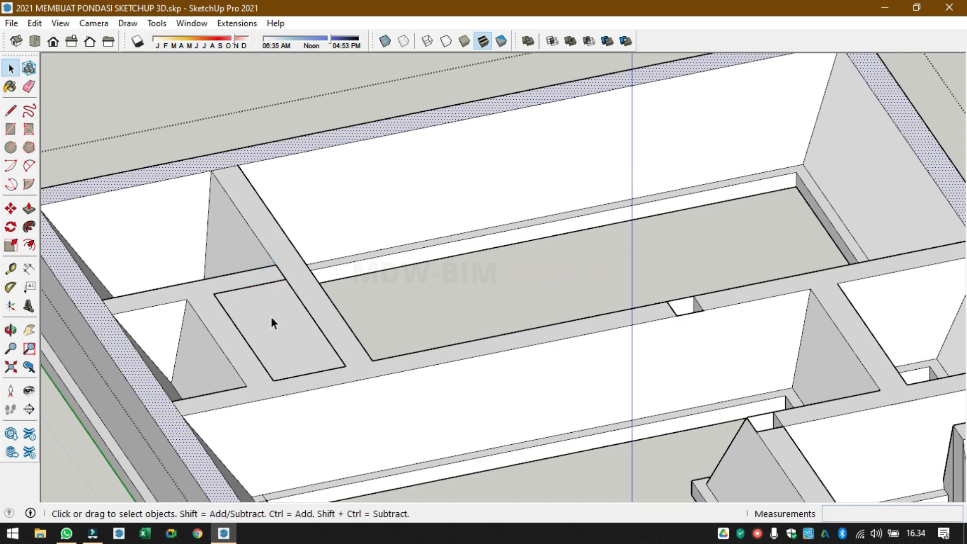
{"action": "left_click", "coordinate": [271, 321]}
{"action": "key", "text": "l"}
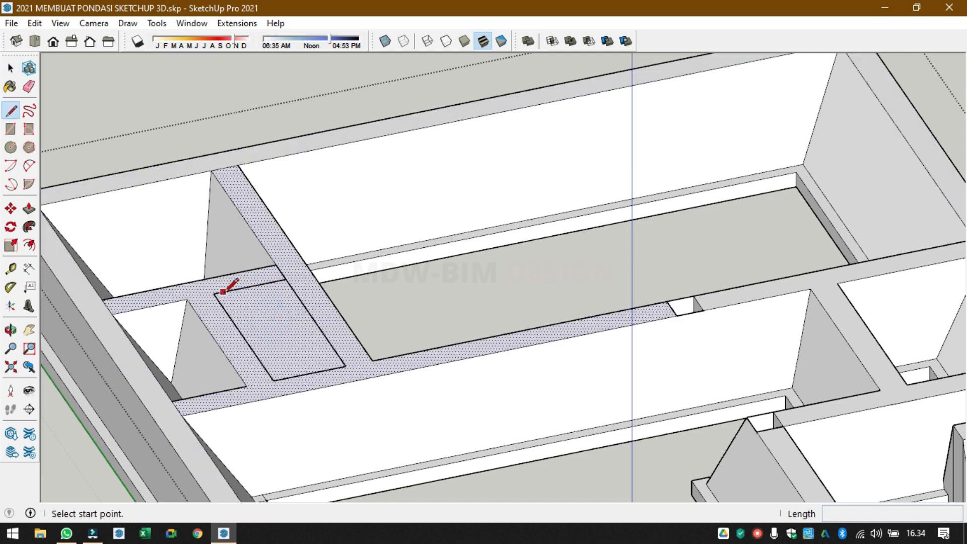
{"action": "key", "text": "space"}
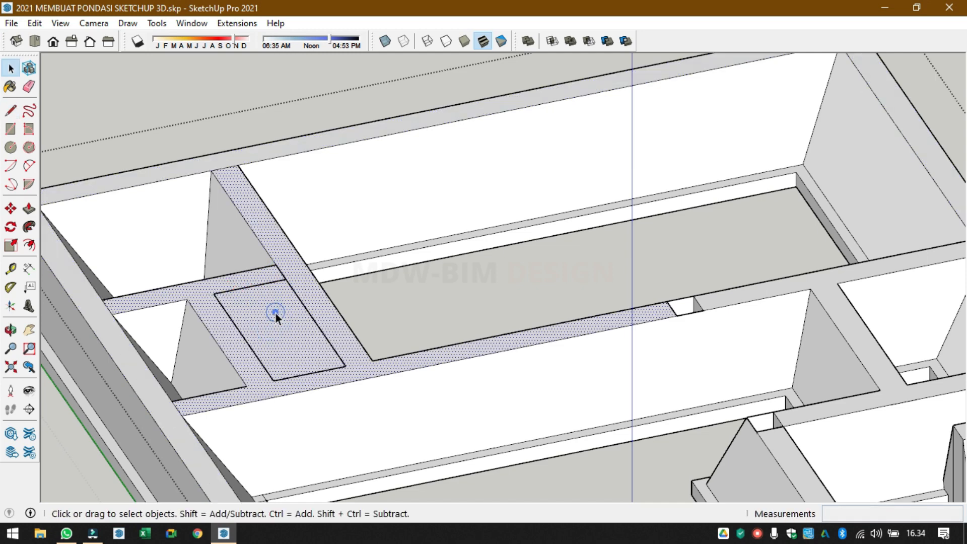
{"action": "key", "text": "Delete"}
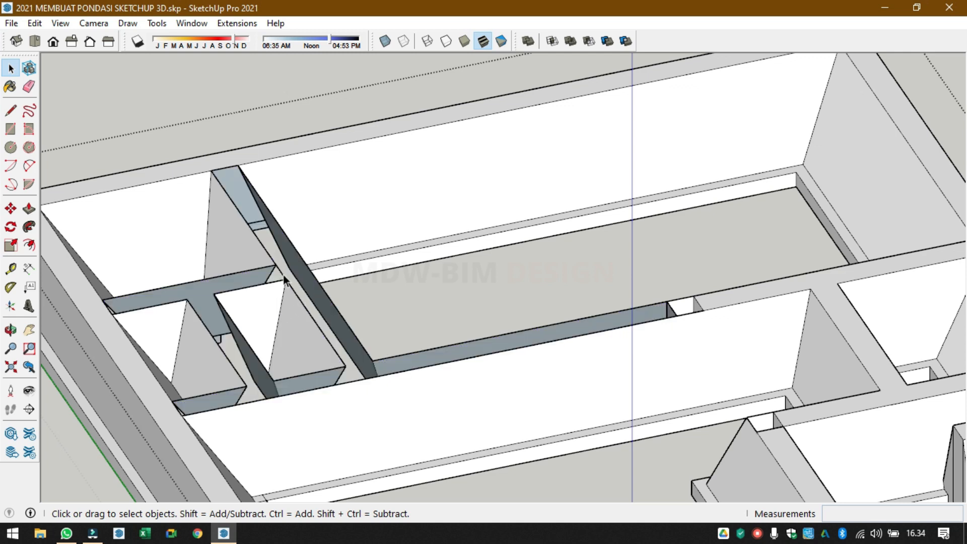
- Rebuild the partitions' top face around the small room opening with an edge at the opposite corner, and remove the helper edges
{"action": "key", "text": "l"}
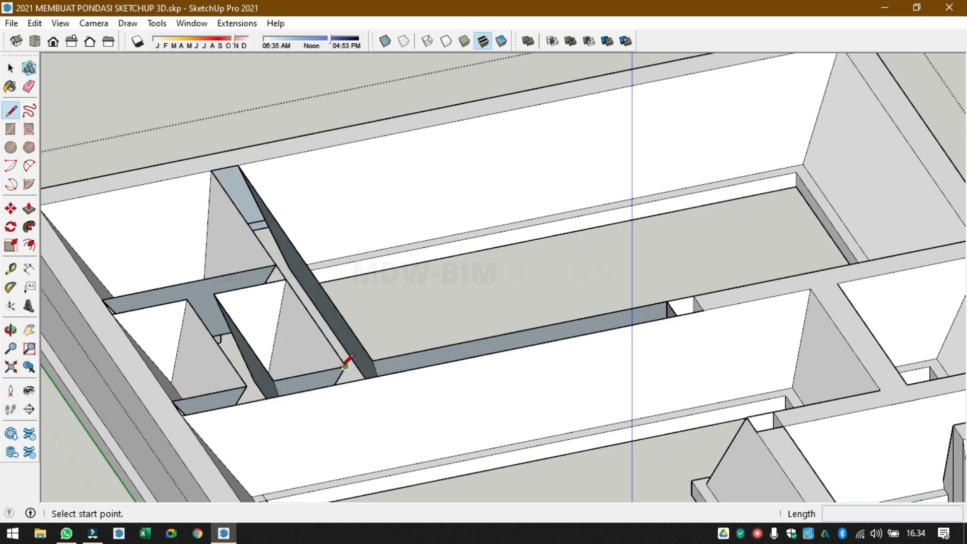
{"action": "left_click", "coordinate": [345, 367]}
{"action": "left_click", "coordinate": [356, 379]}
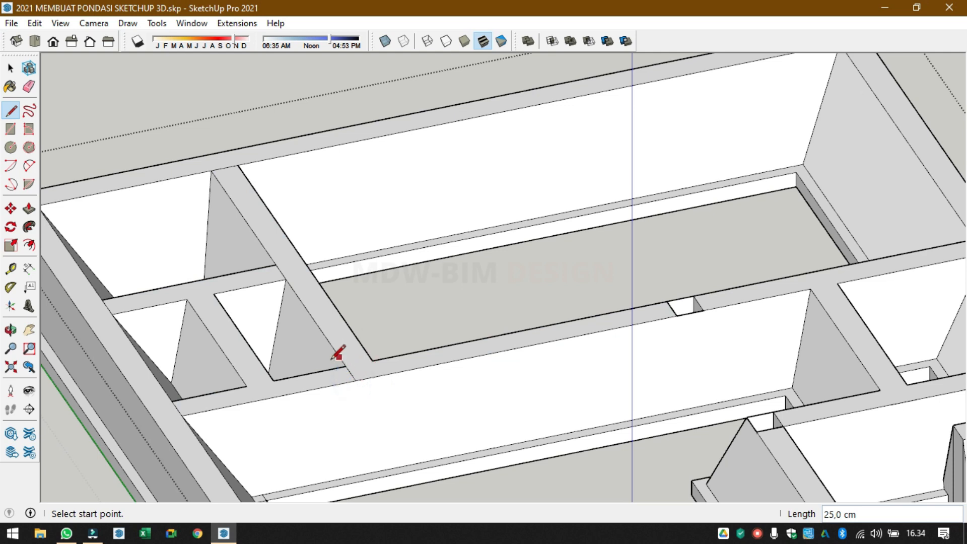
{"action": "key", "text": "space"}
{"action": "left_click", "coordinate": [282, 275]}
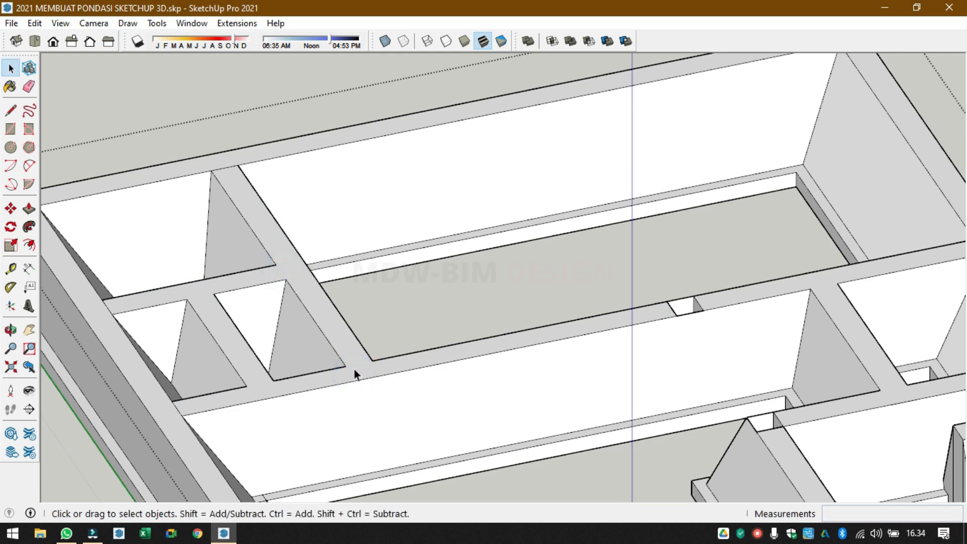
- Close the stone foundation component and save the model file
{"action": "scroll", "coordinate": [328, 273], "scroll_direction": "down", "scroll_amount": 1}
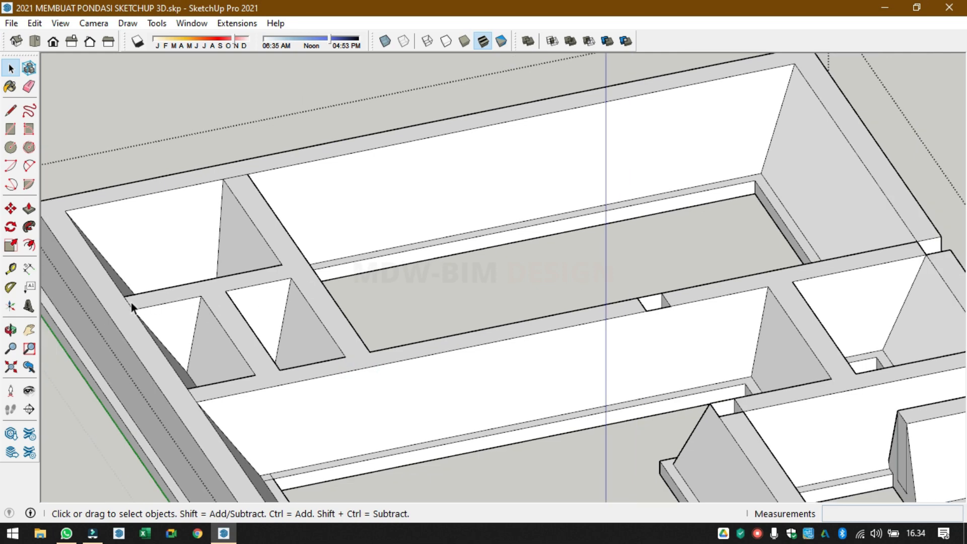
{"action": "scroll", "coordinate": [303, 307], "scroll_direction": "down", "scroll_amount": 3}
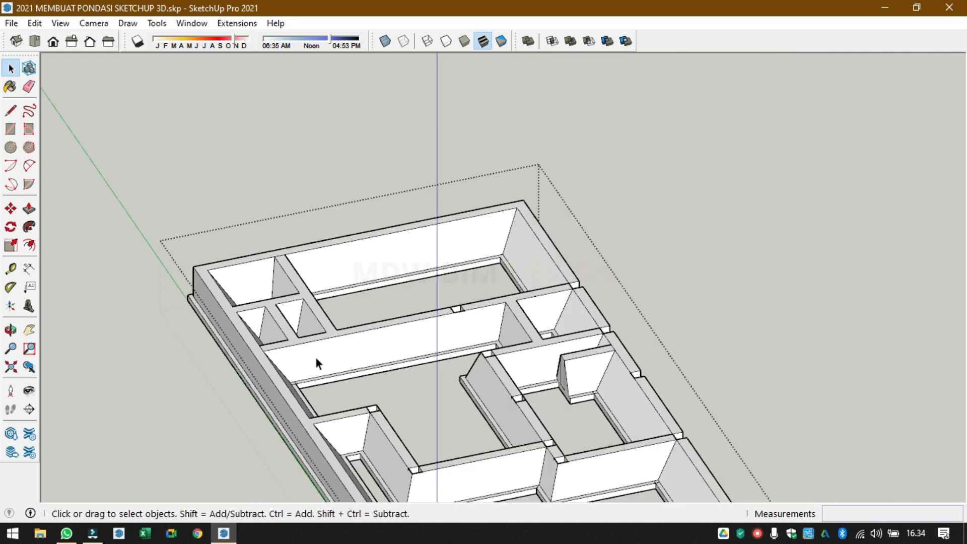
{"action": "middle_click_drag", "start_coordinate": [316, 359], "coordinate": [474, 384]}
{"action": "scroll", "coordinate": [457, 341], "scroll_direction": "down", "scroll_amount": 3}
{"action": "left_click", "coordinate": [732, 273]}
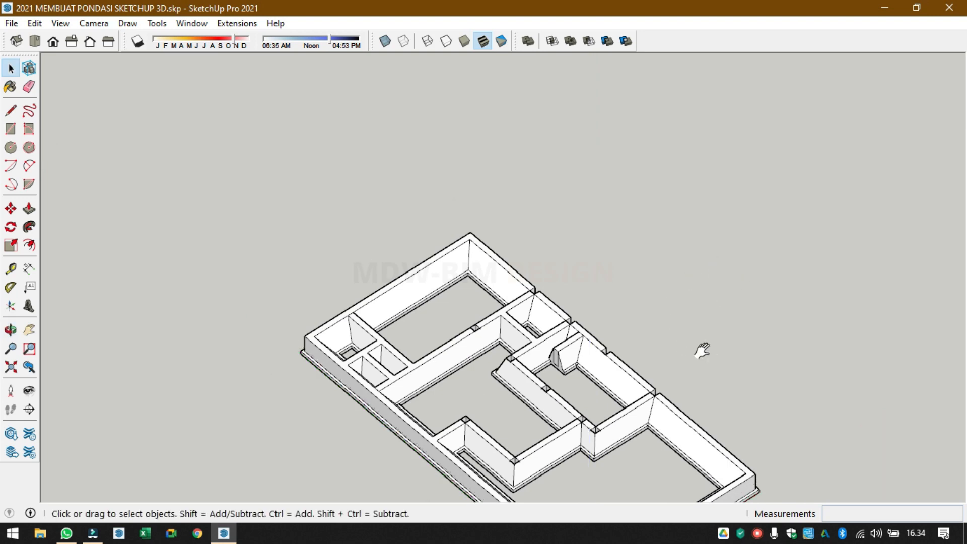
{"action": "middle_click_drag", "start_coordinate": [702, 350], "coordinate": [527, 312]}
{"action": "scroll", "coordinate": [508, 276], "scroll_direction": "up", "scroll_amount": 3}
{"action": "middle_click_drag", "start_coordinate": [507, 276], "coordinate": [501, 261]}
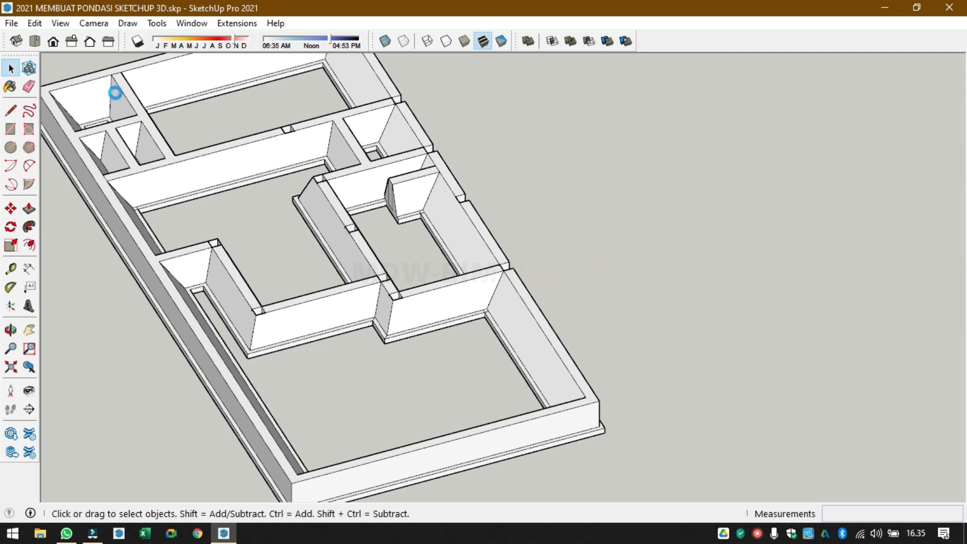
{"action": "left_click", "coordinate": [11, 23]}
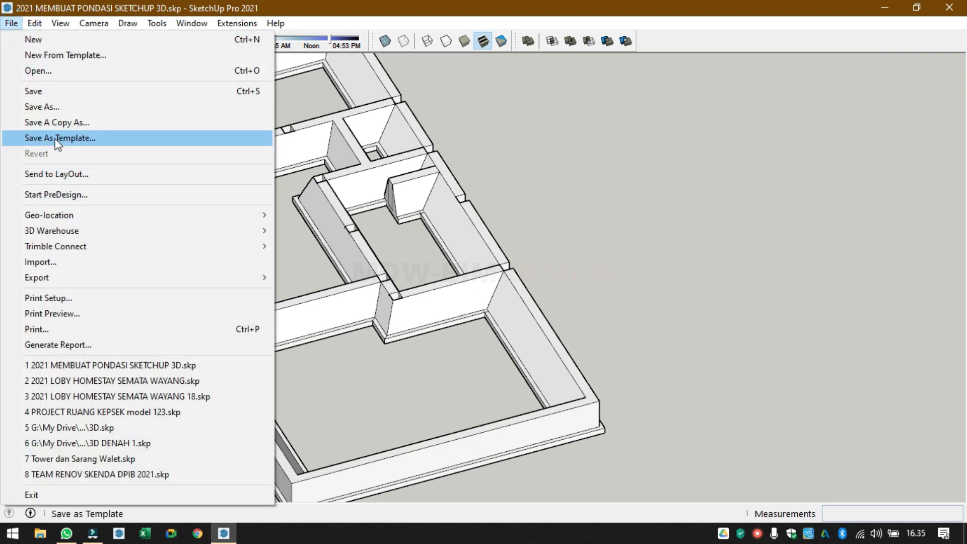
{"action": "left_click", "coordinate": [59, 91]}
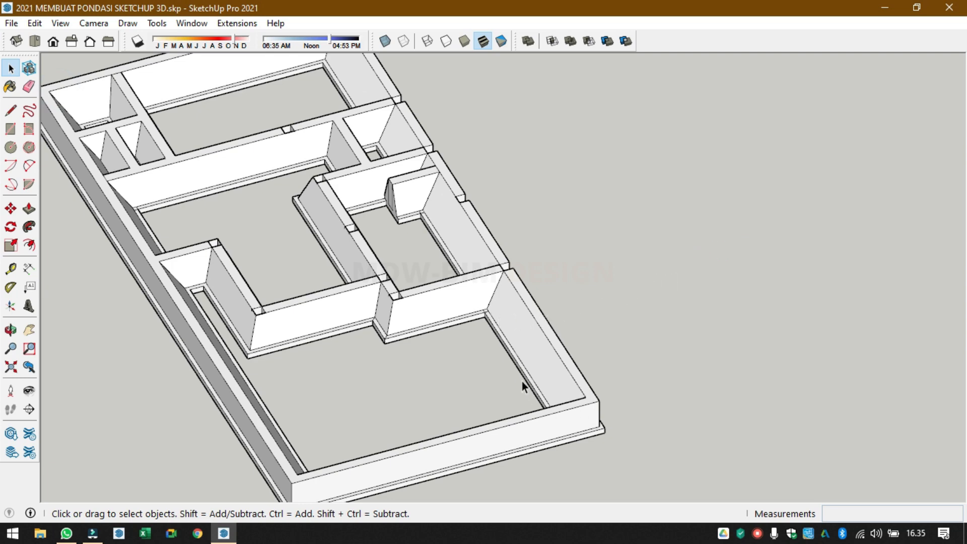
- Unhide all hidden geometry in the model
{"action": "middle_click_drag", "start_coordinate": [425, 353], "coordinate": [362, 320]}
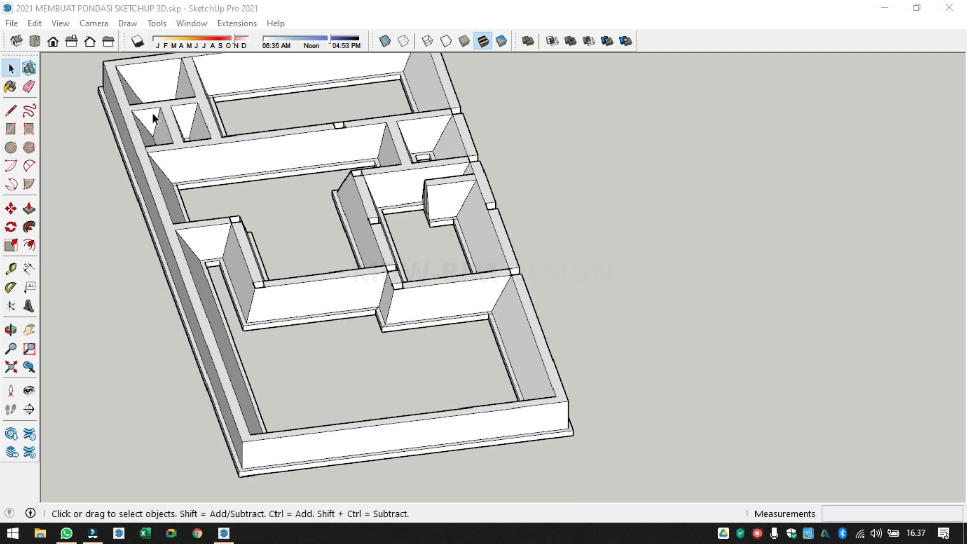
{"action": "left_click", "coordinate": [58, 23]}
{"action": "mouse_move", "coordinate": [34, 24]}
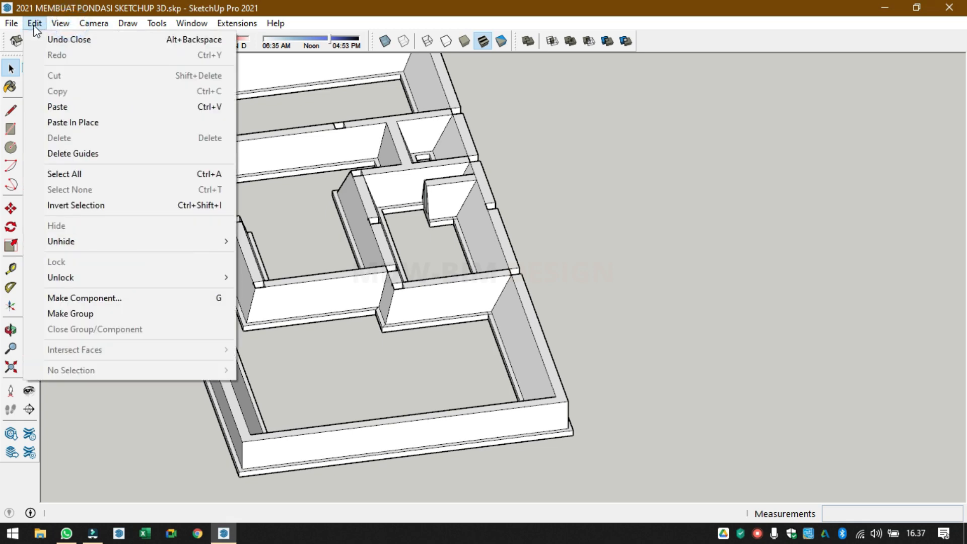
{"action": "mouse_move", "coordinate": [185, 243]}
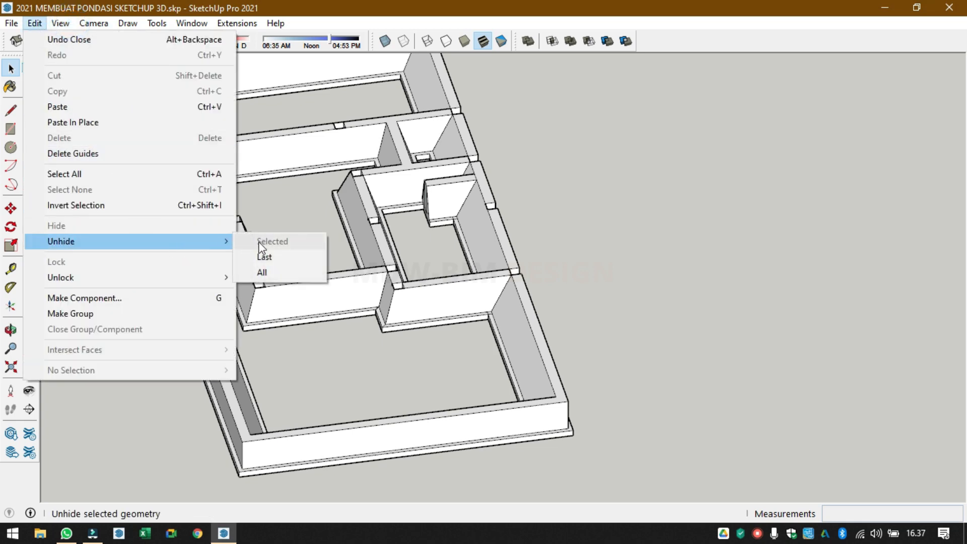
{"action": "left_click", "coordinate": [274, 271]}
- Hide the finished stone foundation component so only the plan linework remains
{"action": "scroll", "coordinate": [331, 357], "scroll_direction": "down", "scroll_amount": 4}
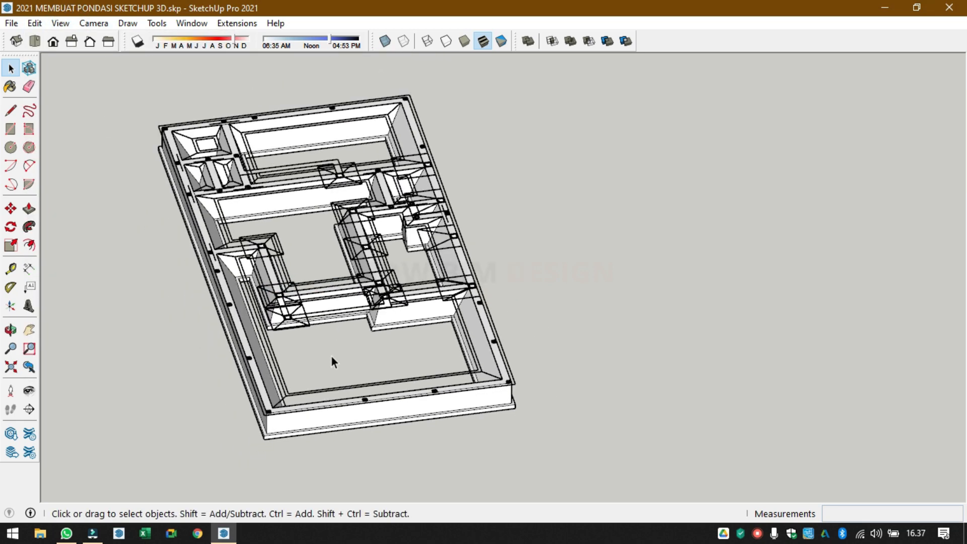
{"action": "left_click", "coordinate": [328, 419]}
{"action": "right_click", "coordinate": [327, 419]}
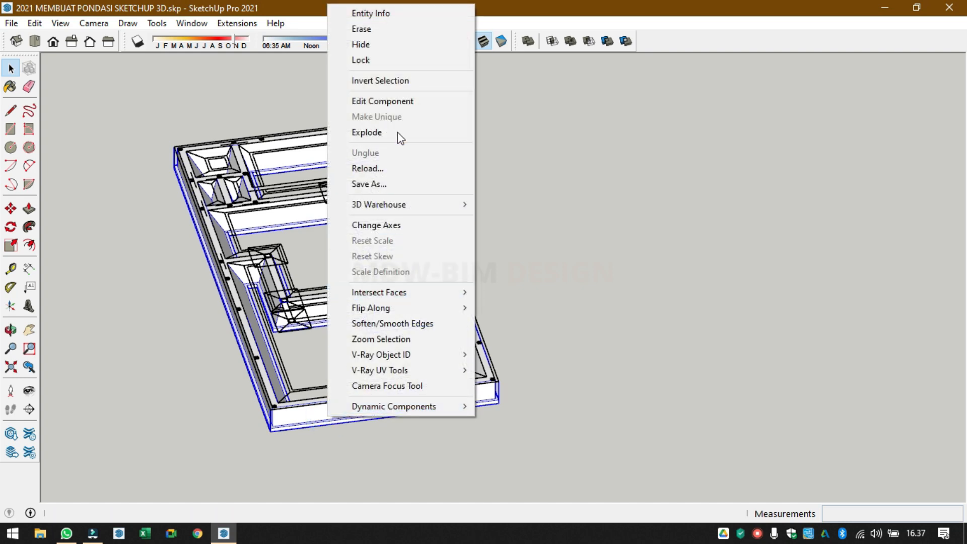
{"action": "left_click", "coordinate": [382, 47]}
- Try to trace the outline of the lowest square column footing on the plan with a rectangle, and undo it
{"action": "middle_click_drag", "start_coordinate": [300, 337], "coordinate": [279, 402]}
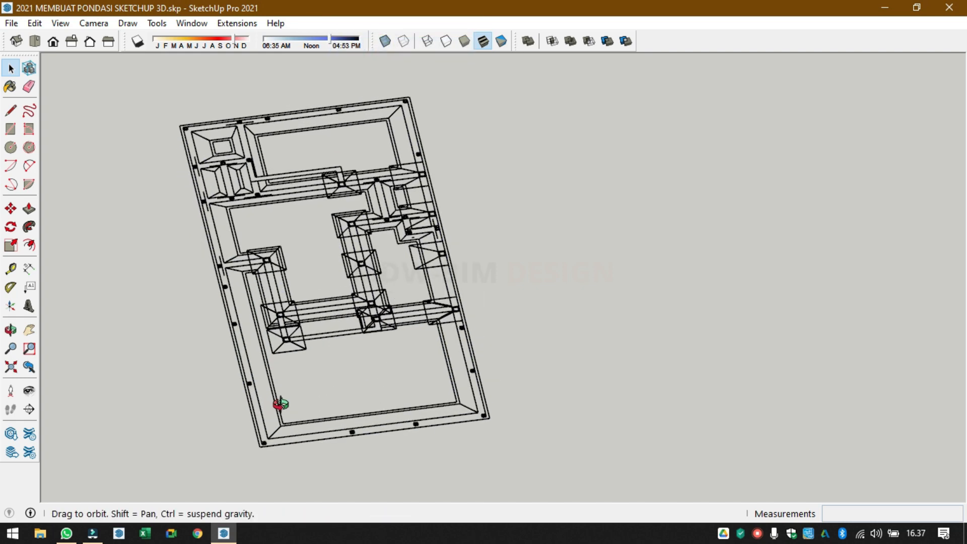
{"action": "scroll", "coordinate": [284, 356], "scroll_direction": "up", "scroll_amount": 6}
{"action": "scroll", "coordinate": [283, 356], "scroll_direction": "up", "scroll_amount": 5}
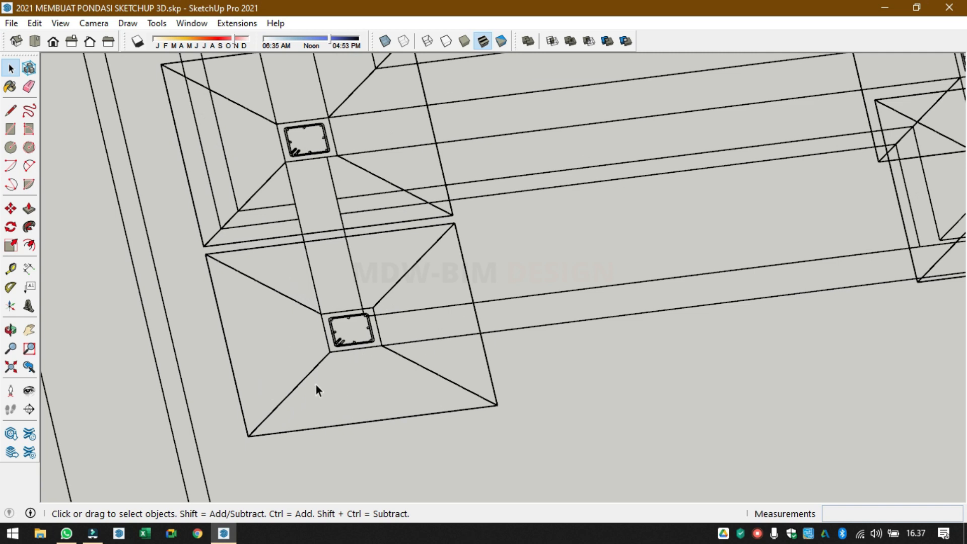
{"action": "key", "text": "r"}
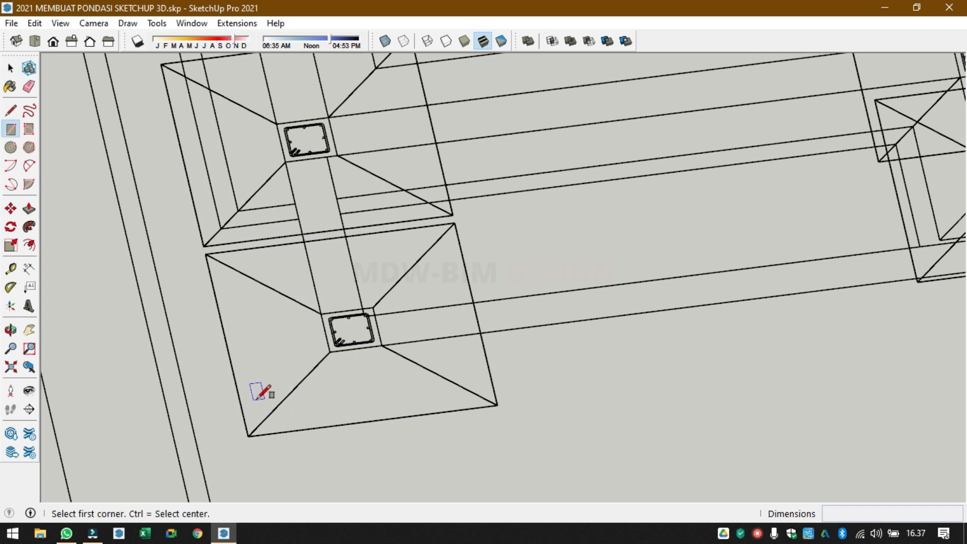
{"action": "left_click", "coordinate": [248, 437]}
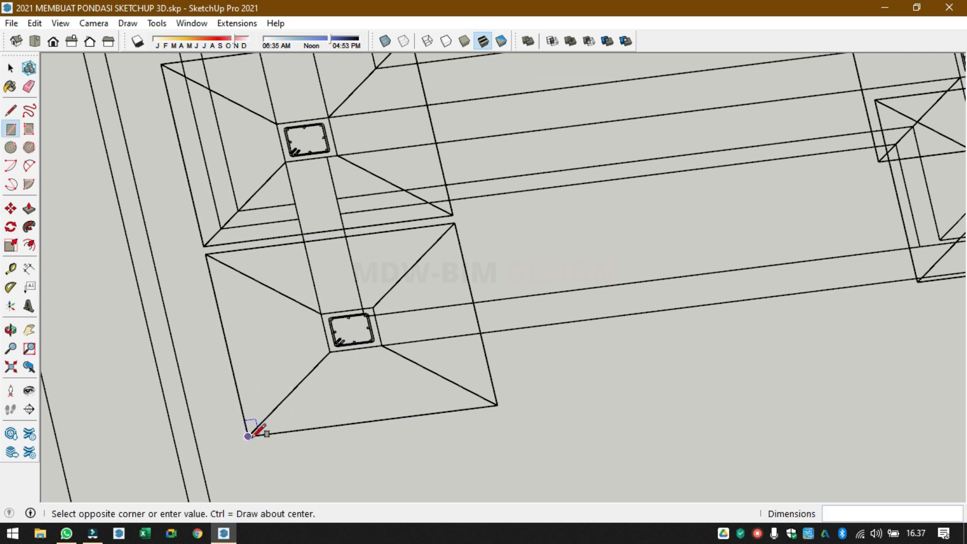
{"action": "left_click", "coordinate": [454, 218]}
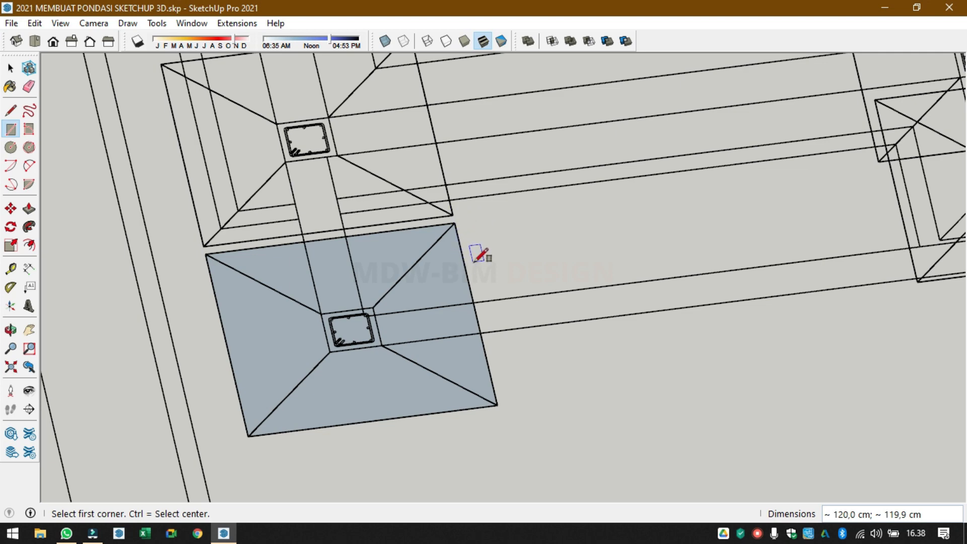
{"action": "key", "text": "ctrl+z"}
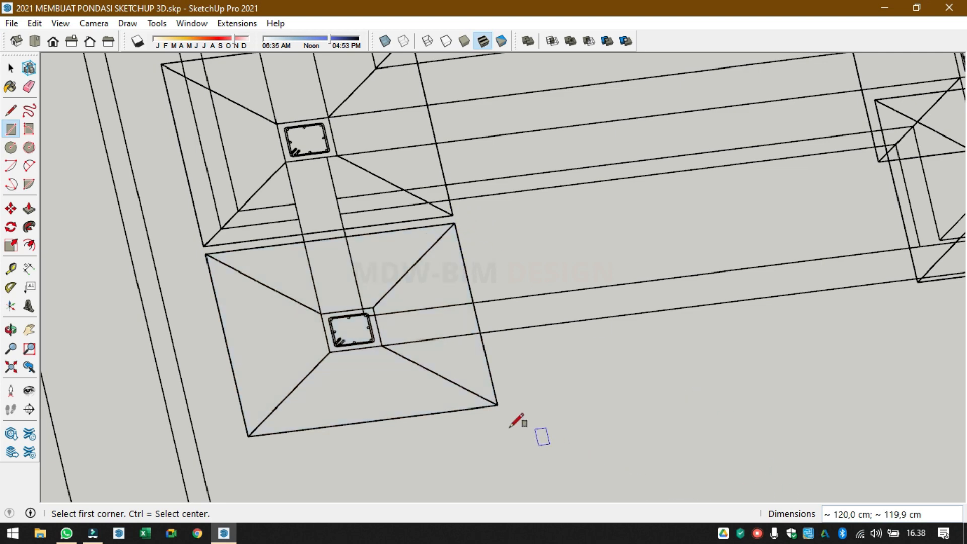
- Draw a 120 by 120 cm square in the empty area beside the lowest column footing of the plan
{"action": "scroll", "coordinate": [507, 308], "scroll_direction": "down", "scroll_amount": 5}
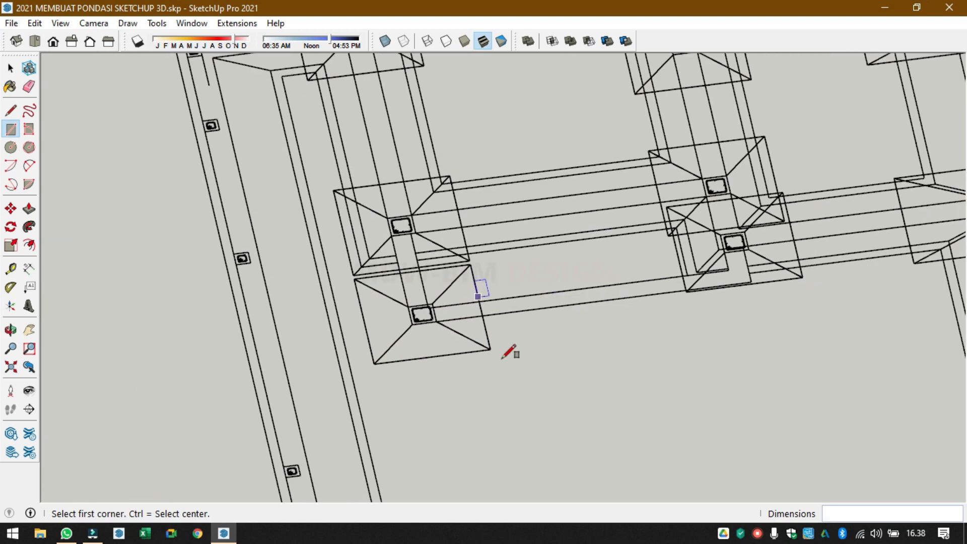
{"action": "left_click", "coordinate": [547, 480]}
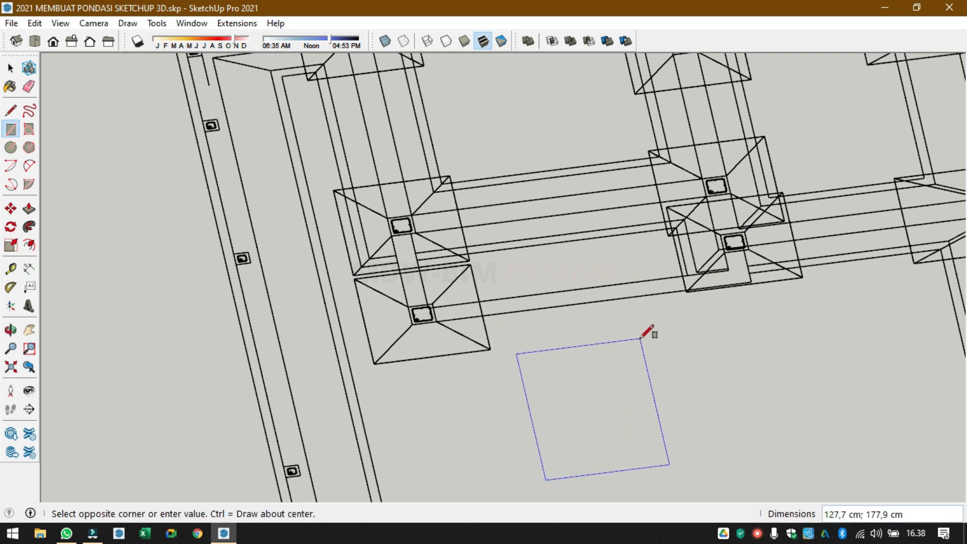
{"action": "type", "text": "120"}
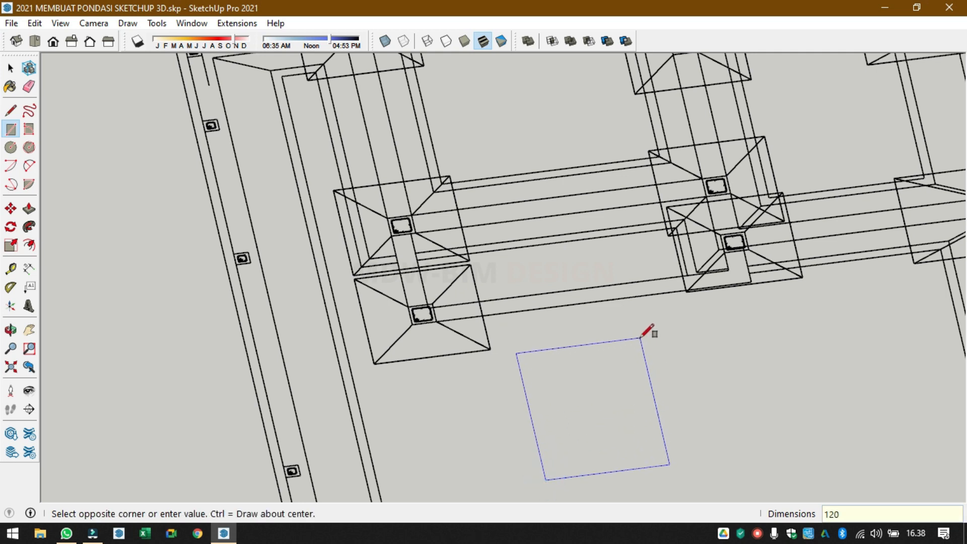
{"action": "type", "text": ";120"}
{"action": "key", "text": "Return"}
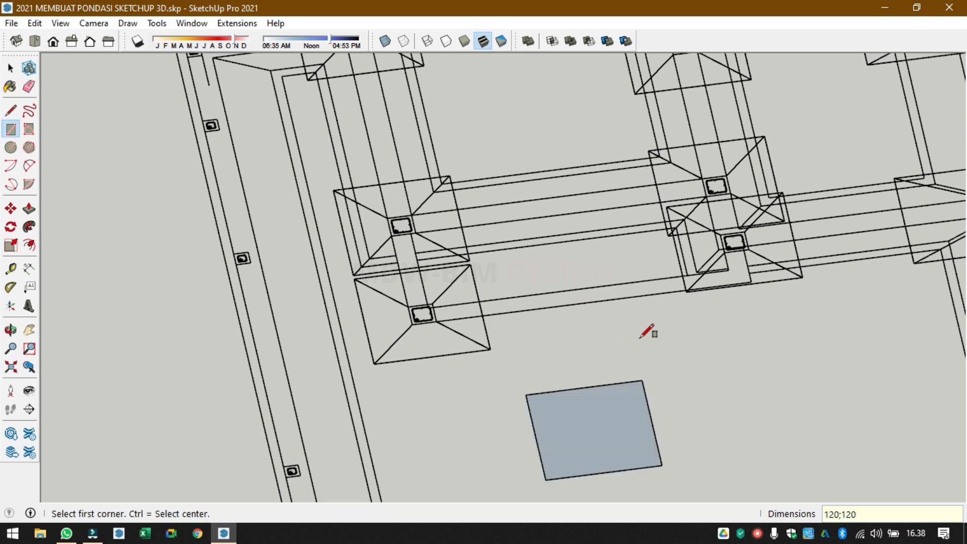
- Extrude the 120 cm square upward by 15 cm to form the footing's base slab
{"action": "key", "text": "space"}
{"action": "left_click", "coordinate": [598, 442]}
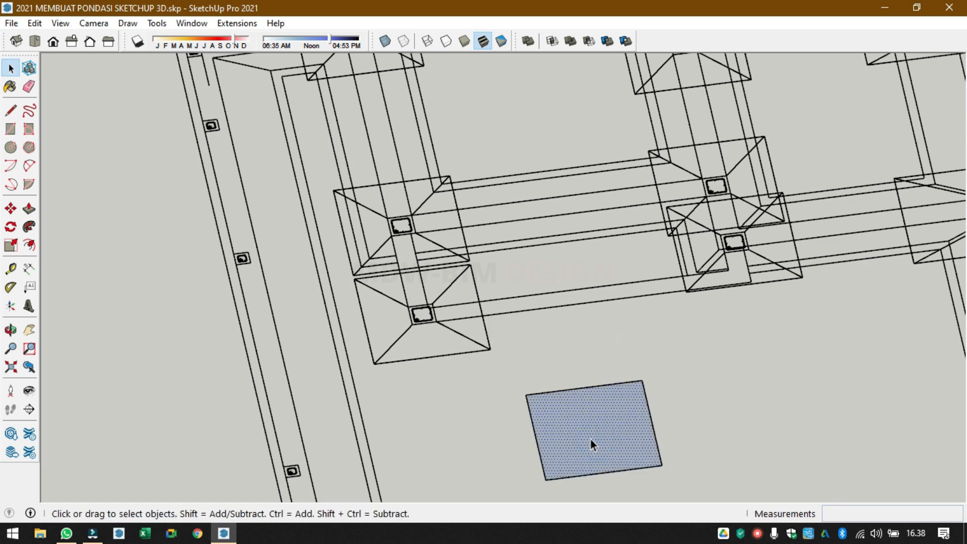
{"action": "scroll", "coordinate": [591, 442], "scroll_direction": "up", "scroll_amount": 3}
{"action": "key", "text": "p"}
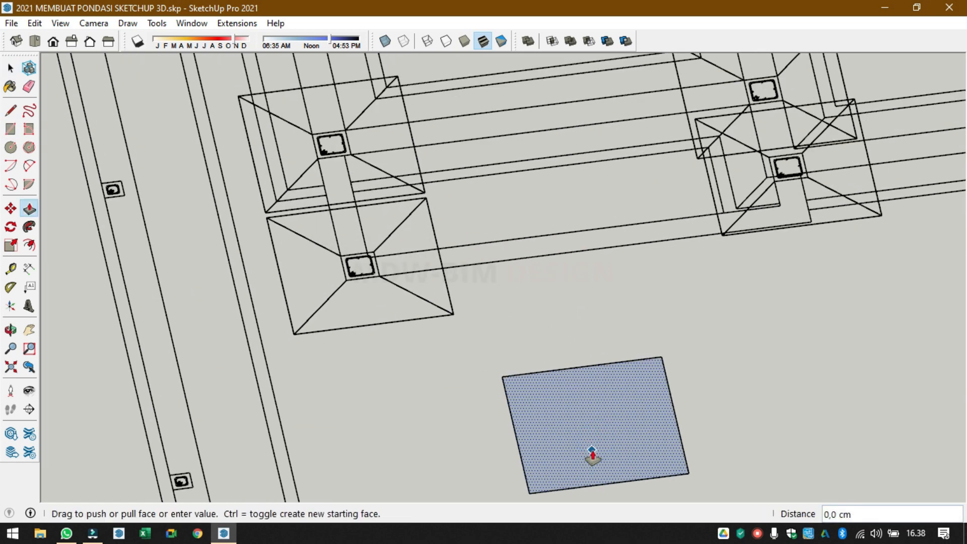
{"action": "left_click", "coordinate": [593, 455]}
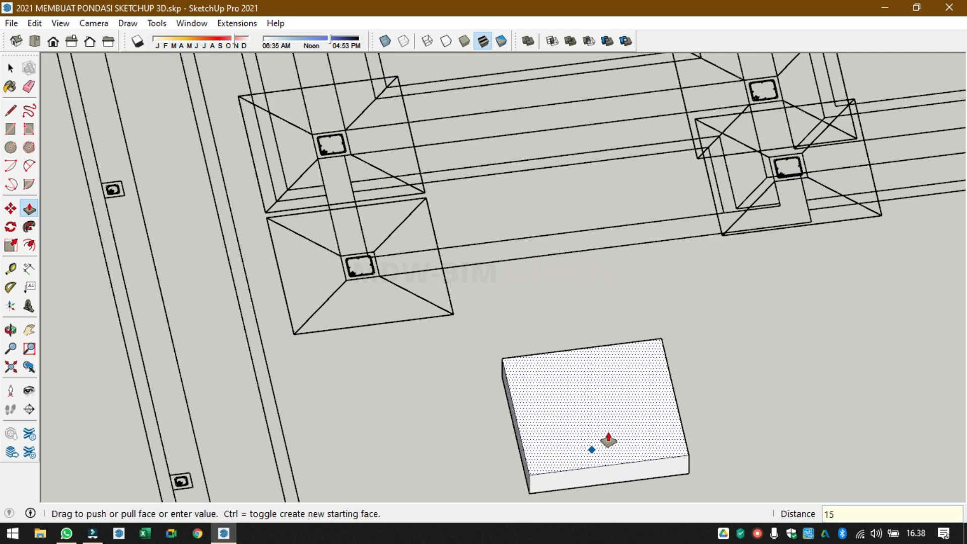
{"action": "type", "text": "15"}
{"action": "key", "text": "Return"}
{"action": "middle_click_drag", "start_coordinate": [594, 449], "coordinate": [616, 420]}
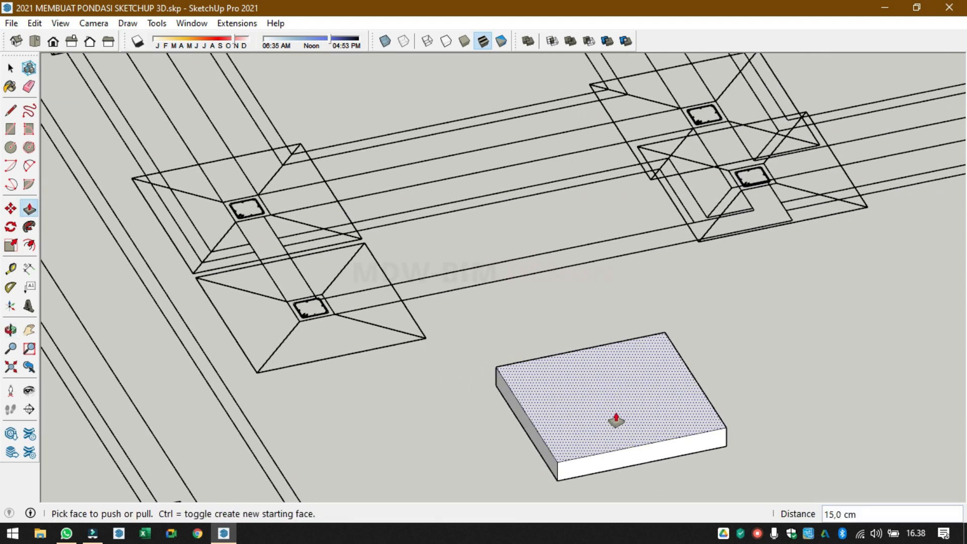
- Offset the slab's top face outline inward by 47,5 cm to outline the column seat
{"action": "scroll", "coordinate": [616, 419], "scroll_direction": "up", "scroll_amount": 2}
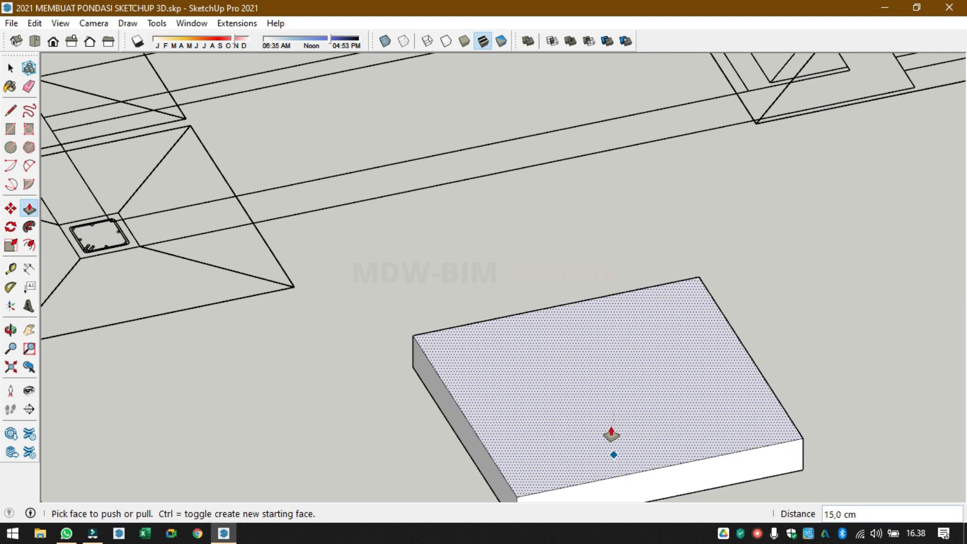
{"action": "key", "text": "f"}
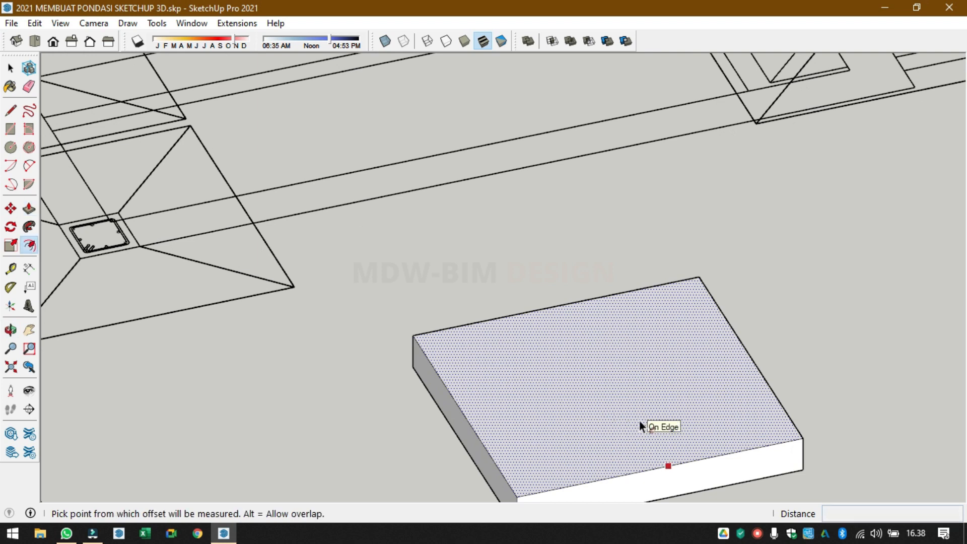
{"action": "left_click", "coordinate": [665, 432]}
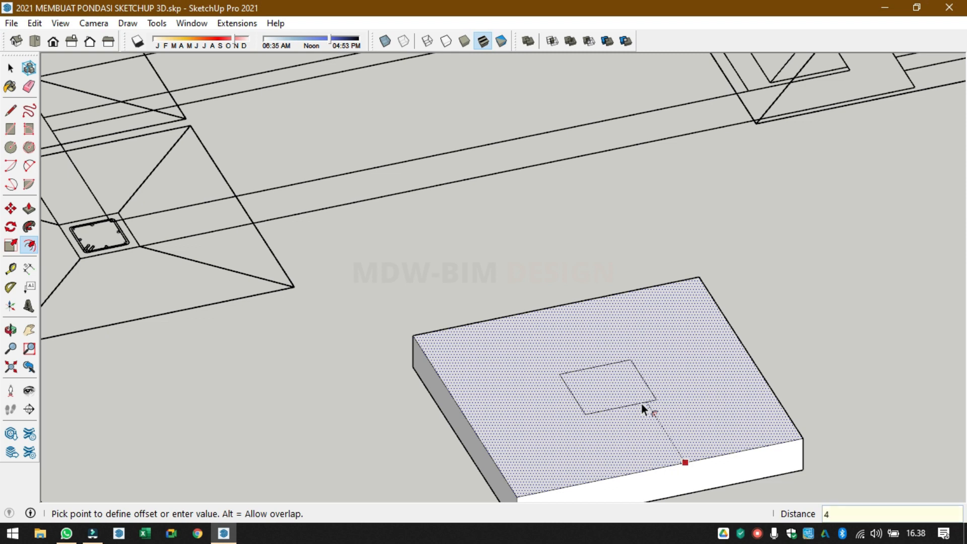
{"action": "key", "text": "Return"}
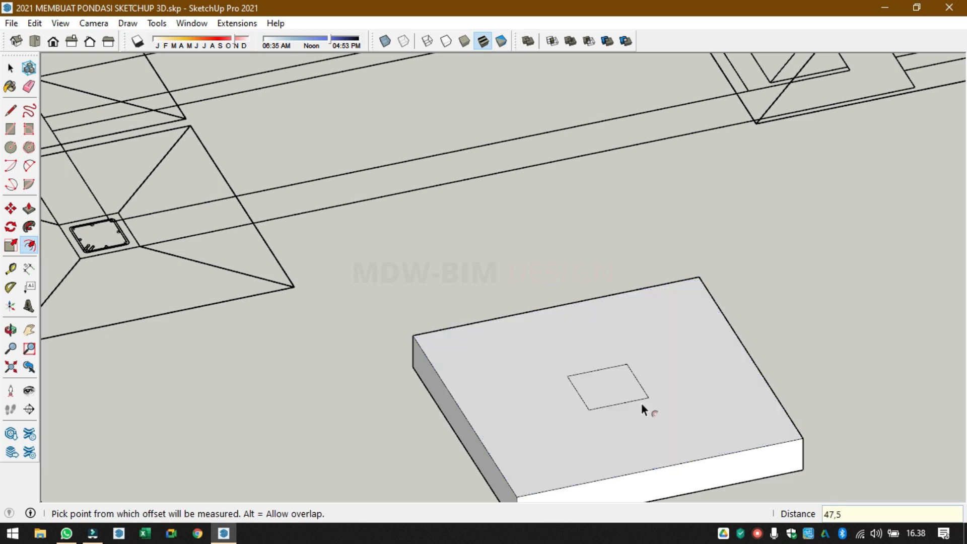
- Measure the side of the small inner square on the slab's top face
{"action": "key", "text": "t"}
{"action": "left_click", "coordinate": [653, 397]}
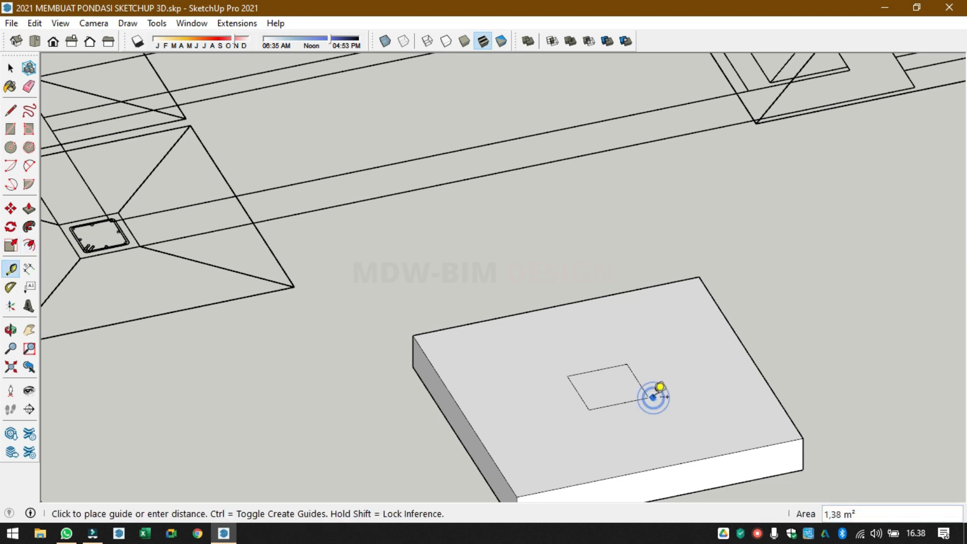
{"action": "key", "text": "space"}
{"action": "key", "text": "t"}
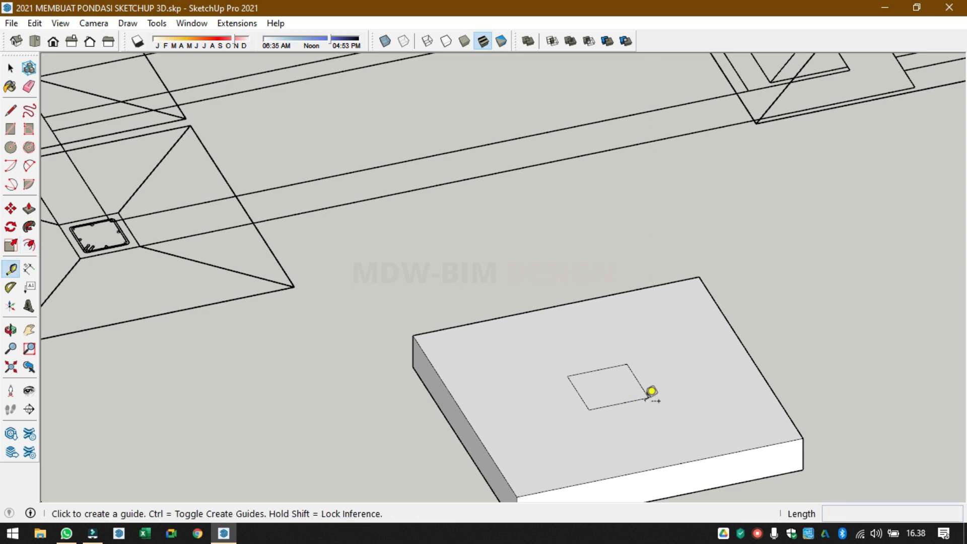
{"action": "left_click", "coordinate": [648, 398]}
- Raise the inner square face 15 cm along the blue axis to give the footing its sloped sides
{"action": "key", "text": "space"}
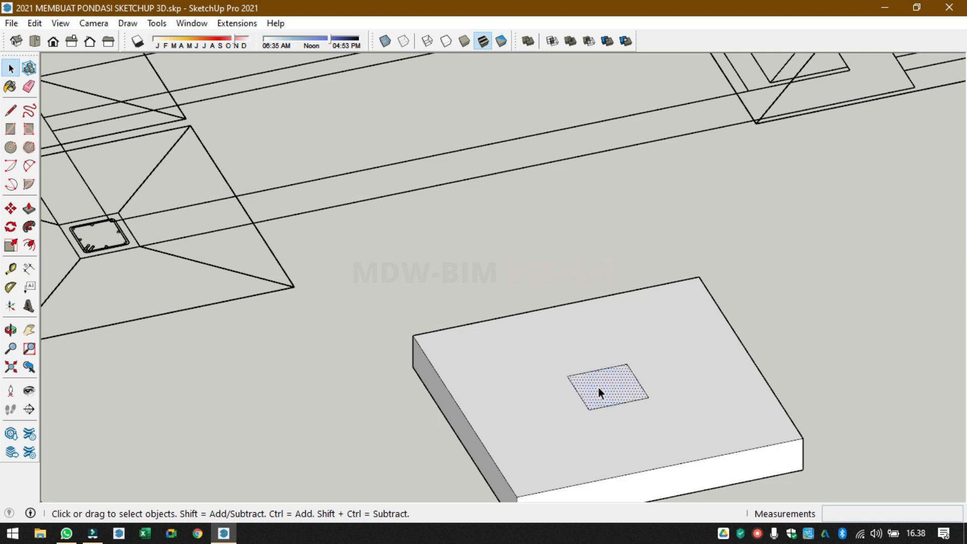
{"action": "key", "text": "m"}
{"action": "left_click", "coordinate": [648, 398]}
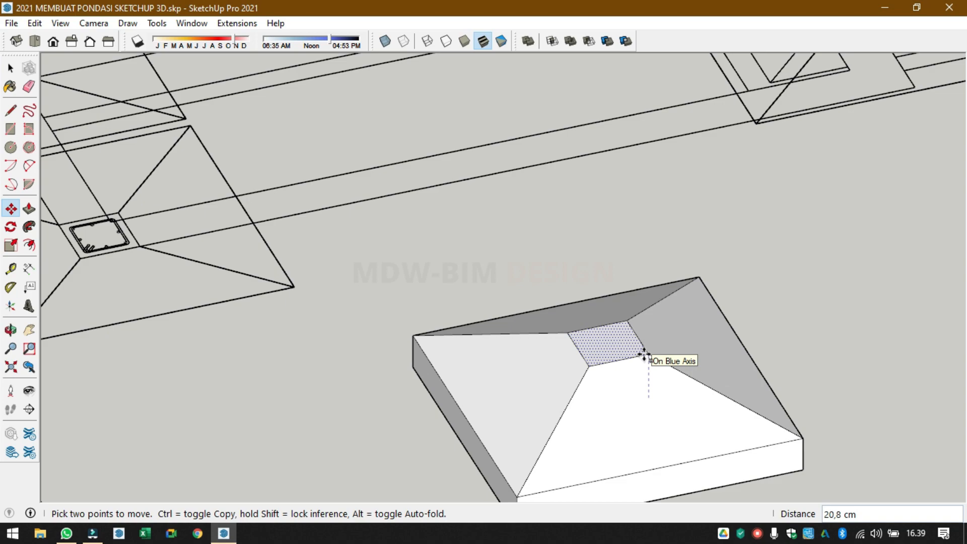
{"action": "type", "text": "15"}
{"action": "key", "text": "Return"}
- Turn the complete sloped footing into a component
{"action": "scroll", "coordinate": [547, 413], "scroll_direction": "down", "scroll_amount": 3}
{"action": "middle_click_drag", "start_coordinate": [546, 417], "coordinate": [629, 407]}
{"action": "key", "text": "space"}
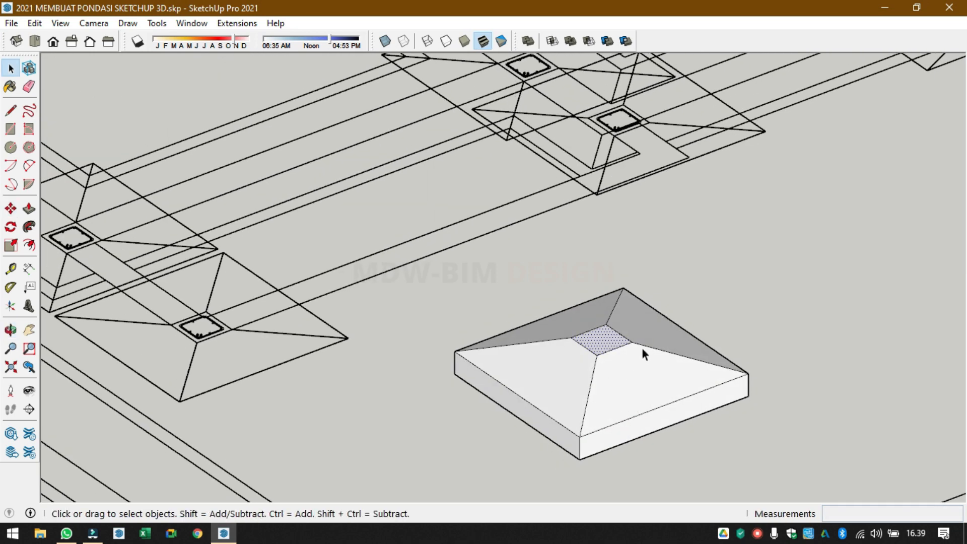
{"action": "triple_click", "coordinate": [656, 379]}
{"action": "right_click", "coordinate": [648, 374]}
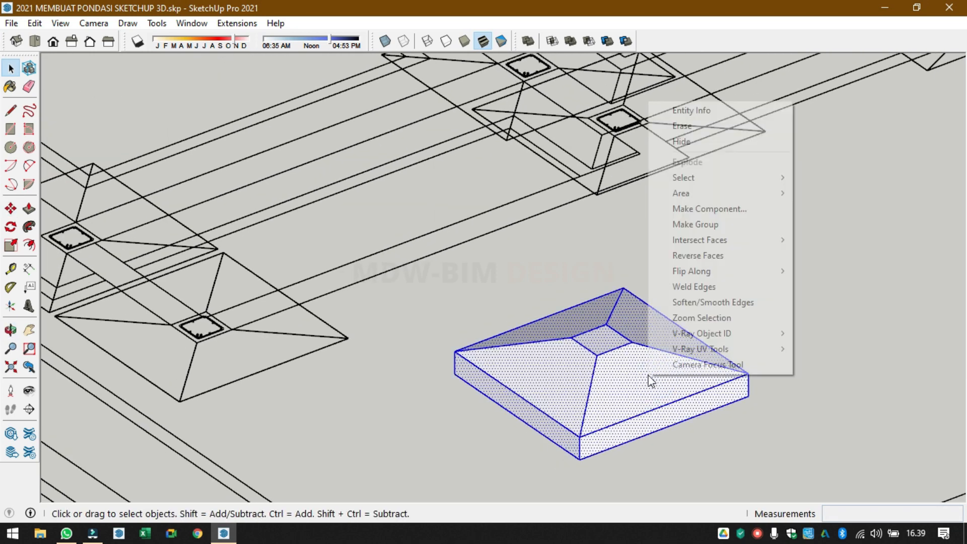
{"action": "left_click", "coordinate": [726, 213]}
{"action": "left_click", "coordinate": [511, 417]}
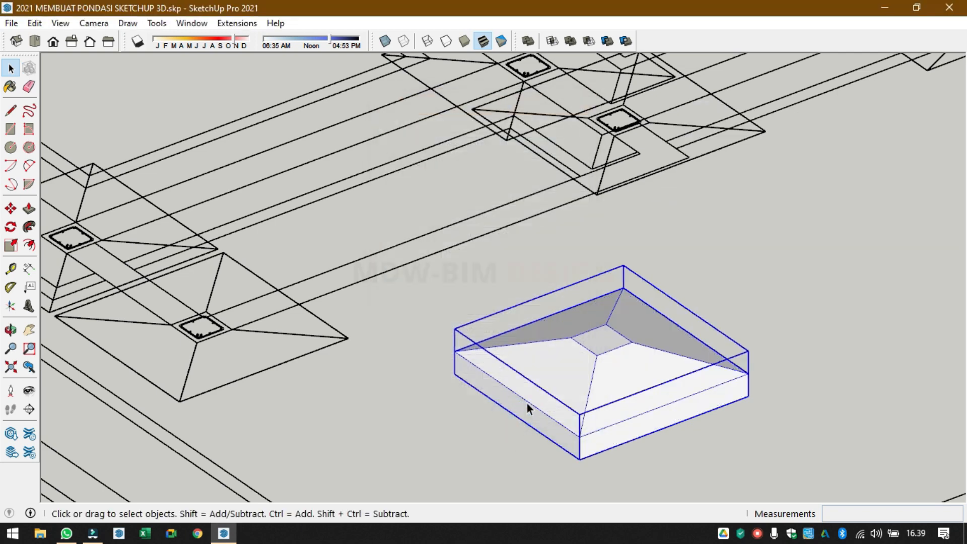
- Move the footing component by its top square's near corner onto the matching corner of the lowest plan footing, showing back edges only during placement
{"action": "key", "text": "m"}
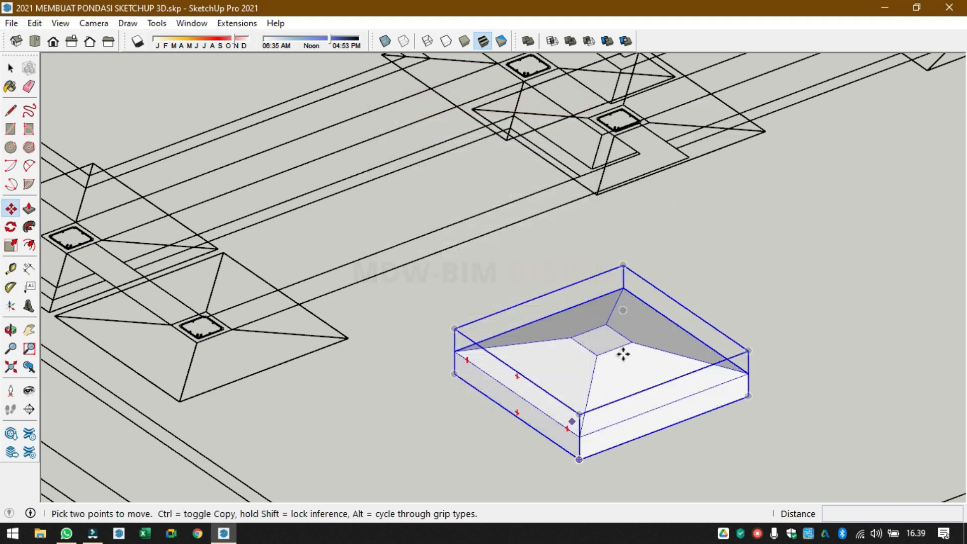
{"action": "left_click", "coordinate": [598, 356]}
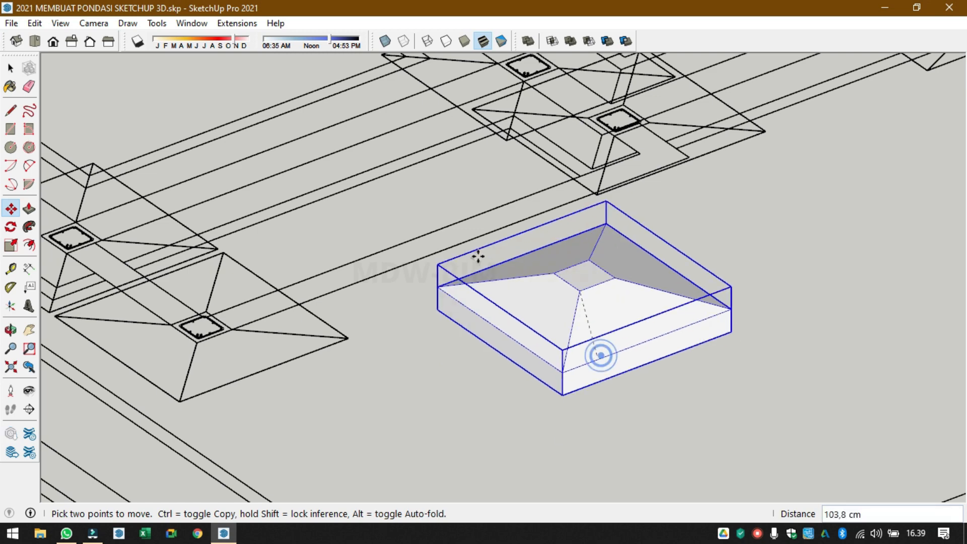
{"action": "scroll", "coordinate": [207, 367], "scroll_direction": "up", "scroll_amount": 3}
{"action": "scroll", "coordinate": [188, 335], "scroll_direction": "down", "scroll_amount": 6}
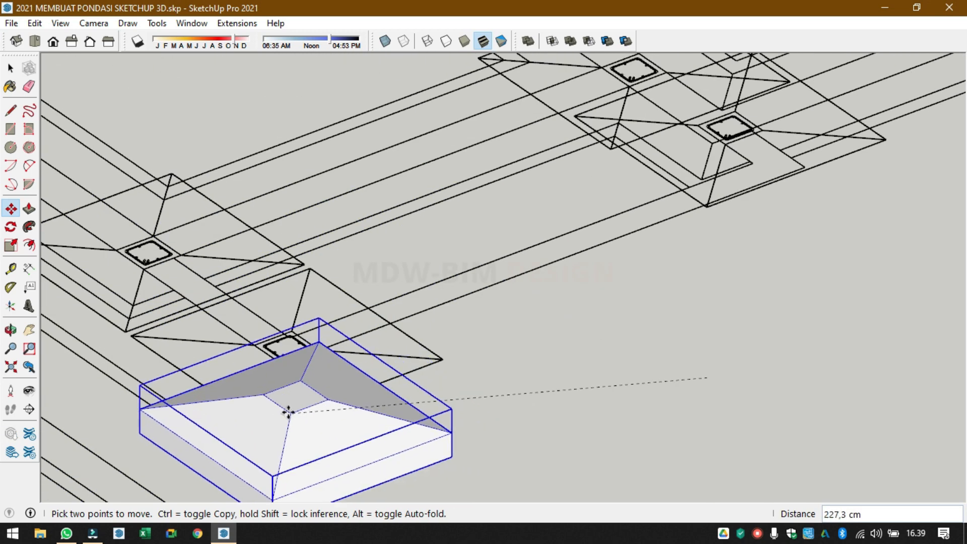
{"action": "scroll", "coordinate": [492, 428], "scroll_direction": "down", "scroll_amount": 4}
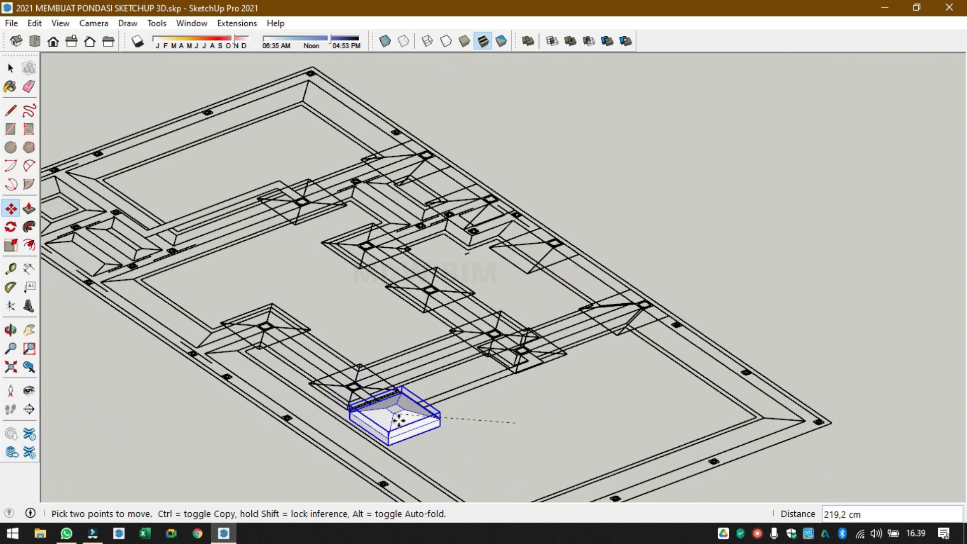
{"action": "left_click", "coordinate": [404, 41]}
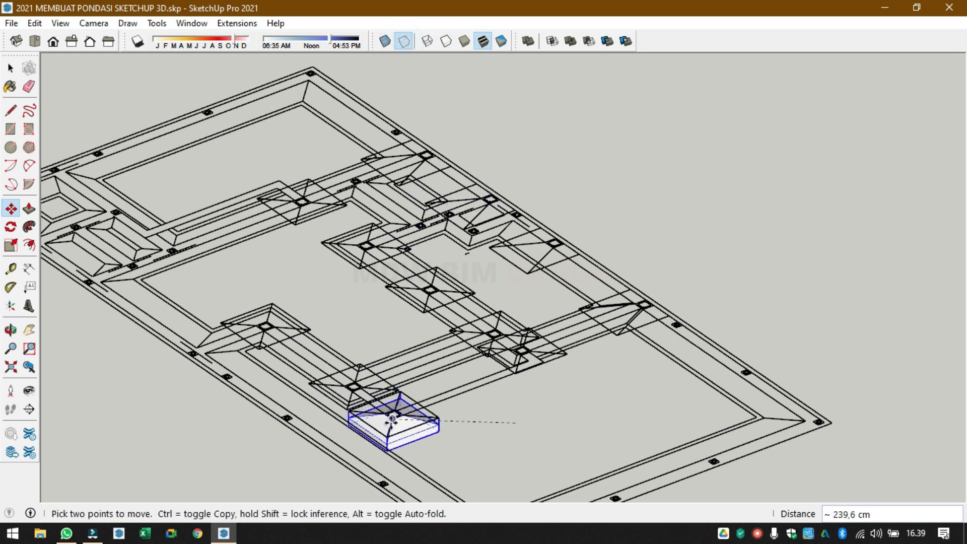
{"action": "scroll", "coordinate": [396, 423], "scroll_direction": "up", "scroll_amount": 4}
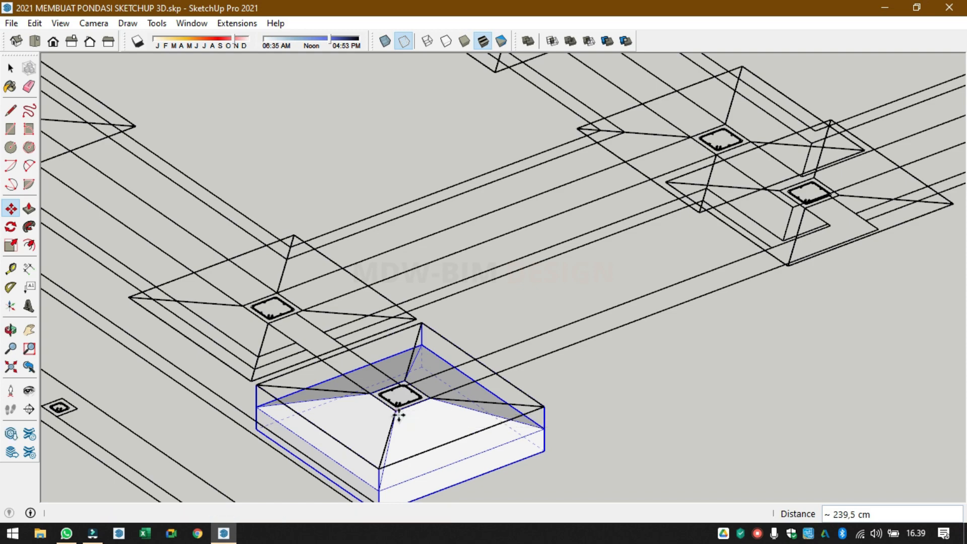
{"action": "left_click", "coordinate": [396, 419]}
{"action": "left_click", "coordinate": [402, 44]}
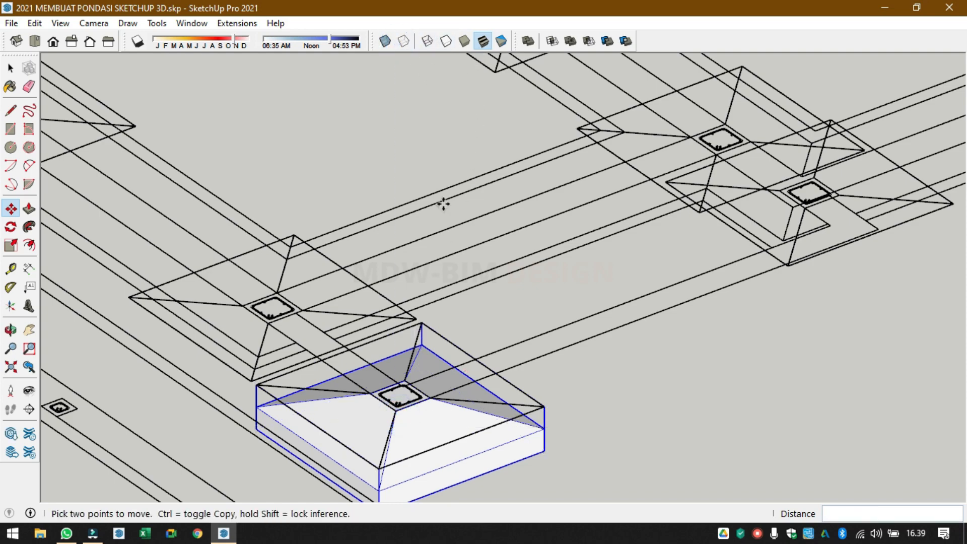
- Show the placed footing in side elevation using the standard left view
{"action": "scroll", "coordinate": [443, 203], "scroll_direction": "down", "scroll_amount": 3}
{"action": "scroll", "coordinate": [435, 388], "scroll_direction": "up", "scroll_amount": 1}
{"action": "middle_click_drag", "start_coordinate": [470, 363], "coordinate": [304, 226]}
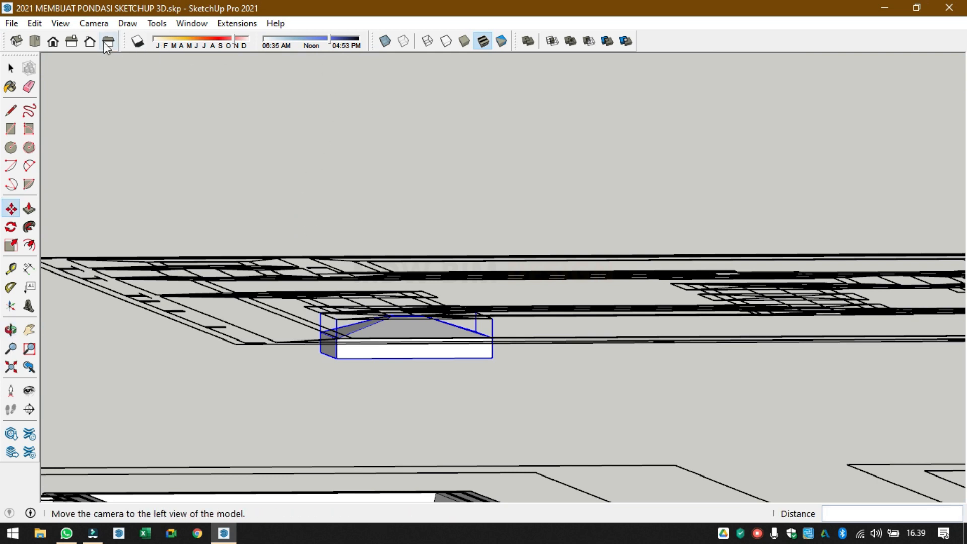
{"action": "left_click", "coordinate": [72, 43]}
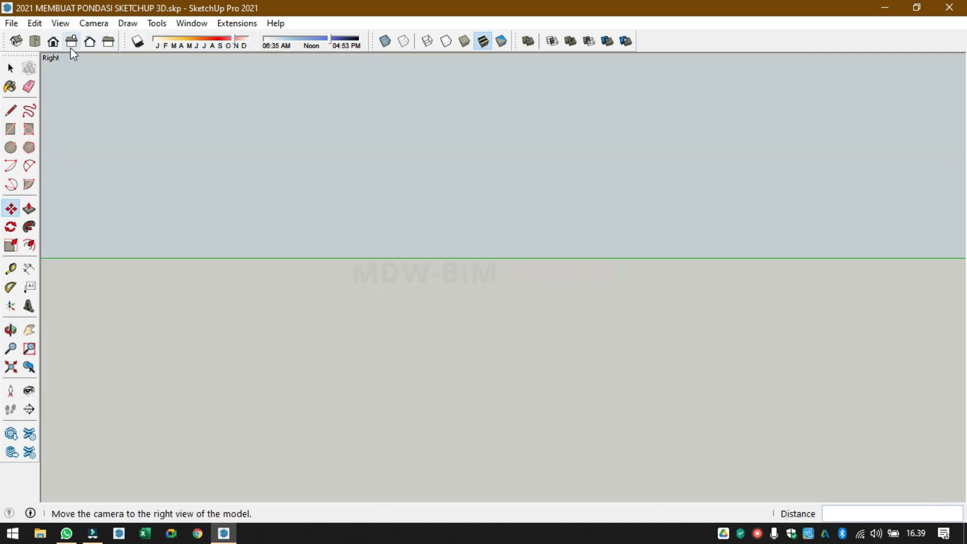
{"action": "left_click", "coordinate": [55, 43]}
{"action": "left_click", "coordinate": [72, 44]}
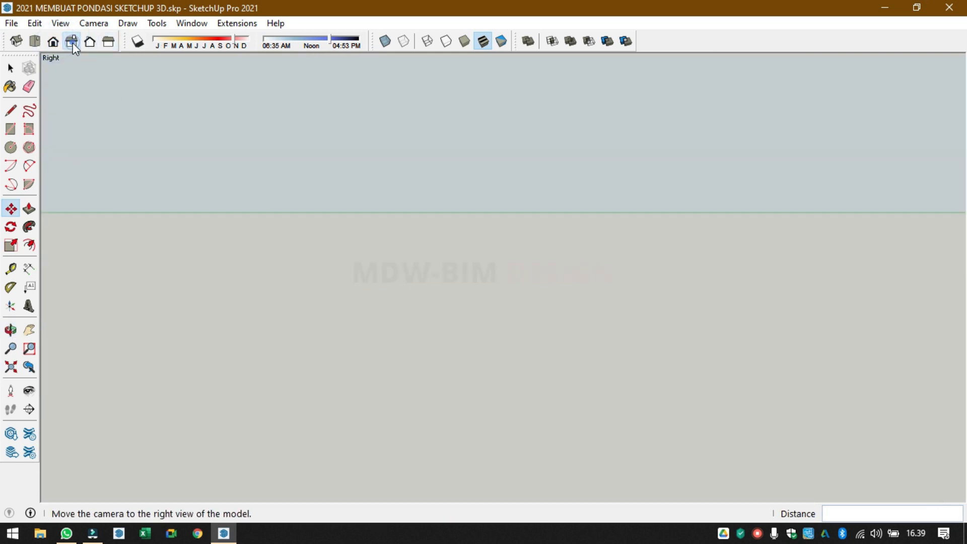
{"action": "left_click", "coordinate": [100, 44]}
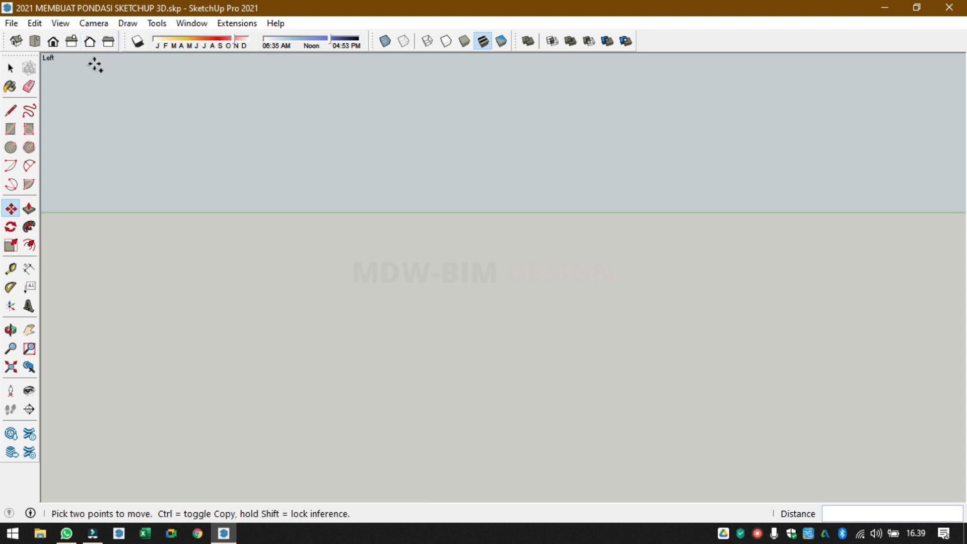
{"action": "key", "text": "shift+z"}
{"action": "scroll", "coordinate": [229, 264], "scroll_direction": "up", "scroll_amount": 4}
{"action": "key", "text": "q"}
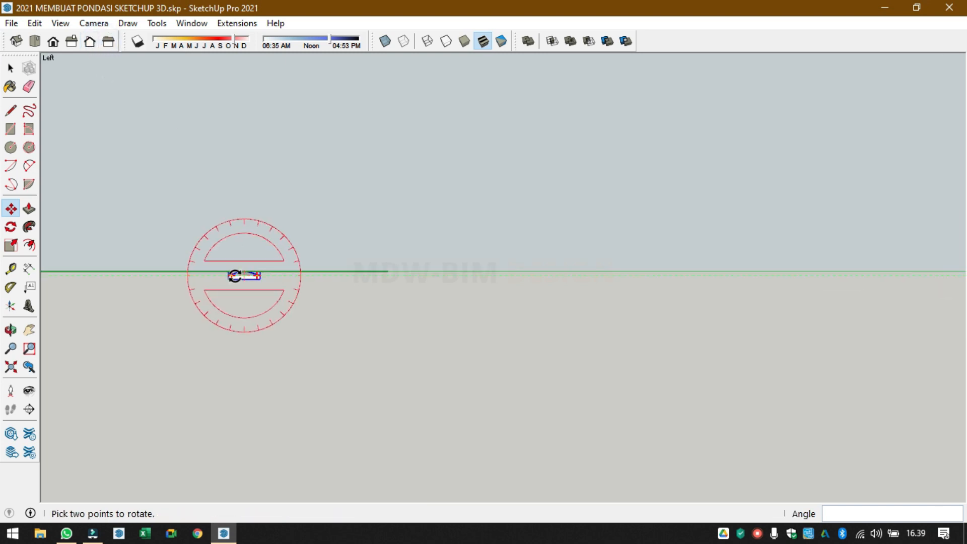
{"action": "key", "text": "m"}
{"action": "scroll", "coordinate": [250, 272], "scroll_direction": "up", "scroll_amount": 5}
{"action": "key", "text": "space"}
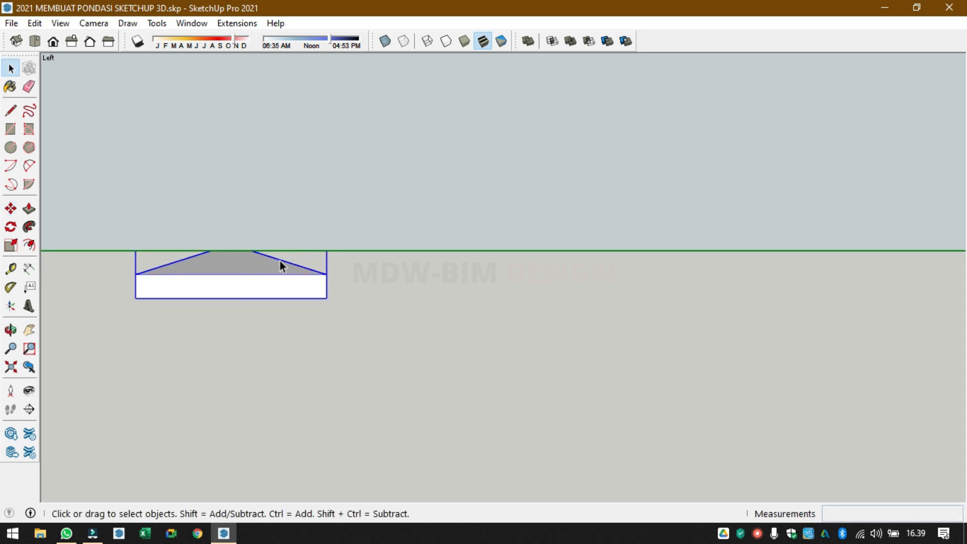
{"action": "key", "text": "l"}
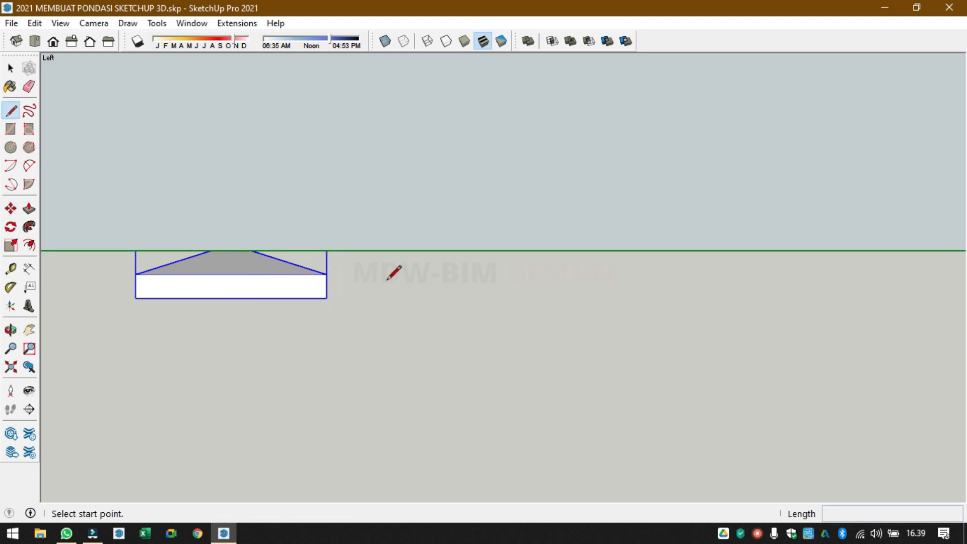
{"action": "left_click", "coordinate": [251, 251]}
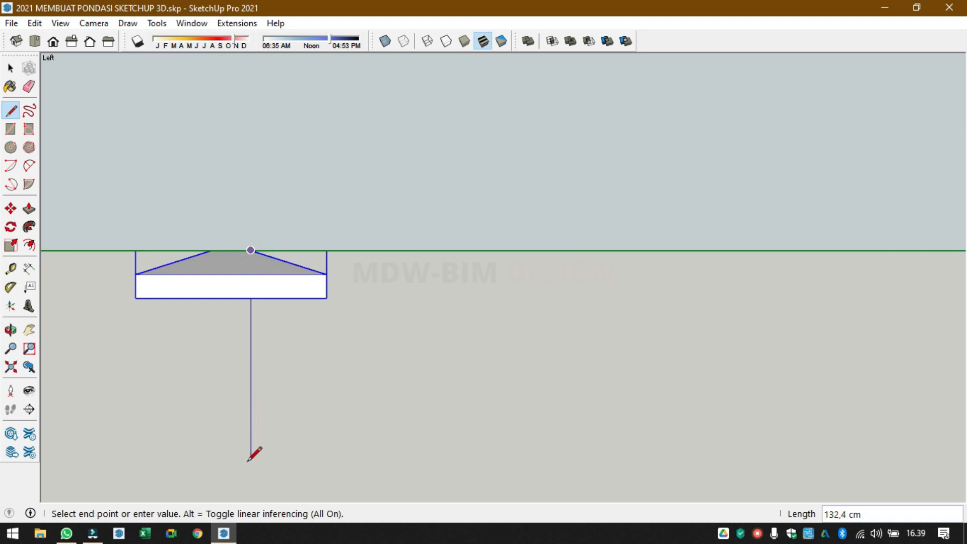
{"action": "left_click", "coordinate": [251, 479]}
{"action": "scroll", "coordinate": [251, 451], "scroll_direction": "down", "scroll_amount": 2}
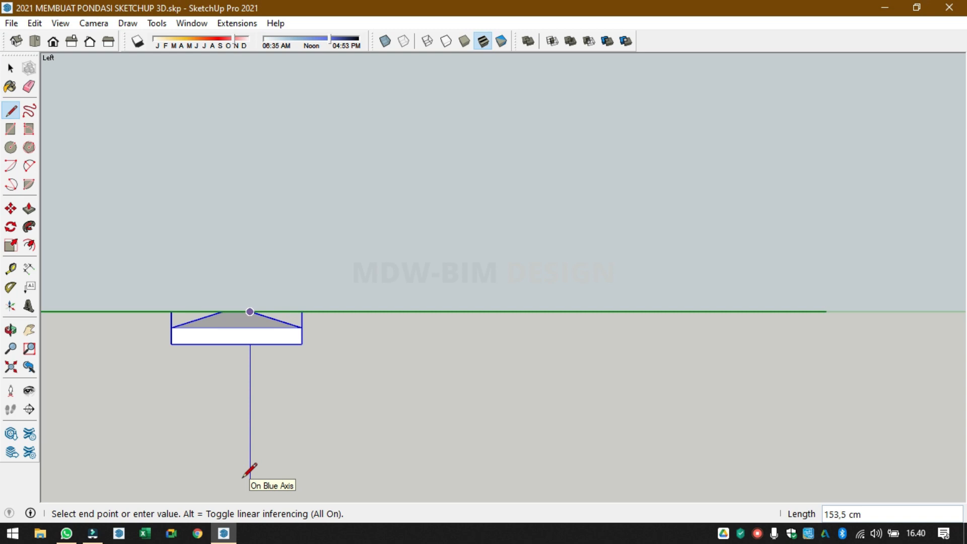
{"action": "key", "text": "space"}
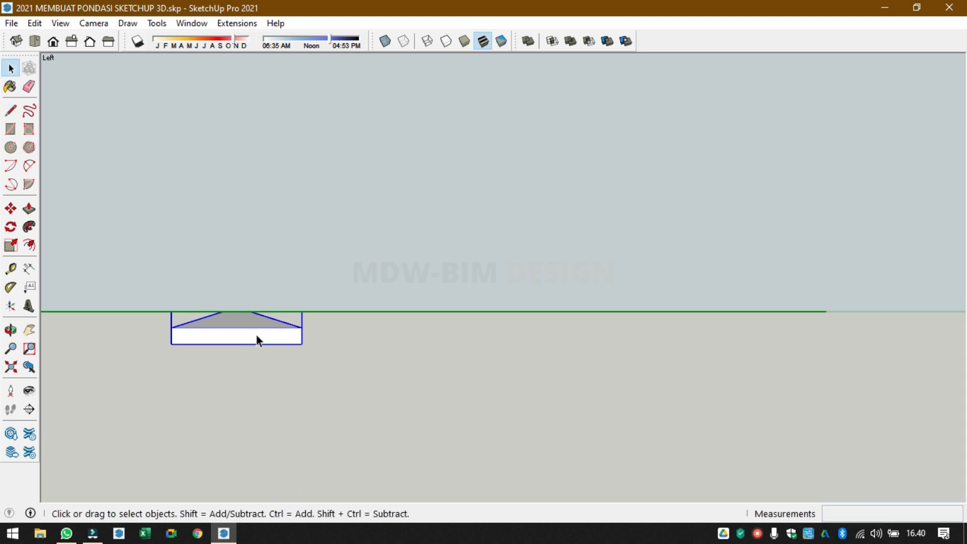
- Move the footing component 150 cm straight down along the blue axis from its top corner
{"action": "key", "text": "m"}
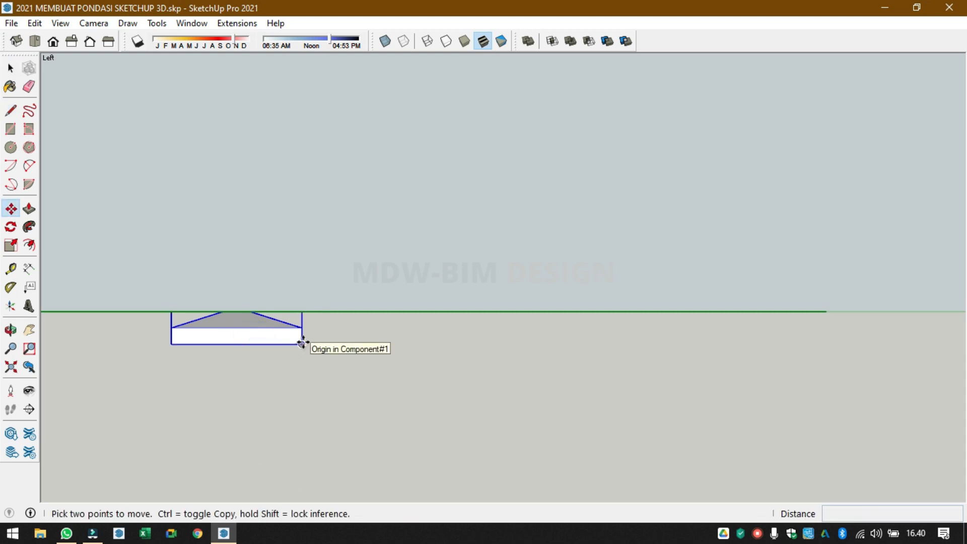
{"action": "left_click", "coordinate": [249, 313]}
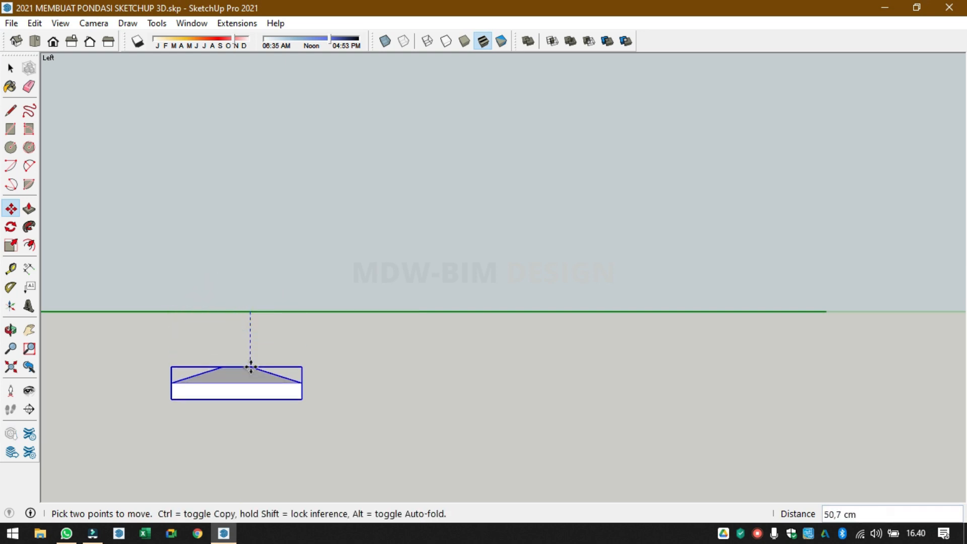
{"action": "key", "text": "Return"}
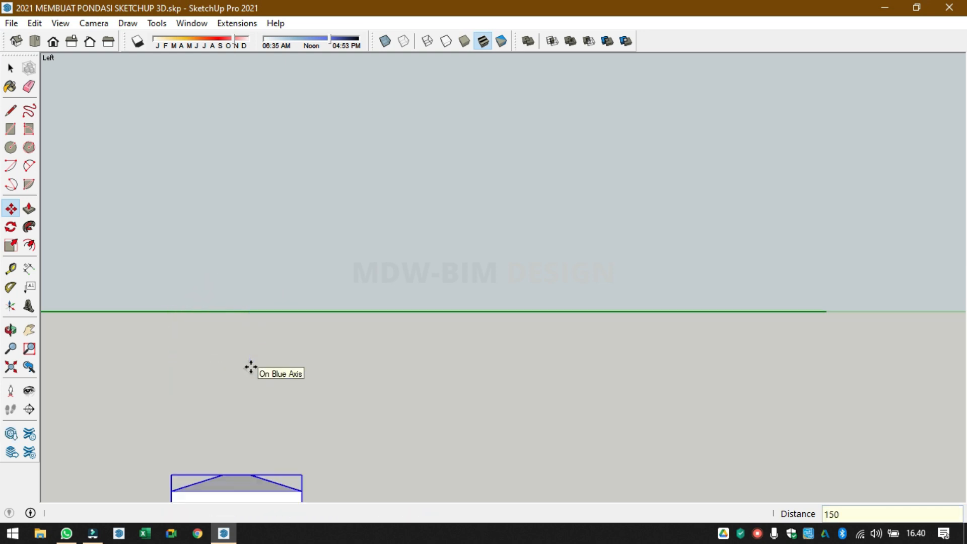
{"action": "key", "text": "space"}
- Inside the footing component, extrude the small top square 150 cm up to the plan level as the column, then close the component
{"action": "middle_click_drag", "start_coordinate": [344, 434], "coordinate": [243, 456]}
{"action": "triple_click", "coordinate": [300, 383]}
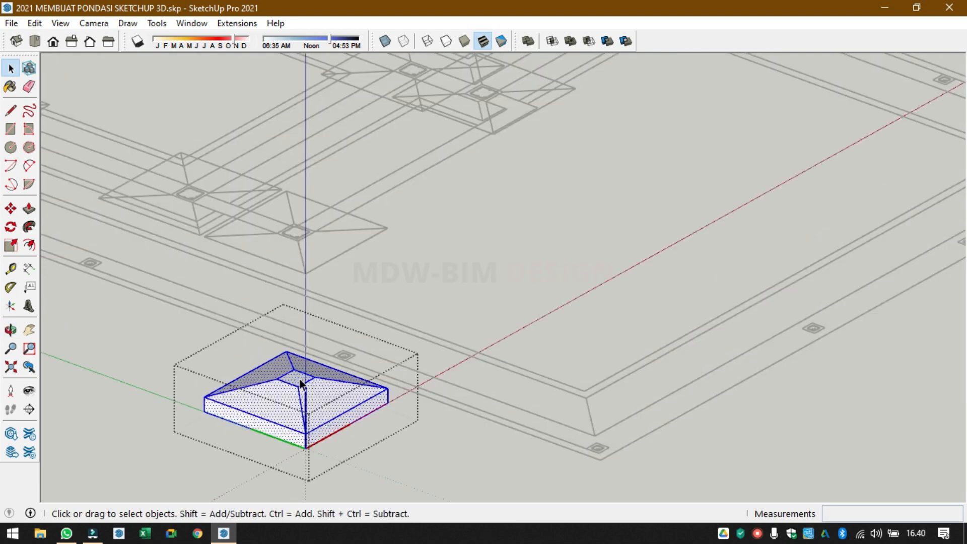
{"action": "left_click", "coordinate": [299, 379]}
{"action": "key", "text": "p"}
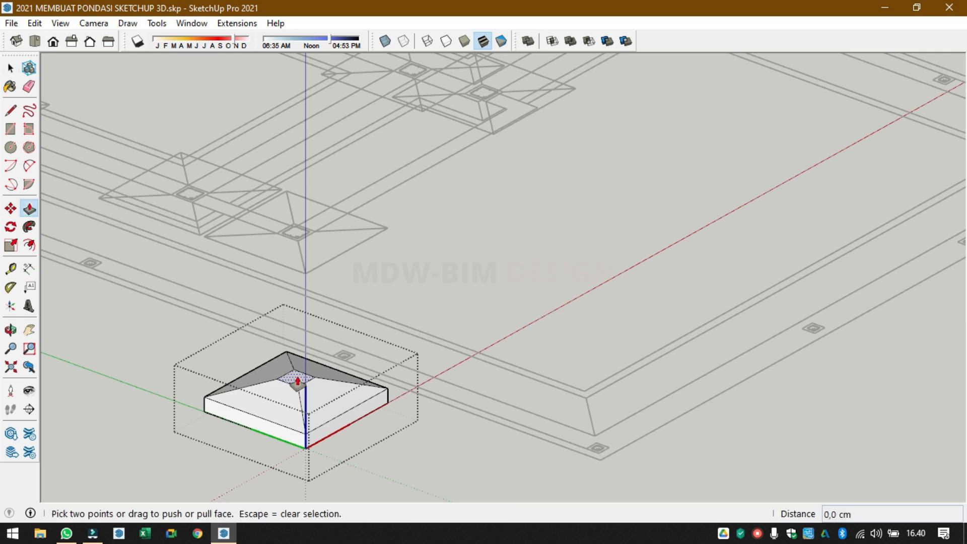
{"action": "left_click_drag", "start_coordinate": [298, 382], "coordinate": [282, 239]}
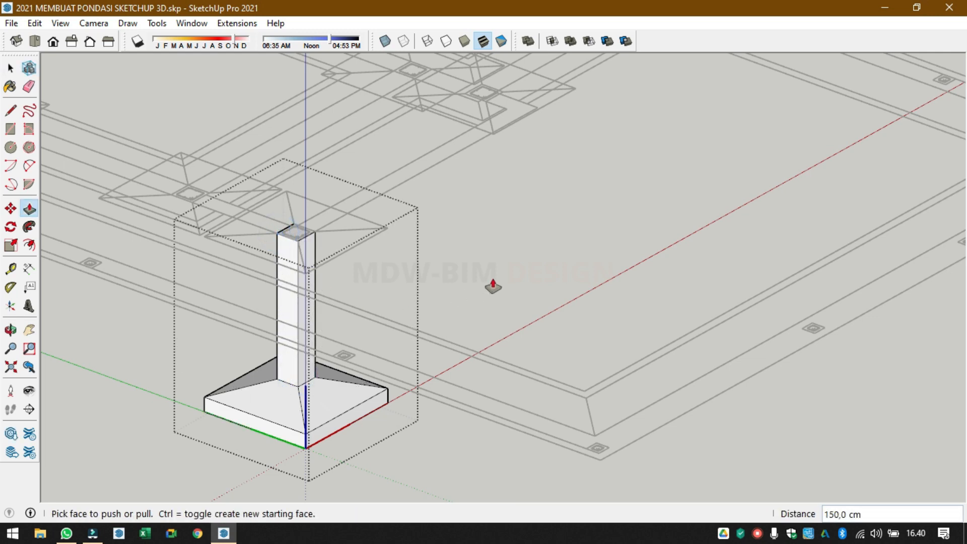
{"action": "key", "text": "space"}
{"action": "left_click", "coordinate": [506, 265]}
- Copy the column footing by its column's top corner onto the matching column corner of the off-centre footing at the plan's outer edge
{"action": "middle_click_drag", "start_coordinate": [506, 265], "coordinate": [527, 322]}
{"action": "left_click", "coordinate": [354, 392]}
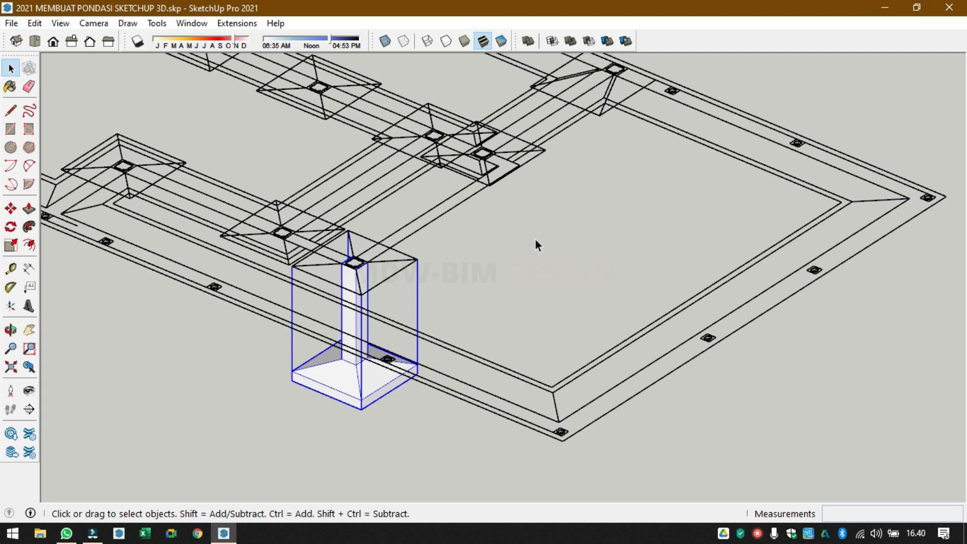
{"action": "middle_click_drag", "start_coordinate": [536, 289], "coordinate": [589, 238]}
{"action": "middle_click_drag", "start_coordinate": [773, 339], "coordinate": [807, 296]}
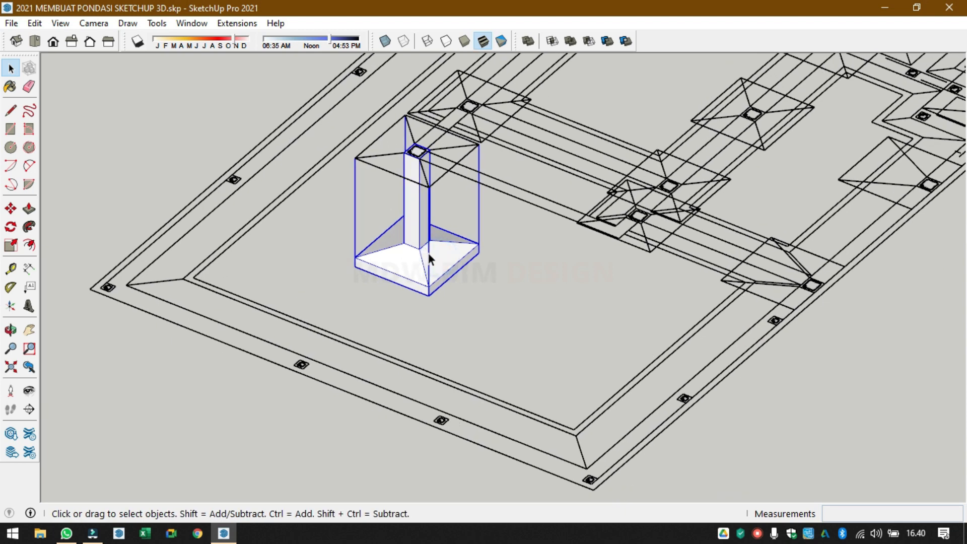
{"action": "key", "text": "m"}
{"action": "key", "text": "ctrl"}
{"action": "left_click", "coordinate": [419, 159]}
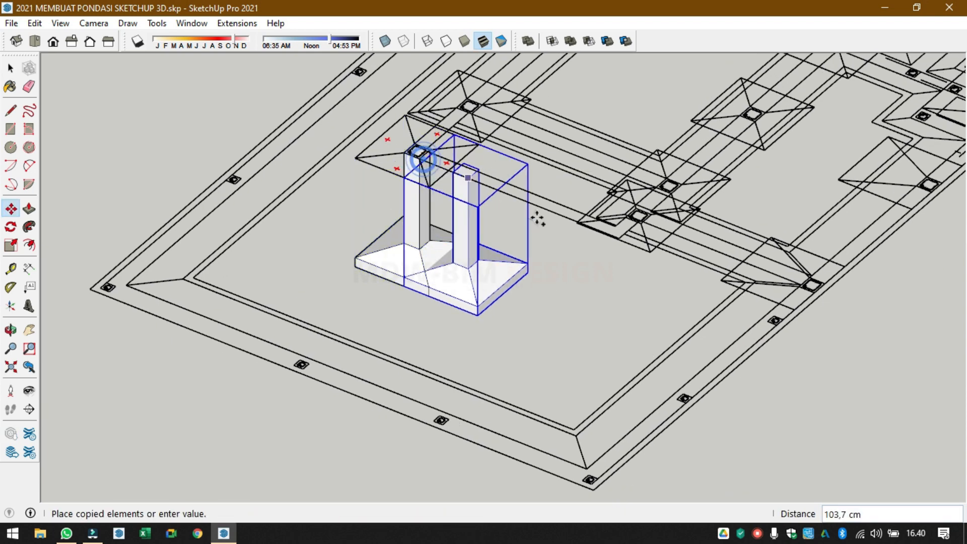
{"action": "left_click", "coordinate": [815, 293]}
{"action": "key", "text": "space"}
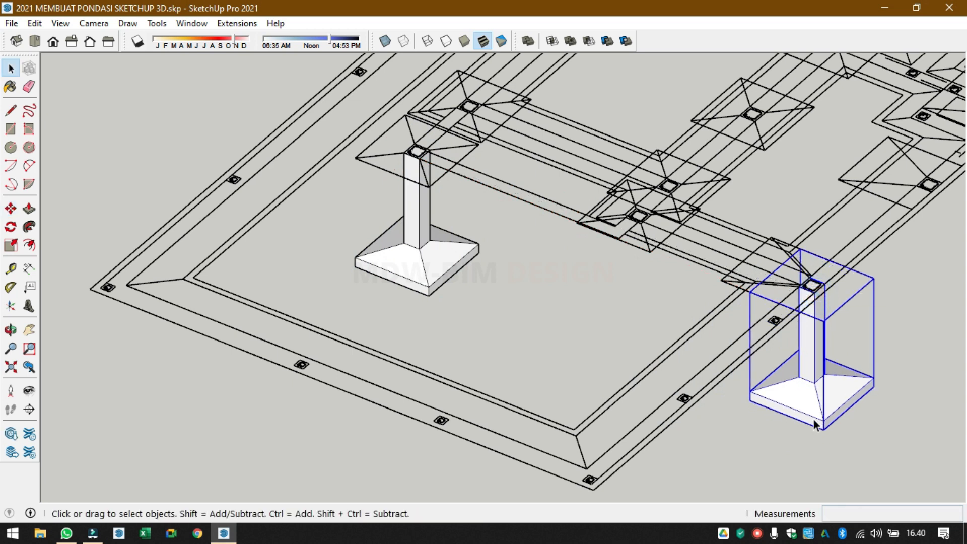
{"action": "left_click", "coordinate": [813, 471]}
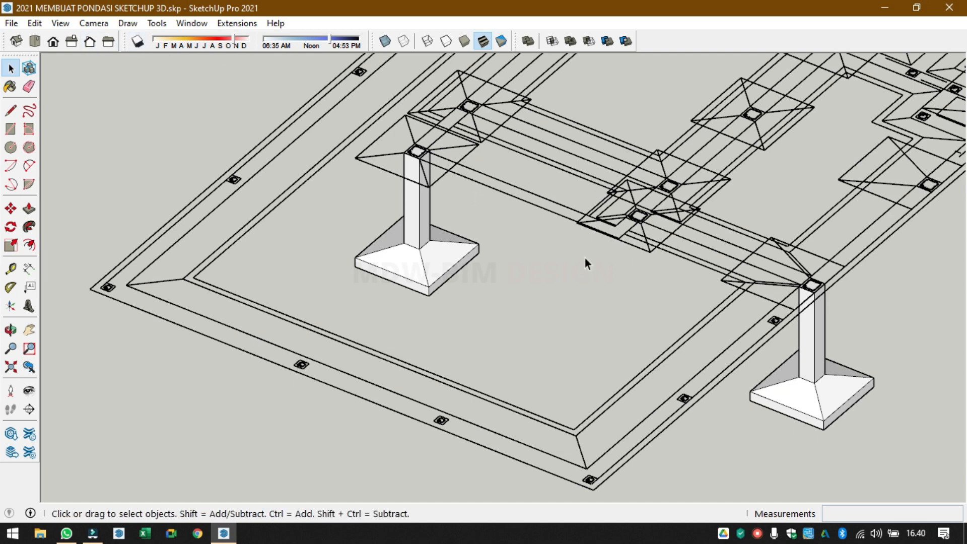
- Explode the copied footing and turn its geometry into a separate new component
{"action": "left_click", "coordinate": [821, 383]}
{"action": "right_click", "coordinate": [820, 383]}
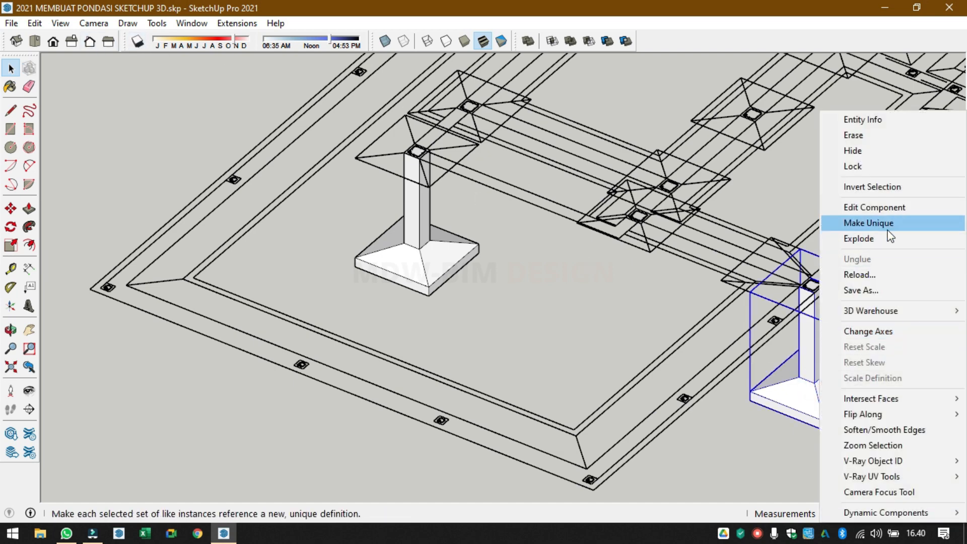
{"action": "left_click", "coordinate": [880, 252]}
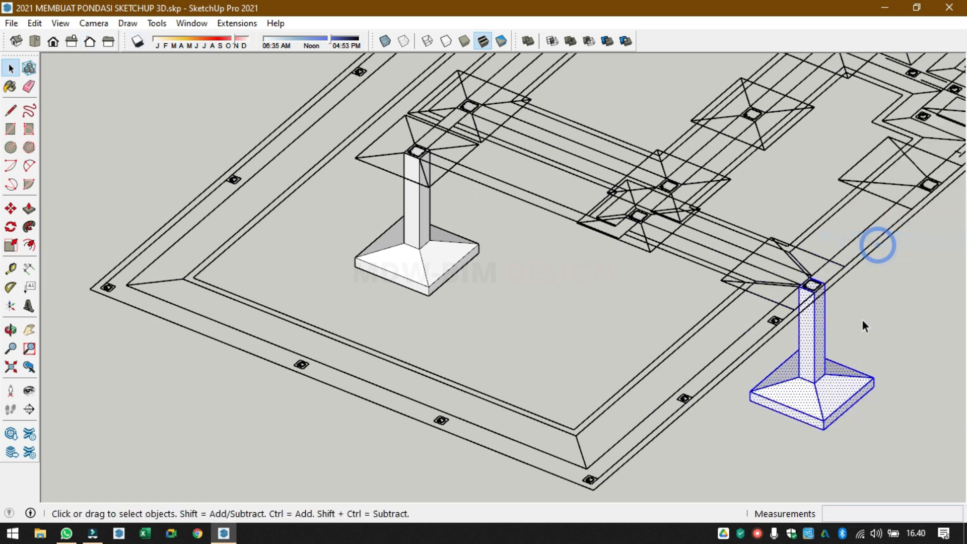
{"action": "right_click", "coordinate": [834, 391]}
{"action": "left_click", "coordinate": [909, 223]}
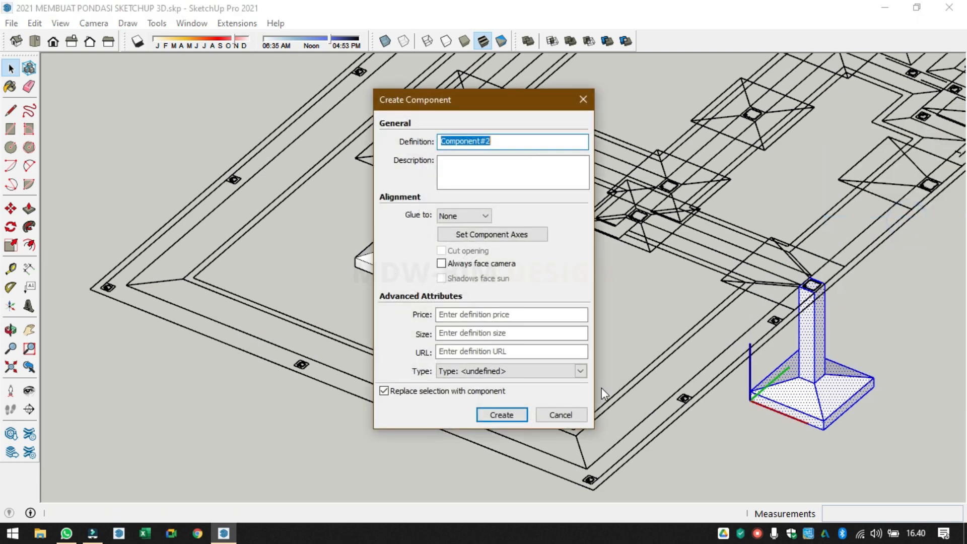
{"action": "left_click", "coordinate": [509, 415]}
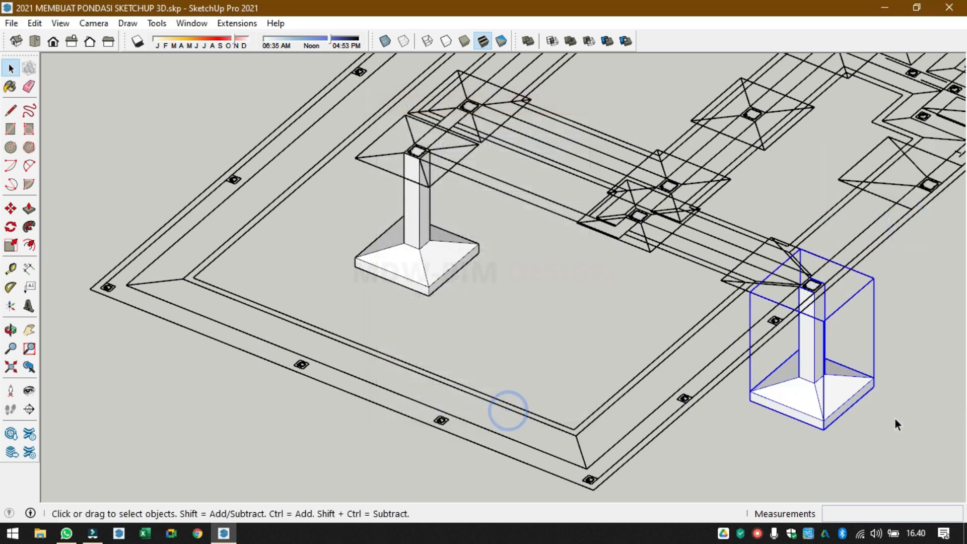
- Show the new footing component in the standard front view and open it for editing
{"action": "left_click", "coordinate": [854, 440]}
{"action": "double_click", "coordinate": [815, 408]}
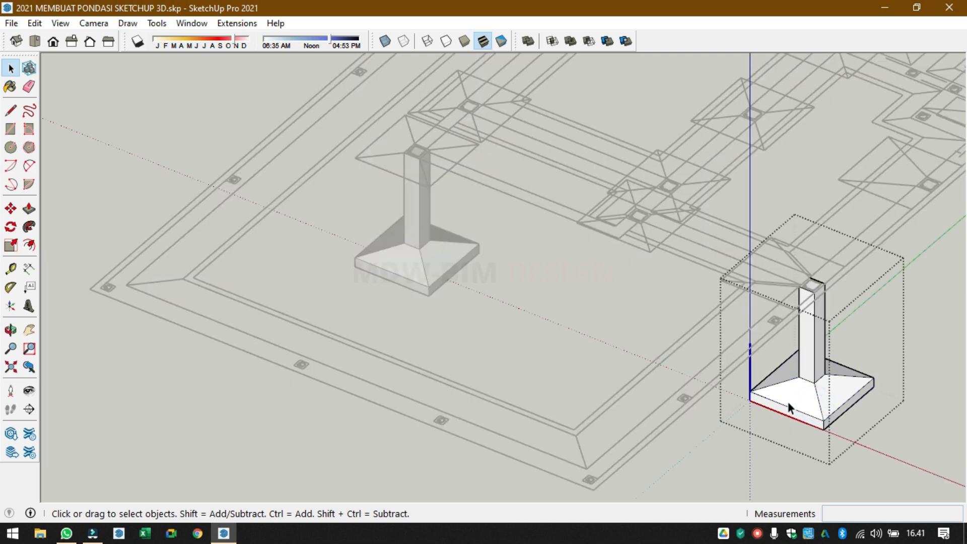
{"action": "middle_click_drag", "start_coordinate": [783, 430], "coordinate": [947, 332]}
{"action": "left_click", "coordinate": [72, 41]}
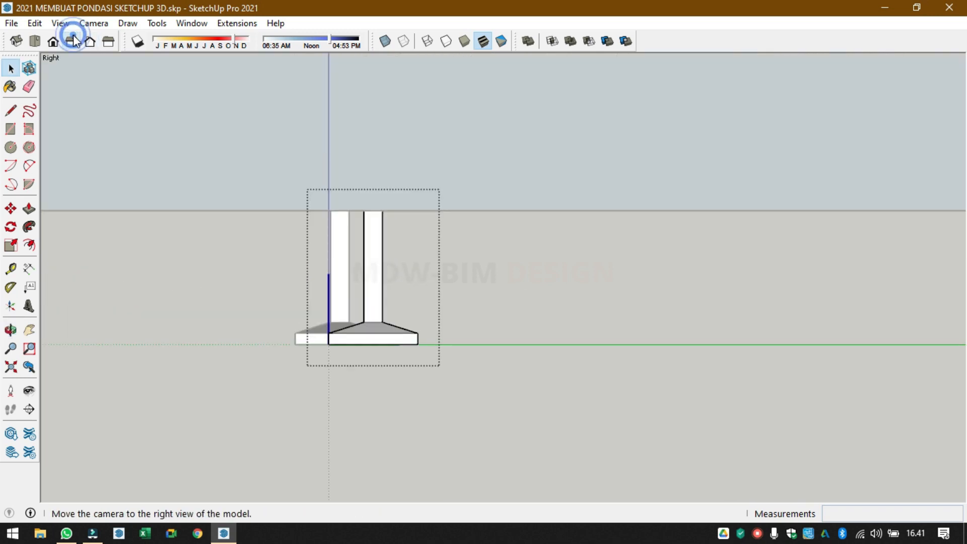
{"action": "left_click", "coordinate": [109, 42]}
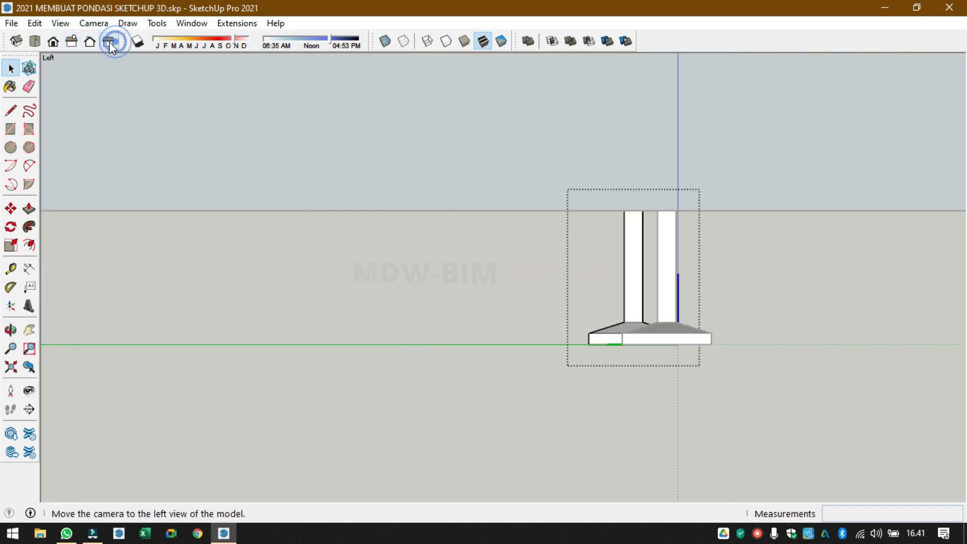
{"action": "left_click", "coordinate": [73, 44]}
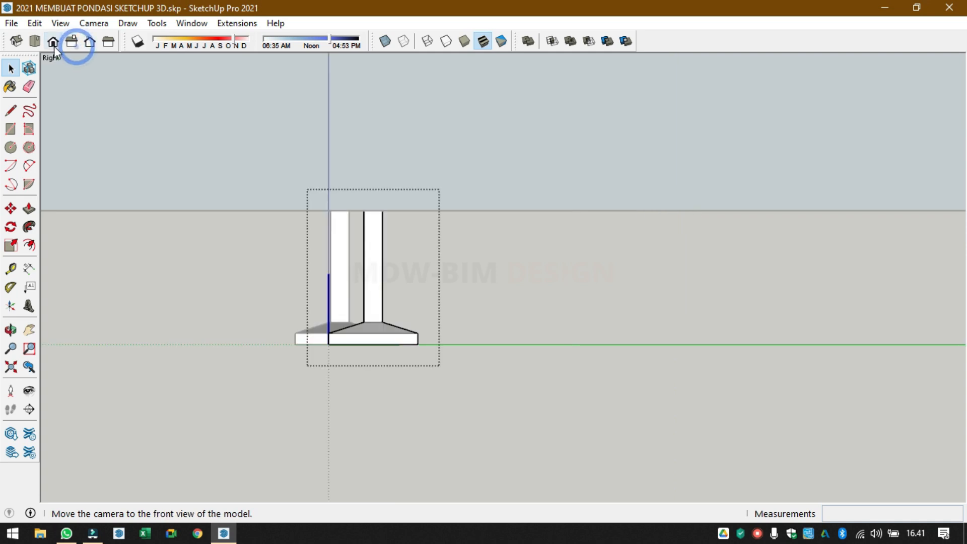
{"action": "left_click", "coordinate": [54, 45]}
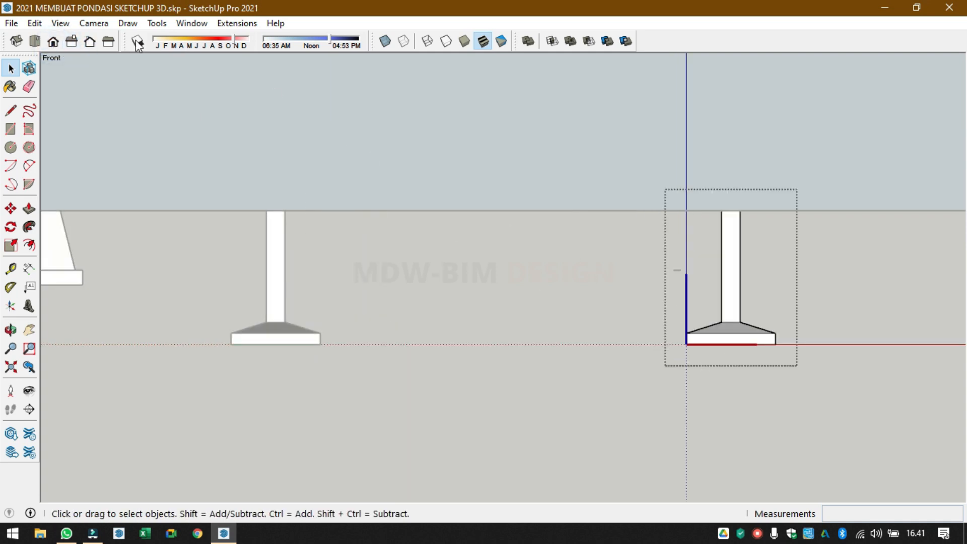
{"action": "left_click", "coordinate": [94, 24]}
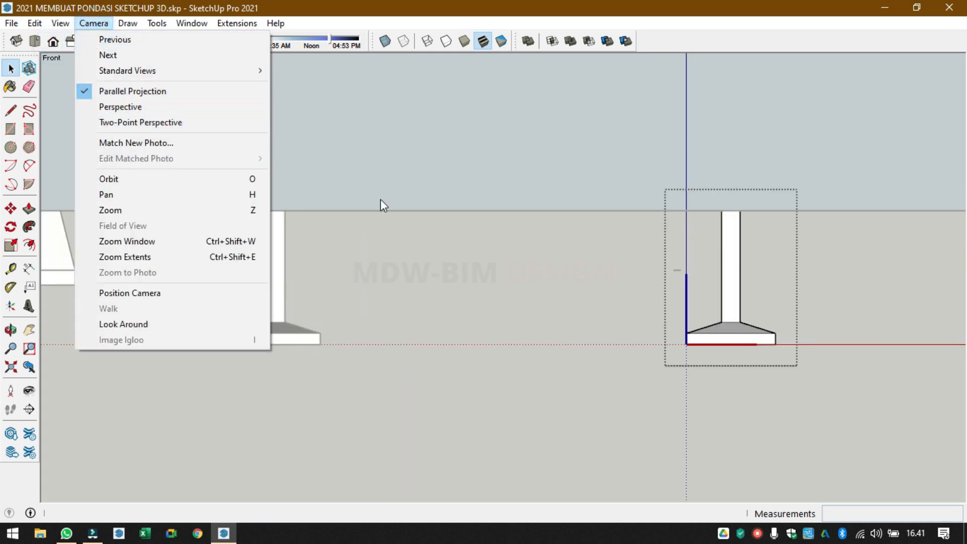
{"action": "left_click", "coordinate": [855, 306]}
{"action": "scroll", "coordinate": [754, 329], "scroll_direction": "up", "scroll_amount": 5}
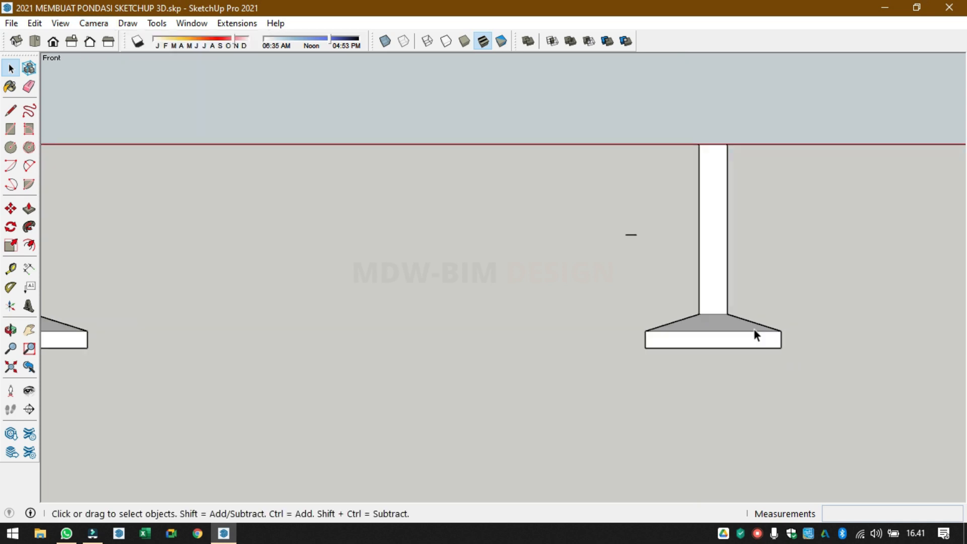
{"action": "double_click", "coordinate": [678, 328]}
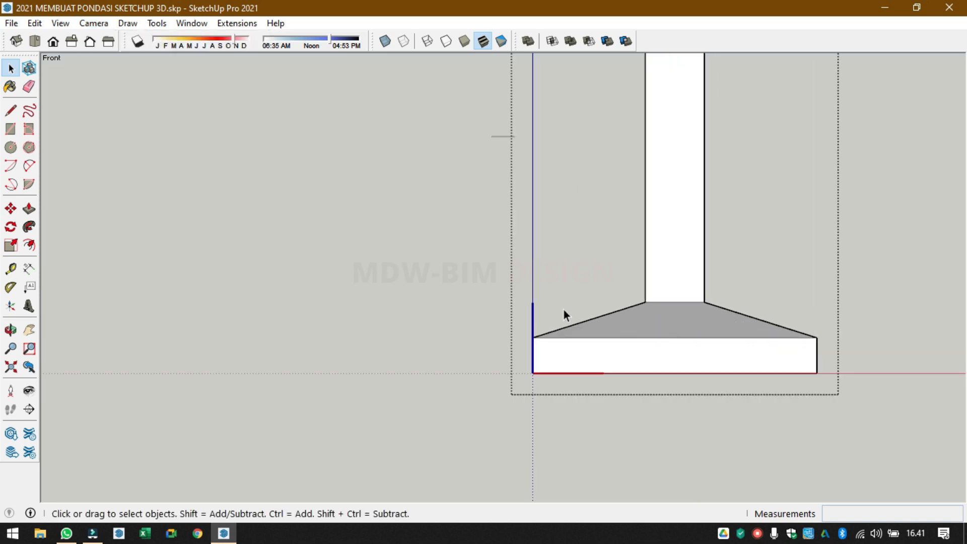
{"action": "left_click_drag", "start_coordinate": [460, 296], "coordinate": [894, 411]}
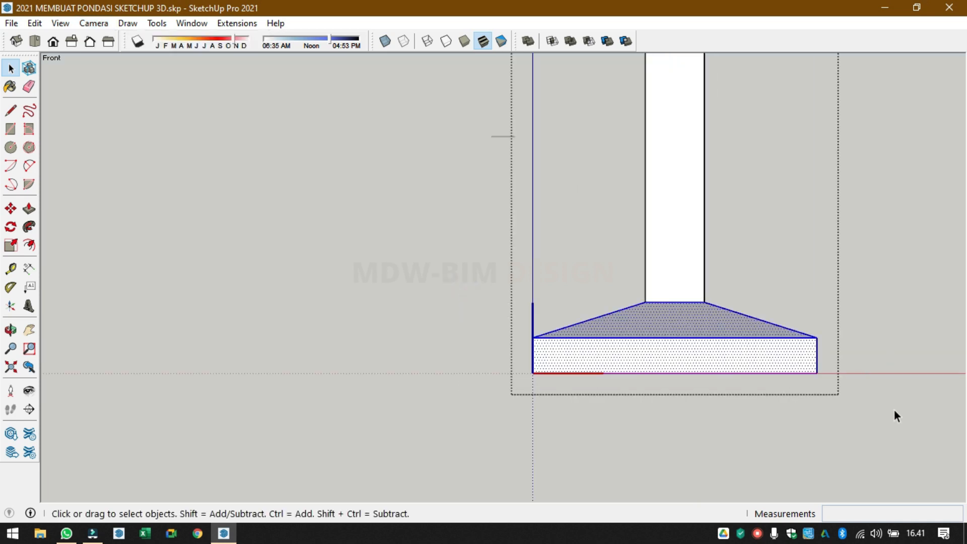
{"action": "scroll", "coordinate": [781, 365], "scroll_direction": "down", "scroll_amount": 4}
{"action": "middle_click_drag", "start_coordinate": [812, 309], "coordinate": [781, 317]}
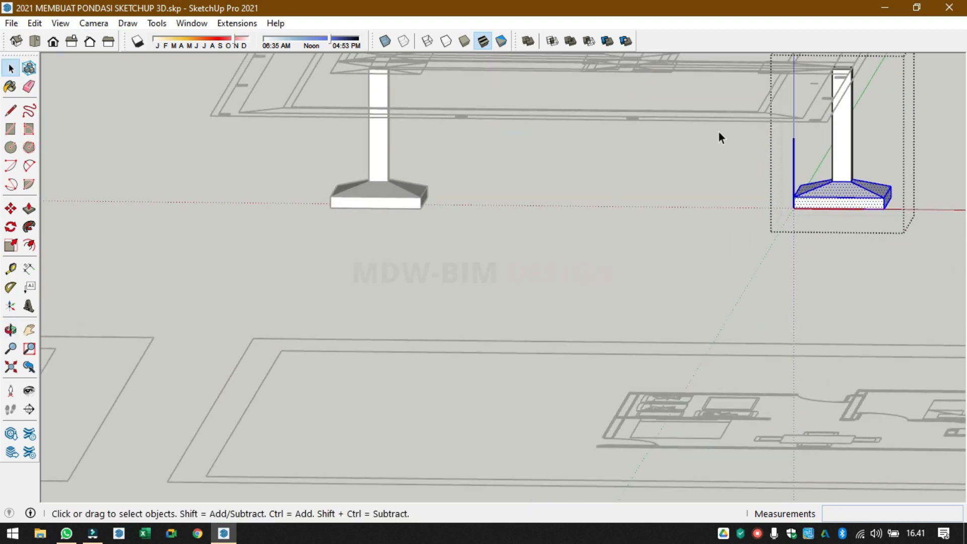
{"action": "left_click", "coordinate": [109, 42]}
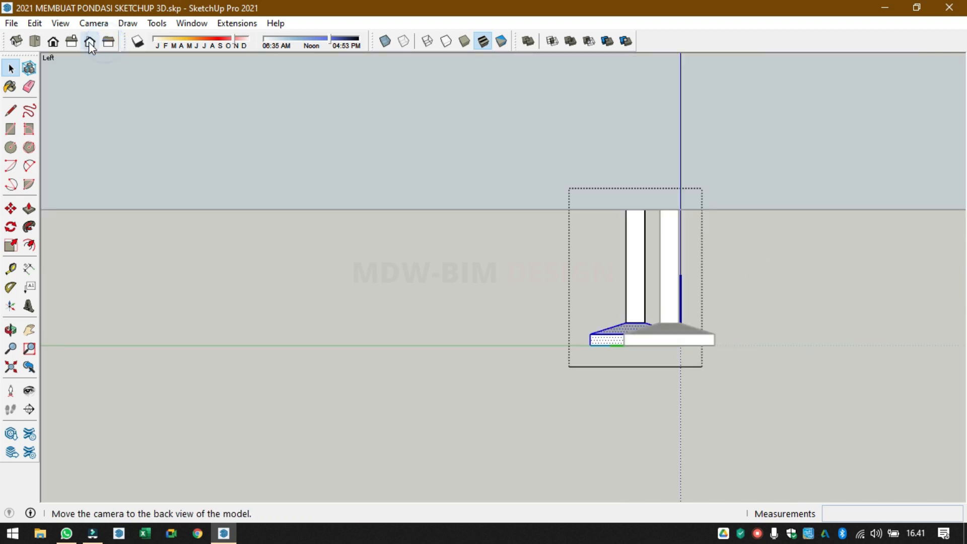
{"action": "left_click", "coordinate": [52, 45]}
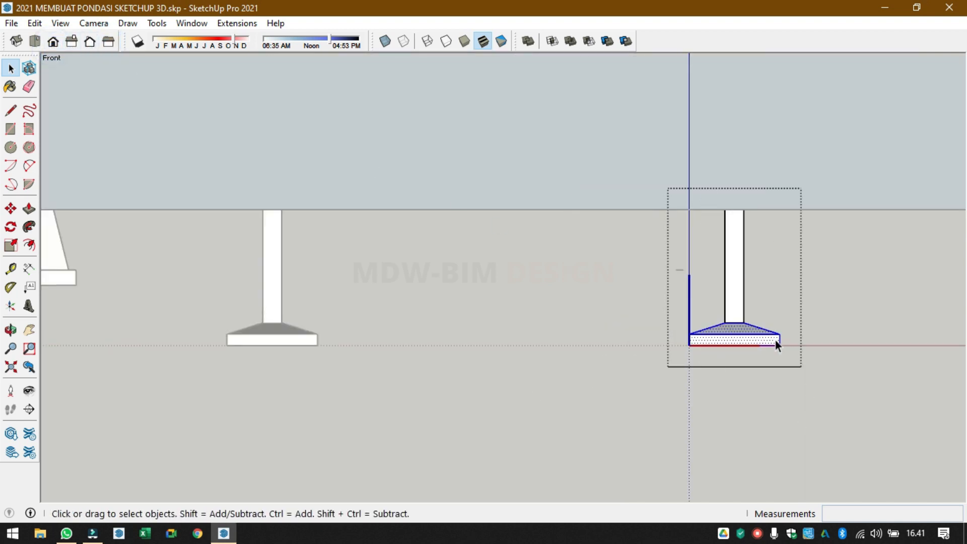
{"action": "scroll", "coordinate": [775, 340], "scroll_direction": "up", "scroll_amount": 6}
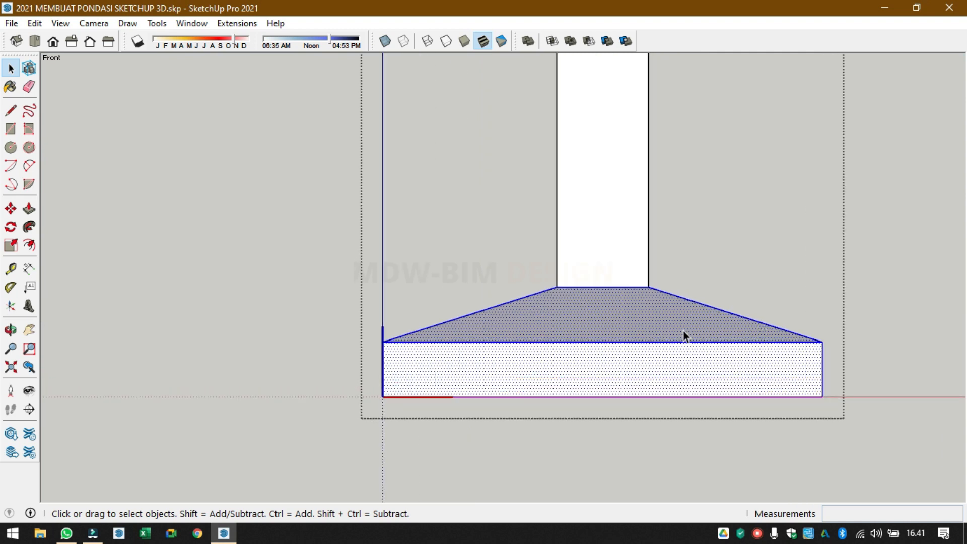
{"action": "left_click", "coordinate": [729, 282]}
{"action": "left_click_drag", "start_coordinate": [303, 240], "coordinate": [871, 446]}
{"action": "scroll", "coordinate": [766, 268], "scroll_direction": "down", "scroll_amount": 6}
{"action": "left_click", "coordinate": [755, 164]}
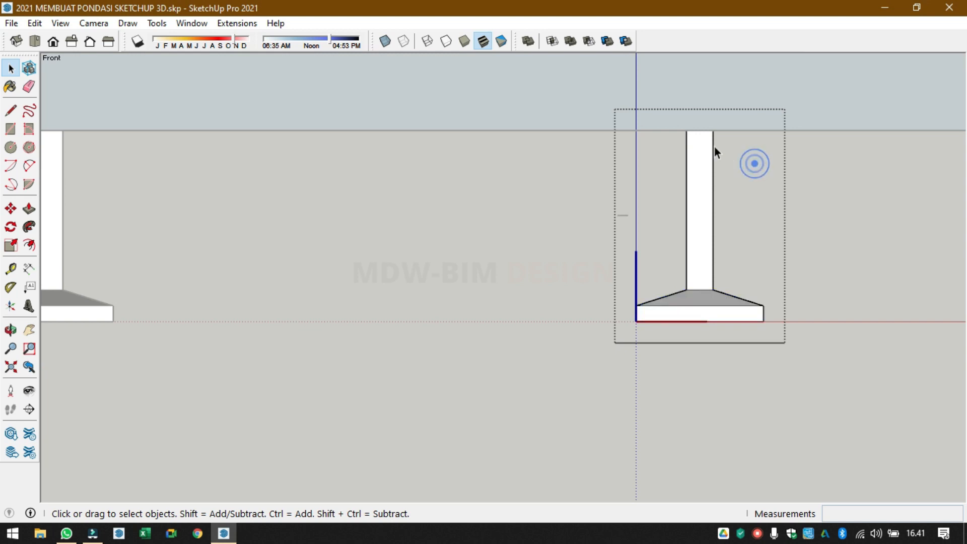
- Move the whole column 47.5 cm horizontally so its outer face aligns with the footing's edge
{"action": "left_click_drag", "start_coordinate": [652, 89], "coordinate": [732, 295]}
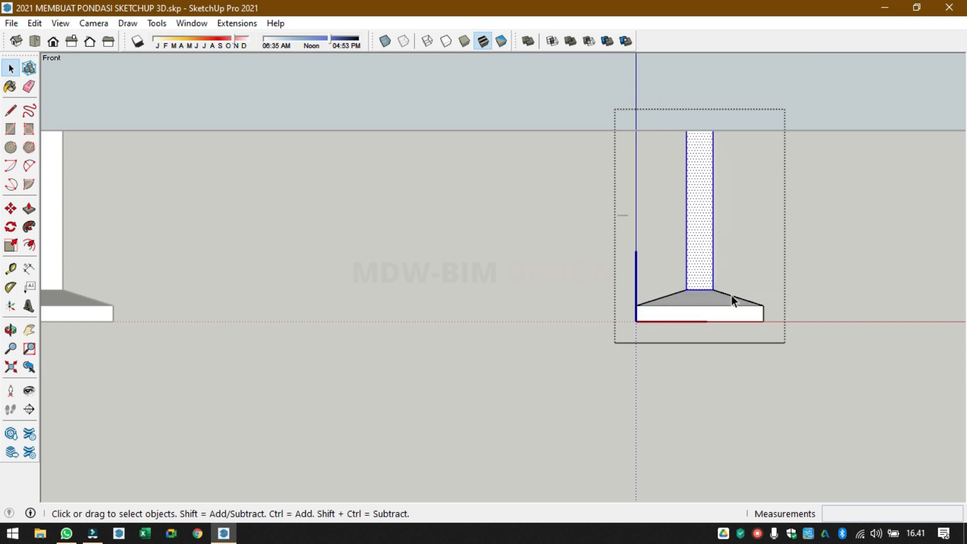
{"action": "scroll", "coordinate": [739, 295], "scroll_direction": "up", "scroll_amount": 4}
{"action": "key", "text": "m"}
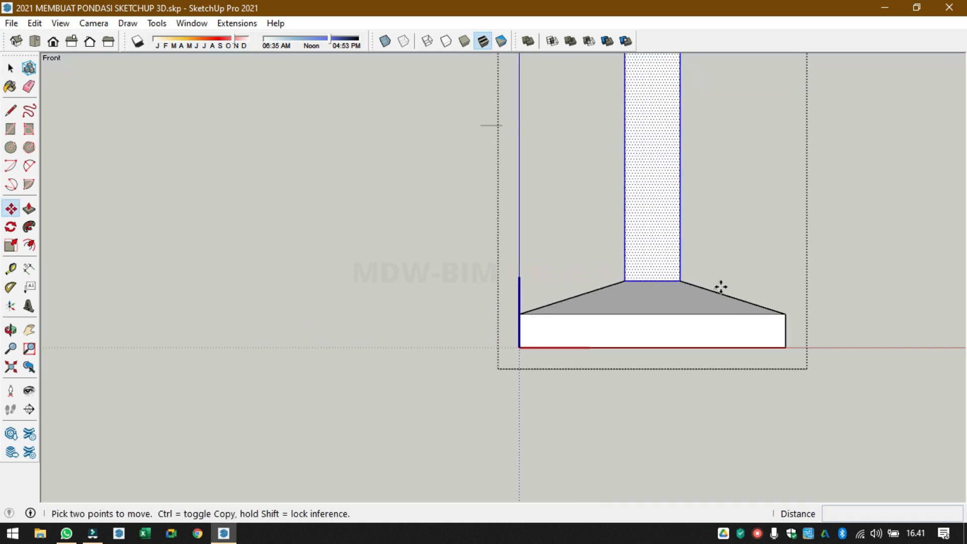
{"action": "left_click", "coordinate": [681, 281]}
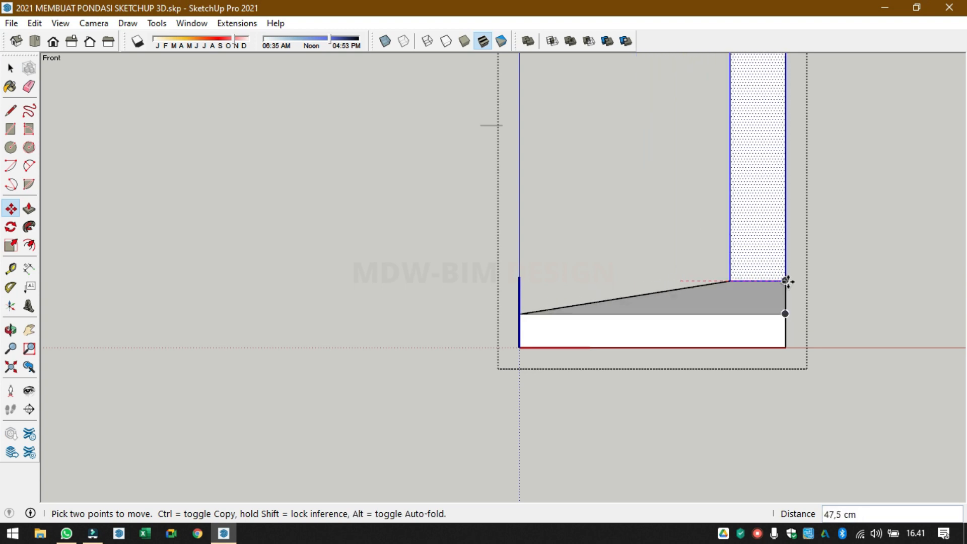
{"action": "left_click", "coordinate": [786, 281]}
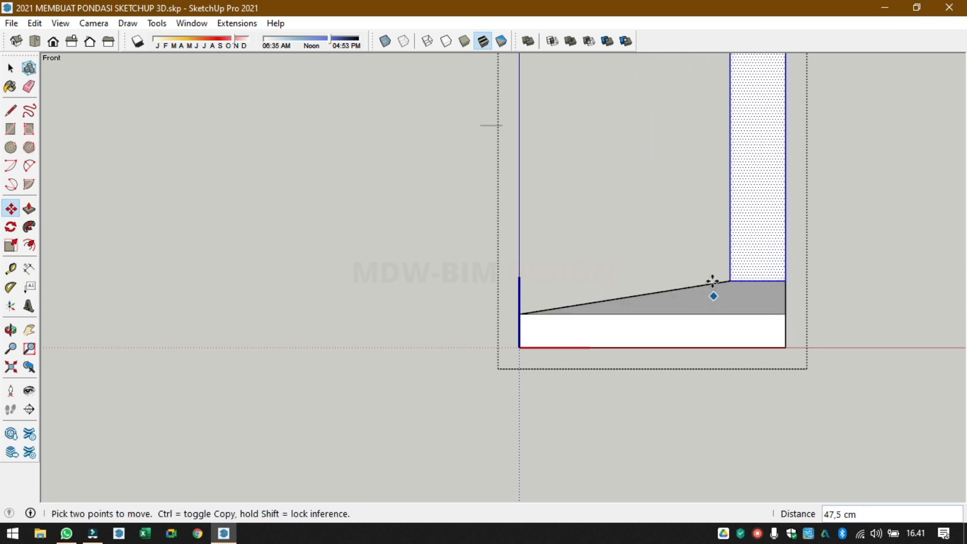
- Switch the camera to perspective, inspect the off-centre column from all sides and close the footing component
{"action": "left_click", "coordinate": [93, 23]}
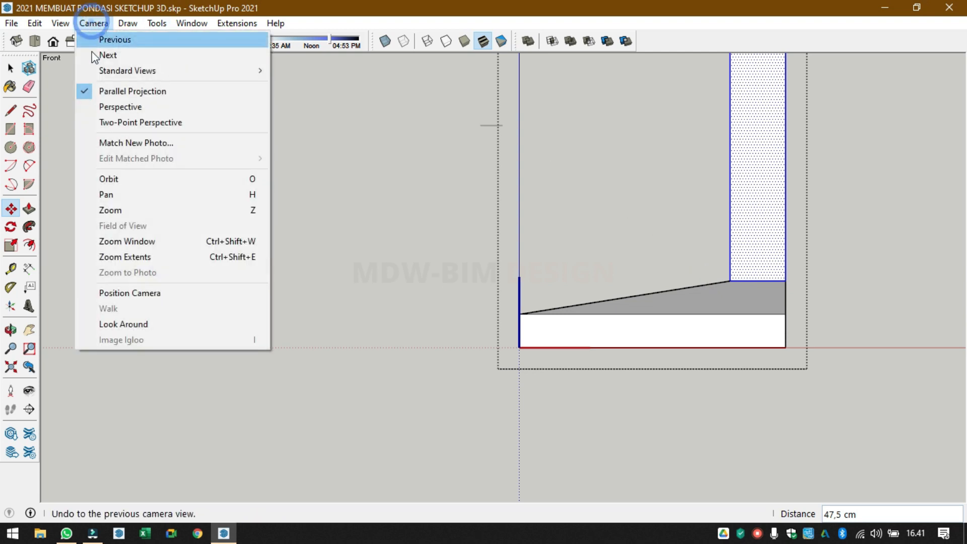
{"action": "left_click", "coordinate": [162, 105]}
{"action": "middle_click_drag", "start_coordinate": [503, 300], "coordinate": [471, 367]}
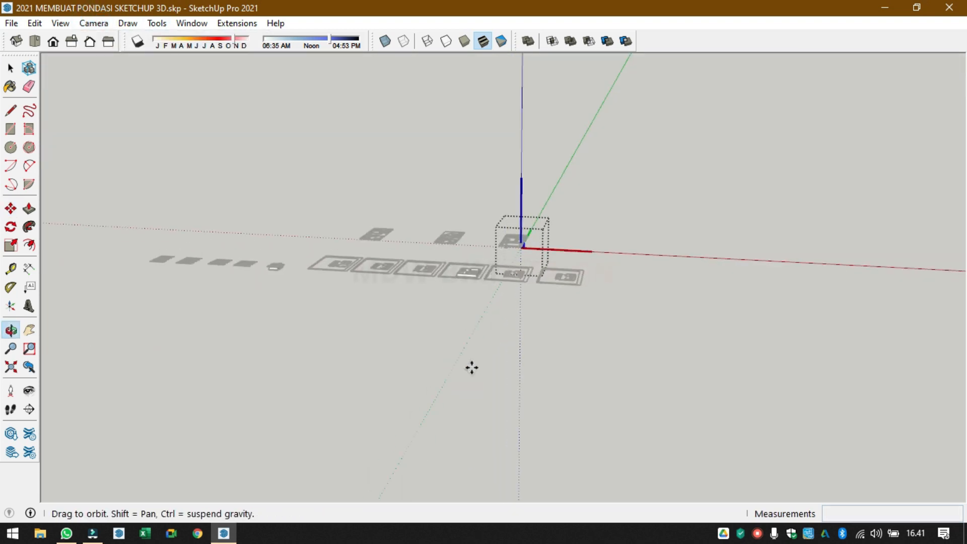
{"action": "scroll", "coordinate": [512, 246], "scroll_direction": "up", "scroll_amount": 5}
{"action": "scroll", "coordinate": [512, 245], "scroll_direction": "up", "scroll_amount": 8}
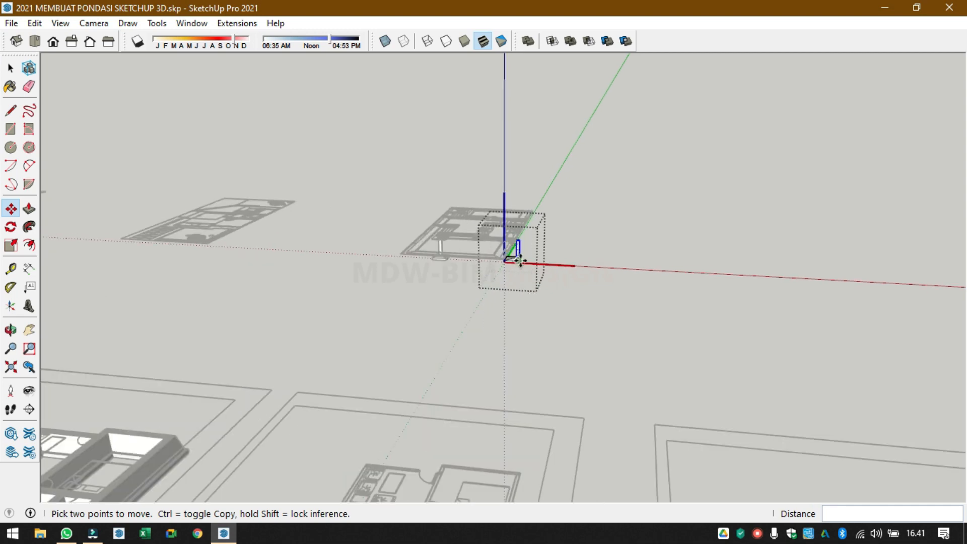
{"action": "middle_click_drag", "start_coordinate": [528, 272], "coordinate": [410, 297]}
{"action": "scroll", "coordinate": [410, 297], "scroll_direction": "up", "scroll_amount": 5}
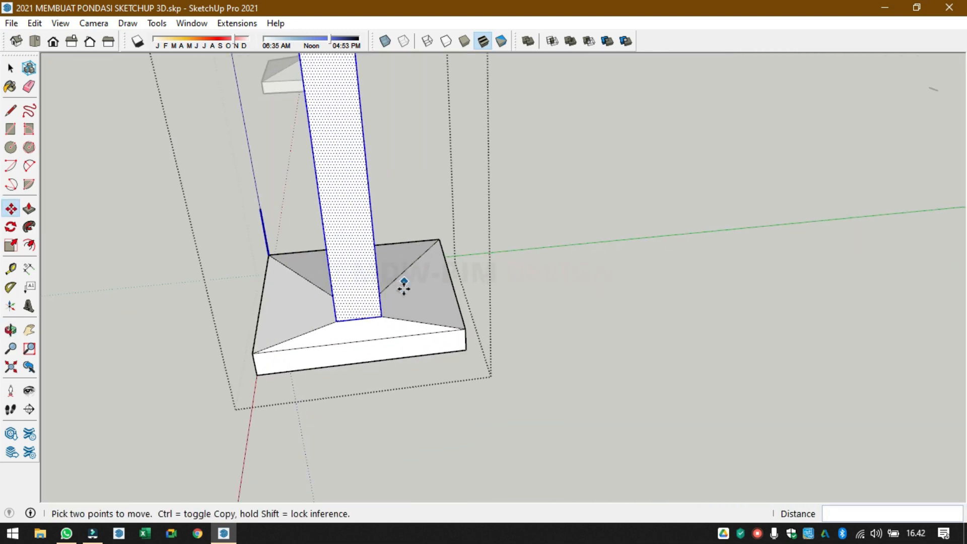
{"action": "key", "text": "space"}
{"action": "left_click", "coordinate": [368, 346]}
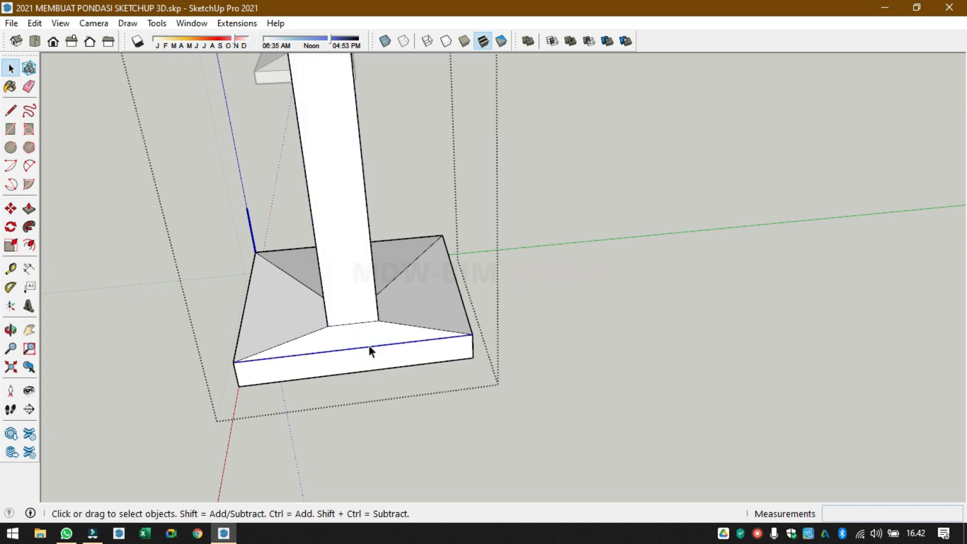
{"action": "middle_click_drag", "start_coordinate": [371, 346], "coordinate": [450, 378]}
{"action": "left_click", "coordinate": [449, 373]}
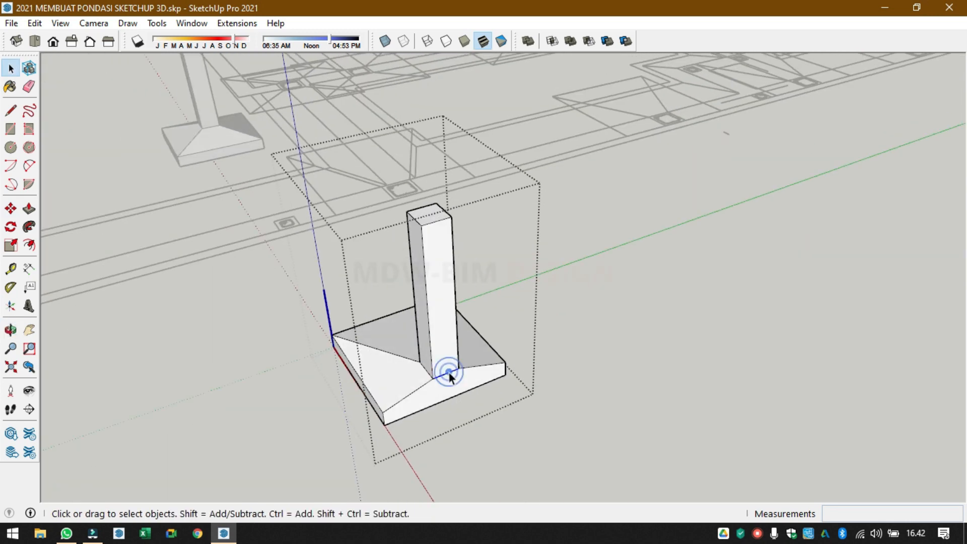
{"action": "middle_click_drag", "start_coordinate": [552, 376], "coordinate": [574, 328]}
{"action": "left_click", "coordinate": [706, 307]}
- Move the off-centre footing so its column's top corner meets the matching column corner at the plan's outer edge
{"action": "left_click", "coordinate": [555, 305]}
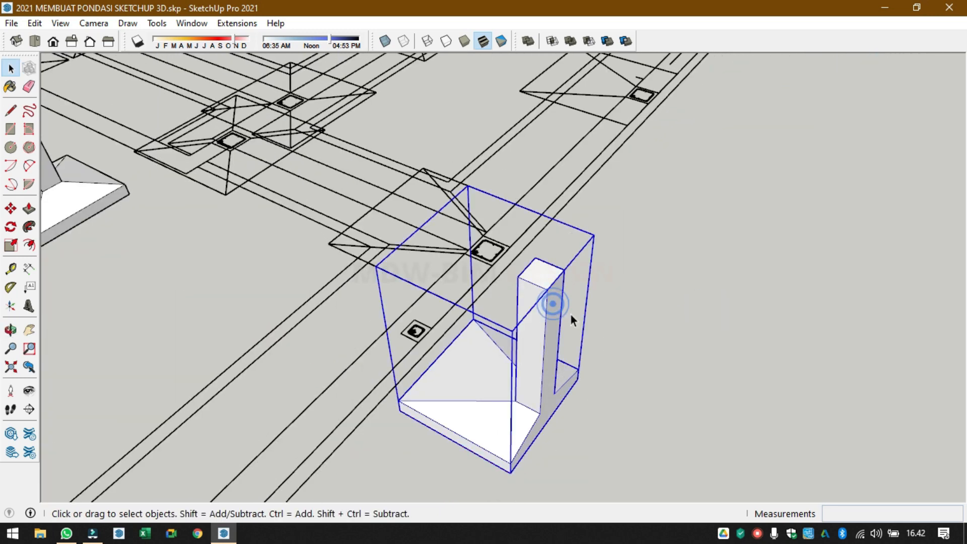
{"action": "key", "text": "m"}
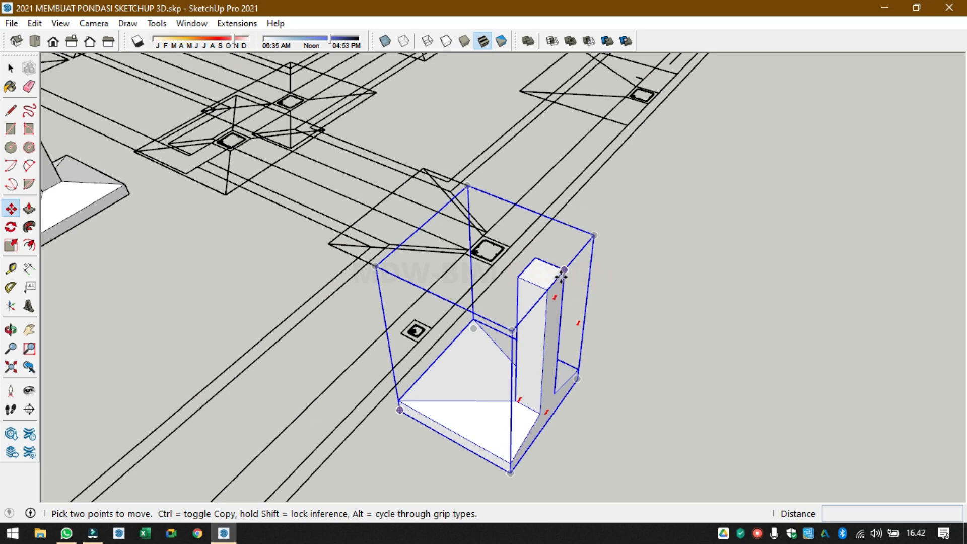
{"action": "left_click", "coordinate": [548, 291]}
{"action": "scroll", "coordinate": [499, 267], "scroll_direction": "up", "scroll_amount": 4}
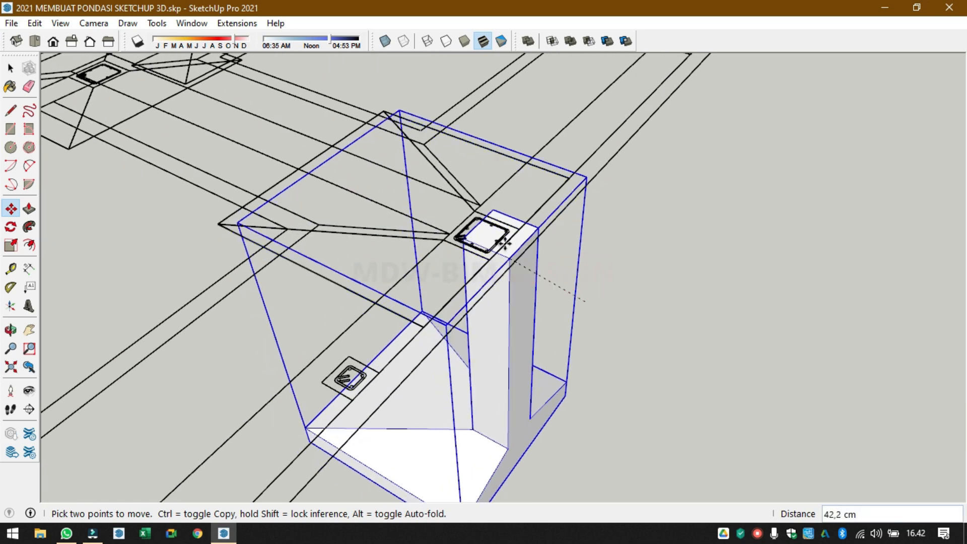
{"action": "scroll", "coordinate": [458, 220], "scroll_direction": "up", "scroll_amount": 2}
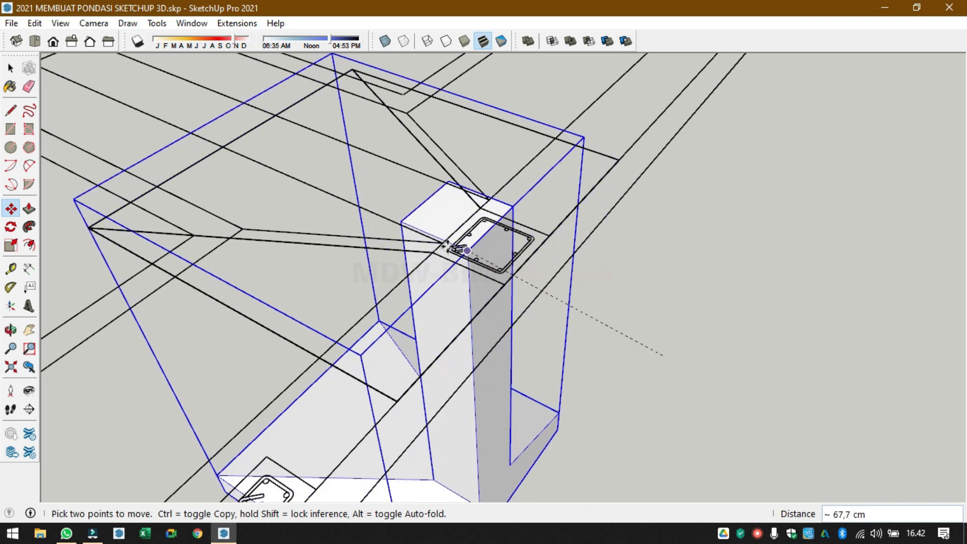
{"action": "left_click", "coordinate": [442, 244]}
{"action": "left_click", "coordinate": [378, 215]}
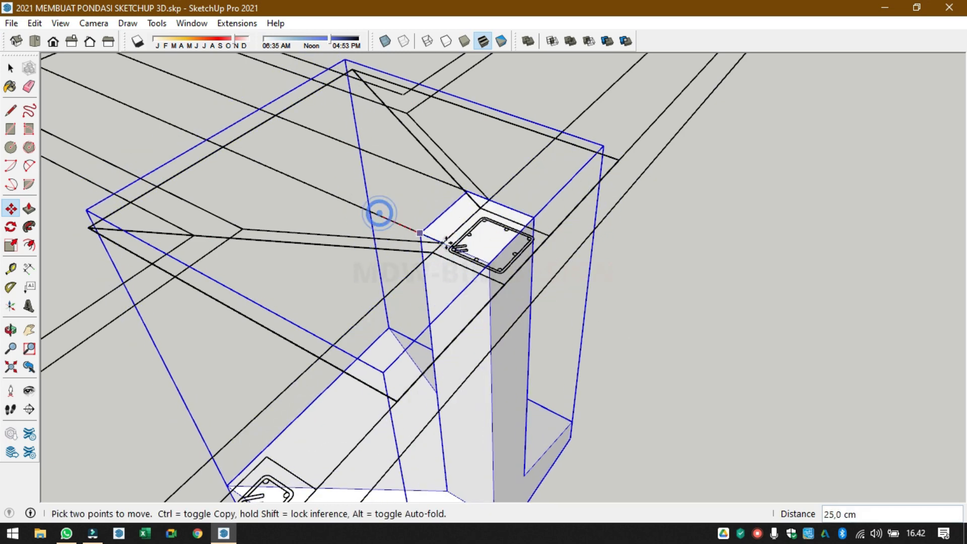
{"action": "left_click", "coordinate": [442, 243]}
{"action": "scroll", "coordinate": [507, 298], "scroll_direction": "down", "scroll_amount": 6}
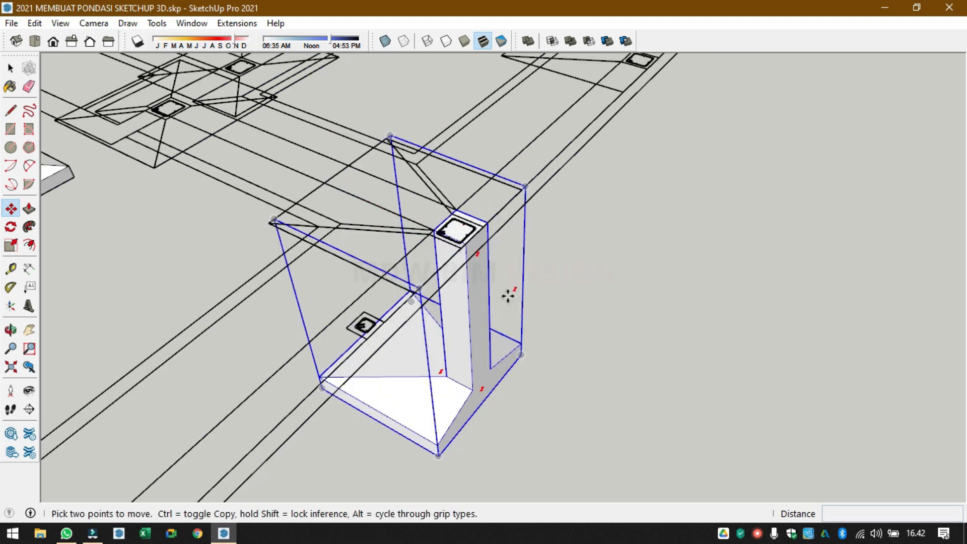
{"action": "middle_click_drag", "start_coordinate": [644, 324], "coordinate": [528, 311]}
{"action": "scroll", "coordinate": [528, 310], "scroll_direction": "down", "scroll_amount": 5}
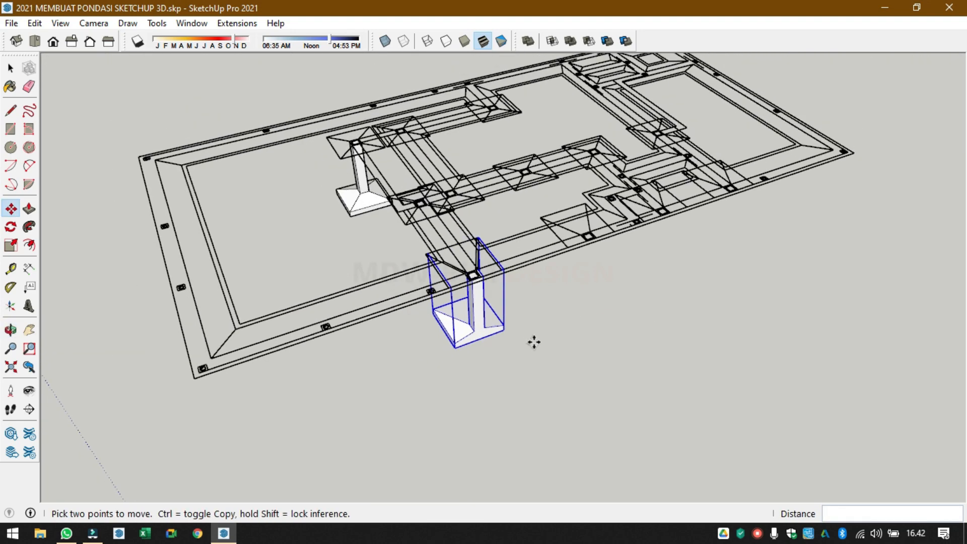
{"action": "key", "text": "space"}
{"action": "left_click", "coordinate": [521, 379]}
- Unhide all hidden objects to bring back the strip foundations around the footings
{"action": "middle_click_drag", "start_coordinate": [518, 378], "coordinate": [781, 395]}
{"action": "left_click", "coordinate": [59, 23]}
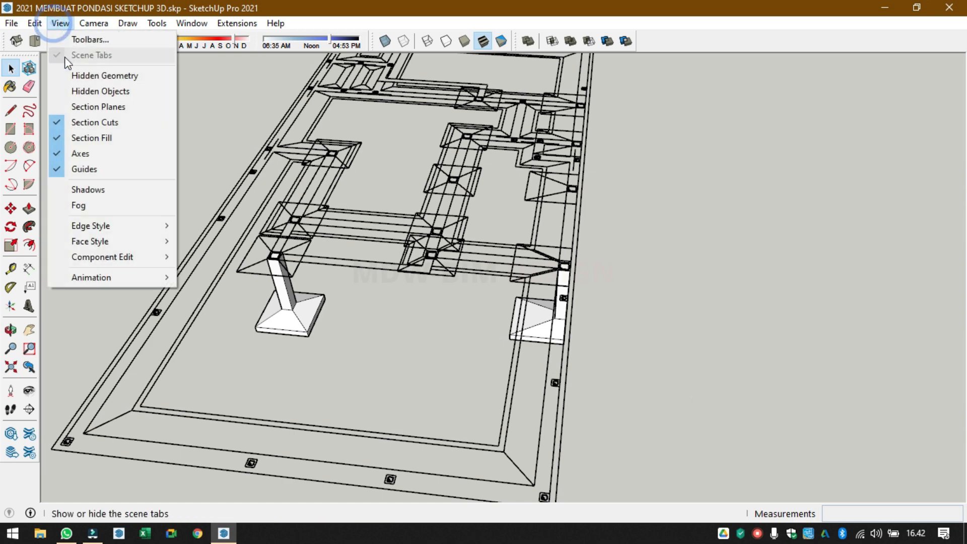
{"action": "mouse_move", "coordinate": [34, 23]}
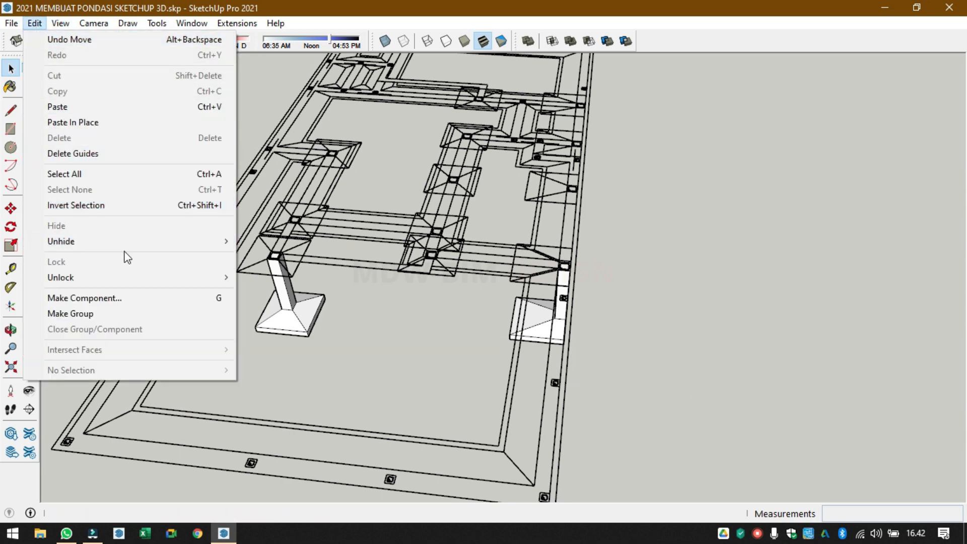
{"action": "mouse_move", "coordinate": [134, 242]}
{"action": "left_click", "coordinate": [263, 273]}
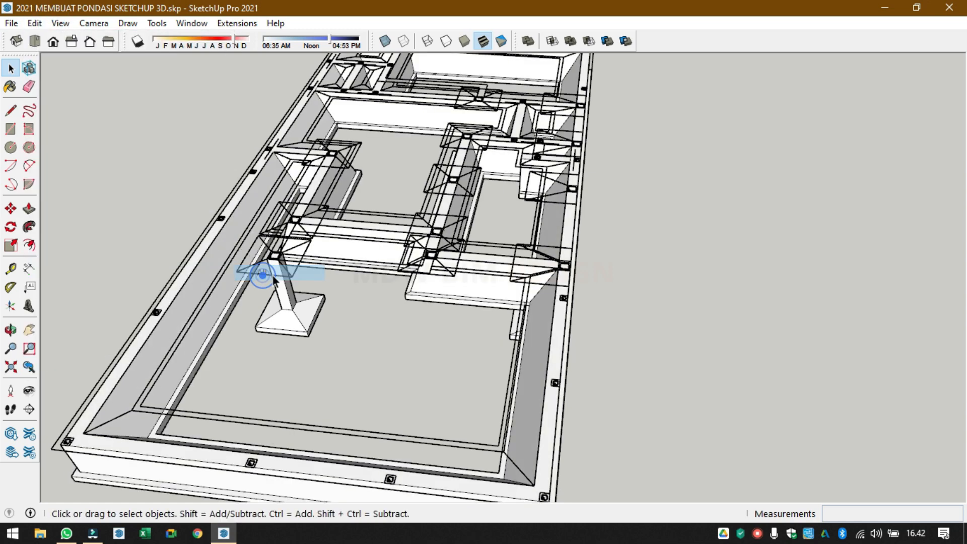
{"action": "middle_click_drag", "start_coordinate": [393, 314], "coordinate": [614, 320]}
- Copy the centred column footing by its column's top corner onto the adjacent column, 125 cm away
{"action": "scroll", "coordinate": [378, 401], "scroll_direction": "up", "scroll_amount": 3}
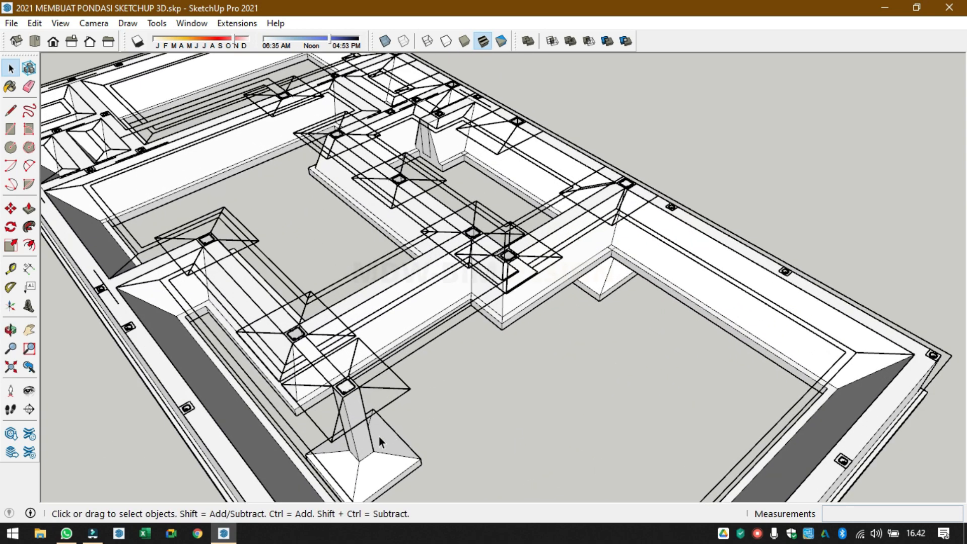
{"action": "left_click", "coordinate": [364, 443]}
{"action": "key", "text": "m"}
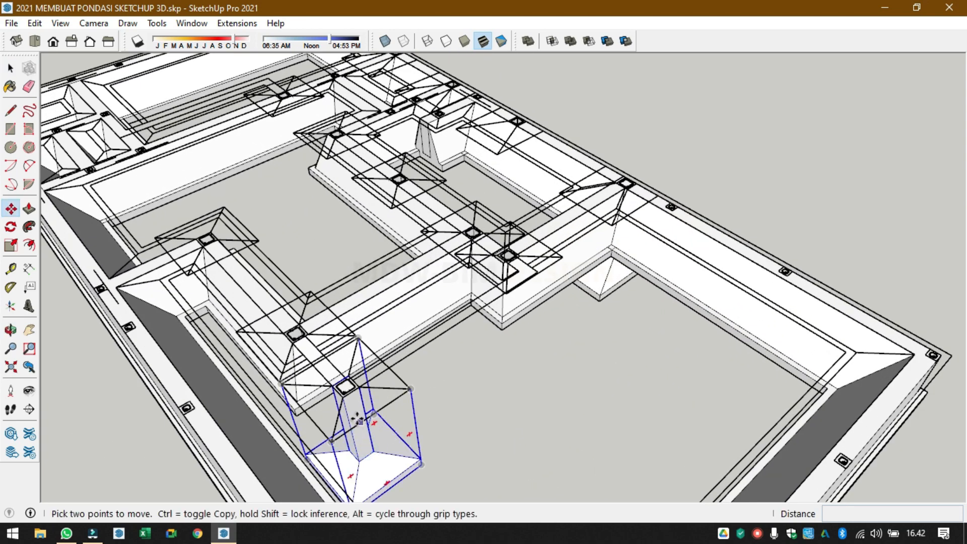
{"action": "scroll", "coordinate": [346, 388], "scroll_direction": "up", "scroll_amount": 1}
{"action": "scroll", "coordinate": [346, 387], "scroll_direction": "up", "scroll_amount": 3}
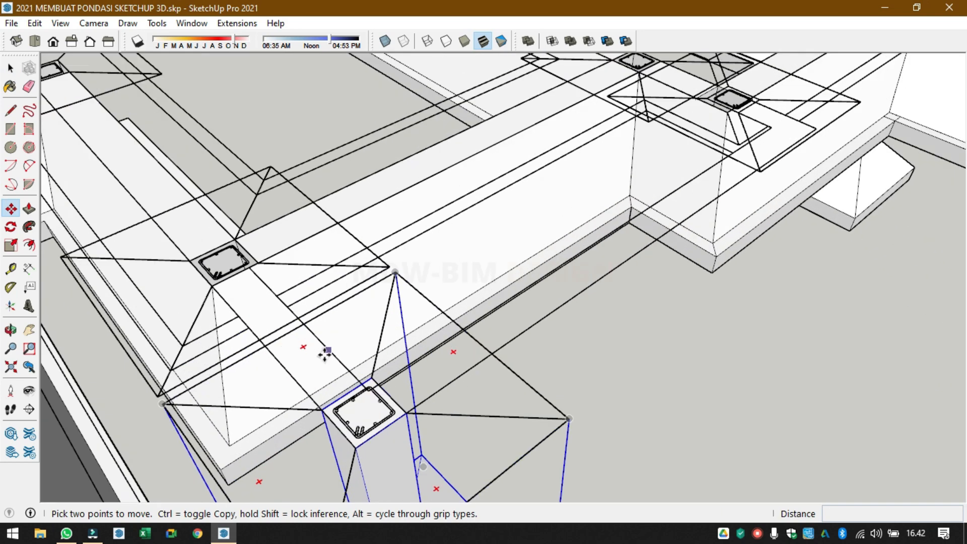
{"action": "left_click", "coordinate": [322, 410]}
{"action": "key", "text": "ctrl"}
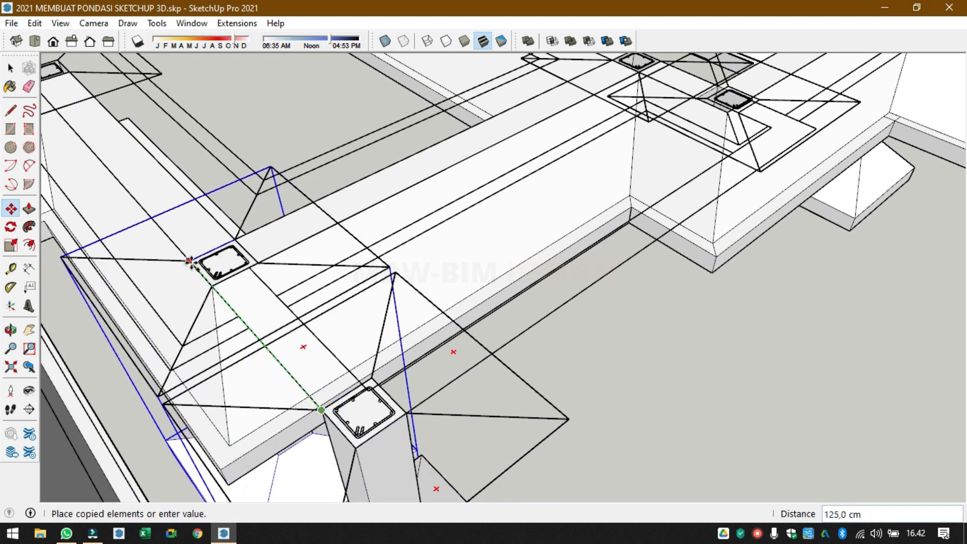
{"action": "left_click", "coordinate": [192, 262]}
- Copy the footing from the new position onto the column at the far end of the same inner strip foundation
{"action": "left_click", "coordinate": [191, 261]}
{"action": "key", "text": "ctrl"}
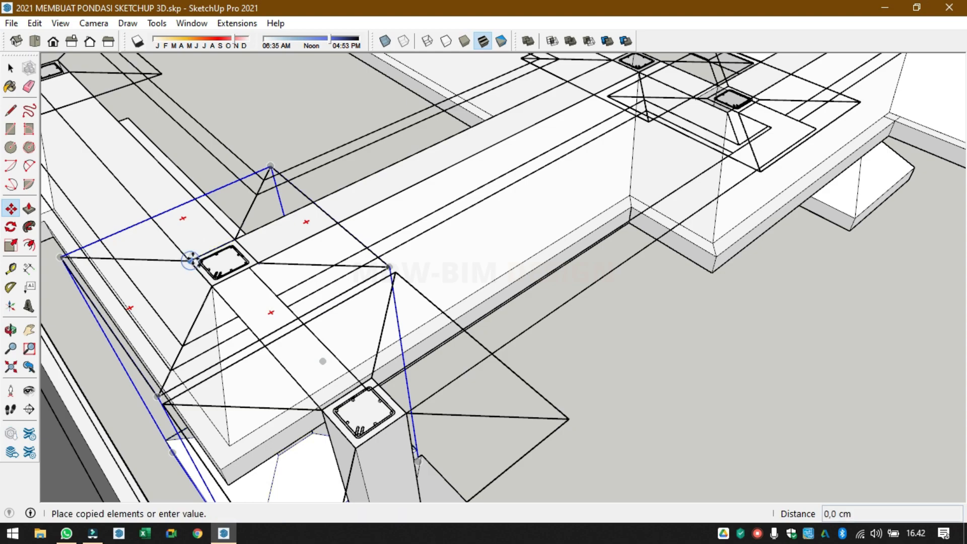
{"action": "scroll", "coordinate": [185, 201], "scroll_direction": "down", "scroll_amount": 2}
{"action": "middle_click_drag", "start_coordinate": [183, 212], "coordinate": [568, 527], "text": "shift"}
{"action": "scroll", "coordinate": [423, 371], "scroll_direction": "up", "scroll_amount": 5}
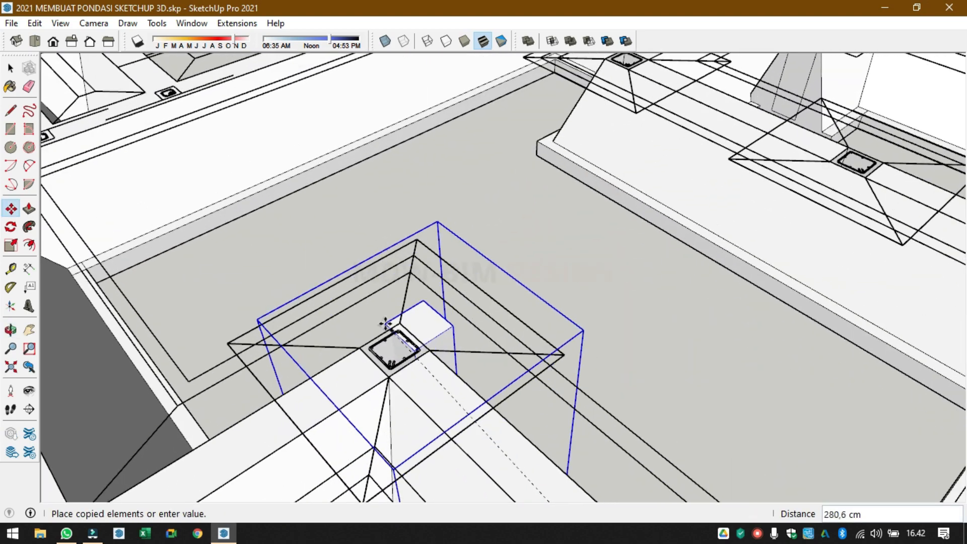
{"action": "left_click", "coordinate": [342, 366]}
- Copy the footing onto the column marked on the cross strip foundation beyond the inner strip
{"action": "left_click", "coordinate": [341, 367]}
{"action": "key", "text": "ctrl"}
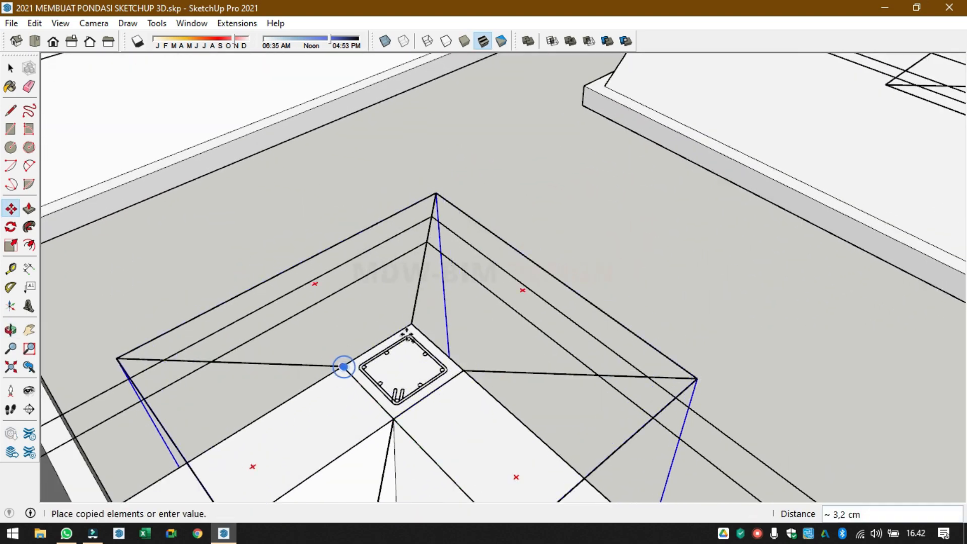
{"action": "scroll", "coordinate": [341, 367], "scroll_direction": "down", "scroll_amount": 3}
{"action": "middle_click_drag", "start_coordinate": [559, 325], "coordinate": [377, 414]}
{"action": "scroll", "coordinate": [389, 298], "scroll_direction": "up", "scroll_amount": 6}
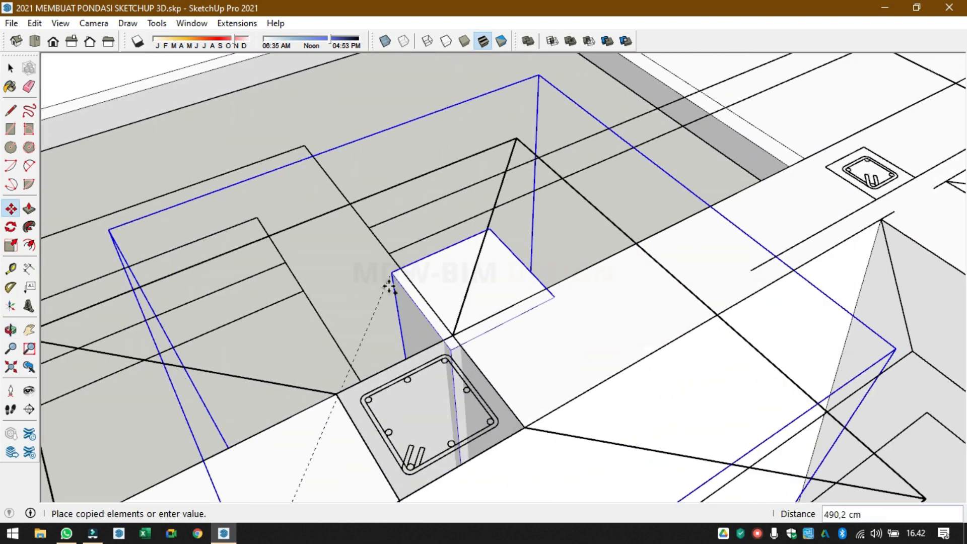
{"action": "left_click", "coordinate": [334, 395]}
- Copy the footing onto the first column of the parallel inner strip, matching its column corner
{"action": "left_click", "coordinate": [334, 395]}
{"action": "key", "text": "ctrl"}
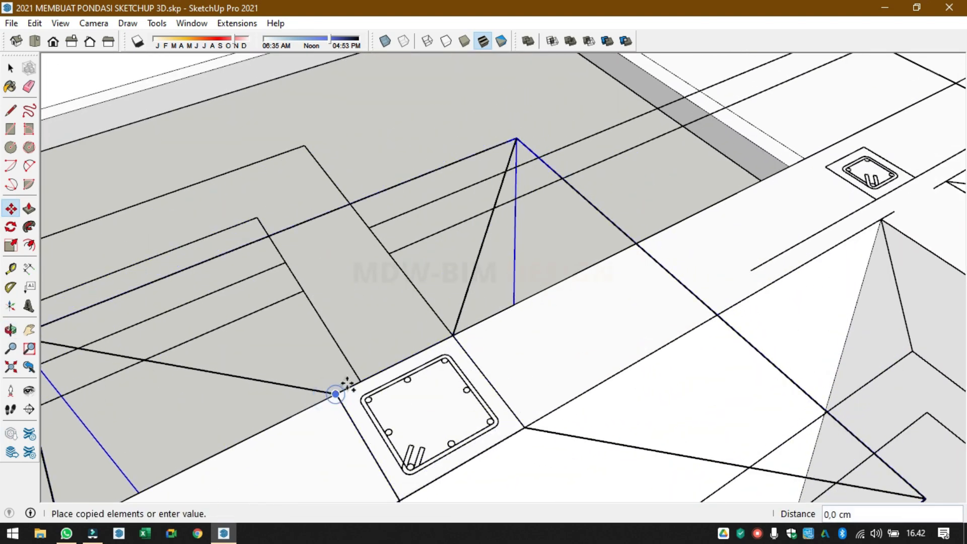
{"action": "scroll", "coordinate": [344, 360], "scroll_direction": "down", "scroll_amount": 4}
{"action": "scroll", "coordinate": [332, 378], "scroll_direction": "down", "scroll_amount": 1}
{"action": "scroll", "coordinate": [424, 244], "scroll_direction": "down", "scroll_amount": 3}
{"action": "middle_click_drag", "start_coordinate": [423, 244], "coordinate": [473, 155]}
{"action": "scroll", "coordinate": [463, 153], "scroll_direction": "up", "scroll_amount": 4}
{"action": "scroll", "coordinate": [433, 222], "scroll_direction": "up", "scroll_amount": 3}
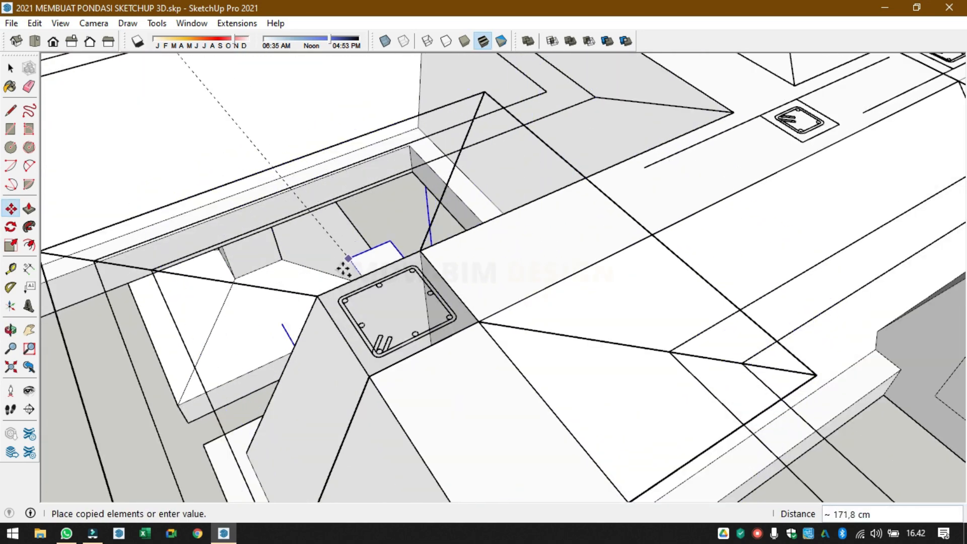
{"action": "left_click", "coordinate": [318, 299]}
- Copy the footing about 200 cm along the parallel inner strip onto its second column
{"action": "left_click", "coordinate": [317, 295]}
{"action": "scroll", "coordinate": [432, 151], "scroll_direction": "down", "scroll_amount": 5}
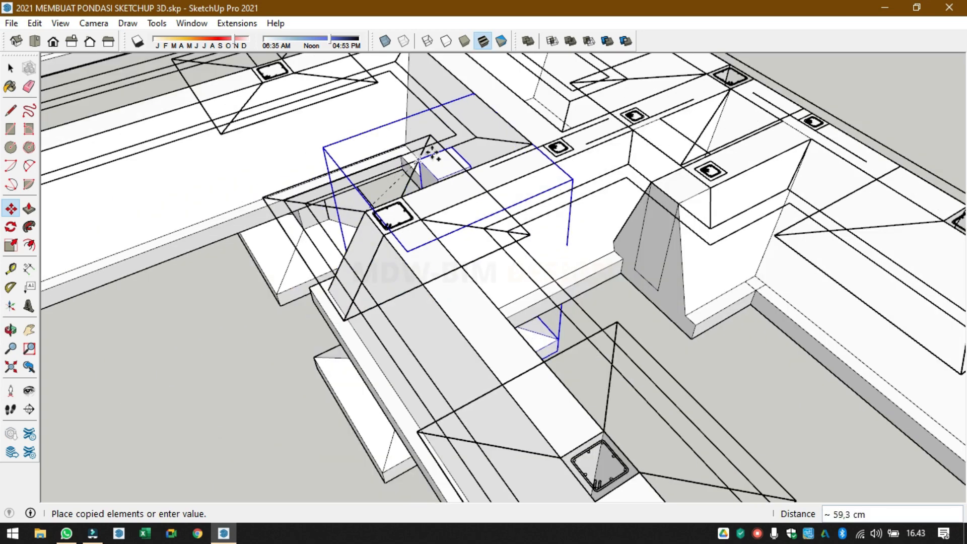
{"action": "scroll", "coordinate": [529, 343], "scroll_direction": "up", "scroll_amount": 5}
{"action": "scroll", "coordinate": [501, 309], "scroll_direction": "up", "scroll_amount": 3}
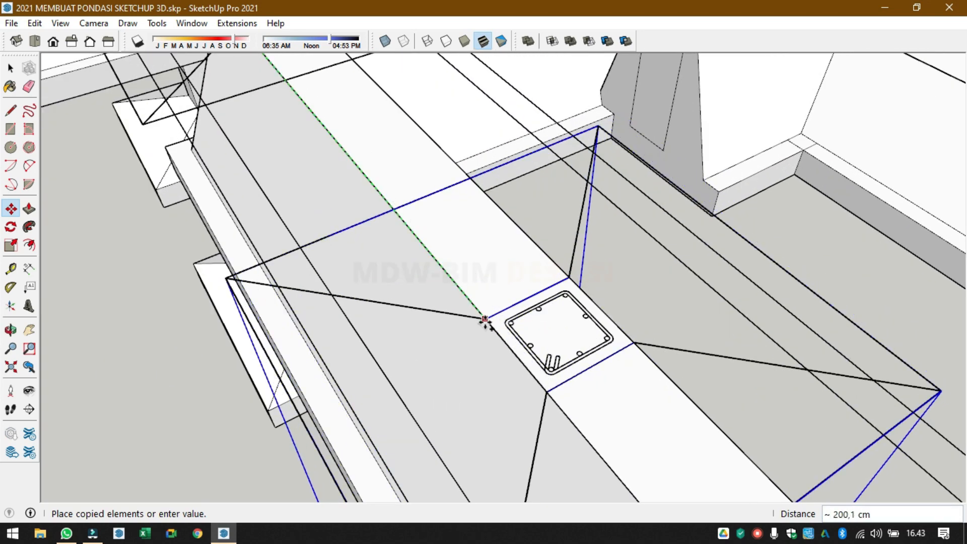
{"action": "left_click", "coordinate": [486, 319]}
- Place another footing copy on the third column of that strip, about 200 cm further along
{"action": "left_click", "coordinate": [482, 318]}
{"action": "scroll", "coordinate": [491, 150], "scroll_direction": "down", "scroll_amount": 3}
{"action": "scroll", "coordinate": [564, 306], "scroll_direction": "up", "scroll_amount": 6}
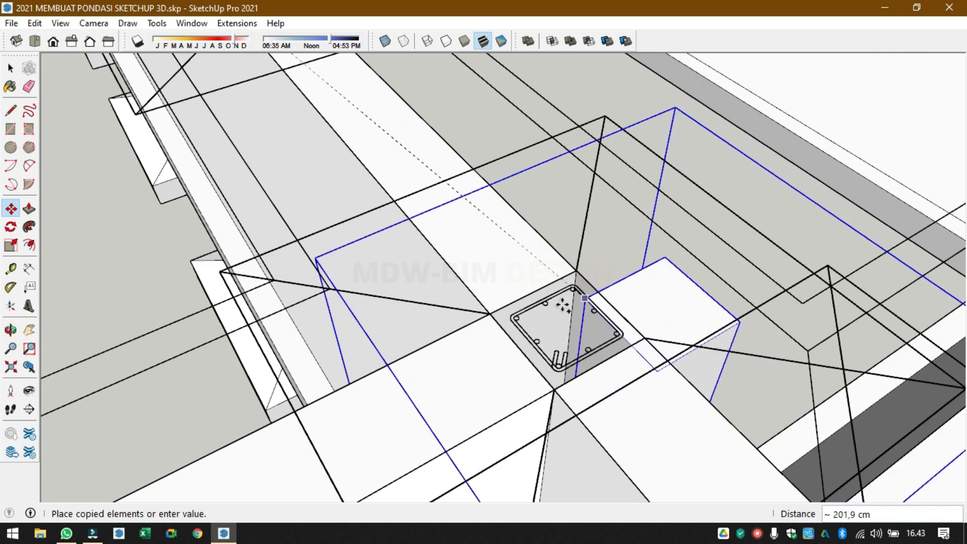
{"action": "left_click", "coordinate": [502, 310]}
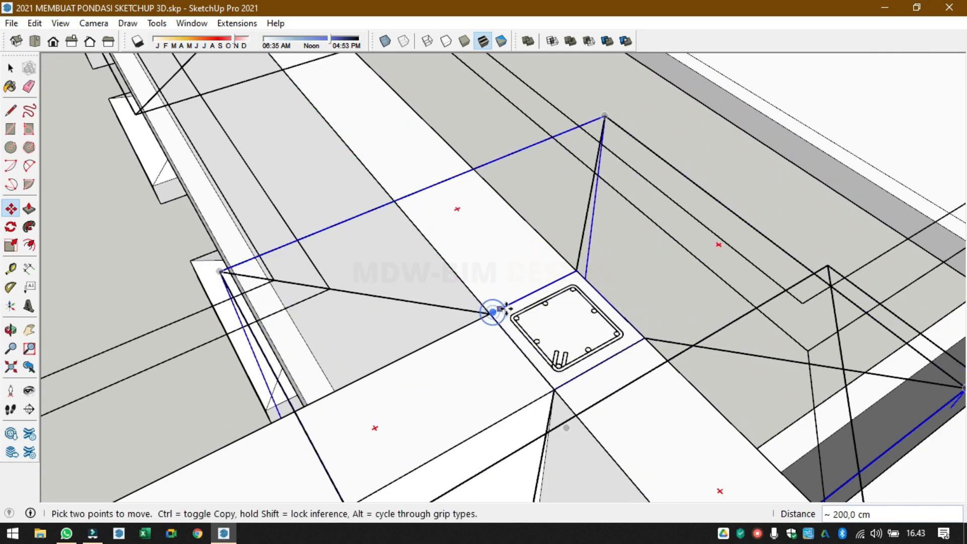
- Copy the footing onto the closely neighbouring column where the parallel inner strip meets the cross strip, matching its column corner
{"action": "left_click", "coordinate": [490, 314]}
{"action": "scroll", "coordinate": [548, 225], "scroll_direction": "down", "scroll_amount": 4}
{"action": "scroll", "coordinate": [620, 419], "scroll_direction": "up", "scroll_amount": 4}
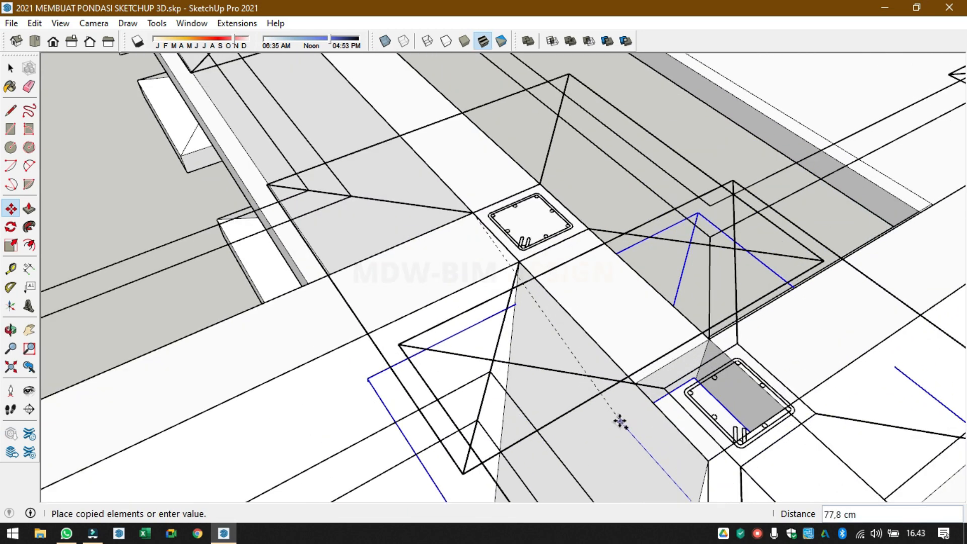
{"action": "left_click", "coordinate": [637, 379]}
{"action": "scroll", "coordinate": [636, 378], "scroll_direction": "down", "scroll_amount": 5}
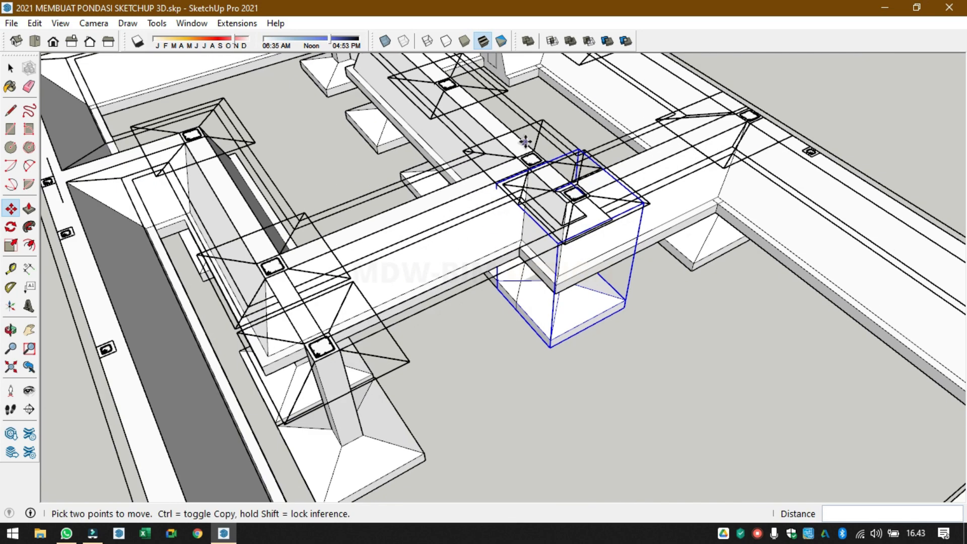
- Copy the off-centre edge footing 275 cm along the outer strip onto the next edge column, matching its corner
{"action": "scroll", "coordinate": [524, 196], "scroll_direction": "down", "scroll_amount": 5}
{"action": "middle_click_drag", "start_coordinate": [691, 261], "coordinate": [181, 227]}
{"action": "scroll", "coordinate": [546, 412], "scroll_direction": "up", "scroll_amount": 3}
{"action": "key", "text": "space"}
{"action": "left_click", "coordinate": [545, 412]}
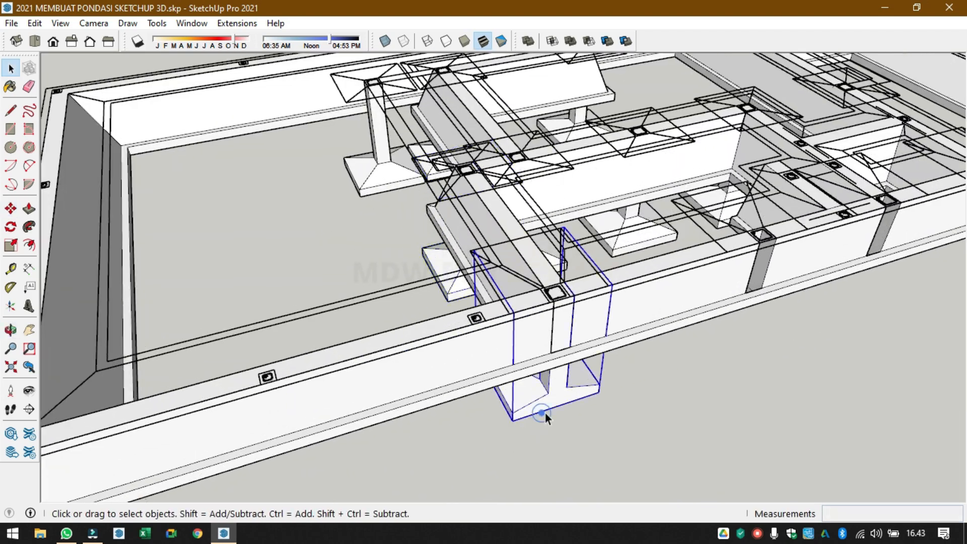
{"action": "scroll", "coordinate": [585, 298], "scroll_direction": "up", "scroll_amount": 2}
{"action": "scroll", "coordinate": [585, 303], "scroll_direction": "up", "scroll_amount": 4}
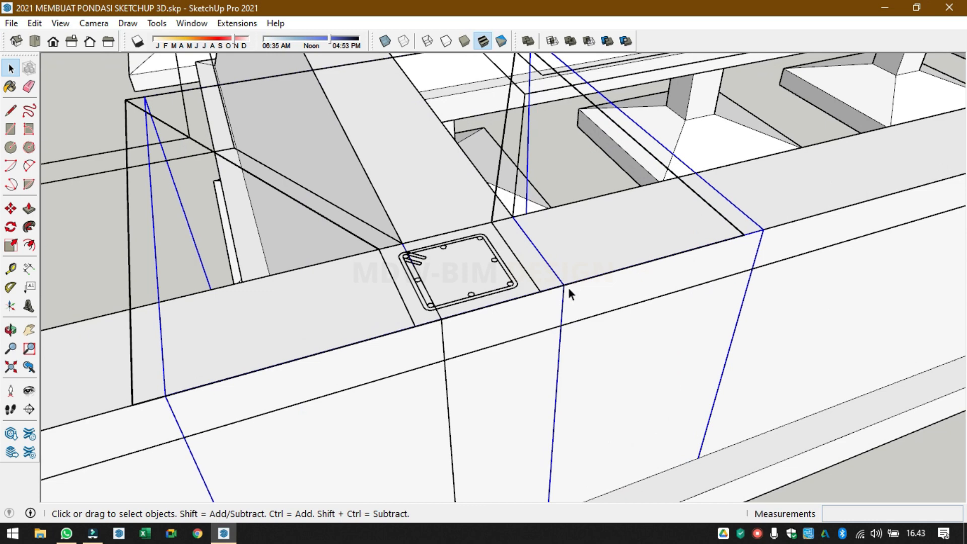
{"action": "left_click", "coordinate": [528, 371]}
{"action": "scroll", "coordinate": [501, 190], "scroll_direction": "down", "scroll_amount": 3}
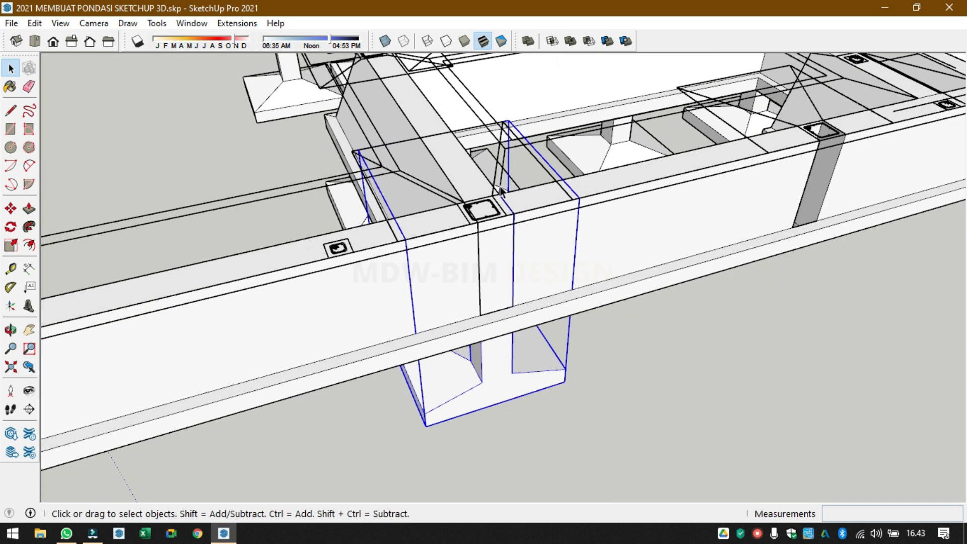
{"action": "key", "text": "m"}
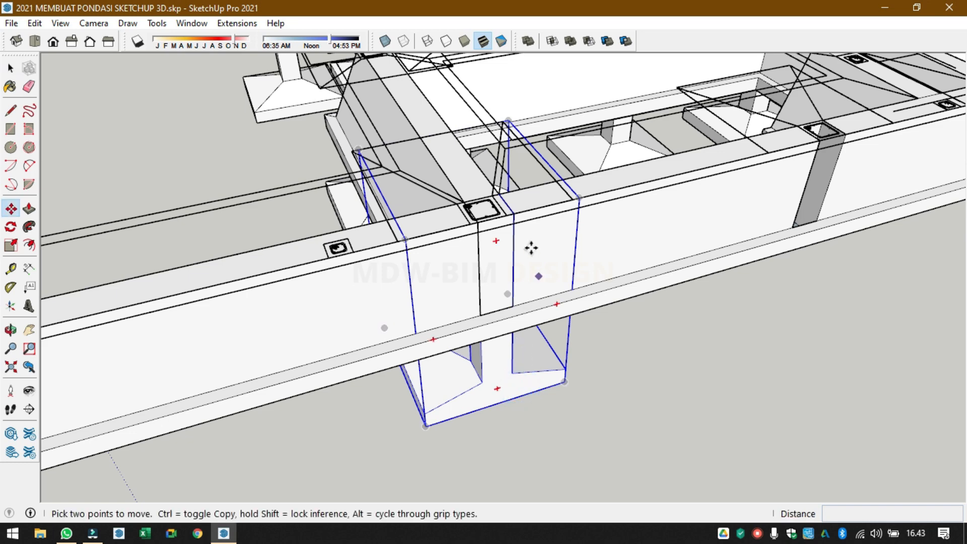
{"action": "middle_click_drag", "start_coordinate": [755, 193], "coordinate": [414, 283], "text": "shift"}
{"action": "scroll", "coordinate": [418, 280], "scroll_direction": "down", "scroll_amount": 3}
{"action": "scroll", "coordinate": [456, 255], "scroll_direction": "up", "scroll_amount": 3}
{"action": "left_click", "coordinate": [460, 267]}
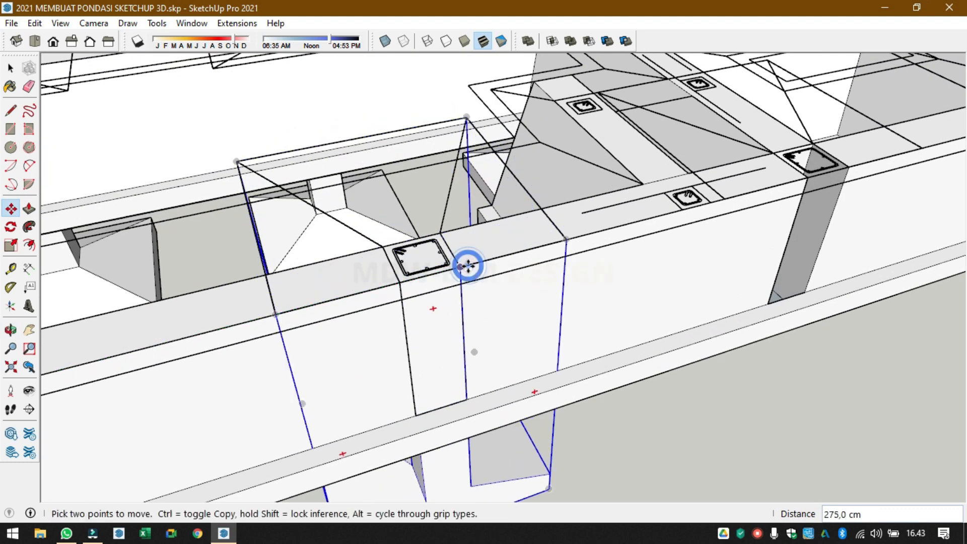
- Copy the off-centre edge footing onto the next two marked columns further along the outer strip
{"action": "key", "text": "ctrl"}
{"action": "left_click", "coordinate": [461, 268]}
{"action": "scroll", "coordinate": [464, 270], "scroll_direction": "down", "scroll_amount": 2}
{"action": "middle_click_drag", "start_coordinate": [569, 262], "coordinate": [23, 413], "text": "shift"}
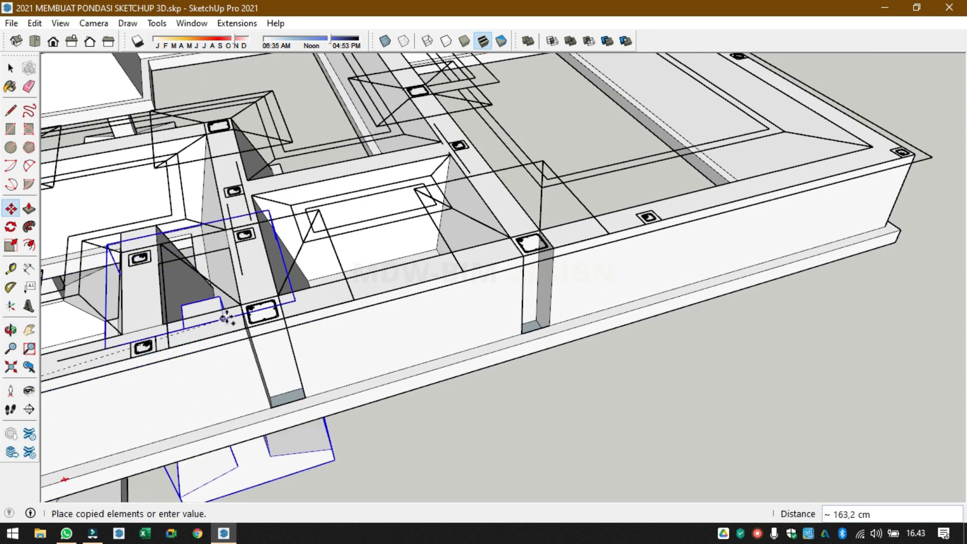
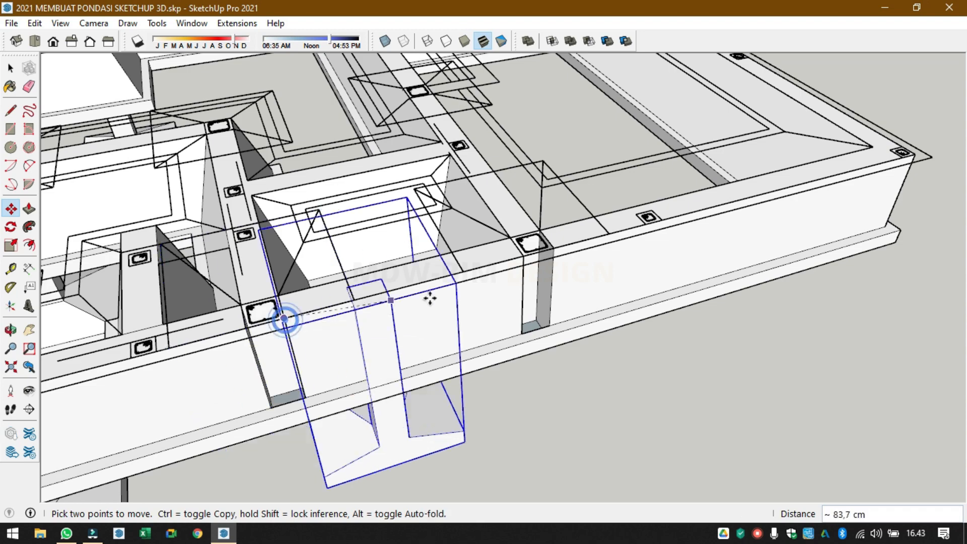
{"action": "left_click", "coordinate": [561, 252]}
{"action": "scroll", "coordinate": [395, 300], "scroll_direction": "down", "scroll_amount": 6}
- Review the placed footings from several sides of the foundation to check the marked column positions
{"action": "key", "text": "space"}
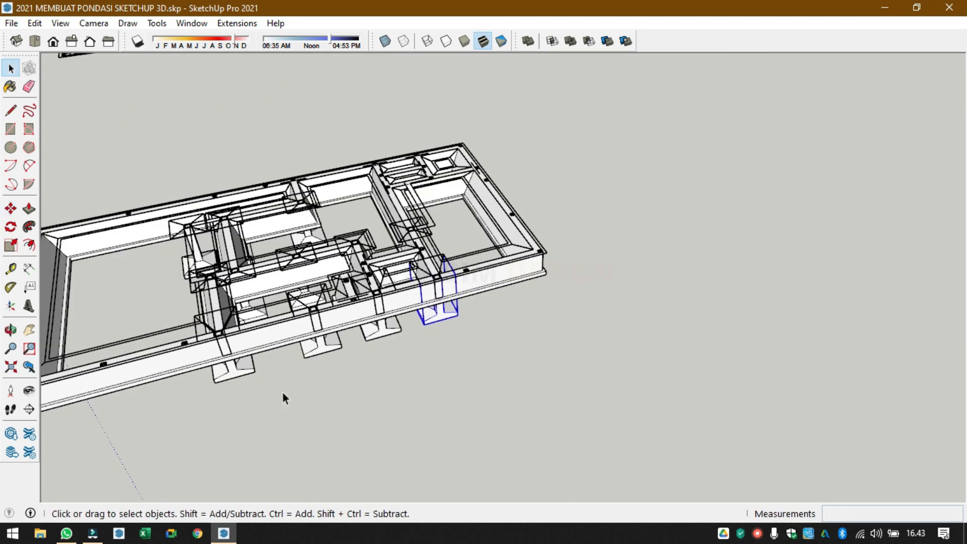
{"action": "middle_click_drag", "start_coordinate": [281, 396], "coordinate": [698, 345]}
{"action": "scroll", "coordinate": [600, 232], "scroll_direction": "down", "scroll_amount": 3}
{"action": "middle_click_drag", "start_coordinate": [600, 232], "coordinate": [595, 294]}
{"action": "scroll", "coordinate": [580, 273], "scroll_direction": "up", "scroll_amount": 3}
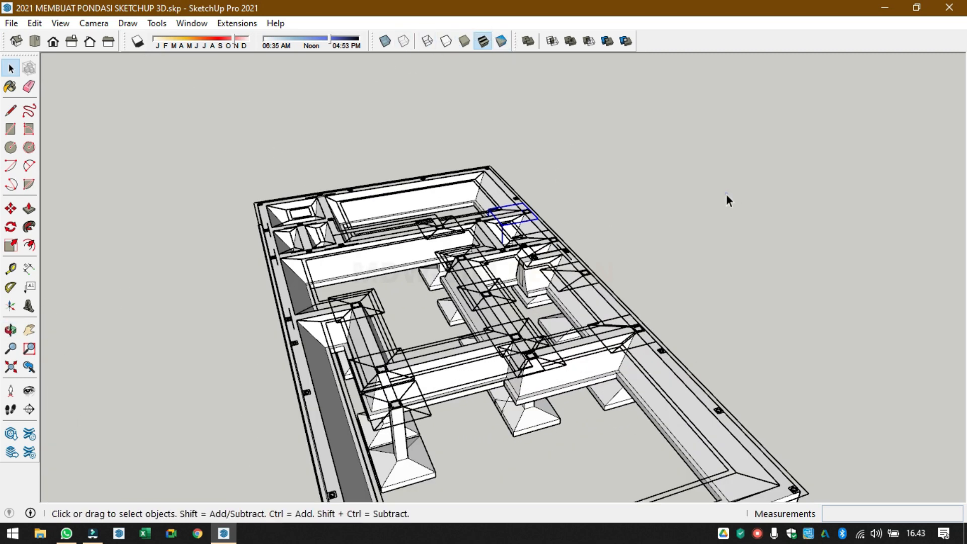
{"action": "scroll", "coordinate": [549, 401], "scroll_direction": "up", "scroll_amount": 4}
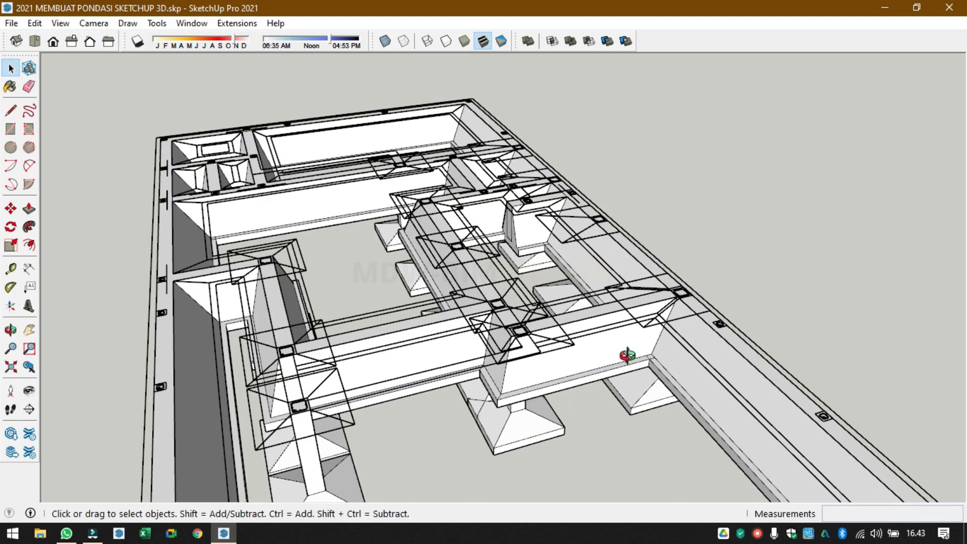
{"action": "middle_click_drag", "start_coordinate": [627, 356], "coordinate": [257, 388]}
{"action": "middle_click_drag", "start_coordinate": [620, 181], "coordinate": [277, 196]}
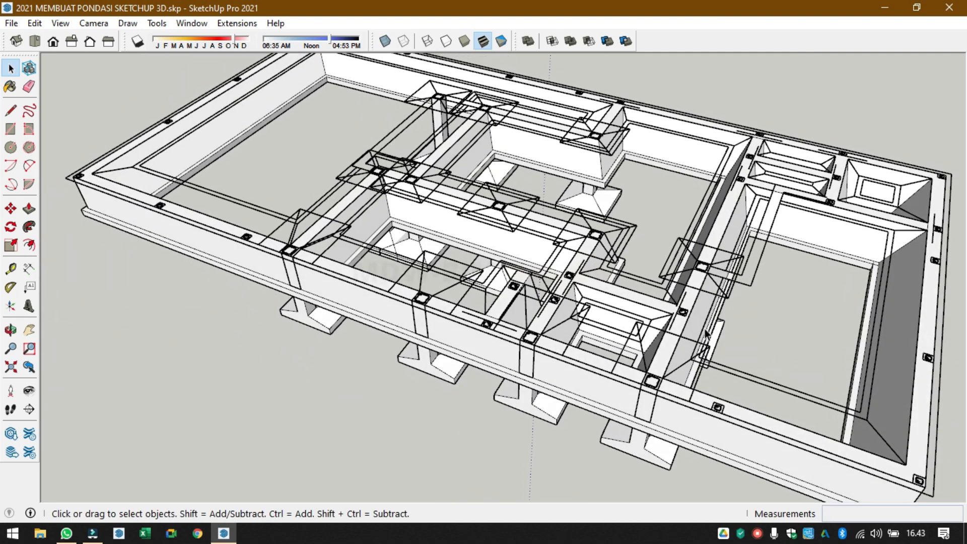
{"action": "mouse_move", "coordinate": [707, 335]}
{"action": "middle_mouse_down"}
{"action": "mouse_move", "coordinate": [641, 304]}
{"action": "mouse_move", "coordinate": [717, 333]}
{"action": "middle_mouse_up"}
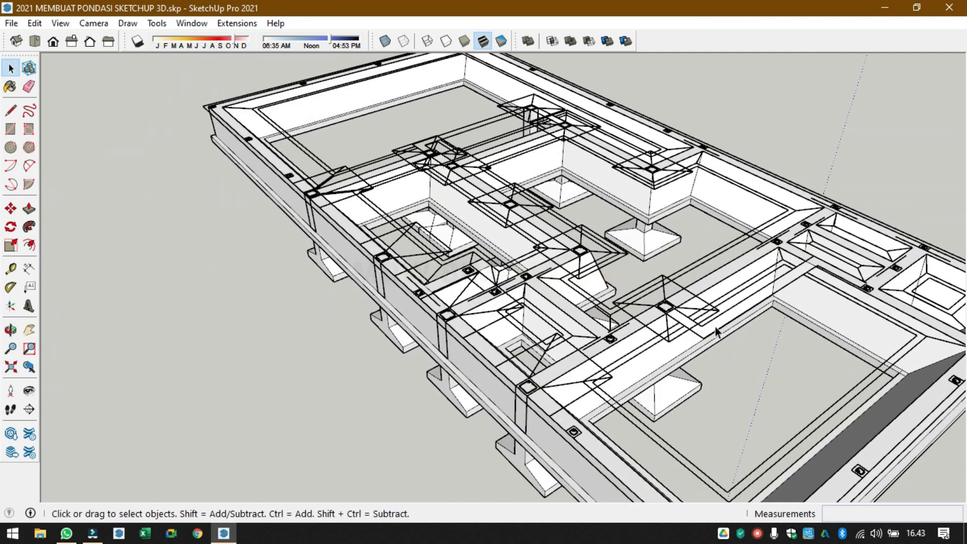
{"action": "key", "text": "ctrl+a"}
{"action": "right_click", "coordinate": [653, 289]}
{"action": "left_click", "coordinate": [701, 180]}
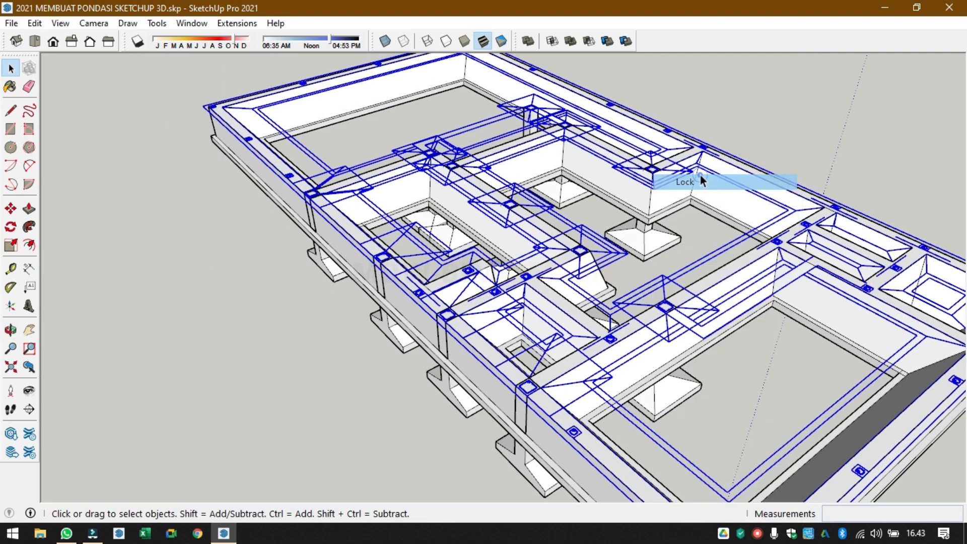
{"action": "right_click", "coordinate": [666, 289]}
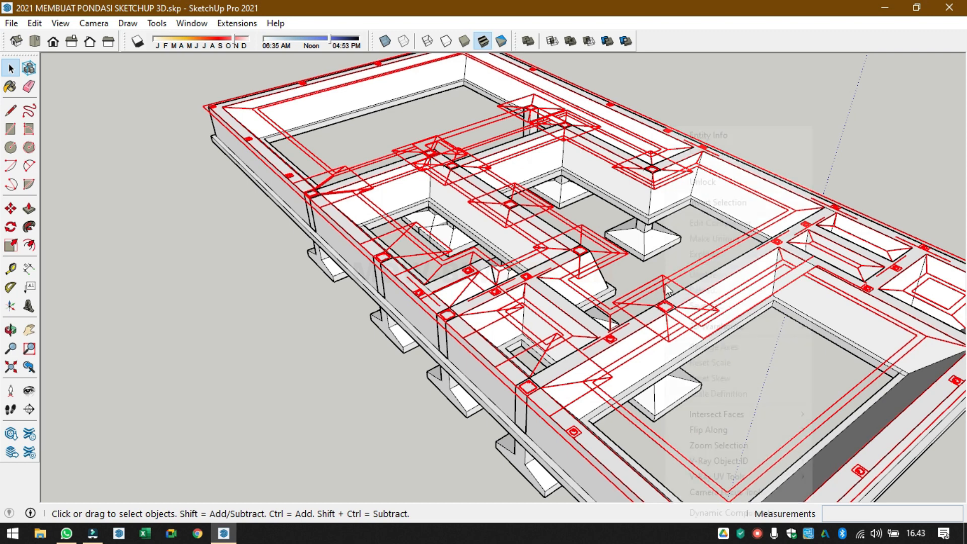
{"action": "left_click", "coordinate": [701, 182]}
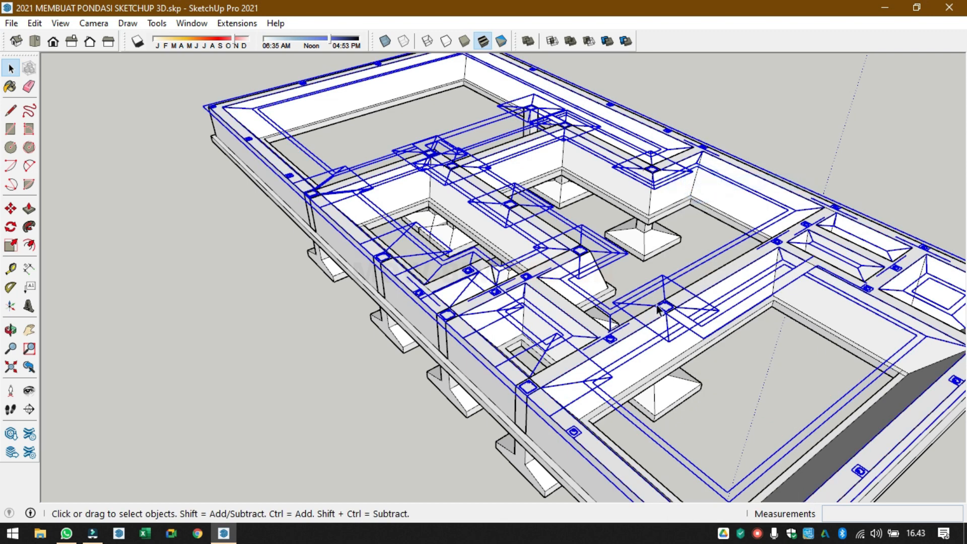
- Hide the foundation plan linework overlaid on the 3D model
{"action": "right_click", "coordinate": [660, 286]}
{"action": "left_click", "coordinate": [706, 163]}
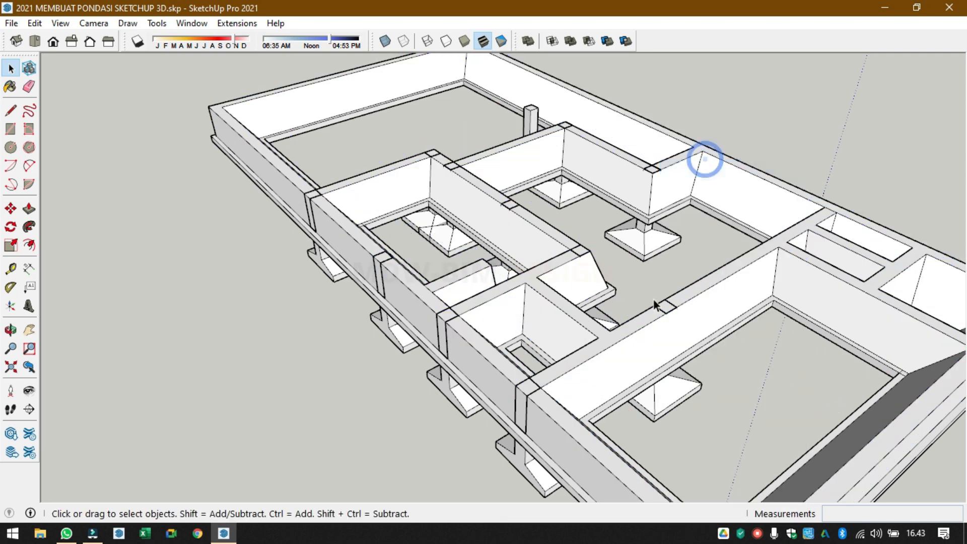
- Open the strip foundation group for editing with its underside in view
{"action": "middle_click_drag", "start_coordinate": [553, 306], "coordinate": [474, 255]}
{"action": "scroll", "coordinate": [538, 372], "scroll_direction": "down", "scroll_amount": 5}
{"action": "middle_click_drag", "start_coordinate": [537, 368], "coordinate": [255, 227]}
{"action": "scroll", "coordinate": [450, 260], "scroll_direction": "up", "scroll_amount": 5}
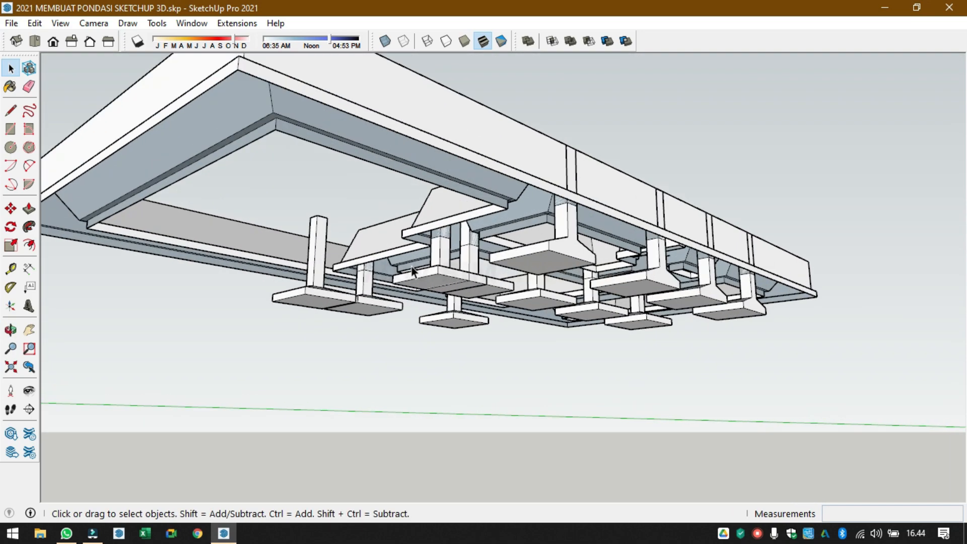
{"action": "middle_click_drag", "start_coordinate": [394, 270], "coordinate": [608, 226]}
{"action": "scroll", "coordinate": [538, 295], "scroll_direction": "down", "scroll_amount": 3}
{"action": "middle_click_drag", "start_coordinate": [633, 161], "coordinate": [582, 144]}
{"action": "left_click", "coordinate": [665, 117]}
{"action": "double_click", "coordinate": [582, 144]}
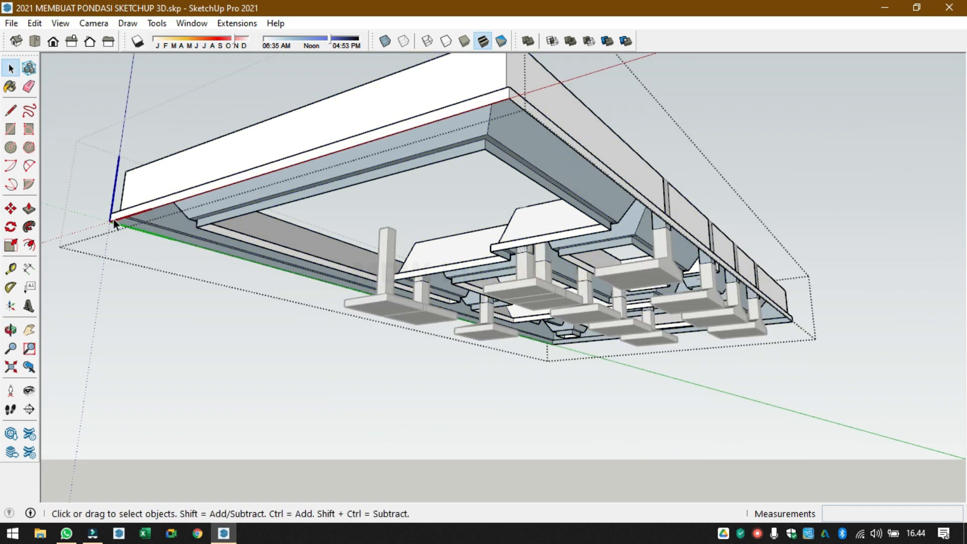
- Draw an 820 x 1620 cm rectangle across the foundation's underside between its diagonally opposite outer corners
{"action": "scroll", "coordinate": [113, 219], "scroll_direction": "up", "scroll_amount": 2}
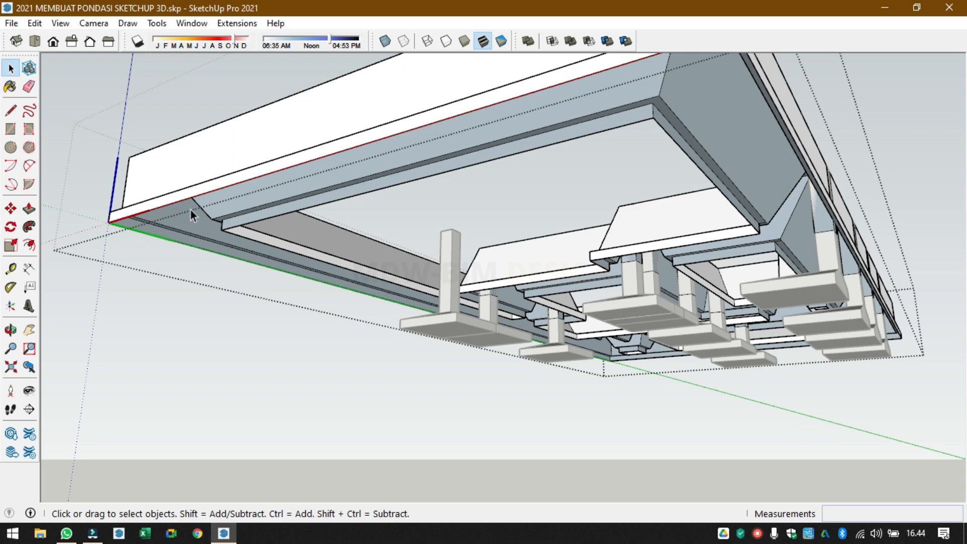
{"action": "scroll", "coordinate": [175, 214], "scroll_direction": "down", "scroll_amount": 3}
{"action": "middle_click_drag", "start_coordinate": [221, 190], "coordinate": [468, 180]}
{"action": "key", "text": "r"}
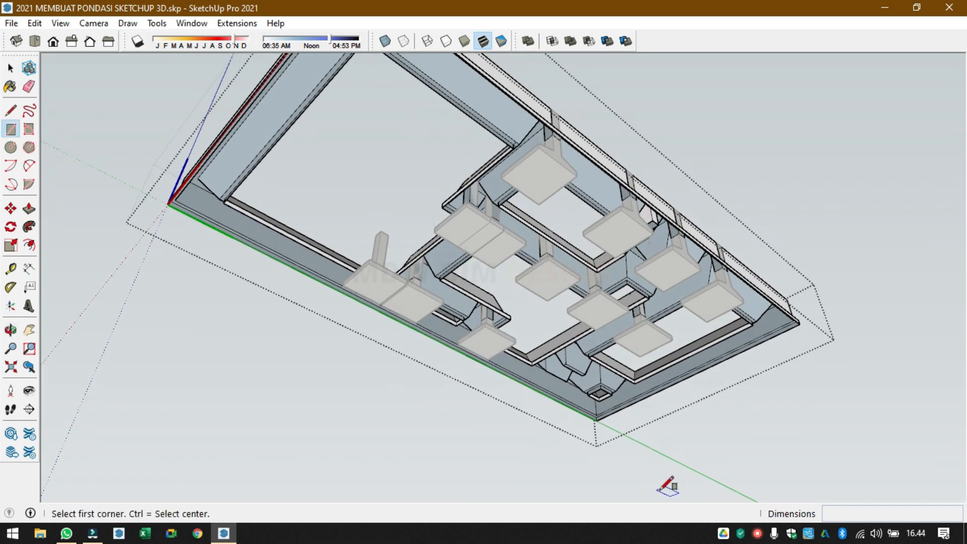
{"action": "left_click", "coordinate": [800, 324]}
{"action": "left_click", "coordinate": [168, 205]}
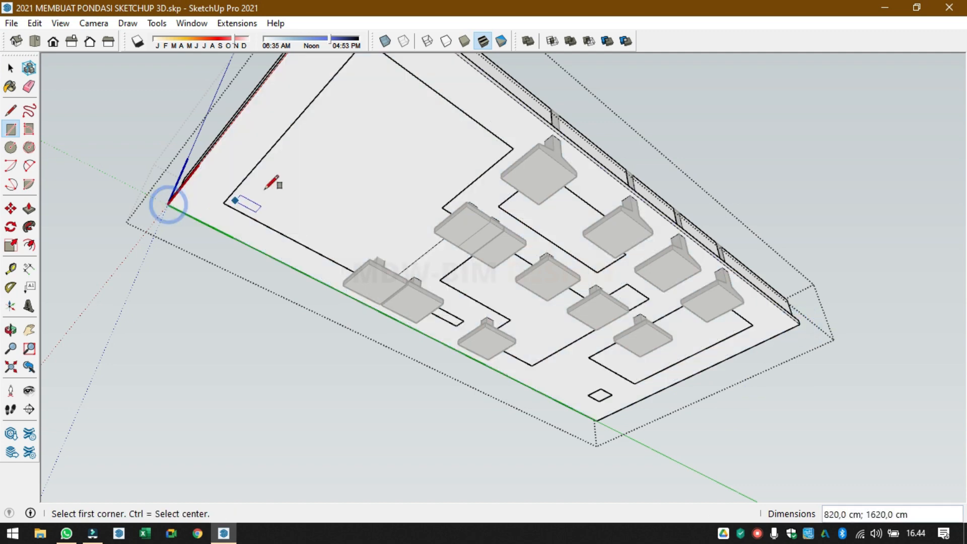
- Select all connected geometry of the strip foundation and intersect its faces with the model
{"action": "middle_click_drag", "start_coordinate": [260, 199], "coordinate": [374, 202]}
{"action": "key", "text": "space"}
{"action": "left_click", "coordinate": [382, 192]}
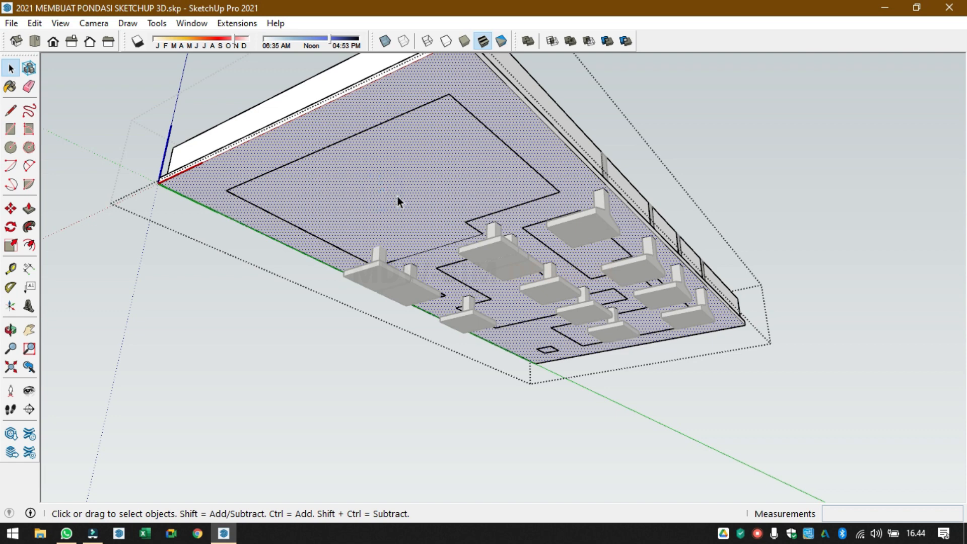
{"action": "triple_click", "coordinate": [403, 165]}
{"action": "right_click", "coordinate": [403, 165]}
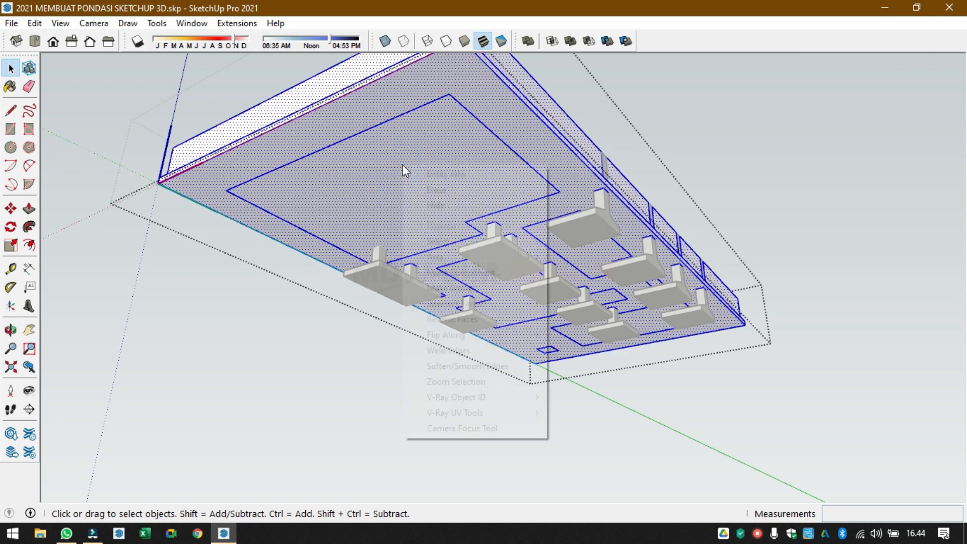
{"action": "mouse_move", "coordinate": [536, 304]}
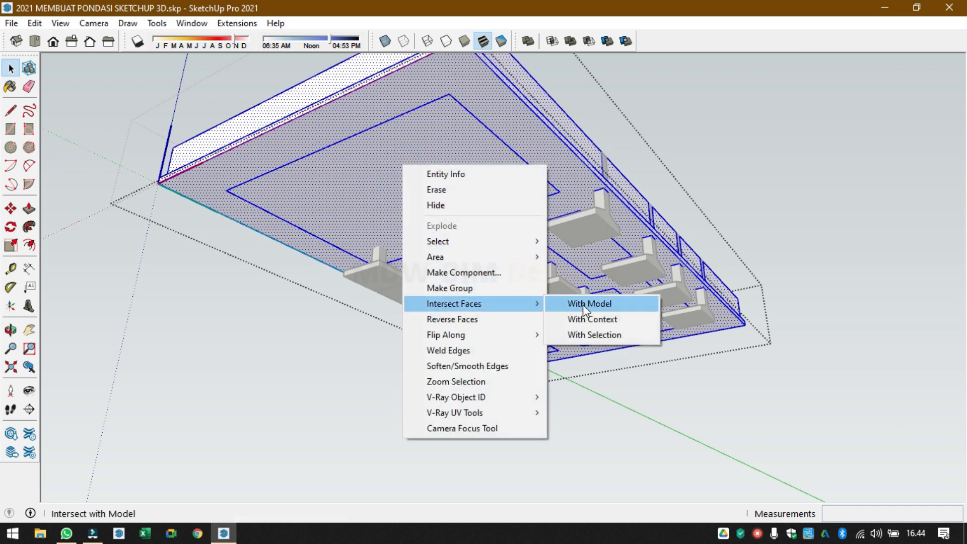
{"action": "left_click", "coordinate": [599, 304]}
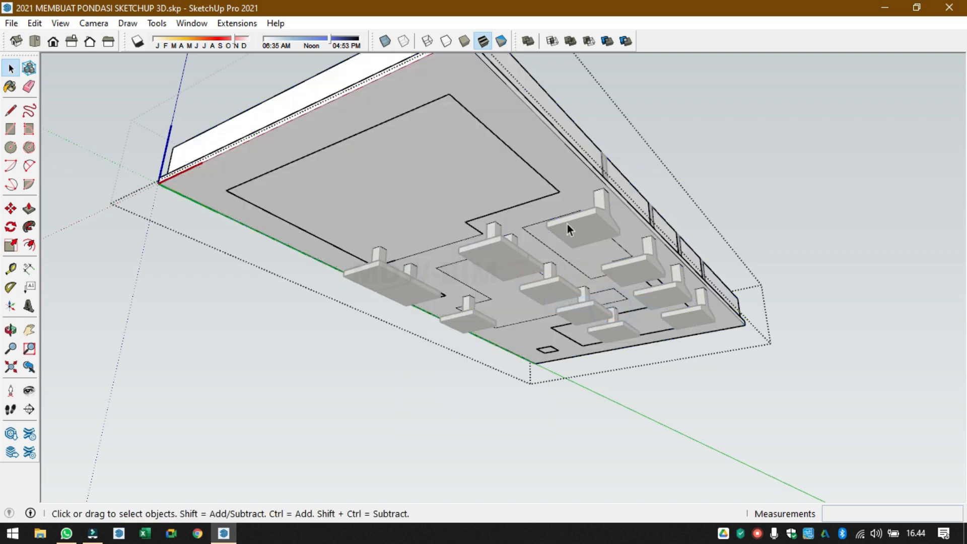
- Delete the faces covering the small opening beside the outer strip and the large central opening on the underside
{"action": "left_click", "coordinate": [466, 174]}
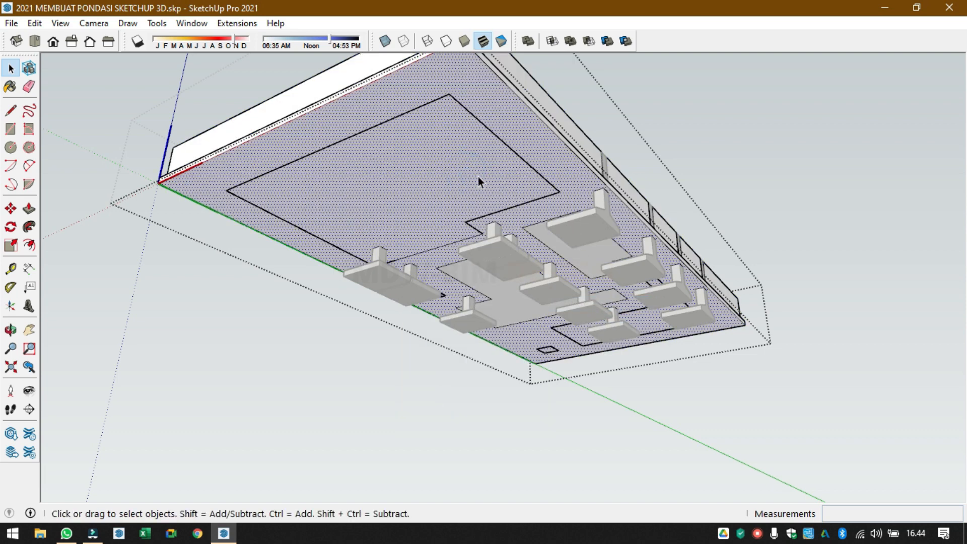
{"action": "left_click", "coordinate": [587, 259]}
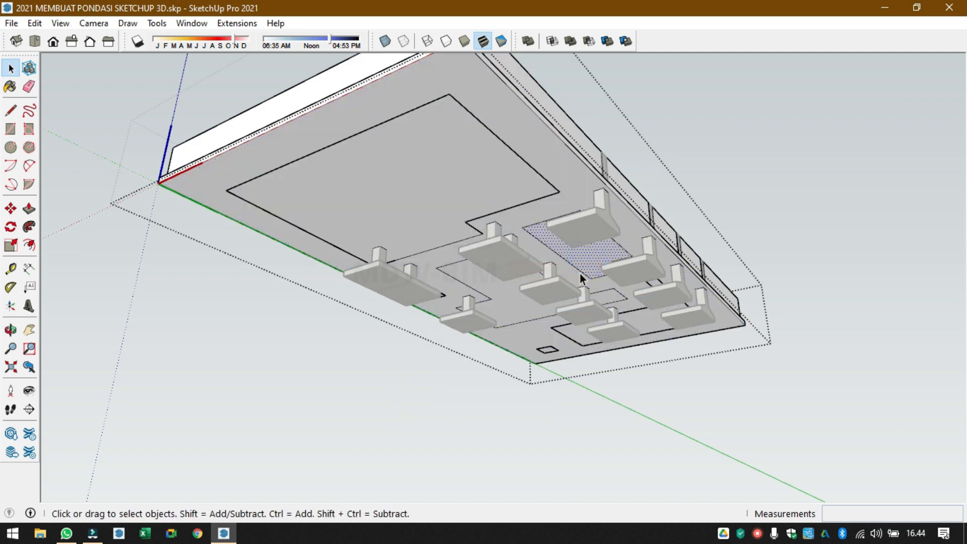
{"action": "key", "text": "Delete"}
{"action": "left_click", "coordinate": [515, 298]}
{"action": "key", "text": "Delete"}
- Try deleting the underside face near the far-end opening, and undo the deletion
{"action": "left_click", "coordinate": [656, 325]}
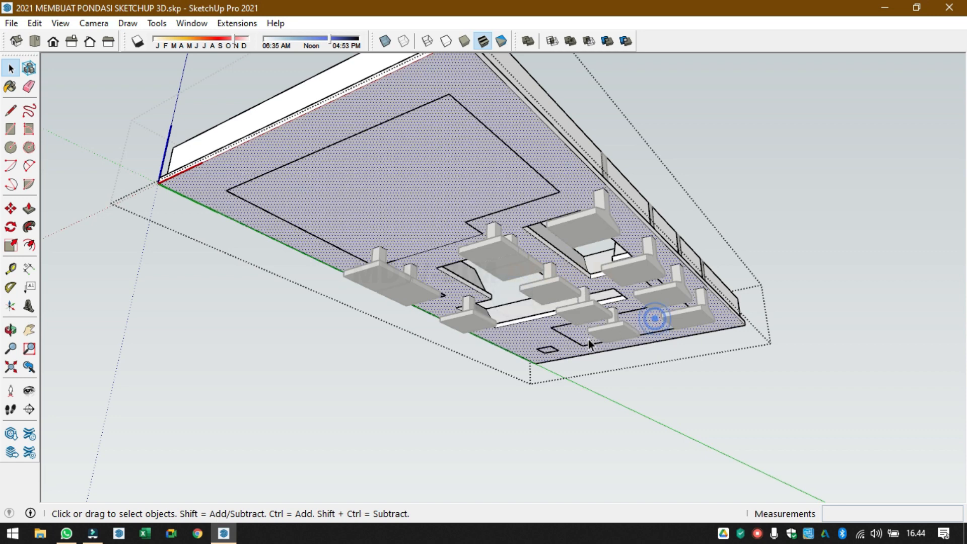
{"action": "key", "text": "Delete"}
{"action": "key", "text": "ctrl+z"}
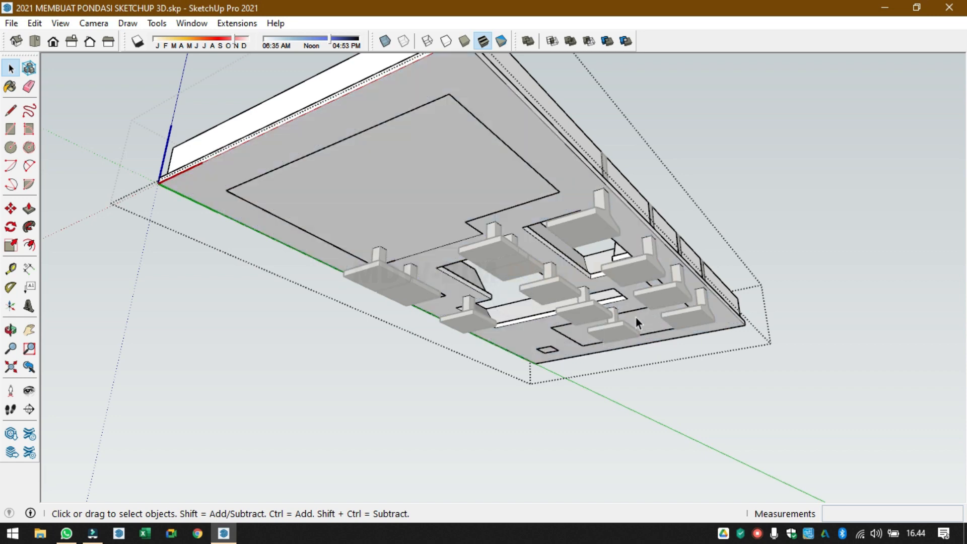
- Delete the single underside face that spans the strip foundation and covers its room openings
{"action": "left_click", "coordinate": [636, 317]}
{"action": "middle_click_drag", "start_coordinate": [635, 321], "coordinate": [601, 301]}
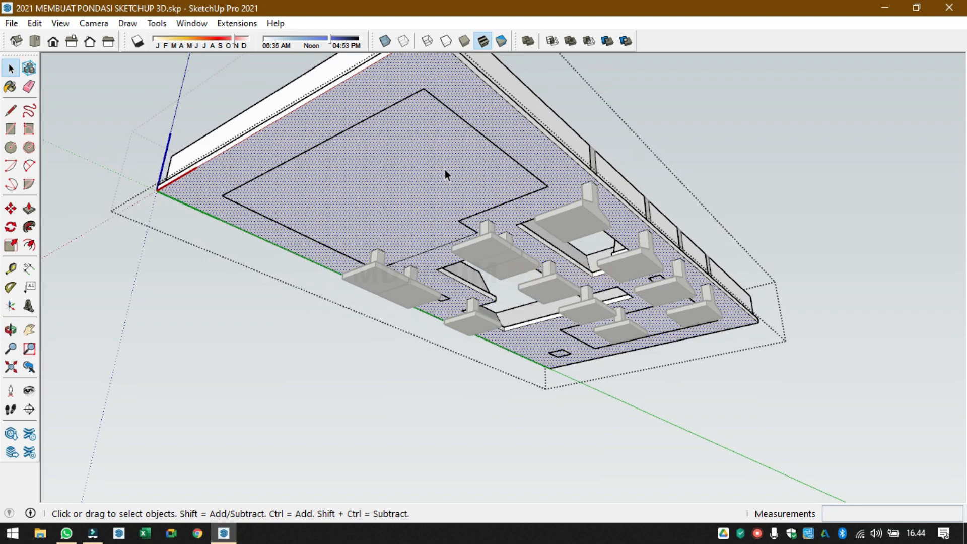
{"action": "middle_click_drag", "start_coordinate": [455, 148], "coordinate": [439, 141]}
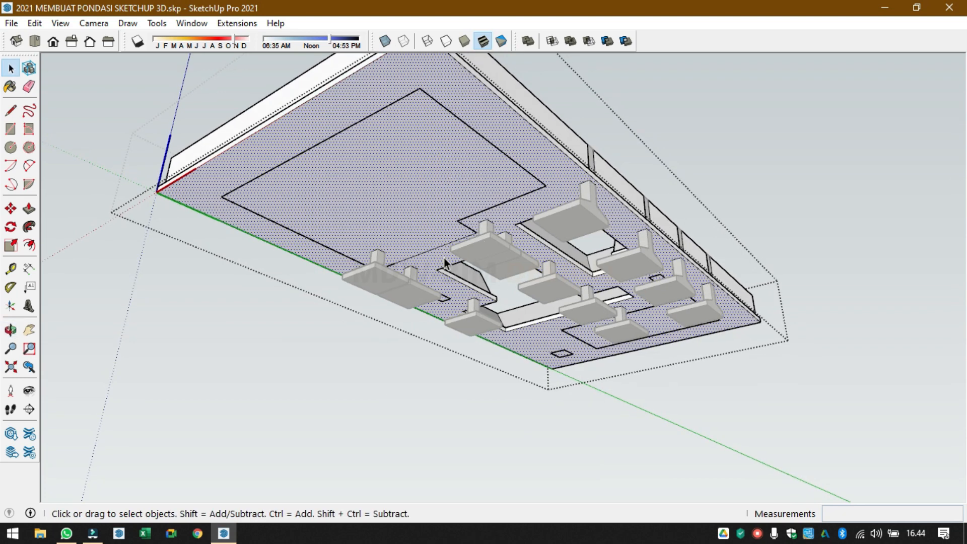
{"action": "left_click", "coordinate": [413, 256]}
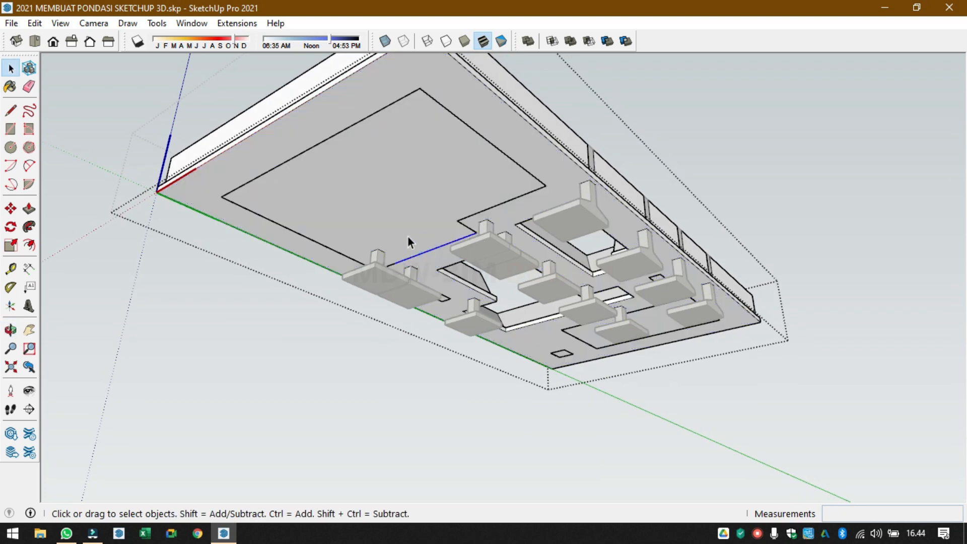
{"action": "left_click", "coordinate": [436, 265]}
{"action": "mouse_move", "coordinate": [434, 255]}
{"action": "middle_mouse_down"}
{"action": "mouse_move", "coordinate": [524, 232]}
{"action": "mouse_move", "coordinate": [644, 488]}
{"action": "mouse_move", "coordinate": [528, 395]}
{"action": "middle_mouse_up"}
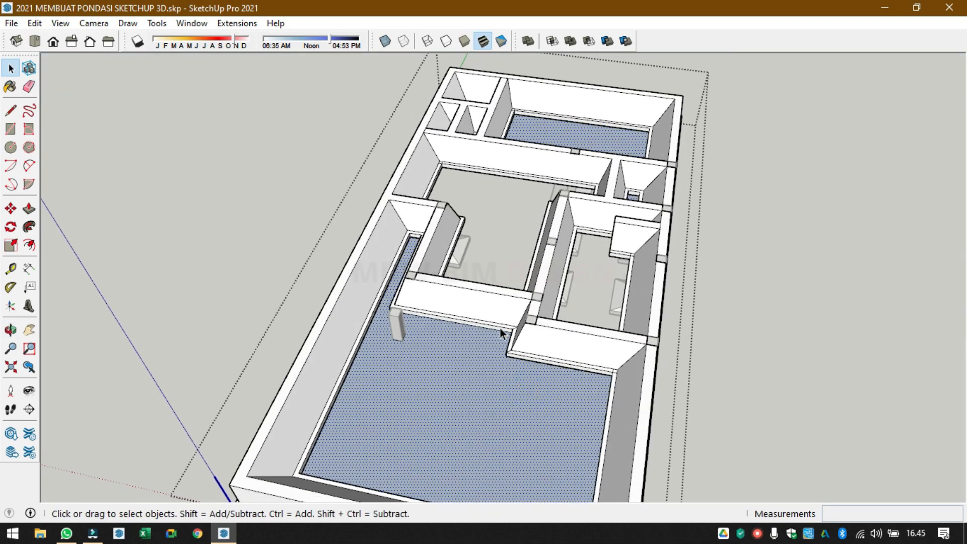
{"action": "middle_click_drag", "start_coordinate": [579, 169], "coordinate": [681, 262]}
{"action": "scroll", "coordinate": [681, 255], "scroll_direction": "up", "scroll_amount": 5}
{"action": "scroll", "coordinate": [708, 151], "scroll_direction": "up", "scroll_amount": 2}
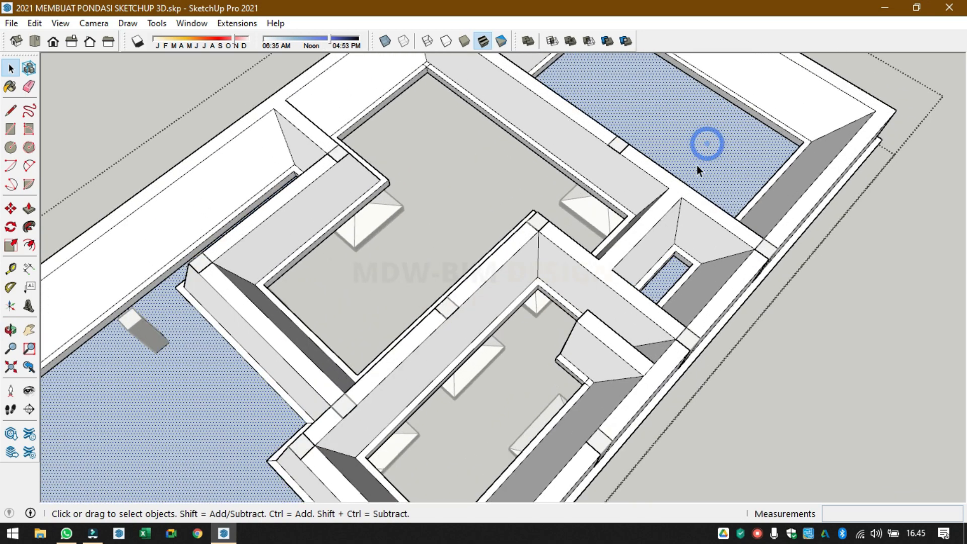
{"action": "key", "text": "Delete"}
- Draw a line across the underside from the large room opening's inner corner to the foundation's outer edge beside the footing
{"action": "scroll", "coordinate": [557, 148], "scroll_direction": "down", "scroll_amount": 3}
{"action": "middle_click_drag", "start_coordinate": [346, 359], "coordinate": [357, 8]}
{"action": "middle_click_drag", "start_coordinate": [336, 171], "coordinate": [348, 43]}
{"action": "scroll", "coordinate": [383, 279], "scroll_direction": "up", "scroll_amount": 2}
{"action": "middle_click_drag", "start_coordinate": [360, 187], "coordinate": [501, 276]}
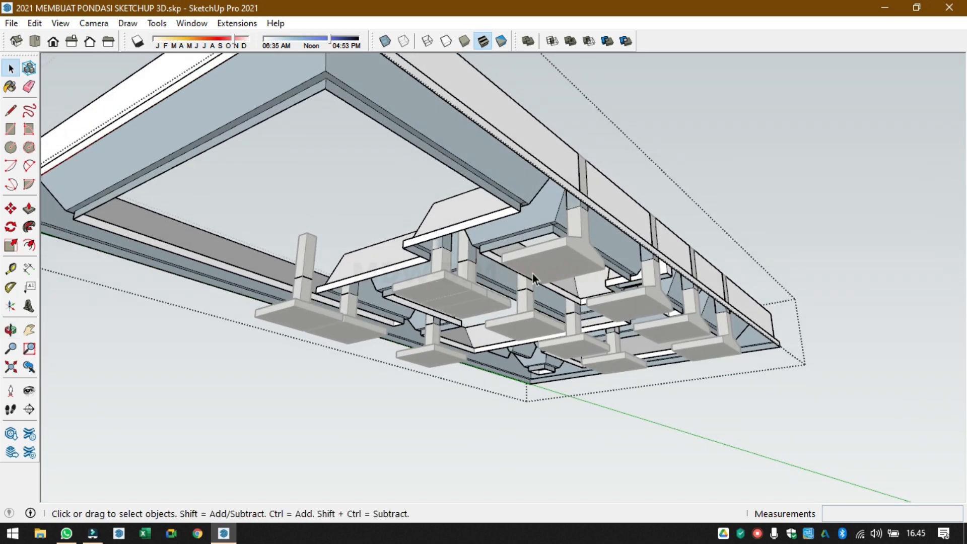
{"action": "scroll", "coordinate": [528, 225], "scroll_direction": "up", "scroll_amount": 1}
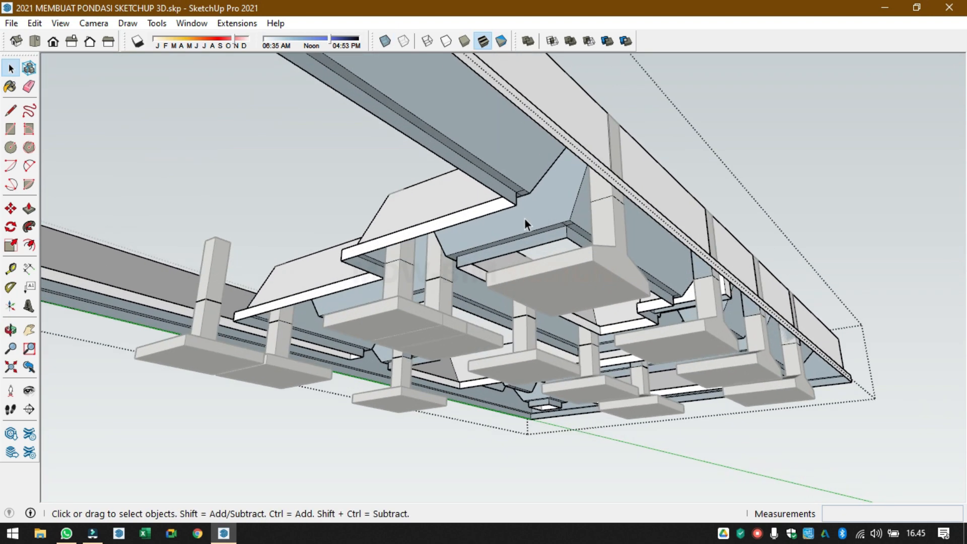
{"action": "key", "text": "l"}
{"action": "left_click", "coordinate": [517, 205]}
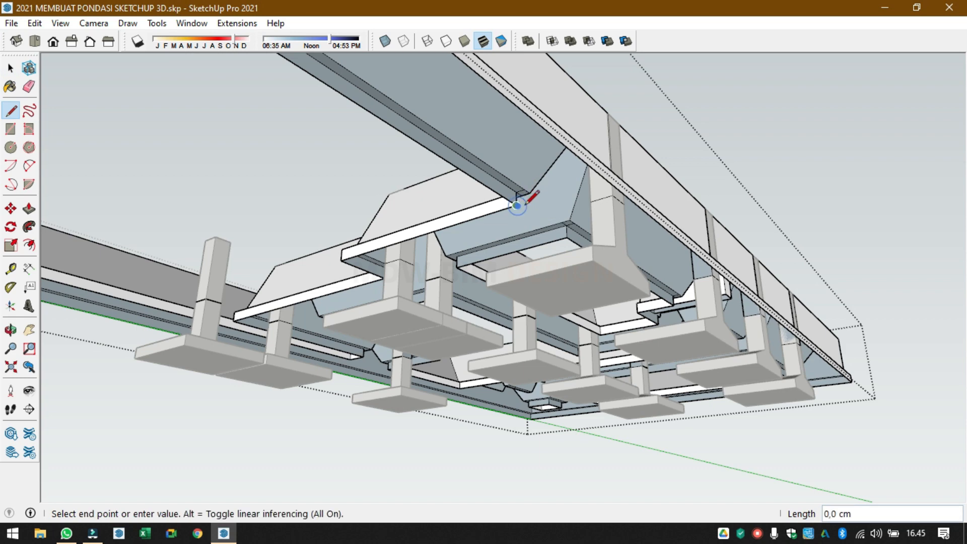
{"action": "left_click", "coordinate": [605, 178]}
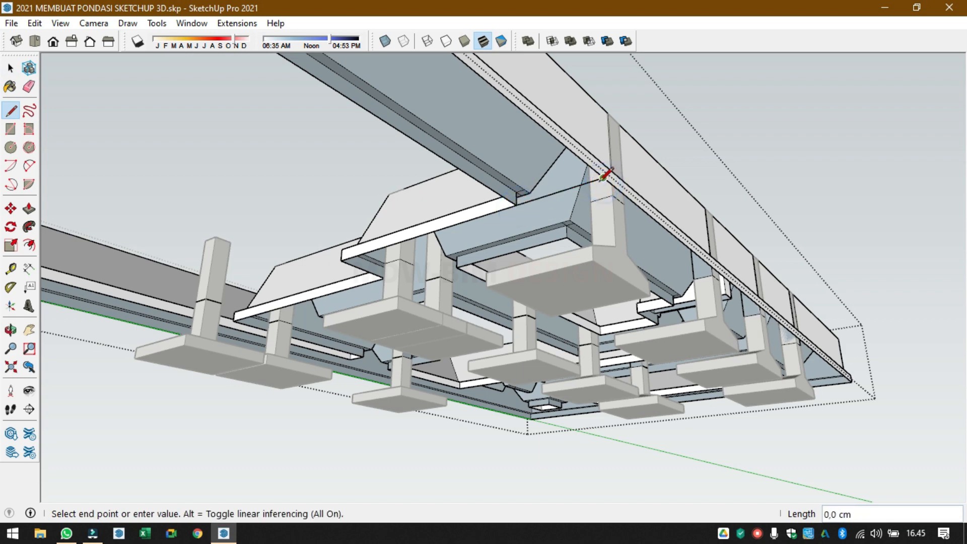
- Draw a 100 cm line from the narrow opening's end corner to the opposite outer edge, and select the rebuilt underside face
{"action": "scroll", "coordinate": [579, 184], "scroll_direction": "down", "scroll_amount": 1}
{"action": "middle_click_drag", "start_coordinate": [343, 237], "coordinate": [489, 227]}
{"action": "key", "text": "space"}
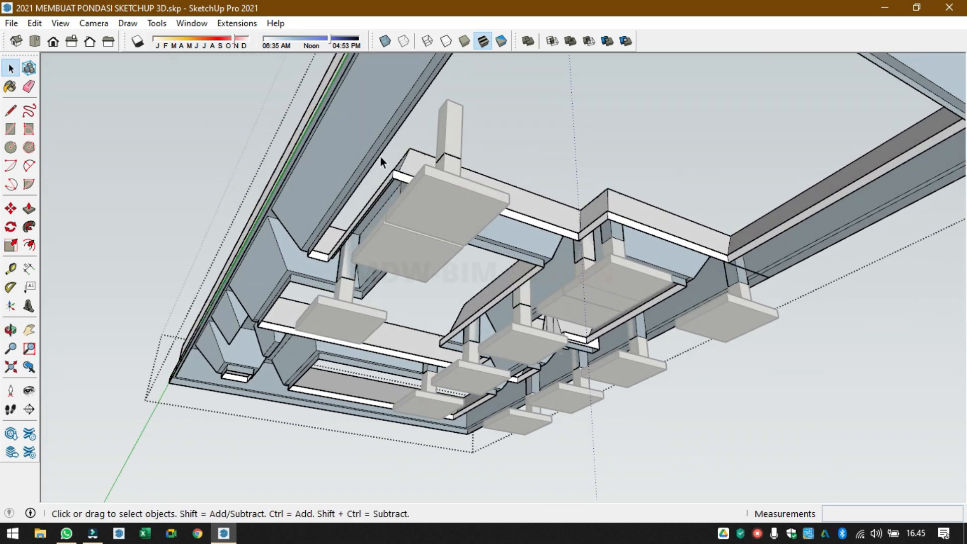
{"action": "key", "text": "l"}
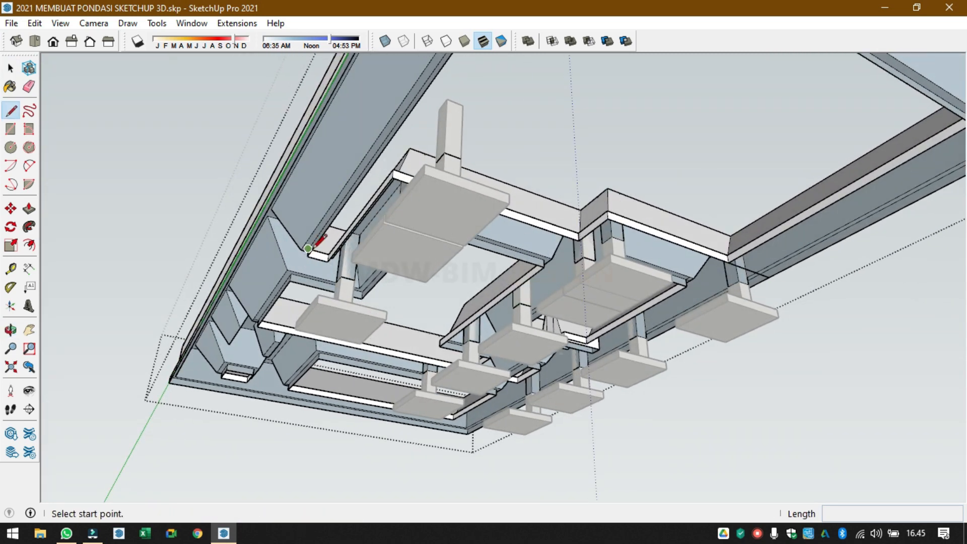
{"action": "left_click", "coordinate": [307, 256]}
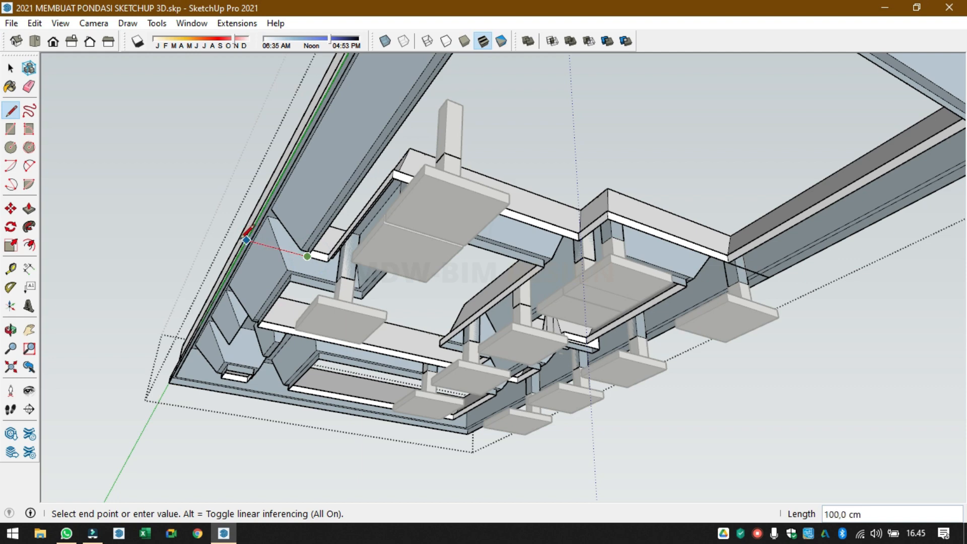
{"action": "left_click", "coordinate": [246, 240]}
{"action": "key", "text": "space"}
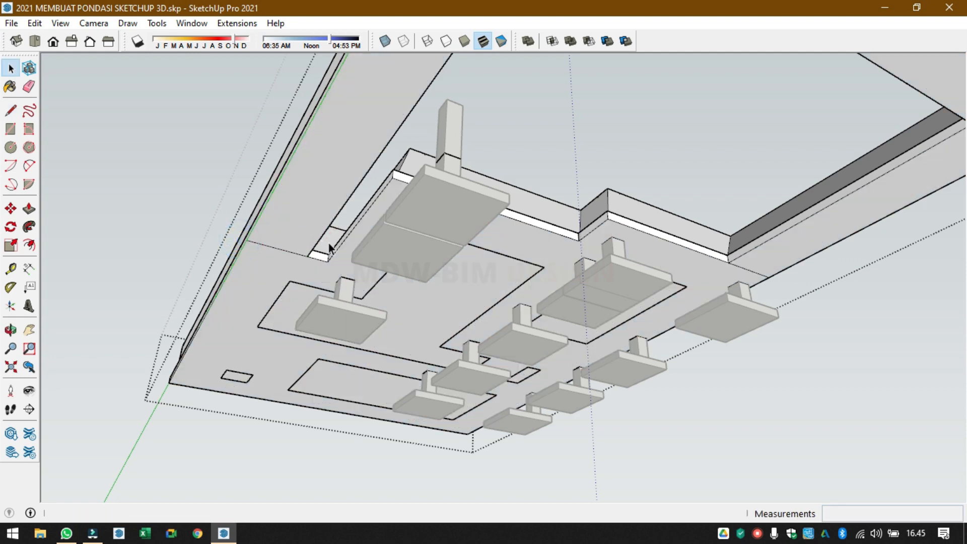
{"action": "left_click", "coordinate": [450, 295]}
{"action": "middle_click_drag", "start_coordinate": [477, 302], "coordinate": [429, 243]}
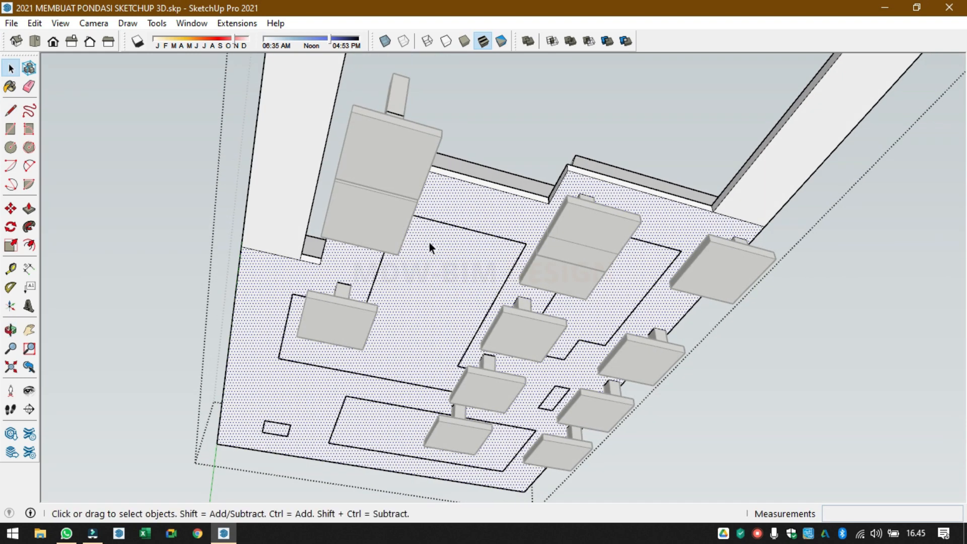
- Select all the column footings beneath the strip foundation and combine them into one group
{"action": "left_click", "coordinate": [732, 220]}
{"action": "left_click", "coordinate": [636, 276]}
{"action": "middle_click_drag", "start_coordinate": [609, 299], "coordinate": [624, 448]}
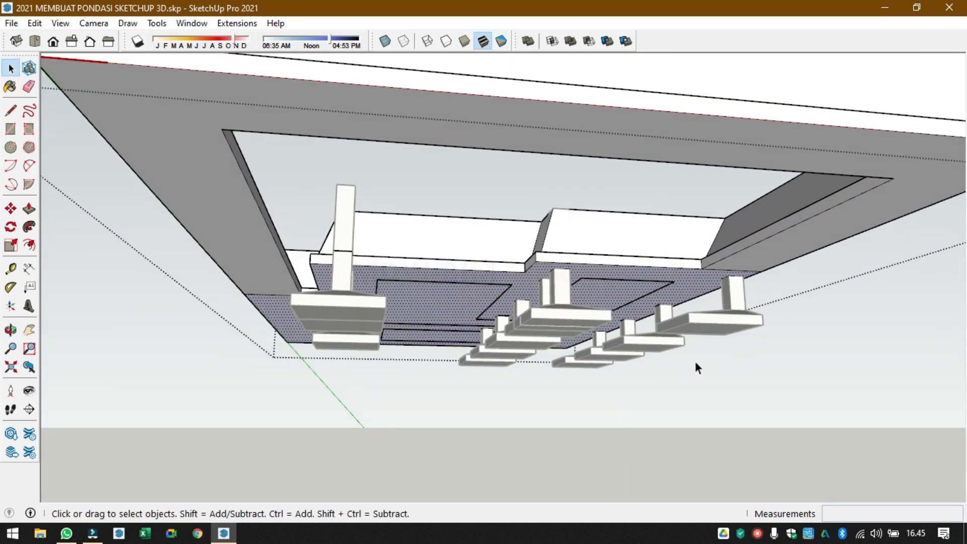
{"action": "left_click", "coordinate": [722, 336]}
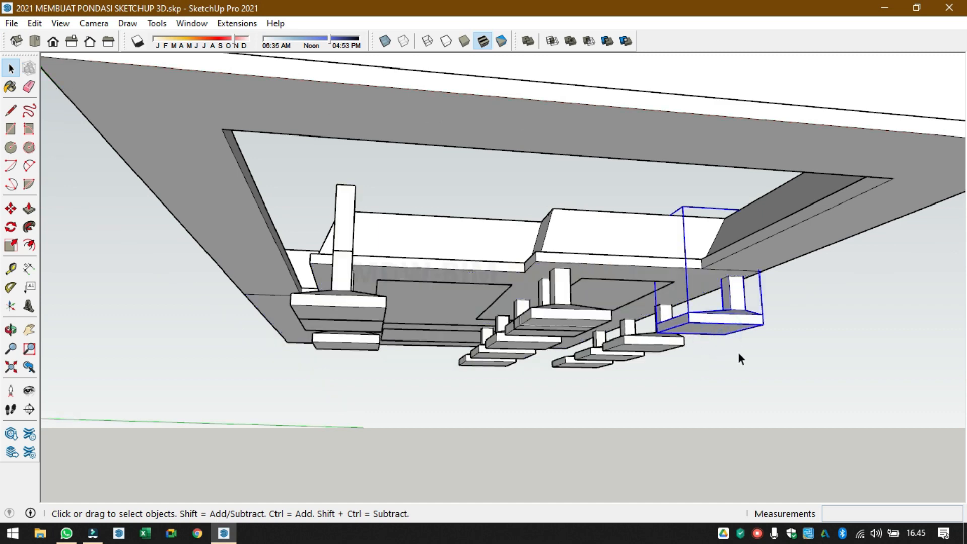
{"action": "middle_click_drag", "start_coordinate": [739, 351], "coordinate": [772, 353]}
{"action": "left_click_drag", "start_coordinate": [732, 333], "coordinate": [619, 359]}
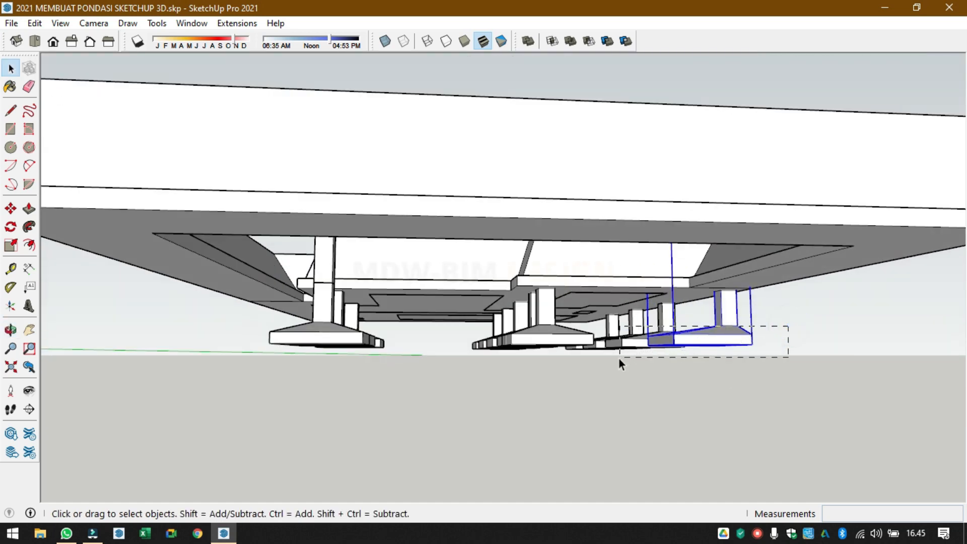
{"action": "left_click_drag", "start_coordinate": [455, 387], "coordinate": [452, 388]}
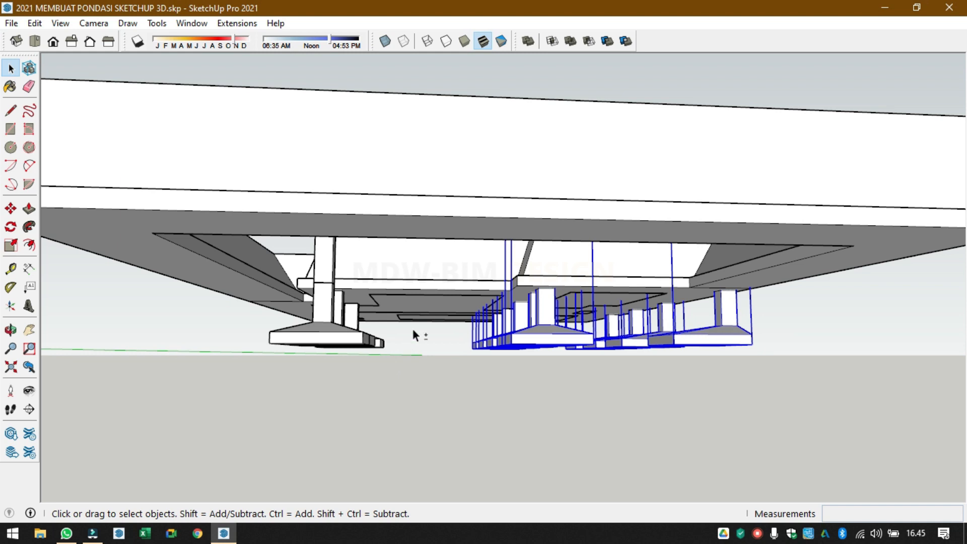
{"action": "left_click", "coordinate": [334, 345], "text": "shift"}
{"action": "right_click", "coordinate": [351, 342]}
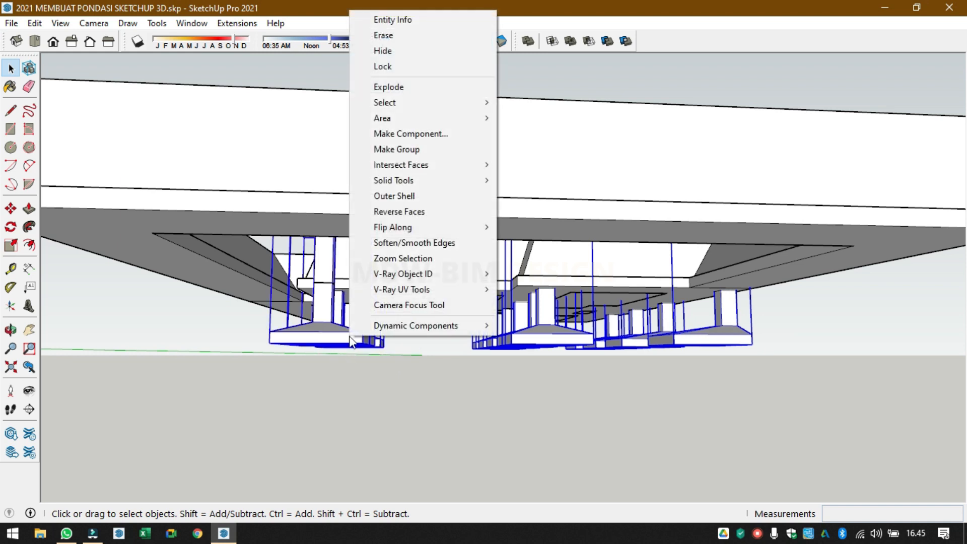
{"action": "left_click", "coordinate": [424, 152]}
- Hide the grouped column footings to expose the foundation's underside
{"action": "right_click", "coordinate": [319, 341]}
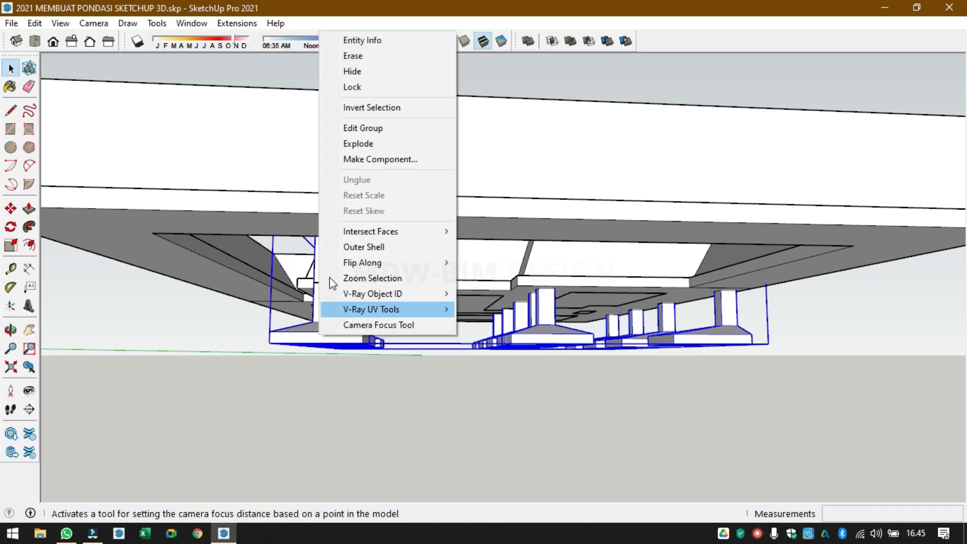
{"action": "left_click", "coordinate": [353, 69]}
{"action": "middle_click_drag", "start_coordinate": [353, 69], "coordinate": [430, 206]}
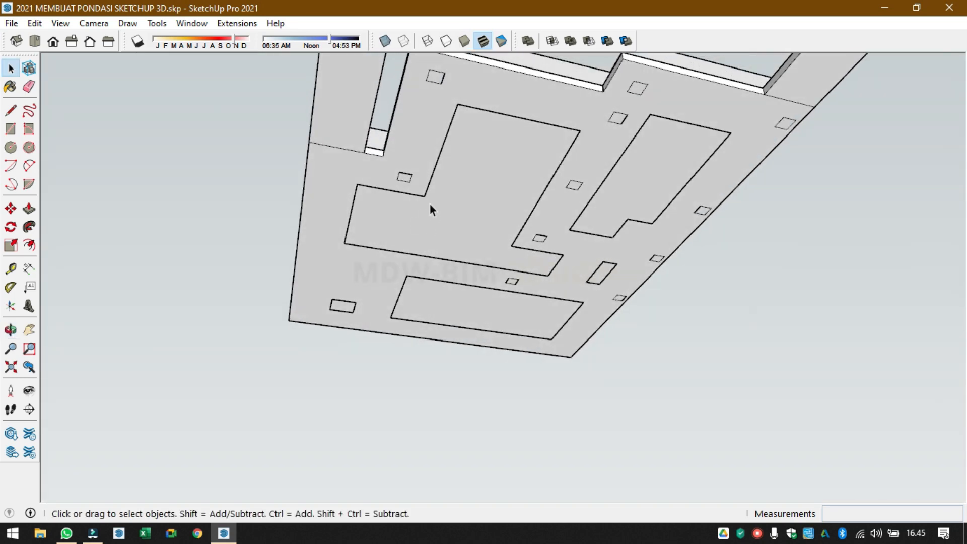
- Delete three small square faces along the slab's long outer edge to open them as holes
{"action": "triple_click", "coordinate": [786, 123]}
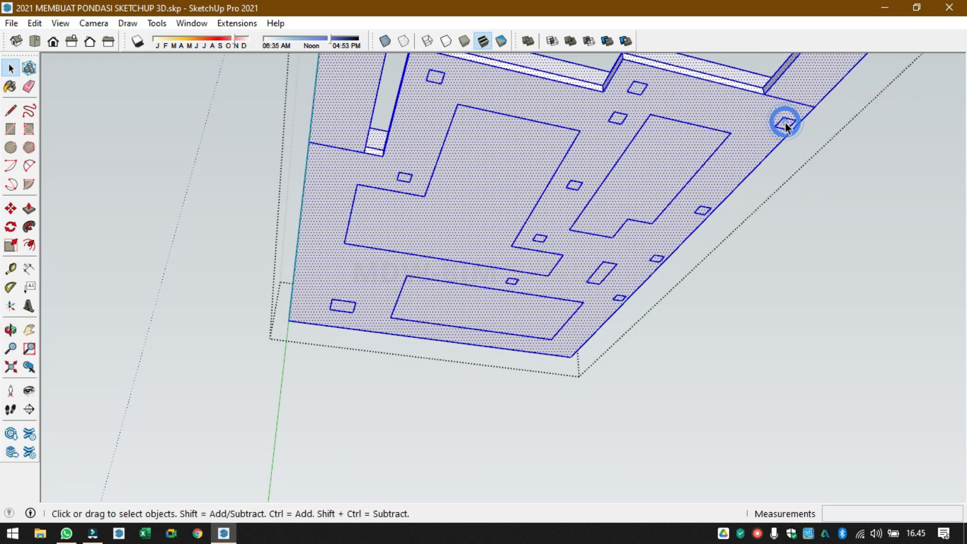
{"action": "left_click", "coordinate": [785, 126]}
{"action": "key", "text": "Delete"}
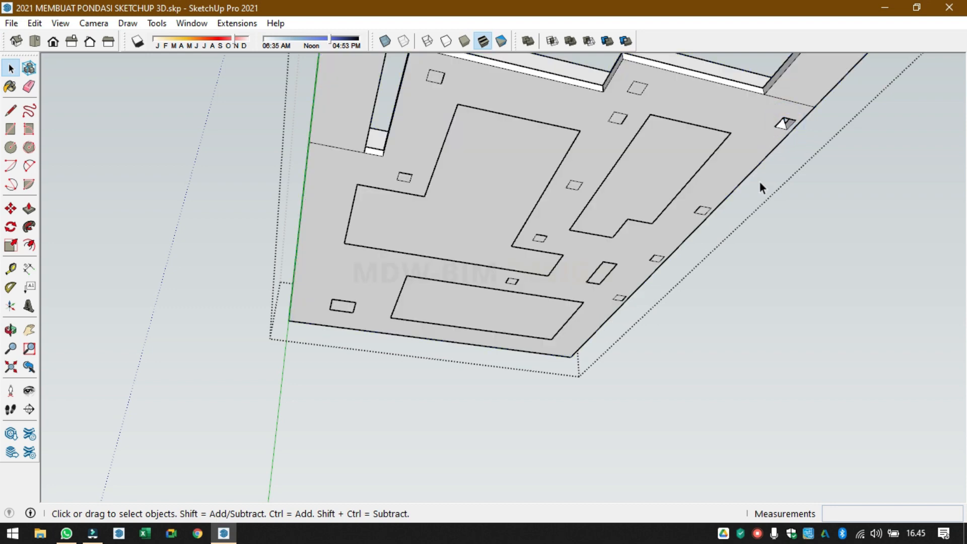
{"action": "key", "text": "Delete"}
{"action": "left_click", "coordinate": [658, 259]}
{"action": "left_click", "coordinate": [620, 300]}
{"action": "left_click", "coordinate": [640, 268]}
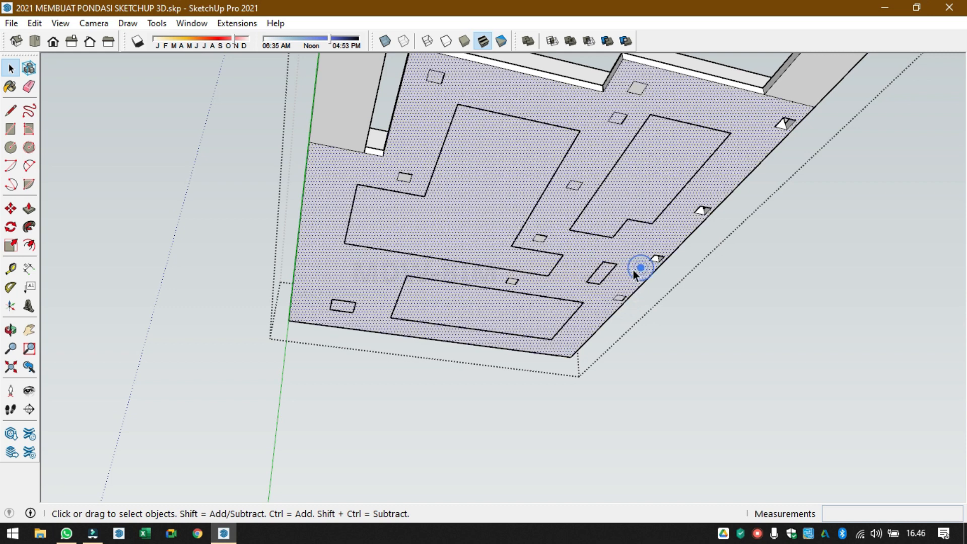
- Delete the small square face in the strip between the two upper openings, near their shared corner
{"action": "left_click", "coordinate": [633, 190]}
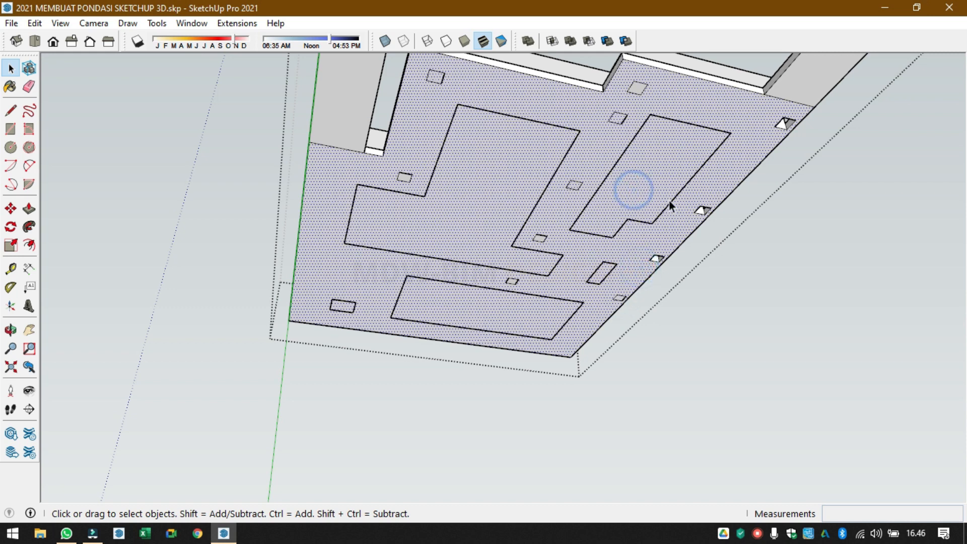
{"action": "left_click", "coordinate": [636, 86]}
{"action": "key", "text": "Delete"}
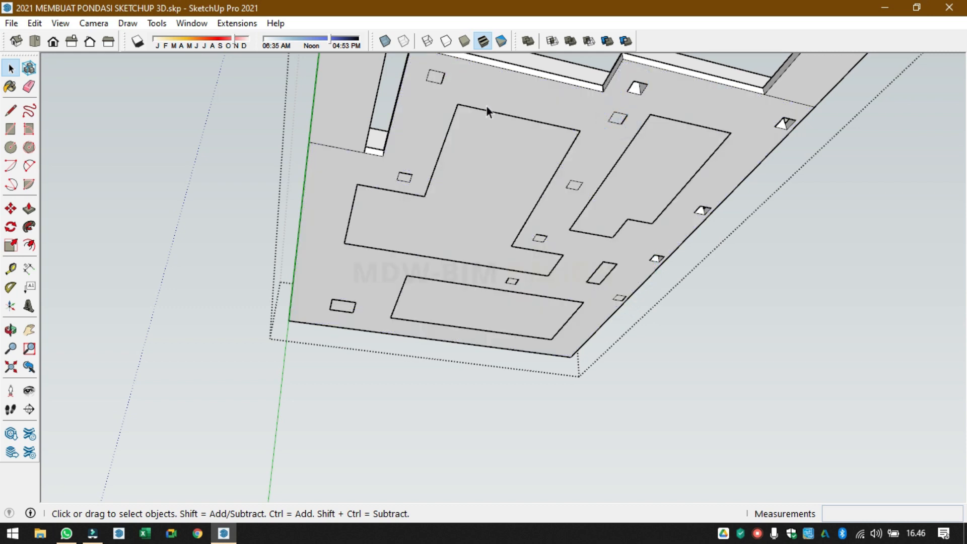
{"action": "key", "text": "Delete"}
- Intersect all connected slab faces with the selection and delete the small square face beside the long narrow opening
{"action": "left_click", "coordinate": [436, 78]}
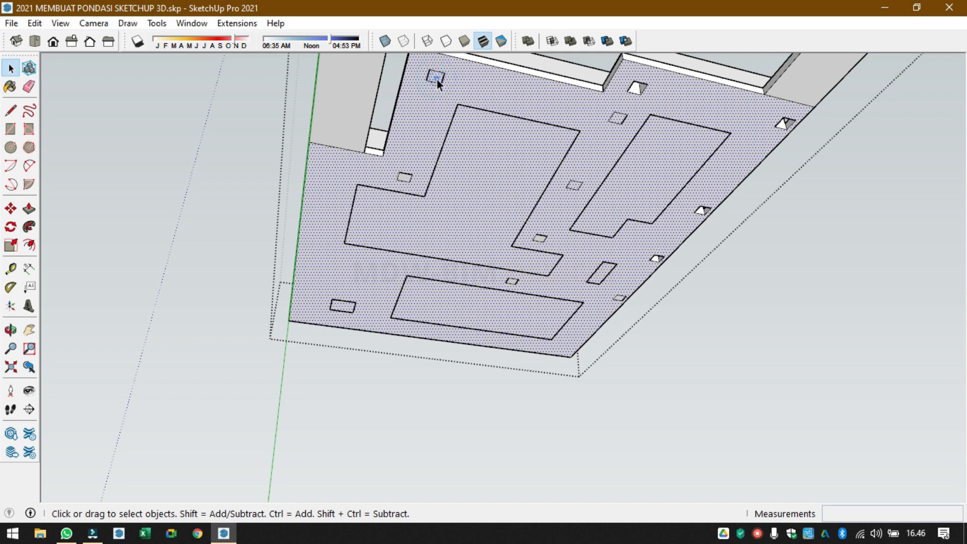
{"action": "triple_click", "coordinate": [436, 78]}
{"action": "right_click", "coordinate": [434, 77]}
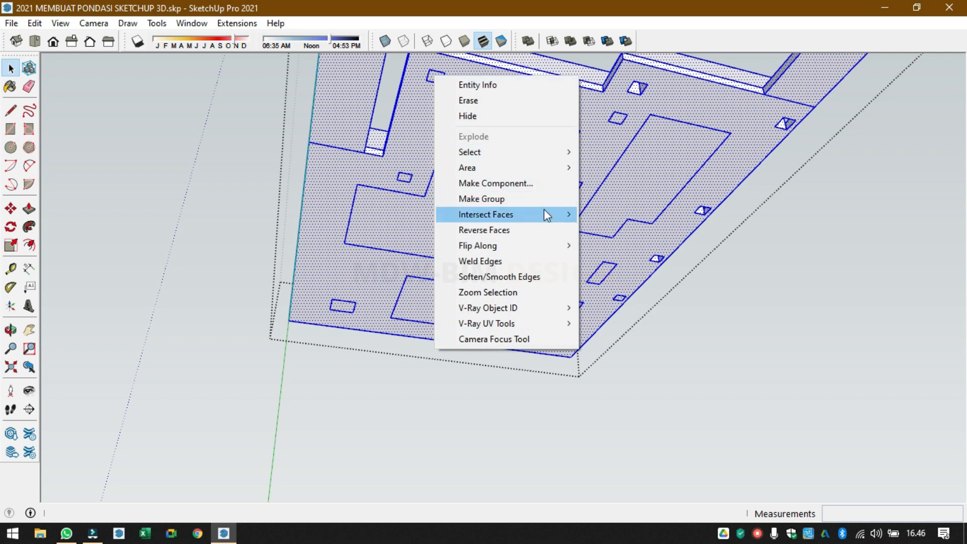
{"action": "mouse_move", "coordinate": [545, 214]}
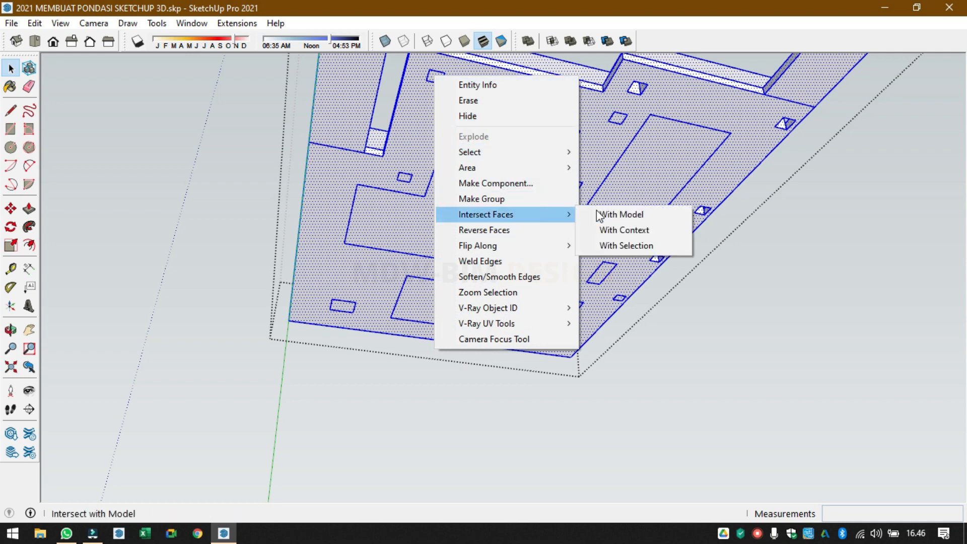
{"action": "left_click", "coordinate": [646, 246]}
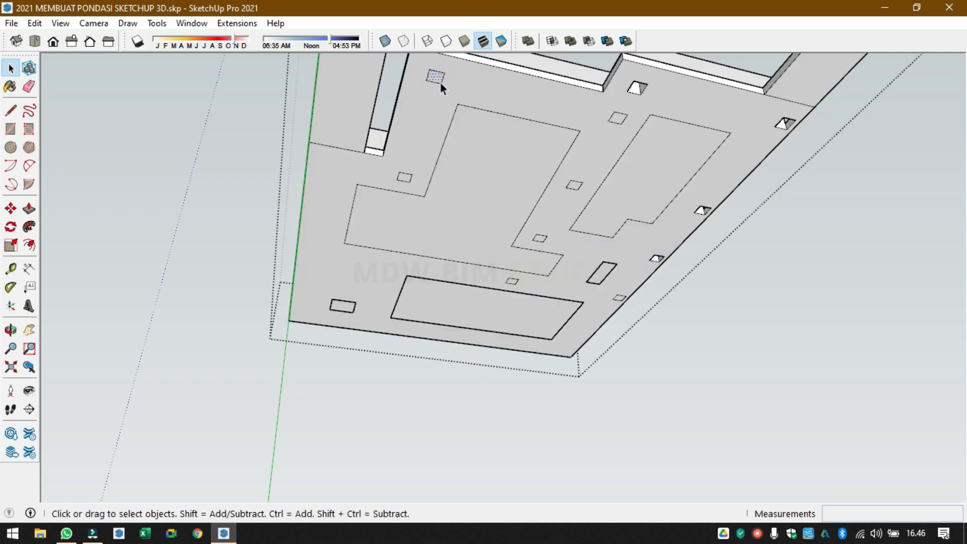
{"action": "left_click", "coordinate": [618, 121]}
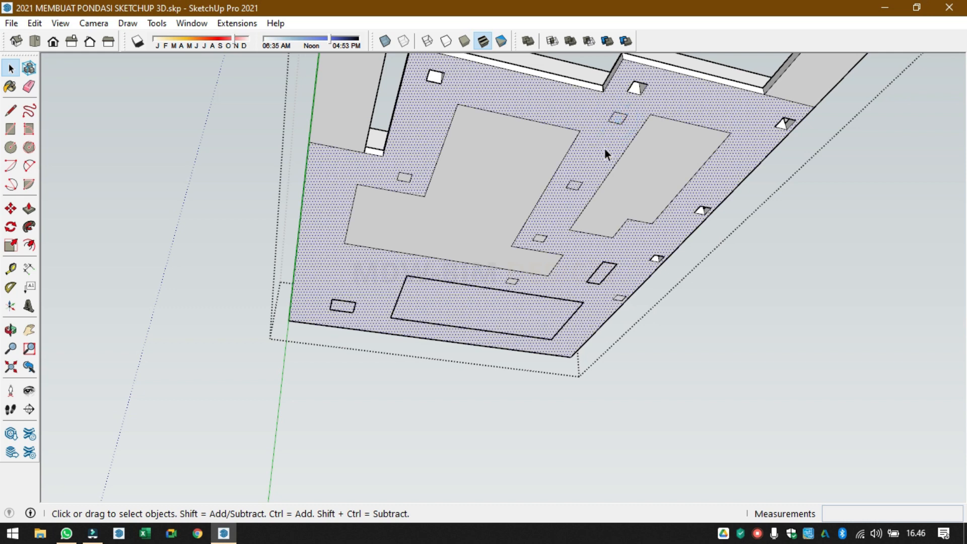
- Draw a 100 cm line from the stepped outline's corner to the slab edge and another from its opposite corner to the large opening
{"action": "left_click", "coordinate": [597, 171]}
{"action": "key", "text": "l"}
{"action": "left_click", "coordinate": [344, 243]}
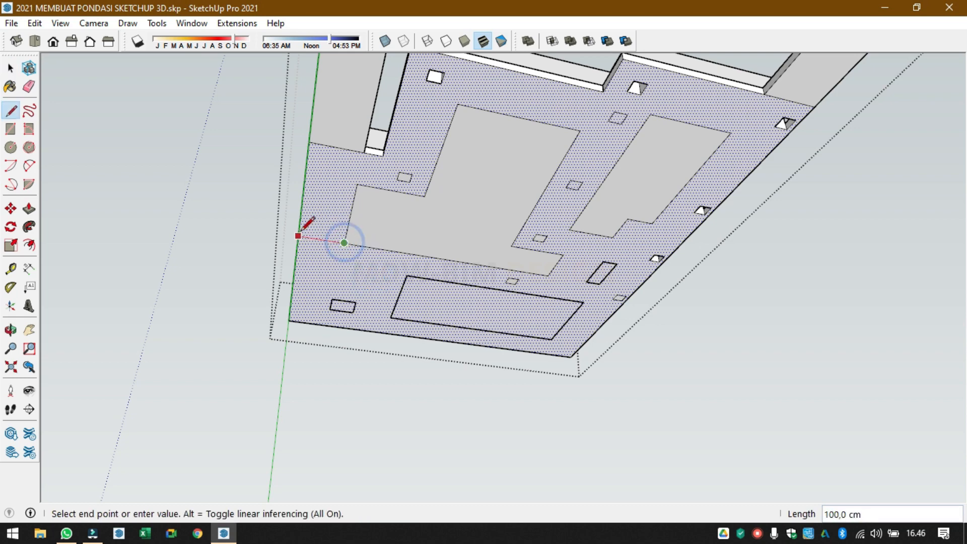
{"action": "left_click", "coordinate": [298, 235]}
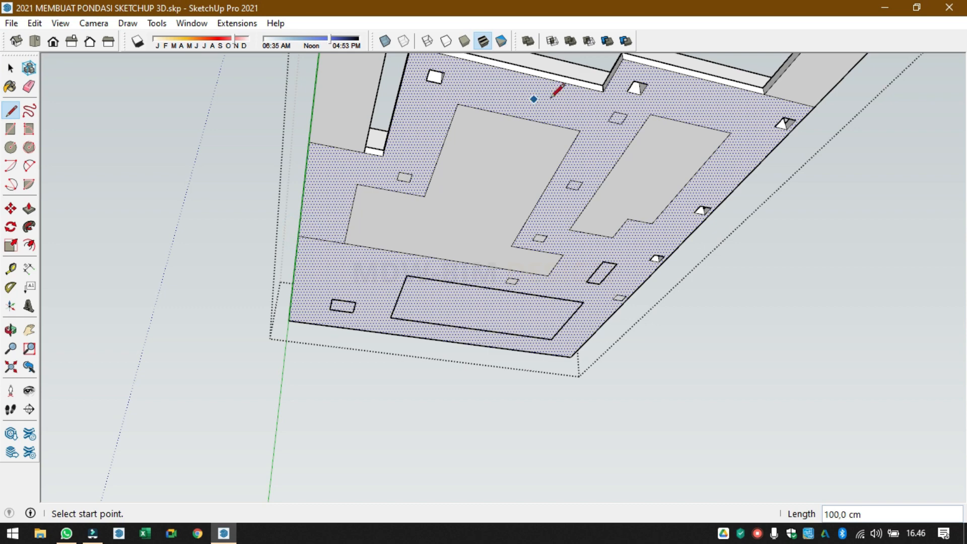
{"action": "left_click", "coordinate": [581, 130]}
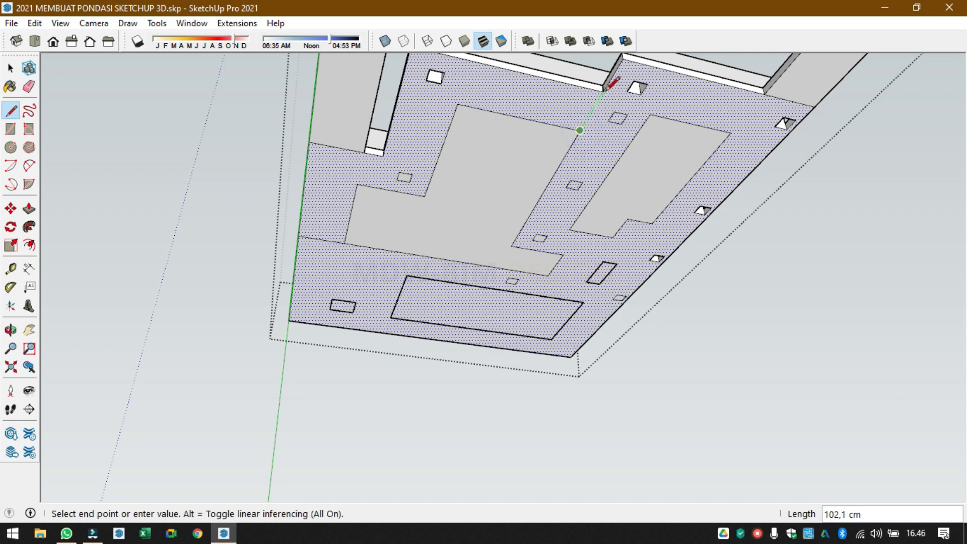
{"action": "left_click", "coordinate": [603, 92]}
- Delete the large stepped face and the smaller notched face beside it to open both areas of the slab
{"action": "key", "text": "space"}
{"action": "left_click", "coordinate": [498, 176]}
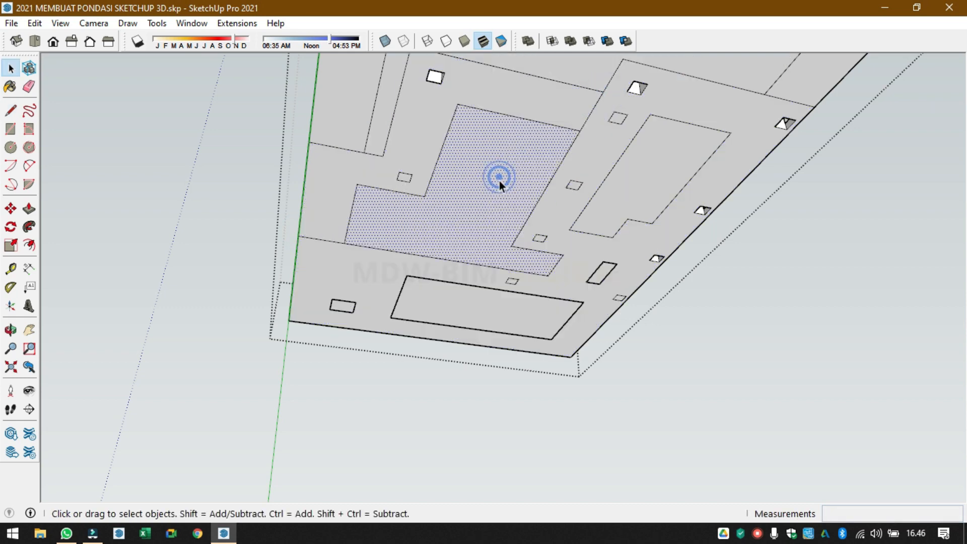
{"action": "key", "text": "Delete"}
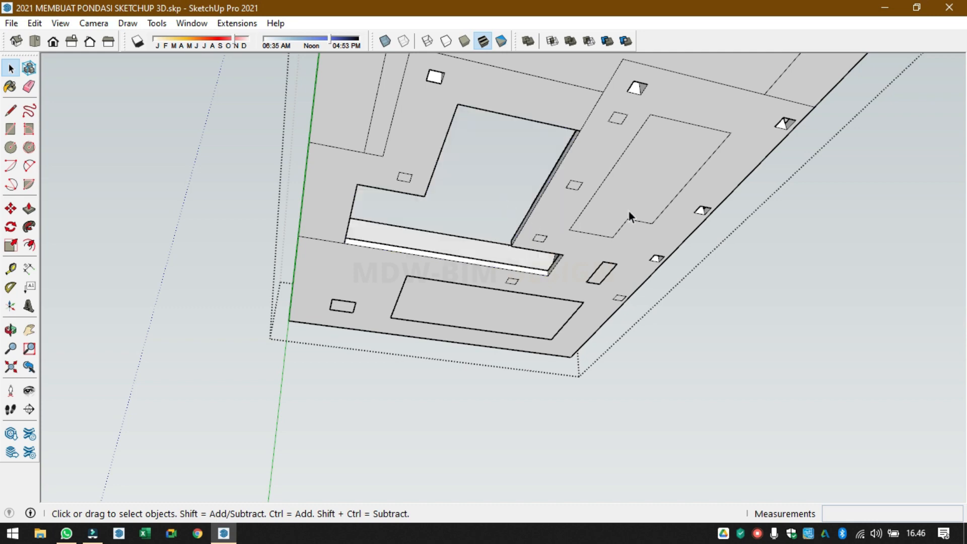
{"action": "left_click", "coordinate": [657, 174]}
{"action": "key", "text": "Delete"}
{"action": "left_click", "coordinate": [499, 313]}
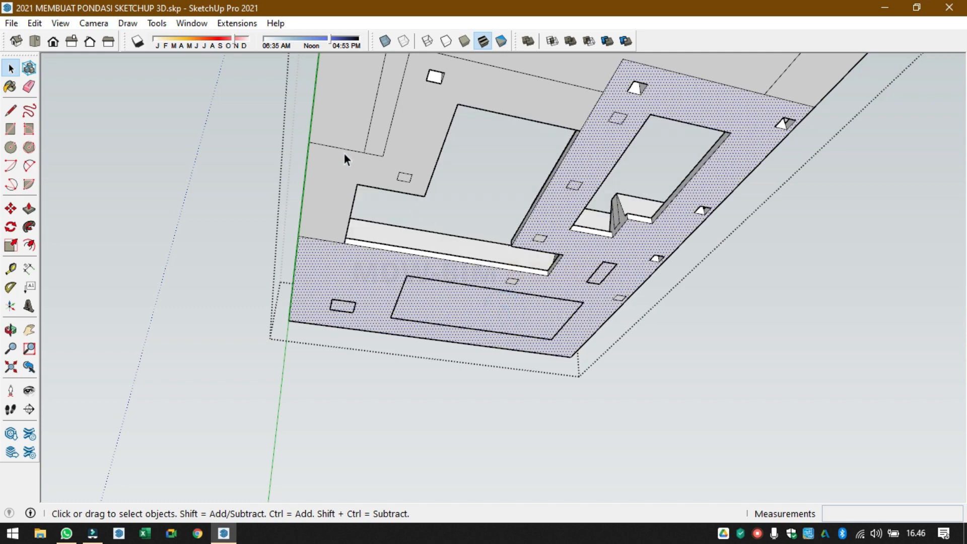
- Delete the face filling the large upper opening and the stray edge between the narrow opening and the slab edge
{"action": "middle_click_drag", "start_coordinate": [346, 151], "coordinate": [368, 156]}
{"action": "scroll", "coordinate": [440, 162], "scroll_direction": "down", "scroll_amount": 3}
{"action": "left_click", "coordinate": [527, 87]}
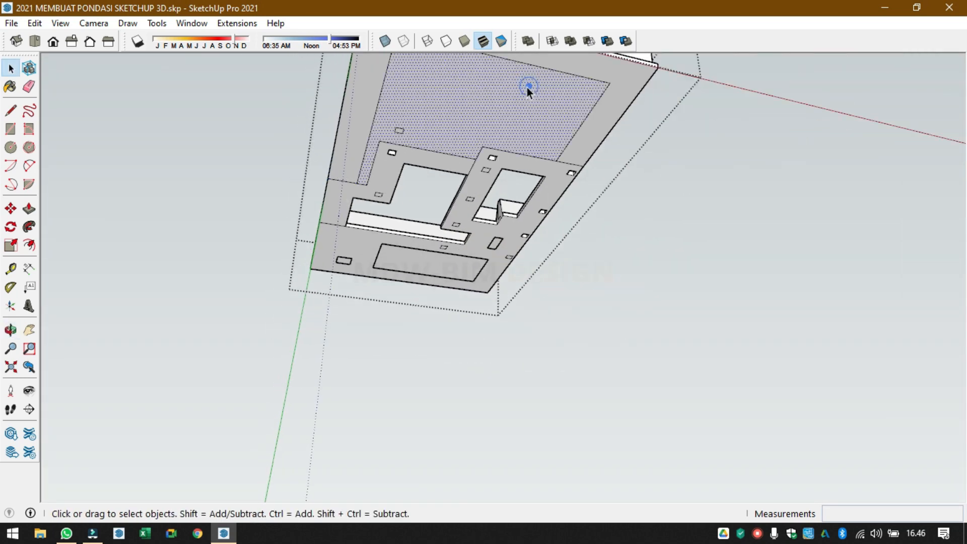
{"action": "key", "text": "Delete"}
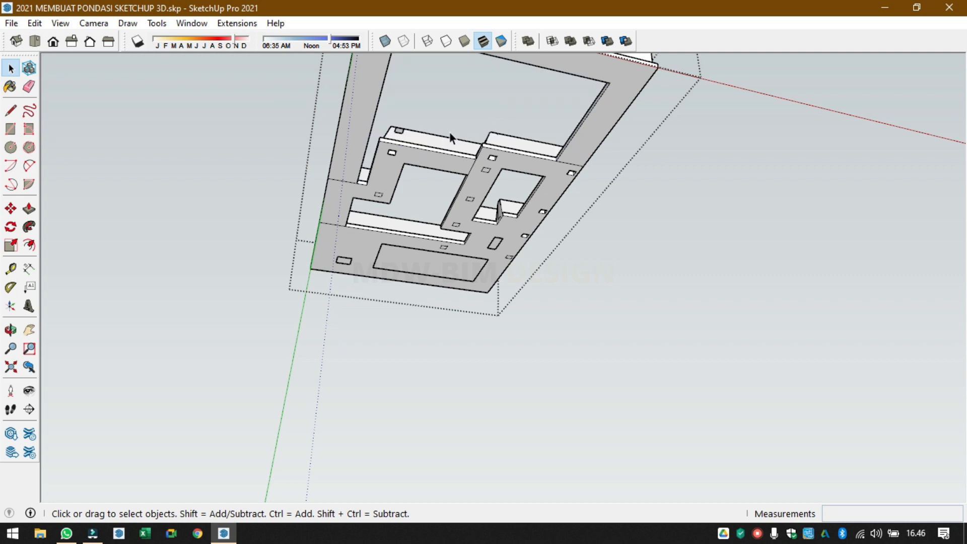
{"action": "scroll", "coordinate": [340, 177], "scroll_direction": "up", "scroll_amount": 5}
{"action": "left_click", "coordinate": [343, 173]}
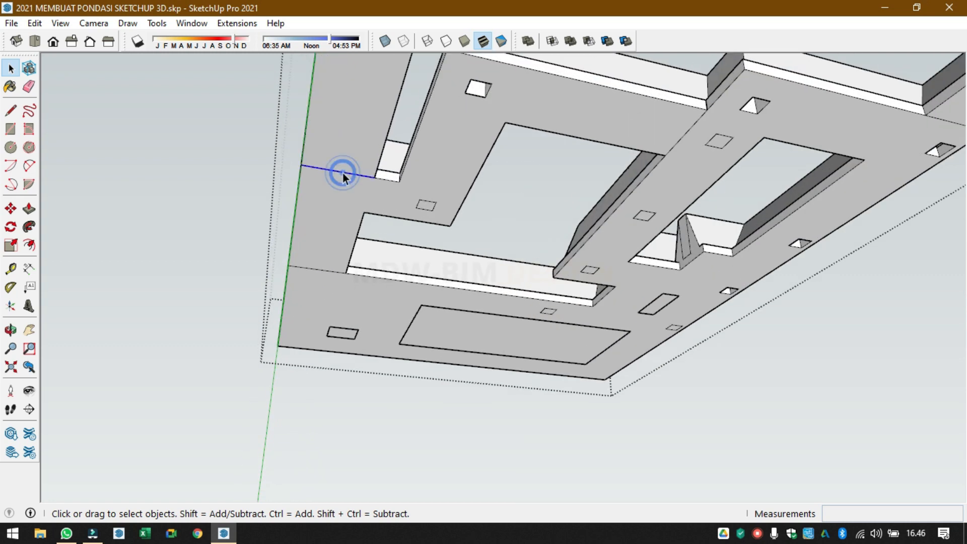
{"action": "key", "text": "Delete"}
- Draw lines from the small narrow rectangle's corners to the slab's outer edge and, 100 cm long, to the stepped opening's corner
{"action": "middle_click_drag", "start_coordinate": [661, 295], "coordinate": [627, 181]}
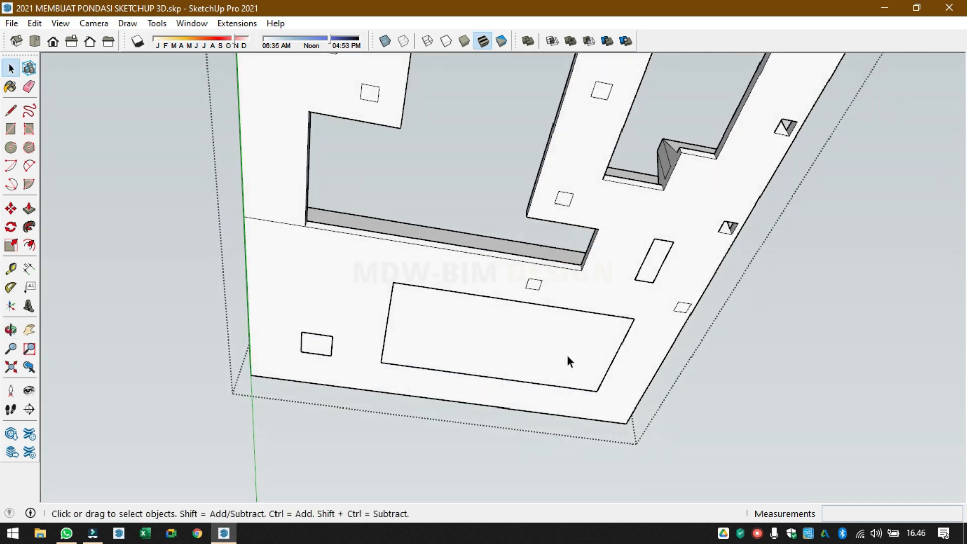
{"action": "left_click", "coordinate": [566, 356]}
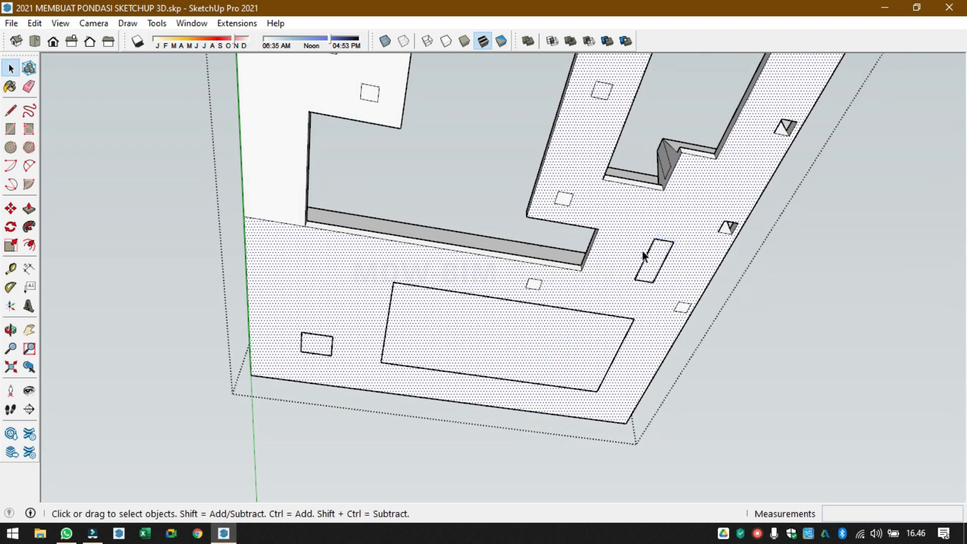
{"action": "key", "text": "l"}
{"action": "left_click", "coordinate": [675, 243]}
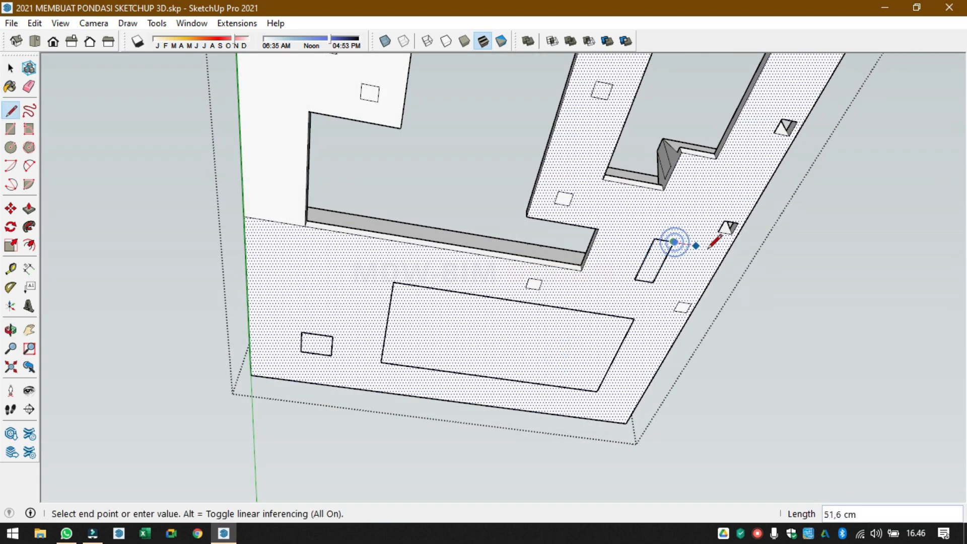
{"action": "left_click", "coordinate": [726, 250]}
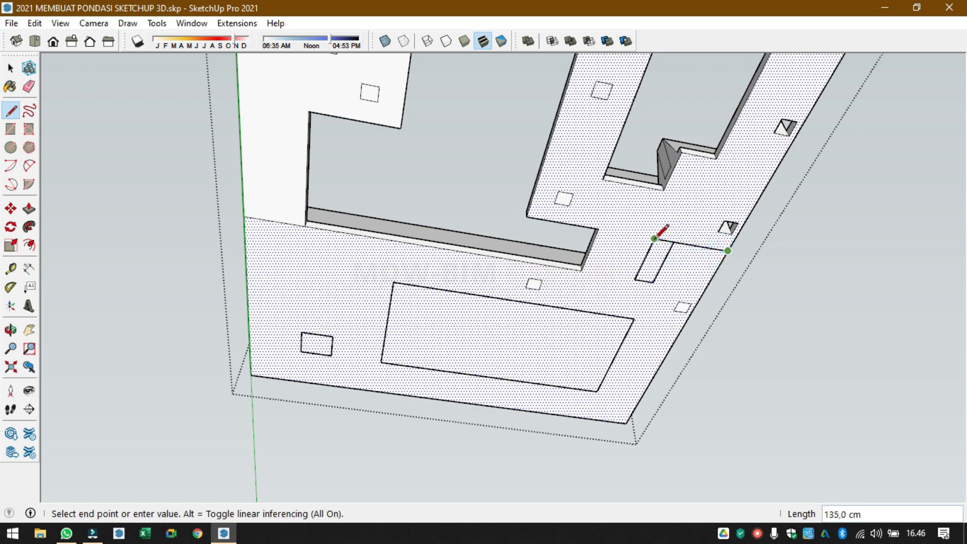
{"action": "left_click", "coordinate": [598, 230]}
{"action": "left_click", "coordinate": [658, 241]}
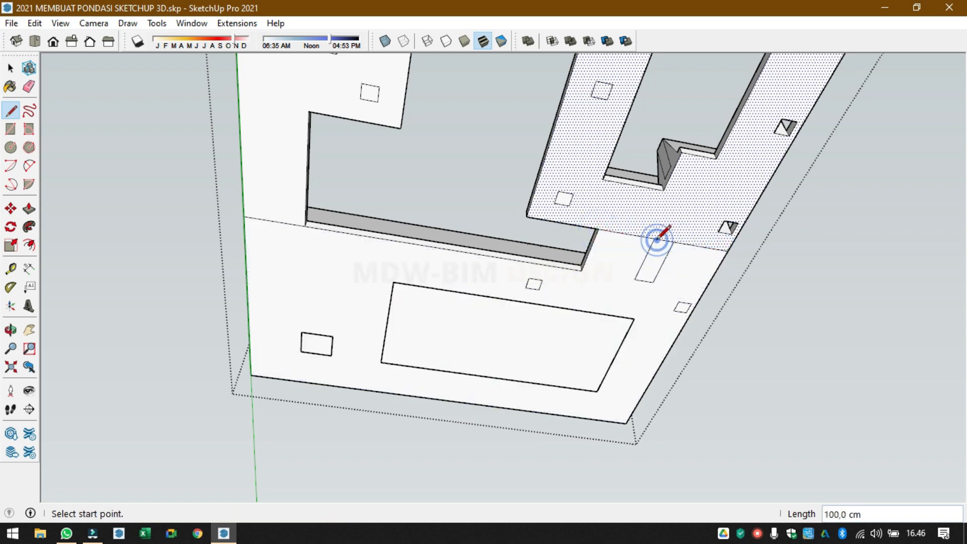
- Delete the face inside the small narrow rectangle to cut it through the slab
{"action": "key", "text": "space"}
{"action": "left_click", "coordinate": [657, 254]}
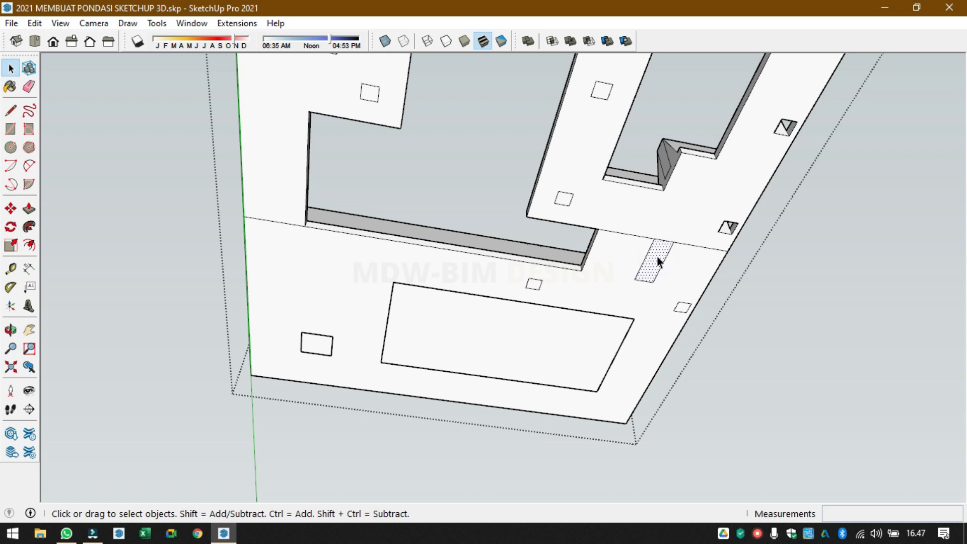
{"action": "key", "text": "Delete"}
- Draw lines from two corners of the large lower rectangle, one to the stepped opening's edge and one to the slab's end edge
{"action": "left_click", "coordinate": [619, 267]}
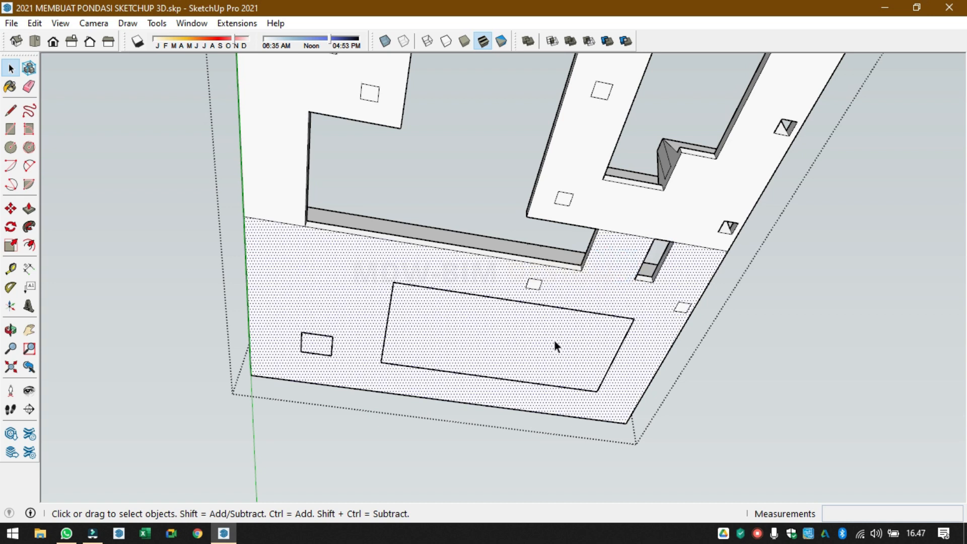
{"action": "left_click", "coordinate": [497, 353]}
{"action": "key", "text": "l"}
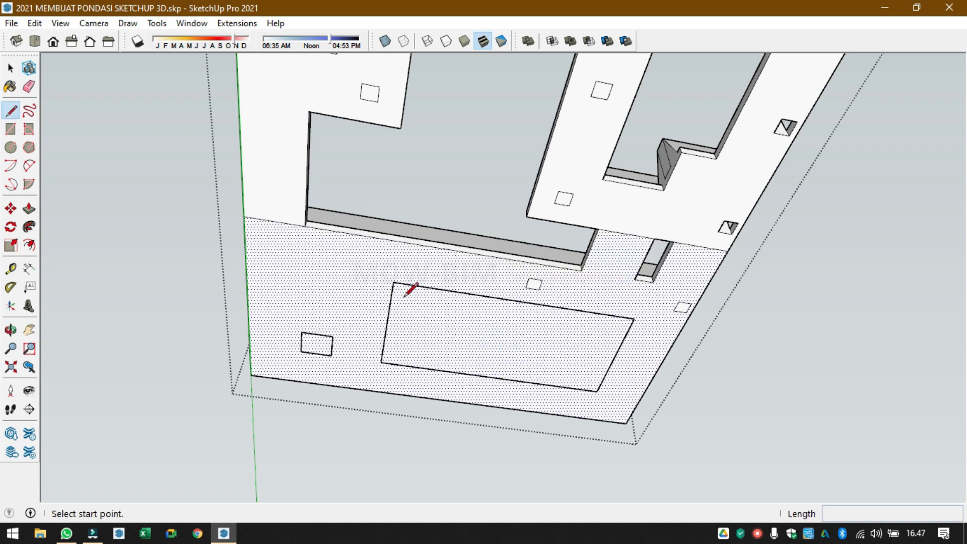
{"action": "left_click", "coordinate": [393, 283]}
{"action": "left_click", "coordinate": [400, 243]}
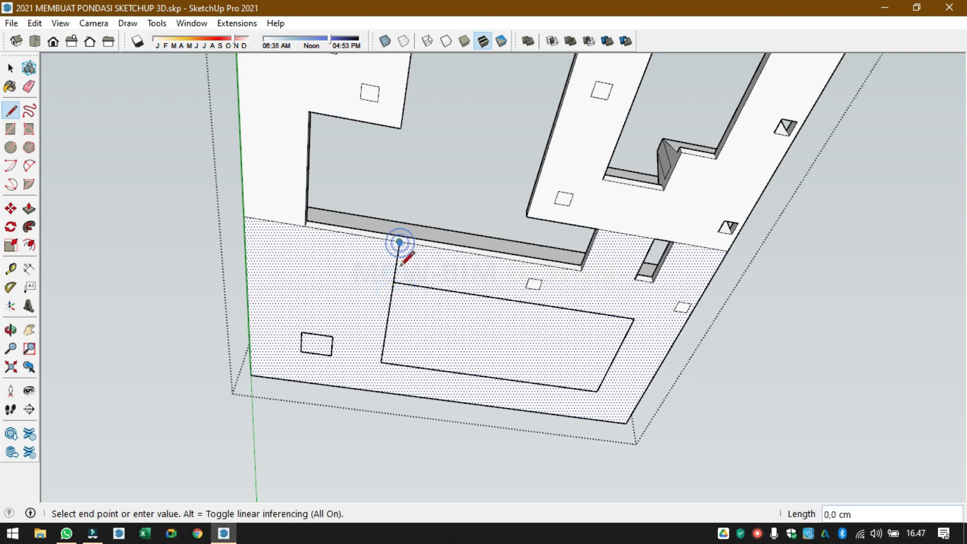
{"action": "left_click", "coordinate": [381, 363]}
{"action": "left_click", "coordinate": [376, 391]}
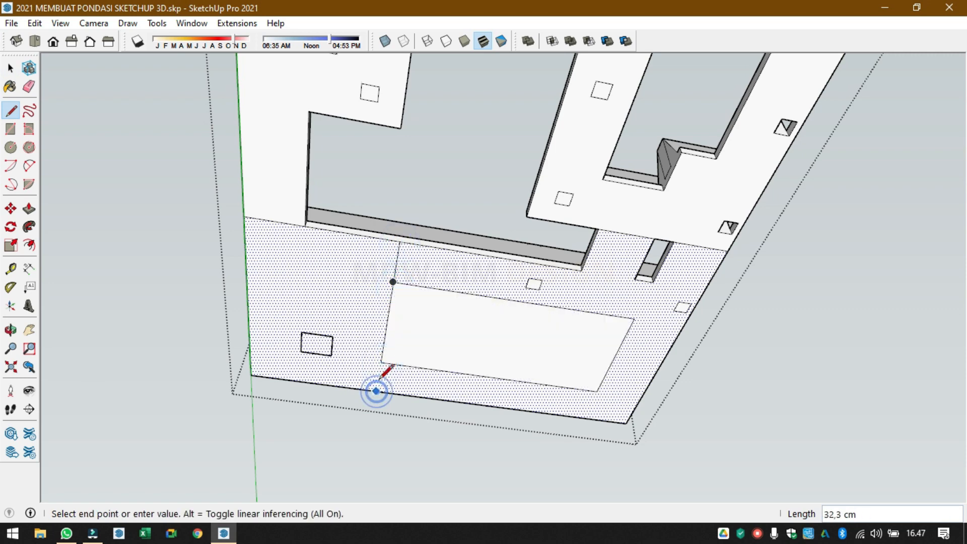
{"action": "left_click", "coordinate": [382, 362]}
- Delete the face inside the large lower rectangle to cut it through the slab
{"action": "key", "text": "space"}
{"action": "left_click", "coordinate": [430, 323]}
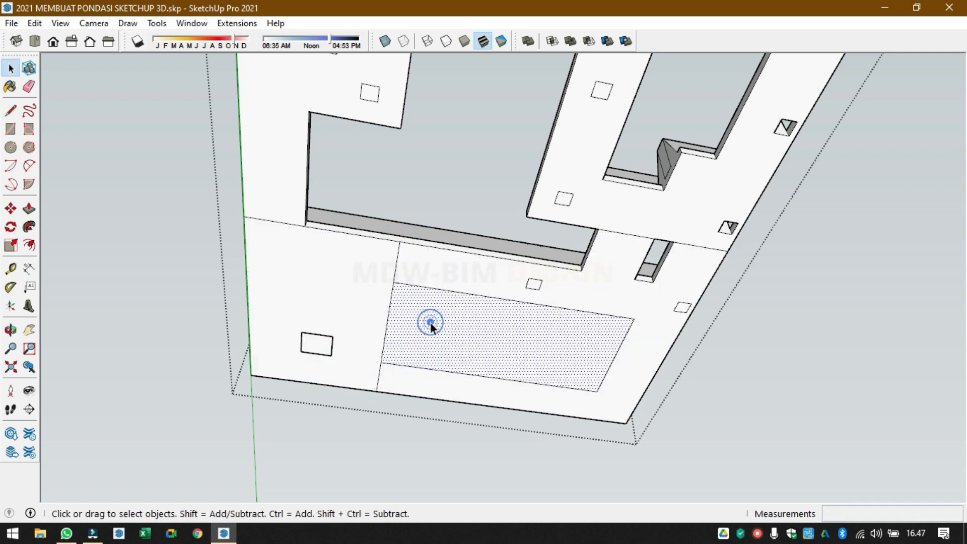
{"action": "key", "text": "Delete"}
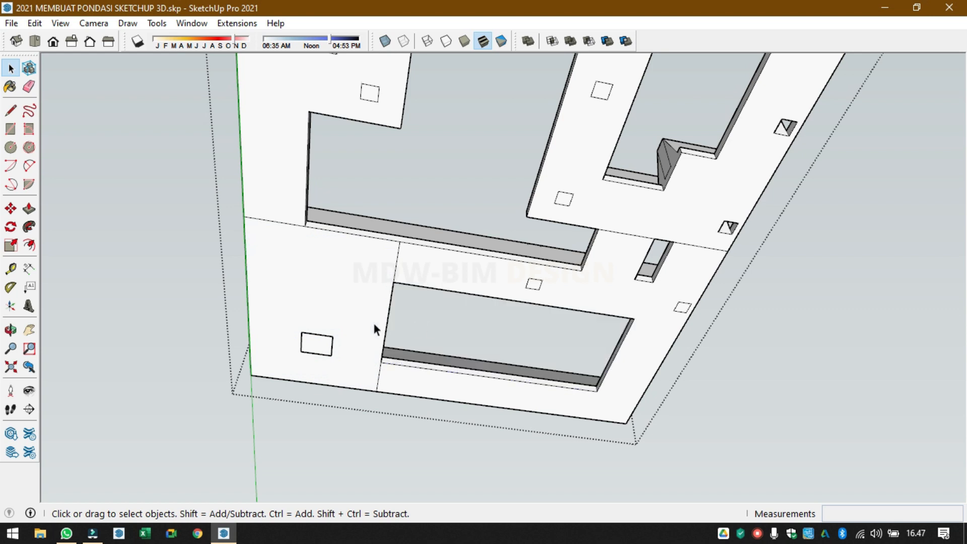
- Draw lines from the corner rectangle's two inner corners, one to the large lower opening's edge and one, 100 cm long, to the slab's outer edge
{"action": "left_click", "coordinate": [321, 348]}
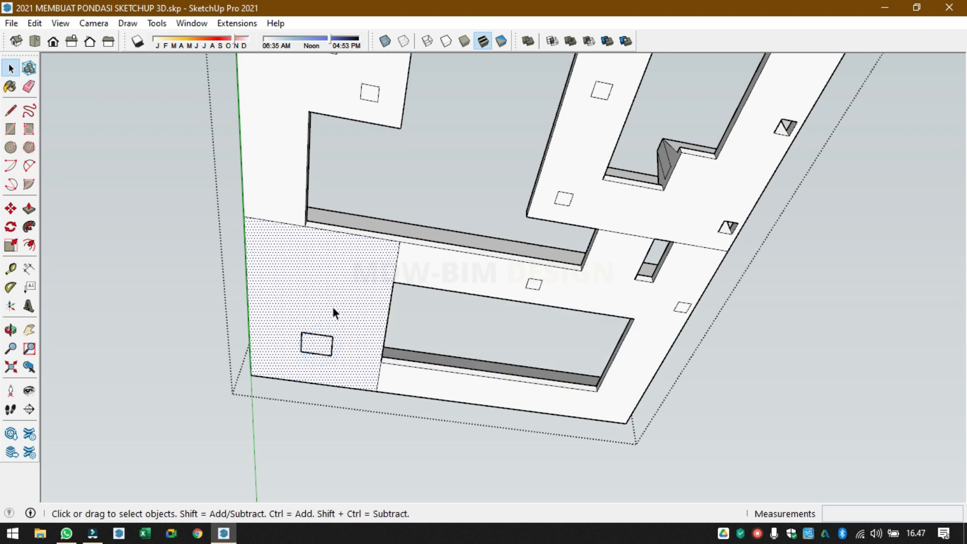
{"action": "key", "text": "l"}
{"action": "left_click", "coordinate": [333, 336]}
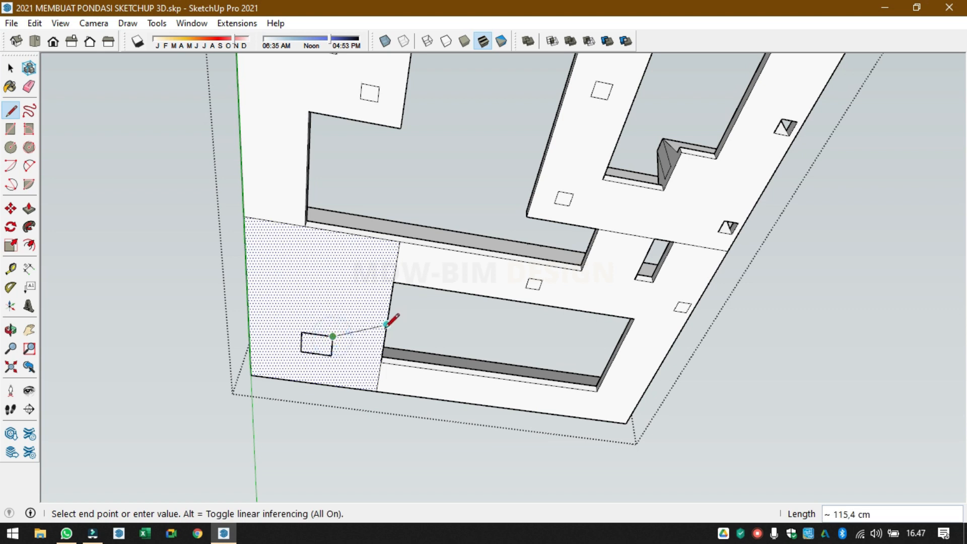
{"action": "left_click", "coordinate": [384, 343]}
{"action": "left_click", "coordinate": [302, 333]}
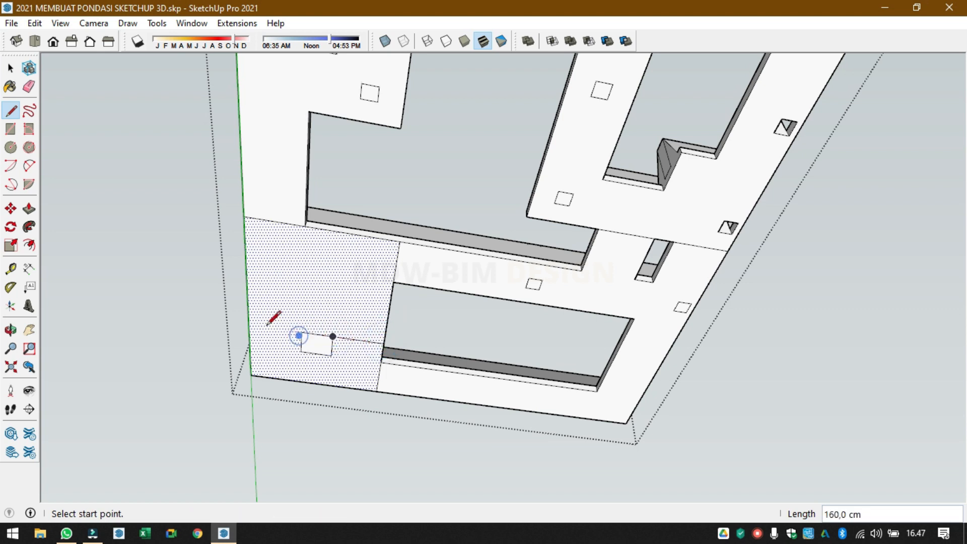
{"action": "left_click", "coordinate": [250, 325]}
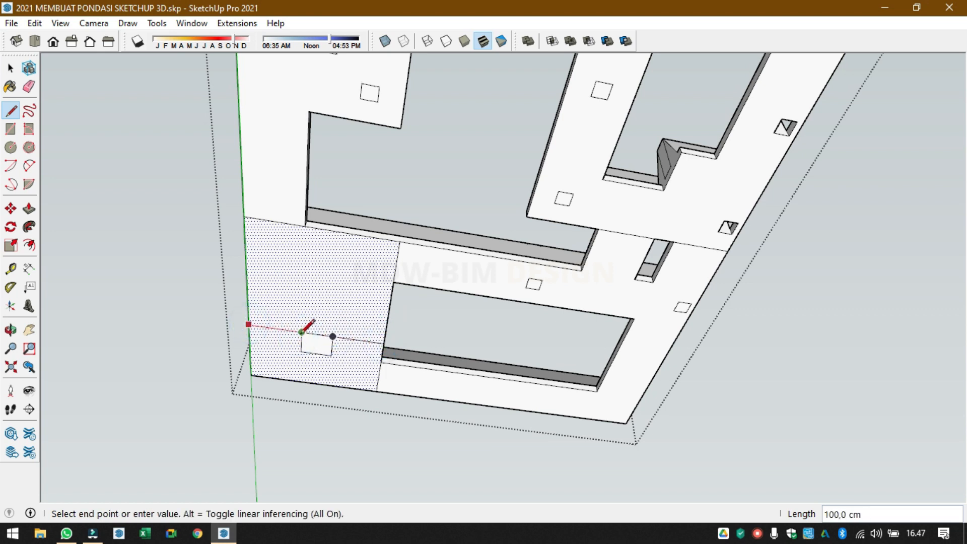
{"action": "left_click", "coordinate": [301, 332]}
- Delete the leftover split lines running from the stepped opening to the slab's outer edge and to the large lower opening
{"action": "key", "text": "space"}
{"action": "left_click", "coordinate": [281, 216]}
{"action": "left_click", "coordinate": [279, 222]}
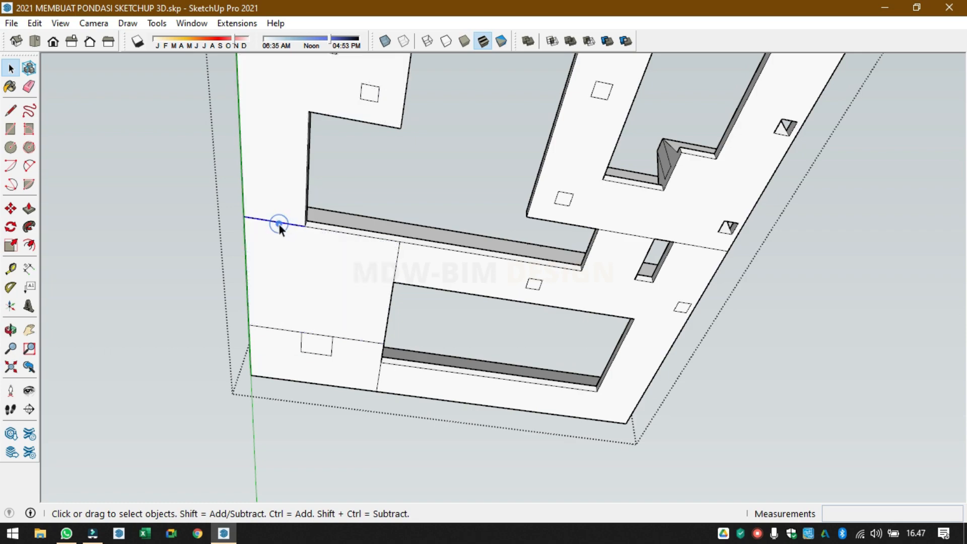
{"action": "middle_click_drag", "start_coordinate": [360, 265], "coordinate": [400, 266]}
{"action": "scroll", "coordinate": [332, 297], "scroll_direction": "up", "scroll_amount": 3}
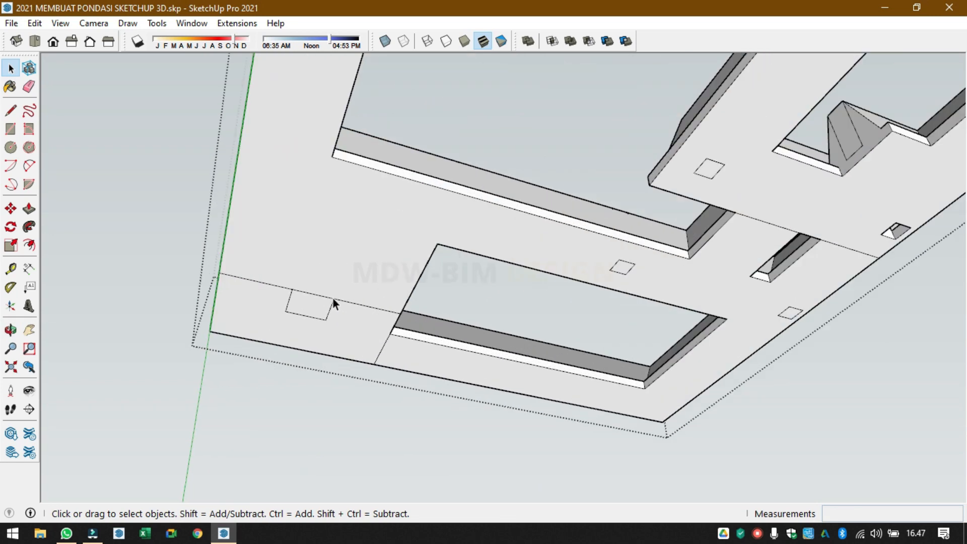
- Delete the faces inside the three square column outlines around the small narrow opening to cut them through the slab
{"action": "middle_click_drag", "start_coordinate": [333, 298], "coordinate": [336, 244]}
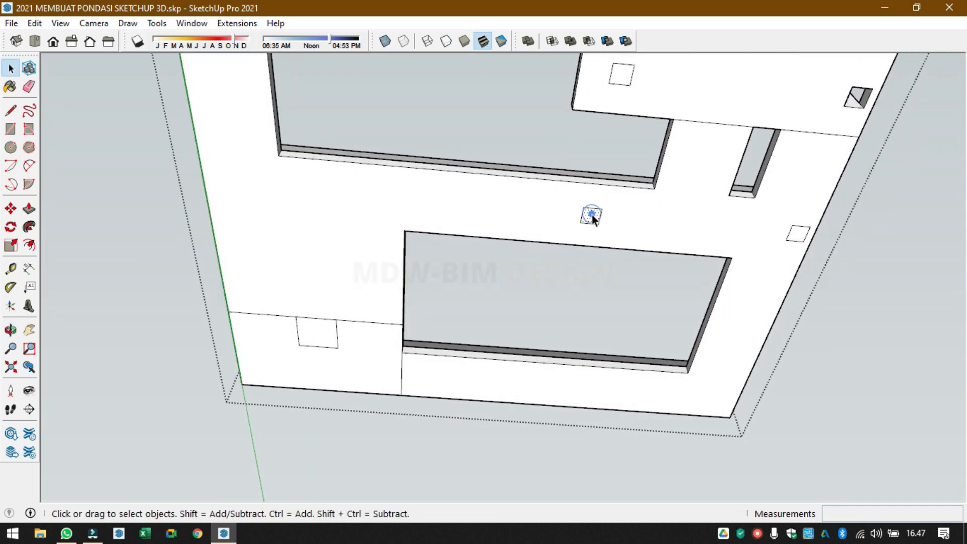
{"action": "key", "text": "Delete"}
{"action": "left_click", "coordinate": [795, 235]}
{"action": "key", "text": "Delete"}
{"action": "left_click", "coordinate": [624, 74]}
{"action": "key", "text": "Delete"}
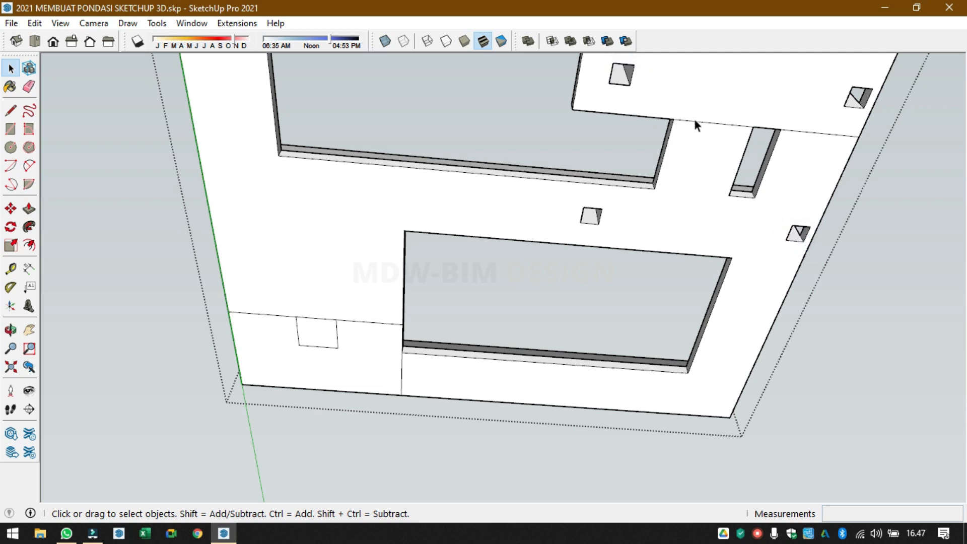
- Delete the two leftover split lines on either side of the small narrow opening
{"action": "left_click", "coordinate": [697, 122]}
{"action": "key", "text": "Delete"}
{"action": "left_click", "coordinate": [809, 133]}
{"action": "key", "text": "Delete"}
- Delete the face inside the square column outline between the long narrow opening and the stepped opening
{"action": "scroll", "coordinate": [674, 196], "scroll_direction": "down", "scroll_amount": 3}
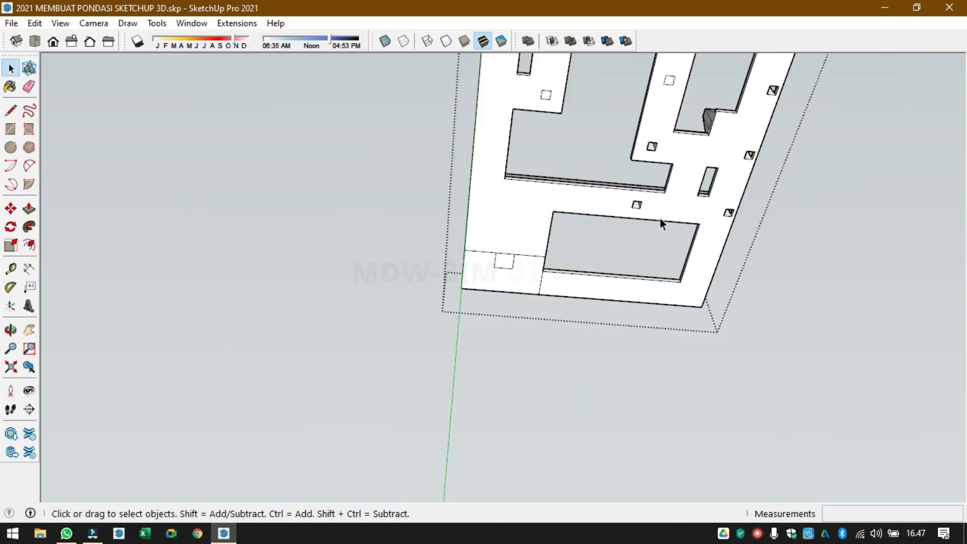
{"action": "scroll", "coordinate": [661, 222], "scroll_direction": "down", "scroll_amount": 2}
{"action": "scroll", "coordinate": [675, 71], "scroll_direction": "up", "scroll_amount": 3}
{"action": "left_click", "coordinate": [674, 70]}
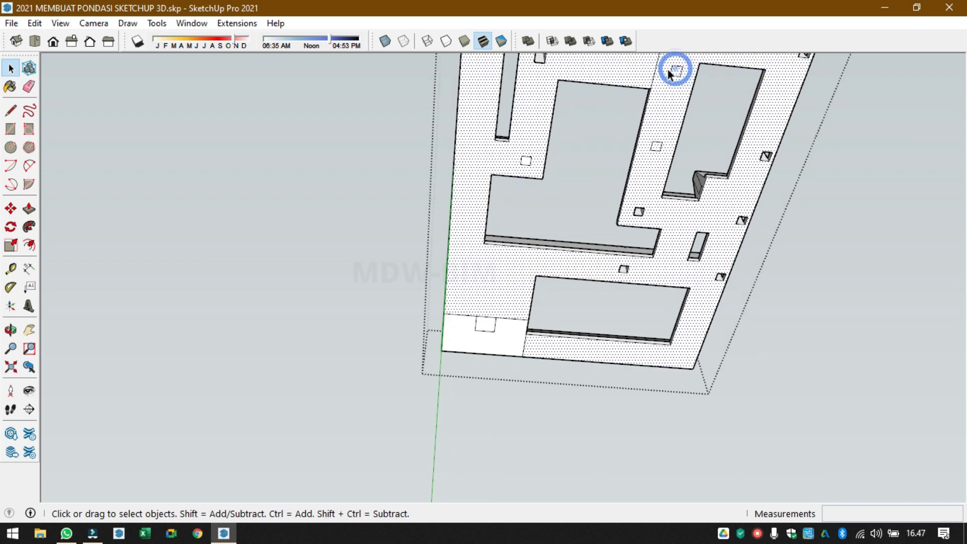
{"action": "left_click", "coordinate": [653, 69]}
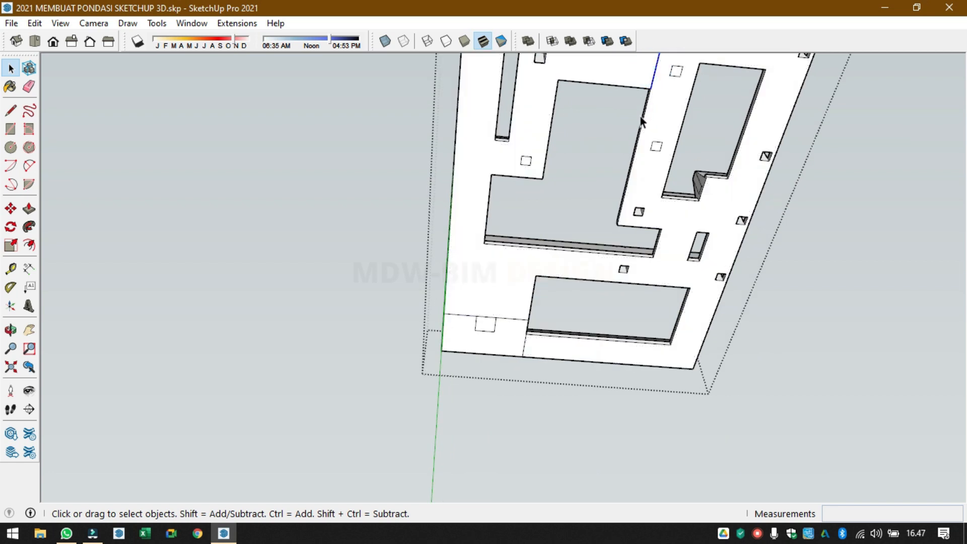
{"action": "scroll", "coordinate": [621, 176], "scroll_direction": "down", "scroll_amount": 2}
{"action": "scroll", "coordinate": [666, 83], "scroll_direction": "up", "scroll_amount": 3}
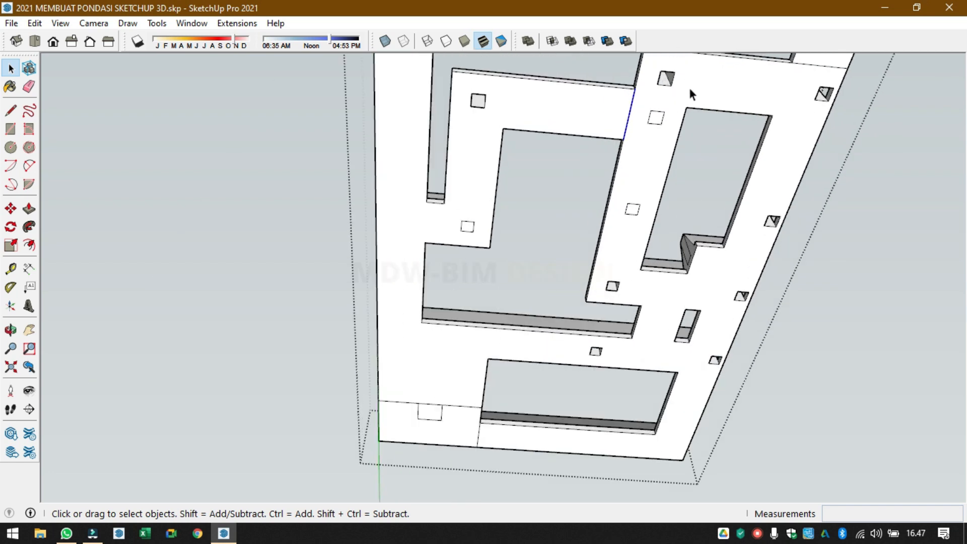
{"action": "left_click", "coordinate": [632, 209]}
{"action": "left_click", "coordinate": [467, 226]}
{"action": "middle_click_drag", "start_coordinate": [476, 227], "coordinate": [473, 267]}
{"action": "scroll", "coordinate": [473, 207], "scroll_direction": "up", "scroll_amount": 4}
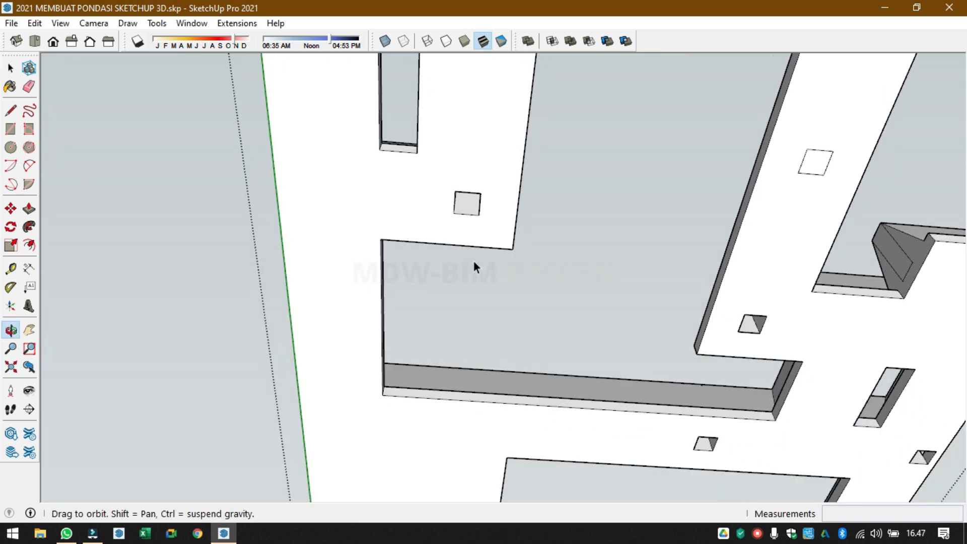
- Delete the face inside the rectangle at the slab's corner to cut it through the slab
{"action": "scroll", "coordinate": [525, 320], "scroll_direction": "down", "scroll_amount": 2}
{"action": "middle_click_drag", "start_coordinate": [525, 320], "coordinate": [450, 143]}
{"action": "scroll", "coordinate": [607, 240], "scroll_direction": "down", "scroll_amount": 2}
{"action": "left_click_drag", "start_coordinate": [446, 103], "coordinate": [406, 130]}
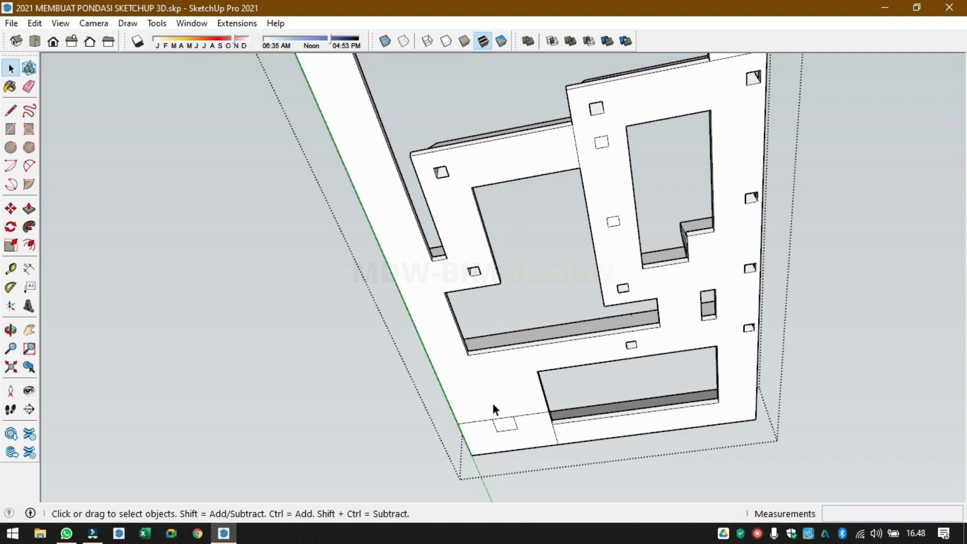
{"action": "scroll", "coordinate": [493, 403], "scroll_direction": "up", "scroll_amount": 4}
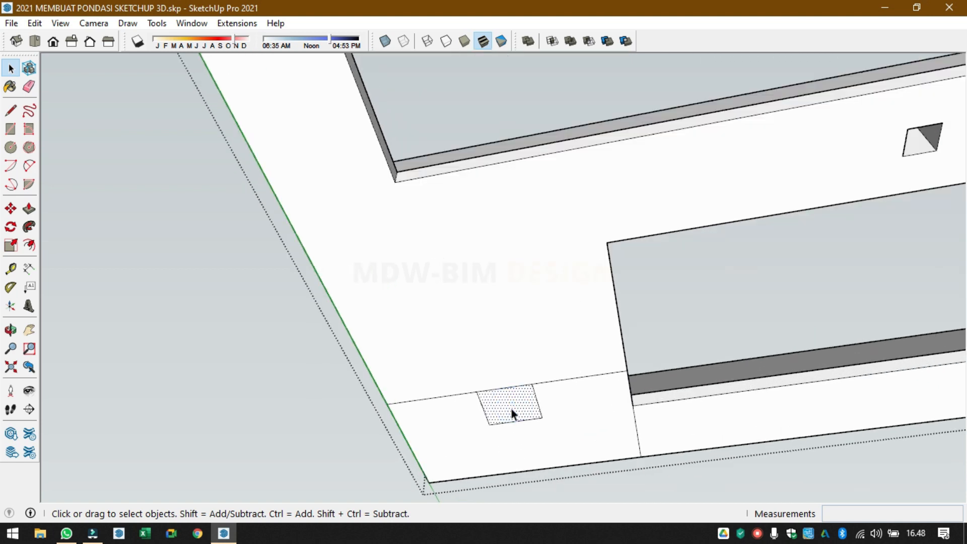
{"action": "key", "text": "Delete"}
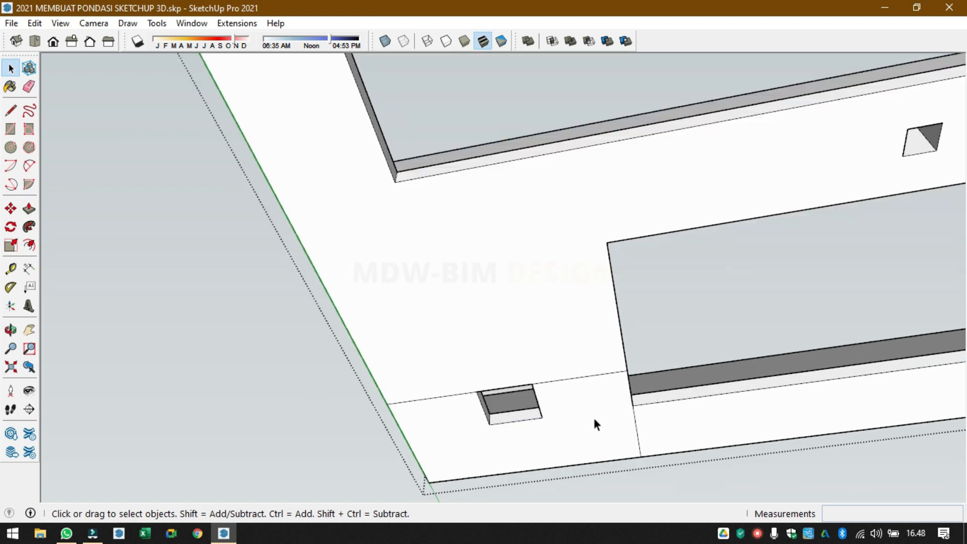
- Delete the leftover split lines around the new corner opening
{"action": "left_click", "coordinate": [637, 427]}
{"action": "key", "text": "Delete"}
{"action": "key", "text": "Delete"}
{"action": "left_click", "coordinate": [458, 393]}
{"action": "key", "text": "Delete"}
- Draw two 100 cm lines from the notched opening's corners, one to the stepped opening's edge and one to the slab's recessed edge
{"action": "scroll", "coordinate": [464, 395], "scroll_direction": "down", "scroll_amount": 5}
{"action": "scroll", "coordinate": [563, 216], "scroll_direction": "down", "scroll_amount": 2}
{"action": "scroll", "coordinate": [524, 186], "scroll_direction": "up", "scroll_amount": 5}
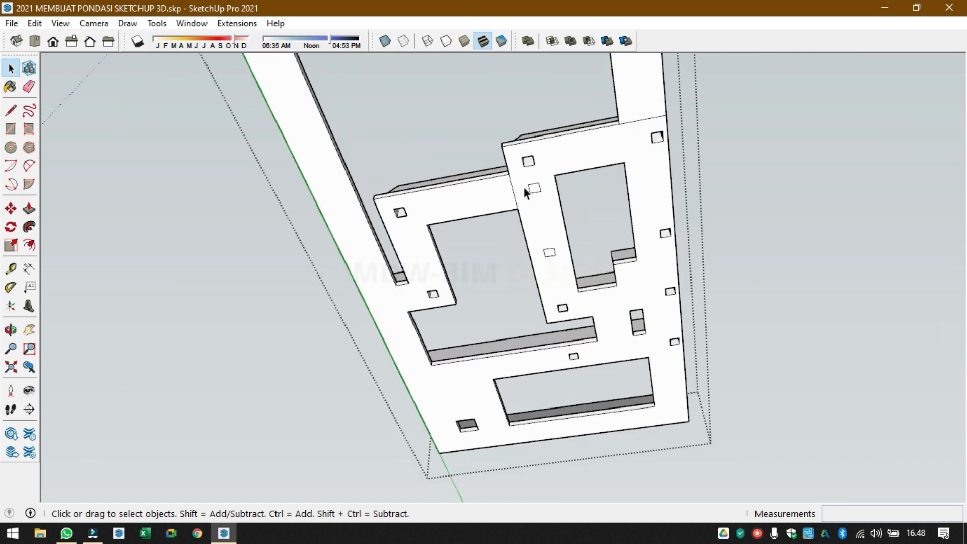
{"action": "key", "text": "l"}
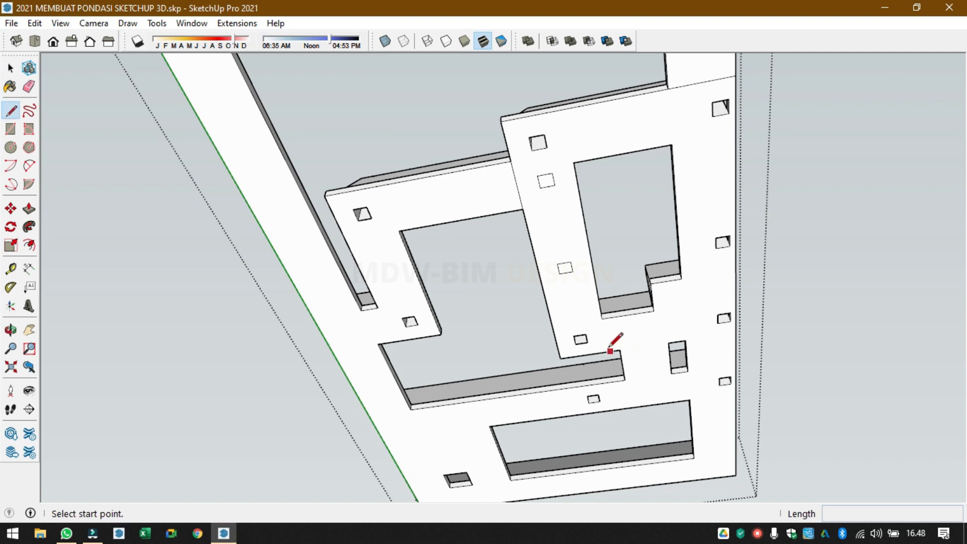
{"action": "left_click", "coordinate": [603, 319]}
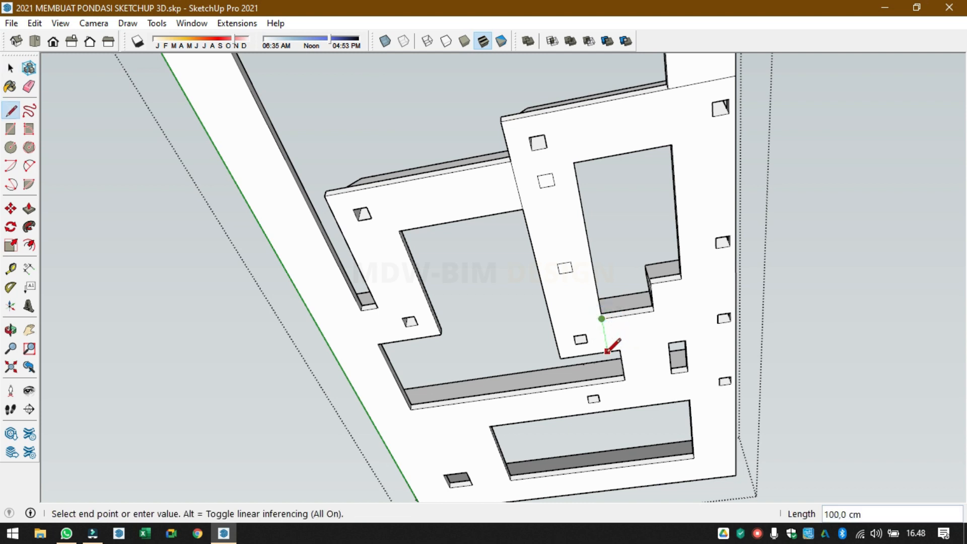
{"action": "left_click", "coordinate": [608, 351]}
{"action": "left_click", "coordinate": [573, 162]}
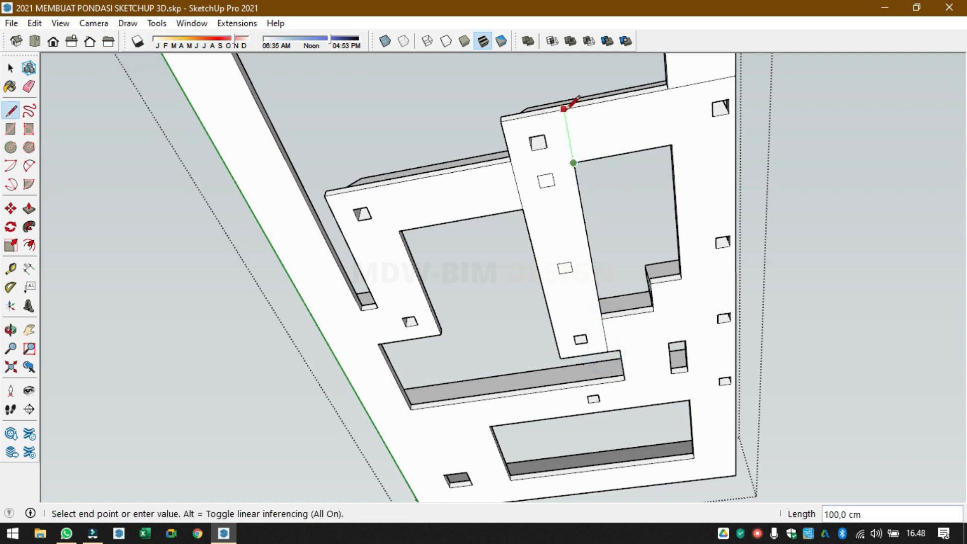
{"action": "left_click", "coordinate": [564, 111]}
{"action": "key", "text": "space"}
- Select the strip face between the stepped and notched openings with its edges and intersect it with the model
{"action": "left_click", "coordinate": [546, 183]}
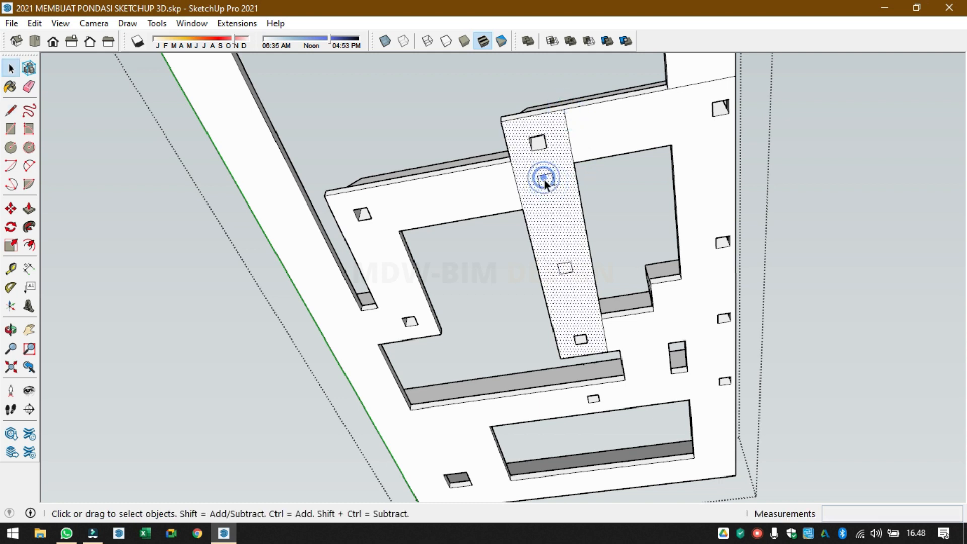
{"action": "double_click", "coordinate": [545, 180]}
{"action": "right_click", "coordinate": [545, 180]}
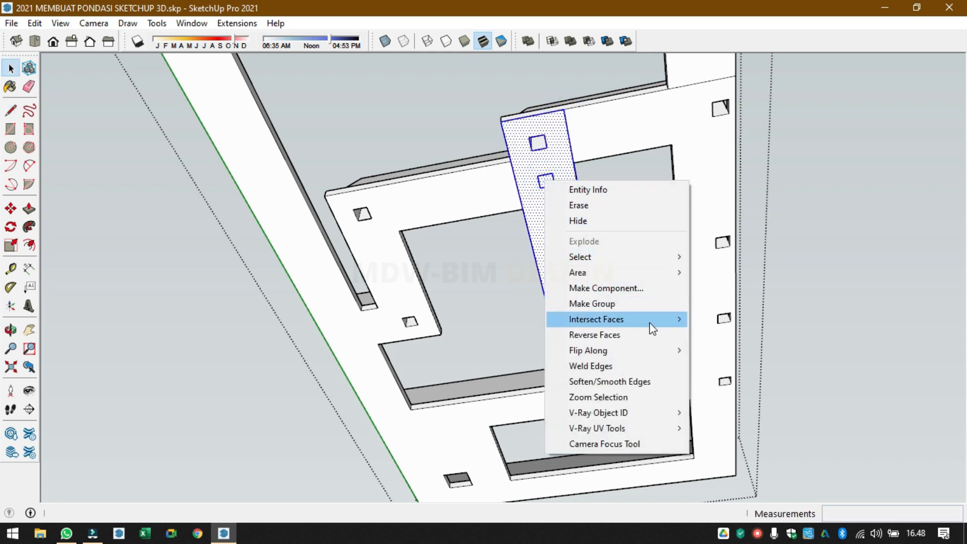
{"action": "mouse_move", "coordinate": [653, 328]}
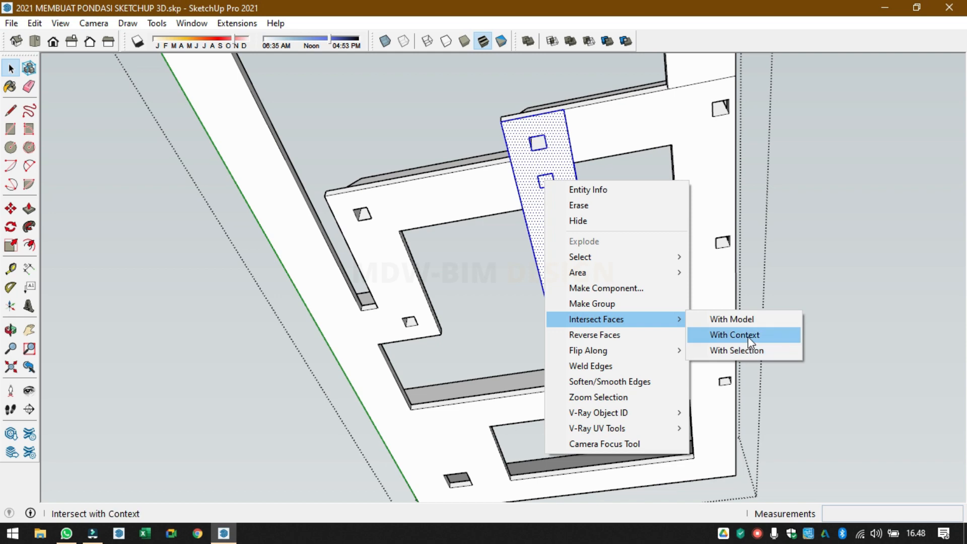
{"action": "left_click", "coordinate": [742, 321]}
{"action": "left_click", "coordinate": [573, 300]}
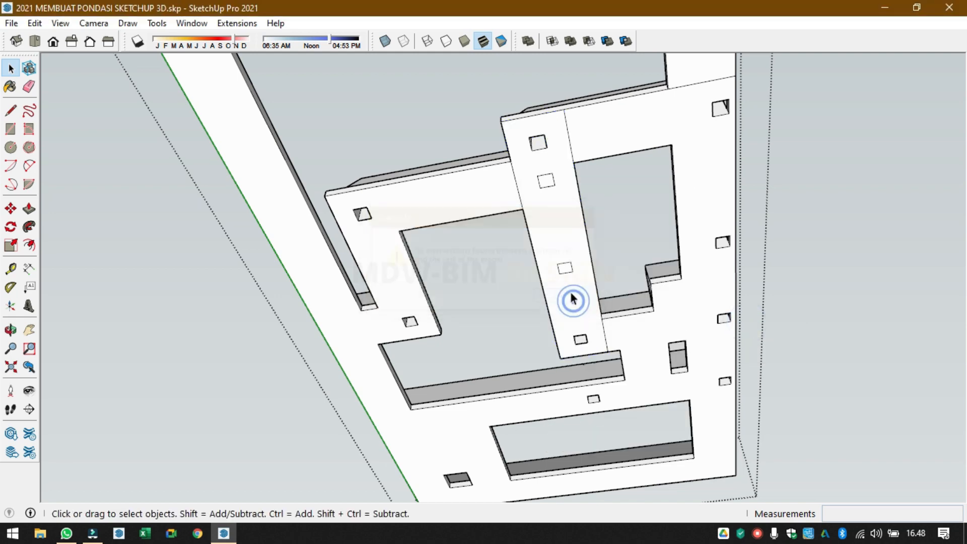
{"action": "left_click", "coordinate": [562, 267]}
- Draw a 25 × 25 cm rectangle over the lower uncut square outline in the strip between the two openings
{"action": "scroll", "coordinate": [560, 267], "scroll_direction": "up", "scroll_amount": 3}
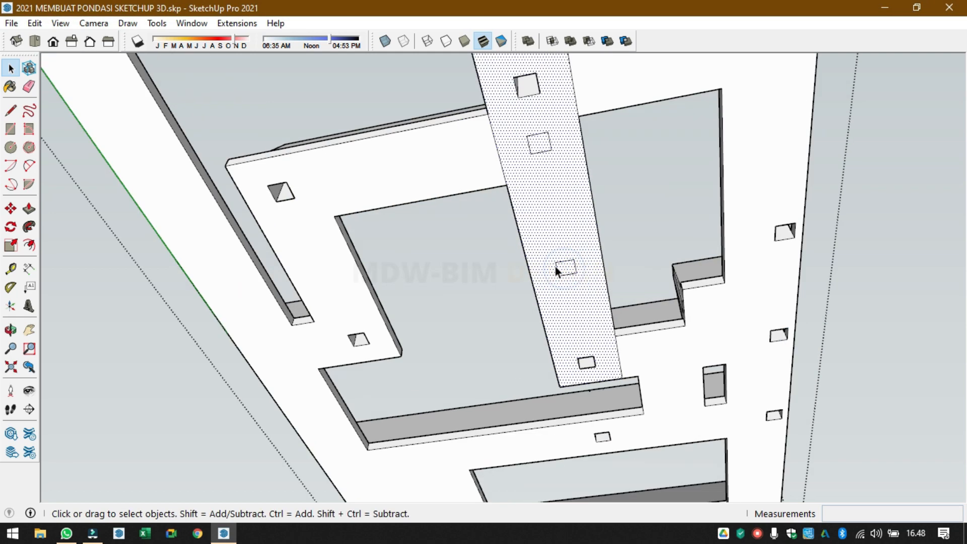
{"action": "scroll", "coordinate": [559, 267], "scroll_direction": "up", "scroll_amount": 2}
{"action": "left_click", "coordinate": [568, 259]}
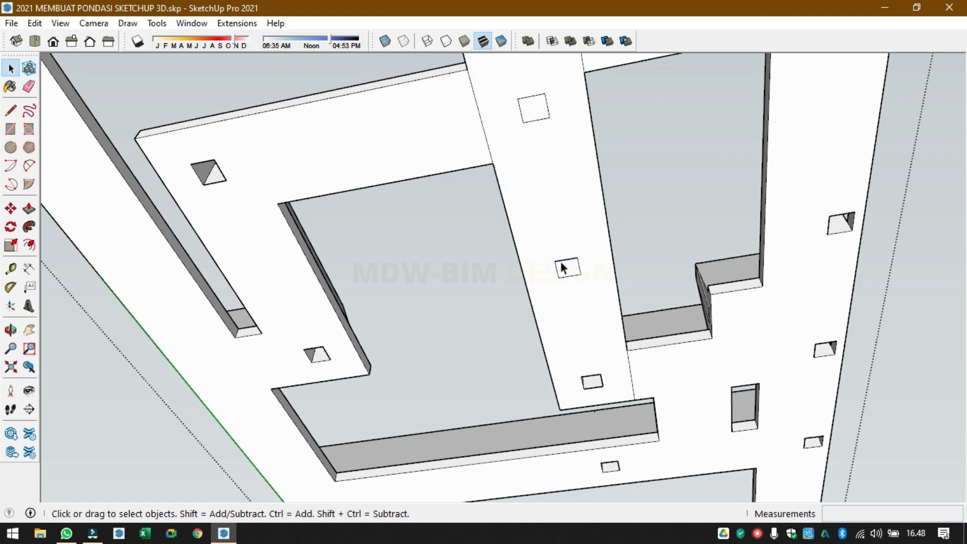
{"action": "left_click", "coordinate": [585, 276]}
{"action": "key", "text": "r"}
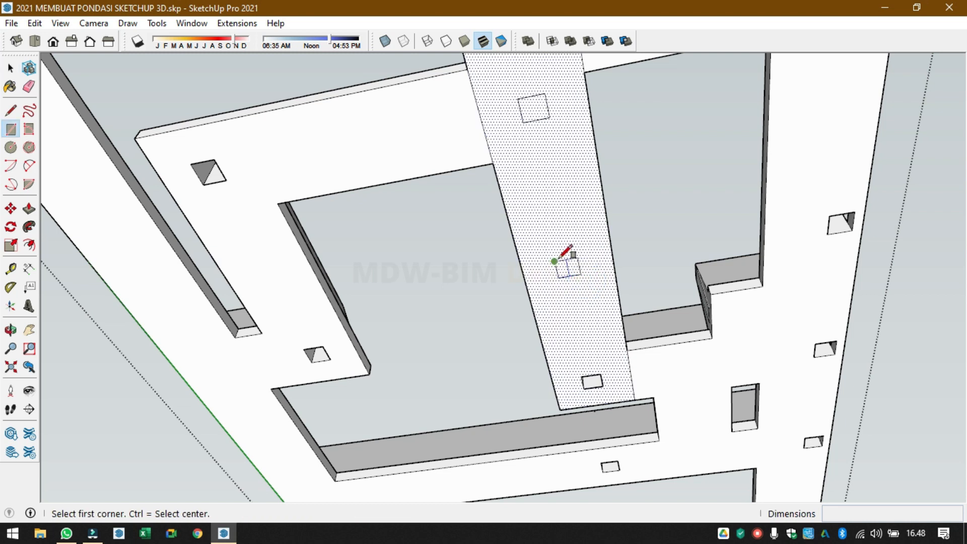
{"action": "left_click", "coordinate": [555, 261]}
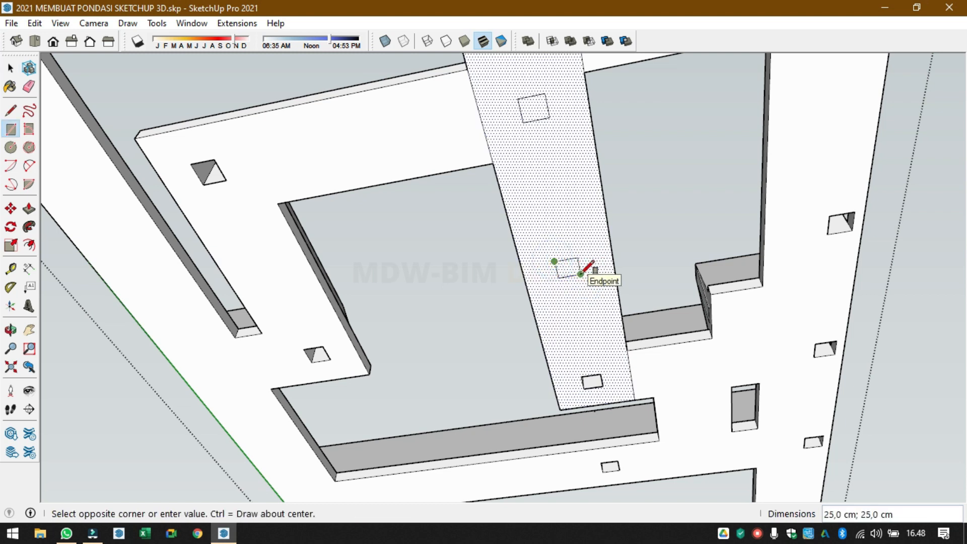
{"action": "left_click", "coordinate": [579, 273]}
{"action": "key", "text": "space"}
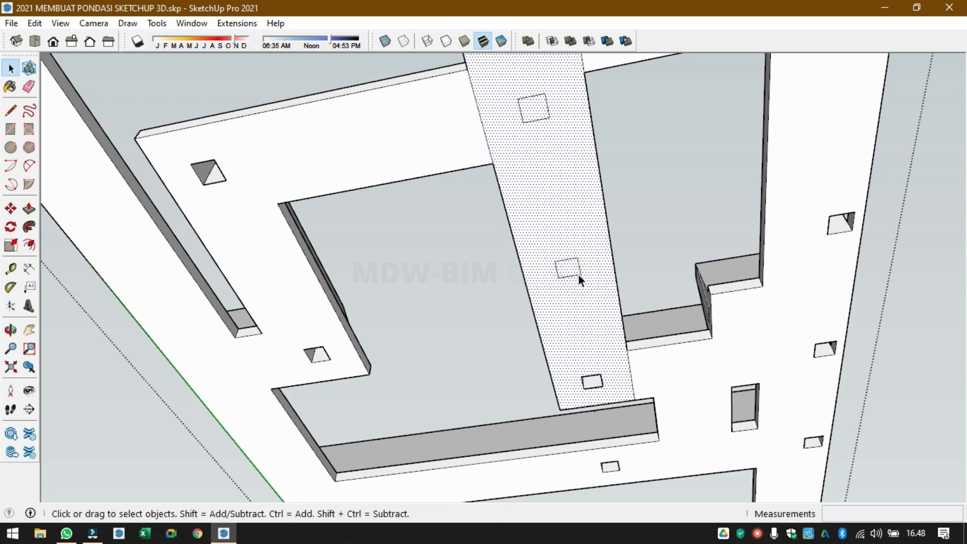
- Delete the faces inside the two remaining square outlines in the strip to cut them through the slab
{"action": "scroll", "coordinate": [579, 274], "scroll_direction": "down", "scroll_amount": 1}
{"action": "left_click", "coordinate": [671, 226]}
{"action": "middle_click_drag", "start_coordinate": [645, 240], "coordinate": [626, 347]}
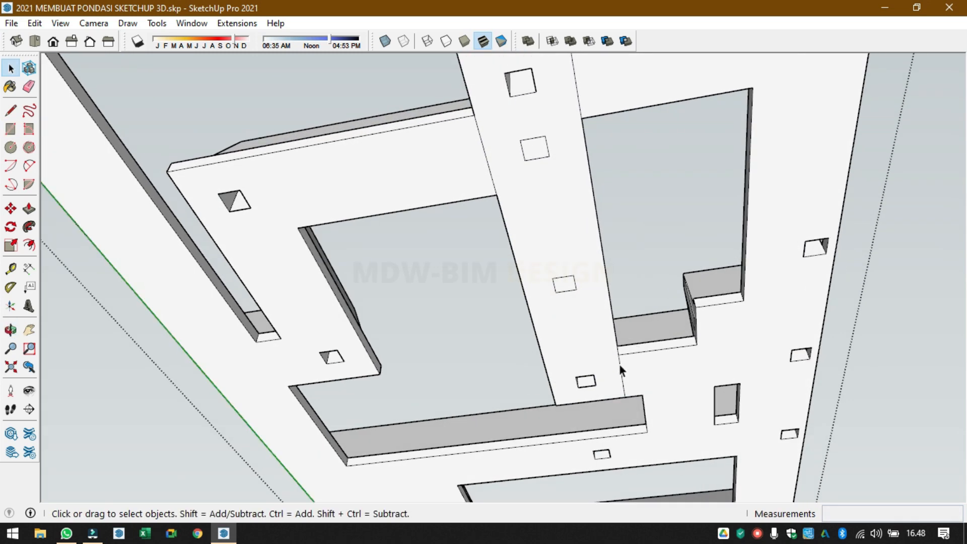
{"action": "scroll", "coordinate": [598, 321], "scroll_direction": "down", "scroll_amount": 3}
{"action": "middle_click_drag", "start_coordinate": [578, 190], "coordinate": [584, 381]}
{"action": "scroll", "coordinate": [590, 398], "scroll_direction": "up", "scroll_amount": 2}
{"action": "middle_click_drag", "start_coordinate": [597, 417], "coordinate": [605, 182]}
{"action": "scroll", "coordinate": [603, 189], "scroll_direction": "down", "scroll_amount": 1}
{"action": "scroll", "coordinate": [601, 189], "scroll_direction": "down", "scroll_amount": 2}
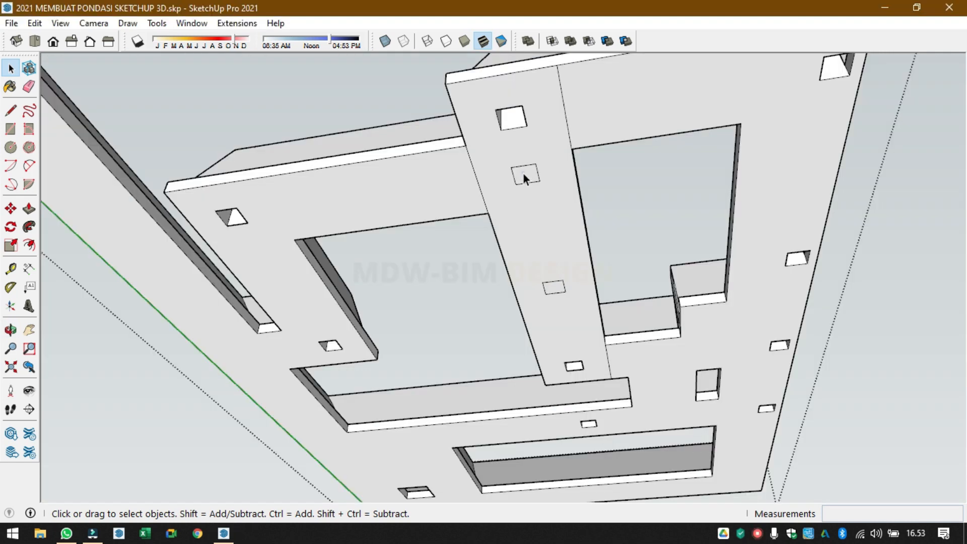
{"action": "key", "text": "Delete"}
- Delete the three leftover split lines bounding the strip between the stepped and notched openings
{"action": "left_click", "coordinate": [605, 353]}
{"action": "key", "text": "Delete"}
{"action": "left_click", "coordinate": [567, 119]}
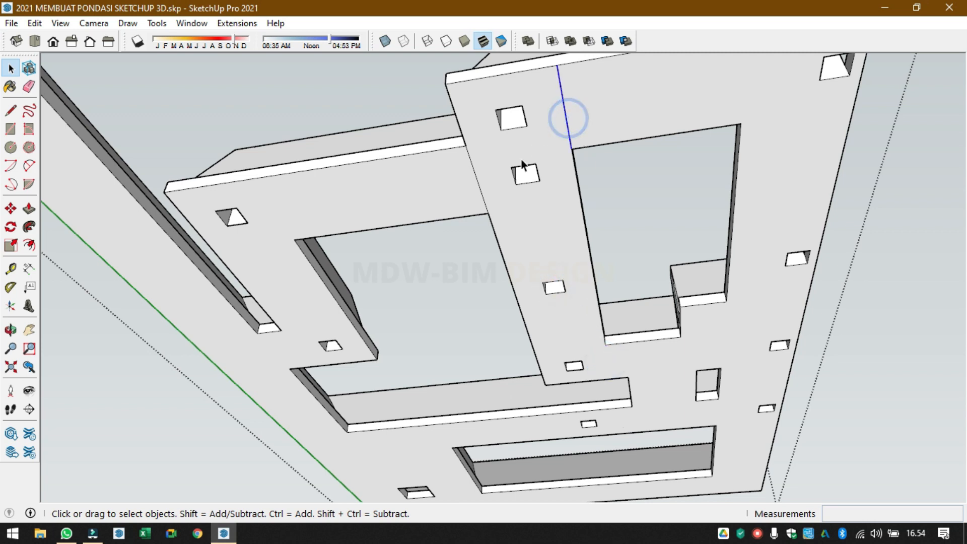
{"action": "key", "text": "Delete"}
{"action": "left_click", "coordinate": [477, 186]}
- Leave the slab group's editing mode and unhide all hidden objects in the model
{"action": "scroll", "coordinate": [477, 186], "scroll_direction": "down", "scroll_amount": 4}
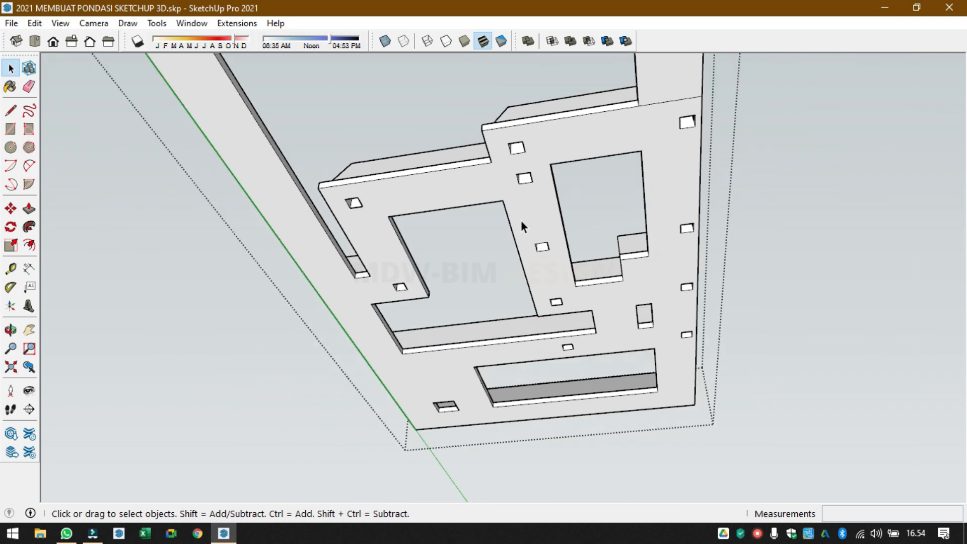
{"action": "middle_click_drag", "start_coordinate": [521, 222], "coordinate": [762, 195]}
{"action": "left_click", "coordinate": [770, 187]}
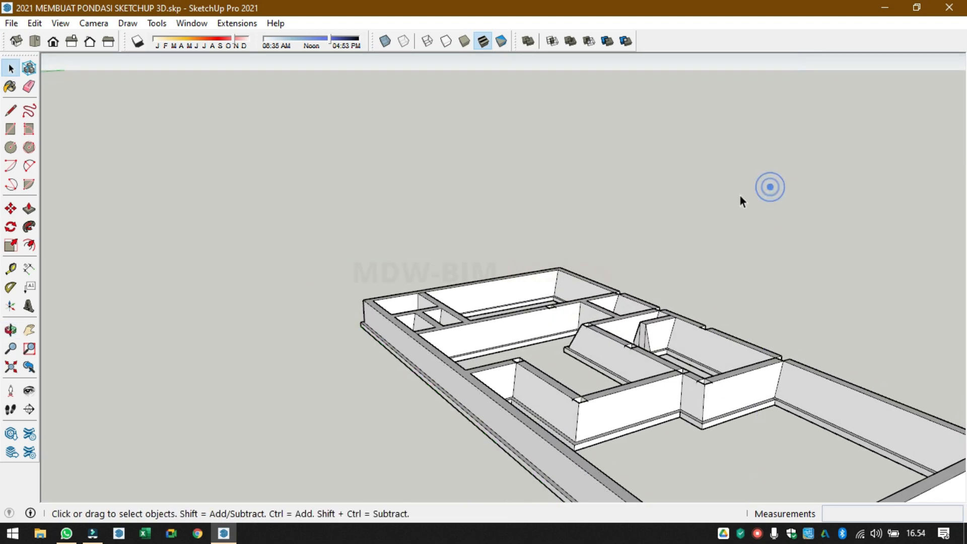
{"action": "left_click", "coordinate": [60, 23]}
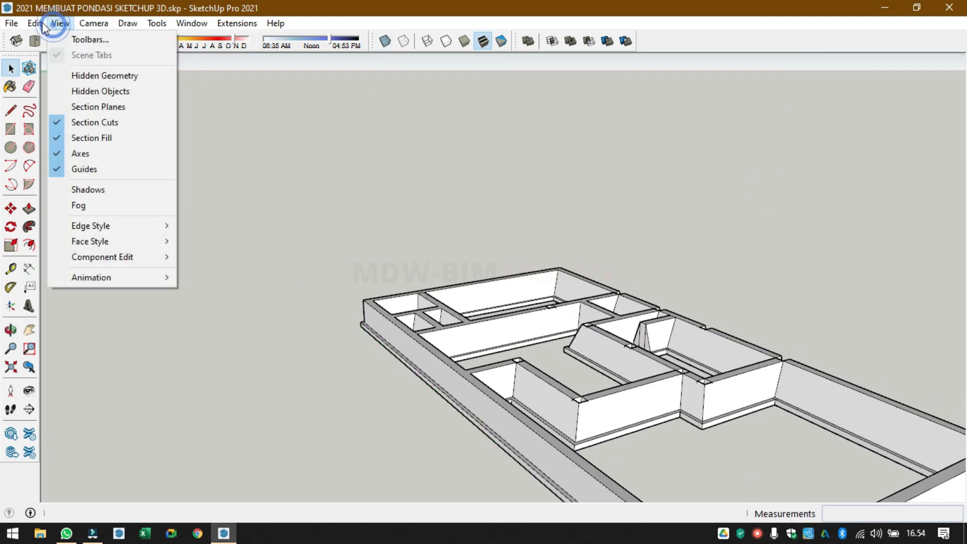
{"action": "mouse_move", "coordinate": [34, 25]}
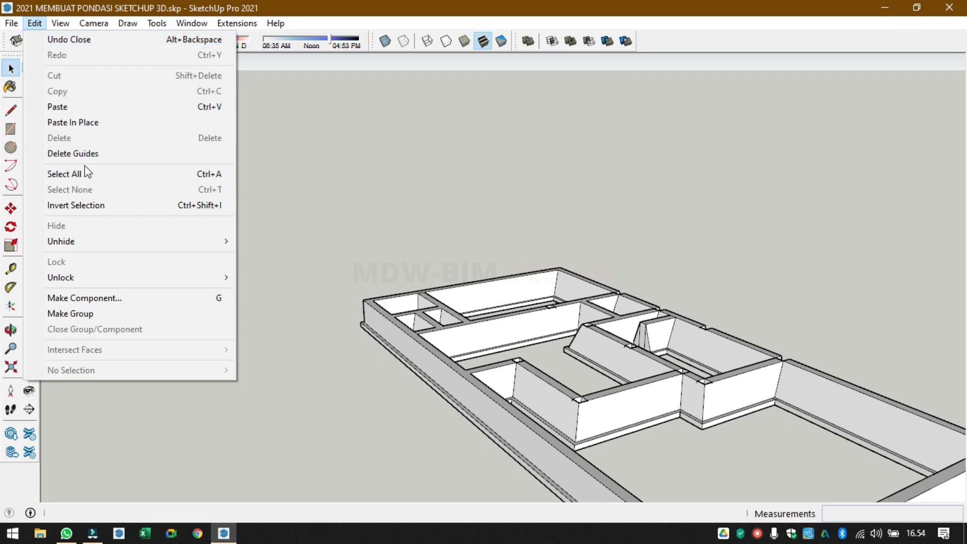
{"action": "mouse_move", "coordinate": [130, 243]}
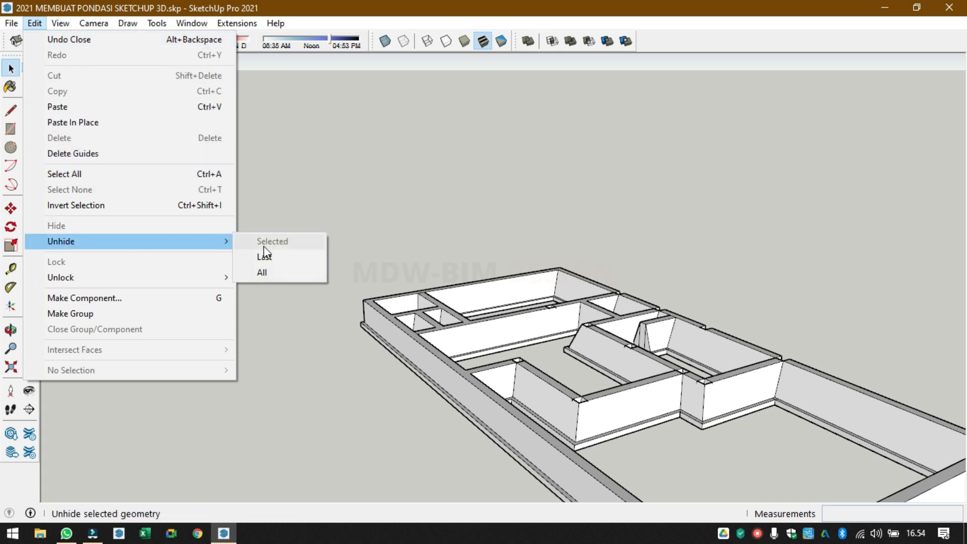
{"action": "left_click", "coordinate": [267, 273]}
- Trace the L-shaped beam outline in the plan with lines, from the column to the neighbouring wall, so it forms a face
{"action": "middle_click_drag", "start_coordinate": [288, 263], "coordinate": [544, 349]}
{"action": "scroll", "coordinate": [426, 363], "scroll_direction": "up", "scroll_amount": 4}
{"action": "scroll", "coordinate": [543, 348], "scroll_direction": "down", "scroll_amount": 4}
{"action": "middle_click_drag", "start_coordinate": [307, 257], "coordinate": [393, 242]}
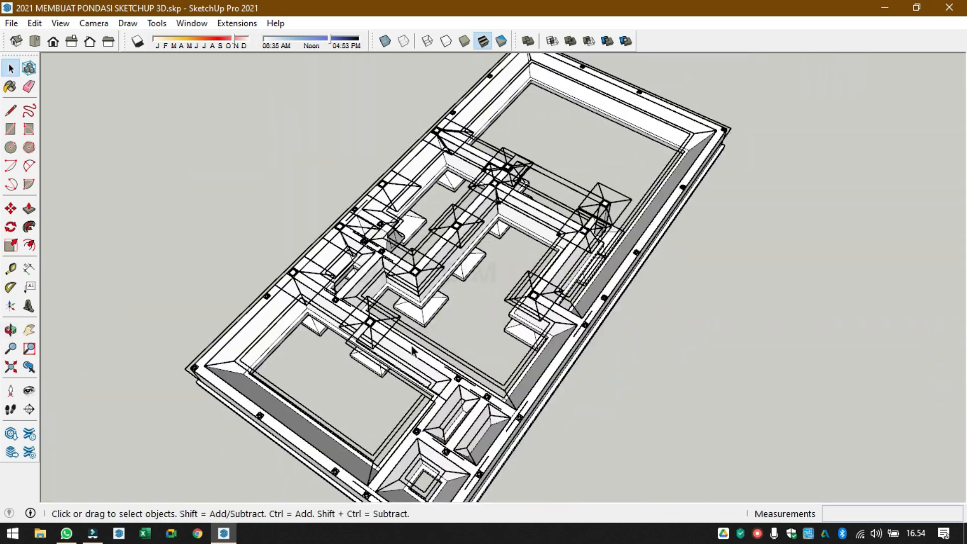
{"action": "scroll", "coordinate": [384, 379], "scroll_direction": "up", "scroll_amount": 3}
{"action": "middle_click_drag", "start_coordinate": [384, 379], "coordinate": [482, 412]}
{"action": "scroll", "coordinate": [458, 381], "scroll_direction": "up", "scroll_amount": 3}
{"action": "middle_click_drag", "start_coordinate": [450, 377], "coordinate": [492, 353]}
{"action": "middle_click_drag", "start_coordinate": [512, 313], "coordinate": [508, 280]}
{"action": "key", "text": "l"}
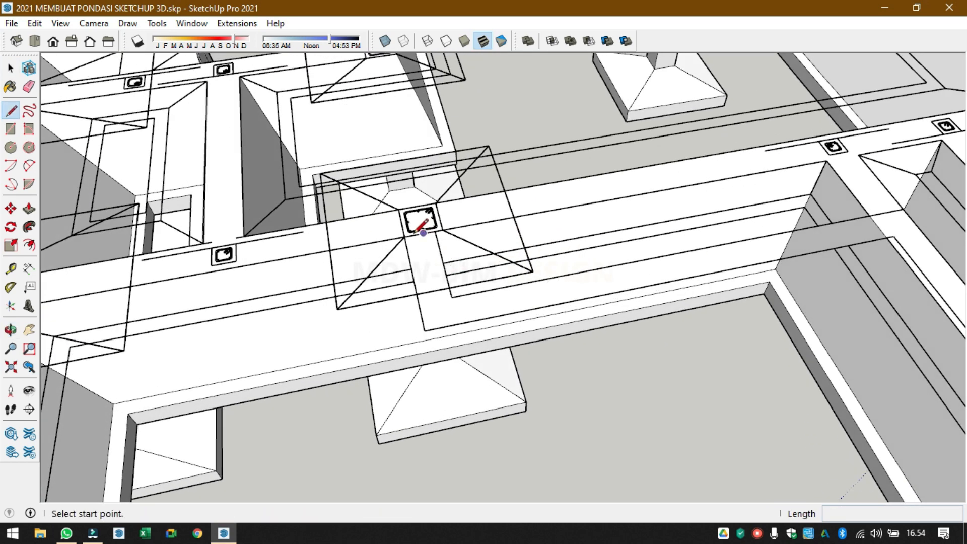
{"action": "left_click", "coordinate": [434, 231]}
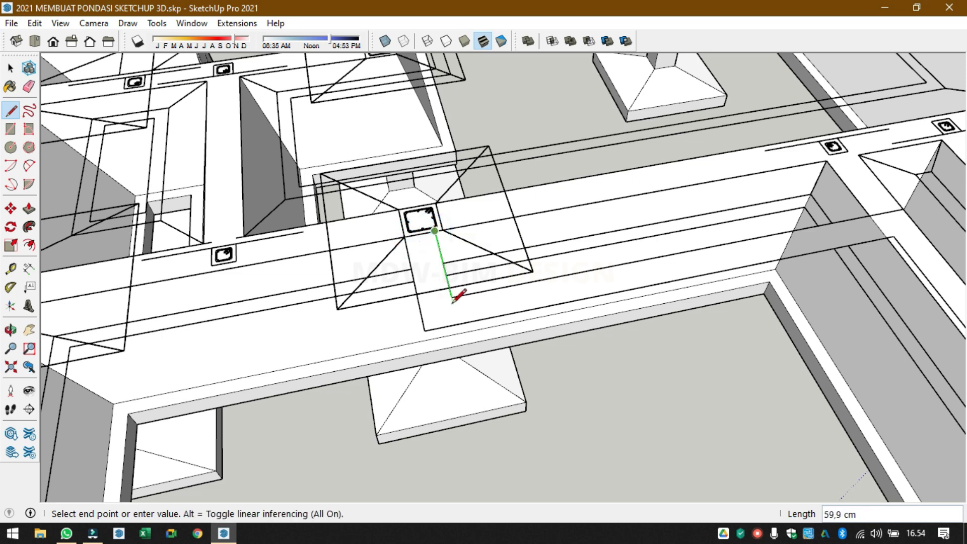
{"action": "scroll", "coordinate": [449, 296], "scroll_direction": "down", "scroll_amount": 3}
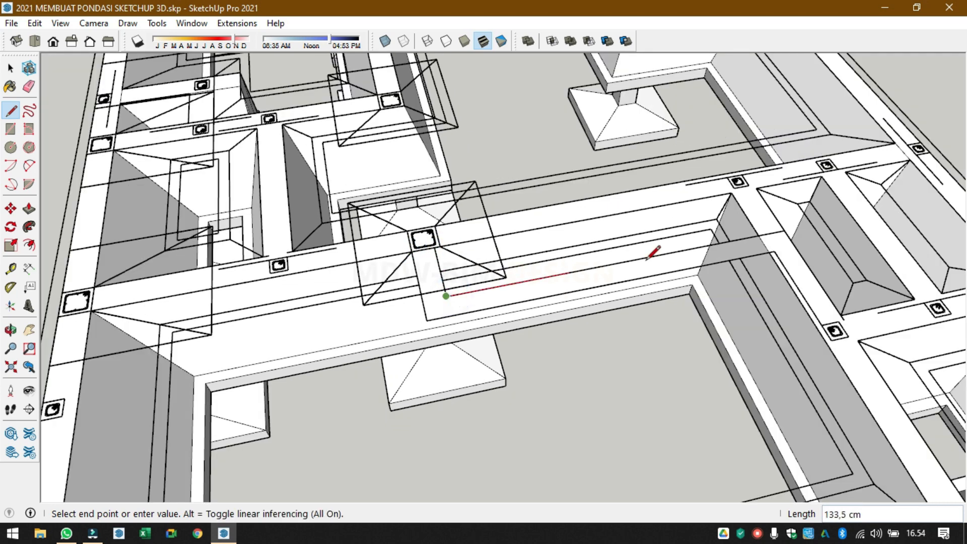
{"action": "left_click", "coordinate": [759, 238]}
{"action": "left_click", "coordinate": [769, 252]}
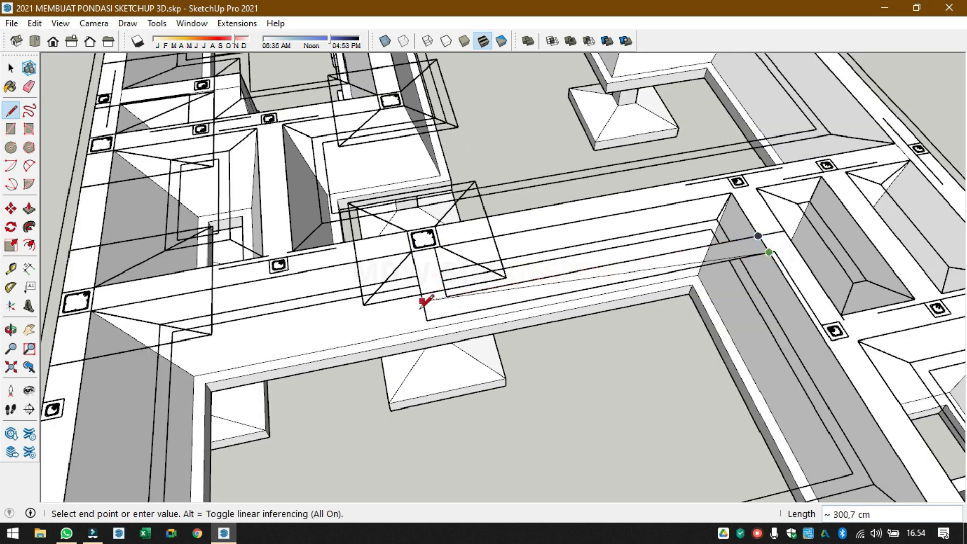
{"action": "left_click", "coordinate": [427, 320]}
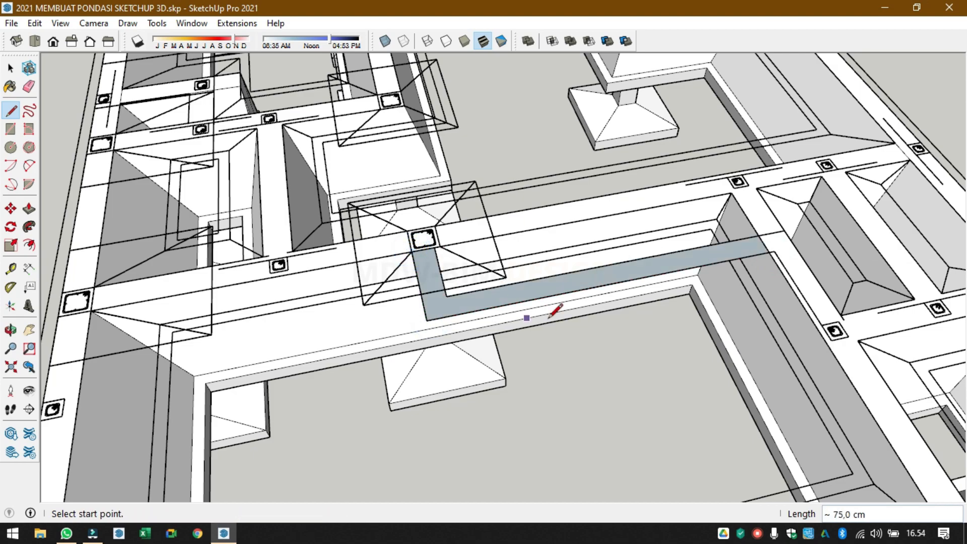
- Select the L-shaped face with its edges and make it a group
{"action": "key", "text": "space"}
{"action": "left_click", "coordinate": [573, 289]}
{"action": "middle_click_drag", "start_coordinate": [561, 301], "coordinate": [553, 184]}
{"action": "scroll", "coordinate": [516, 256], "scroll_direction": "up", "scroll_amount": 5}
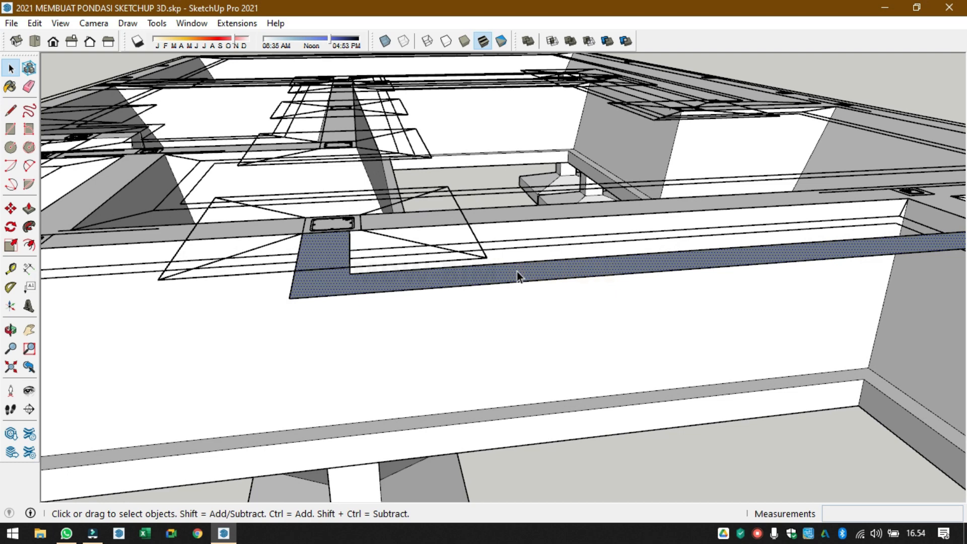
{"action": "double_click", "coordinate": [517, 271]}
{"action": "right_click", "coordinate": [517, 271]}
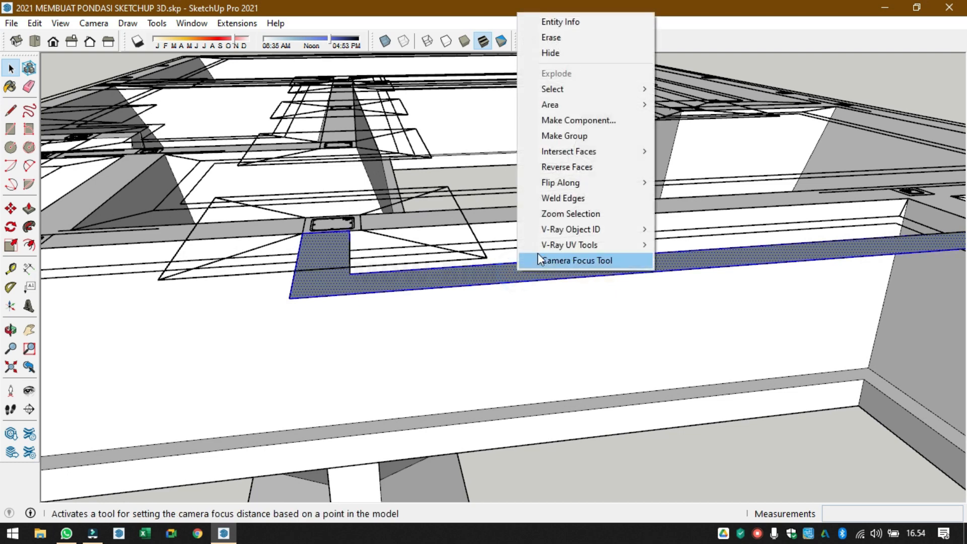
{"action": "left_click", "coordinate": [597, 136]}
- Open the L-shaped group and extrude its face upward by 30 cm
{"action": "middle_click_drag", "start_coordinate": [393, 334], "coordinate": [379, 189]}
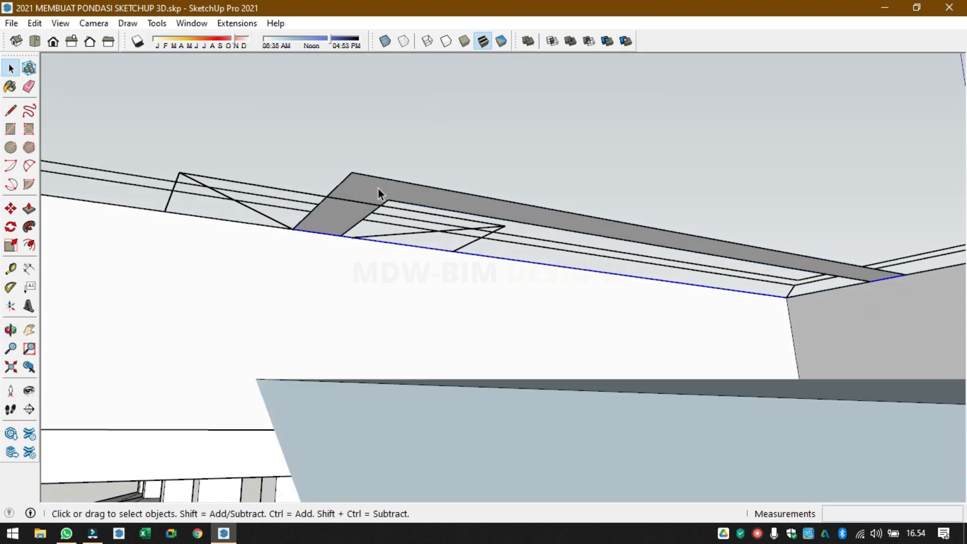
{"action": "double_click", "coordinate": [379, 189]}
{"action": "right_click", "coordinate": [379, 190]}
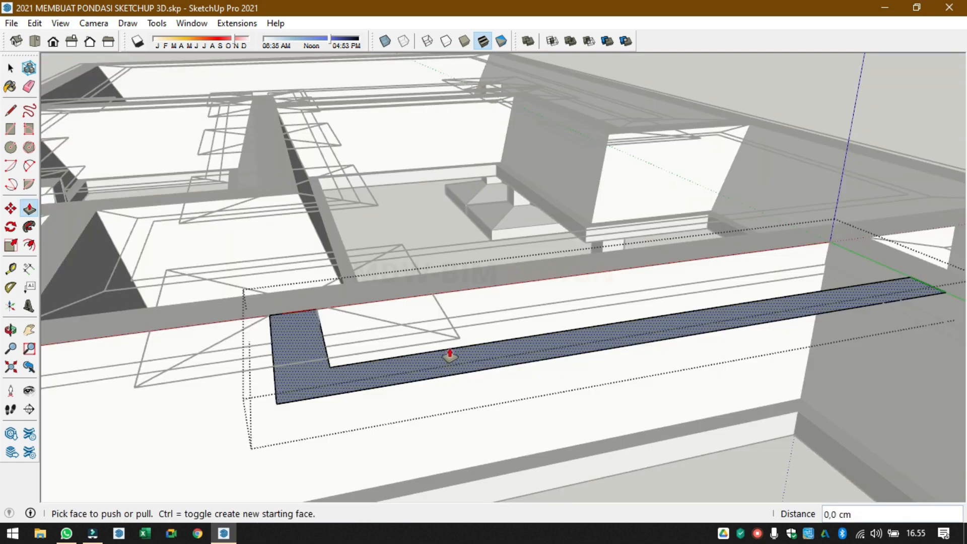
{"action": "left_click", "coordinate": [309, 372]}
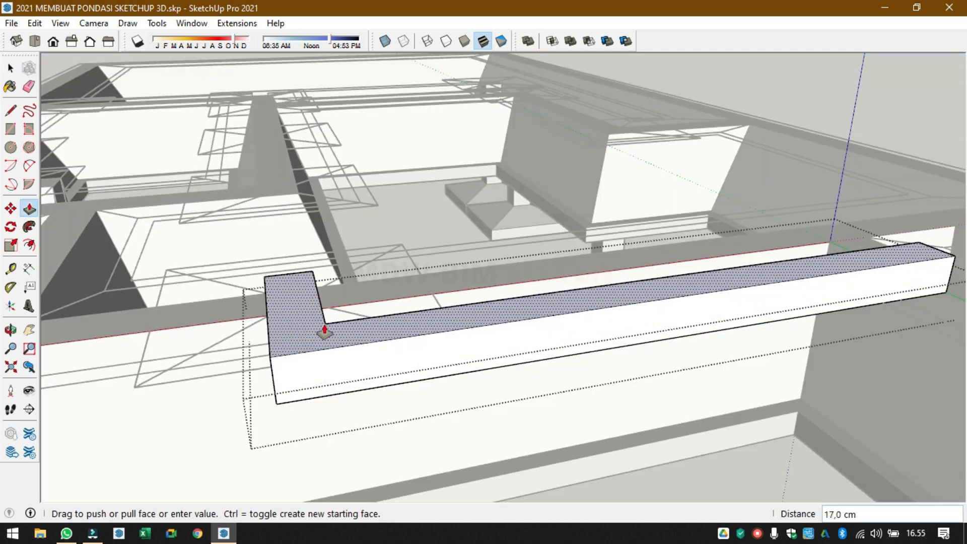
{"action": "middle_click_drag", "start_coordinate": [325, 332], "coordinate": [358, 307]}
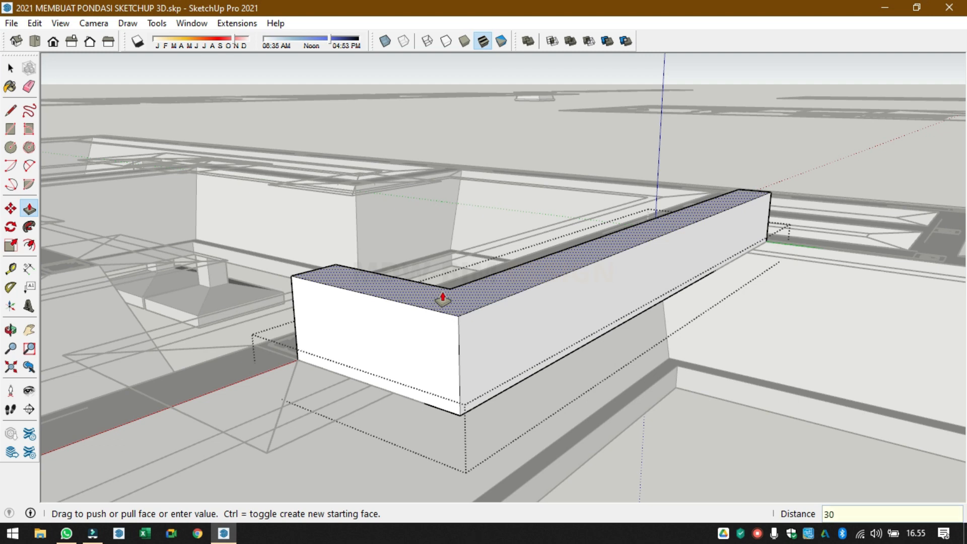
{"action": "key", "text": "Return"}
{"action": "key", "text": "space"}
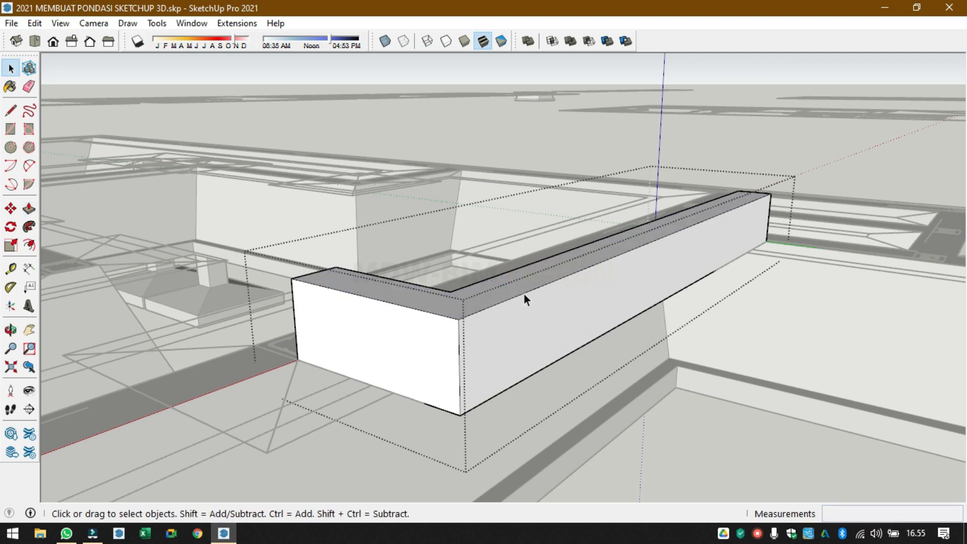
- Draw a rectangle about 20 × 100 cm for the short beam between the two neighbouring columns
{"action": "scroll", "coordinate": [734, 138], "scroll_direction": "down", "scroll_amount": 3}
{"action": "scroll", "coordinate": [441, 328], "scroll_direction": "down", "scroll_amount": 3}
{"action": "middle_click_drag", "start_coordinate": [441, 328], "coordinate": [637, 344]}
{"action": "scroll", "coordinate": [637, 343], "scroll_direction": "down", "scroll_amount": 4}
{"action": "middle_click_drag", "start_coordinate": [264, 389], "coordinate": [419, 426]}
{"action": "scroll", "coordinate": [314, 403], "scroll_direction": "up", "scroll_amount": 2}
{"action": "scroll", "coordinate": [314, 406], "scroll_direction": "up", "scroll_amount": 6}
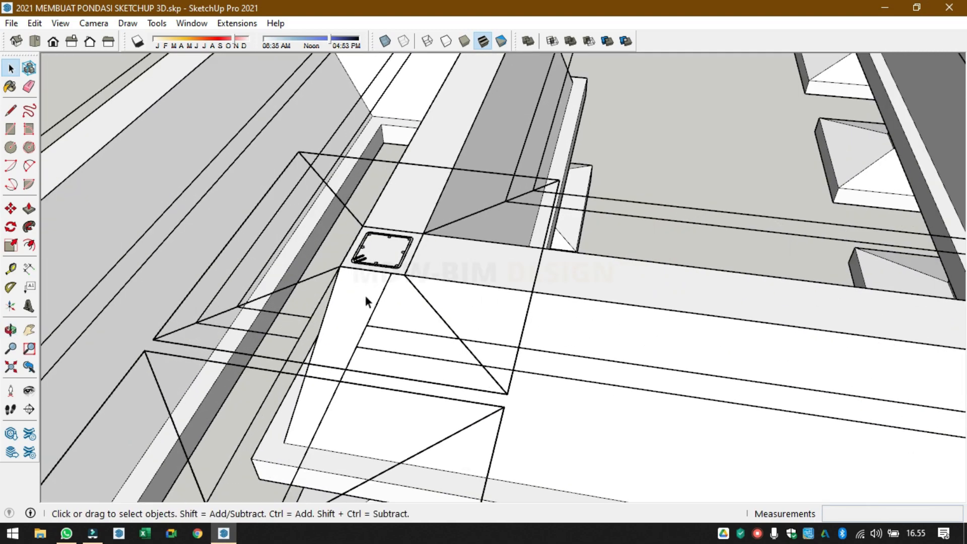
{"action": "key", "text": "r"}
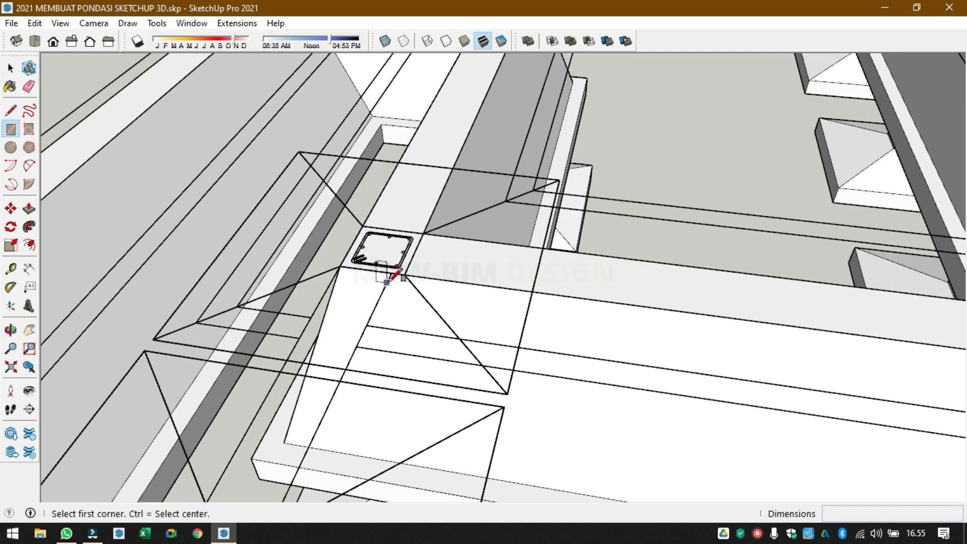
{"action": "left_click", "coordinate": [386, 282]}
{"action": "scroll", "coordinate": [388, 267], "scroll_direction": "down", "scroll_amount": 3}
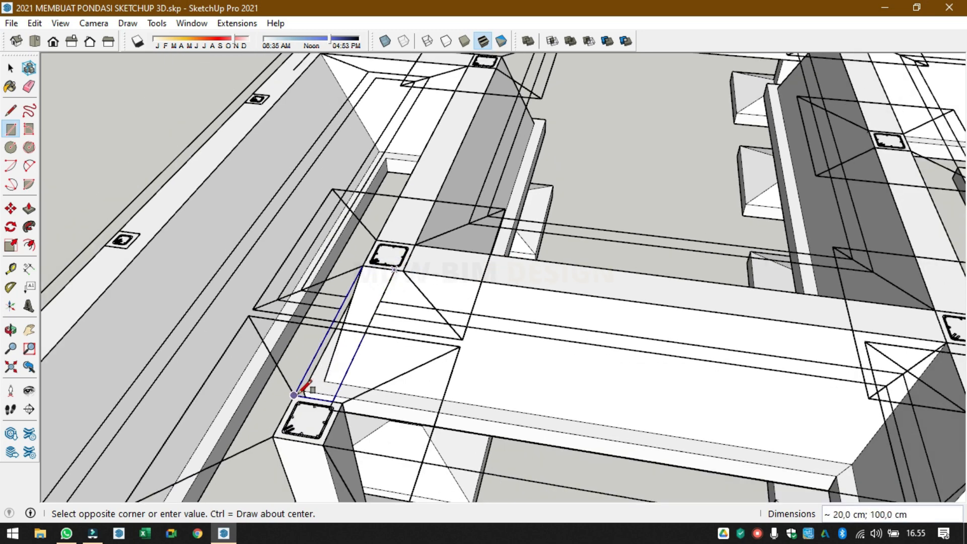
{"action": "left_click", "coordinate": [296, 394]}
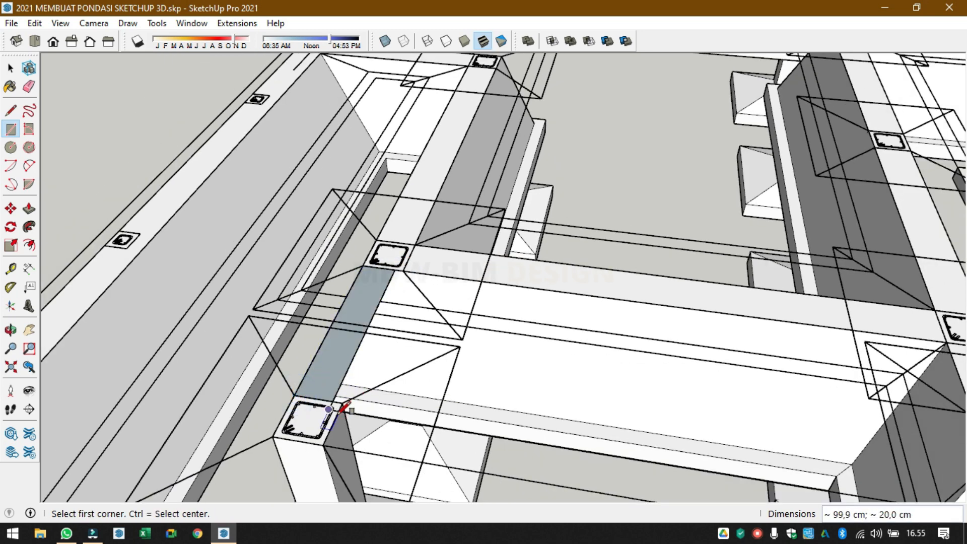
- Draw the long beam rectangle plus a 25 × 20 cm stub to the next column, and merge them by deleting the line between
{"action": "left_click", "coordinate": [333, 408]}
{"action": "scroll", "coordinate": [378, 375], "scroll_direction": "down", "scroll_amount": 3}
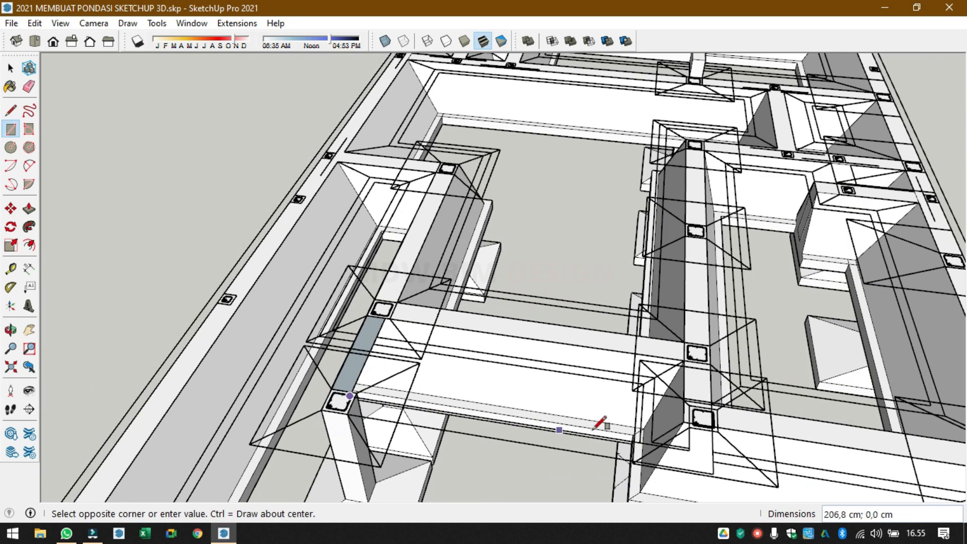
{"action": "left_click", "coordinate": [720, 477]}
{"action": "scroll", "coordinate": [708, 449], "scroll_direction": "up", "scroll_amount": 3}
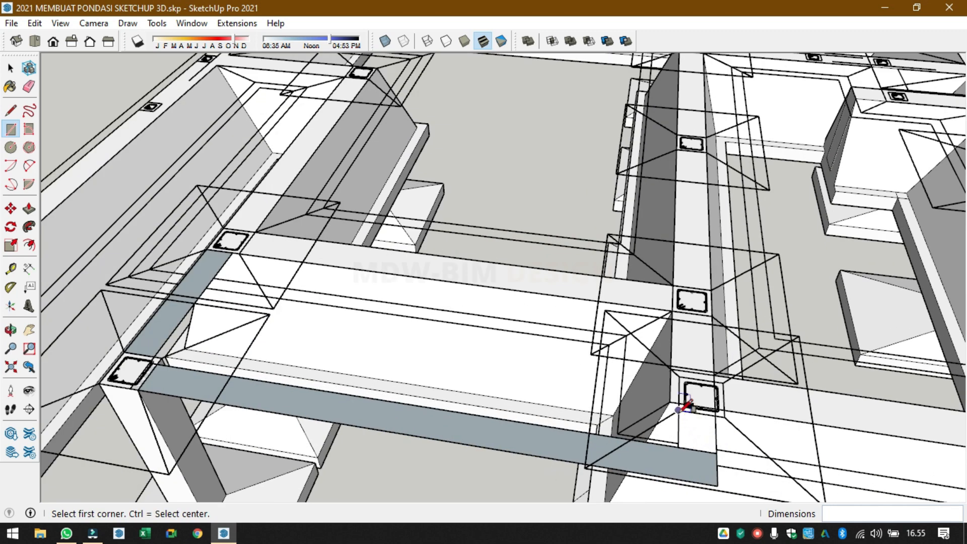
{"action": "left_click", "coordinate": [678, 409]}
{"action": "left_click", "coordinate": [717, 453]}
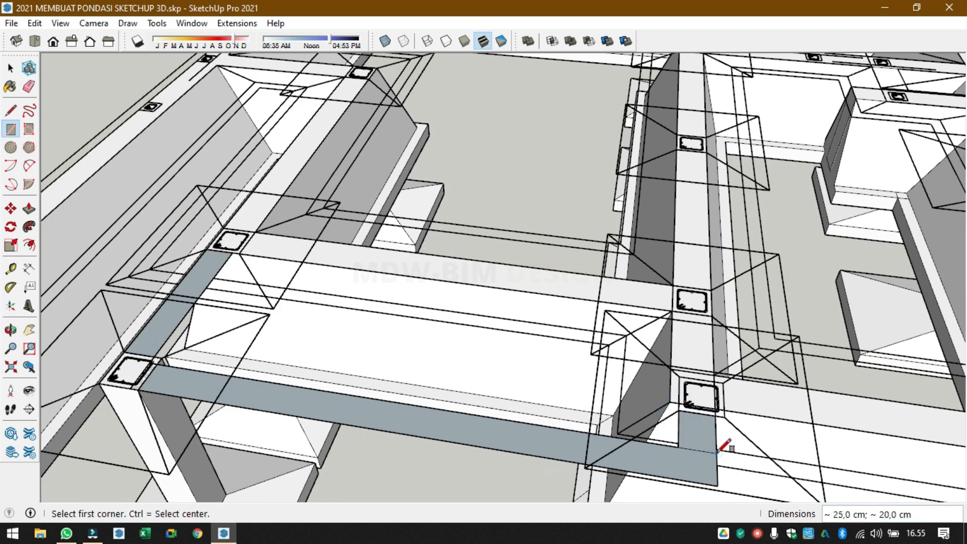
{"action": "key", "text": "space"}
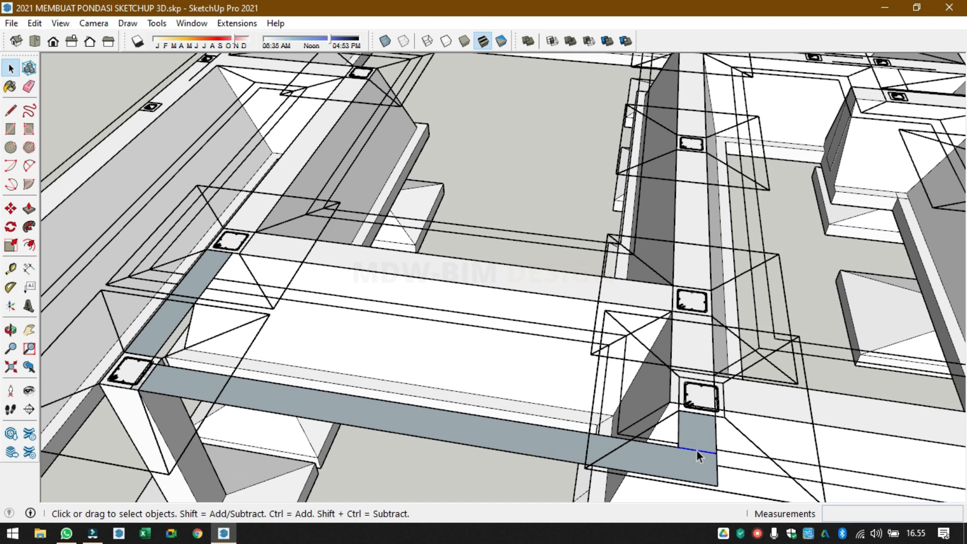
- Extrude the new L-shaped beam face and the short beam face upward by 30 cm each
{"action": "key", "text": "p"}
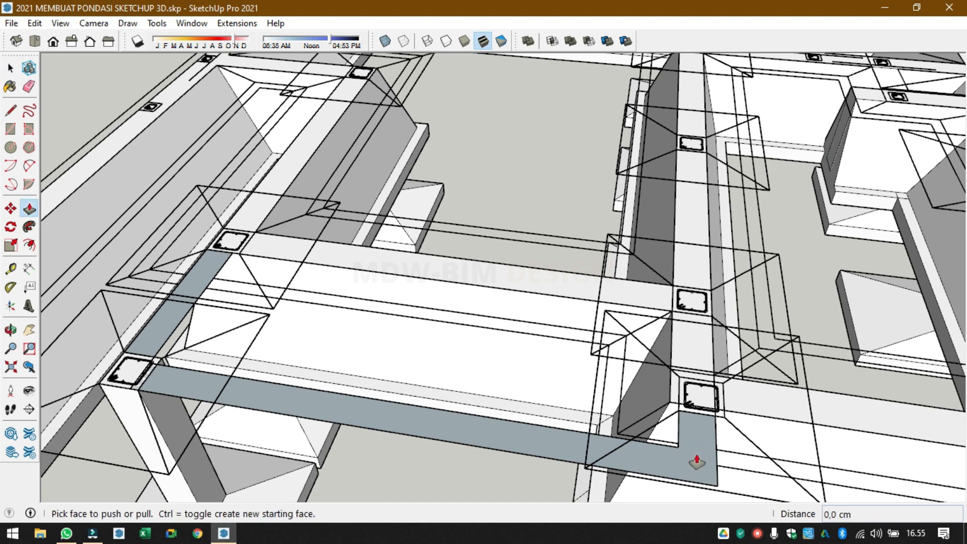
{"action": "left_click", "coordinate": [697, 460]}
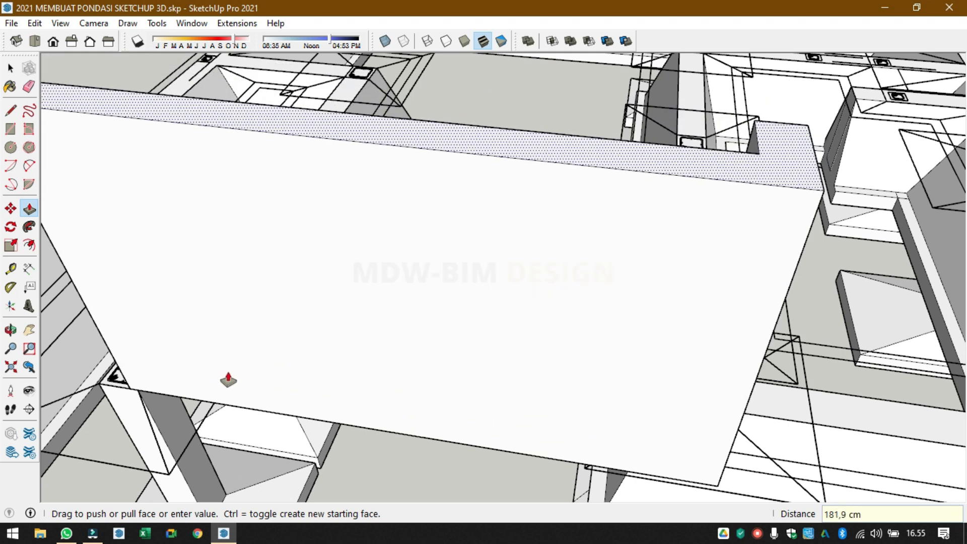
{"action": "type", "text": "30"}
{"action": "key", "text": "Return"}
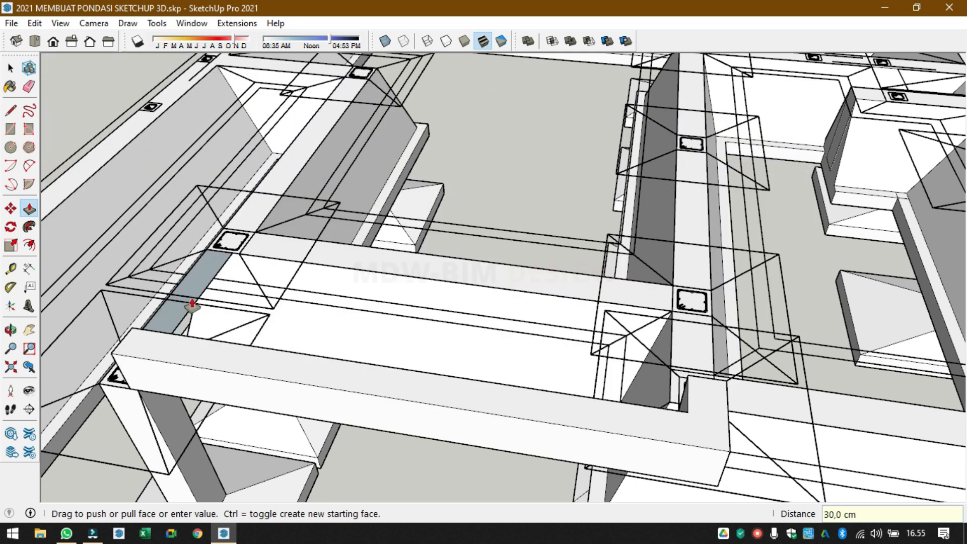
{"action": "double_click", "coordinate": [202, 291]}
{"action": "key", "text": "space"}
- Select the whole L-shaped beam and the short beam and make them one group
{"action": "triple_click", "coordinate": [198, 359]}
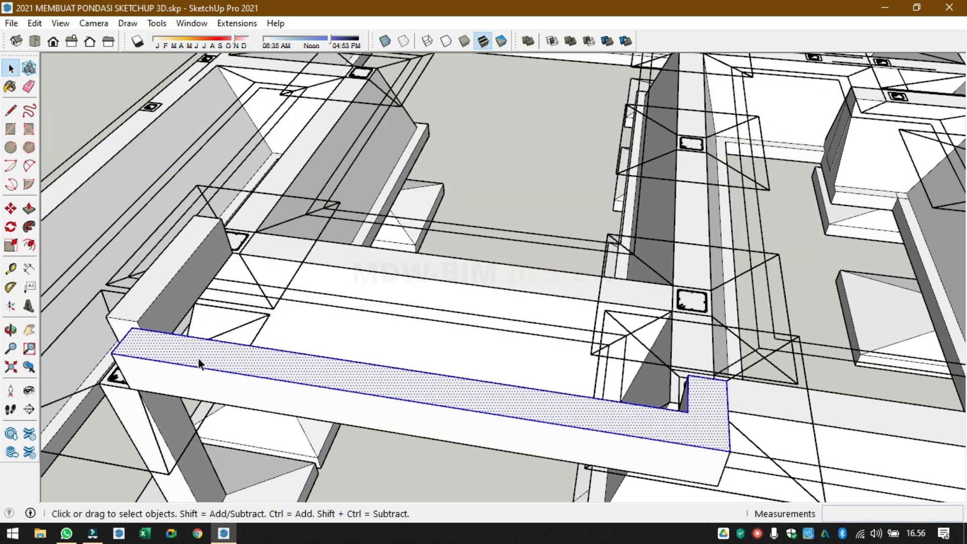
{"action": "left_click", "coordinate": [149, 291], "text": "ctrl"}
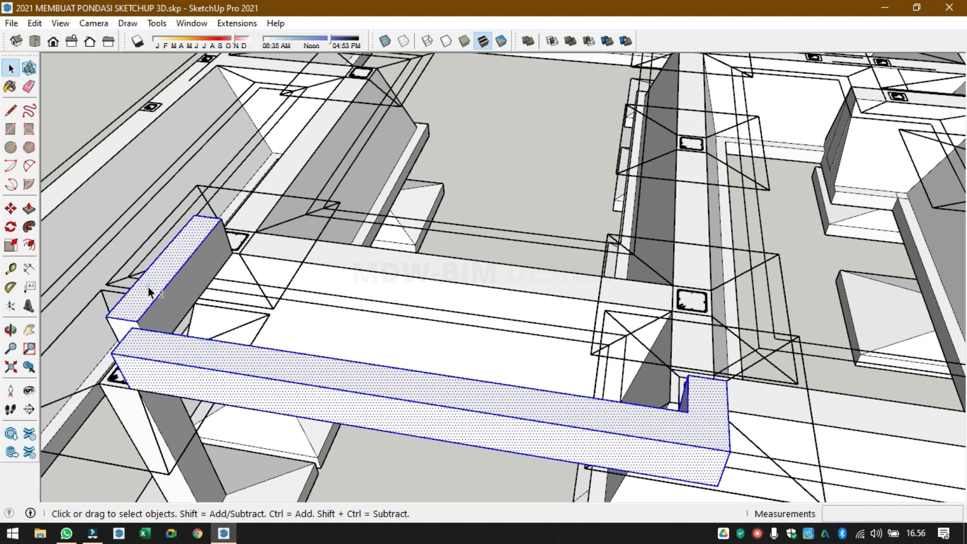
{"action": "right_click", "coordinate": [148, 287]}
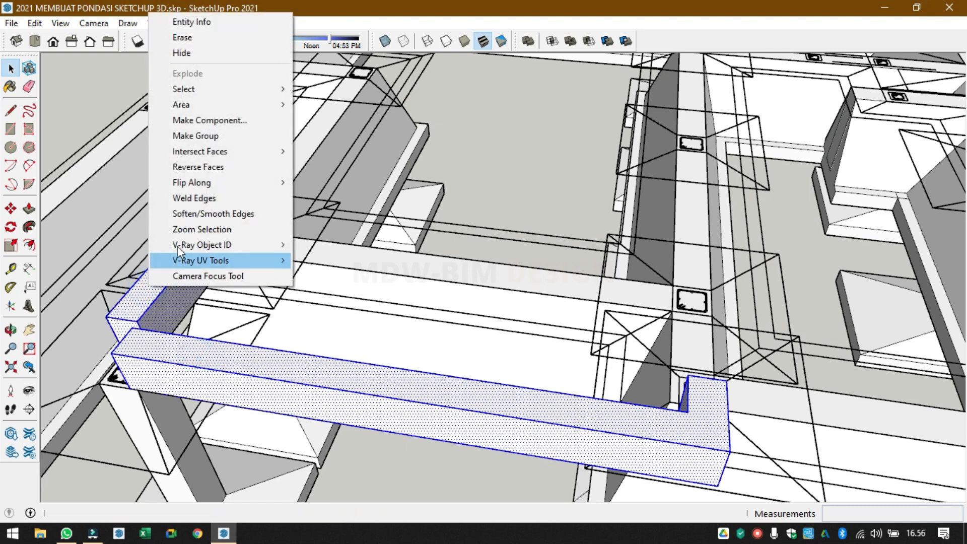
{"action": "left_click", "coordinate": [216, 134]}
- Hide the imported plan linework component that overlies the whole foundation model
{"action": "scroll", "coordinate": [239, 392], "scroll_direction": "down", "scroll_amount": 3}
{"action": "middle_click_drag", "start_coordinate": [279, 391], "coordinate": [732, 209]}
{"action": "left_click", "coordinate": [784, 106]}
{"action": "scroll", "coordinate": [668, 171], "scroll_direction": "down", "scroll_amount": 6}
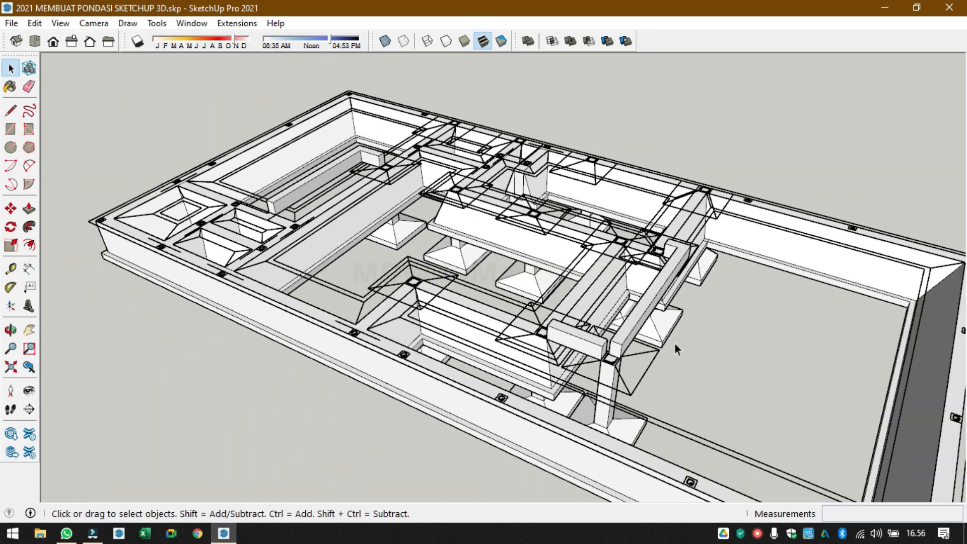
{"action": "middle_click_drag", "start_coordinate": [675, 343], "coordinate": [629, 280]}
{"action": "middle_click_drag", "start_coordinate": [506, 328], "coordinate": [469, 353]}
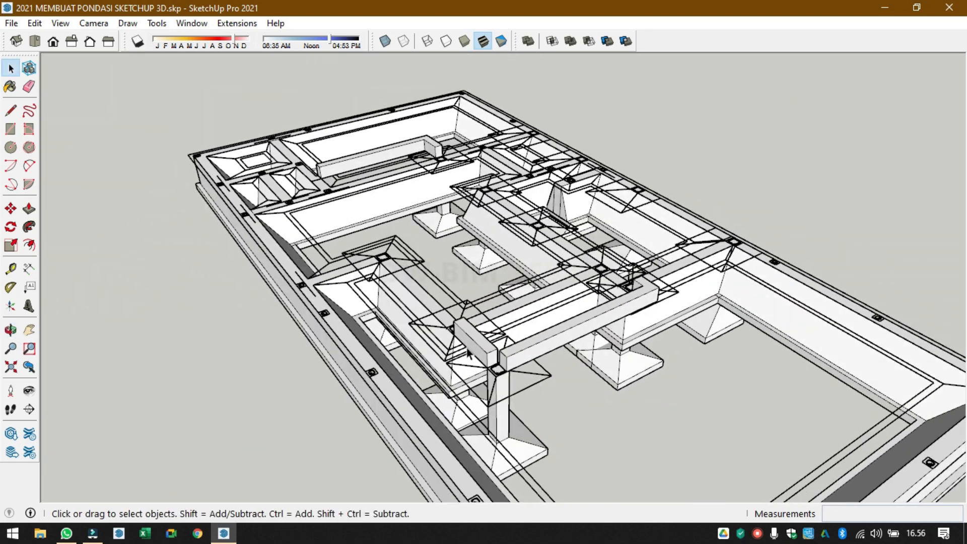
{"action": "left_click", "coordinate": [415, 256]}
{"action": "right_click", "coordinate": [414, 257]}
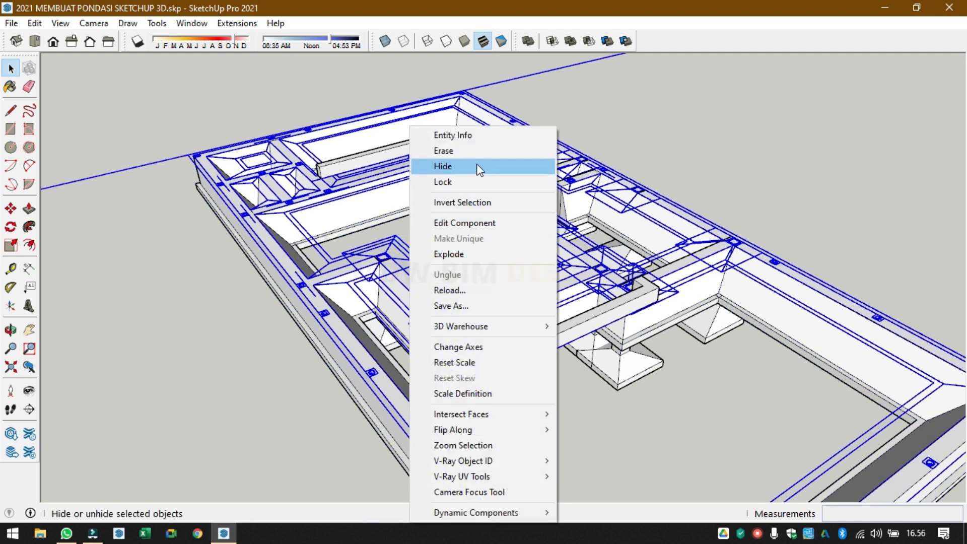
{"action": "left_click", "coordinate": [477, 167]}
- Paint the columns and their footings with Concrete Aggregate Smoke from the Asphalt and Concrete materials
{"action": "scroll", "coordinate": [422, 108], "scroll_direction": "down", "scroll_amount": 3}
{"action": "middle_click_drag", "start_coordinate": [543, 294], "coordinate": [388, 289]}
{"action": "mouse_move", "coordinate": [650, 201]}
{"action": "middle_mouse_down"}
{"action": "mouse_move", "coordinate": [671, 197]}
{"action": "mouse_move", "coordinate": [466, 208]}
{"action": "middle_mouse_up"}
{"action": "left_click", "coordinate": [12, 87]}
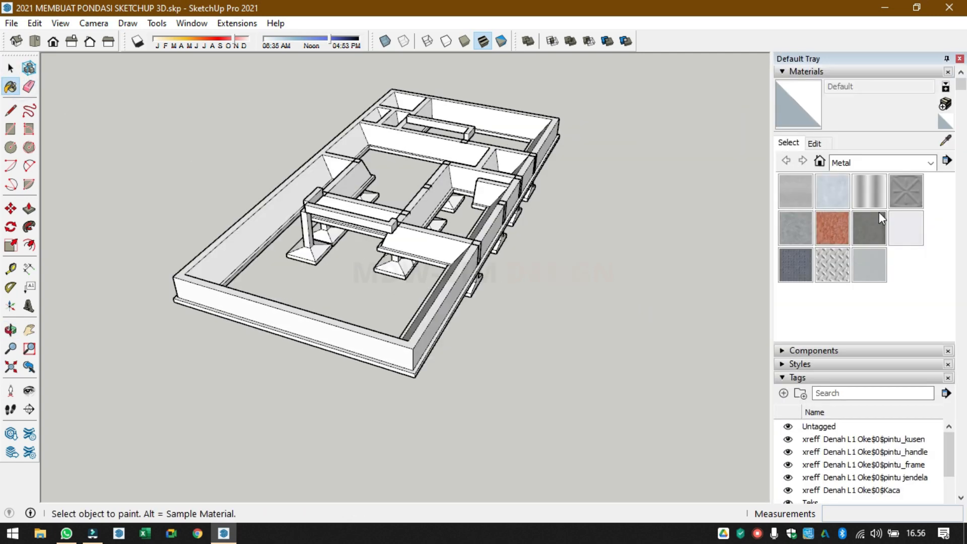
{"action": "scroll", "coordinate": [561, 259], "scroll_direction": "up", "scroll_amount": 2}
{"action": "scroll", "coordinate": [431, 188], "scroll_direction": "up", "scroll_amount": 3}
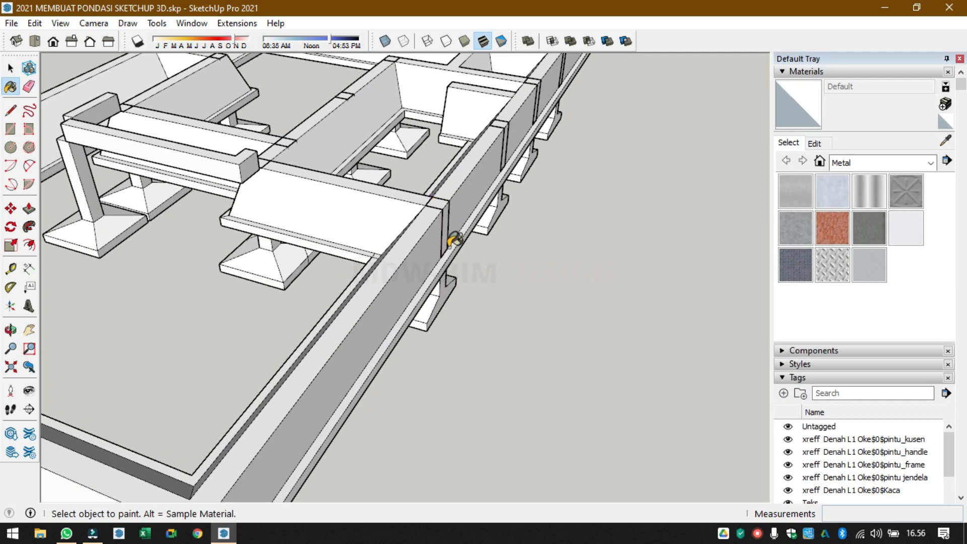
{"action": "mouse_move", "coordinate": [455, 240]}
{"action": "middle_mouse_down"}
{"action": "mouse_move", "coordinate": [506, 186]}
{"action": "mouse_move", "coordinate": [476, 209]}
{"action": "mouse_move", "coordinate": [662, 249]}
{"action": "middle_mouse_up"}
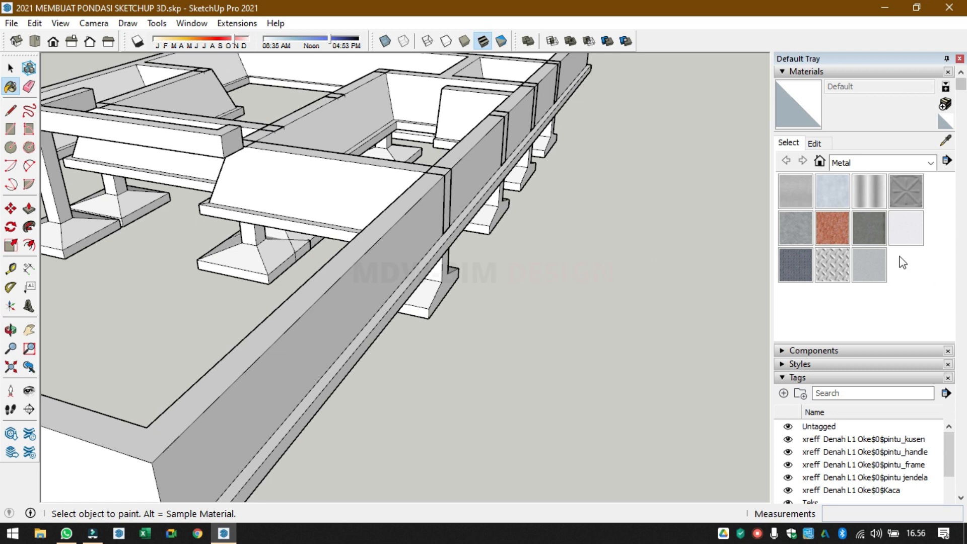
{"action": "left_click", "coordinate": [888, 163]}
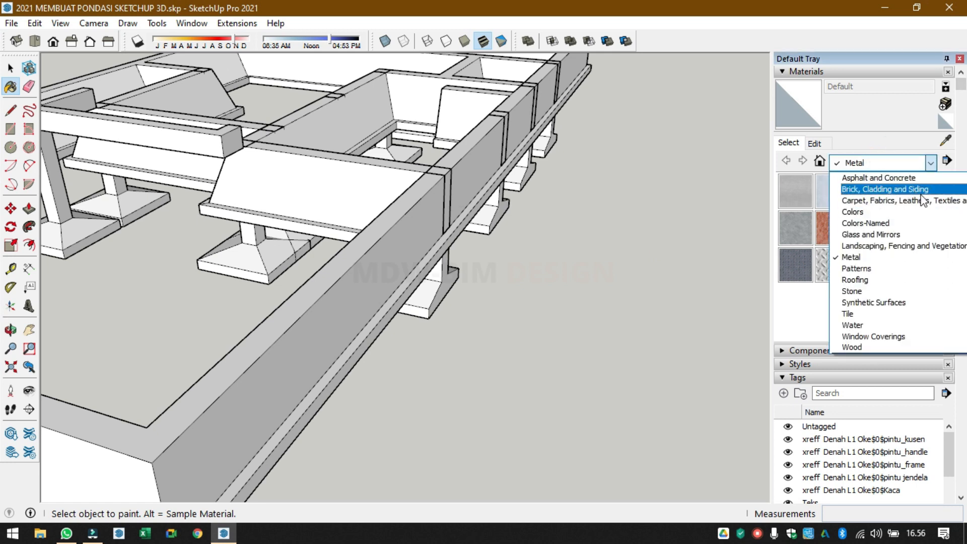
{"action": "left_click", "coordinate": [880, 178]}
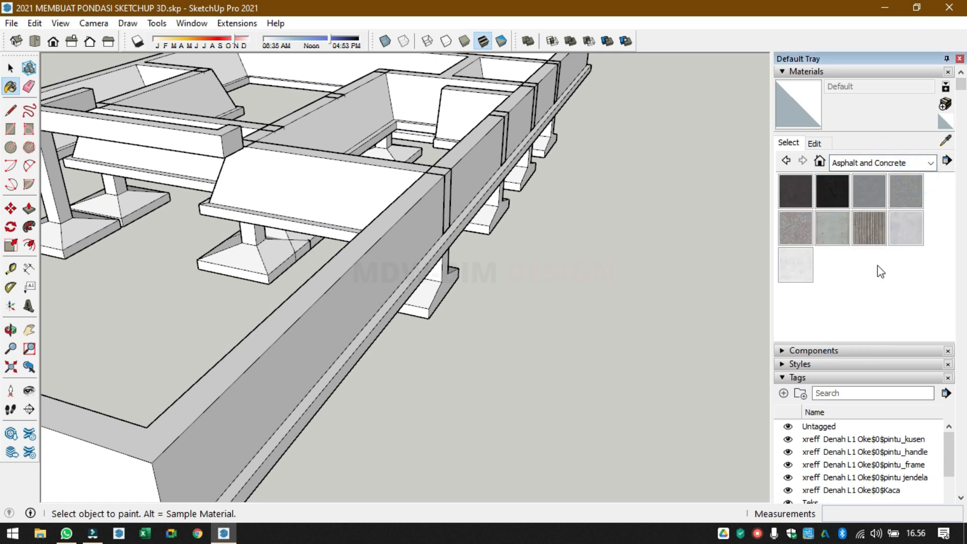
{"action": "left_click", "coordinate": [796, 231]}
{"action": "scroll", "coordinate": [469, 277], "scroll_direction": "up", "scroll_amount": 3}
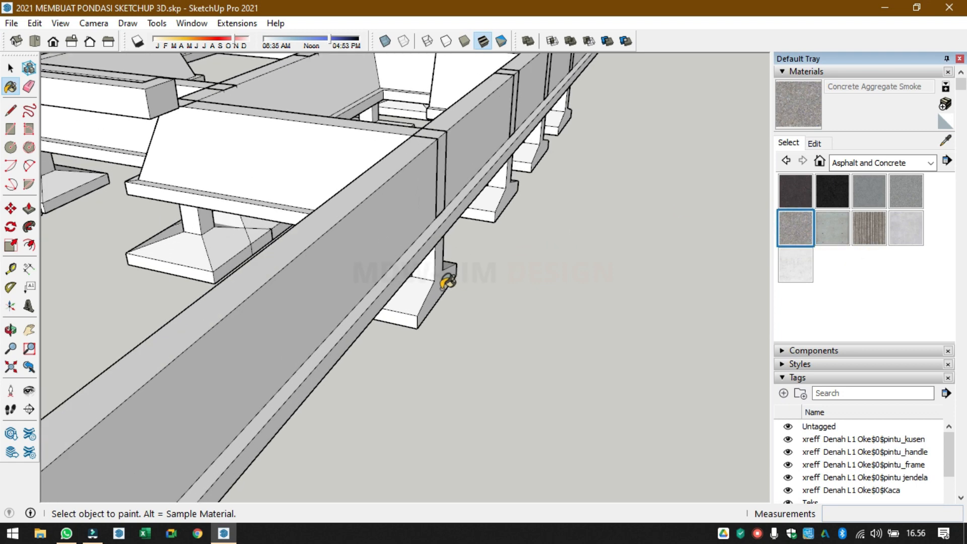
{"action": "left_click", "coordinate": [444, 281]}
{"action": "scroll", "coordinate": [344, 270], "scroll_direction": "down", "scroll_amount": 3}
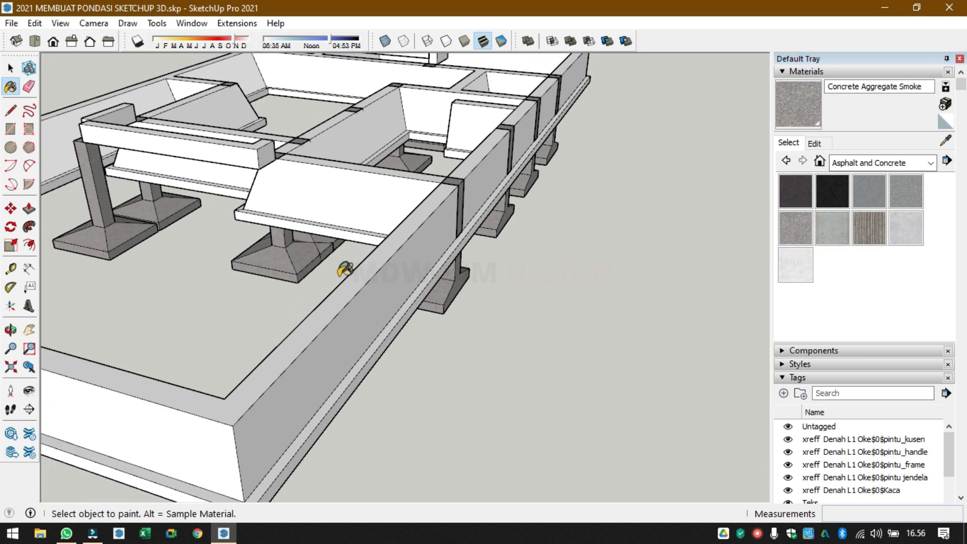
{"action": "middle_click_drag", "start_coordinate": [343, 270], "coordinate": [577, 275]}
{"action": "scroll", "coordinate": [466, 249], "scroll_direction": "down", "scroll_amount": 2}
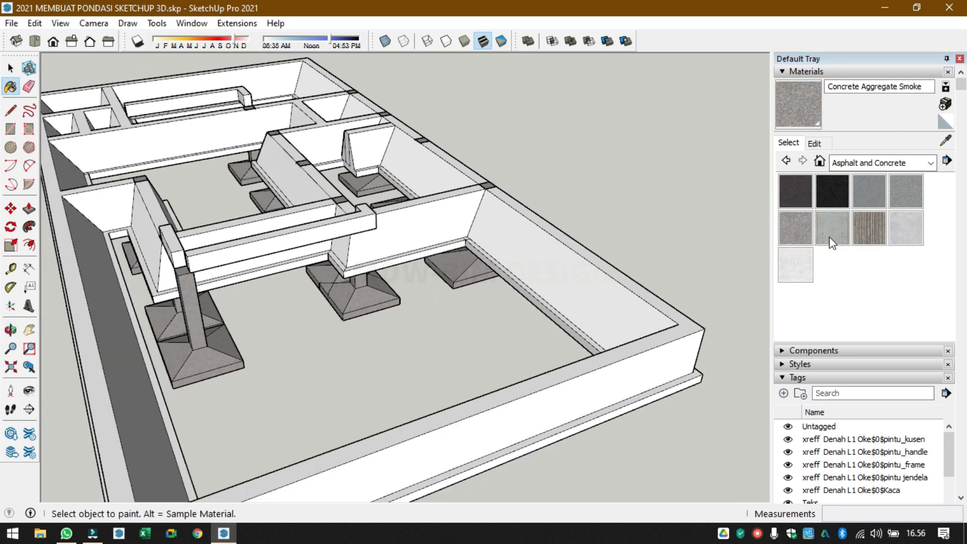
{"action": "left_click", "coordinate": [899, 163]}
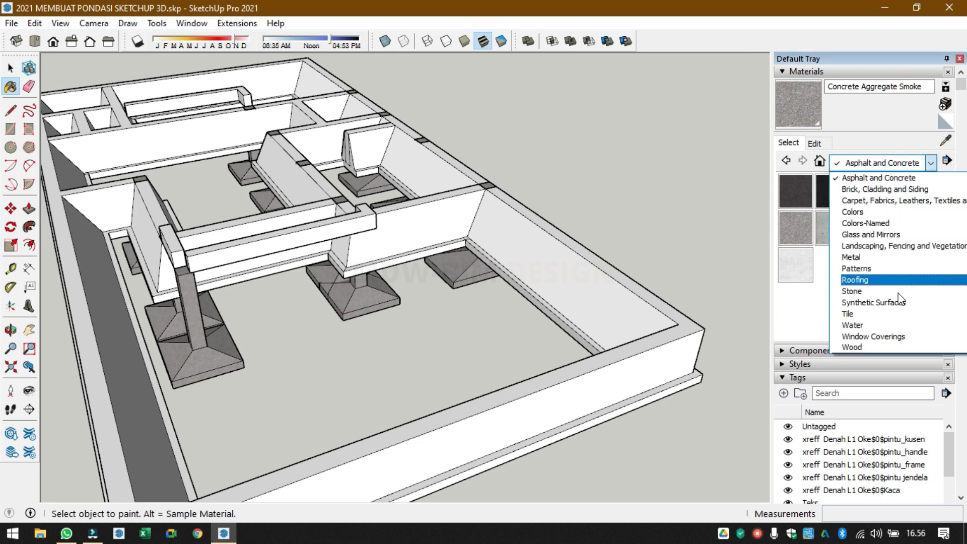
{"action": "left_click", "coordinate": [852, 292]}
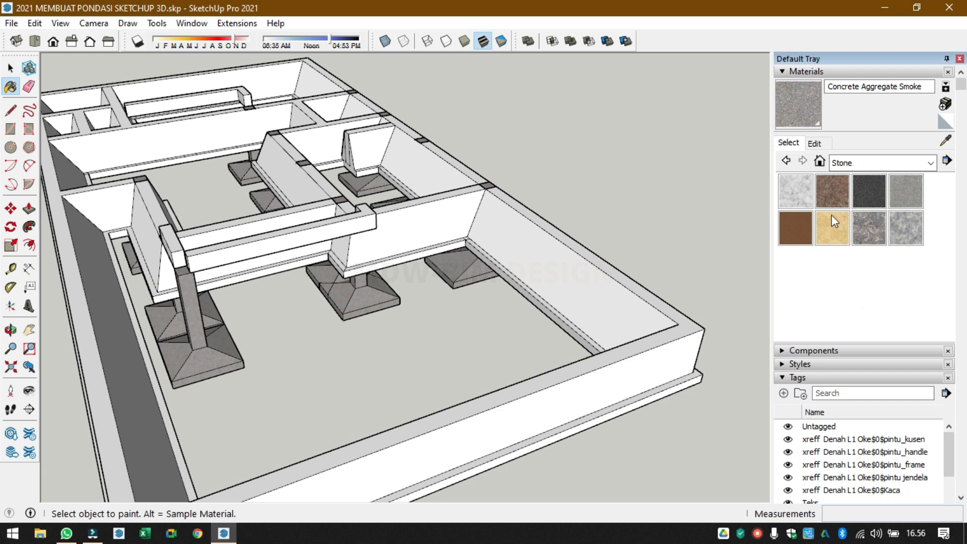
{"action": "left_click", "coordinate": [896, 163]}
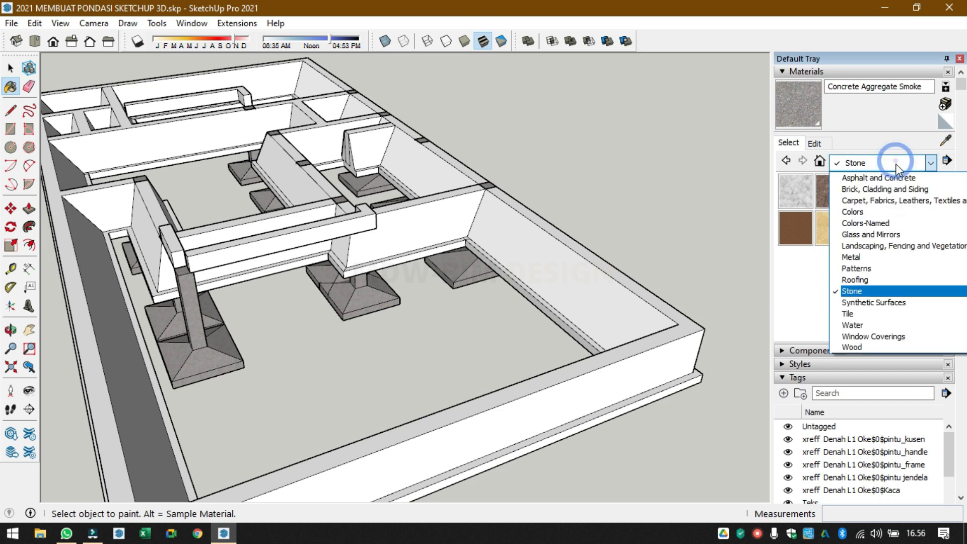
{"action": "left_click", "coordinate": [852, 291]}
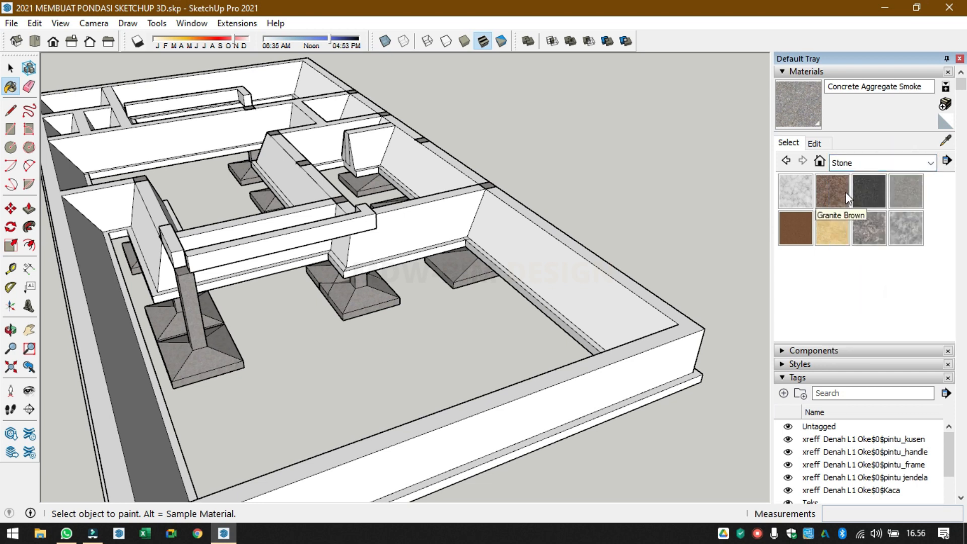
{"action": "left_click", "coordinate": [908, 191]}
- Paint the grouped beams at the free-standing column and the beam at the far end with Brick Rough Tan from Brick, Cladding and Siding
{"action": "left_click", "coordinate": [911, 162]}
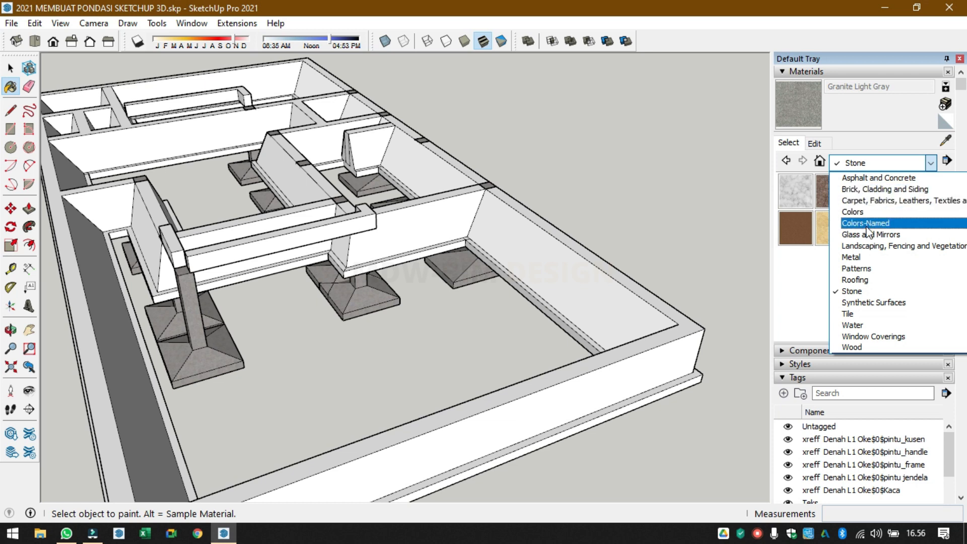
{"action": "left_click", "coordinate": [883, 194]}
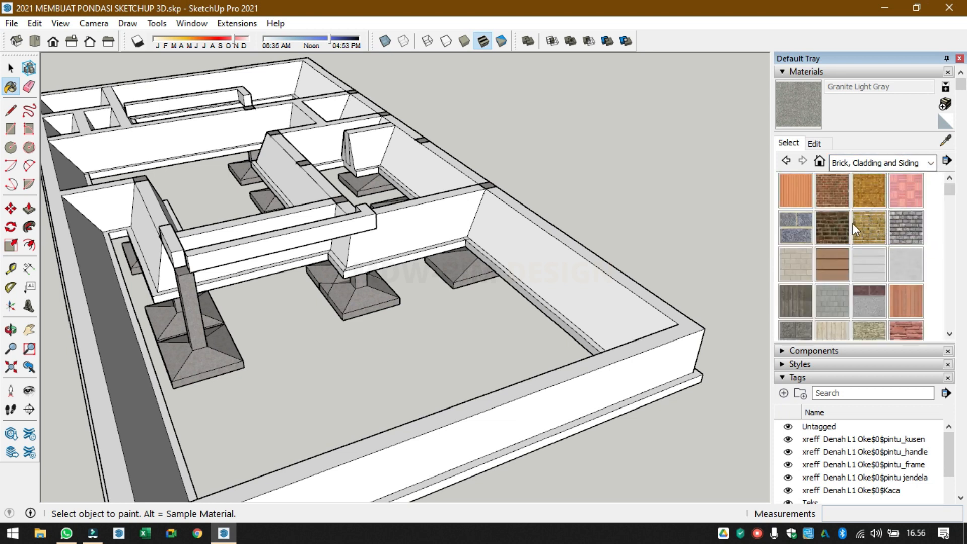
{"action": "left_click", "coordinate": [866, 229]}
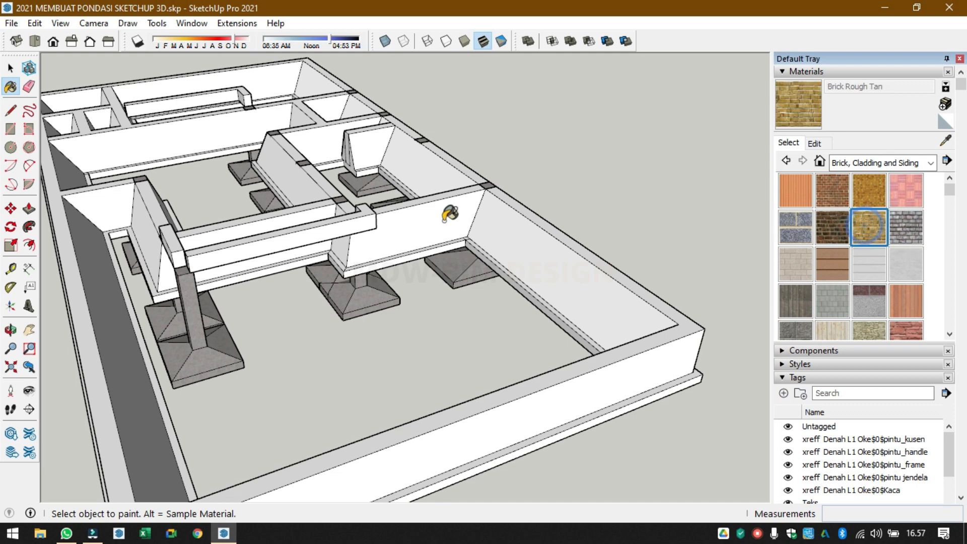
{"action": "left_click", "coordinate": [320, 232]}
{"action": "scroll", "coordinate": [285, 172], "scroll_direction": "down", "scroll_amount": 3}
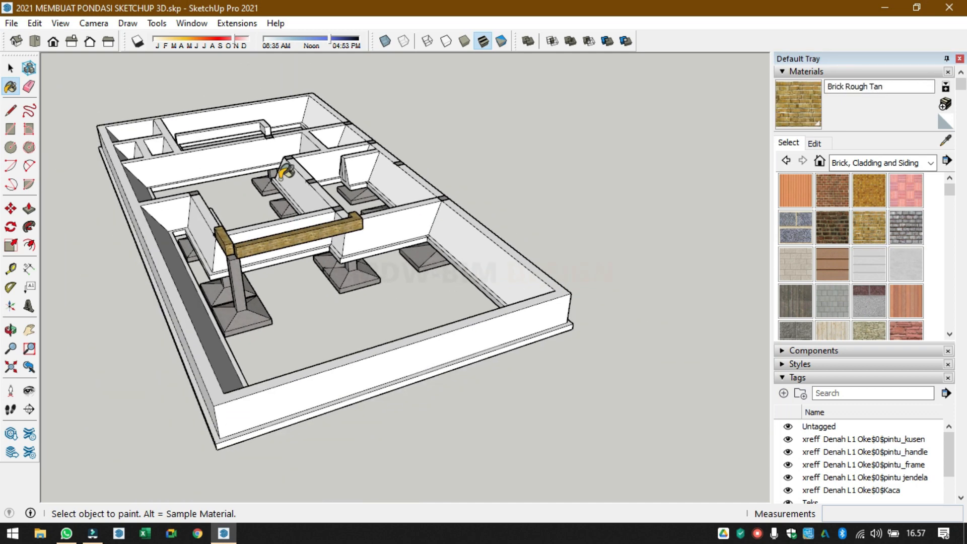
{"action": "left_click", "coordinate": [237, 129]}
- Paint the continuous foundation walls with Groundcover River Rock 4 inch from the Landscaping, Fencing and Vegetation materials
{"action": "scroll", "coordinate": [872, 254], "scroll_direction": "down", "scroll_amount": 3}
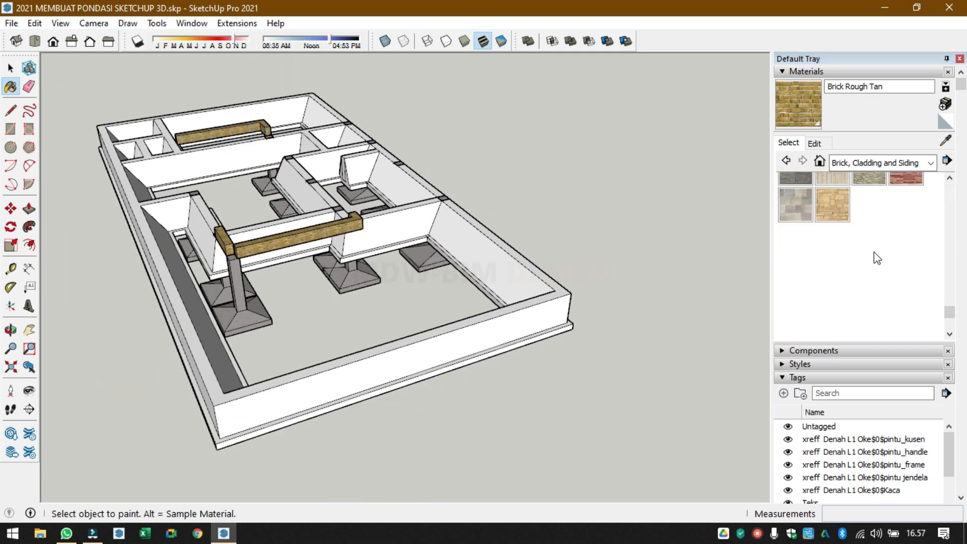
{"action": "left_click", "coordinate": [899, 162]}
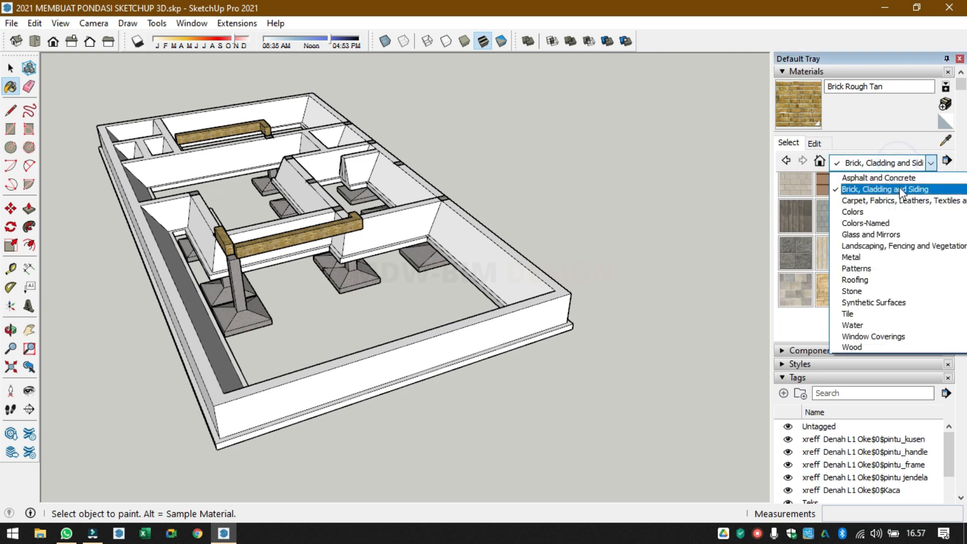
{"action": "left_click", "coordinate": [881, 246]}
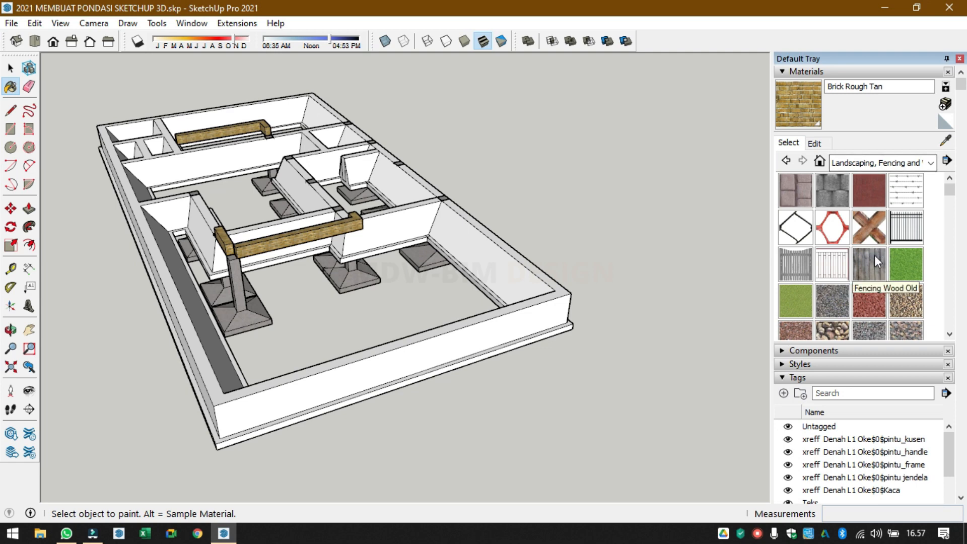
{"action": "scroll", "coordinate": [878, 275], "scroll_direction": "down", "scroll_amount": 5}
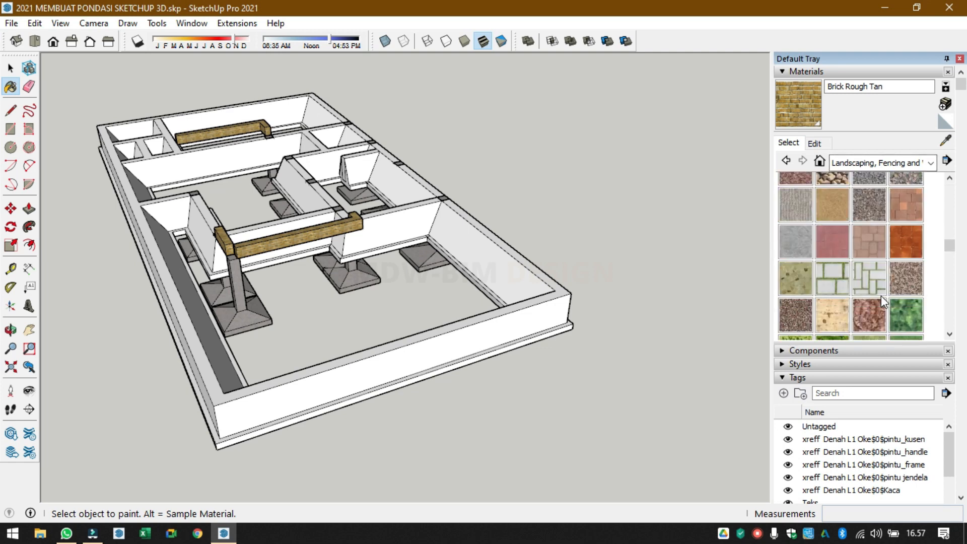
{"action": "scroll", "coordinate": [876, 304], "scroll_direction": "up", "scroll_amount": 4}
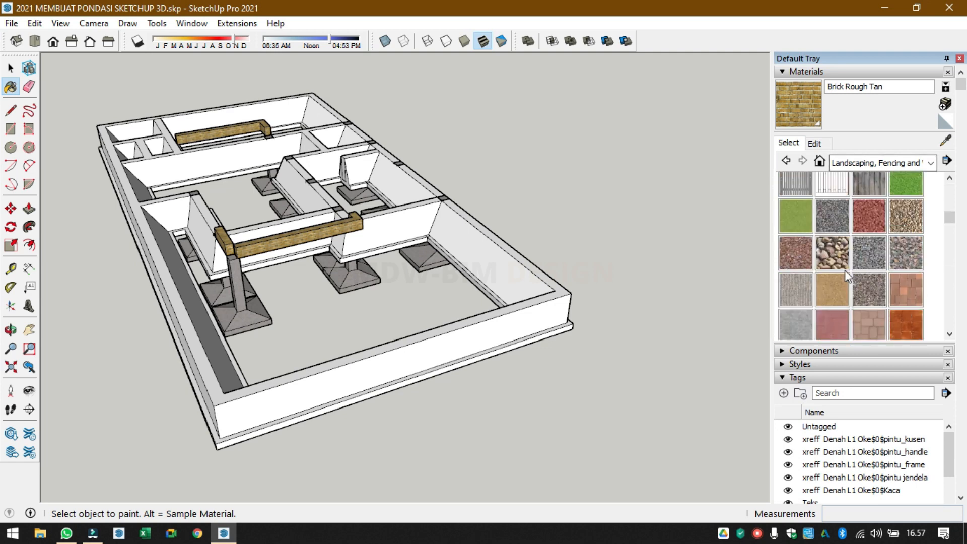
{"action": "left_click", "coordinate": [839, 246]}
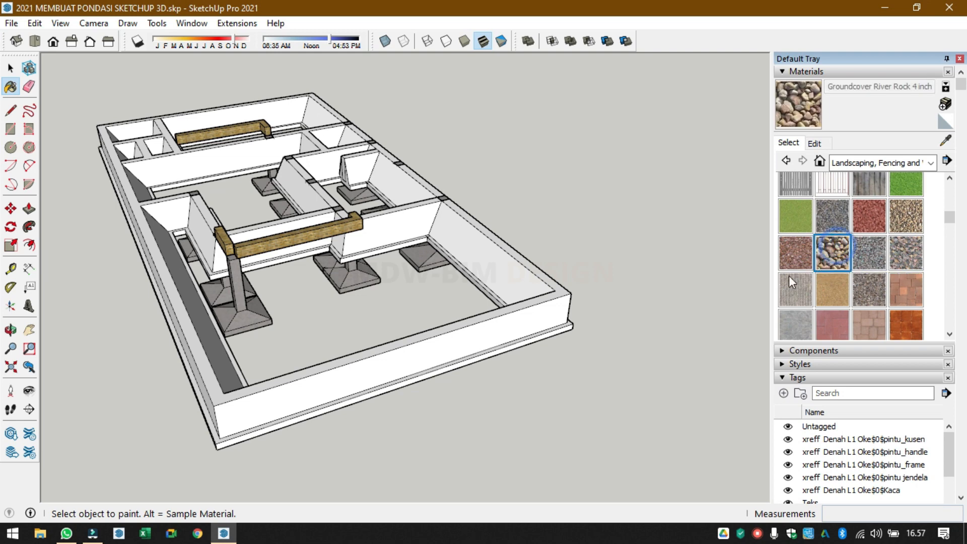
{"action": "left_click", "coordinate": [511, 319]}
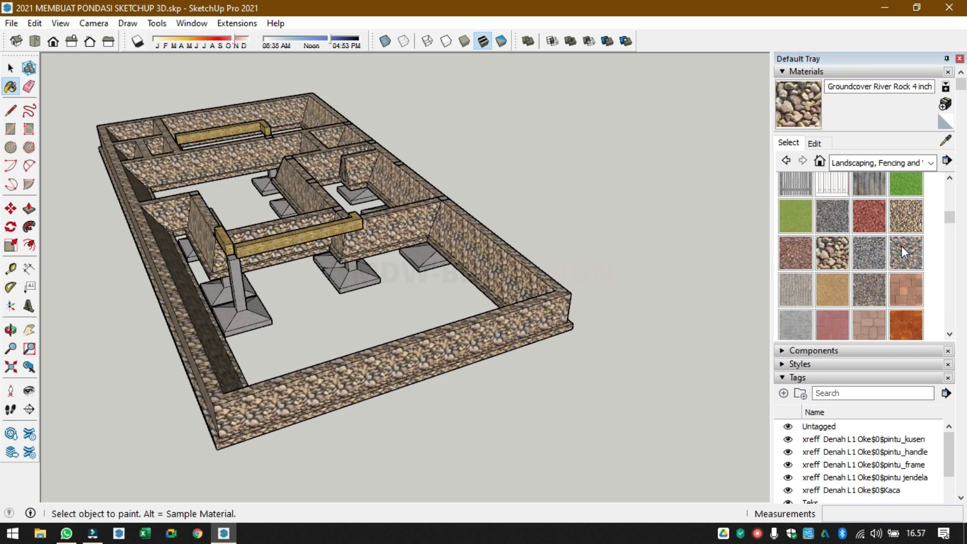
- Paint the continuous foundation walls with Granite Brown from the Stone materials
{"action": "left_click", "coordinate": [888, 160]}
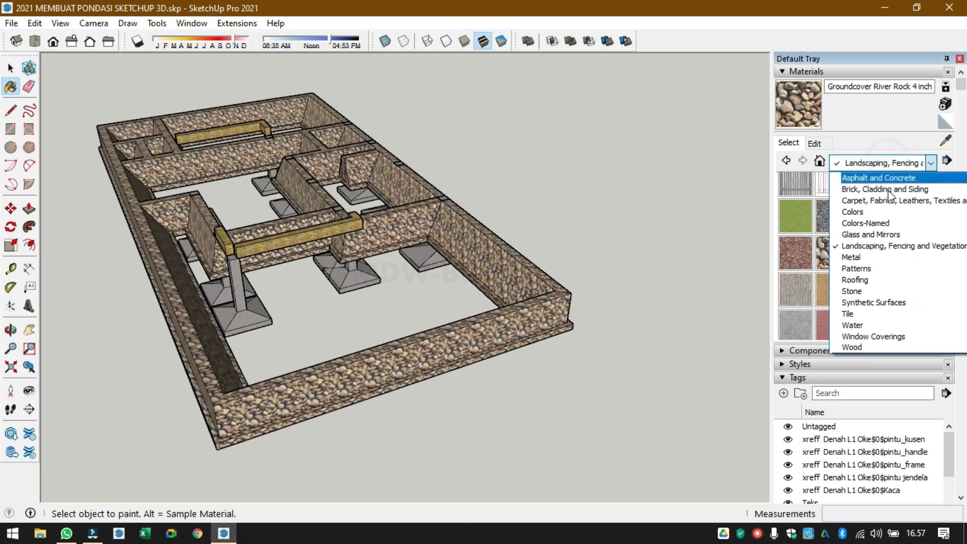
{"action": "left_click", "coordinate": [857, 290]}
{"action": "left_click", "coordinate": [822, 192]}
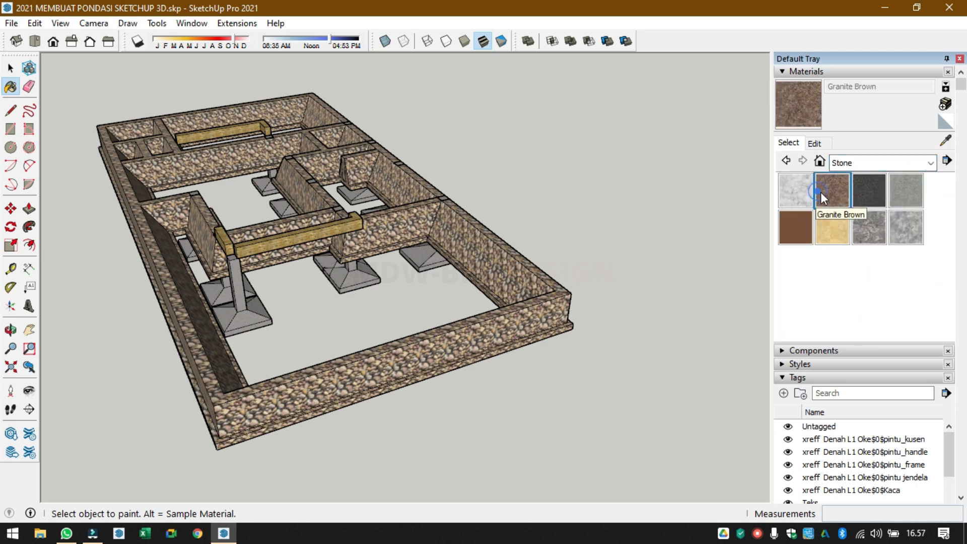
{"action": "left_click", "coordinate": [529, 312]}
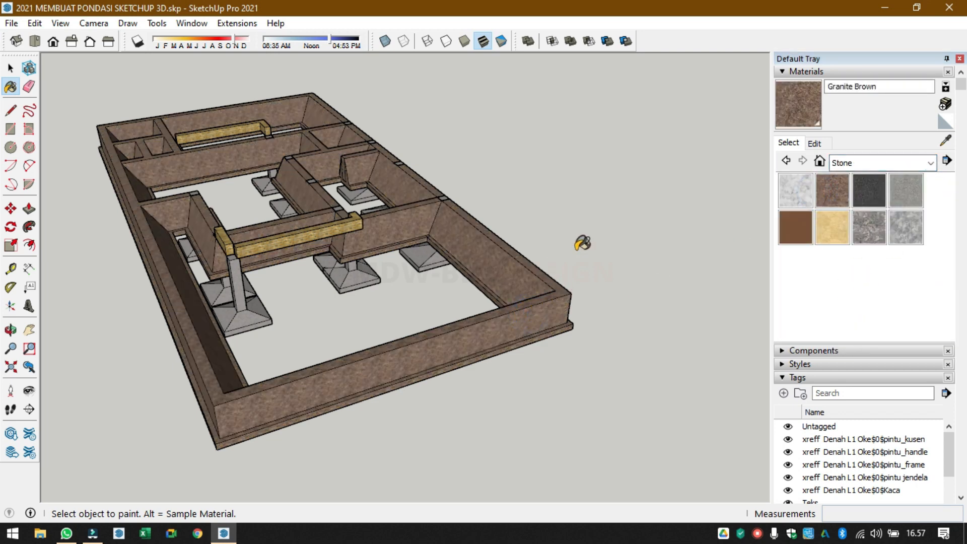
- Examine the granite texture on the foundation walls up close and browse the Synthetic Surfaces, Patterns and Carpet, Fabrics, Leathers materials for an alternative
{"action": "middle_click_drag", "start_coordinate": [361, 256], "coordinate": [596, 244]}
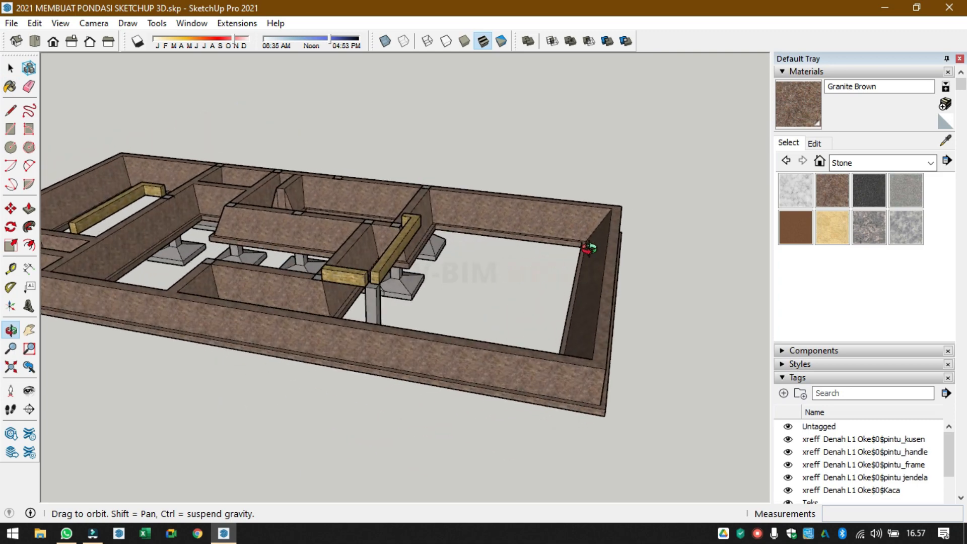
{"action": "scroll", "coordinate": [468, 356], "scroll_direction": "up", "scroll_amount": 3}
{"action": "scroll", "coordinate": [467, 355], "scroll_direction": "up", "scroll_amount": 2}
{"action": "scroll", "coordinate": [518, 315], "scroll_direction": "up", "scroll_amount": 2}
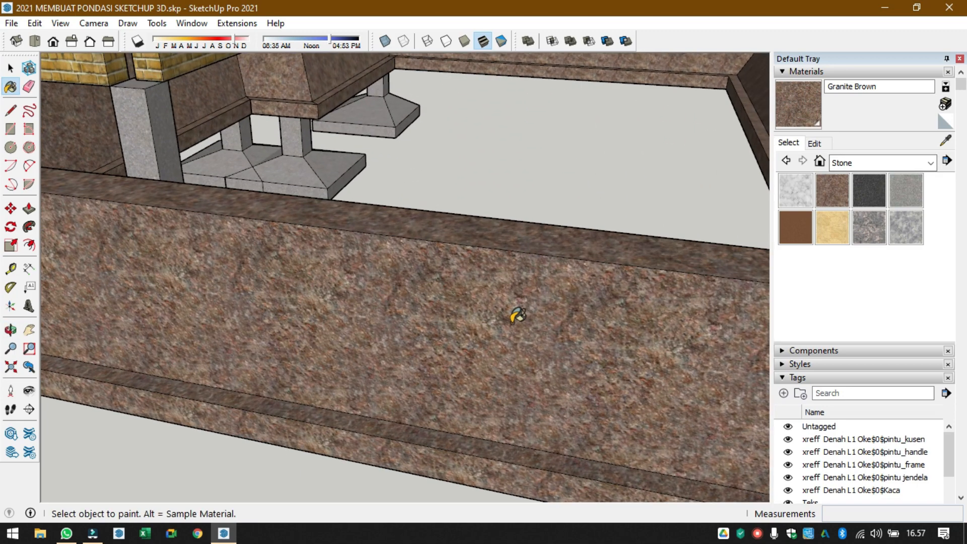
{"action": "middle_click_drag", "start_coordinate": [531, 309], "coordinate": [383, 335]}
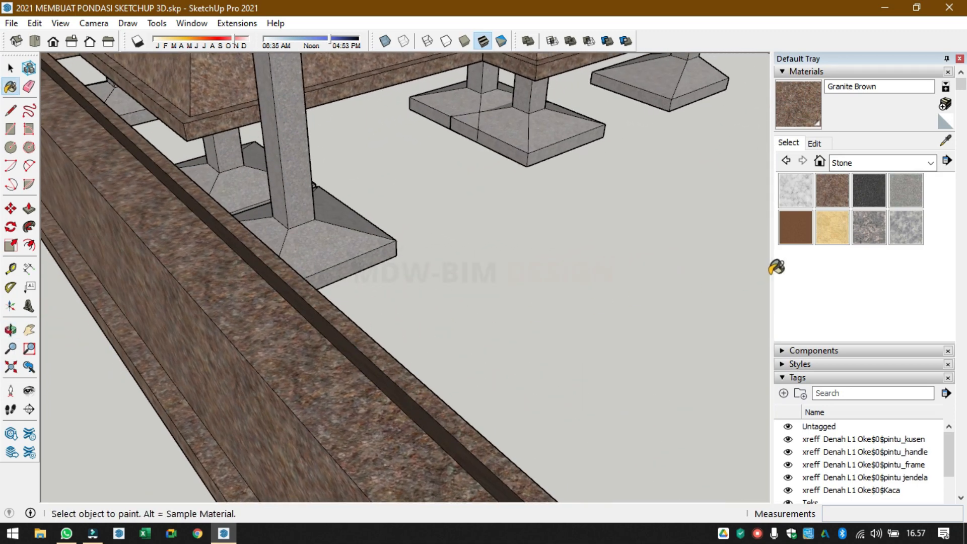
{"action": "left_click", "coordinate": [887, 161]}
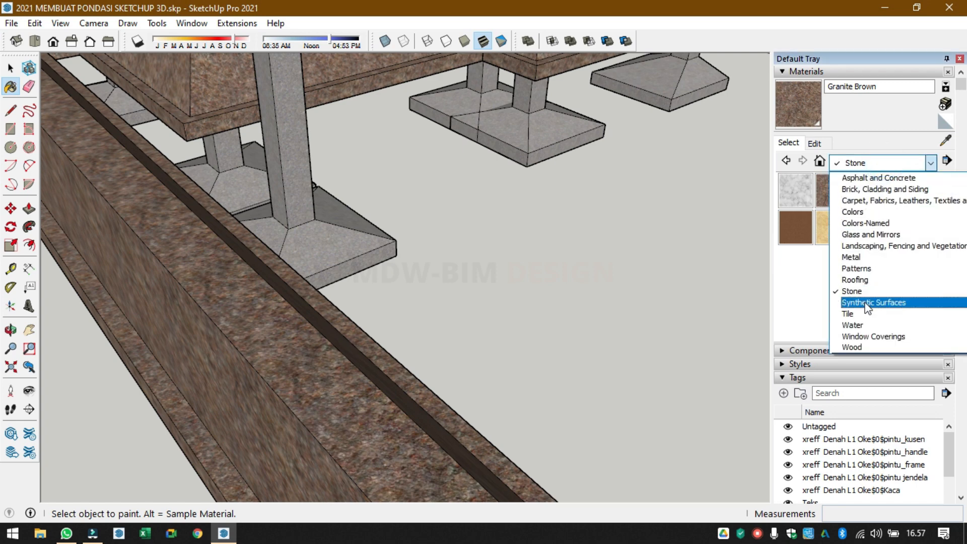
{"action": "left_click", "coordinate": [865, 302]}
{"action": "left_click", "coordinate": [887, 163]}
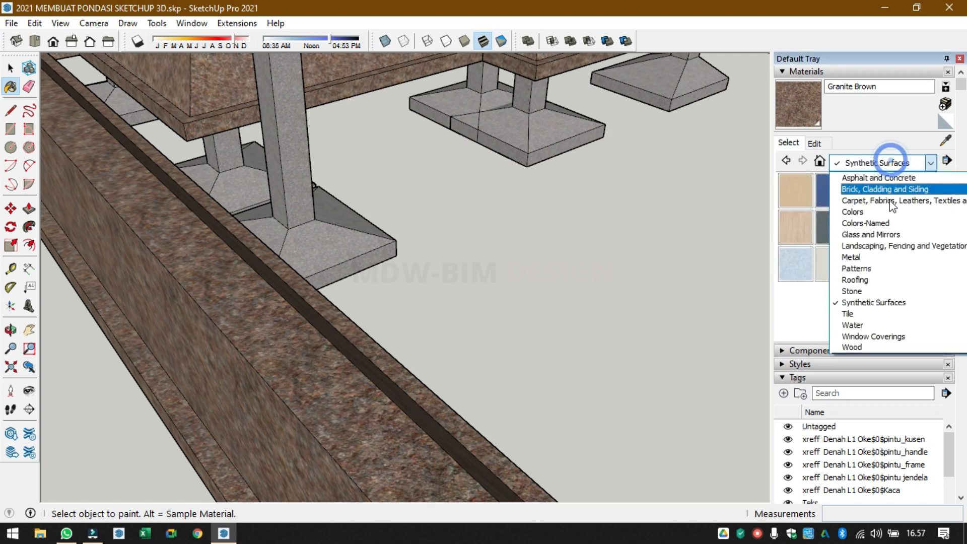
{"action": "left_click", "coordinate": [867, 270]}
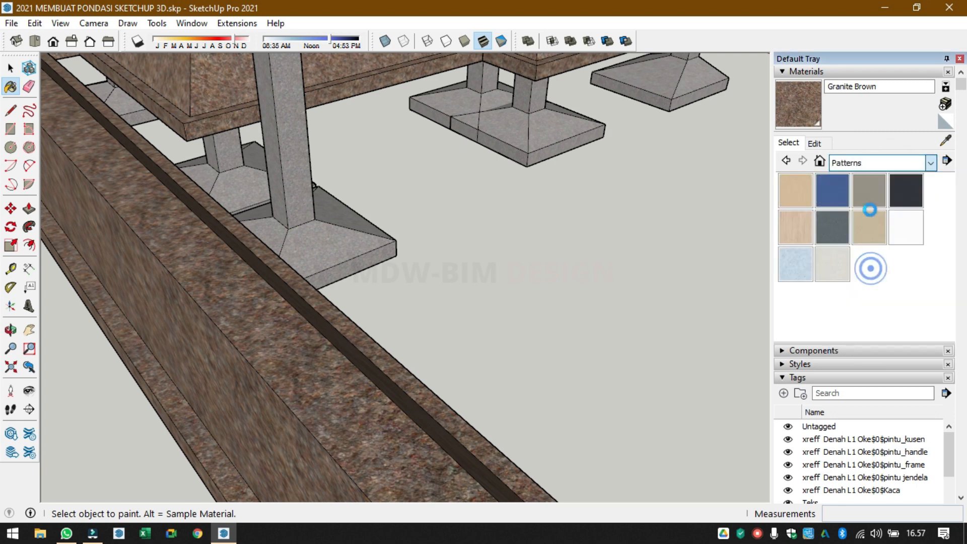
{"action": "left_click", "coordinate": [881, 164]}
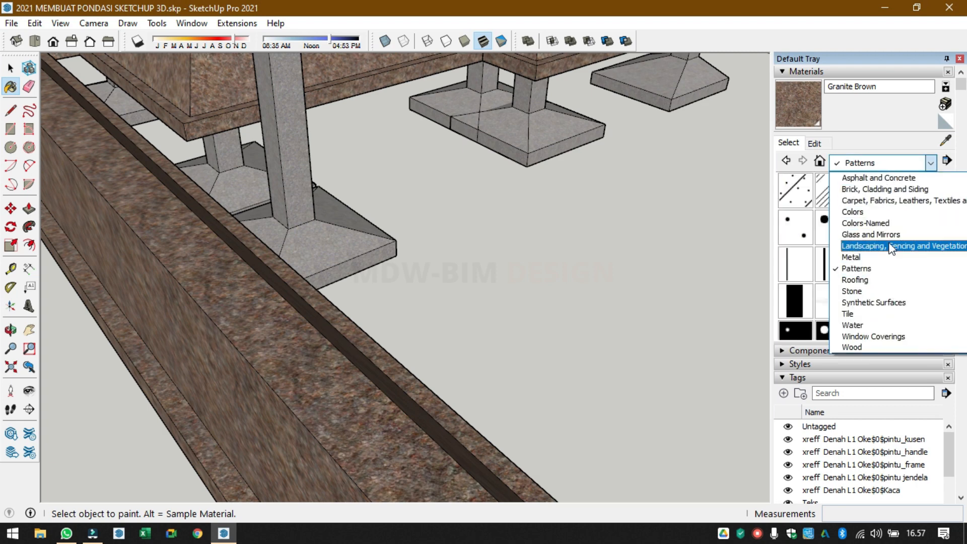
{"action": "left_click", "coordinate": [901, 201]}
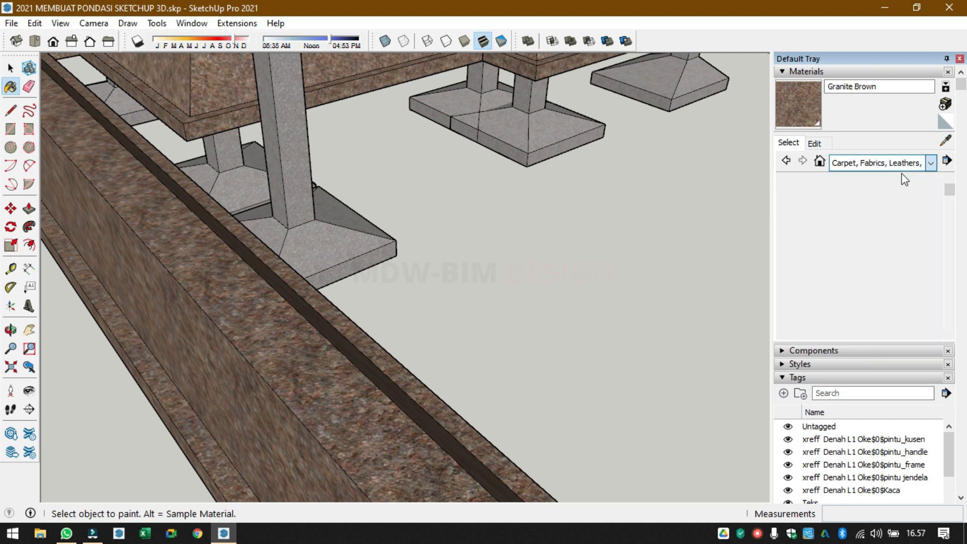
{"action": "scroll", "coordinate": [892, 201], "scroll_direction": "up", "scroll_amount": 3}
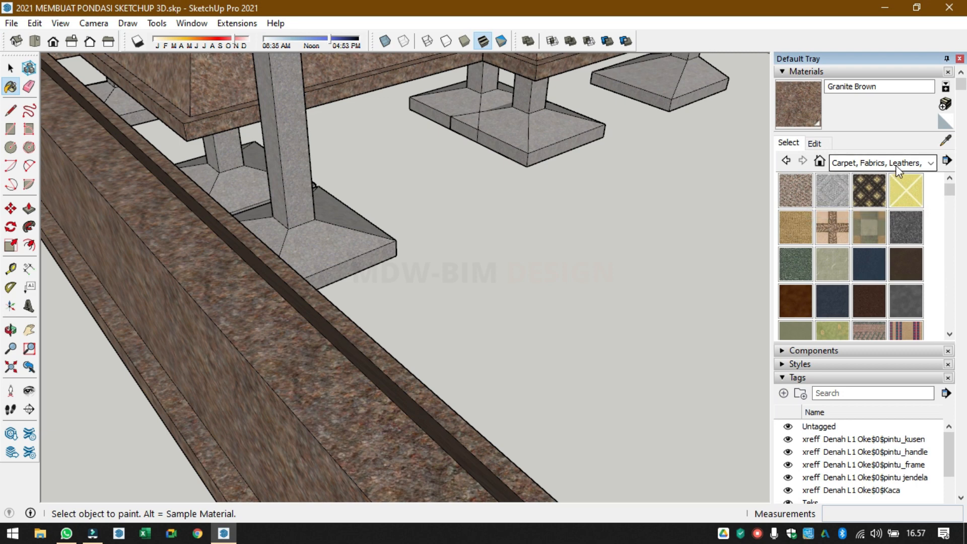
- Paint the continuous foundation walls with Sandstone from the Stone materials
{"action": "left_click", "coordinate": [891, 164]}
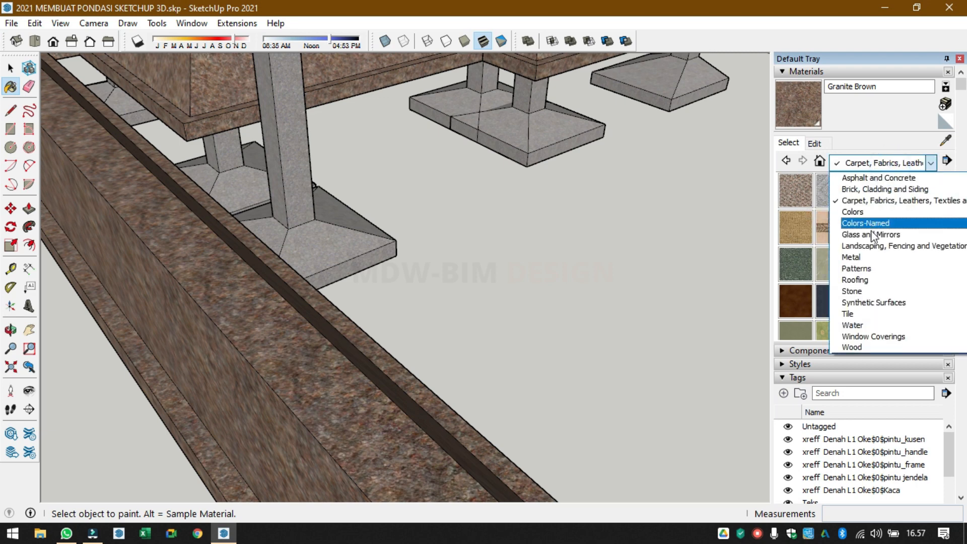
{"action": "left_click", "coordinate": [862, 291]}
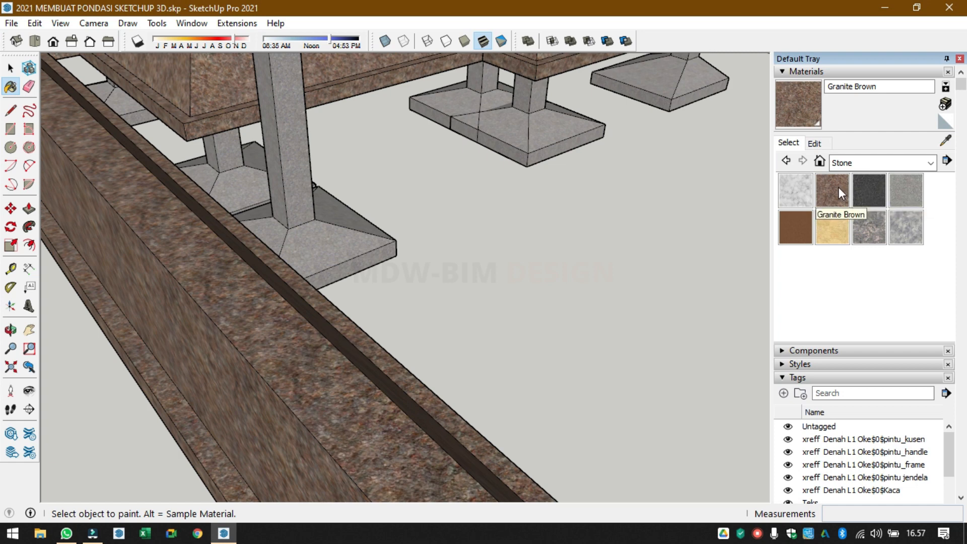
{"action": "left_click", "coordinate": [795, 227]}
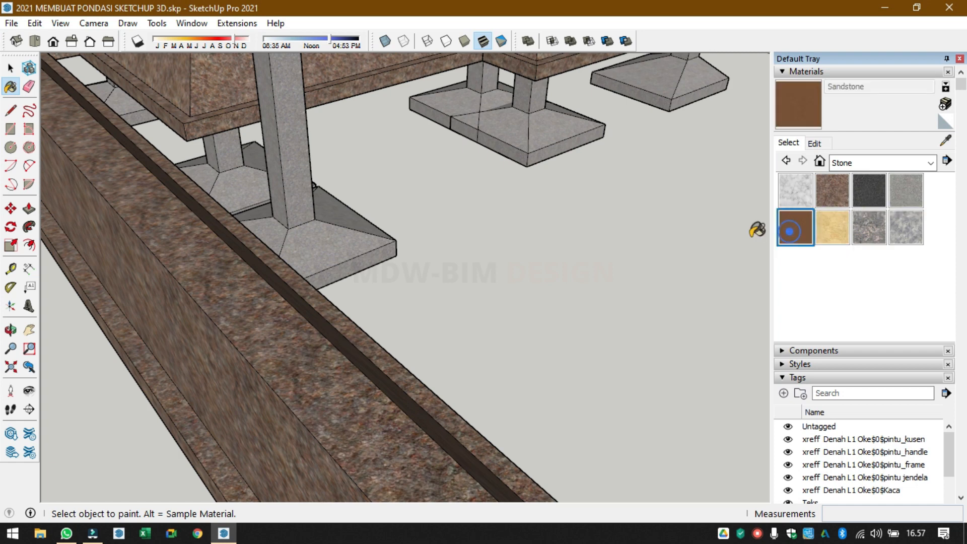
{"action": "left_click", "coordinate": [252, 379]}
{"action": "scroll", "coordinate": [288, 341], "scroll_direction": "down", "scroll_amount": 6}
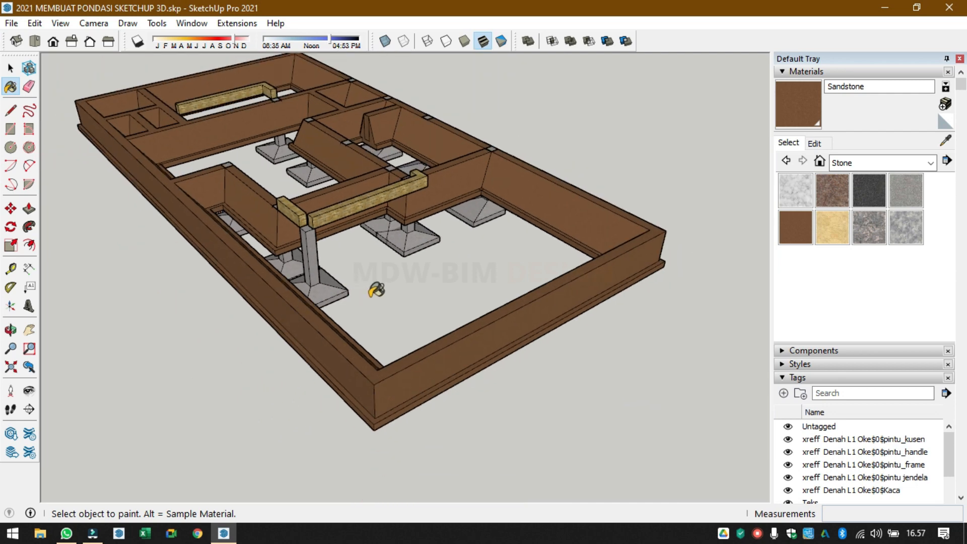
{"action": "mouse_move", "coordinate": [376, 291]}
{"action": "middle_mouse_down"}
{"action": "mouse_move", "coordinate": [478, 250]}
{"action": "mouse_move", "coordinate": [414, 274]}
{"action": "middle_mouse_up"}
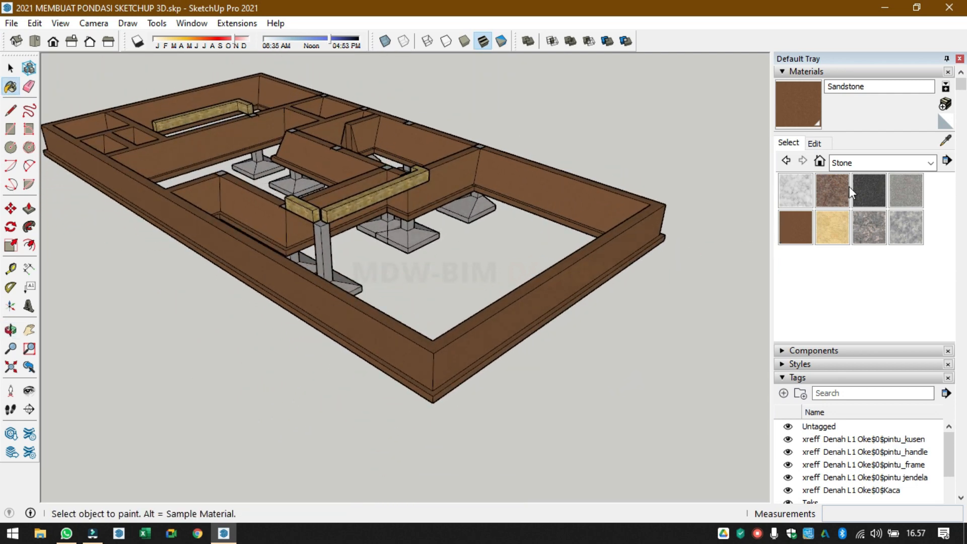
- Paint the continuous foundation walls with the multicoloured Groundcover Rock Crushed material from Landscaping, Fencing and Vegetation
{"action": "left_click", "coordinate": [878, 163]}
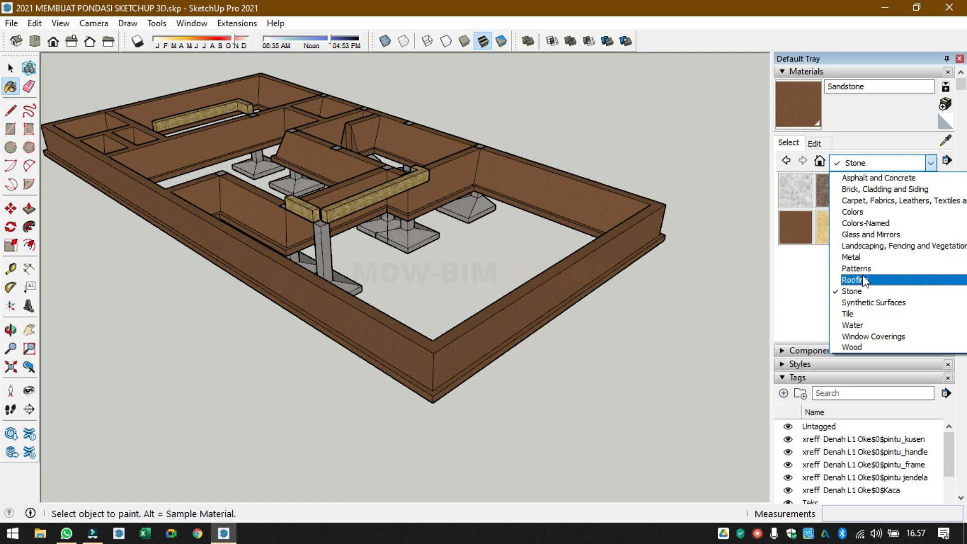
{"action": "left_click", "coordinate": [880, 246]}
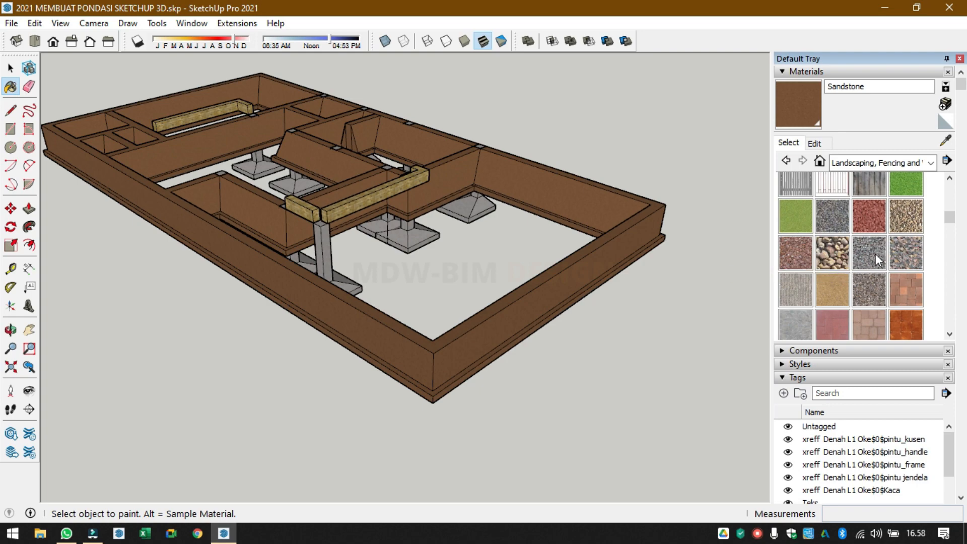
{"action": "left_click", "coordinate": [876, 255]}
{"action": "left_click", "coordinate": [590, 267]}
{"action": "scroll", "coordinate": [393, 297], "scroll_direction": "up", "scroll_amount": 3}
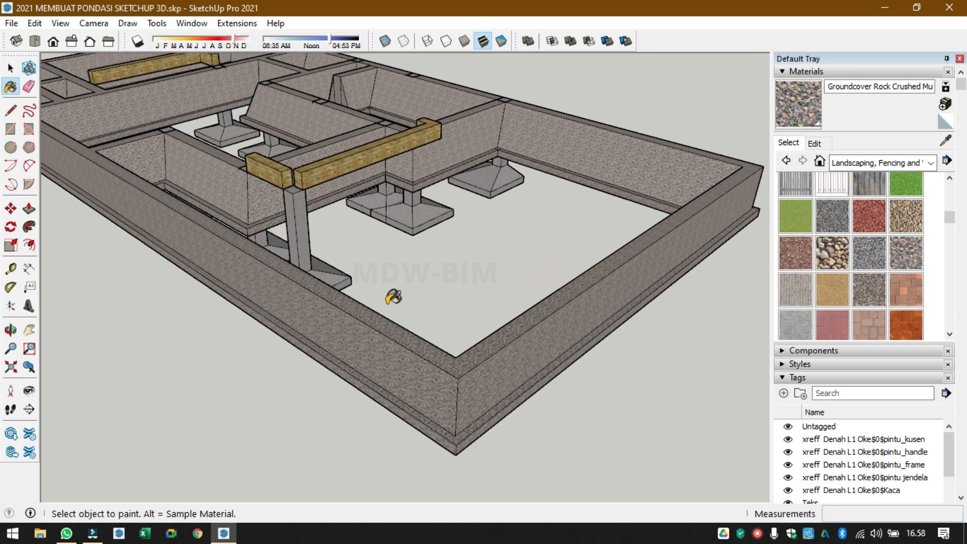
{"action": "scroll", "coordinate": [393, 298], "scroll_direction": "up", "scroll_amount": 2}
{"action": "mouse_move", "coordinate": [434, 312]}
{"action": "middle_mouse_down"}
{"action": "mouse_move", "coordinate": [443, 320]}
{"action": "mouse_move", "coordinate": [344, 271]}
{"action": "middle_mouse_up"}
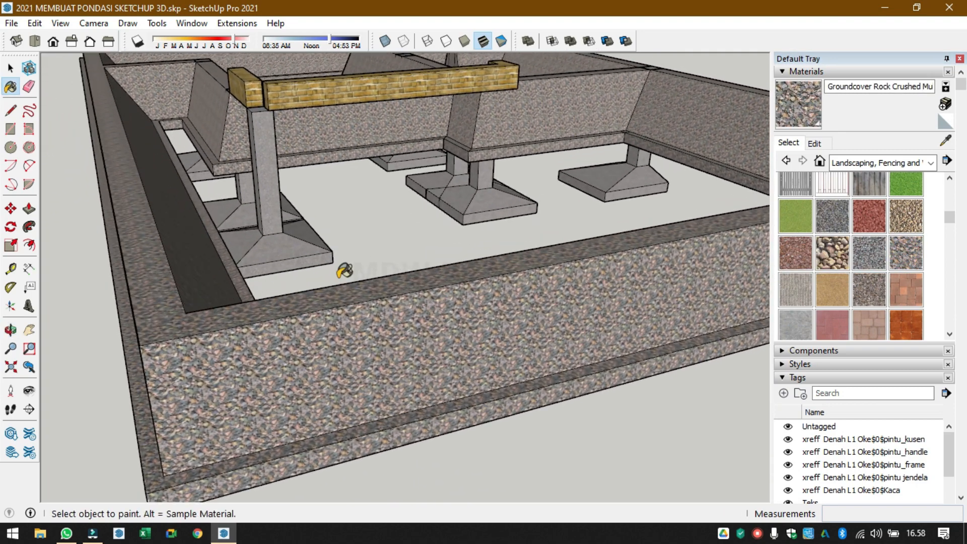
{"action": "scroll", "coordinate": [345, 271], "scroll_direction": "down", "scroll_amount": 4}
{"action": "mouse_move", "coordinate": [406, 244]}
{"action": "middle_mouse_down"}
{"action": "mouse_move", "coordinate": [369, 212]}
{"action": "mouse_move", "coordinate": [200, 191]}
{"action": "mouse_move", "coordinate": [449, 225]}
{"action": "mouse_move", "coordinate": [563, 222]}
{"action": "middle_mouse_up"}
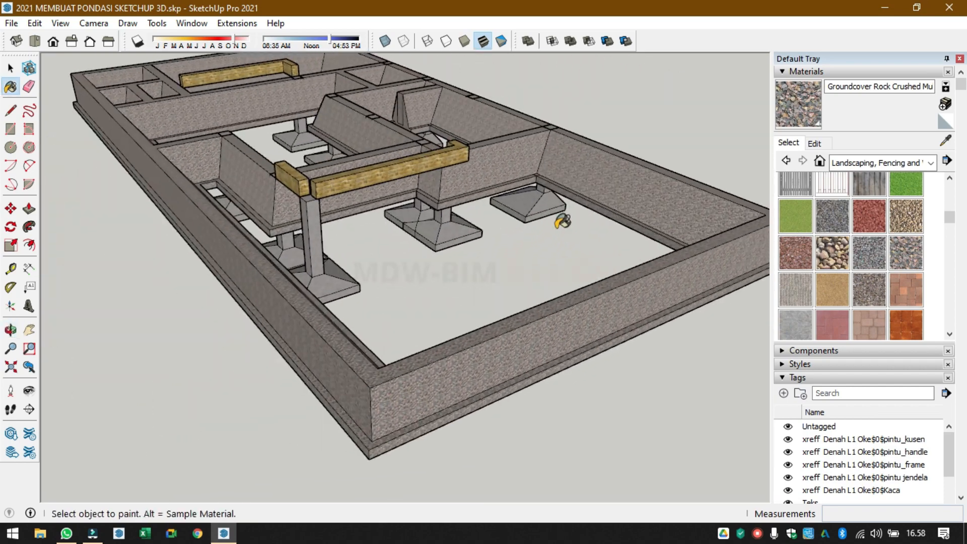
- Collapse the Default Tray and inspect the whole foundation from above and from underneath
{"action": "left_click", "coordinate": [947, 59]}
{"action": "scroll", "coordinate": [428, 198], "scroll_direction": "down", "scroll_amount": 3}
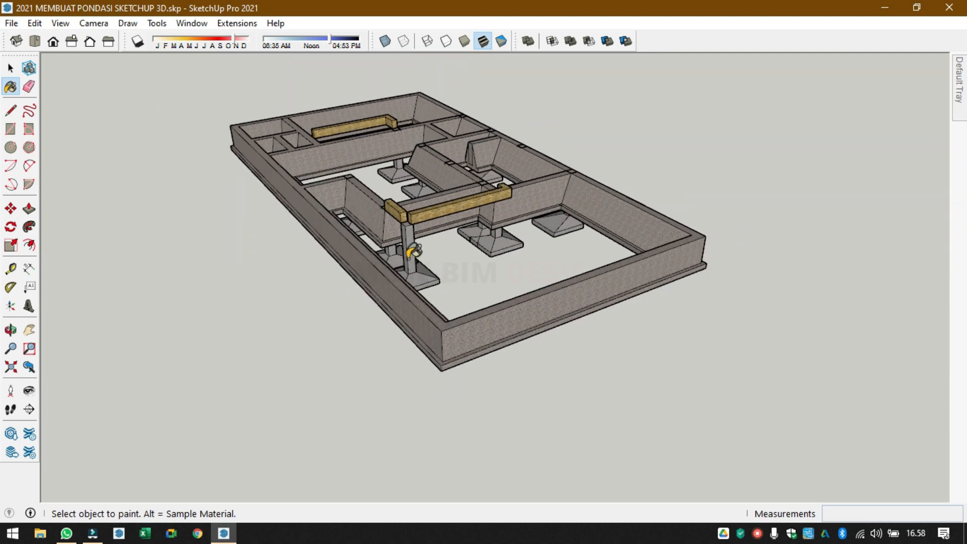
{"action": "mouse_move", "coordinate": [406, 252]}
{"action": "middle_mouse_down"}
{"action": "mouse_move", "coordinate": [553, 272]}
{"action": "mouse_move", "coordinate": [410, 346]}
{"action": "mouse_move", "coordinate": [331, 103]}
{"action": "mouse_move", "coordinate": [397, 173]}
{"action": "mouse_move", "coordinate": [388, 123]}
{"action": "mouse_move", "coordinate": [404, 264]}
{"action": "mouse_move", "coordinate": [421, 99]}
{"action": "mouse_move", "coordinate": [402, 281]}
{"action": "mouse_move", "coordinate": [412, 384]}
{"action": "mouse_move", "coordinate": [432, 324]}
{"action": "mouse_move", "coordinate": [417, 361]}
{"action": "mouse_move", "coordinate": [428, 427]}
{"action": "mouse_move", "coordinate": [419, 352]}
{"action": "middle_mouse_up"}
{"action": "scroll", "coordinate": [405, 268], "scroll_direction": "down", "scroll_amount": 2}
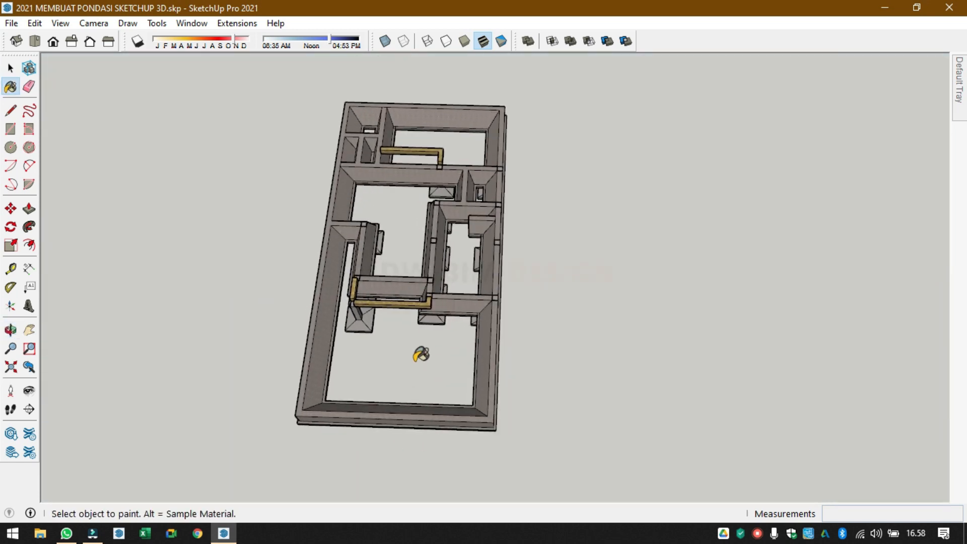
{"action": "key", "text": "o"}
{"action": "left_click_drag", "start_coordinate": [453, 324], "coordinate": [451, 422]}
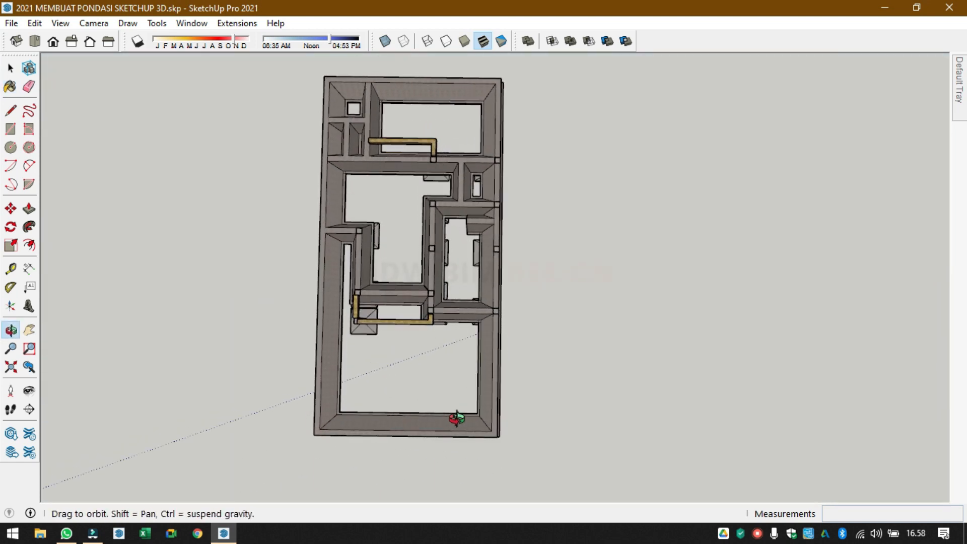
{"action": "key", "text": "b"}
{"action": "mouse_move", "coordinate": [466, 380]}
{"action": "middle_mouse_down"}
{"action": "mouse_move", "coordinate": [418, 312]}
{"action": "mouse_move", "coordinate": [440, 147]}
{"action": "middle_mouse_up"}
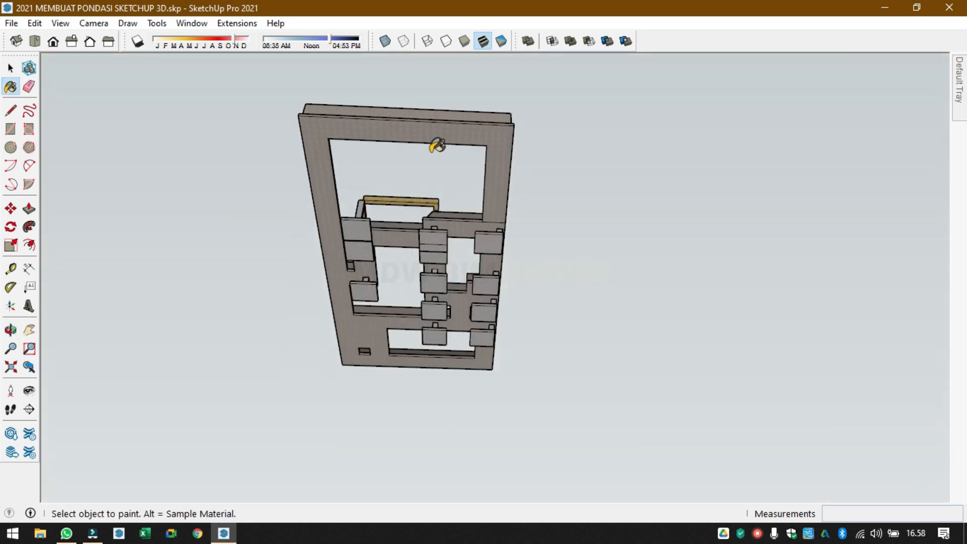
- Remove the dividing edge on the underside of the foundation wall group and copy the whole bottom face
{"action": "scroll", "coordinate": [471, 136], "scroll_direction": "up", "scroll_amount": 2}
{"action": "key", "text": "space"}
{"action": "double_click", "coordinate": [529, 171]}
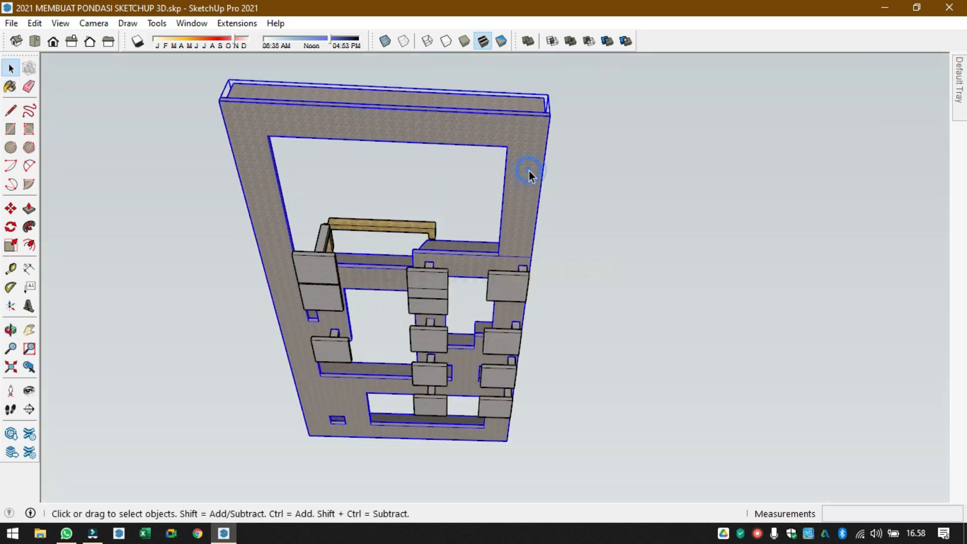
{"action": "left_click", "coordinate": [513, 256]}
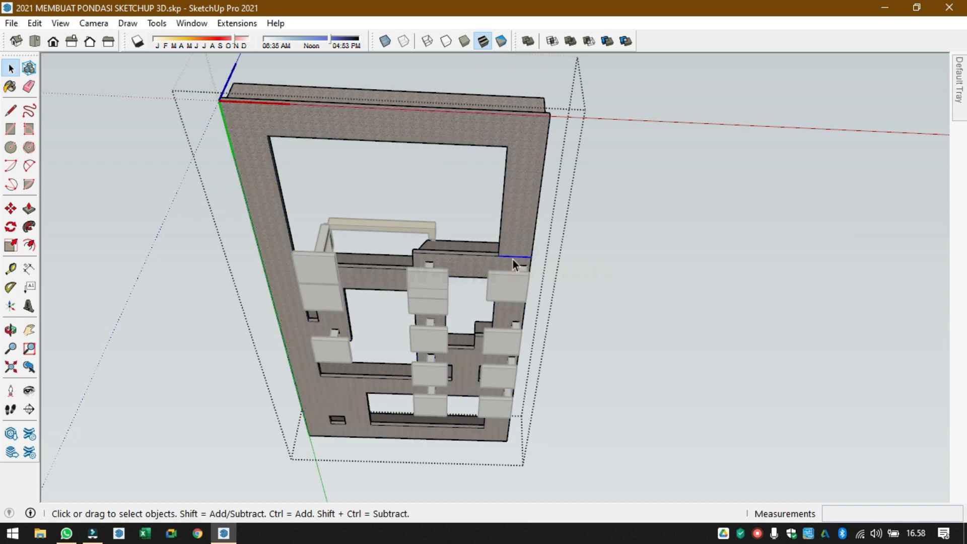
{"action": "left_click", "coordinate": [523, 209]}
{"action": "left_click", "coordinate": [658, 181]}
{"action": "middle_click_drag", "start_coordinate": [646, 176], "coordinate": [524, 411]}
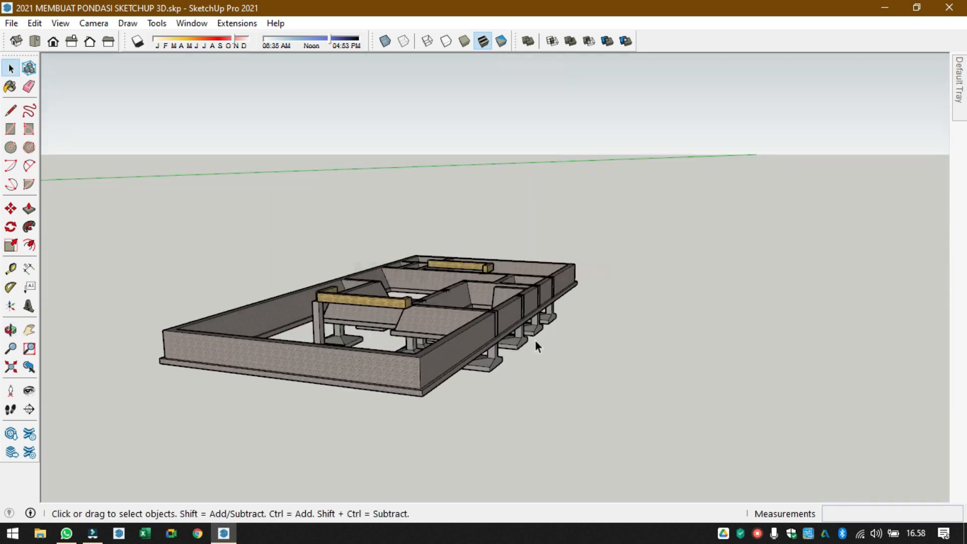
- Paste the copied bottom face outside the group, on the ground beside the foundation model
{"action": "key", "text": "ctrl+v"}
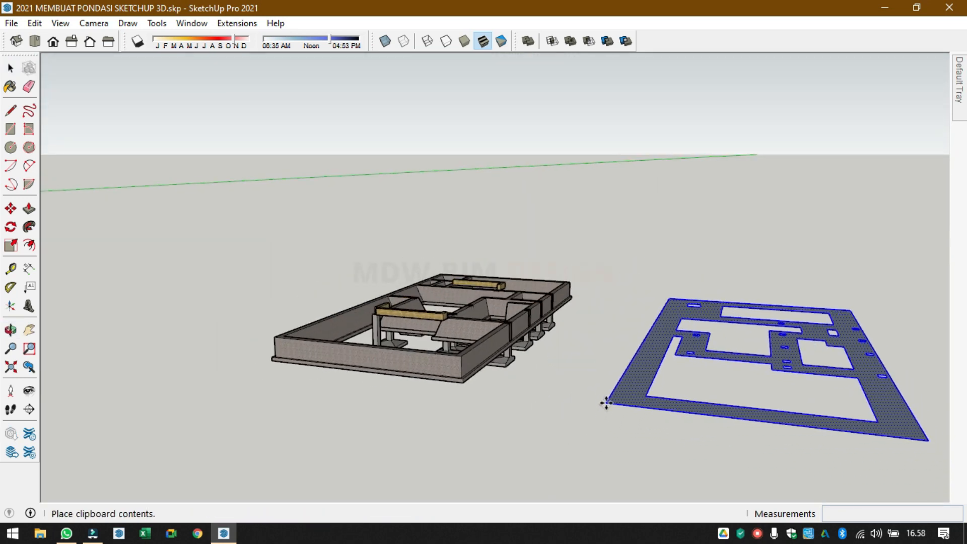
{"action": "left_click", "coordinate": [607, 402]}
{"action": "scroll", "coordinate": [487, 356], "scroll_direction": "down", "scroll_amount": 3}
{"action": "middle_click_drag", "start_coordinate": [602, 379], "coordinate": [646, 486]}
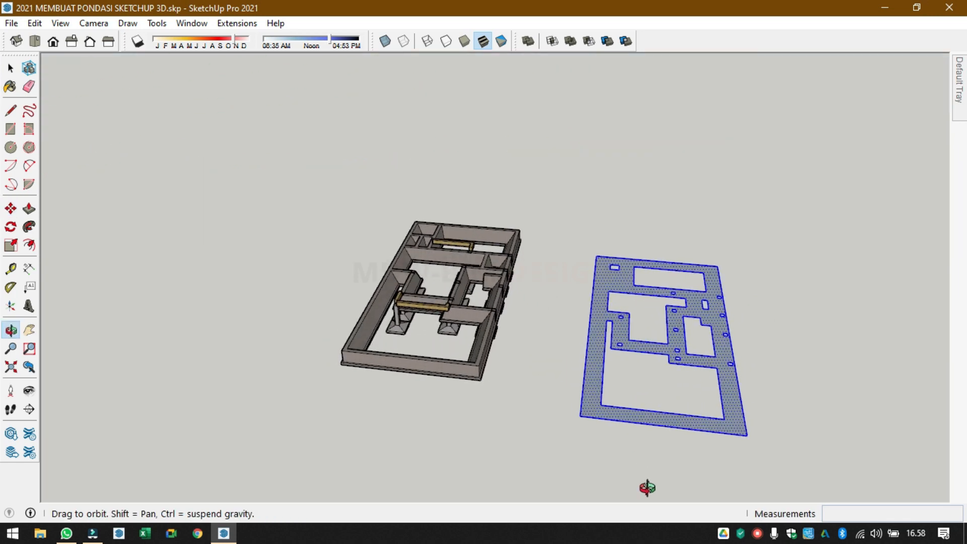
{"action": "left_click", "coordinate": [800, 414]}
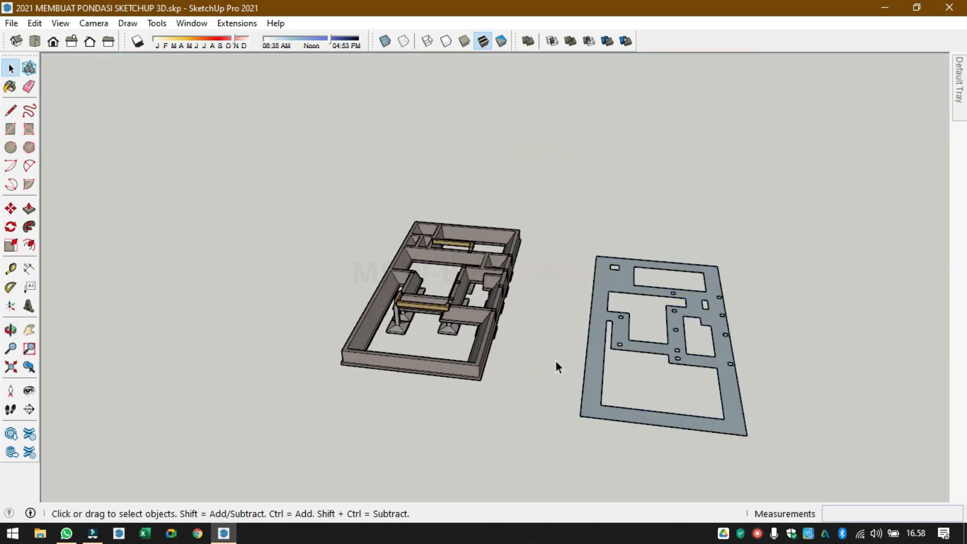
{"action": "scroll", "coordinate": [554, 335], "scroll_direction": "down", "scroll_amount": 2}
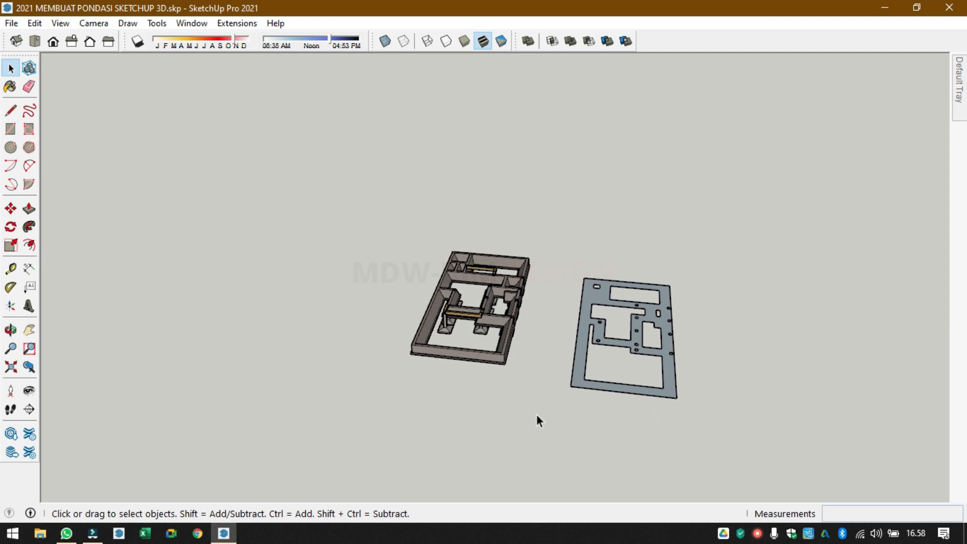
{"action": "key", "text": "r"}
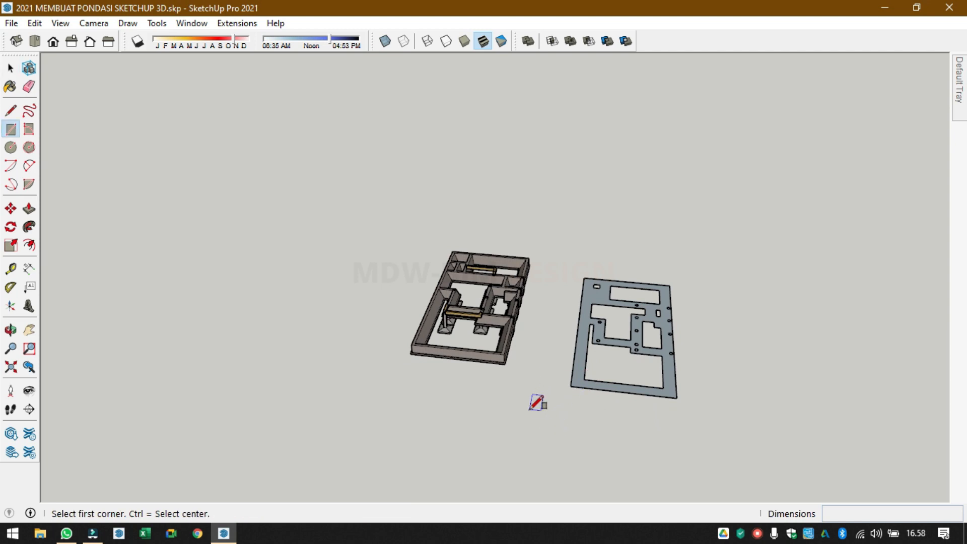
{"action": "left_click", "coordinate": [521, 382]}
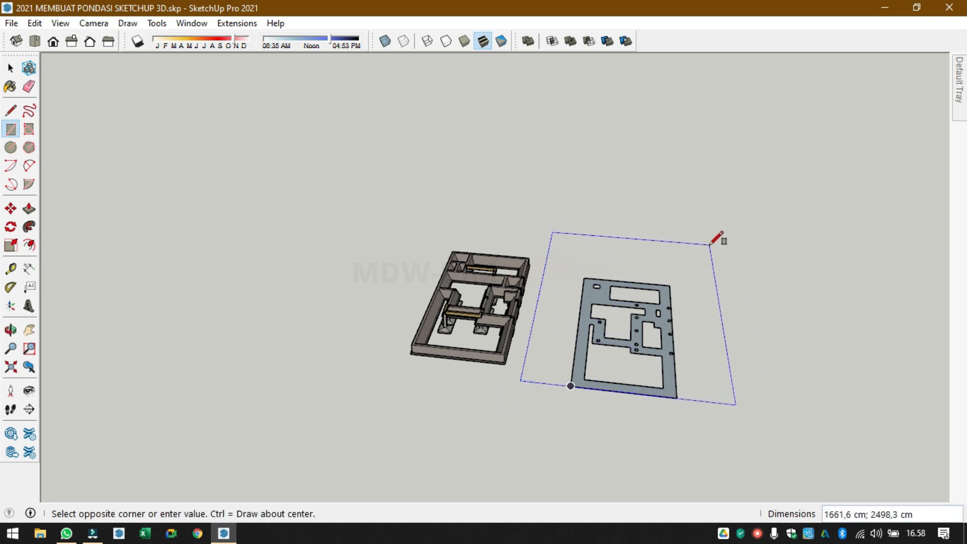
{"action": "key", "text": "space"}
- Draw a 1500 by 2000 cm rectangle on the ground beside the pasted foundation outline
{"action": "key", "text": "r"}
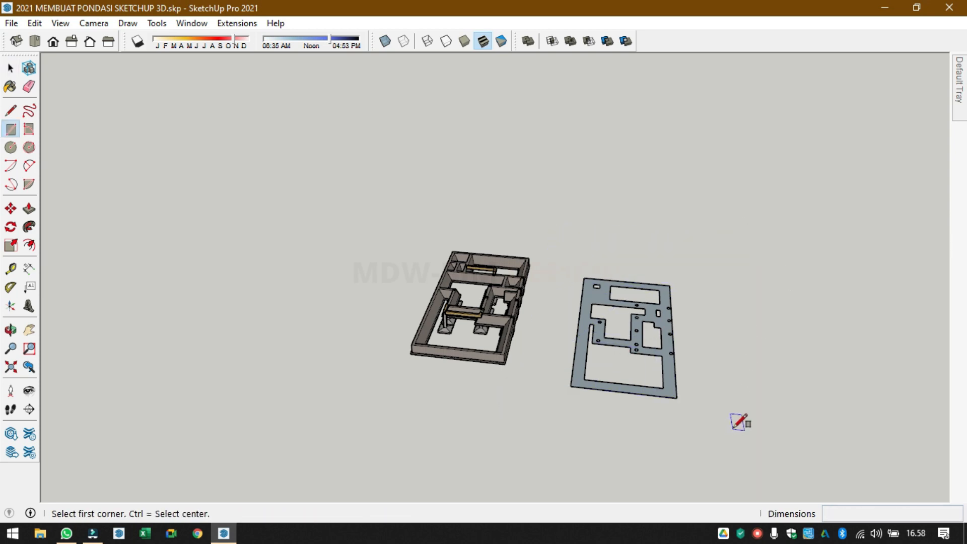
{"action": "left_click", "coordinate": [704, 434]}
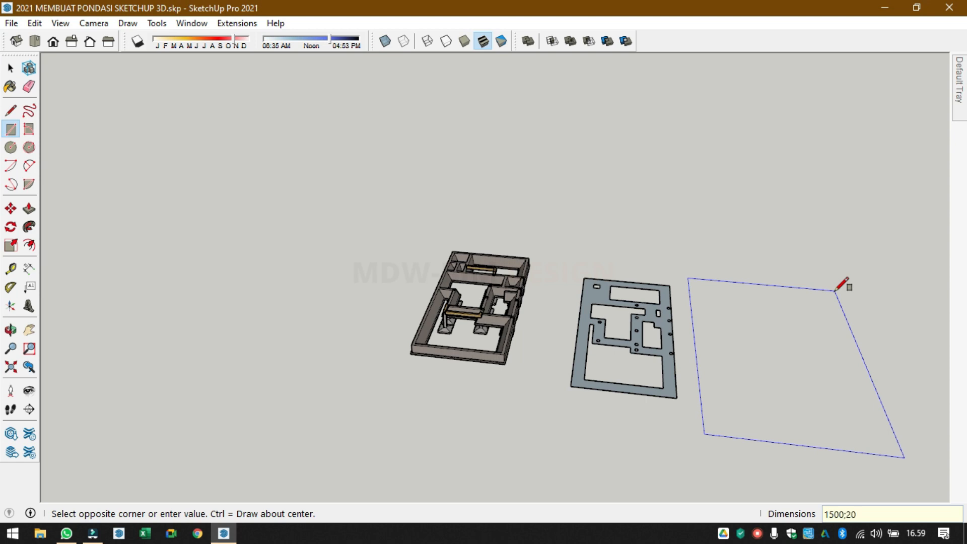
{"action": "key", "text": "Return"}
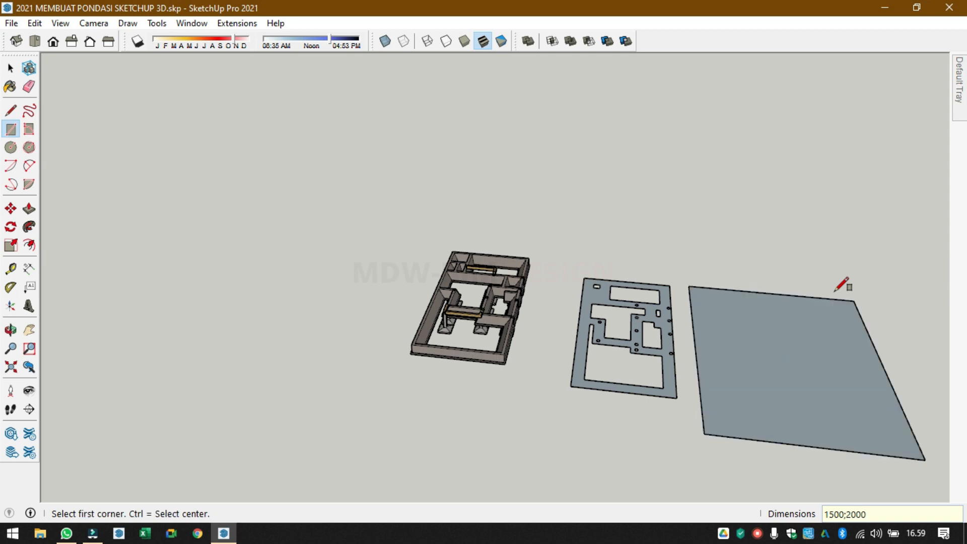
- Paint the 1500 by 2000 cm rectangle with the bright green grass material from the Landscaping, Fencing and Vegetation collection
{"action": "key", "text": "space"}
{"action": "left_click_drag", "start_coordinate": [636, 391], "coordinate": [690, 420]}
{"action": "scroll", "coordinate": [650, 409], "scroll_direction": "up", "scroll_amount": 2}
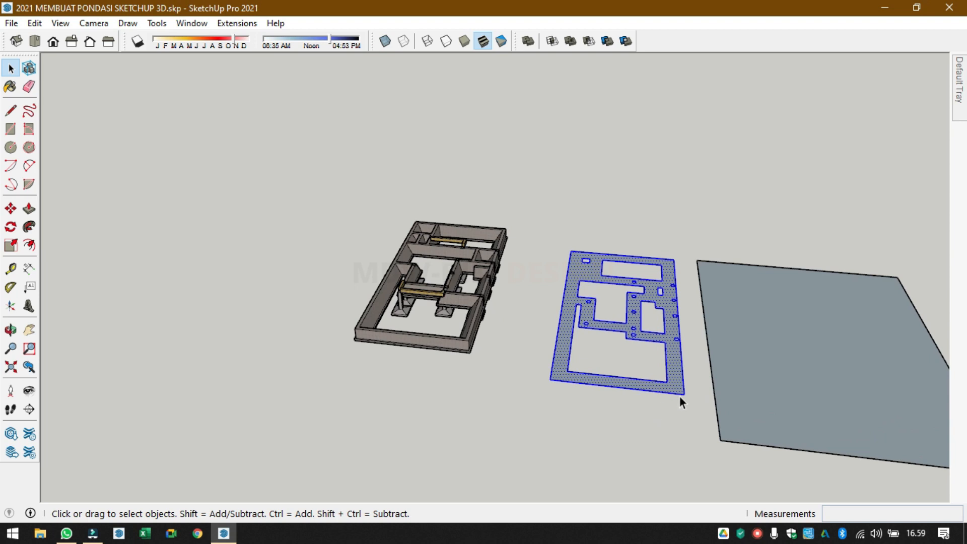
{"action": "left_click", "coordinate": [784, 334]}
{"action": "mouse_move", "coordinate": [962, 107]}
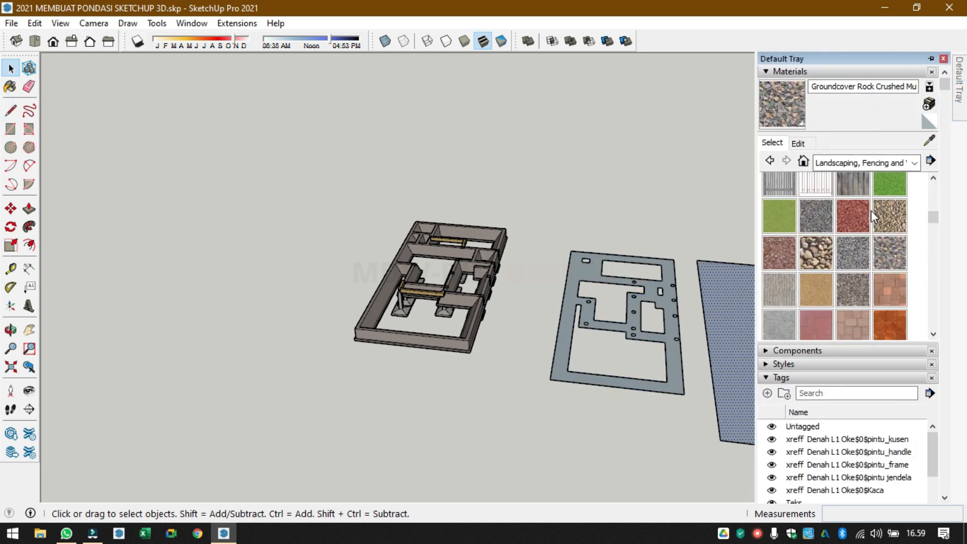
{"action": "left_click", "coordinate": [896, 163]}
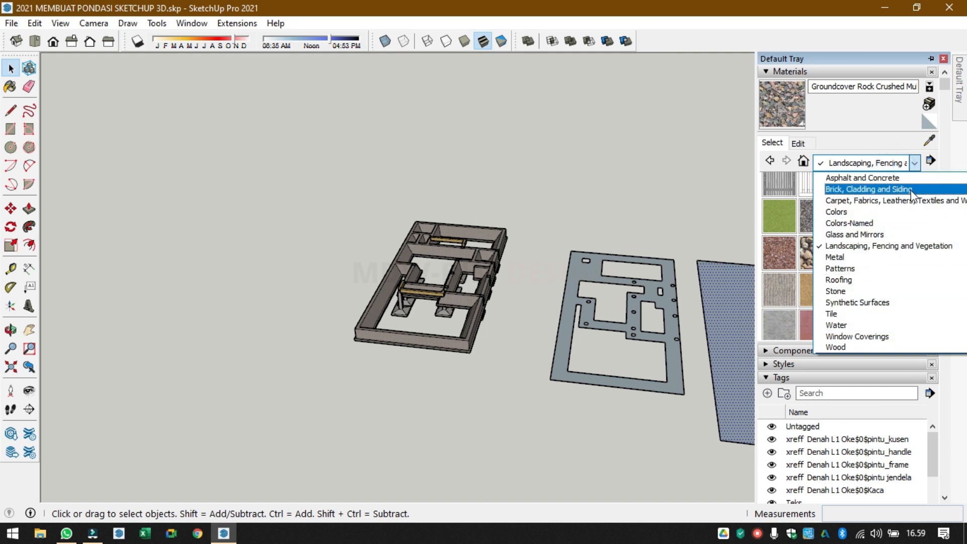
{"action": "left_click", "coordinate": [900, 247]}
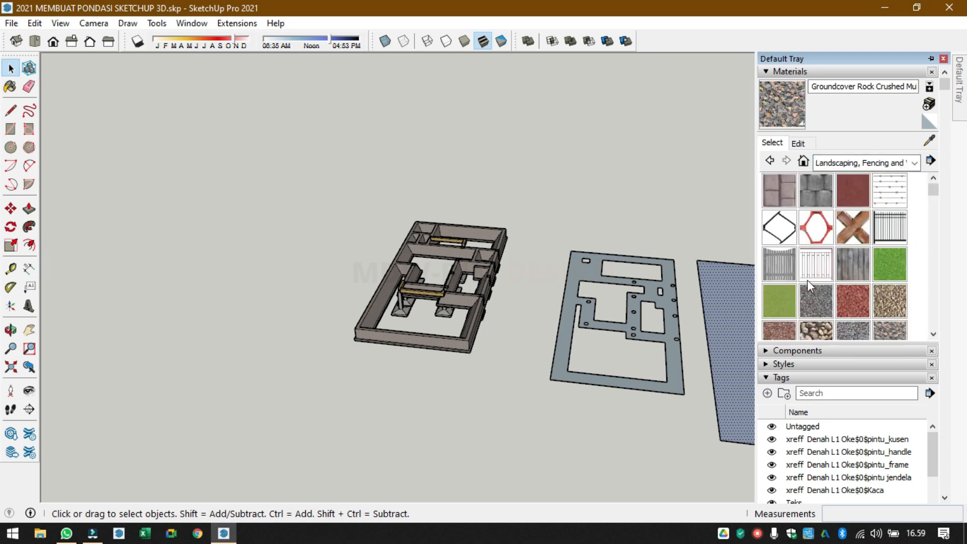
{"action": "left_click", "coordinate": [887, 262]}
{"action": "left_click", "coordinate": [735, 290]}
{"action": "scroll", "coordinate": [668, 290], "scroll_direction": "down", "scroll_amount": 2}
{"action": "key", "text": "space"}
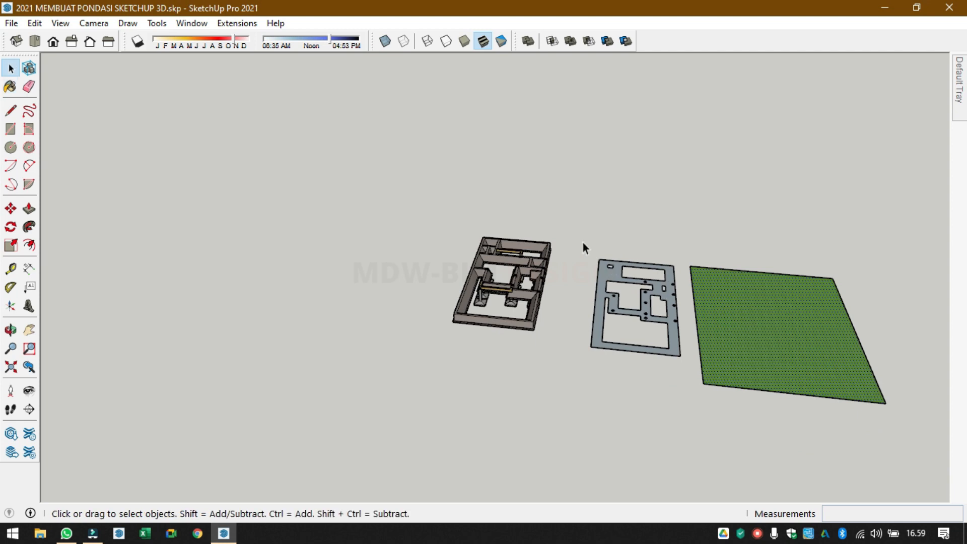
- Move the copied foundation footprint by its front corner onto the grass rectangle, leaving a grass margin on every side
{"action": "mouse_move", "coordinate": [583, 242]}
{"action": "left_mouse_down"}
{"action": "mouse_move", "coordinate": [625, 398]}
{"action": "mouse_move", "coordinate": [689, 391]}
{"action": "mouse_move", "coordinate": [680, 392]}
{"action": "left_mouse_up"}
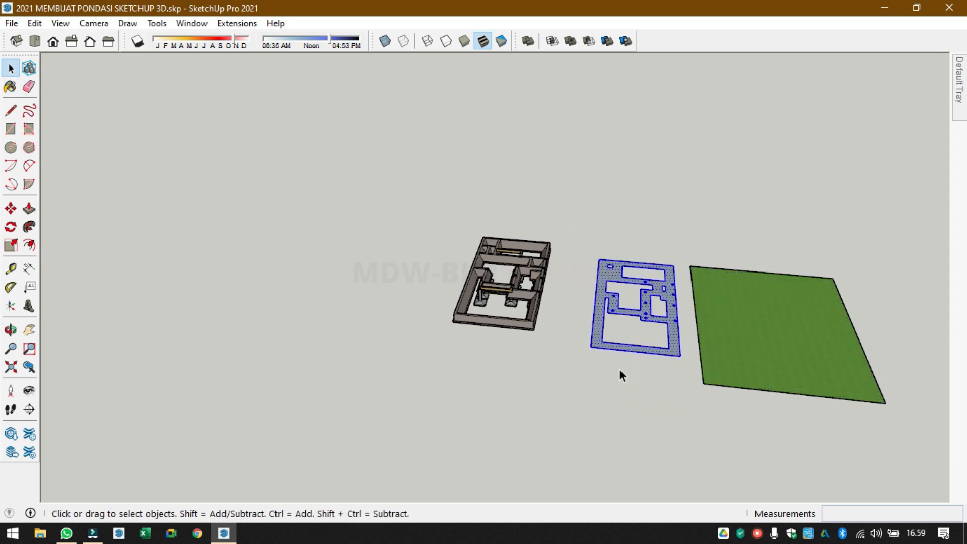
{"action": "key", "text": "m"}
{"action": "left_click", "coordinate": [598, 347]}
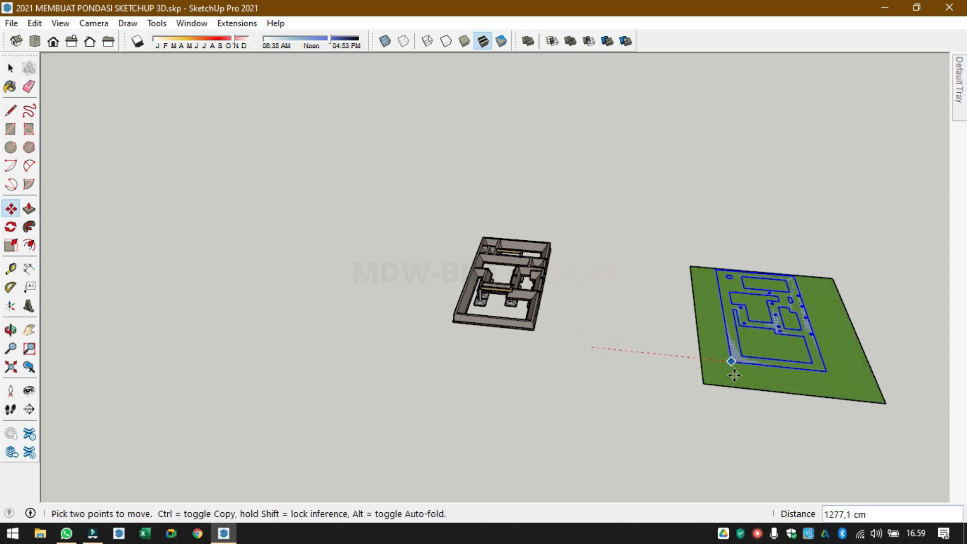
{"action": "left_click", "coordinate": [736, 372]}
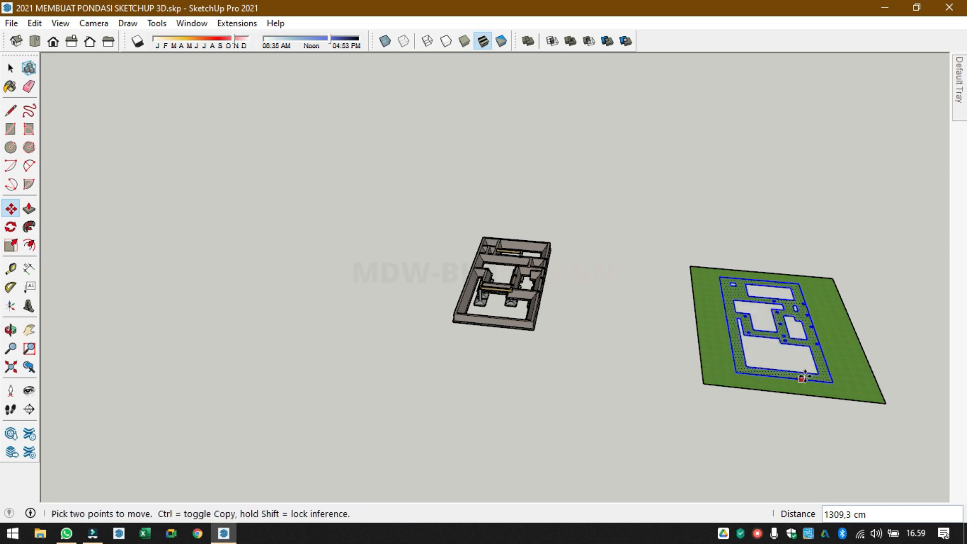
{"action": "middle_click_drag", "start_coordinate": [749, 364], "coordinate": [757, 402]}
{"action": "key", "text": "space"}
{"action": "scroll", "coordinate": [897, 418], "scroll_direction": "up", "scroll_amount": 2}
{"action": "left_click", "coordinate": [925, 393]}
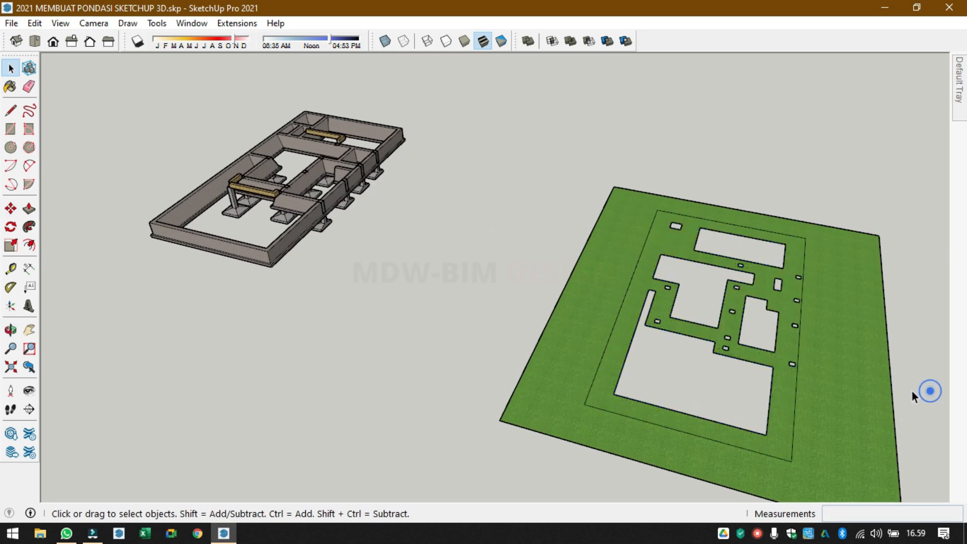
{"action": "scroll", "coordinate": [831, 310], "scroll_direction": "down", "scroll_amount": 3}
{"action": "middle_click_drag", "start_coordinate": [829, 307], "coordinate": [836, 360]}
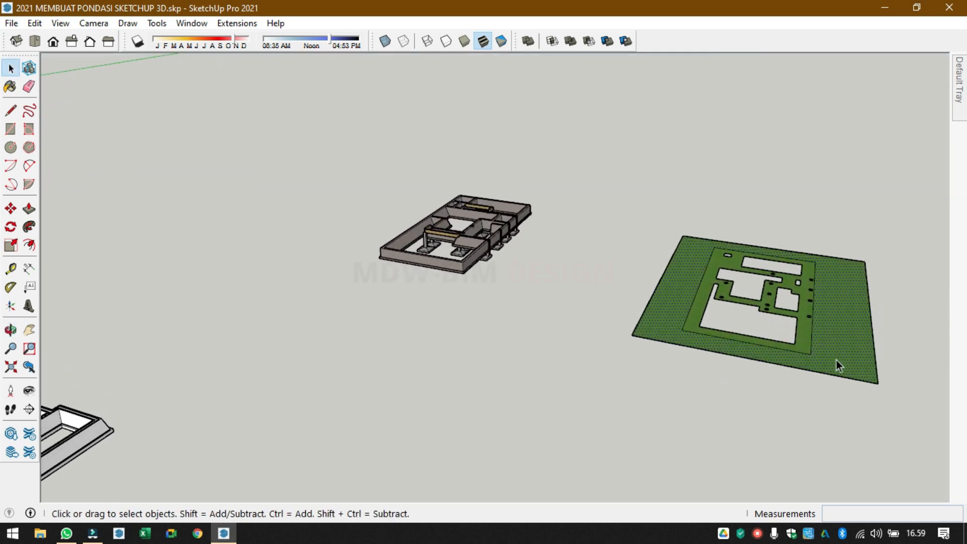
{"action": "key", "text": "p"}
{"action": "left_click", "coordinate": [836, 361]}
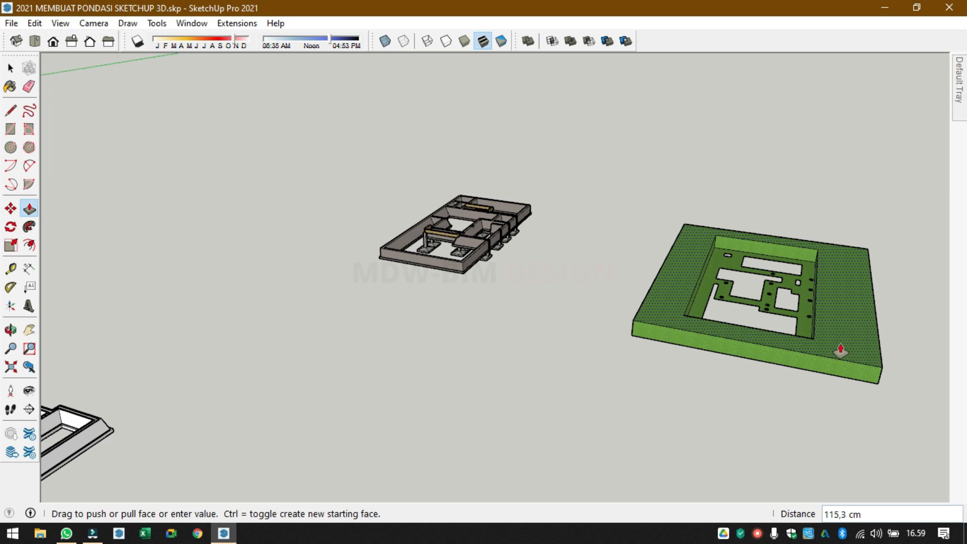
{"action": "key", "text": "Escape"}
- Start measuring the wall height at the foundation's front outer corner and turn on the display of back edges
{"action": "scroll", "coordinate": [497, 262], "scroll_direction": "up", "scroll_amount": 6}
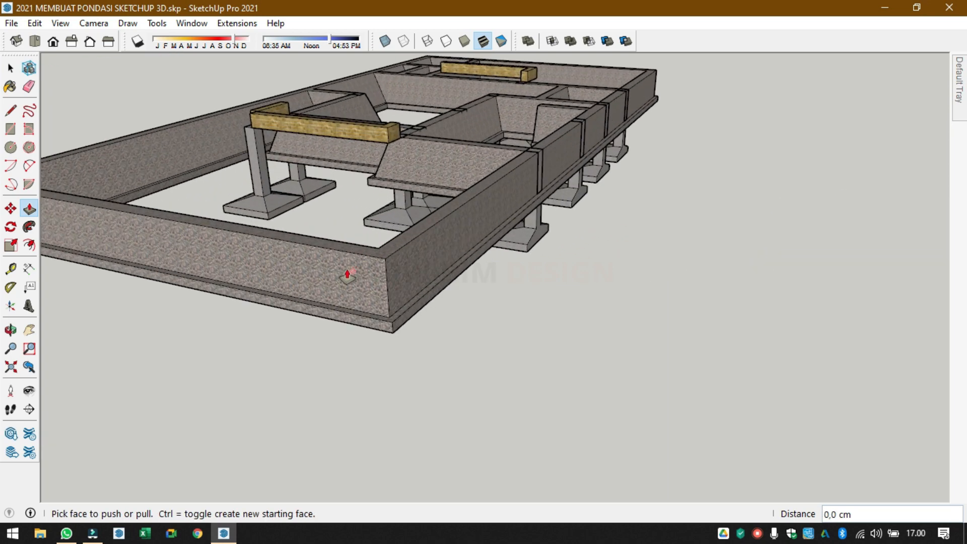
{"action": "middle_click_drag", "start_coordinate": [347, 275], "coordinate": [433, 295]}
{"action": "key", "text": "space"}
{"action": "key", "text": "t"}
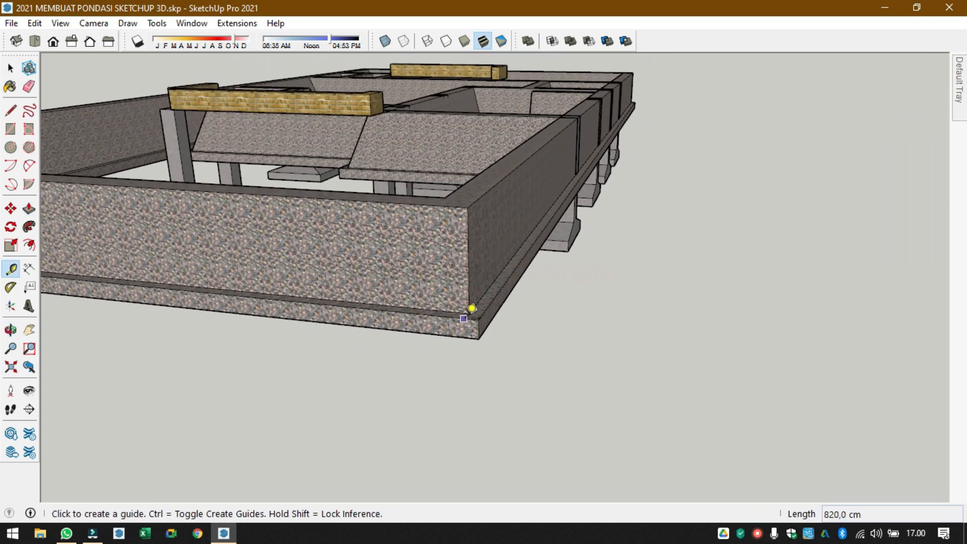
{"action": "left_click", "coordinate": [469, 207]}
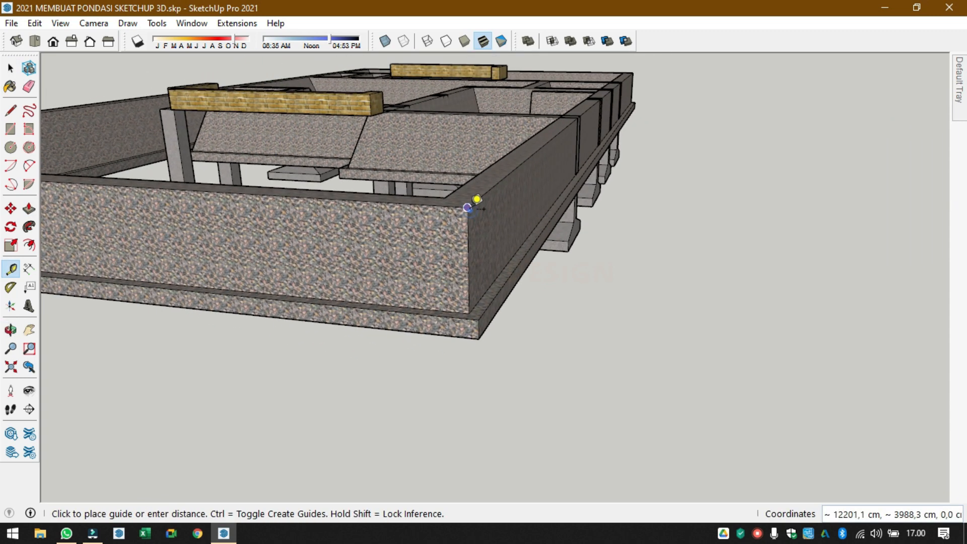
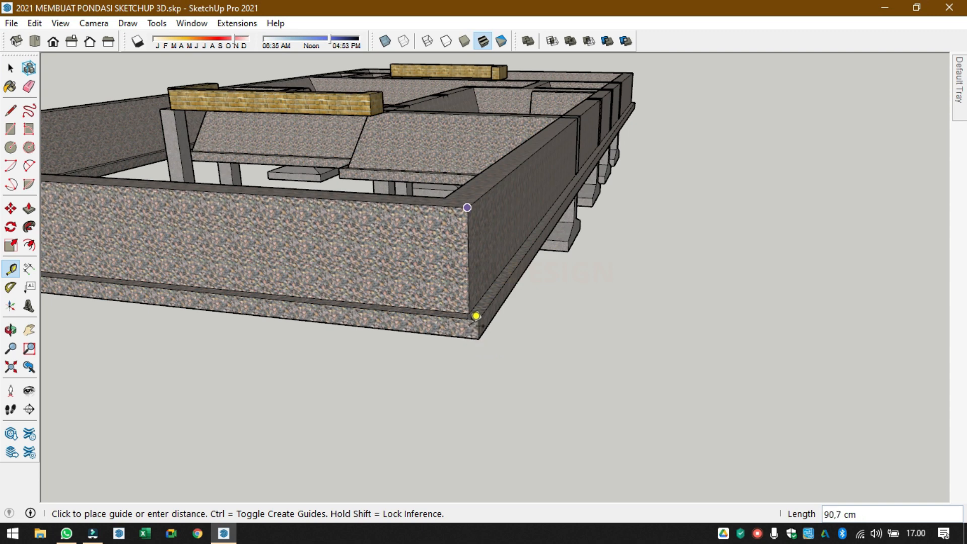
{"action": "left_click", "coordinate": [404, 41]}
{"action": "middle_click_drag", "start_coordinate": [454, 292], "coordinate": [514, 276]}
{"action": "key", "text": "space"}
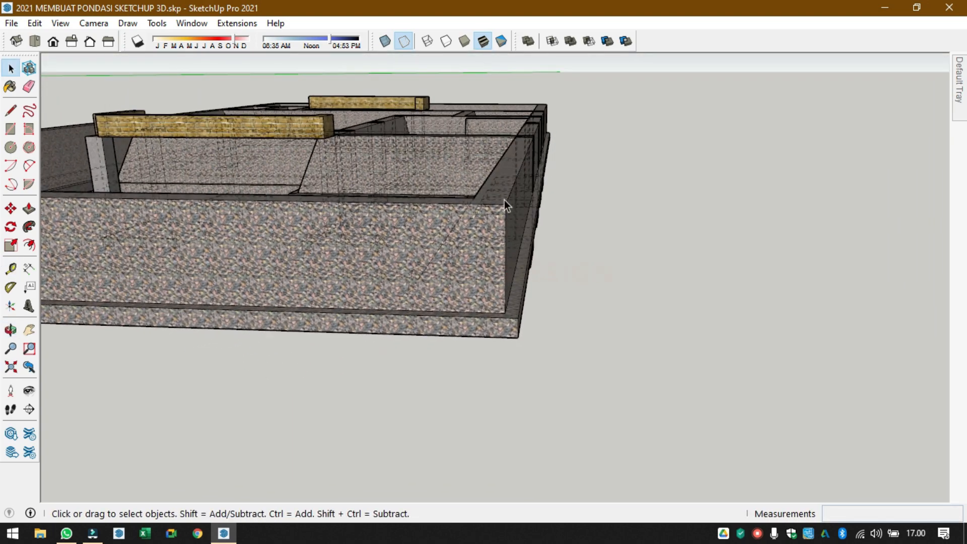
- Measure the heights of the foundation wall and of its base strip at the front outer corner
{"action": "key", "text": "t"}
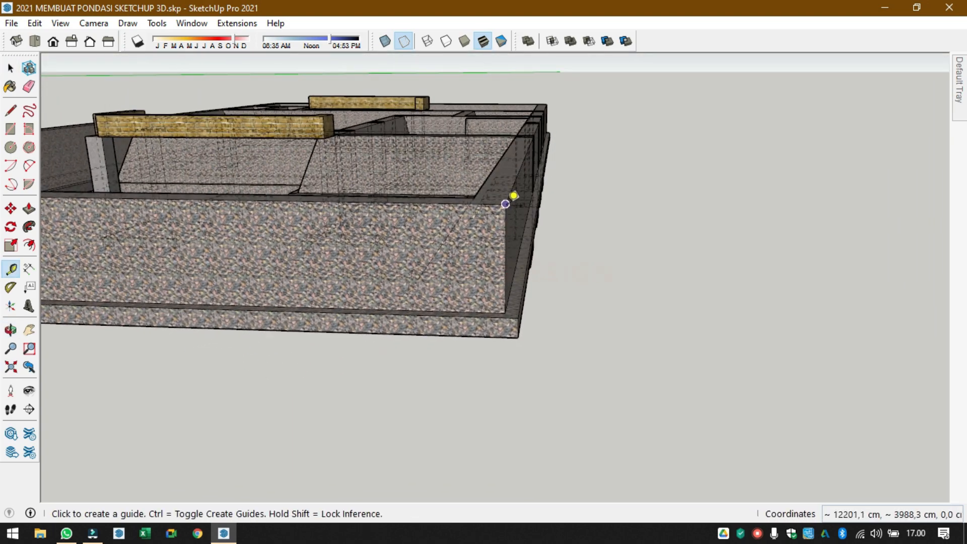
{"action": "left_click", "coordinate": [506, 204]}
{"action": "left_click", "coordinate": [506, 312]}
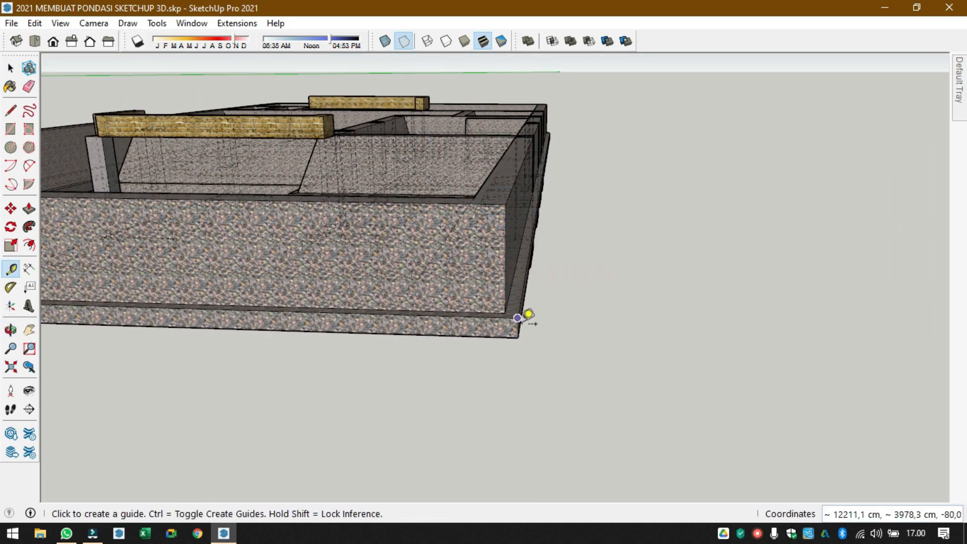
{"action": "left_click", "coordinate": [517, 318]}
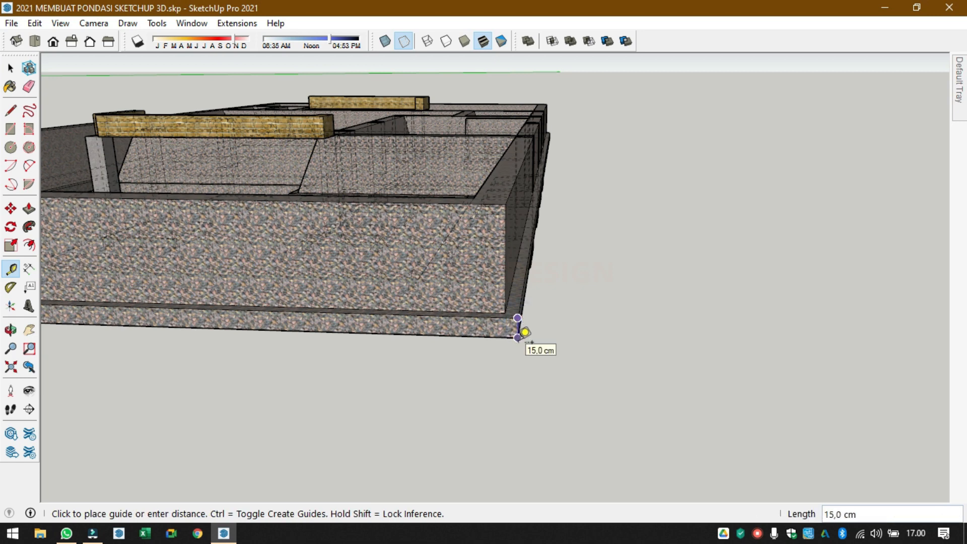
{"action": "key", "text": "space"}
- Push/pull the grass face surrounding the foundation footprint up by 95 cm
{"action": "scroll", "coordinate": [343, 270], "scroll_direction": "down", "scroll_amount": 10}
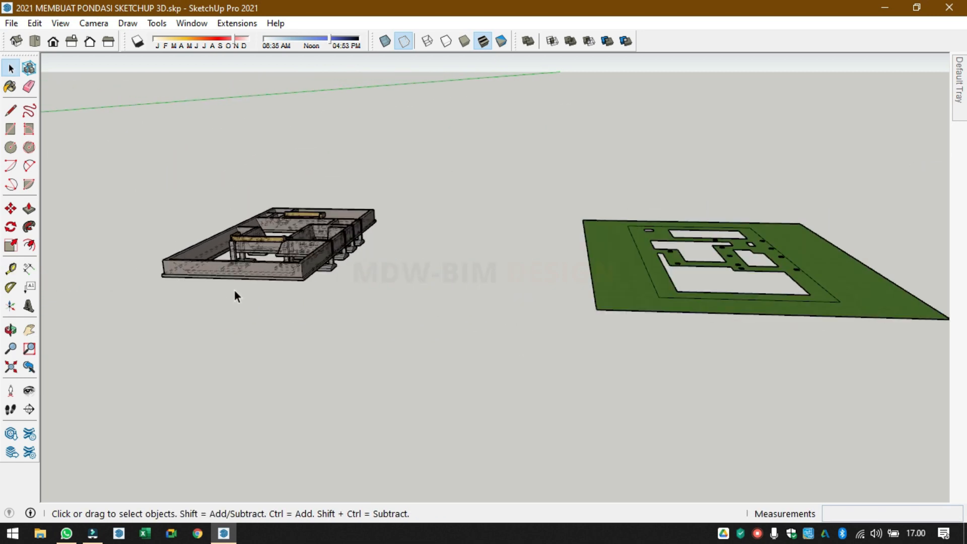
{"action": "middle_click_drag", "start_coordinate": [672, 319], "coordinate": [622, 323]}
{"action": "scroll", "coordinate": [604, 373], "scroll_direction": "up", "scroll_amount": 2}
{"action": "scroll", "coordinate": [623, 323], "scroll_direction": "up", "scroll_amount": 3}
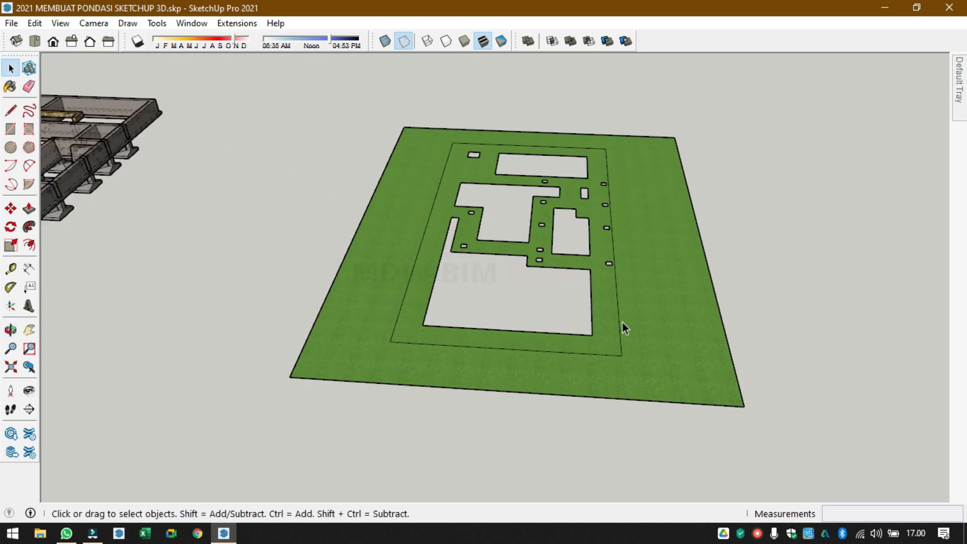
{"action": "key", "text": "p"}
{"action": "left_click", "coordinate": [649, 332]}
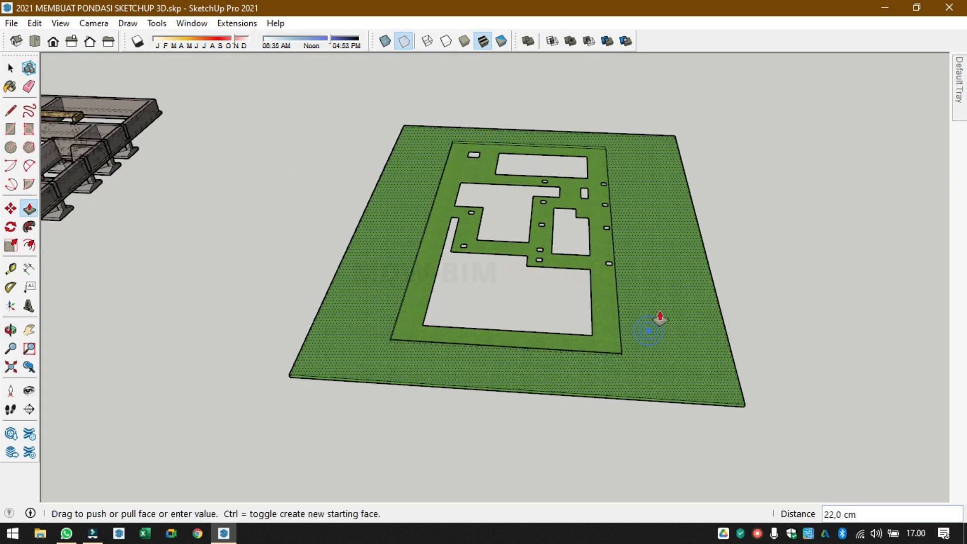
{"action": "type", "text": "8"}
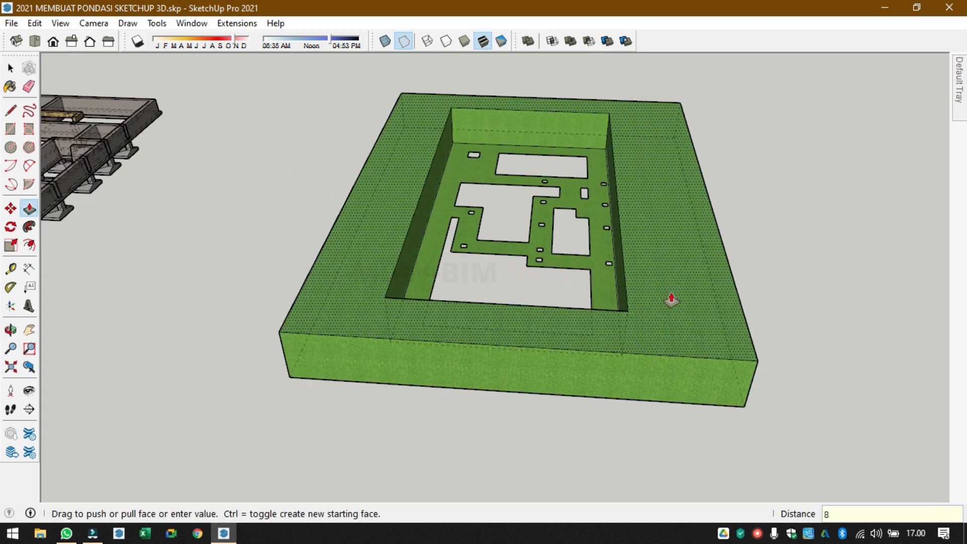
{"action": "type", "text": "95"}
{"action": "key", "text": "Return"}
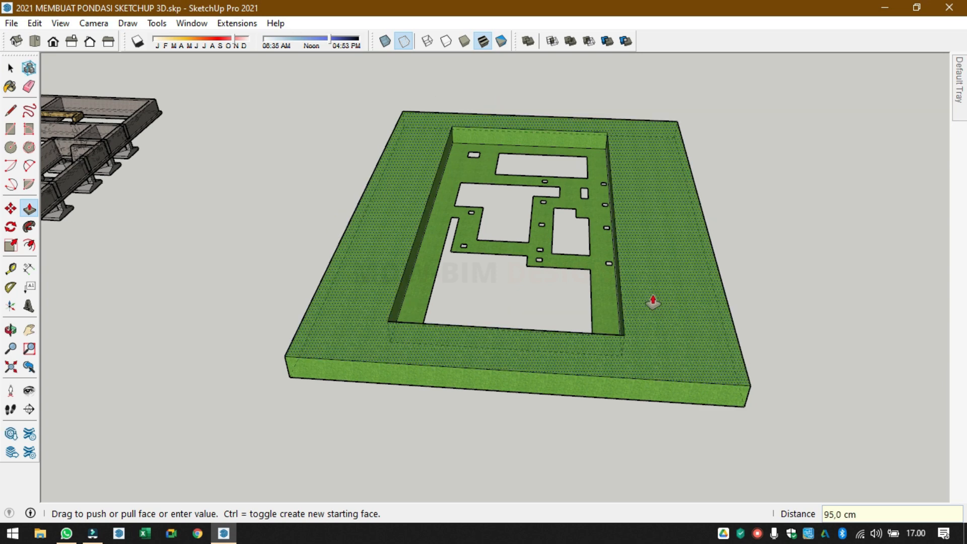
- Close the large front opening of the footprint with a face by tracing its front edge with a line
{"action": "middle_click_drag", "start_coordinate": [652, 298], "coordinate": [676, 272]}
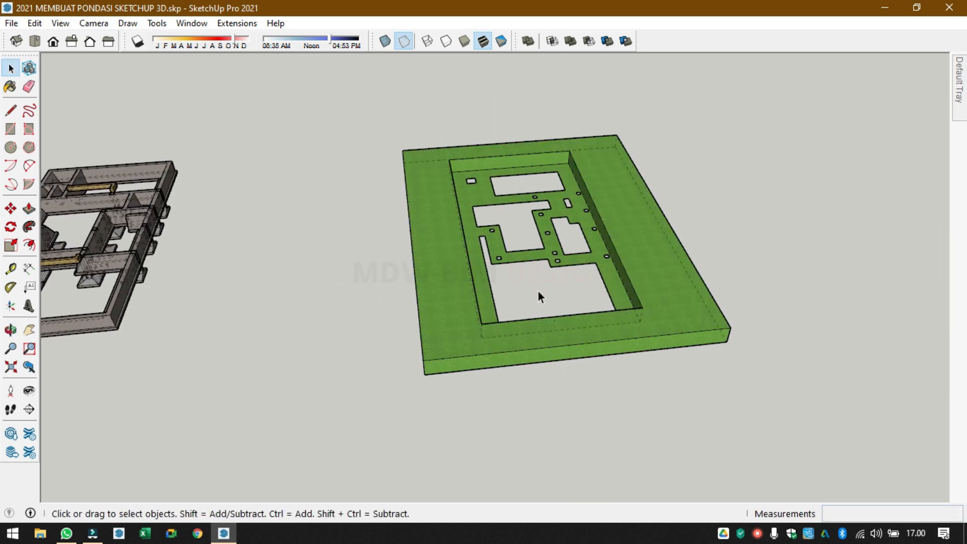
{"action": "key", "text": "p"}
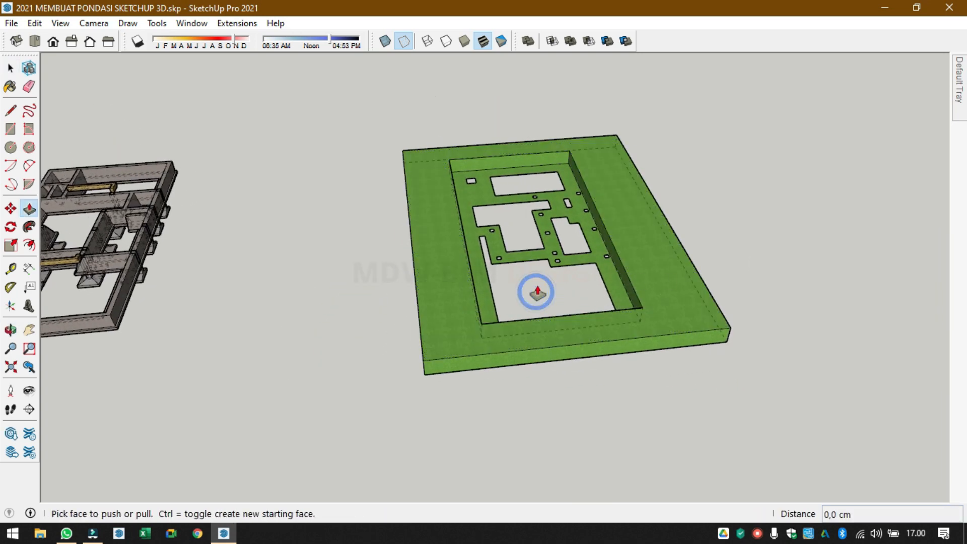
{"action": "middle_click_drag", "start_coordinate": [520, 287], "coordinate": [626, 329]}
{"action": "key", "text": "space"}
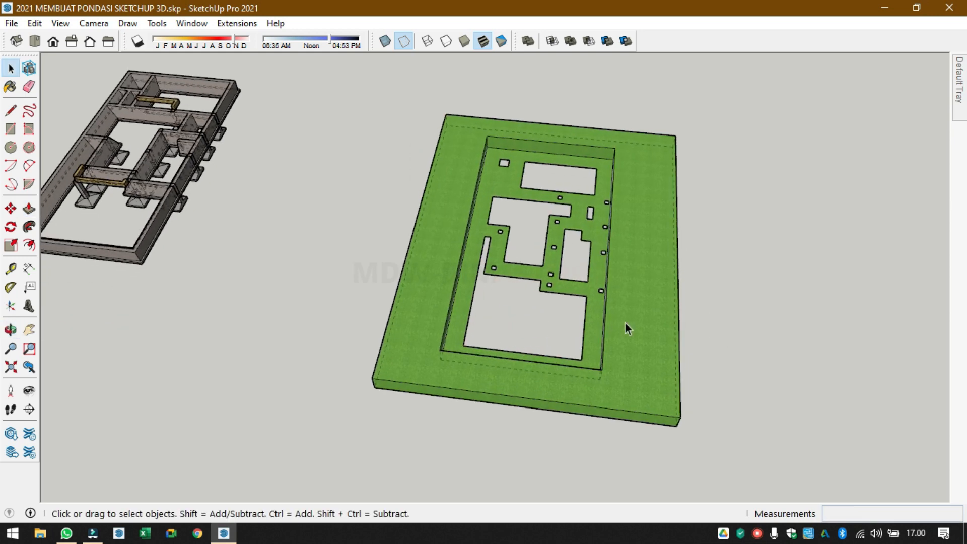
{"action": "scroll", "coordinate": [518, 292], "scroll_direction": "up", "scroll_amount": 2}
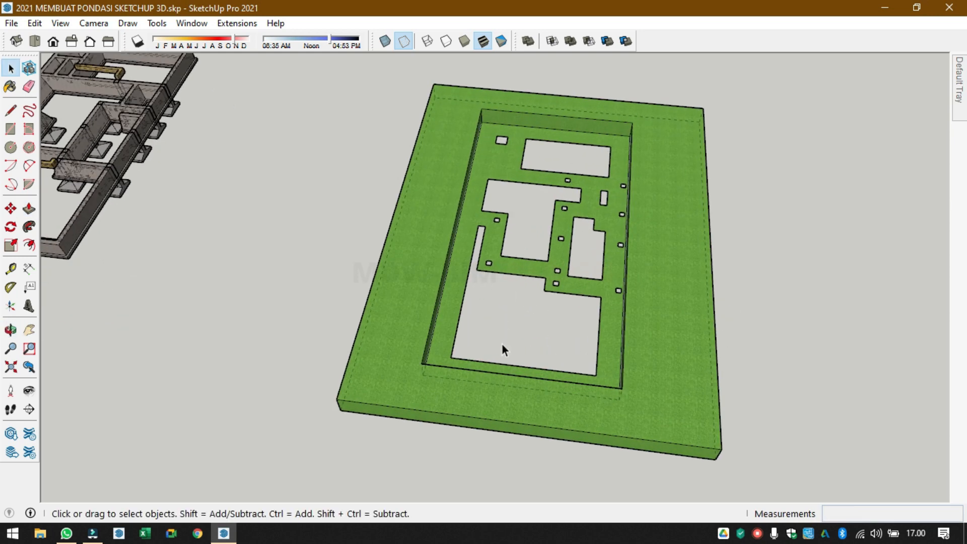
{"action": "key", "text": "l"}
{"action": "left_click", "coordinate": [450, 358]}
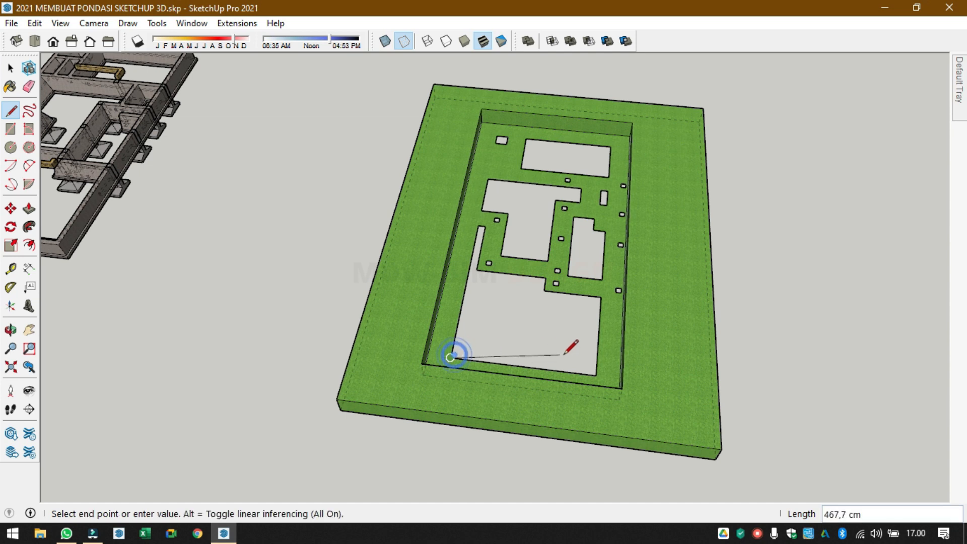
{"action": "left_click", "coordinate": [596, 375]}
- Fill the two middle openings, the wide rear opening and the small rear corner opening with faces by tracing an edge of each
{"action": "left_click", "coordinate": [568, 275]}
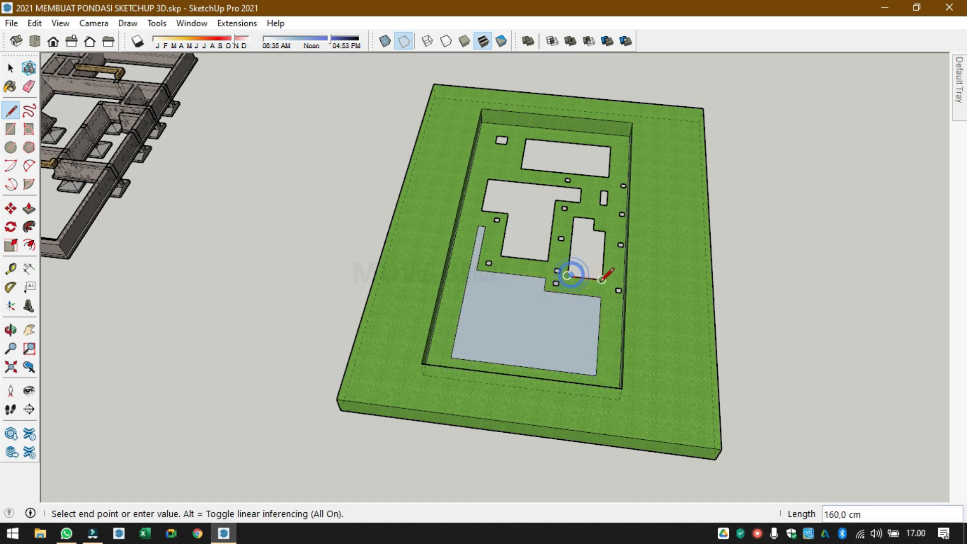
{"action": "left_click", "coordinate": [600, 281]}
{"action": "left_click", "coordinate": [547, 261]}
{"action": "left_click", "coordinate": [503, 255]}
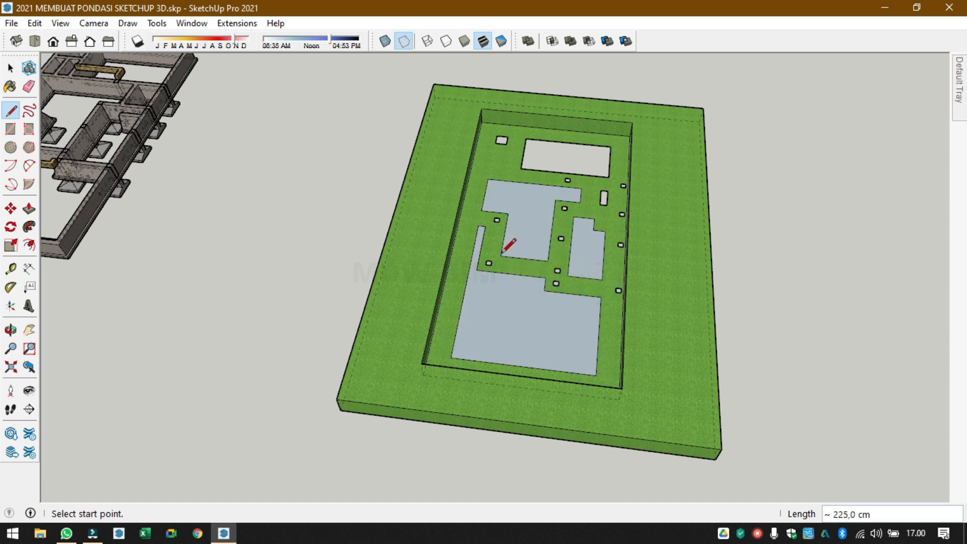
{"action": "left_click", "coordinate": [520, 168]}
{"action": "left_click", "coordinate": [609, 177]}
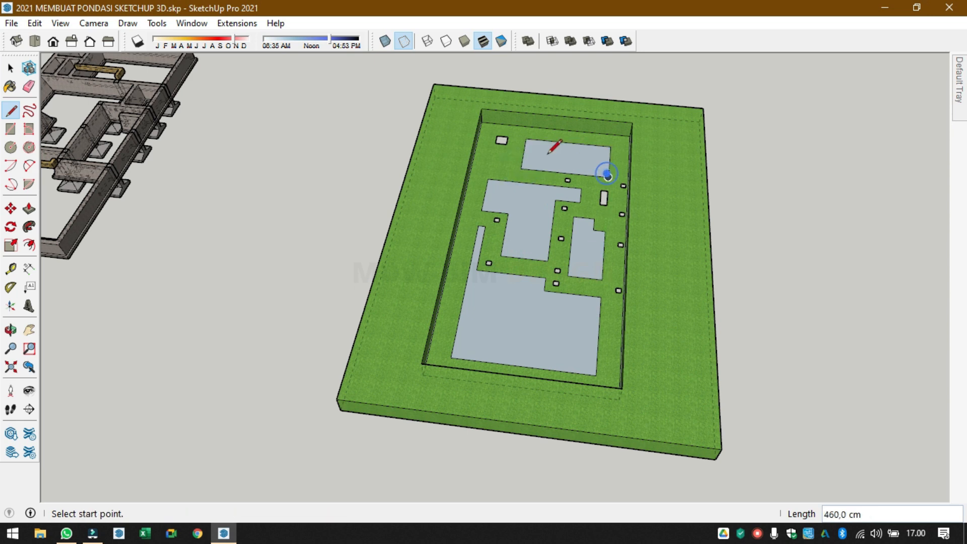
{"action": "left_click", "coordinate": [497, 142]}
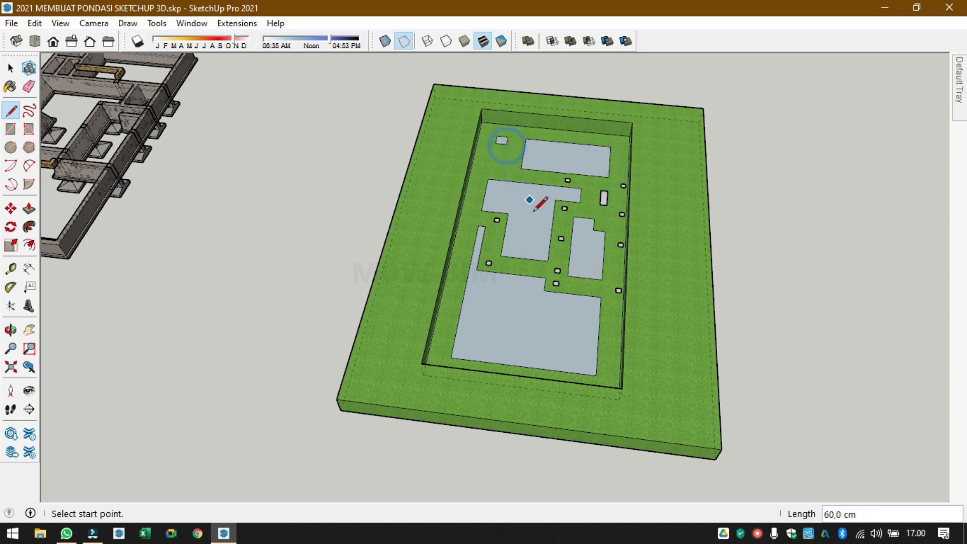
- Push/pull the large front face of the footprint up by 95 cm
{"action": "key", "text": "space"}
{"action": "left_click", "coordinate": [523, 330]}
{"action": "key", "text": "p"}
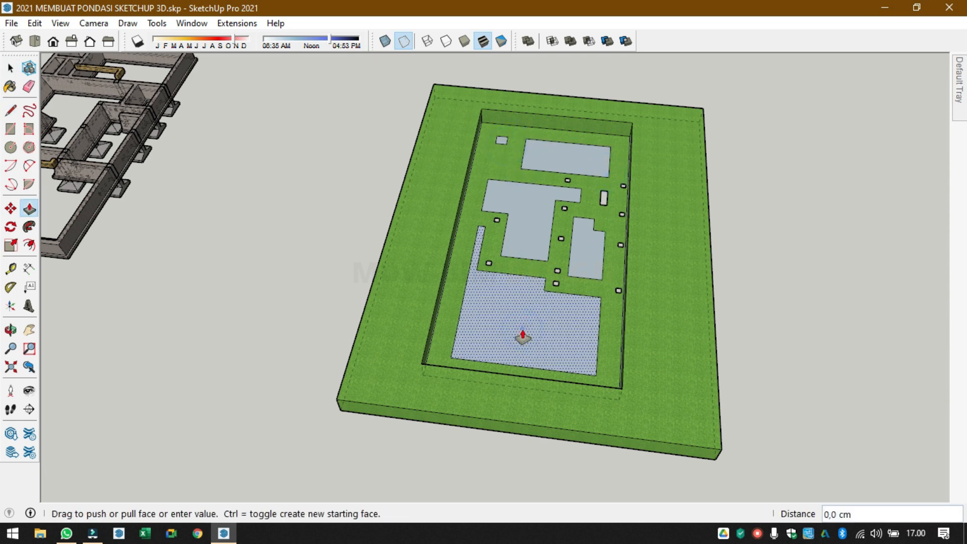
{"action": "left_click", "coordinate": [523, 331]}
{"action": "type", "text": "9"}
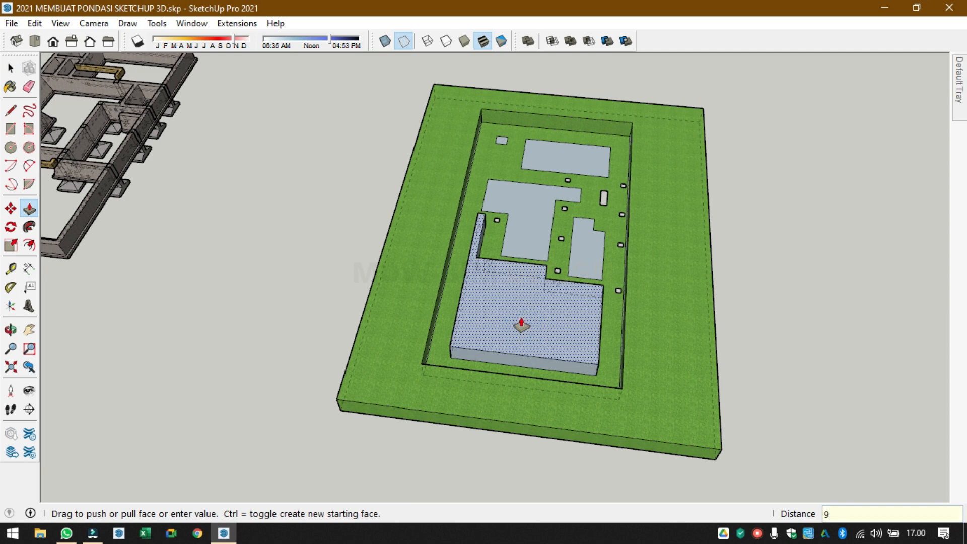
{"action": "type", "text": "5"}
{"action": "key", "text": "Return"}
- Raise the two middle faces, the wide rear face and the small rear corner face by the same 95 cm
{"action": "double_click", "coordinate": [588, 243]}
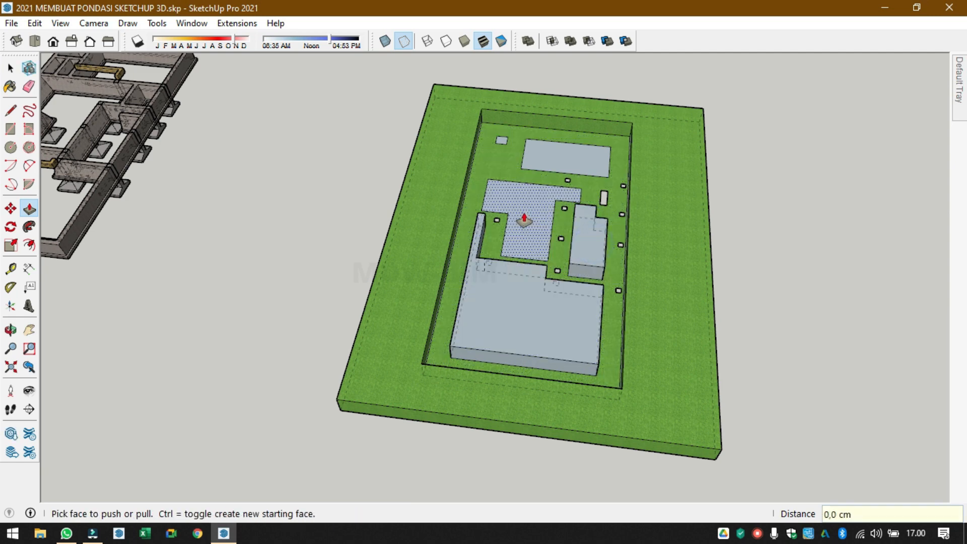
{"action": "double_click", "coordinate": [522, 218]}
{"action": "double_click", "coordinate": [569, 145]}
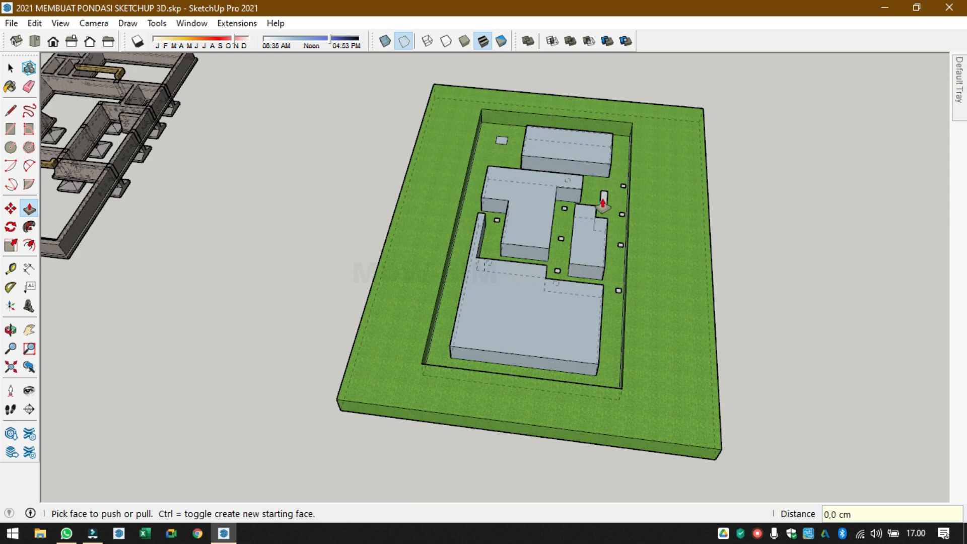
{"action": "double_click", "coordinate": [502, 141]}
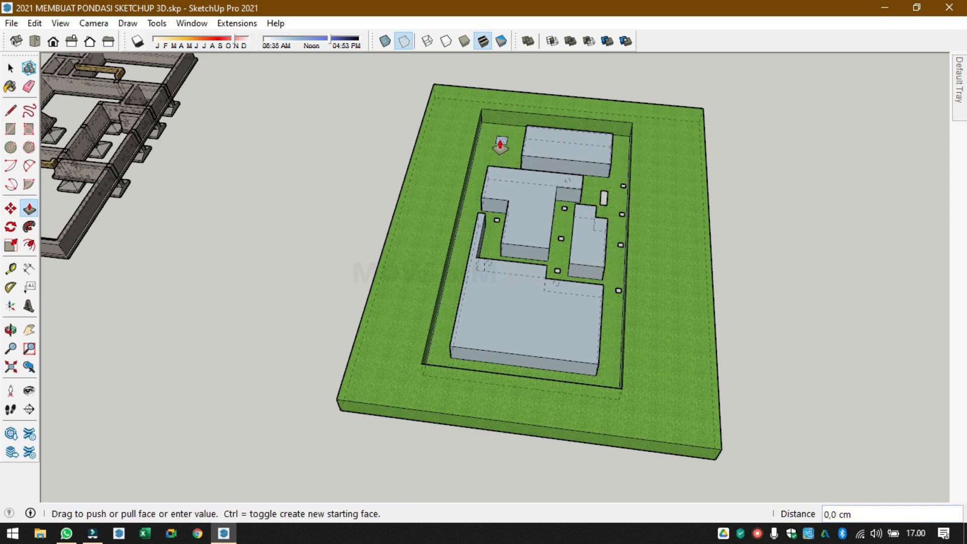
- Fill the small narrow opening behind the middle block with a face and raise it by the same 95 cm
{"action": "scroll", "coordinate": [604, 204], "scroll_direction": "up", "scroll_amount": 6}
{"action": "key", "text": "space"}
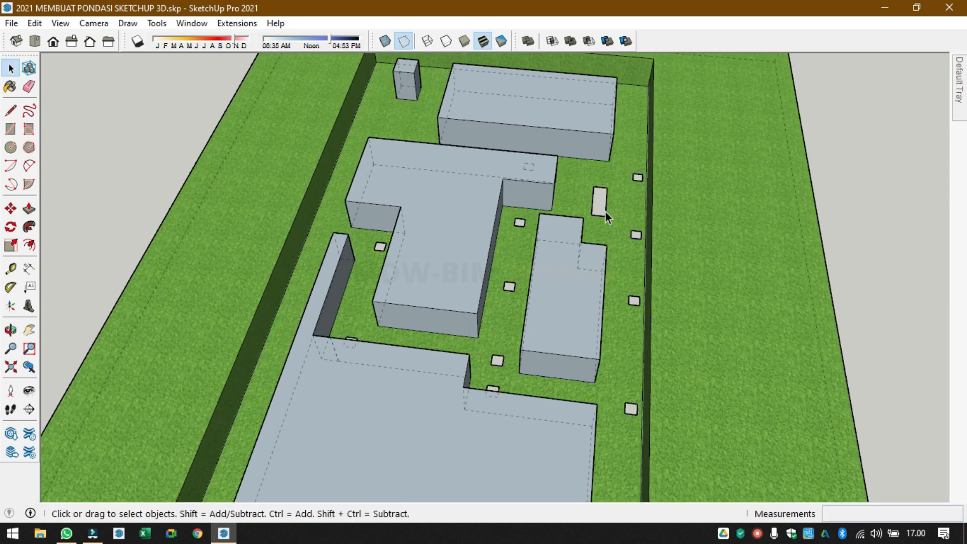
{"action": "key", "text": "l"}
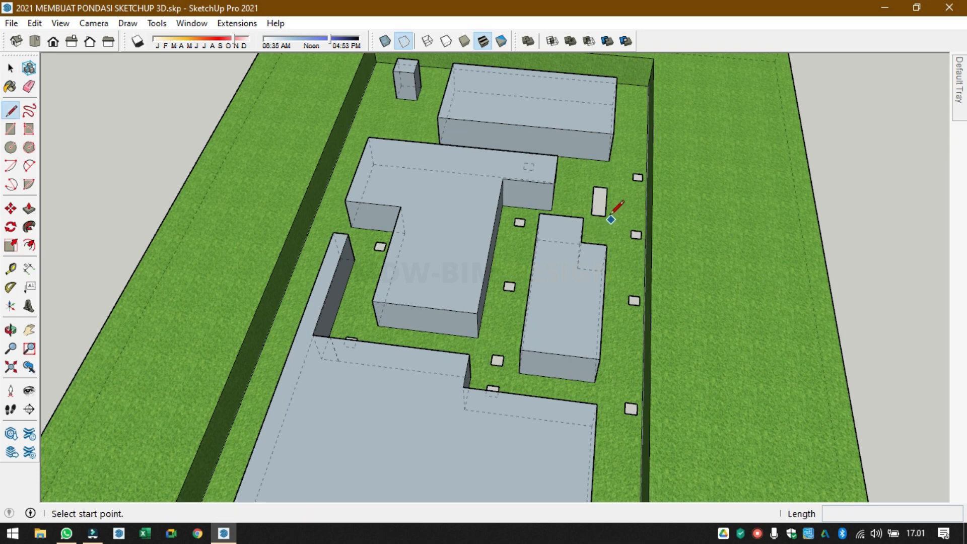
{"action": "left_click", "coordinate": [606, 216]}
{"action": "left_click", "coordinate": [593, 216]}
{"action": "key", "text": "space"}
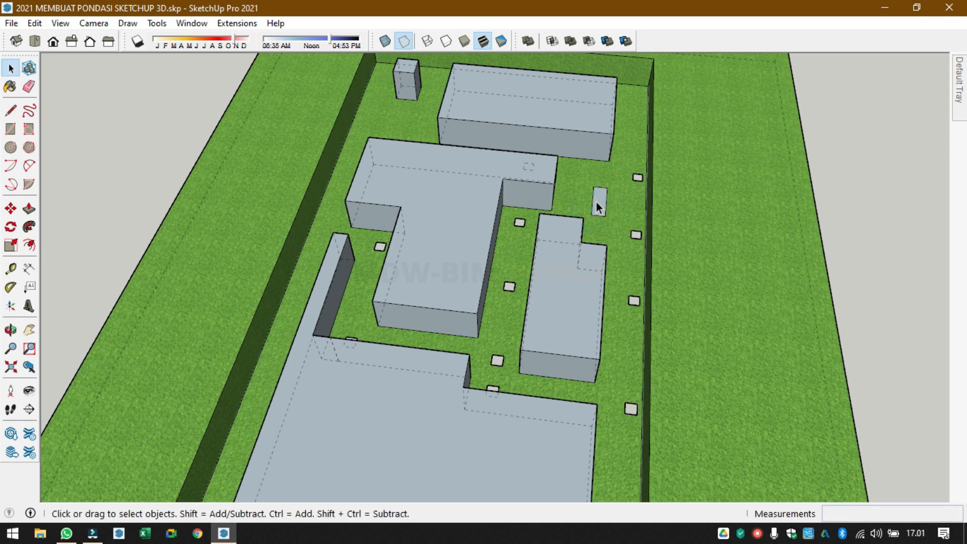
{"action": "key", "text": "p"}
{"action": "double_click", "coordinate": [596, 207]}
- Select the entire ground block with its connected geometry and paint it with the Grass Light Green material
{"action": "scroll", "coordinate": [542, 136], "scroll_direction": "down", "scroll_amount": 4}
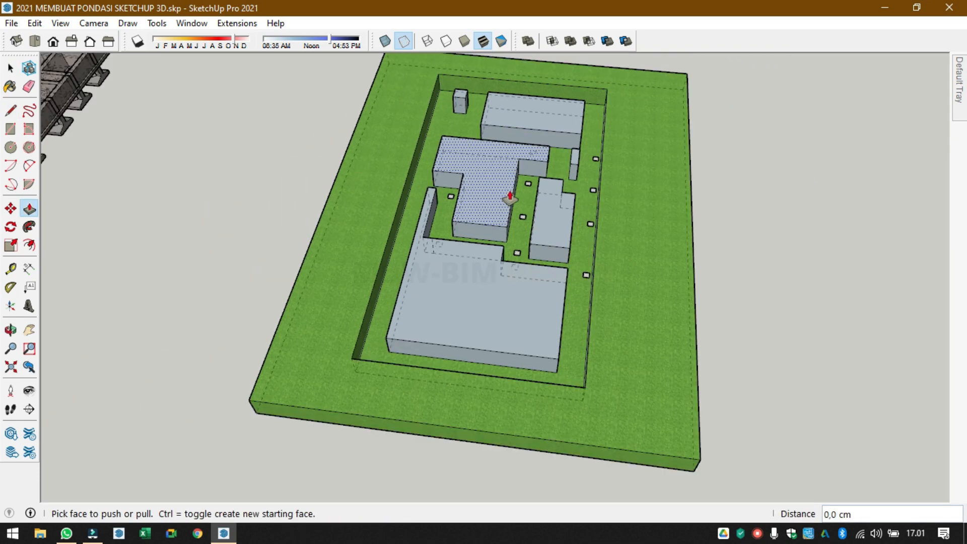
{"action": "middle_click_drag", "start_coordinate": [510, 198], "coordinate": [600, 257]}
{"action": "key", "text": "space"}
{"action": "triple_click", "coordinate": [628, 258]}
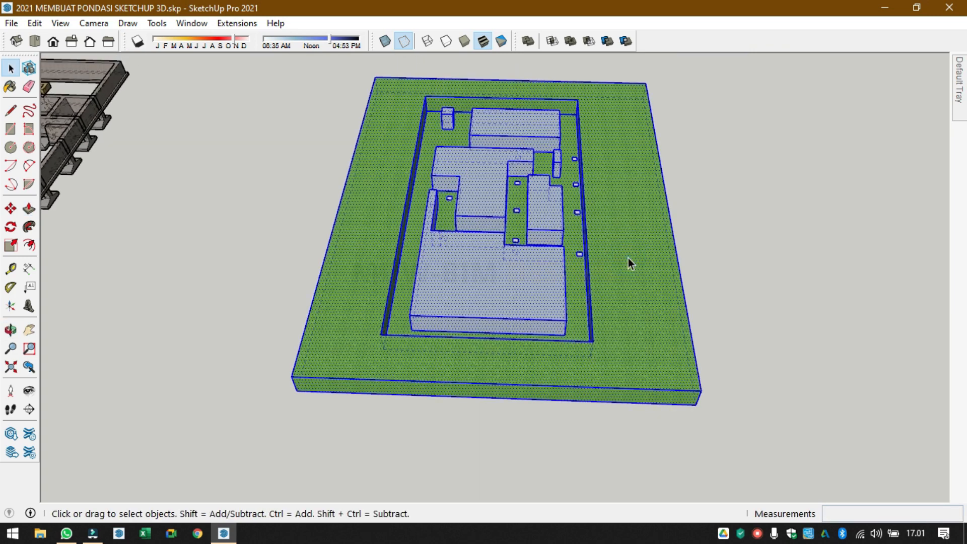
{"action": "mouse_move", "coordinate": [964, 93]}
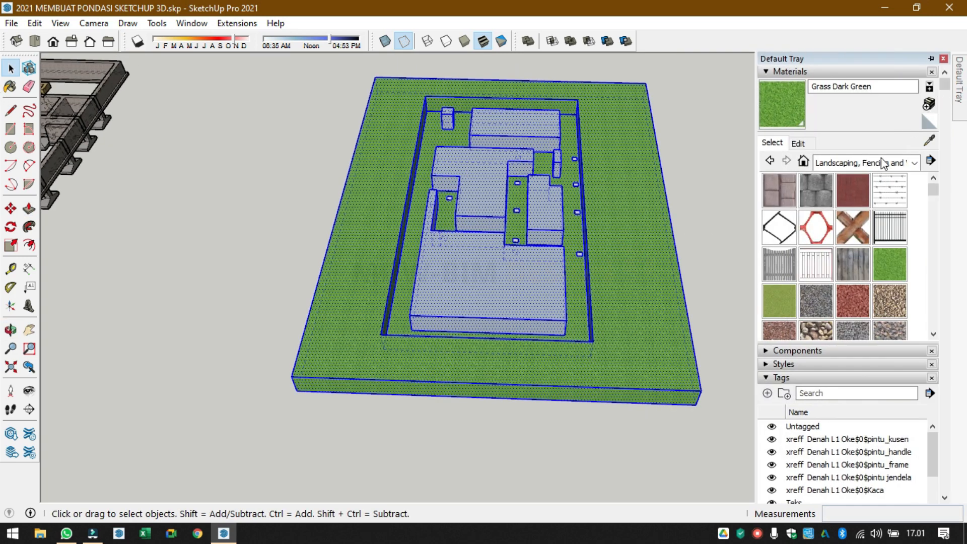
{"action": "left_click", "coordinate": [786, 292]}
{"action": "left_click", "coordinate": [666, 257]}
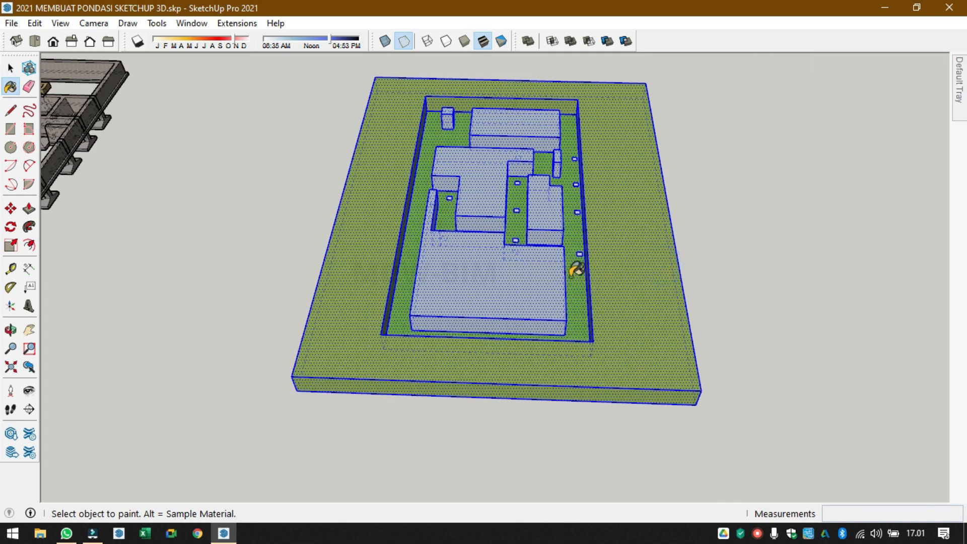
{"action": "mouse_move", "coordinate": [579, 270]}
{"action": "middle_mouse_down"}
{"action": "mouse_move", "coordinate": [720, 233]}
{"action": "mouse_move", "coordinate": [583, 253]}
{"action": "mouse_move", "coordinate": [583, 217]}
{"action": "mouse_move", "coordinate": [635, 203]}
{"action": "middle_mouse_up"}
{"action": "left_click", "coordinate": [580, 255]}
{"action": "key", "text": "space"}
{"action": "left_click", "coordinate": [787, 190]}
- Choose the beige stone material from Landscaping, Fencing and Vegetation and paint the trench's long side wall and floor with it
{"action": "scroll", "coordinate": [520, 153], "scroll_direction": "up", "scroll_amount": 2}
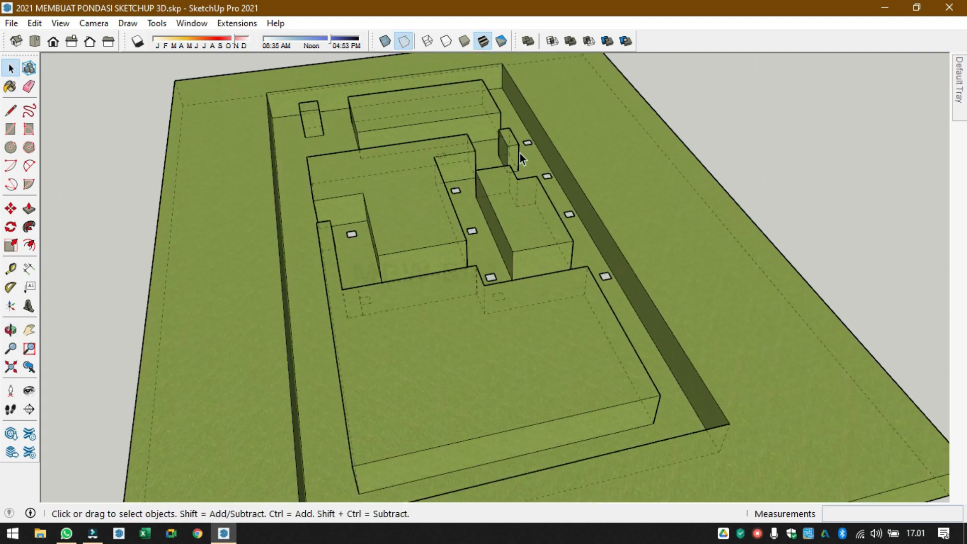
{"action": "mouse_move", "coordinate": [520, 153]}
{"action": "middle_mouse_down"}
{"action": "mouse_move", "coordinate": [526, 119]}
{"action": "mouse_move", "coordinate": [620, 212]}
{"action": "middle_mouse_up"}
{"action": "scroll", "coordinate": [620, 211], "scroll_direction": "up", "scroll_amount": 2}
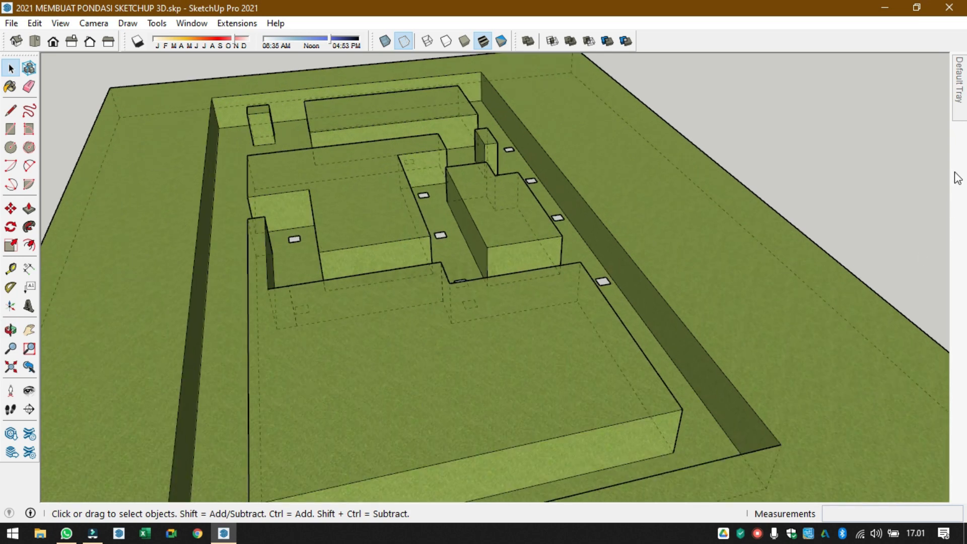
{"action": "left_click", "coordinate": [959, 109]}
{"action": "left_click", "coordinate": [885, 163]}
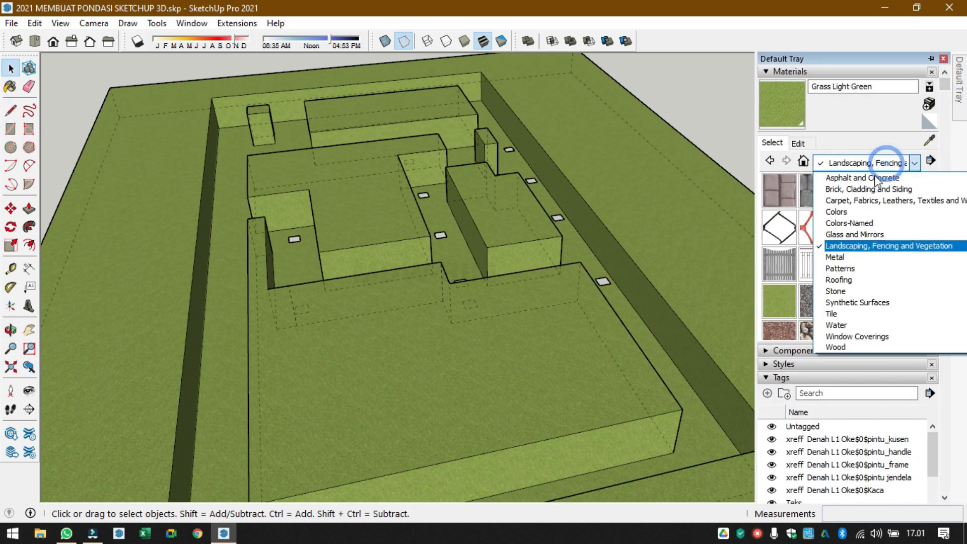
{"action": "left_click", "coordinate": [857, 302]}
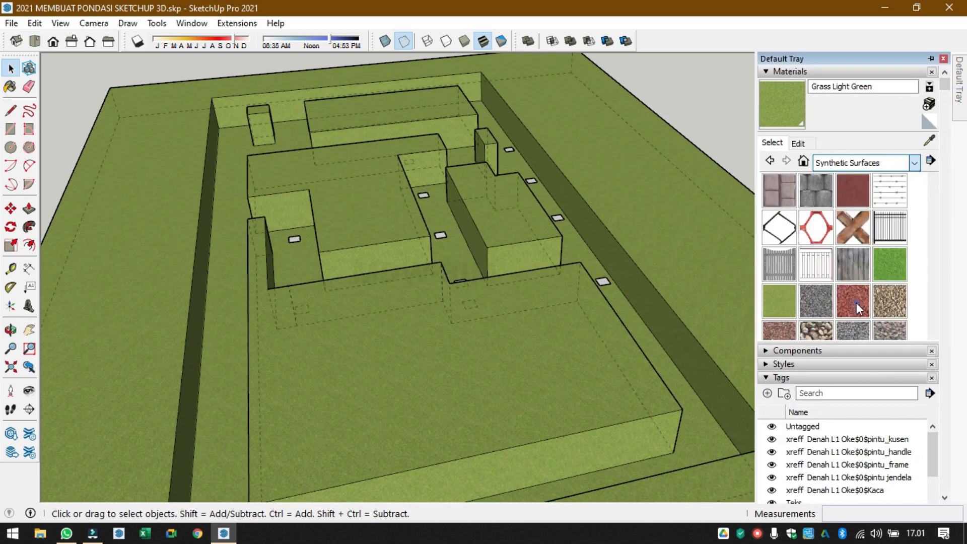
{"action": "left_click", "coordinate": [907, 163]}
{"action": "left_click", "coordinate": [849, 248]}
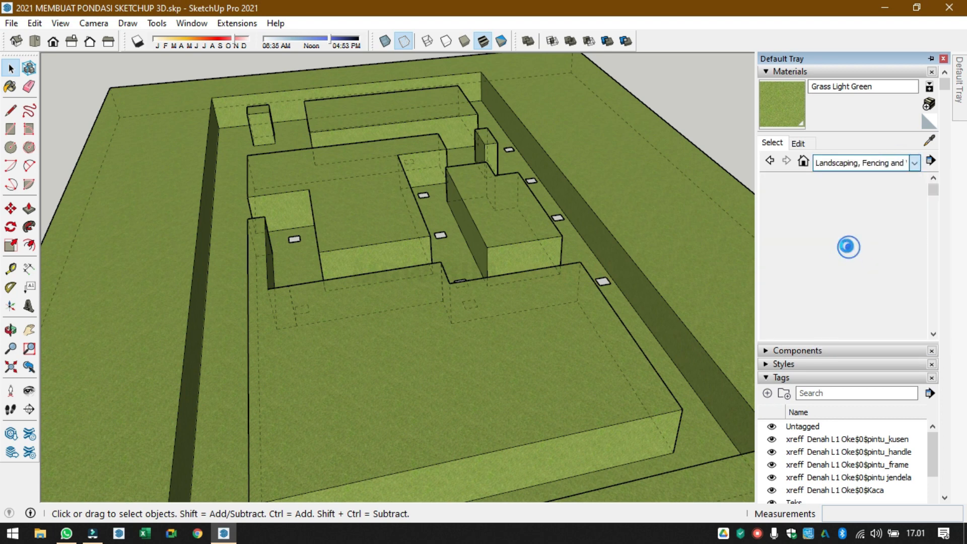
{"action": "scroll", "coordinate": [840, 232], "scroll_direction": "down", "scroll_amount": 3}
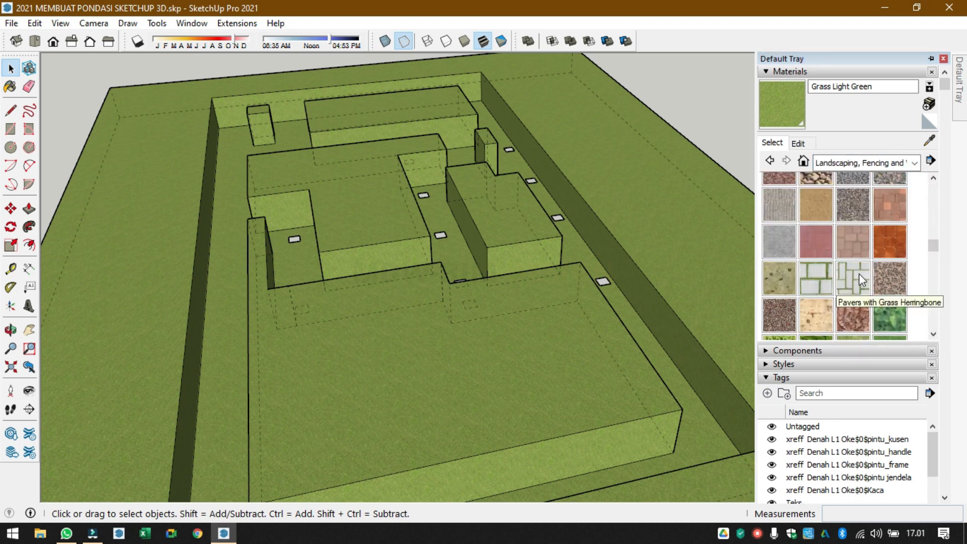
{"action": "scroll", "coordinate": [864, 290], "scroll_direction": "down", "scroll_amount": 2}
{"action": "left_click", "coordinate": [817, 260]}
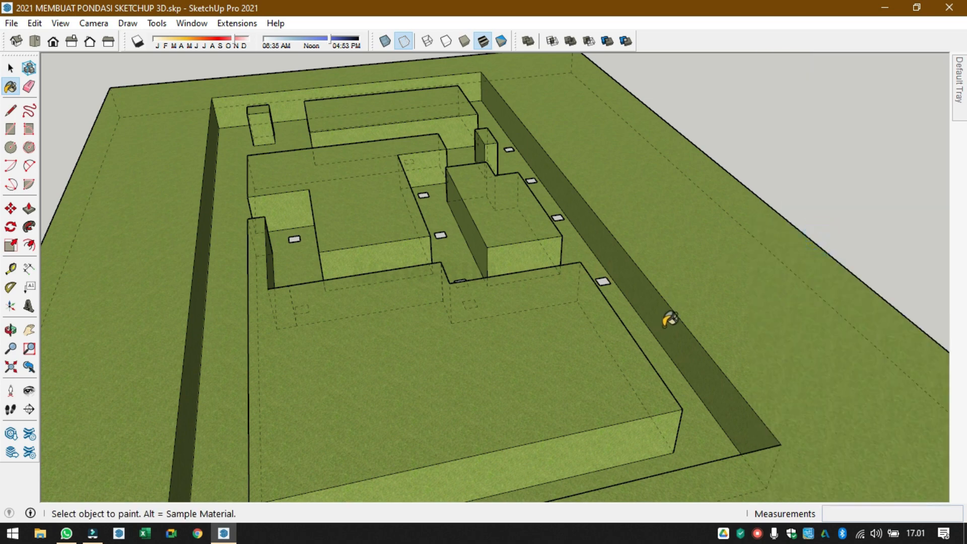
{"action": "left_click", "coordinate": [668, 322]}
{"action": "left_click", "coordinate": [657, 359]}
- Paint the front block's long side, the narrow middle block's side and front, and the T-shaped block's facing sides with the beige stone
{"action": "mouse_move", "coordinate": [654, 360]}
{"action": "middle_mouse_down"}
{"action": "mouse_move", "coordinate": [495, 336]}
{"action": "mouse_move", "coordinate": [482, 322]}
{"action": "middle_mouse_up"}
{"action": "left_click", "coordinate": [477, 315]}
{"action": "left_click", "coordinate": [522, 255]}
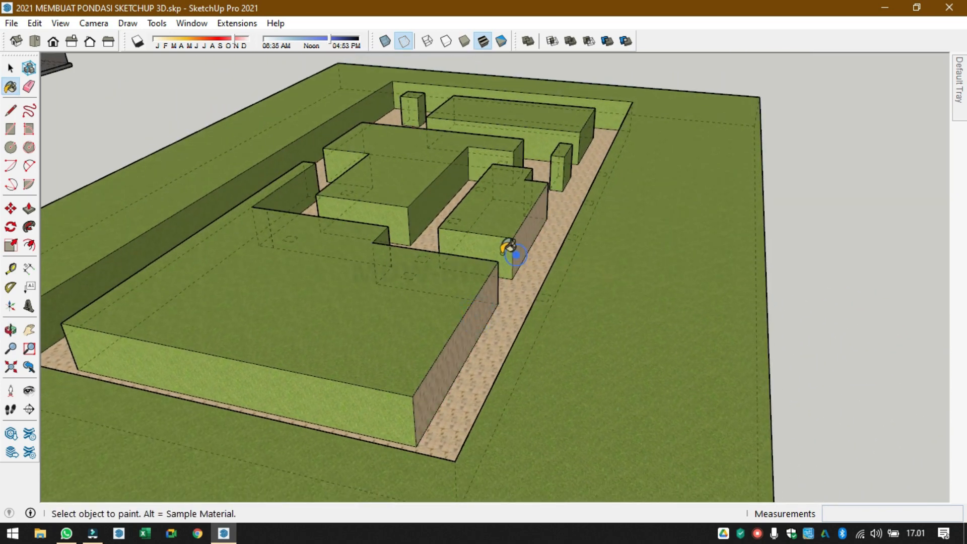
{"action": "left_click", "coordinate": [494, 248]}
{"action": "left_click", "coordinate": [431, 210]}
{"action": "left_click", "coordinate": [479, 159]}
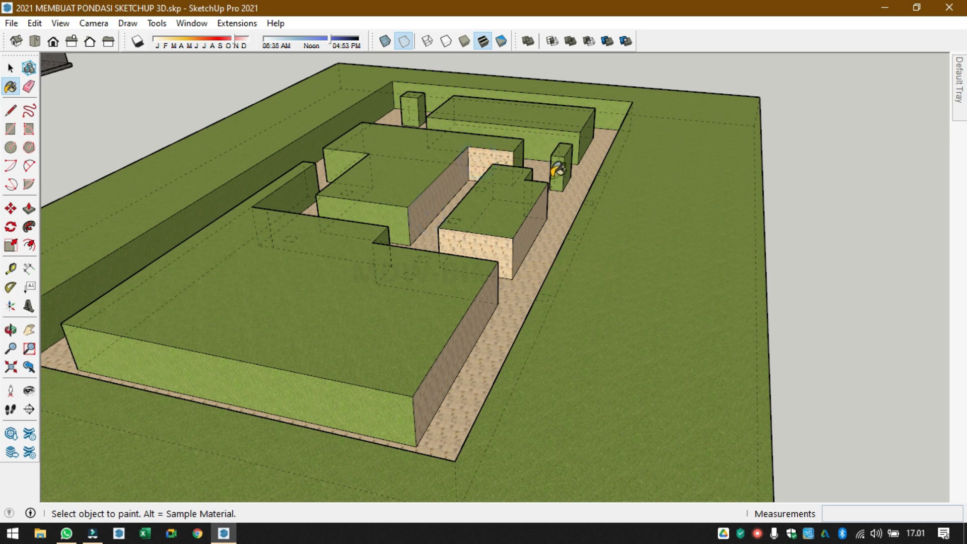
- Paint the trench's rear and far side walls, the small corner block's front and the recess beside the thin strip with the beige stone
{"action": "left_click", "coordinate": [423, 87]}
{"action": "left_click", "coordinate": [412, 111]}
{"action": "left_click", "coordinate": [351, 130]}
{"action": "left_click", "coordinate": [337, 162]}
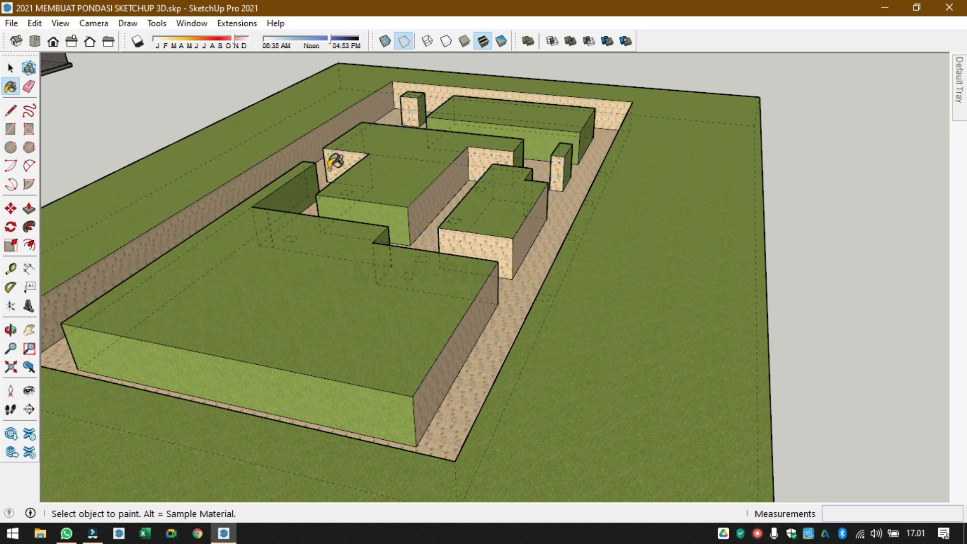
{"action": "left_click", "coordinate": [301, 198]}
- Paint the T-shaped block's front, the rear block's front and side, and the small narrow block's side with the beige stone
{"action": "left_click", "coordinate": [404, 213]}
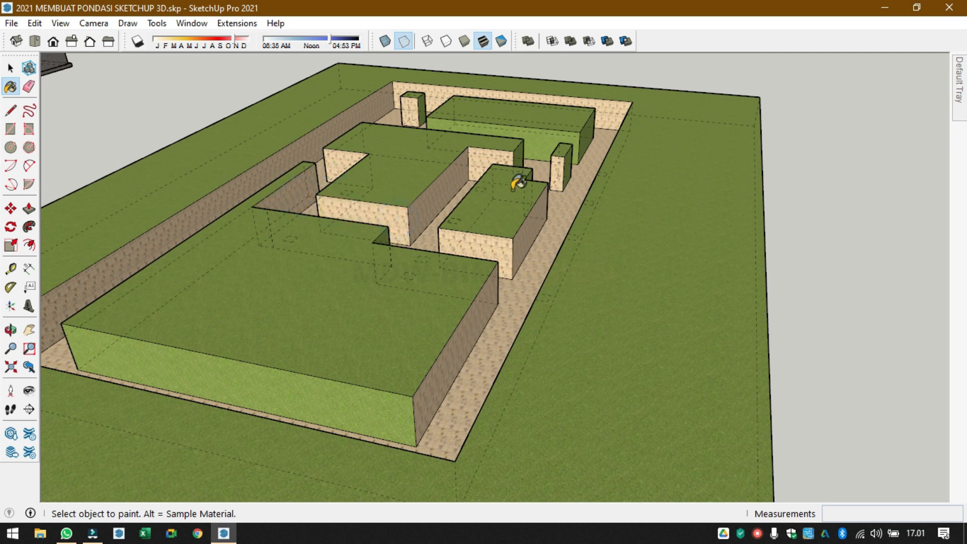
{"action": "left_click", "coordinate": [544, 143]}
{"action": "left_click", "coordinate": [586, 136]}
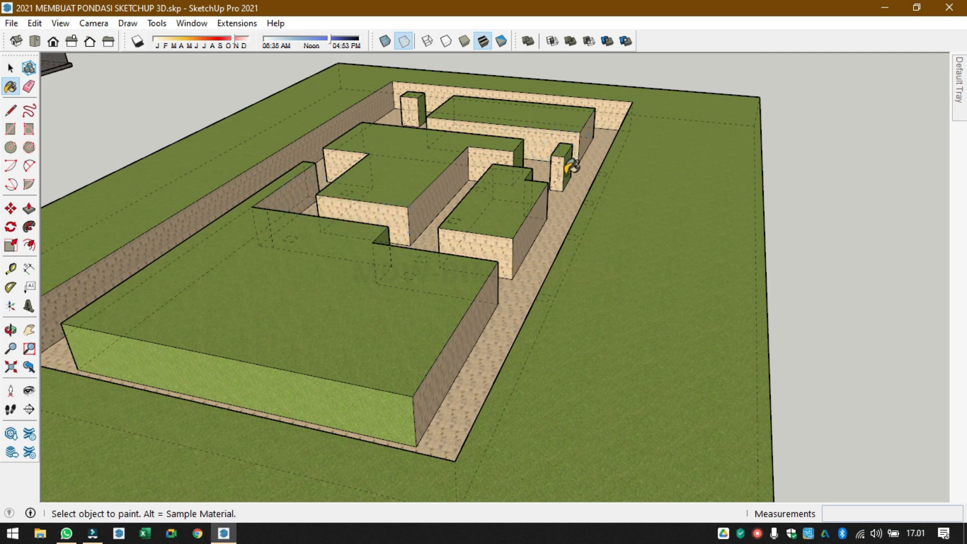
{"action": "left_click", "coordinate": [567, 172]}
{"action": "scroll", "coordinate": [576, 156], "scroll_direction": "down", "scroll_amount": 2}
- Apply the beige stone to the unpainted block sides seen from the opposite side, including the front, middle, T-shaped and rear blocks
{"action": "middle_click_drag", "start_coordinate": [549, 172], "coordinate": [530, 310]}
{"action": "left_click", "coordinate": [520, 311]}
{"action": "left_click", "coordinate": [418, 228]}
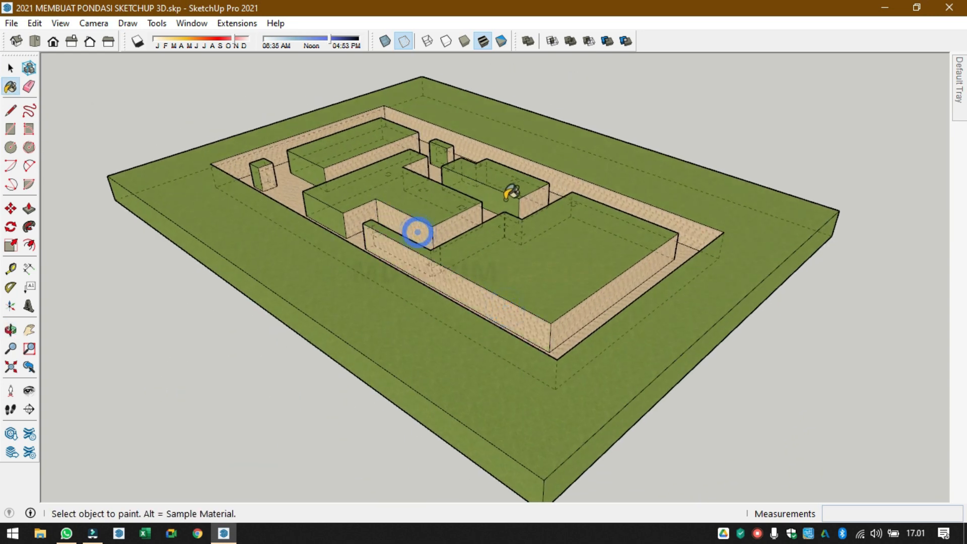
{"action": "left_click", "coordinate": [509, 197]}
{"action": "left_click", "coordinate": [438, 152]}
{"action": "left_click", "coordinate": [309, 168]}
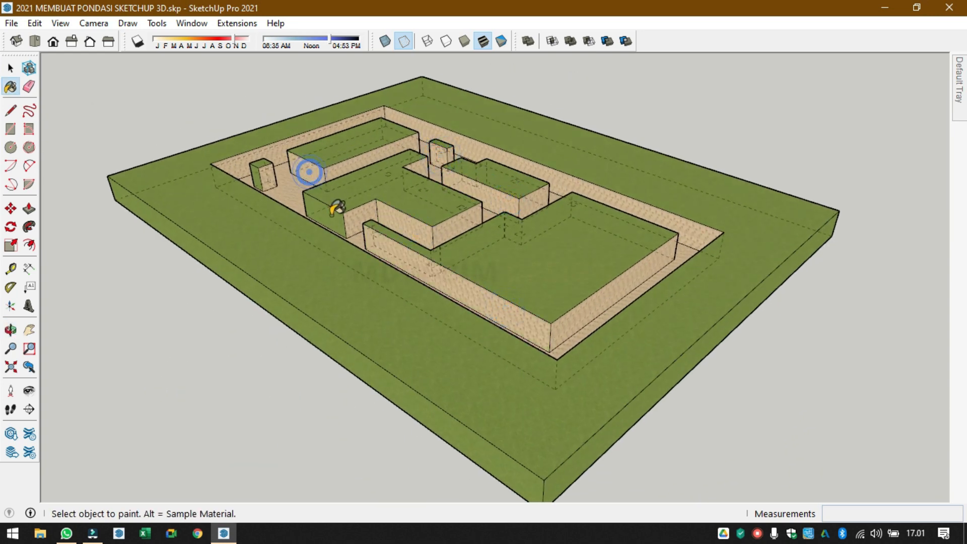
{"action": "left_click", "coordinate": [332, 221]}
- Paint the rear-facing sides of the small corner, rear, T-shaped, middle and front blocks with the beige stone
{"action": "middle_click_drag", "start_coordinate": [260, 170], "coordinate": [691, 237]}
{"action": "left_click", "coordinate": [475, 425]}
{"action": "left_click", "coordinate": [385, 382]}
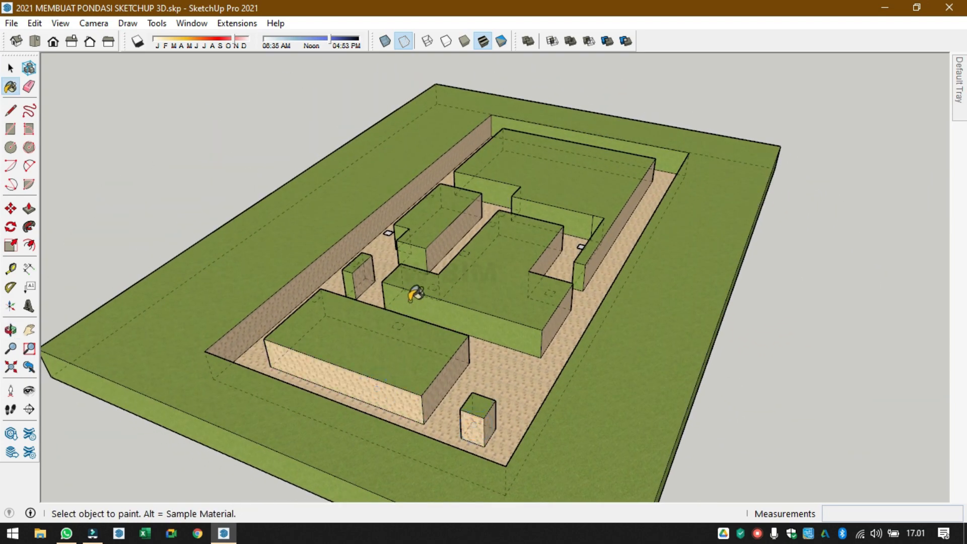
{"action": "left_click", "coordinate": [408, 302]}
{"action": "left_click", "coordinate": [418, 255]}
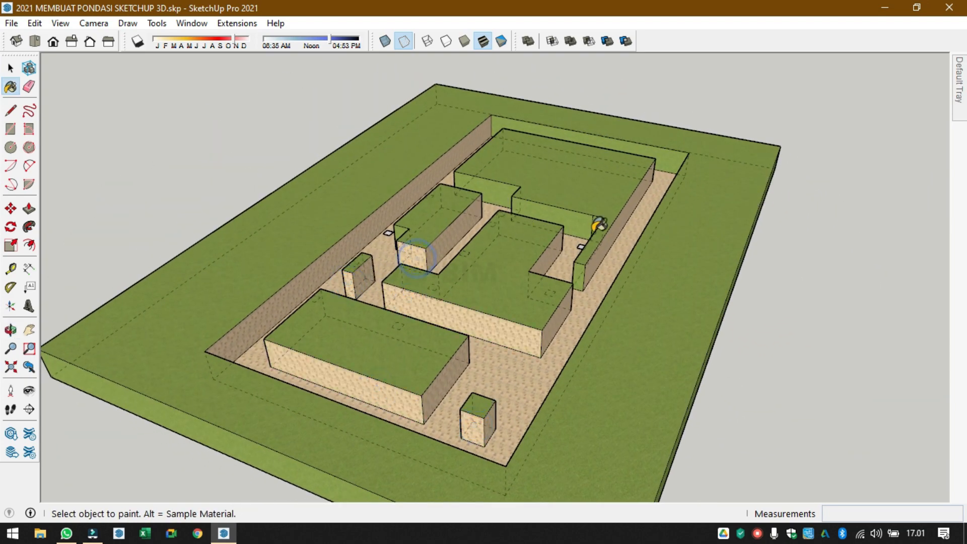
{"action": "left_click", "coordinate": [583, 224]}
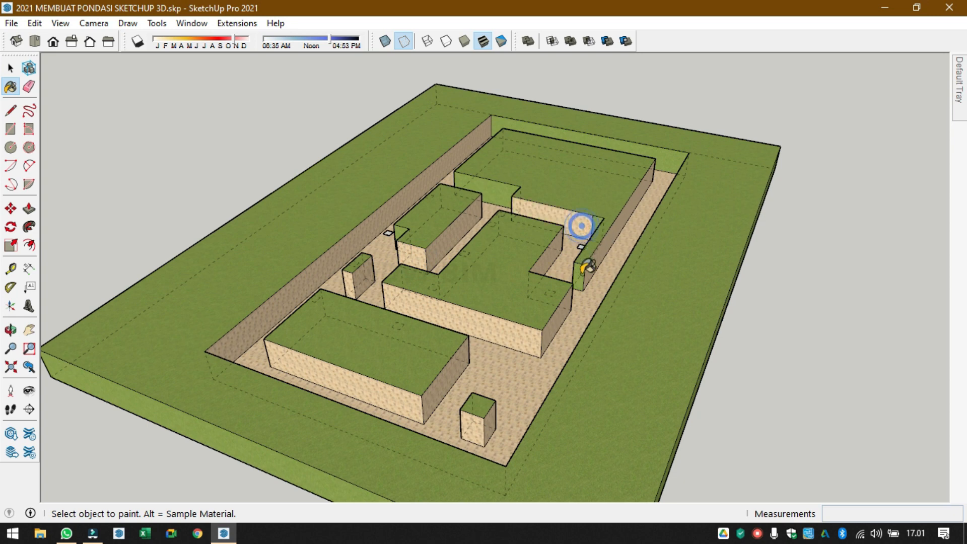
{"action": "left_click", "coordinate": [502, 189]}
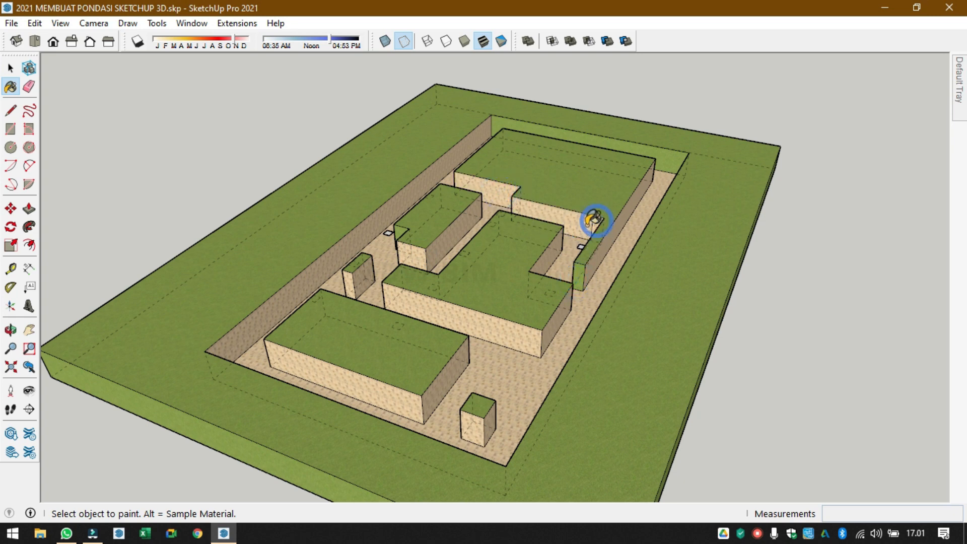
- Paint the remaining grass-covered notch faces and end faces of the front, middle, T-shaped and small corner blocks with the beige stone
{"action": "middle_click_drag", "start_coordinate": [594, 220], "coordinate": [489, 243]}
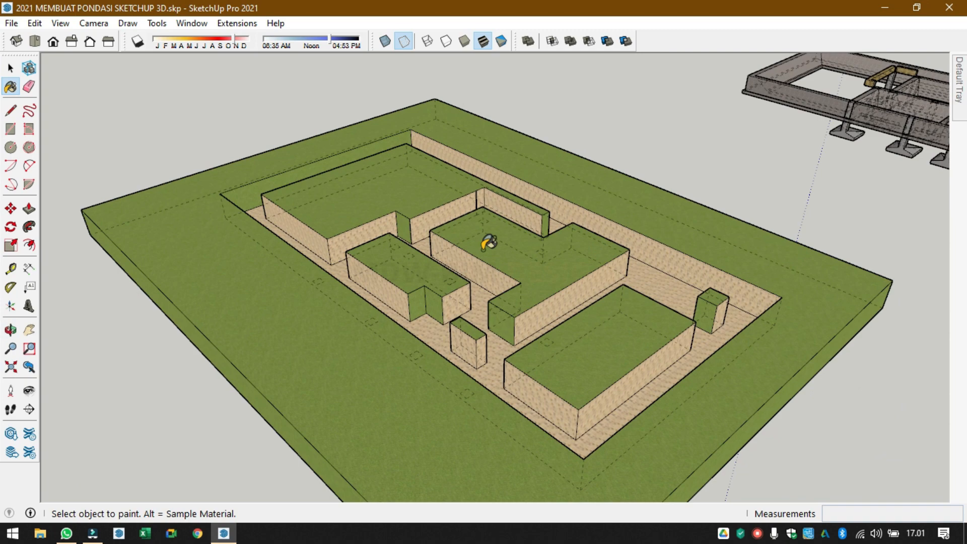
{"action": "left_click", "coordinate": [402, 222]}
{"action": "left_click", "coordinate": [419, 302]}
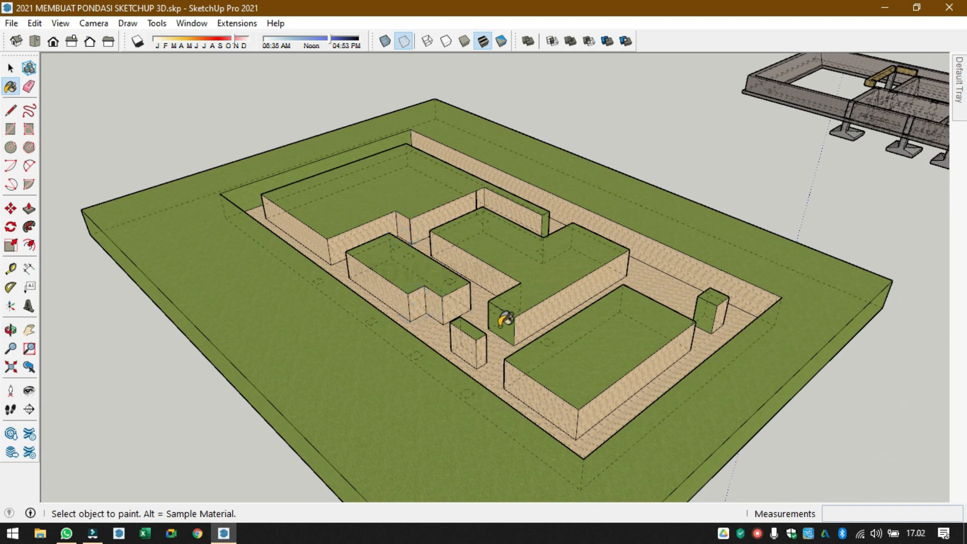
{"action": "left_click", "coordinate": [502, 321]}
{"action": "left_click", "coordinate": [706, 313]}
- Erase the leftover vertical edge on the large block's stone wall beside its inner corner with the narrow arm
{"action": "mouse_move", "coordinate": [412, 268]}
{"action": "middle_mouse_down"}
{"action": "mouse_move", "coordinate": [539, 279]}
{"action": "mouse_move", "coordinate": [756, 265]}
{"action": "mouse_move", "coordinate": [510, 276]}
{"action": "mouse_move", "coordinate": [960, 262]}
{"action": "mouse_move", "coordinate": [566, 313]}
{"action": "mouse_move", "coordinate": [907, 281]}
{"action": "mouse_move", "coordinate": [562, 397]}
{"action": "mouse_move", "coordinate": [134, 332]}
{"action": "middle_mouse_up"}
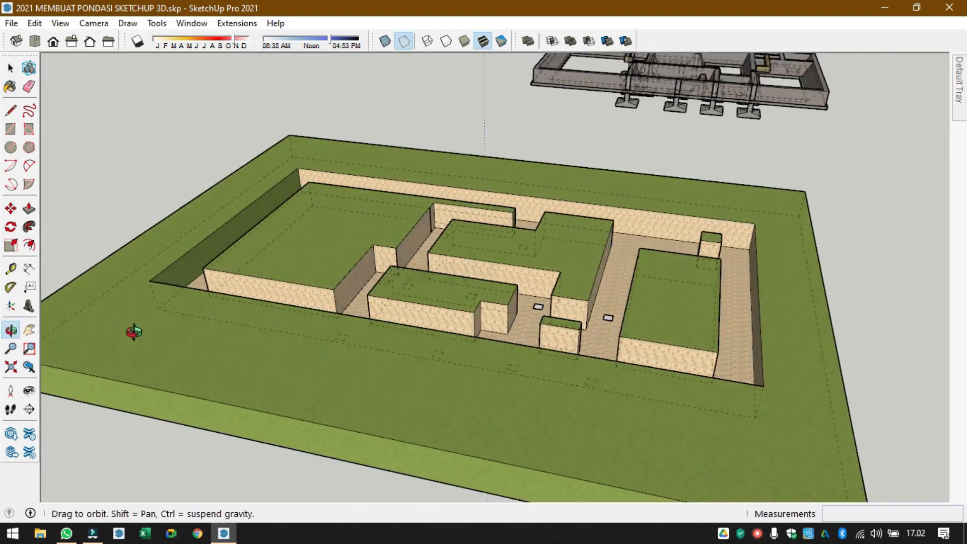
{"action": "scroll", "coordinate": [424, 214], "scroll_direction": "up", "scroll_amount": 6}
{"action": "middle_click_drag", "start_coordinate": [456, 226], "coordinate": [237, 248]}
{"action": "scroll", "coordinate": [461, 169], "scroll_direction": "up", "scroll_amount": 3}
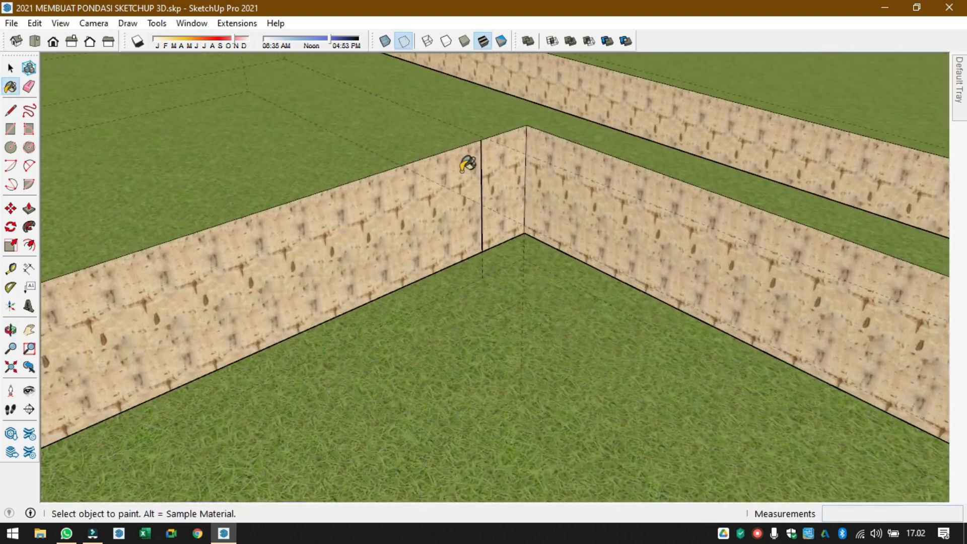
{"action": "scroll", "coordinate": [468, 163], "scroll_direction": "up", "scroll_amount": 2}
{"action": "key", "text": "space"}
{"action": "key", "text": "e"}
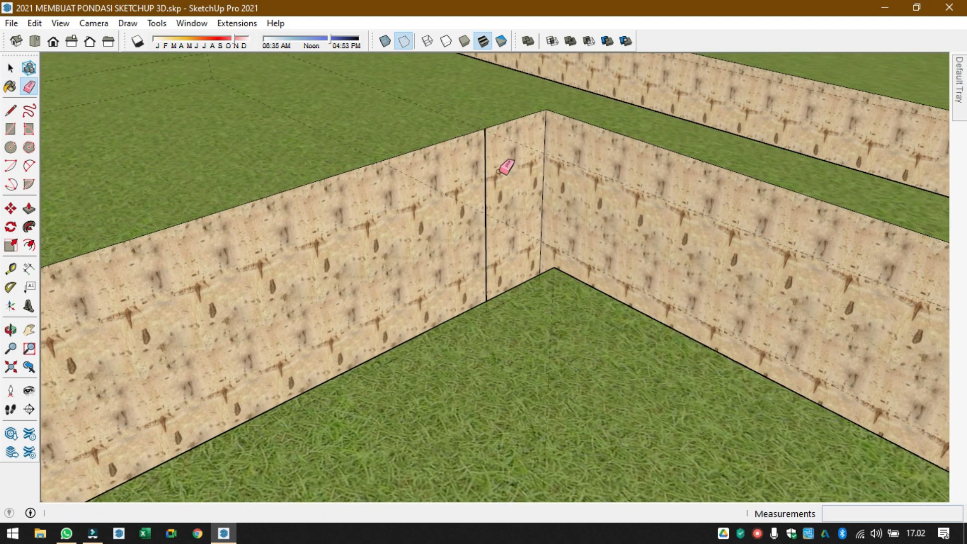
{"action": "left_click", "coordinate": [487, 159]}
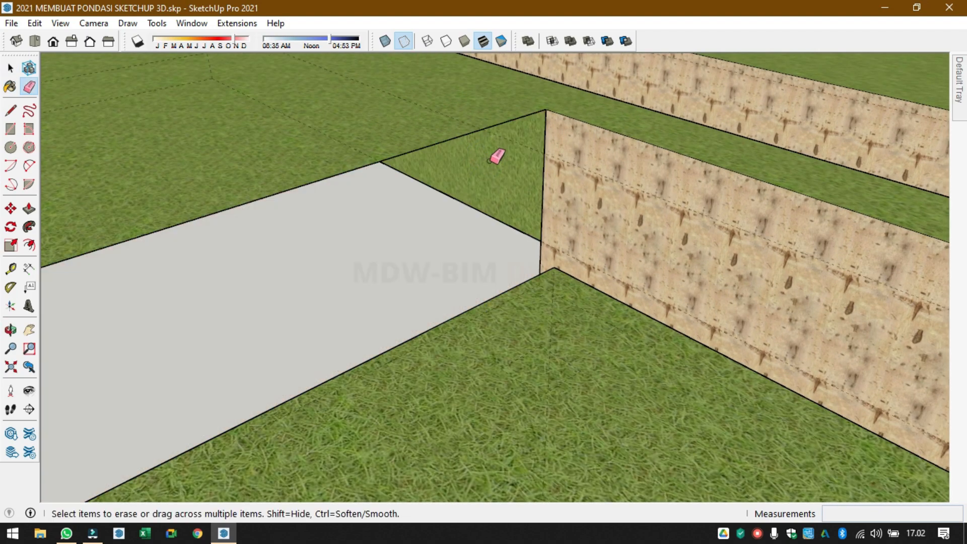
- Redraw the missing wall face of the large block as a rectangle of about 325 x 95 cm
{"action": "scroll", "coordinate": [496, 157], "scroll_direction": "down", "scroll_amount": 5}
{"action": "mouse_move", "coordinate": [497, 194]}
{"action": "middle_mouse_down"}
{"action": "mouse_move", "coordinate": [514, 277]}
{"action": "mouse_move", "coordinate": [527, 276]}
{"action": "middle_mouse_up"}
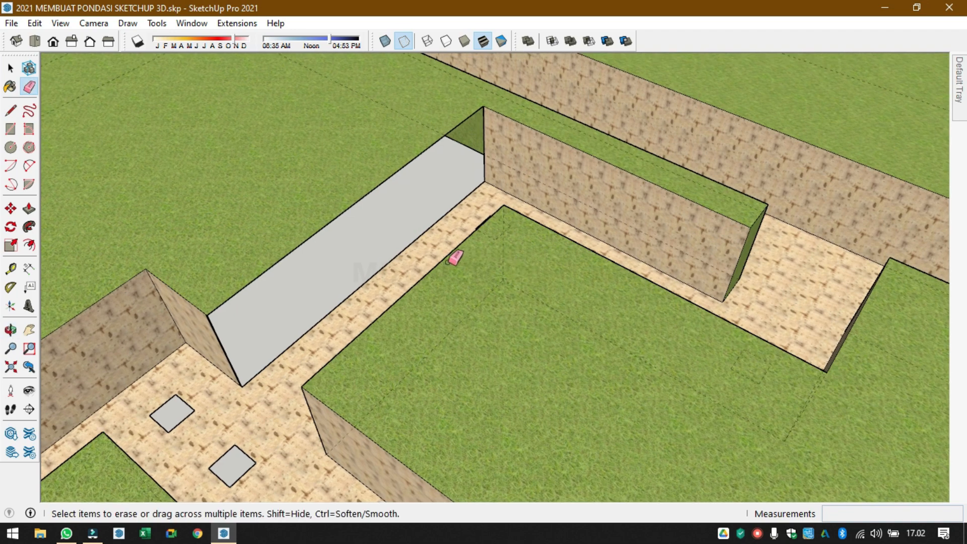
{"action": "key", "text": "r"}
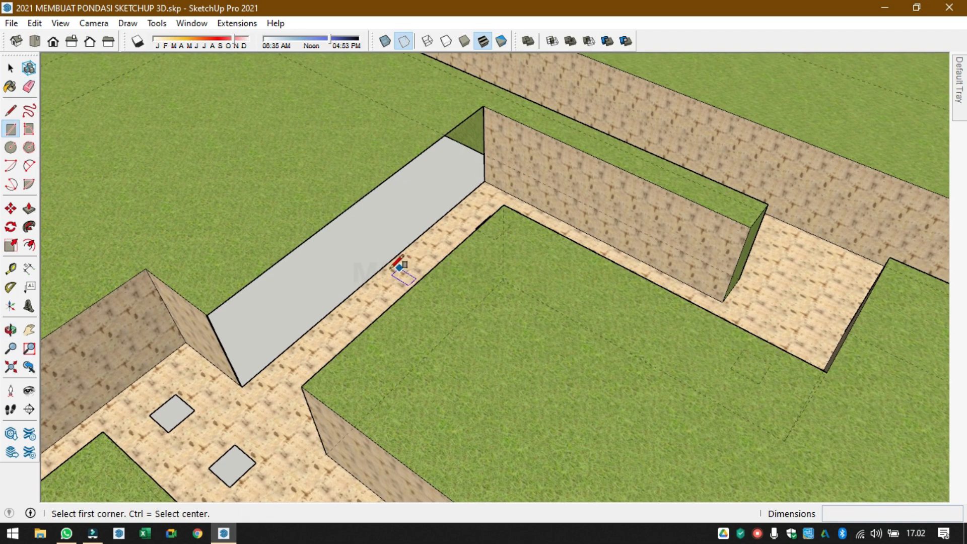
{"action": "left_click", "coordinate": [242, 387]}
{"action": "left_click", "coordinate": [483, 106]}
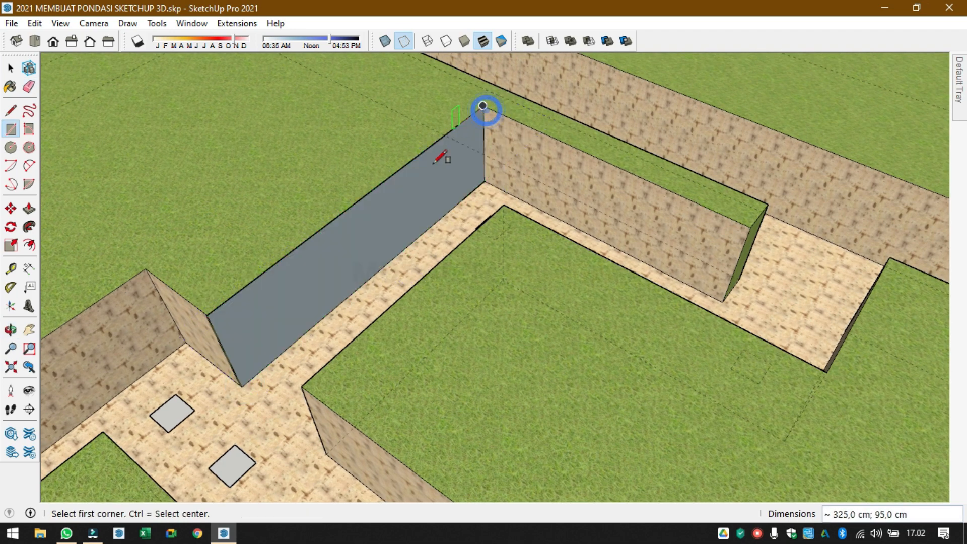
- Delete the thin grass-covered sliver left beside the redrawn wall face at the large block's corner
{"action": "middle_click_drag", "start_coordinate": [264, 282], "coordinate": [396, 179]}
{"action": "scroll", "coordinate": [244, 371], "scroll_direction": "up", "scroll_amount": 3}
{"action": "key", "text": "space"}
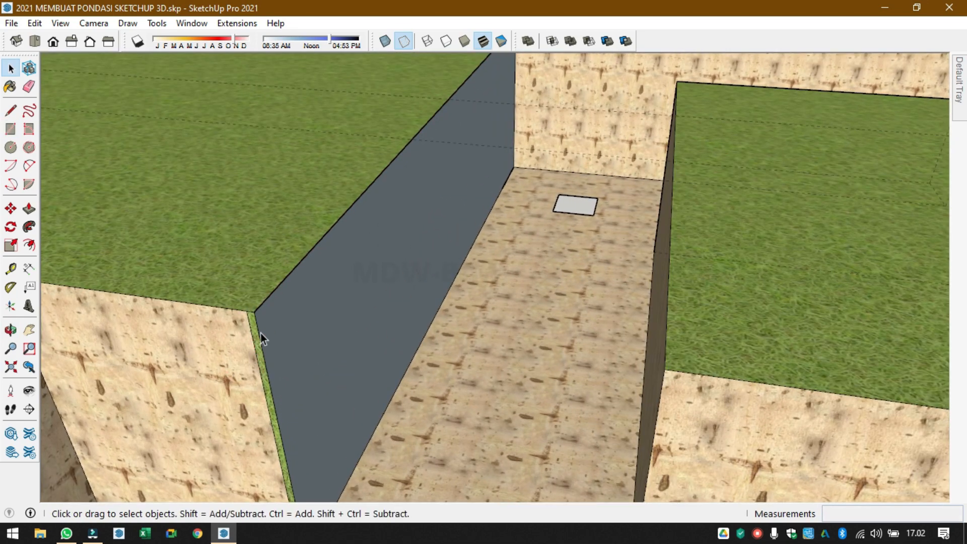
{"action": "left_click", "coordinate": [252, 333]}
{"action": "key", "text": "Delete"}
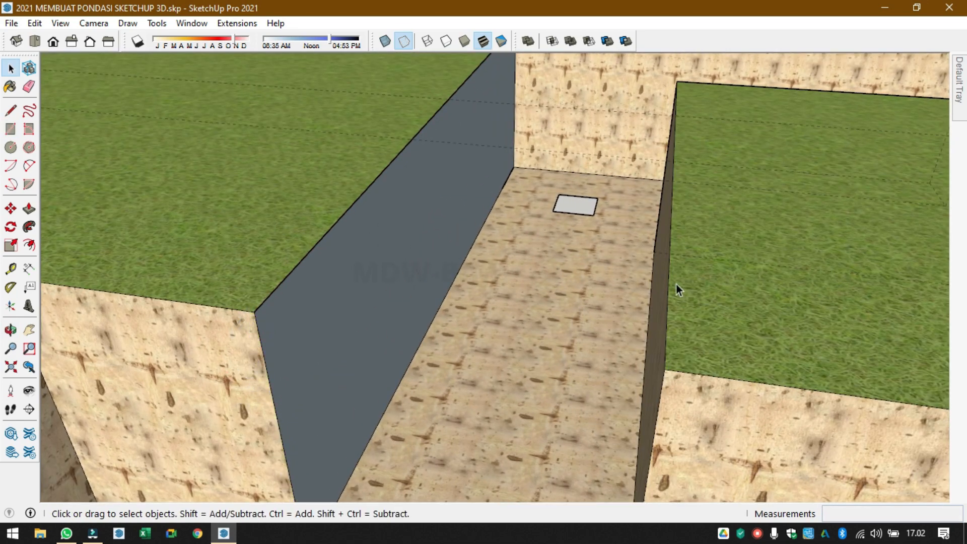
- Paint the redrawn wall face of the large block with the beige stone
{"action": "key", "text": "h"}
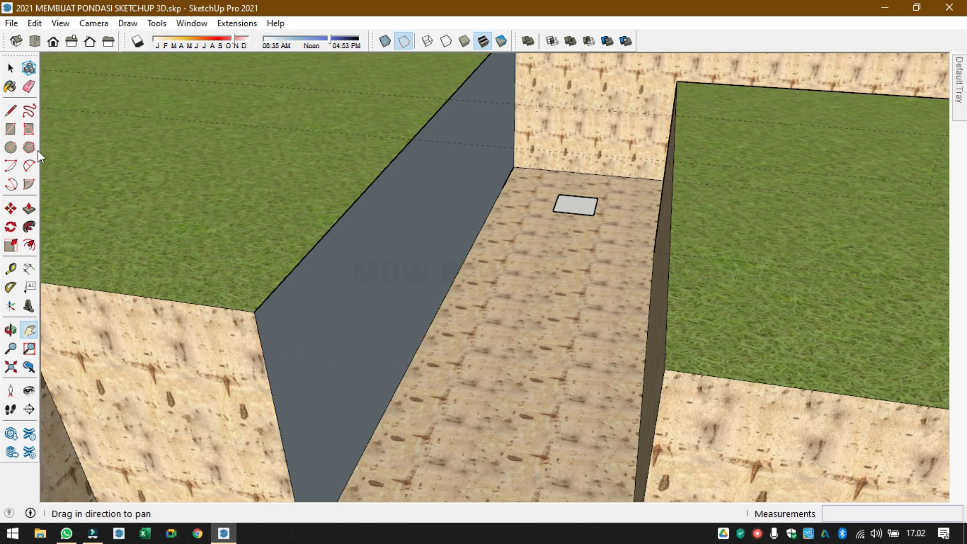
{"action": "left_click", "coordinate": [10, 86]}
{"action": "left_click", "coordinate": [324, 334]}
{"action": "scroll", "coordinate": [460, 262], "scroll_direction": "down", "scroll_amount": 3}
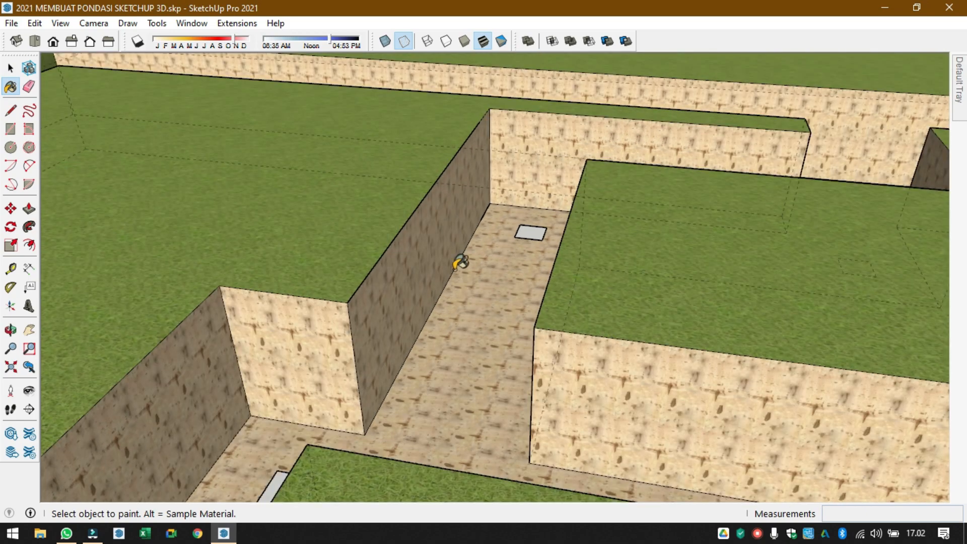
- Select the entire ground block with its trench and make it a group
{"action": "scroll", "coordinate": [455, 270], "scroll_direction": "down", "scroll_amount": 7}
{"action": "middle_click_drag", "start_coordinate": [479, 265], "coordinate": [710, 378]}
{"action": "scroll", "coordinate": [708, 204], "scroll_direction": "down", "scroll_amount": 2}
{"action": "mouse_move", "coordinate": [605, 297]}
{"action": "middle_mouse_down"}
{"action": "mouse_move", "coordinate": [655, 316]}
{"action": "mouse_move", "coordinate": [758, 271]}
{"action": "middle_mouse_up"}
{"action": "key", "text": "space"}
{"action": "left_click", "coordinate": [746, 280]}
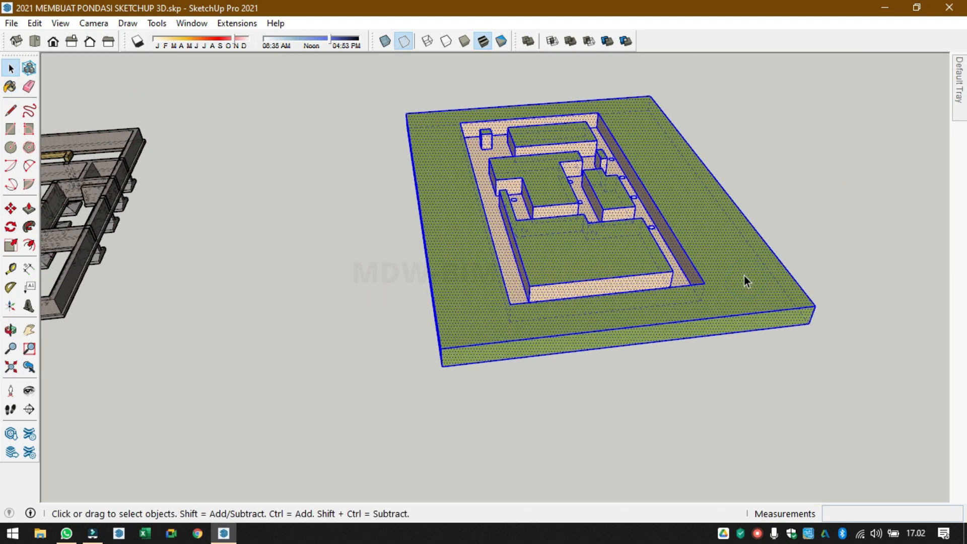
{"action": "right_click", "coordinate": [745, 276]}
{"action": "left_click", "coordinate": [803, 124]}
{"action": "left_click", "coordinate": [868, 244]}
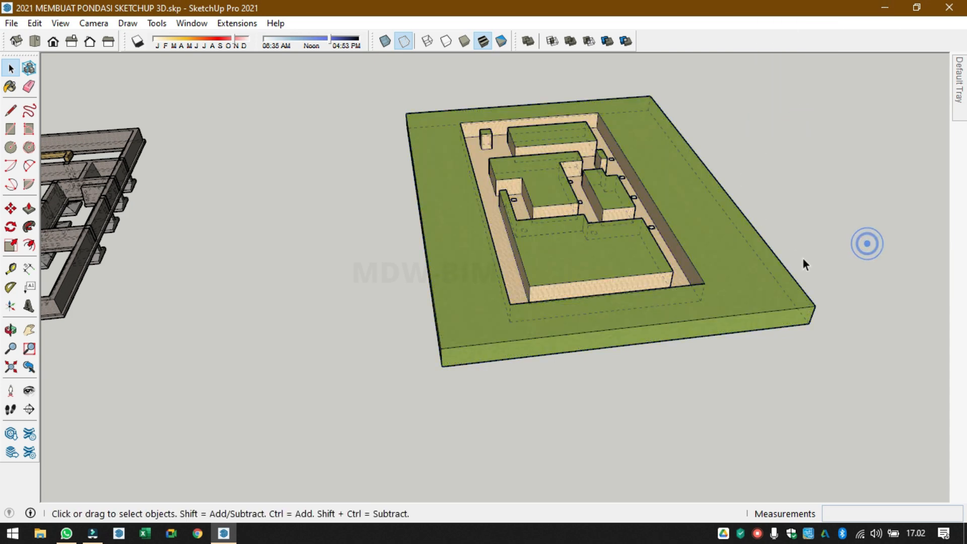
- Move the grouped ground block onto the foundation model, bringing its near trench corner to the foundation's outer corner
{"action": "scroll", "coordinate": [804, 262], "scroll_direction": "down", "scroll_amount": 2}
{"action": "scroll", "coordinate": [711, 272], "scroll_direction": "up", "scroll_amount": 1}
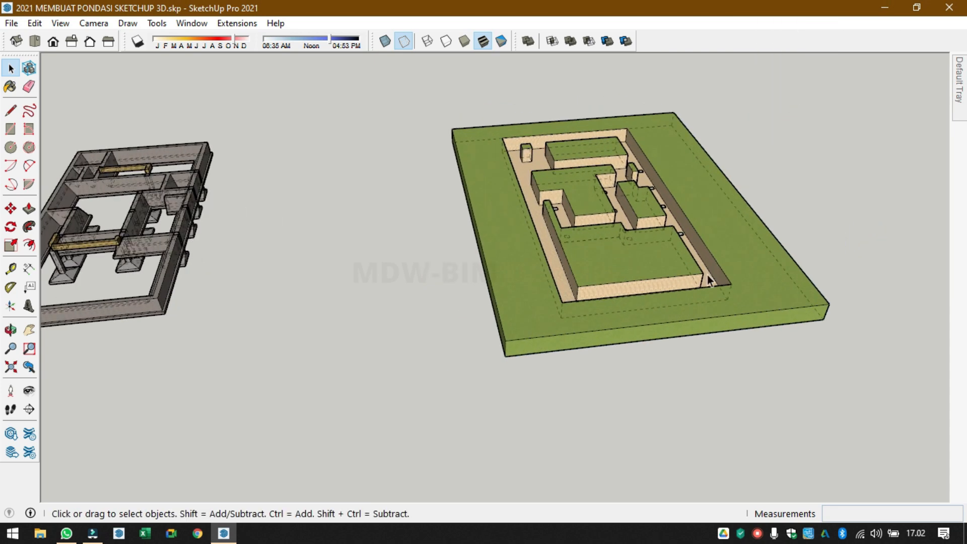
{"action": "left_click", "coordinate": [733, 301]}
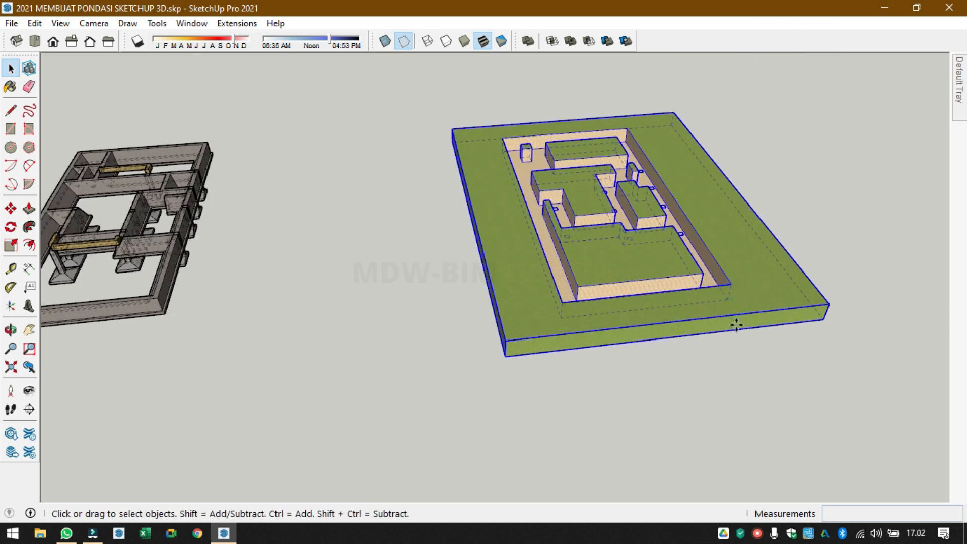
{"action": "key", "text": "m"}
{"action": "left_click", "coordinate": [729, 298]}
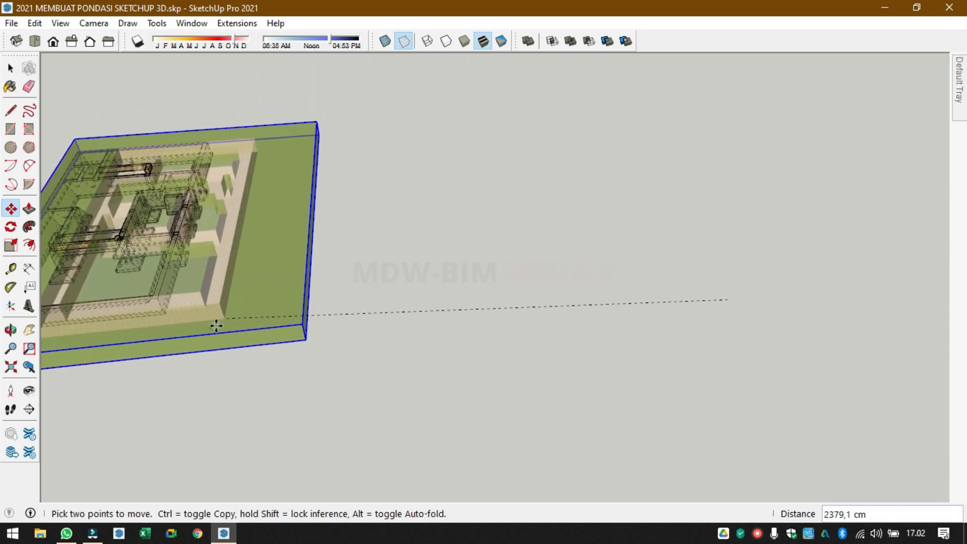
{"action": "left_click", "coordinate": [164, 315]}
{"action": "middle_click_drag", "start_coordinate": [222, 281], "coordinate": [311, 296]}
{"action": "scroll", "coordinate": [293, 308], "scroll_direction": "down", "scroll_amount": 2}
{"action": "scroll", "coordinate": [244, 361], "scroll_direction": "up", "scroll_amount": 5}
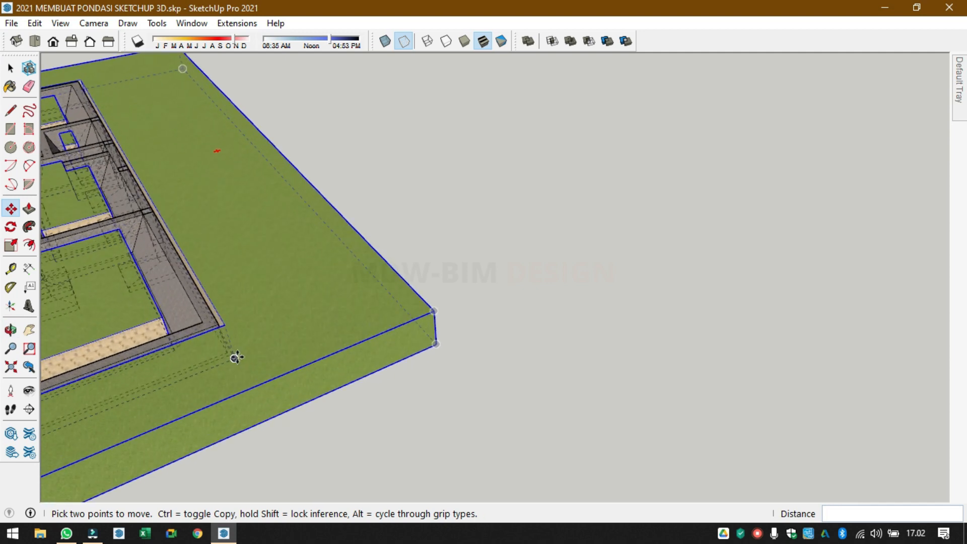
- Turn off the dashed back edges and examine how the foundation sits in the excavated trenches
{"action": "key", "text": "space"}
{"action": "scroll", "coordinate": [511, 252], "scroll_direction": "down", "scroll_amount": 3}
{"action": "middle_click_drag", "start_coordinate": [529, 272], "coordinate": [395, 346]}
{"action": "scroll", "coordinate": [438, 344], "scroll_direction": "up", "scroll_amount": 2}
{"action": "scroll", "coordinate": [466, 336], "scroll_direction": "down", "scroll_amount": 3}
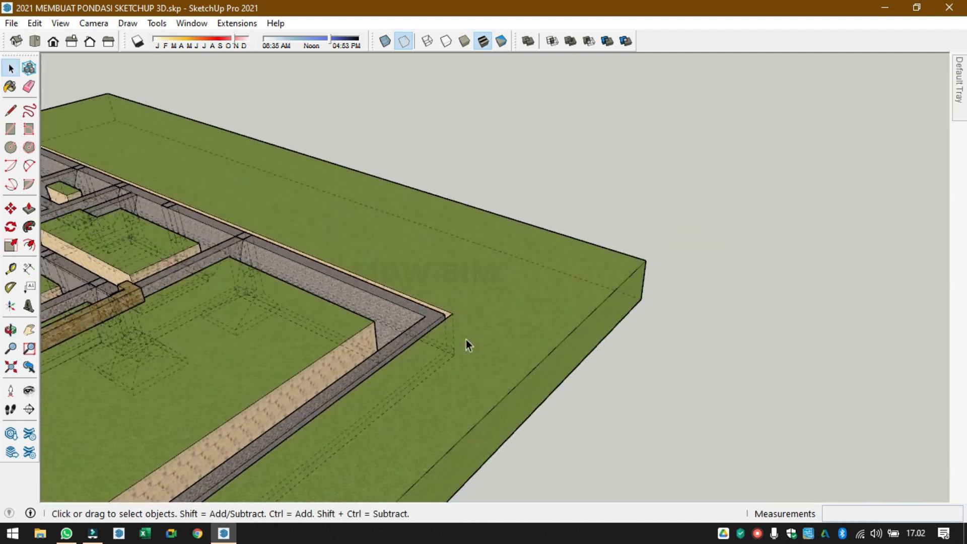
{"action": "middle_click_drag", "start_coordinate": [467, 340], "coordinate": [533, 237]}
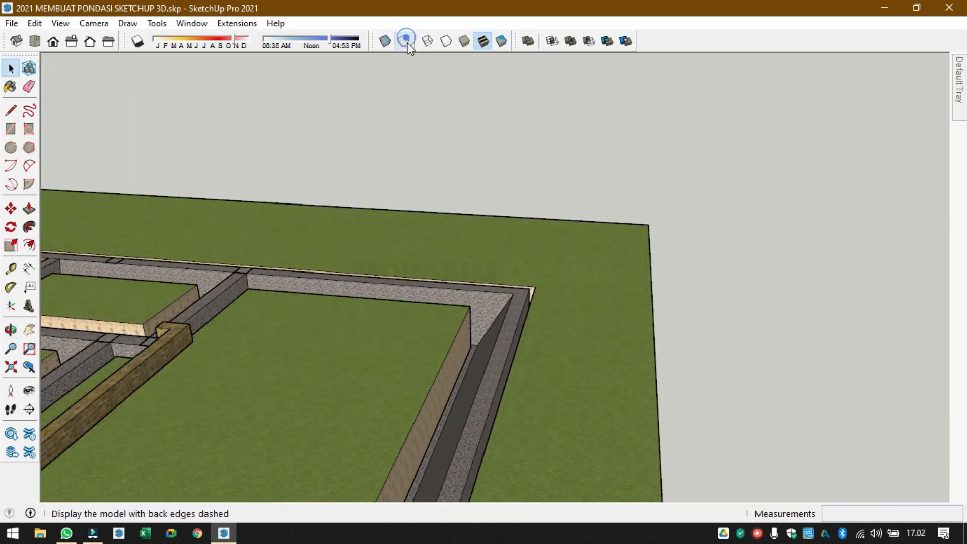
{"action": "left_click", "coordinate": [403, 40]}
{"action": "middle_click_drag", "start_coordinate": [620, 328], "coordinate": [902, 233]}
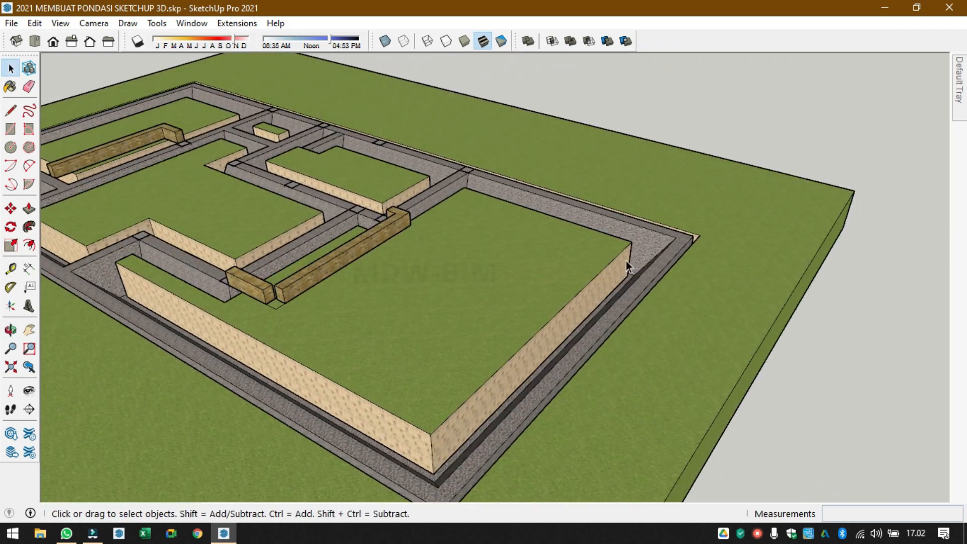
{"action": "scroll", "coordinate": [626, 261], "scroll_direction": "down", "scroll_amount": 2}
{"action": "middle_click_drag", "start_coordinate": [325, 274], "coordinate": [226, 390]}
{"action": "key", "text": "space"}
{"action": "middle_click_drag", "start_coordinate": [629, 397], "coordinate": [467, 279]}
- Try the reddish-brown bark material on the sloped walls of the separate white multi-room foundation model
{"action": "scroll", "coordinate": [497, 268], "scroll_direction": "down", "scroll_amount": 2}
{"action": "scroll", "coordinate": [467, 280], "scroll_direction": "down", "scroll_amount": 4}
{"action": "scroll", "coordinate": [440, 262], "scroll_direction": "down", "scroll_amount": 3}
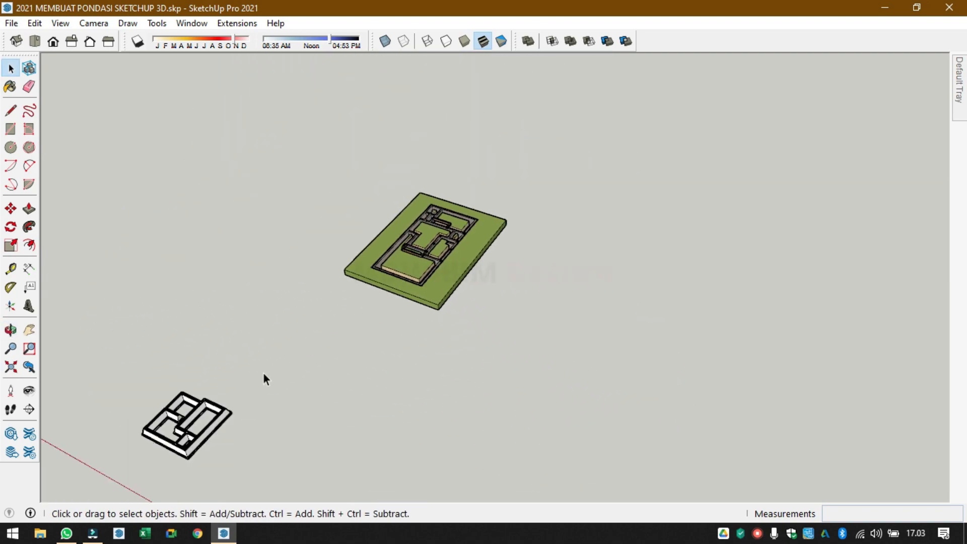
{"action": "middle_click_drag", "start_coordinate": [263, 373], "coordinate": [540, 306], "text": "shift"}
{"action": "scroll", "coordinate": [415, 361], "scroll_direction": "up", "scroll_amount": 5}
{"action": "middle_click_drag", "start_coordinate": [425, 379], "coordinate": [698, 326]}
{"action": "left_click", "coordinate": [464, 335]}
{"action": "middle_click_drag", "start_coordinate": [468, 335], "coordinate": [579, 348]}
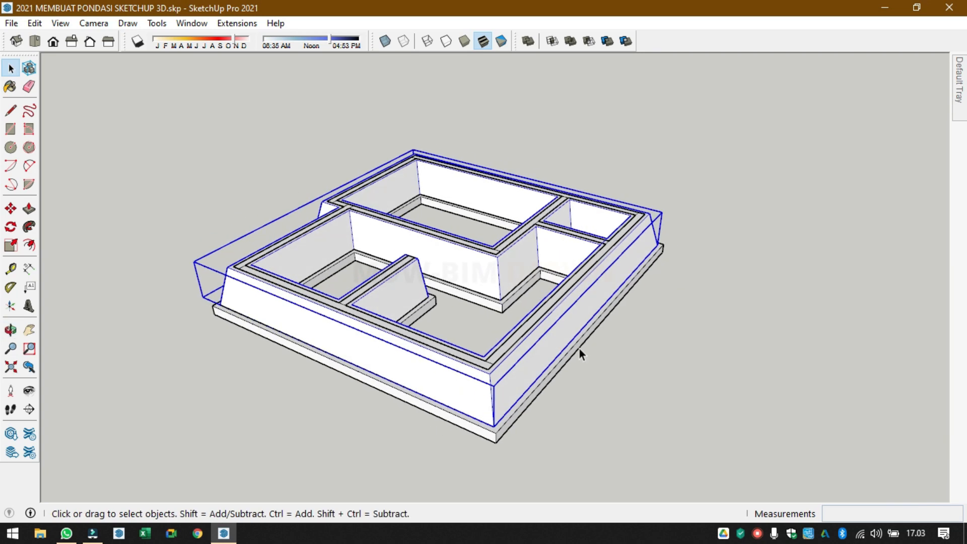
{"action": "double_click", "coordinate": [579, 349]}
{"action": "left_click", "coordinate": [669, 356]}
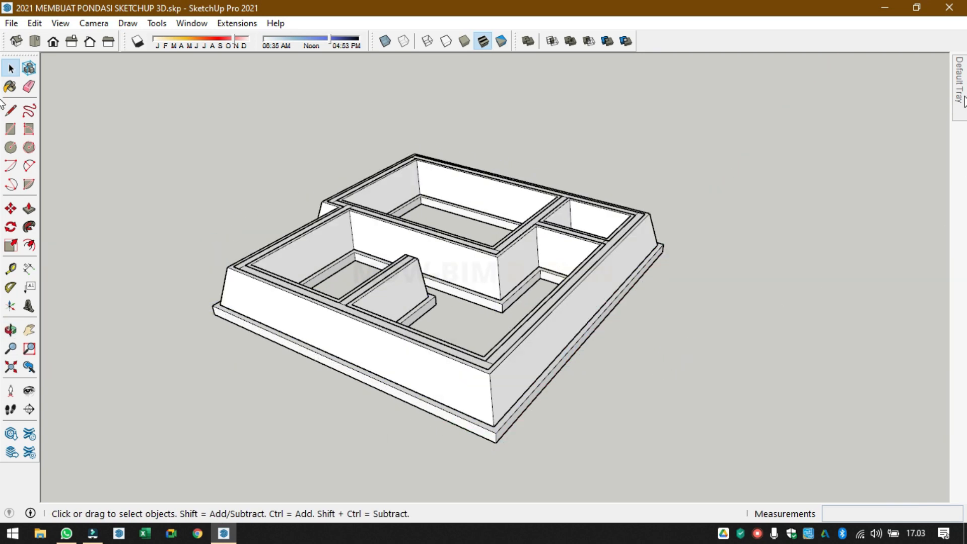
{"action": "mouse_move", "coordinate": [964, 100]}
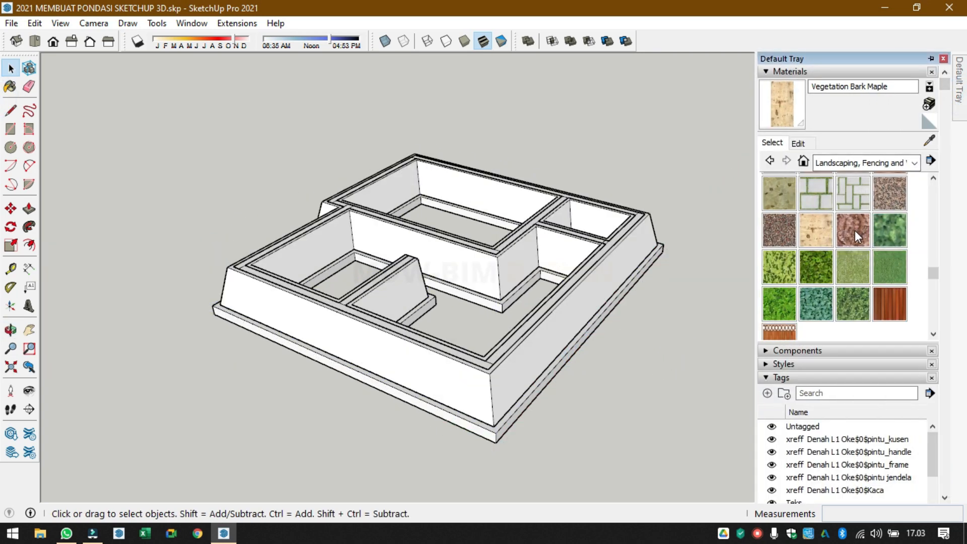
{"action": "left_click", "coordinate": [855, 231]}
{"action": "left_click", "coordinate": [574, 318]}
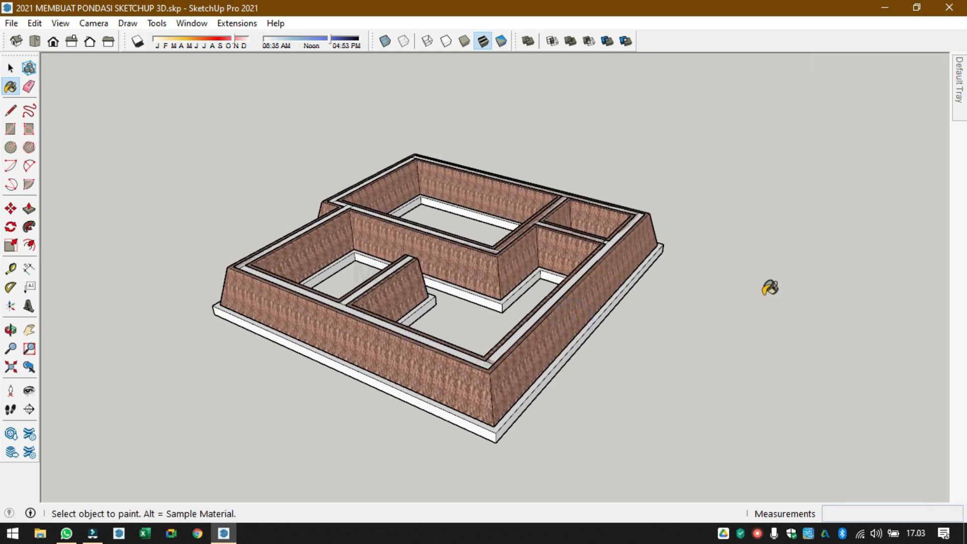
- Try the Small Aggregate material on the sloped walls of the separate multi-room foundation model
{"action": "mouse_move", "coordinate": [964, 95]}
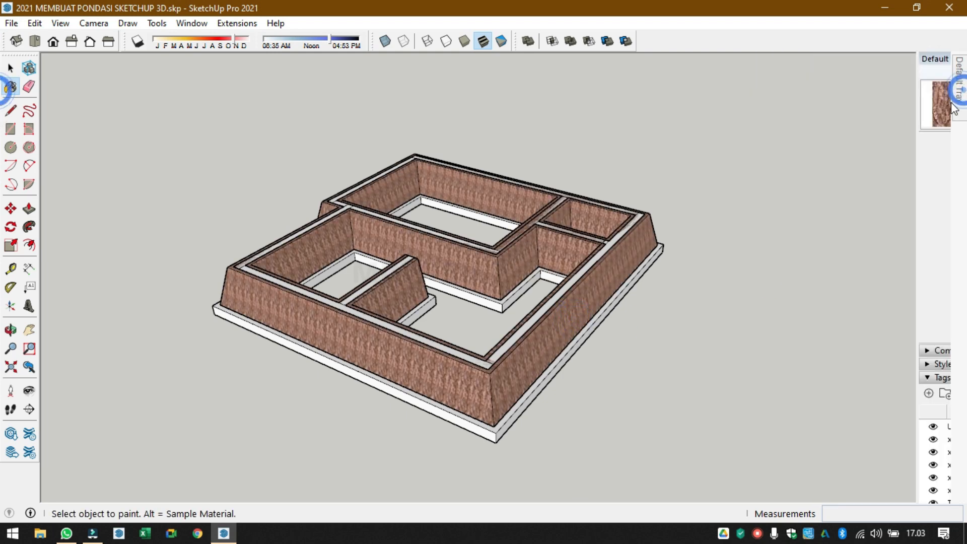
{"action": "left_click", "coordinate": [784, 225]}
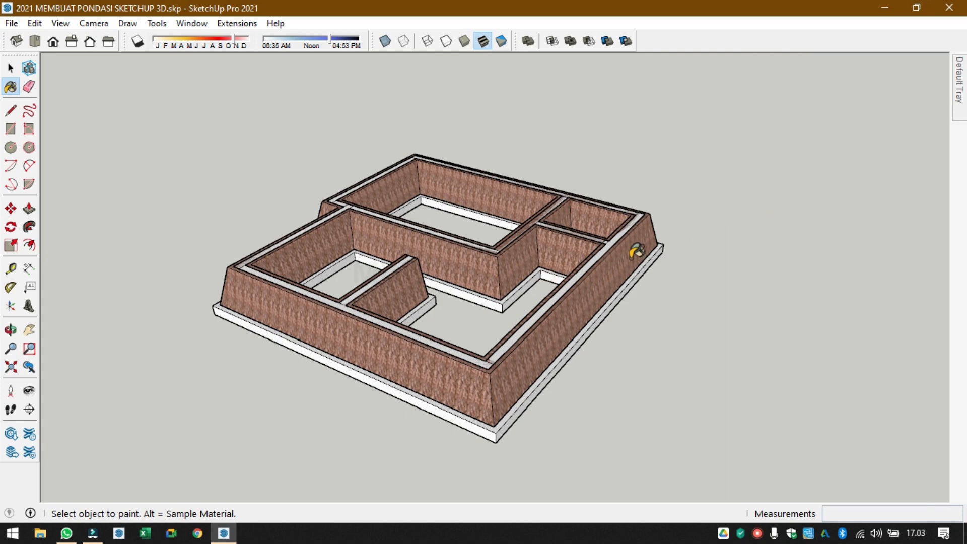
{"action": "left_click", "coordinate": [612, 251]}
{"action": "scroll", "coordinate": [685, 232], "scroll_direction": "up", "scroll_amount": 1}
{"action": "scroll", "coordinate": [681, 302], "scroll_direction": "down", "scroll_amount": 5}
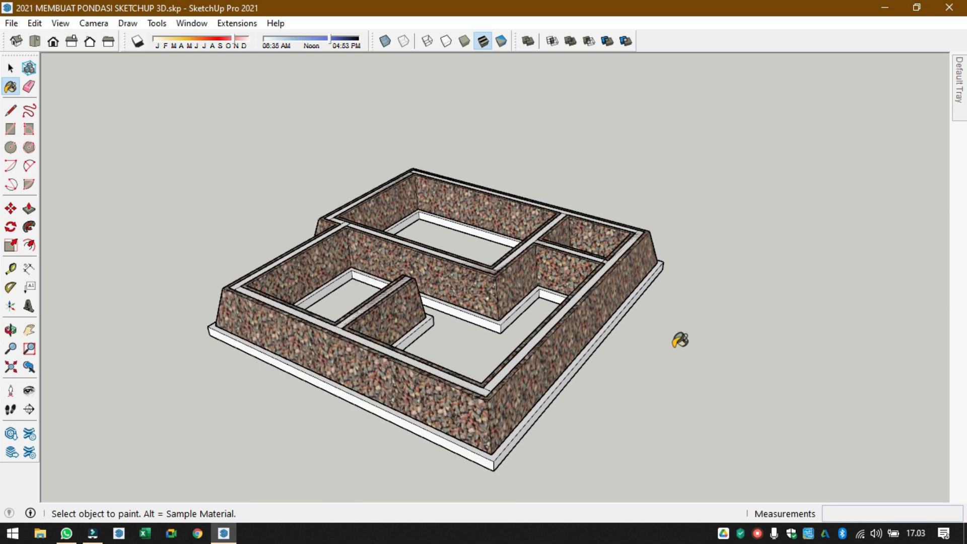
- Sample the grey stone from the foundation in the ground block and apply it to the separate multi-room foundation's walls and base
{"action": "key", "text": "space"}
{"action": "mouse_move", "coordinate": [960, 89]}
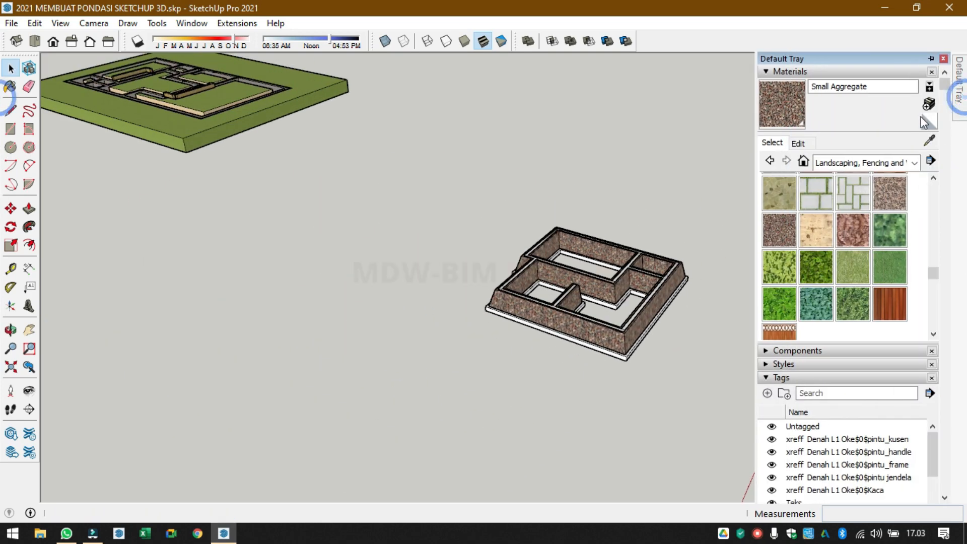
{"action": "left_click", "coordinate": [930, 140]}
{"action": "scroll", "coordinate": [282, 86], "scroll_direction": "up", "scroll_amount": 6}
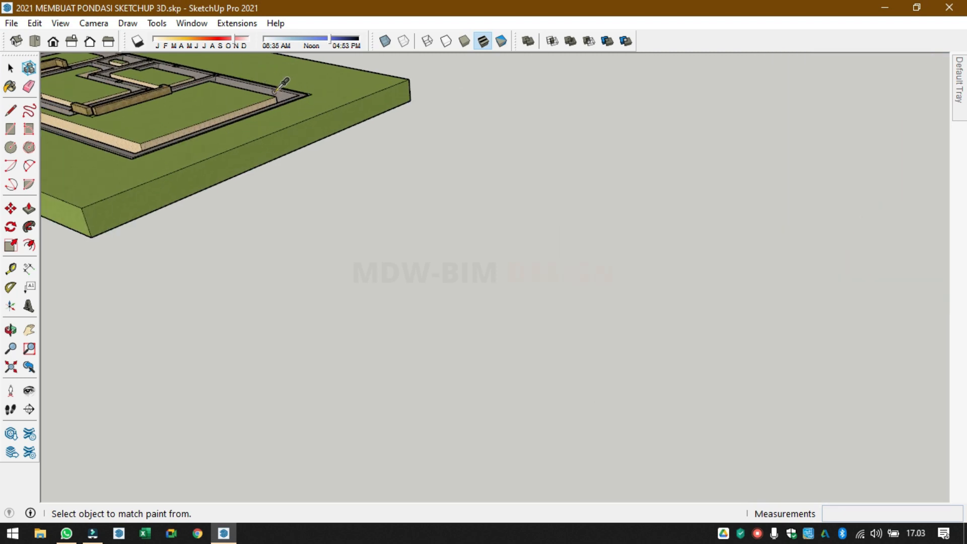
{"action": "left_click", "coordinate": [287, 98]}
{"action": "scroll", "coordinate": [425, 149], "scroll_direction": "down", "scroll_amount": 8}
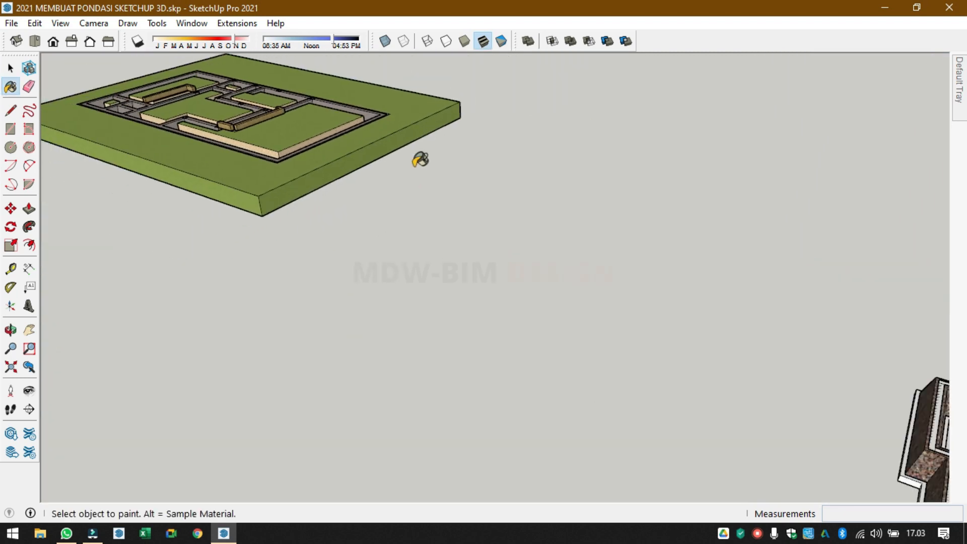
{"action": "scroll", "coordinate": [654, 338], "scroll_direction": "up", "scroll_amount": 5}
{"action": "left_click", "coordinate": [682, 338]}
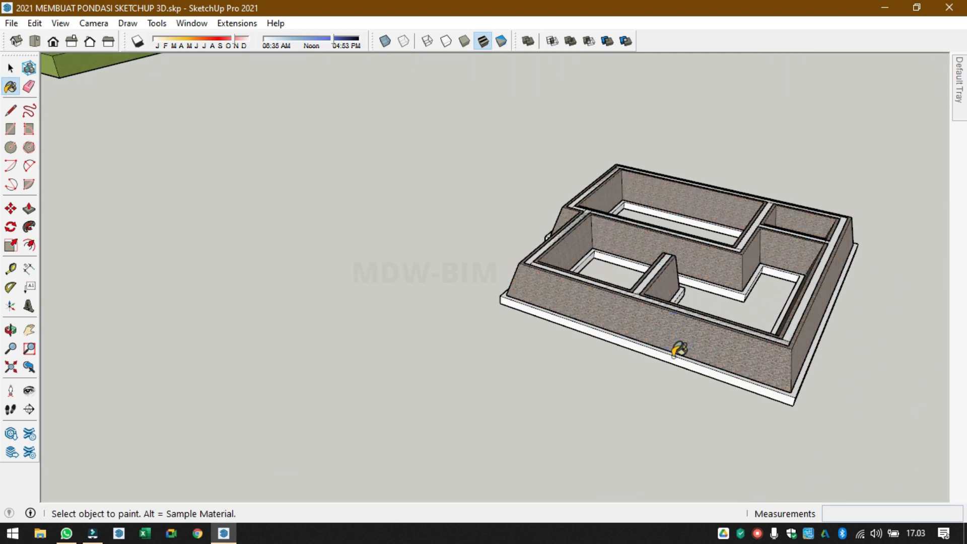
{"action": "left_click", "coordinate": [674, 355]}
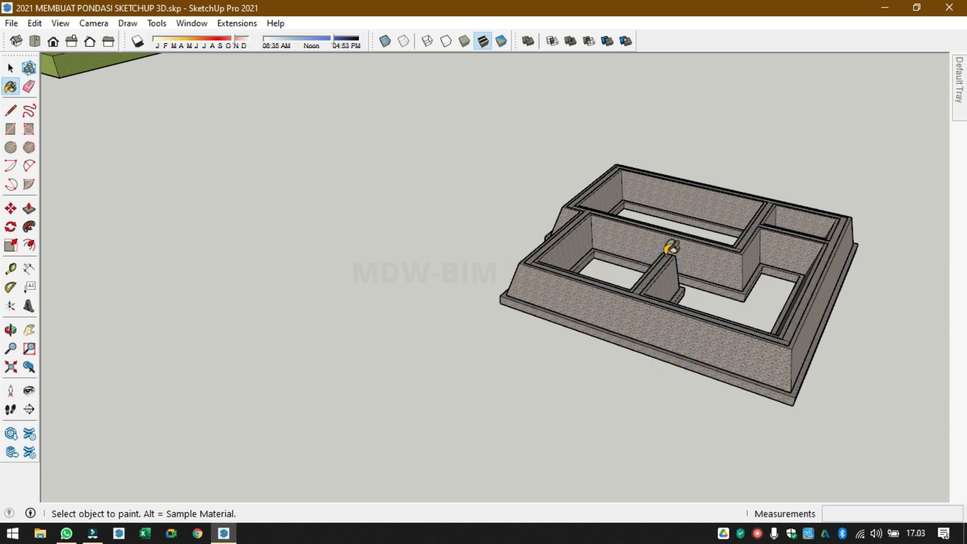
- Select all the geometry of the small two-room foundation model and make it a group
{"action": "scroll", "coordinate": [670, 248], "scroll_direction": "down", "scroll_amount": 10}
{"action": "middle_click_drag", "start_coordinate": [535, 332], "coordinate": [501, 417]}
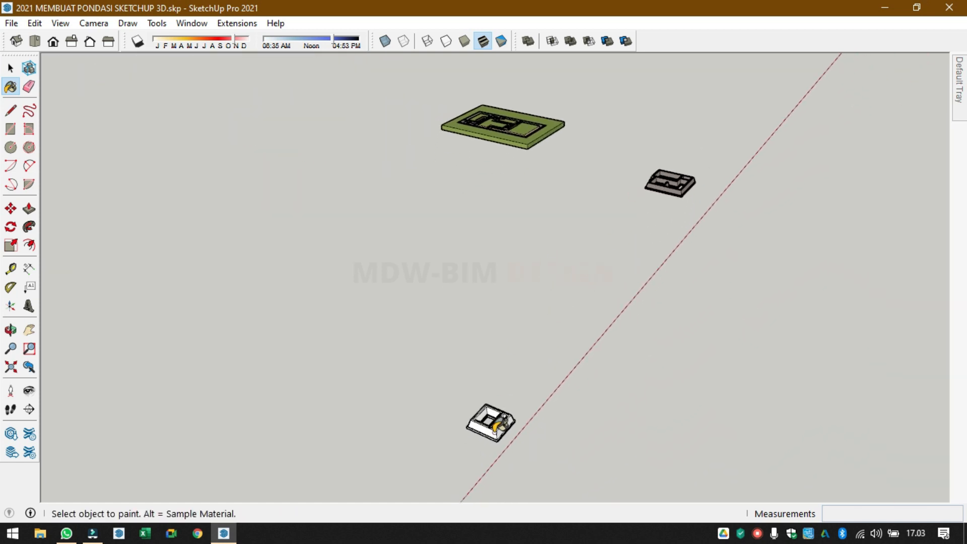
{"action": "scroll", "coordinate": [504, 424], "scroll_direction": "up", "scroll_amount": 8}
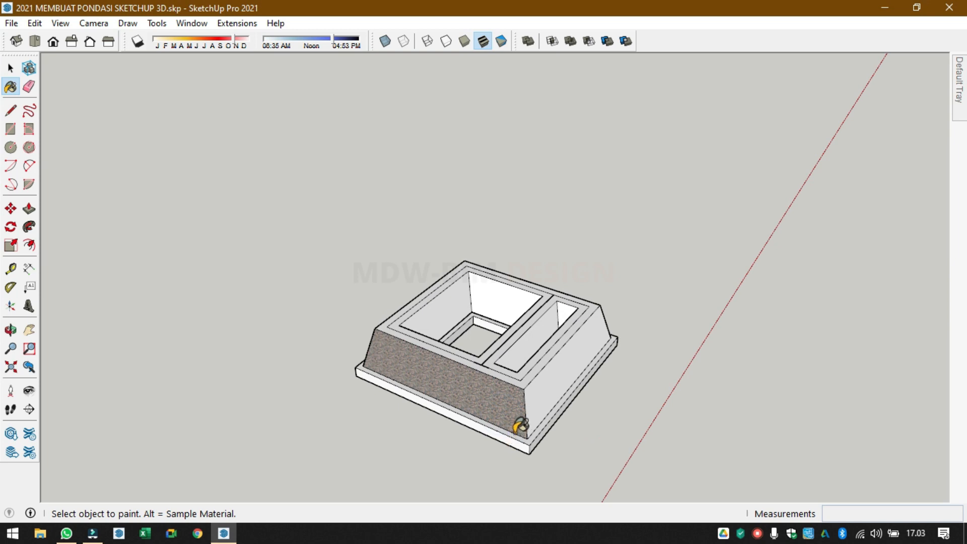
{"action": "key", "text": "space"}
{"action": "triple_click", "coordinate": [543, 398]}
{"action": "right_click", "coordinate": [543, 398]}
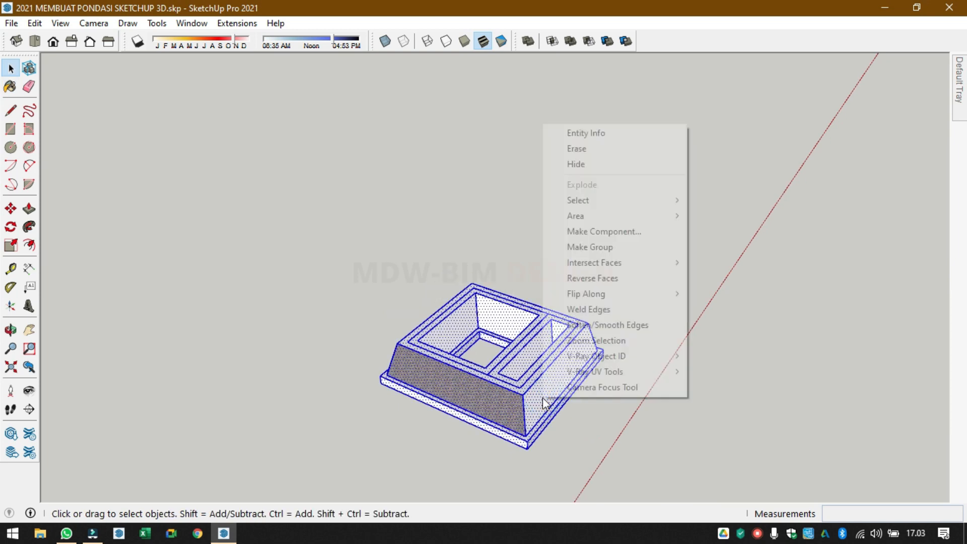
{"action": "left_click", "coordinate": [607, 246]}
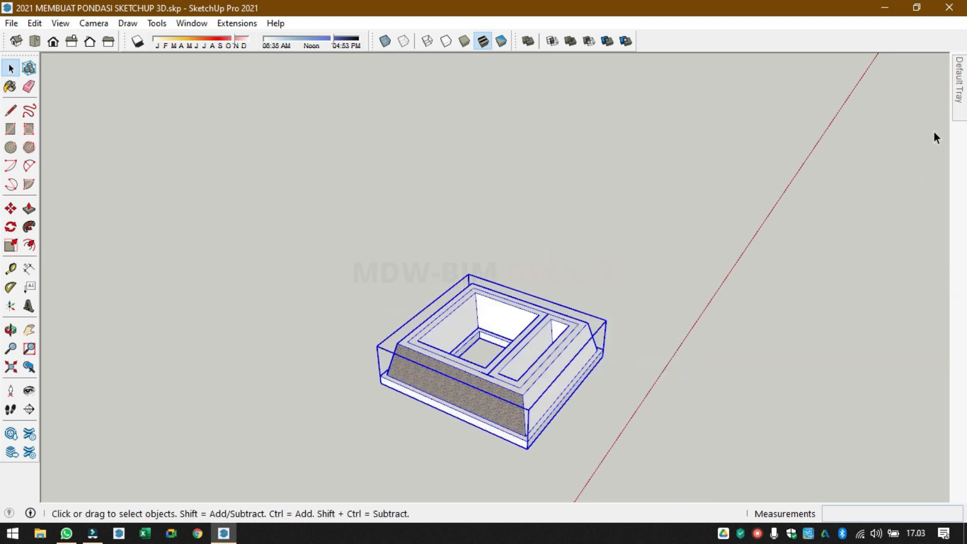
- Sample the grey stone from the small foundation's front wall and apply it to the whole group
{"action": "left_click", "coordinate": [960, 104]}
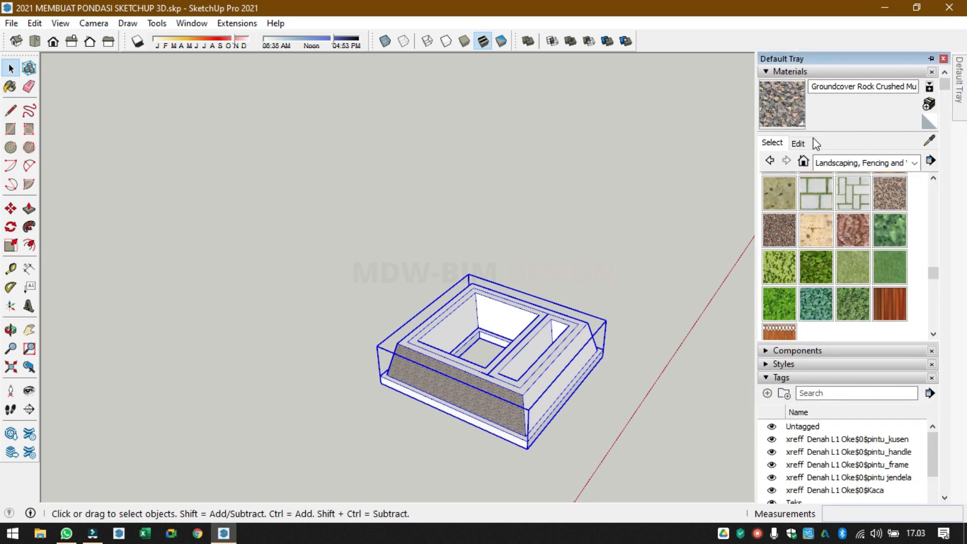
{"action": "left_click", "coordinate": [930, 140]}
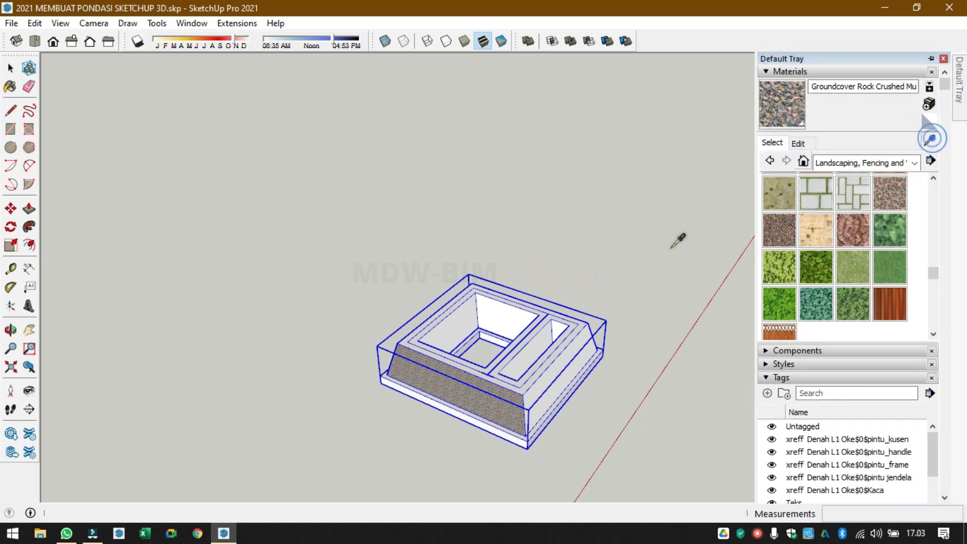
{"action": "left_click", "coordinate": [491, 399]}
{"action": "left_click", "coordinate": [546, 377]}
{"action": "key", "text": "space"}
{"action": "scroll", "coordinate": [609, 383], "scroll_direction": "down", "scroll_amount": 3}
{"action": "left_click", "coordinate": [616, 374]}
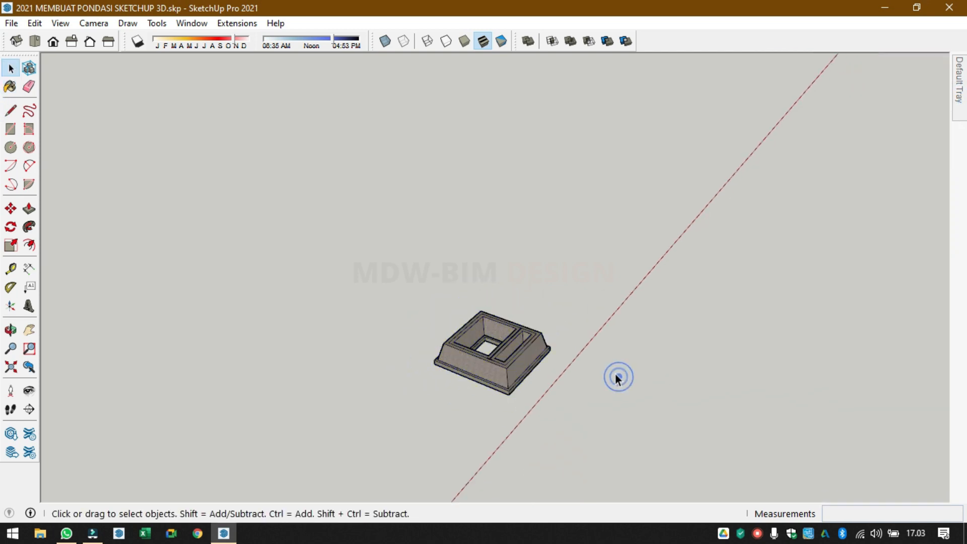
- Copy the underside face of the grey multi-room foundation and paste it as a flat footprint beside the model
{"action": "scroll", "coordinate": [525, 430], "scroll_direction": "down", "scroll_amount": 3}
{"action": "middle_click_drag", "start_coordinate": [525, 430], "coordinate": [631, 304]}
{"action": "scroll", "coordinate": [631, 304], "scroll_direction": "up", "scroll_amount": 4}
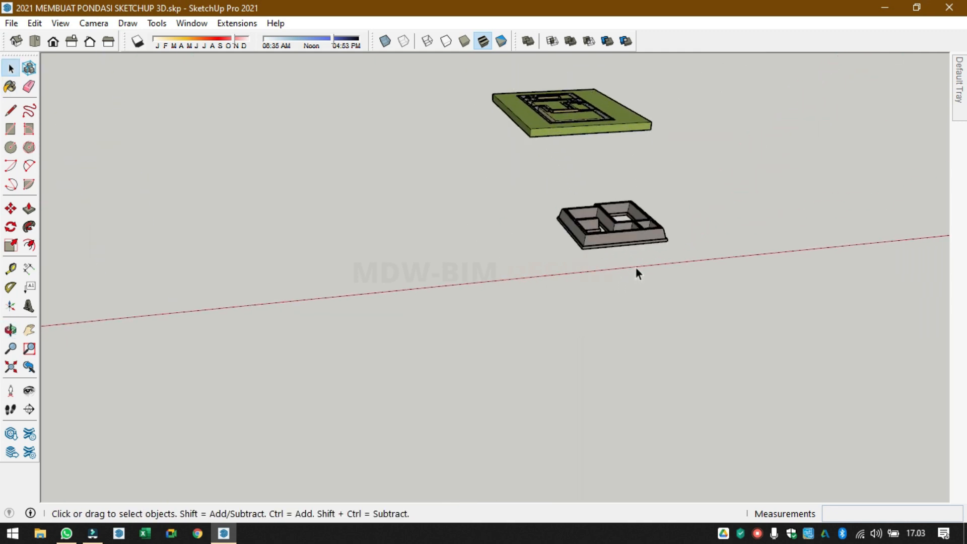
{"action": "middle_click_drag", "start_coordinate": [526, 333], "coordinate": [573, 64]}
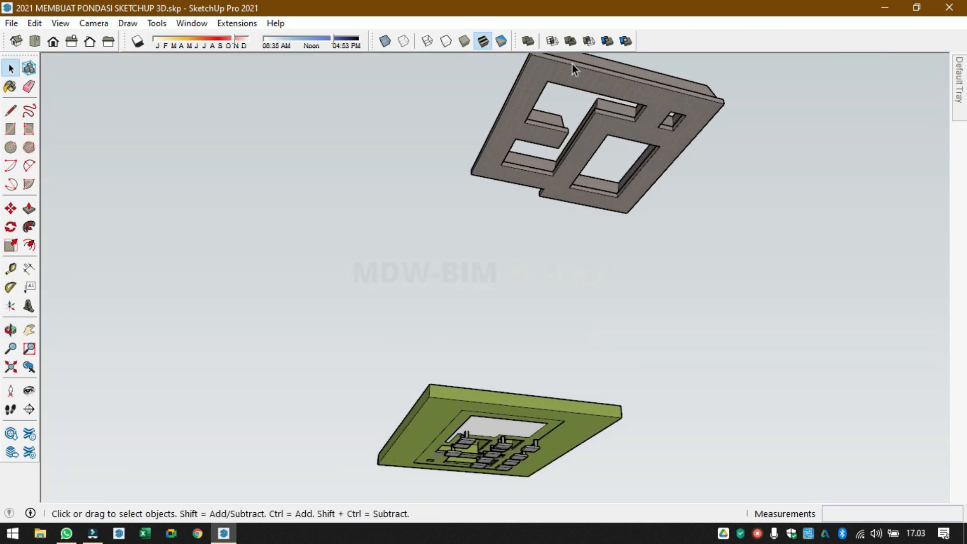
{"action": "double_click", "coordinate": [597, 87]}
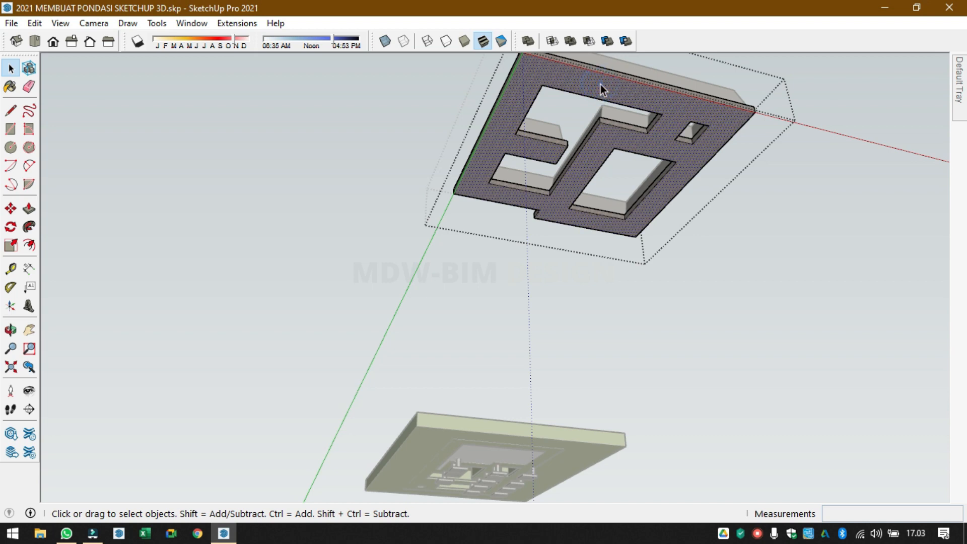
{"action": "key", "text": "m"}
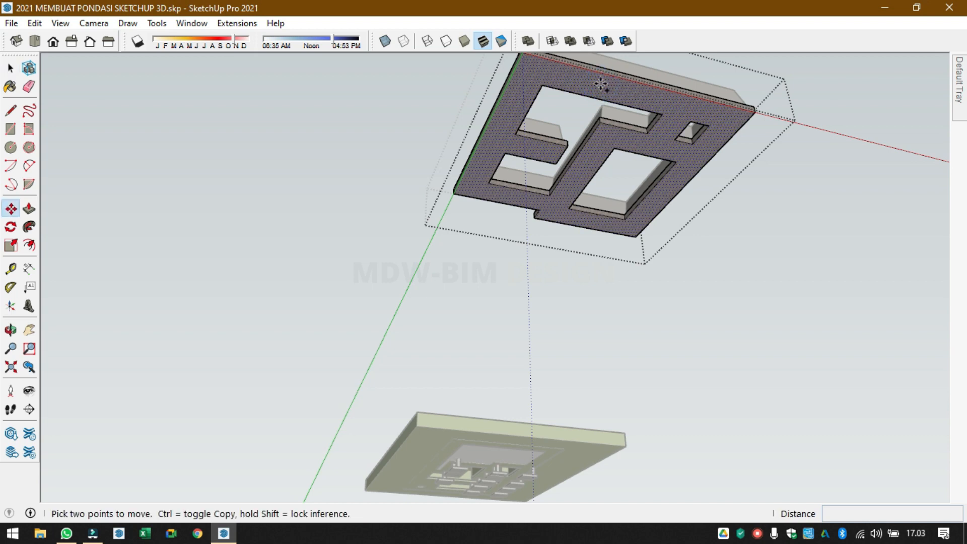
{"action": "key", "text": "space"}
{"action": "left_click", "coordinate": [724, 270]}
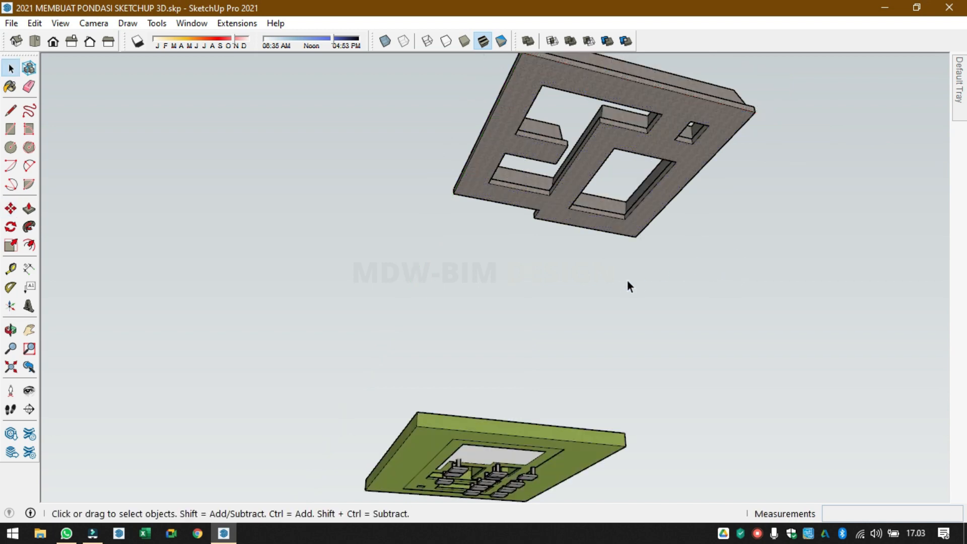
{"action": "key", "text": "ctrl+v"}
{"action": "middle_click_drag", "start_coordinate": [626, 283], "coordinate": [639, 218]}
{"action": "left_click", "coordinate": [557, 328]}
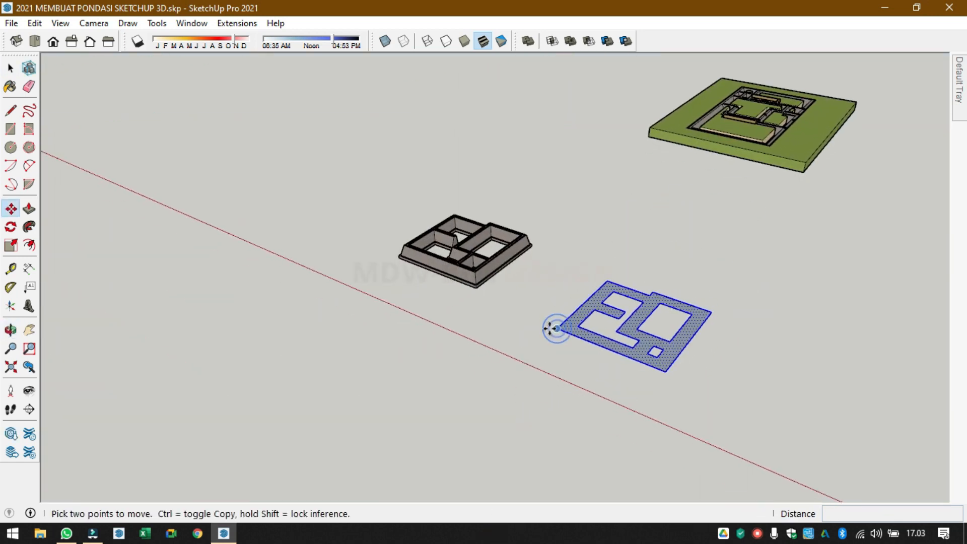
{"action": "left_click", "coordinate": [736, 361]}
- Draw a 1500 by 1500 cm rectangle on the ground beside the pasted footprint
{"action": "key", "text": "r"}
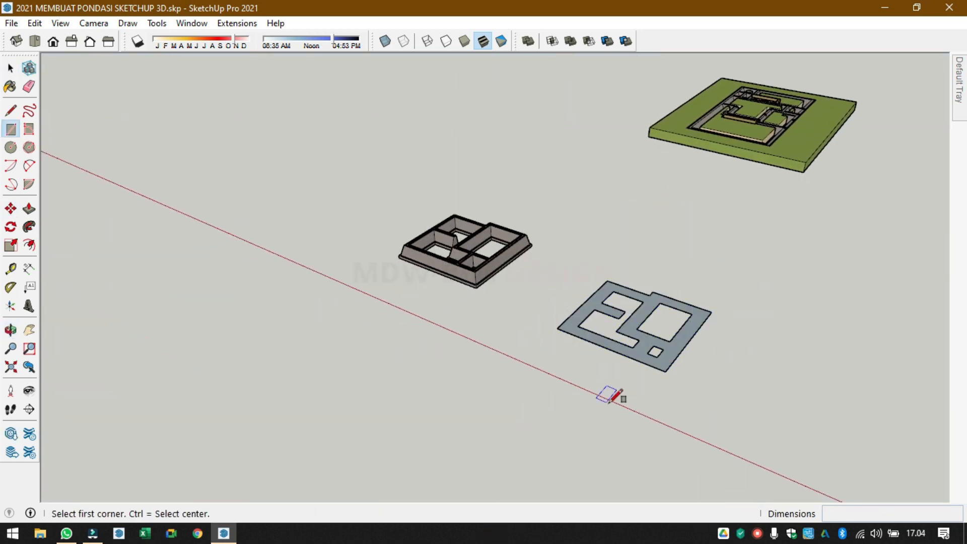
{"action": "left_click", "coordinate": [694, 421]}
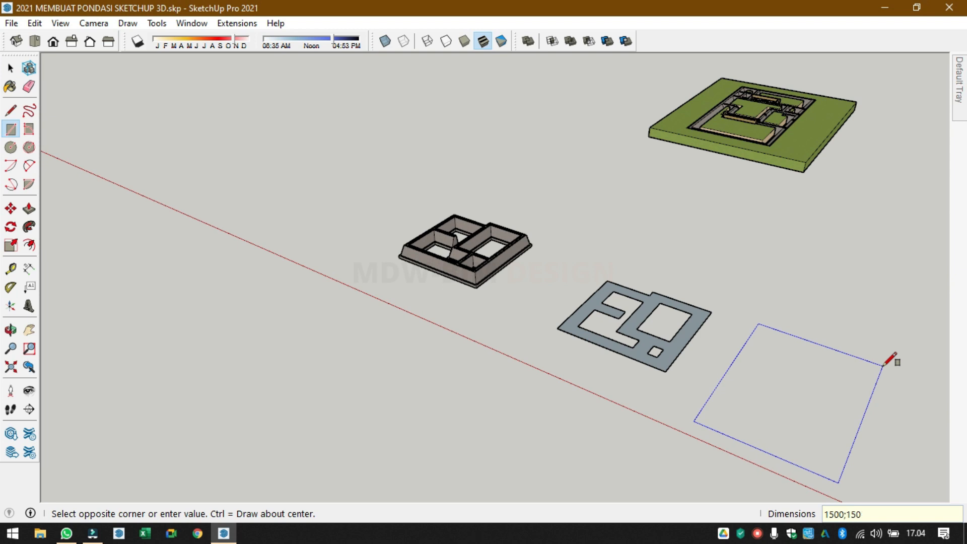
{"action": "key", "text": "Return"}
- Move the pasted footprint about 1375 cm so that it lies inside the large rectangle
{"action": "scroll", "coordinate": [725, 341], "scroll_direction": "down", "scroll_amount": 5}
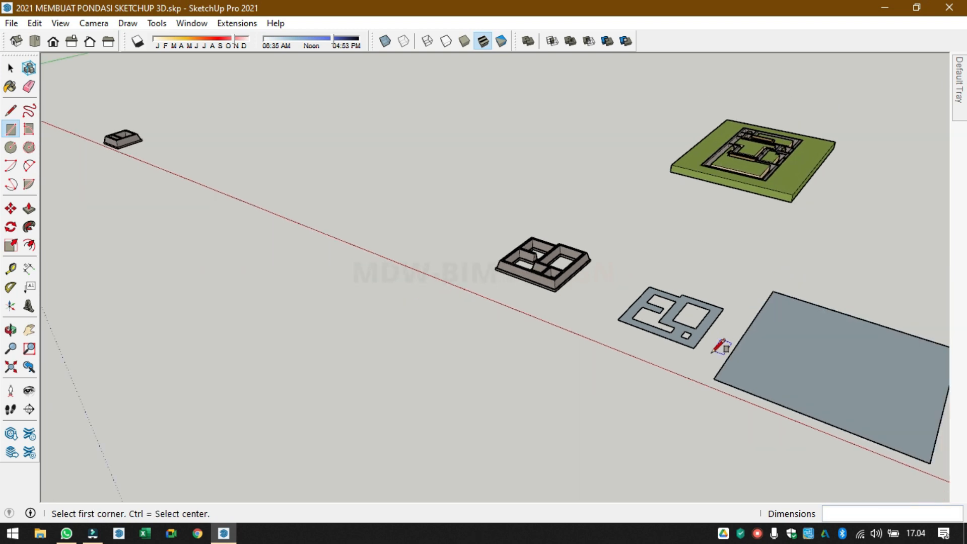
{"action": "mouse_move", "coordinate": [736, 363]}
{"action": "middle_mouse_down"}
{"action": "mouse_move", "coordinate": [827, 410]}
{"action": "mouse_move", "coordinate": [733, 297]}
{"action": "middle_mouse_up"}
{"action": "scroll", "coordinate": [733, 297], "scroll_direction": "up", "scroll_amount": 2}
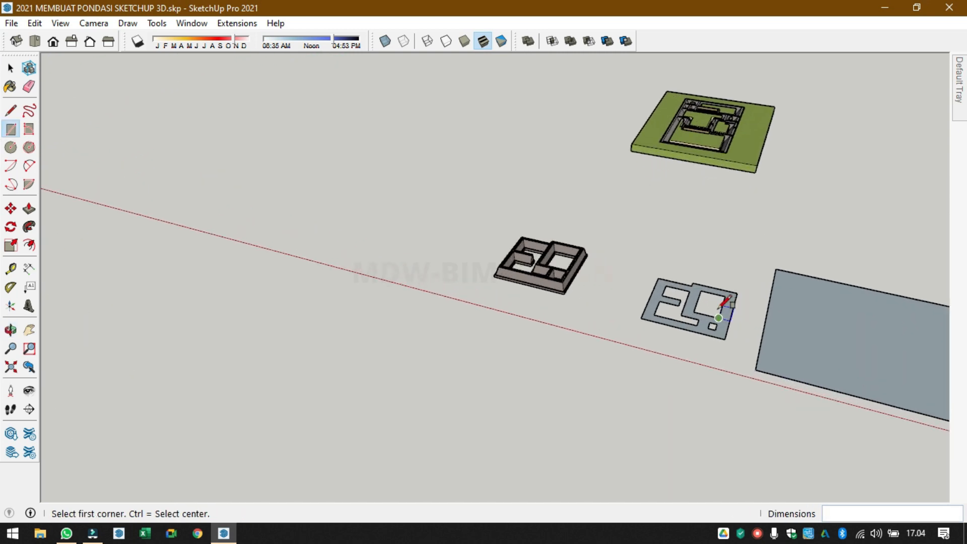
{"action": "key", "text": "space"}
{"action": "left_click_drag", "start_coordinate": [738, 331], "coordinate": [729, 331]}
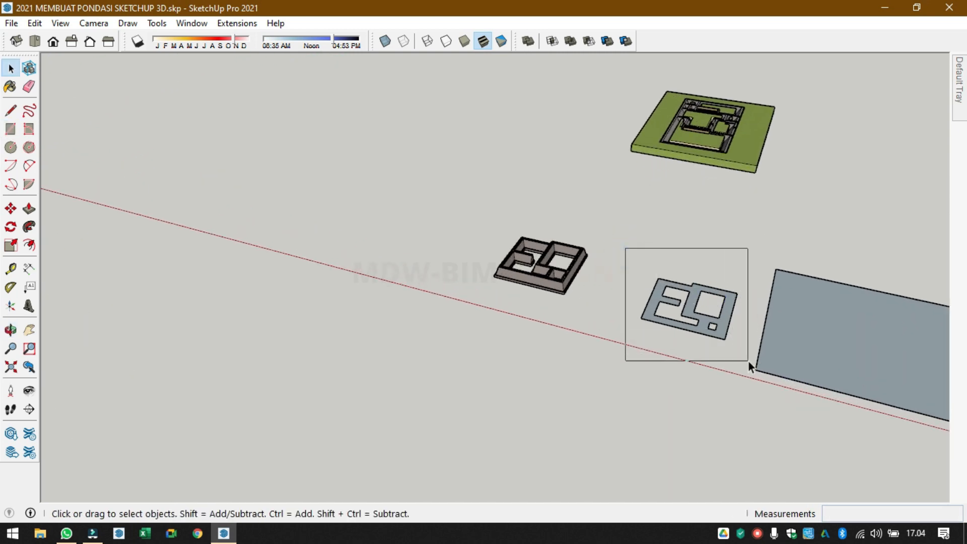
{"action": "left_click_drag", "start_coordinate": [749, 361], "coordinate": [748, 361]}
{"action": "key", "text": "m"}
{"action": "left_click", "coordinate": [706, 327]}
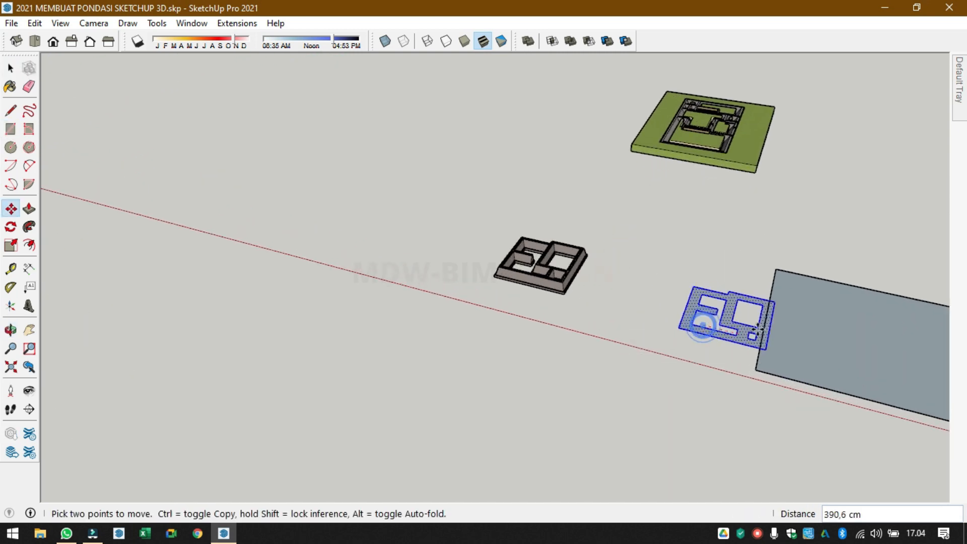
{"action": "middle_click_drag", "start_coordinate": [859, 350], "coordinate": [665, 309], "text": "shift"}
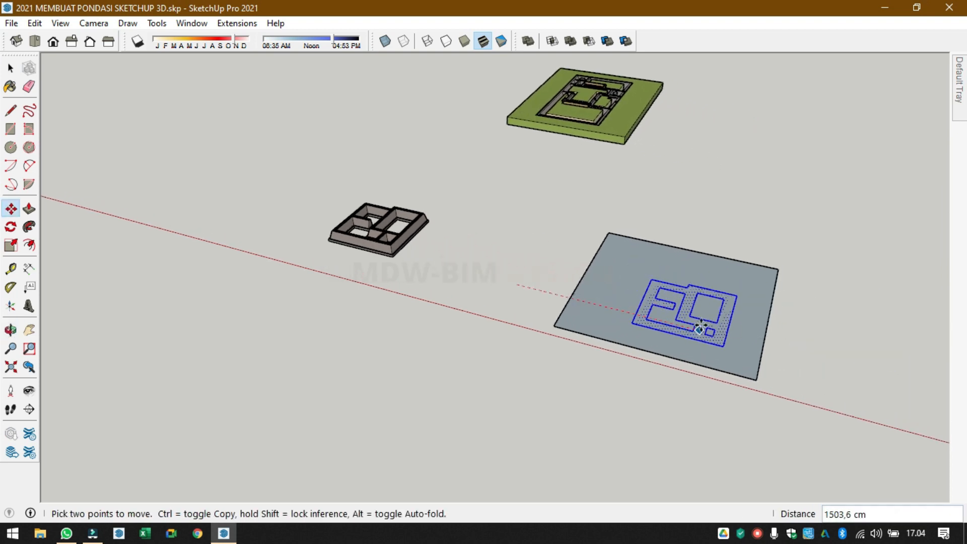
{"action": "left_click", "coordinate": [688, 315]}
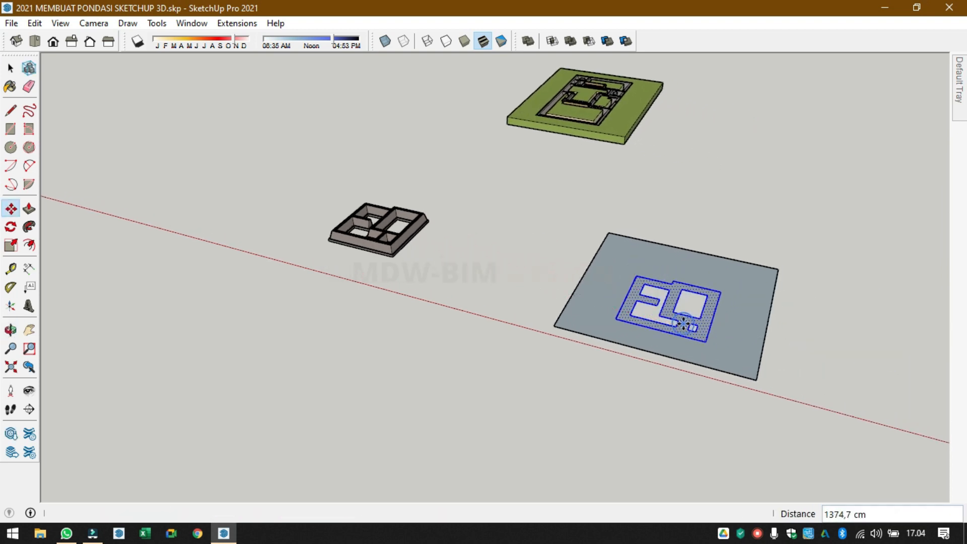
{"action": "key", "text": "space"}
{"action": "scroll", "coordinate": [742, 339], "scroll_direction": "up", "scroll_amount": 3}
{"action": "left_click", "coordinate": [844, 329]}
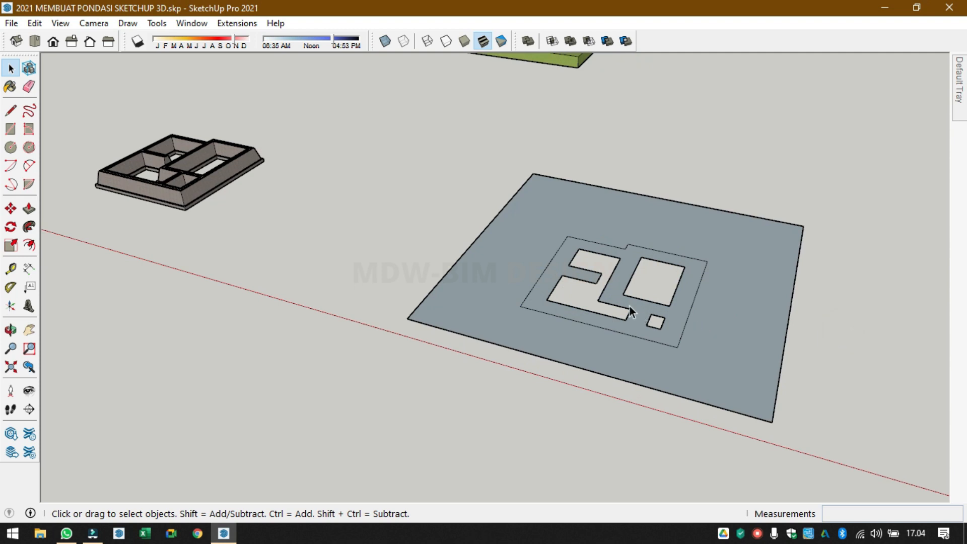
- Trace one edge of each of the three openings in the footprint to fill them with faces
{"action": "key", "text": "l"}
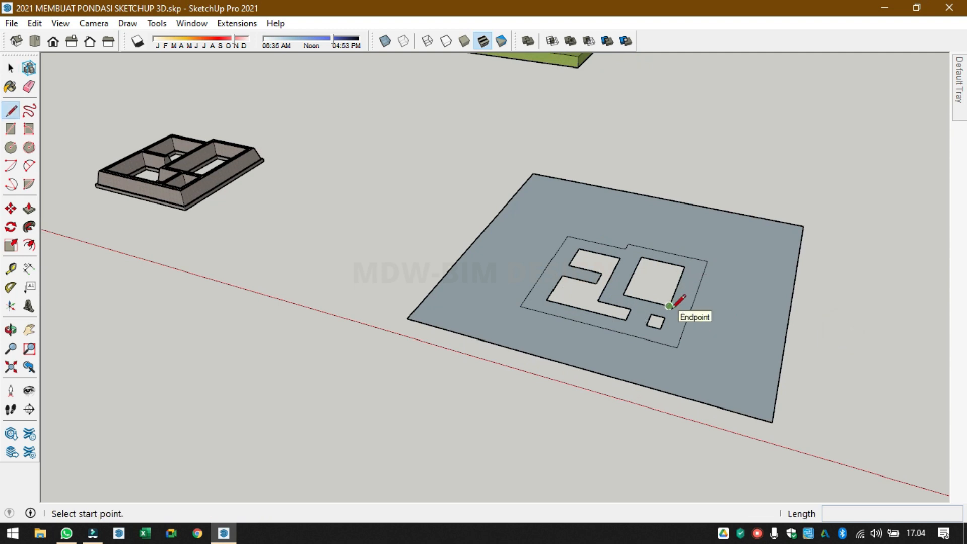
{"action": "left_click", "coordinate": [669, 306]}
{"action": "left_click", "coordinate": [684, 267]}
{"action": "left_click", "coordinate": [665, 317]}
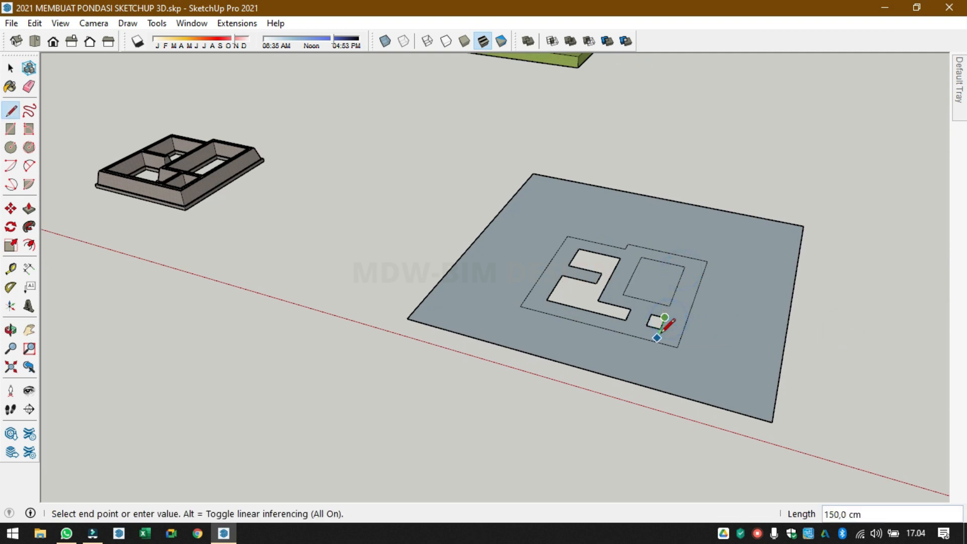
{"action": "left_click", "coordinate": [660, 329]}
{"action": "left_click", "coordinate": [626, 320]}
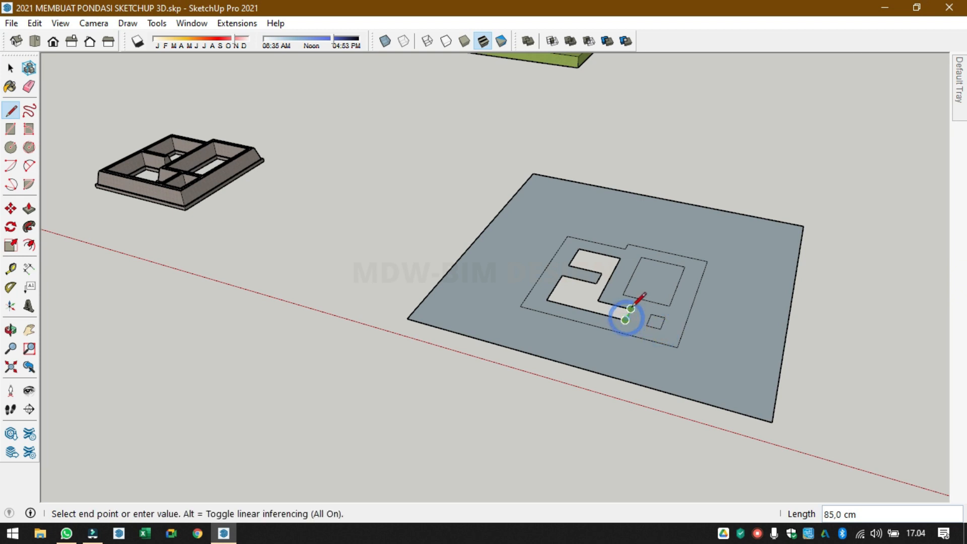
{"action": "left_click", "coordinate": [631, 308]}
{"action": "key", "text": "space"}
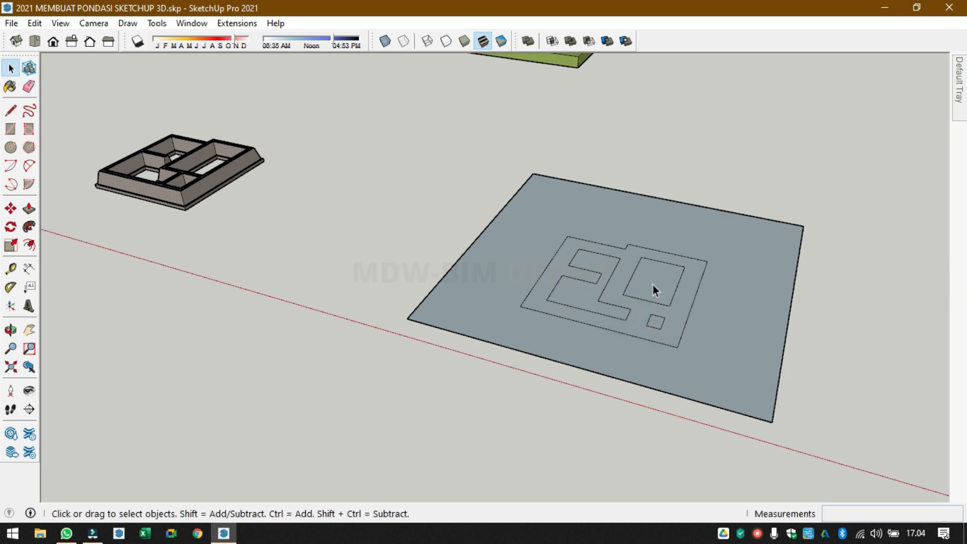
- Push/Pull the ground face surrounding the footprint up by 95 cm
{"action": "key", "text": "p"}
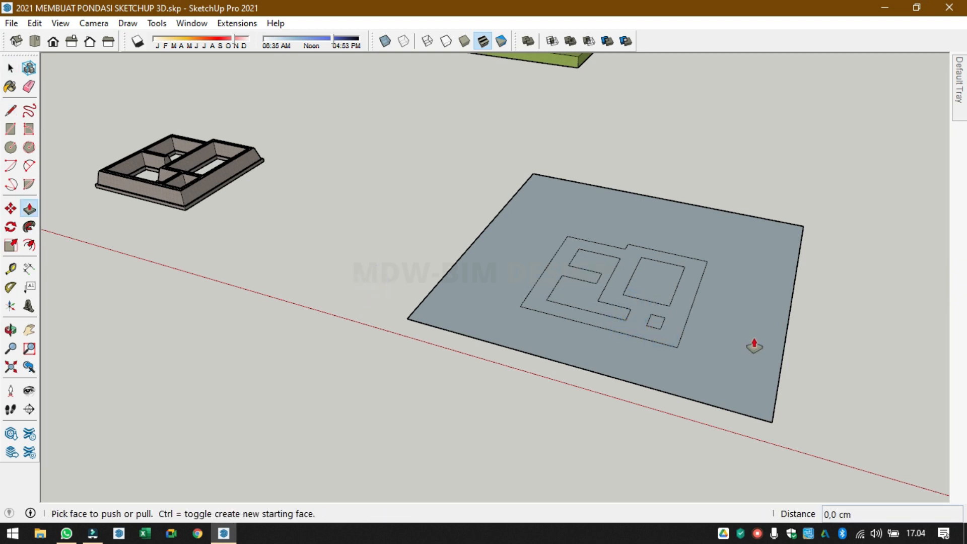
{"action": "left_click", "coordinate": [751, 340]}
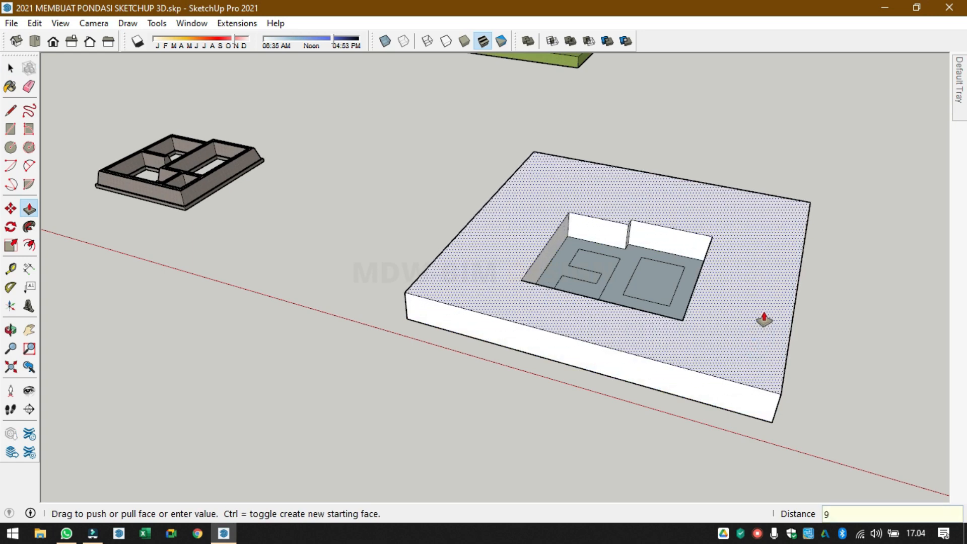
{"action": "type", "text": "90"}
{"action": "key", "text": "Return"}
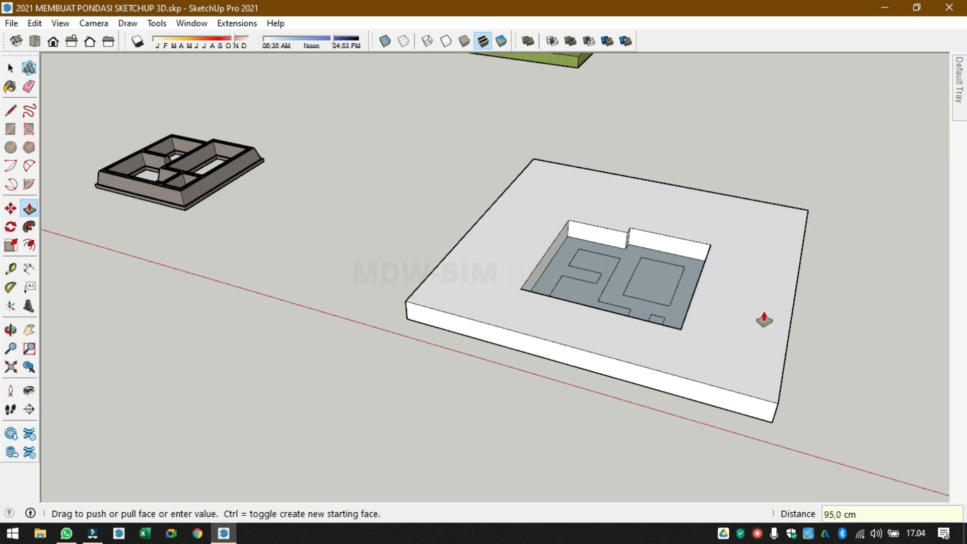
- Raise the three inner room faces inside the pit by the same 95 cm, leaving the foundation trenches sunken
{"action": "double_click", "coordinate": [652, 276]}
{"action": "left_click", "coordinate": [604, 272]}
{"action": "left_click", "coordinate": [600, 259]}
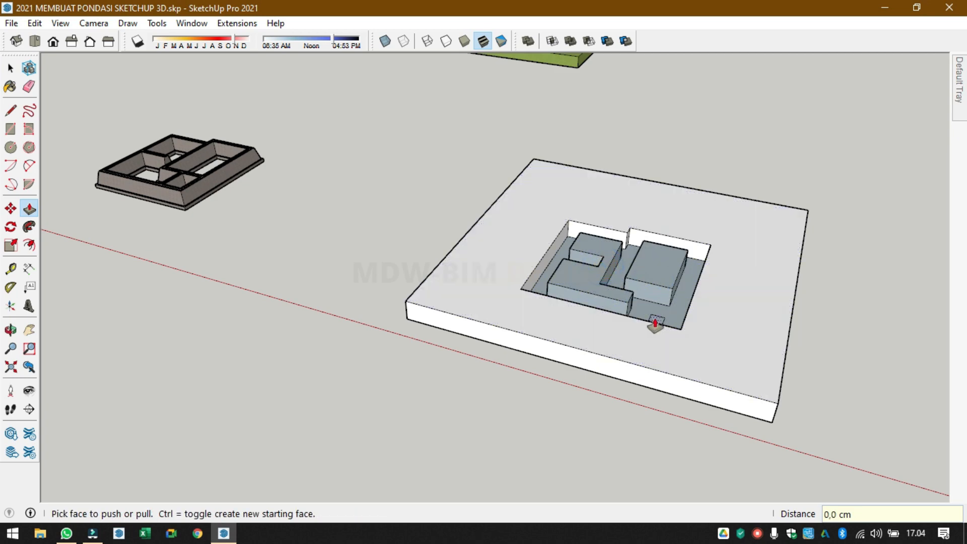
{"action": "double_click", "coordinate": [652, 317]}
{"action": "key", "text": "space"}
- Select the whole new ground block and look through the material collections, ending on Landscaping, Fencing and Vegetation
{"action": "left_click", "coordinate": [725, 317]}
{"action": "double_click", "coordinate": [725, 317]}
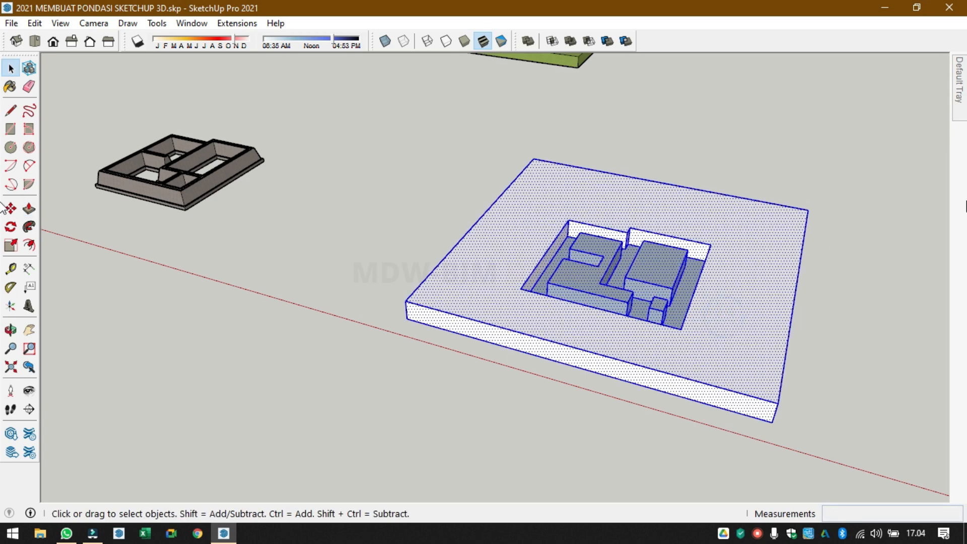
{"action": "mouse_move", "coordinate": [960, 113]}
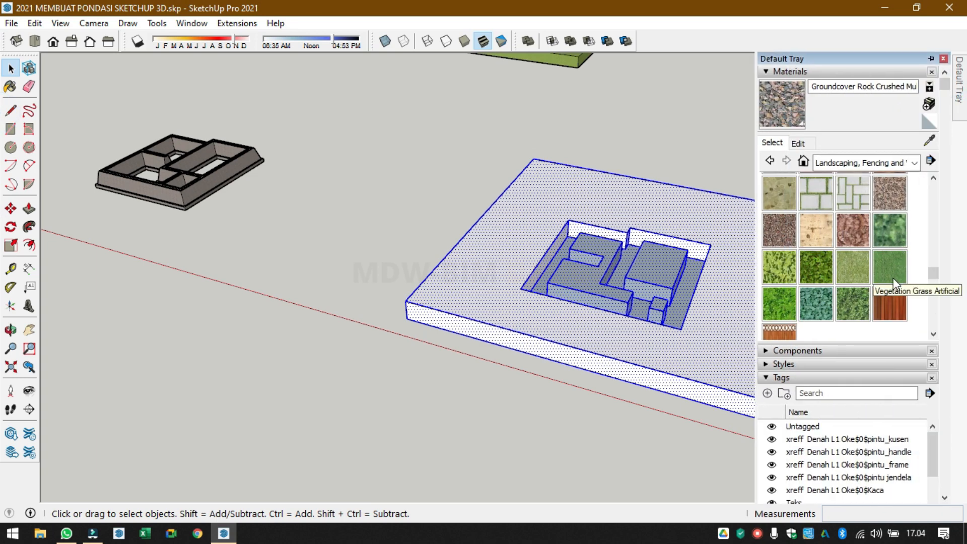
{"action": "scroll", "coordinate": [897, 226], "scroll_direction": "up", "scroll_amount": 5}
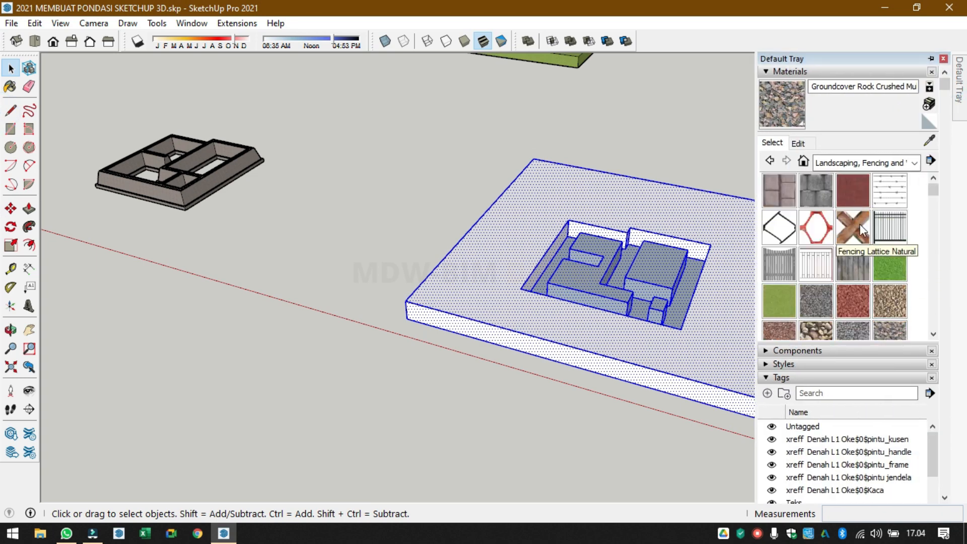
{"action": "left_click", "coordinate": [876, 166]}
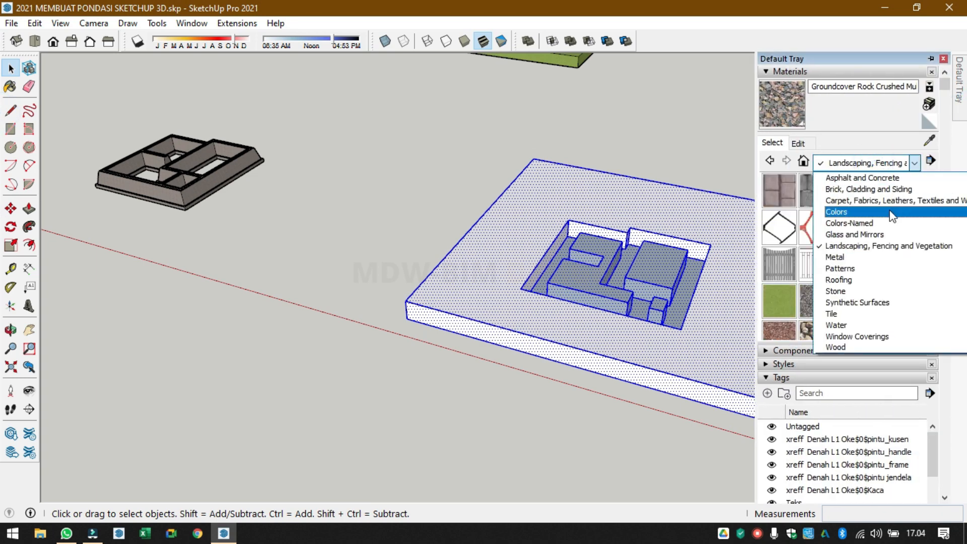
{"action": "left_click", "coordinate": [893, 177]}
{"action": "left_click", "coordinate": [915, 162]}
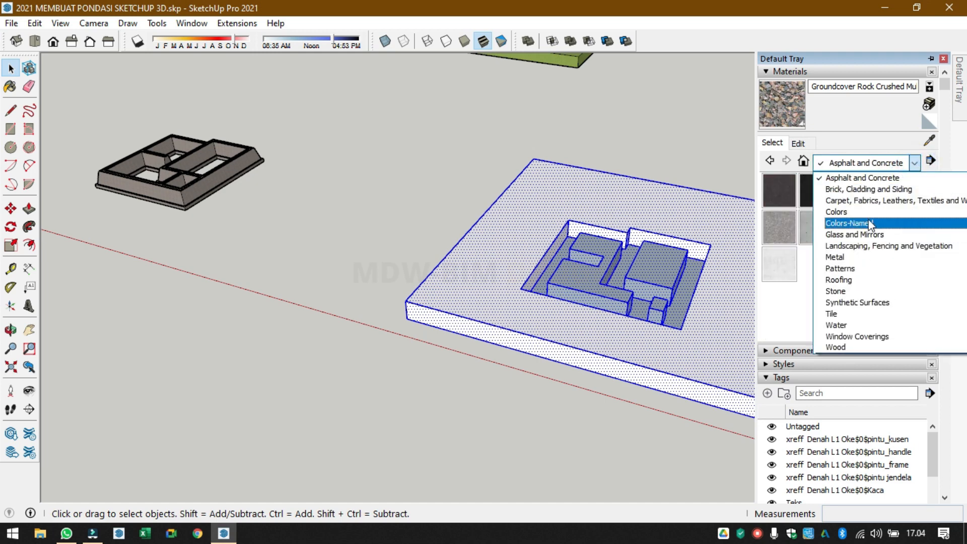
{"action": "left_click", "coordinate": [868, 189]}
{"action": "left_click", "coordinate": [915, 163]}
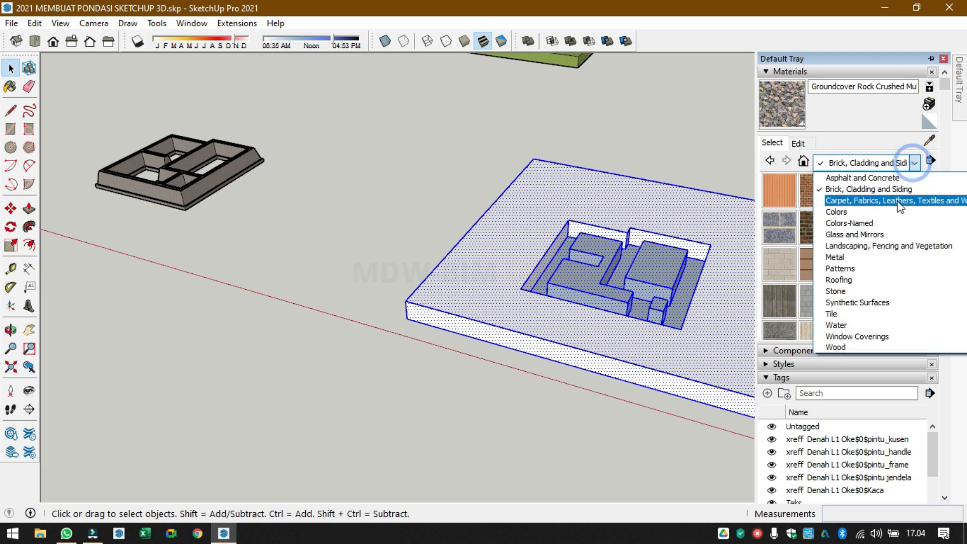
{"action": "left_click", "coordinate": [887, 199]}
{"action": "left_click", "coordinate": [913, 164]}
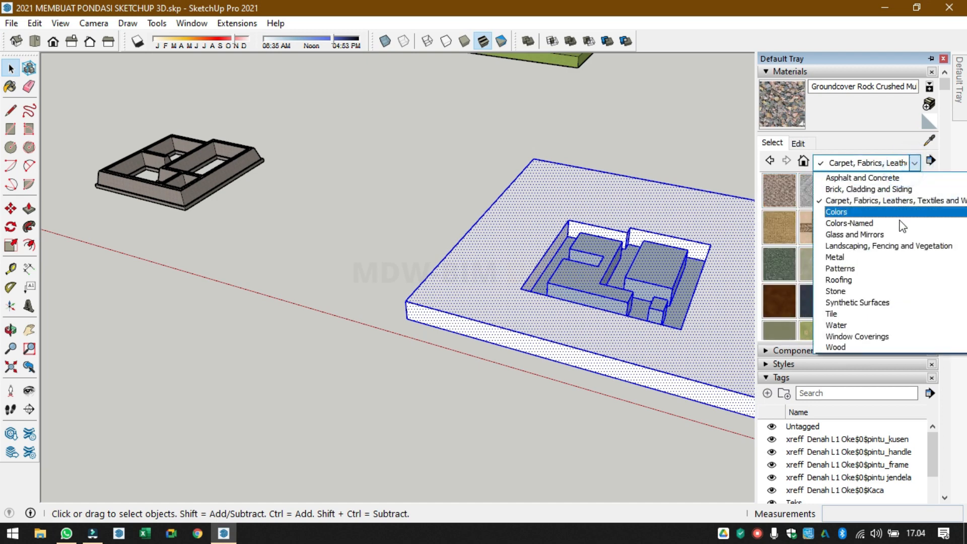
{"action": "left_click", "coordinate": [890, 244]}
{"action": "scroll", "coordinate": [842, 276], "scroll_direction": "down", "scroll_amount": 3}
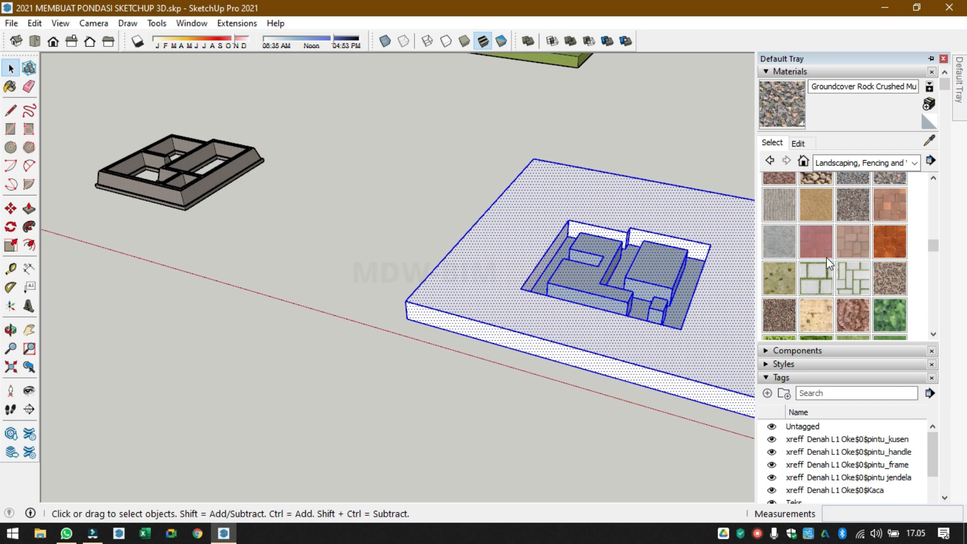
{"action": "scroll", "coordinate": [670, 150], "scroll_direction": "up", "scroll_amount": 3}
{"action": "scroll", "coordinate": [630, 107], "scroll_direction": "down", "scroll_amount": 5}
{"action": "scroll", "coordinate": [605, 121], "scroll_direction": "up", "scroll_amount": 3}
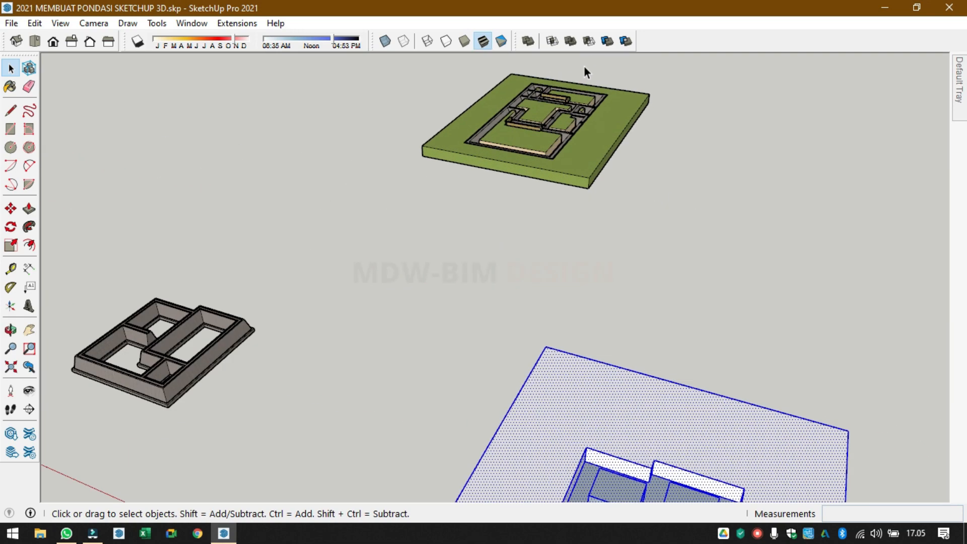
- Sample Grass Light Green from the finished ground block and apply it to the inner pit faces of the new block
{"action": "scroll", "coordinate": [564, 86], "scroll_direction": "up", "scroll_amount": 5}
{"action": "scroll", "coordinate": [657, 203], "scroll_direction": "up", "scroll_amount": 1}
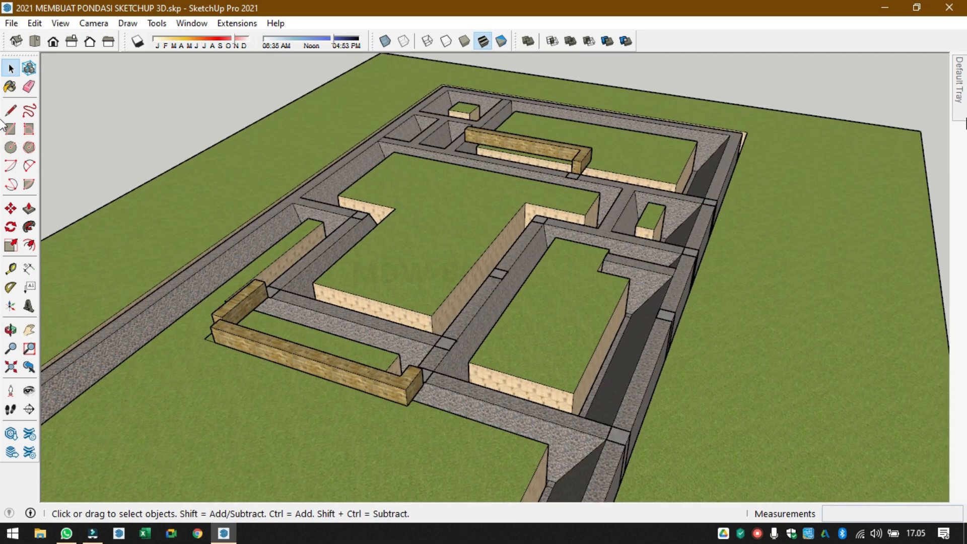
{"action": "mouse_move", "coordinate": [961, 109]}
{"action": "left_click", "coordinate": [929, 142]}
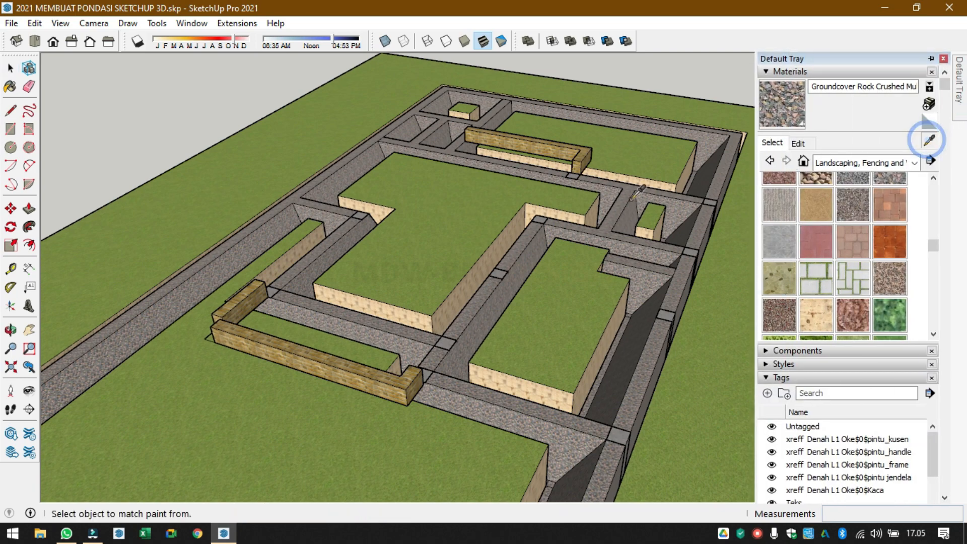
{"action": "left_click", "coordinate": [500, 237]}
{"action": "scroll", "coordinate": [540, 210], "scroll_direction": "down", "scroll_amount": 10}
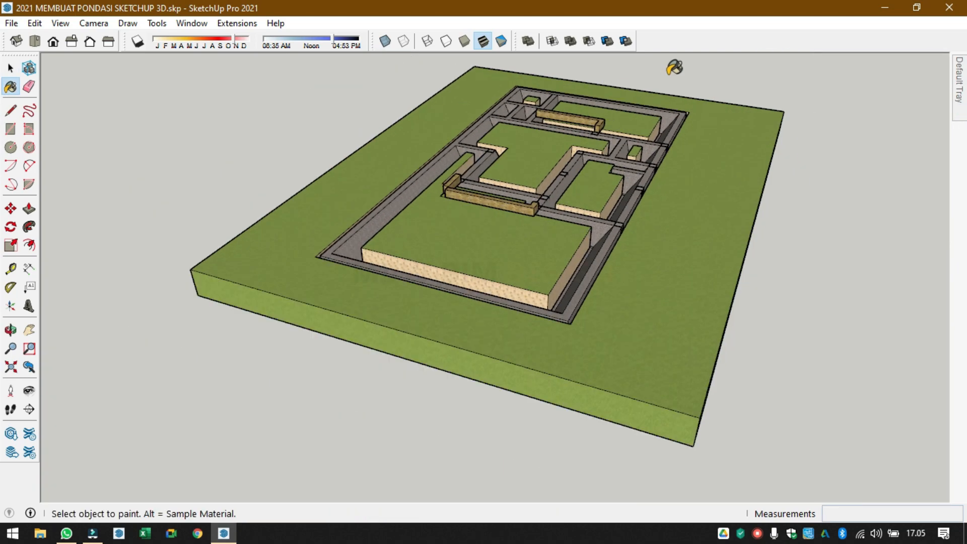
{"action": "scroll", "coordinate": [841, 353], "scroll_direction": "up", "scroll_amount": 6}
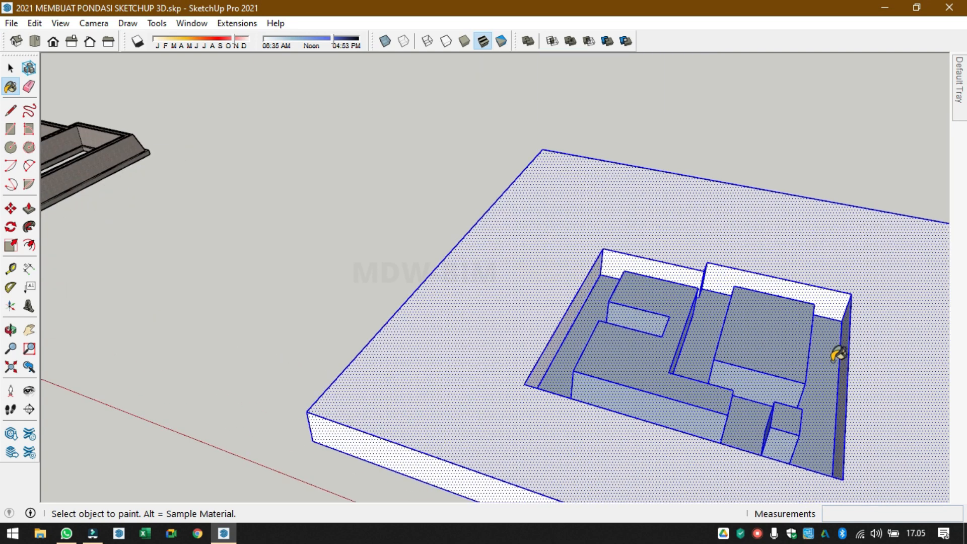
{"action": "left_click", "coordinate": [829, 331]}
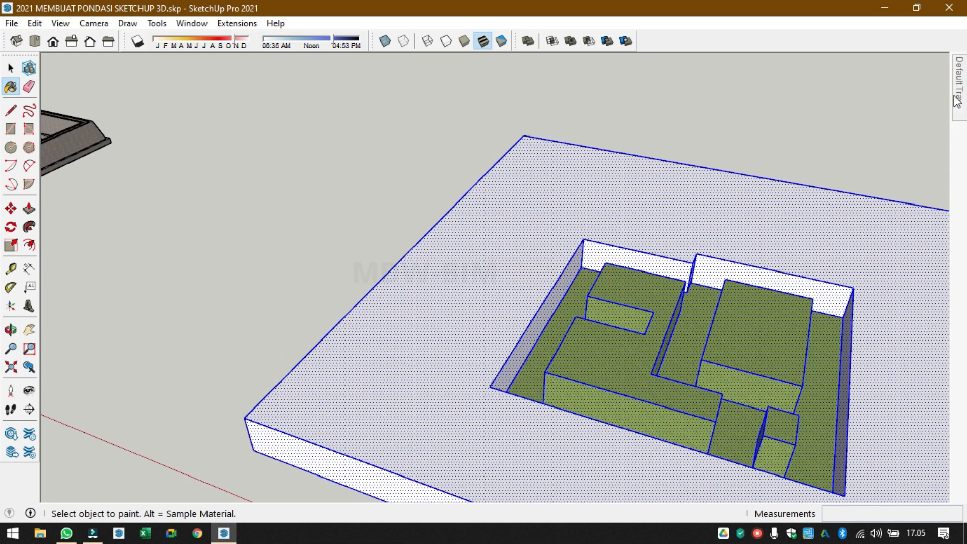
- Sample the sandy stone material from the finished block's excavation walls and paint all faces of the new ground block with it
{"action": "left_click", "coordinate": [959, 116]}
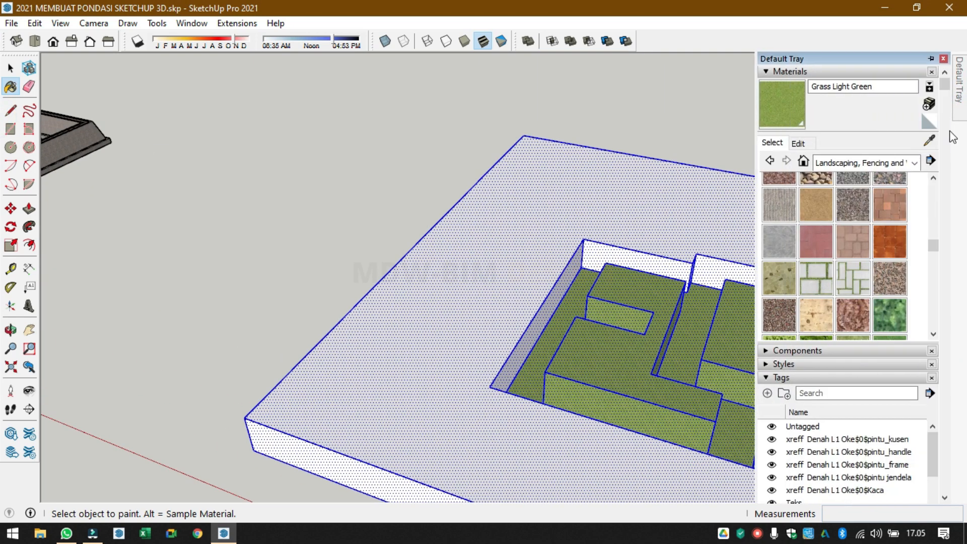
{"action": "left_click", "coordinate": [930, 141]}
{"action": "scroll", "coordinate": [632, 176], "scroll_direction": "down", "scroll_amount": 5}
{"action": "scroll", "coordinate": [576, 76], "scroll_direction": "up", "scroll_amount": 6}
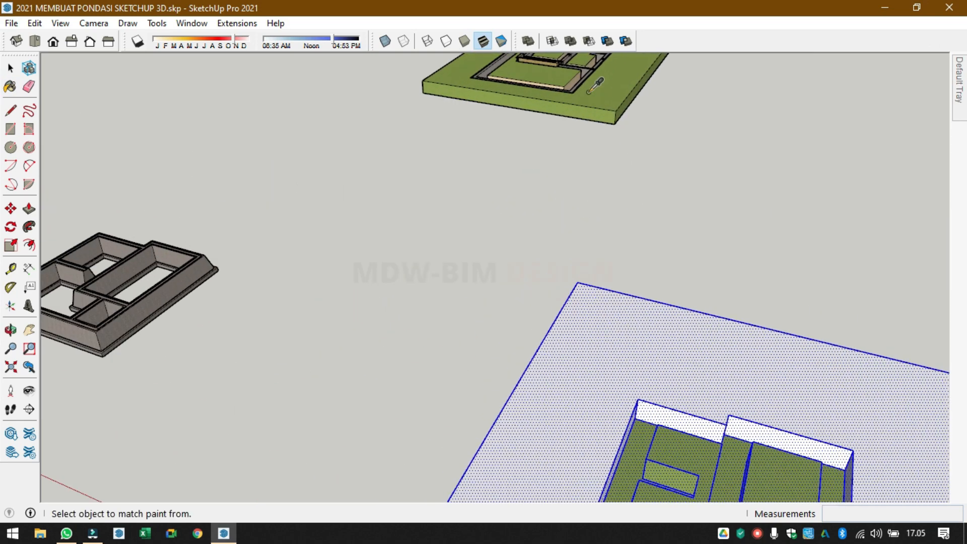
{"action": "left_click", "coordinate": [578, 75]}
{"action": "scroll", "coordinate": [678, 298], "scroll_direction": "down", "scroll_amount": 5}
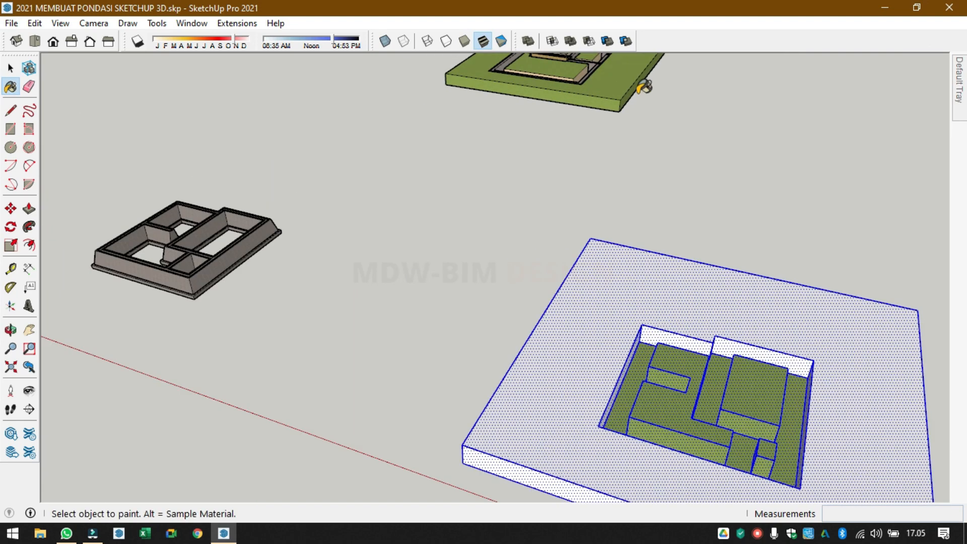
{"action": "left_click", "coordinate": [681, 301]}
{"action": "scroll", "coordinate": [728, 305], "scroll_direction": "up", "scroll_amount": 2}
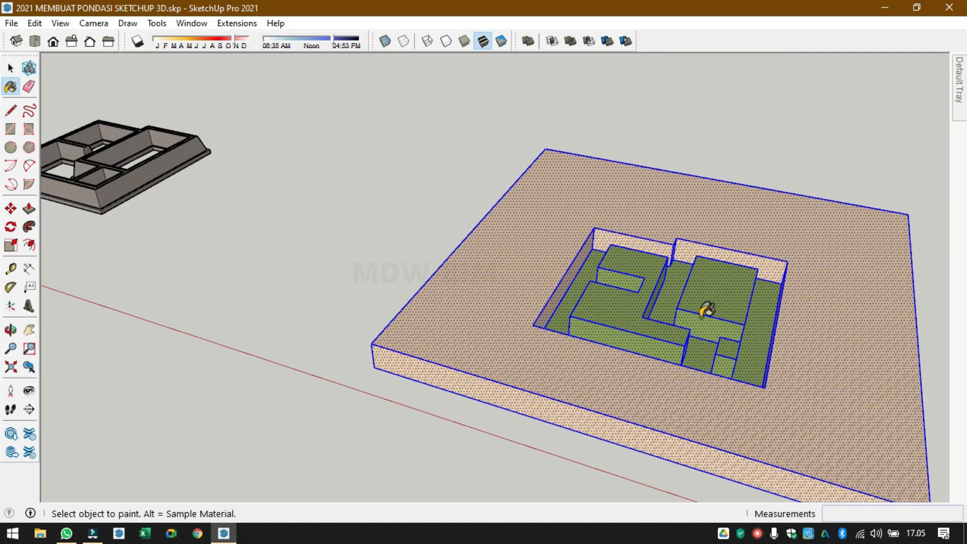
{"action": "left_click", "coordinate": [697, 316]}
{"action": "scroll", "coordinate": [720, 302], "scroll_direction": "down", "scroll_amount": 2}
{"action": "scroll", "coordinate": [806, 260], "scroll_direction": "up", "scroll_amount": 3}
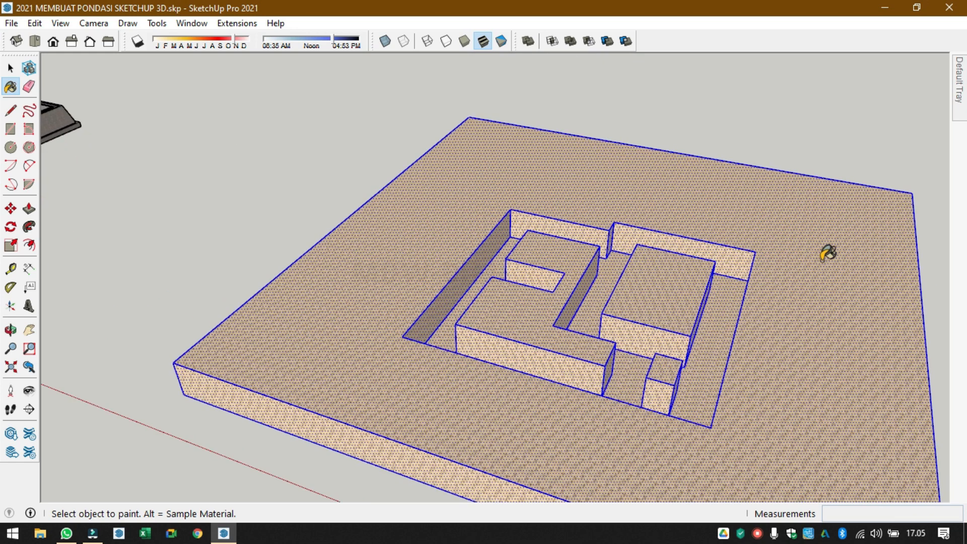
- Deselect the block and paint its outer top surface and the tops of the raised inner rooms with Vegetation Grass Artificial
{"action": "key", "text": "space"}
{"action": "mouse_move", "coordinate": [956, 126]}
{"action": "left_click", "coordinate": [901, 125]}
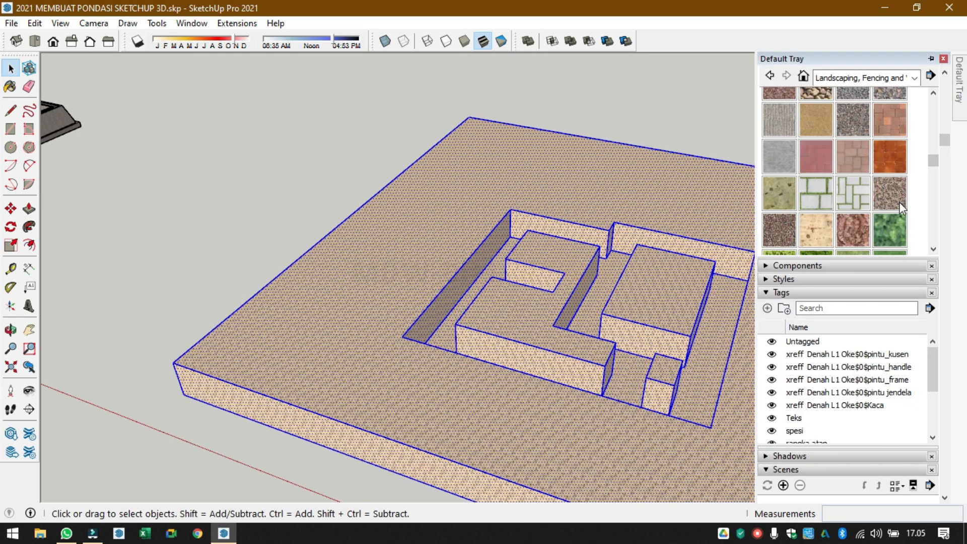
{"action": "scroll", "coordinate": [900, 207], "scroll_direction": "down", "scroll_amount": 2}
{"action": "left_click", "coordinate": [889, 177]}
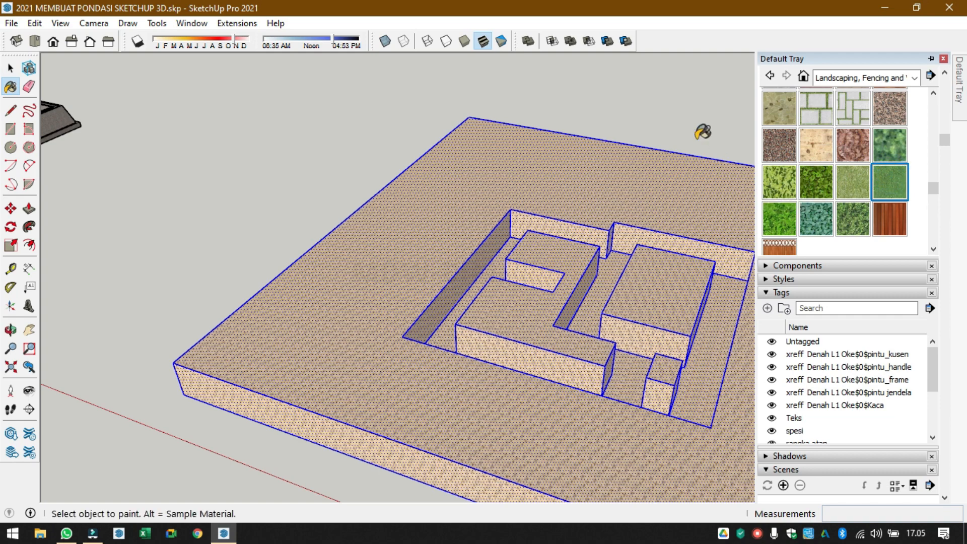
{"action": "key", "text": "space"}
{"action": "left_click", "coordinate": [730, 129]}
{"action": "left_click", "coordinate": [956, 109]}
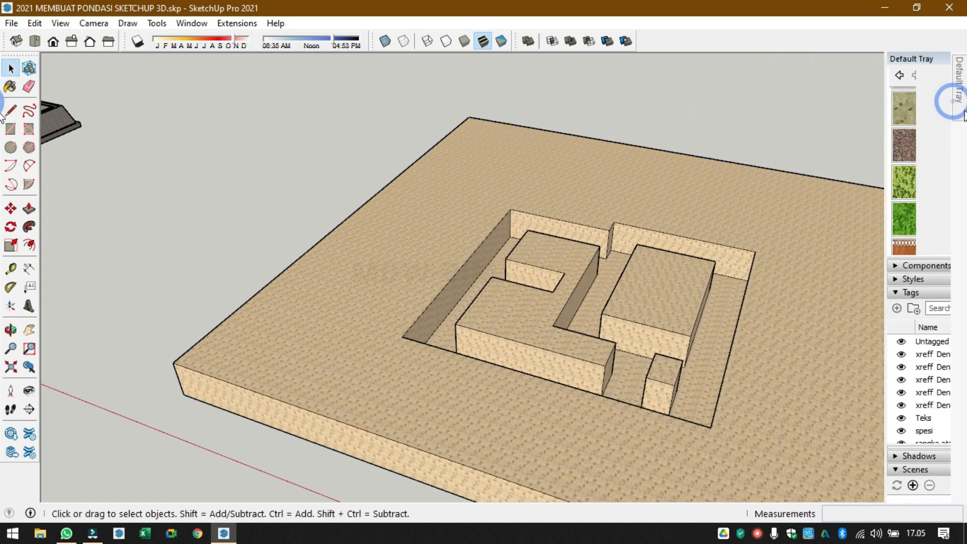
{"action": "left_click", "coordinate": [877, 190]}
{"action": "left_click", "coordinate": [692, 202]}
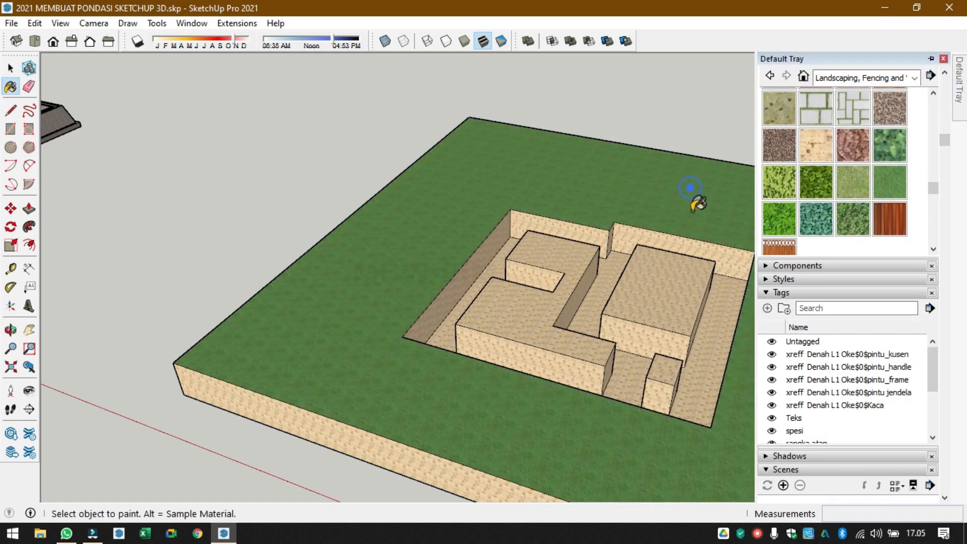
{"action": "left_click", "coordinate": [665, 276]}
{"action": "left_click", "coordinate": [541, 320]}
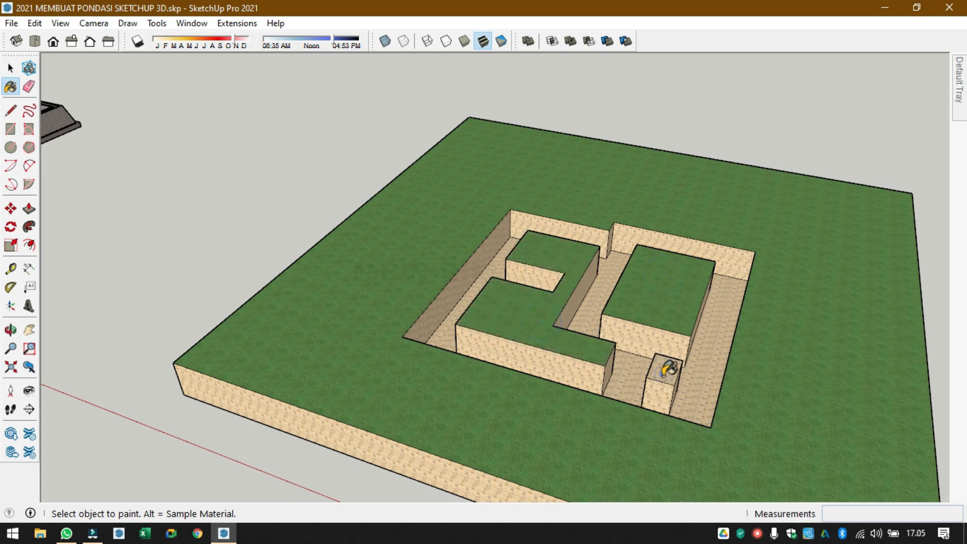
- Select all geometry of the painted ground block and make it a group
{"action": "scroll", "coordinate": [557, 278], "scroll_direction": "down", "scroll_amount": 5}
{"action": "middle_click_drag", "start_coordinate": [557, 279], "coordinate": [725, 380]}
{"action": "key", "text": "space"}
{"action": "triple_click", "coordinate": [616, 319]}
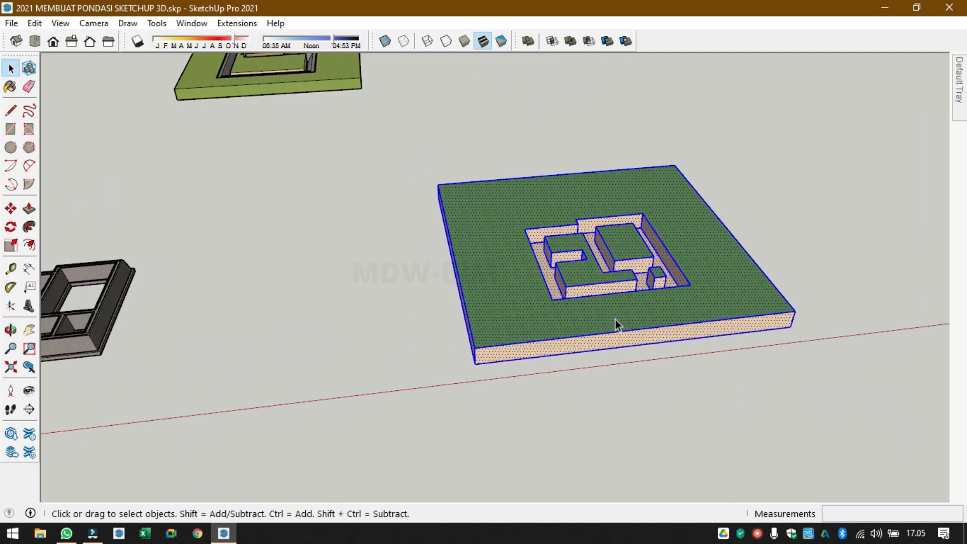
{"action": "right_click", "coordinate": [615, 320]}
{"action": "left_click", "coordinate": [691, 169]}
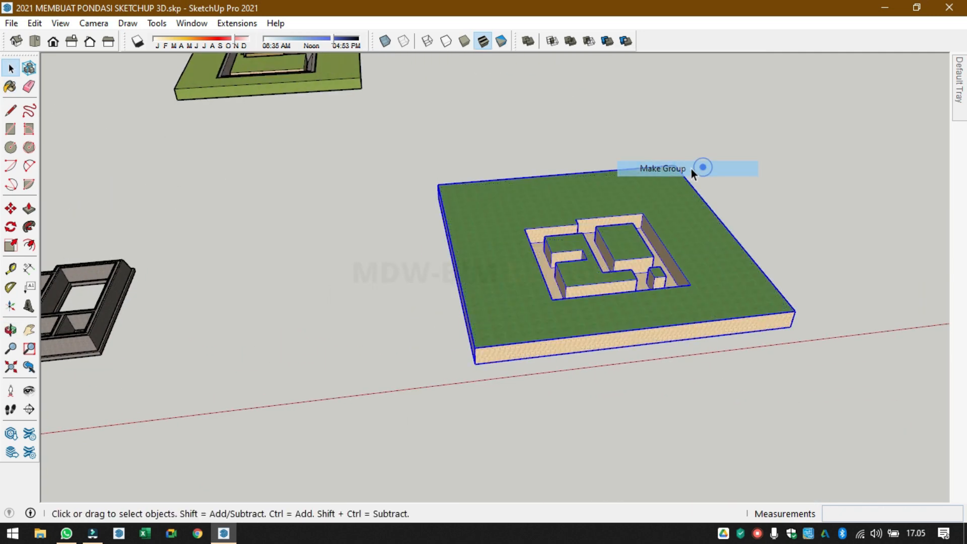
- Show back edges and move the ground group about 2817 cm so its pit corner meets the multi-room foundation's base corner
{"action": "left_click", "coordinate": [404, 40]}
{"action": "scroll", "coordinate": [559, 297], "scroll_direction": "up", "scroll_amount": 2}
{"action": "key", "text": "m"}
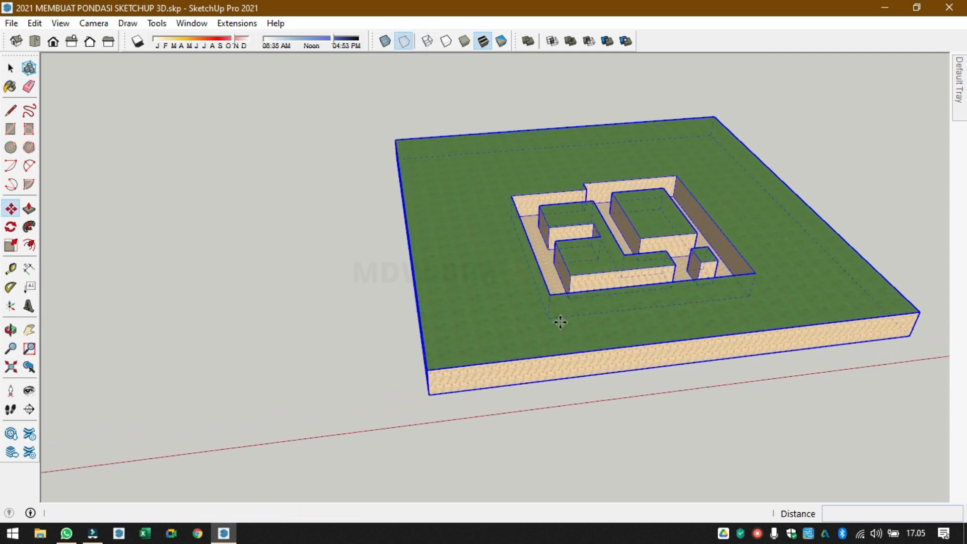
{"action": "left_click", "coordinate": [552, 317]}
{"action": "scroll", "coordinate": [320, 289], "scroll_direction": "up", "scroll_amount": 8}
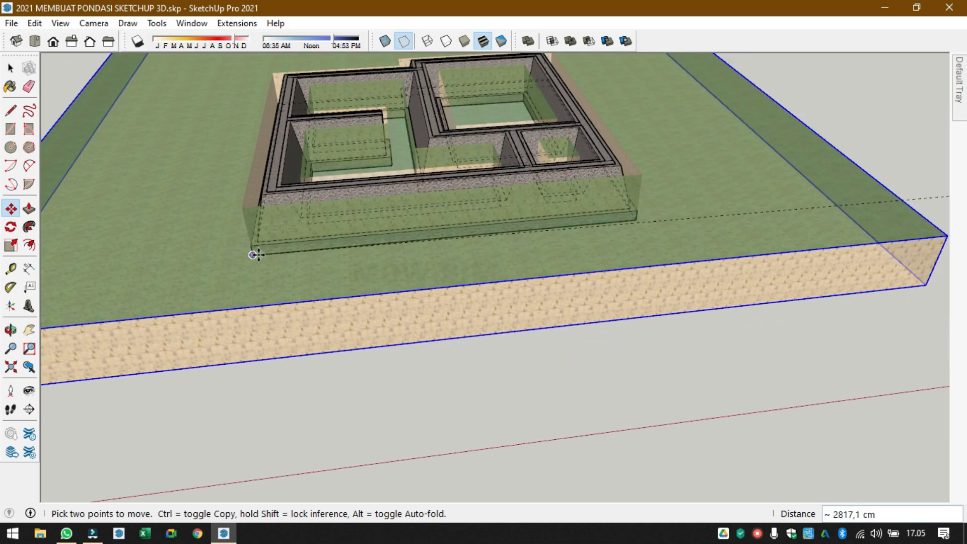
{"action": "left_click", "coordinate": [257, 255]}
{"action": "scroll", "coordinate": [255, 255], "scroll_direction": "down", "scroll_amount": 6}
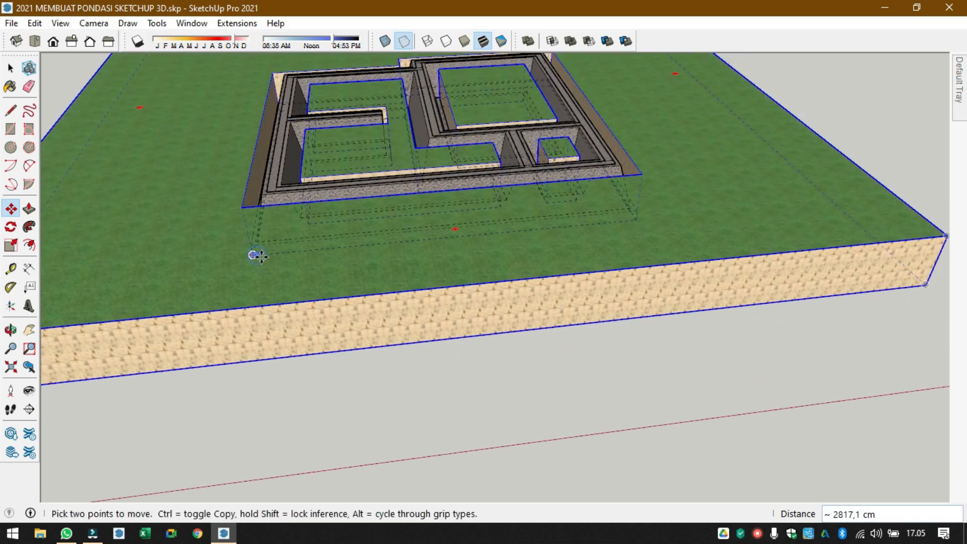
{"action": "key", "text": "space"}
{"action": "left_click", "coordinate": [788, 165]}
- Measure from the front base corner of the small two-opening foundation with the Tape Measure
{"action": "middle_click_drag", "start_coordinate": [593, 191], "coordinate": [522, 225]}
{"action": "scroll", "coordinate": [522, 225], "scroll_direction": "down", "scroll_amount": 6}
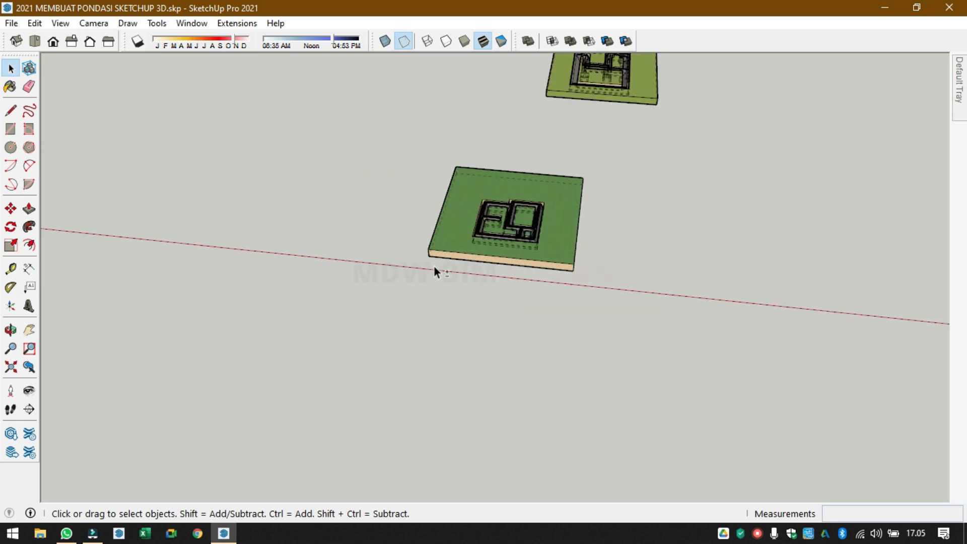
{"action": "scroll", "coordinate": [435, 267], "scroll_direction": "down", "scroll_amount": 5}
{"action": "scroll", "coordinate": [403, 285], "scroll_direction": "up", "scroll_amount": 5}
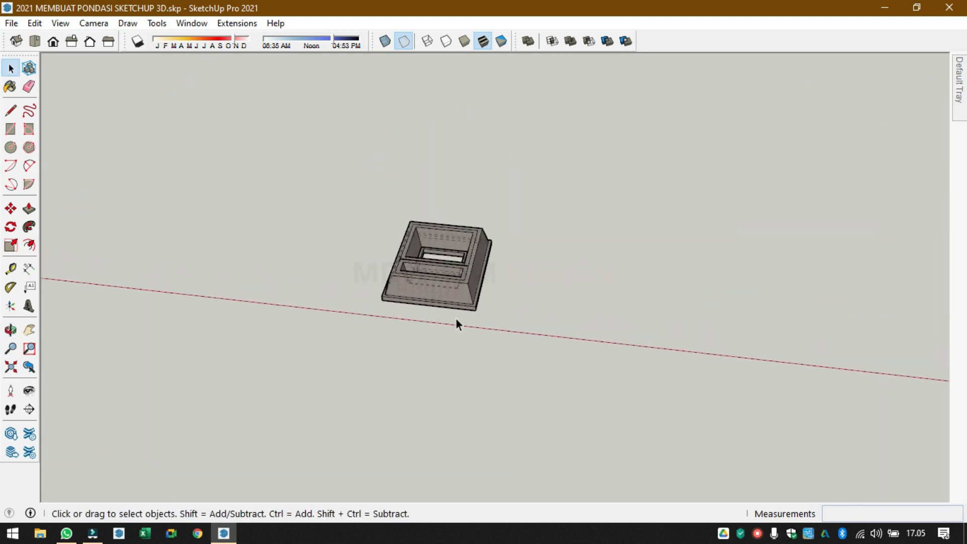
{"action": "key", "text": "t"}
{"action": "left_click", "coordinate": [475, 310]}
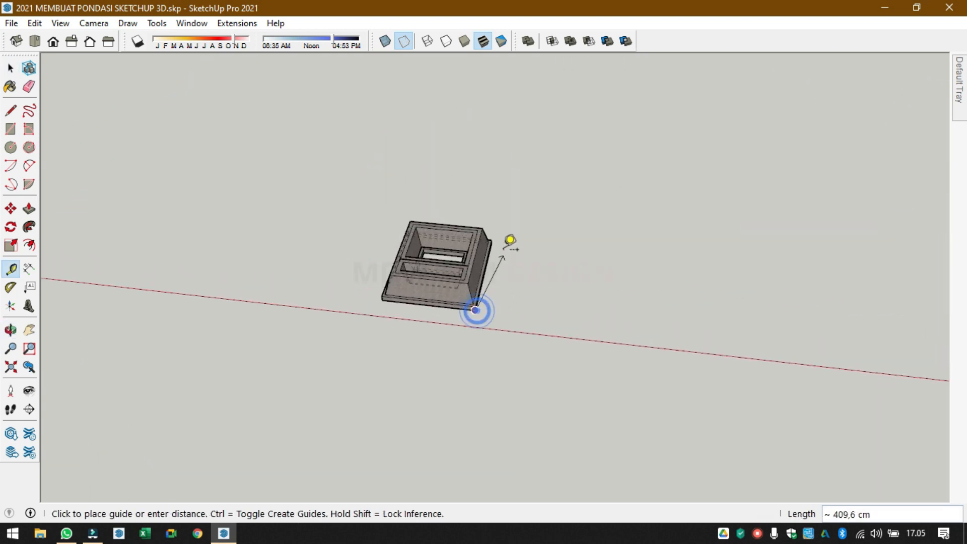
{"action": "key", "text": "space"}
{"action": "scroll", "coordinate": [591, 310], "scroll_direction": "down", "scroll_amount": 2}
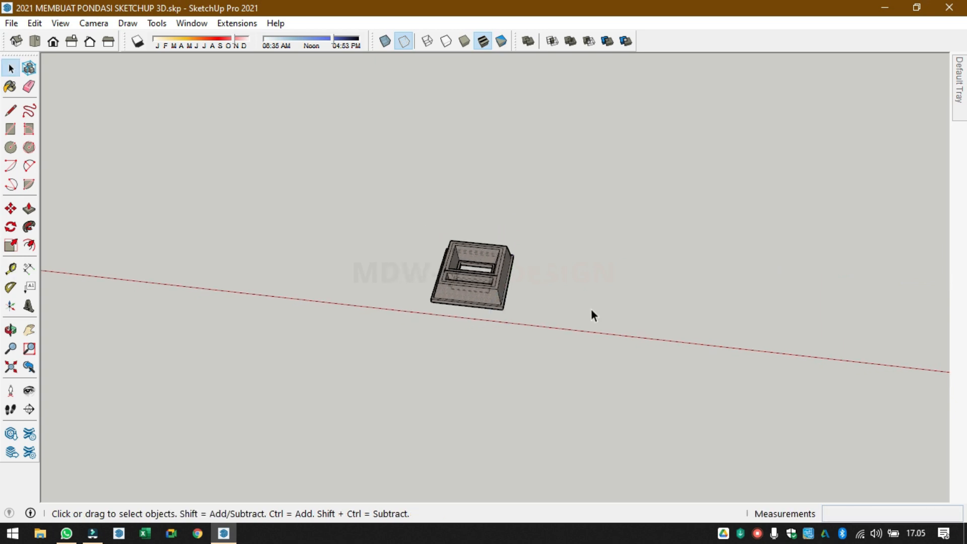
- Draw a 600 x 600 cm ground rectangle beside the small two-opening foundation
{"action": "key", "text": "r"}
{"action": "left_click", "coordinate": [560, 320]}
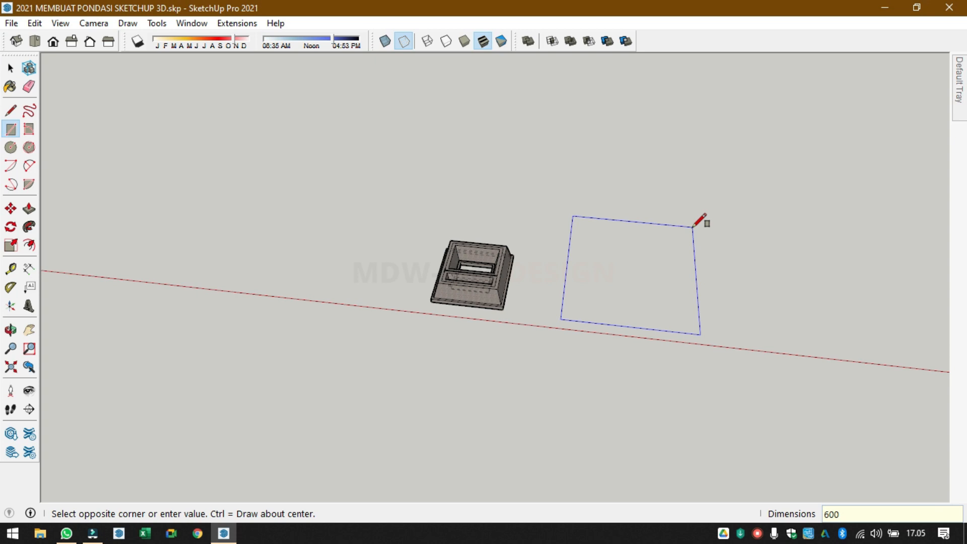
{"action": "key", "text": "Return"}
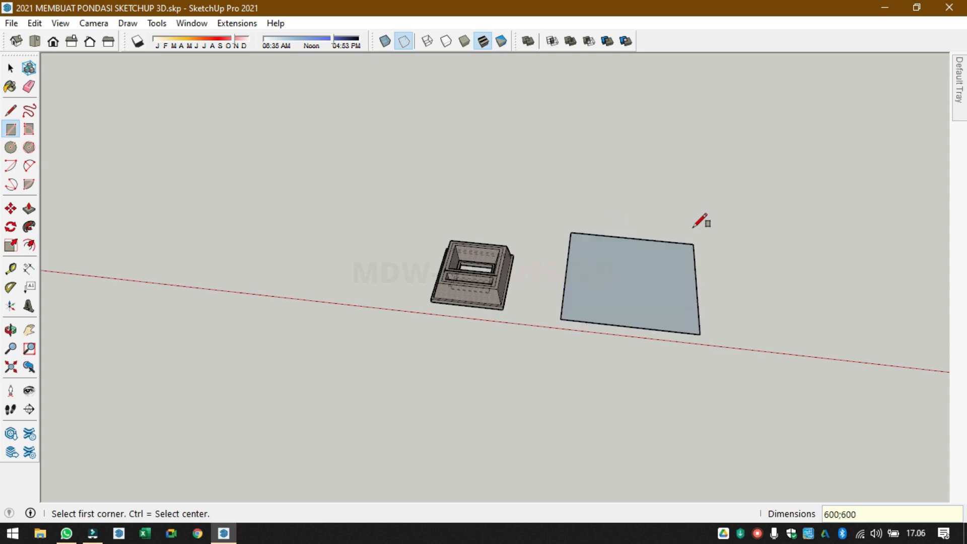
- Copy the underside face of the small two-opening foundation with its edges and paste it inside the 600 x 600 cm ground rectangle
{"action": "key", "text": "space"}
{"action": "middle_click_drag", "start_coordinate": [457, 323], "coordinate": [516, 9]}
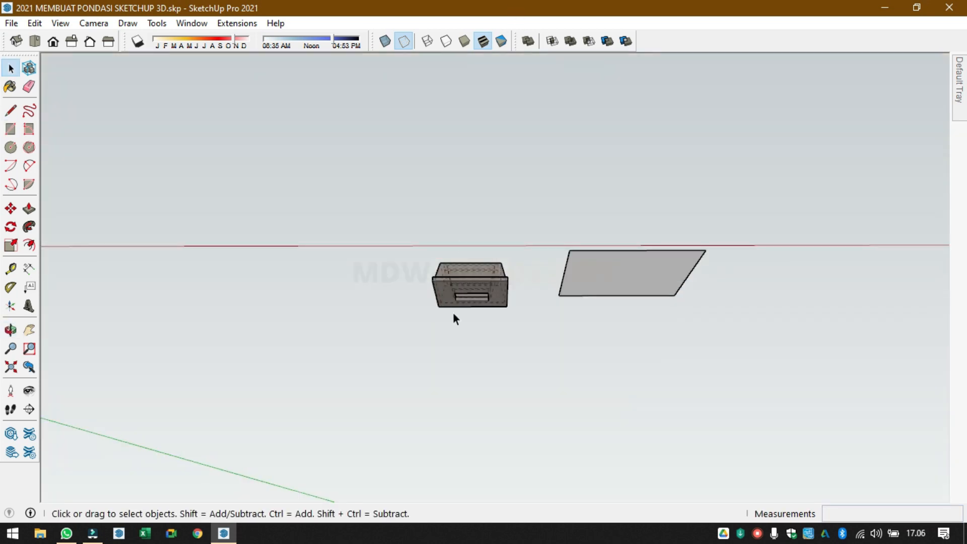
{"action": "scroll", "coordinate": [455, 282], "scroll_direction": "up", "scroll_amount": 6}
{"action": "double_click", "coordinate": [455, 265]}
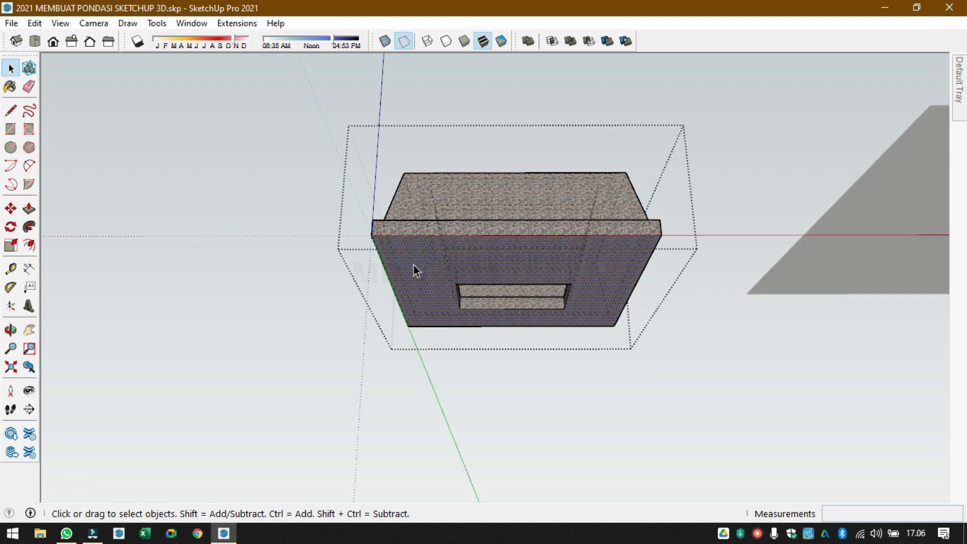
{"action": "left_click", "coordinate": [713, 450]}
{"action": "scroll", "coordinate": [650, 322], "scroll_direction": "down", "scroll_amount": 4}
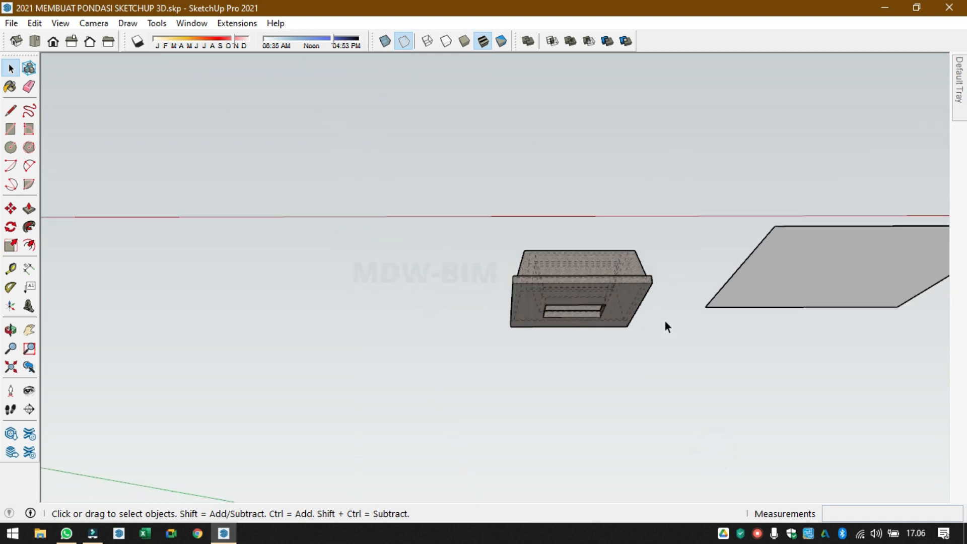
{"action": "middle_click_drag", "start_coordinate": [664, 320], "coordinate": [634, 504]}
{"action": "scroll", "coordinate": [584, 277], "scroll_direction": "down", "scroll_amount": 3}
{"action": "middle_click_drag", "start_coordinate": [522, 339], "coordinate": [900, 223]}
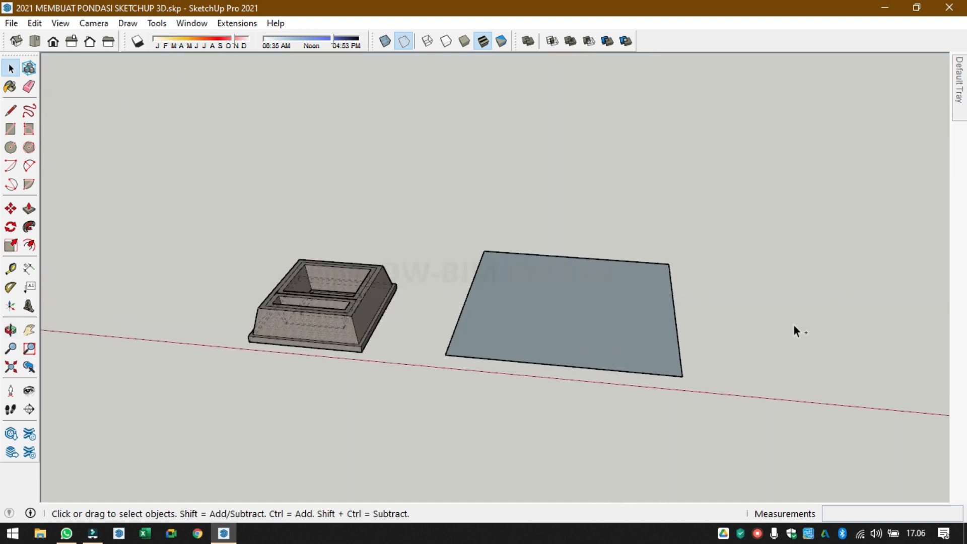
{"action": "key", "text": "ctrl+v"}
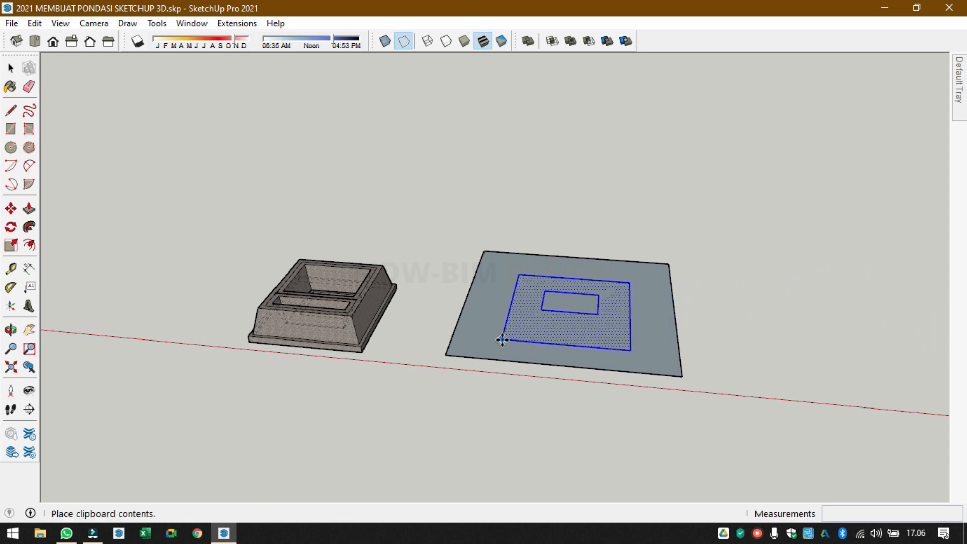
{"action": "left_click", "coordinate": [502, 340]}
- Retrace one short edge of the pasted footprint's inner opening with the Line tool to fill it with a face
{"action": "left_click", "coordinate": [622, 344]}
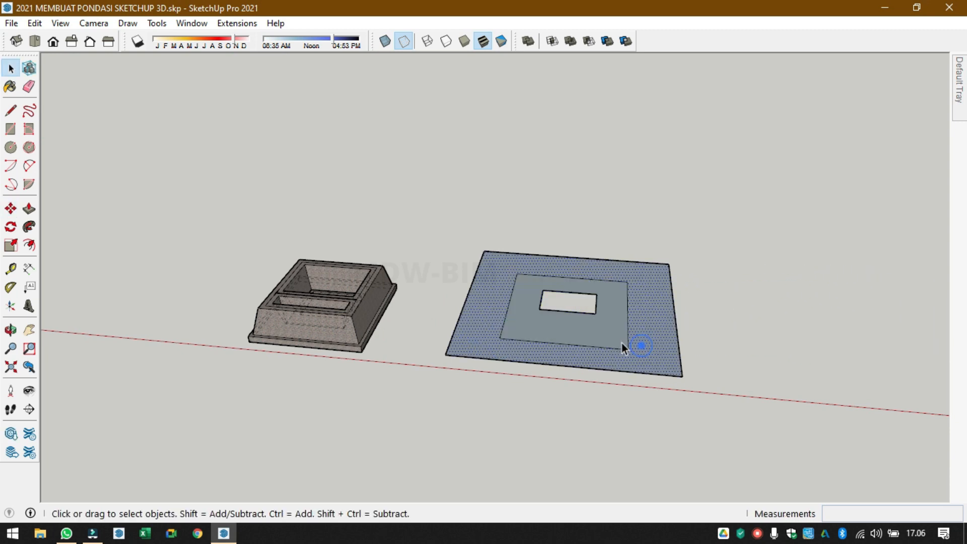
{"action": "mouse_move", "coordinate": [621, 343]}
{"action": "middle_mouse_down"}
{"action": "mouse_move", "coordinate": [578, 352]}
{"action": "mouse_move", "coordinate": [625, 334]}
{"action": "middle_mouse_up"}
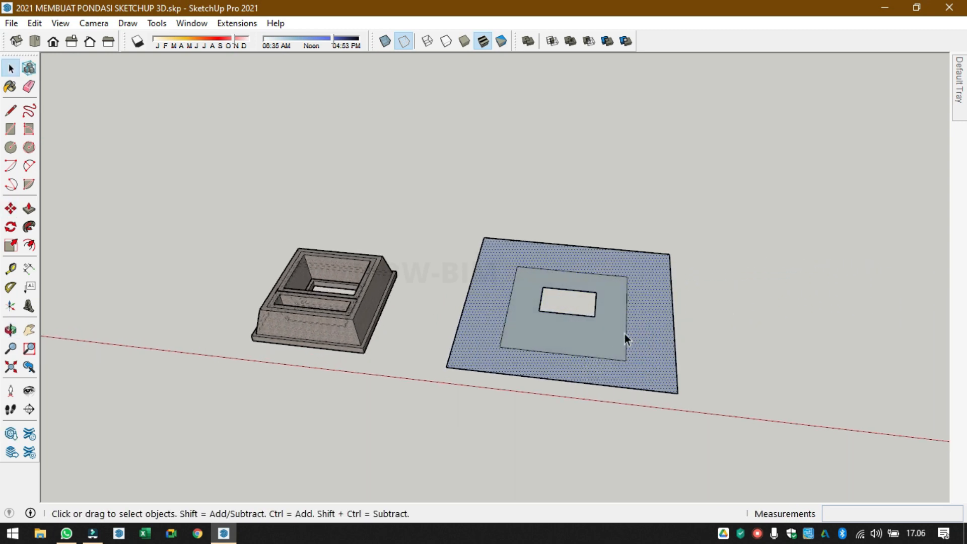
{"action": "key", "text": "l"}
{"action": "left_click", "coordinate": [595, 316]}
{"action": "left_click", "coordinate": [596, 291]}
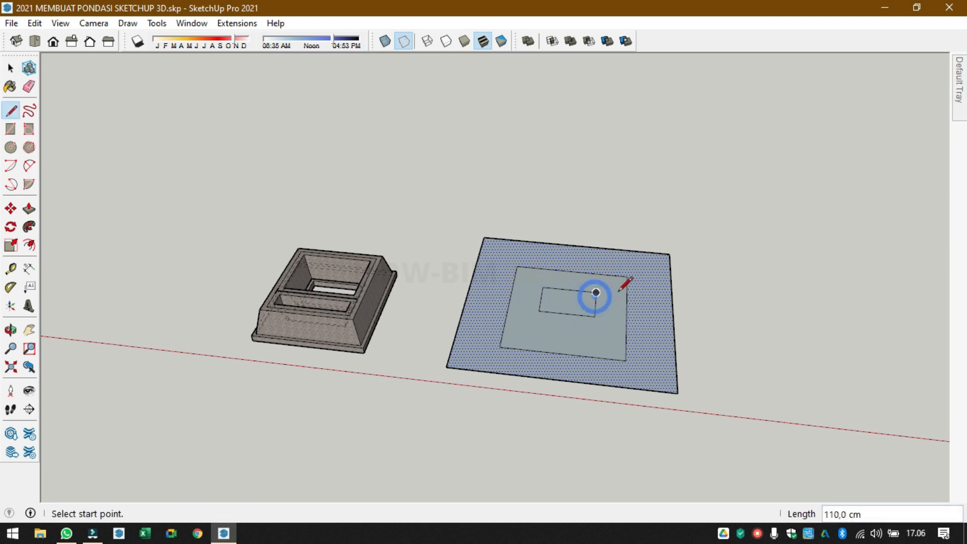
- Raise the outer ground face and the inner opening's face by 95 cm with Push/Pull, leaving the footprint sunken
{"action": "key", "text": "space"}
{"action": "left_click", "coordinate": [655, 321]}
{"action": "key", "text": "p"}
{"action": "left_click", "coordinate": [650, 322]}
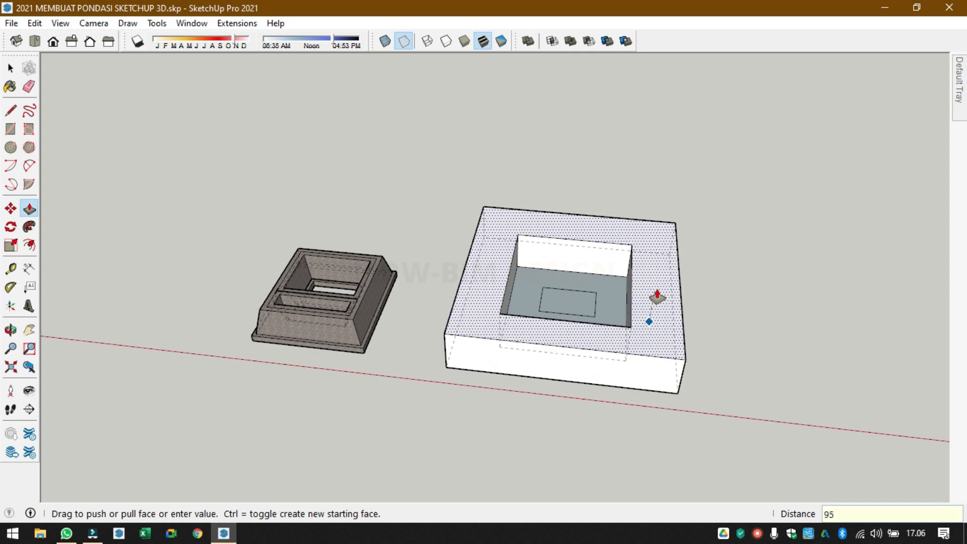
{"action": "key", "text": "Return"}
{"action": "double_click", "coordinate": [567, 307]}
{"action": "key", "text": "space"}
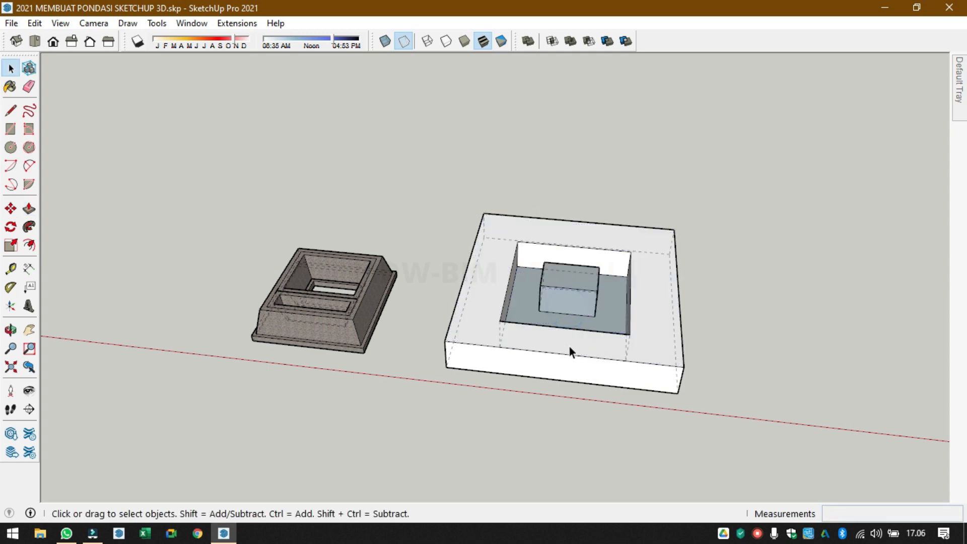
- Select the whole excavated ground block and paint it with the tan stone-patterned landscaping material
{"action": "middle_click_drag", "start_coordinate": [569, 346], "coordinate": [650, 292]}
{"action": "double_click", "coordinate": [651, 292]}
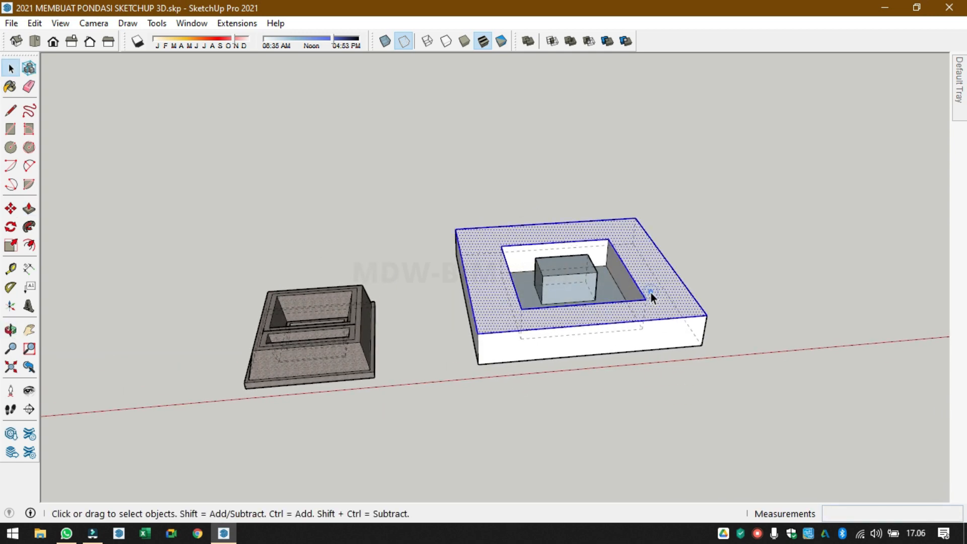
{"action": "triple_click", "coordinate": [651, 291]}
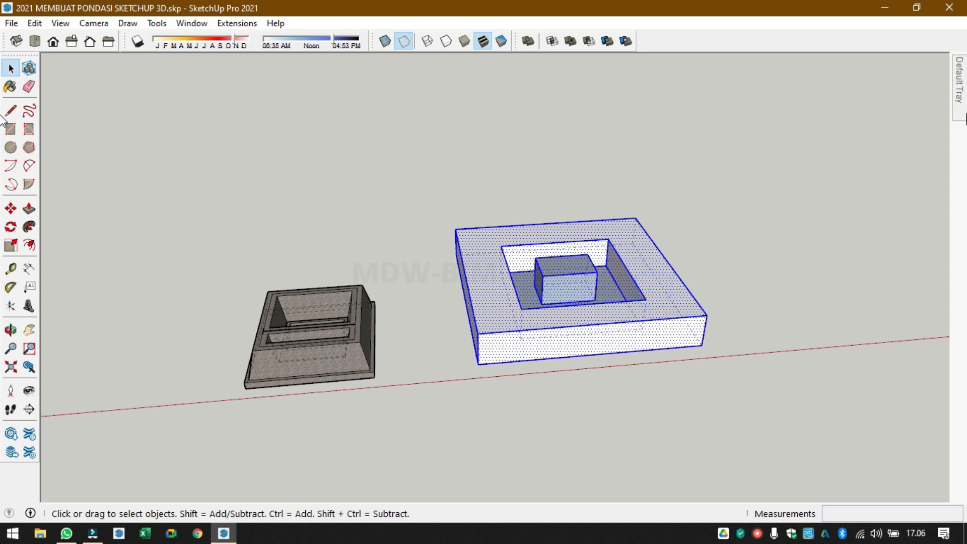
{"action": "left_click", "coordinate": [961, 111]}
{"action": "left_click", "coordinate": [822, 145]}
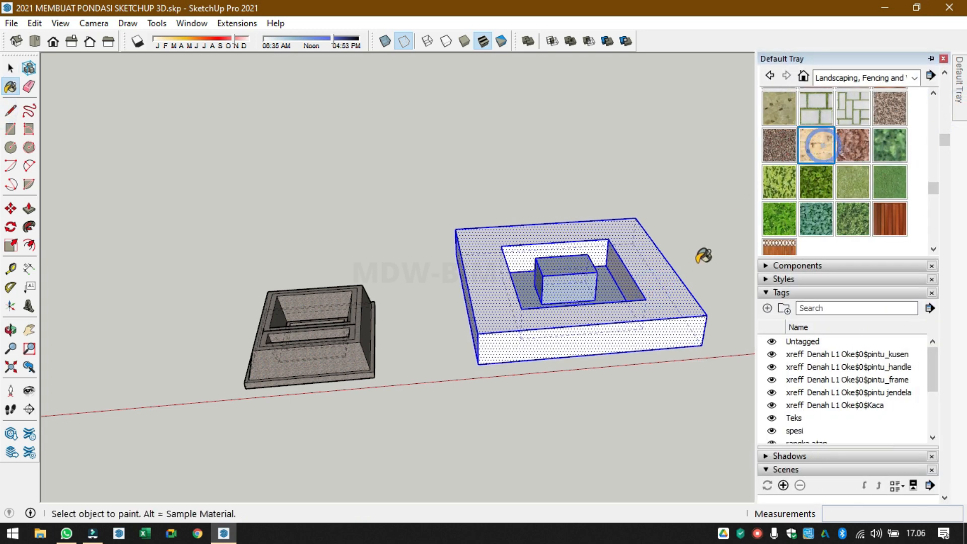
{"action": "left_click", "coordinate": [663, 277]}
{"action": "left_click", "coordinate": [608, 283]}
{"action": "key", "text": "space"}
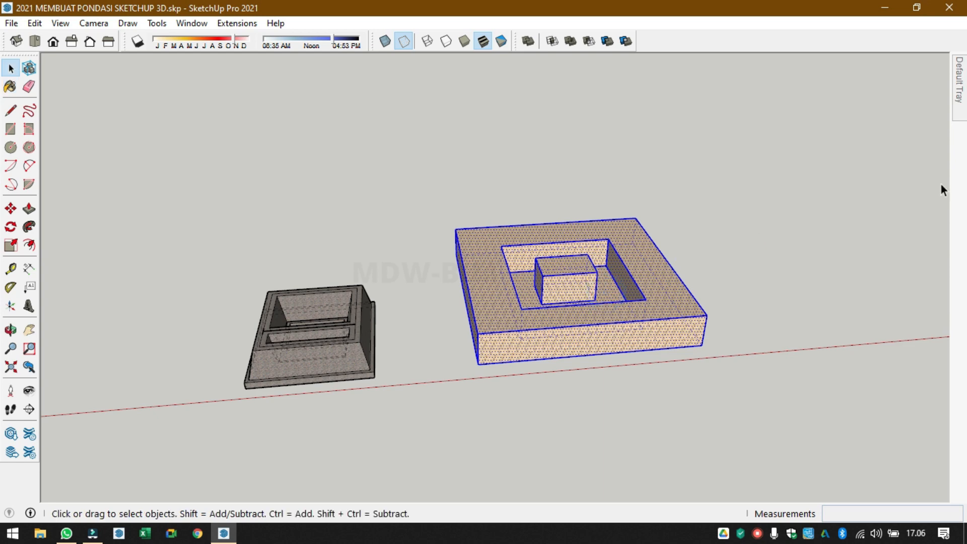
{"action": "left_click", "coordinate": [855, 233]}
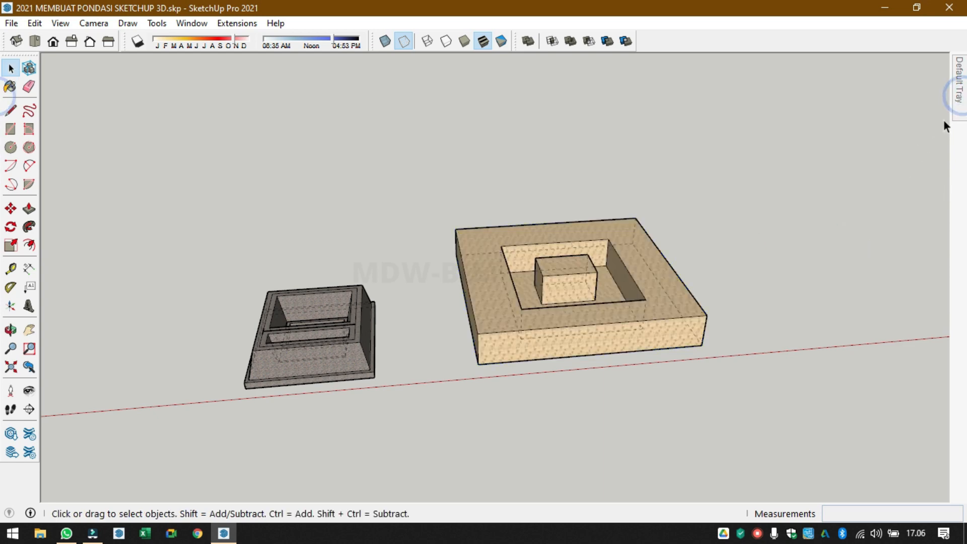
- Paint the top faces of the ground's outer ring and inner block with Vegetation Grass Artificial
{"action": "left_click", "coordinate": [961, 112]}
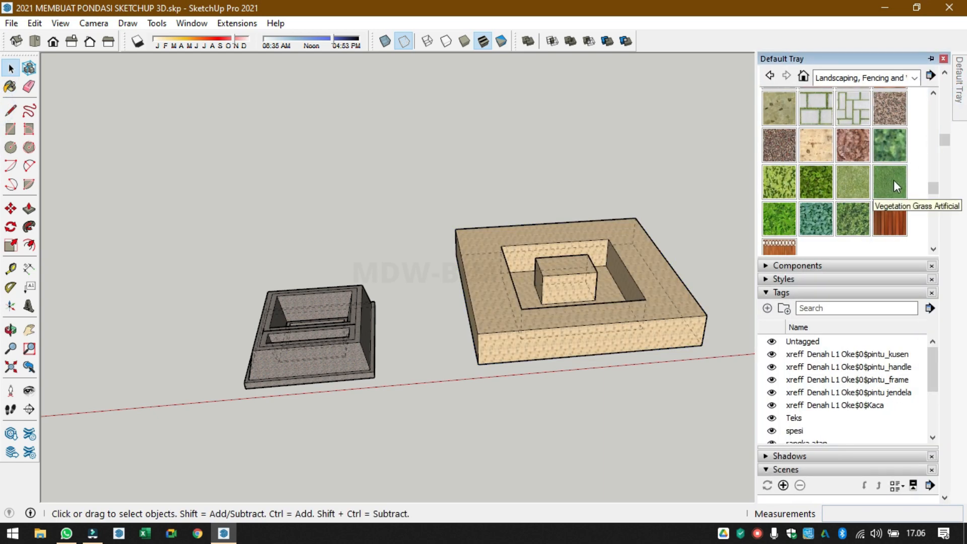
{"action": "left_click", "coordinate": [894, 180]}
{"action": "left_click", "coordinate": [670, 307]}
{"action": "left_click", "coordinate": [585, 262]}
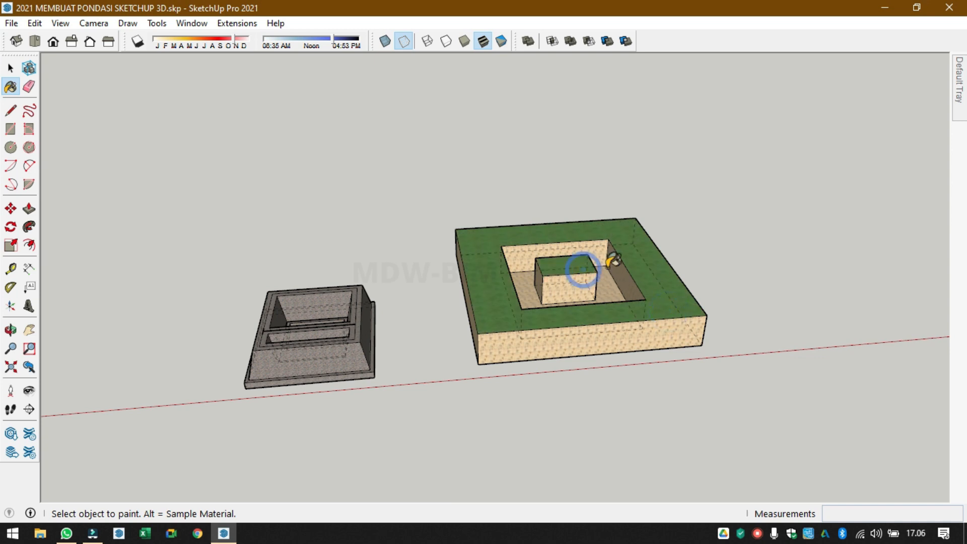
{"action": "key", "text": "space"}
{"action": "left_click", "coordinate": [739, 263]}
- Select all connected geometry of the painted small ground block and make it a group
{"action": "triple_click", "coordinate": [664, 292]}
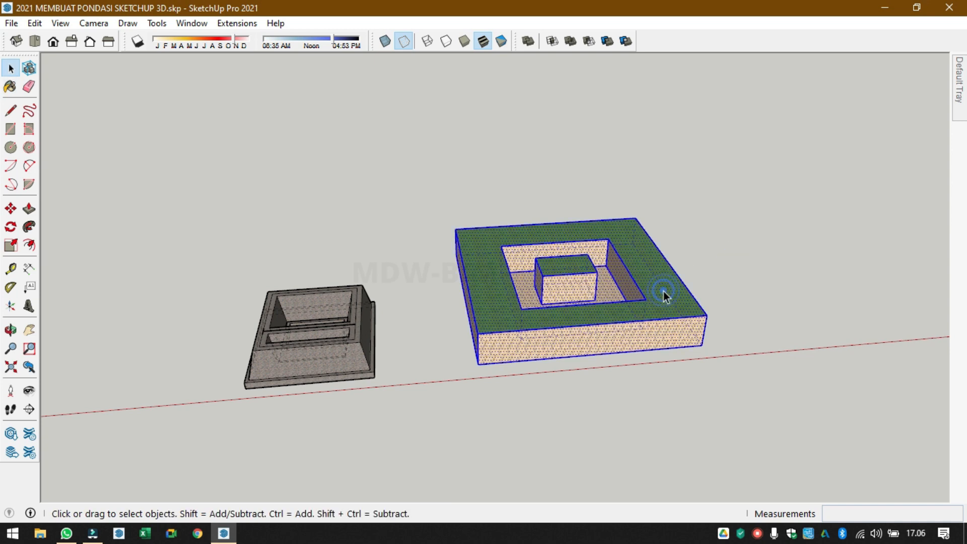
{"action": "right_click", "coordinate": [664, 291]}
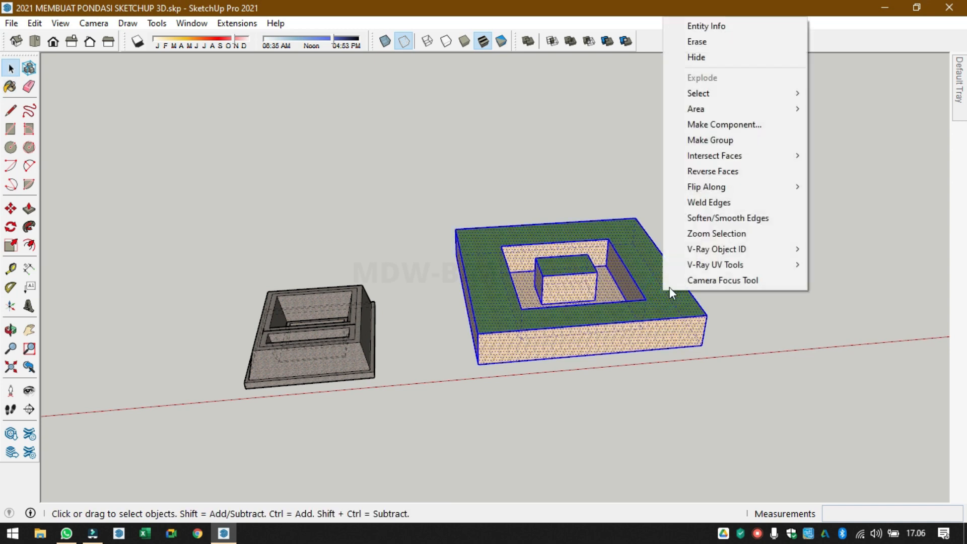
{"action": "left_click", "coordinate": [742, 139]}
- Move the small ground group so its pit's front base corner meets the small foundation's front base corner
{"action": "left_click", "coordinate": [507, 337]}
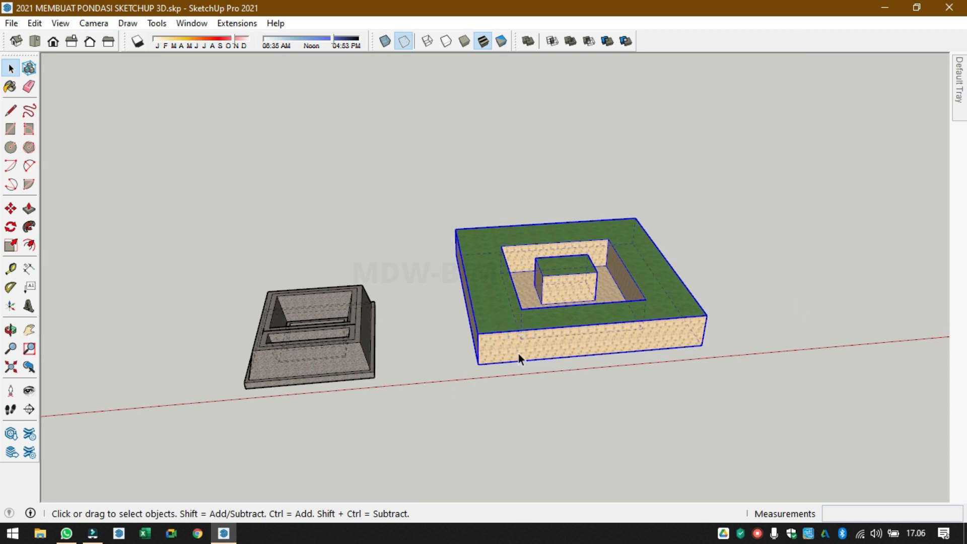
{"action": "key", "text": "m"}
{"action": "left_click", "coordinate": [523, 340]}
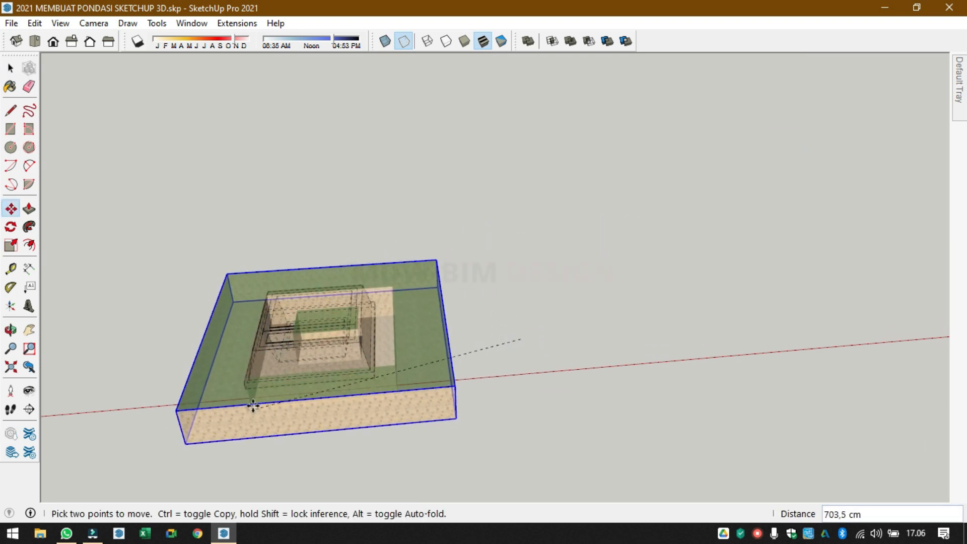
{"action": "left_click", "coordinate": [249, 391]}
{"action": "key", "text": "space"}
{"action": "left_click", "coordinate": [480, 345]}
- Turn off the dashed back edges and turn on shadows with the largest foundation model in close view
{"action": "scroll", "coordinate": [446, 348], "scroll_direction": "down", "scroll_amount": 2}
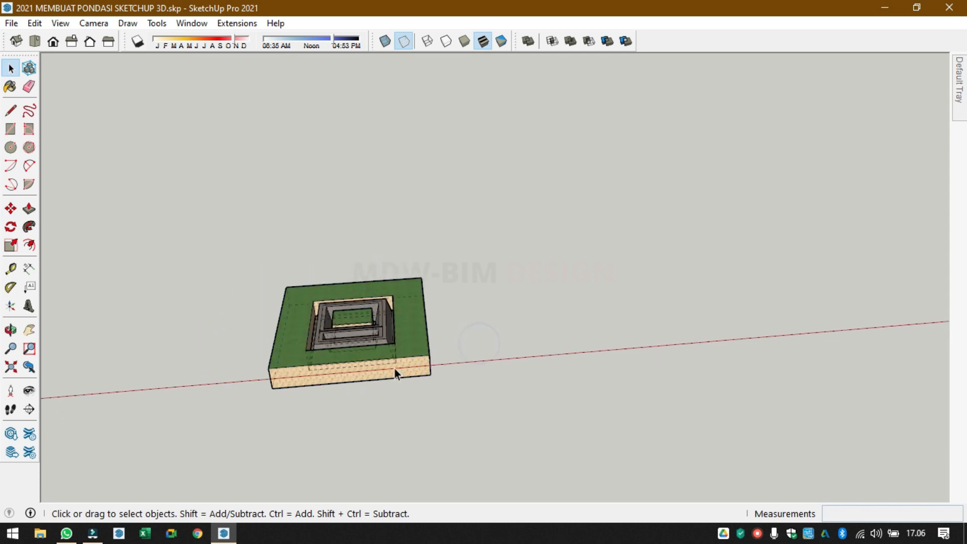
{"action": "middle_click_drag", "start_coordinate": [395, 370], "coordinate": [446, 398]}
{"action": "scroll", "coordinate": [549, 341], "scroll_direction": "up", "scroll_amount": 2}
{"action": "scroll", "coordinate": [405, 375], "scroll_direction": "down", "scroll_amount": 3}
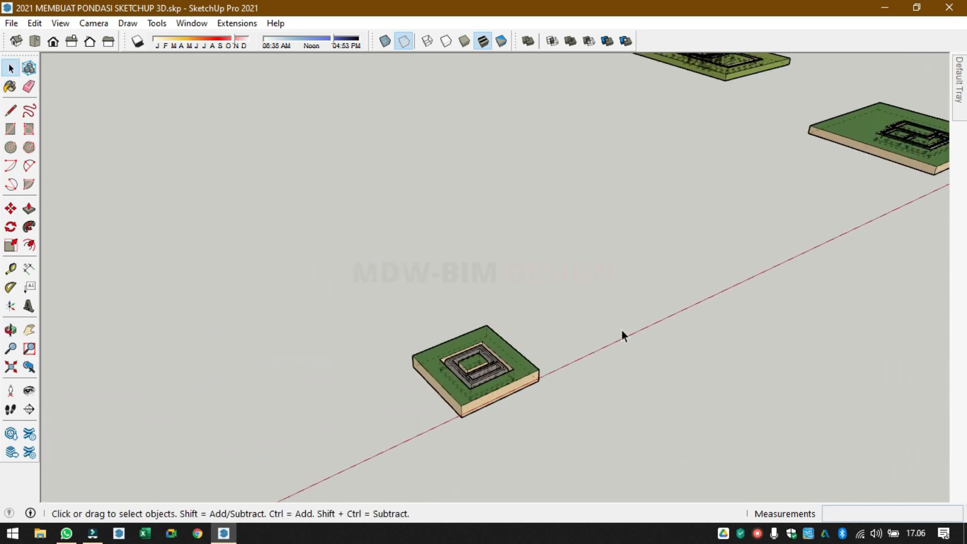
{"action": "middle_click_drag", "start_coordinate": [646, 298], "coordinate": [251, 517], "text": "shift"}
{"action": "middle_click_drag", "start_coordinate": [811, 254], "coordinate": [545, 414], "text": "shift"}
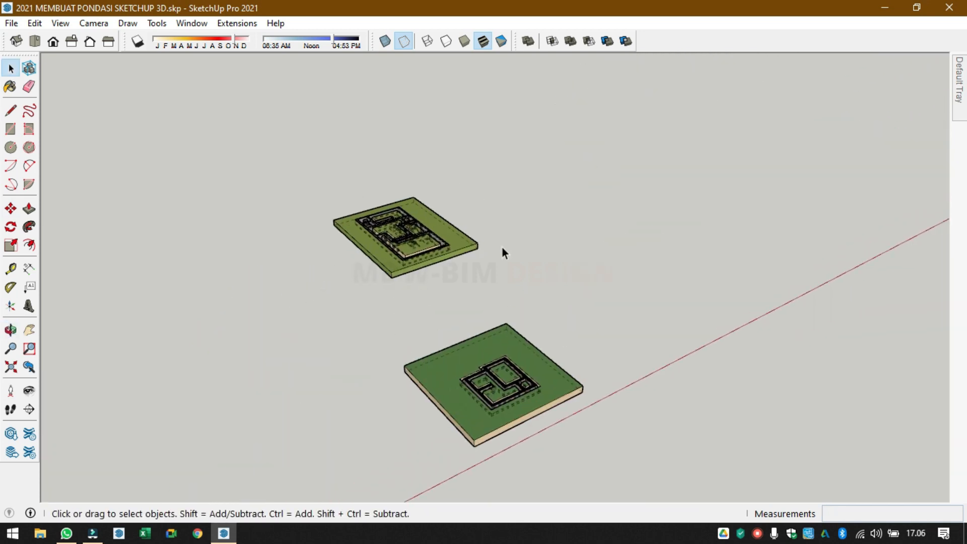
{"action": "scroll", "coordinate": [390, 217], "scroll_direction": "up", "scroll_amount": 3}
{"action": "scroll", "coordinate": [357, 267], "scroll_direction": "up", "scroll_amount": 5}
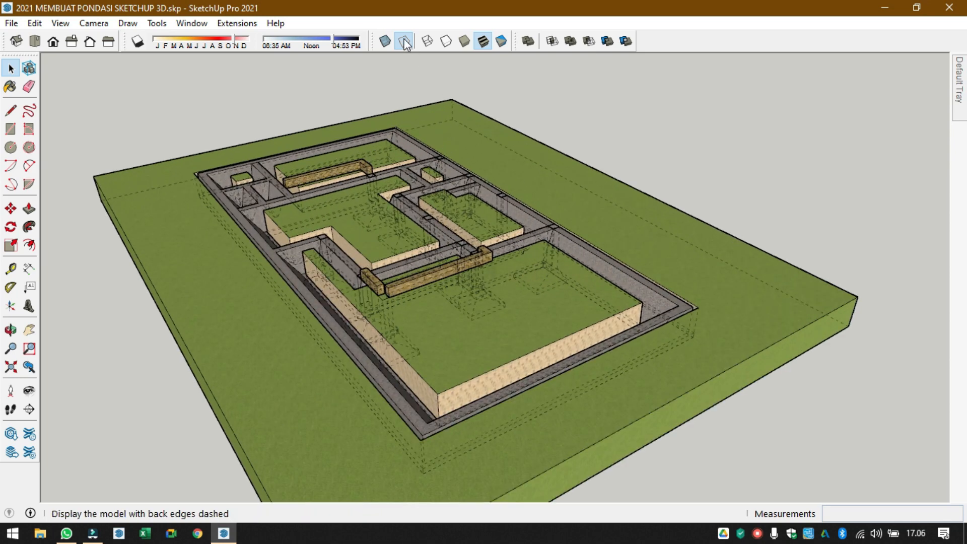
{"action": "left_click", "coordinate": [404, 41]}
{"action": "left_click", "coordinate": [138, 41]}
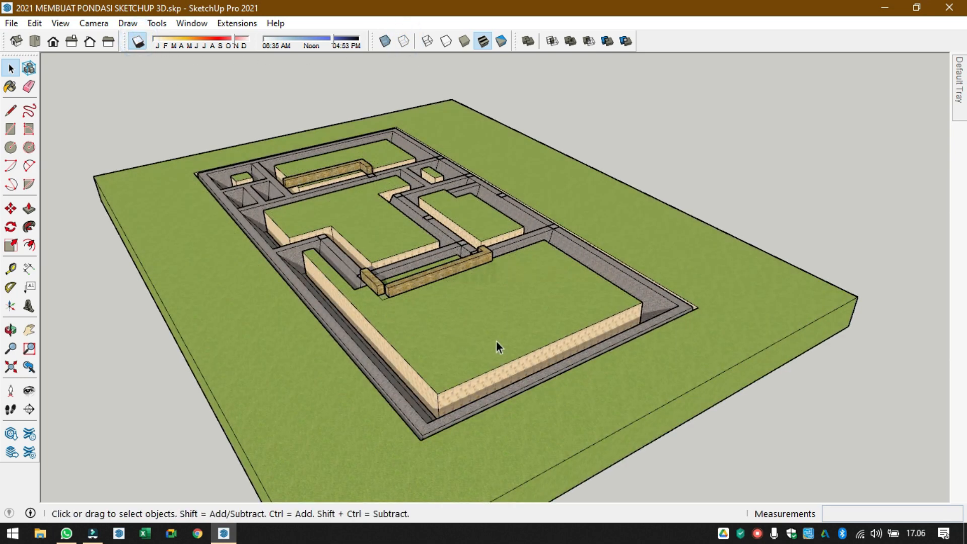
- Examine the excavated trenches and stone walls of the largest foundation and the multi-room foundation with shadows shown
{"action": "scroll", "coordinate": [500, 341], "scroll_direction": "up", "scroll_amount": 2}
{"action": "middle_click_drag", "start_coordinate": [507, 379], "coordinate": [437, 381]}
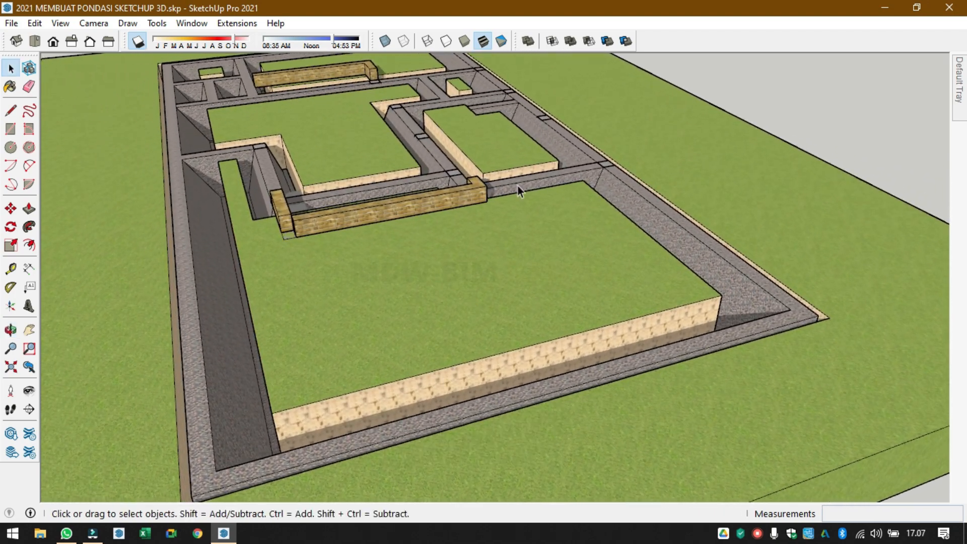
{"action": "scroll", "coordinate": [321, 243], "scroll_direction": "down", "scroll_amount": 3}
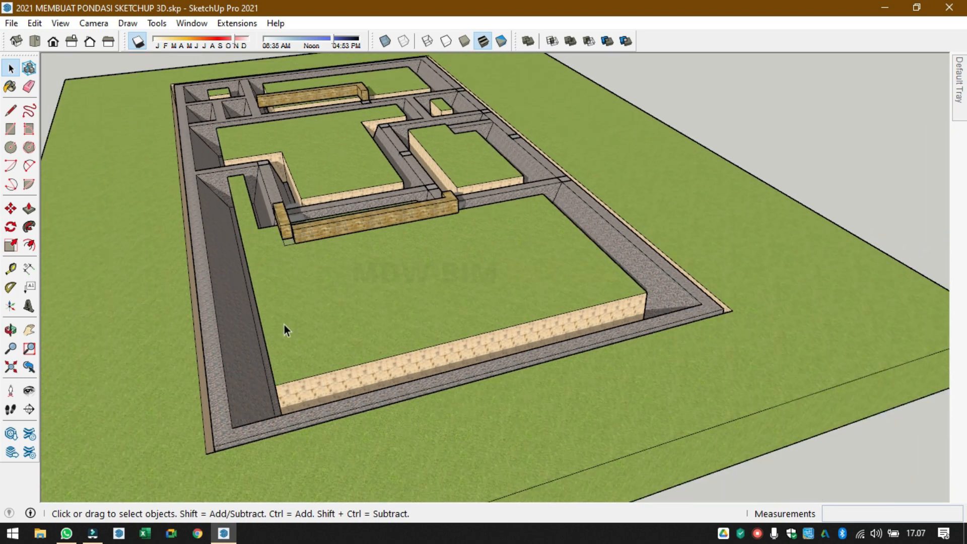
{"action": "middle_click_drag", "start_coordinate": [284, 325], "coordinate": [509, 376]}
{"action": "scroll", "coordinate": [508, 374], "scroll_direction": "up", "scroll_amount": 1}
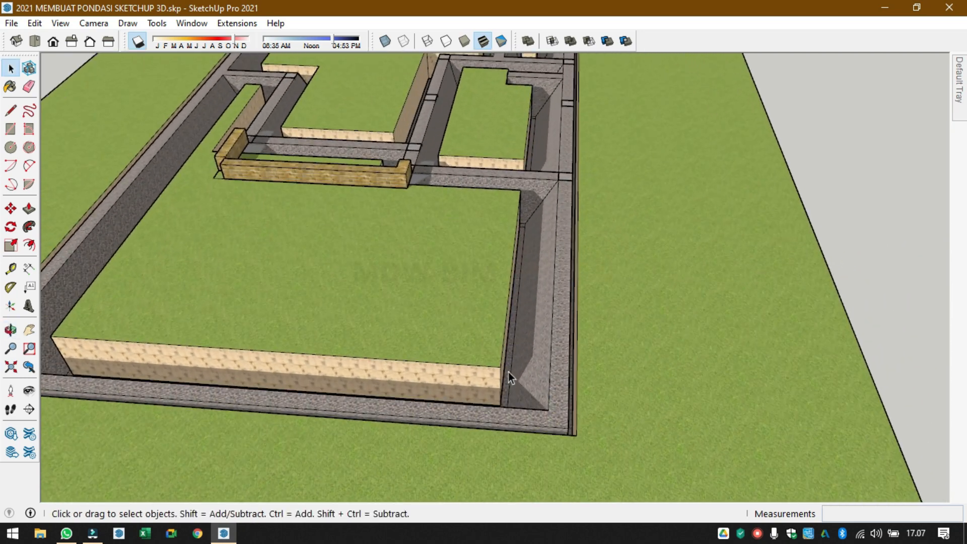
{"action": "scroll", "coordinate": [580, 343], "scroll_direction": "down", "scroll_amount": 8}
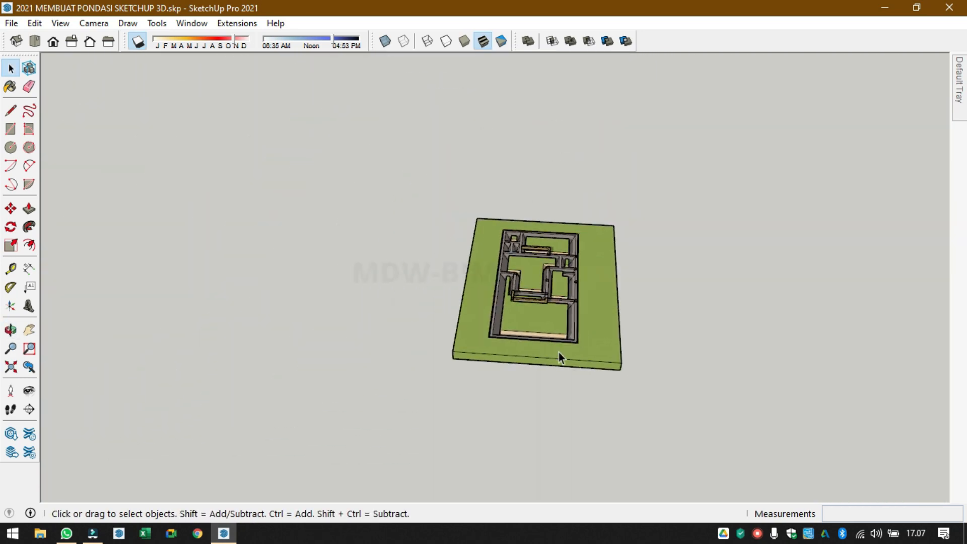
{"action": "middle_click_drag", "start_coordinate": [559, 352], "coordinate": [600, 159]}
{"action": "scroll", "coordinate": [400, 458], "scroll_direction": "up", "scroll_amount": 3}
{"action": "middle_click_drag", "start_coordinate": [439, 448], "coordinate": [422, 351], "text": "shift"}
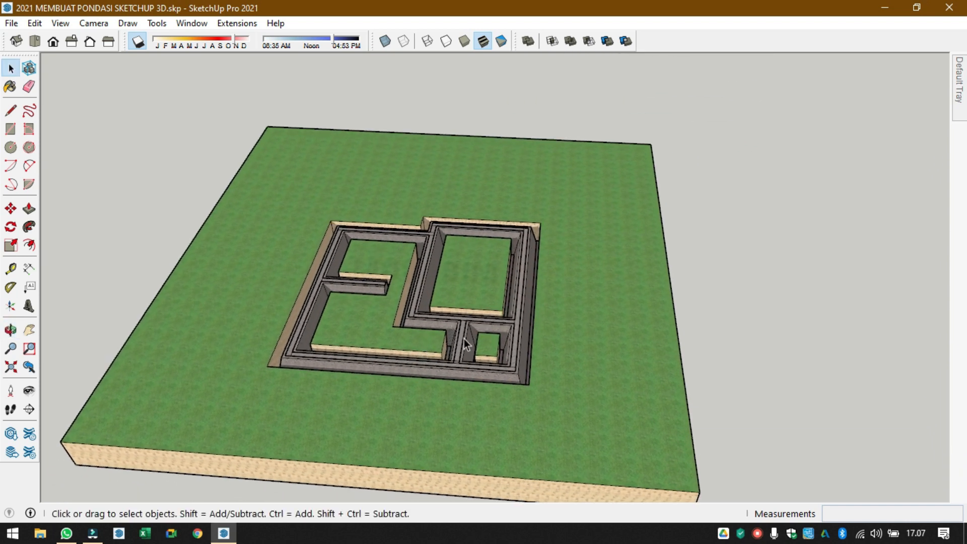